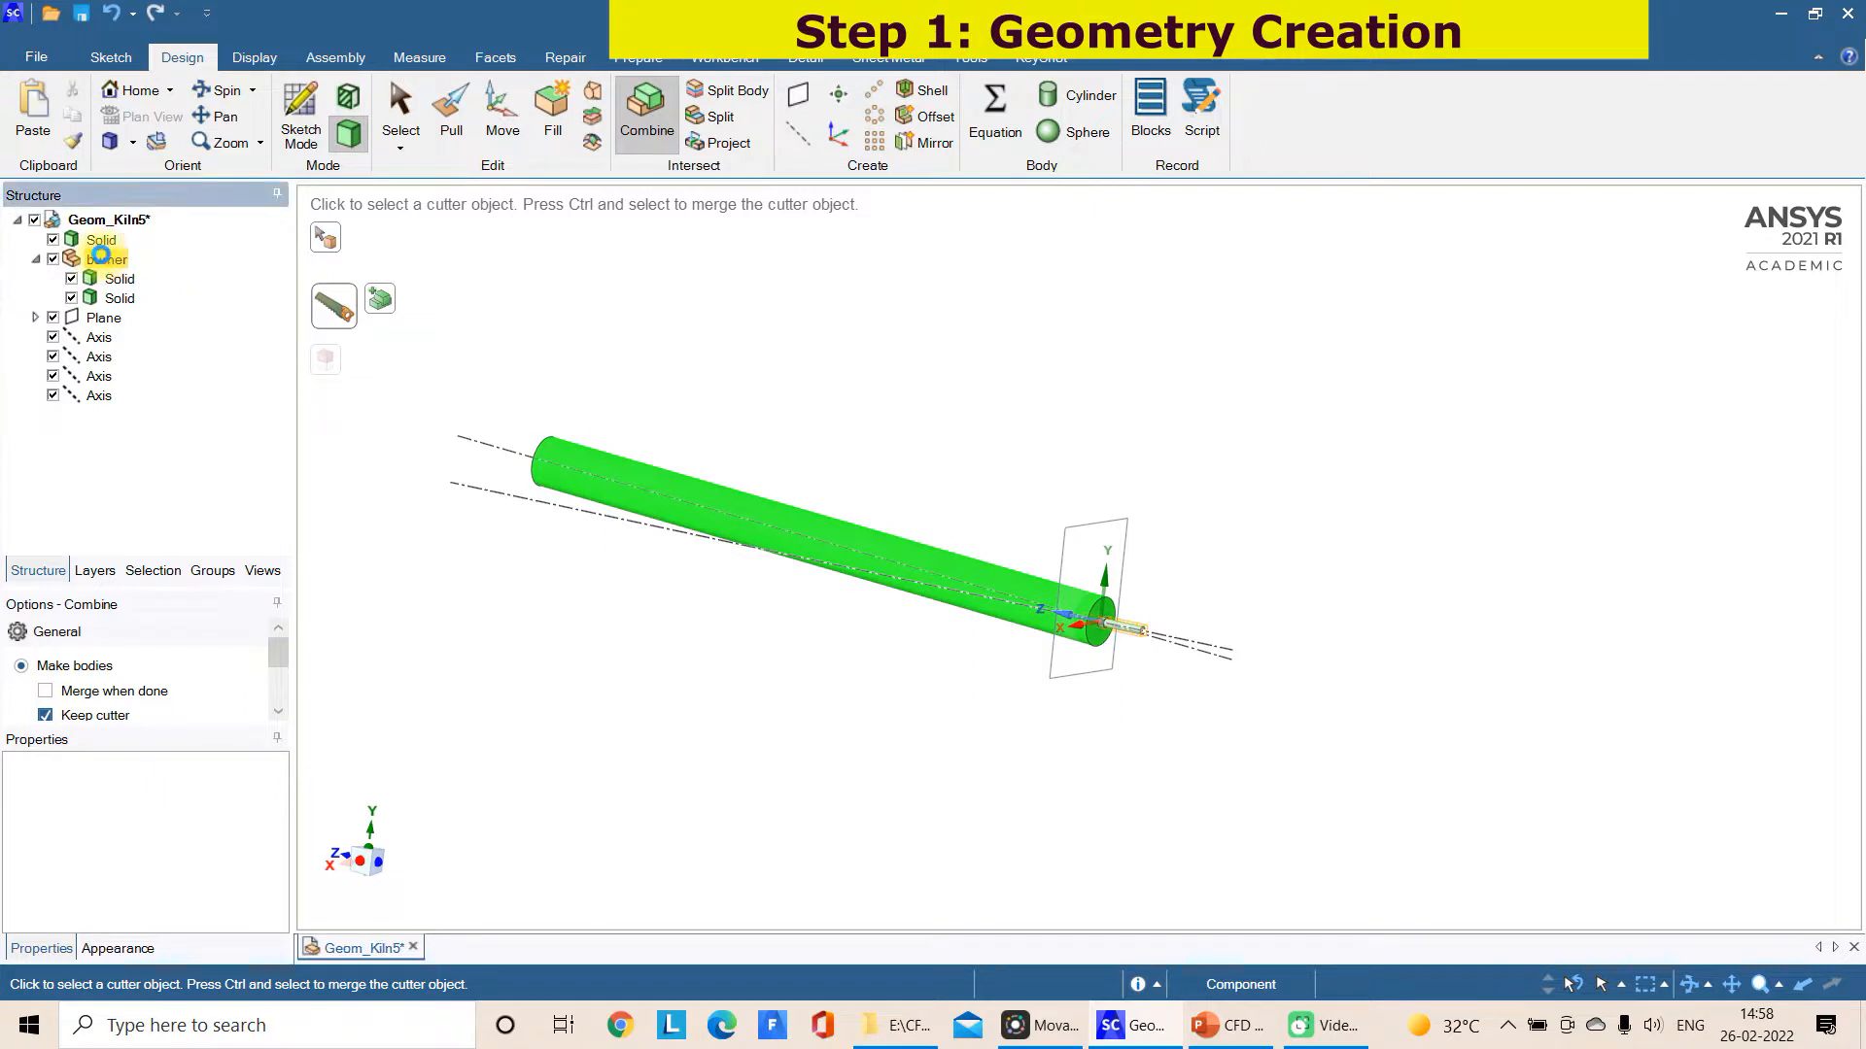
Leave the Combine tool and hide the burner component and the long kiln cylinder
click(659, 329)
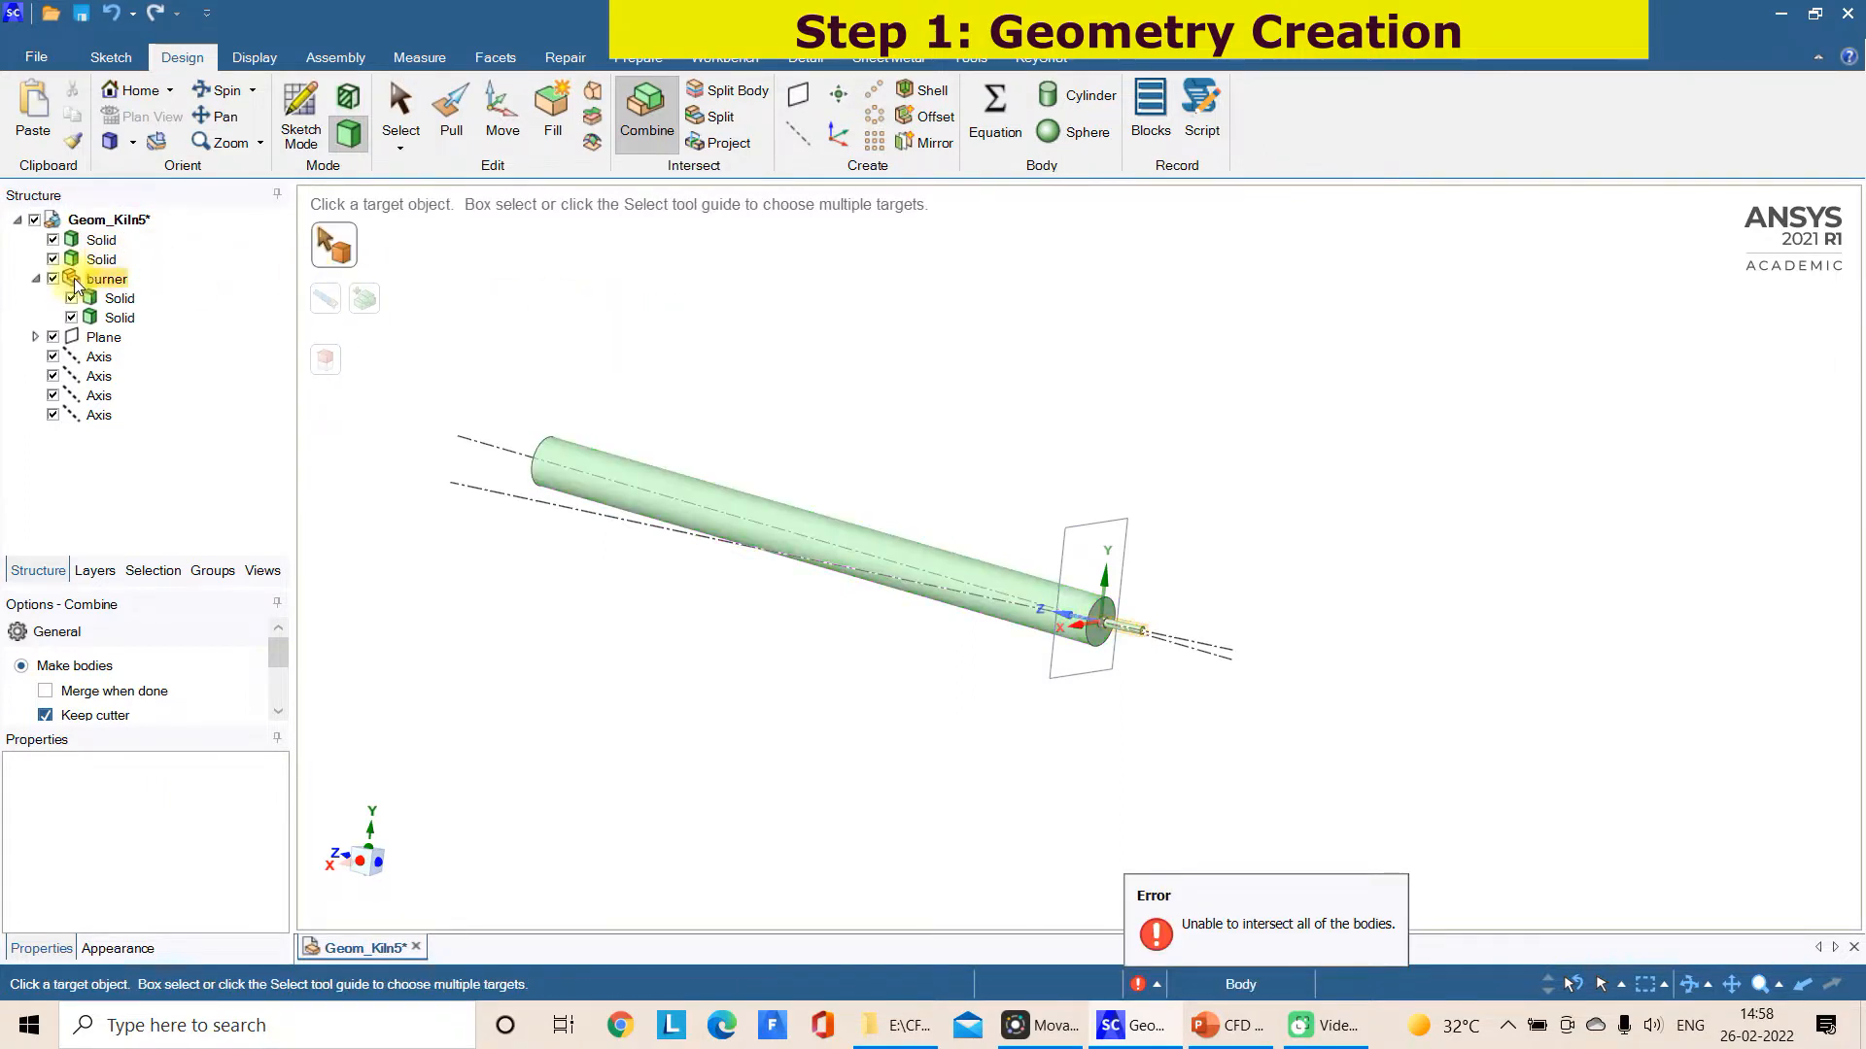
click(52, 279)
click(61, 243)
click(60, 243)
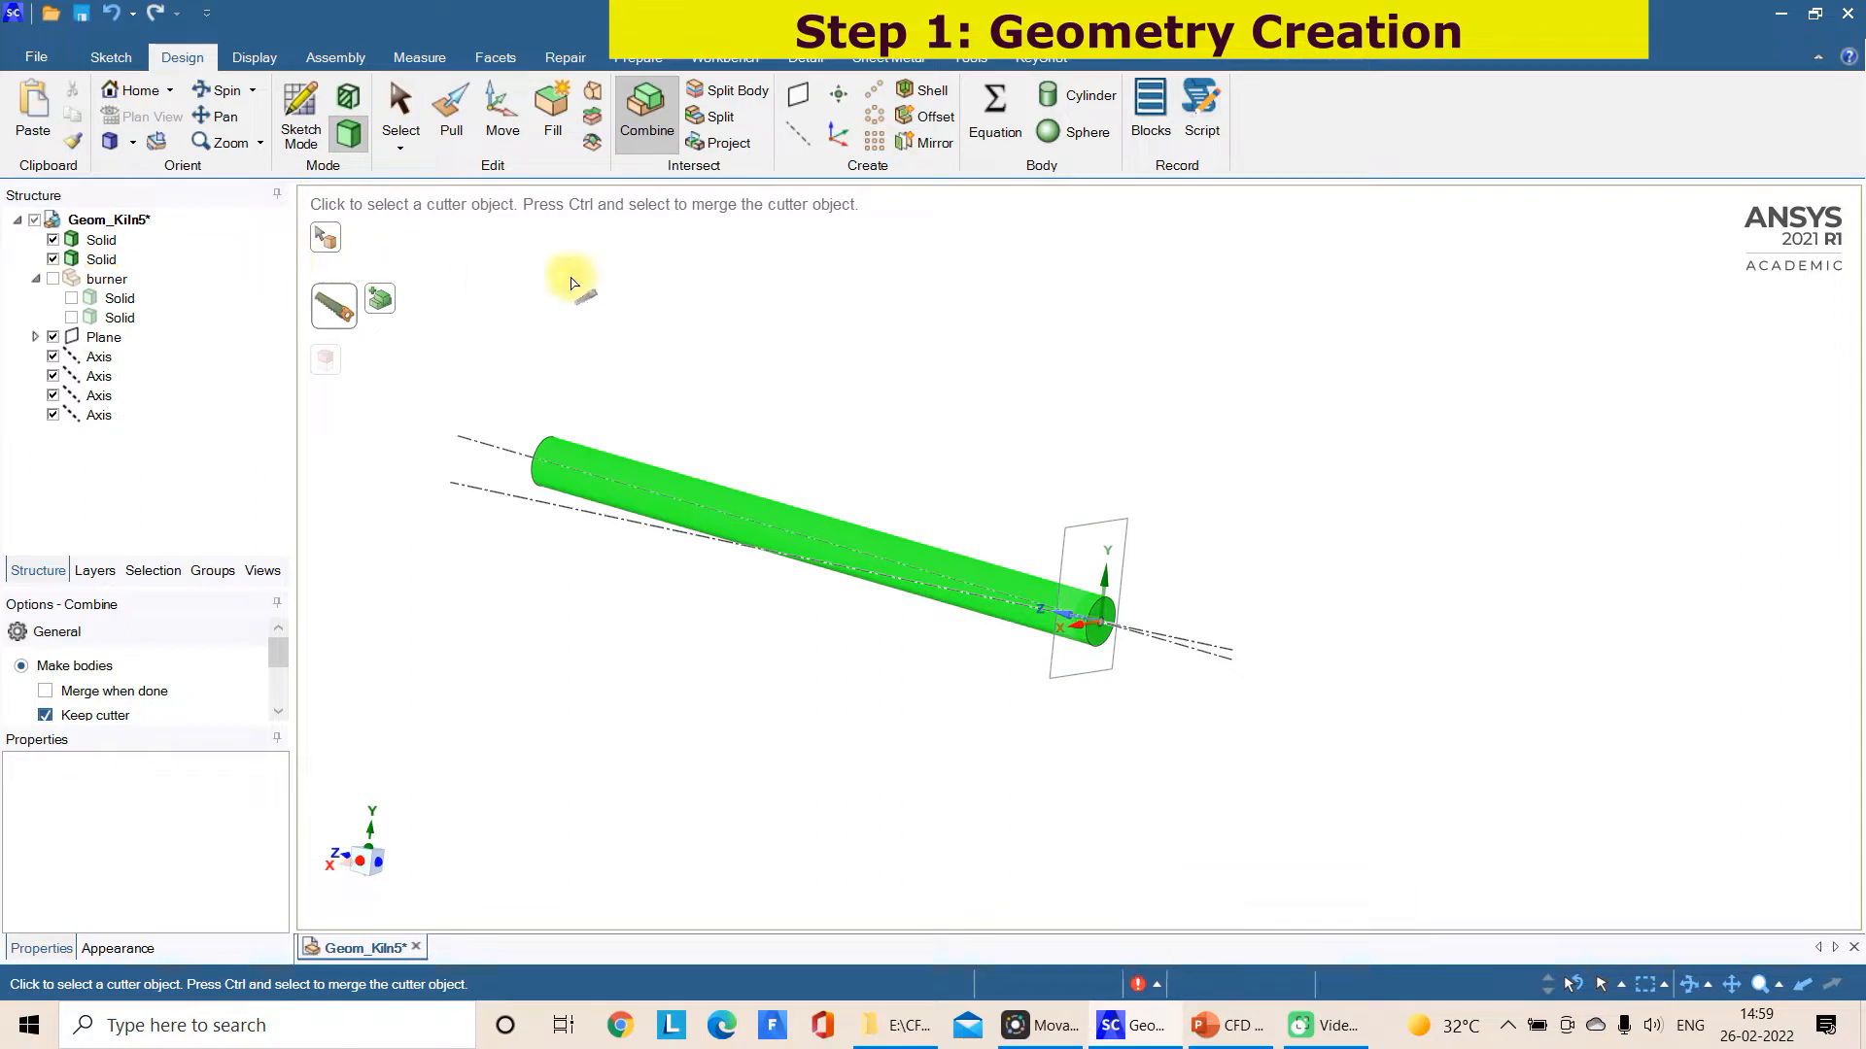
key(Escape)
click(53, 240)
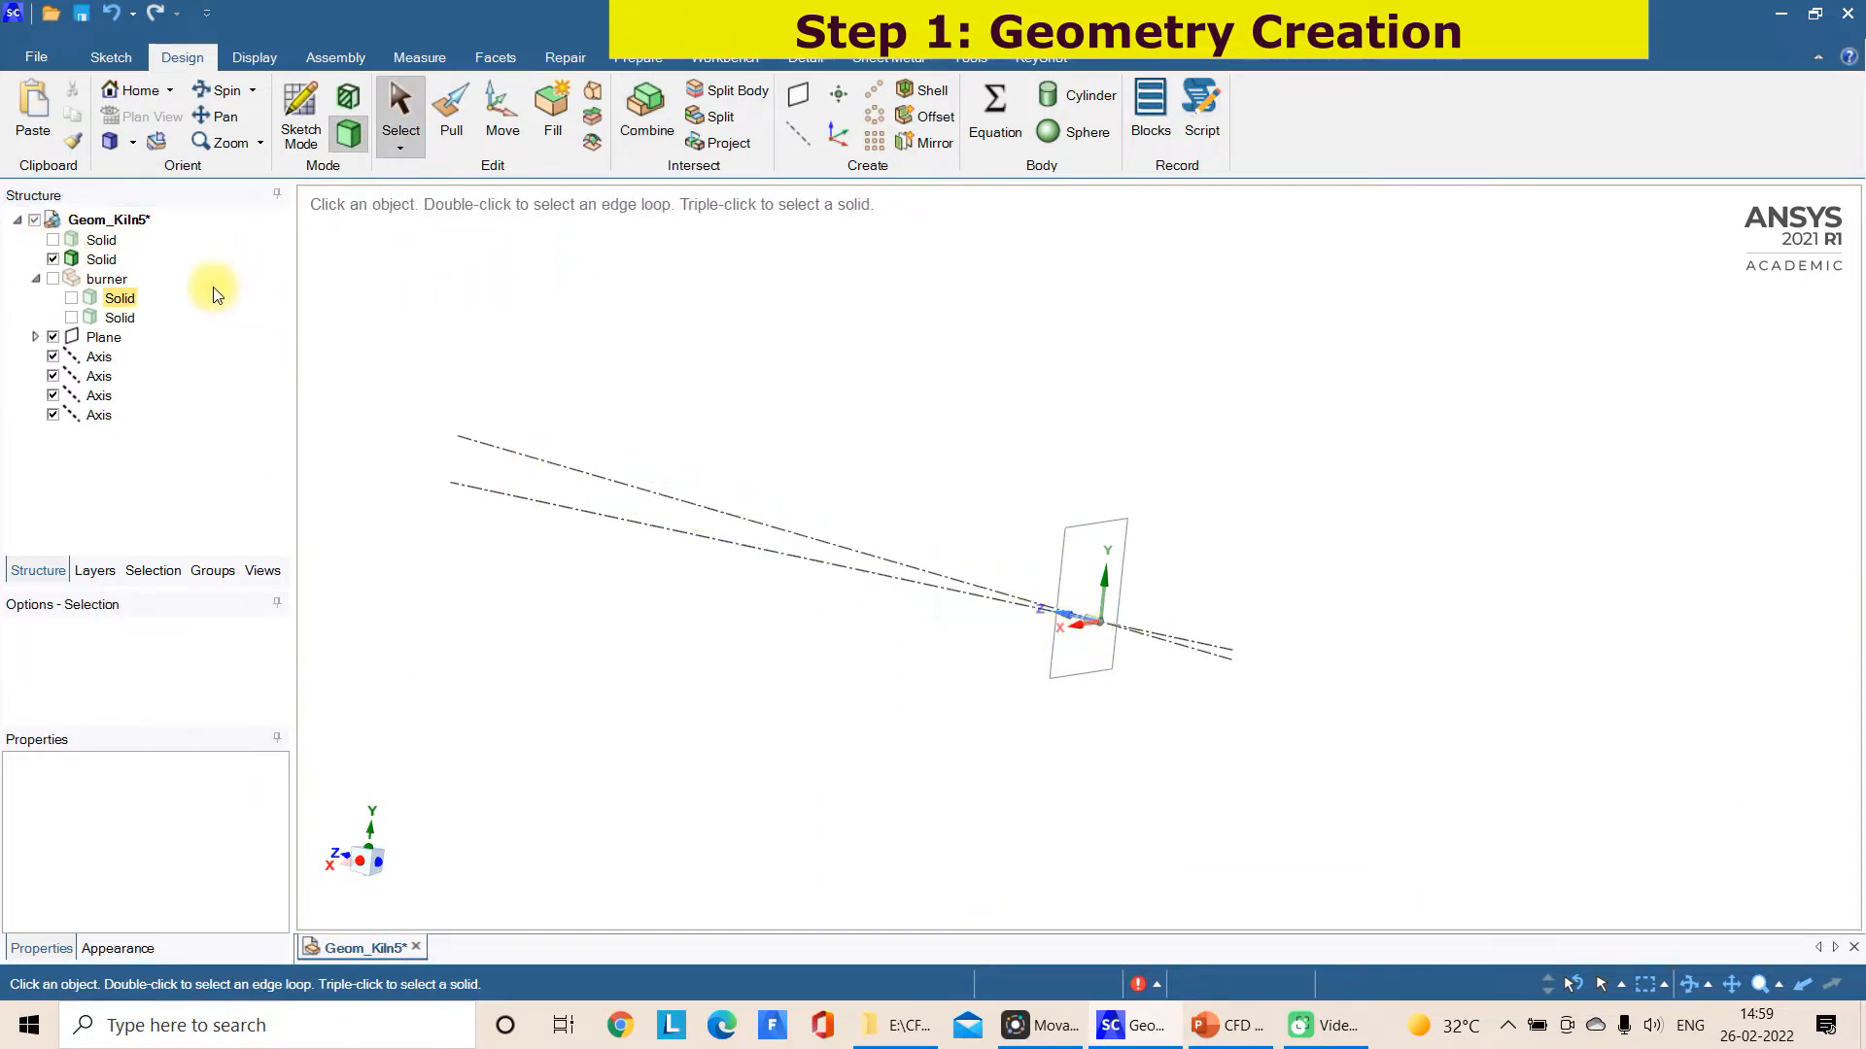
Delete the small leftover solid cut from the kiln's end and show the kiln cylinder again
scroll(1082, 645, up, 5)
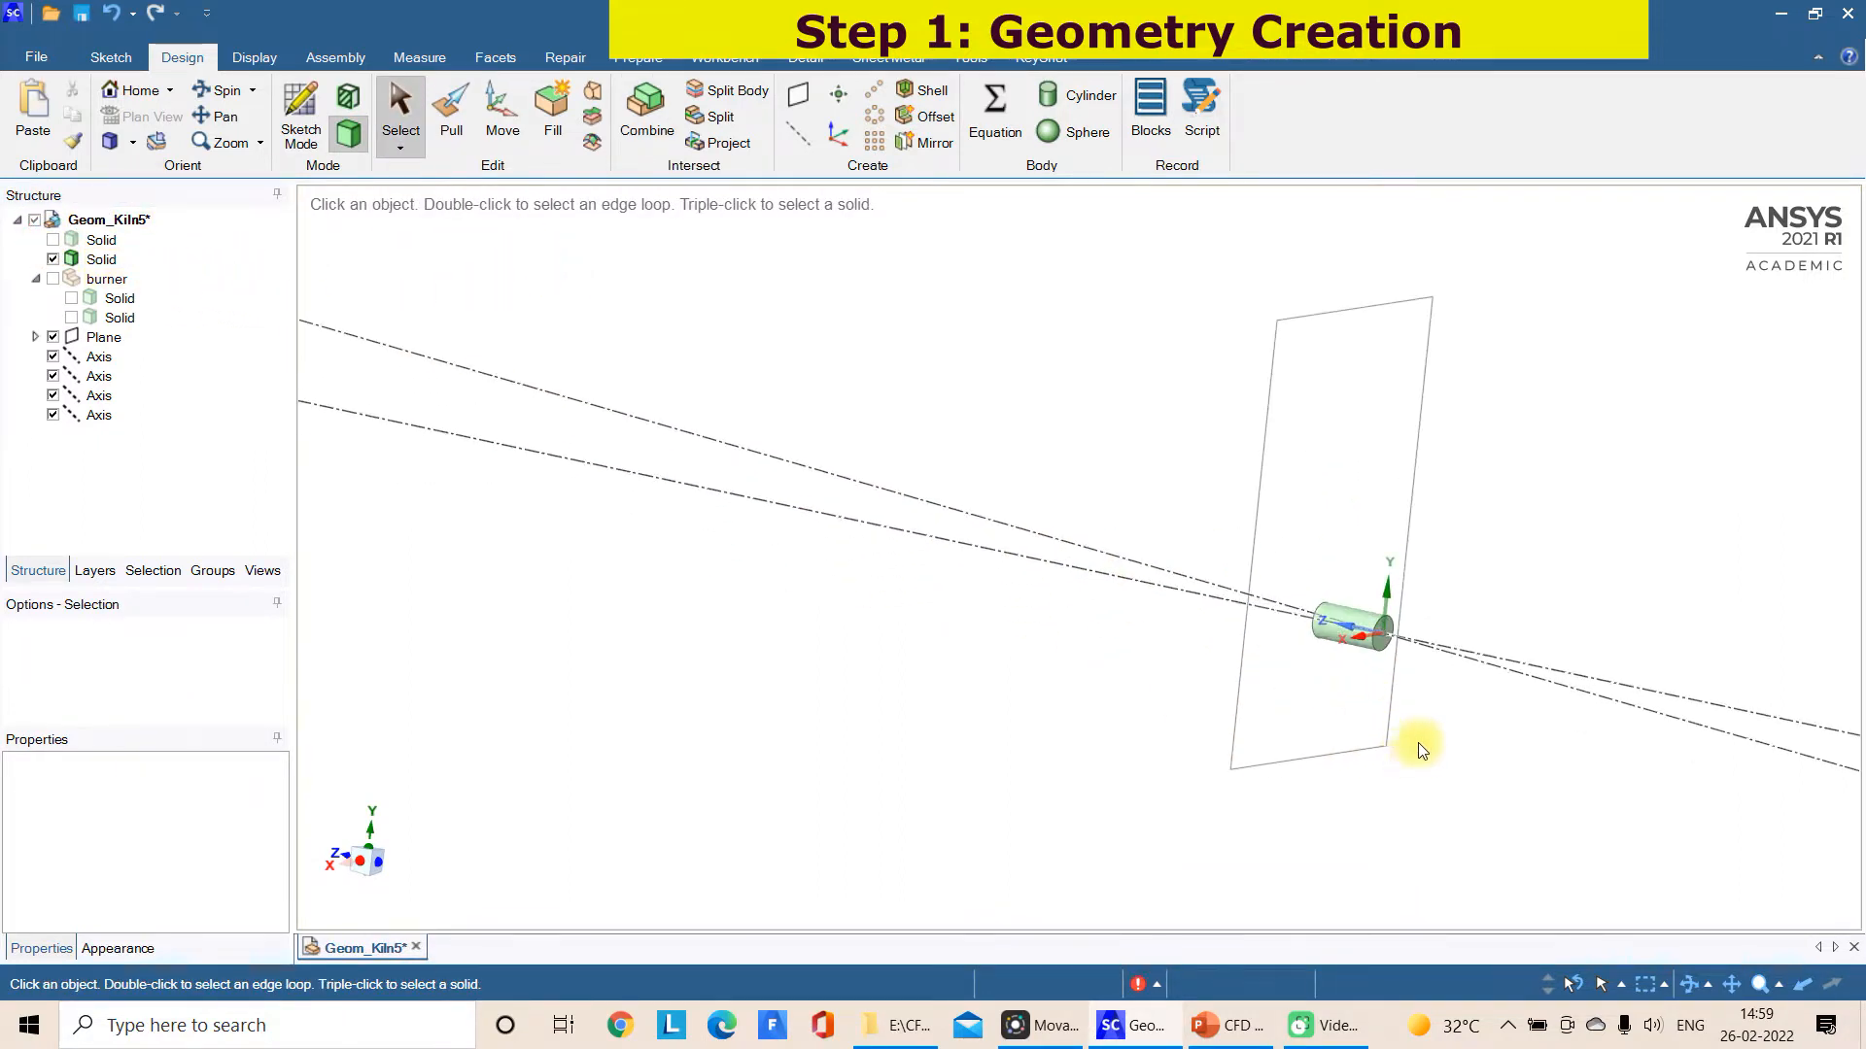
drag(1291, 570, 1451, 717)
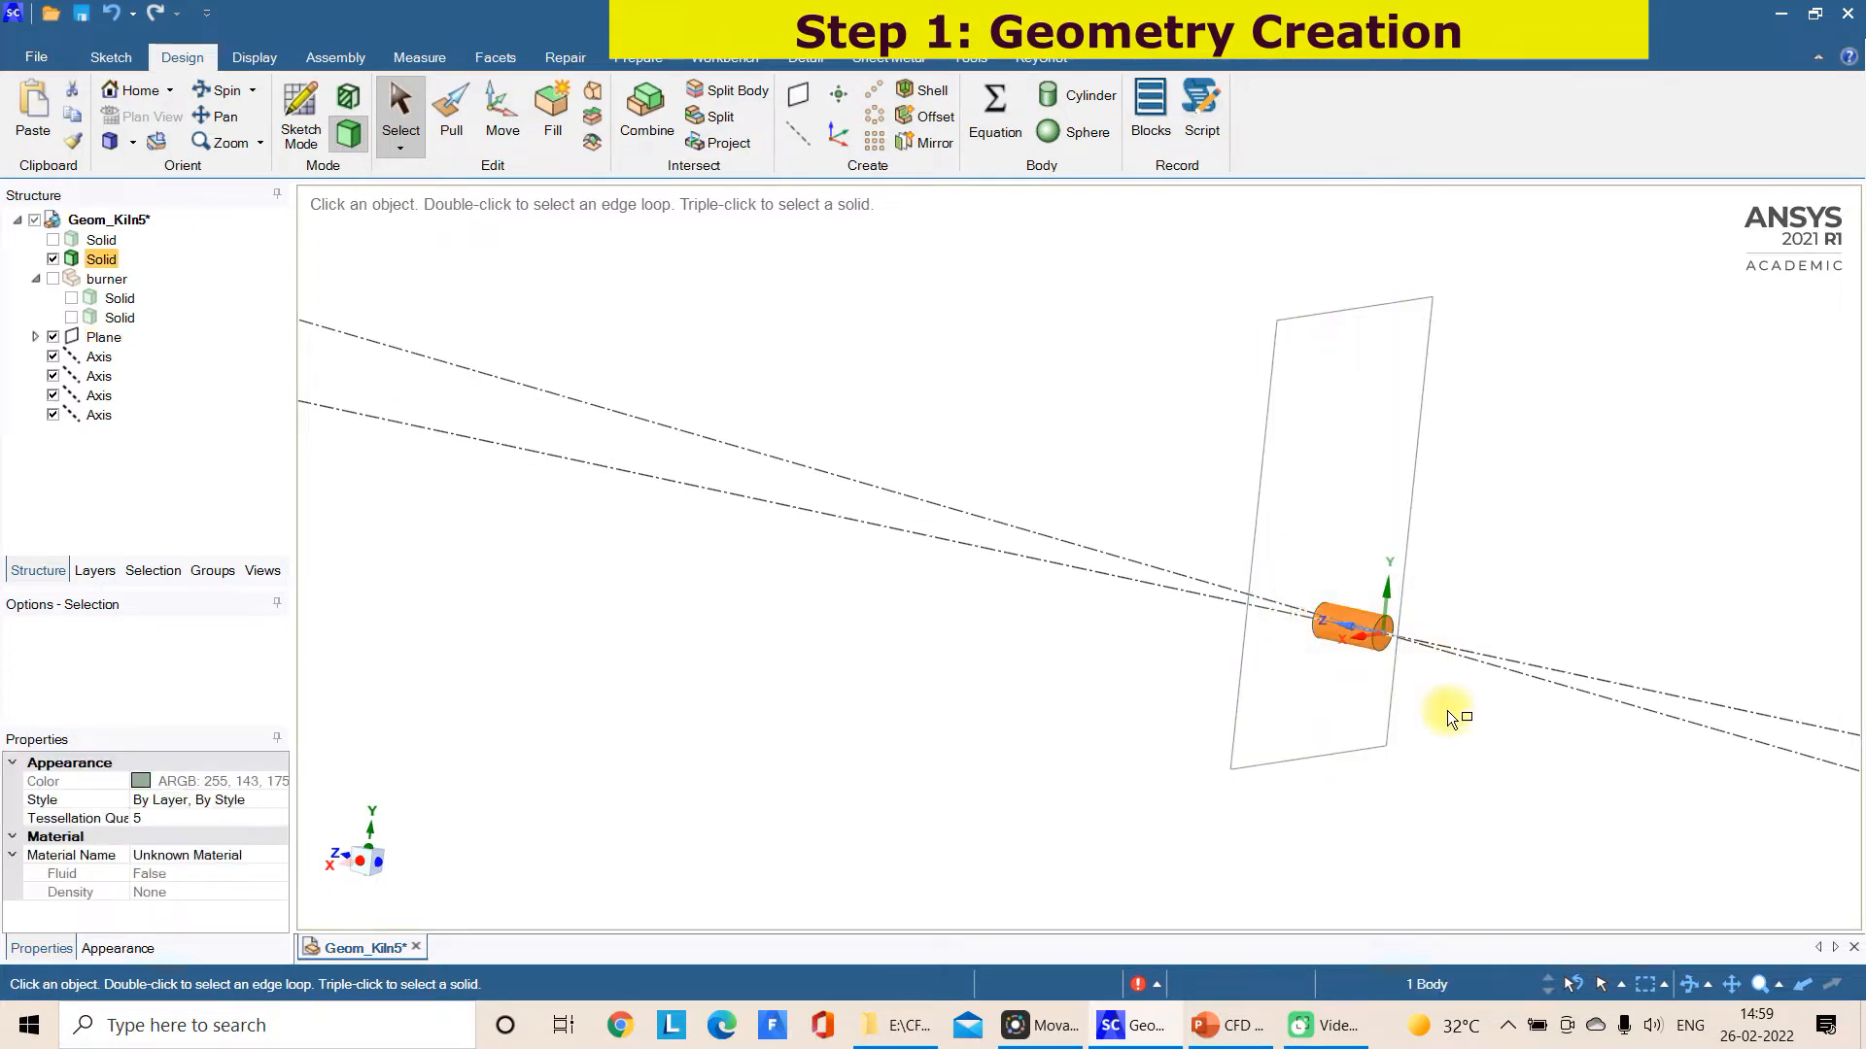
key(Delete)
click(52, 241)
middle_drag(1399, 875, 1187, 772)
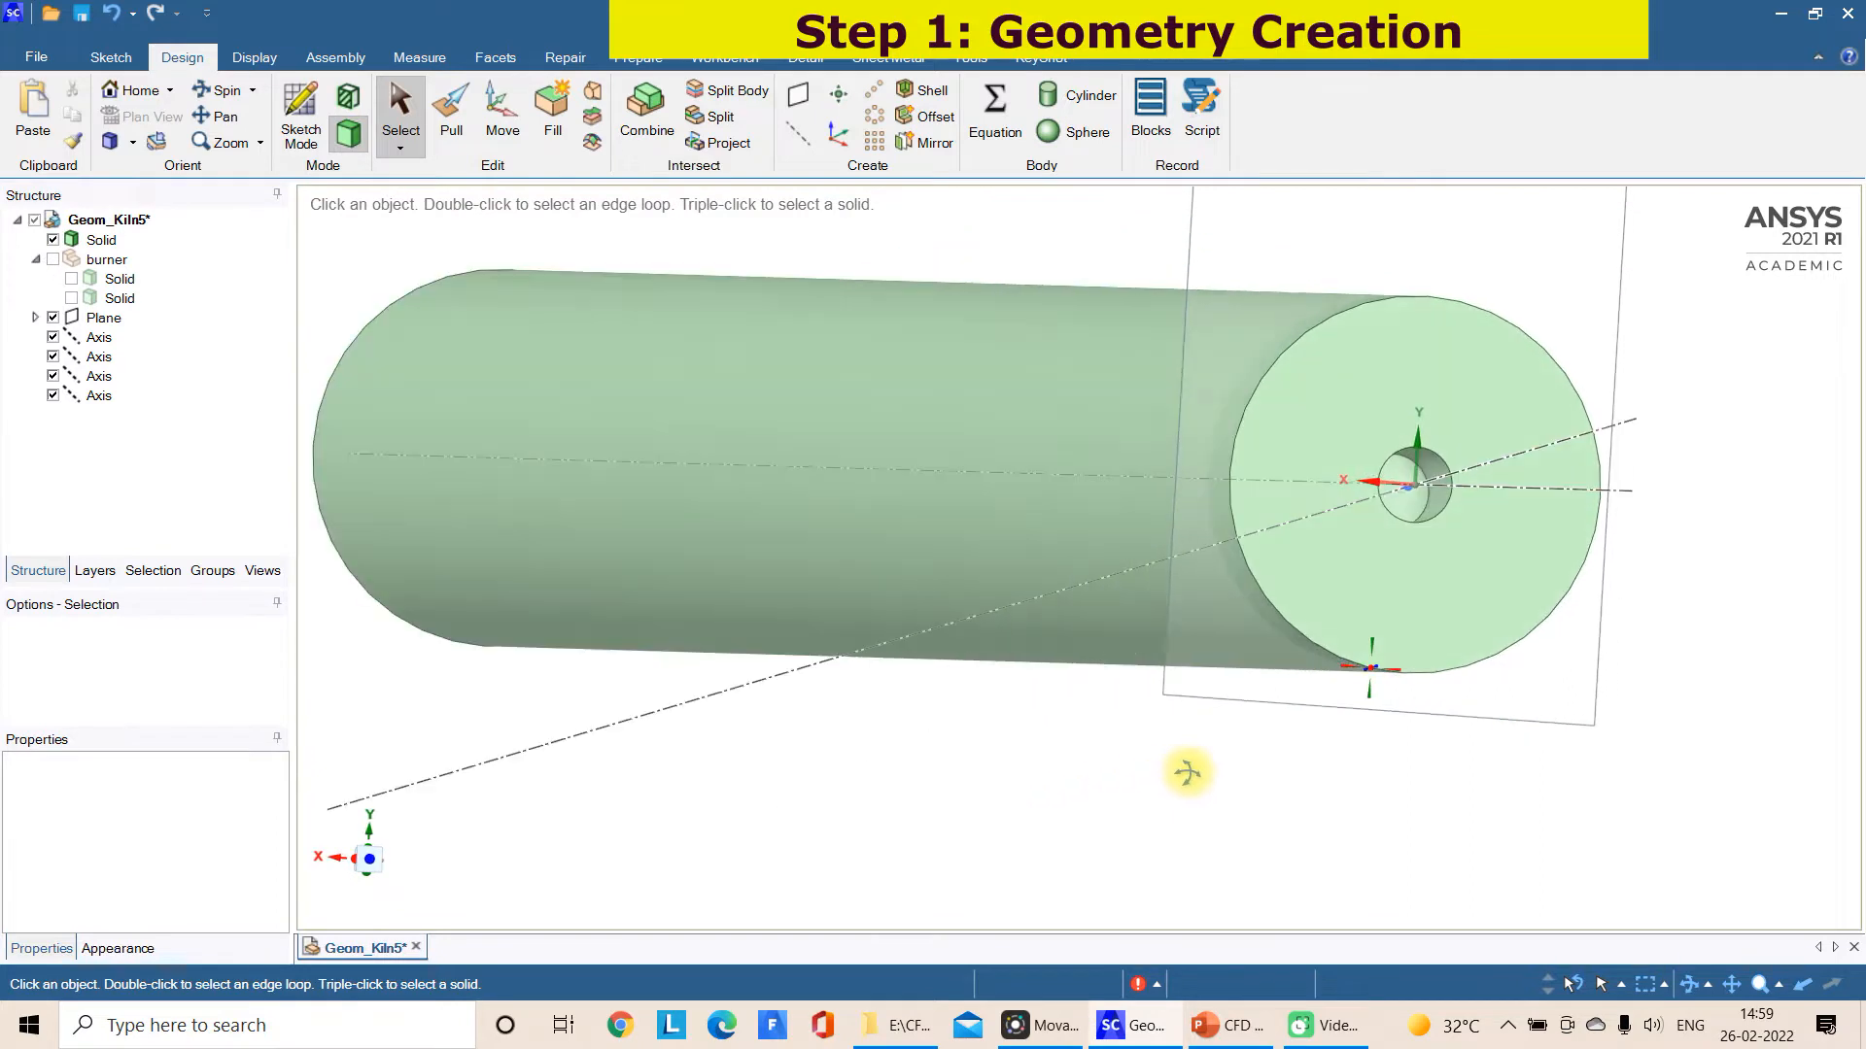
Show the burner component's first solid and delete this short, wider cylinder from the component
click(71, 279)
middle_drag(1024, 692, 1271, 807)
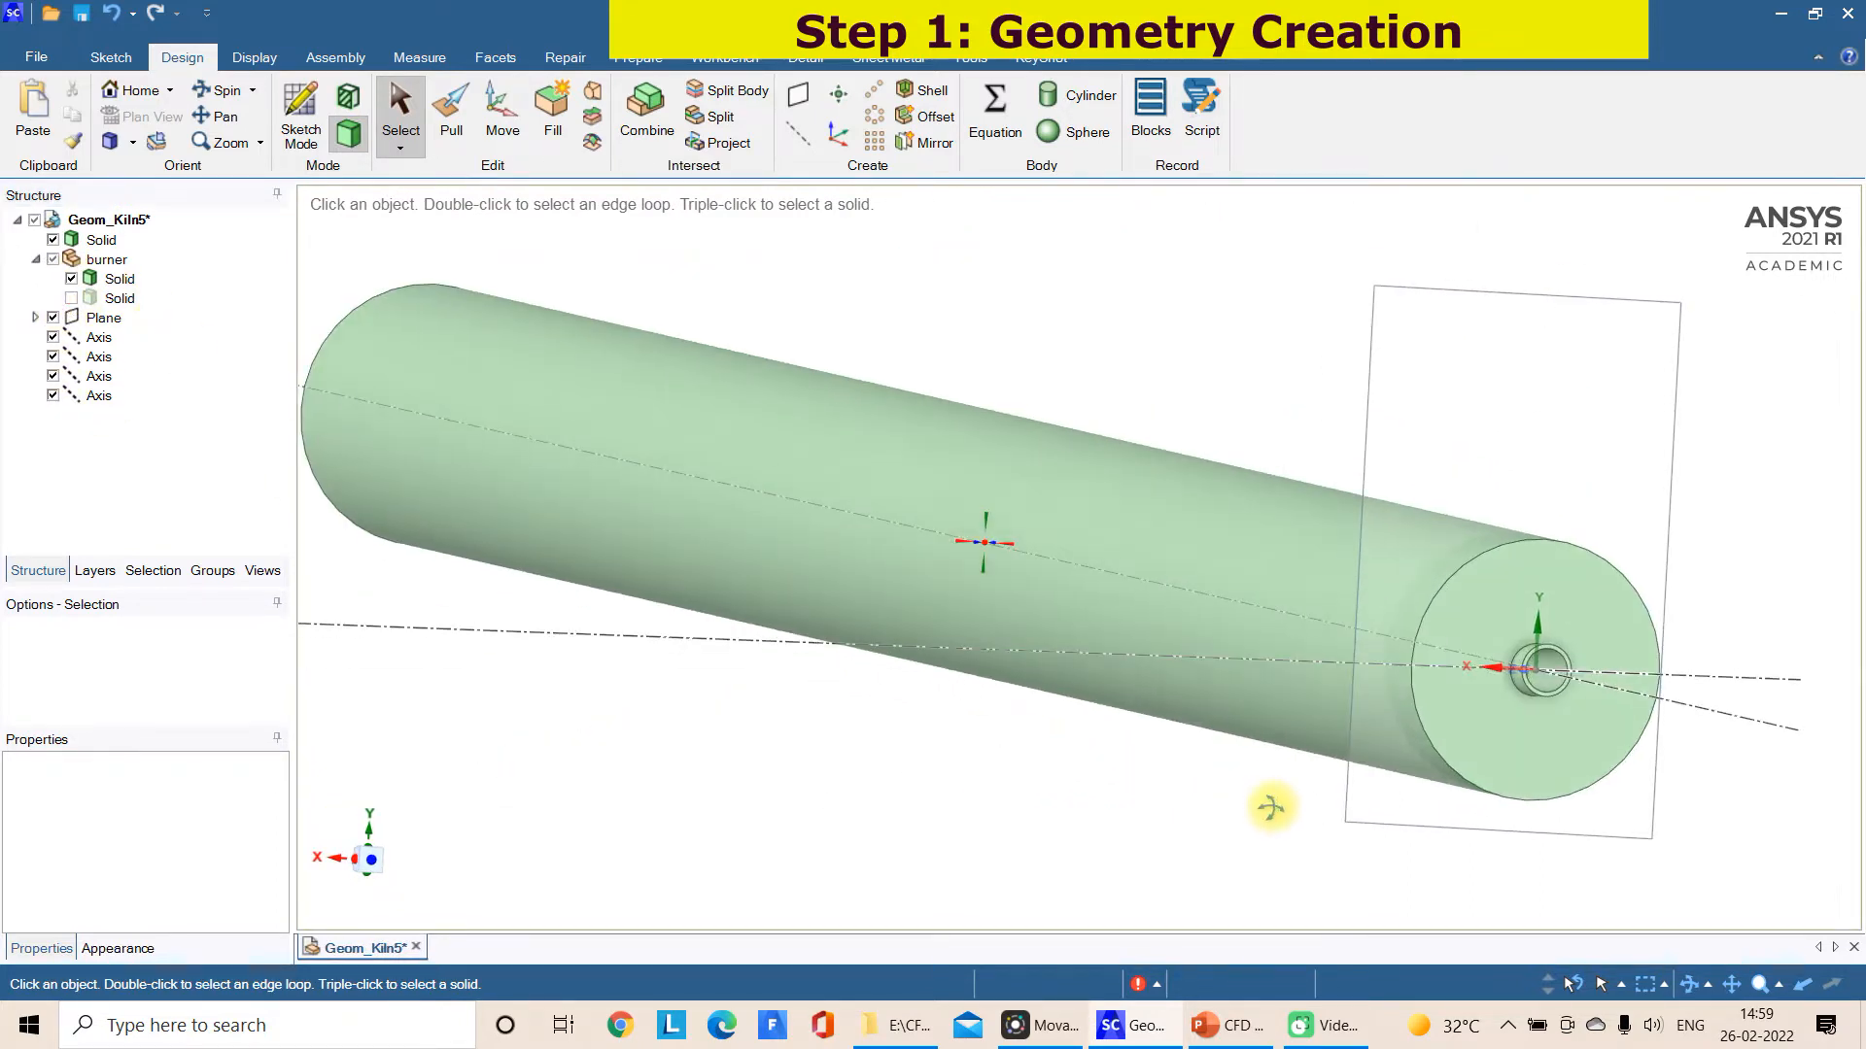
scroll(1253, 803, down, 3)
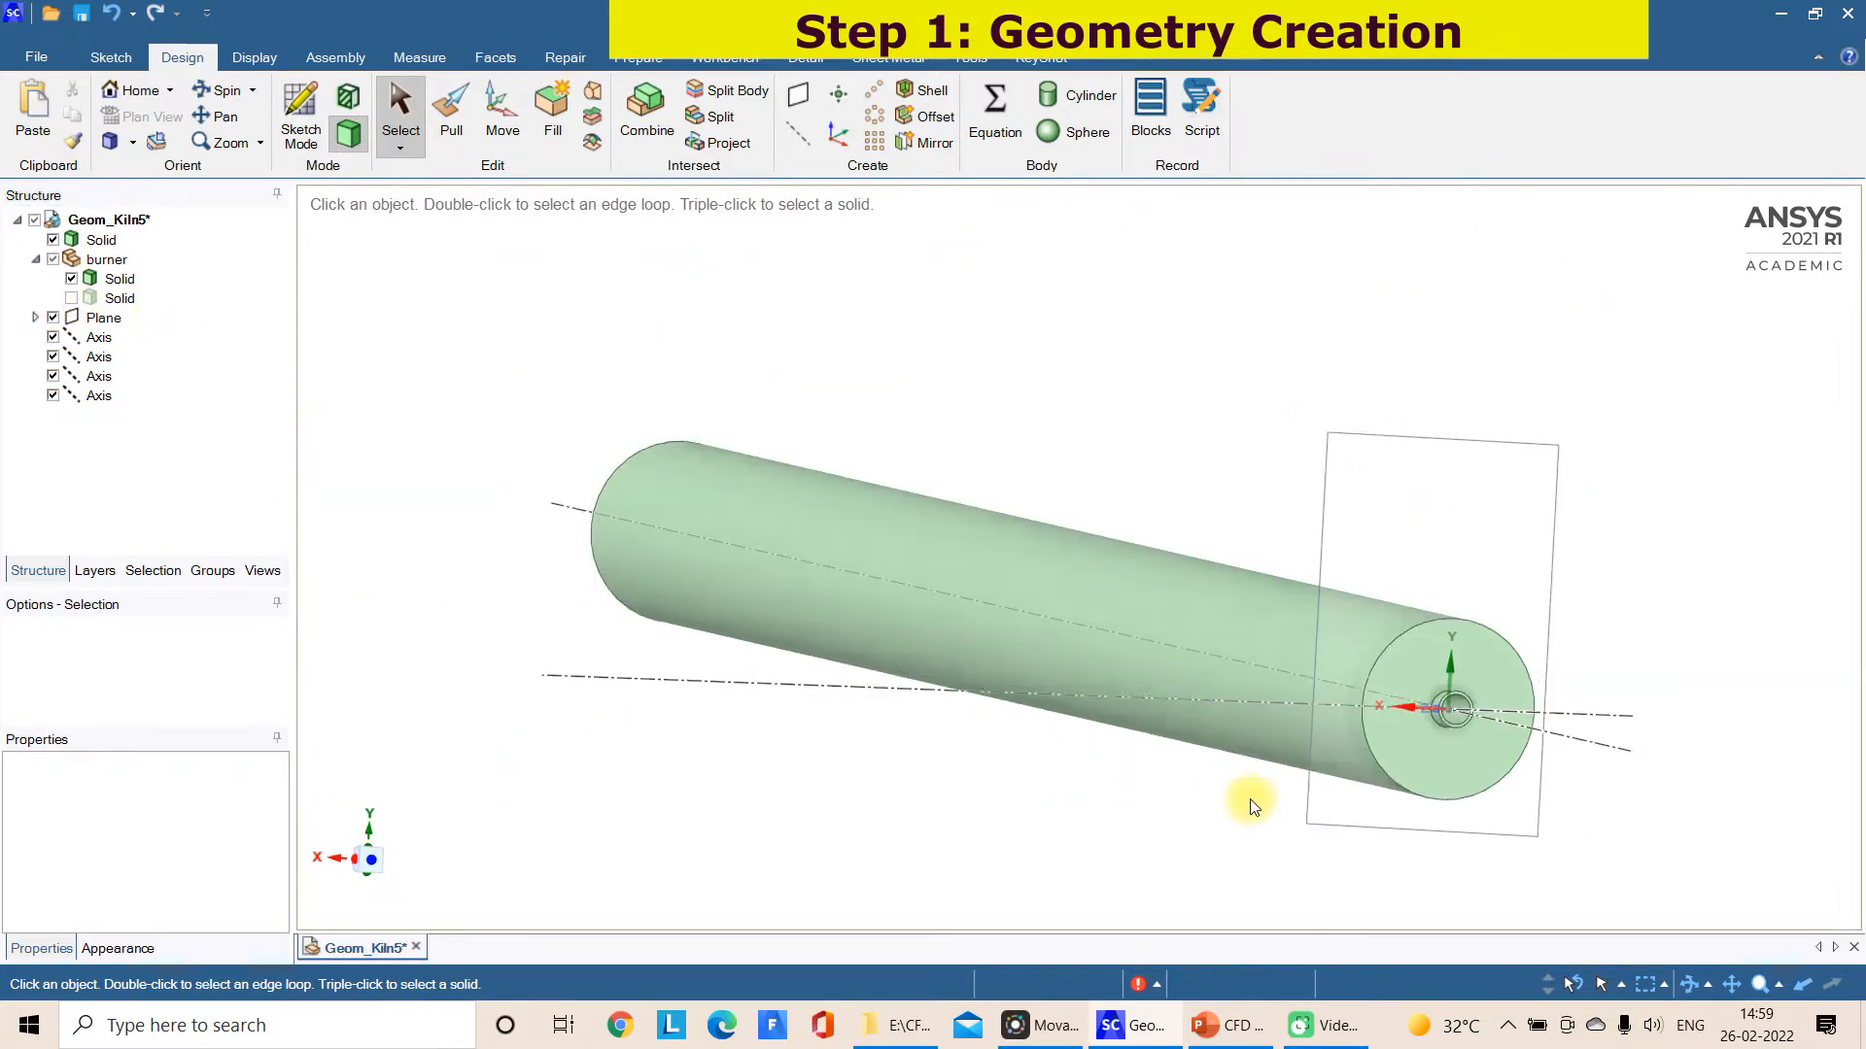
right_click(121, 279)
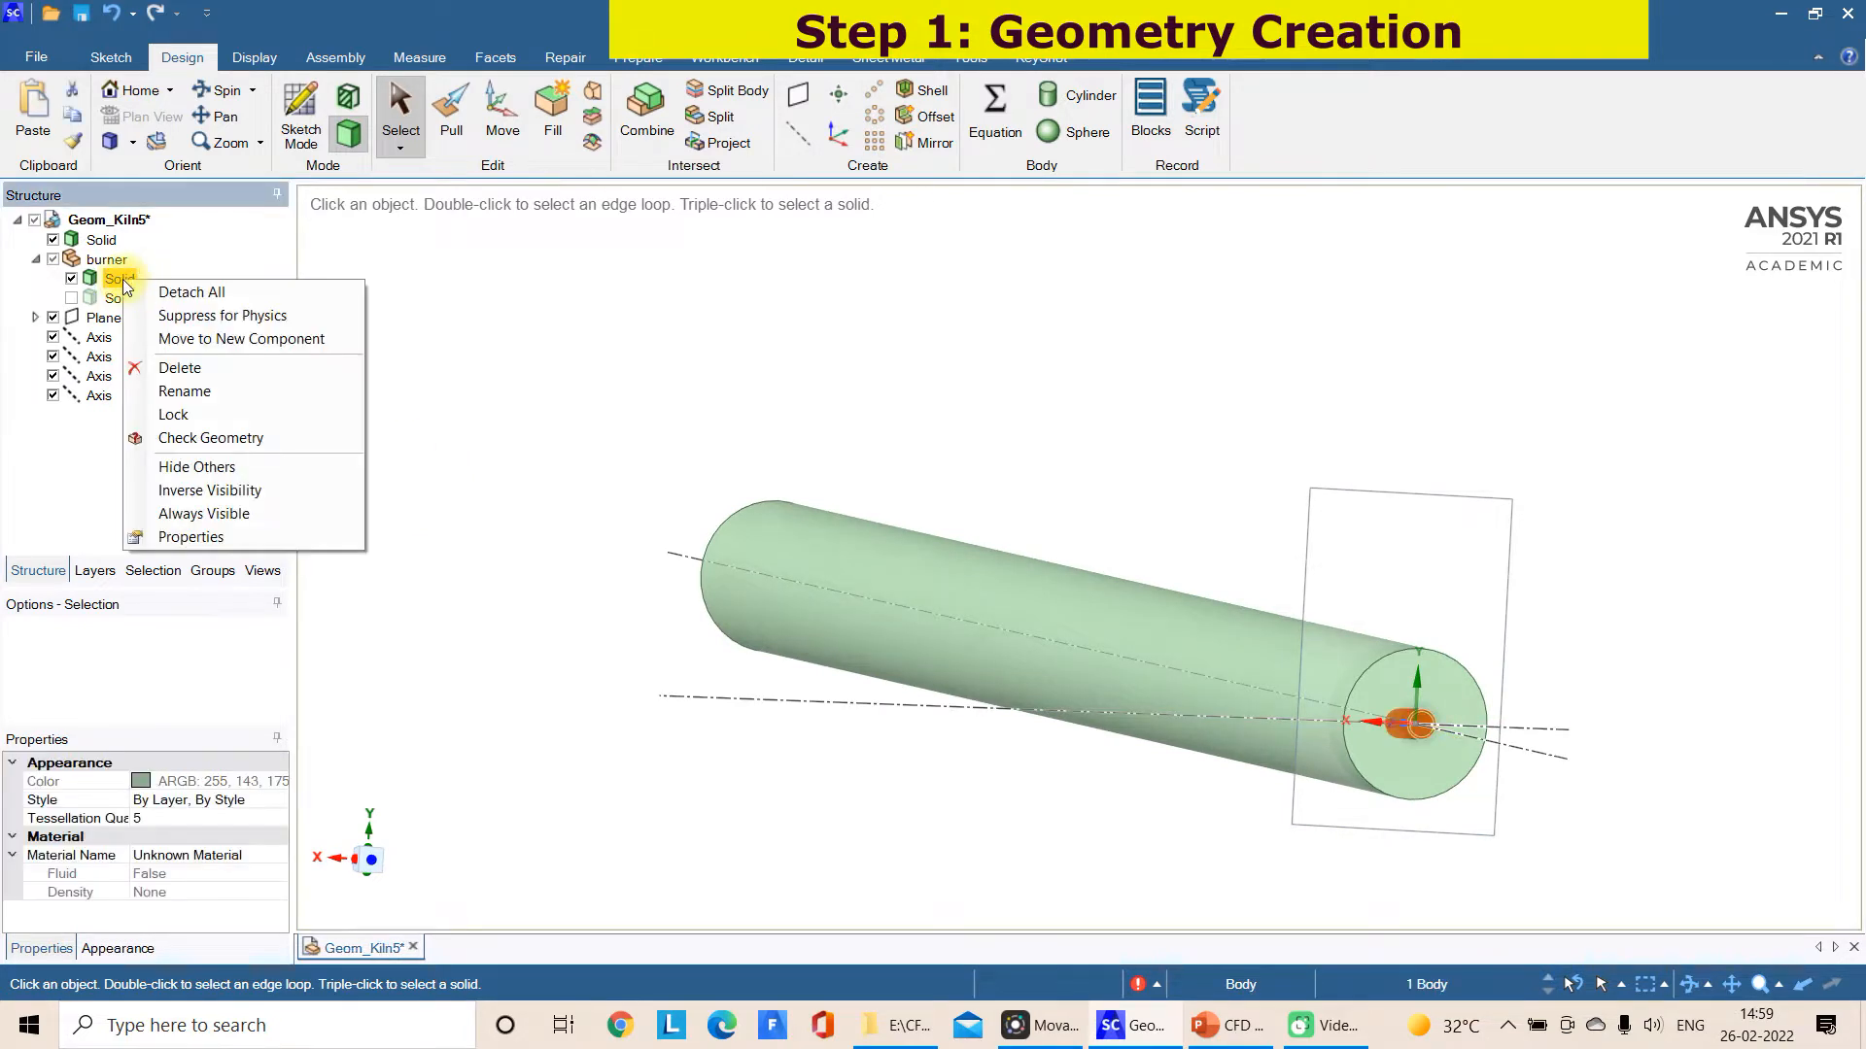
click(184, 367)
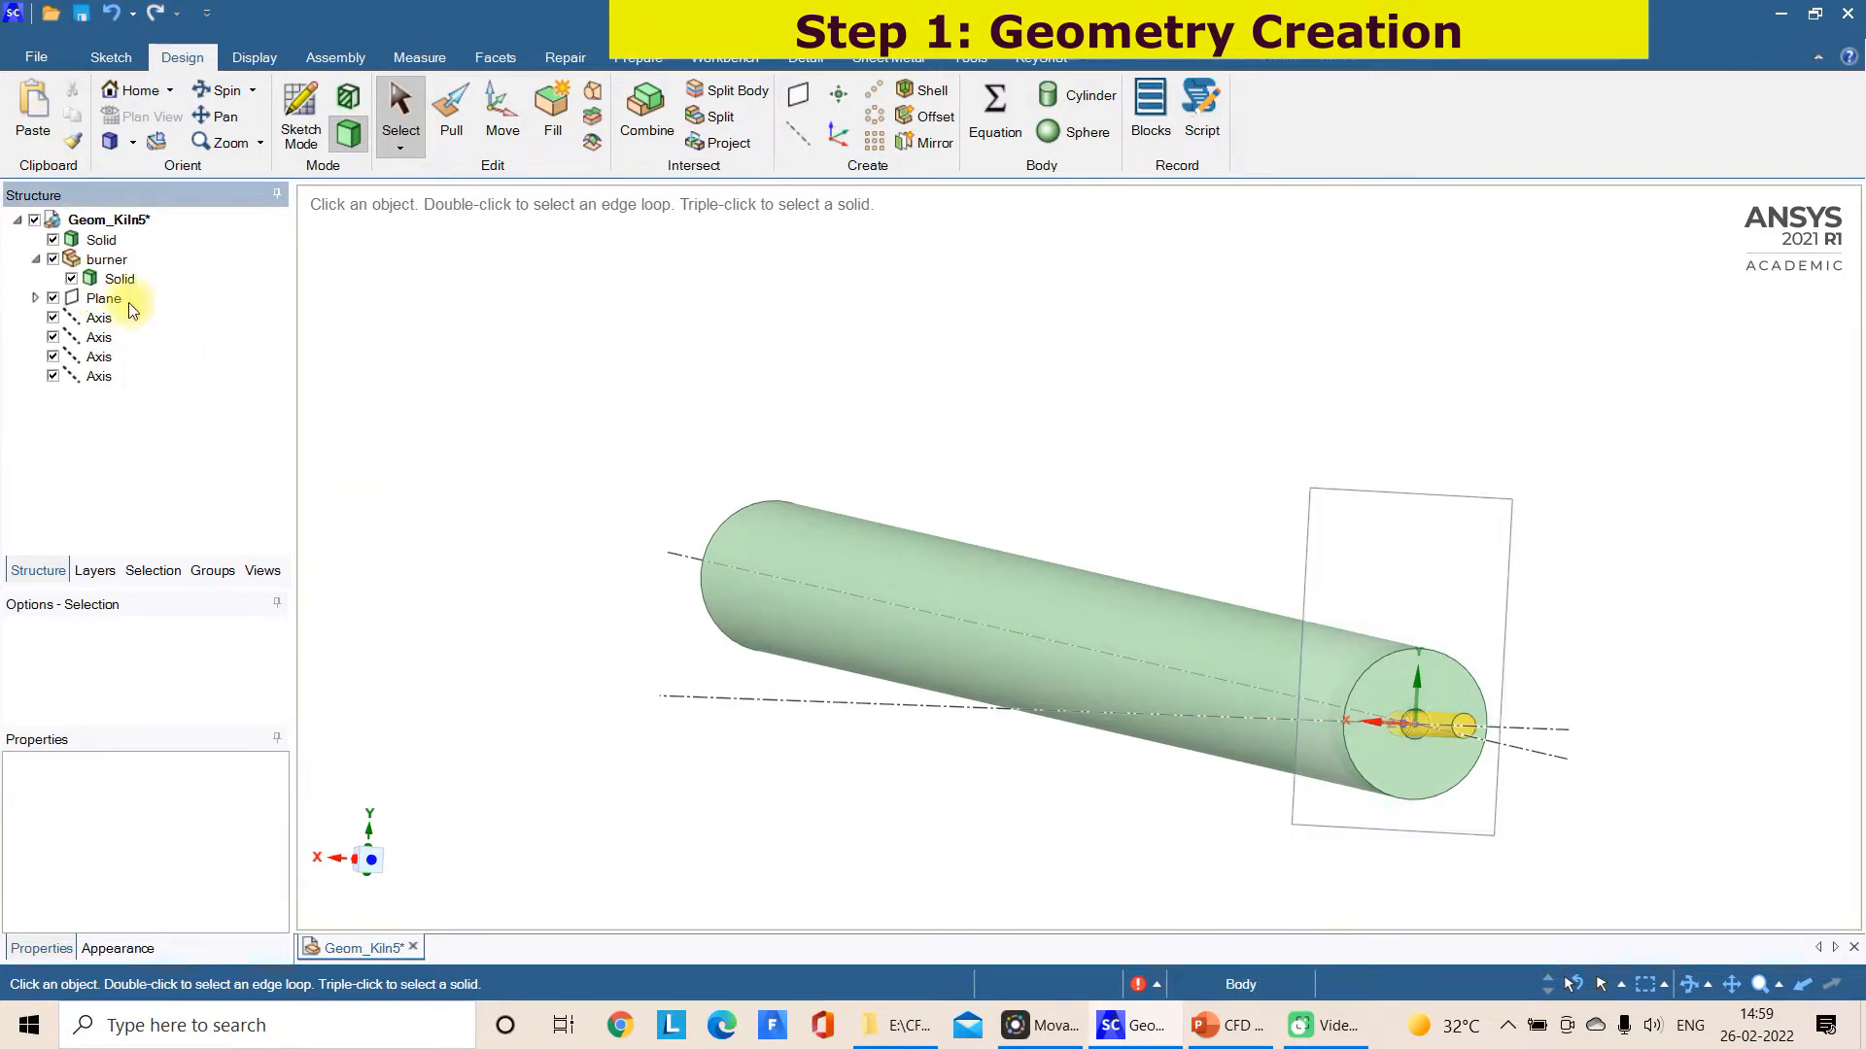
Delete the construction plane that crosses the kiln near its burner end
middle_drag(1292, 911, 1424, 896)
scroll(1421, 894, down, 4)
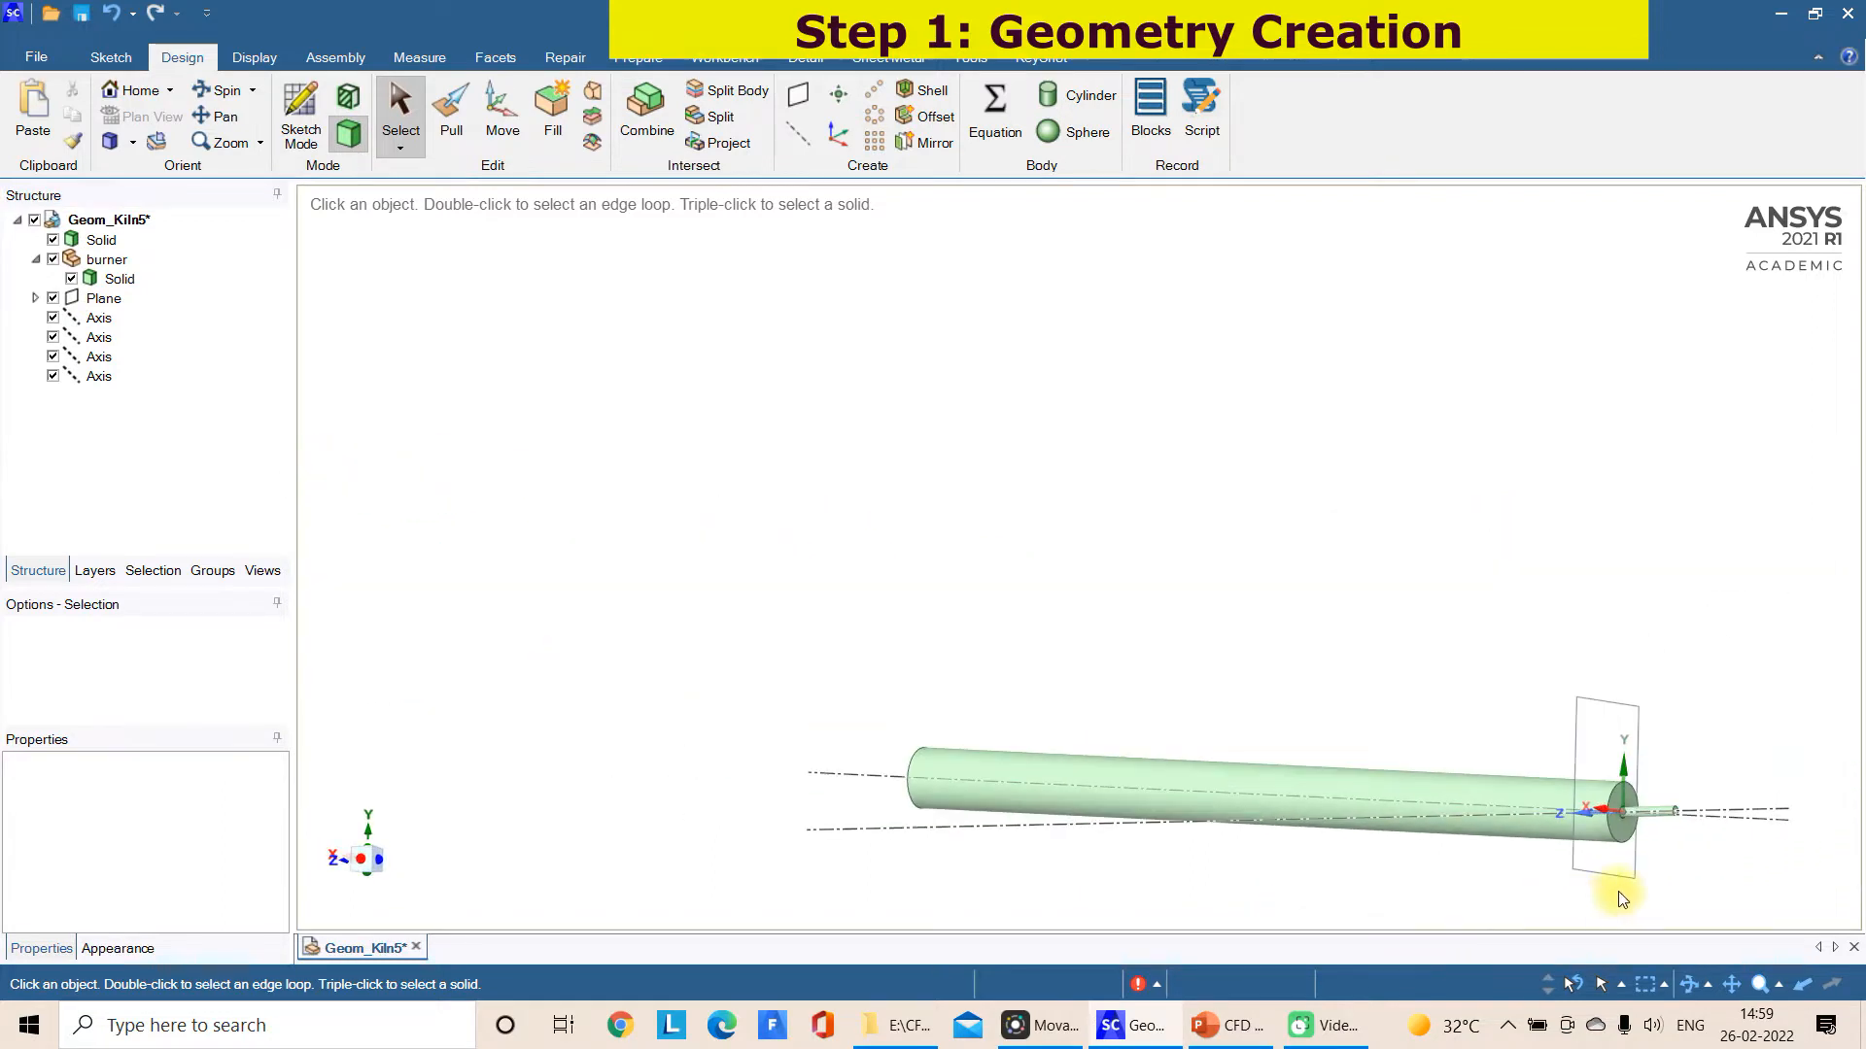
scroll(1620, 899, up, 6)
middle_drag(1632, 842, 1672, 855)
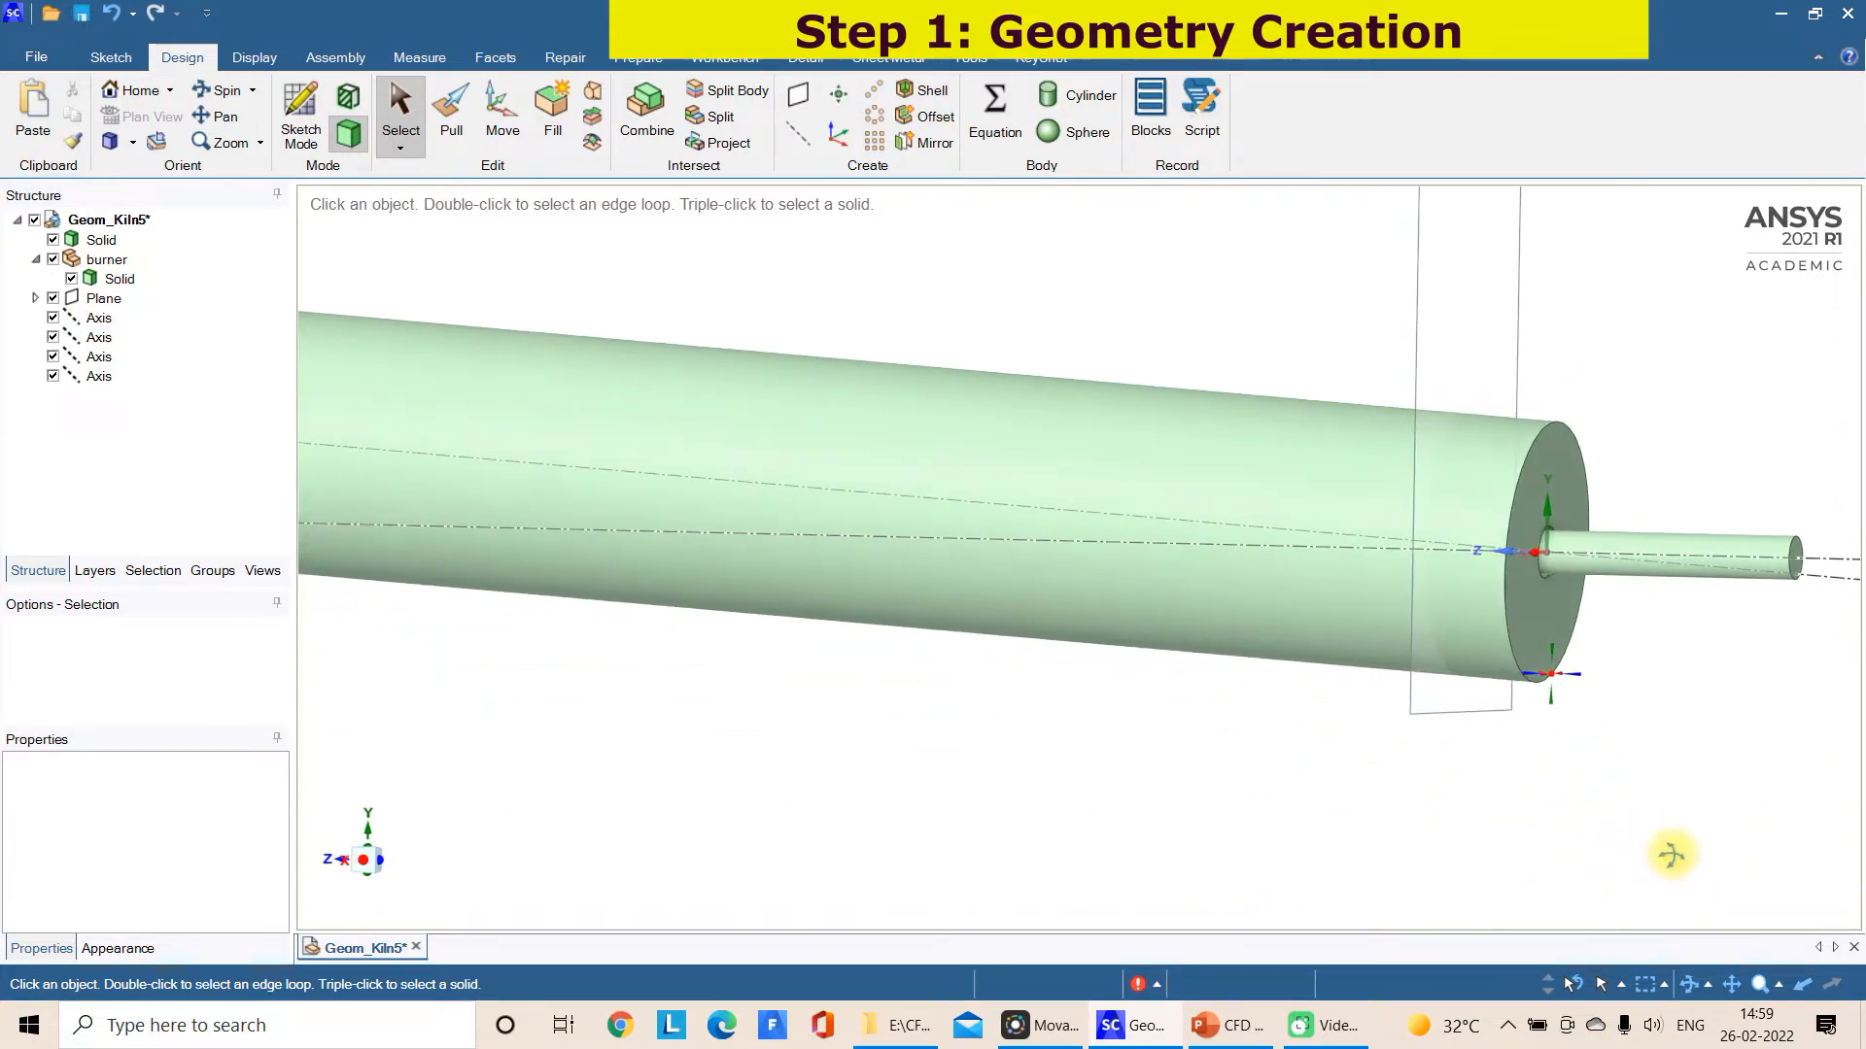
click(1509, 723)
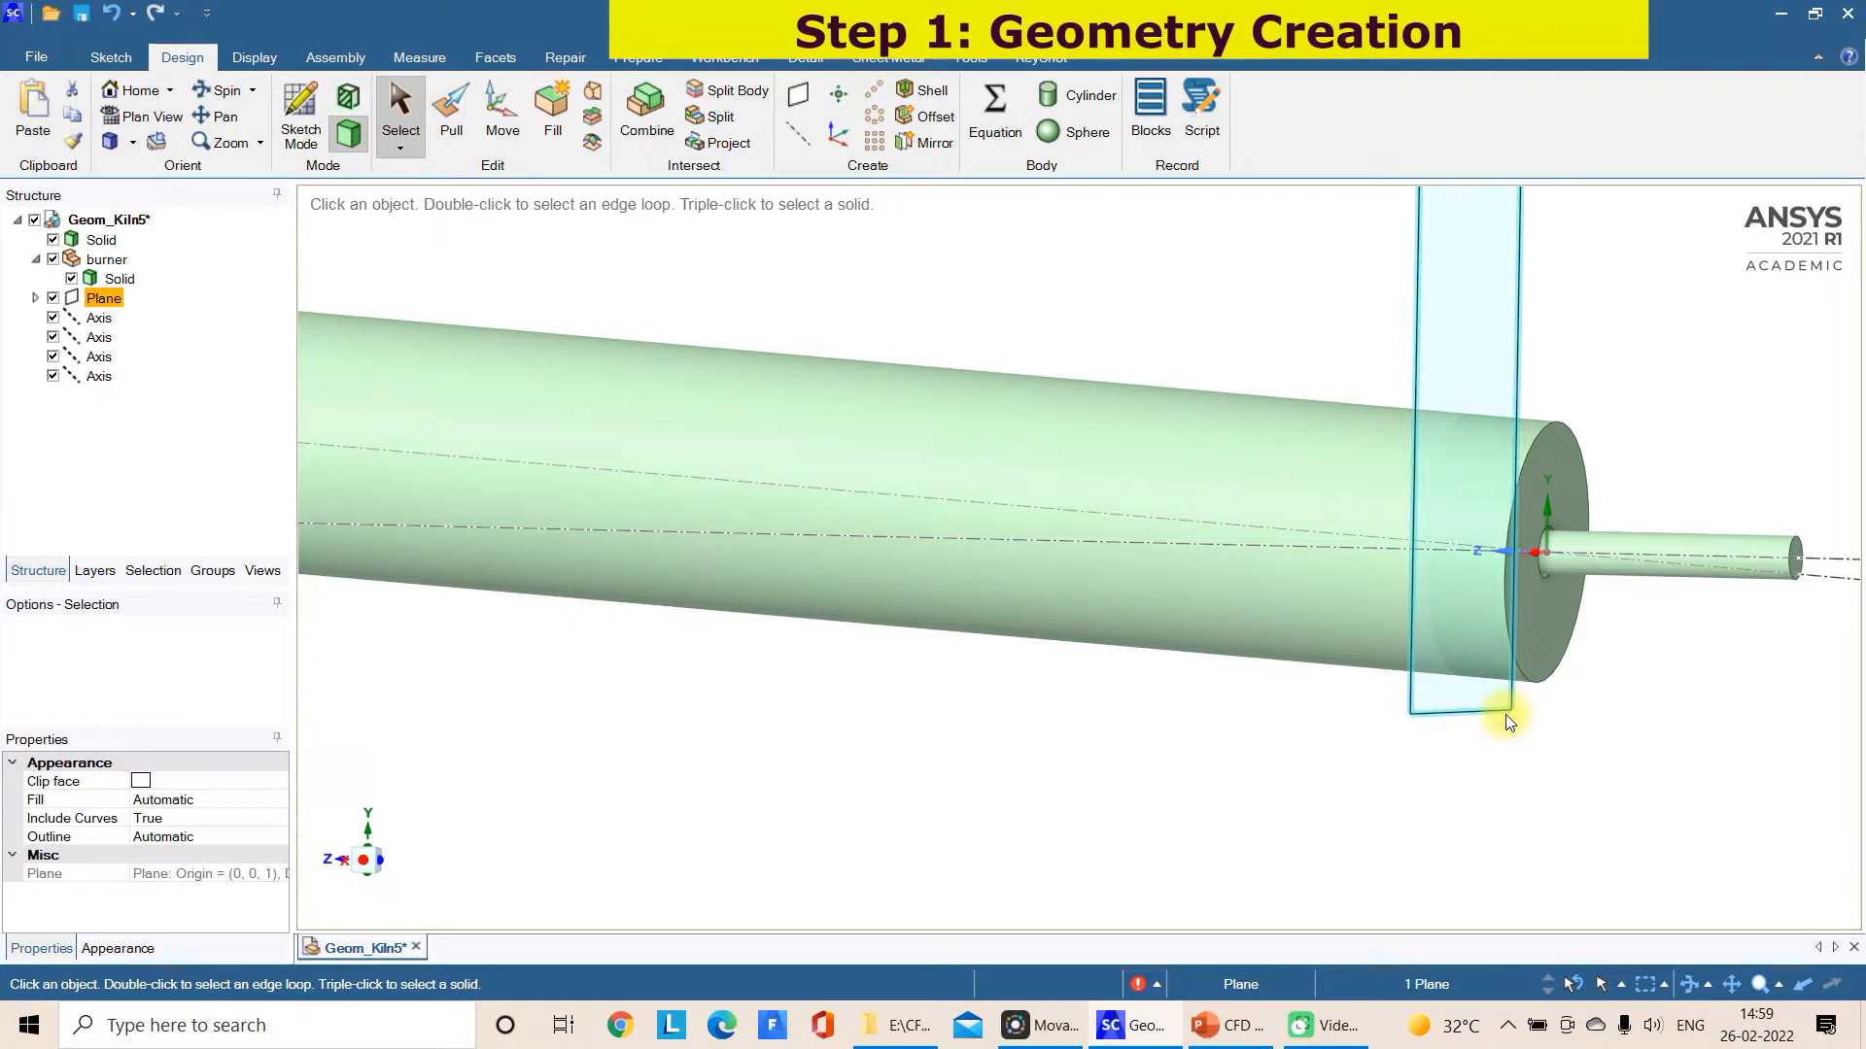
key(Delete)
Undo the deletions of the construction plane and the short burner solid
scroll(1508, 718, down, 3)
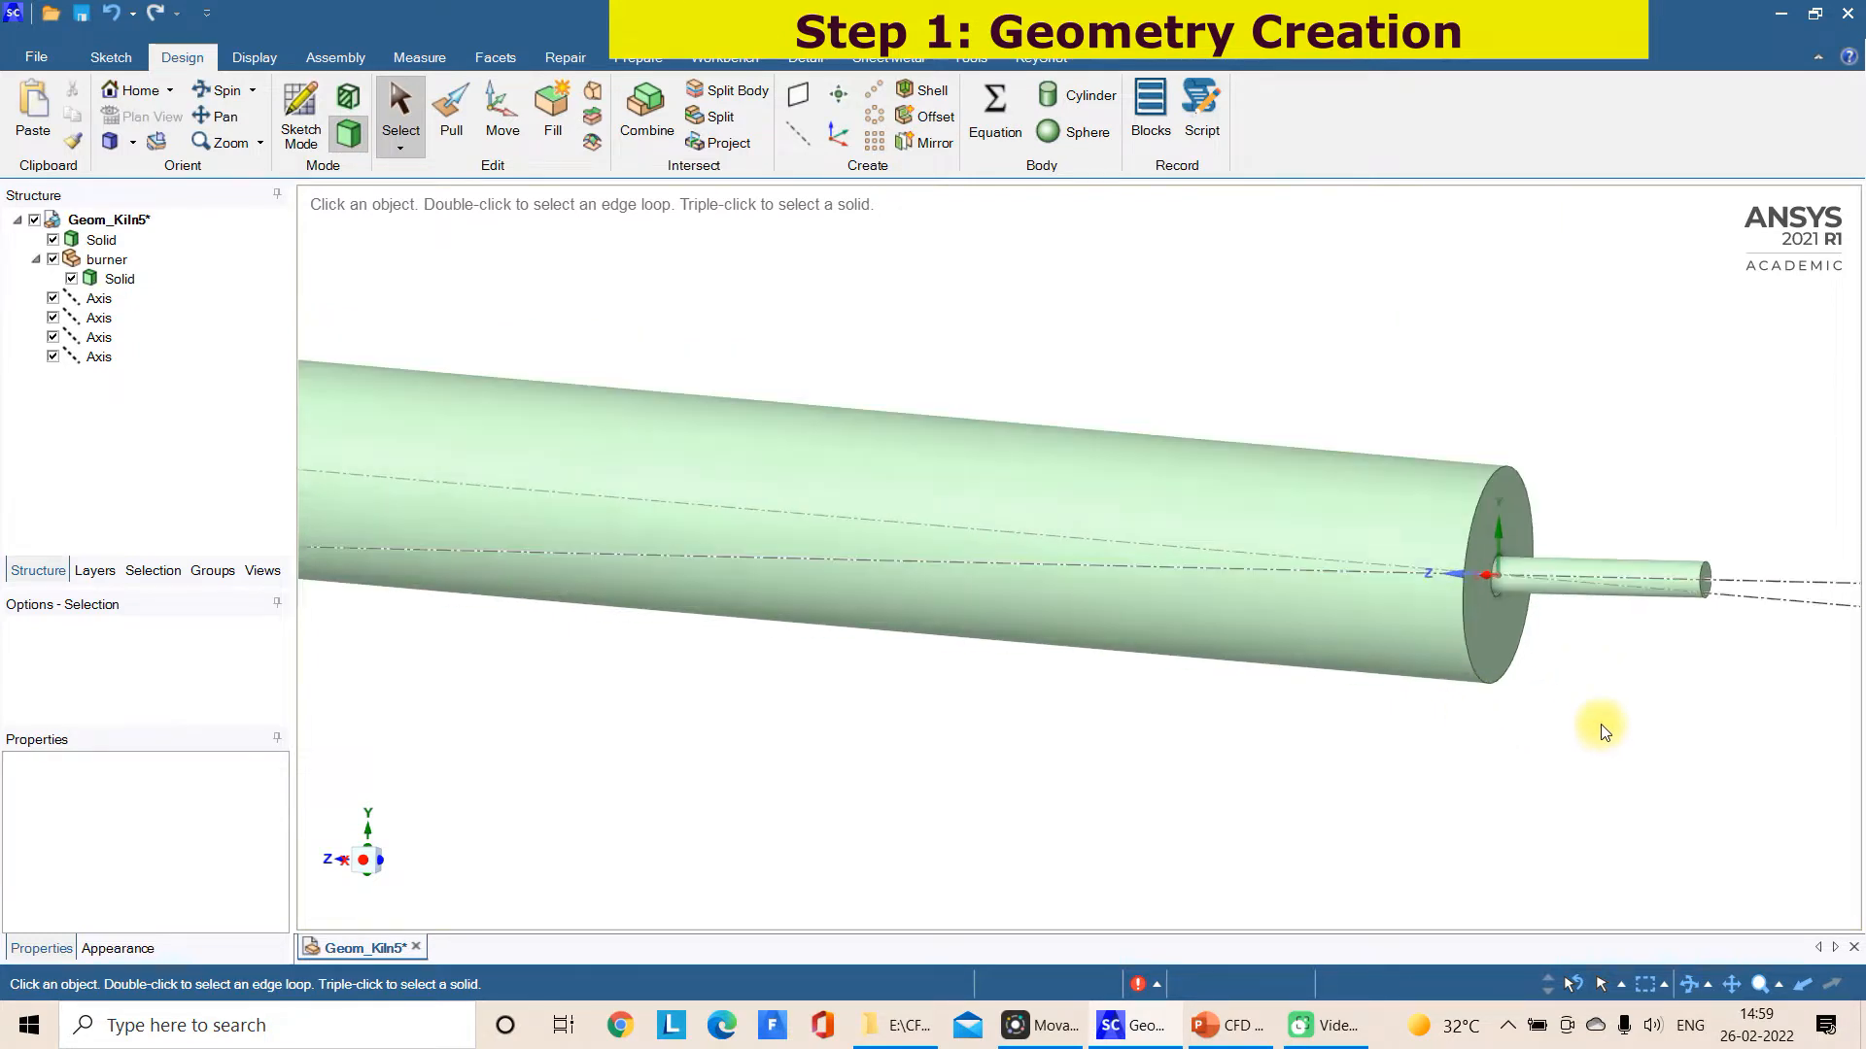
scroll(1604, 731, up, 4)
scroll(1530, 641, up, 3)
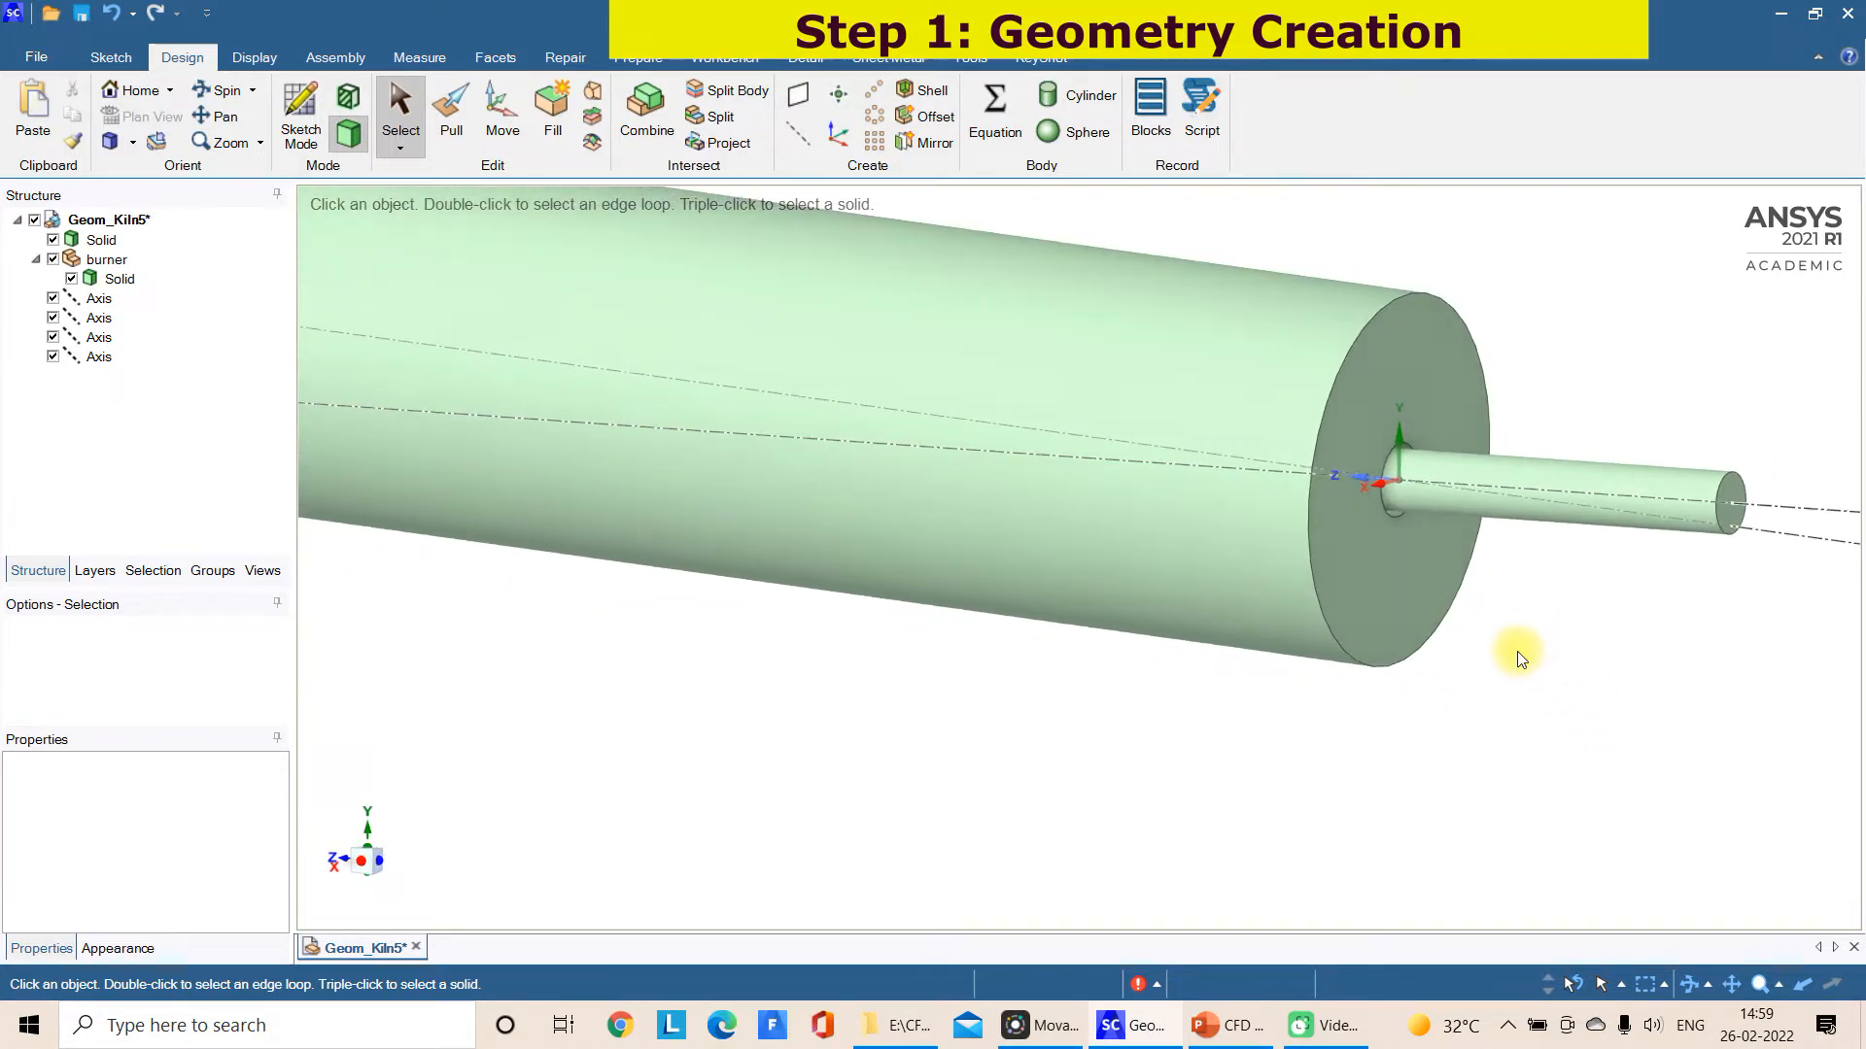
scroll(1521, 658, up, 1)
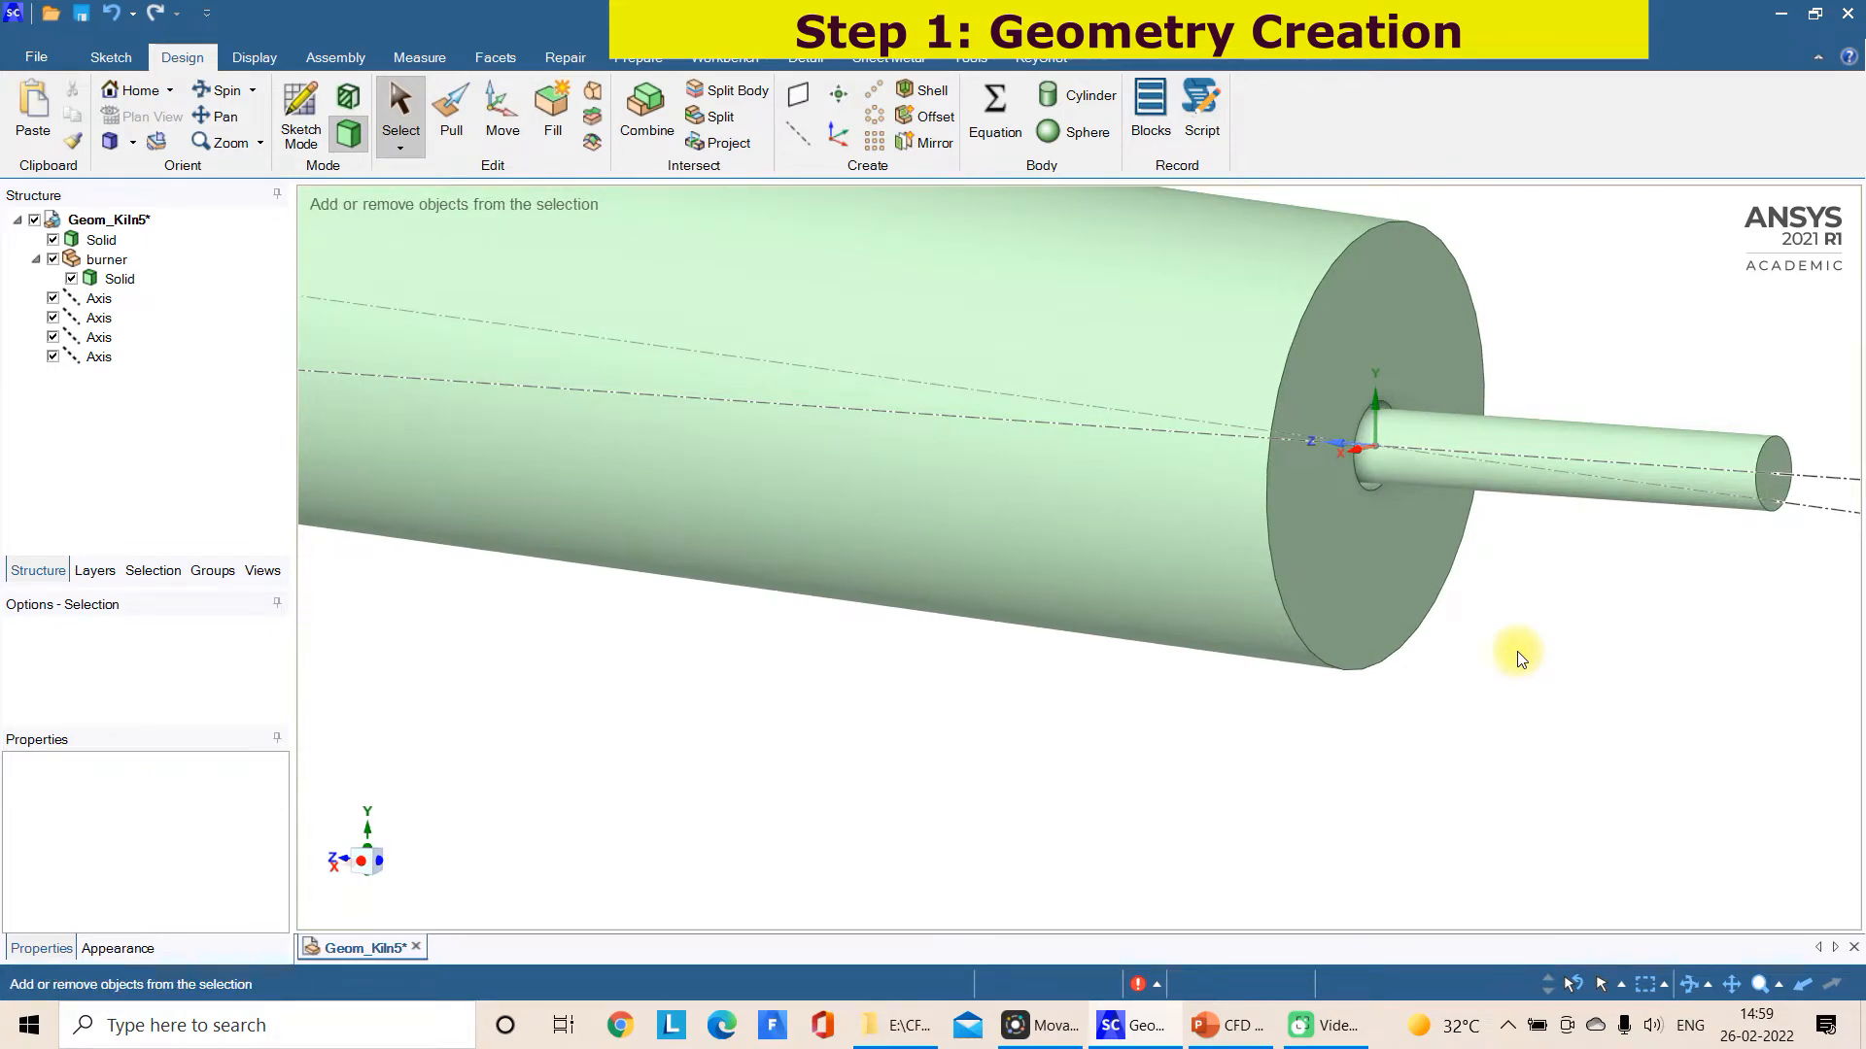
key(ctrl+z)
key(ctrl+z)
key(ctrl+y)
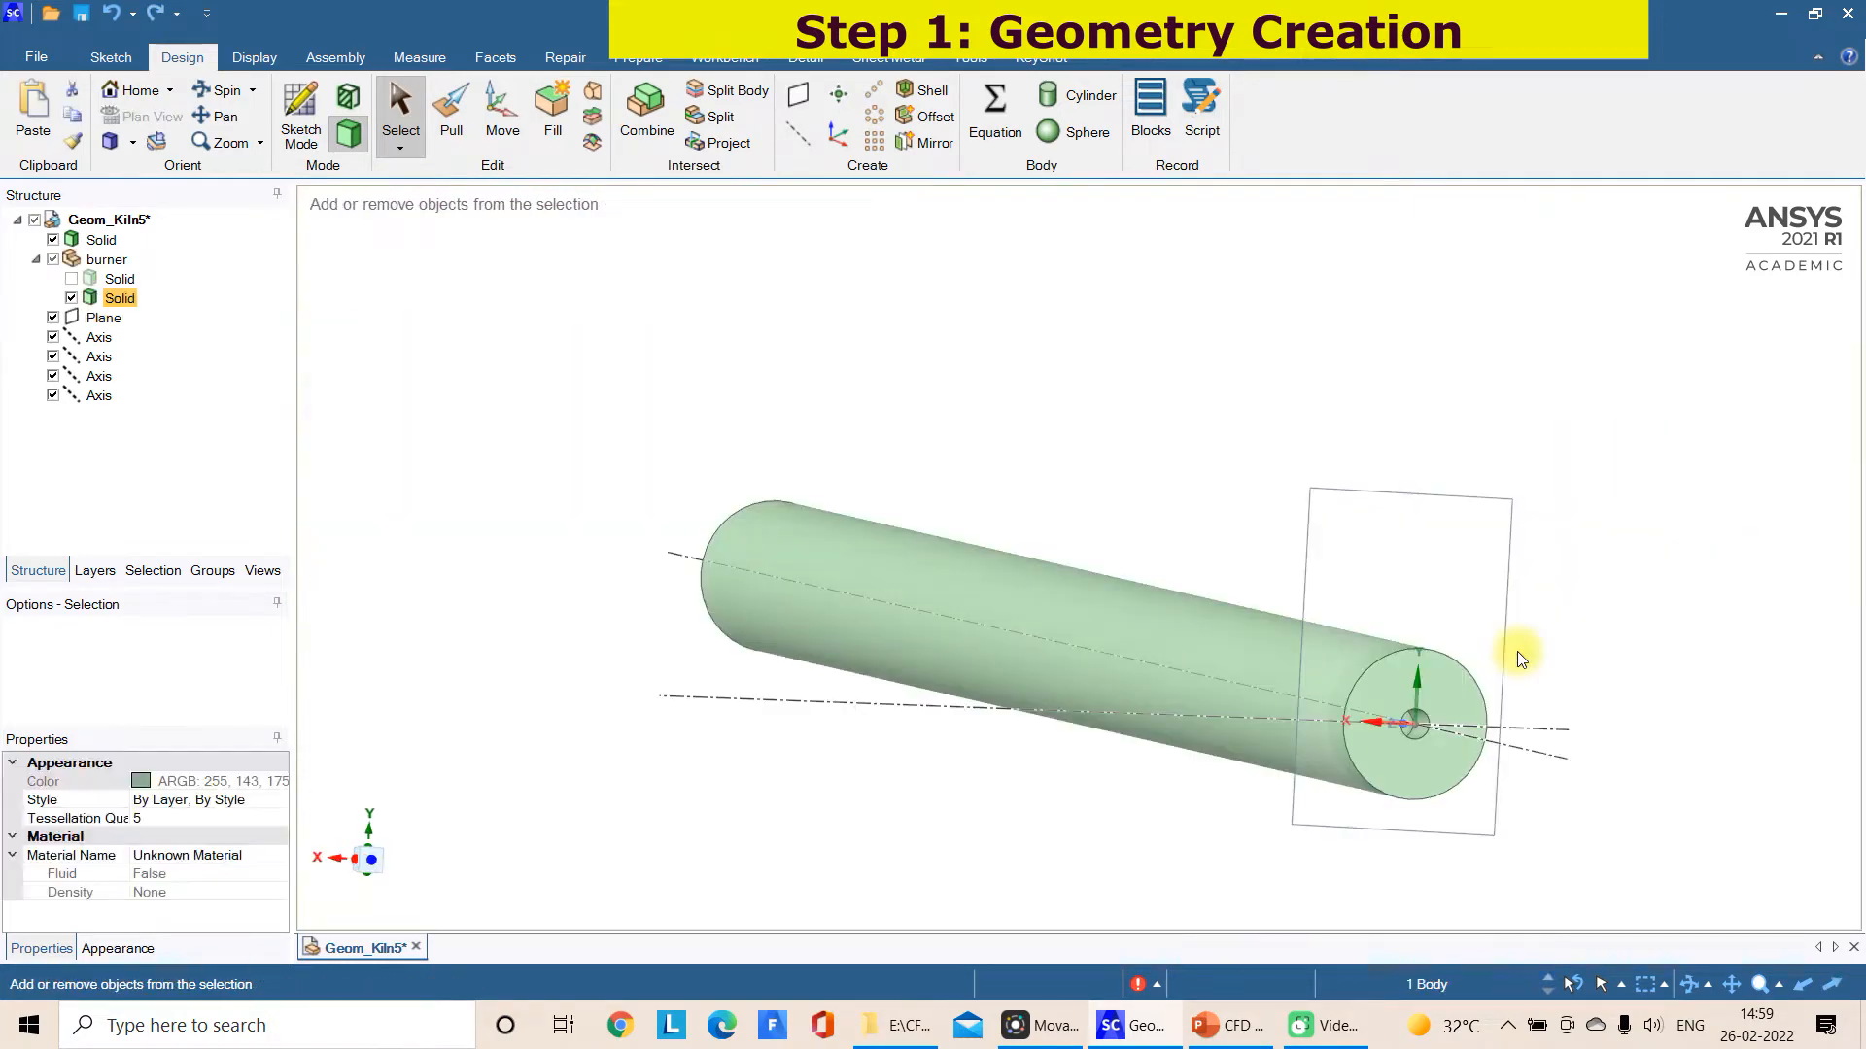
Suppress the short burner solid for physics and show the longer, thinner burner solid
middle_drag(1543, 655, 1598, 649)
click(1264, 456)
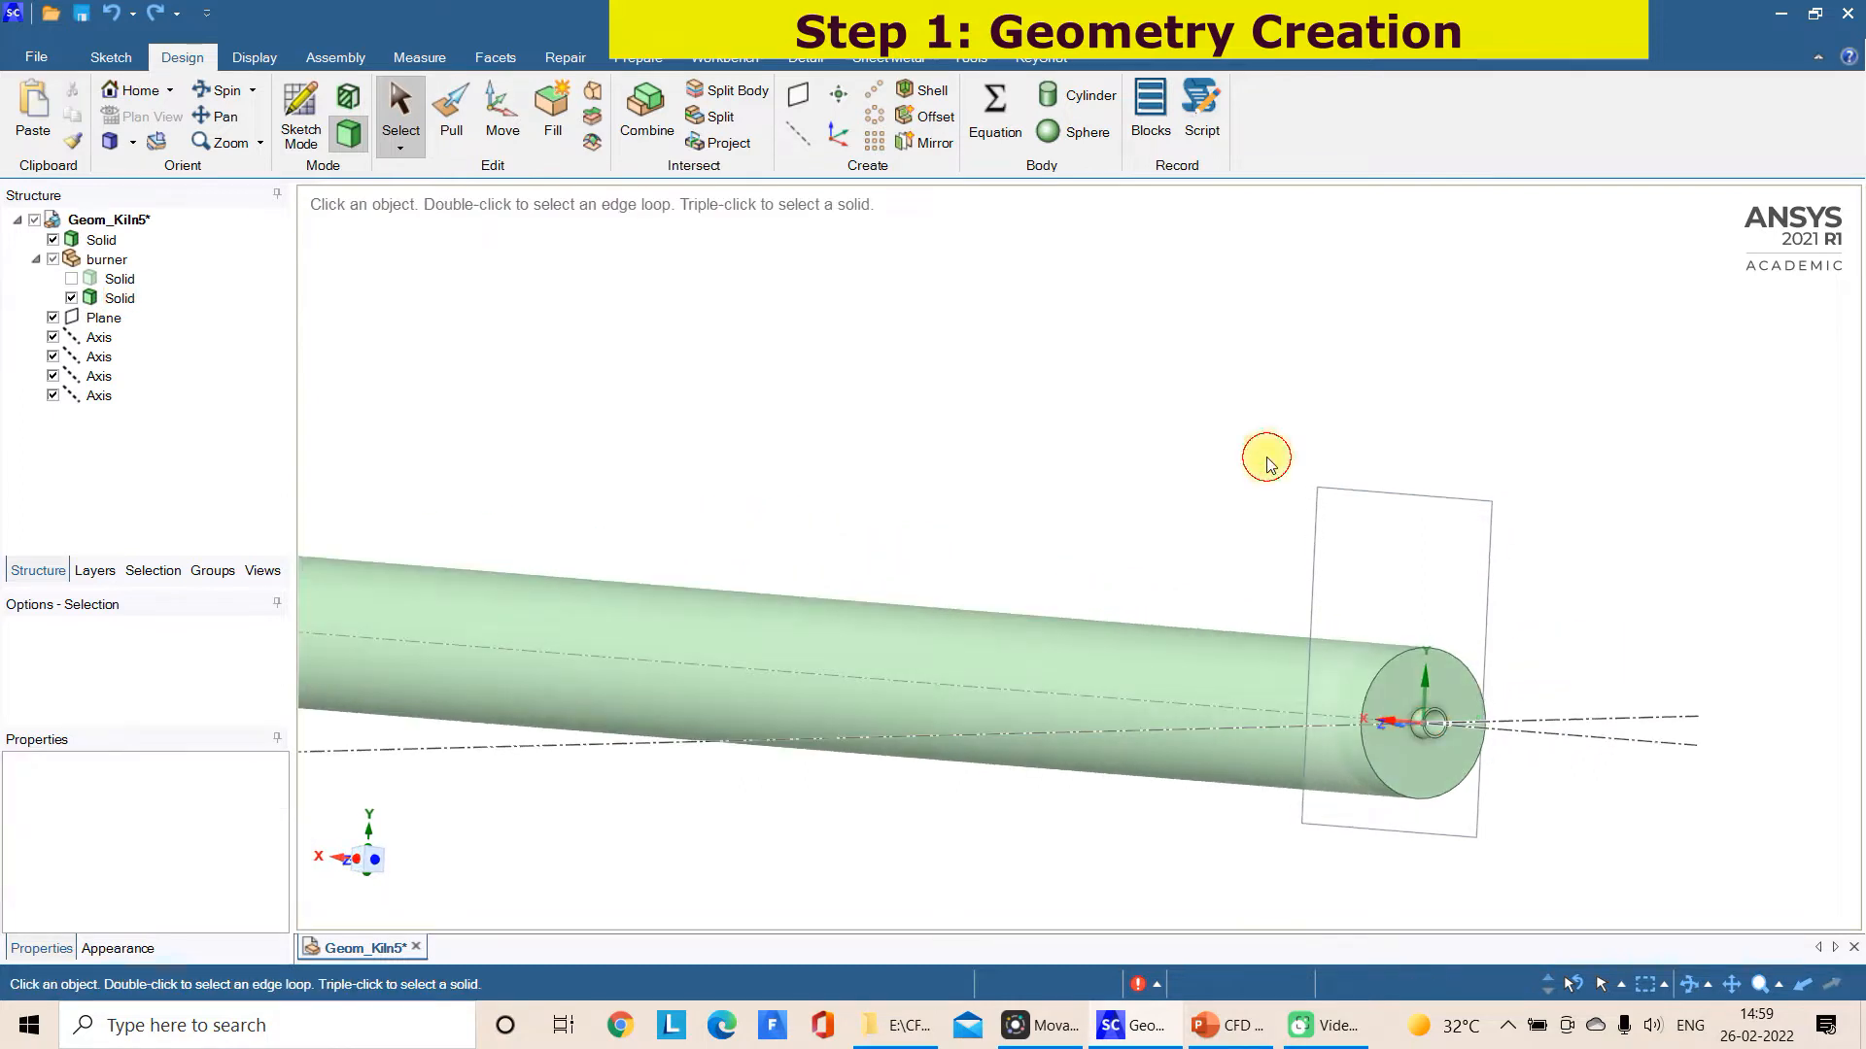
right_click(104, 302)
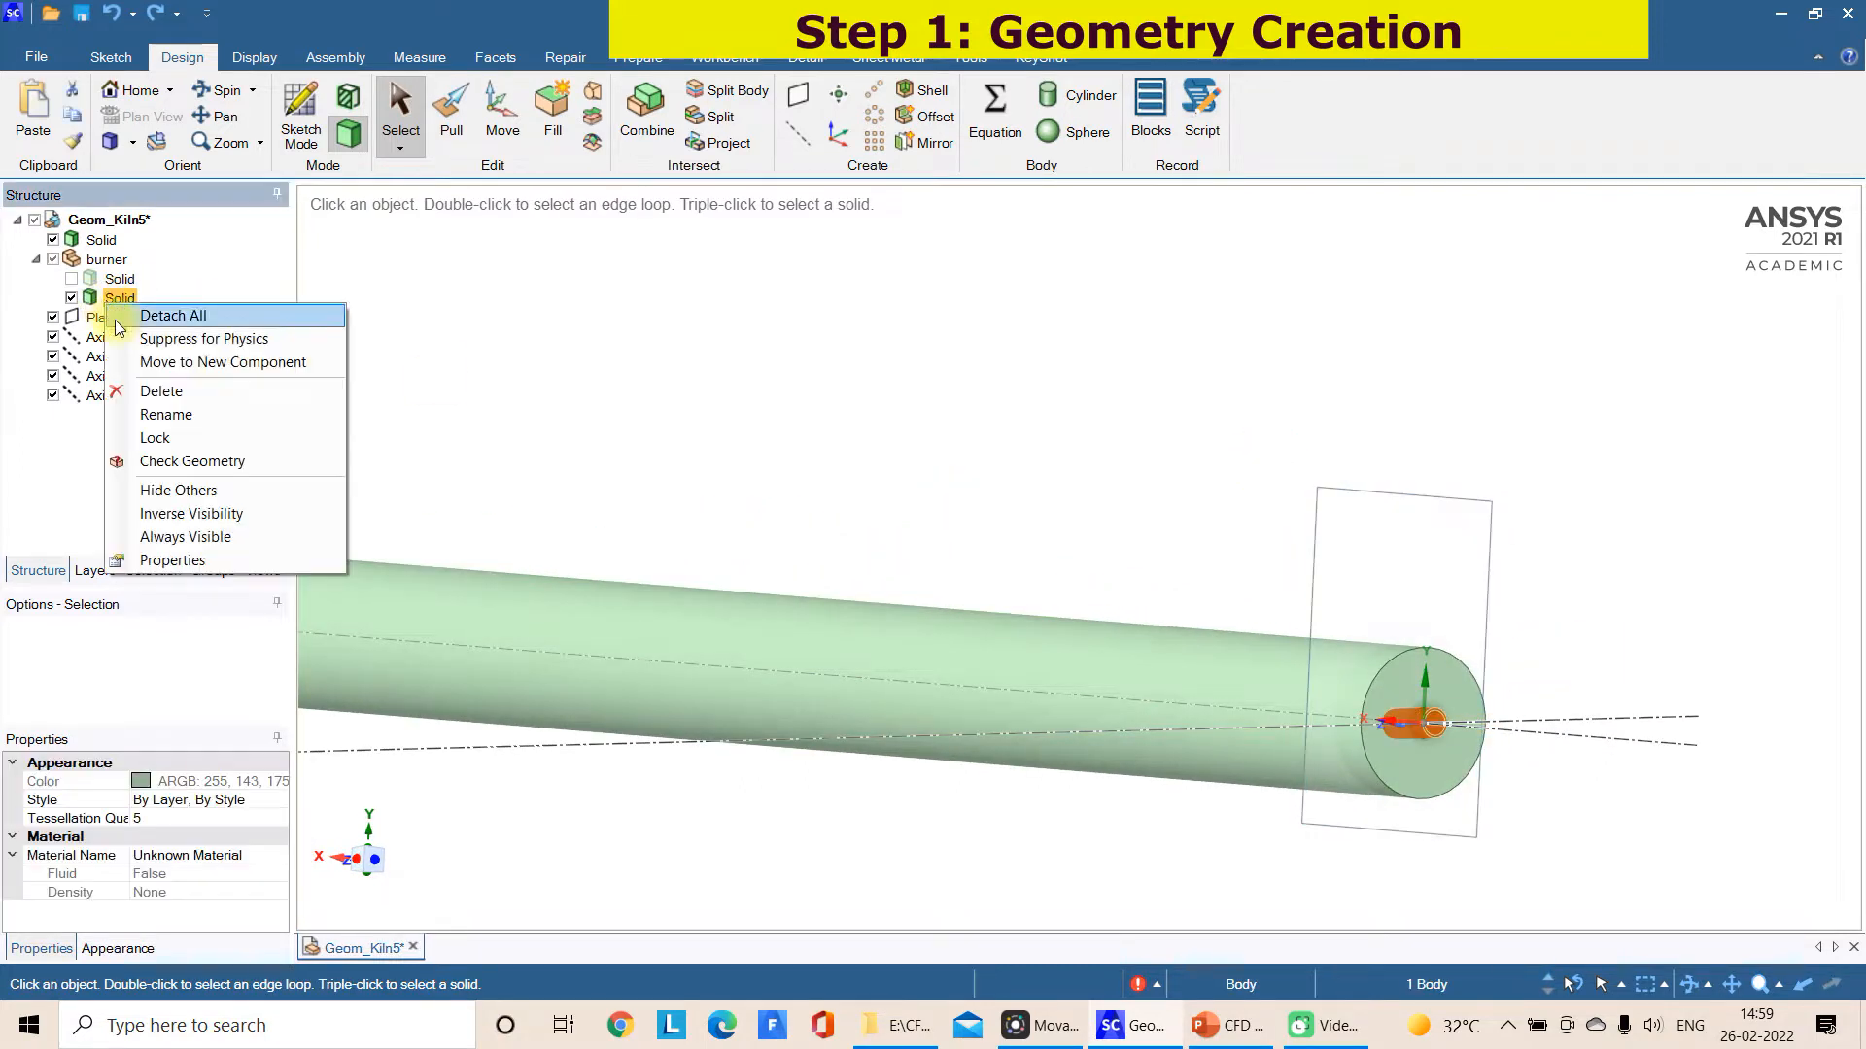
click(116, 291)
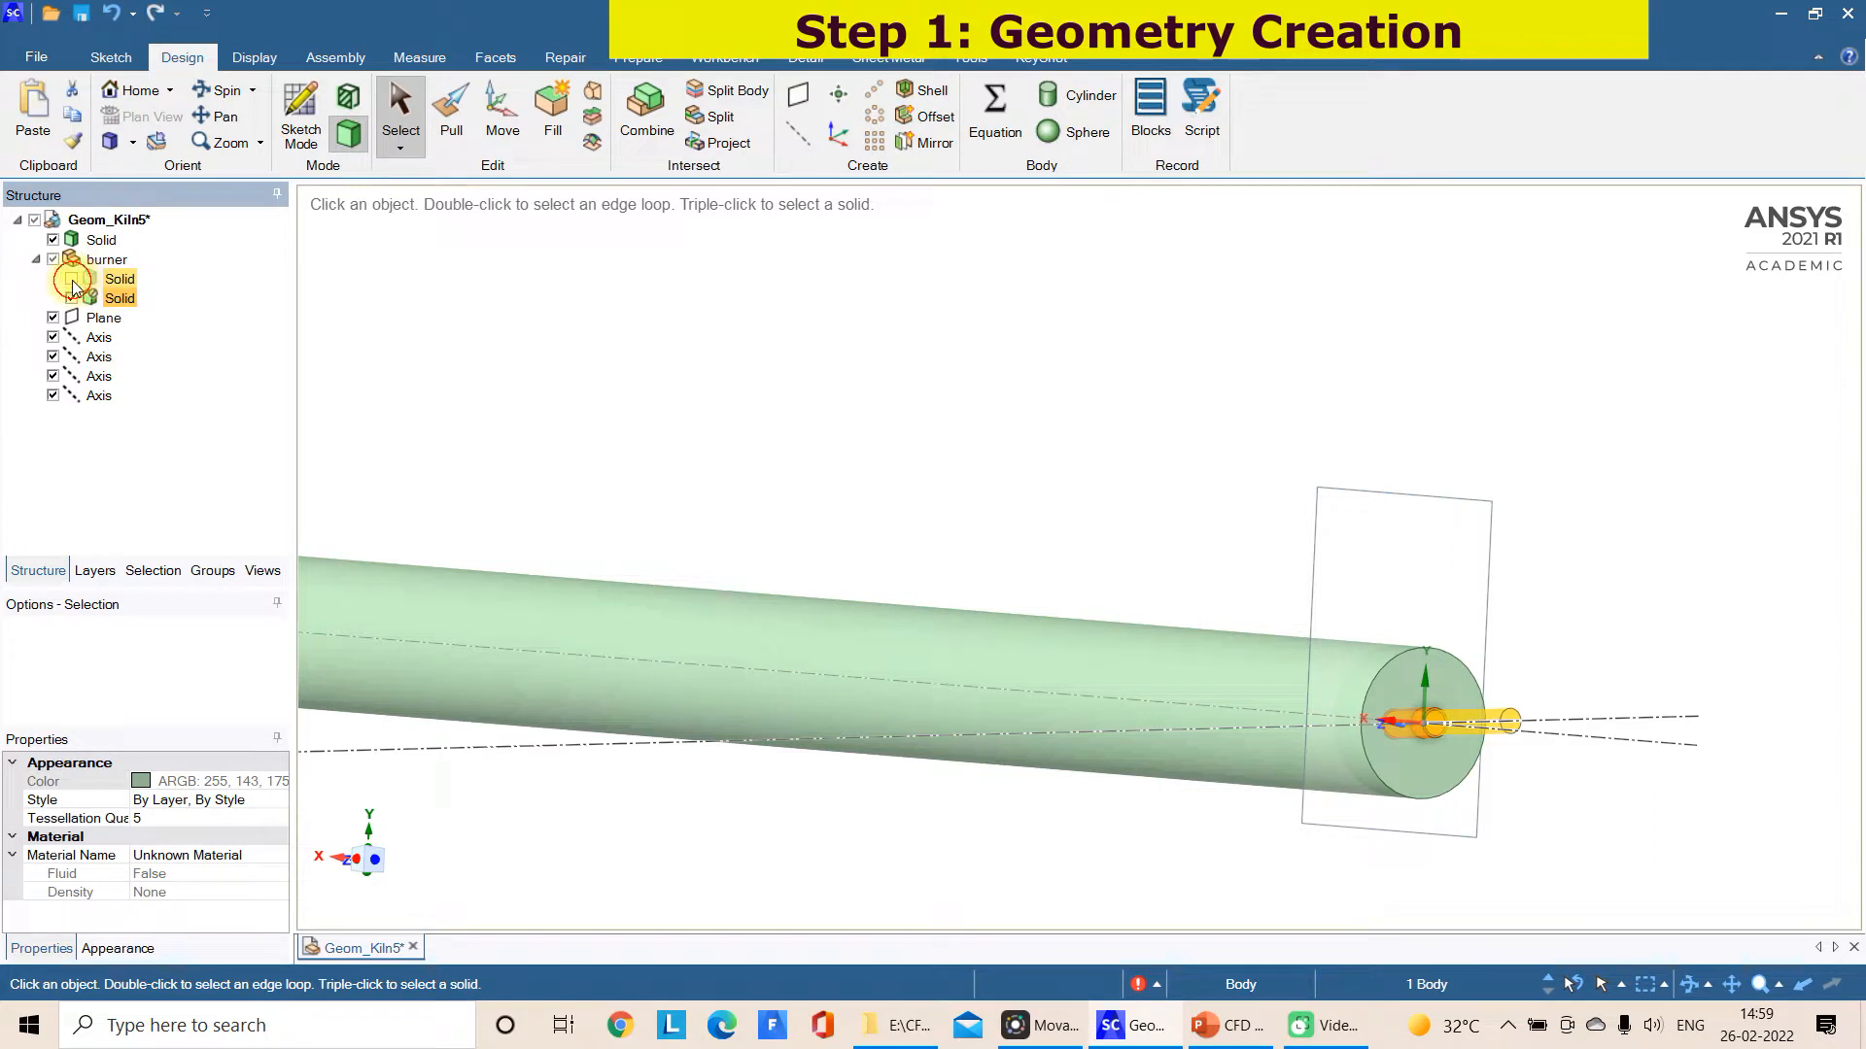
middle_drag(1082, 457, 1237, 520)
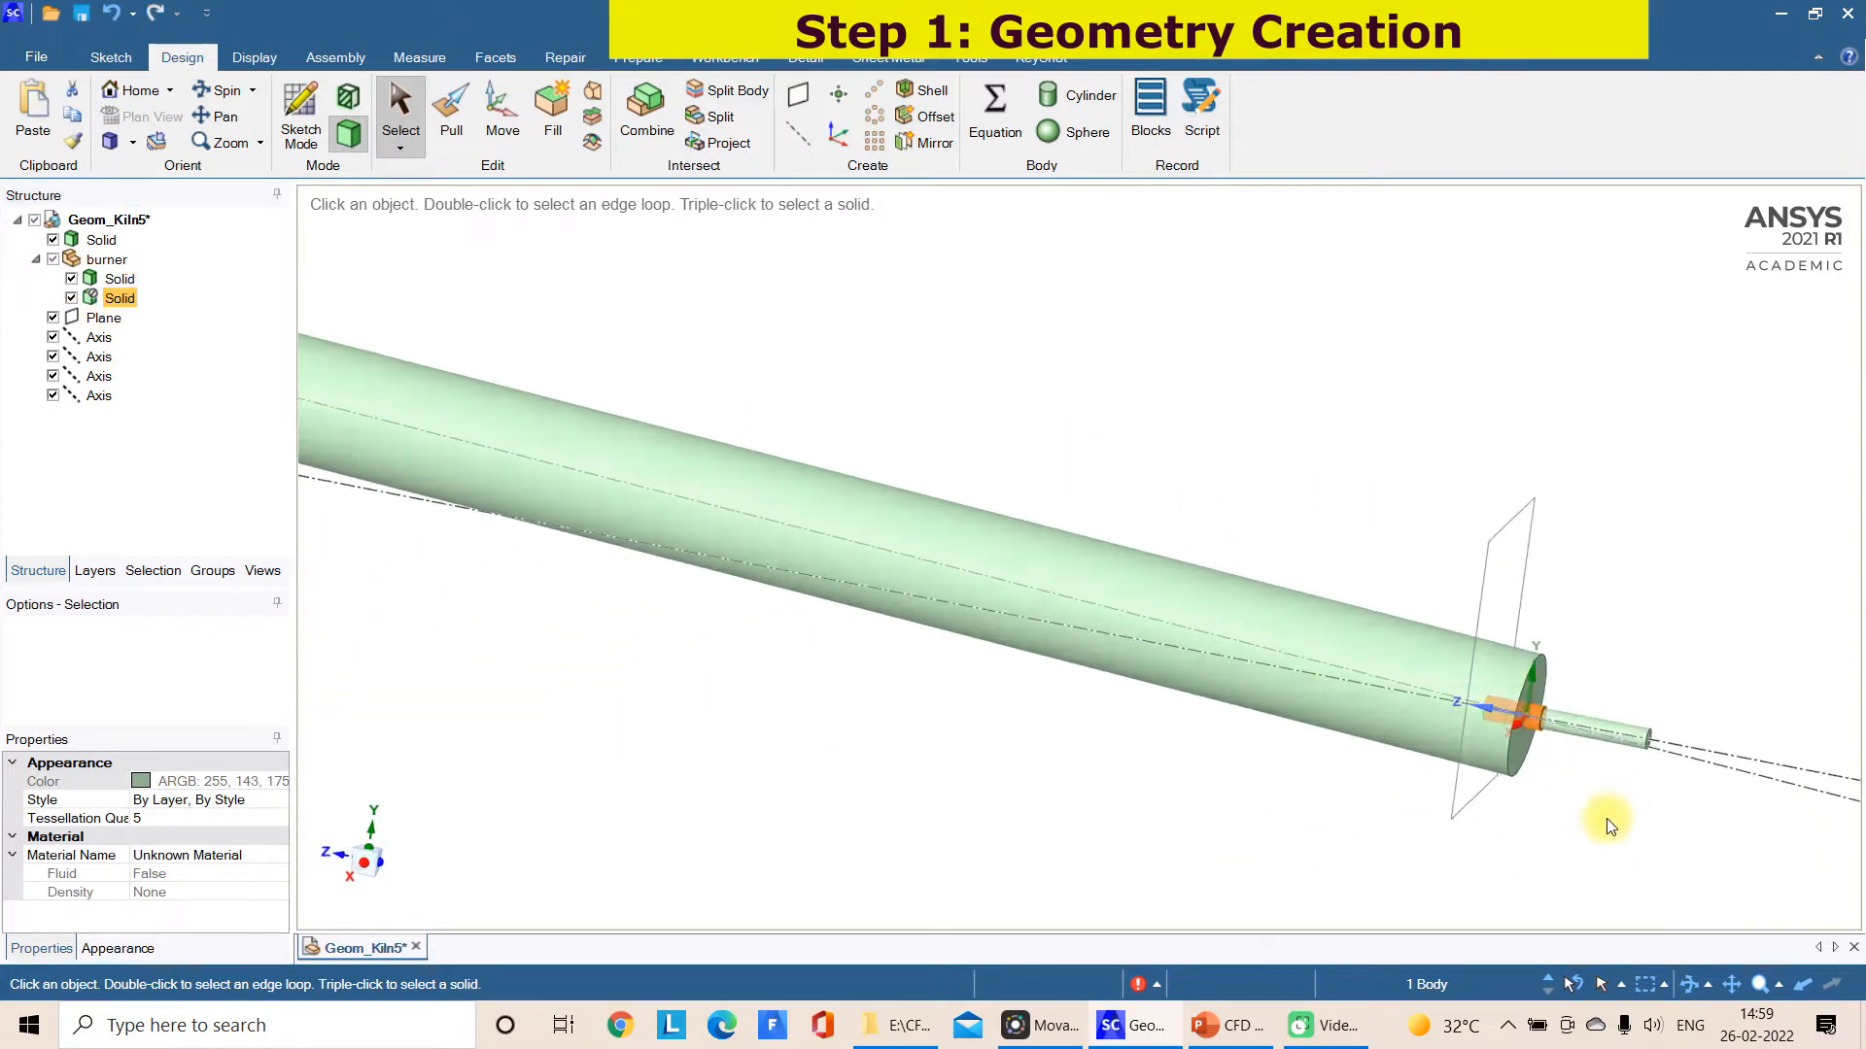
Hide the short burner solid at the kiln's end face, leaving the long burner cylinder displayed
scroll(1607, 818, up, 1)
click(1602, 814)
scroll(1584, 779, up, 2)
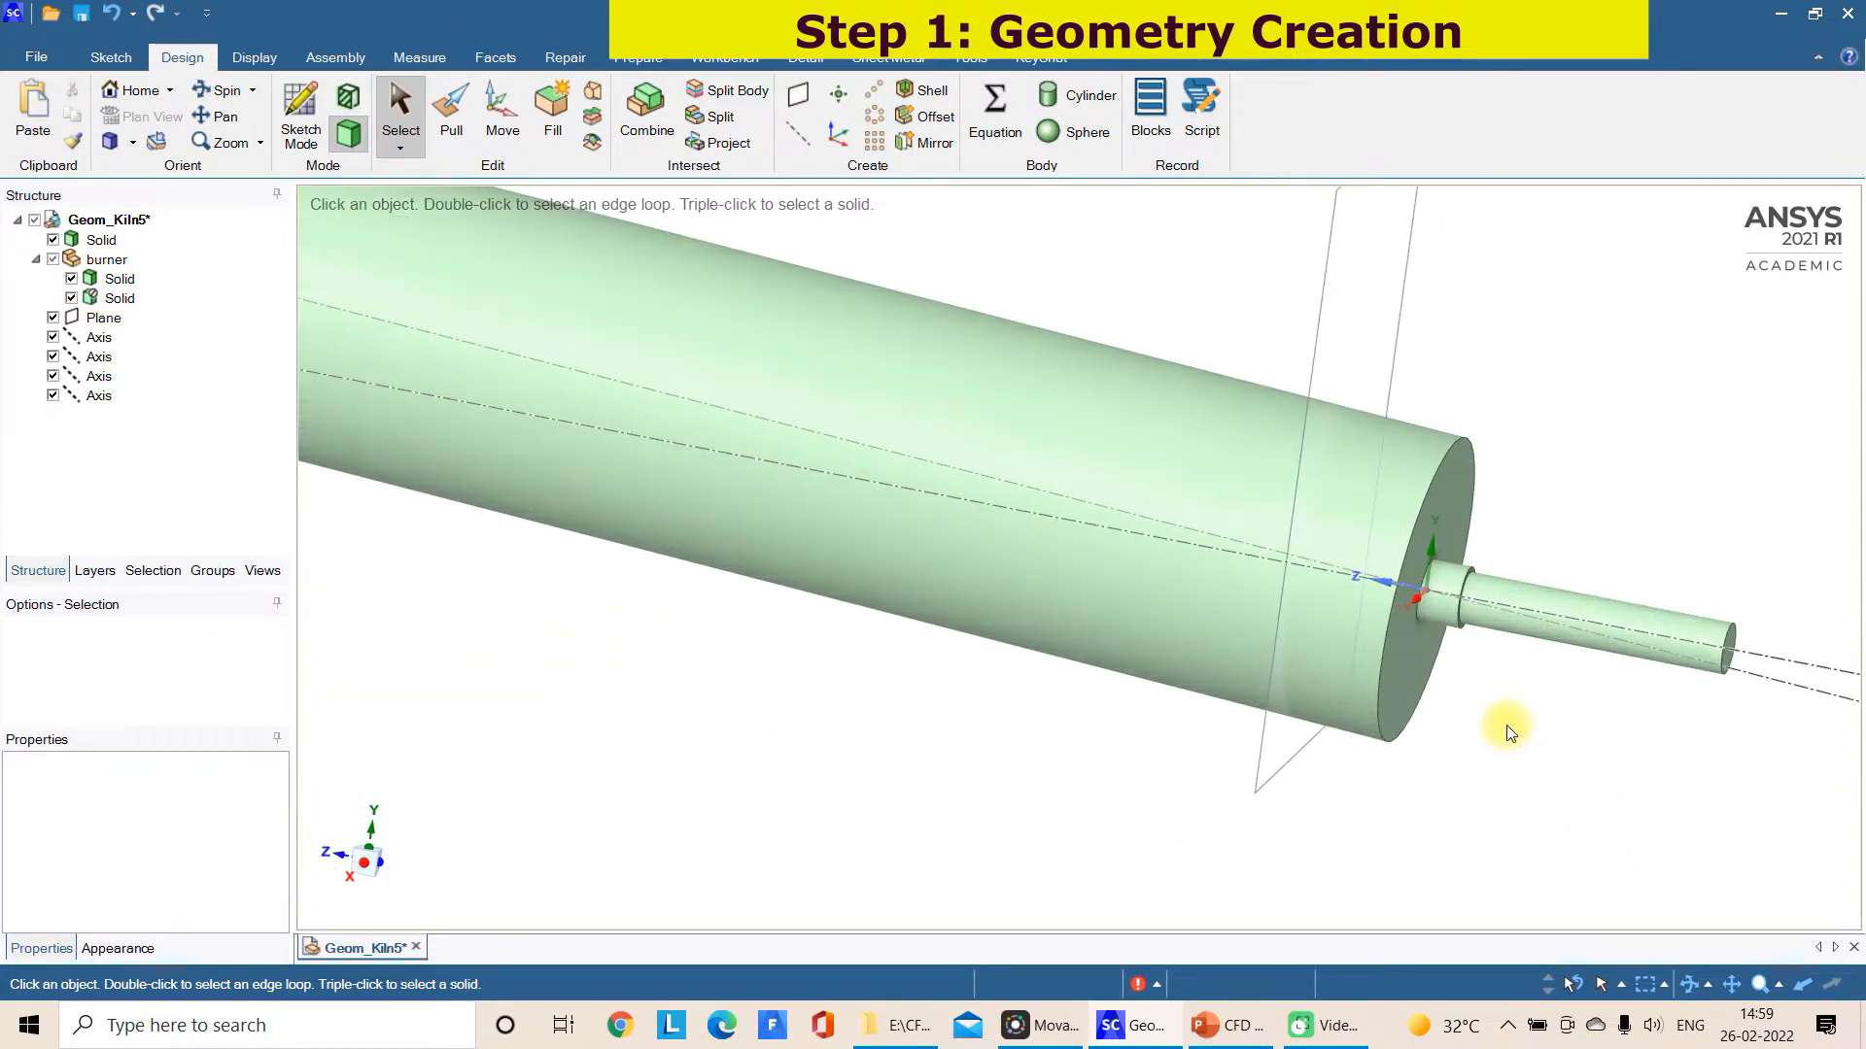
click(71, 299)
middle_drag(1432, 772, 1458, 924)
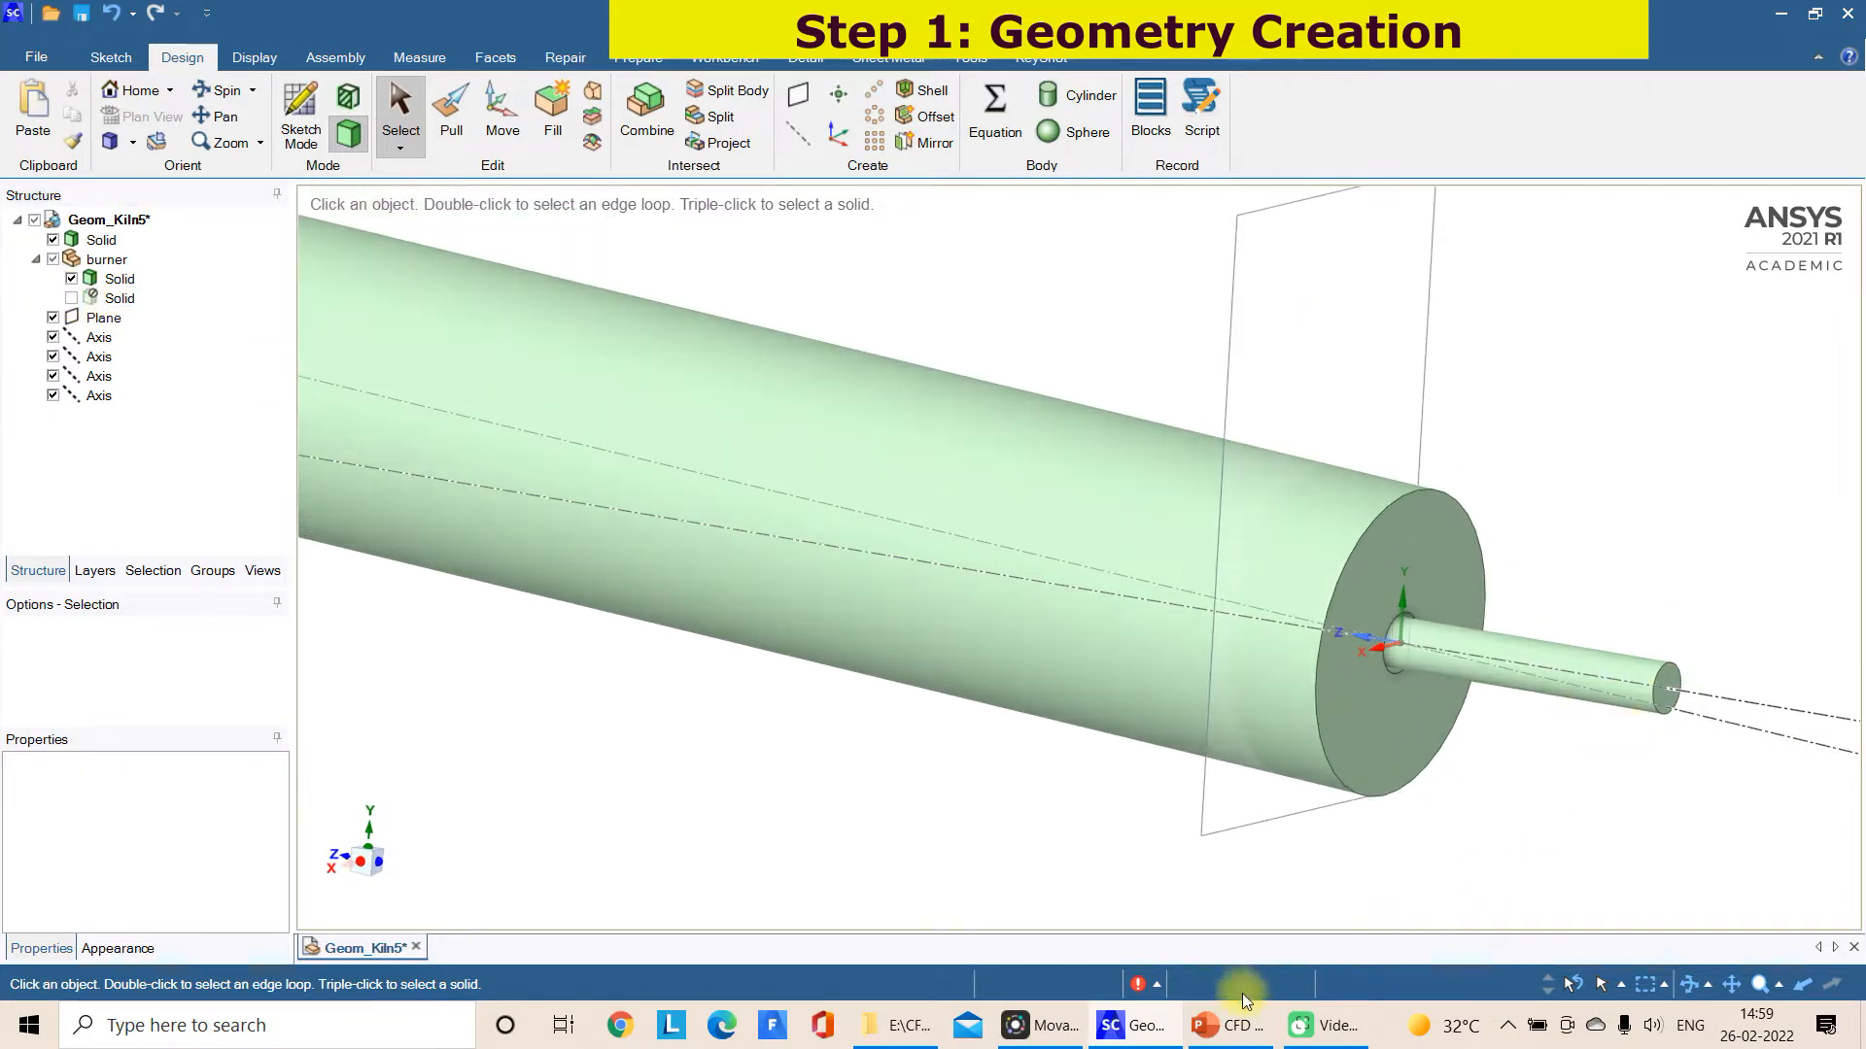
Switch to the PowerPoint slide "2.1 CFD Model of Cement Kiln" and examine the burner with its air and fuel inlets
click(1243, 1027)
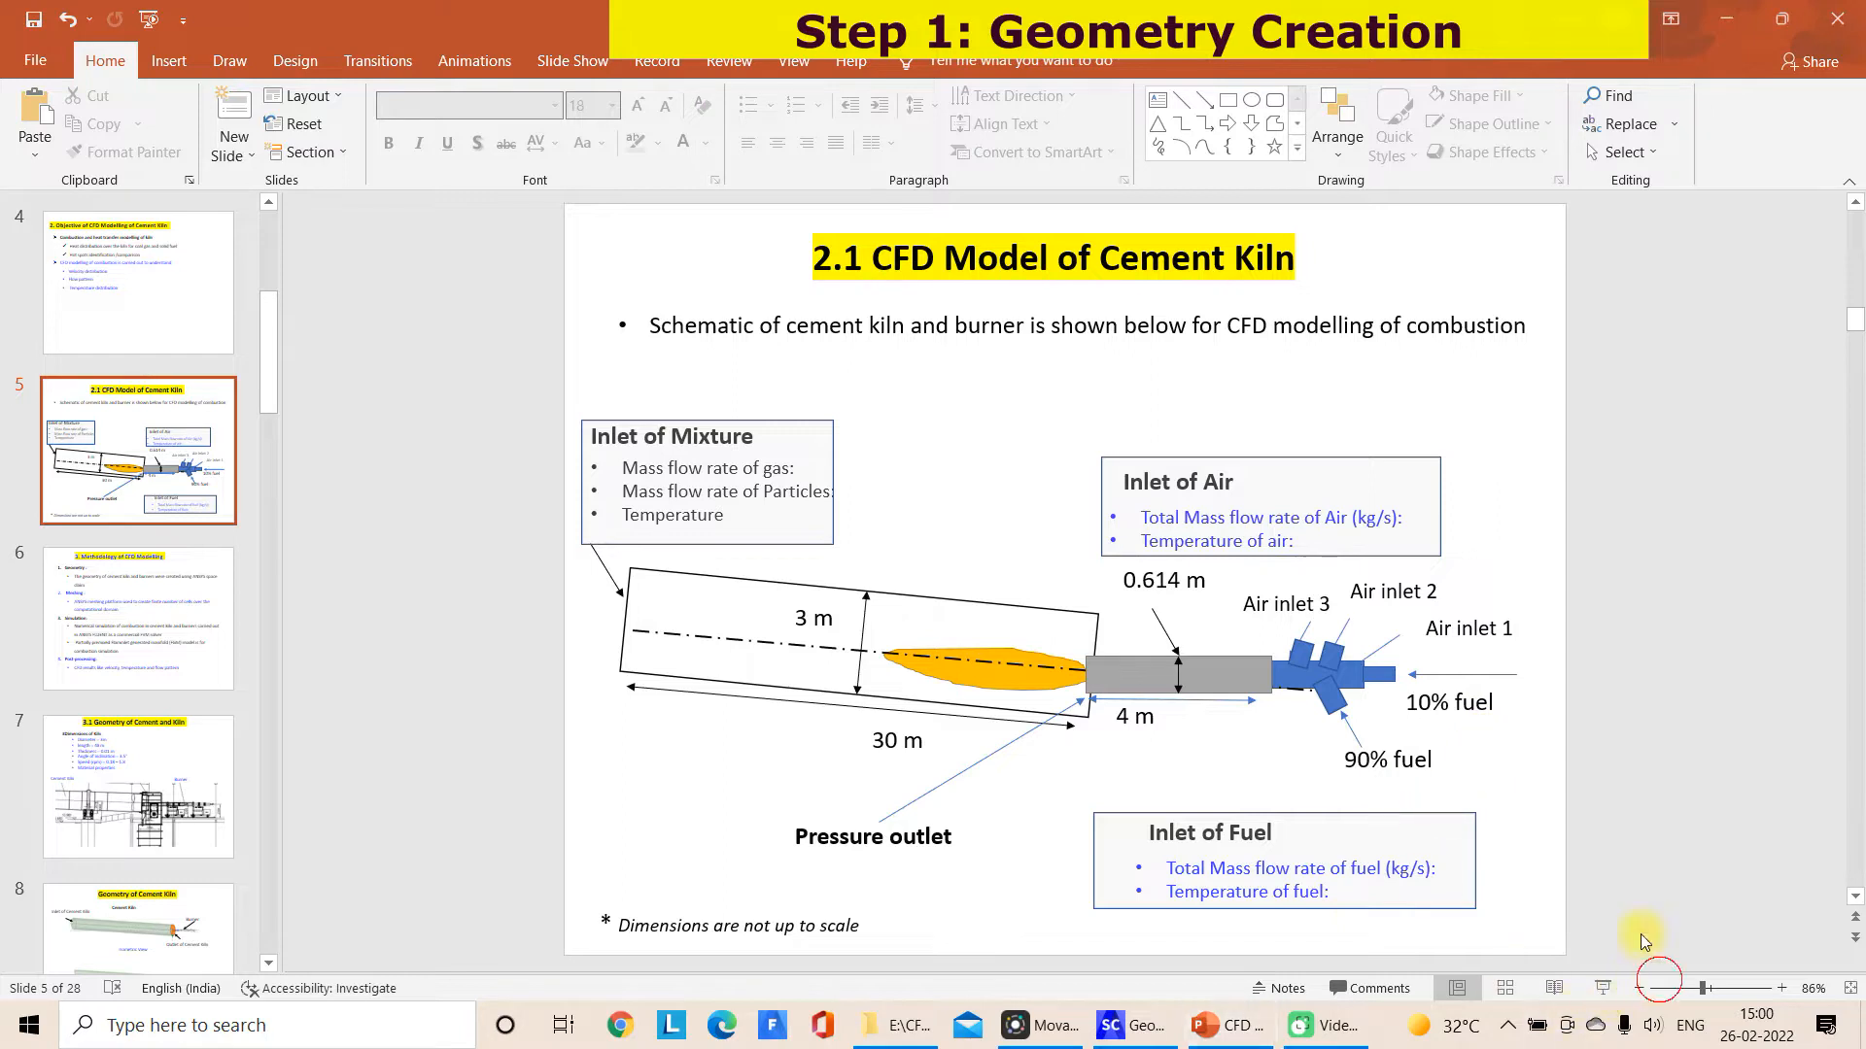
mouse_move(1492, 603)
mouse_down()
mouse_move(1171, 578)
mouse_move(1531, 740)
mouse_up()
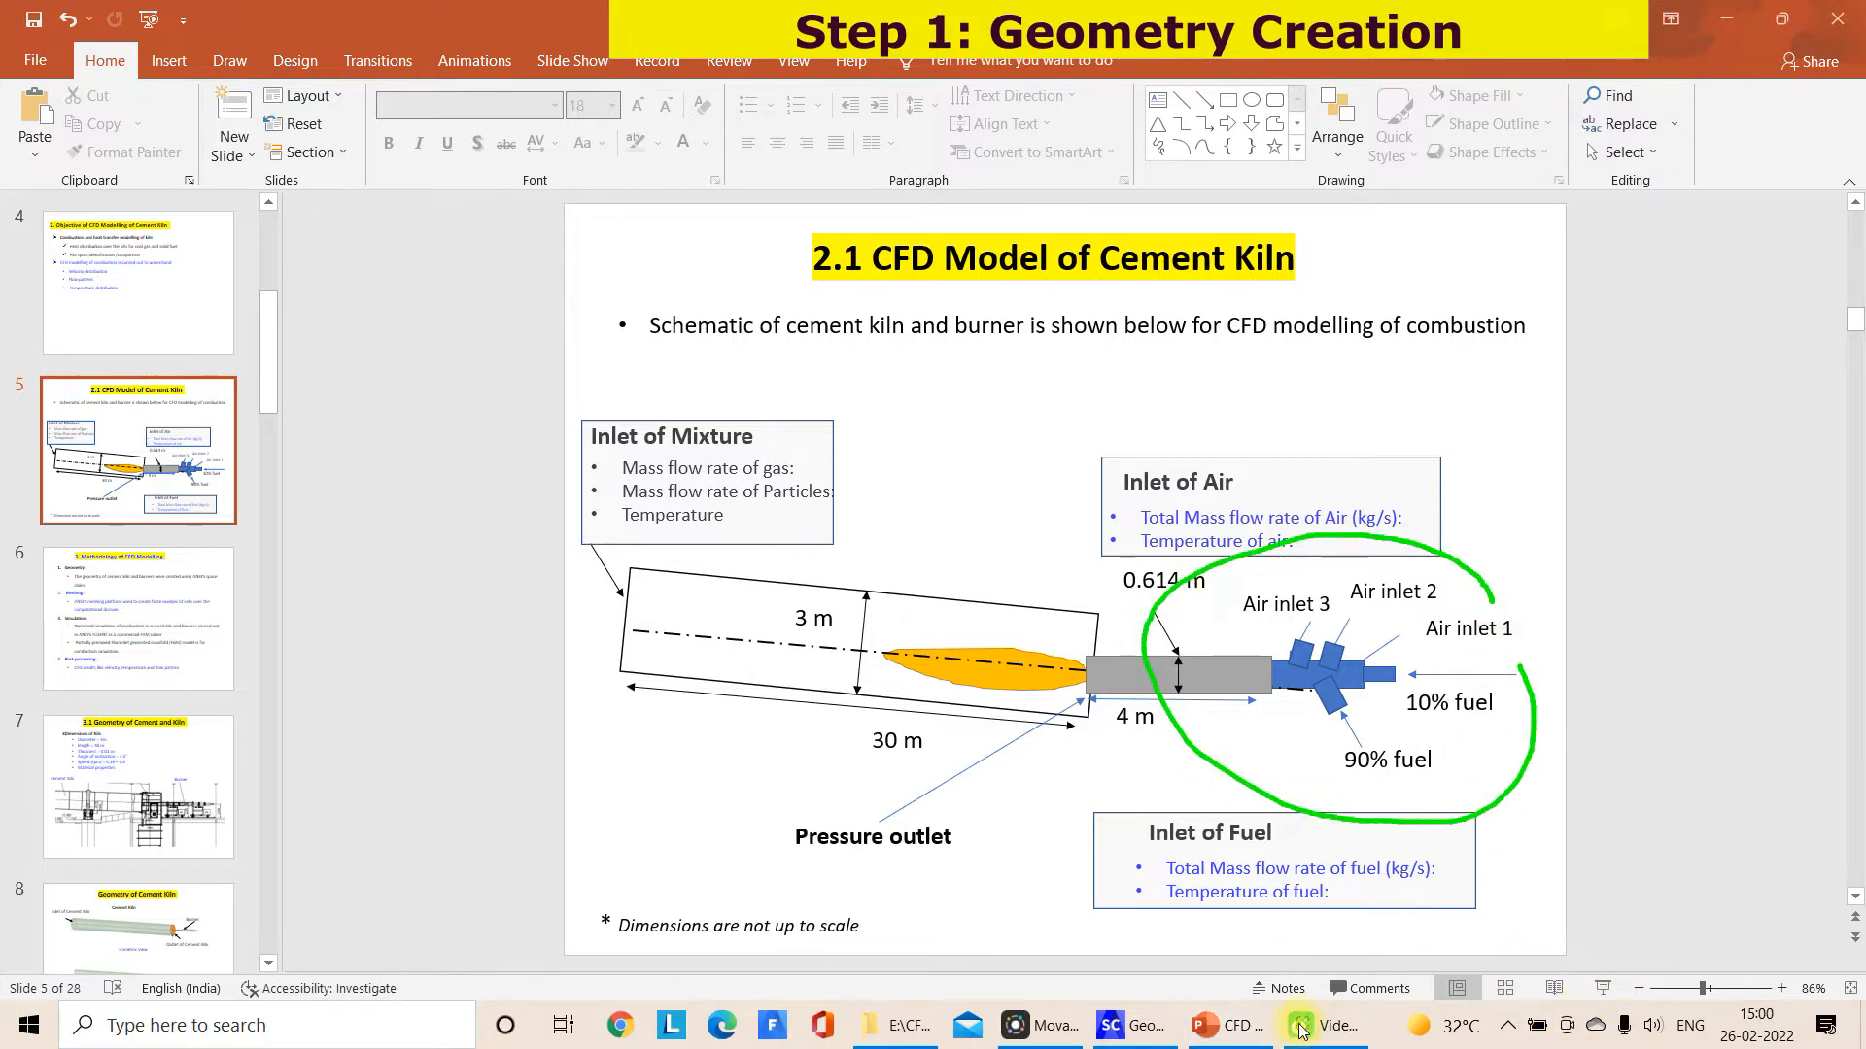
drag(1273, 824, 1163, 975)
click(1301, 943)
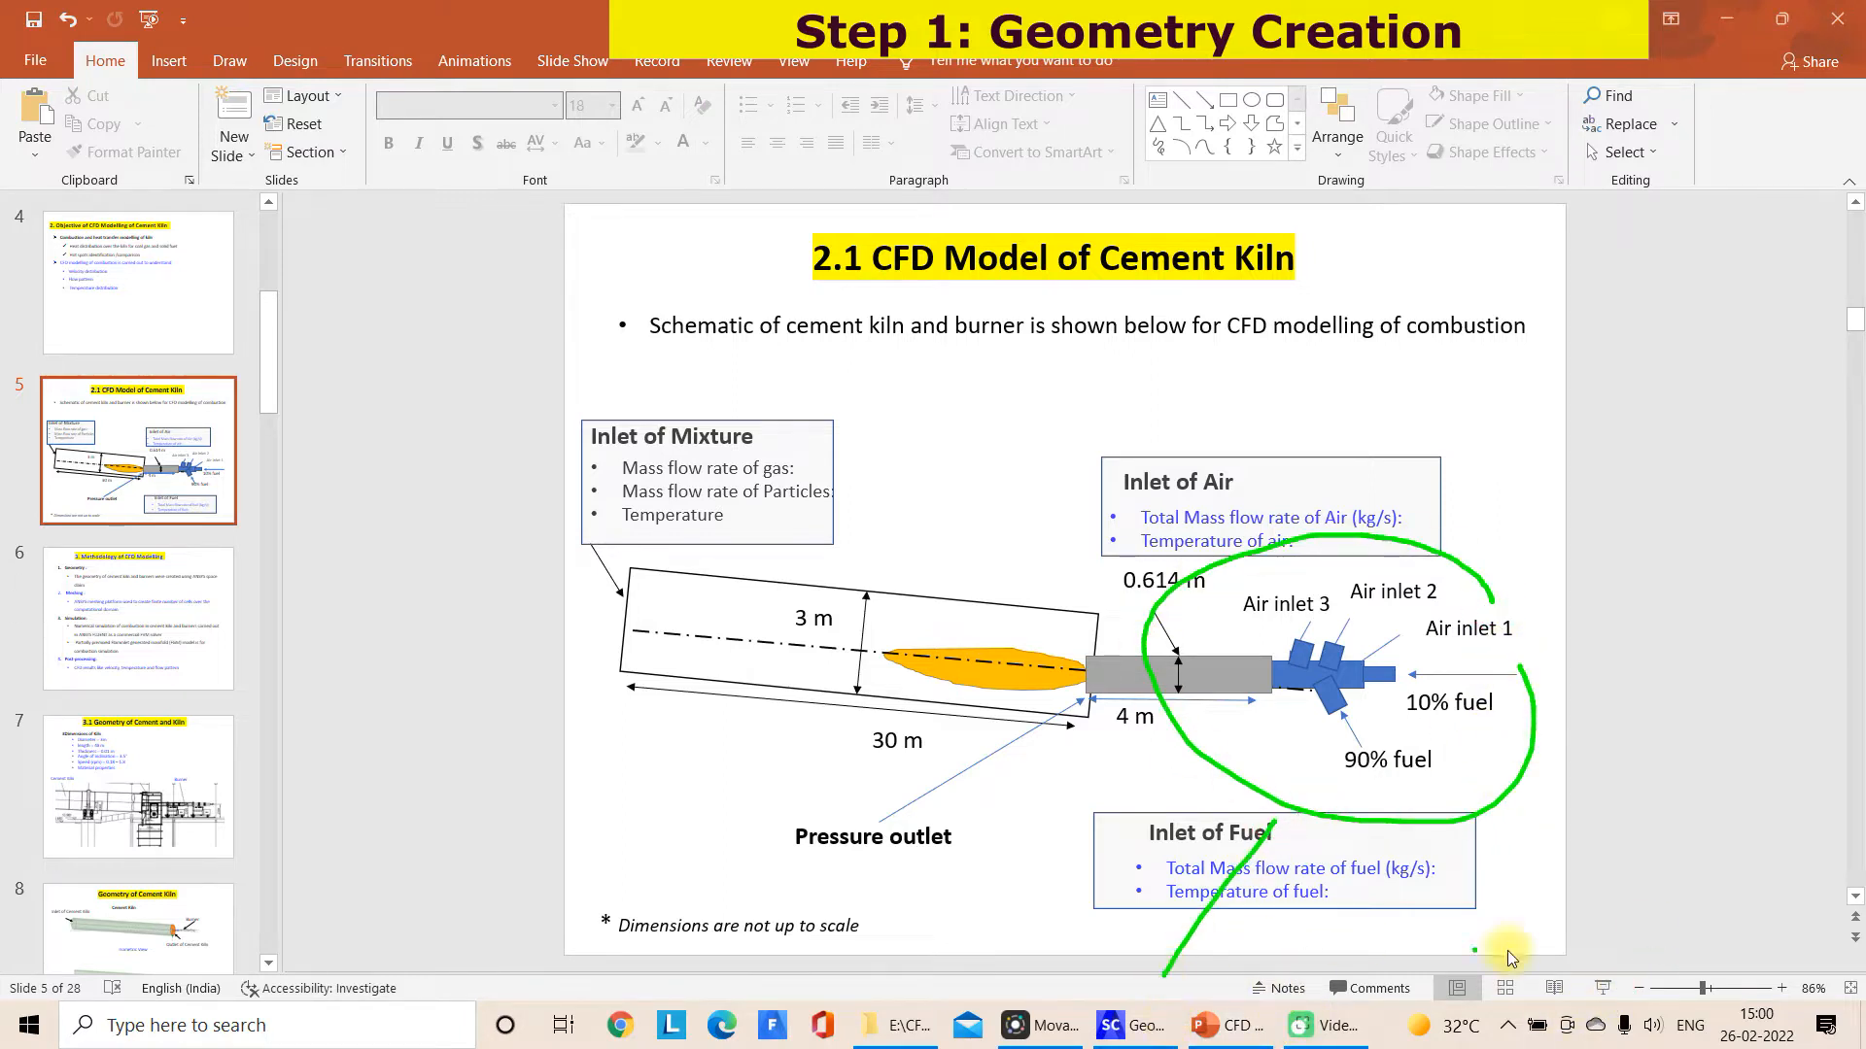
Return to SpaceClaim and create a plane on the outer end face of the long burner cylinder
click(1127, 1025)
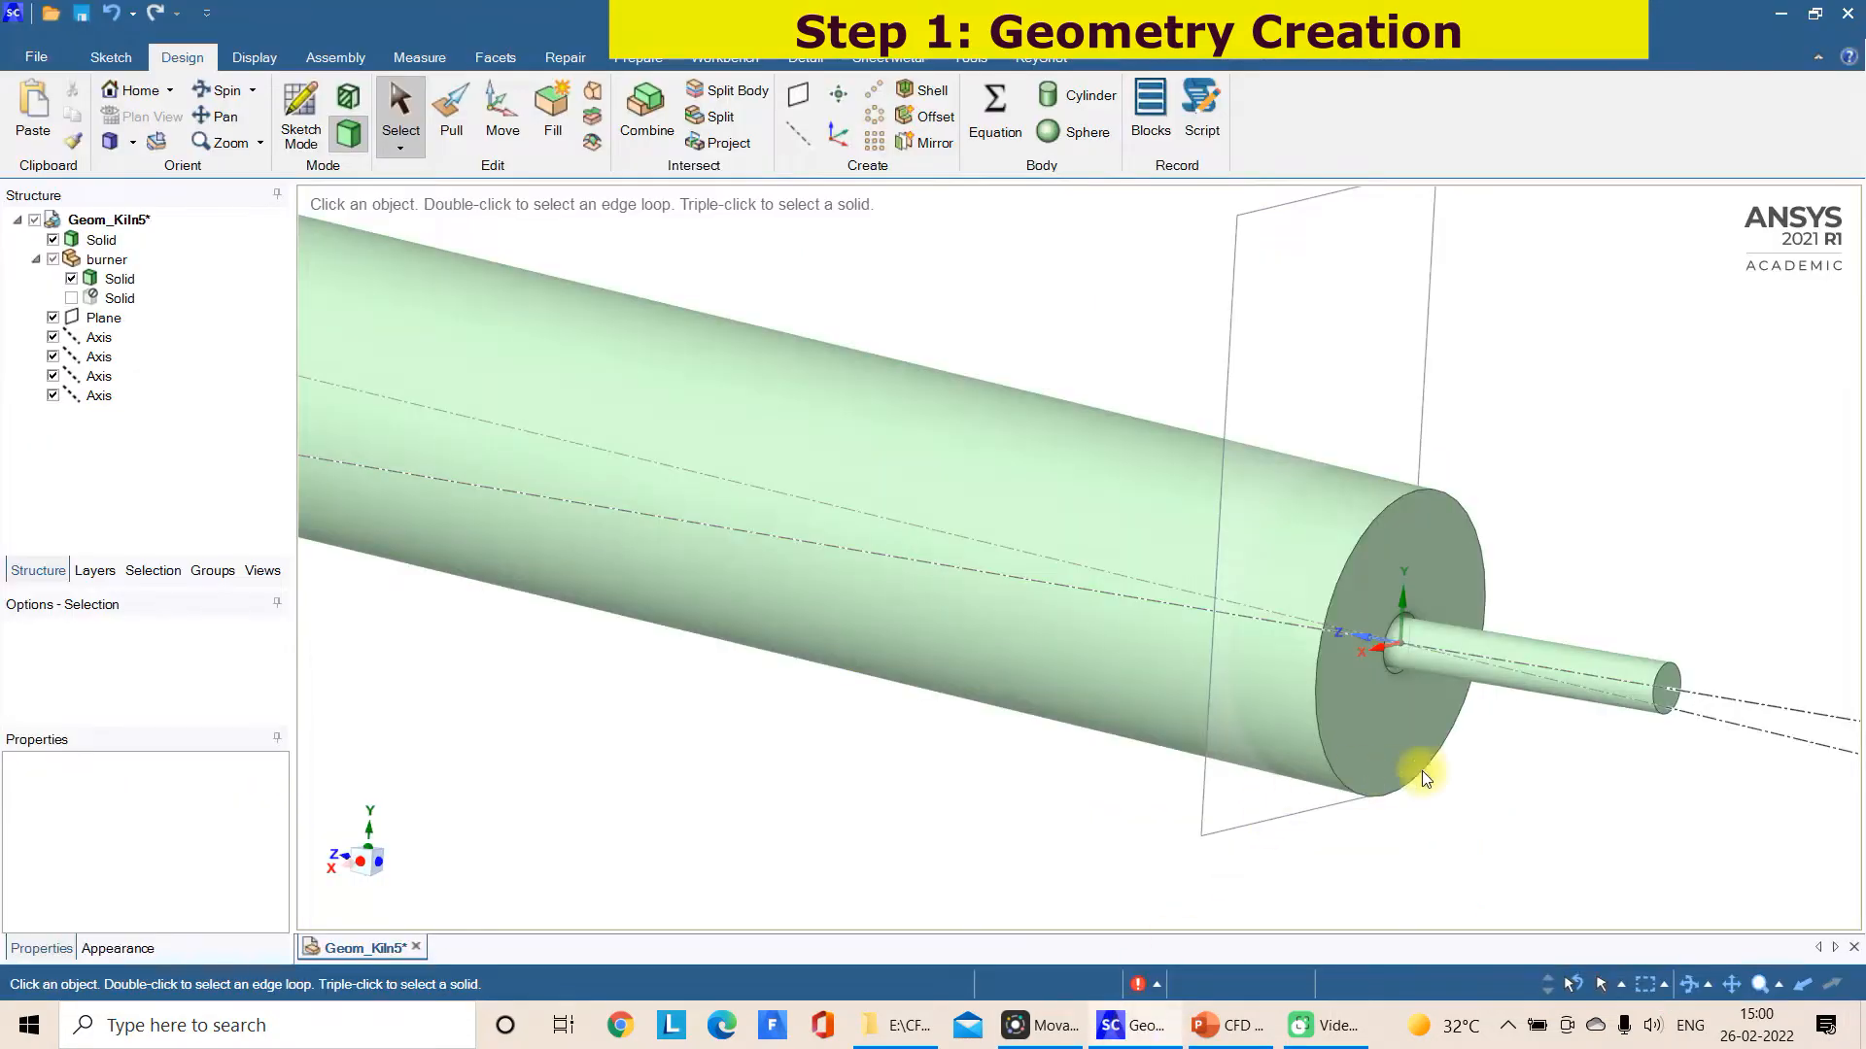
middle_drag(1616, 732, 1623, 592)
click(1741, 653)
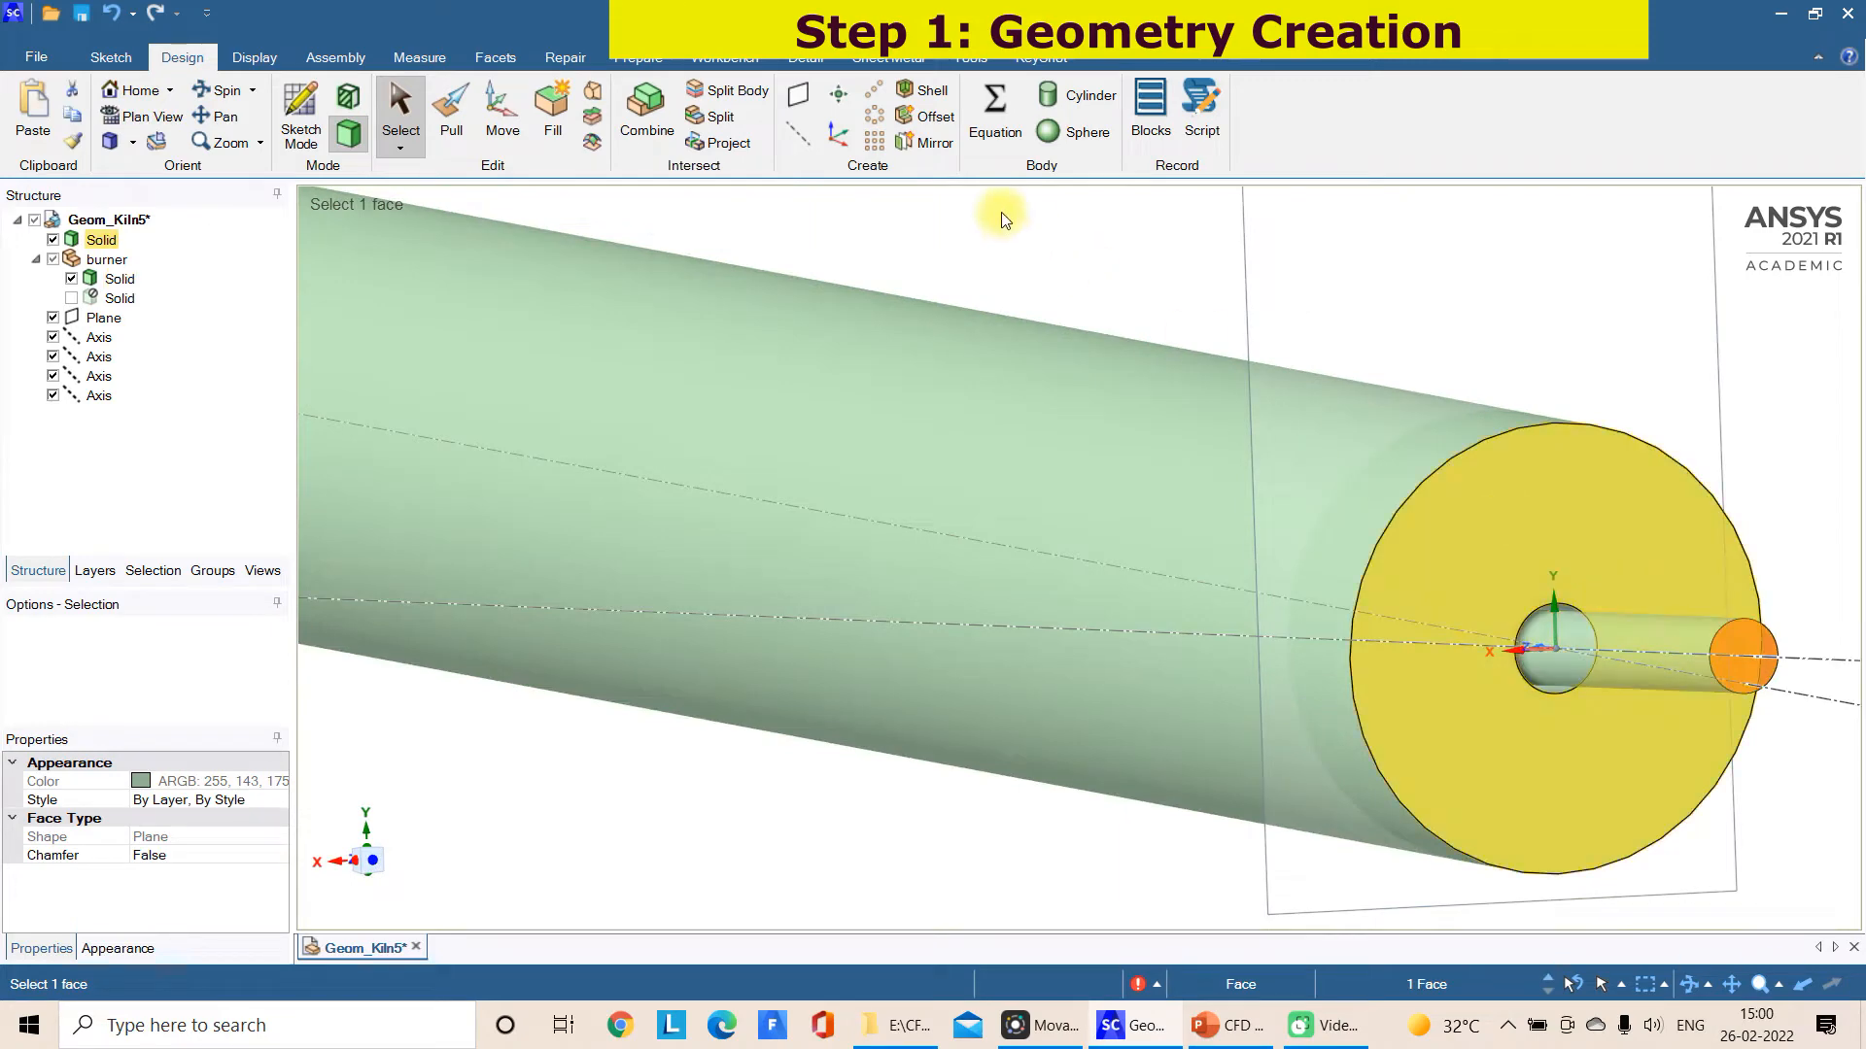
click(803, 102)
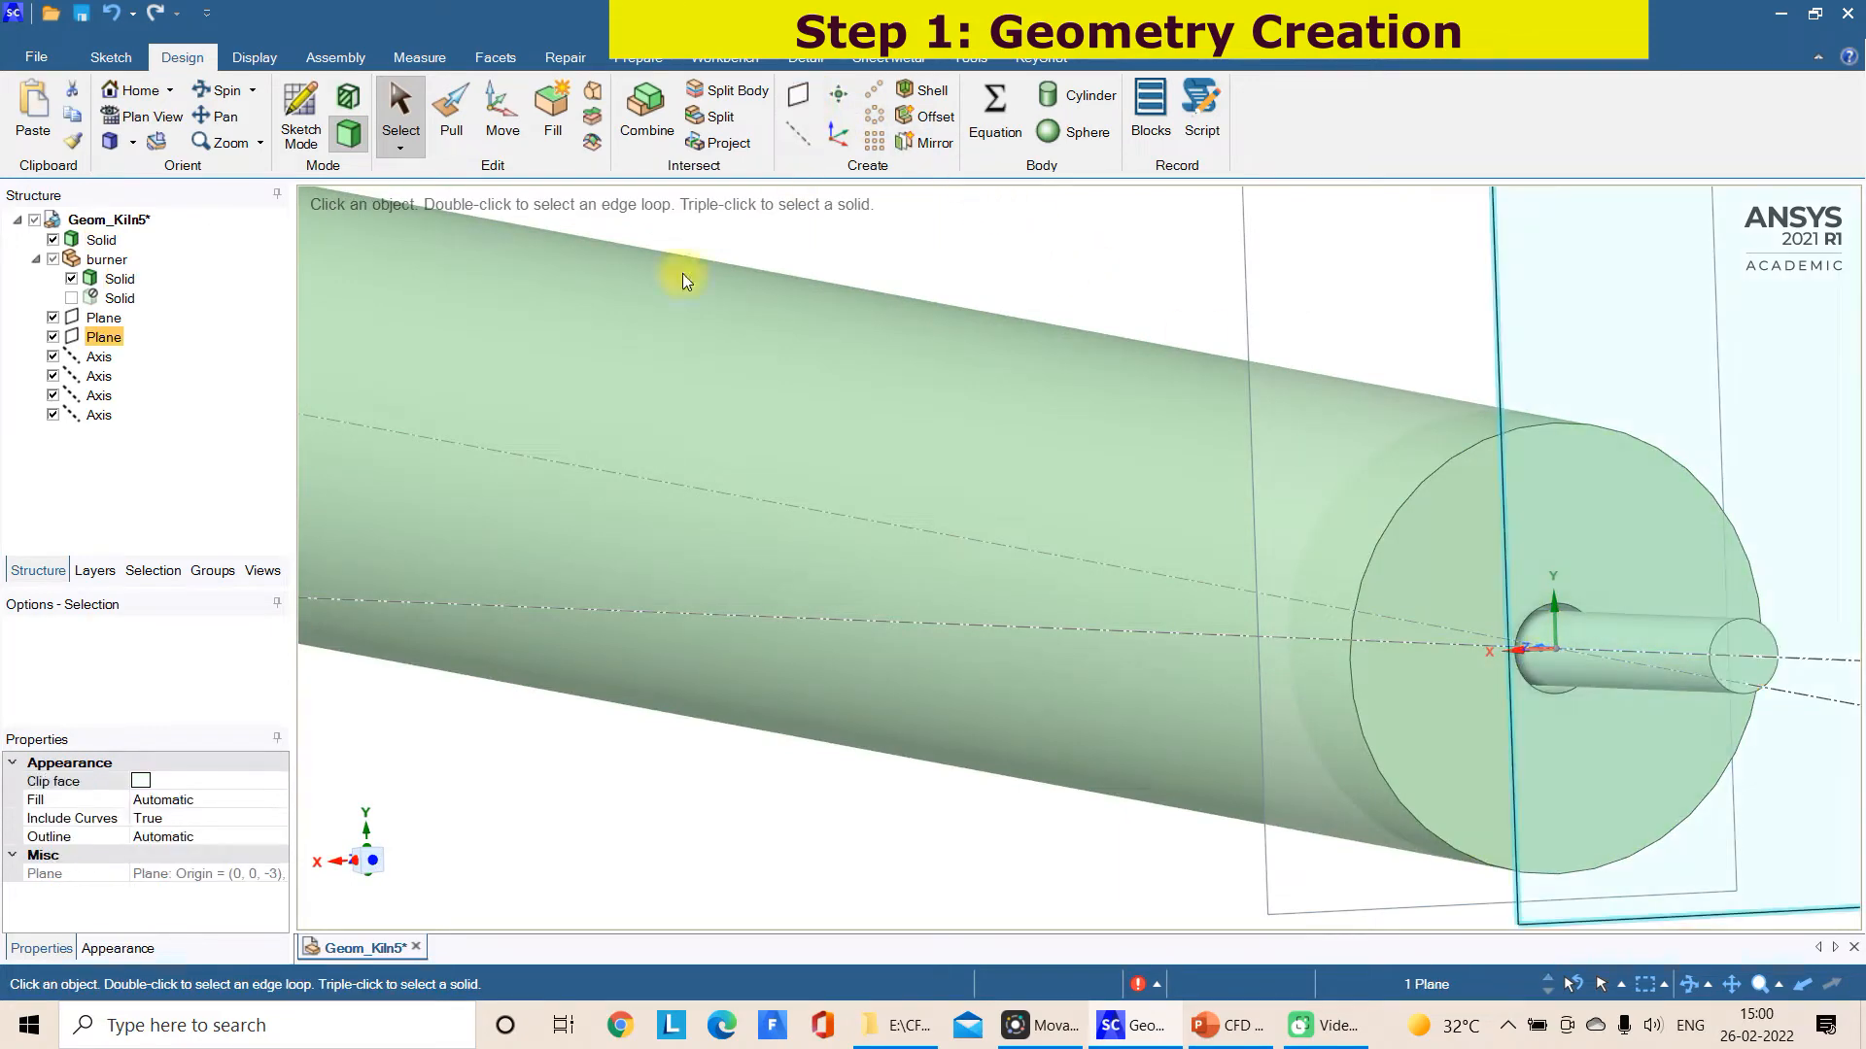
Start a sketch on the new burner-end plane in plan view, with the burner's circular face enlarged and centred
click(300, 116)
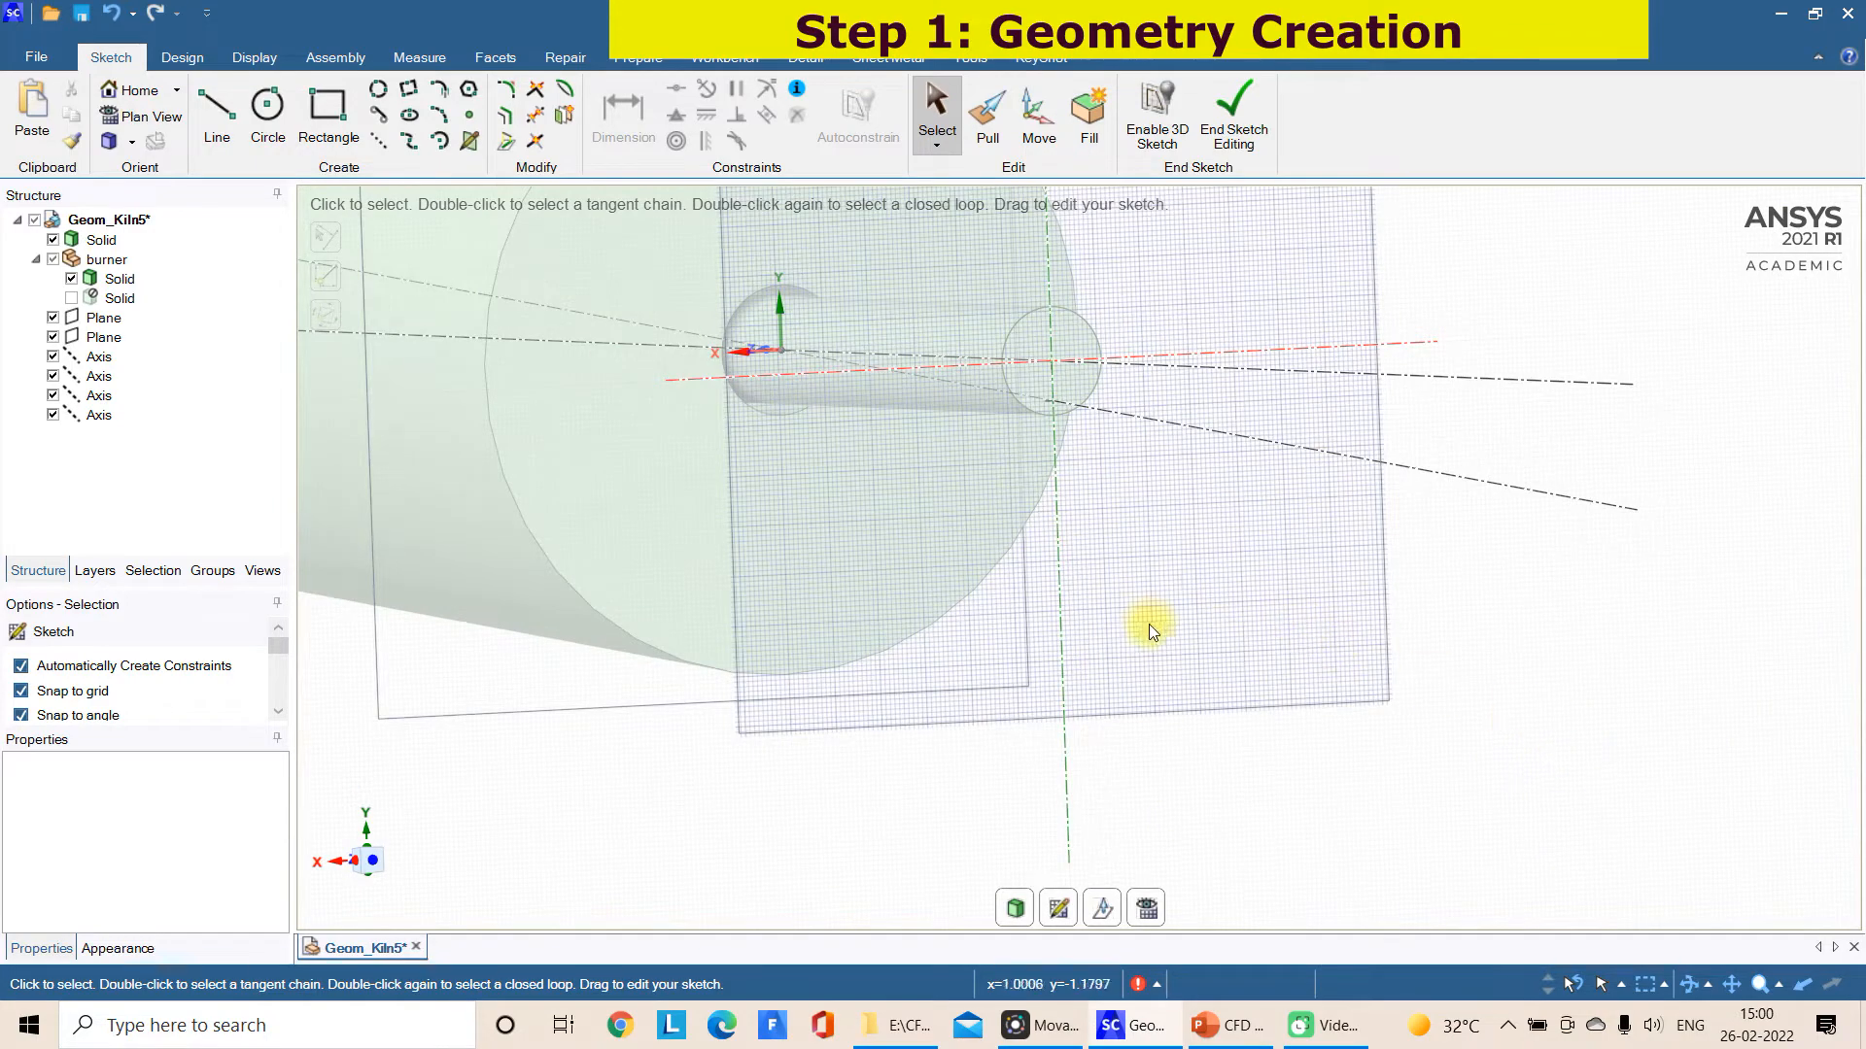
middle_drag(1052, 451, 1007, 581)
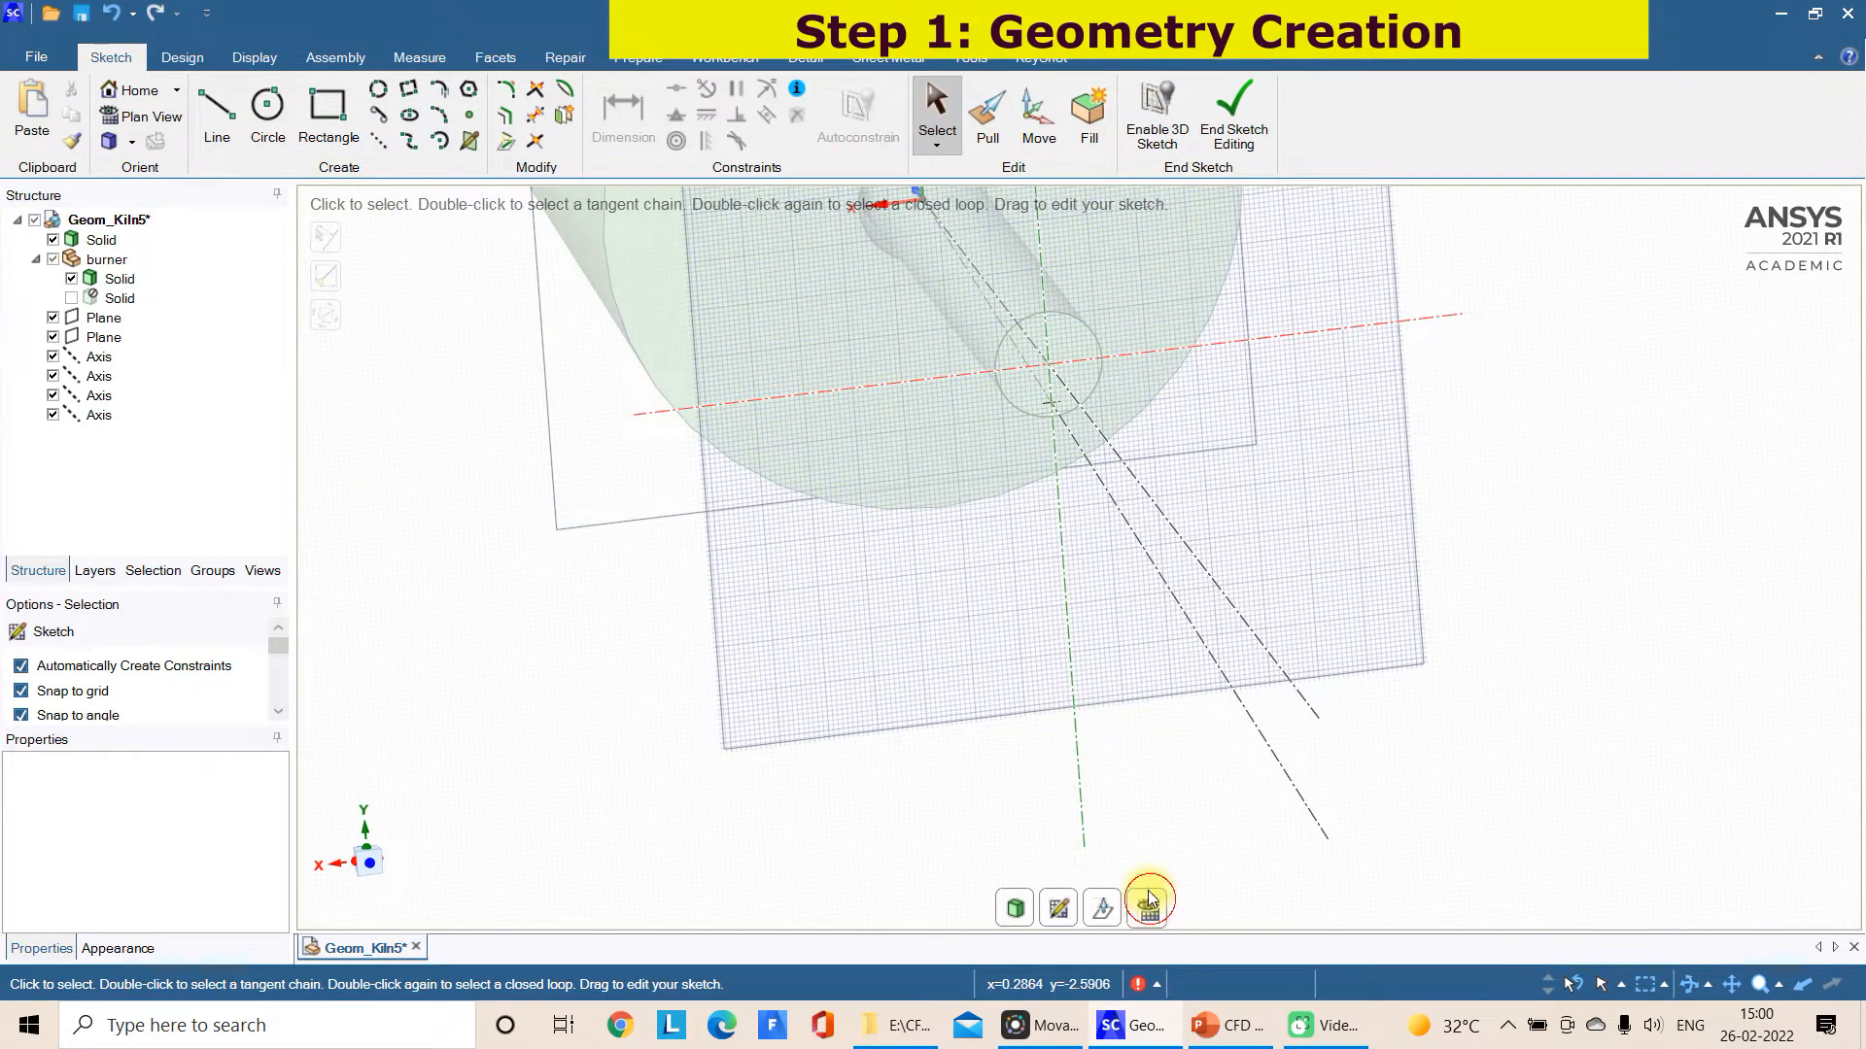
click(1149, 899)
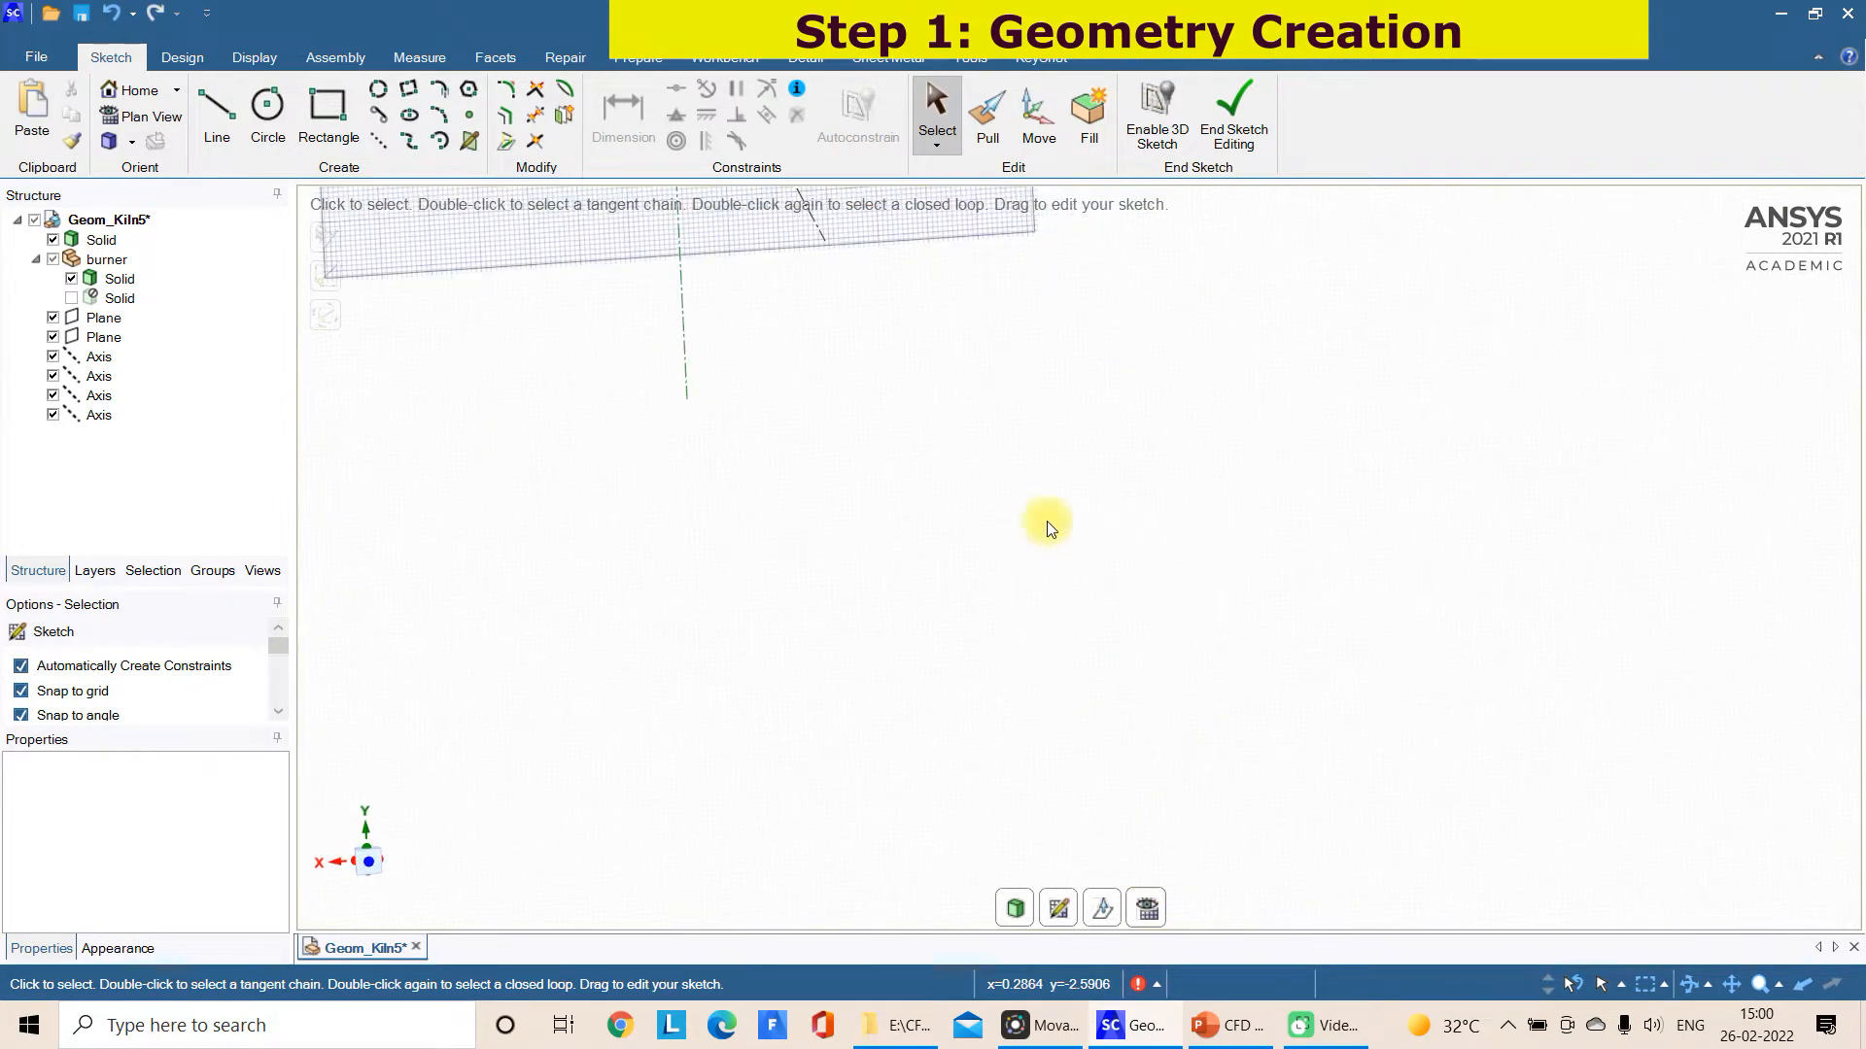
click(200, 67)
click(229, 116)
mouse_move(684, 358)
mouse_down()
mouse_move(788, 670)
mouse_move(839, 611)
mouse_up()
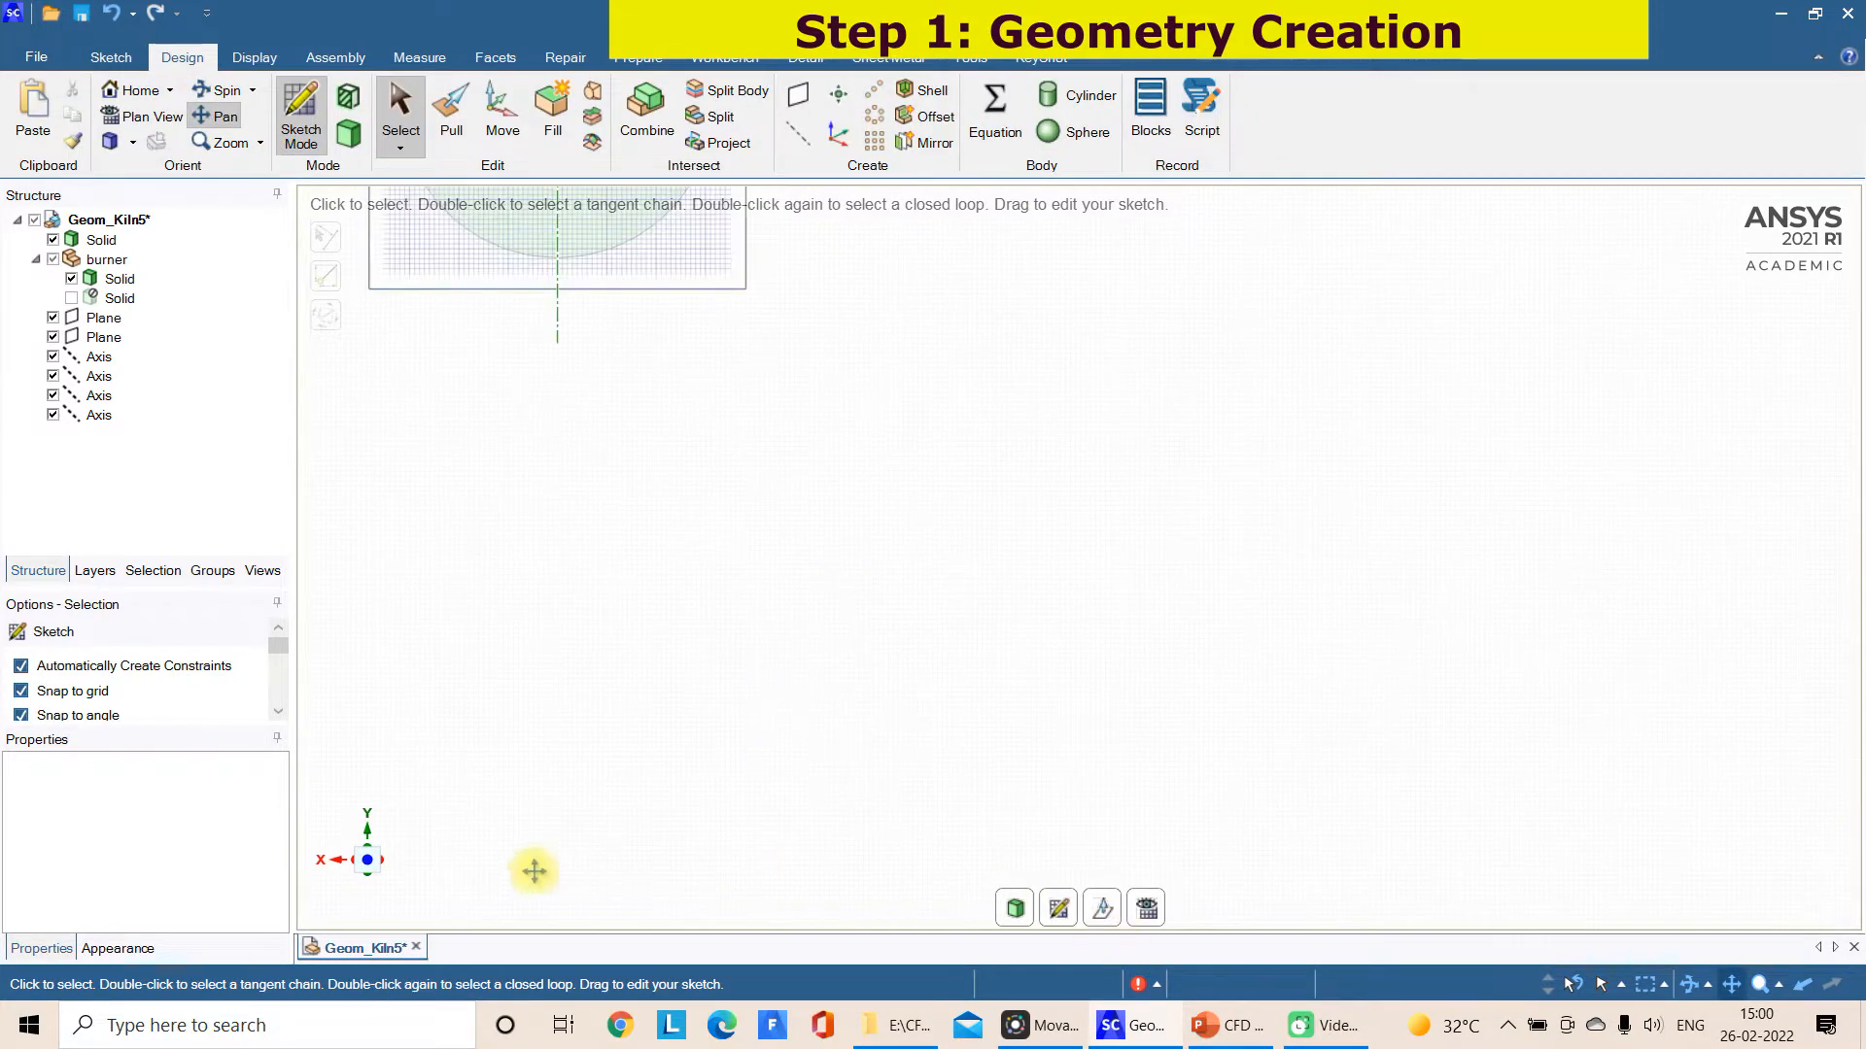
scroll(1143, 773, down, 3)
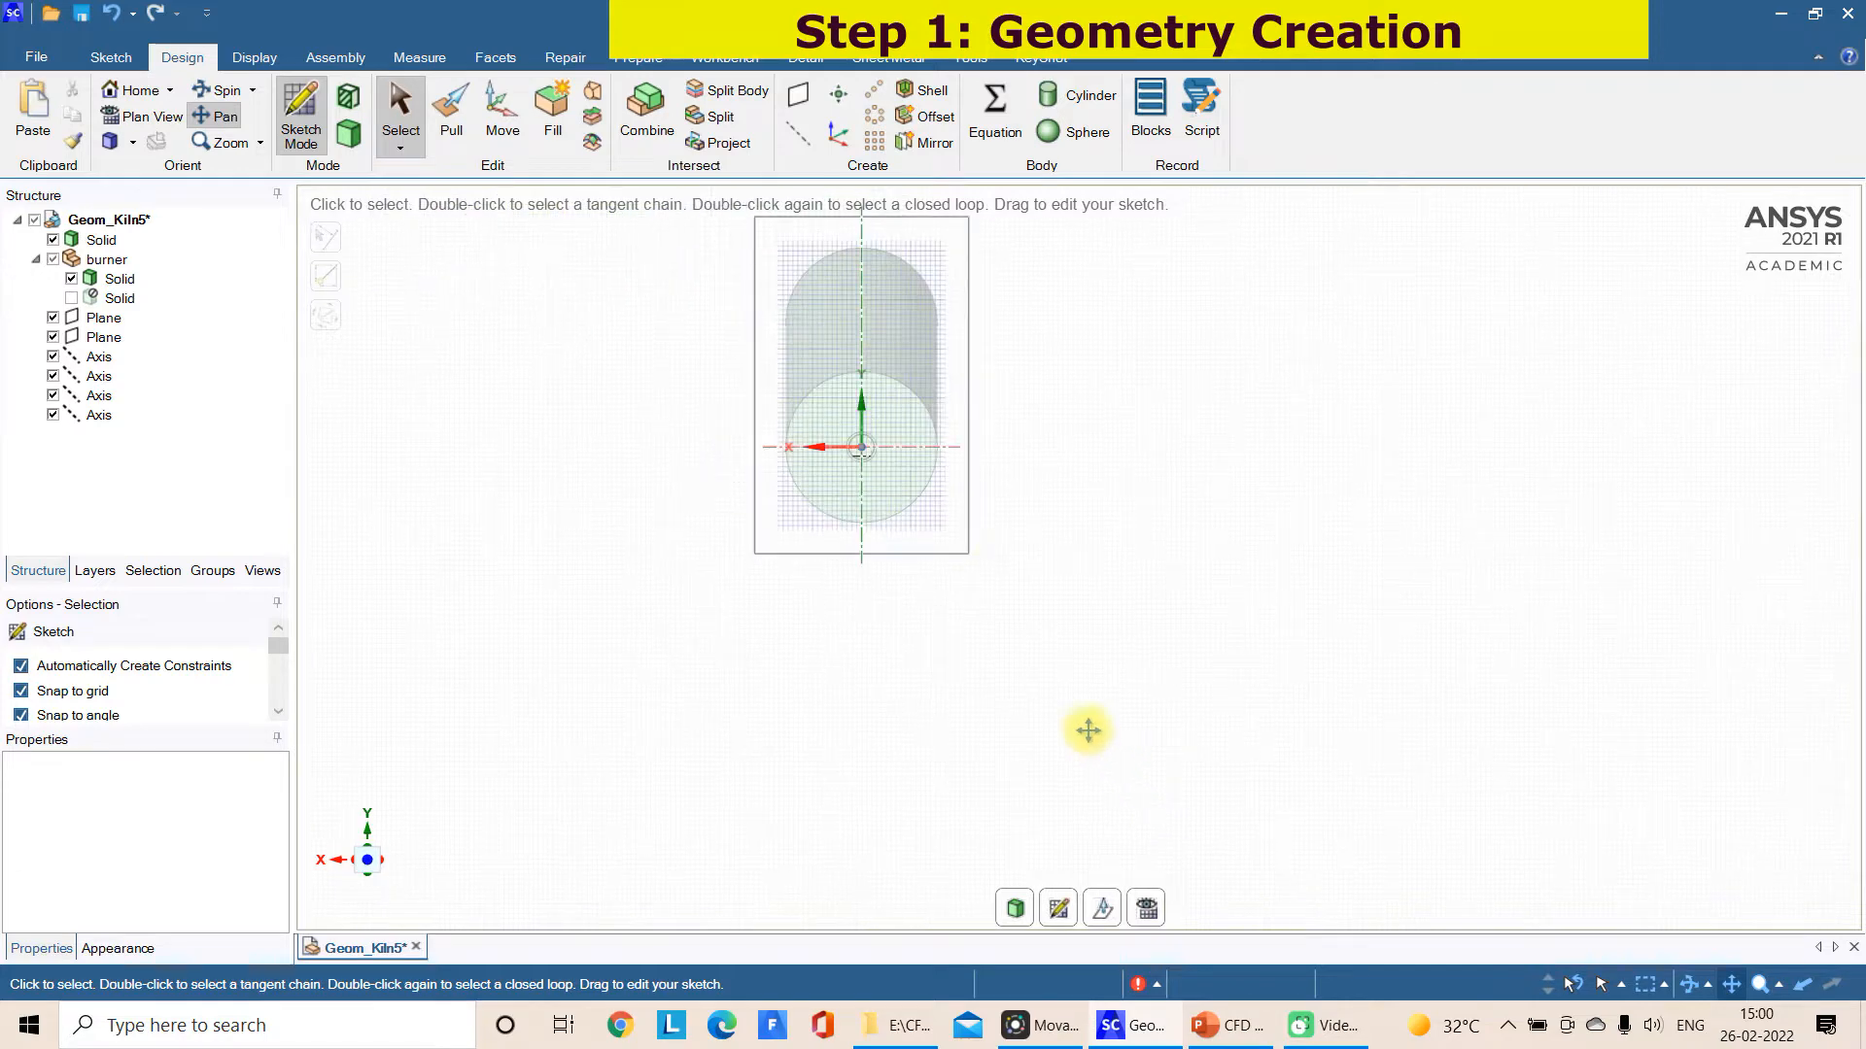
scroll(945, 519, up, 2)
drag(879, 483, 925, 663)
scroll(832, 546, up, 3)
drag(927, 762, 920, 716)
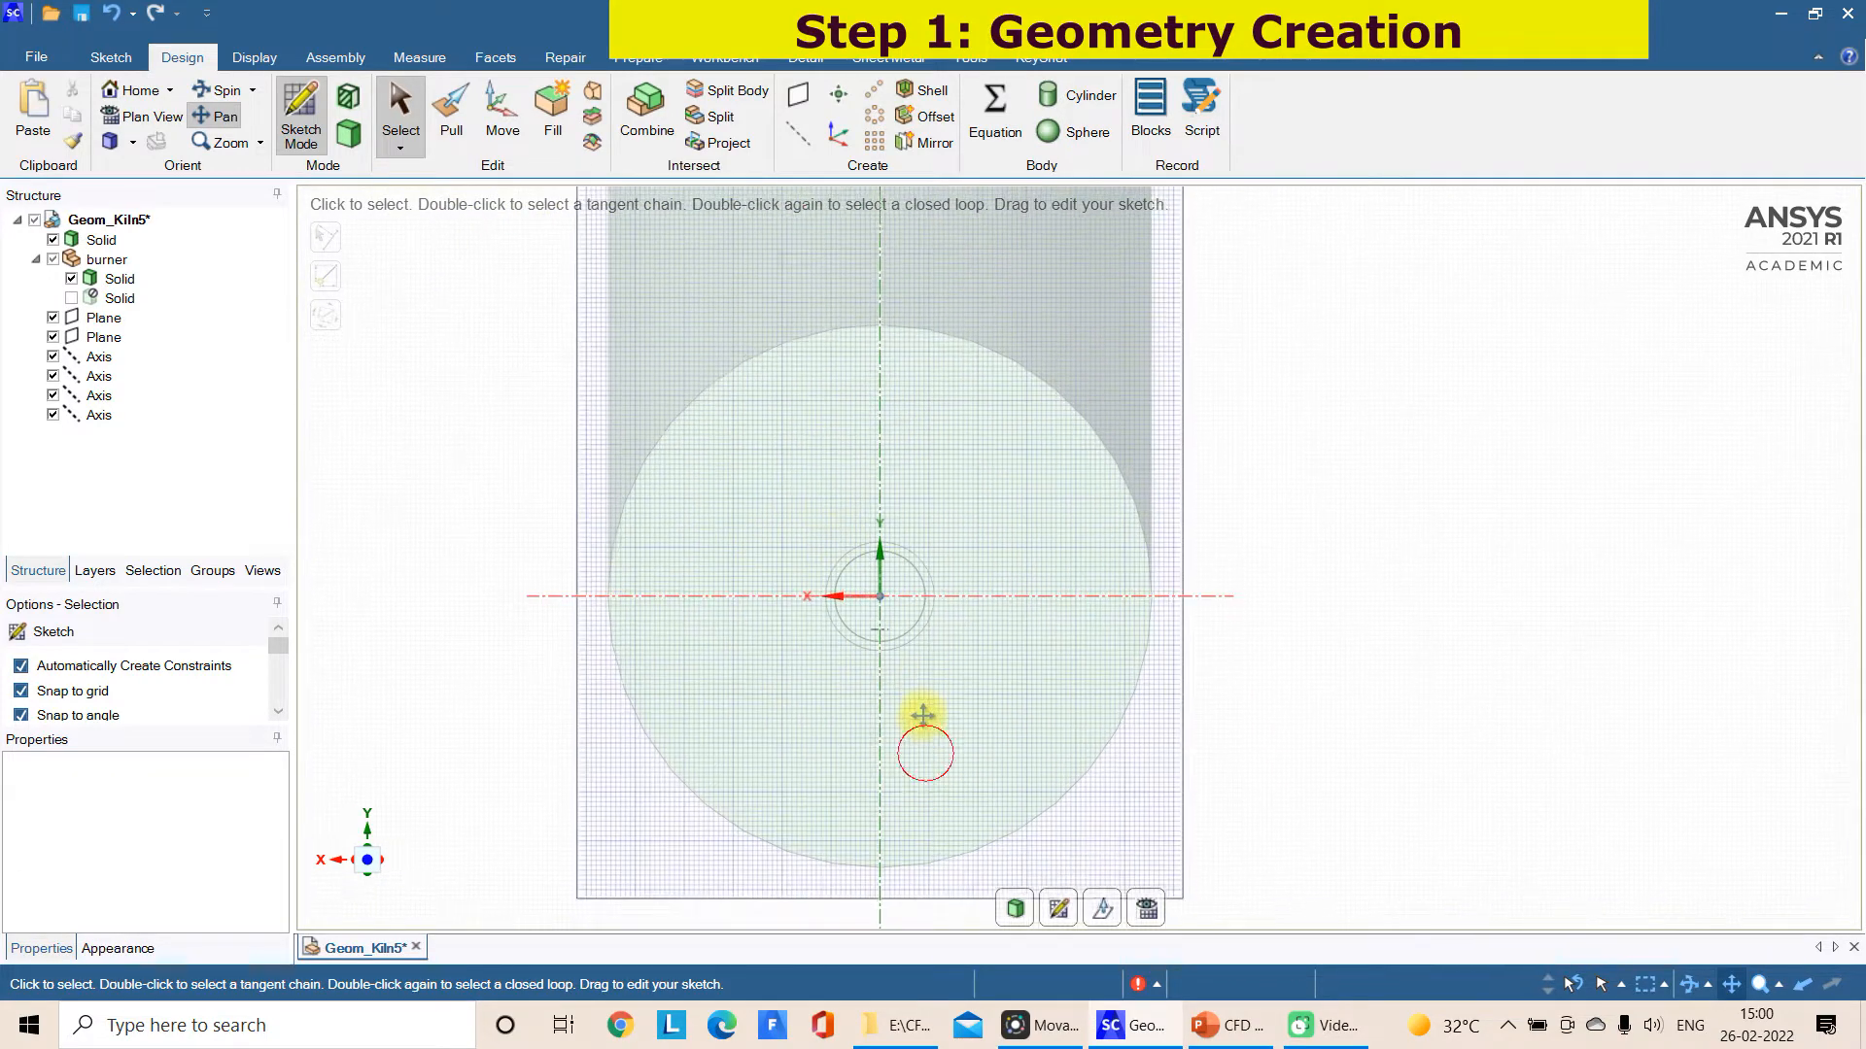
Sketch a circle 0.35 m in diameter centred on the burner axis, inside the burner's end-face outline
click(111, 58)
click(267, 111)
scroll(941, 622, up, 3)
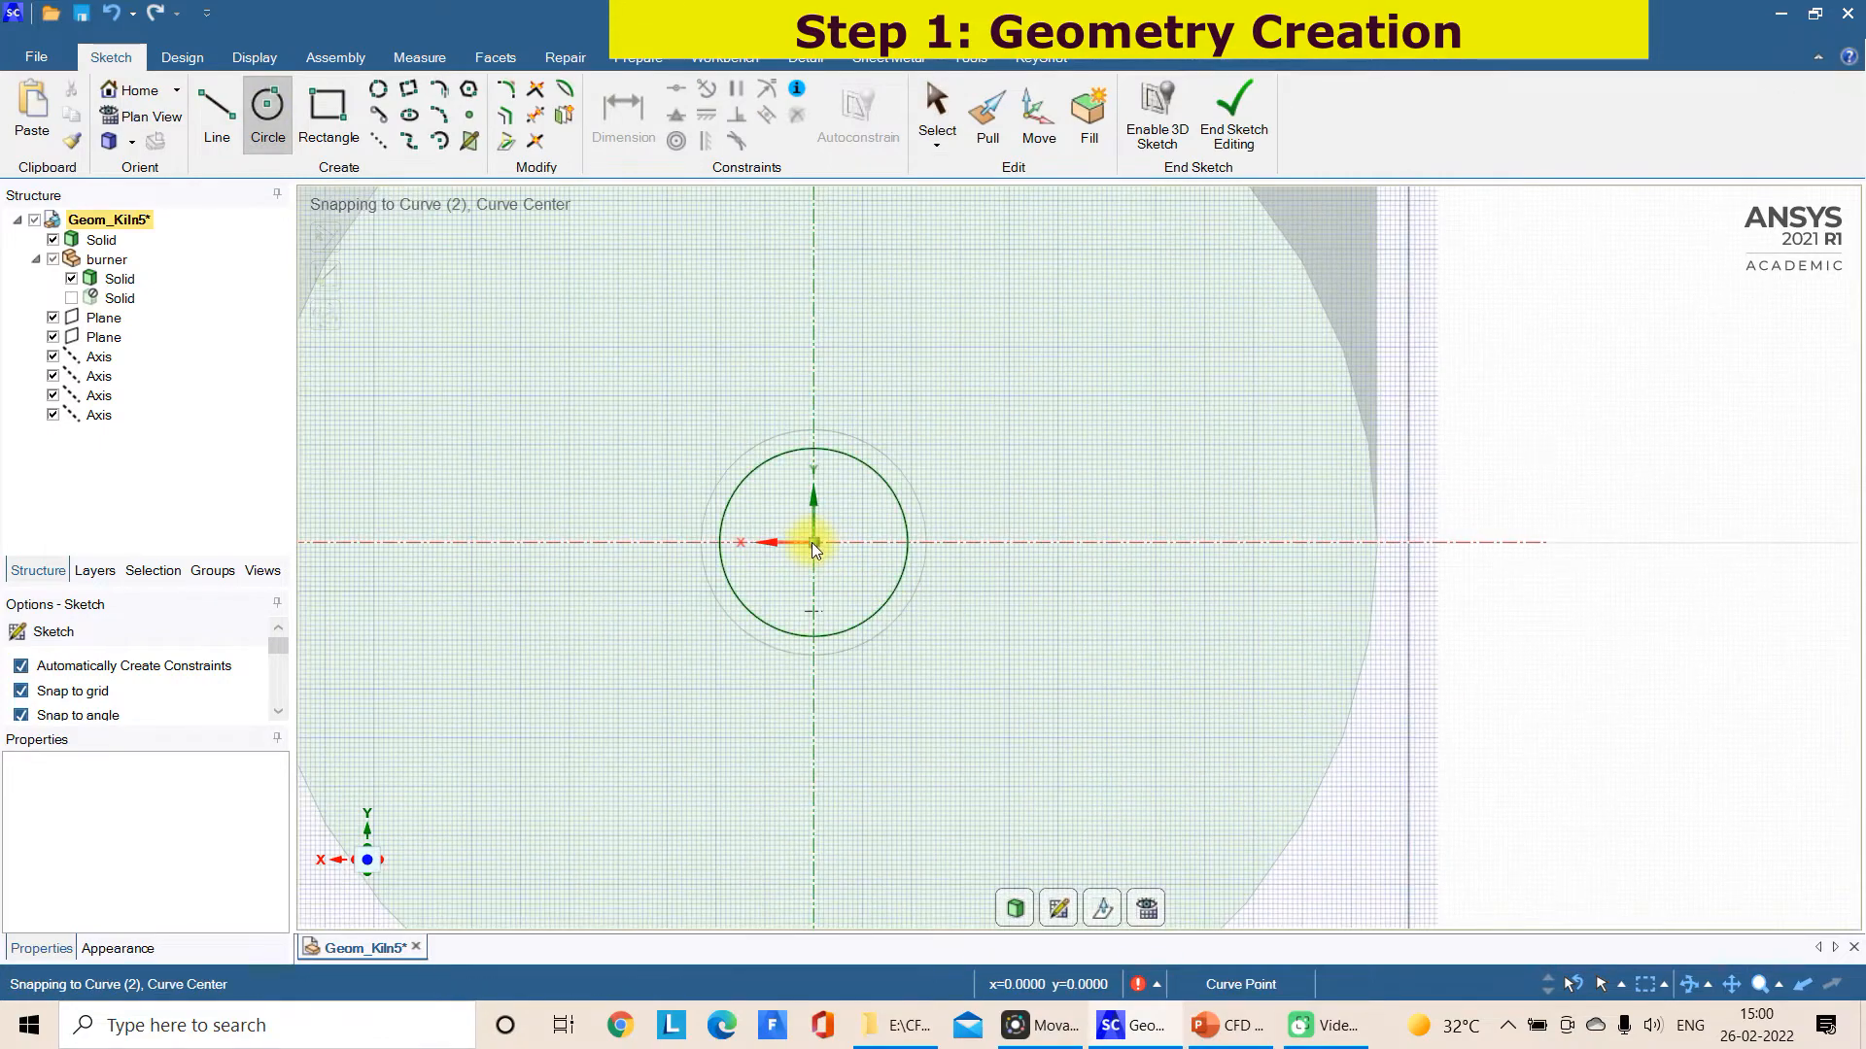
click(810, 541)
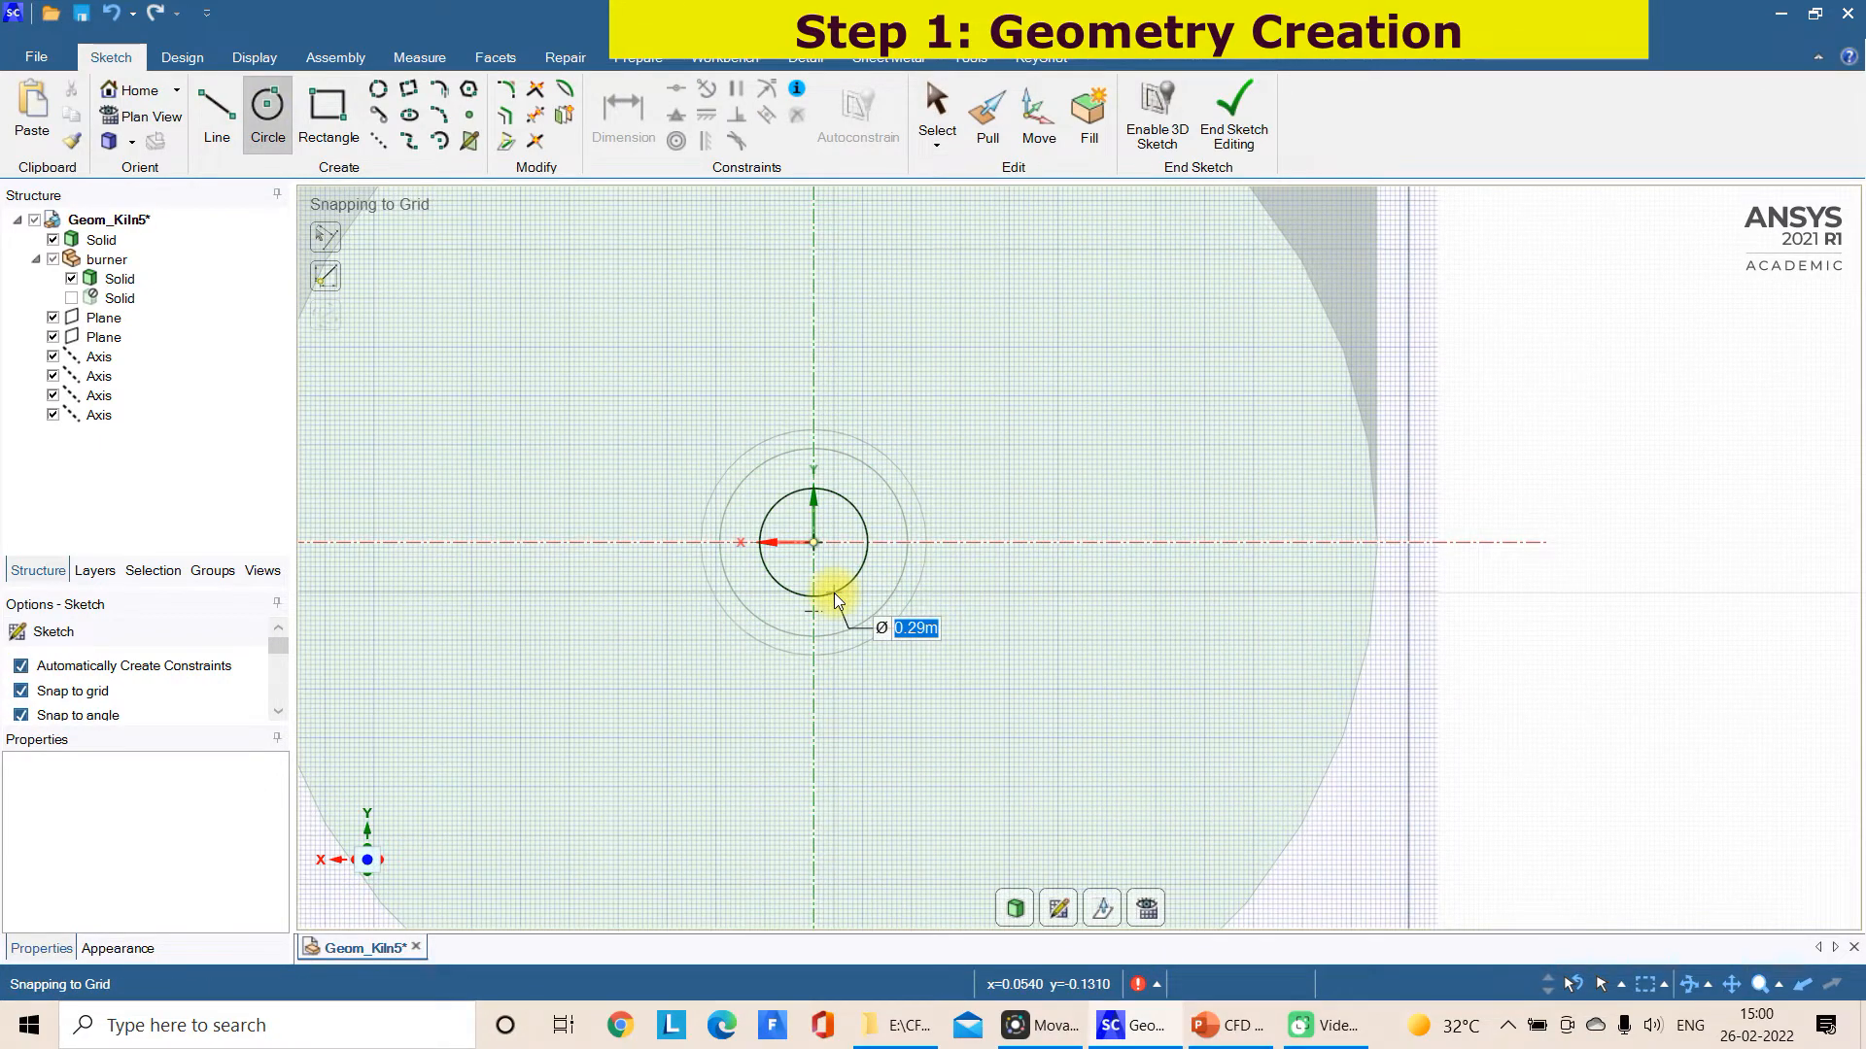
text(0.35)
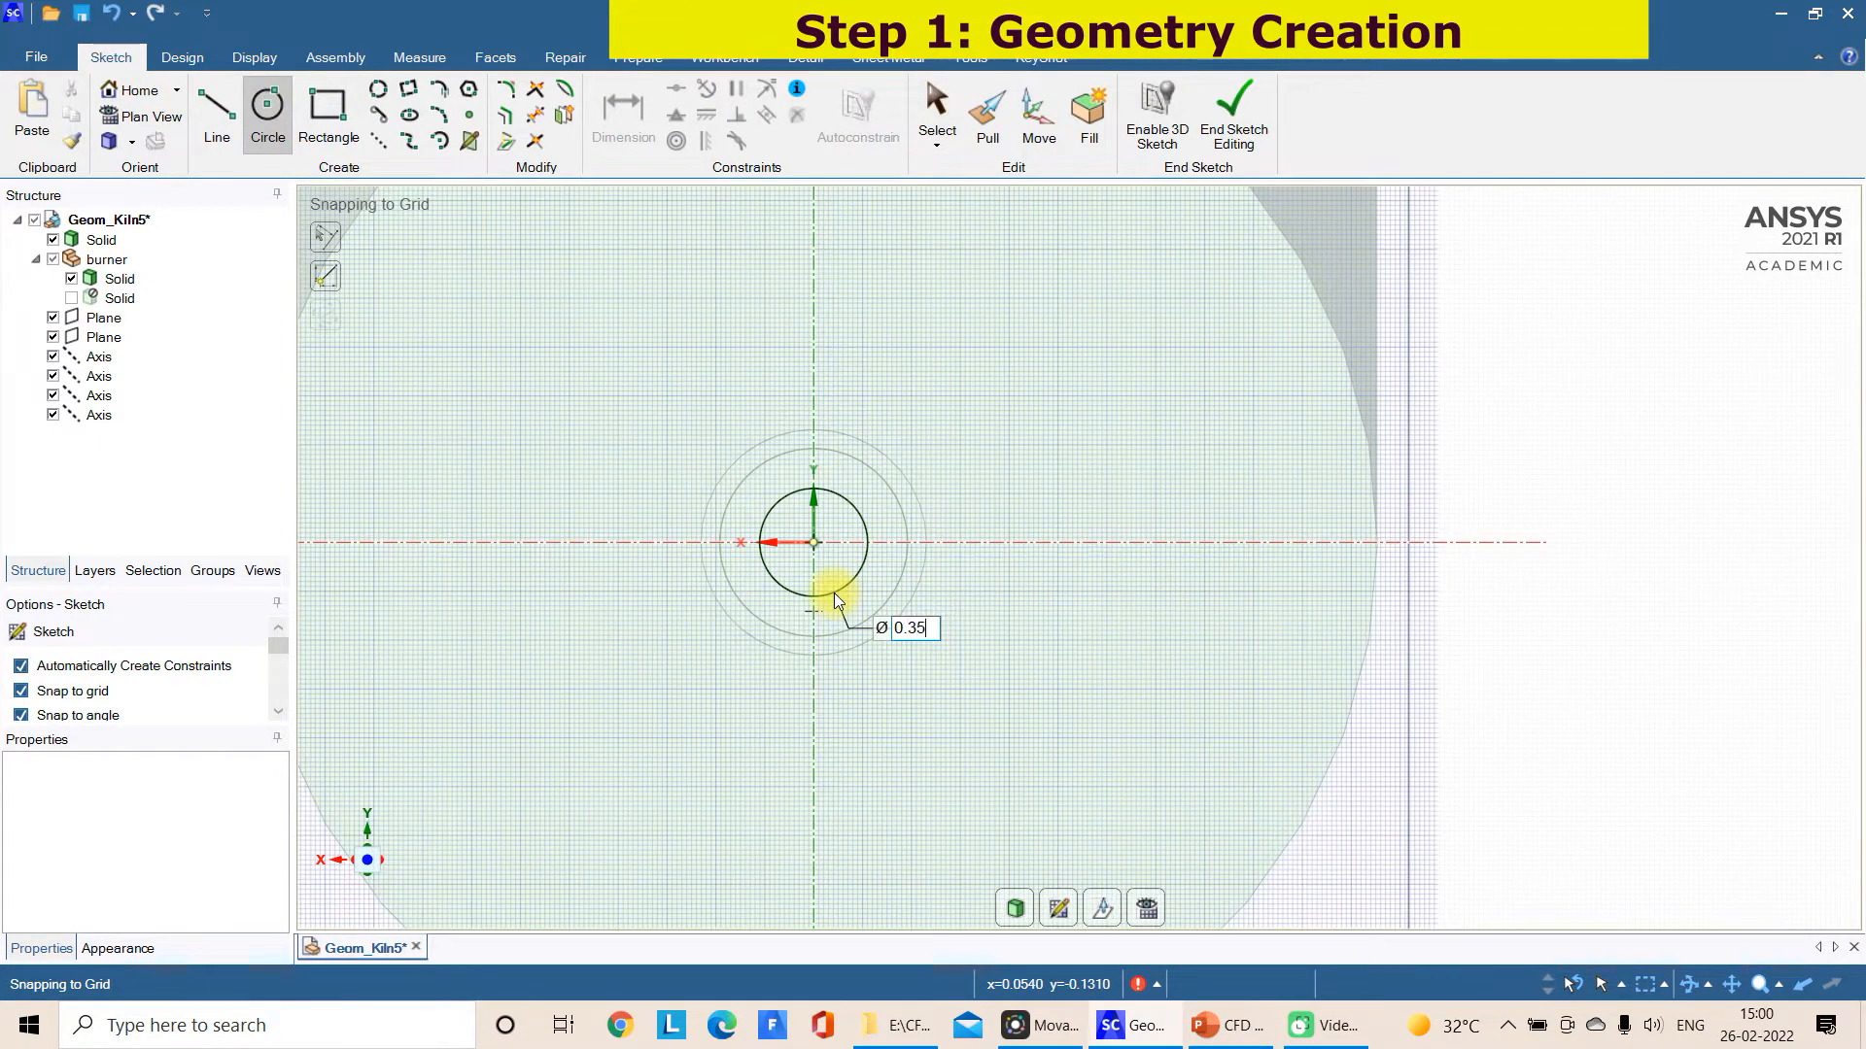
key(Return)
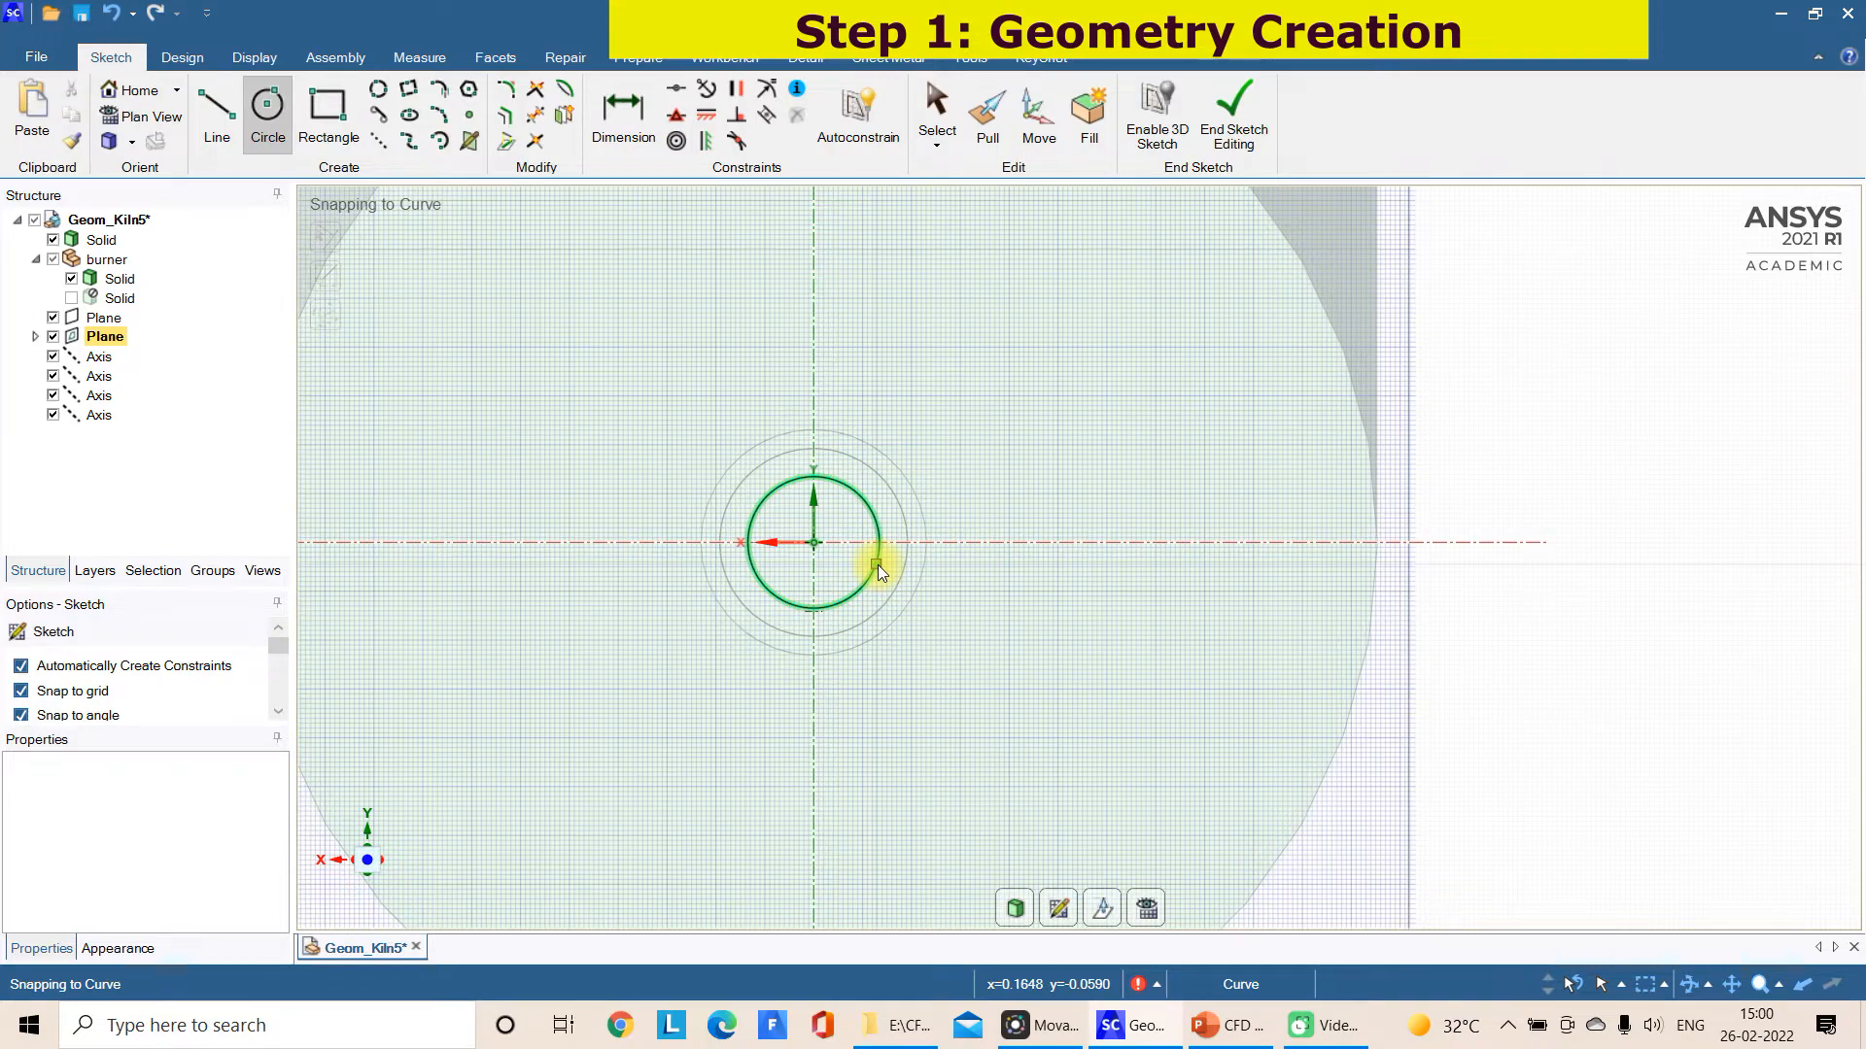
Check the burner inlets on the PowerPoint slide "2.1 CFD Model of Cement Kiln" and return to SpaceClaim
scroll(878, 564, down, 3)
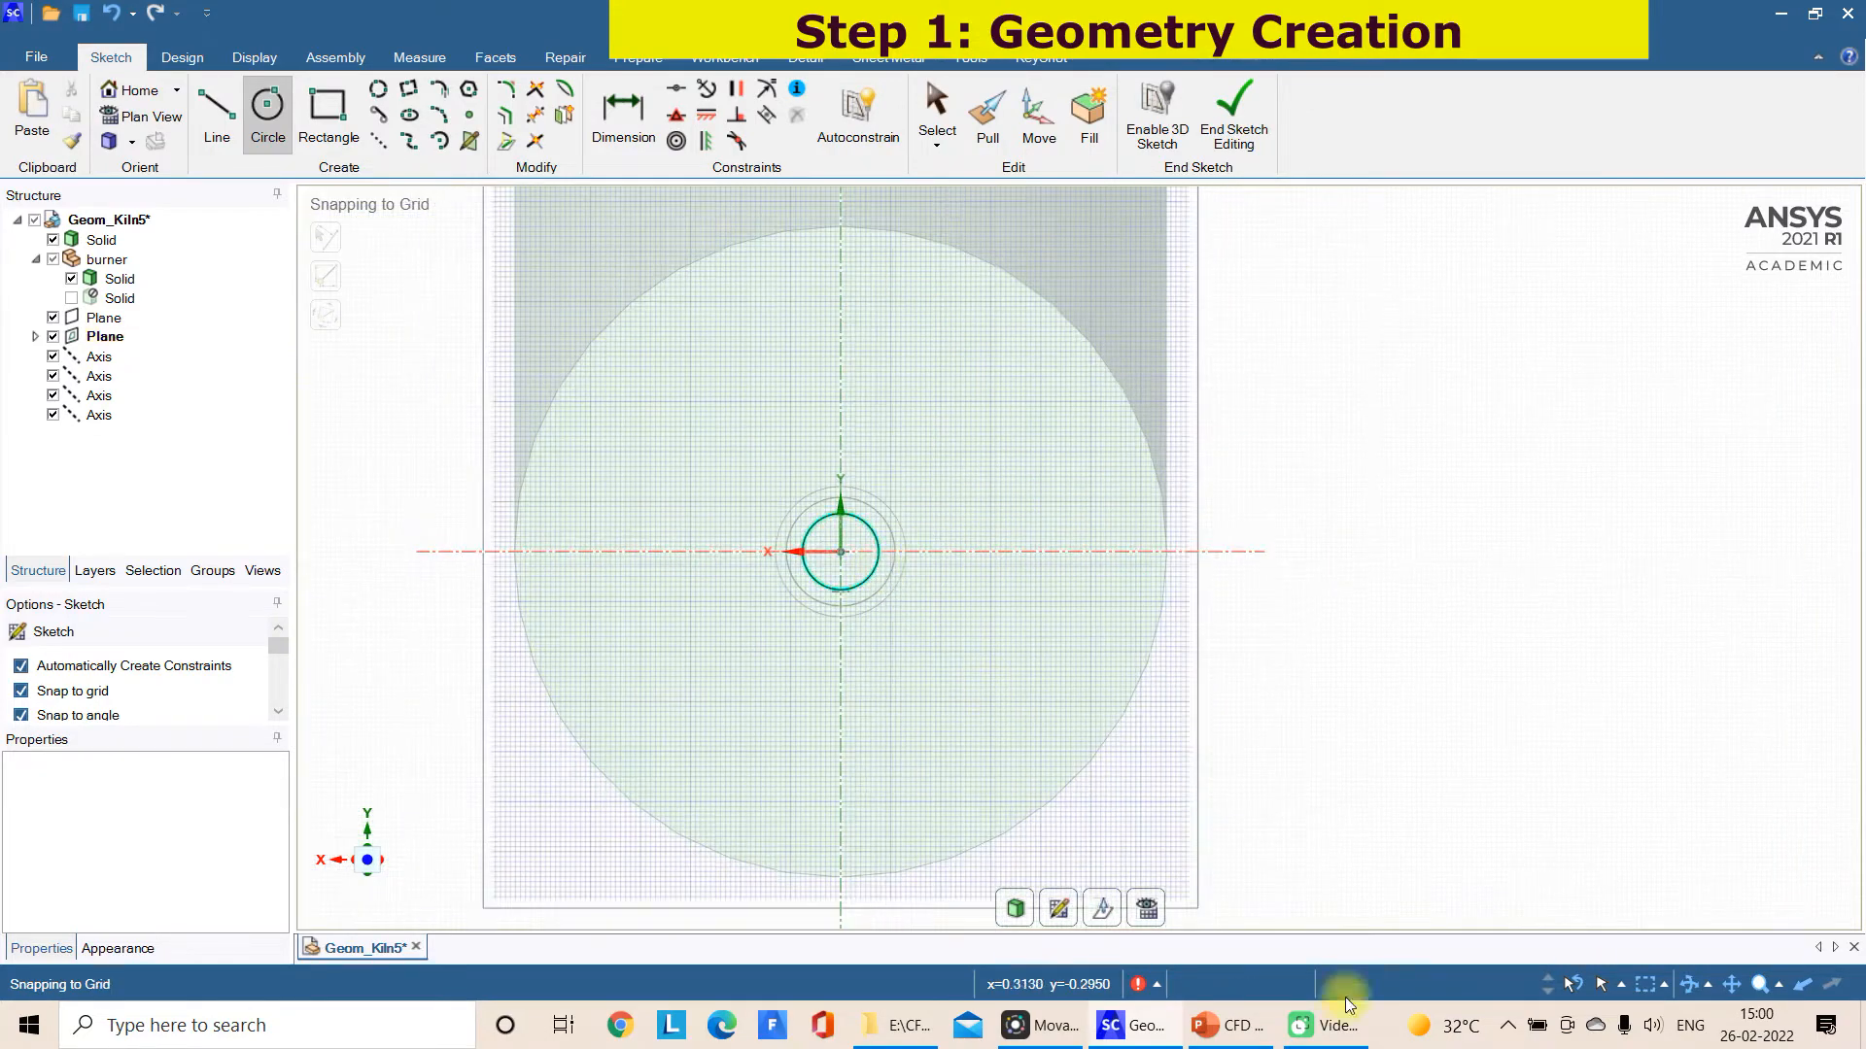
click(1261, 1037)
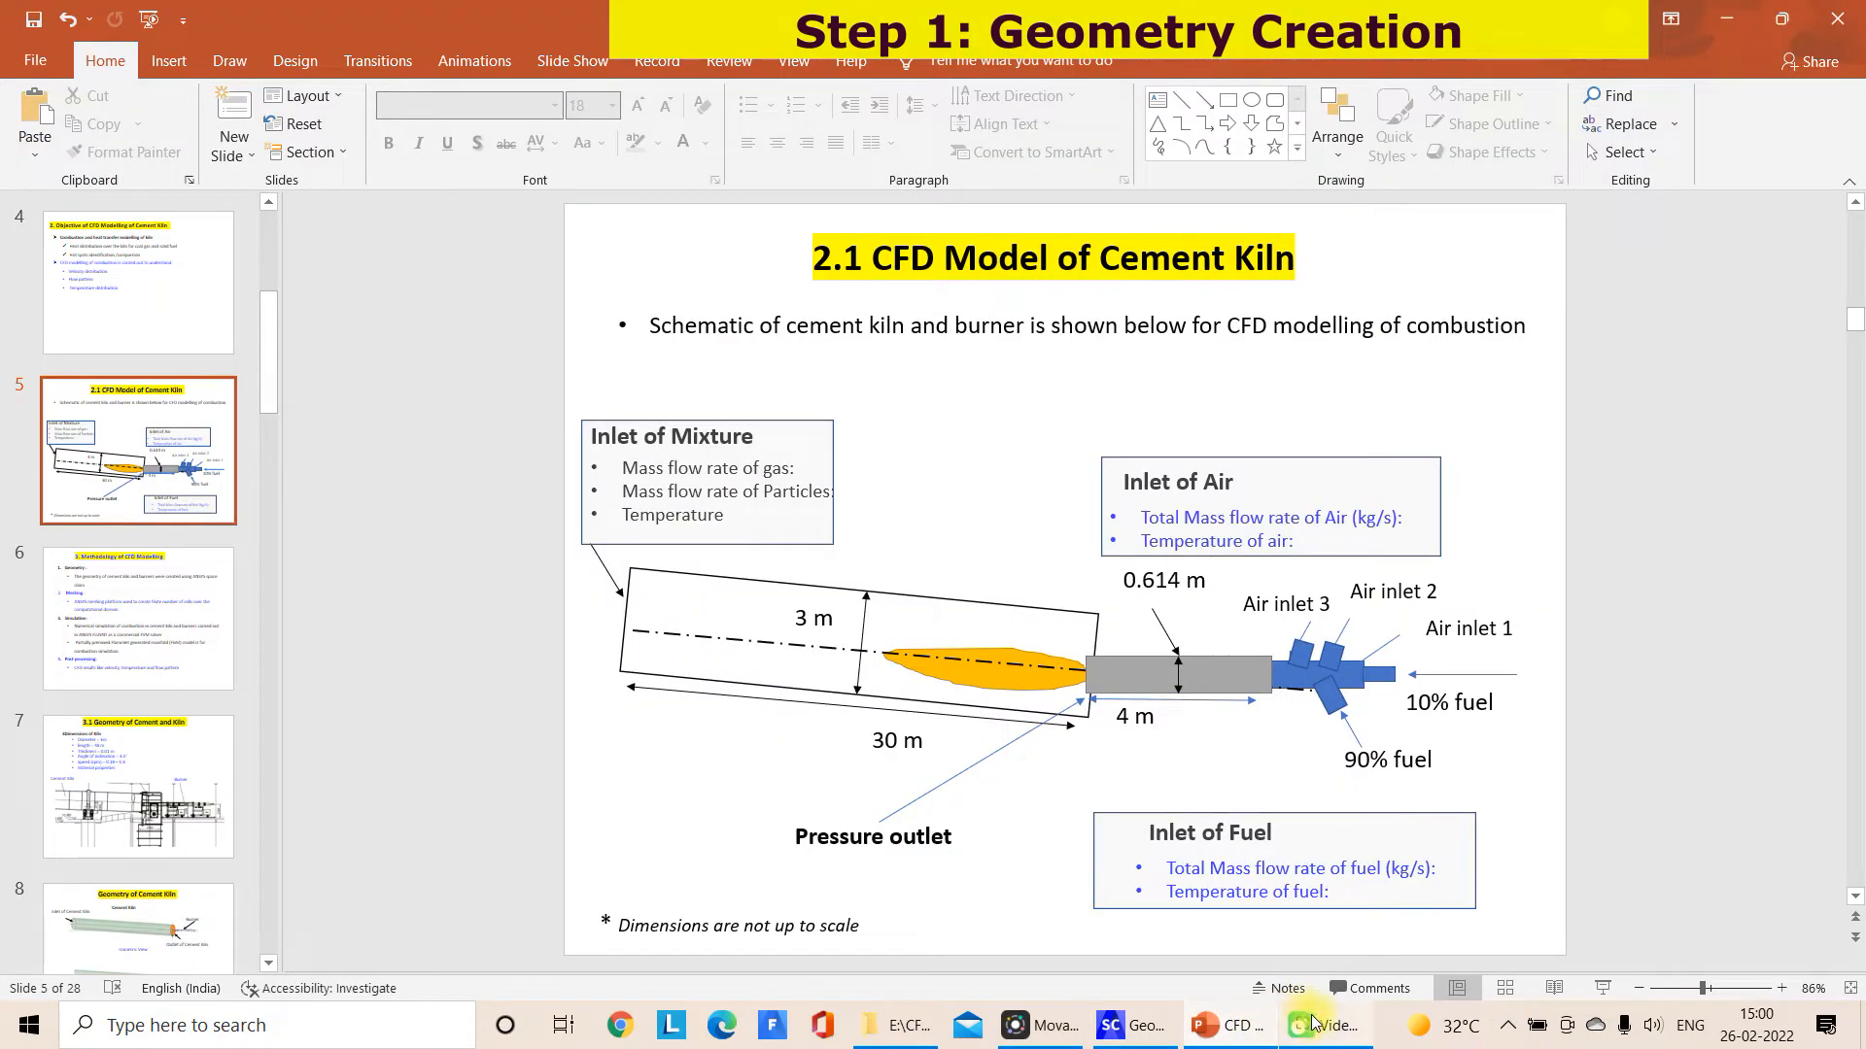
click(1137, 1026)
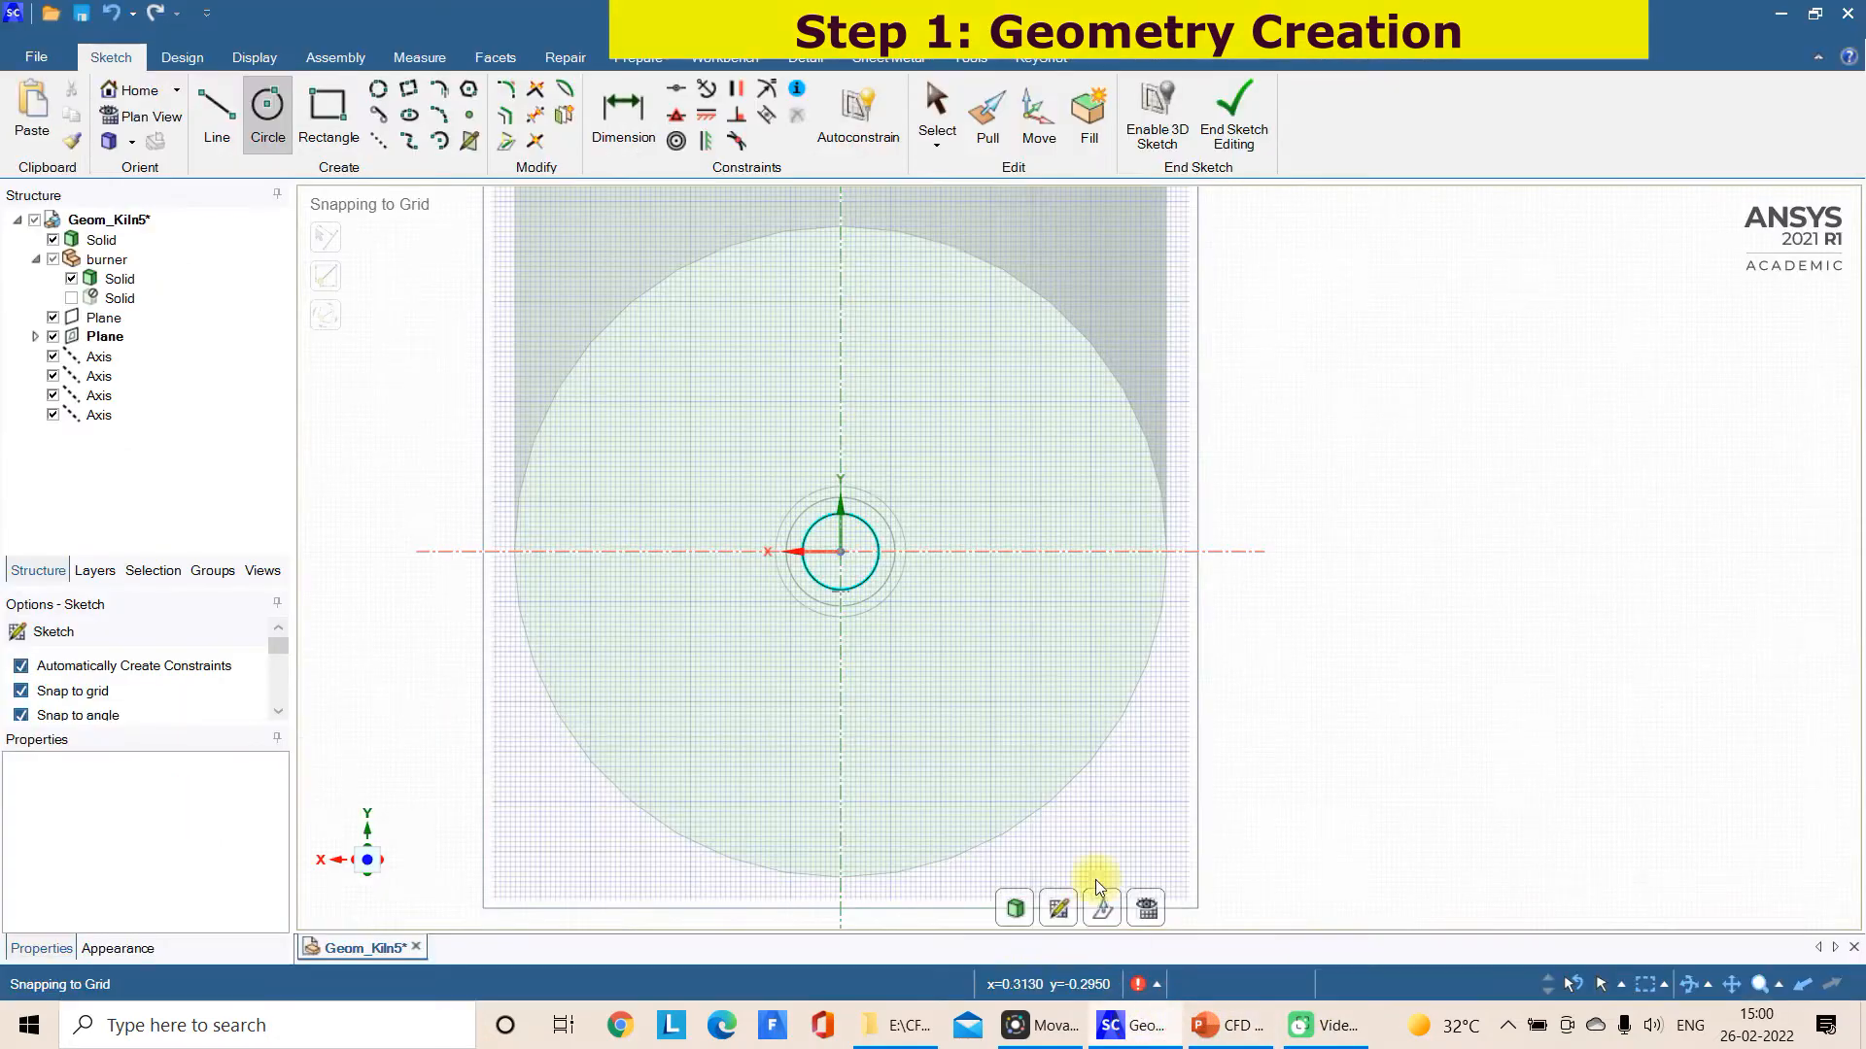
Extrude the 0.35 m circle 1 m outward from the burner's end as a separate body, using No merge
click(1014, 908)
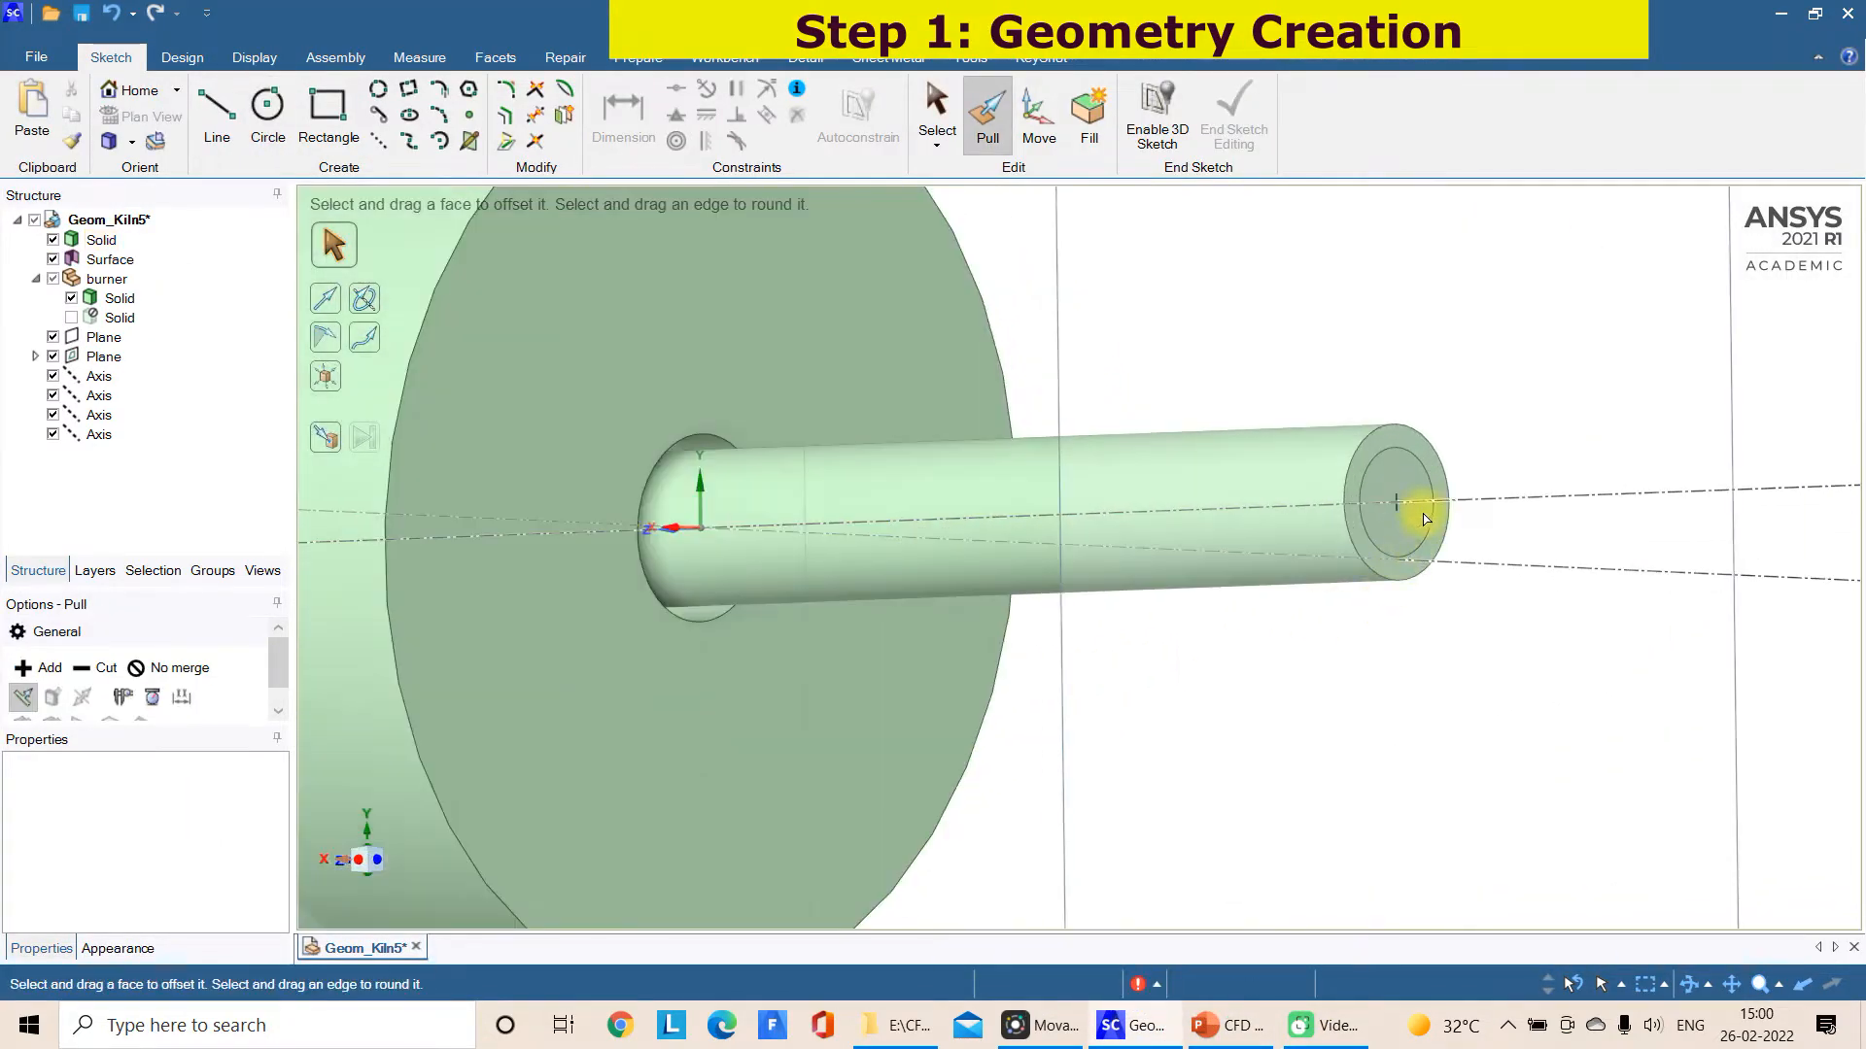
click(1426, 515)
scroll(1419, 510, down, 3)
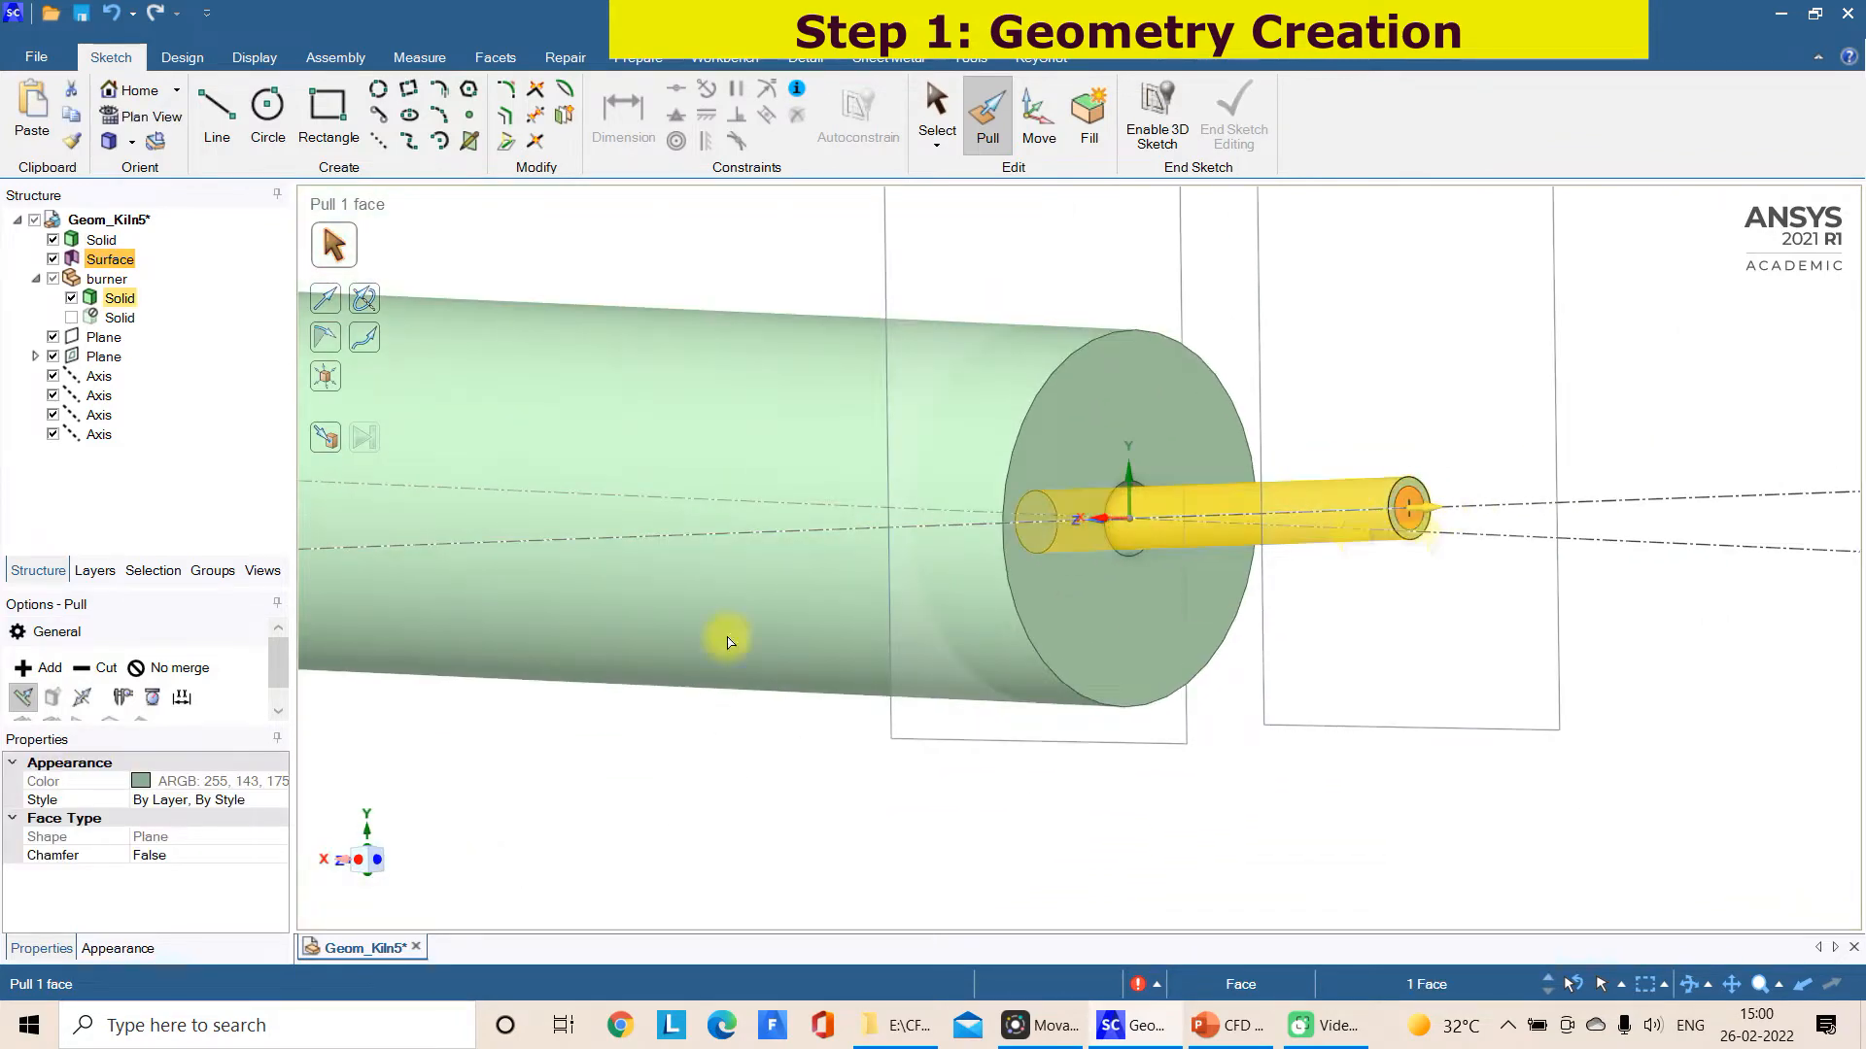
click(185, 667)
scroll(1415, 563, down, 2)
drag(1478, 571, 1637, 588)
middle_drag(1628, 590, 1665, 646)
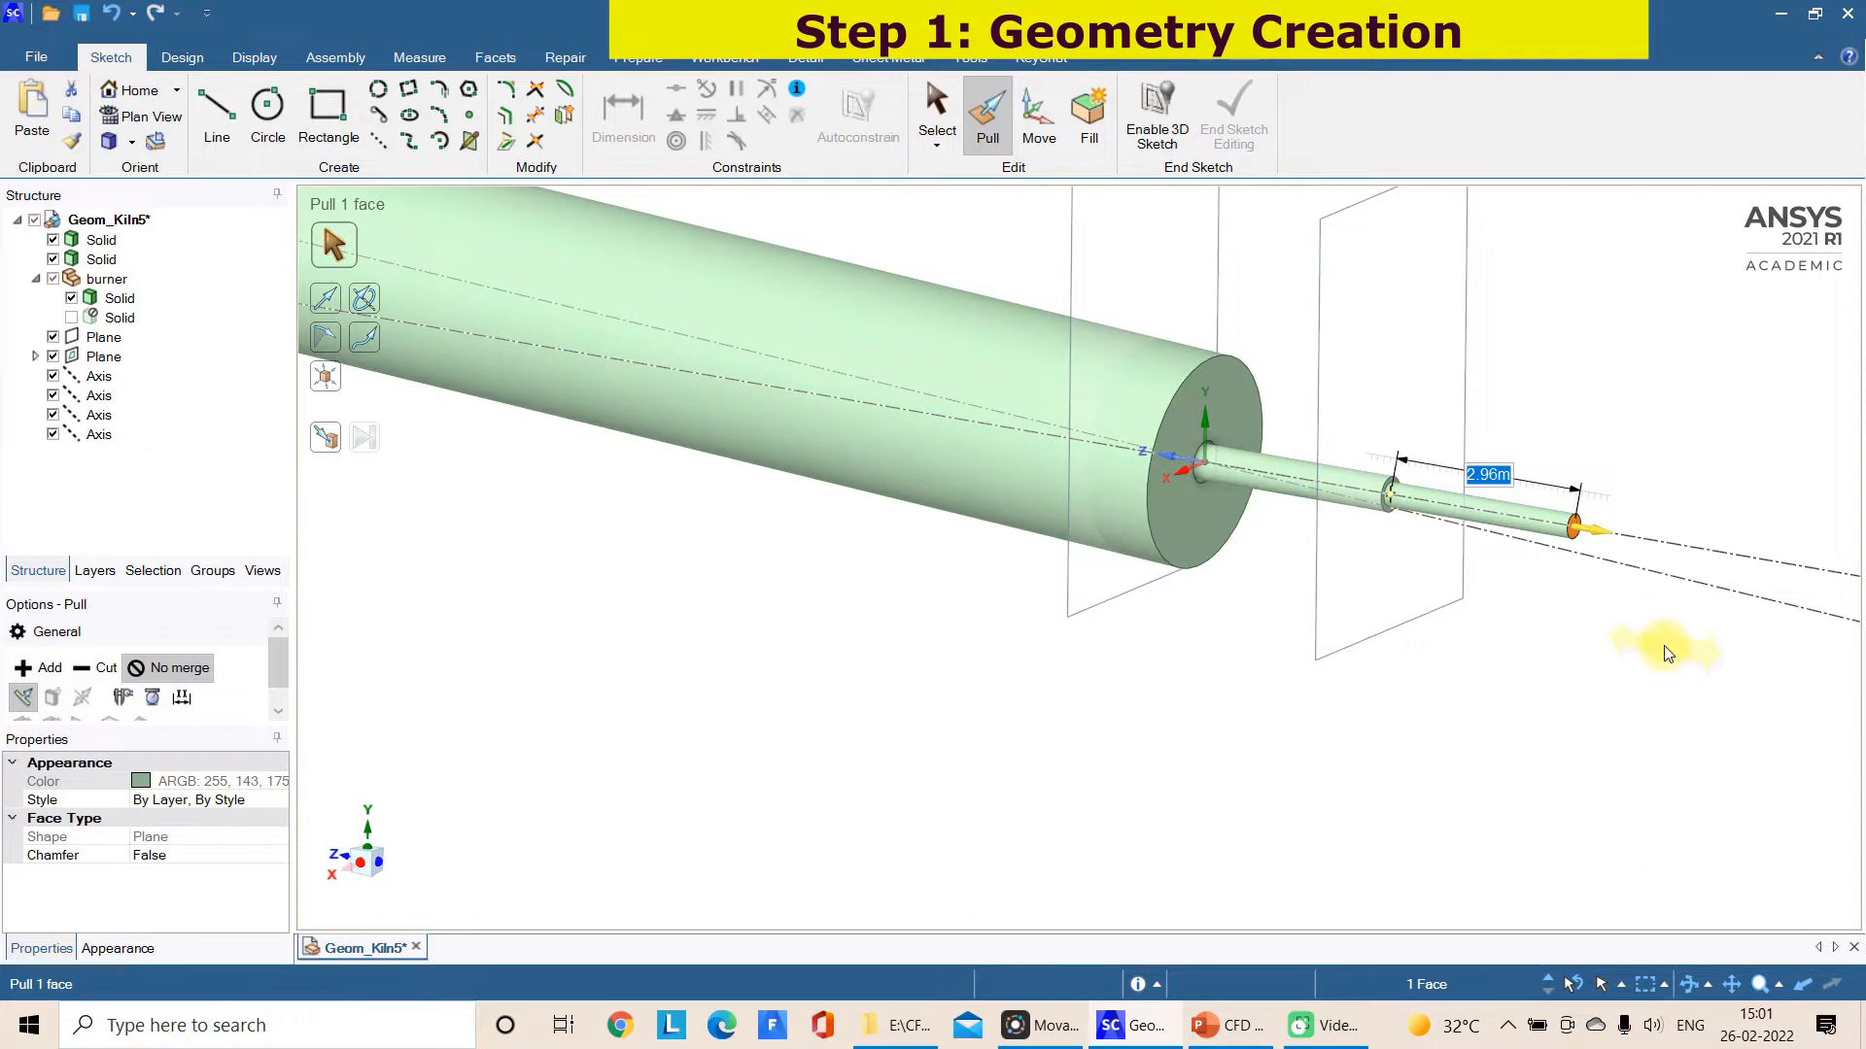
key(Return)
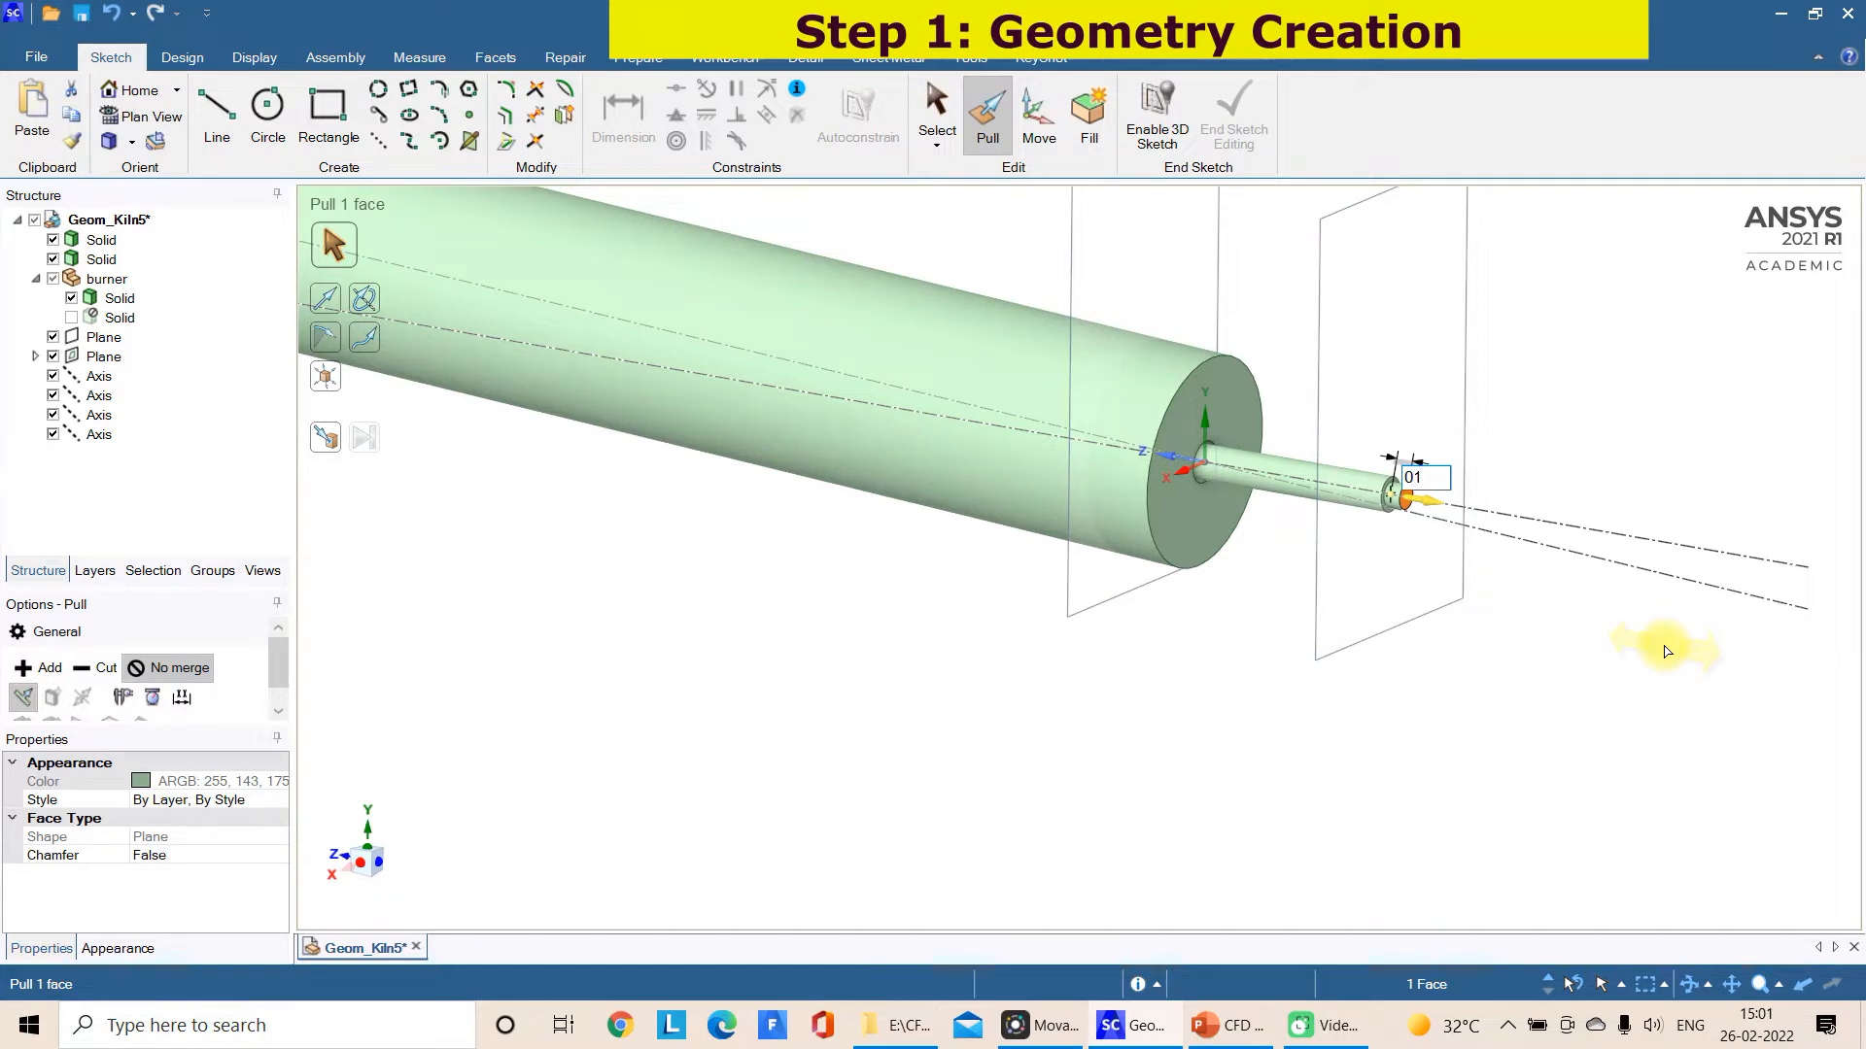
text(1)
key(Return)
Examine the narrower inlet cylinder at the burner's outer end from several angles and distances
scroll(1665, 649, up, 4)
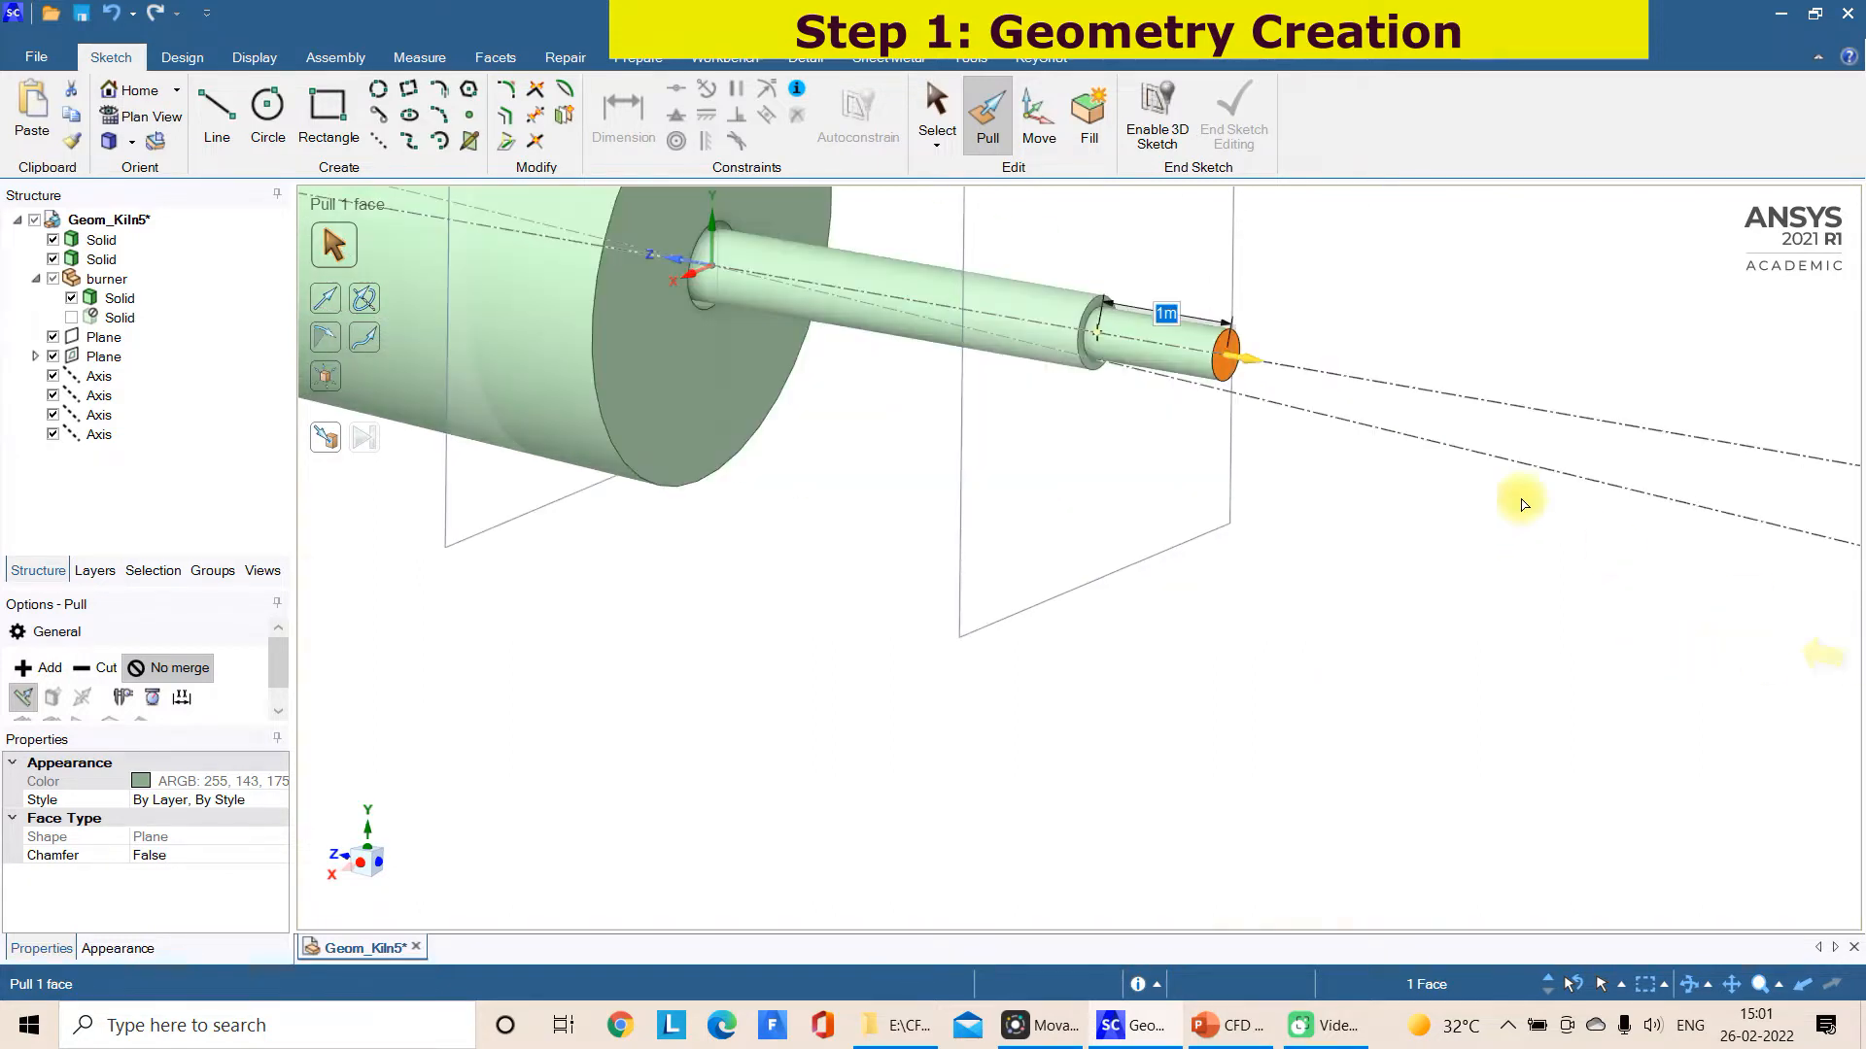
scroll(1288, 395, up, 4)
middle_drag(1283, 384, 1311, 423)
middle_drag(1250, 333, 1237, 265)
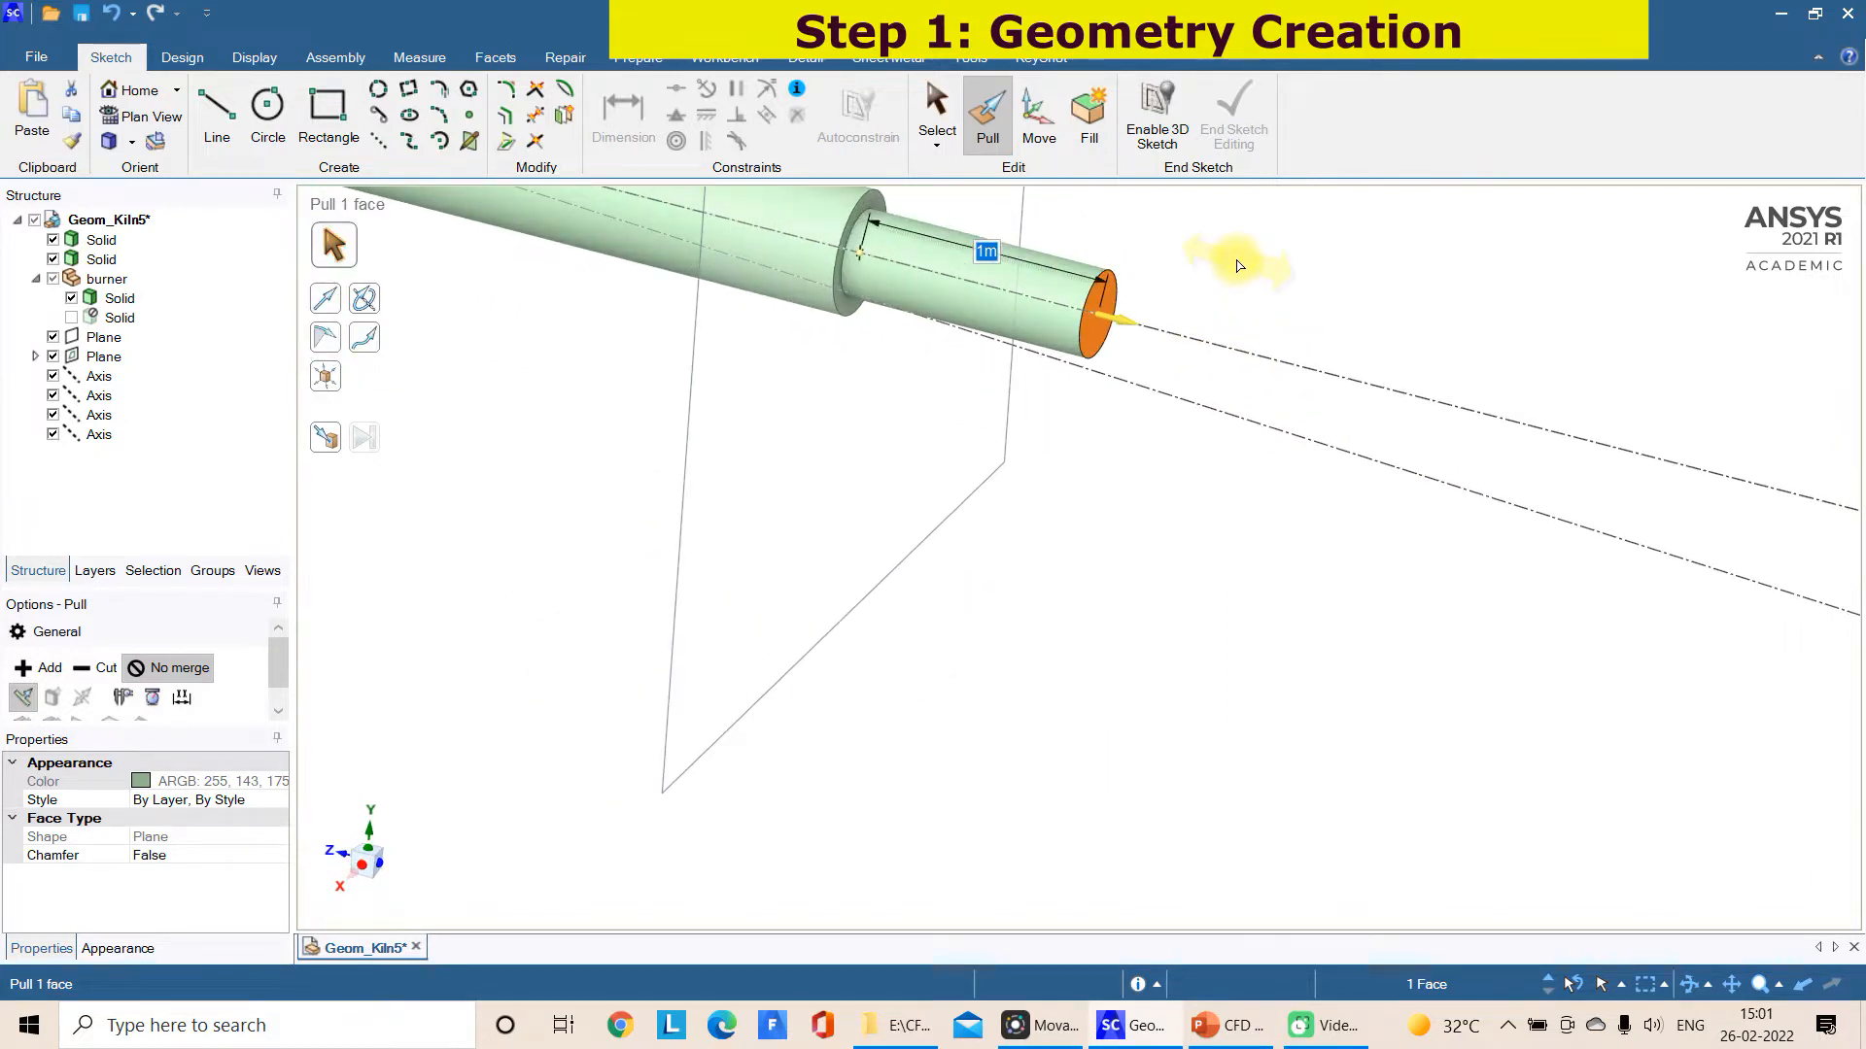
click(1237, 264)
scroll(1237, 264, down, 3)
middle_drag(1237, 264, 1282, 192)
scroll(1283, 188, up, 5)
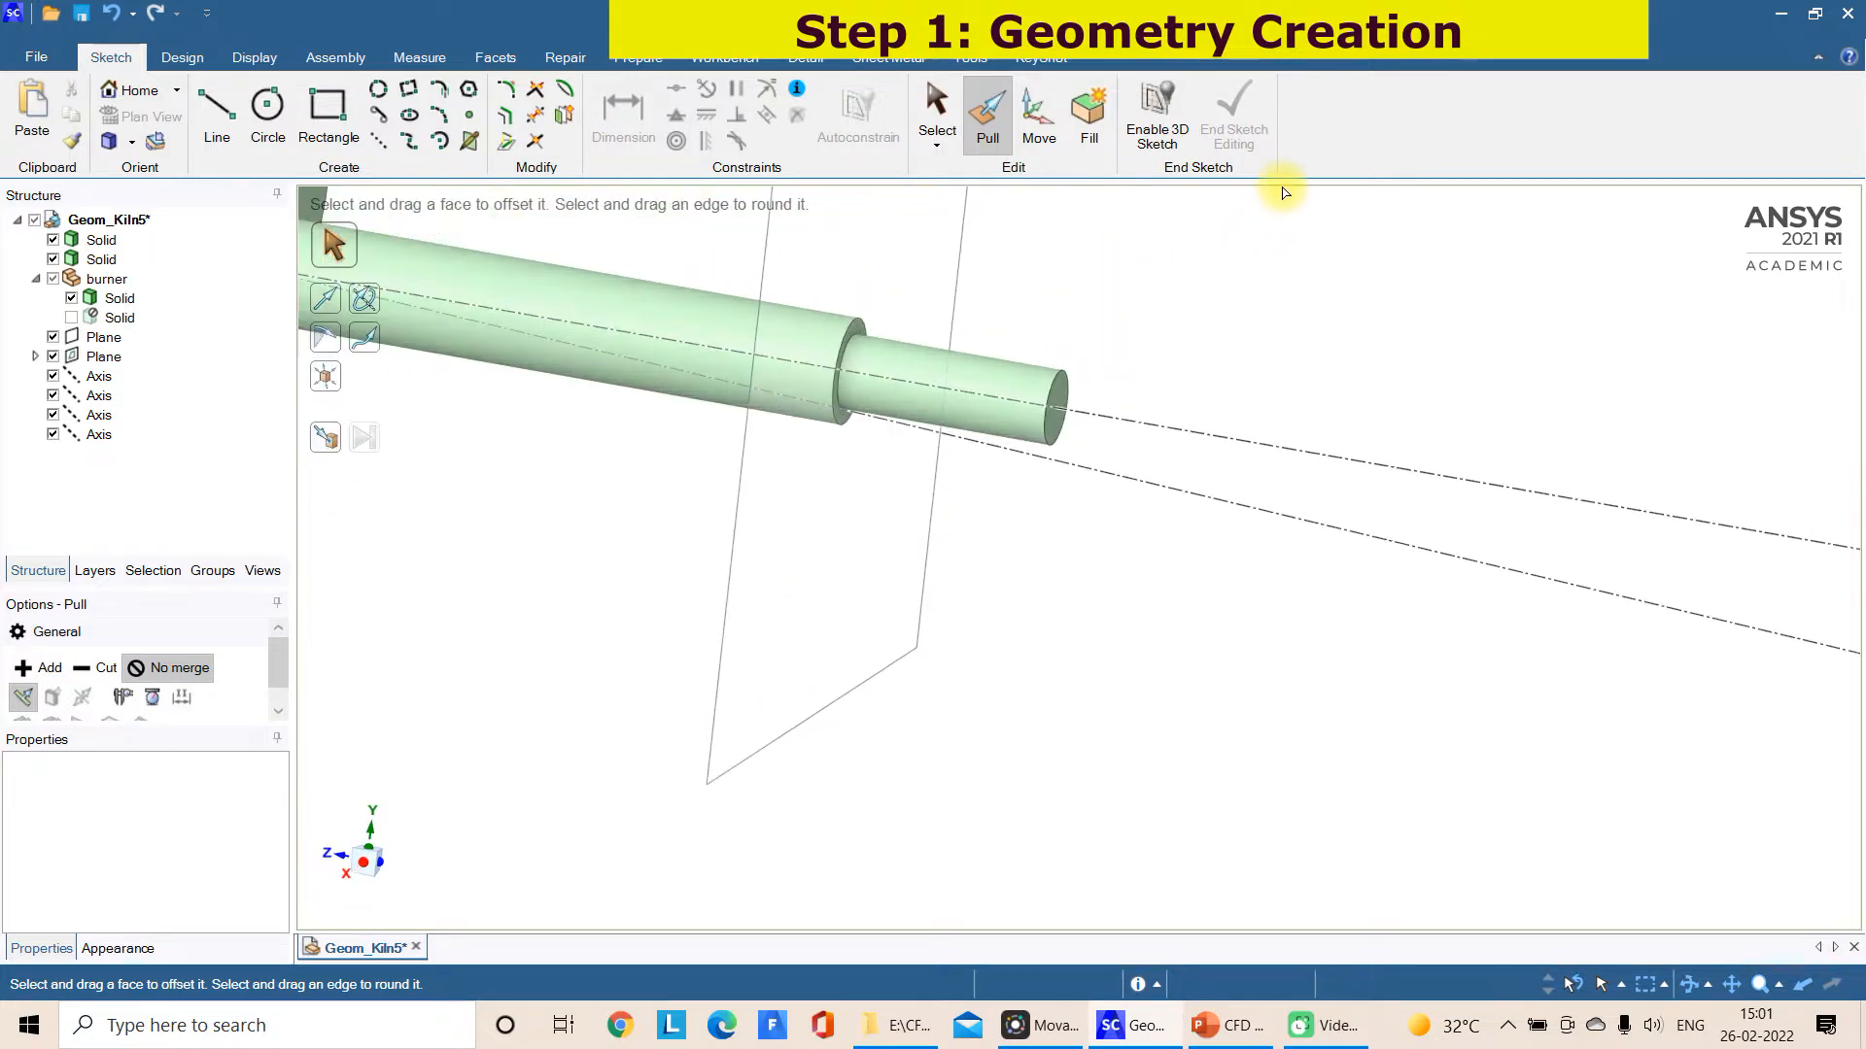
mouse_move(1056, 522)
middle_down()
mouse_move(1063, 480)
mouse_move(1098, 477)
middle_up()
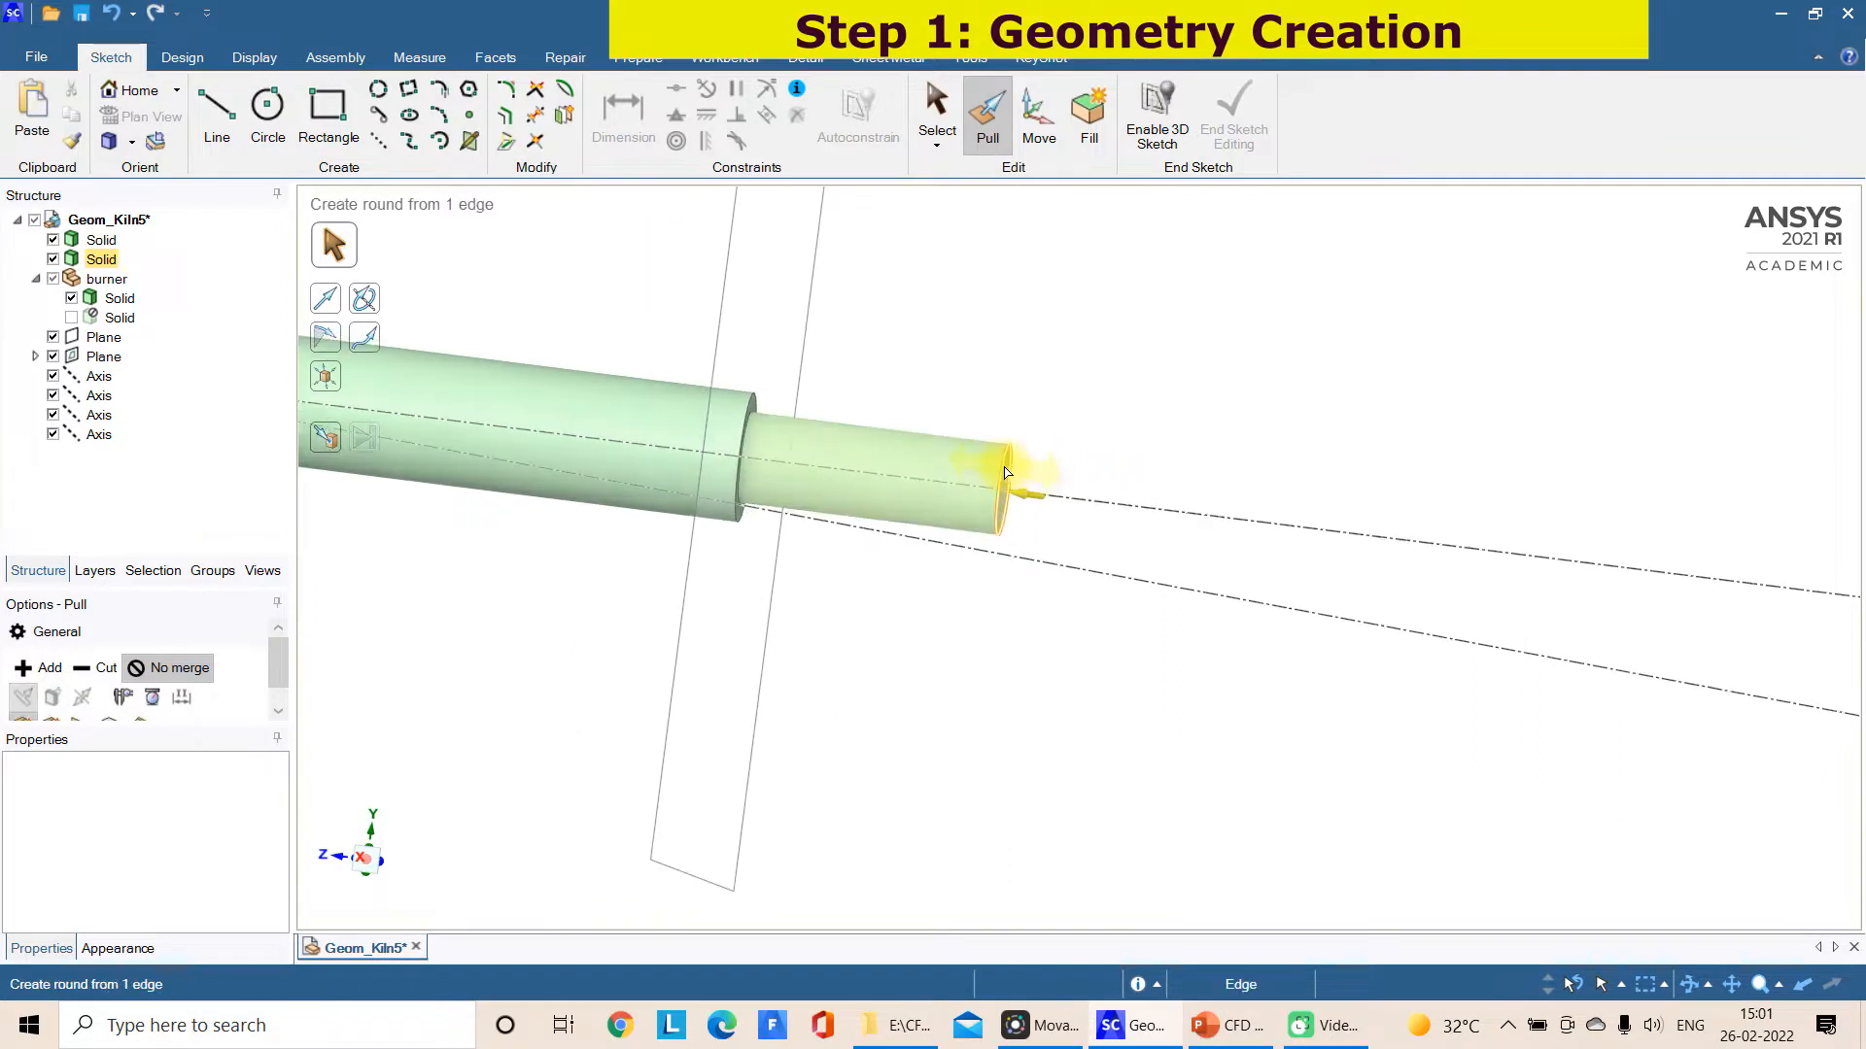
scroll(1157, 479, down, 5)
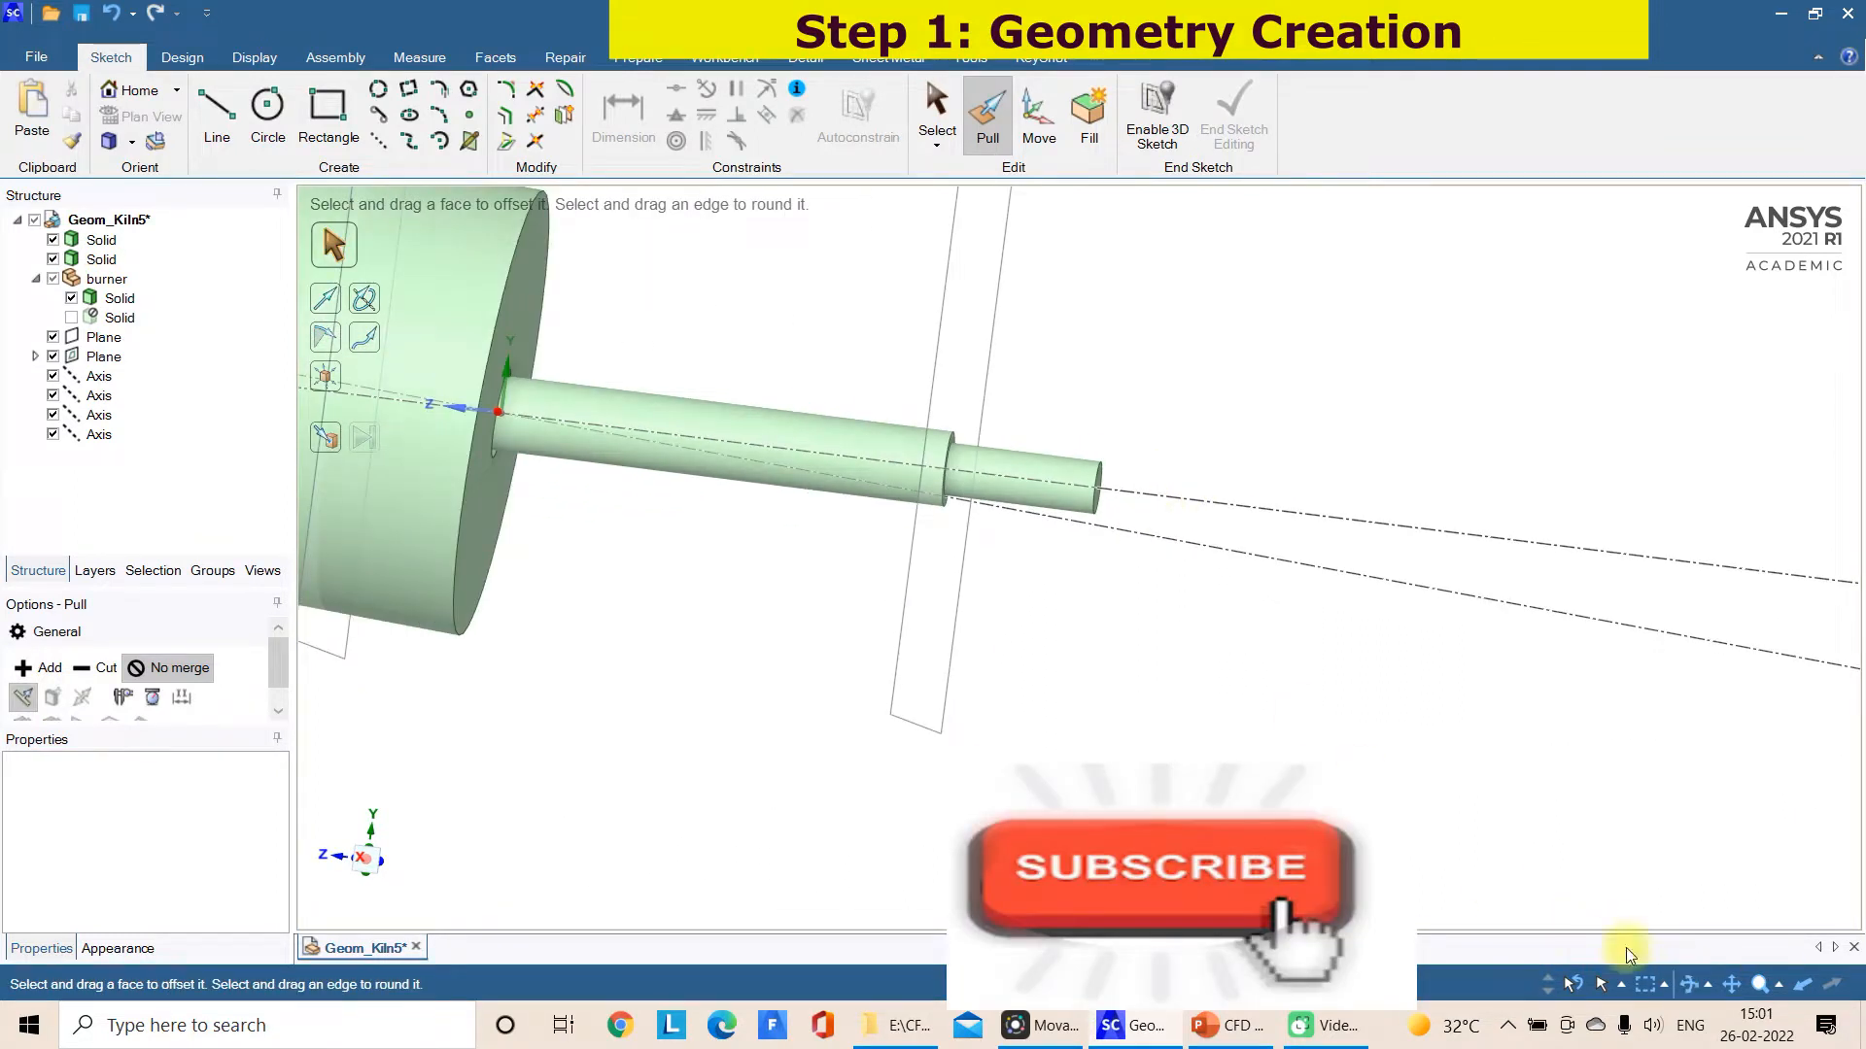
scroll(976, 764, down, 3)
Pull the narrower inlet cylinder's outer end face outward by another 0.5 m
click(368, 862)
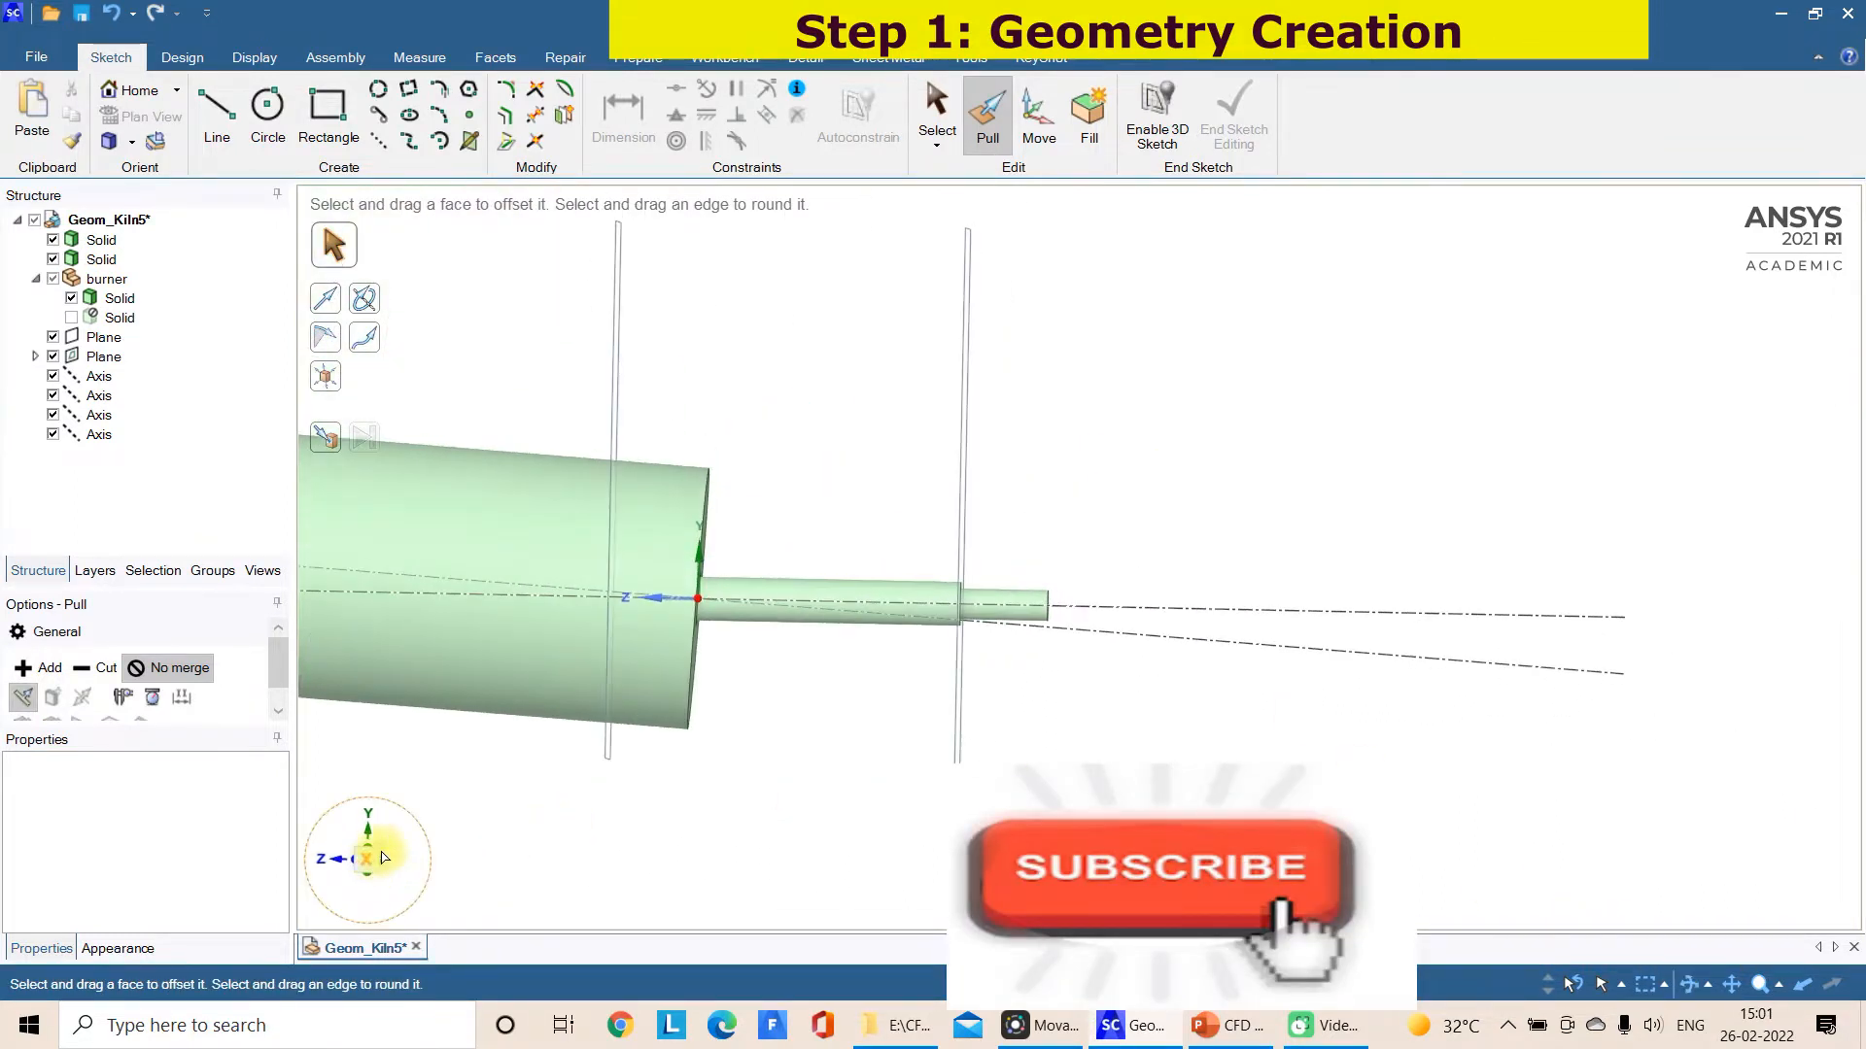
scroll(1059, 613, up, 5)
middle_drag(1049, 629, 1000, 645)
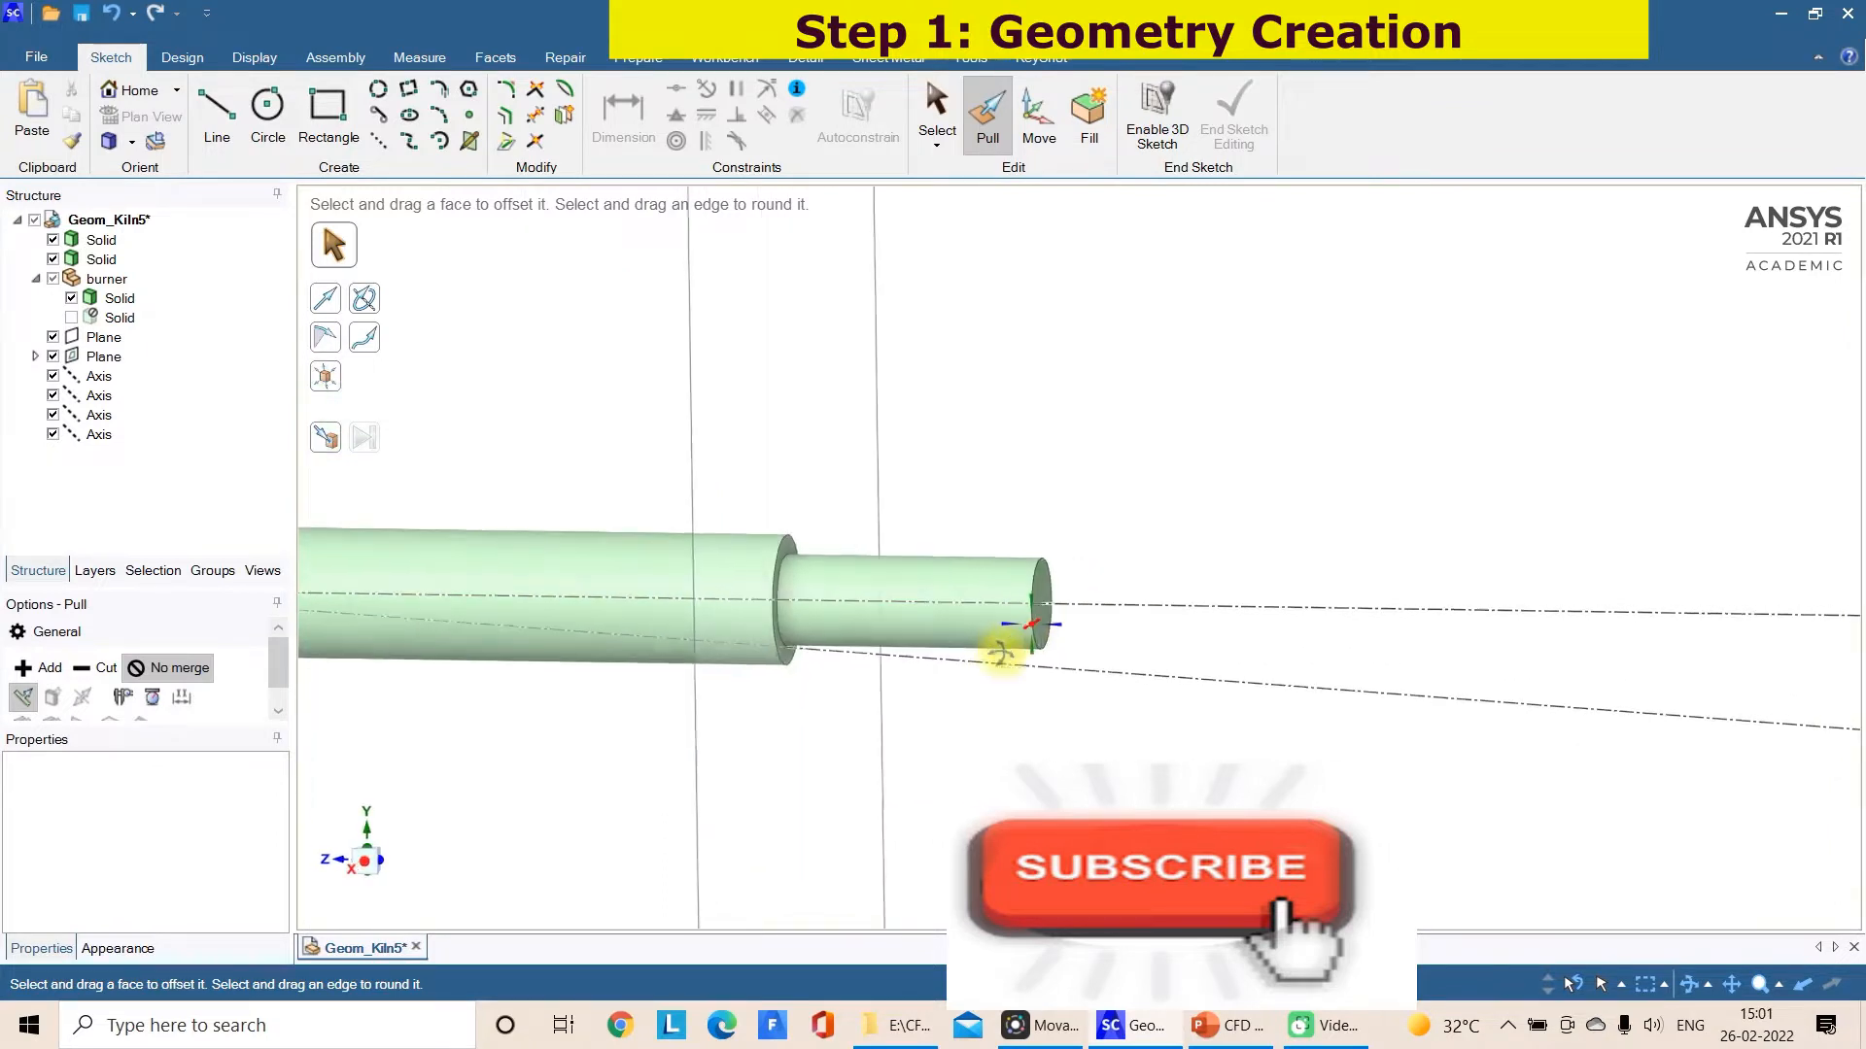
click(1044, 598)
click(1049, 597)
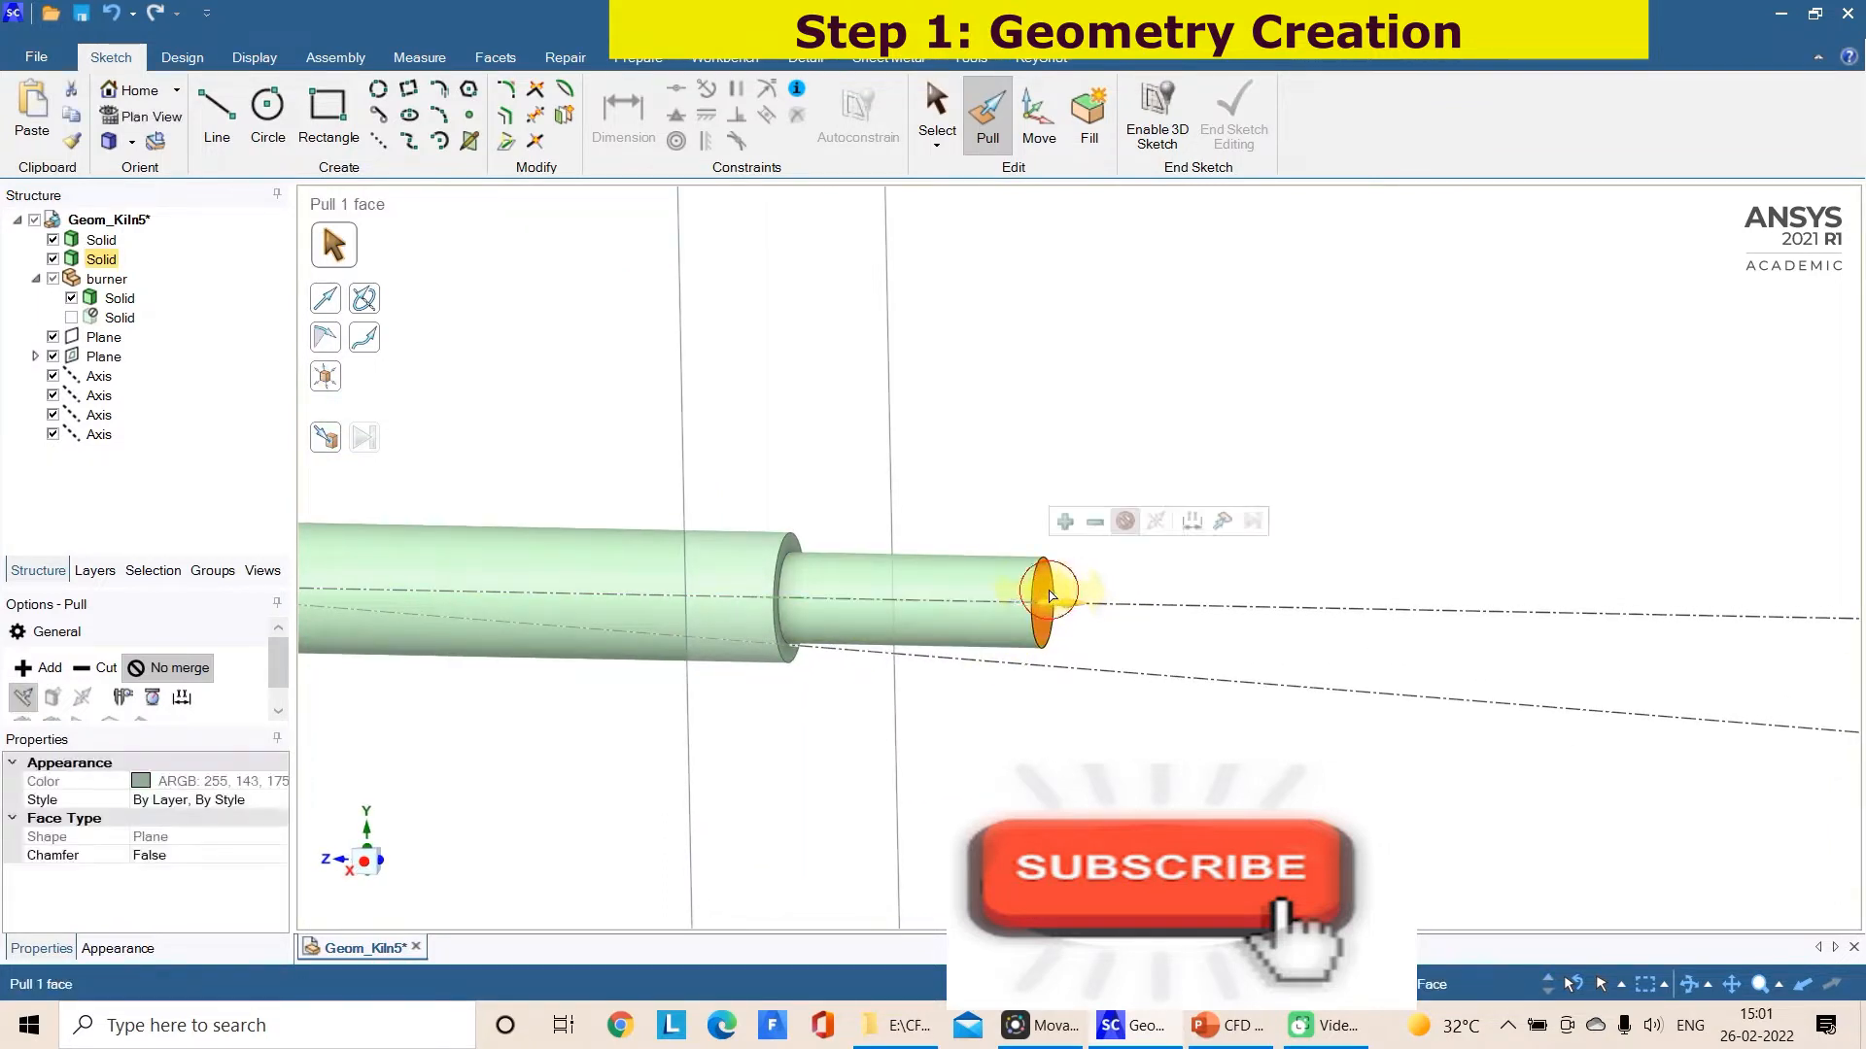
drag(1047, 595, 1081, 603)
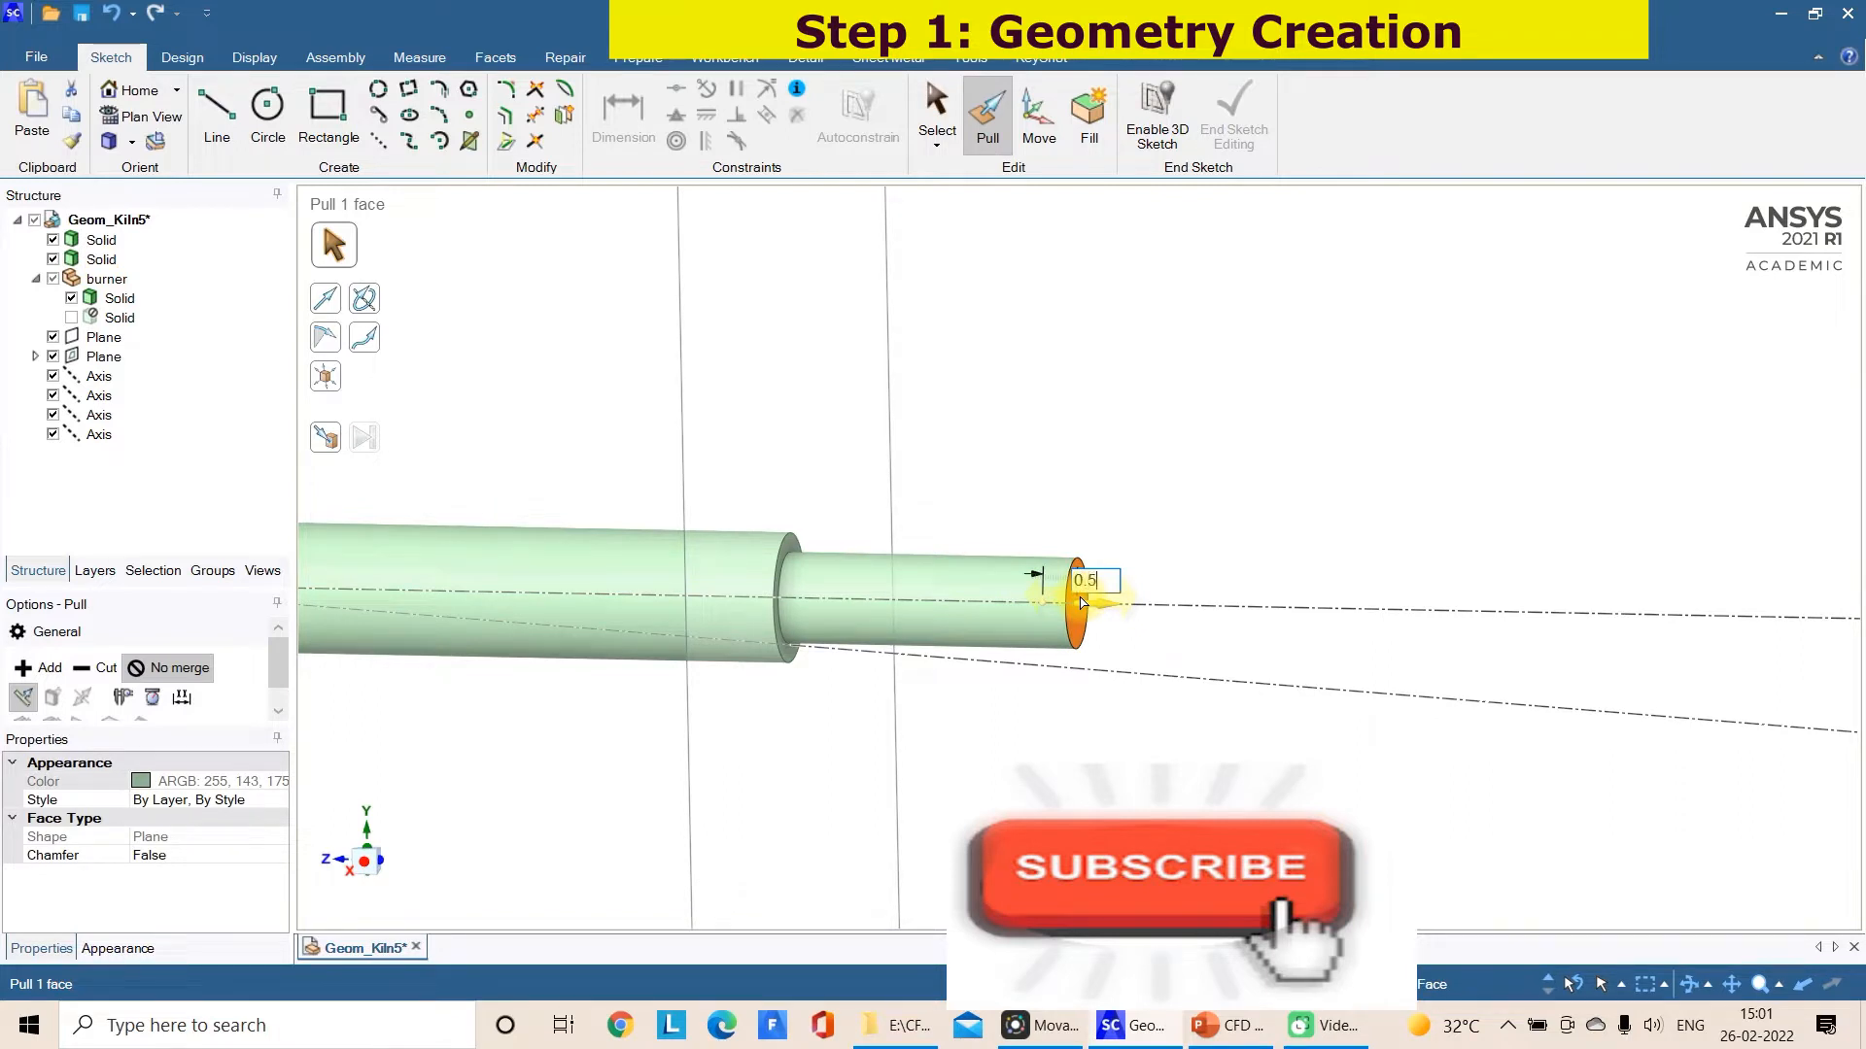
text(0.5)
key(Return)
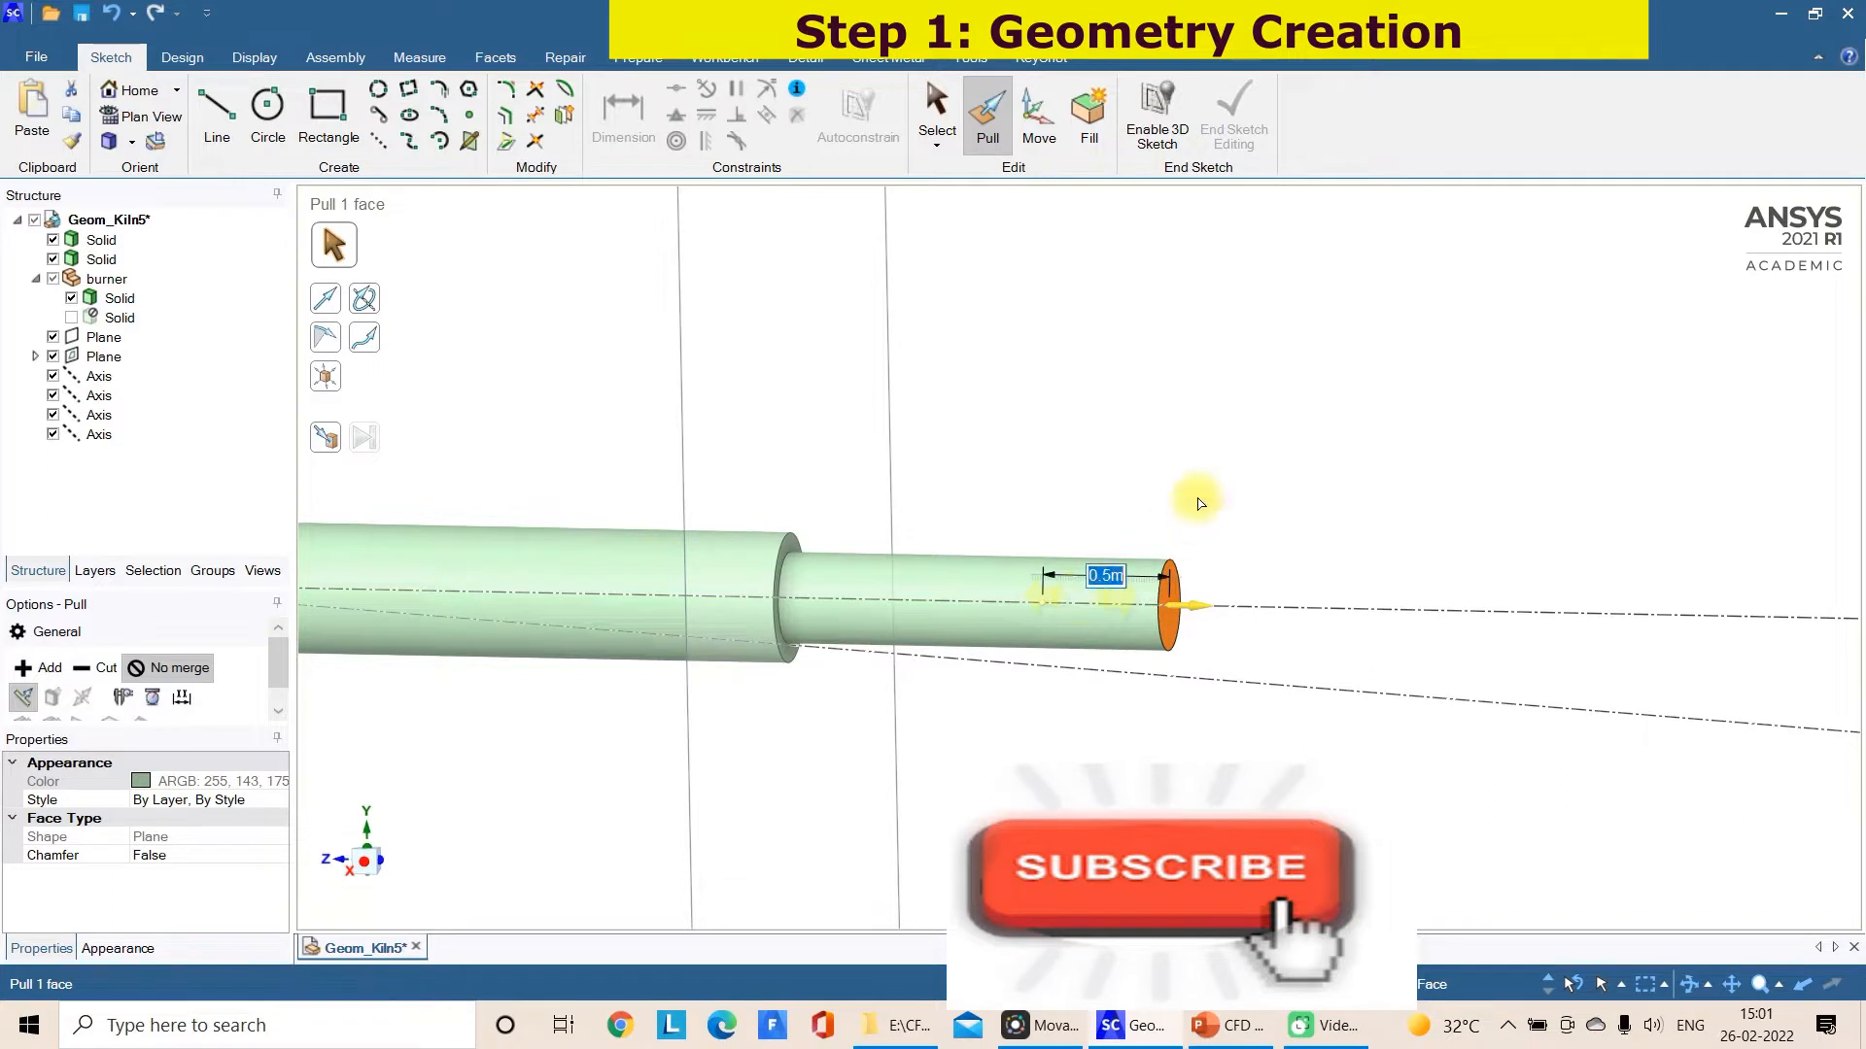
scroll(1201, 504, down, 5)
click(1236, 464)
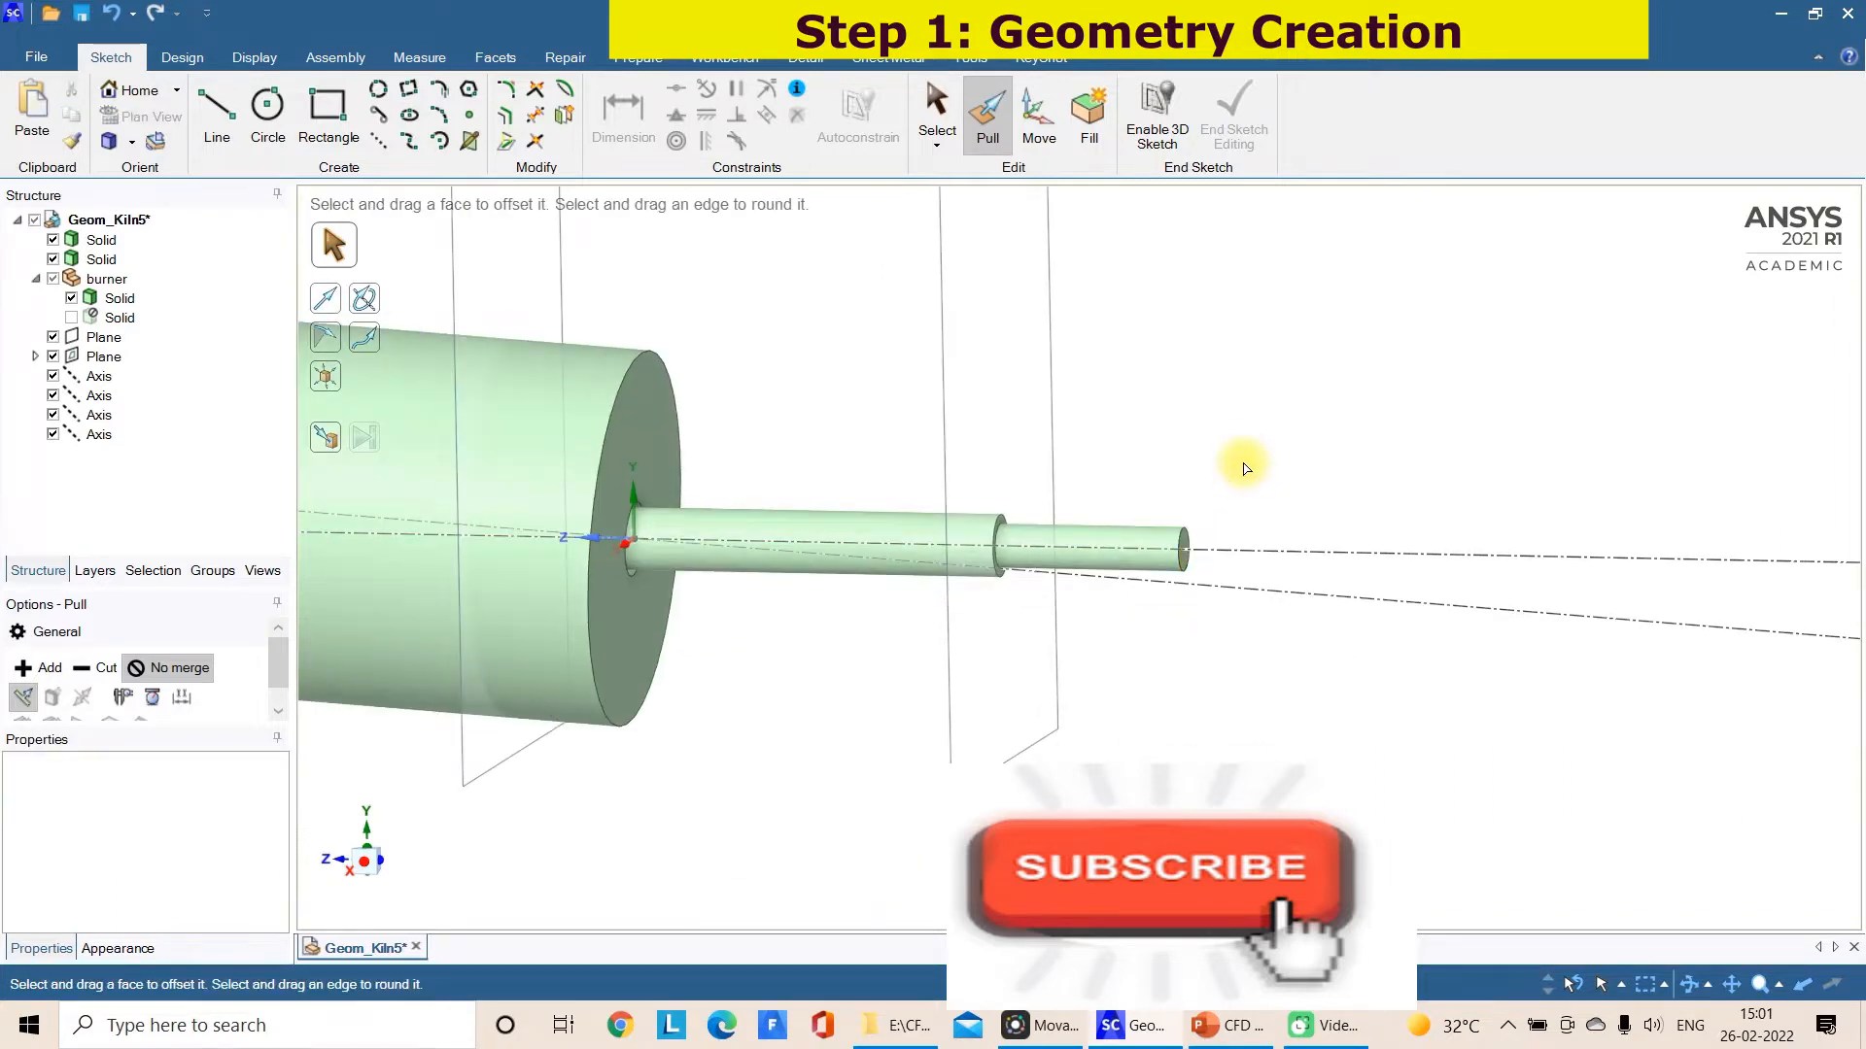
Create a lengthwise vertical plane through the burner axis and start a sketch on it, with the inlet cylinder's section enlarged
click(364, 871)
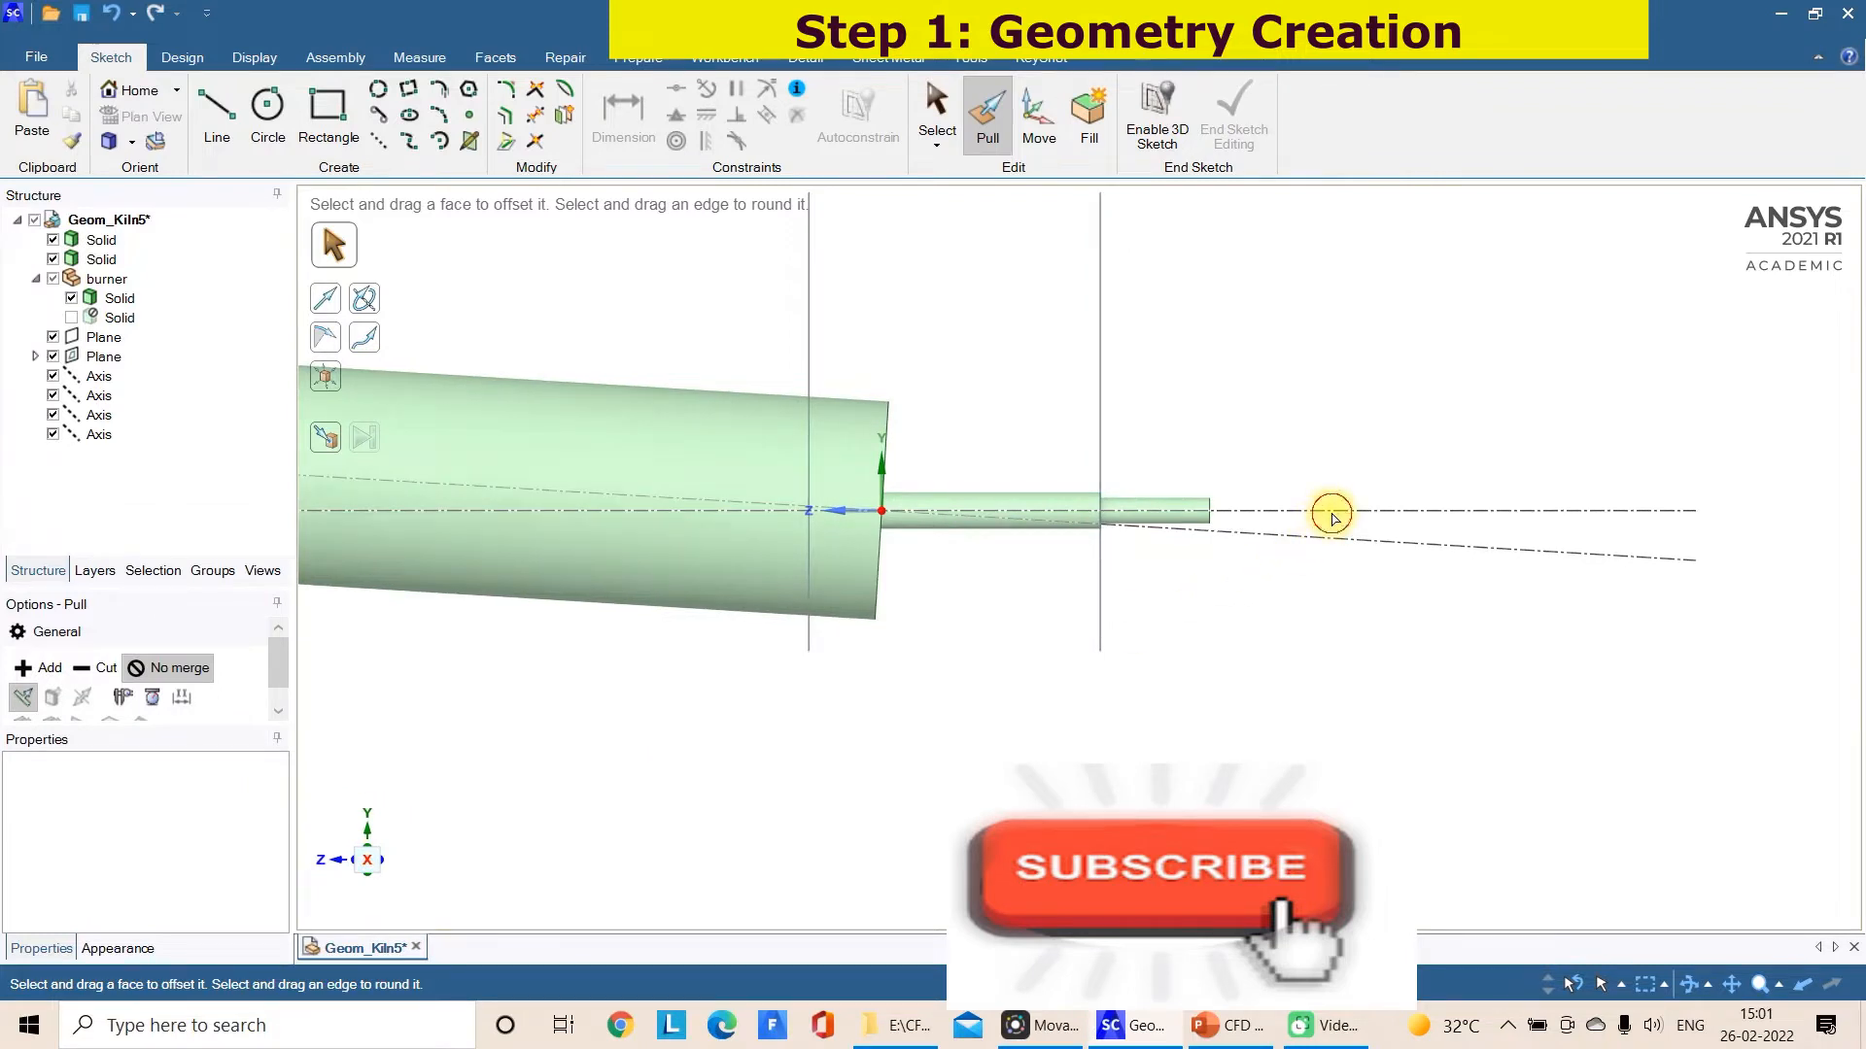
scroll(1322, 505, down, 1)
click(941, 115)
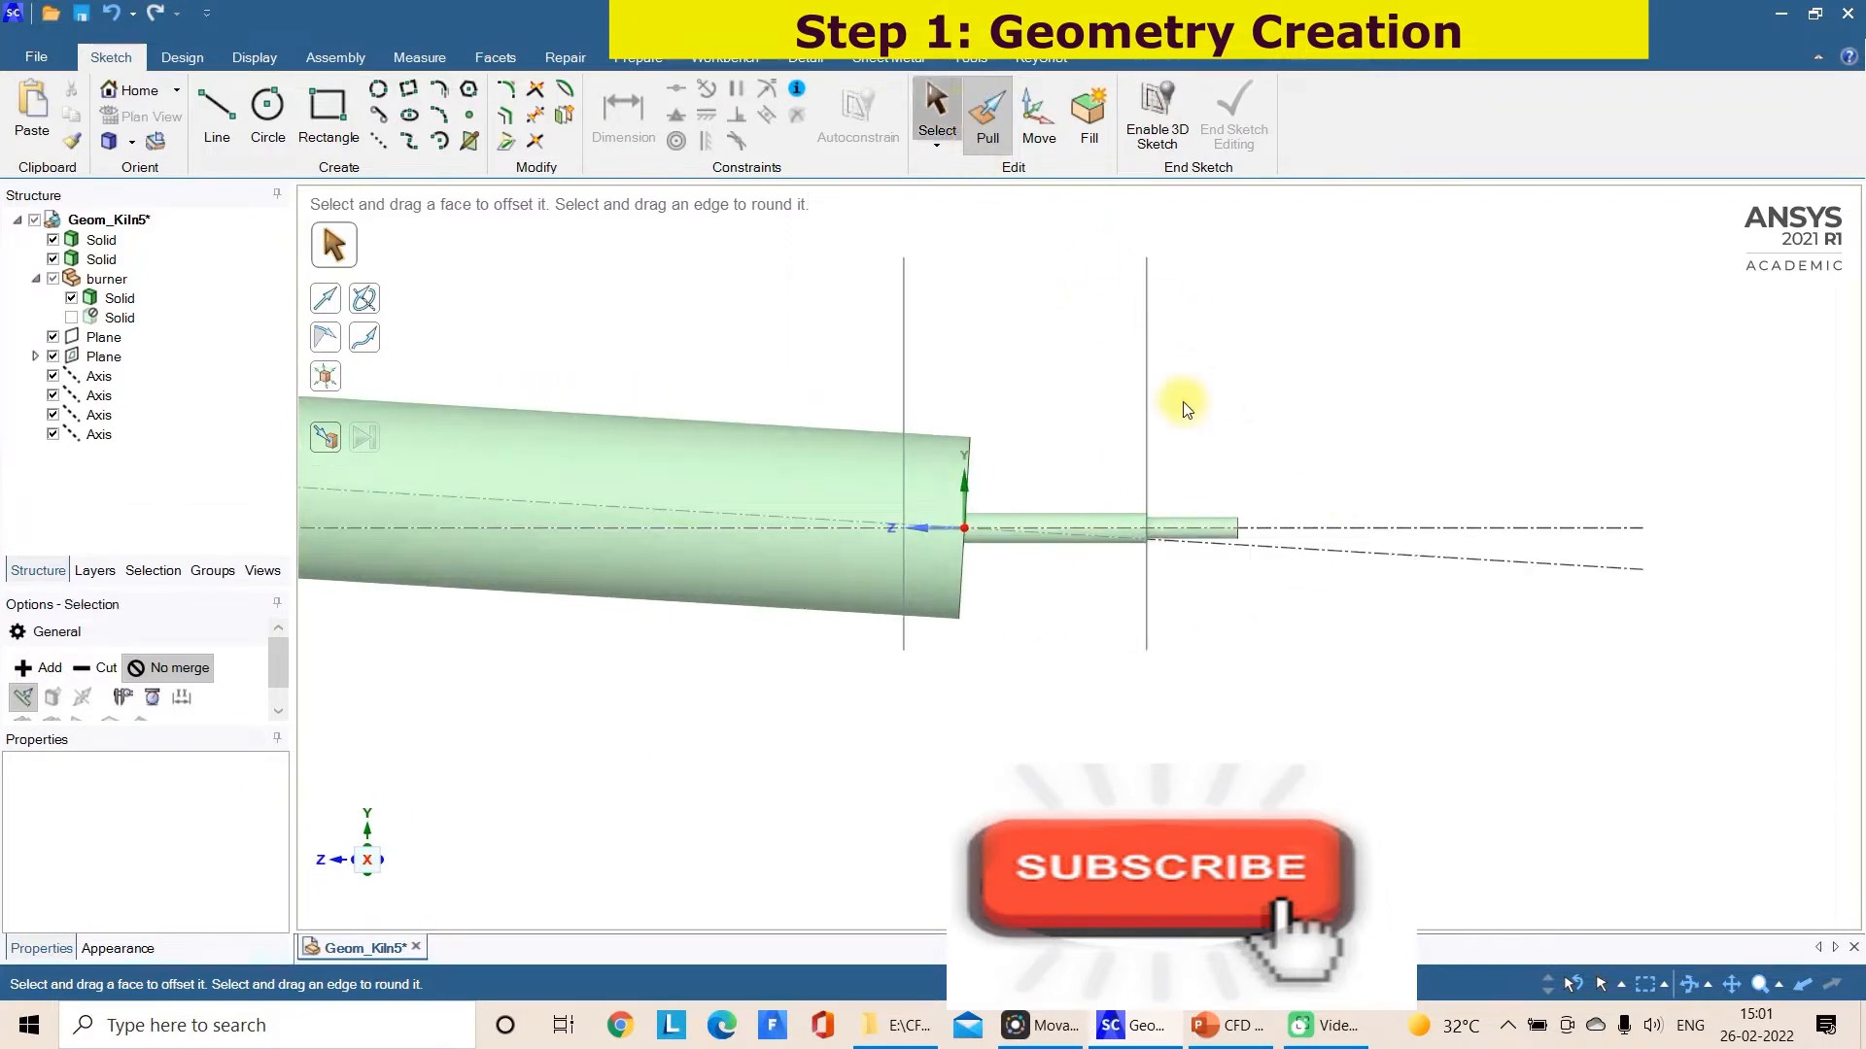
click(1320, 529)
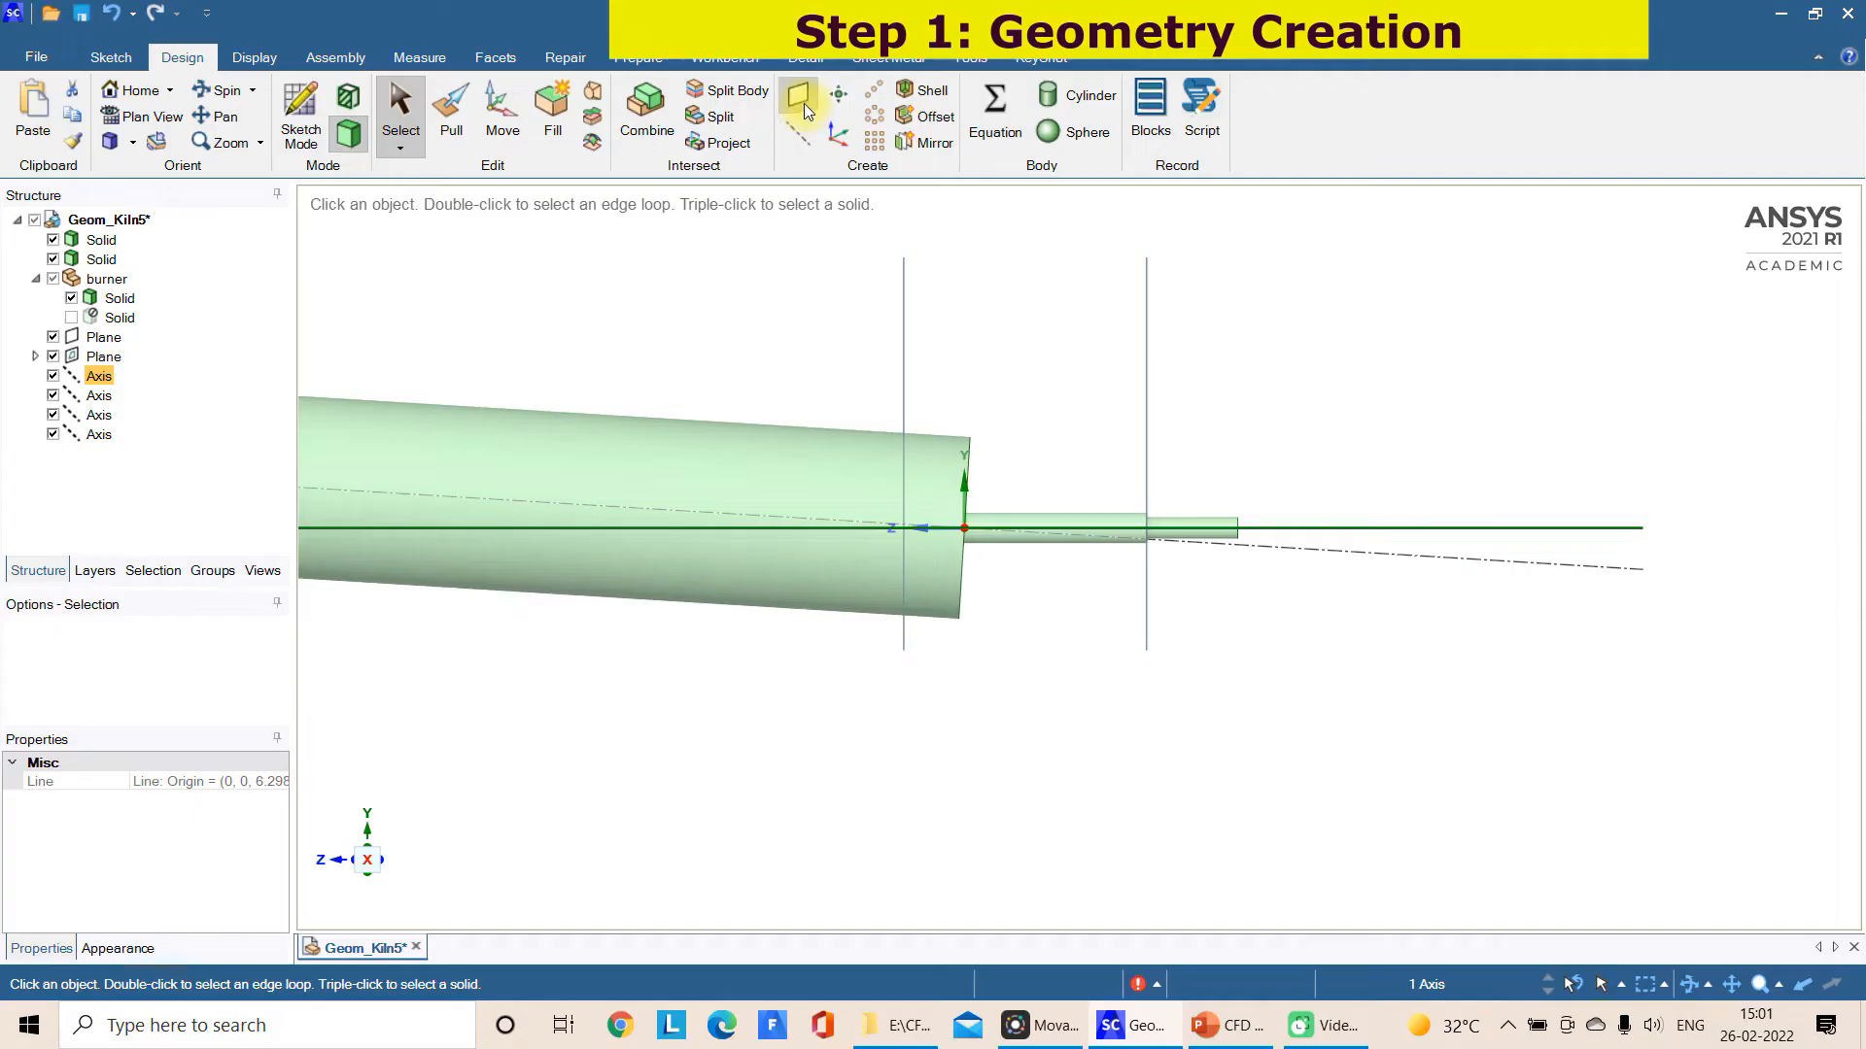
click(1359, 520)
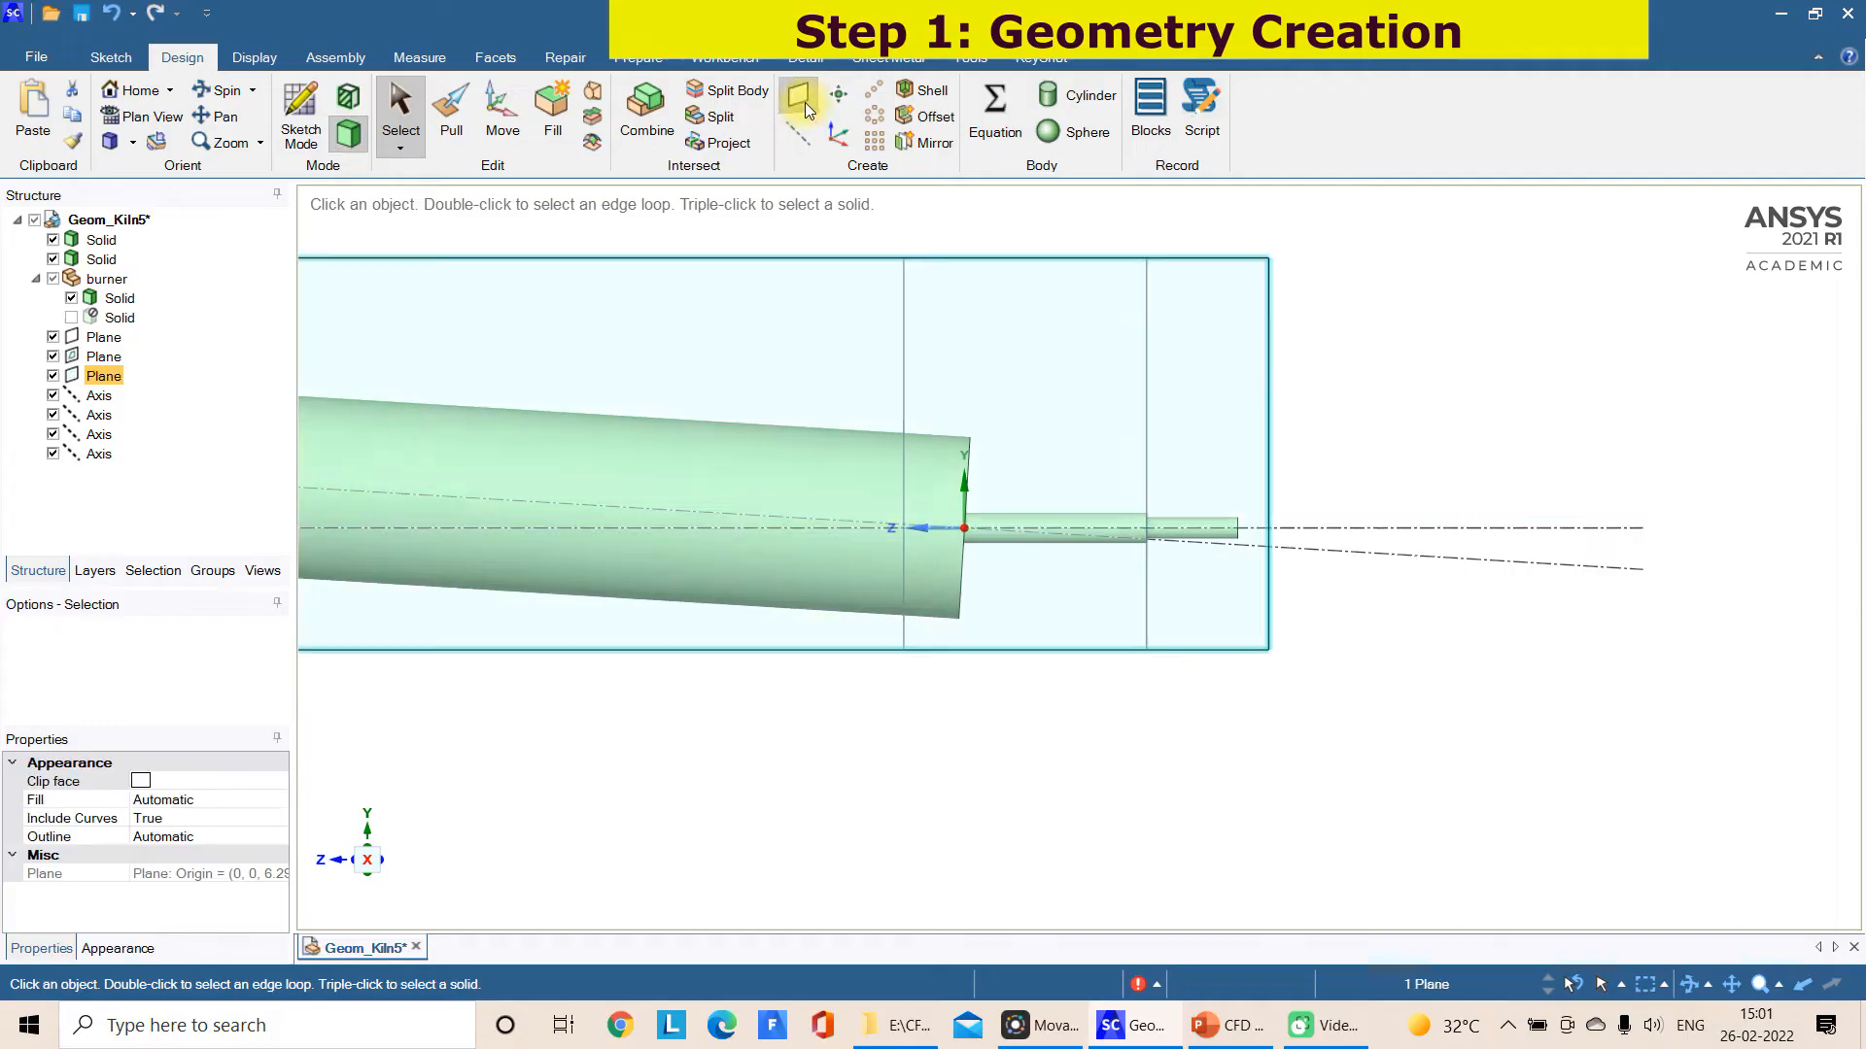
click(312, 101)
scroll(1217, 494, up, 8)
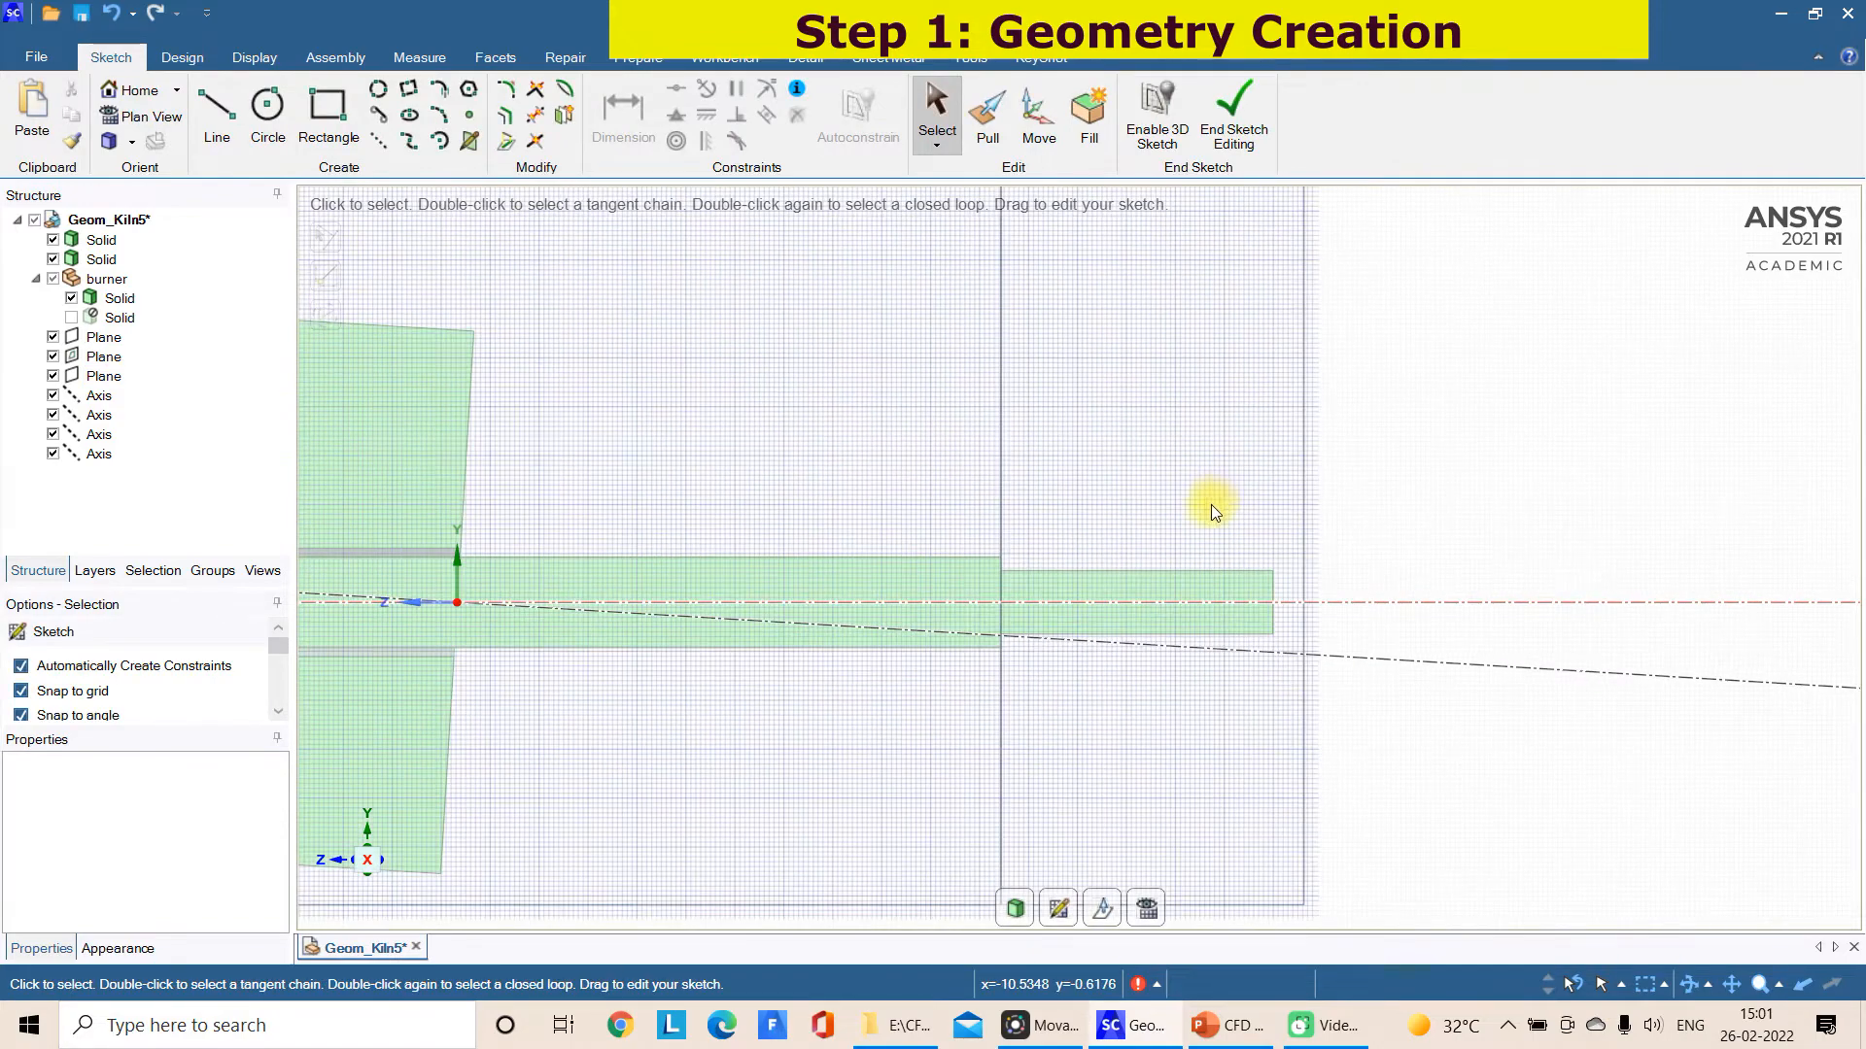
scroll(884, 671, up, 1)
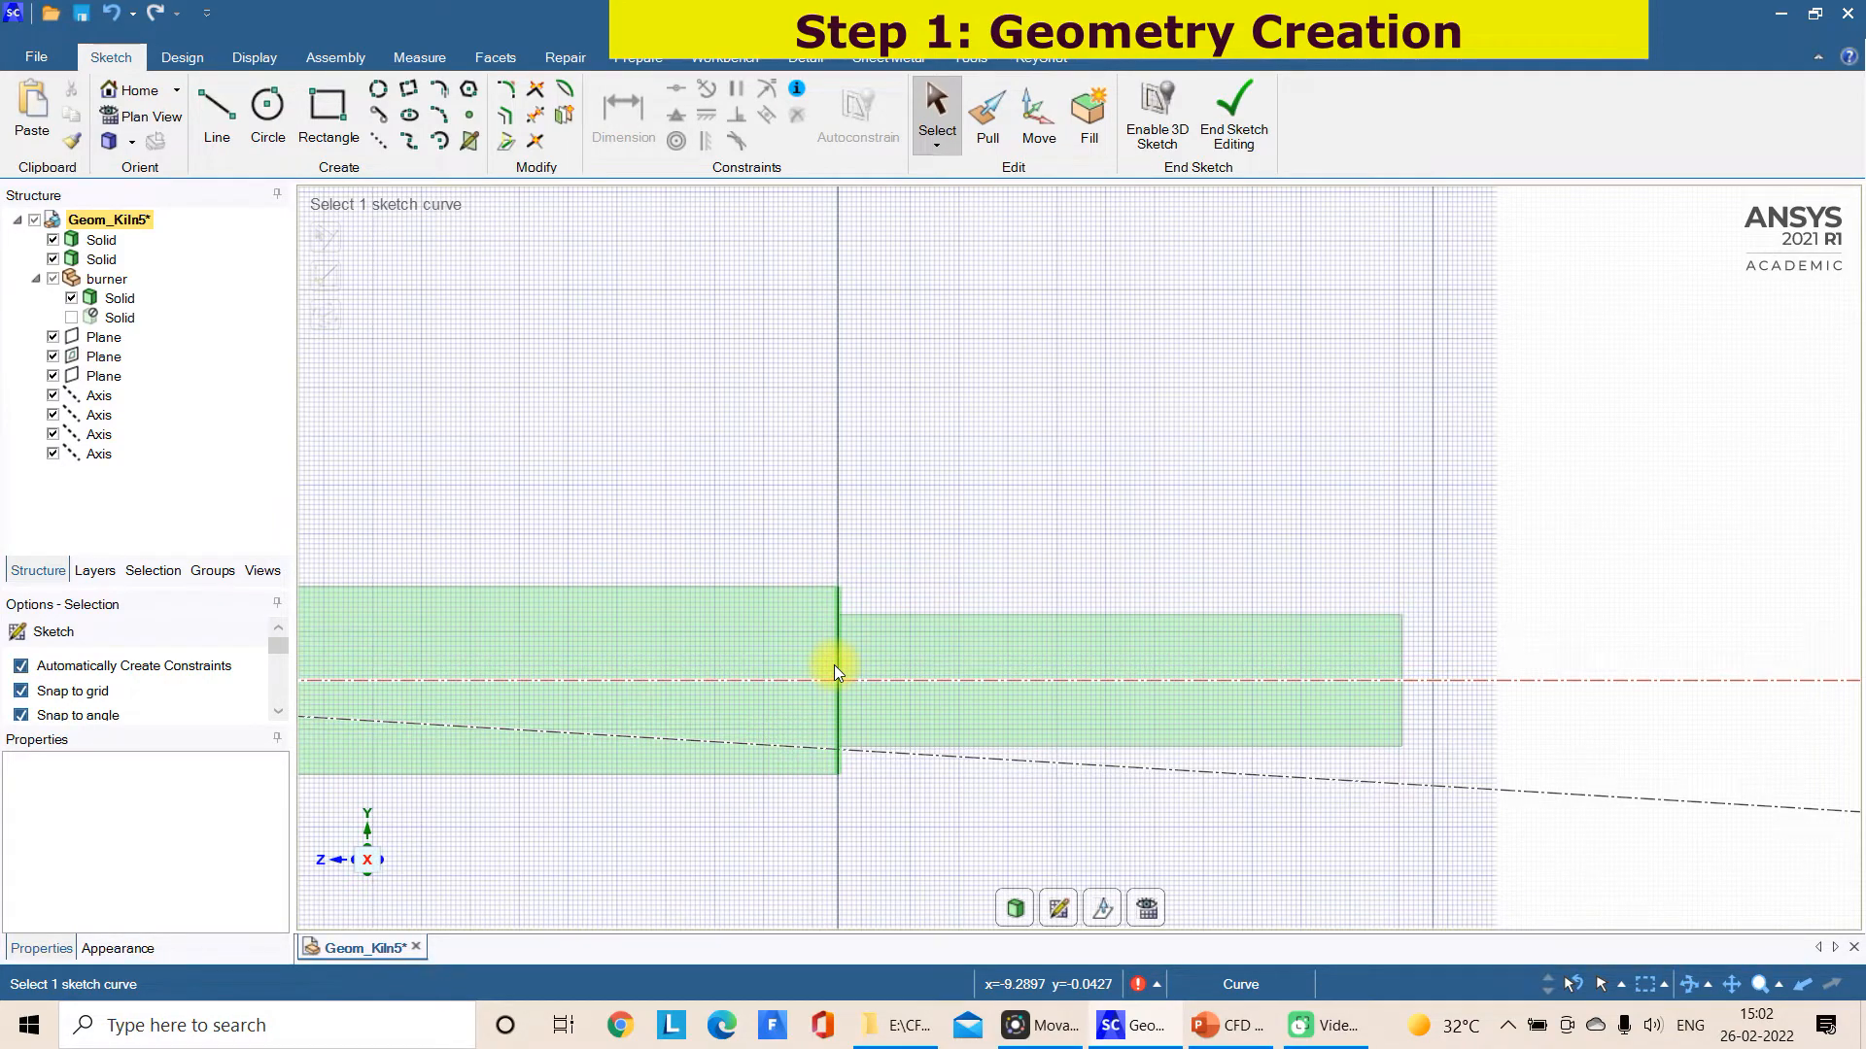
Consult the "Drawing of Burner" slide in PowerPoint for the angled inlet layout and return to SpaceClaim
click(1267, 1028)
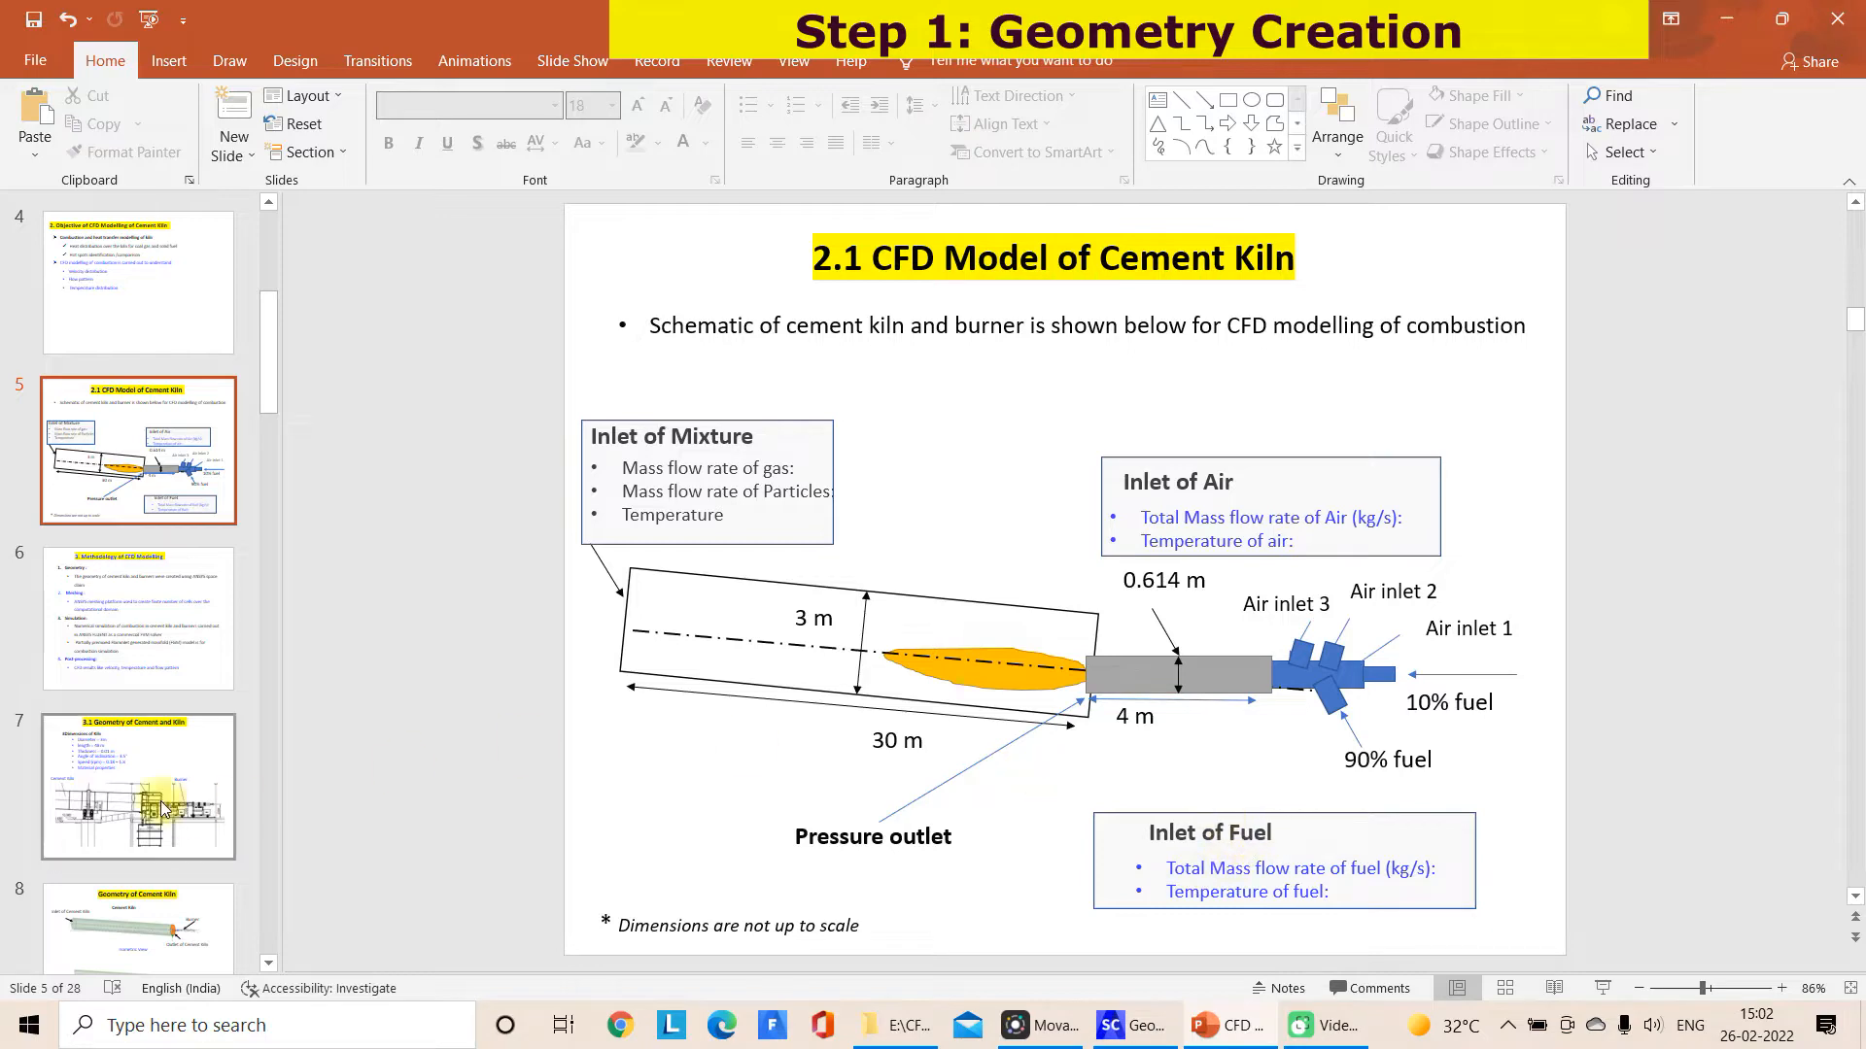
scroll(185, 739, down, 4)
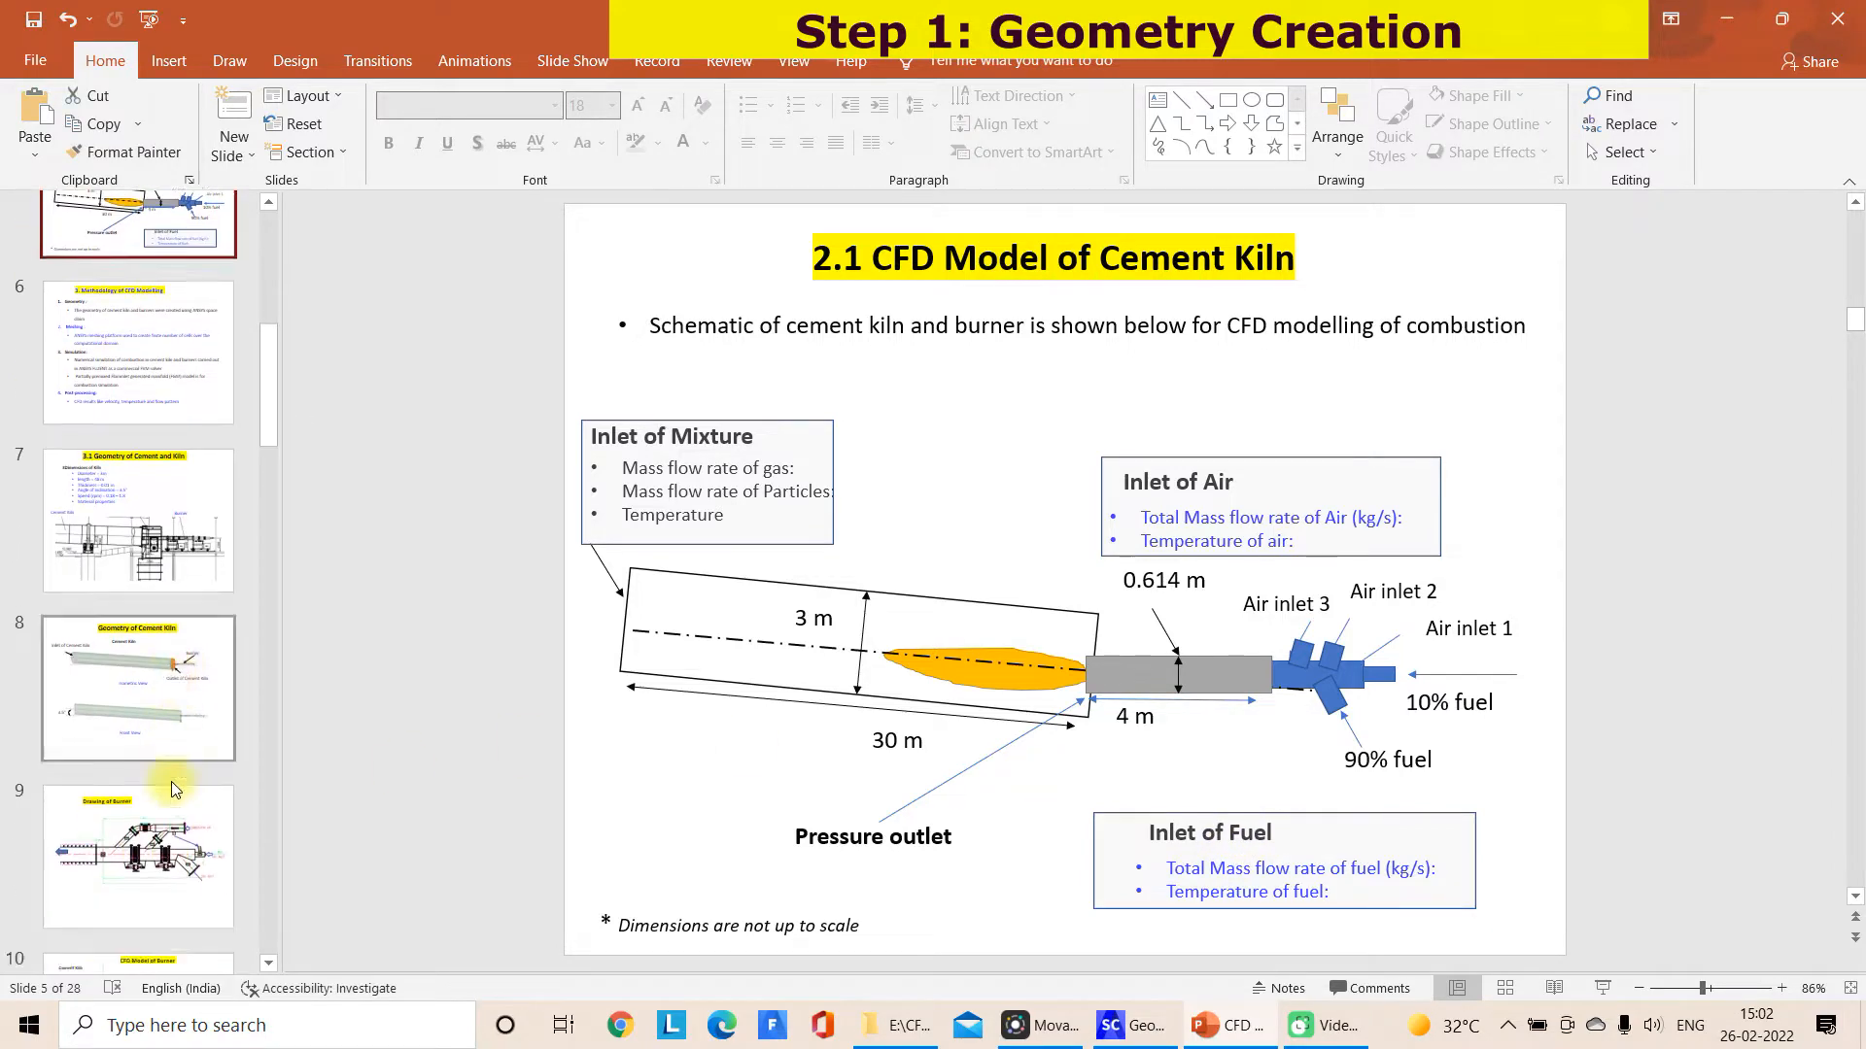
click(199, 653)
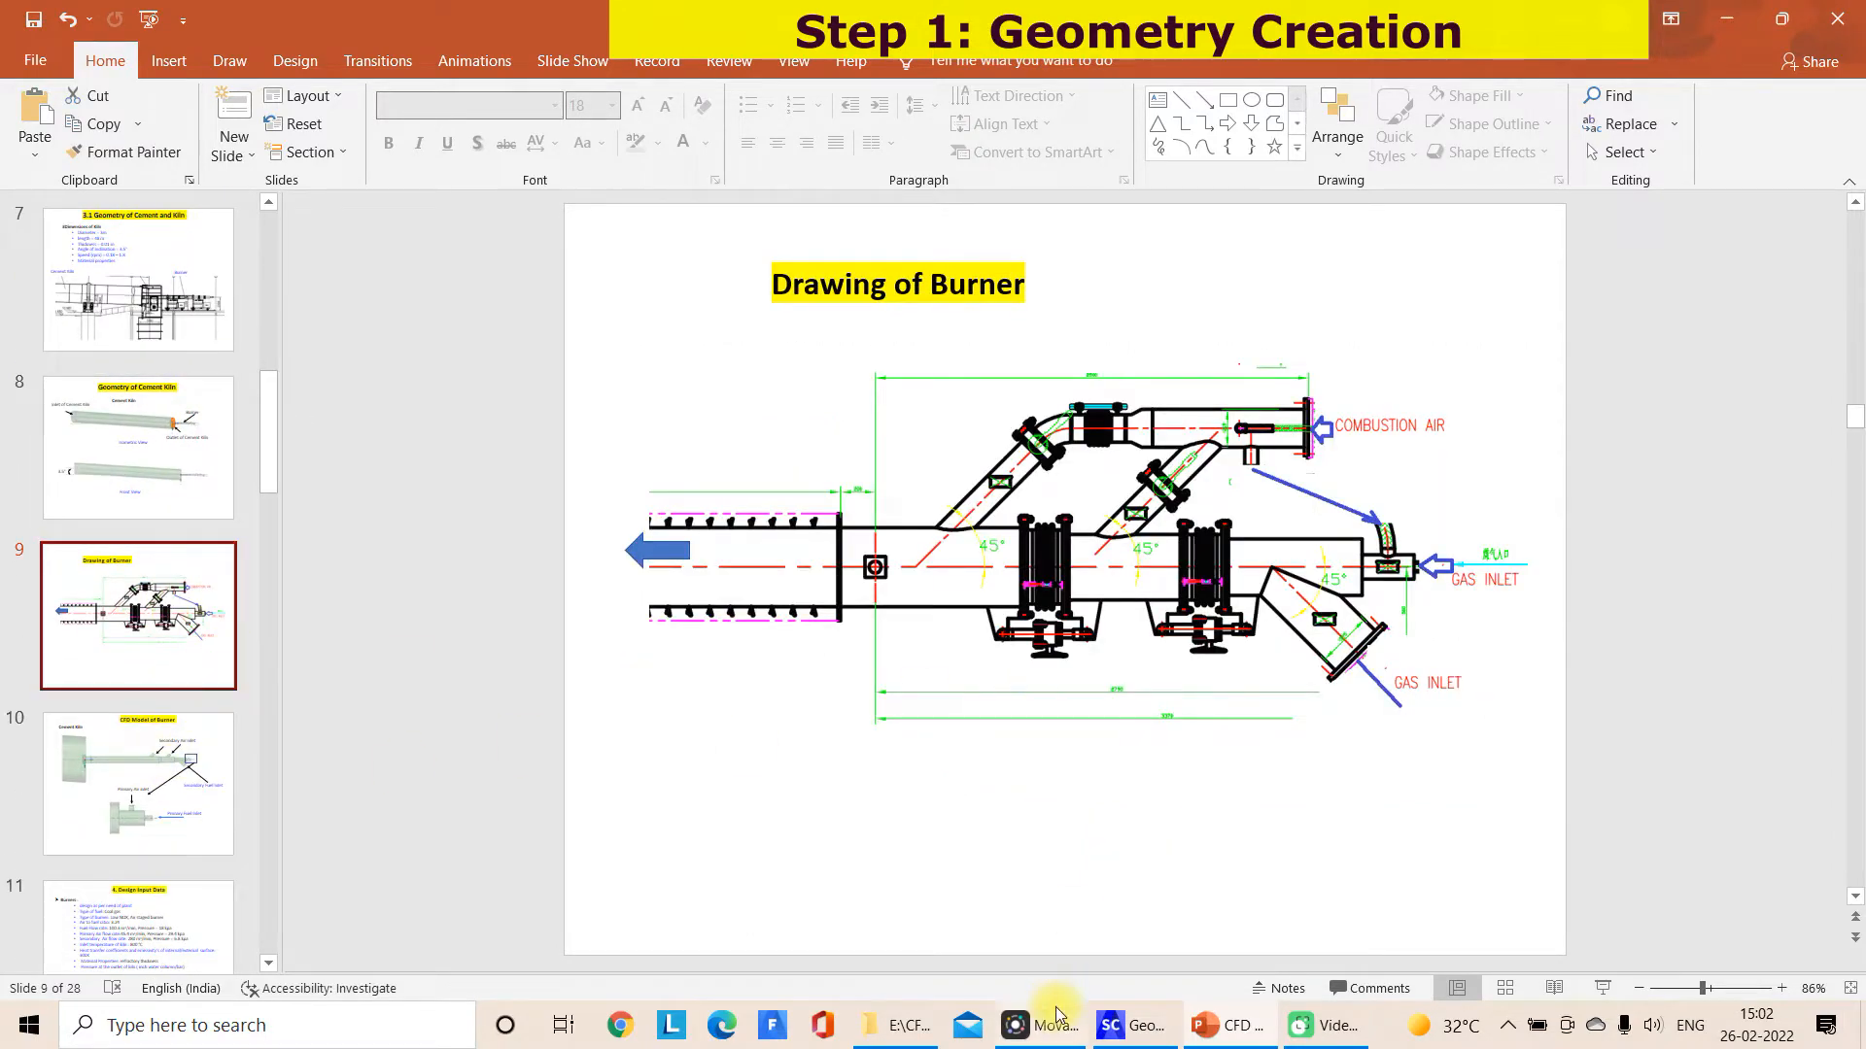
click(1127, 1026)
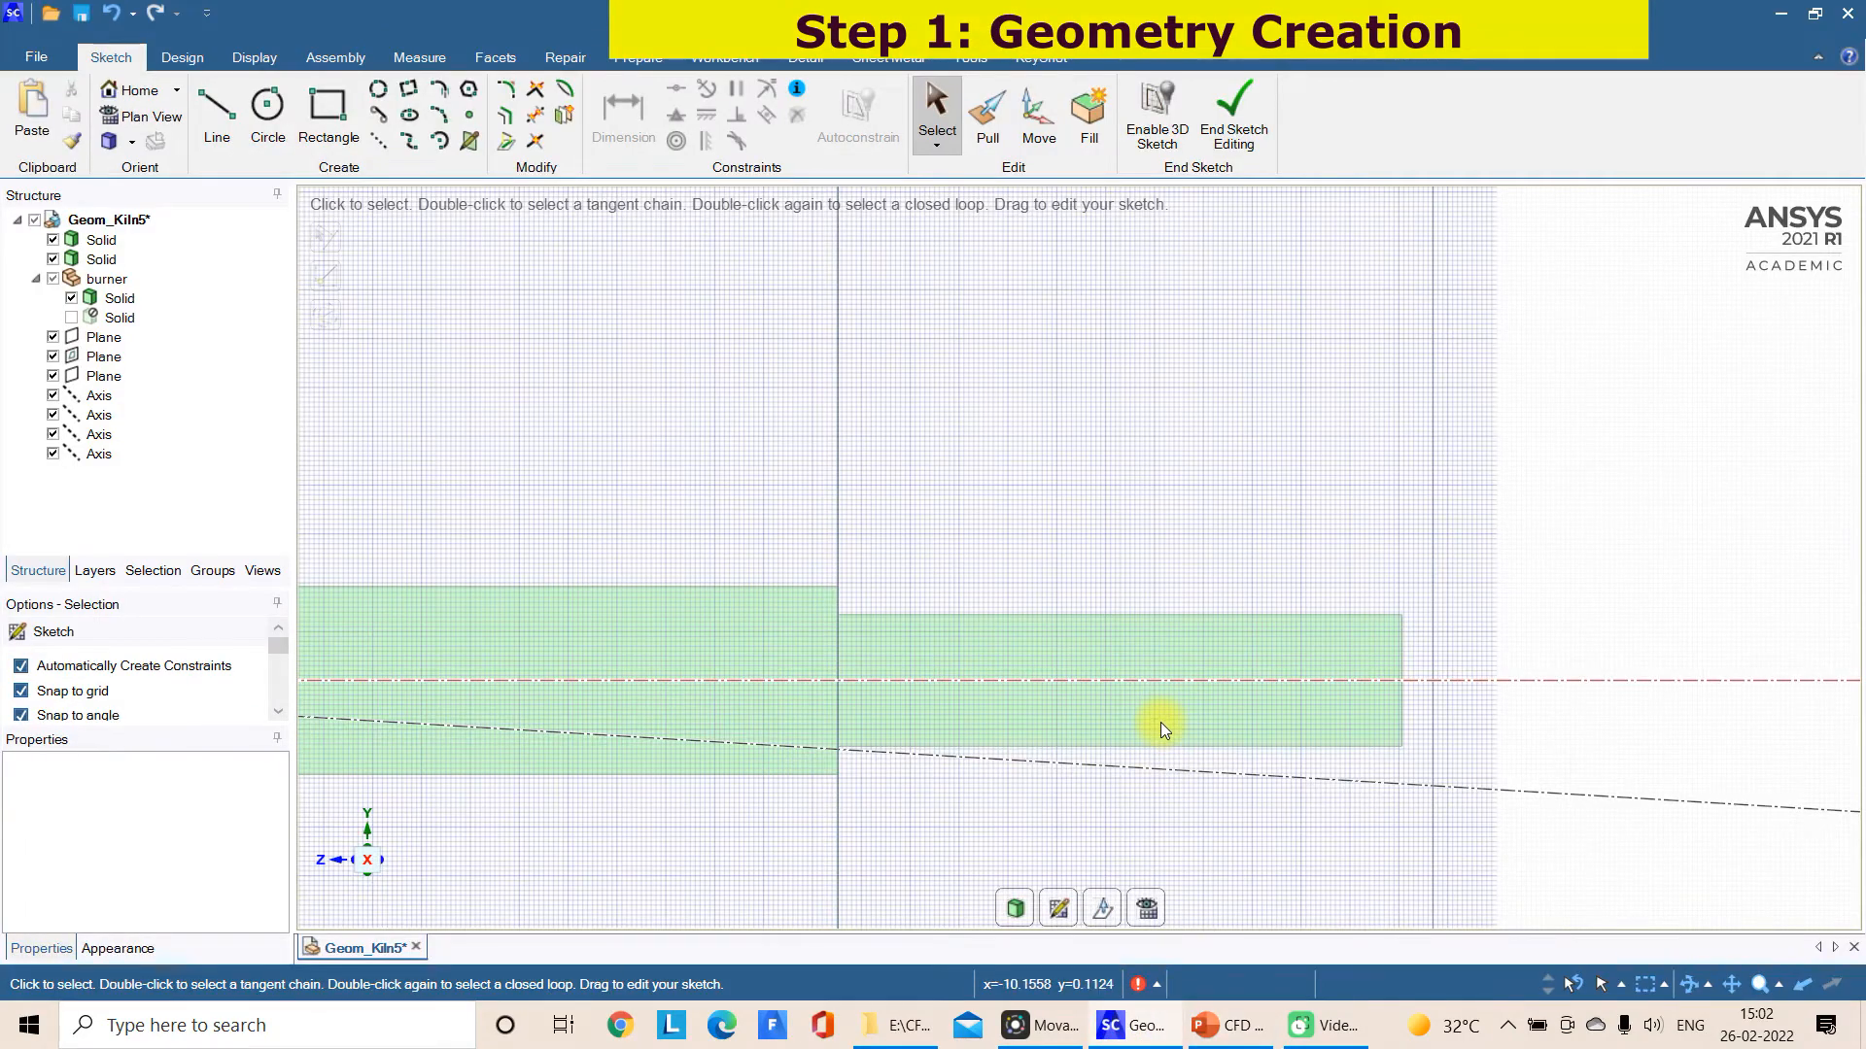
Sketch a slanted line about 0.58 m long at about 51° from the inlet cylinder's axis, rising away from the kiln
click(215, 114)
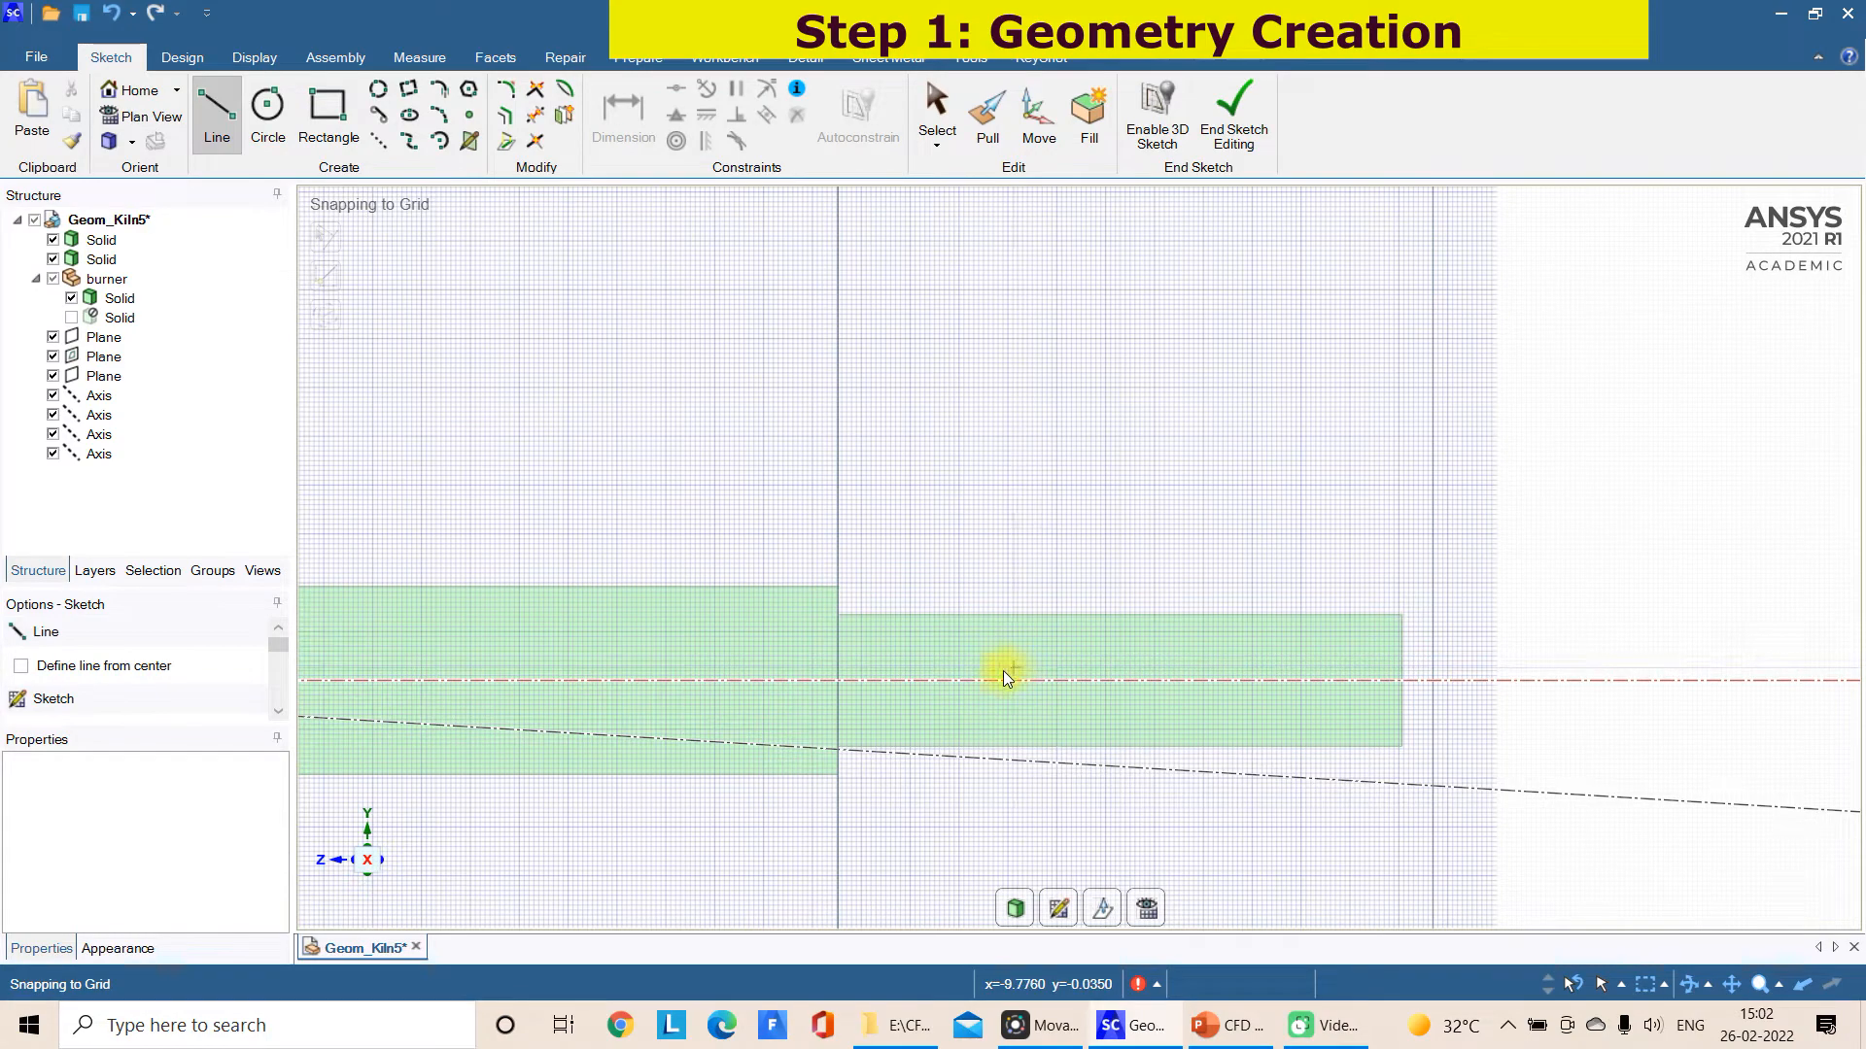
click(1061, 680)
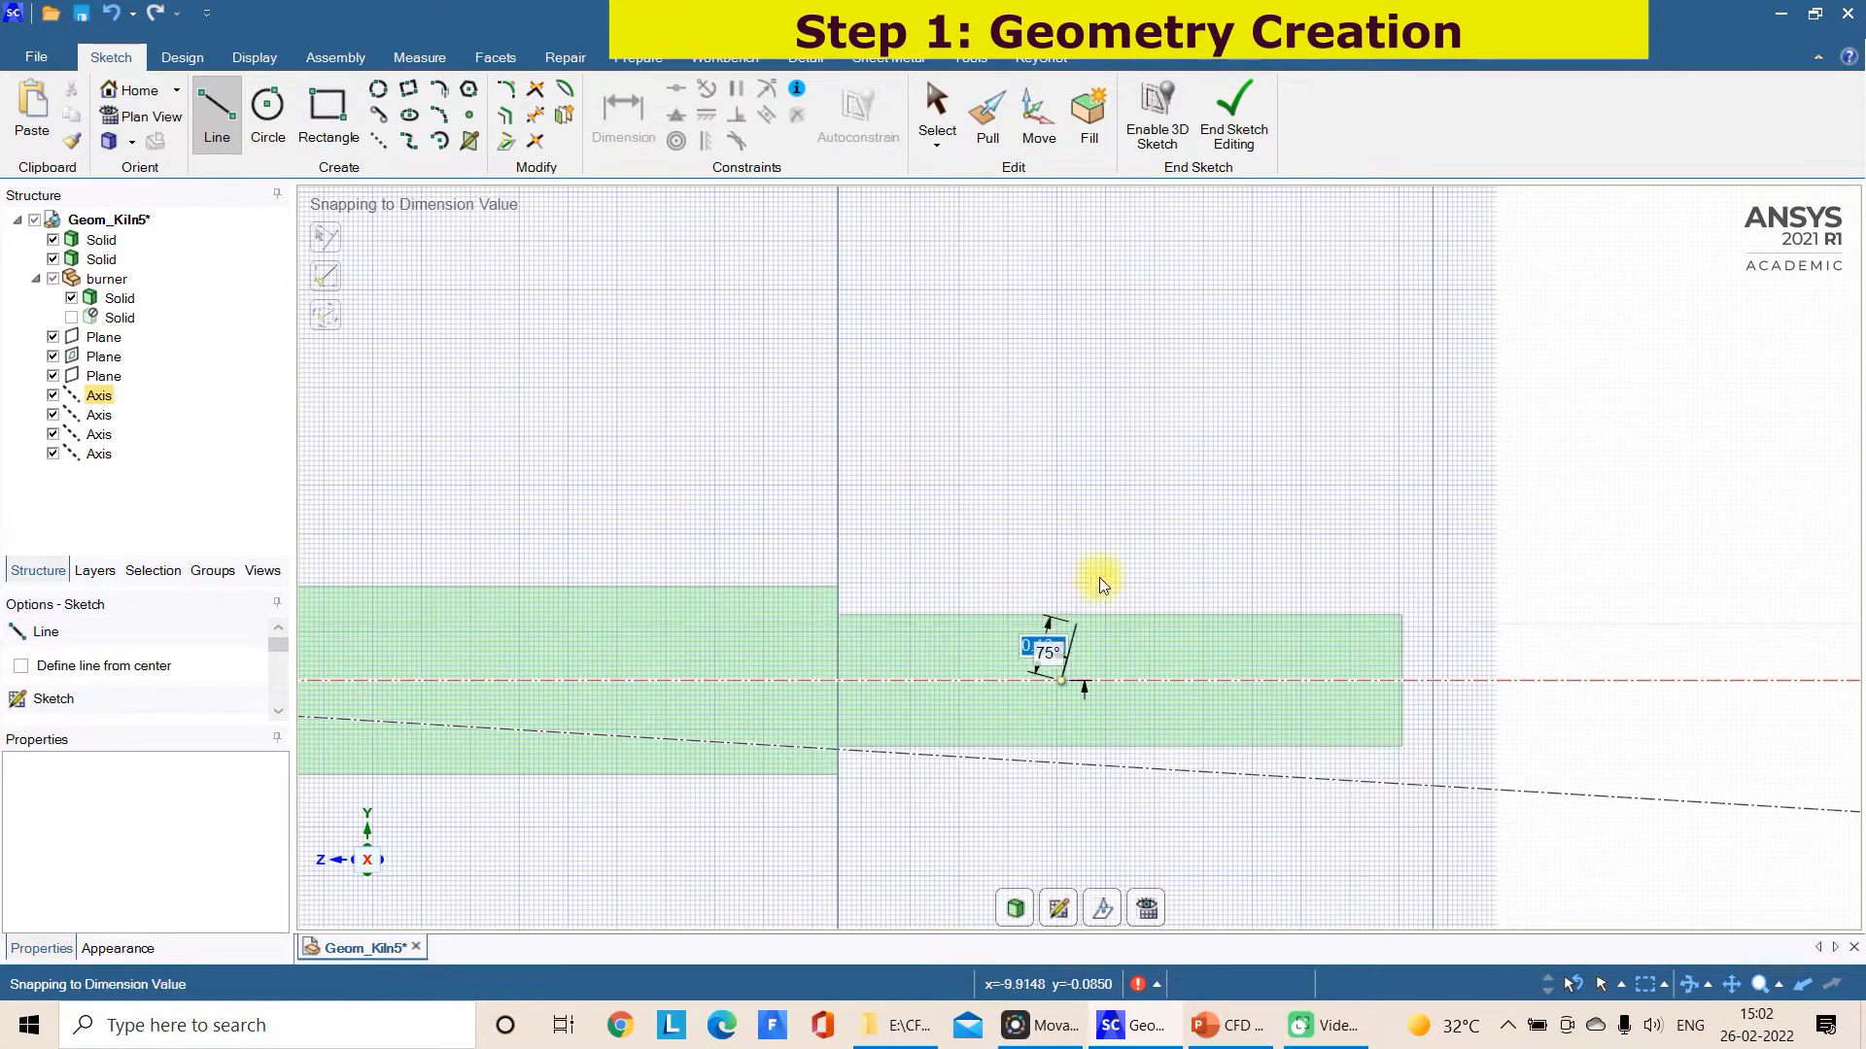
click(1198, 511)
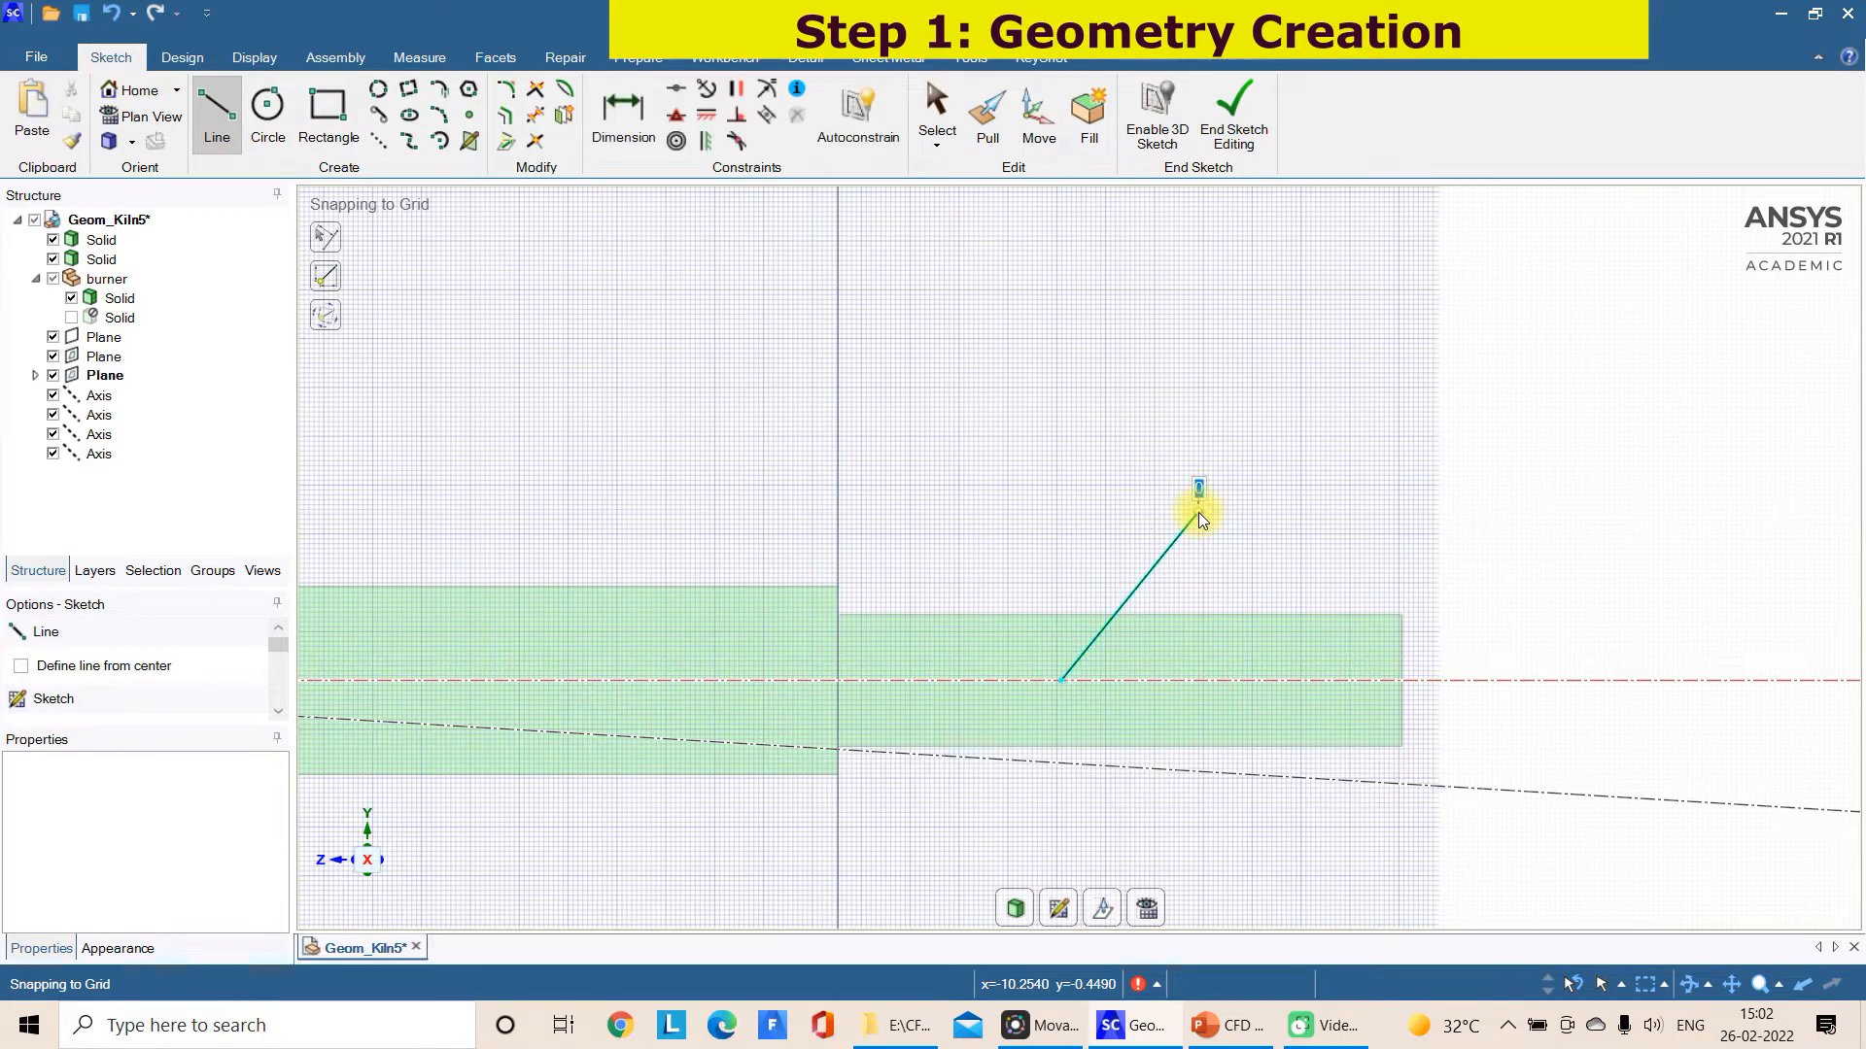
Try sketching a second slanted line at 30° from the inlet cylinder's axis, starting nearer its outer end, and undo it
key(Escape)
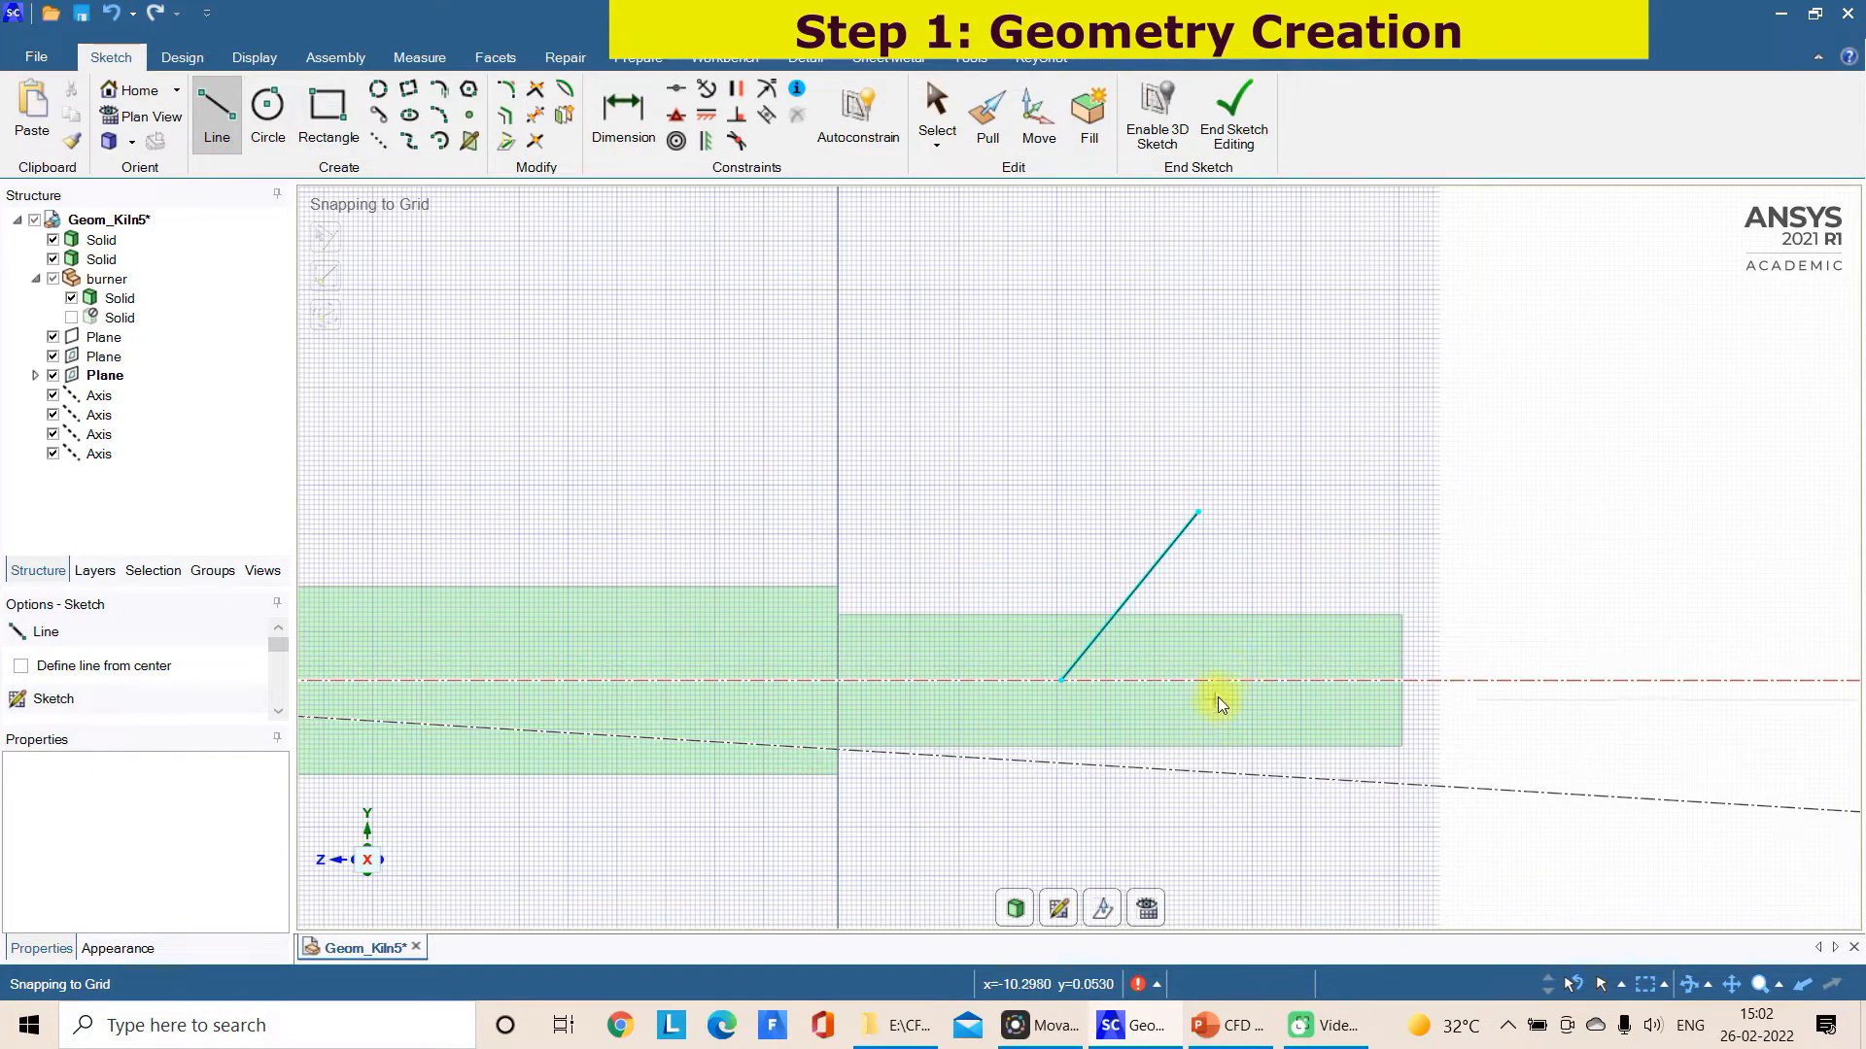
click(1232, 680)
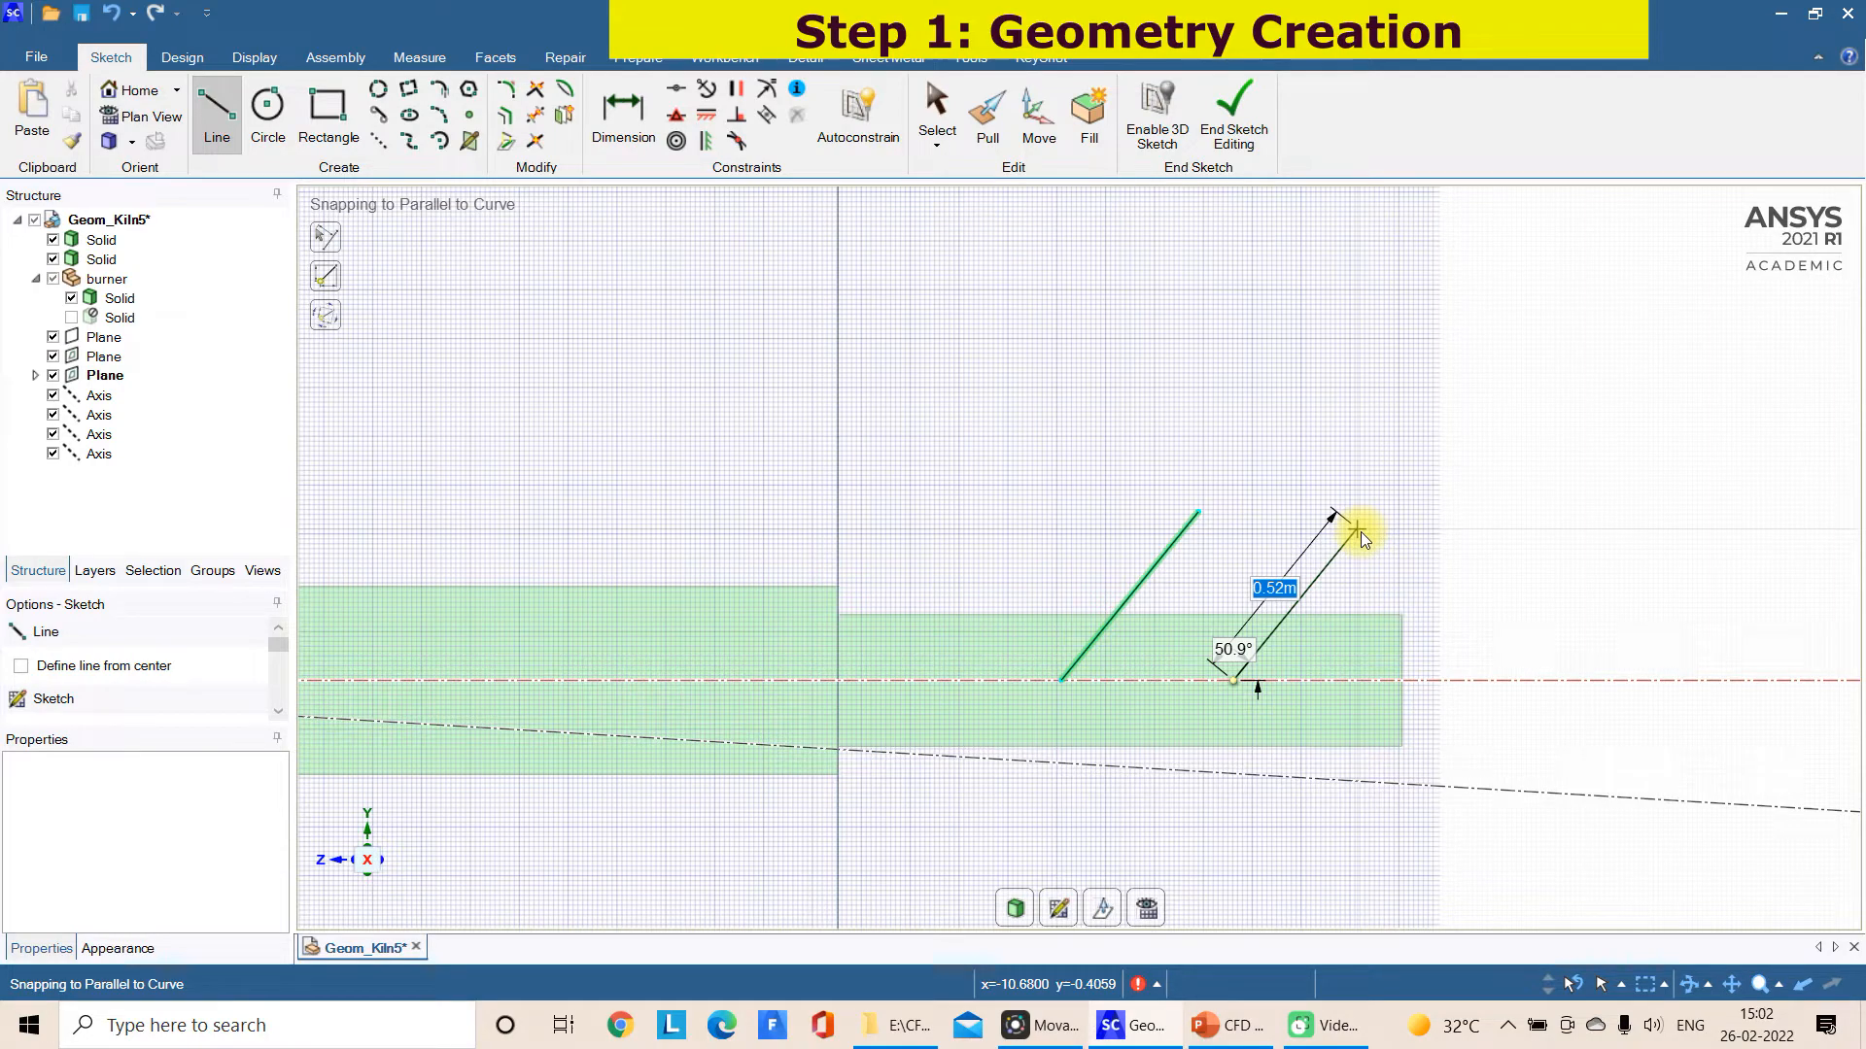
key(Tab)
text(30)
key(Return)
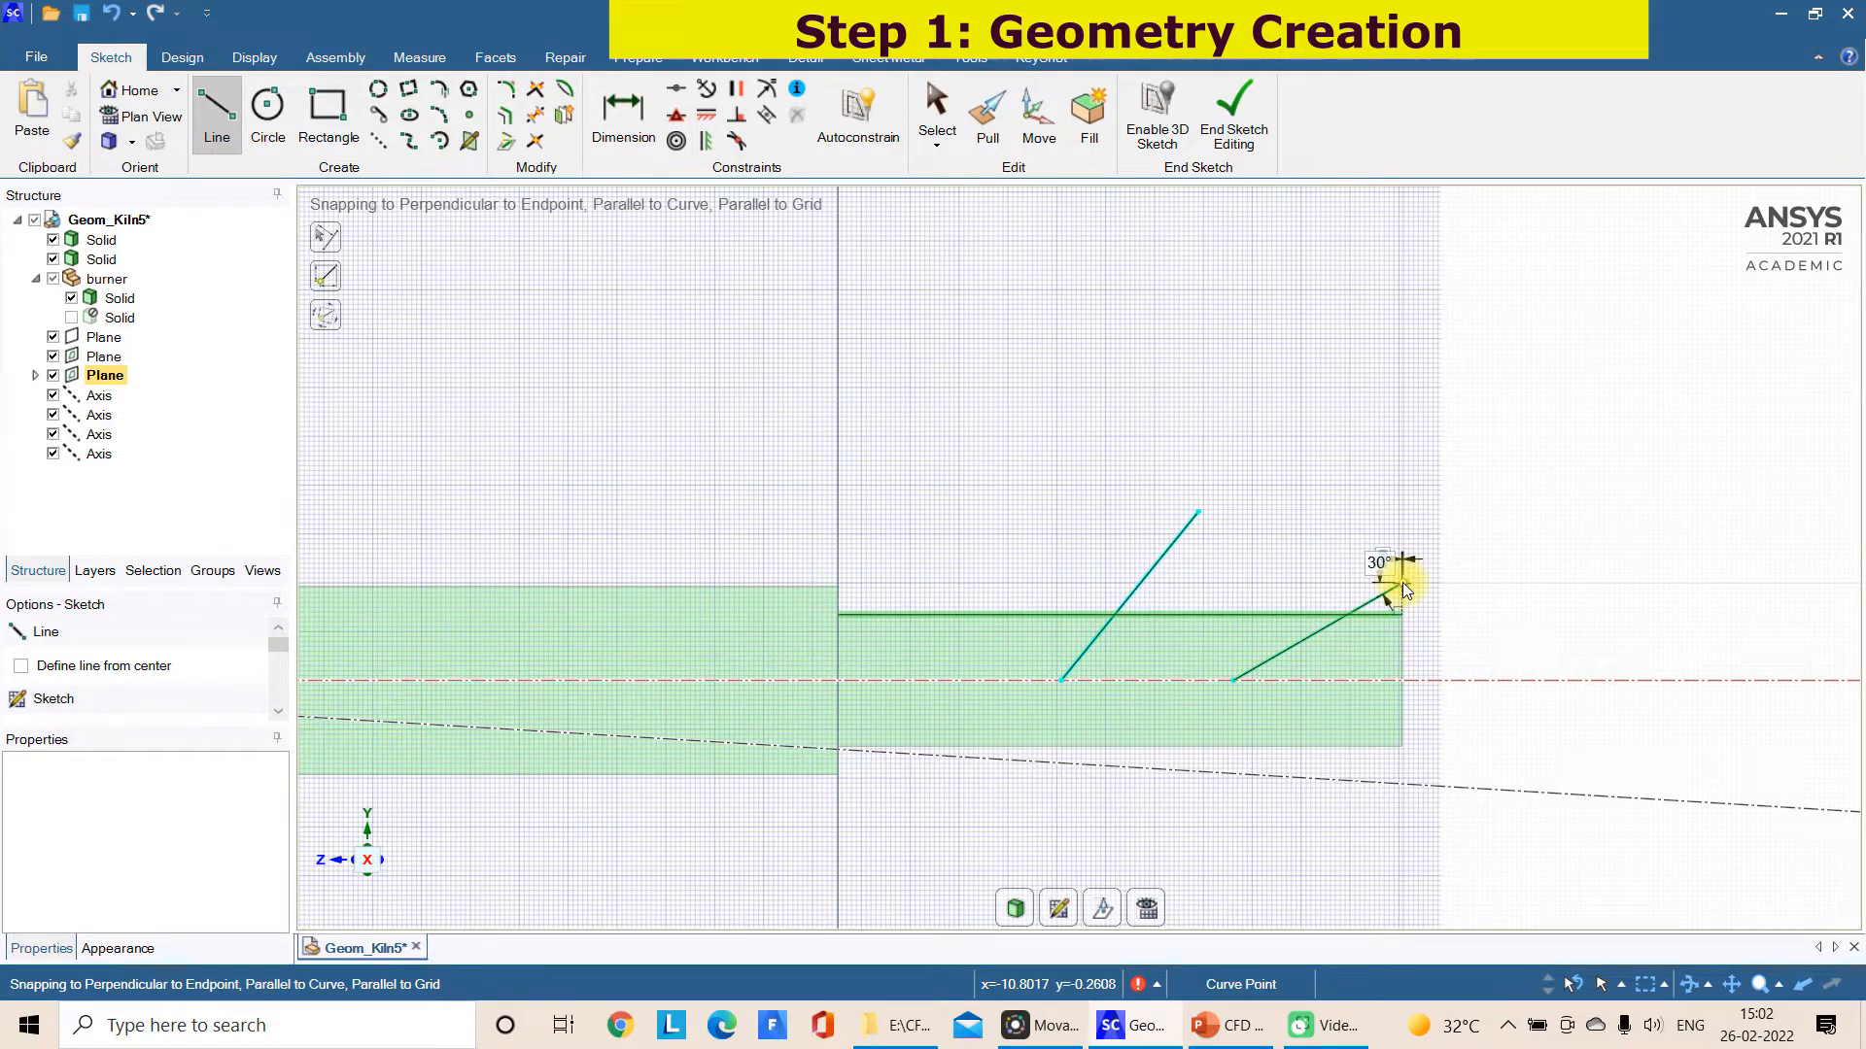
key(Escape)
key(ctrl+z)
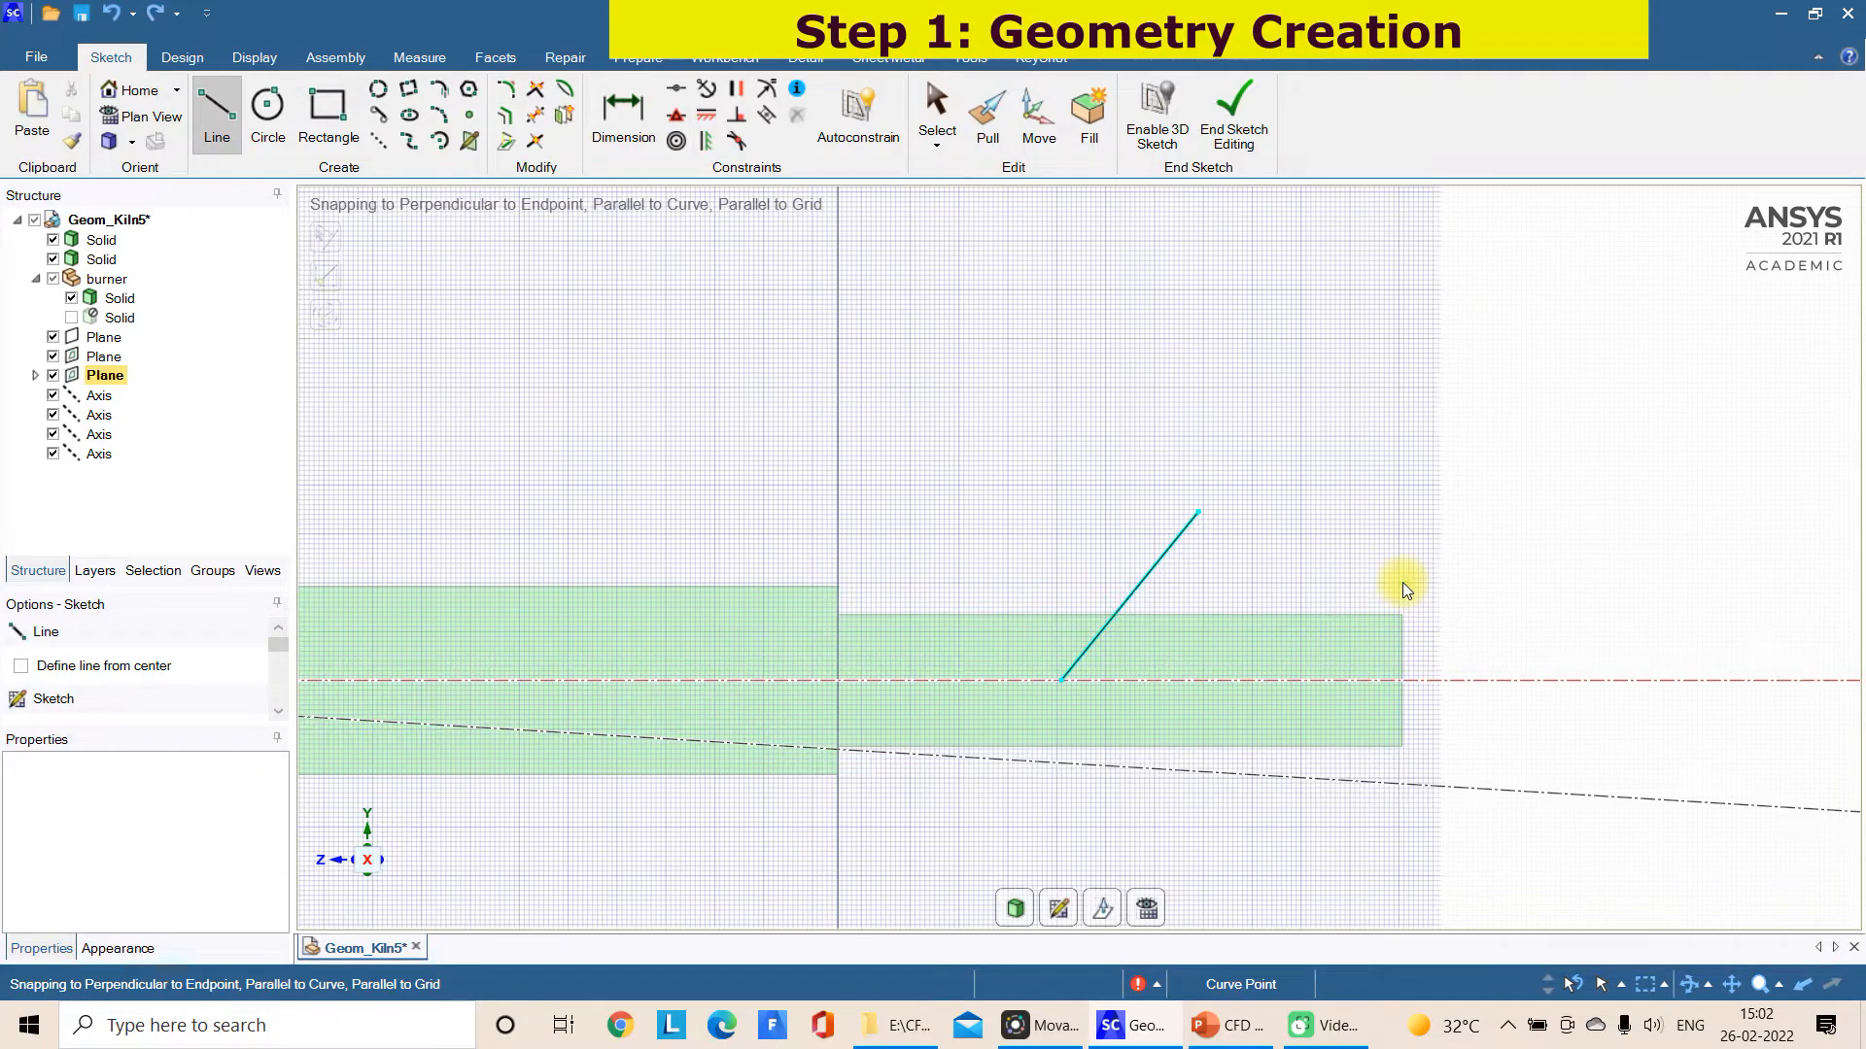
Try a second slanted line at 60° from the inlet cylinder's axis, starting nearer its outer end, and delete it
click(1224, 680)
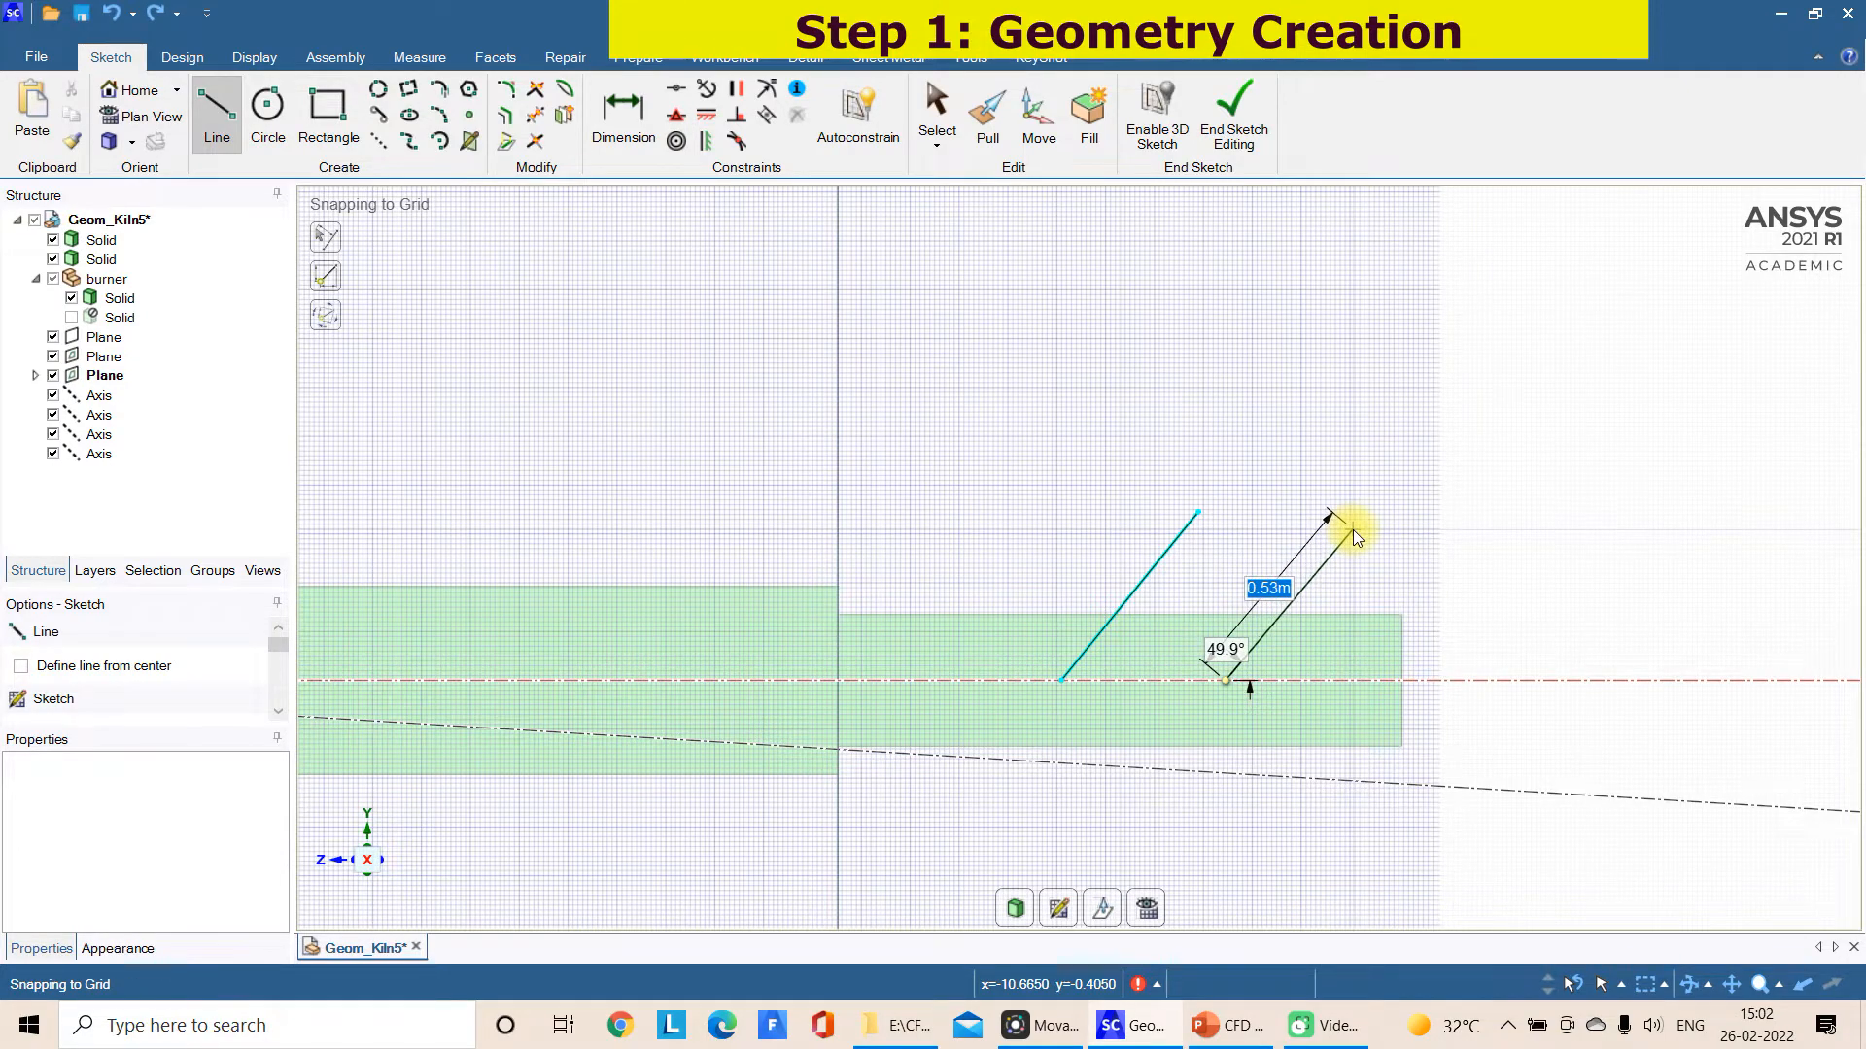
key(Tab)
text(60)
key(Return)
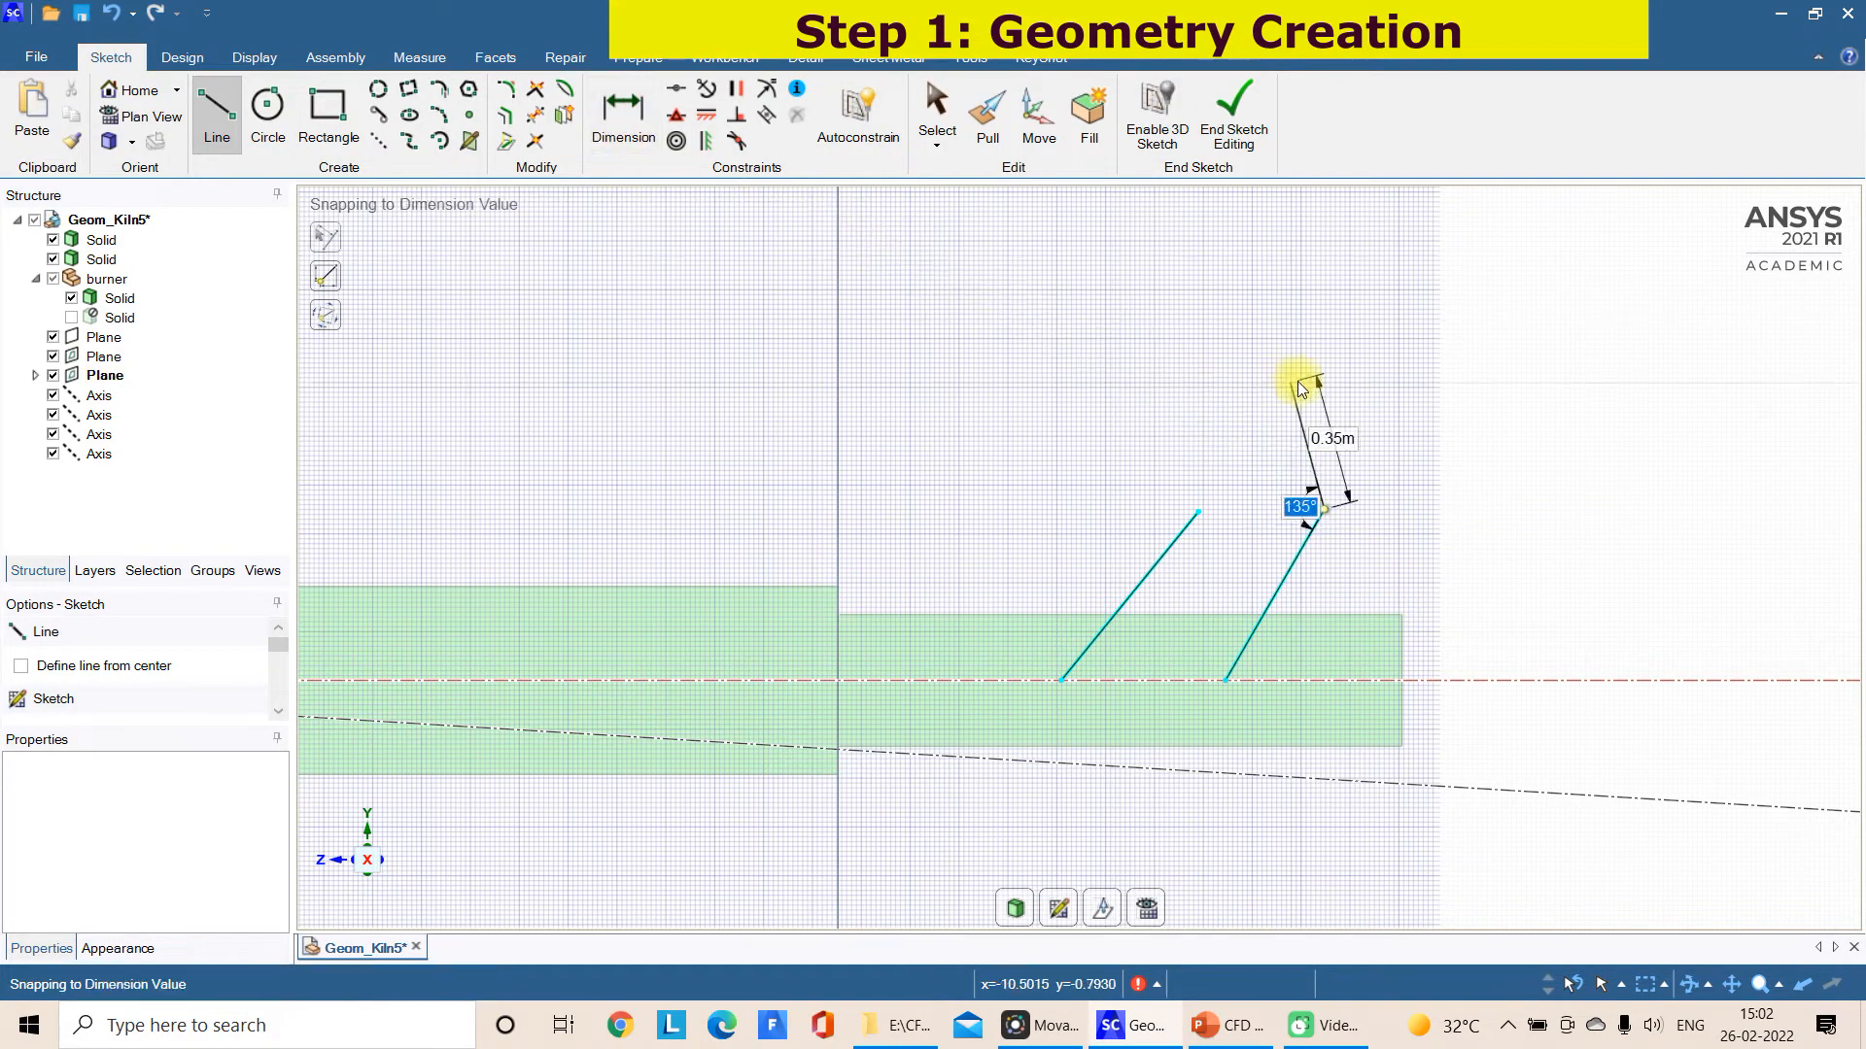
key(Escape)
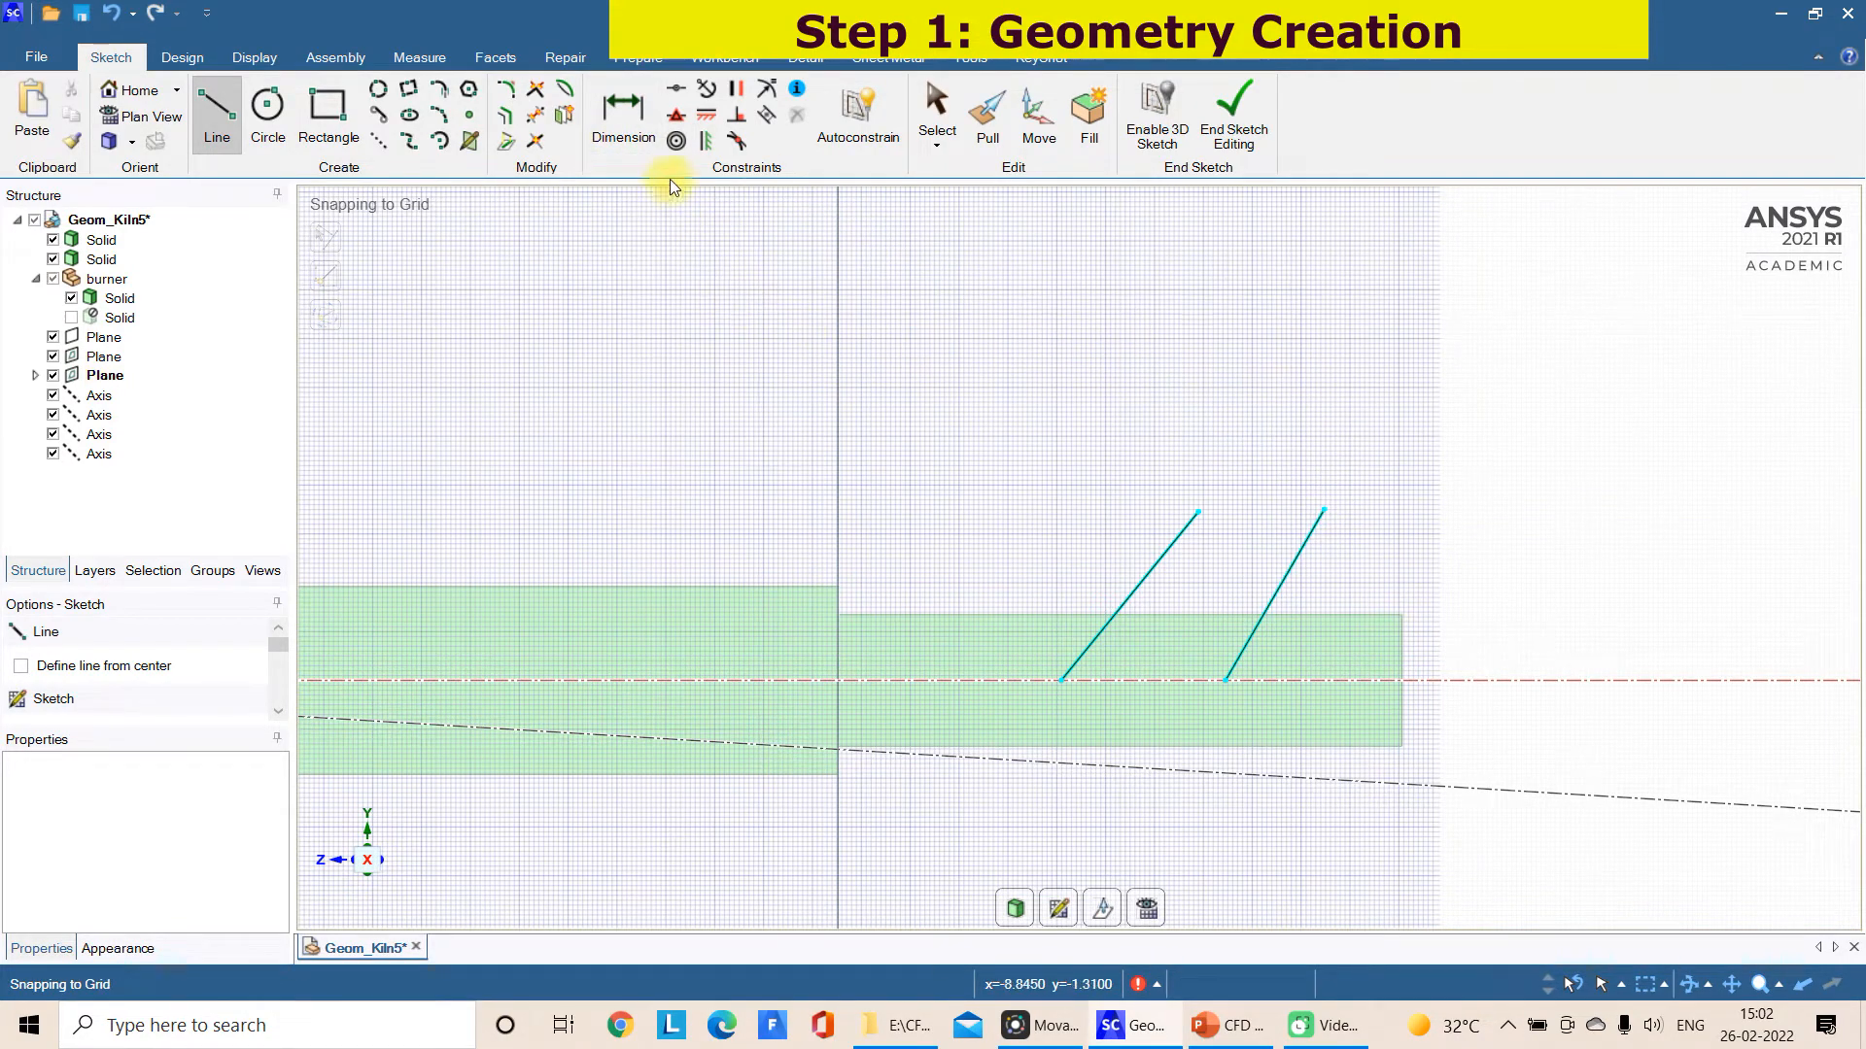
click(936, 107)
key(Escape)
click(1292, 563)
key(Delete)
Sketch a second slanted line rising from the inlet cylinder's axis nearer its outer end, parallel to the first slanted line
click(217, 111)
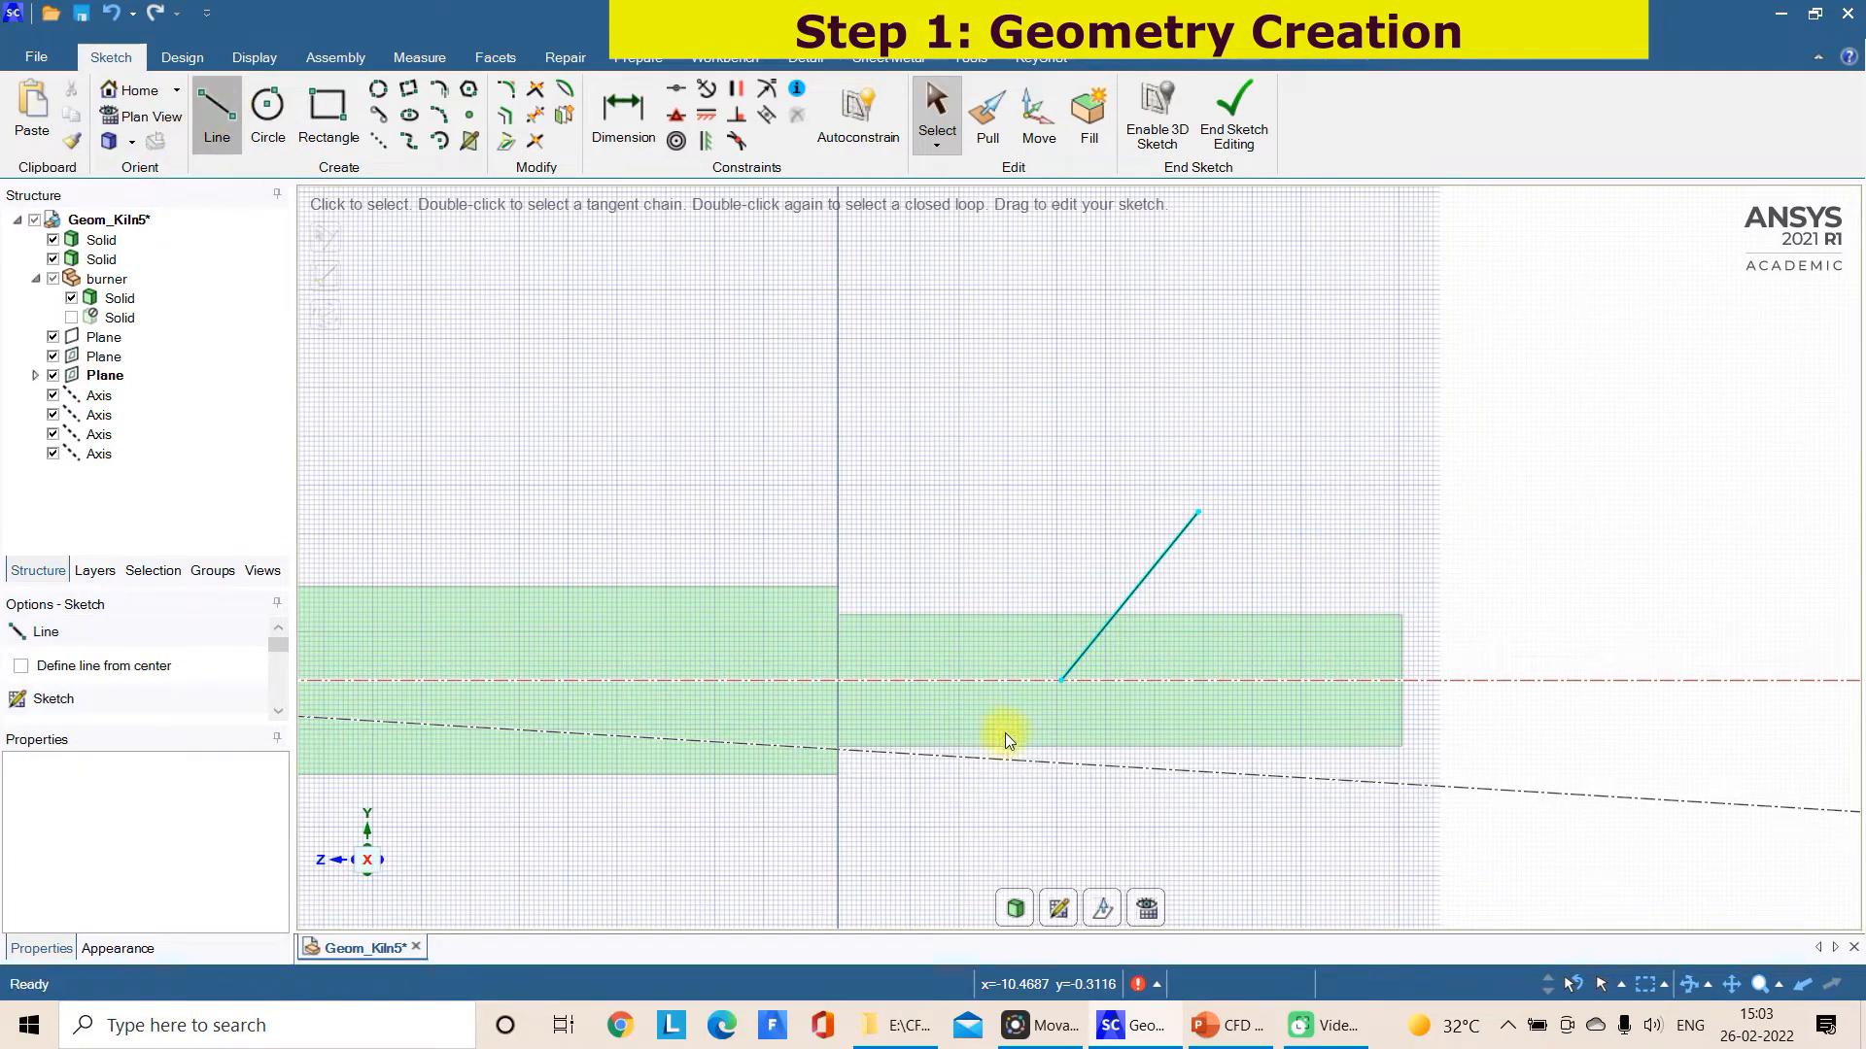
click(1209, 680)
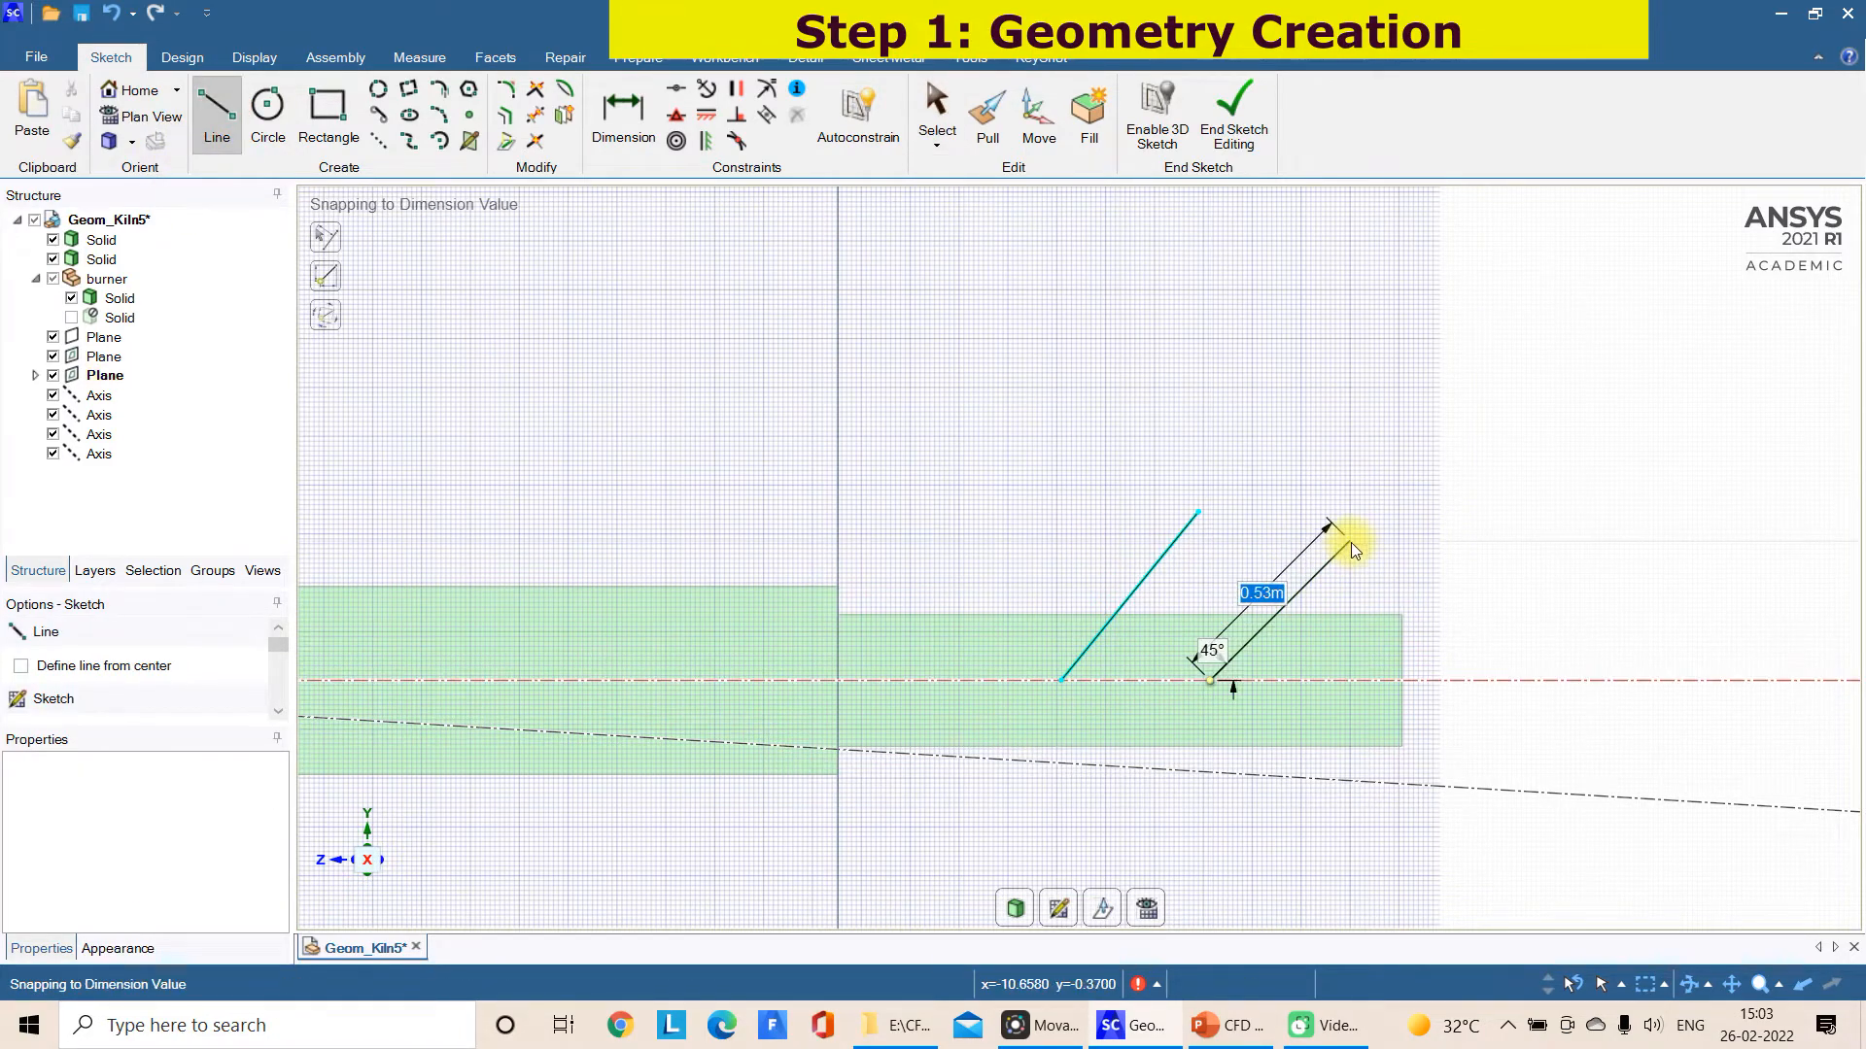
click(1329, 527)
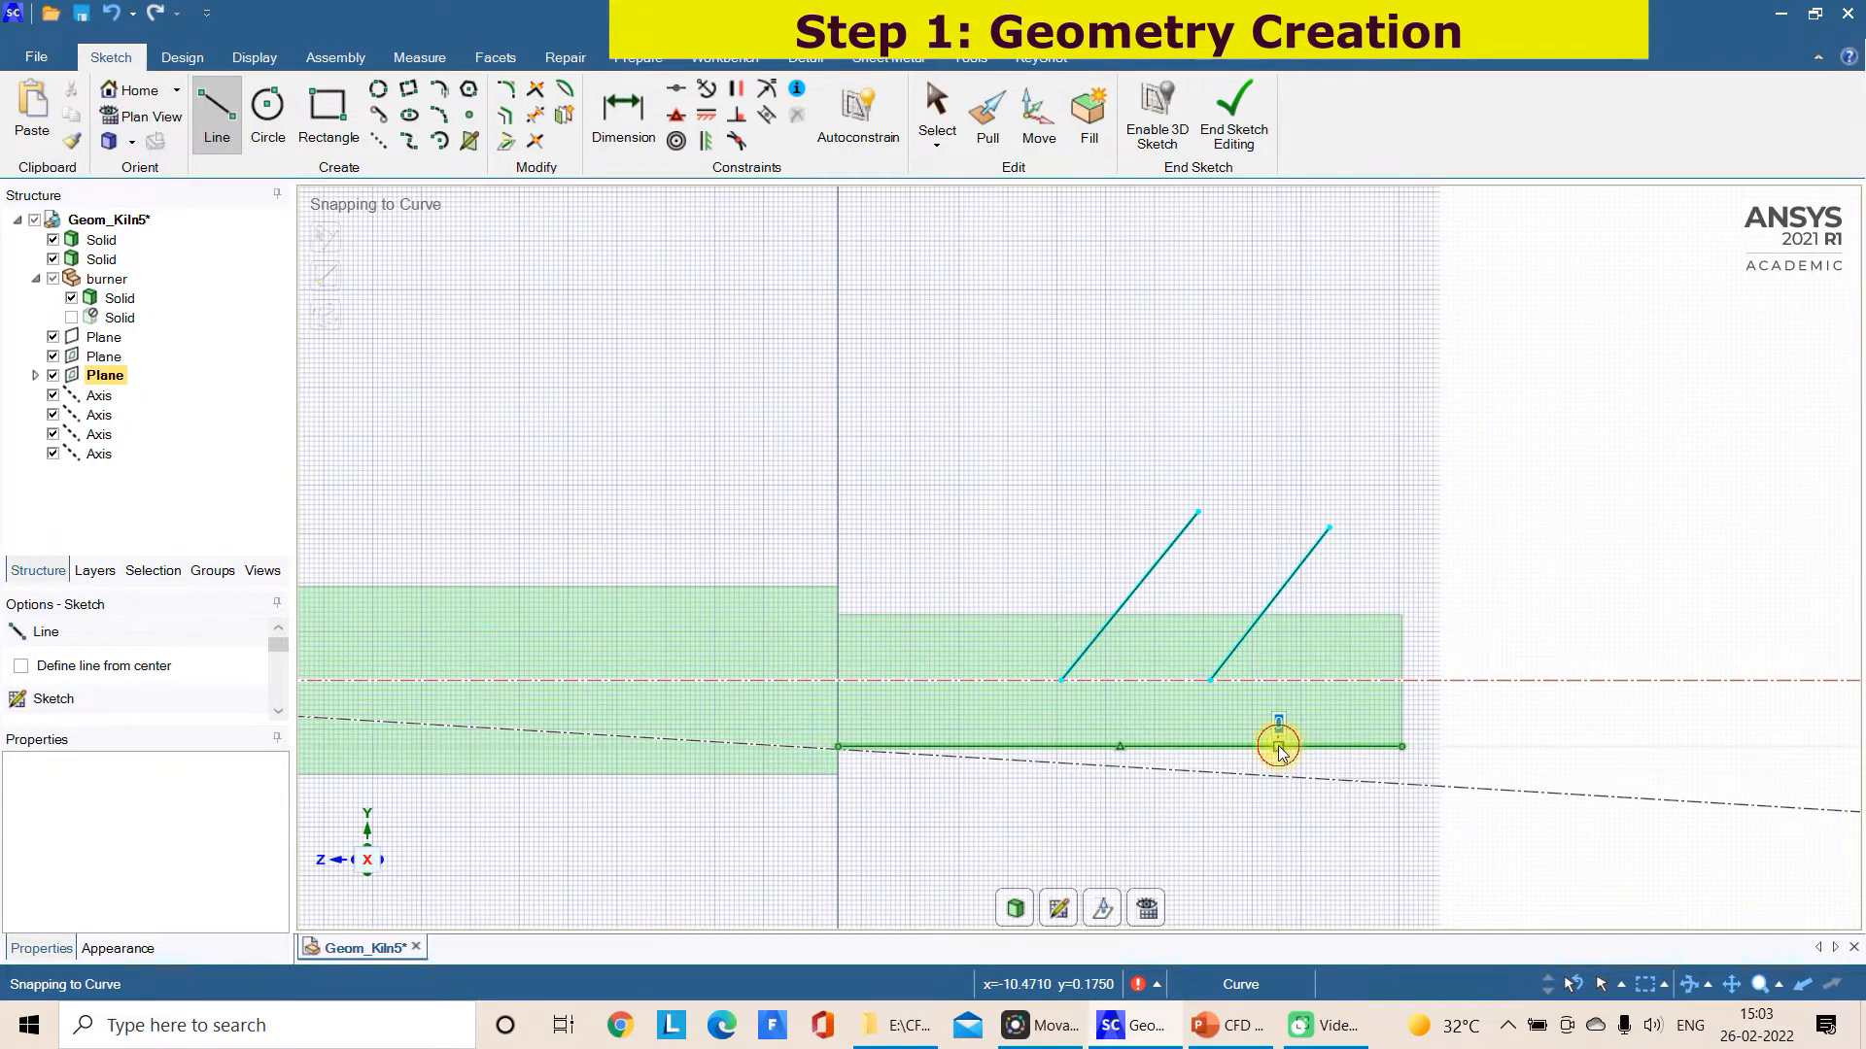
Sketch a 45° line about 0.46 m down and outward from the inlet cylinder's lower-edge midpoint, plus a 0.38 m axial line outward from its end
click(1120, 745)
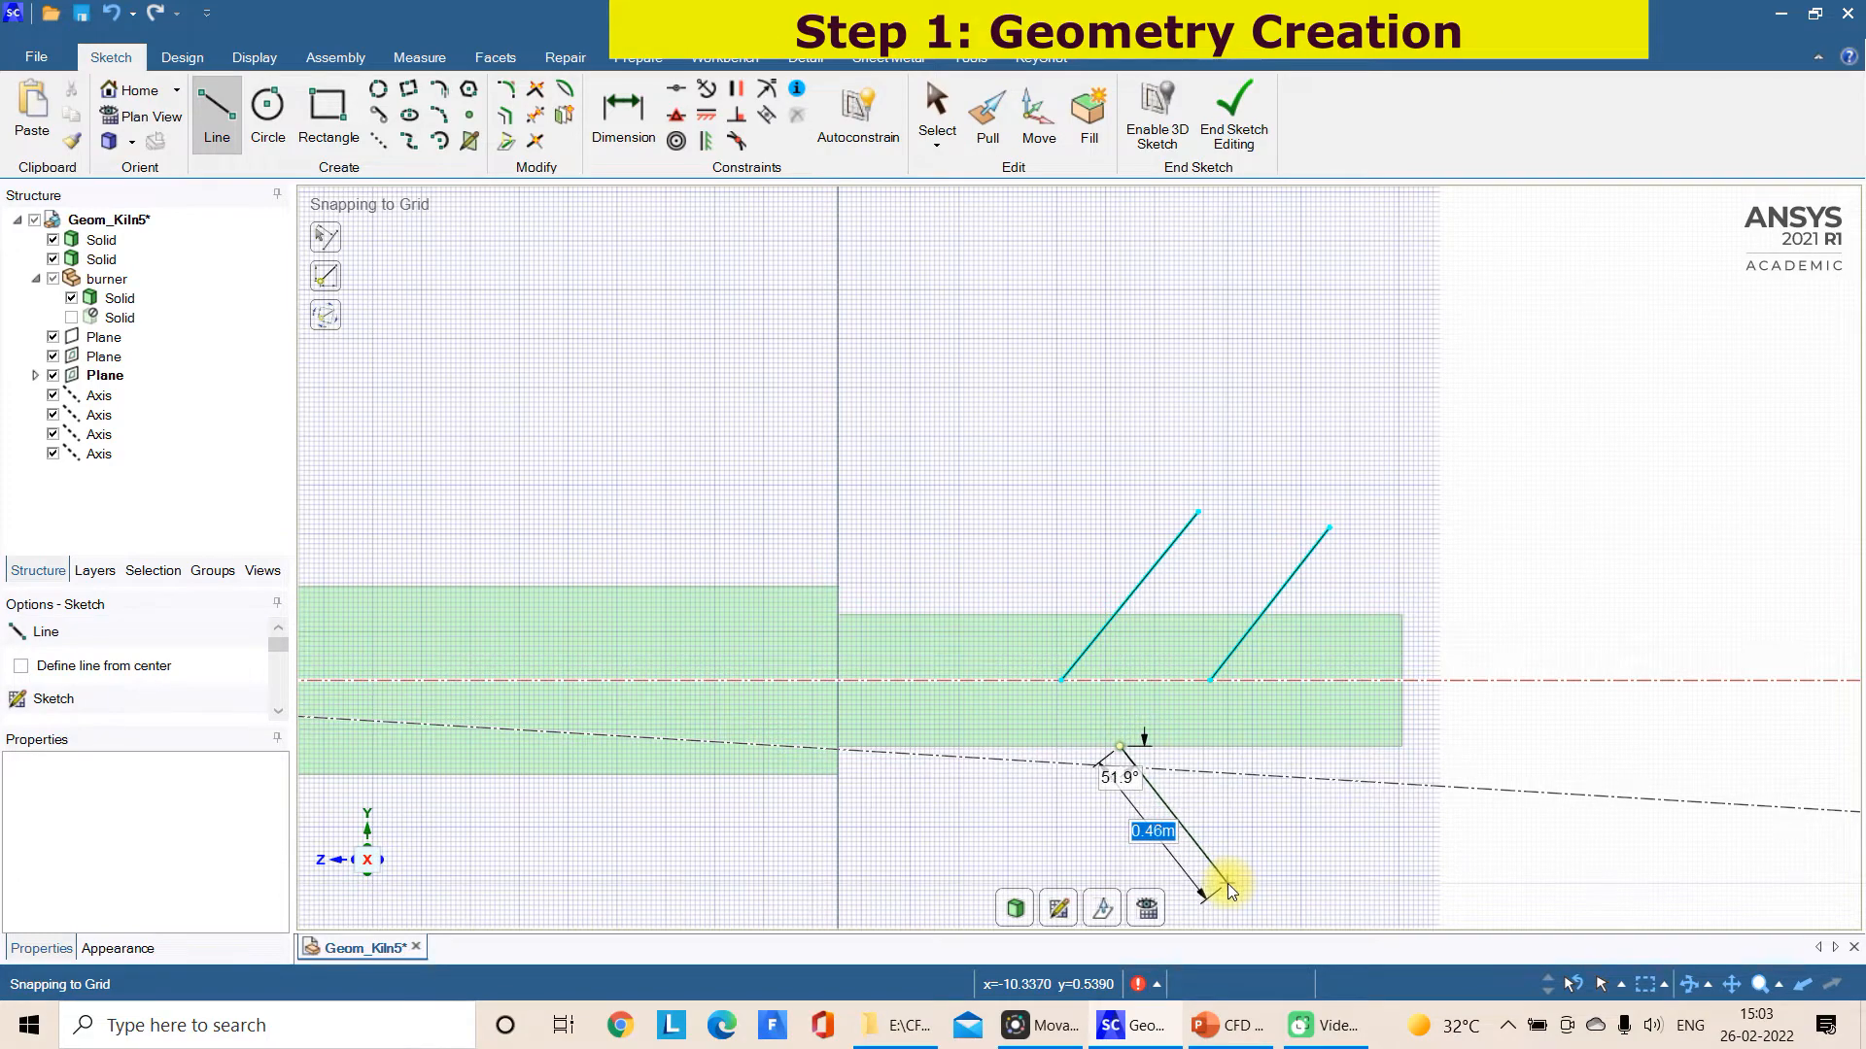
key(Tab)
text(45)
key(Return)
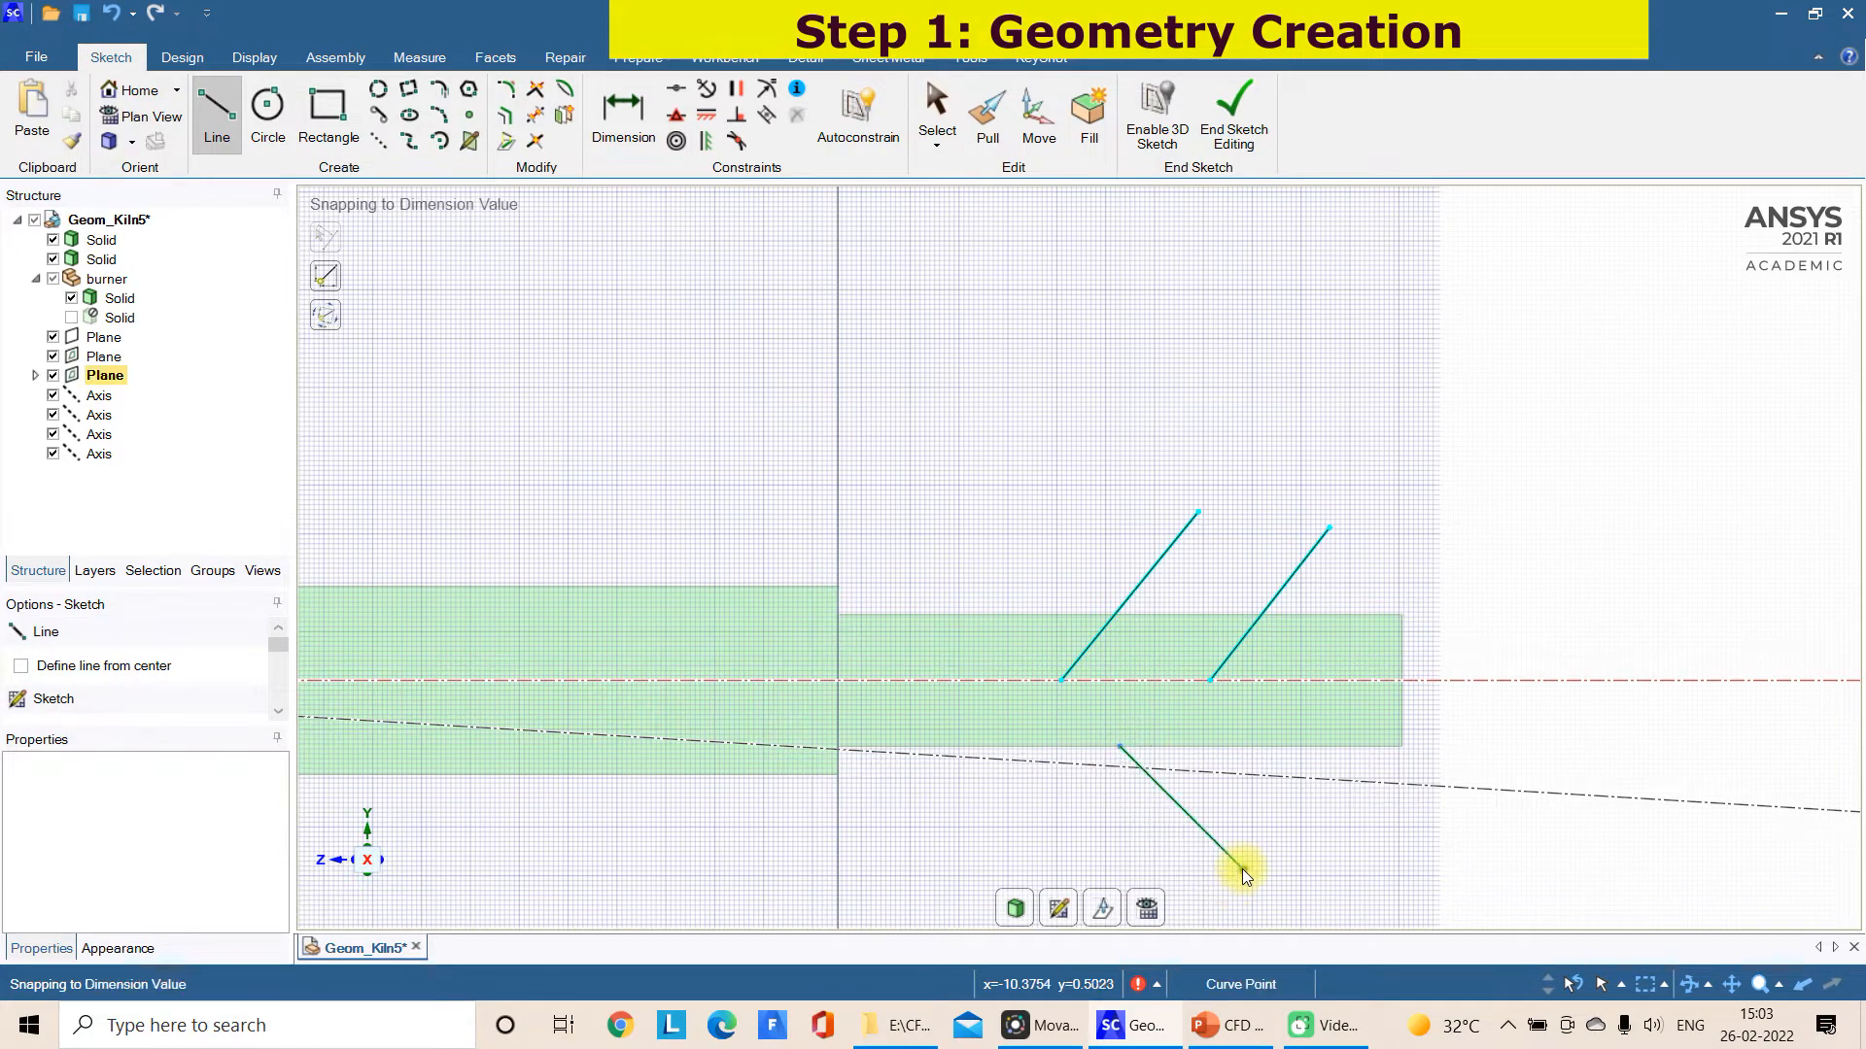
key(Escape)
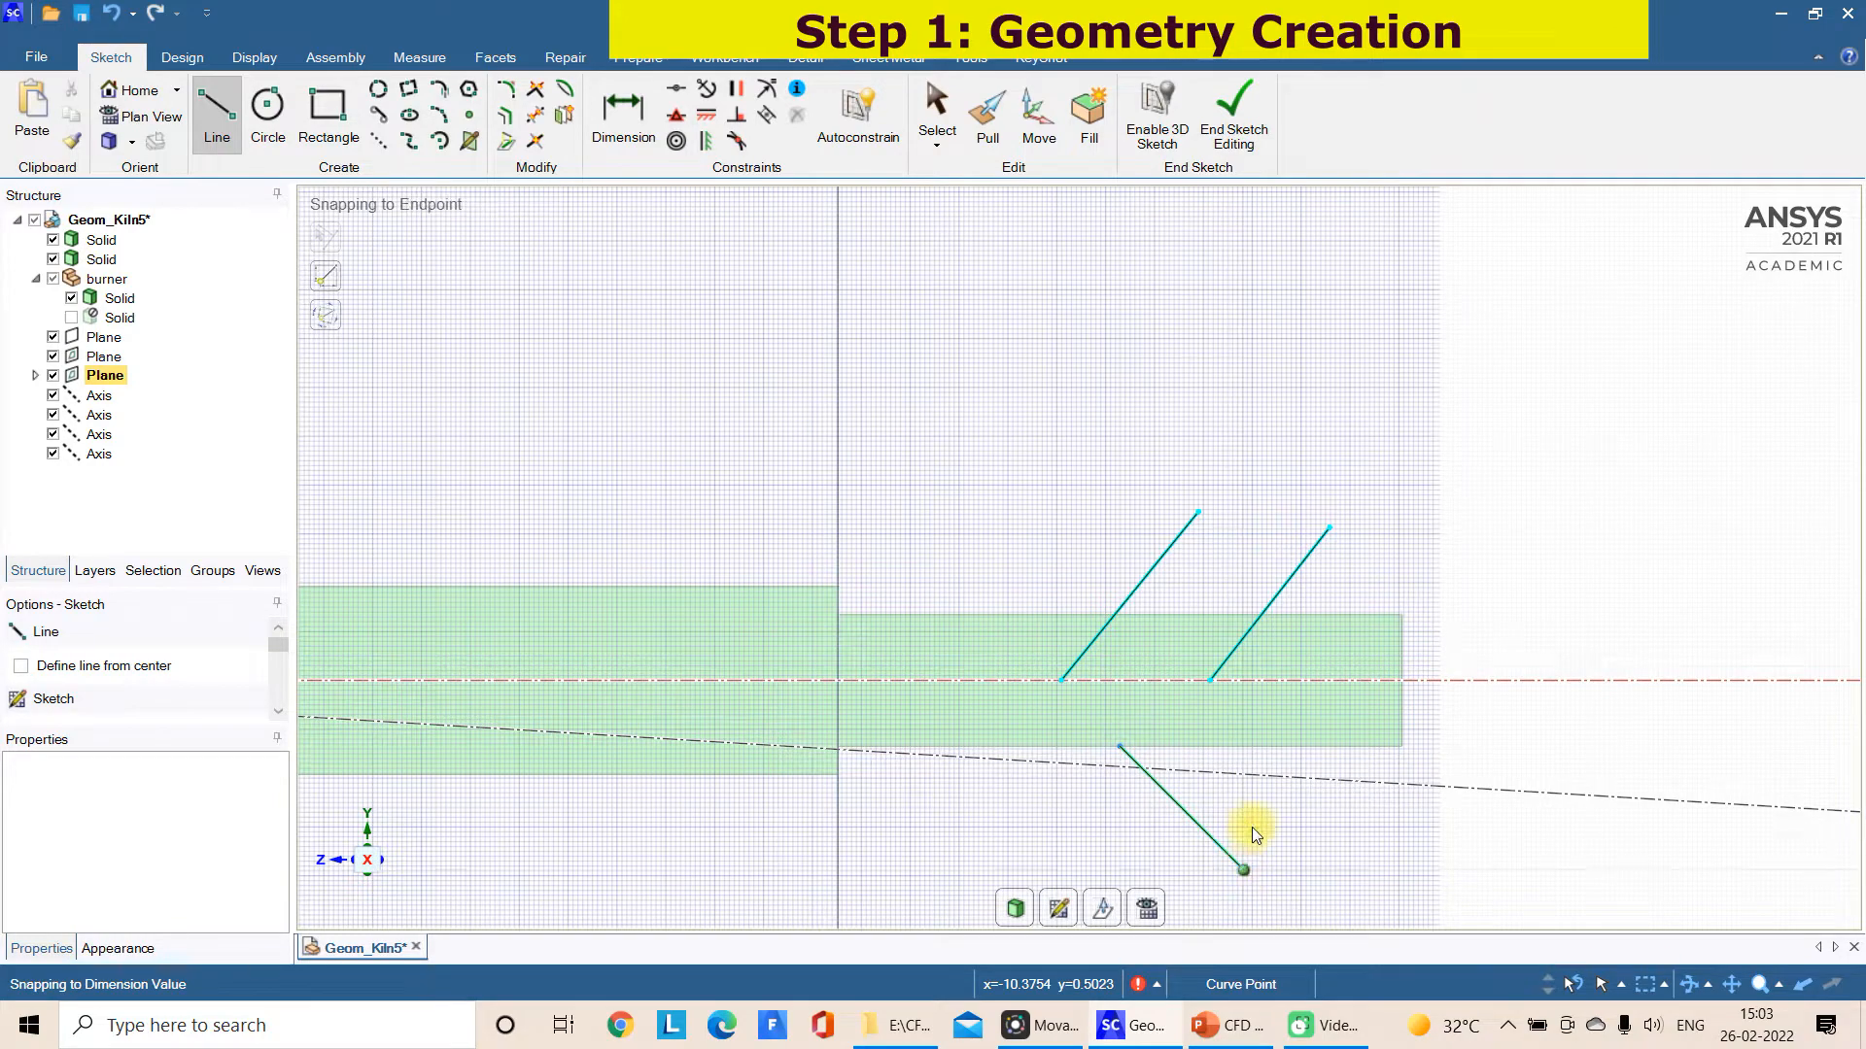
click(1401, 680)
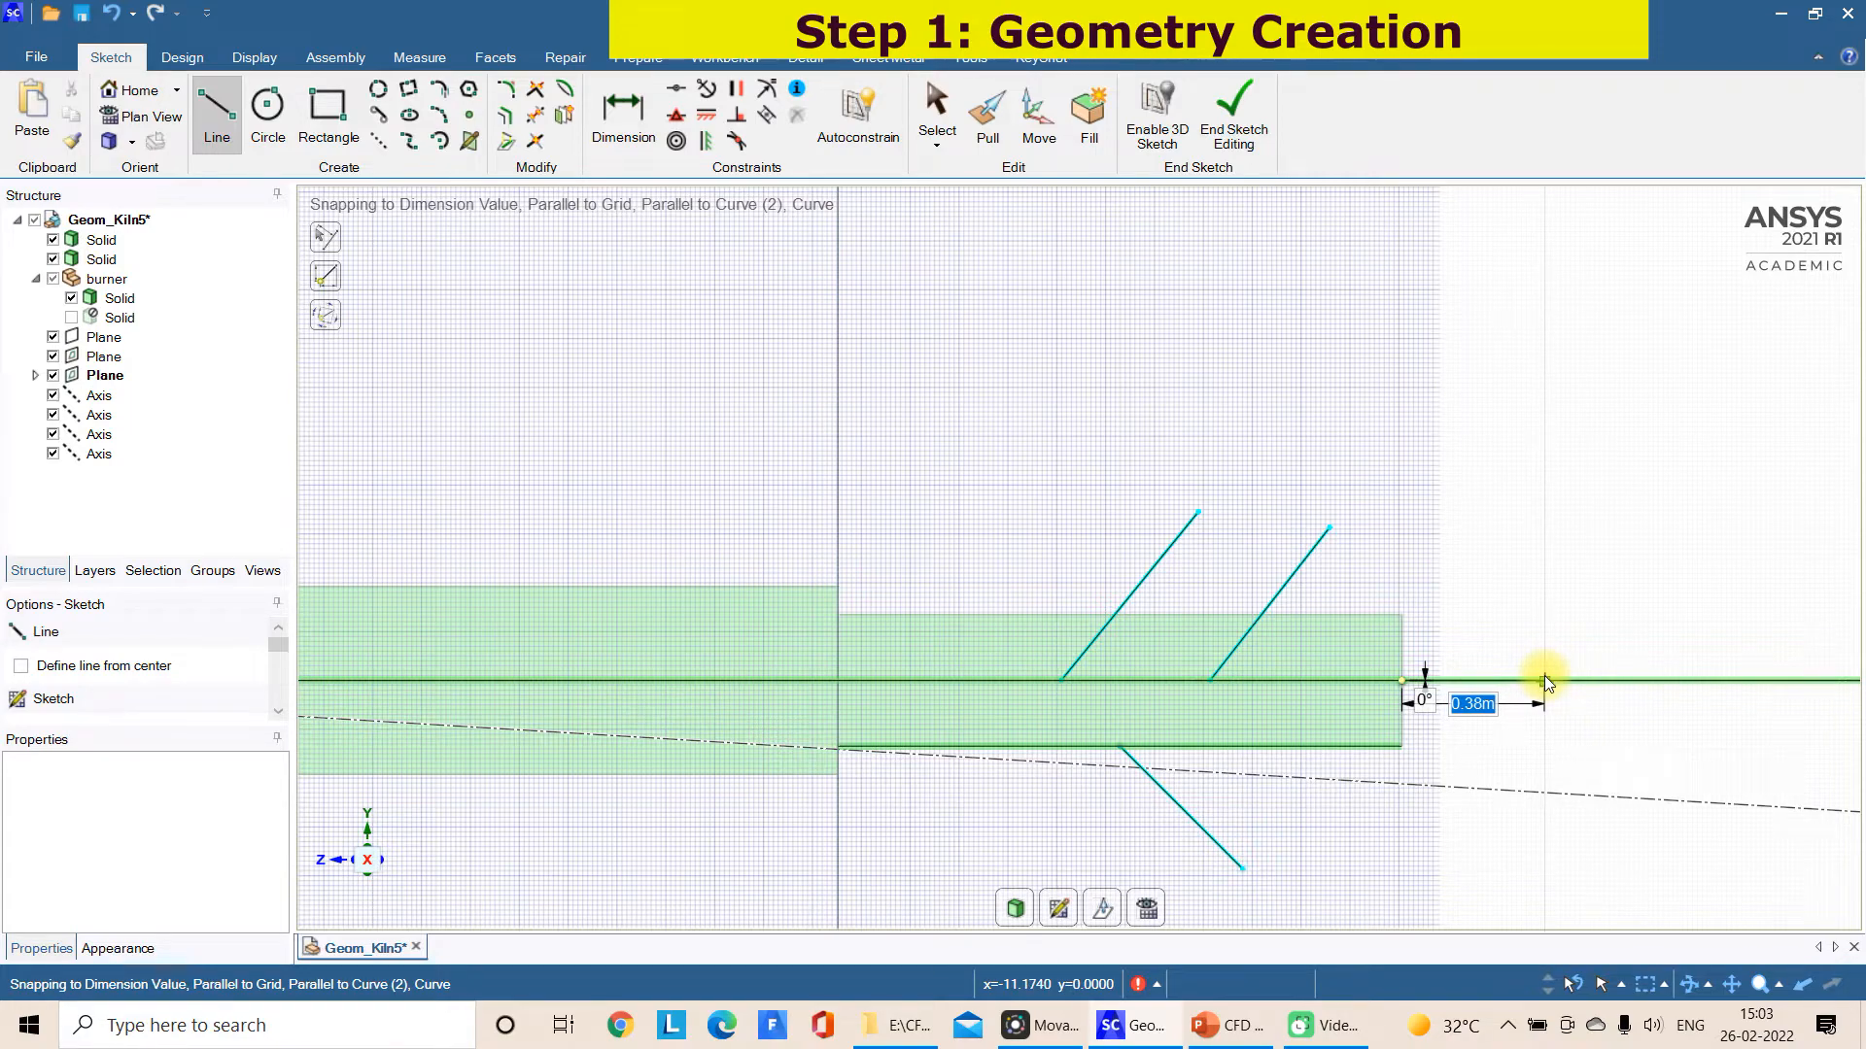
click(1544, 678)
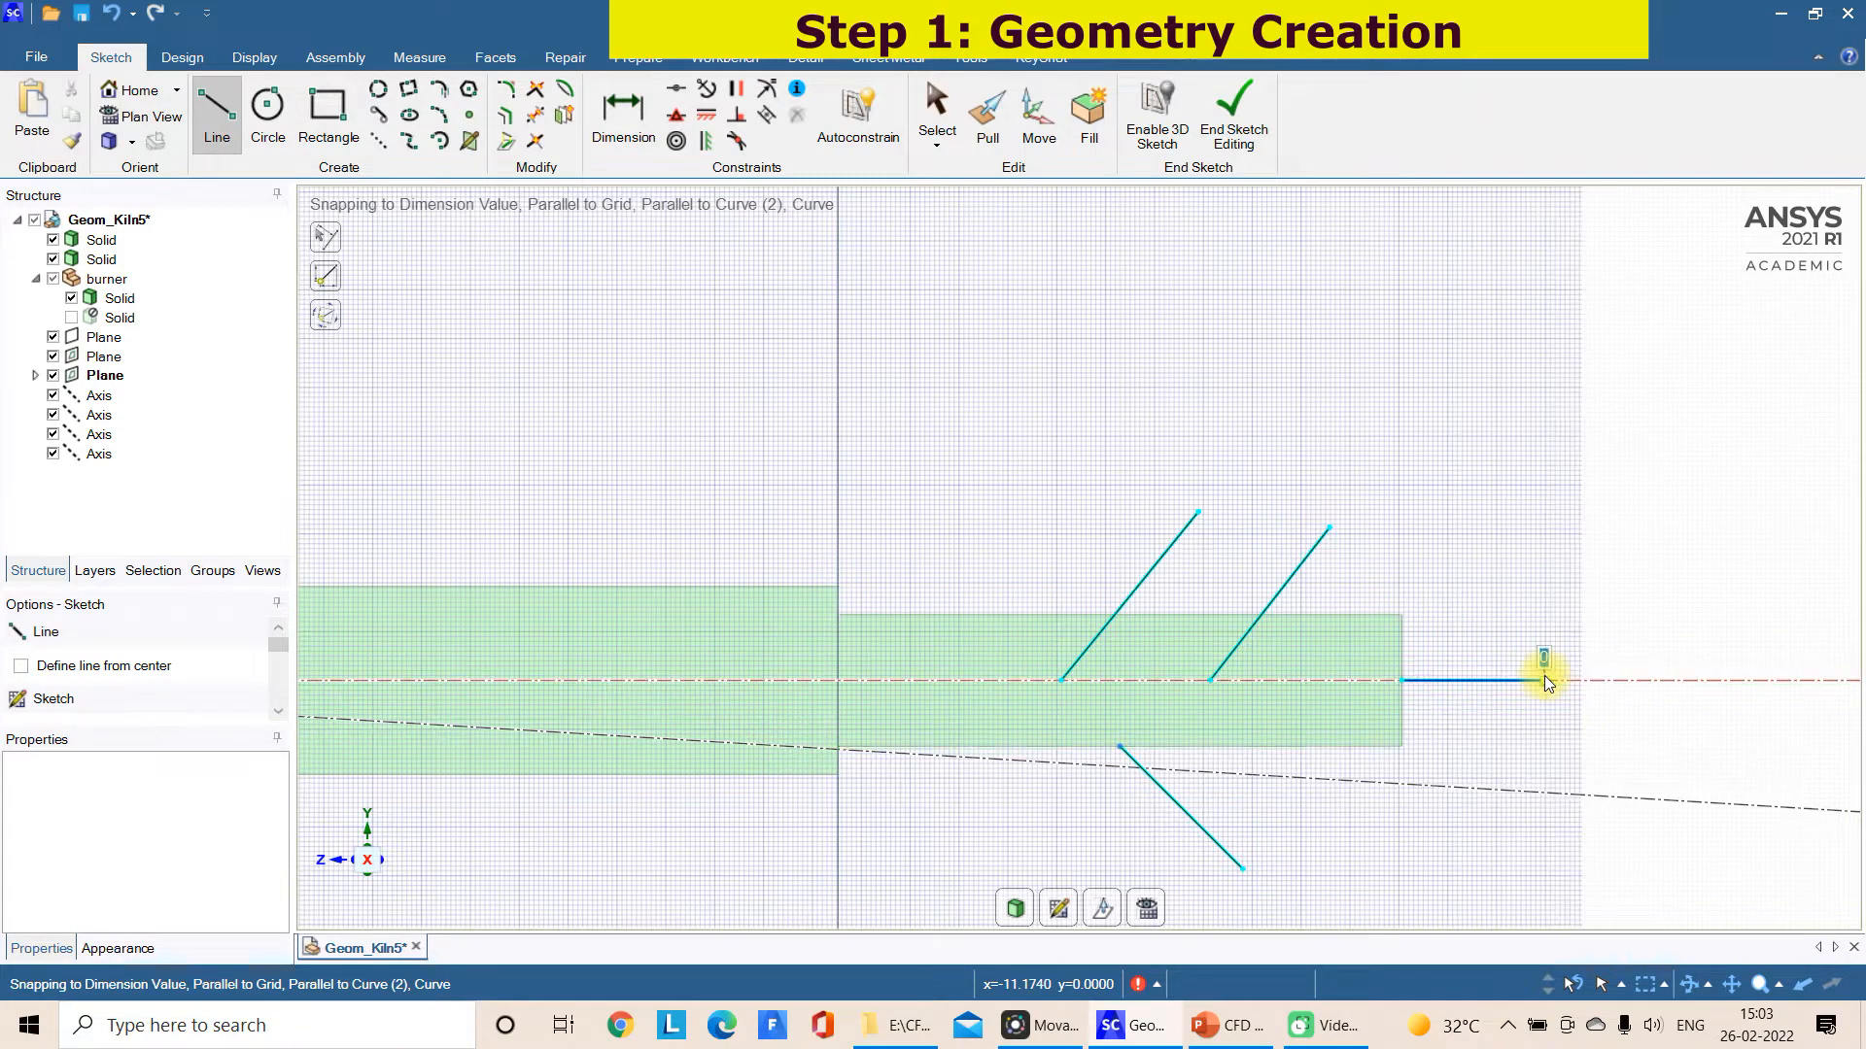
Add a merged cylinder of 0.2 m diameter along the first upper slanted line, starting on the inlet cylinder's axis
click(186, 57)
click(1073, 95)
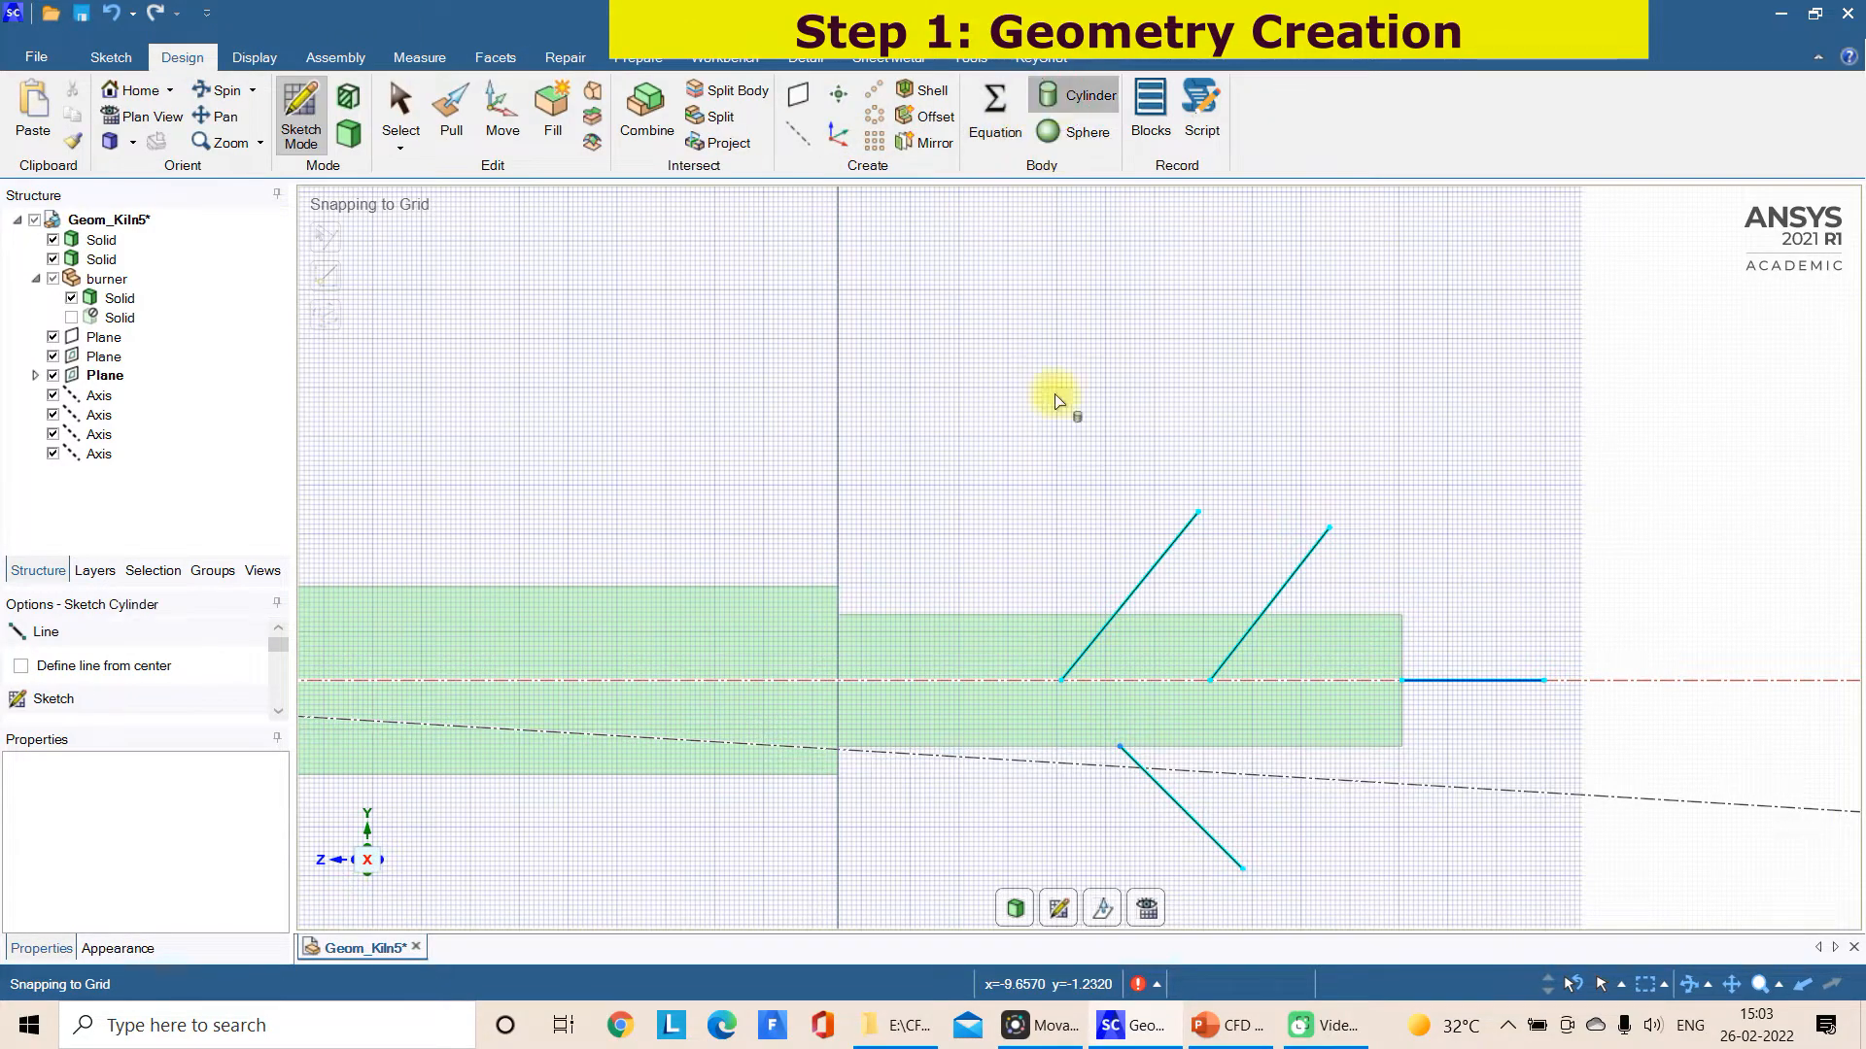
click(1063, 679)
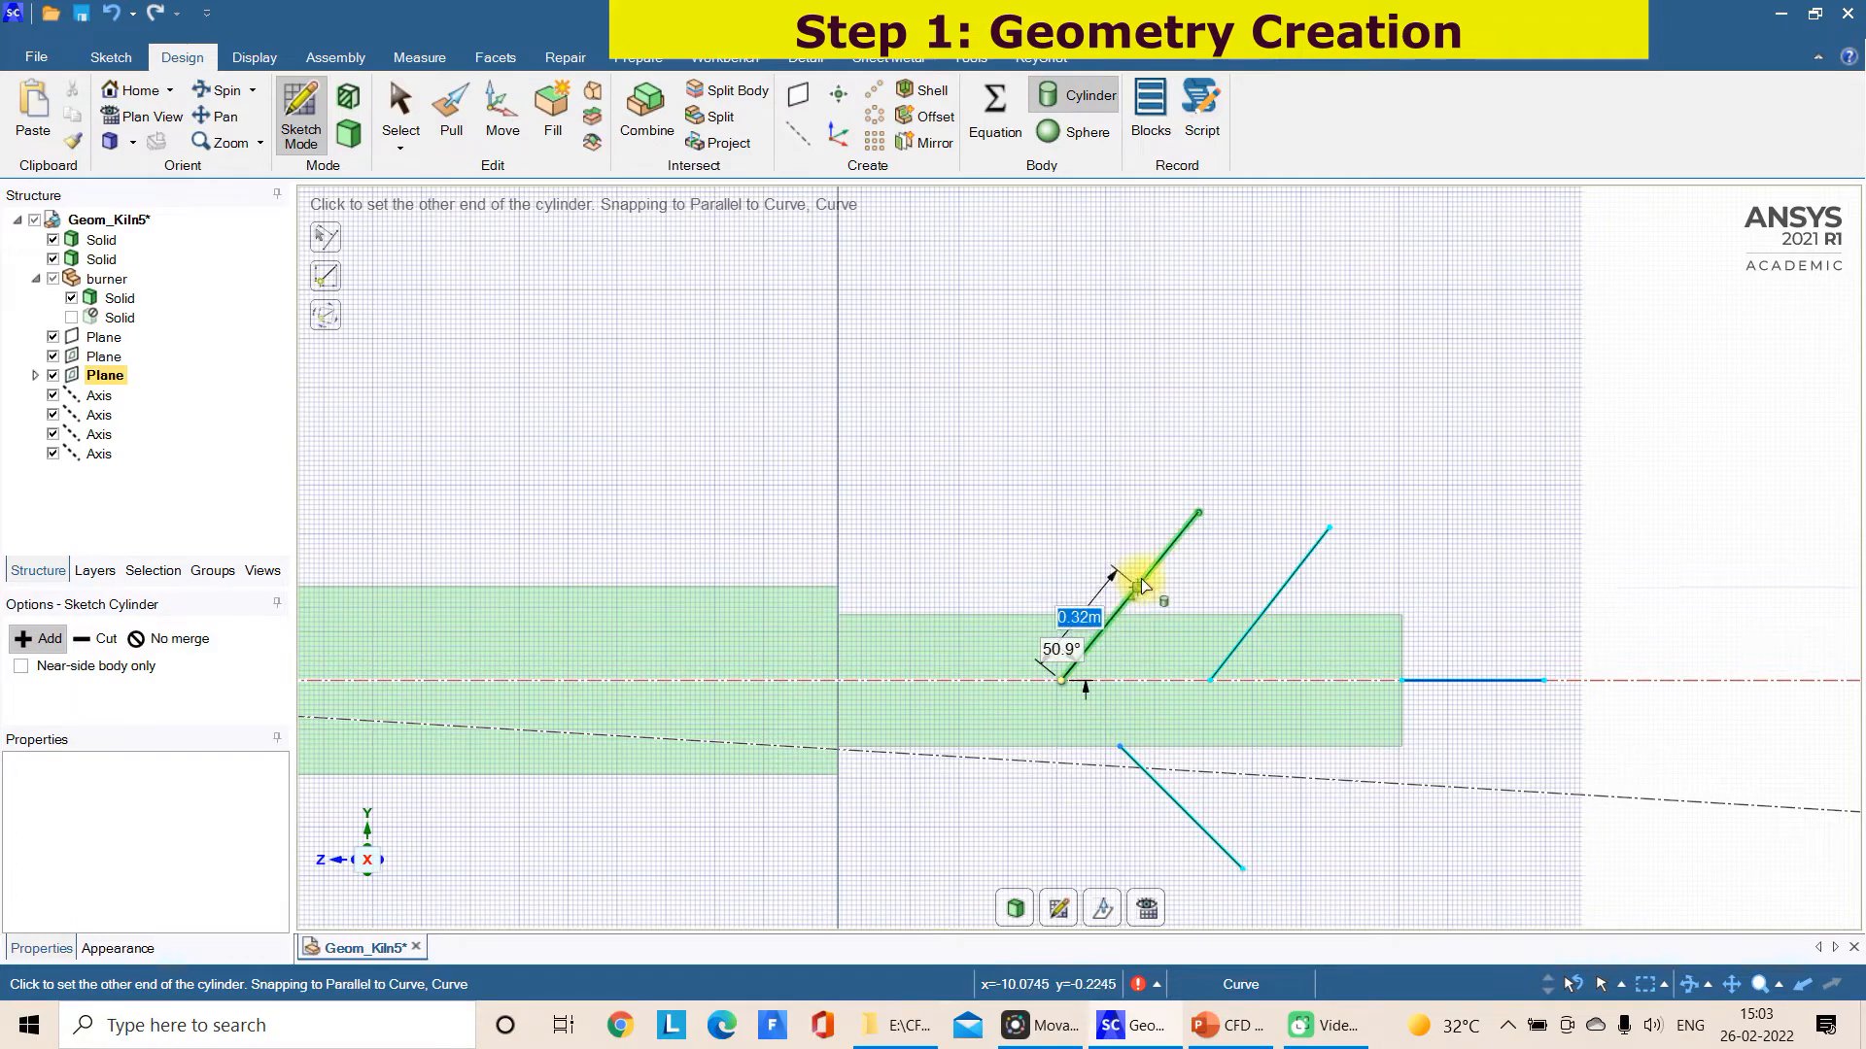
click(1197, 517)
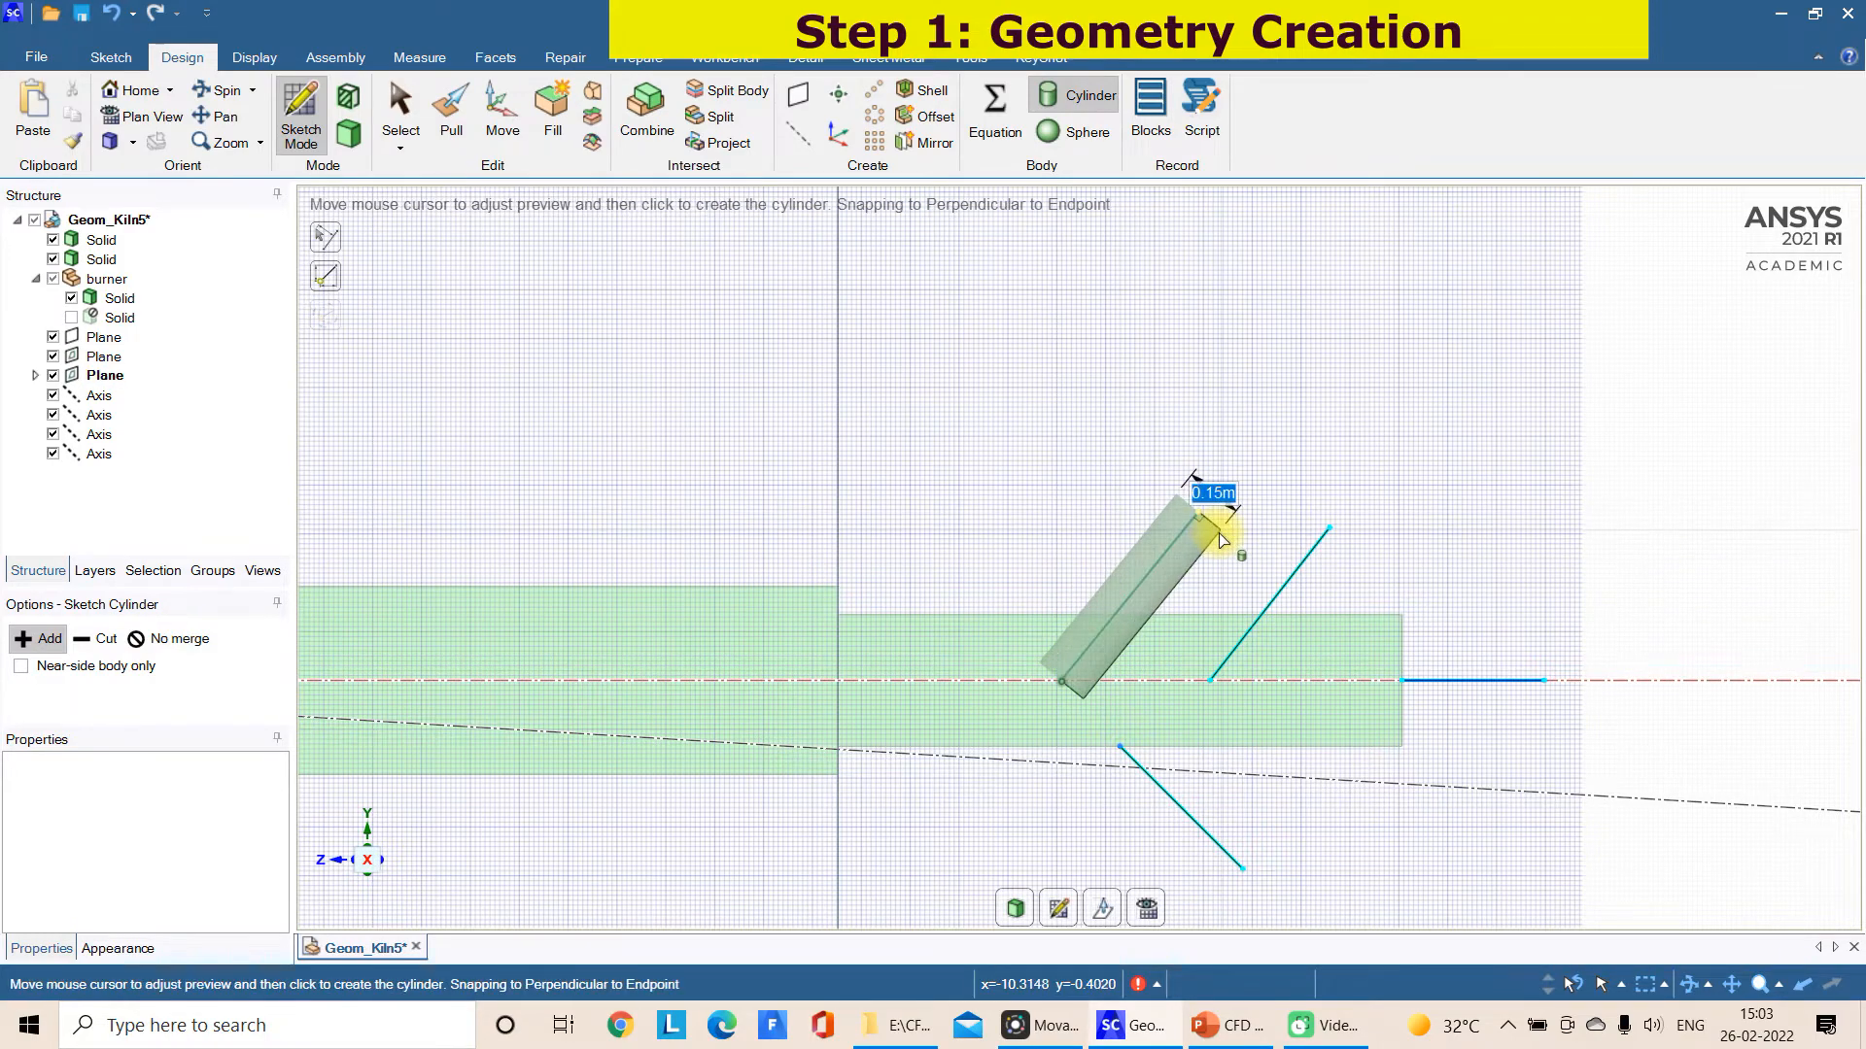
text(0)
text(.2)
key(Return)
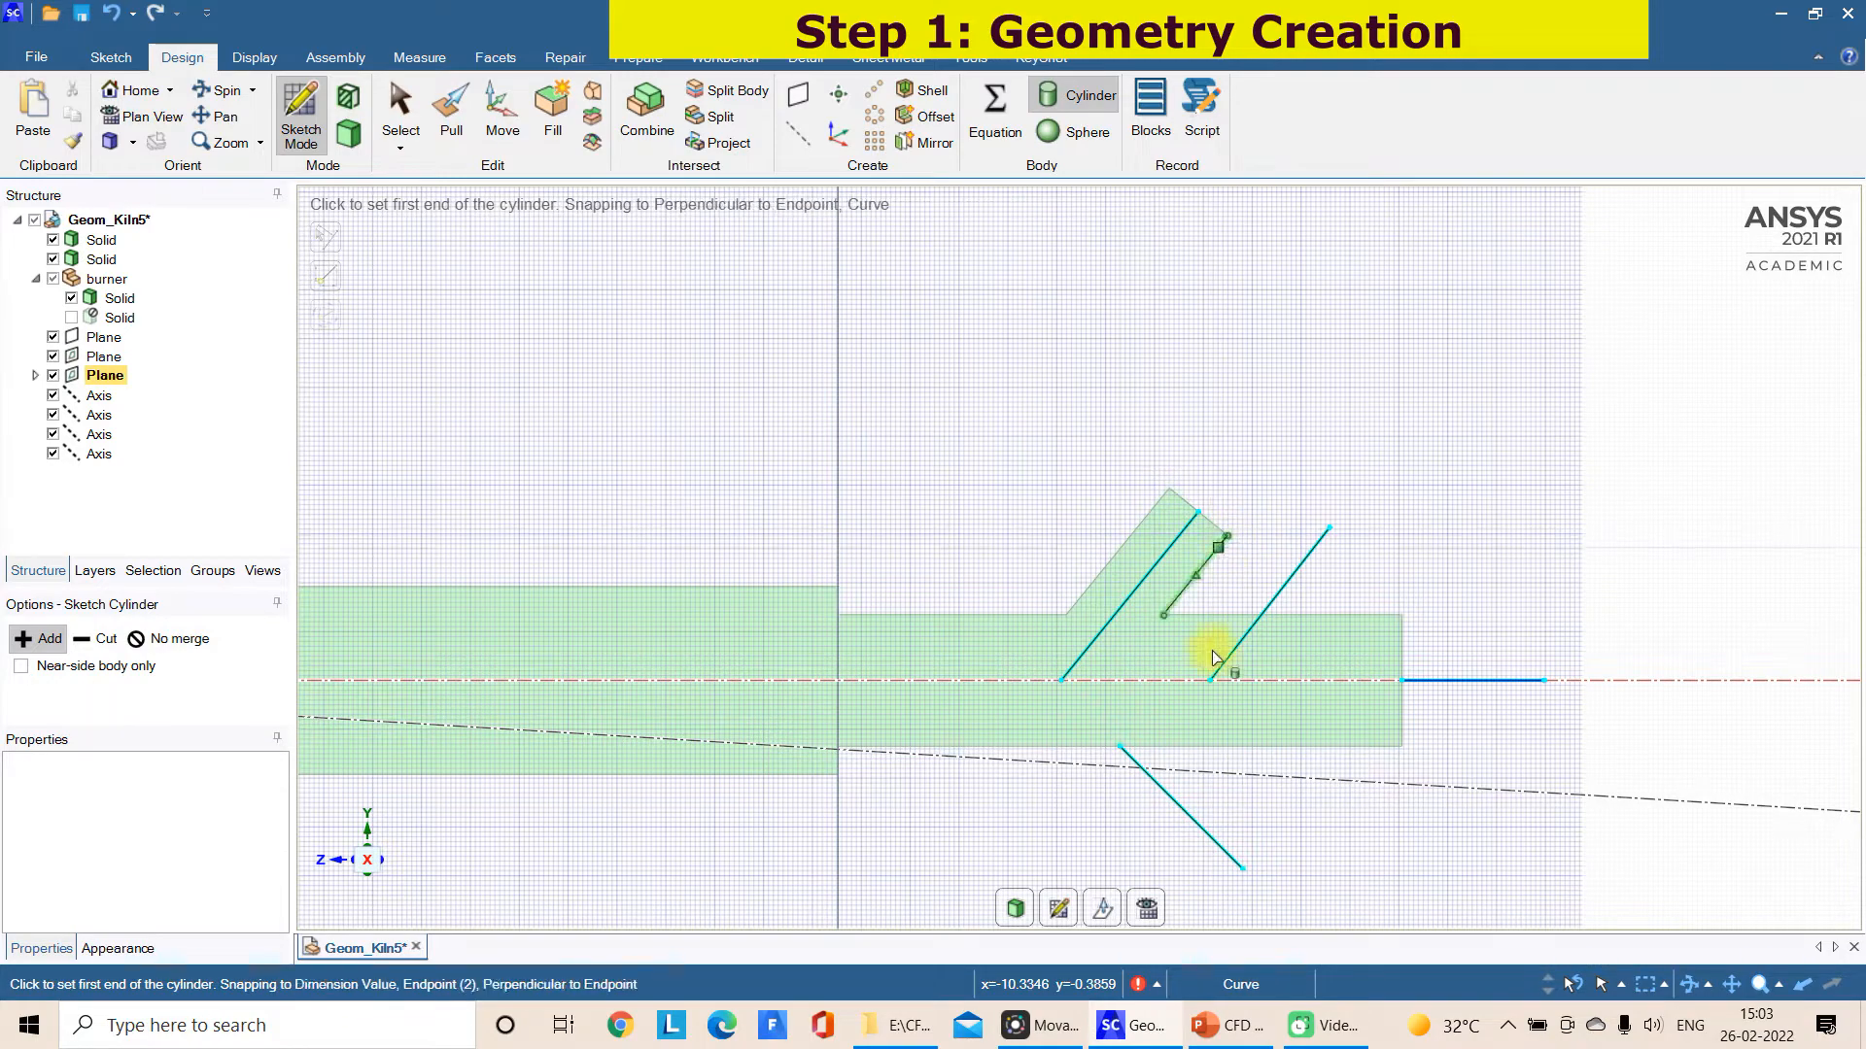
Add a second merged cylinder of 0.2 m diameter along the upper slanted line nearer the inlet cylinder's outer end
click(1213, 679)
click(1332, 530)
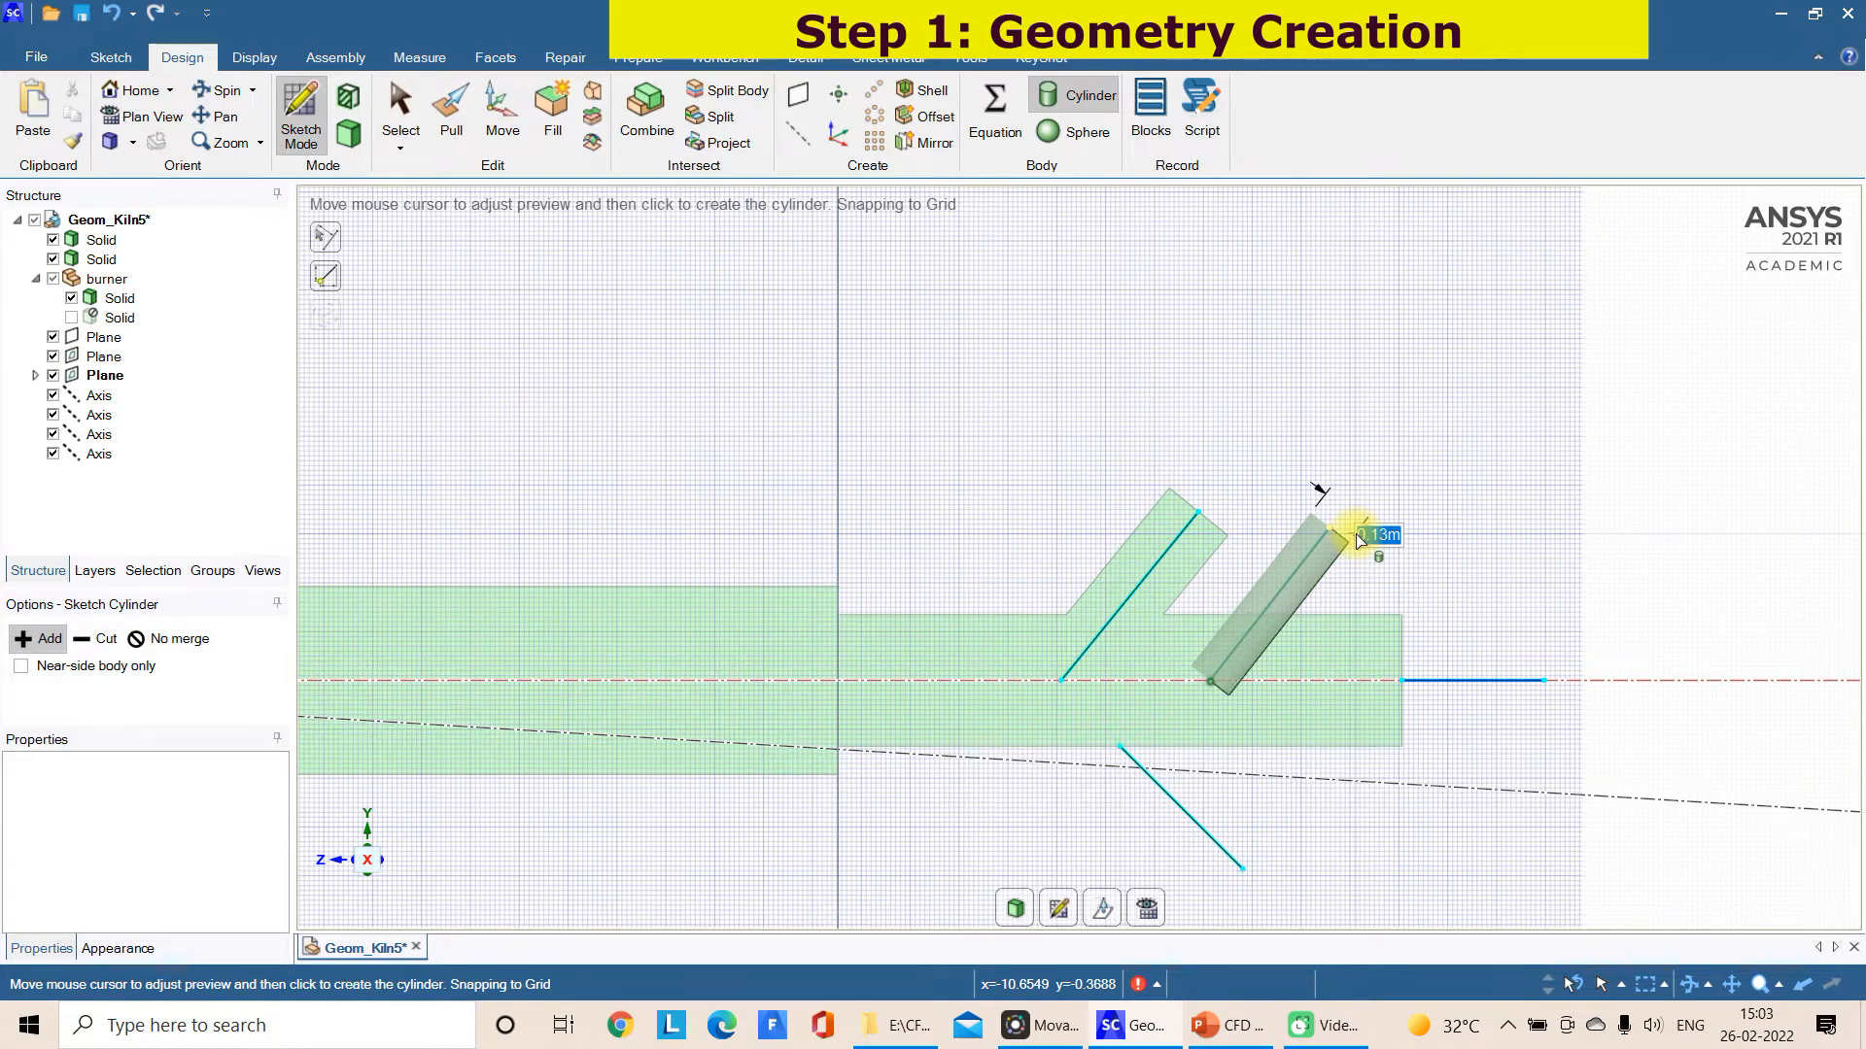
key(BackSpace)
text(0.2)
key(Return)
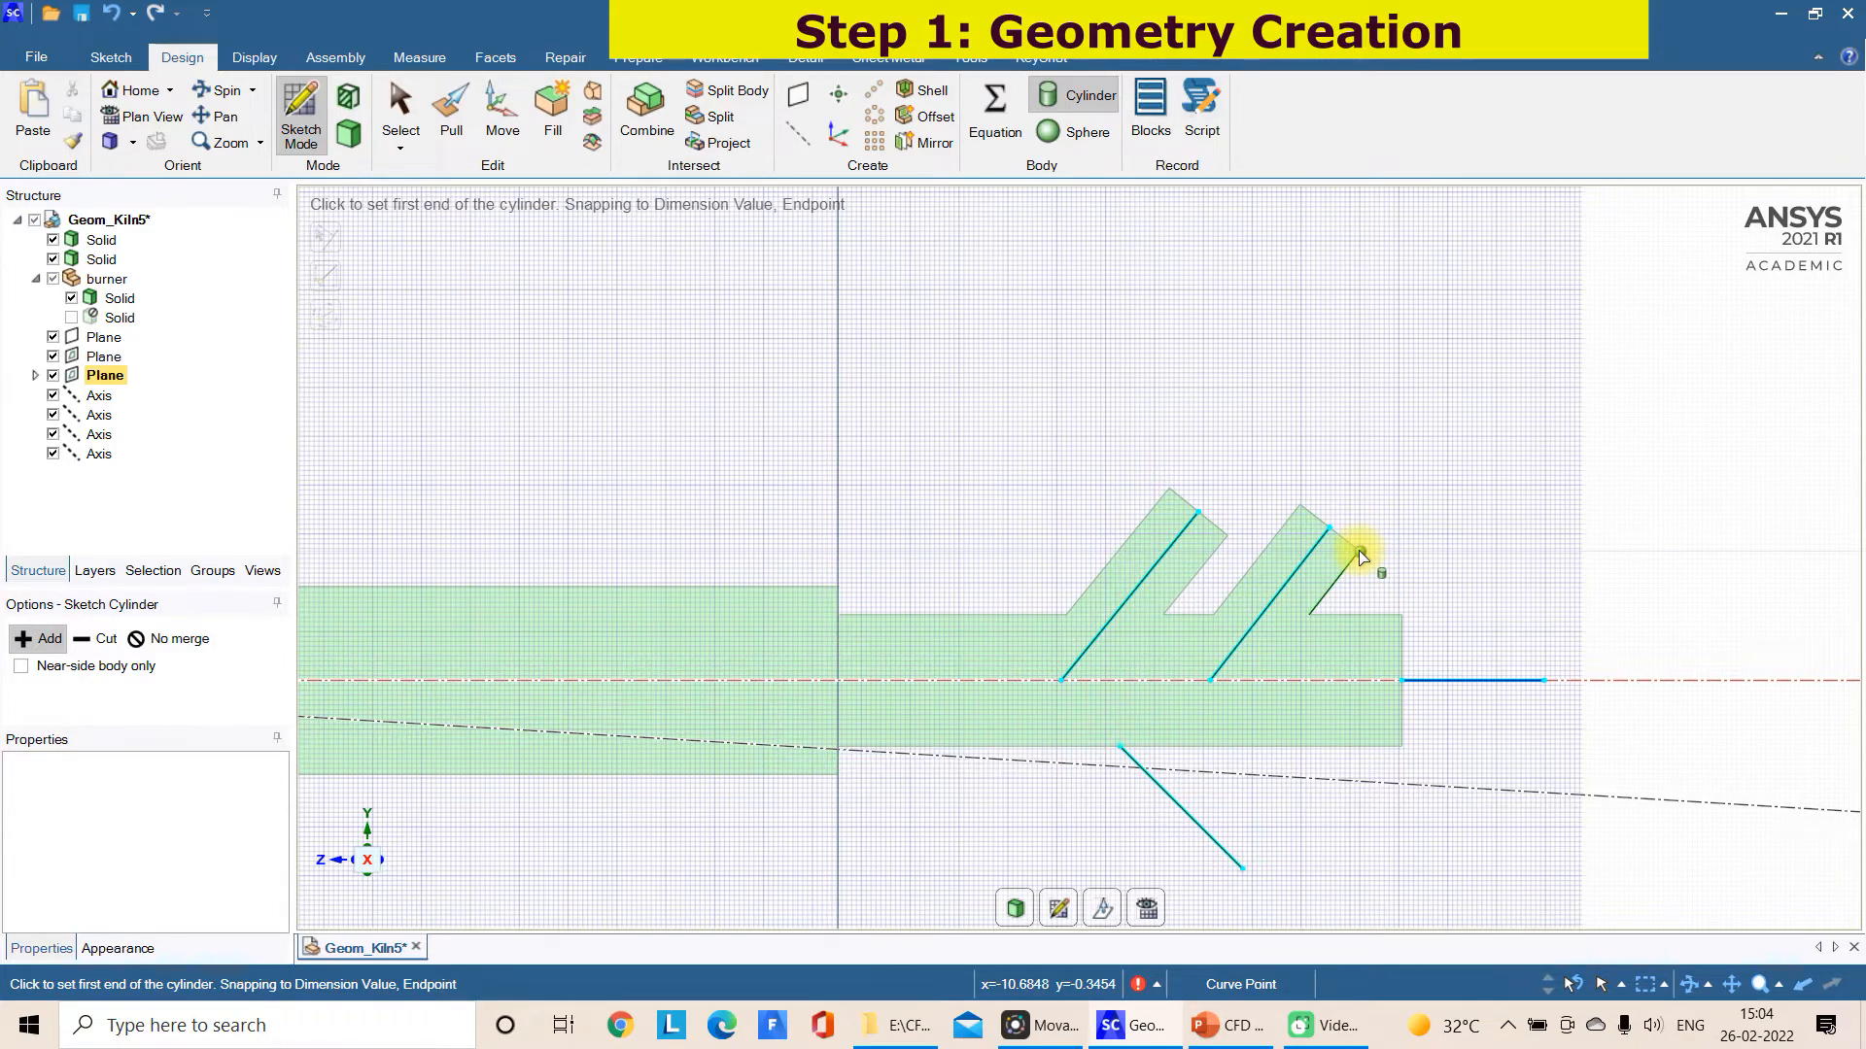
Add a cylinder of 0.1 m diameter along the axial line extending from the inlet cylinder's outer end face
key(Escape)
click(1402, 680)
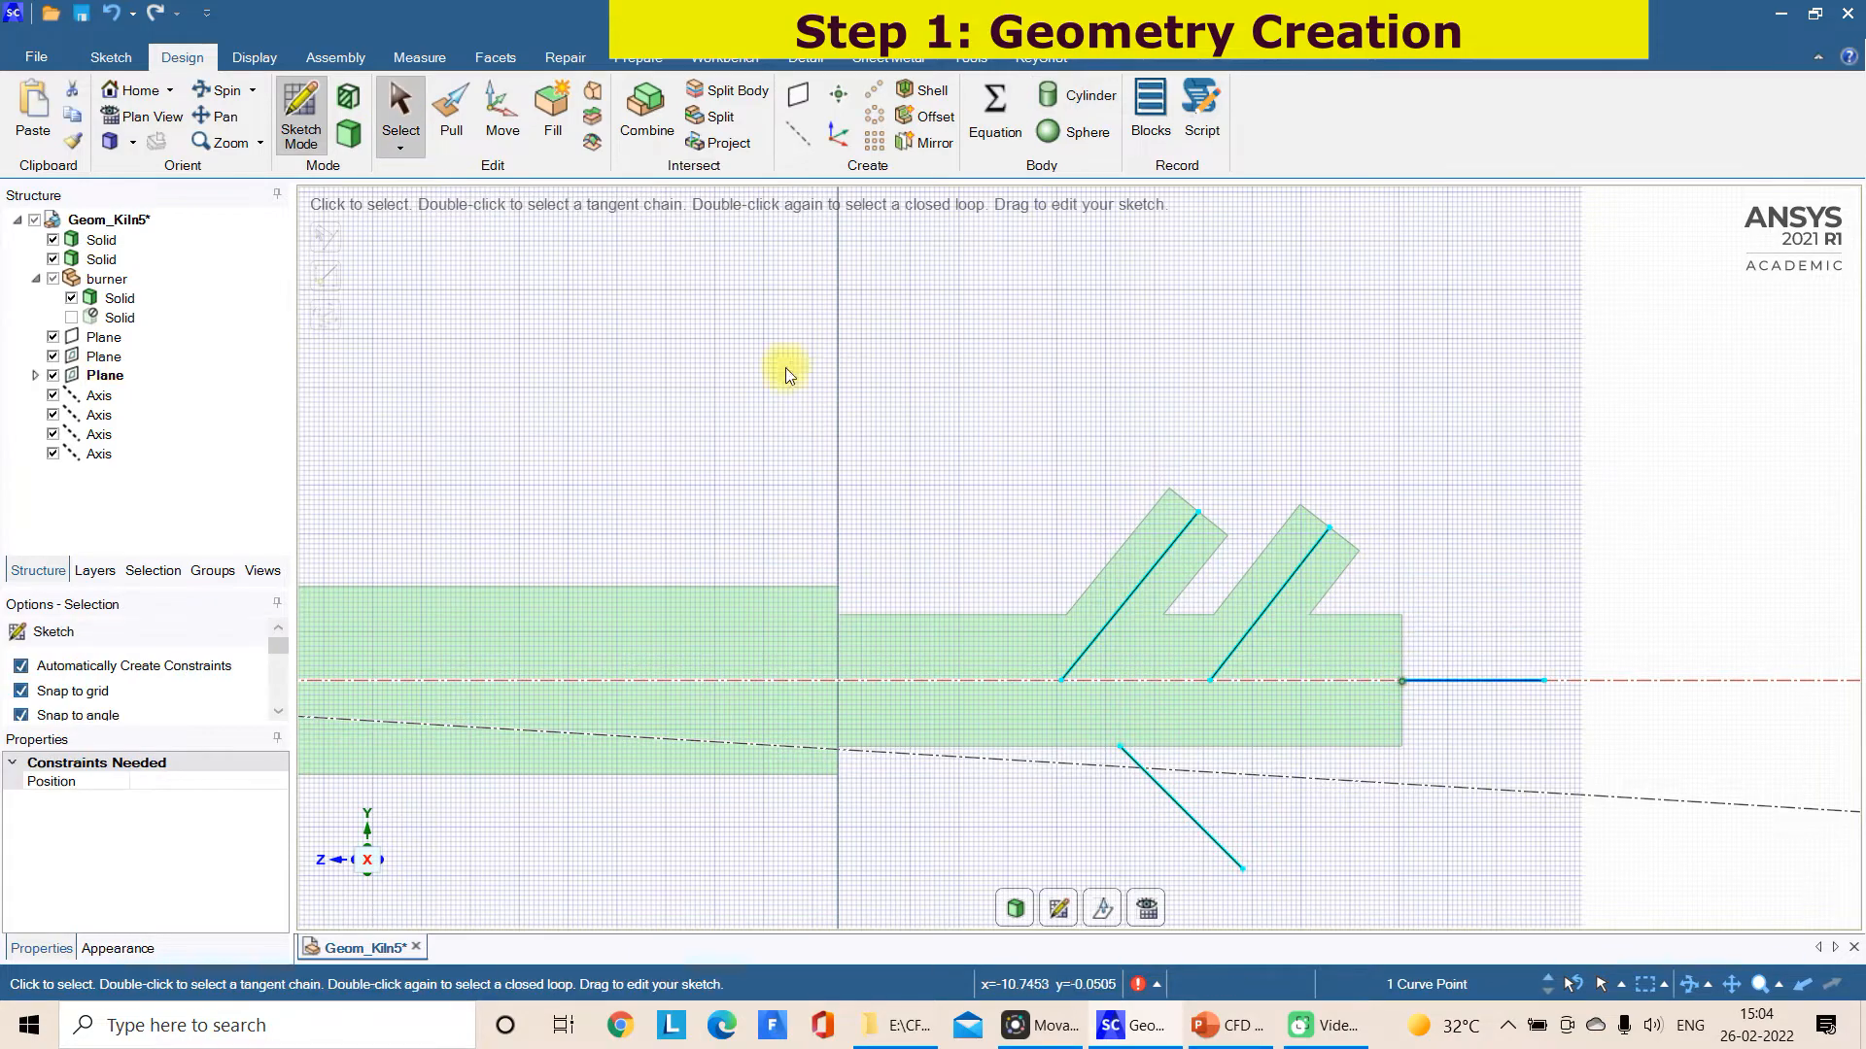
click(1079, 102)
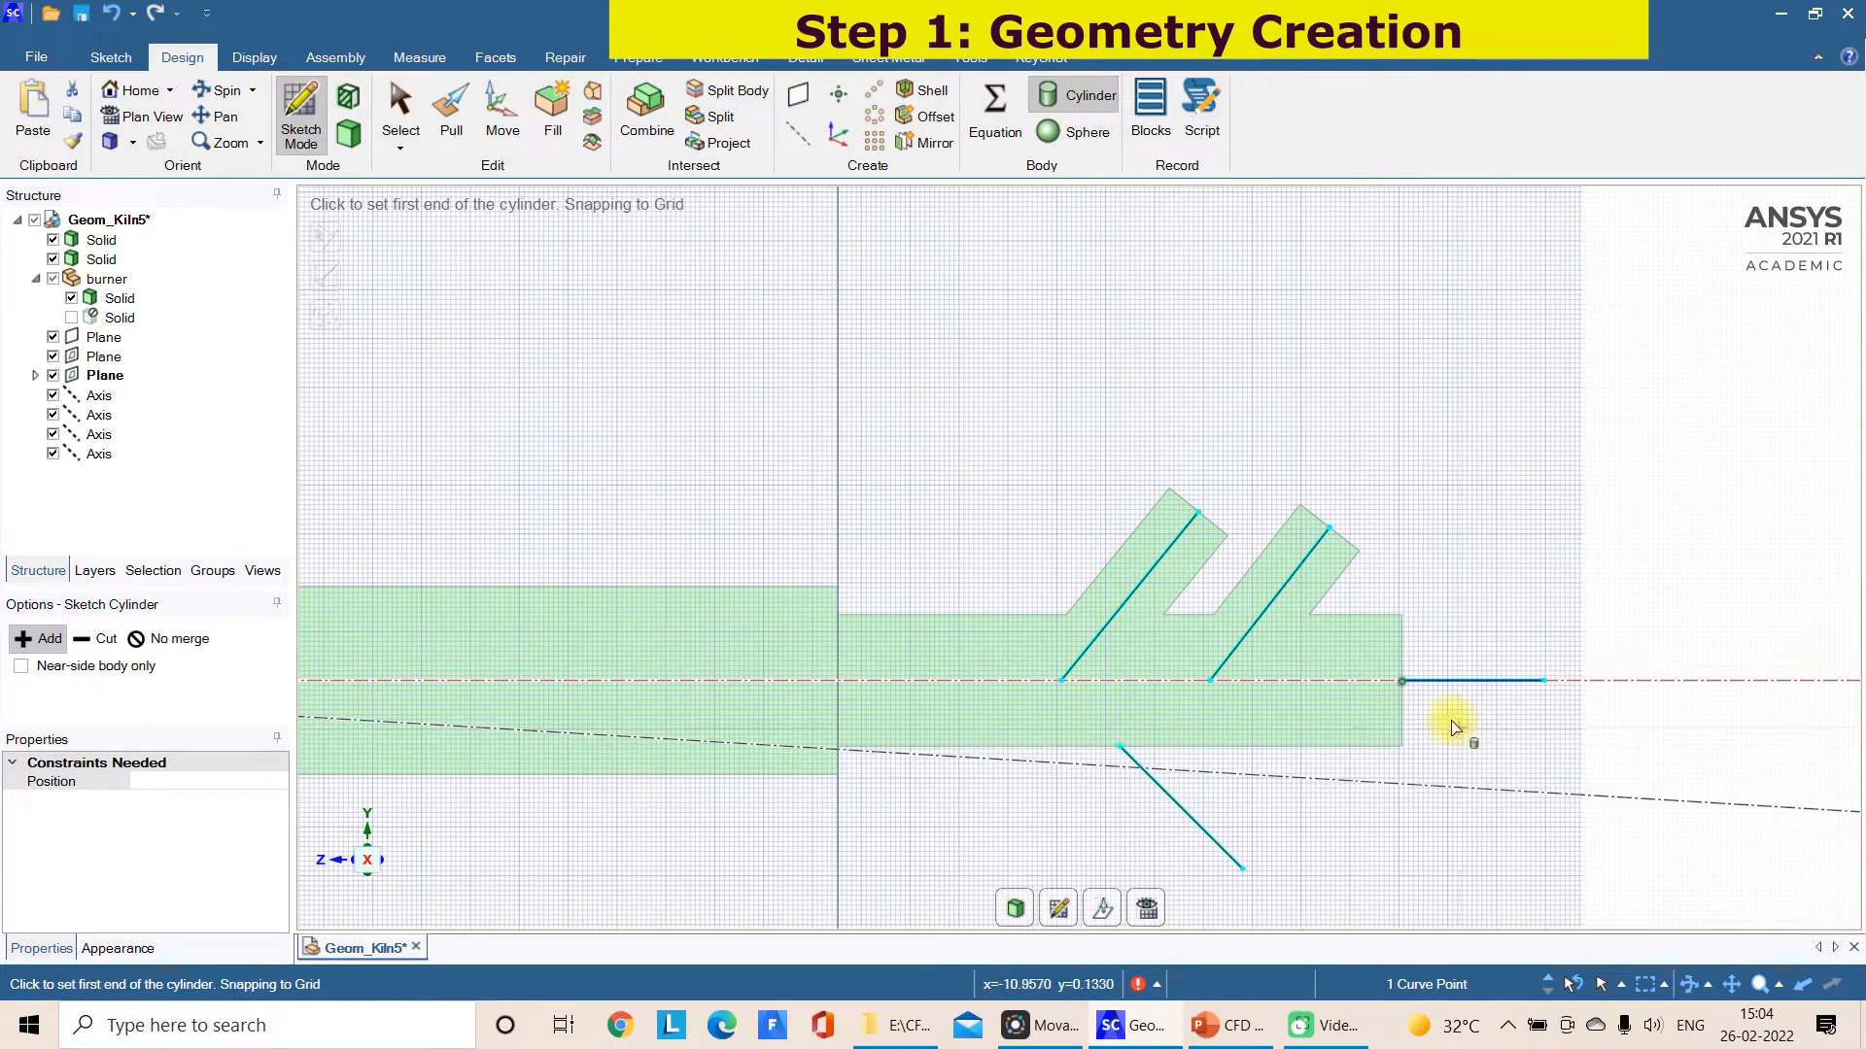
click(1405, 682)
click(1545, 682)
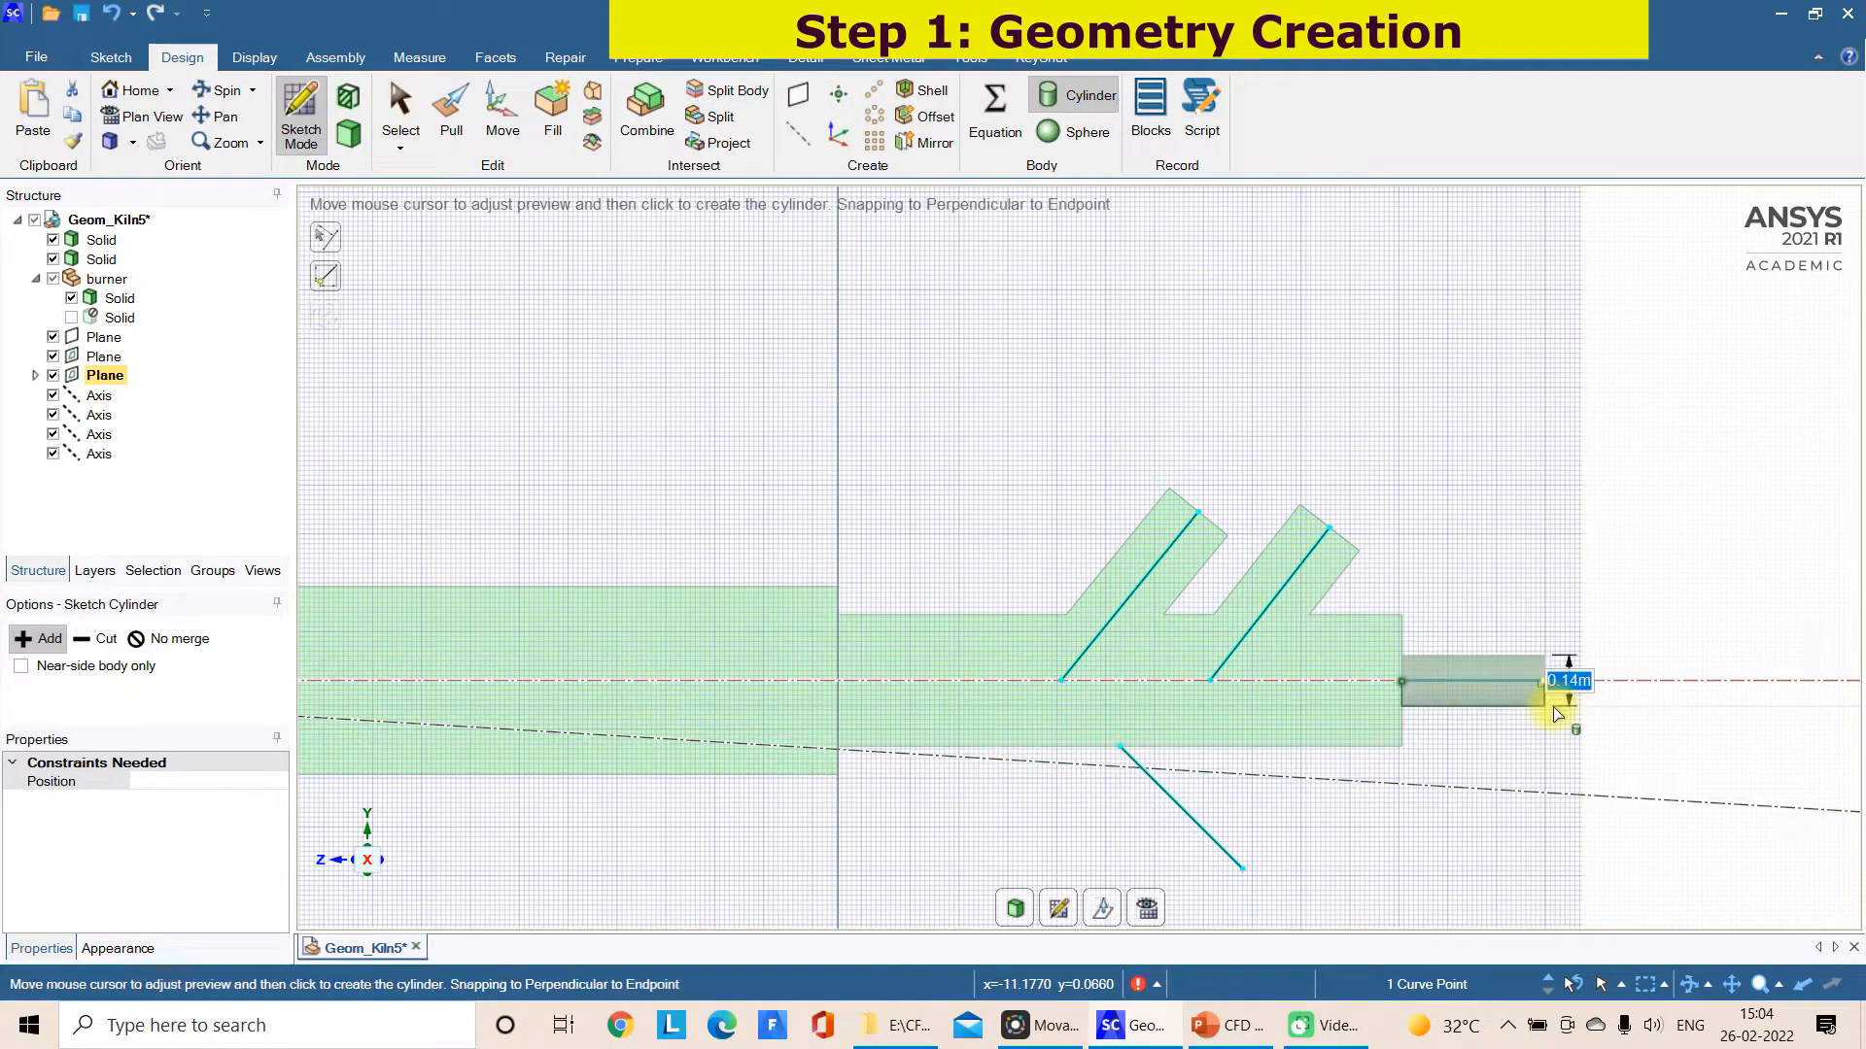
text(0)
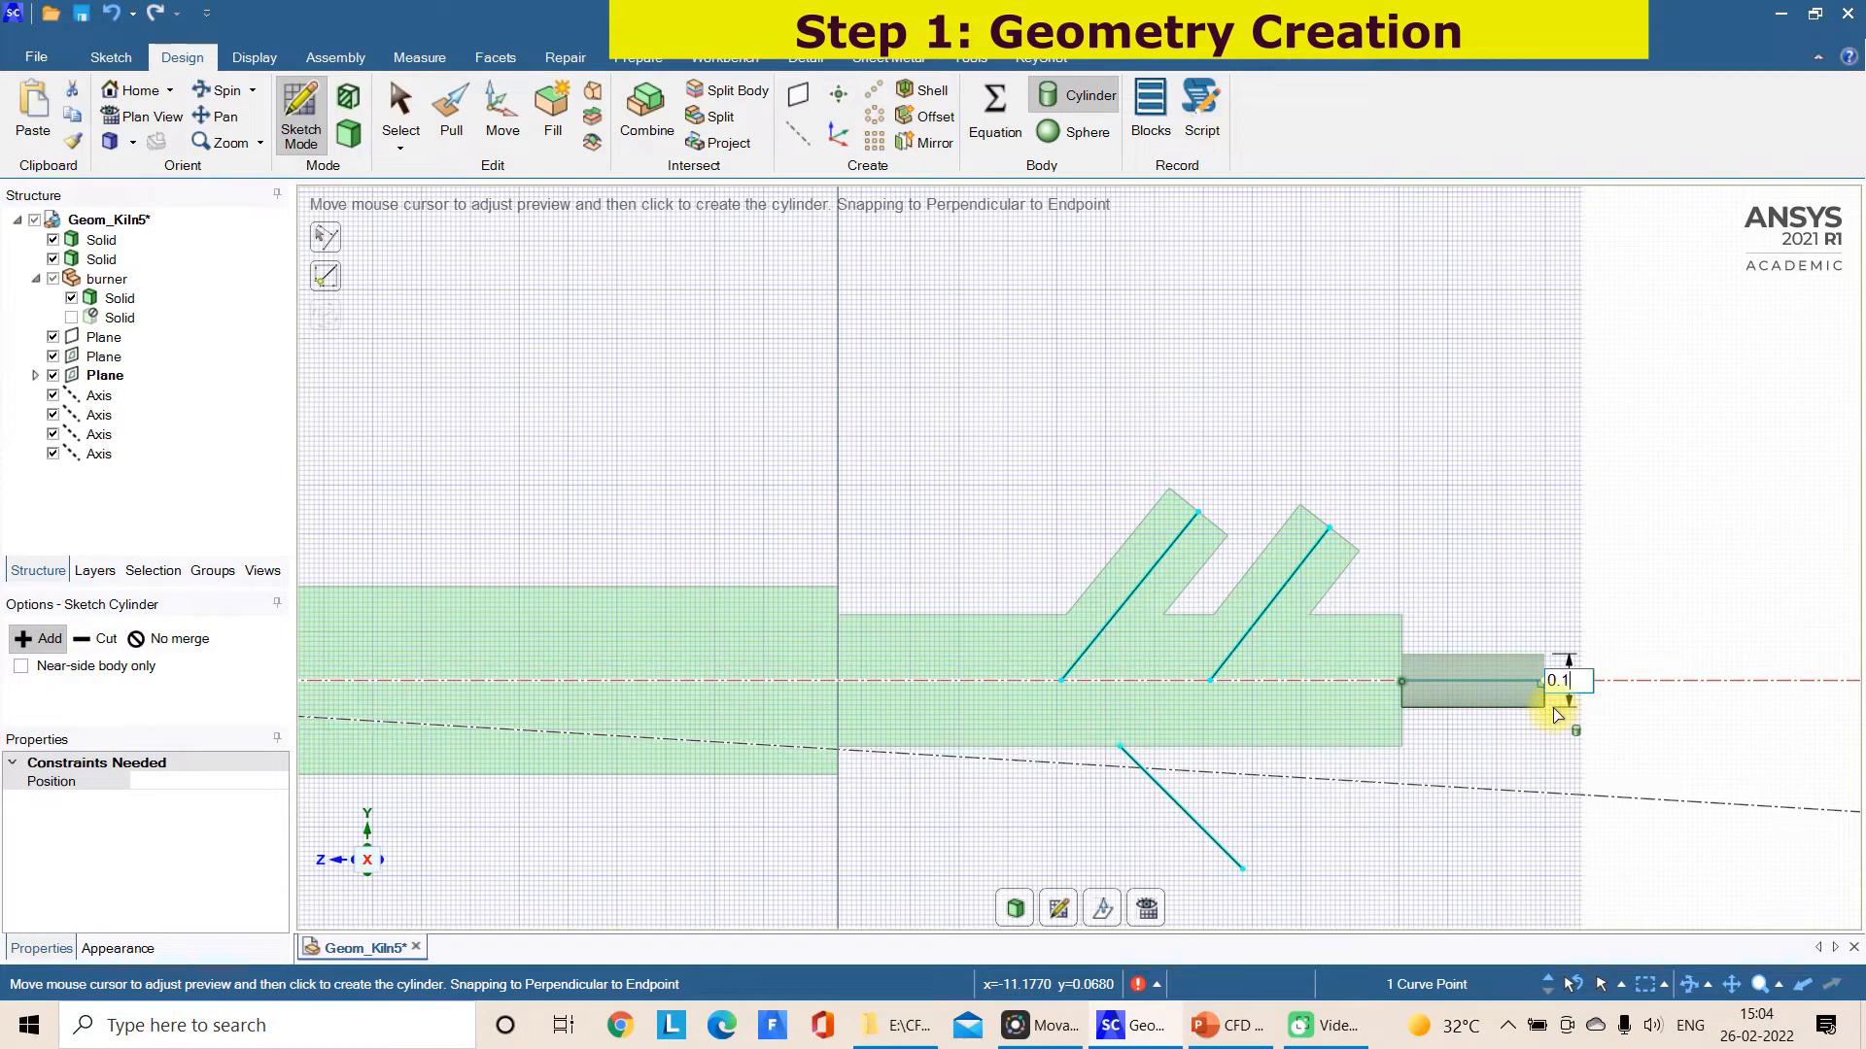
text(.1)
key(Return)
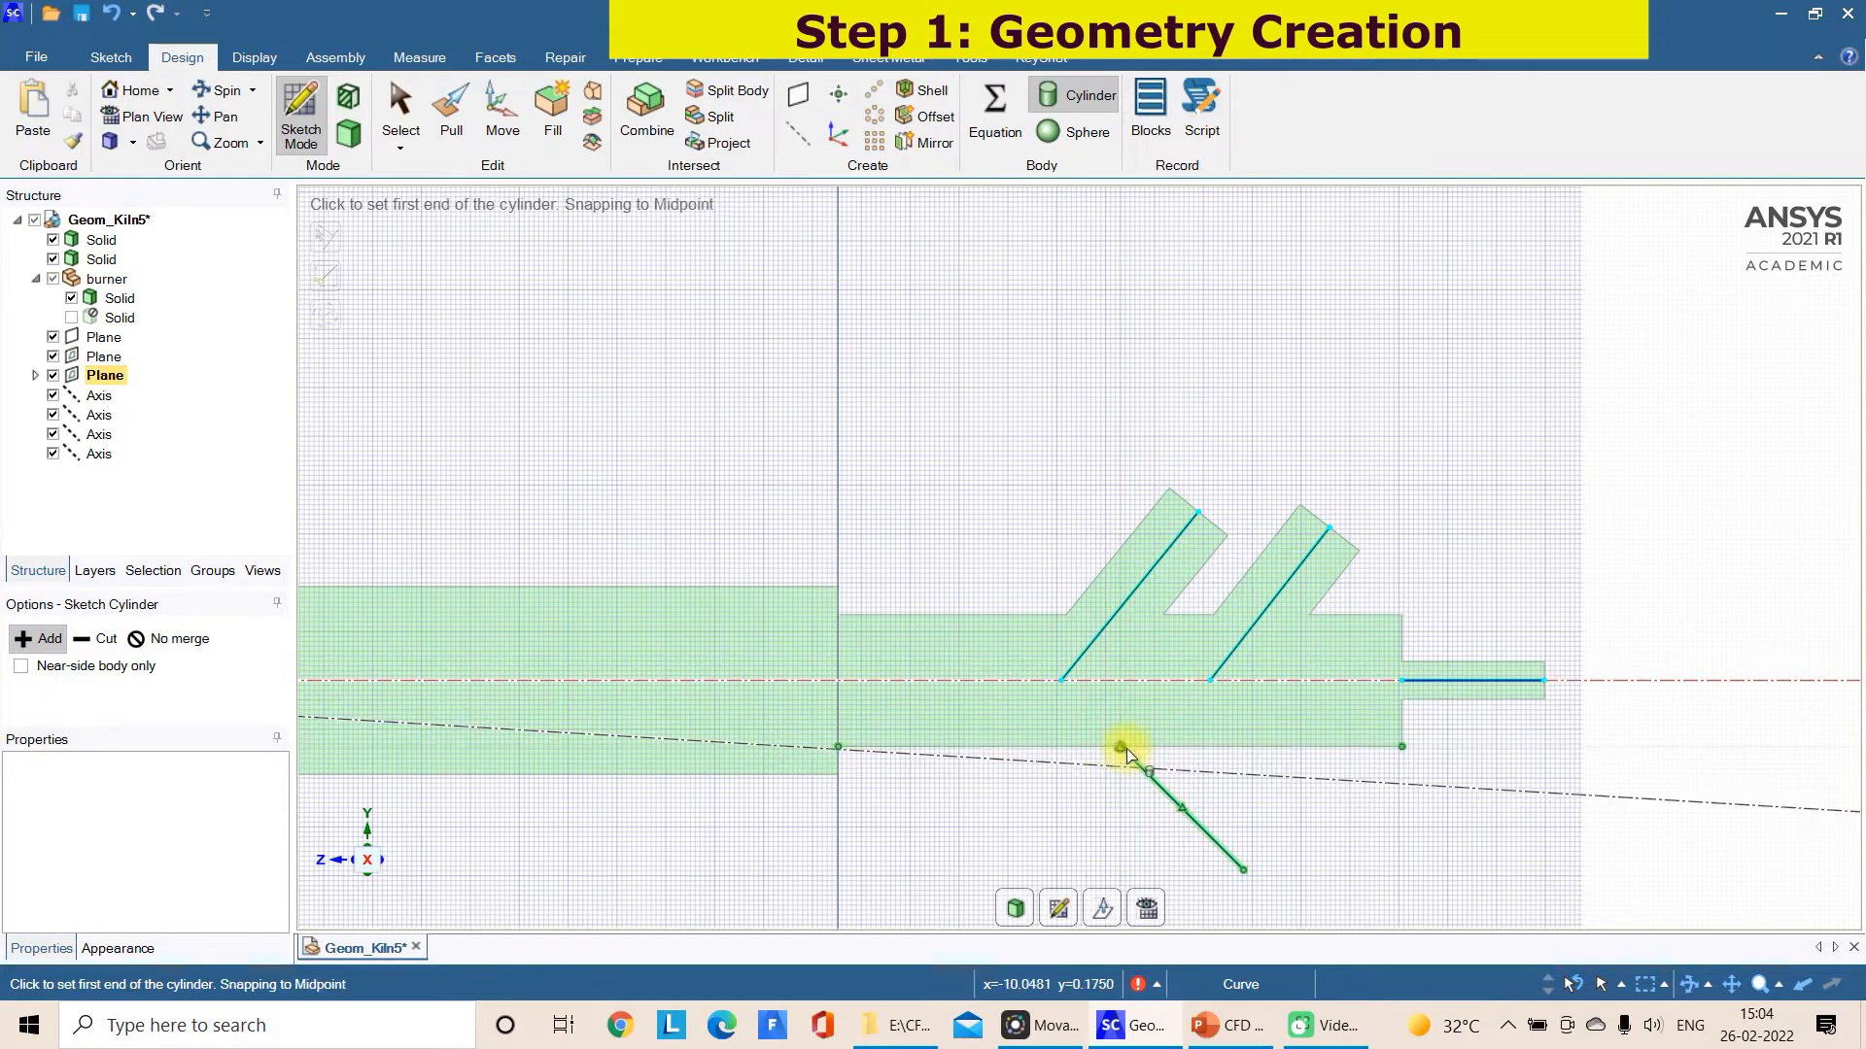
Try to create a cylinder along the lower slanted line, starting from its end on the inlet cylinder's lower edge
click(1121, 746)
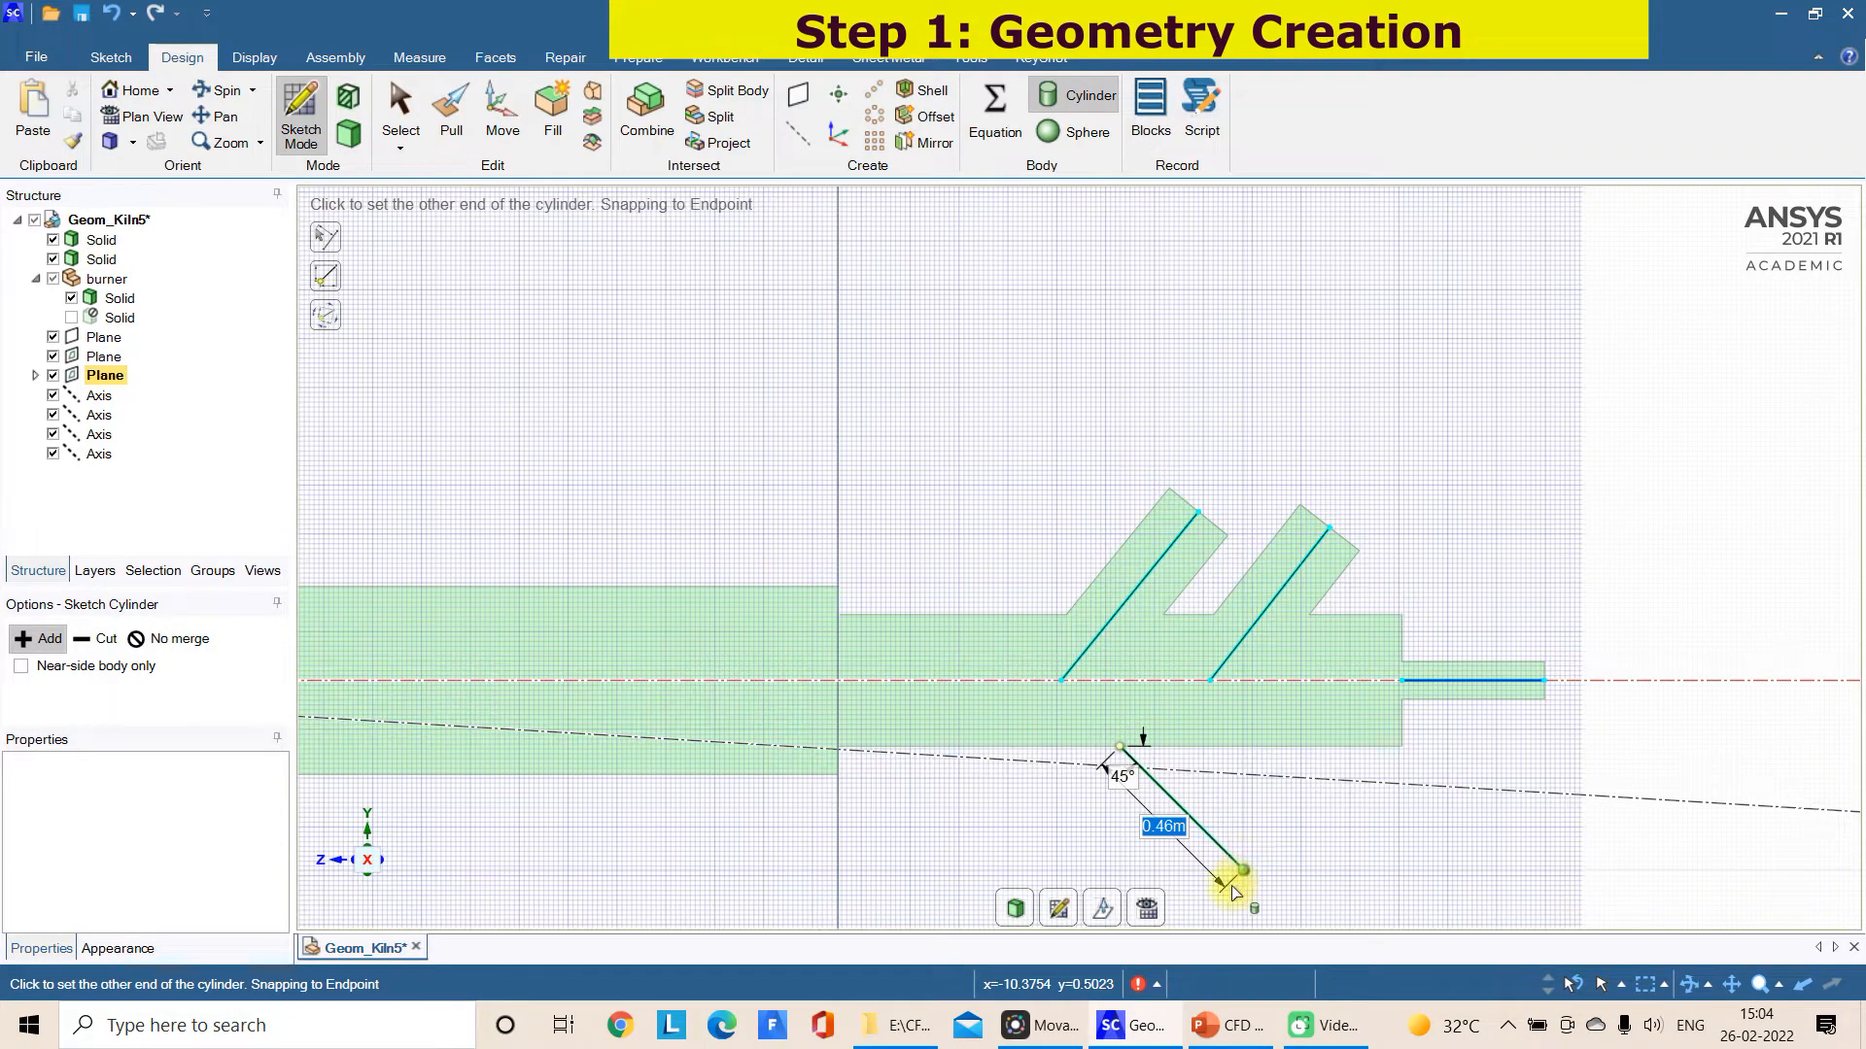
click(1244, 869)
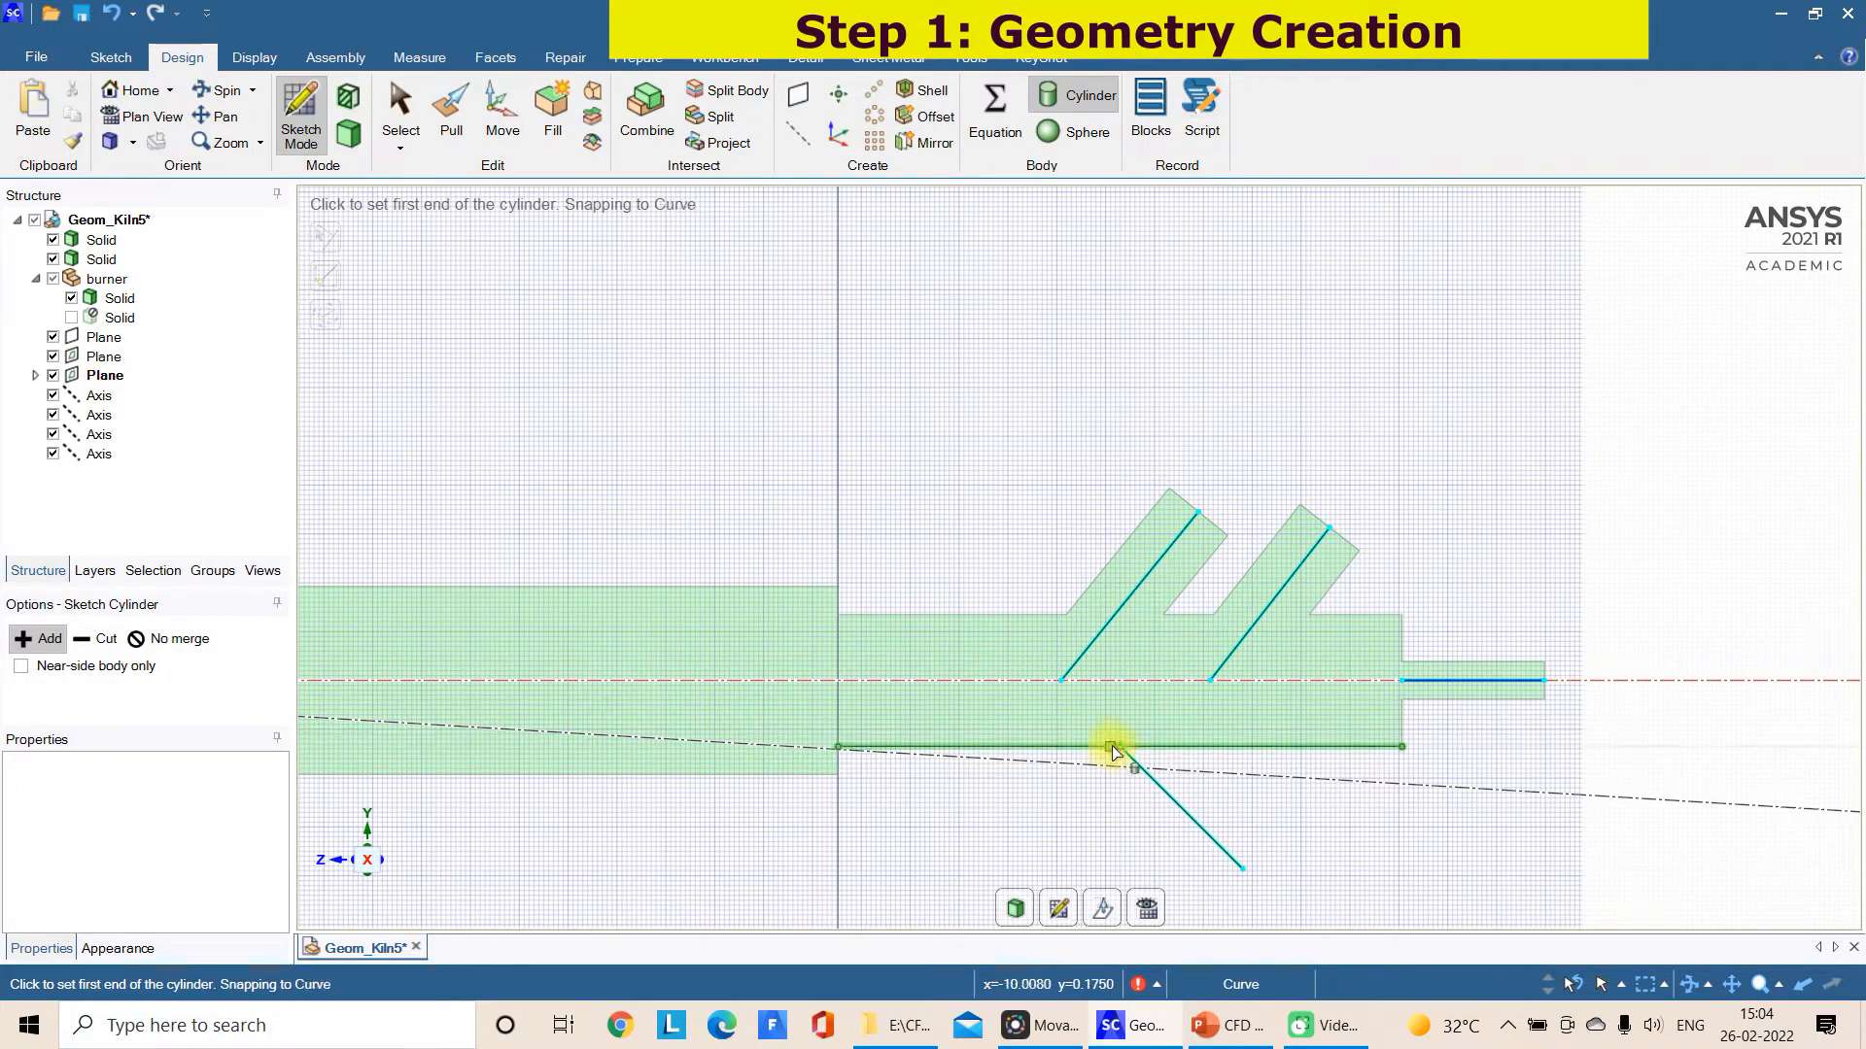
click(1120, 747)
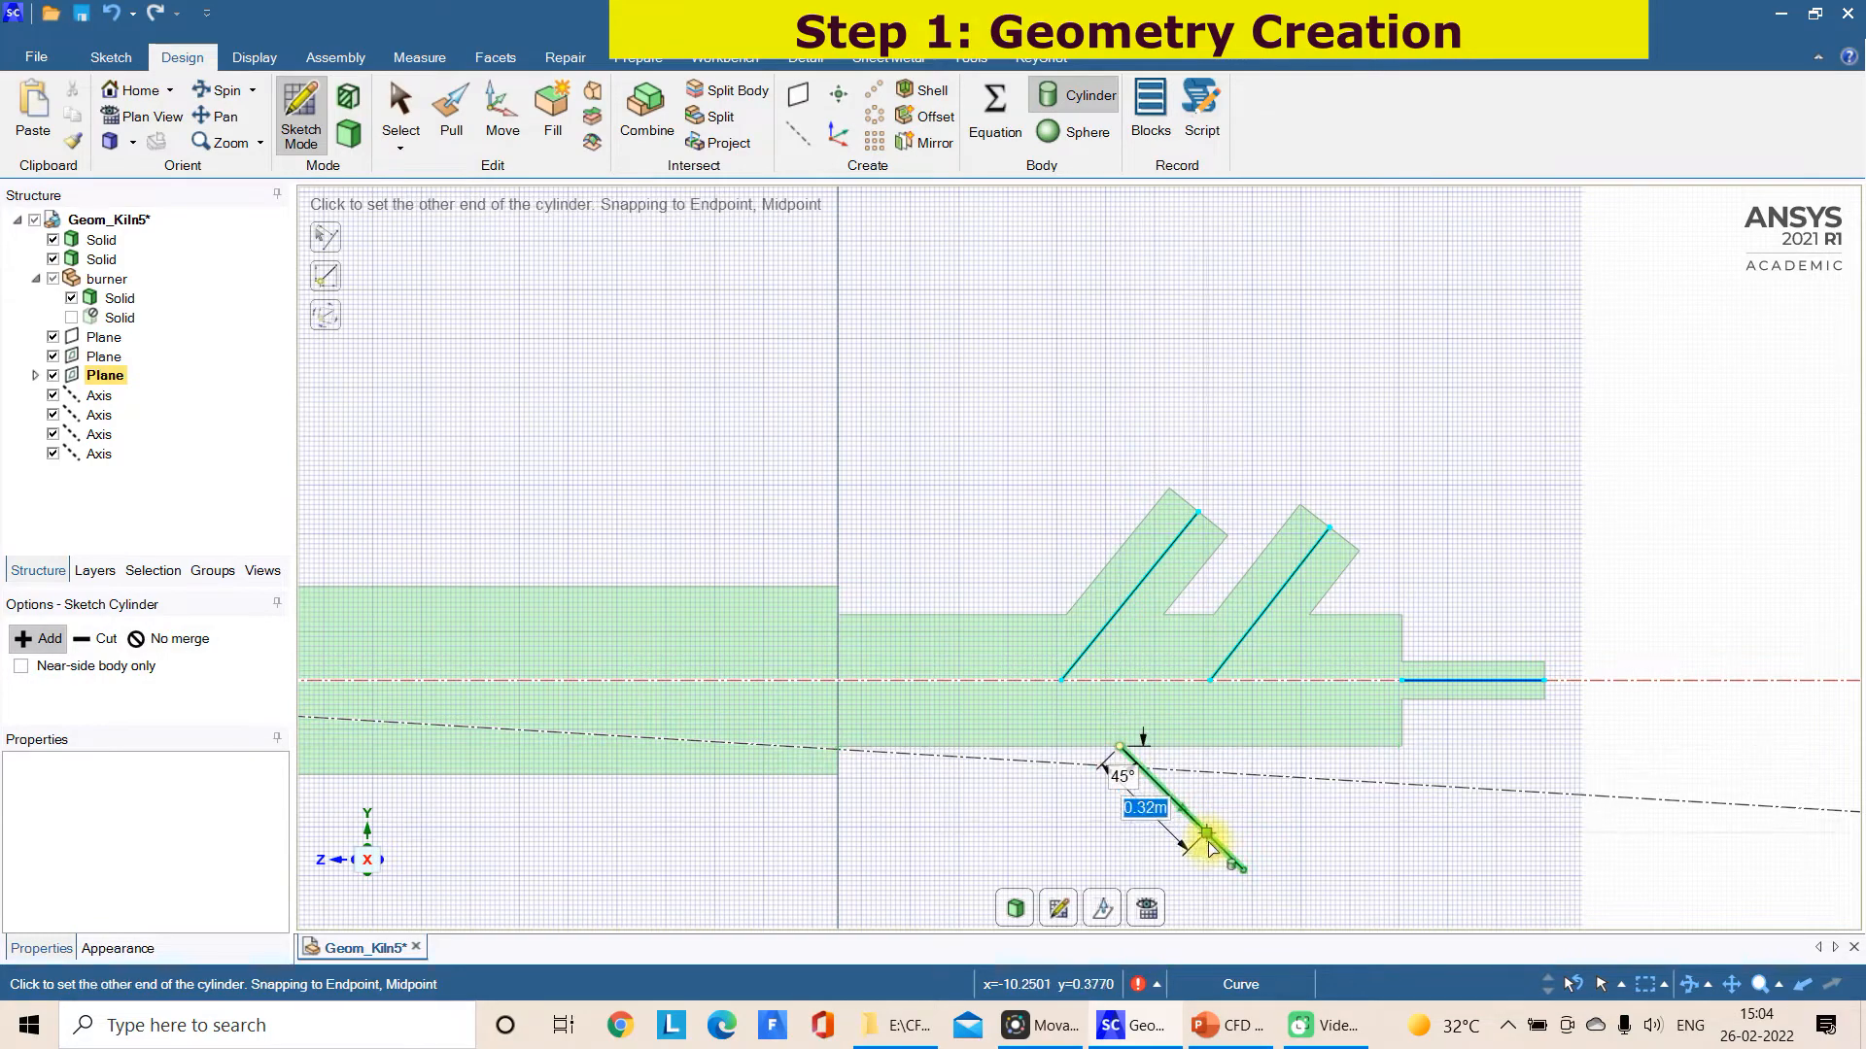
click(1243, 870)
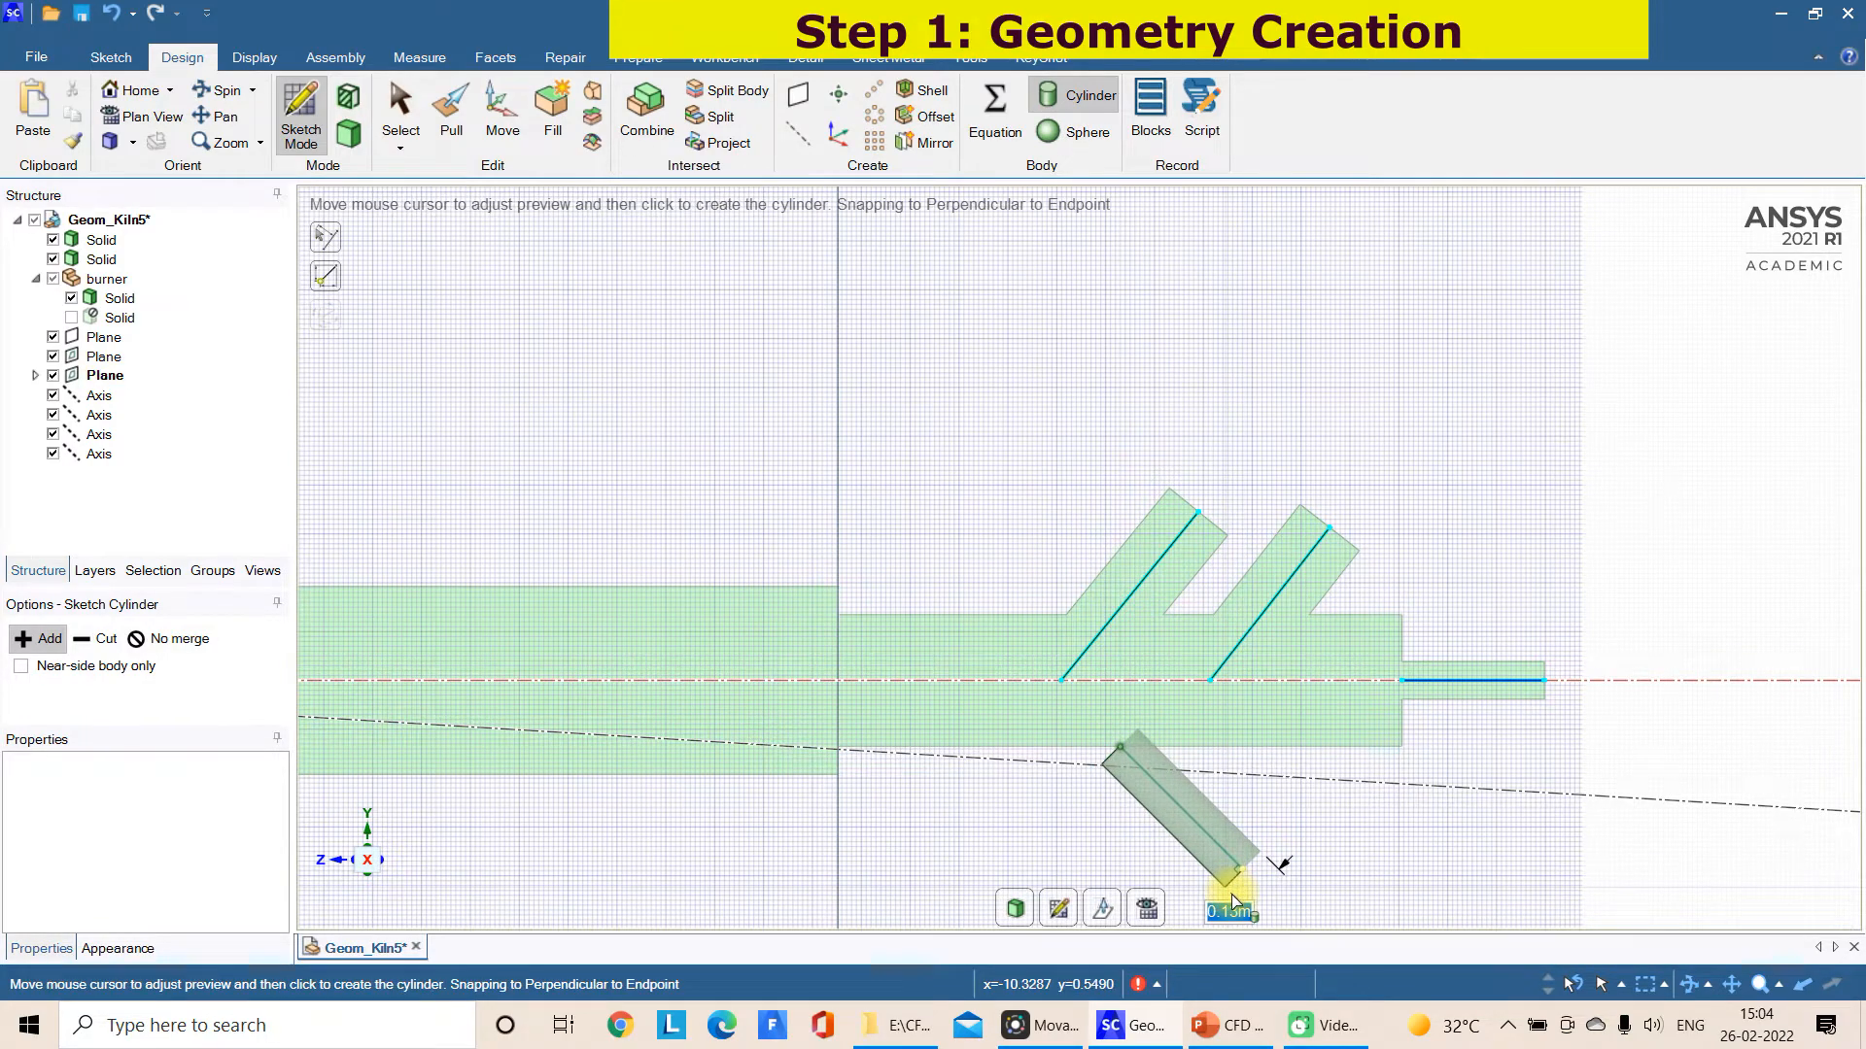
click(1244, 882)
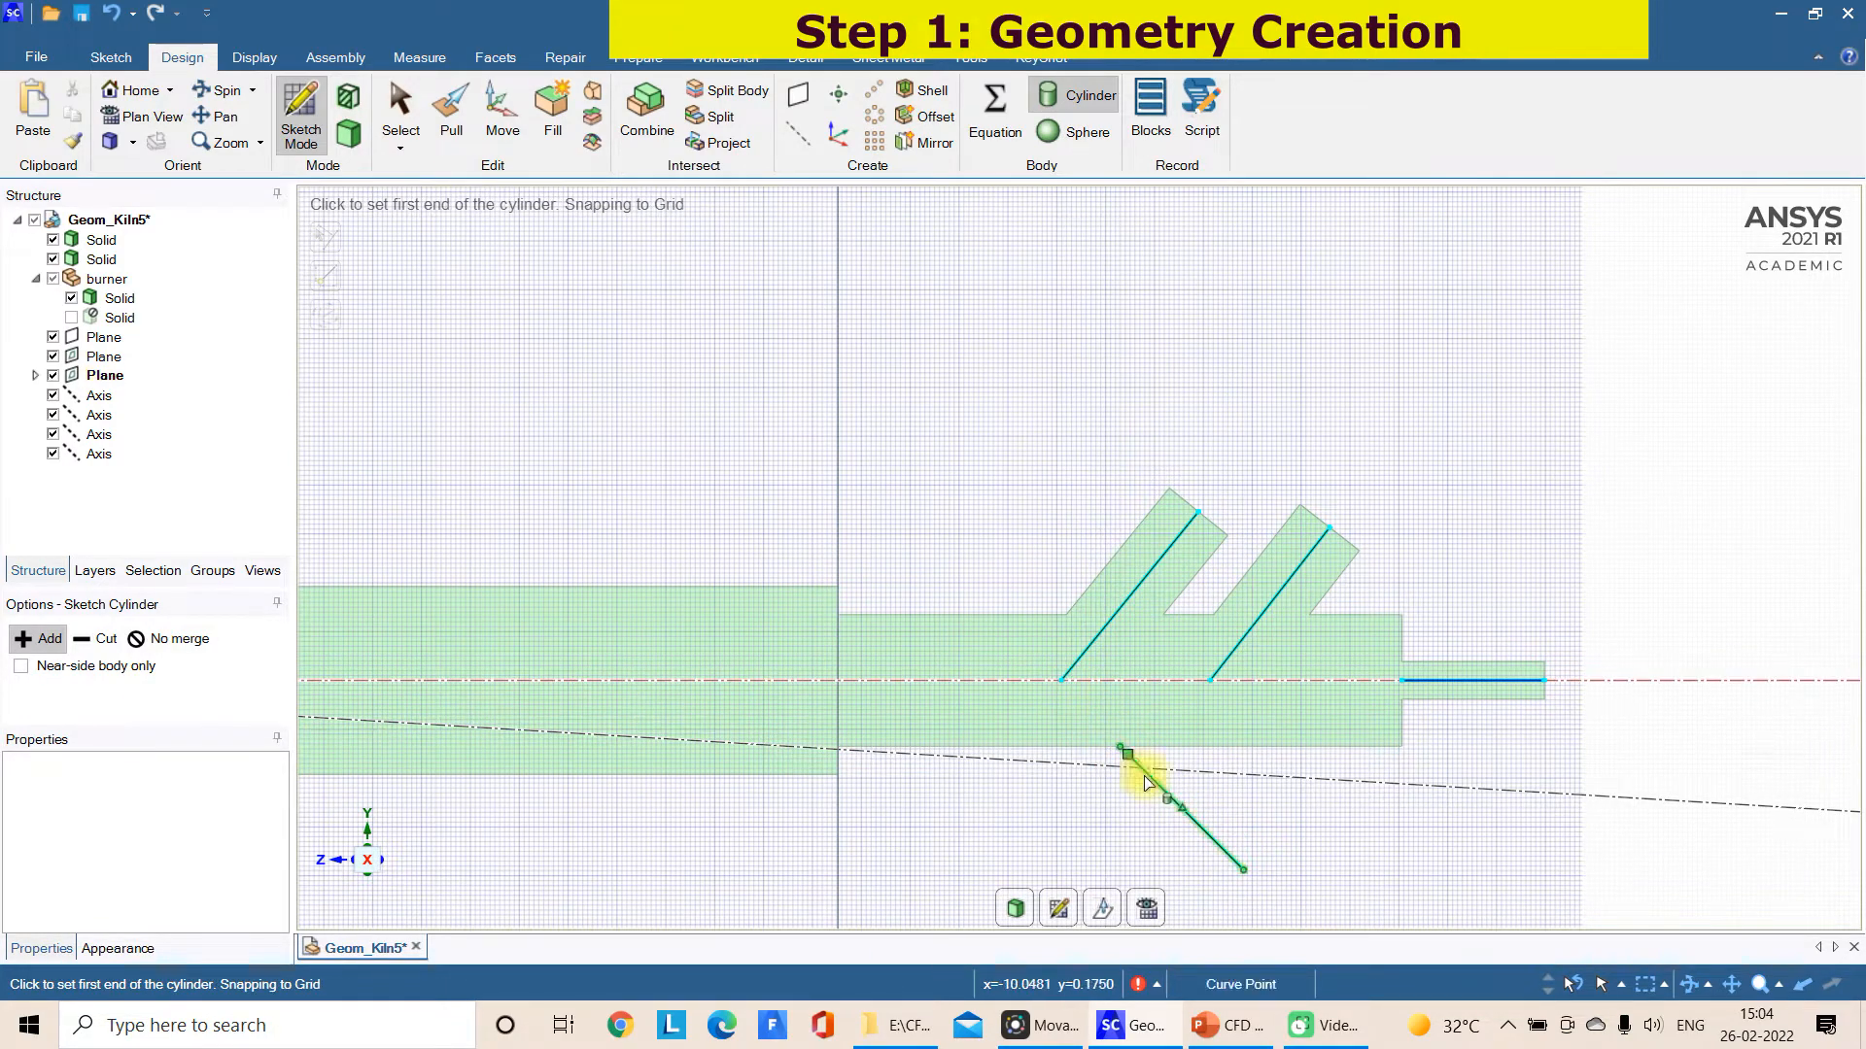
Add a cylinder of 0.2 m diameter from the lower slanted line's outer end, extended along the line into the inlet cylinder
click(1243, 872)
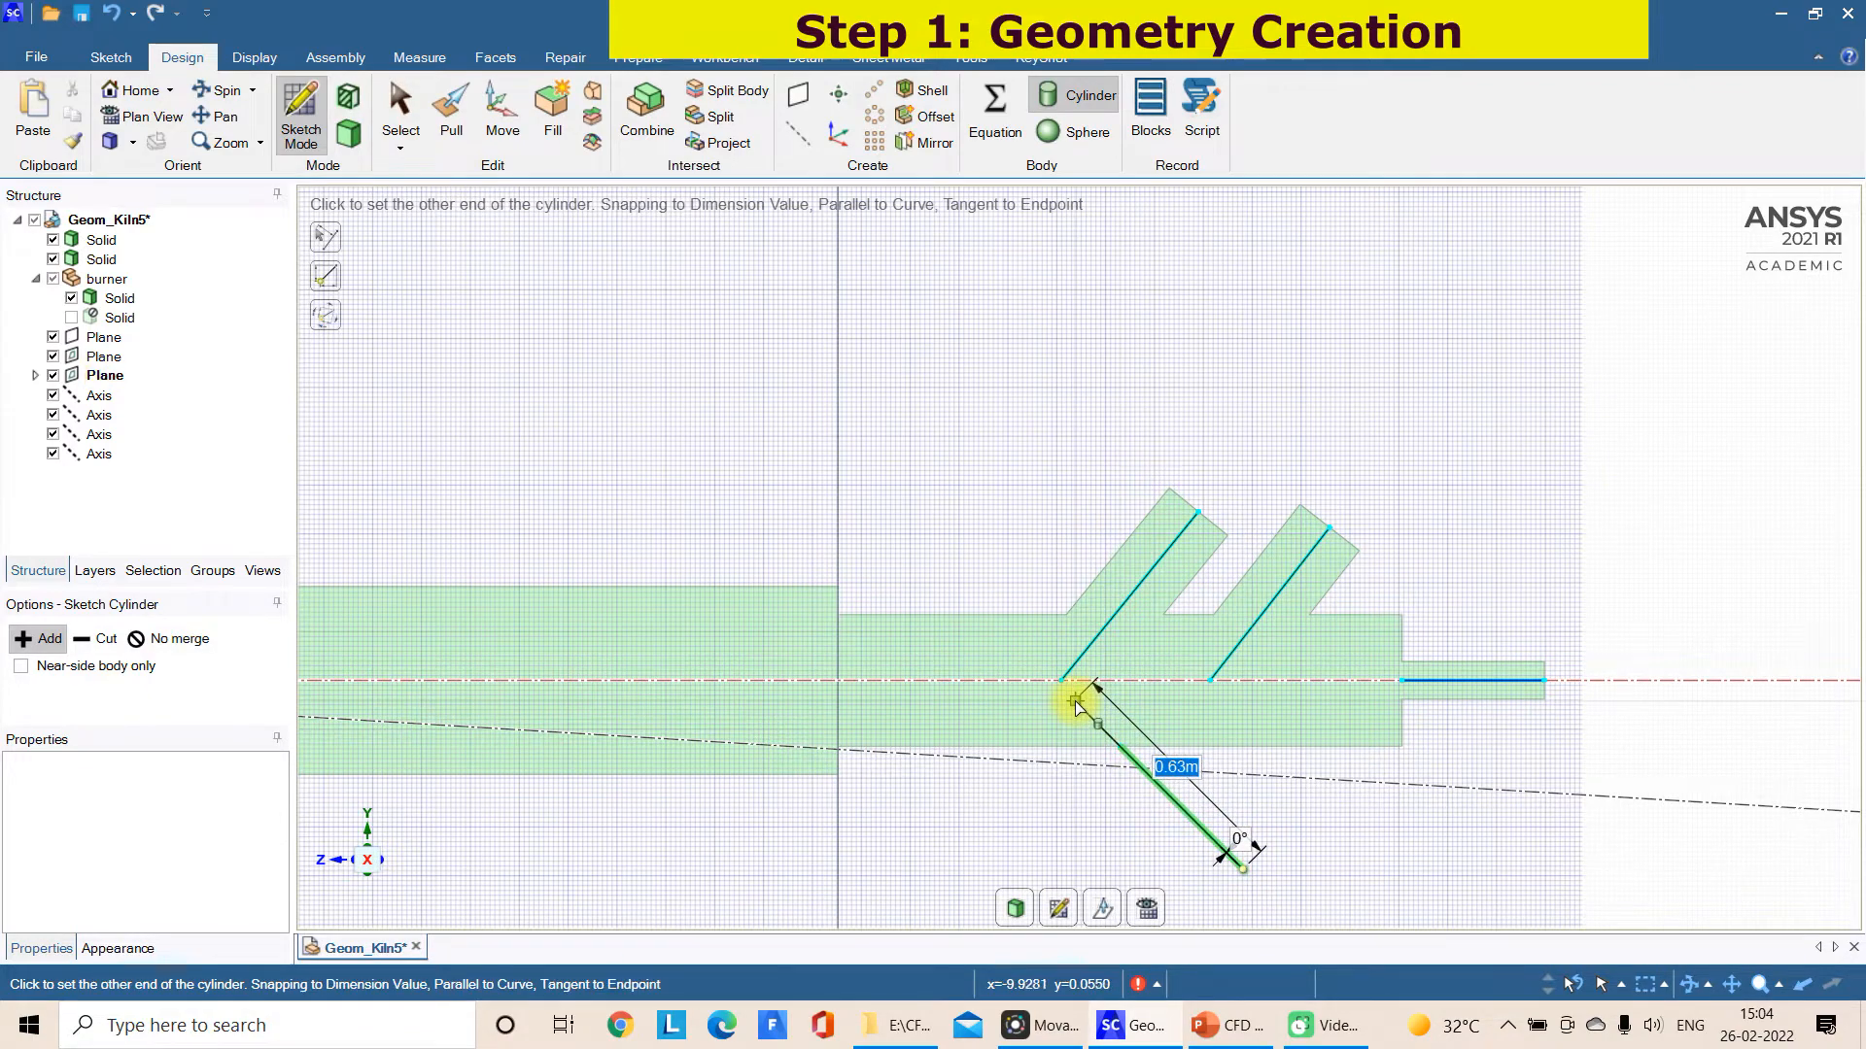
click(1079, 687)
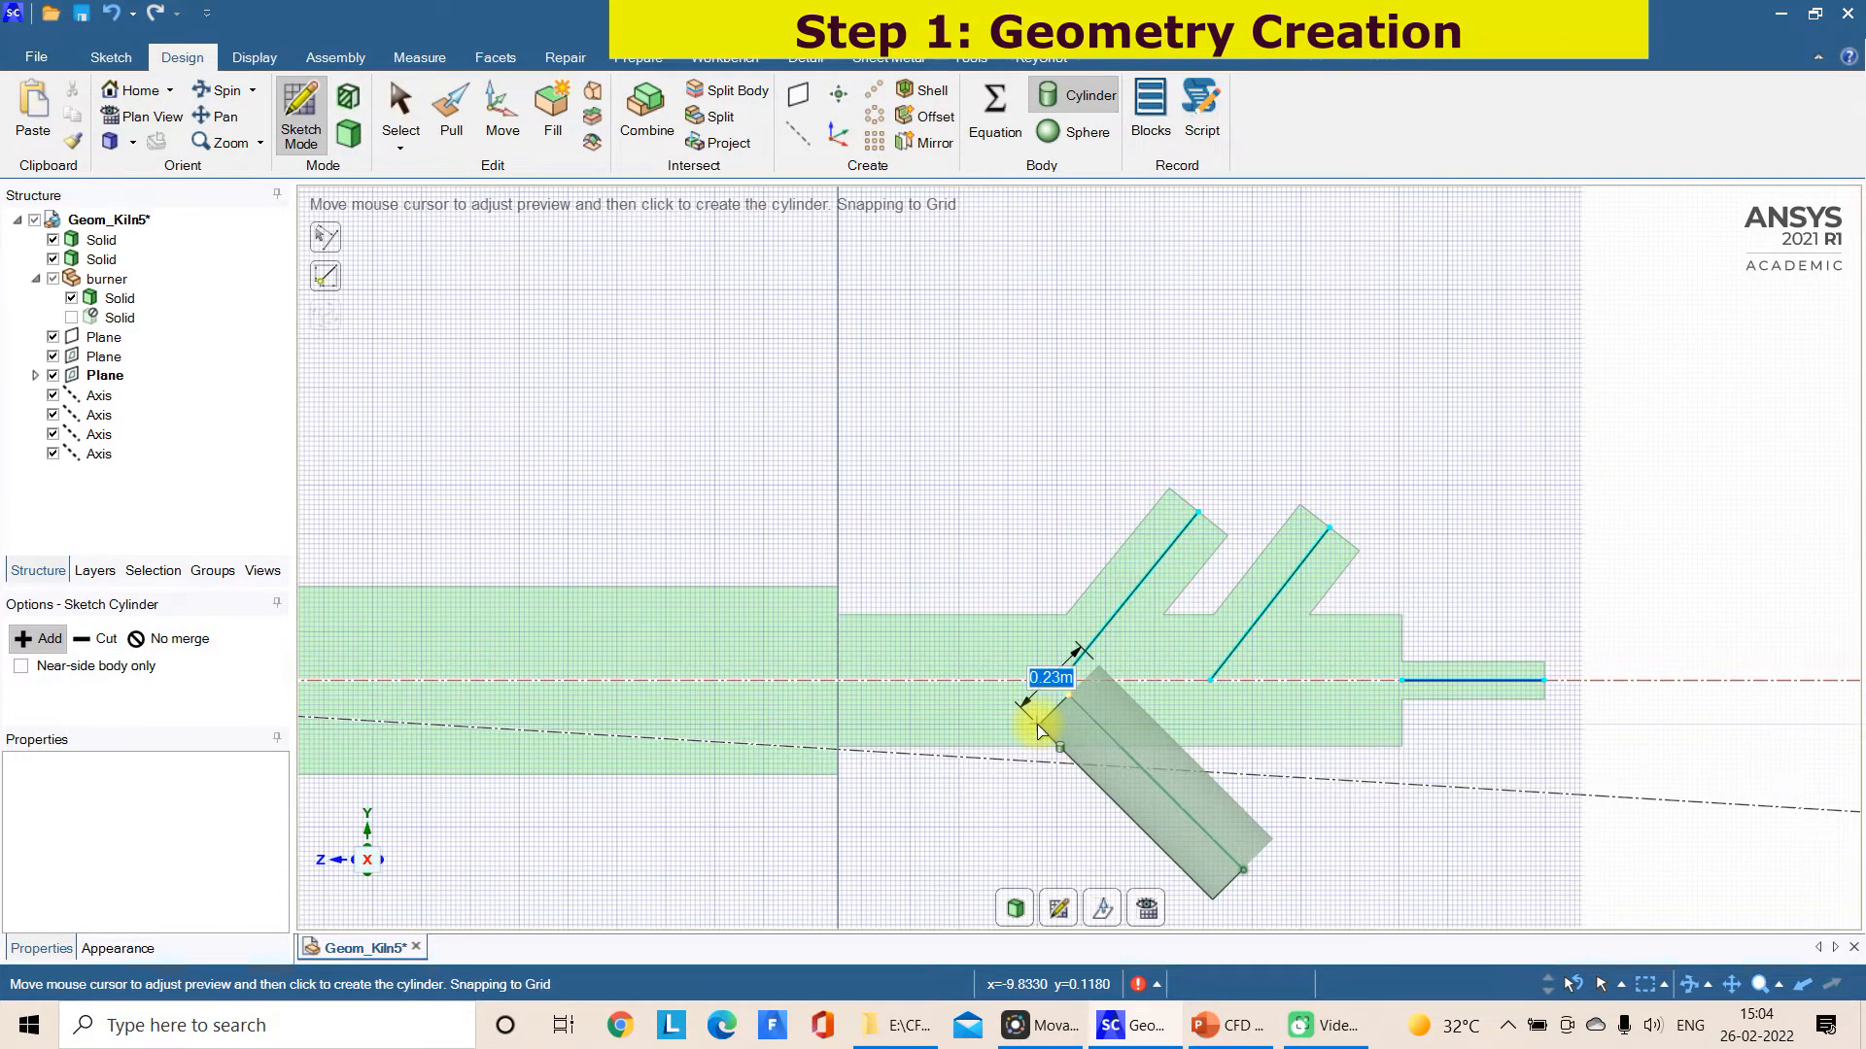
text(0)
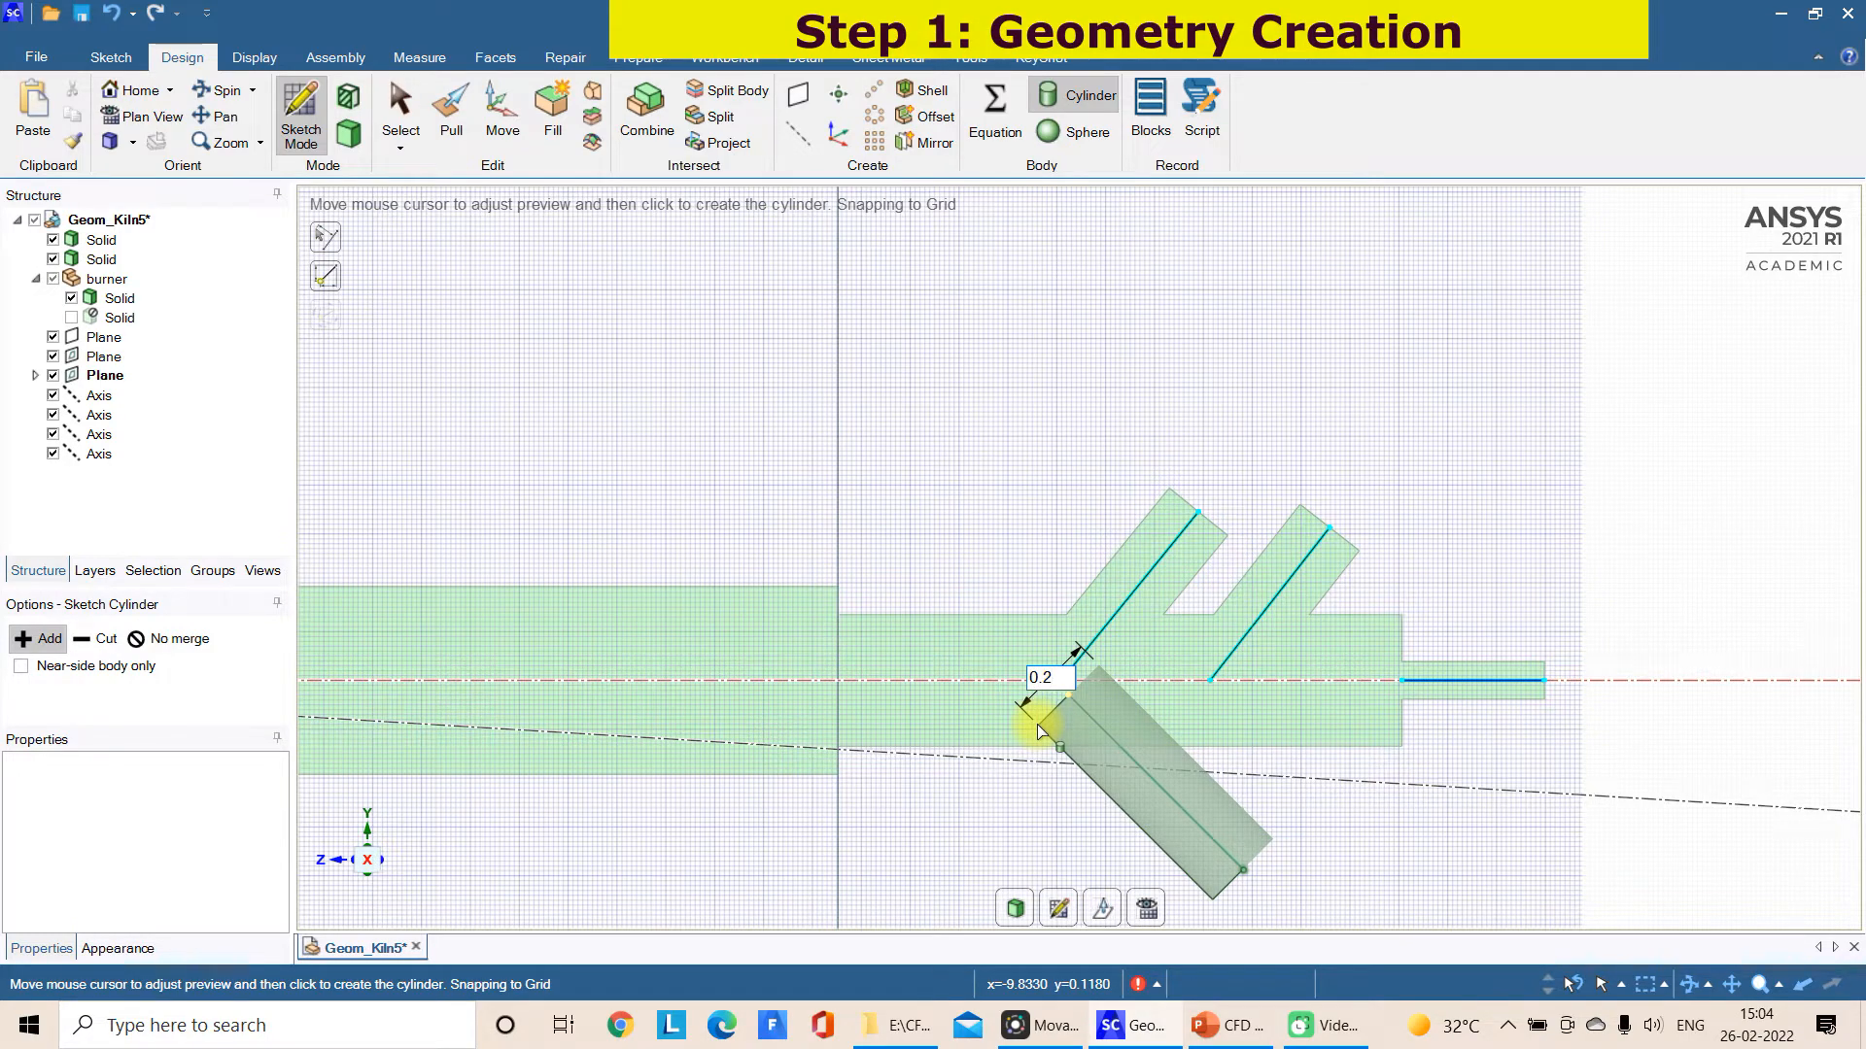
text(.2)
key(Return)
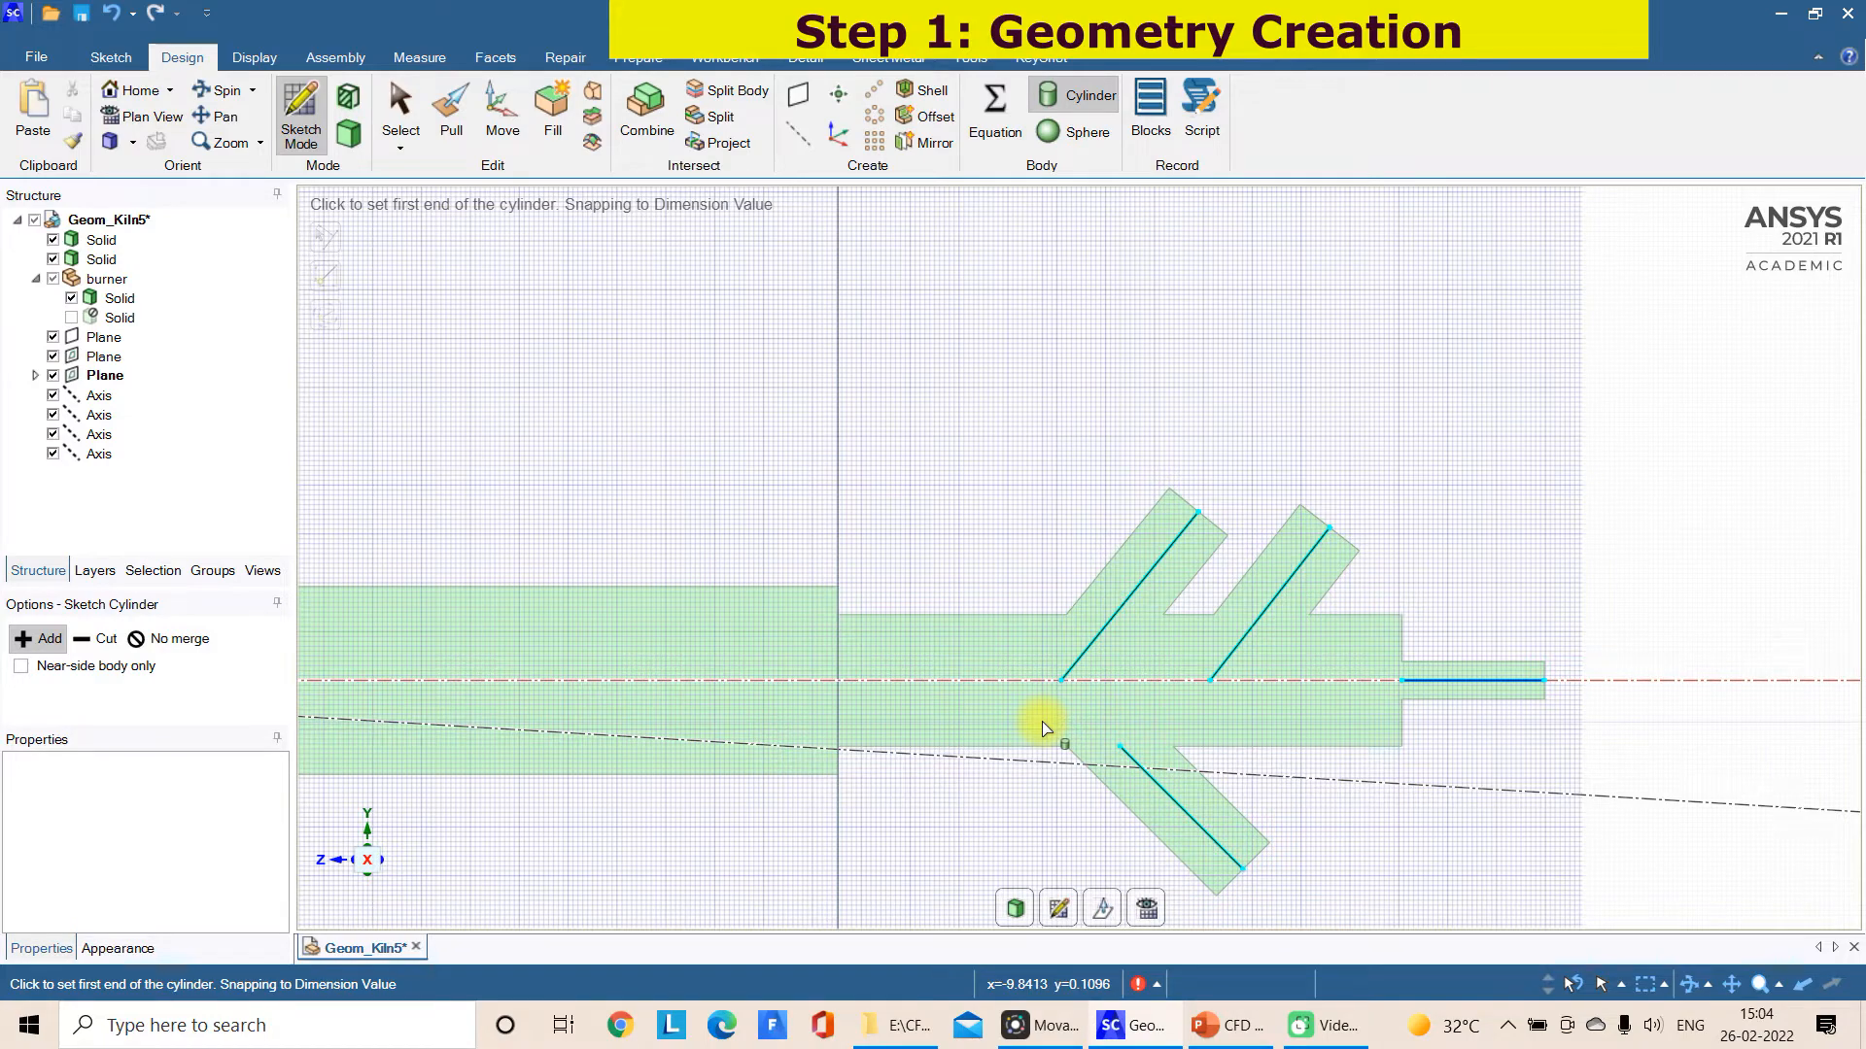
Check the burner drawing in PowerPoint, and sketch a 60° slanted line about 0.2 m long ending on the small axial cylinder's upper edge
click(1227, 1025)
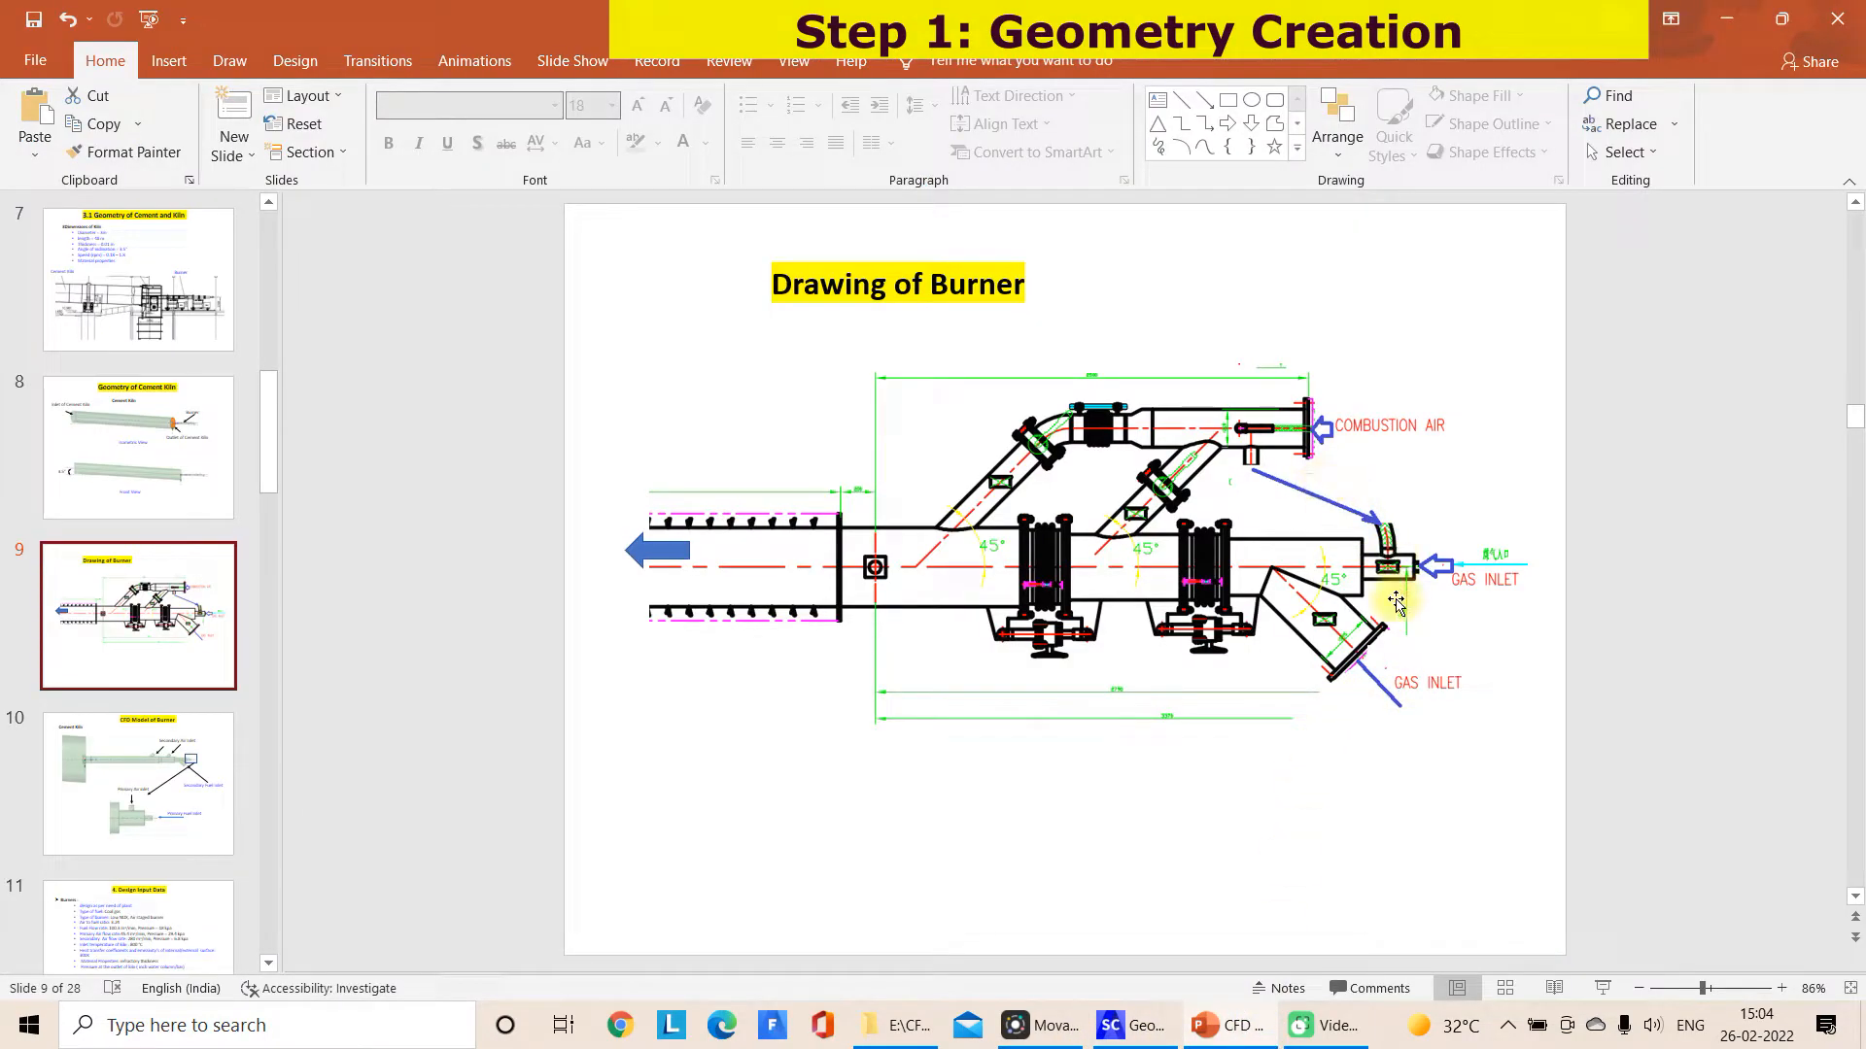
click(1132, 1026)
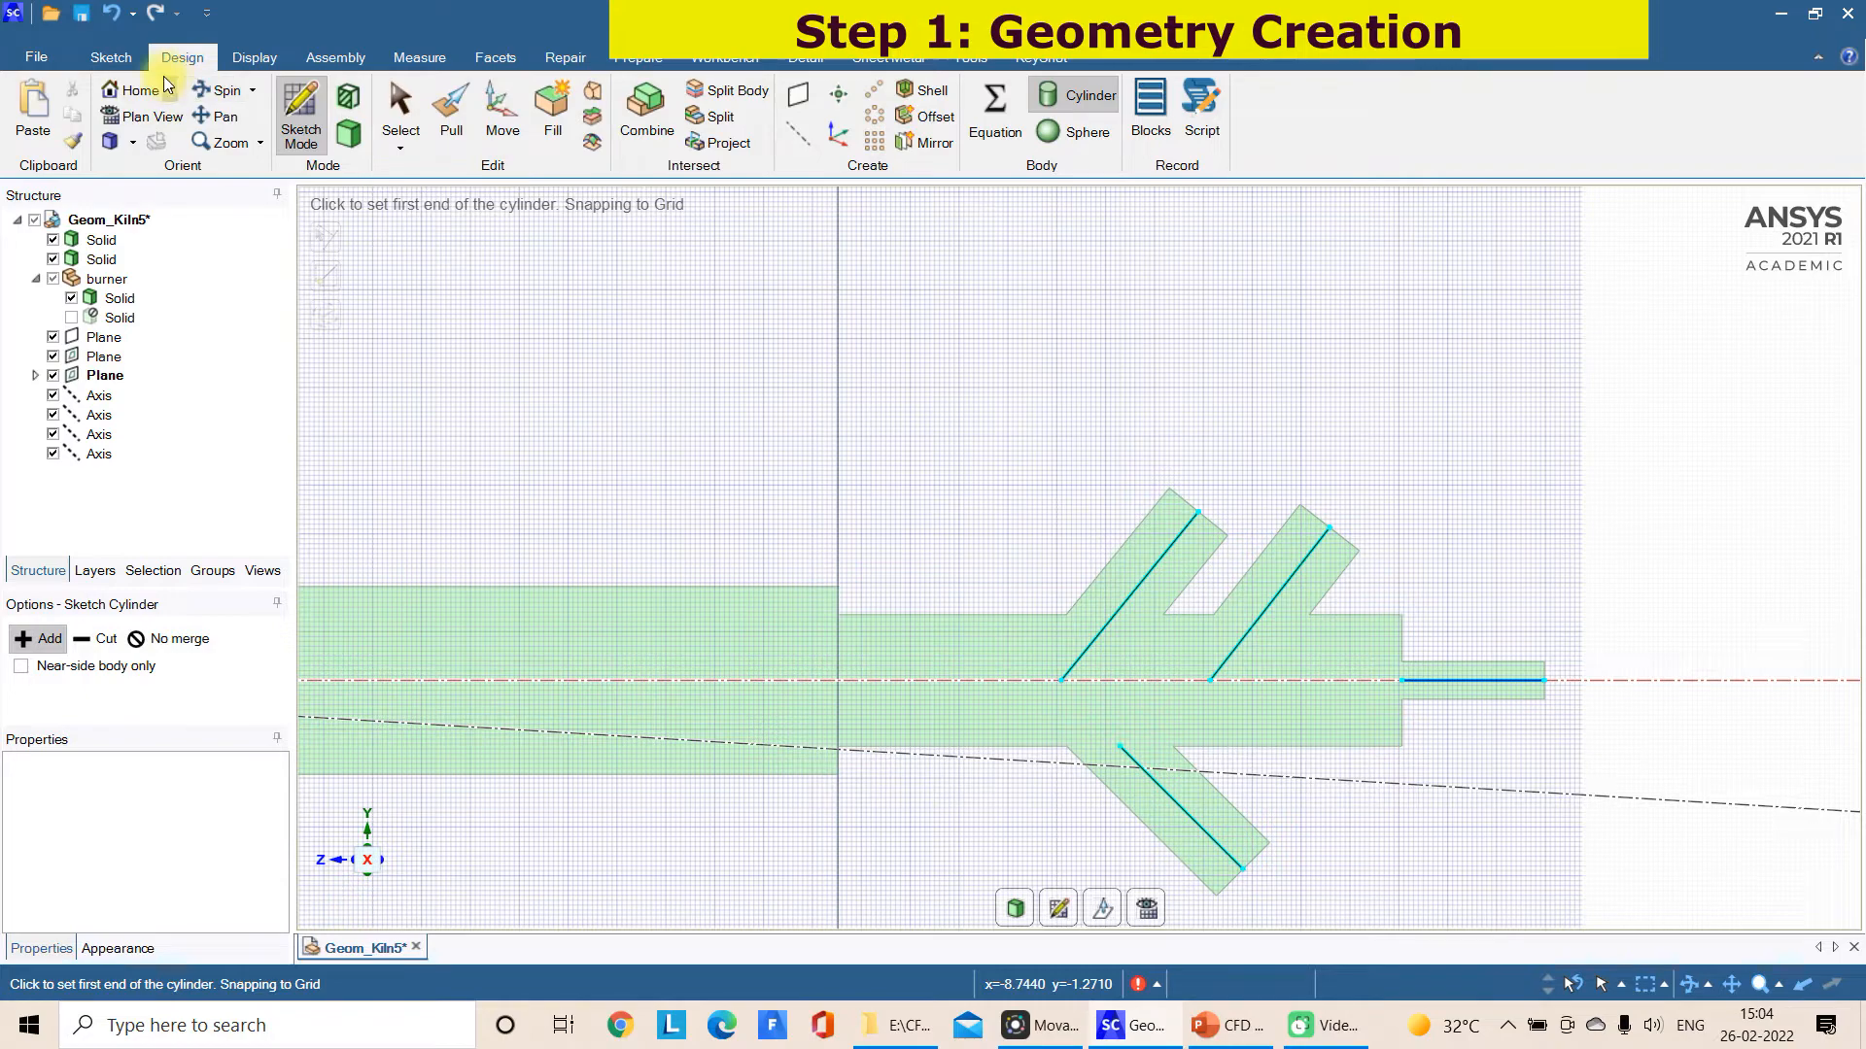
click(129, 64)
click(216, 112)
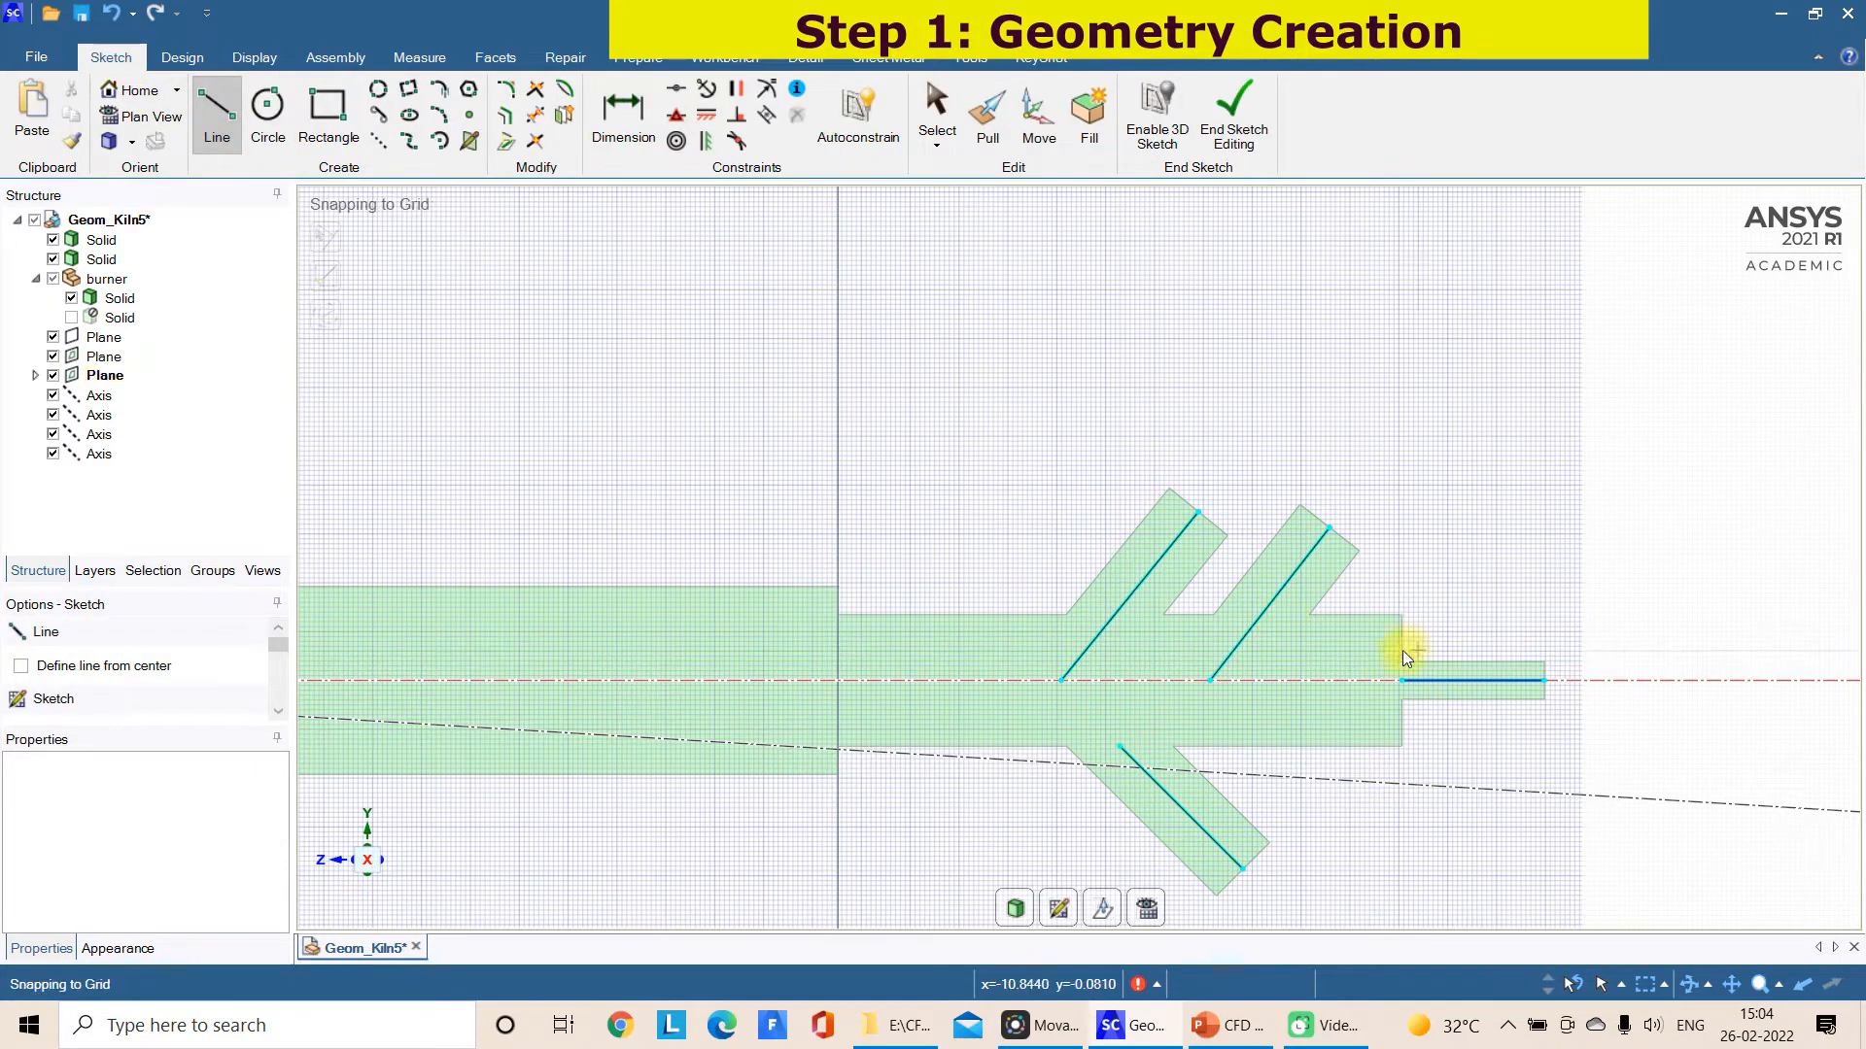
click(1227, 1025)
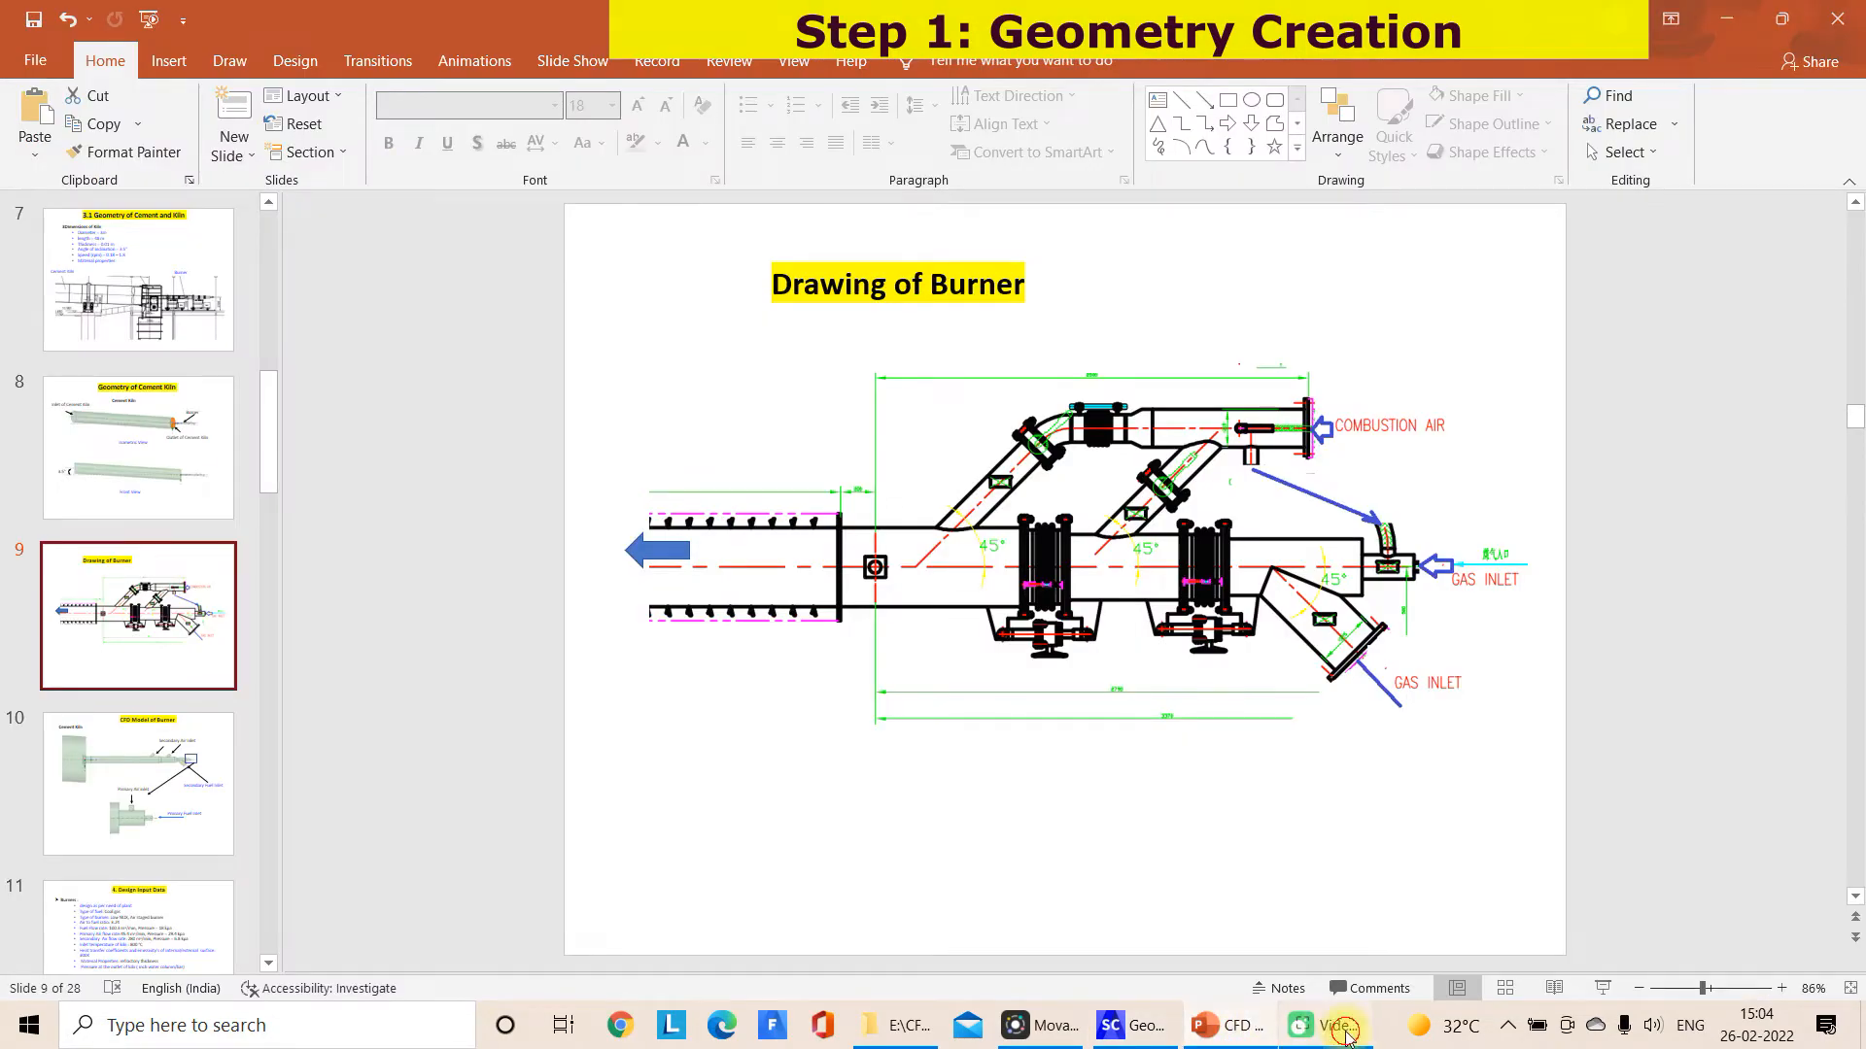
click(1132, 1025)
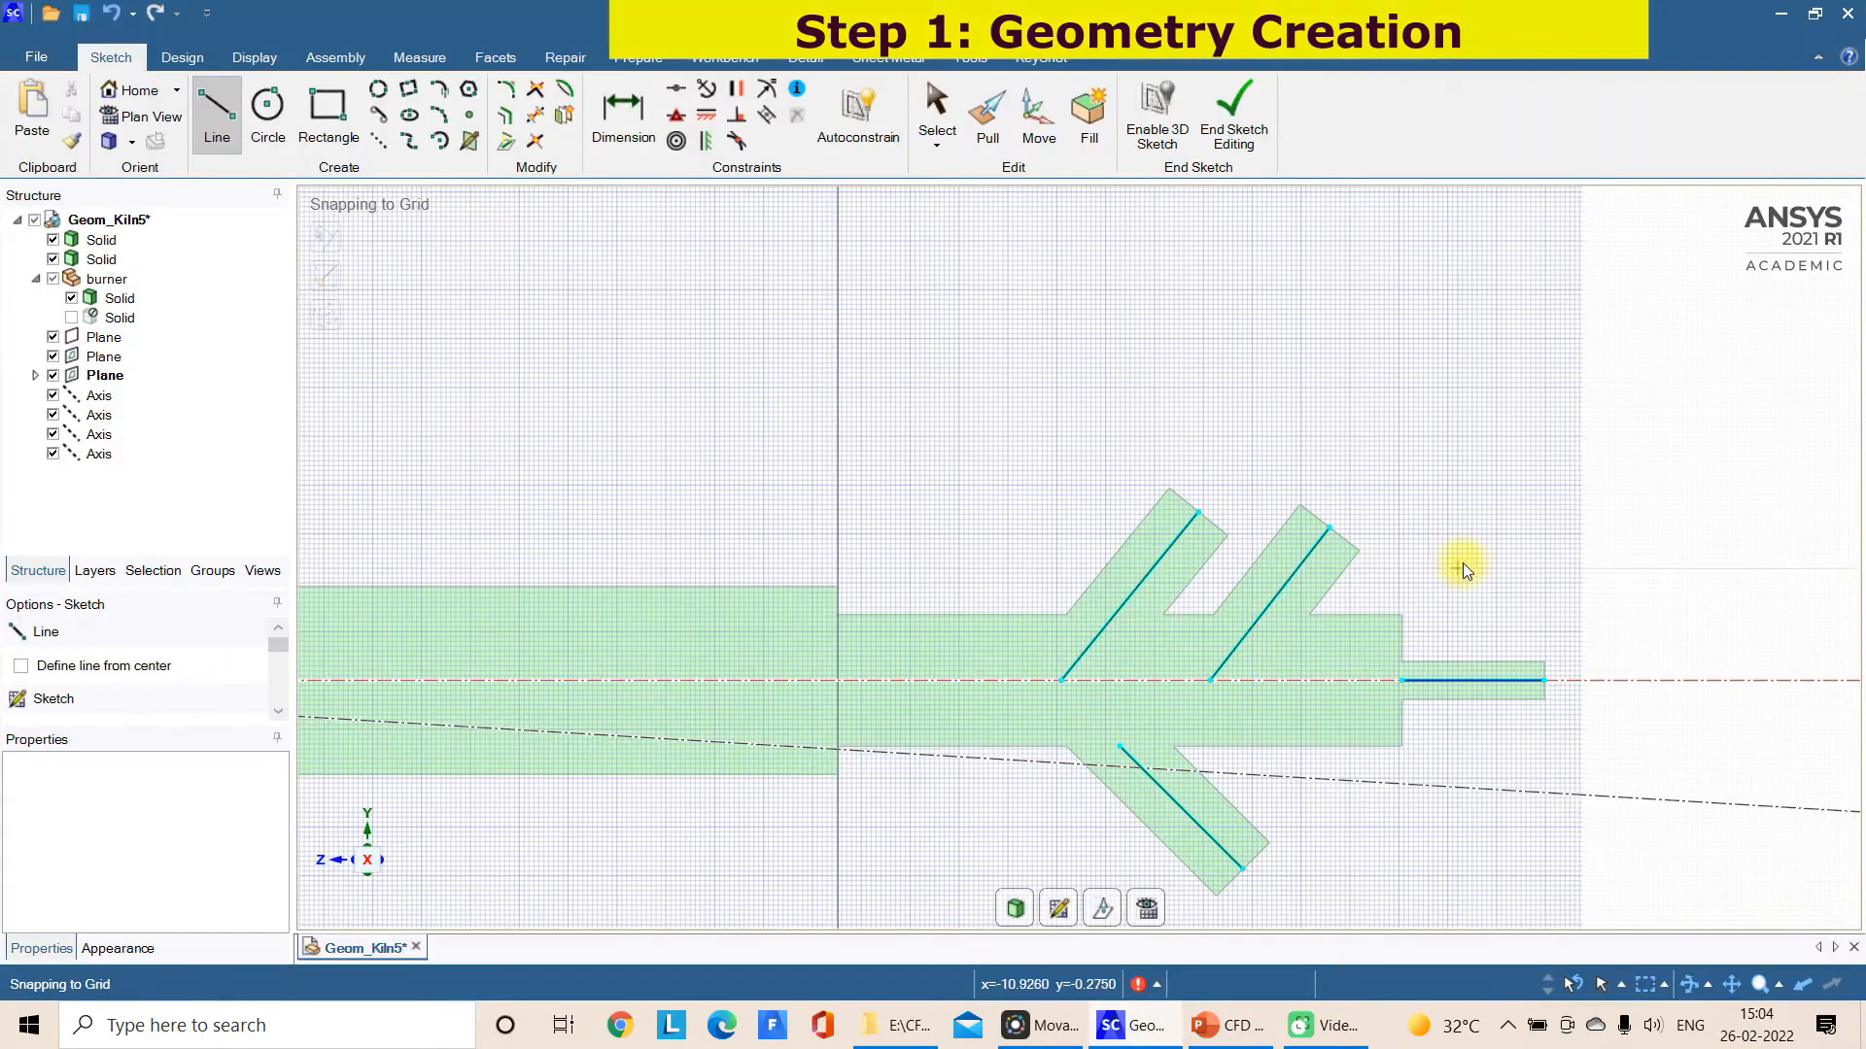
click(1482, 595)
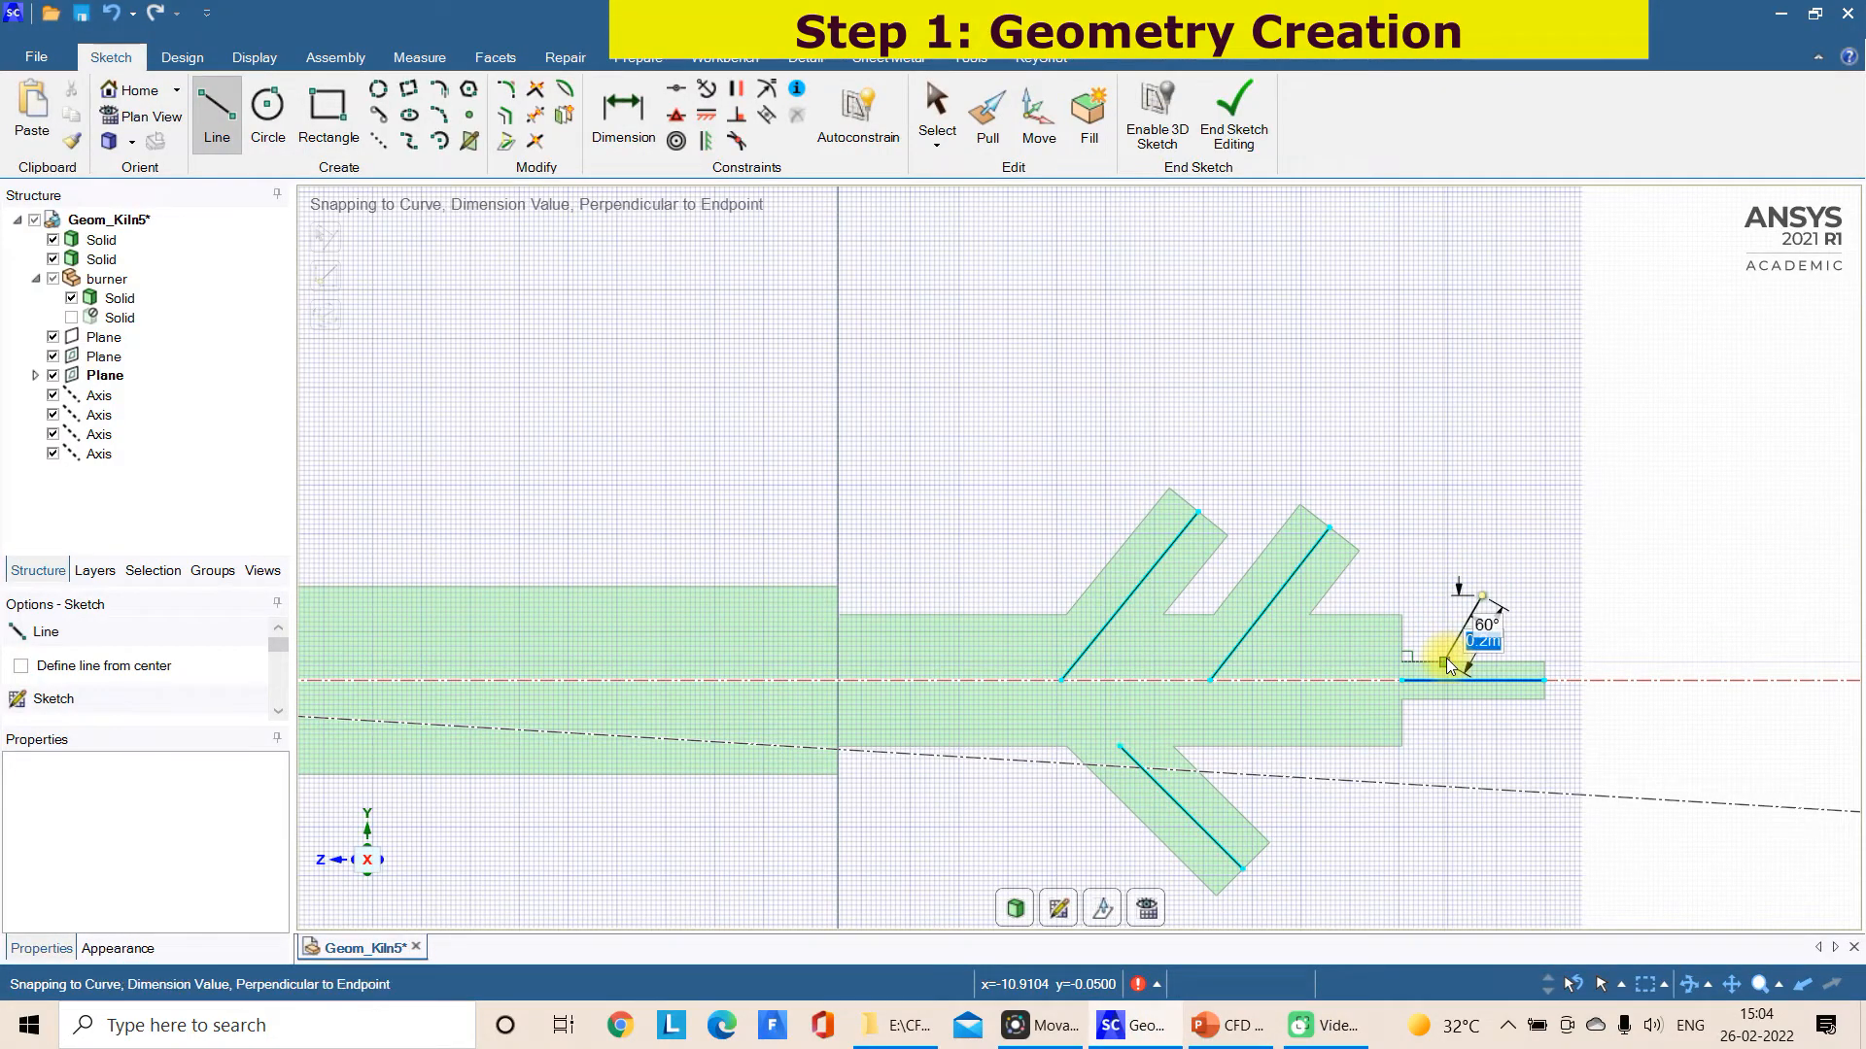
click(1446, 659)
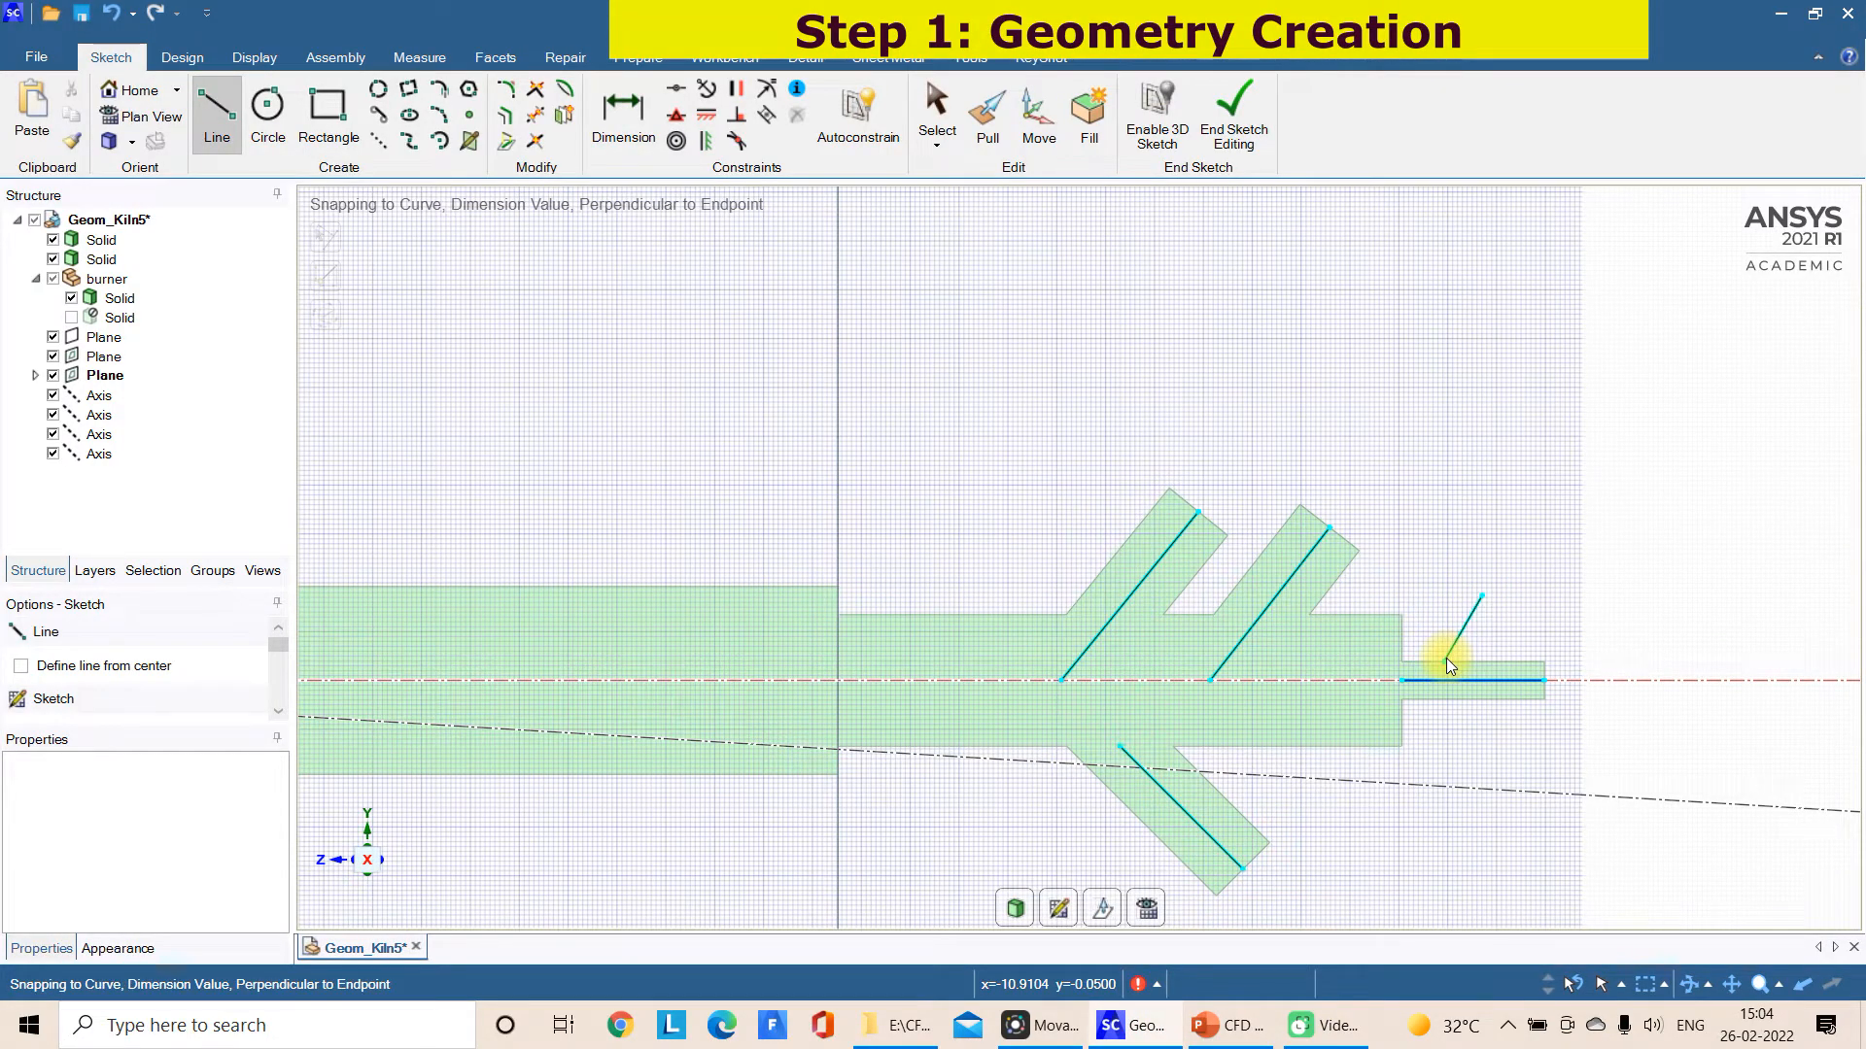
key(Escape)
click(182, 57)
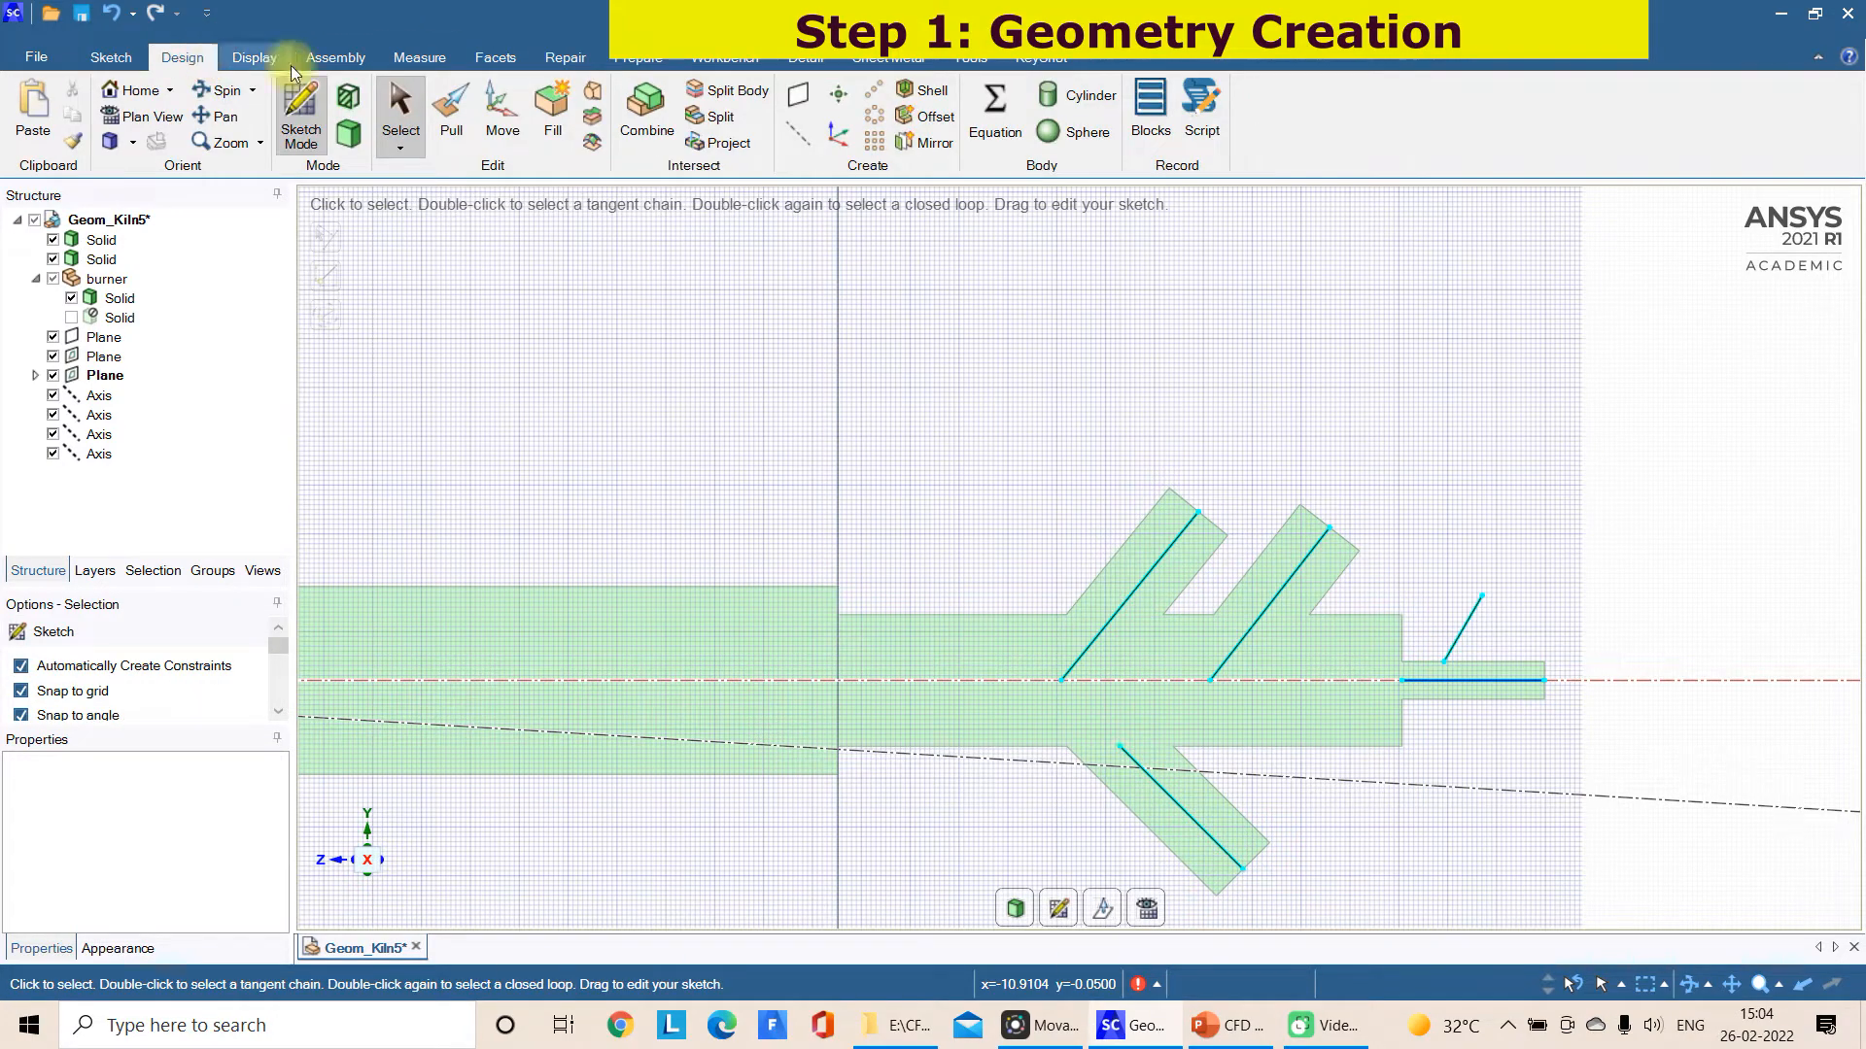
click(1069, 95)
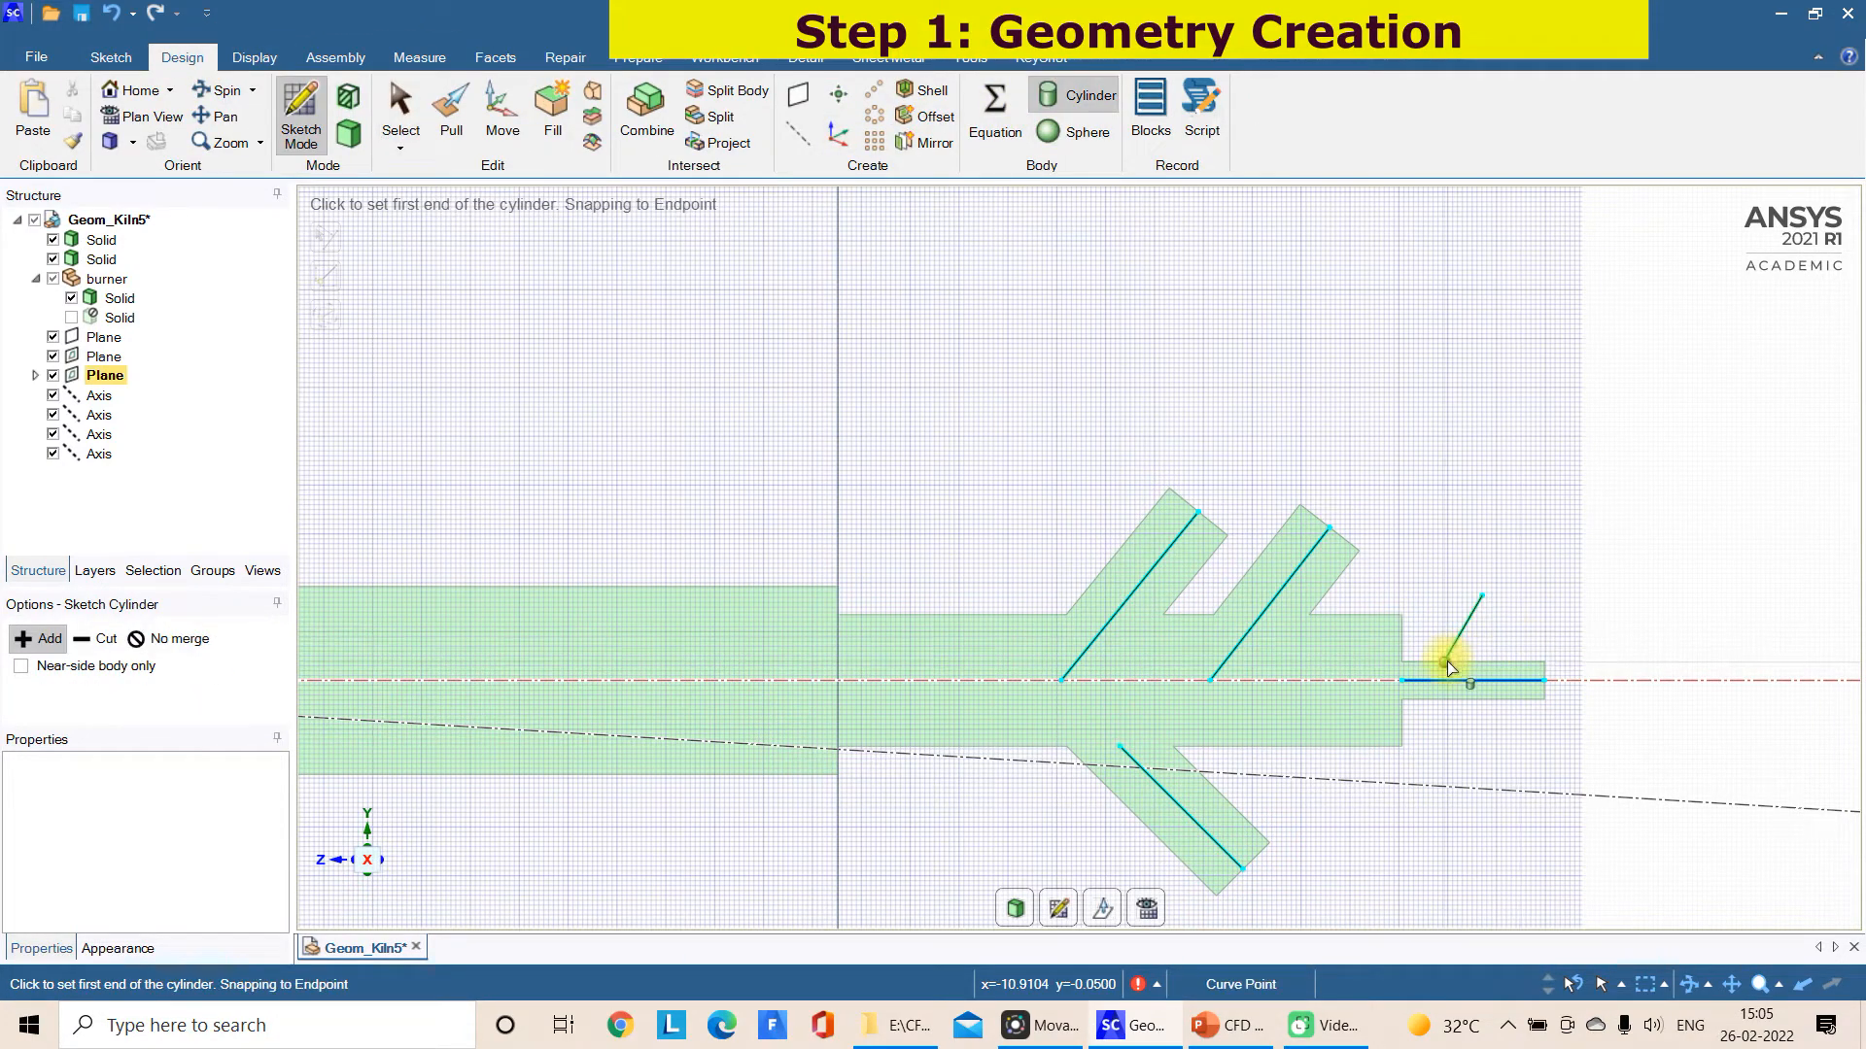
click(1446, 661)
click(1478, 622)
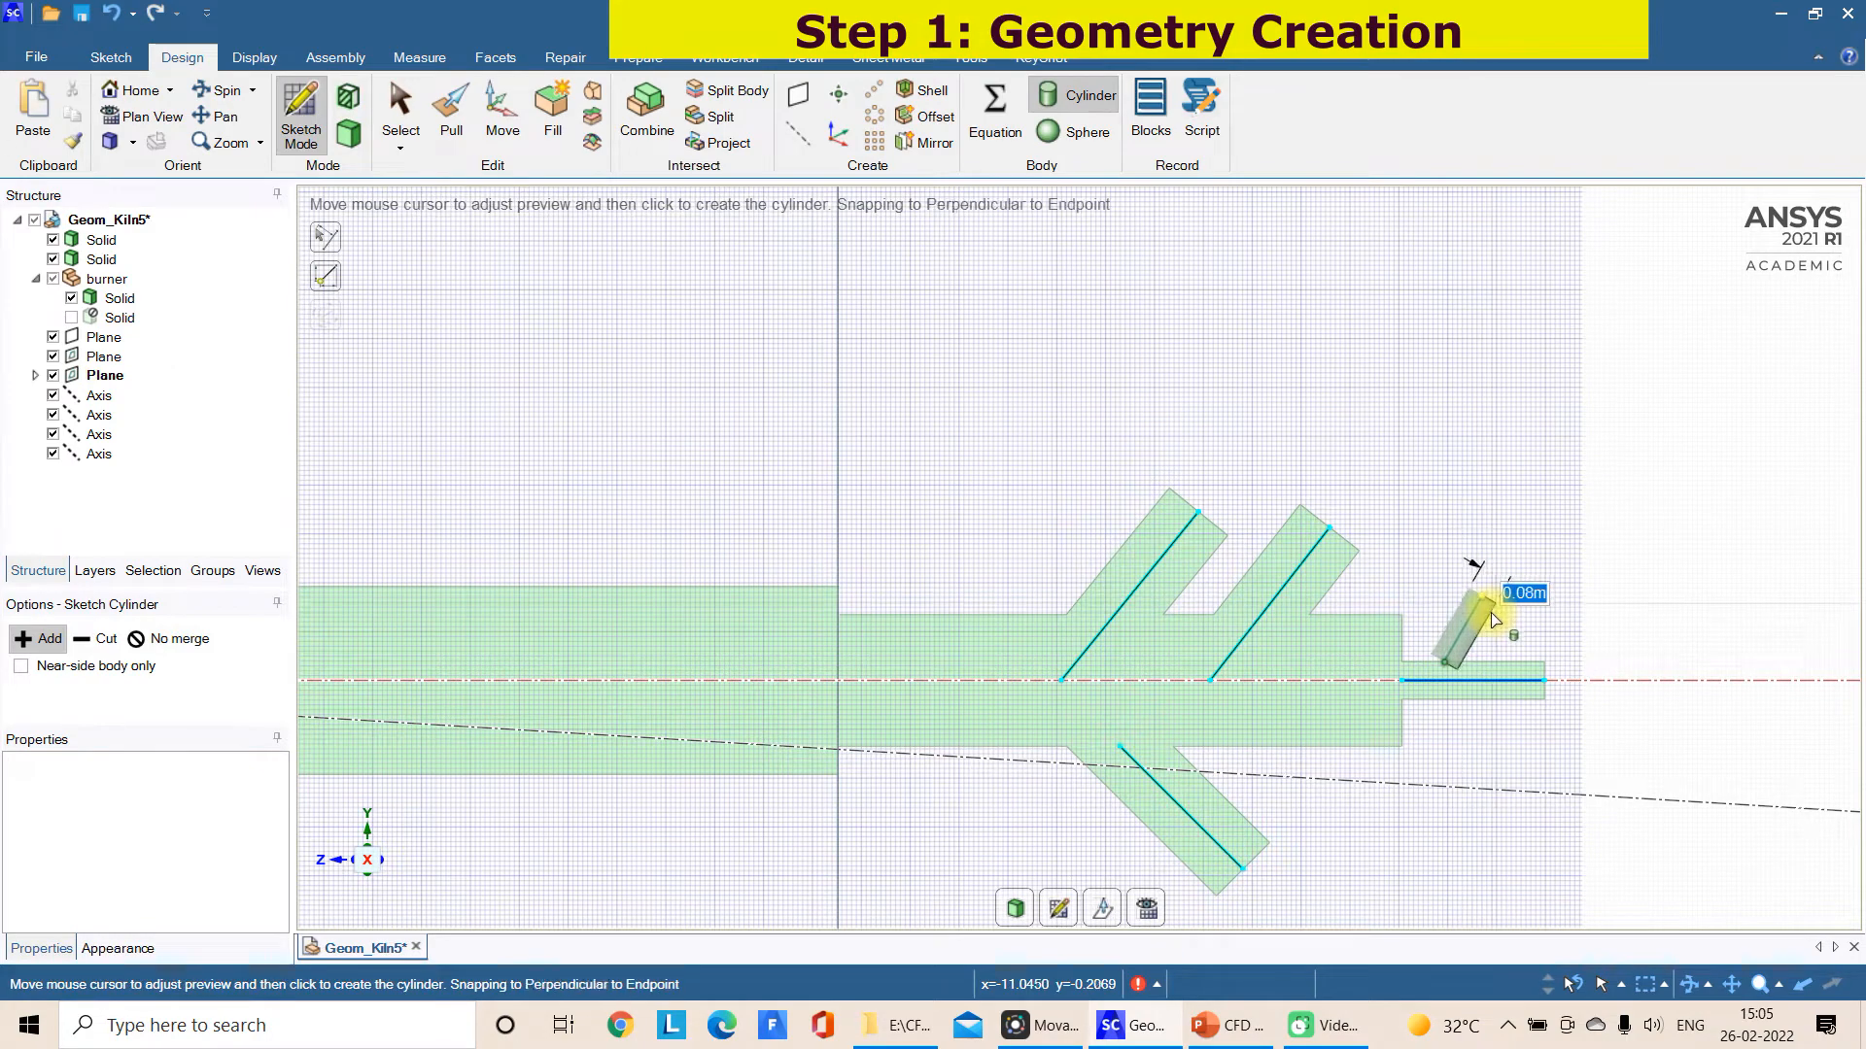
key(Escape)
click(1446, 661)
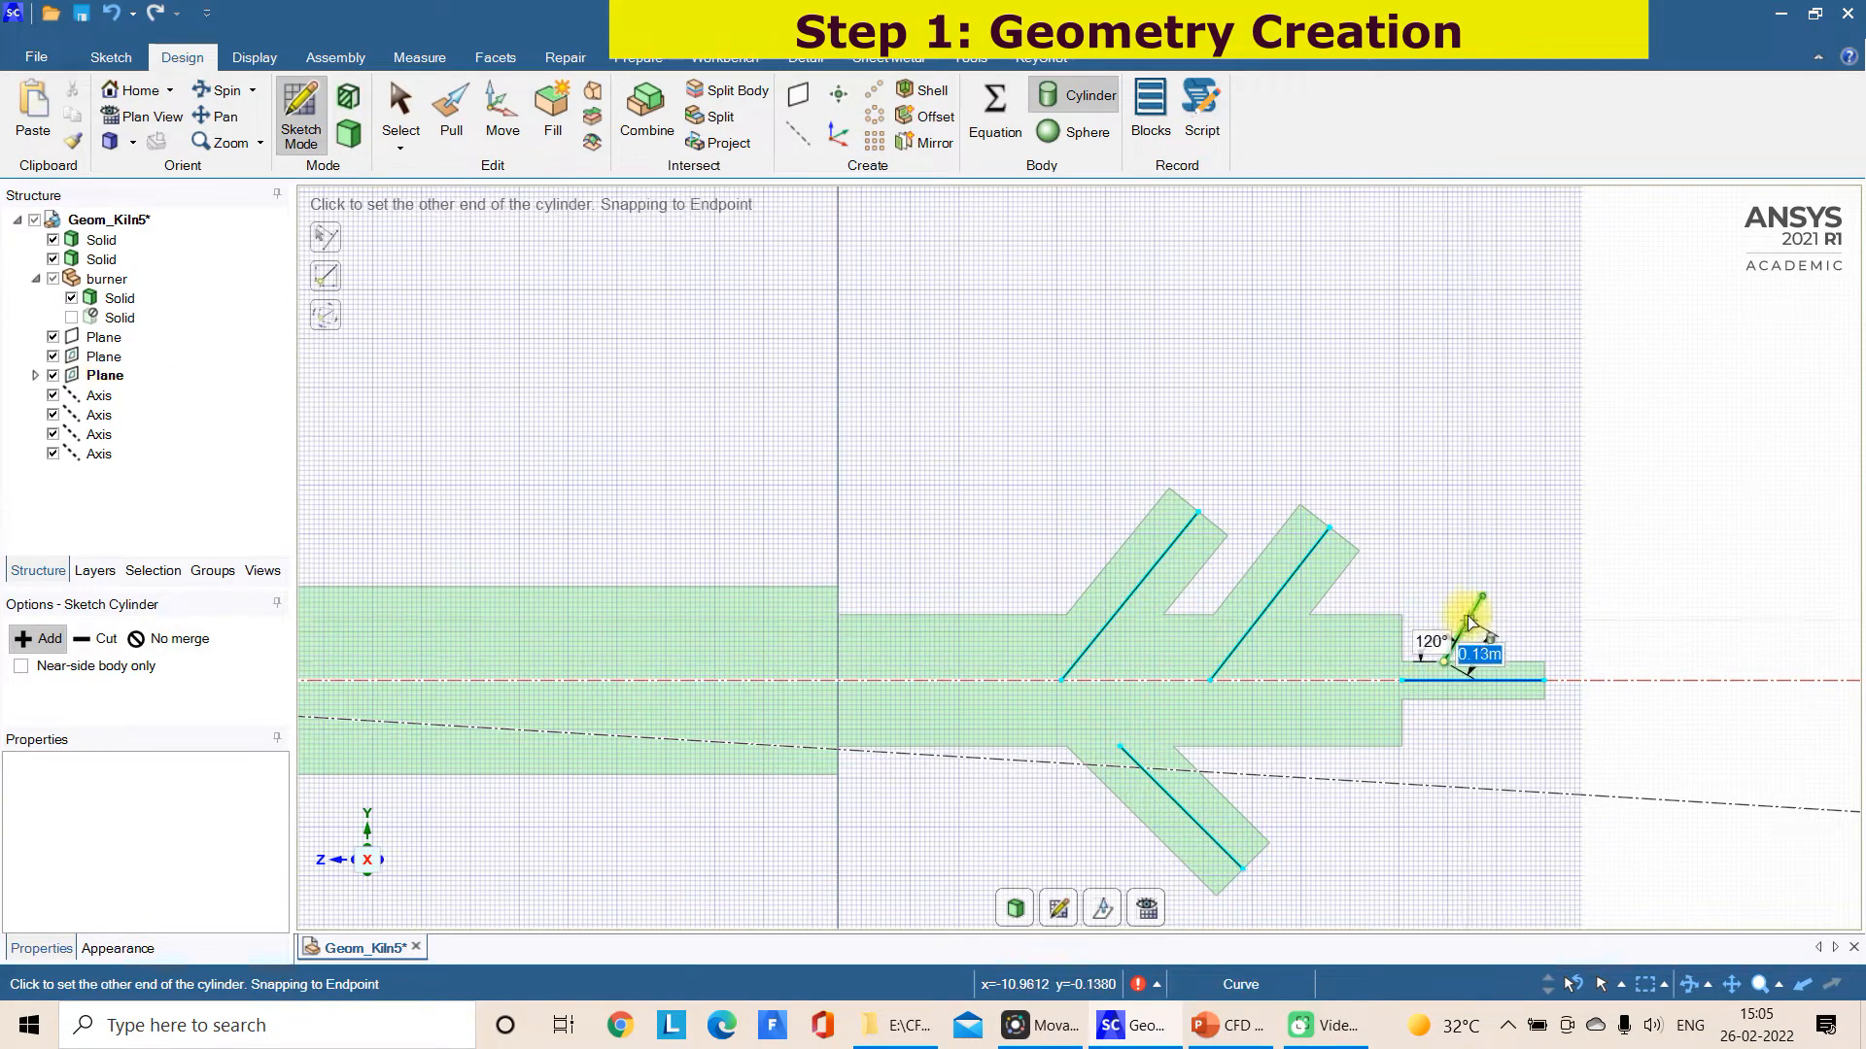
click(1480, 599)
key(Escape)
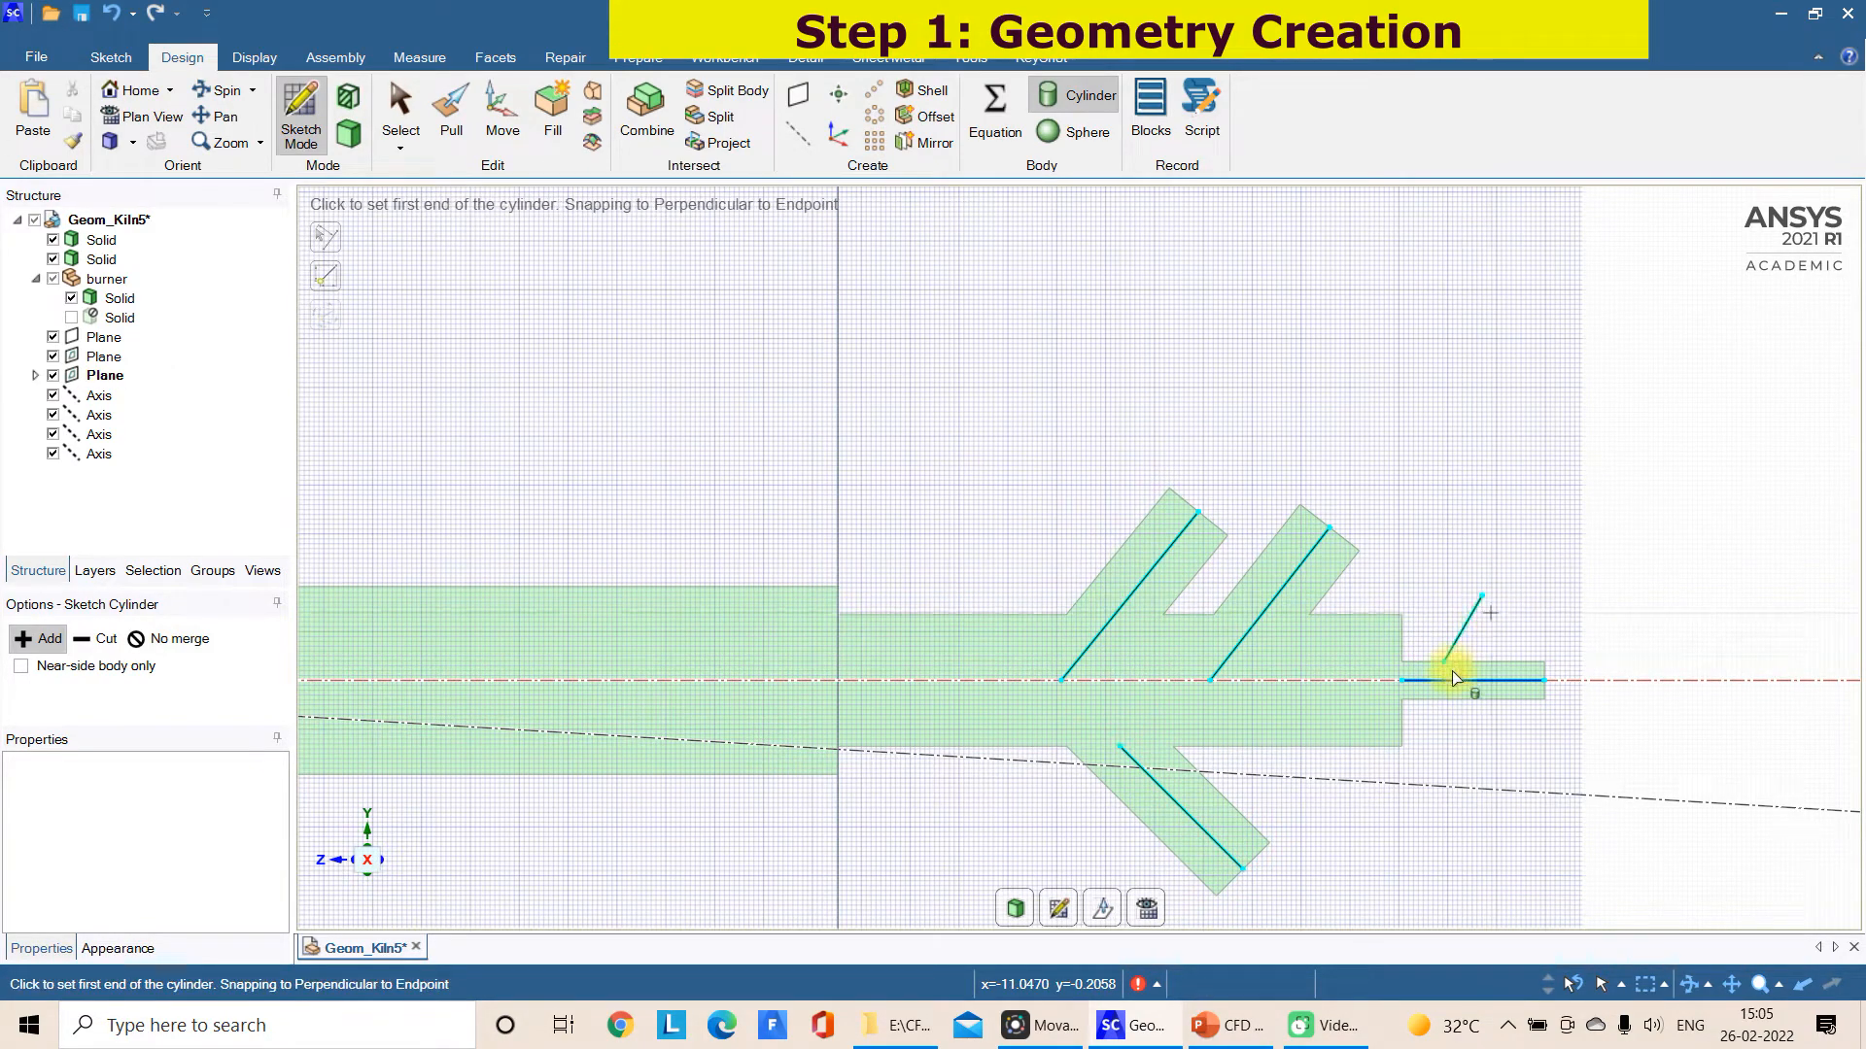
click(1436, 680)
key(Escape)
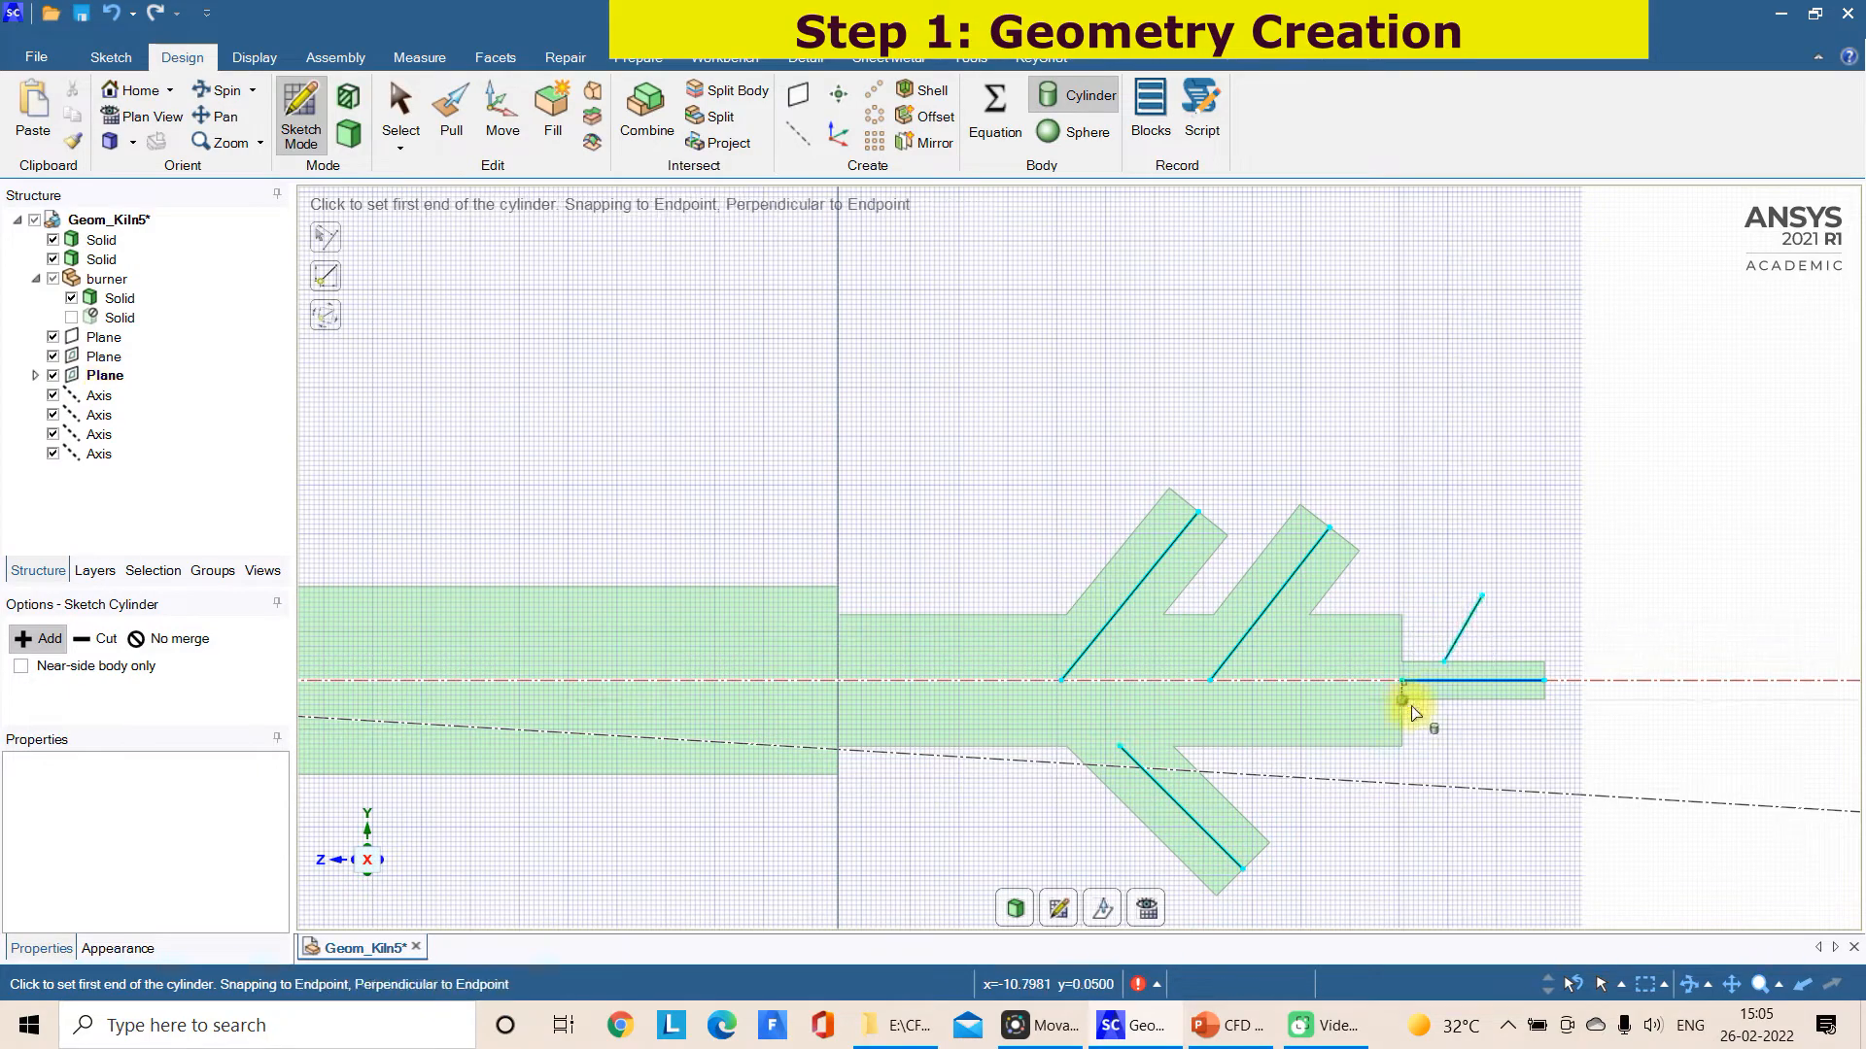
Add a cylinder of 0.1 m diameter from the small axial cylinder's centre line to the short slanted line's outer end
click(1435, 680)
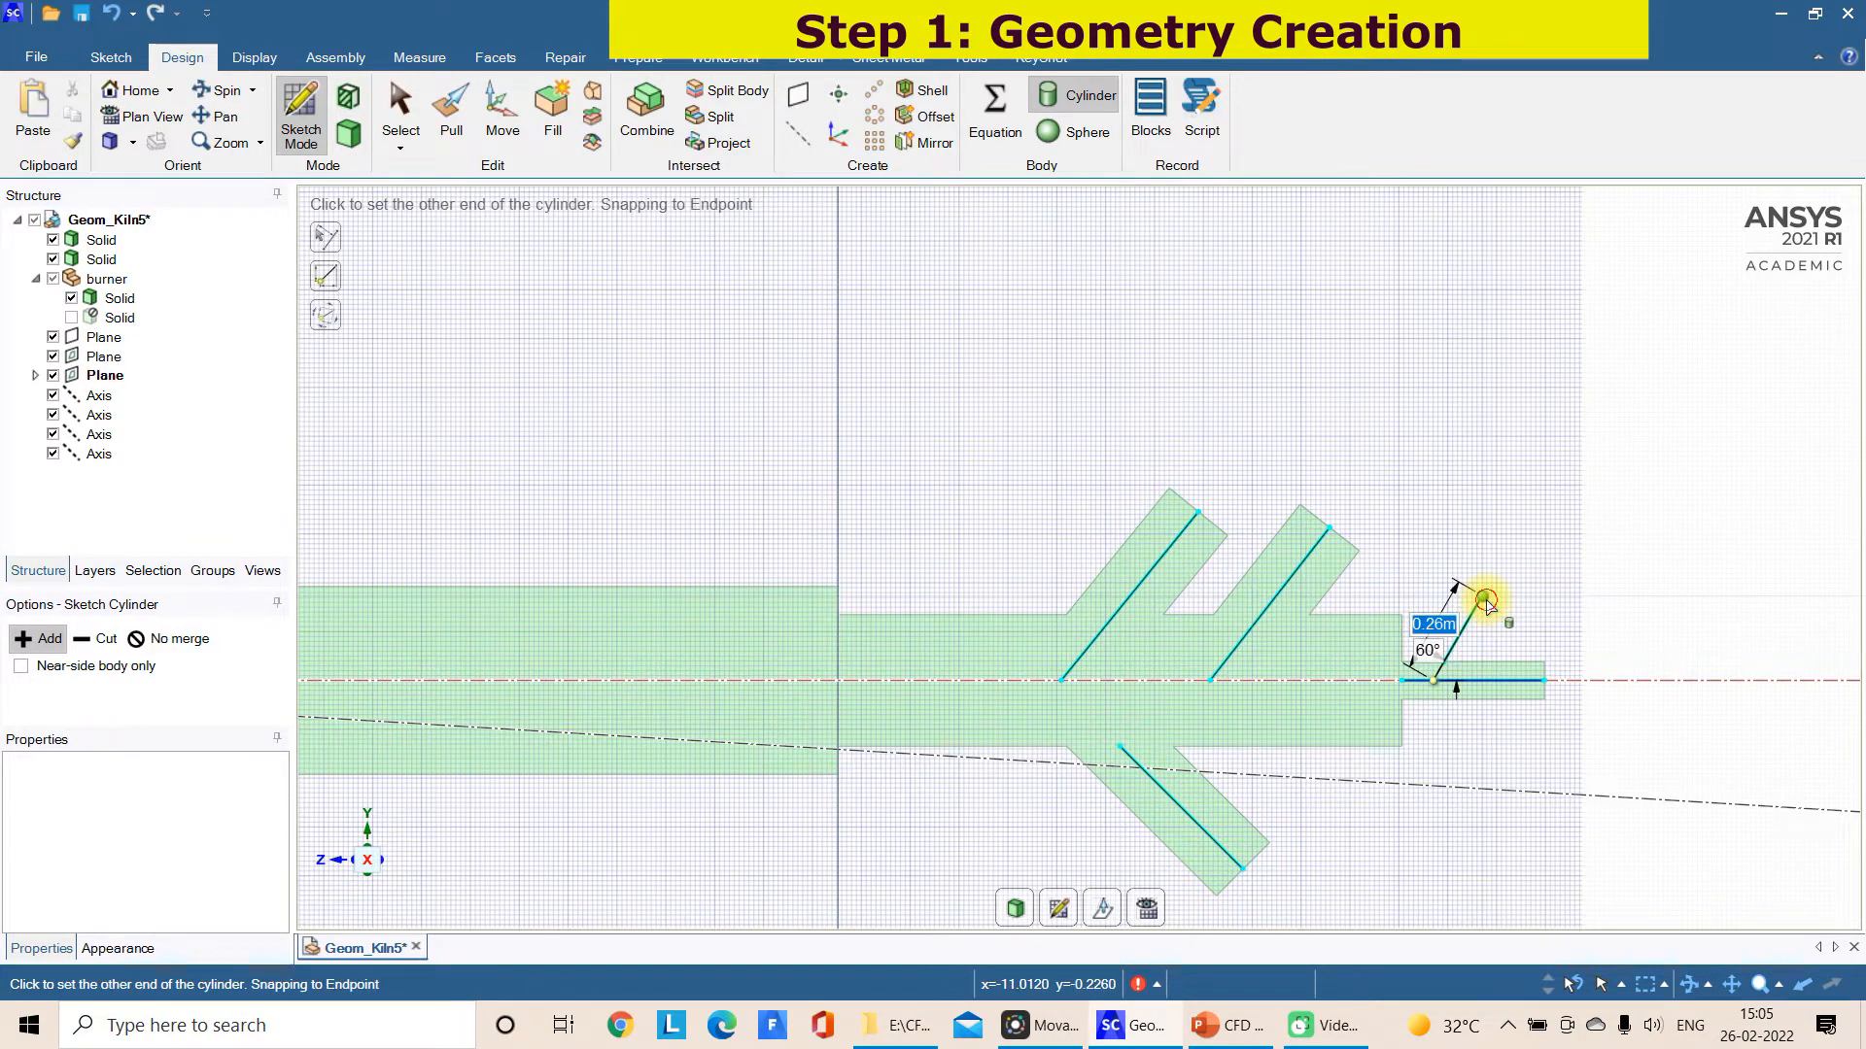
click(1480, 601)
text(0)
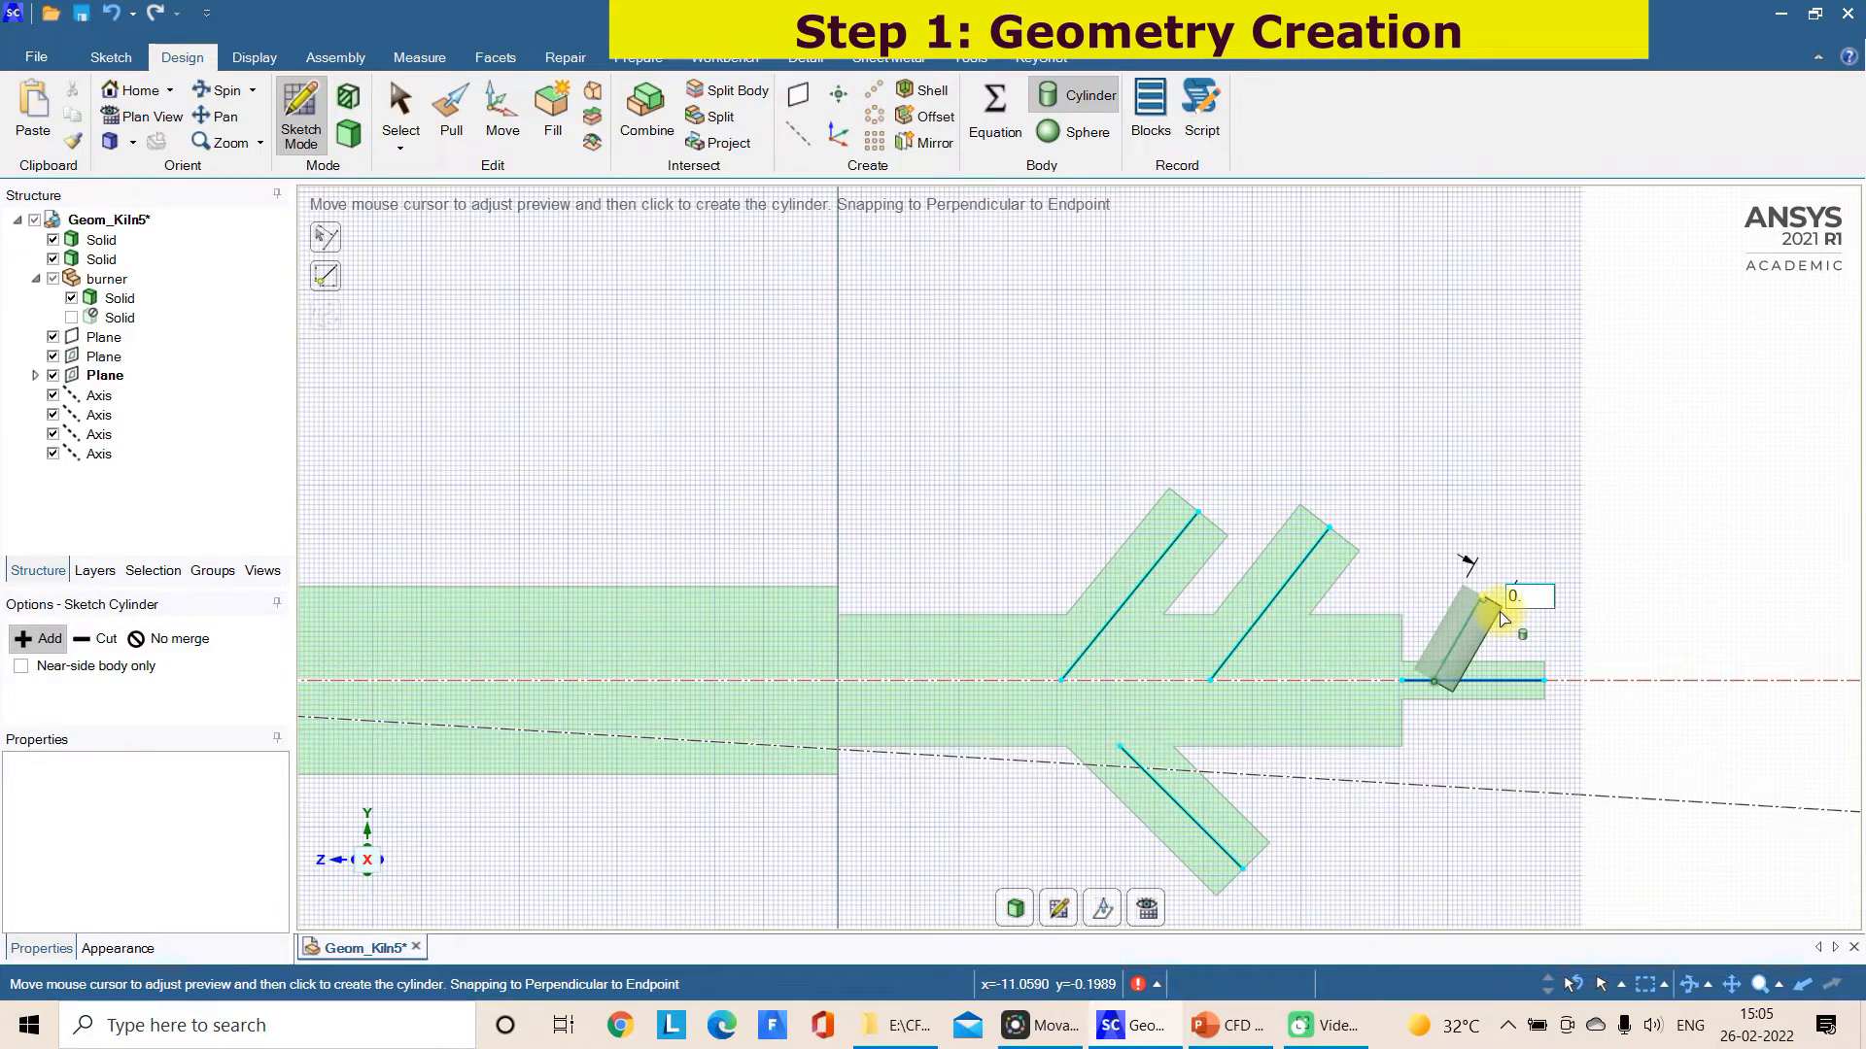
text(.1)
key(Return)
key(Escape)
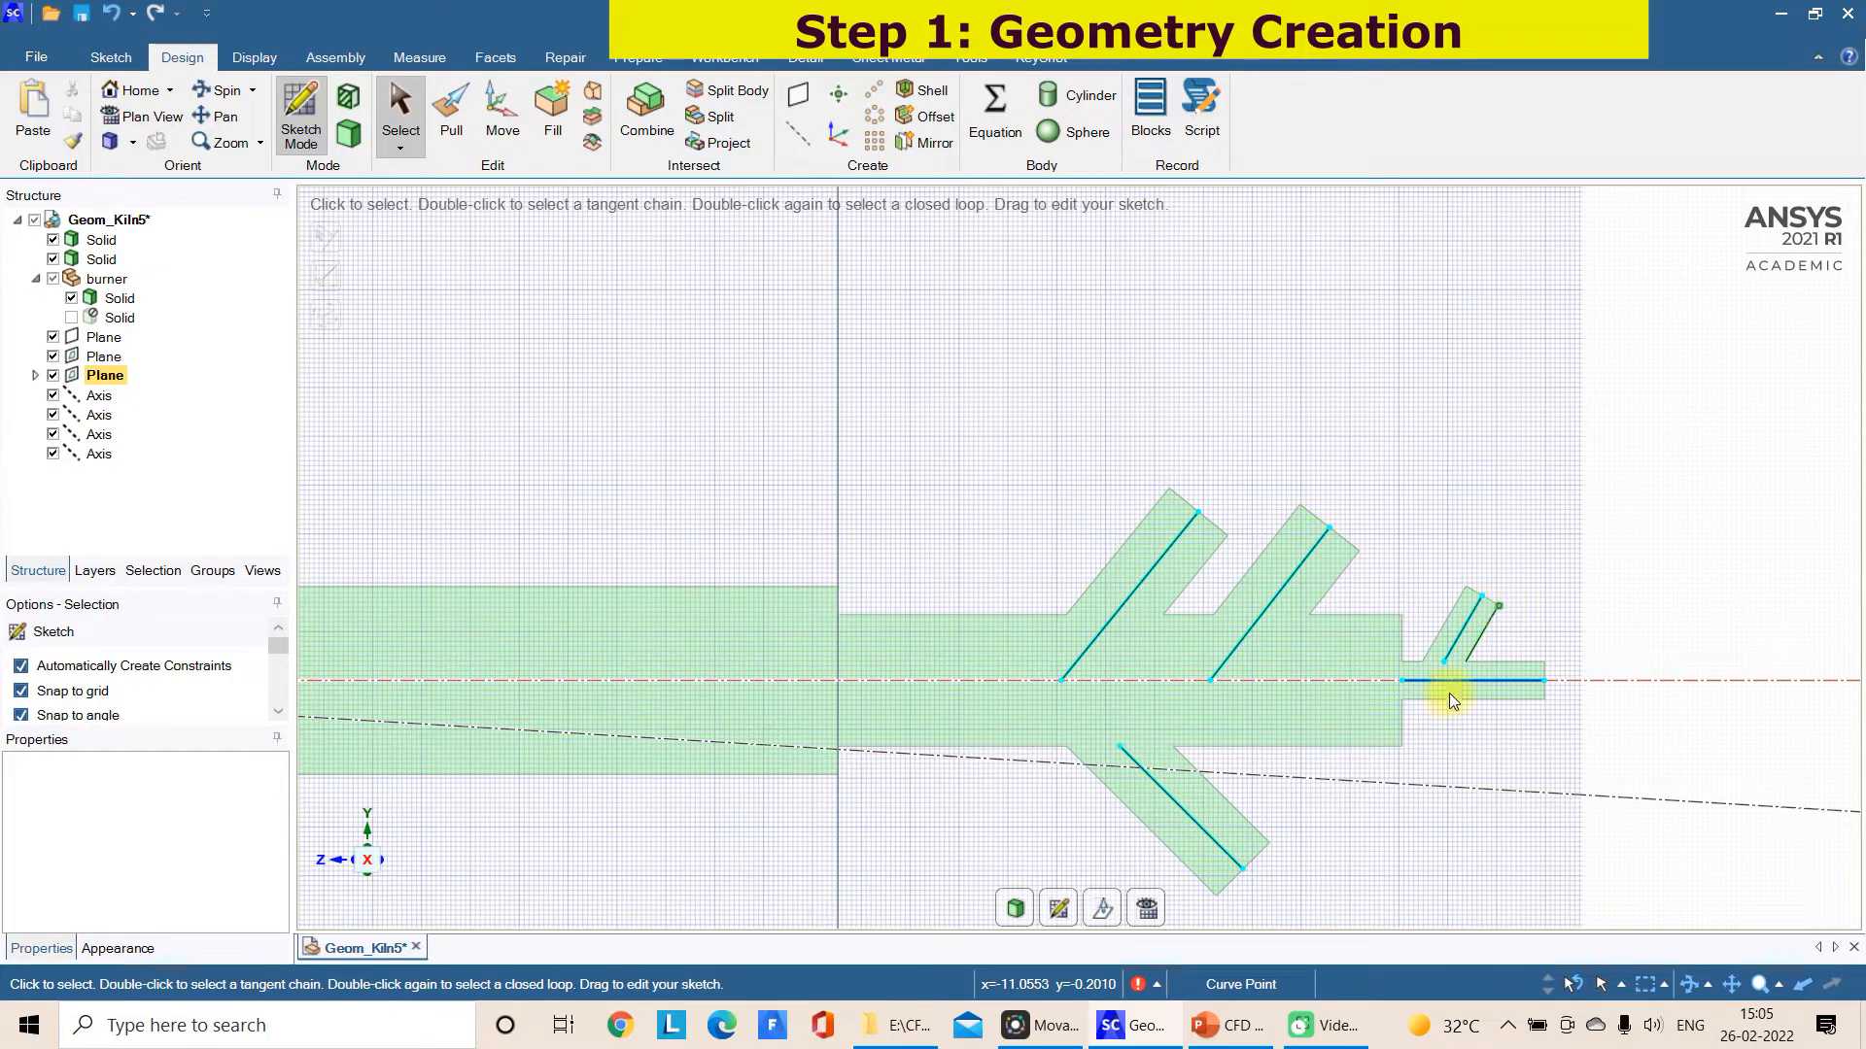
Compare the model with the burner drawing in PowerPoint and undo the 0.1 m branch cylinder
click(1215, 1027)
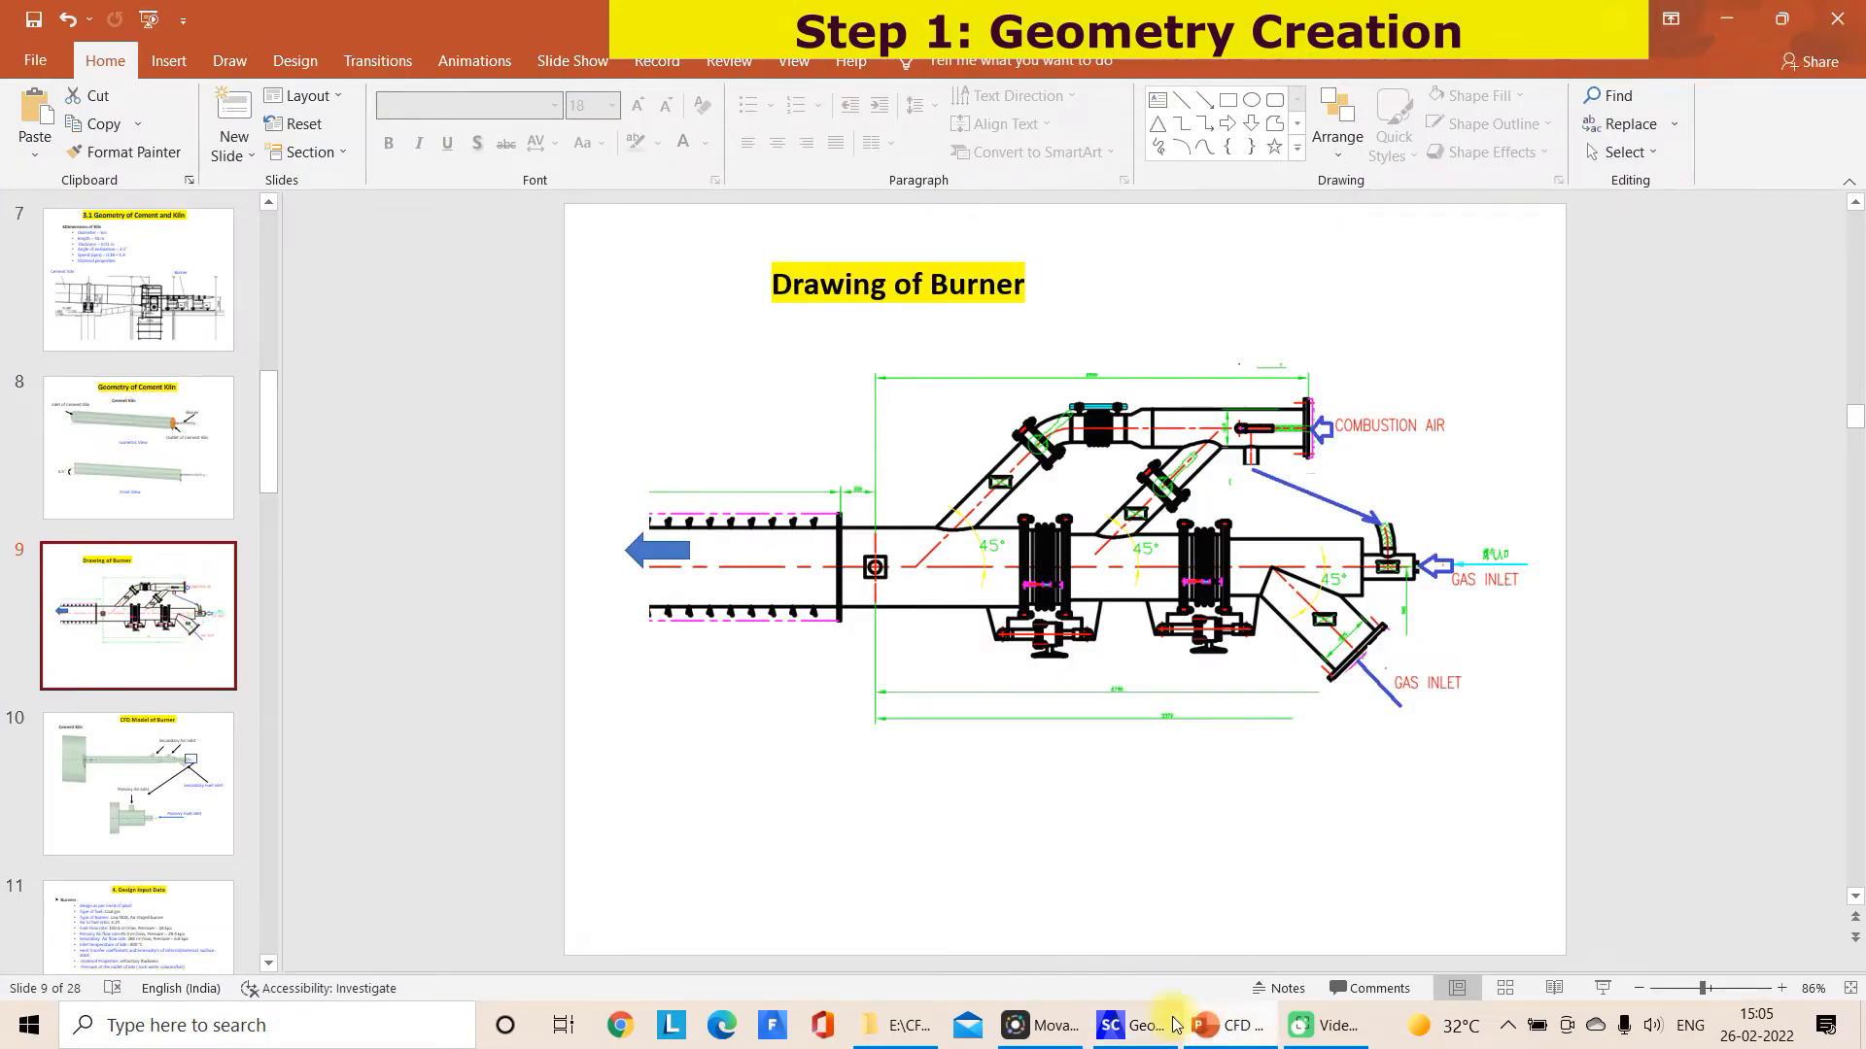
click(1132, 1025)
key(ctrl+z)
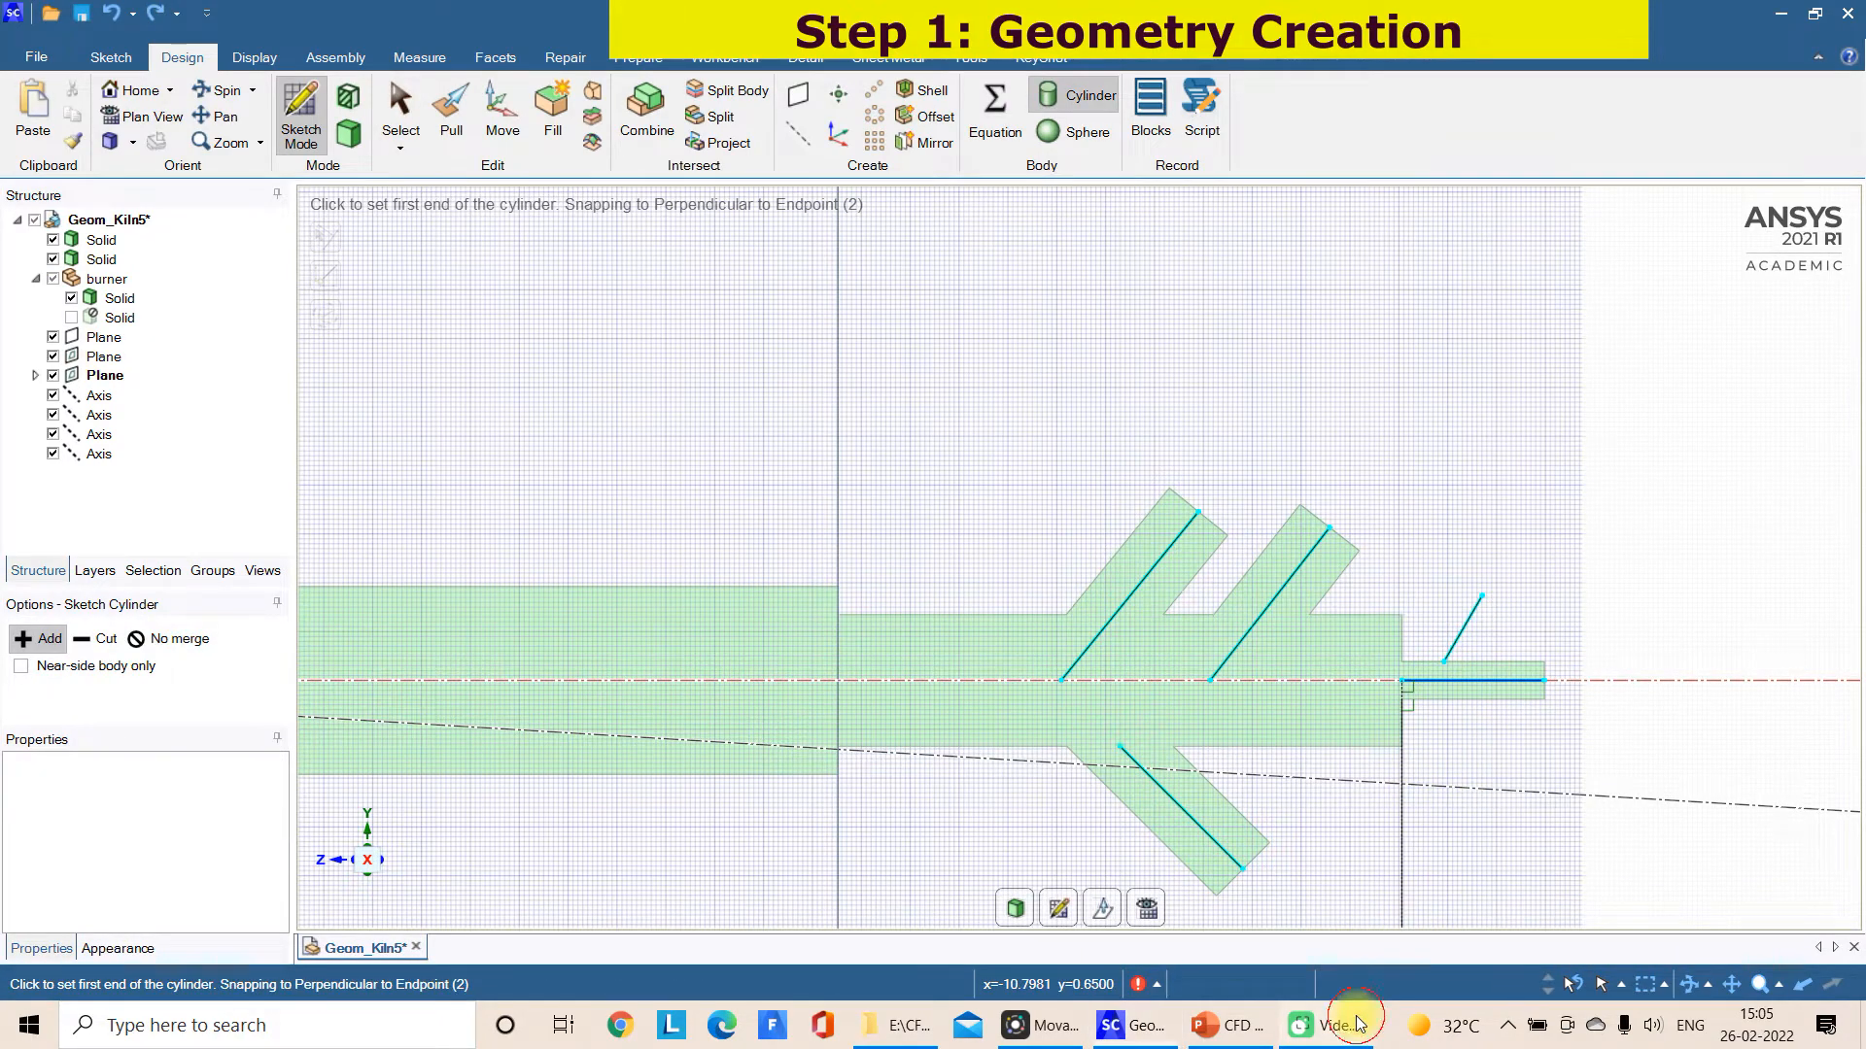
Recheck the burner drawing in PowerPoint, try another cylinder along the short slanted line from the centre line, and undo it
click(1244, 1026)
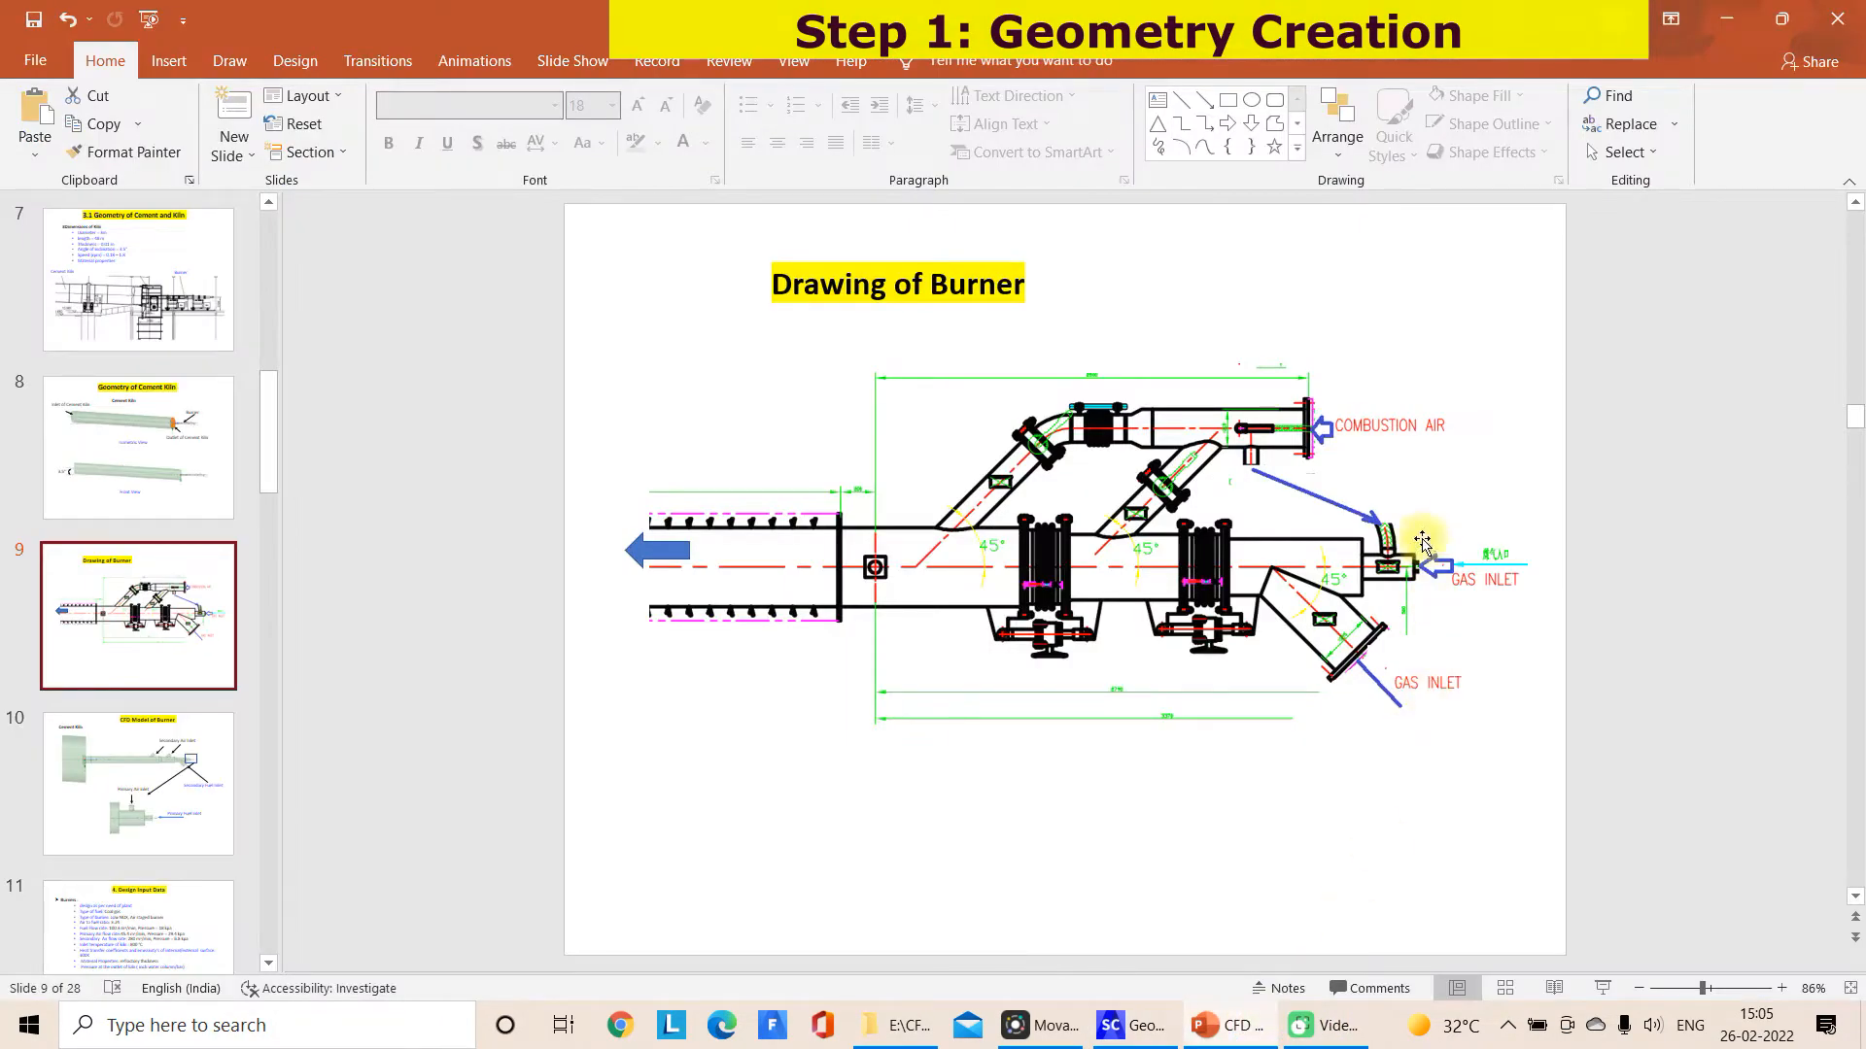
click(1151, 1028)
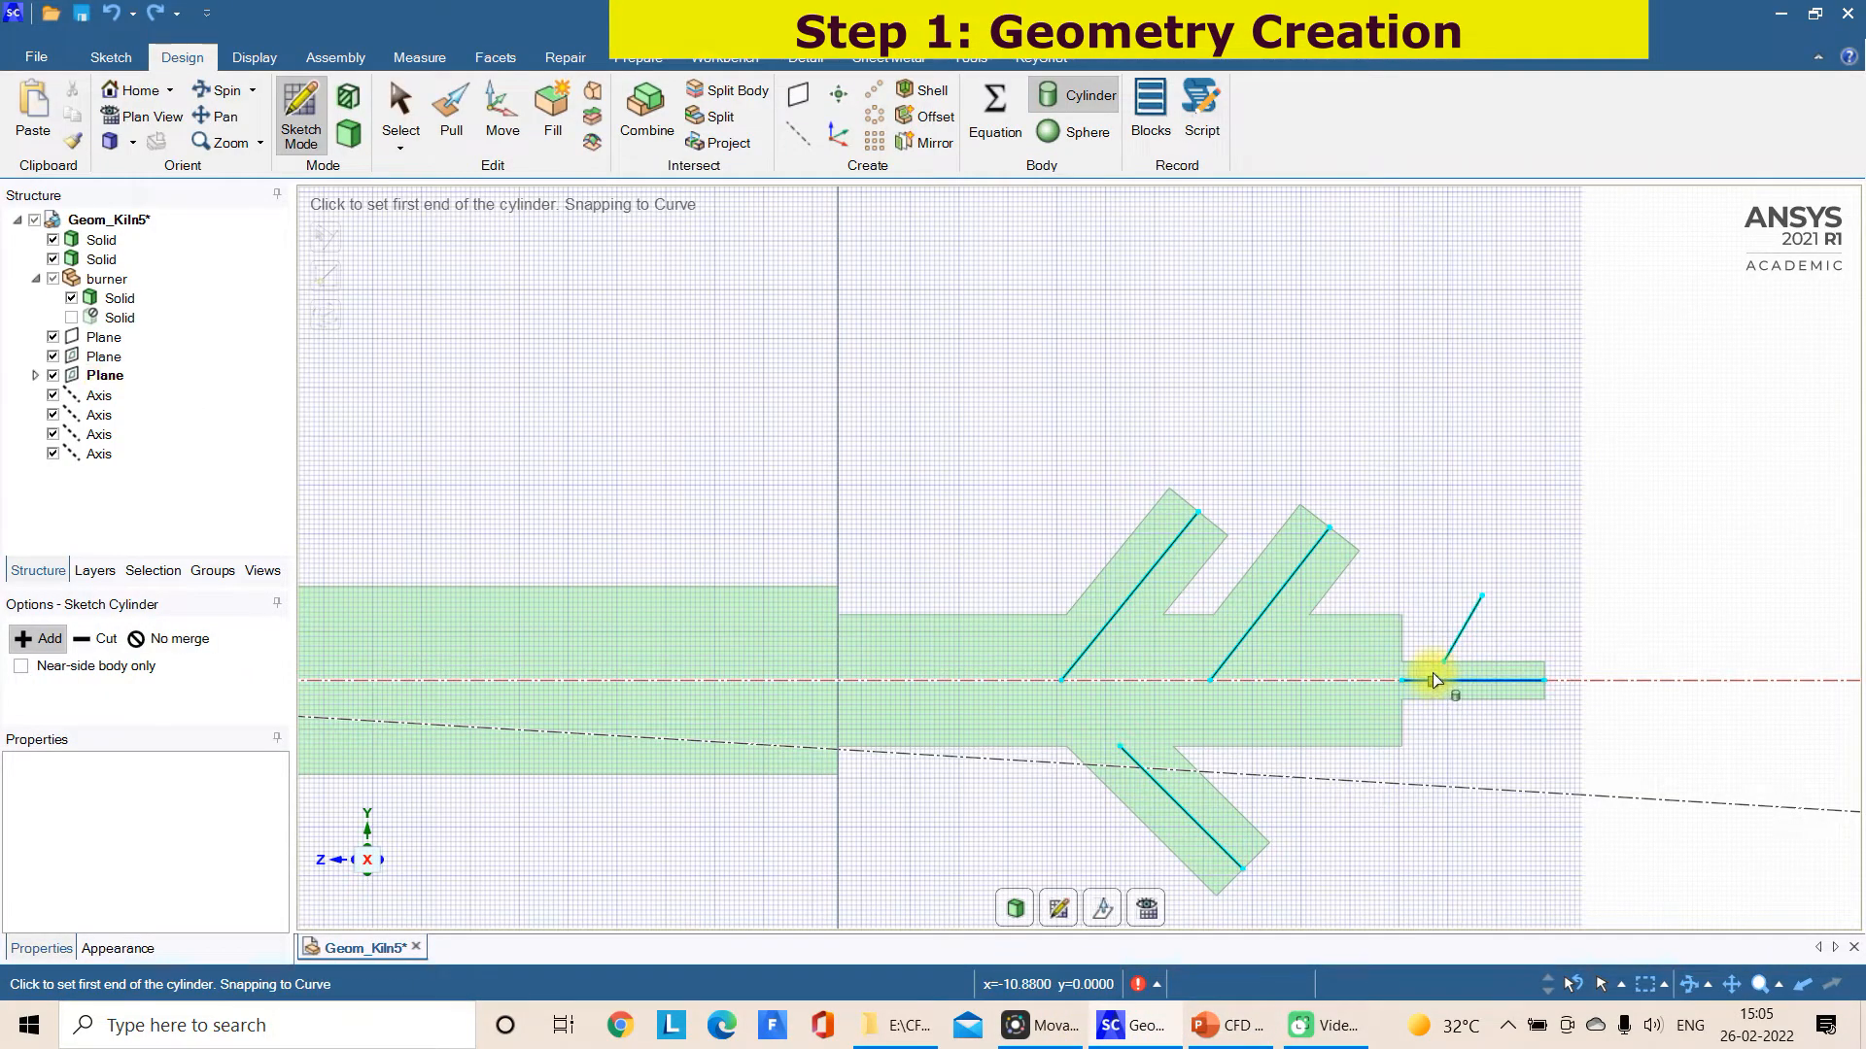
click(1433, 680)
click(1482, 603)
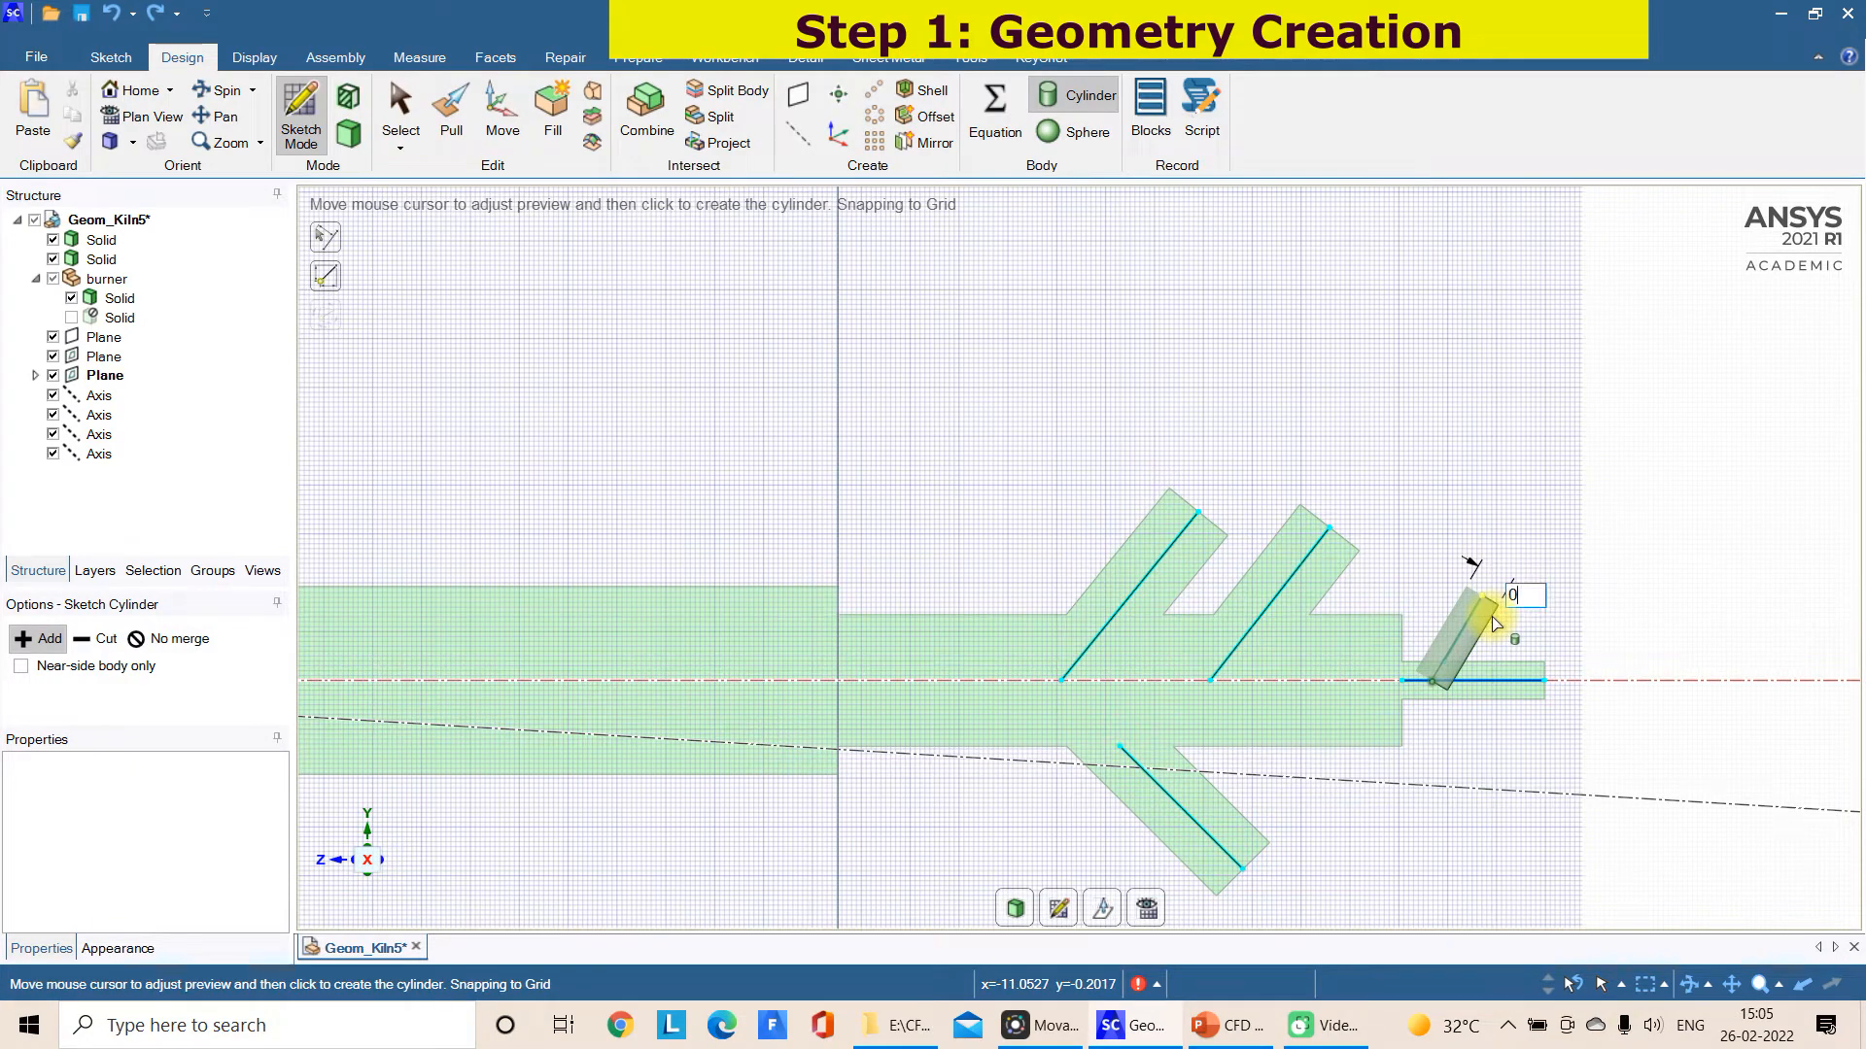
click(1611, 677)
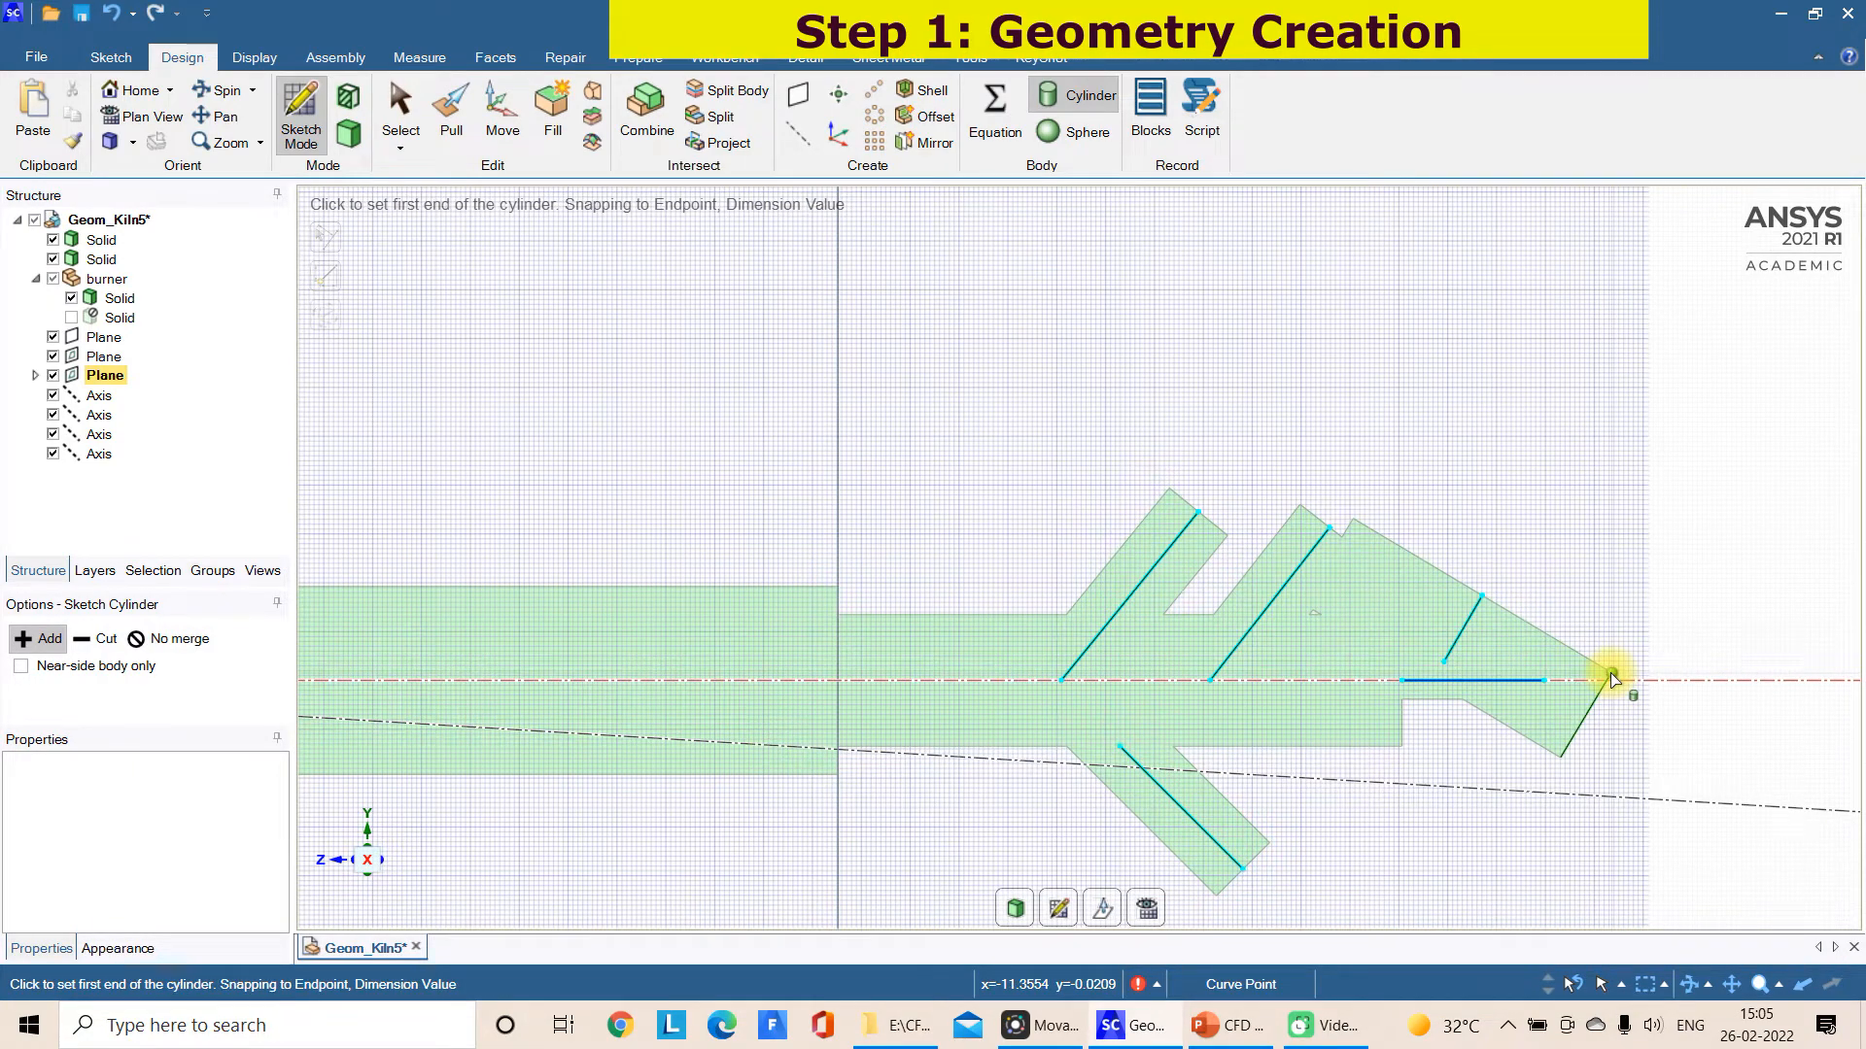
key(ctrl+z)
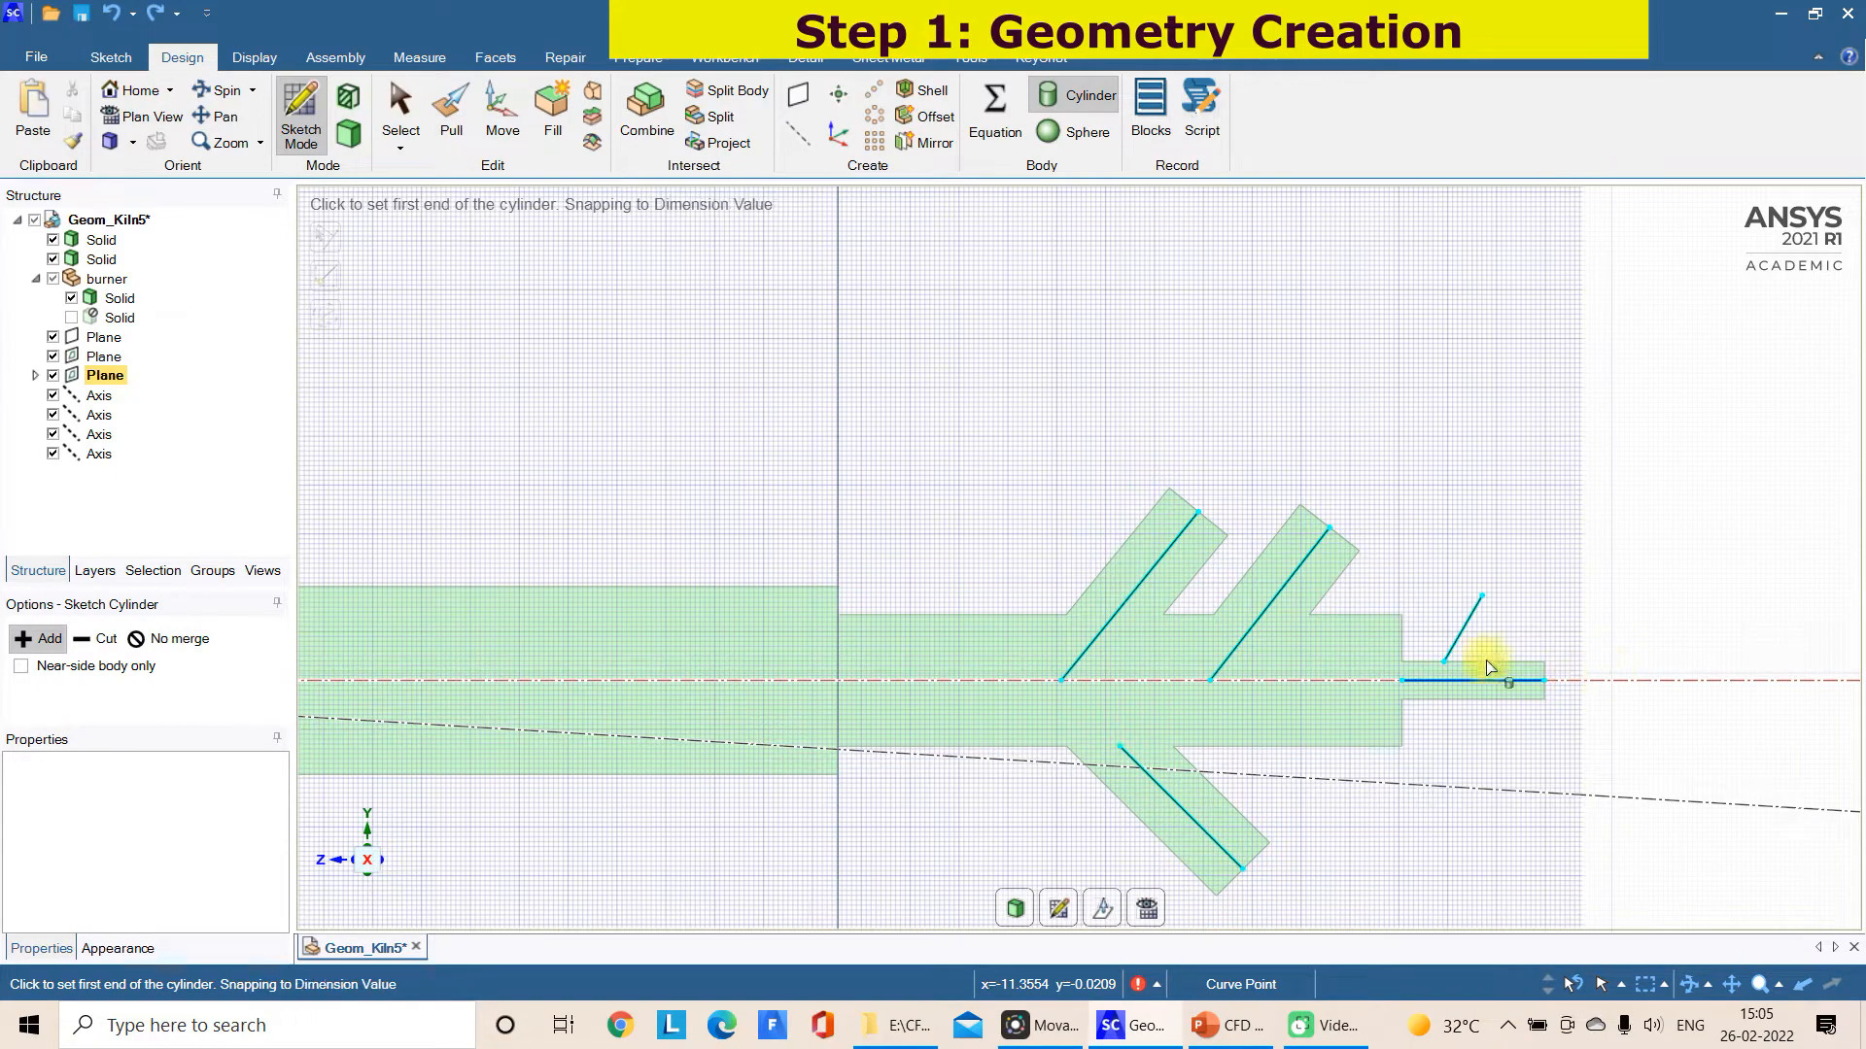
Add a cylinder about 0.08 m in diameter from the small axial cylinder's centre line to the short slanted line's outer end
click(1435, 682)
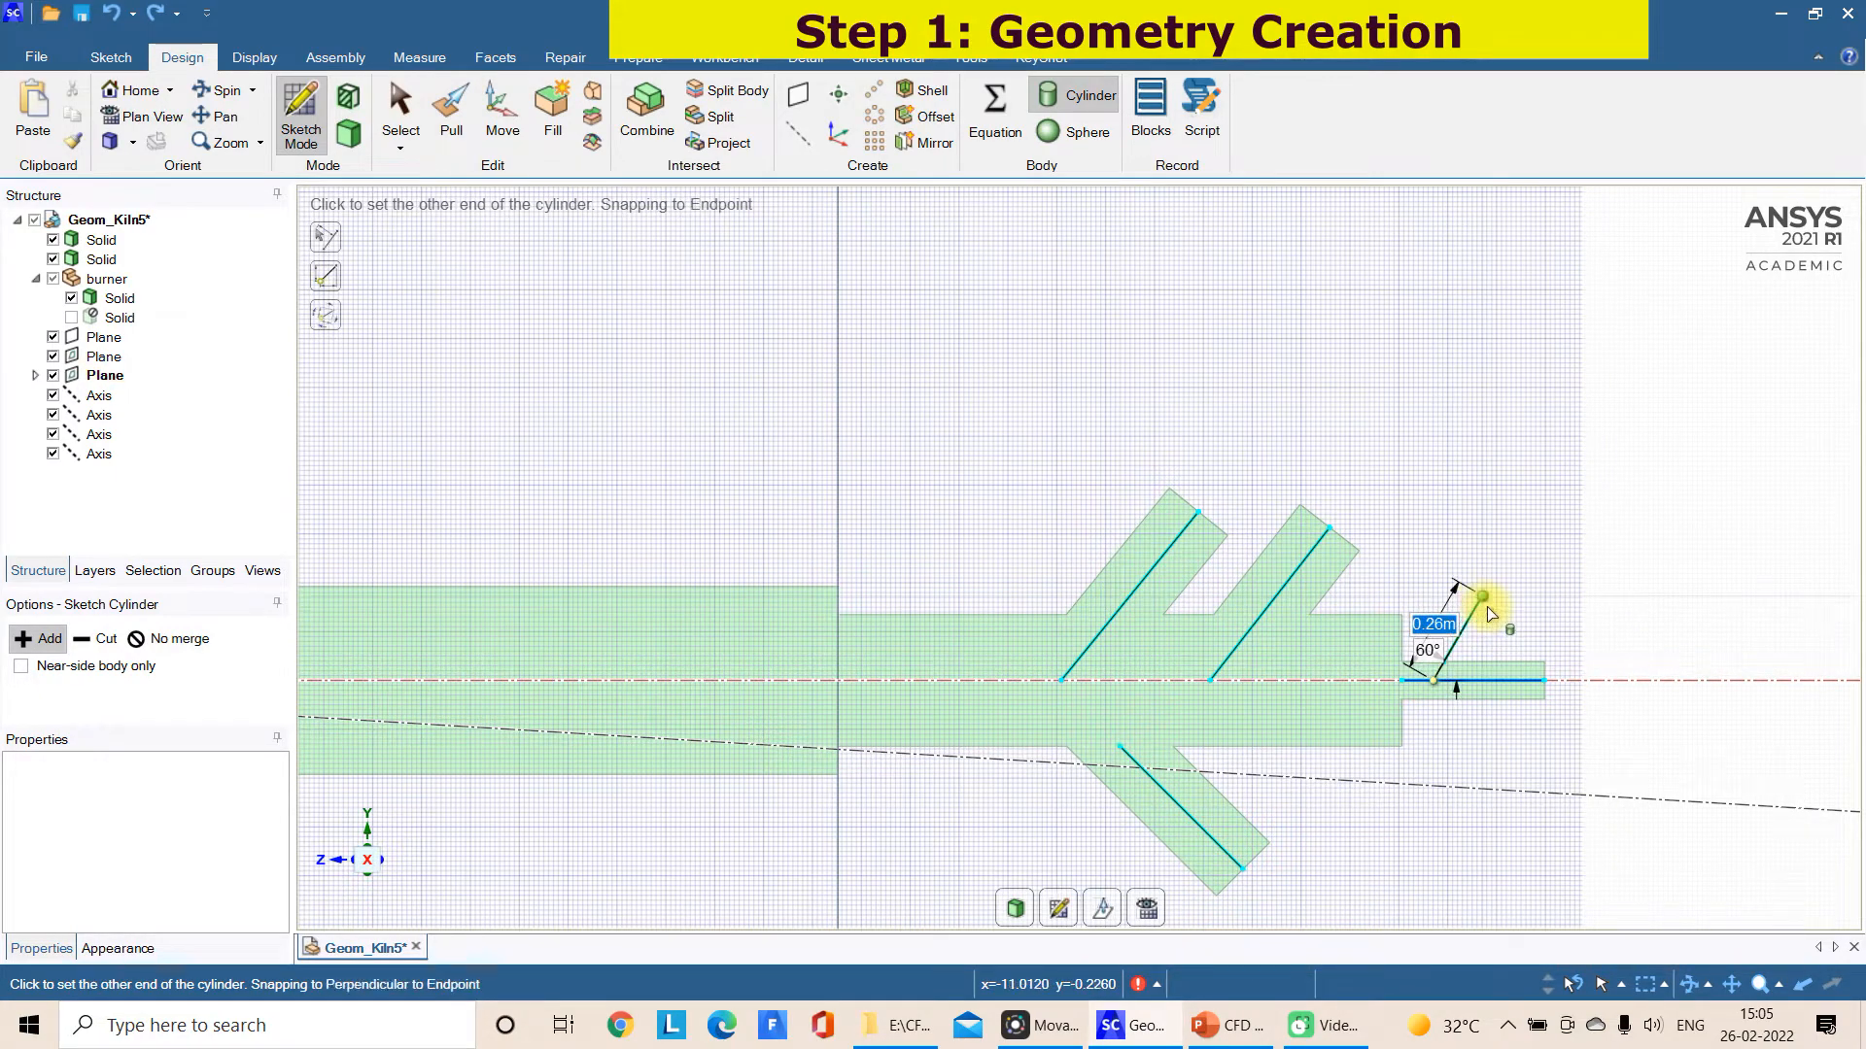
click(1482, 598)
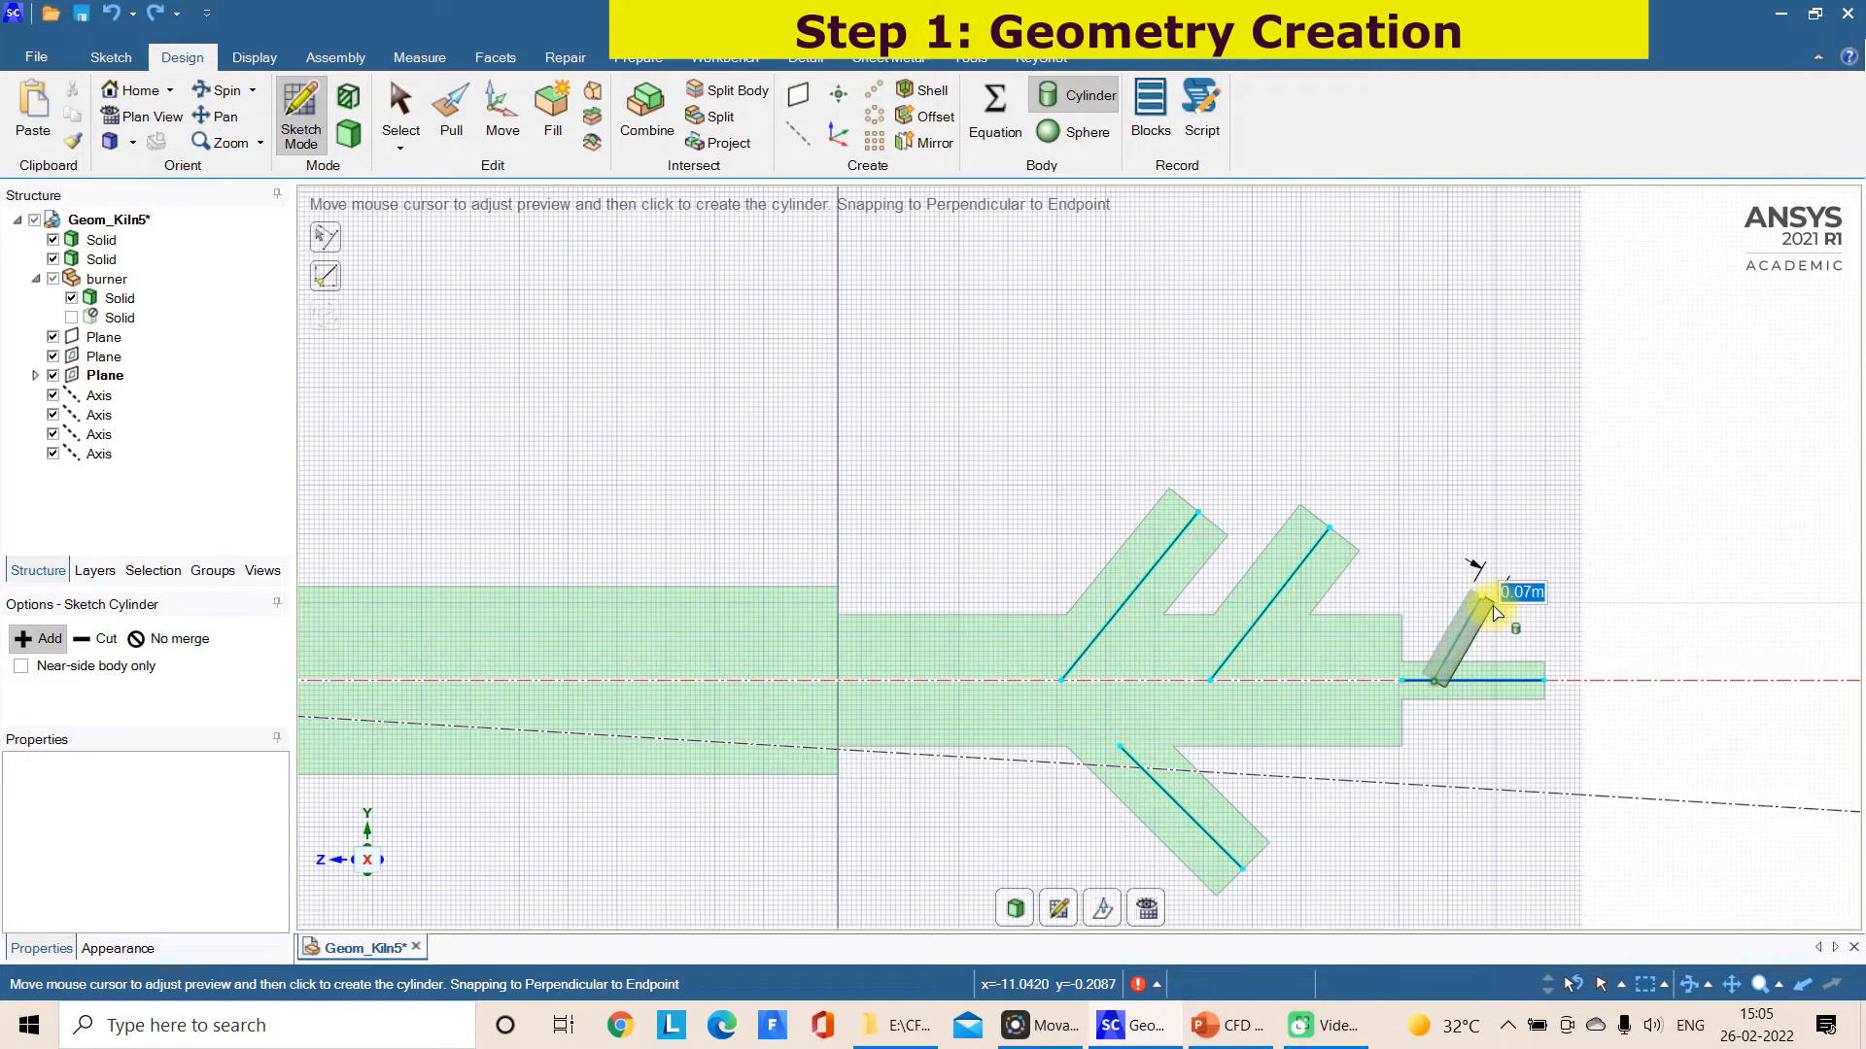
click(1494, 610)
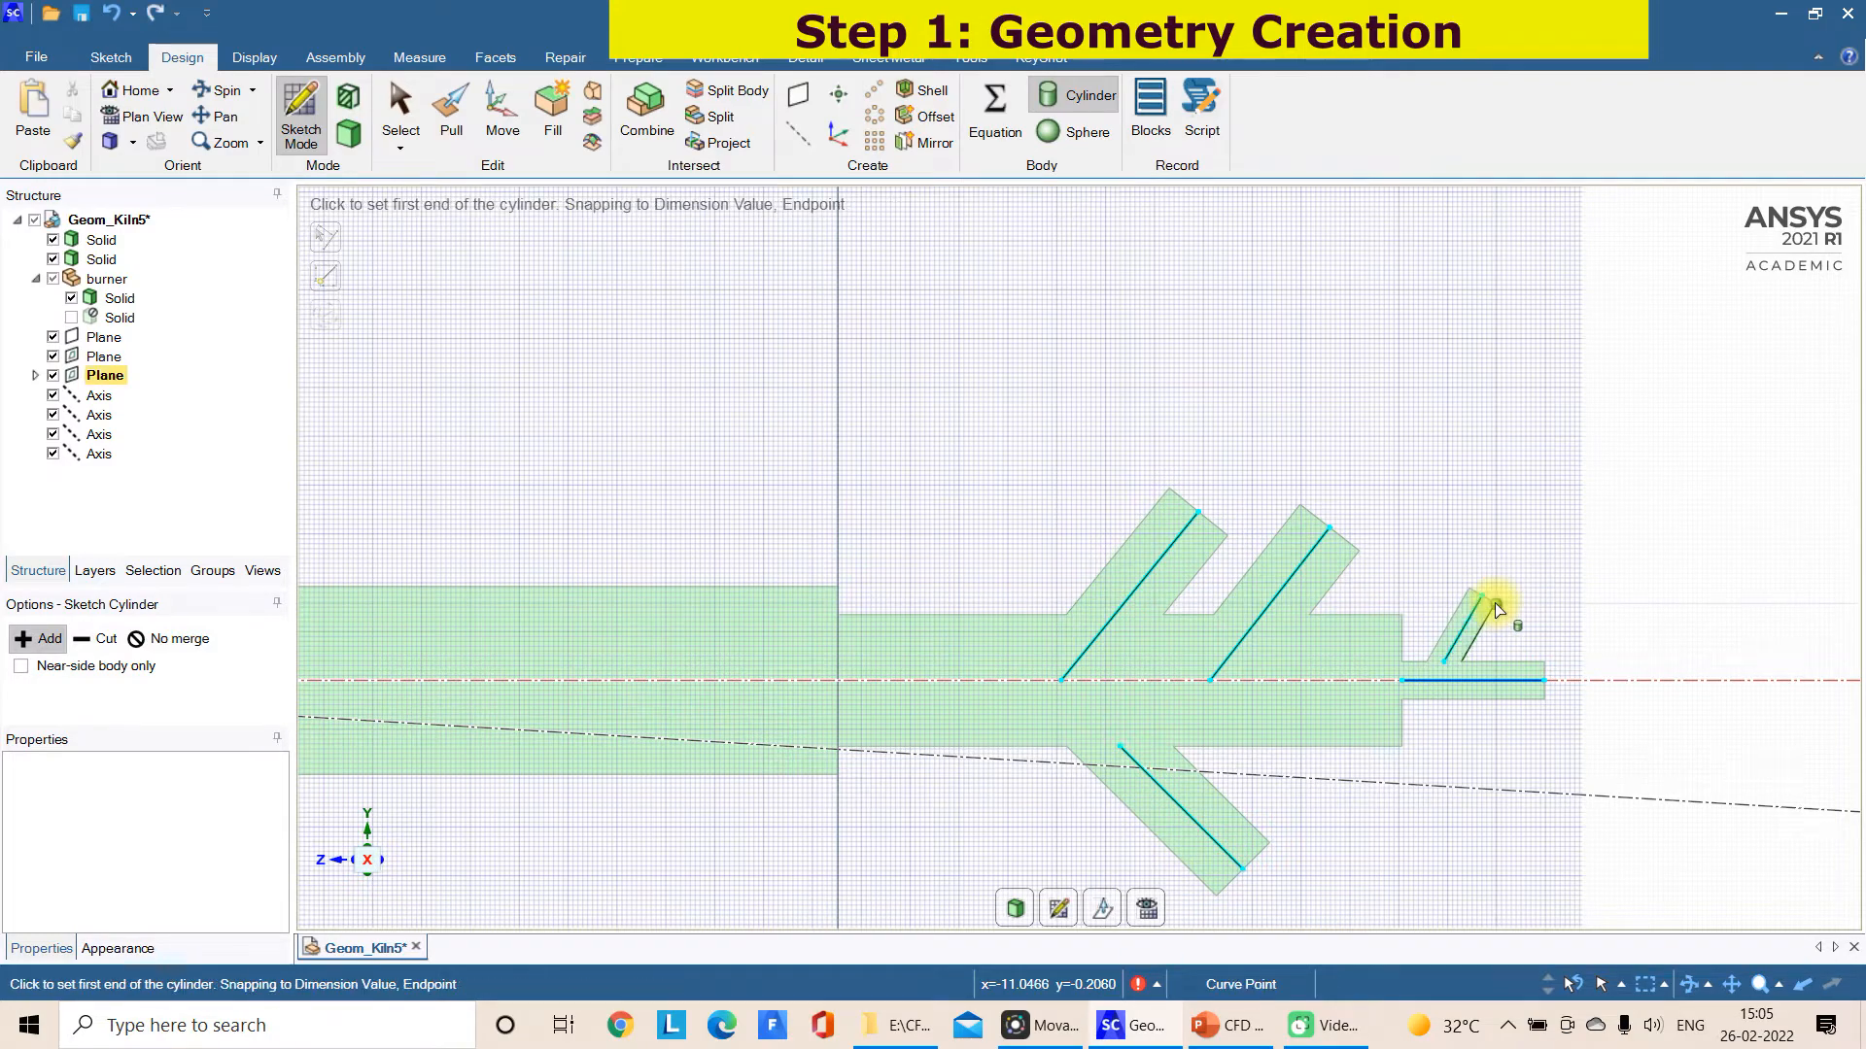
key(Escape)
Return from the sketch to the 3D solid view and hide the sketch curves
scroll(1494, 611, down, 5)
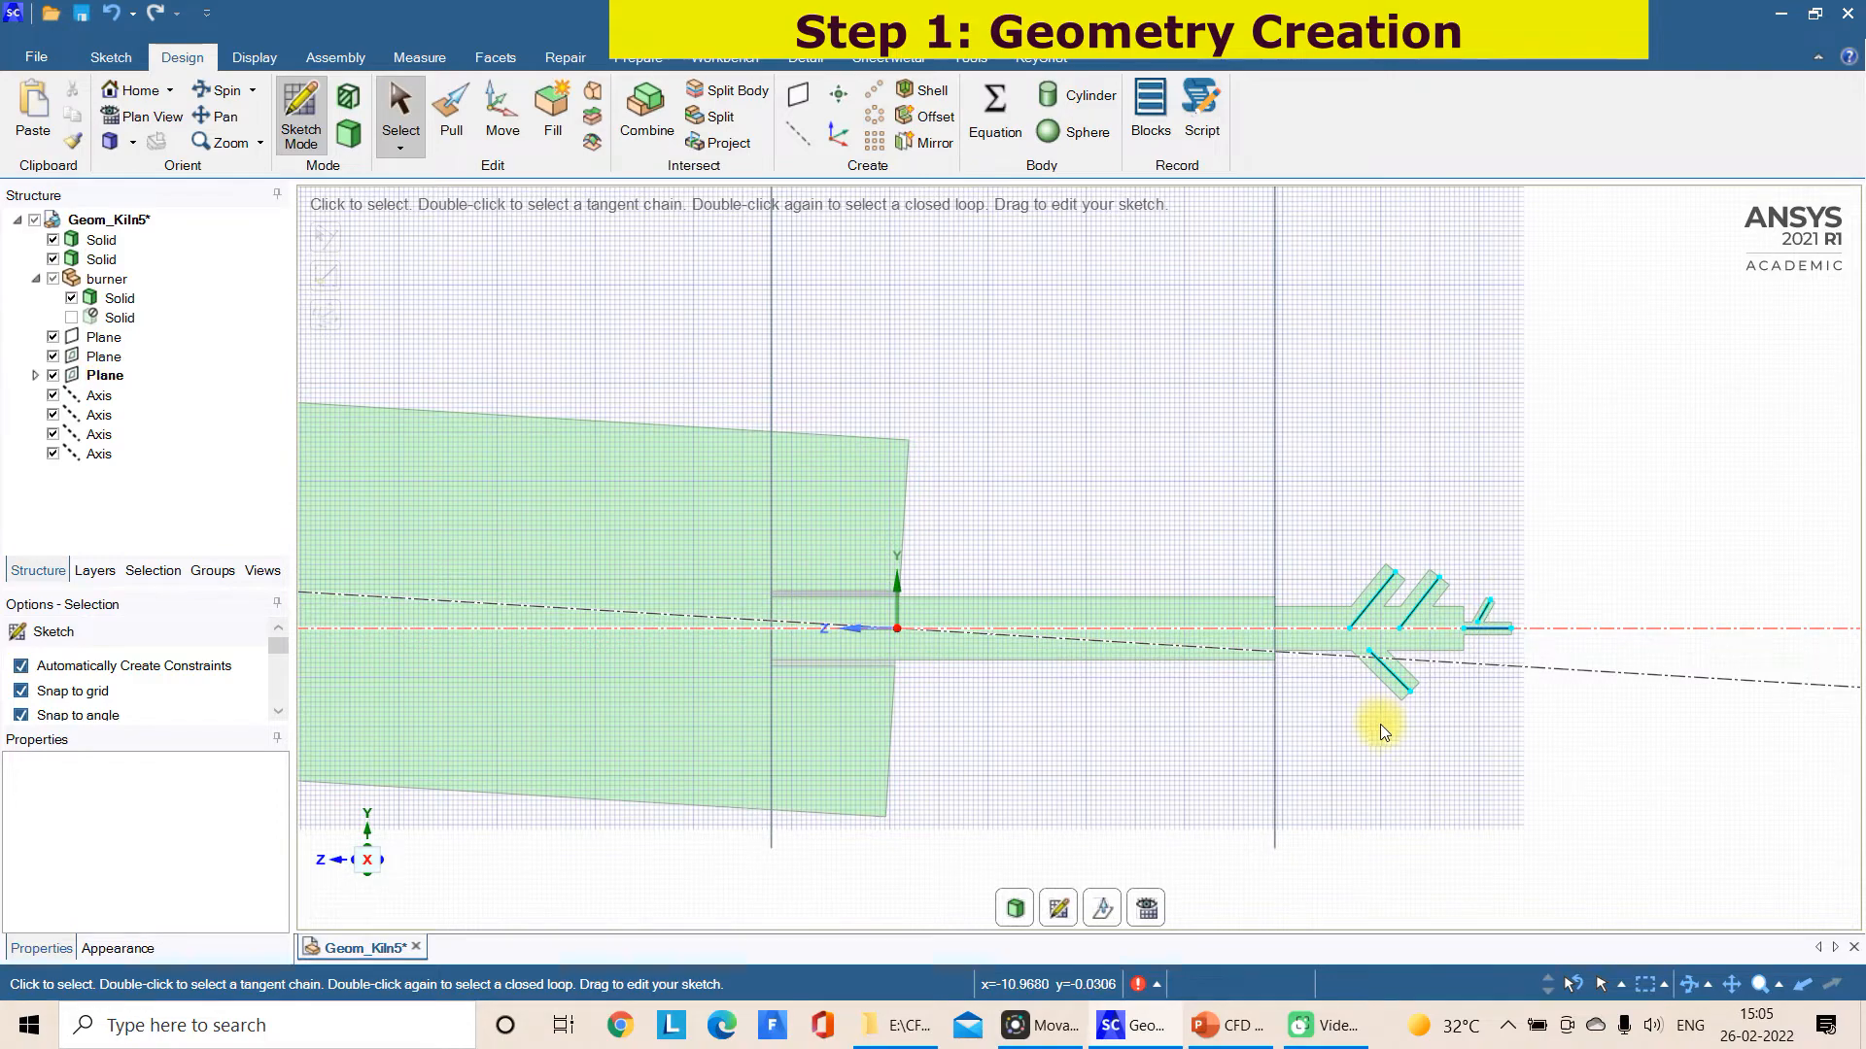
scroll(1403, 727, up, 1)
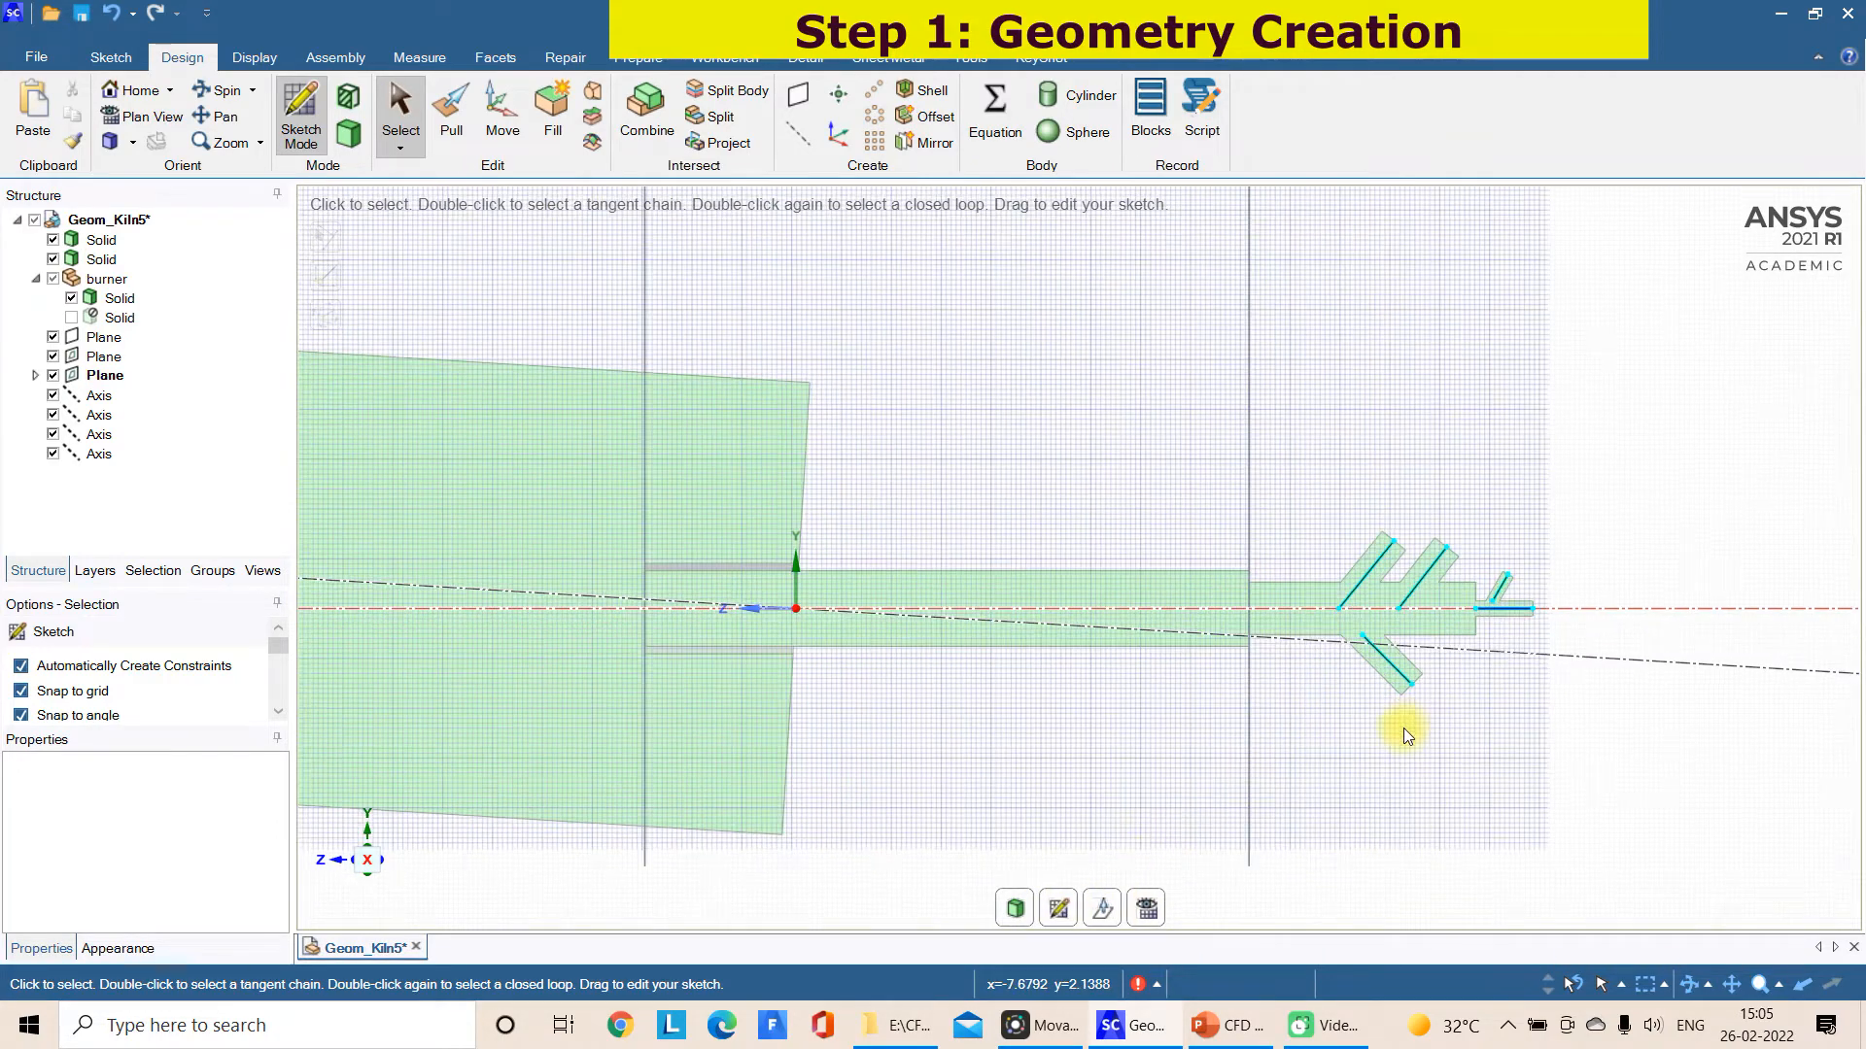
click(1023, 917)
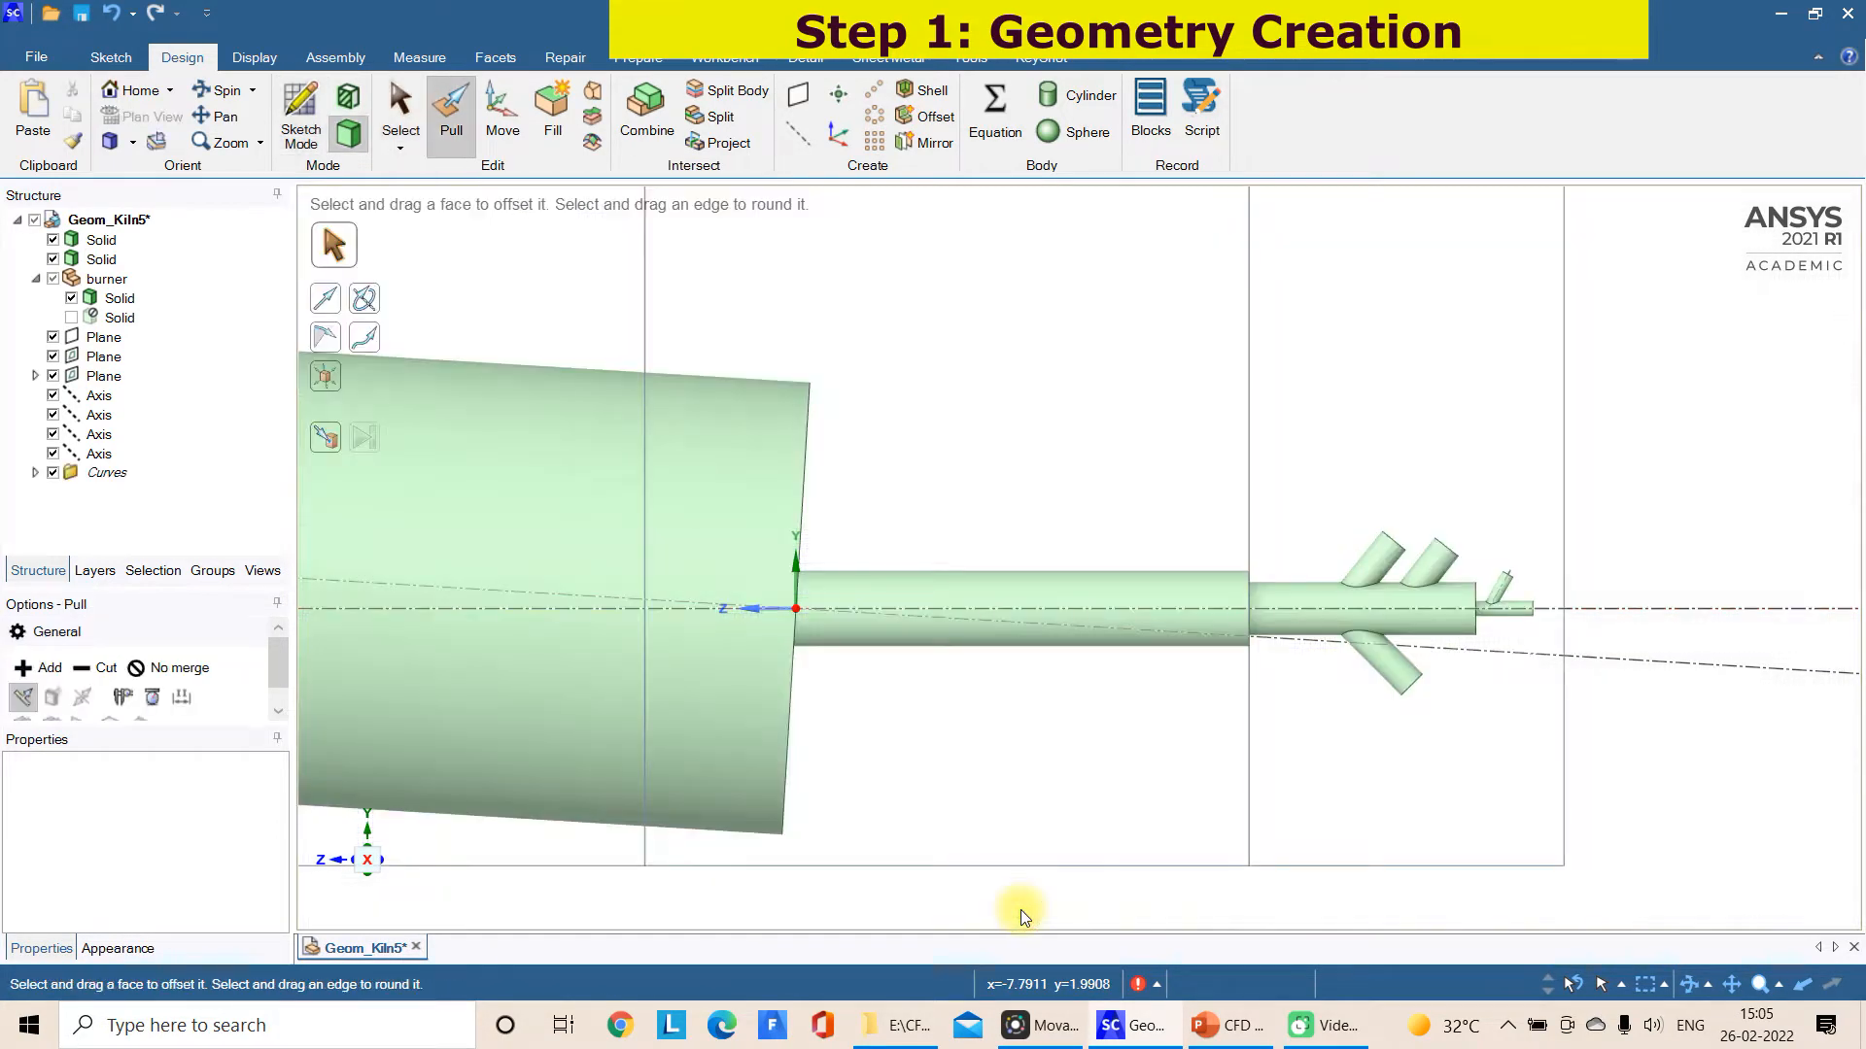
scroll(1229, 735, down, 2)
middle_drag(569, 601, 593, 615)
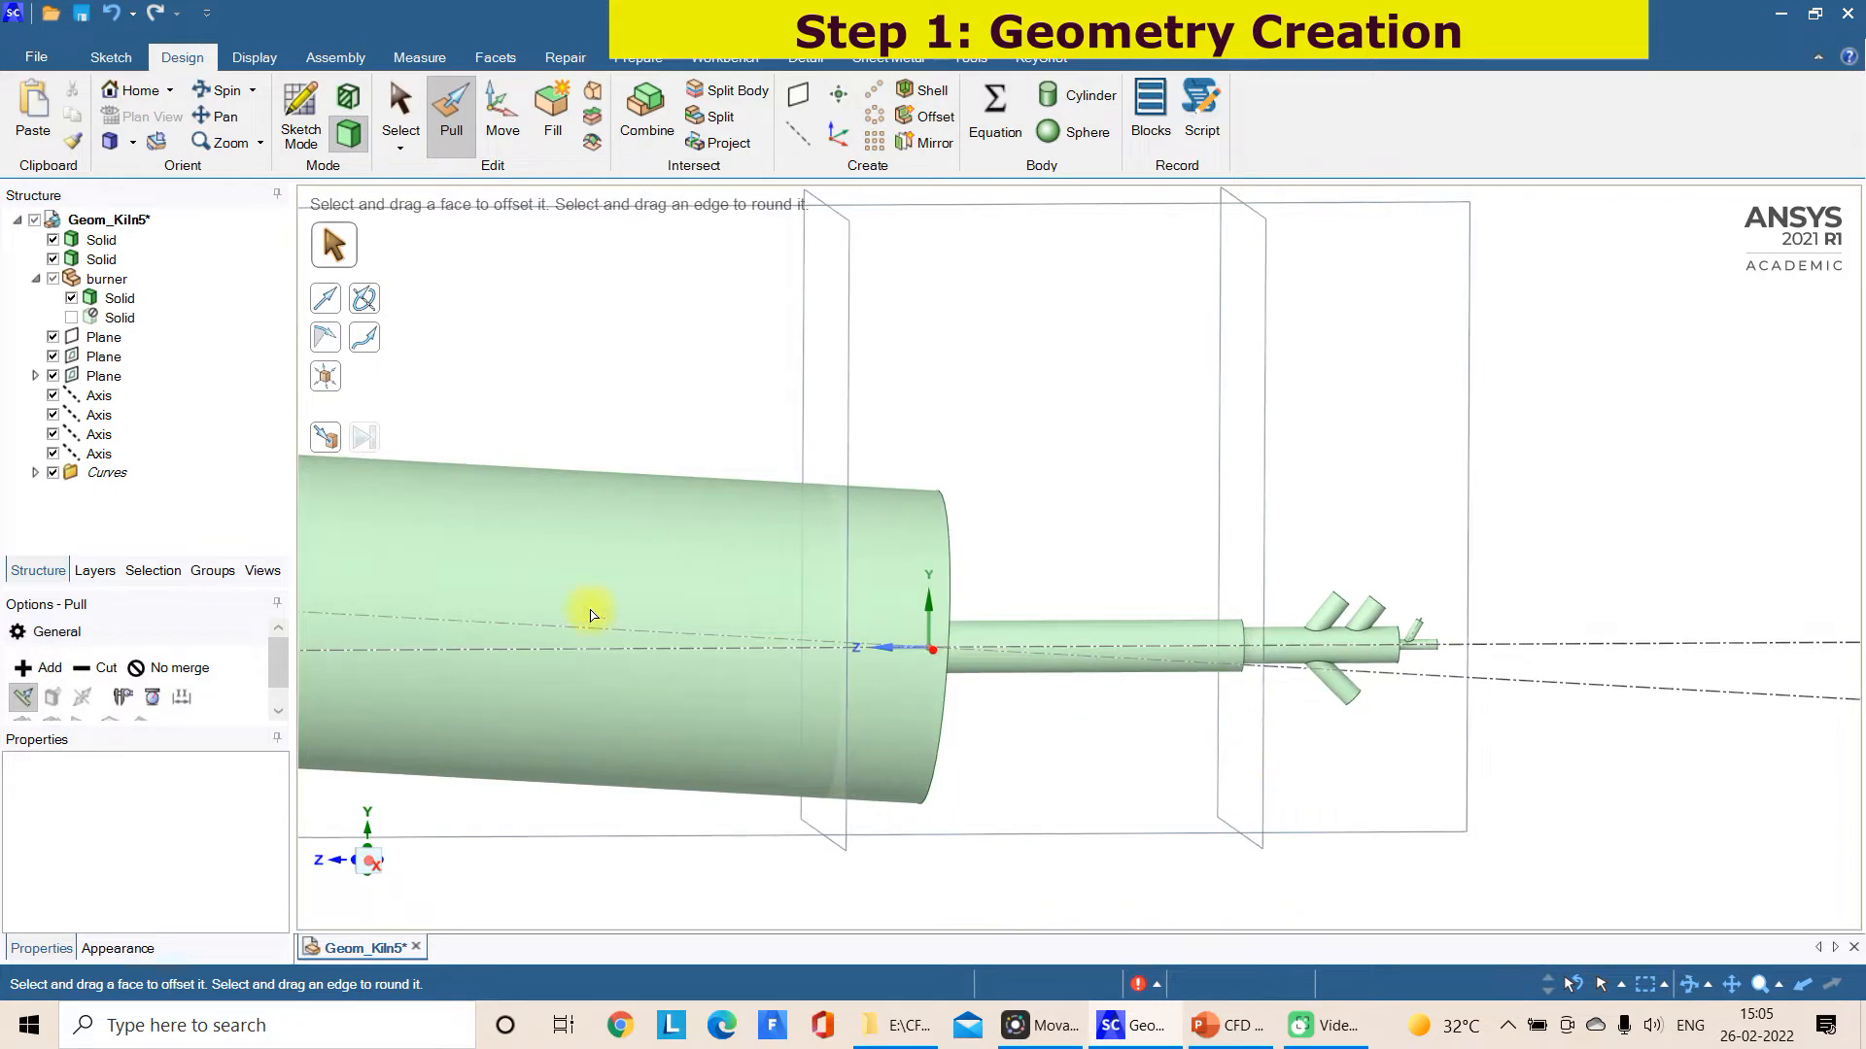
click(54, 472)
scroll(1341, 744, up, 2)
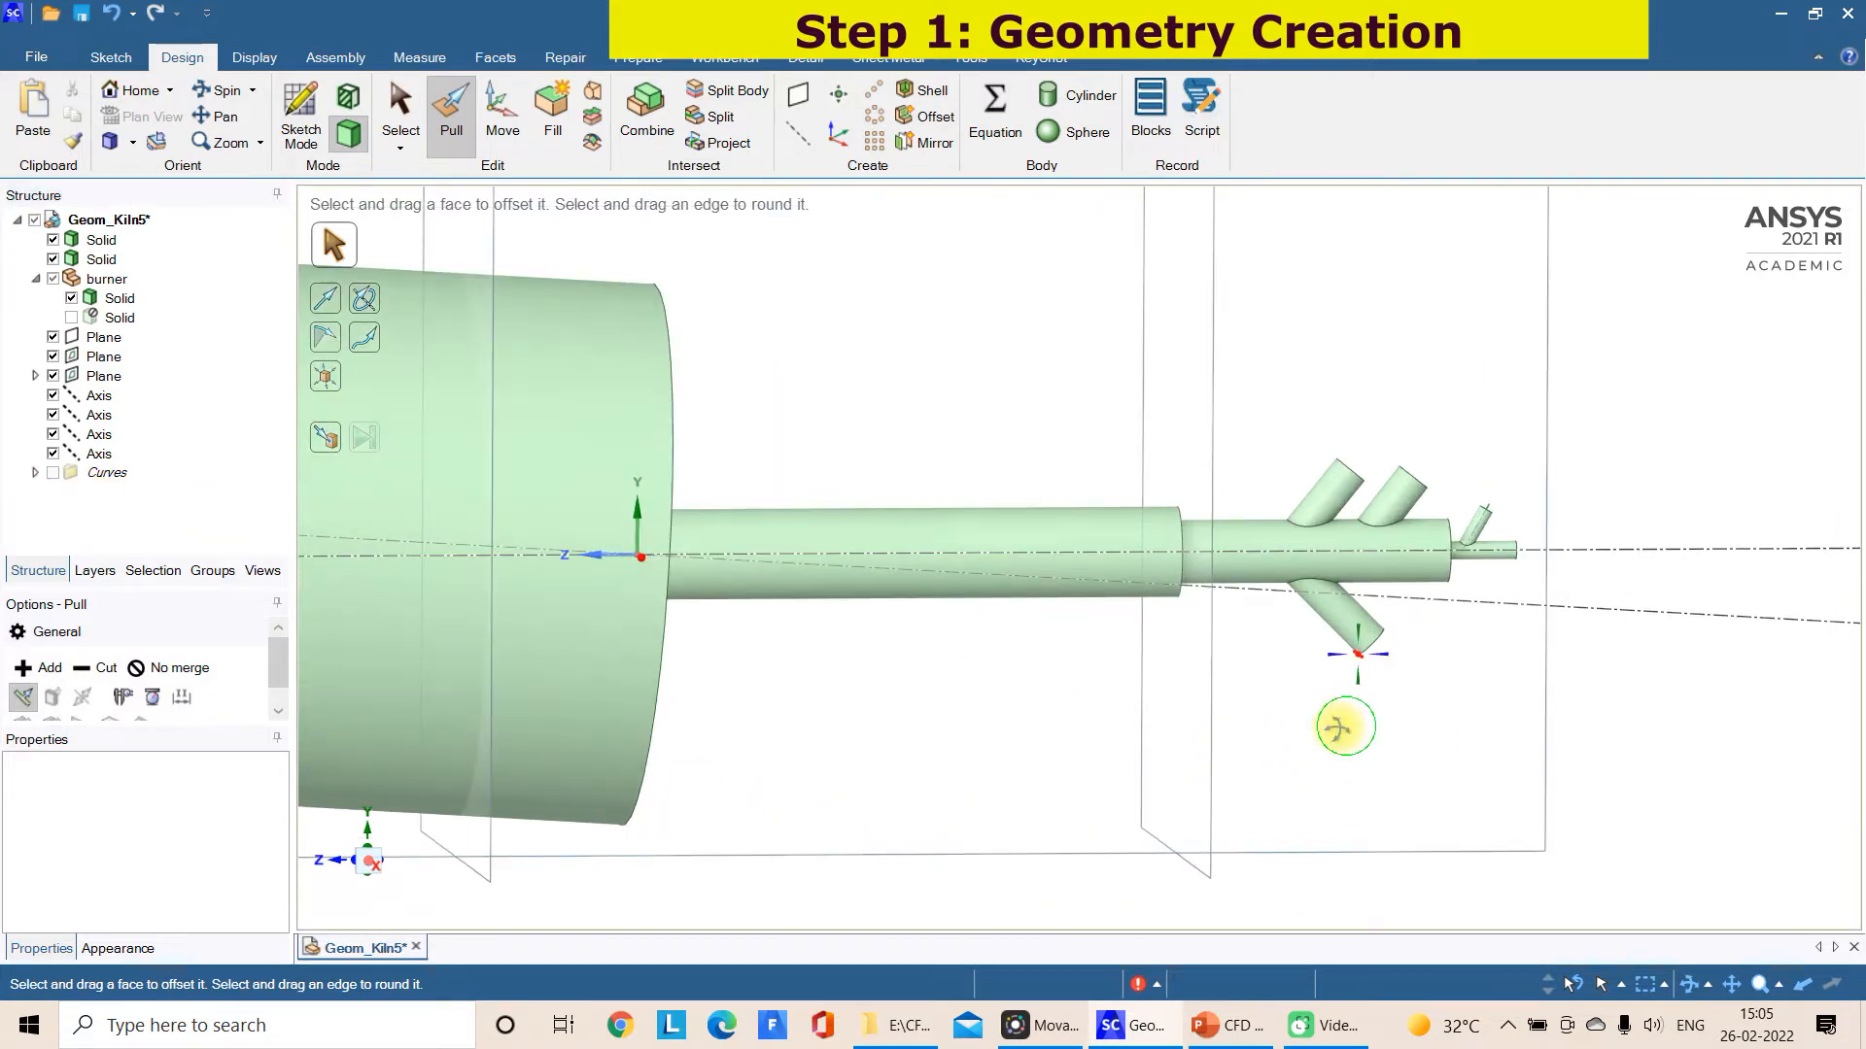
Inspect the burner's inlet branches and the junction between its main and inlet cylinders from several angles
scroll(1462, 666, up, 2)
mouse_move(1512, 608)
middle_down()
mouse_move(1512, 479)
mouse_move(1458, 500)
middle_up()
click(1402, 481)
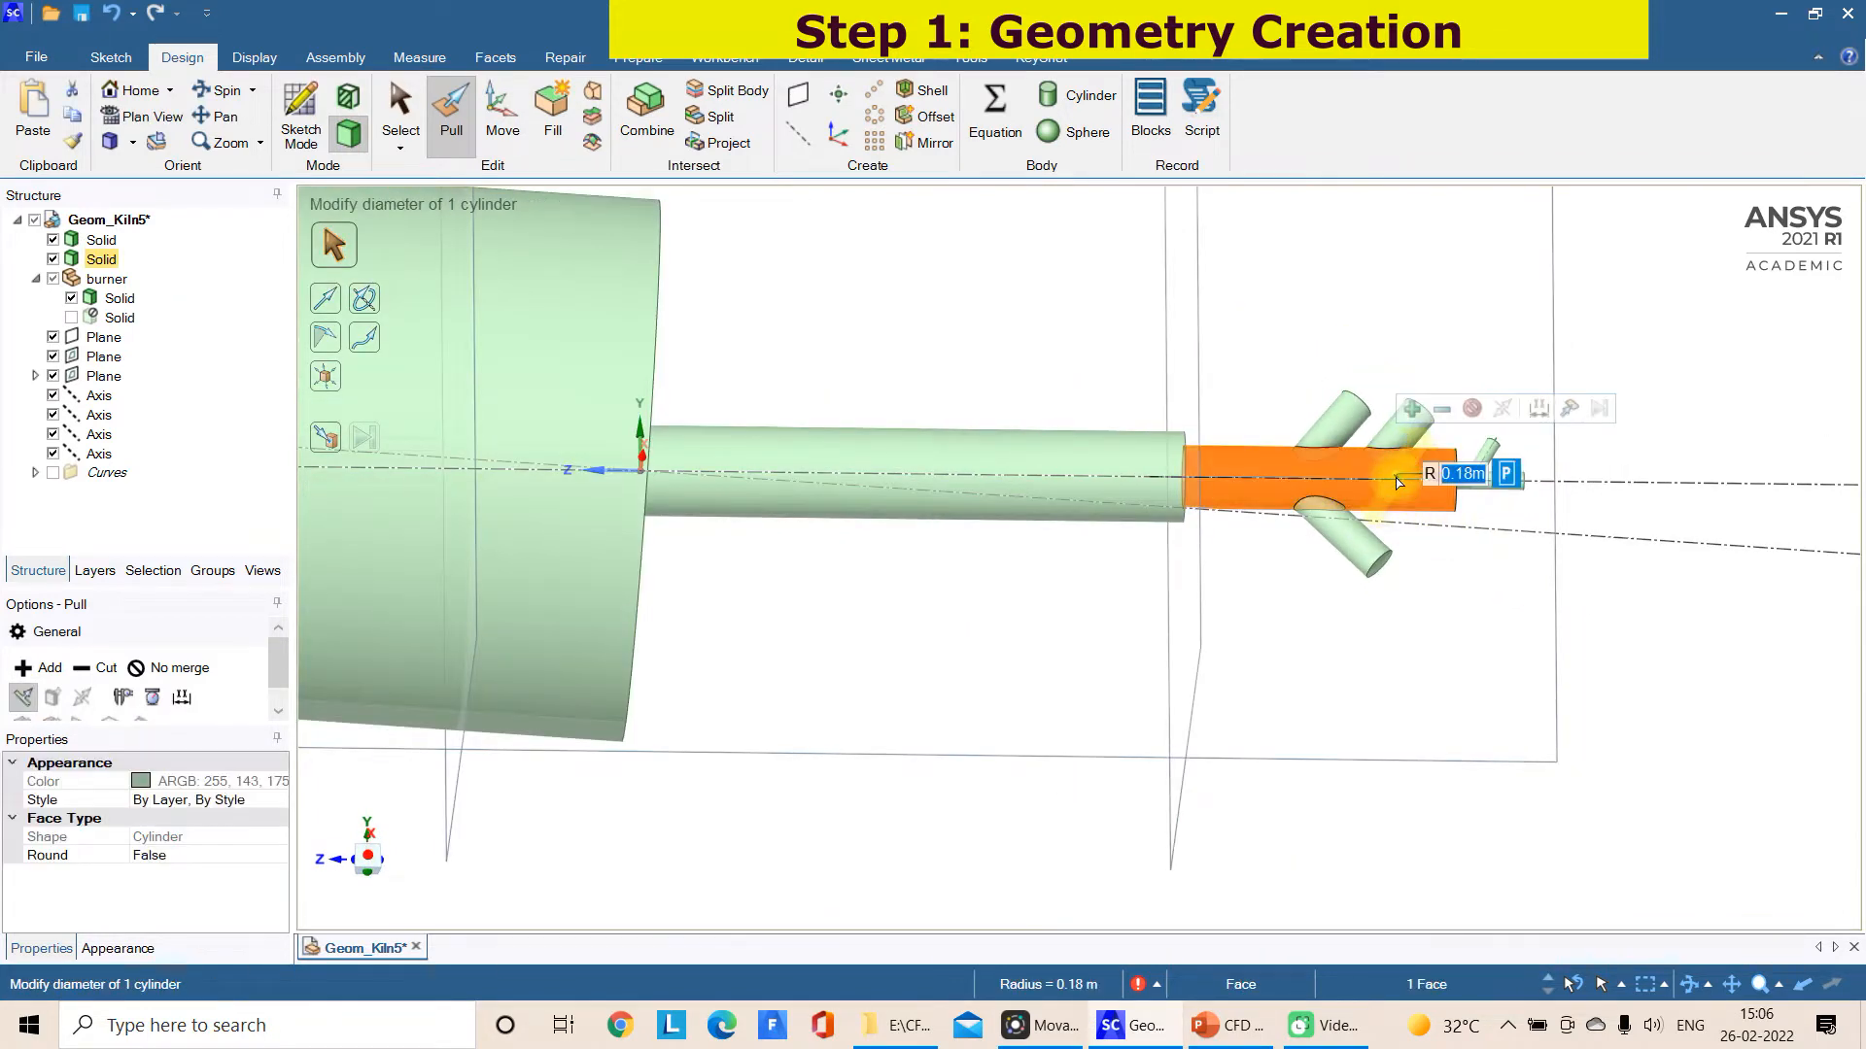
click(1416, 574)
middle_drag(1416, 575, 1237, 523)
key(s)
click(1180, 411)
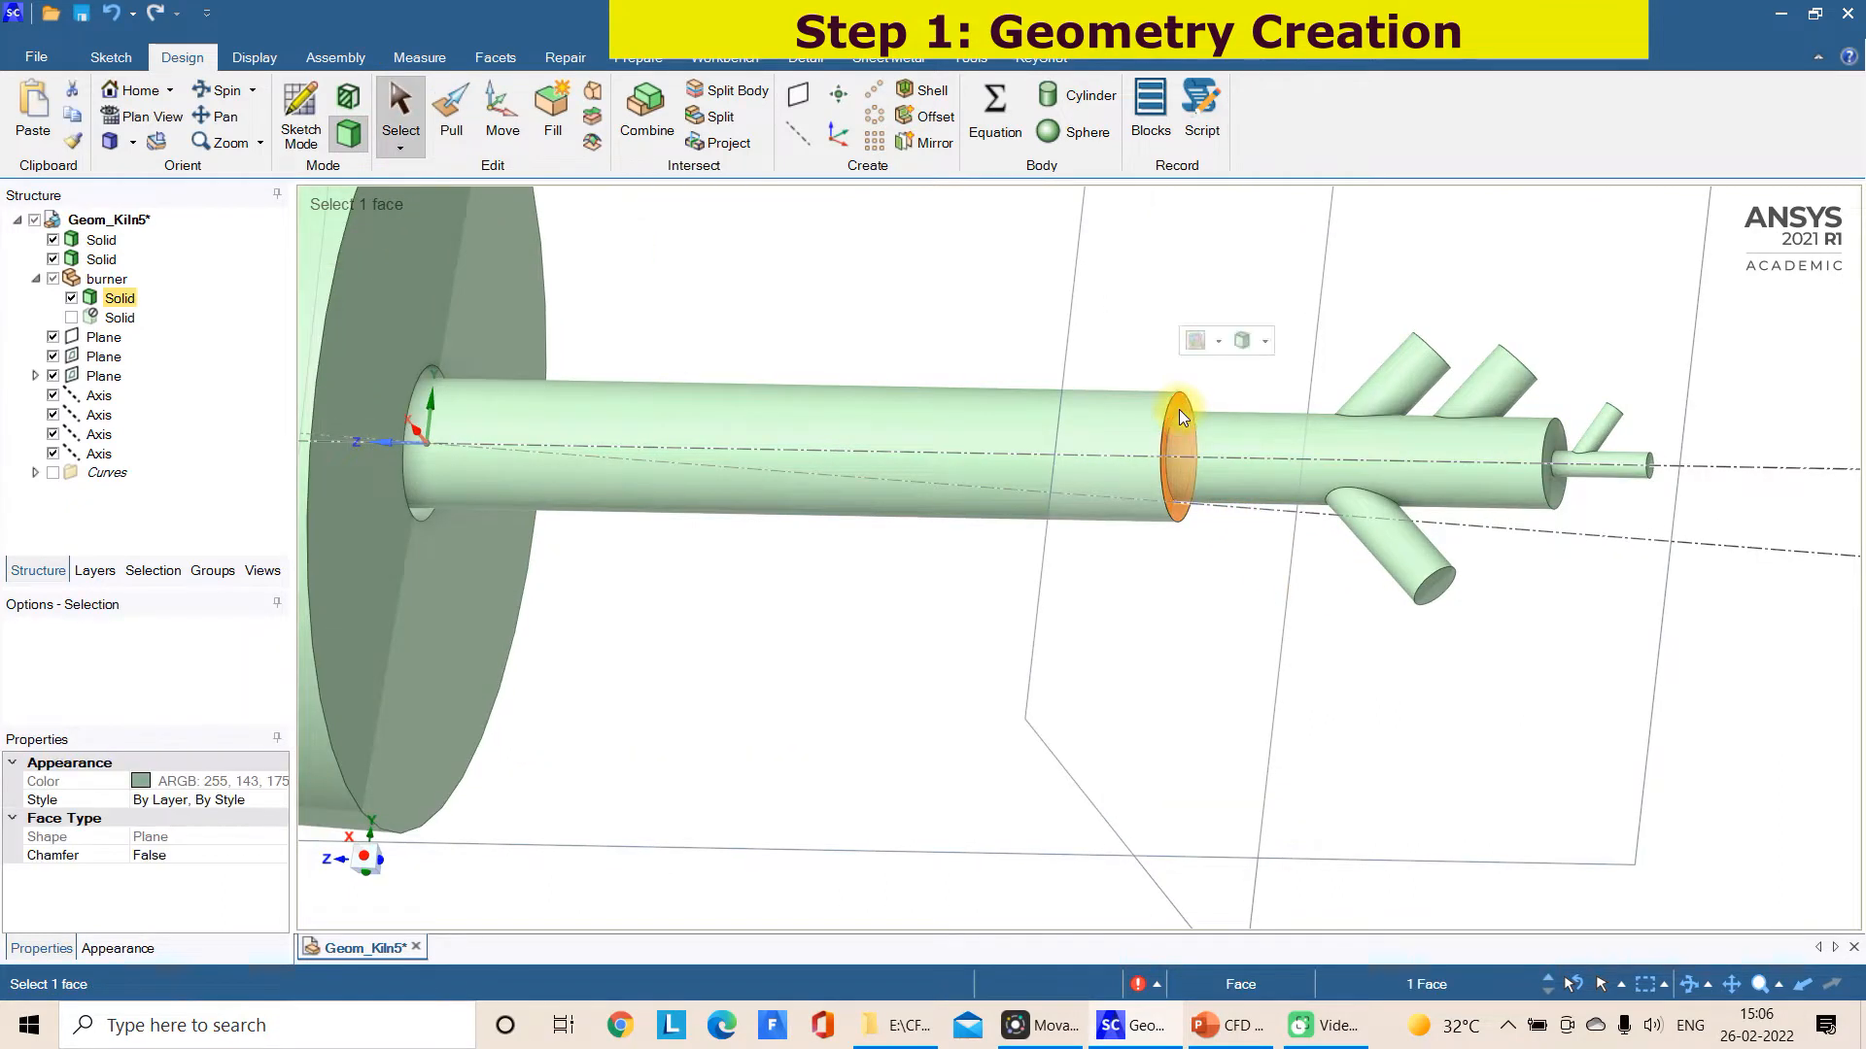
triple_click(1208, 448)
middle_drag(1595, 612, 1571, 670)
click(1571, 670)
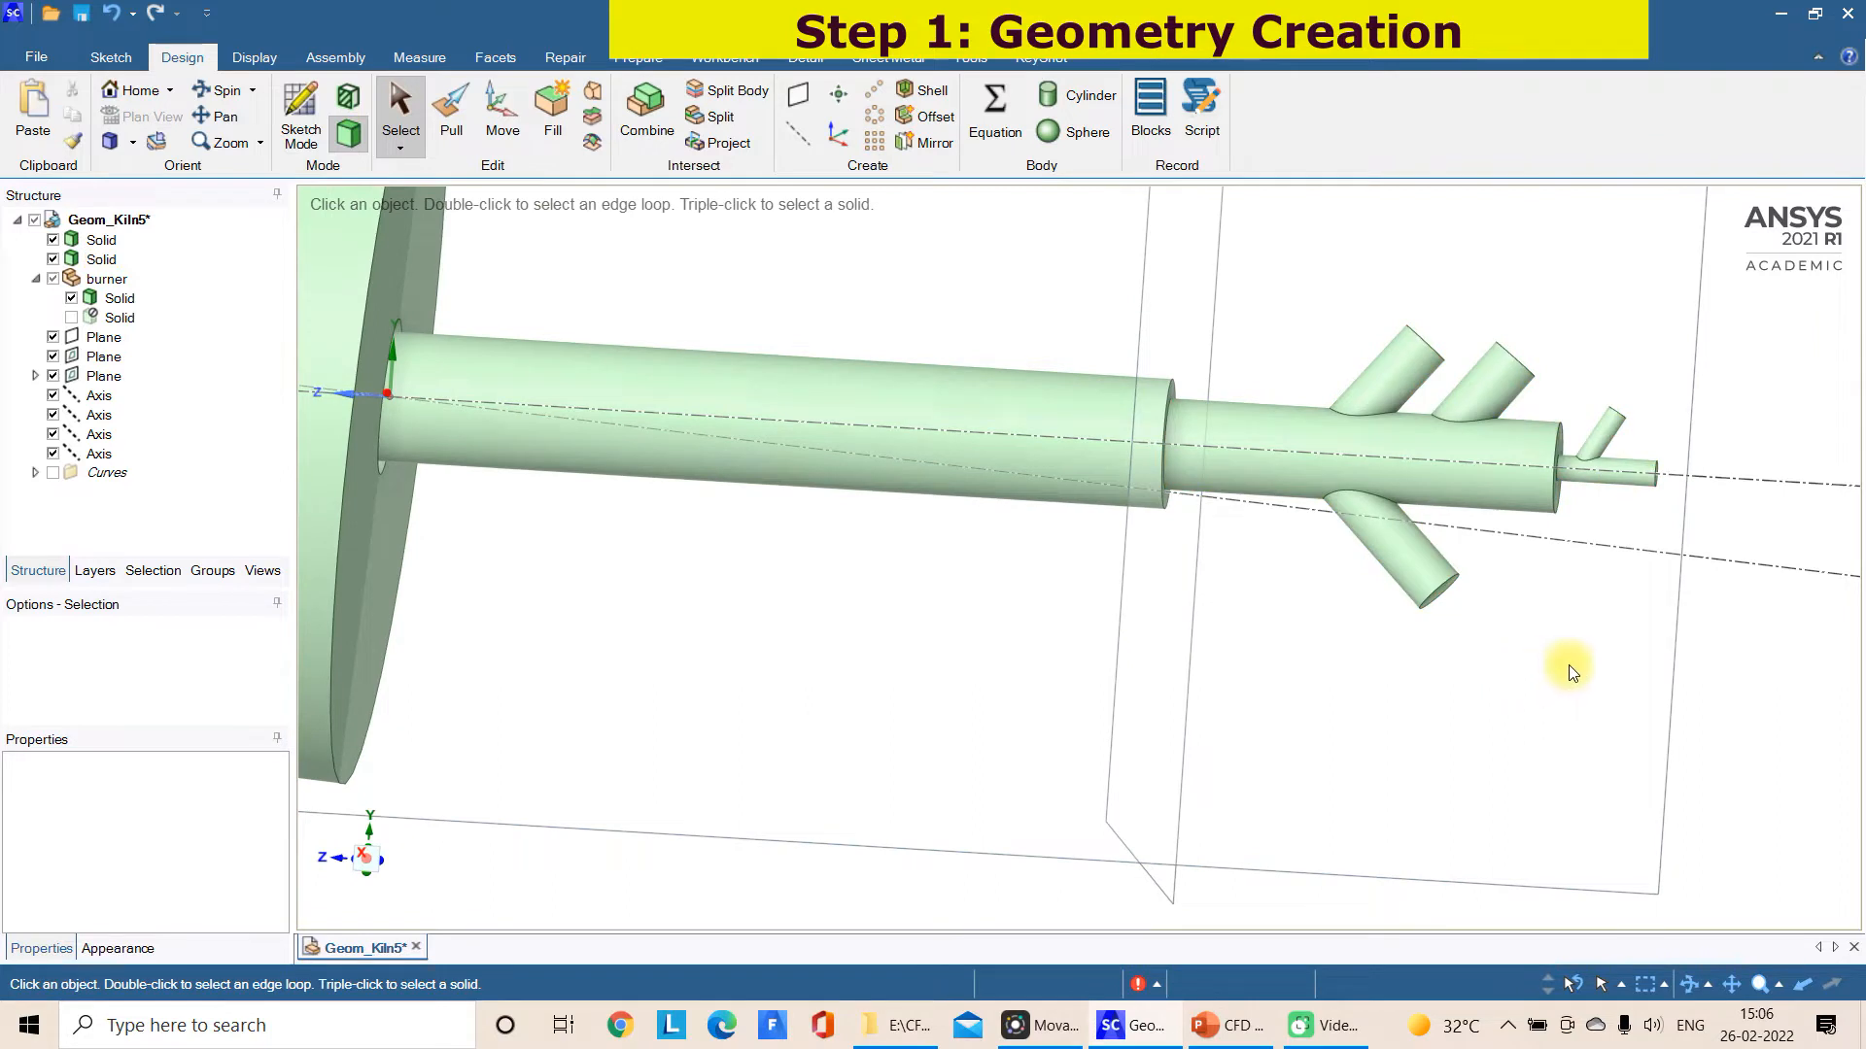
click(1680, 670)
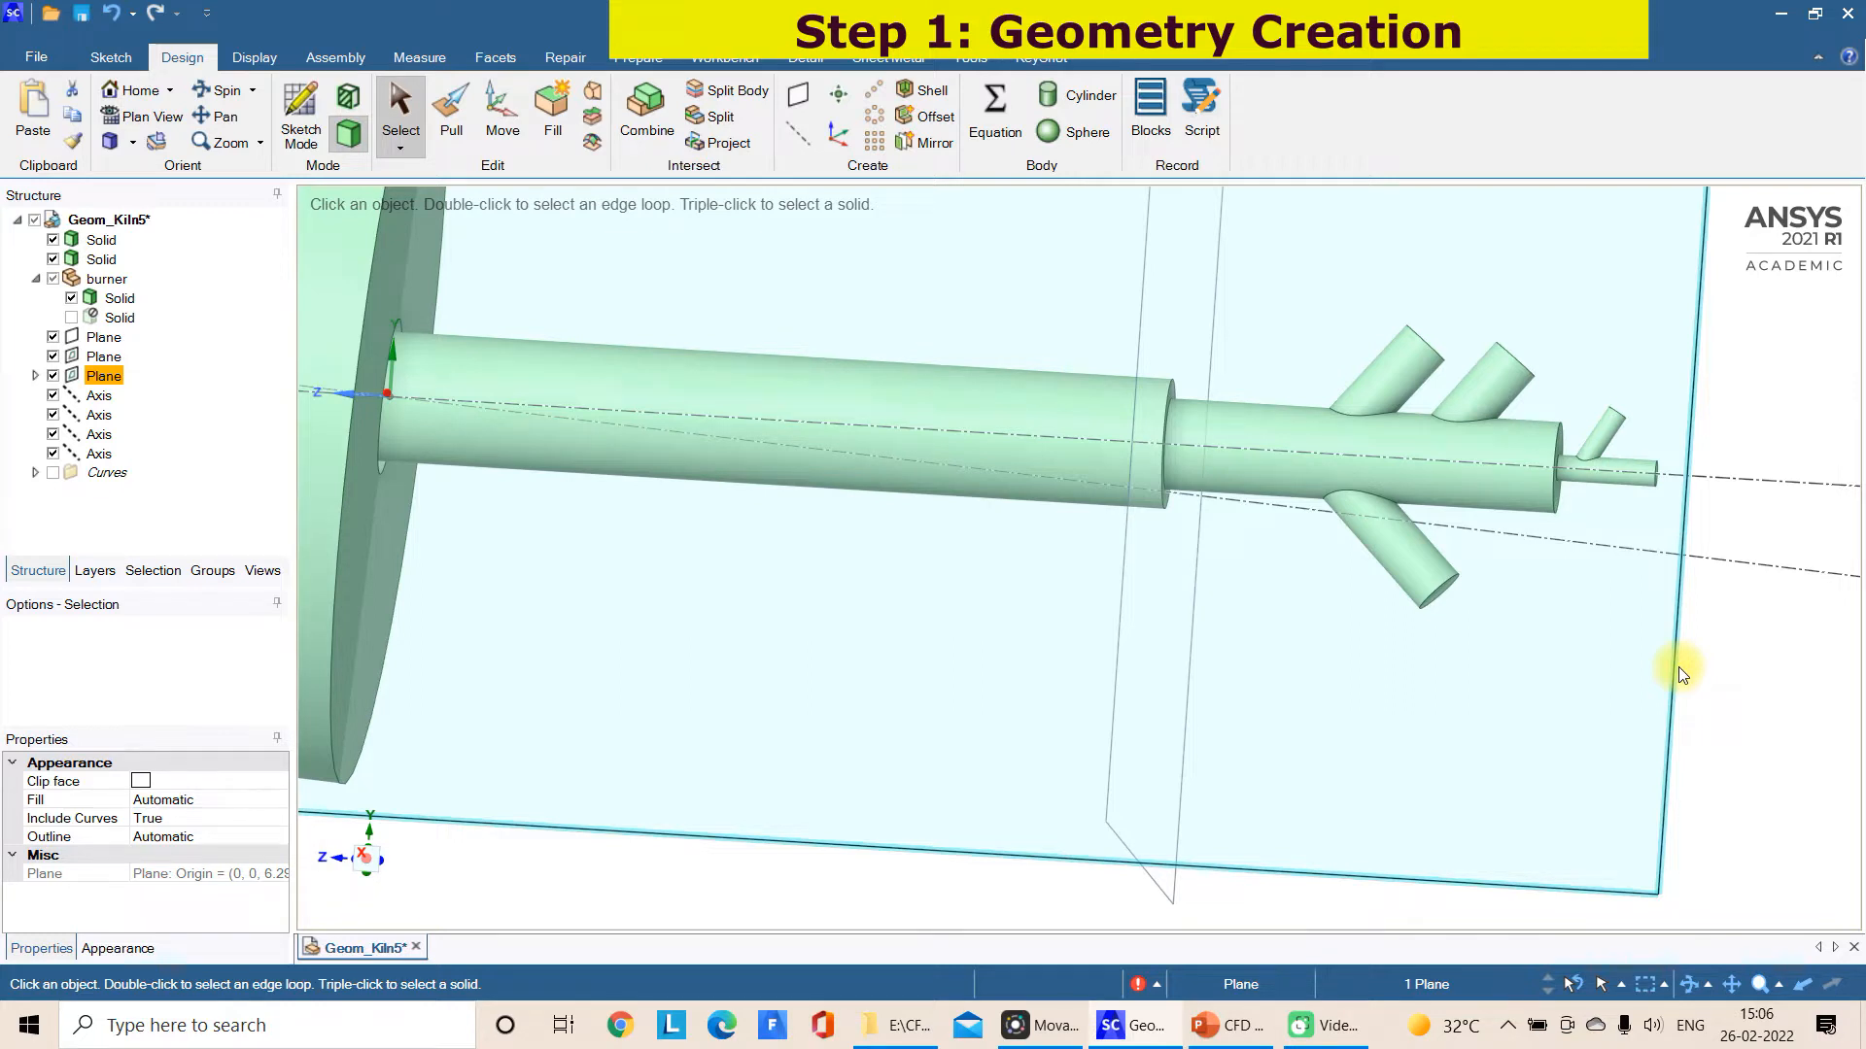
Delete the three construction planes around the kiln and burner
key(Delete)
middle_drag(1683, 673, 1454, 637)
click(1451, 649)
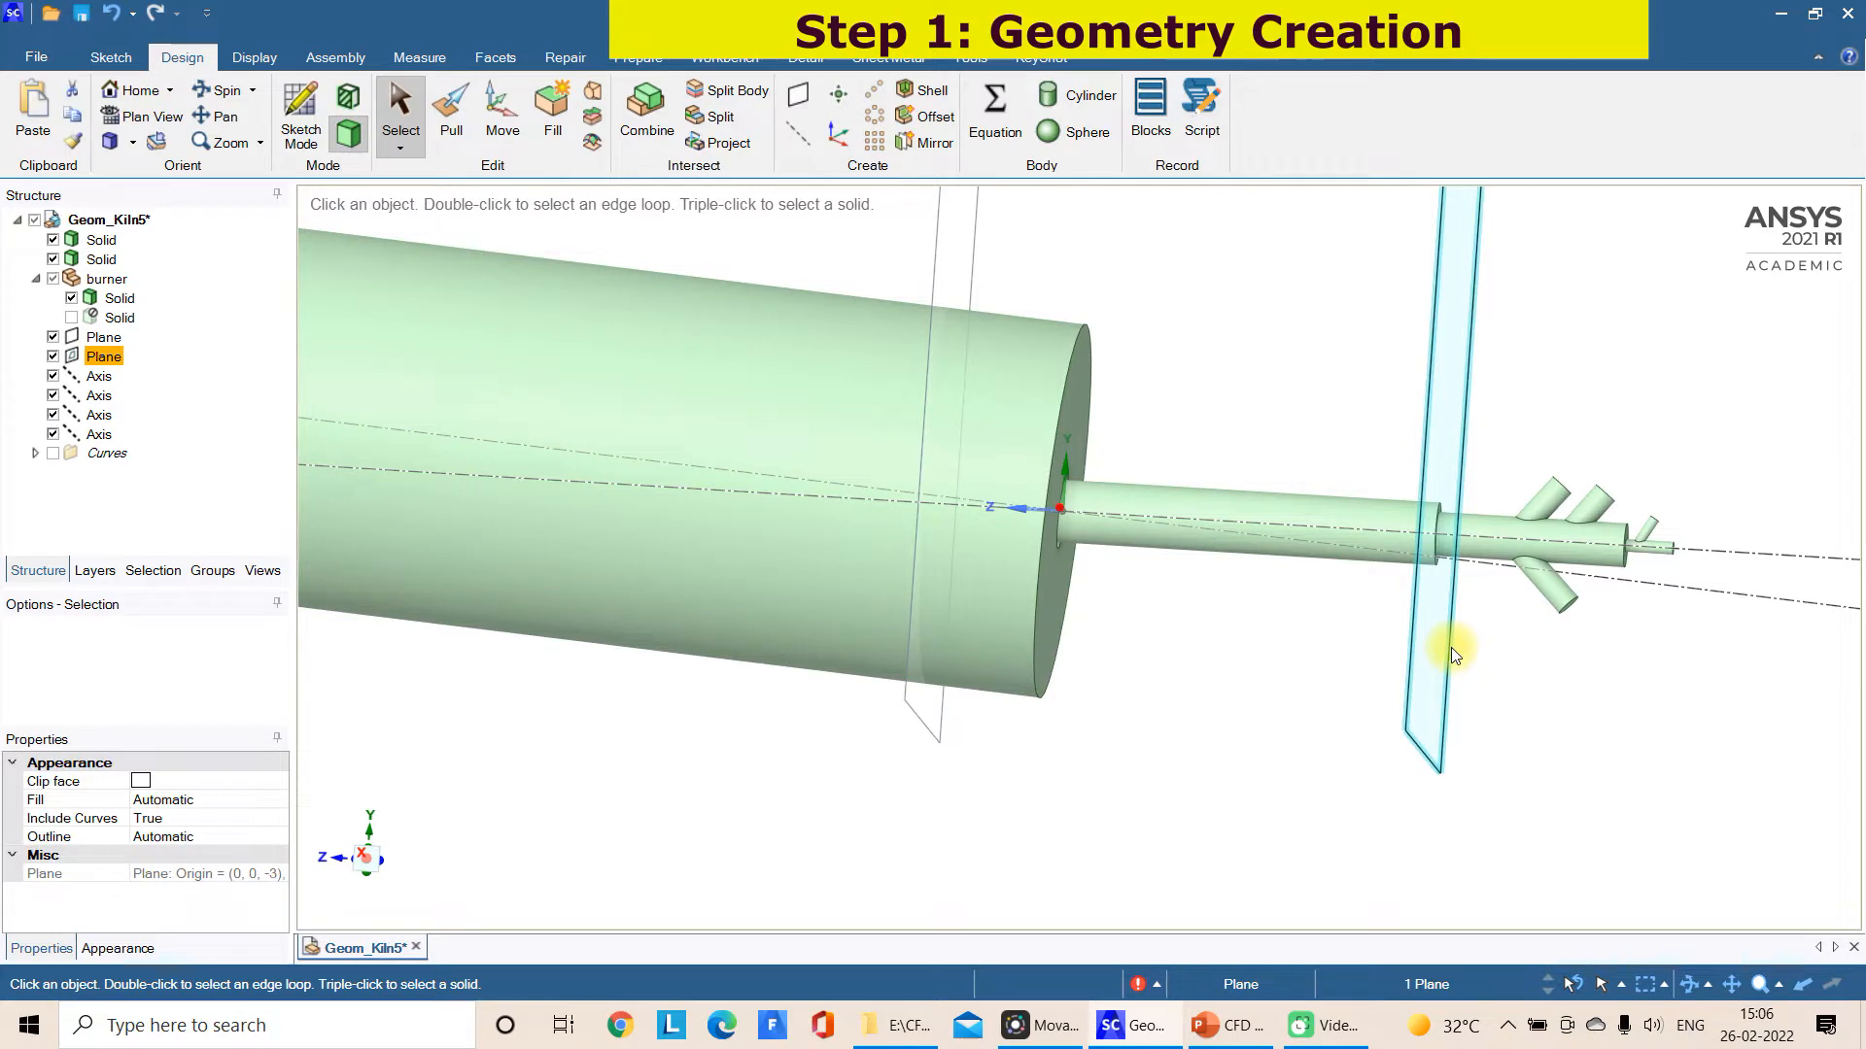
key(Delete)
middle_drag(1450, 647, 953, 720)
click(910, 725)
key(Delete)
middle_drag(1158, 637, 1076, 667)
click(1040, 596)
key(Escape)
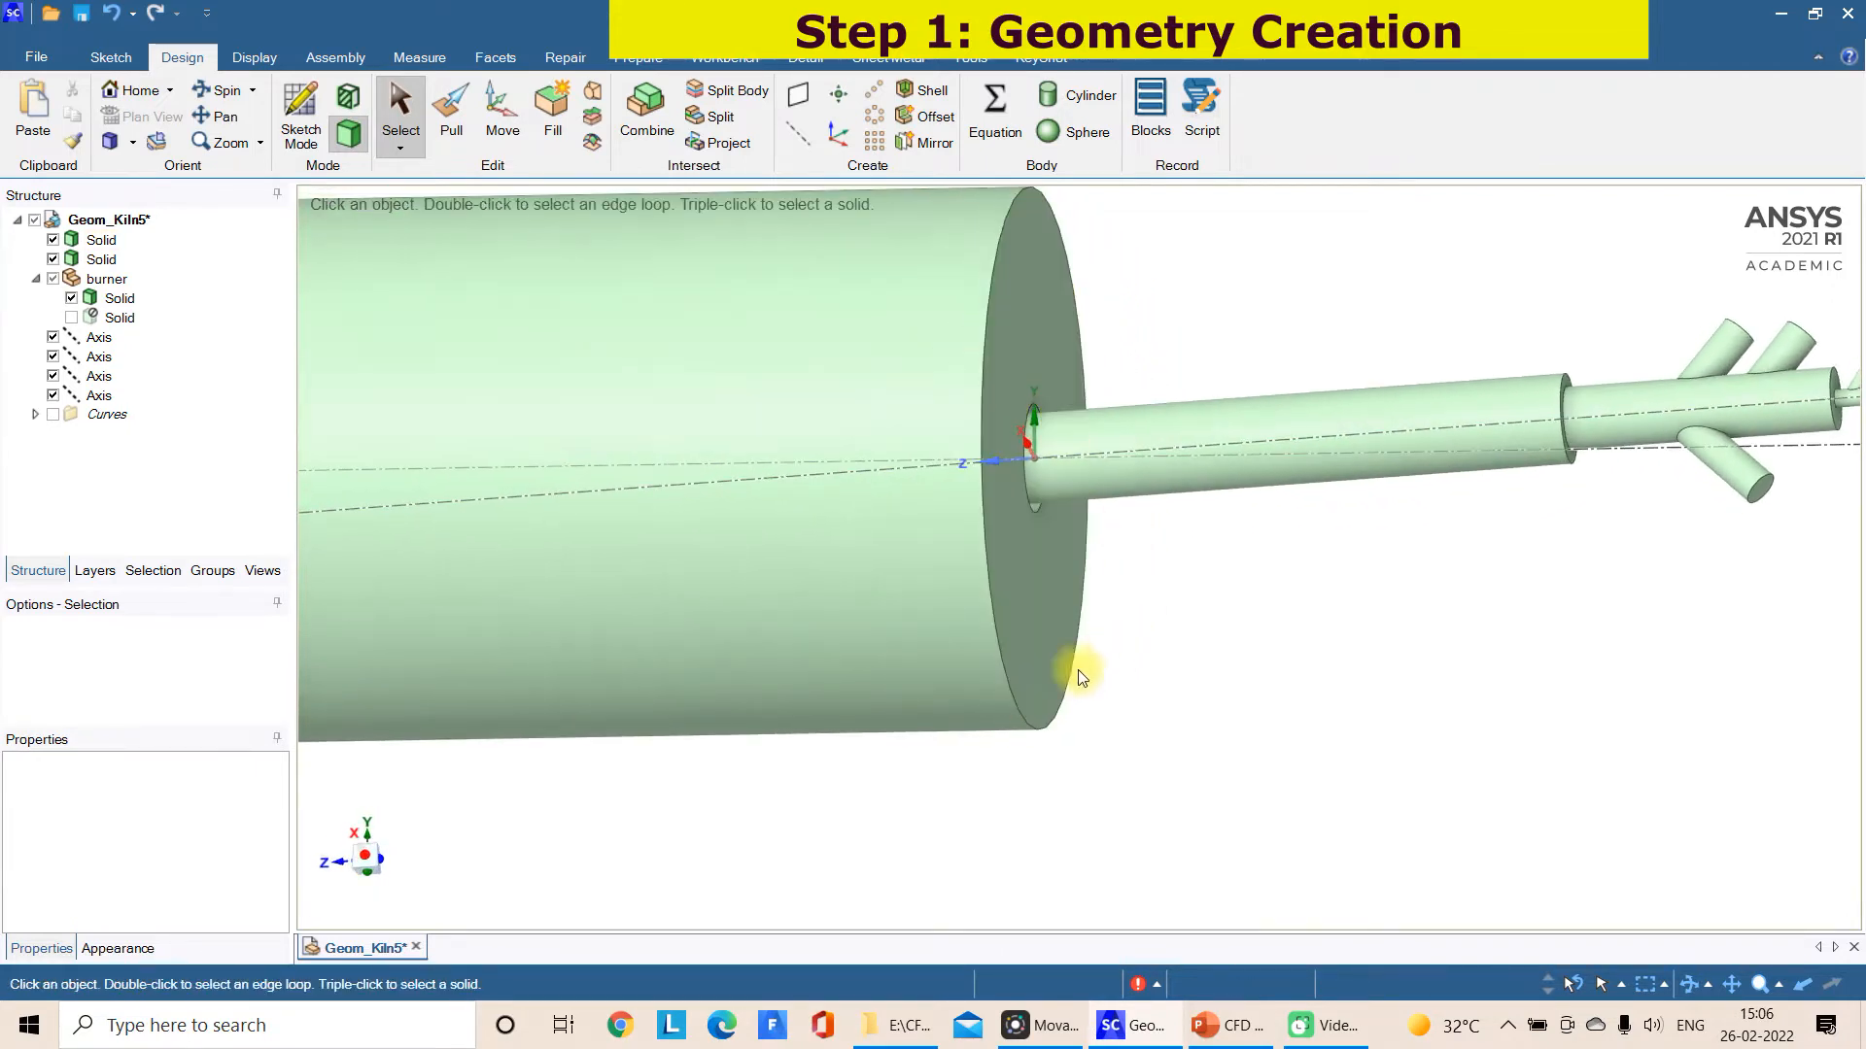
Select all visible kiln and burner solids in the side view and make them transparent
click(372, 859)
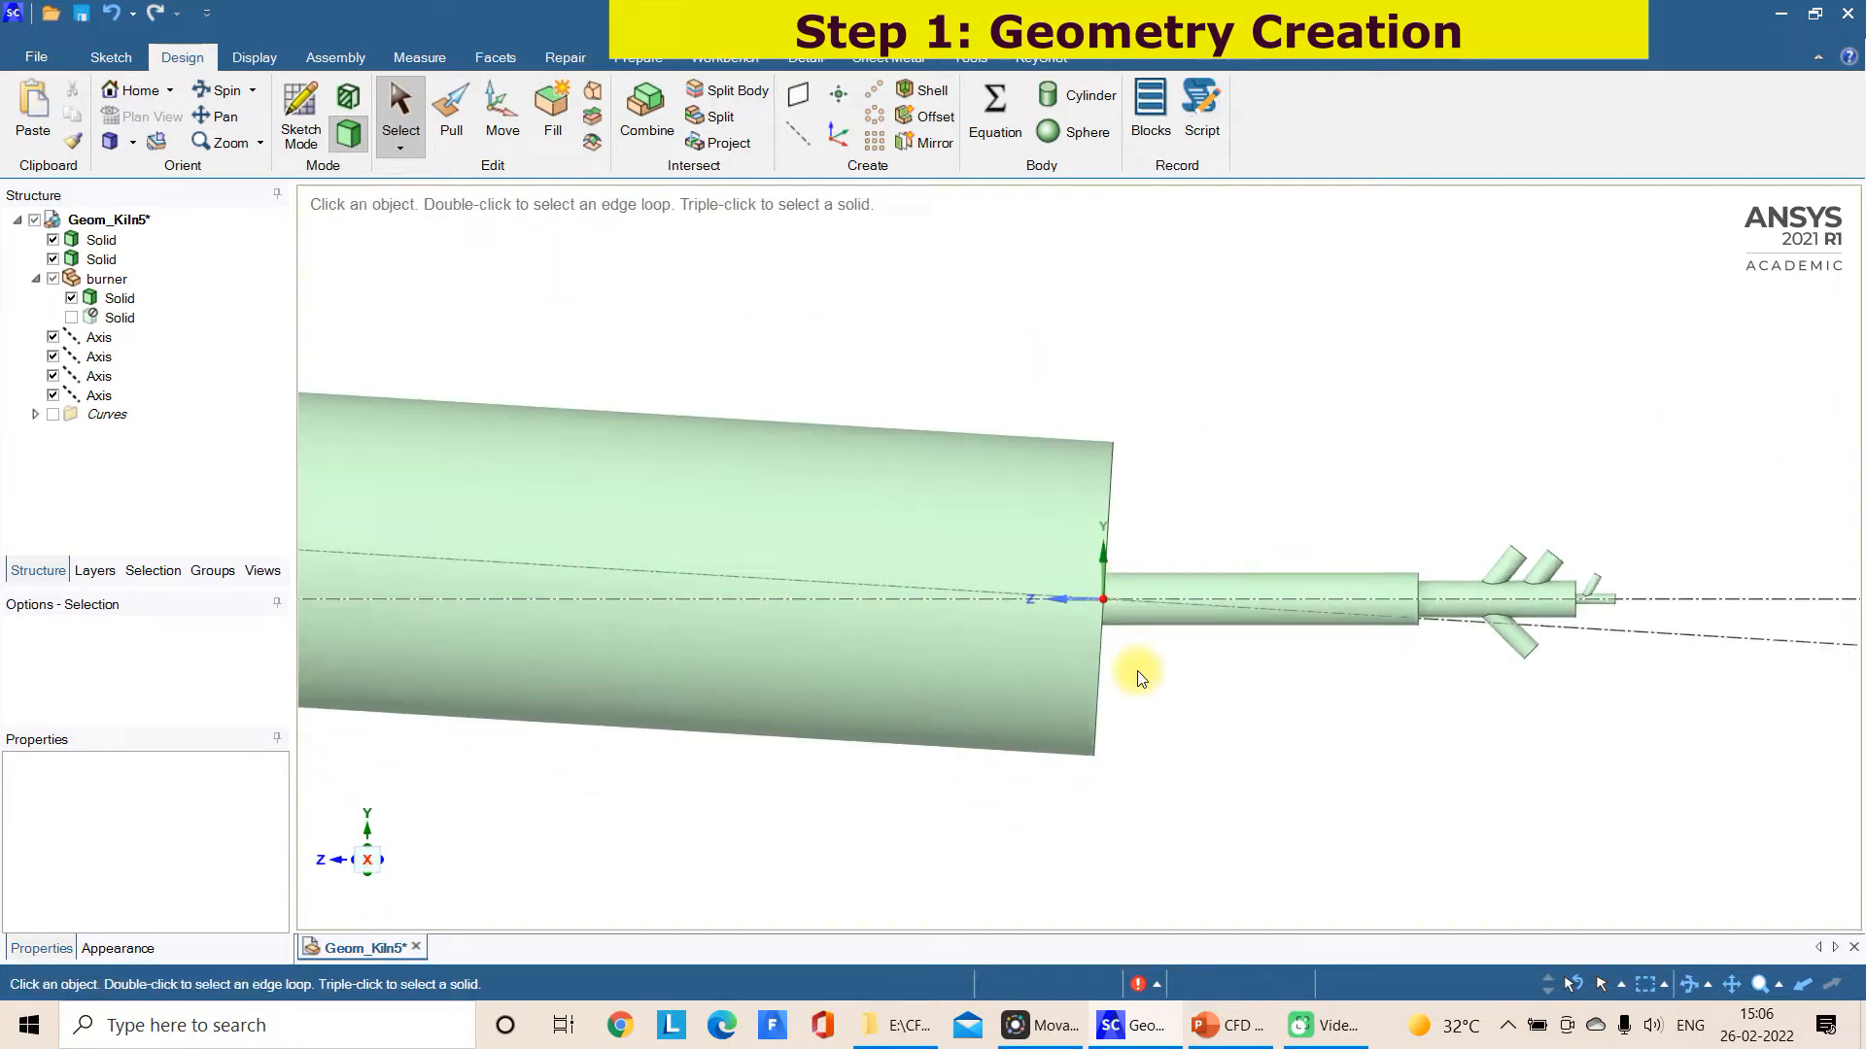
scroll(1113, 681, down, 6)
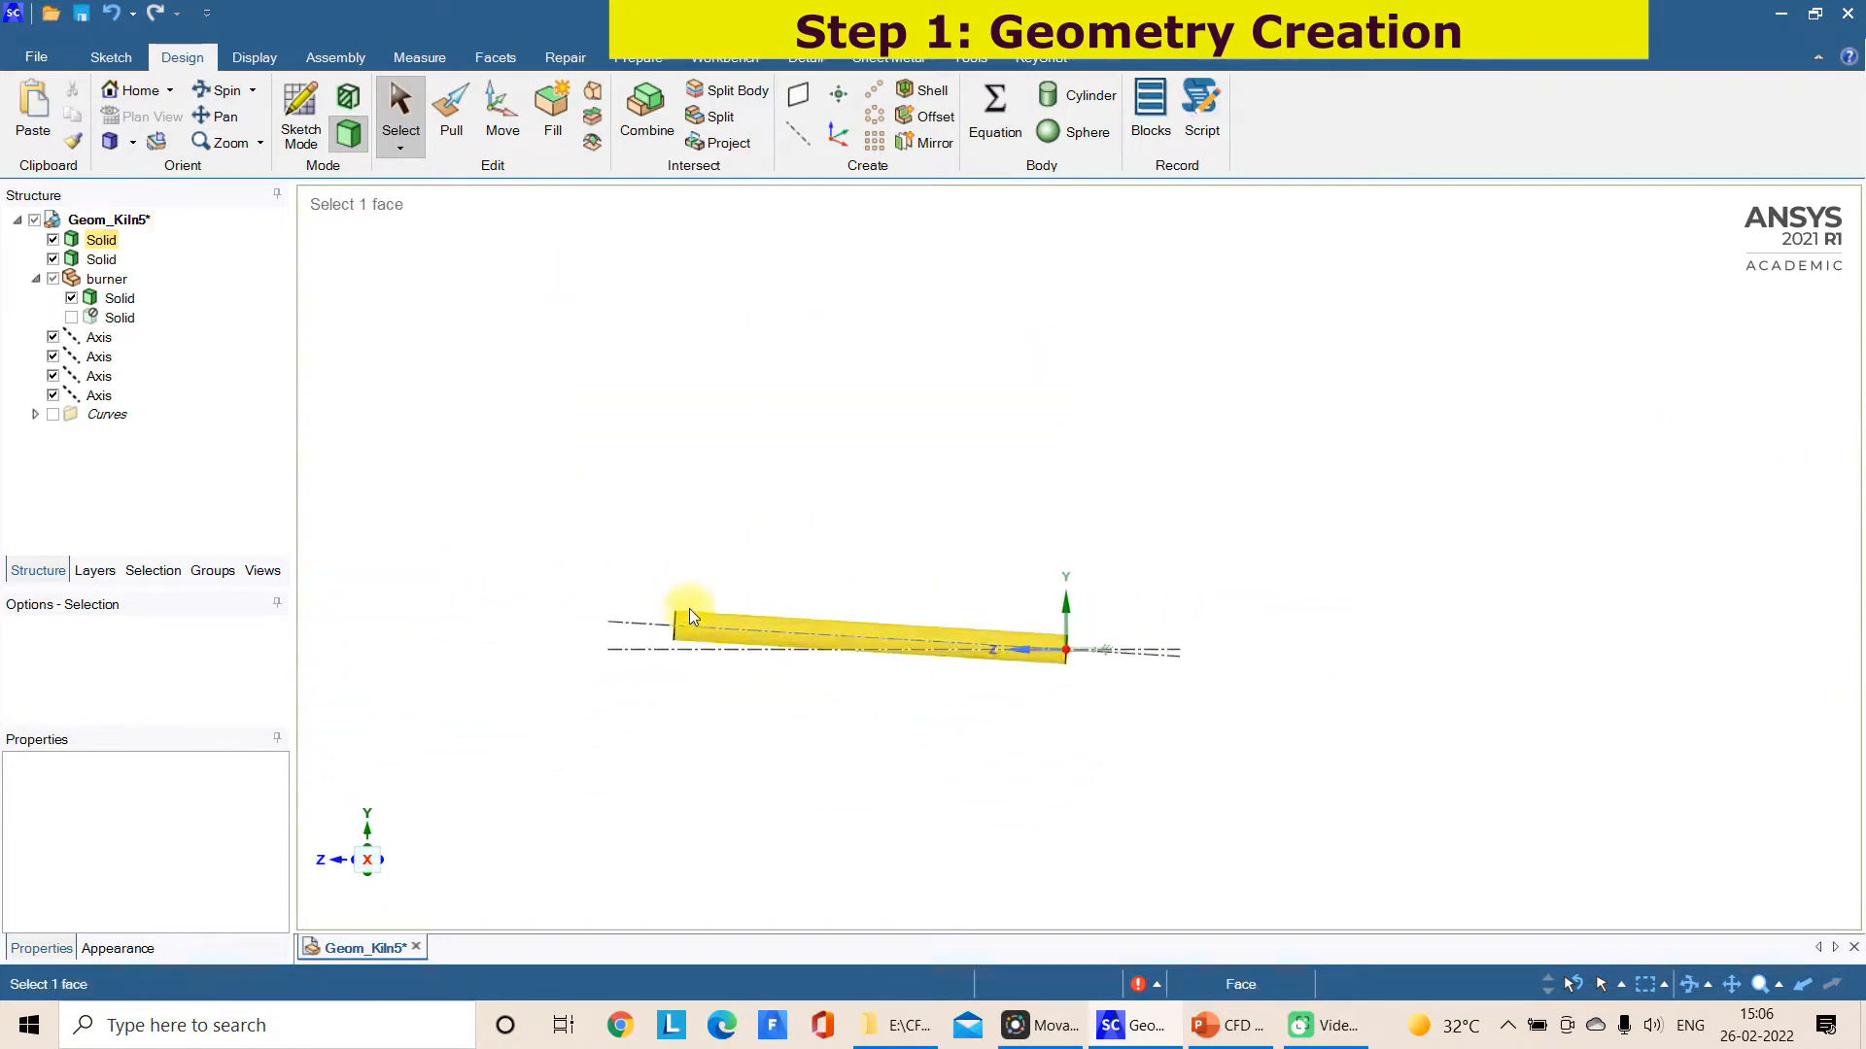
scroll(690, 616, up, 4)
drag(608, 564, 1666, 784)
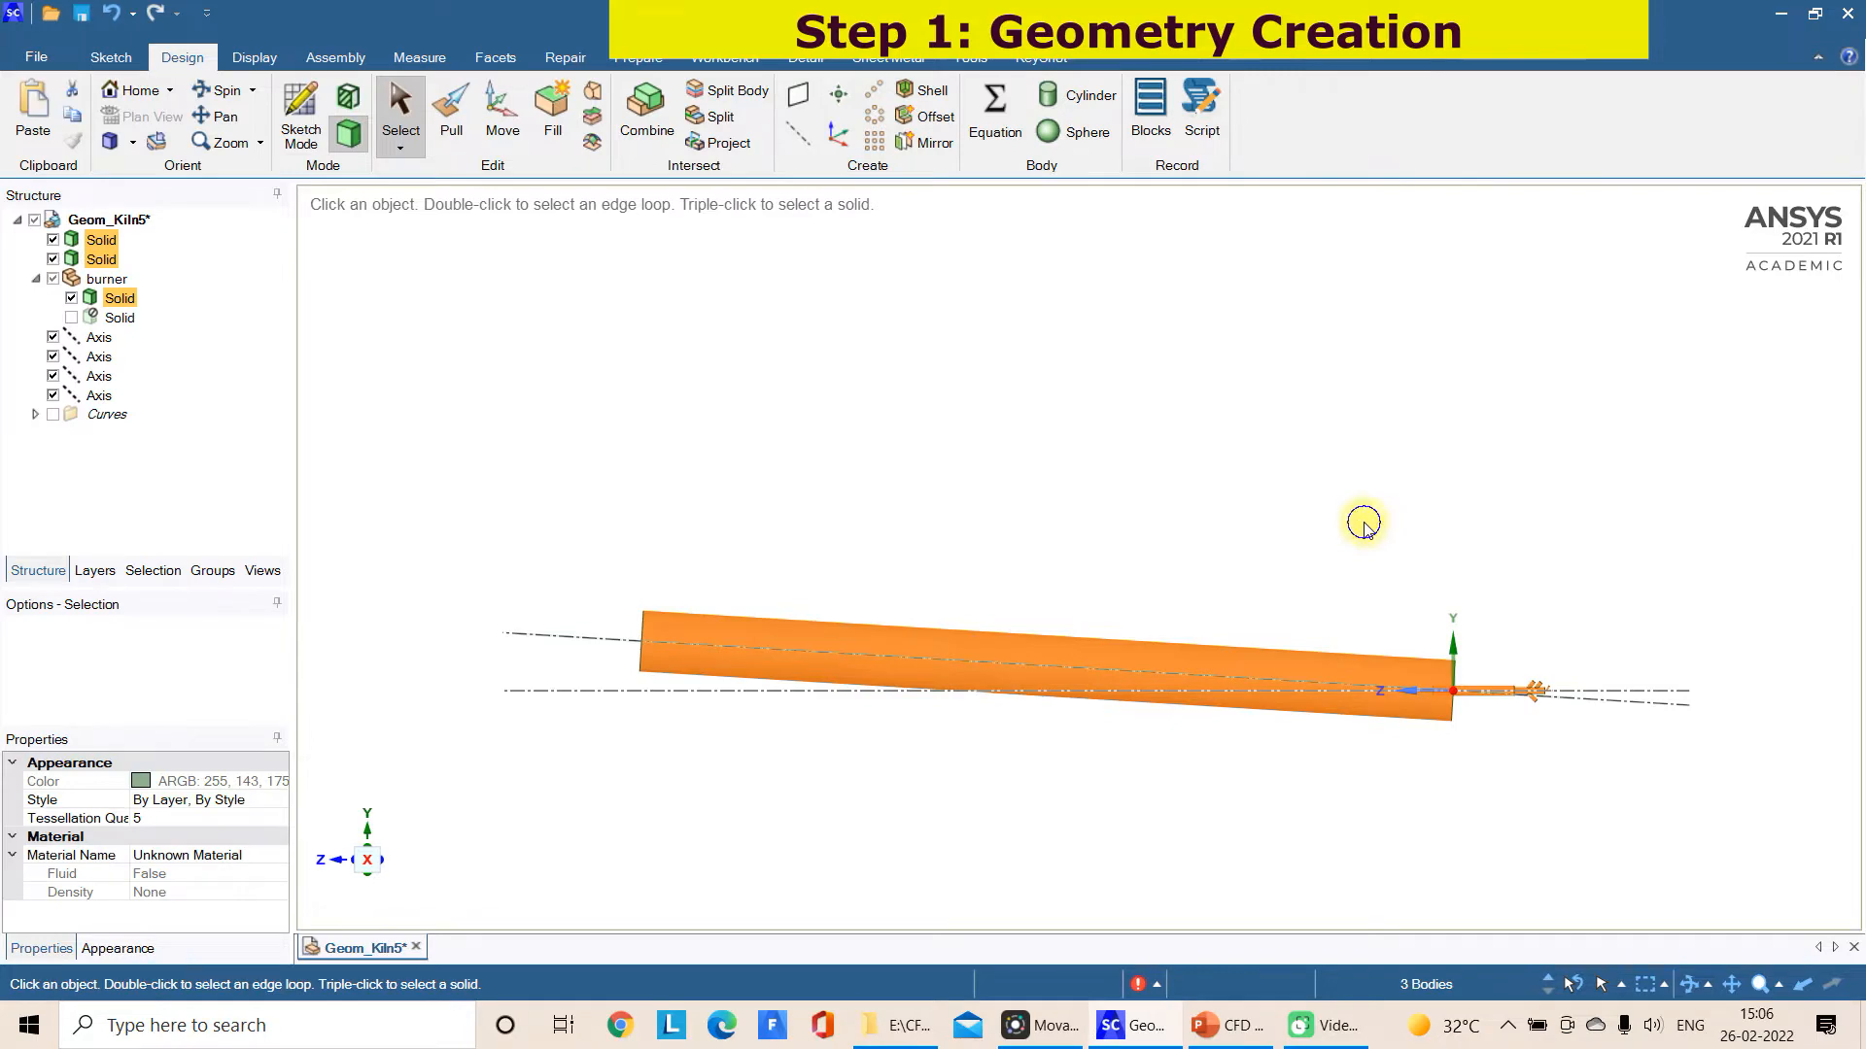
right_click(1363, 525)
click(1448, 650)
click(1481, 676)
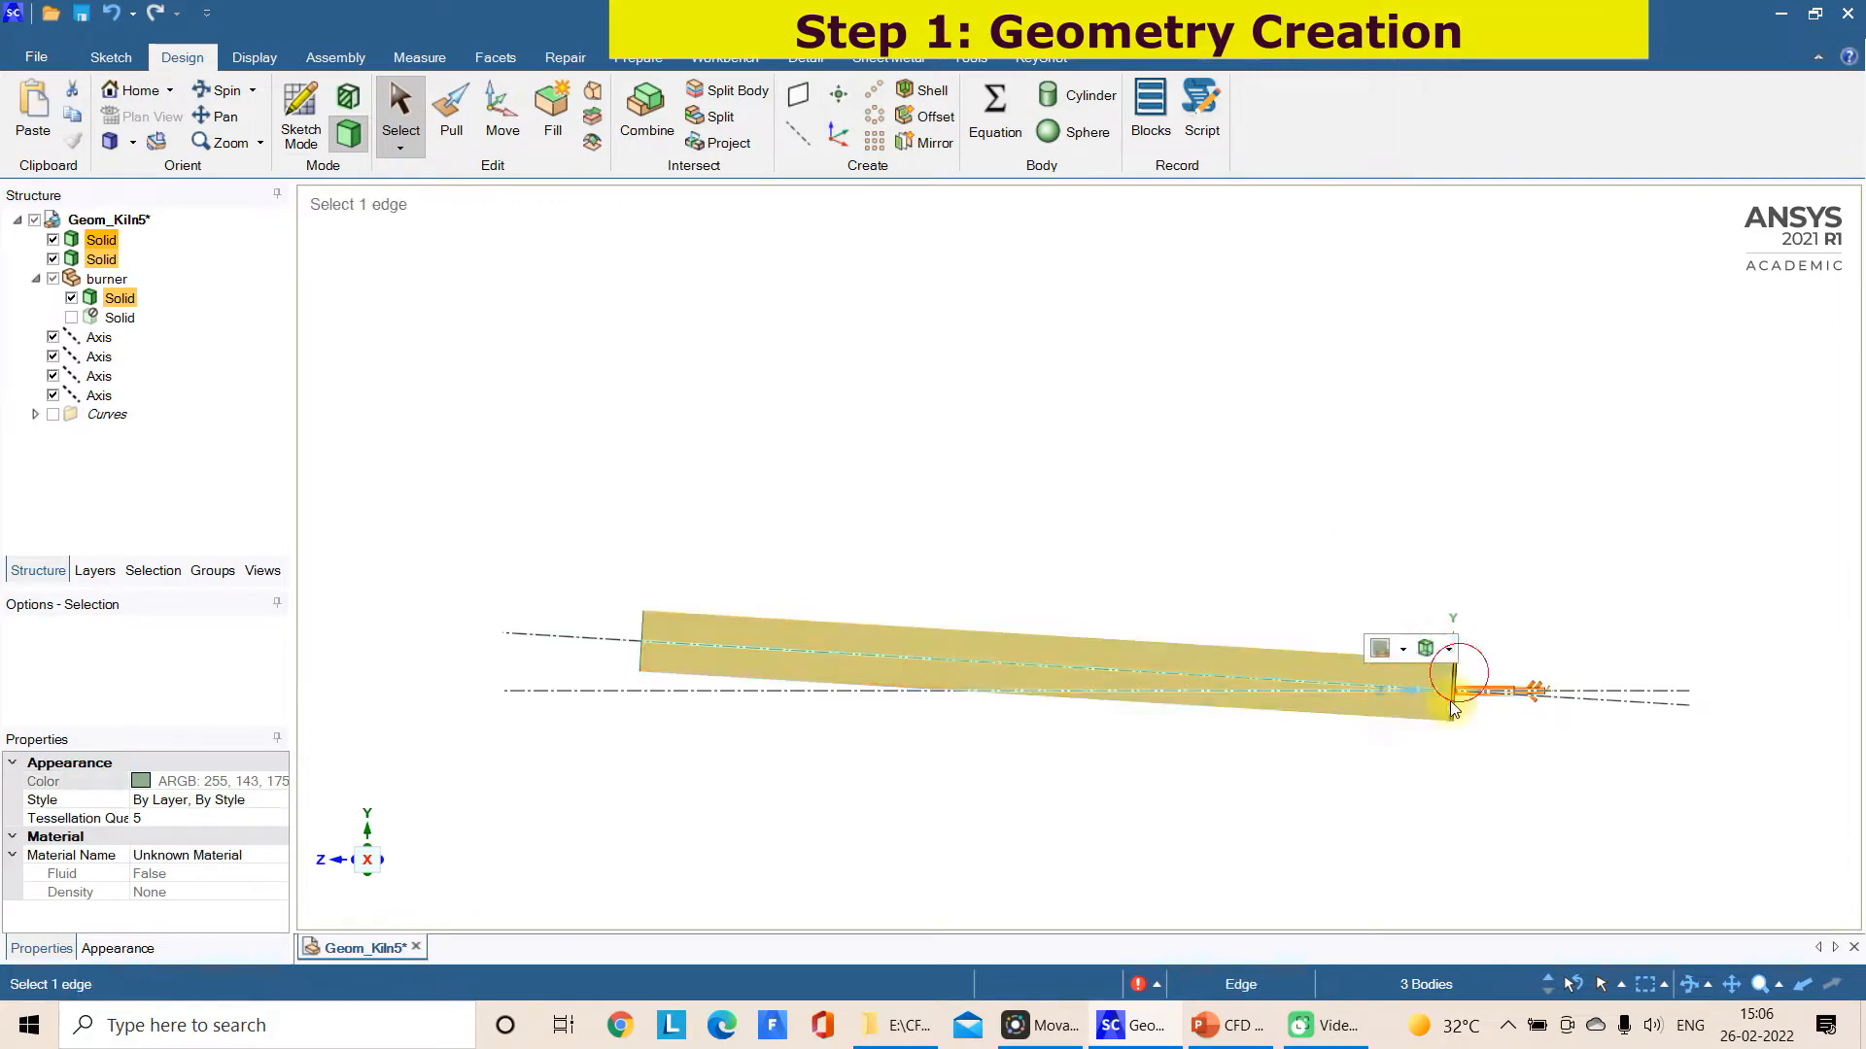
click(977, 805)
middle_drag(968, 783, 1112, 787)
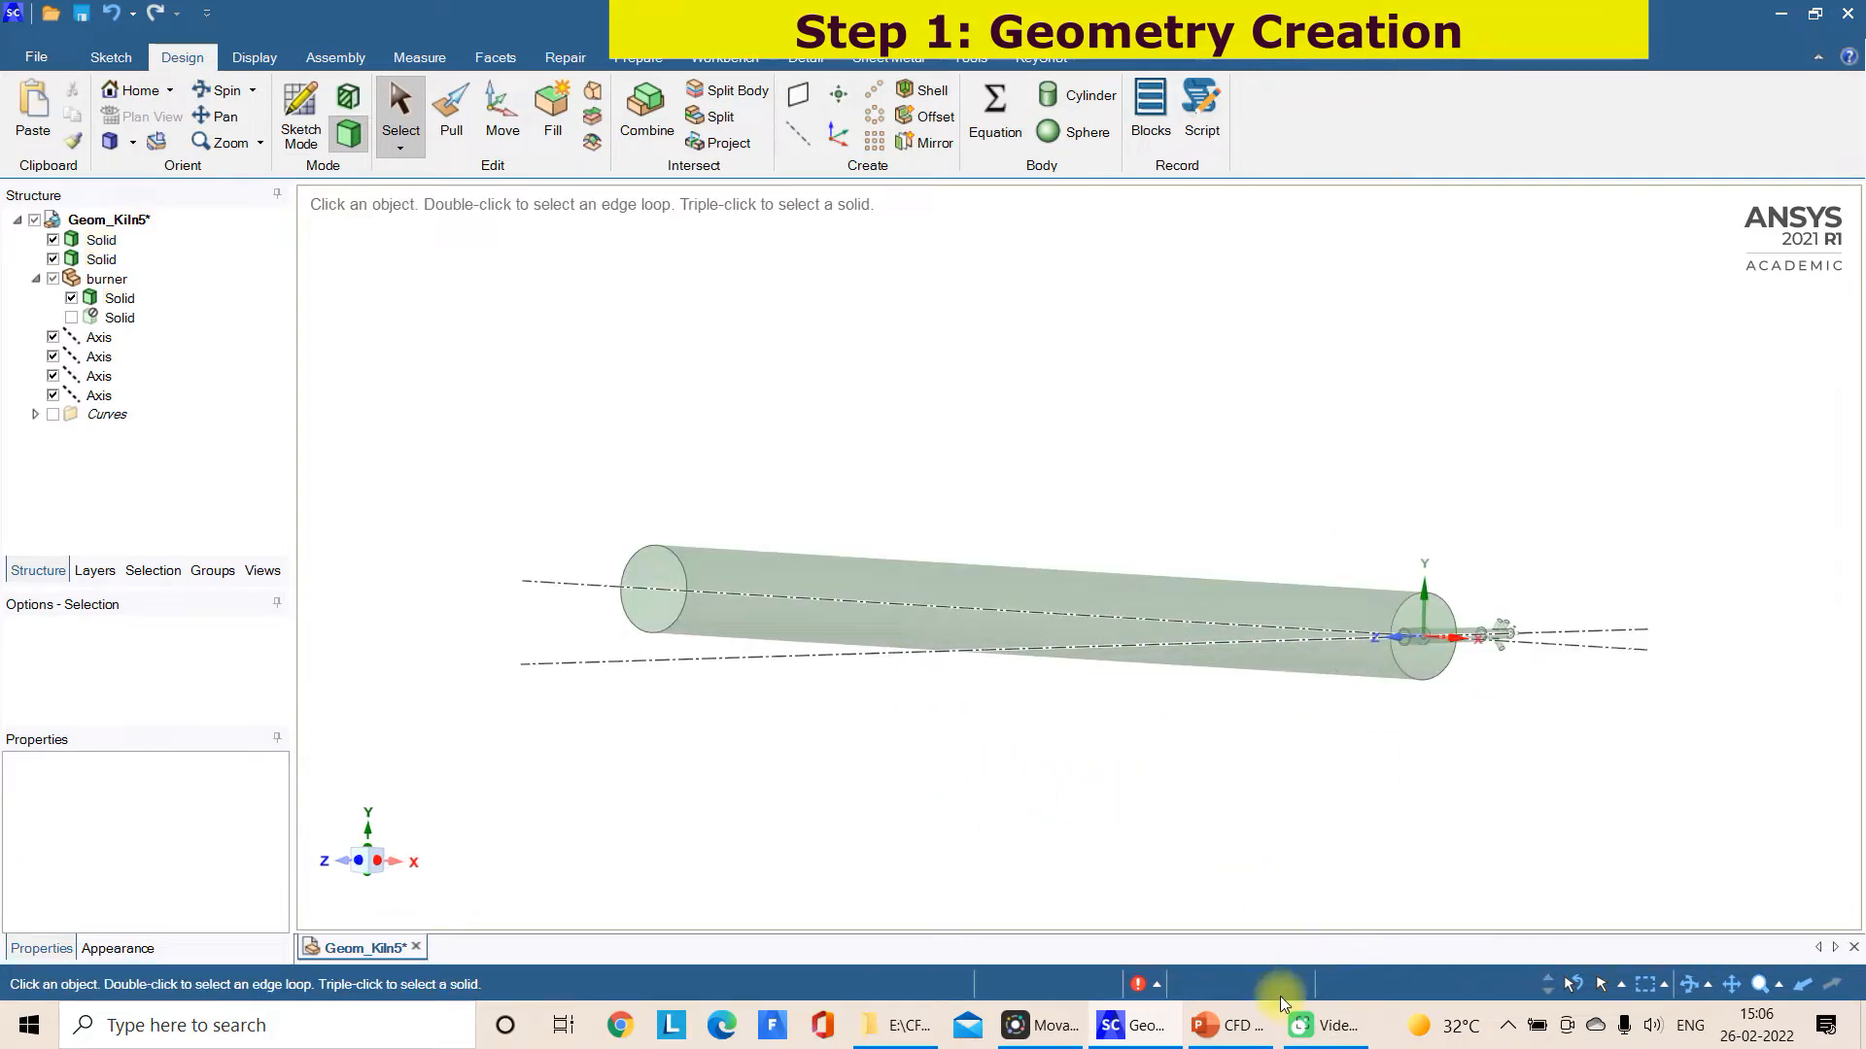
Review the CFD Model of Cement Kiln schematic in PowerPoint, then return to the geometry in SpaceClaim
click(1229, 1025)
scroll(146, 699, up, 8)
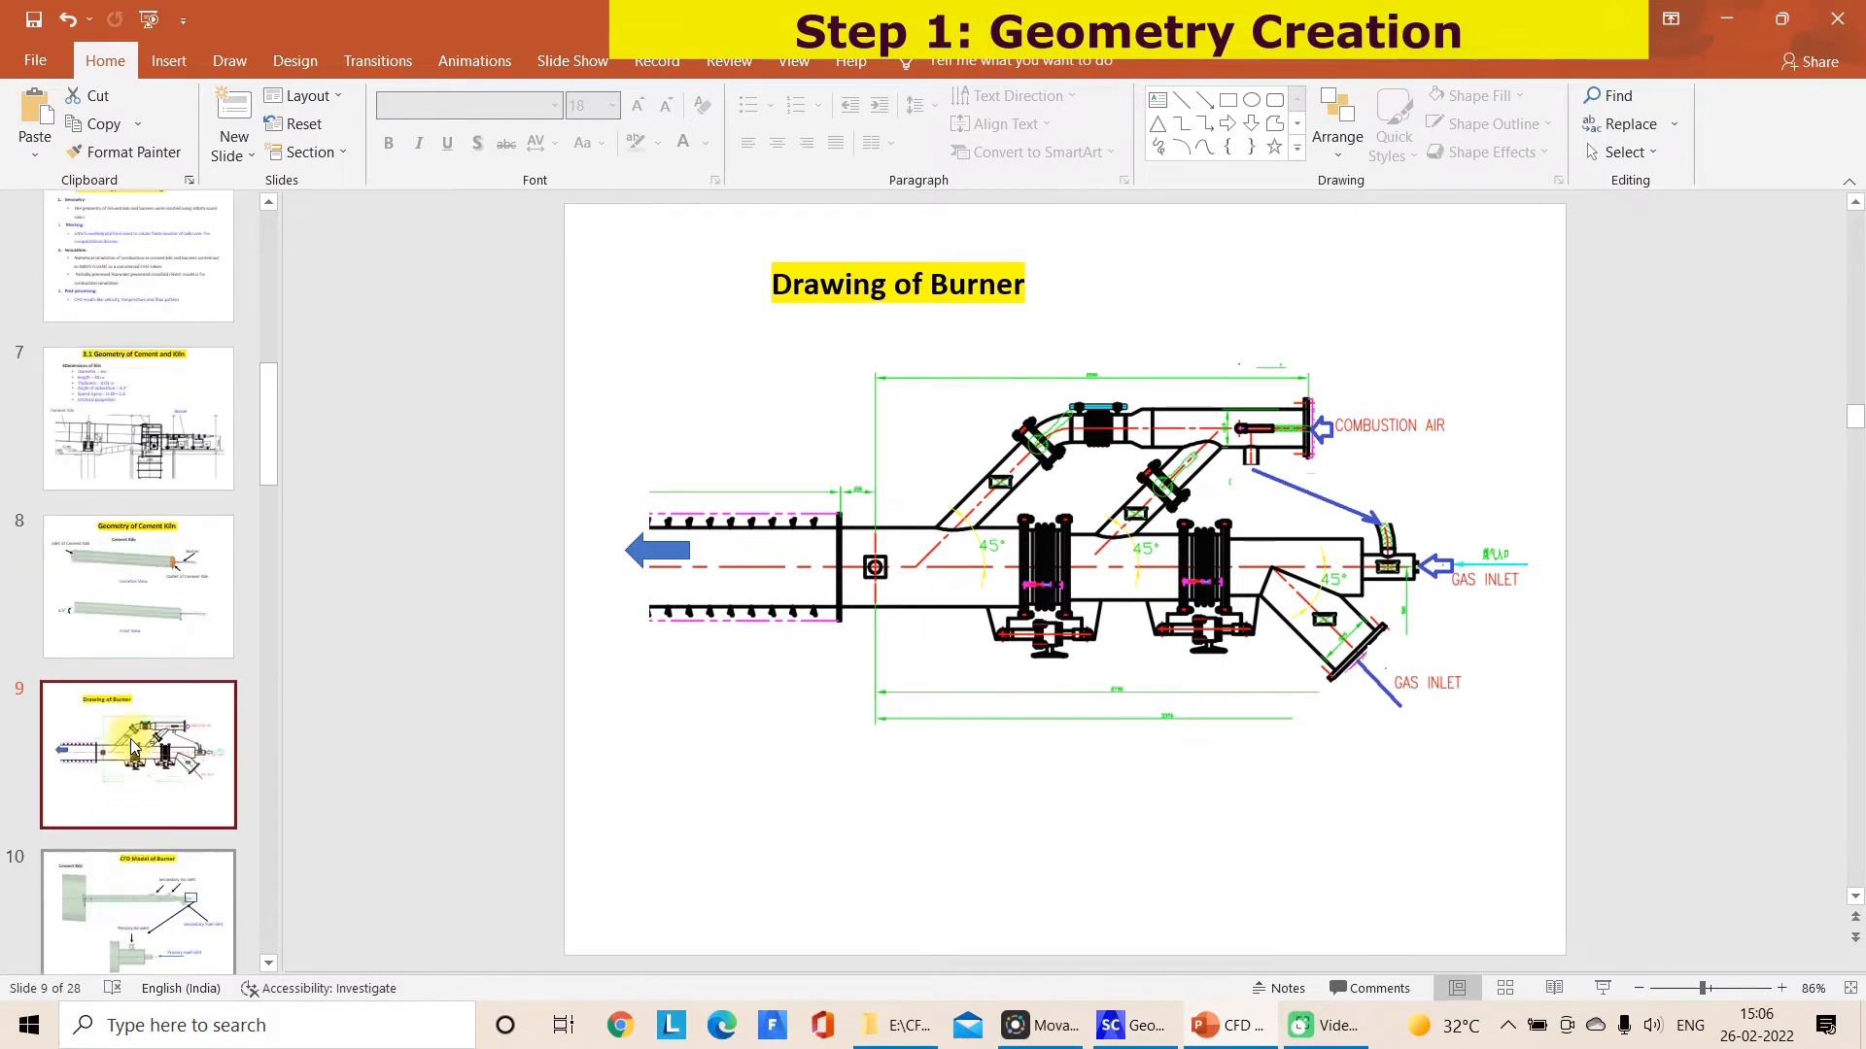
click(176, 555)
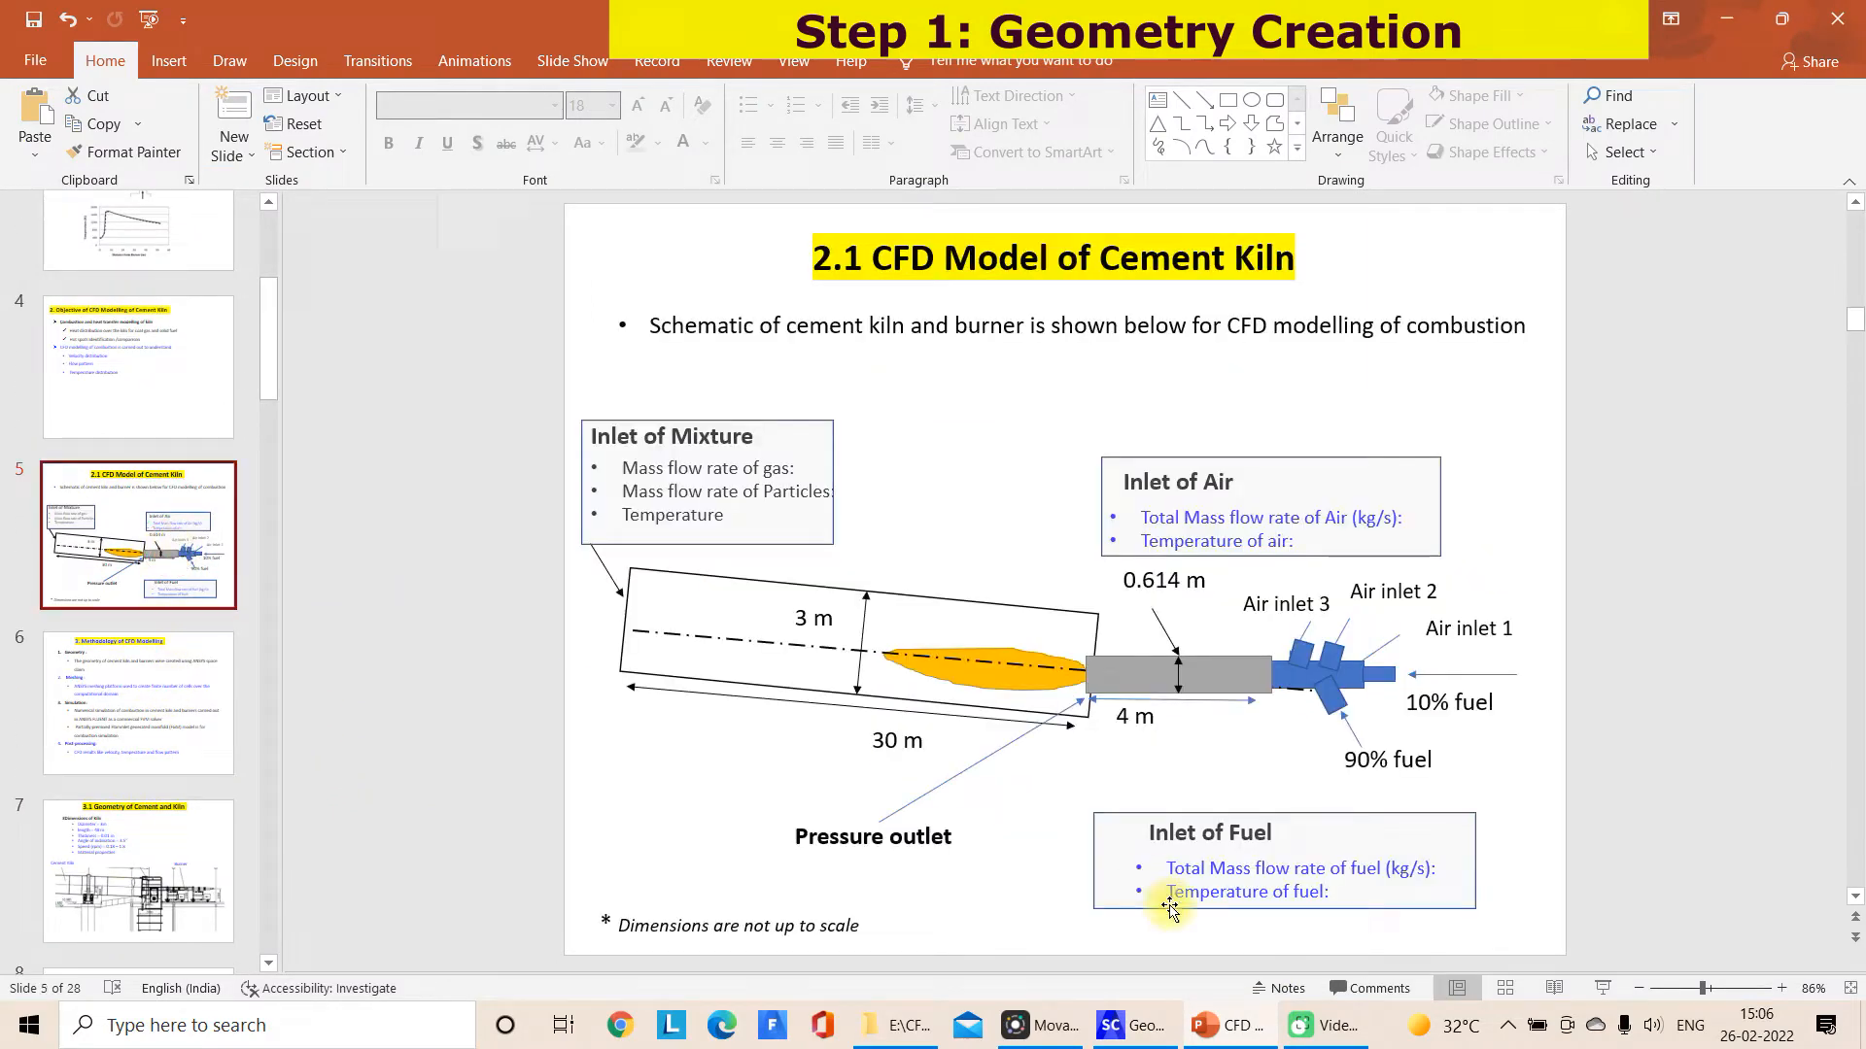
click(1127, 1022)
Examine the transparent kiln and the burner section protruding into it from the side, at an angle and along the Z axis
middle_drag(983, 774, 925, 782)
scroll(1512, 708, up, 3)
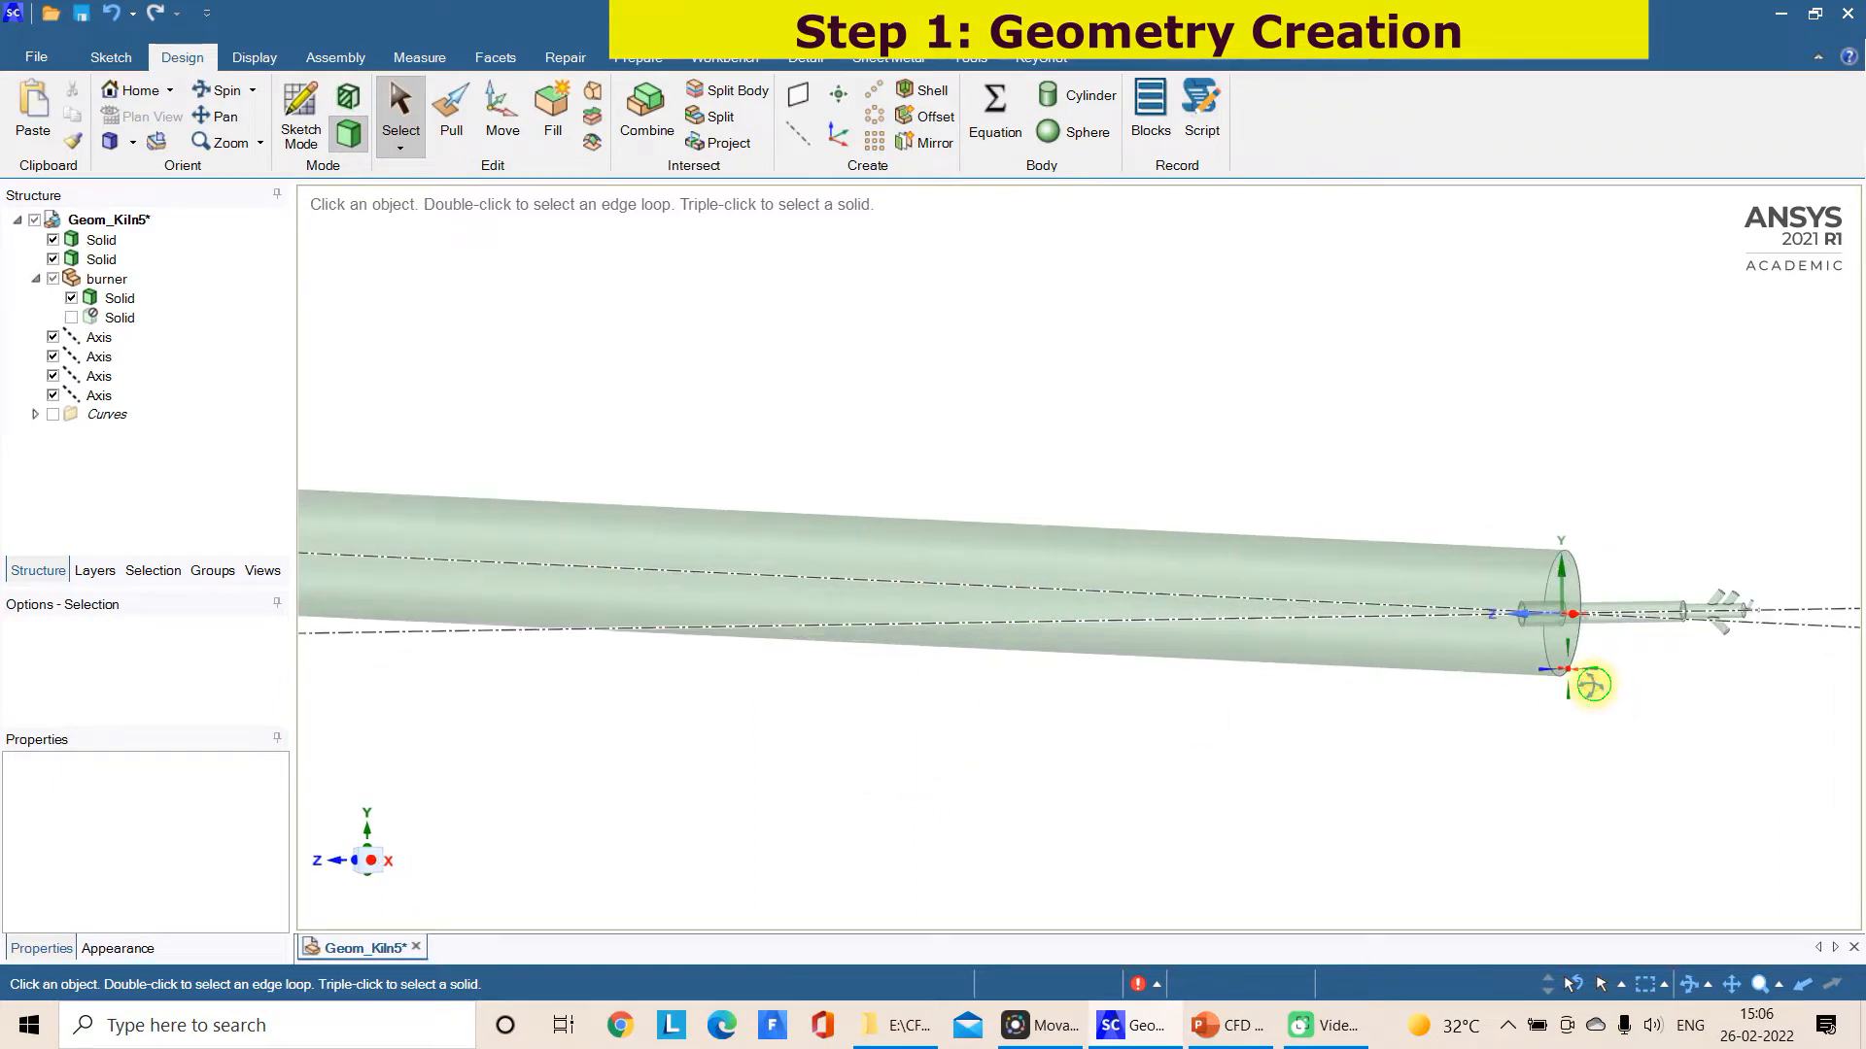
scroll(1614, 654, up, 2)
click(366, 860)
scroll(1668, 751, up, 2)
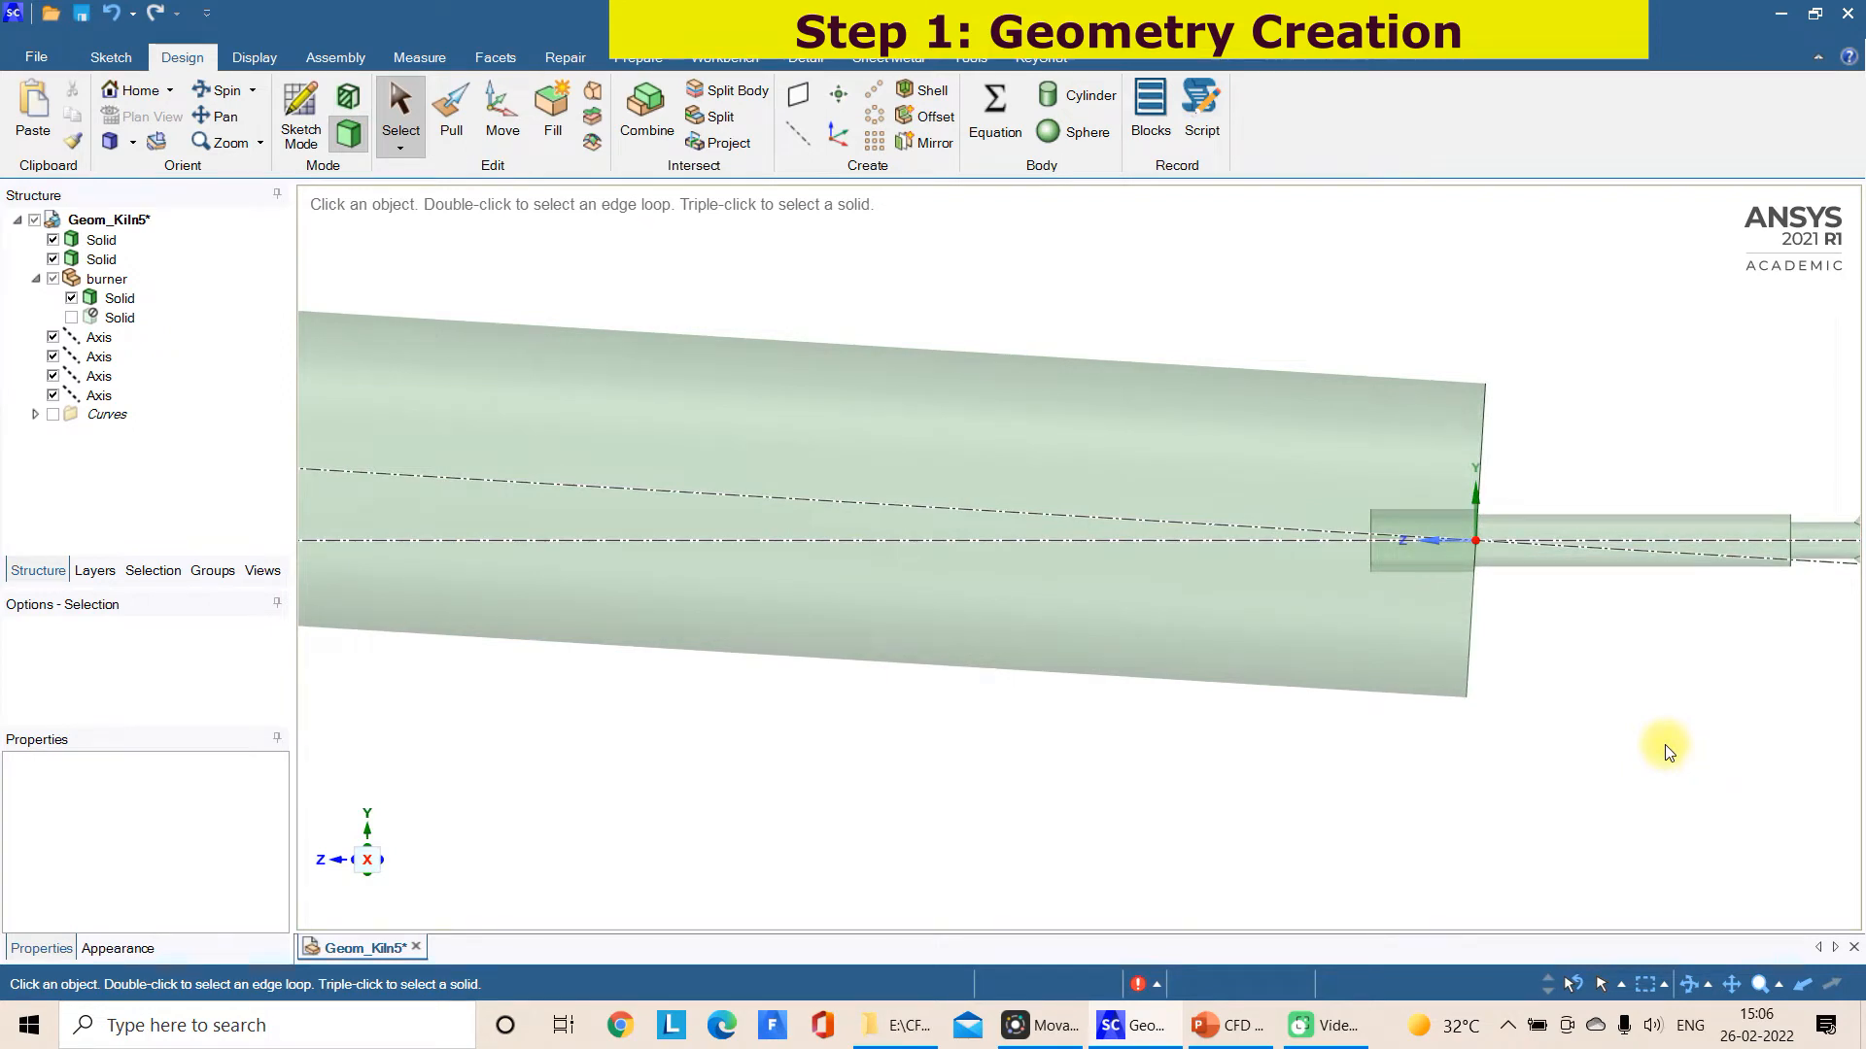
scroll(1667, 751, down, 3)
scroll(1668, 752, up, 1)
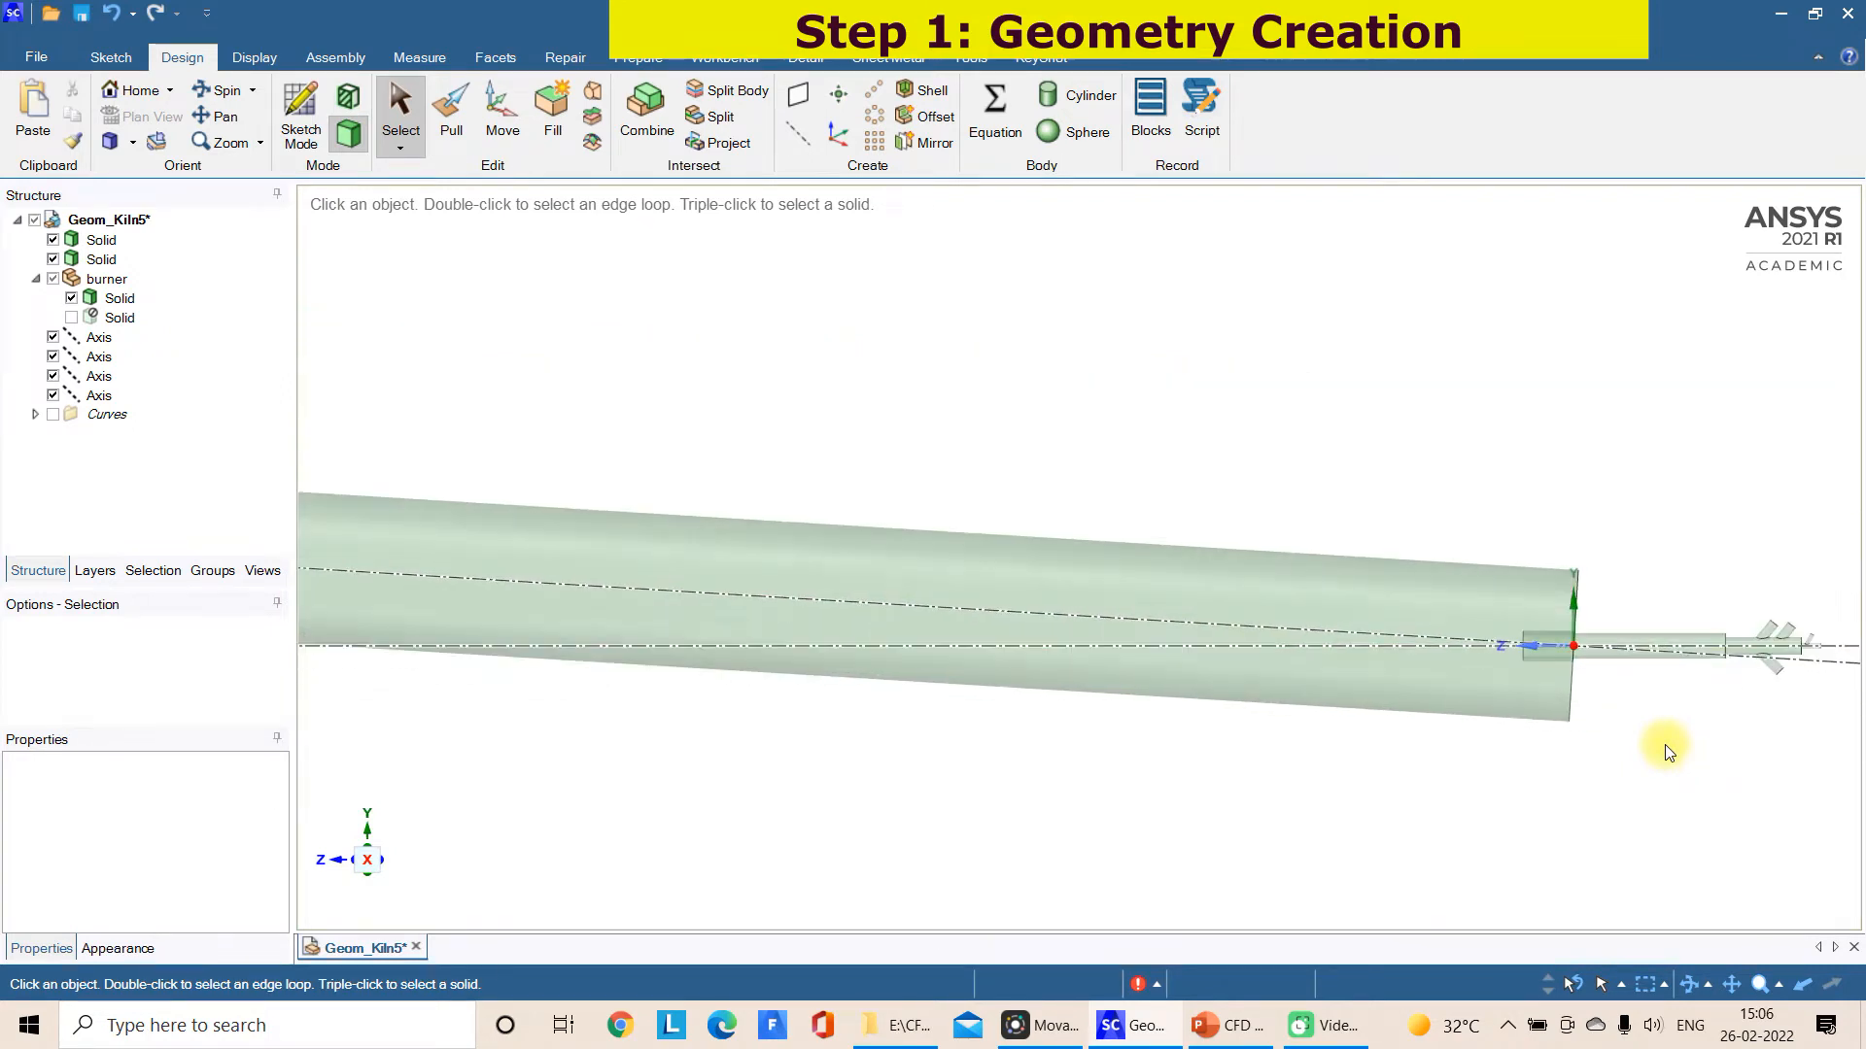
scroll(1603, 645, up, 3)
middle_drag(1603, 646, 1496, 672)
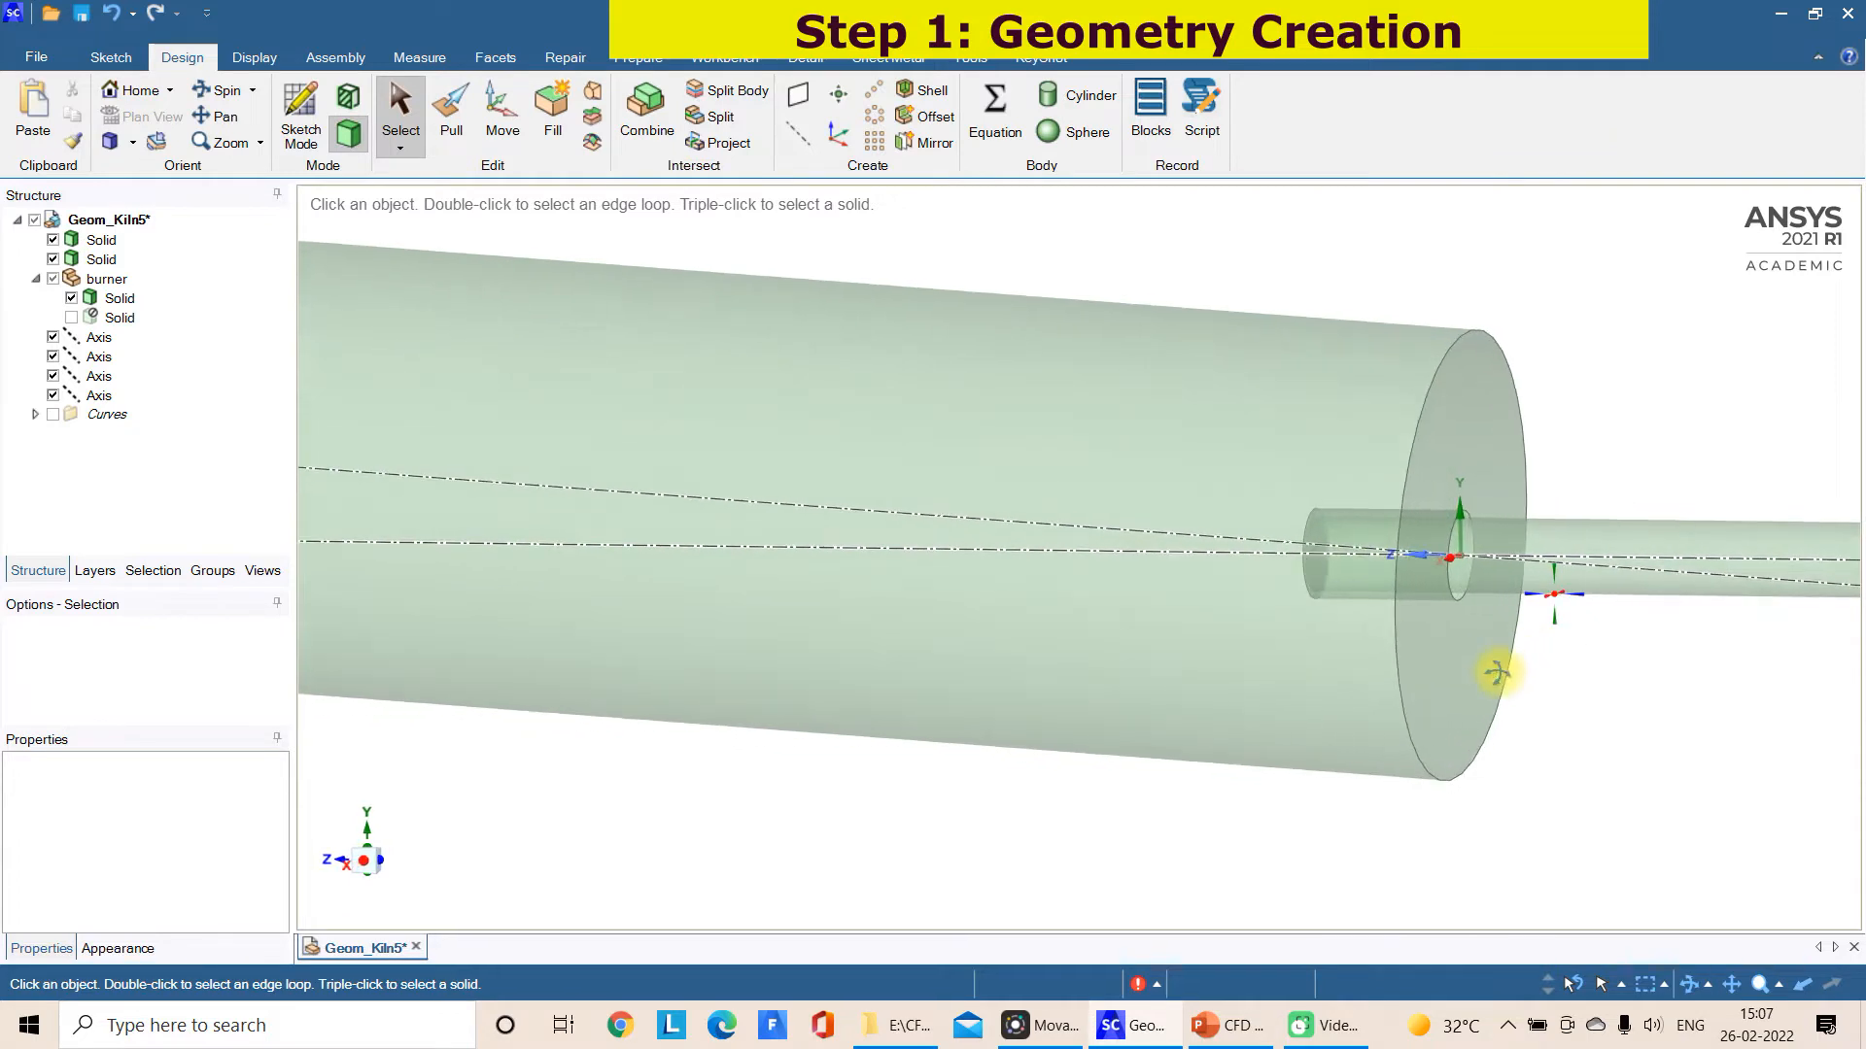
scroll(1533, 586, up, 2)
scroll(1534, 586, down, 10)
middle_drag(1034, 556, 365, 468)
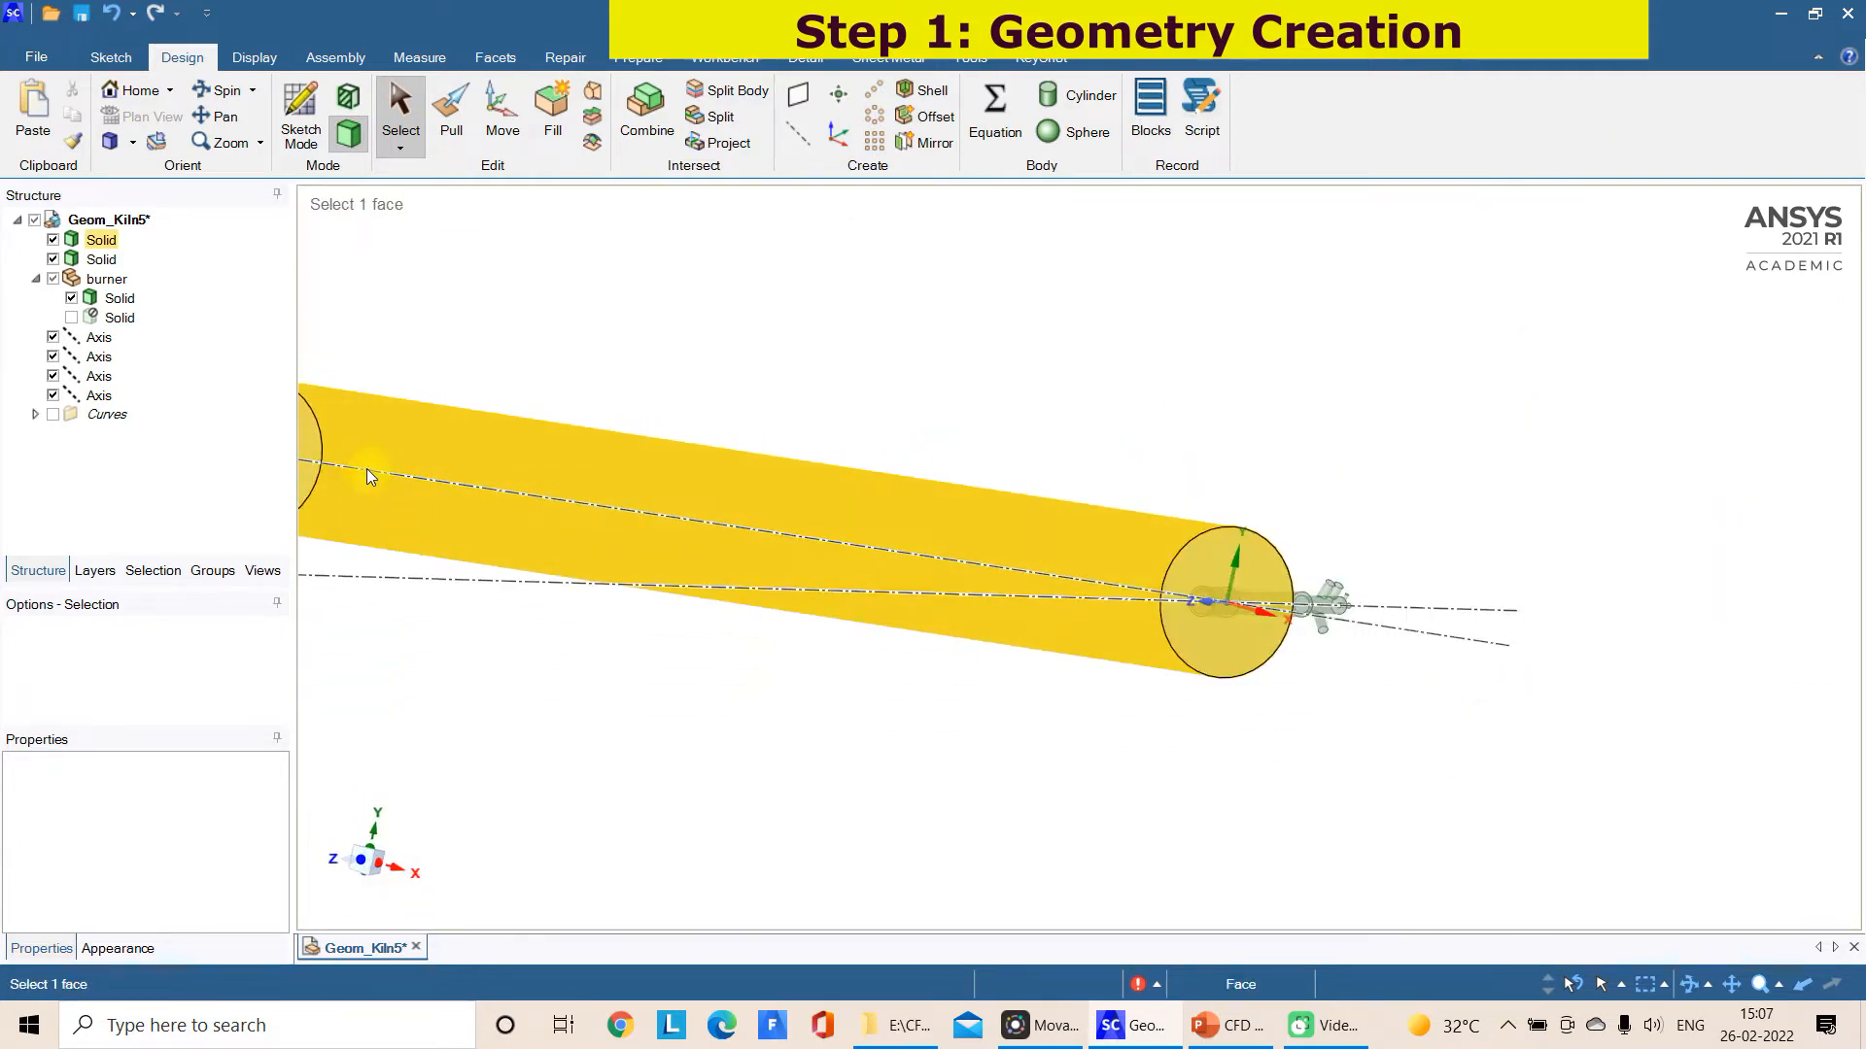
click(307, 472)
click(1255, 646)
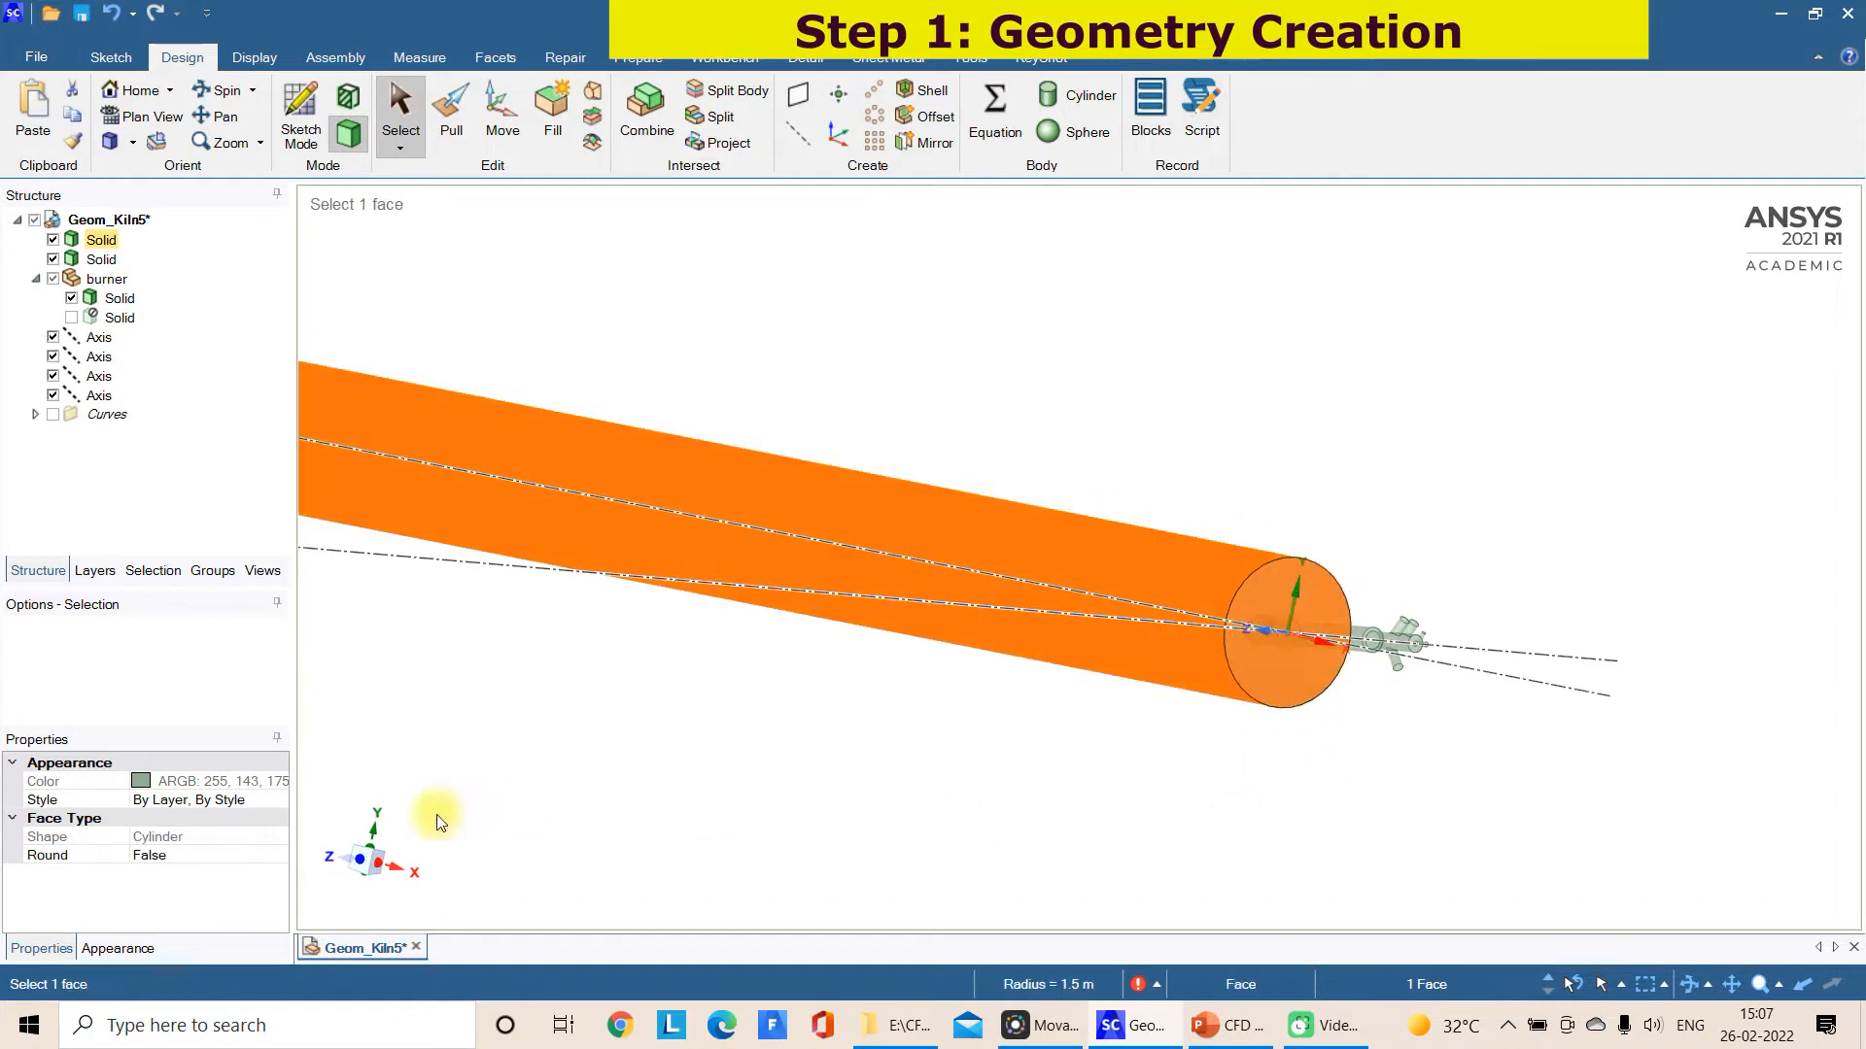
click(353, 863)
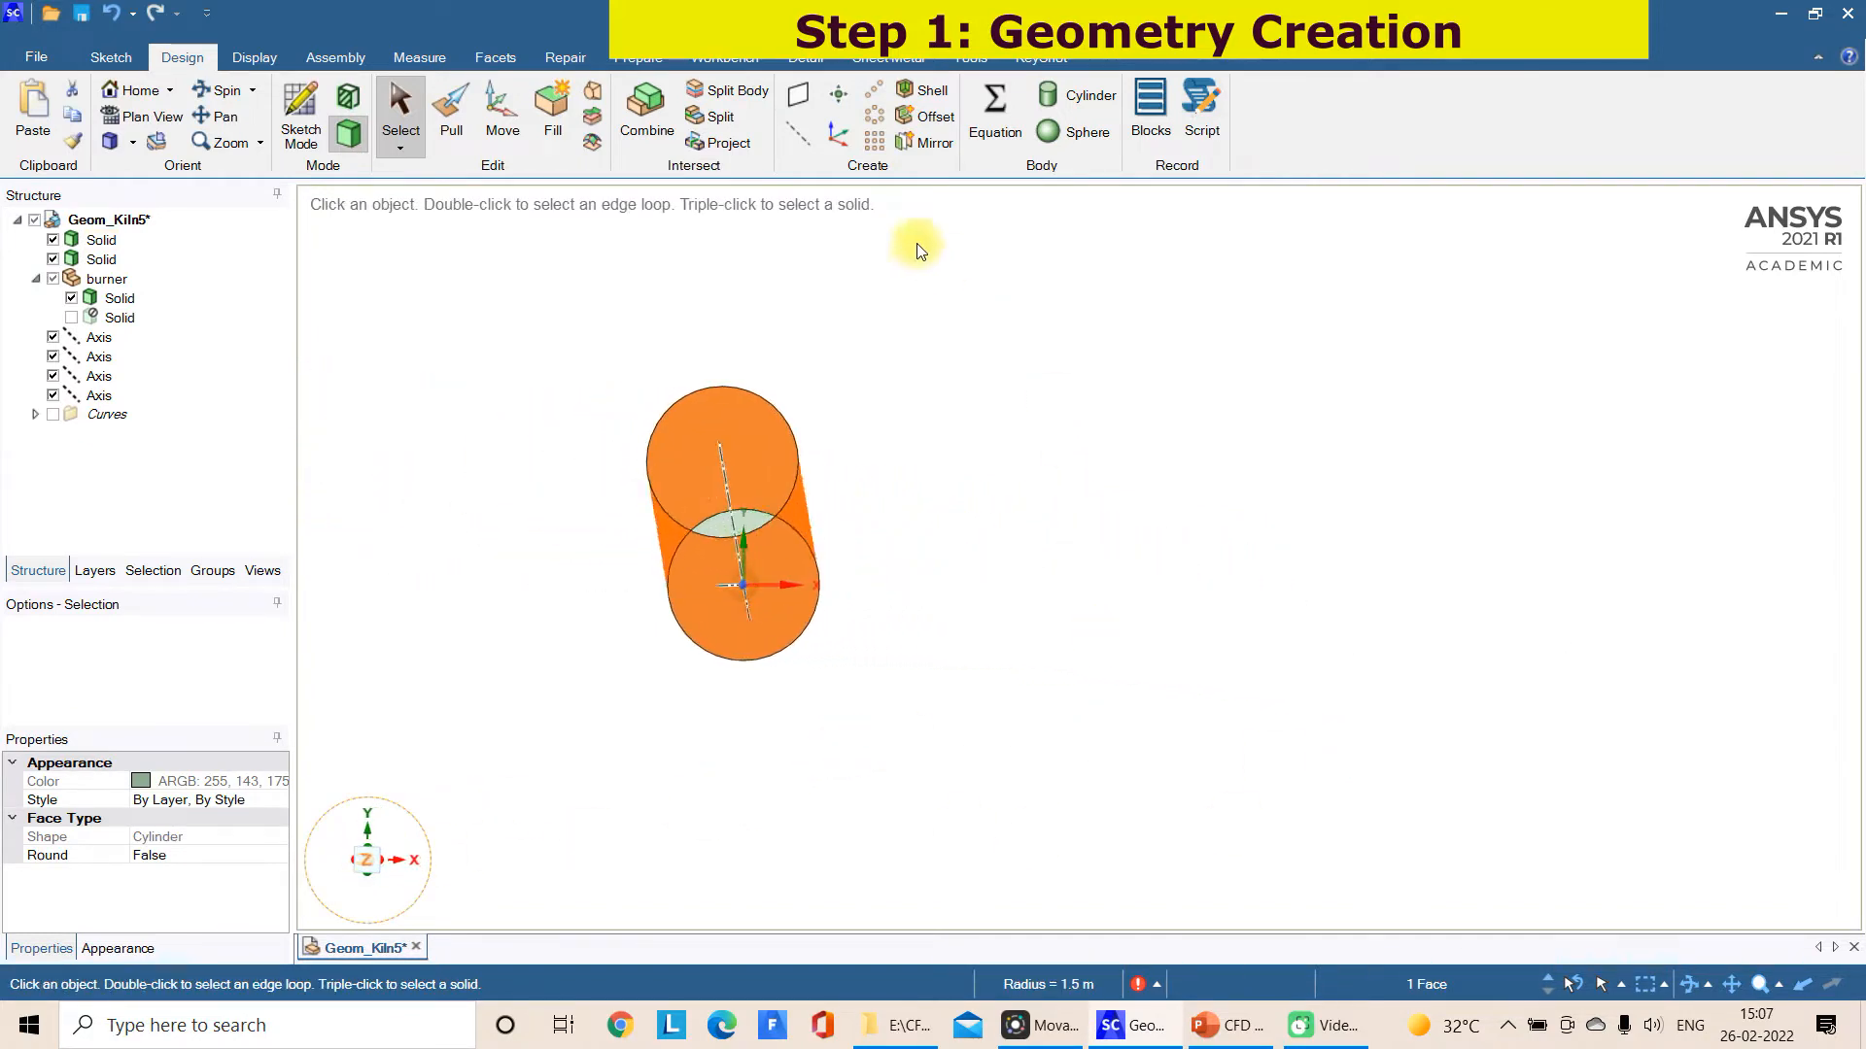
click(109, 242)
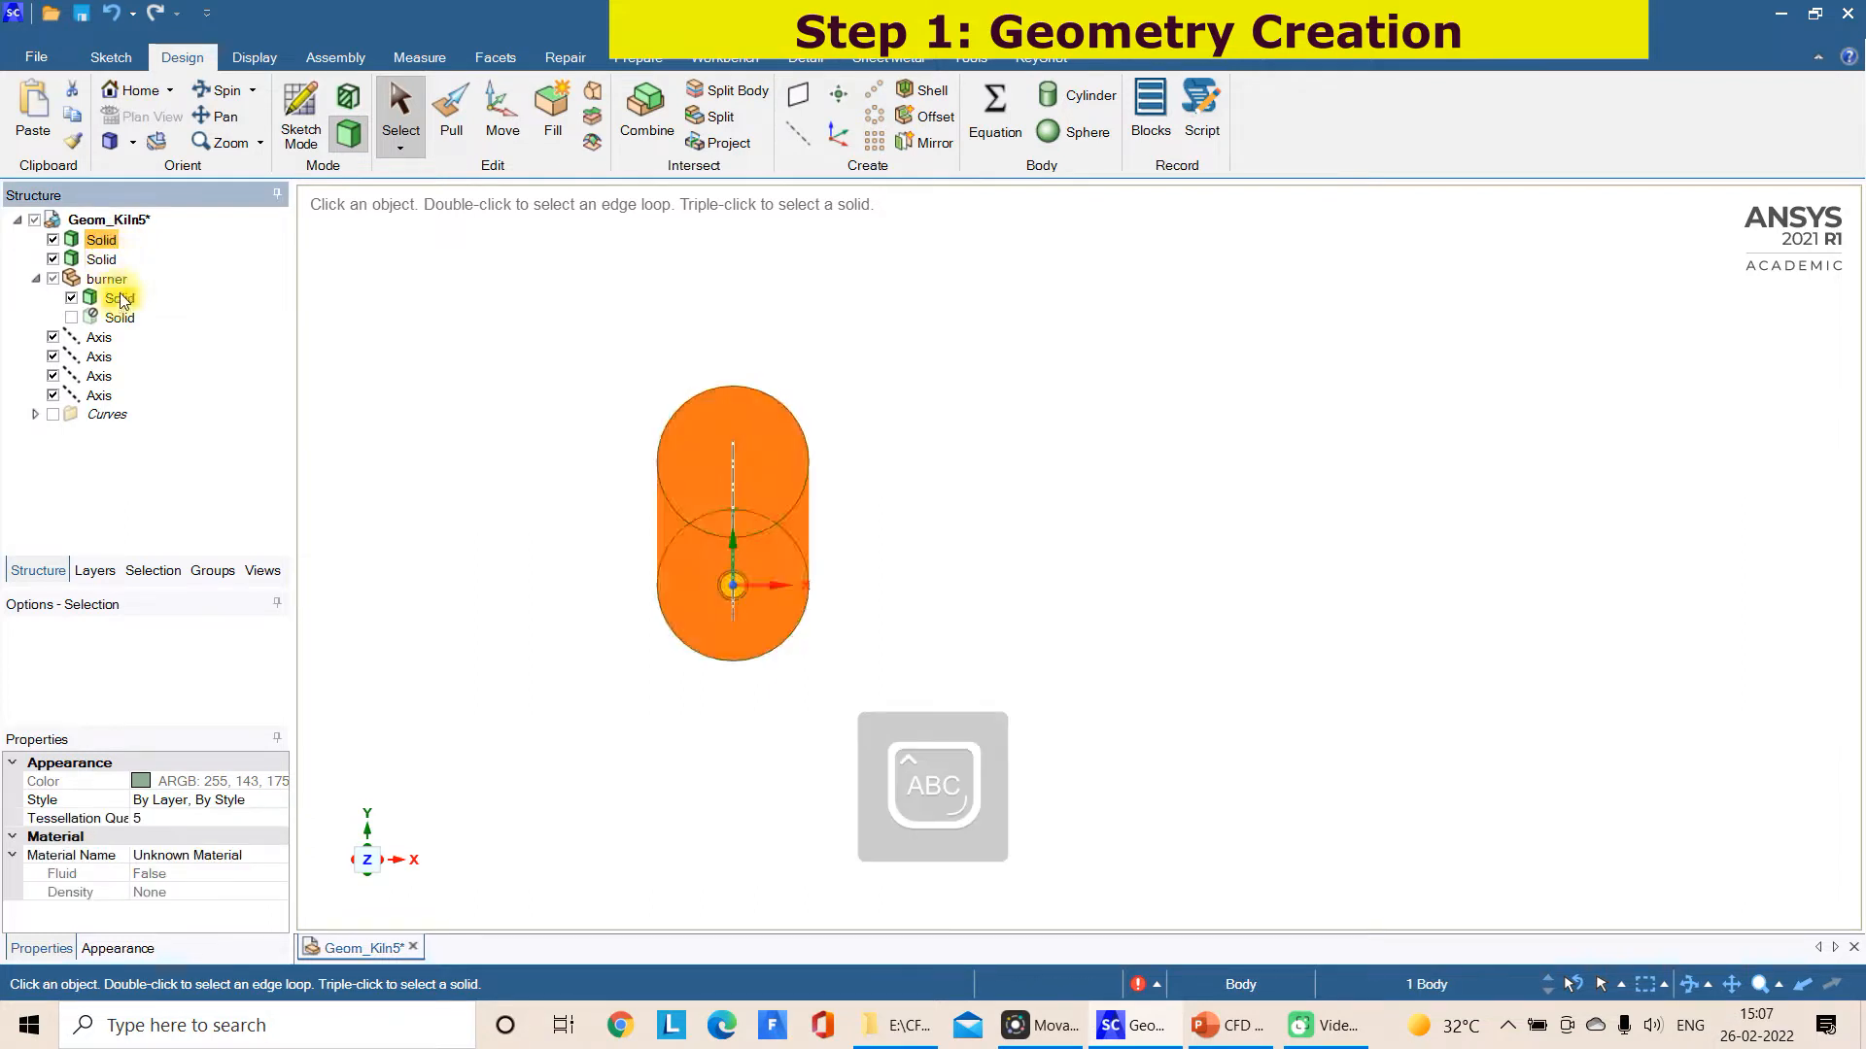
click(107, 279)
click(108, 264)
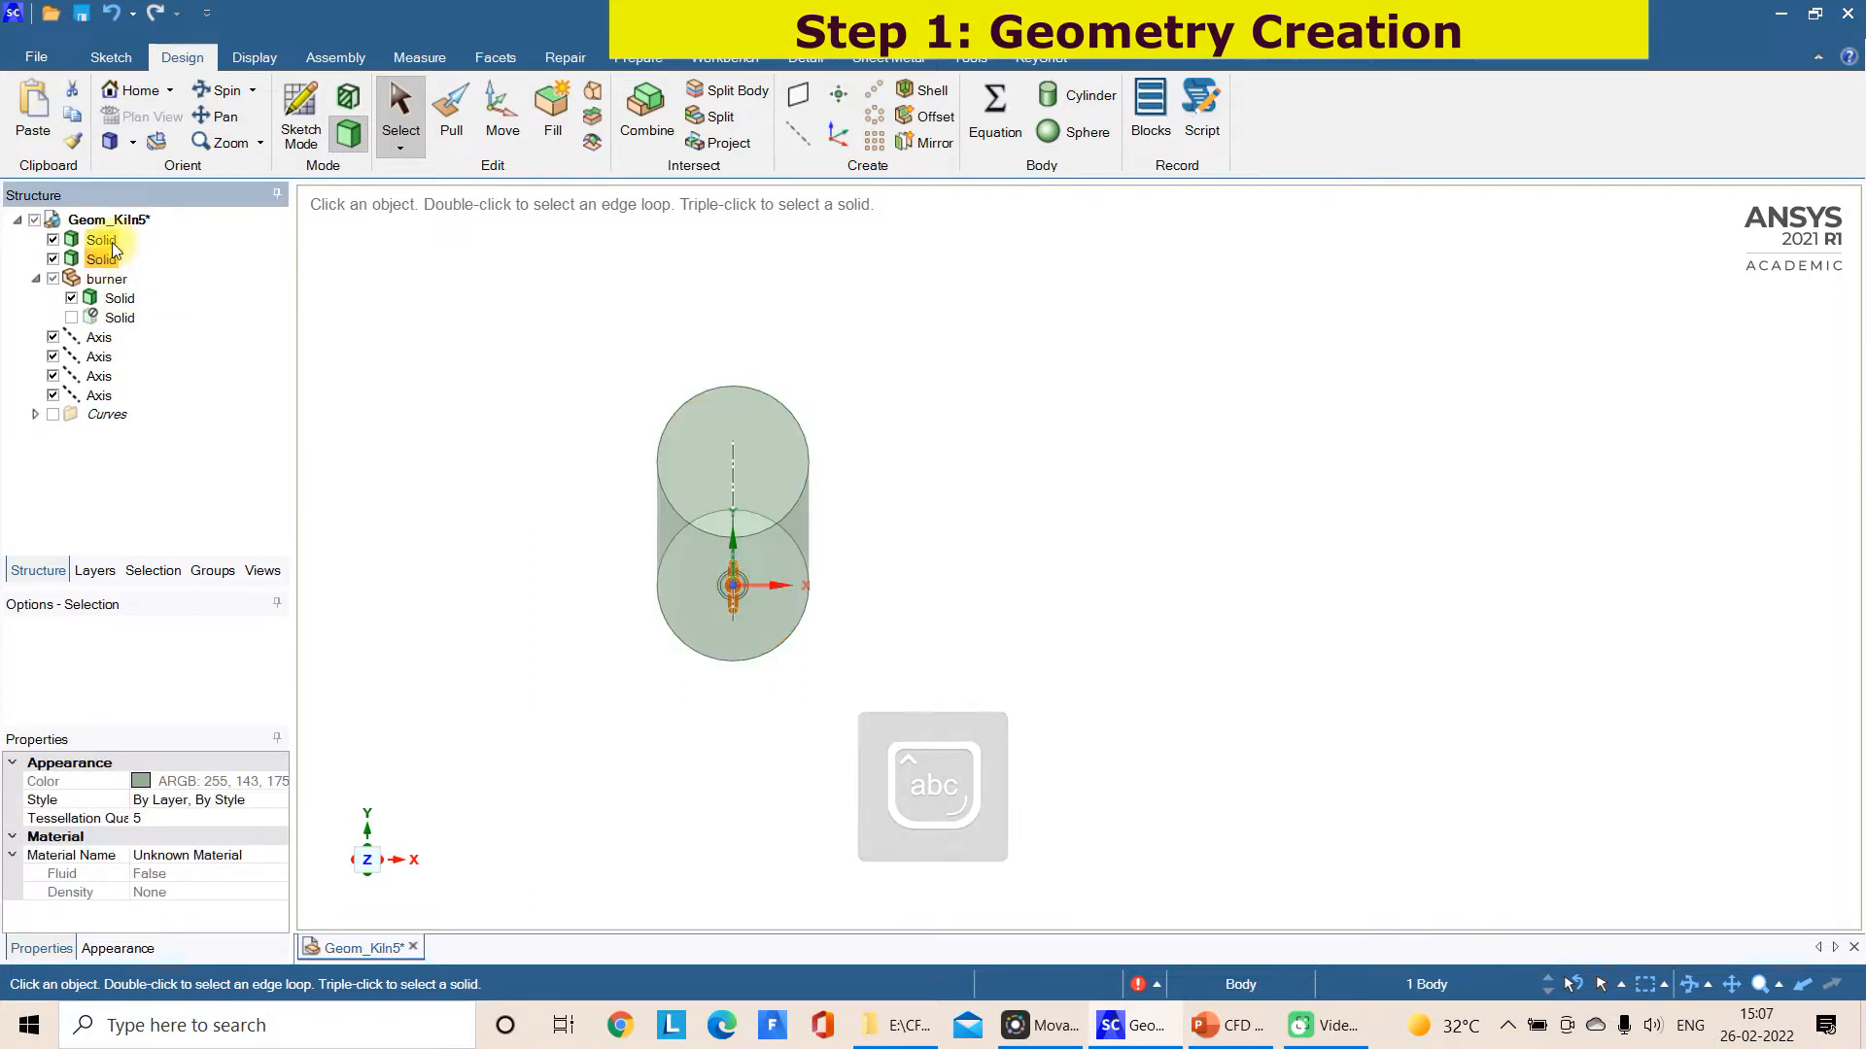
click(594, 353)
Move the kiln and burner solids, including the hidden one, and the burner component into a new component named Cement_kiln
drag(561, 325, 912, 716)
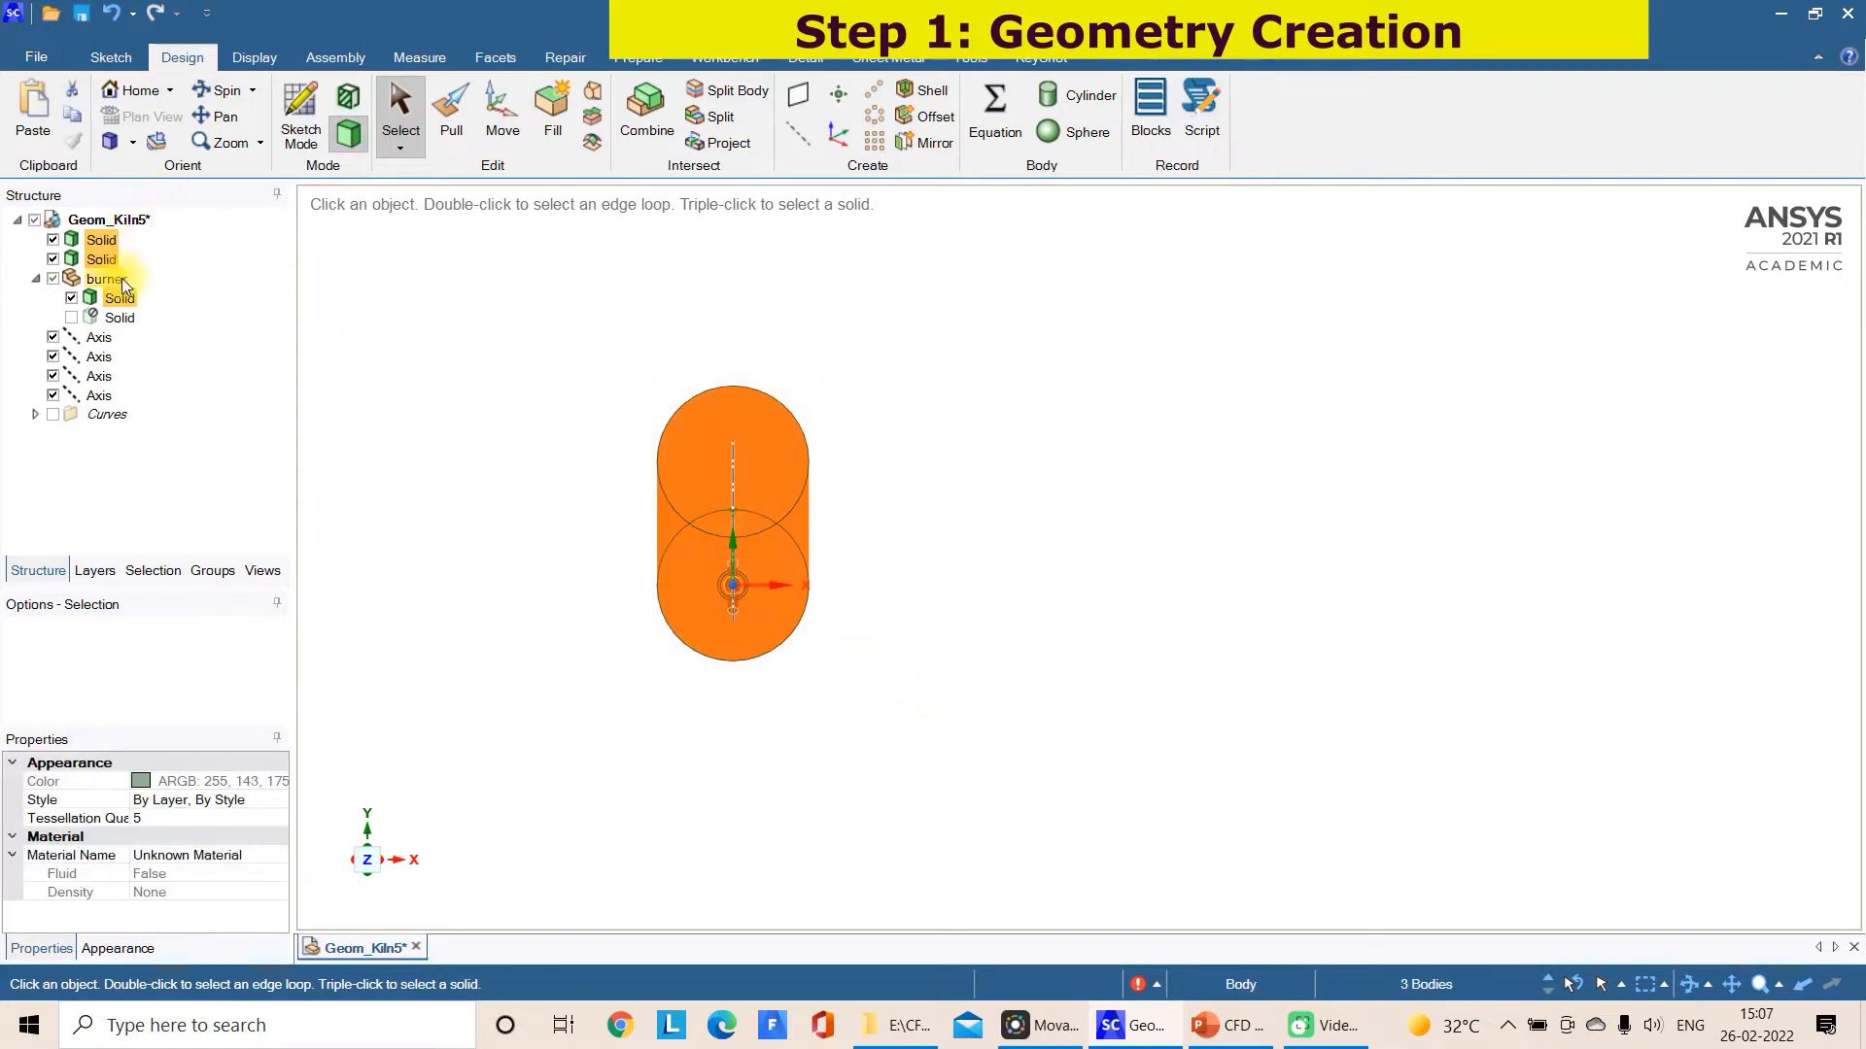
ctrl+click(121, 317)
right_click(127, 321)
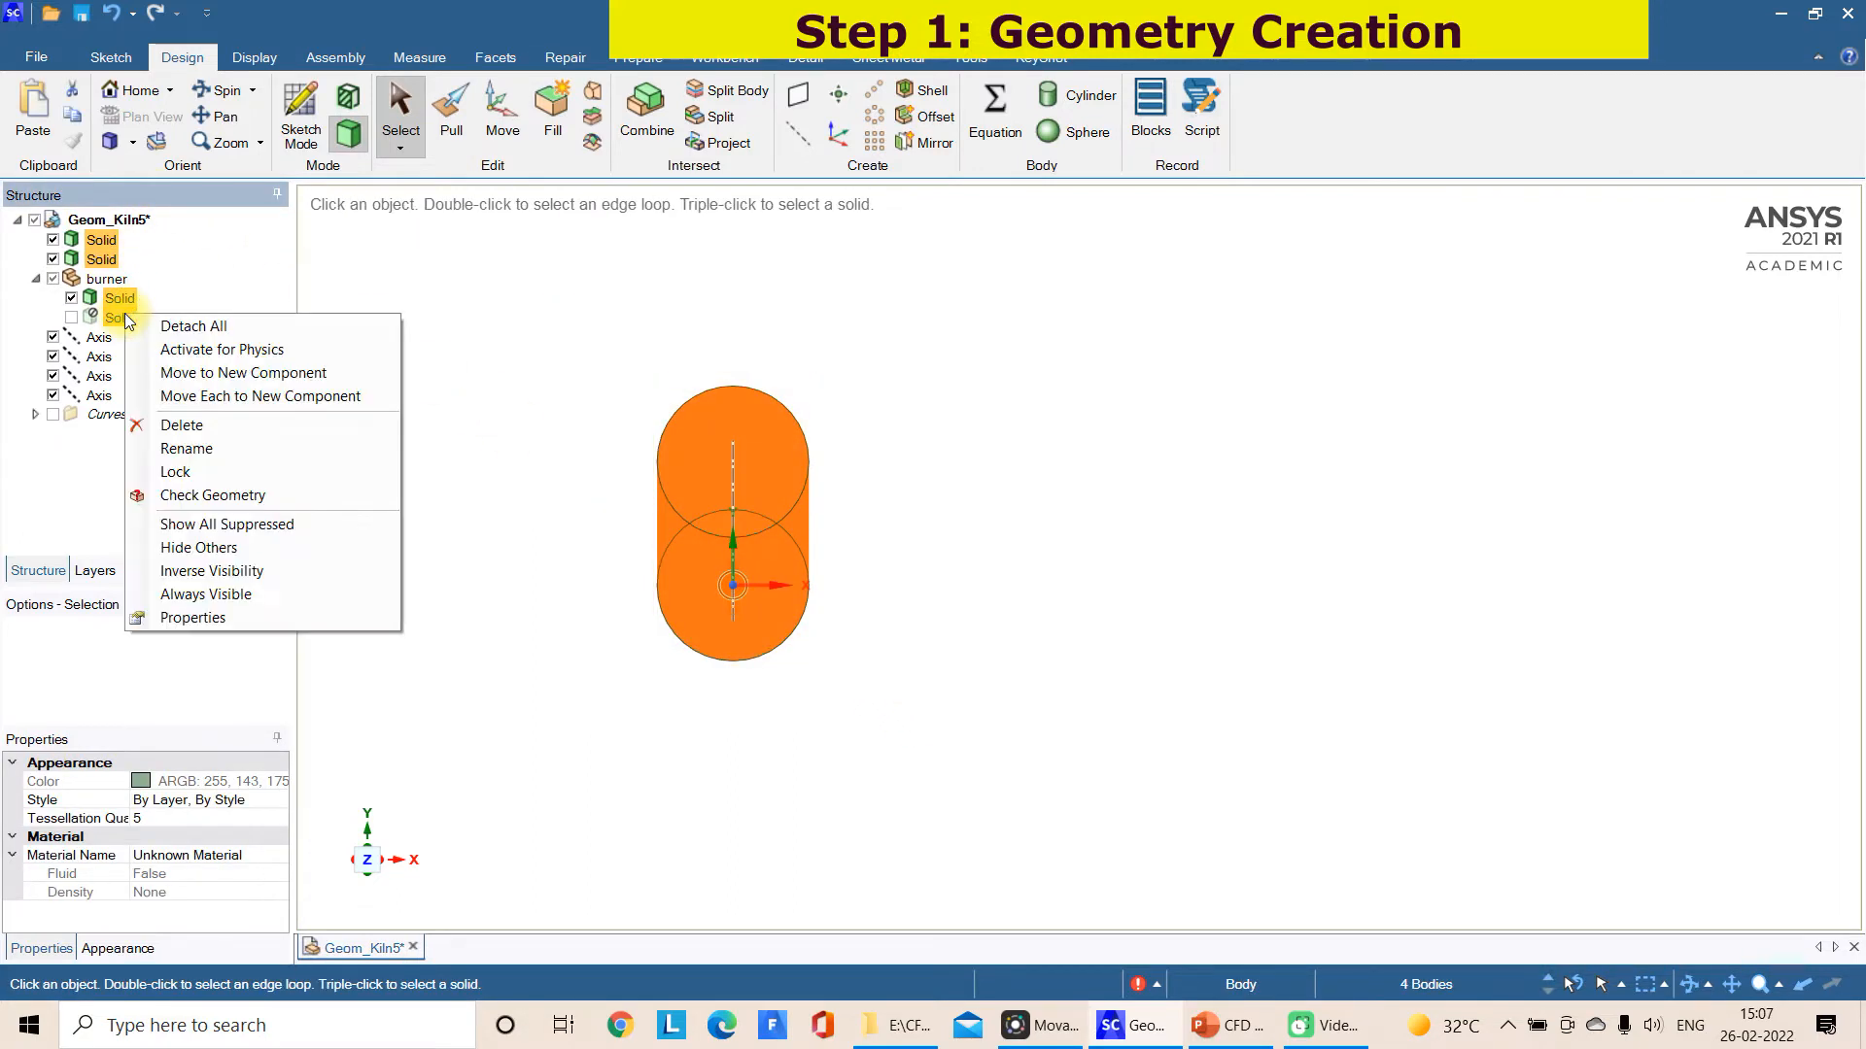
ctrl+click(120, 281)
right_click(119, 287)
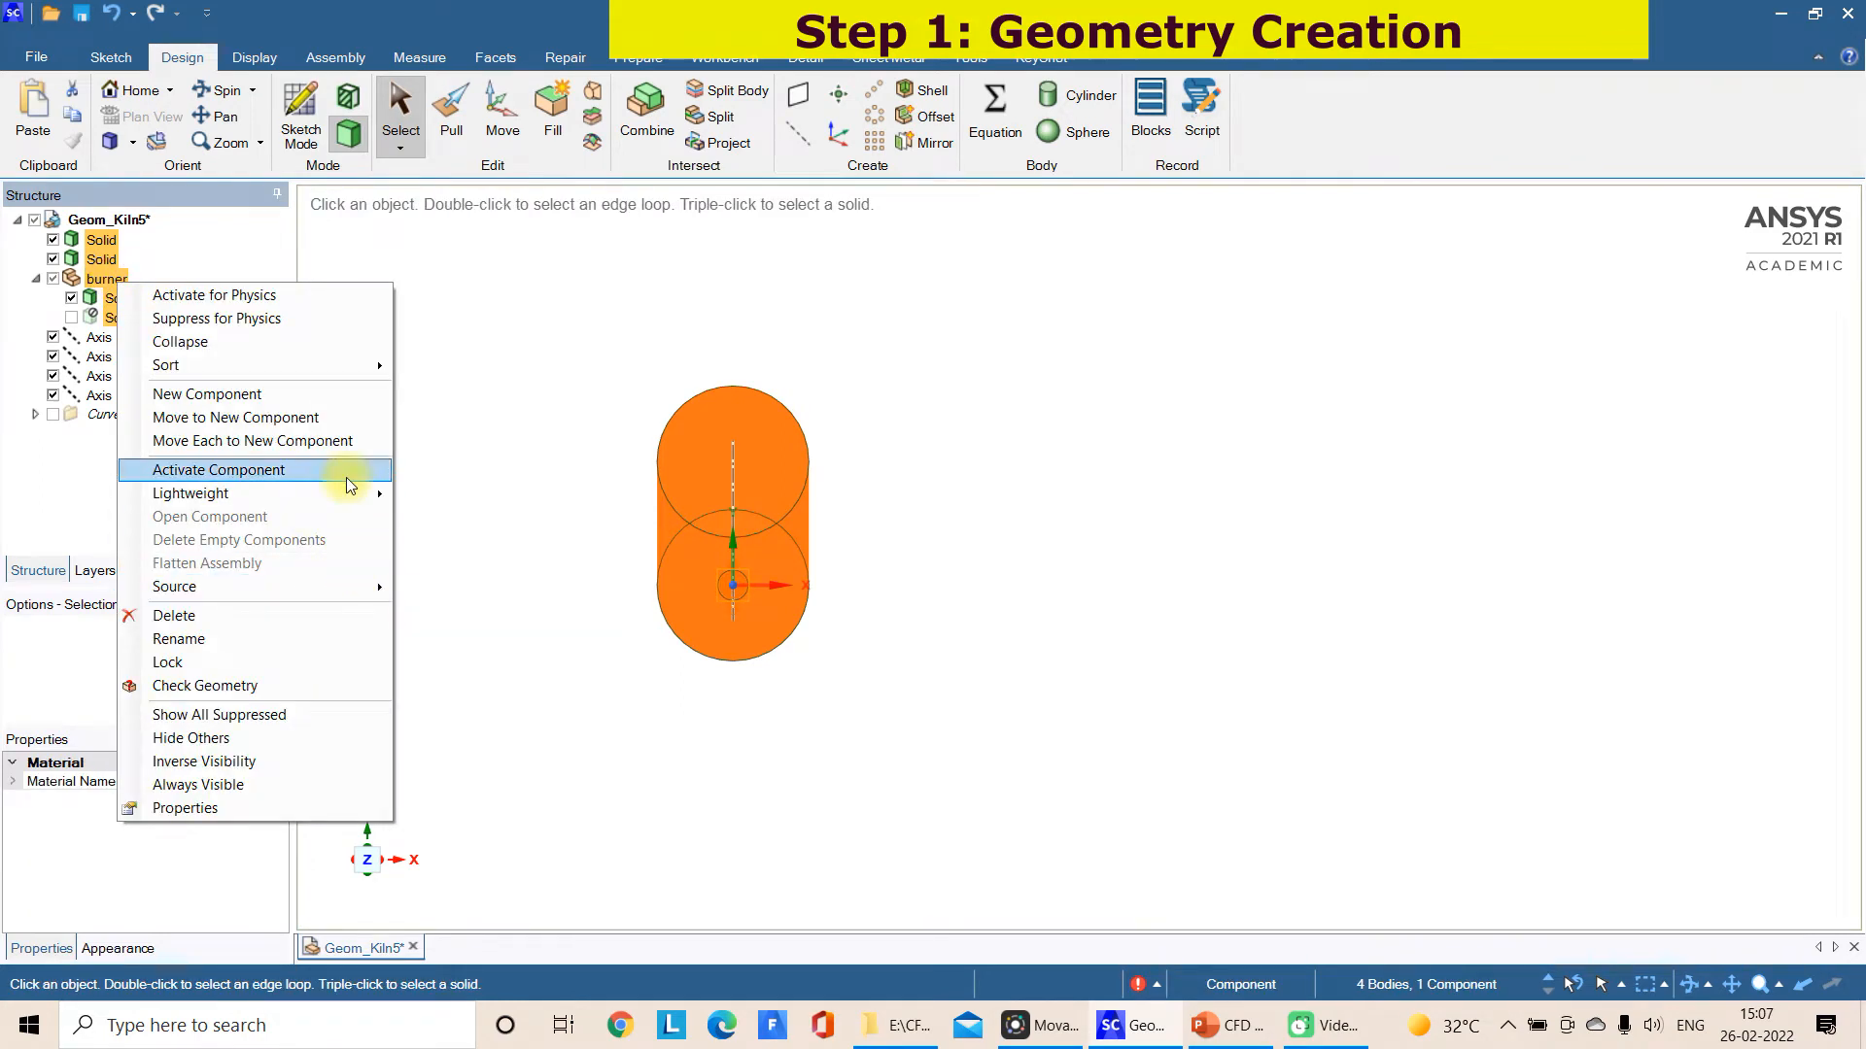
click(348, 412)
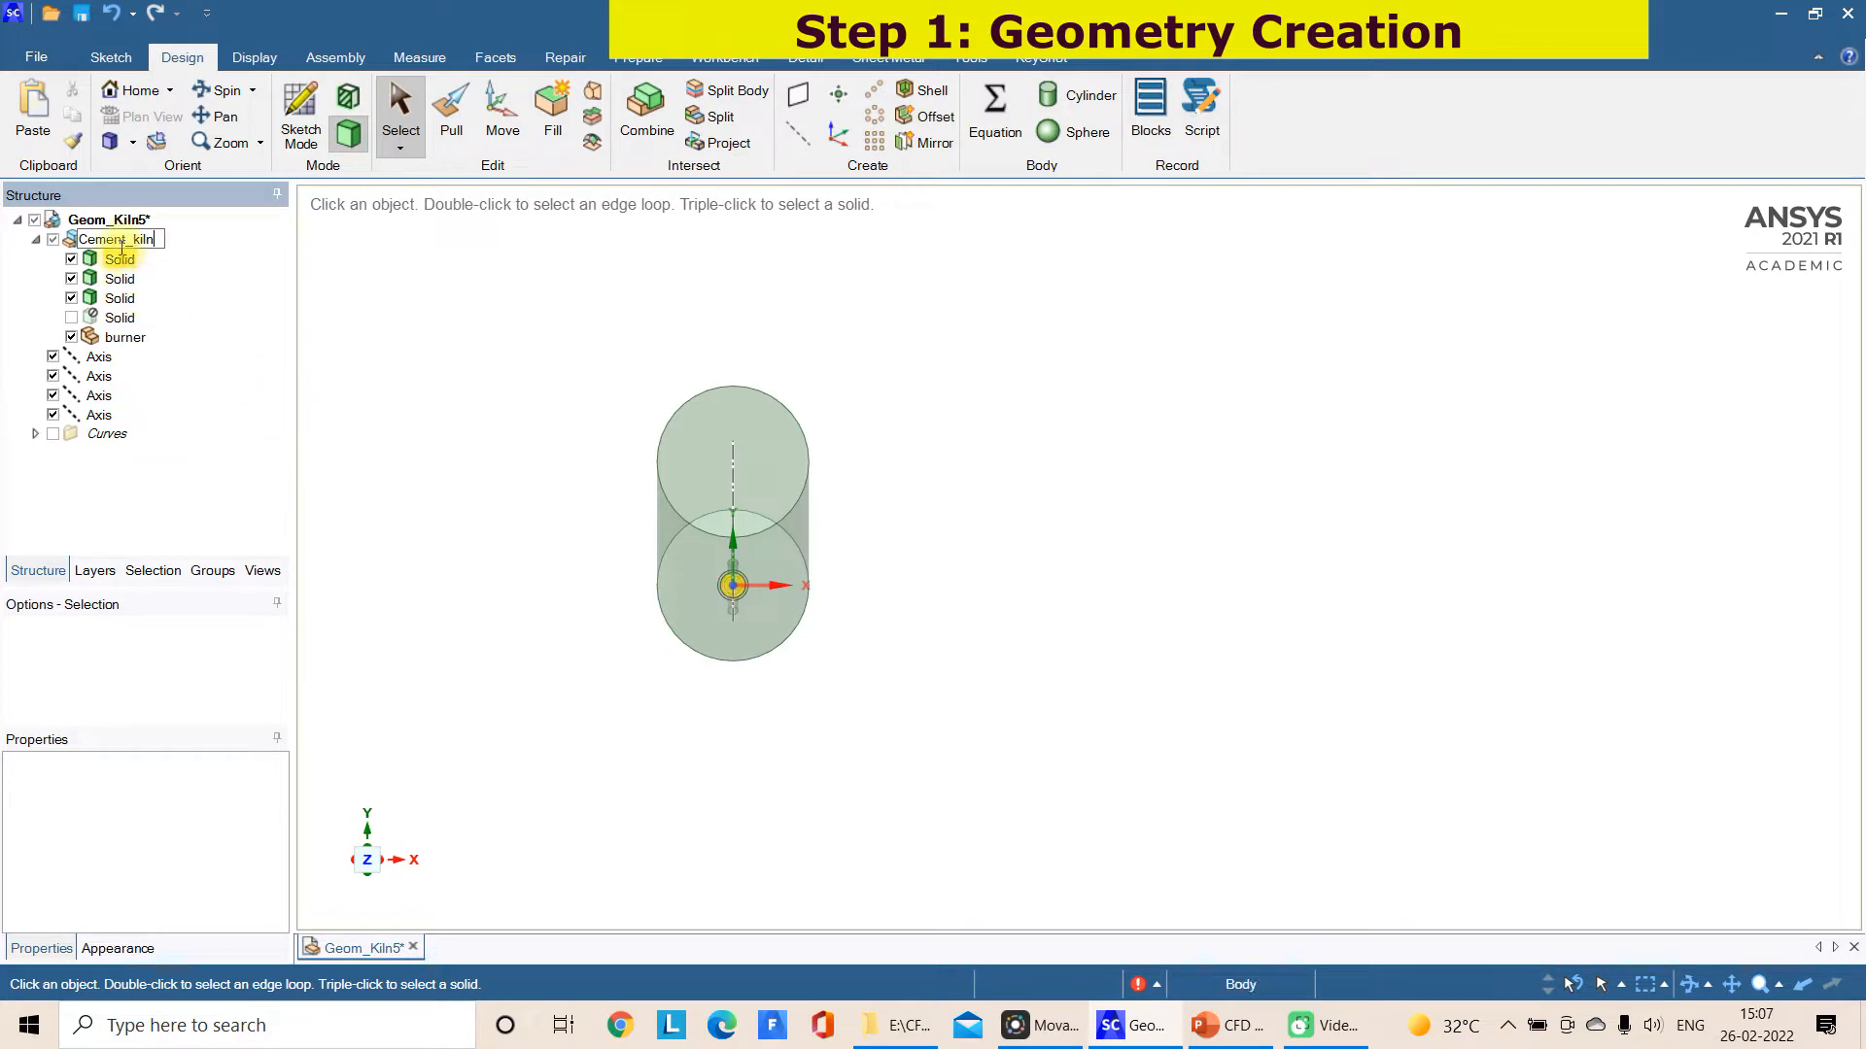
click(450, 362)
Set the Share Topology property of the Cement_kiln component to Share
click(122, 240)
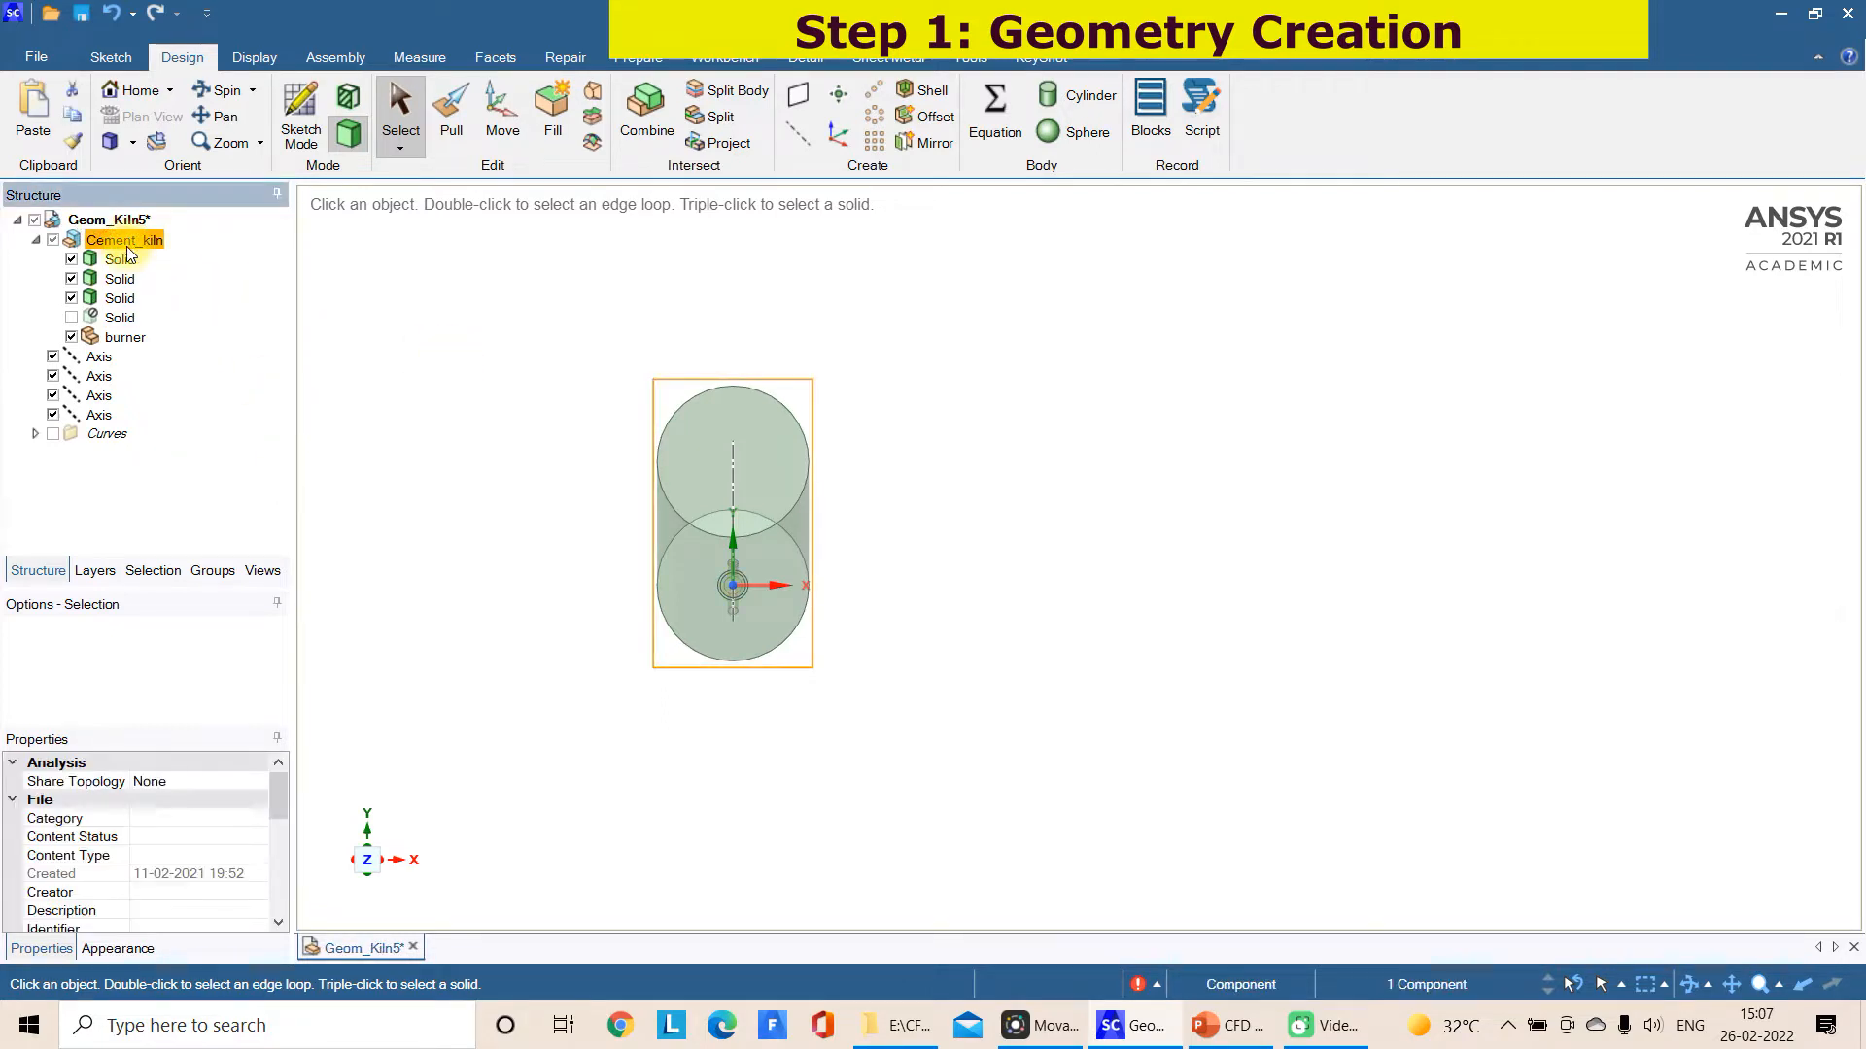
click(150, 781)
click(258, 781)
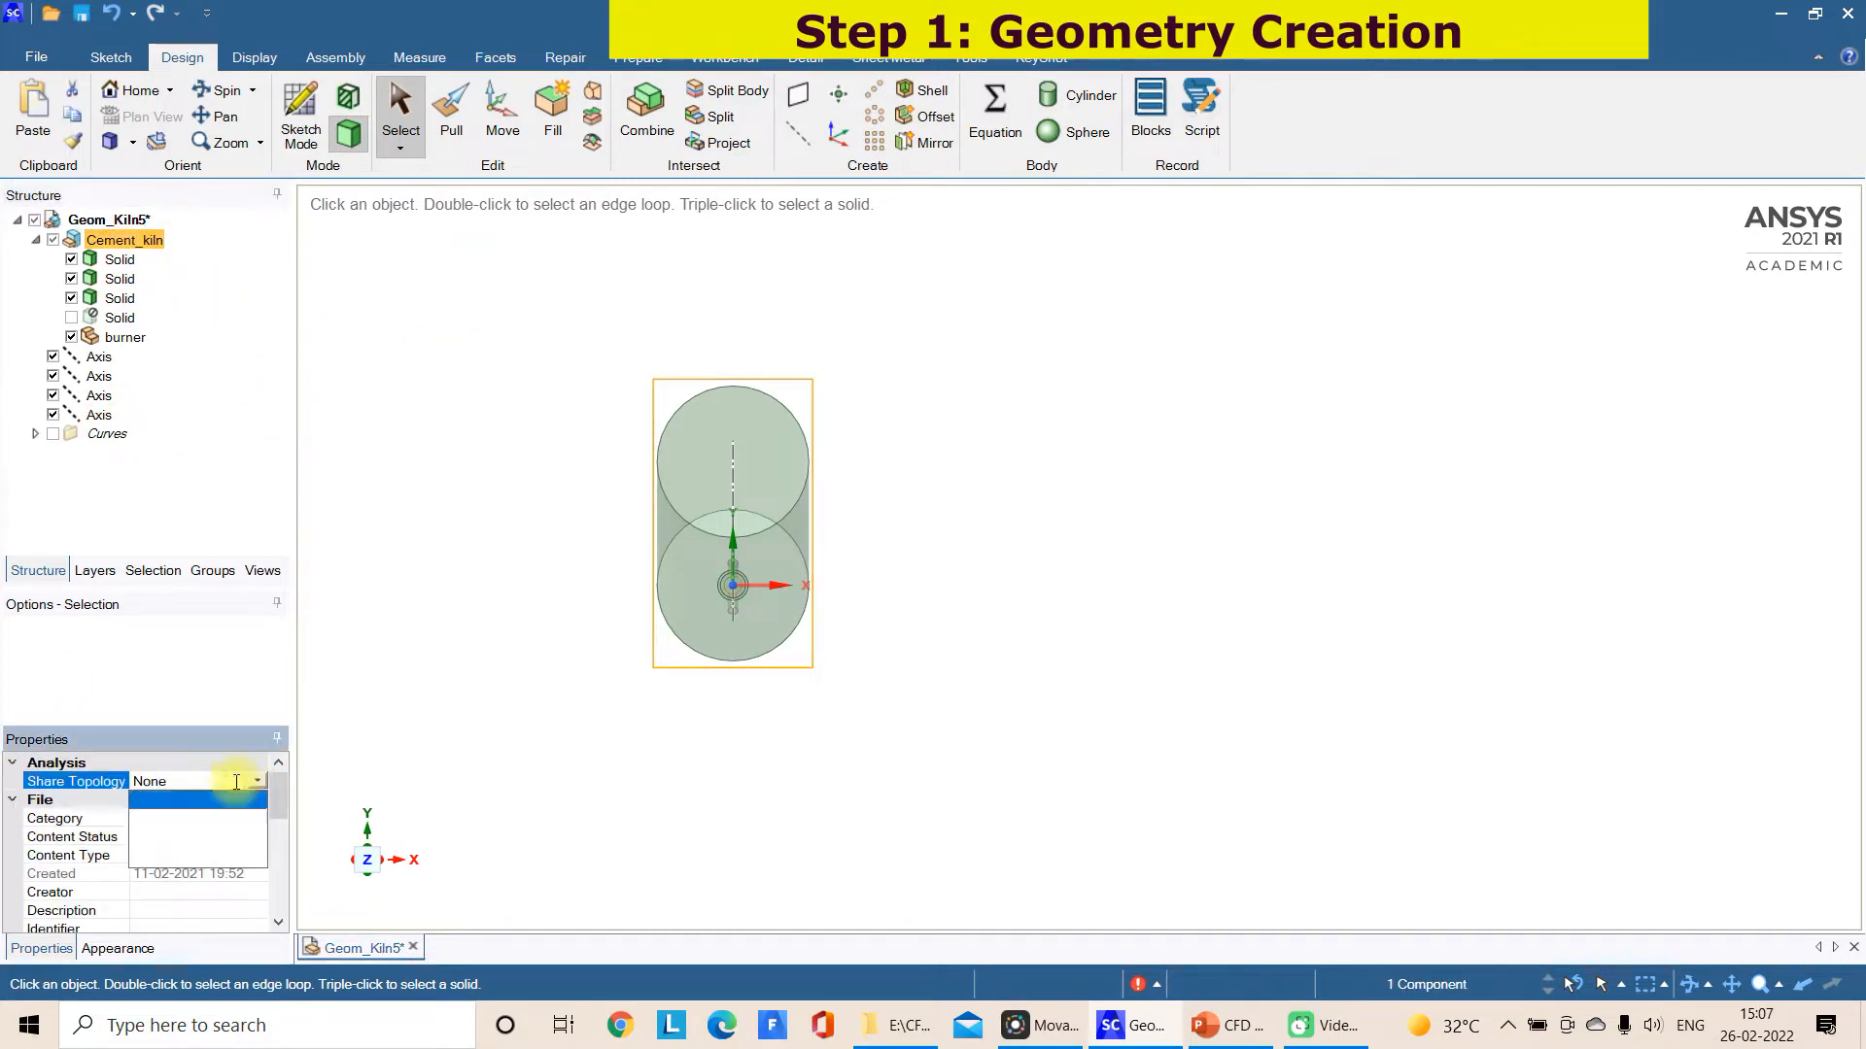
click(164, 836)
click(762, 738)
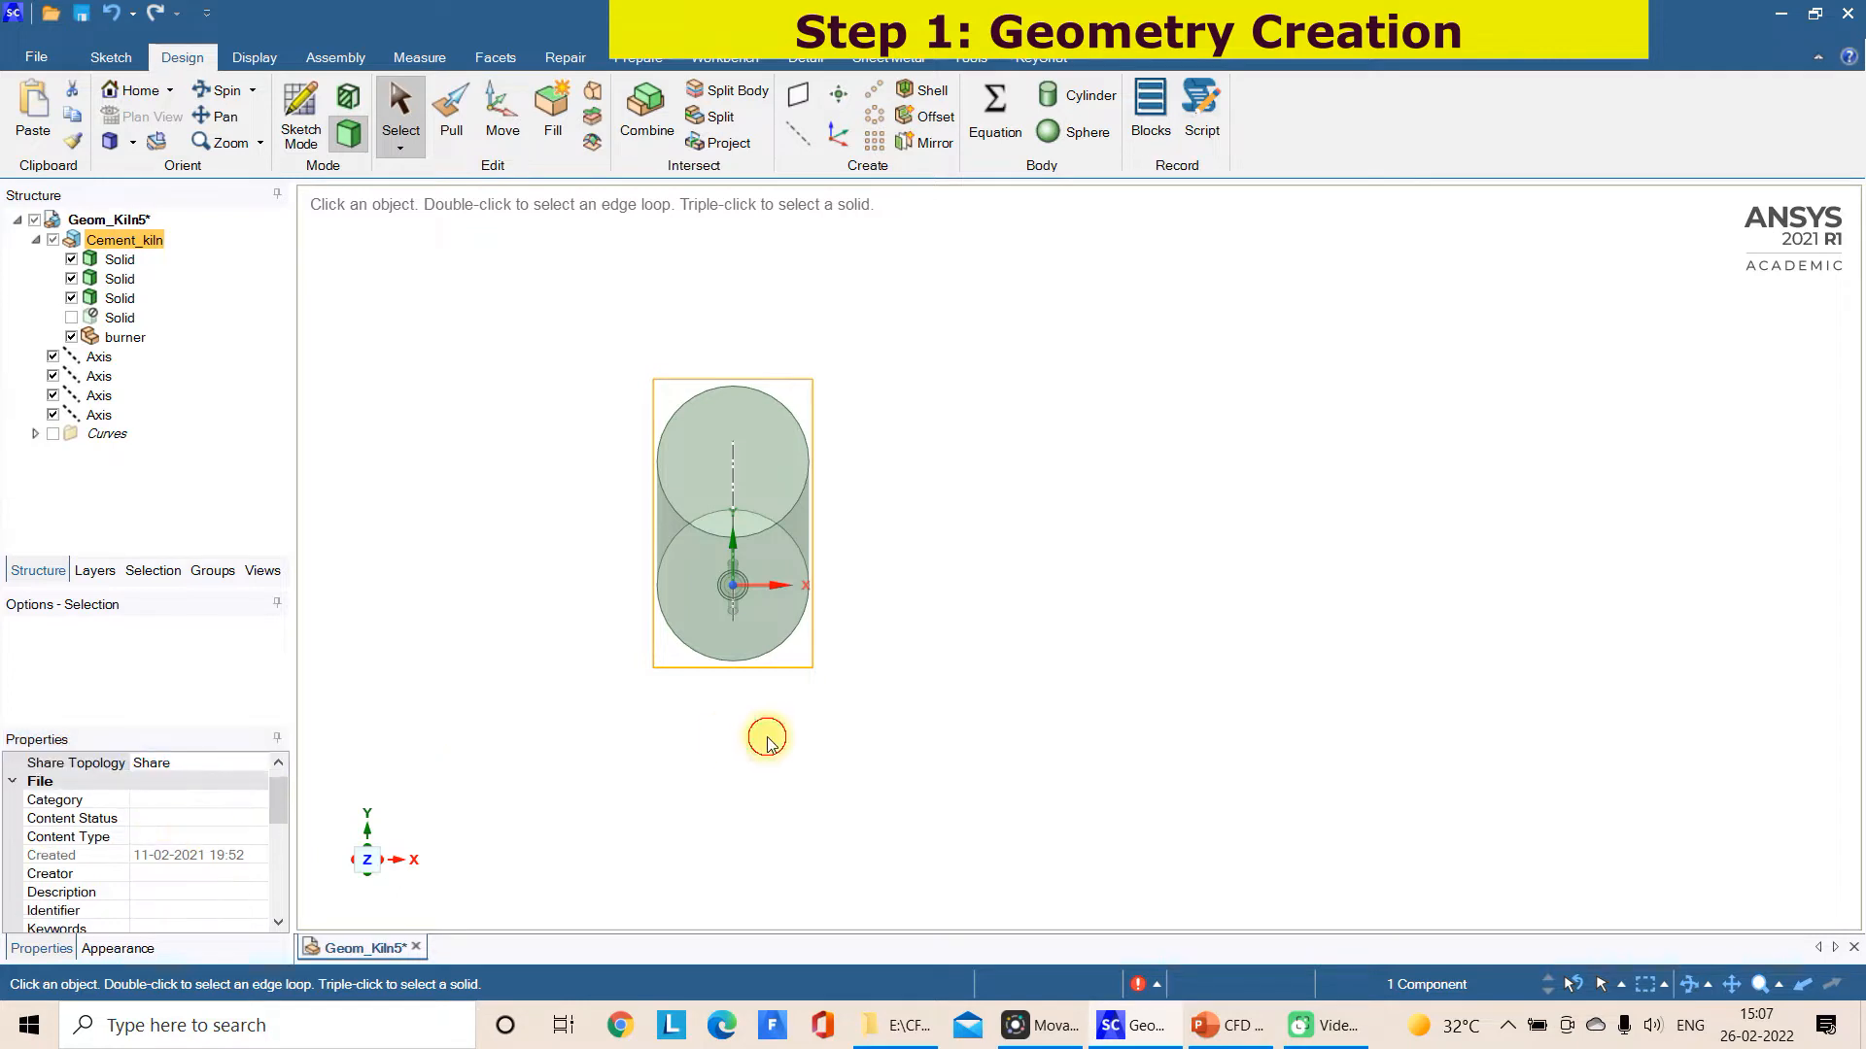
Turn on the shared topology display and examine the interfaces between the burner cylinders and the kiln
click(705, 60)
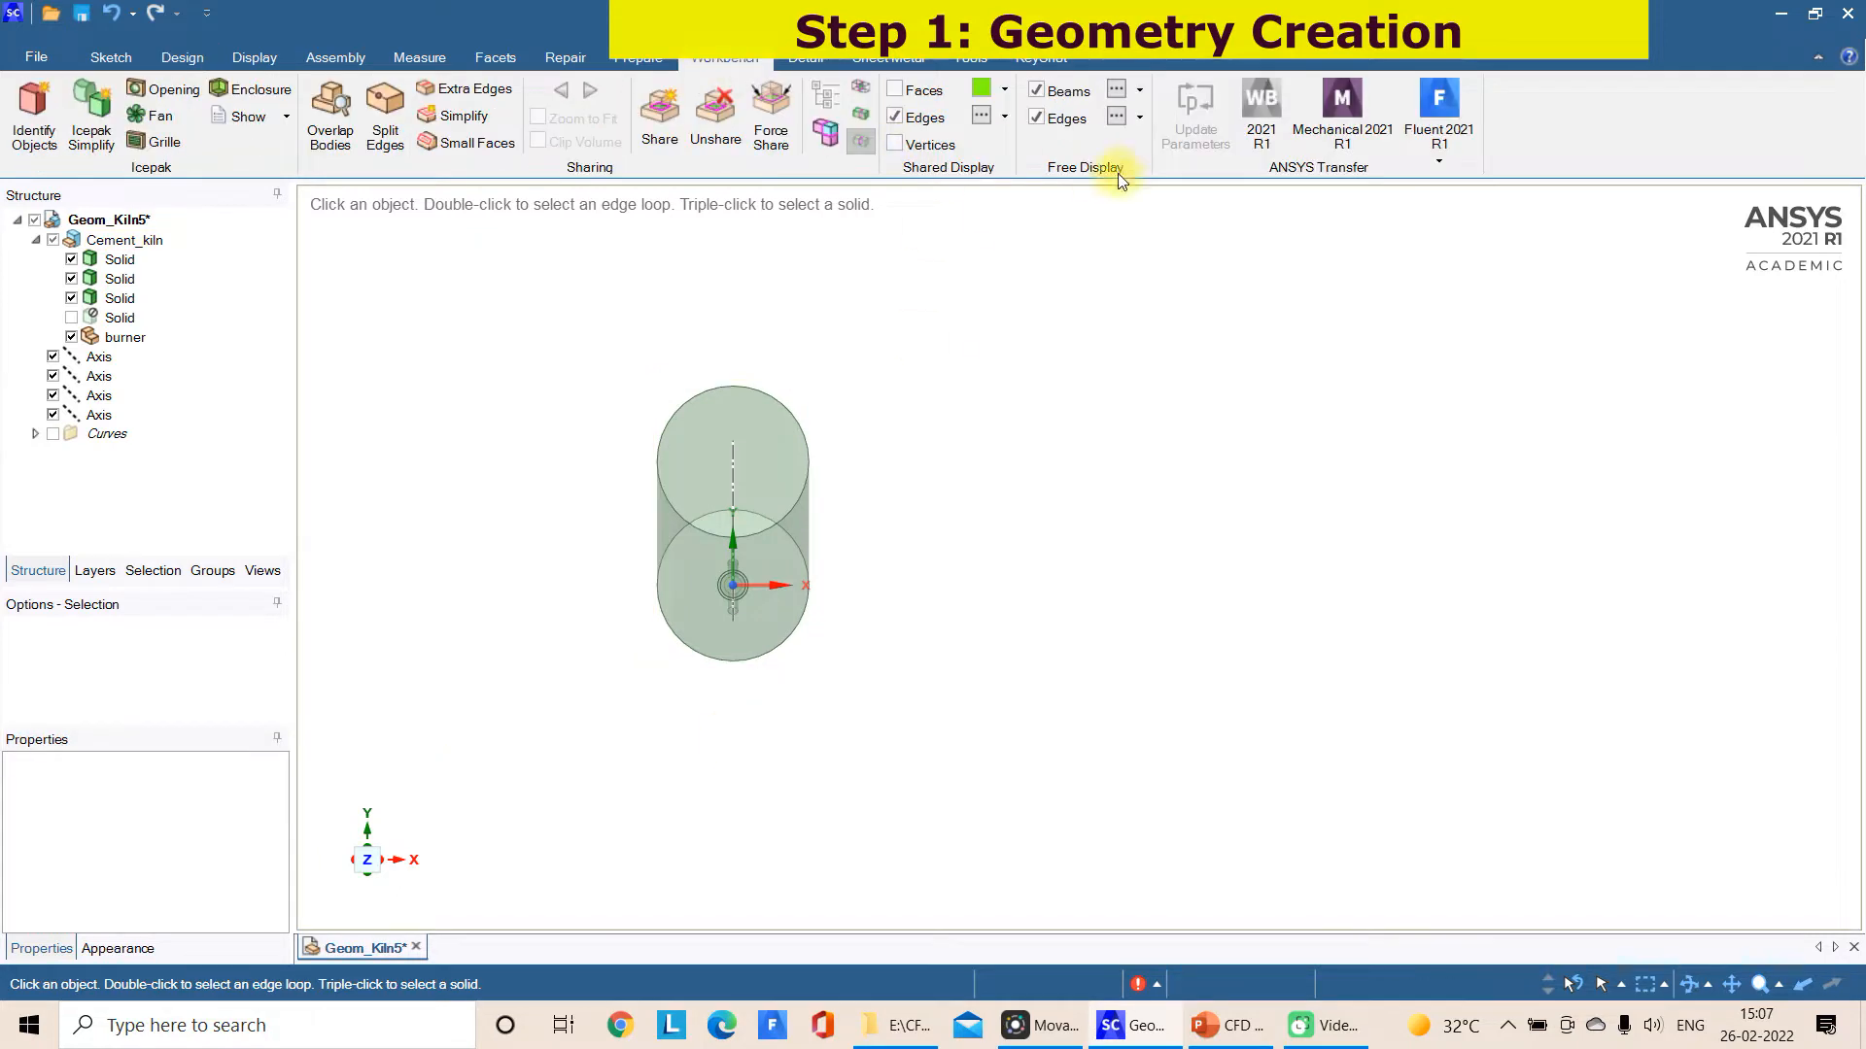
middle_drag(905, 402, 1145, 437)
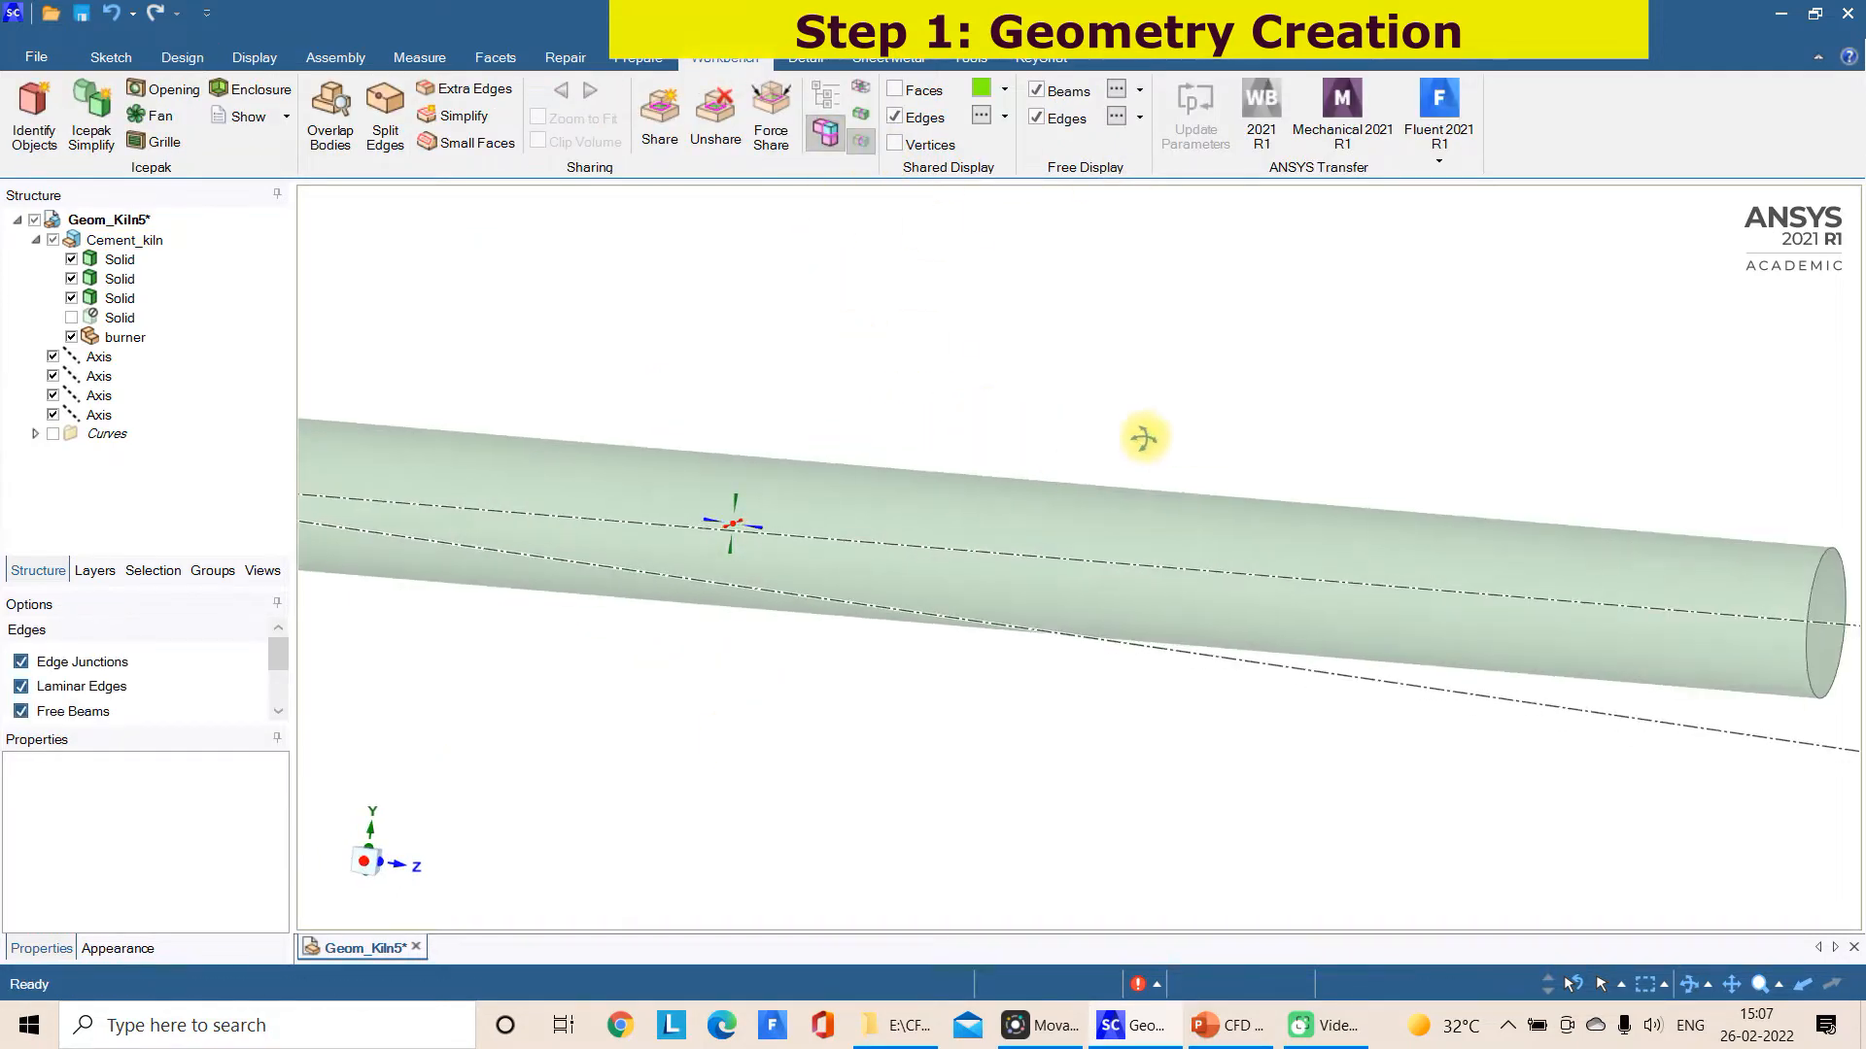
scroll(1145, 438, down, 3)
scroll(324, 384, up, 3)
scroll(693, 627, up, 2)
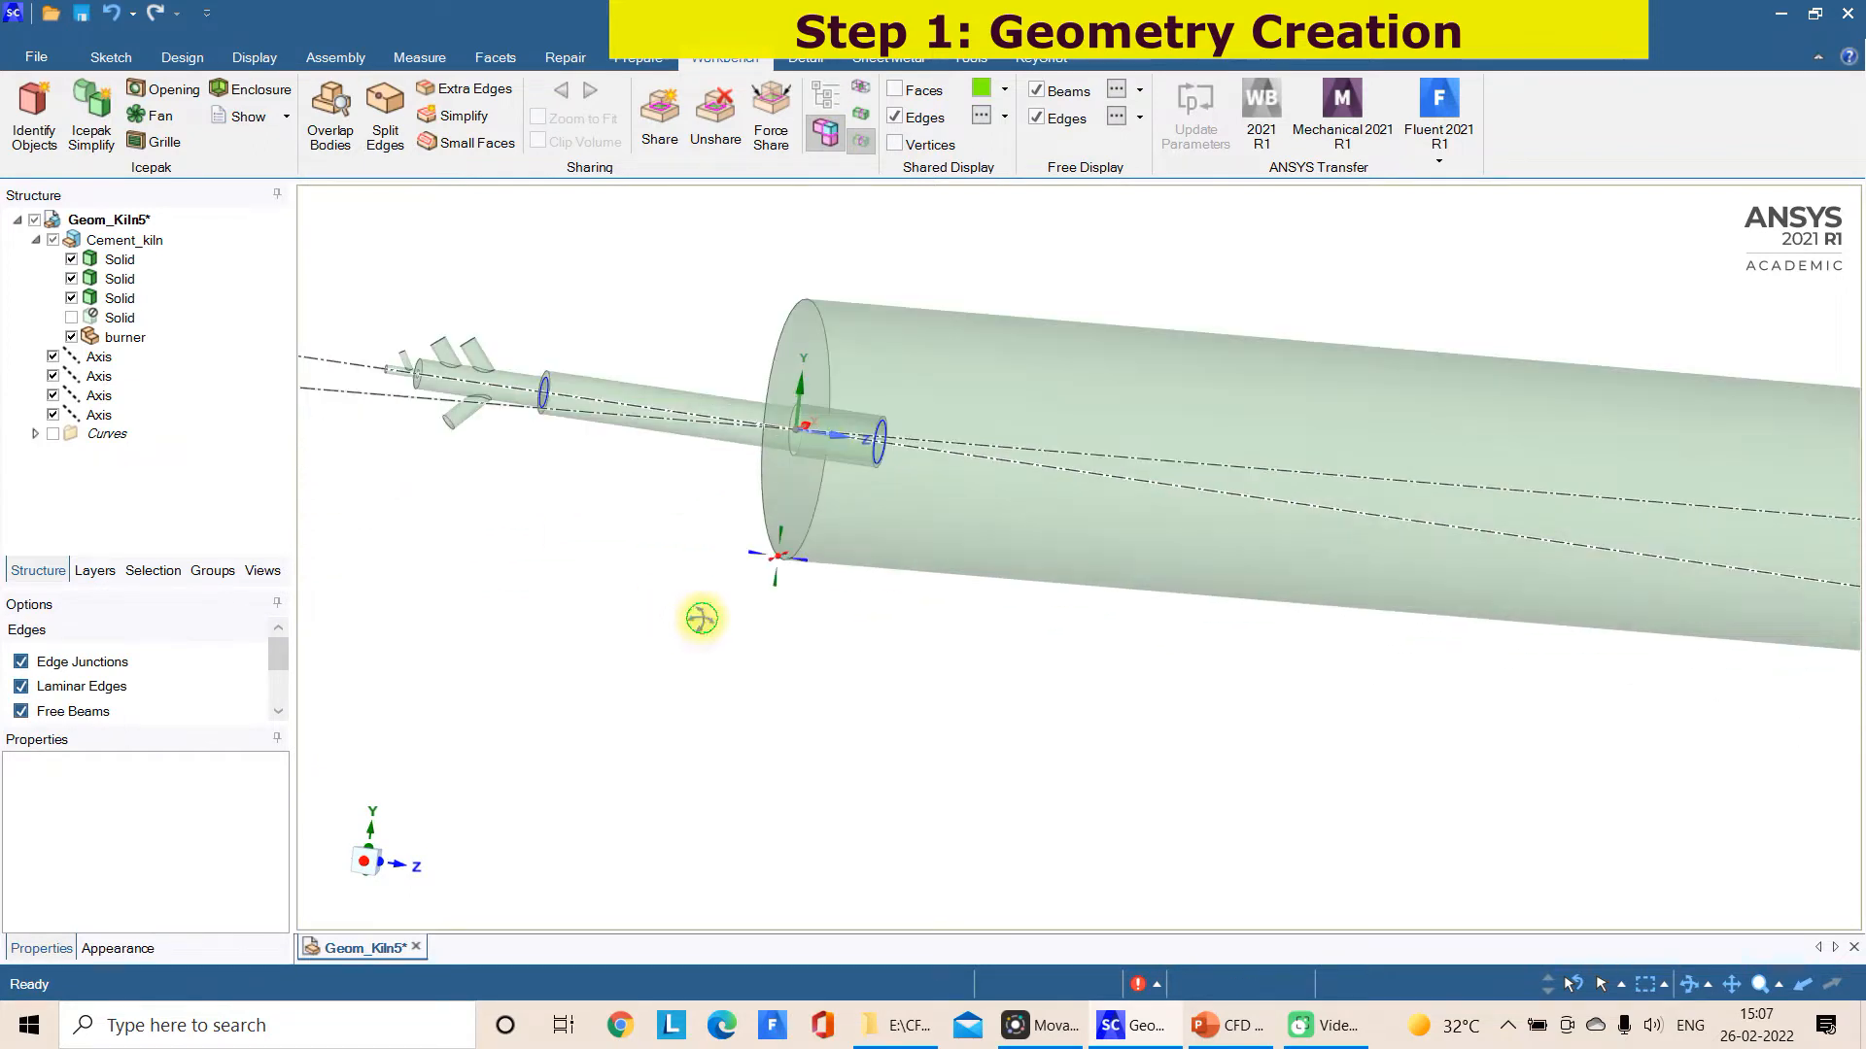
scroll(700, 544, up, 3)
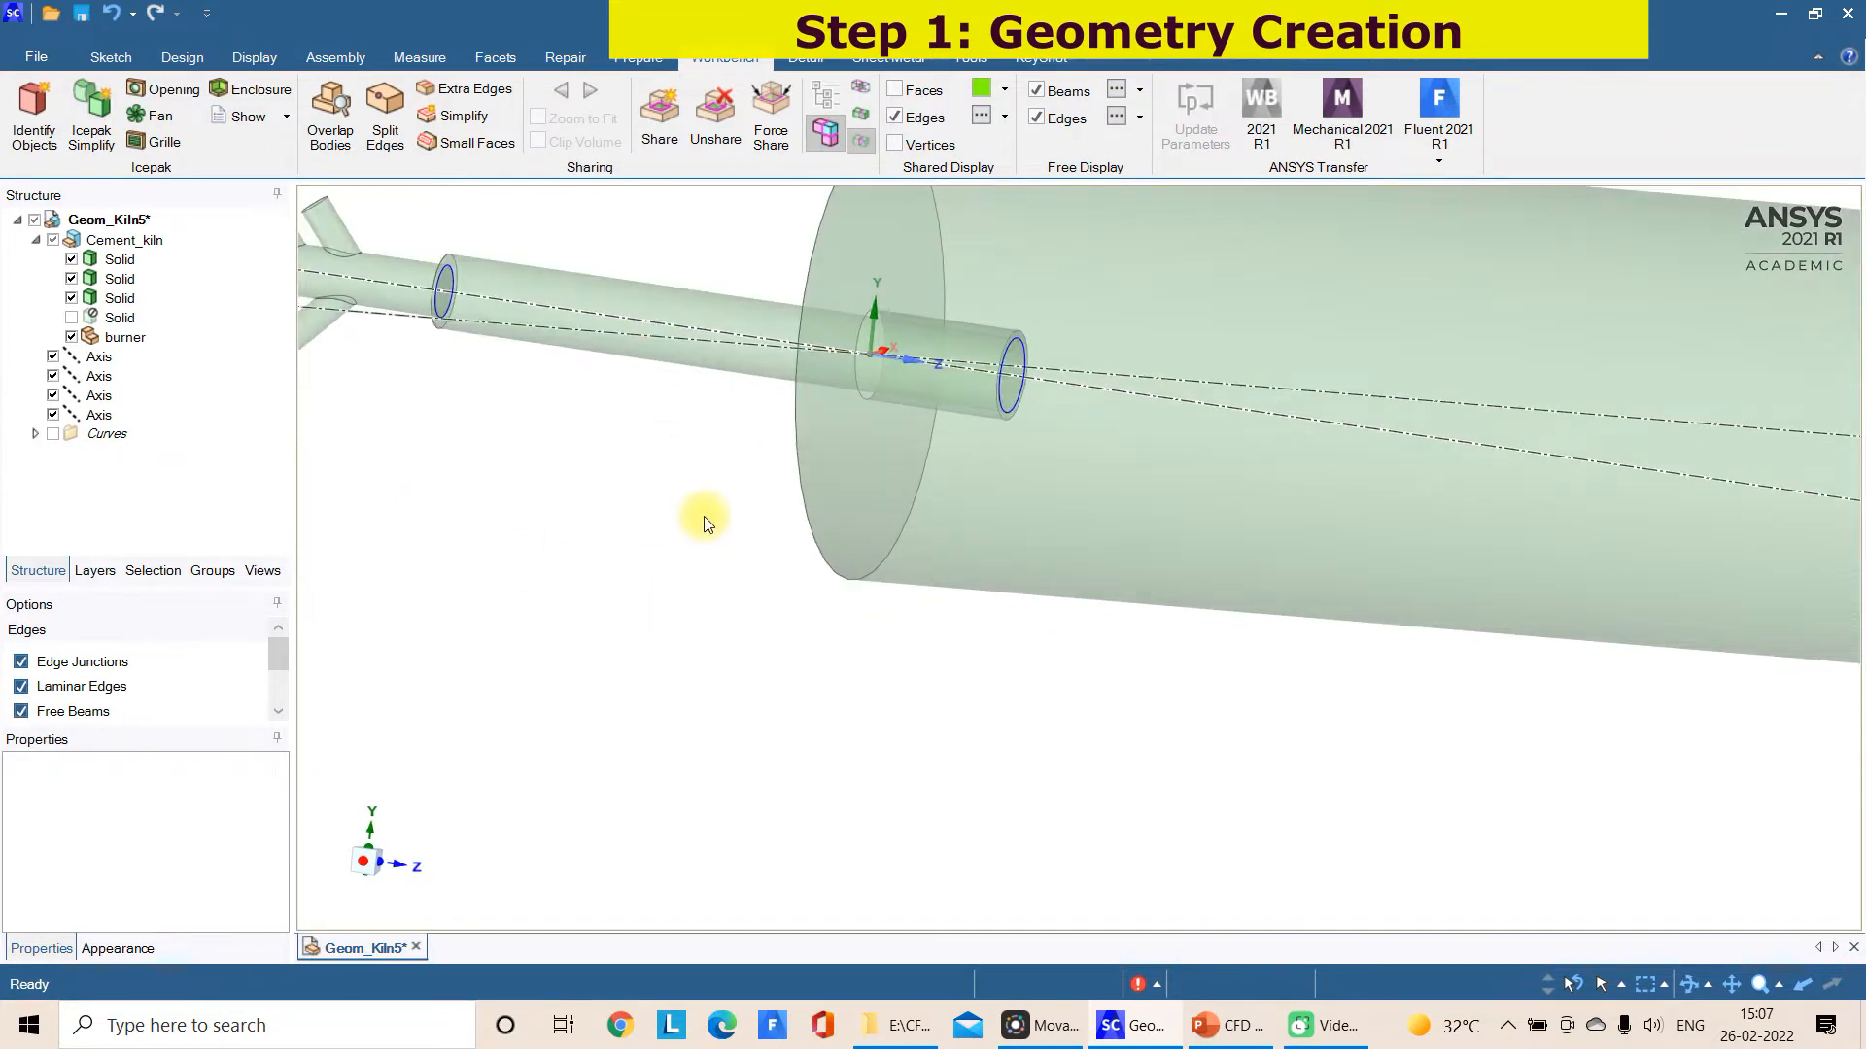
scroll(736, 466, up, 2)
scroll(737, 467, down, 5)
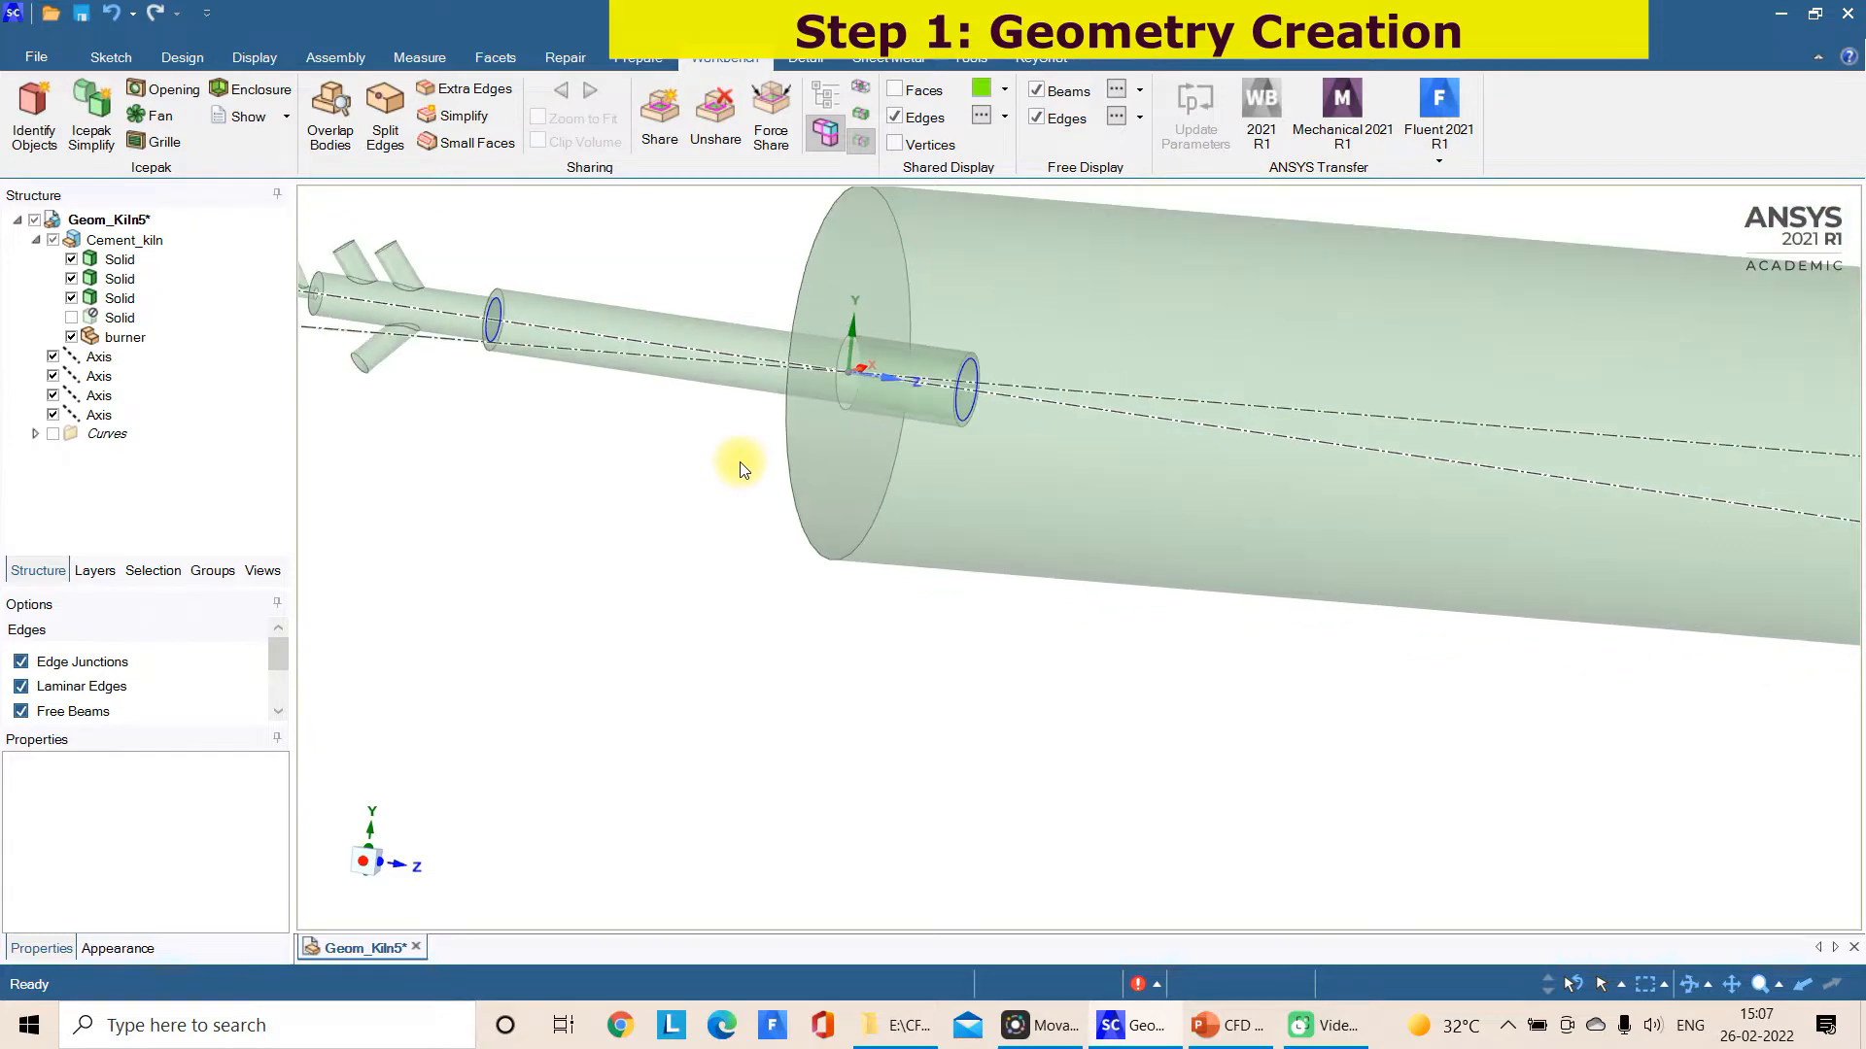
scroll(632, 428, up, 5)
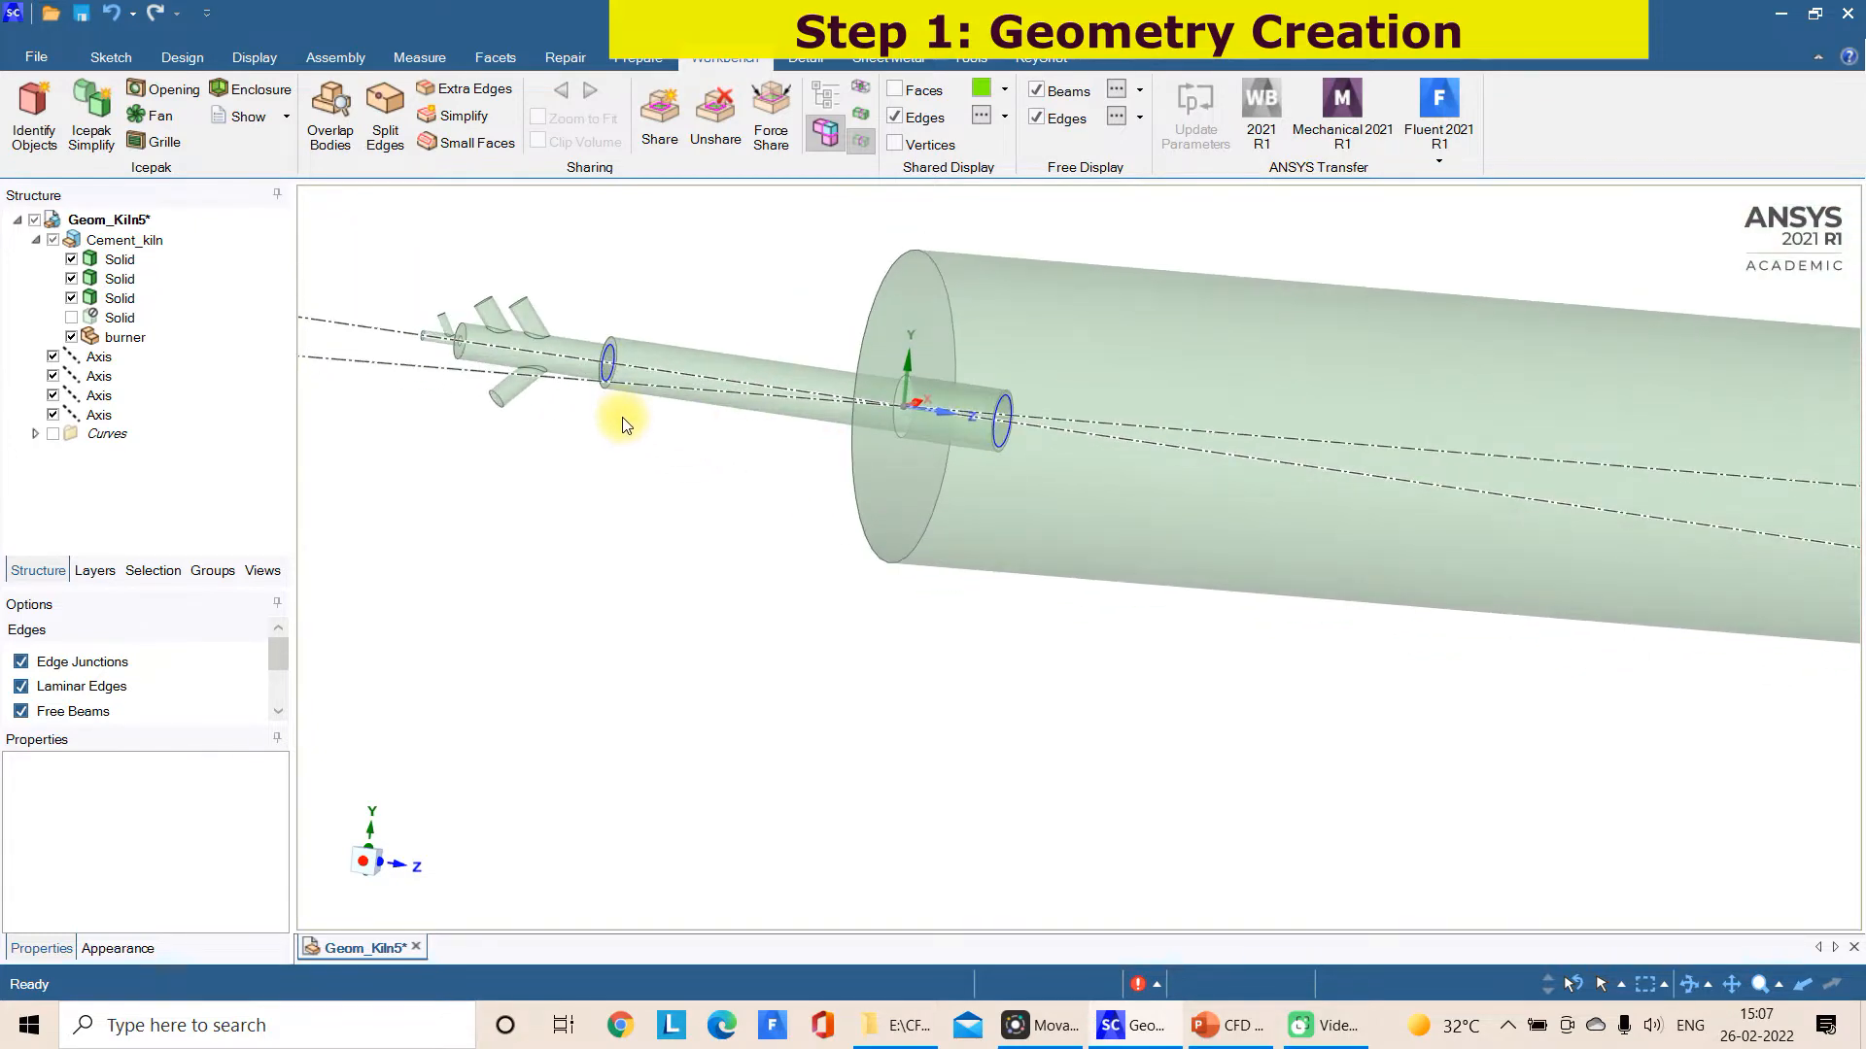
mouse_move(620, 414)
middle_down()
mouse_move(690, 434)
mouse_move(745, 508)
mouse_move(735, 482)
mouse_move(674, 467)
middle_up()
click(1252, 142)
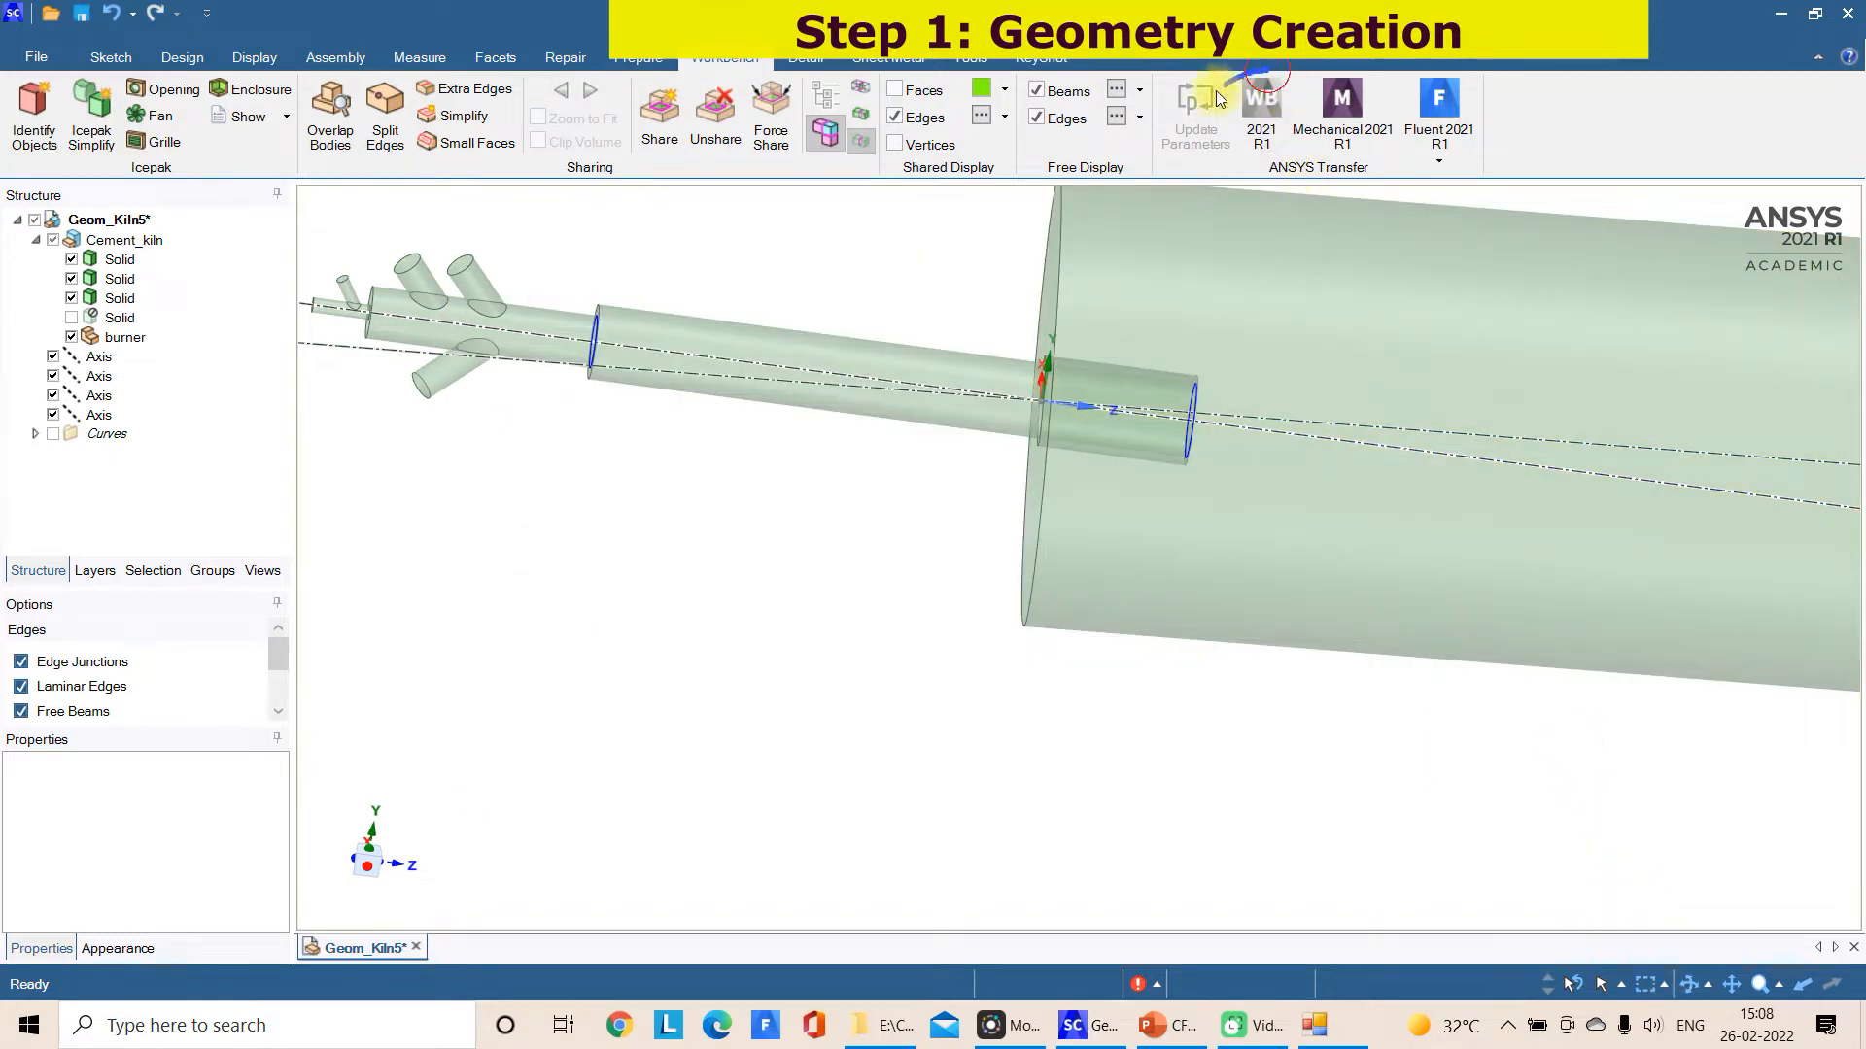
drag(1266, 70, 1312, 92)
drag(202, 231, 375, 216)
click(372, 233)
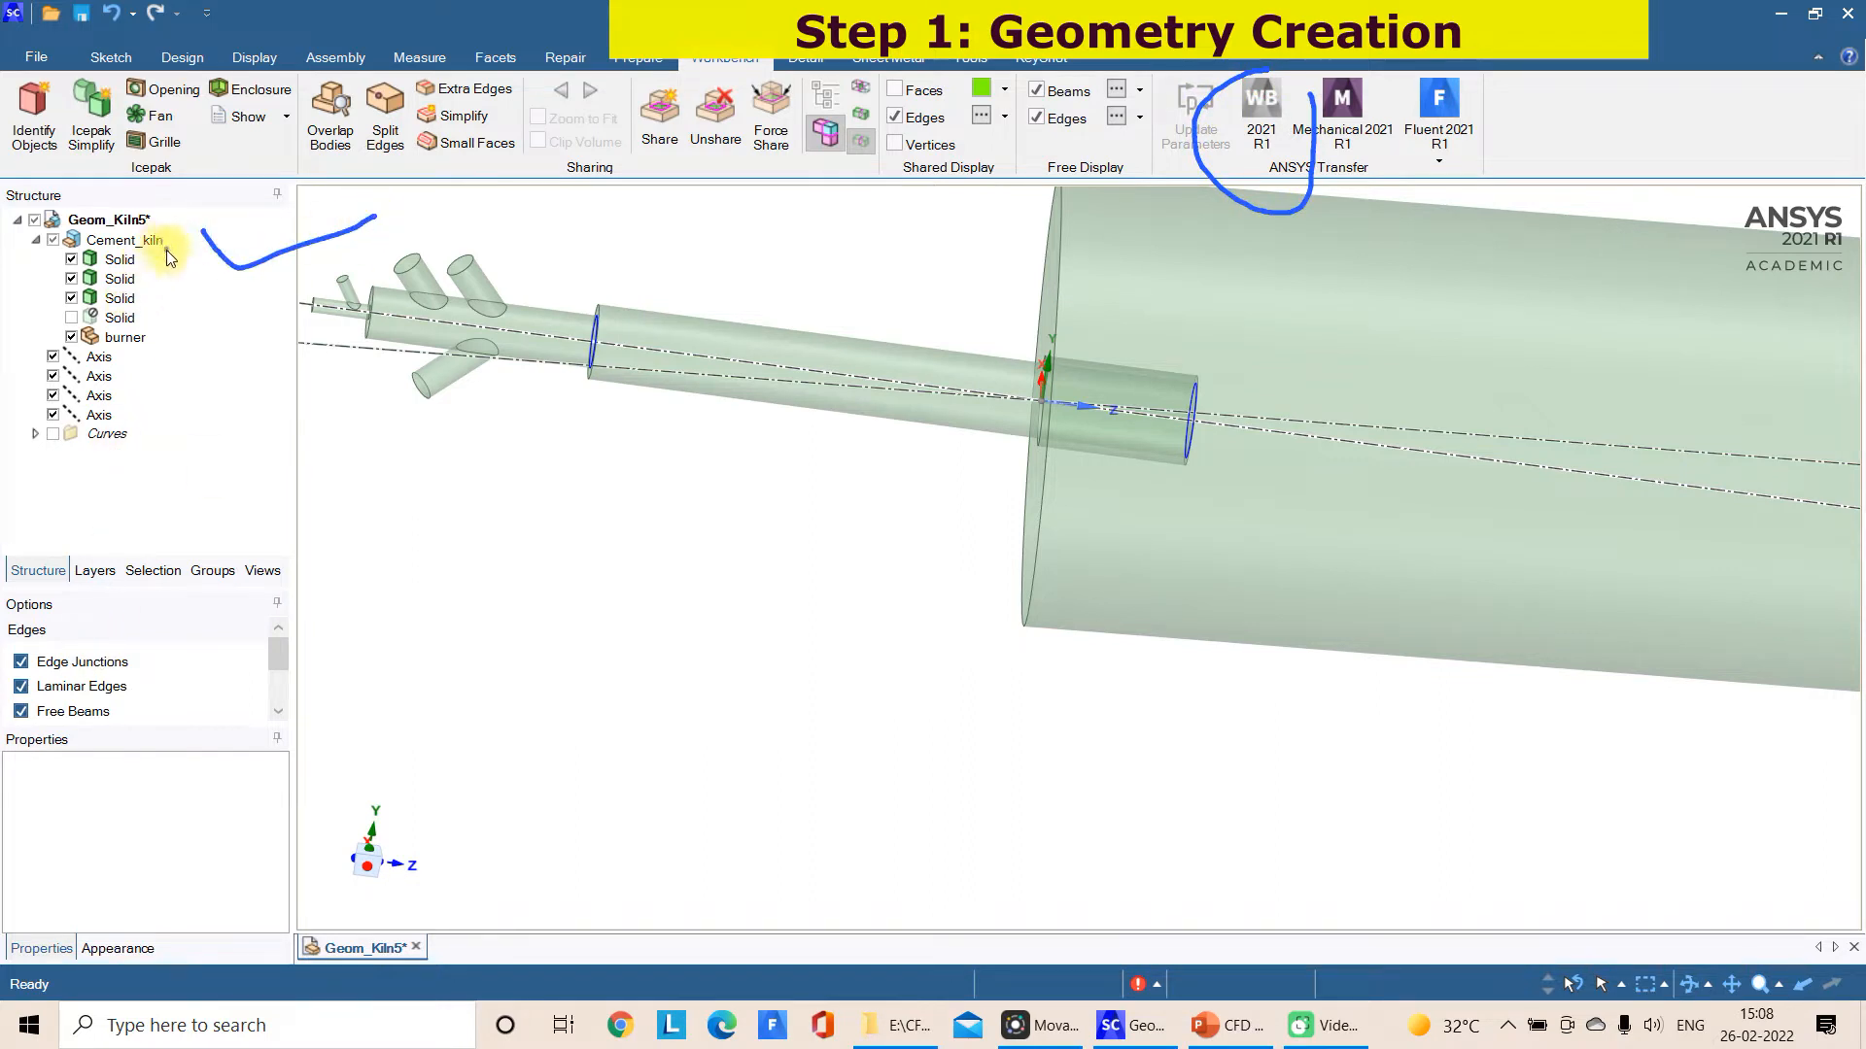
mouse_move(163, 250)
mouse_down()
mouse_move(47, 448)
mouse_move(177, 343)
mouse_move(202, 251)
mouse_move(204, 295)
mouse_up()
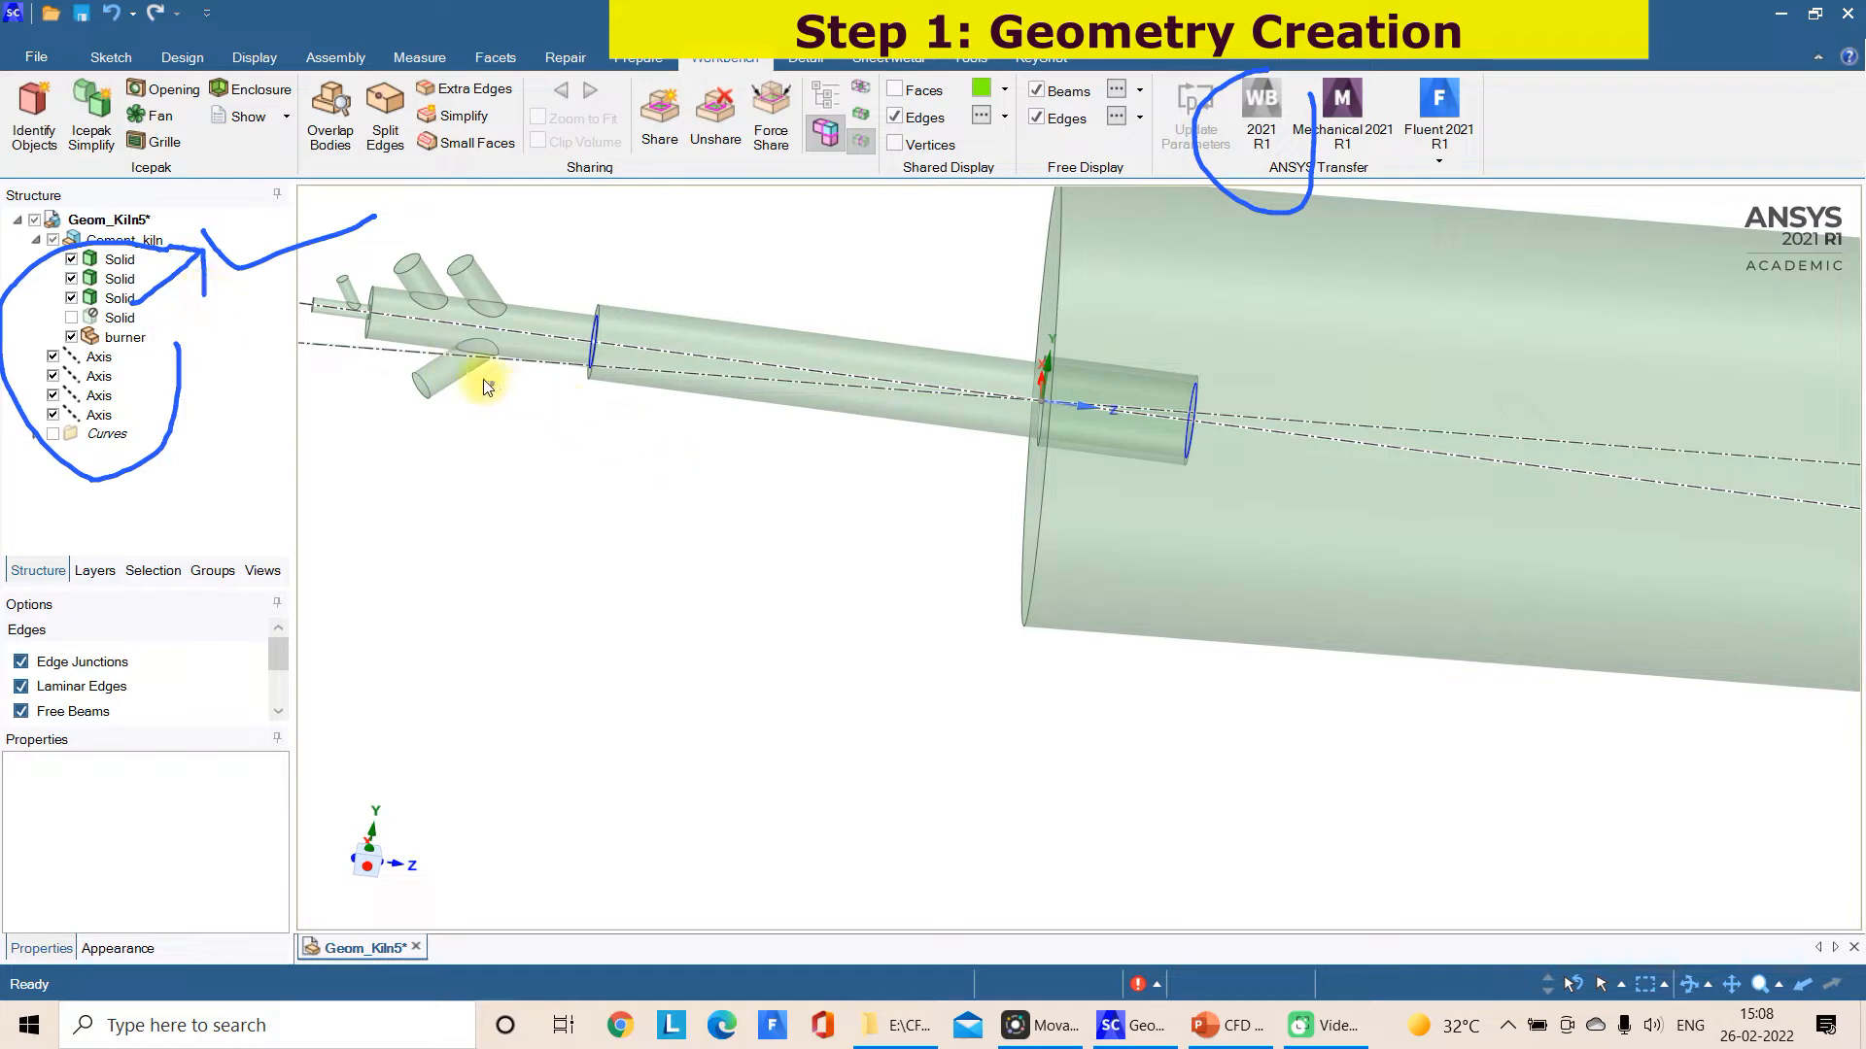
drag(581, 342, 571, 360)
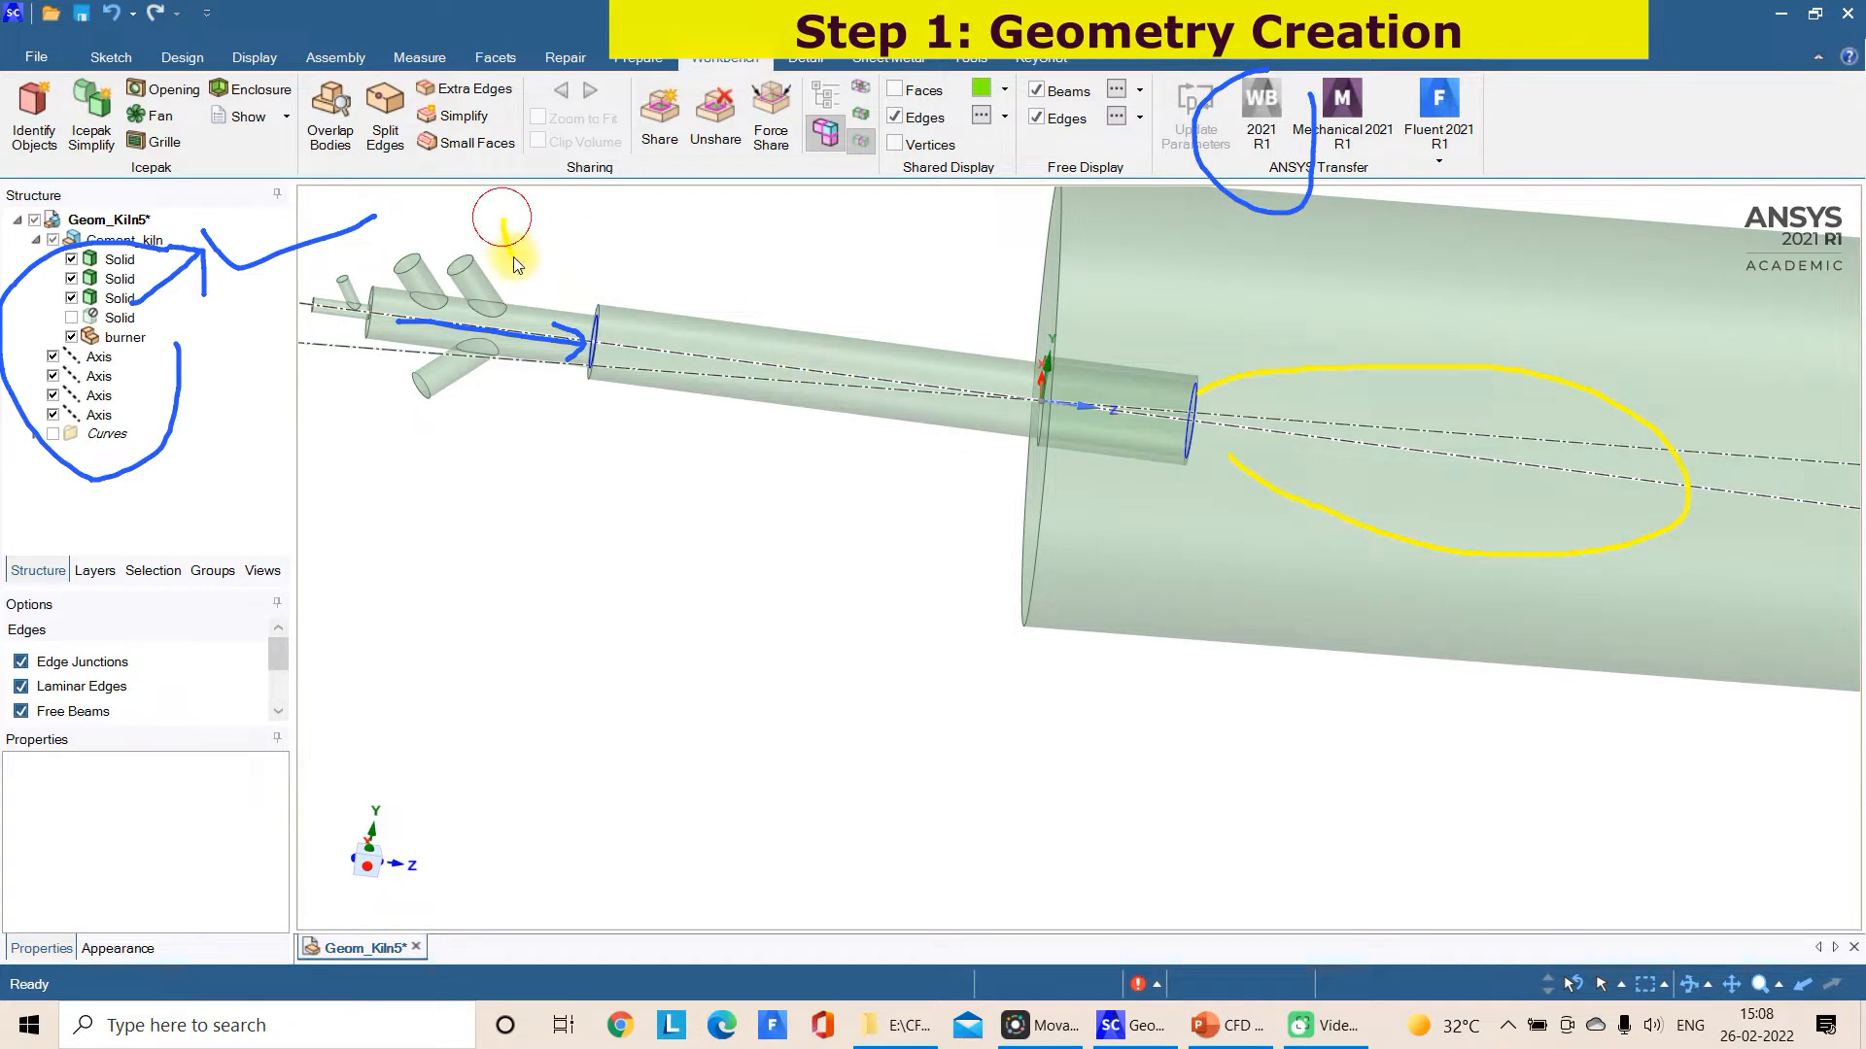
mouse_move(520, 238)
mouse_down()
mouse_move(570, 229)
mouse_move(586, 249)
mouse_move(623, 221)
mouse_up()
click(574, 210)
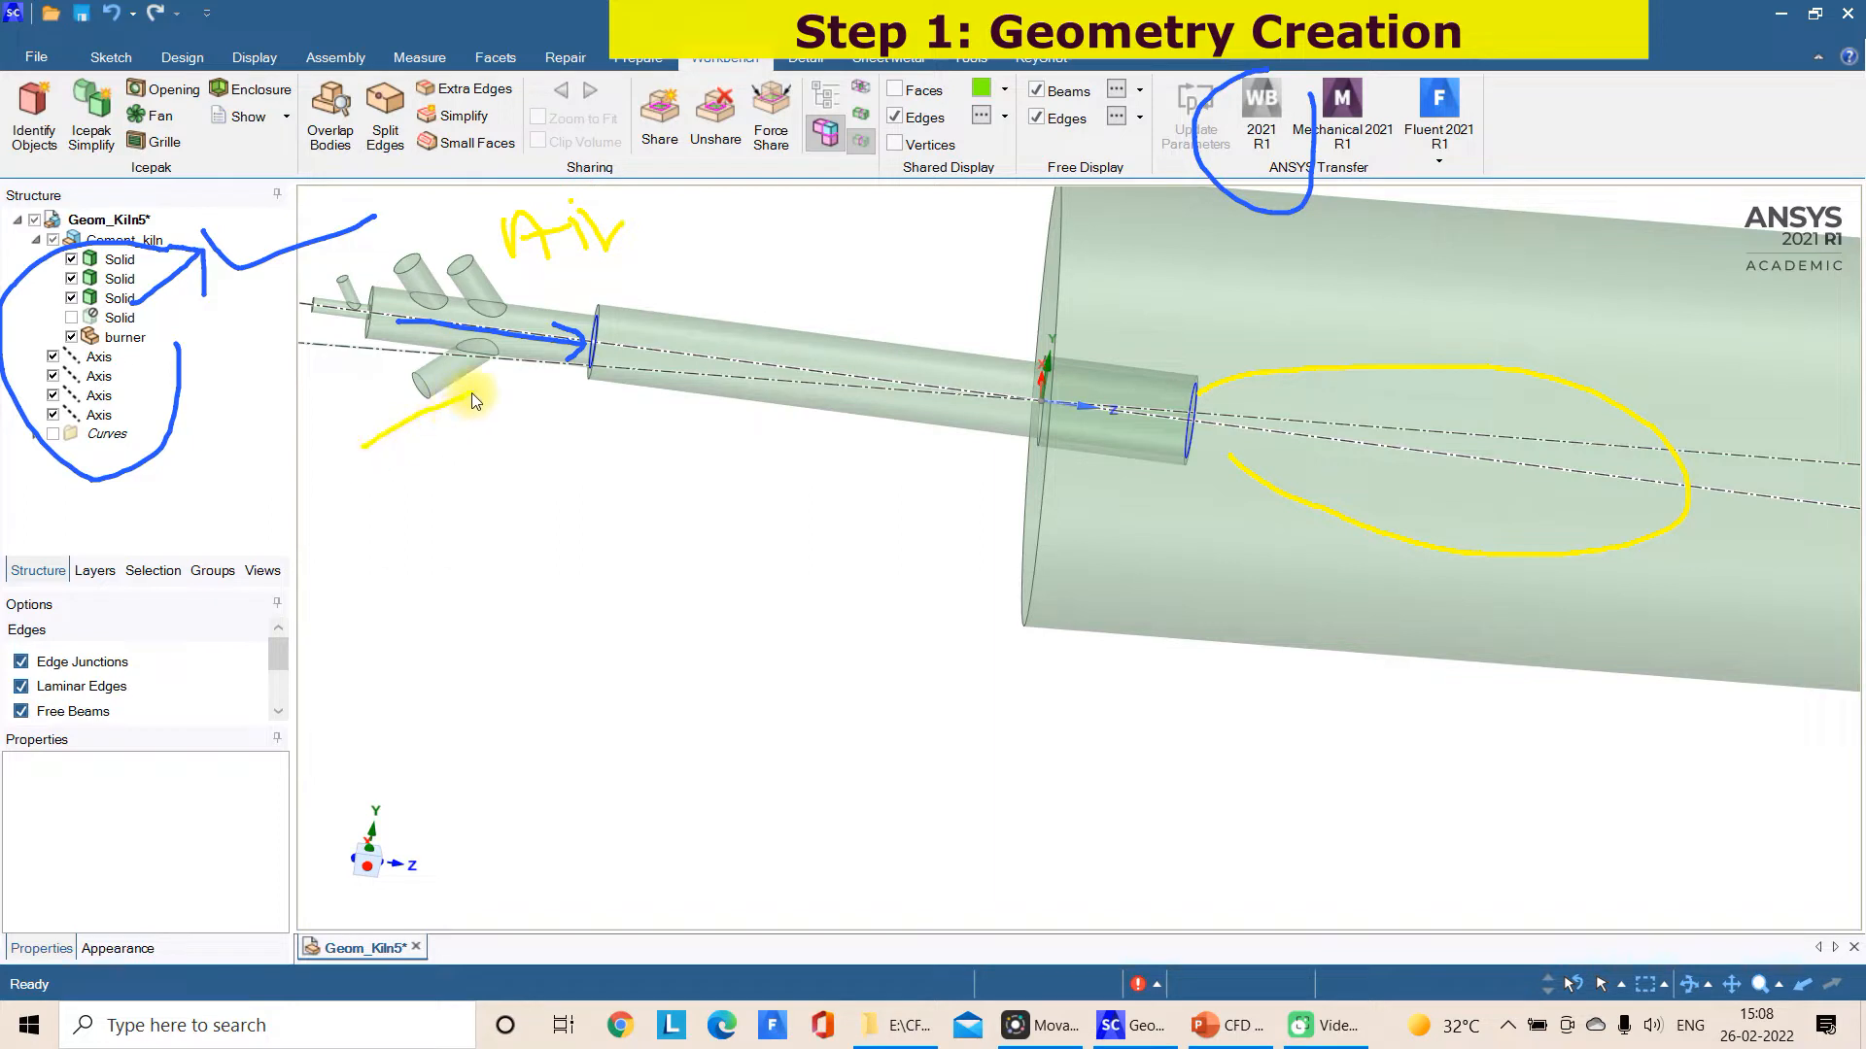
mouse_move(410, 482)
mouse_down()
mouse_move(461, 474)
mouse_move(587, 538)
mouse_up()
drag(579, 433, 622, 535)
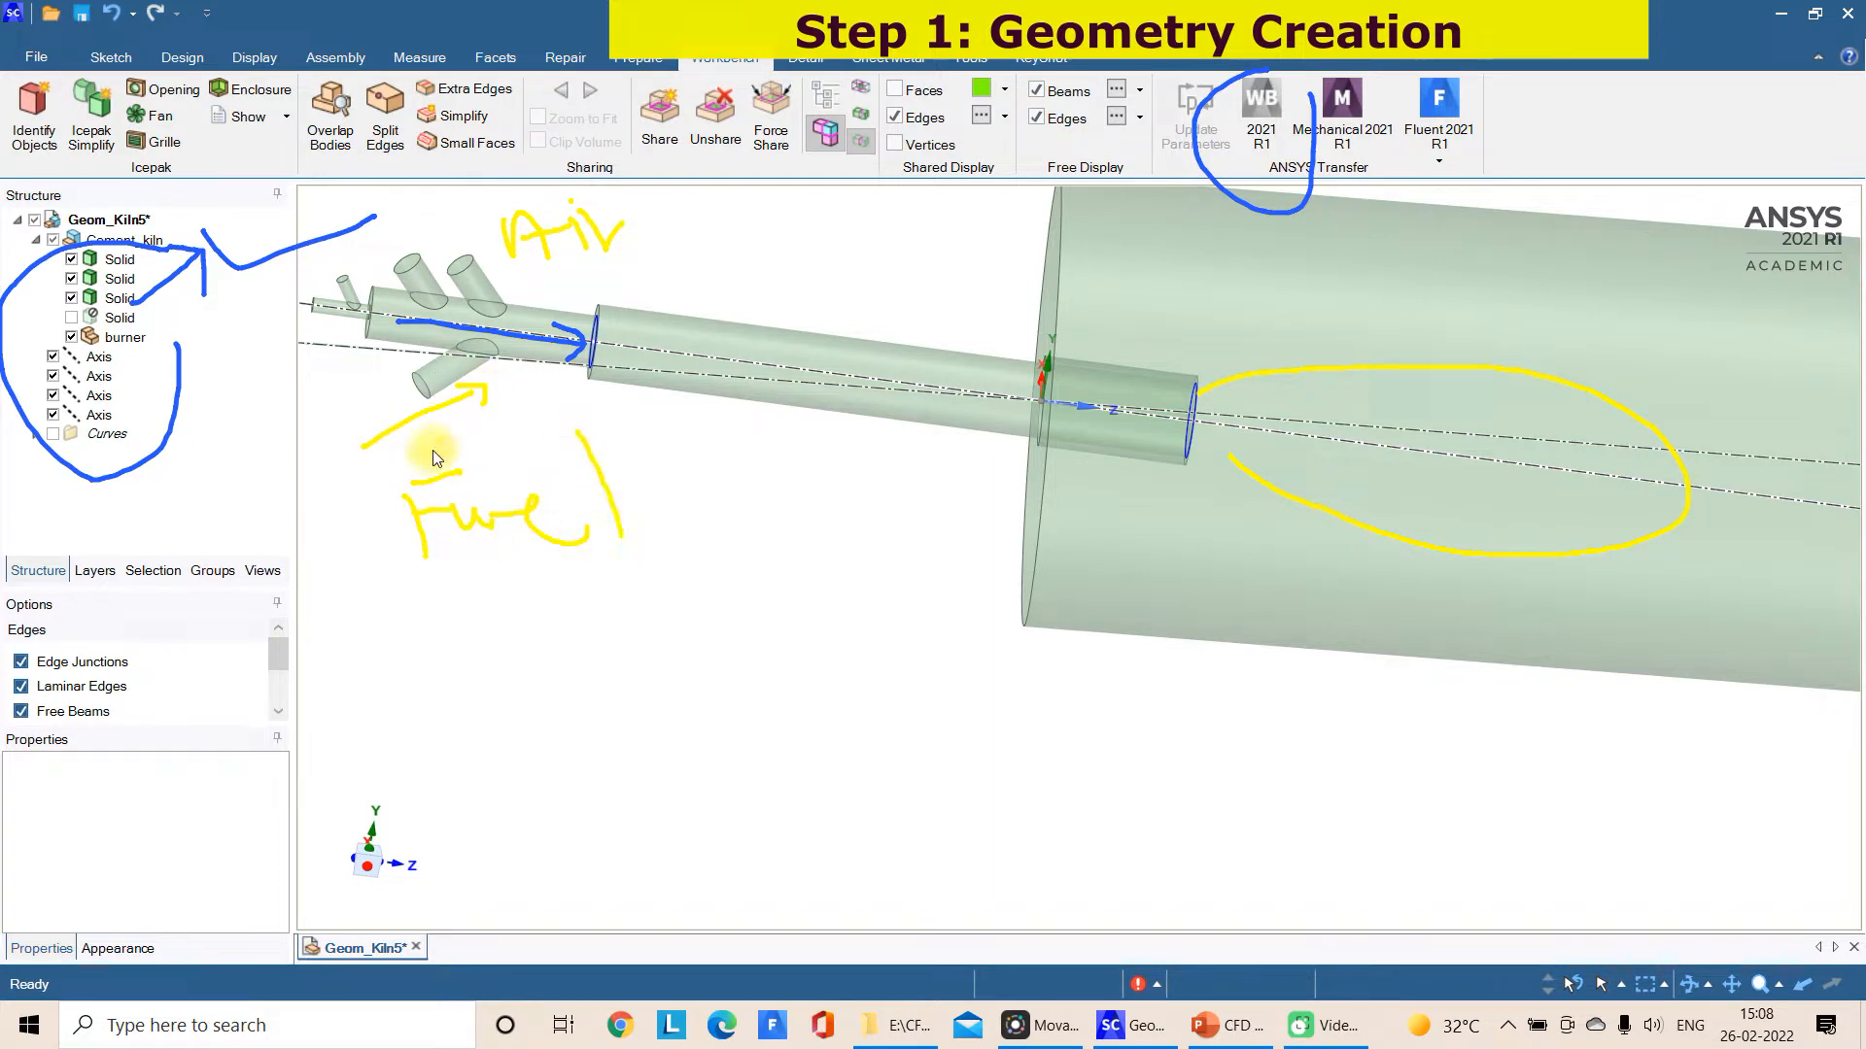
drag(458, 430, 474, 476)
mouse_move(315, 306)
mouse_down()
mouse_move(367, 321)
mouse_move(357, 336)
mouse_up()
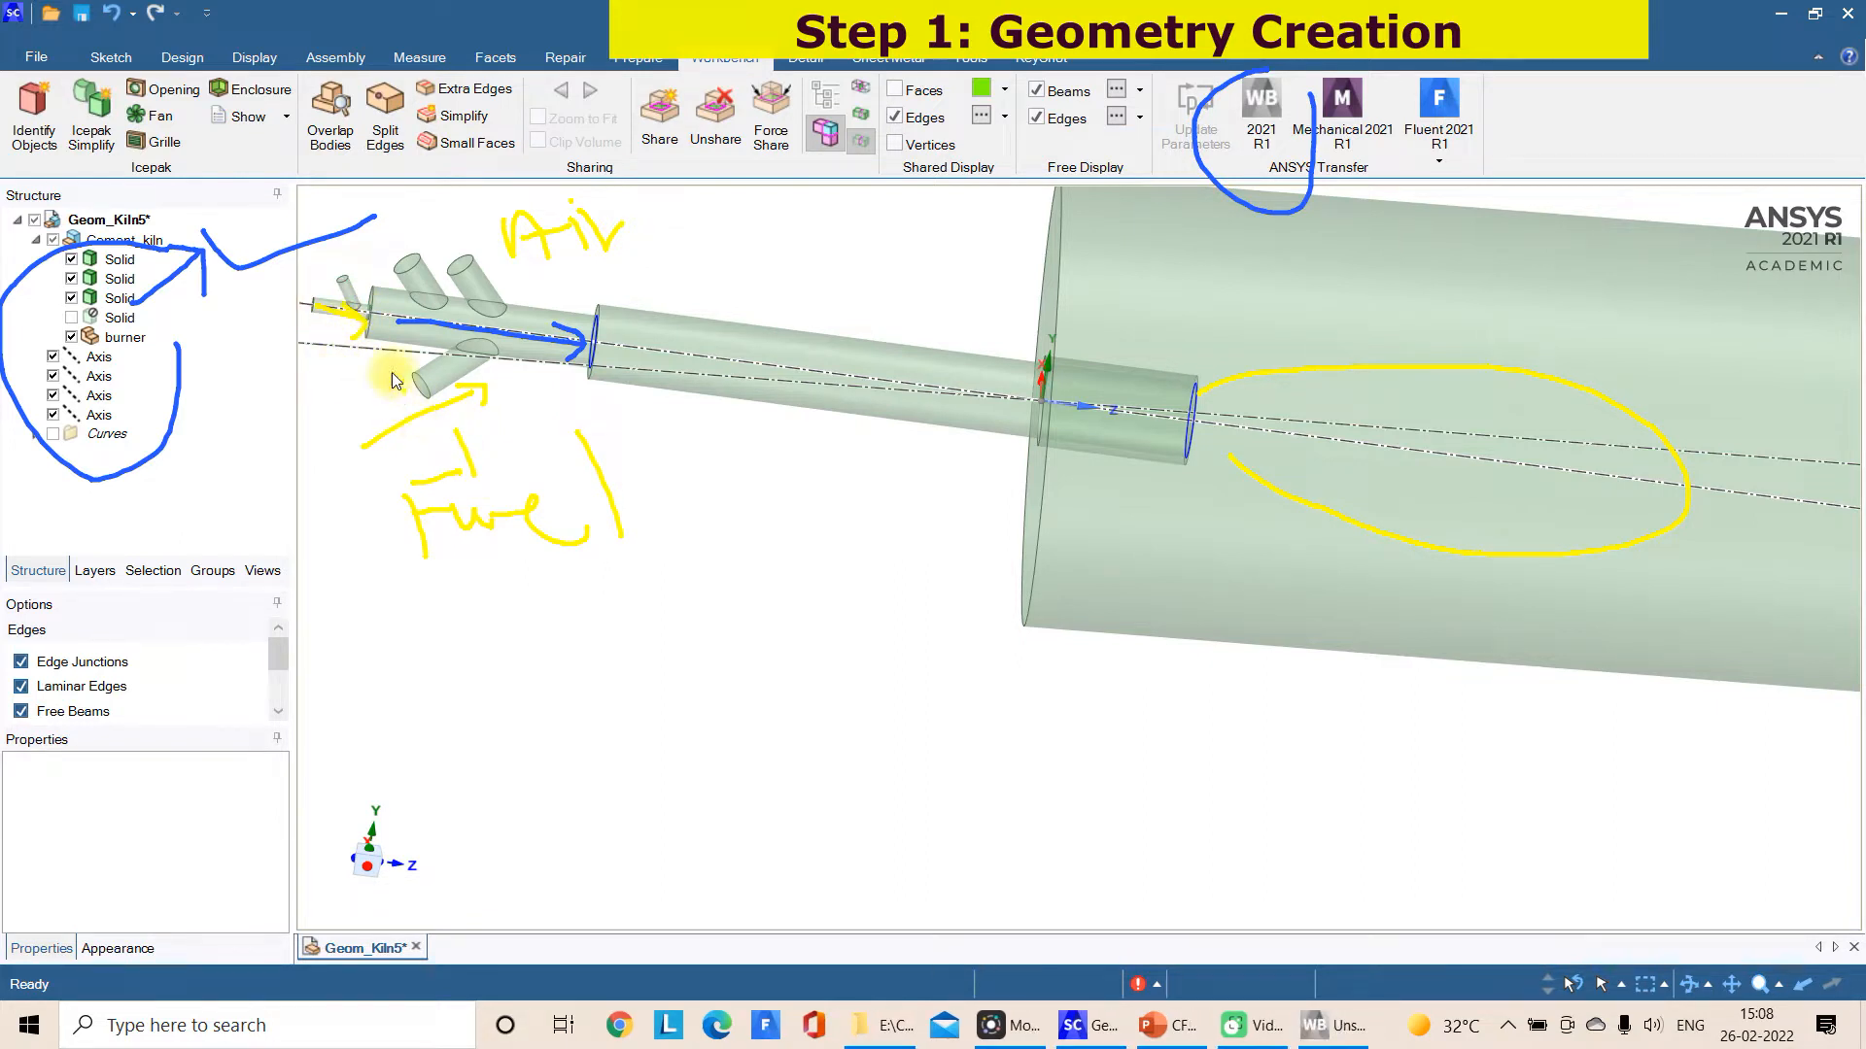
drag(328, 265, 457, 243)
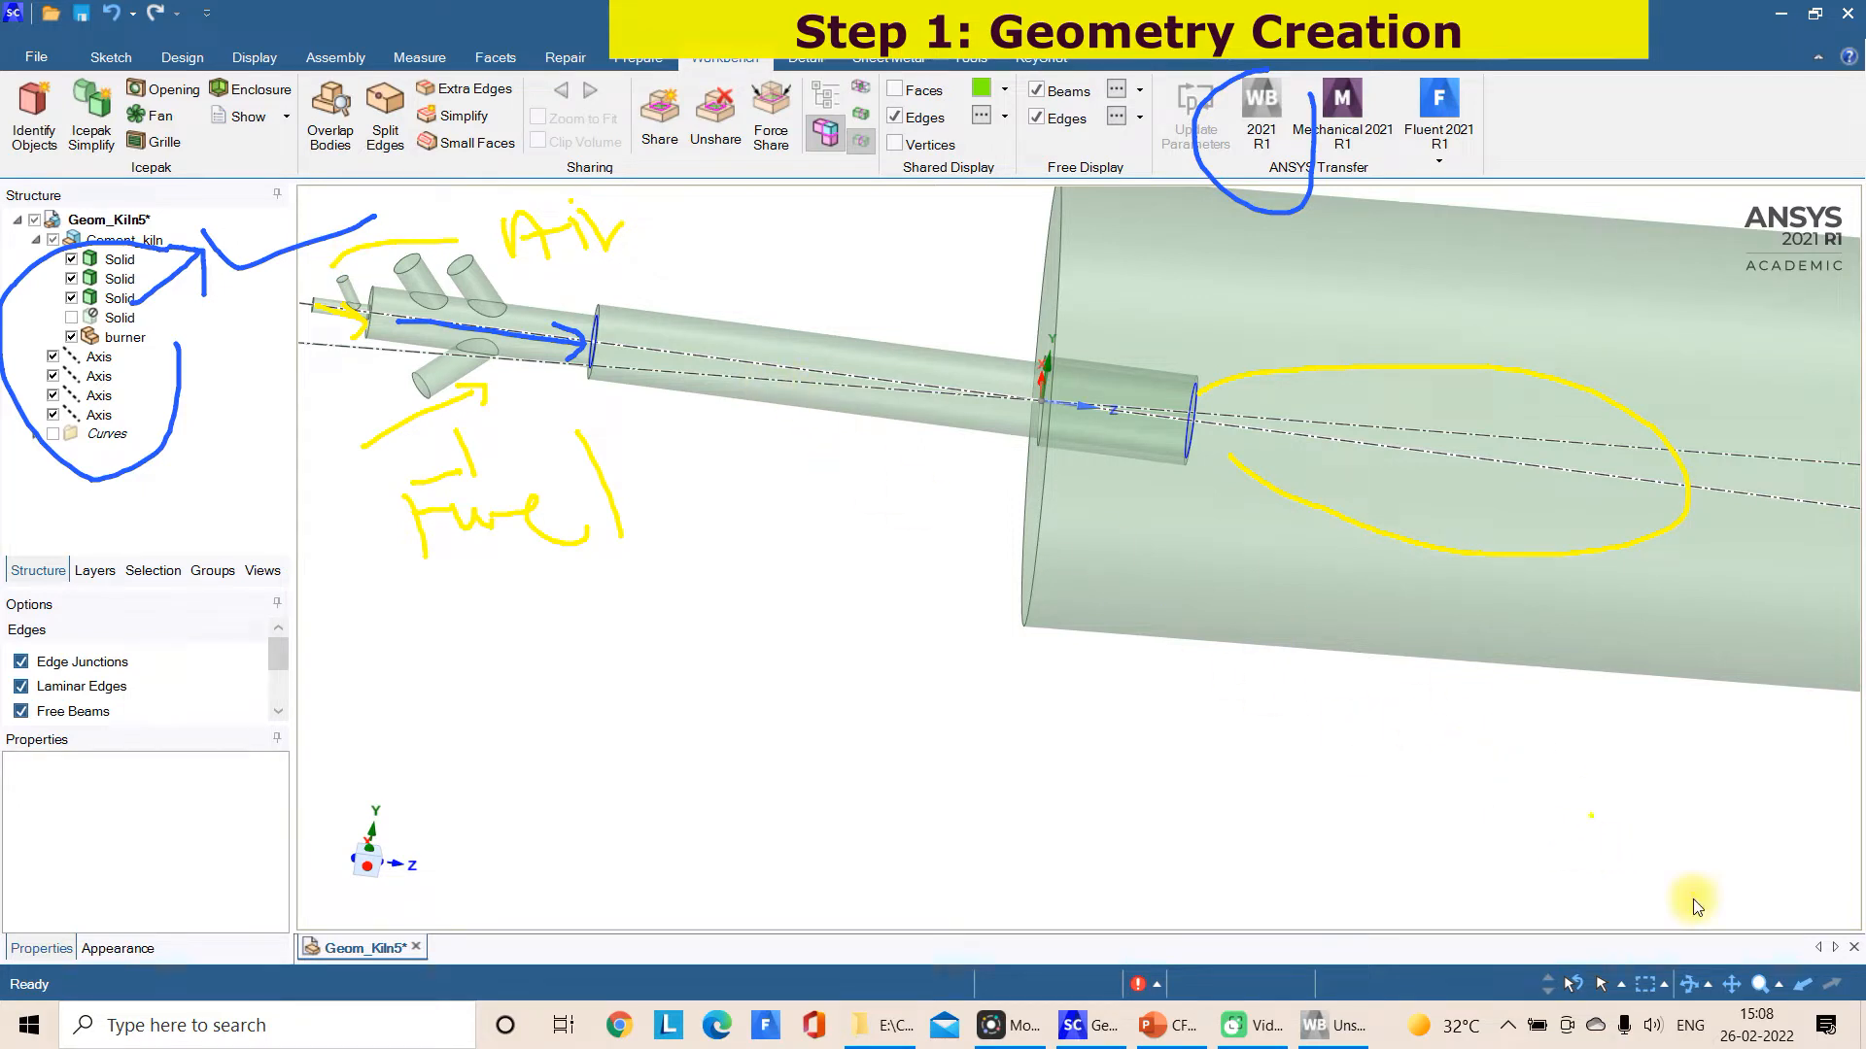
drag(690, 345, 795, 358)
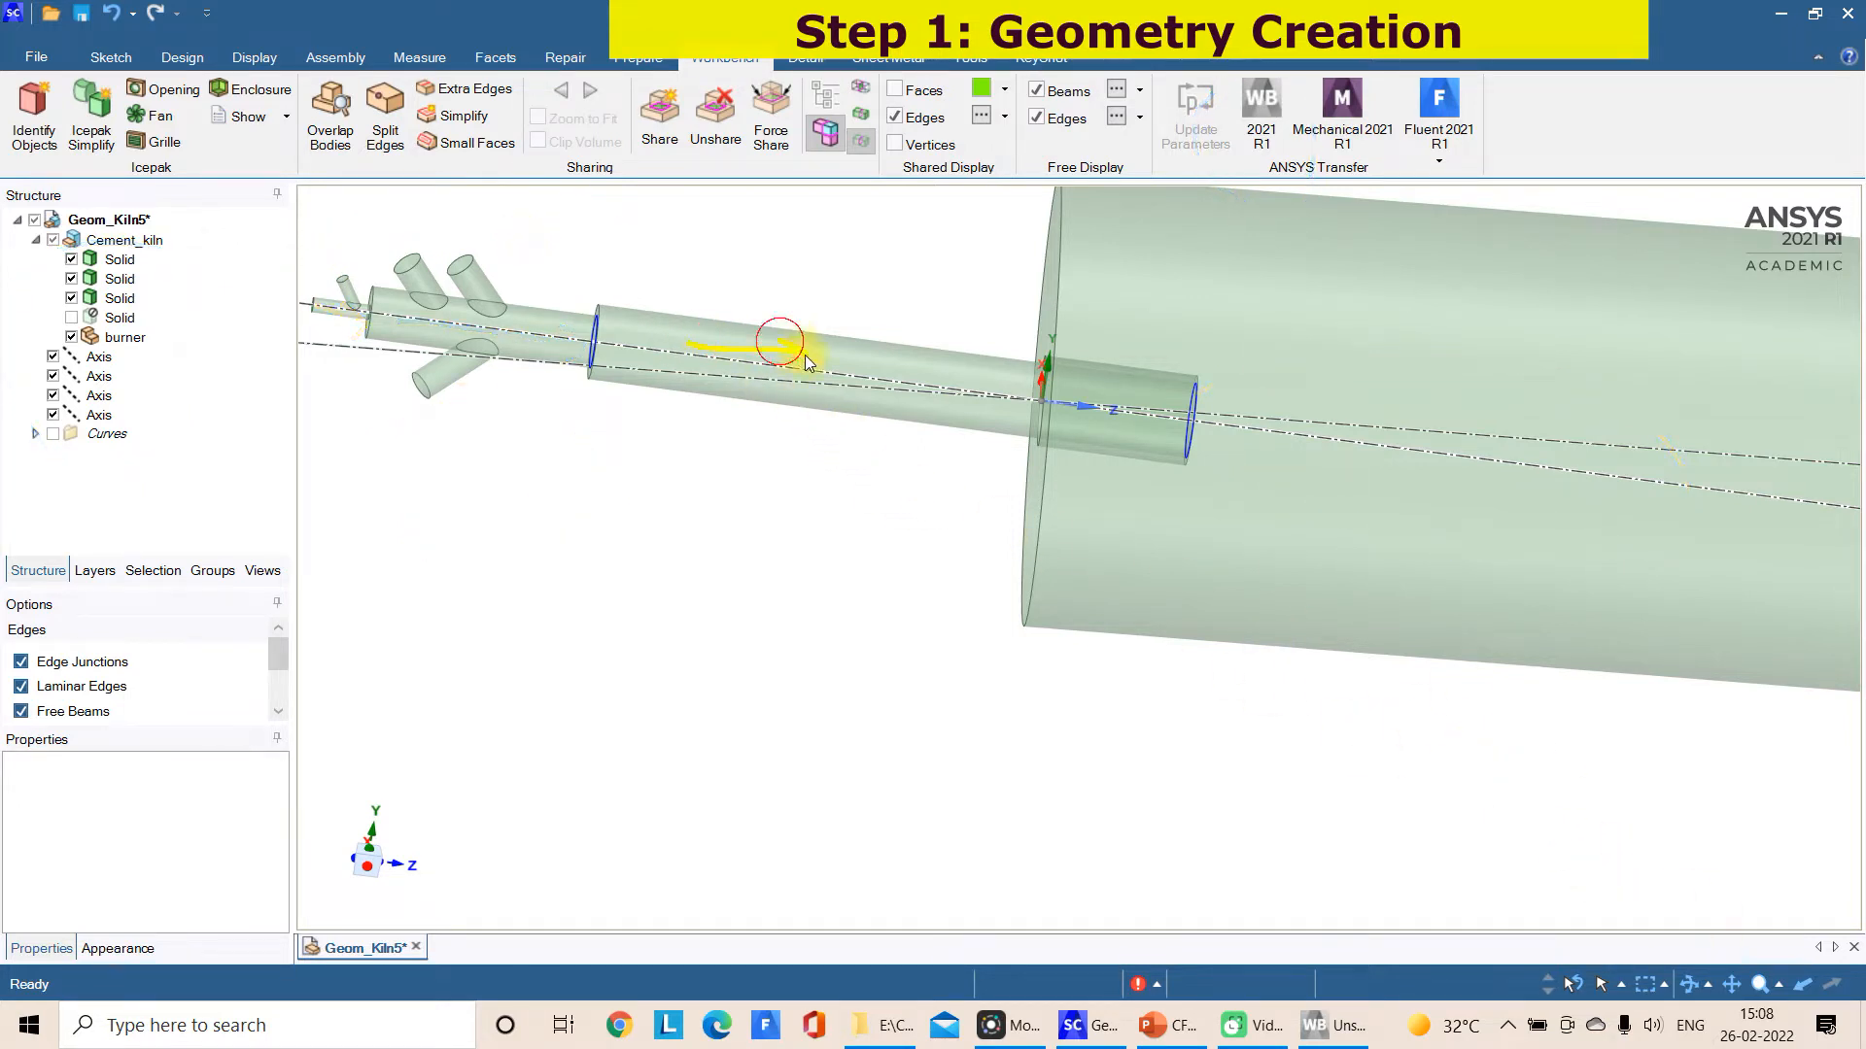
drag(1074, 405, 1339, 414)
click(1671, 980)
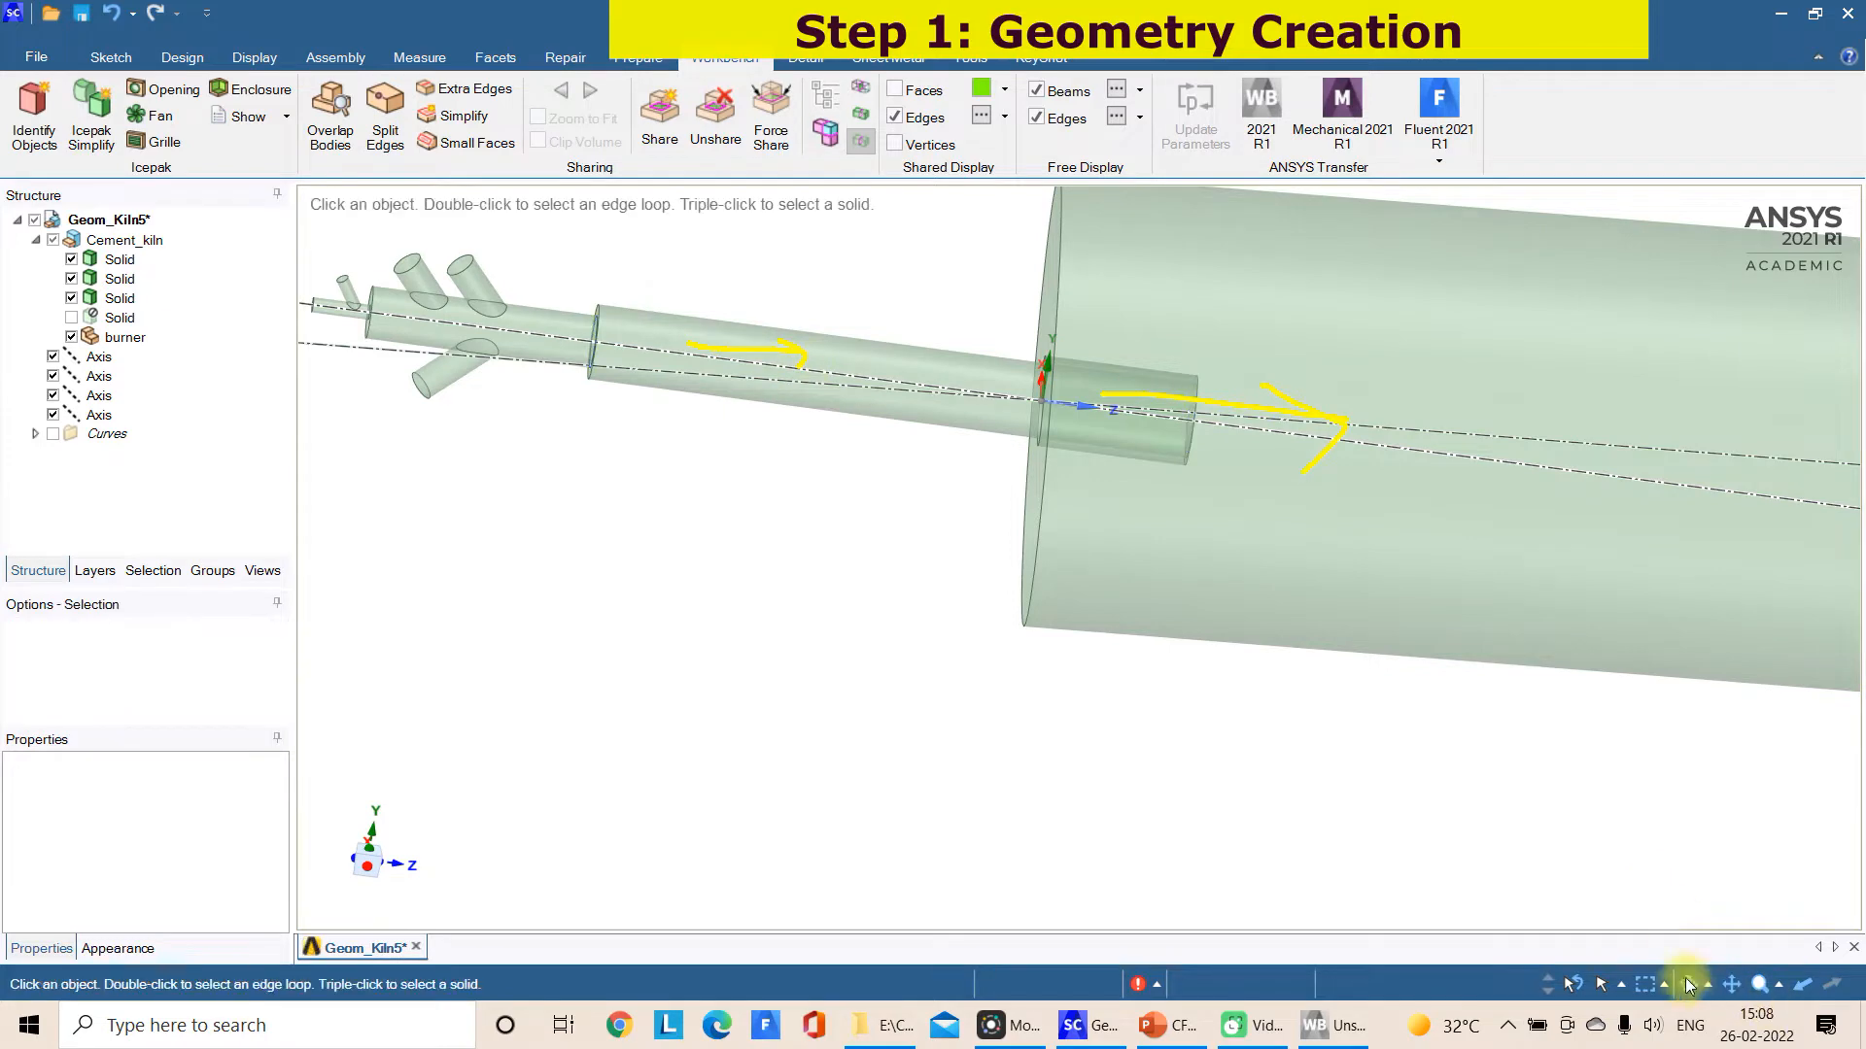
scroll(1449, 708, down, 3)
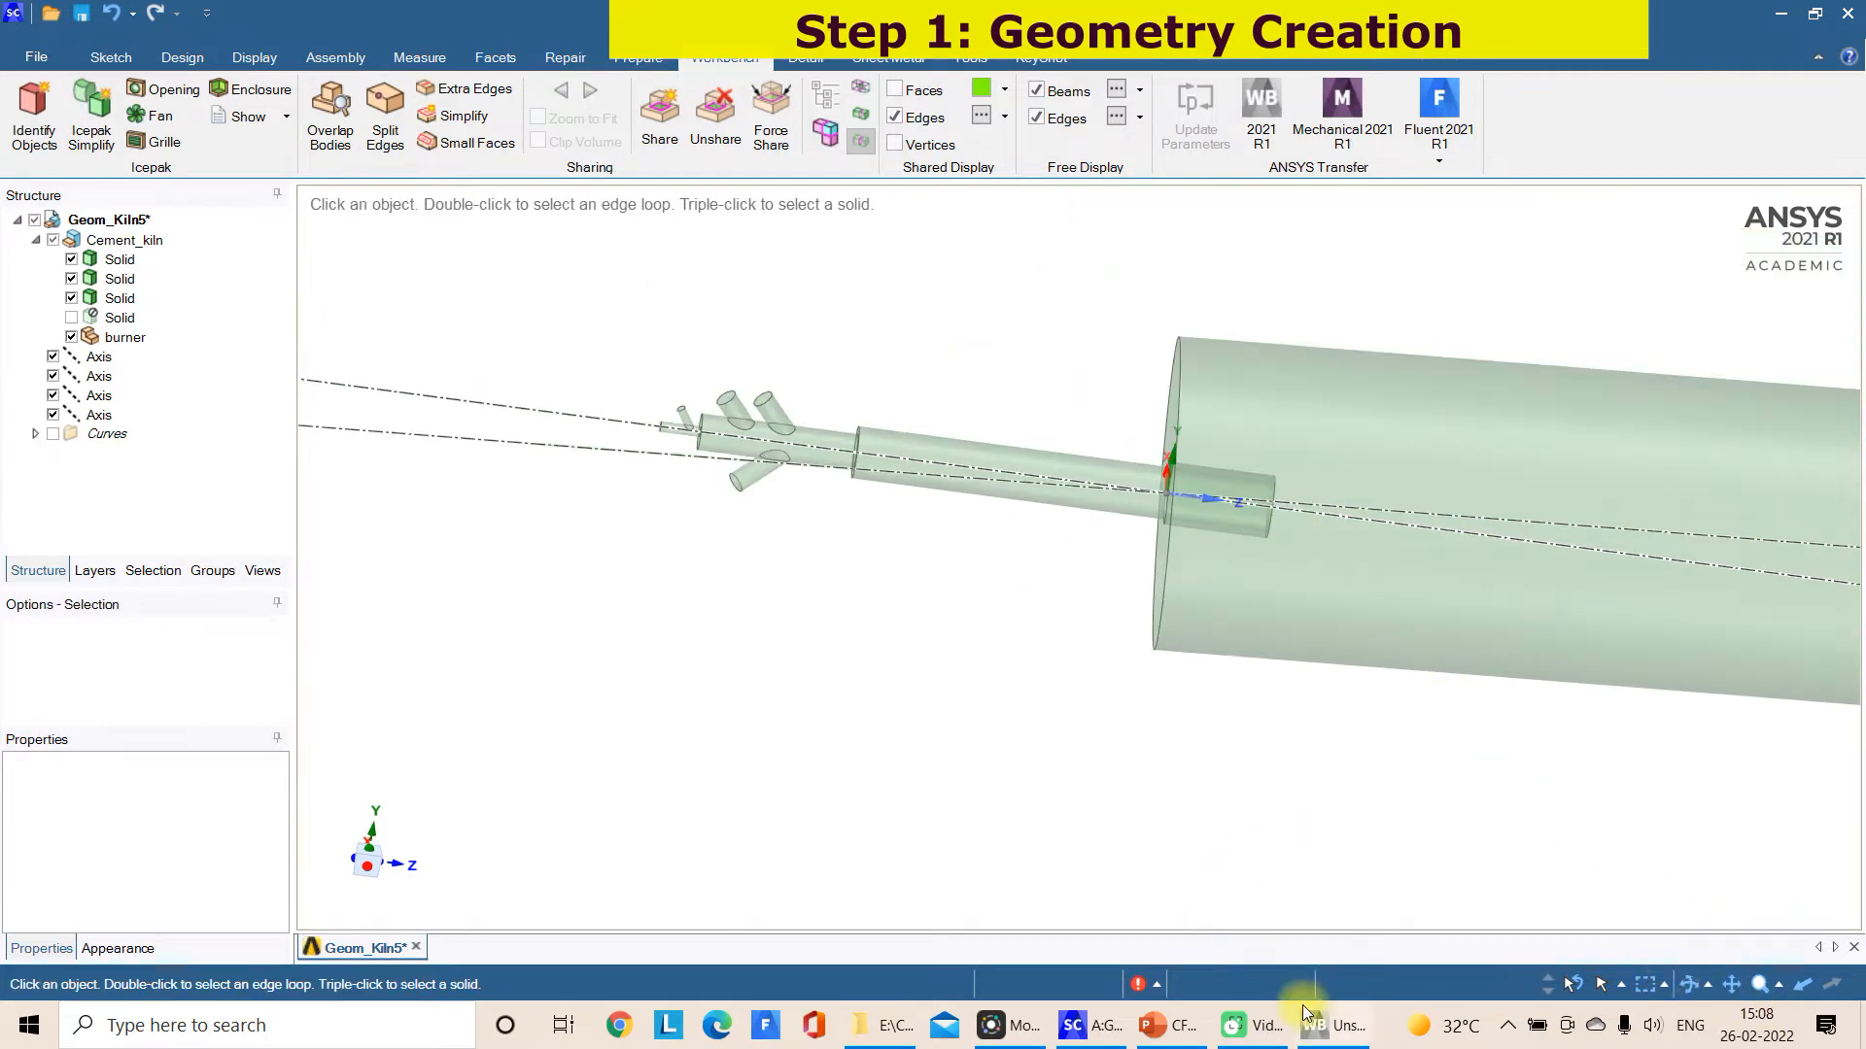
Switch to Workbench, start saving the project under a new name, and copy the path of the CFD_model\Geometry folder from File Explorer
click(1343, 1030)
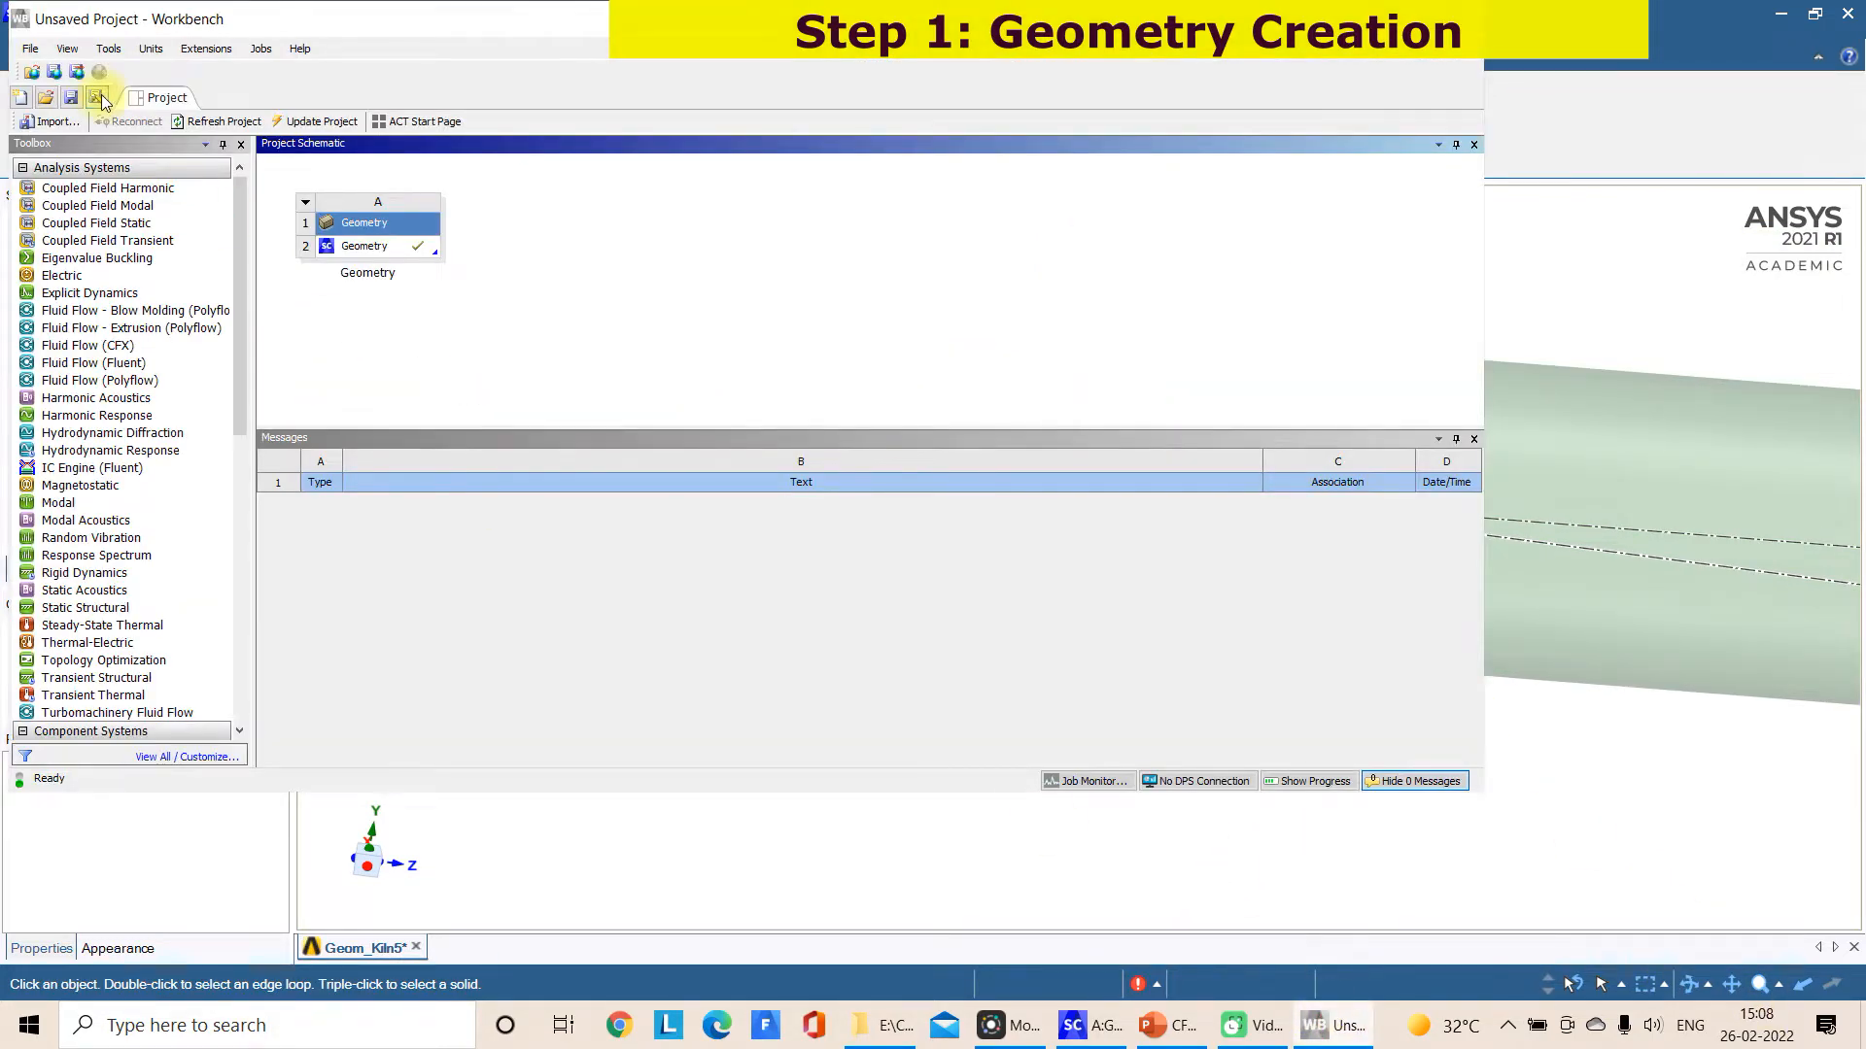
click(32, 48)
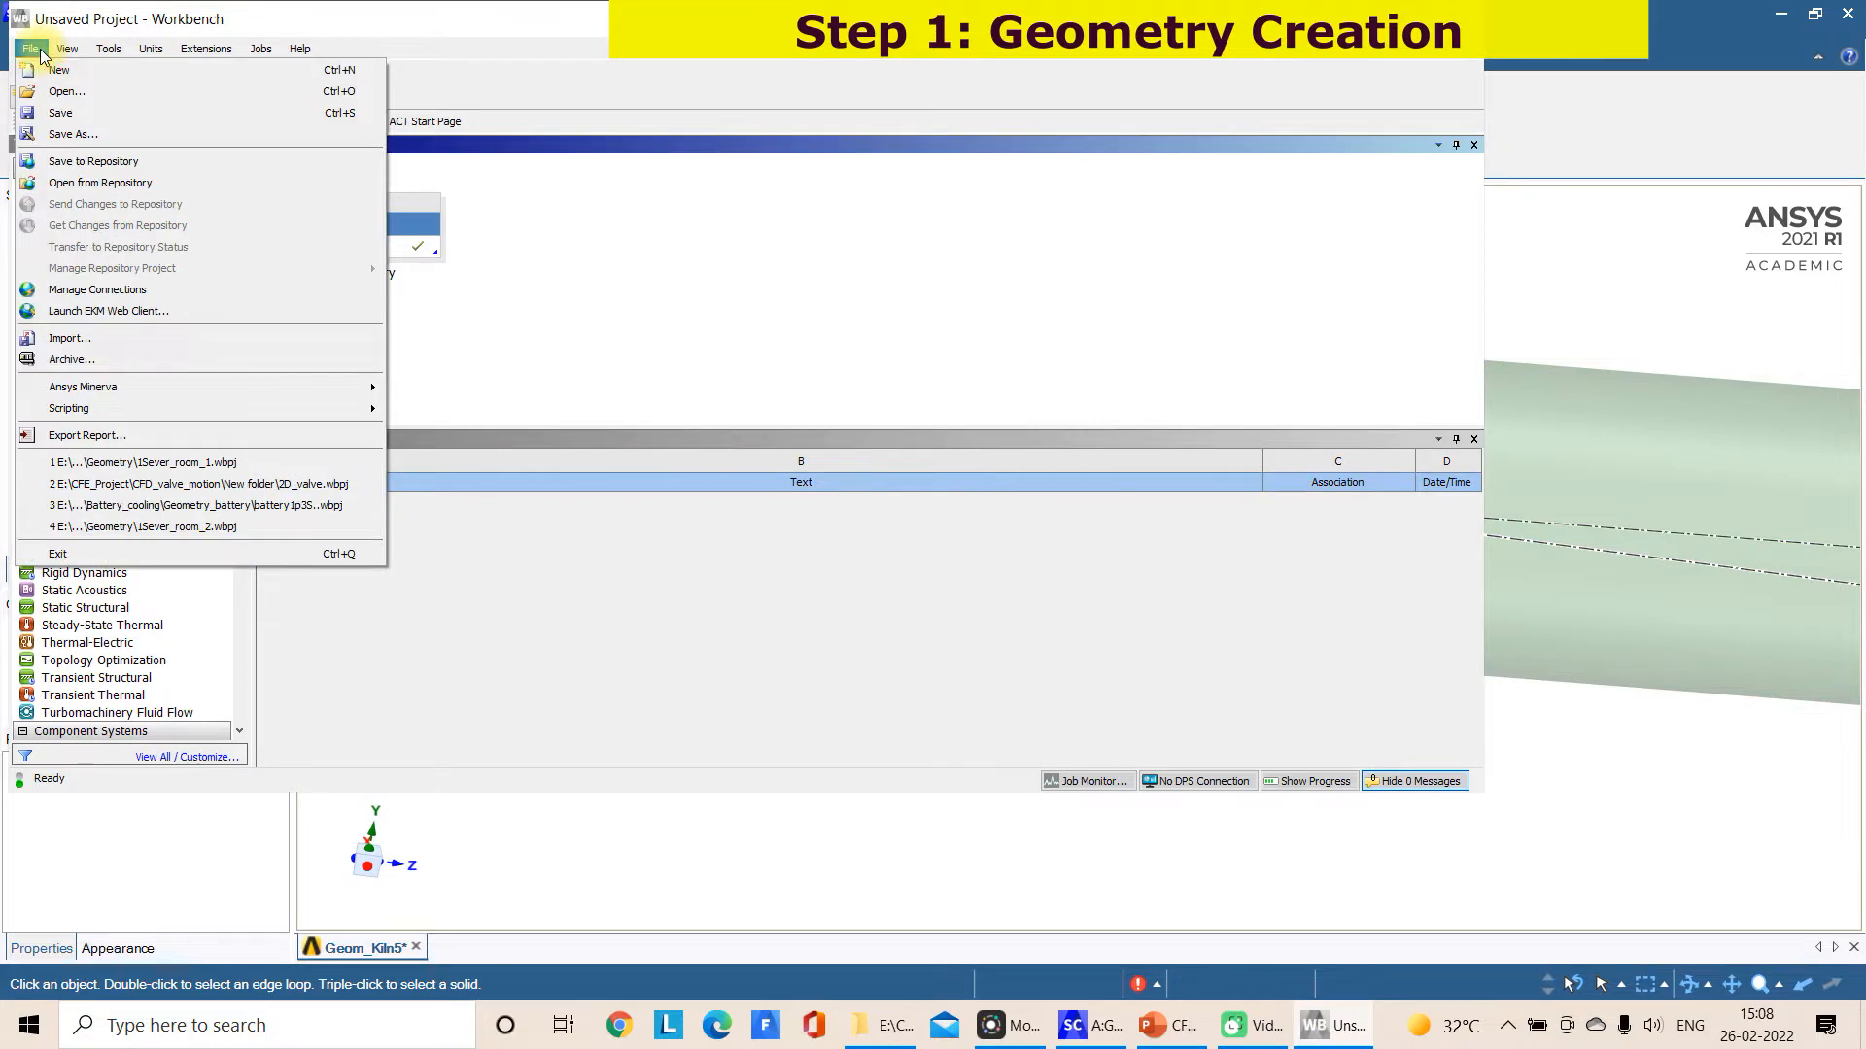
click(73, 134)
click(884, 1026)
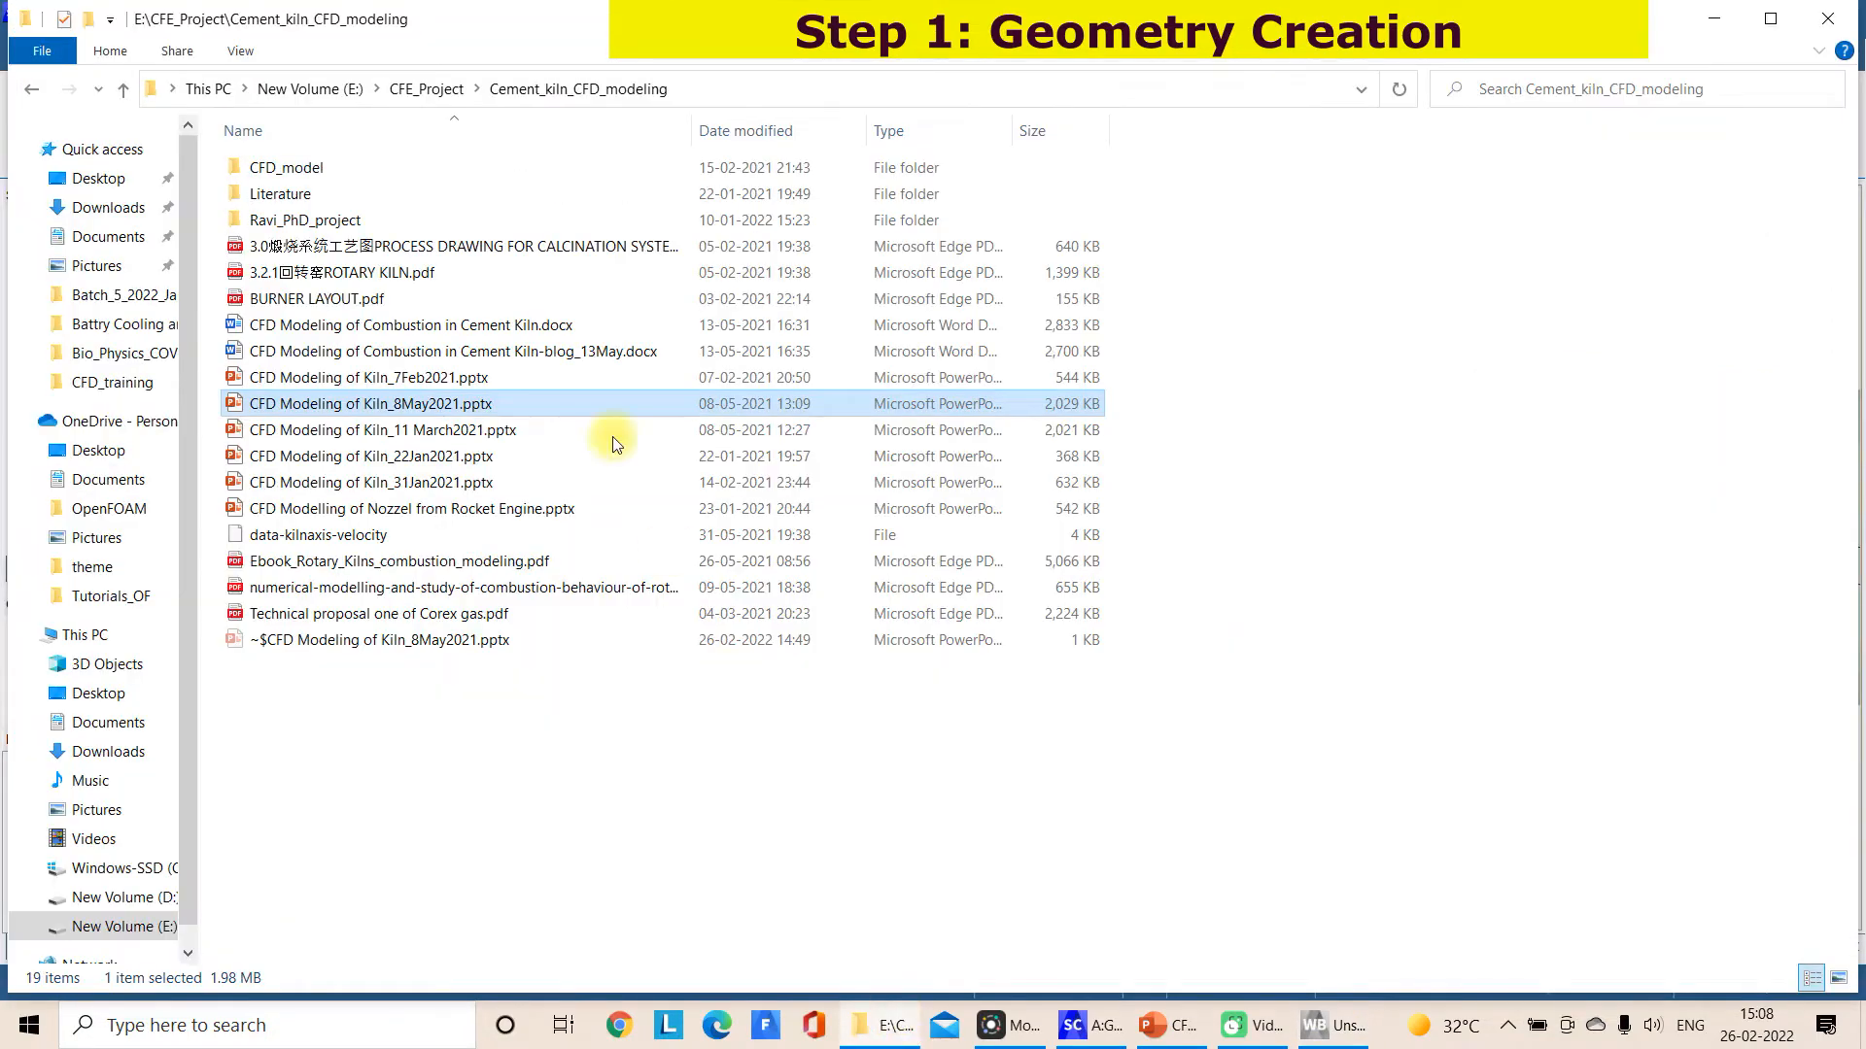
double_click(317, 167)
click(862, 93)
double_click(244, 167)
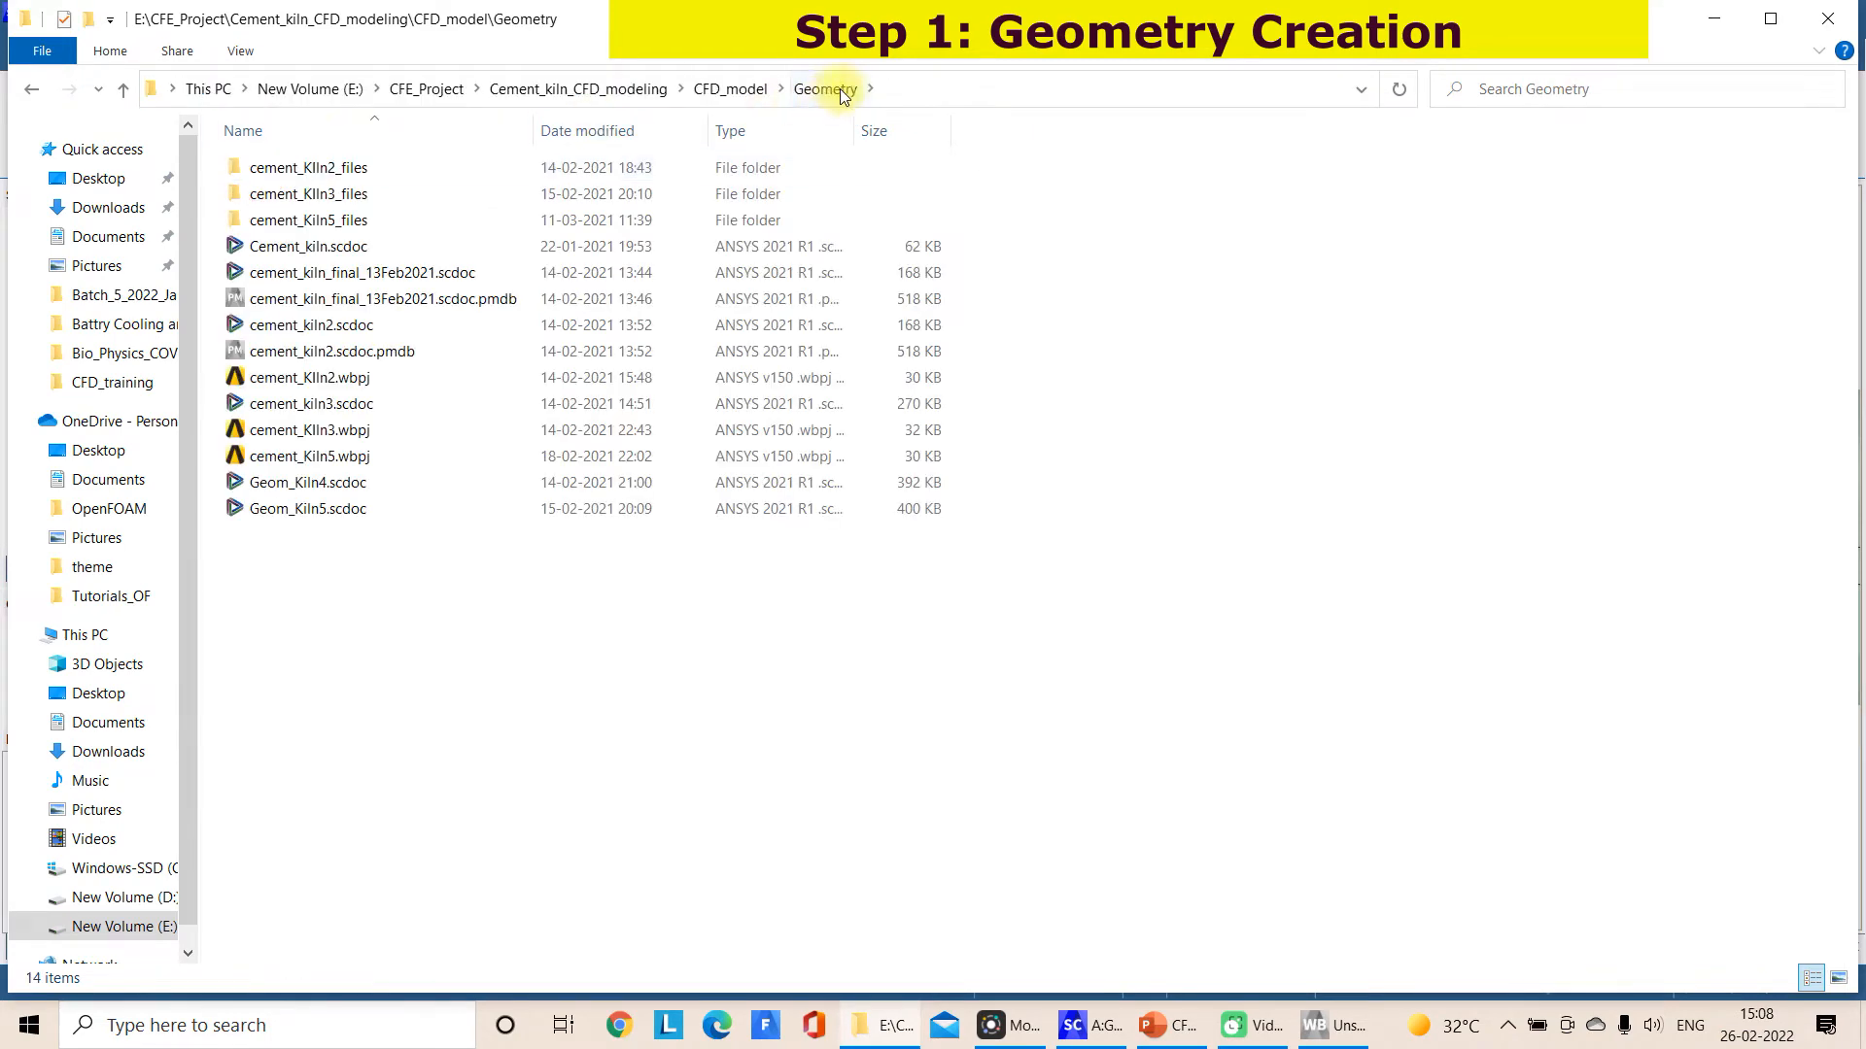
click(891, 81)
key(ctrl+c)
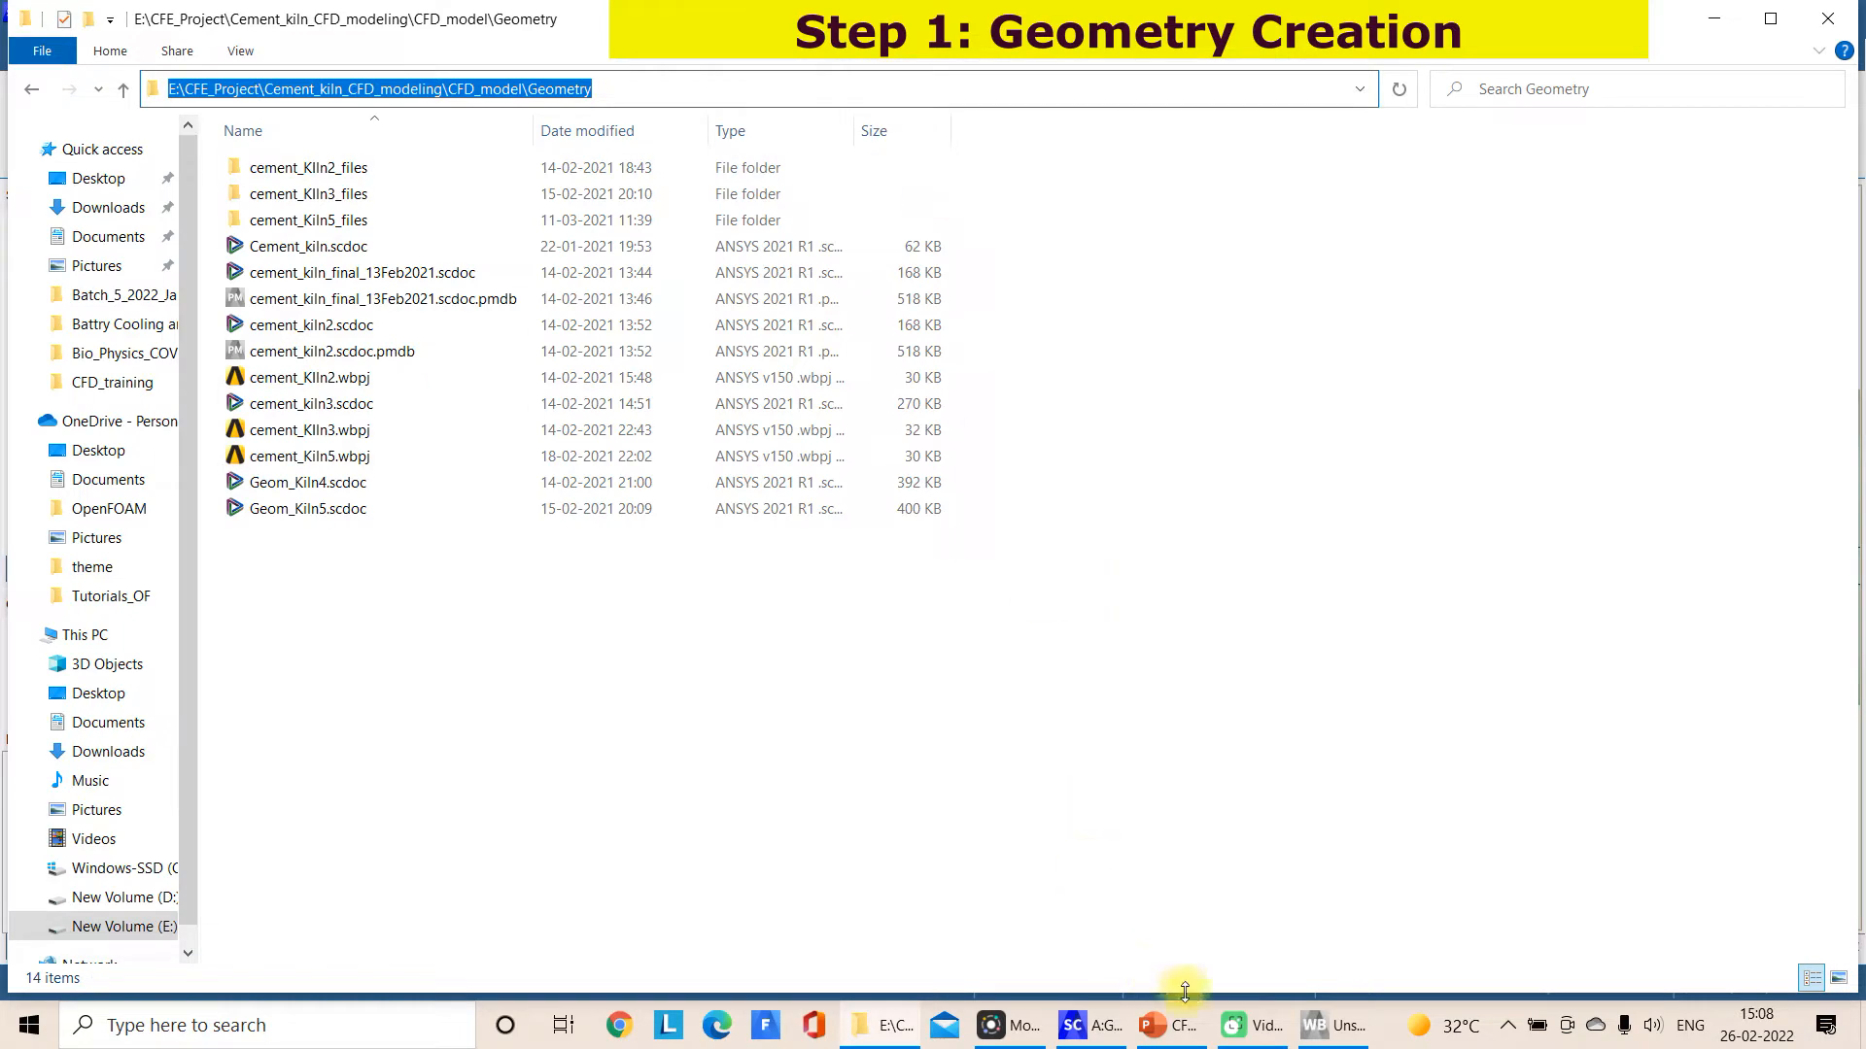
click(1099, 1028)
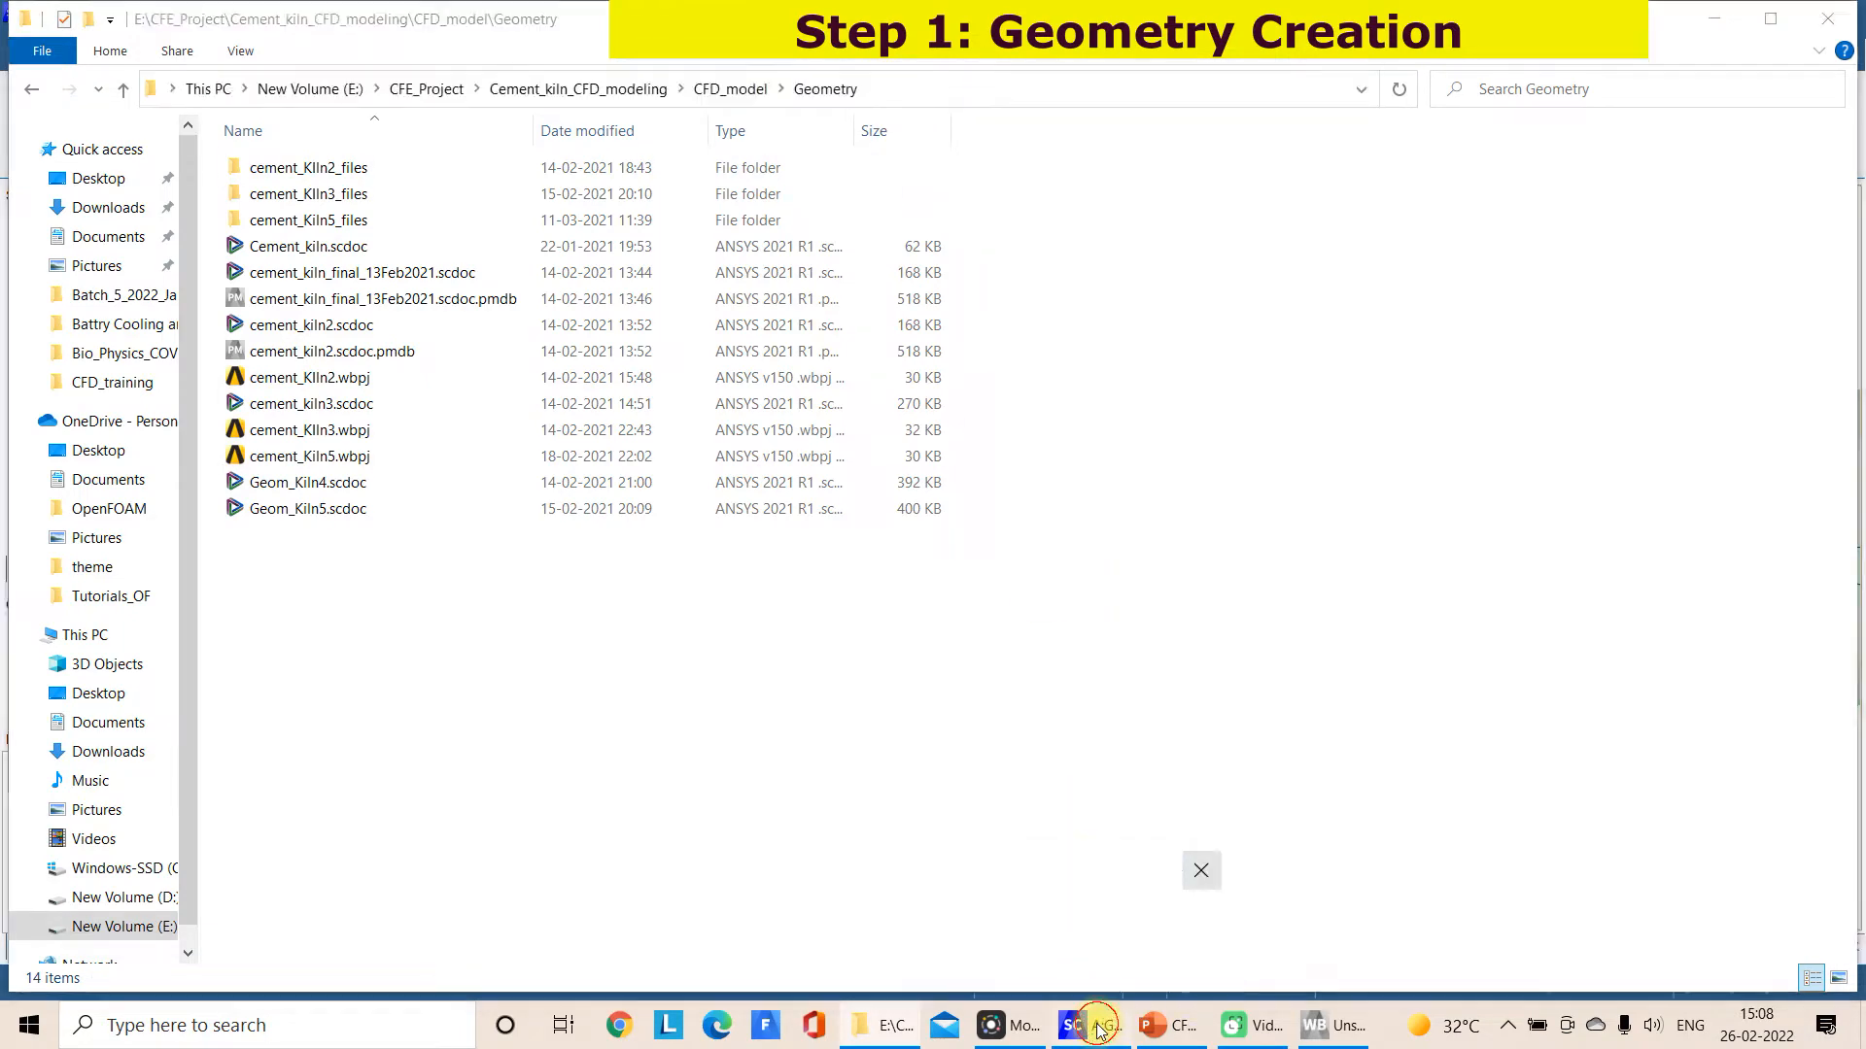
Save the Workbench project as Cement_kiln2022 in E:\CFE_Project\Cement_kiln_CFD_modeling\CFD_model\Geometry
click(1315, 1032)
key(ctrl+v)
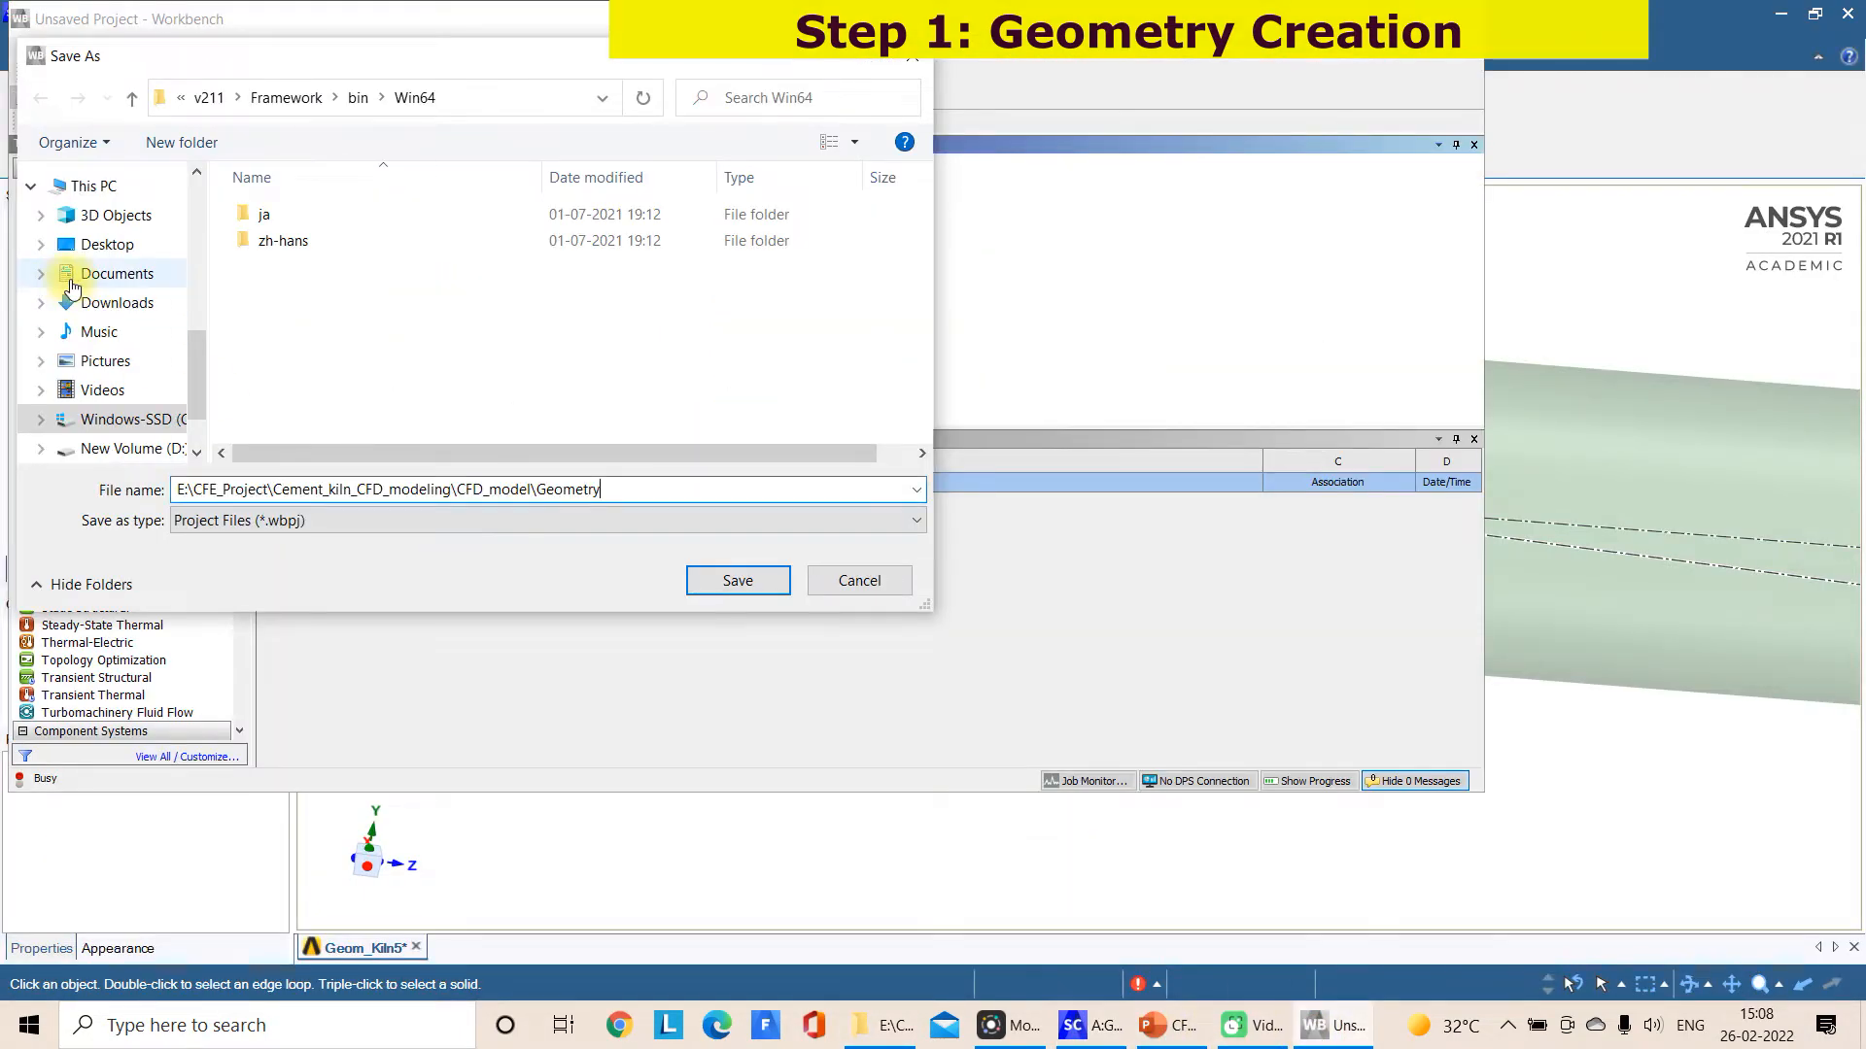
key(Return)
text(Cement_k)
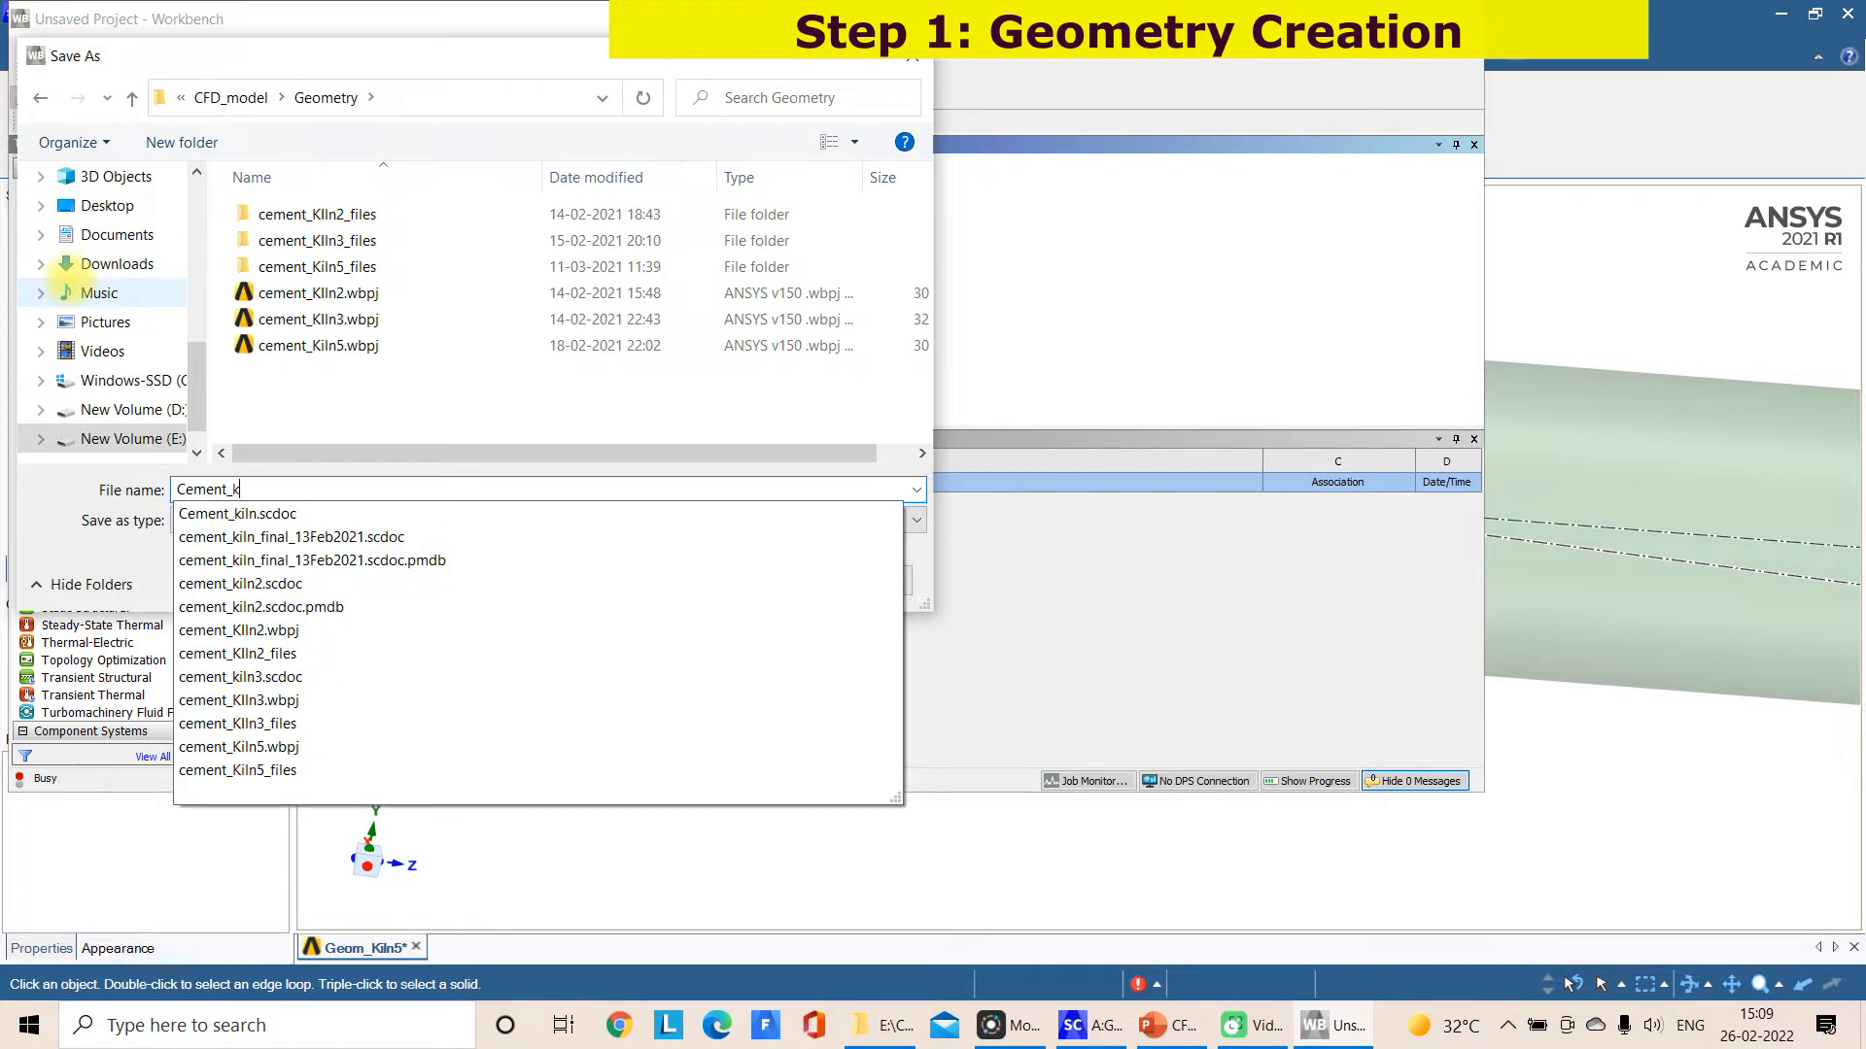
text(iln202)
key(Return)
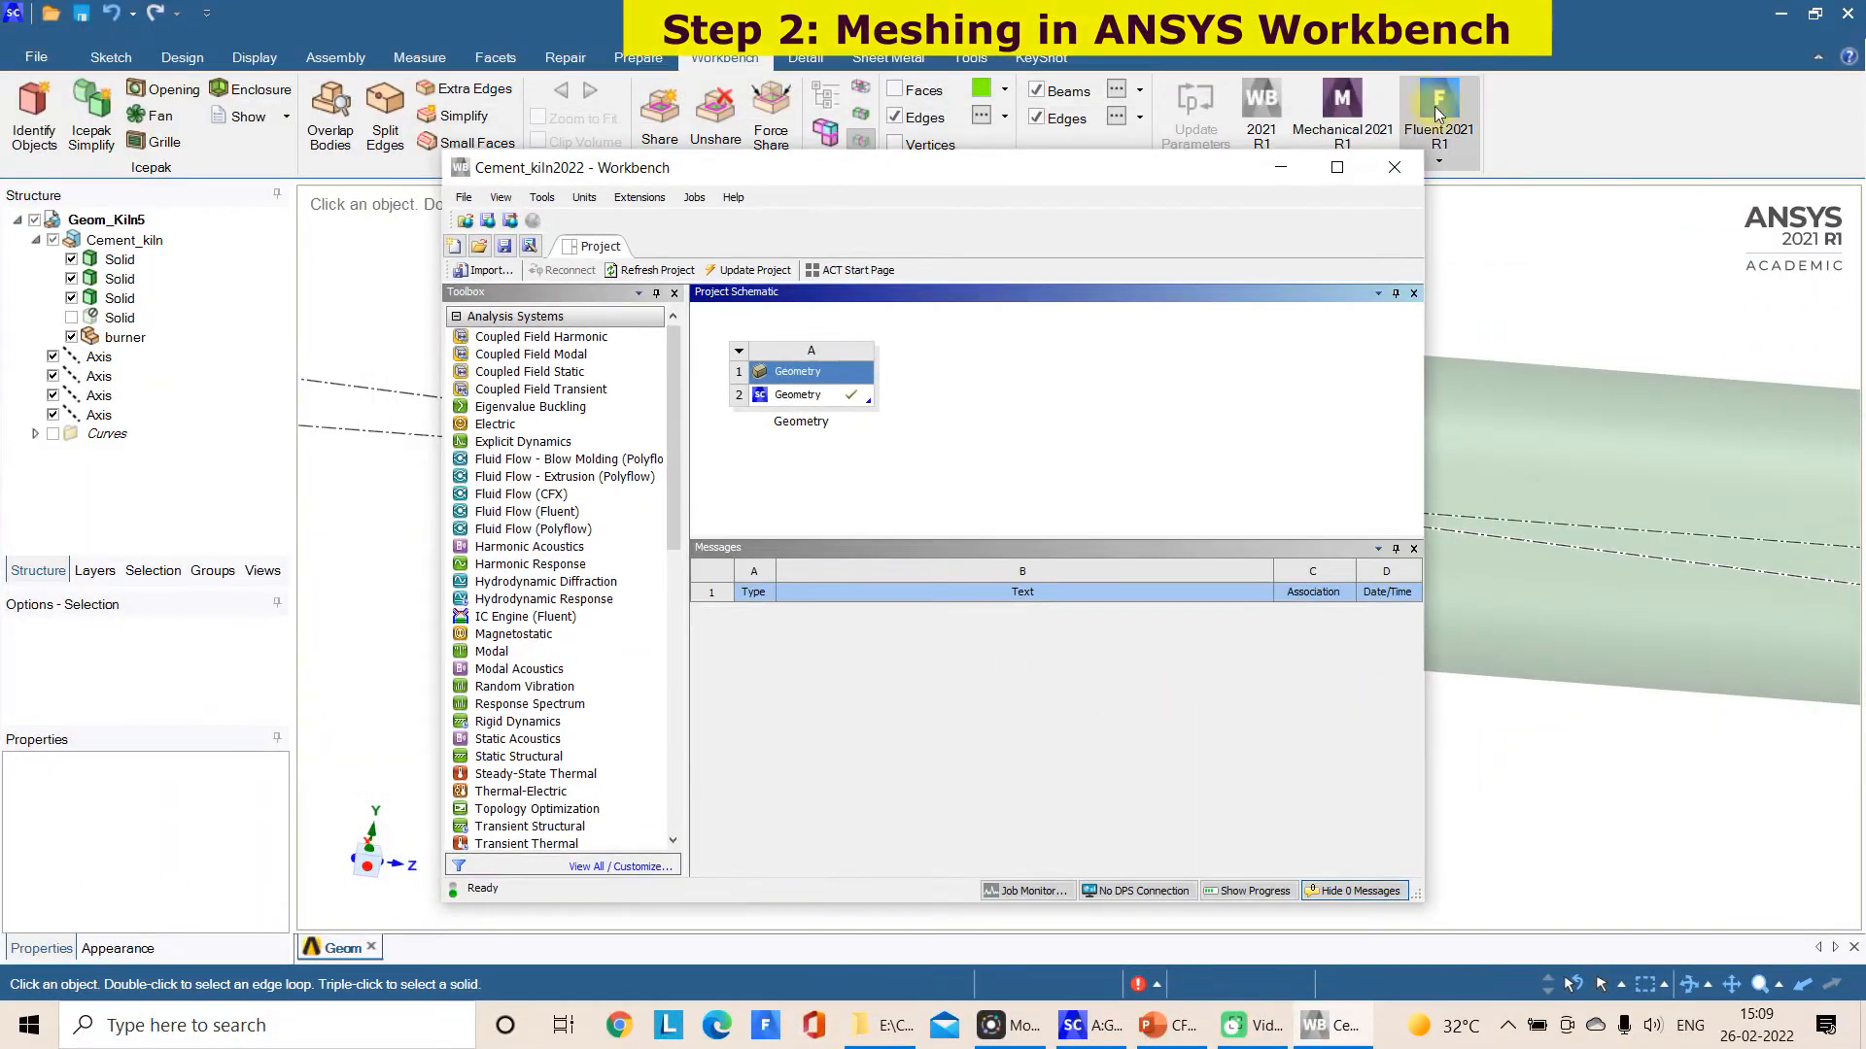
Add a Mesh component system to the project schematic and link the existing geometry to its Geometry cell
click(1341, 168)
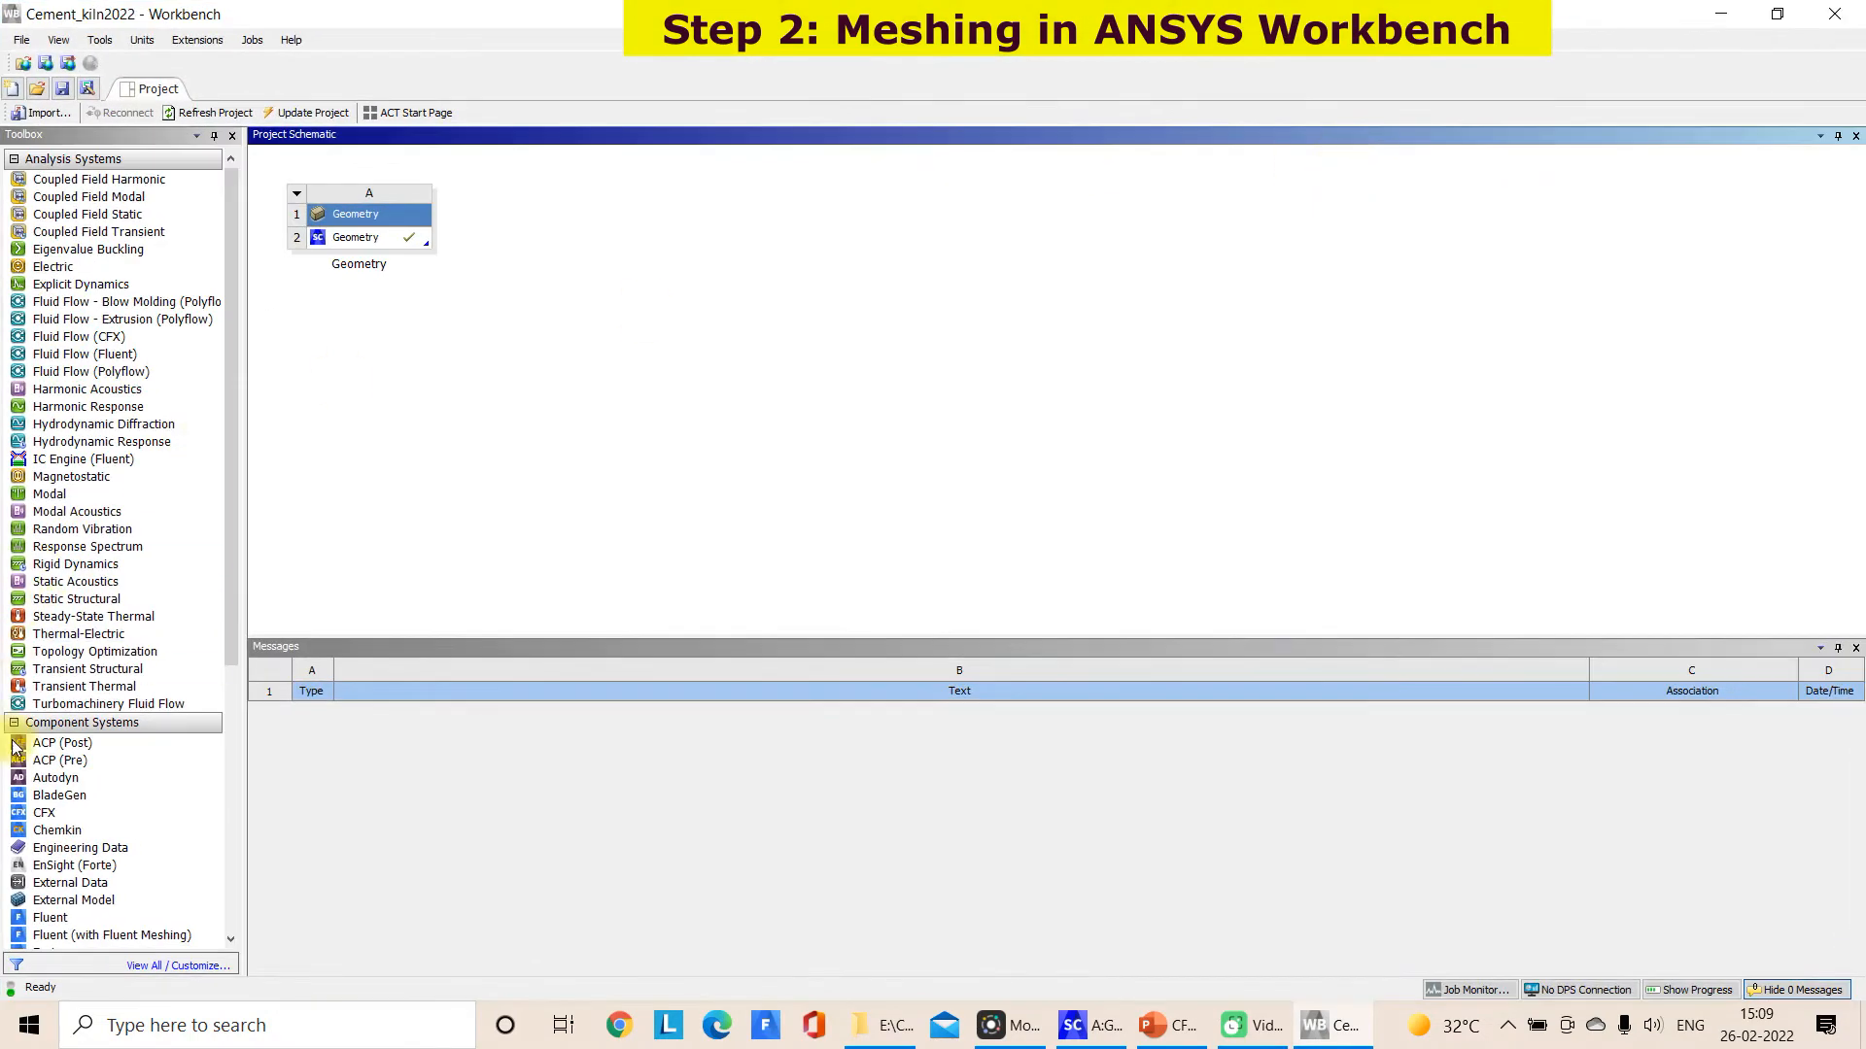
scroll(53, 855, down, 5)
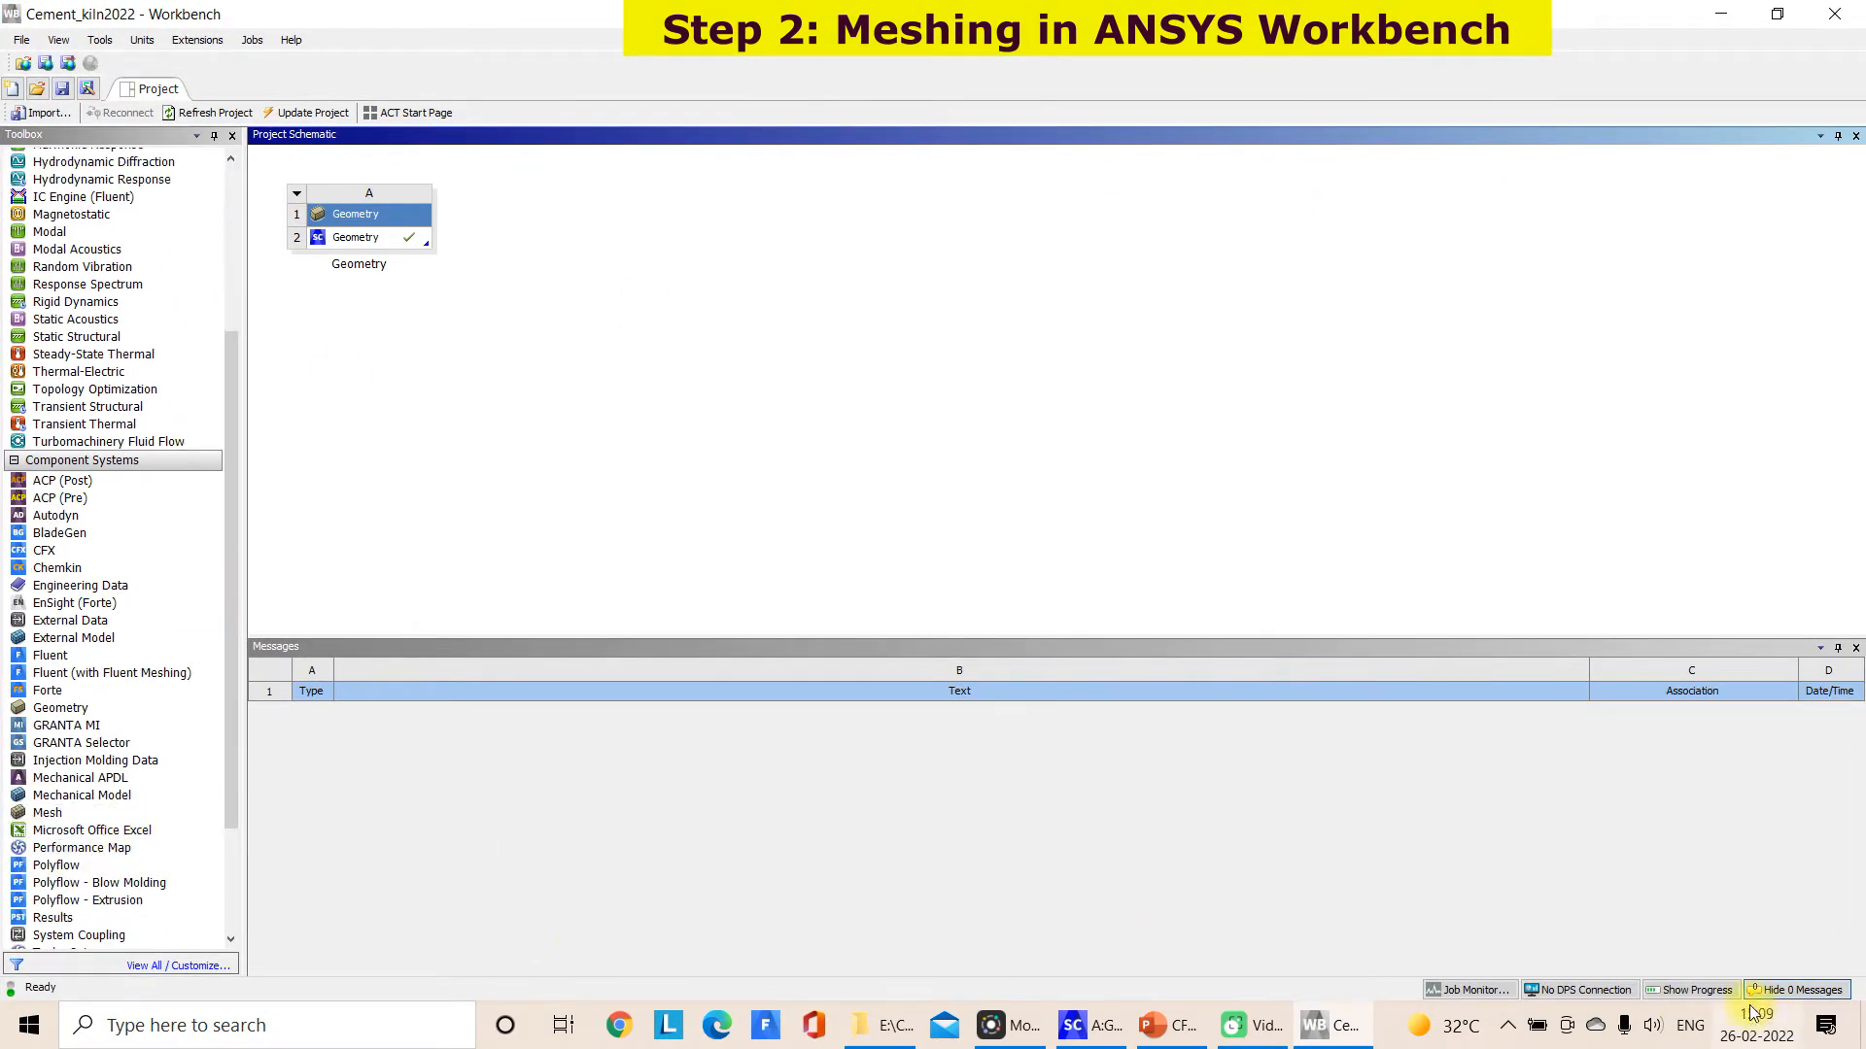
click(59, 813)
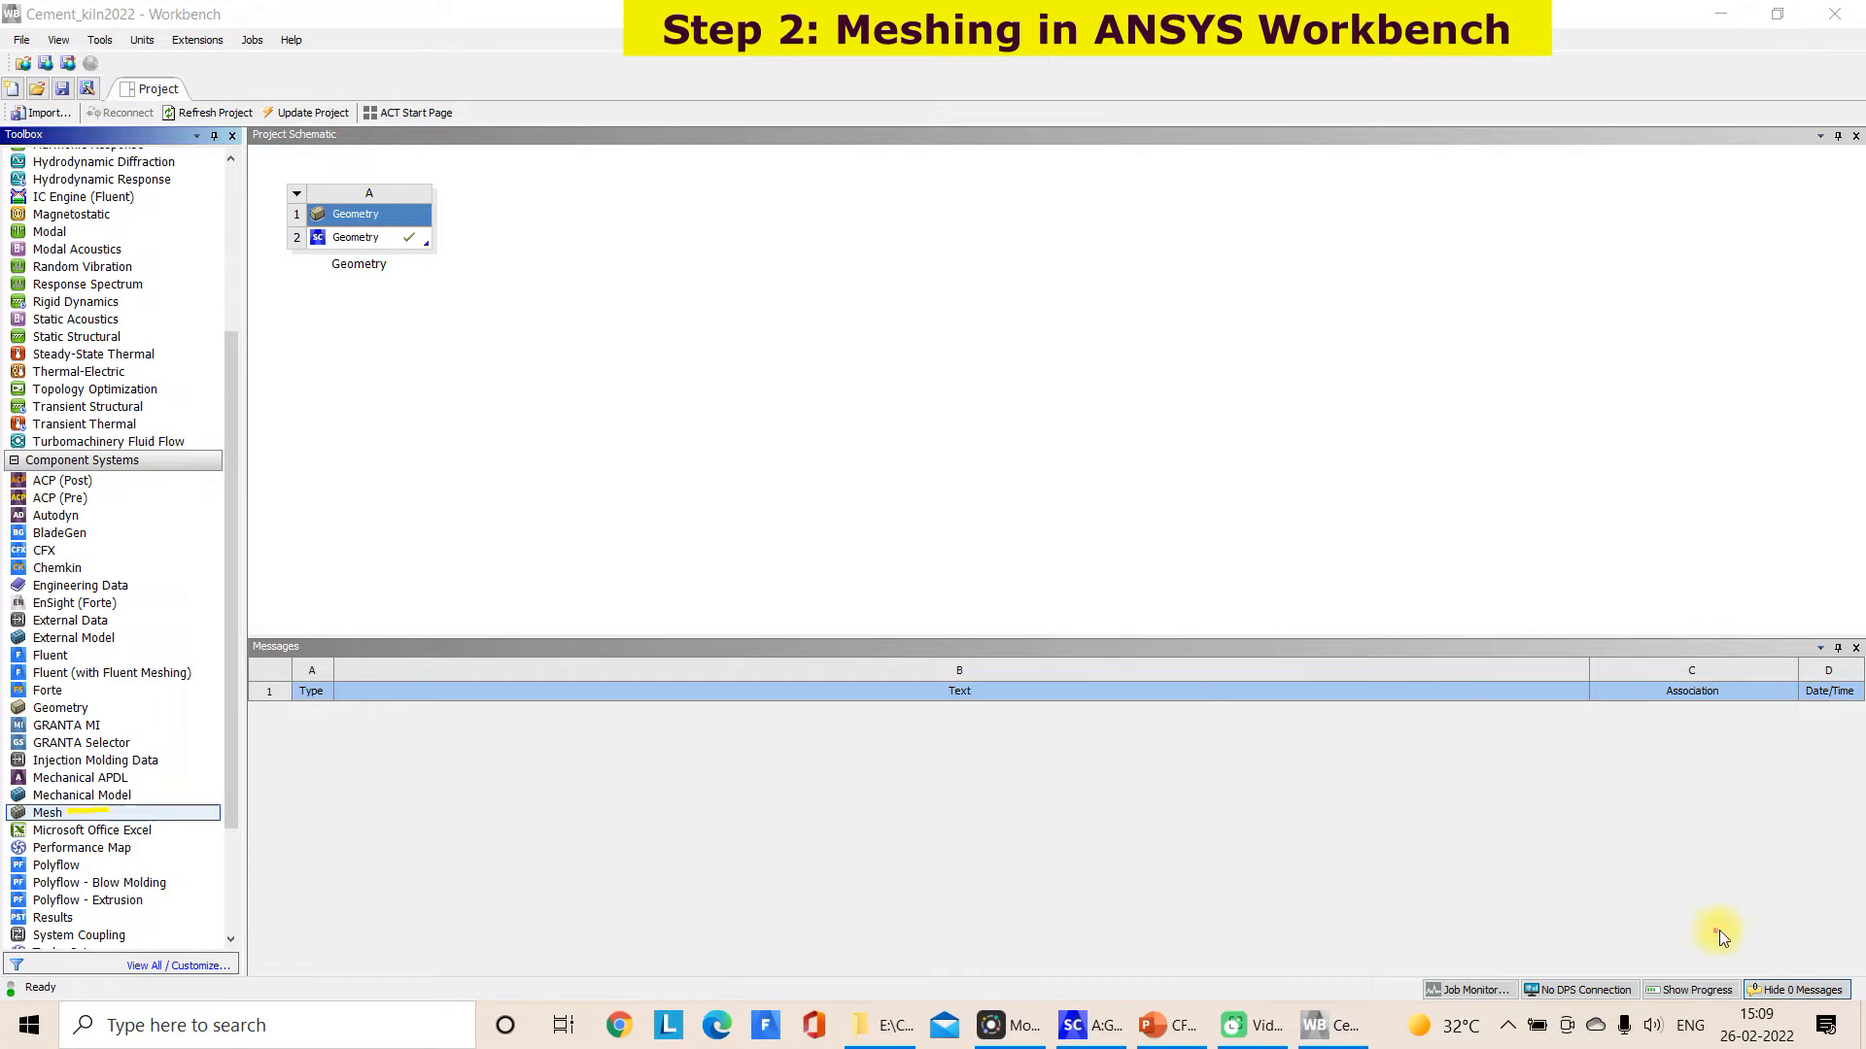
mouse_move(143, 792)
mouse_down()
mouse_move(107, 777)
mouse_move(15, 846)
mouse_move(130, 818)
mouse_move(596, 313)
mouse_move(597, 373)
mouse_up()
key(Escape)
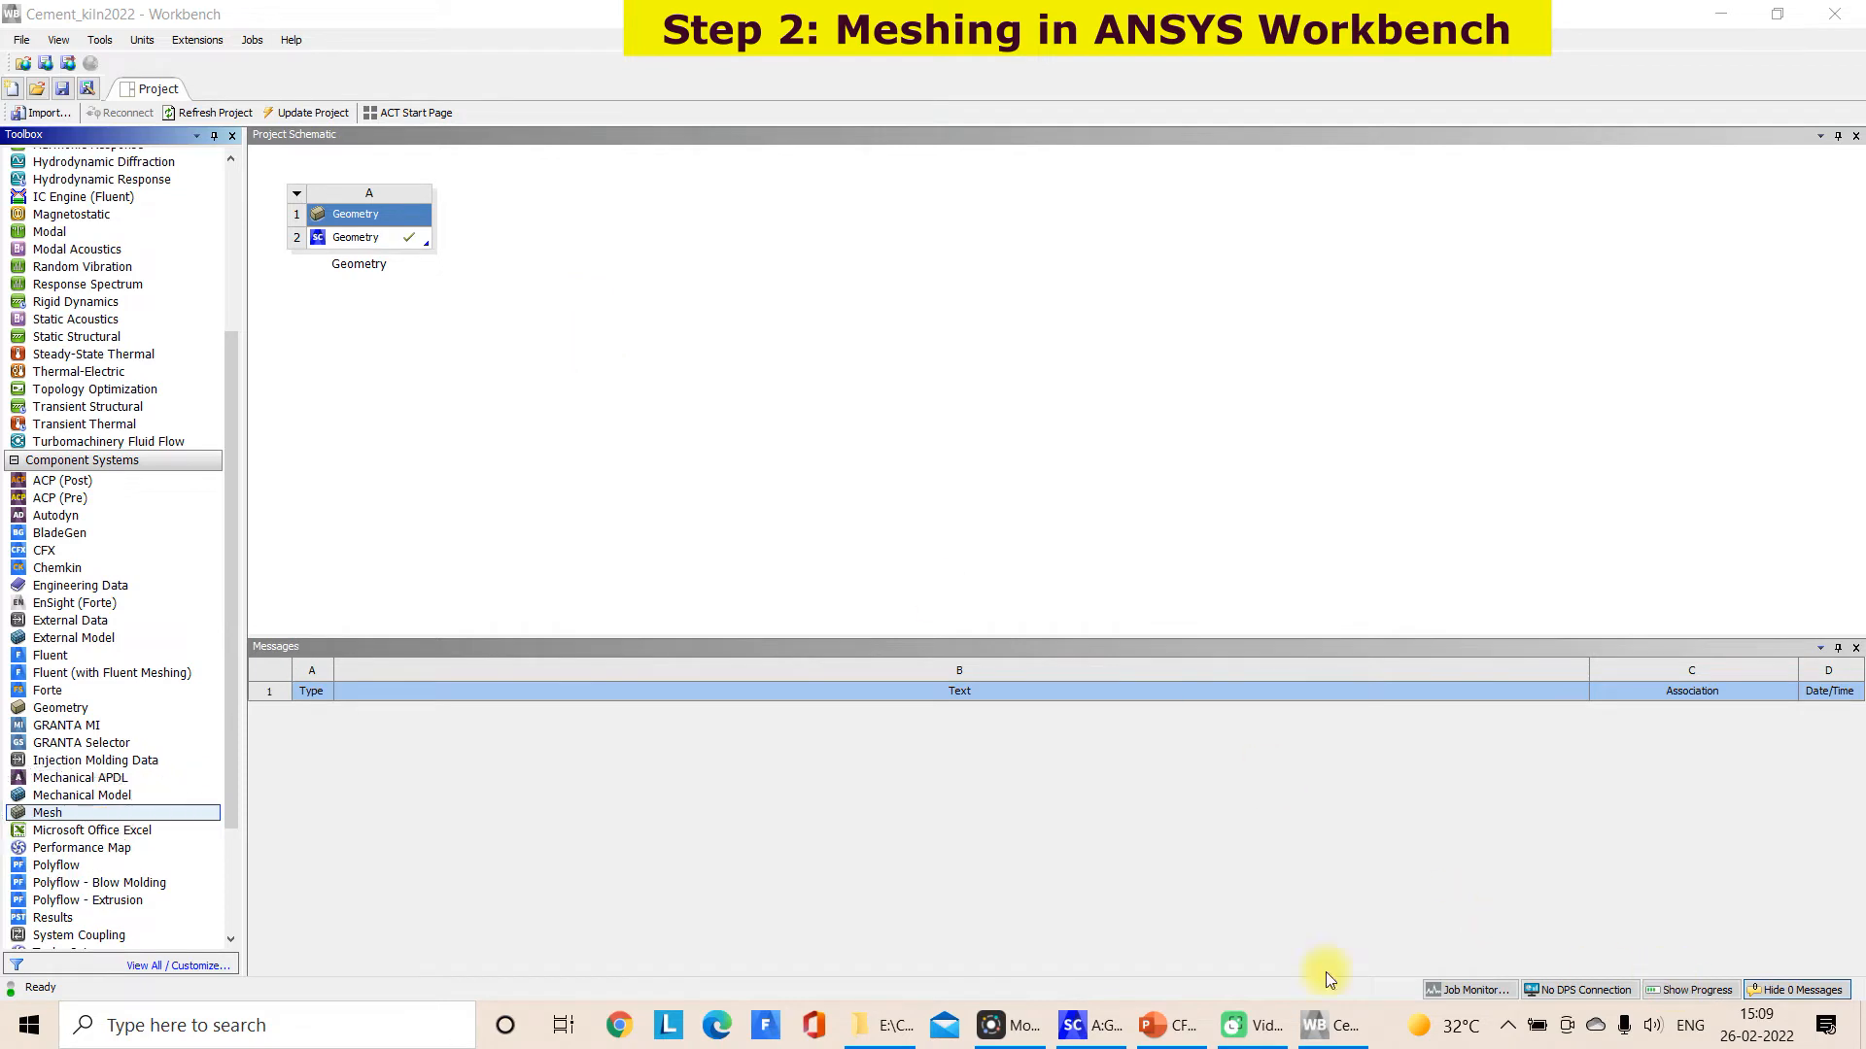
mouse_move(49, 813)
mouse_down()
mouse_move(361, 393)
mouse_move(525, 243)
mouse_up()
drag(406, 239, 550, 231)
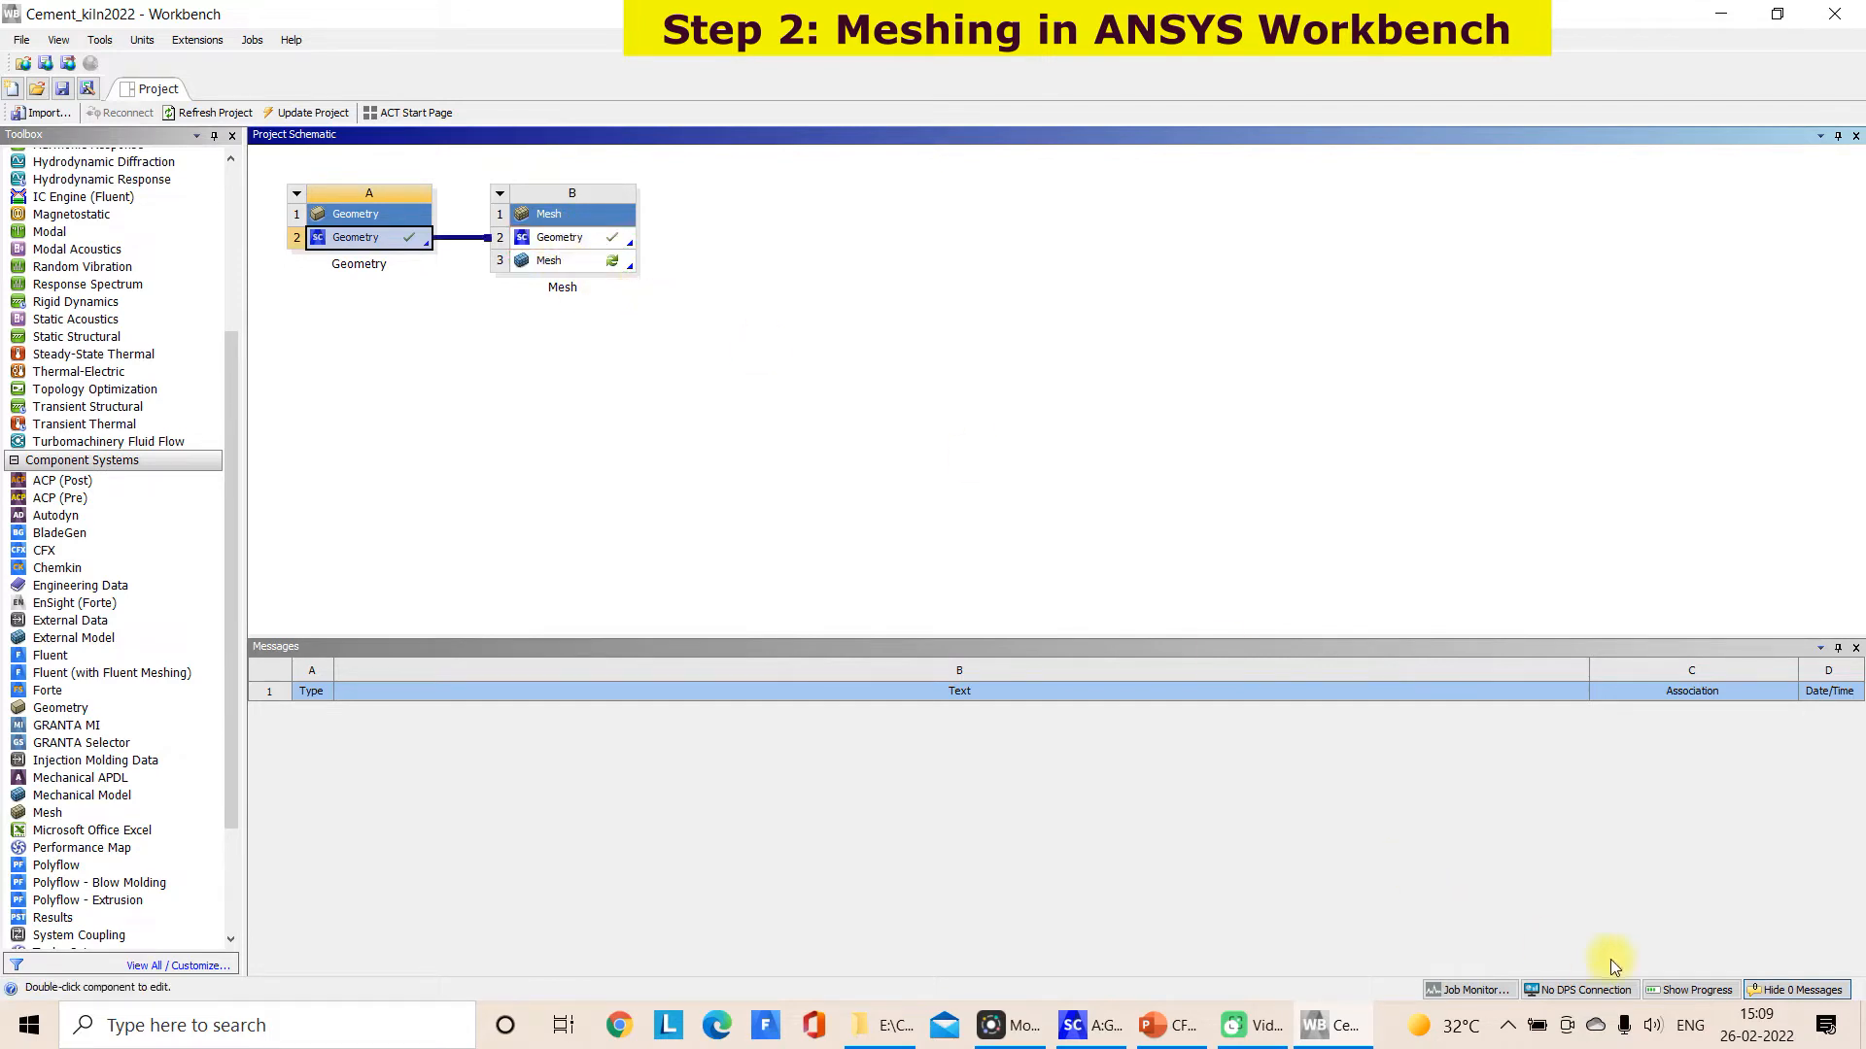
click(1667, 978)
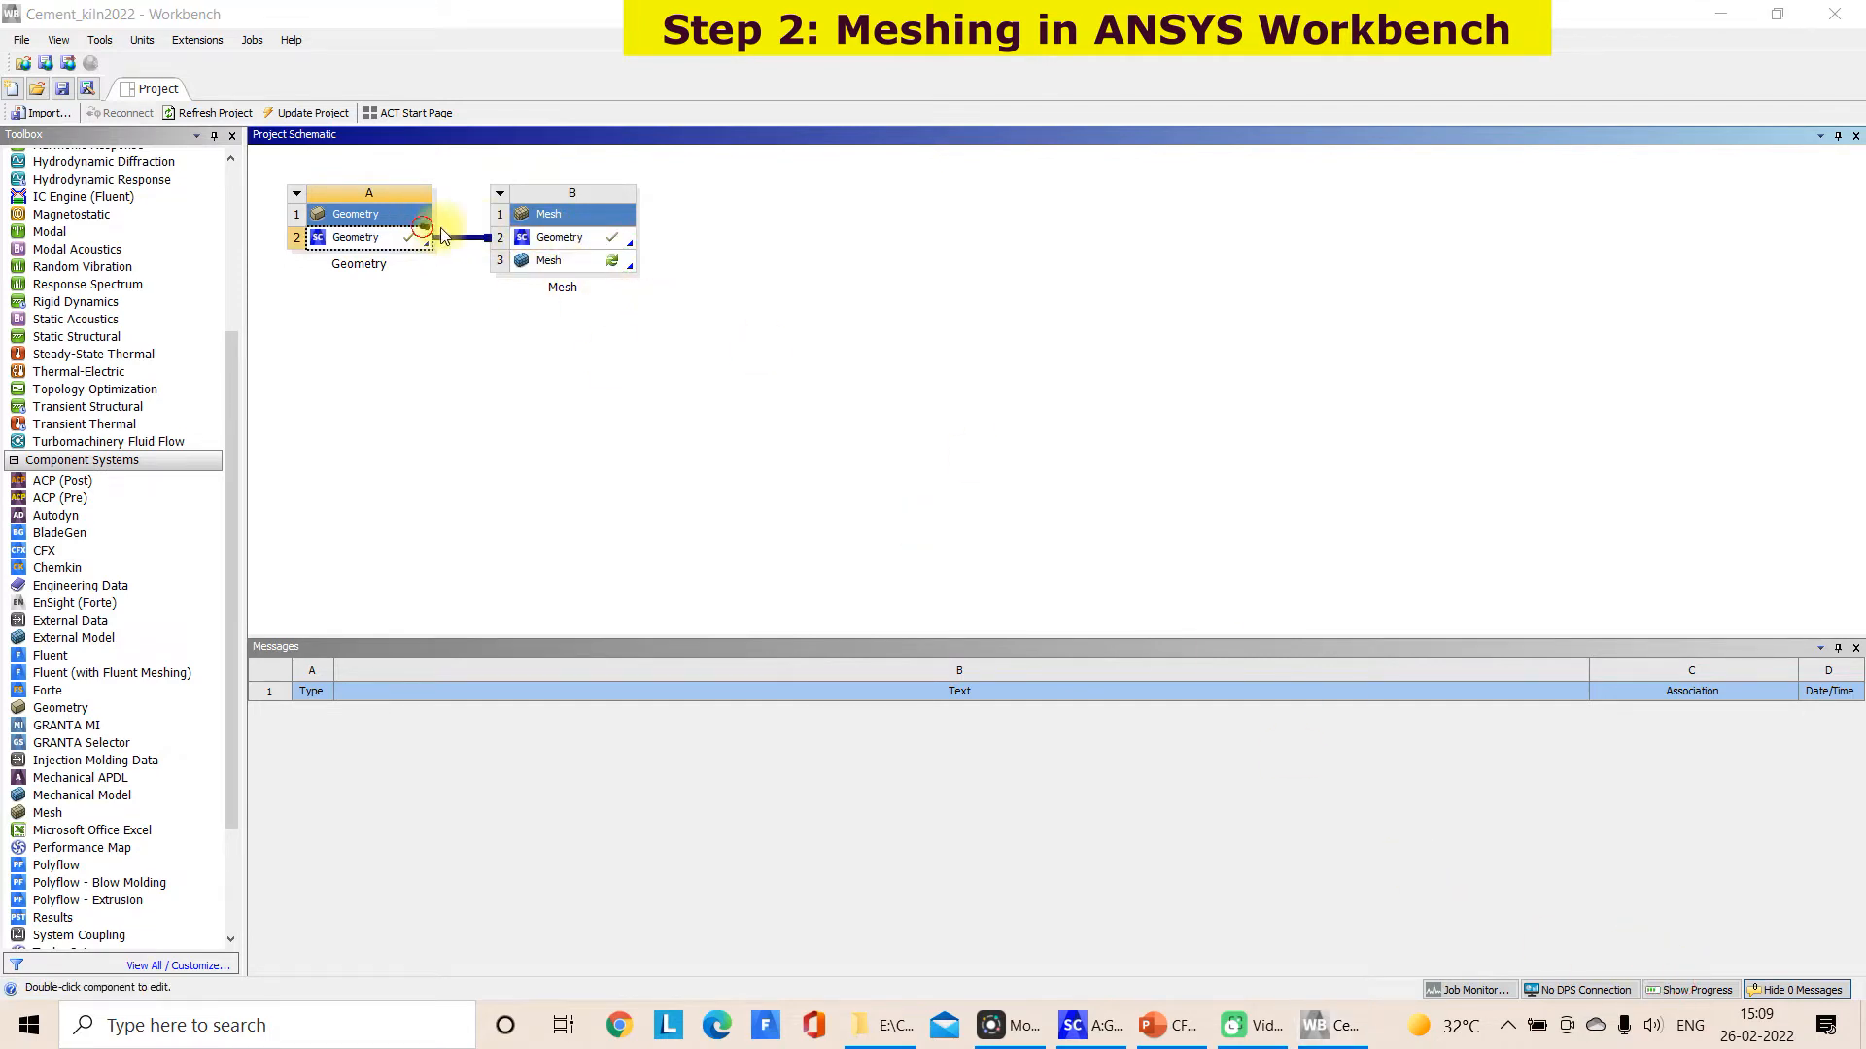
mouse_move(589, 253)
mouse_down()
mouse_move(556, 247)
mouse_move(626, 272)
mouse_move(604, 250)
mouse_up()
mouse_move(703, 313)
mouse_down()
mouse_move(706, 371)
mouse_move(758, 363)
mouse_move(774, 308)
mouse_move(837, 388)
mouse_move(879, 369)
mouse_up()
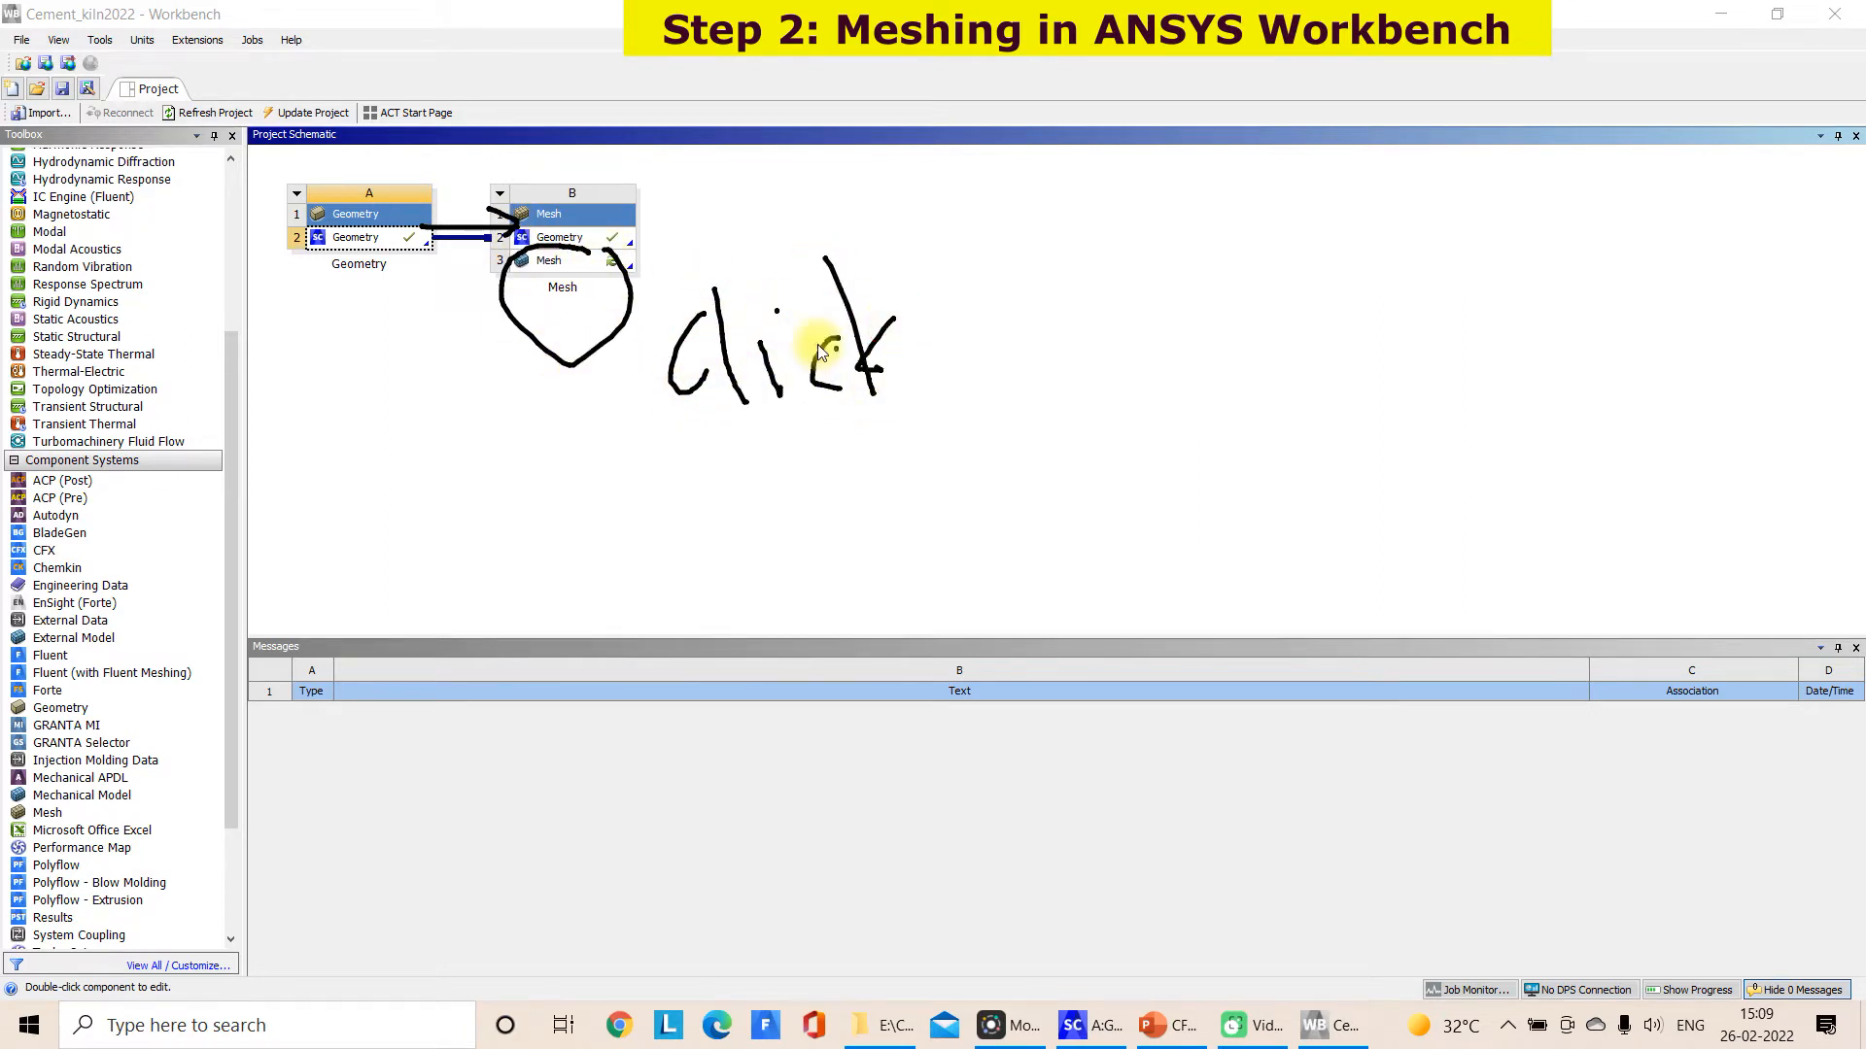
mouse_move(502, 297)
mouse_down()
mouse_move(516, 283)
mouse_move(496, 319)
mouse_up()
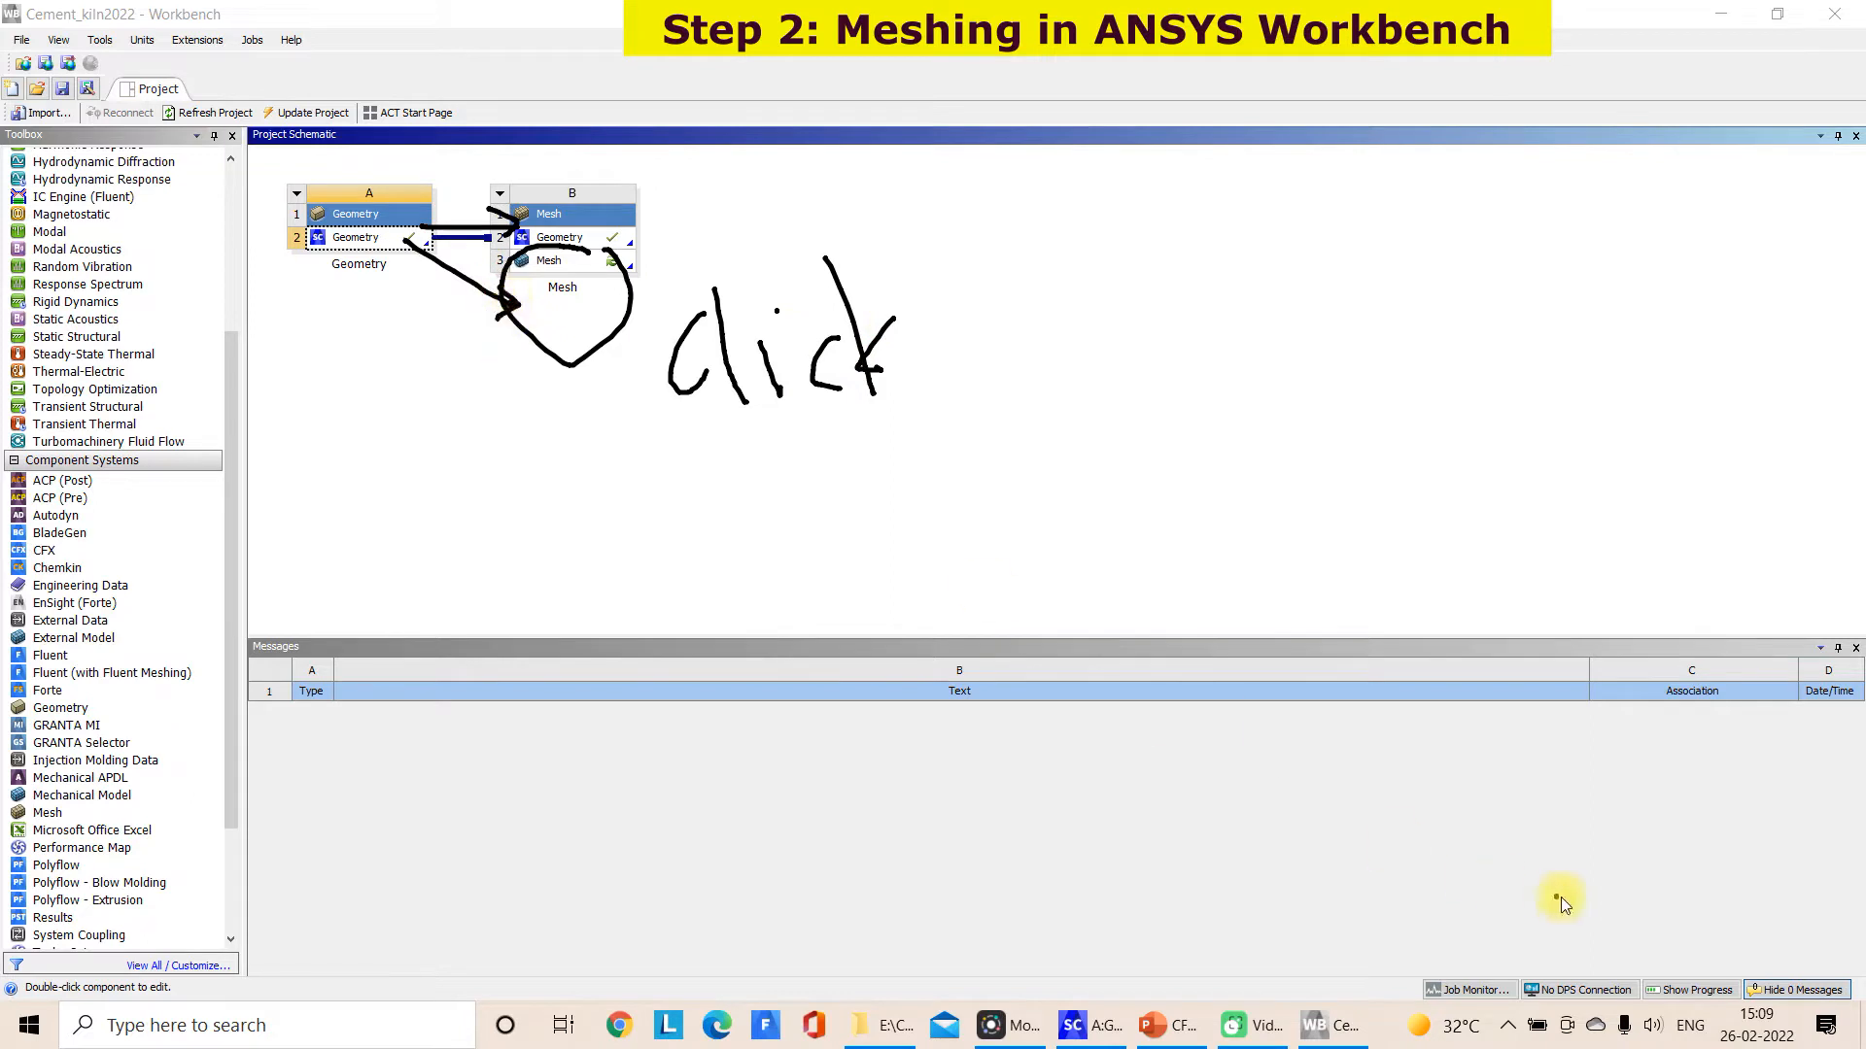
key(Escape)
Open the Mesh cell of the Mesh system in the meshing application and display the kiln and burner as a shaded model
double_click(568, 263)
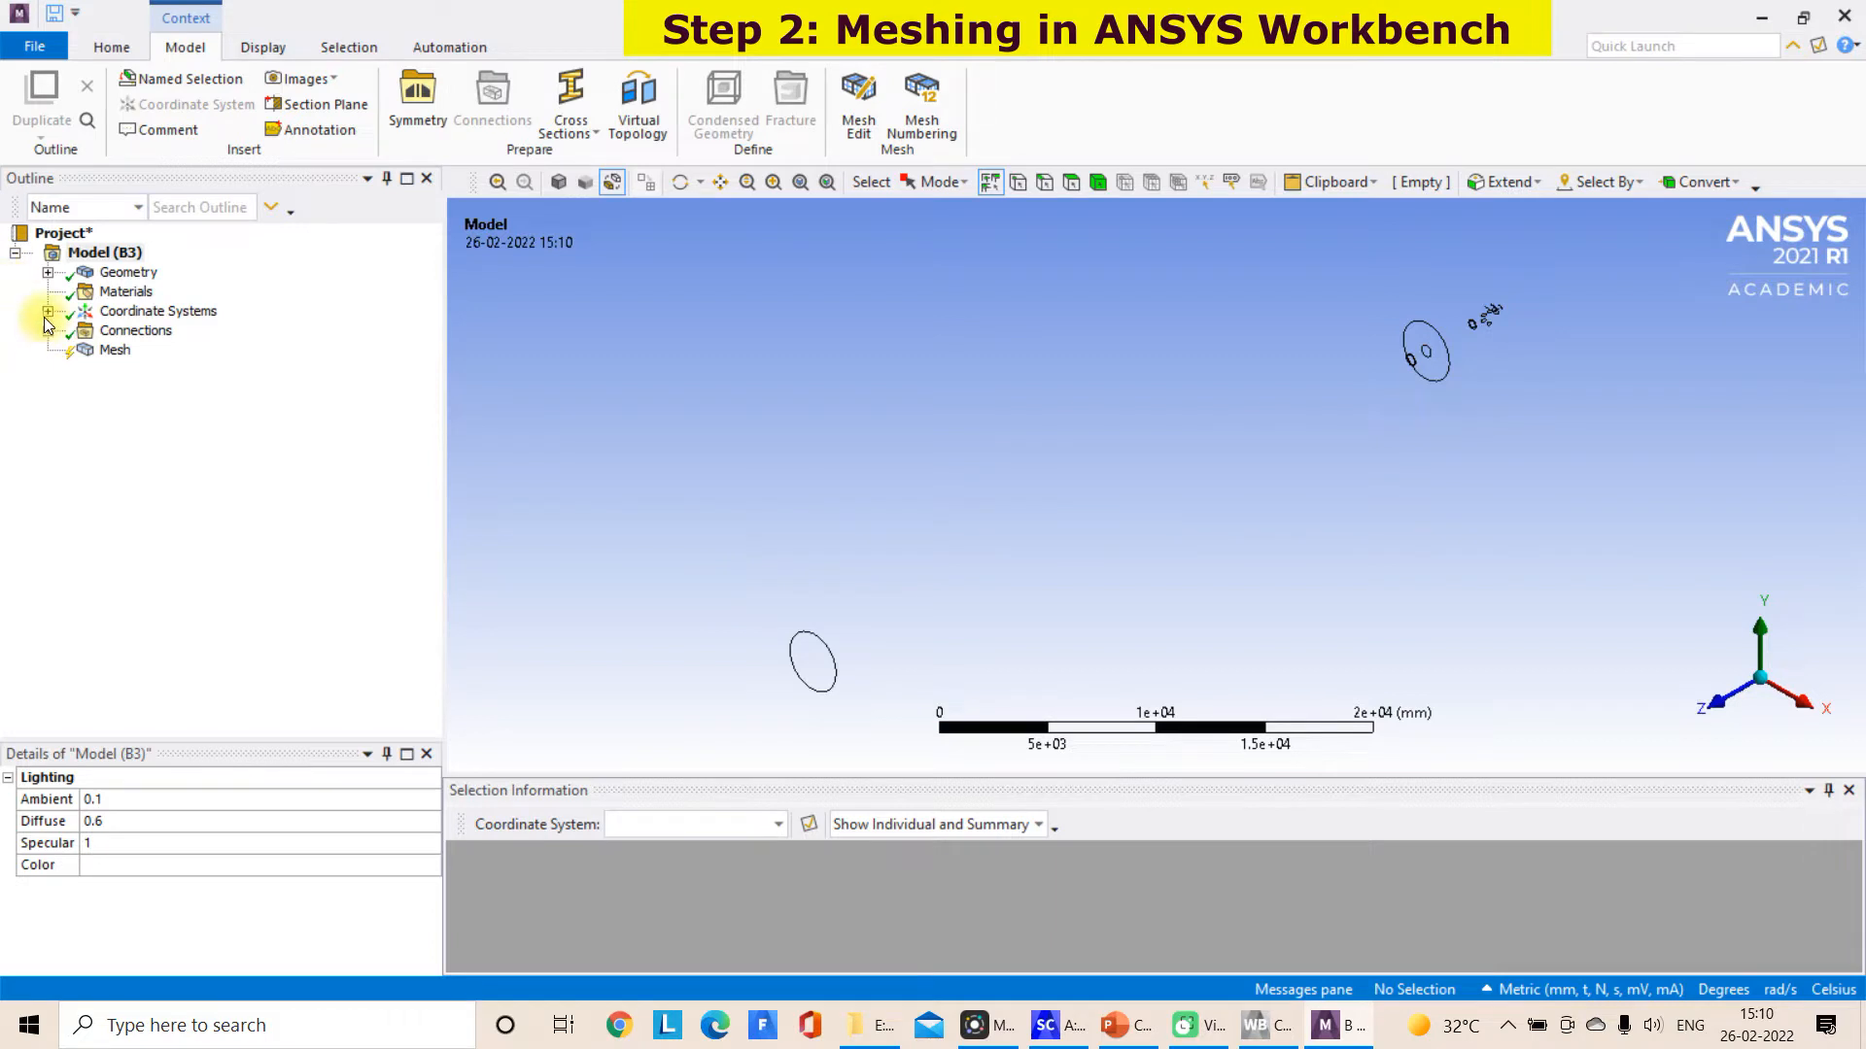
click(114, 351)
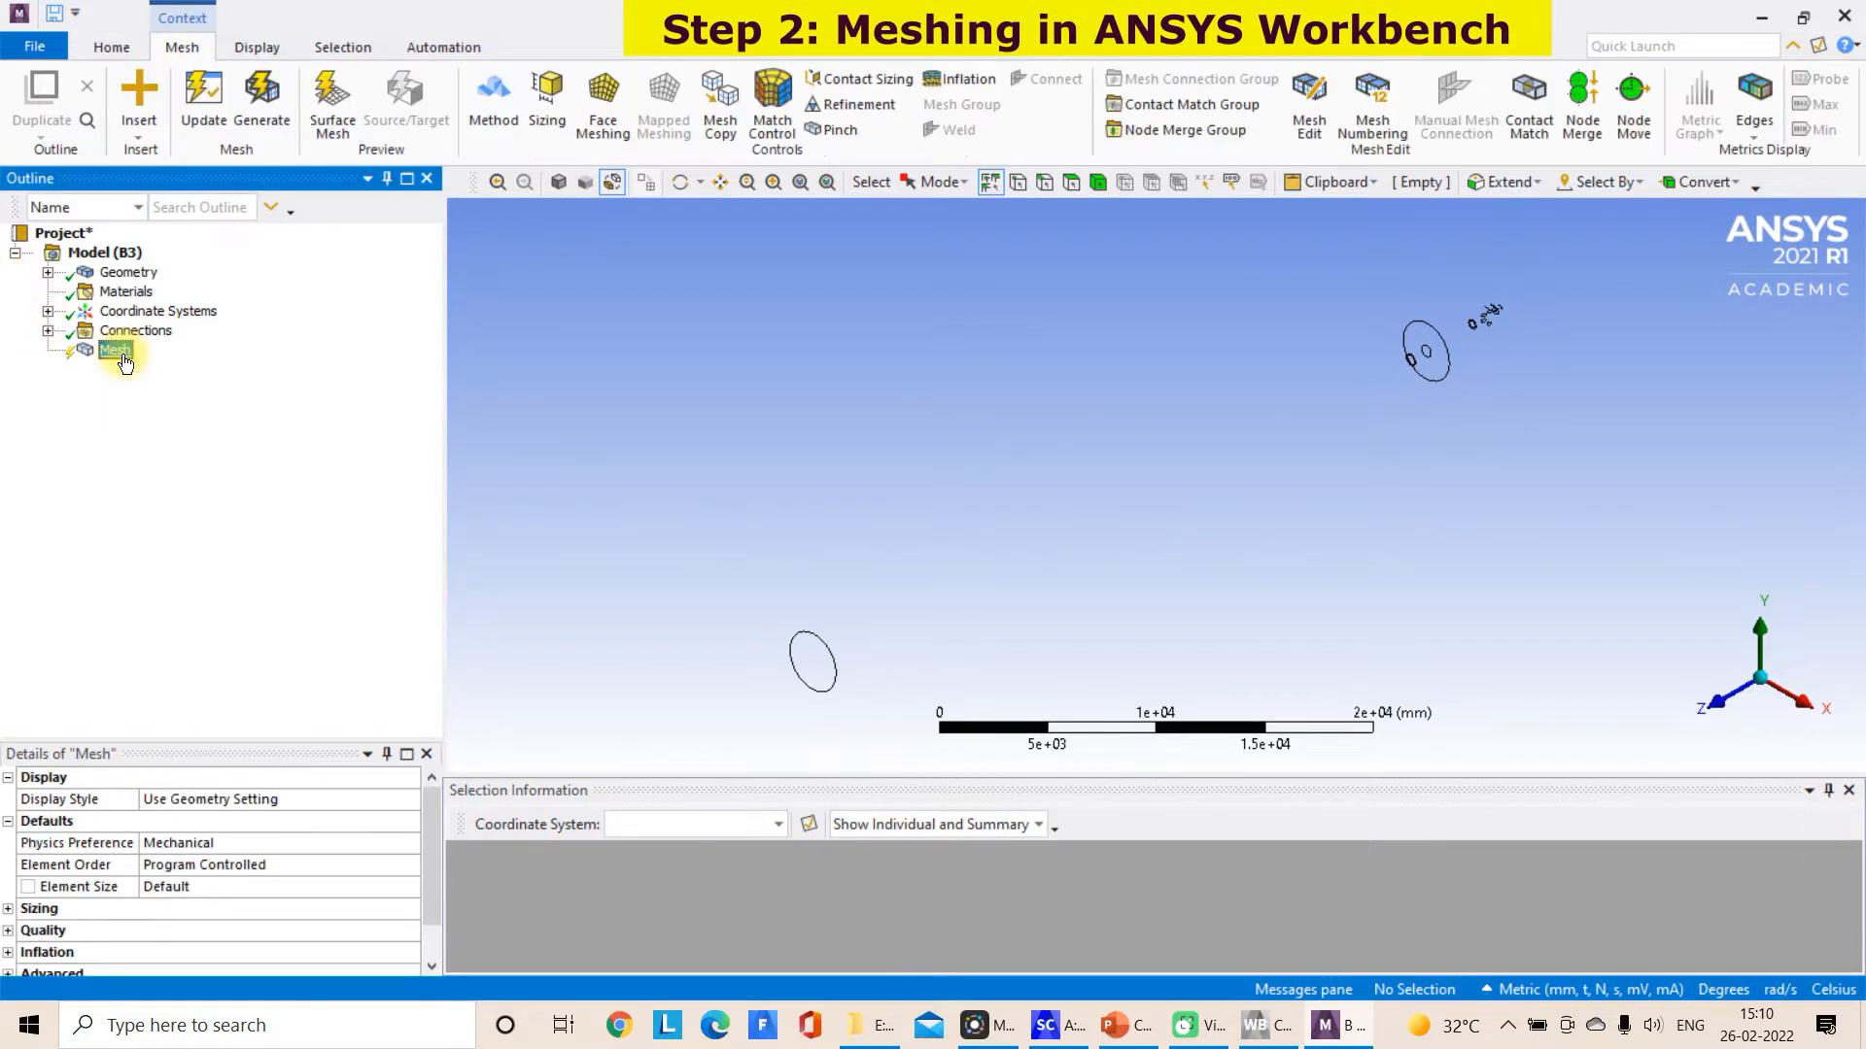
click(48, 312)
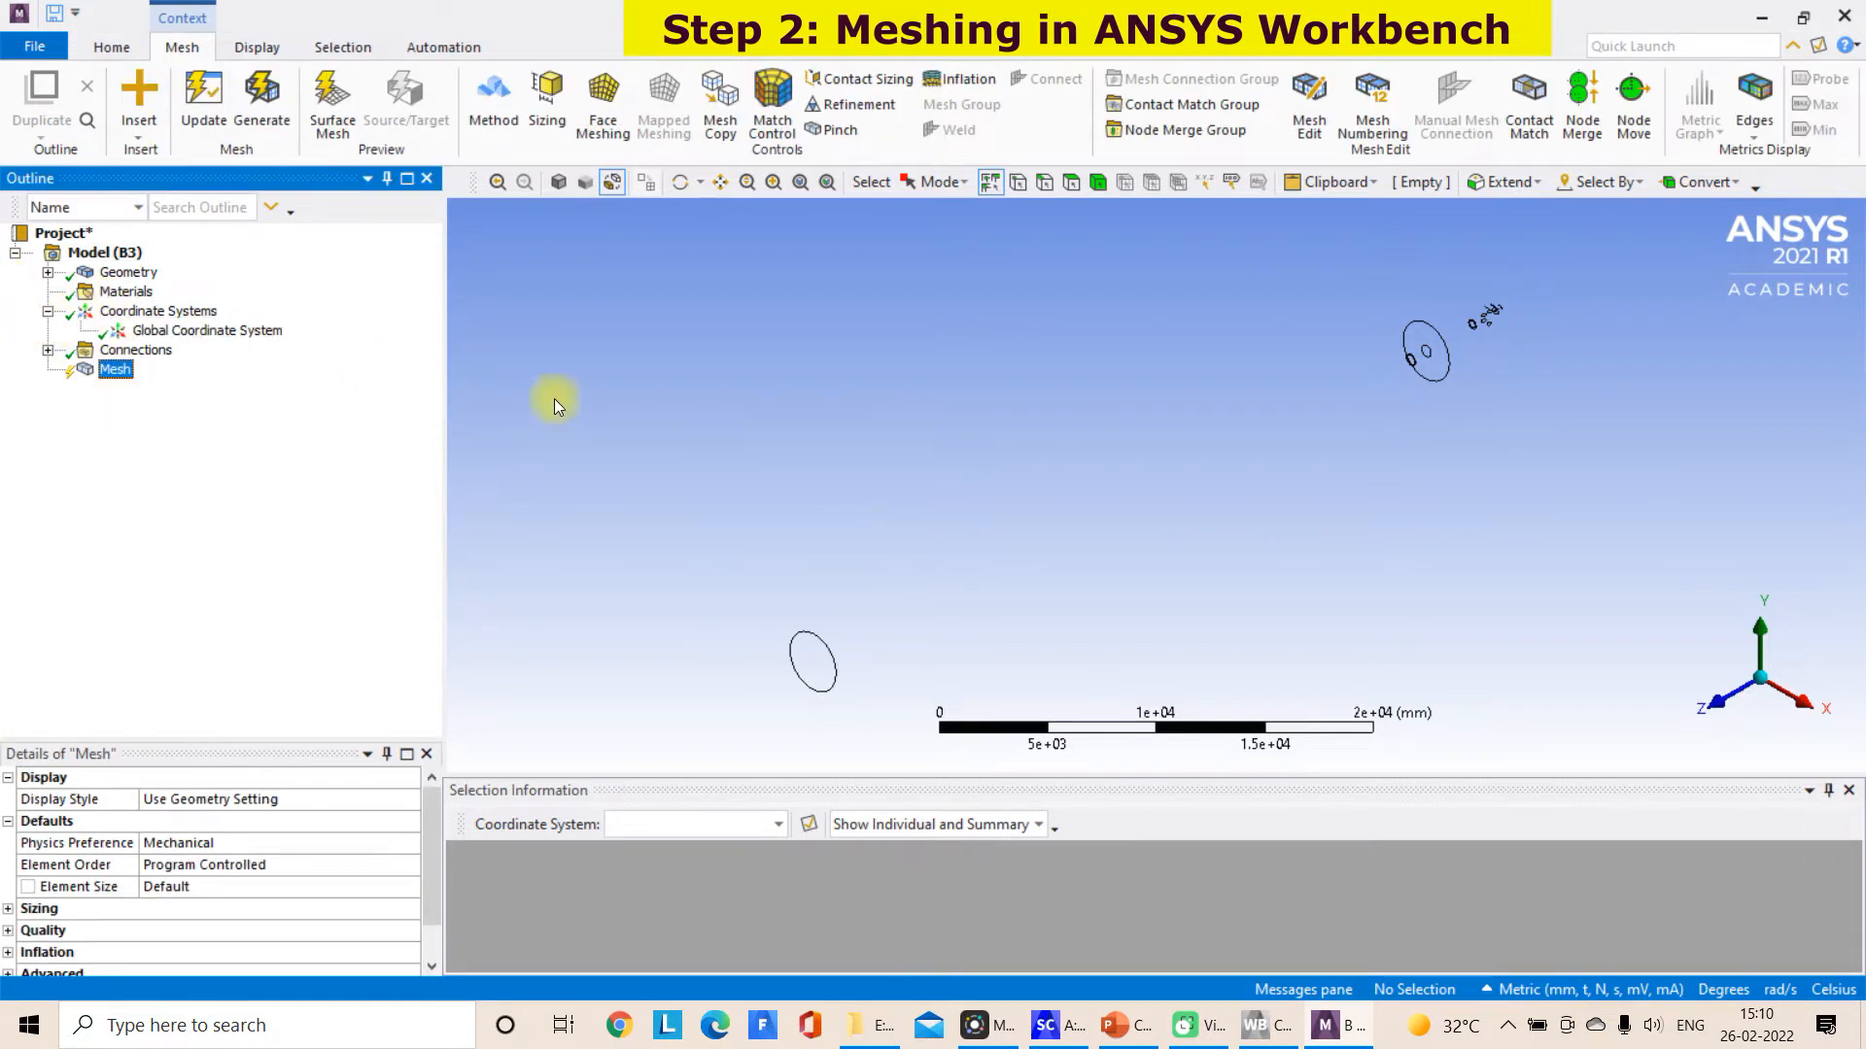
click(561, 183)
middle_drag(1095, 509, 1329, 660)
scroll(1330, 661, up, 3)
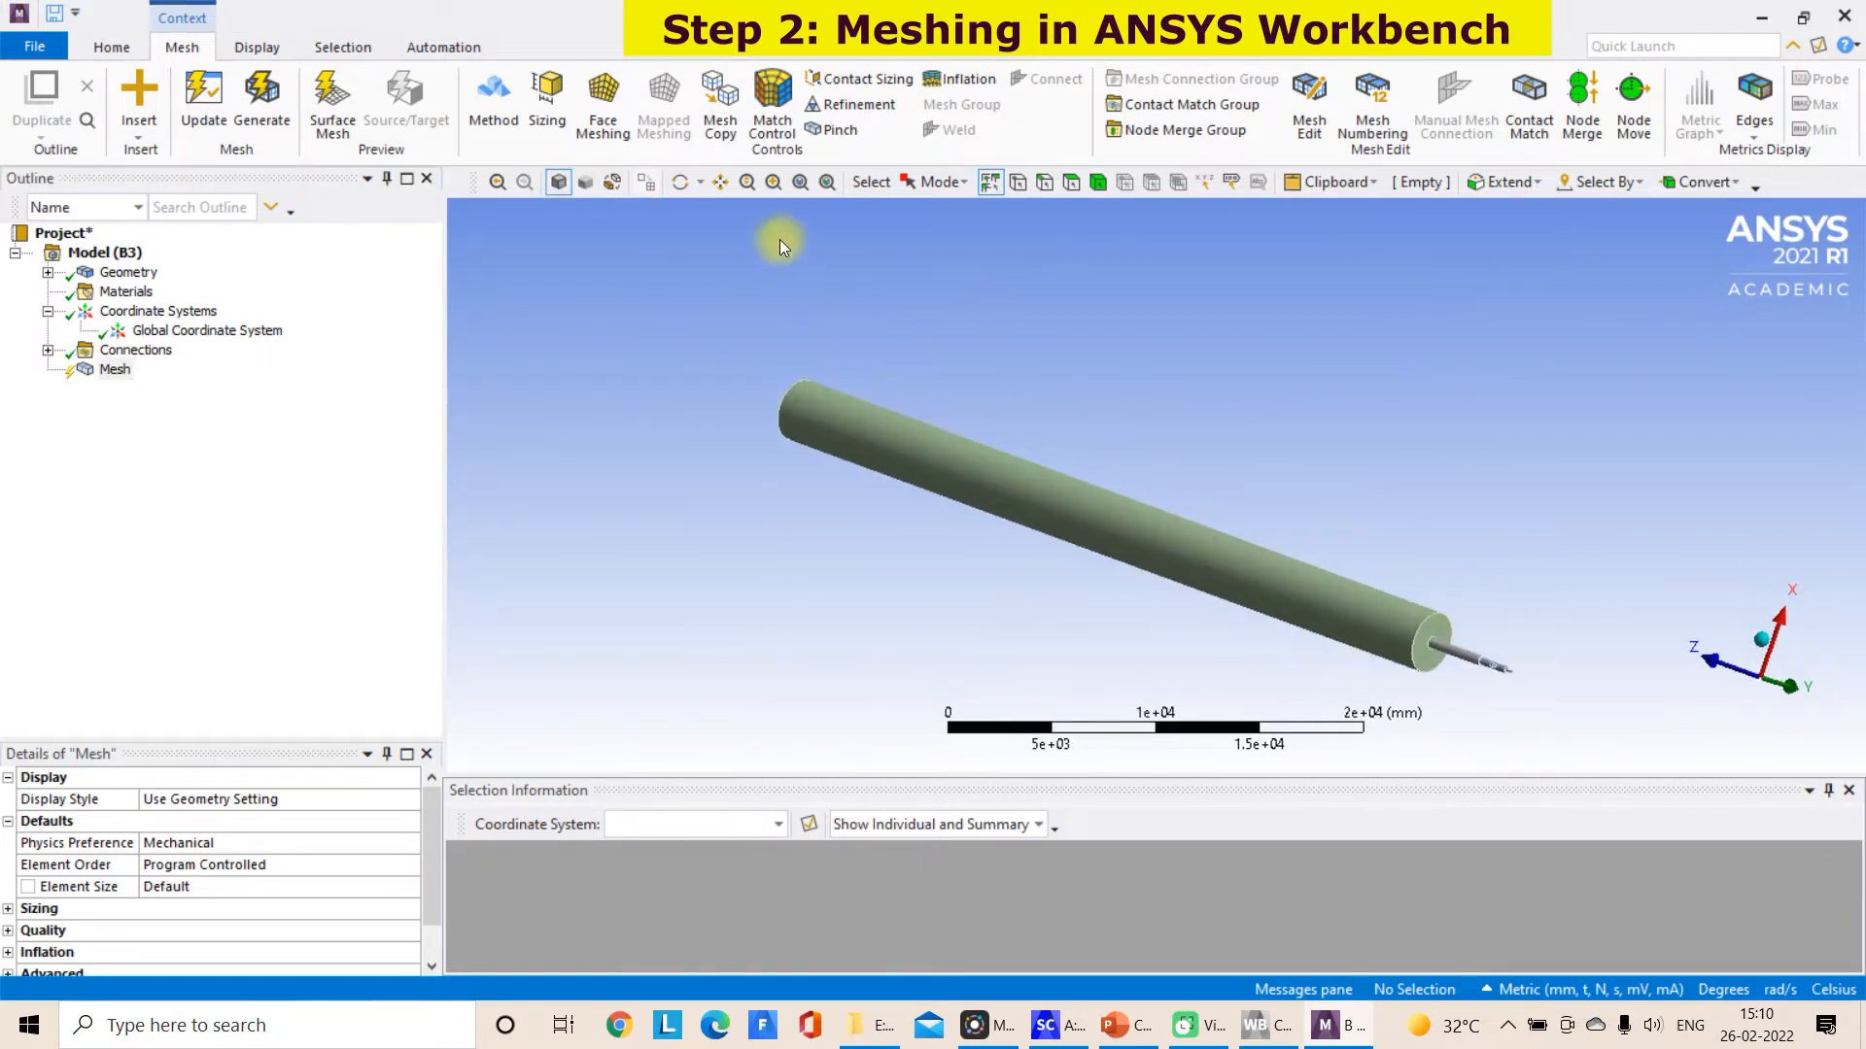
click(722, 184)
drag(1651, 708, 1341, 608)
scroll(1531, 478, up, 2)
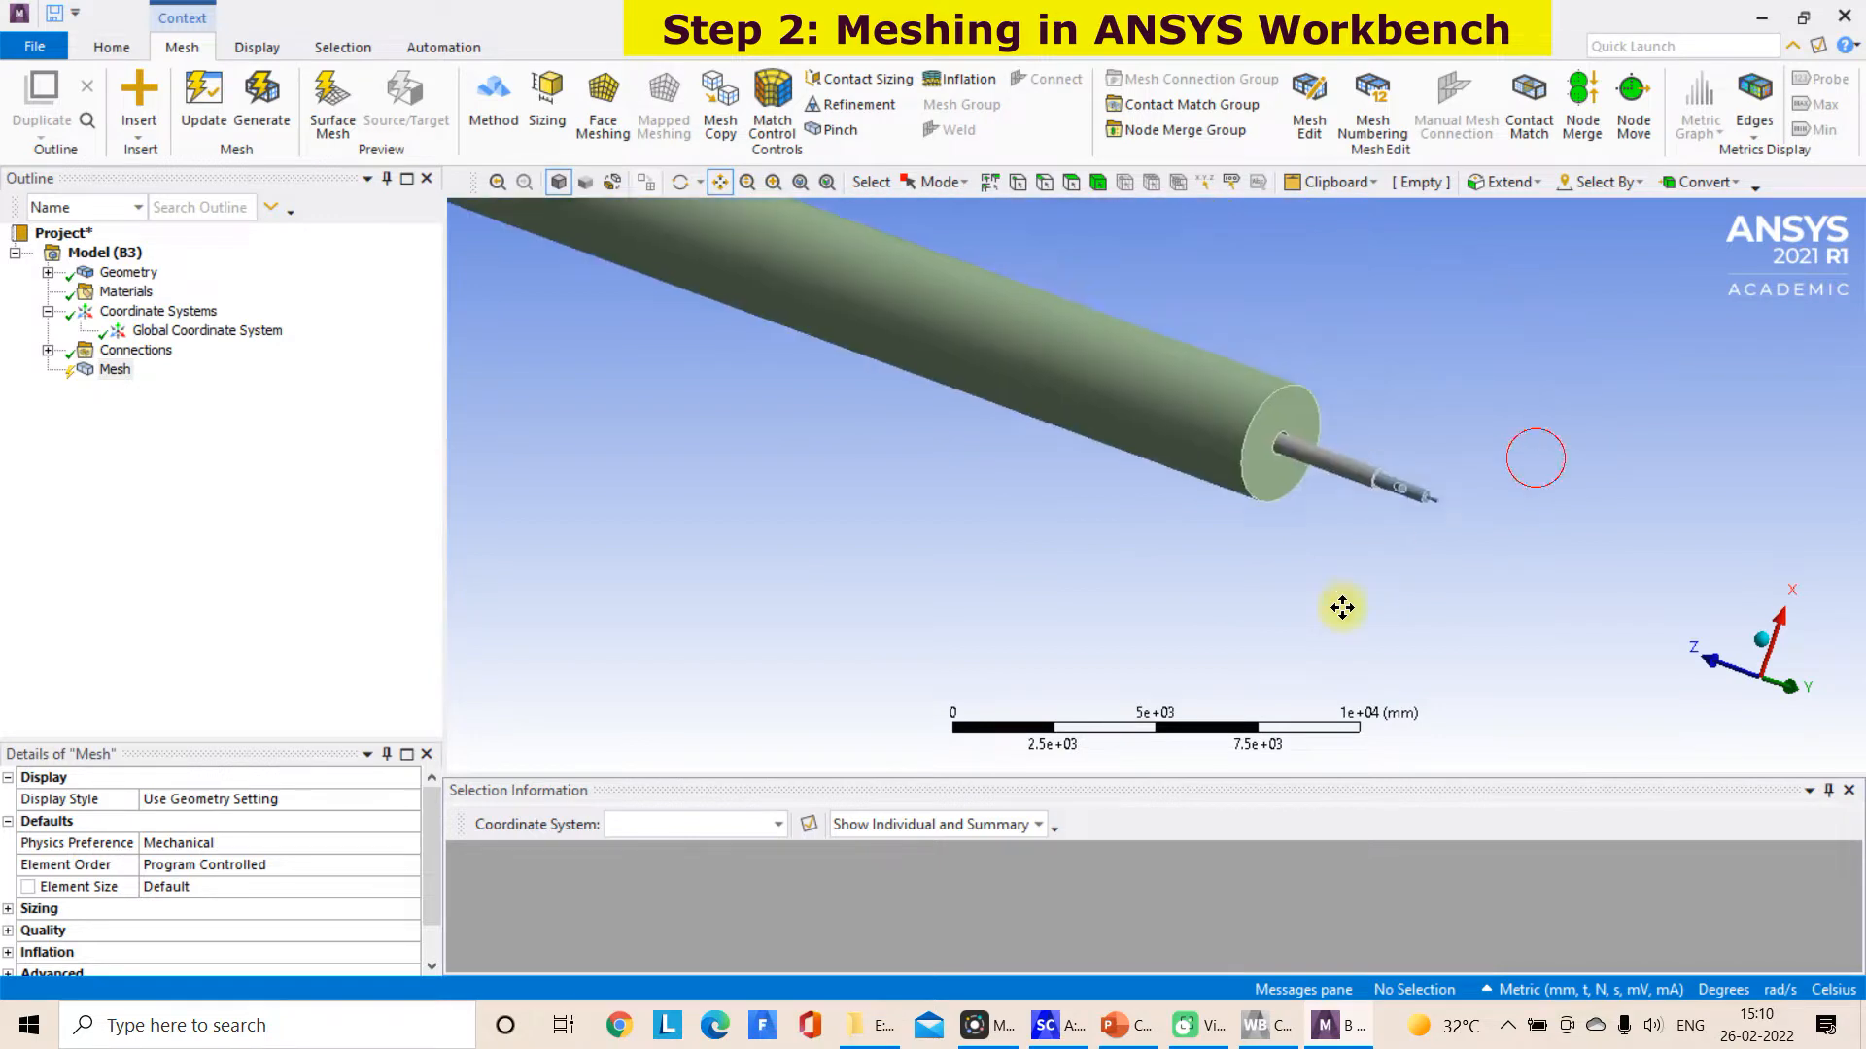
scroll(1341, 609, up, 2)
Delete the Contacts group with its contact region from the model's Connections
click(47, 350)
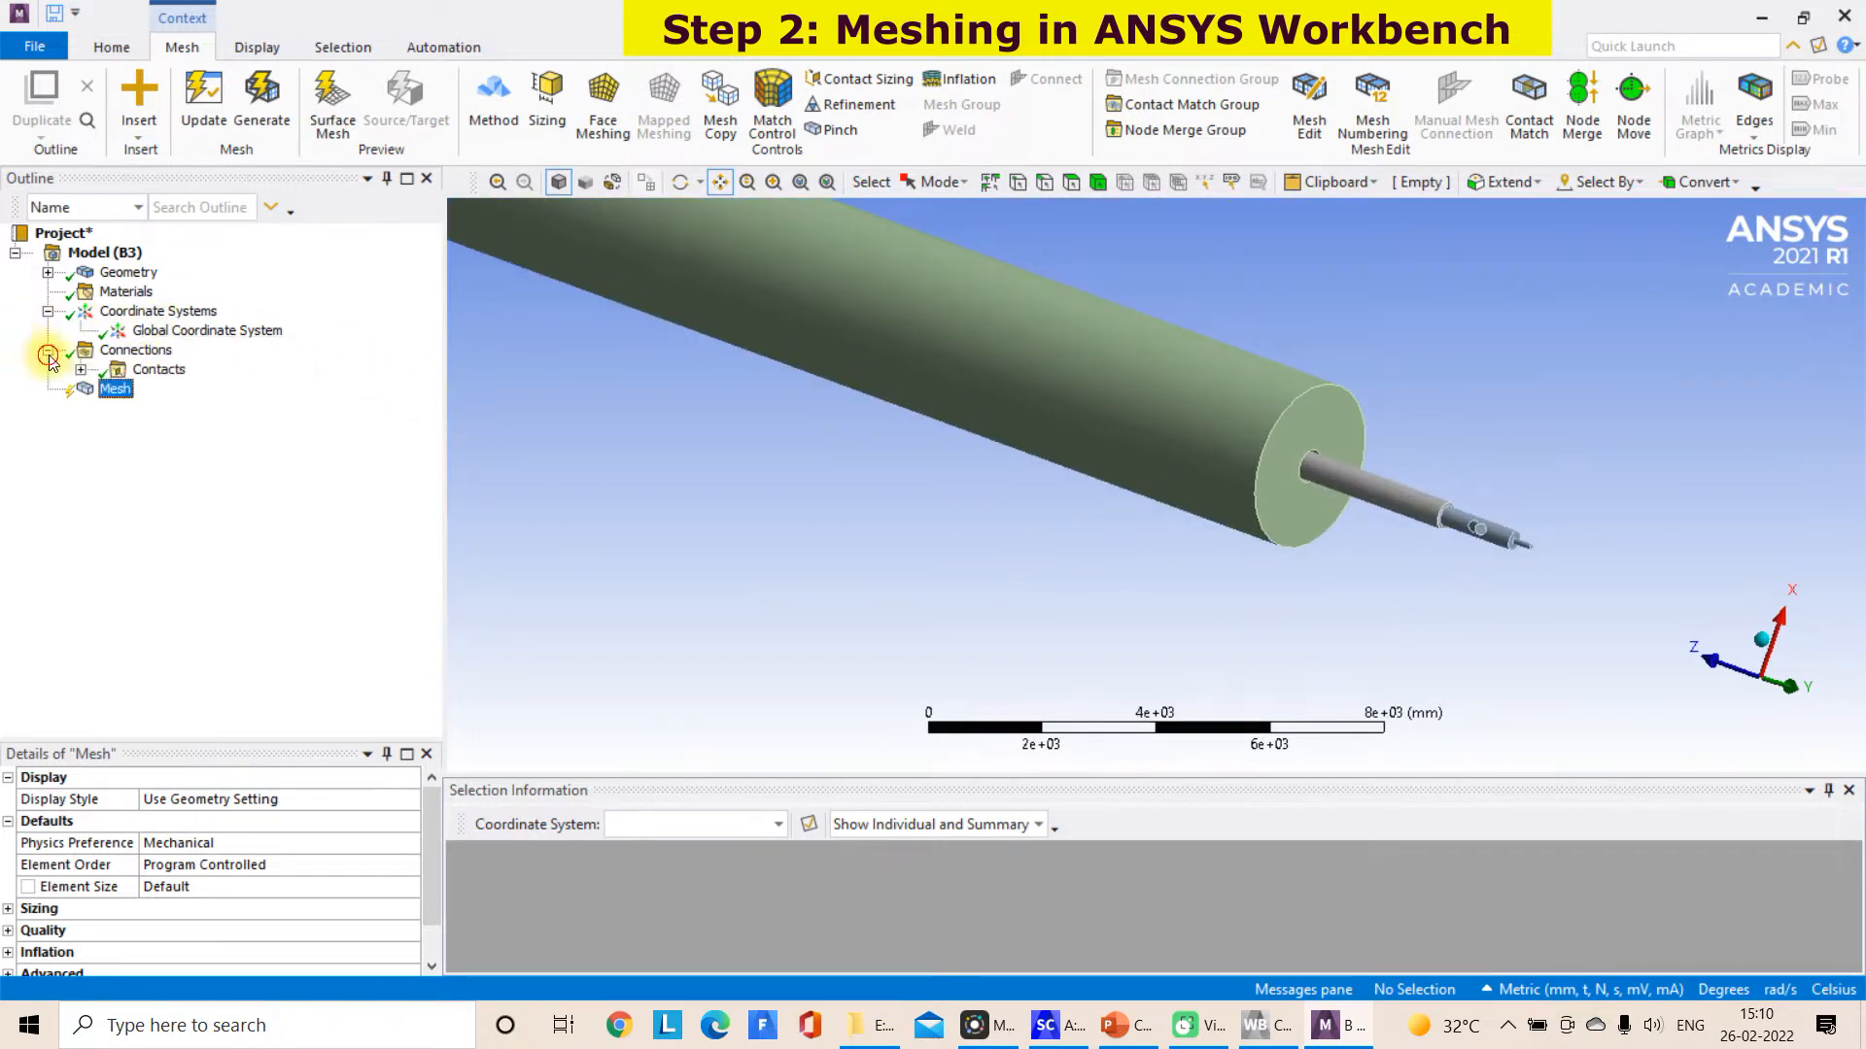
click(80, 369)
right_click(173, 371)
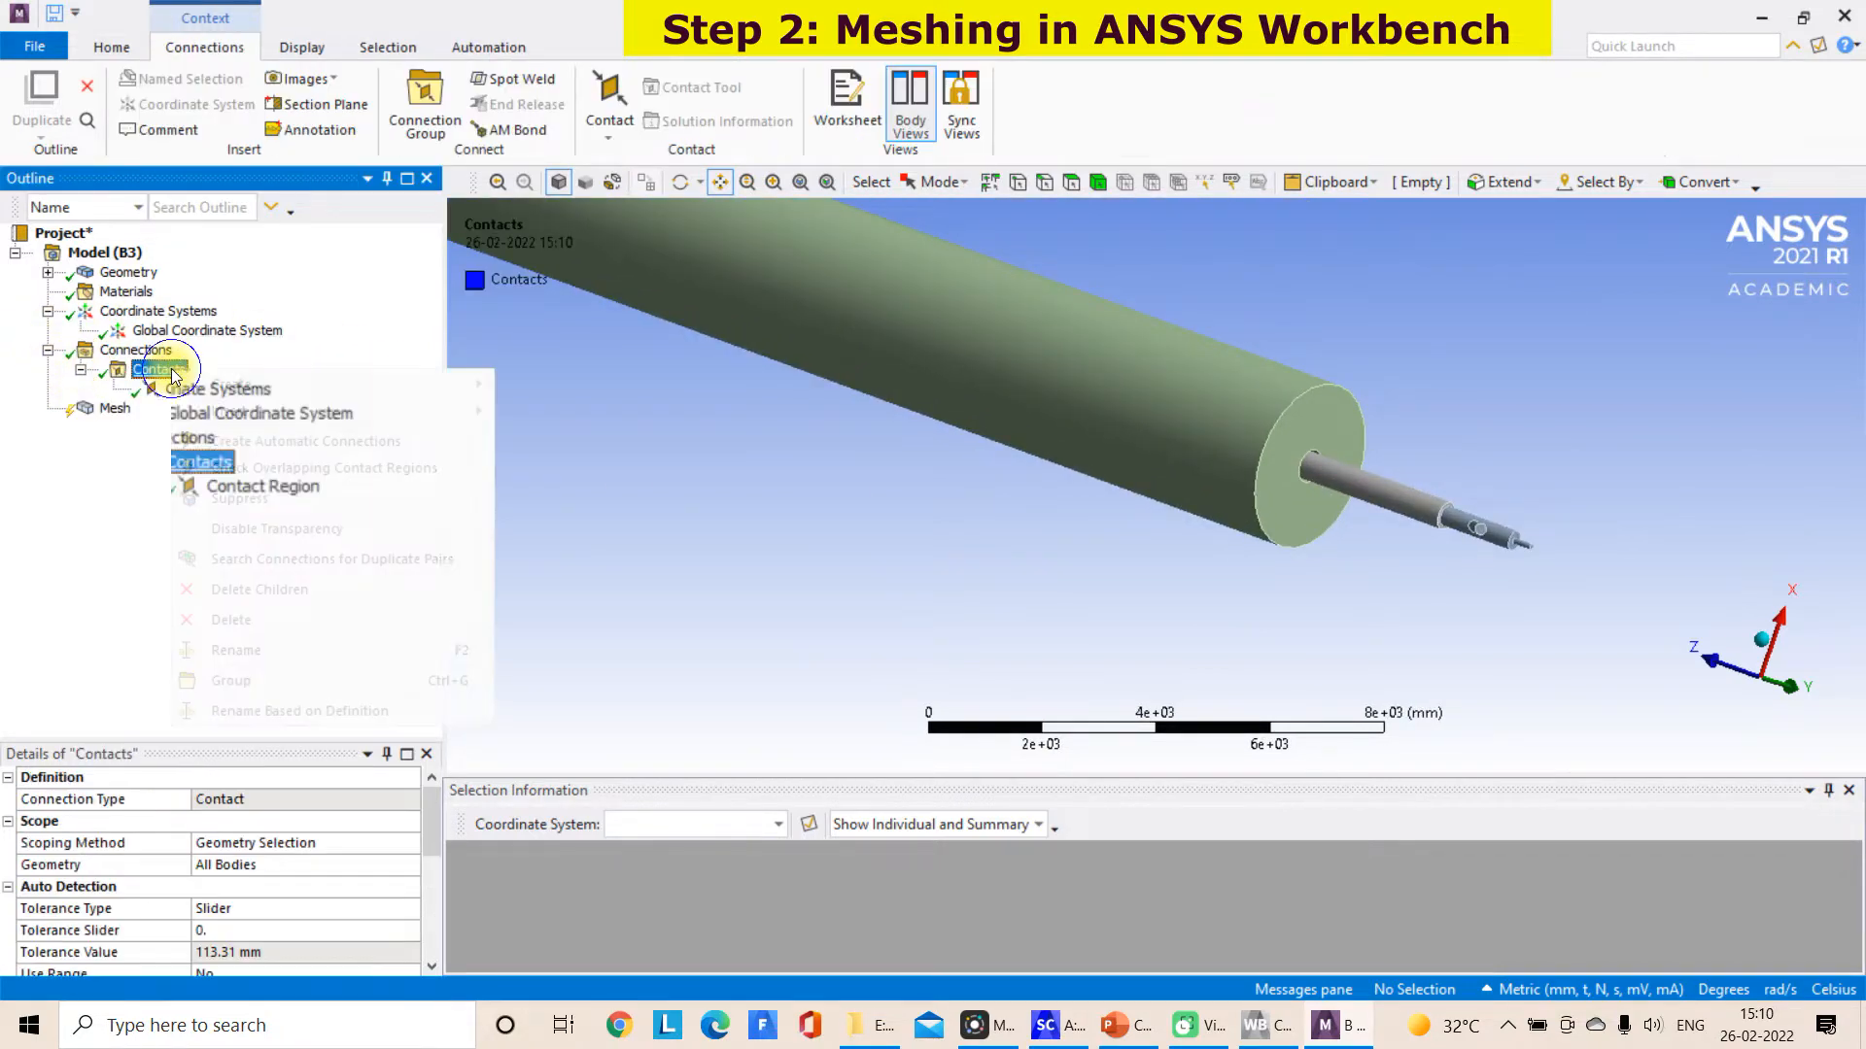
click(251, 622)
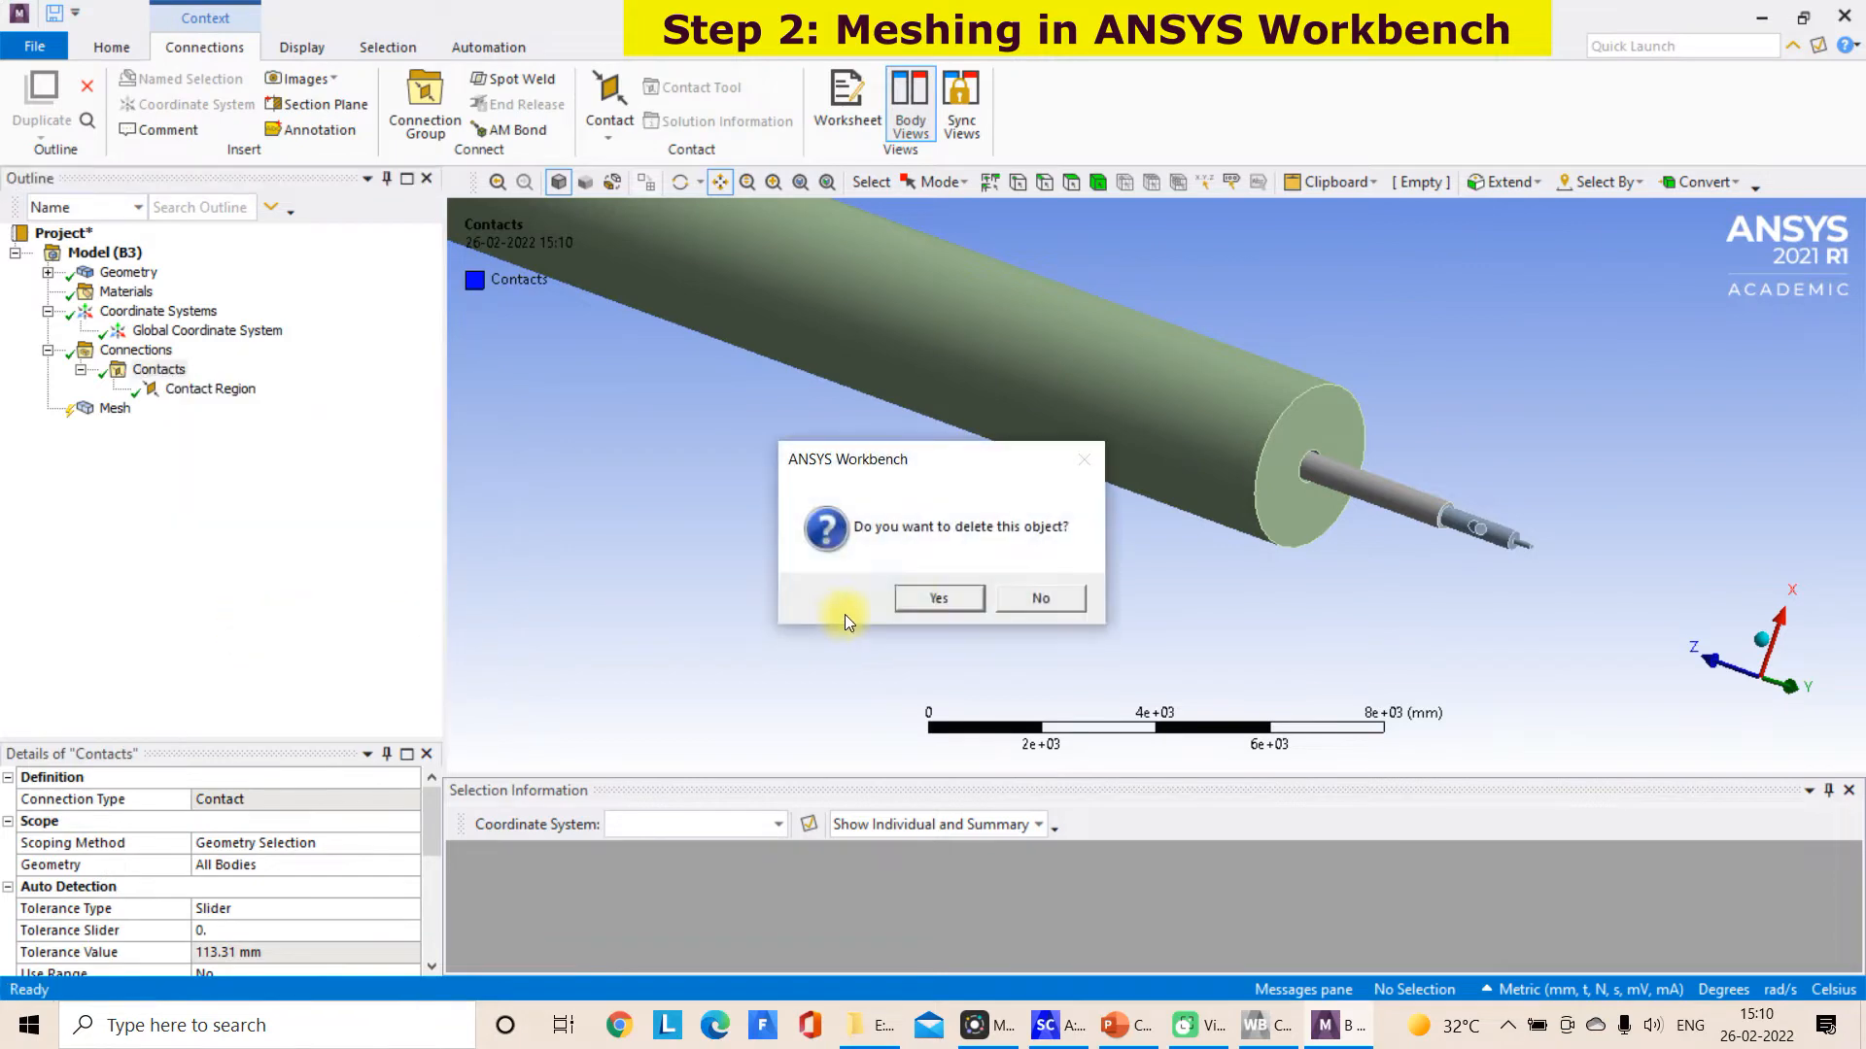
click(936, 599)
Examine the global Mesh details, including the default element size and the Sizing settings
click(114, 369)
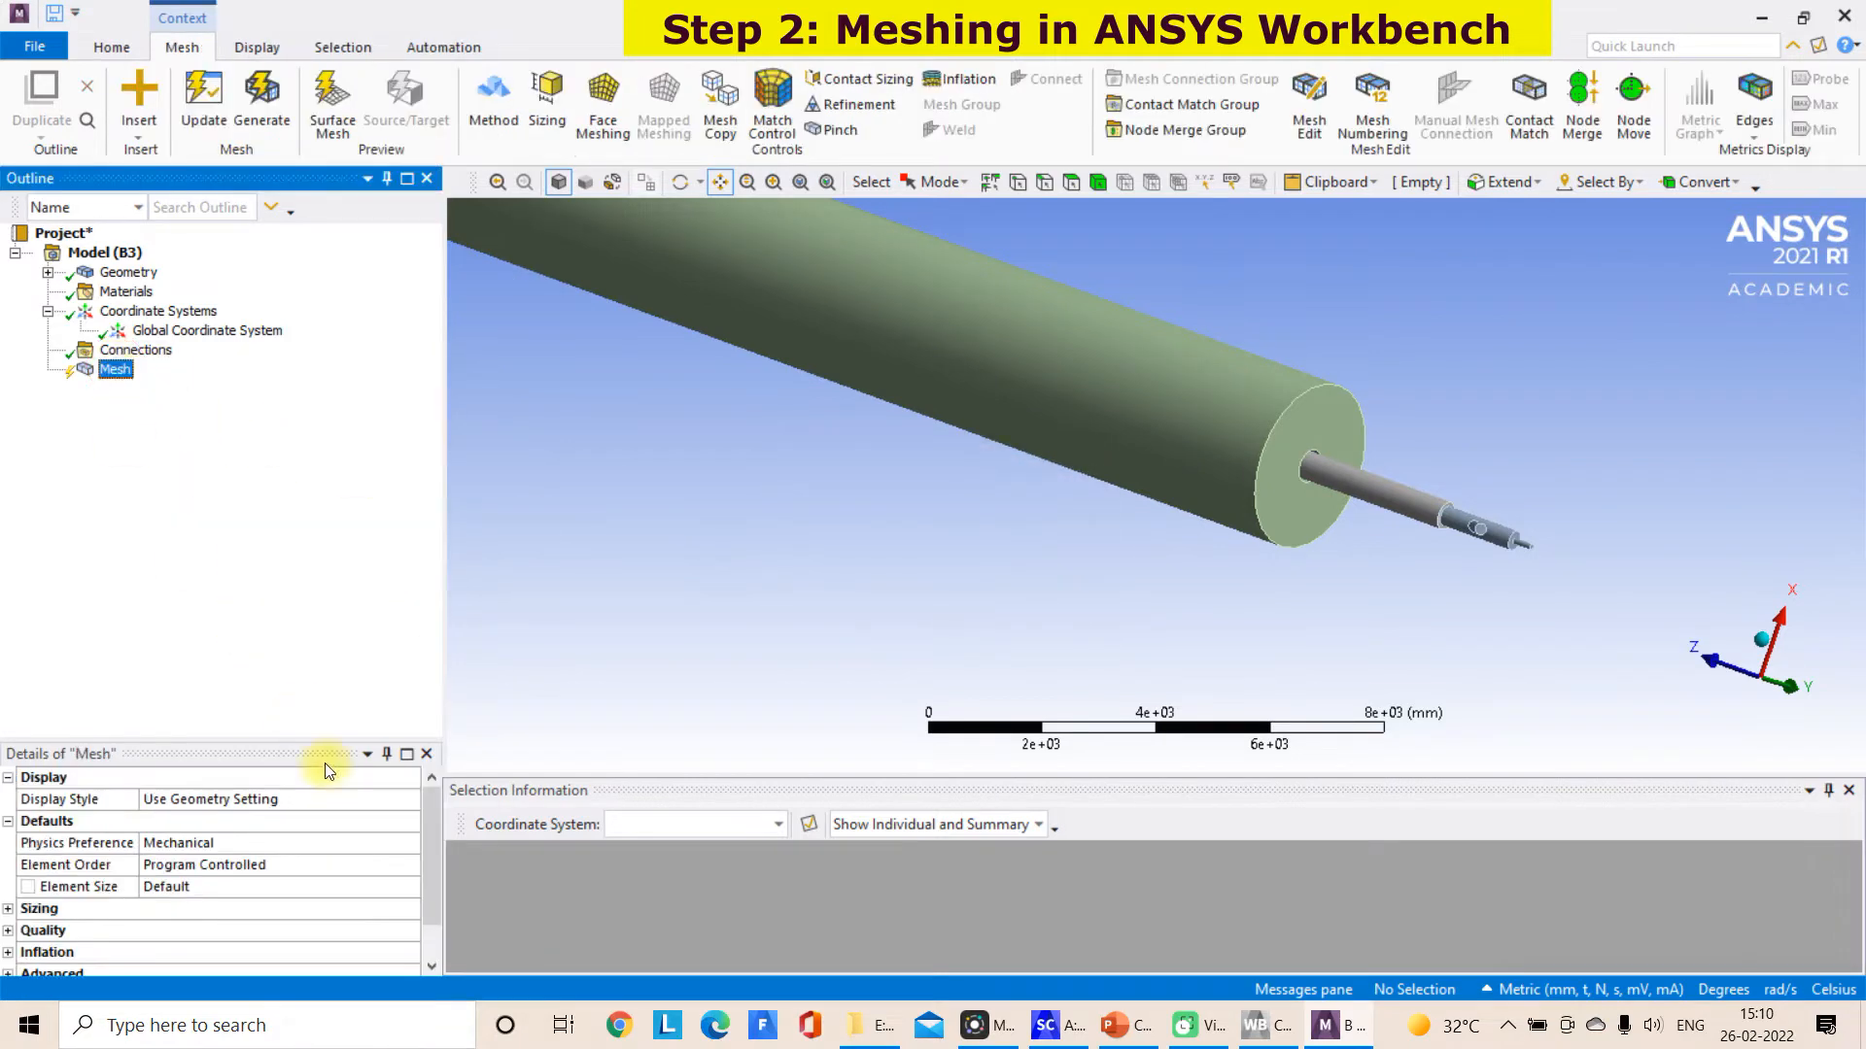
click(186, 892)
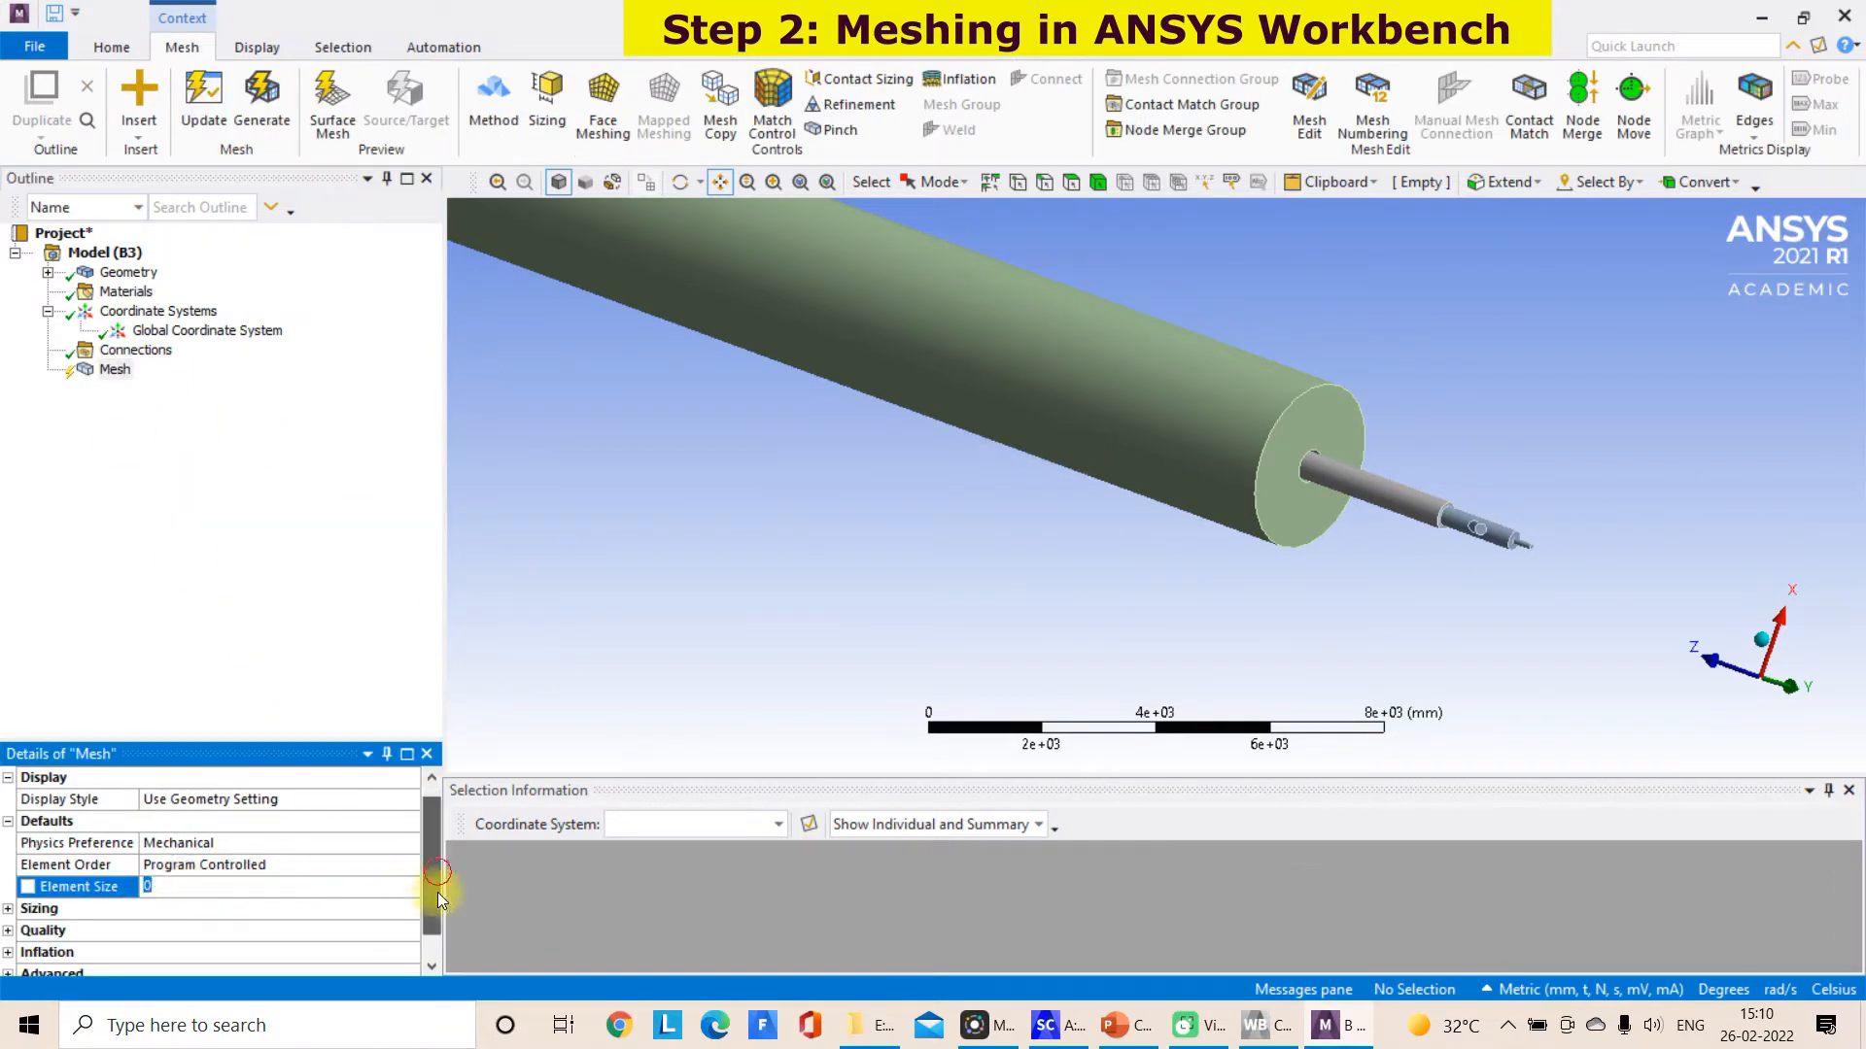
scroll(433, 870, down, 1)
click(8, 865)
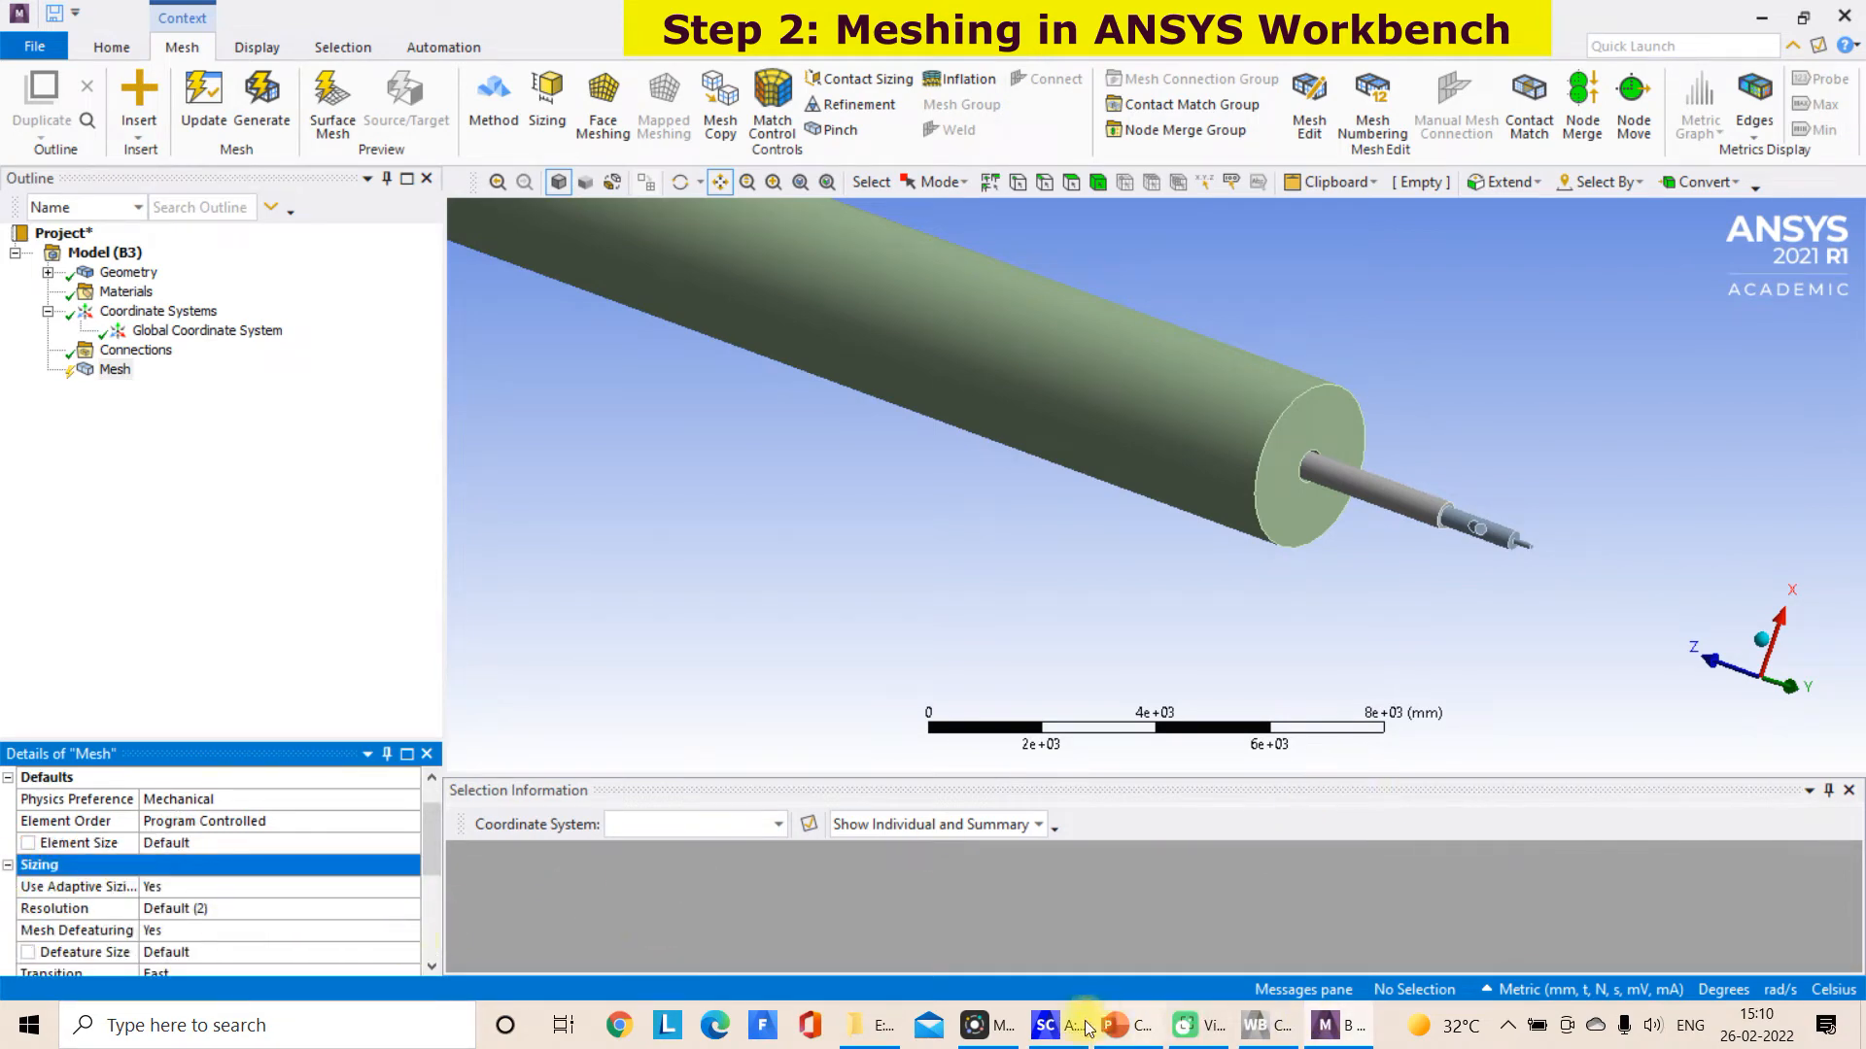
Switch to SpaceClaim and create a plane on the kiln's end face on the burner side
click(1044, 1025)
mouse_move(1193, 673)
middle_down()
mouse_move(1185, 643)
mouse_move(1203, 657)
middle_up()
scroll(1184, 639, up, 2)
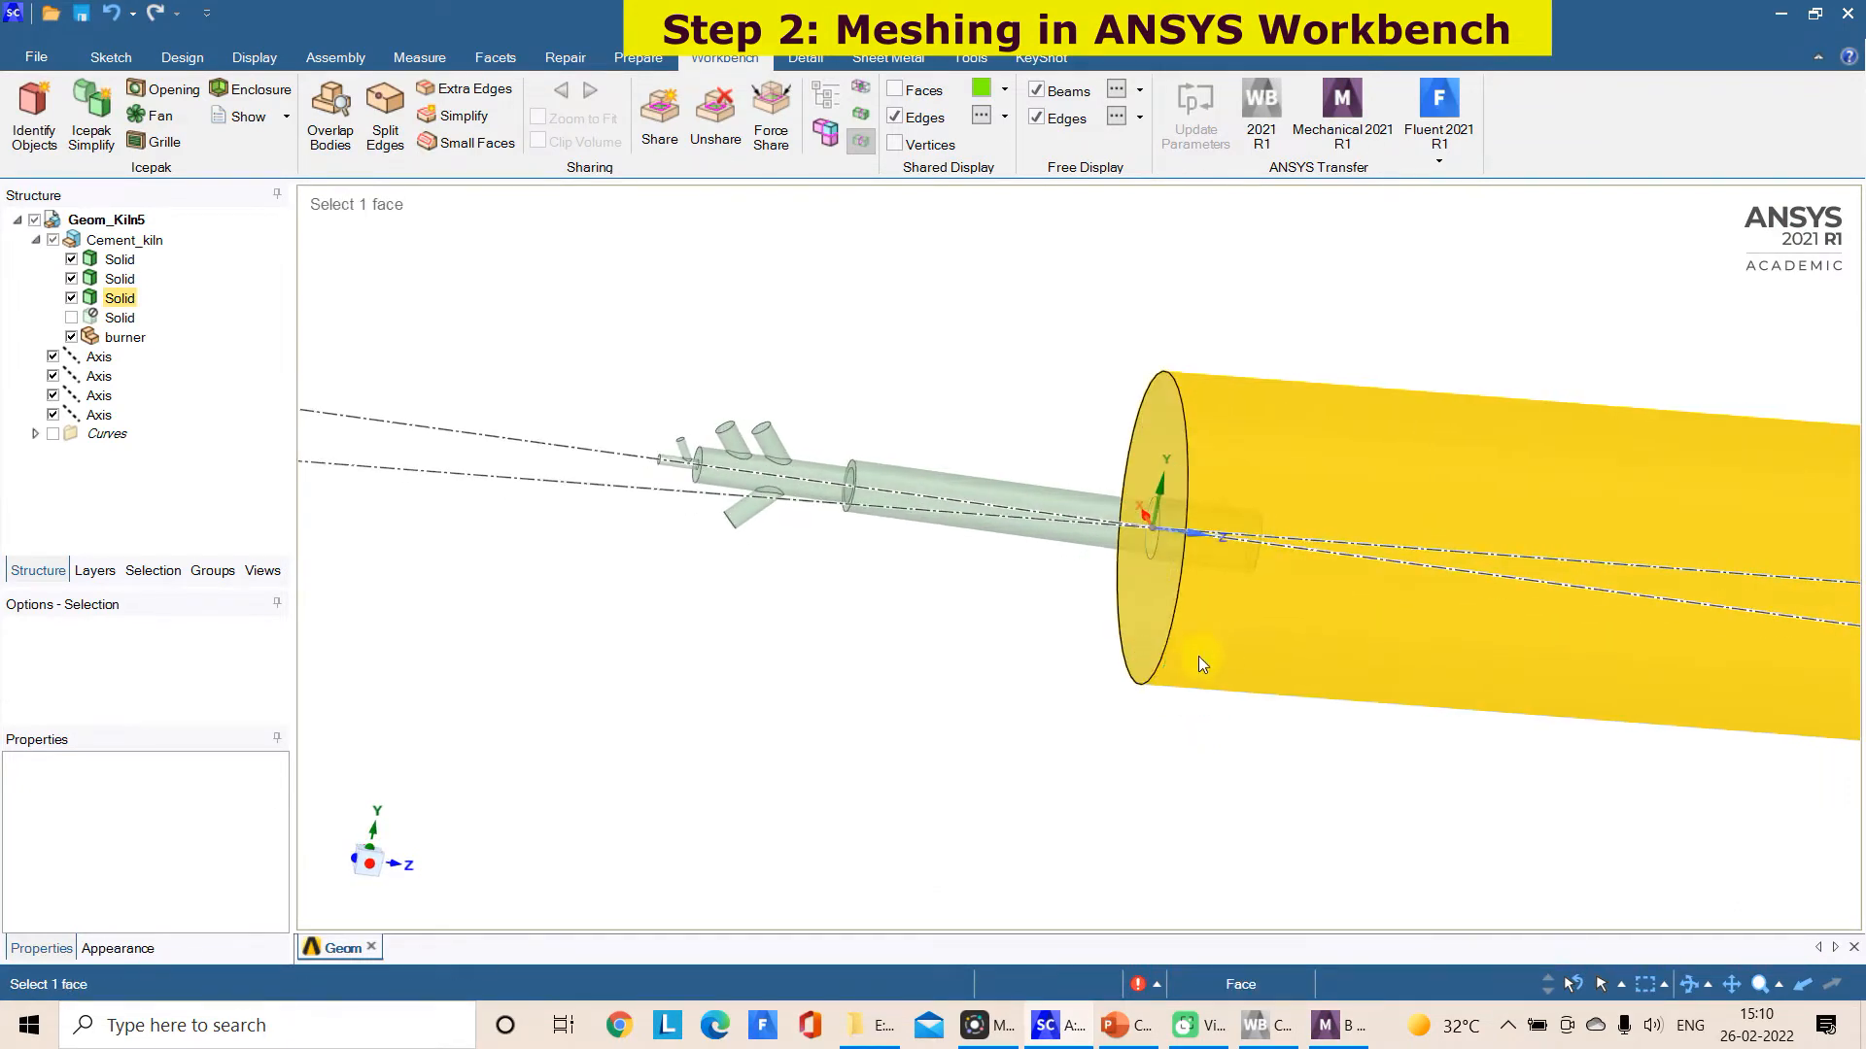
click(1163, 632)
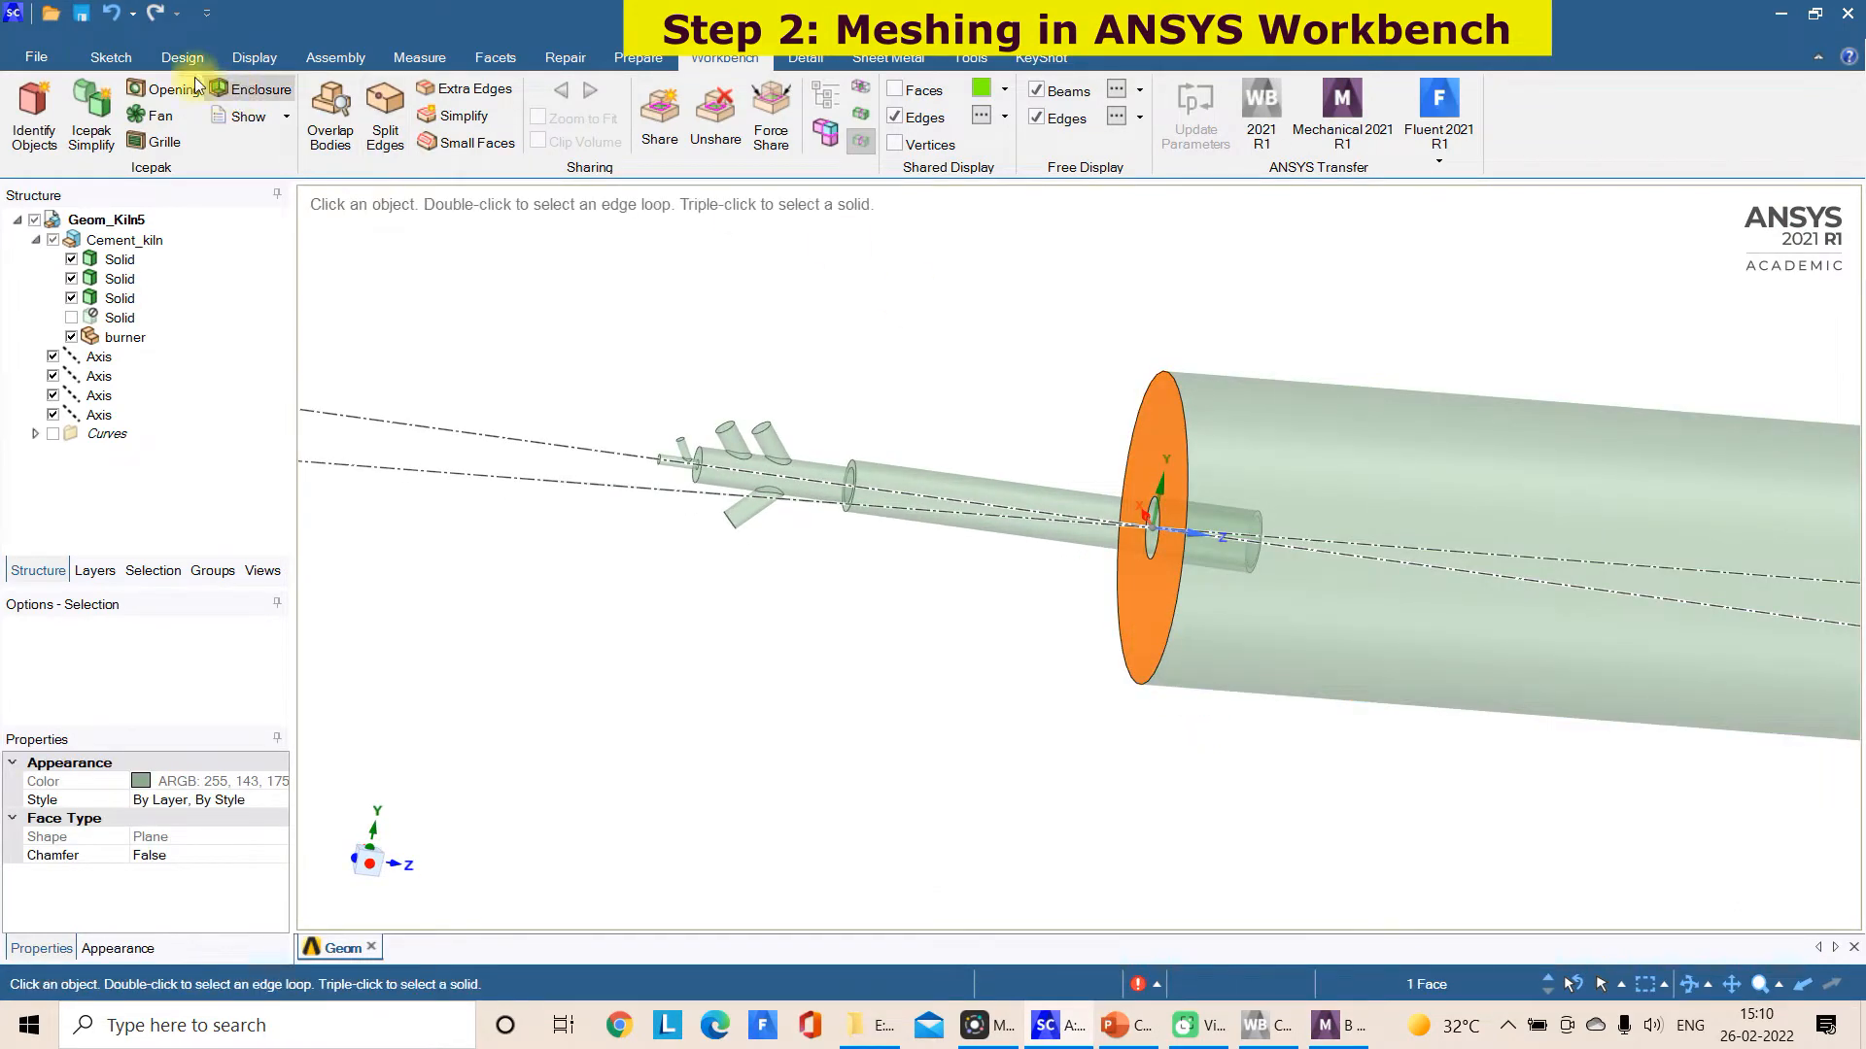
click(110, 58)
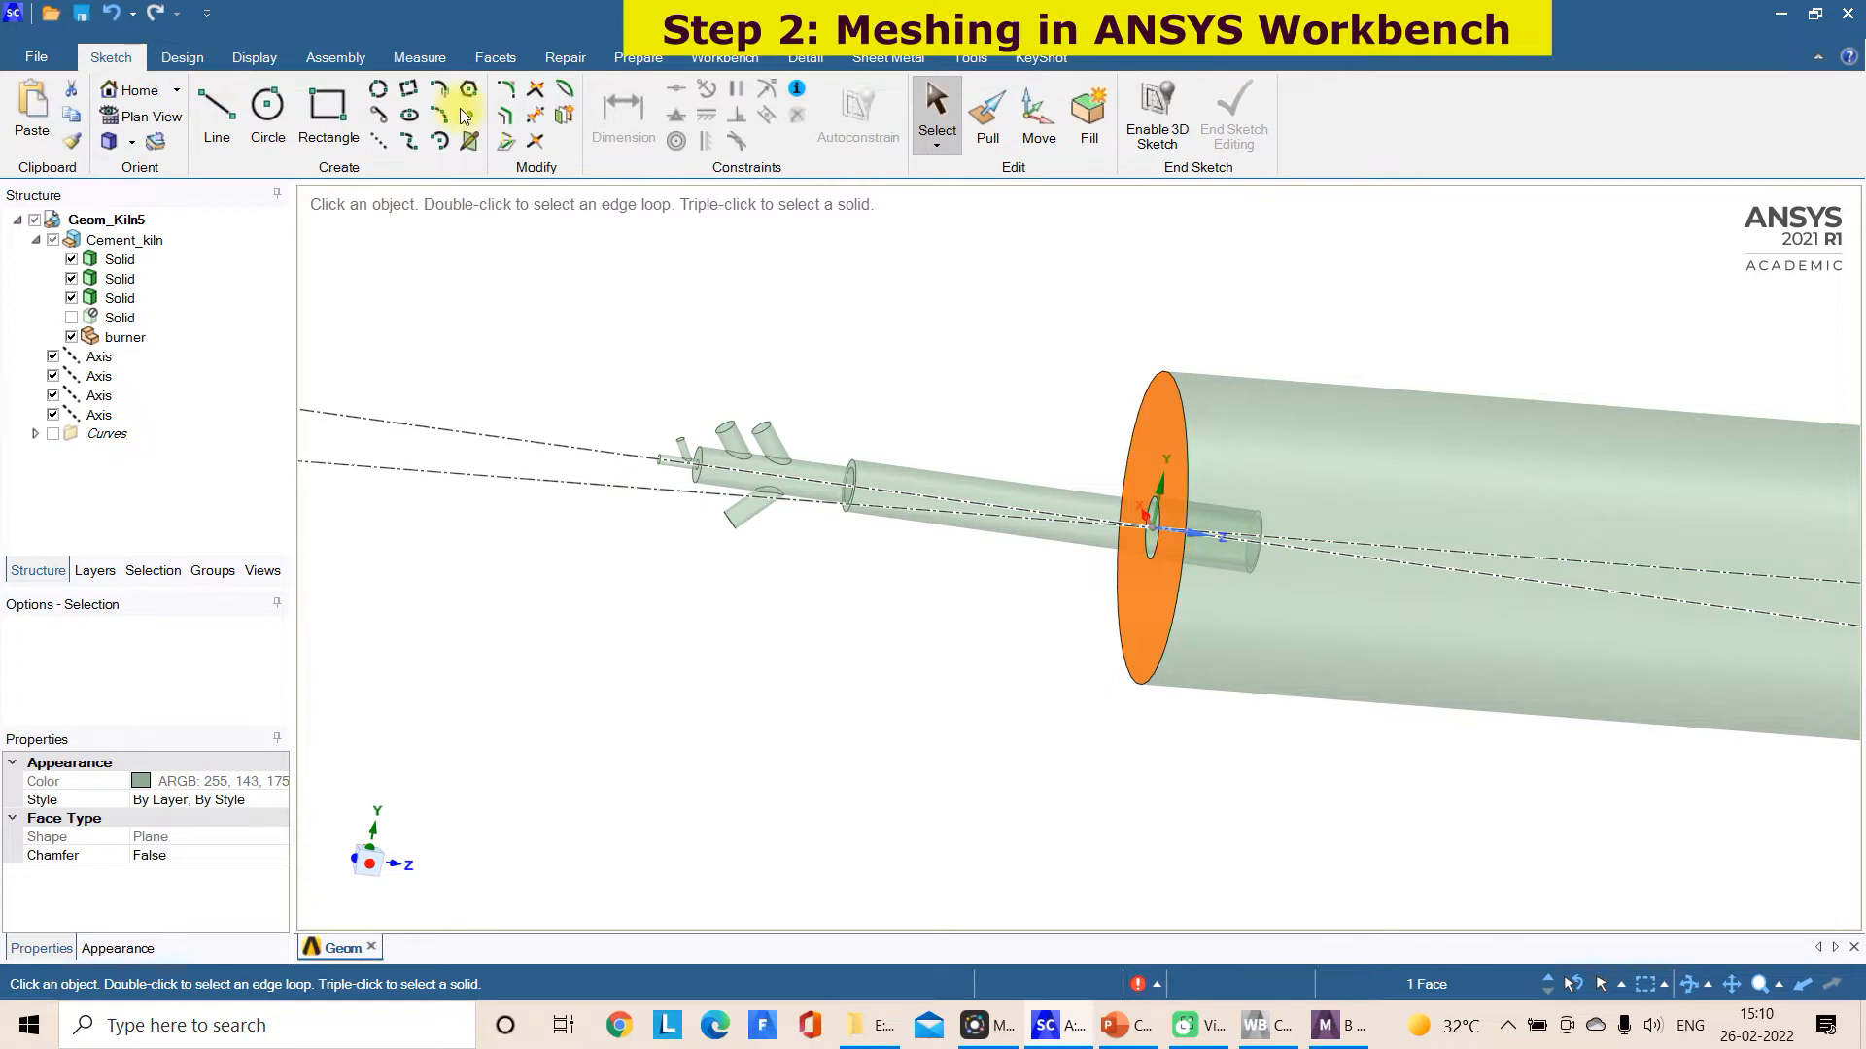
click(181, 57)
click(798, 94)
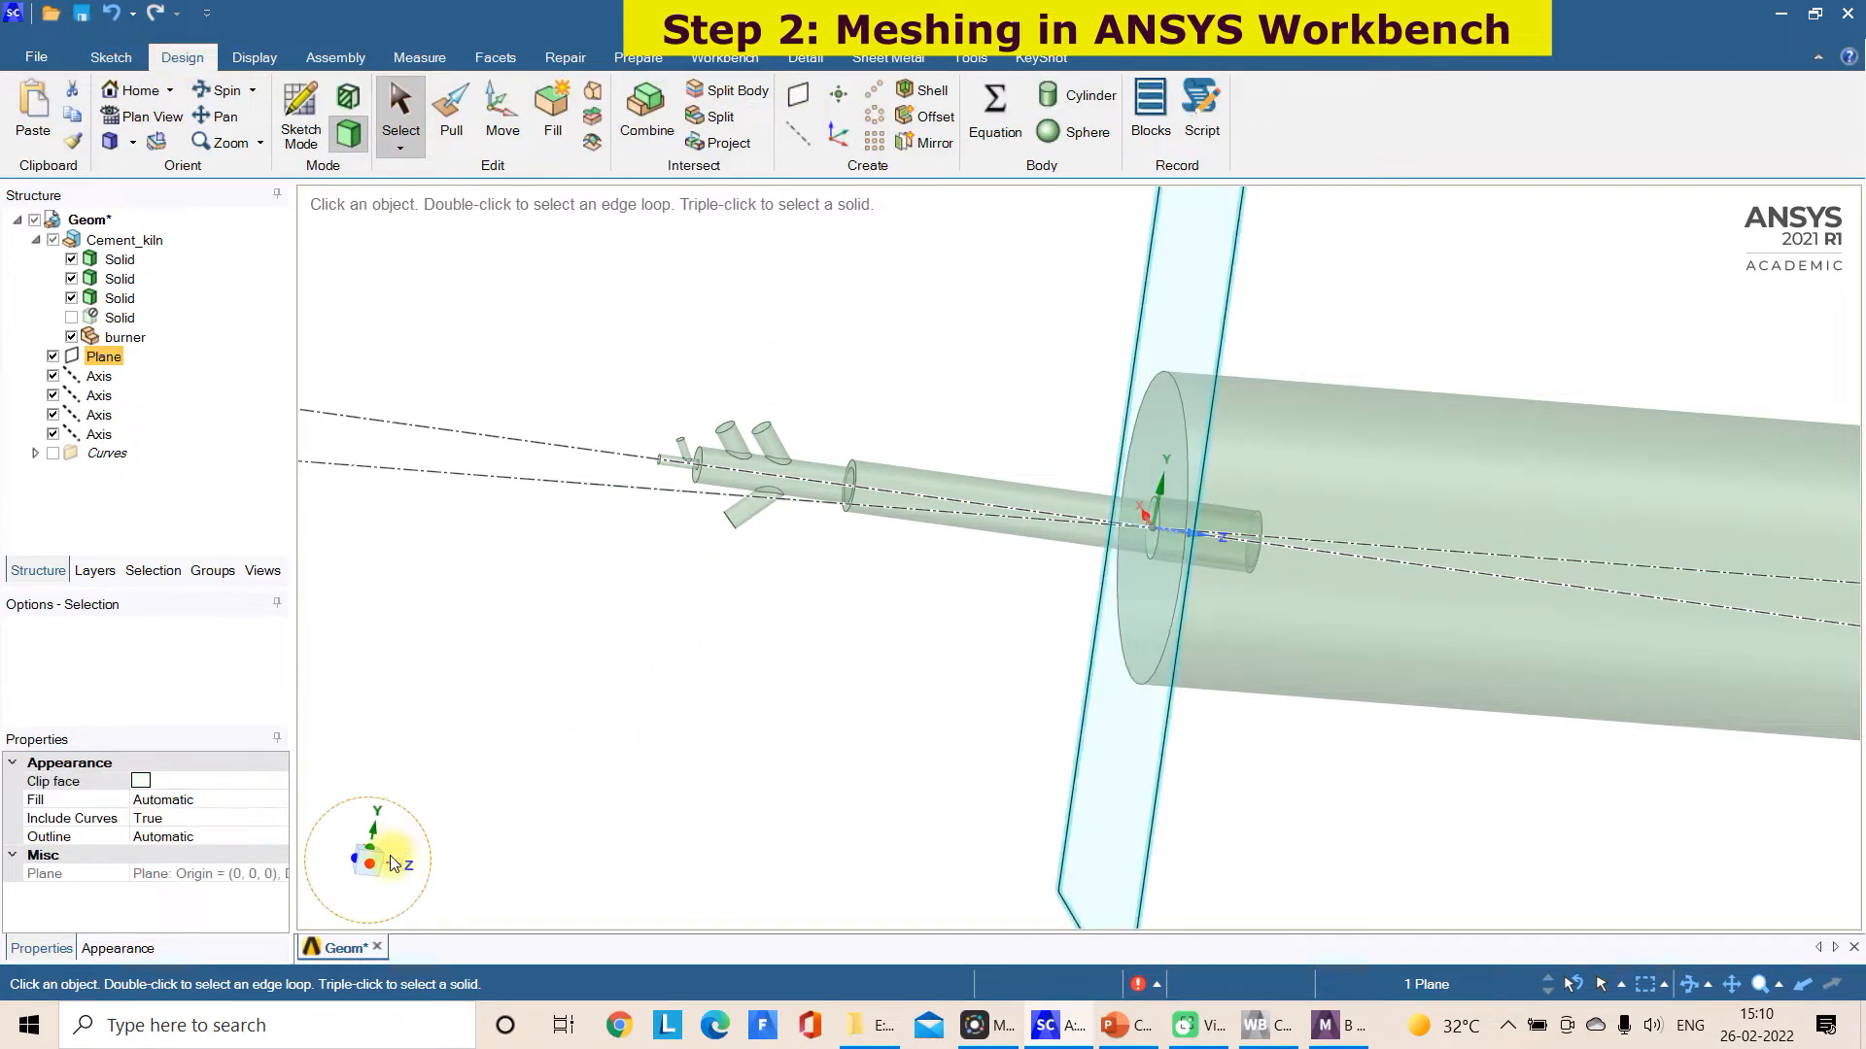
Move the new plane along the kiln's axis into the kiln, just past the burner tip
click(373, 864)
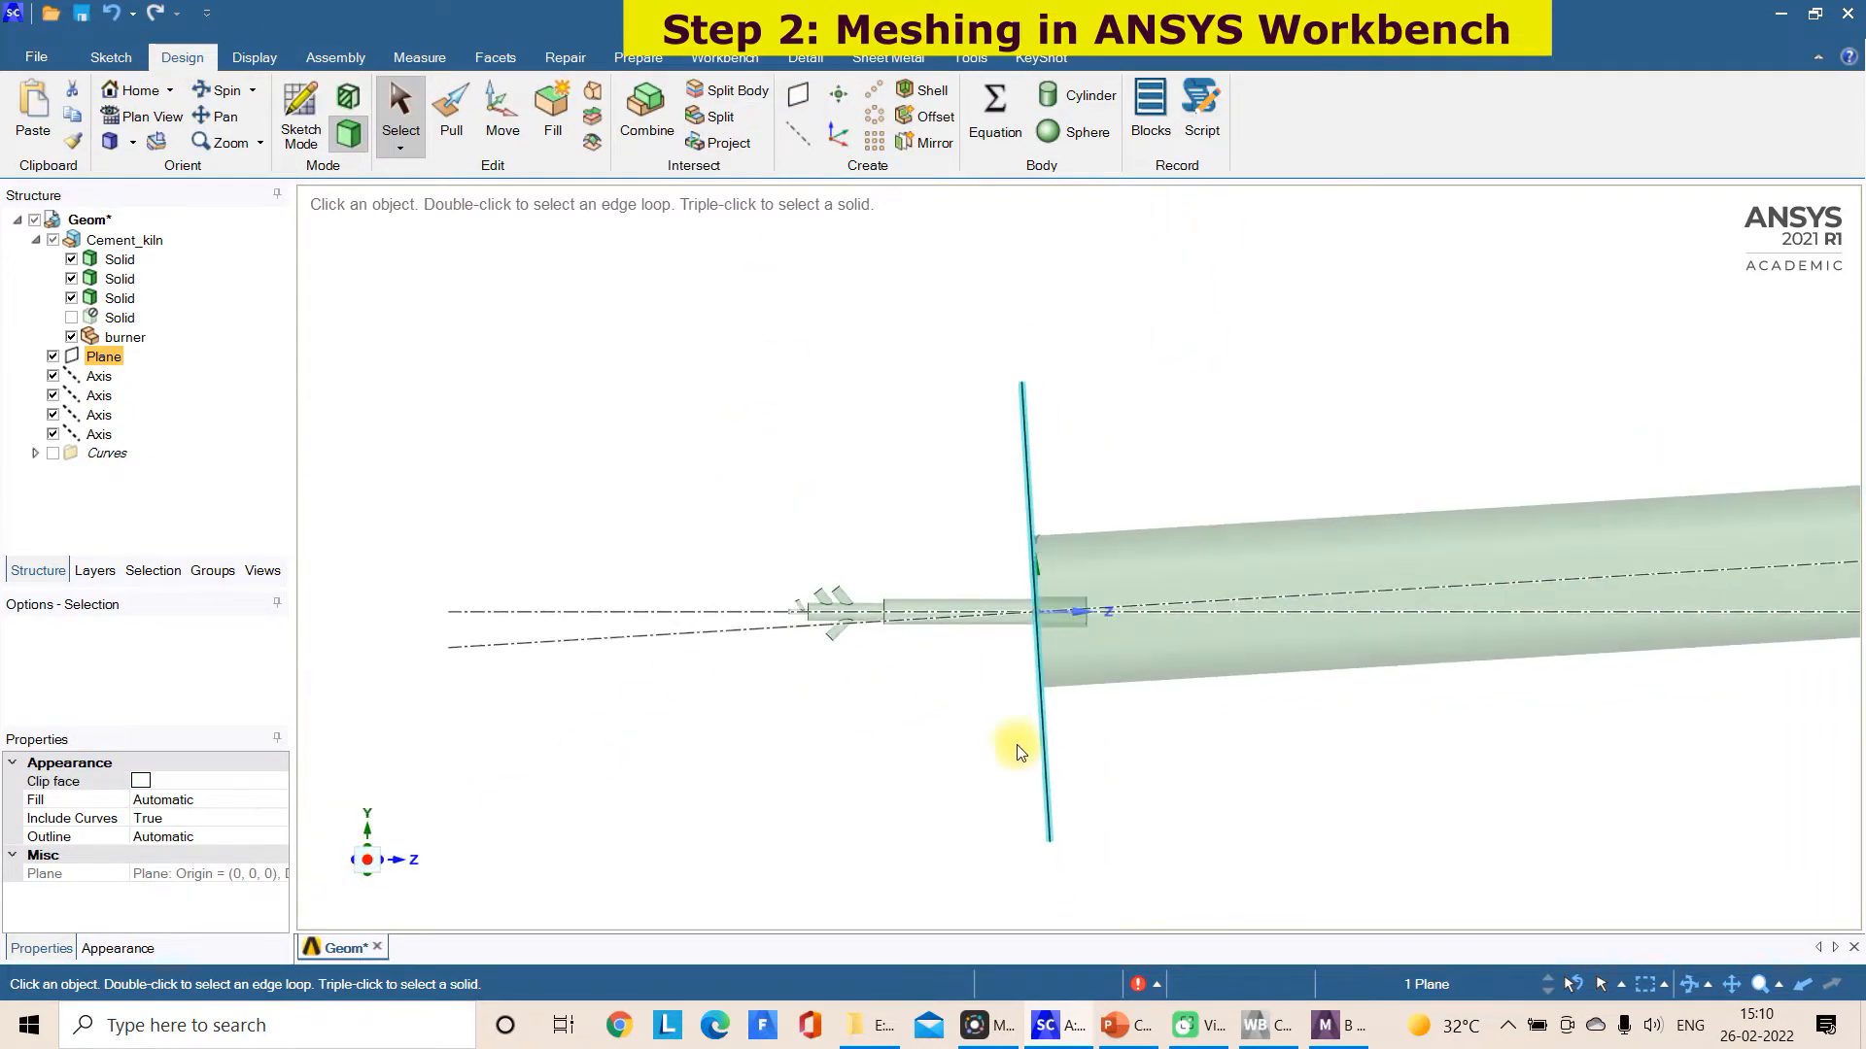
middle_drag(1041, 776, 1497, 680)
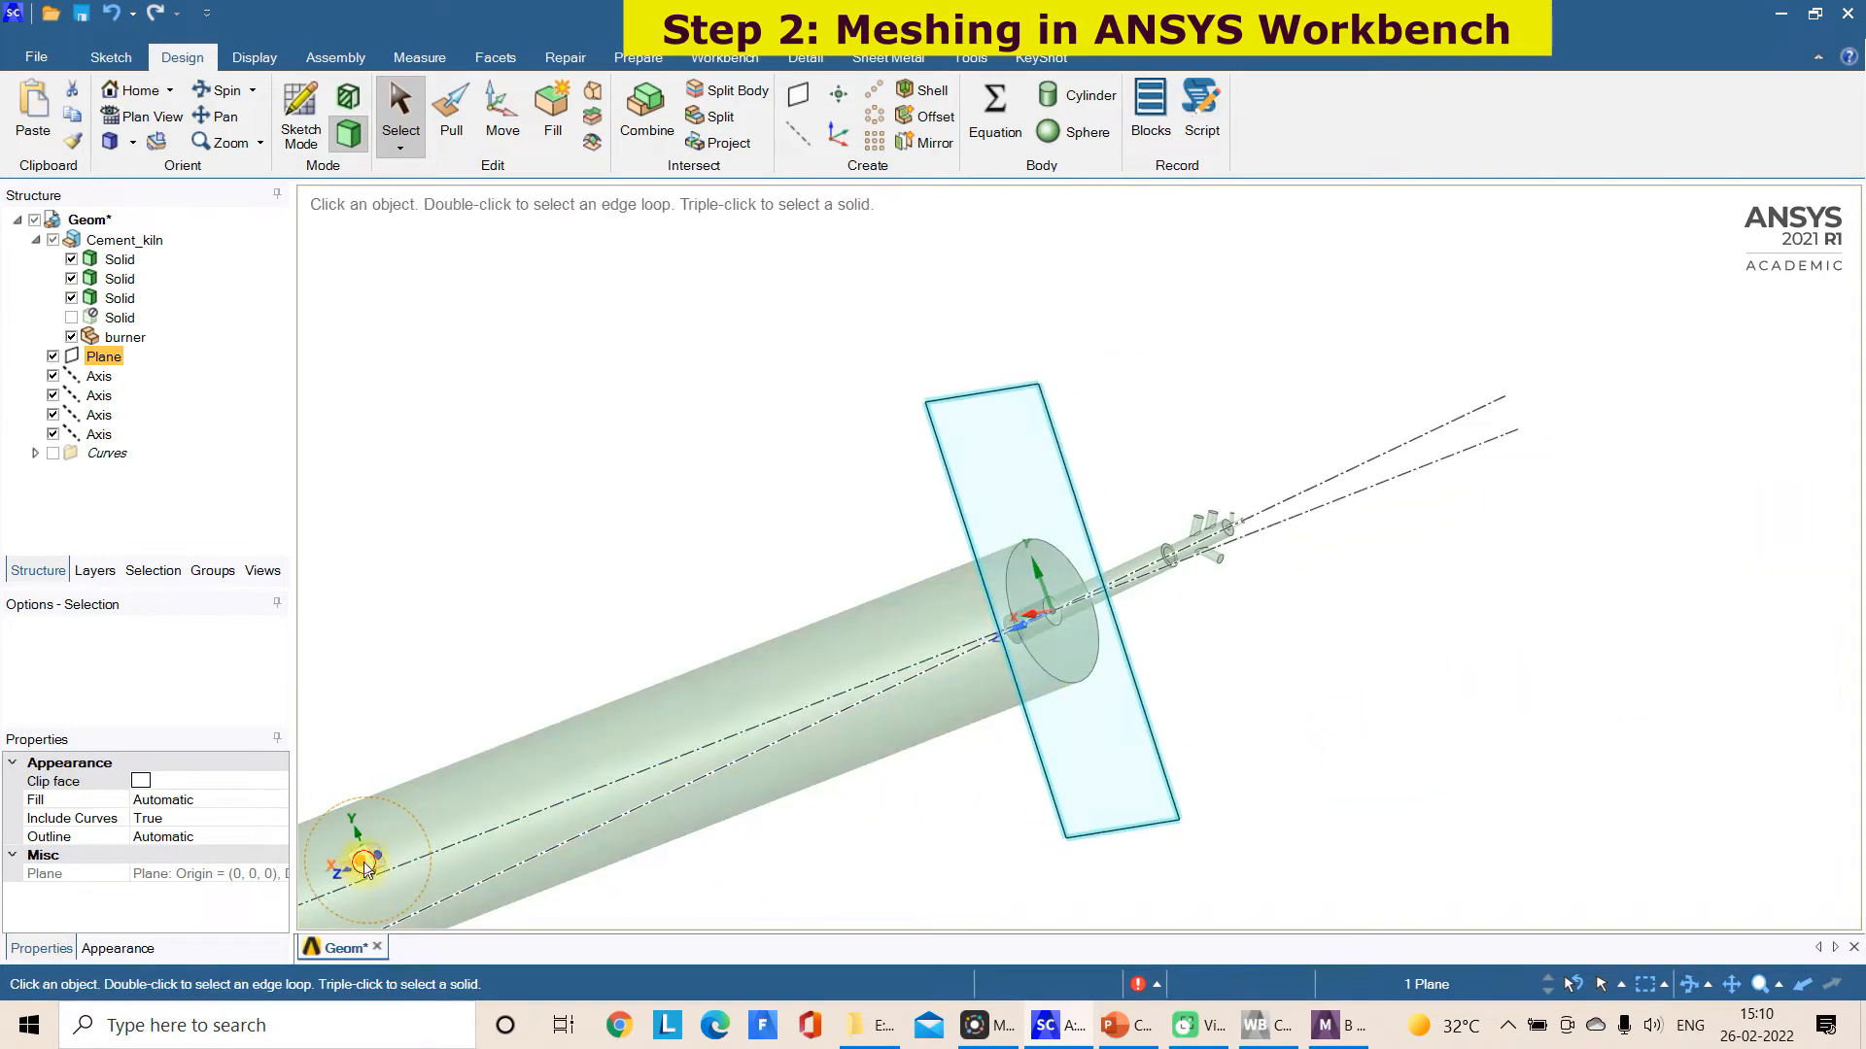
click(368, 860)
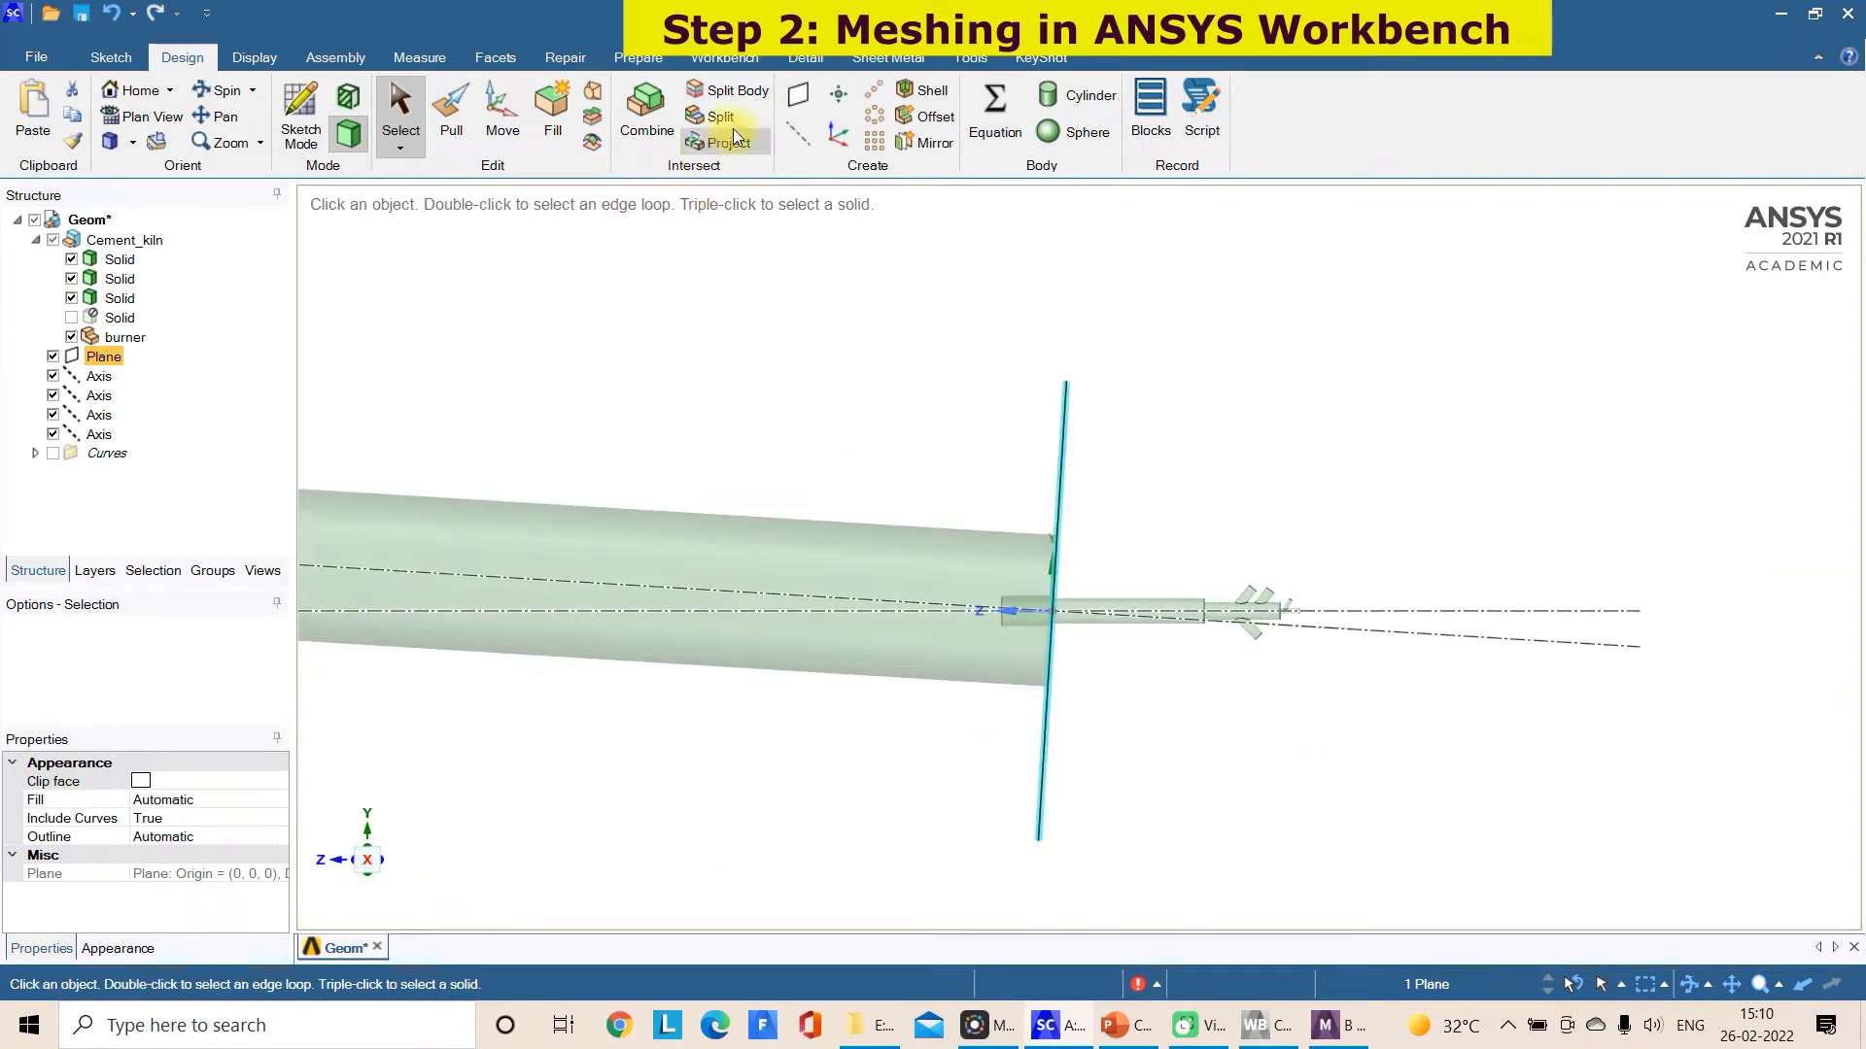
click(503, 118)
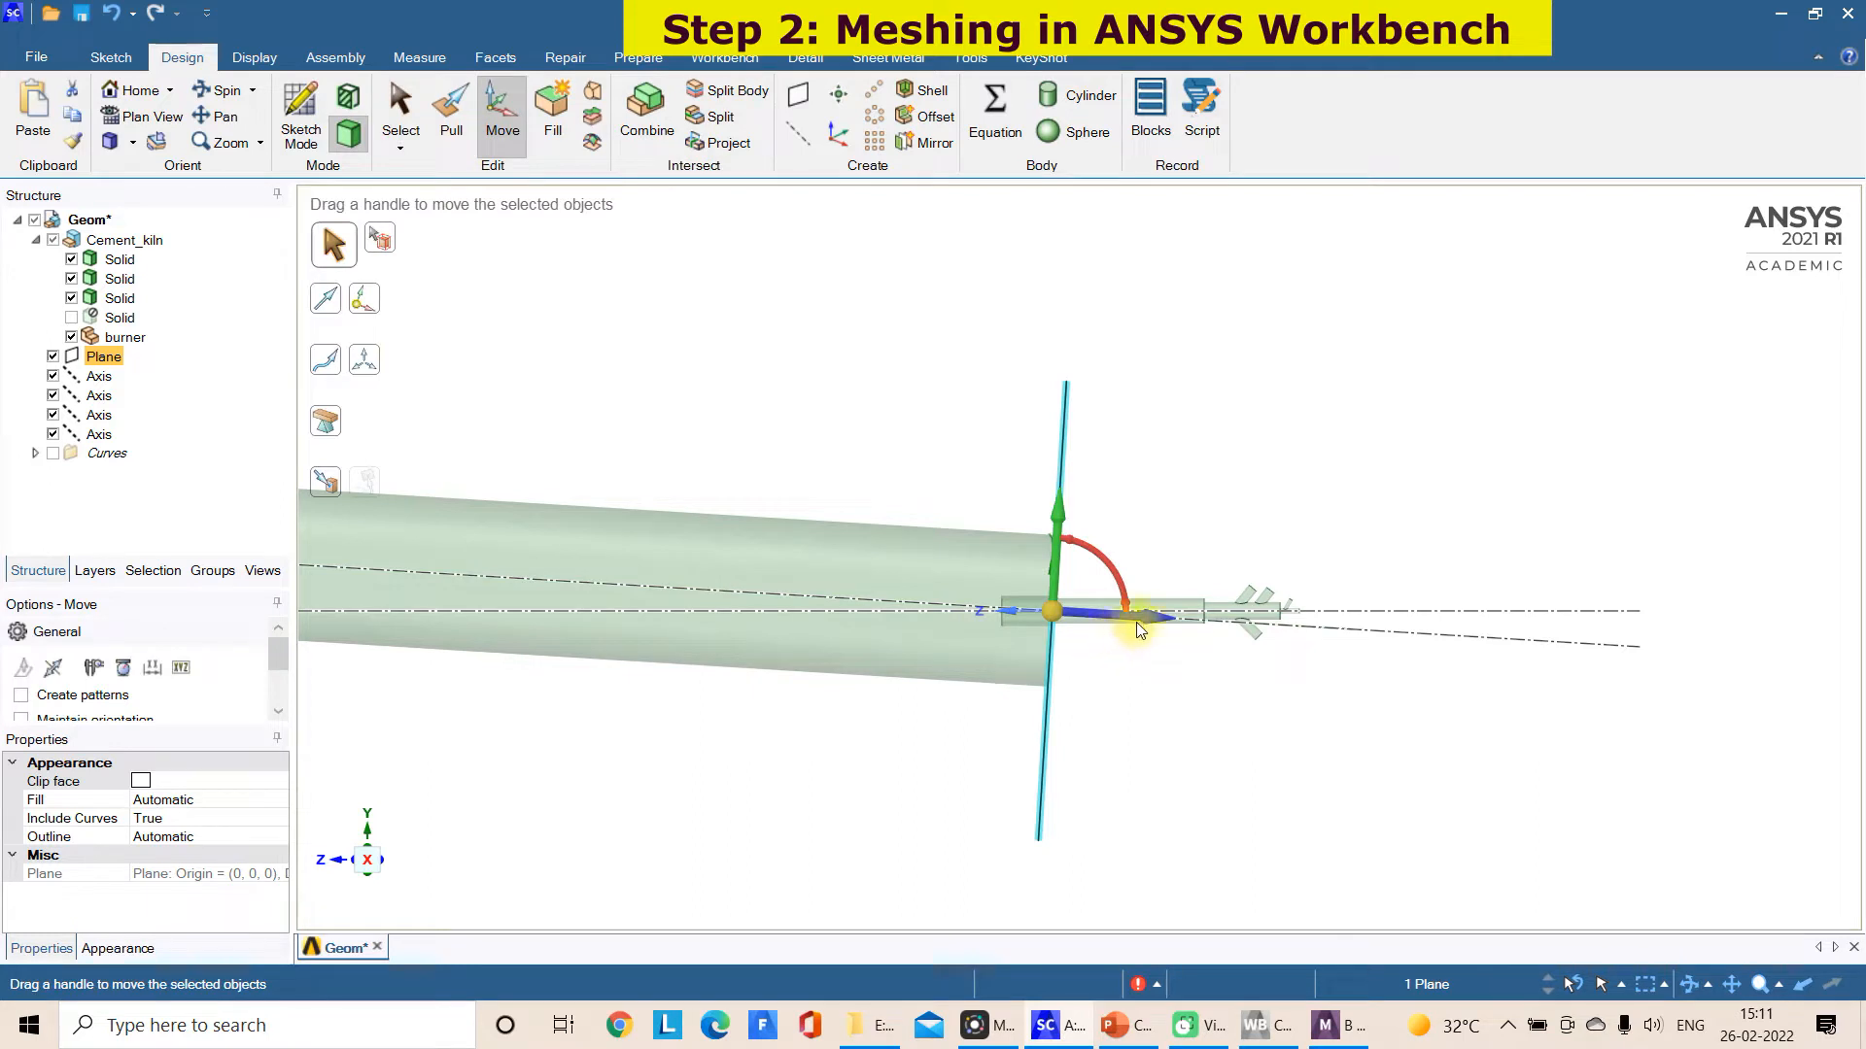
drag(1139, 620, 1030, 712)
scroll(1069, 711, up, 2)
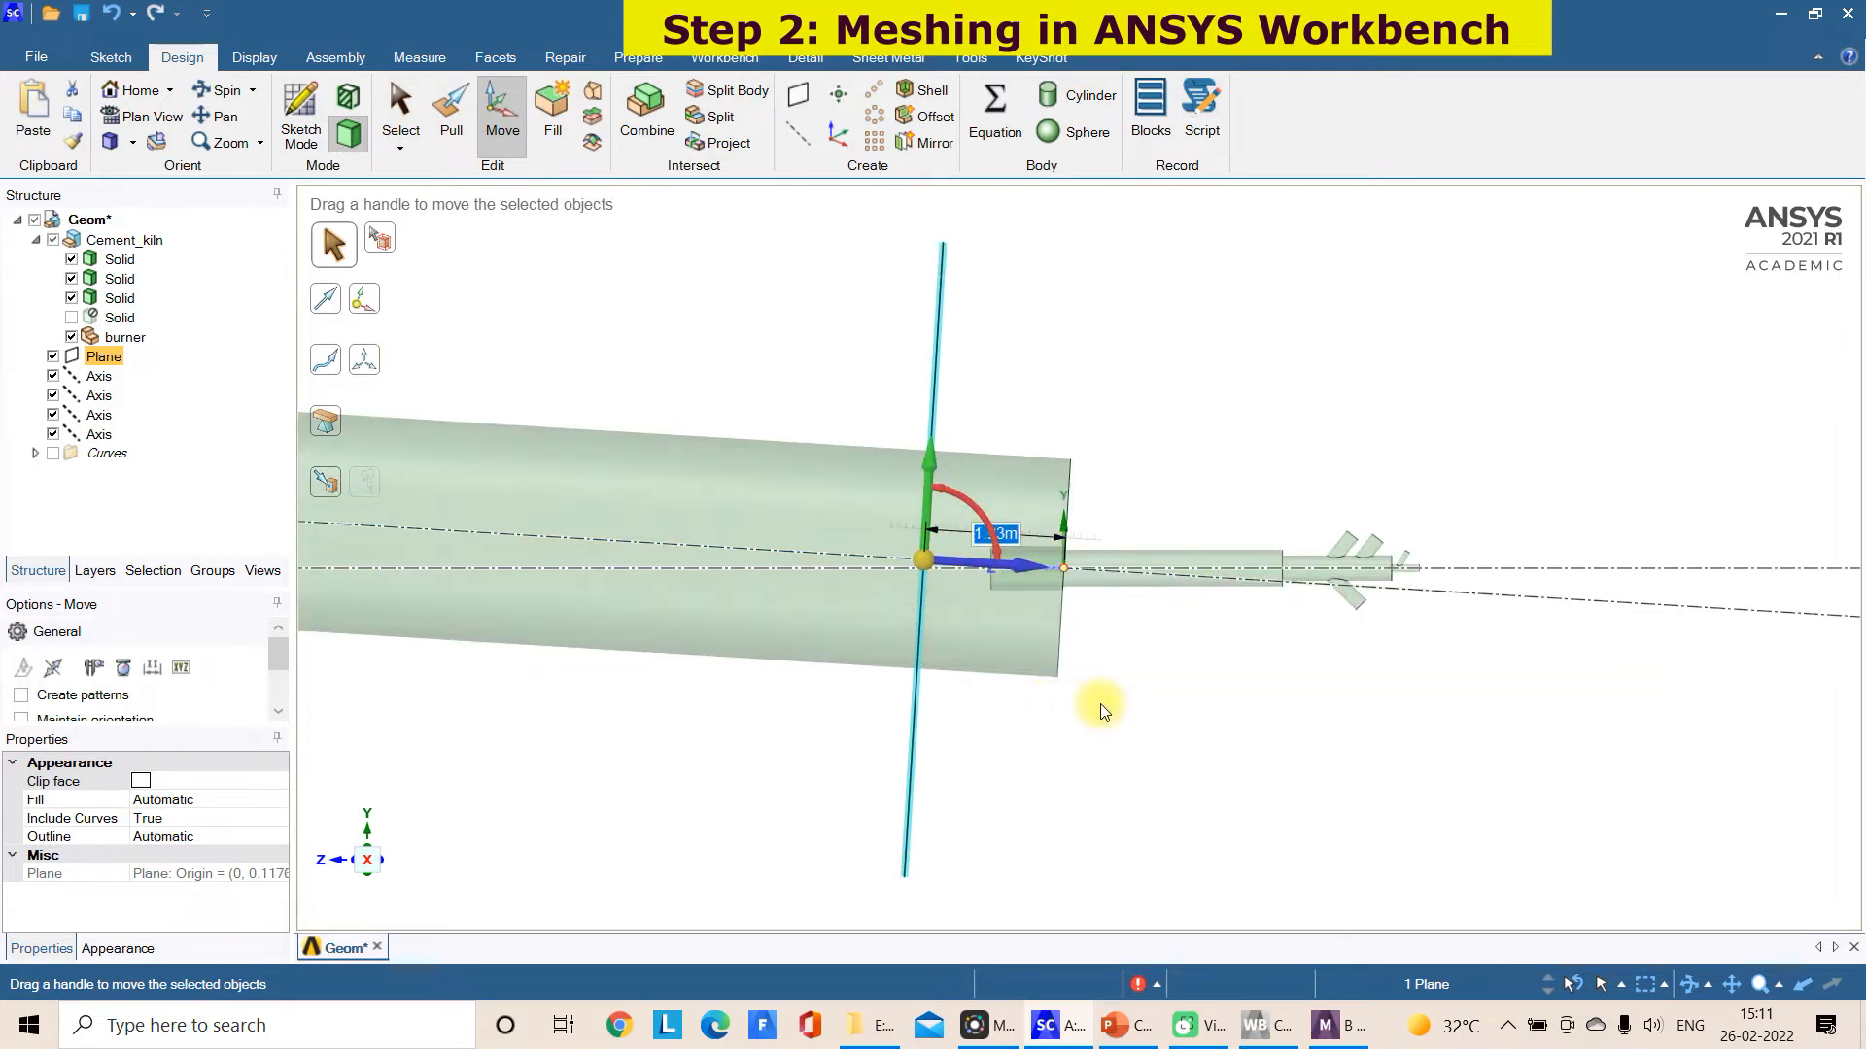
drag(1007, 569, 1011, 573)
click(1007, 791)
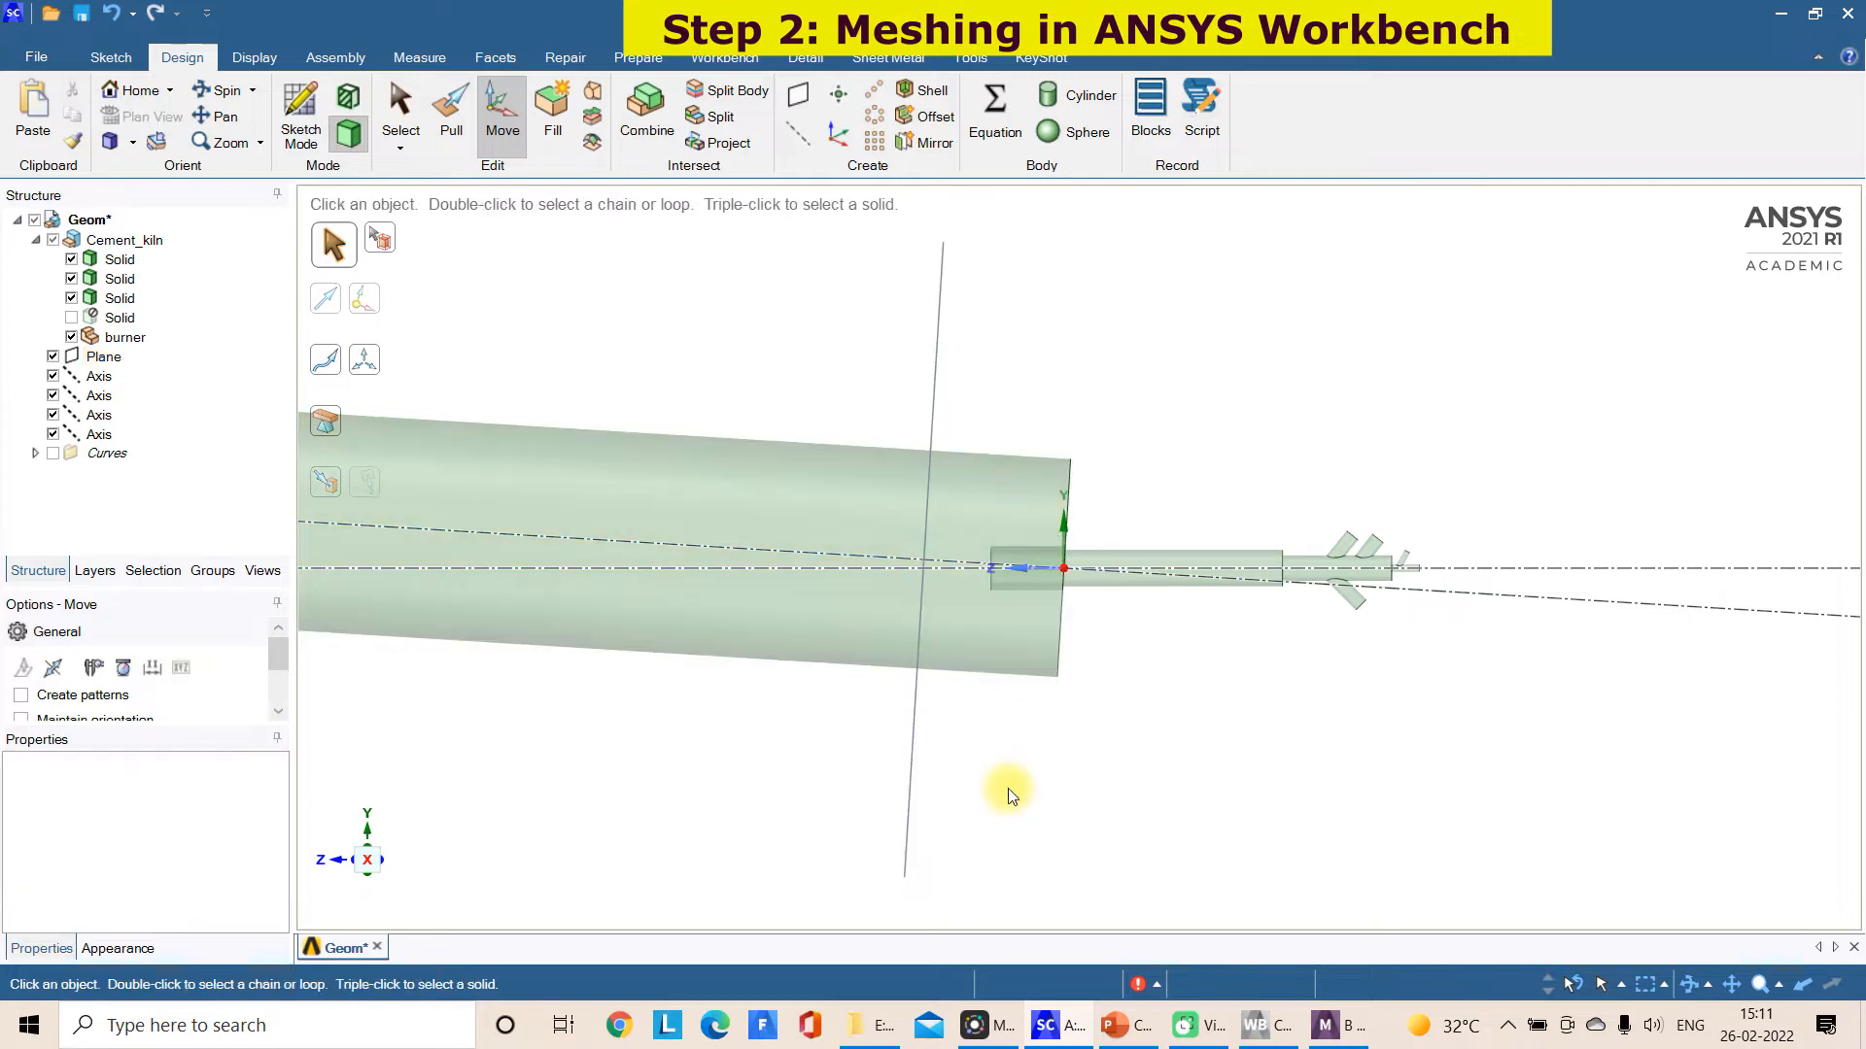
Split the kiln body with the plane using Split Body and delete the plane
click(729, 89)
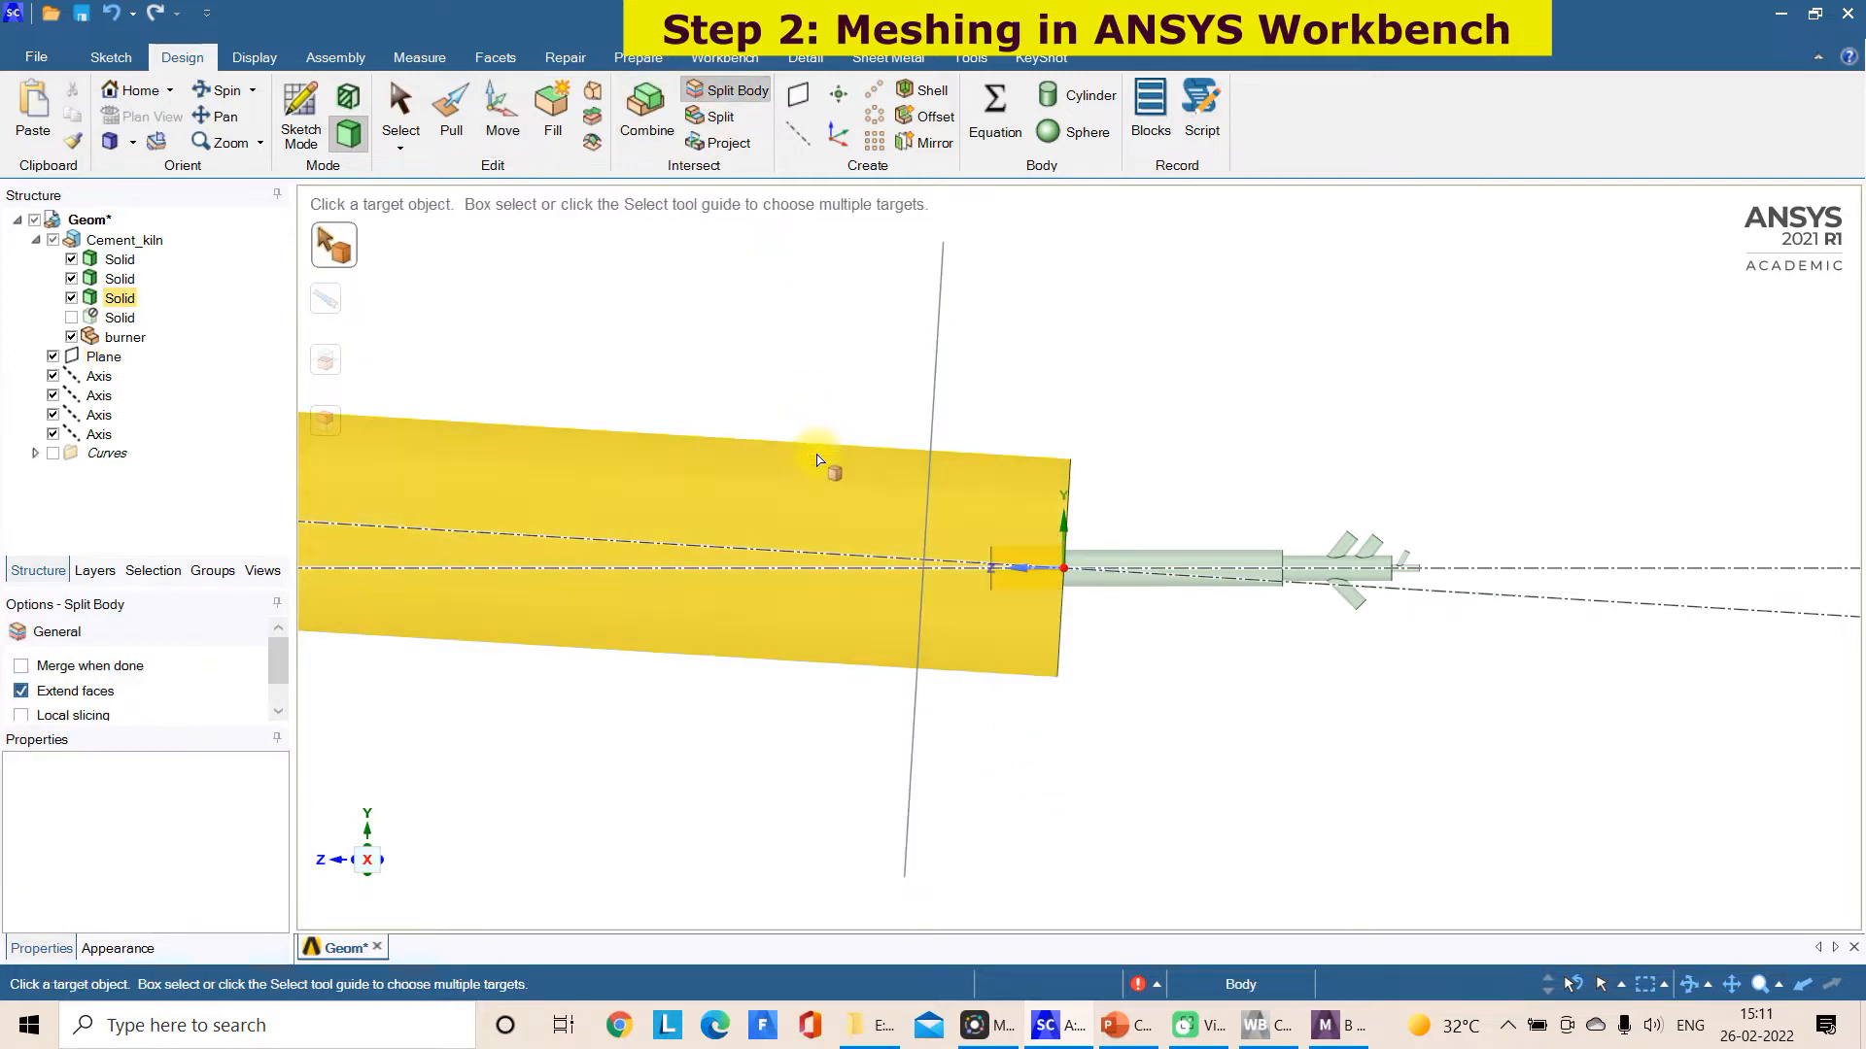
click(824, 451)
click(939, 386)
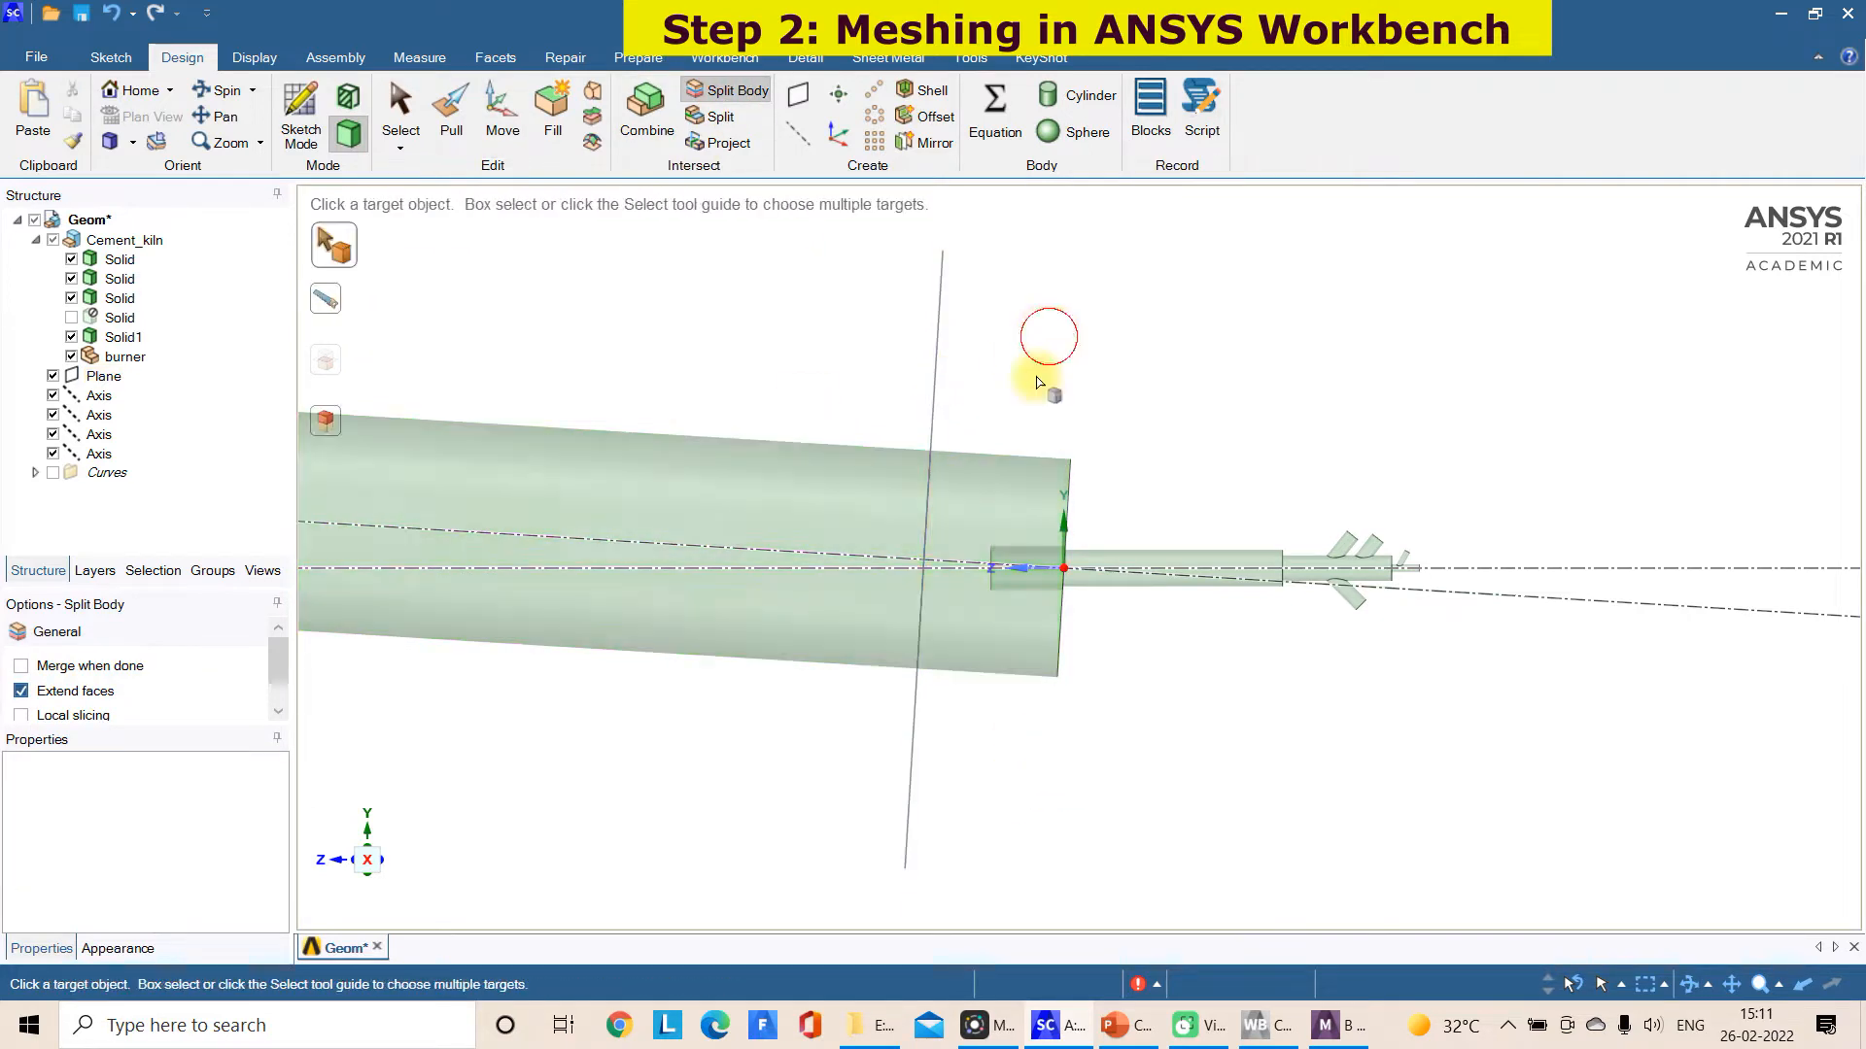
scroll(1302, 361, down, 2)
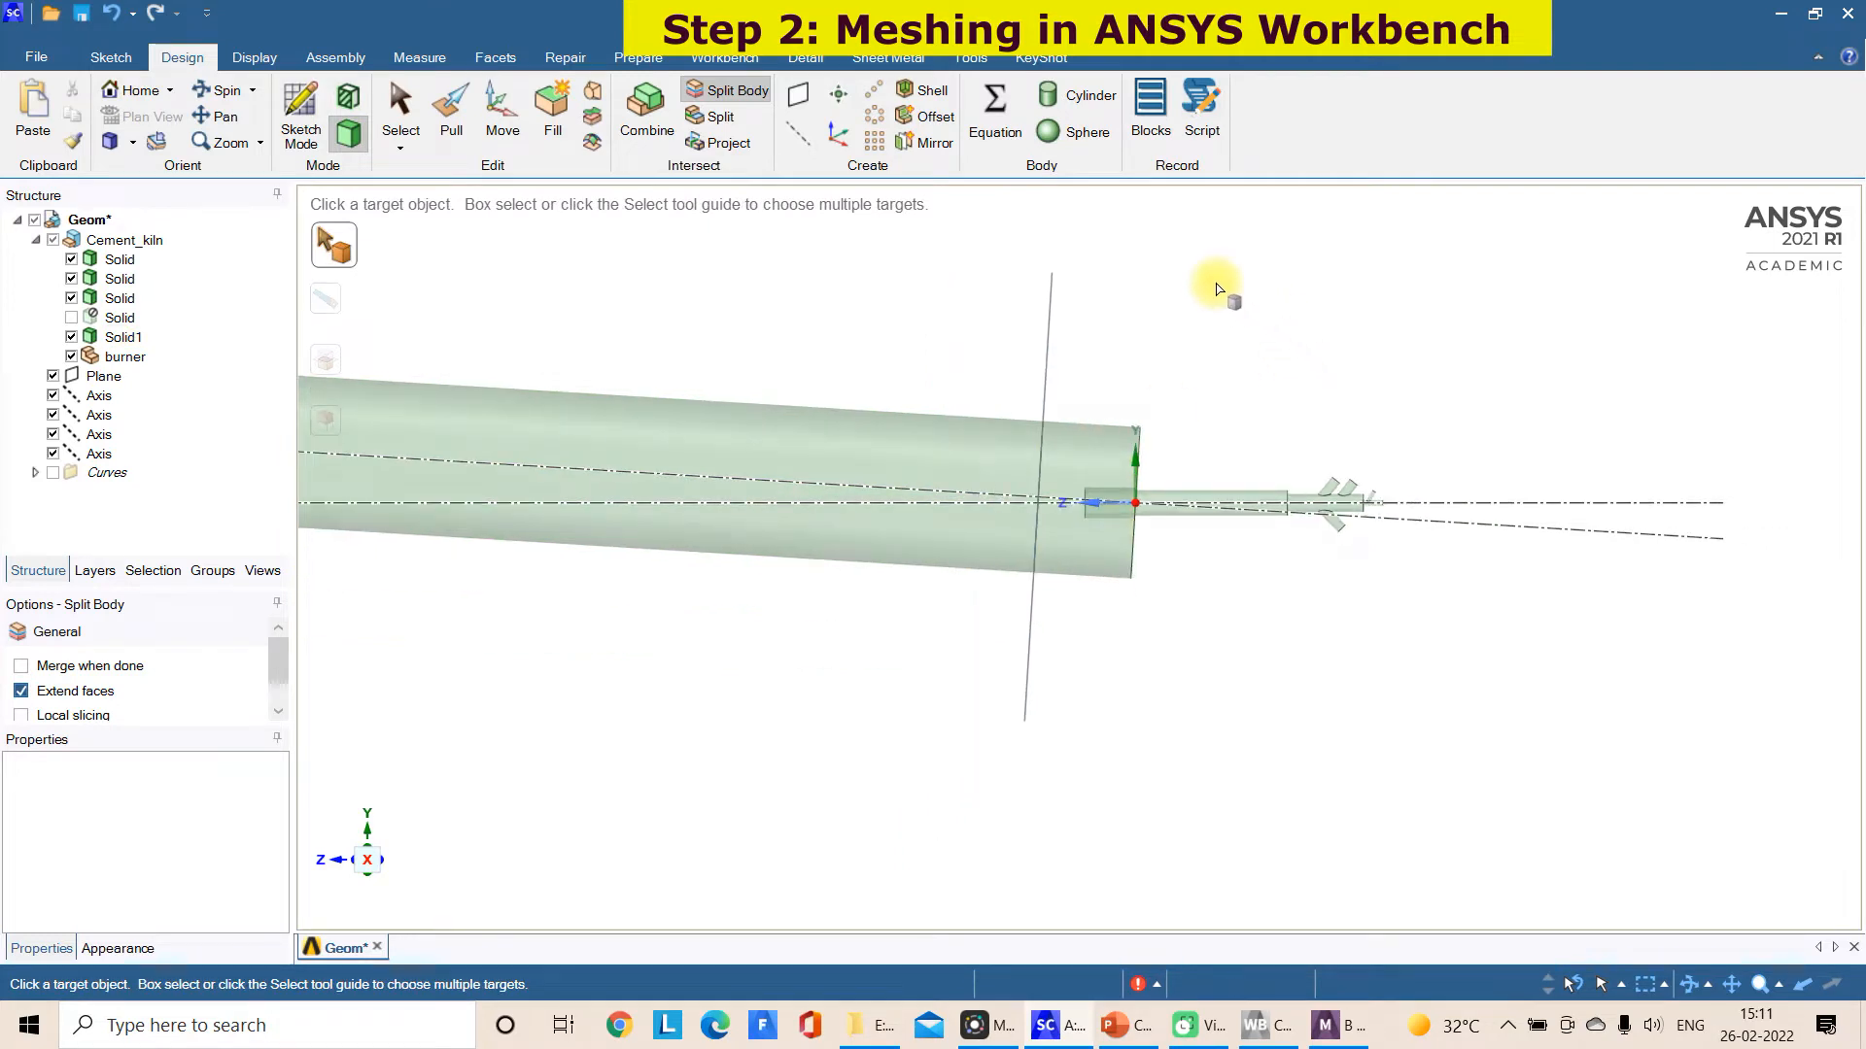
key(Escape)
click(1045, 303)
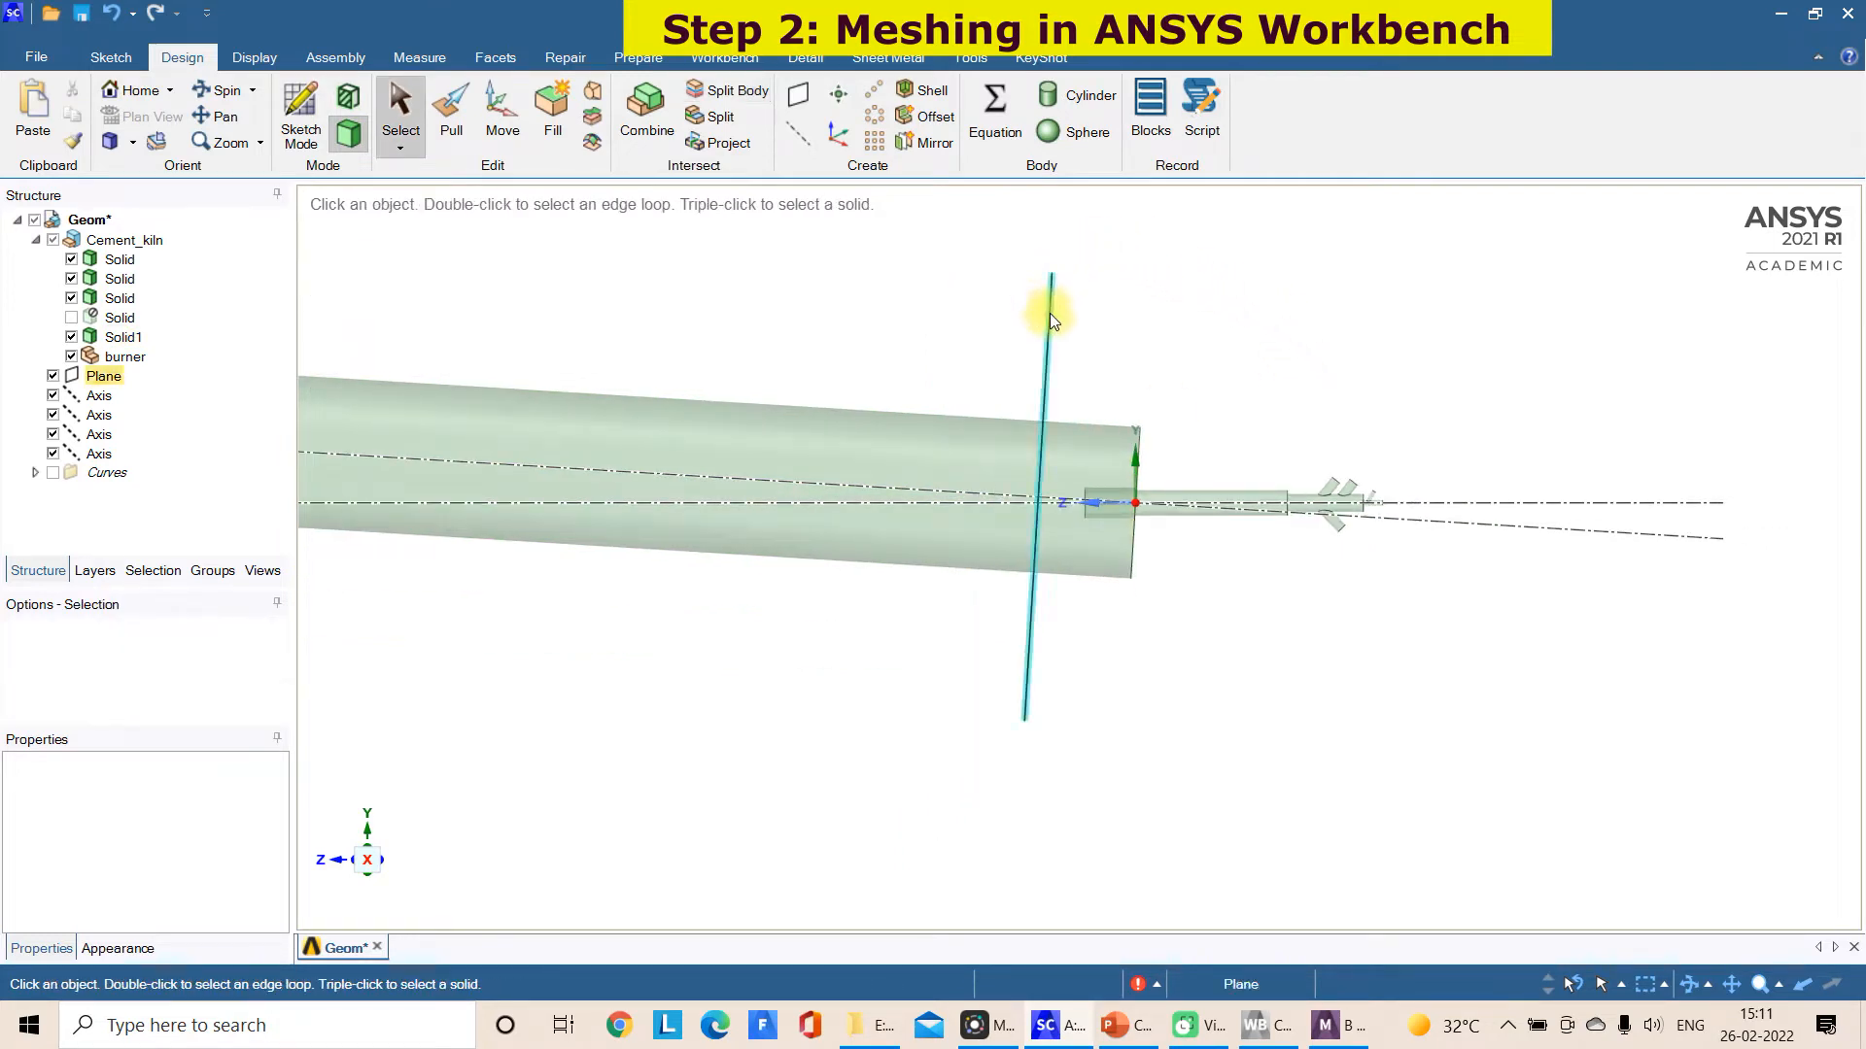
key(Delete)
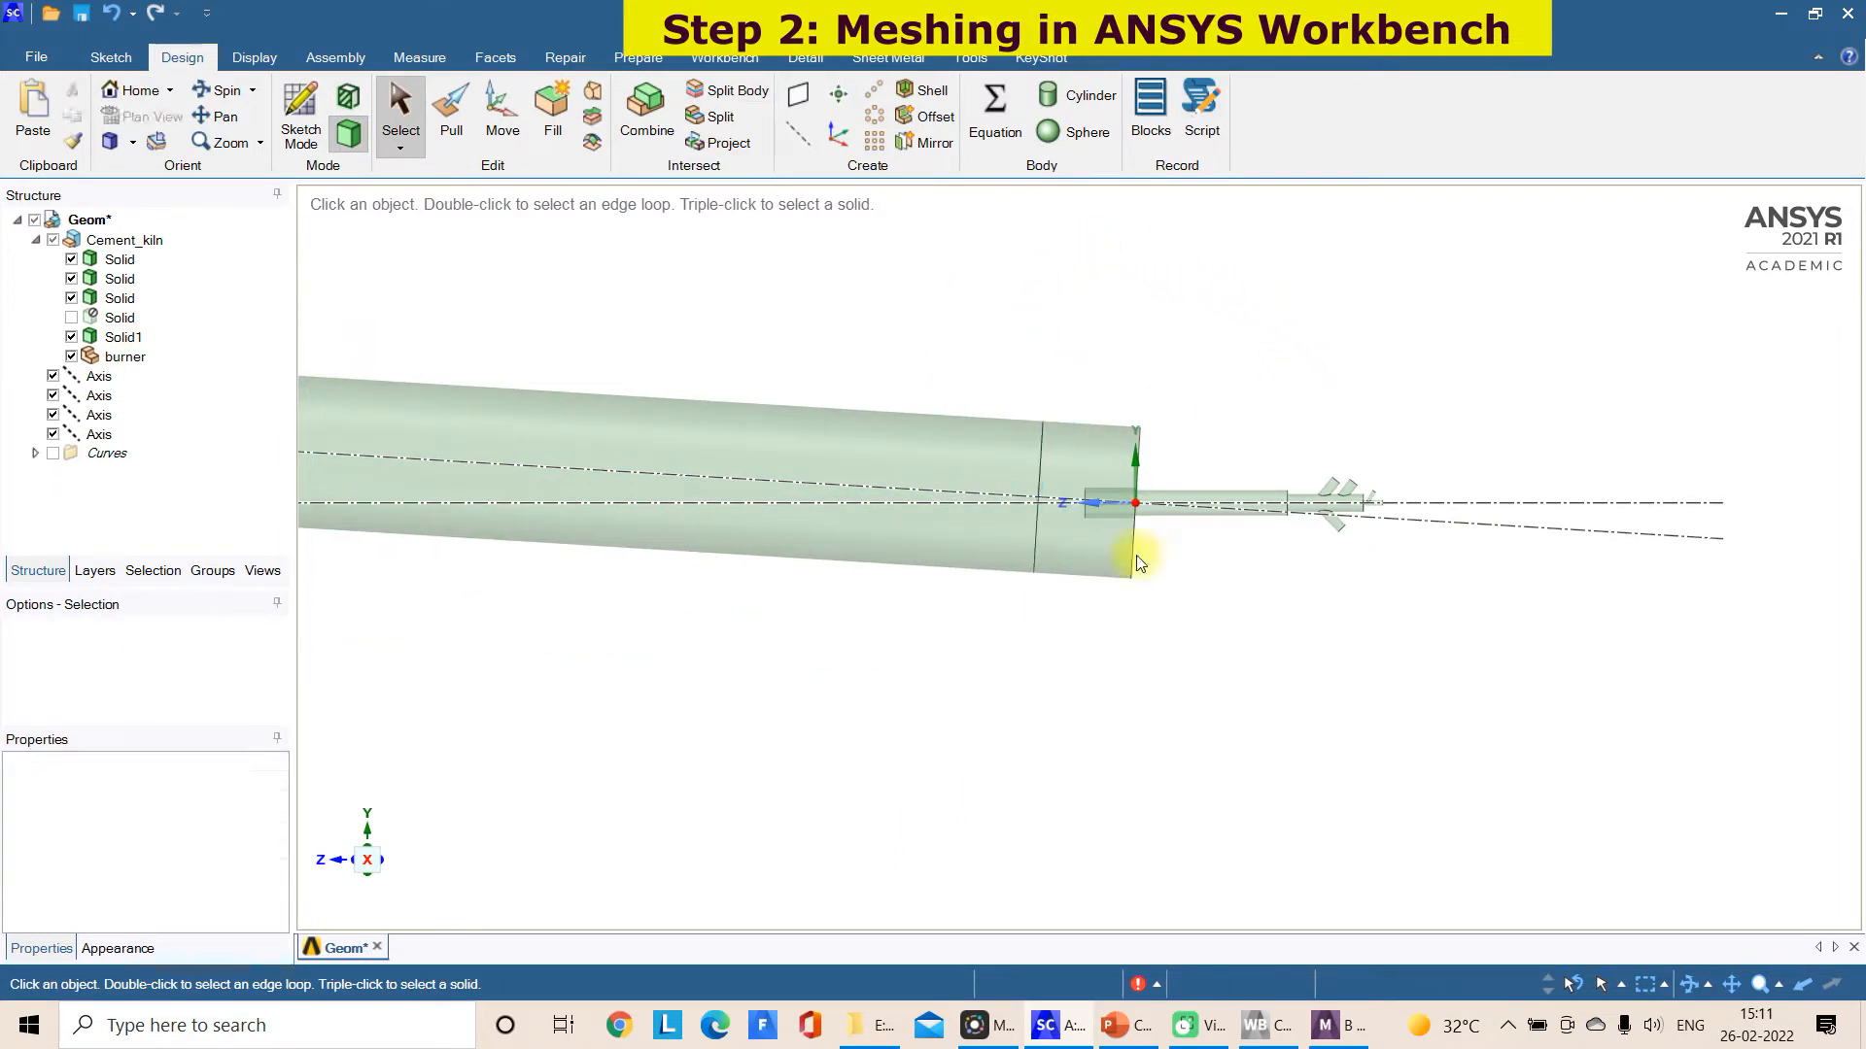
Switch to the meshing application and update the model's geometry from source
click(1339, 1025)
right_click(156, 276)
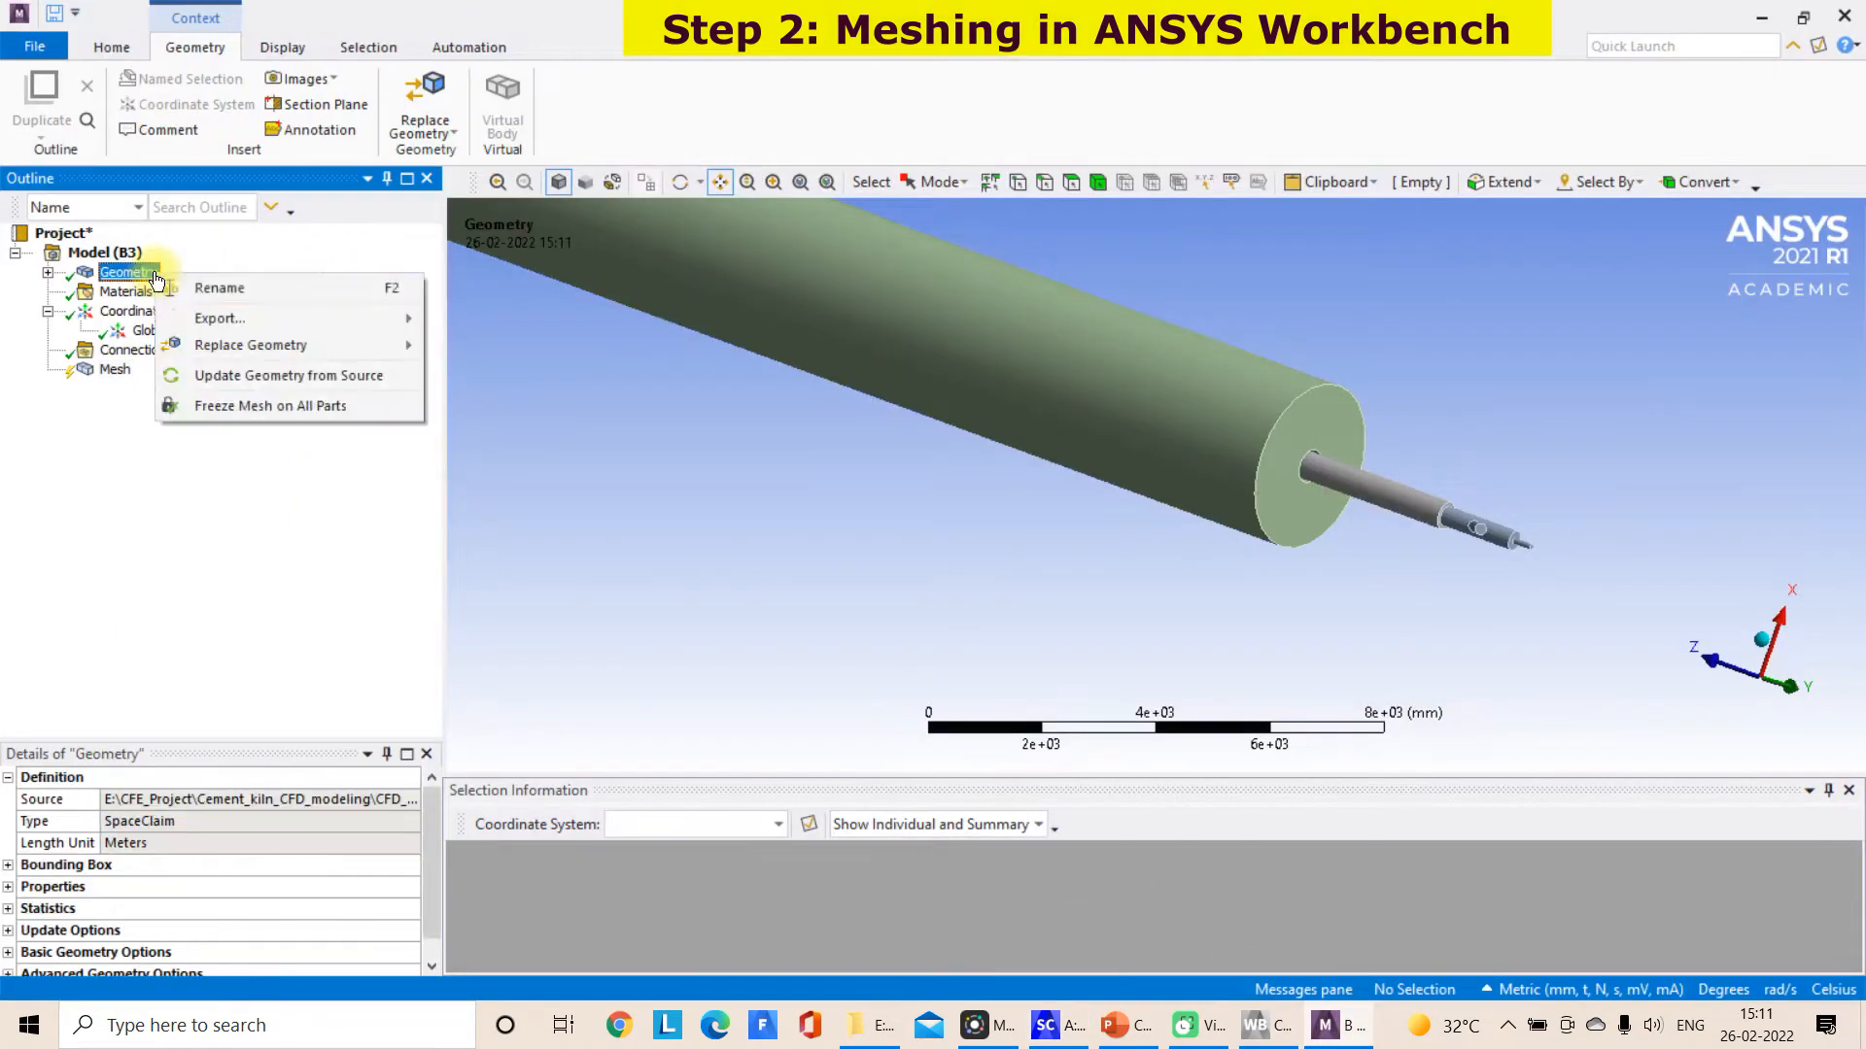
click(223, 373)
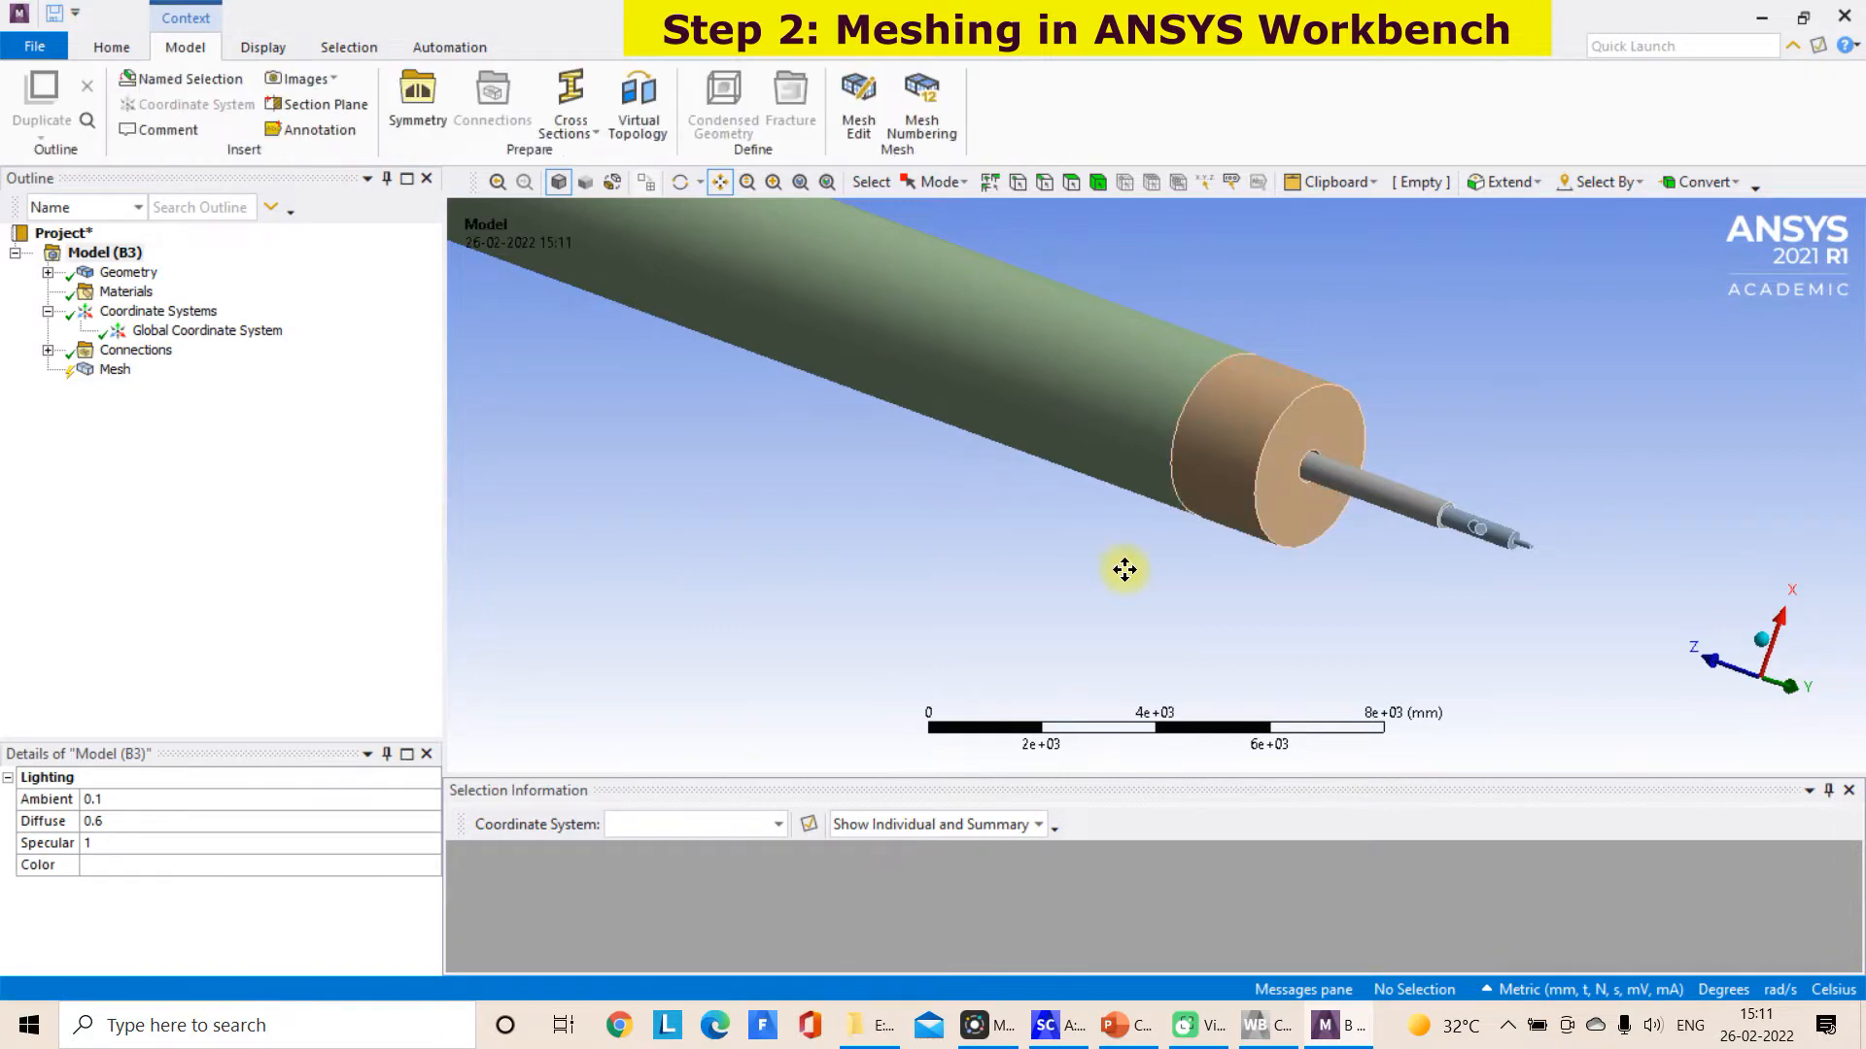
Set the mesh's Physics Preference to CFD in the enlarged Mesh details
click(116, 371)
drag(369, 745, 399, 607)
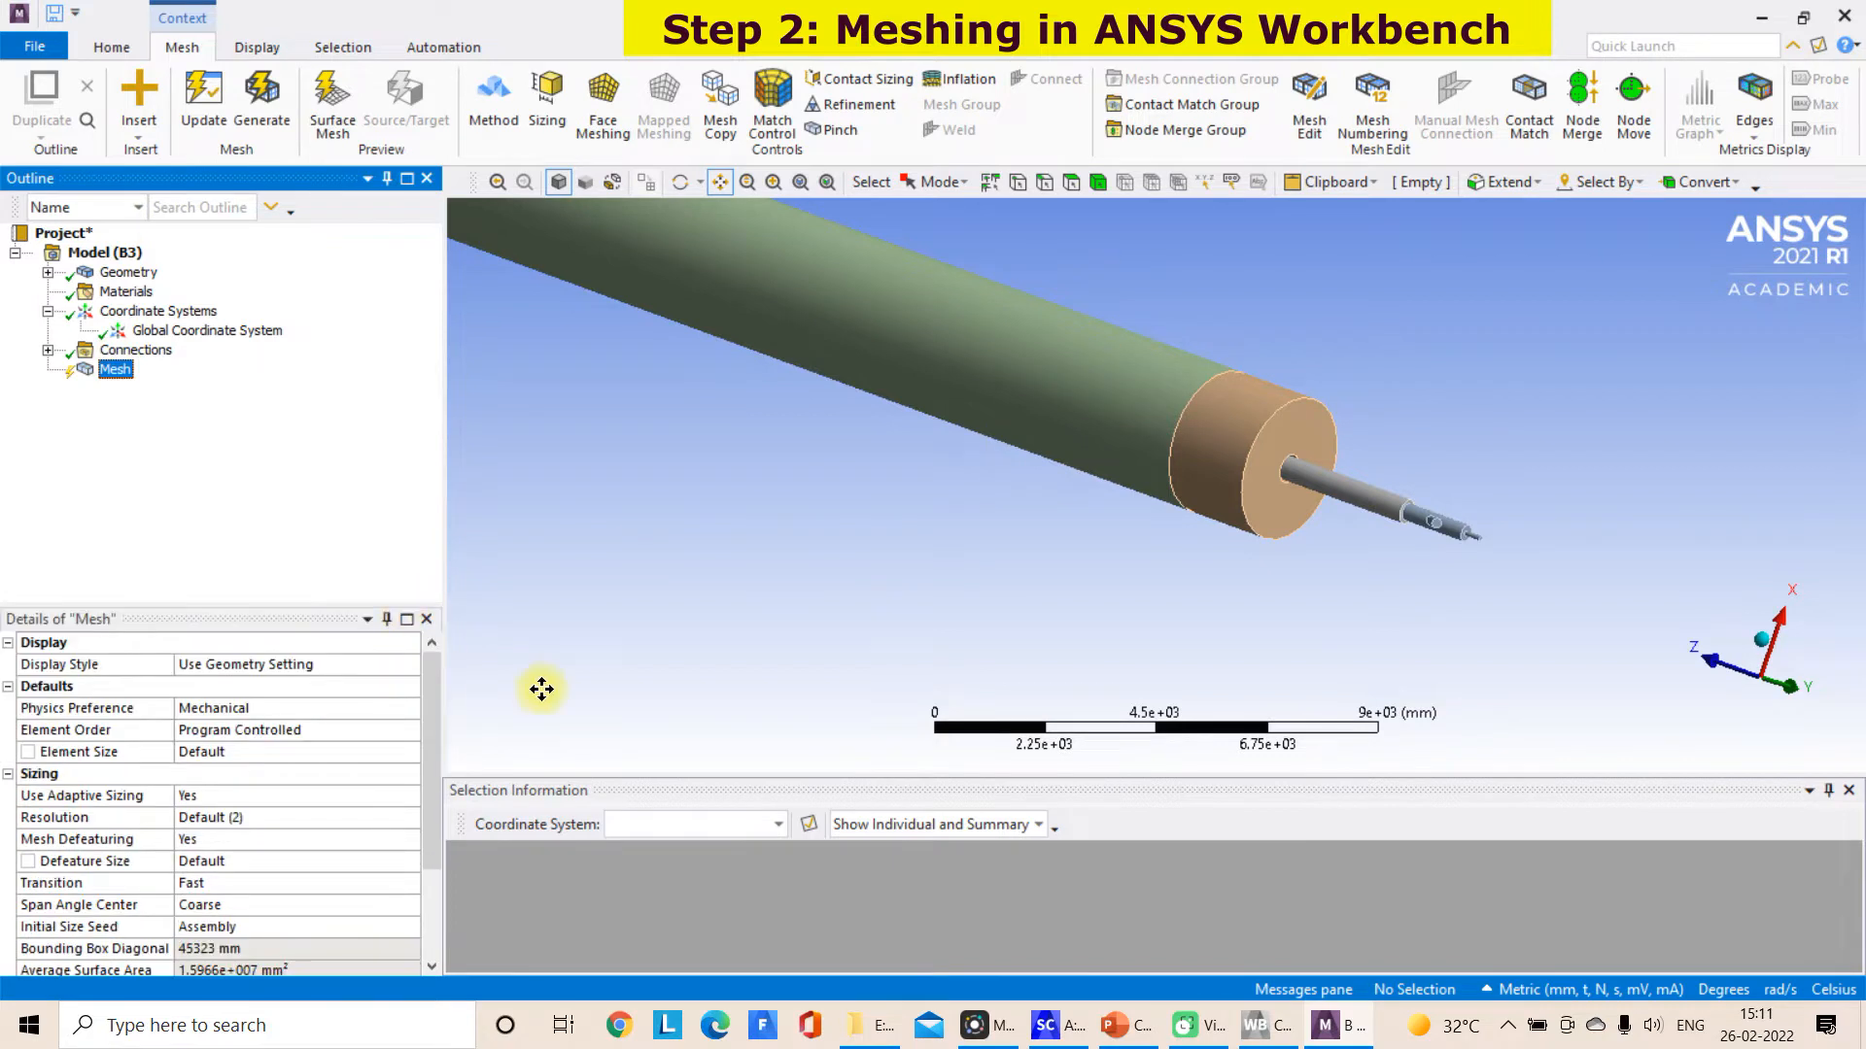
click(339, 714)
click(410, 712)
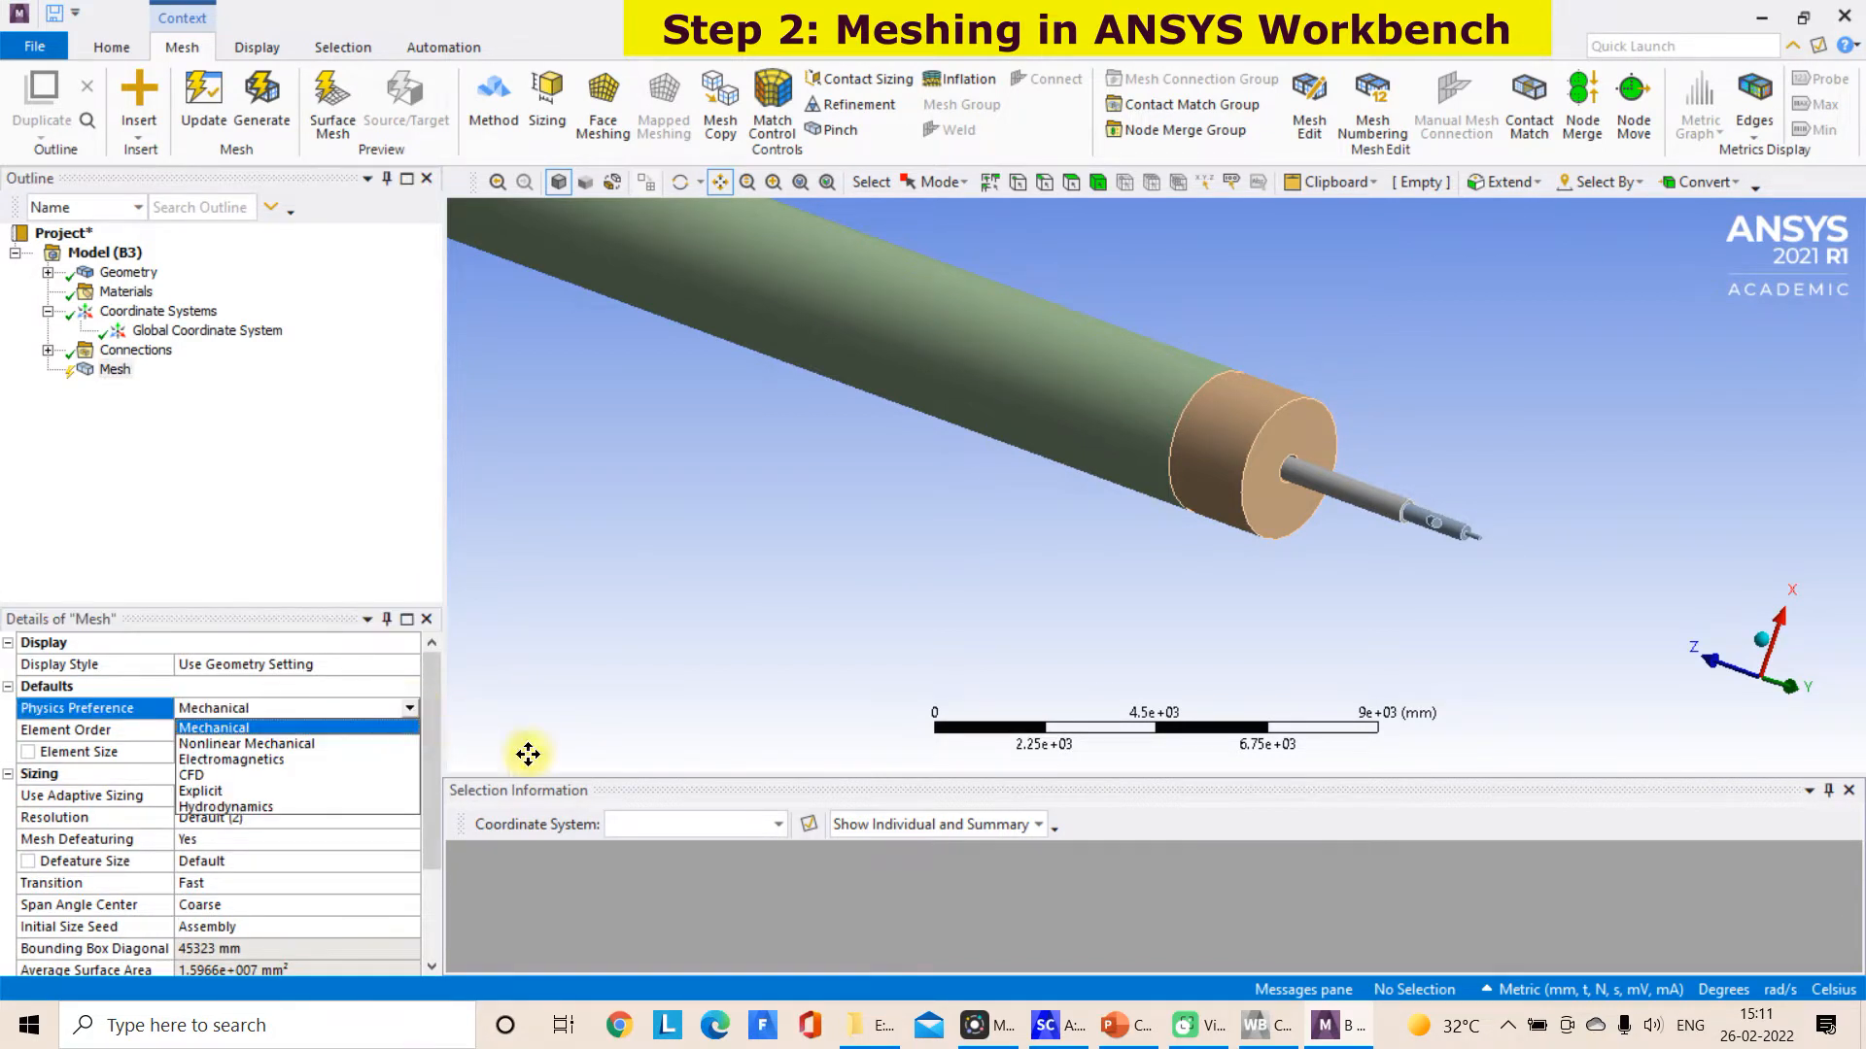
click(1671, 981)
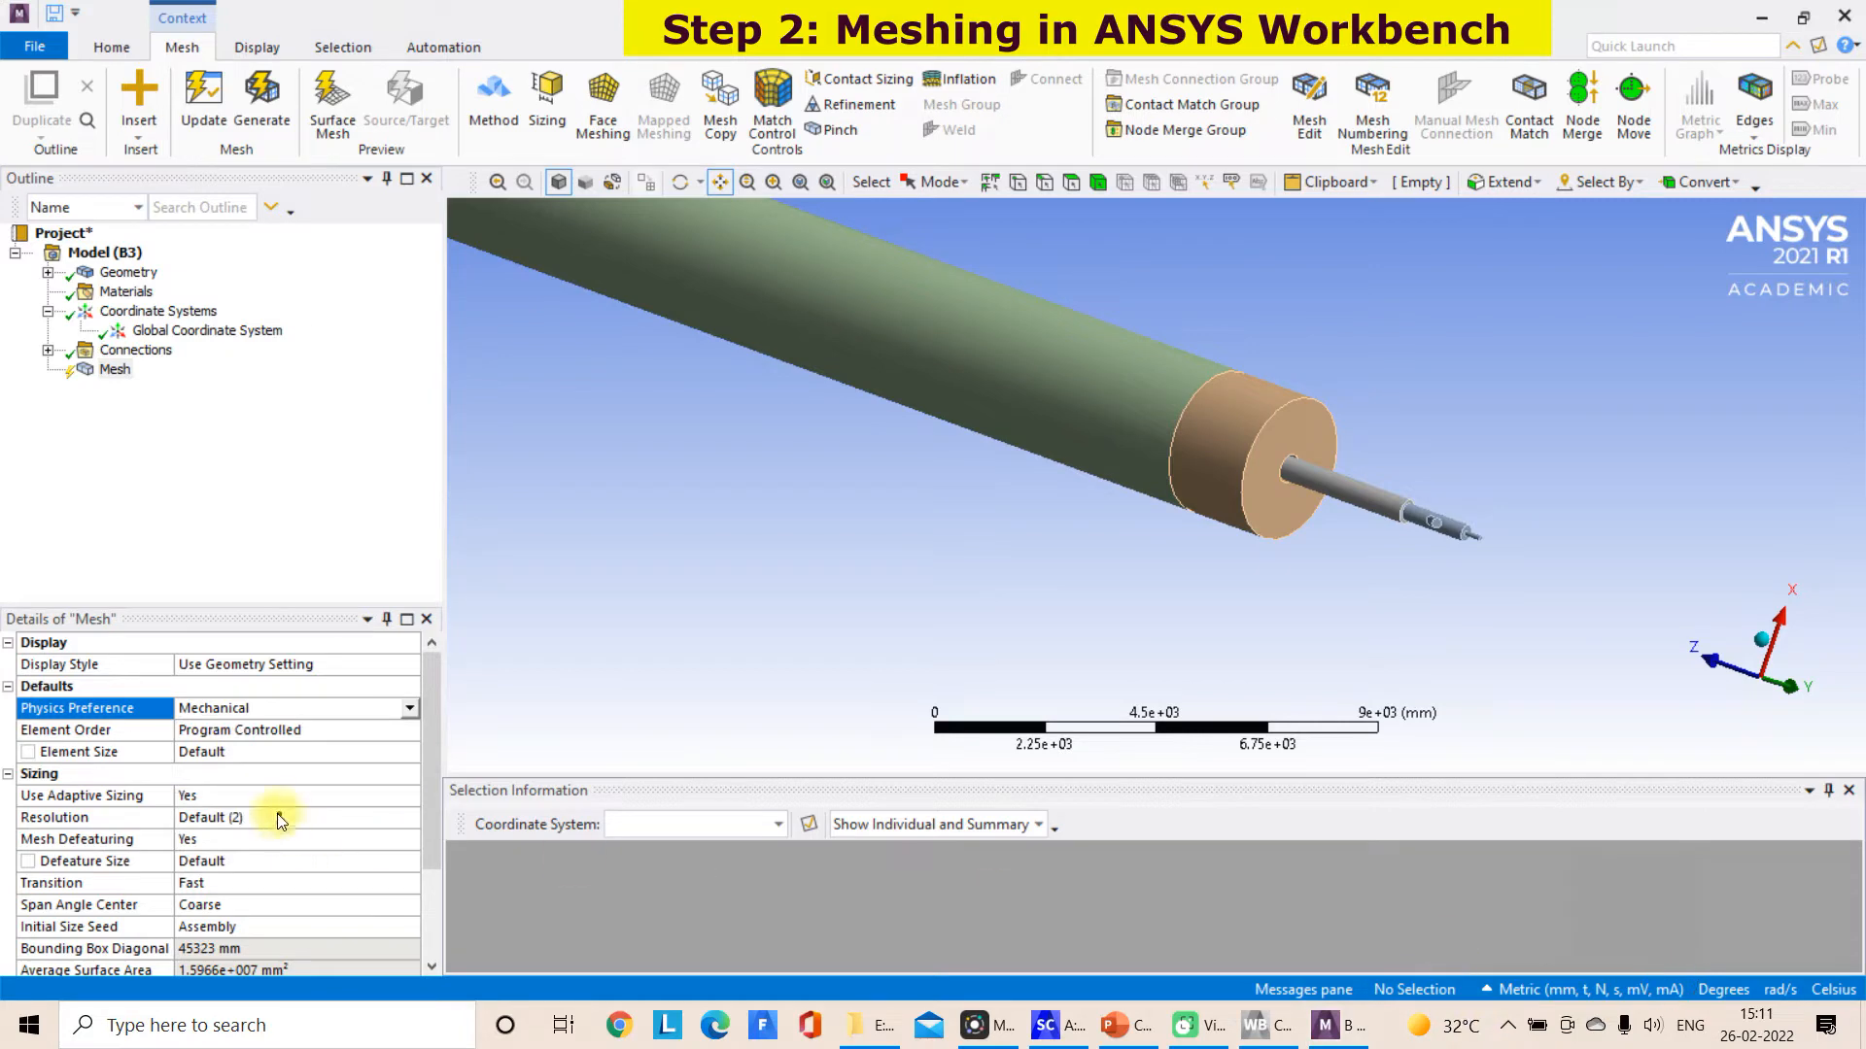
mouse_move(263, 706)
mouse_down()
mouse_move(366, 707)
mouse_move(404, 729)
mouse_move(452, 710)
mouse_move(472, 750)
mouse_up()
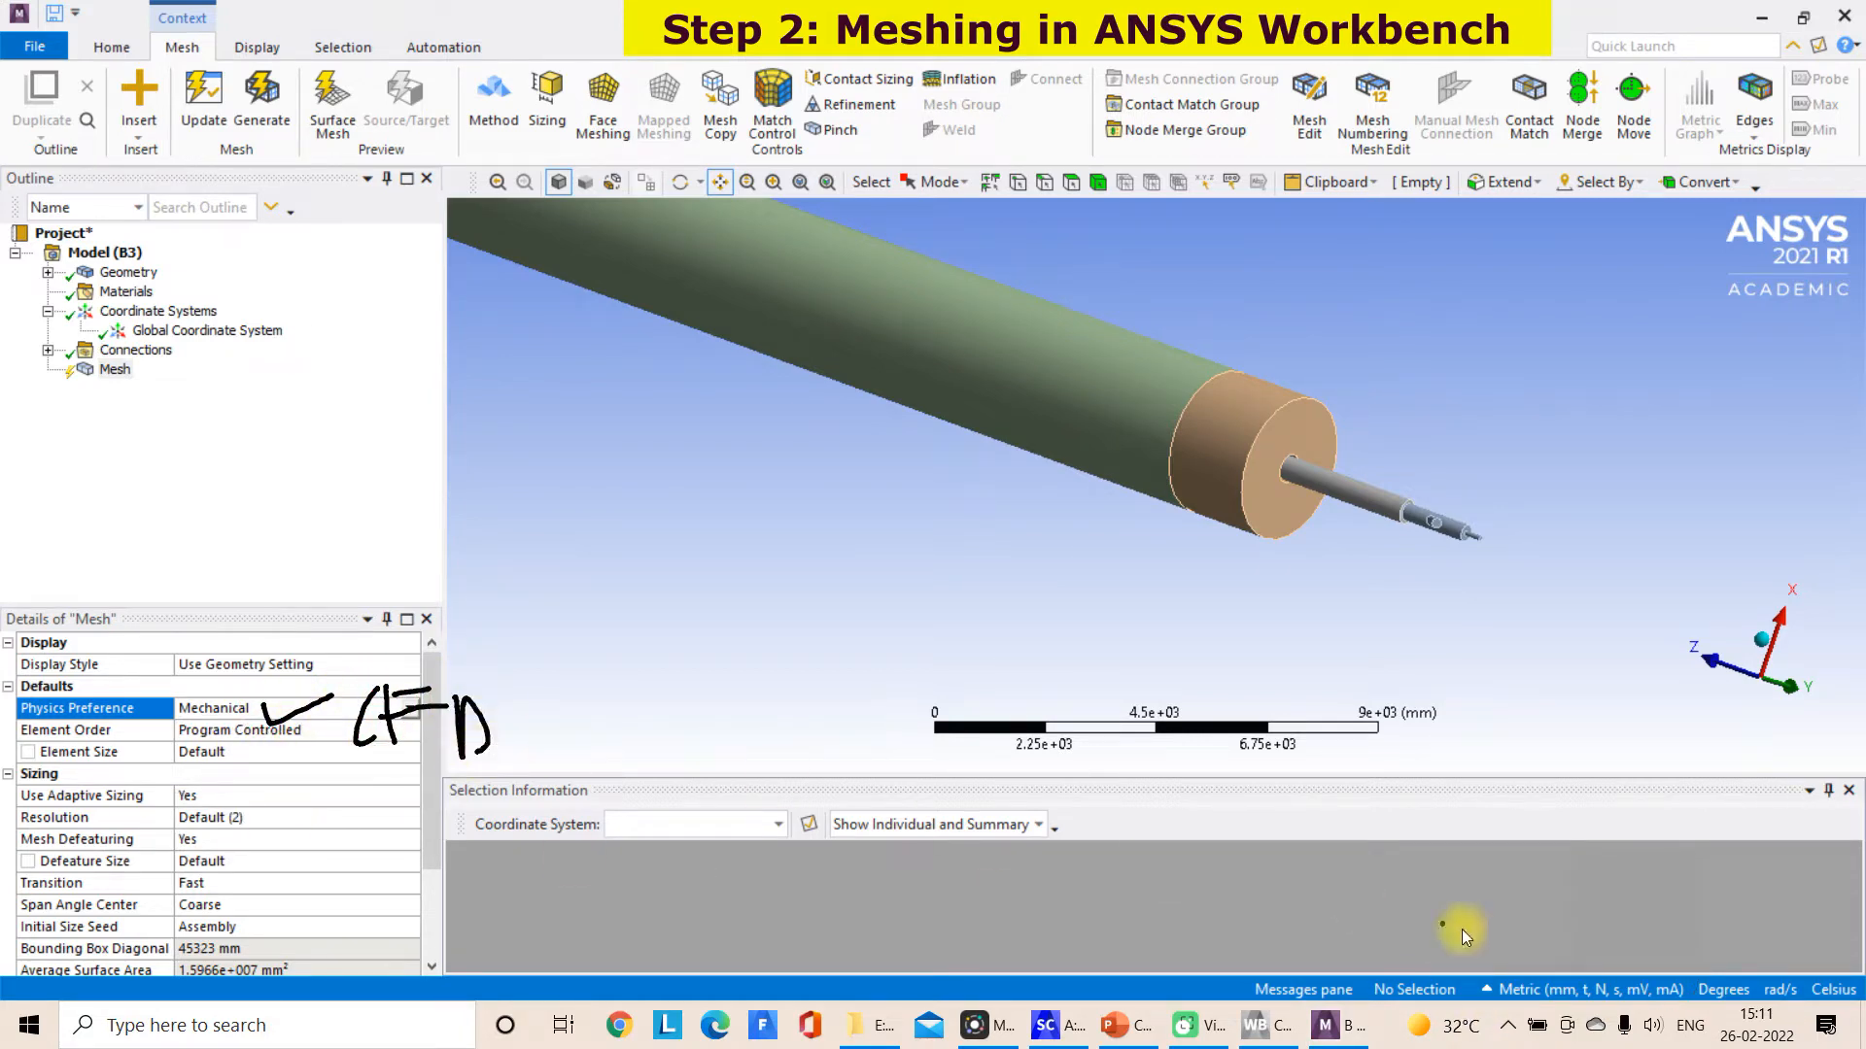
click(1667, 977)
click(409, 709)
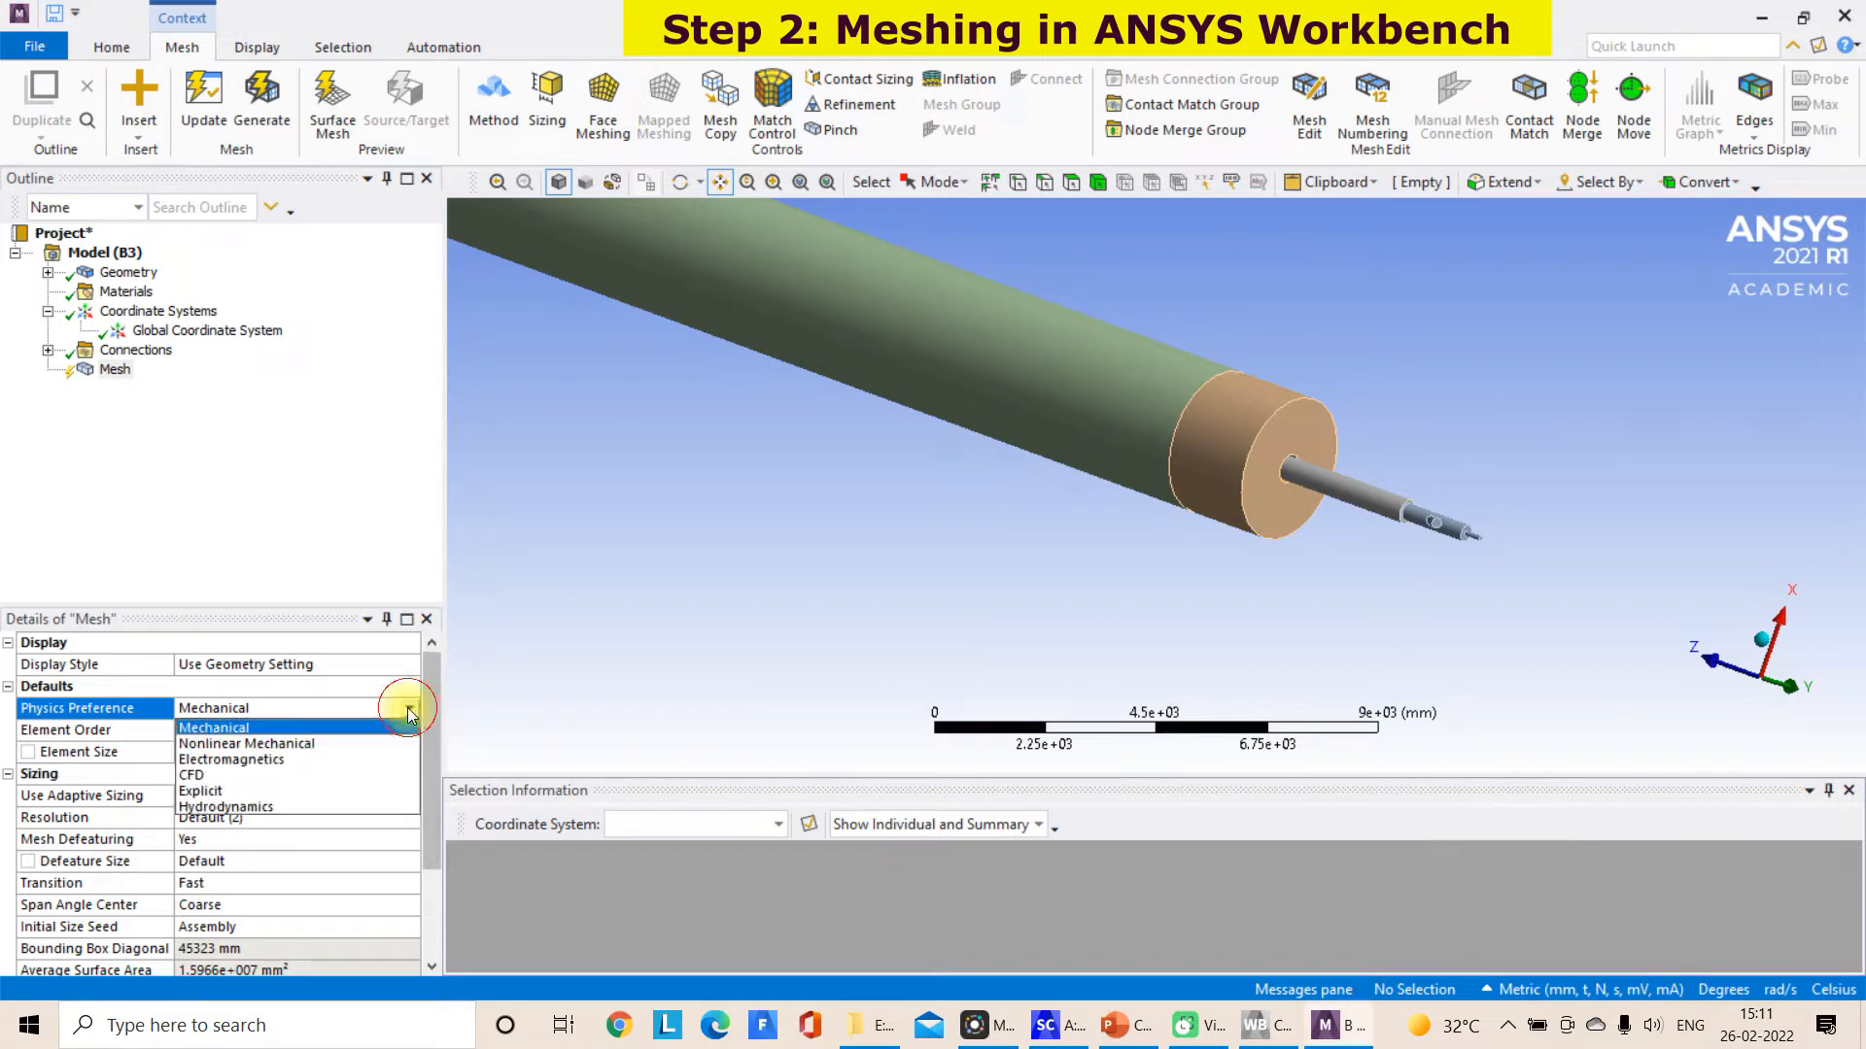
click(233, 782)
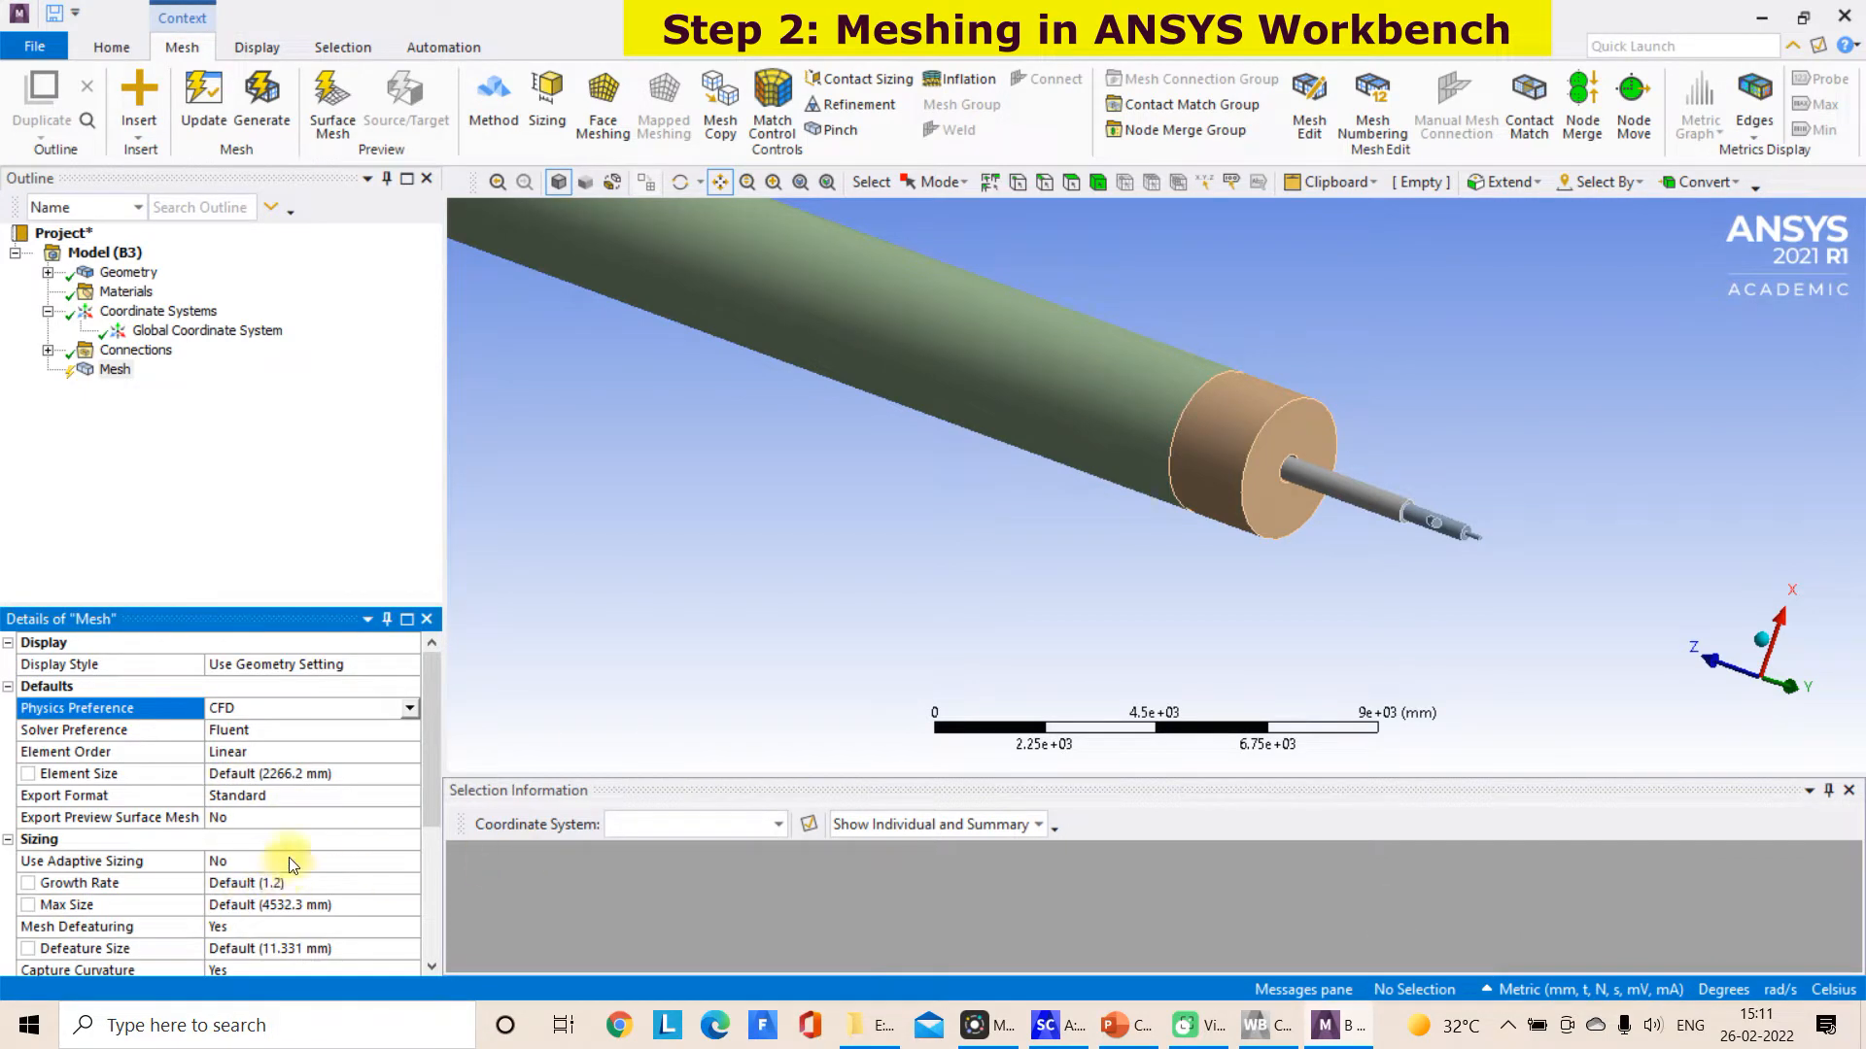
Change the unit system to Metric (m, kg, N, s, V, A)
scroll(428, 836, down, 2)
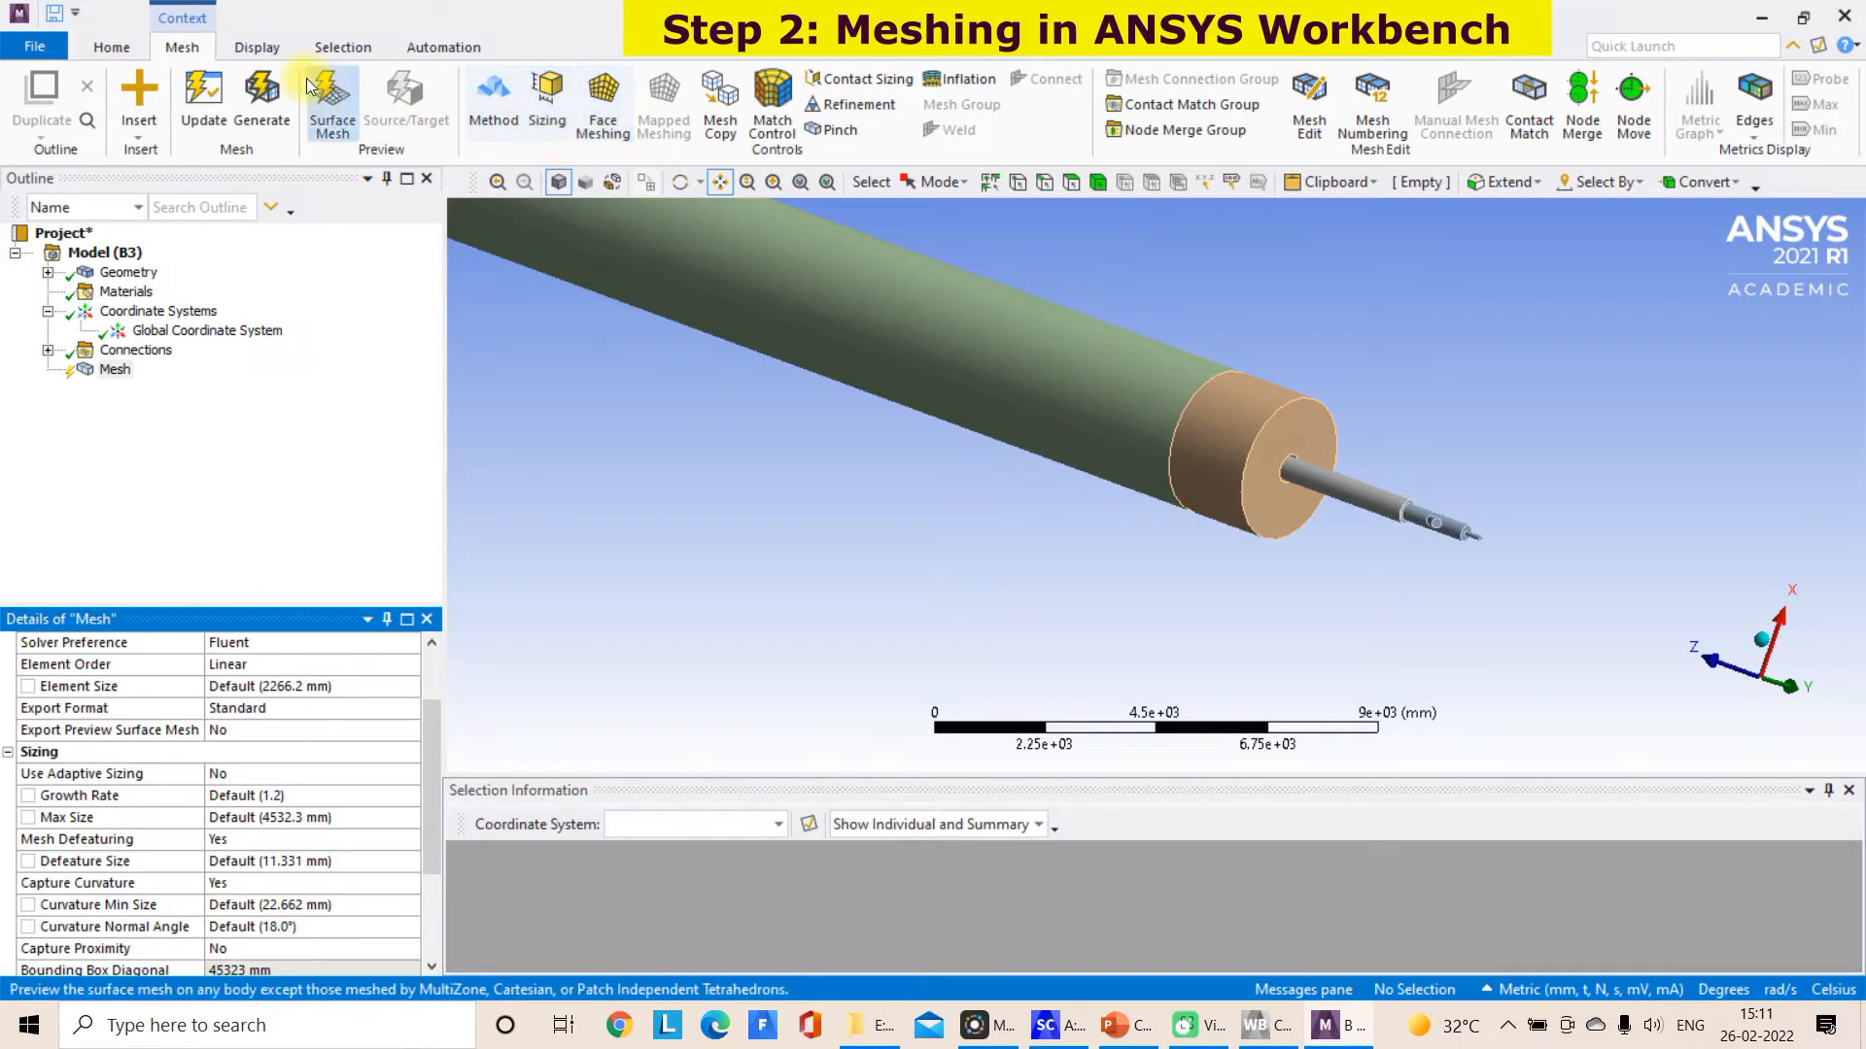
click(254, 48)
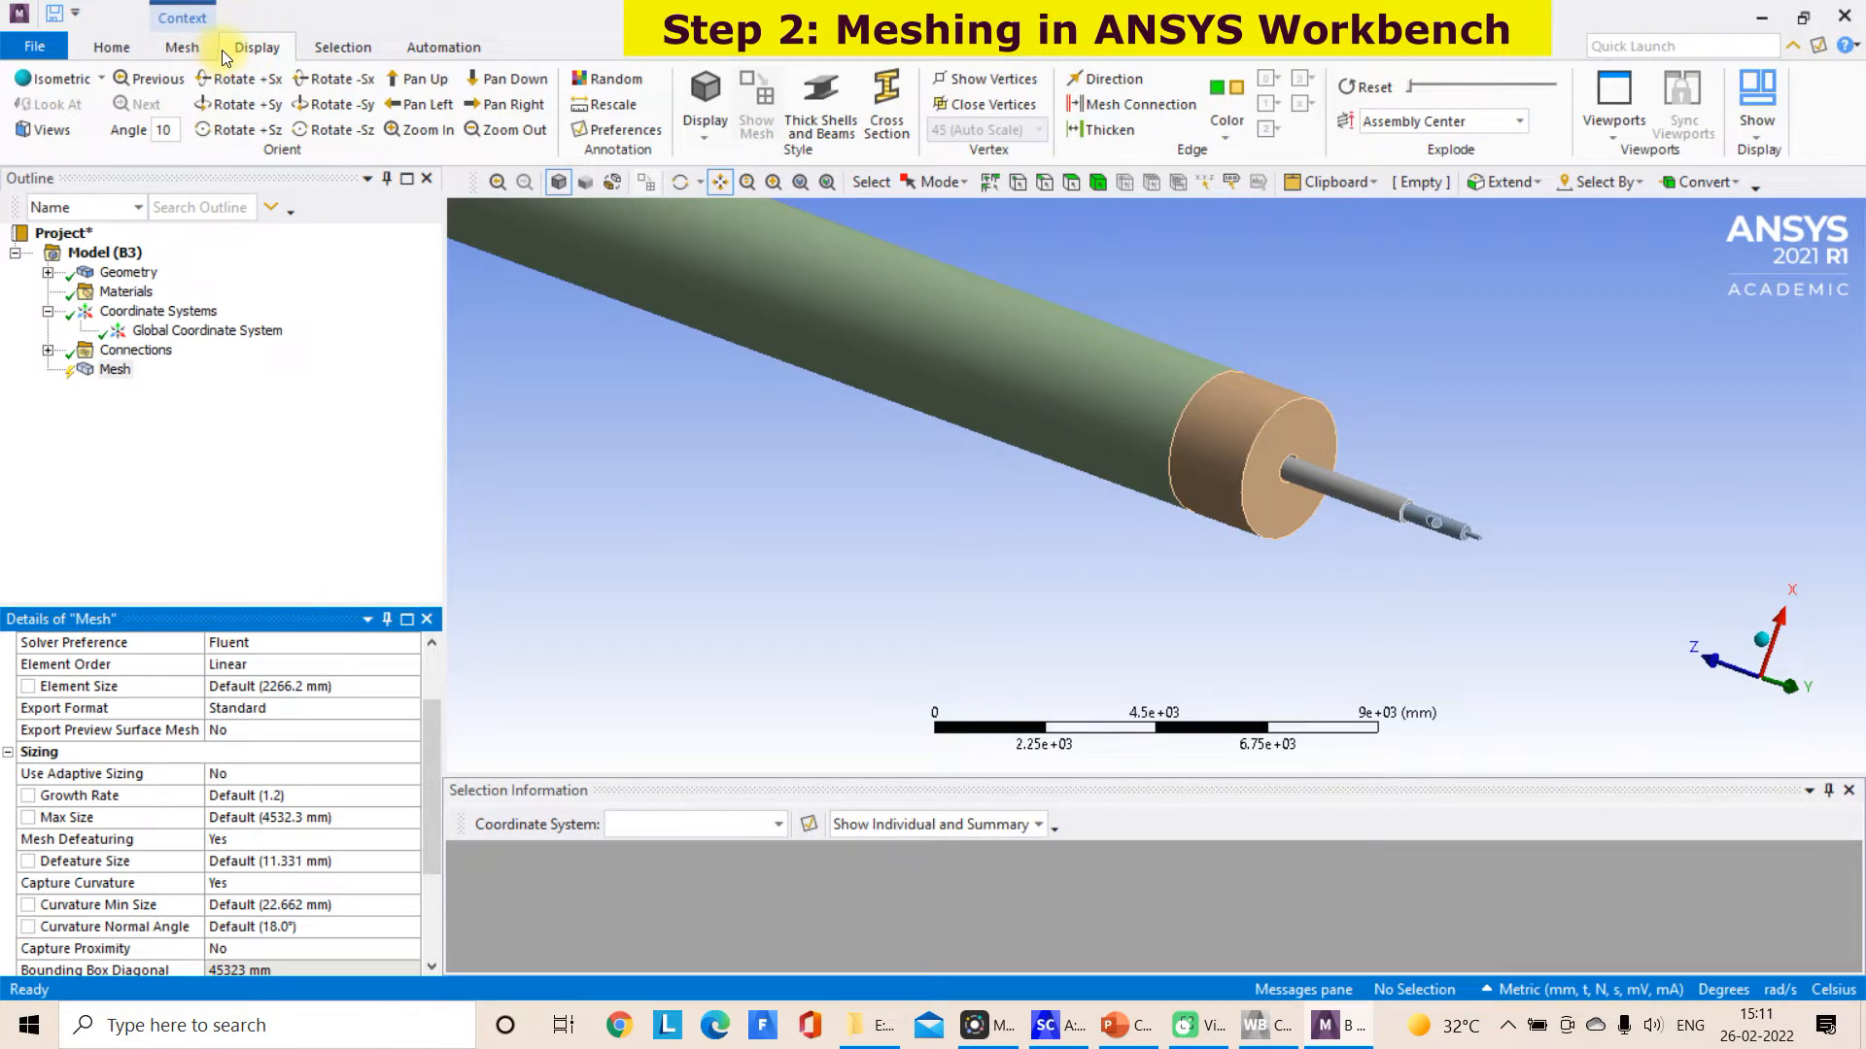
click(182, 46)
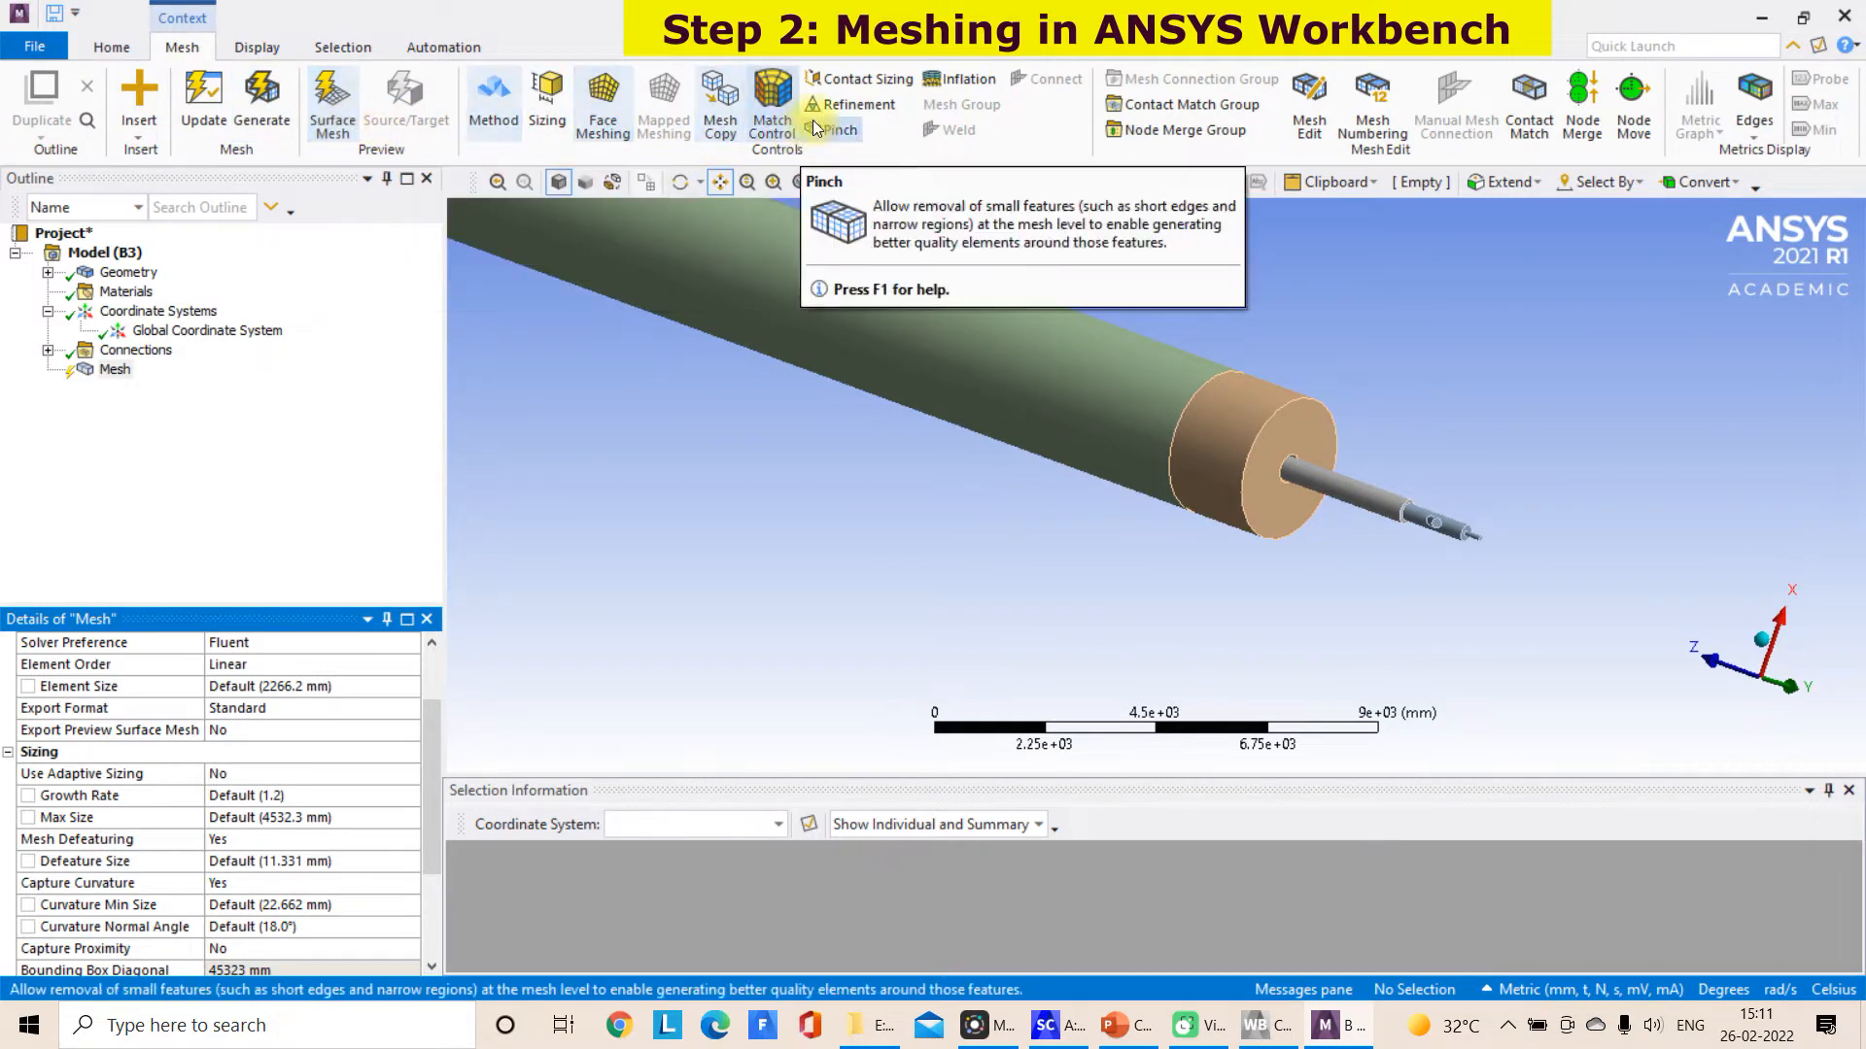
click(238, 53)
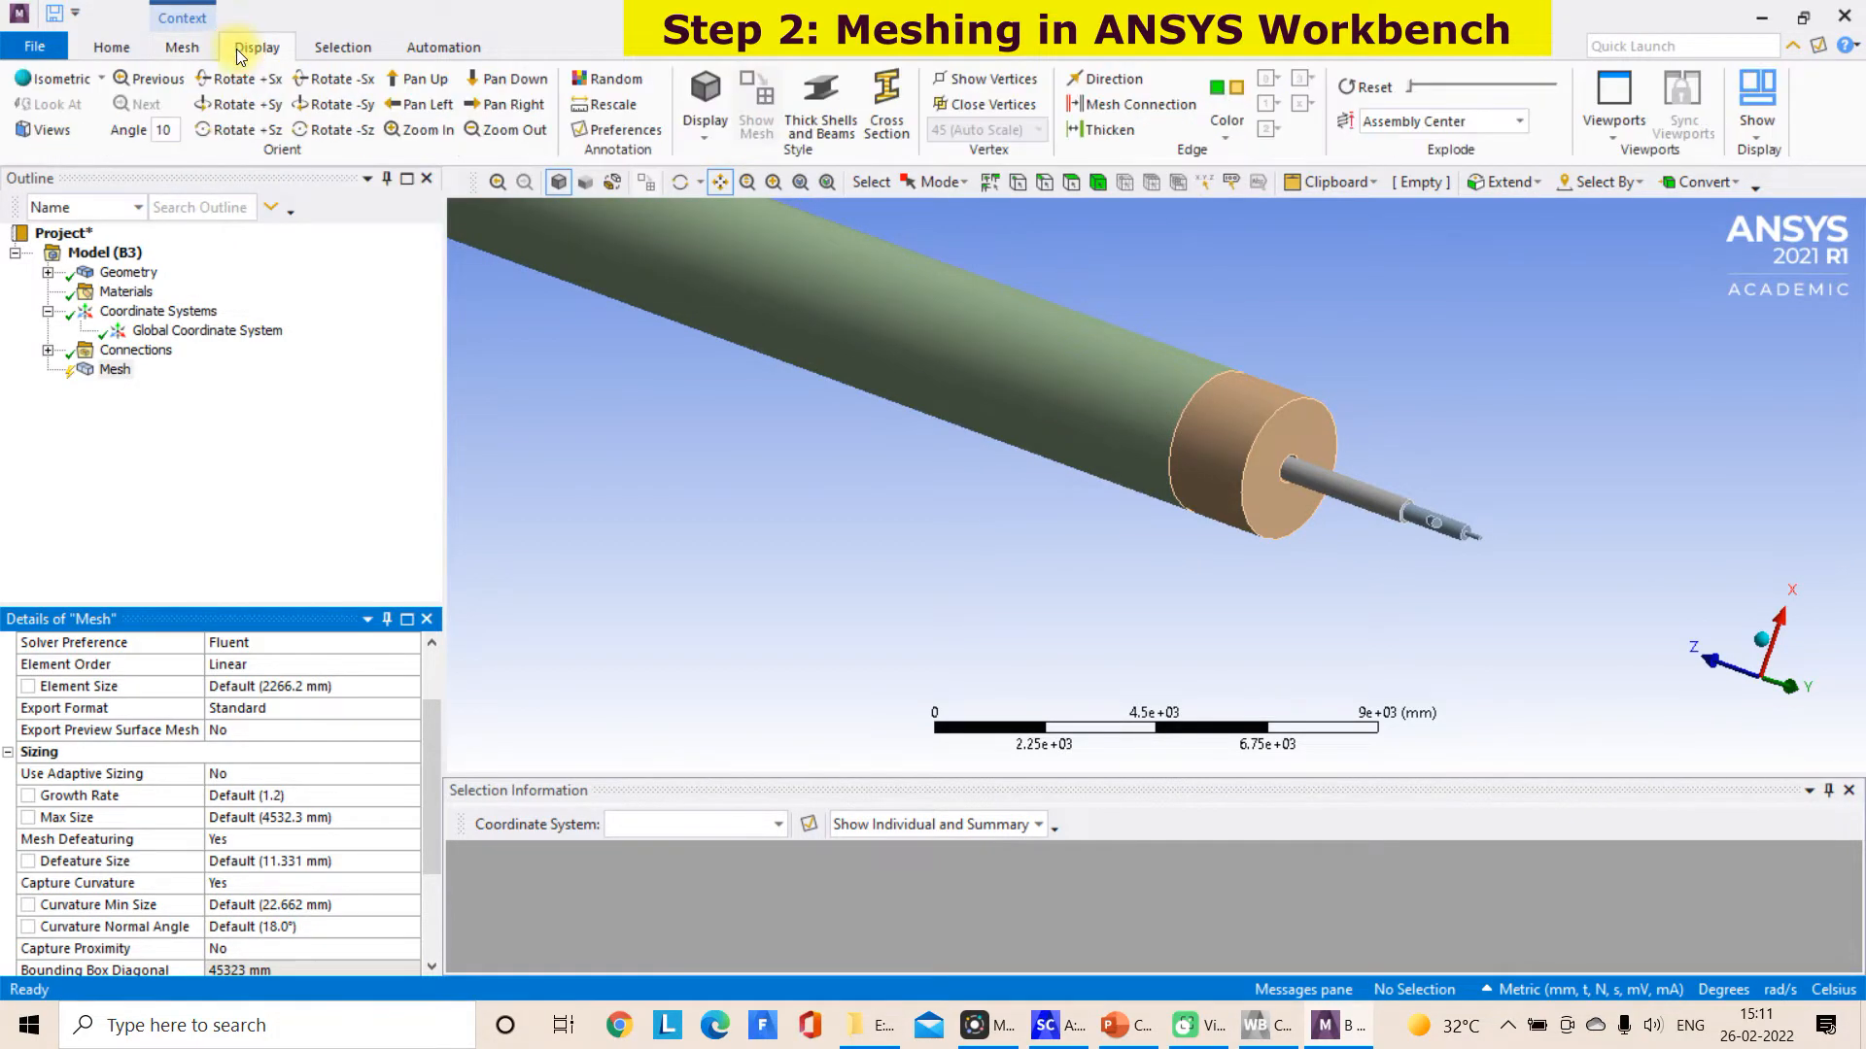
click(182, 46)
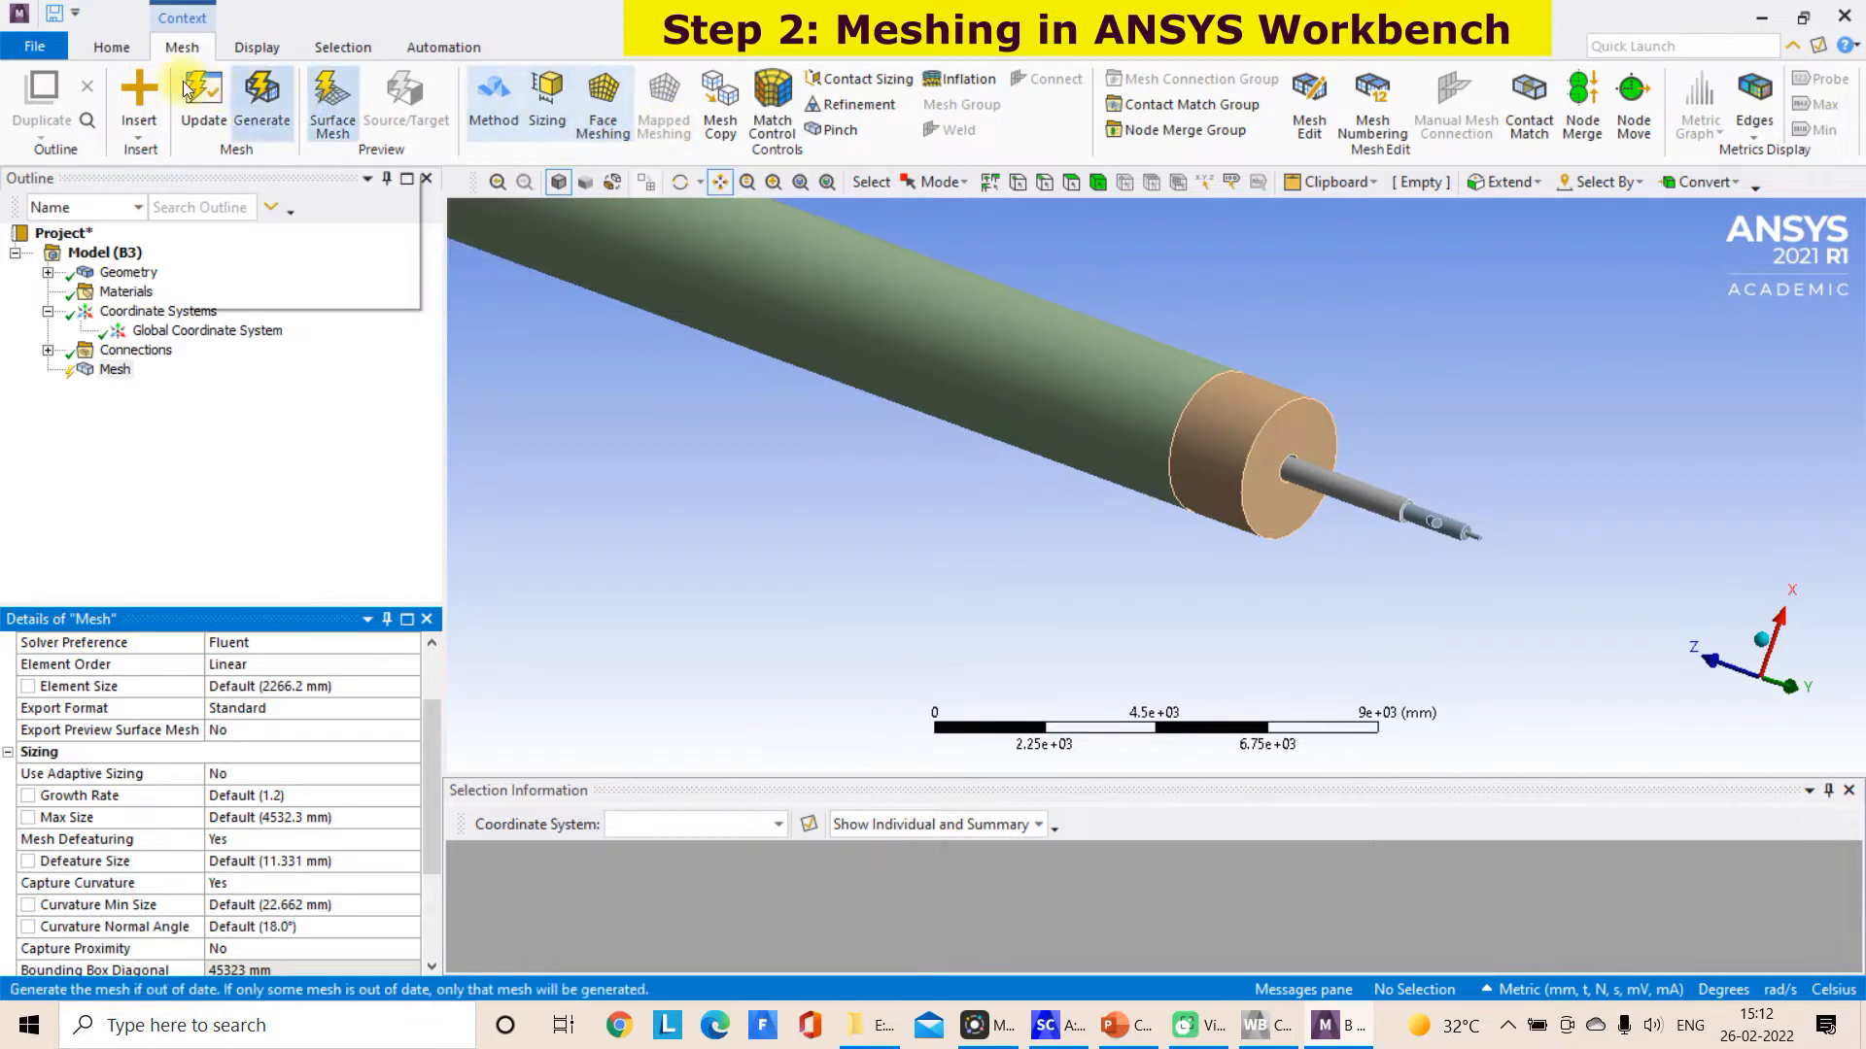
click(112, 46)
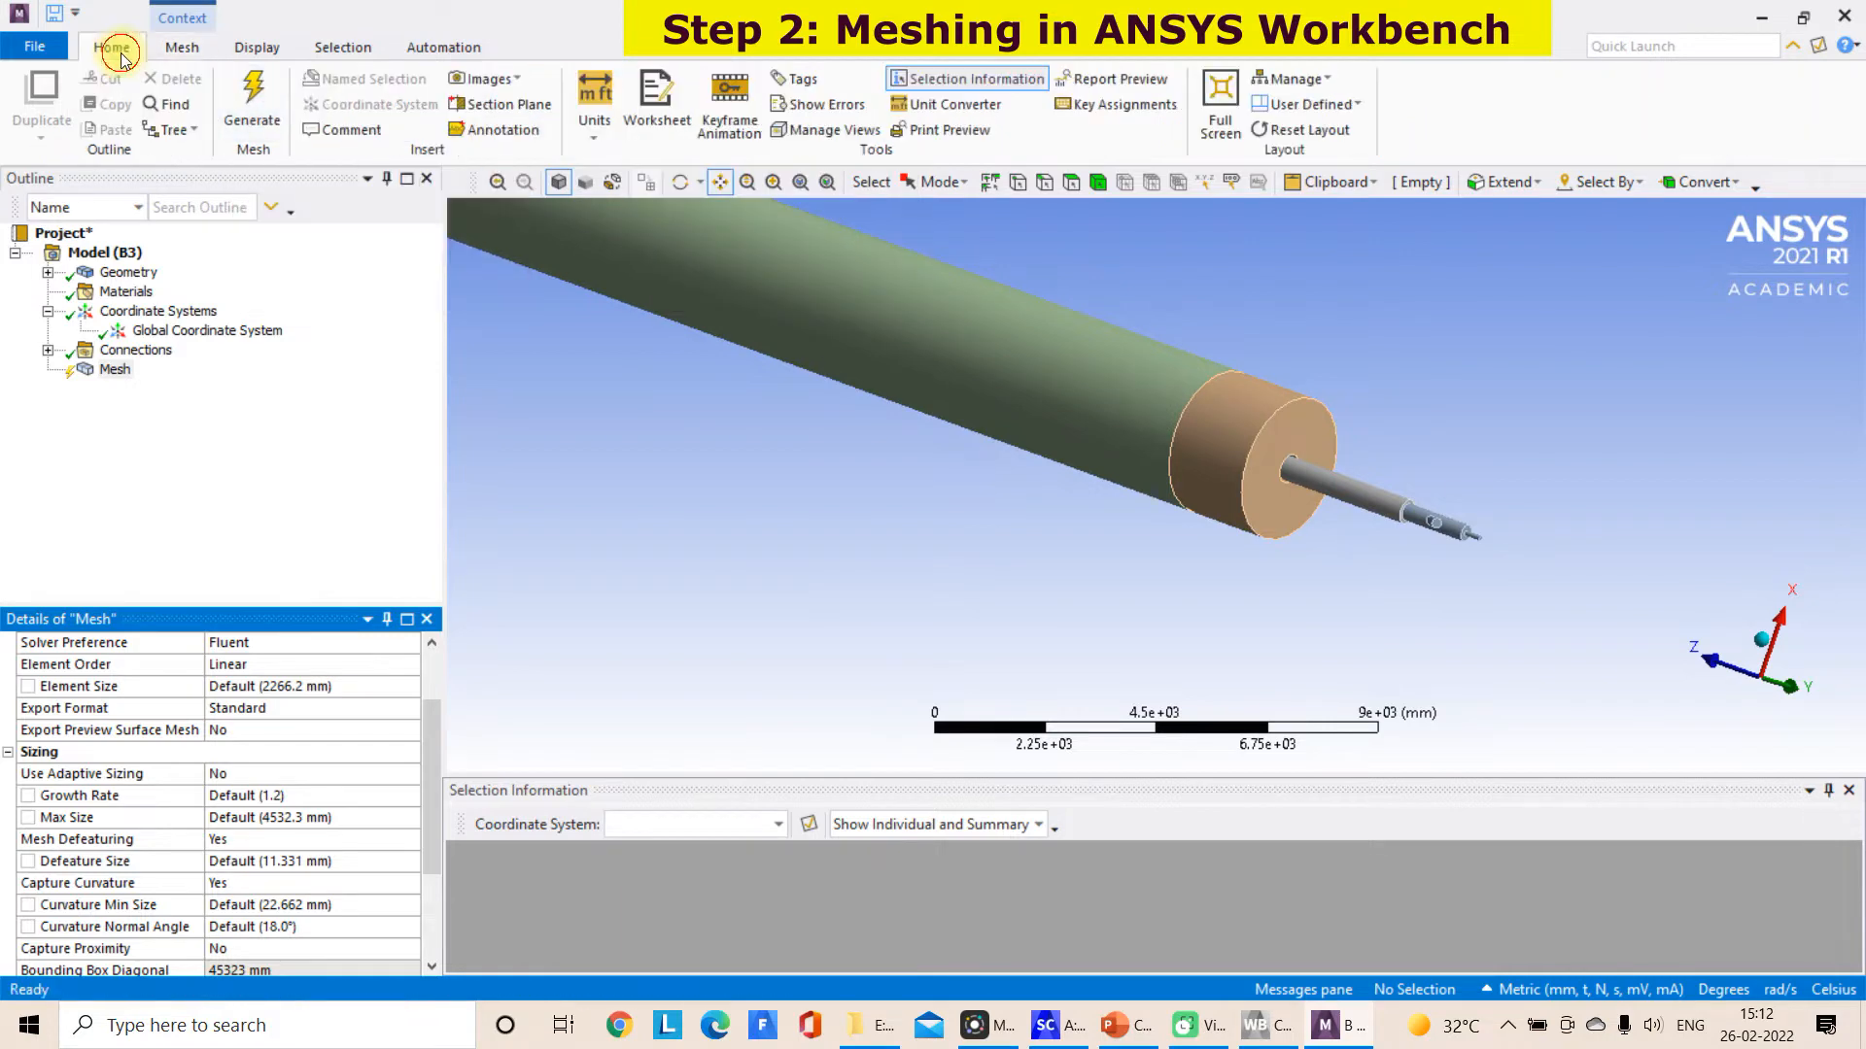
click(595, 109)
click(680, 183)
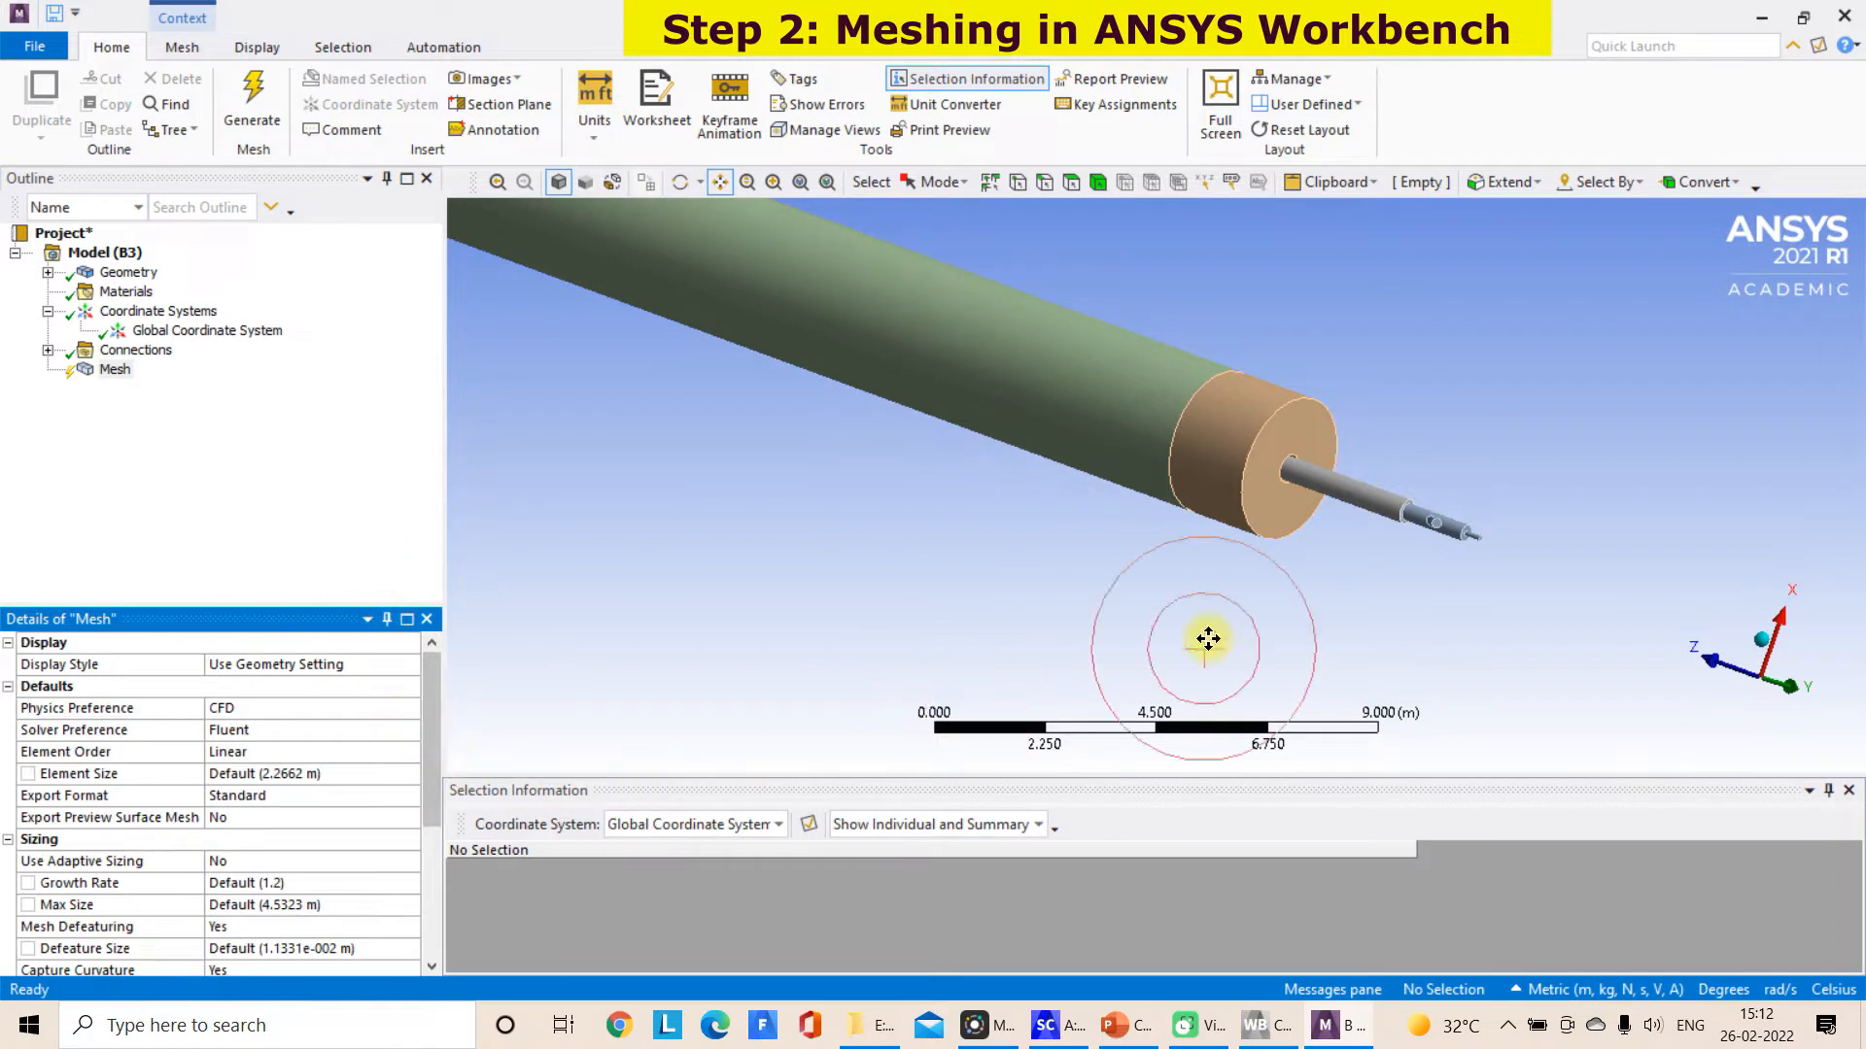
Set the global mesh Max Size and Element Size to 1 m each
scroll(1420, 574, down, 4)
scroll(1307, 550, up, 3)
scroll(1300, 549, up, 3)
middle_drag(1527, 610, 1517, 559)
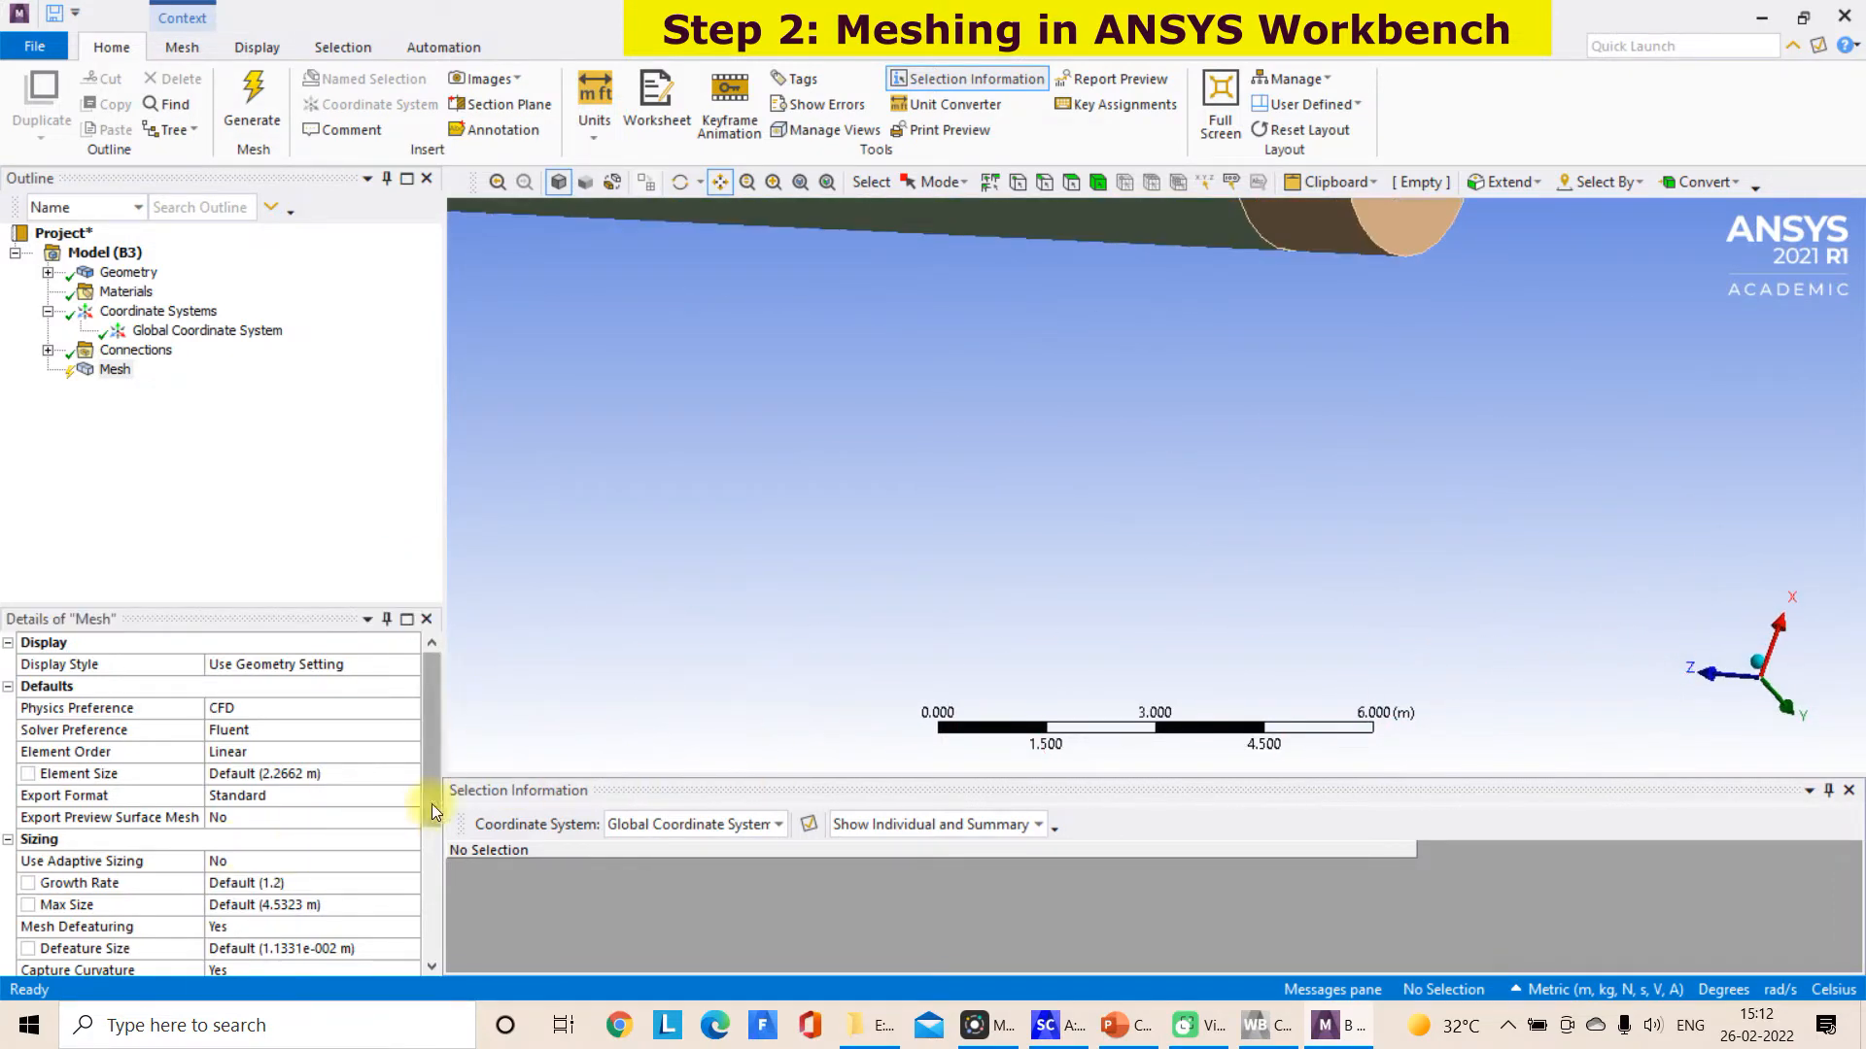
drag(431, 803, 431, 813)
click(317, 880)
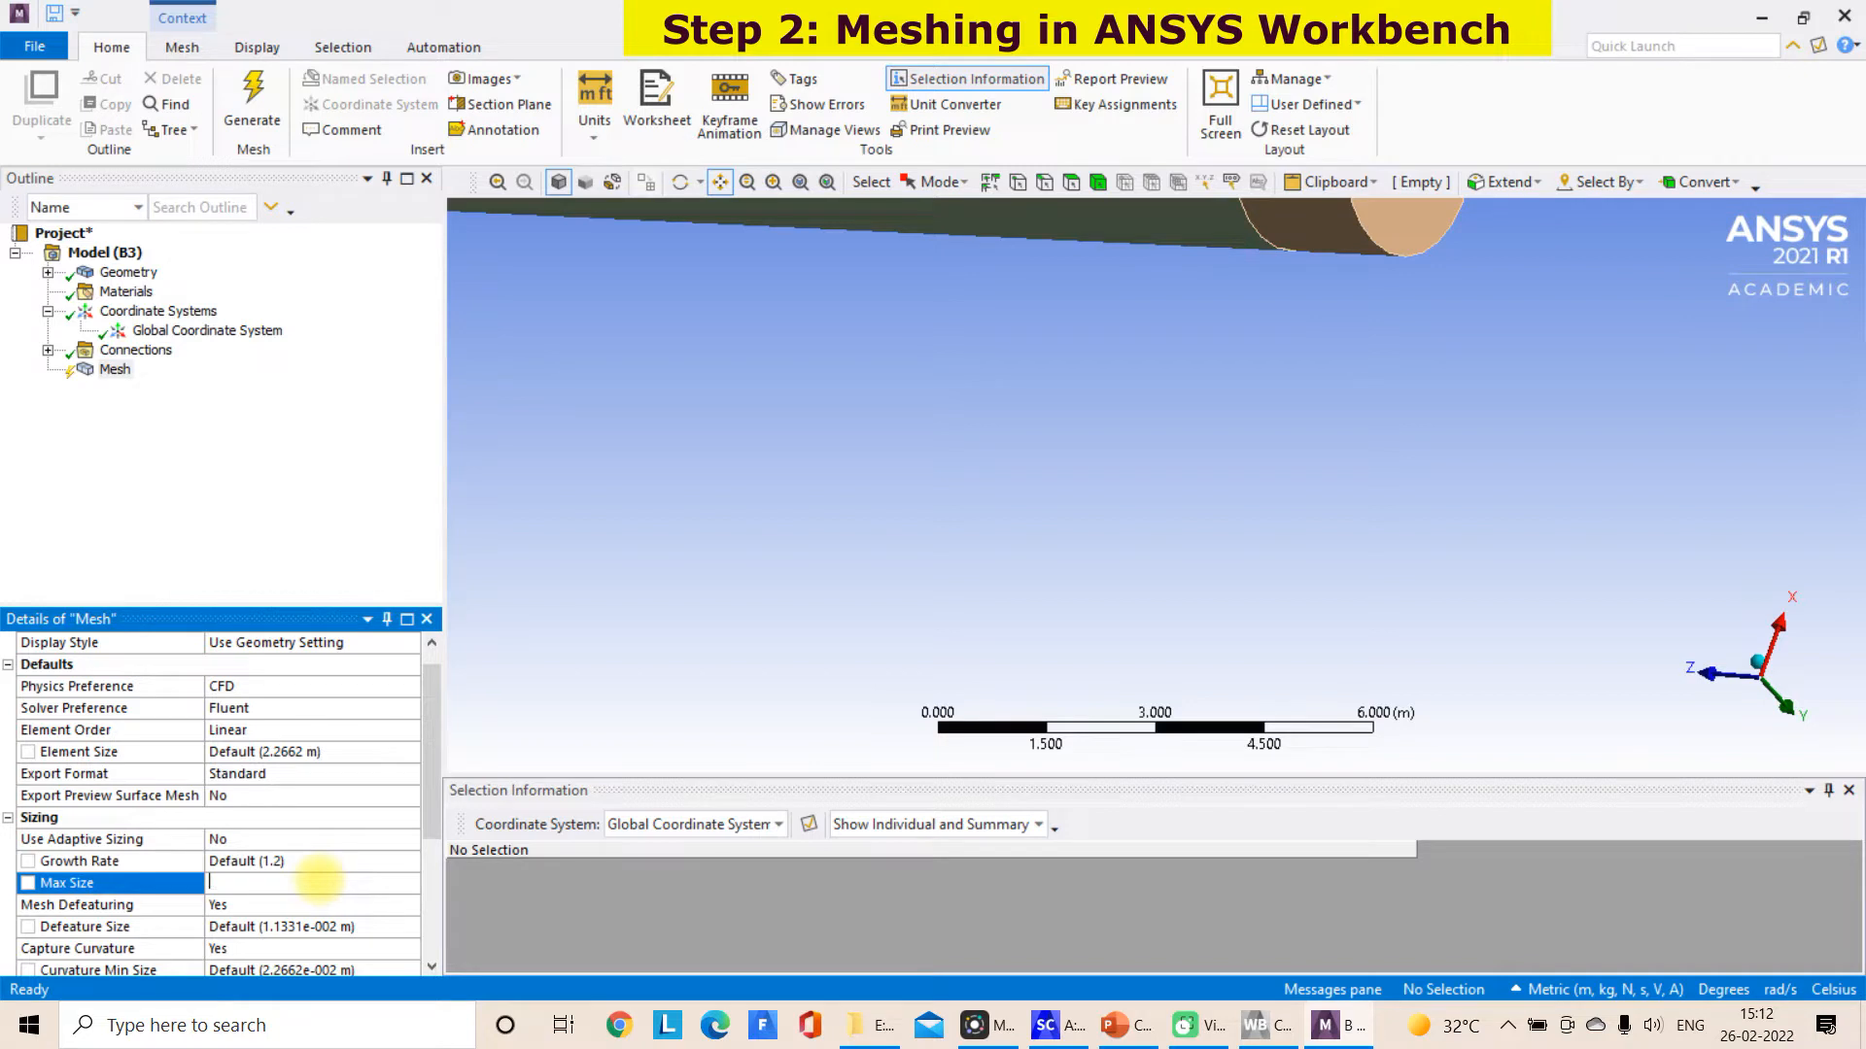
click(618, 710)
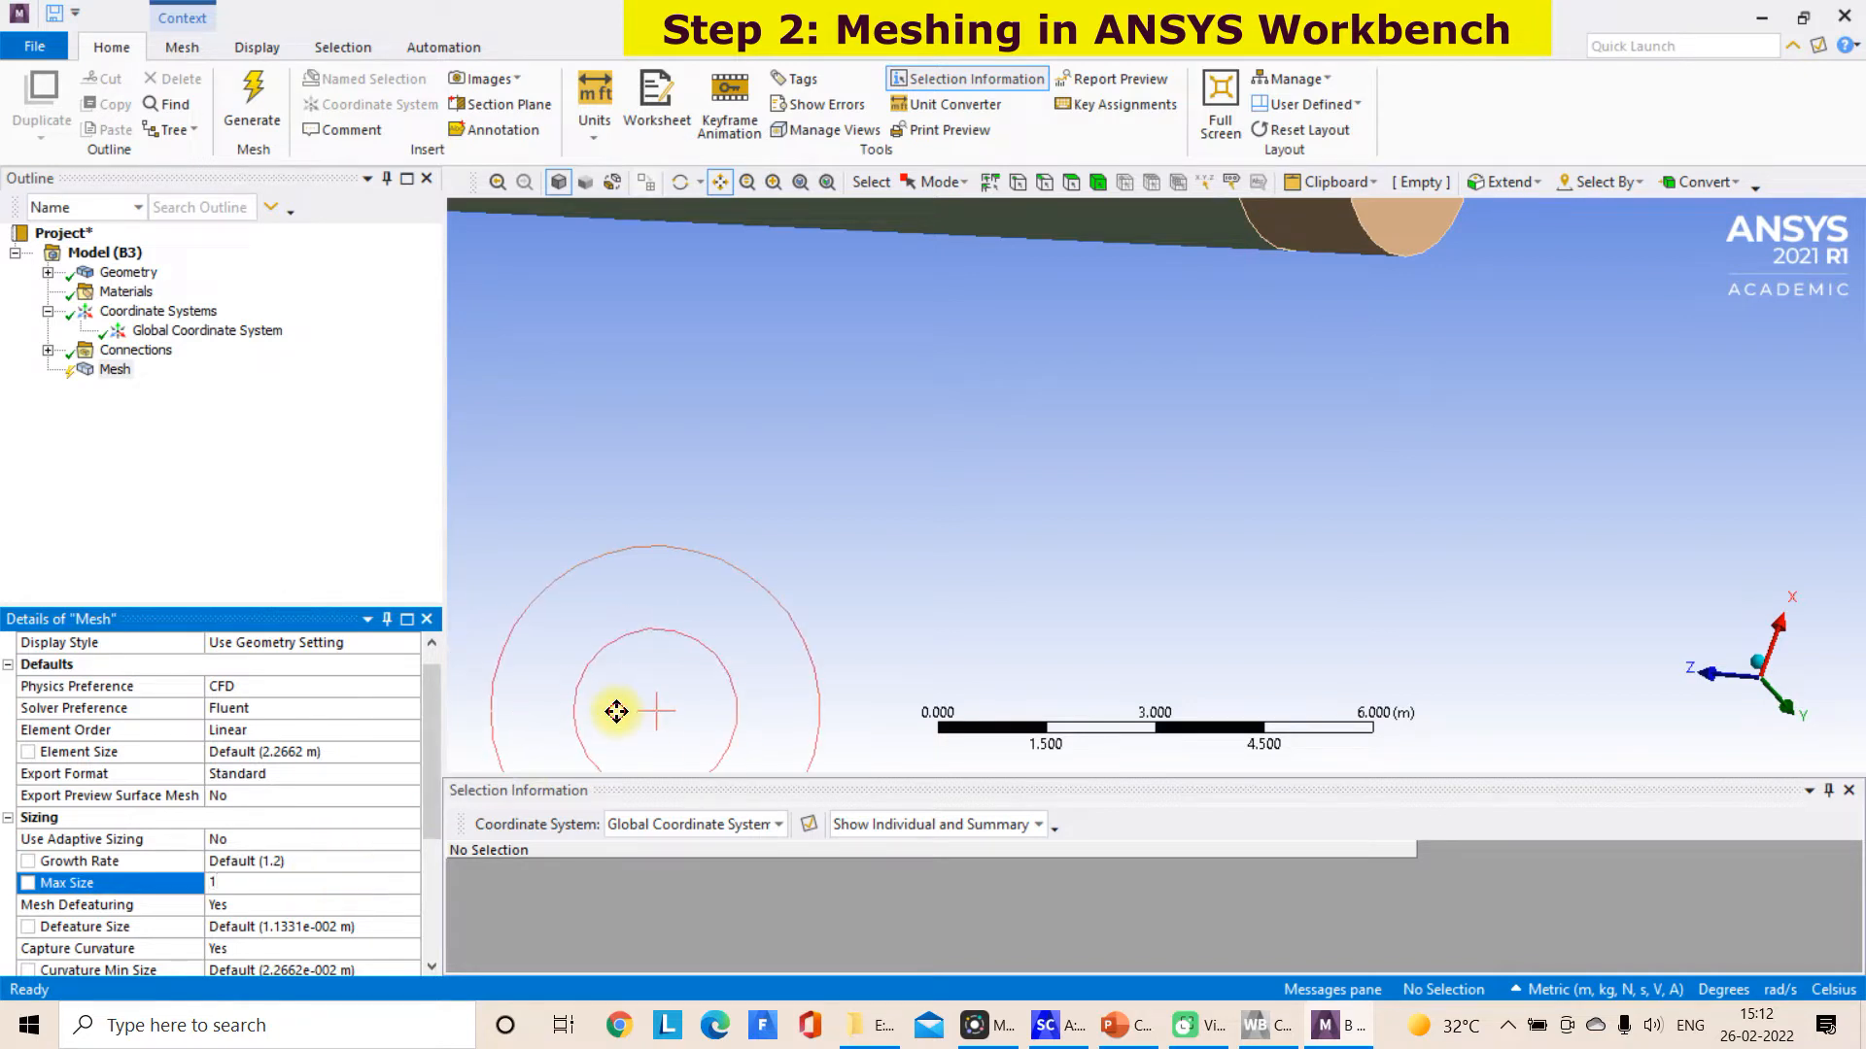
scroll(618, 709, up, 1)
click(262, 900)
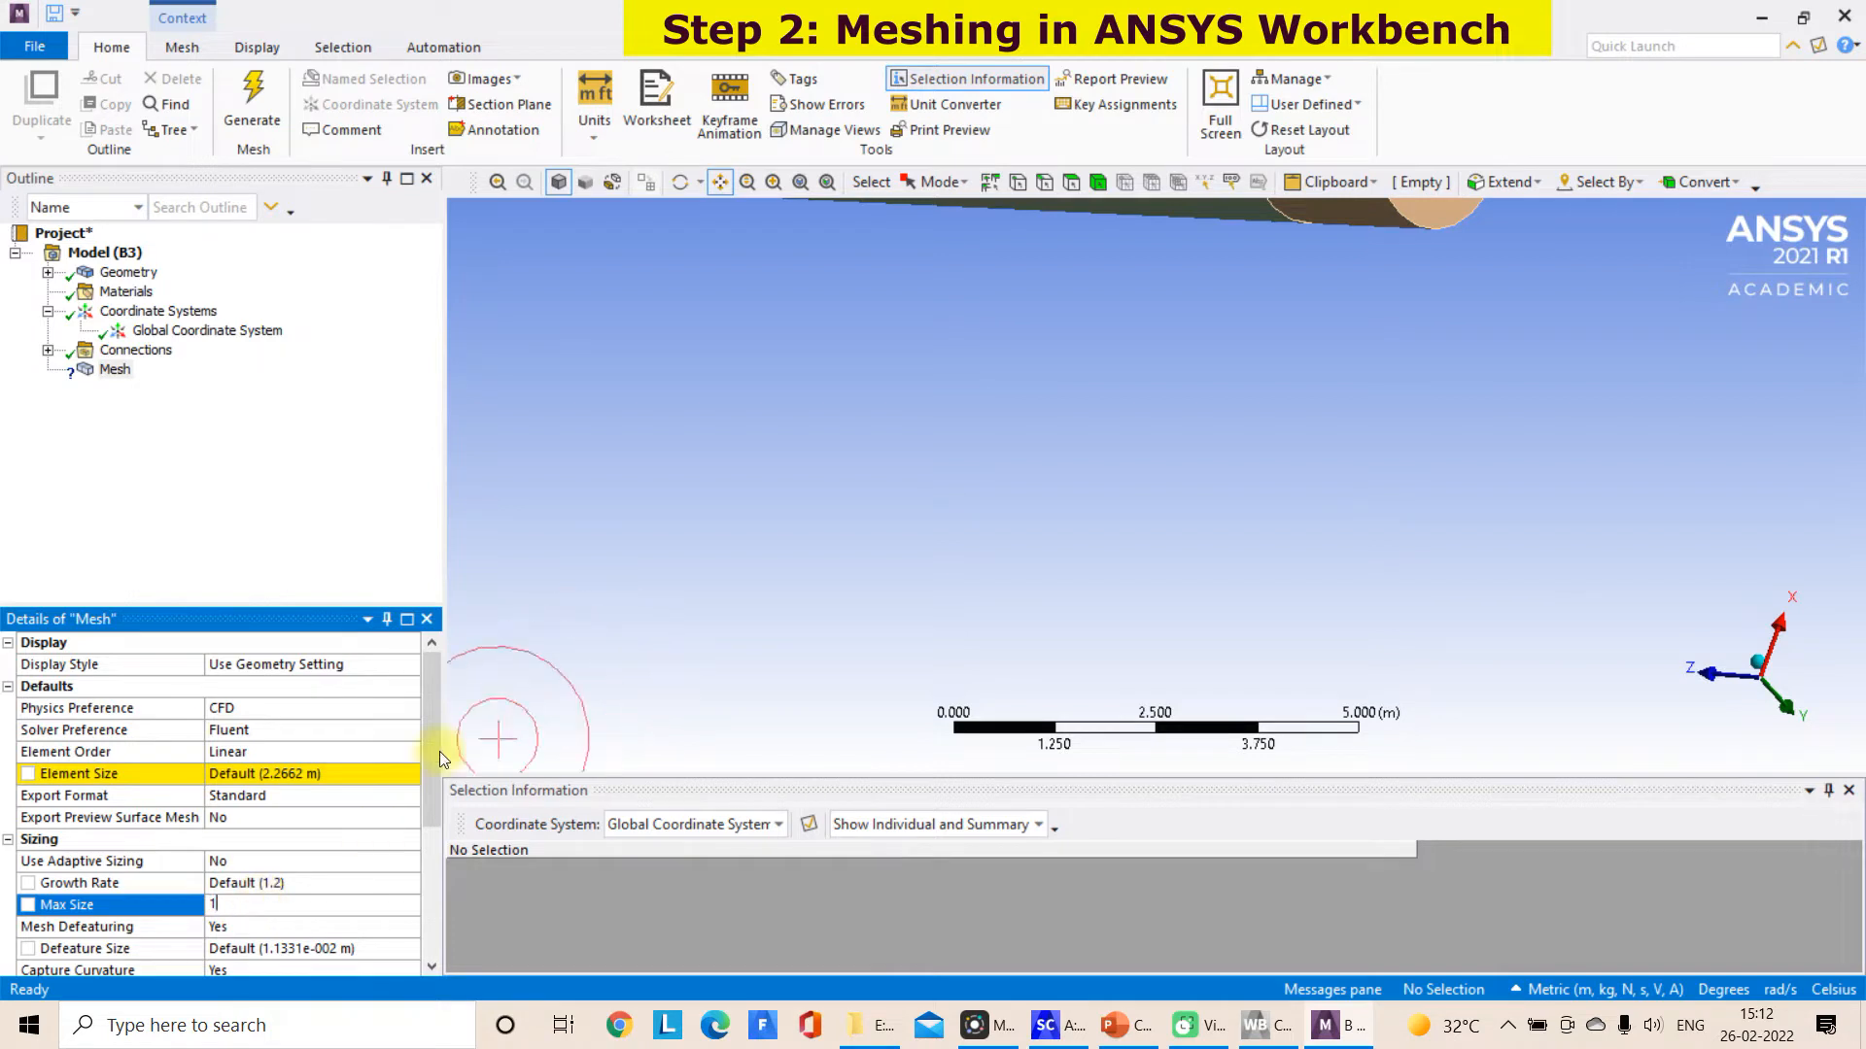
click(390, 773)
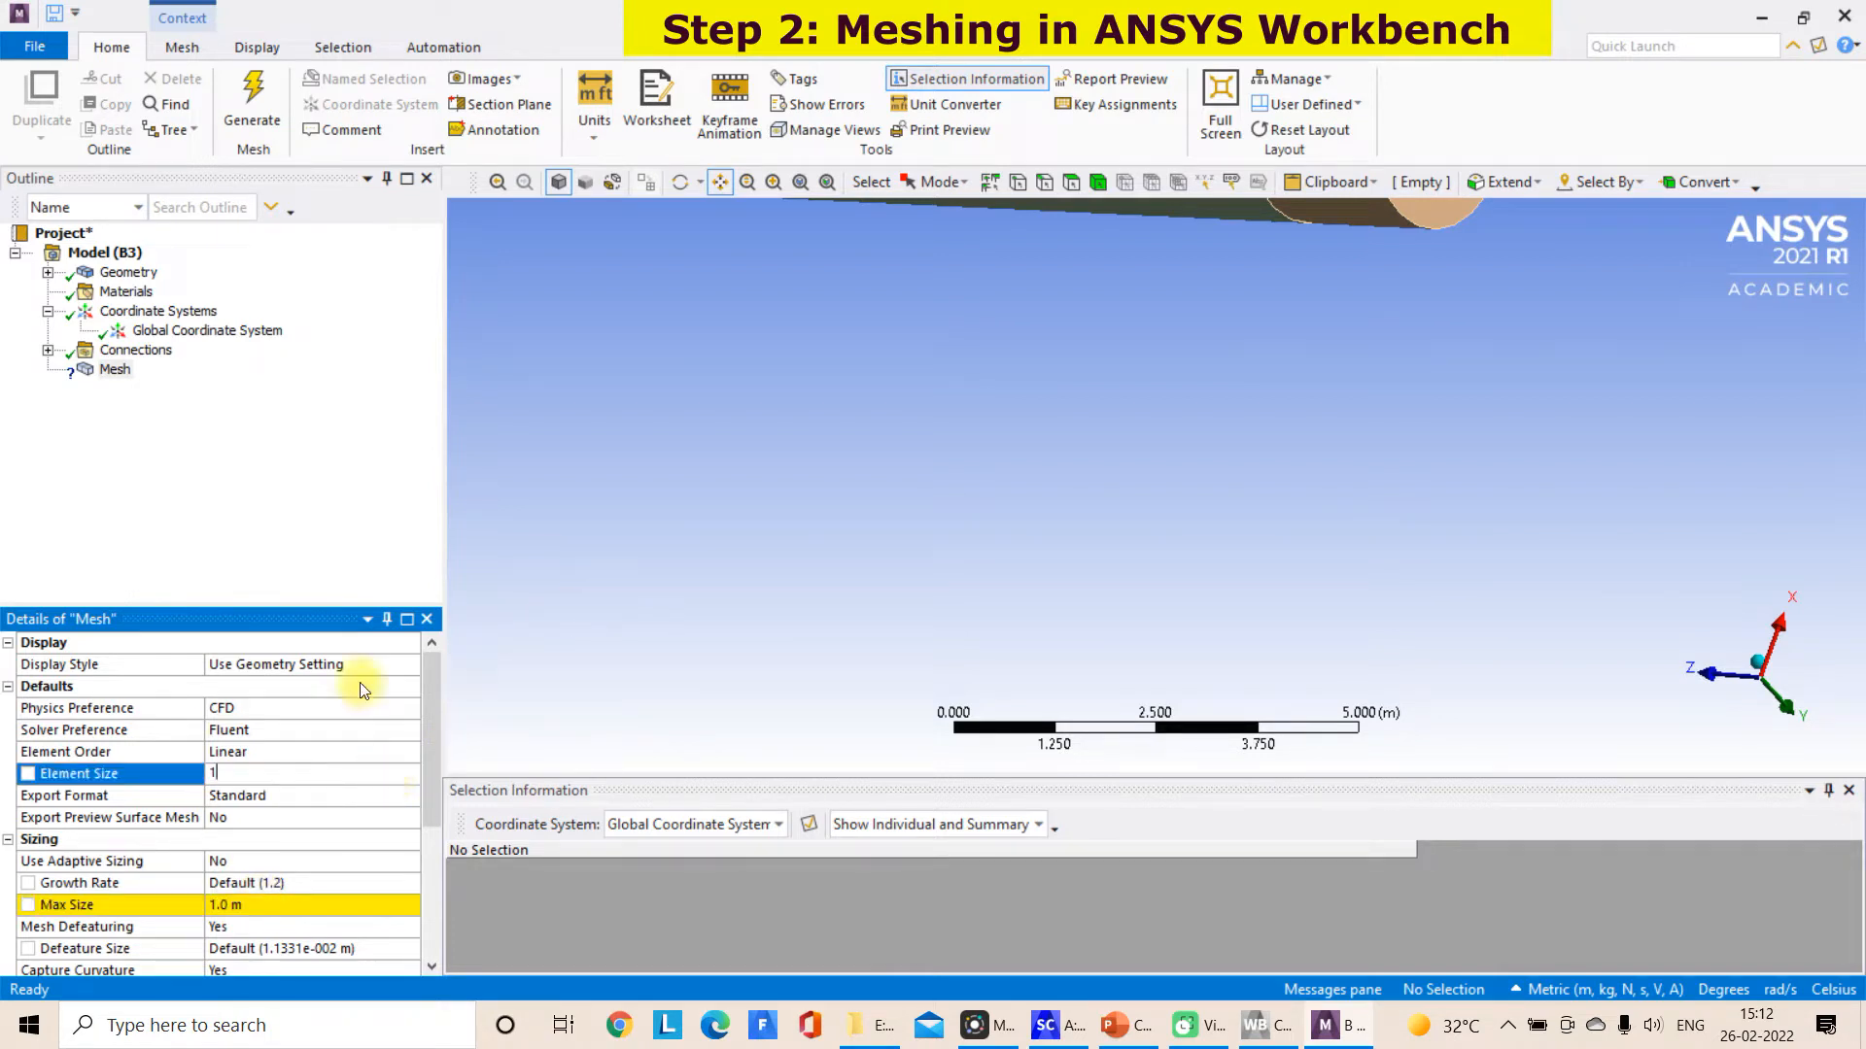
click(352, 547)
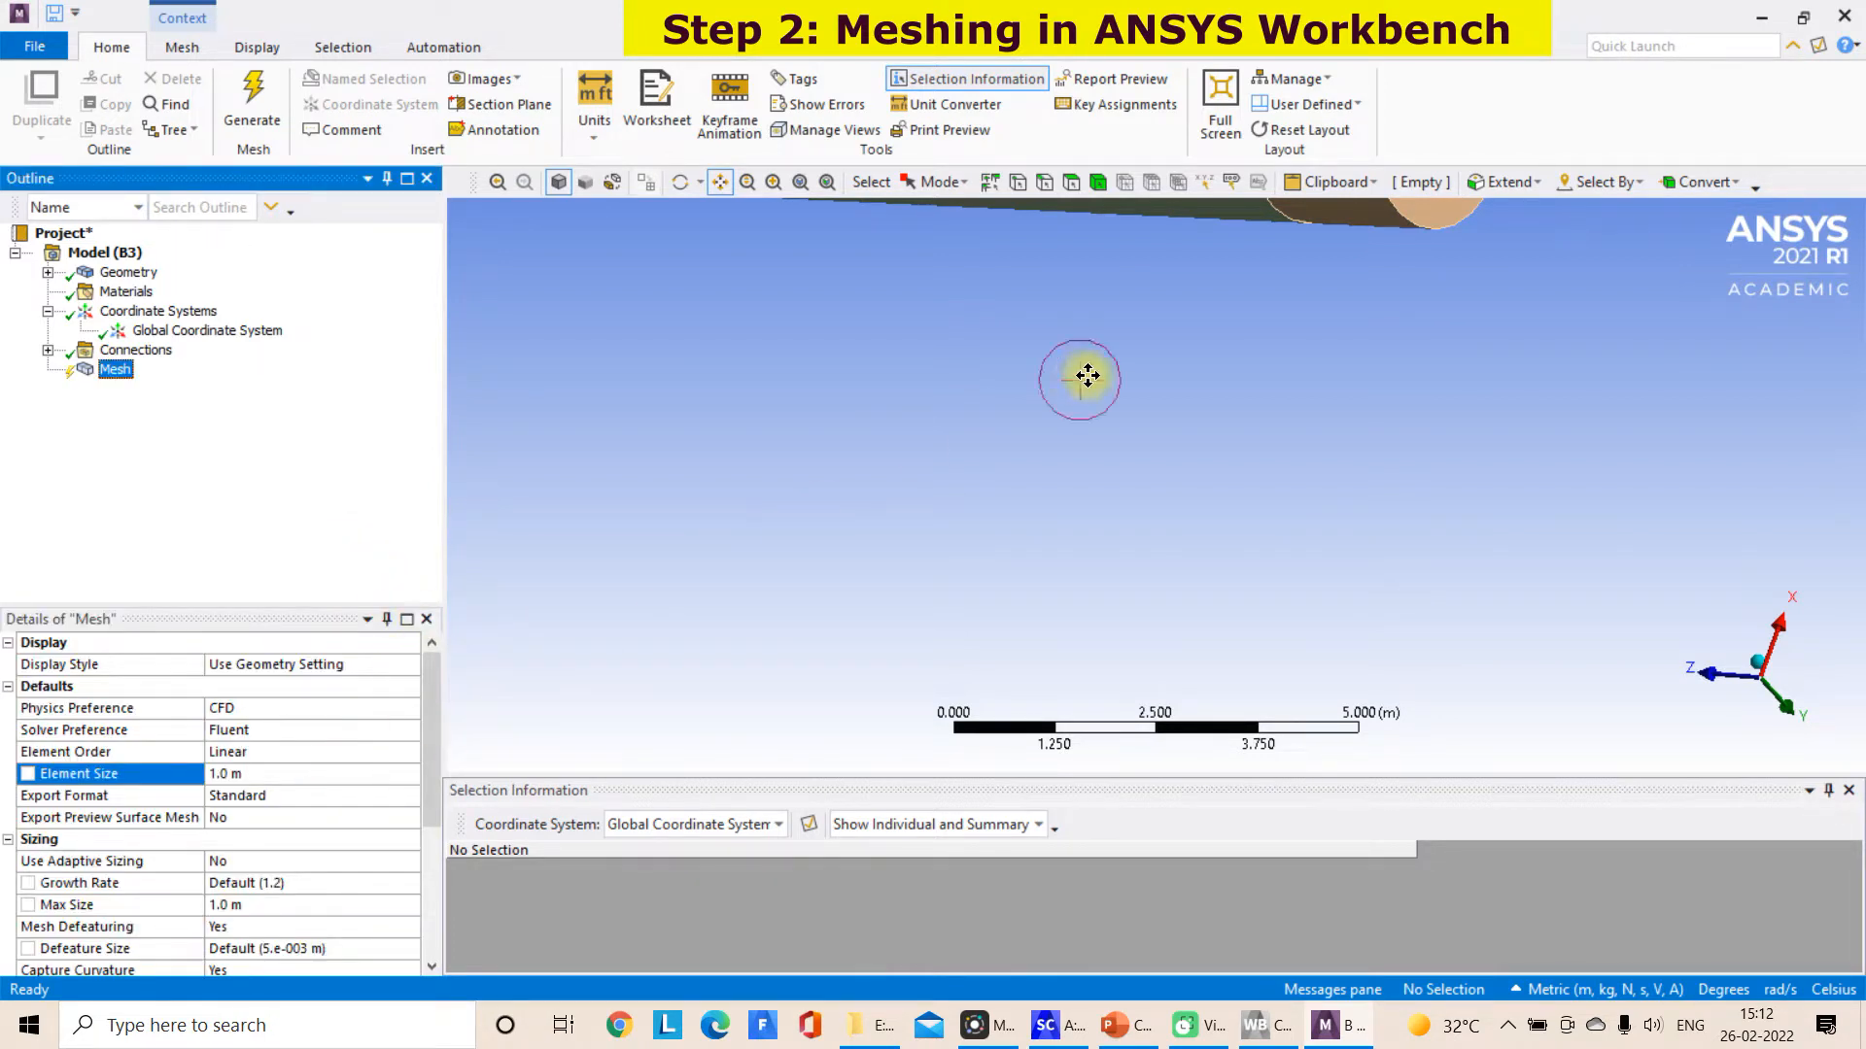
Add a body sizing to the long main kiln body with an element size of 1 m
scroll(1121, 399, down, 5)
scroll(1122, 401, down, 3)
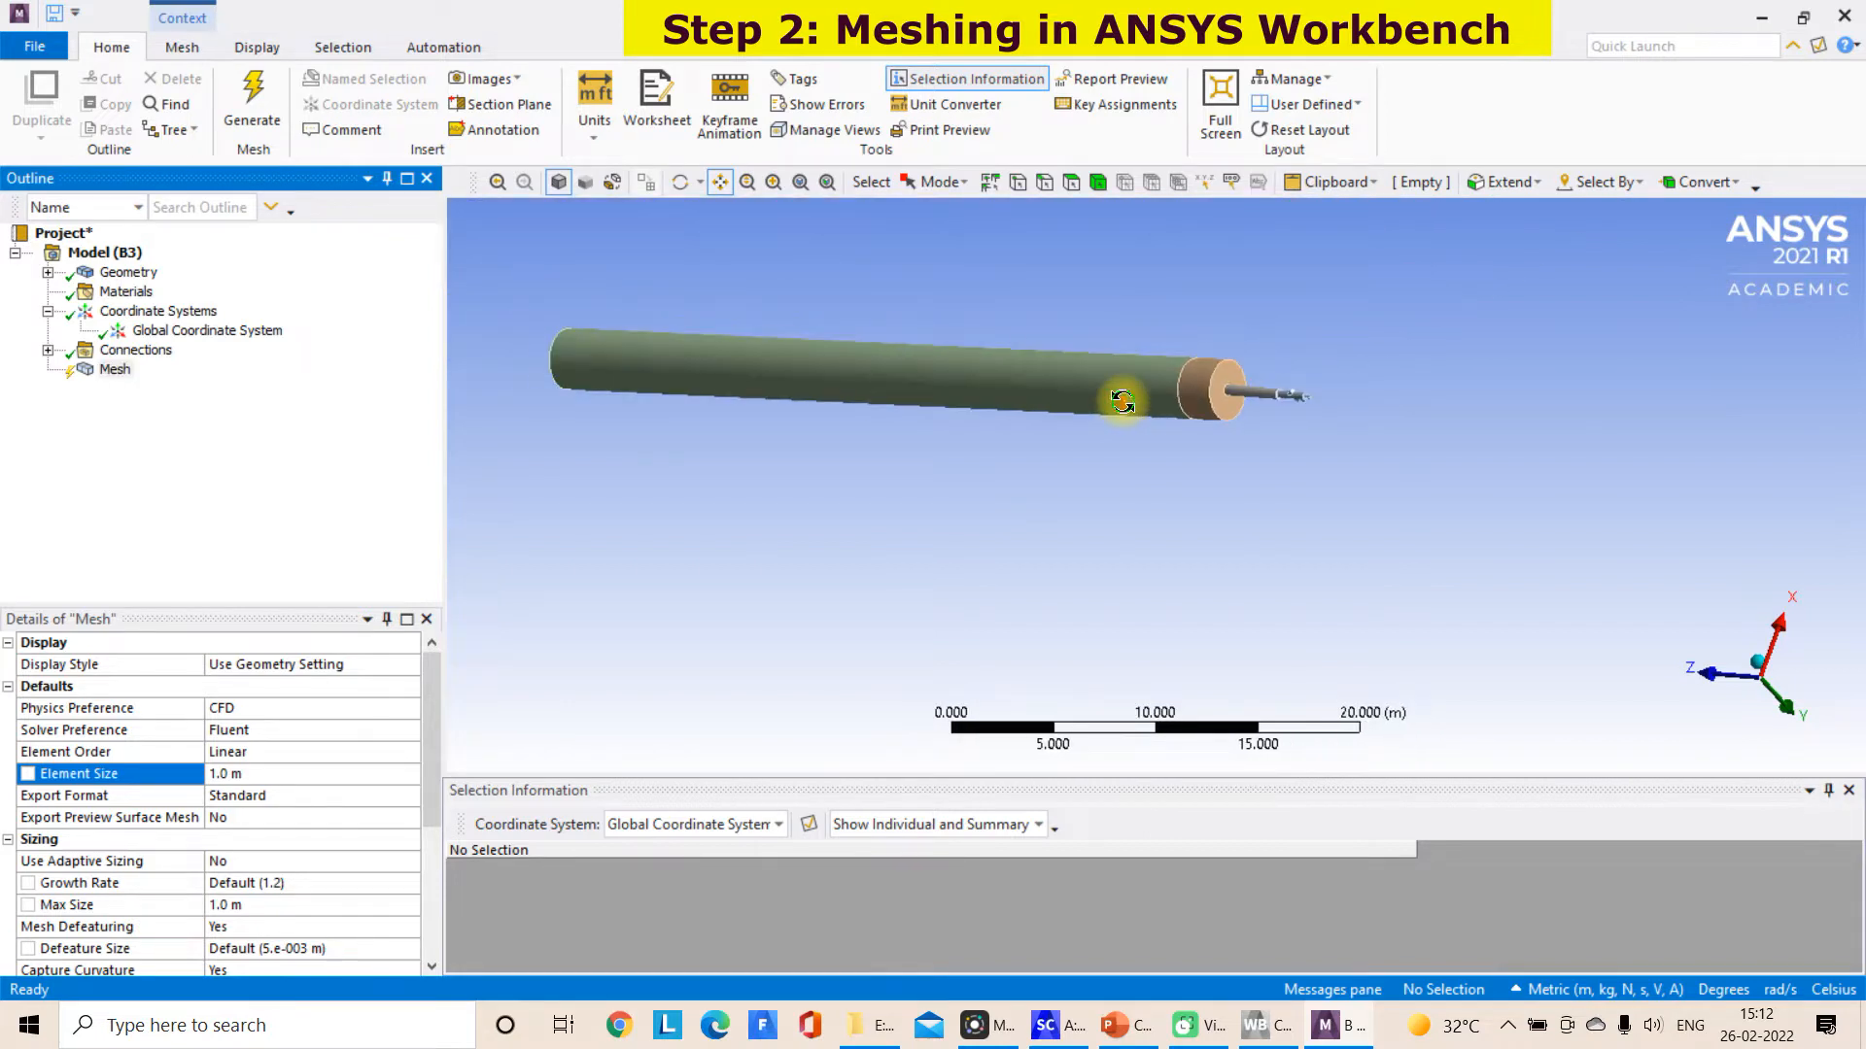
middle_drag(1118, 396, 1116, 325)
click(1097, 182)
click(946, 359)
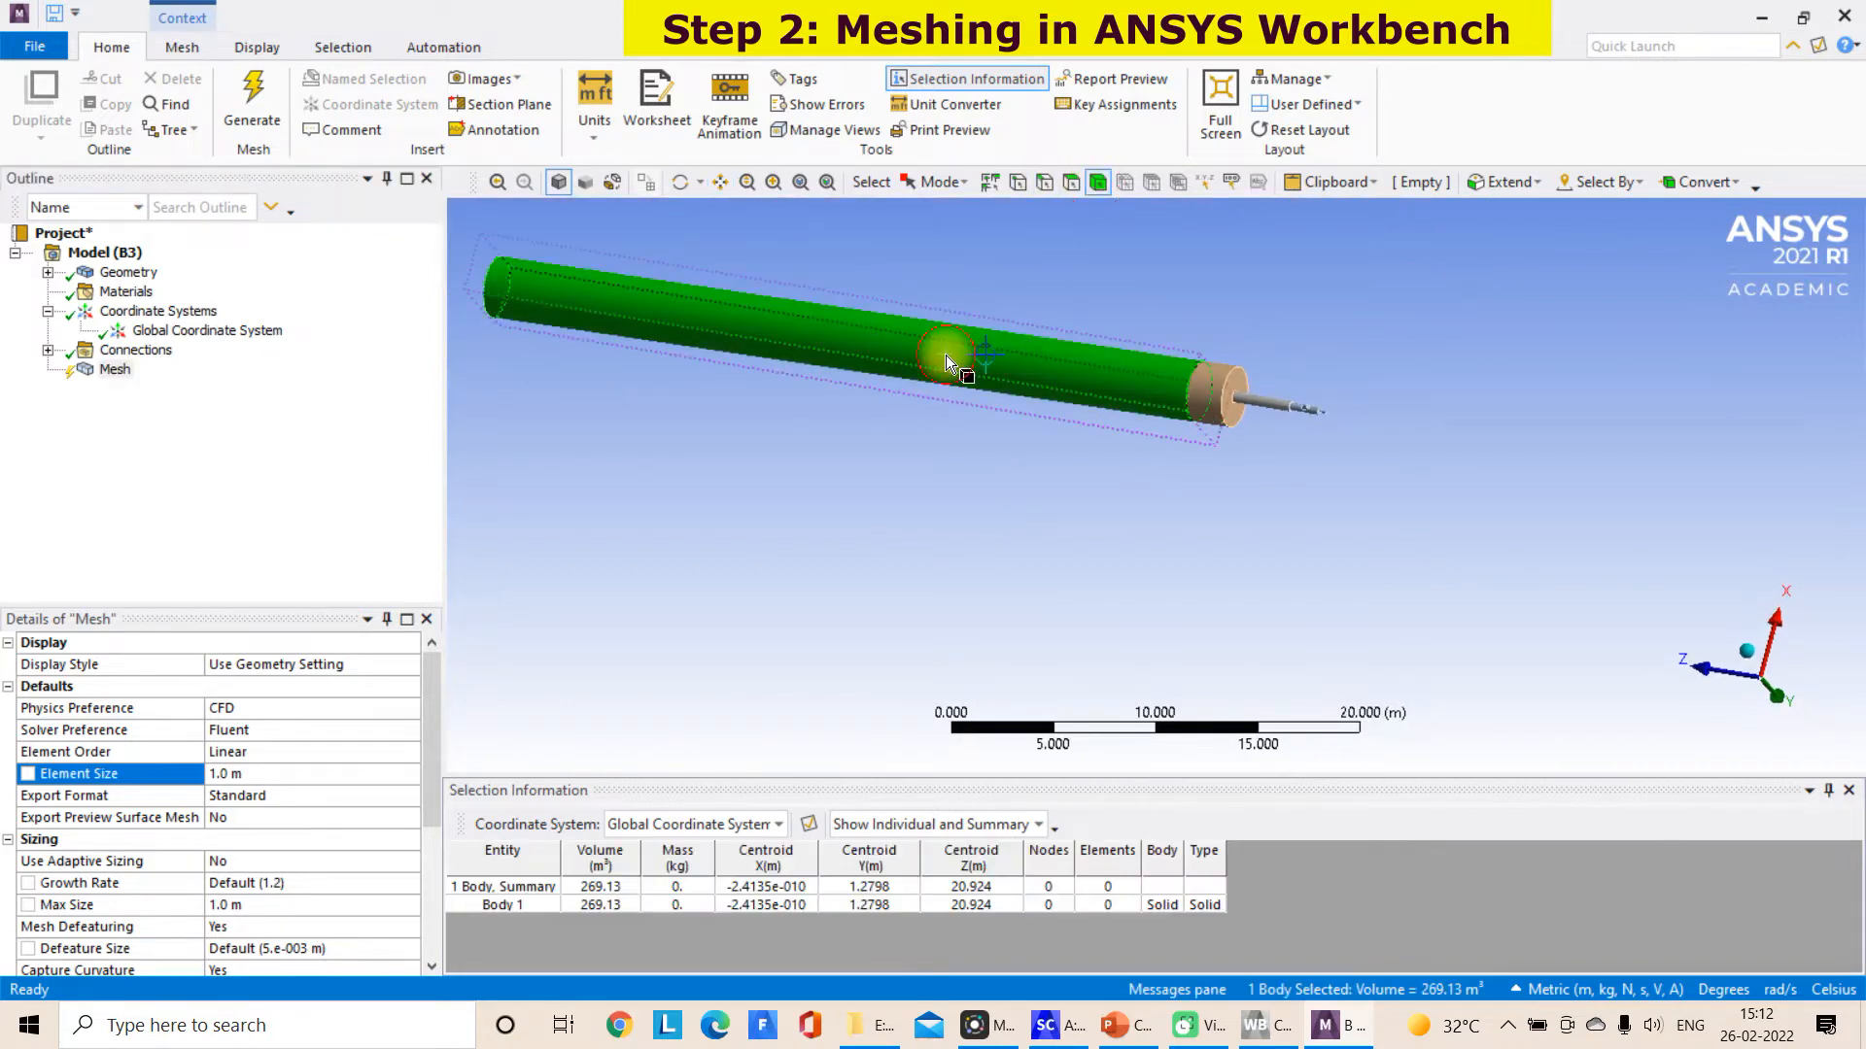
right_click(946, 355)
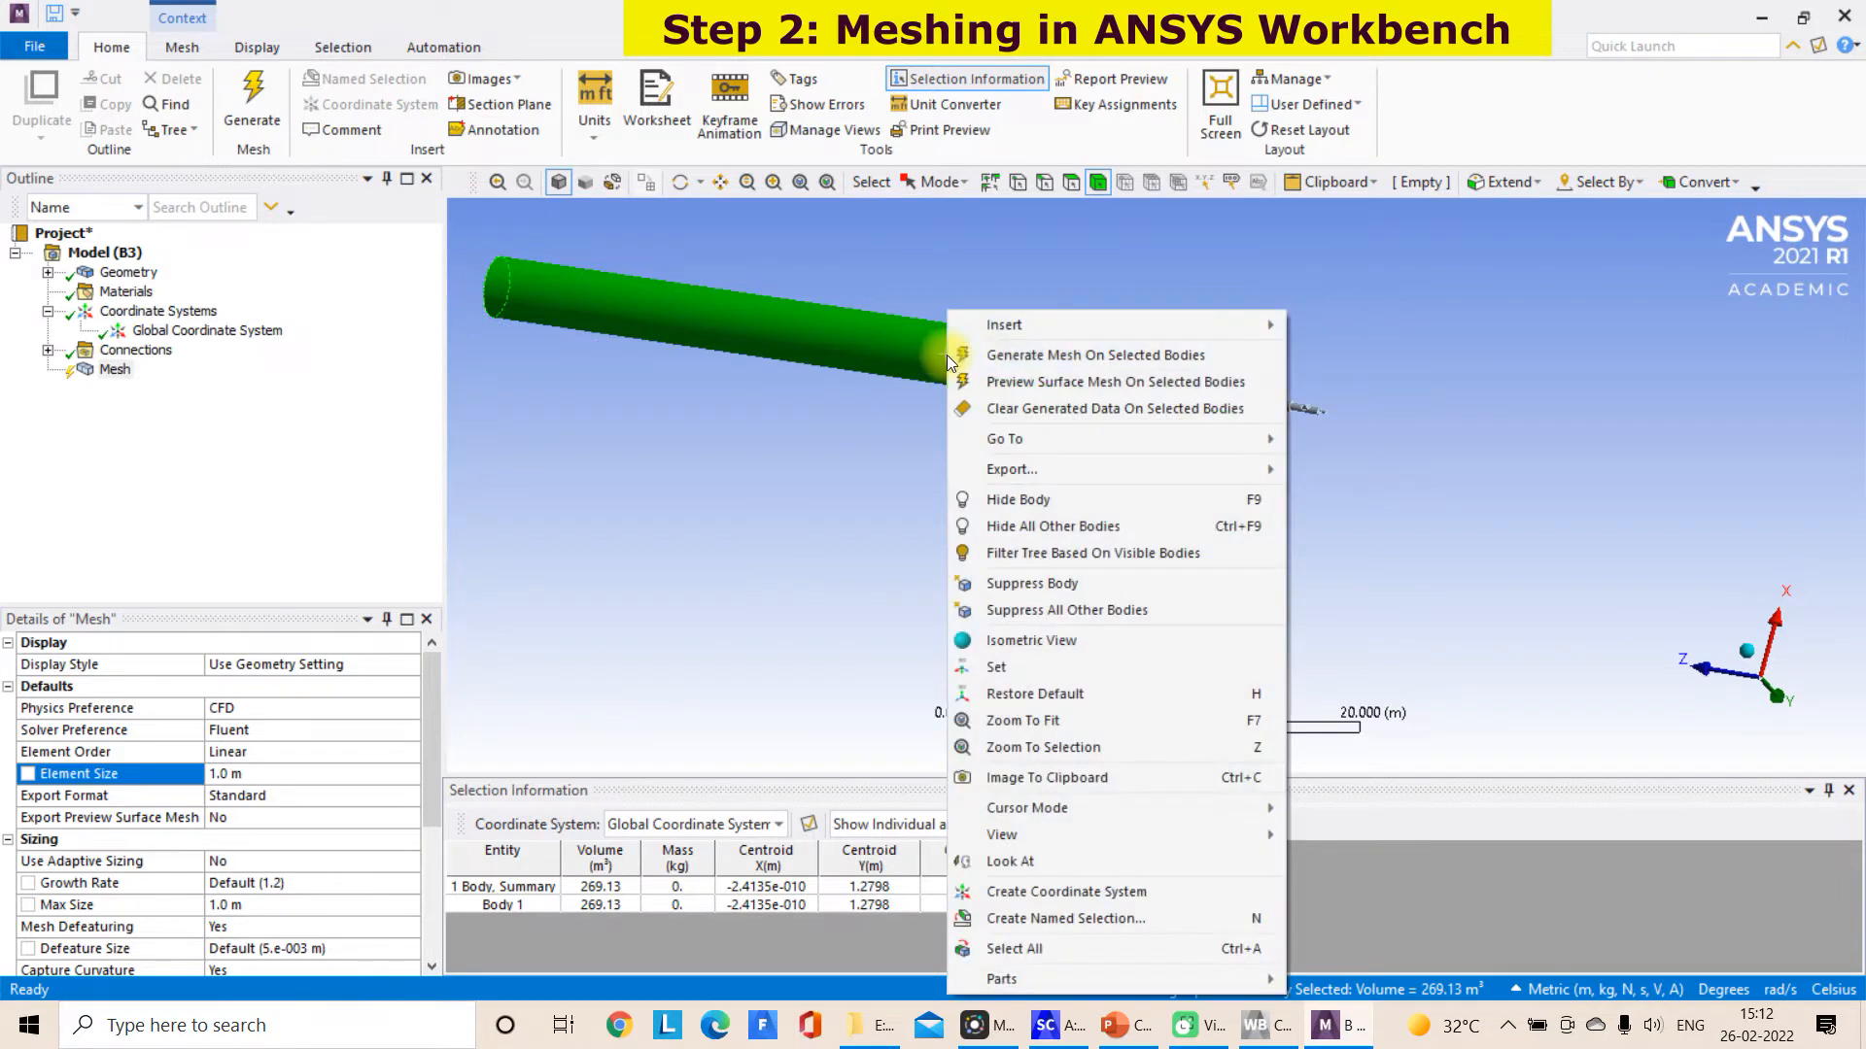
mouse_move(981, 336)
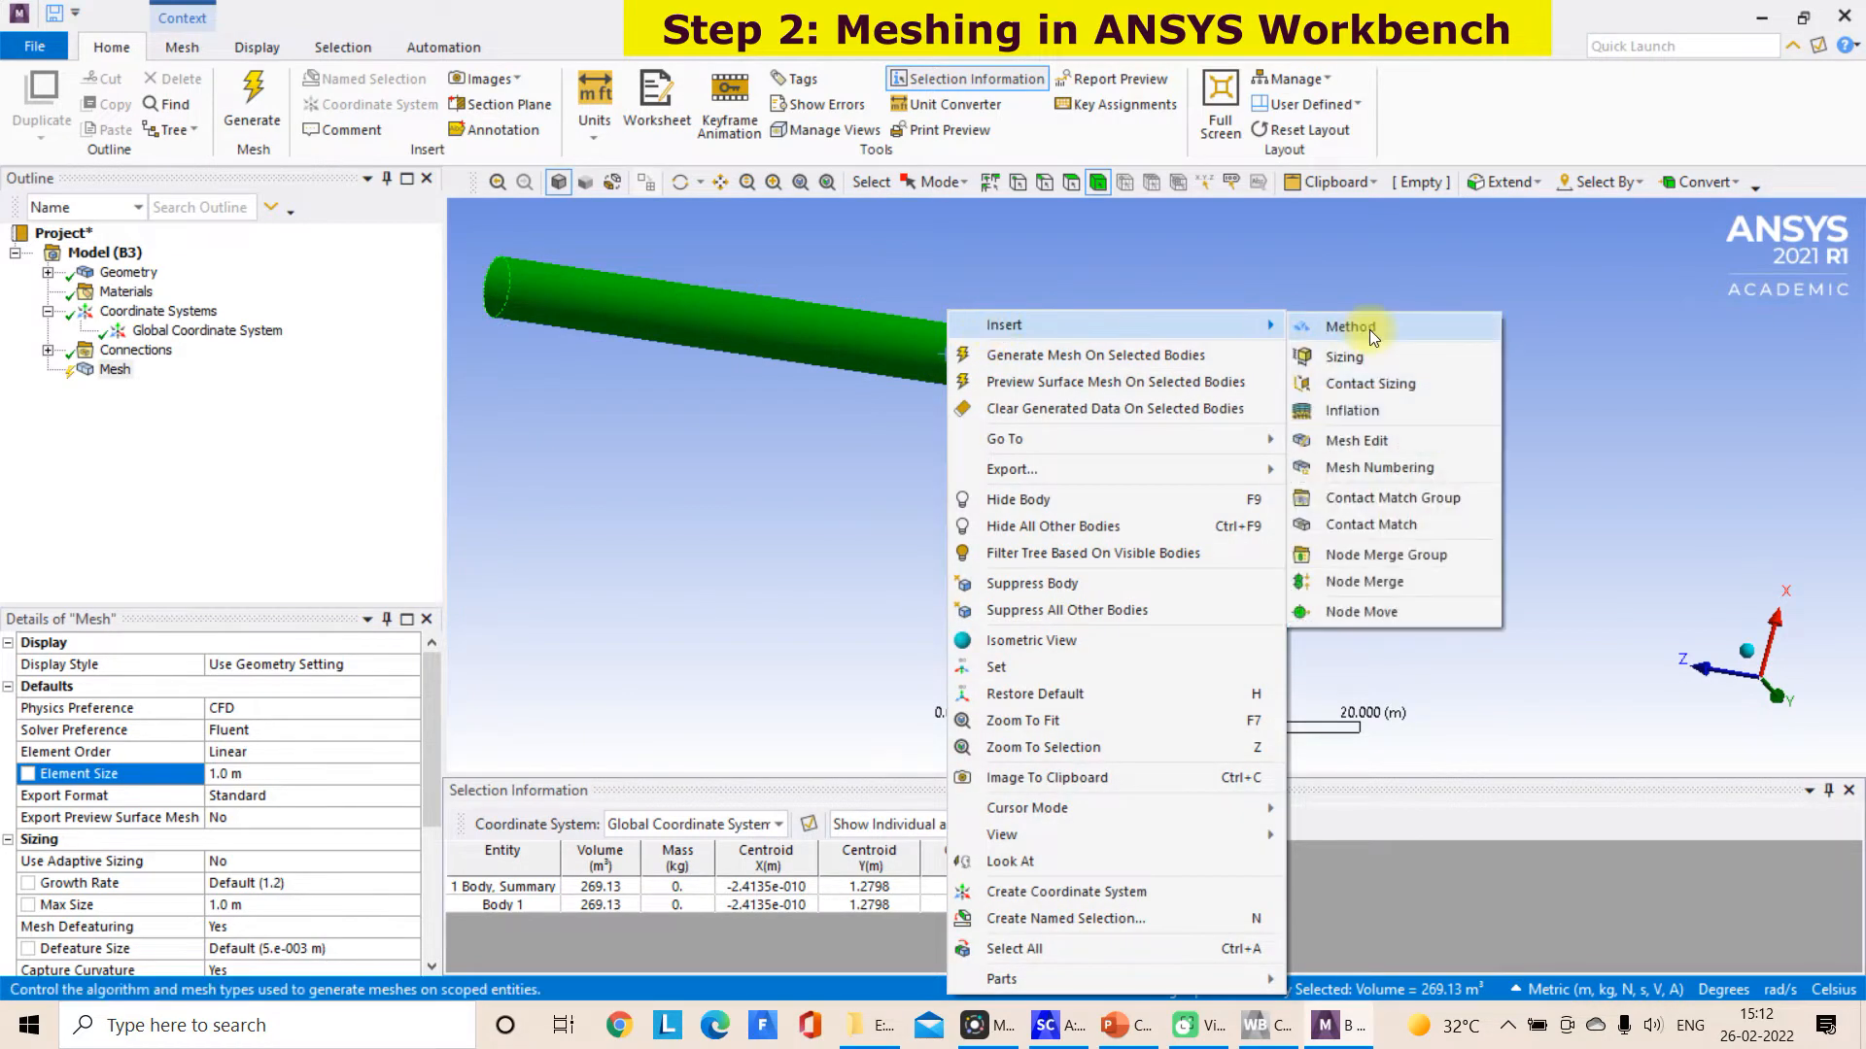
click(1356, 360)
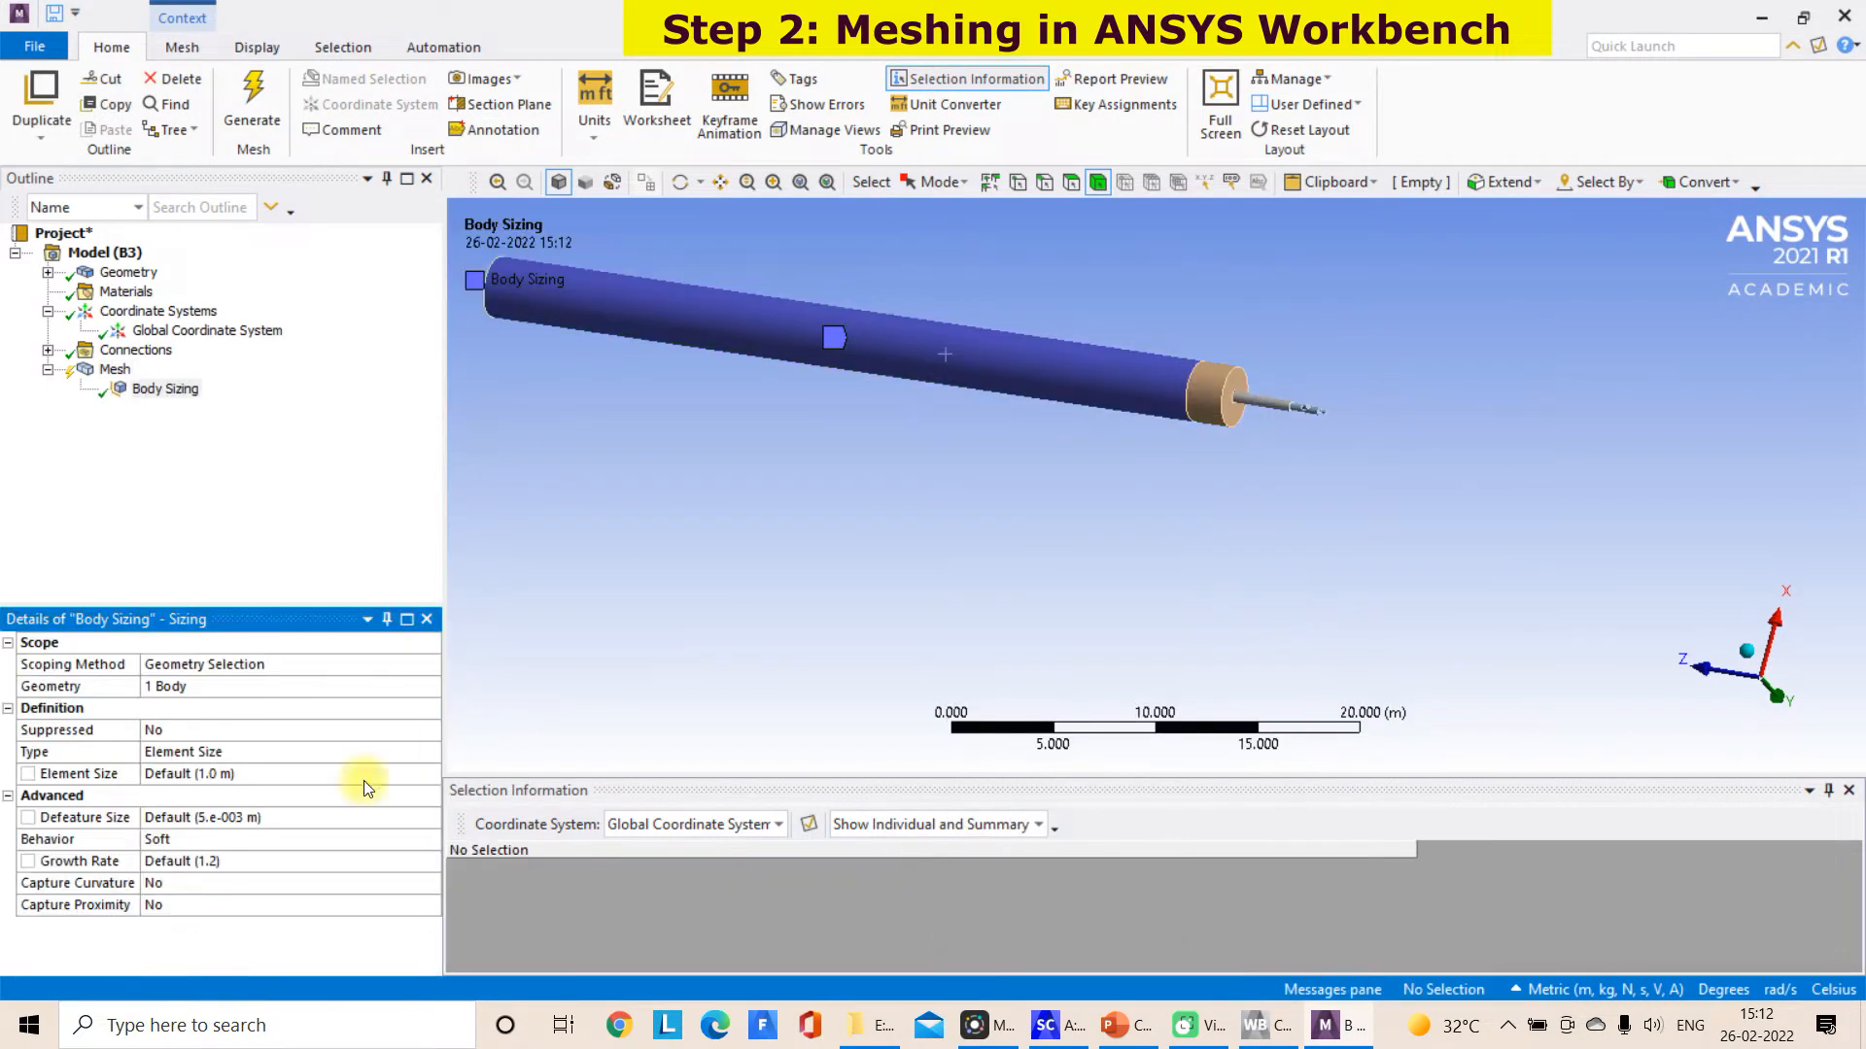
click(207, 772)
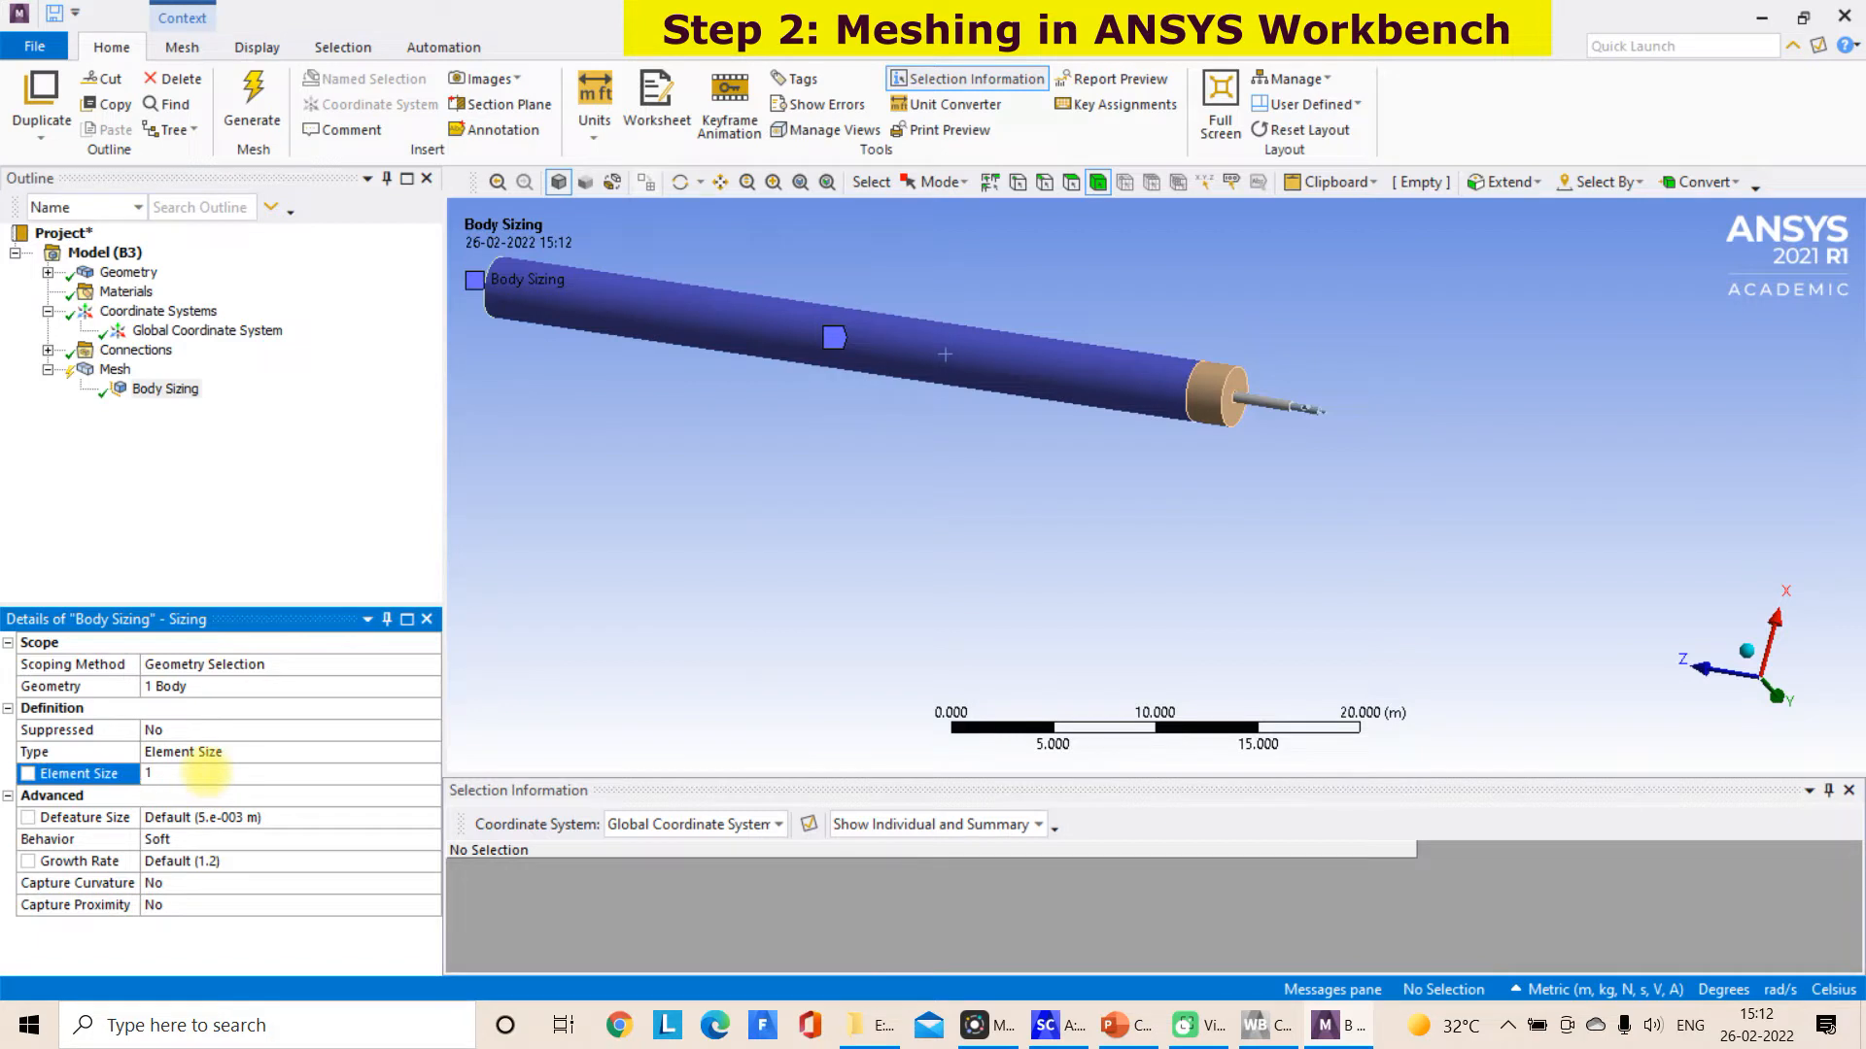
click(587, 637)
Add a body sizing to the short kiln end section on the burner side with an element size of 0.75 m
scroll(1294, 405, up, 4)
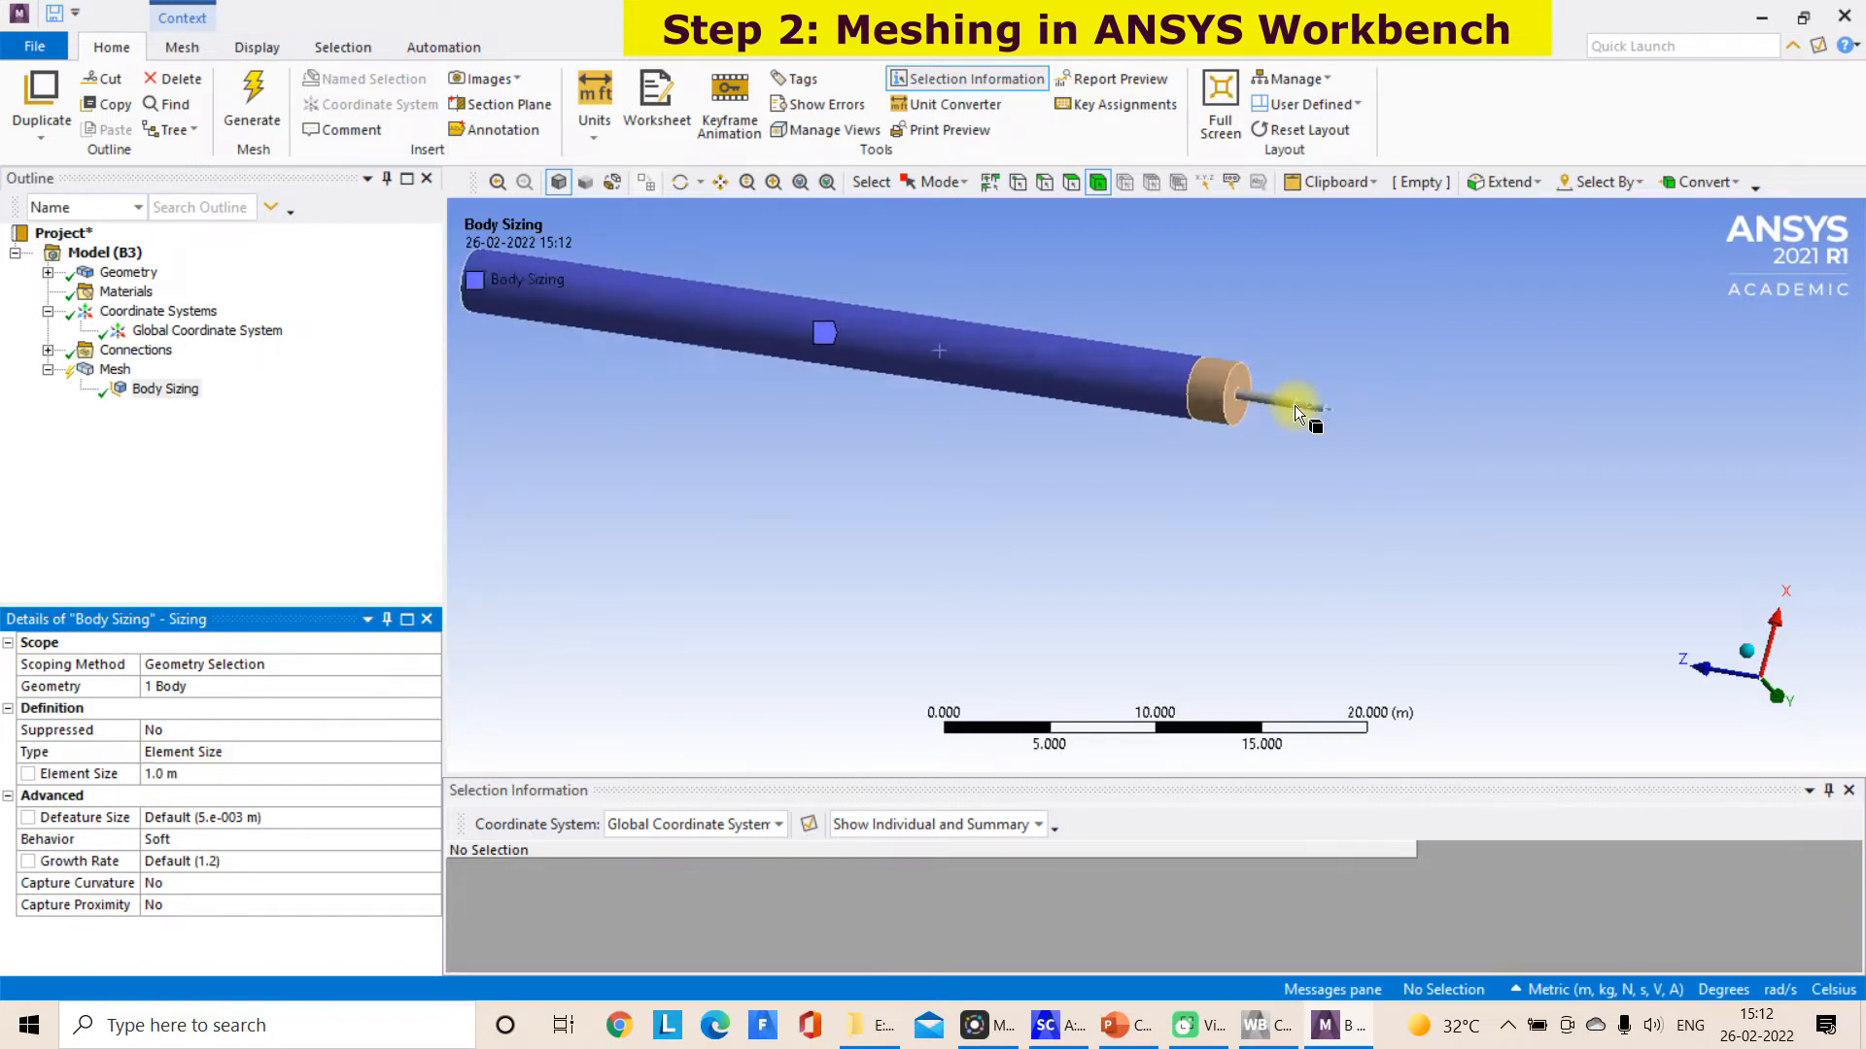
click(1253, 313)
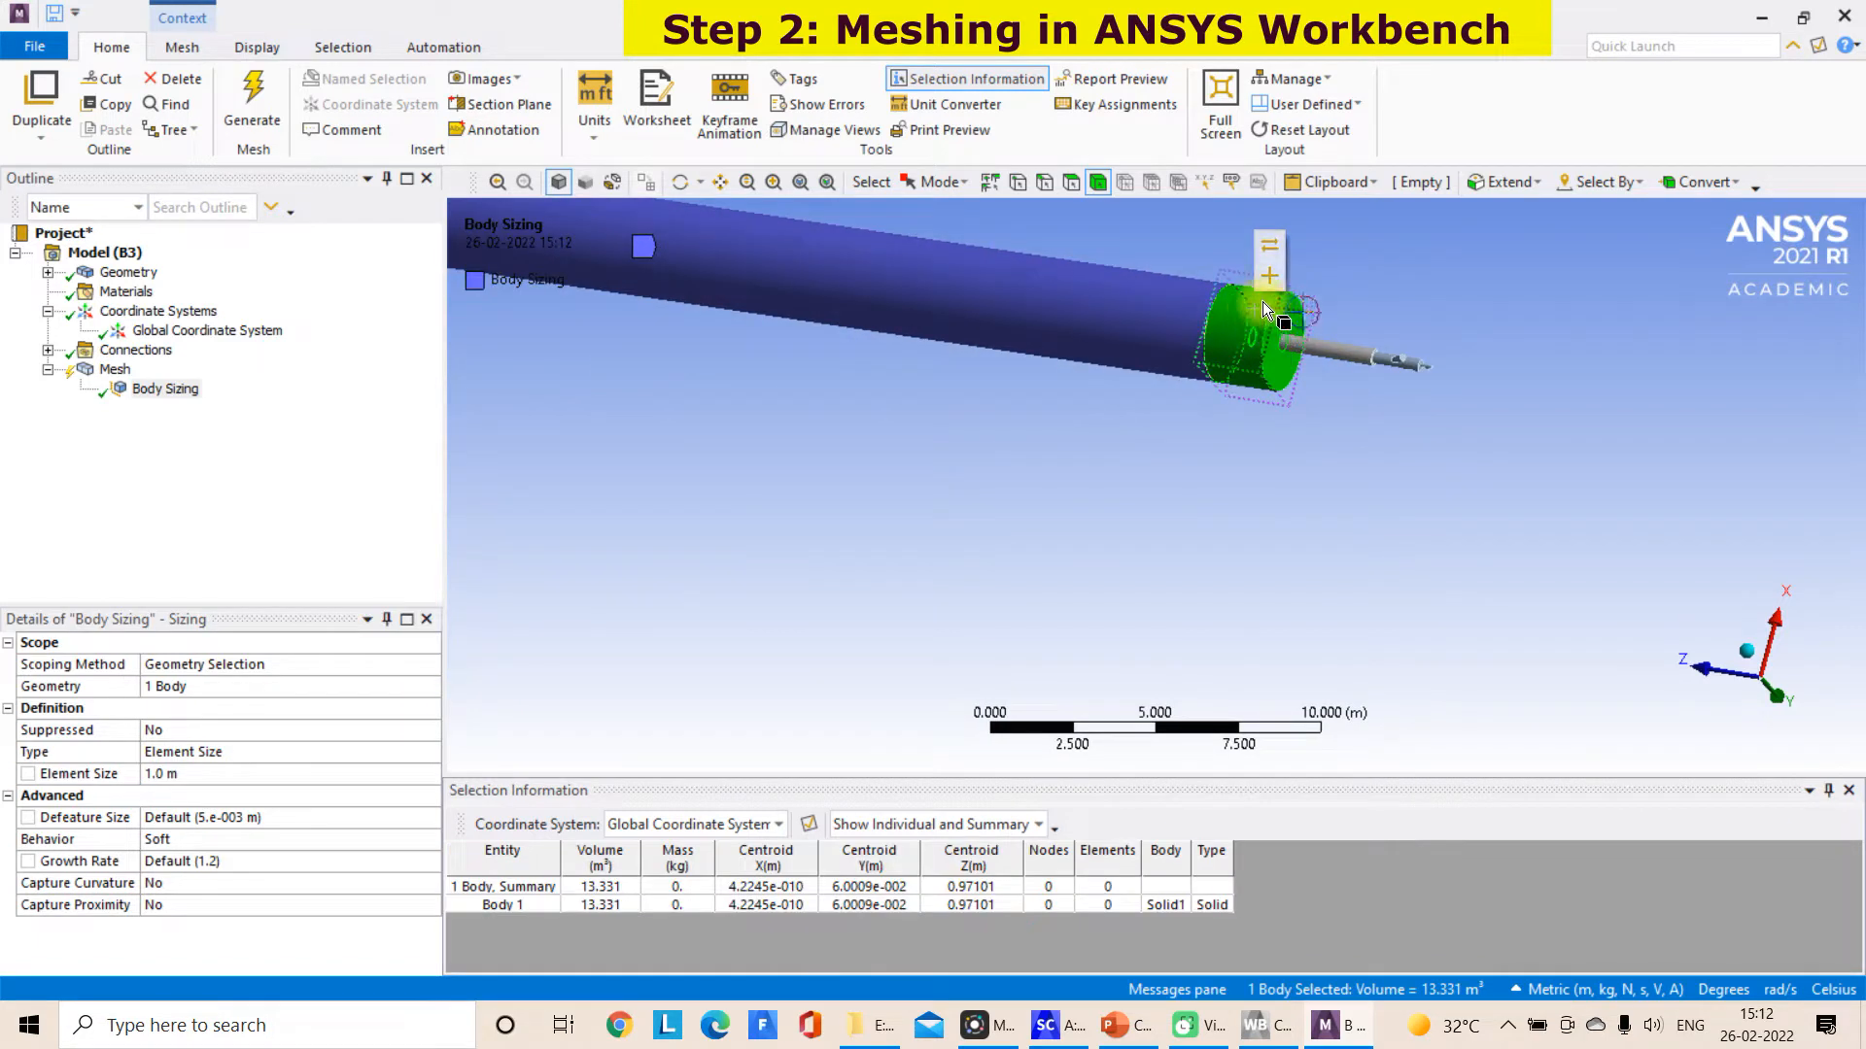
right_click(1262, 340)
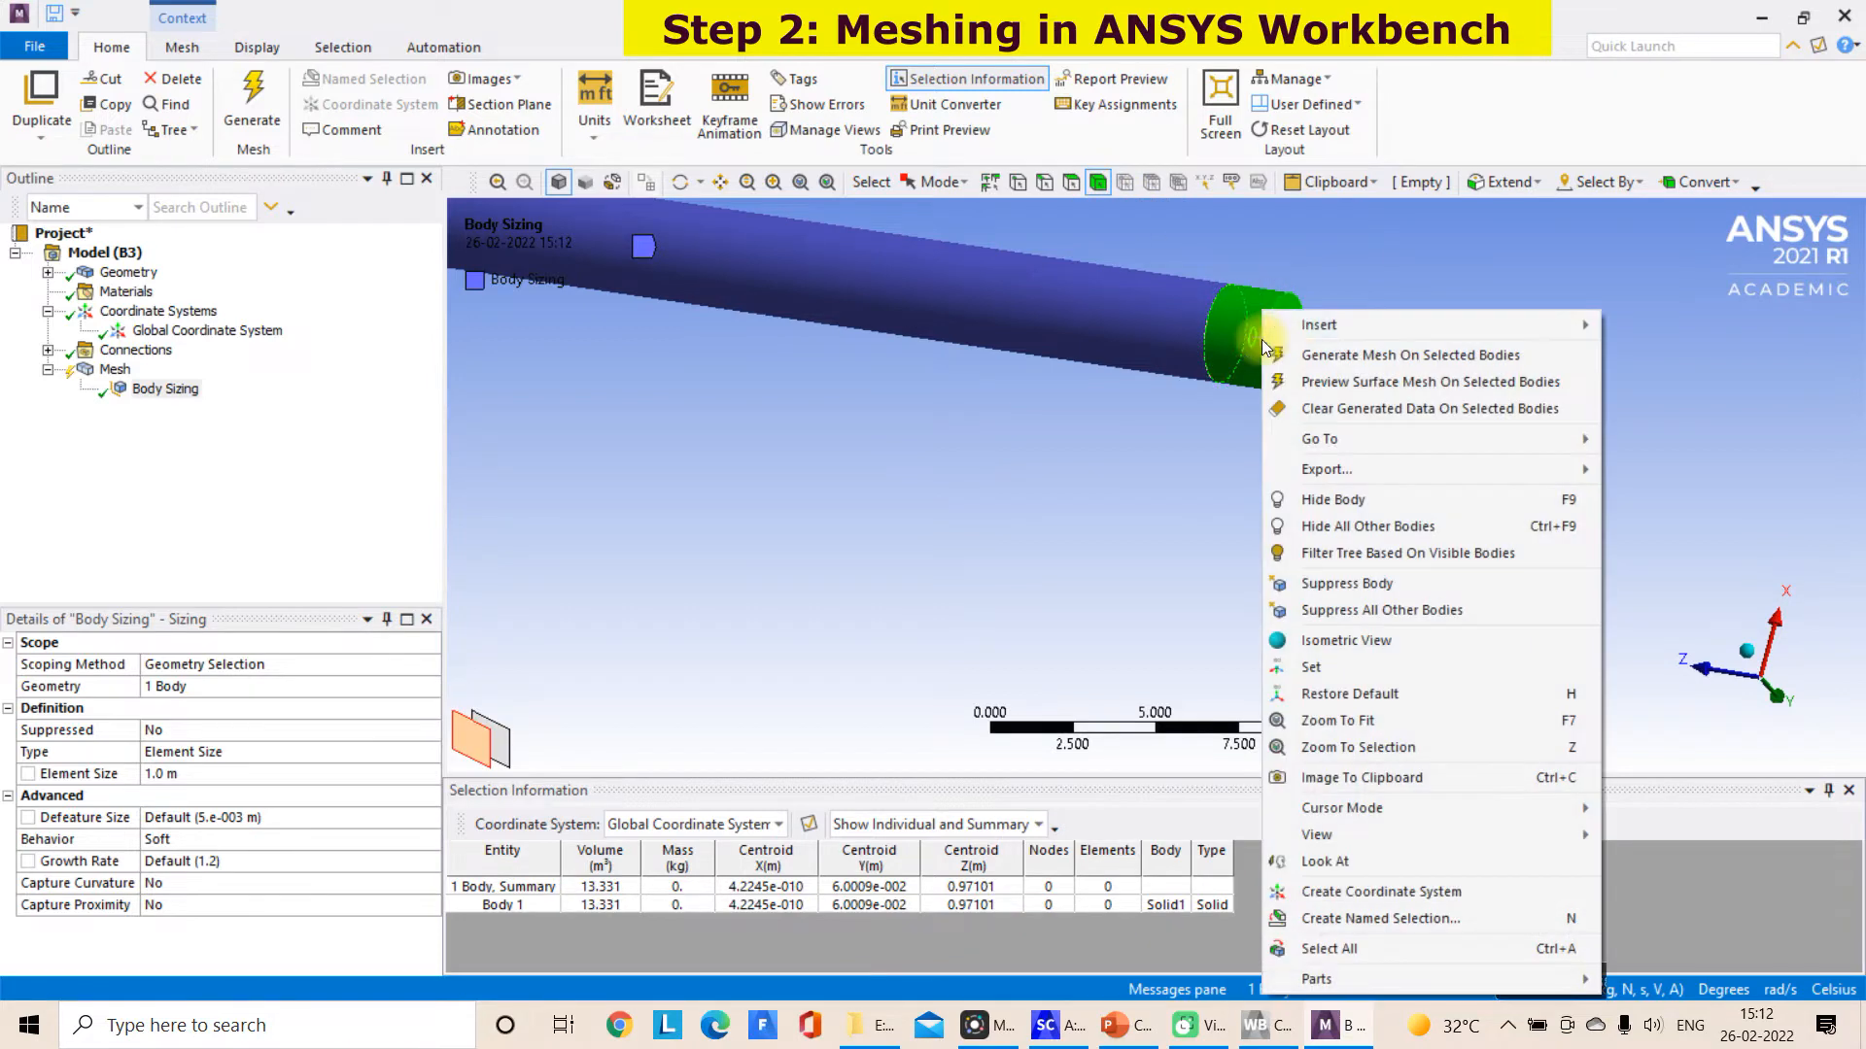
mouse_move(1325, 321)
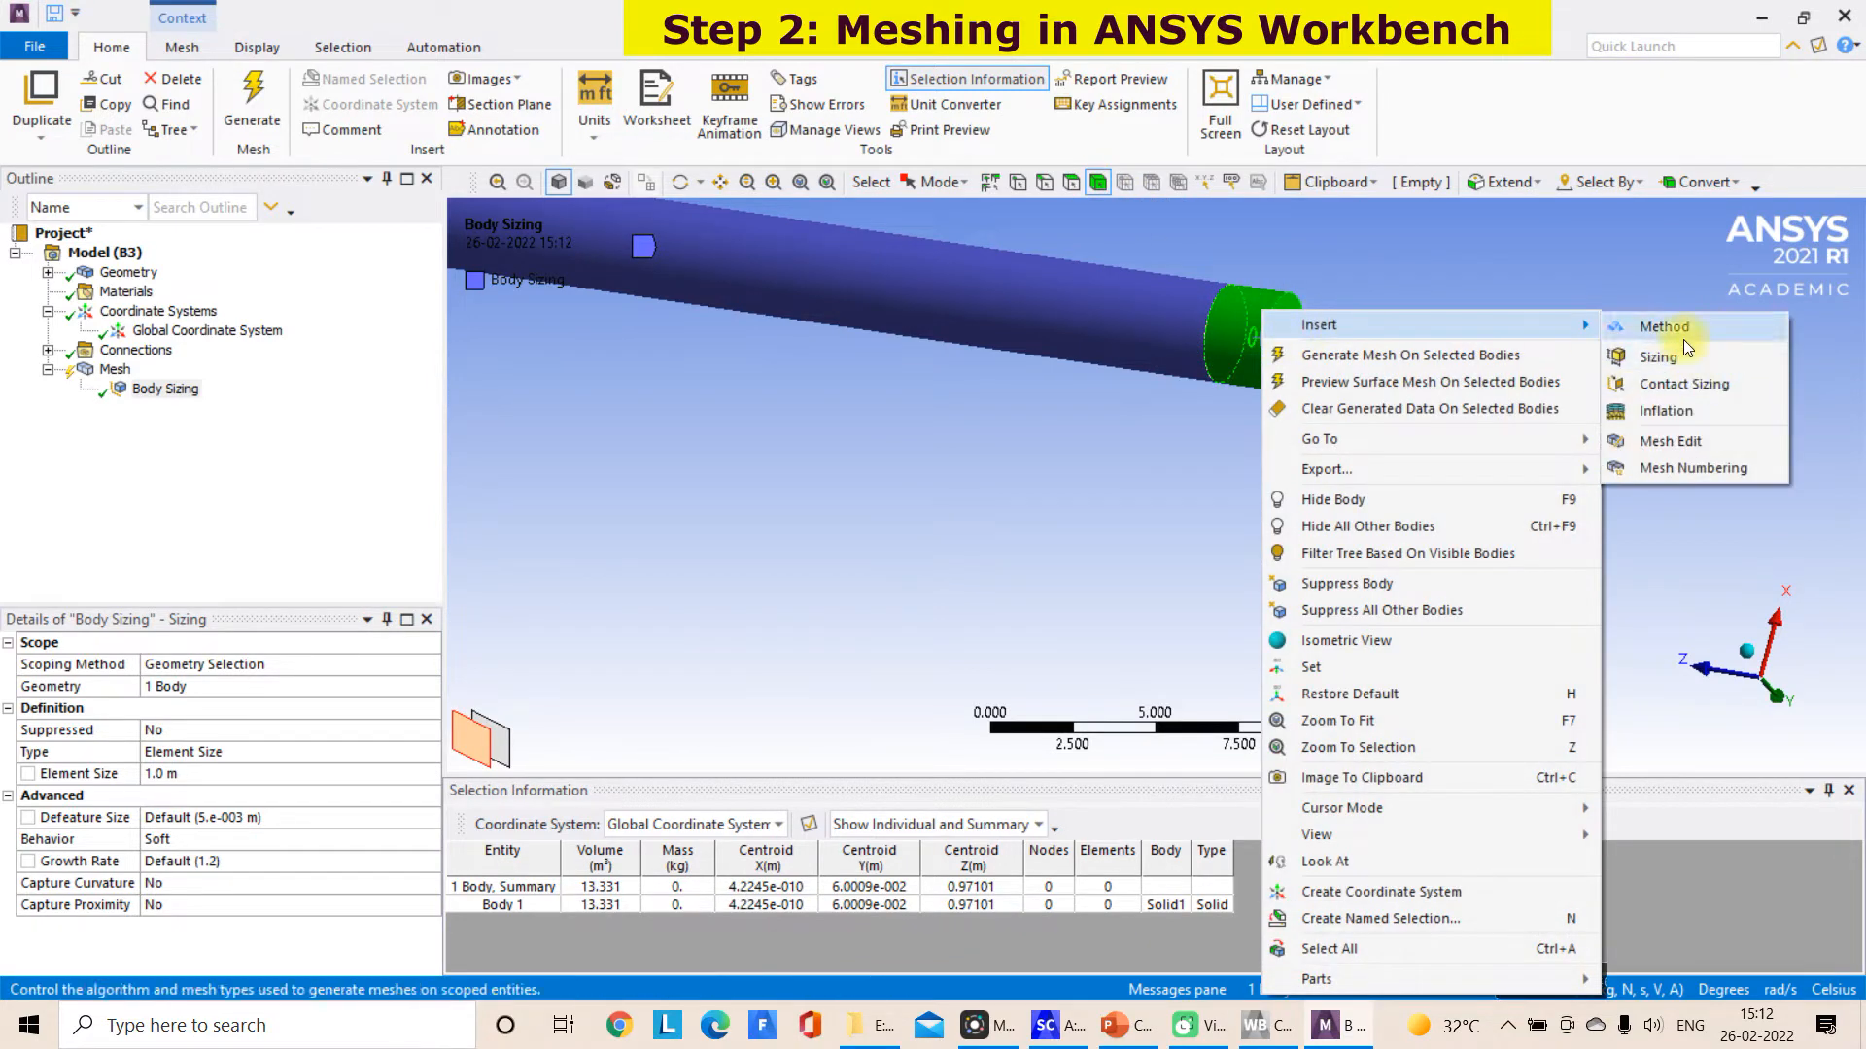
click(1664, 358)
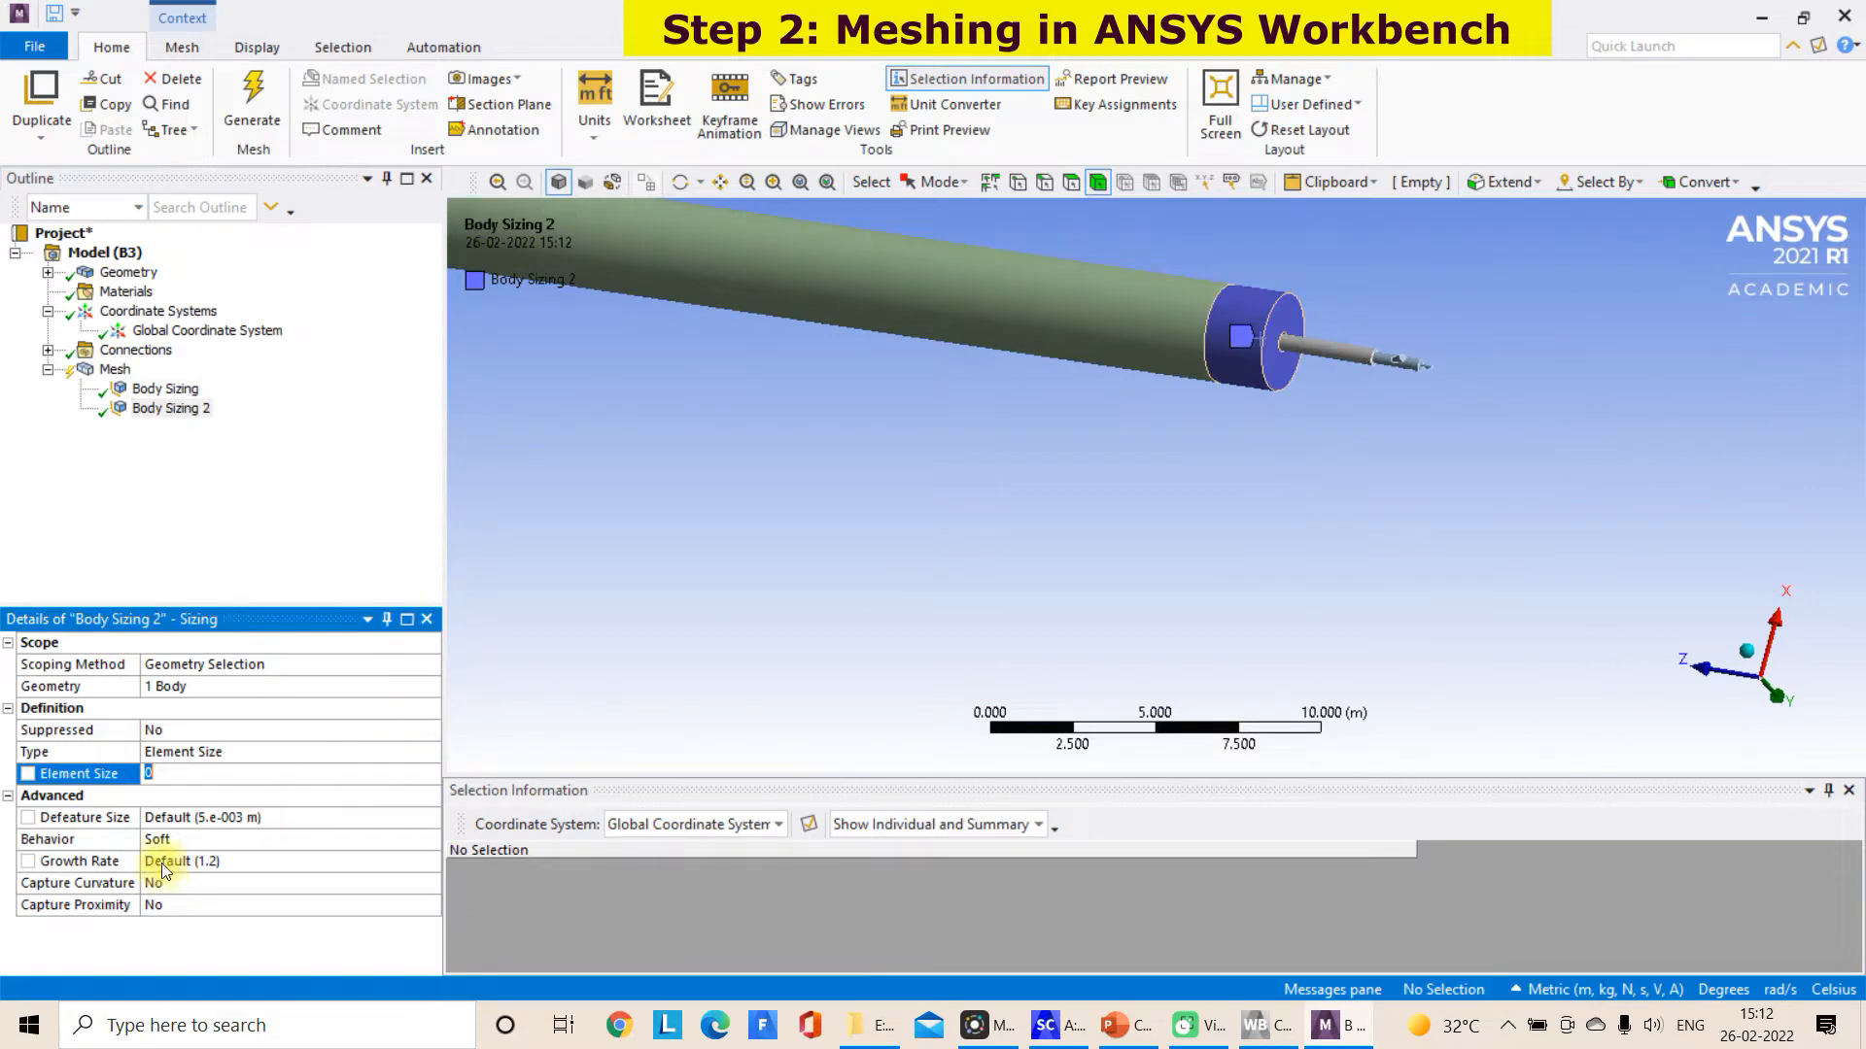
drag(169, 770, 131, 773)
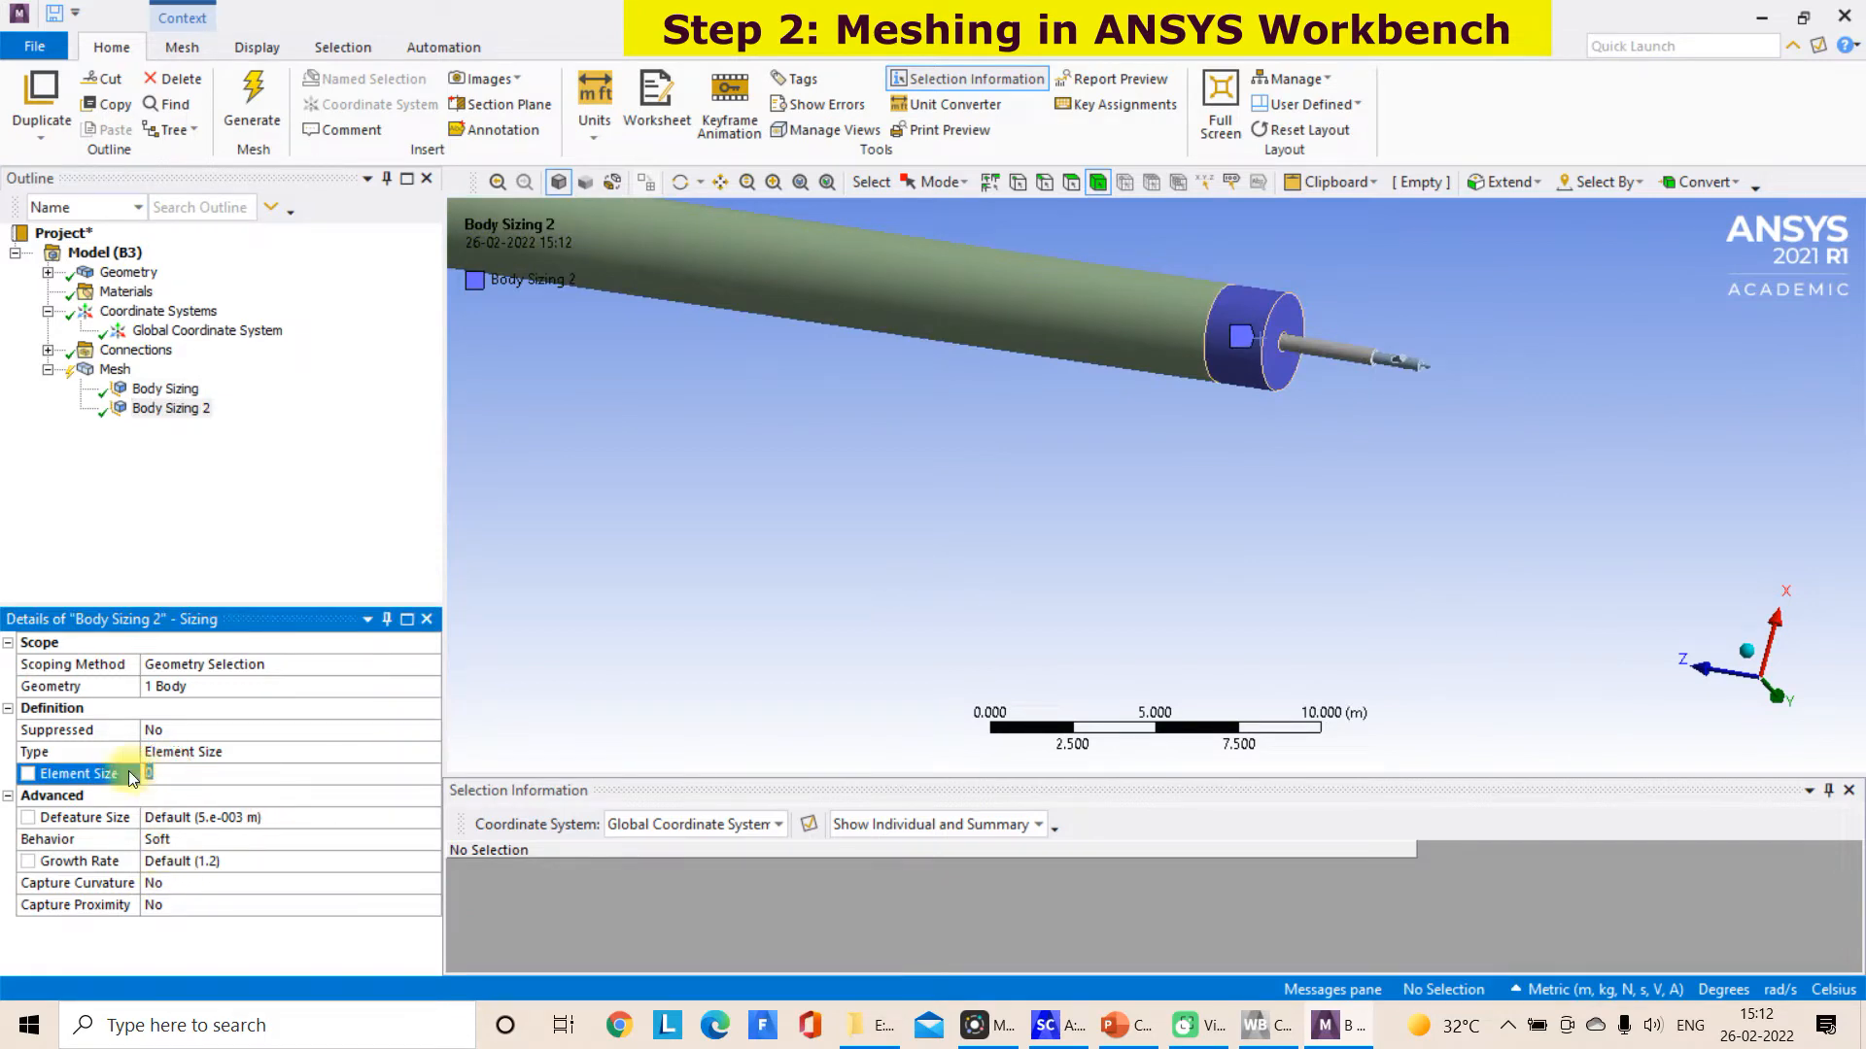
text(0.75)
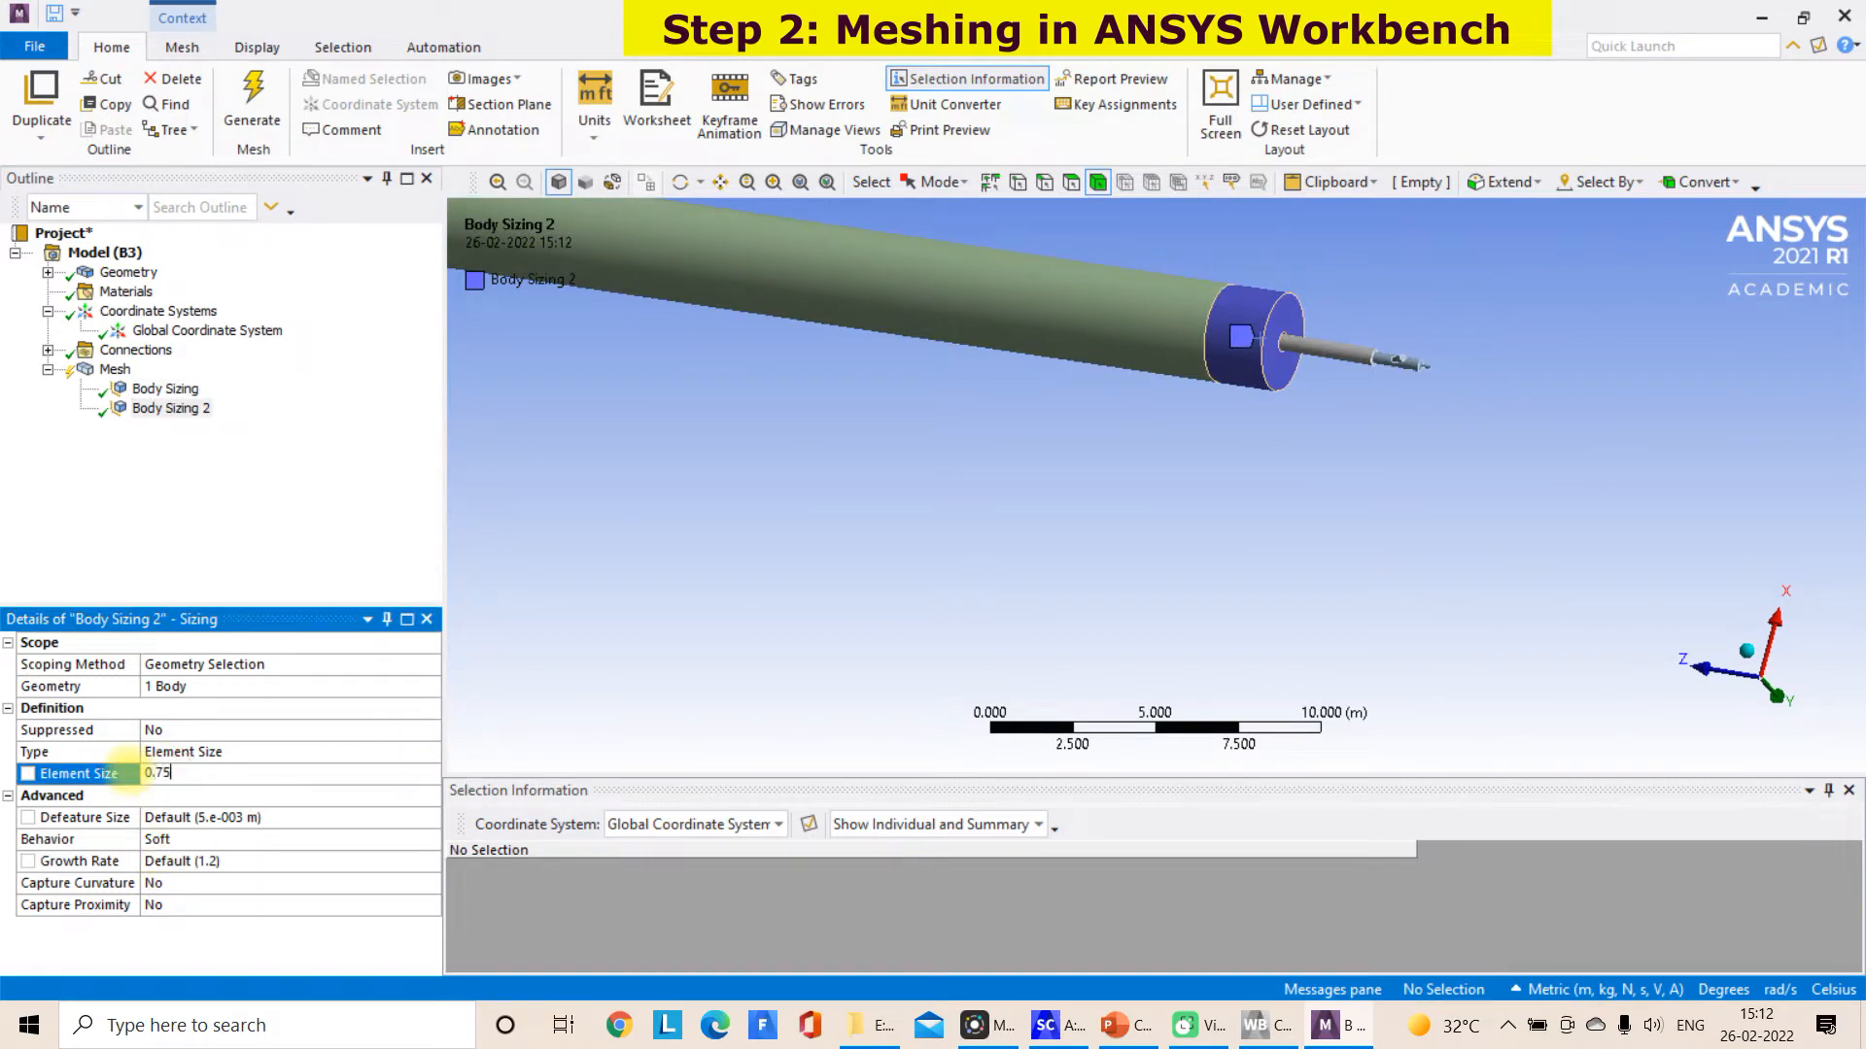
key(Return)
scroll(1488, 515, down, 2)
scroll(1485, 505, up, 3)
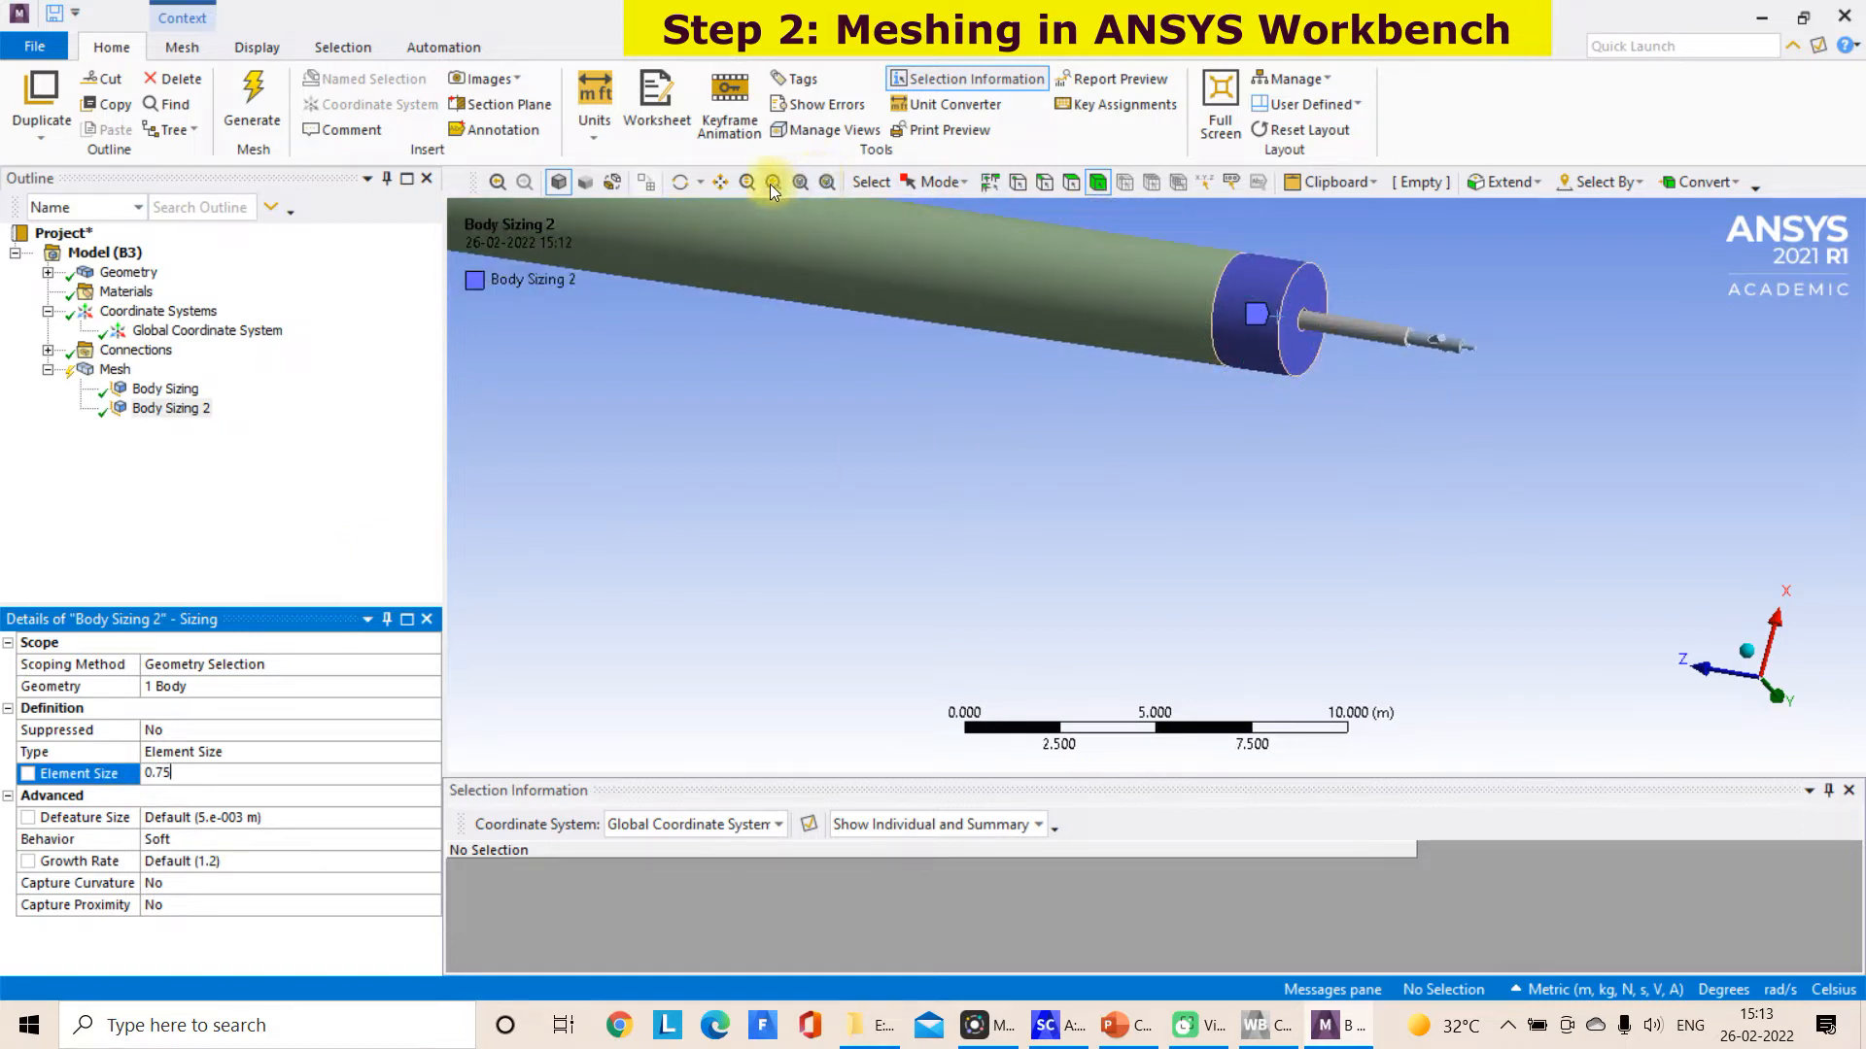
Add a body sizing to the outer burner pipe projecting from the kiln end with an element size of 0.5 m
click(725, 184)
drag(1403, 491, 1135, 657)
scroll(1142, 609, up, 3)
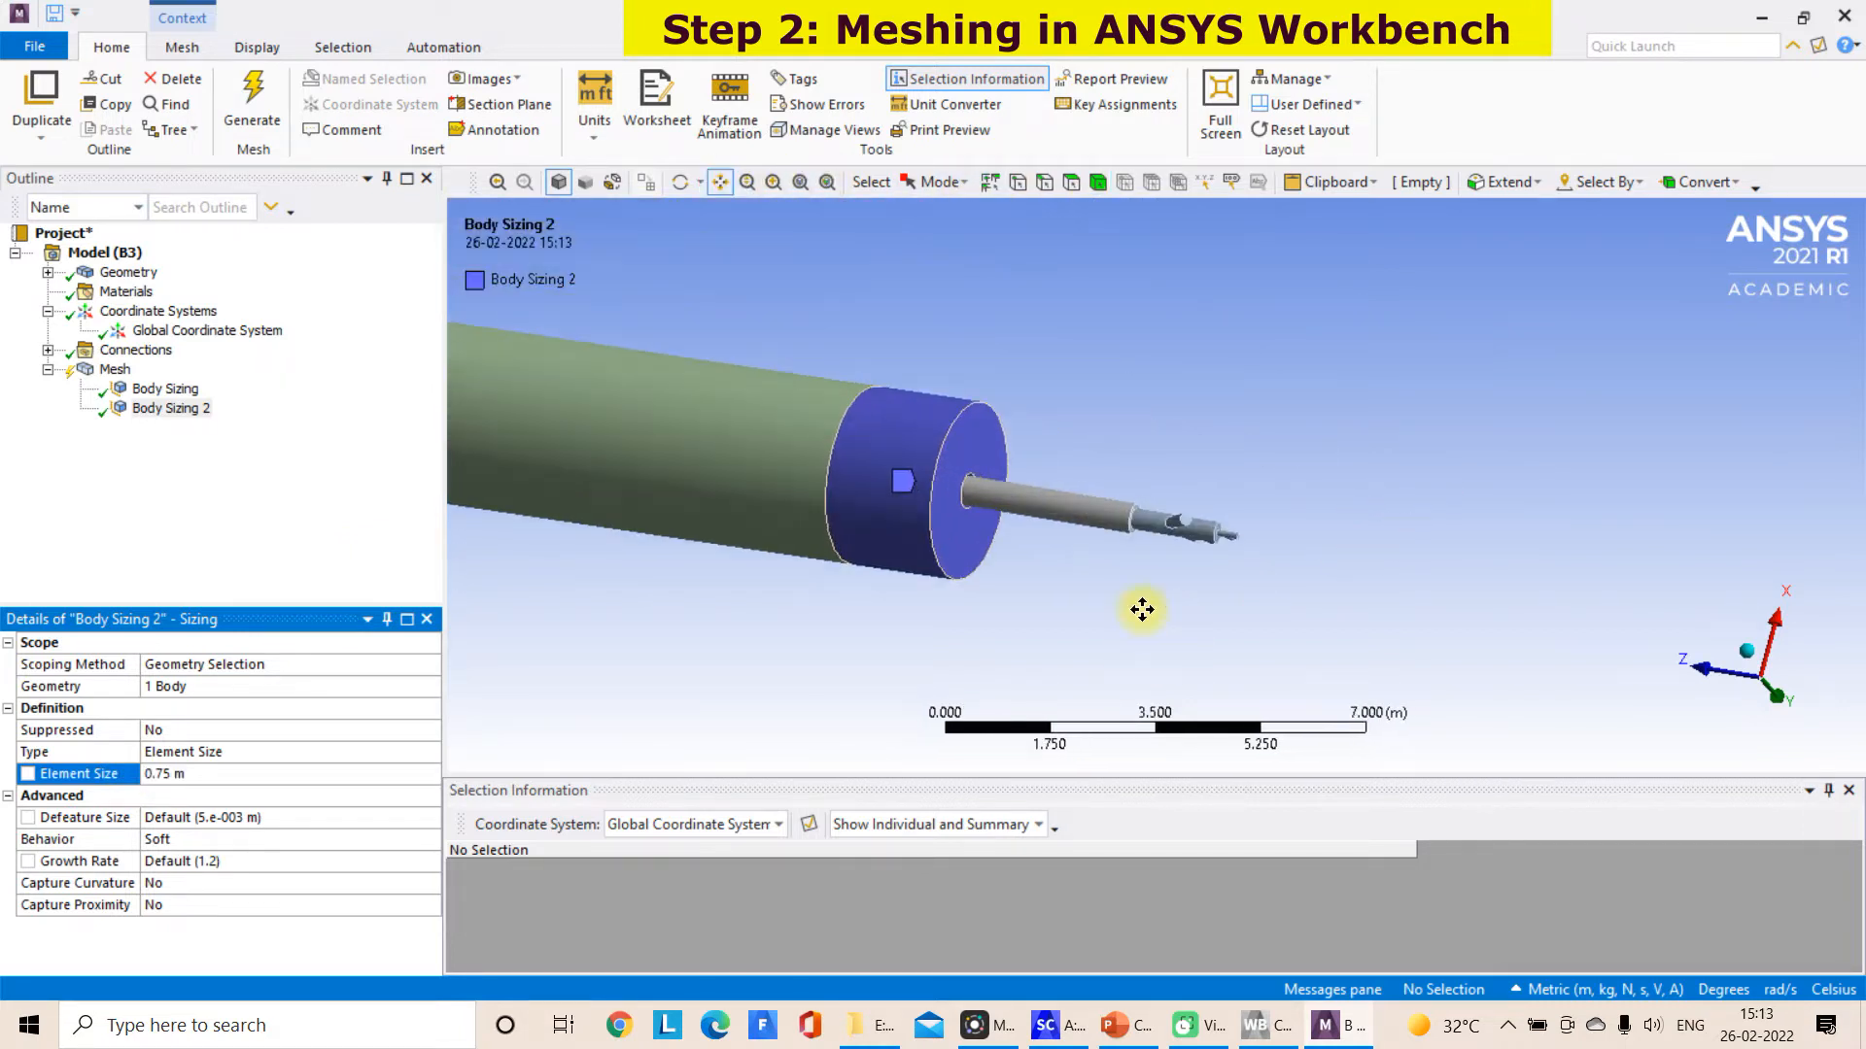
scroll(1142, 609, up, 3)
click(1097, 182)
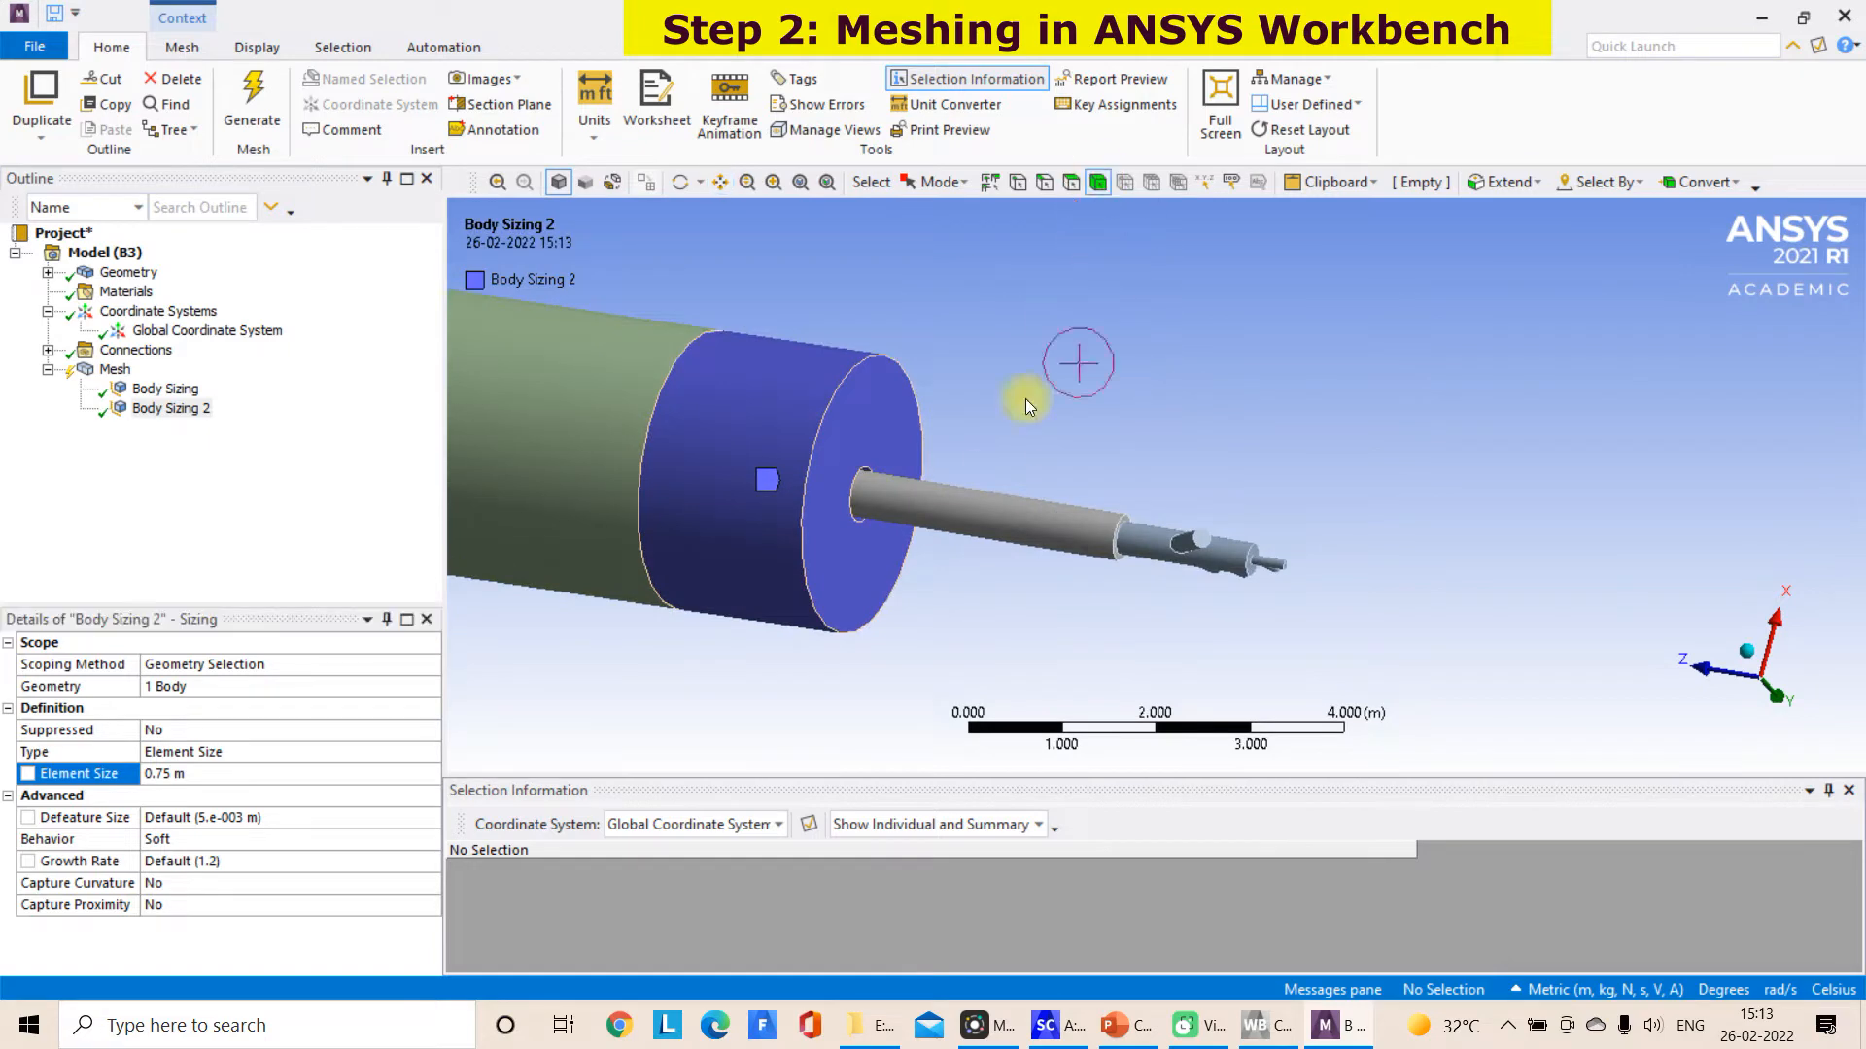
click(981, 498)
mouse_move(984, 495)
middle_down()
mouse_move(999, 483)
mouse_move(1005, 507)
middle_up()
right_click(1007, 510)
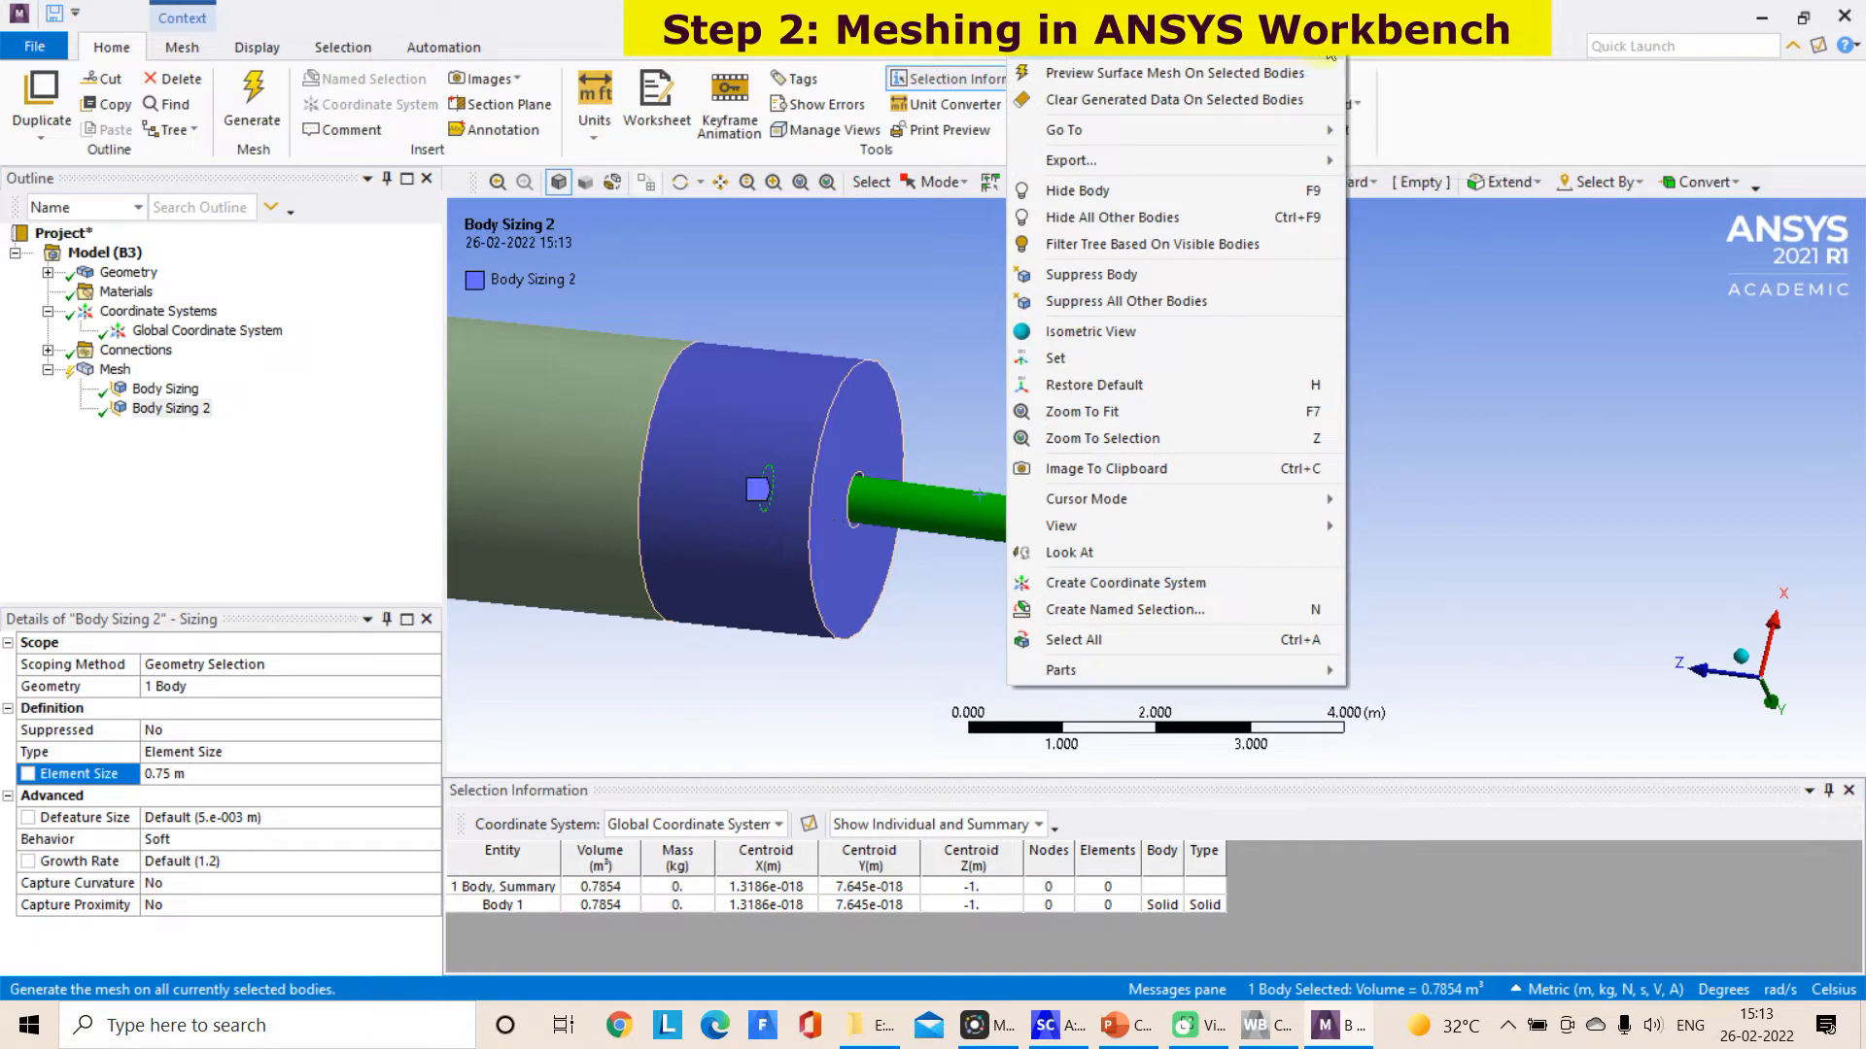
mouse_move(1331, 19)
click(1402, 46)
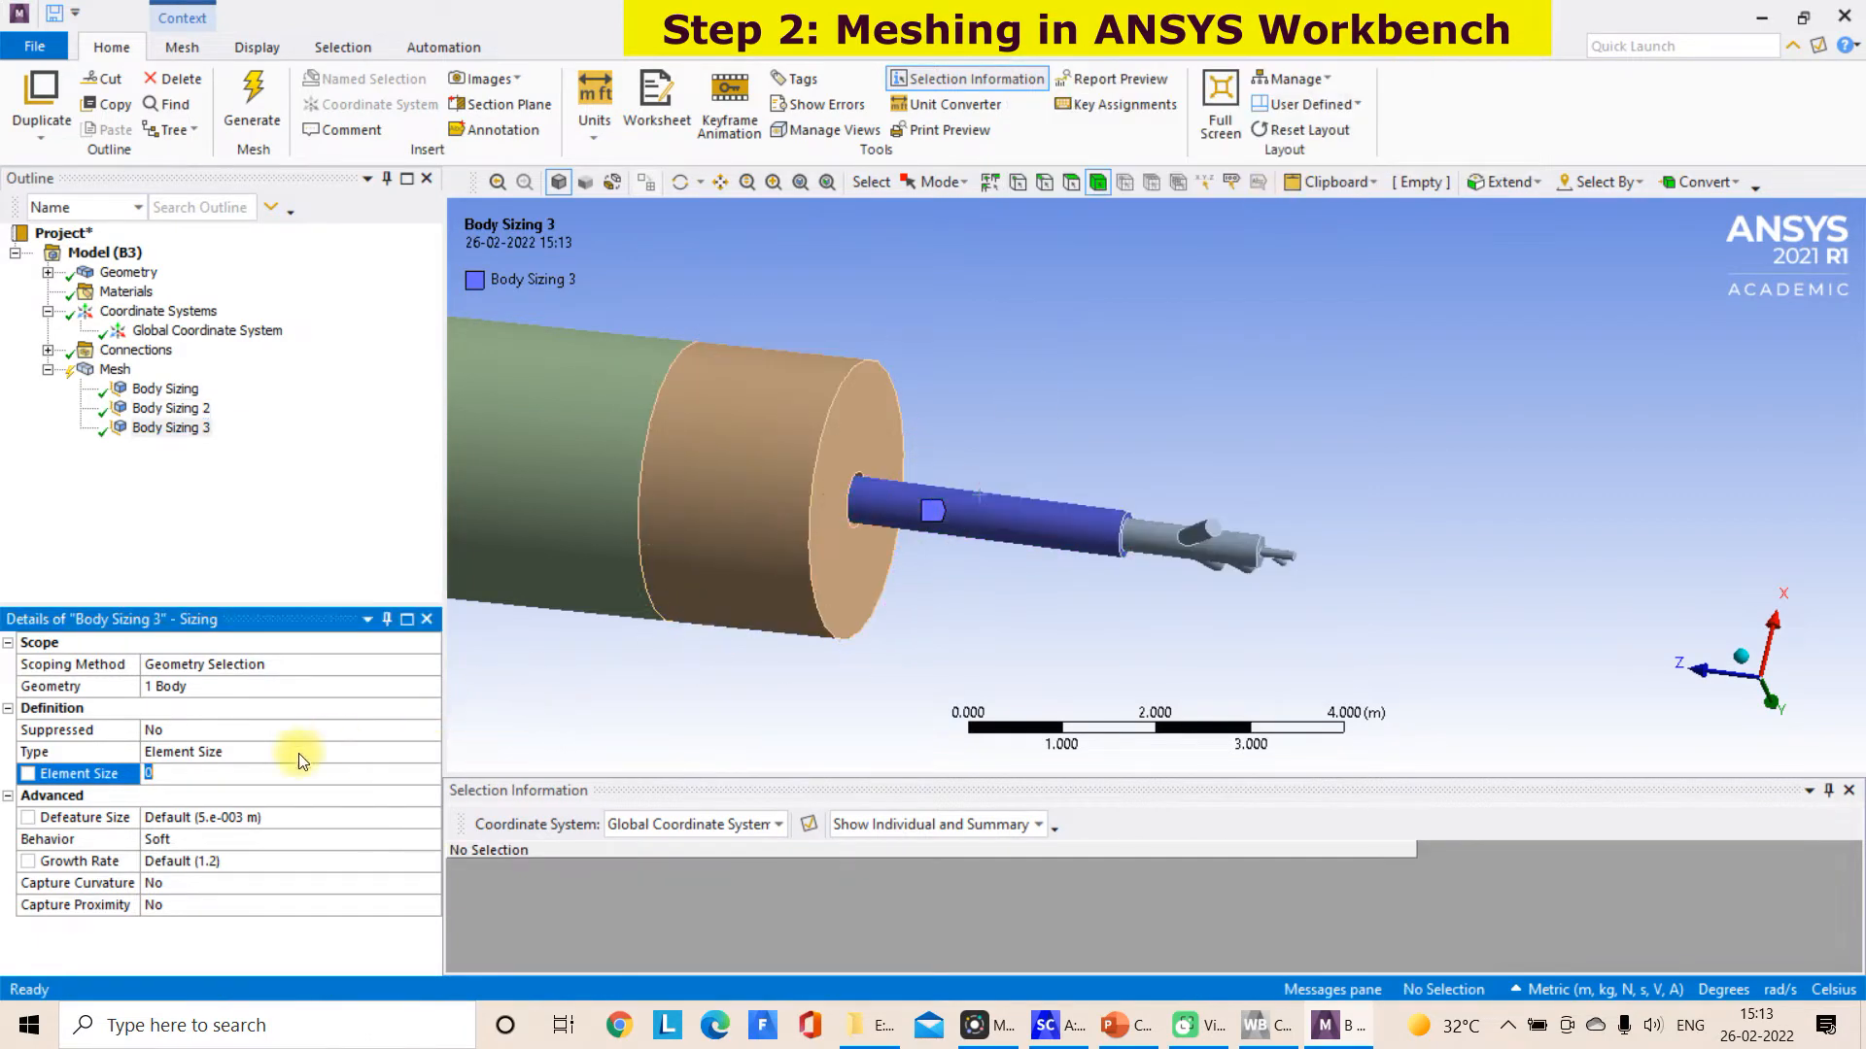
click(1096, 580)
Add a body sizing to the branched burner body behind the outer pipe and open its element size for editing
scroll(1239, 508, up, 3)
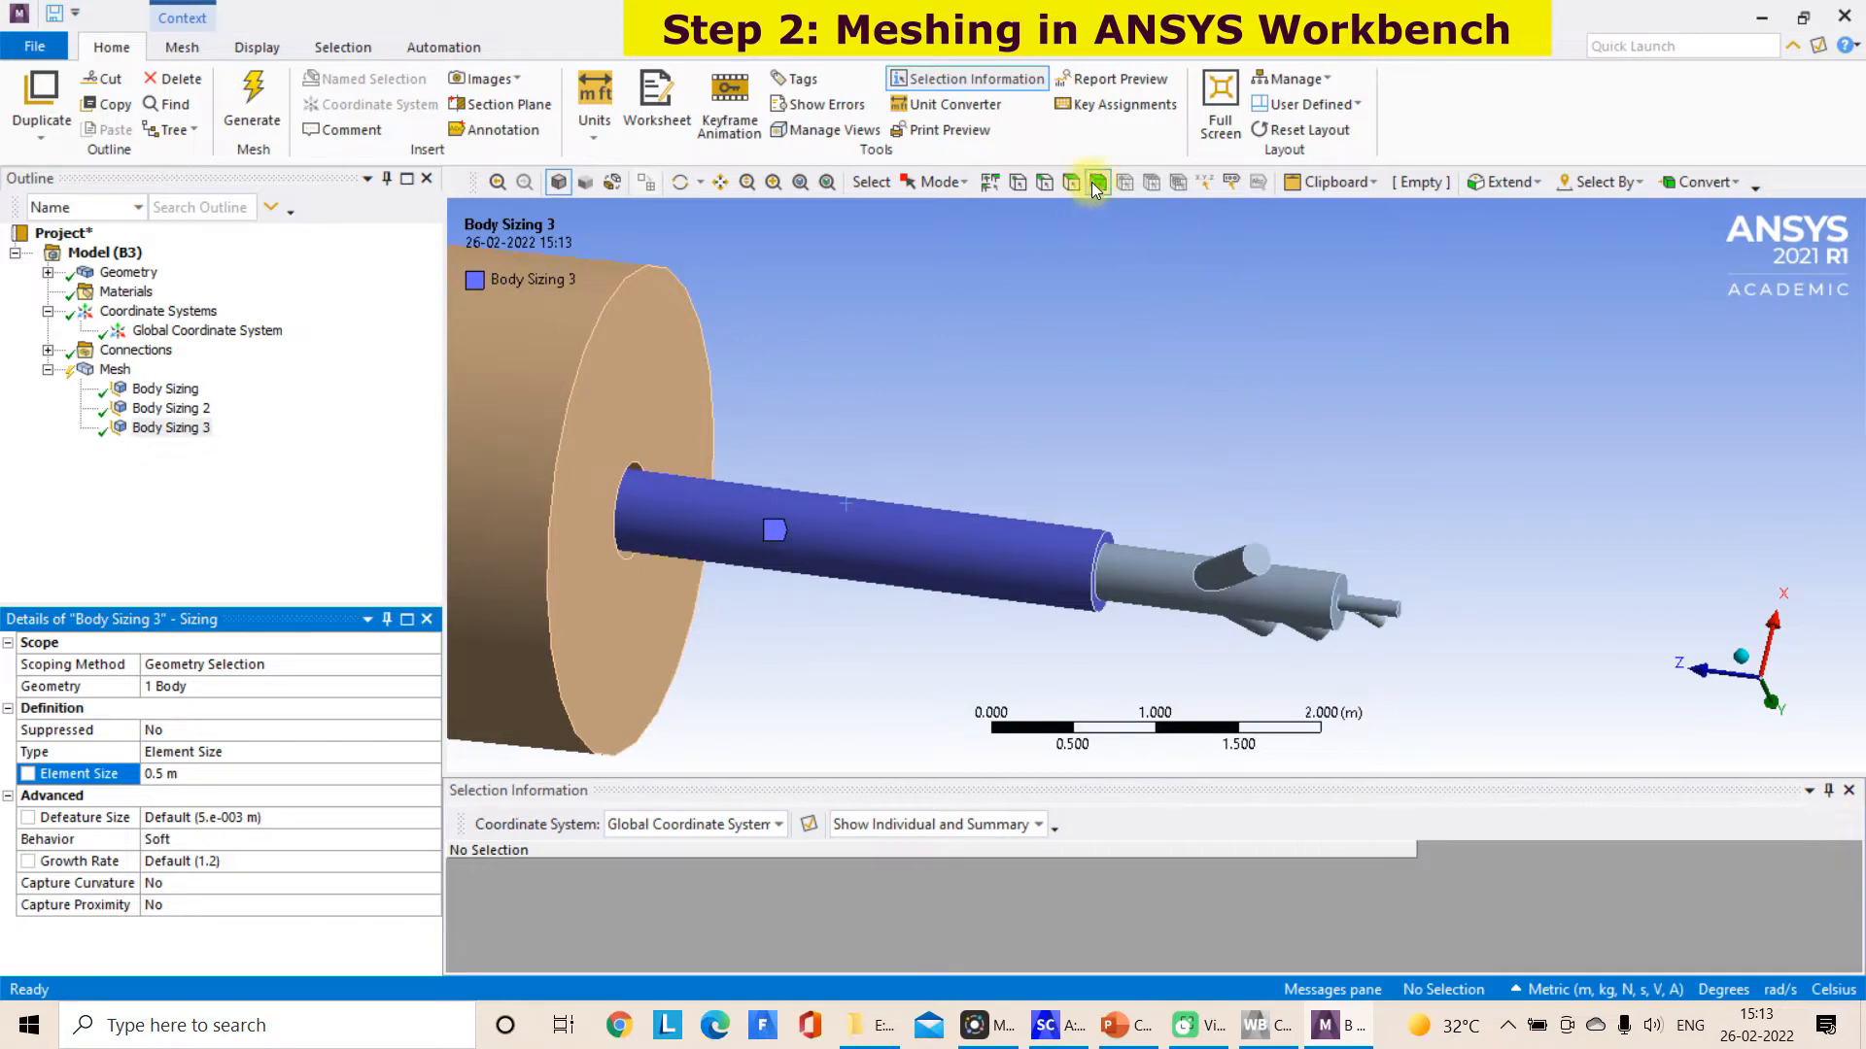
click(1169, 562)
right_click(1169, 562)
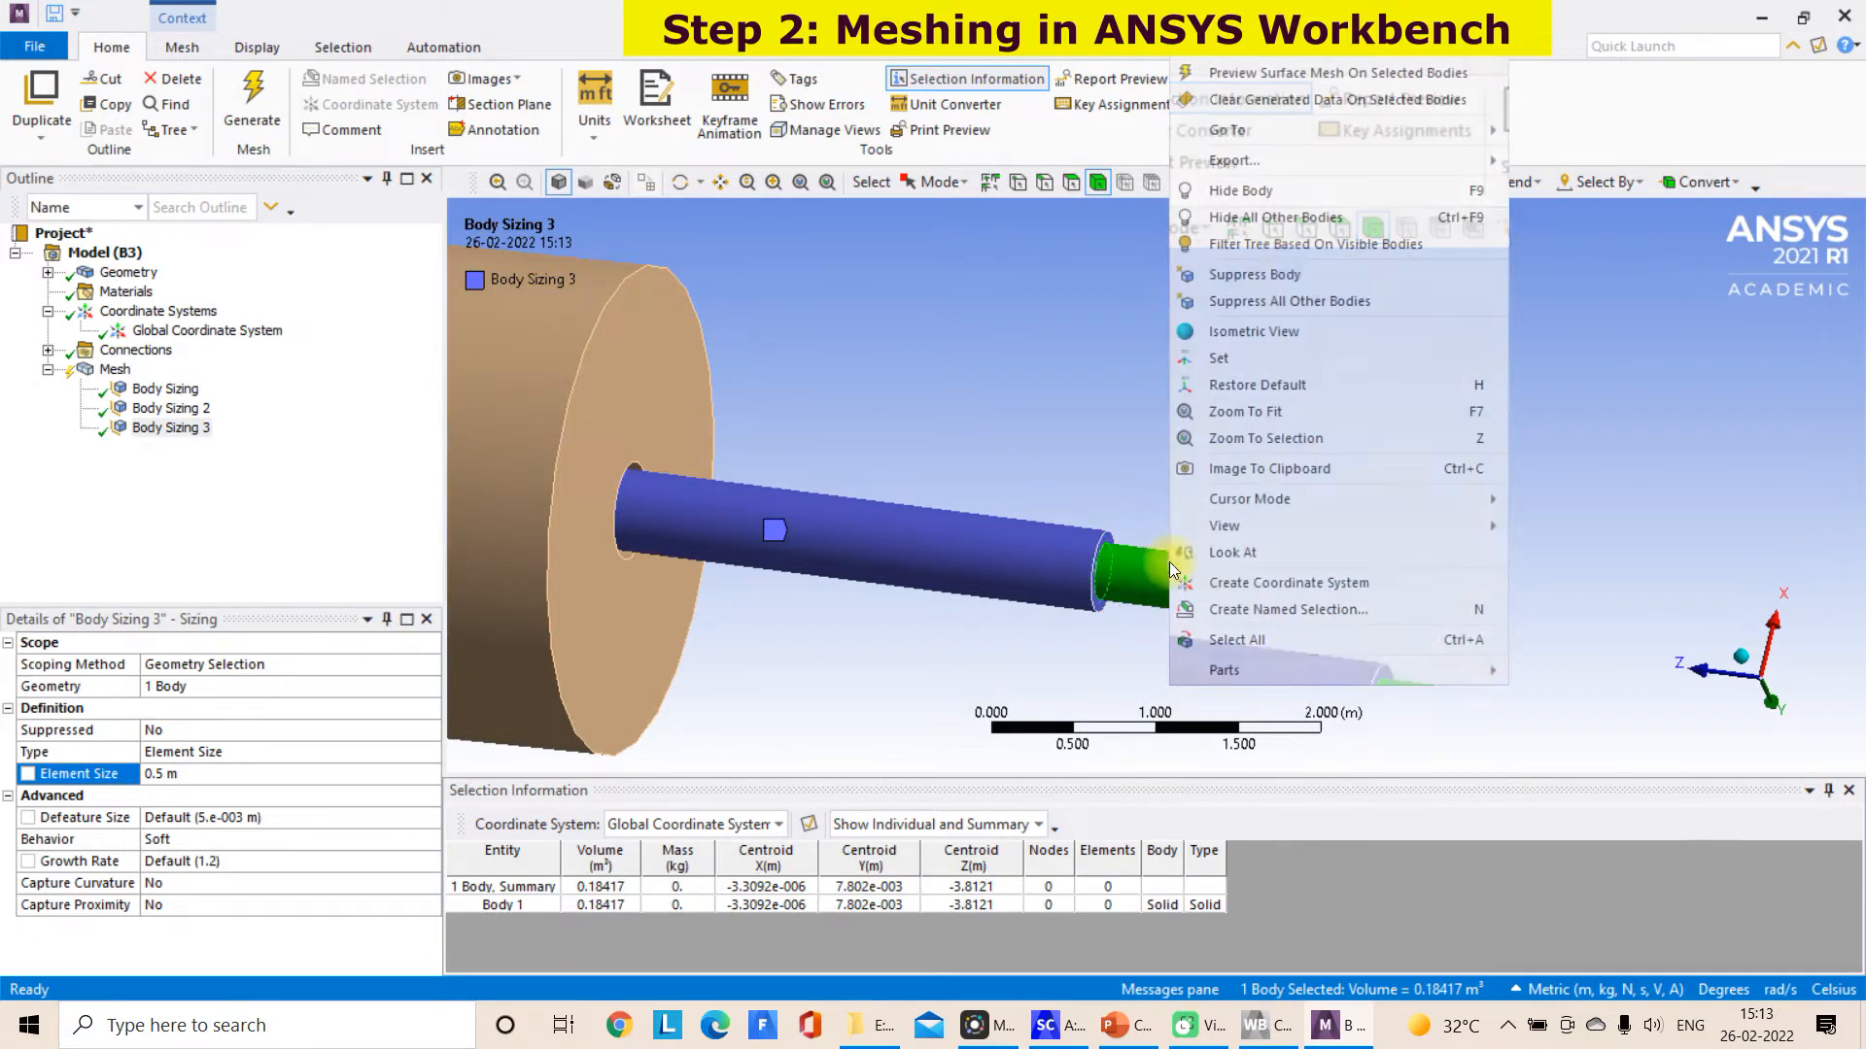
mouse_move(1254, 43)
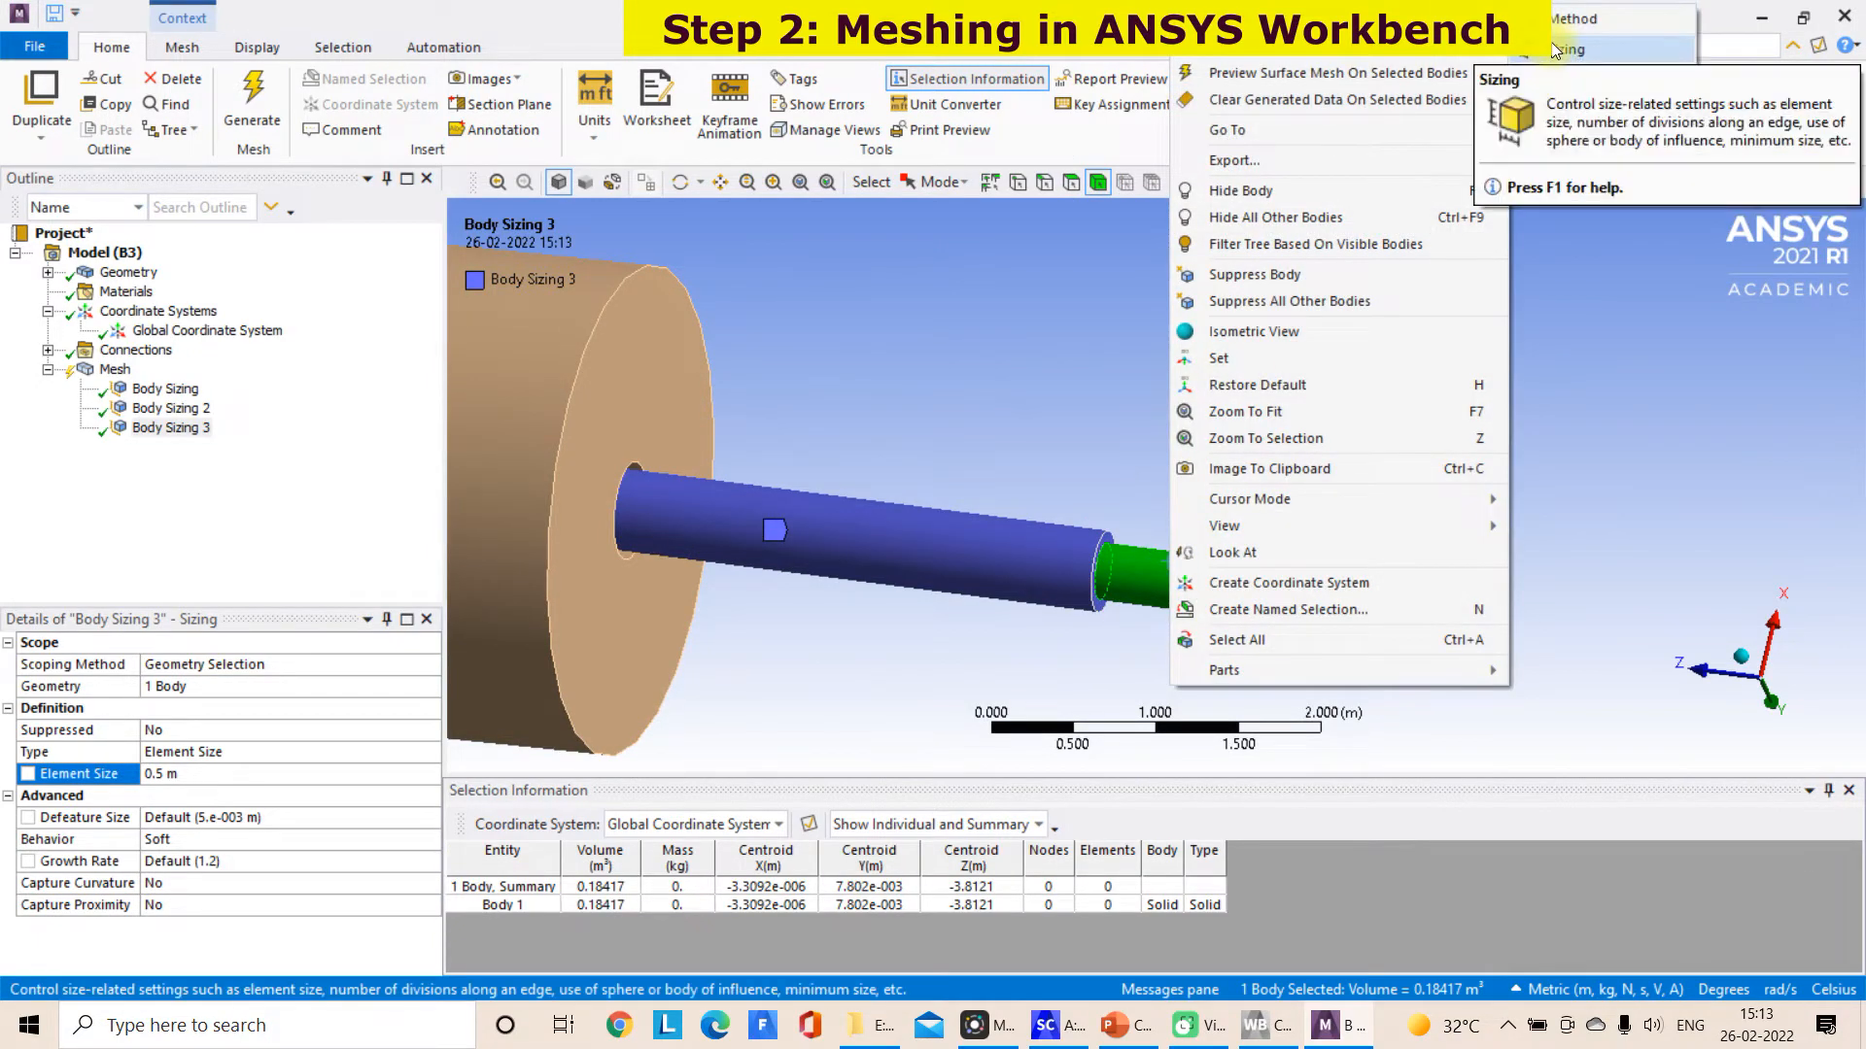
click(1554, 48)
click(153, 775)
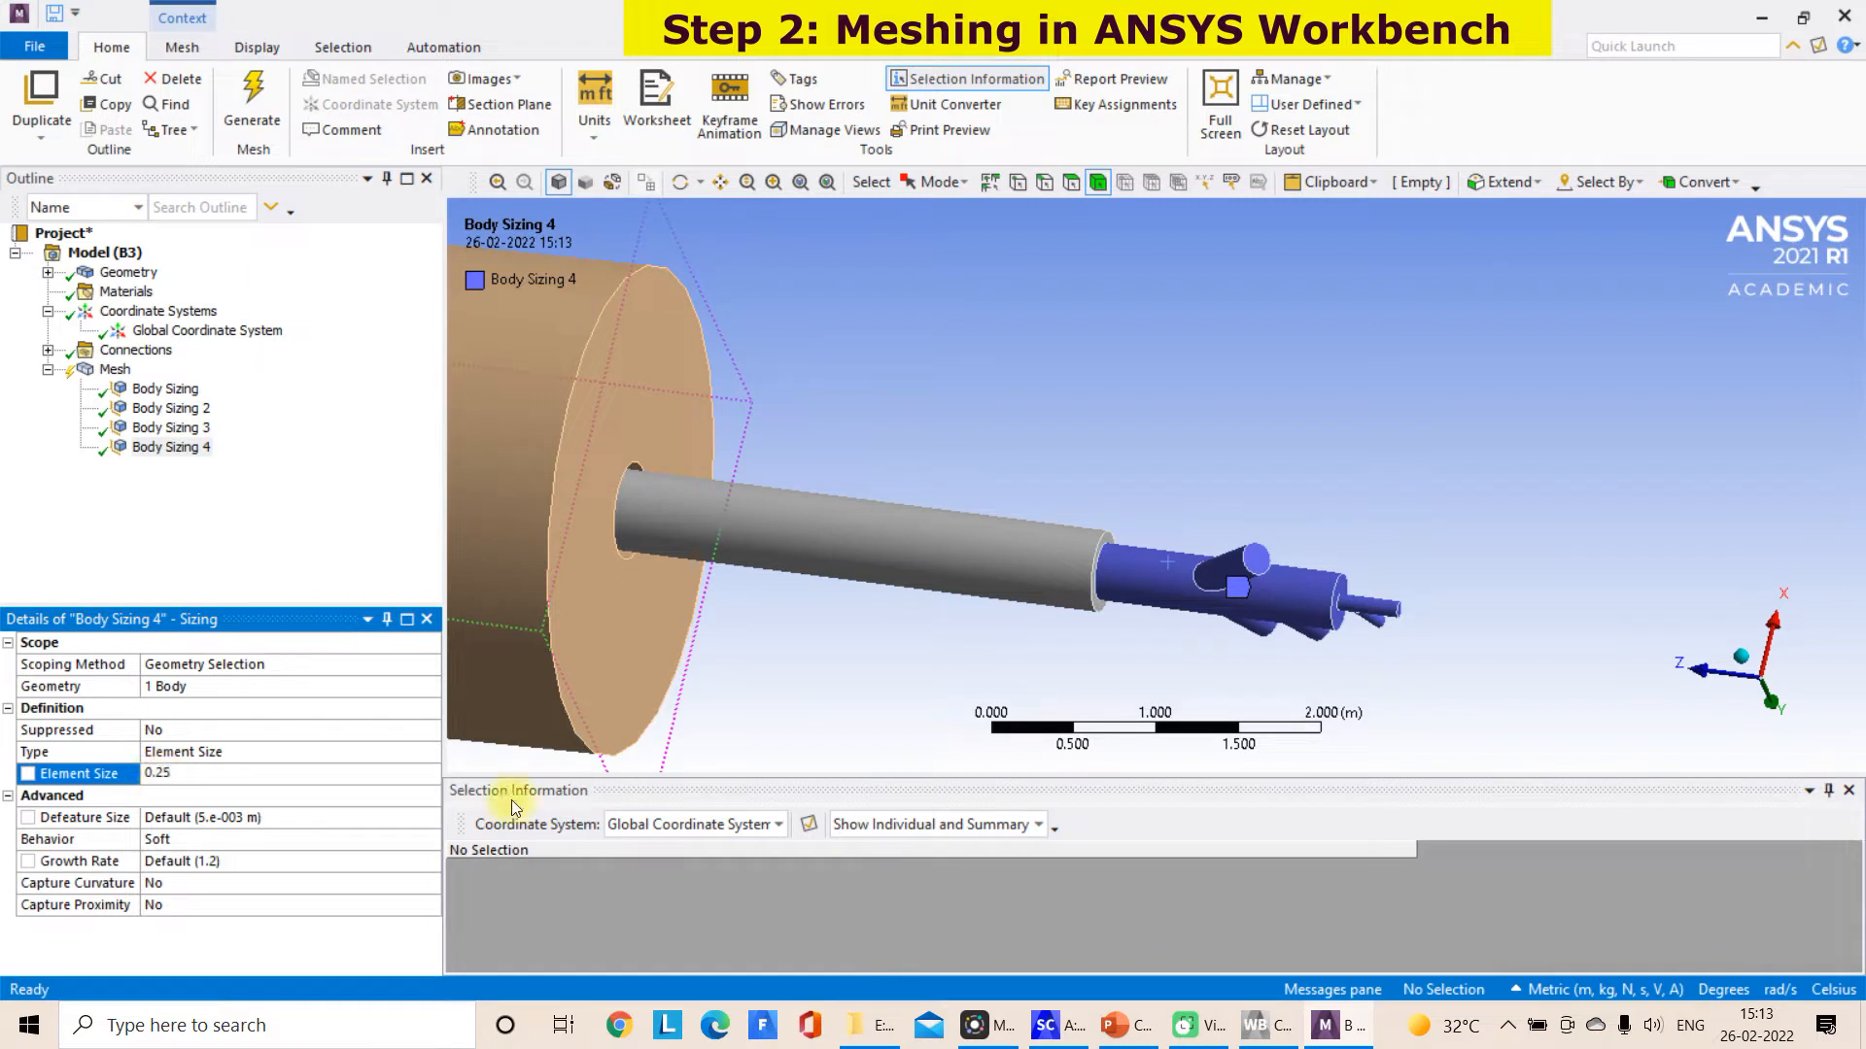
Set the branched burner body's sizing to an element size of 0.25 m
mouse_move(1396, 488)
middle_down()
mouse_move(1433, 417)
mouse_move(1401, 481)
middle_up()
click(766, 524)
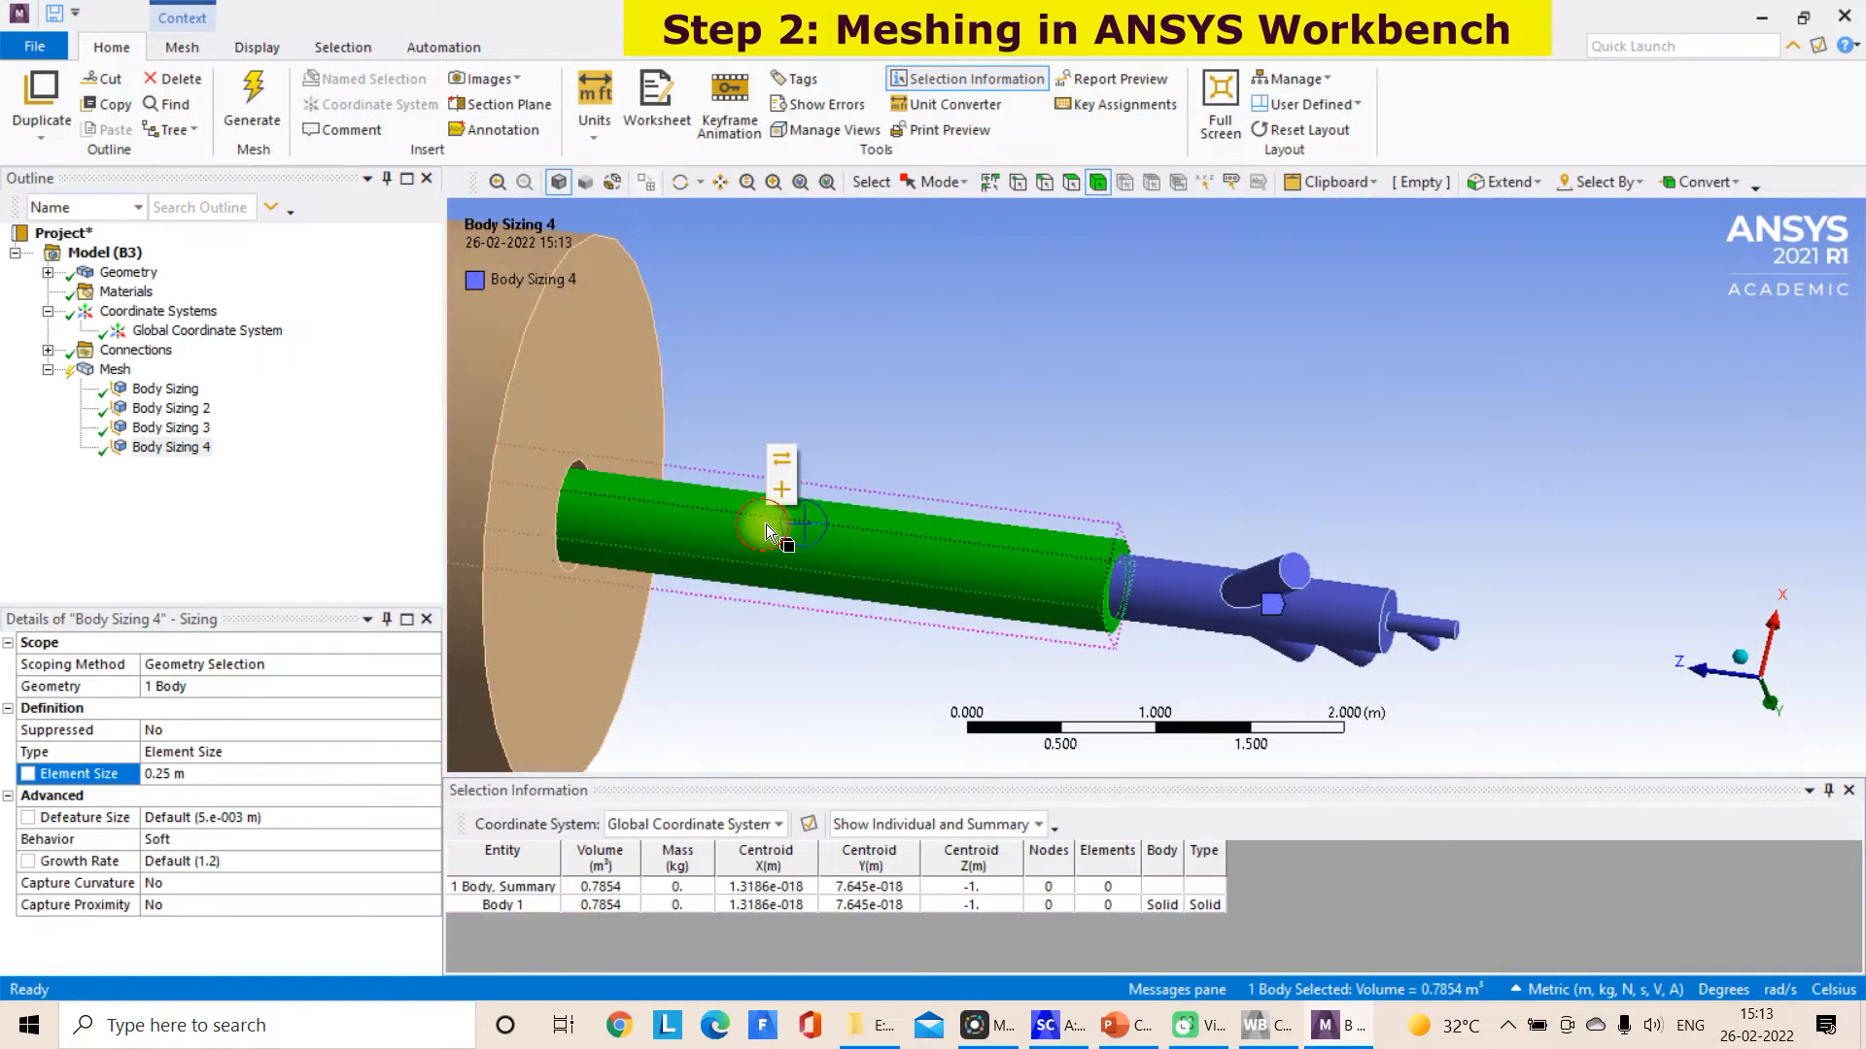
click(1156, 255)
Add a face sizing of 0.05 m to five faces: the small rear inlet pipe, its branch, both their ends and the burner body's end face
click(1076, 176)
middle_drag(1483, 641, 1469, 381)
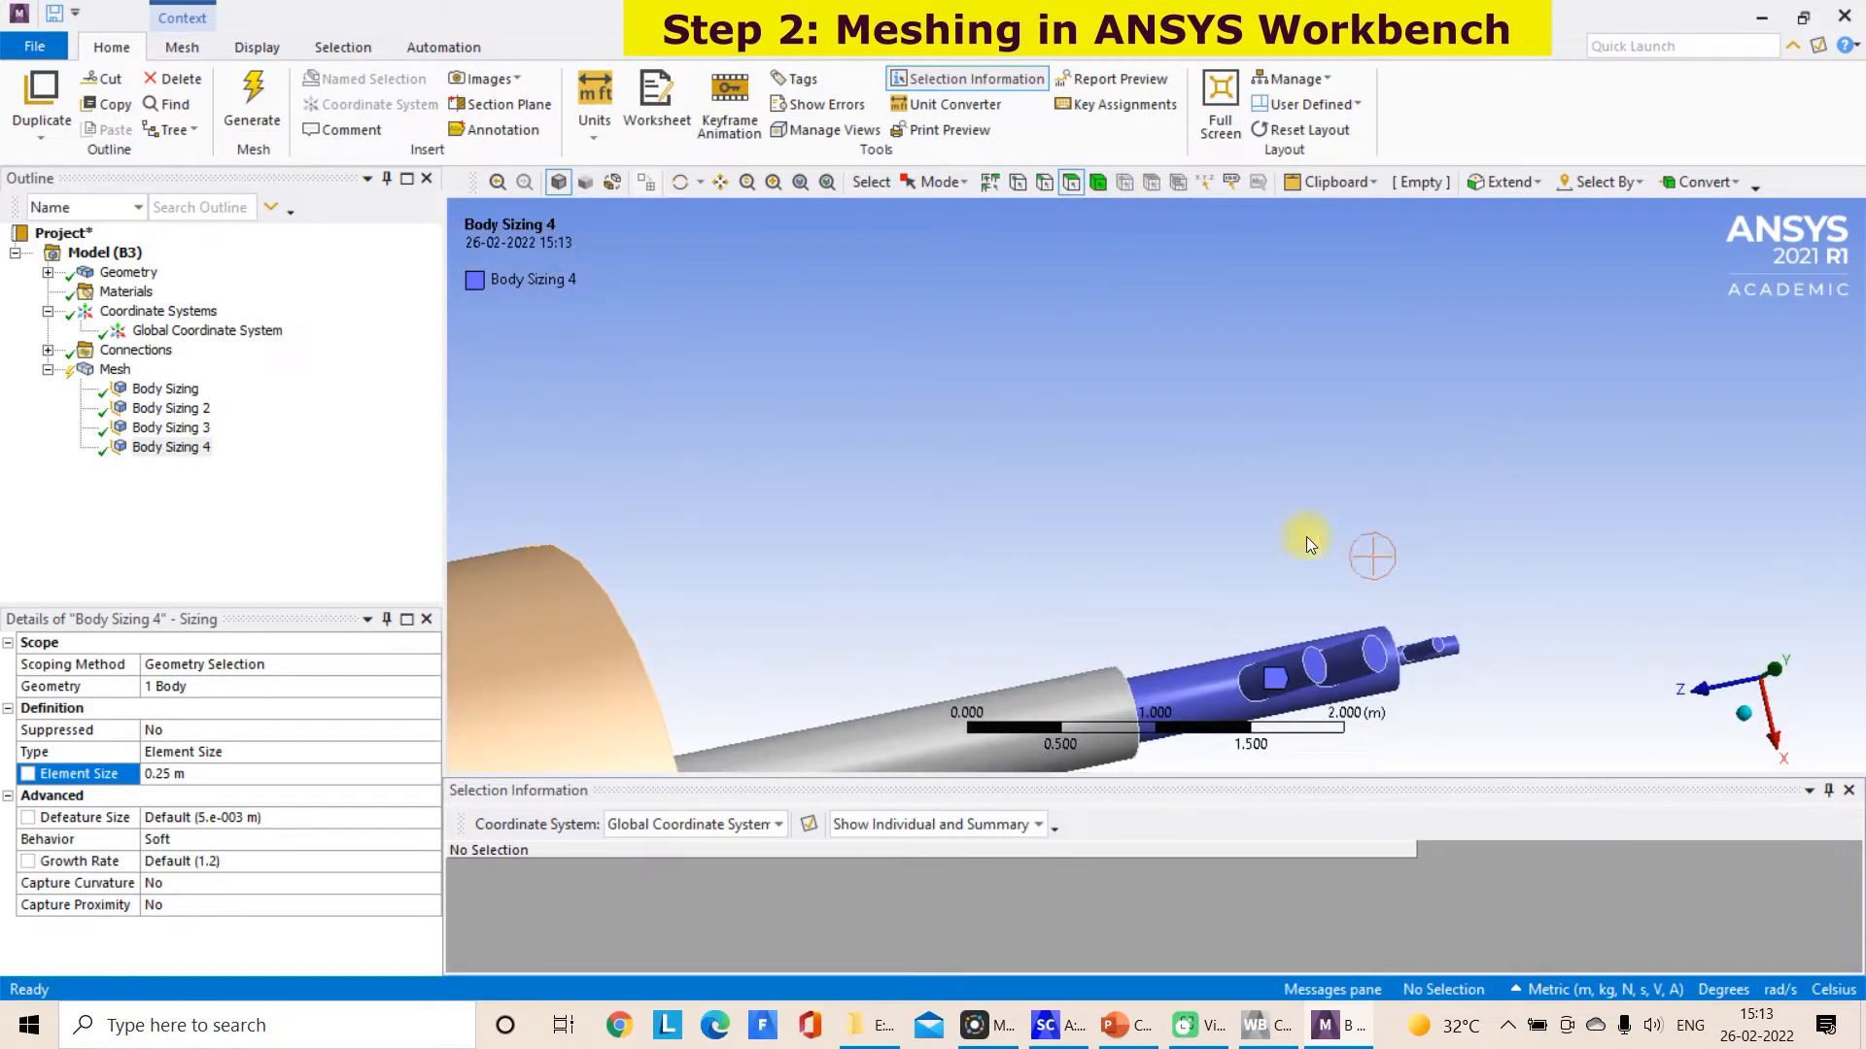
click(720, 184)
scroll(1091, 421, up, 5)
drag(1074, 619, 991, 448)
middle_drag(990, 448, 1554, 645)
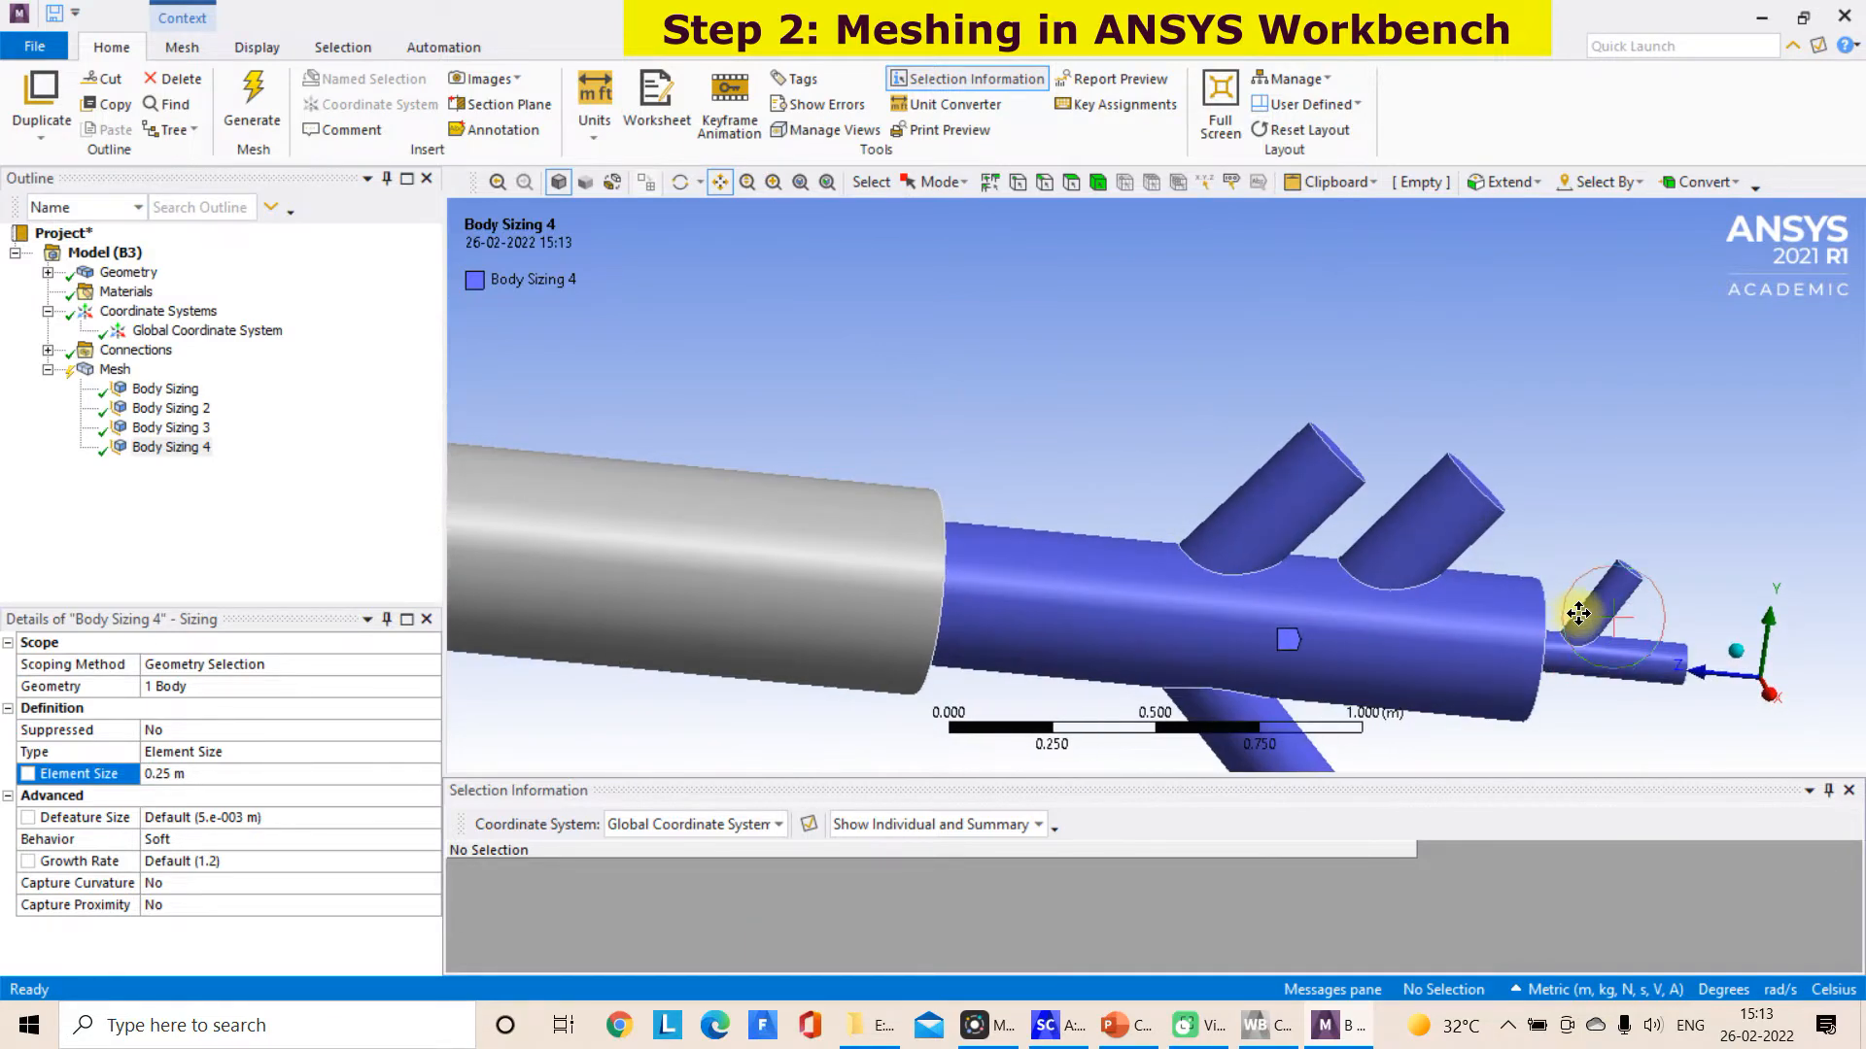
click(1073, 183)
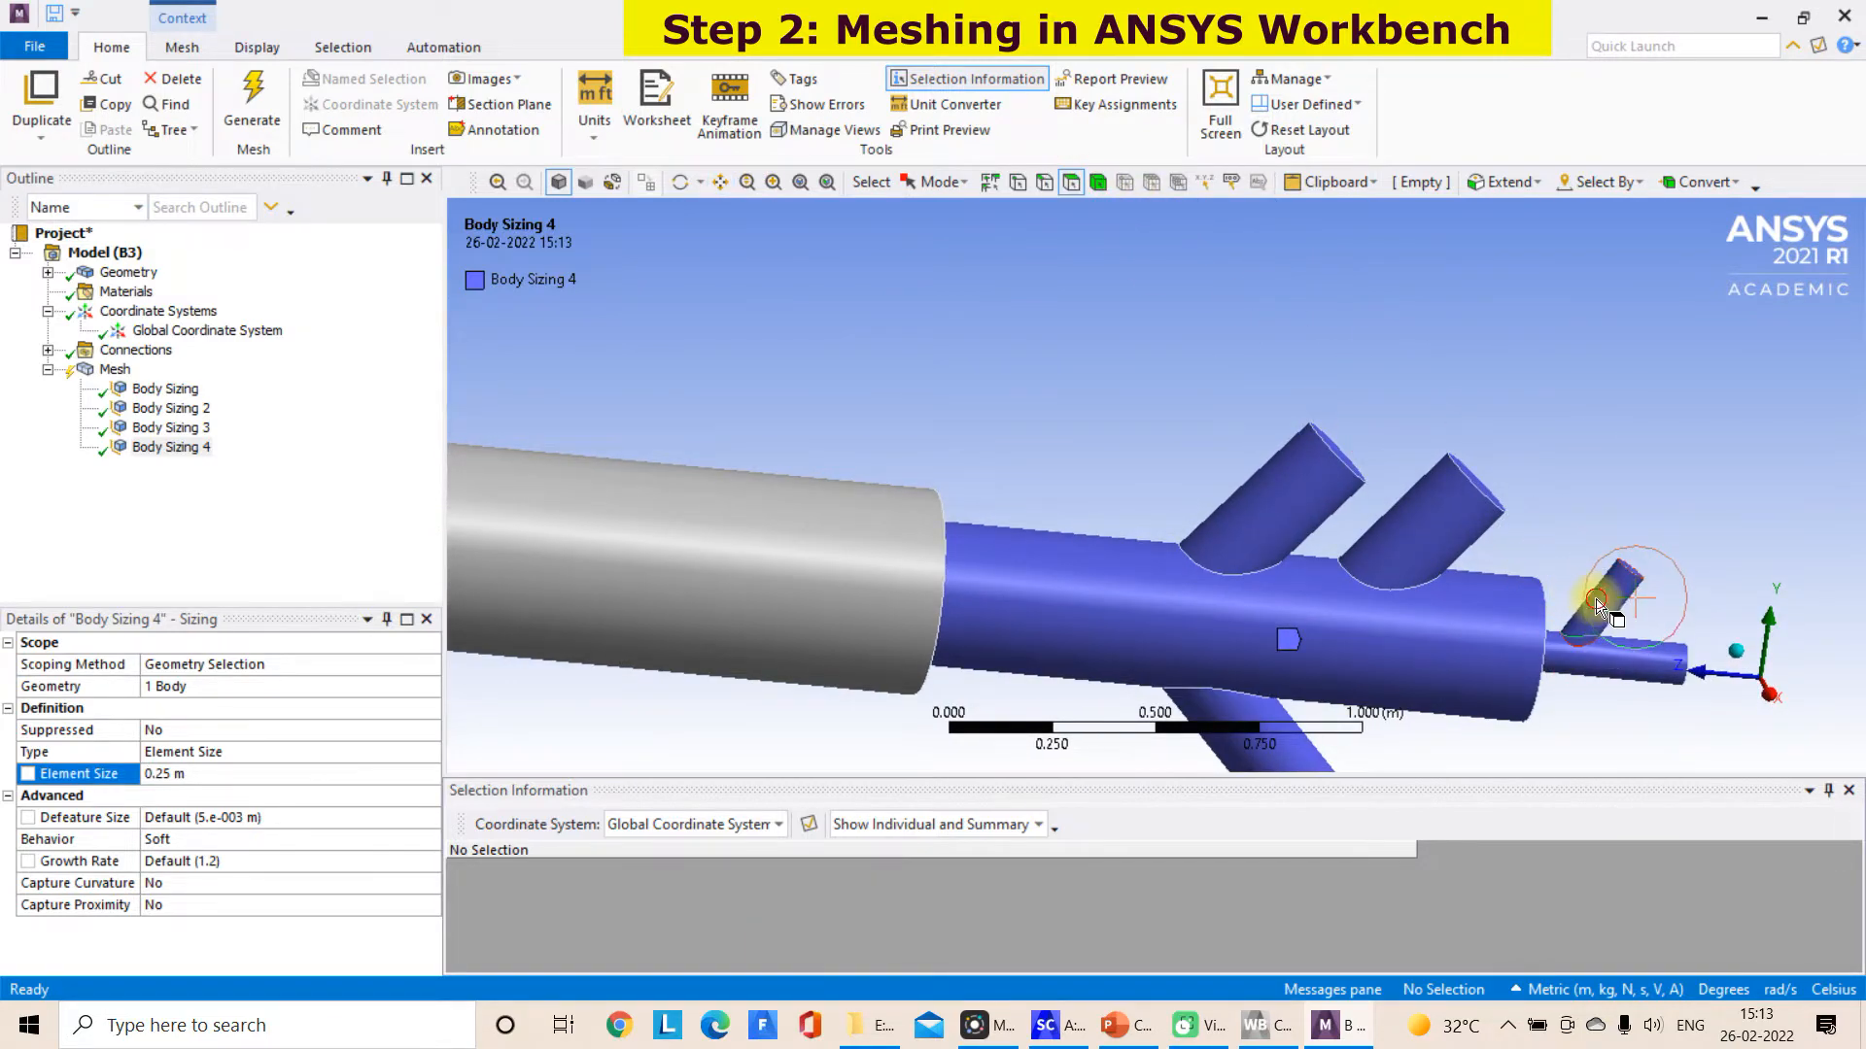
click(1595, 599)
middle_drag(1601, 598, 1613, 579)
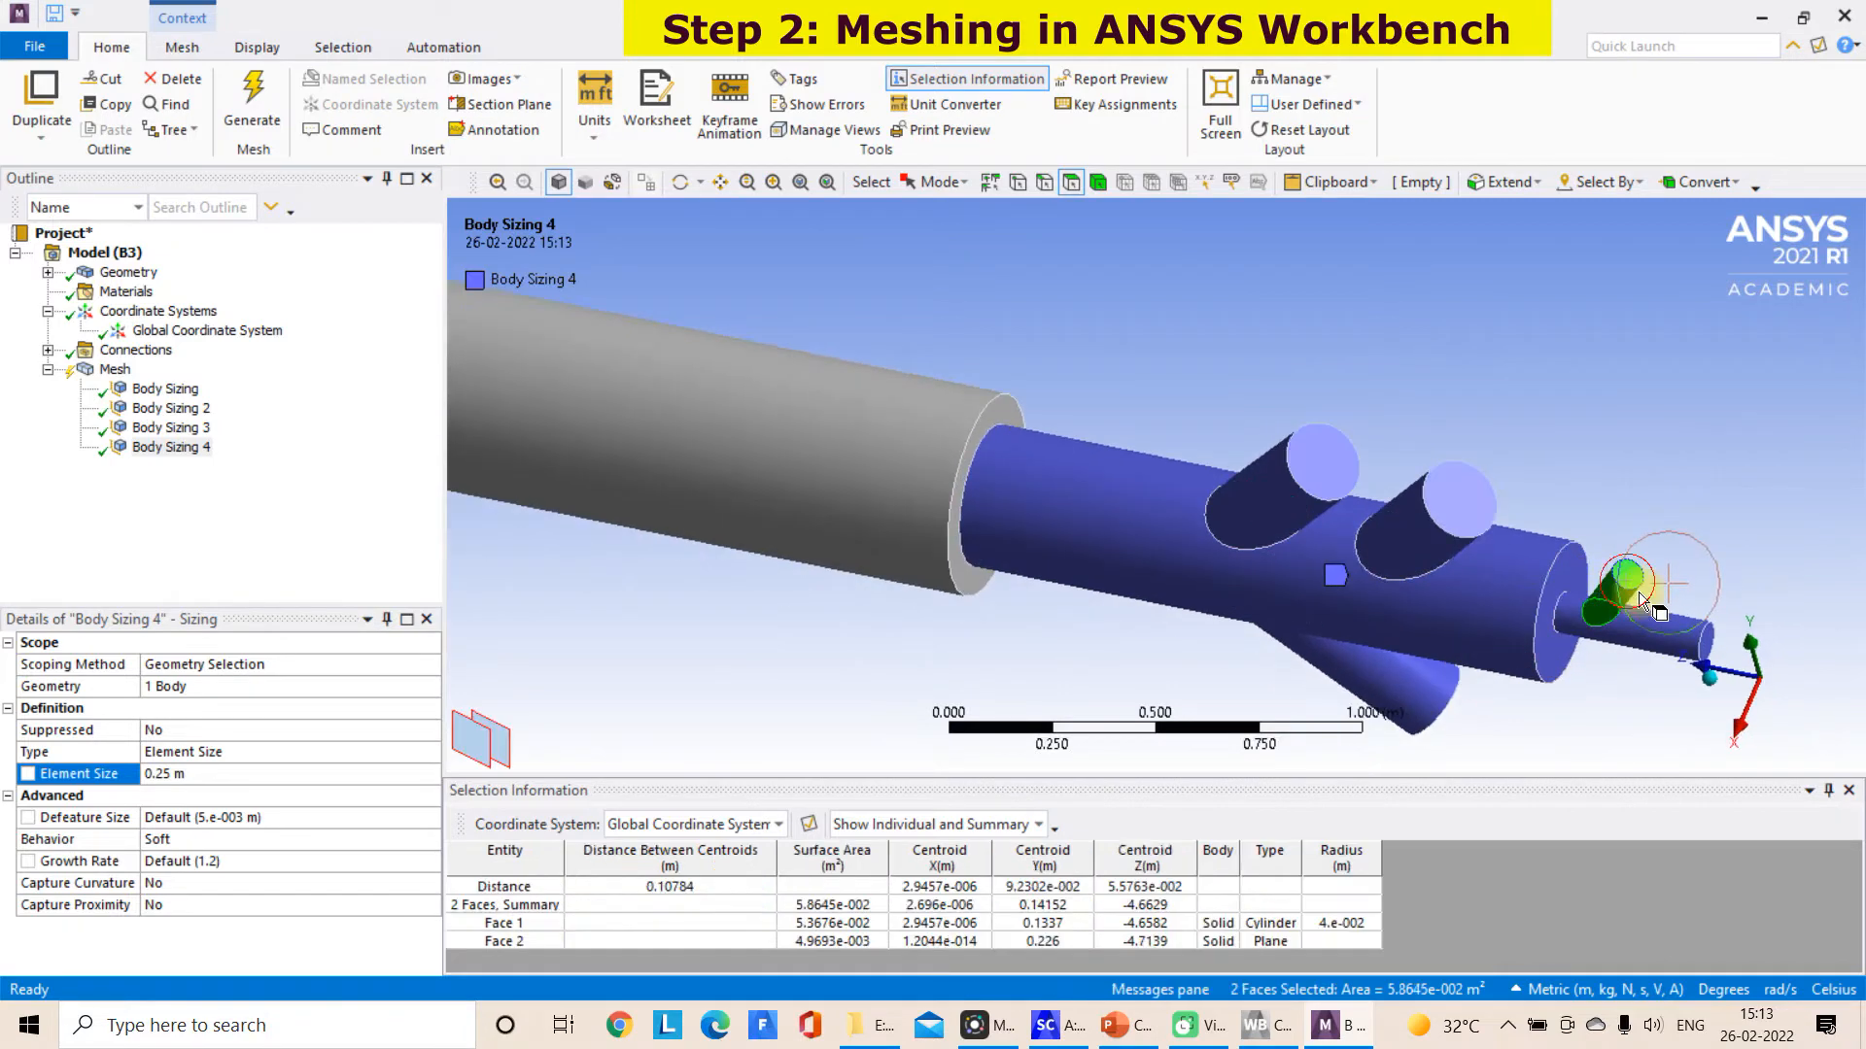
ctrl+click(1712, 641)
ctrl+click(1672, 640)
middle_drag(1671, 639, 1522, 635)
scroll(1496, 583, up, 2)
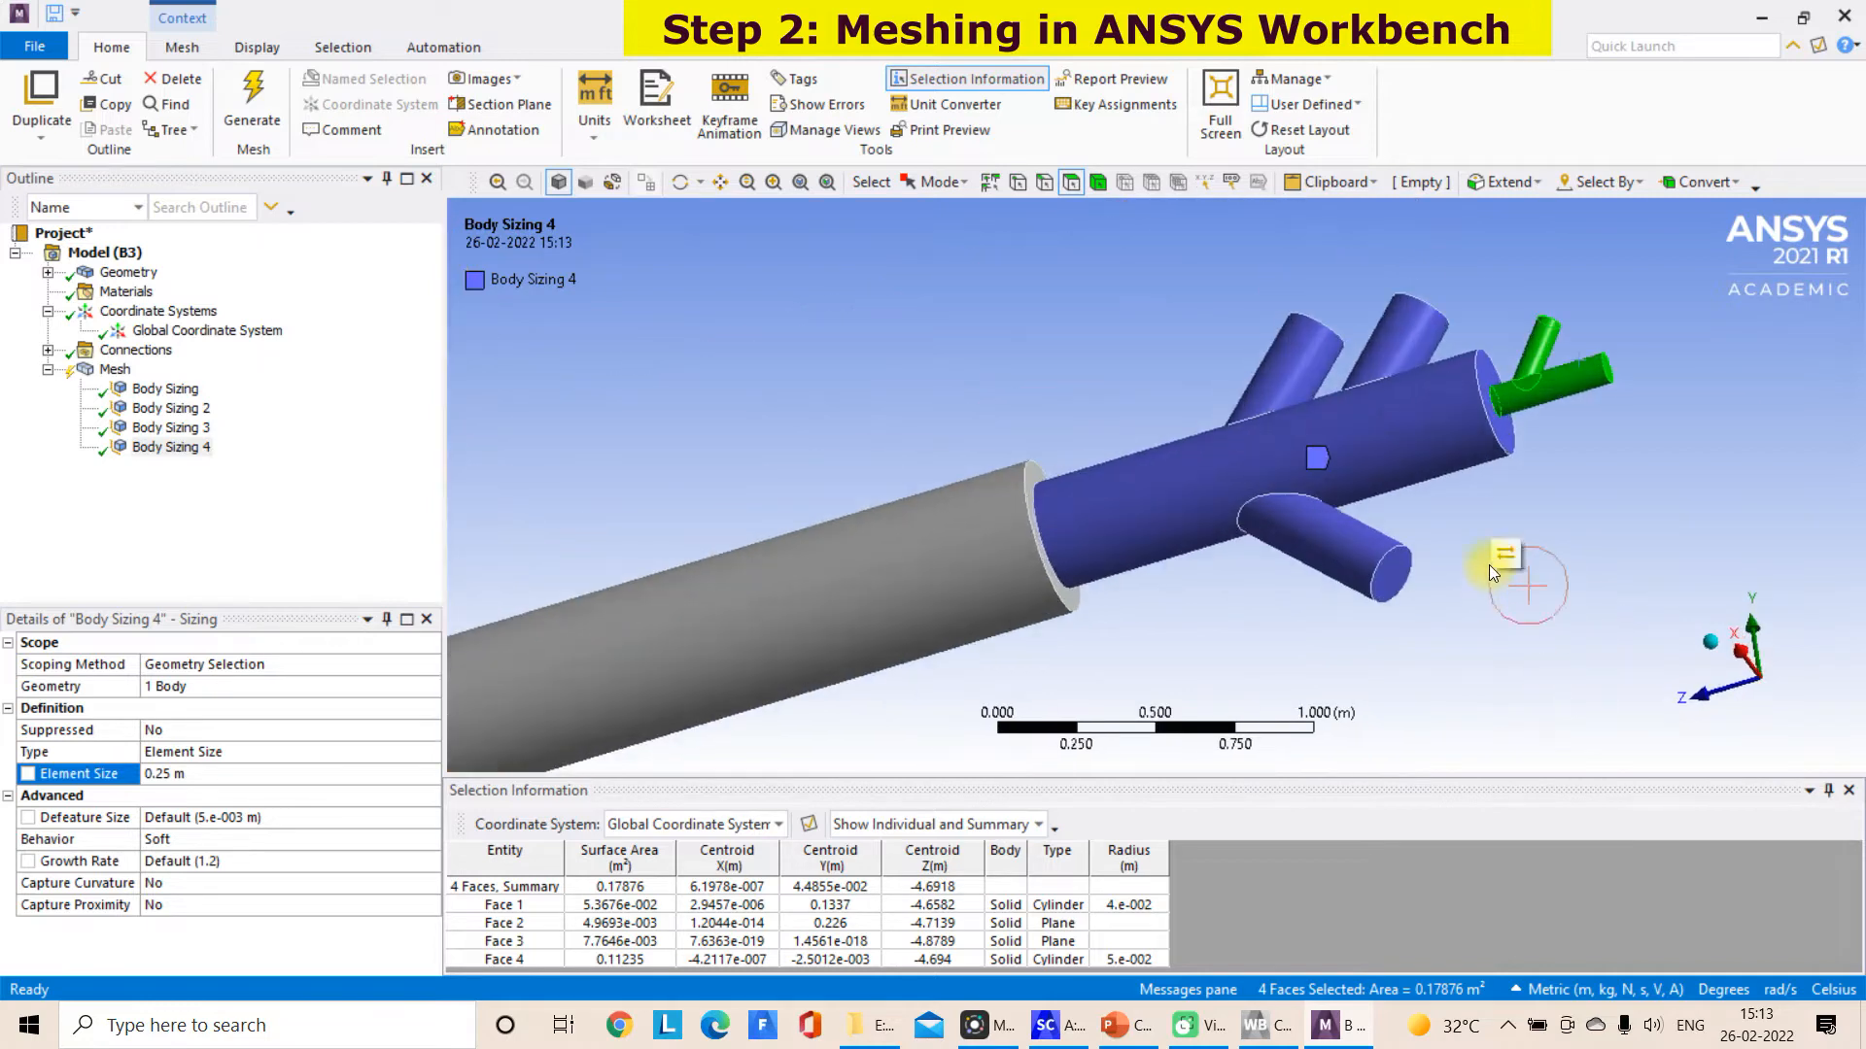
ctrl+click(1502, 433)
right_click(1504, 434)
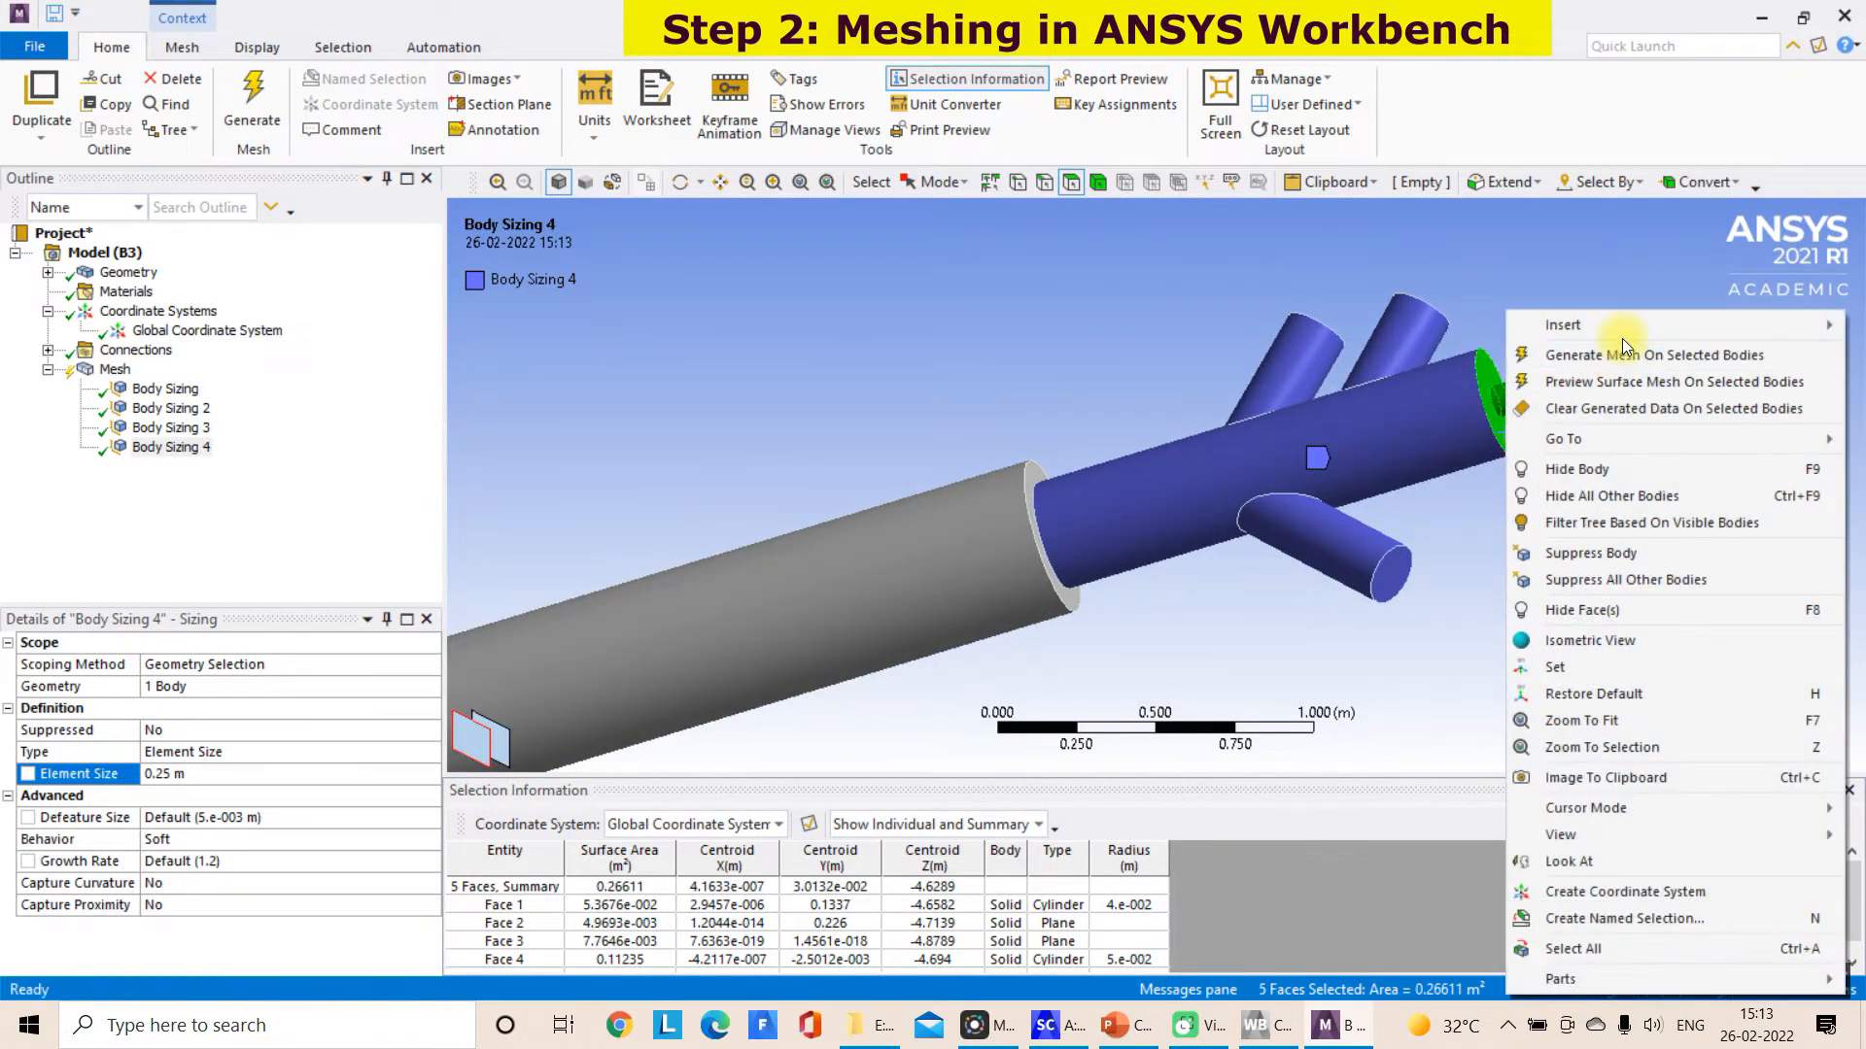
mouse_move(1623, 330)
click(1454, 326)
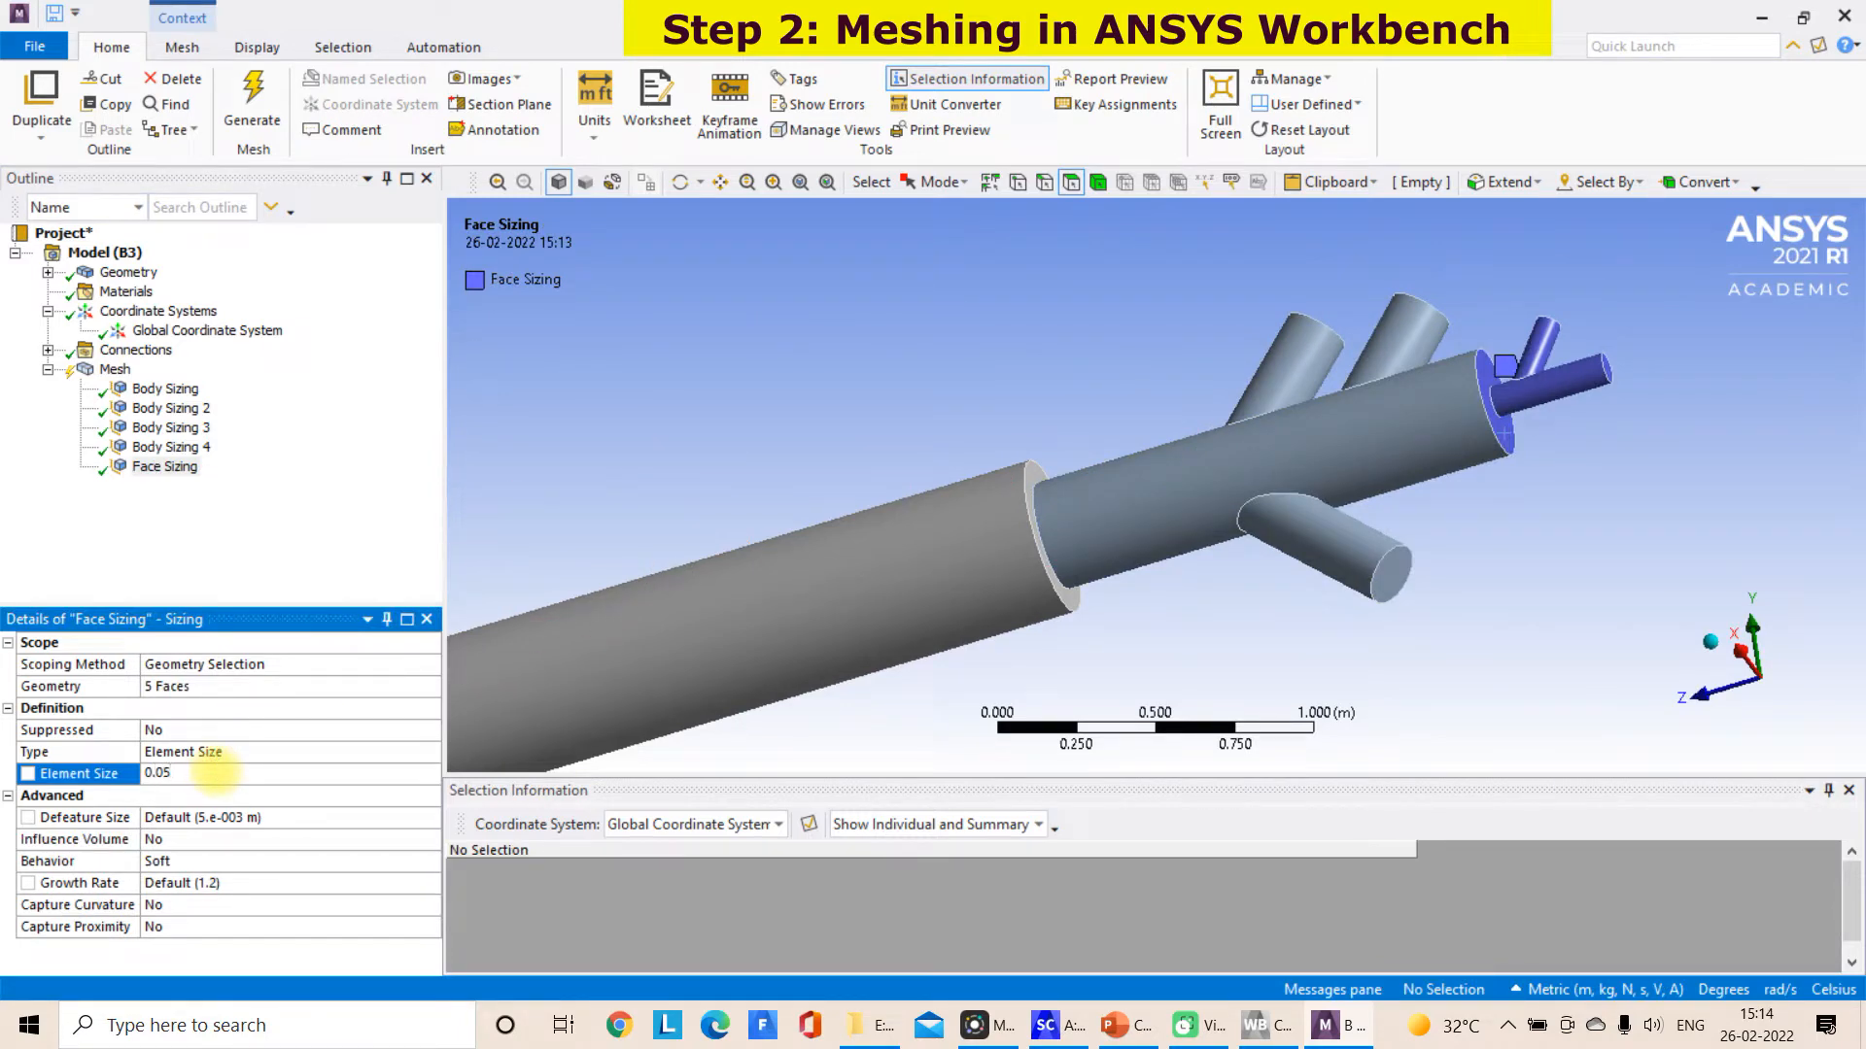
click(624, 417)
Generate the mesh on the long main kiln body only
scroll(631, 432, down, 3)
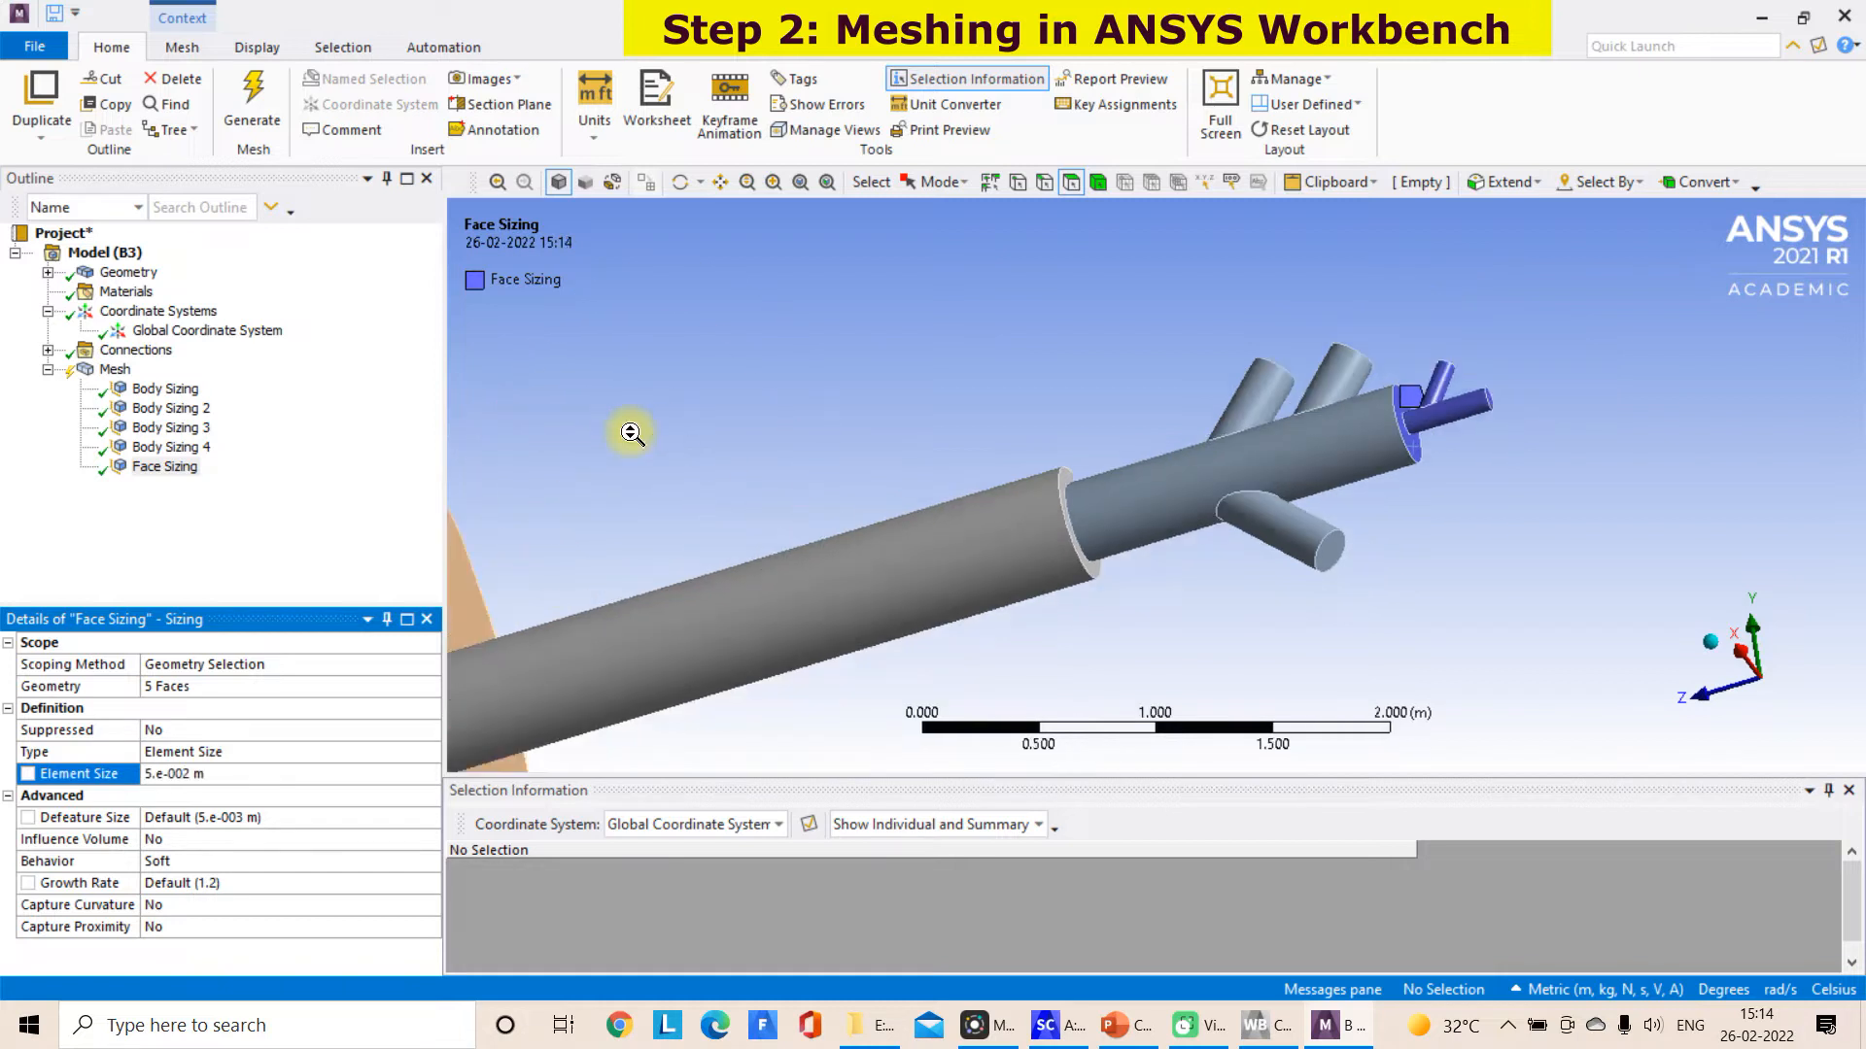
scroll(632, 432, down, 3)
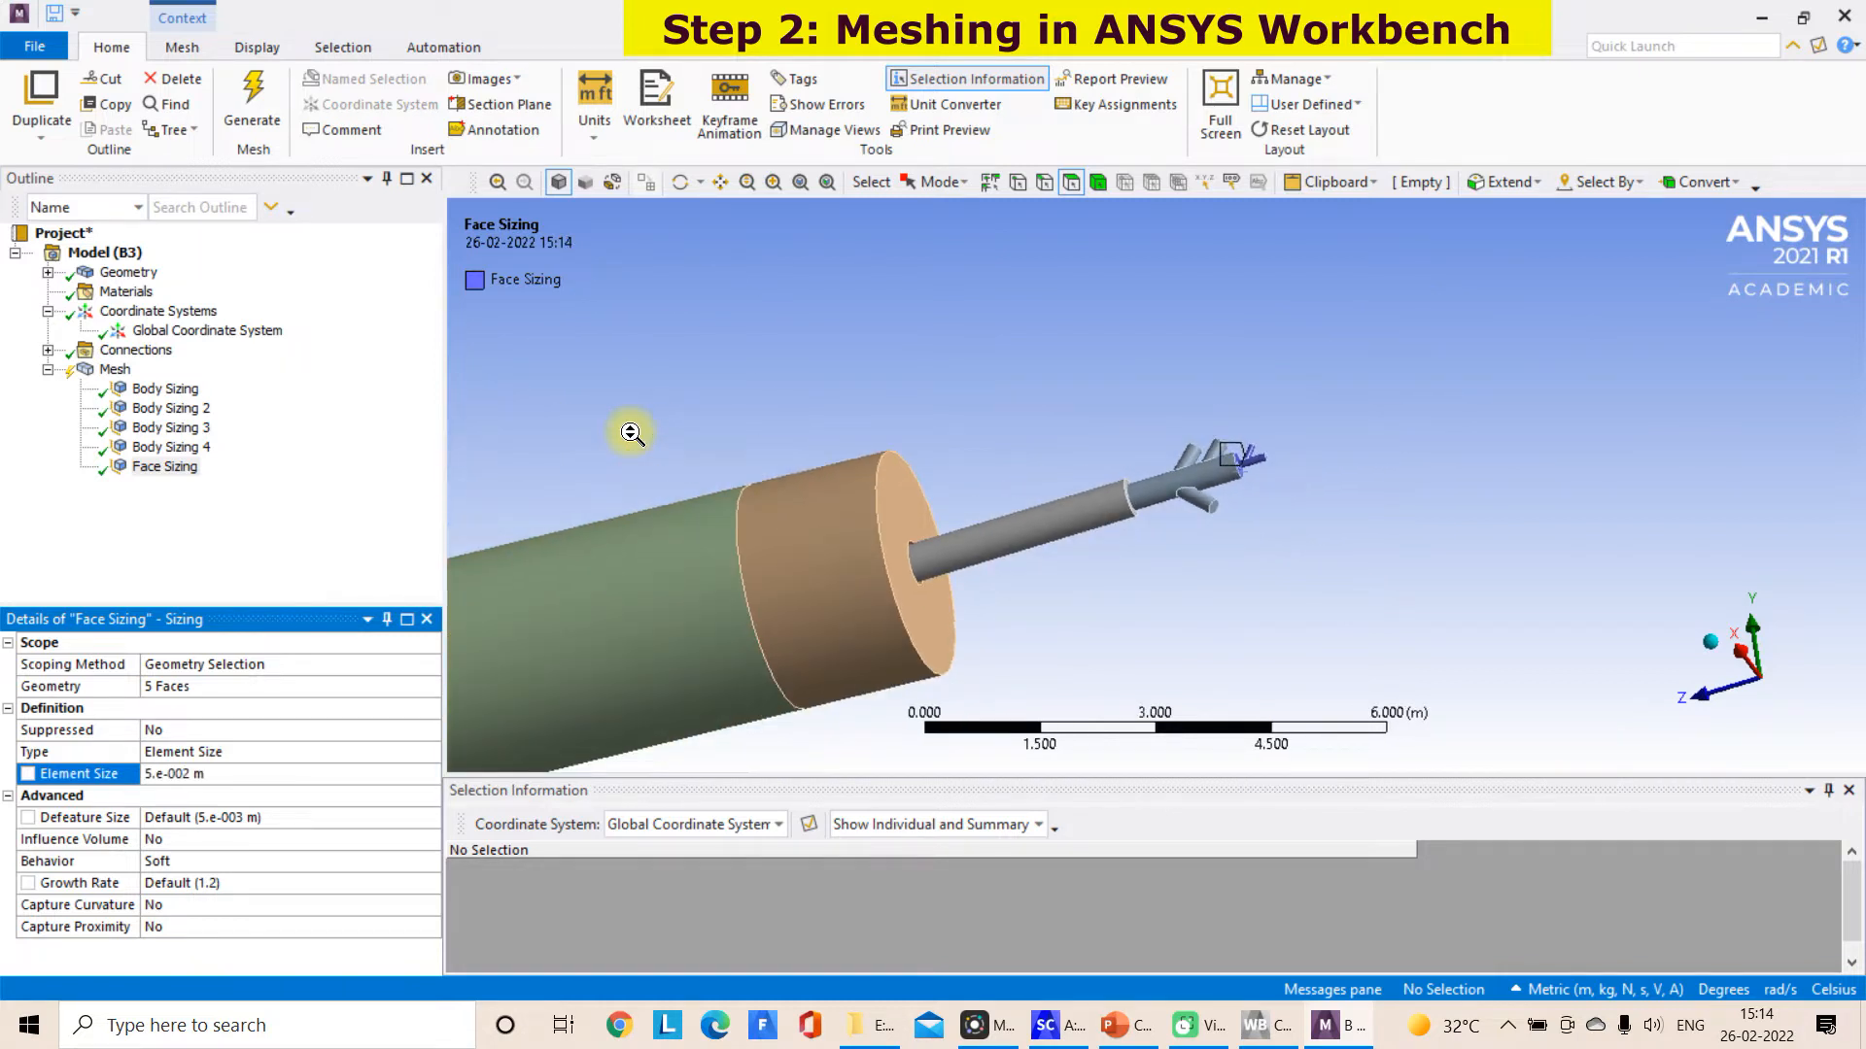
scroll(631, 432, down, 3)
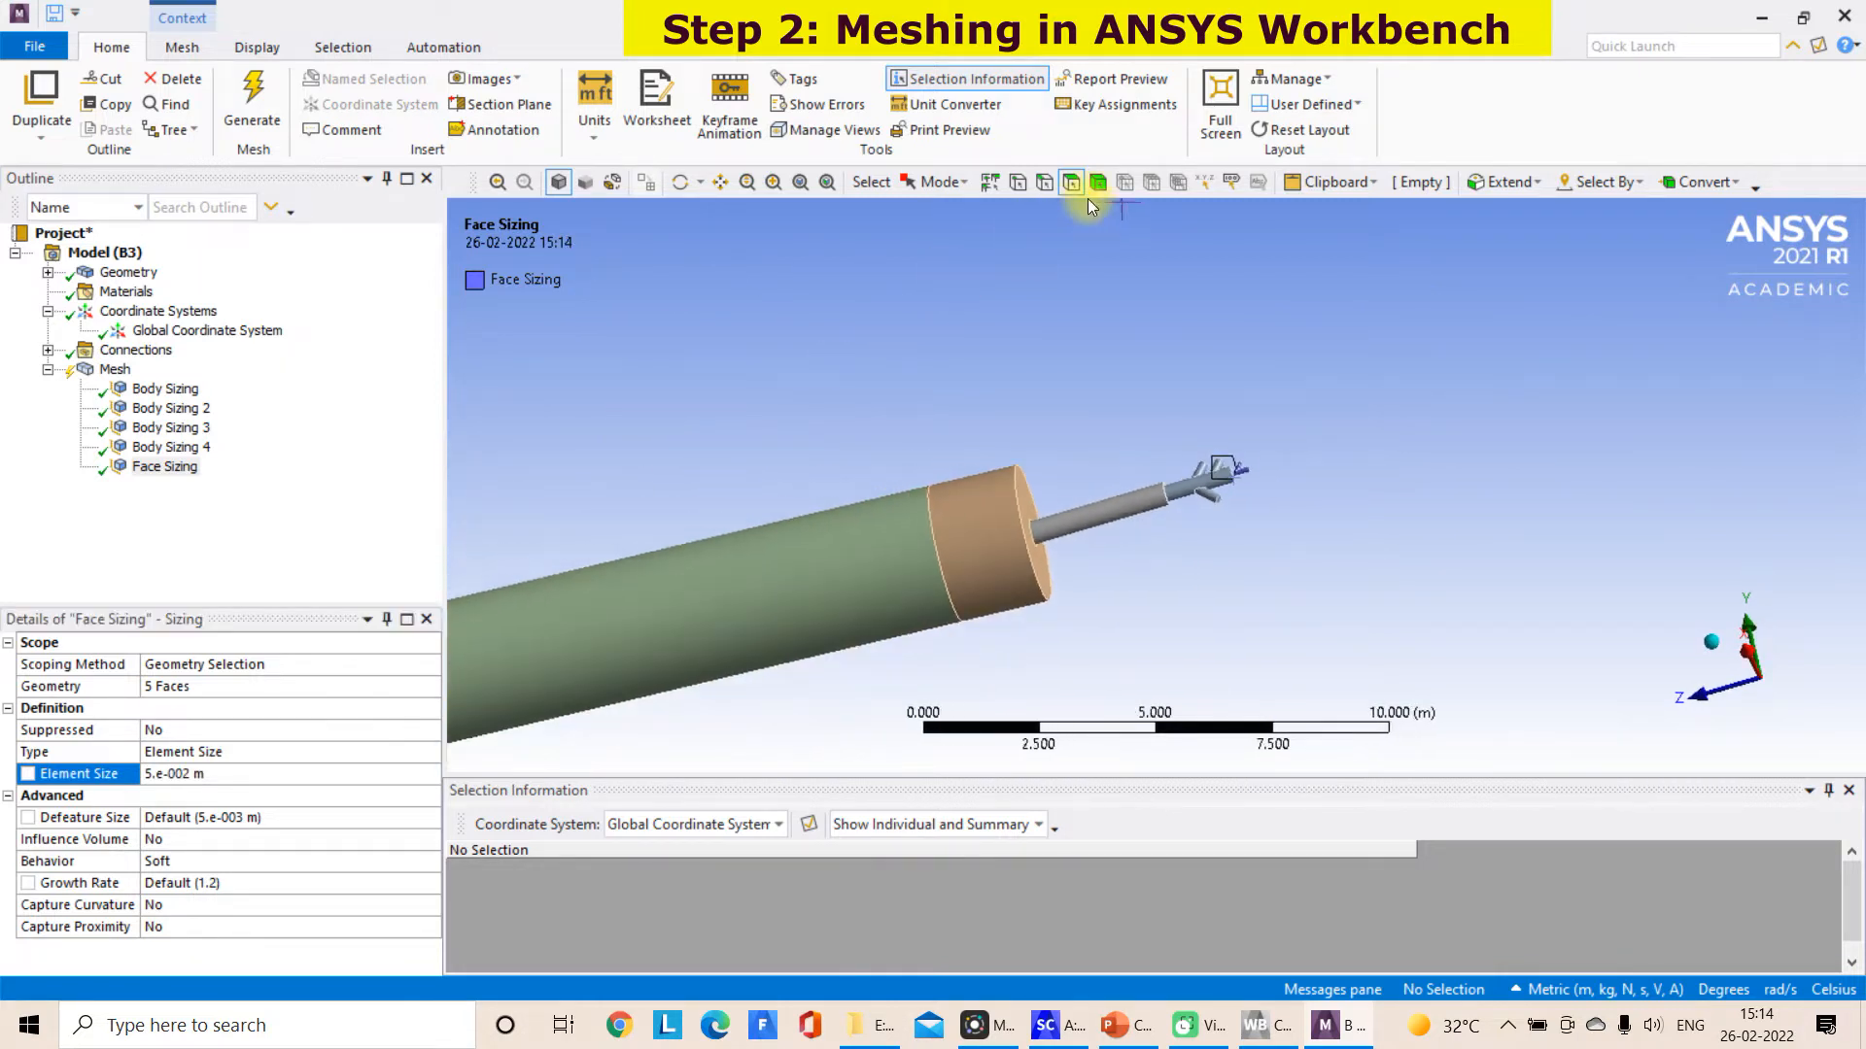
click(789, 560)
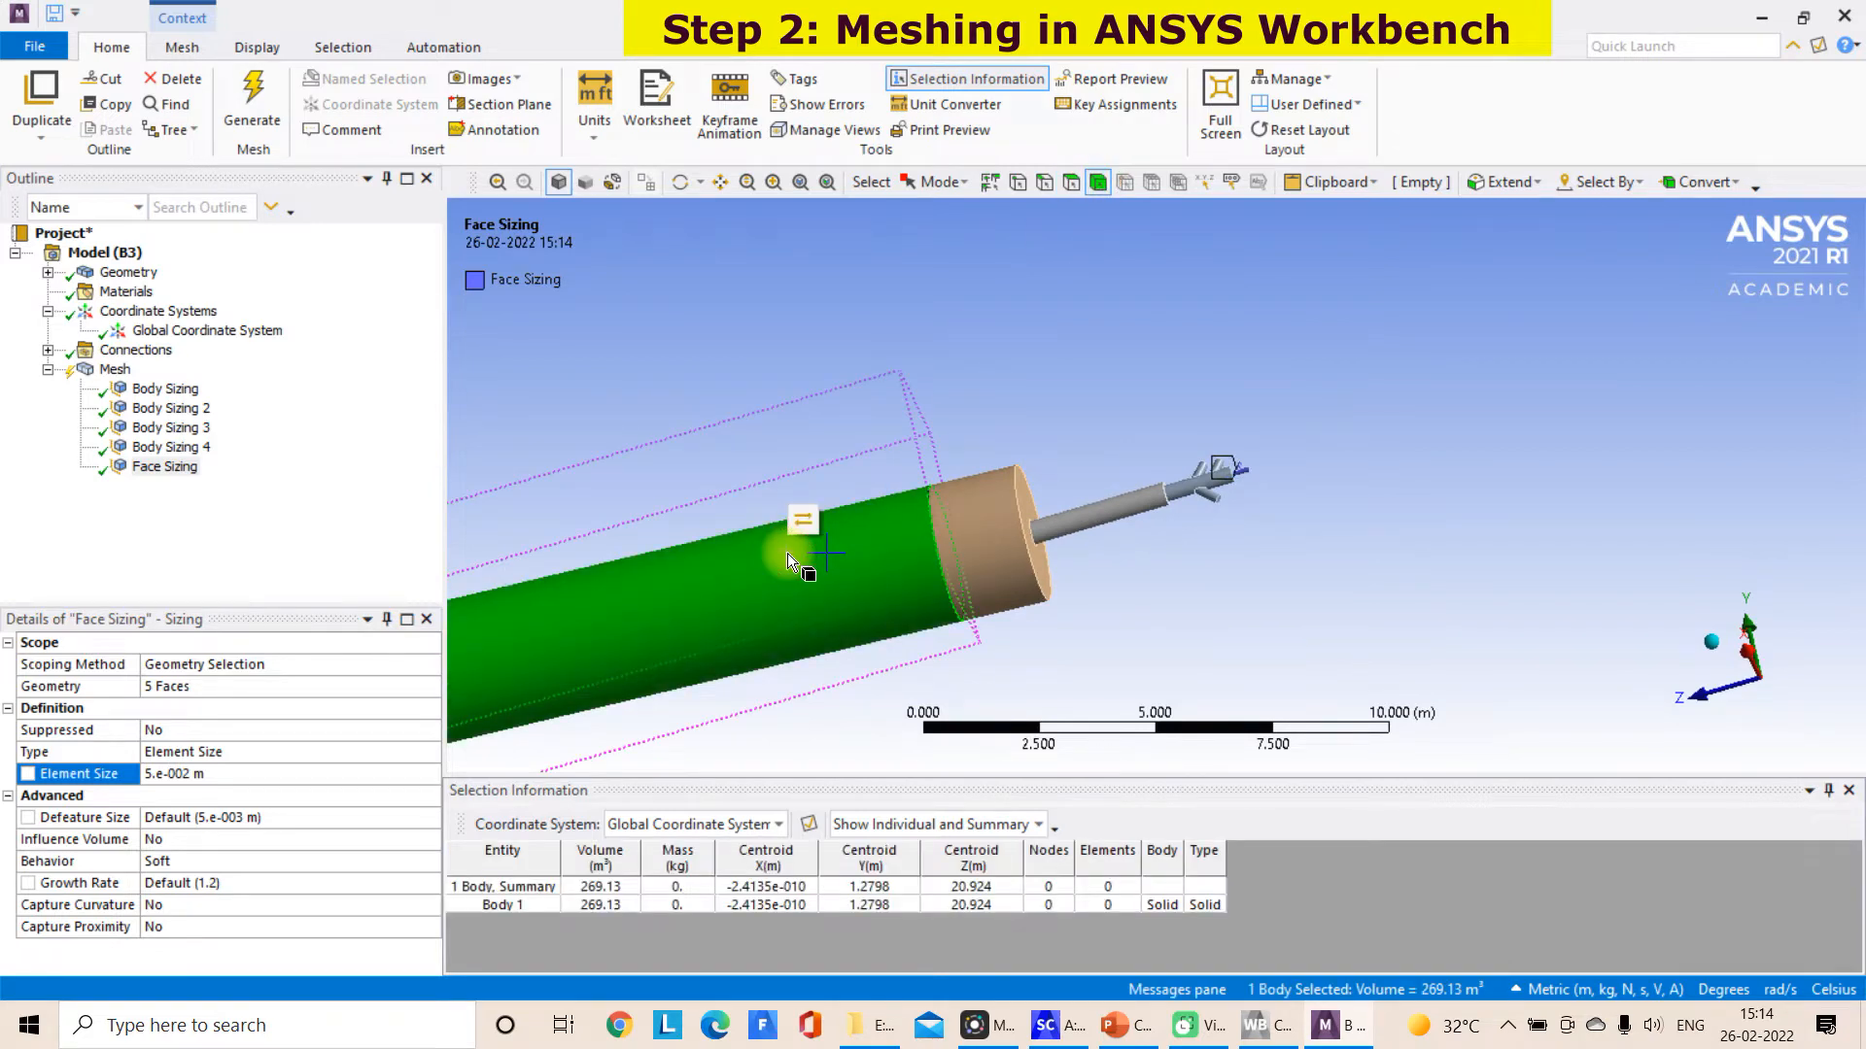
right_click(789, 561)
click(908, 61)
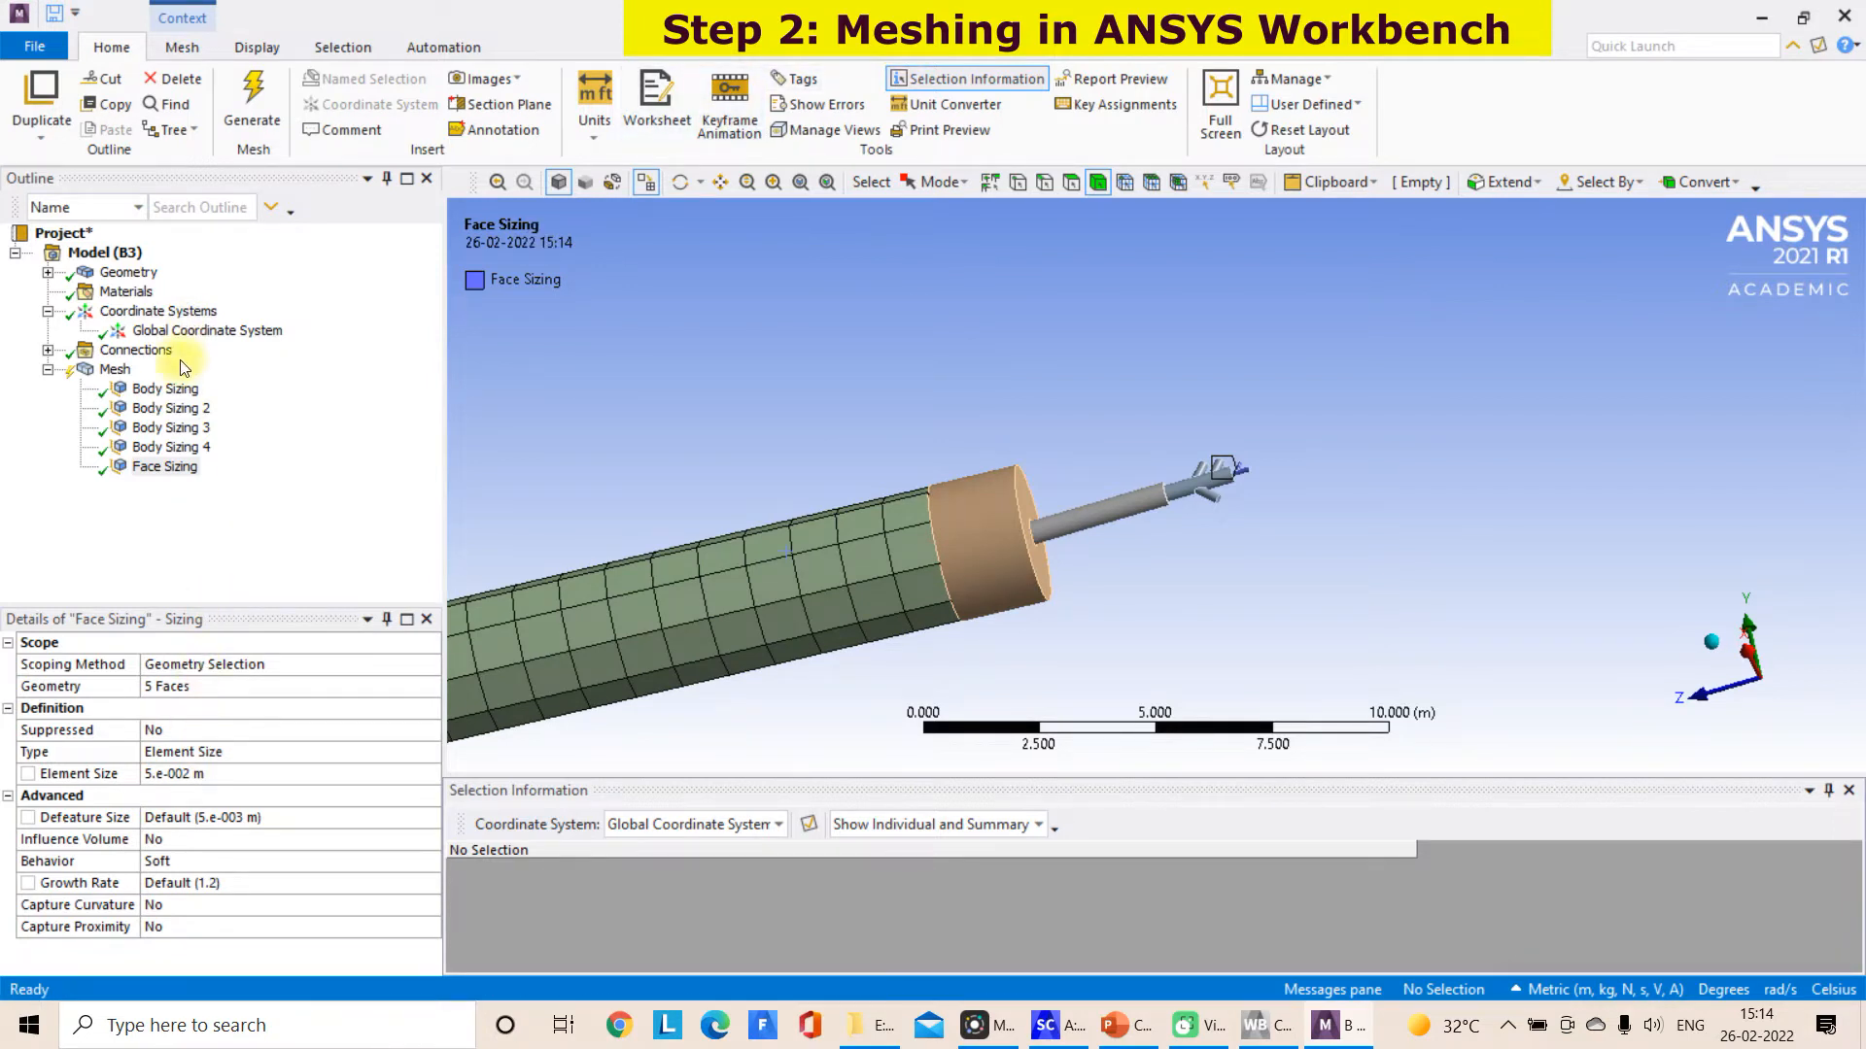
Set the main kiln body's sizing to an element size of 0.25 m and regenerate the mesh on that body
click(165, 388)
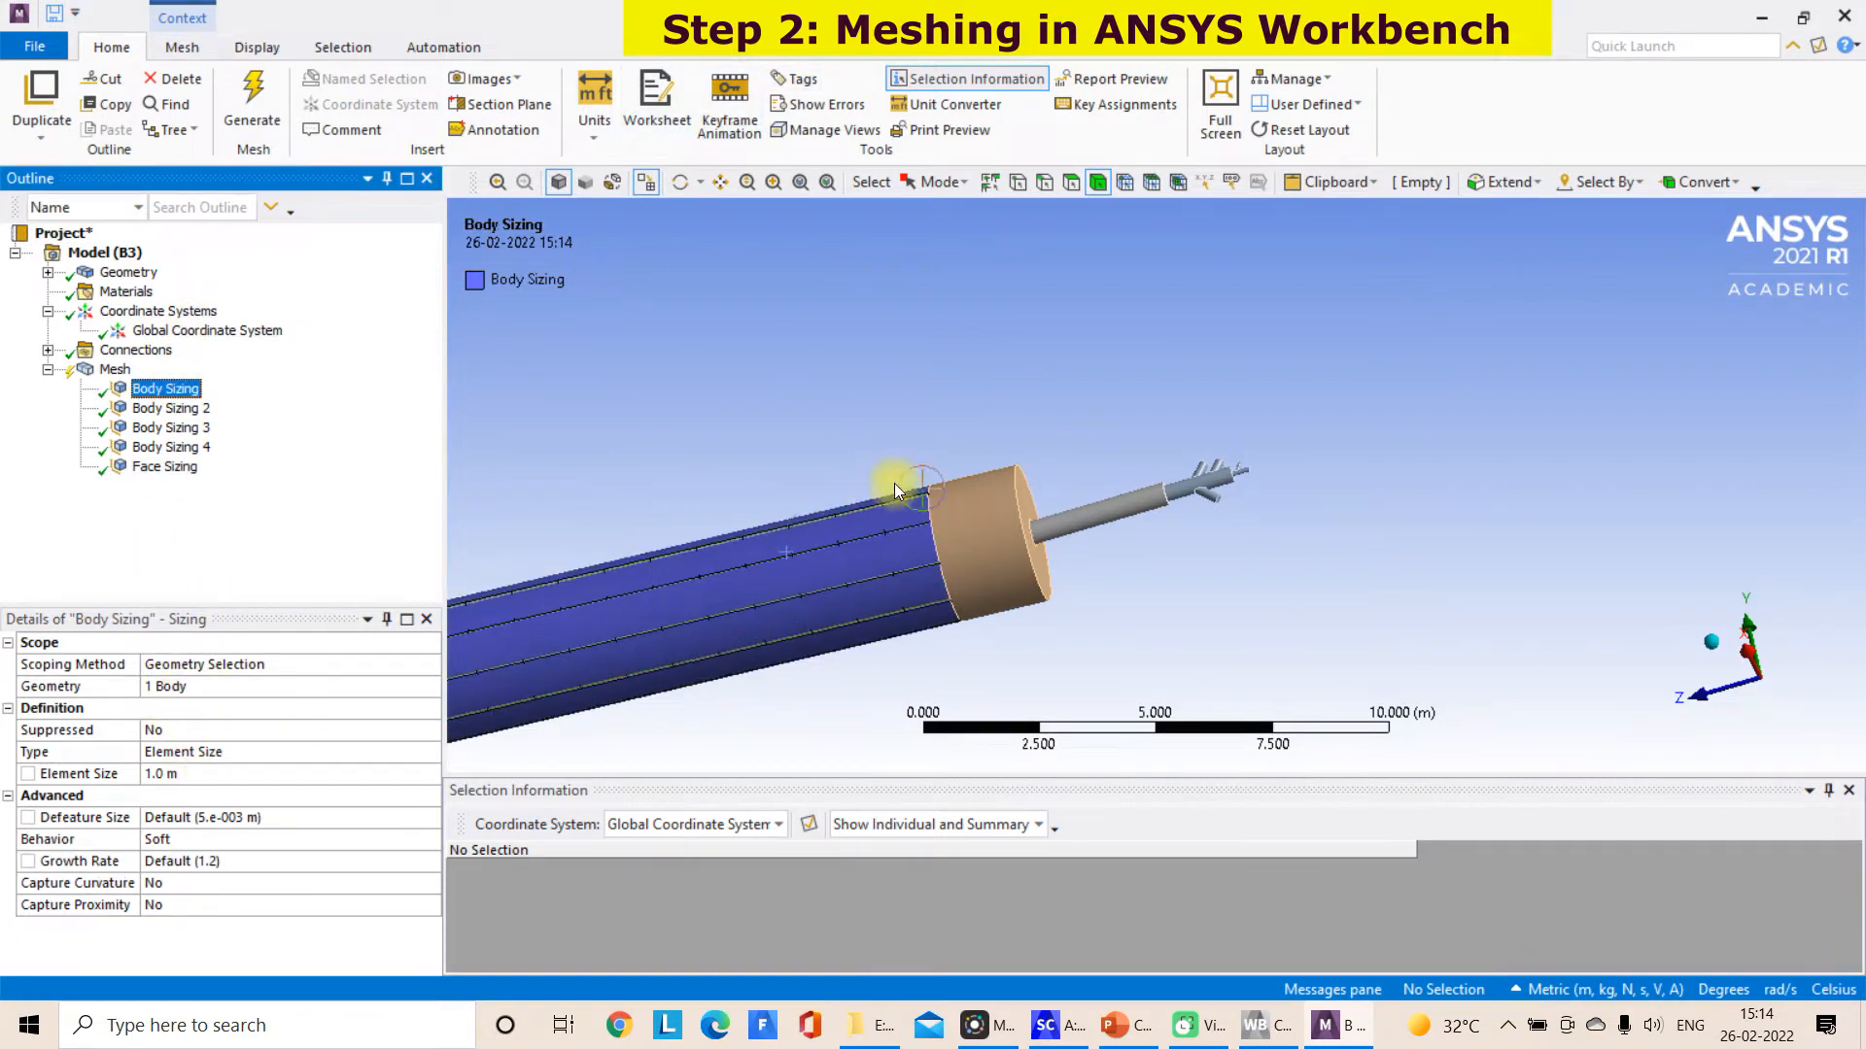
click(184, 773)
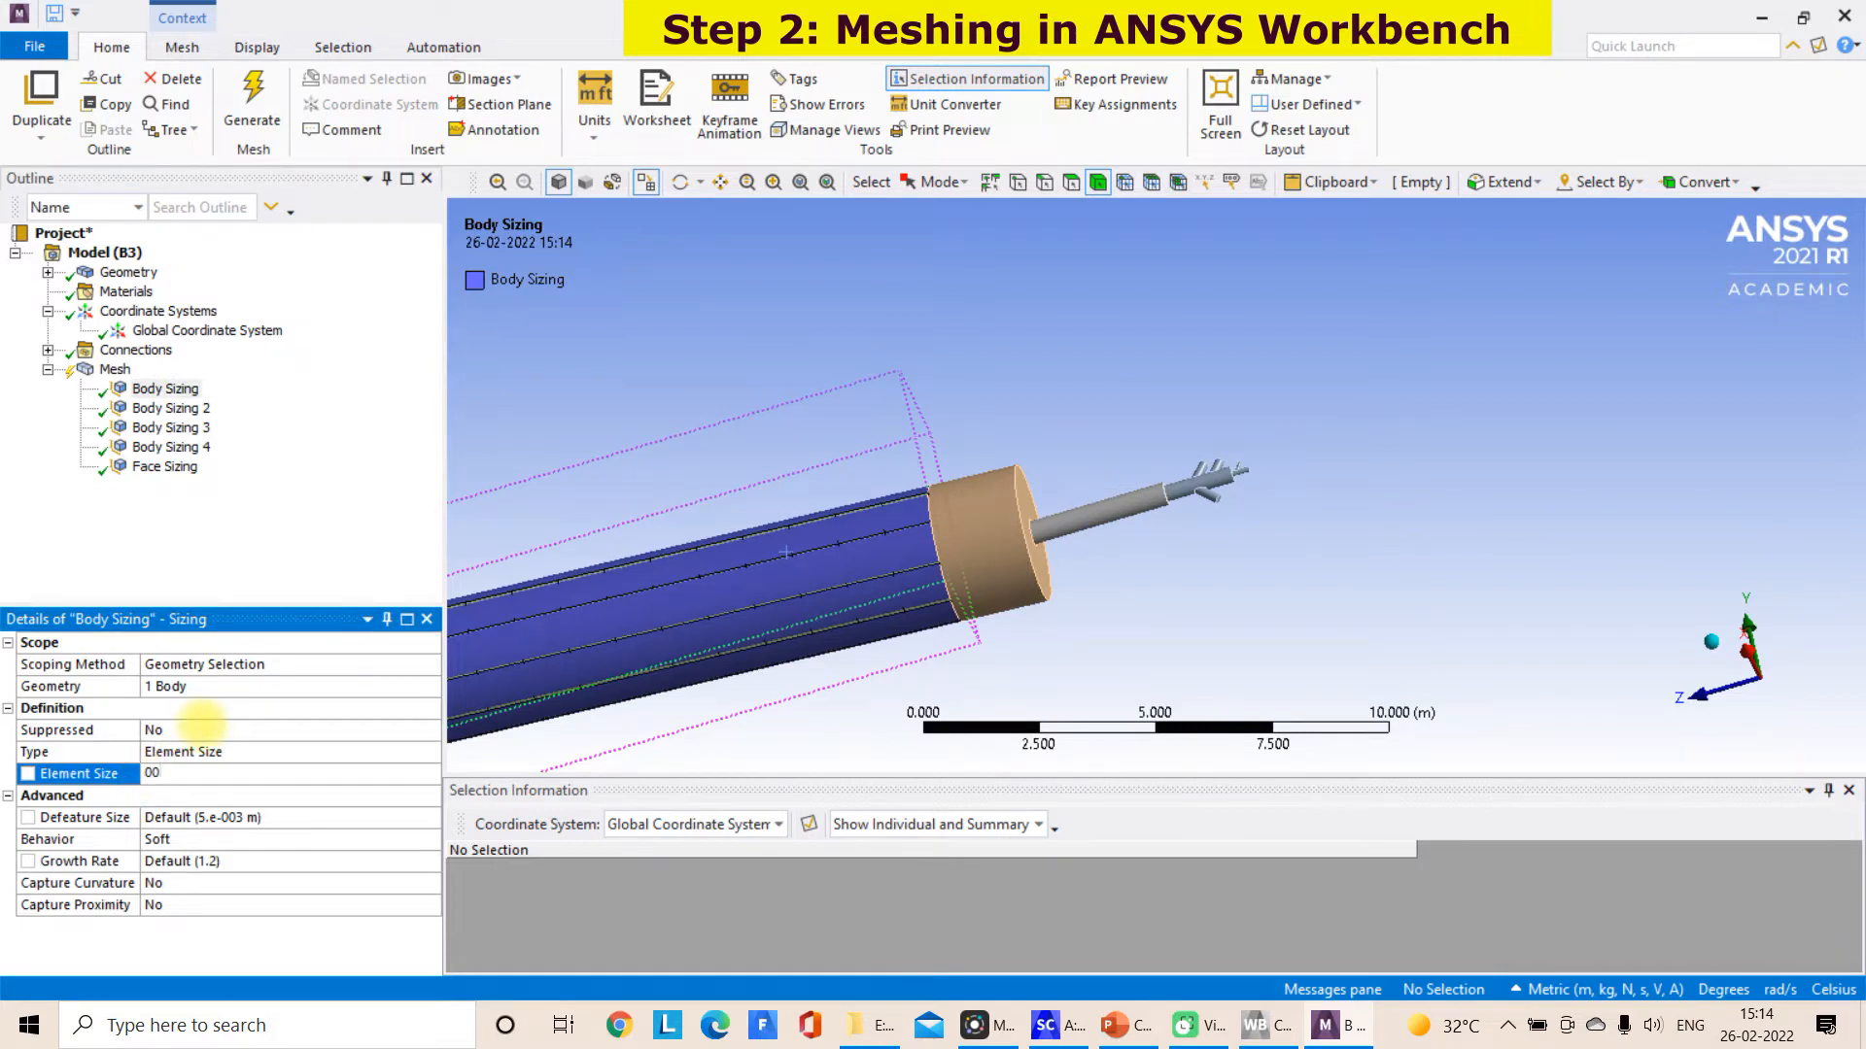
text(0.25)
key(Return)
click(802, 536)
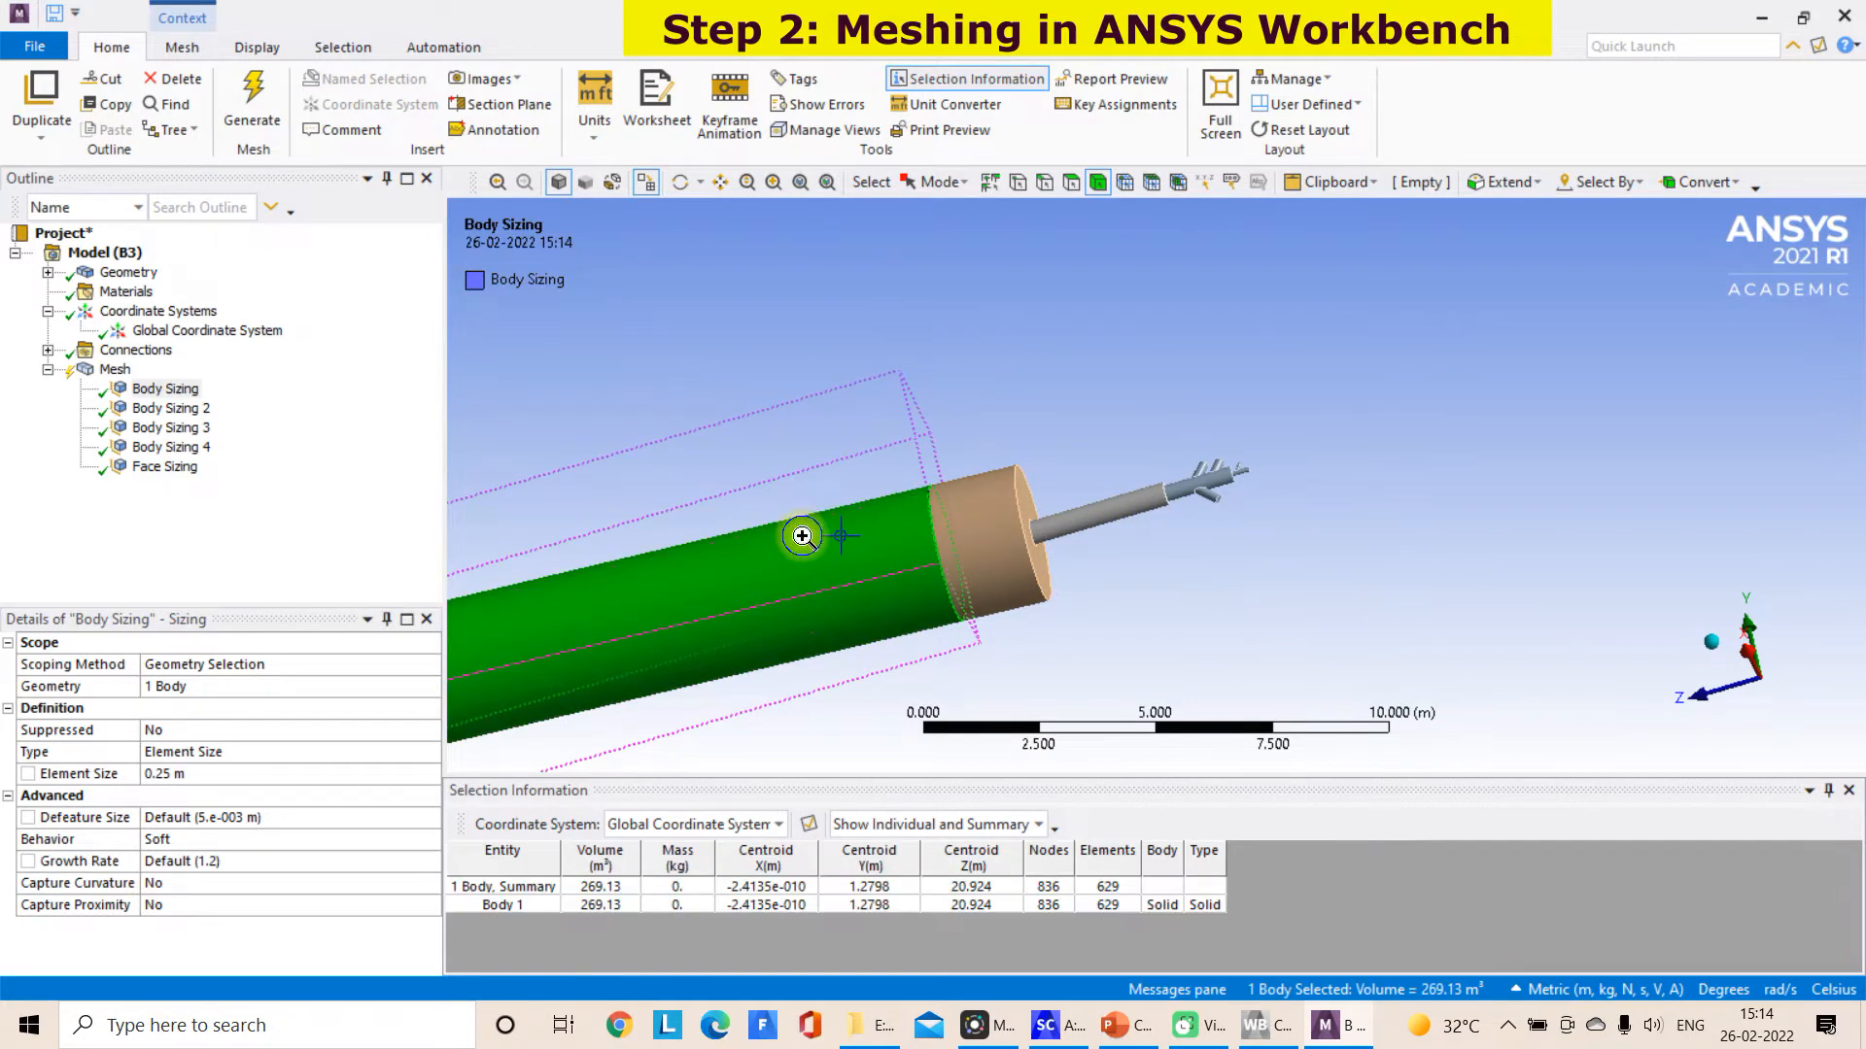
right_click(801, 536)
click(905, 64)
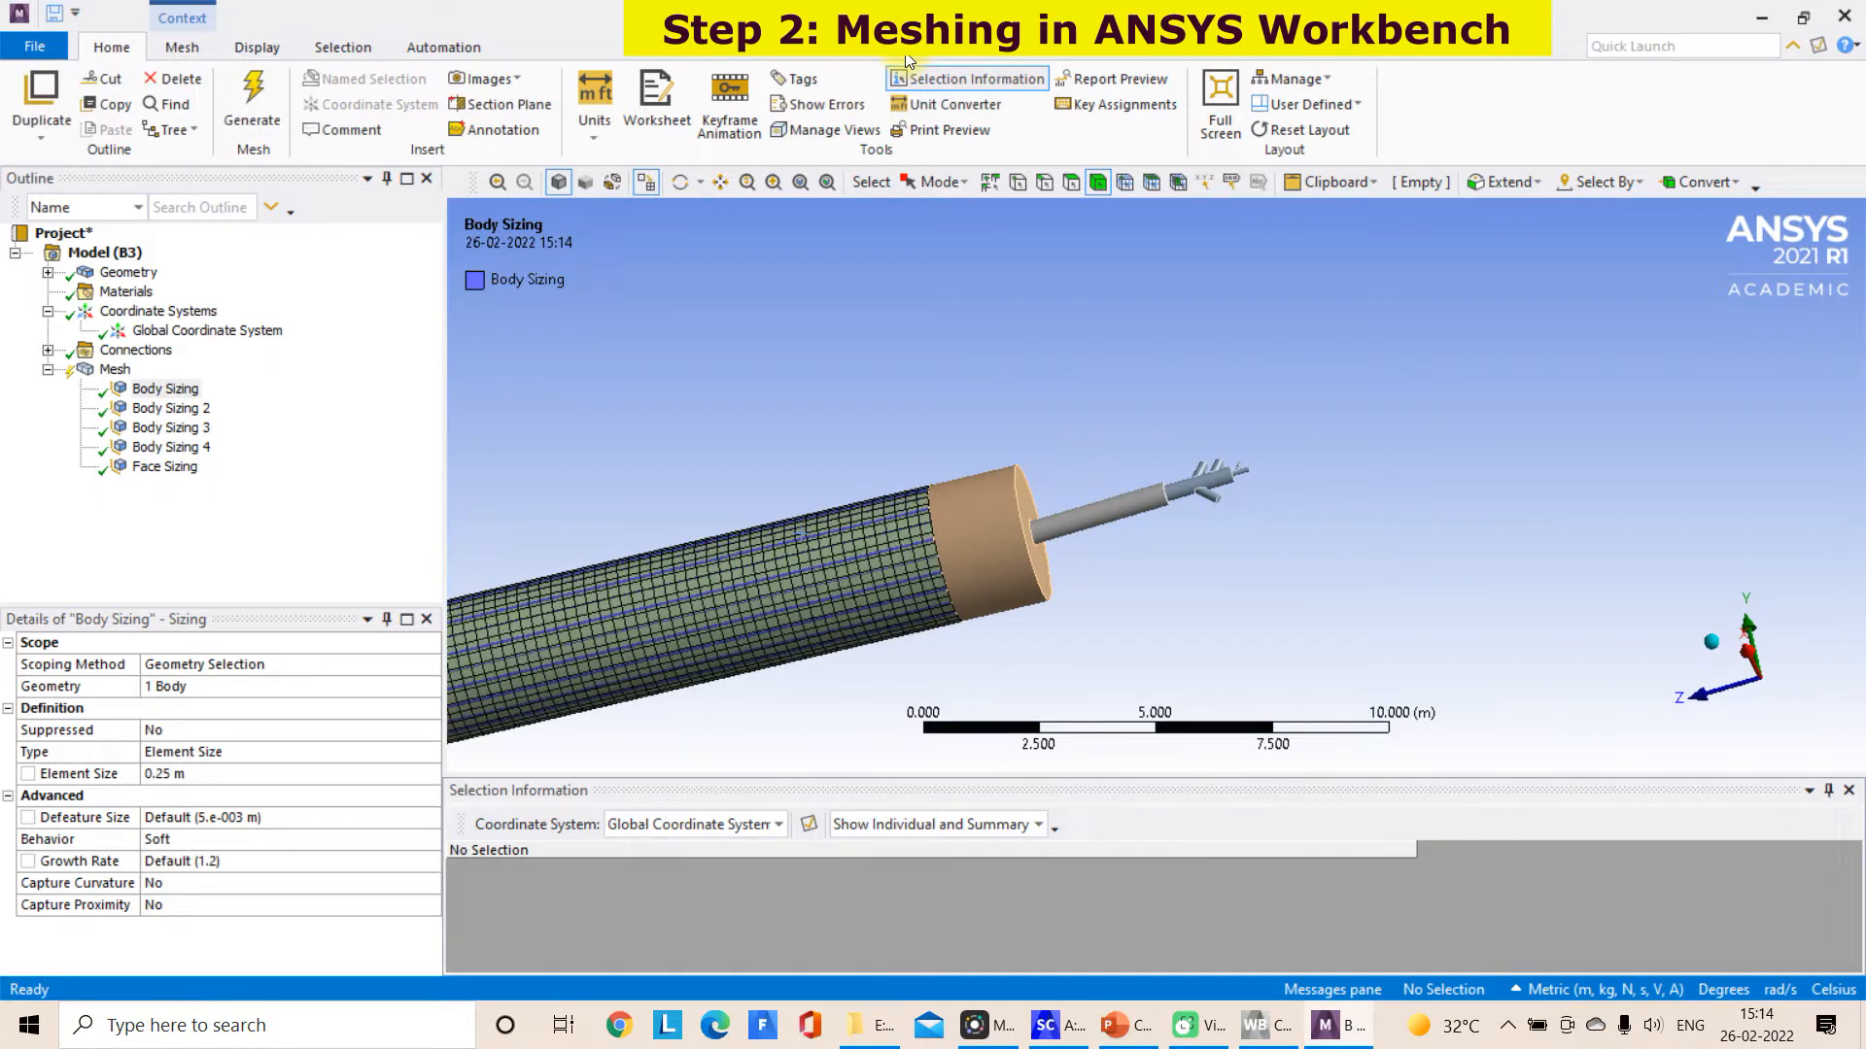
Expand the mesh statistics to check the node and element counts
click(118, 372)
middle_drag(1030, 369, 1116, 420)
middle_drag(841, 639, 491, 777)
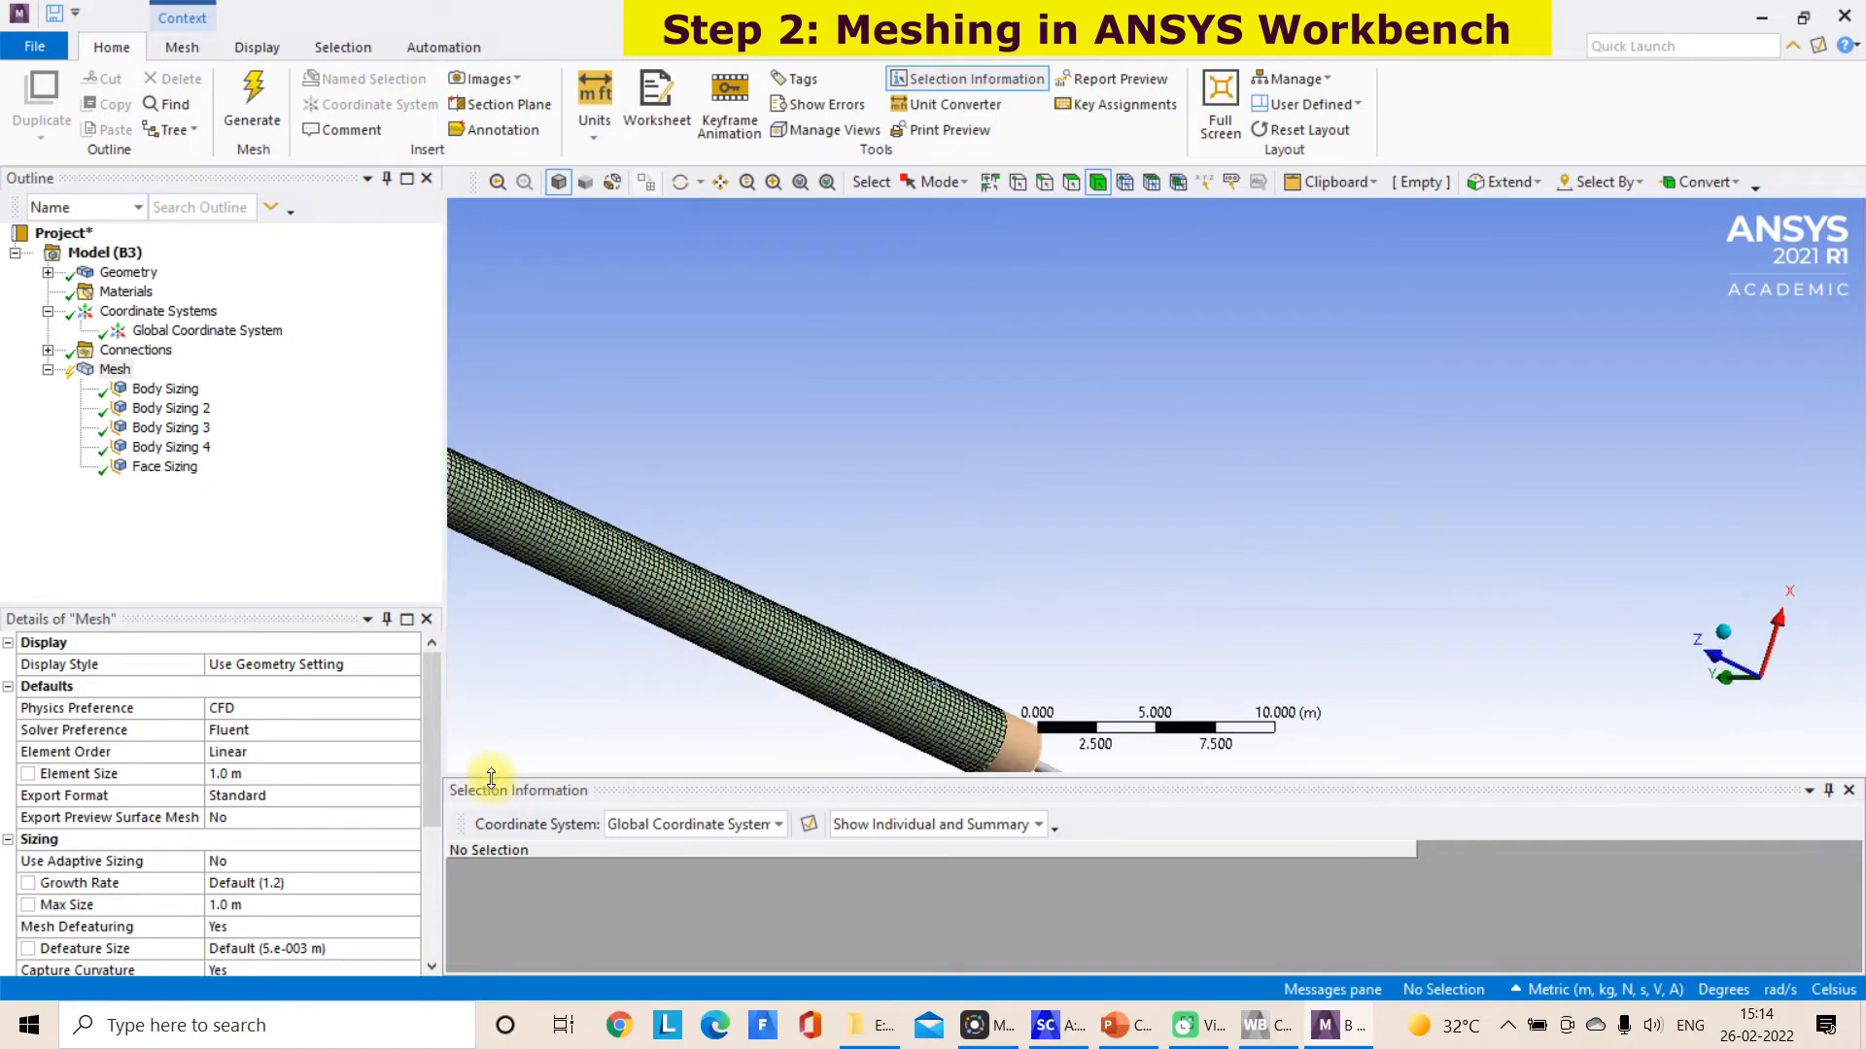
drag(433, 799, 434, 949)
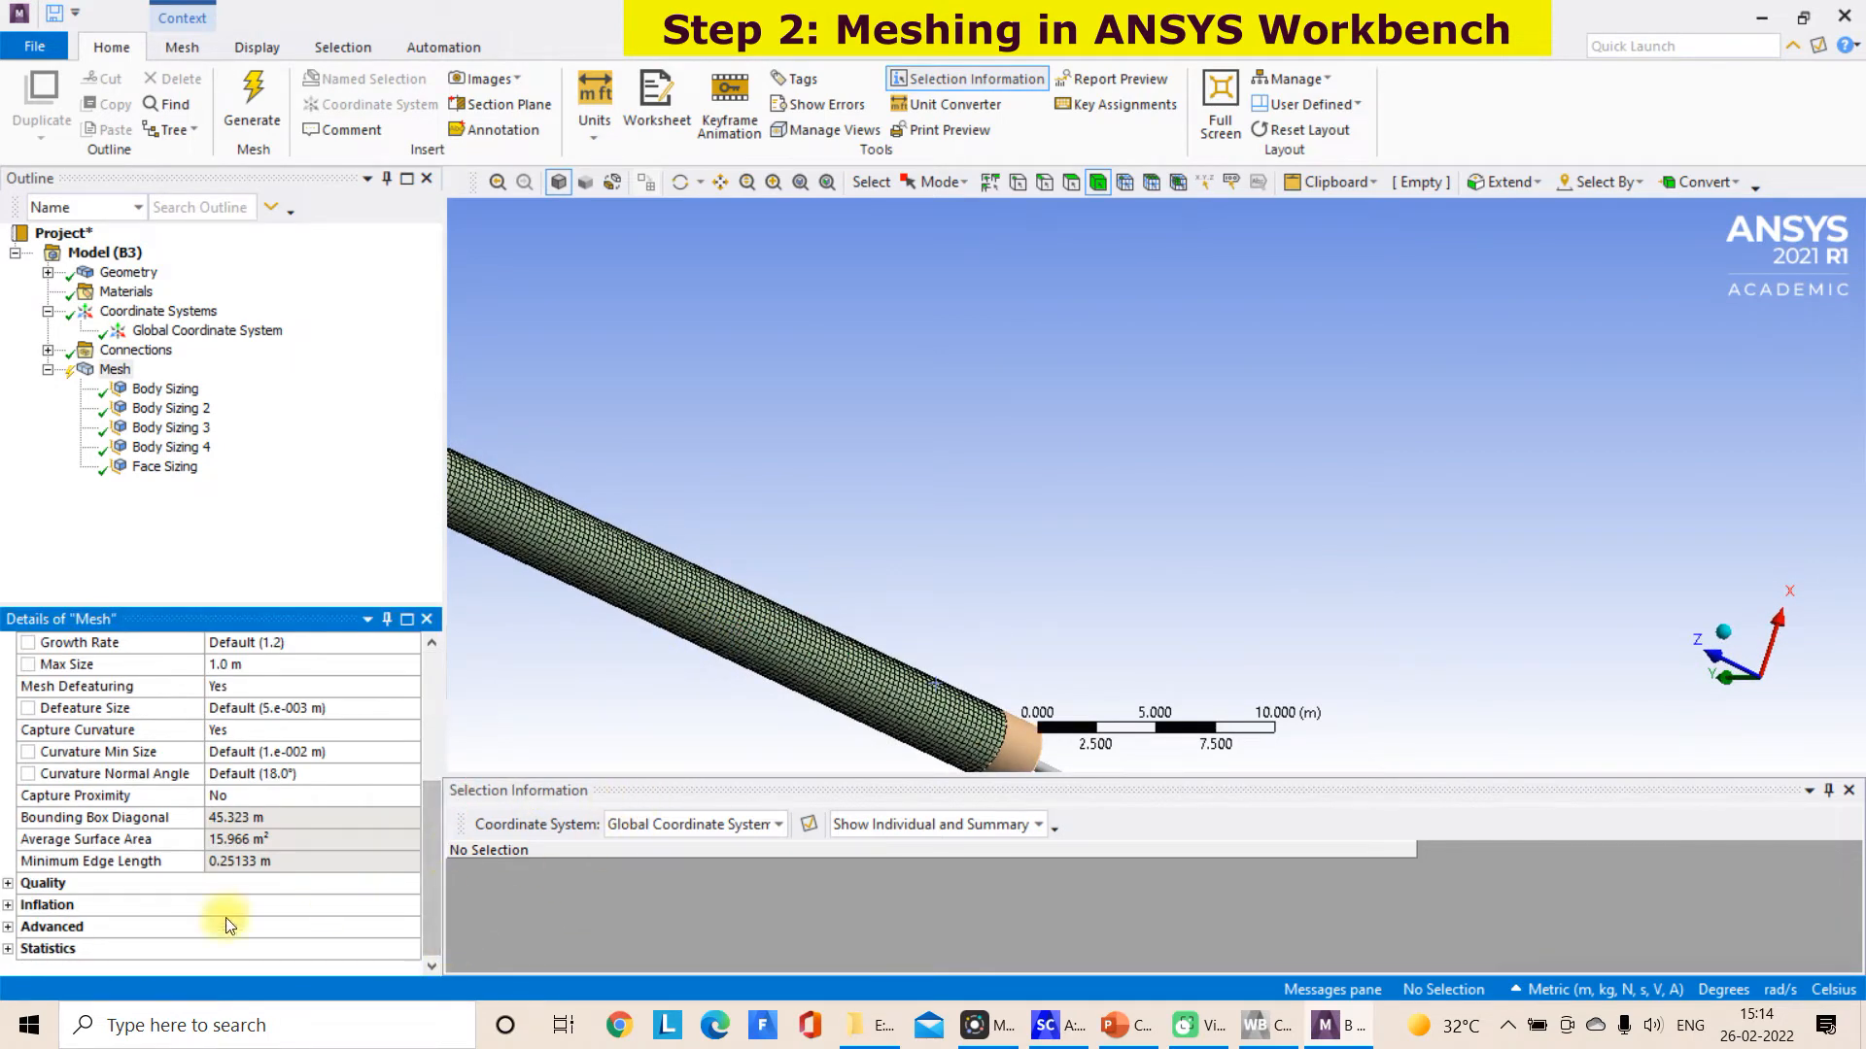
click(8, 949)
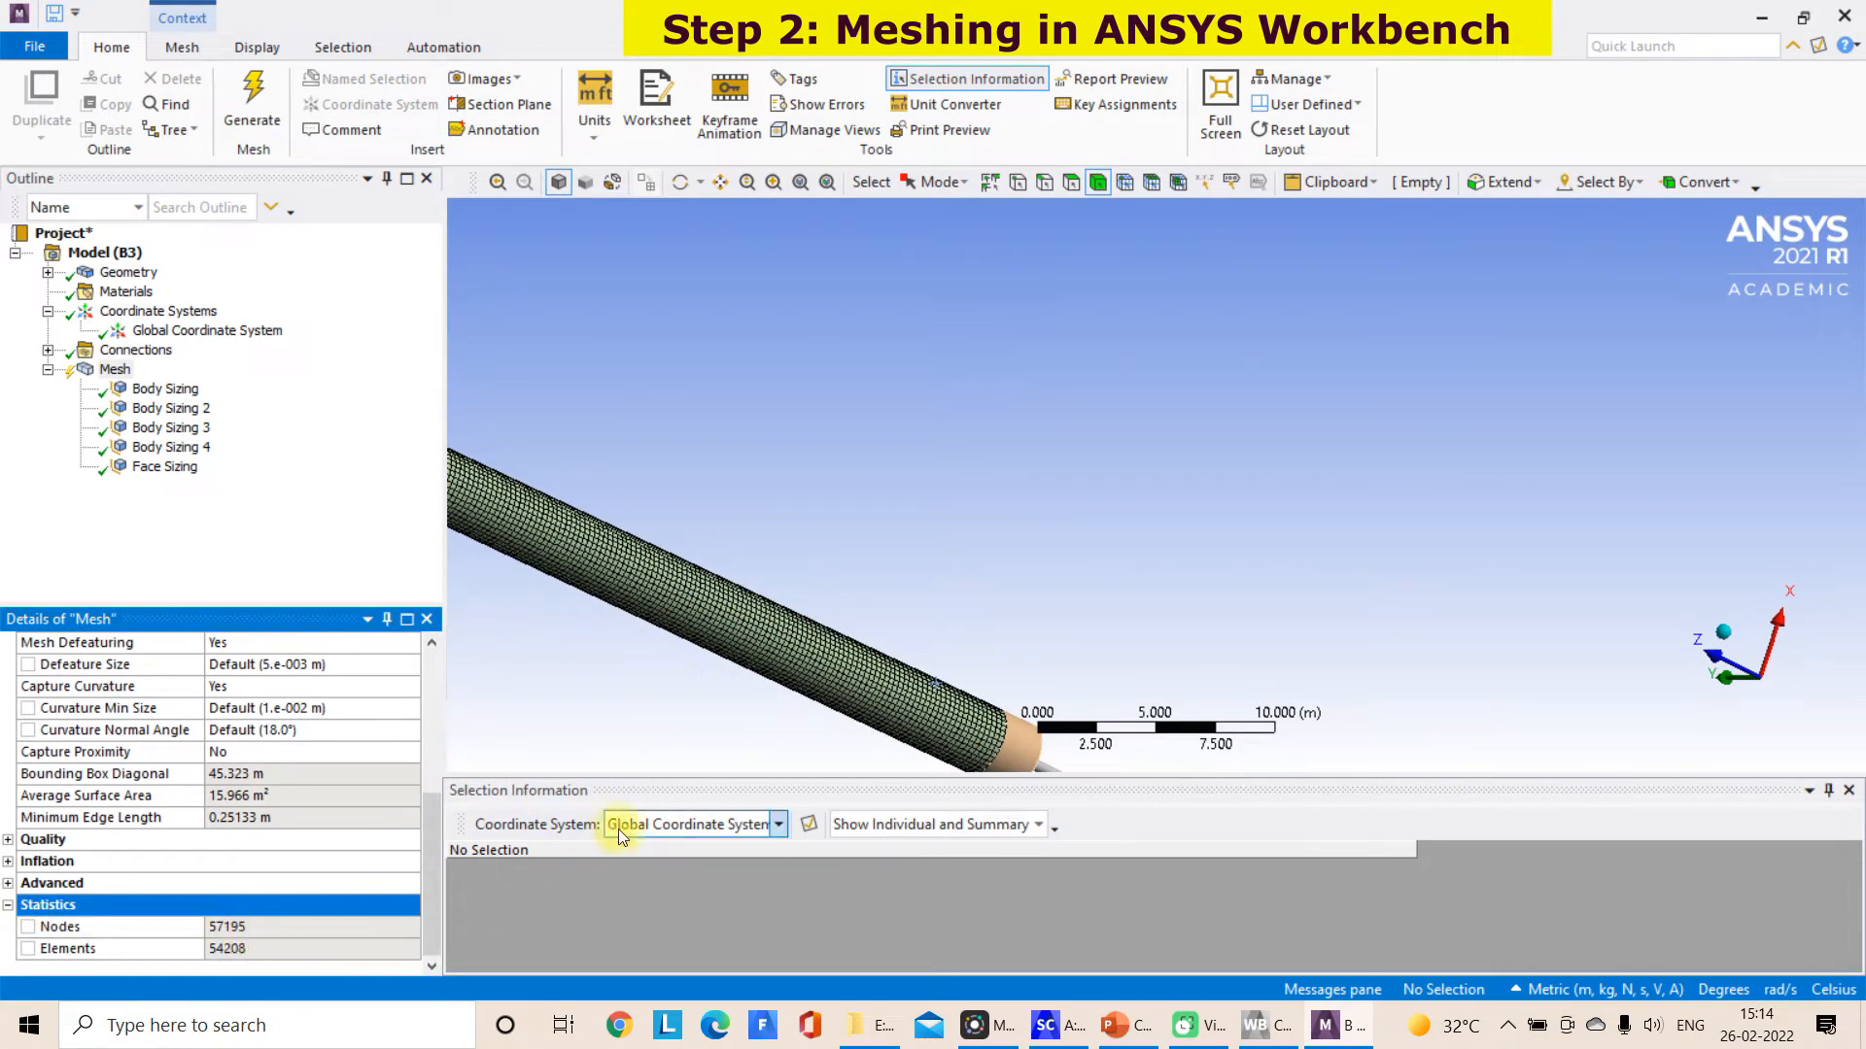
Generate the mesh on the outer burner pipe only
middle_drag(708, 756, 1069, 494)
scroll(1083, 463, up, 3)
scroll(1069, 494, up, 2)
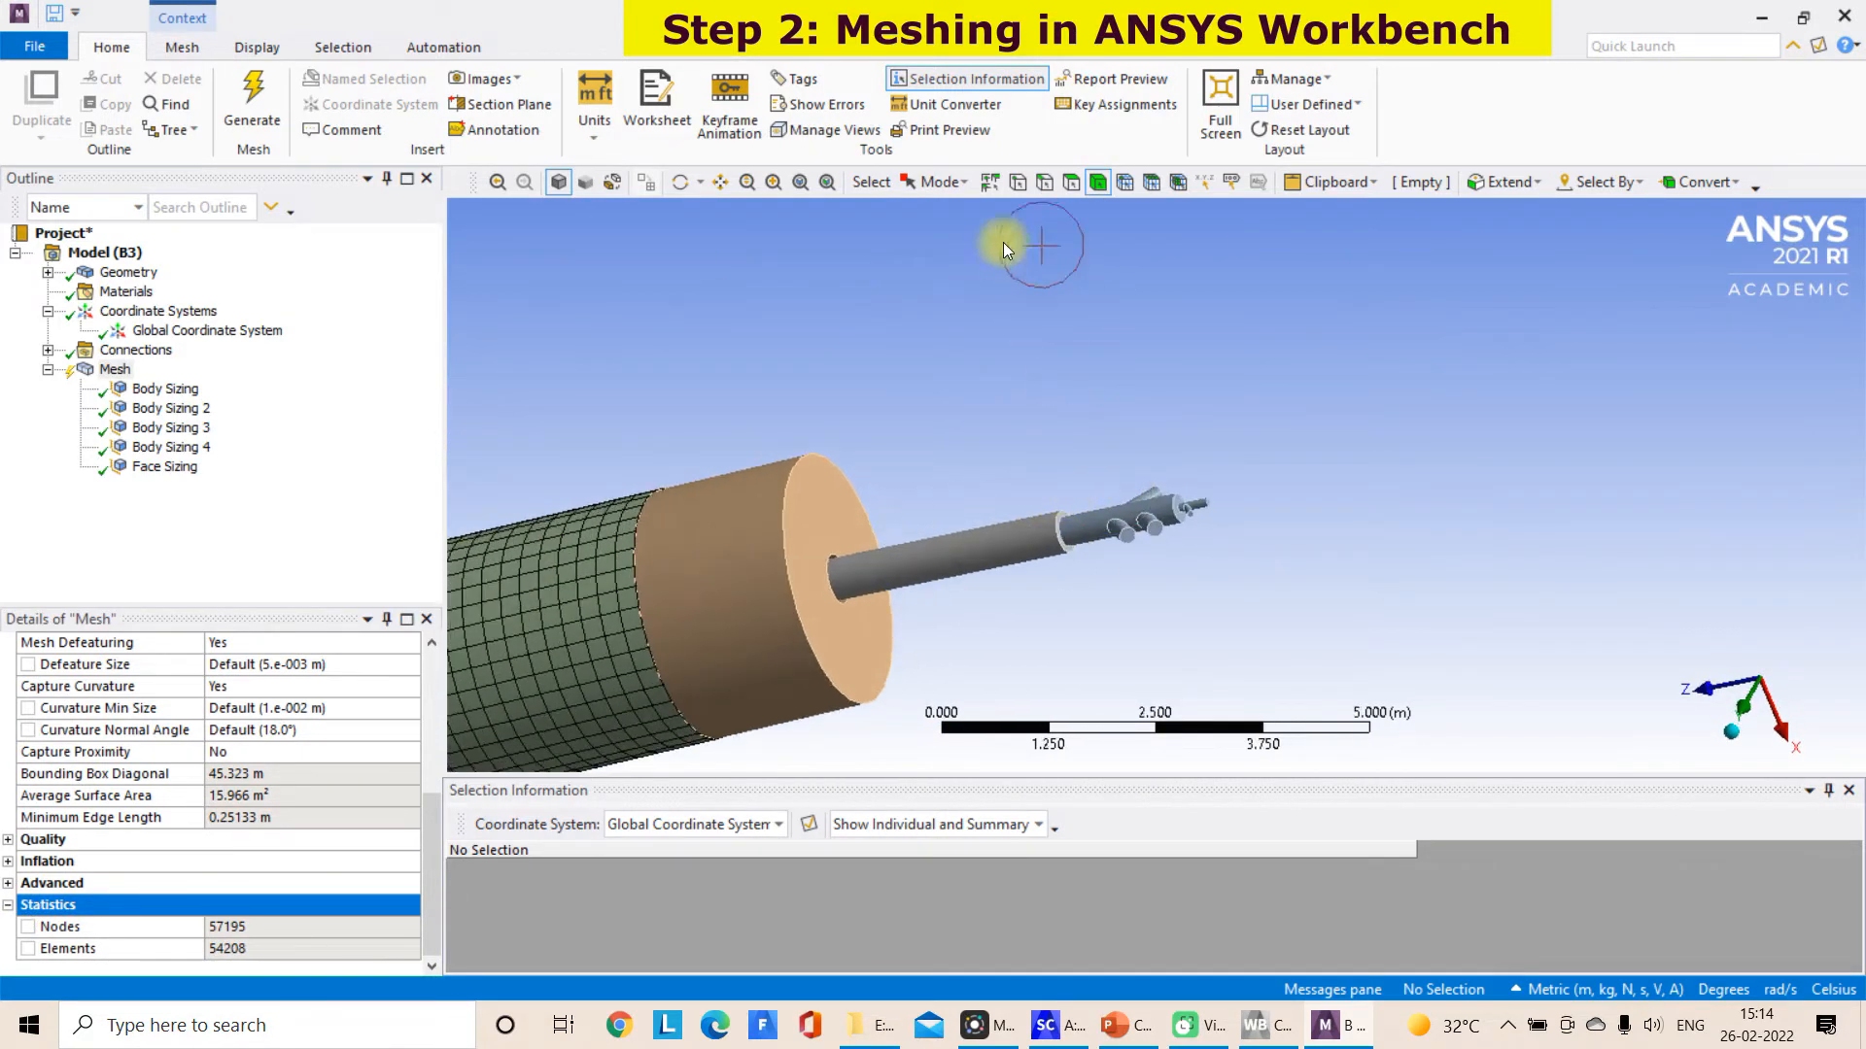
click(1097, 183)
click(1082, 539)
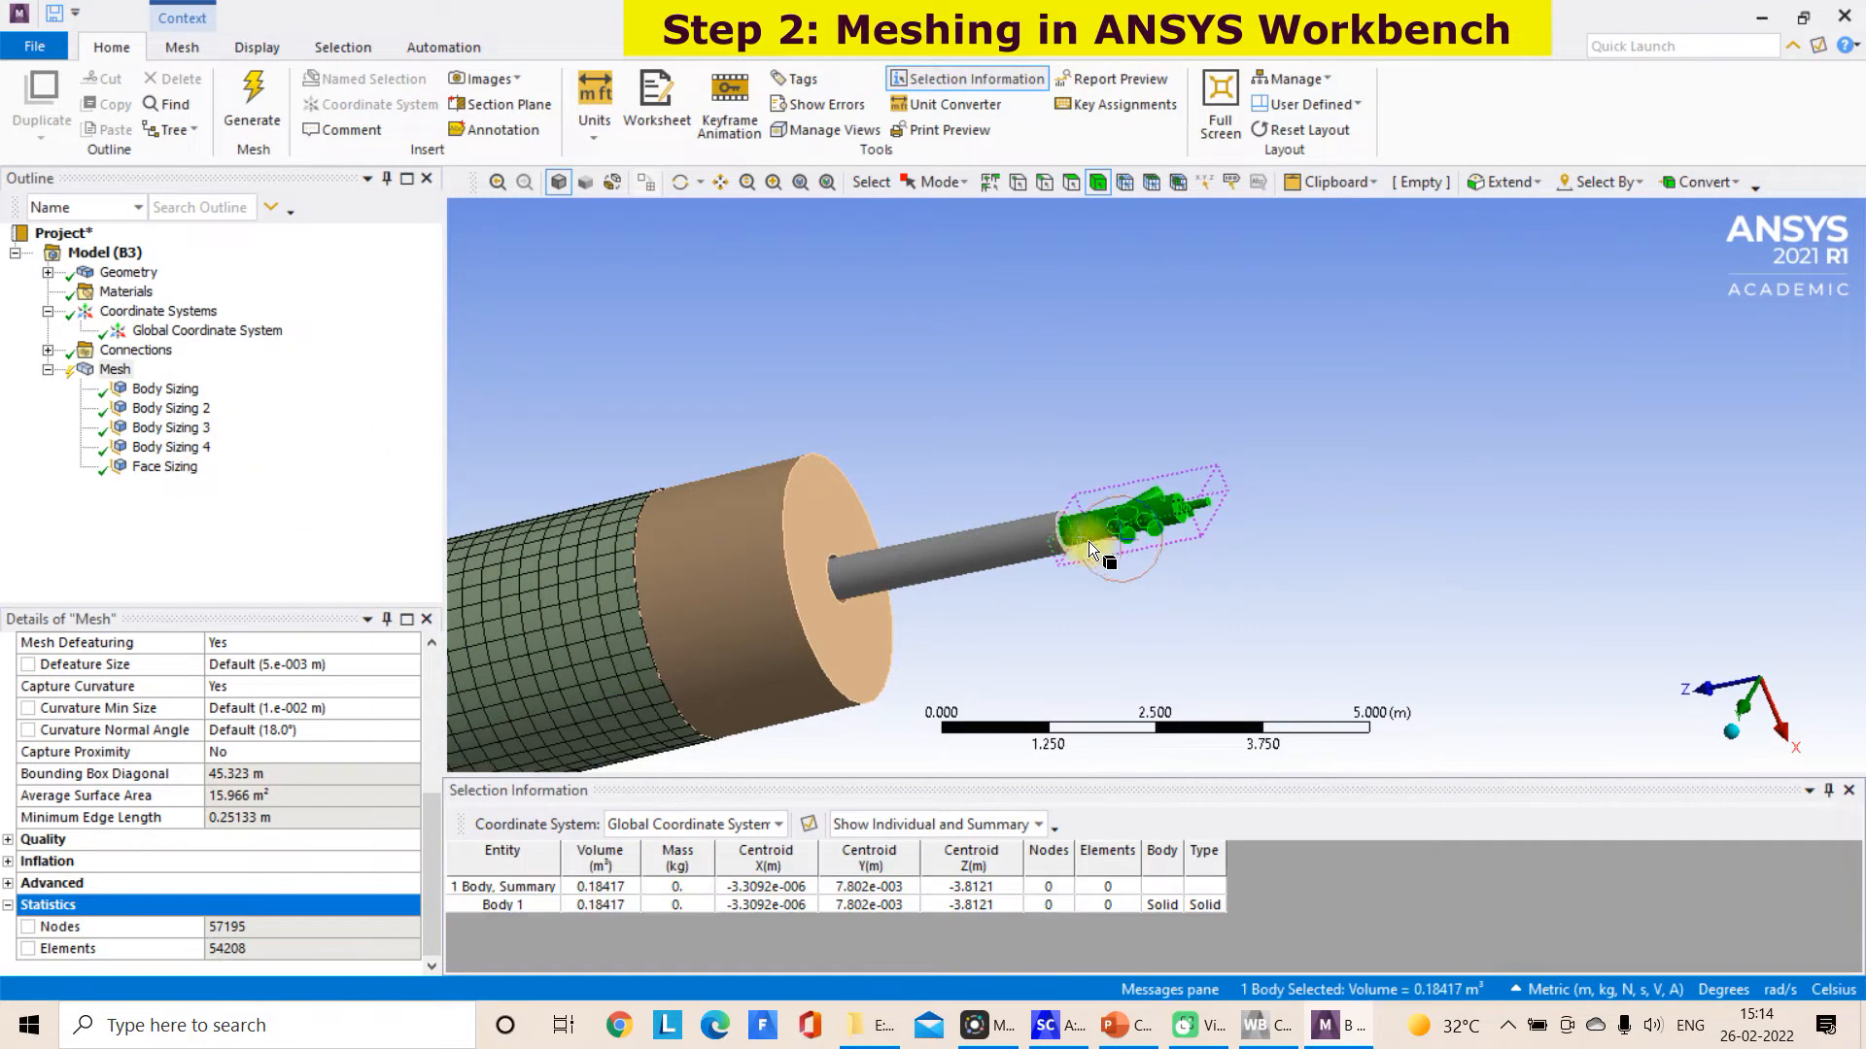
scroll(1111, 535, up, 2)
right_click(1112, 531)
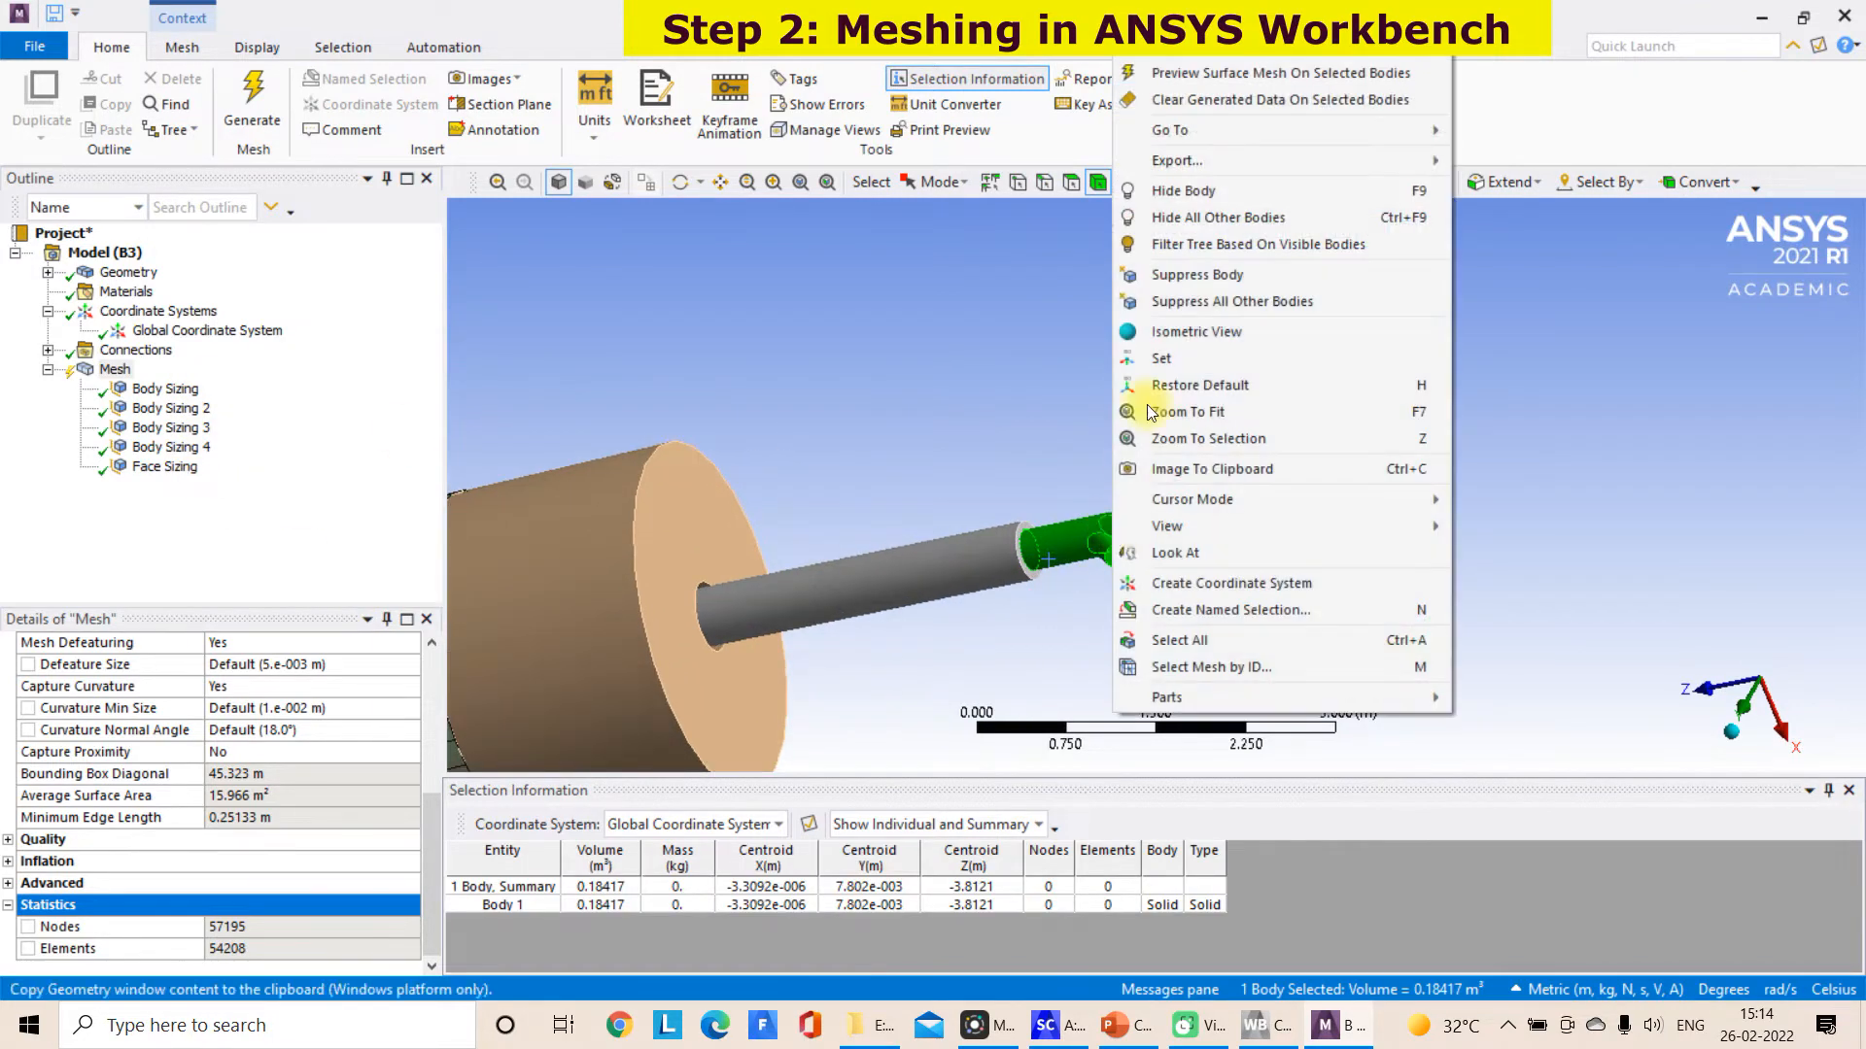
click(935, 552)
click(926, 591)
right_click(924, 585)
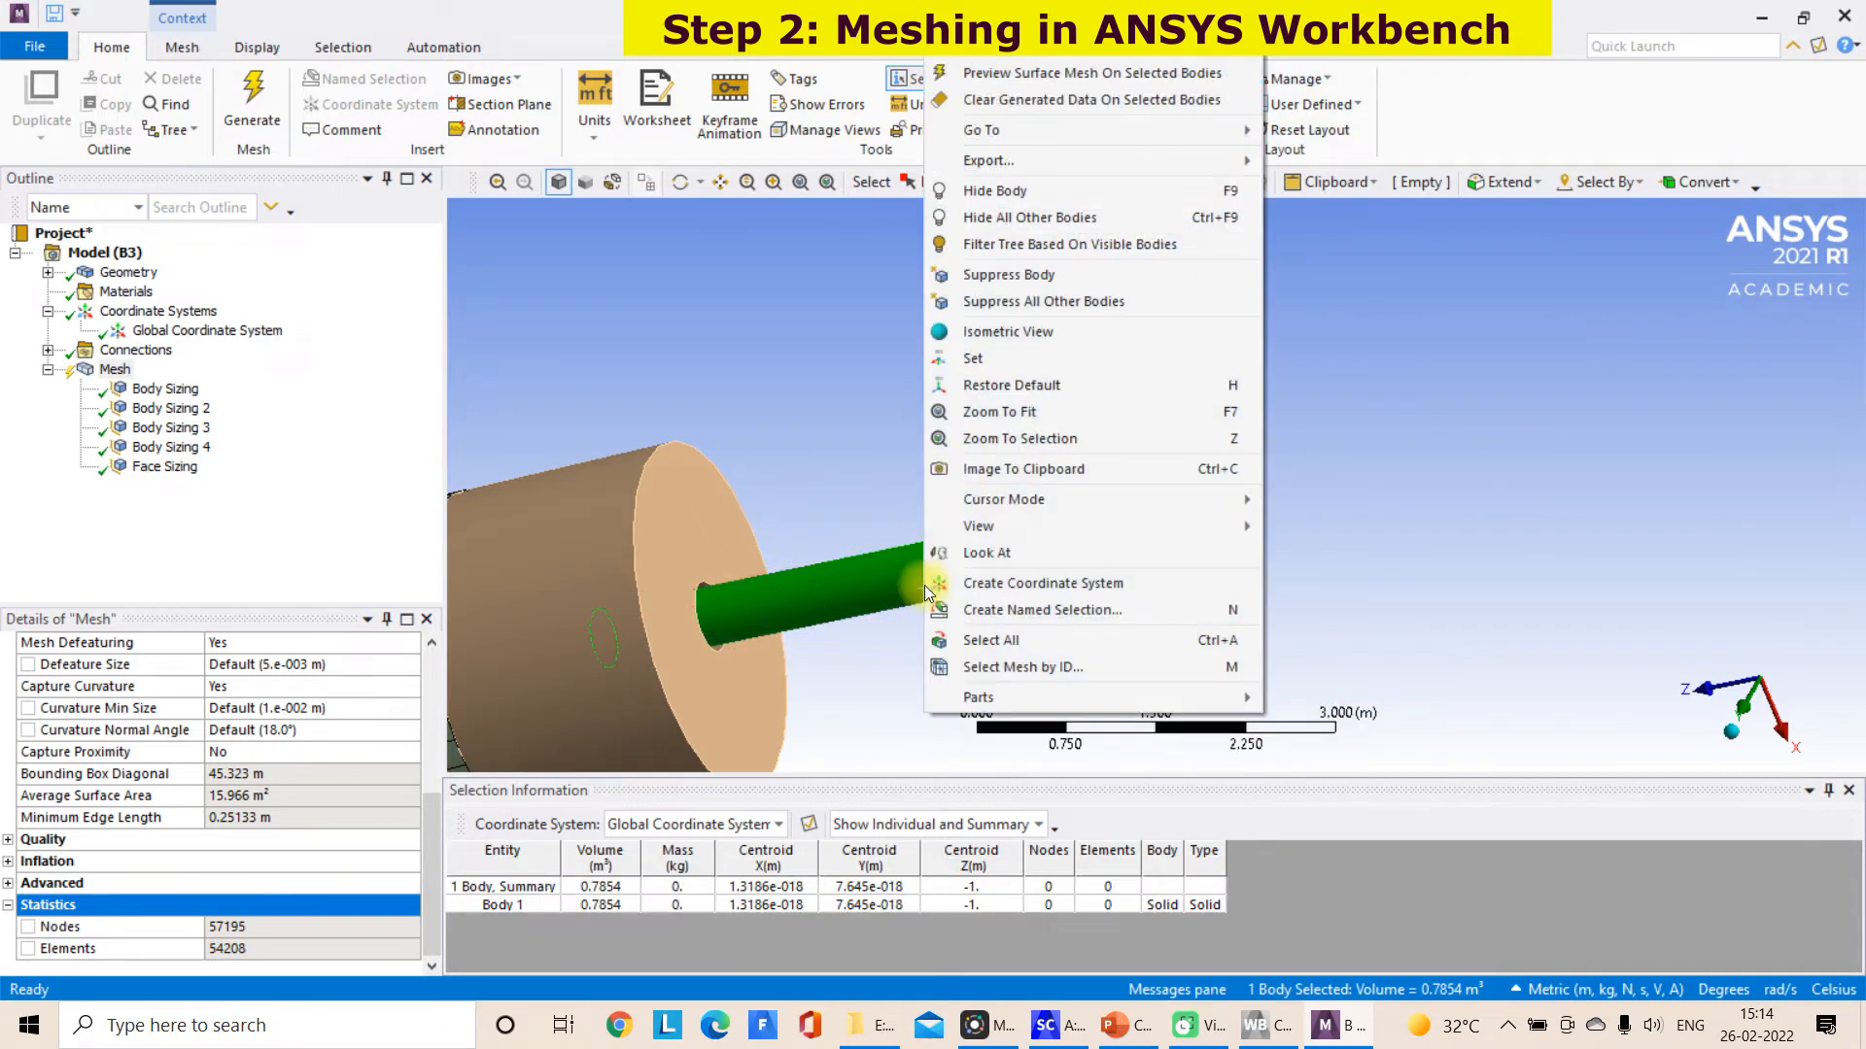
click(1086, 55)
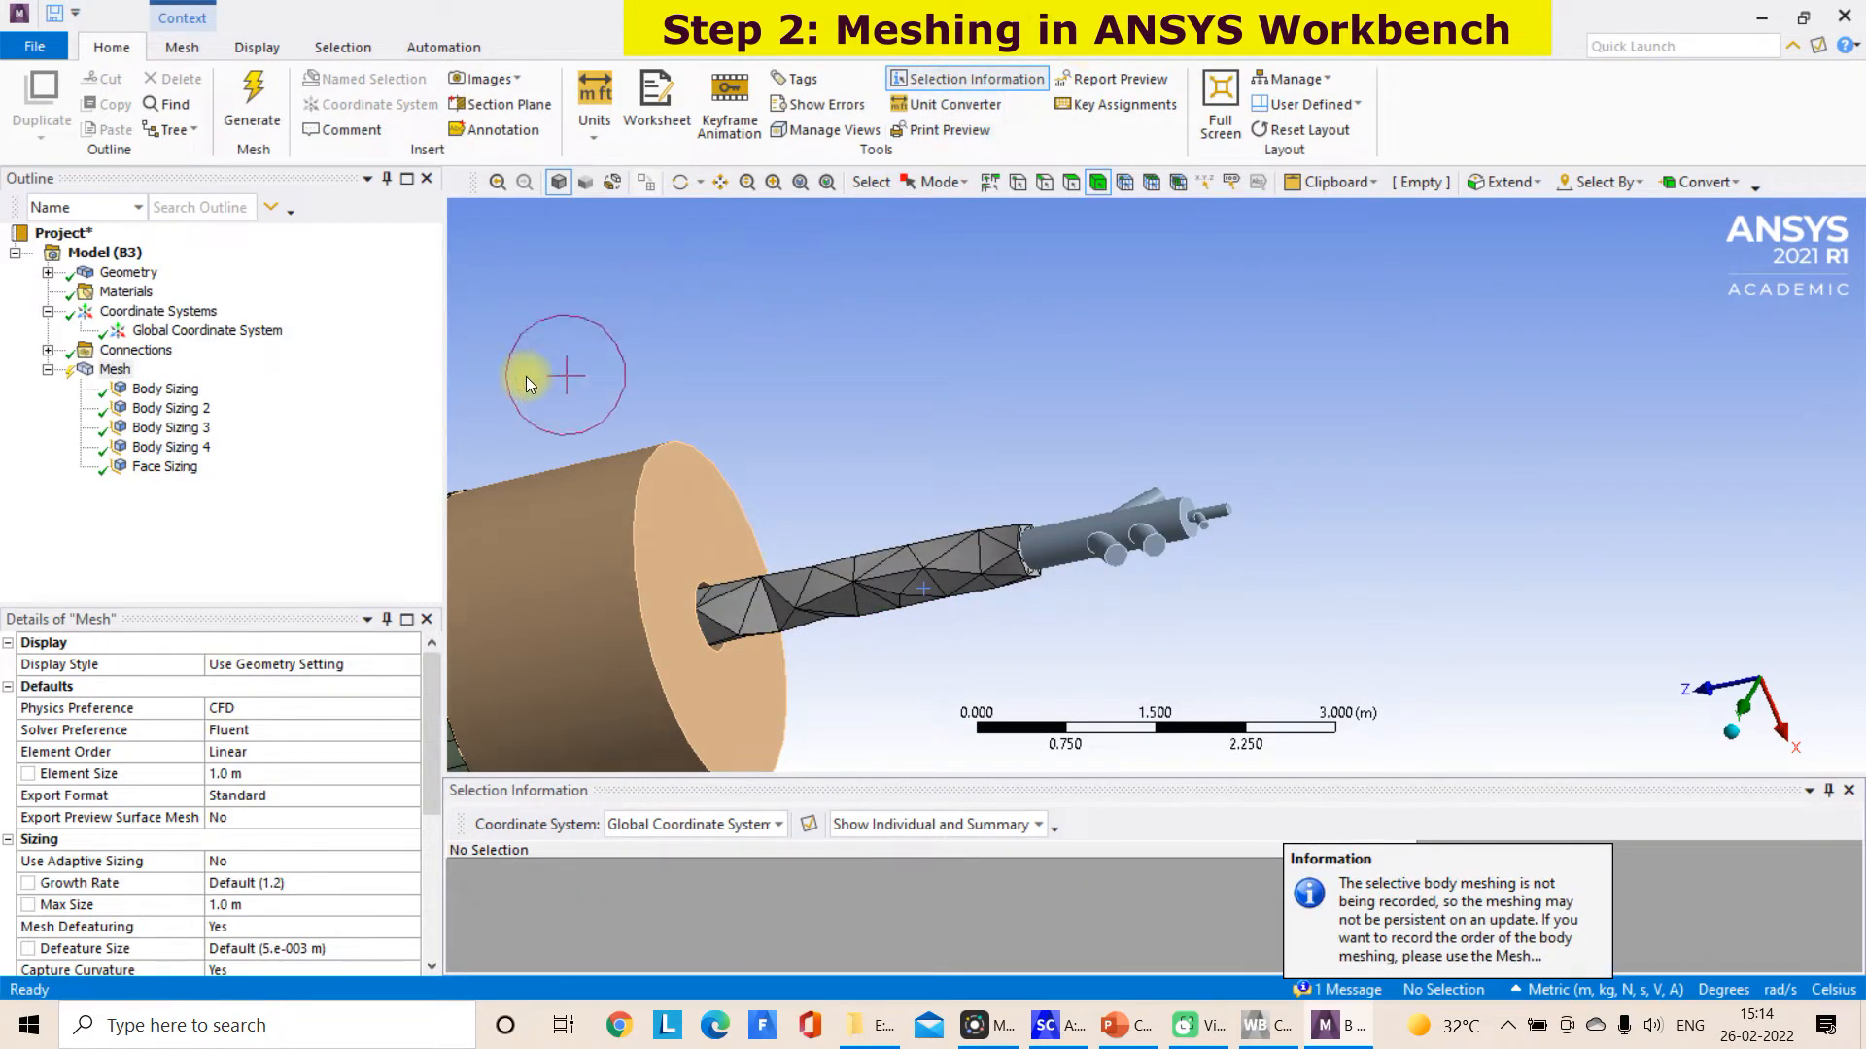
Set the outer burner pipe's sizing to an element size of 0.1 m and regenerate the mesh on that body
click(193, 412)
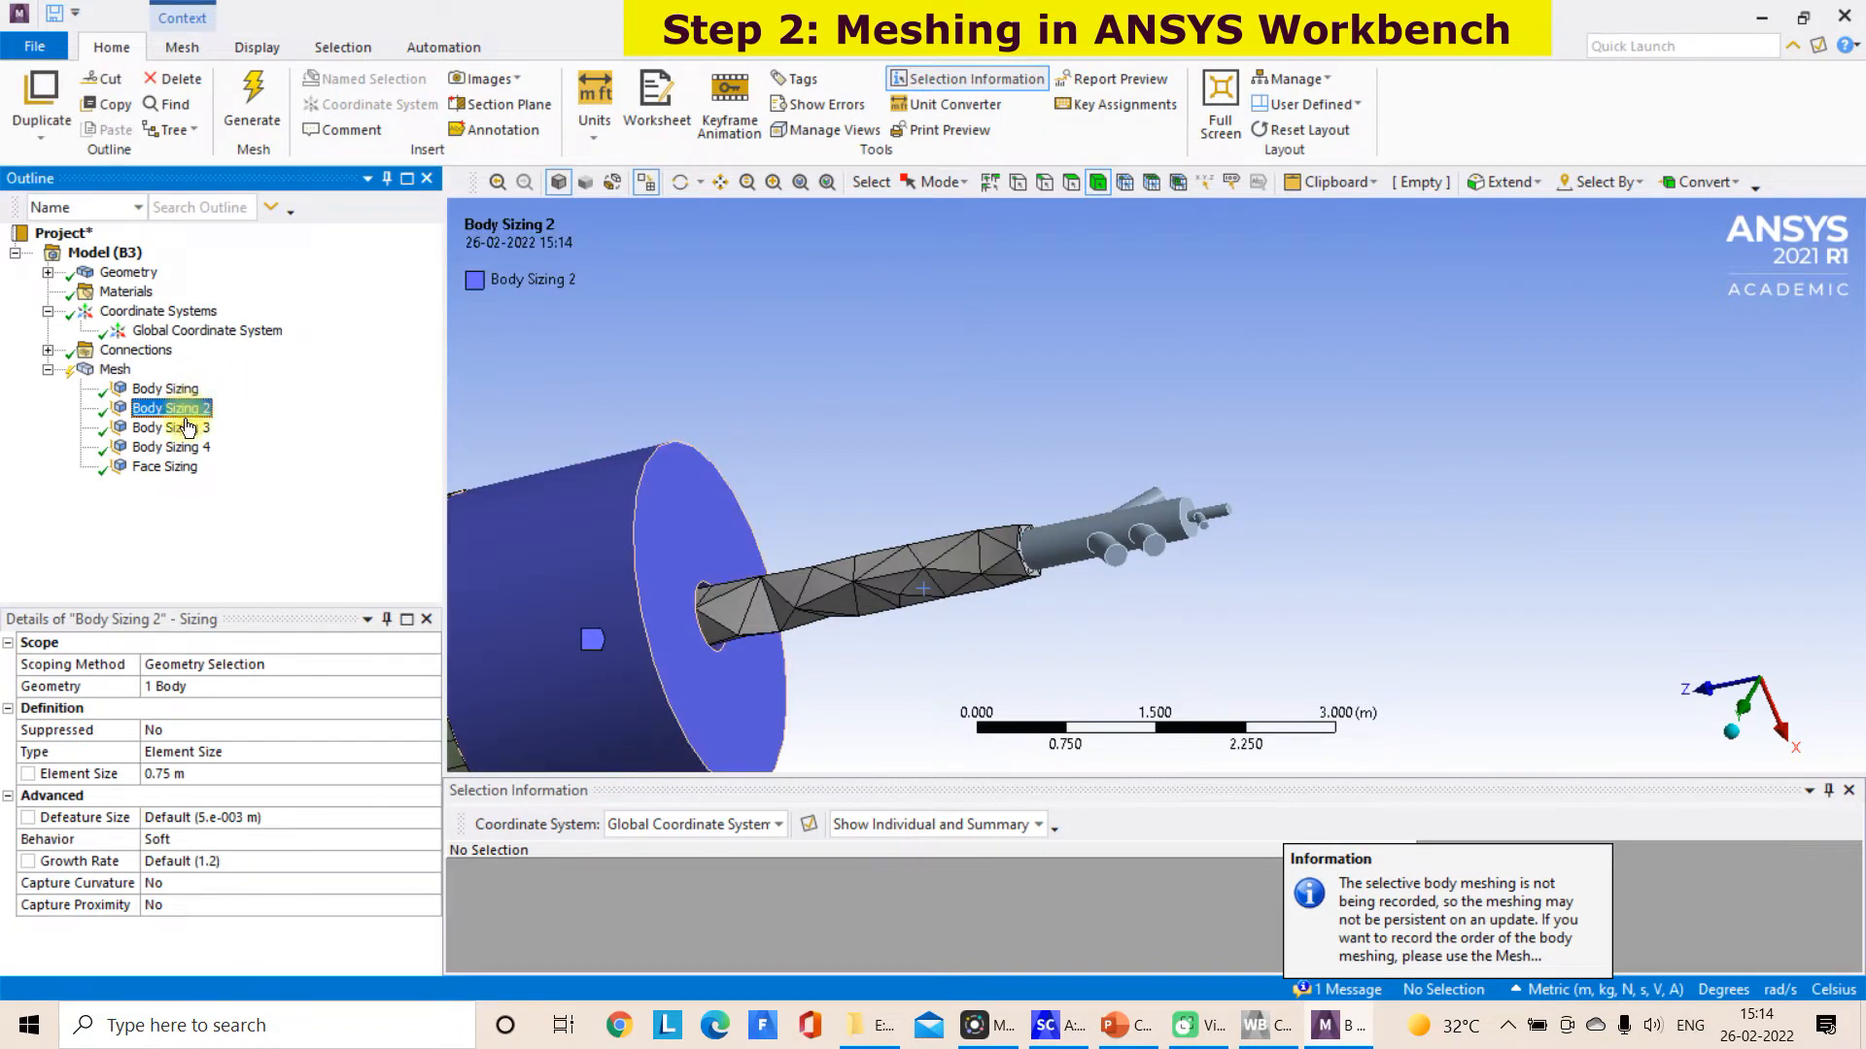
click(188, 427)
click(163, 775)
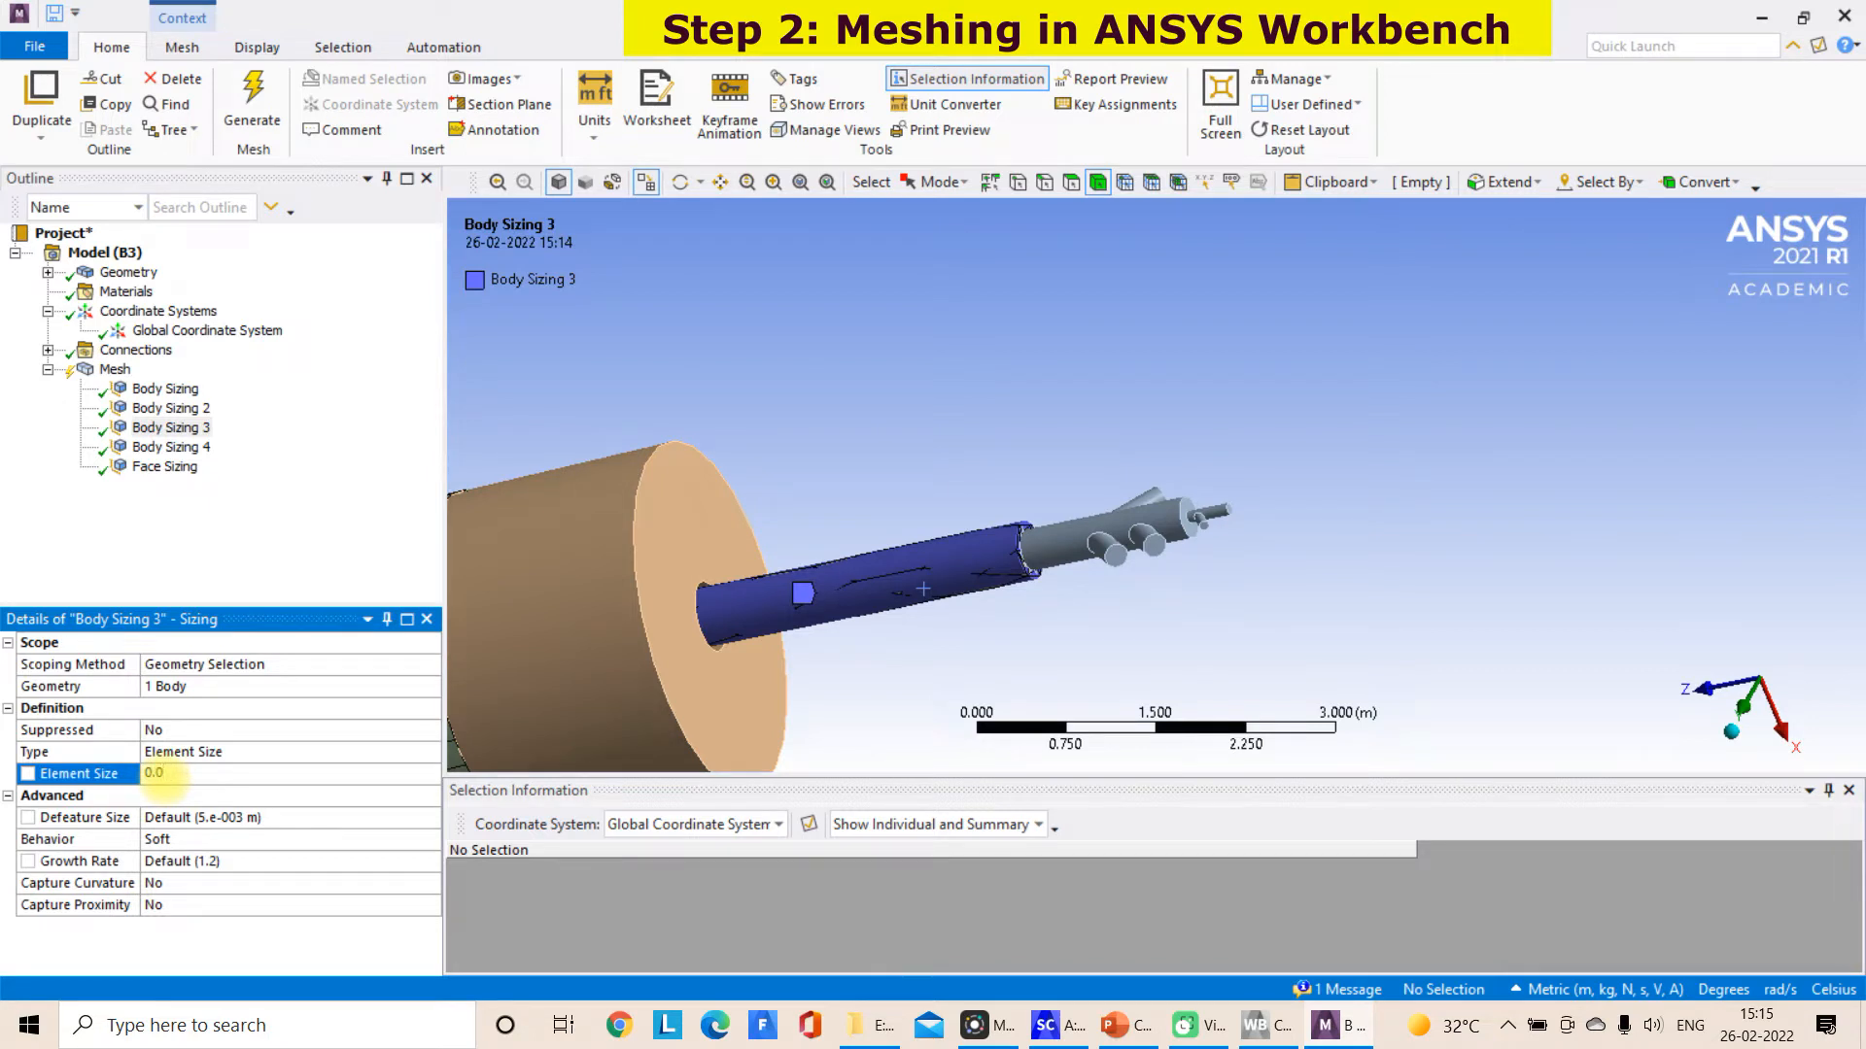
click(312, 467)
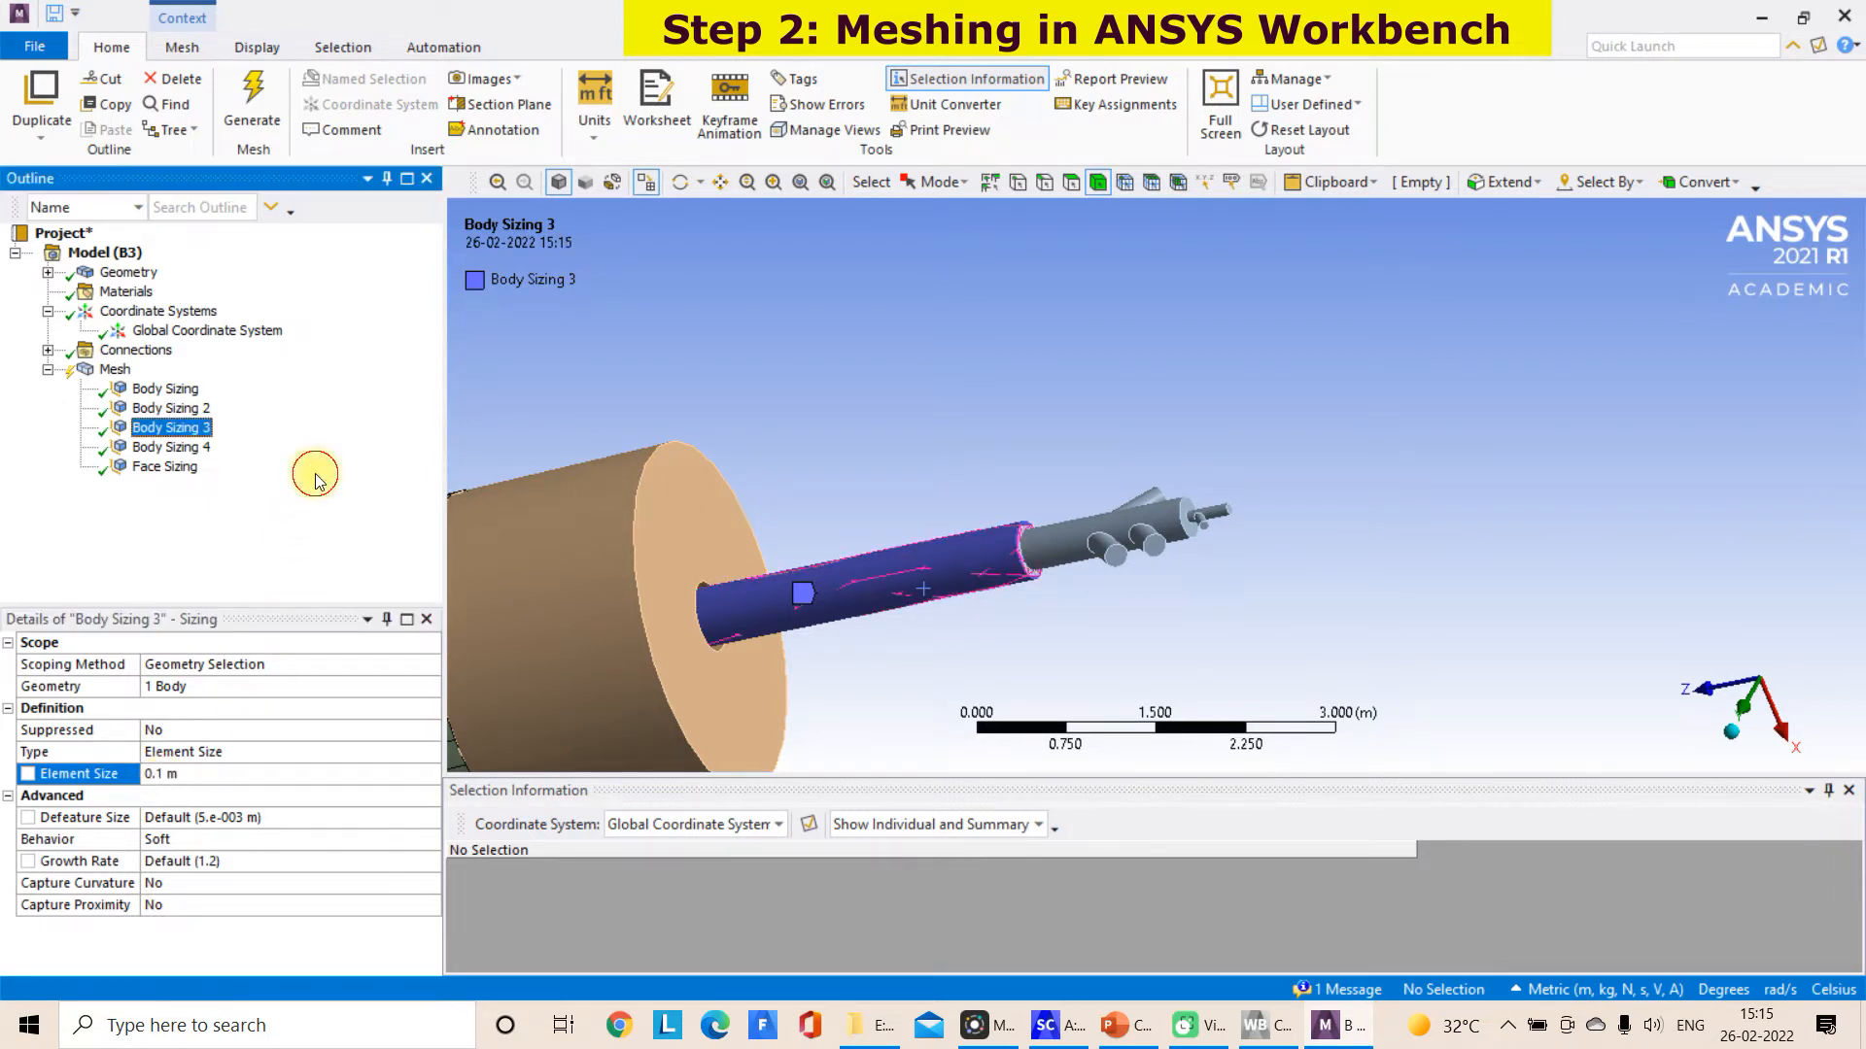
click(768, 578)
right_click(783, 565)
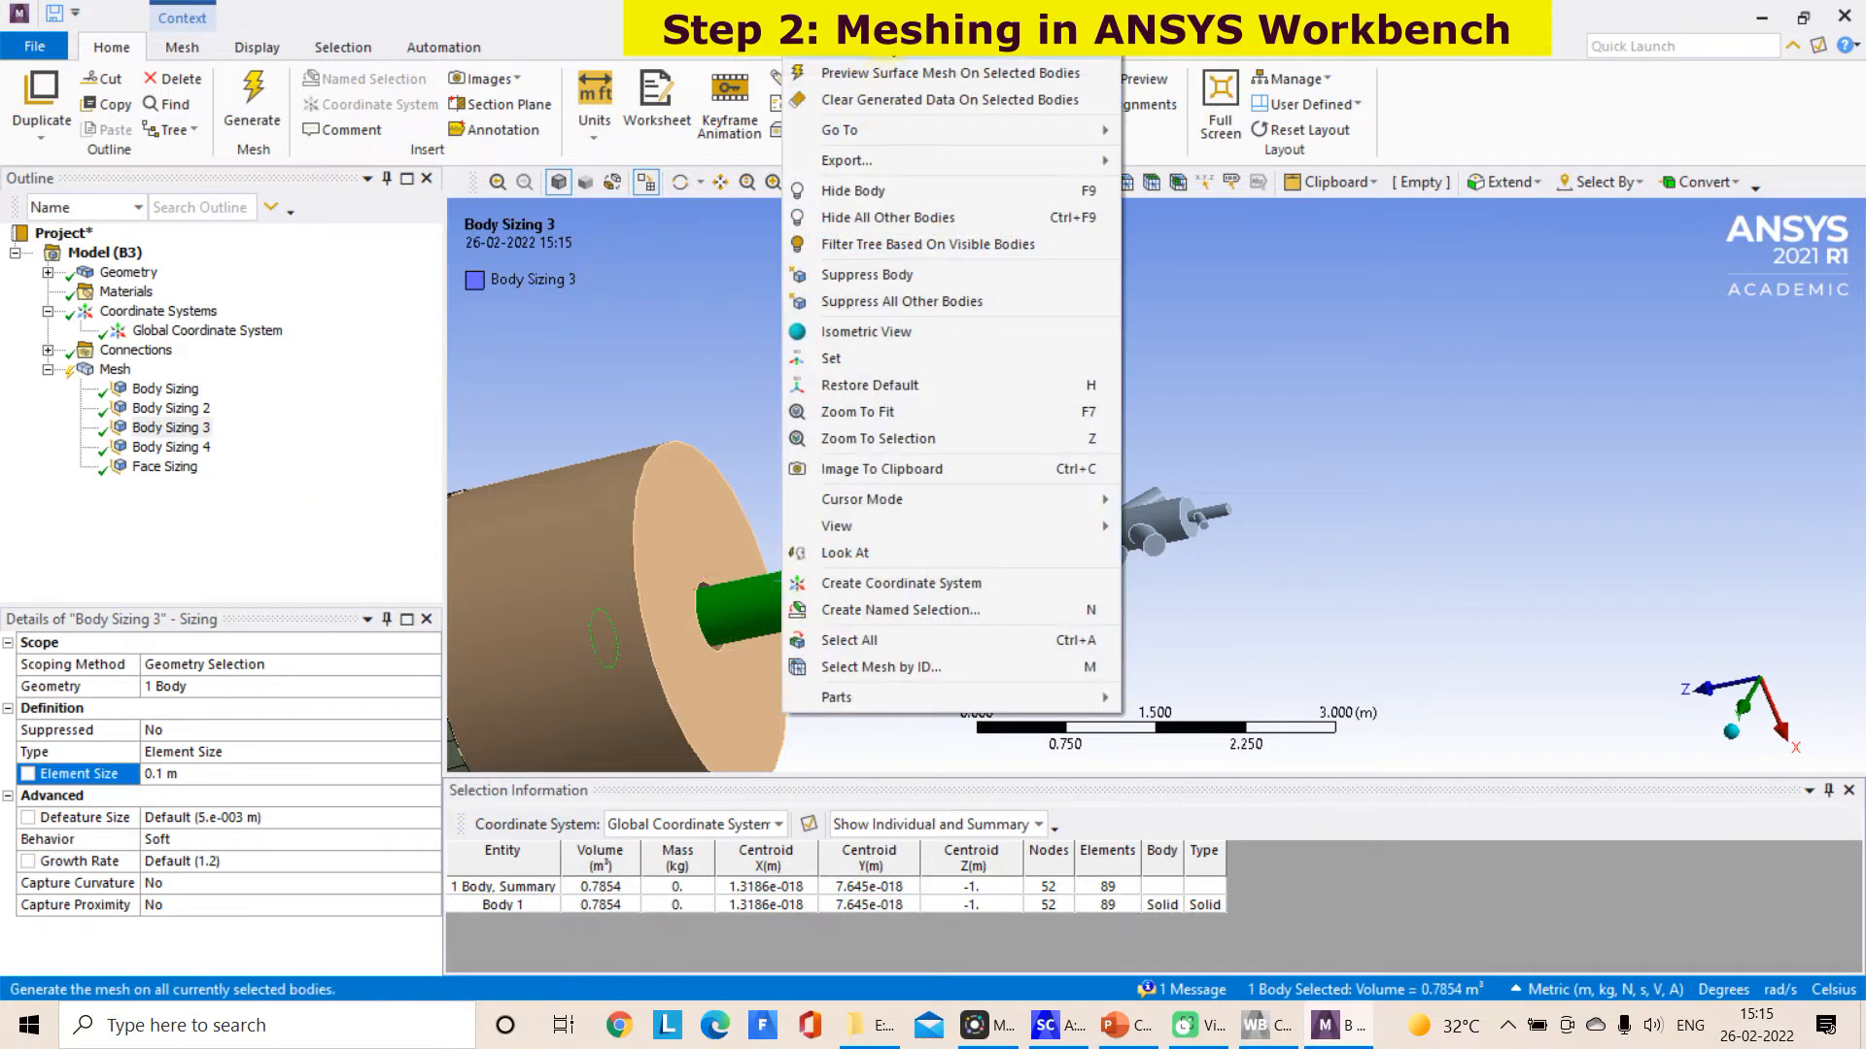
click(886, 64)
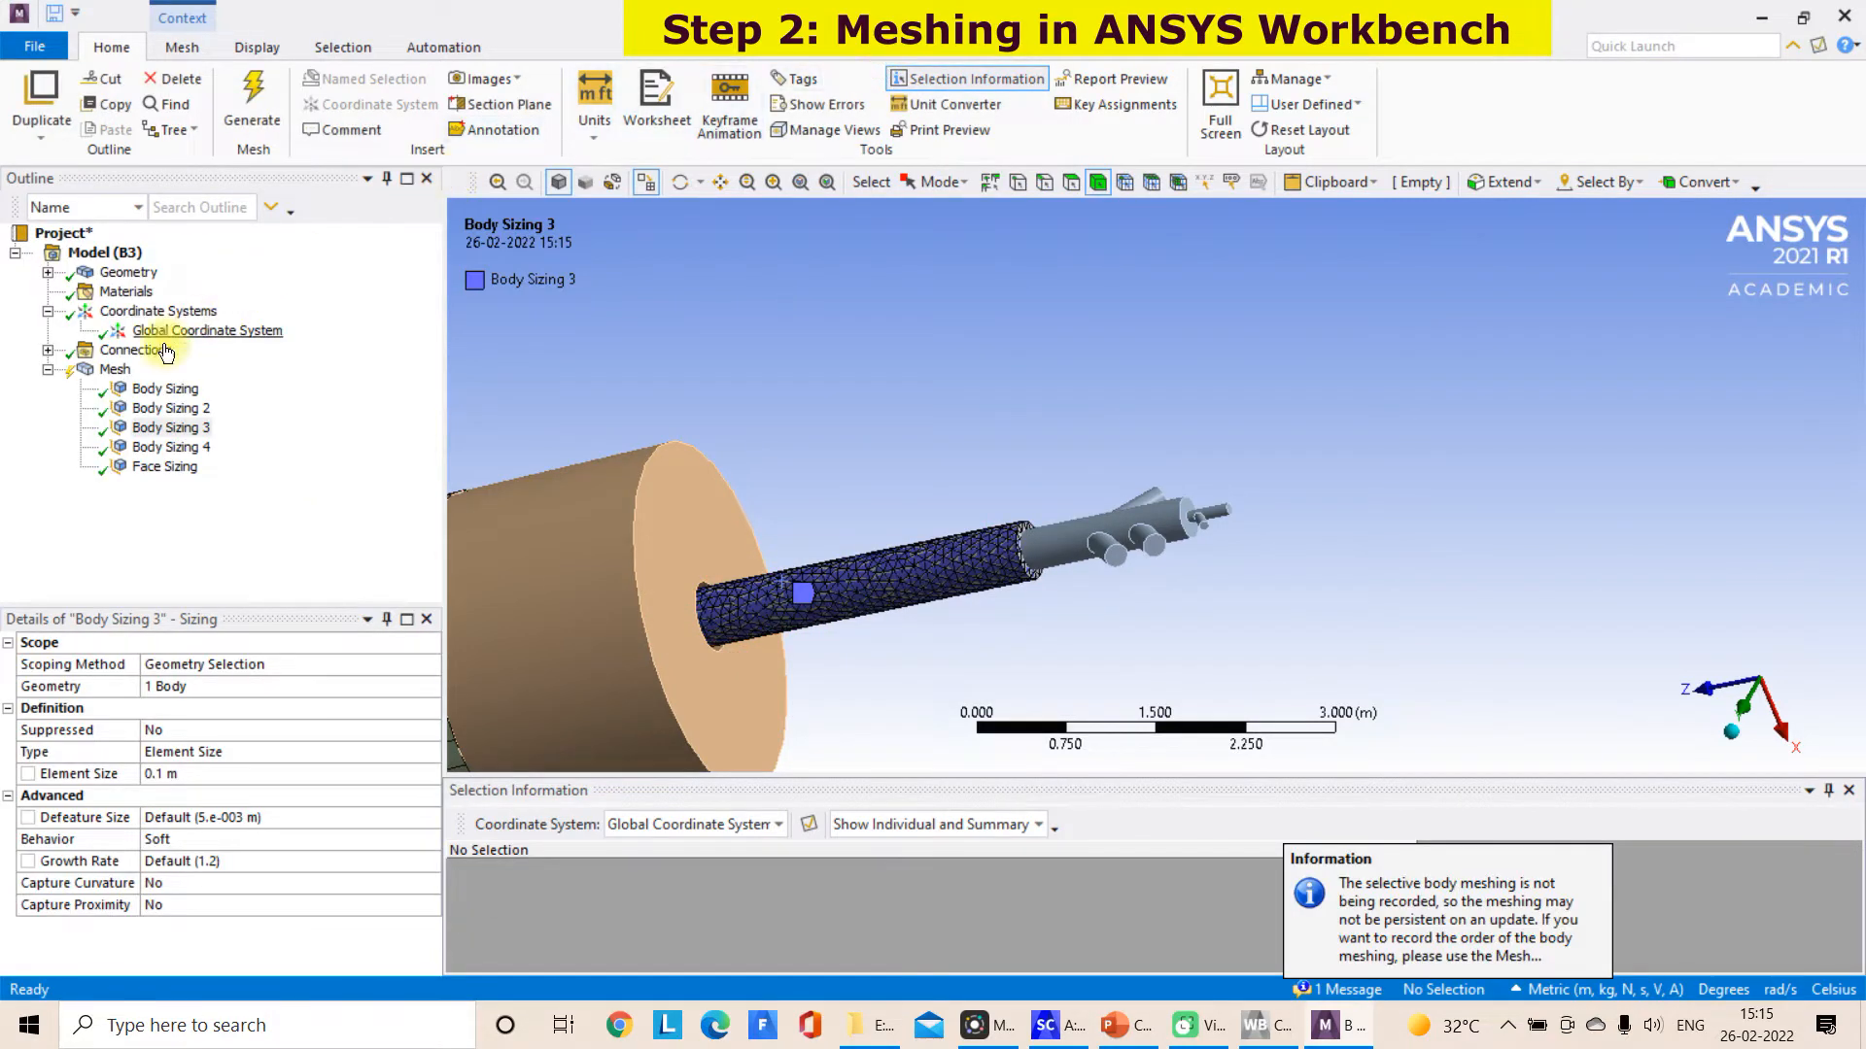
Hide the short kiln end section to inspect the mesh on the kiln body's end face and the outer burner pipe
click(117, 373)
middle_drag(741, 668, 821, 553)
scroll(824, 557, down, 2)
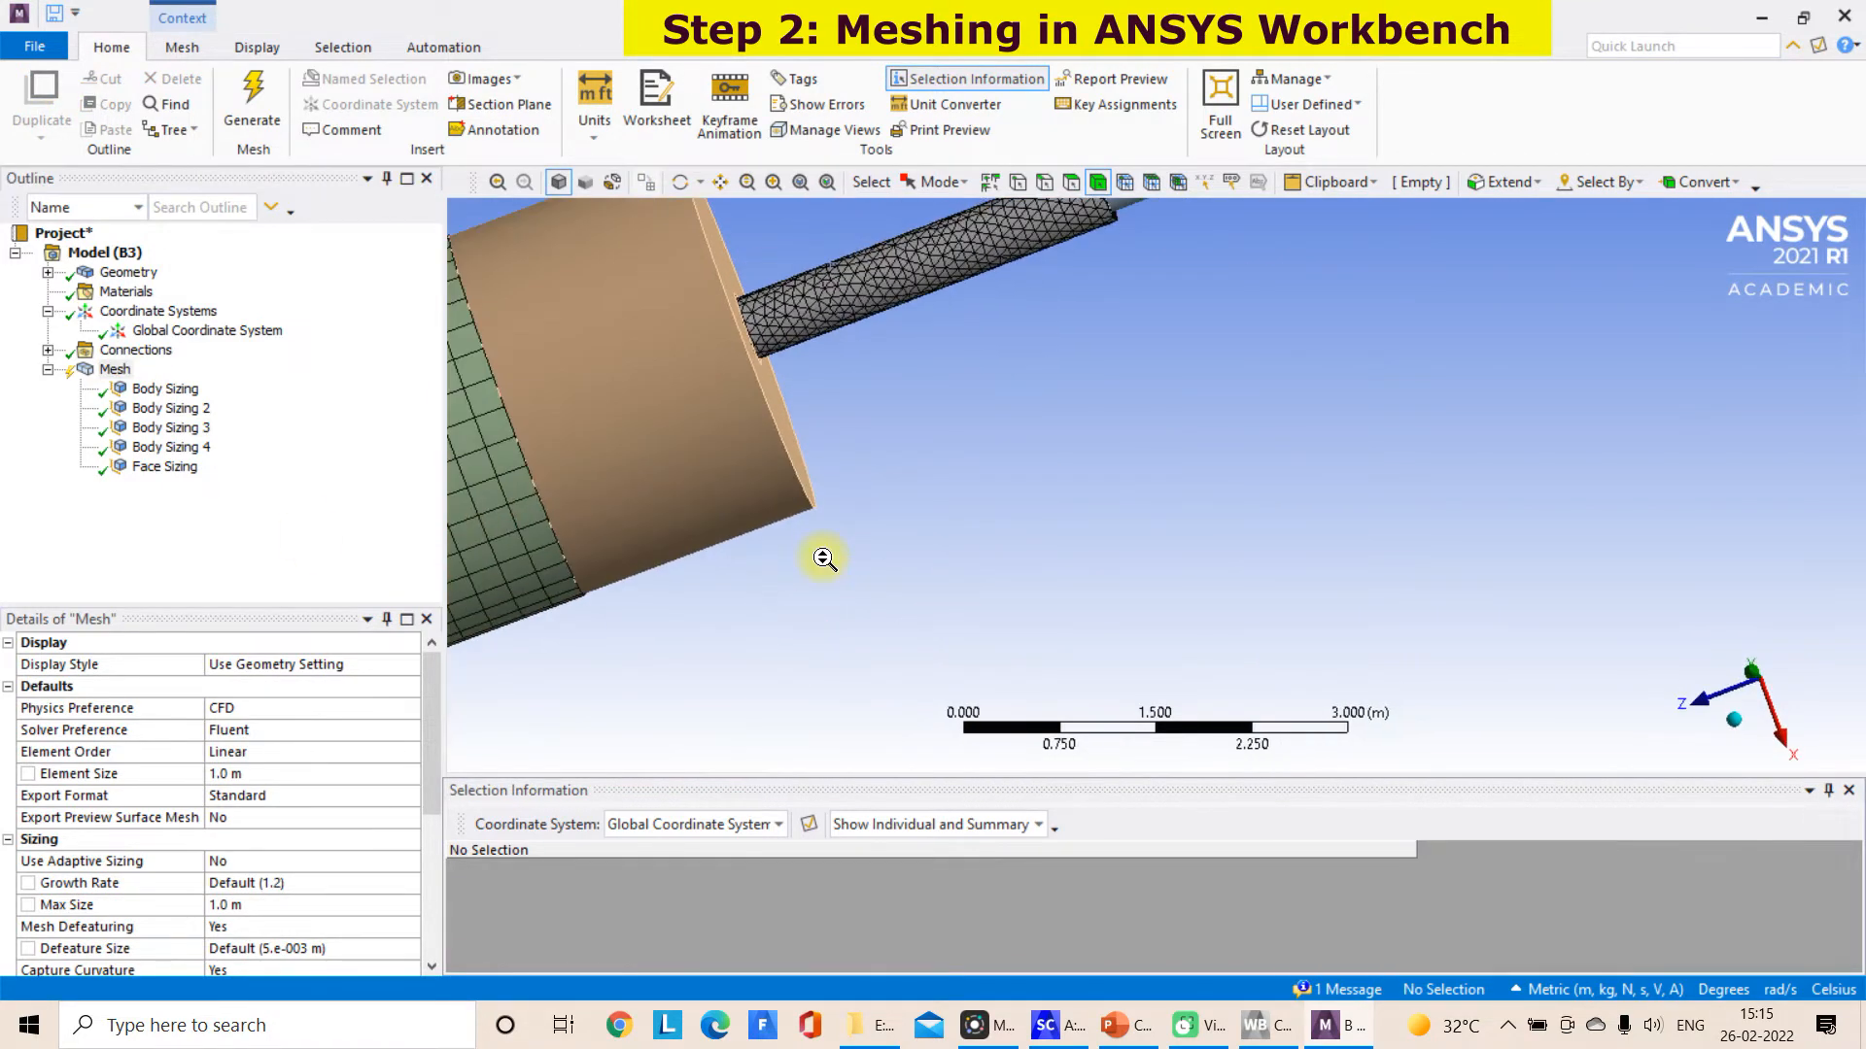
scroll(824, 558, down, 1)
middle_drag(1069, 583, 770, 528)
click(780, 532)
right_click(780, 532)
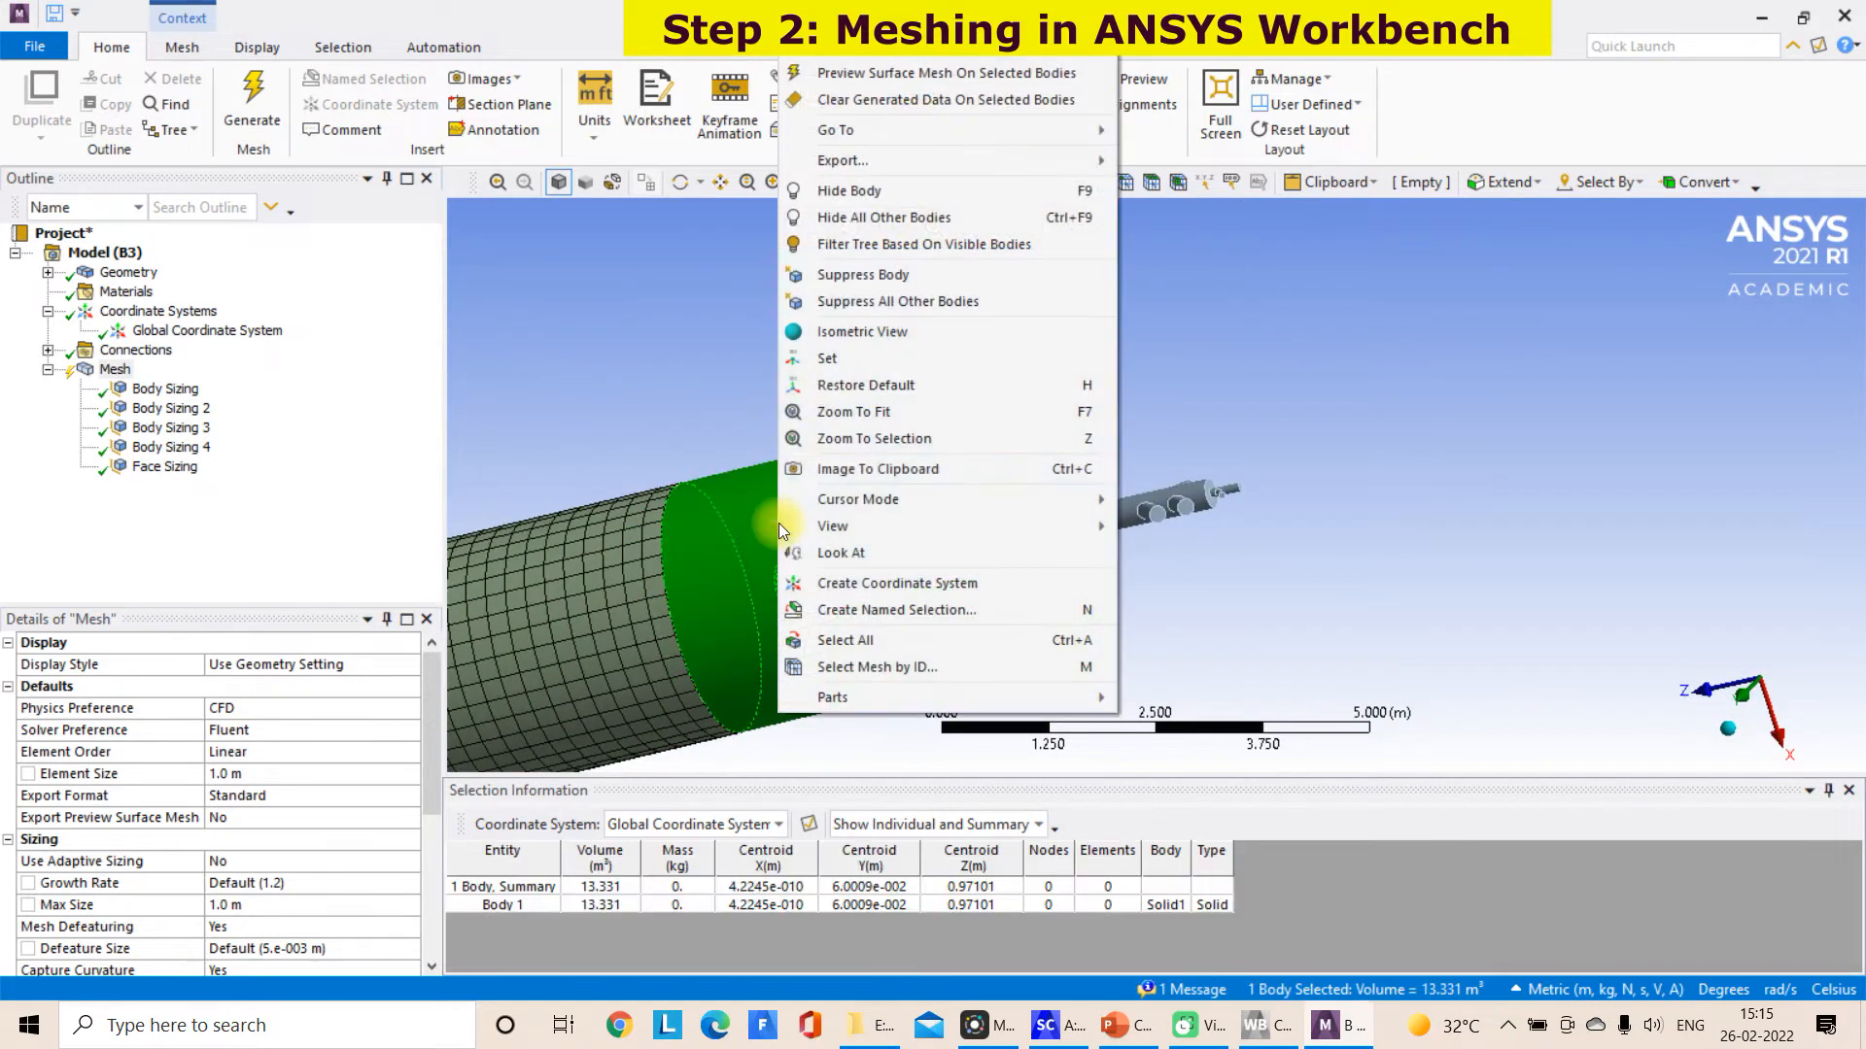
click(848, 192)
scroll(784, 612, down, 2)
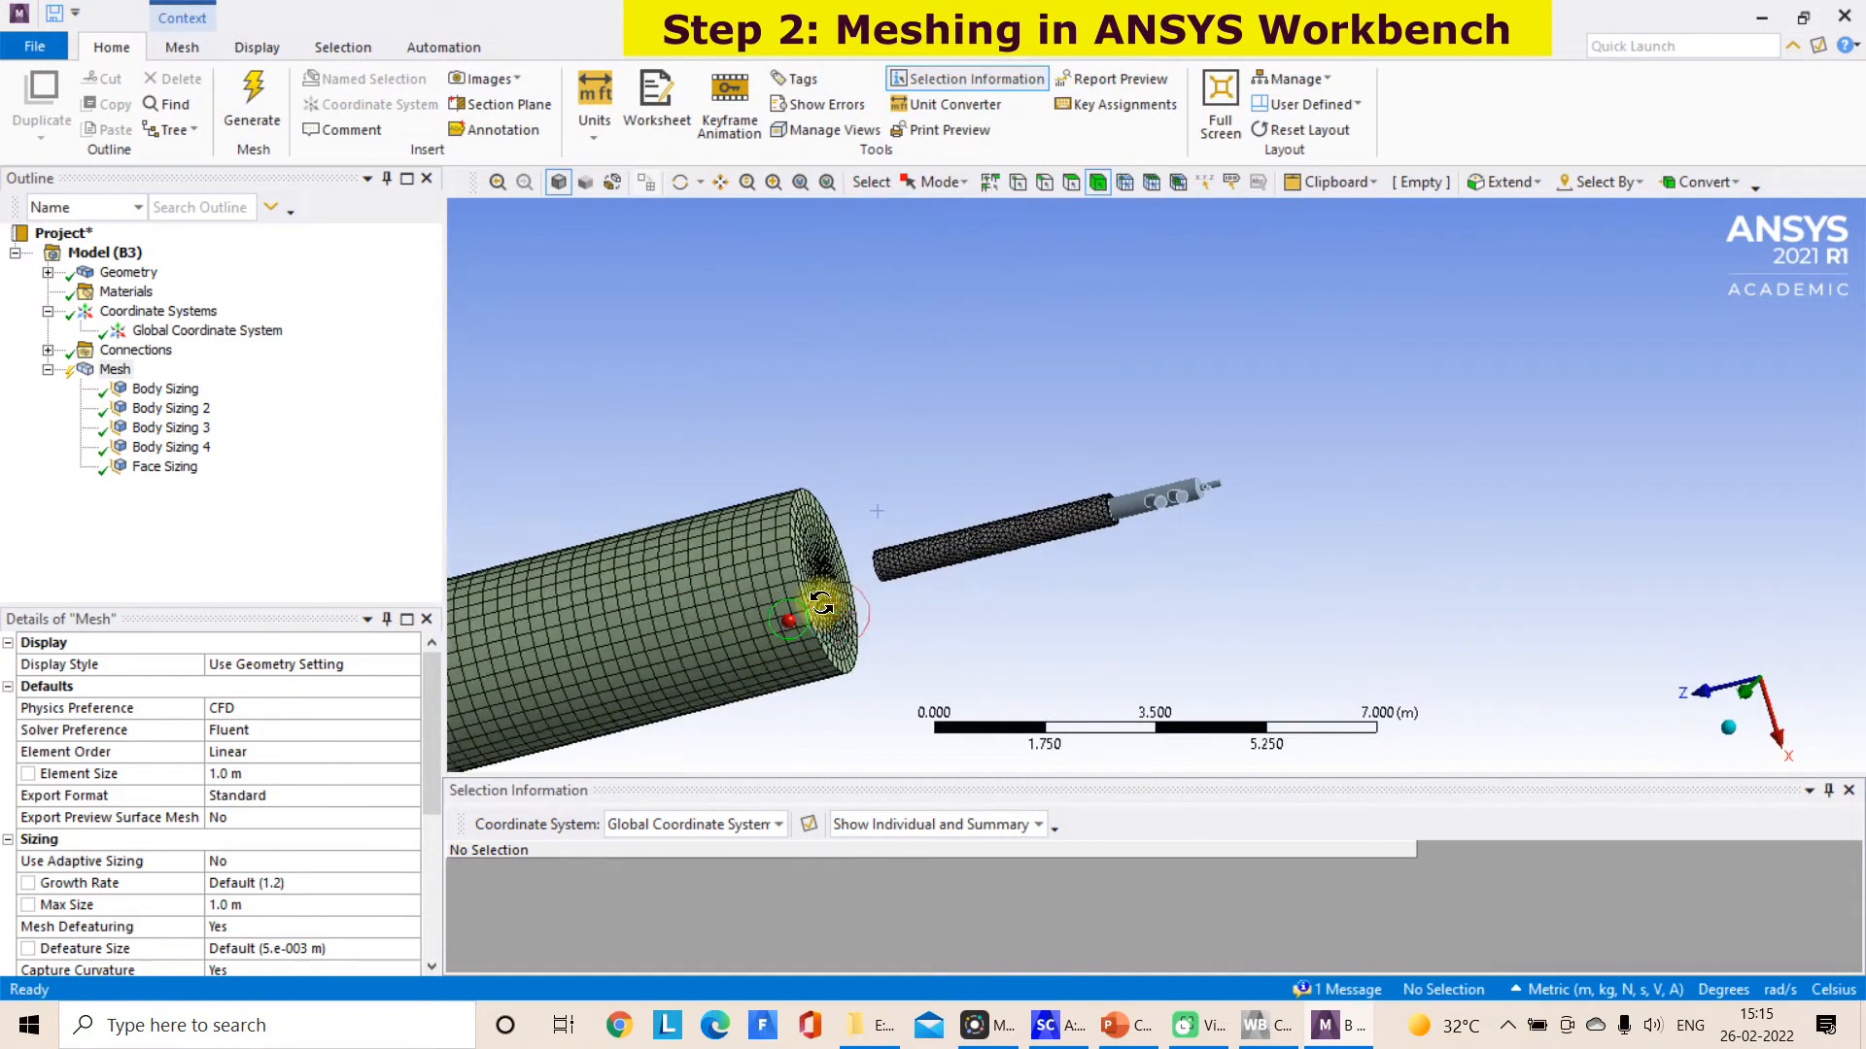
scroll(960, 562, up, 5)
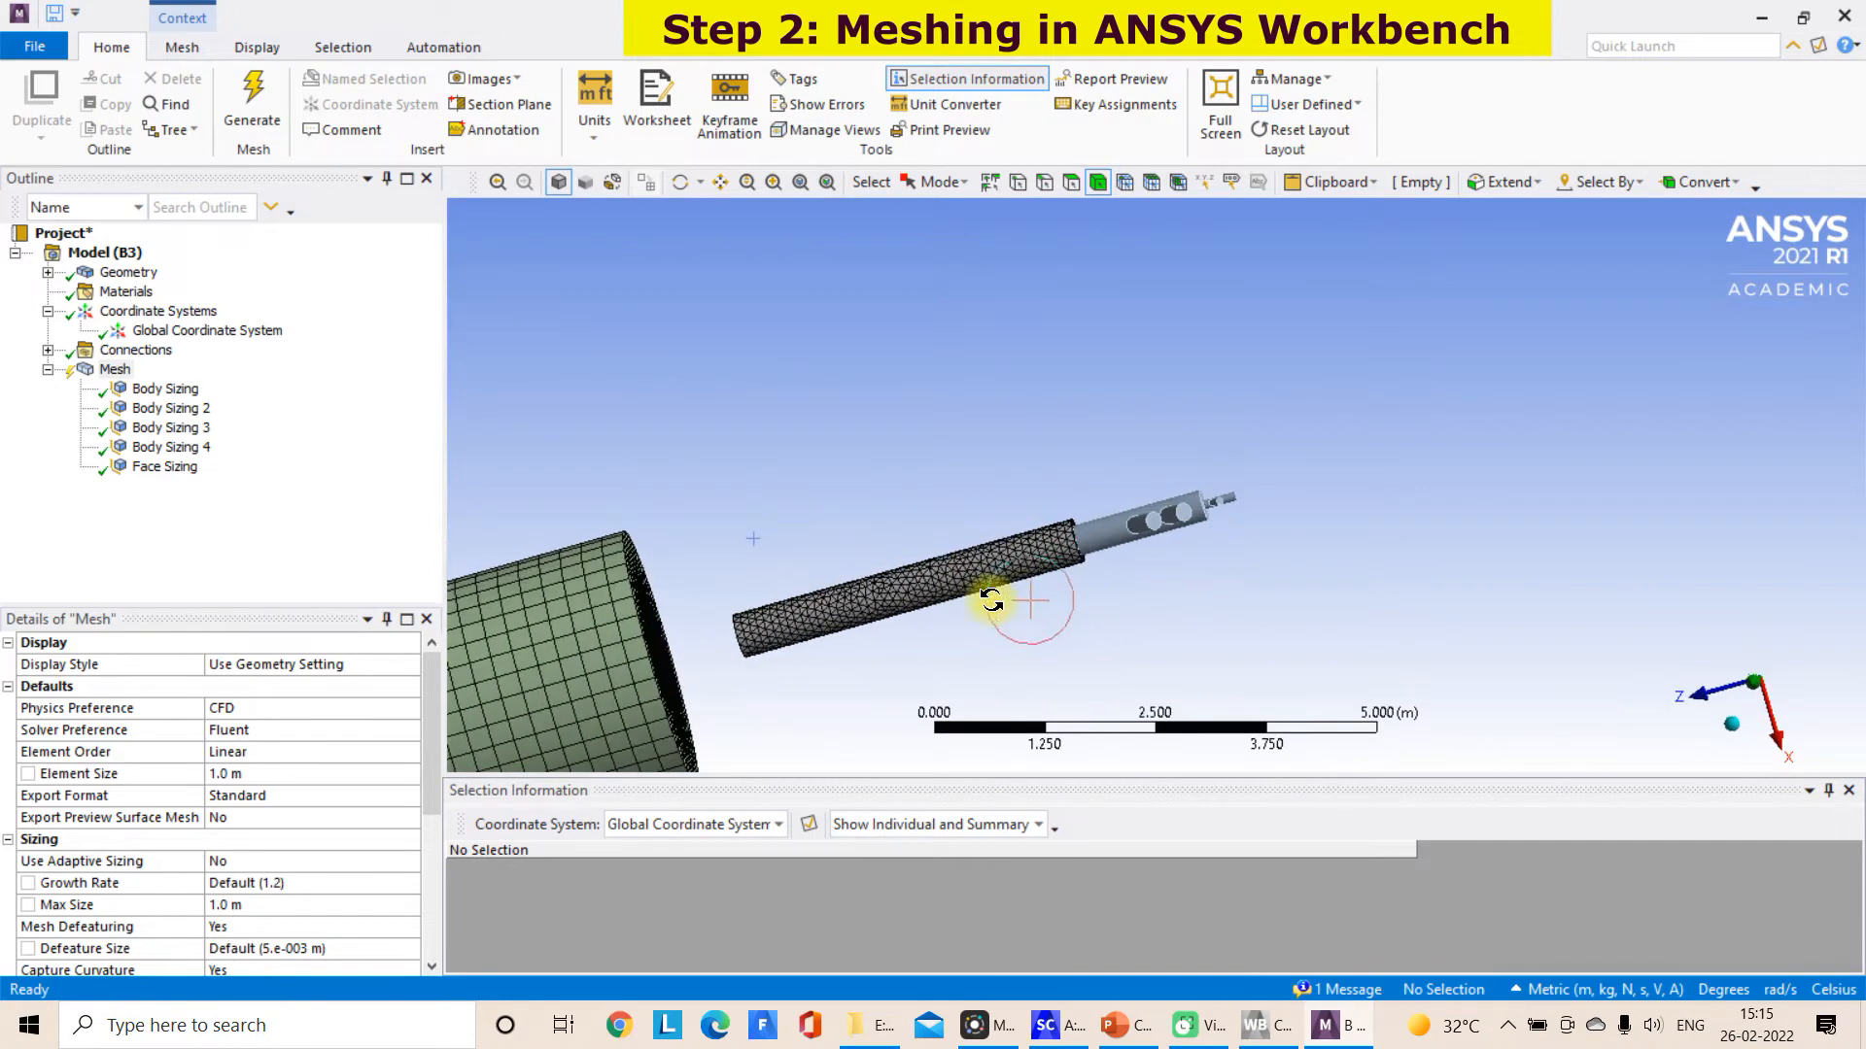
middle_drag(1049, 577, 956, 627)
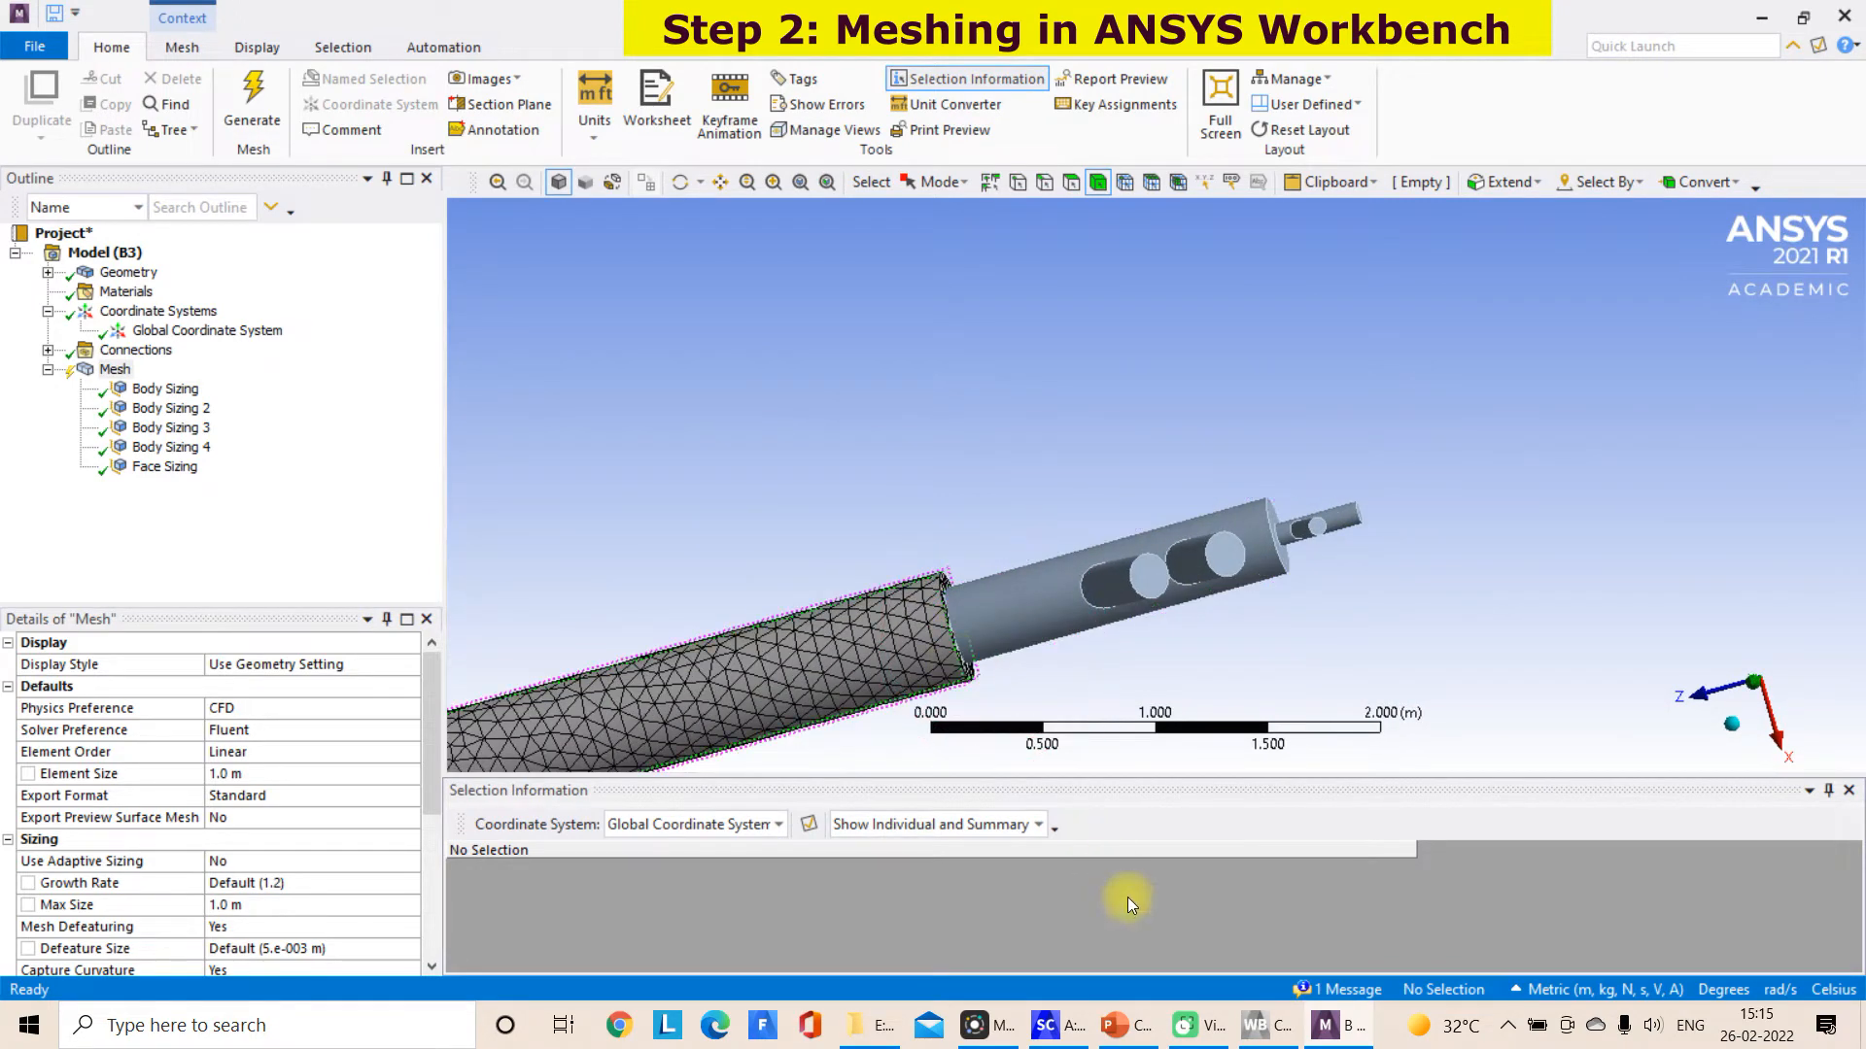
Switch to SpaceClaim and create a plane on the outer burner pipe's end face next to the branched inlet section
click(1077, 1023)
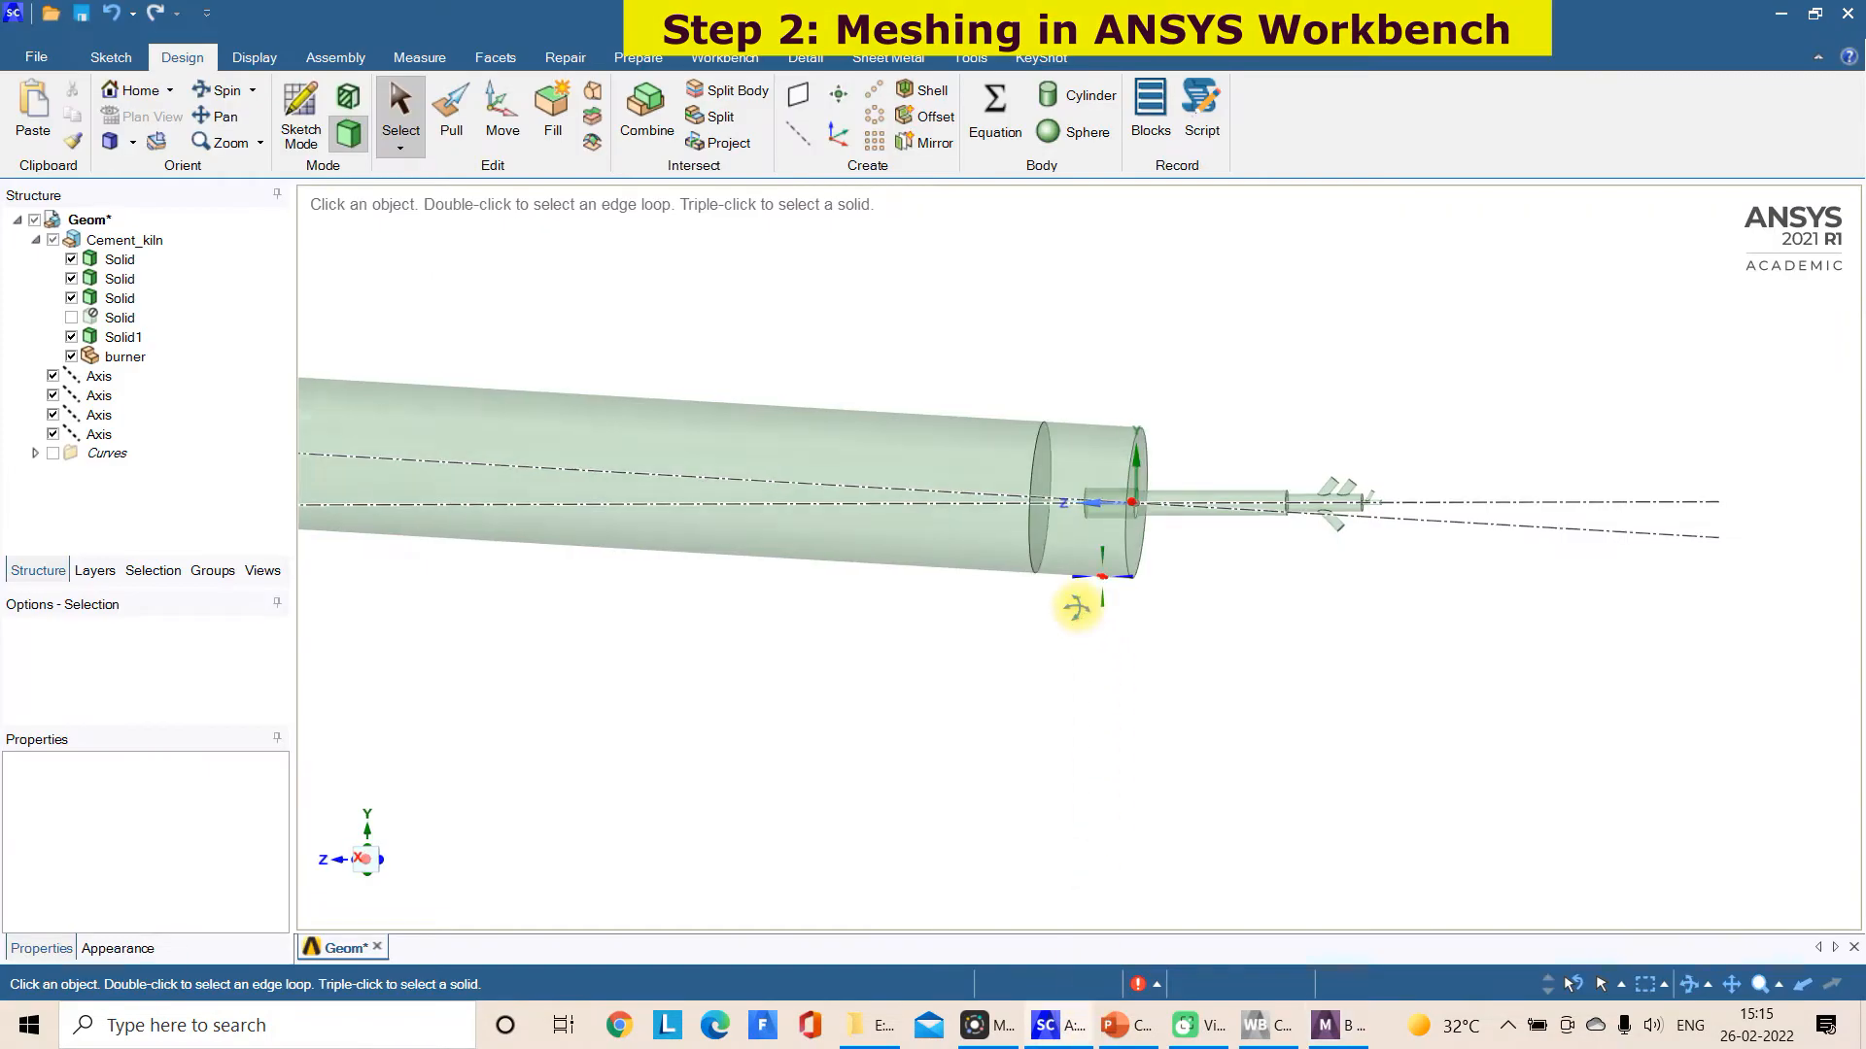
scroll(1326, 510, up, 5)
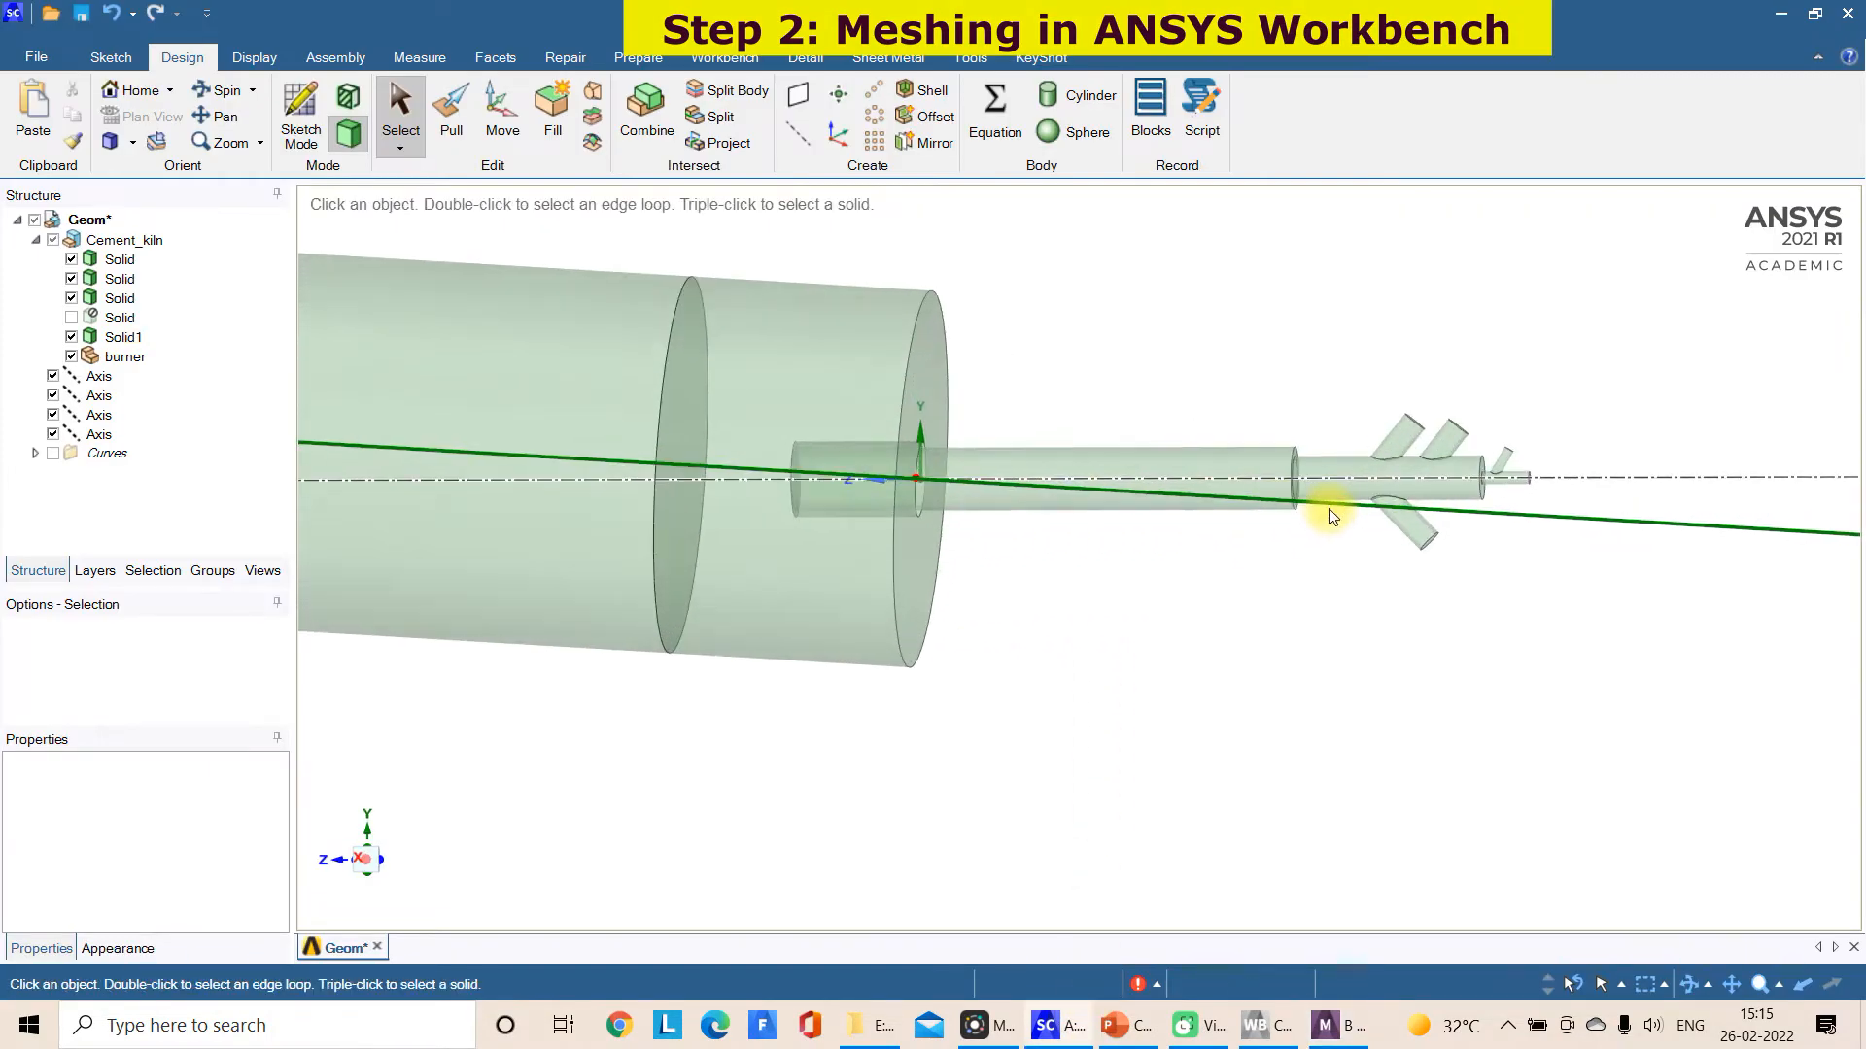
click(1296, 472)
click(1249, 440)
scroll(1253, 447, up, 3)
scroll(1254, 447, down, 3)
scroll(1251, 449, up, 3)
click(1262, 373)
click(1263, 379)
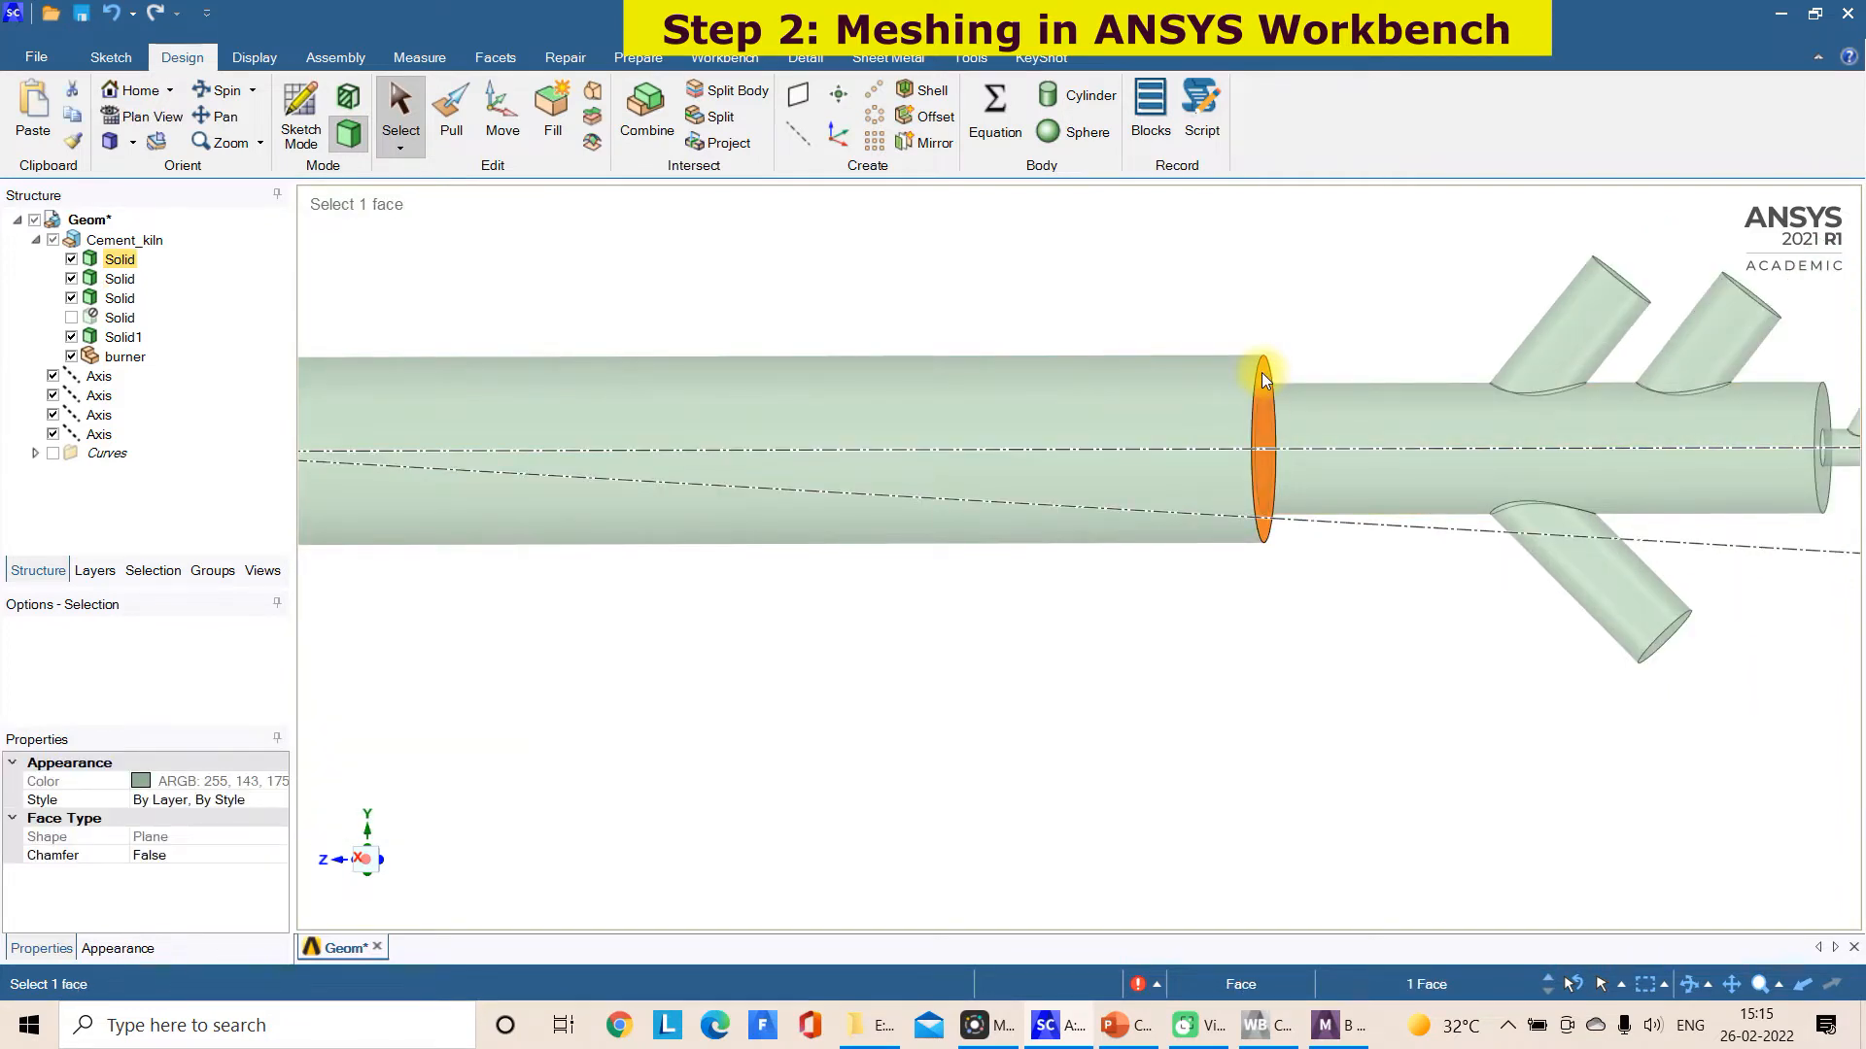
scroll(1261, 371, down, 2)
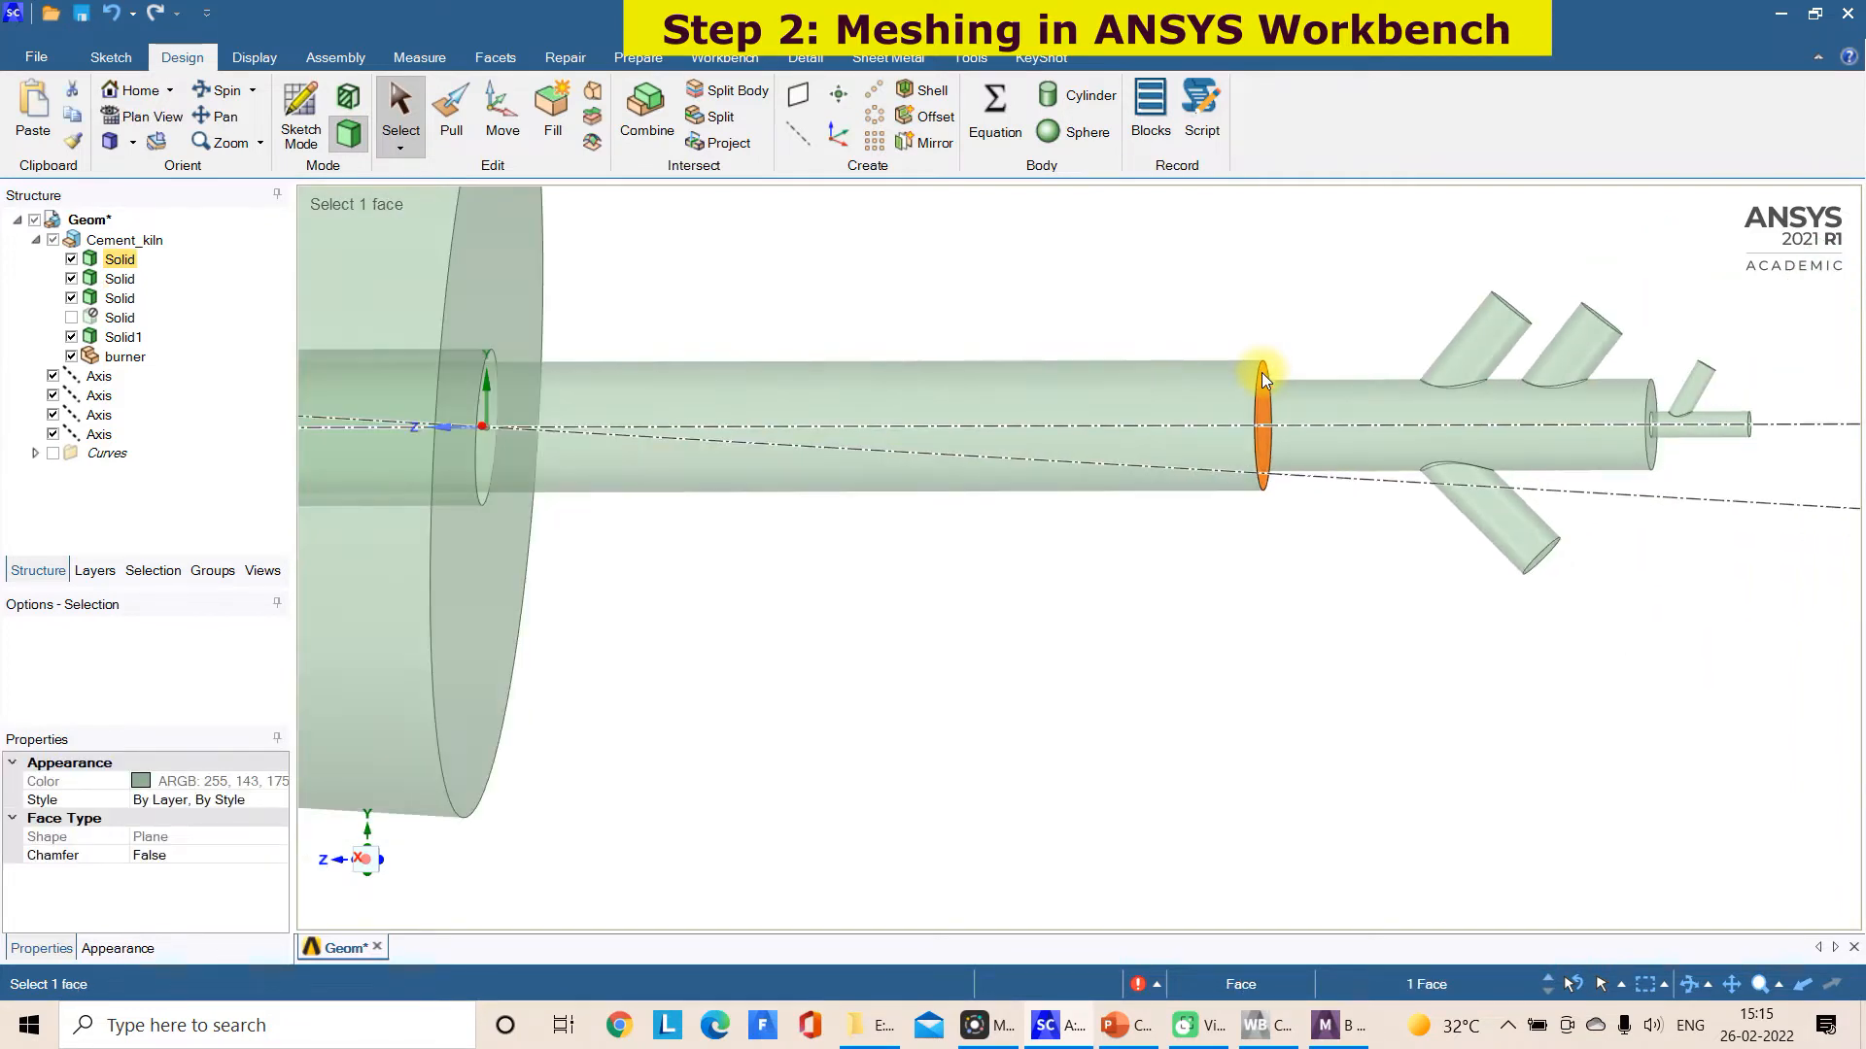
click(799, 97)
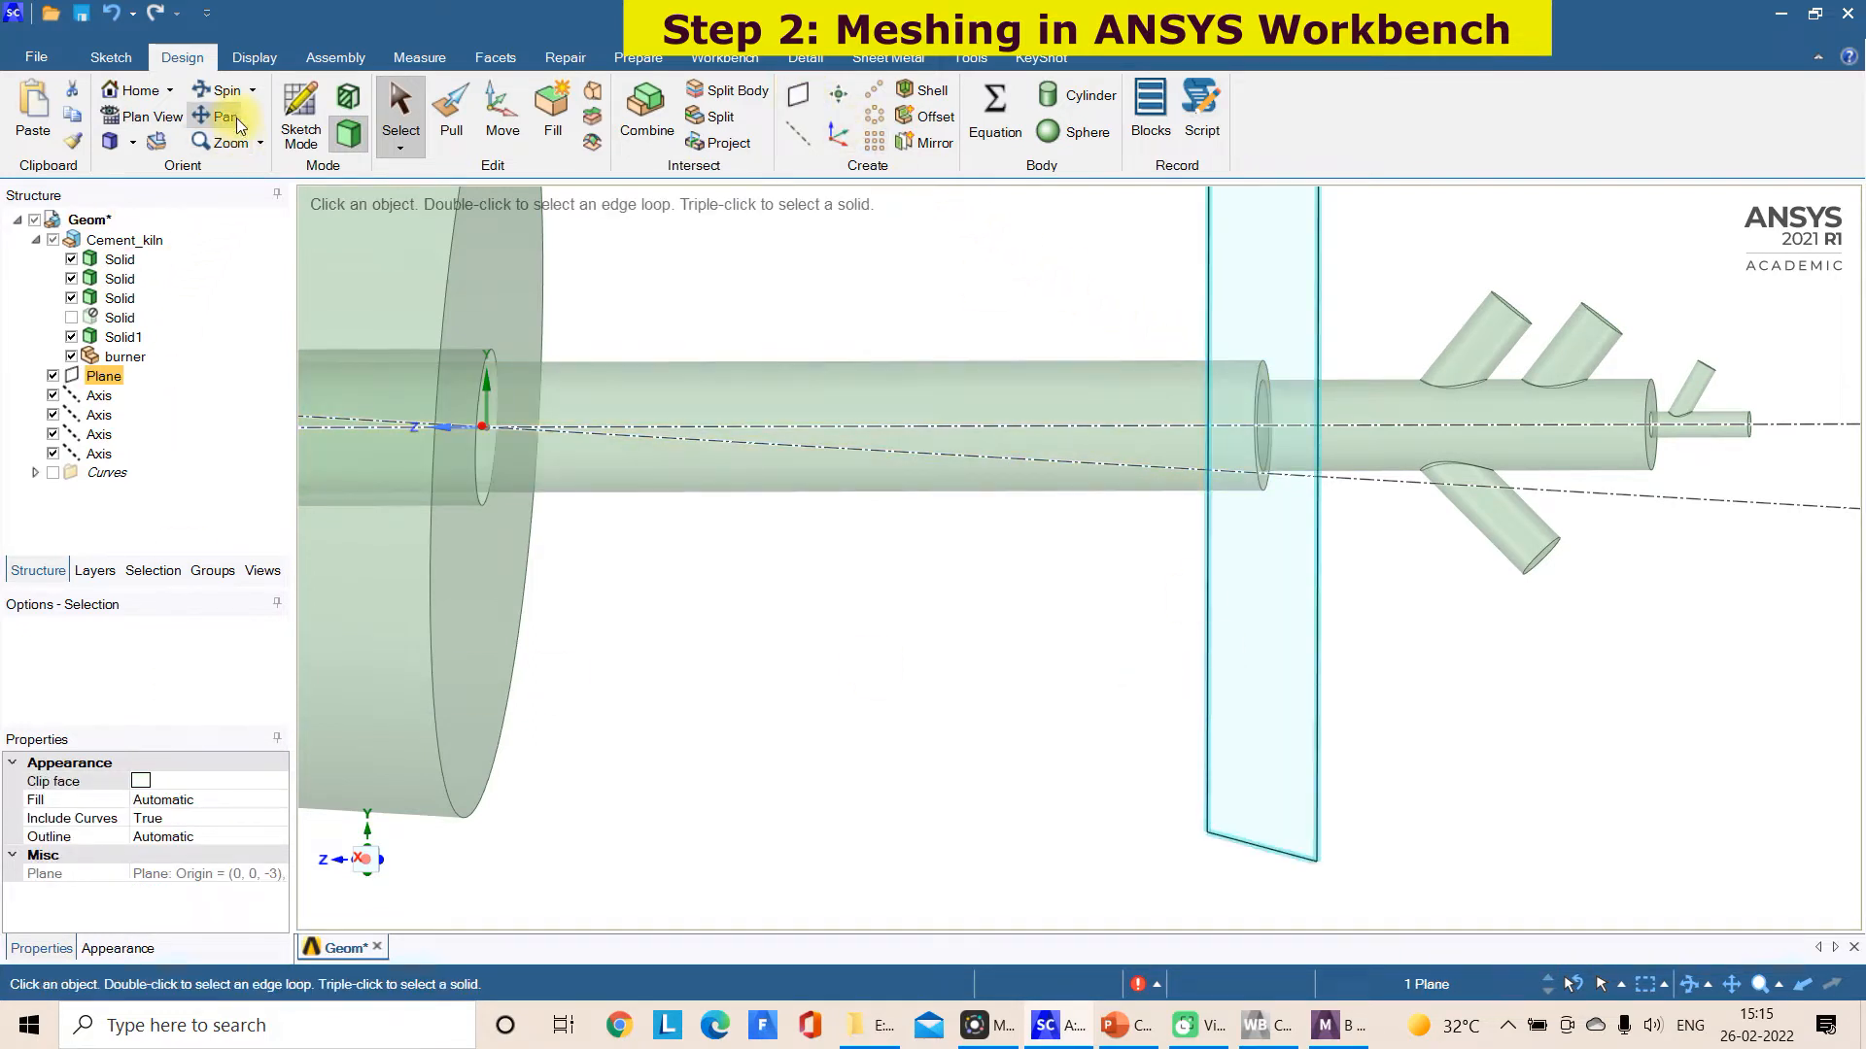
Move the new plane along the burner axis to about 0.3 m beyond the outer pipe's end face, toward the branched inlets
click(501, 112)
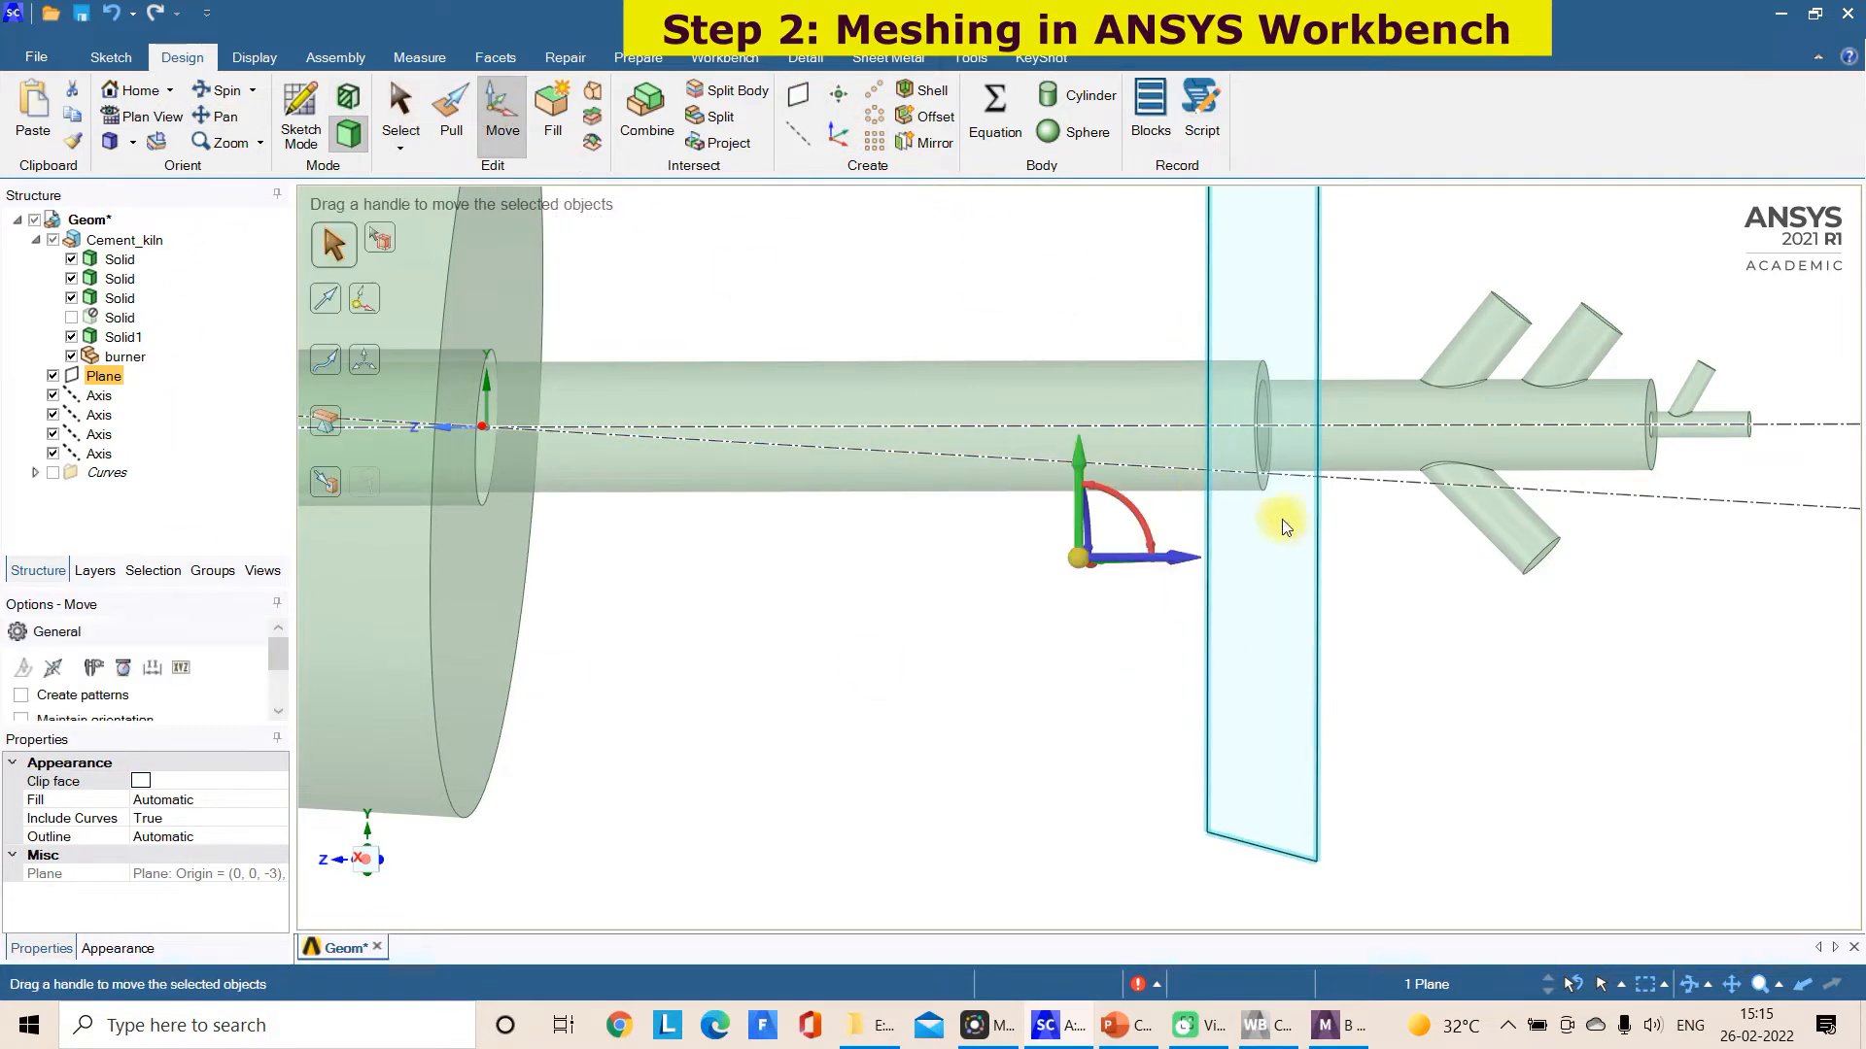
drag(1178, 561, 1152, 561)
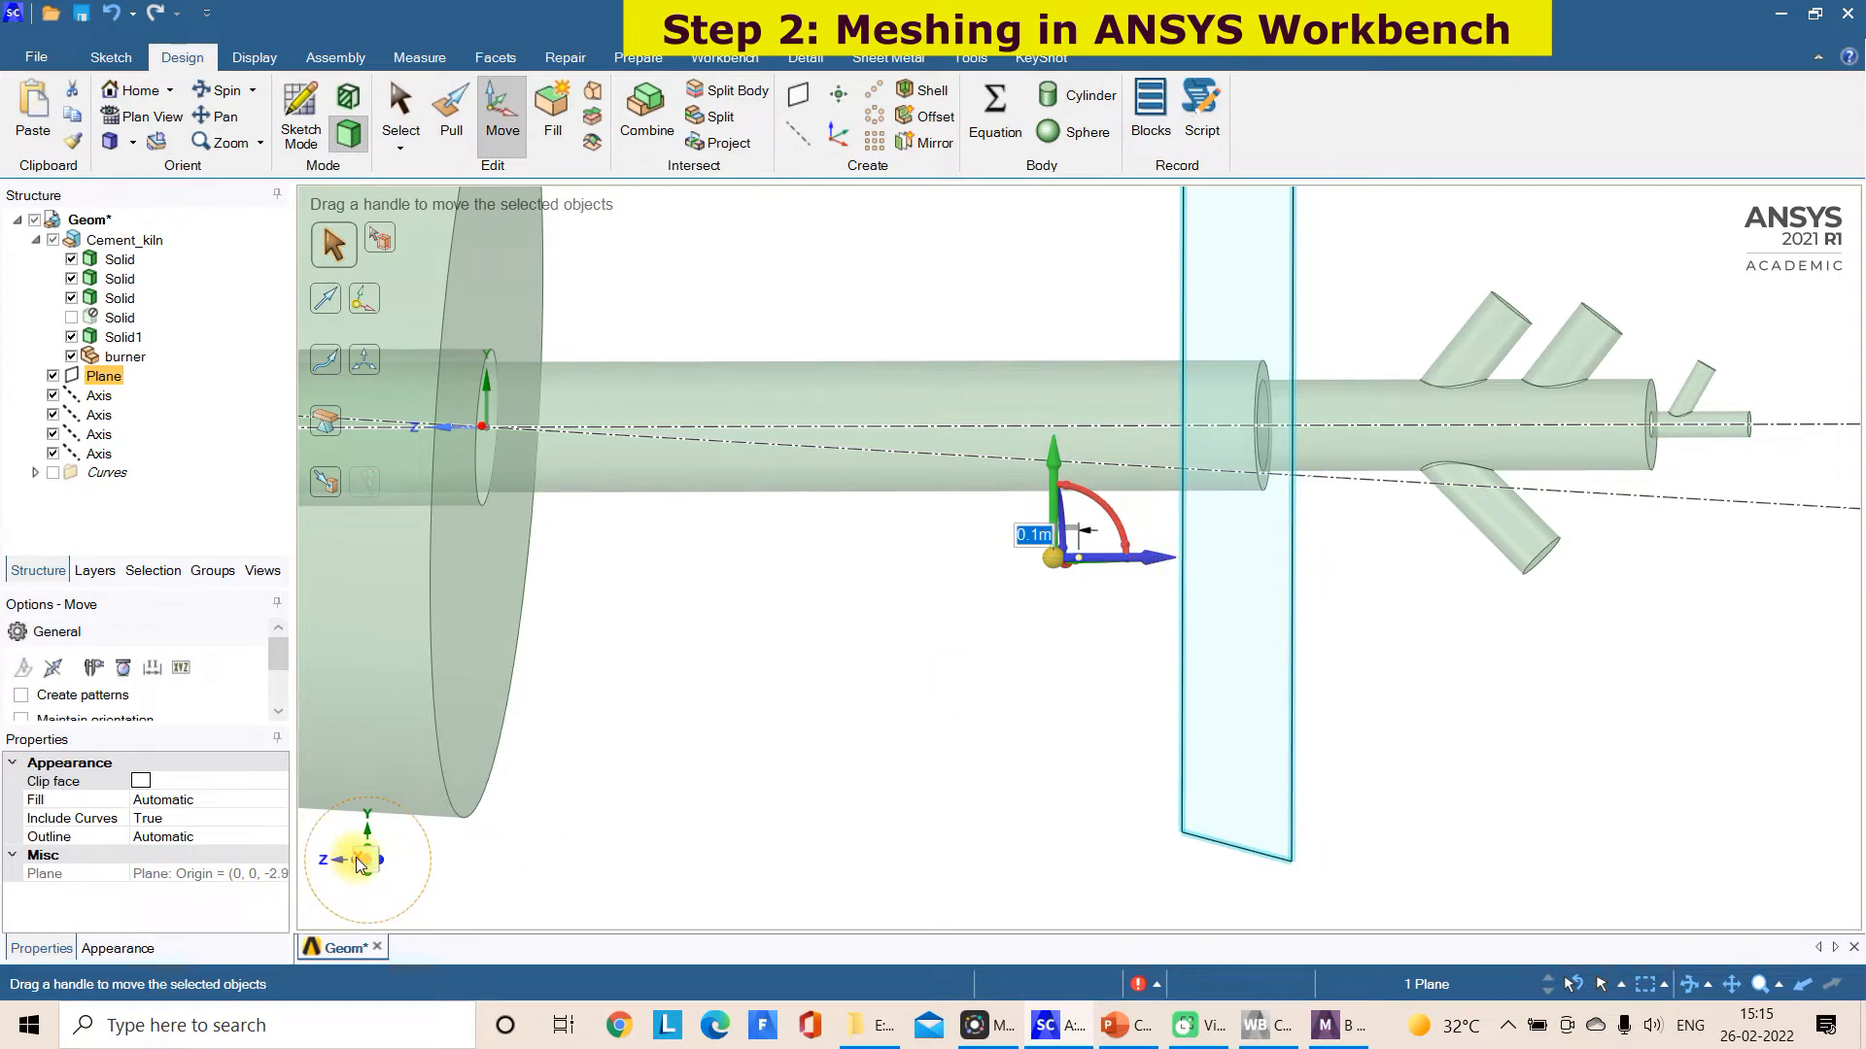
click(361, 861)
scroll(1291, 433, up, 2)
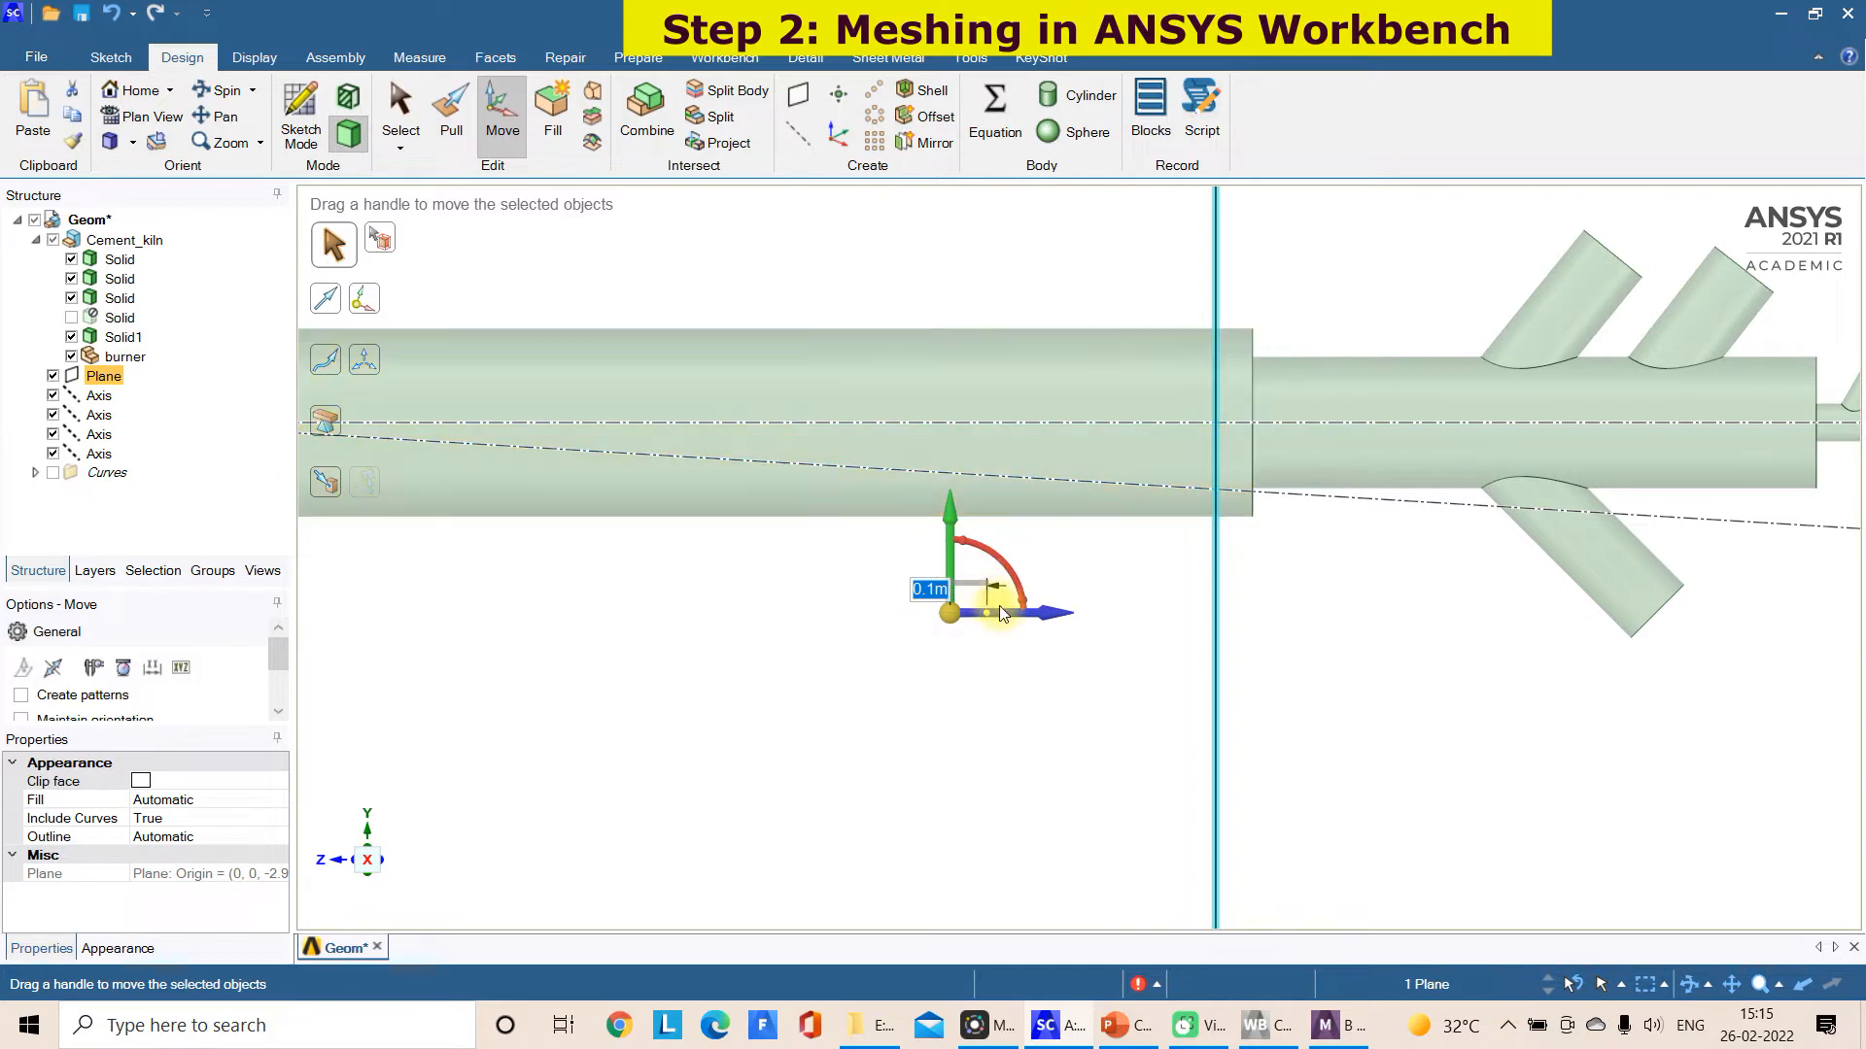
drag(1007, 612, 1143, 613)
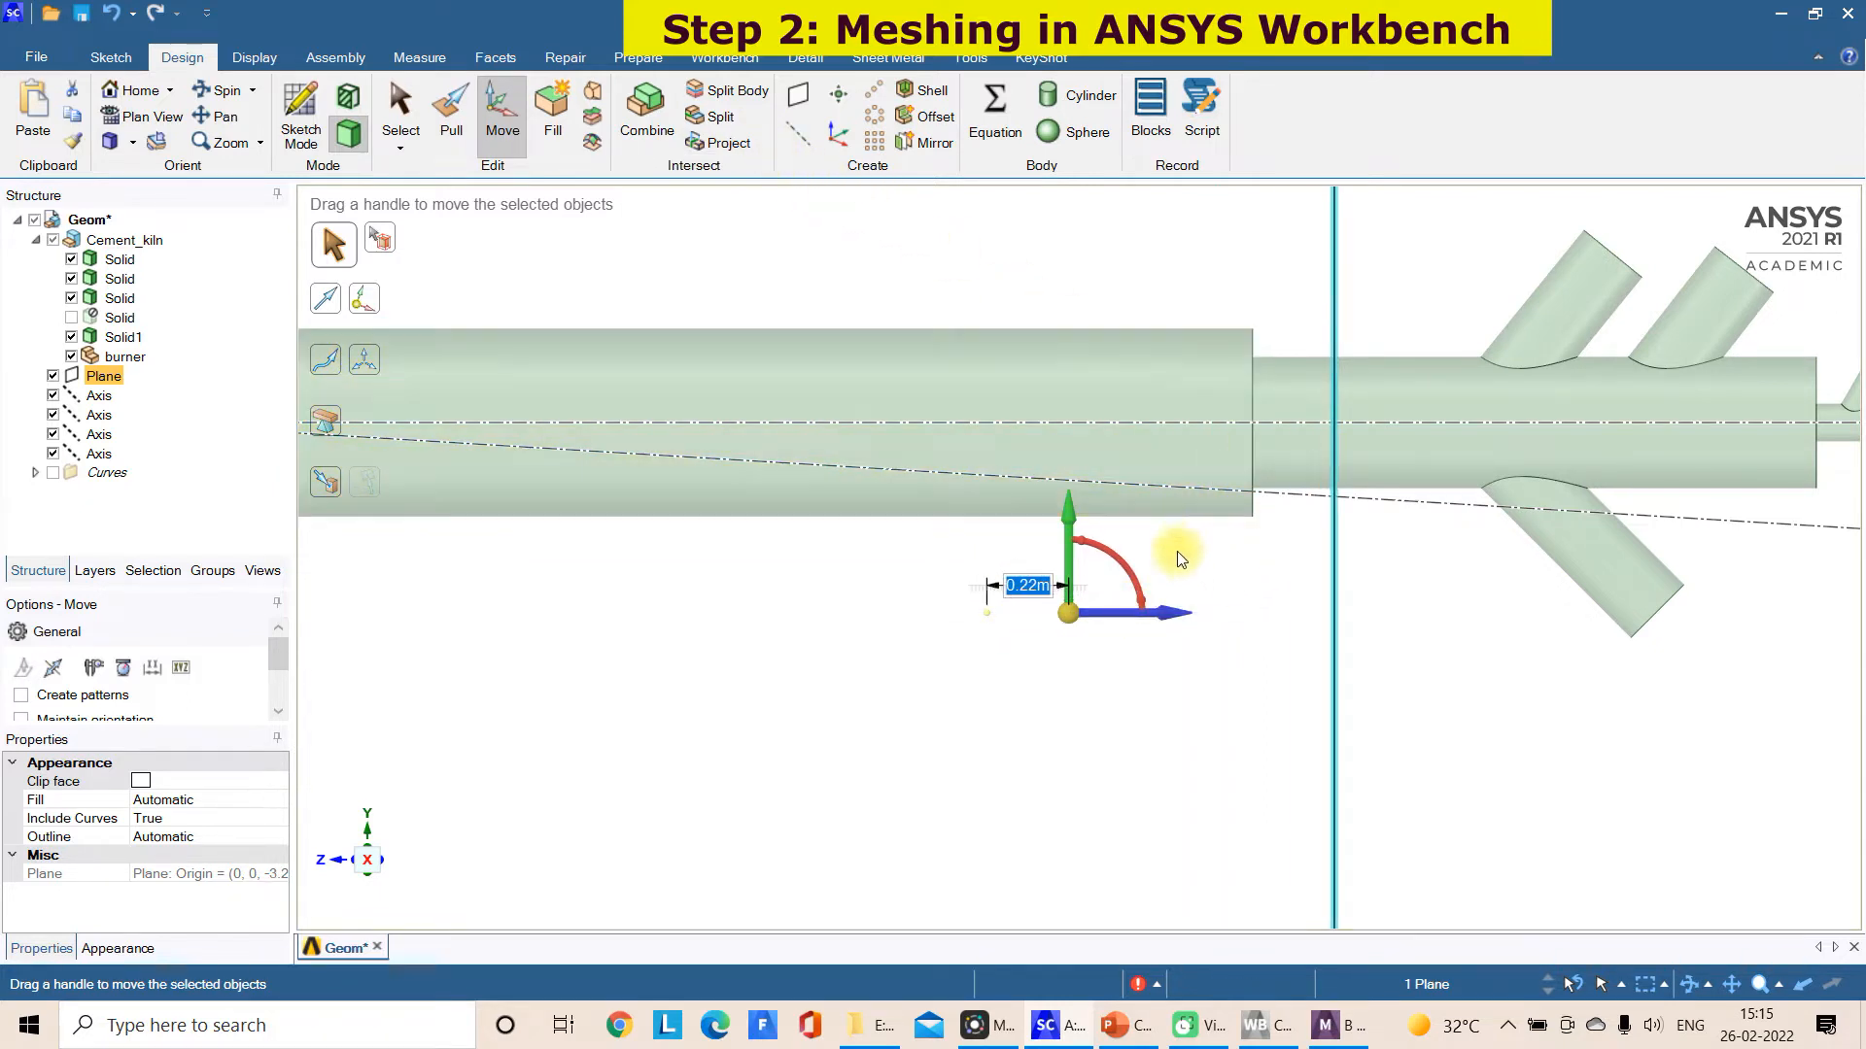
drag(1169, 613, 1199, 613)
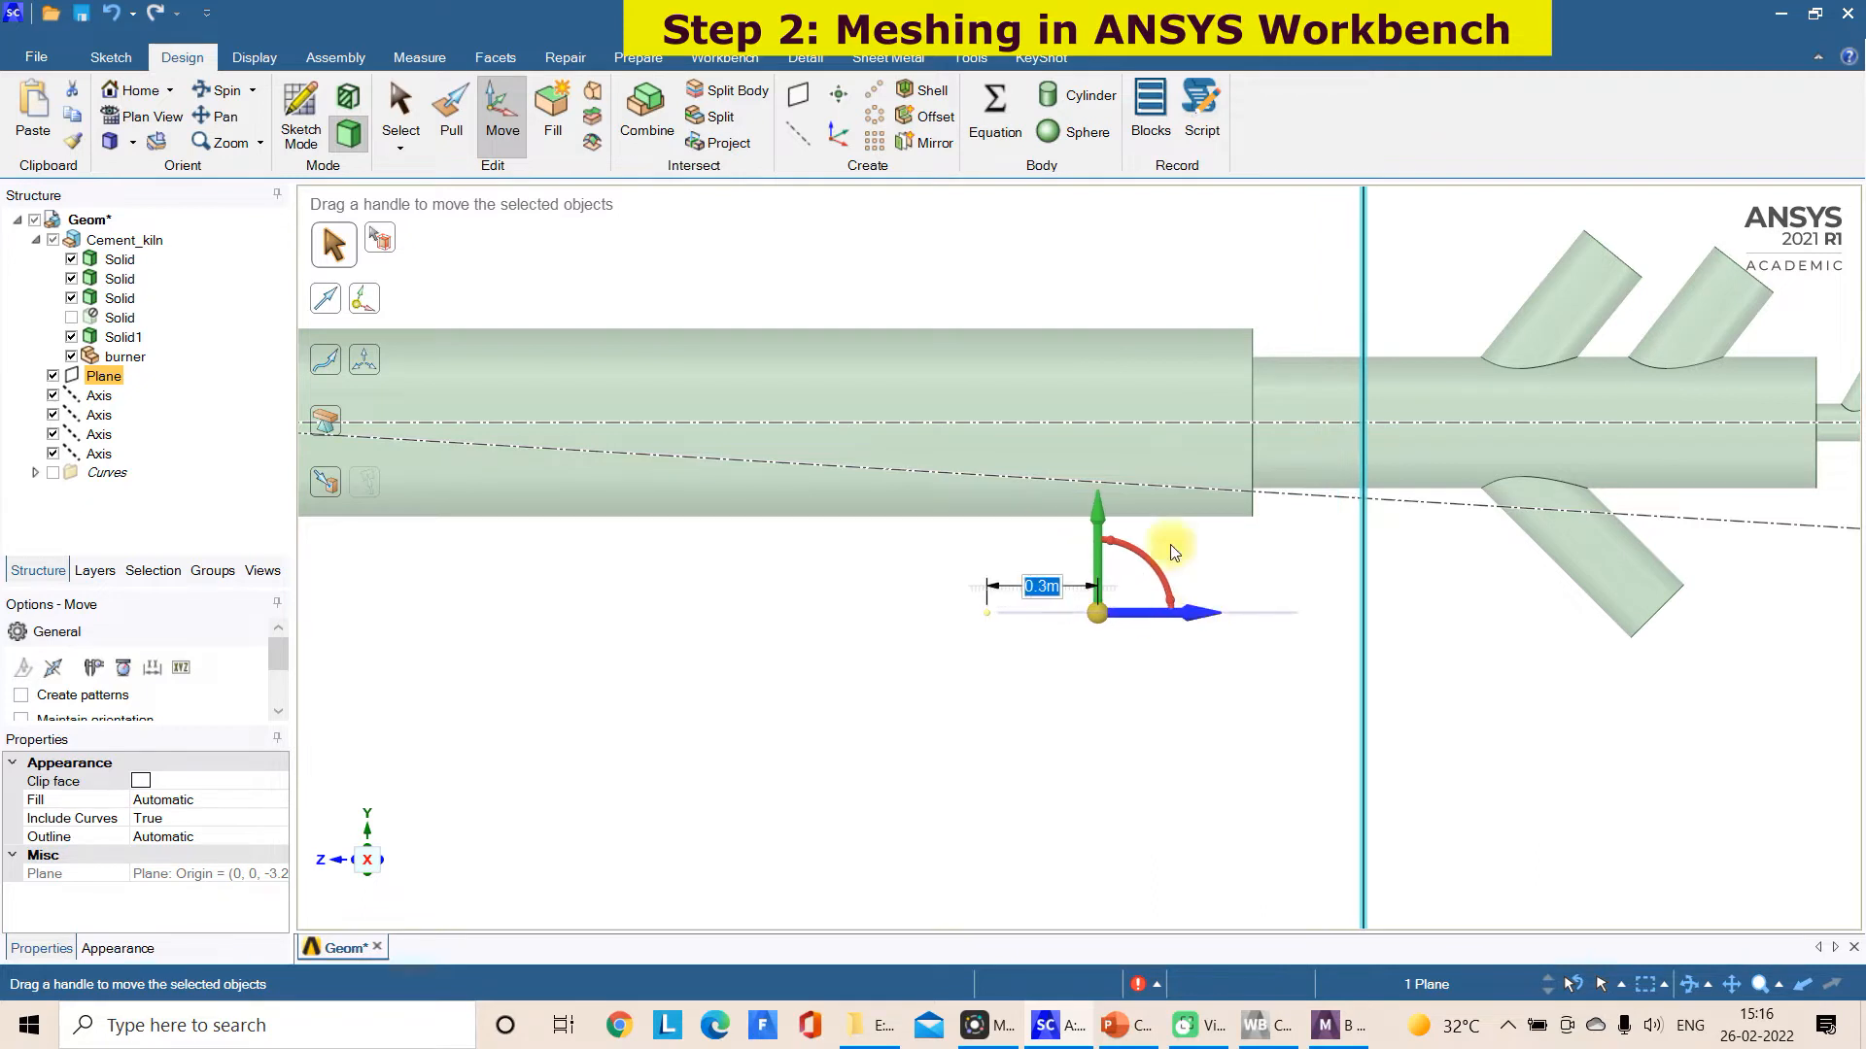
Add a second plane coincident with the offset plane and split the branched burner body at that position
click(798, 96)
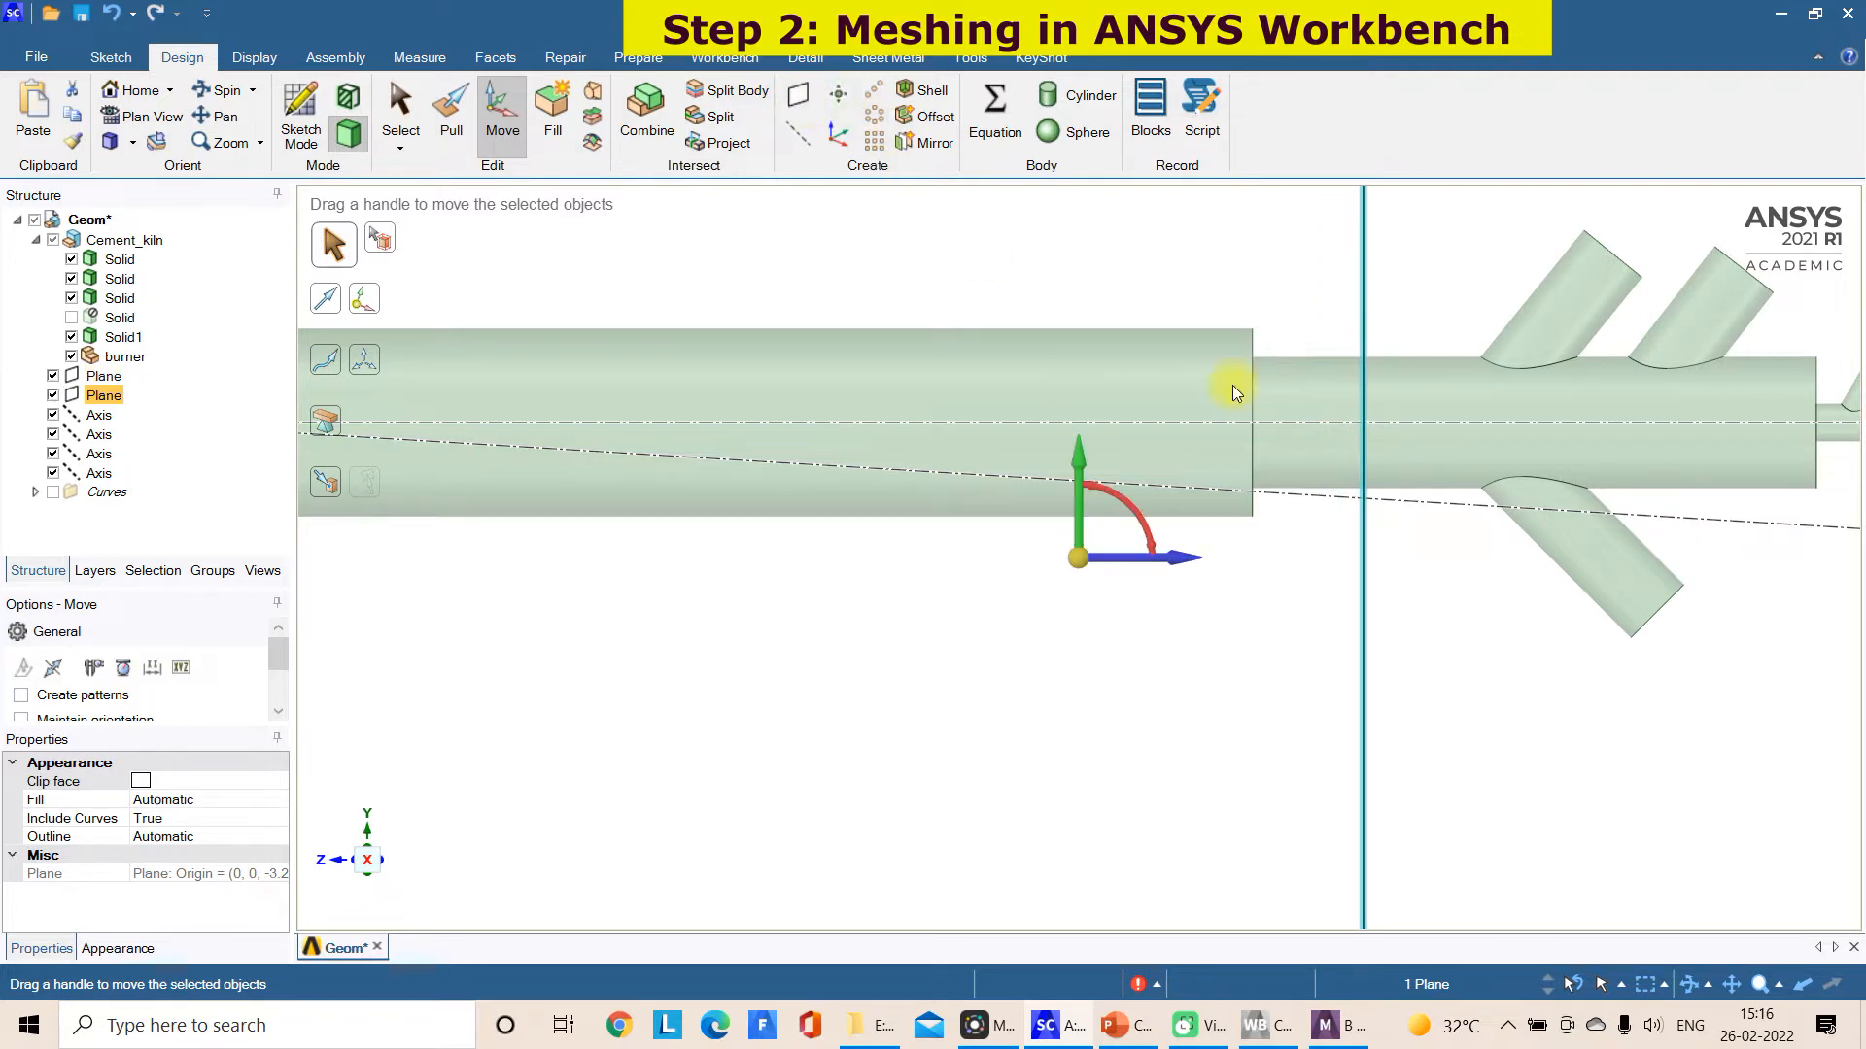
click(726, 91)
click(1403, 445)
click(1362, 495)
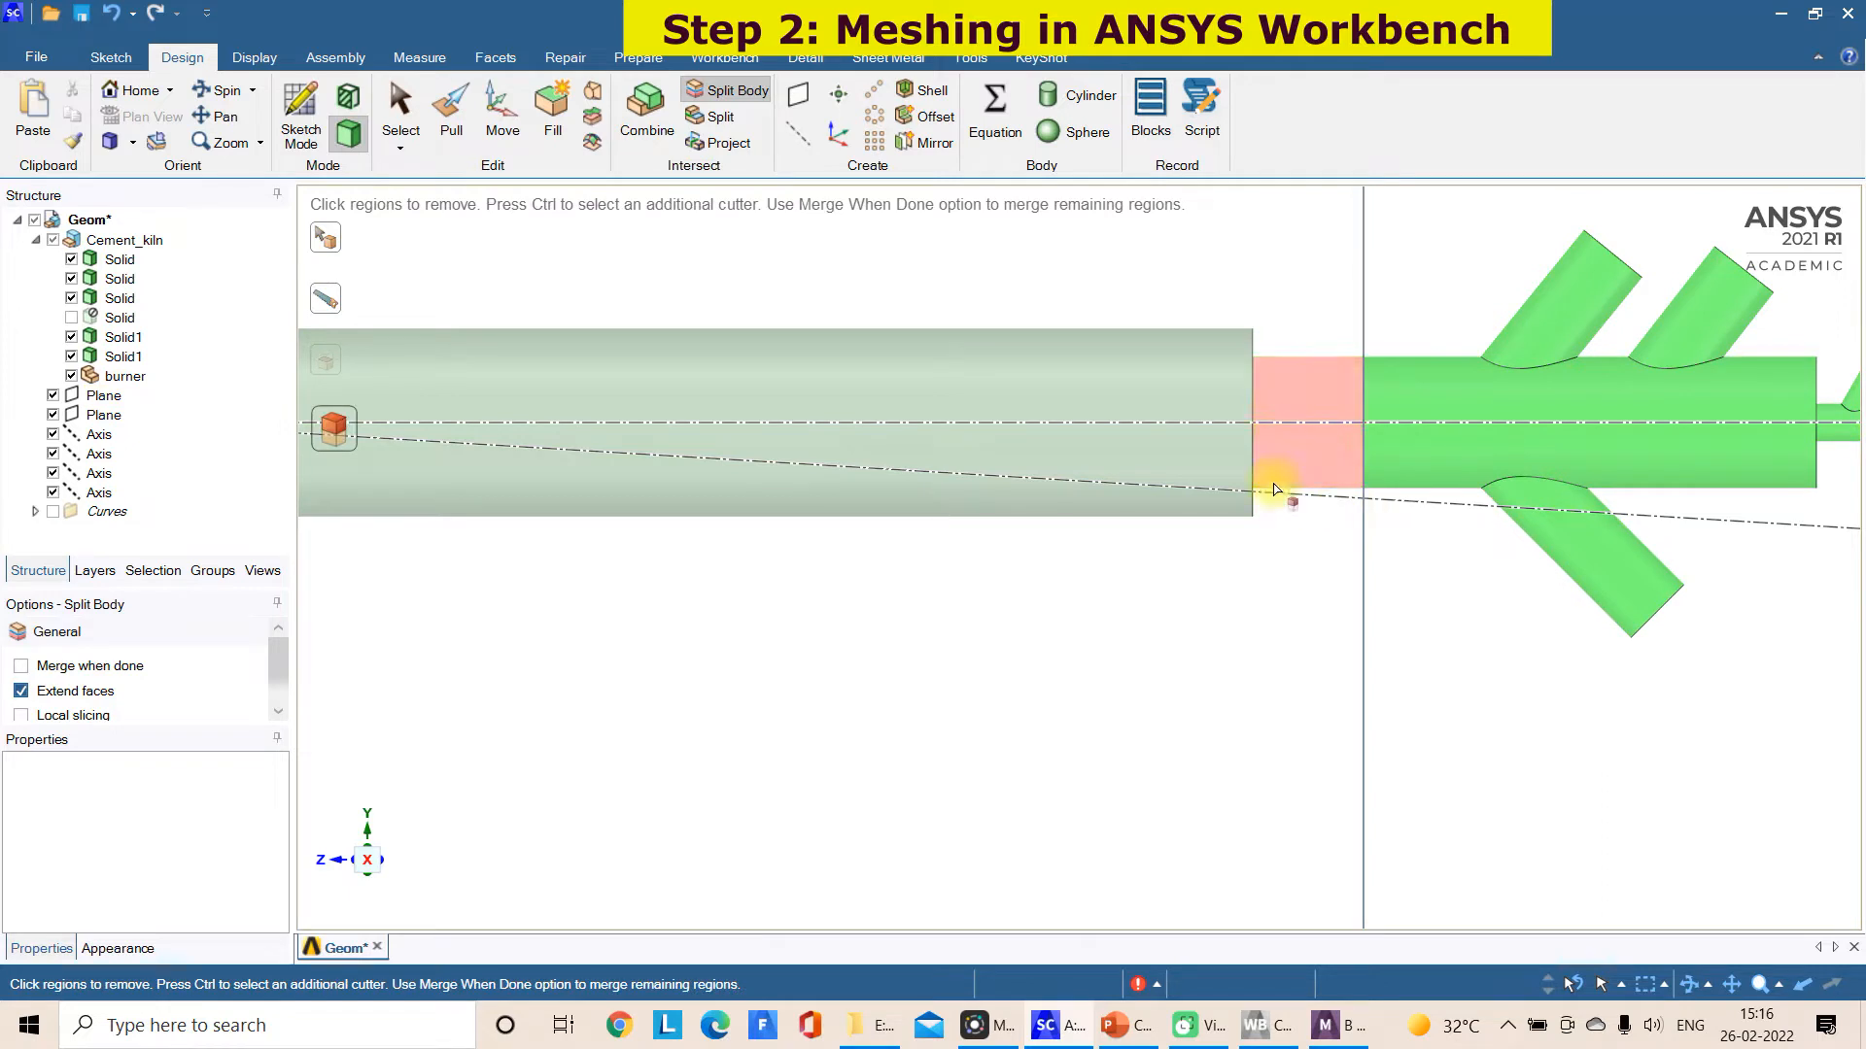
Combine the outer burner pipe with the short section between its end face and the splitting plane
click(657, 116)
click(1133, 416)
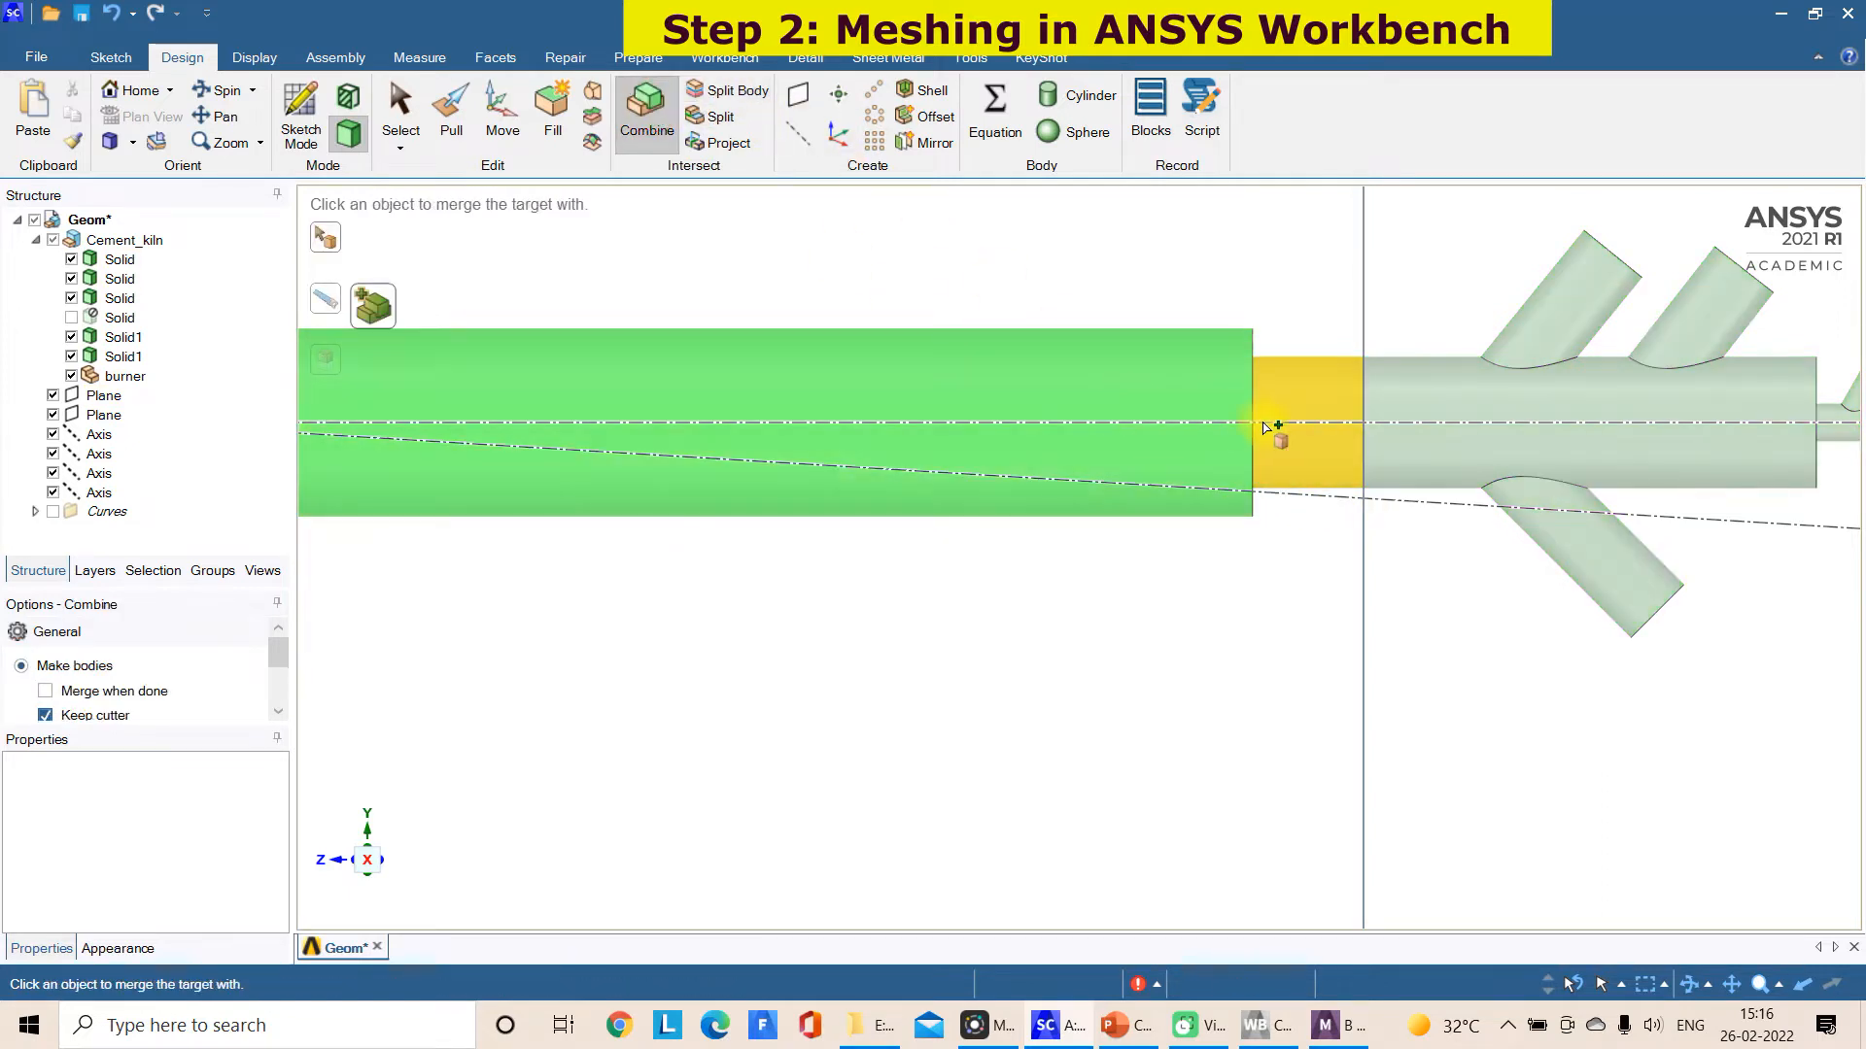
click(1267, 424)
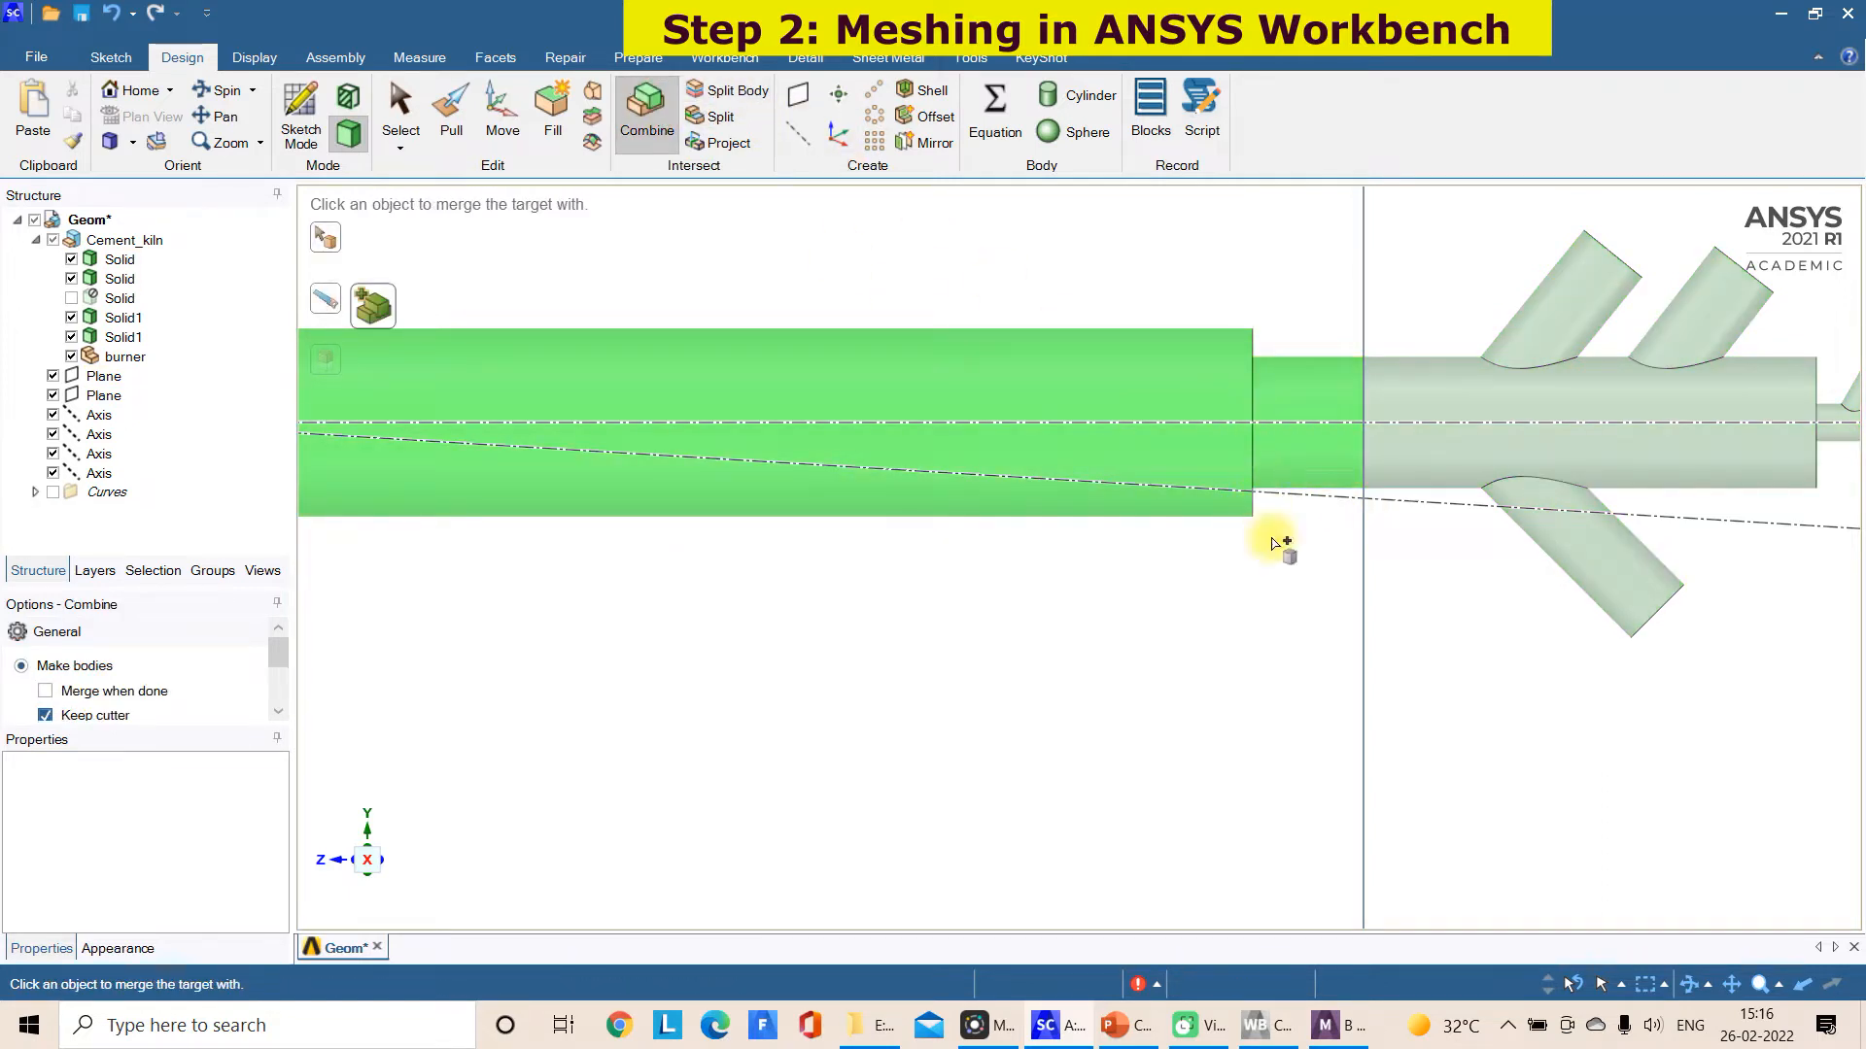
click(1397, 598)
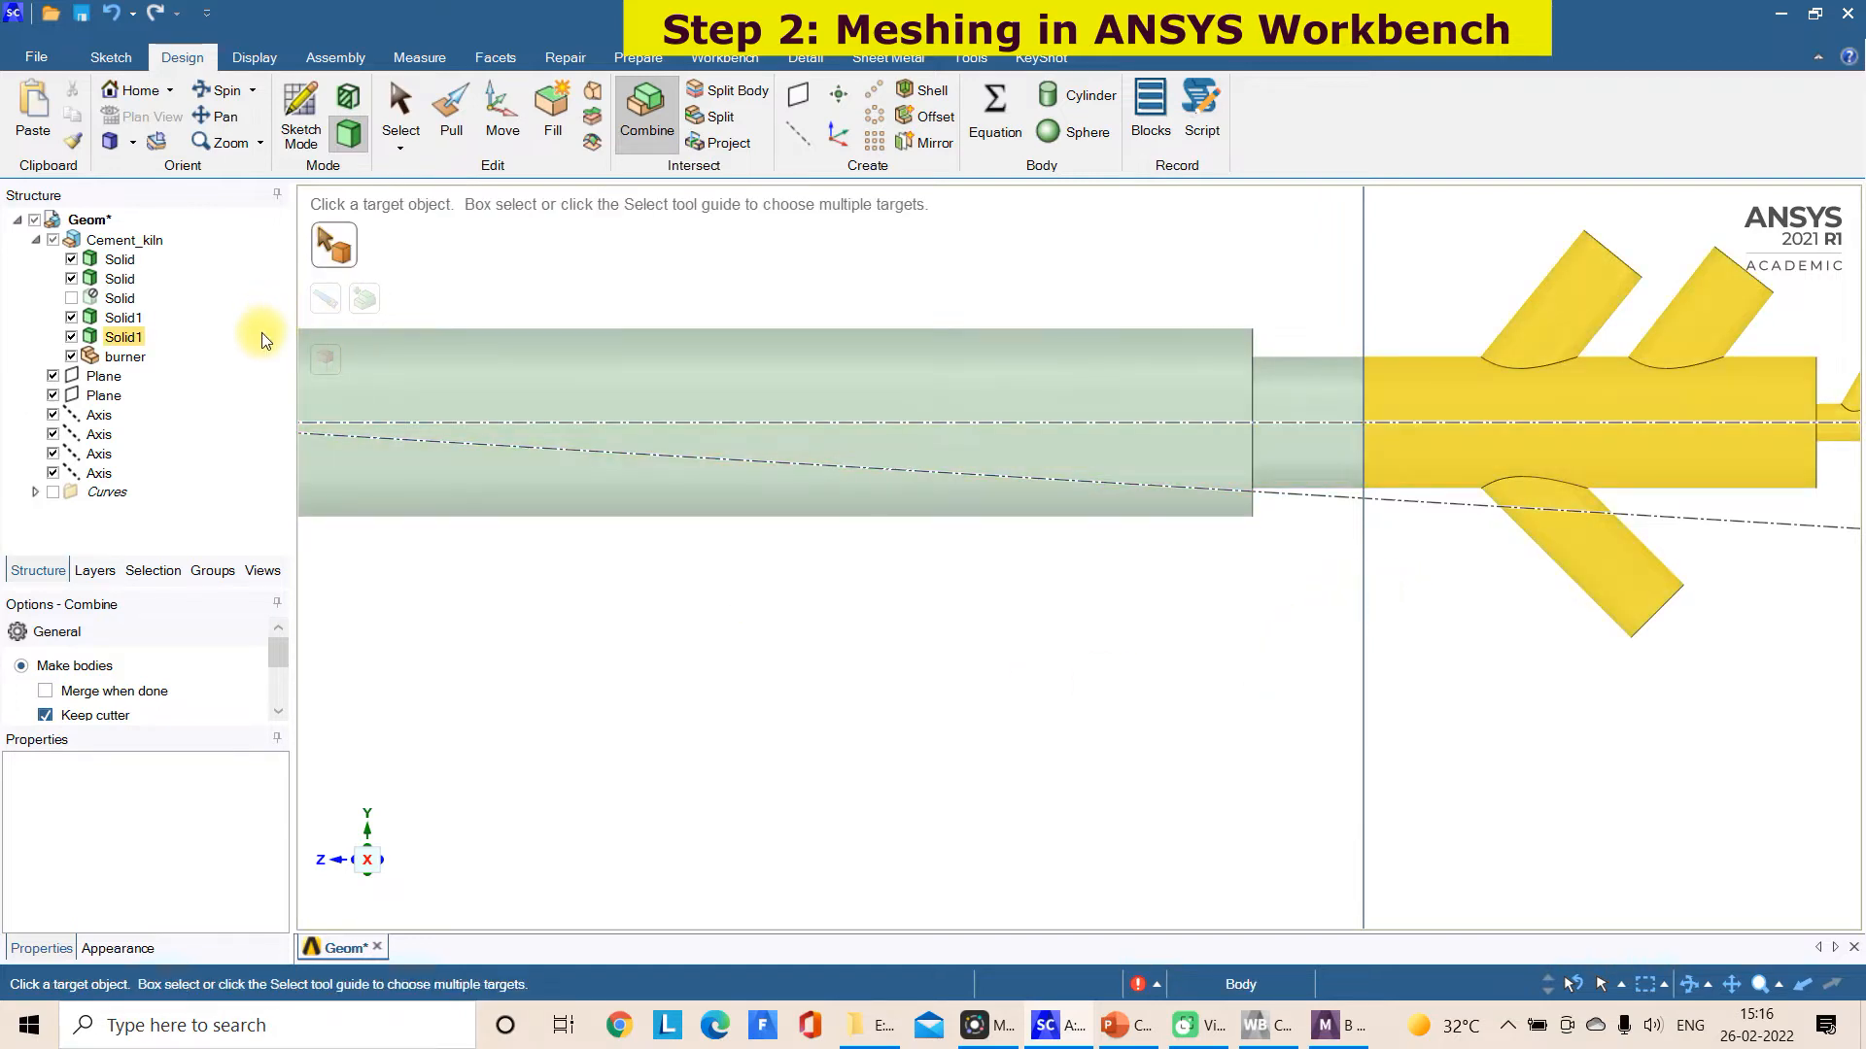
Switch to ANSYS Meshing and update the geometry from its source
click(1339, 1025)
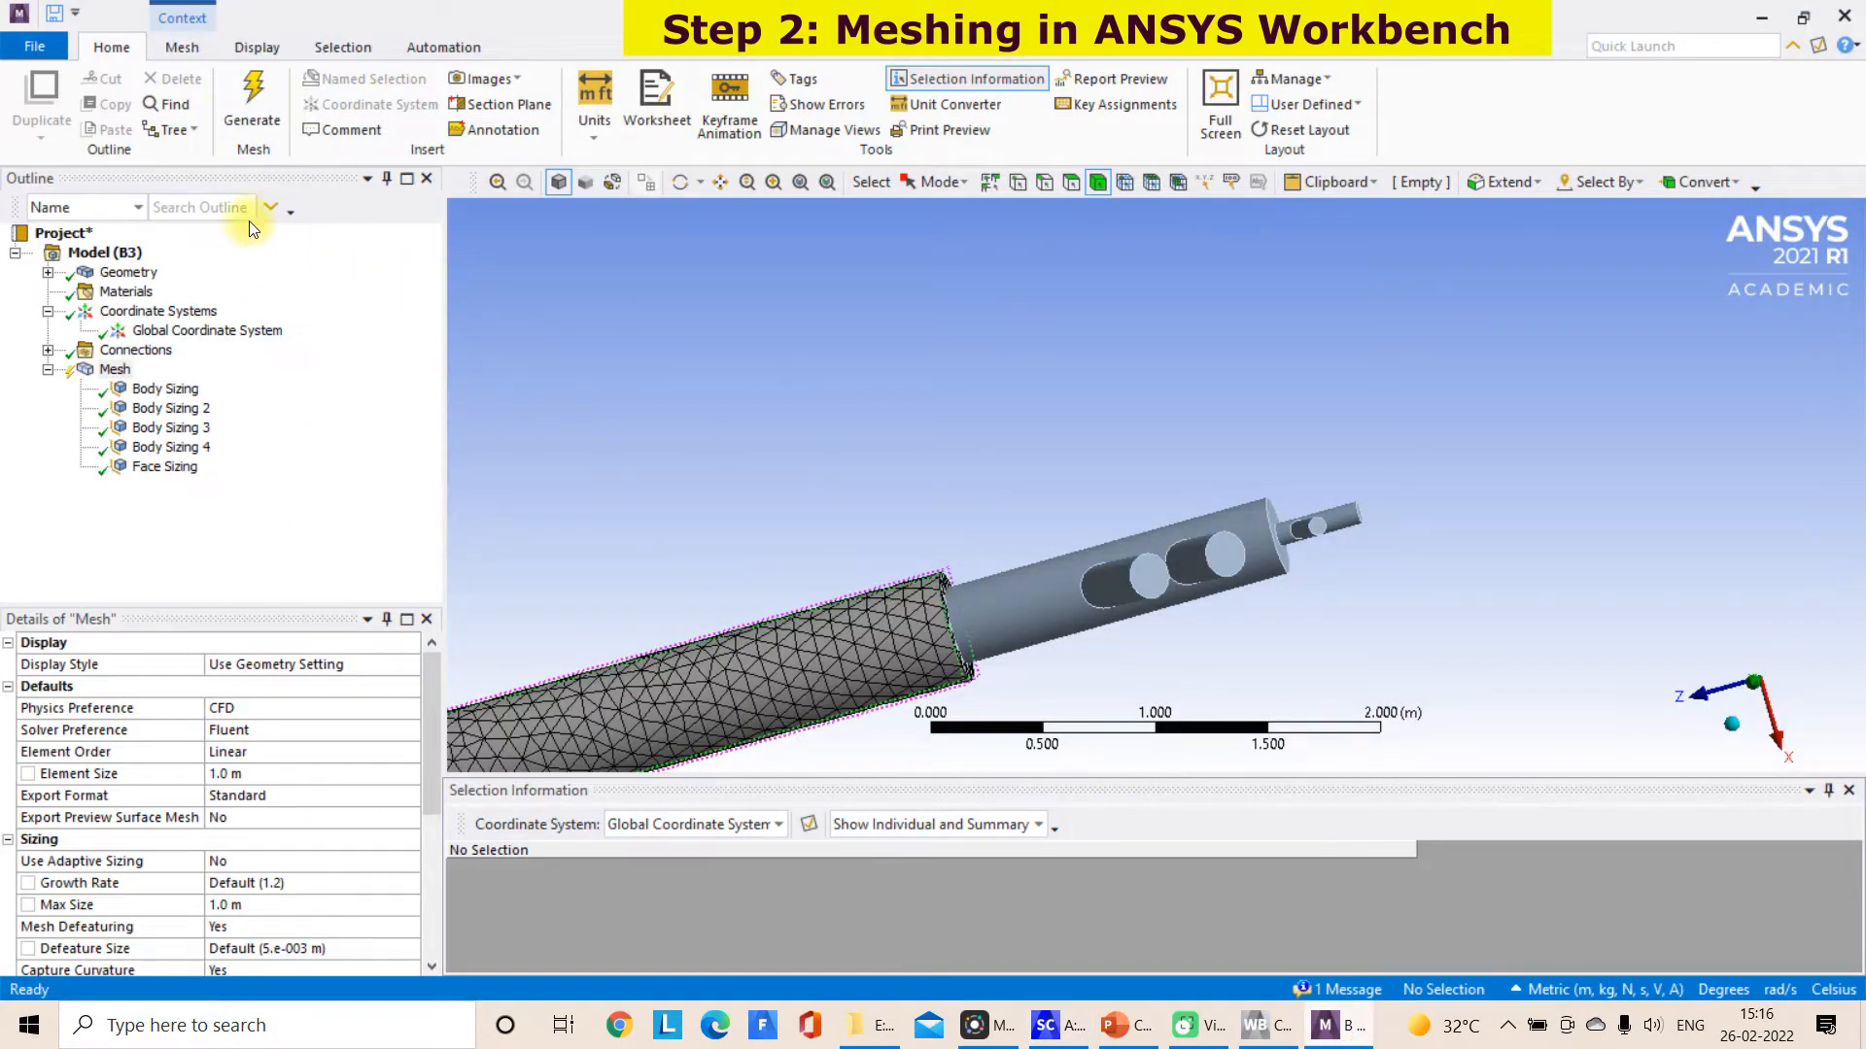
right_click(156, 272)
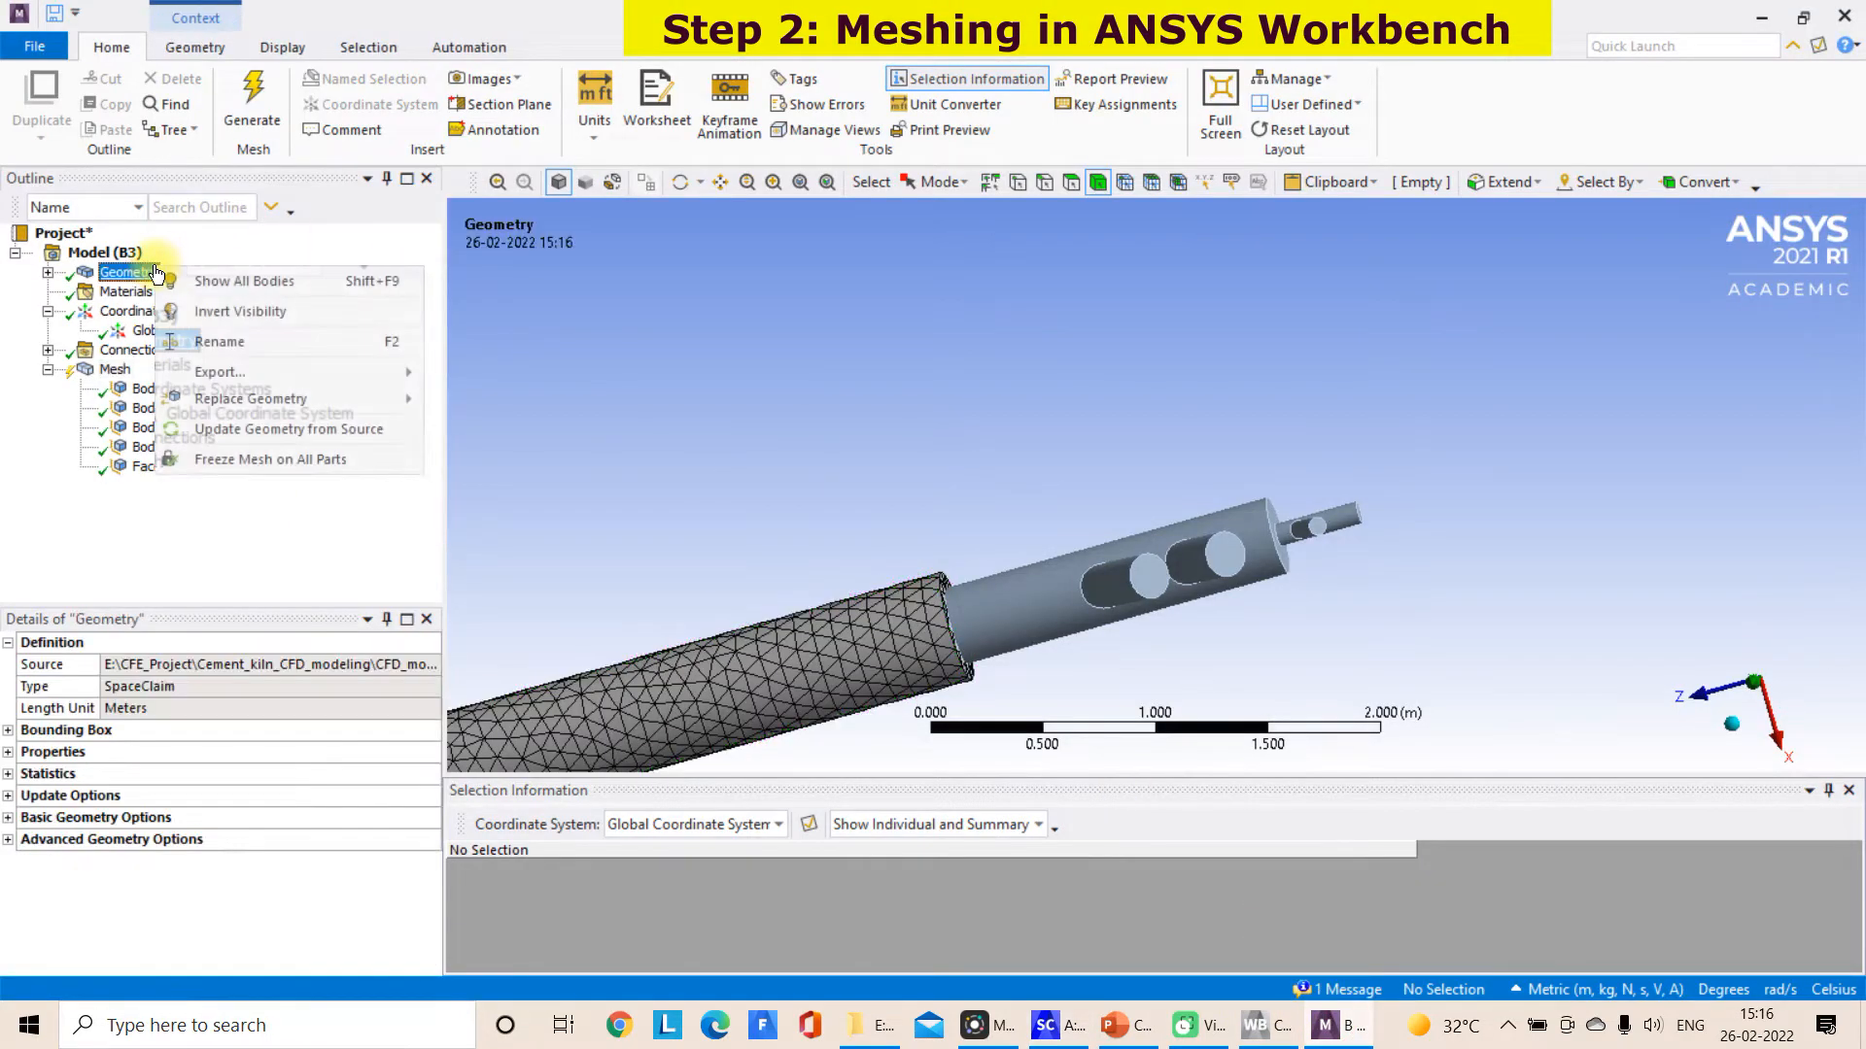
click(272, 429)
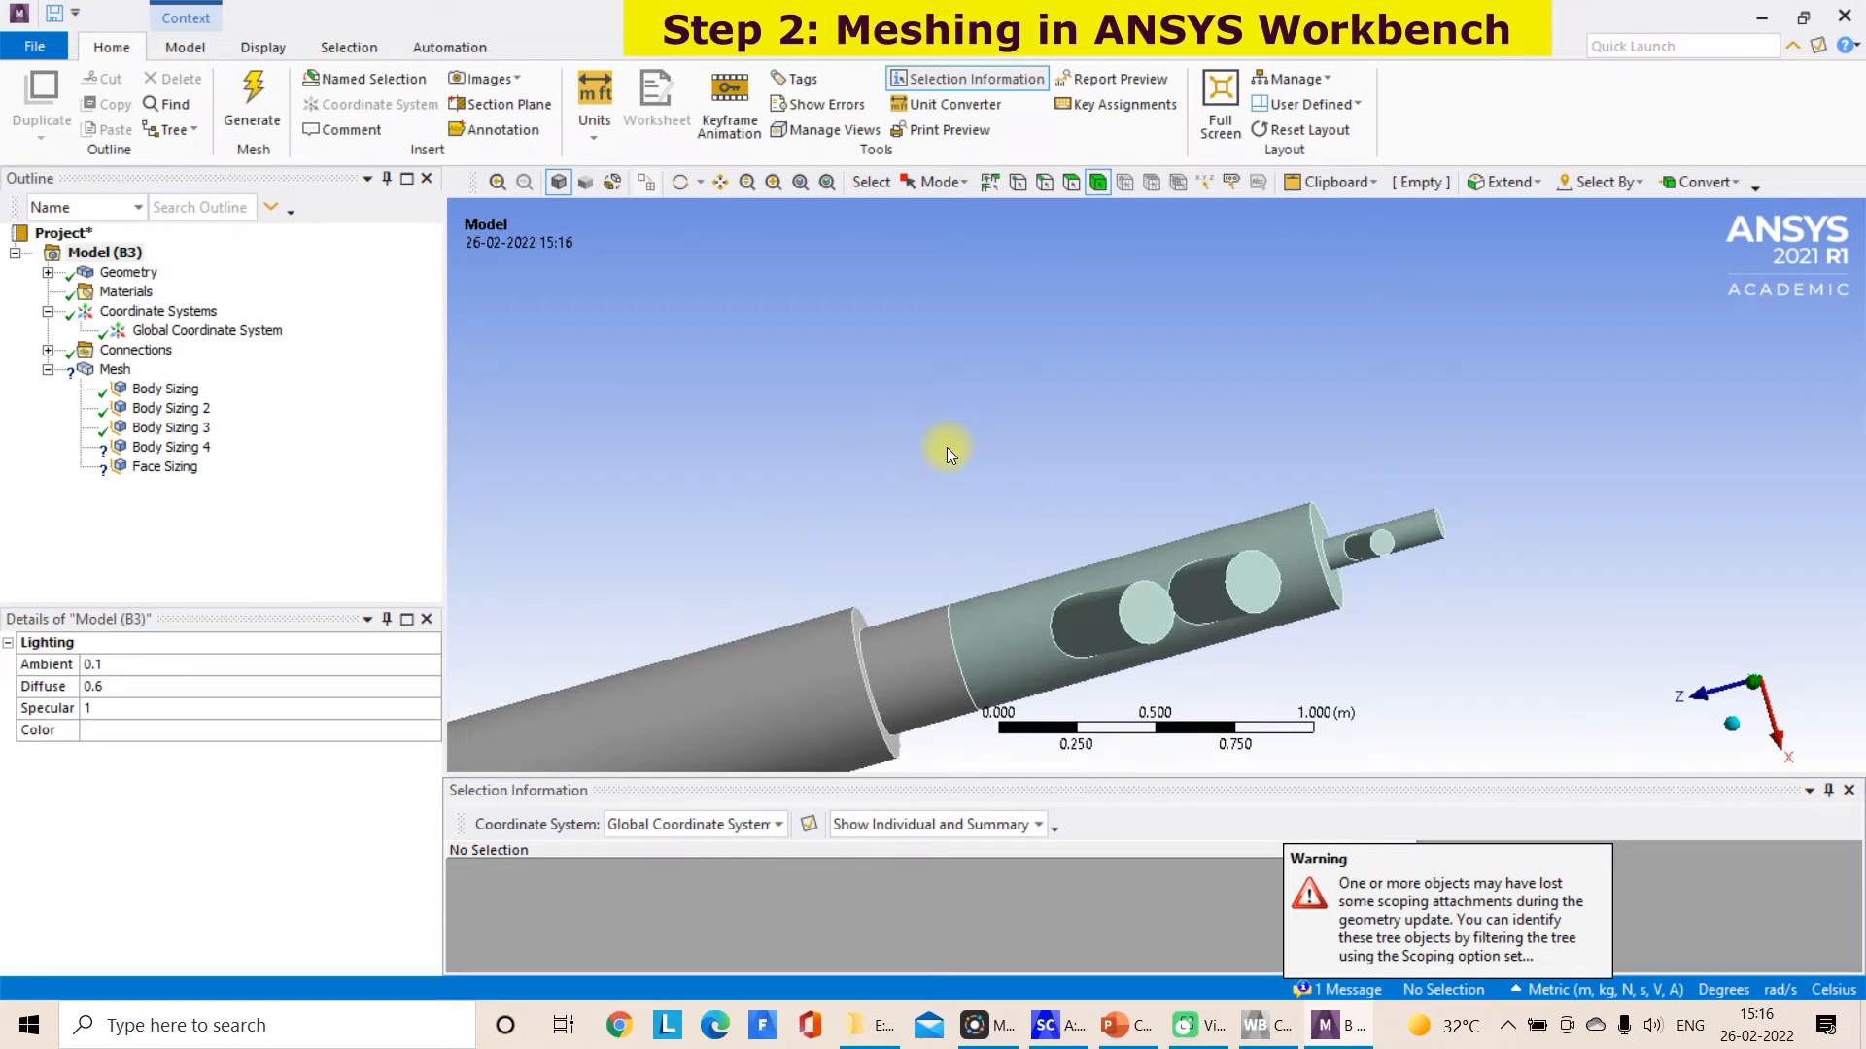
Check which bodies Body Sizing, Body Sizing 2 and Body Sizing 3 are scoped to, showing all bodies and hiding the short kiln end section
click(171, 389)
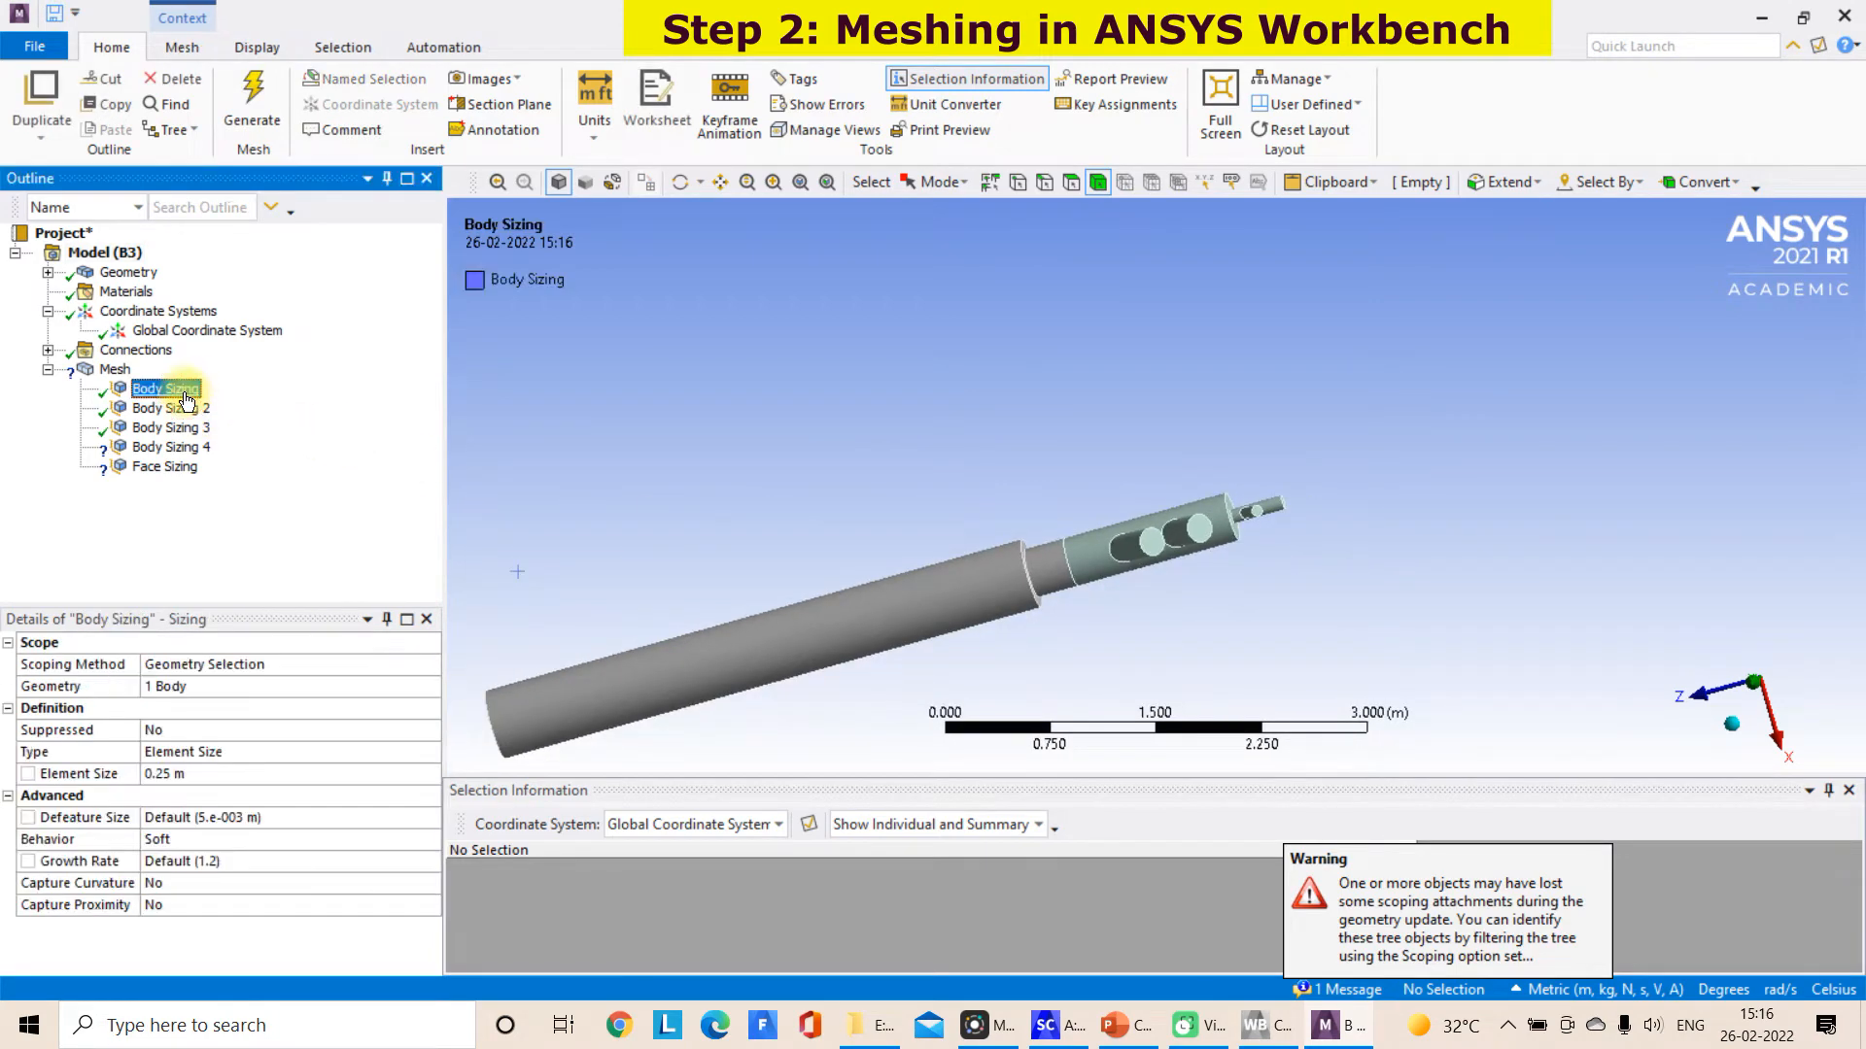
scroll(751, 507, down, 4)
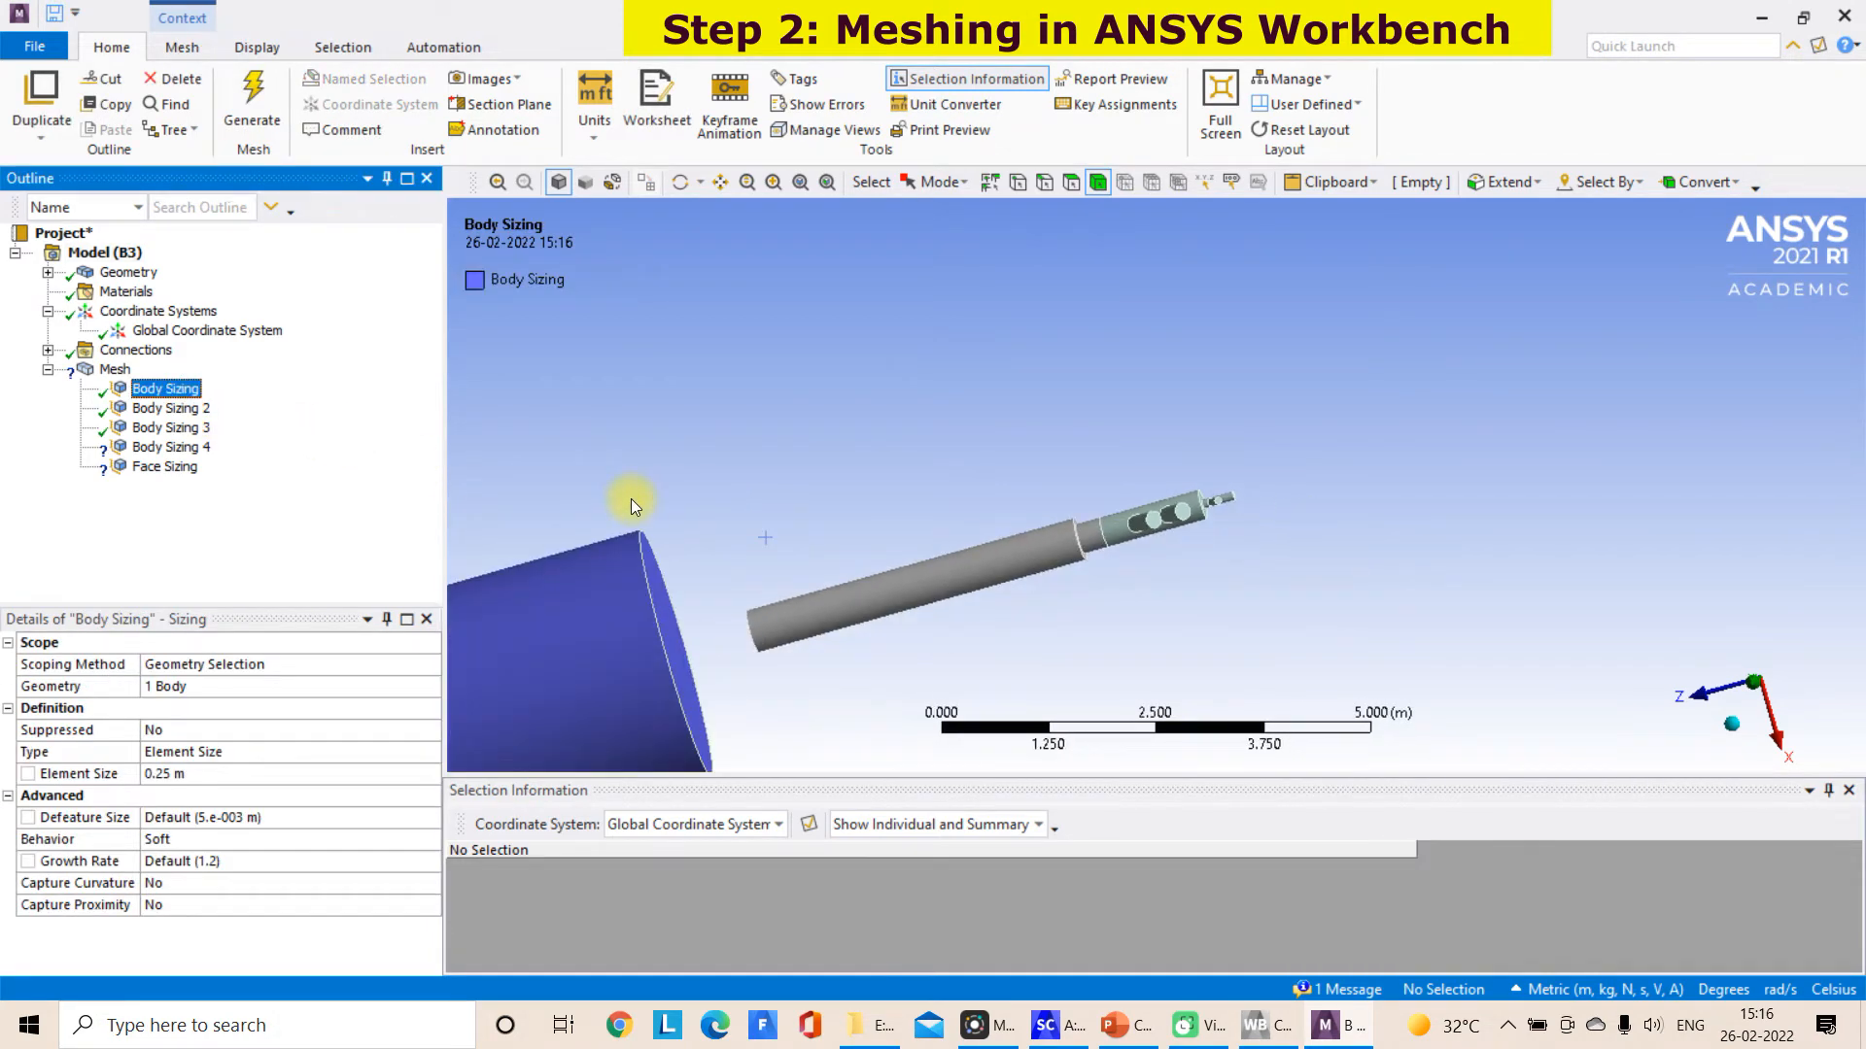
click(186, 410)
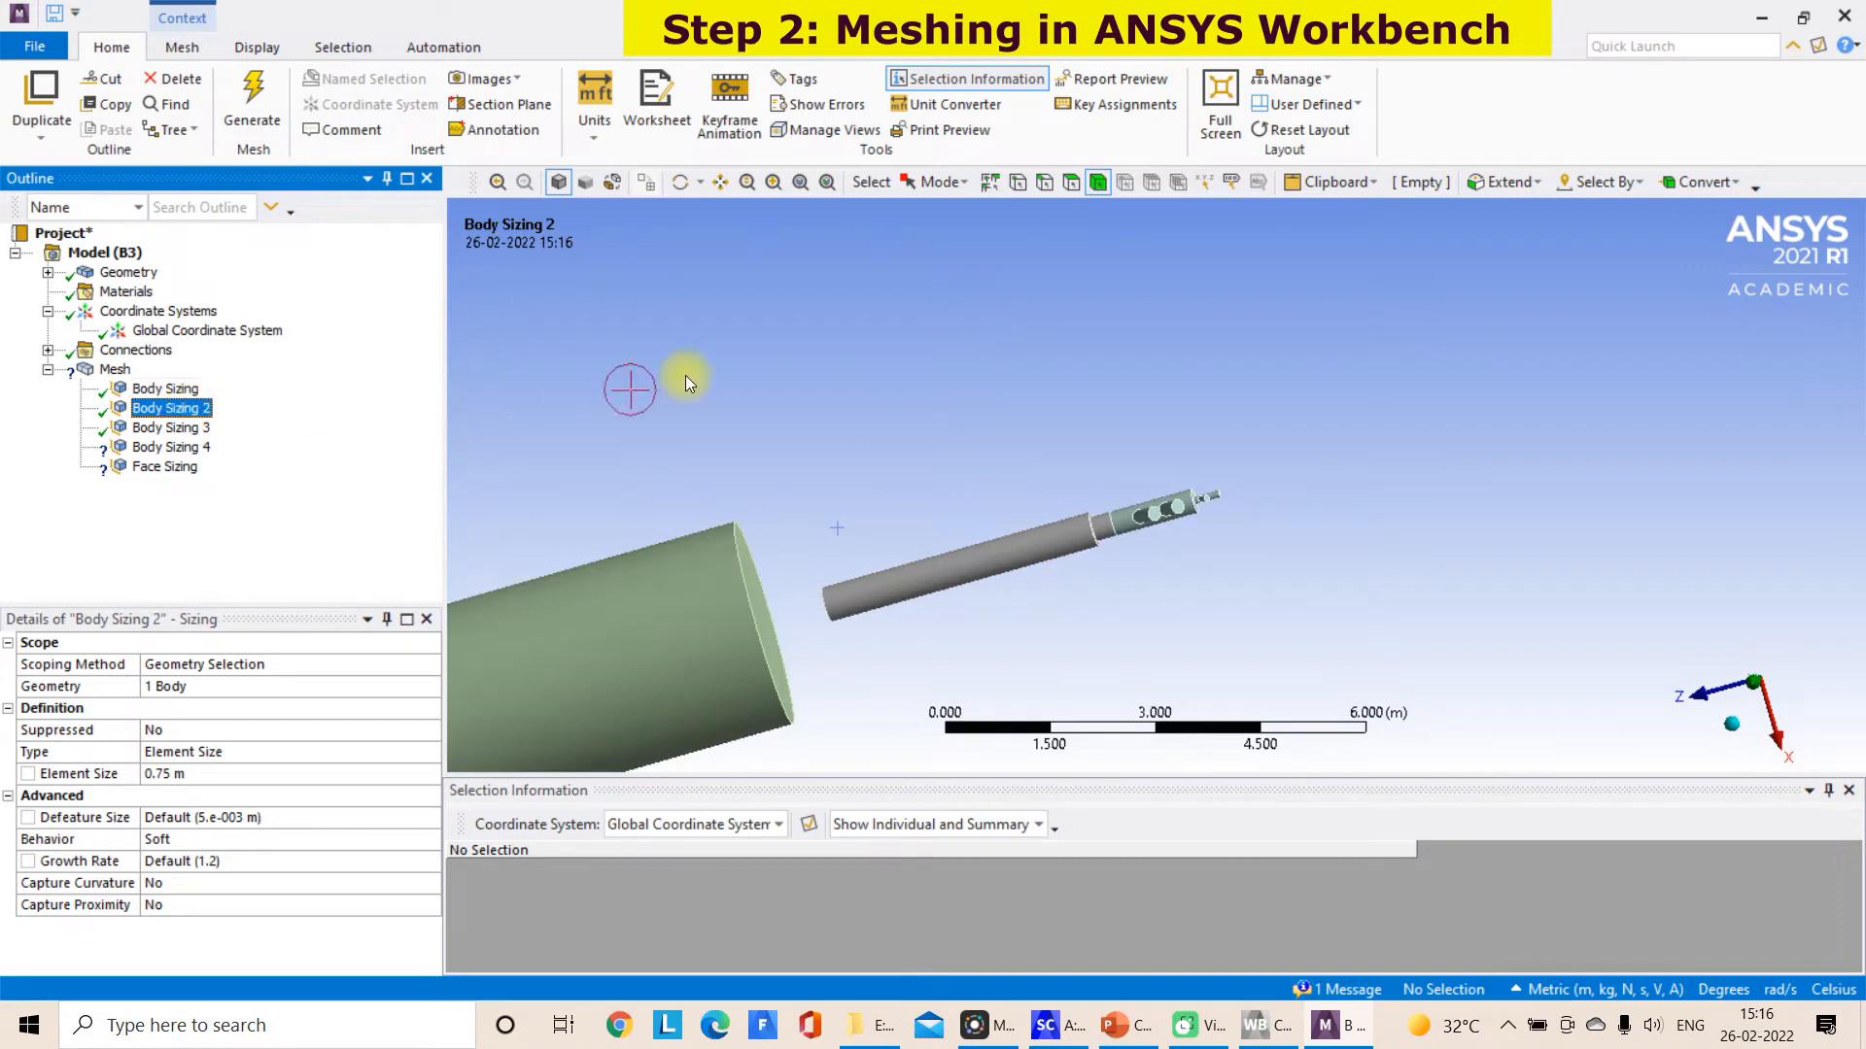
right_click(712, 375)
click(776, 442)
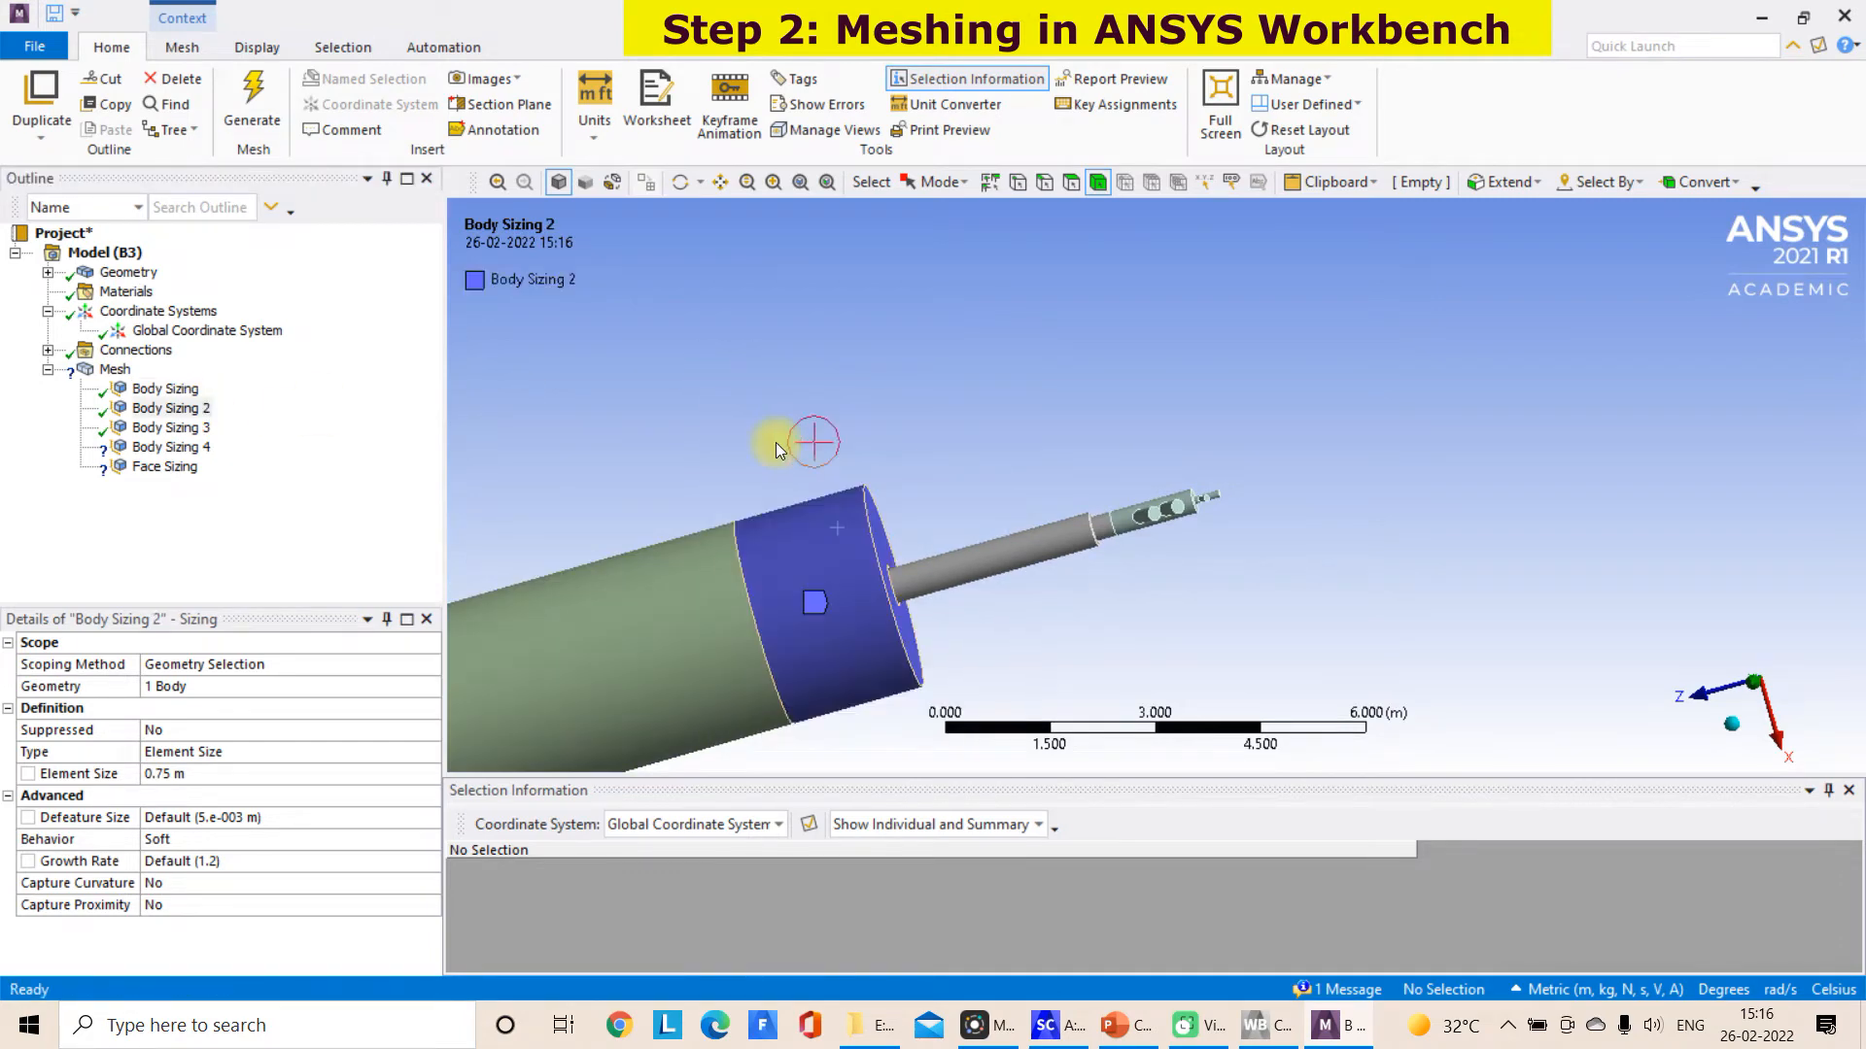
click(842, 513)
right_click(842, 514)
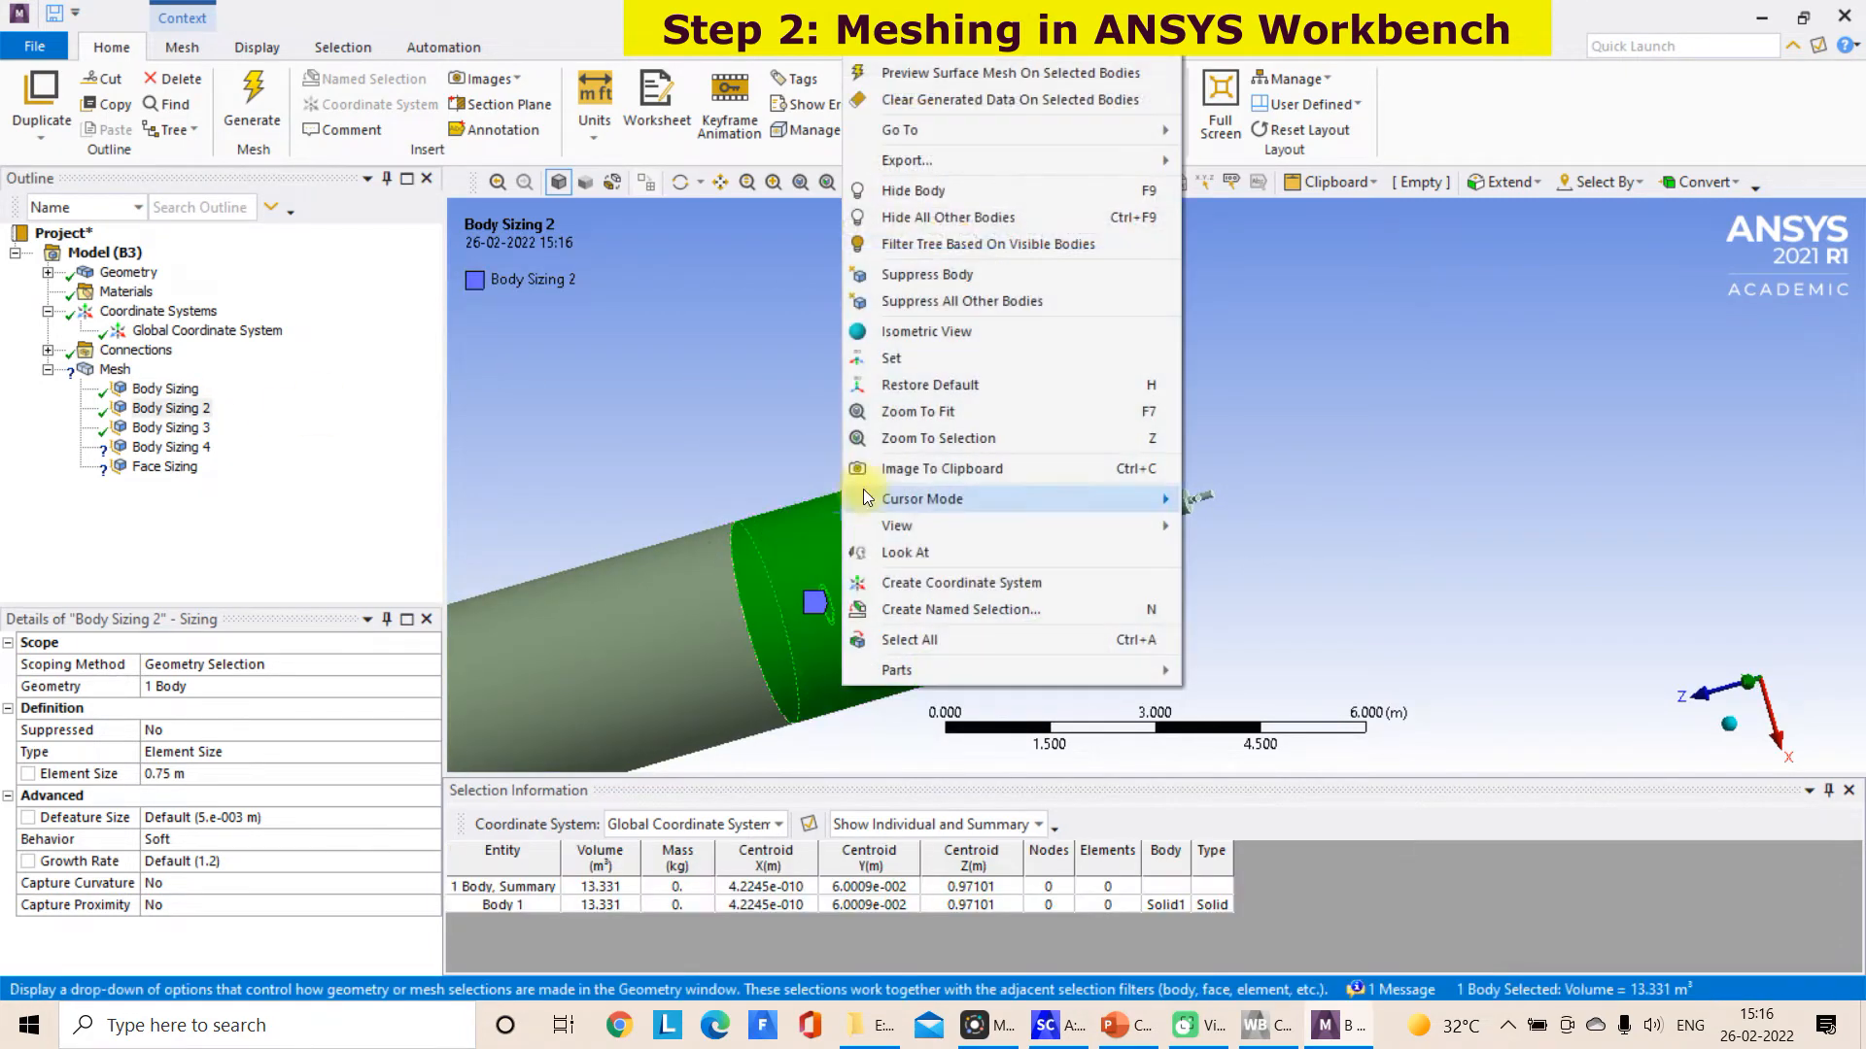
click(947, 192)
middle_drag(876, 530, 905, 598)
click(201, 429)
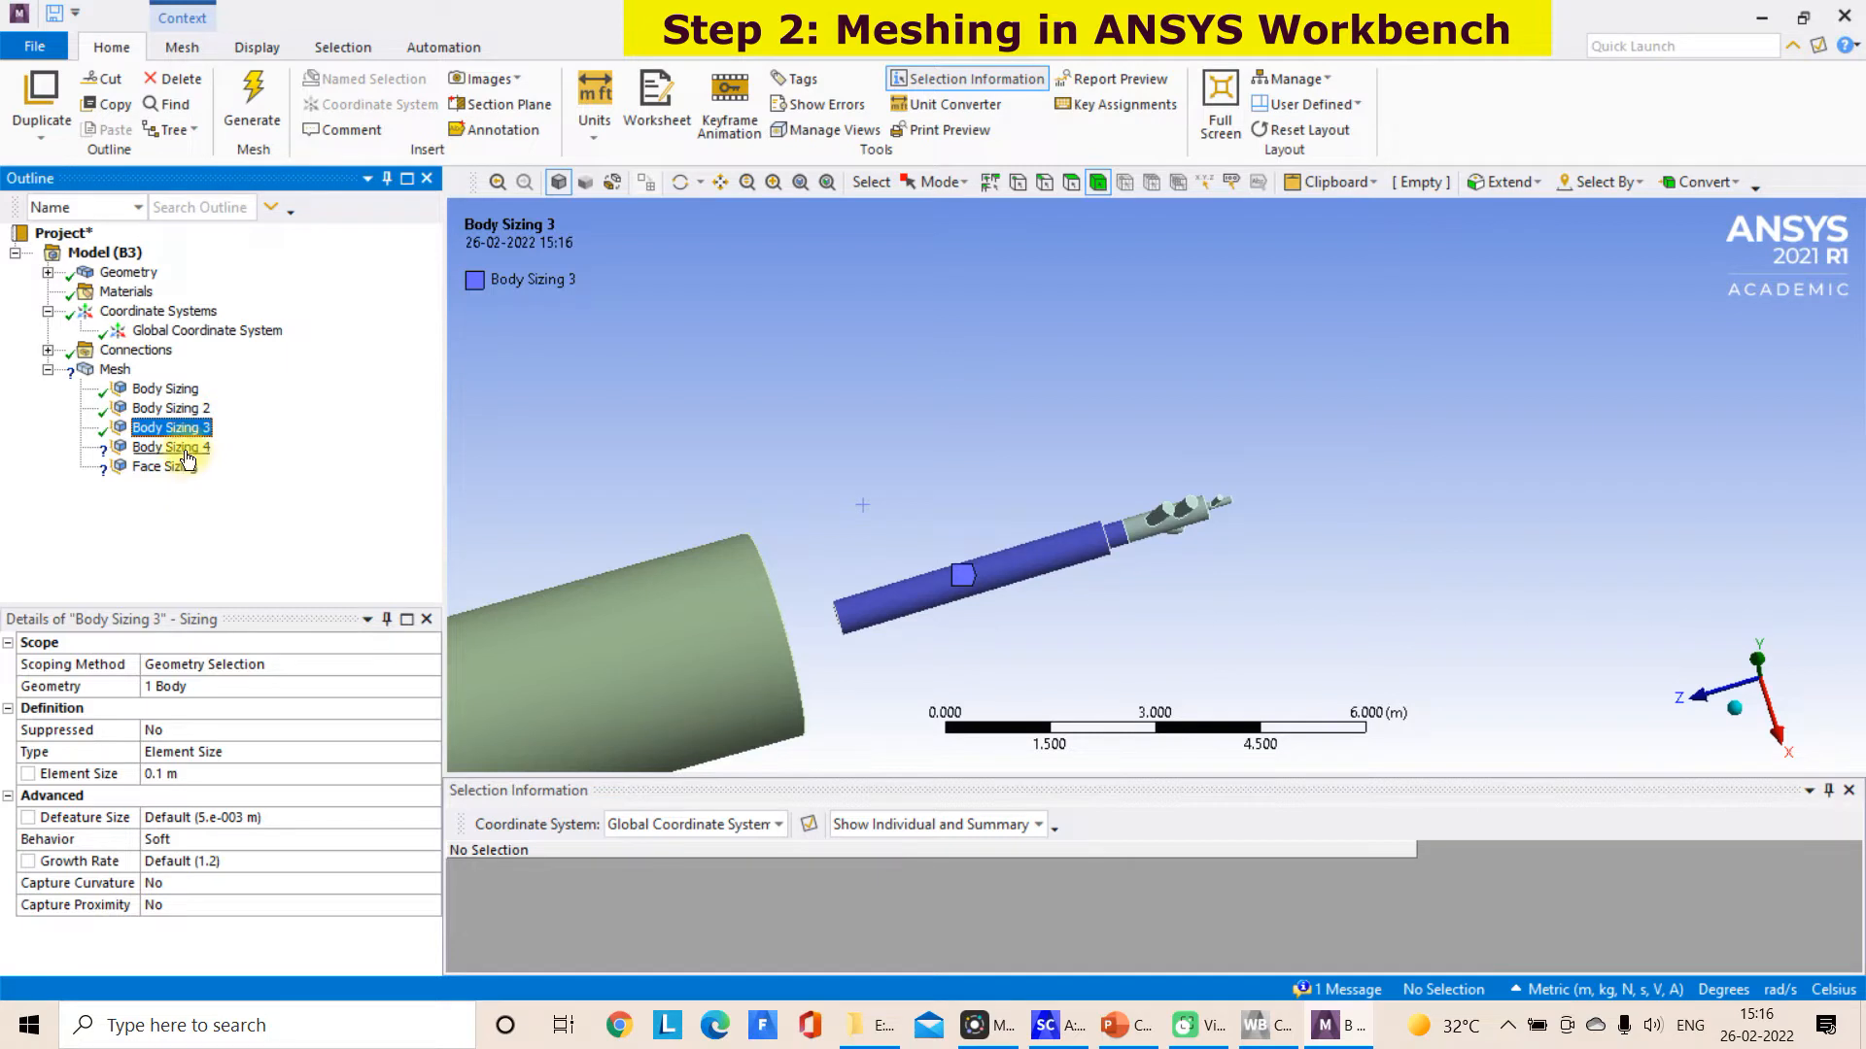
Scope Body Sizing 4 to the branched burner inlet body and enter a smaller element size for it
click(171, 447)
click(238, 688)
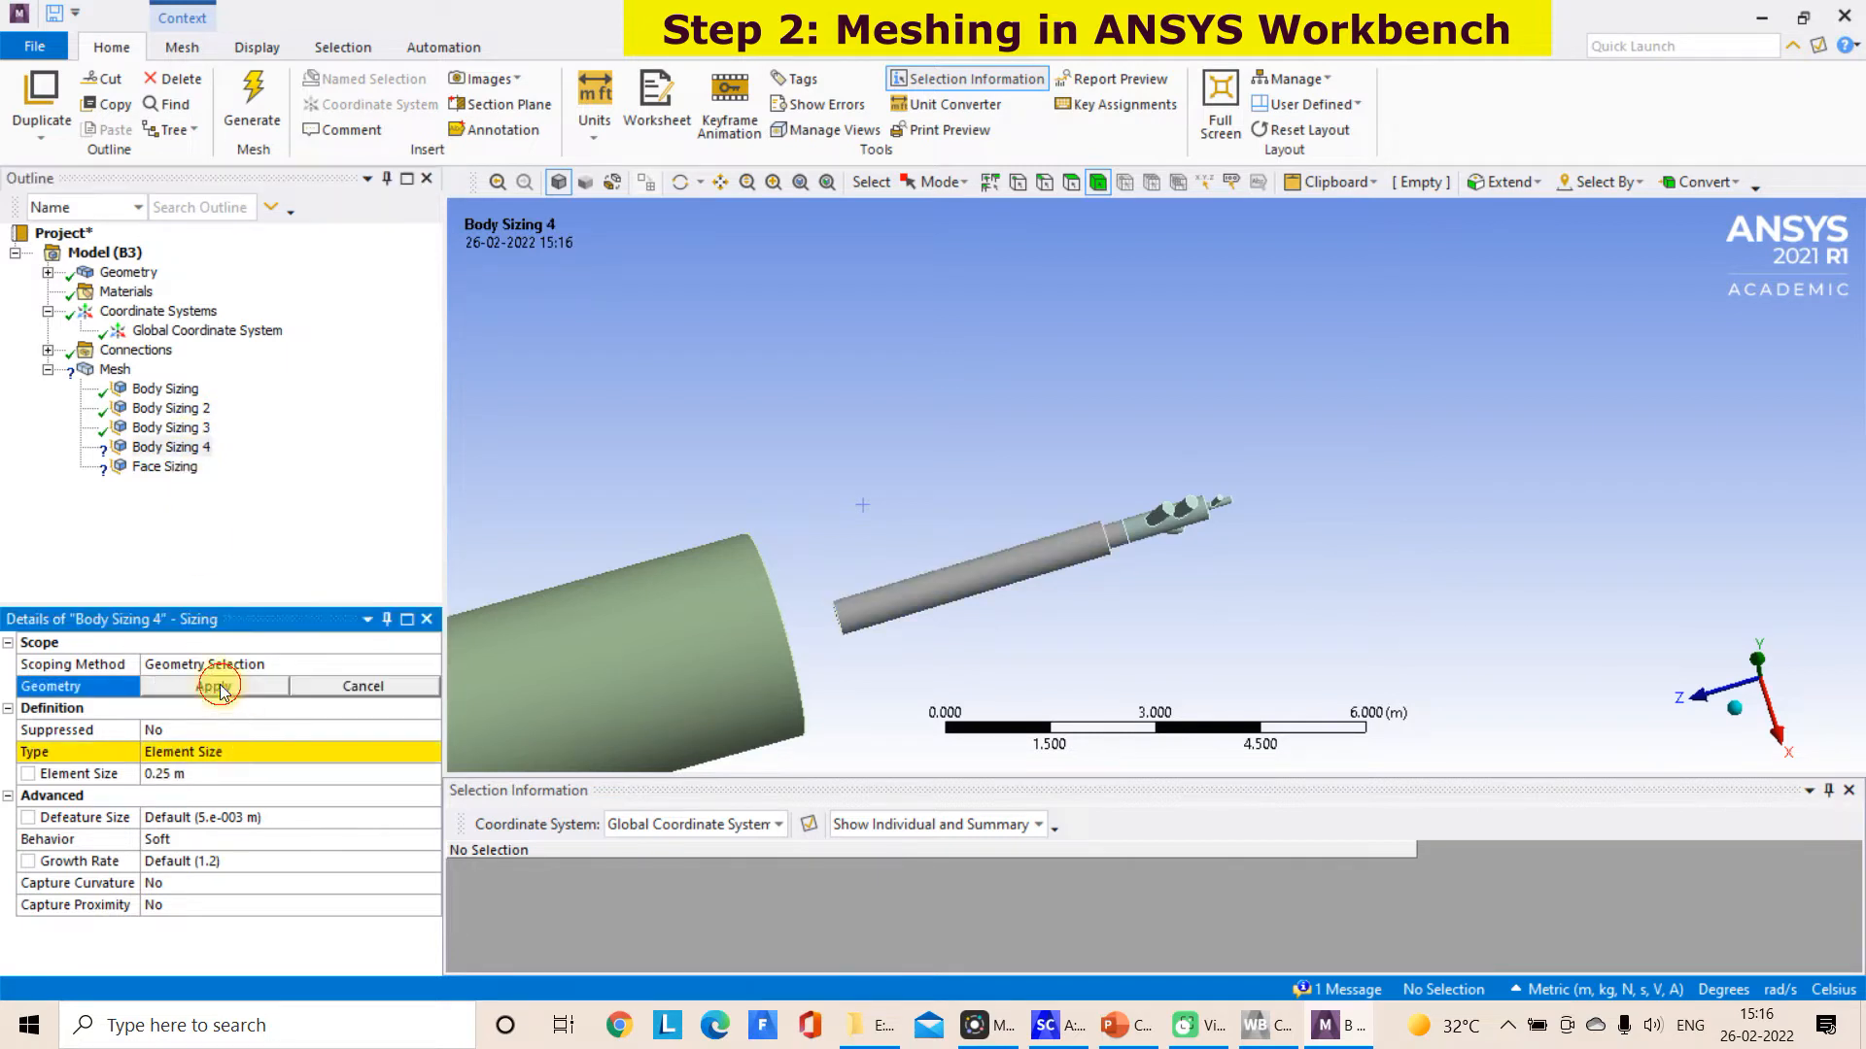
click(253, 691)
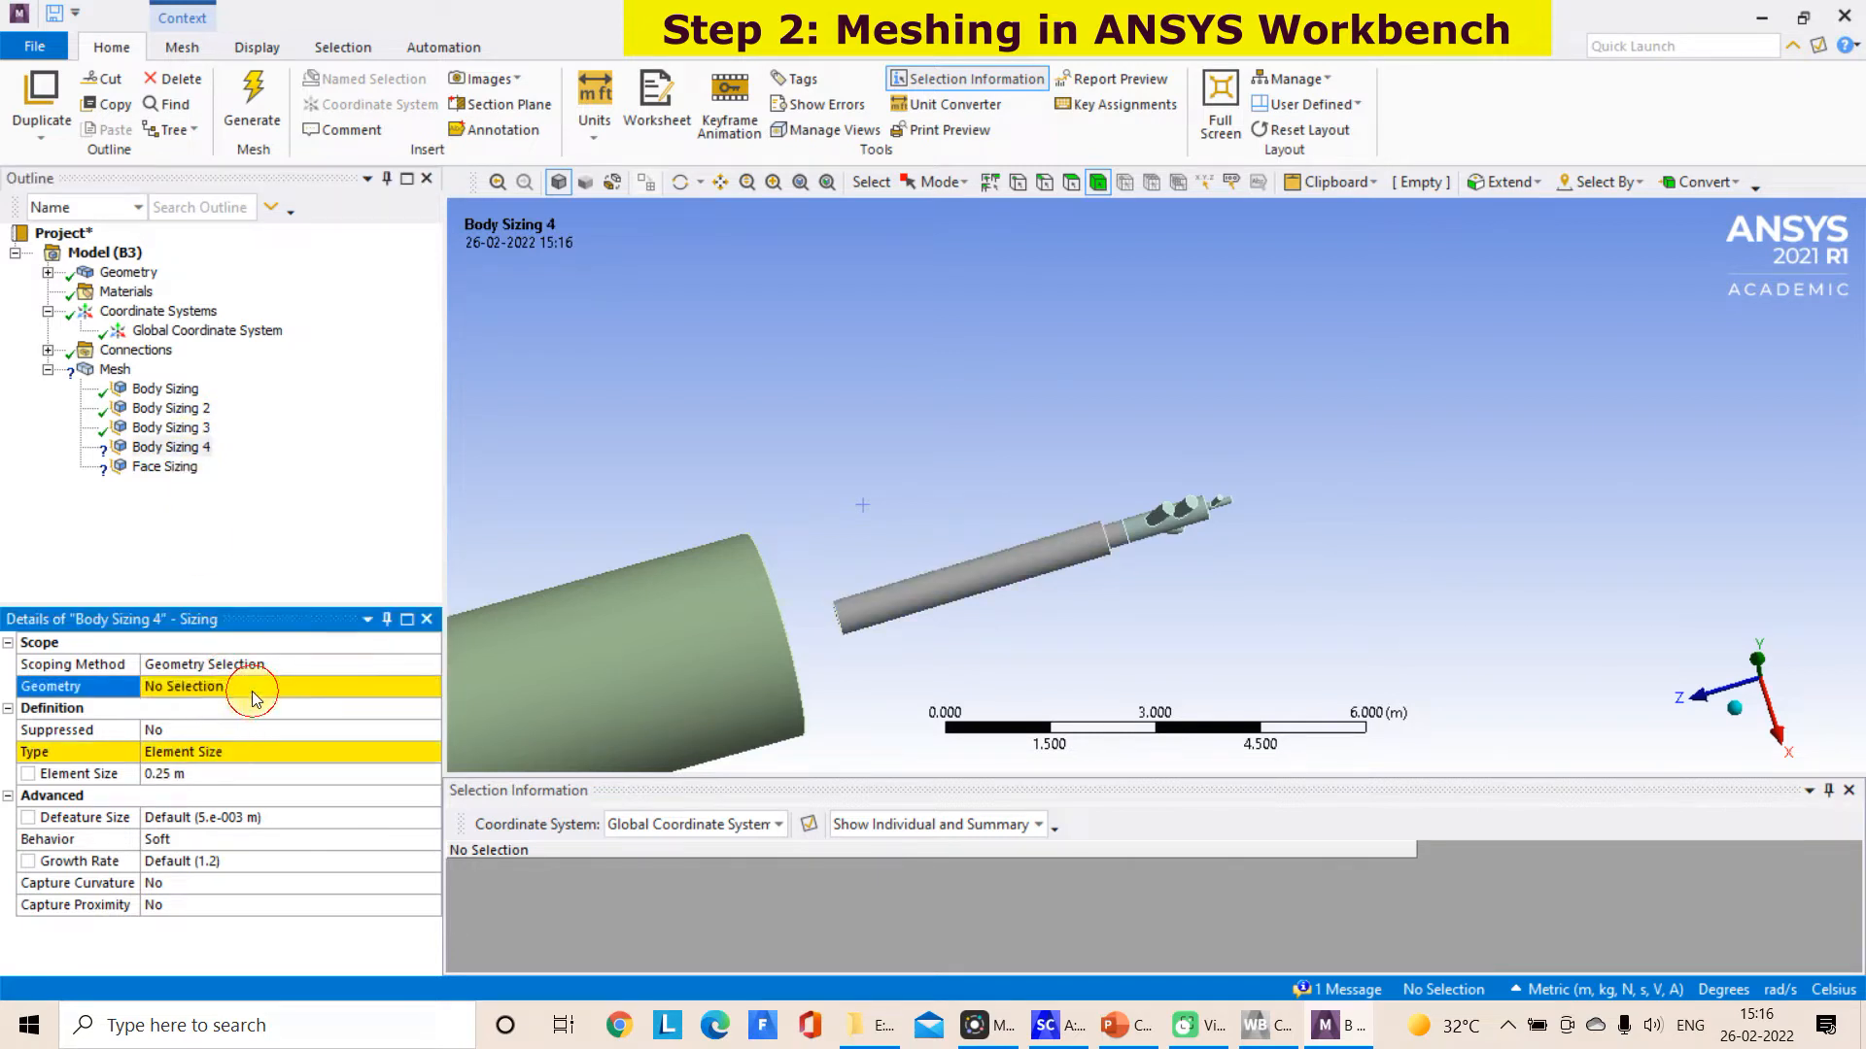
click(1139, 534)
click(192, 694)
click(196, 685)
click(200, 431)
click(197, 449)
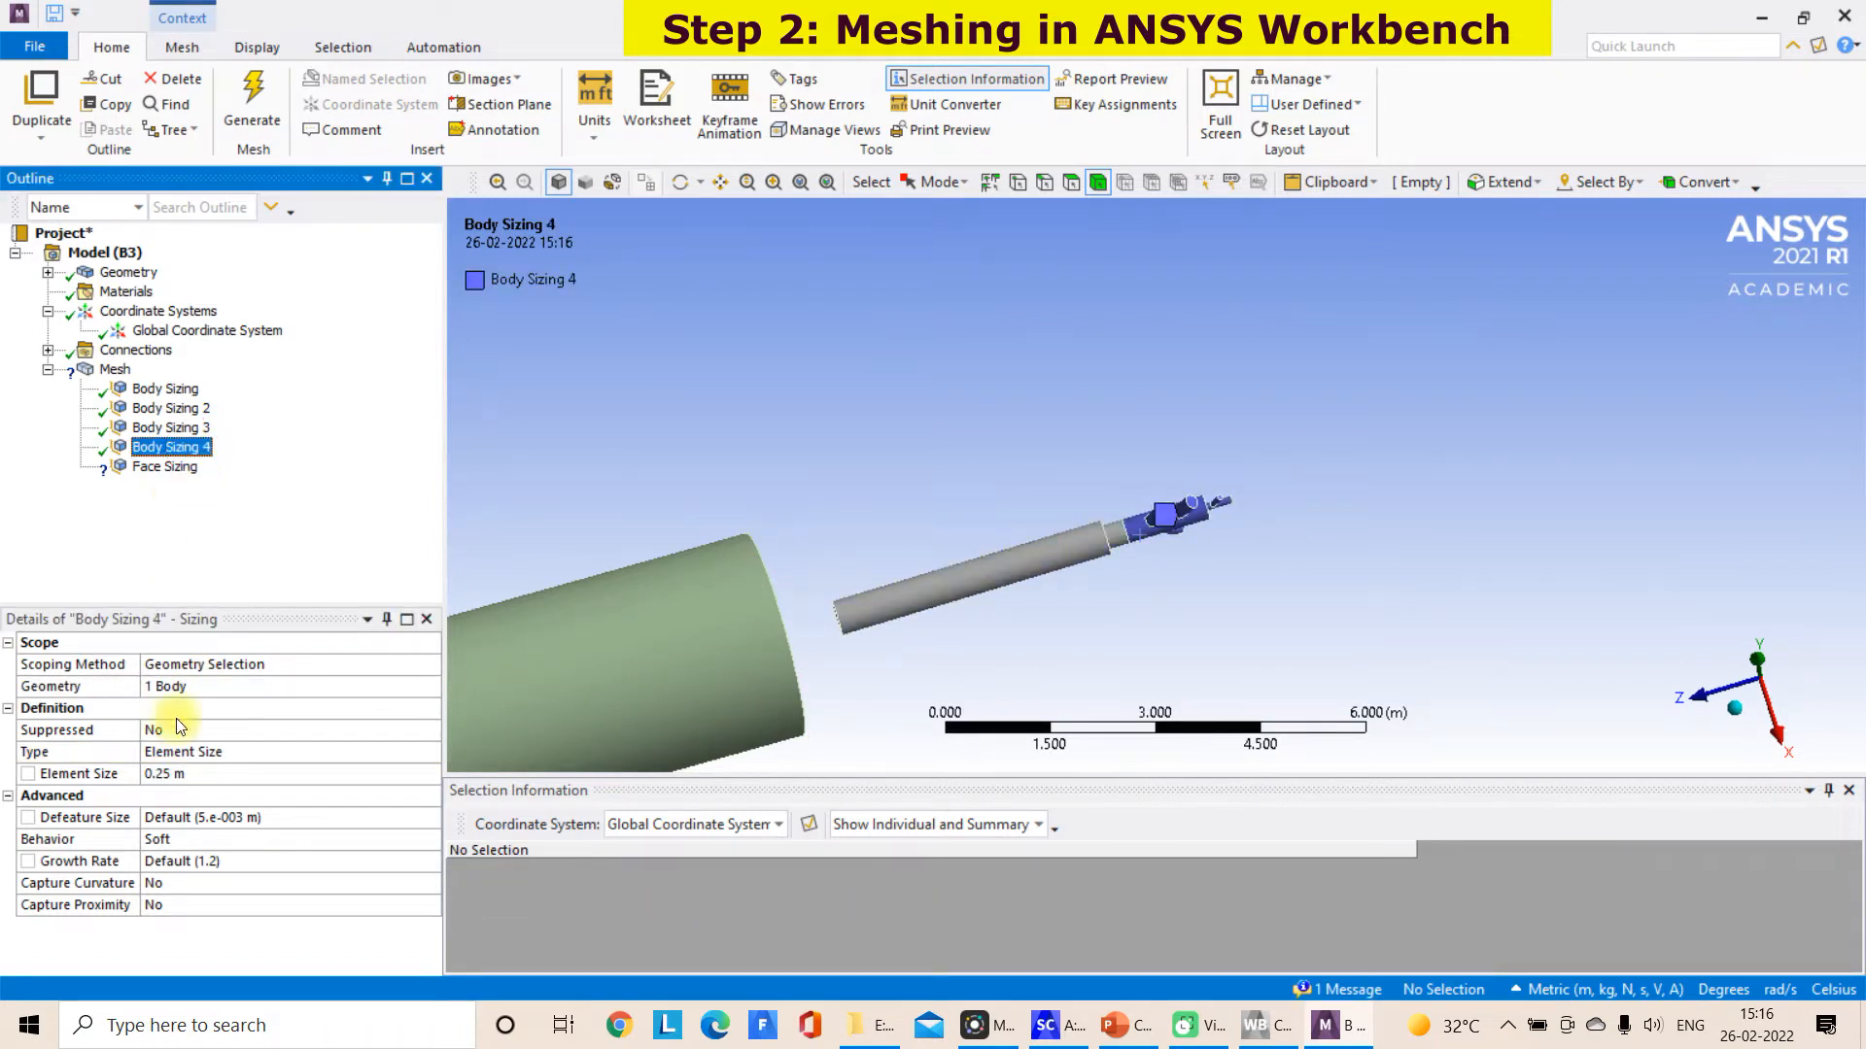
click(176, 775)
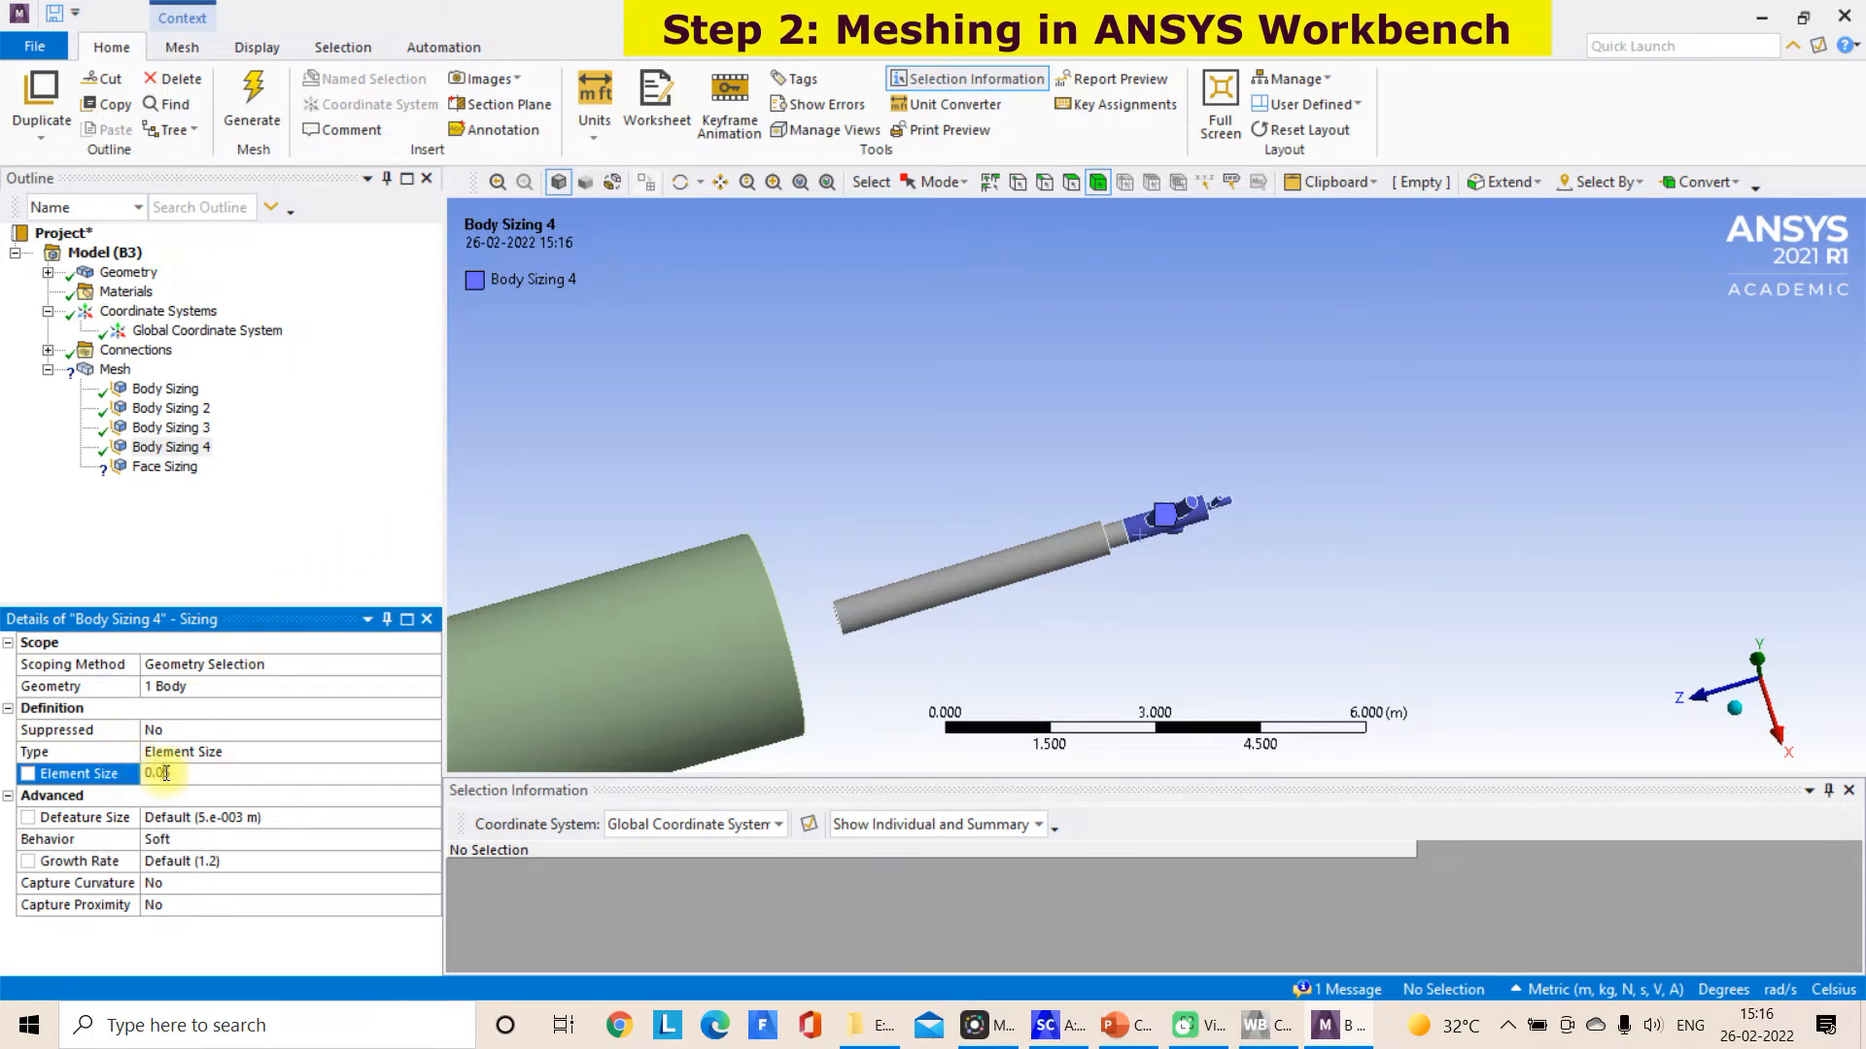
Check the body scoped to Body Sizing 3 and show all hidden bodies
click(171, 428)
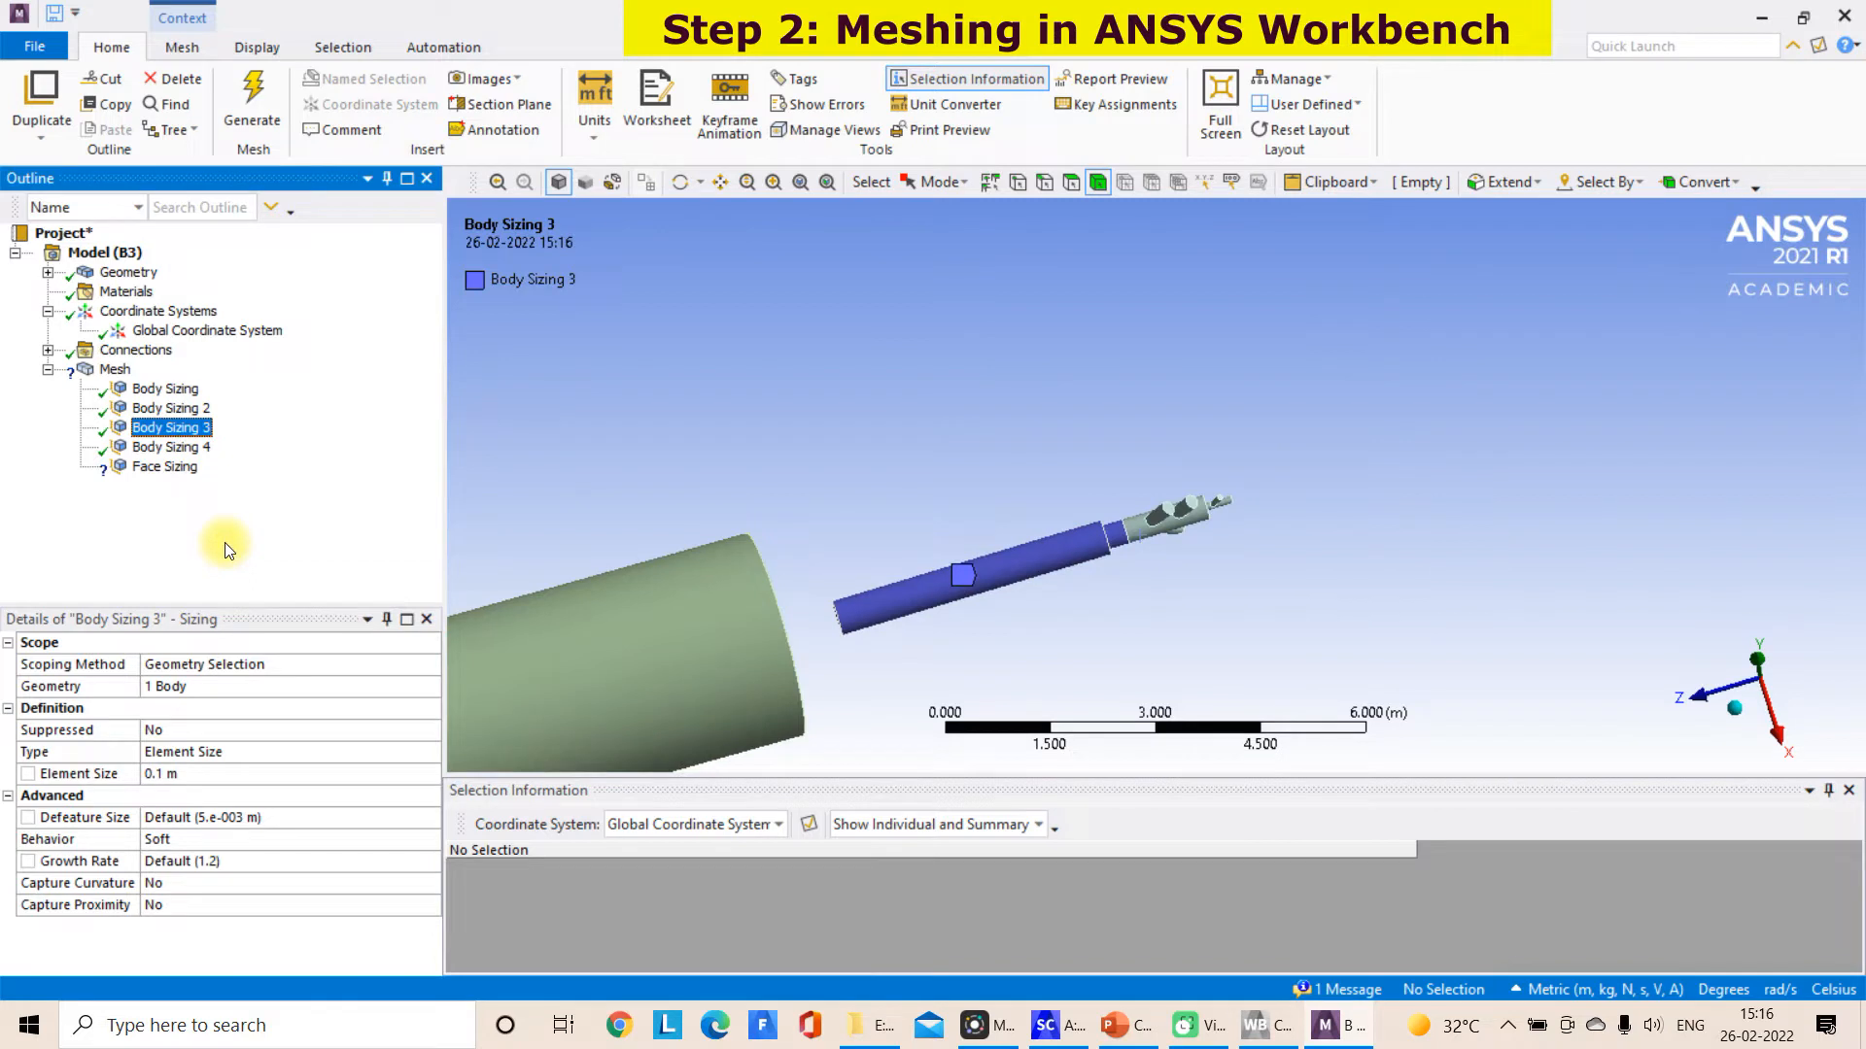
right_click(690, 417)
click(728, 474)
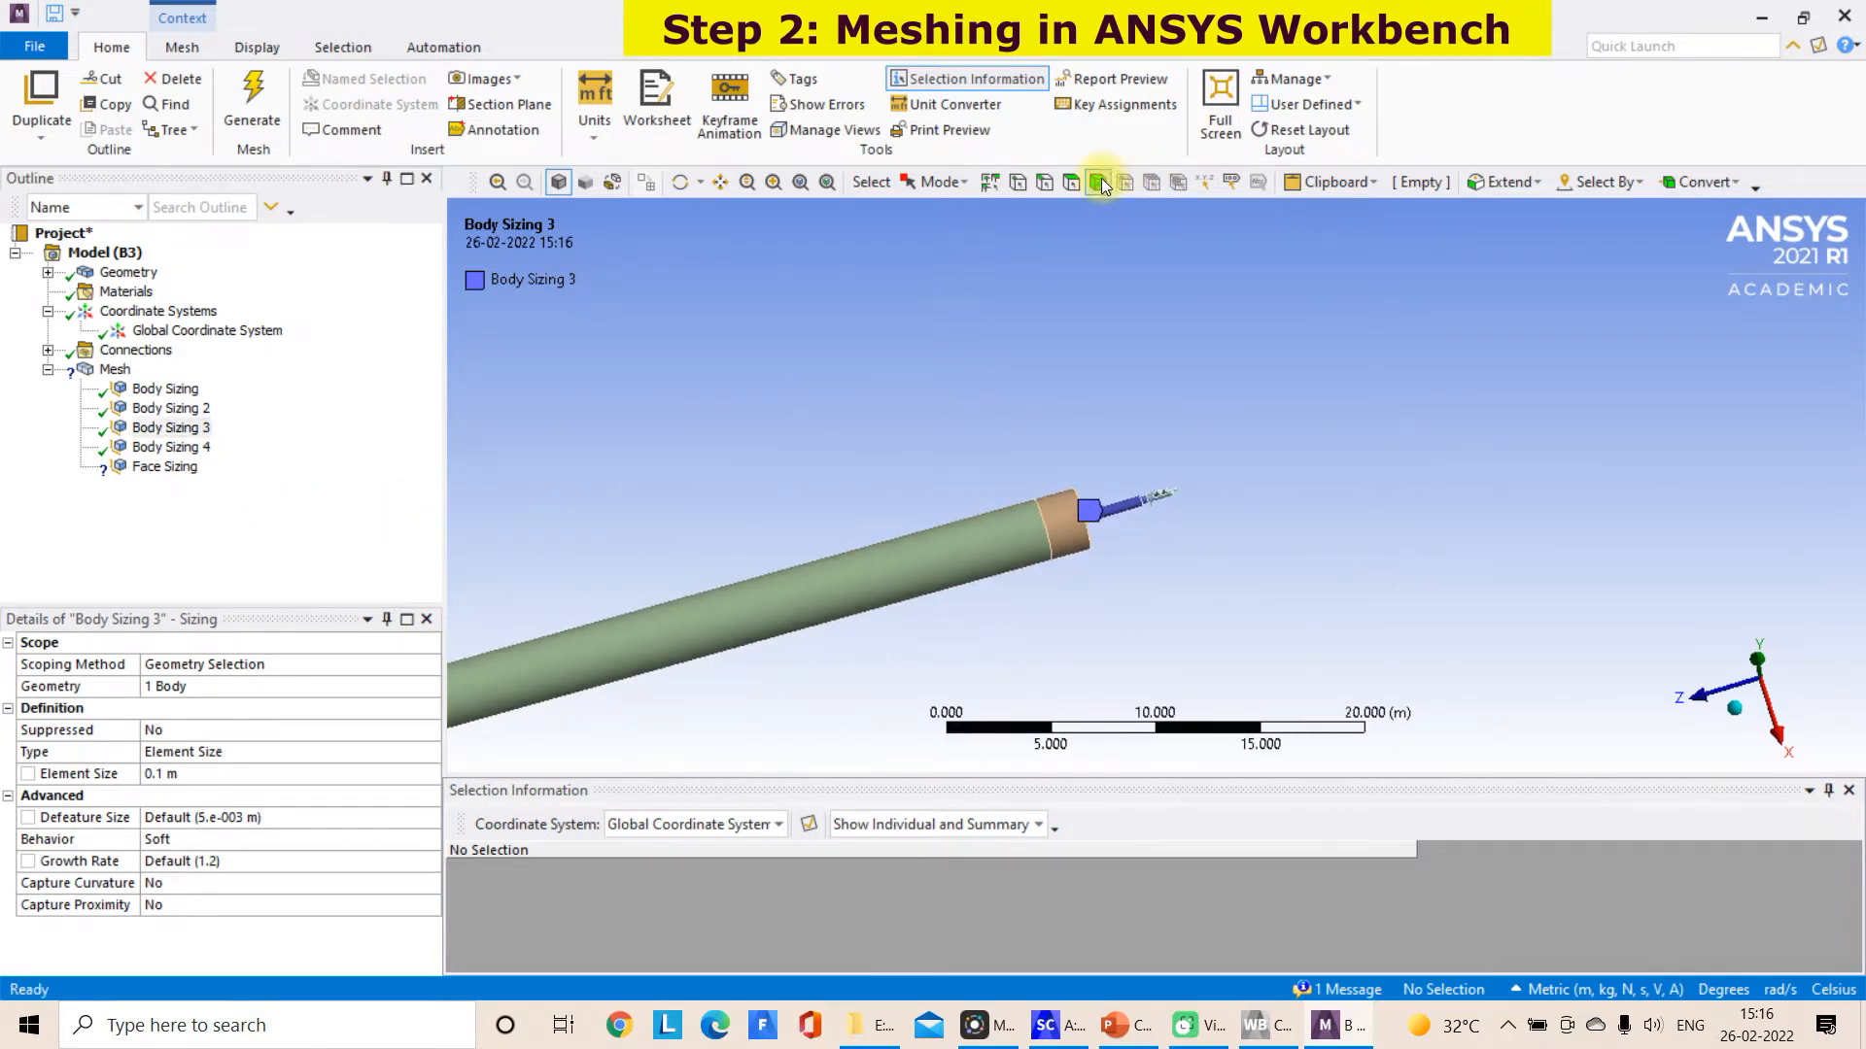
Scope Face Sizing to the two cylindrical faces and two circular end faces of the small branched pipe at the burner's tip
click(135, 468)
scroll(649, 561, up, 5)
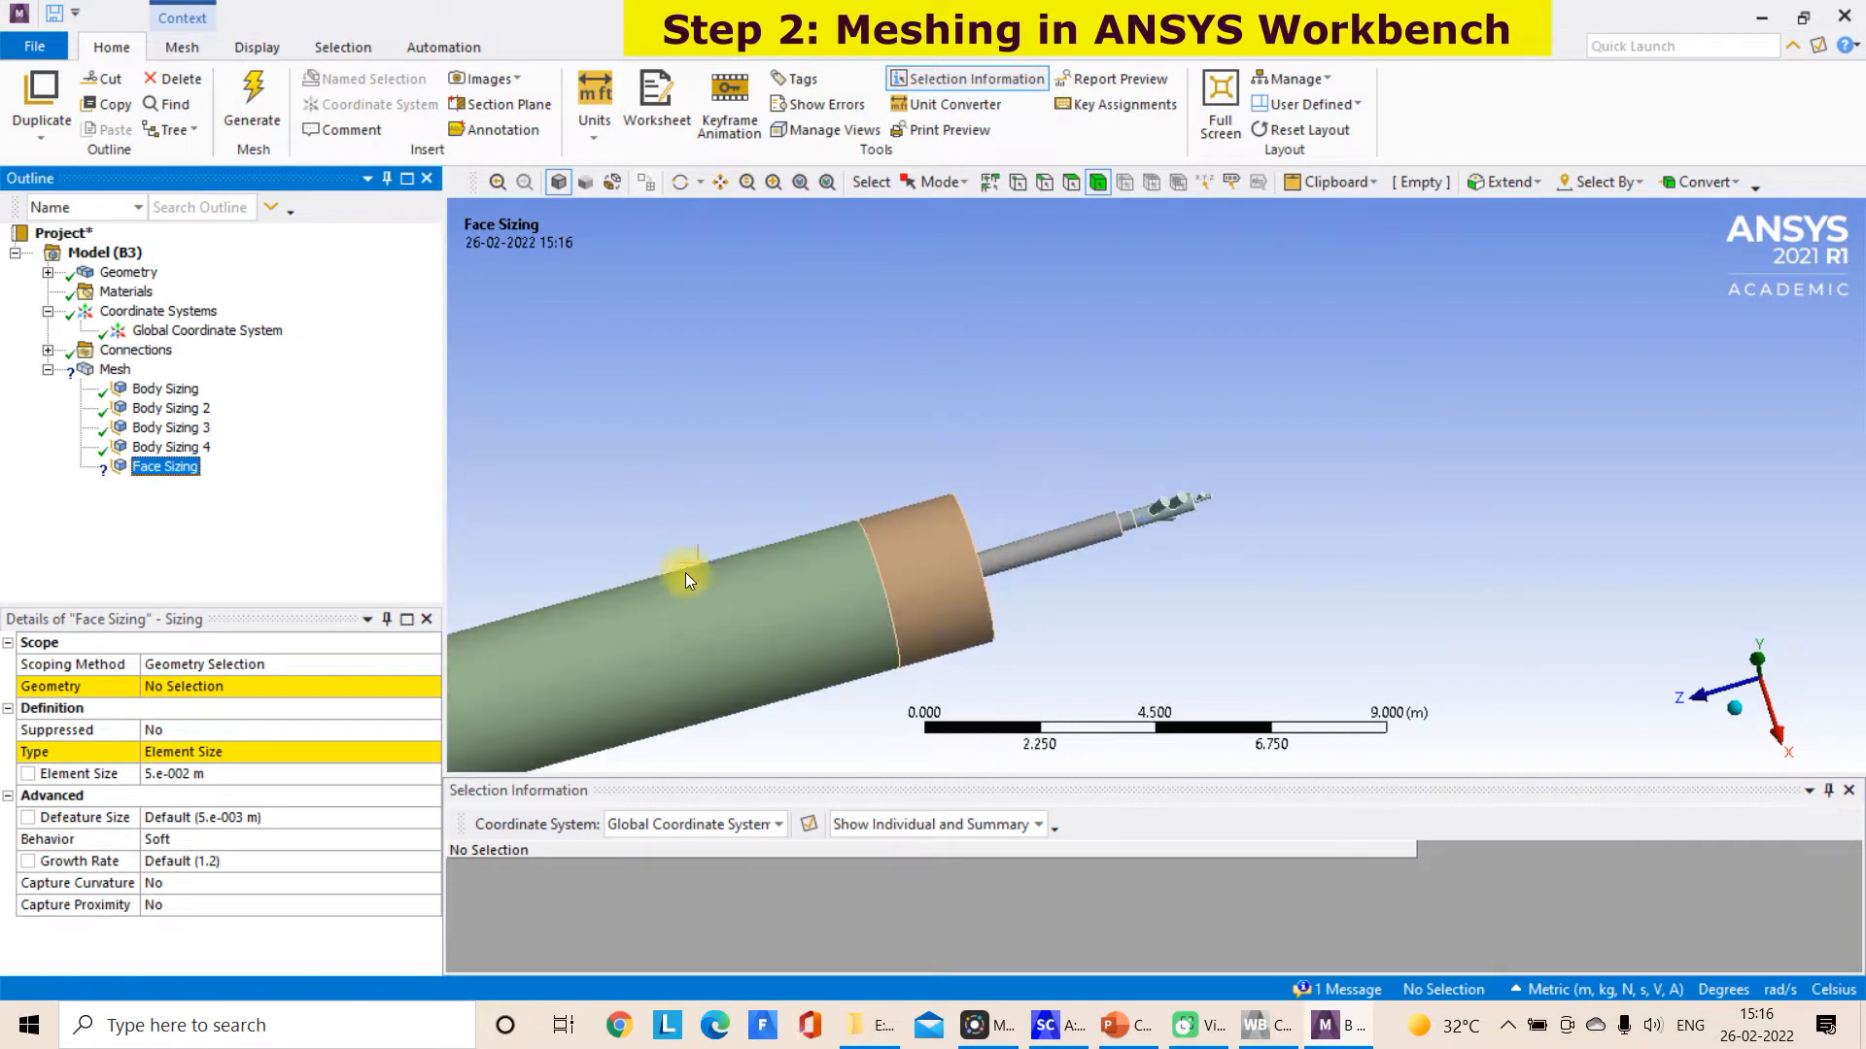
click(273, 685)
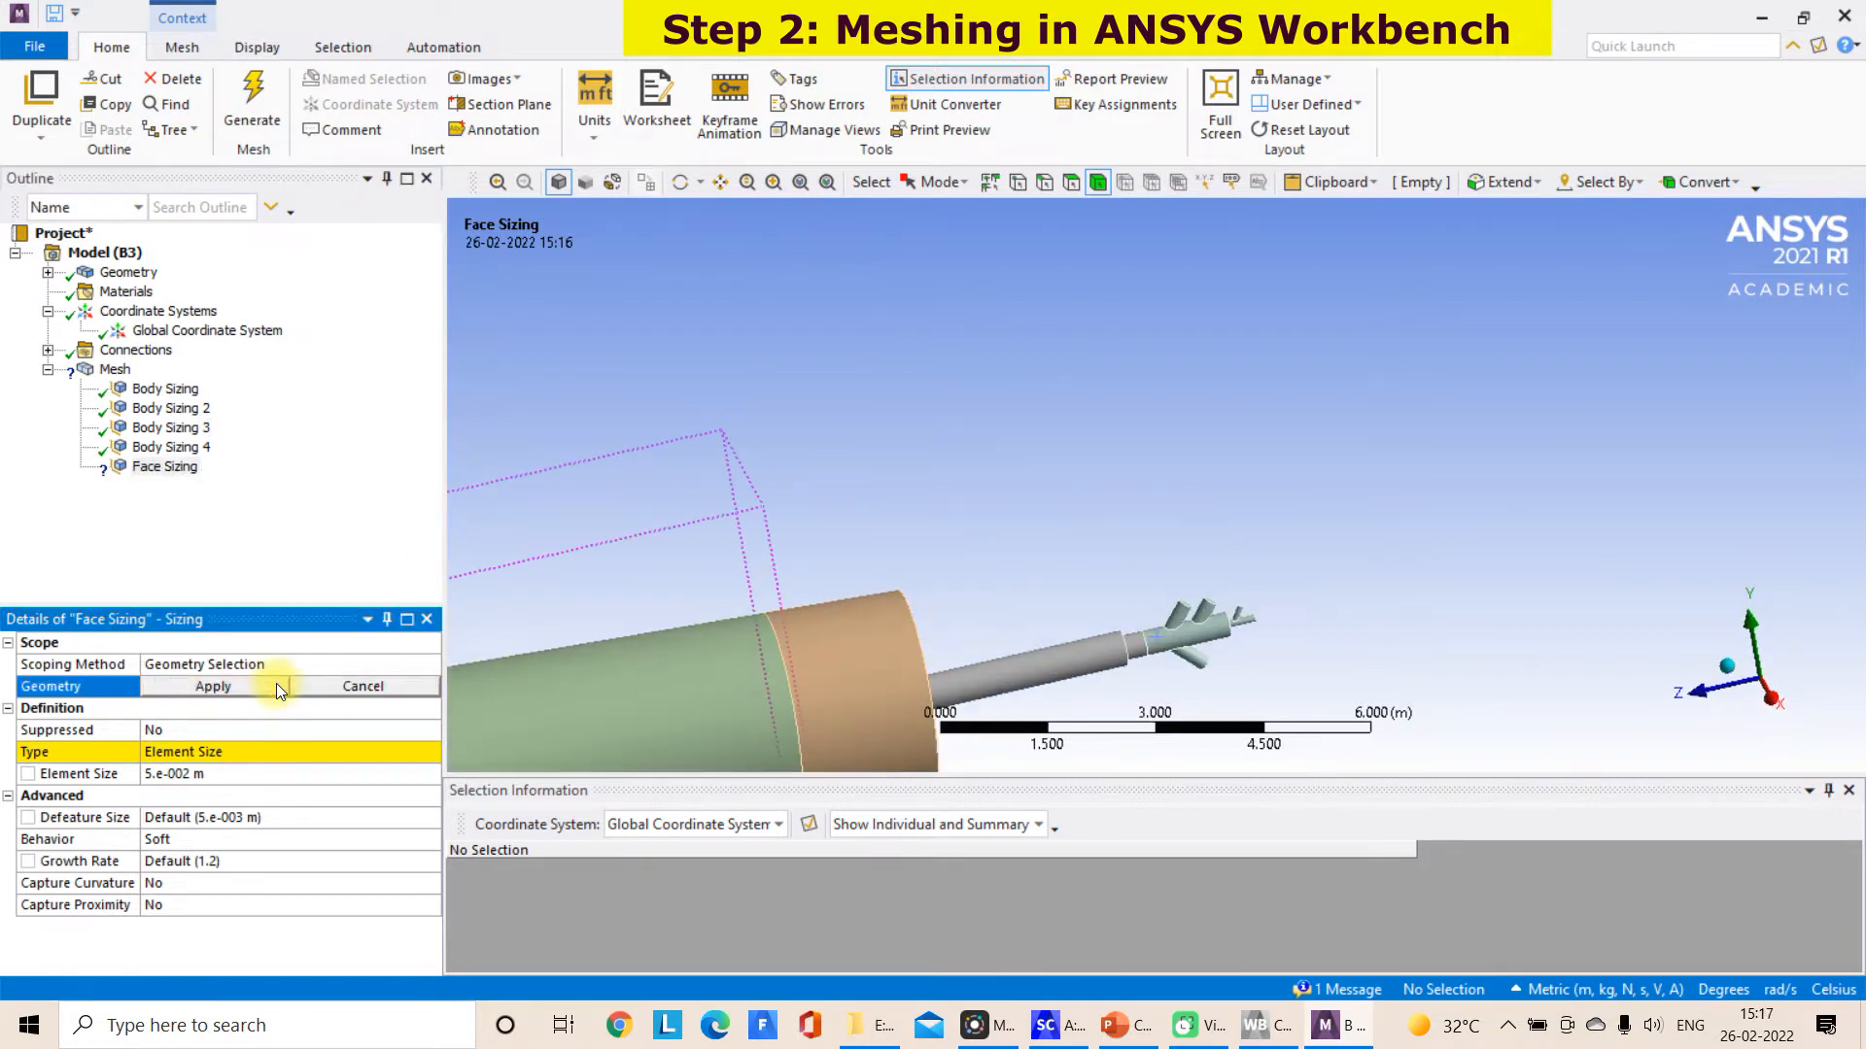
scroll(1133, 622, up, 2)
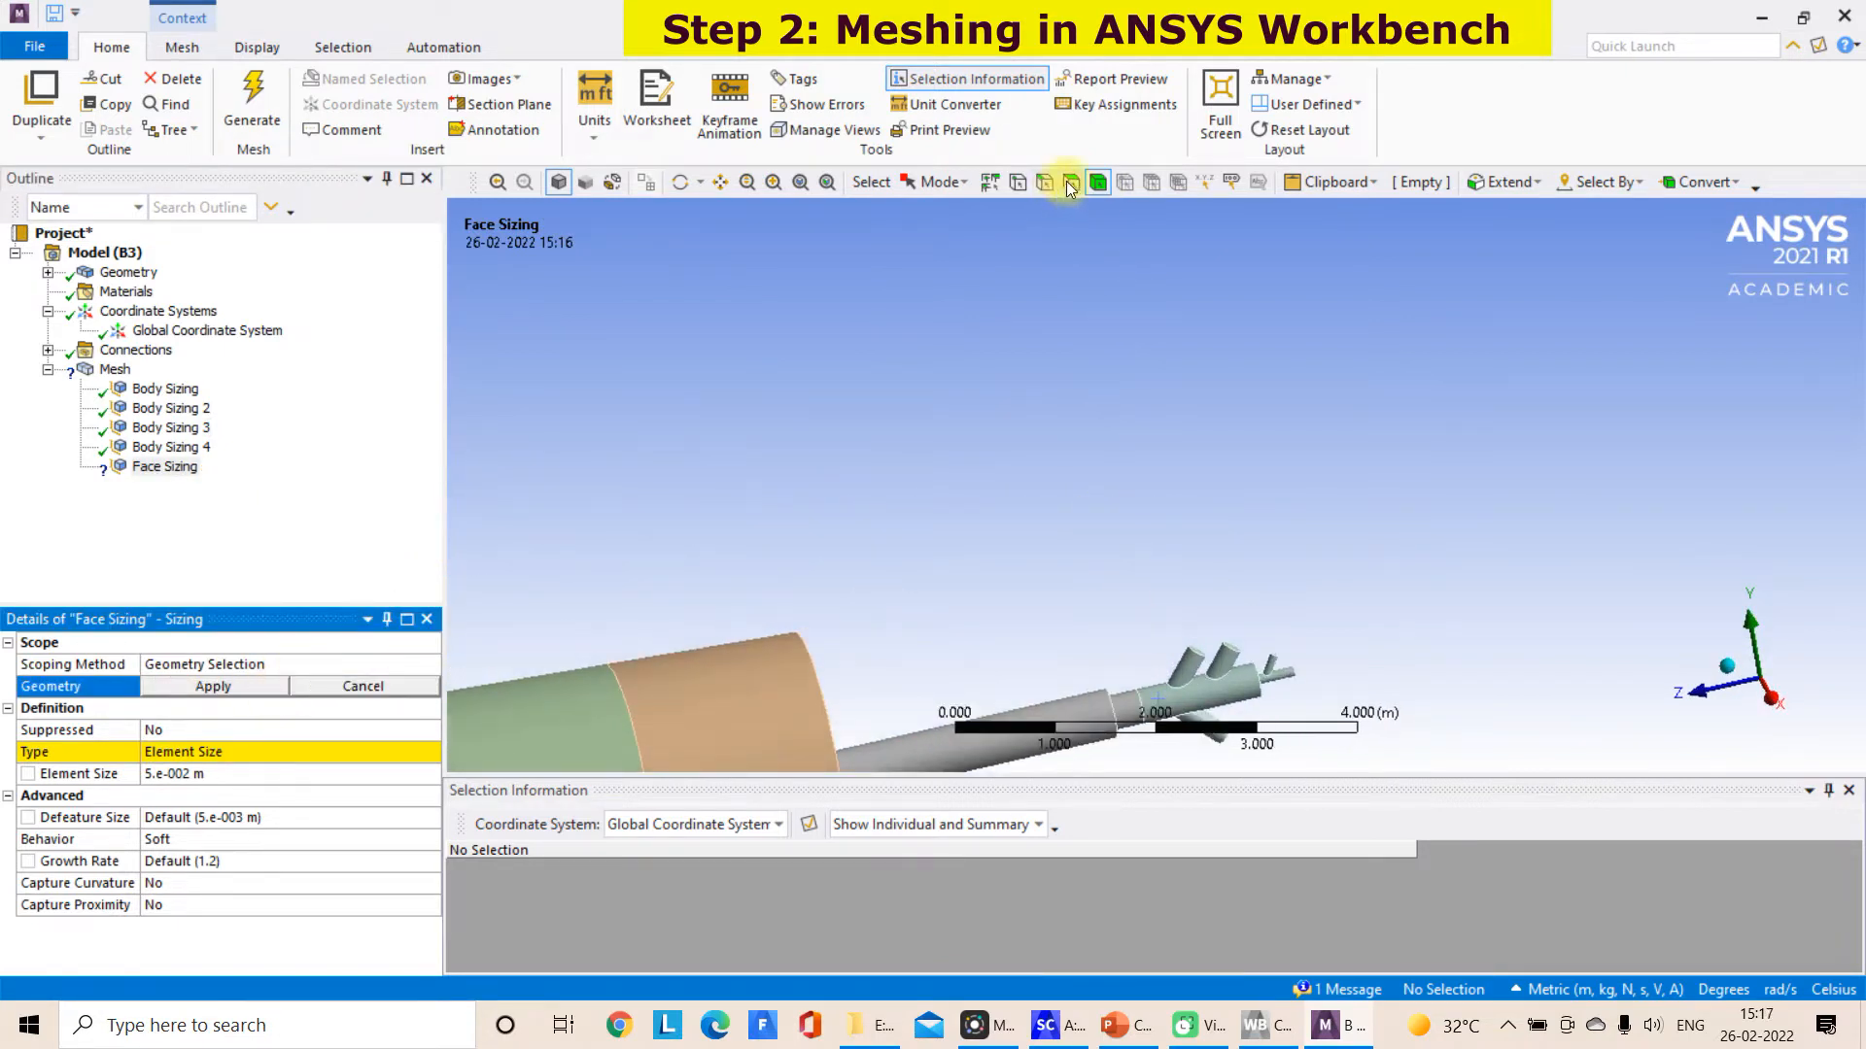
scroll(1291, 708, up, 1)
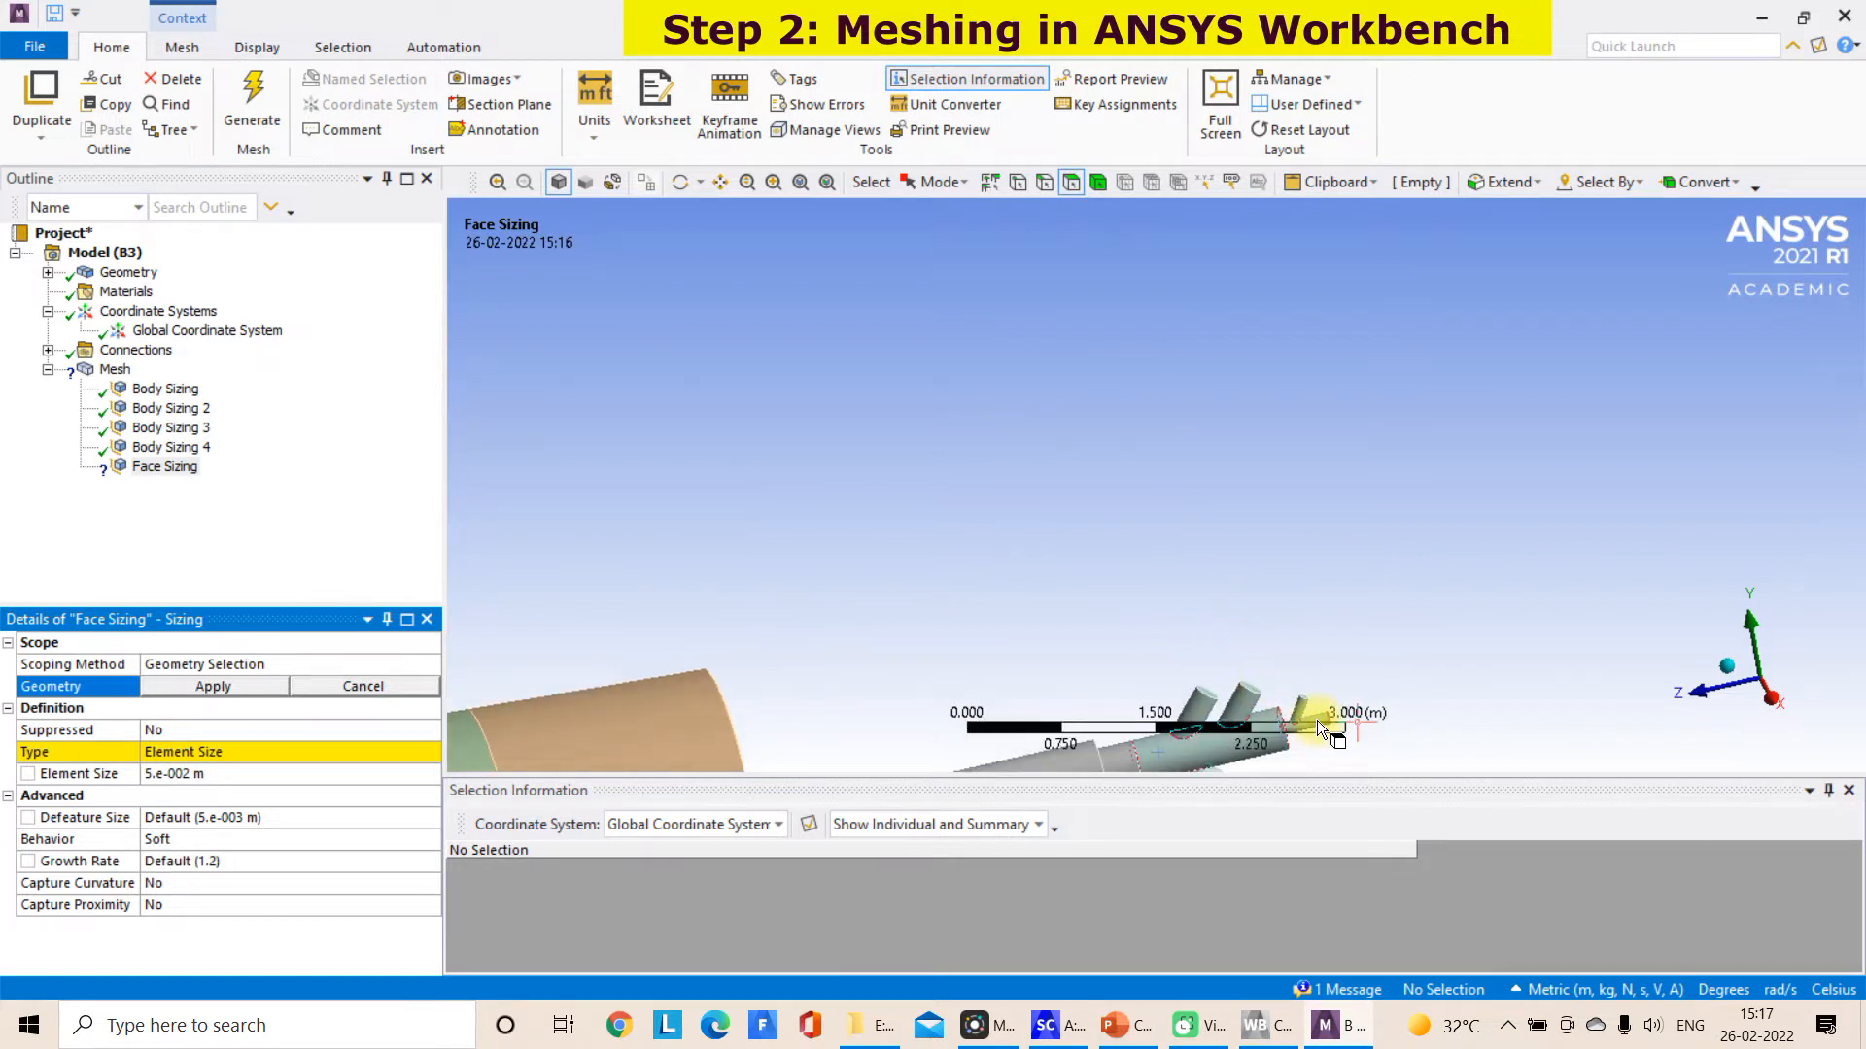
click(1317, 724)
ctrl+click(1308, 709)
middle_drag(1308, 709, 1085, 507)
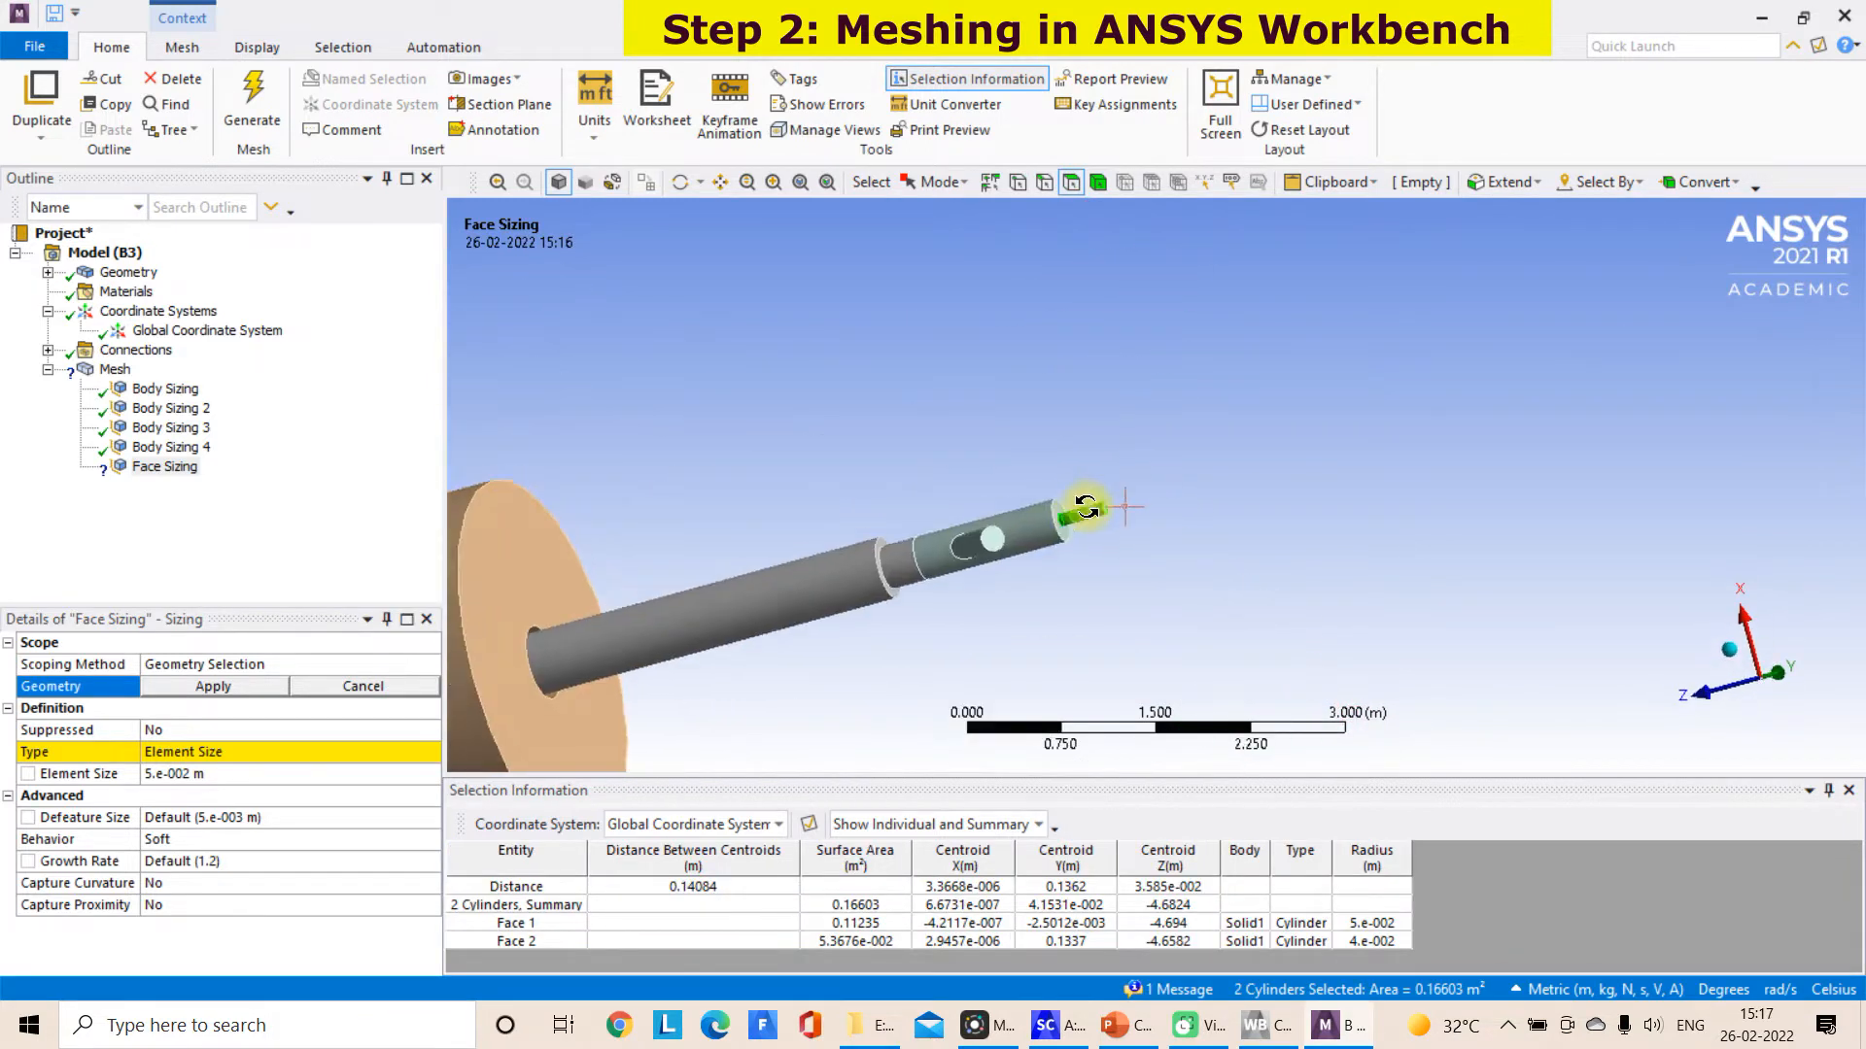
scroll(1085, 506, up, 2)
scroll(1067, 626, up, 3)
middle_drag(1065, 636, 1158, 552)
click(693, 183)
drag(966, 283, 1273, 252)
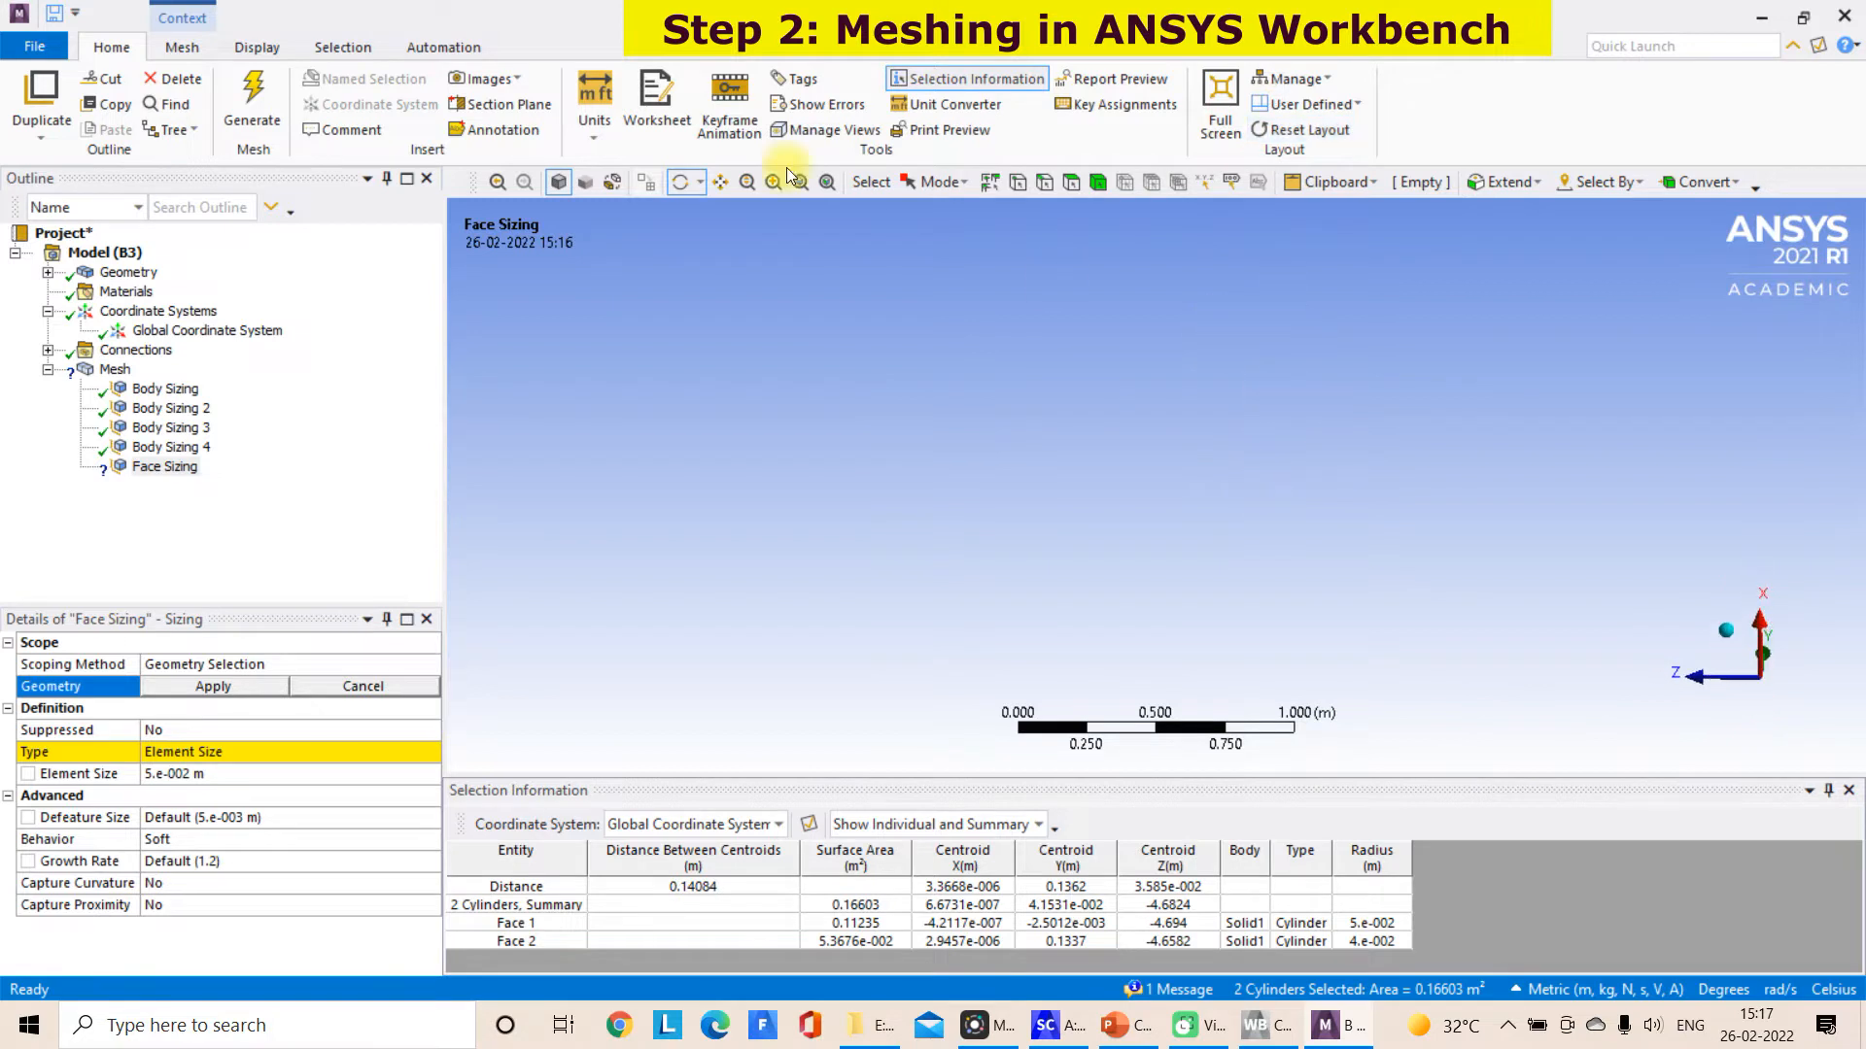
click(720, 182)
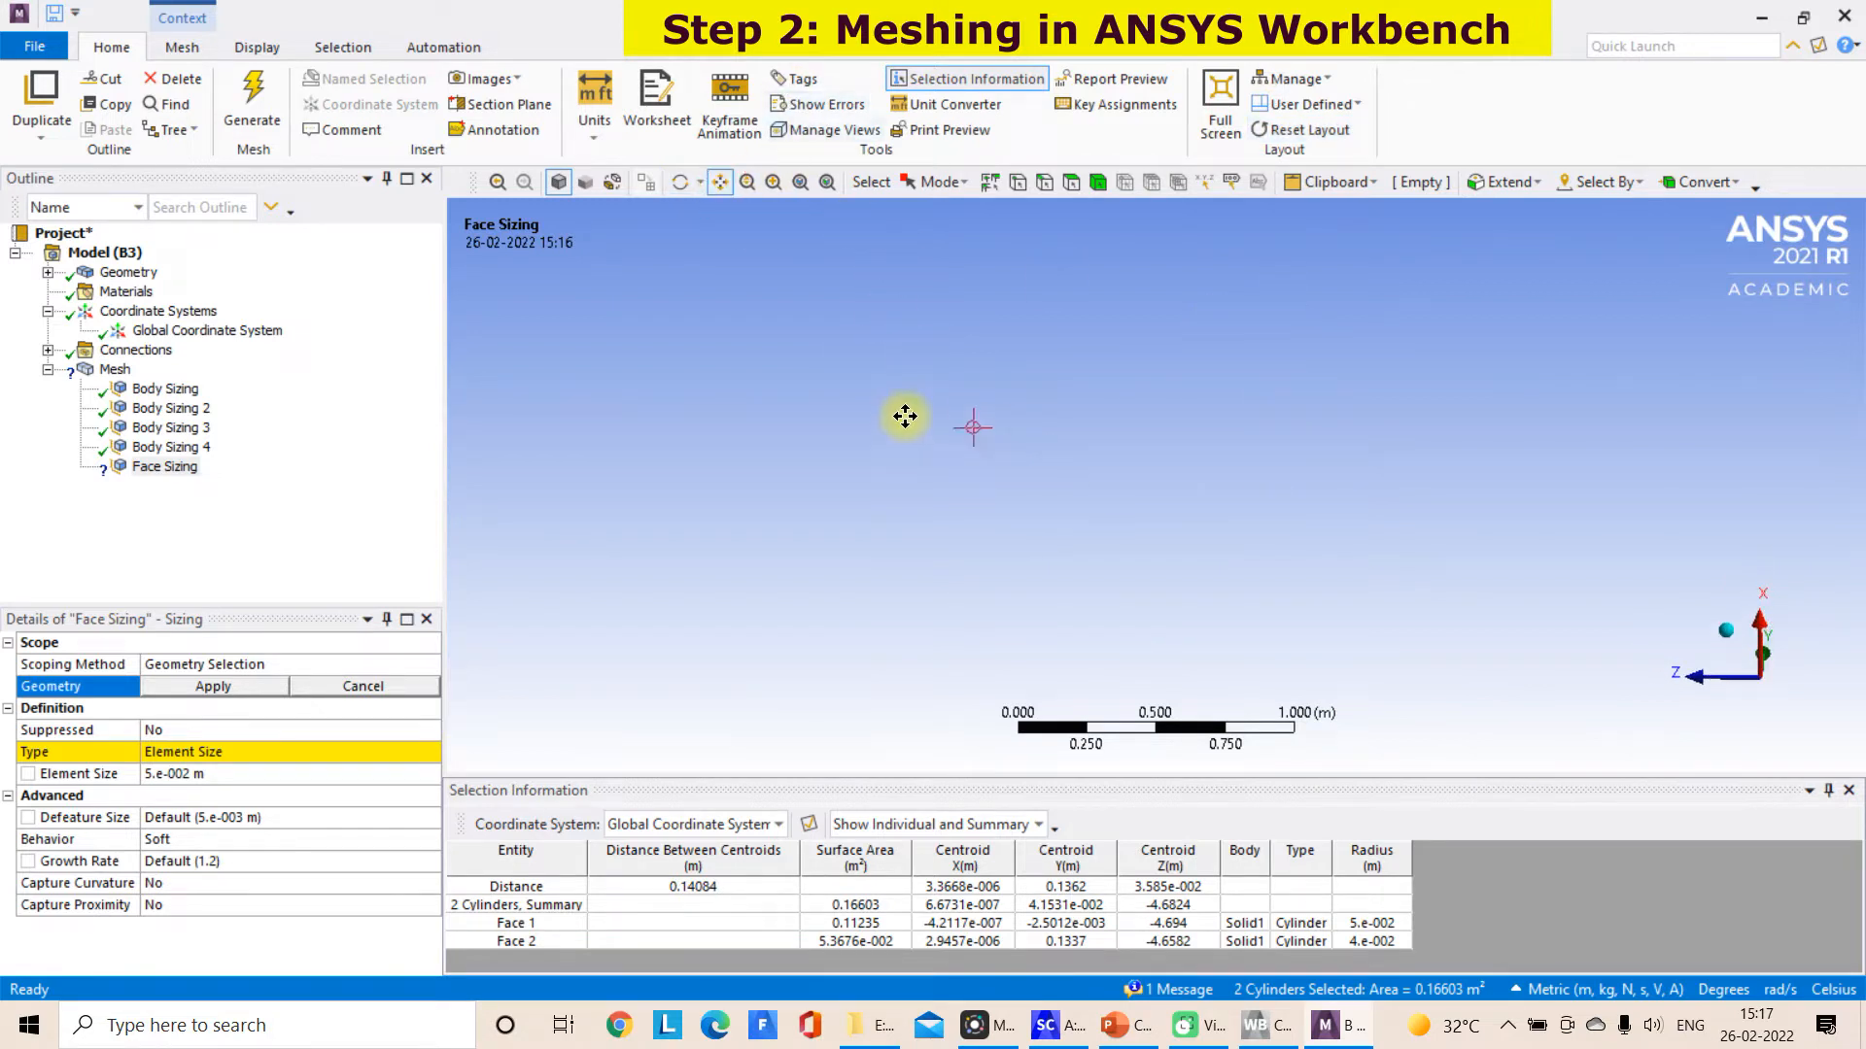
click(826, 190)
middle_drag(1534, 553, 1499, 767)
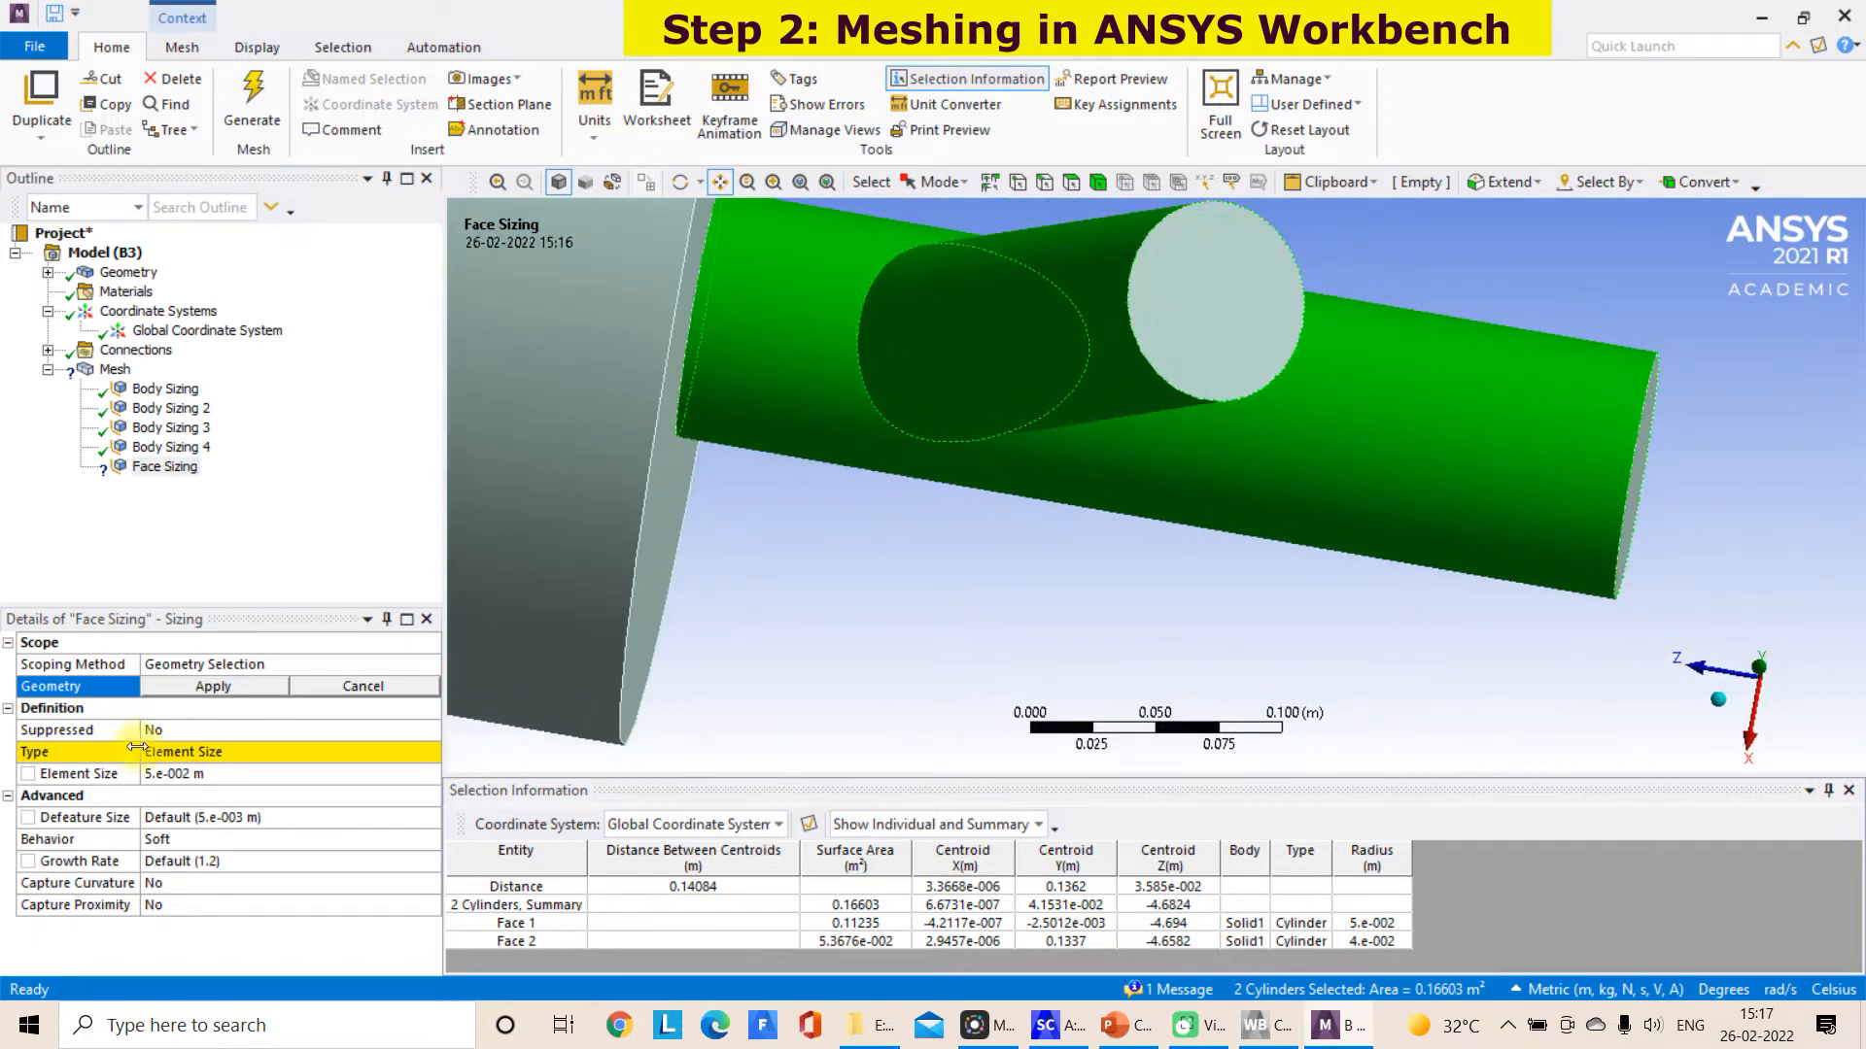
click(1072, 183)
click(1166, 324)
ctrl+click(1093, 360)
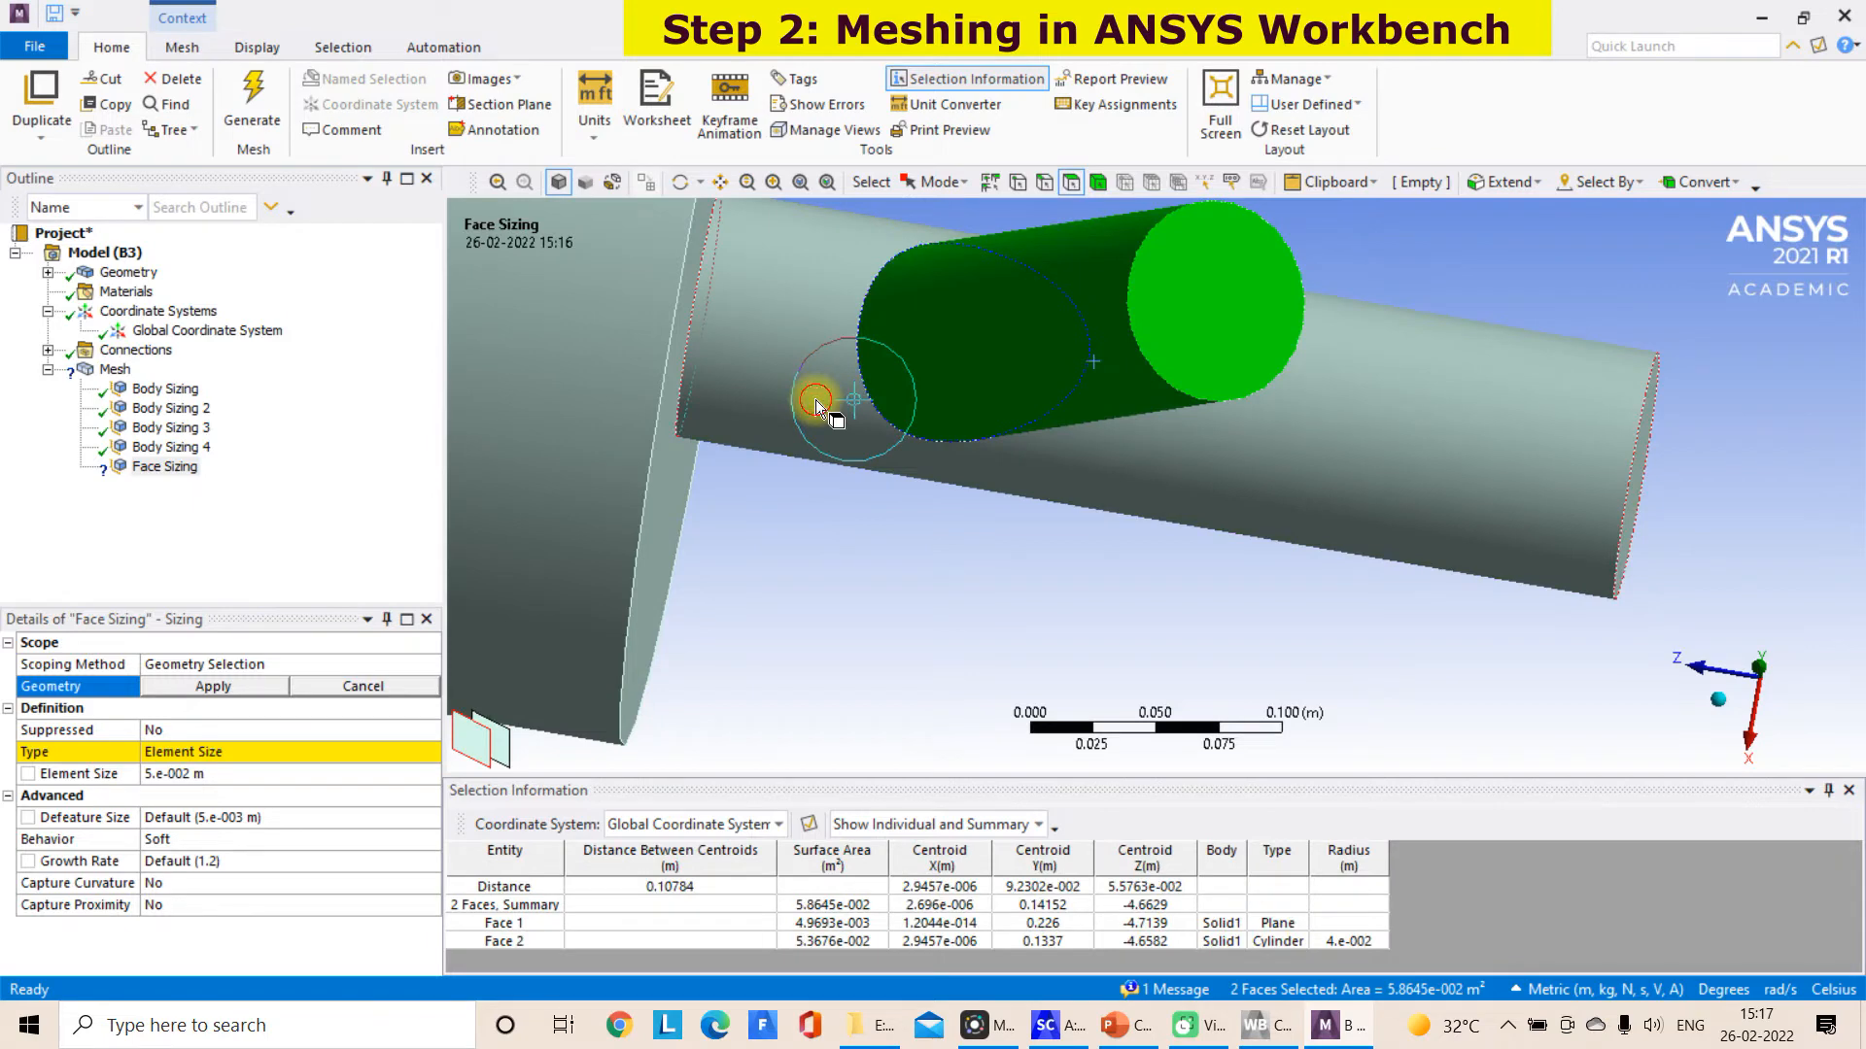
ctrl+click(817, 402)
middle_drag(1642, 497, 1610, 486)
ctrl+click(1609, 485)
click(216, 687)
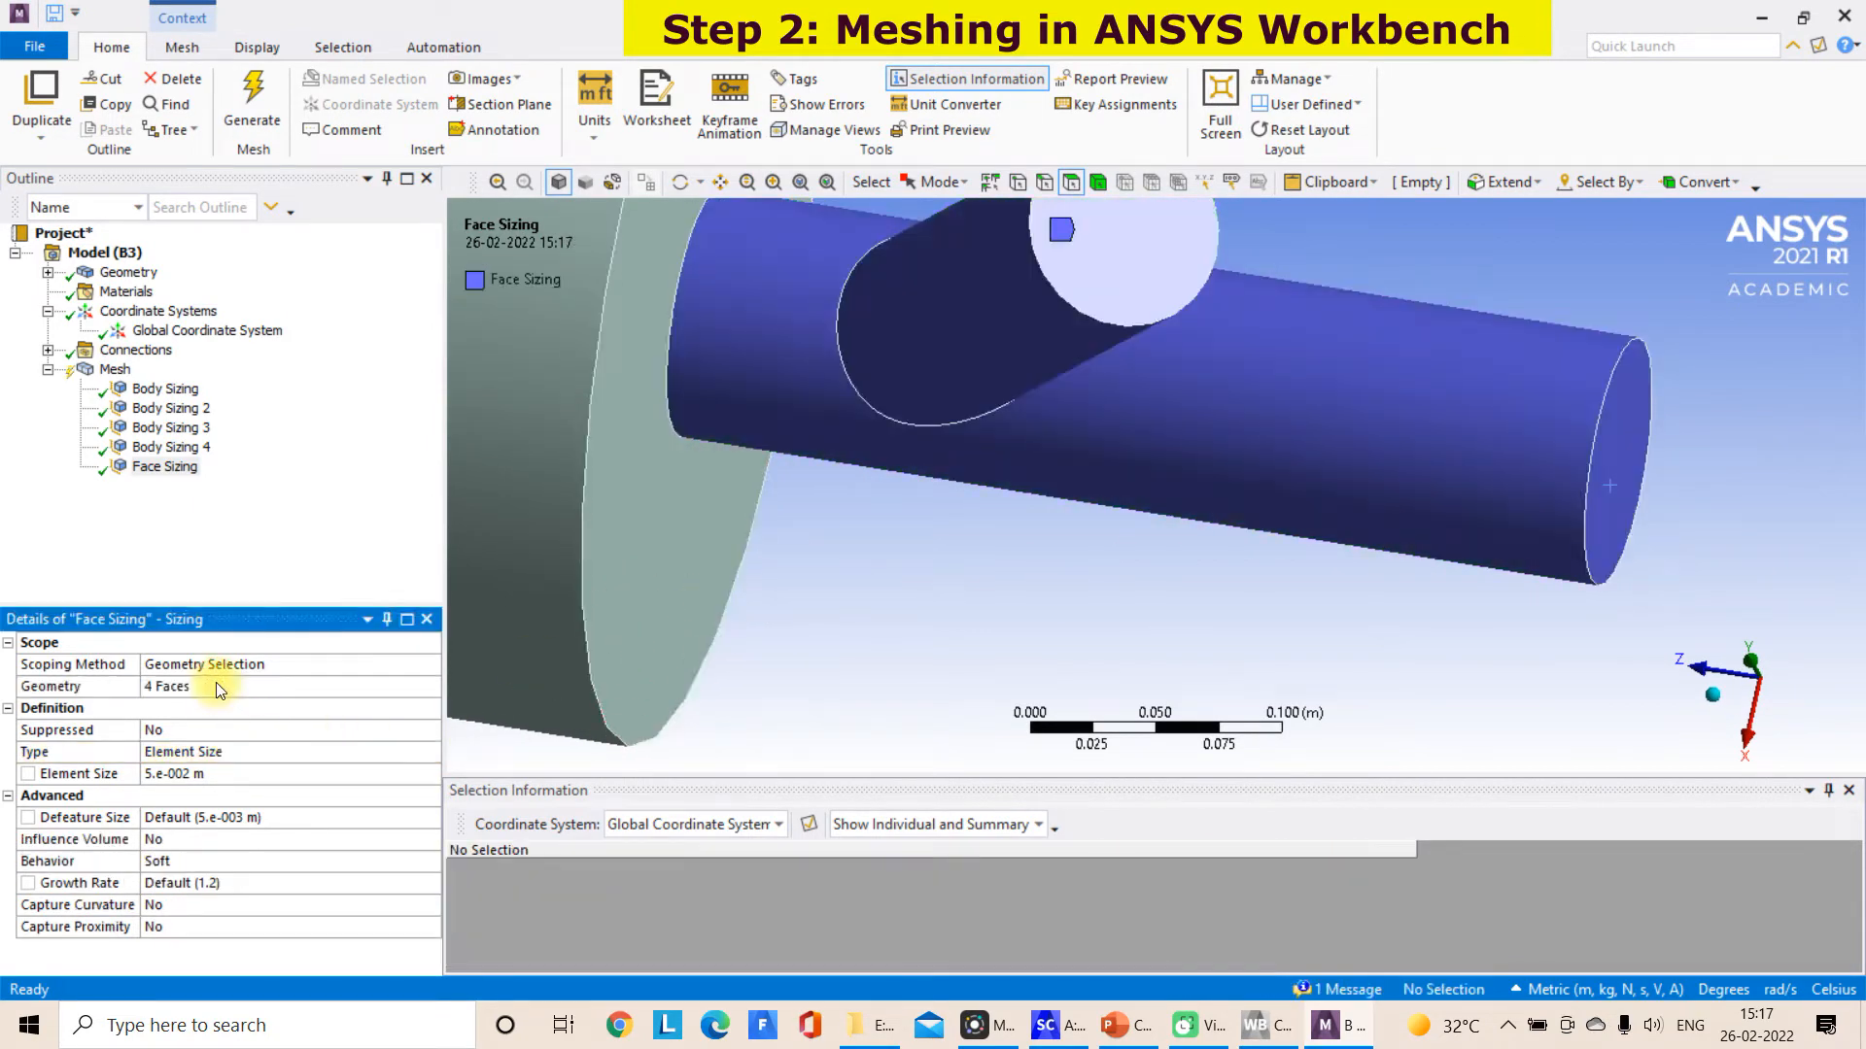
Set the element size of Body Sizing on the long kiln body to 0.20 m
scroll(1032, 674, down, 2)
scroll(987, 570, down, 2)
middle_drag(988, 569, 1121, 458)
scroll(877, 515, down, 2)
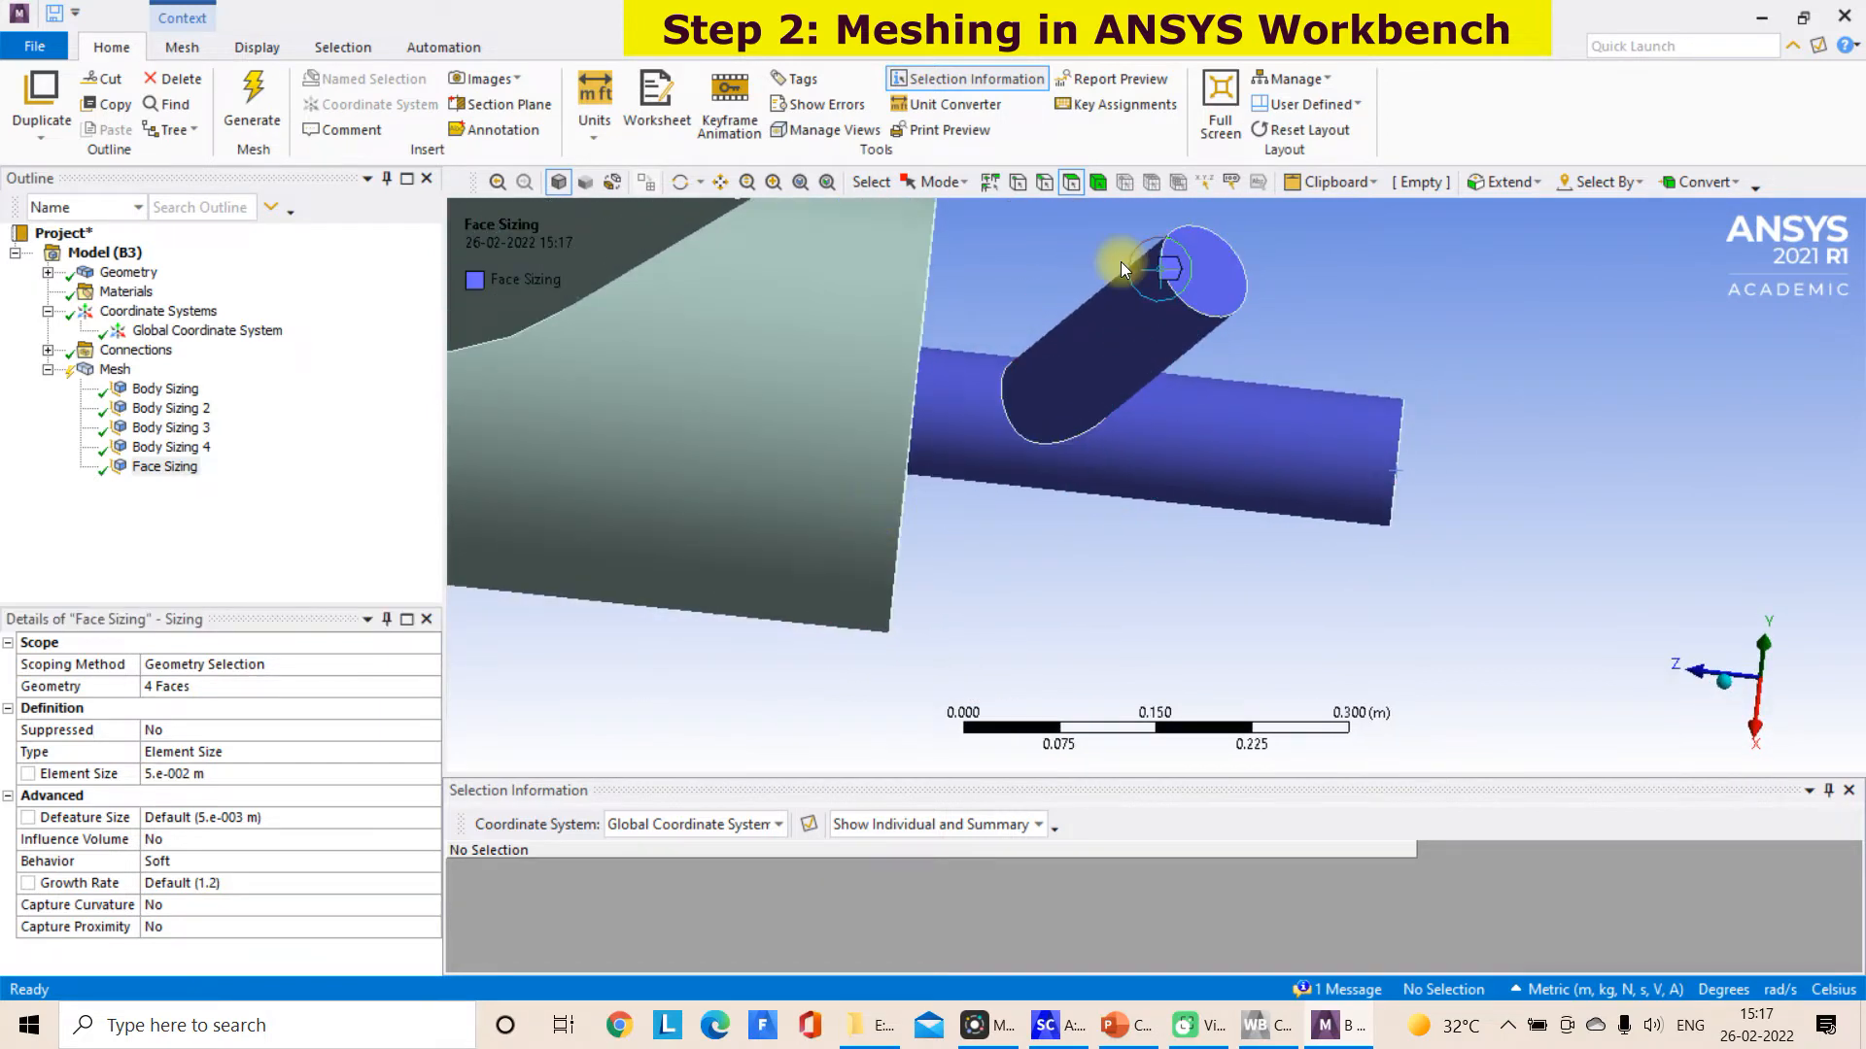
click(1096, 182)
scroll(1133, 598, down, 8)
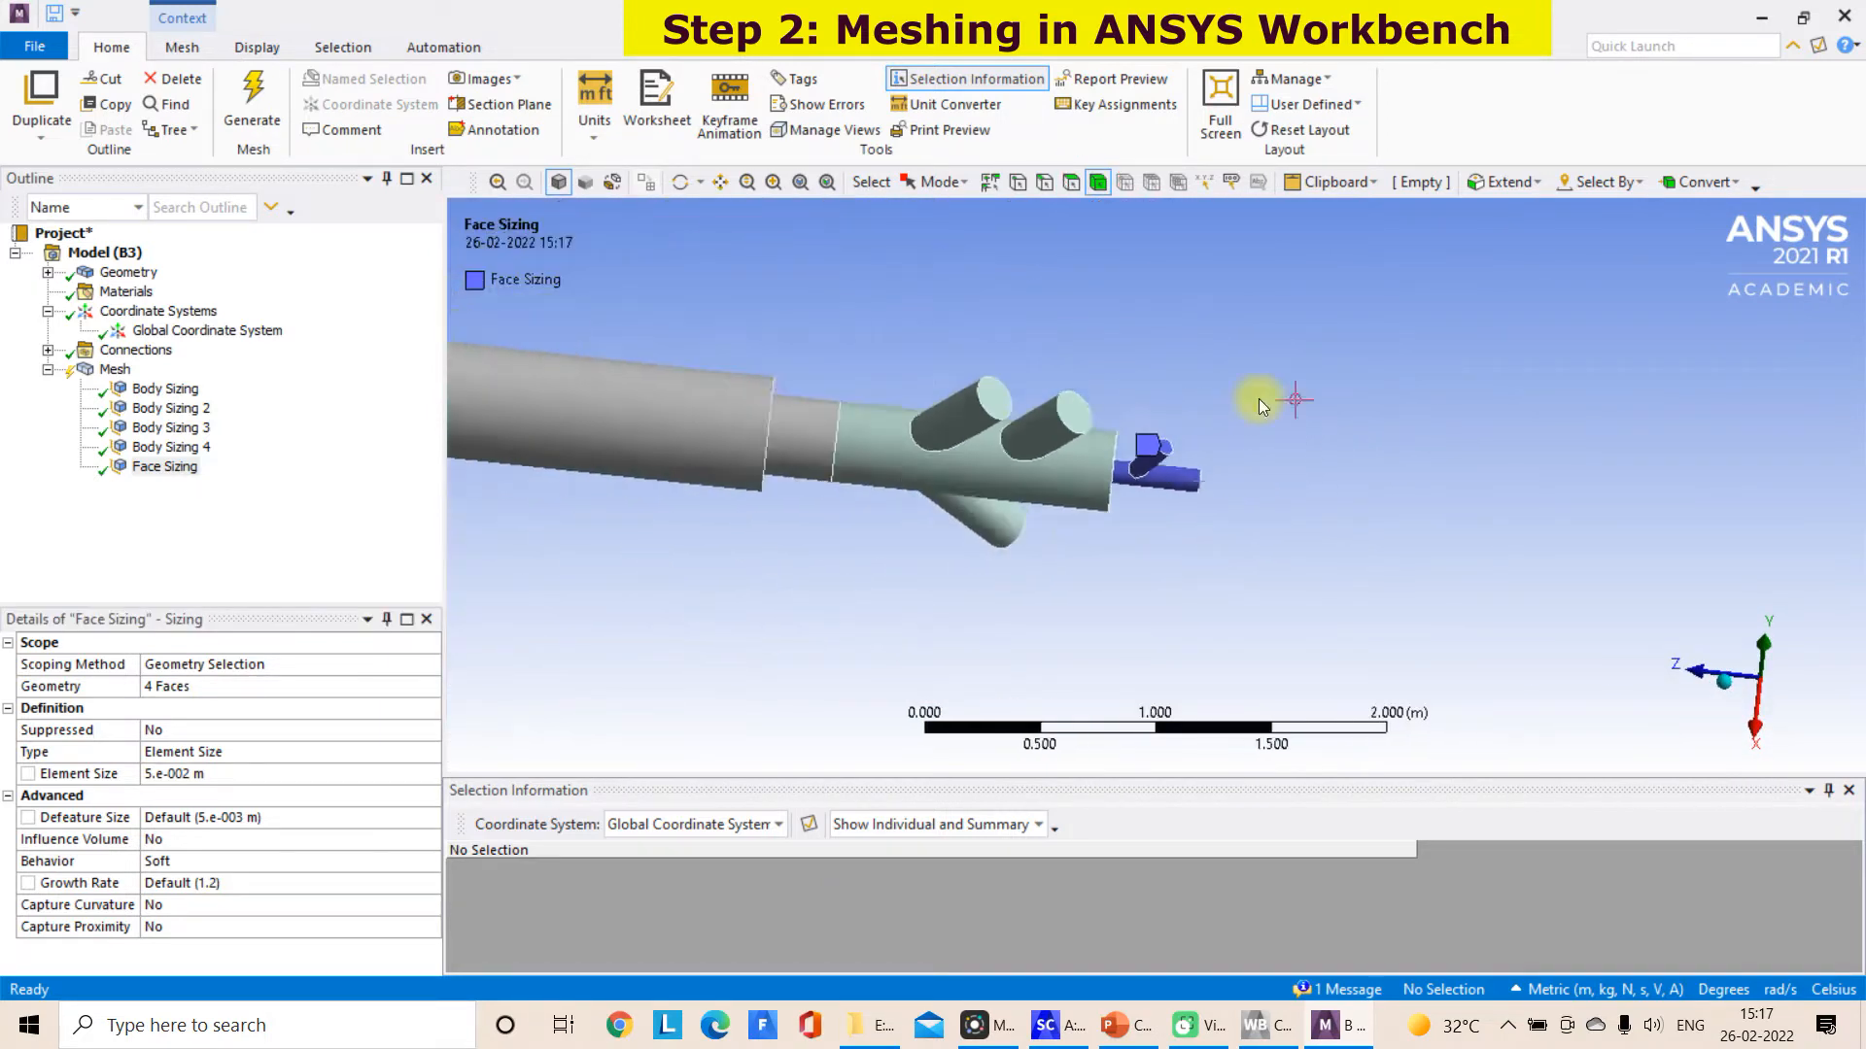
scroll(1076, 211, down, 3)
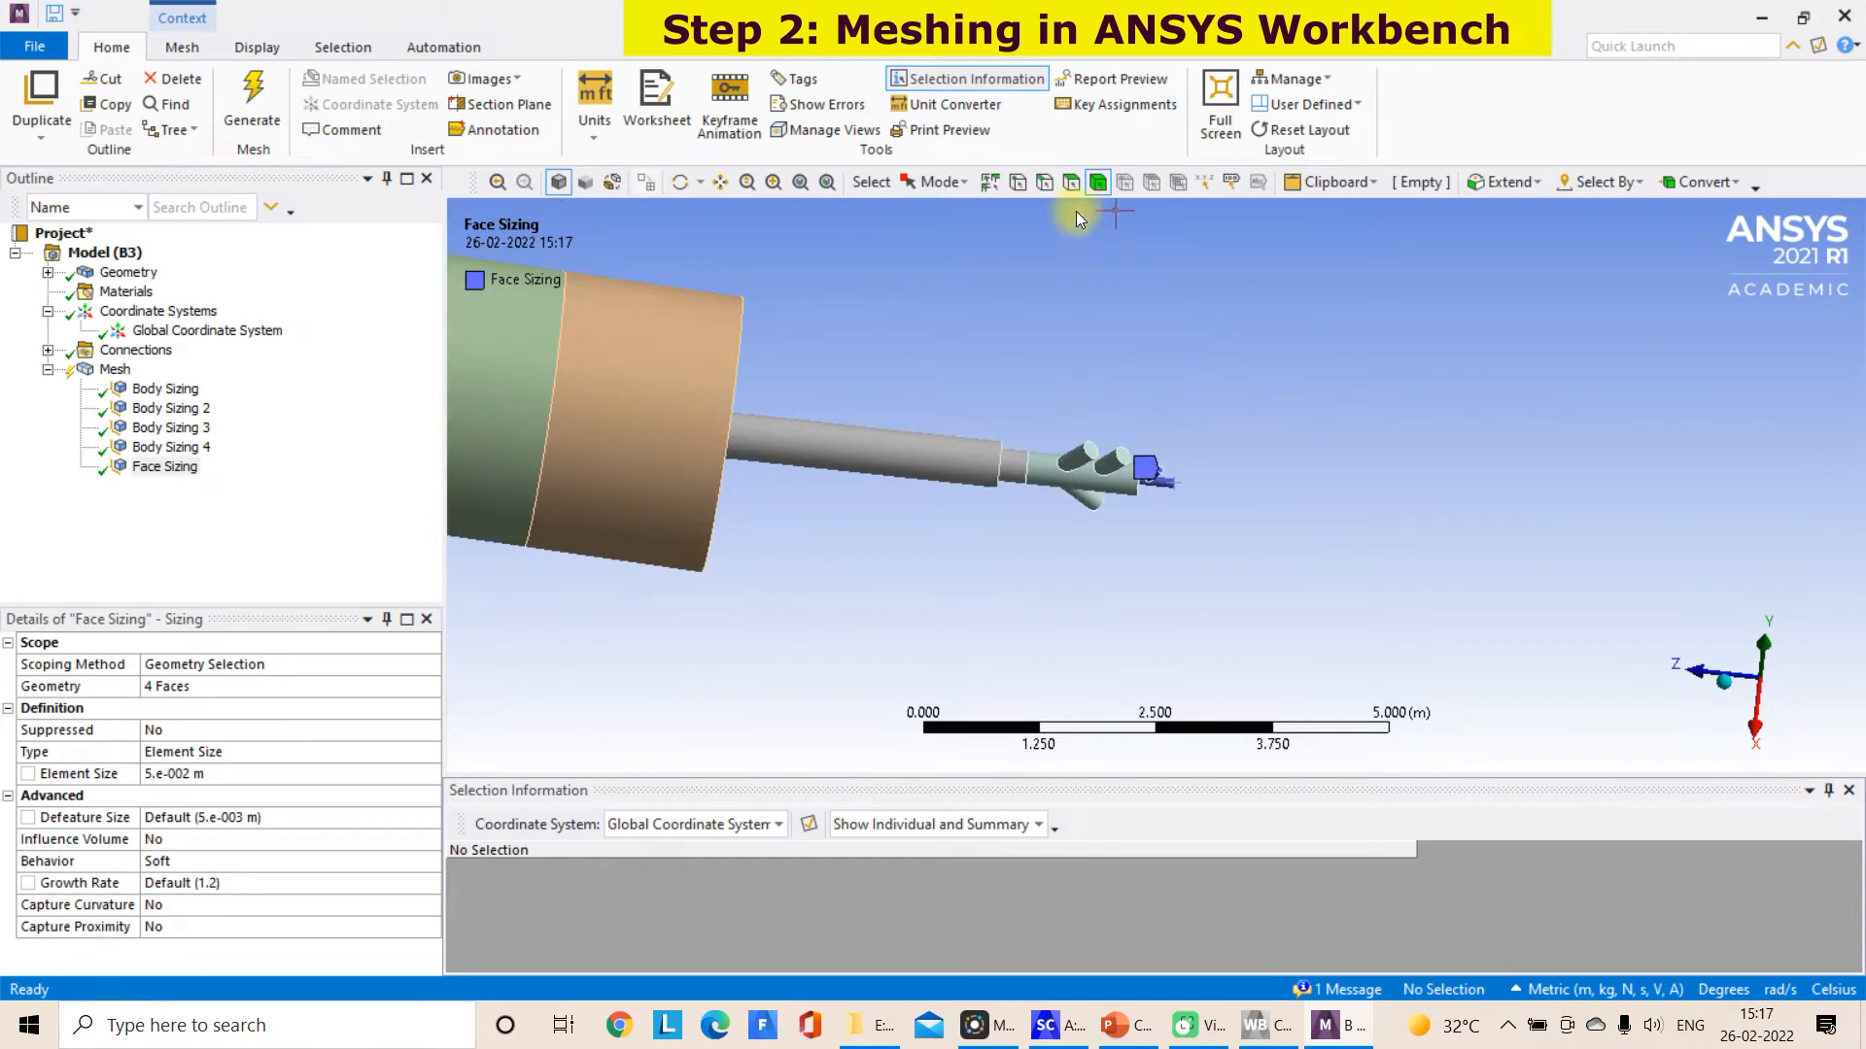
click(152, 390)
click(171, 775)
click(166, 773)
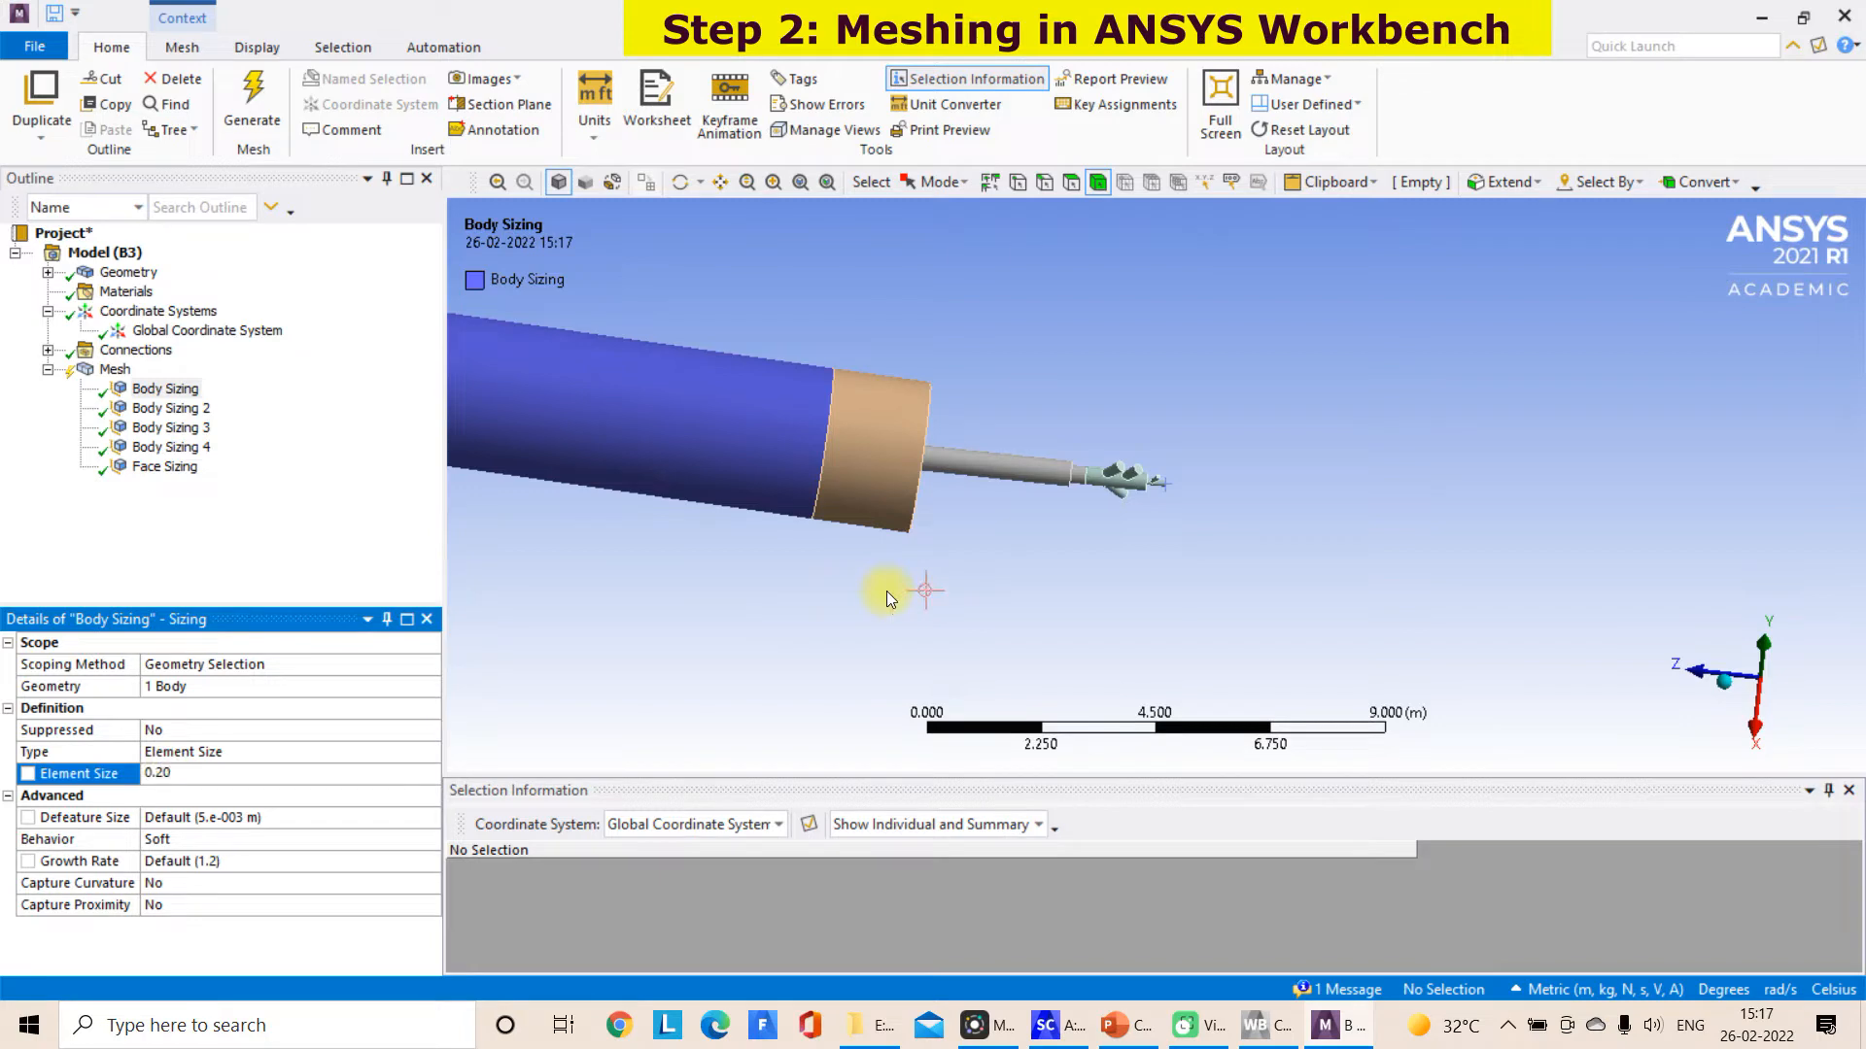
click(1064, 263)
Generate the mesh on the long kiln body only
click(748, 379)
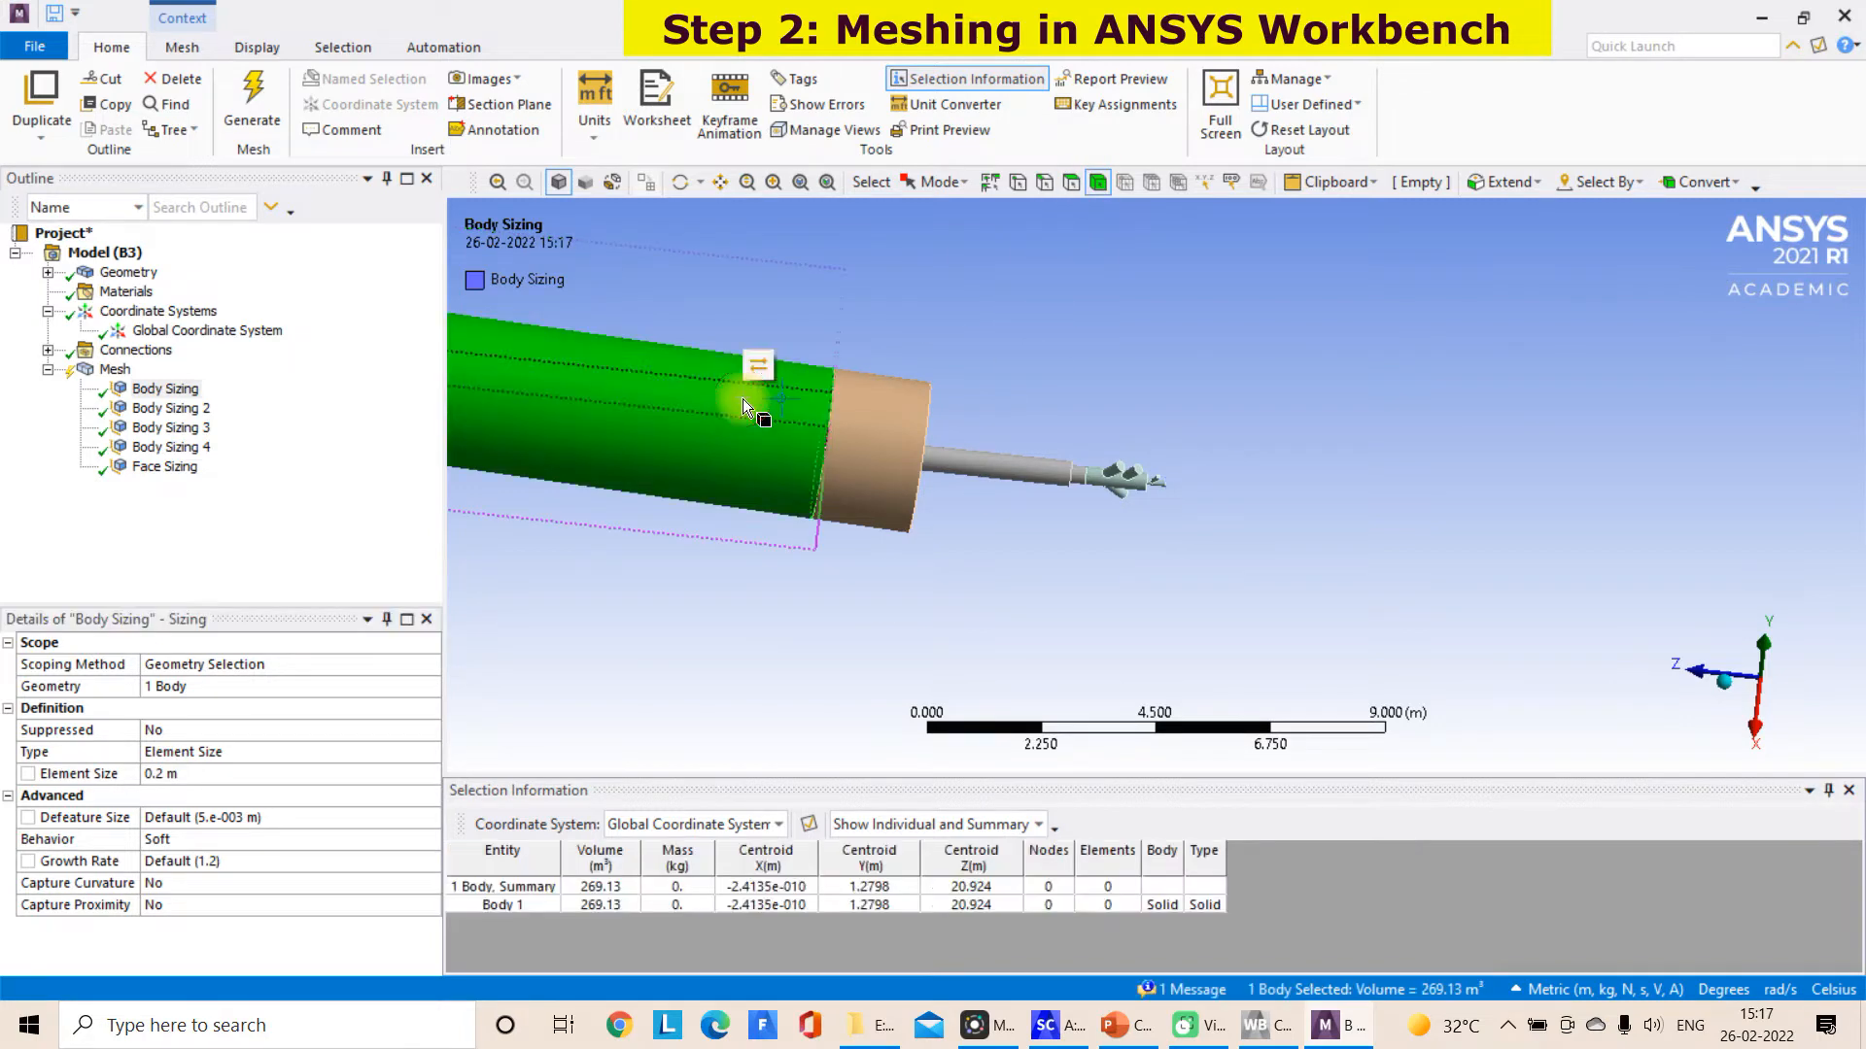
right_click(742, 399)
click(811, 357)
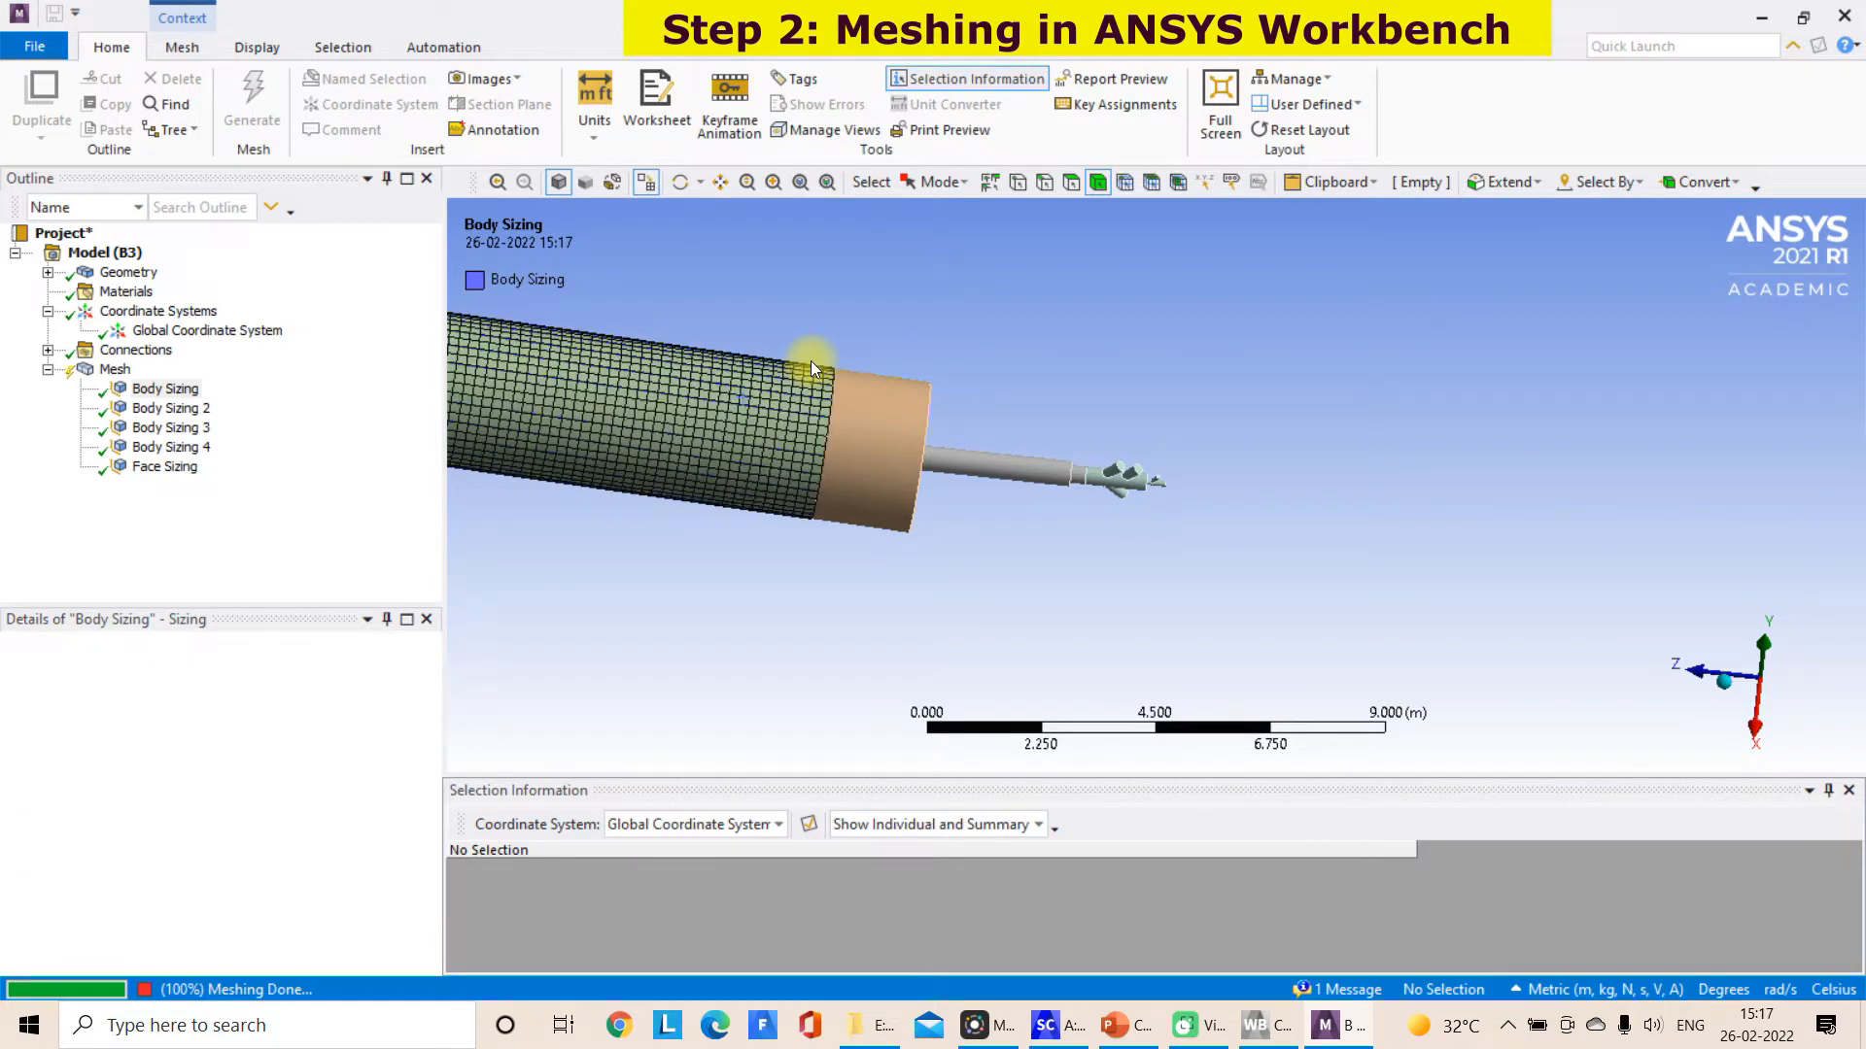
Generate the mesh on the straight burner pipe body
middle_drag(1081, 273, 966, 239)
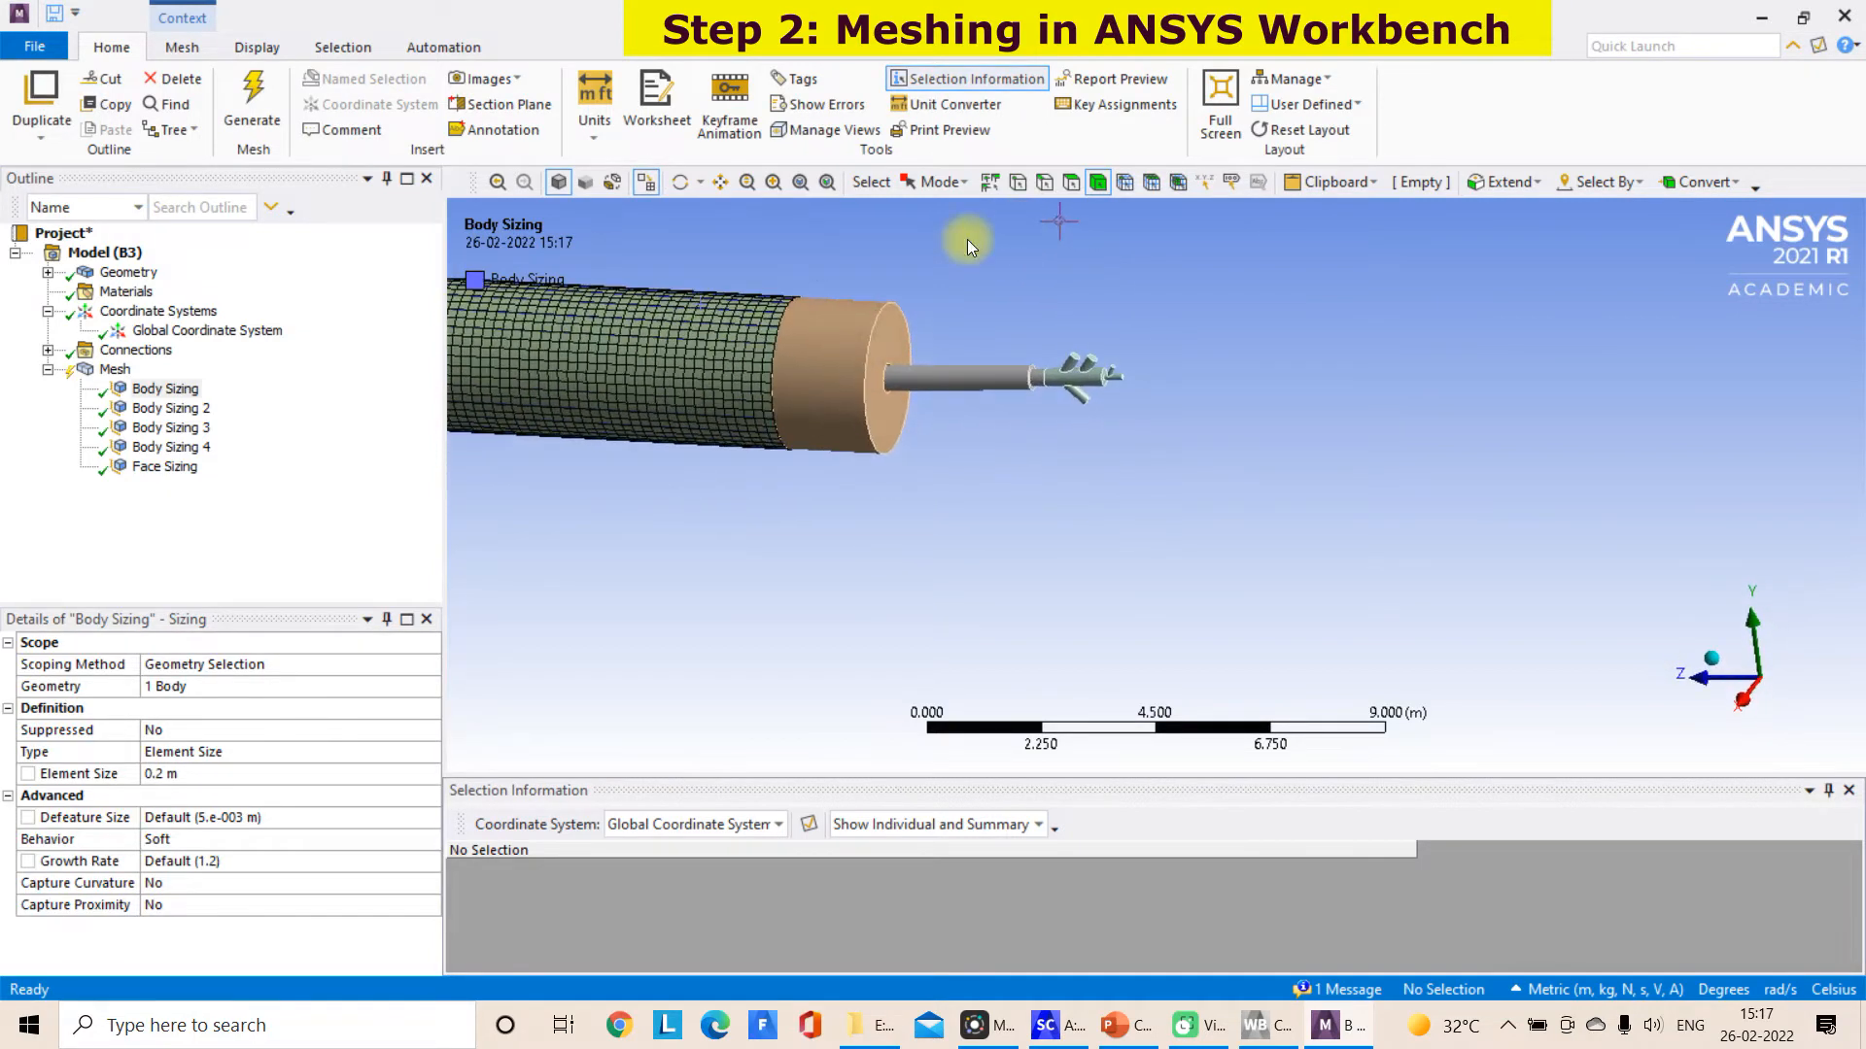
click(923, 371)
right_click(923, 372)
click(1061, 336)
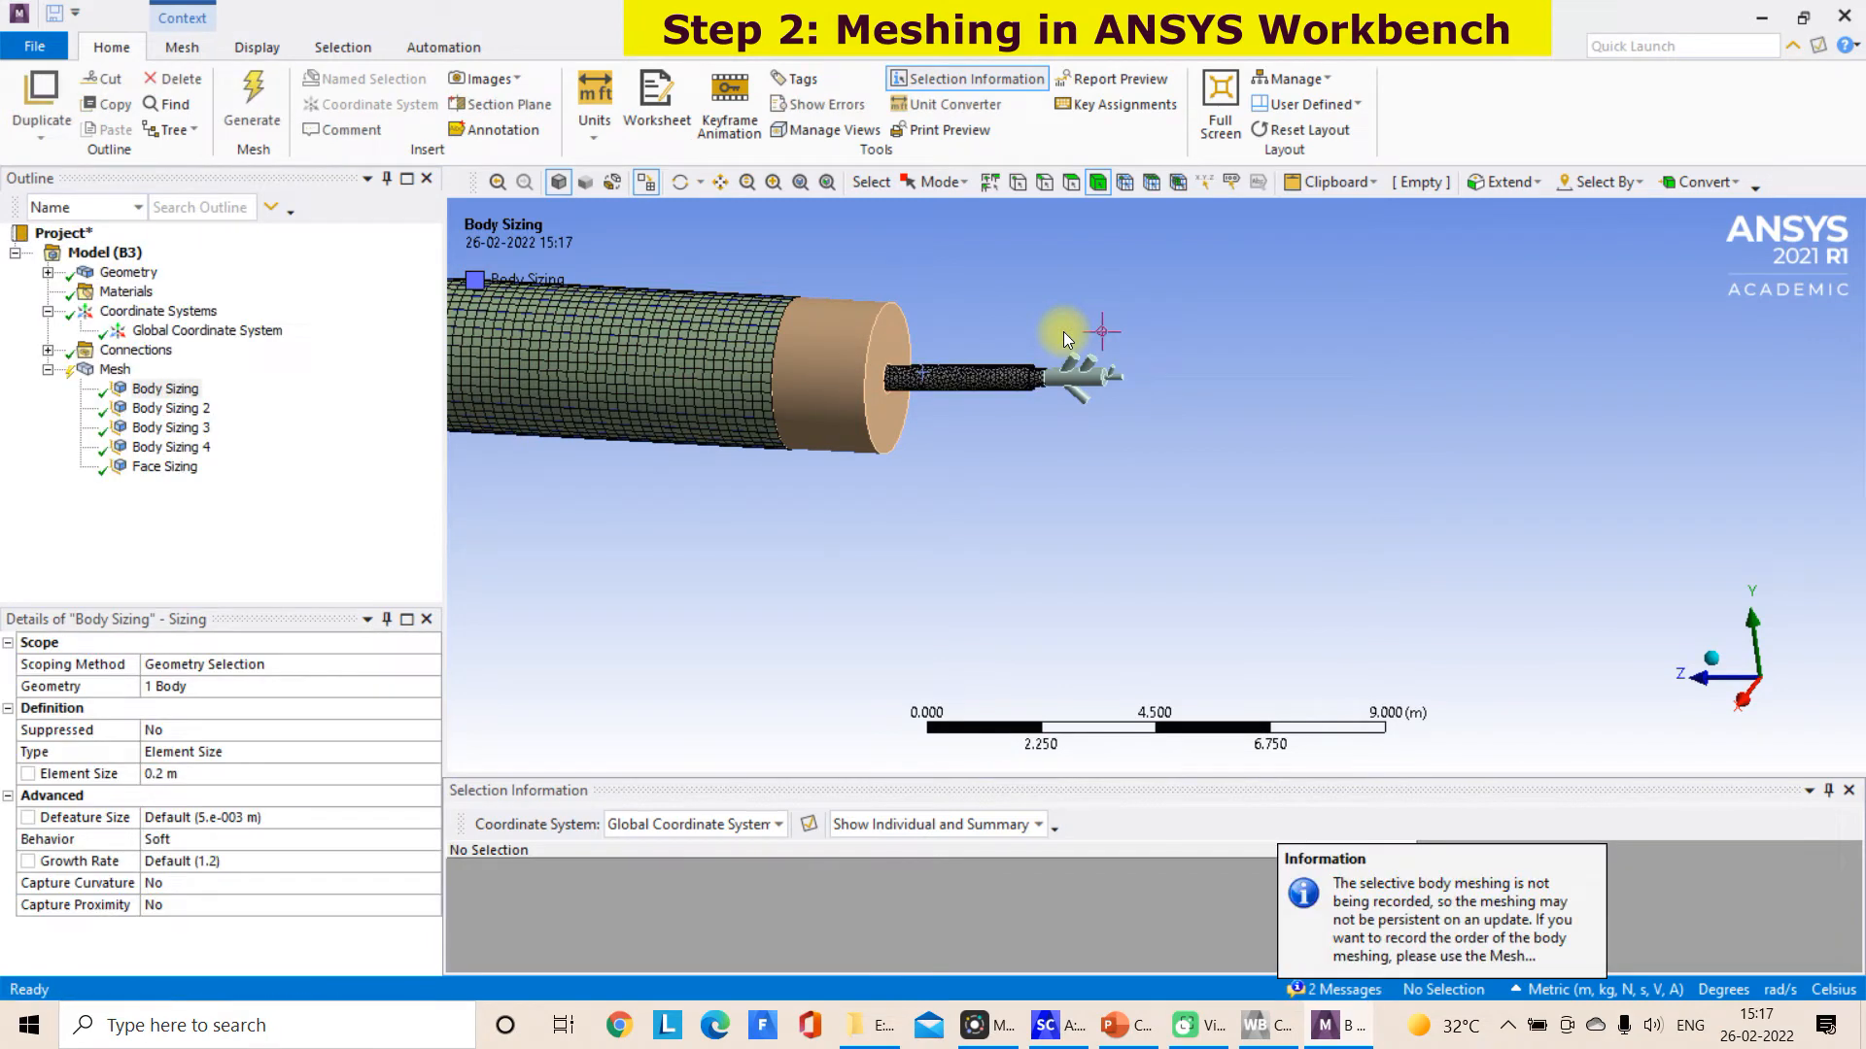
Hide the short kiln end section that surrounds the front of the burner pipe
scroll(1063, 330, up, 3)
middle_drag(1063, 331, 902, 310)
right_click(667, 312)
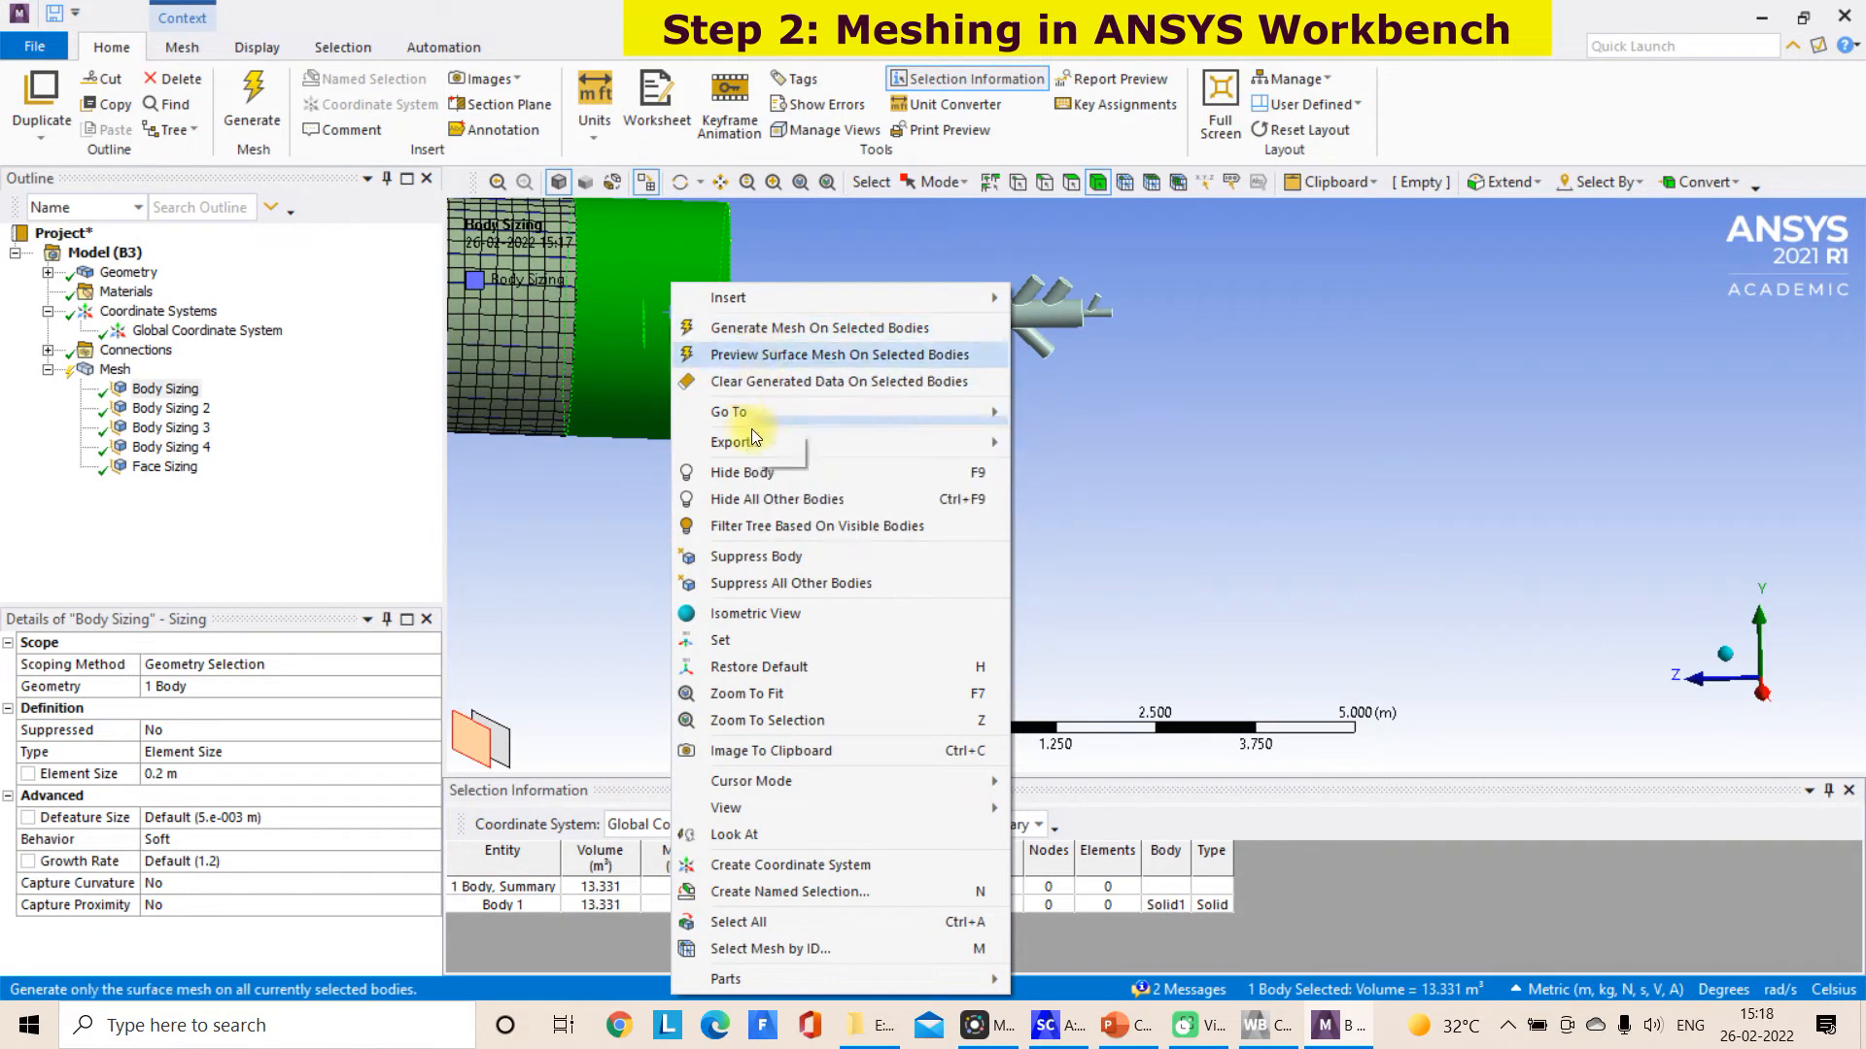
click(754, 473)
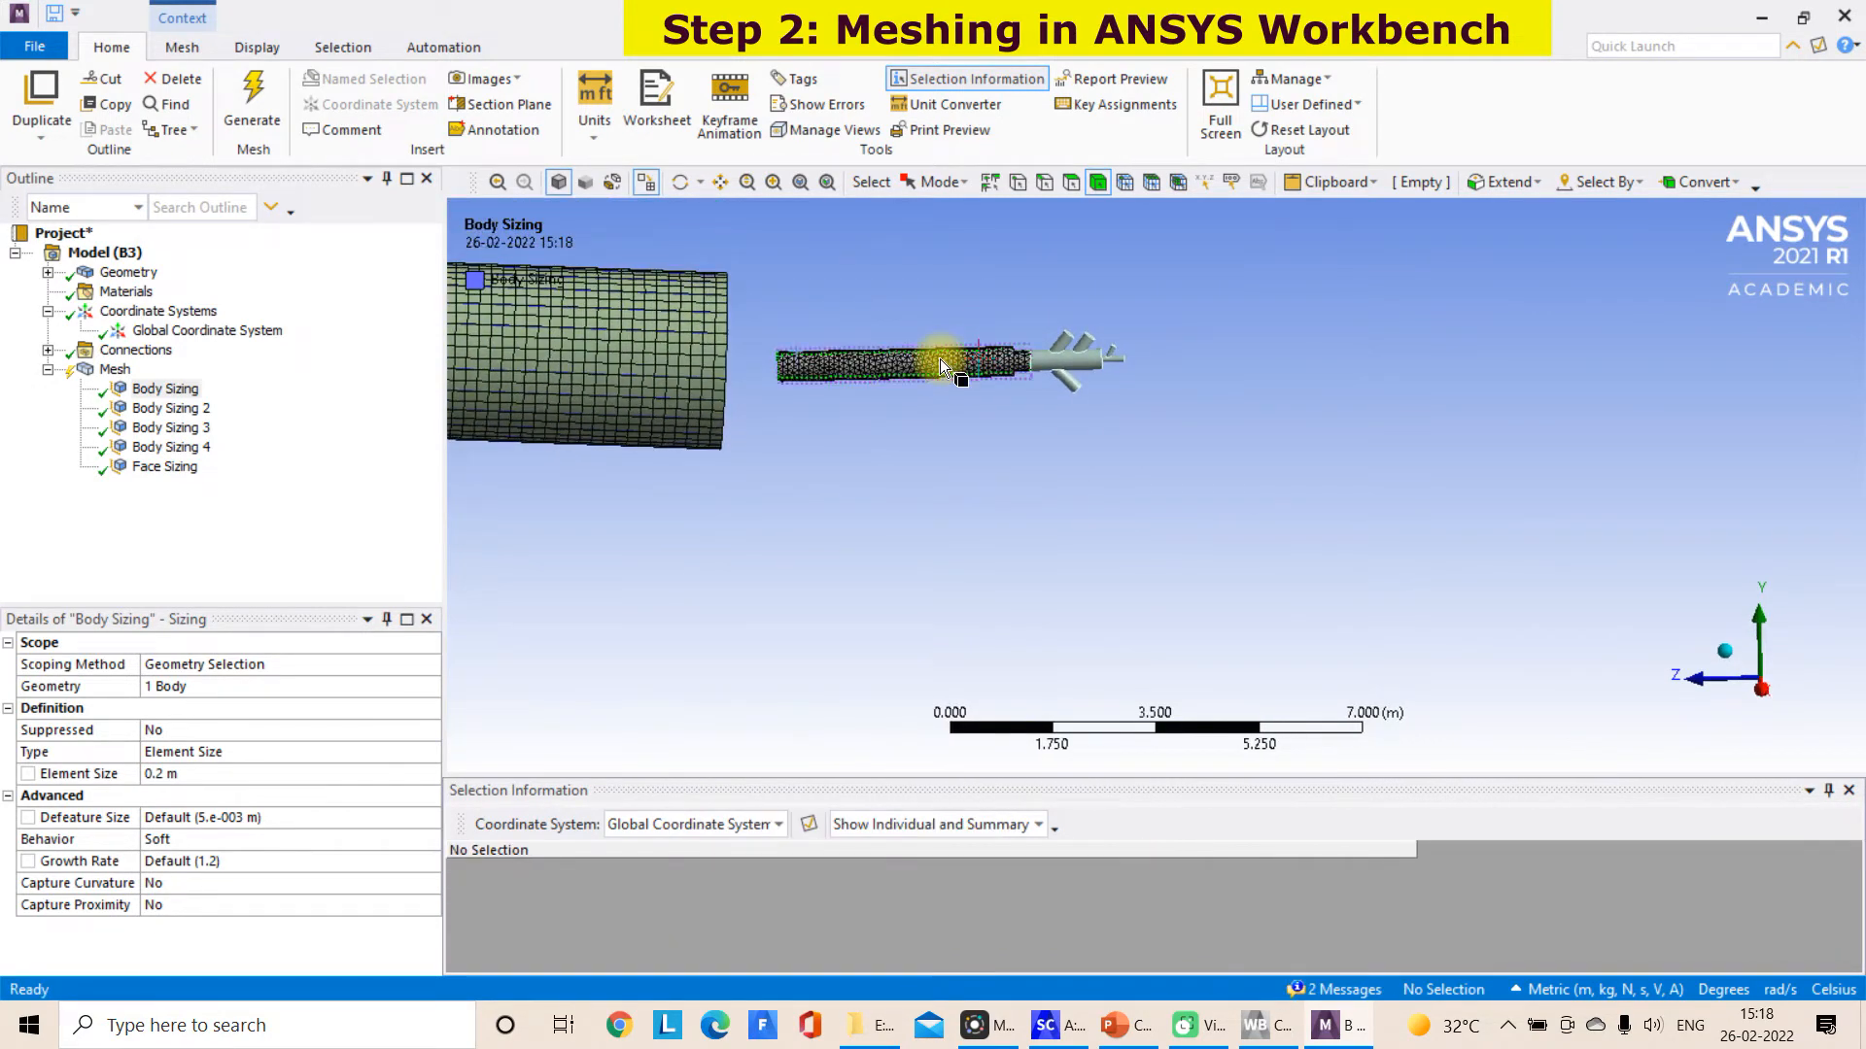
Clear the generated mesh from the straight burner pipe body
scroll(940, 359, up, 1)
scroll(940, 359, up, 3)
click(719, 181)
drag(808, 295, 1296, 587)
middle_drag(965, 273, 975, 260)
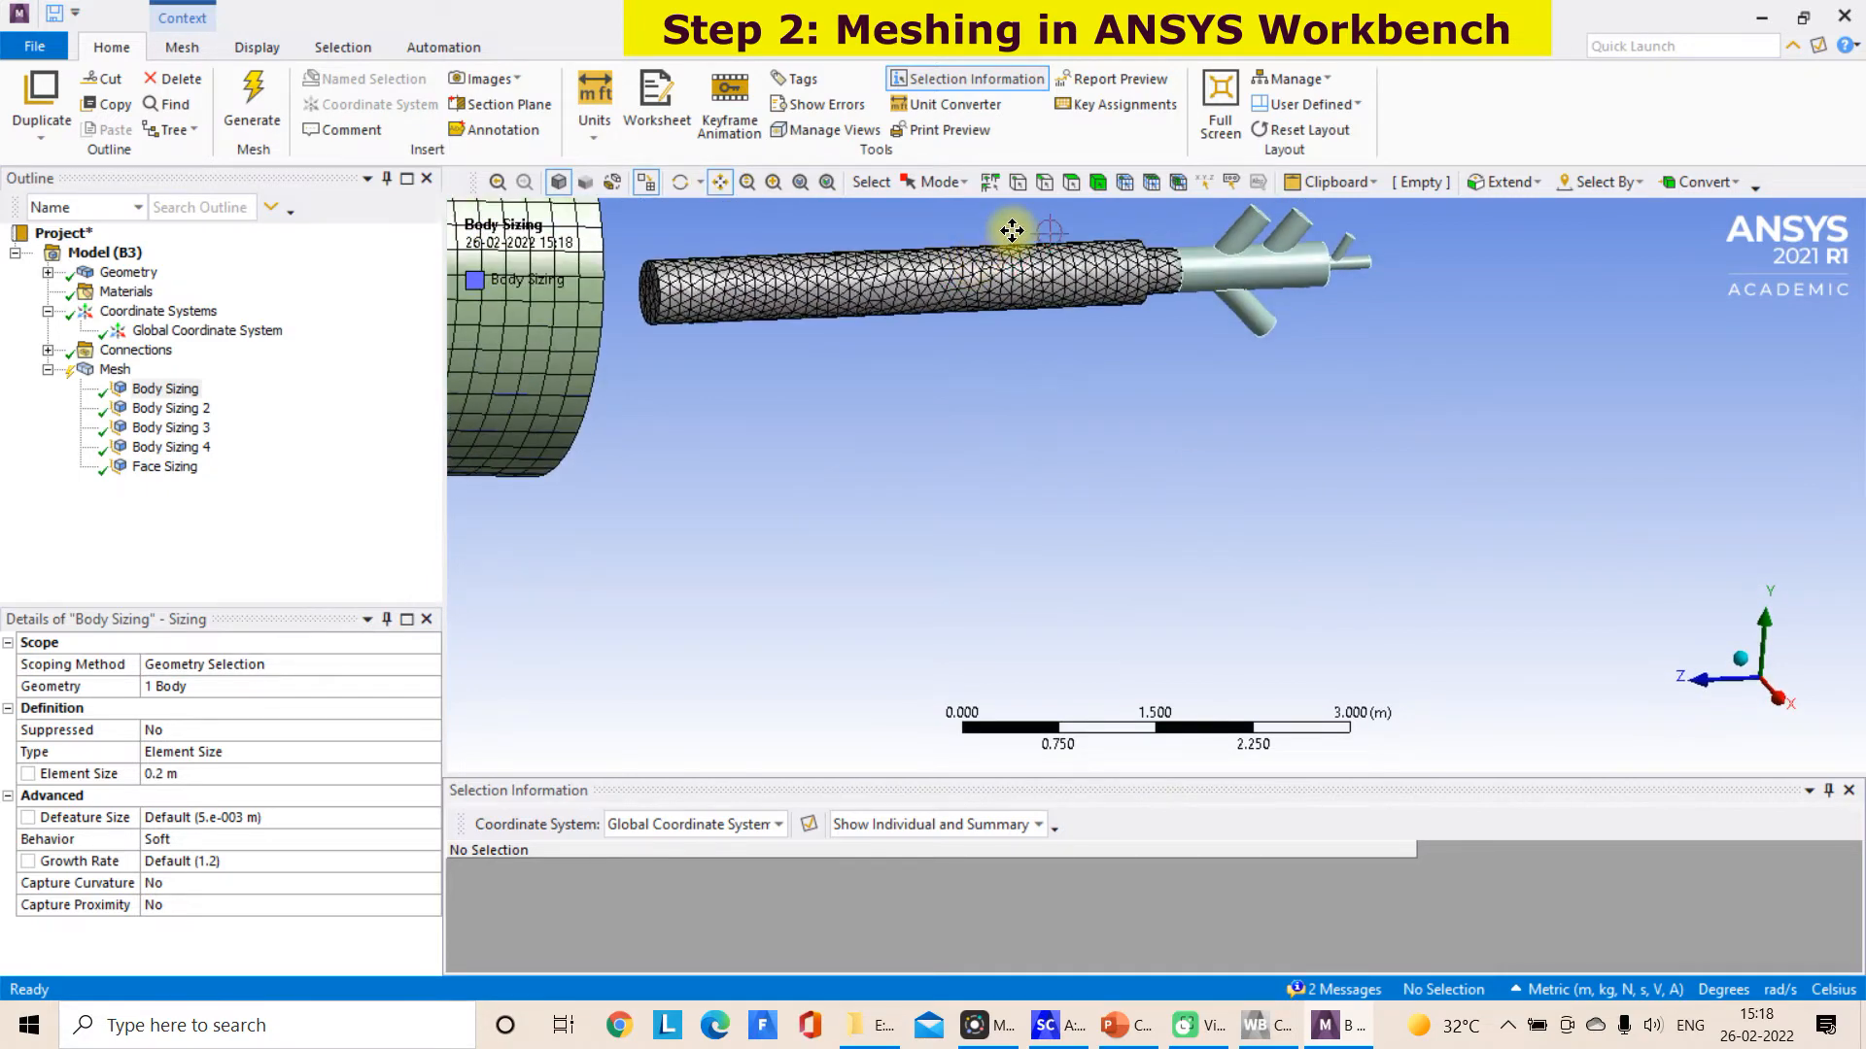
click(1098, 183)
click(1080, 278)
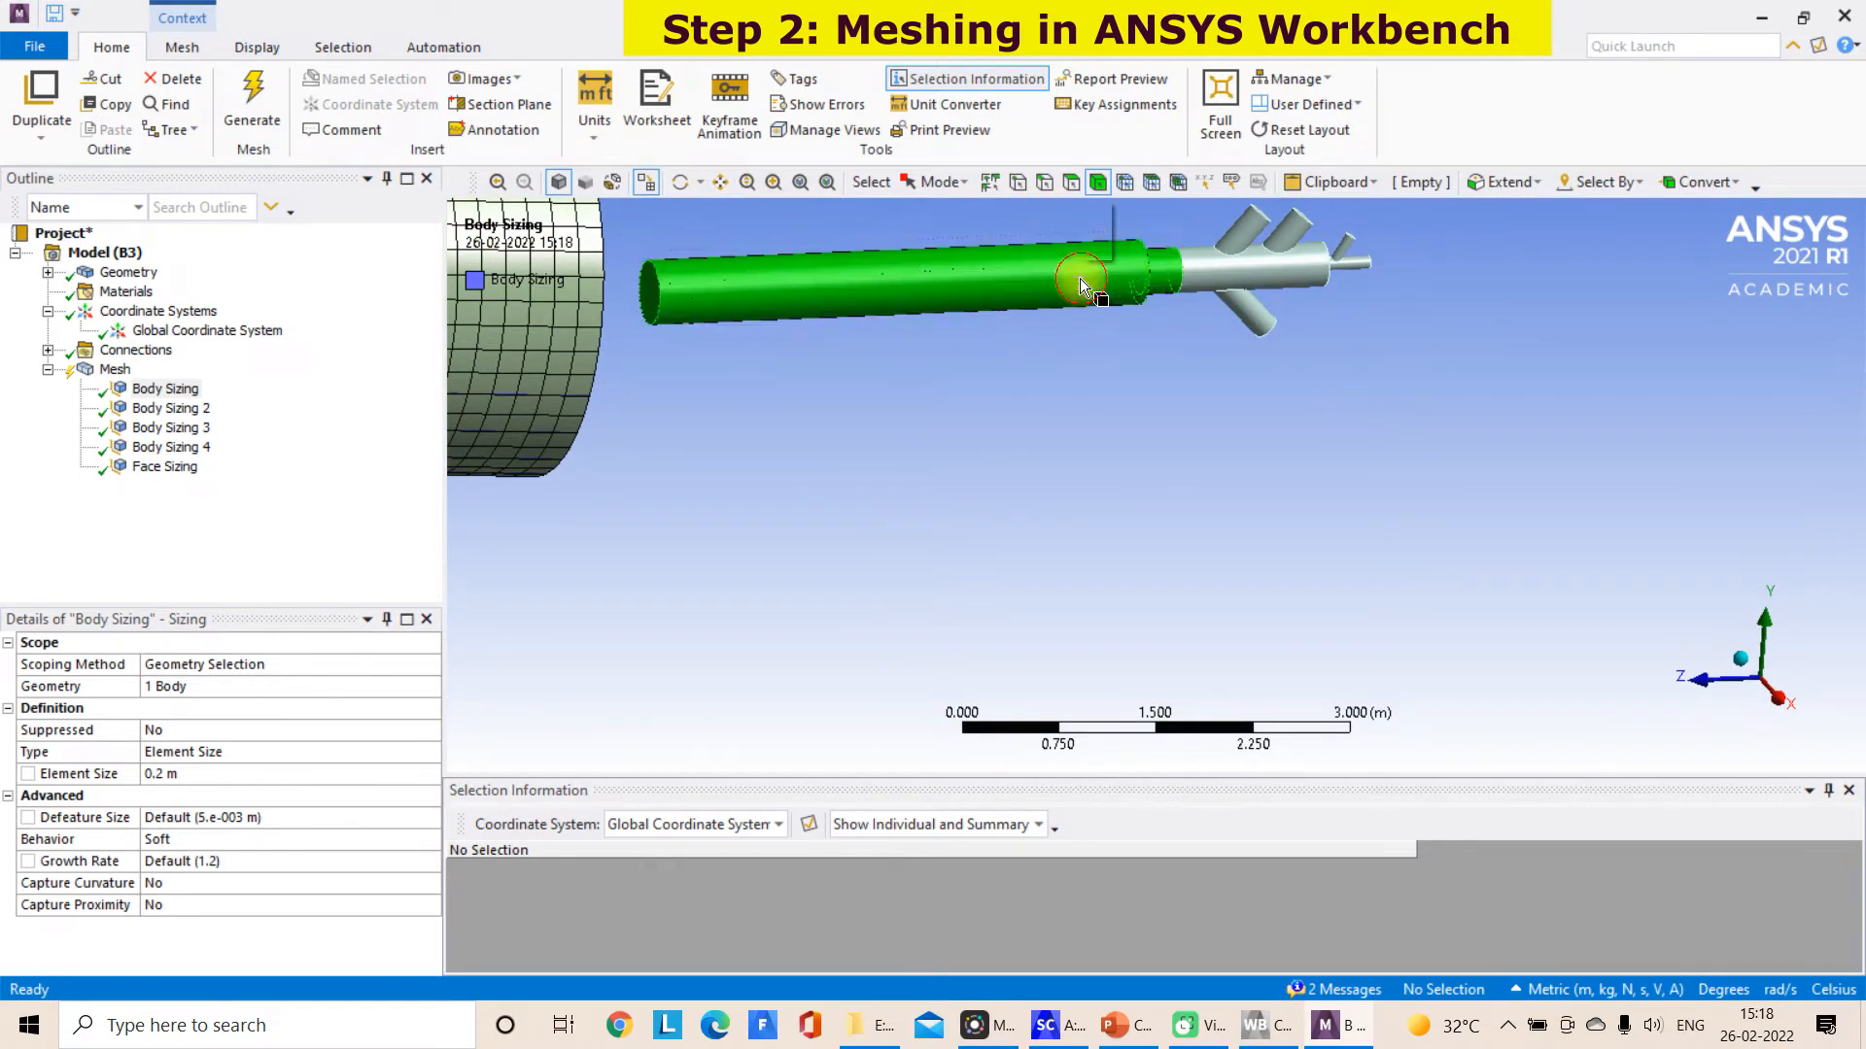
right_click(1080, 278)
click(1175, 324)
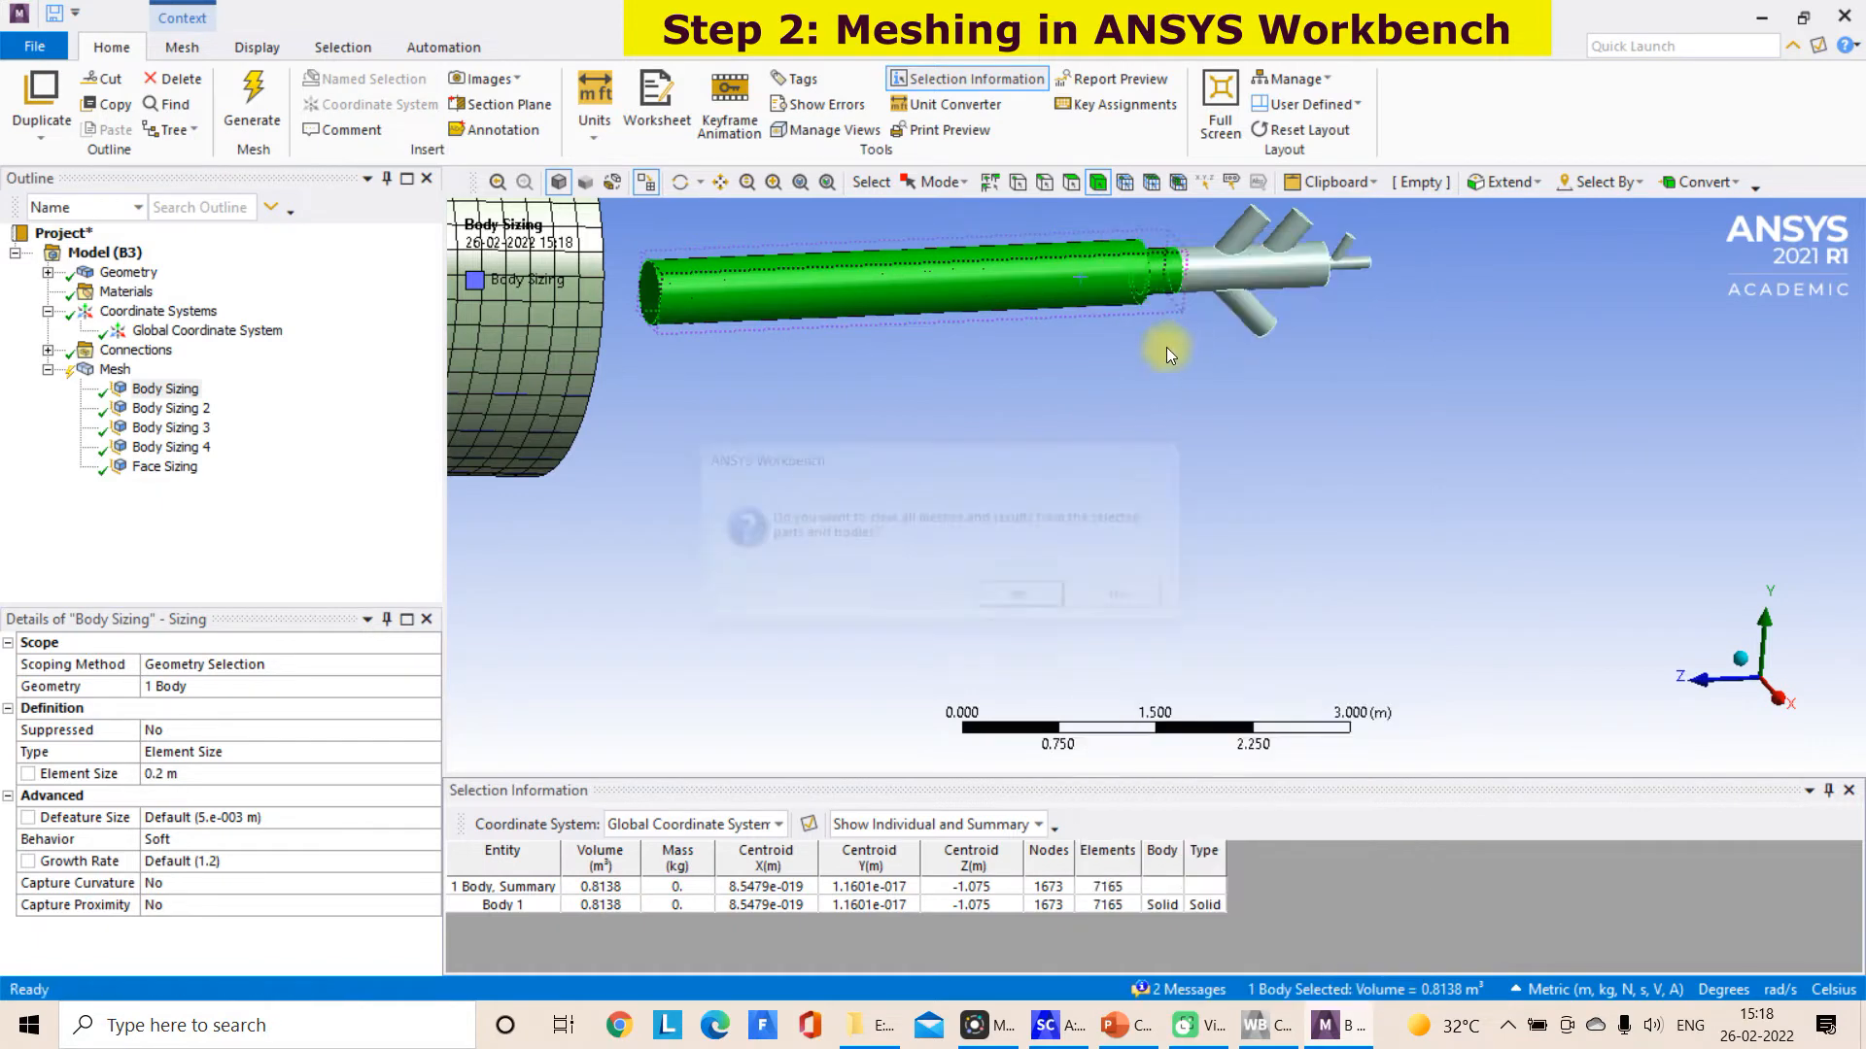
click(1030, 593)
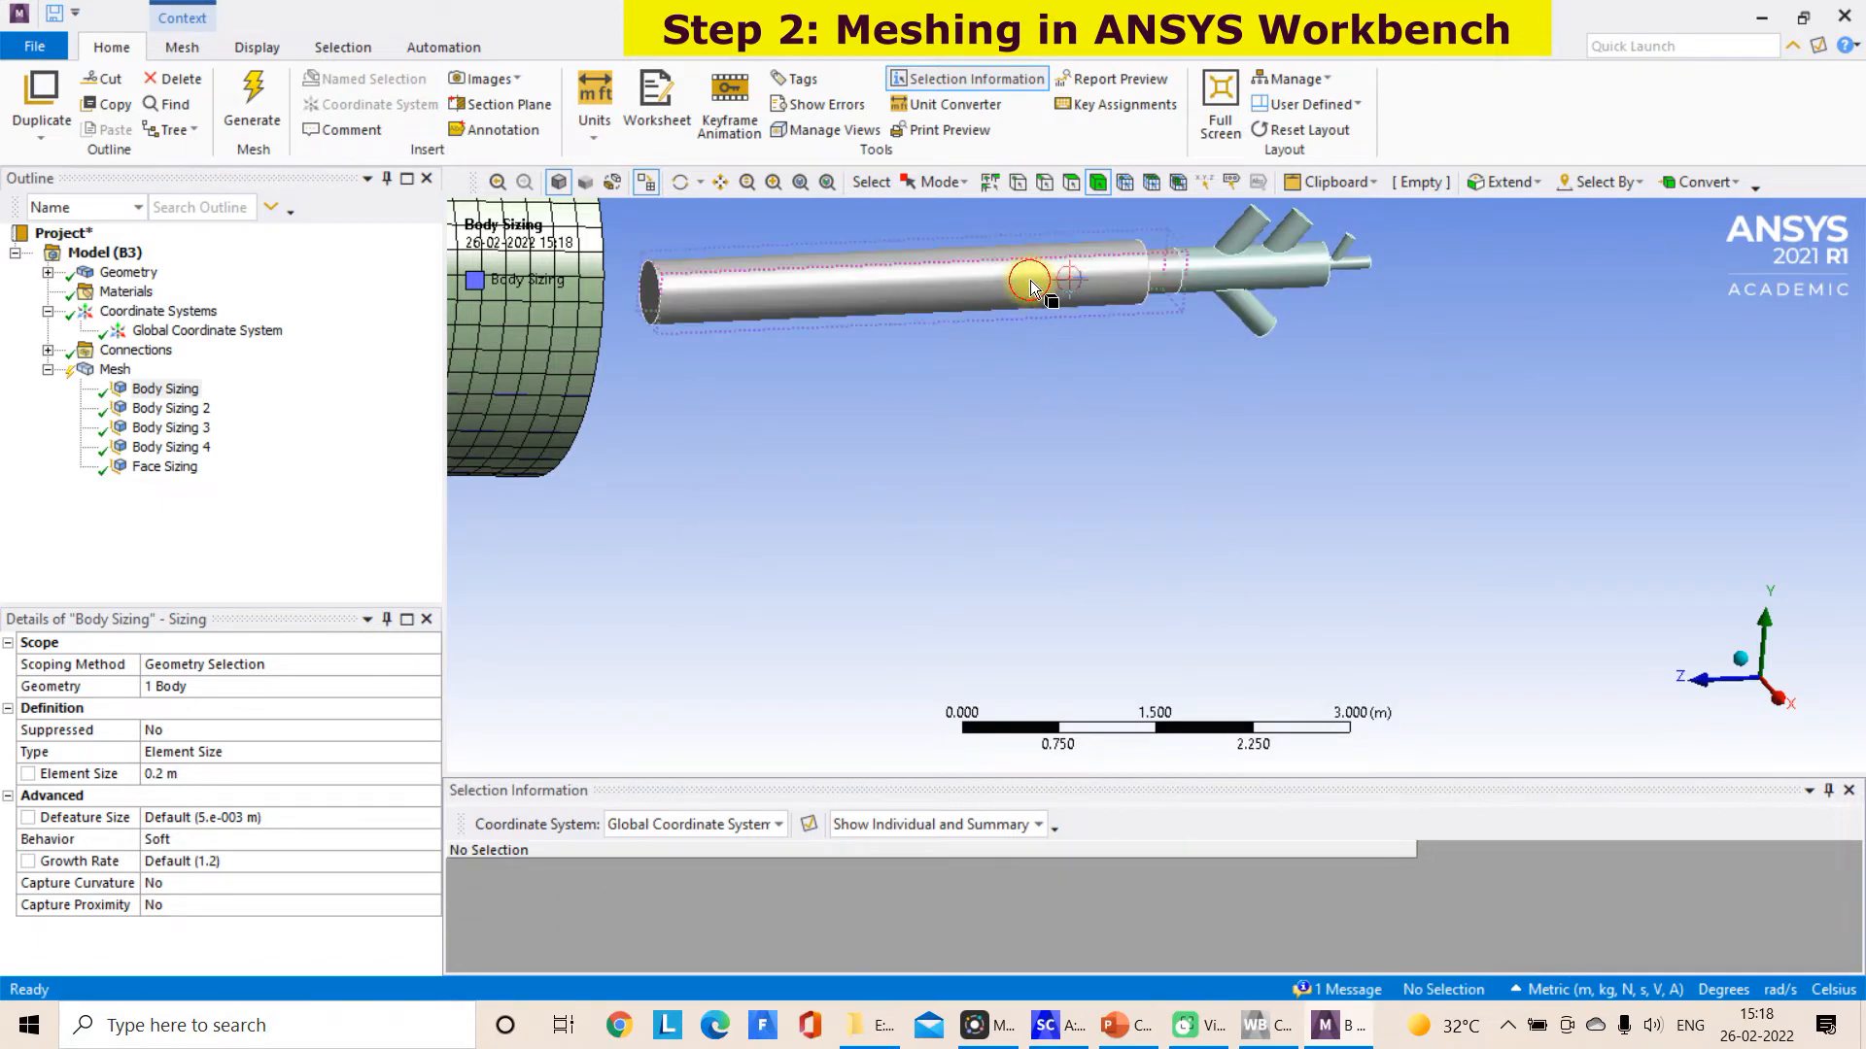
Check which geometry Face Sizing and Body Sizing 4 are scoped to
click(1030, 280)
right_click(1030, 280)
mouse_move(1104, 247)
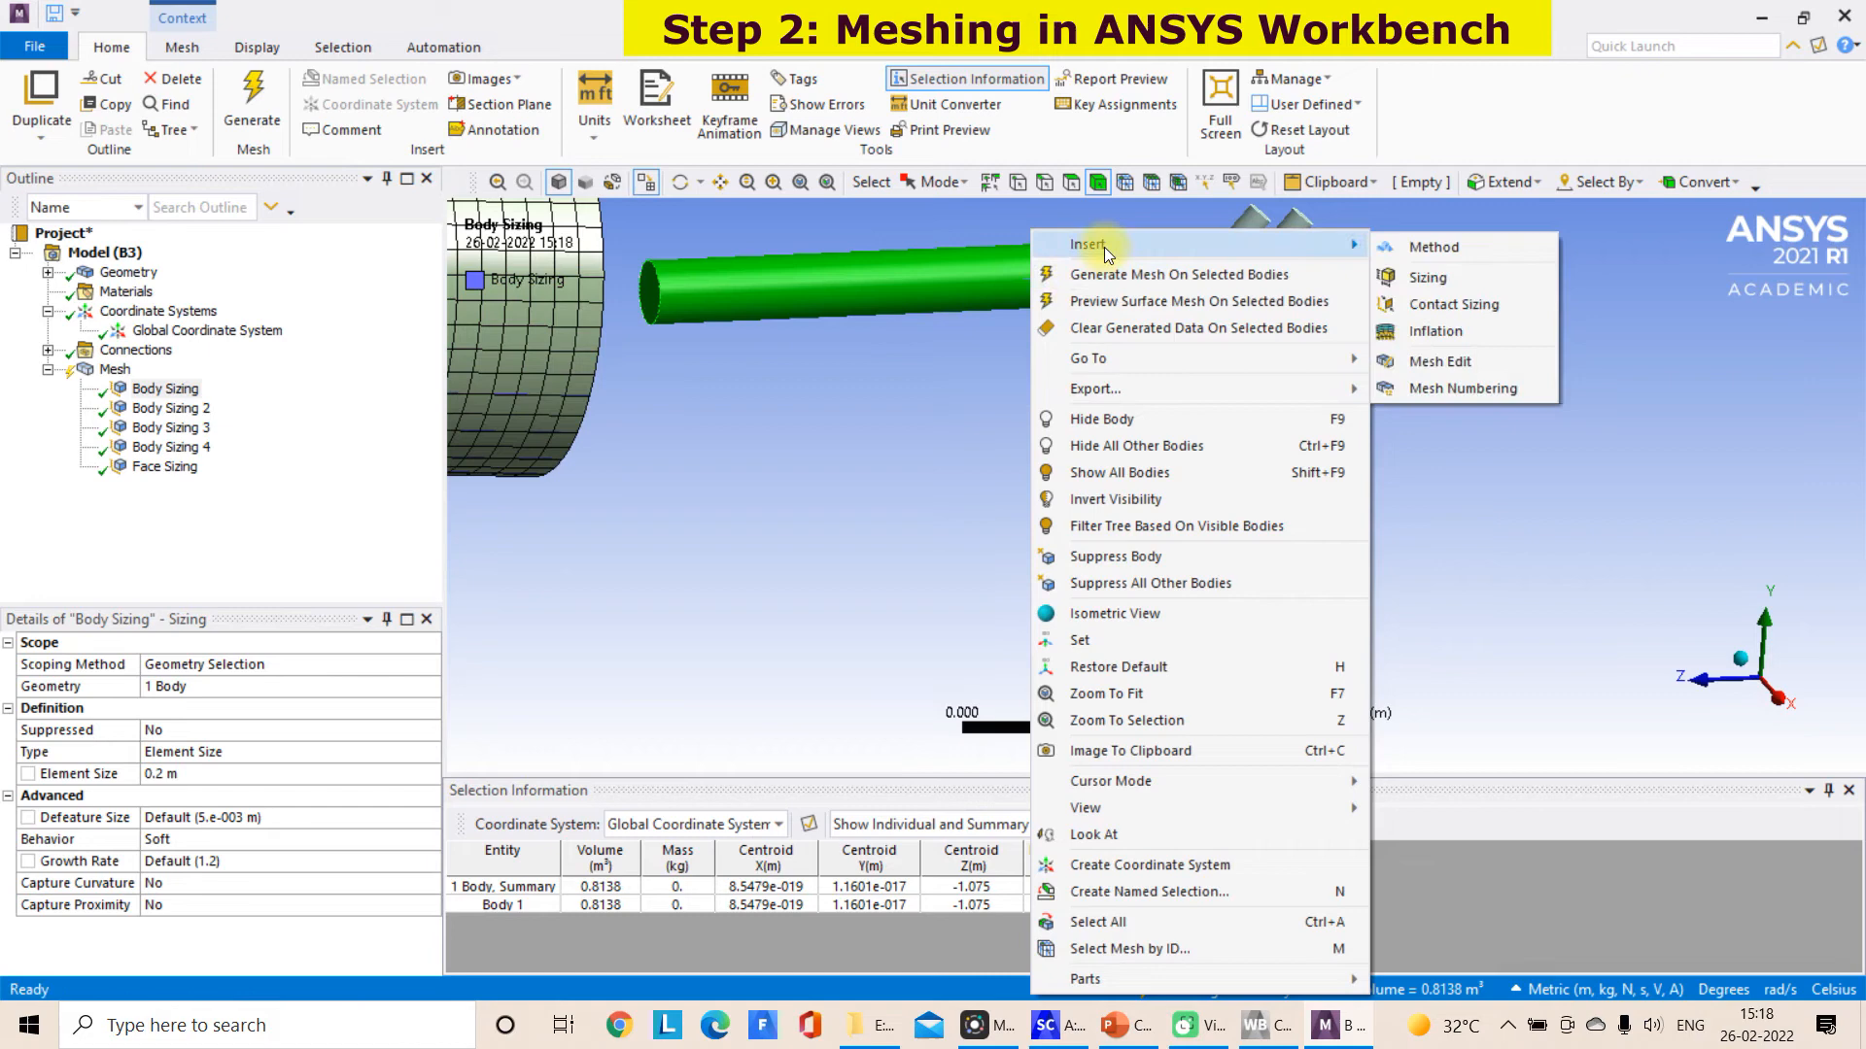
click(161, 473)
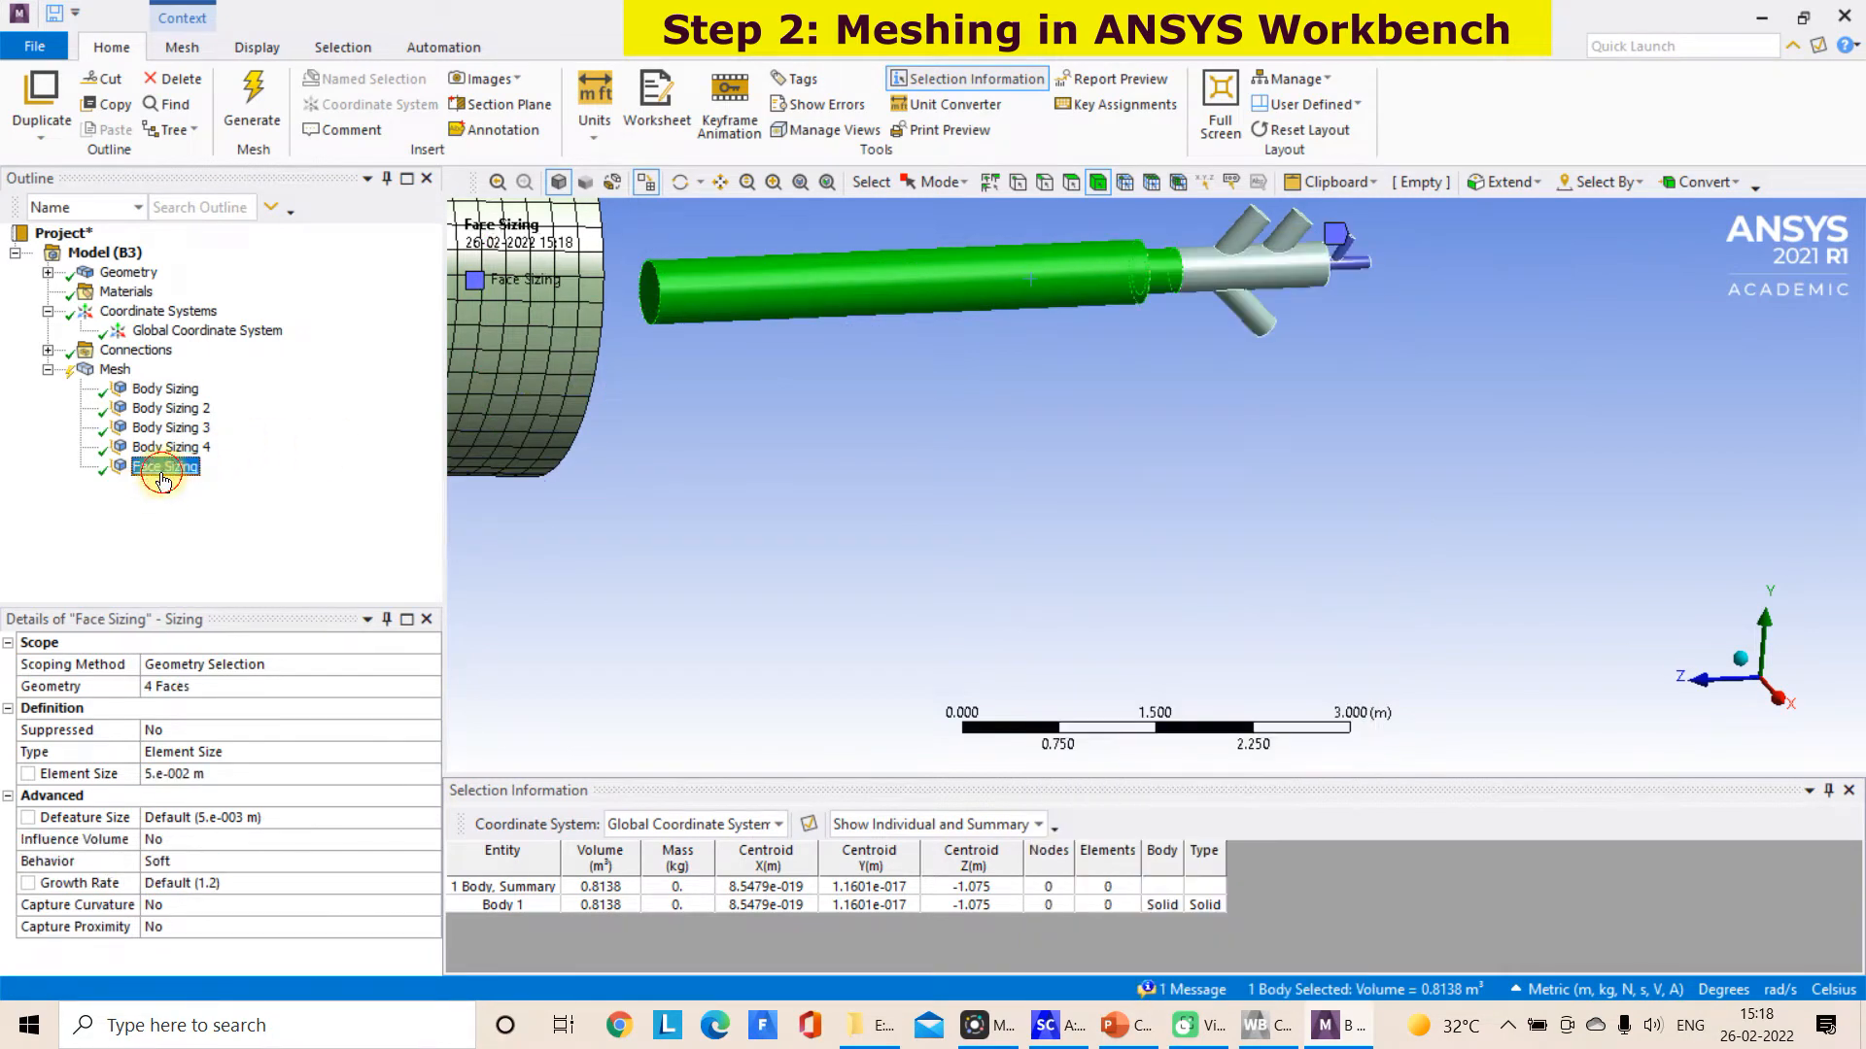
click(165, 447)
click(967, 404)
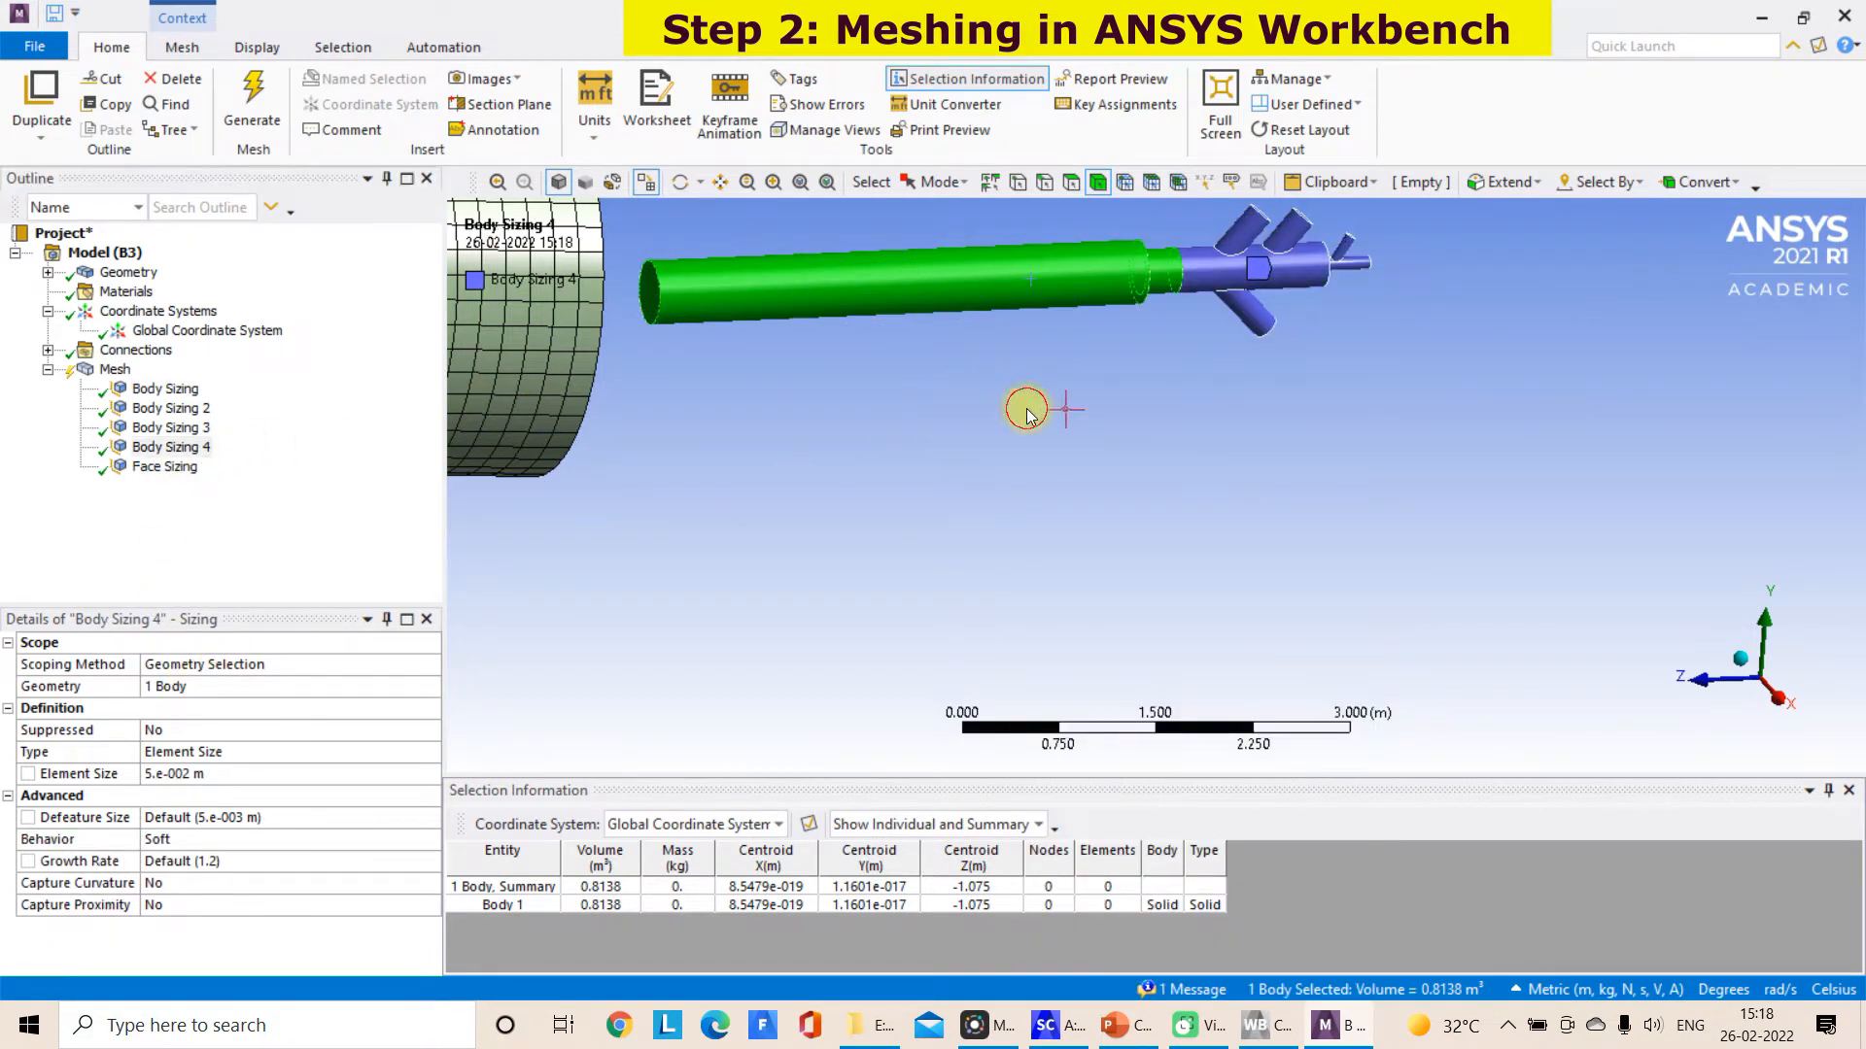
Insert a mesh method on the straight burner pipe body and set it to MultiZone
right_click(812, 300)
mouse_move(898, 249)
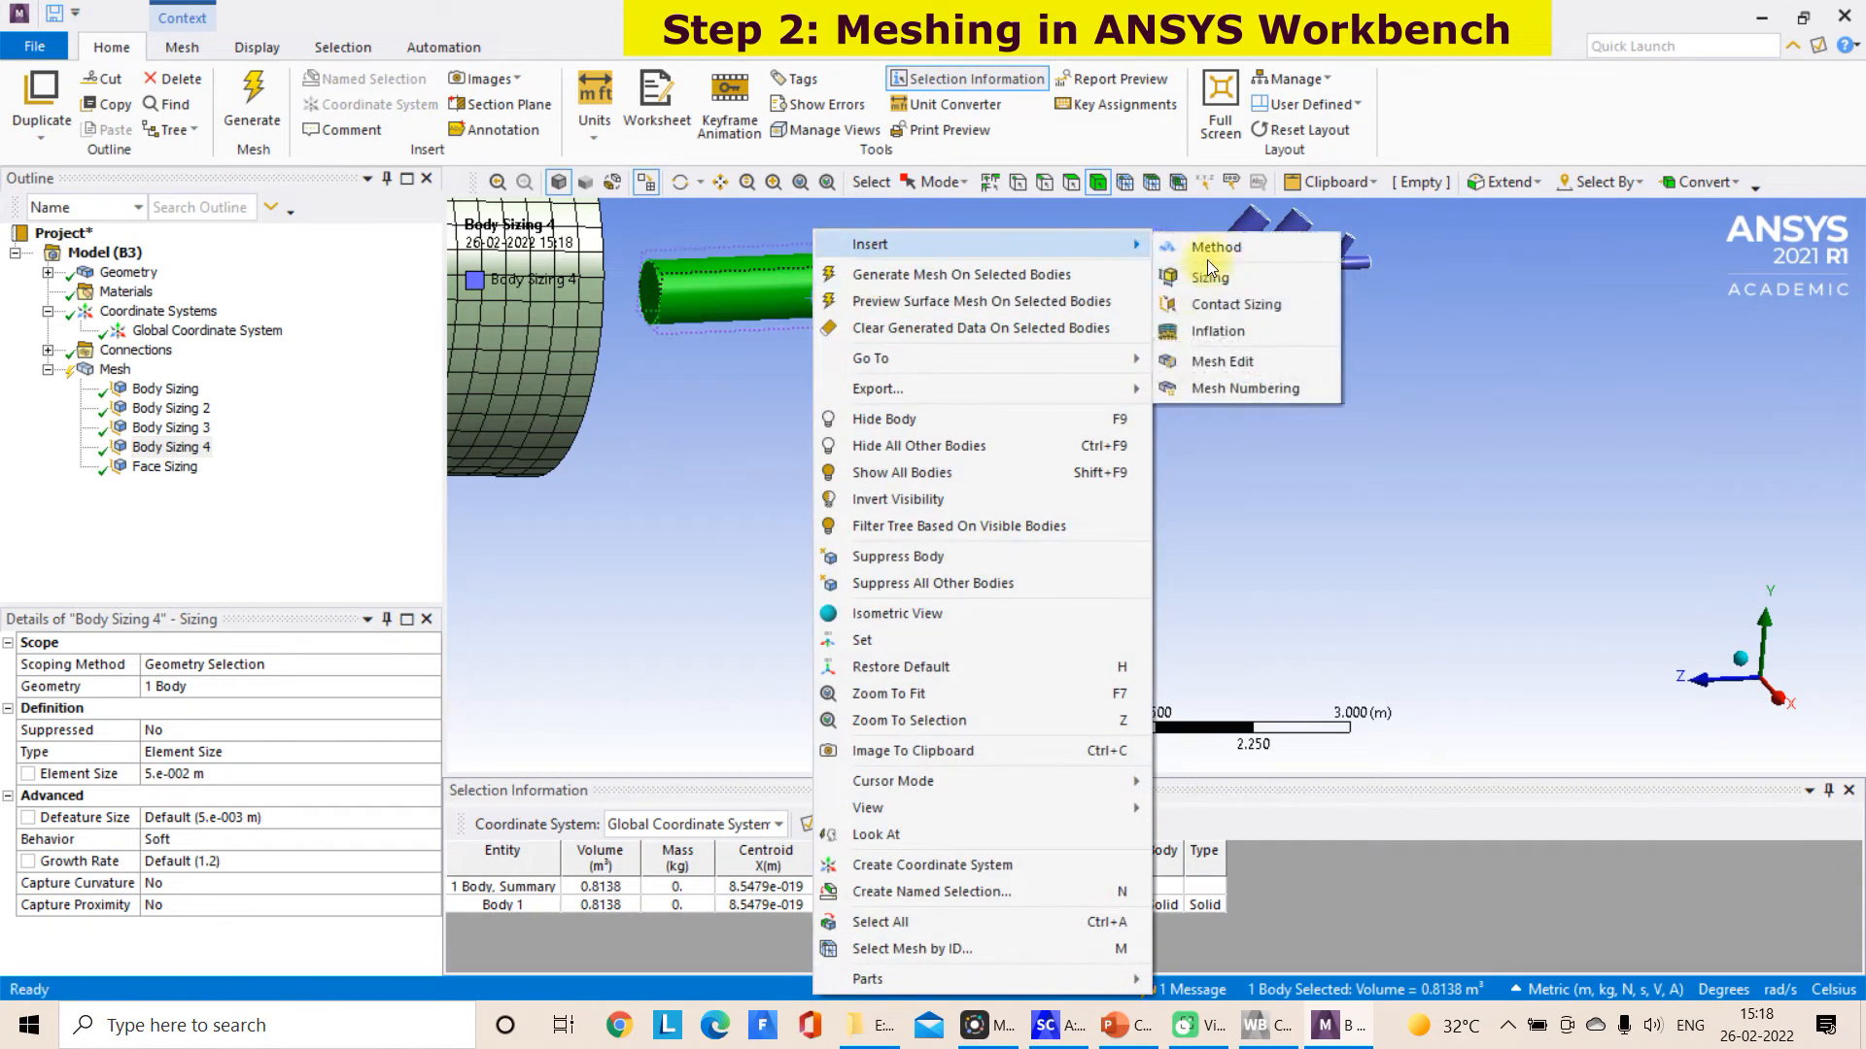
click(1211, 252)
click(173, 833)
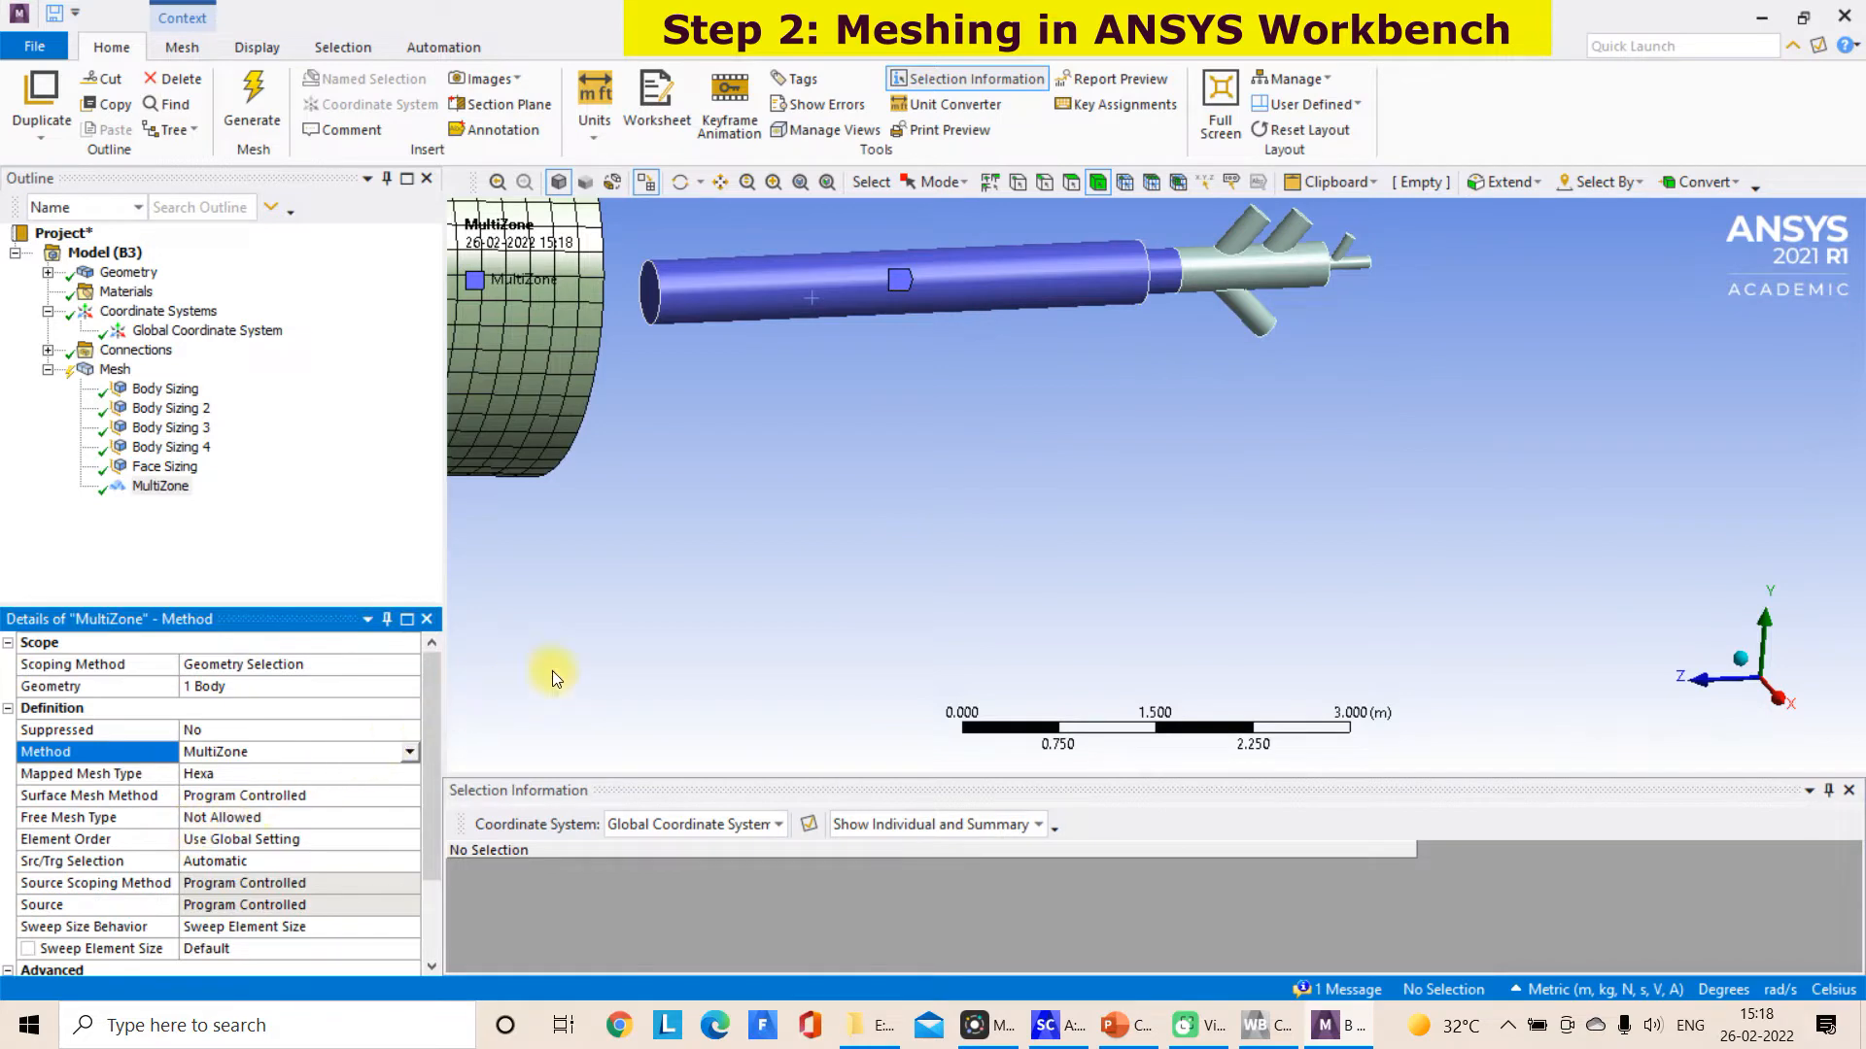
click(706, 436)
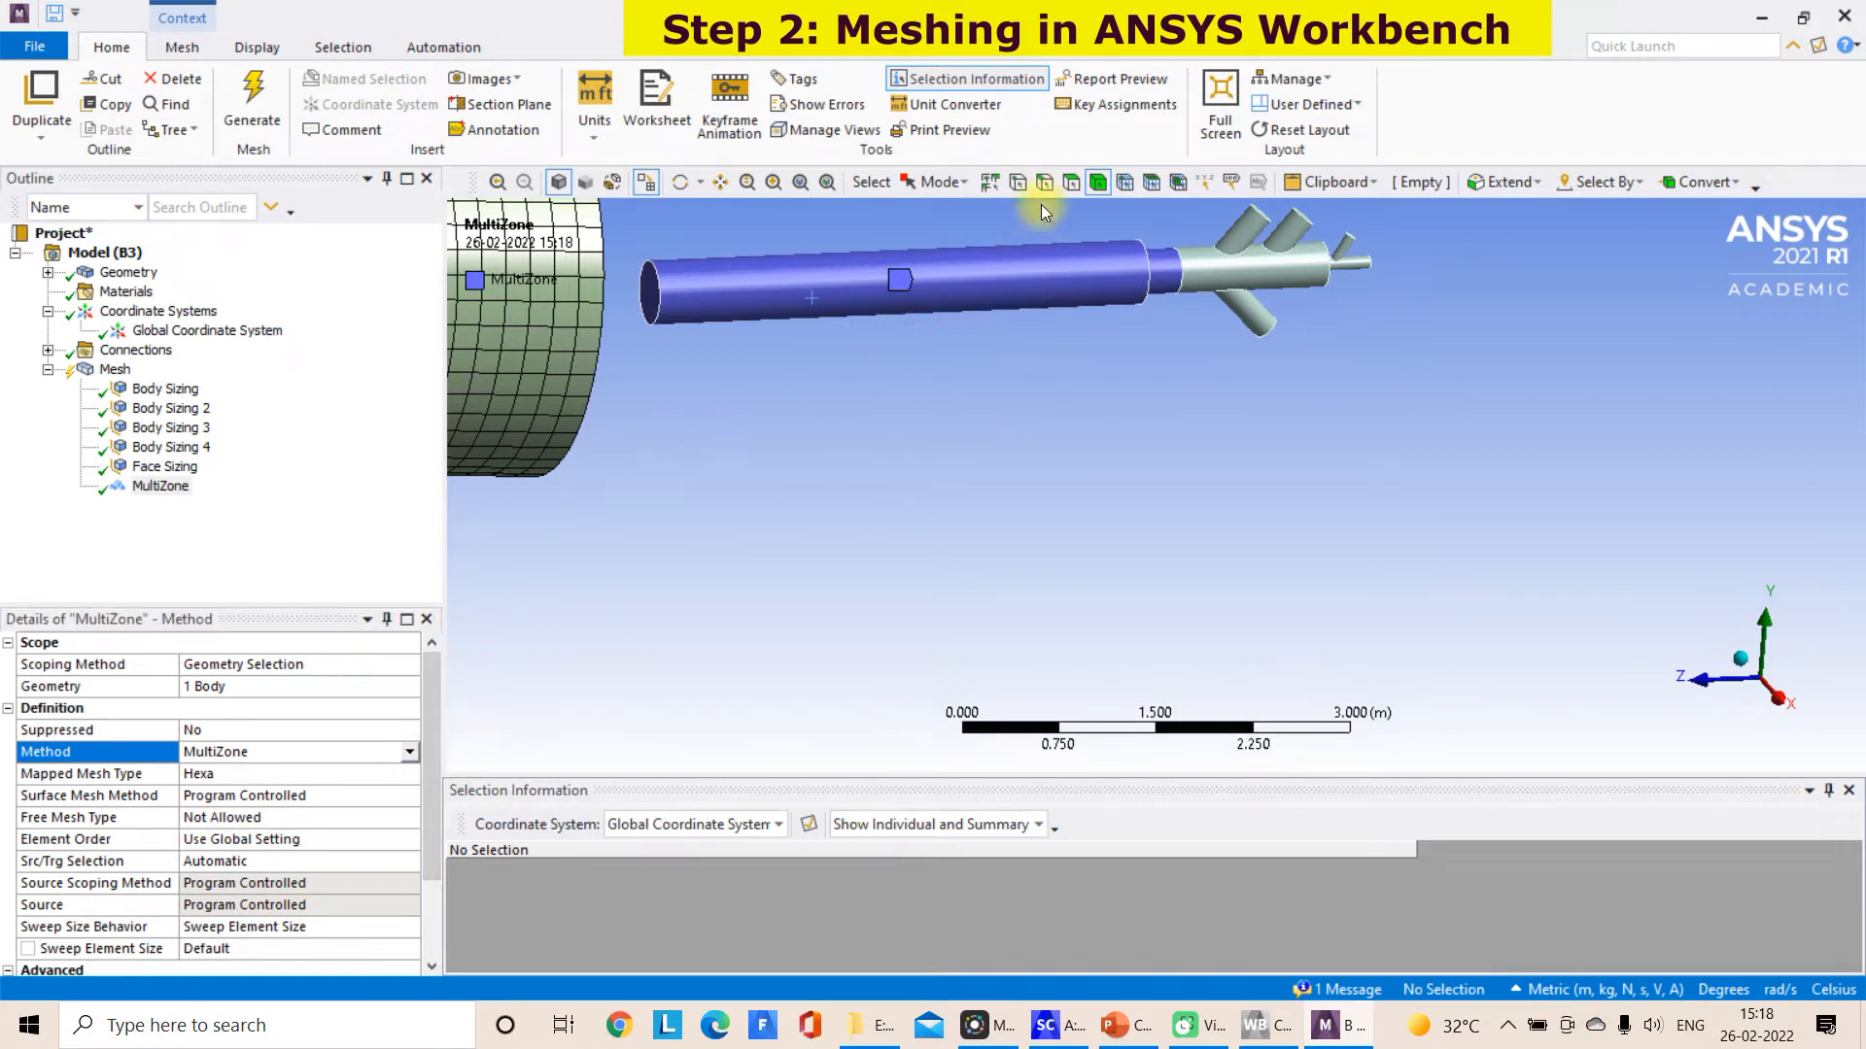
Generate the MultiZone mesh on the straight burner pipe body
click(1098, 183)
click(1036, 260)
right_click(1036, 260)
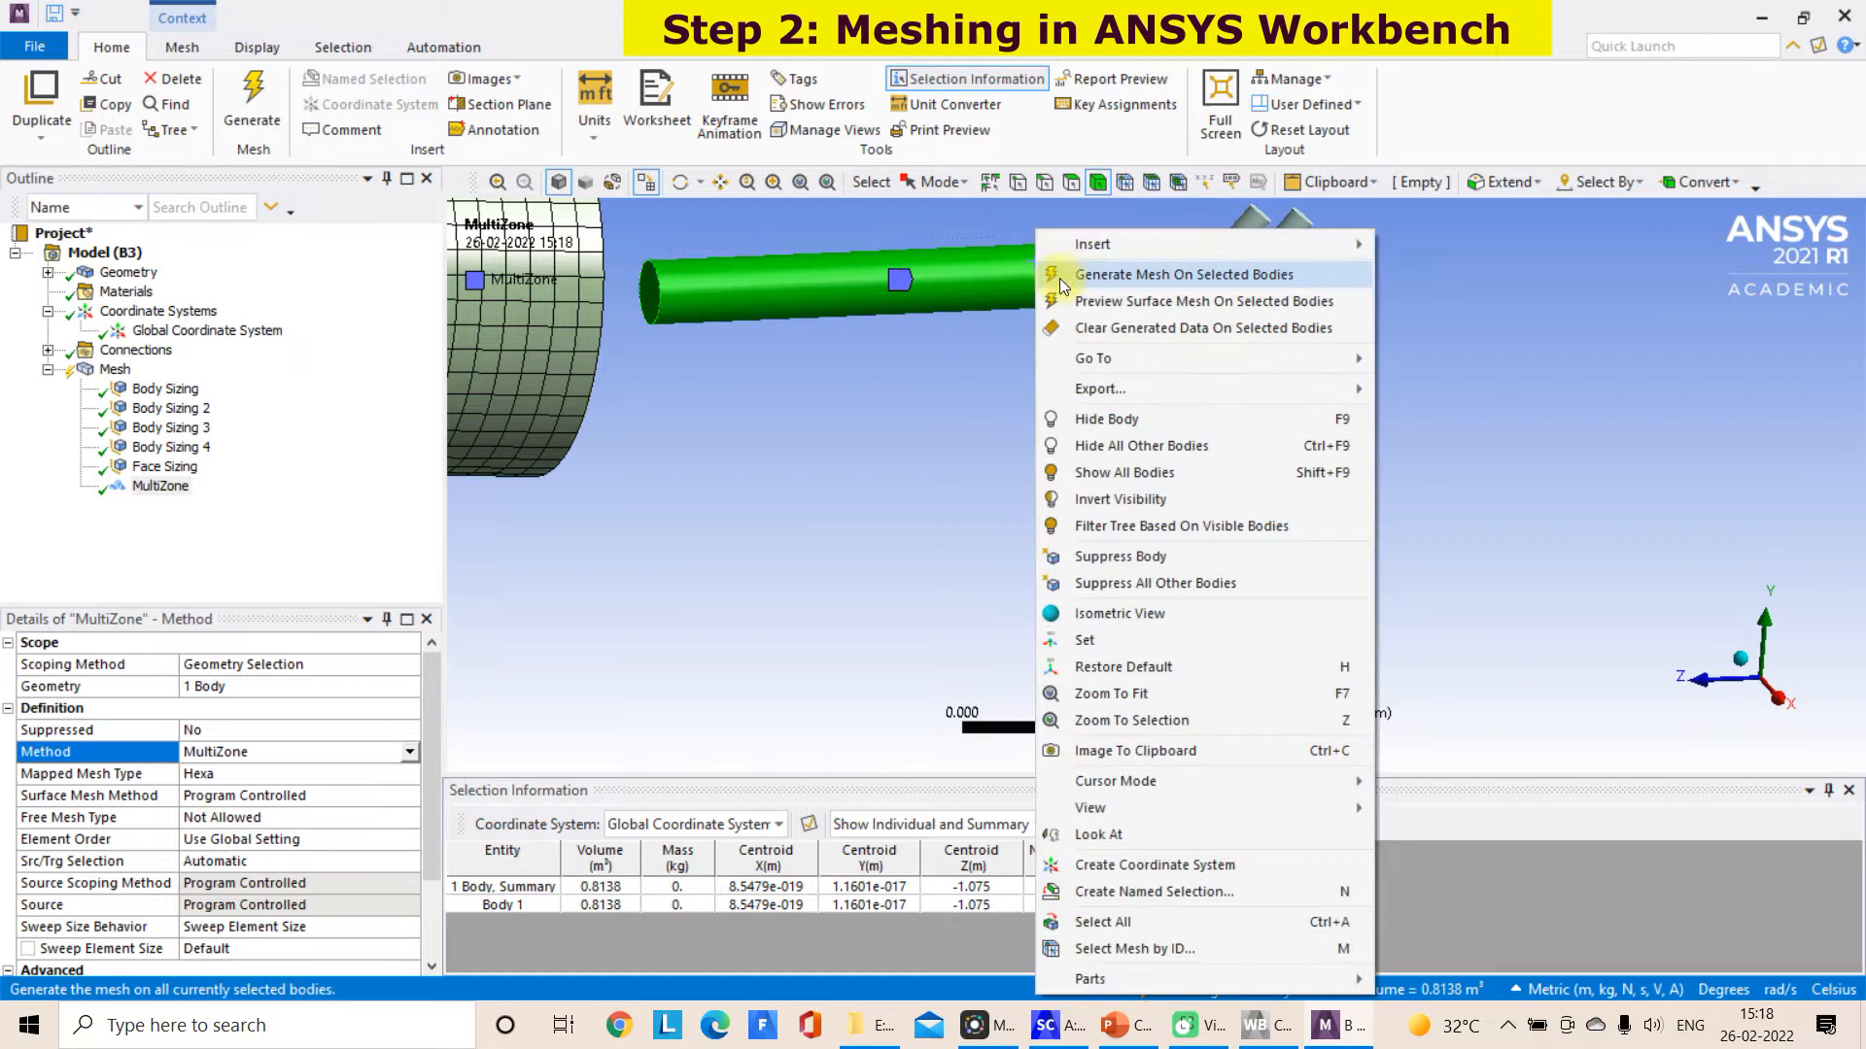
click(1099, 272)
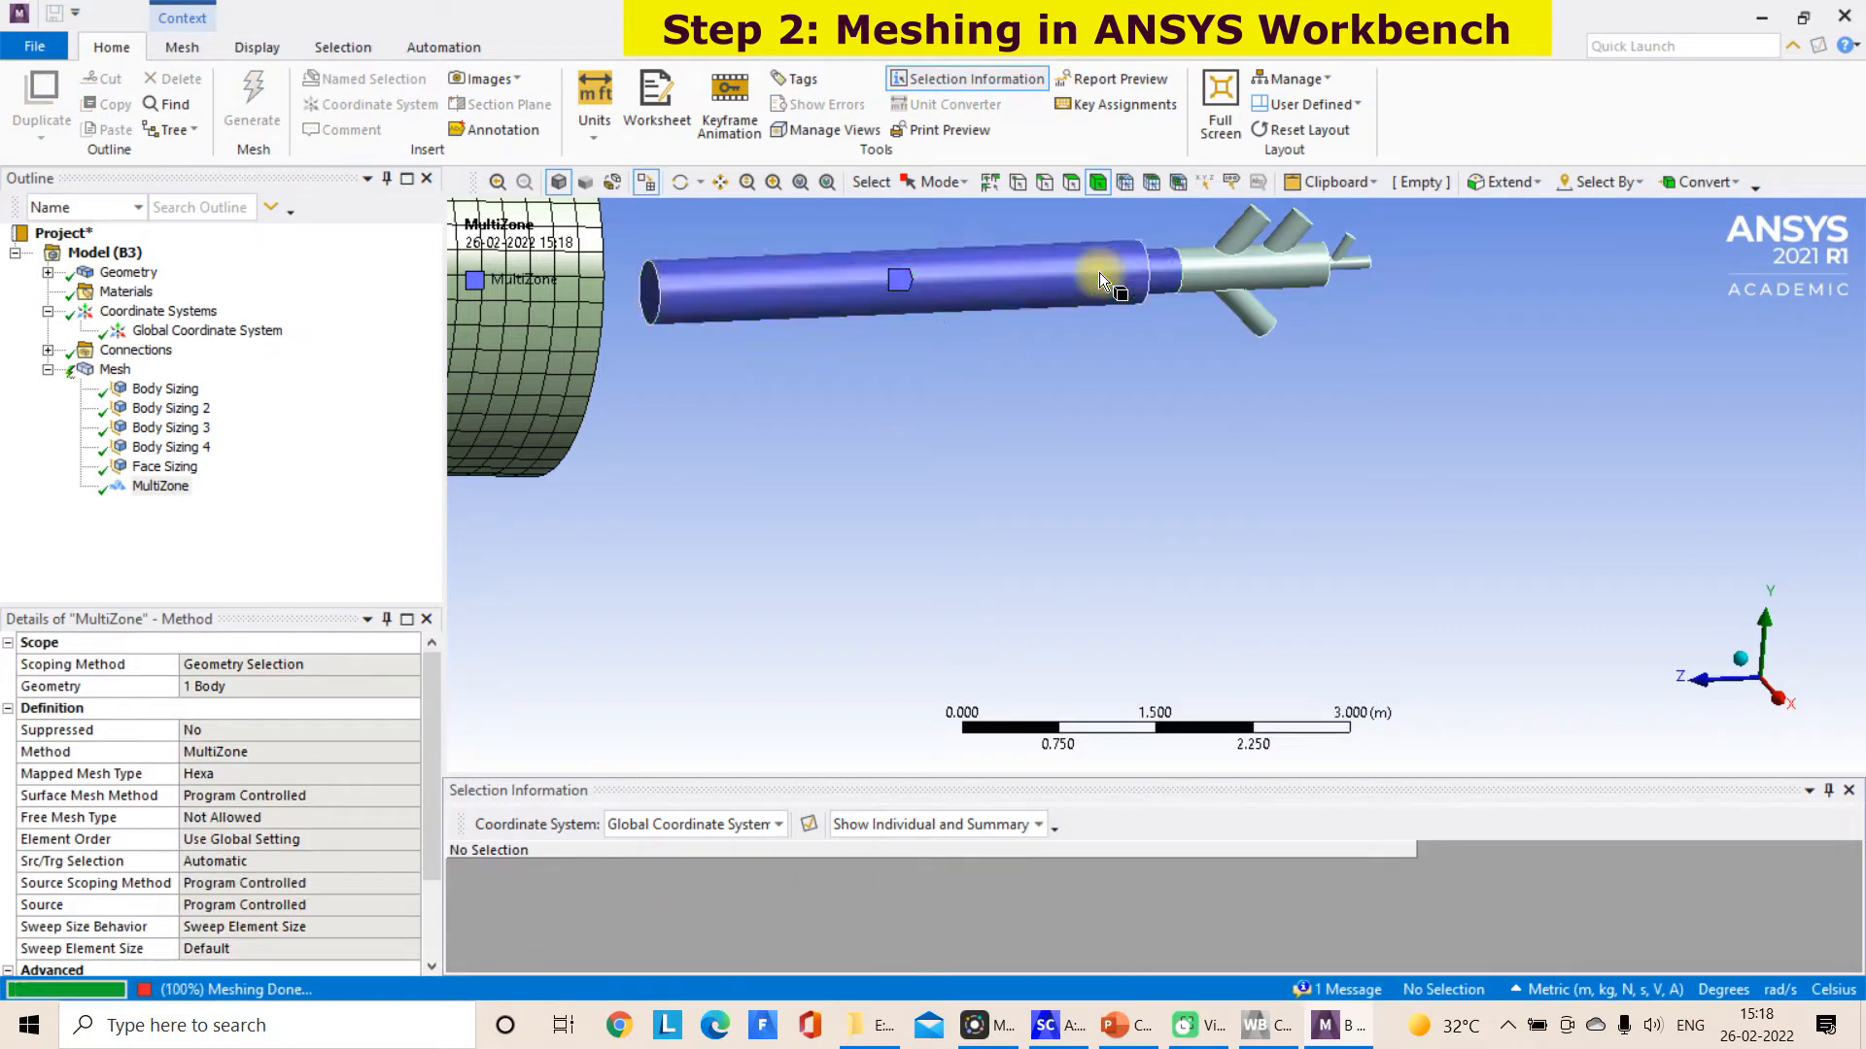
middle_drag(1309, 399, 1133, 395)
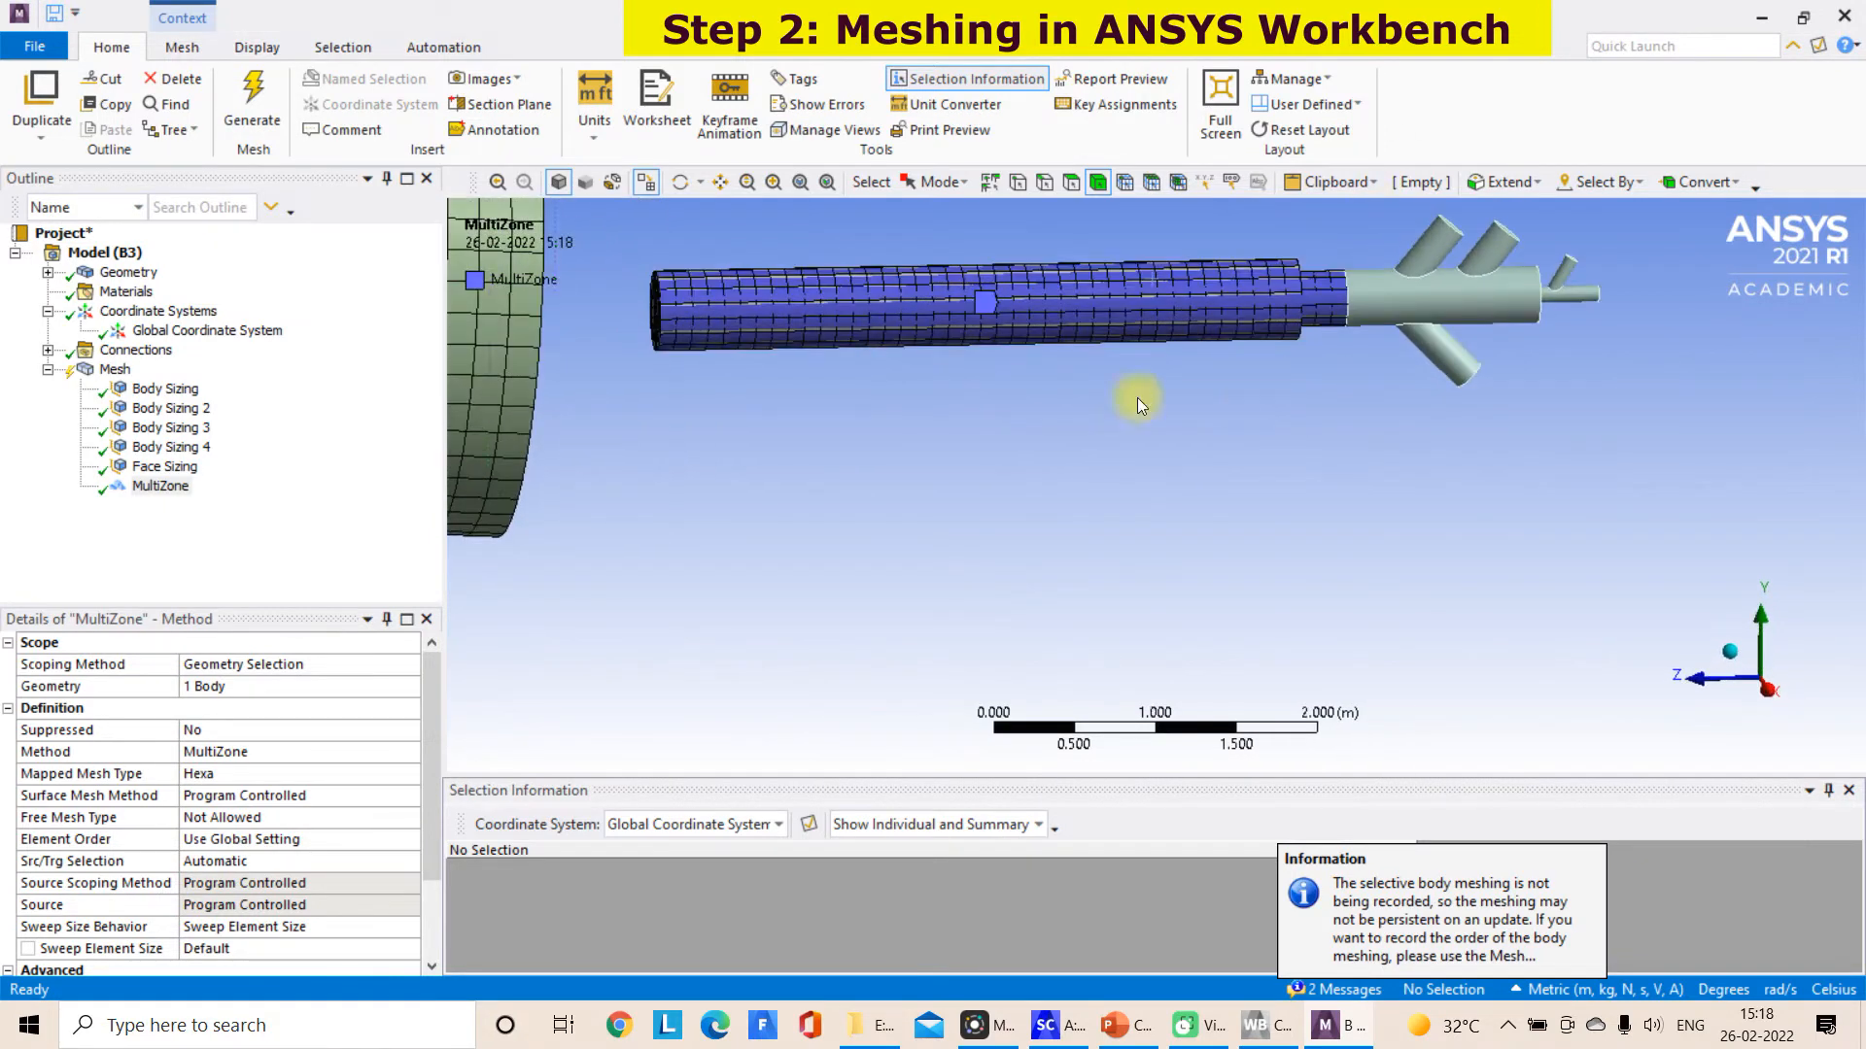
Inspect the mesh on the burner pipe and check the body scoped to Body Sizing 4
click(114, 370)
middle_drag(969, 345, 954, 427)
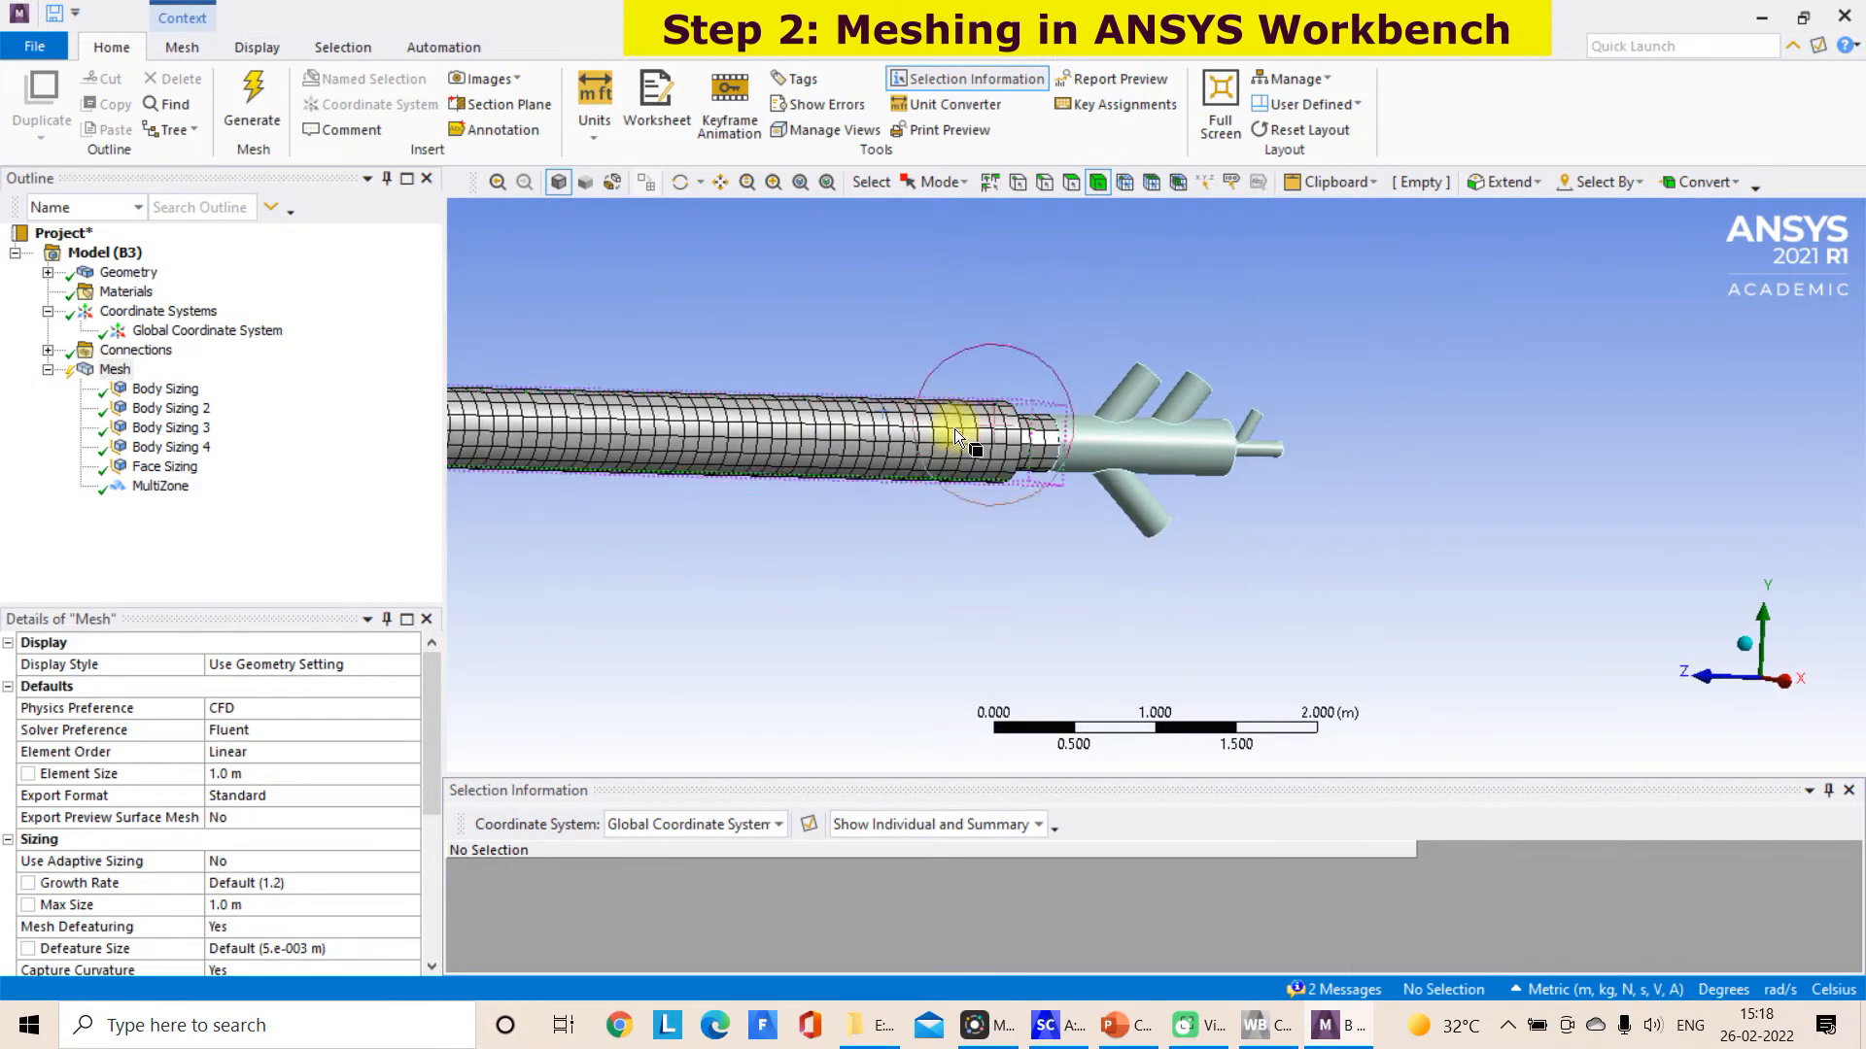
scroll(949, 446, down, 2)
middle_drag(698, 546, 463, 569)
click(179, 449)
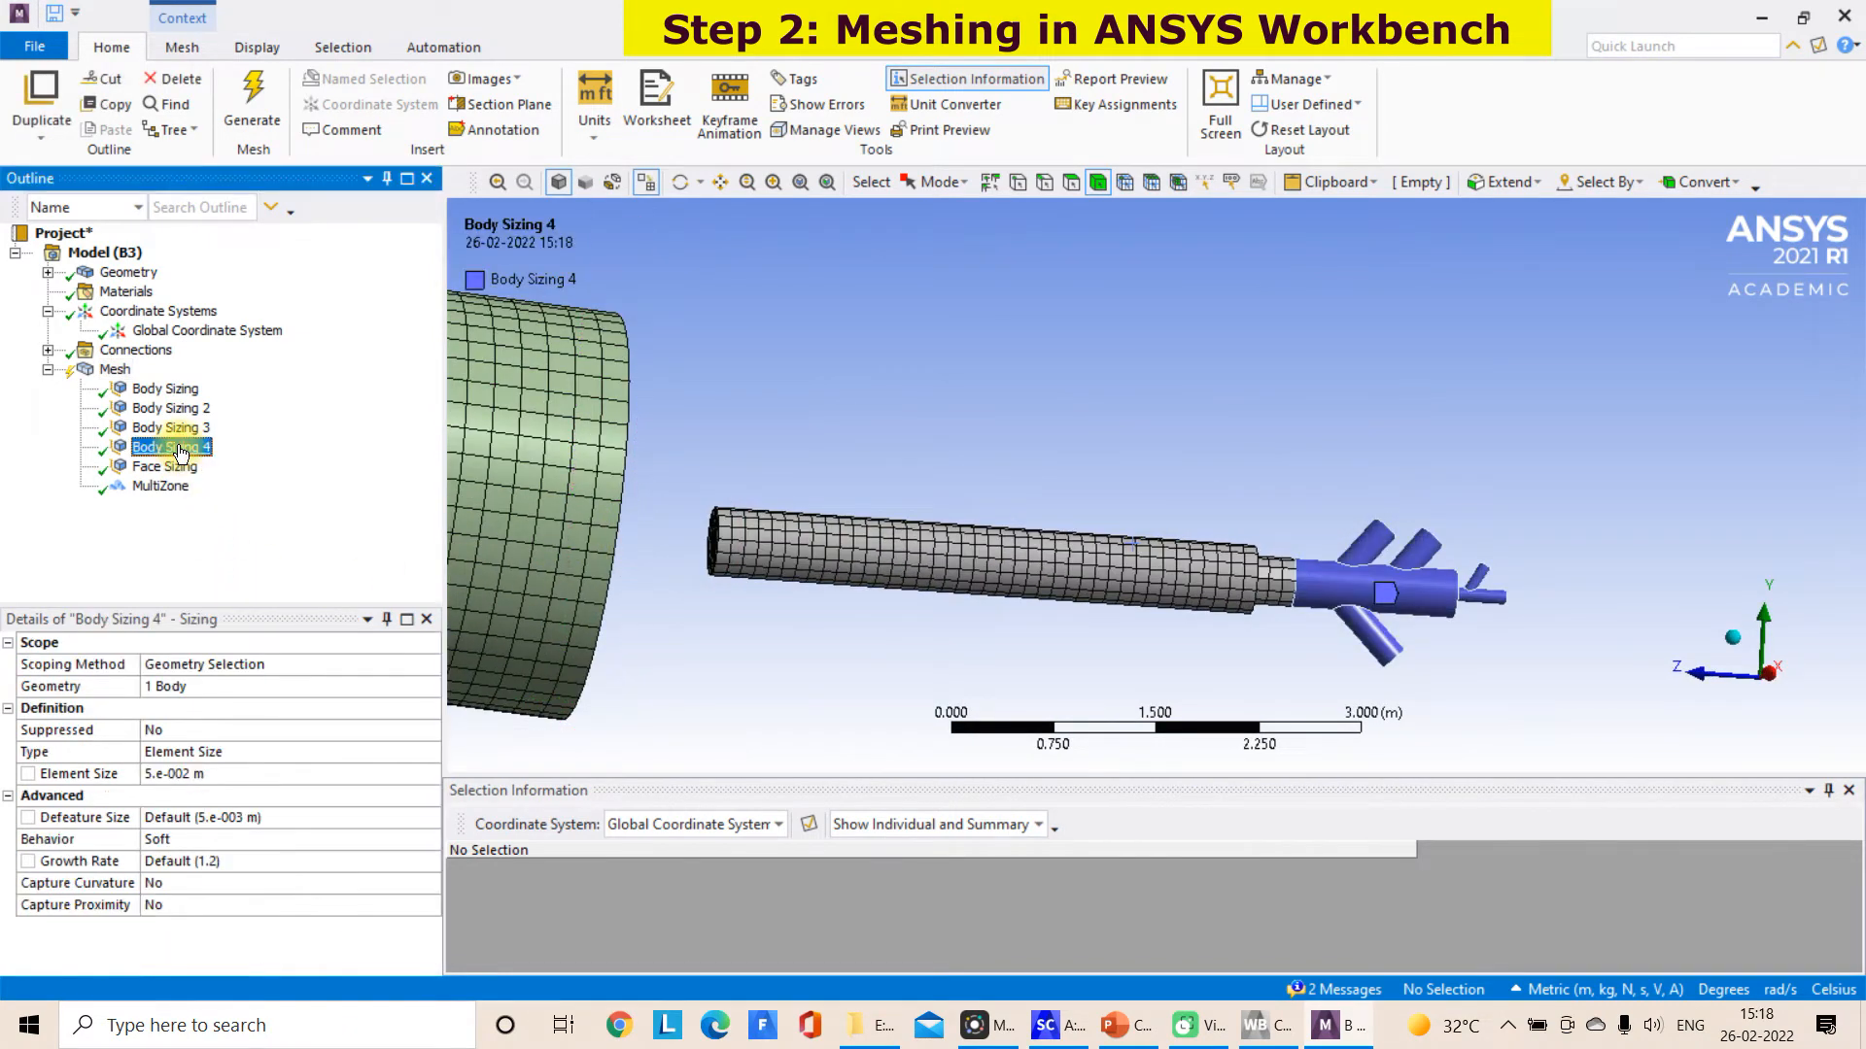
Set the element size of Body Sizing 3 on the straight burner pipe to 0.05 m
click(179, 429)
click(159, 773)
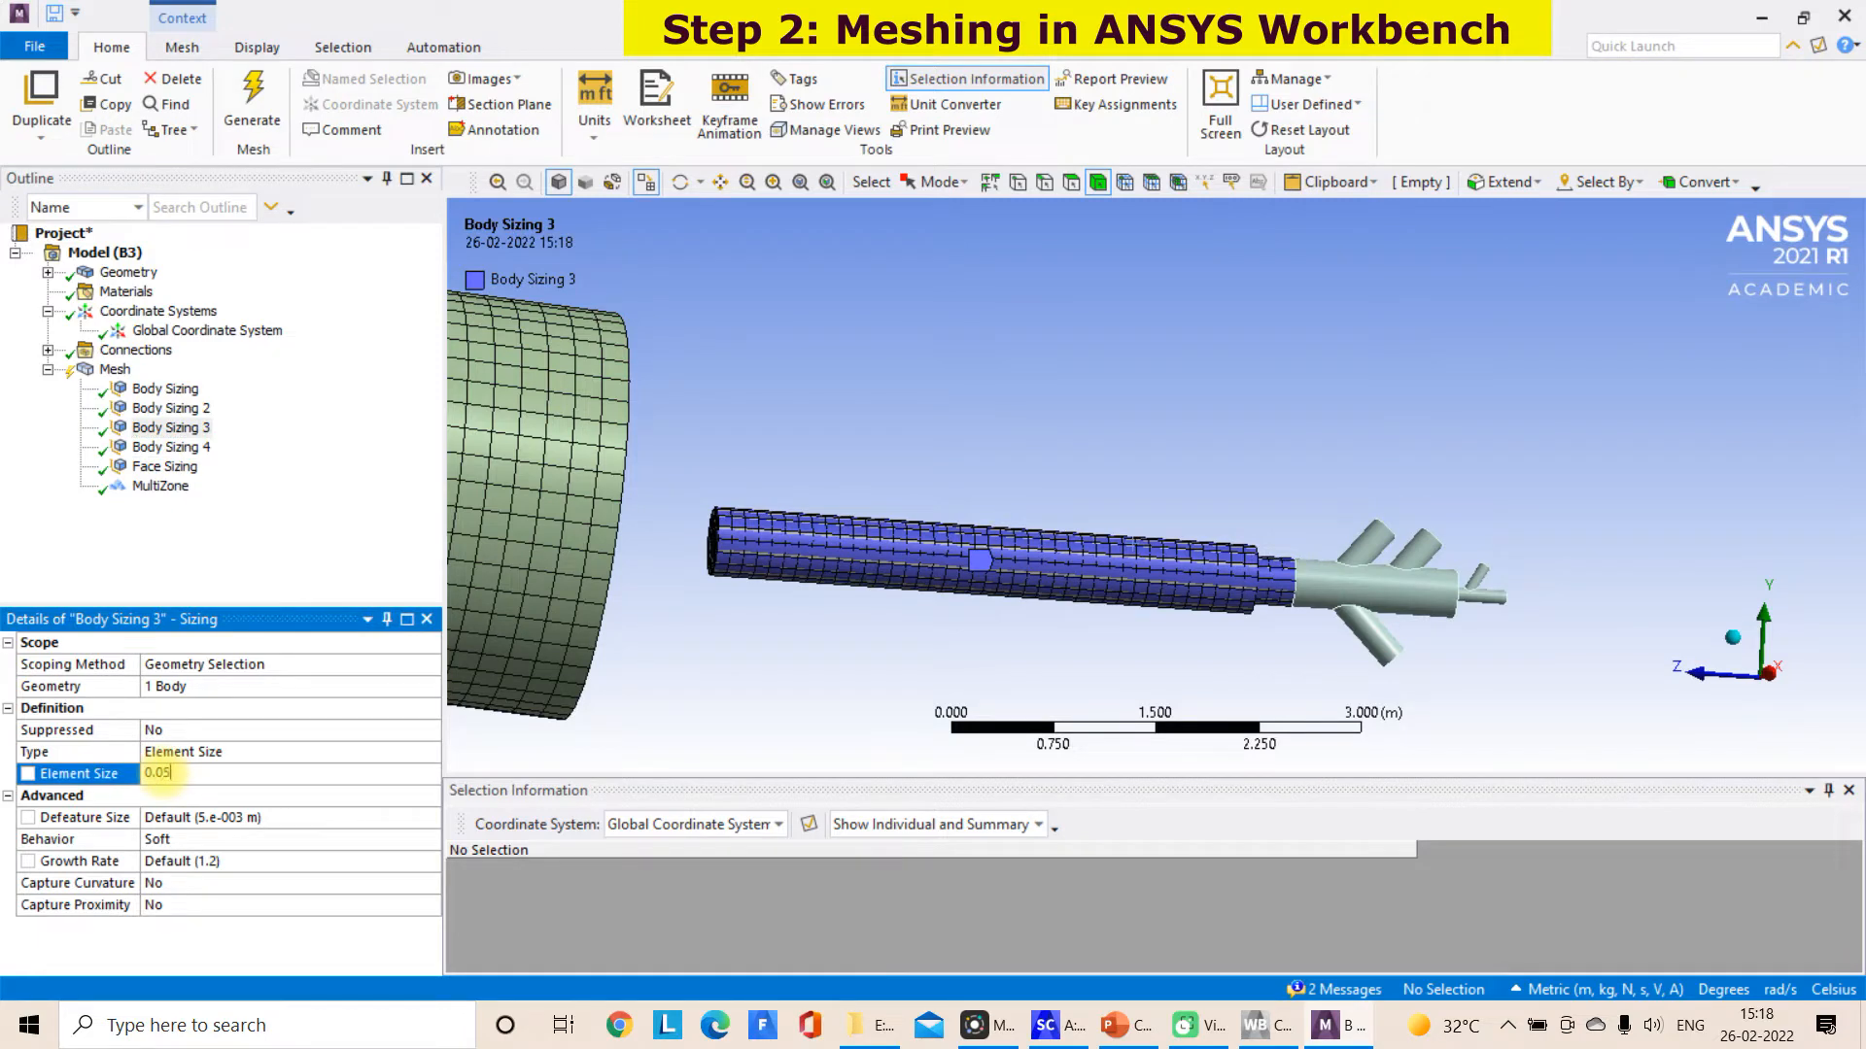
key(Return)
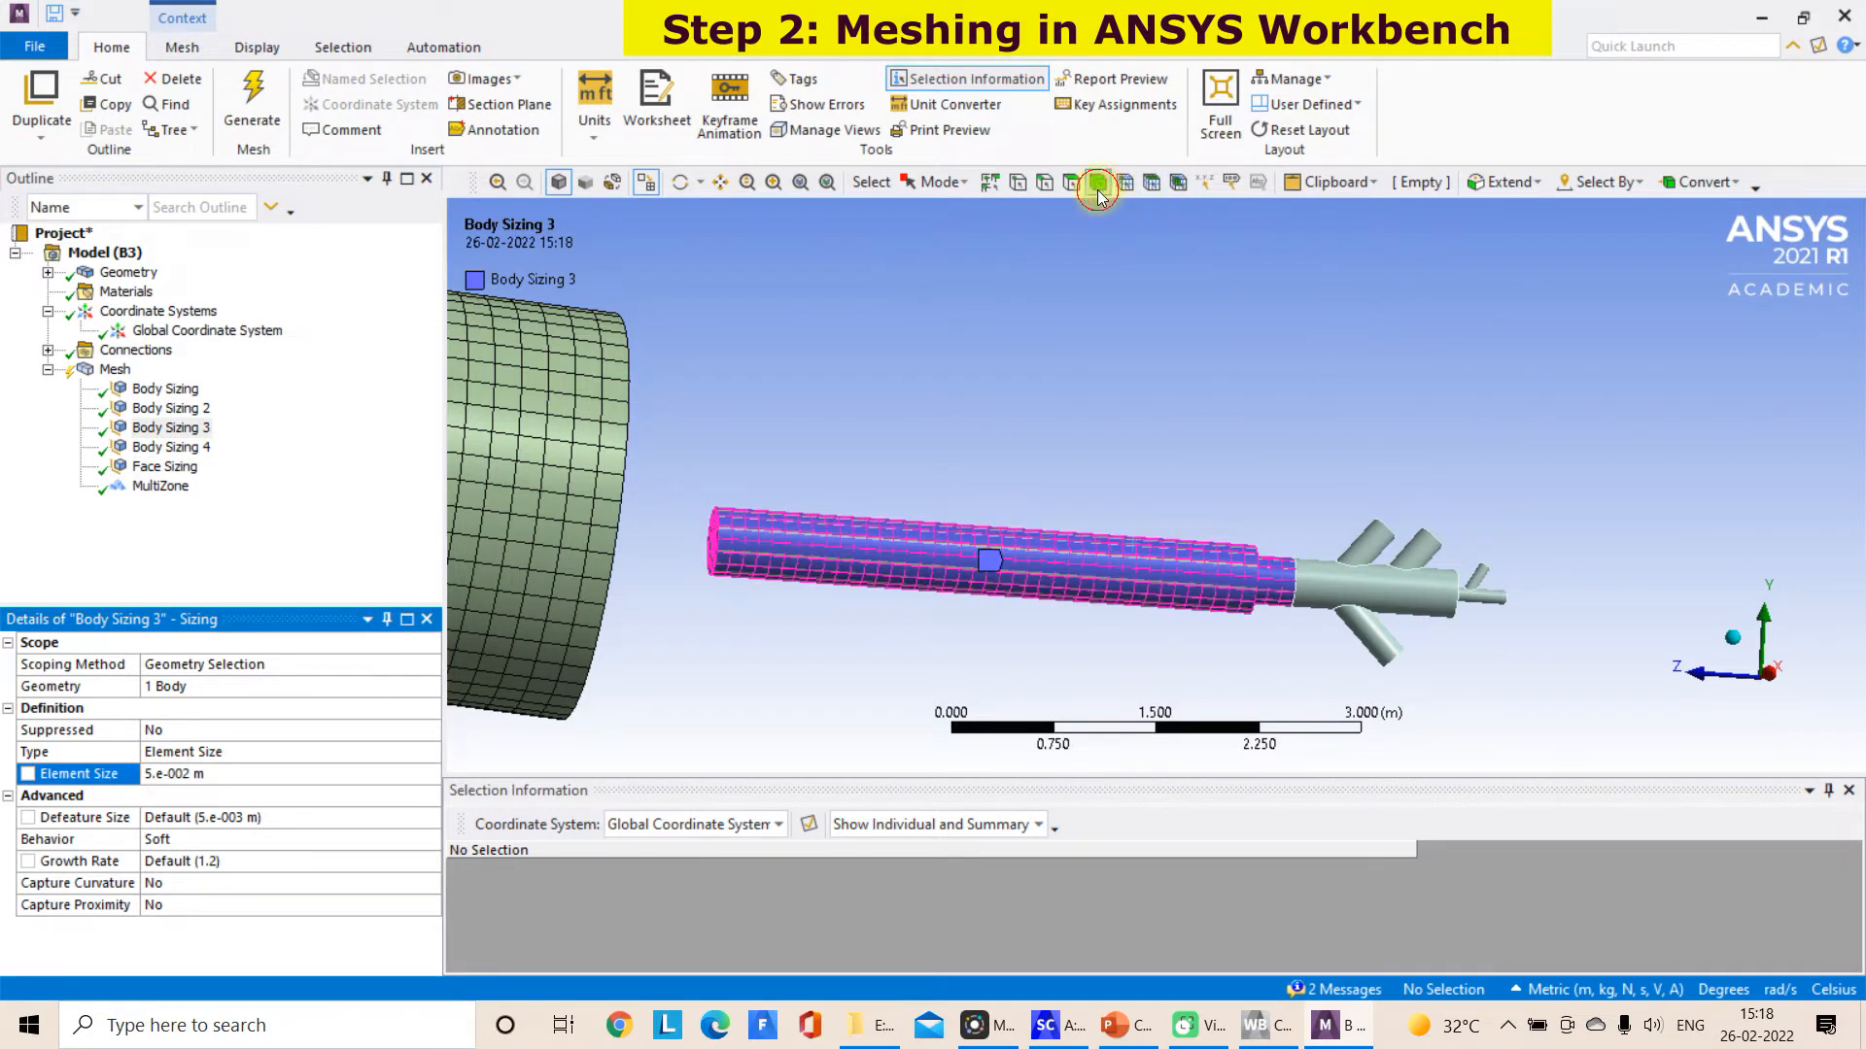
Clear the generated mesh on the straight burner pipe body and regenerate it with the new sizing
click(983, 536)
right_click(983, 536)
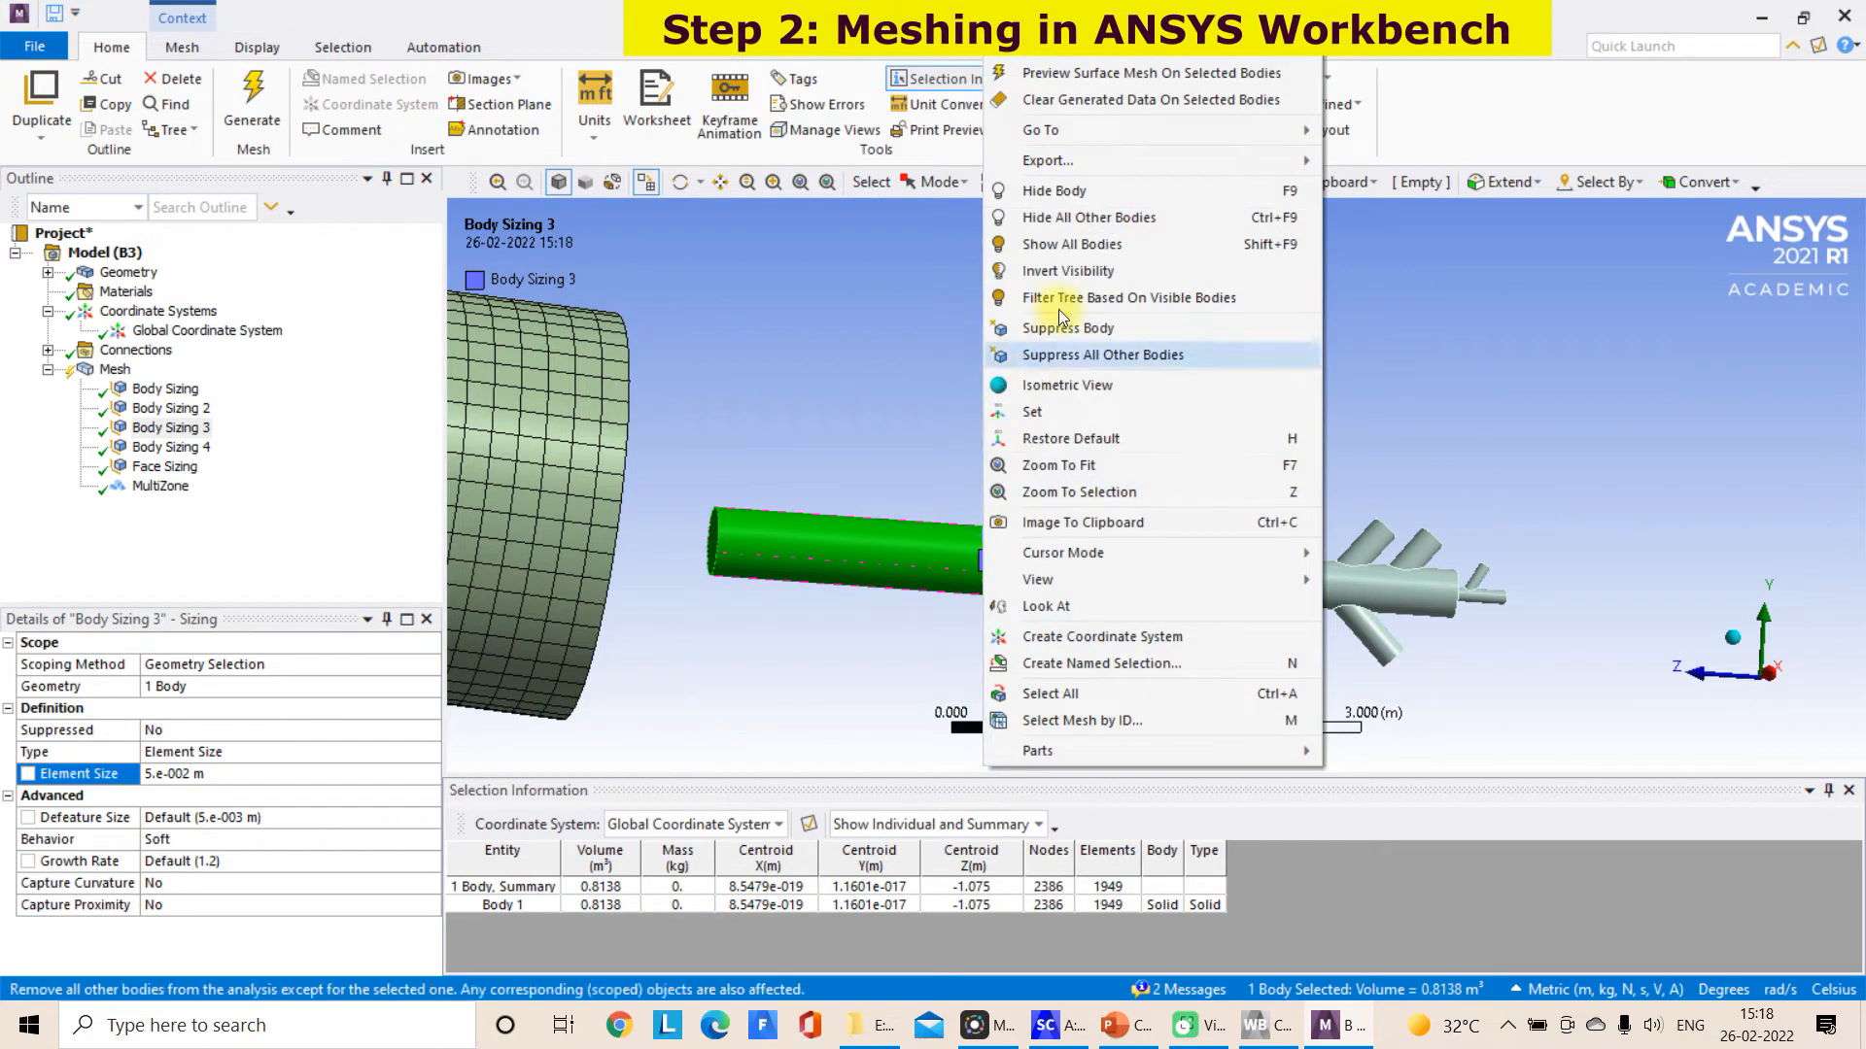
click(1090, 99)
click(1018, 602)
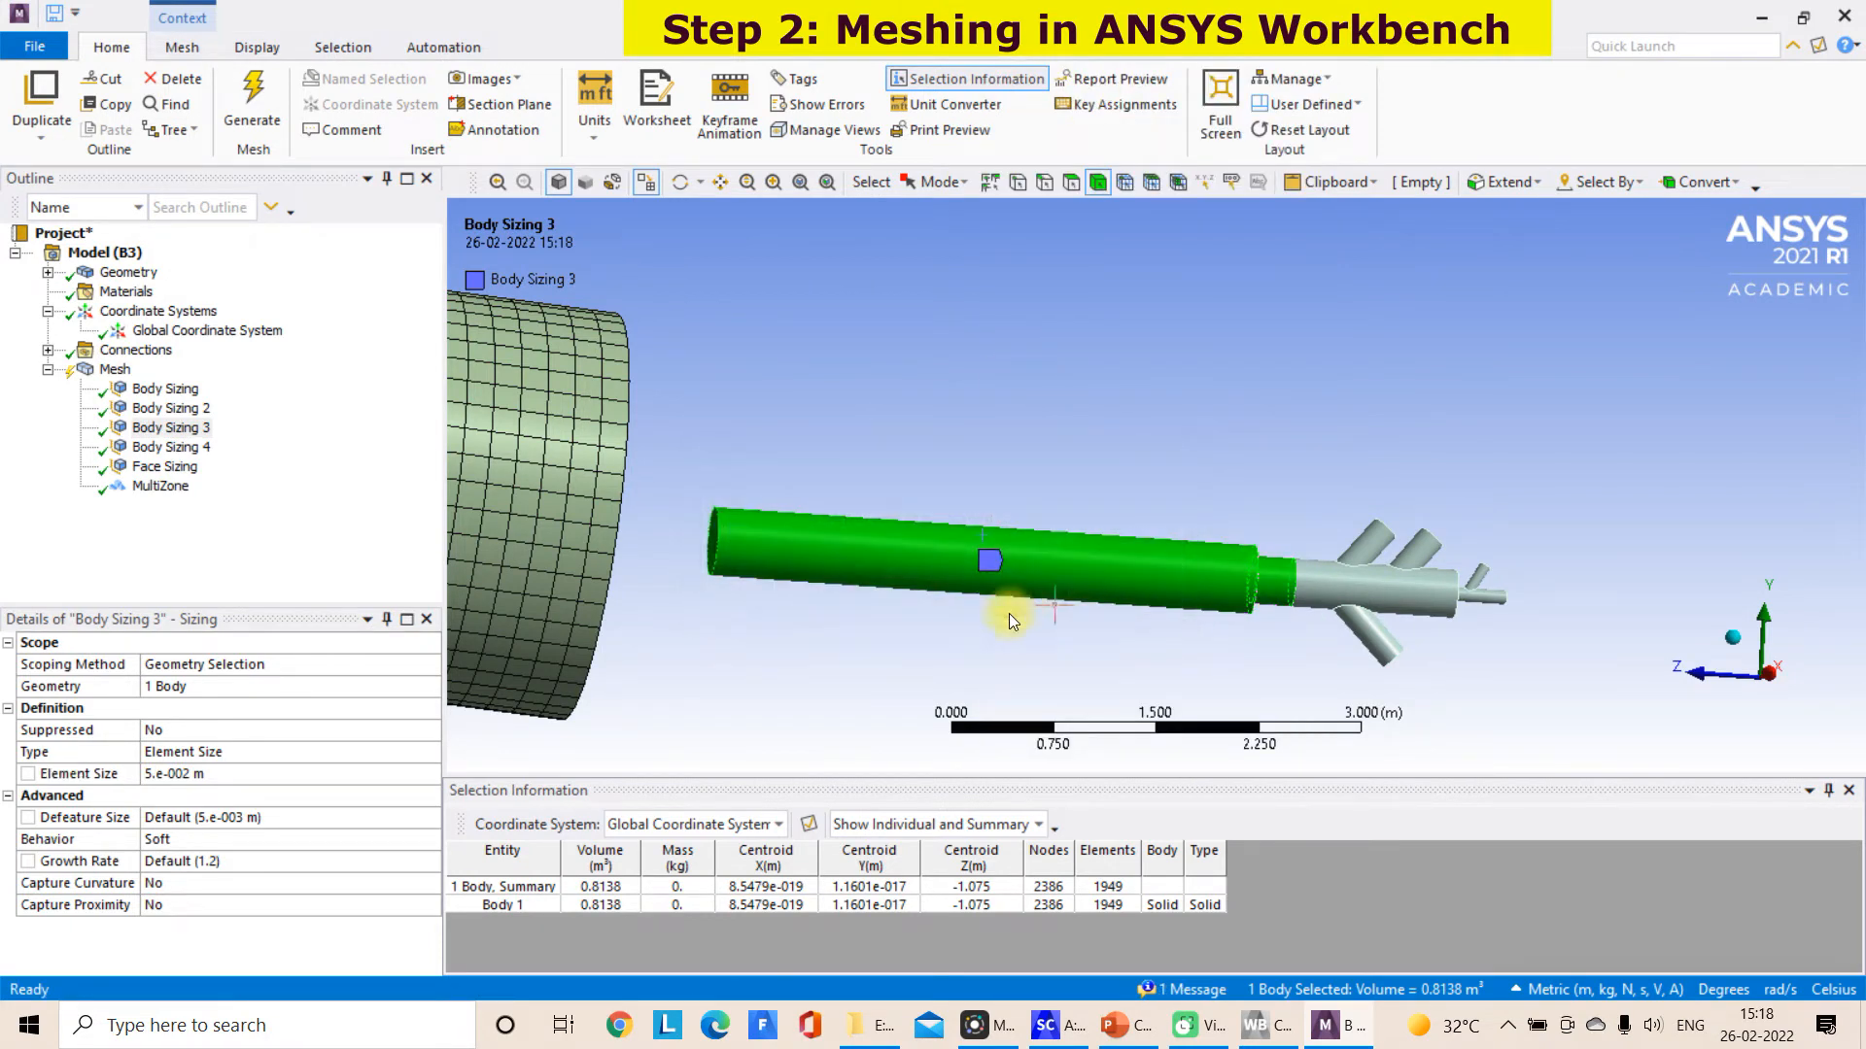
right_click(1028, 561)
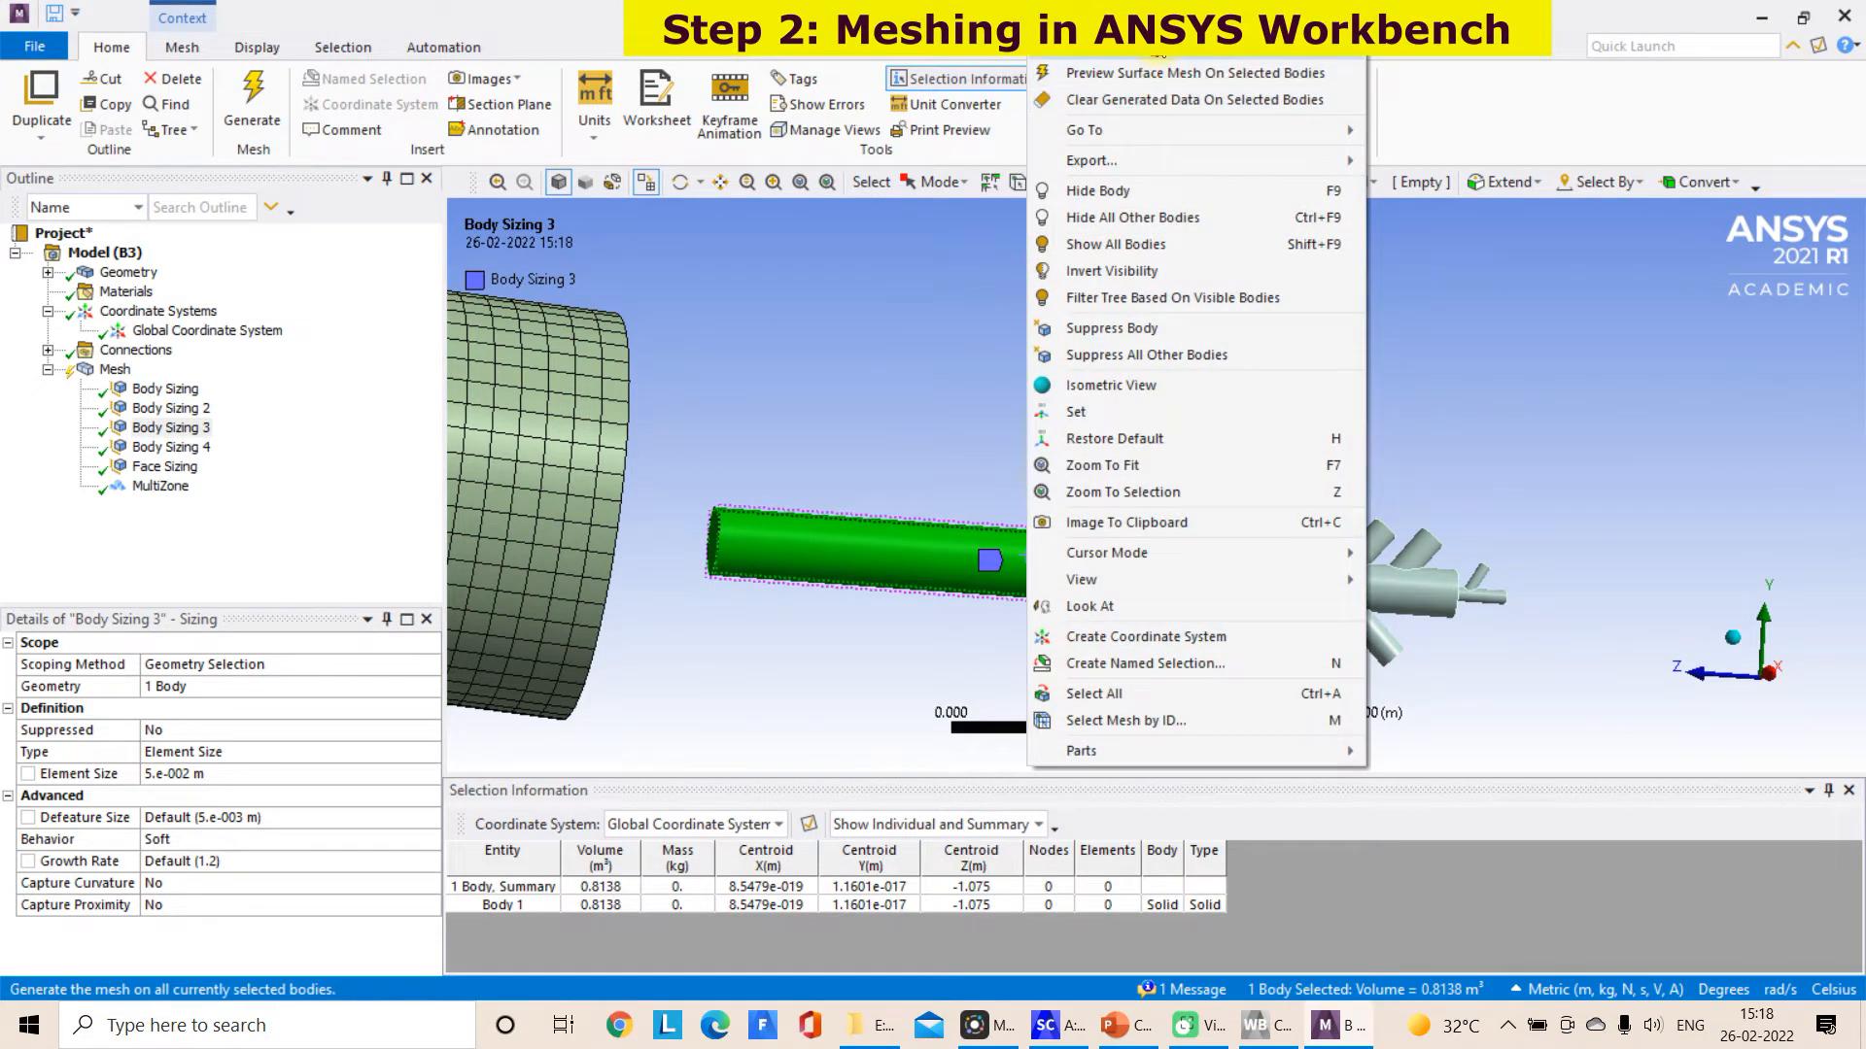
click(1159, 51)
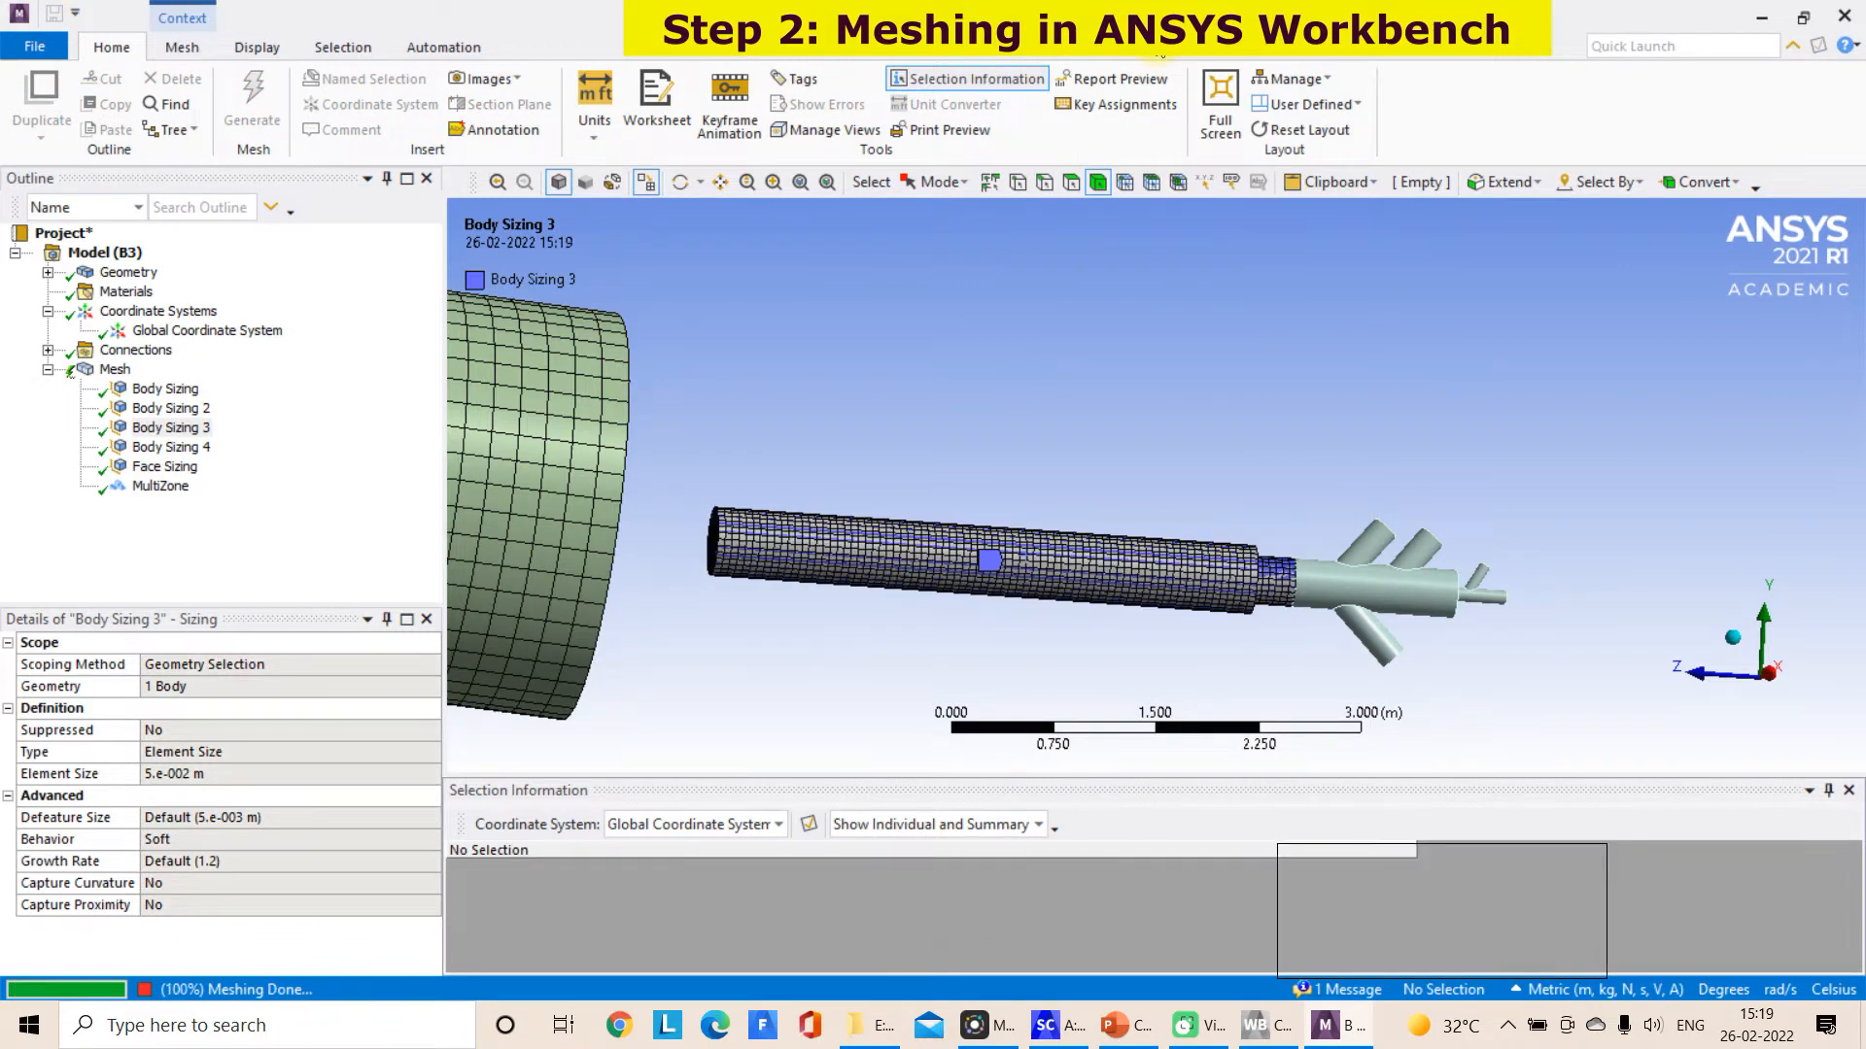
Examine the refined burner pipe mesh and the node and element statistics of the overall mesh
click(115, 370)
middle_drag(816, 445, 927, 435)
drag(425, 783, 437, 921)
click(24, 967)
click(8, 948)
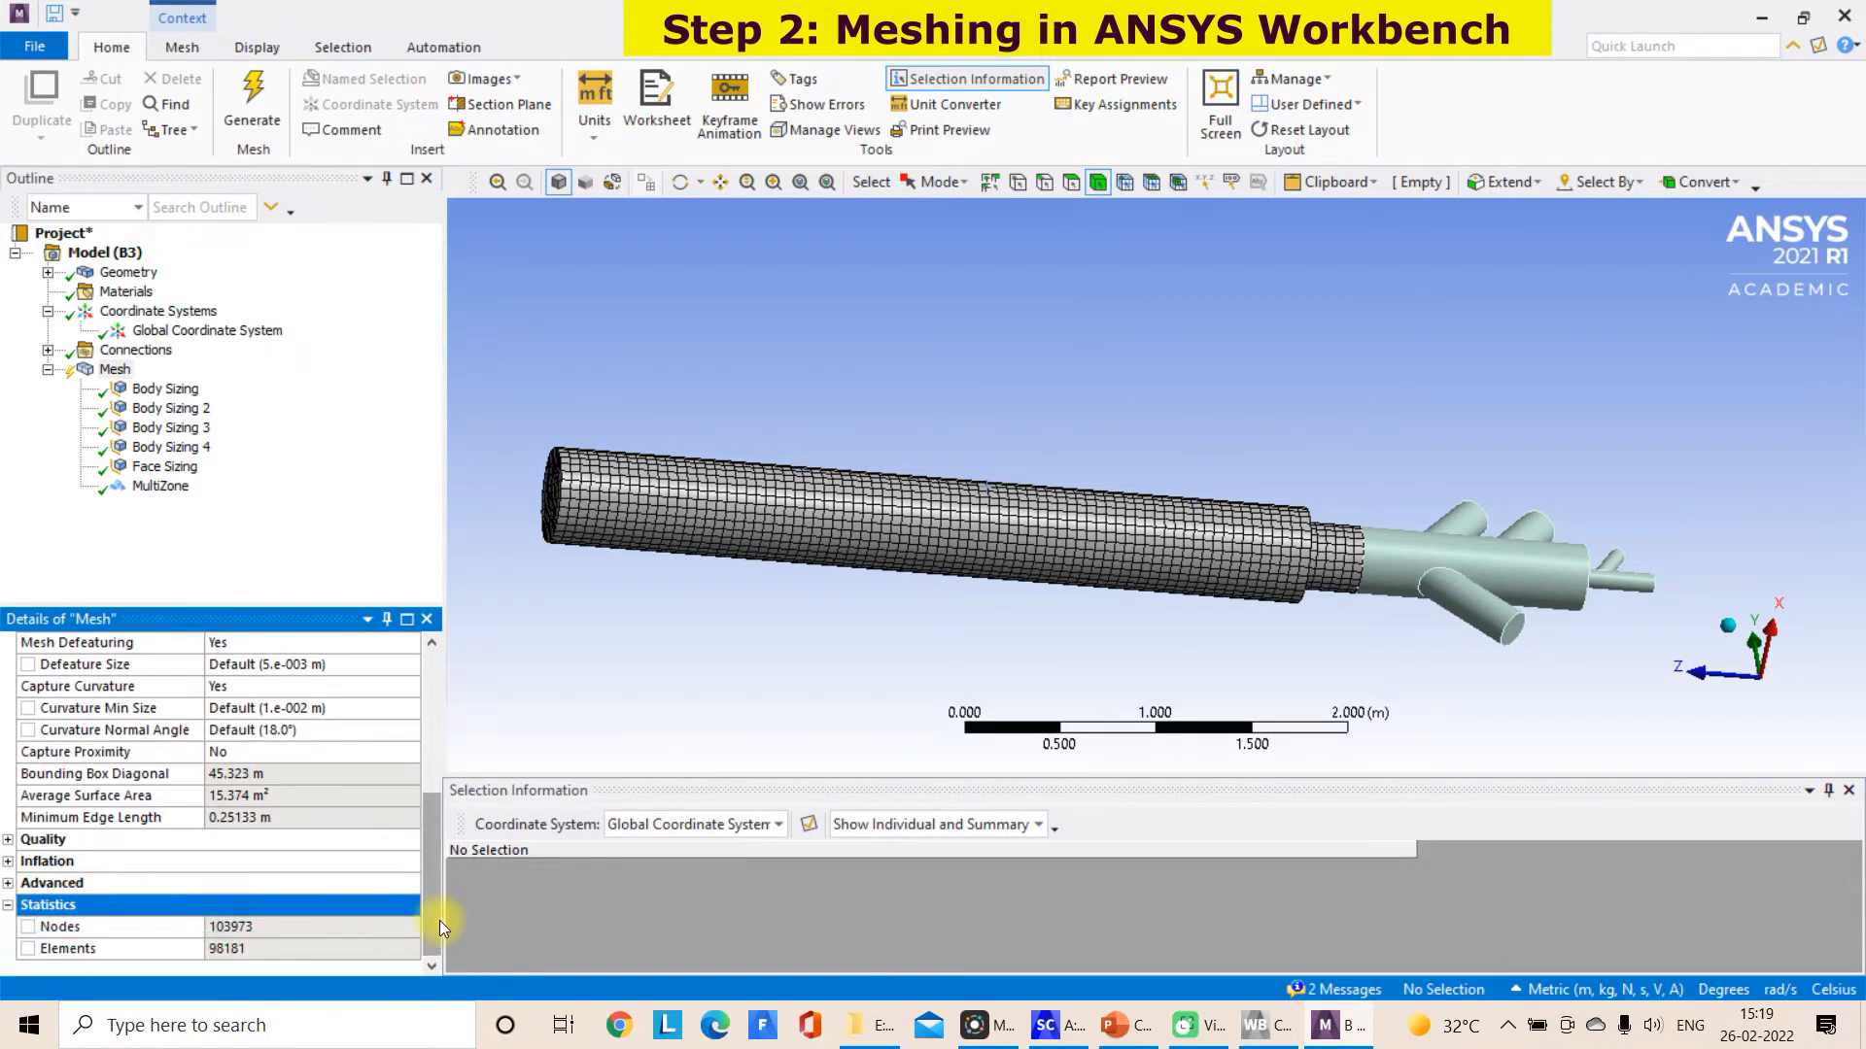
scroll(1158, 623, up, 4)
scroll(1156, 620, down, 5)
middle_drag(1170, 597, 1174, 583)
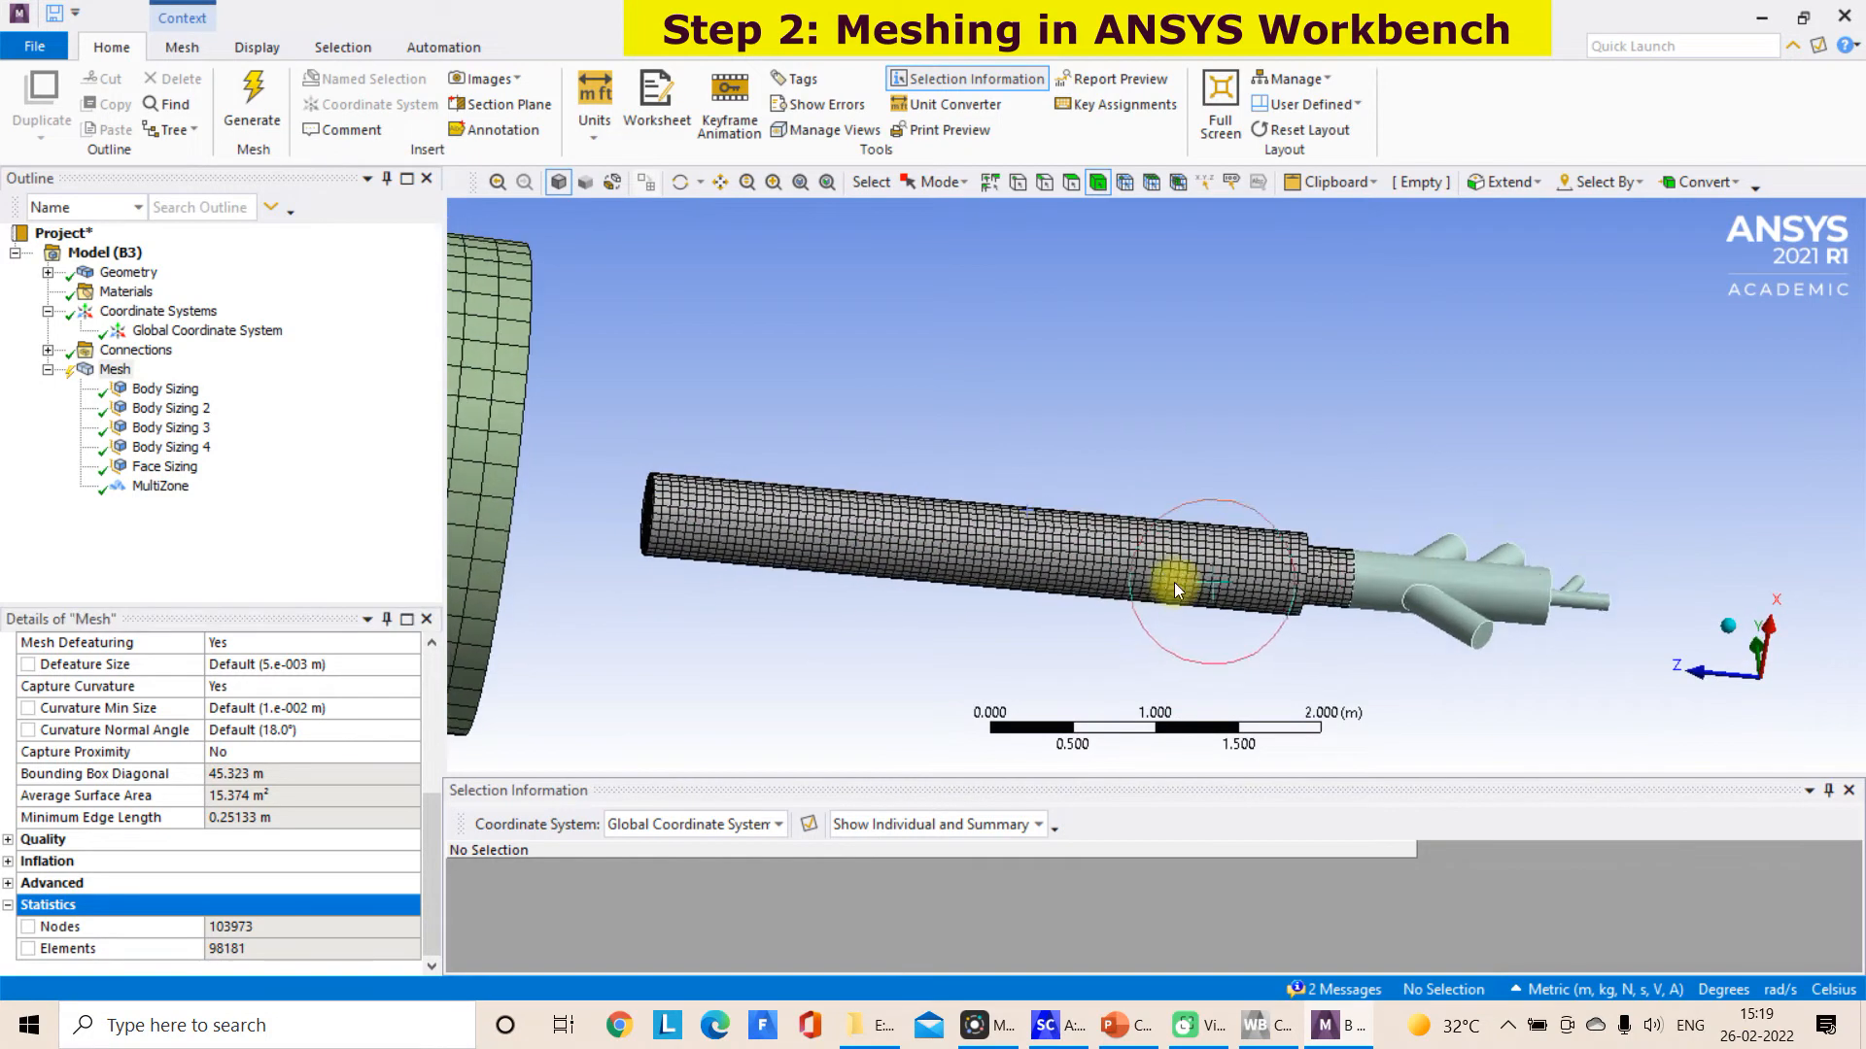
Generate the mesh on the branched burner inlet body only
click(1453, 577)
right_click(1453, 577)
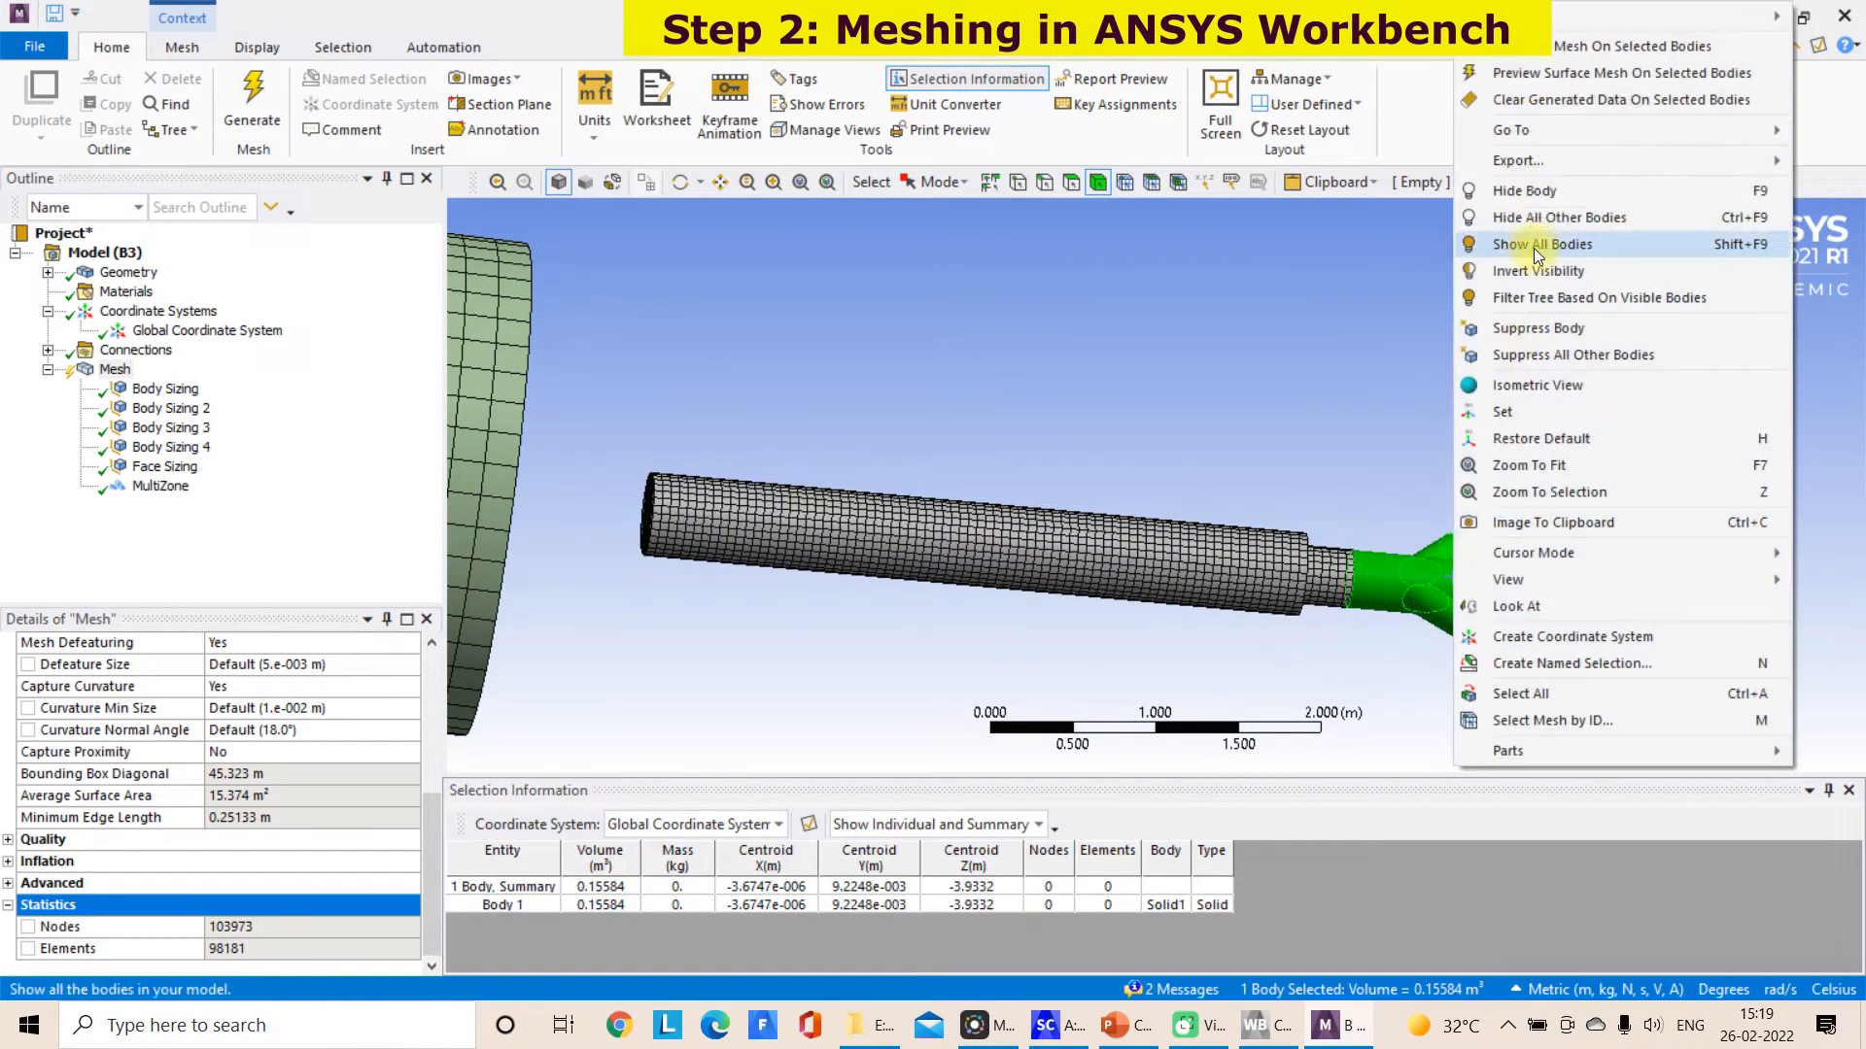
click(1572, 51)
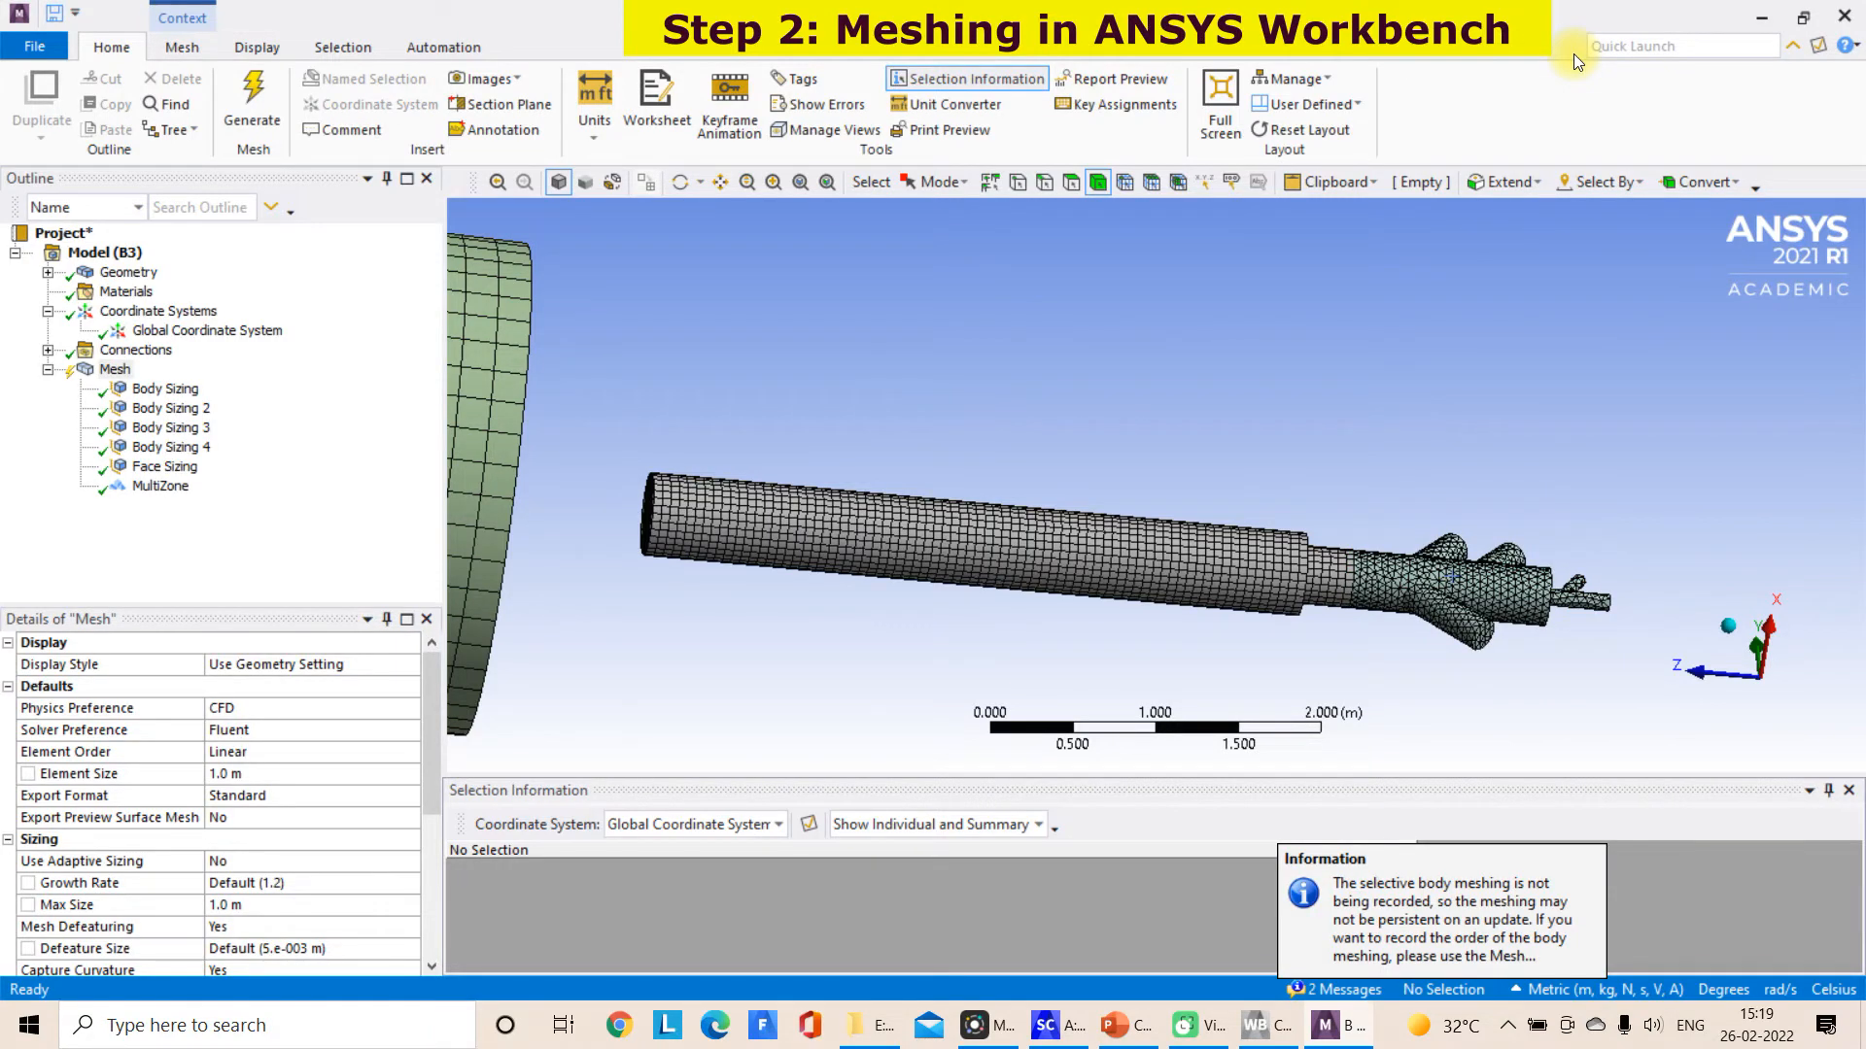
Check the updated mesh statistics and examine the mesh on the branched inlet body and its junction with the pipe
scroll(1375, 554, up, 1)
drag(428, 745, 437, 900)
middle_drag(930, 705, 1314, 600)
scroll(1431, 609, up, 2)
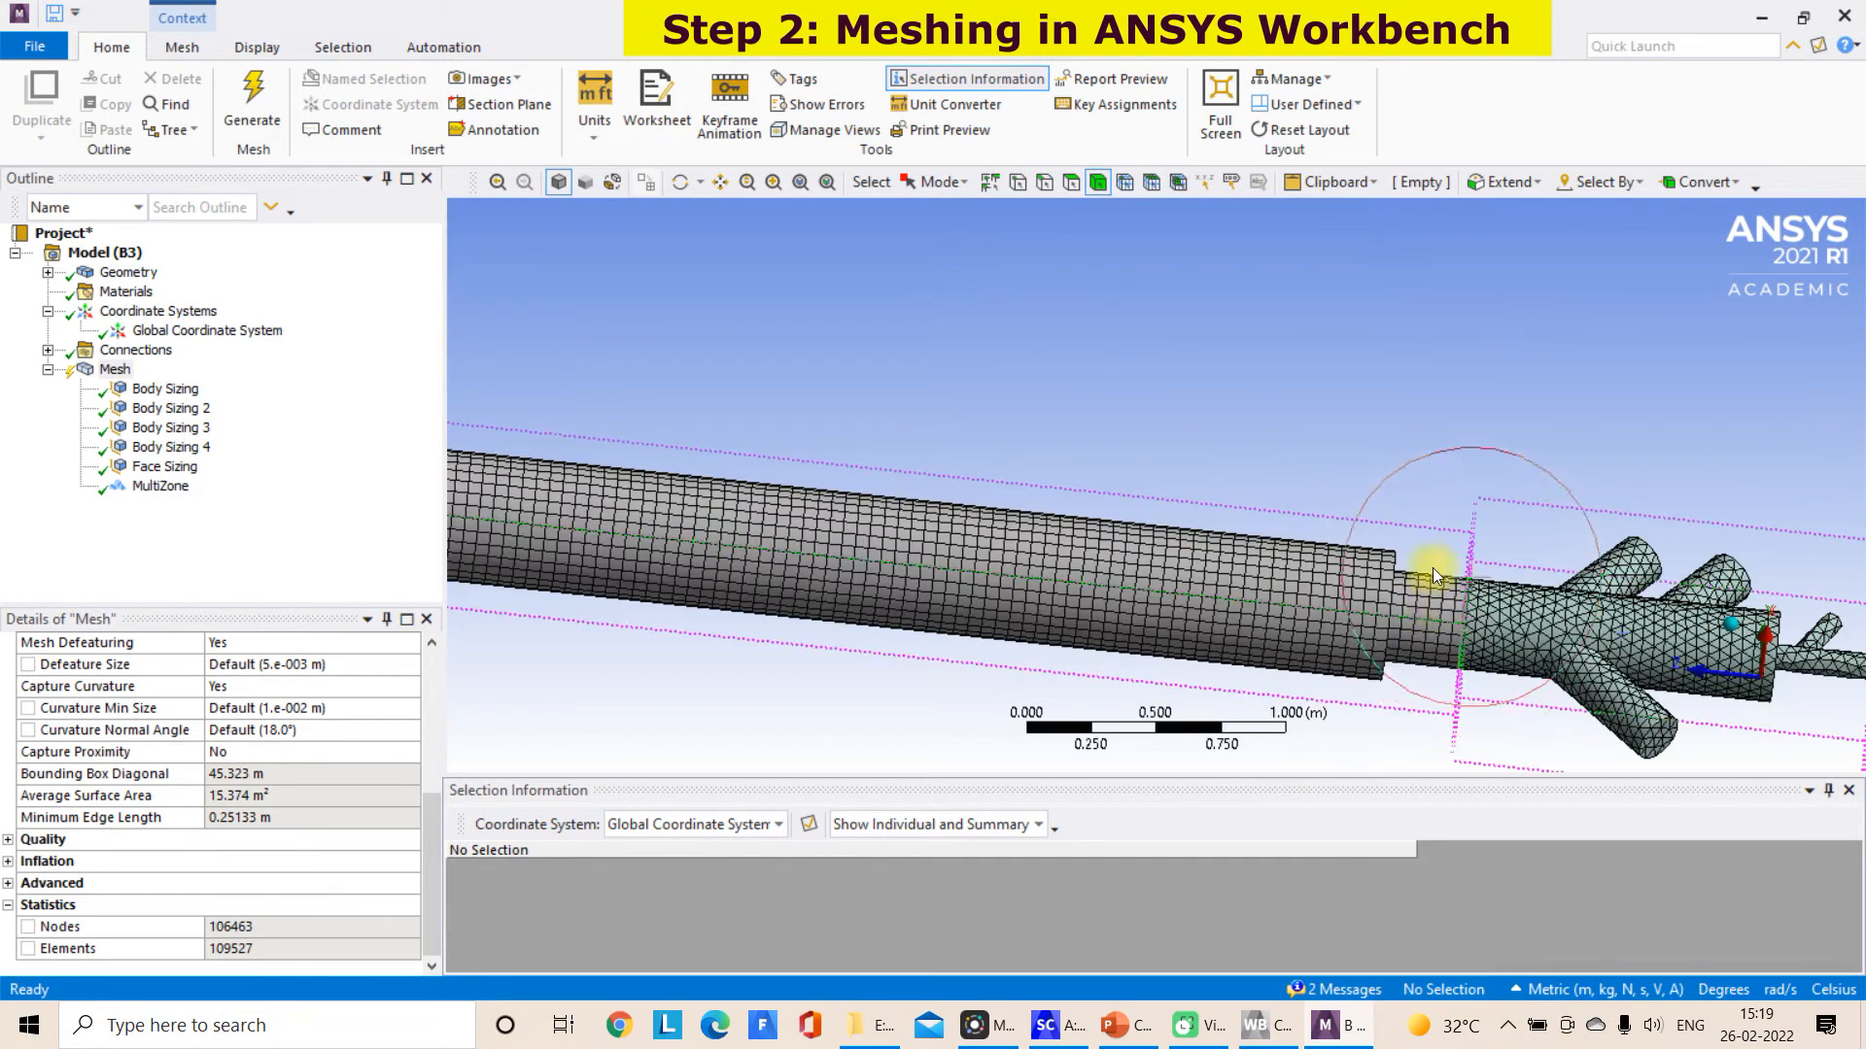
click(720, 184)
drag(1311, 484, 814, 220)
middle_drag(1280, 407, 1279, 554)
scroll(1353, 387, up, 2)
drag(1353, 387, 1315, 512)
scroll(1316, 512, up, 2)
middle_drag(1312, 513, 1271, 517)
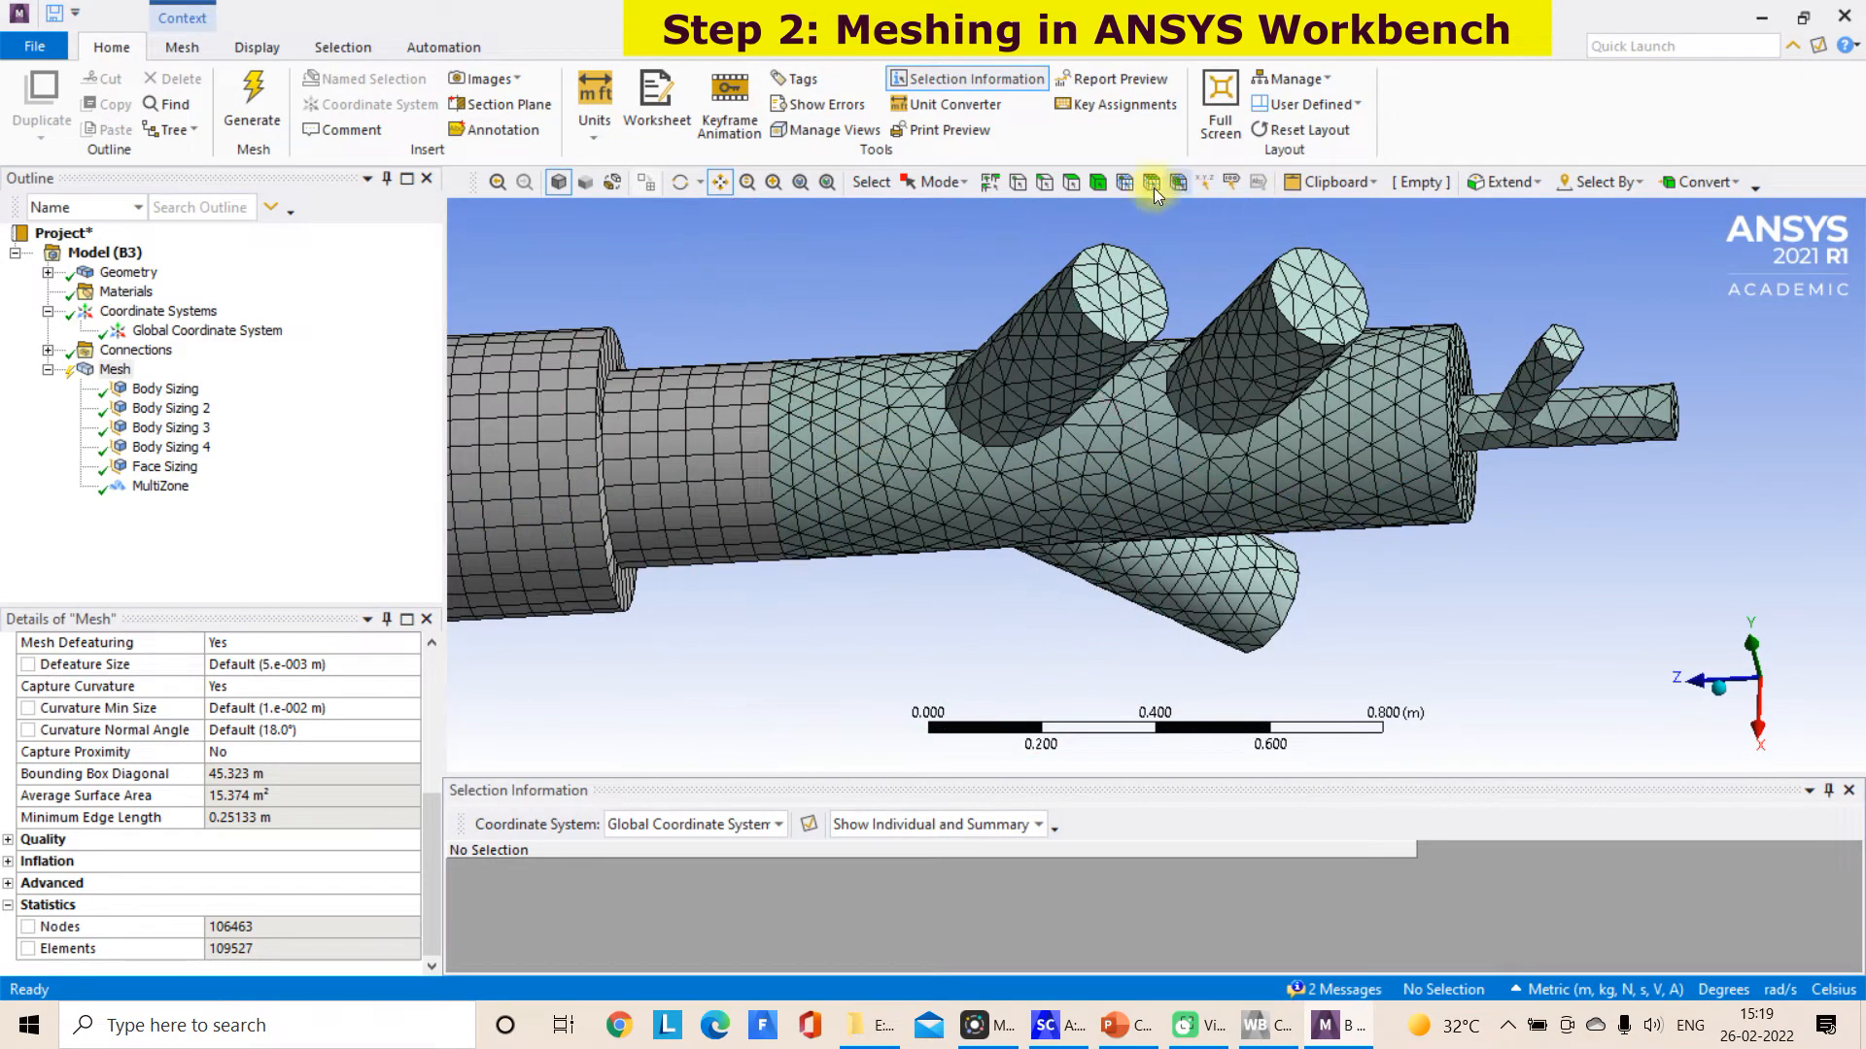
Clear the generated mesh data from the branched burner inlet body
click(1098, 181)
click(999, 385)
right_click(999, 384)
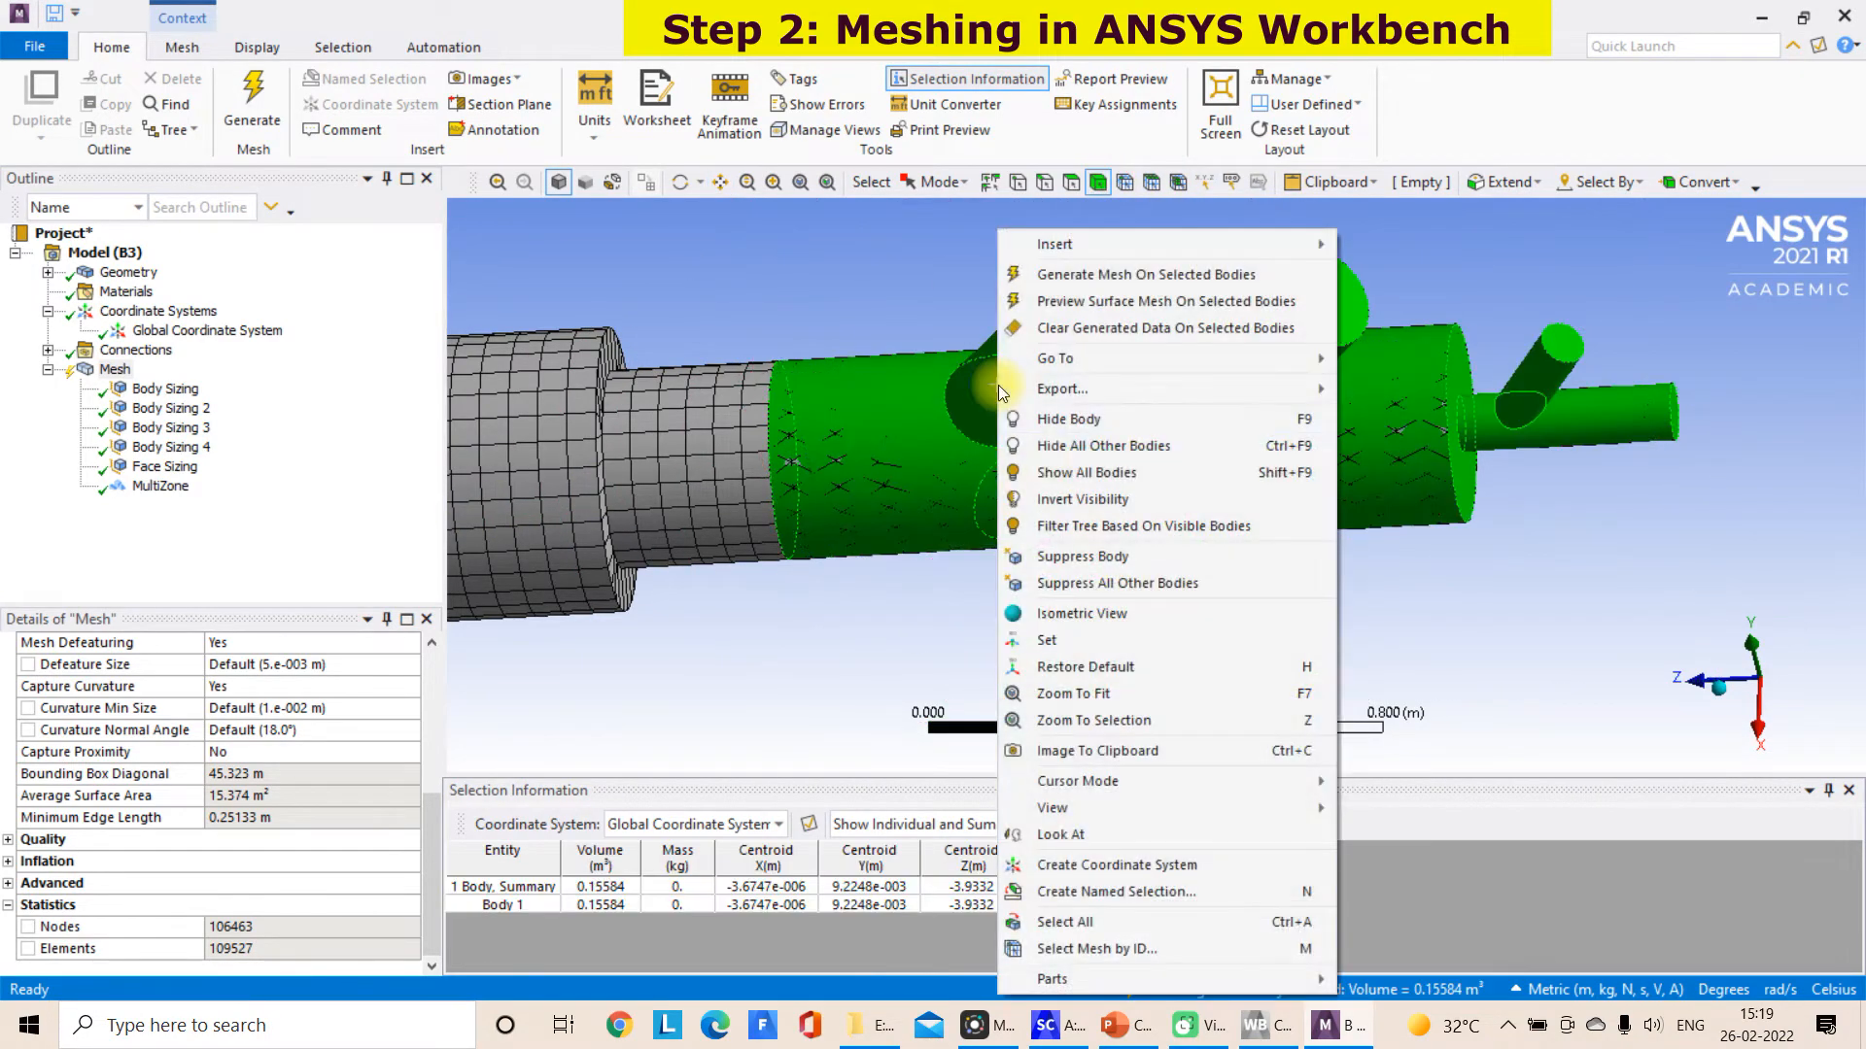
click(1104, 313)
right_click(1104, 313)
click(1135, 327)
click(1032, 596)
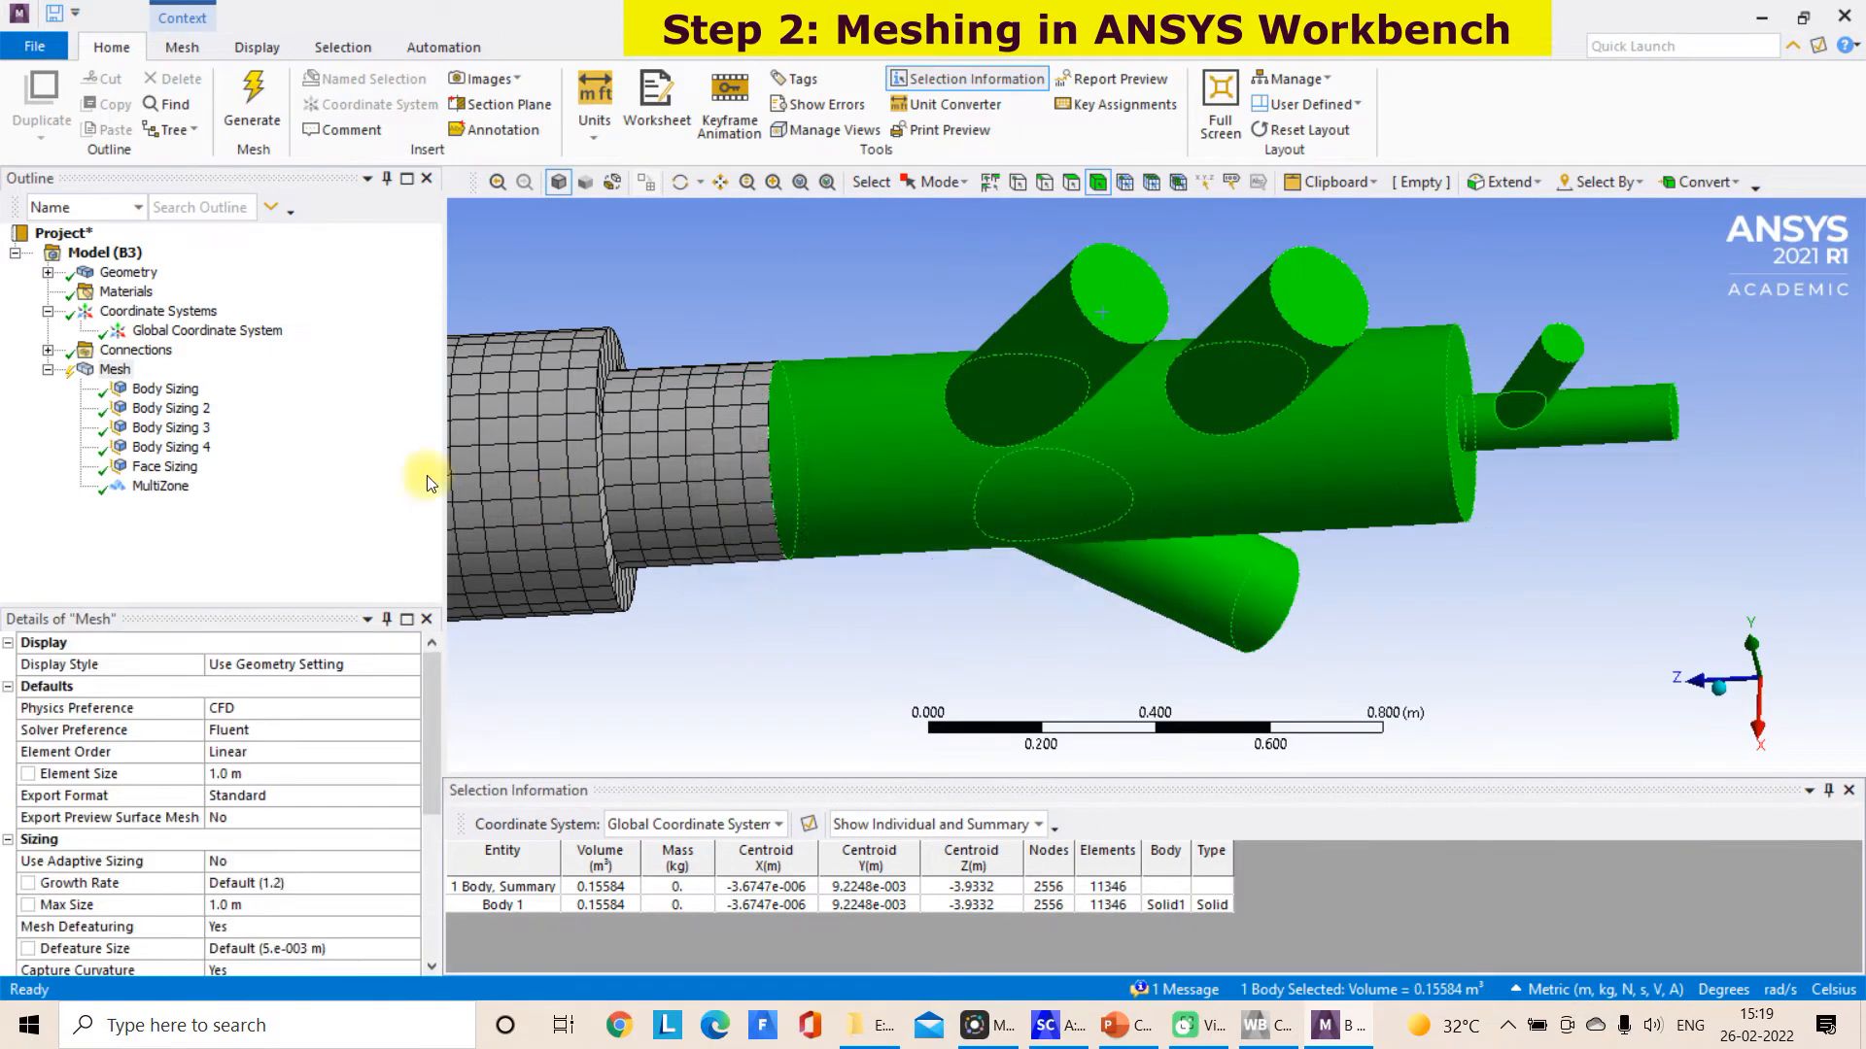
Find the body sizing scoped to the branched inlet body, Body Sizing 4, and set its element size to 0.02 m
click(175, 390)
click(171, 409)
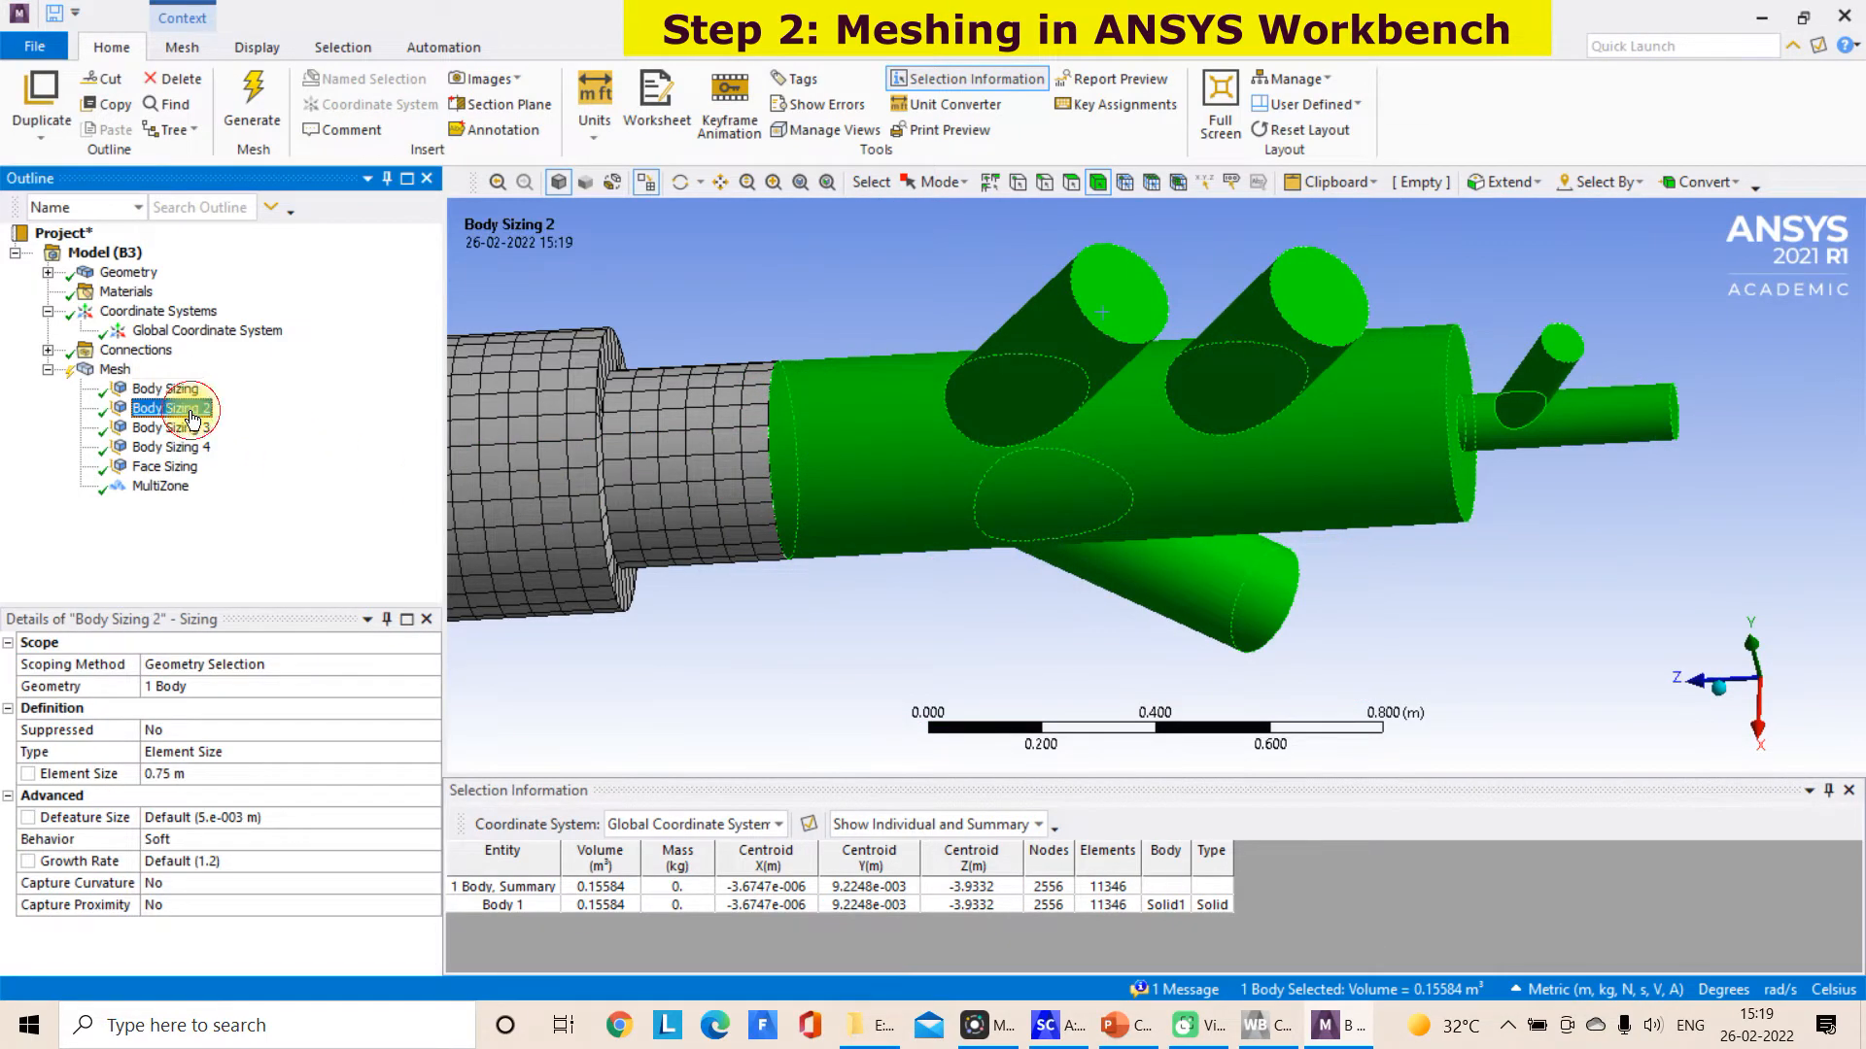
click(729, 254)
click(177, 429)
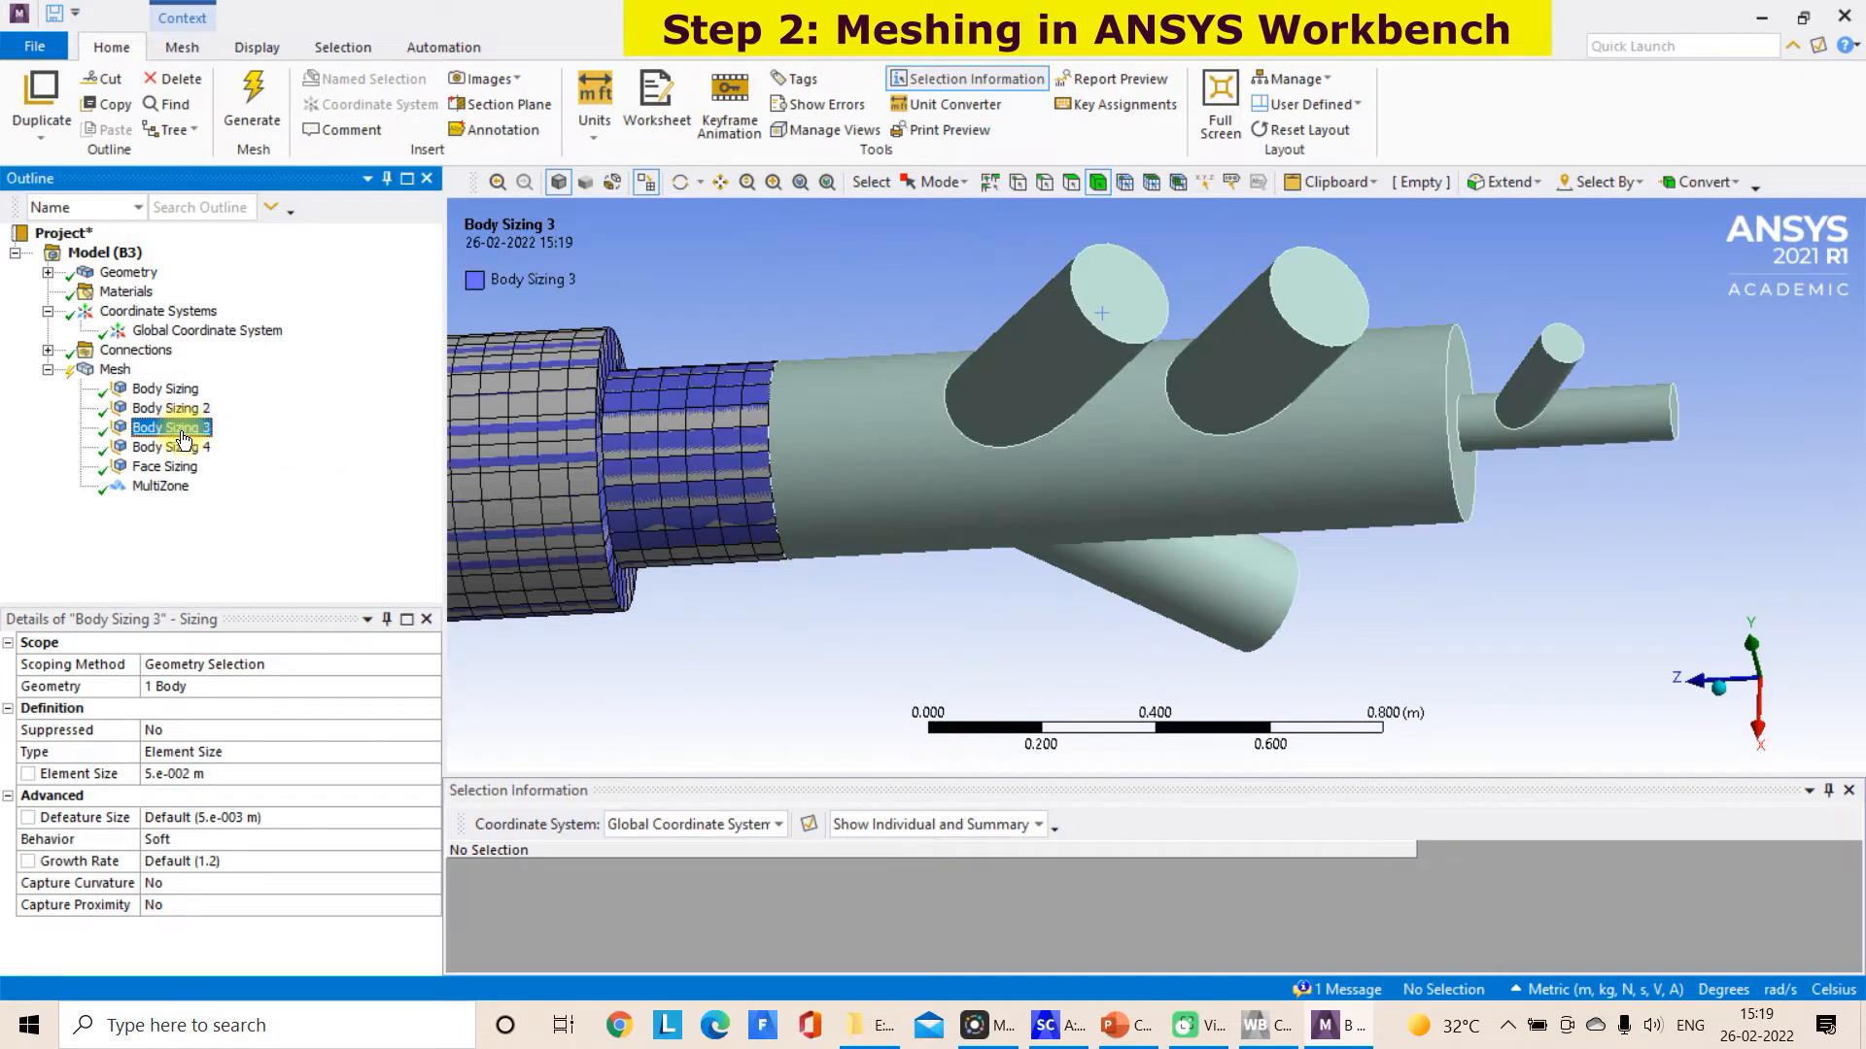
click(191, 451)
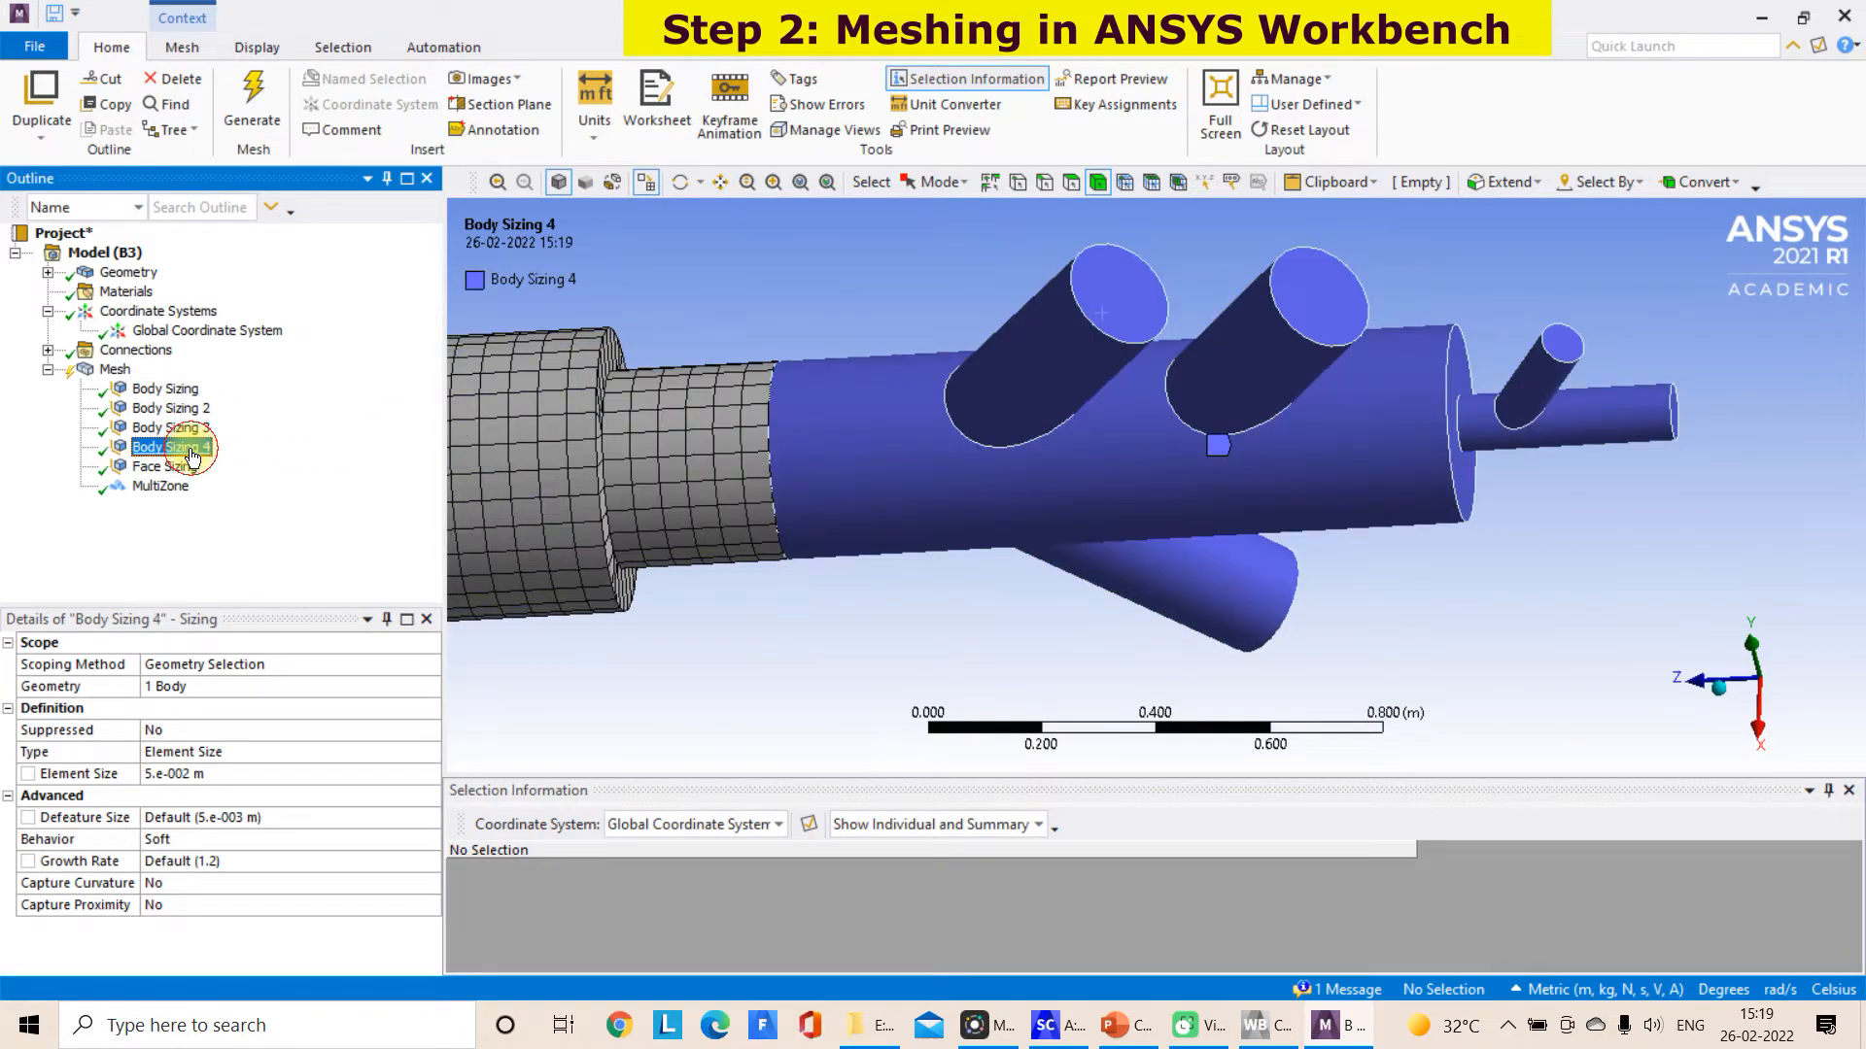
click(187, 773)
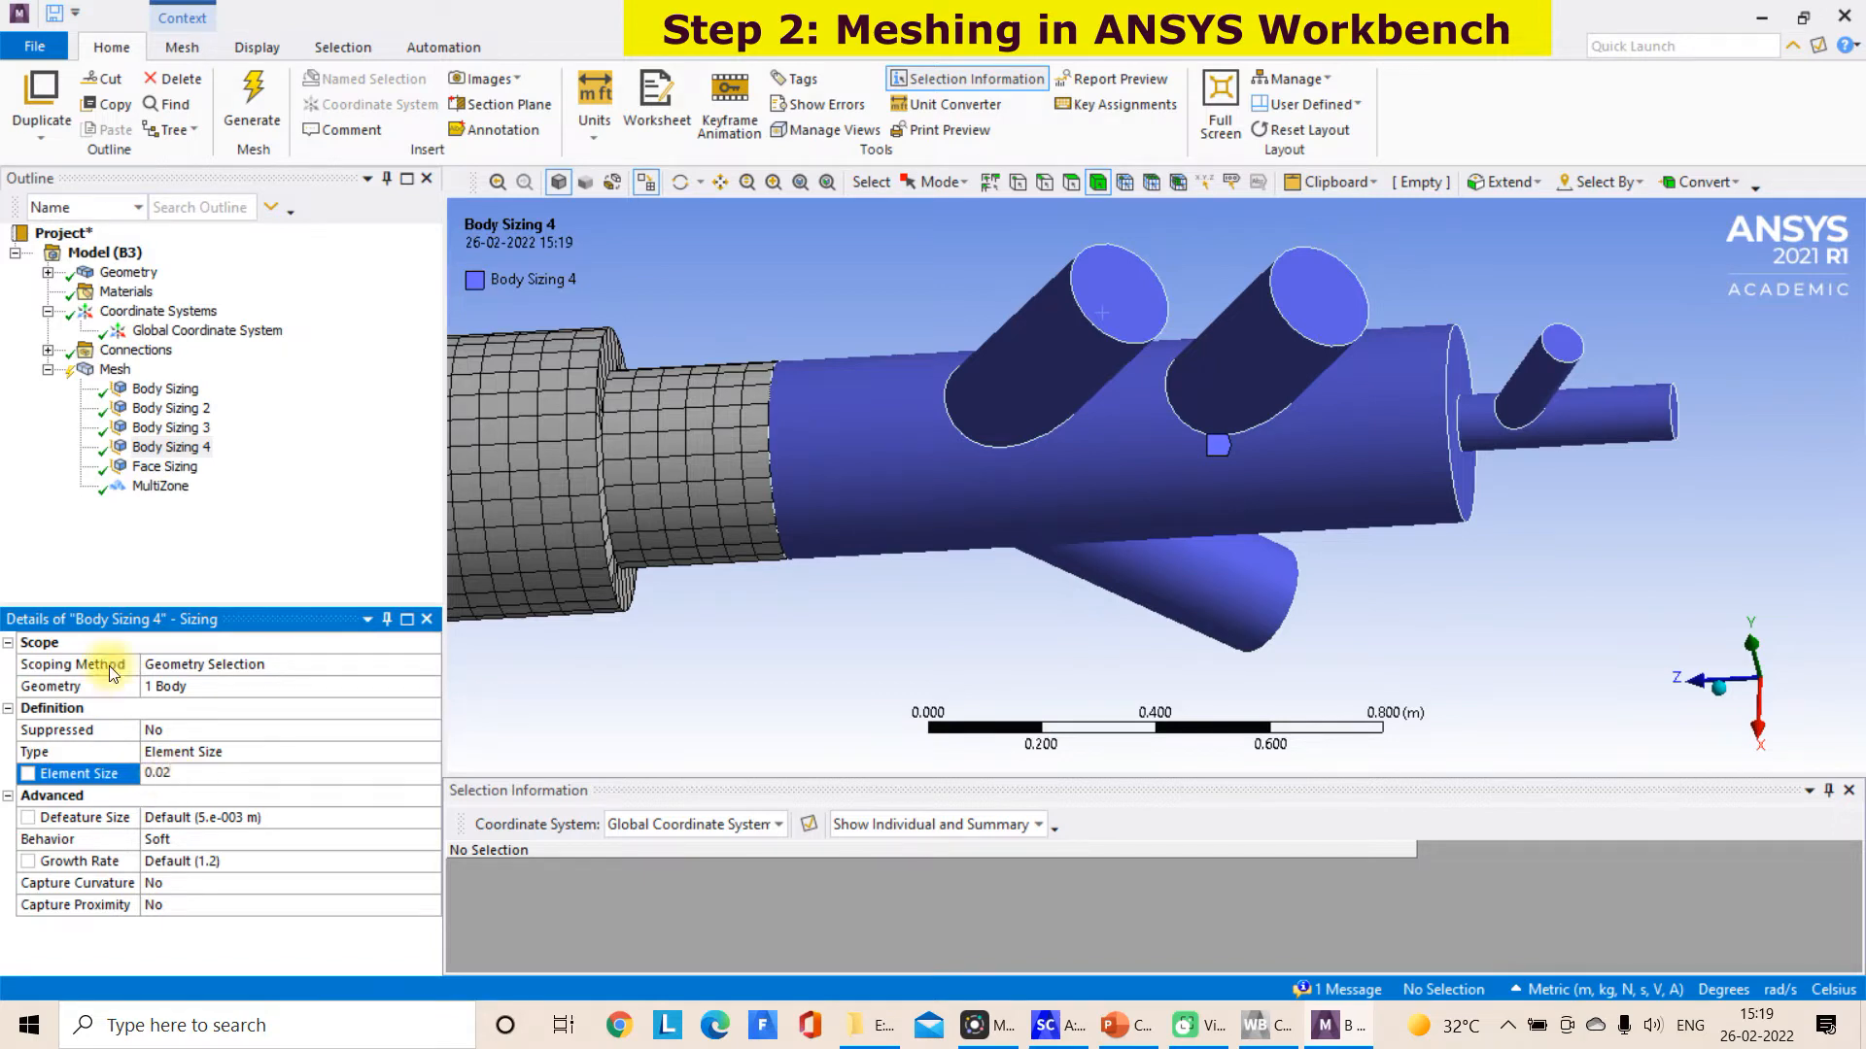
Set the element size of Face Sizing on the small inlet pipe faces to 0.025 m
click(157, 474)
click(170, 772)
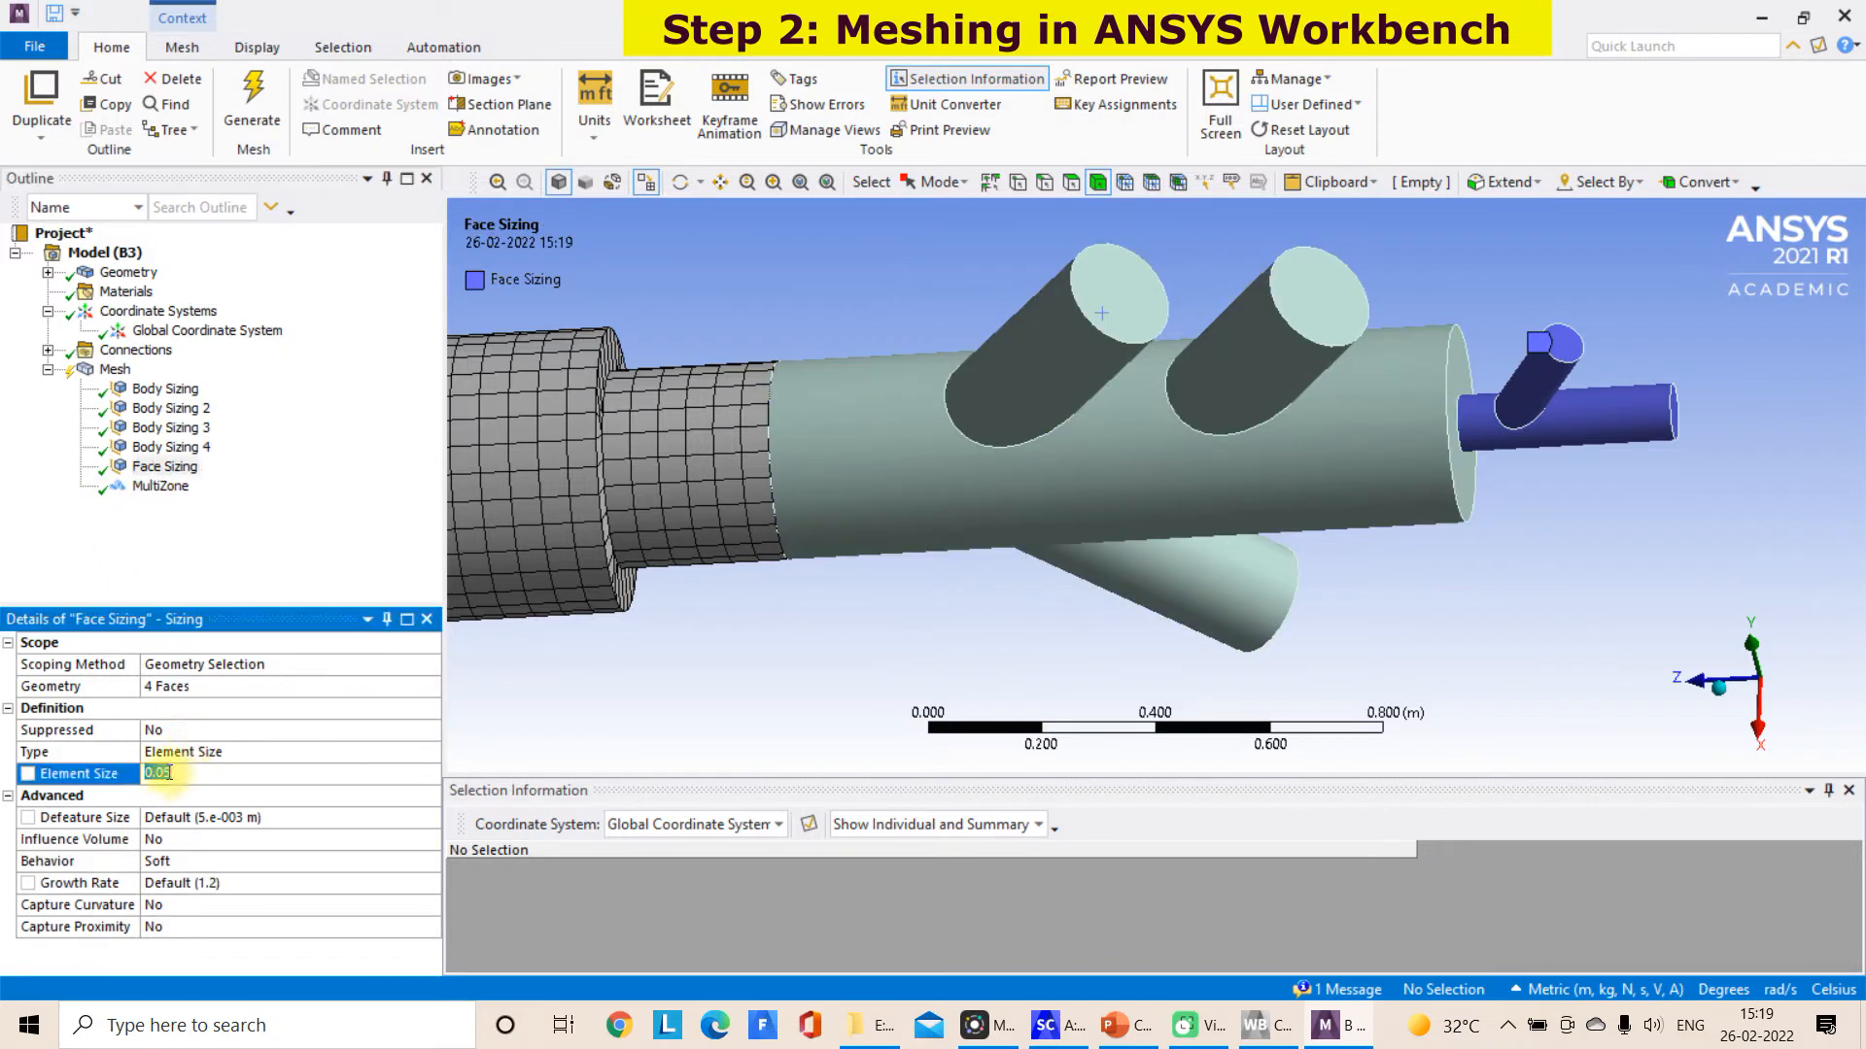
text(0.025)
key(Return)
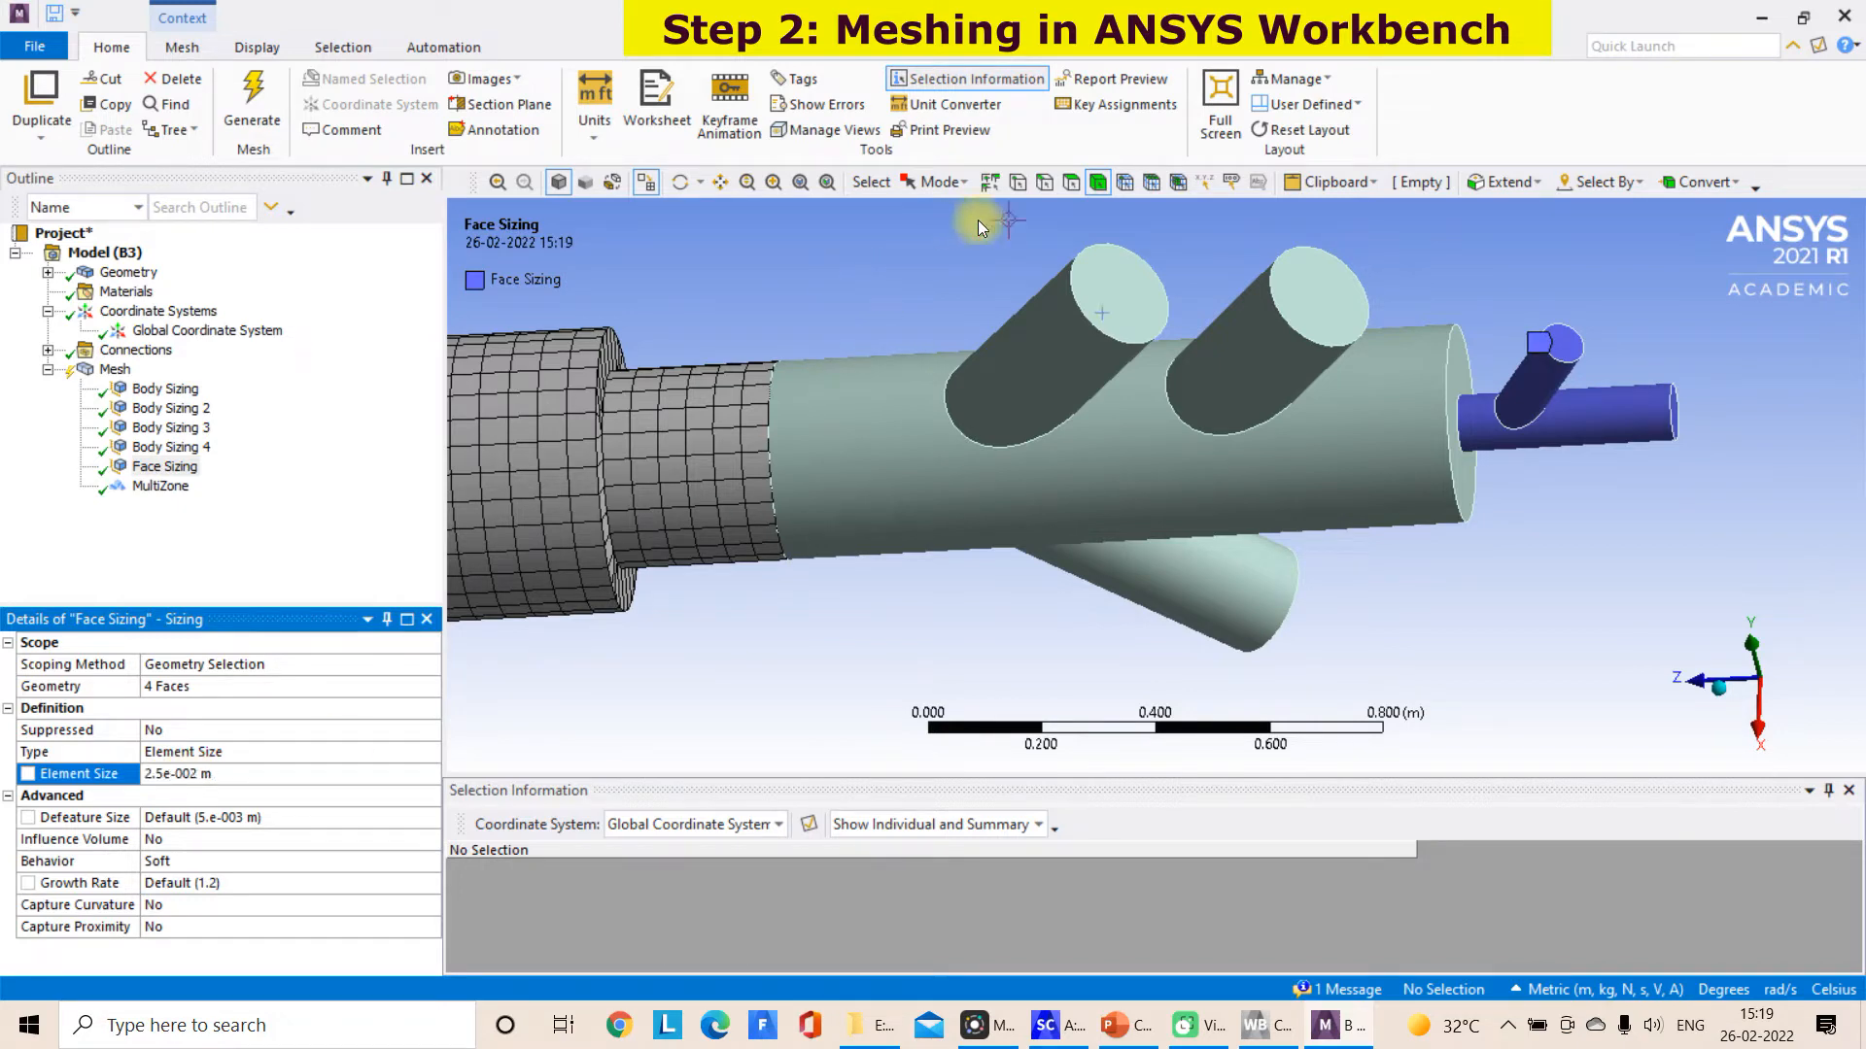
Review the scope and element size of Body Sizing 4, 3 and 2, and open the element size of Body Sizing 3
click(150, 448)
click(183, 433)
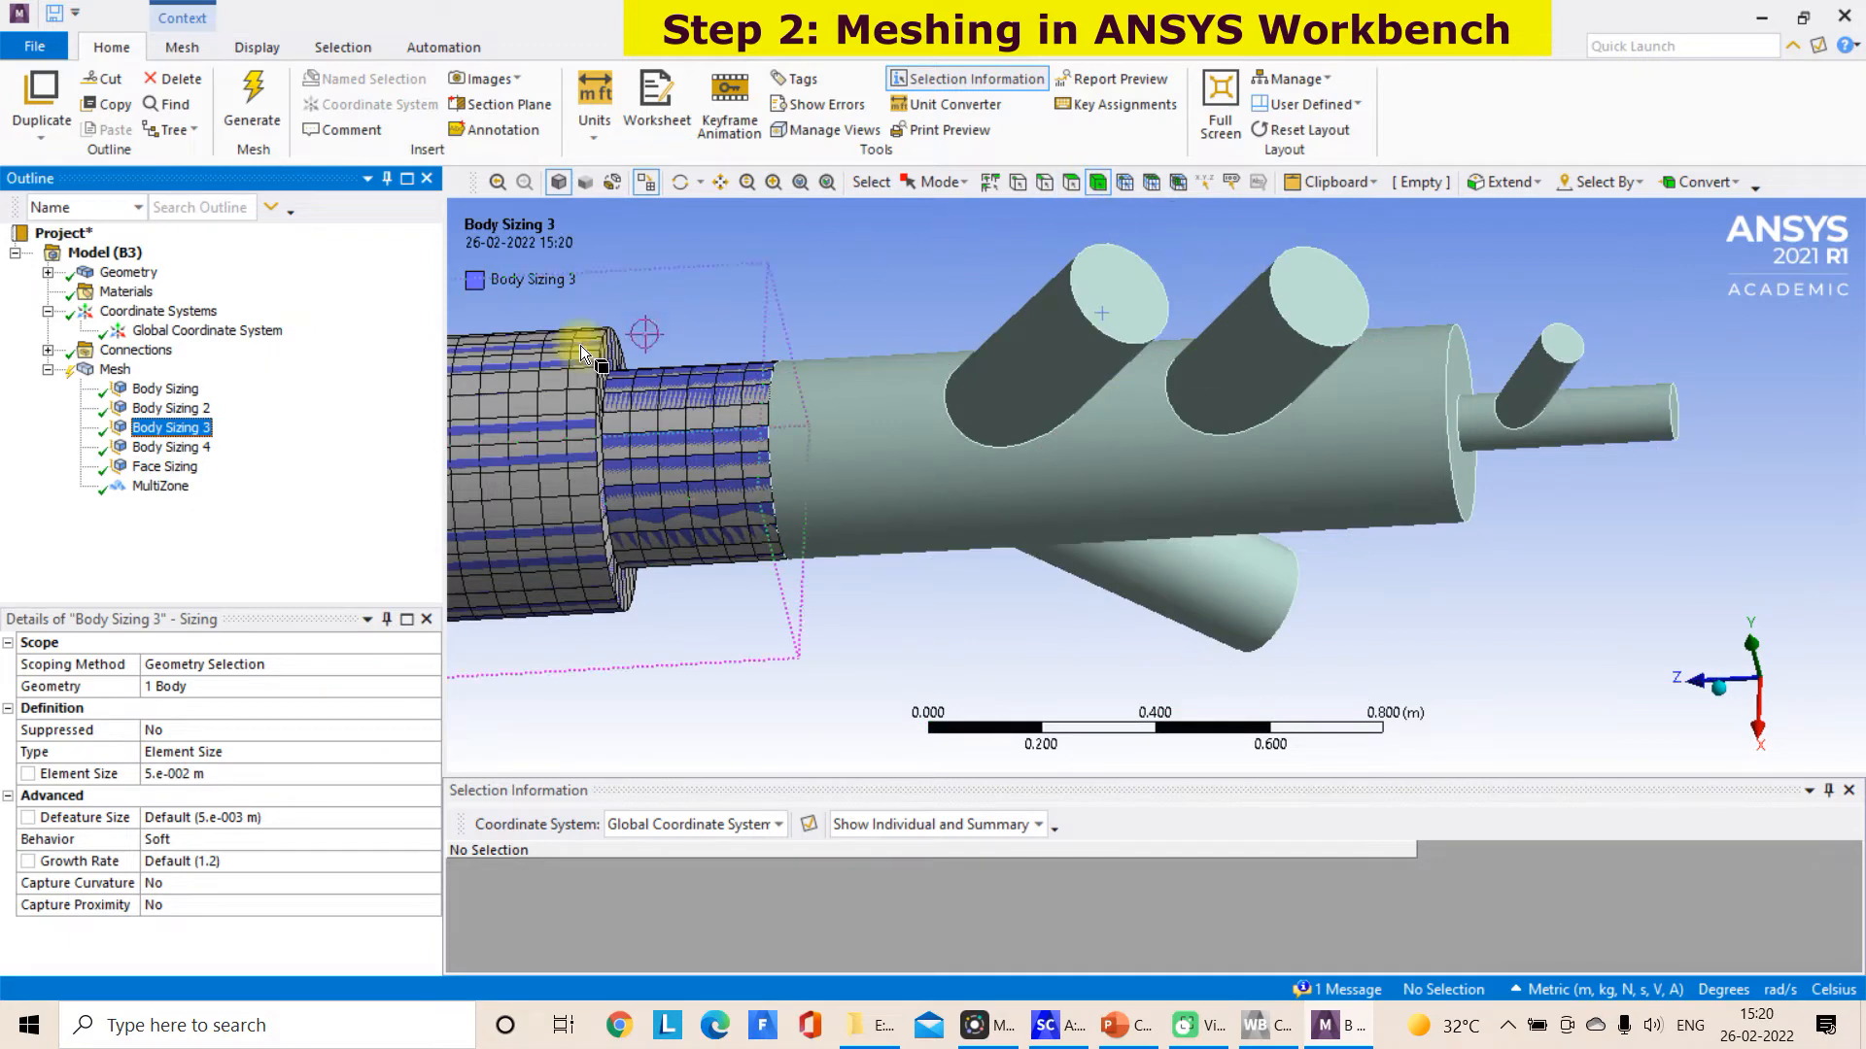
click(203, 412)
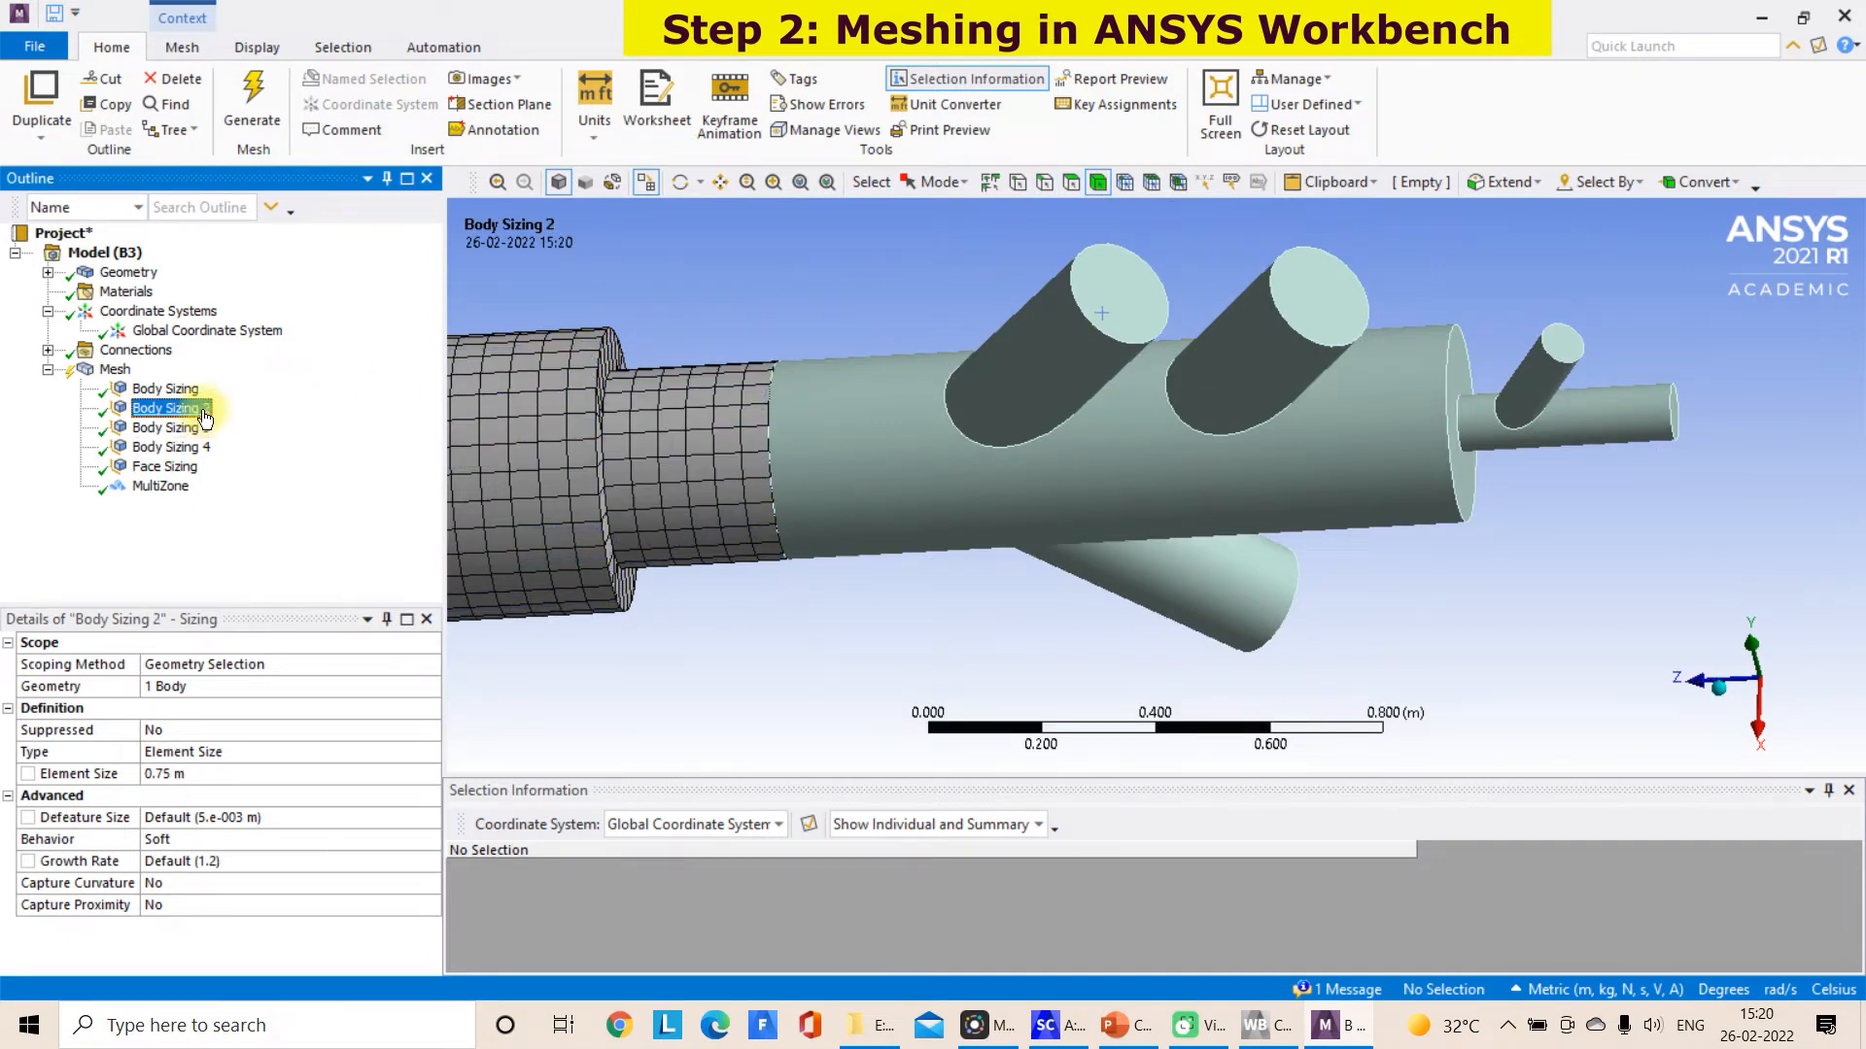
click(185, 429)
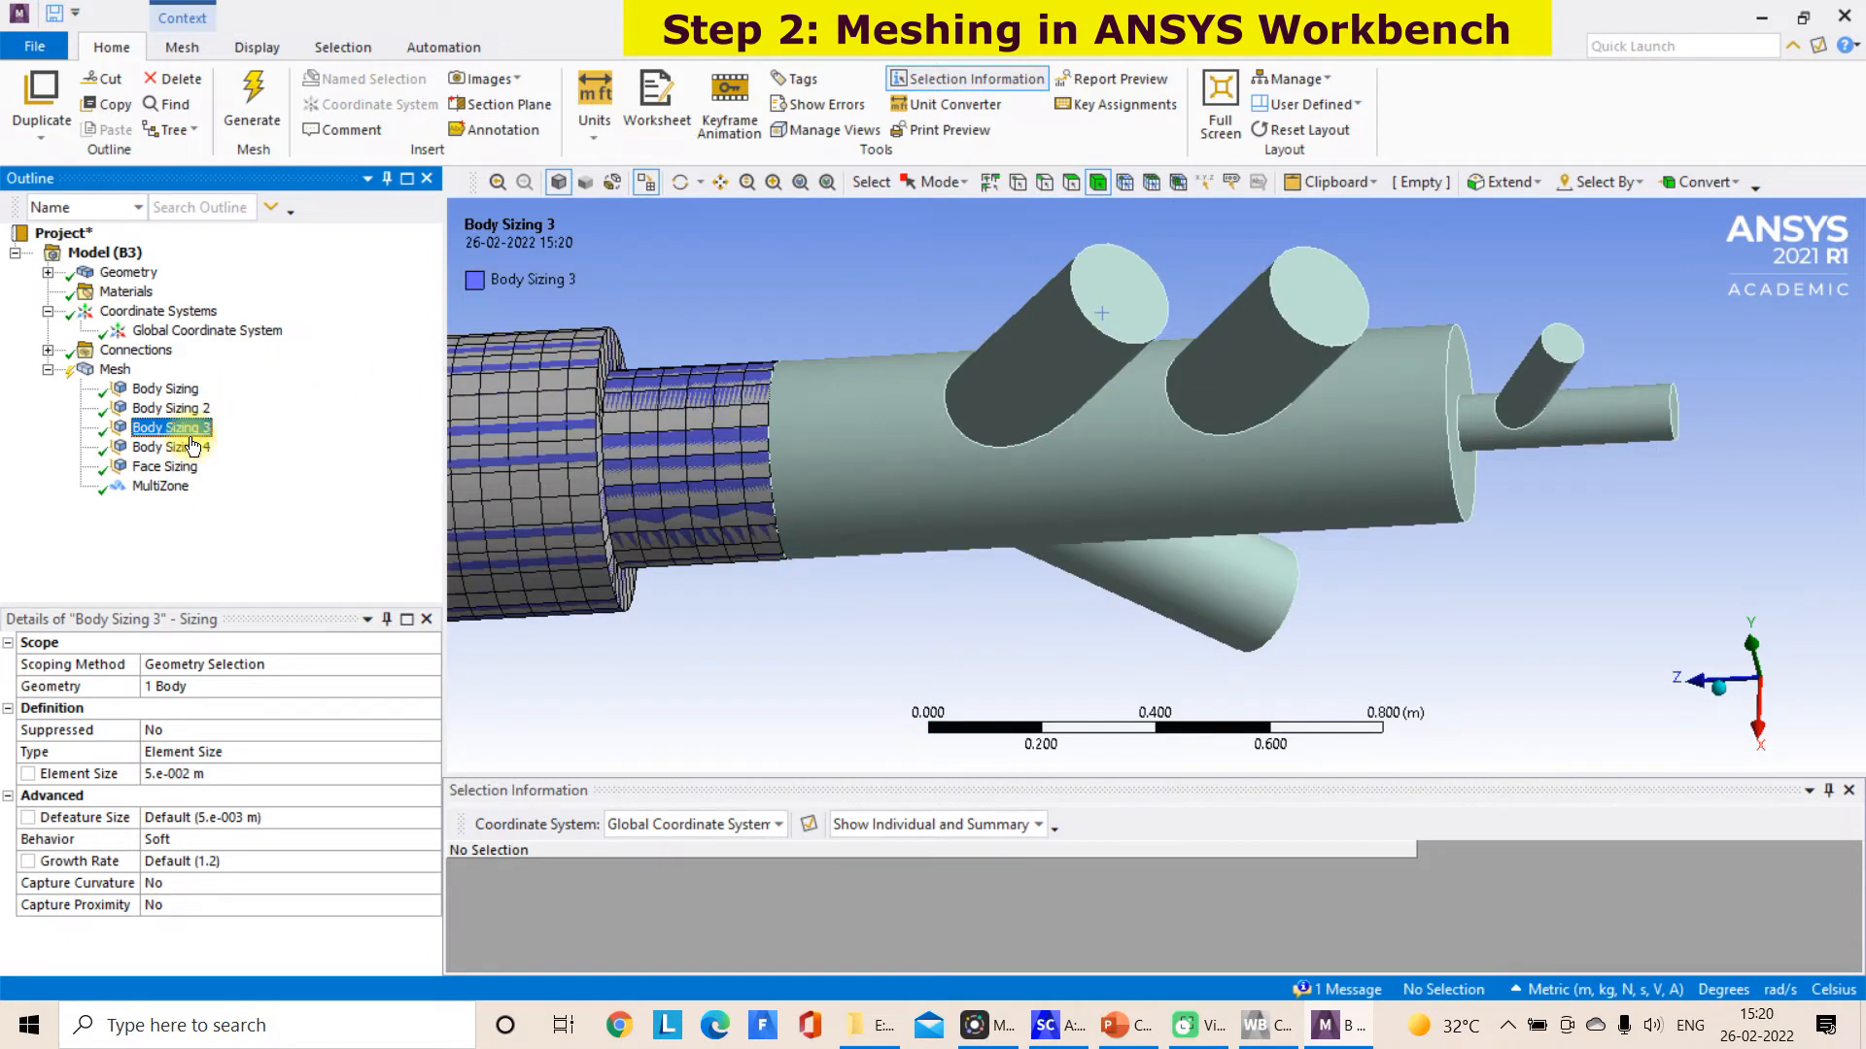
click(183, 773)
Clear the mesh on the straight burner pipe body again and generate it anew on that body
scroll(1073, 213, down, 2)
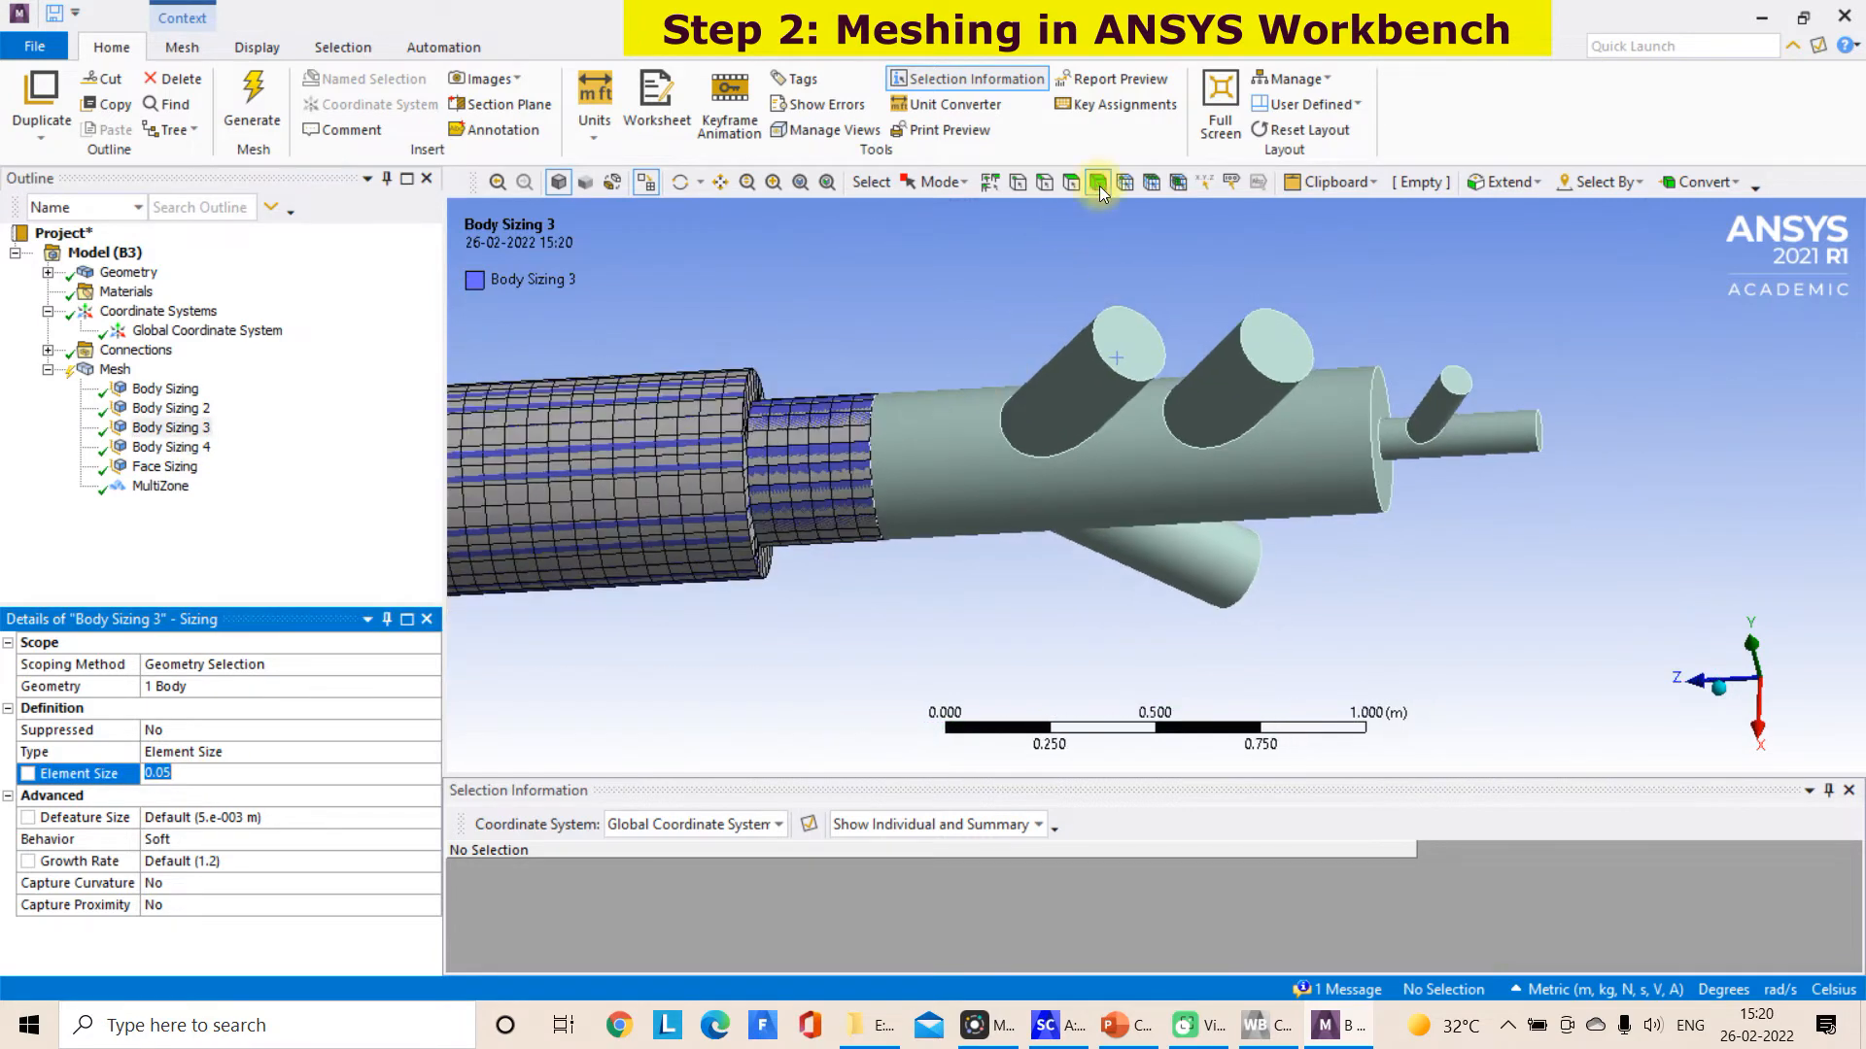
click(763, 381)
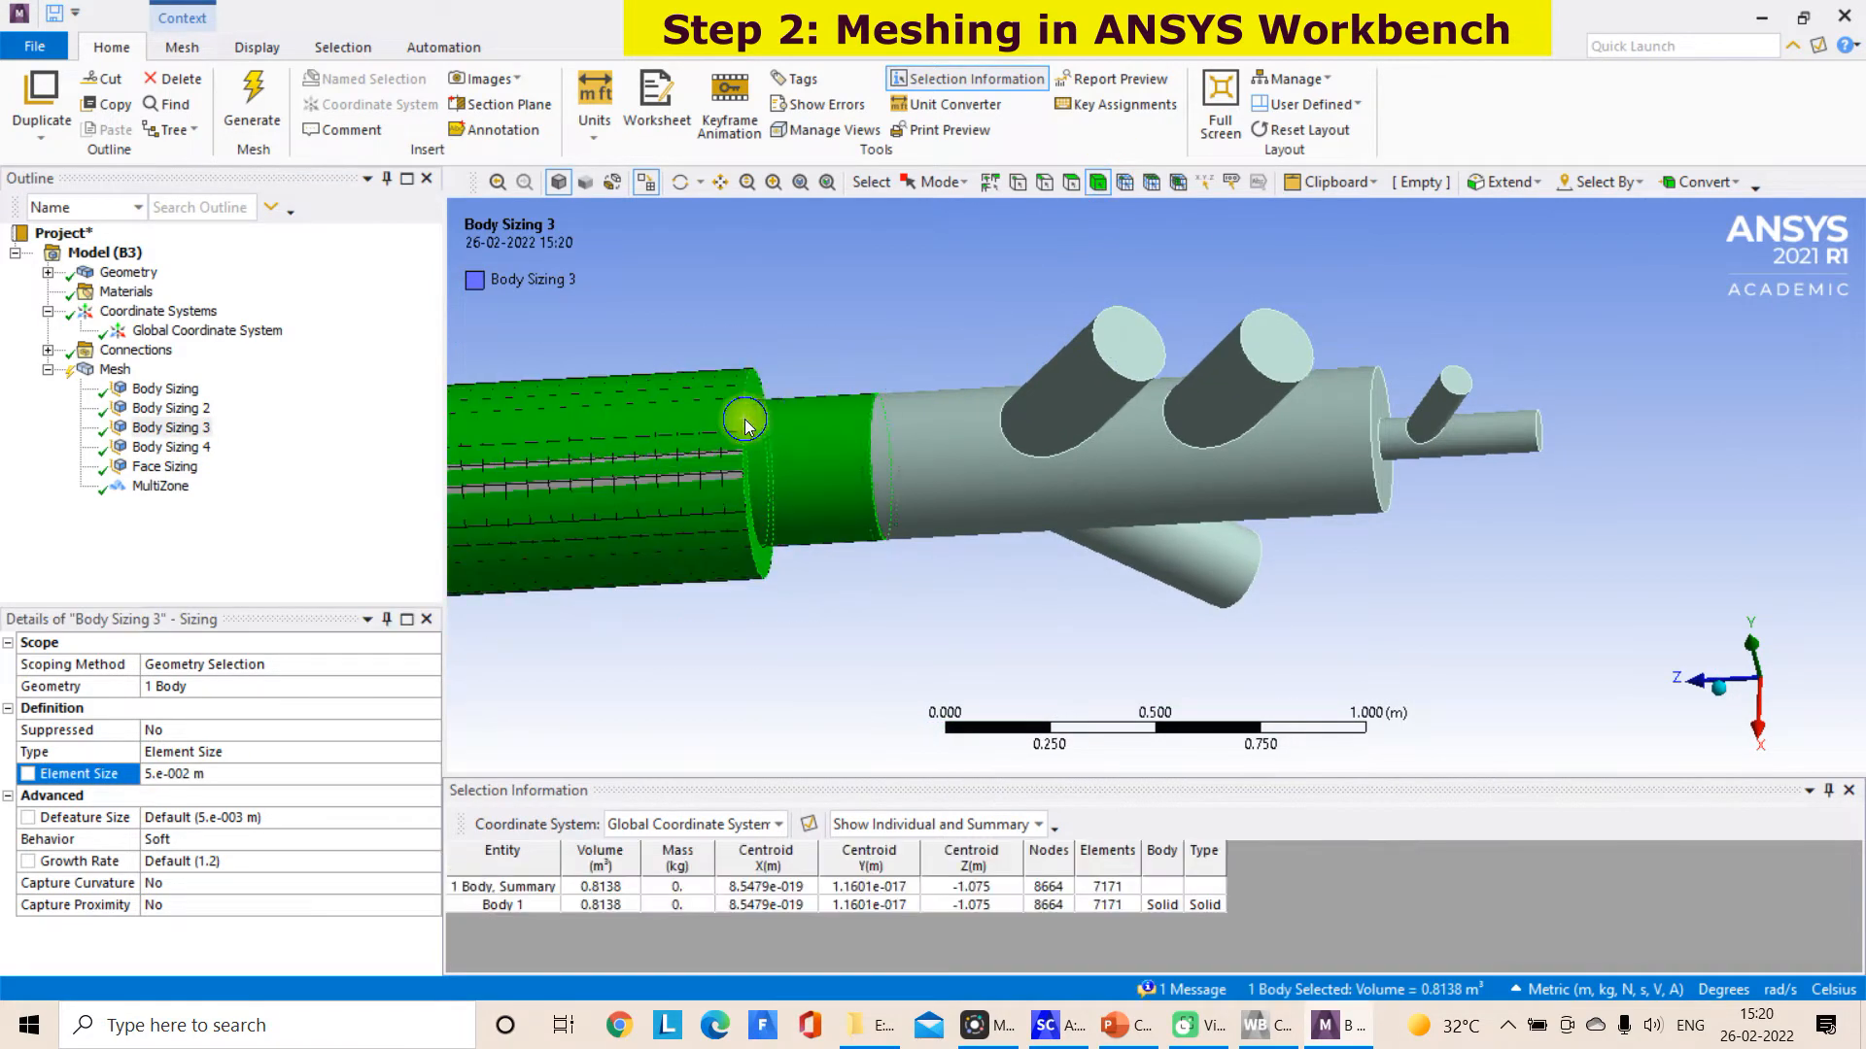
right_click(743, 416)
click(874, 328)
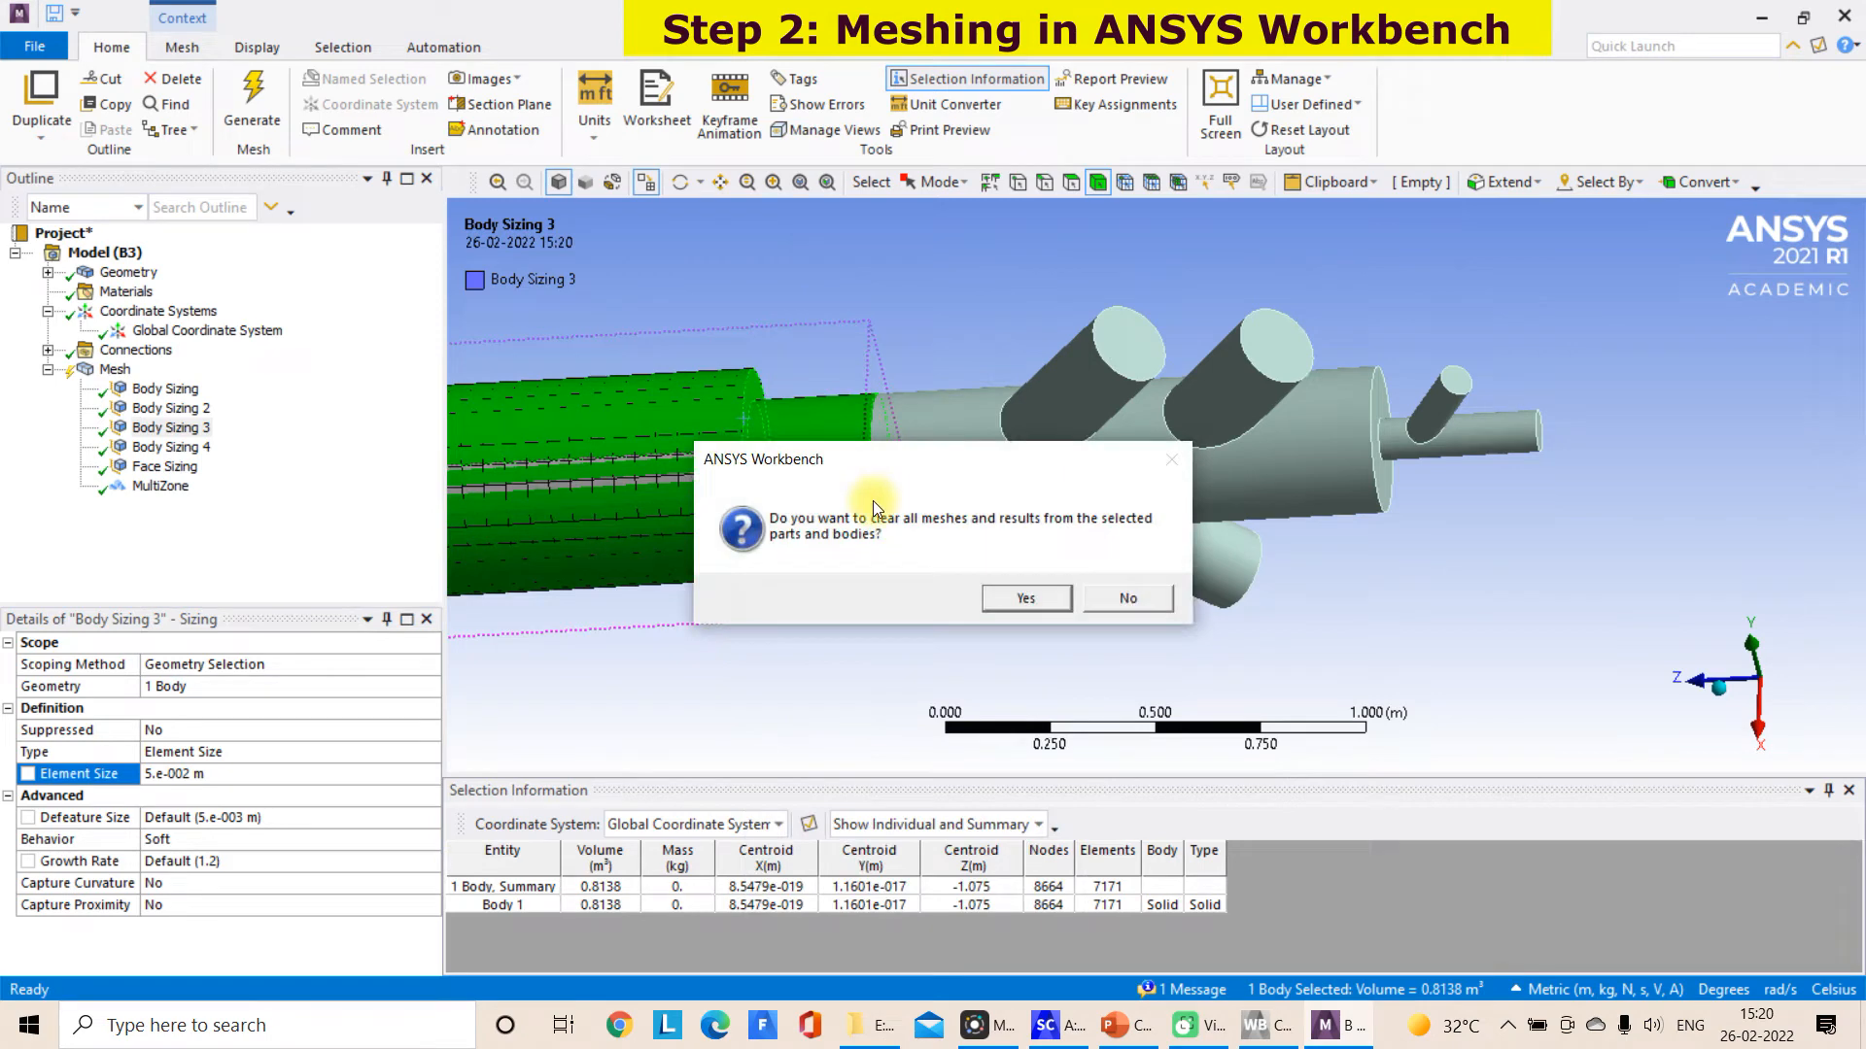
click(1010, 598)
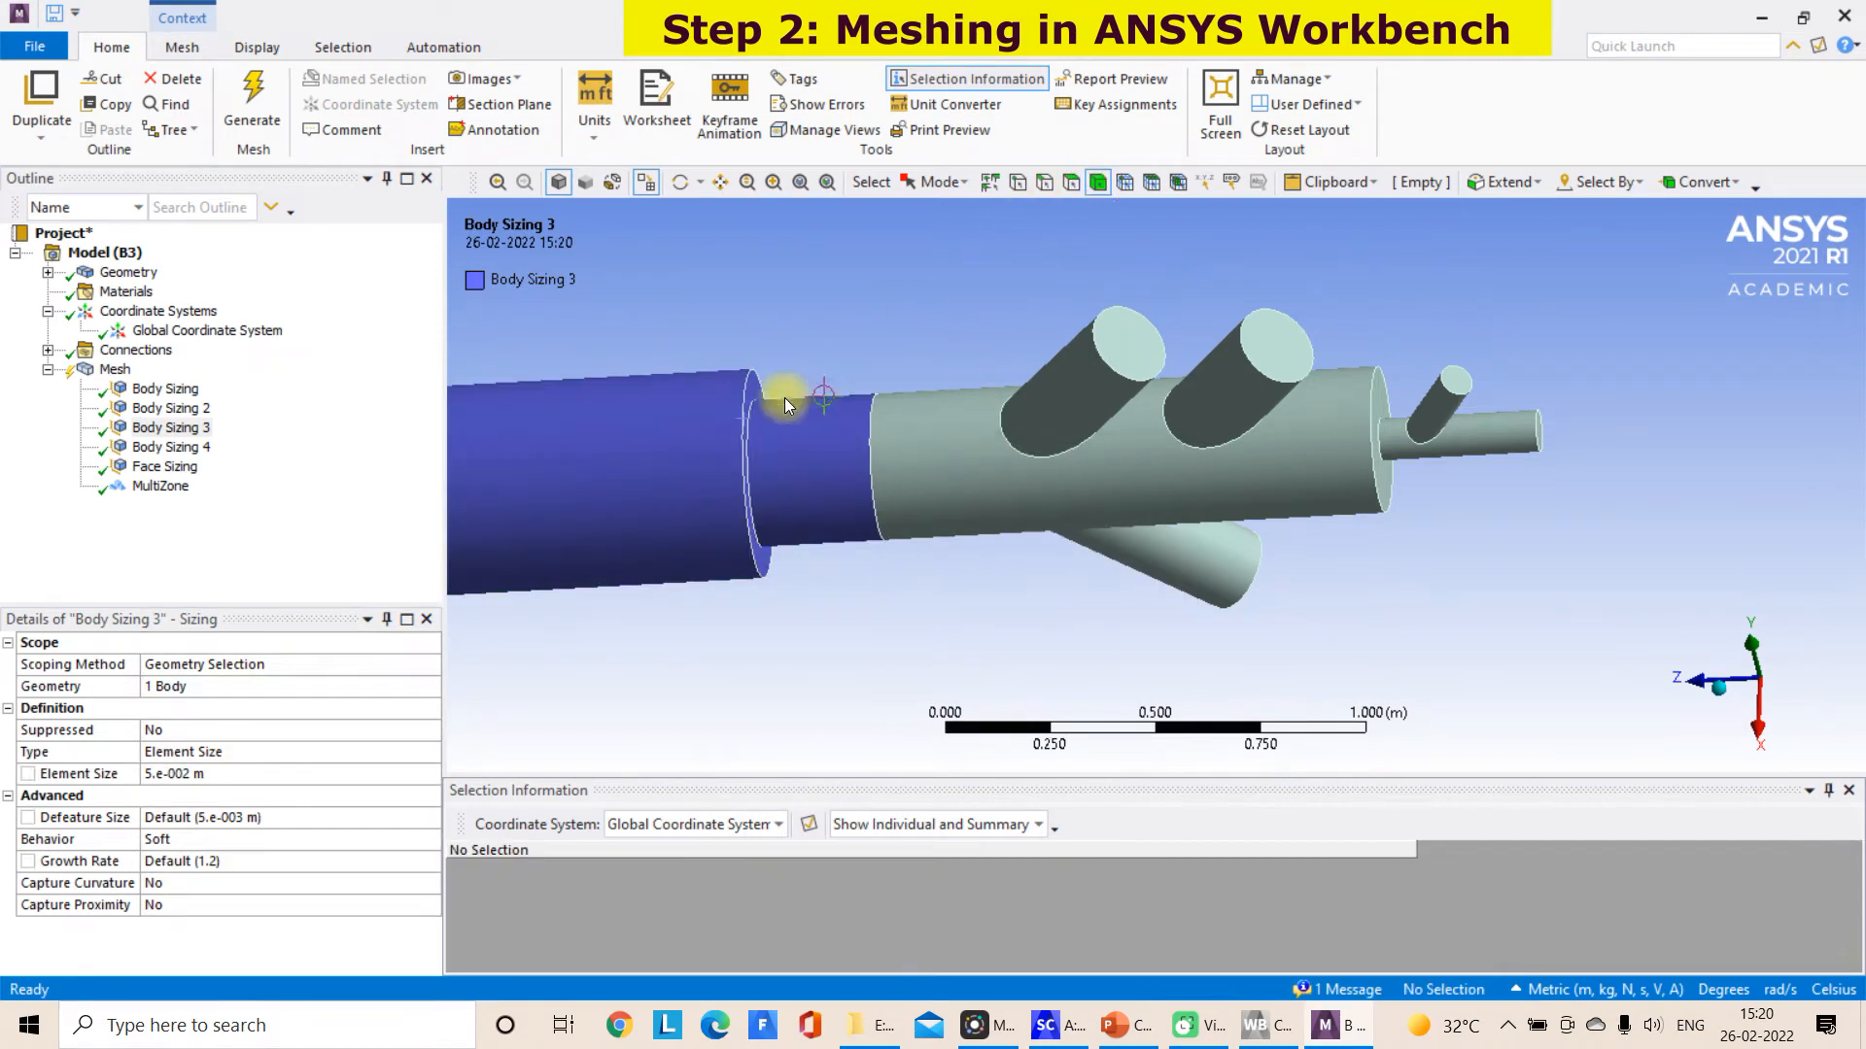
click(771, 416)
right_click(770, 416)
click(895, 278)
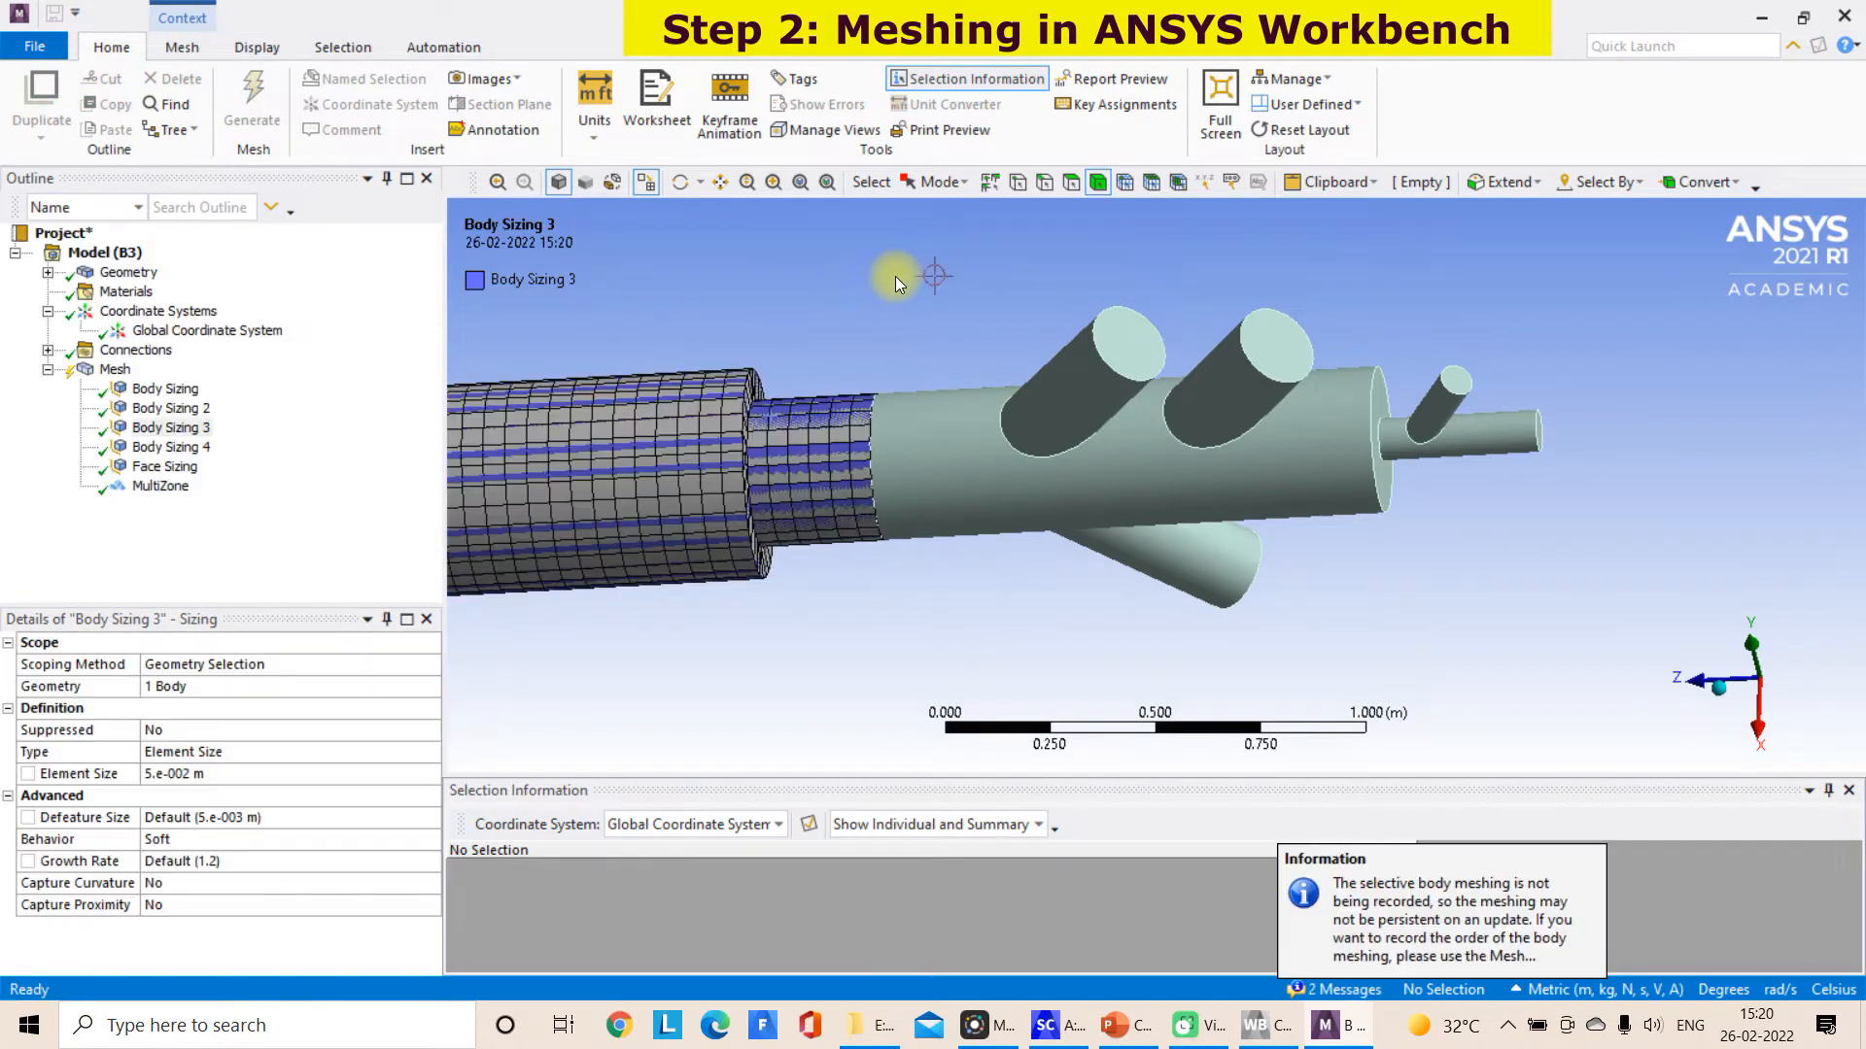
Generate the mesh on the branched burner inlet body using the refined body and face sizings
click(116, 370)
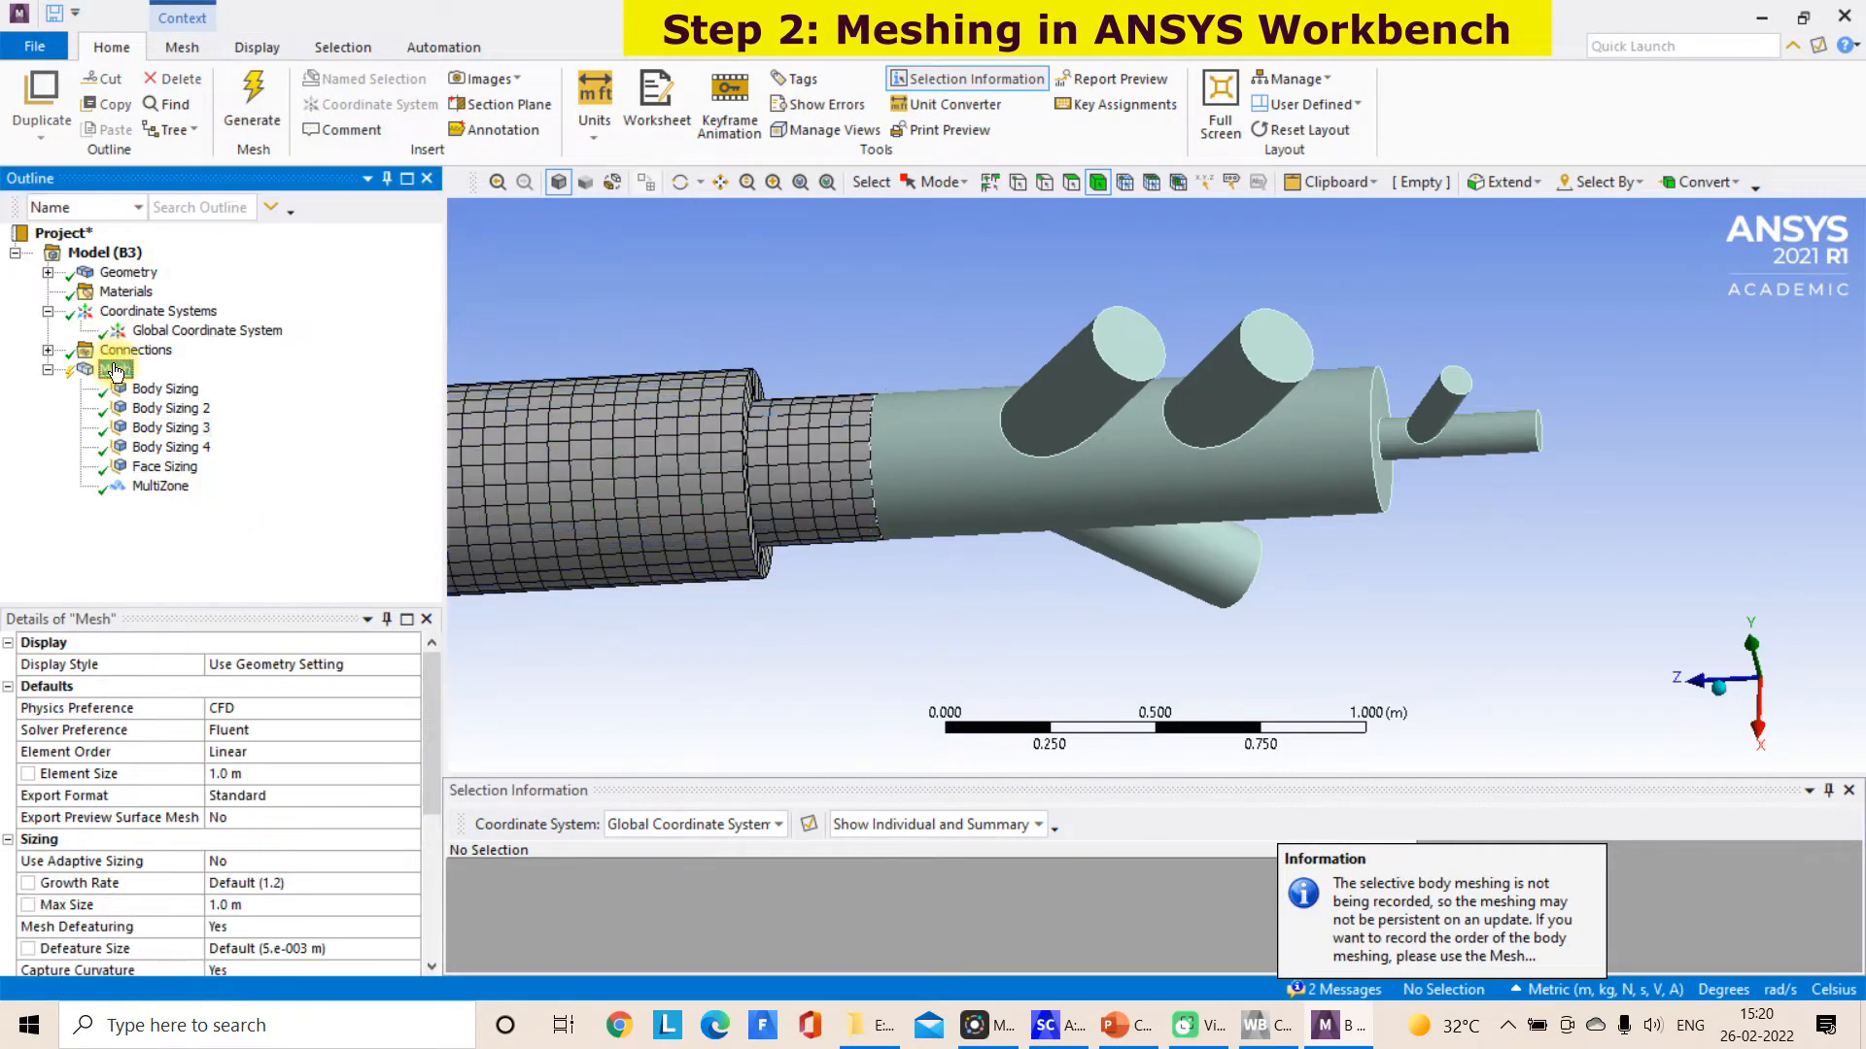
scroll(964, 507, down, 10)
click(1055, 504)
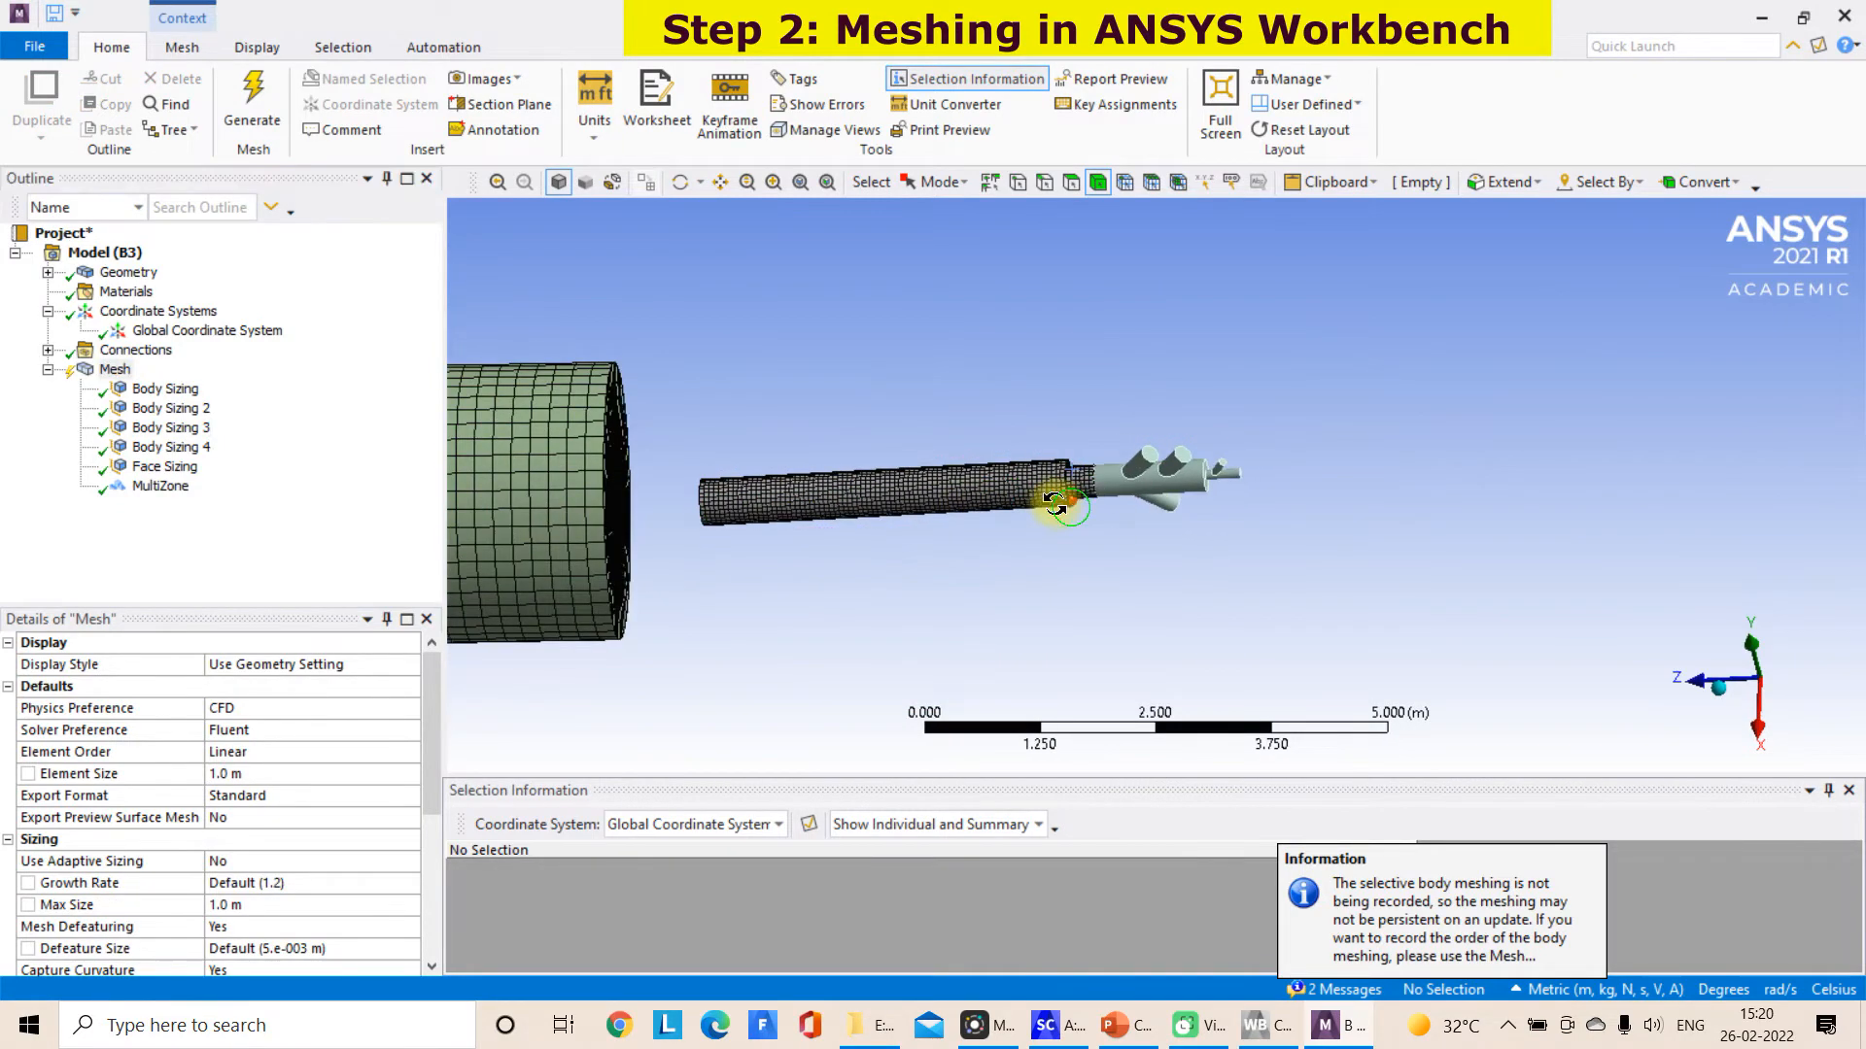
middle_drag(1055, 504, 1088, 506)
scroll(1090, 506, up, 5)
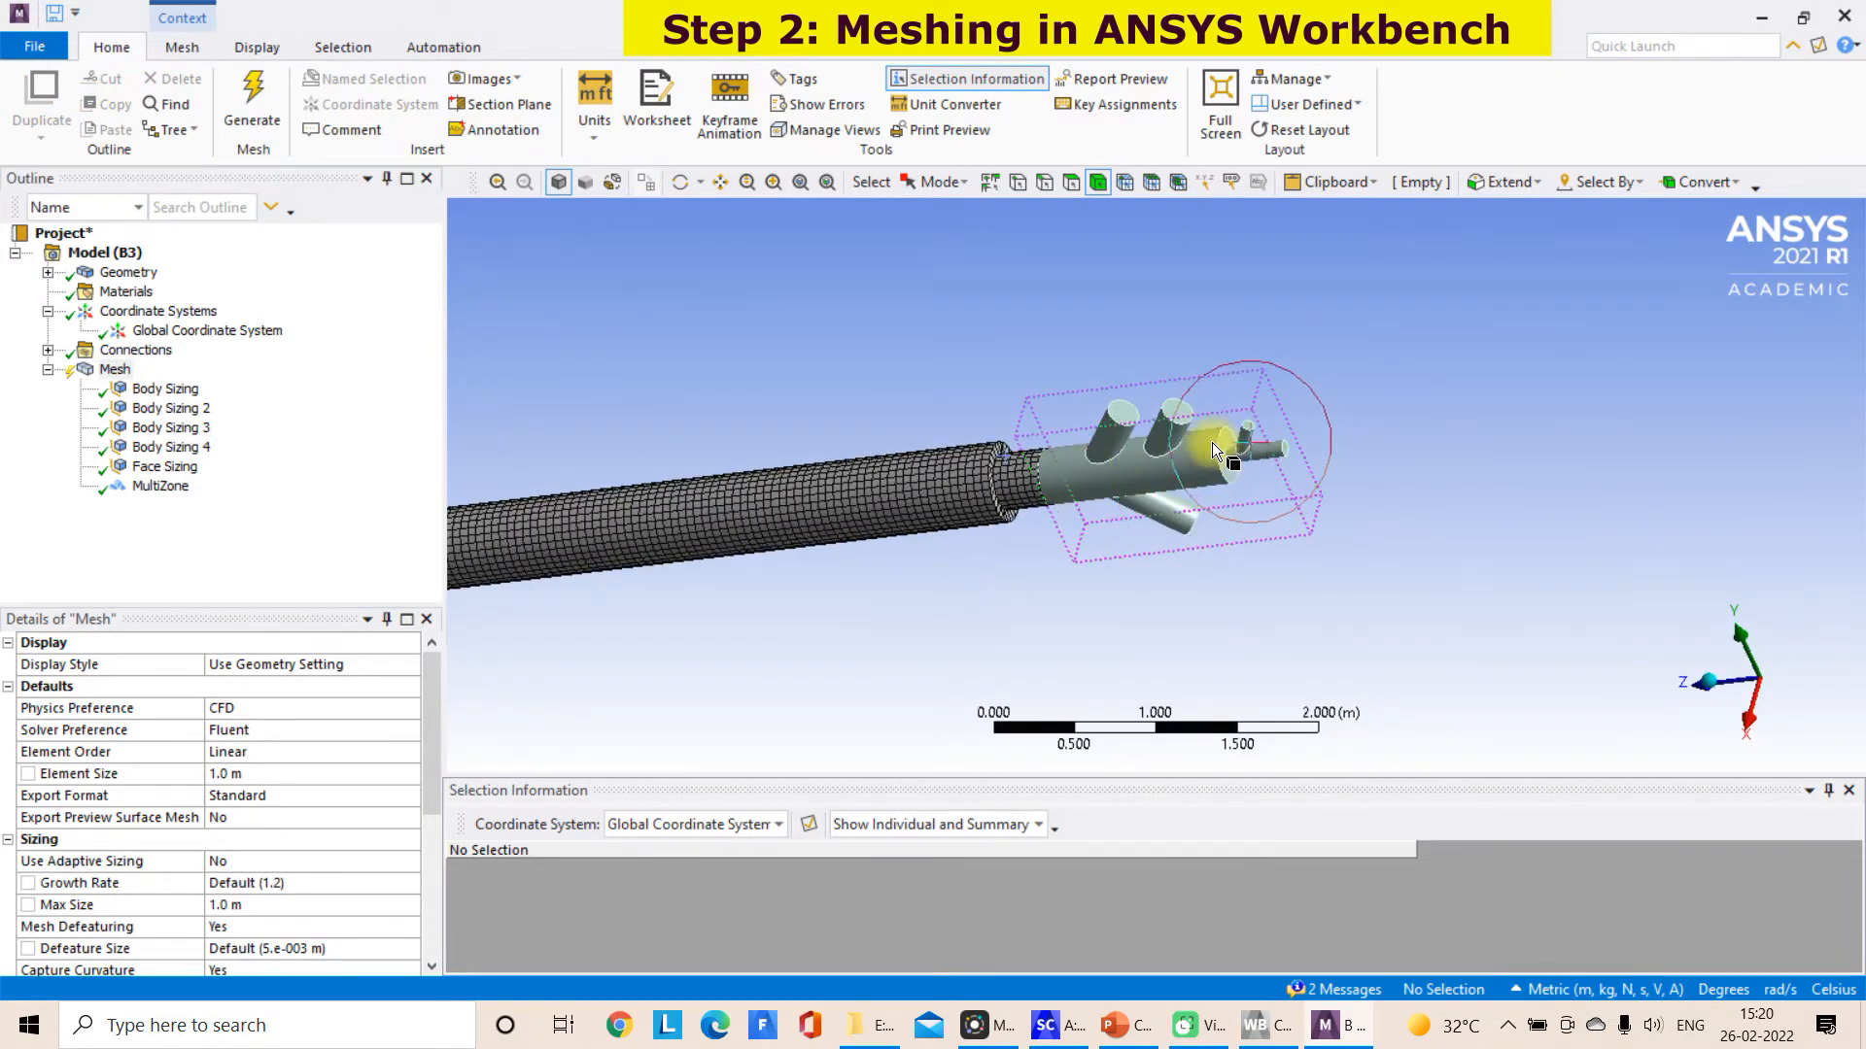
click(1125, 473)
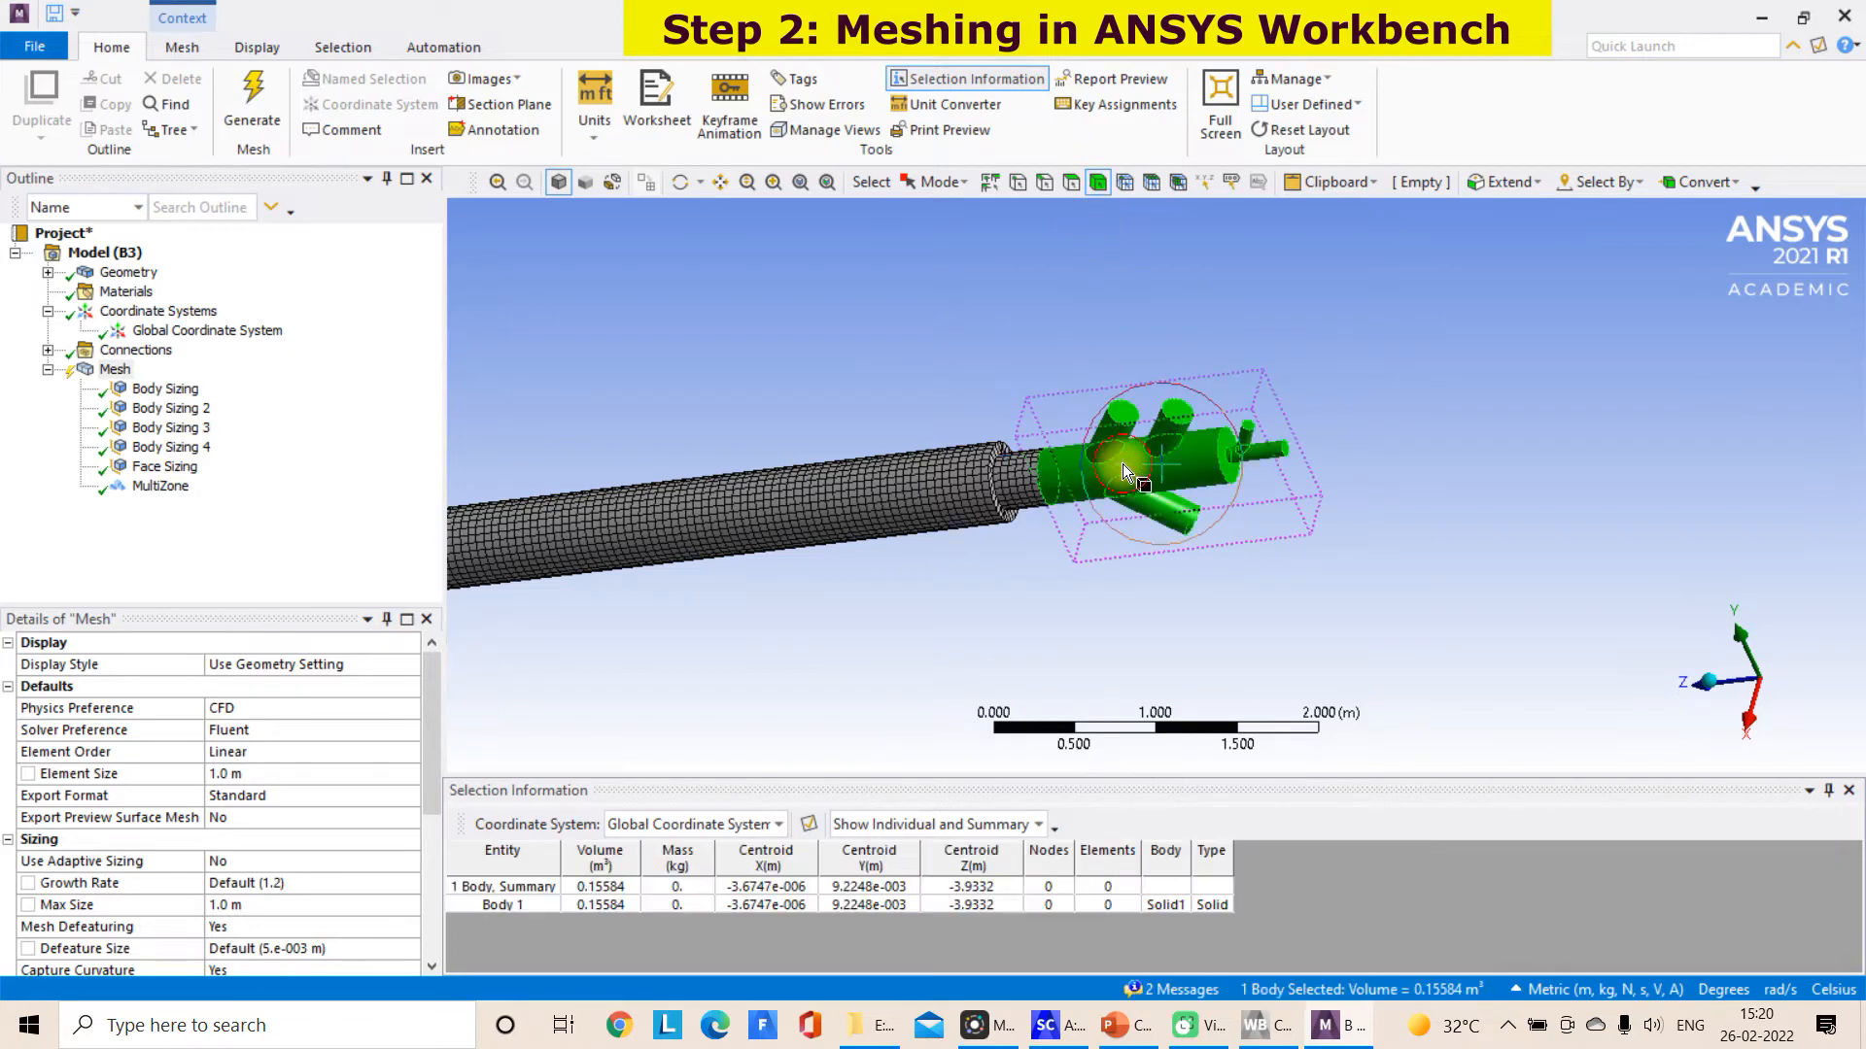
right_click(1124, 473)
click(1210, 282)
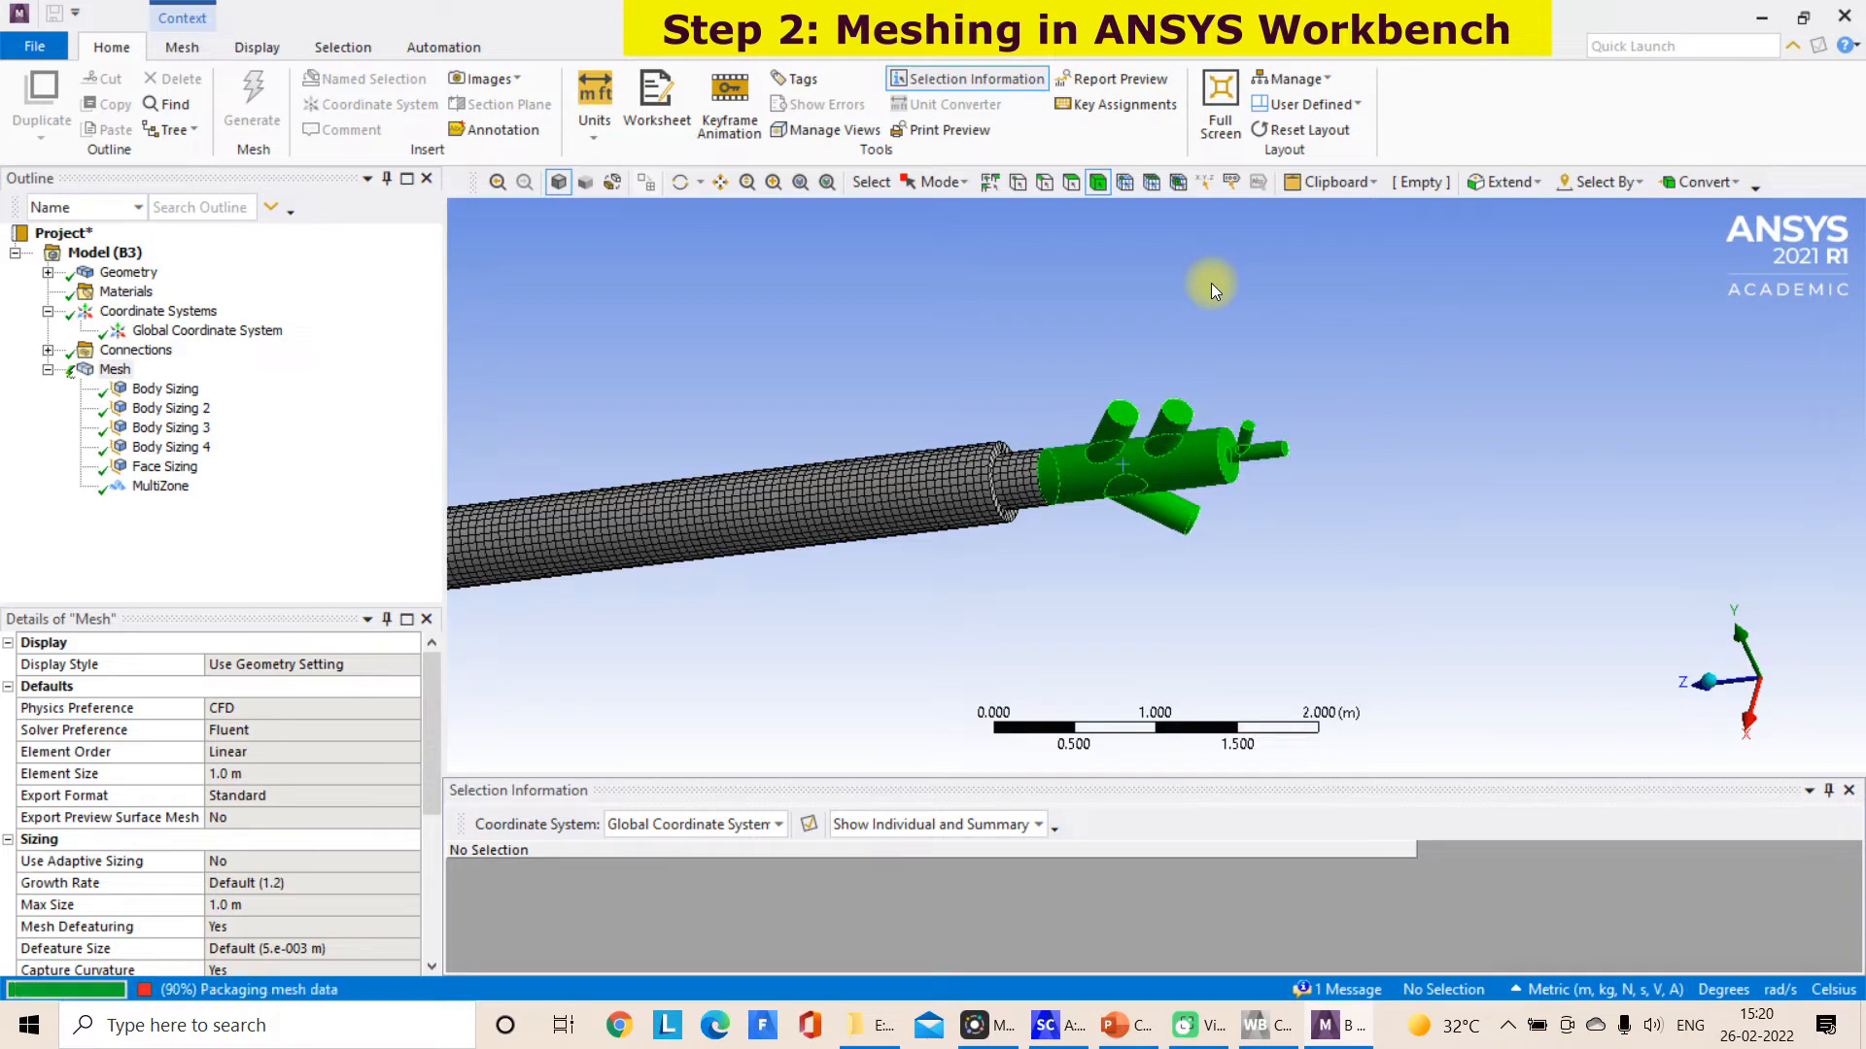
click(1211, 282)
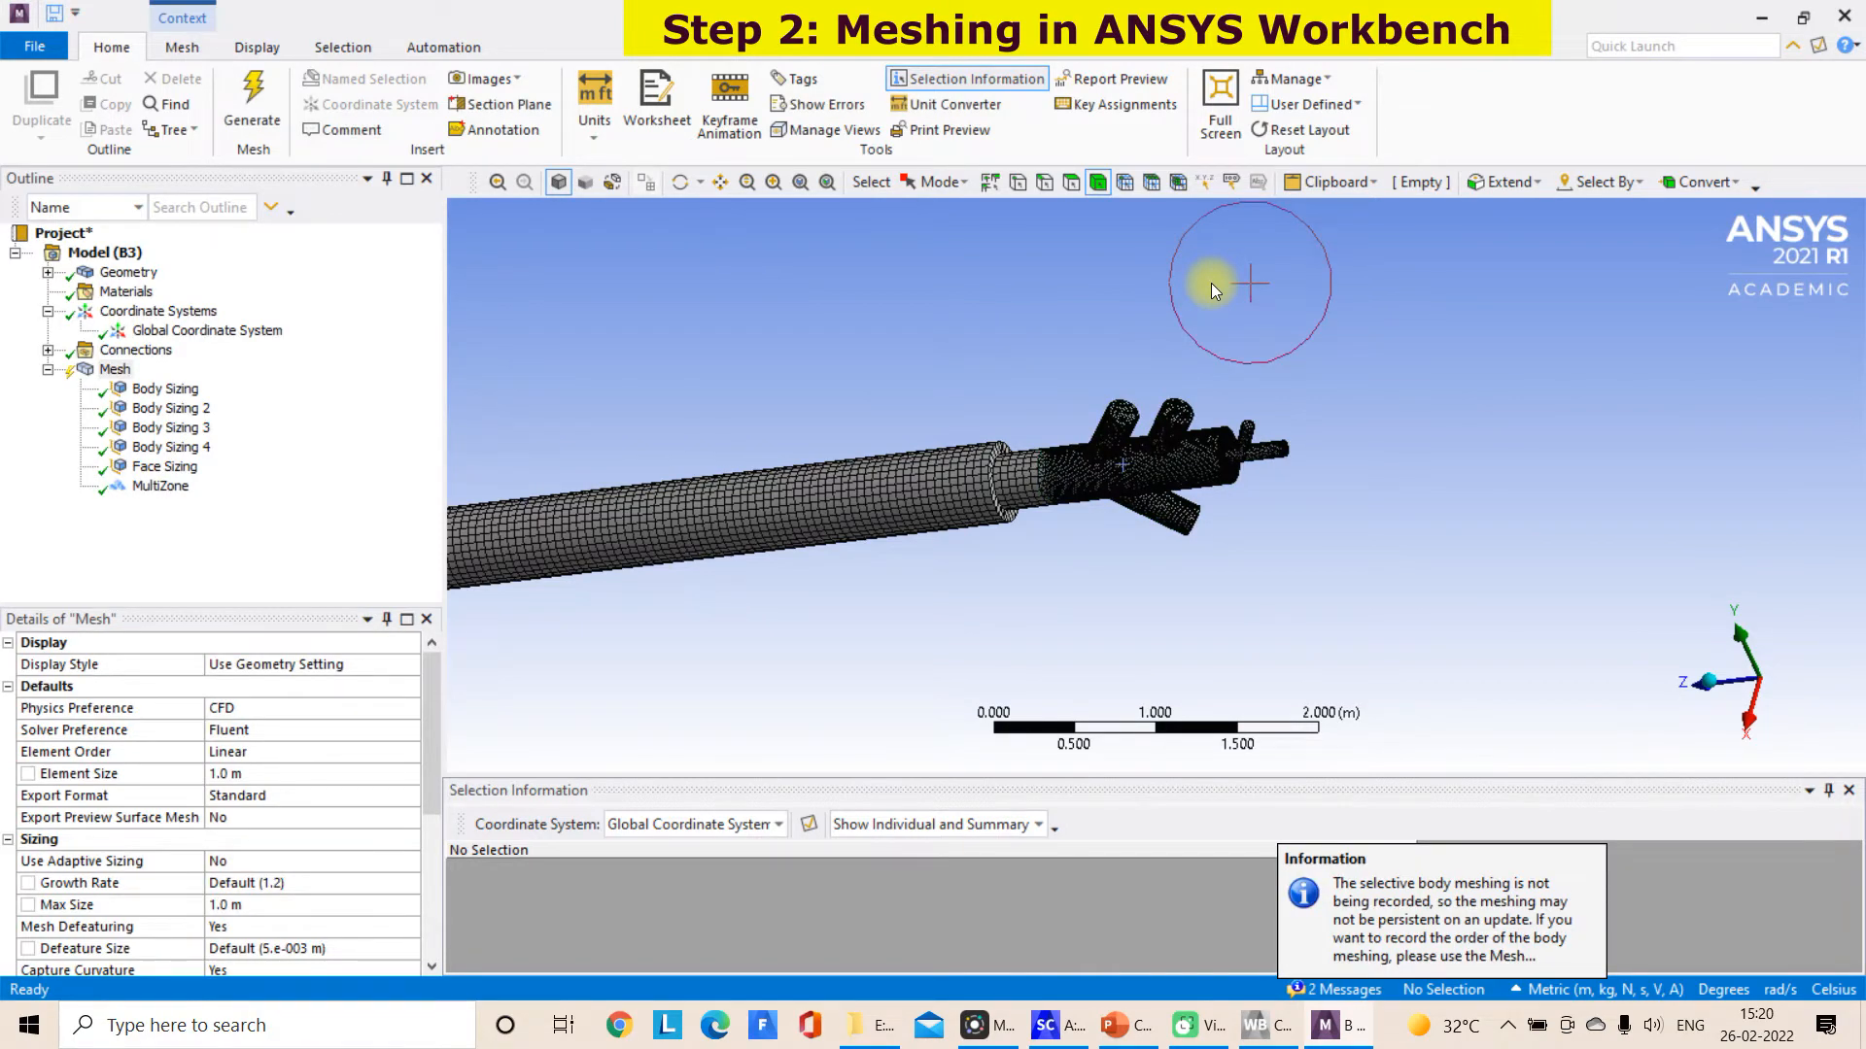
Examine the refined mesh on the branched inlet body and where it meets the straight burner pipe
scroll(1195, 437, up, 9)
middle_drag(1474, 385, 1342, 305)
scroll(1343, 305, down, 6)
scroll(1069, 435, up, 4)
middle_drag(1055, 434, 1180, 420)
scroll(816, 464, up, 5)
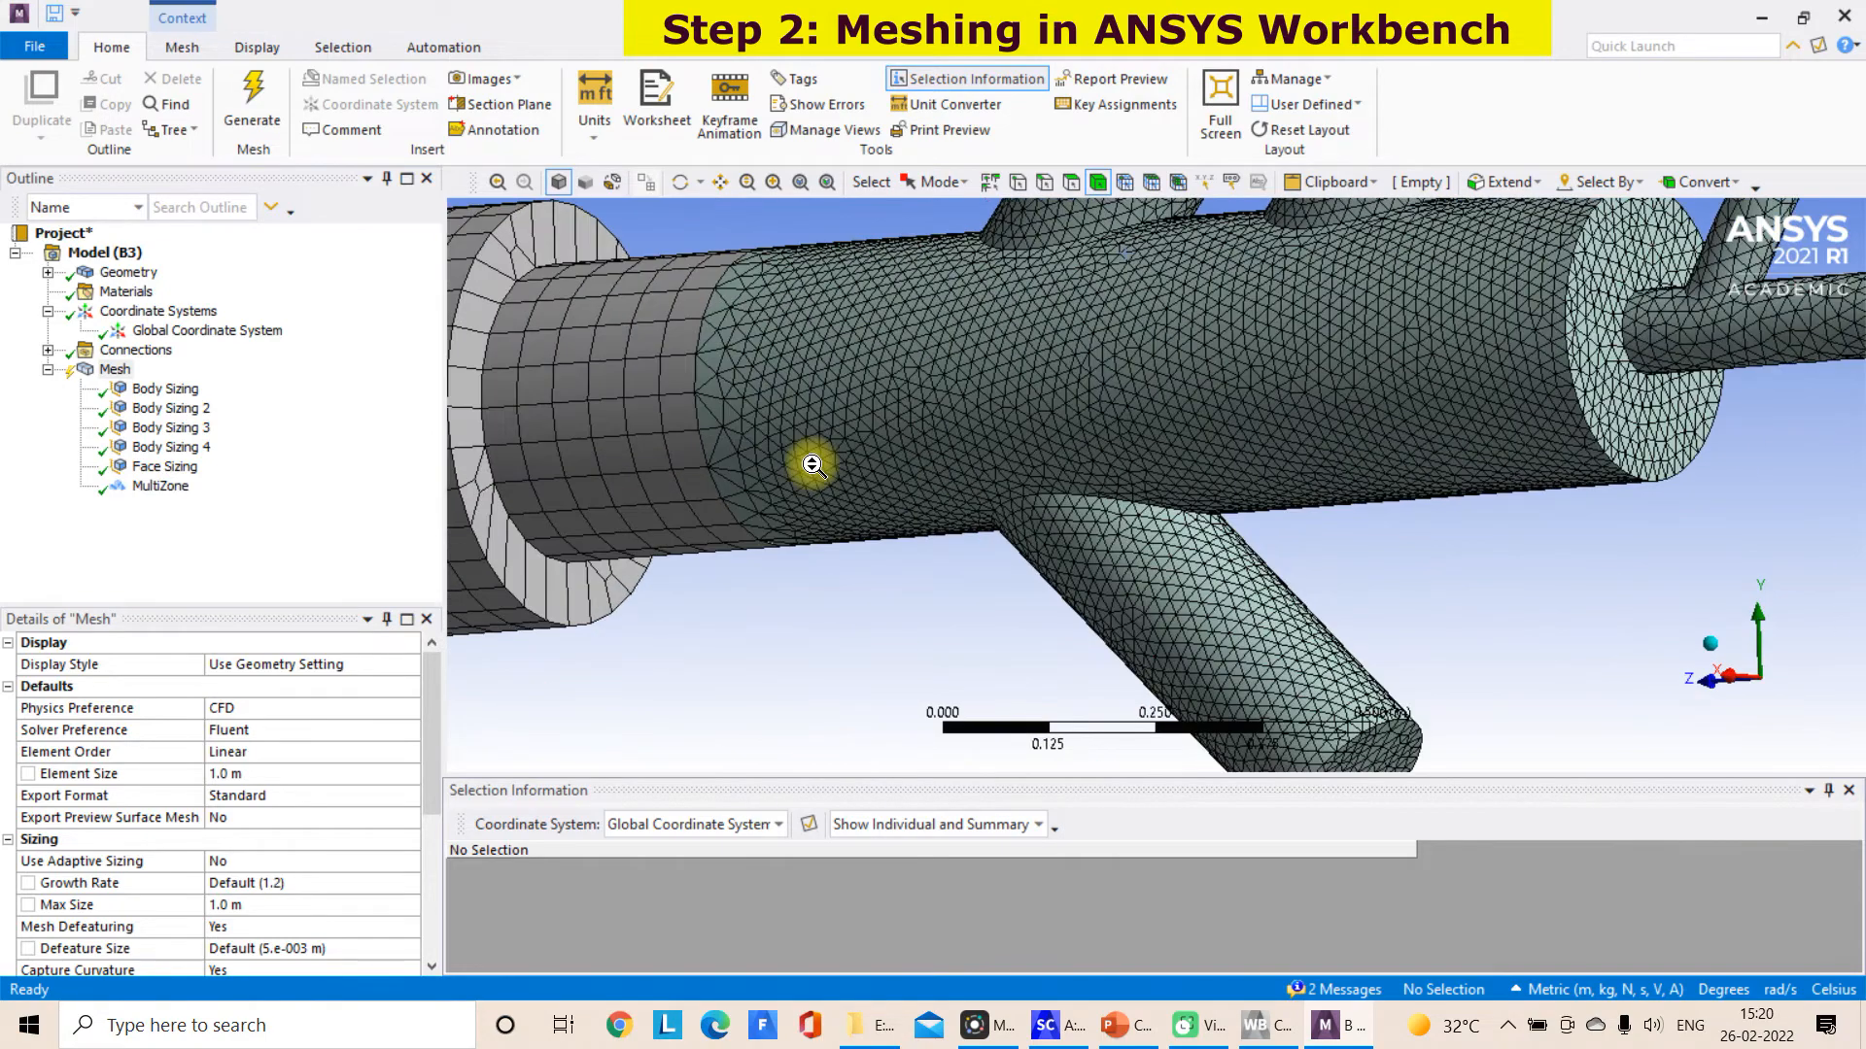
Check the node and element statistics of the mesh and view the whole burner assembly
scroll(812, 466, down, 9)
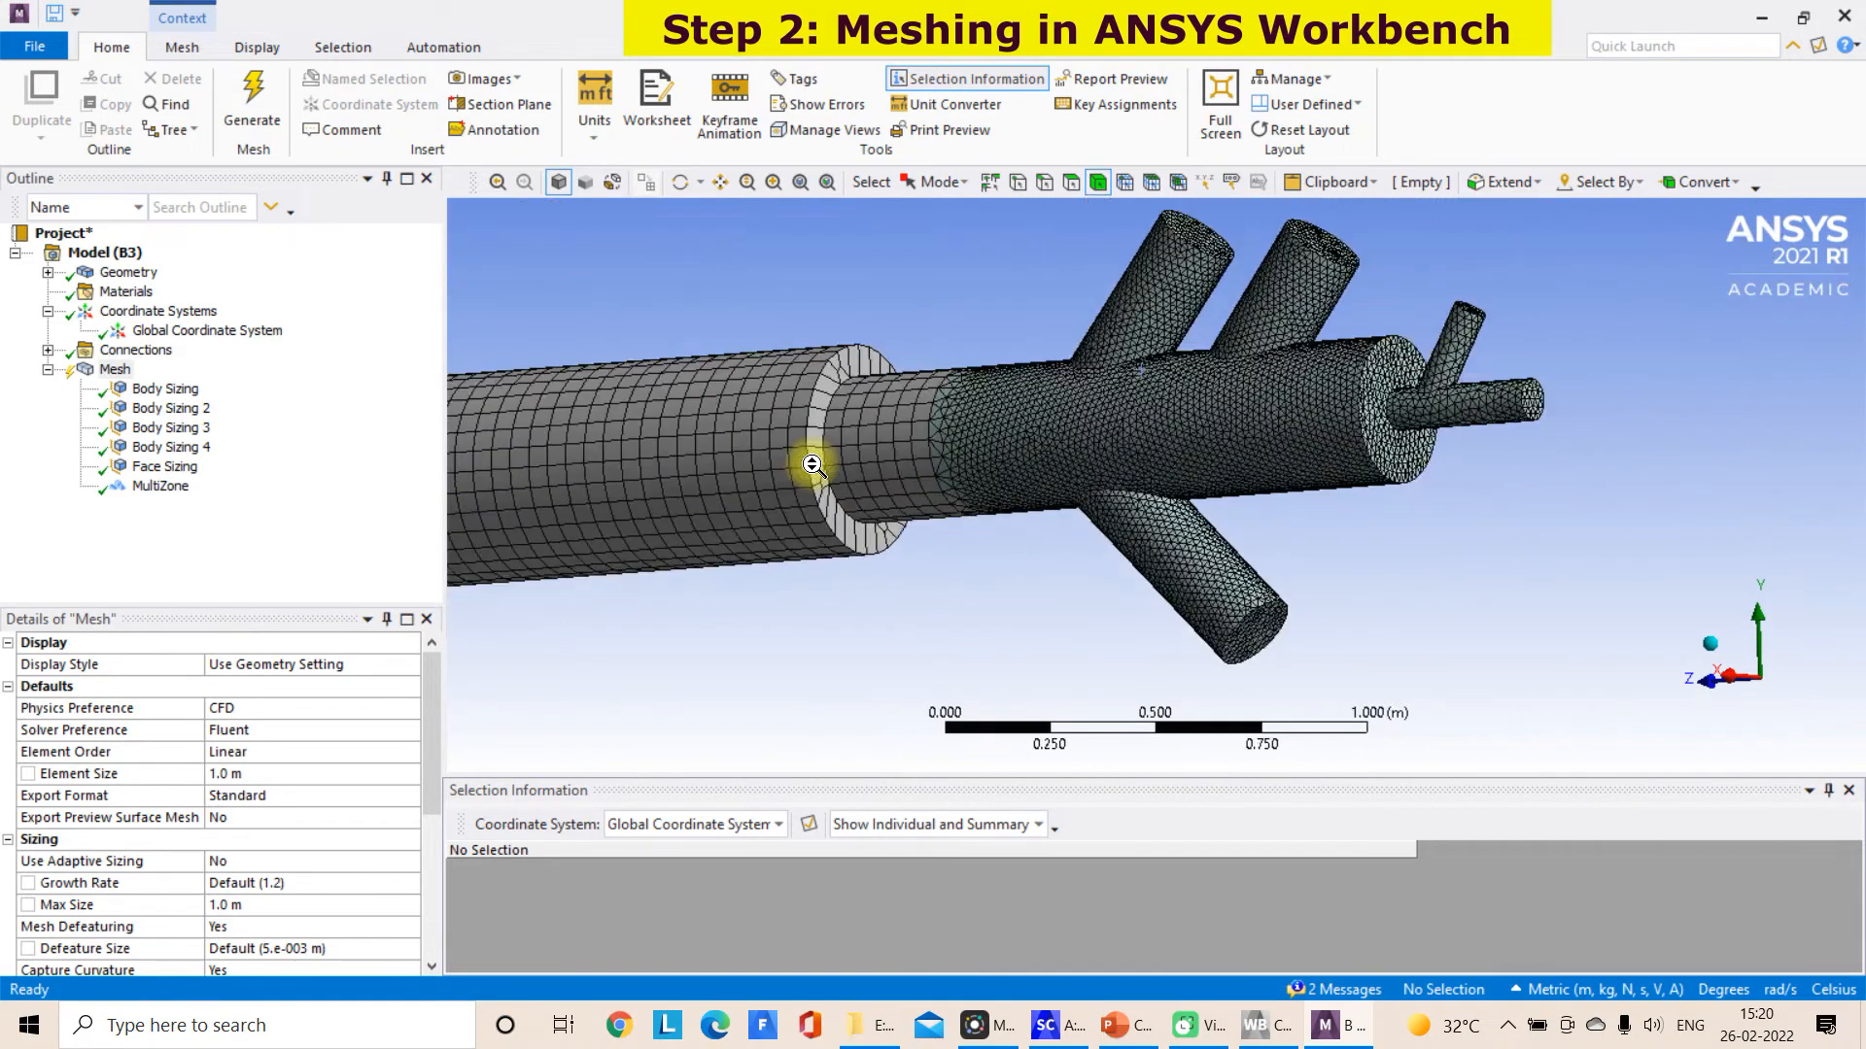
middle_drag(780, 436, 962, 433)
scroll(418, 778, down, 4)
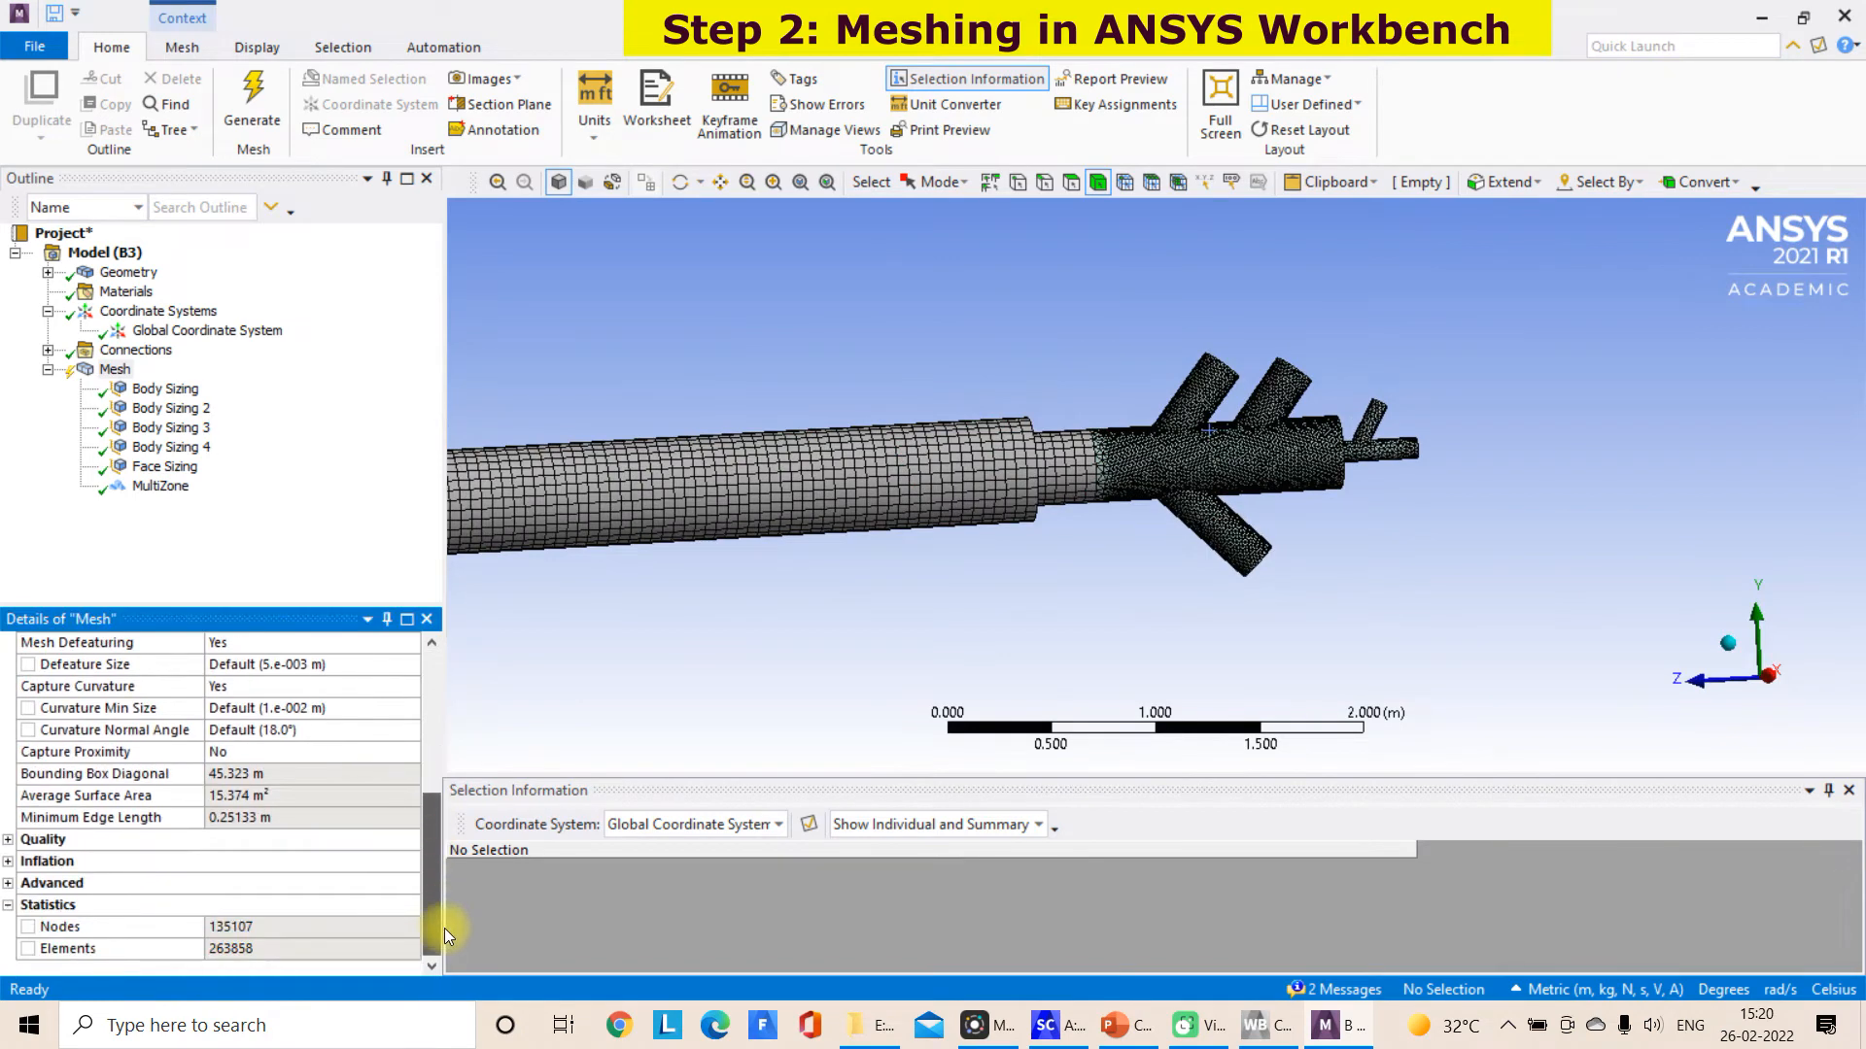
scroll(691, 680, down, 2)
scroll(692, 680, up, 4)
scroll(690, 650, down, 4)
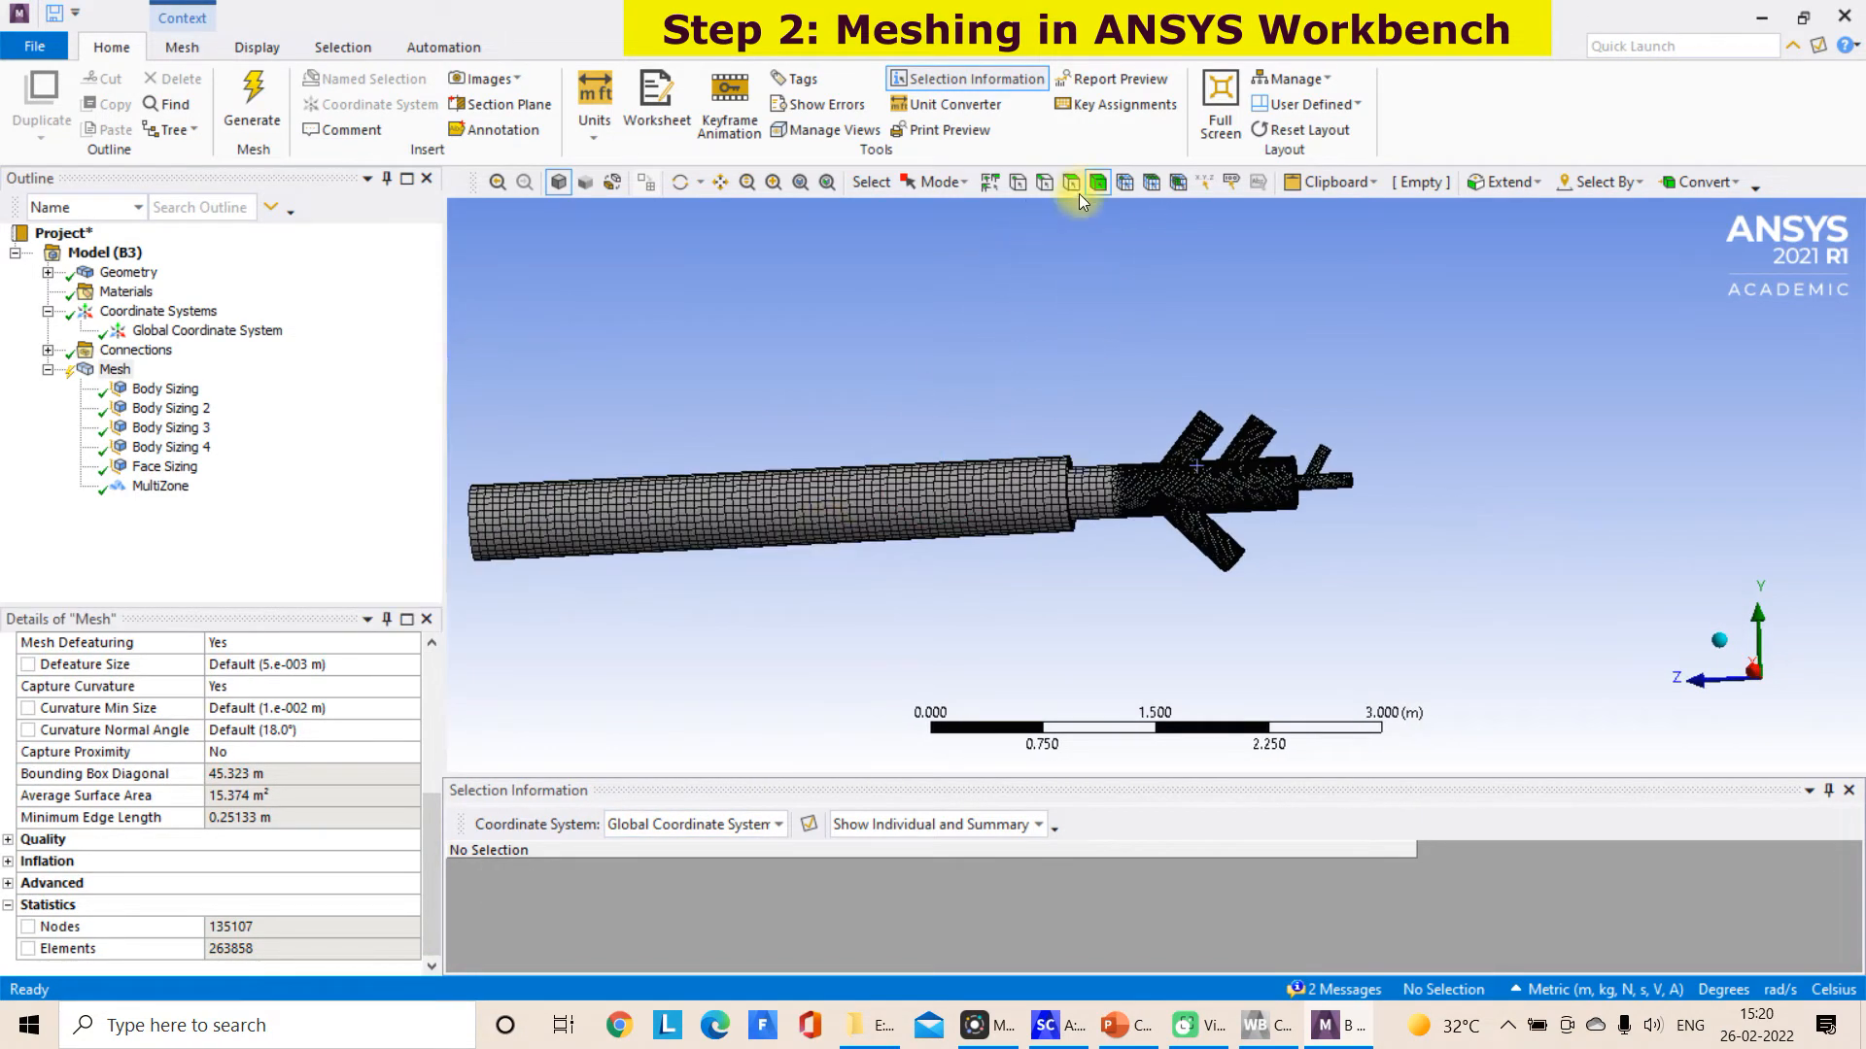
Clear the meshes from both the branched burner inlet body and the straight burner pipe body
click(1164, 487)
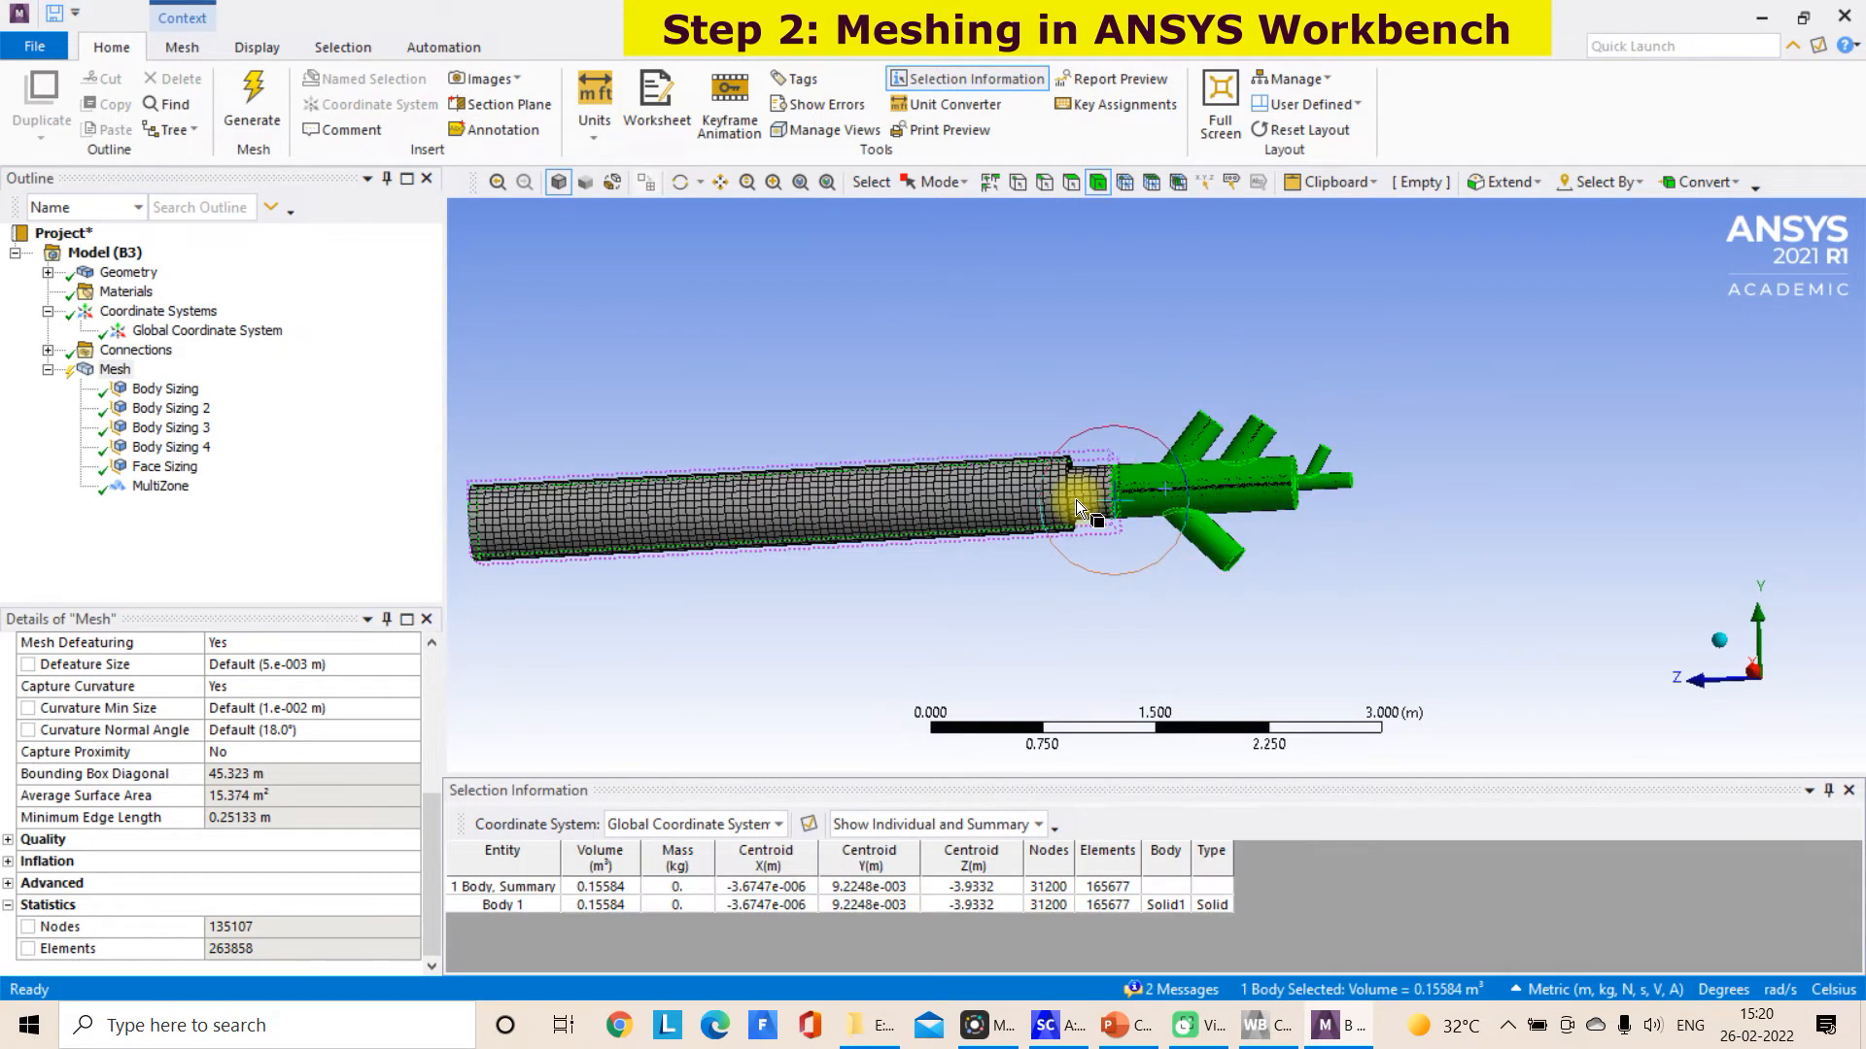
ctrl+click(1076, 500)
right_click(1075, 499)
click(1185, 97)
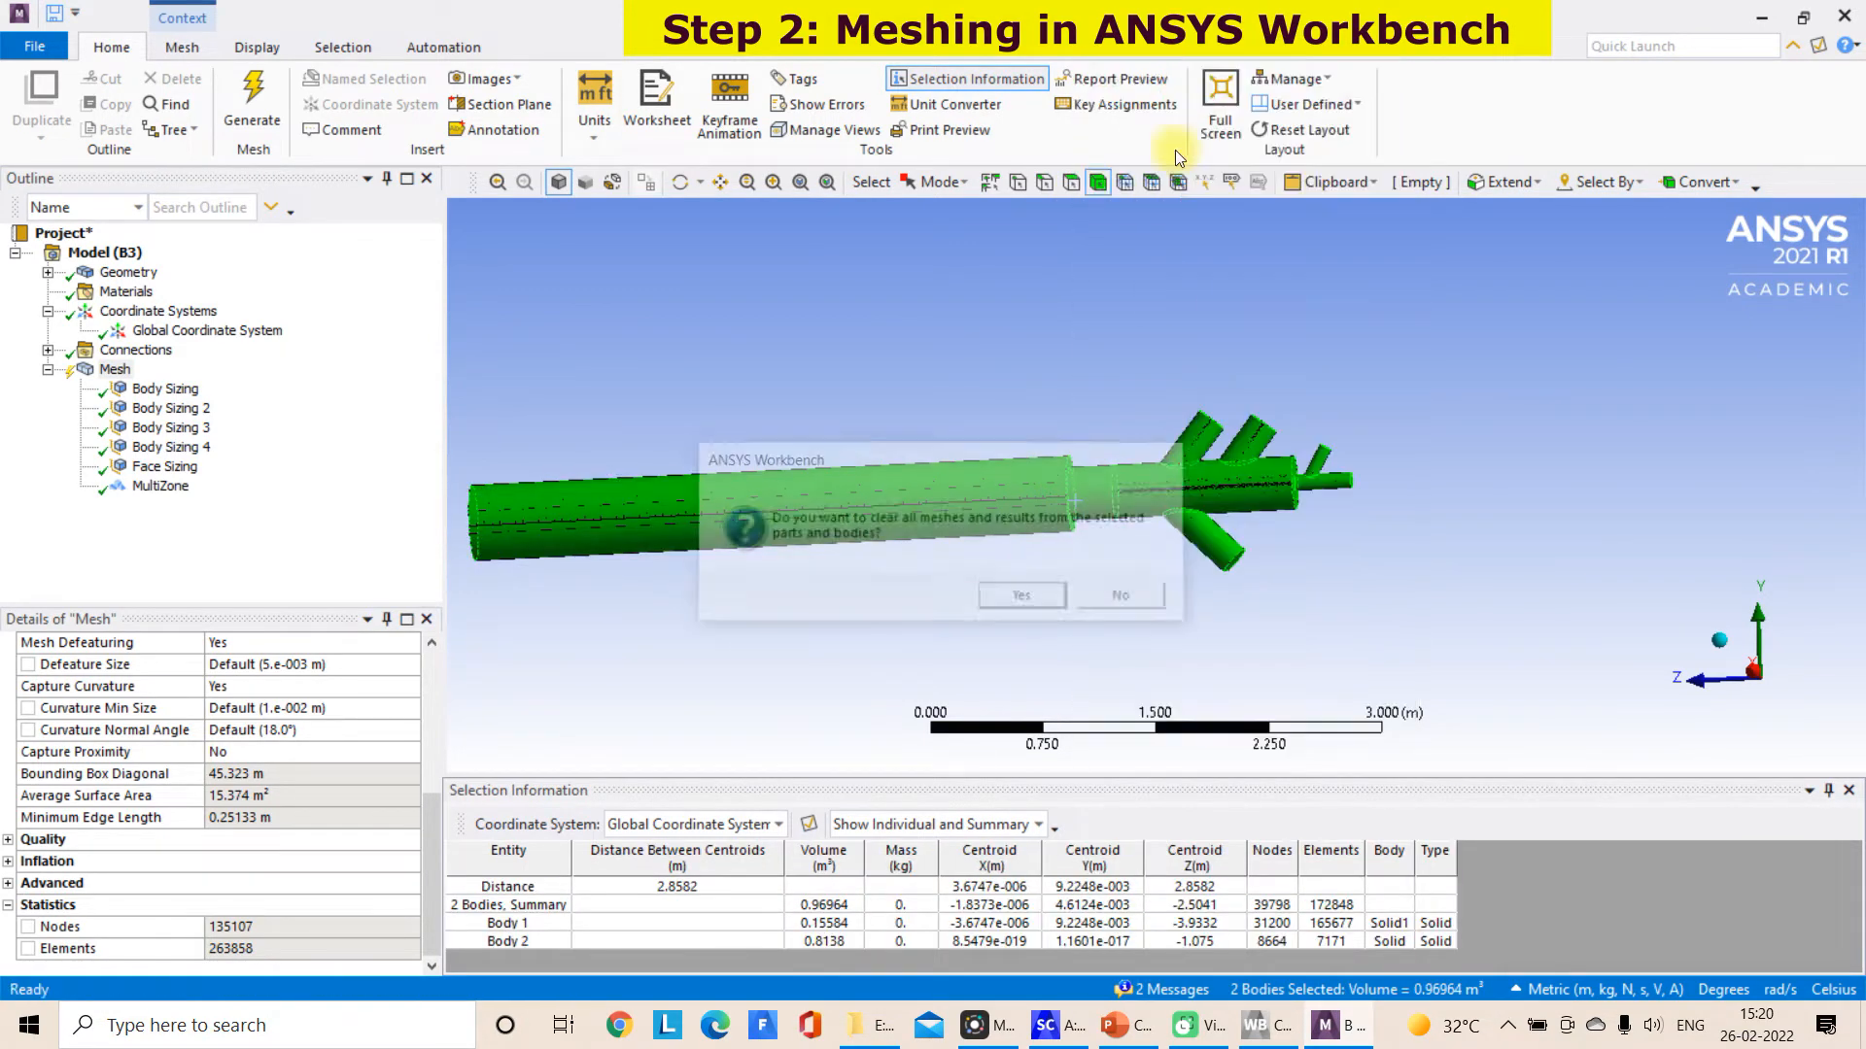
click(1052, 599)
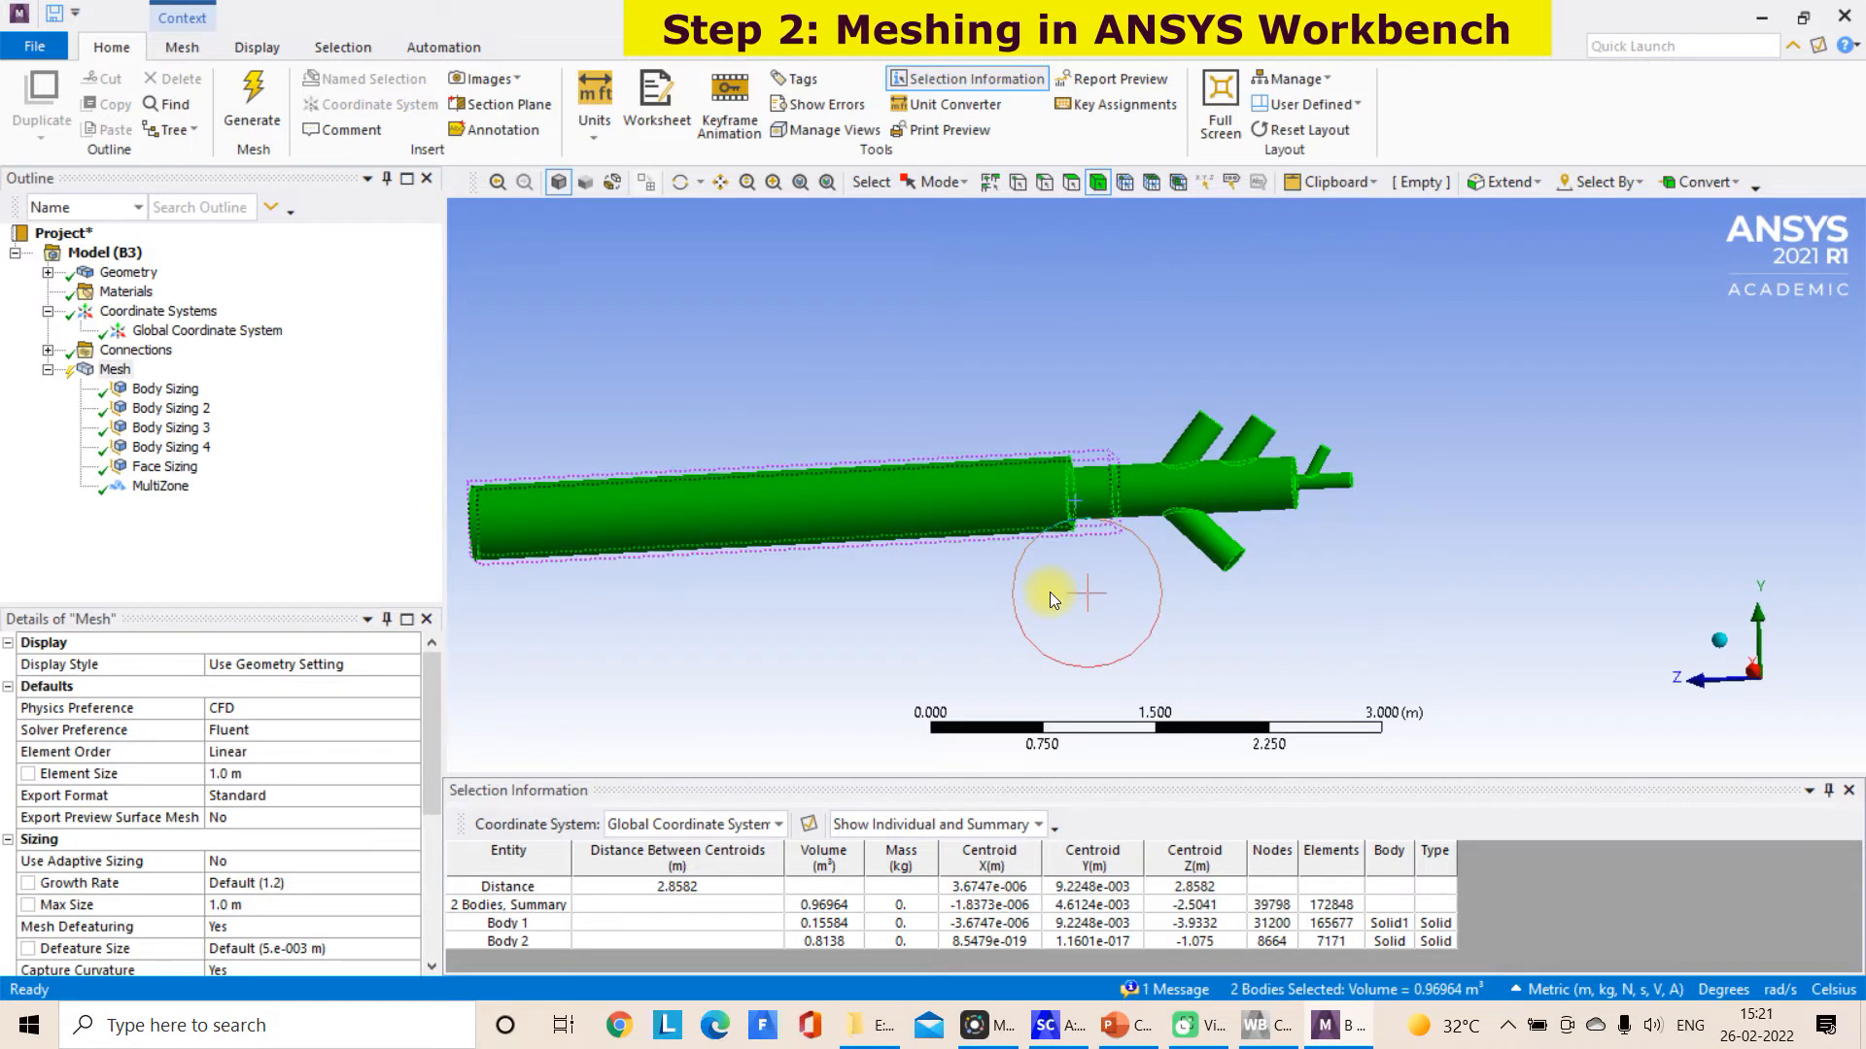
click(1153, 586)
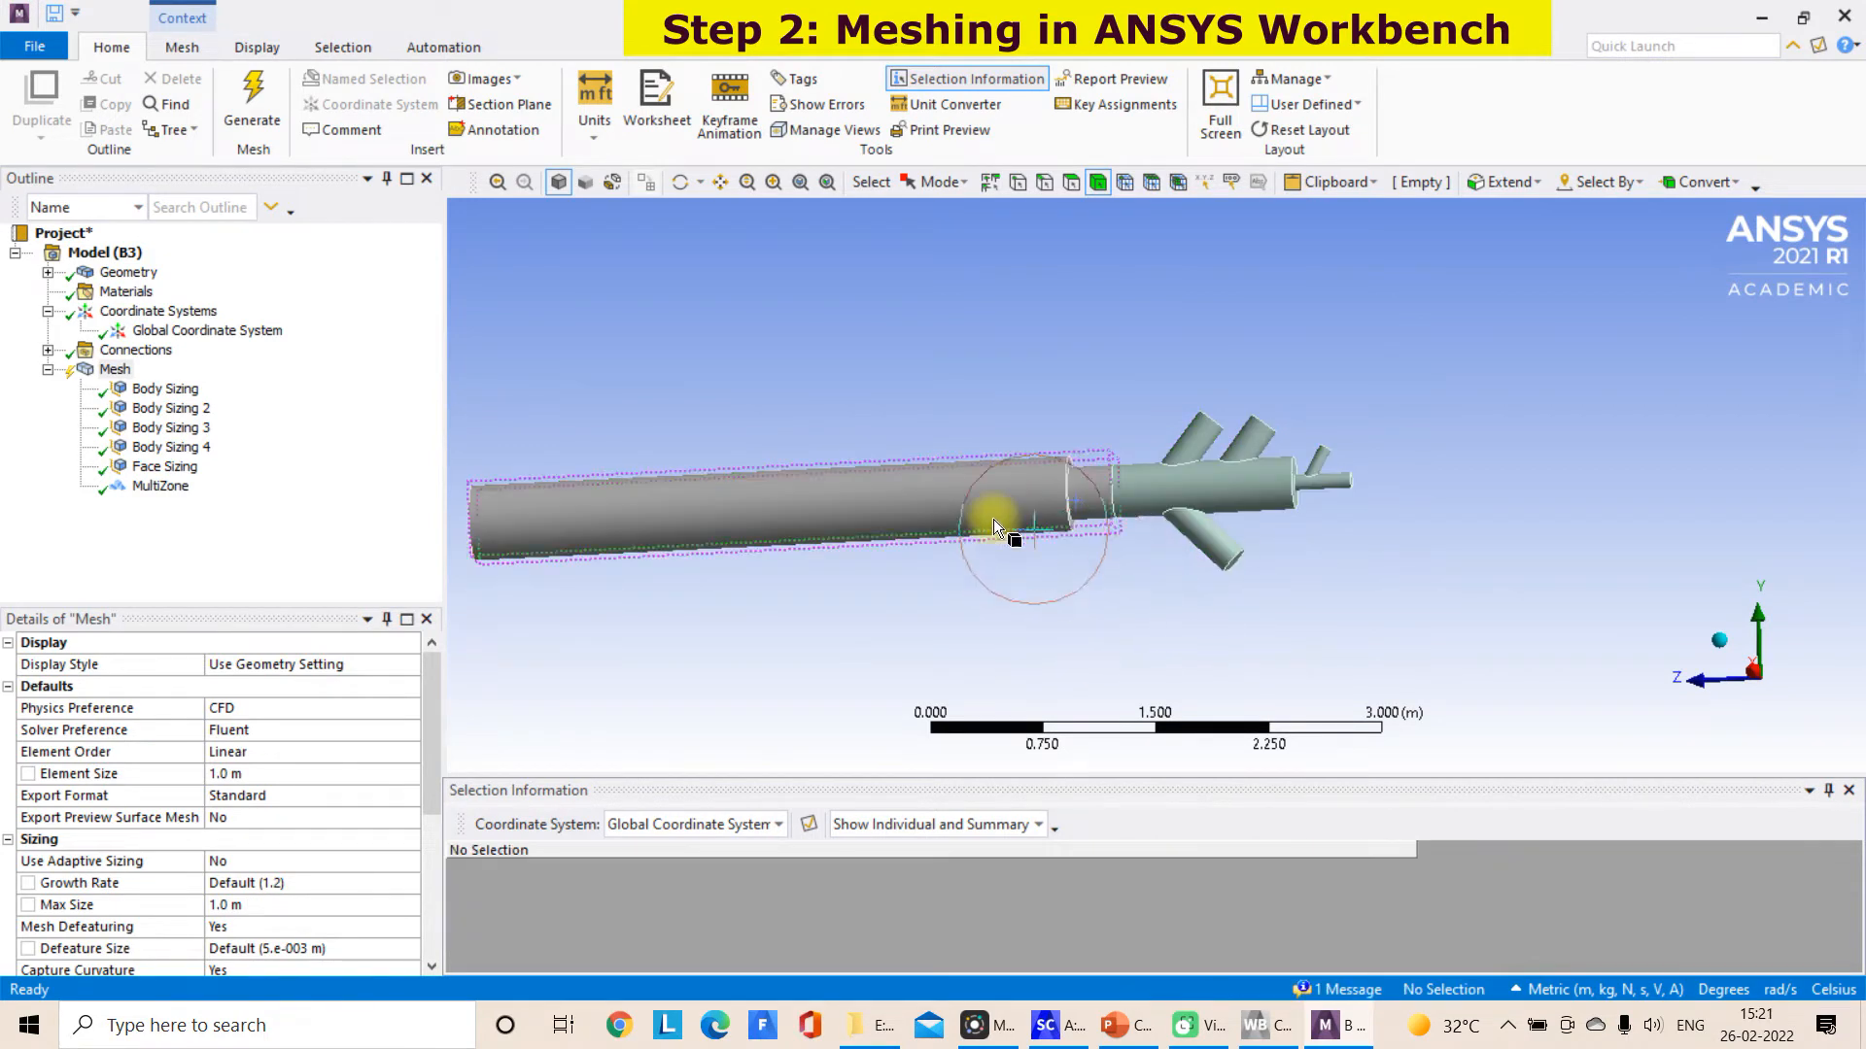
Review the scoped body and element size of Body Sizing 3, Body Sizing and Body Sizing 2
click(203, 433)
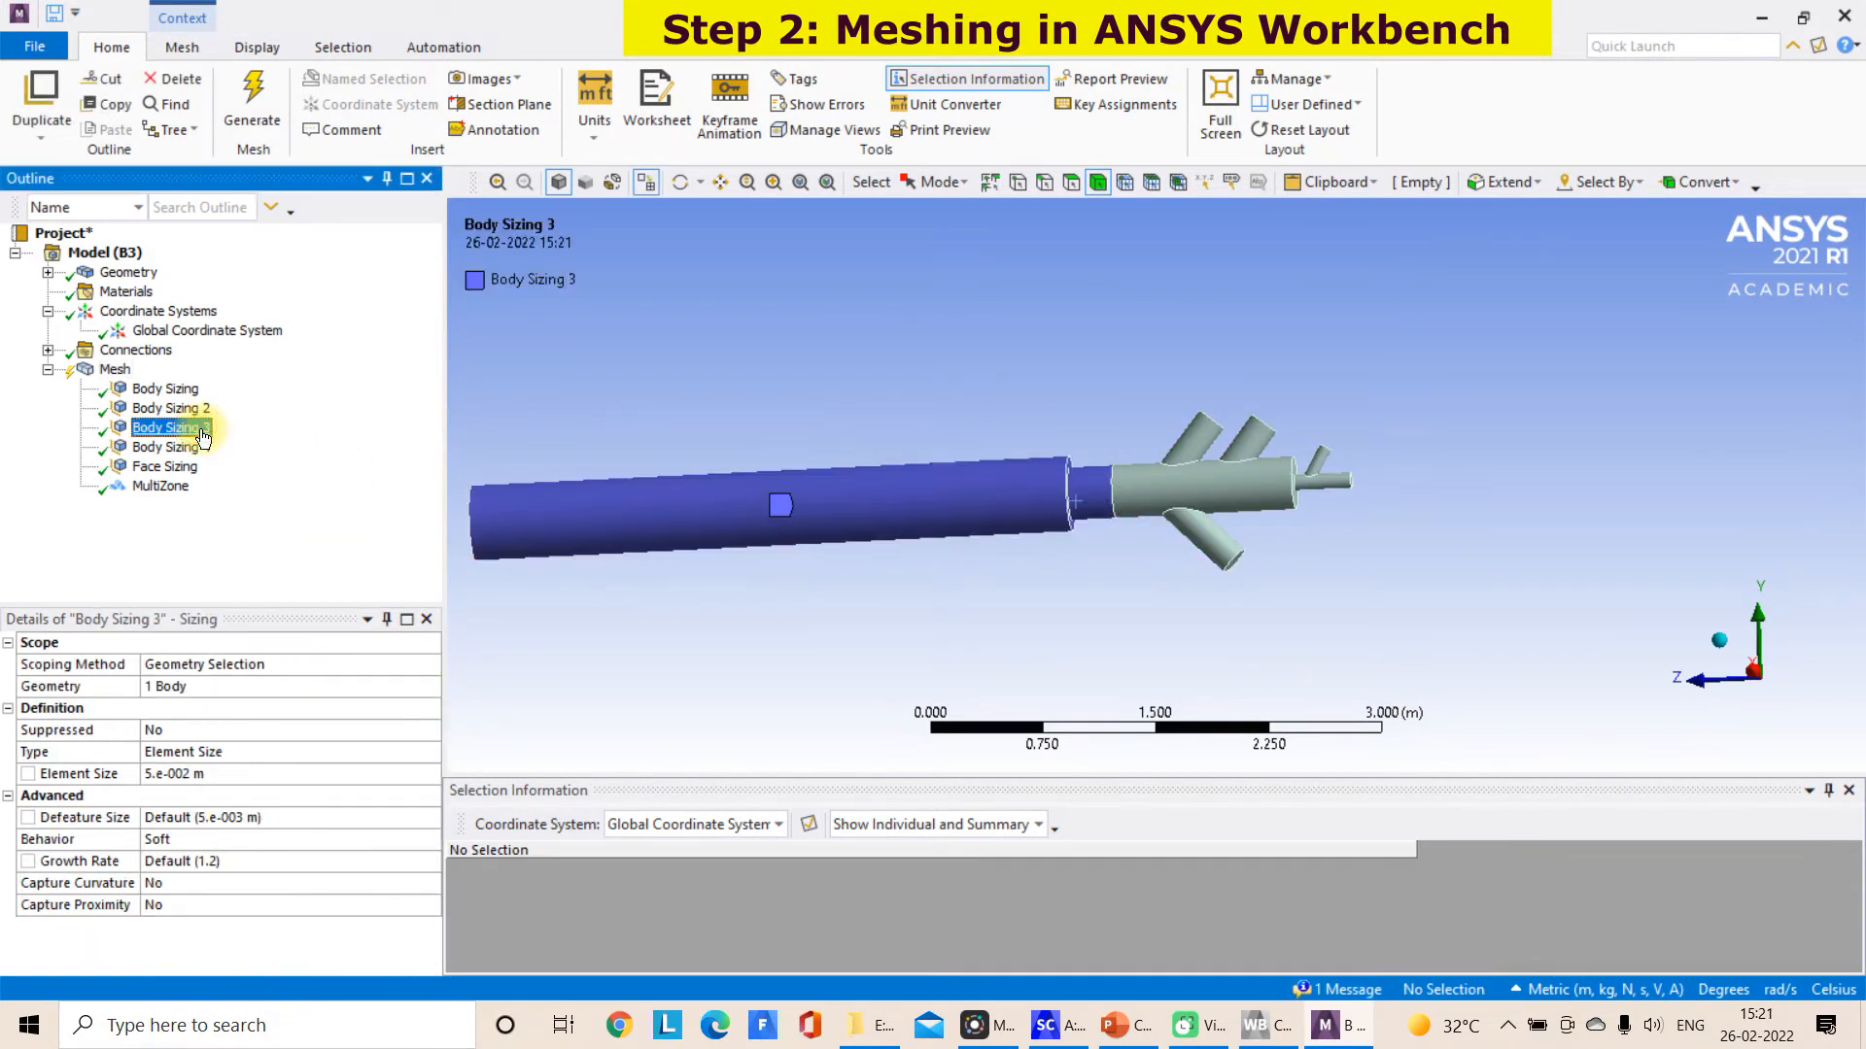
click(186, 391)
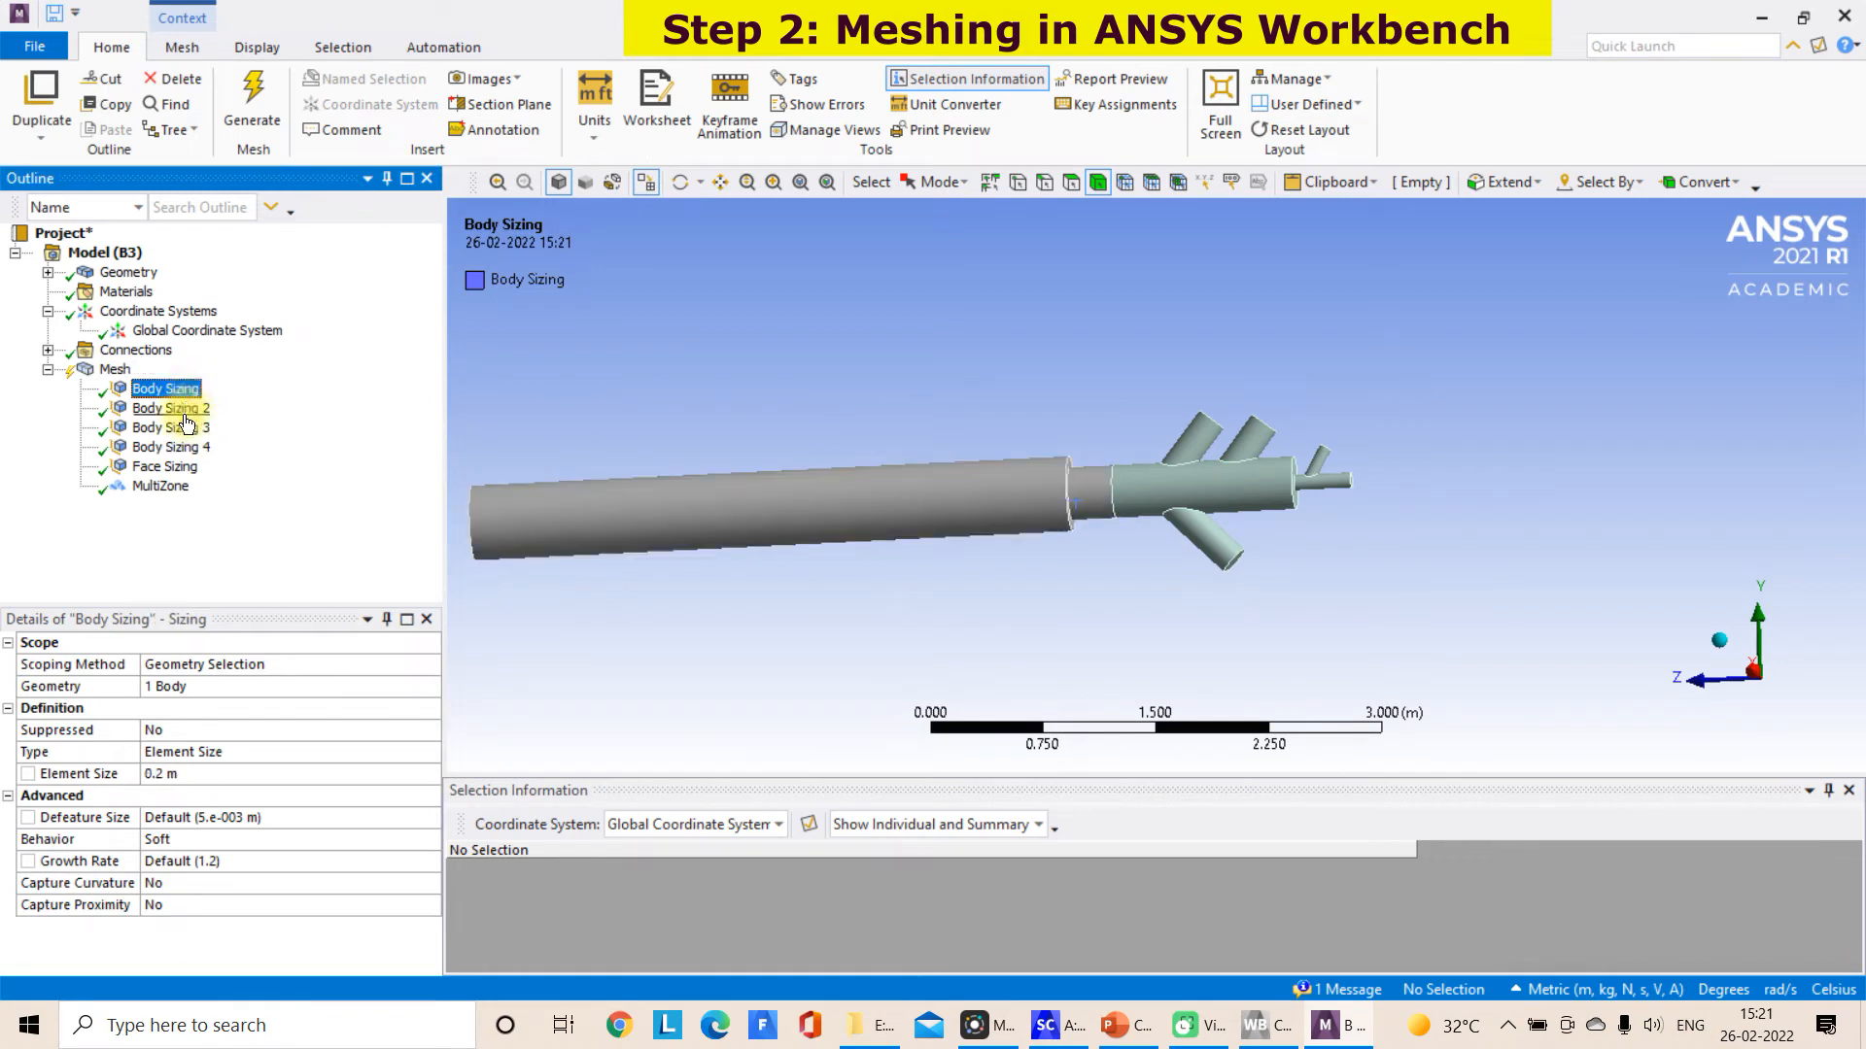
click(185, 409)
scroll(954, 544, down, 7)
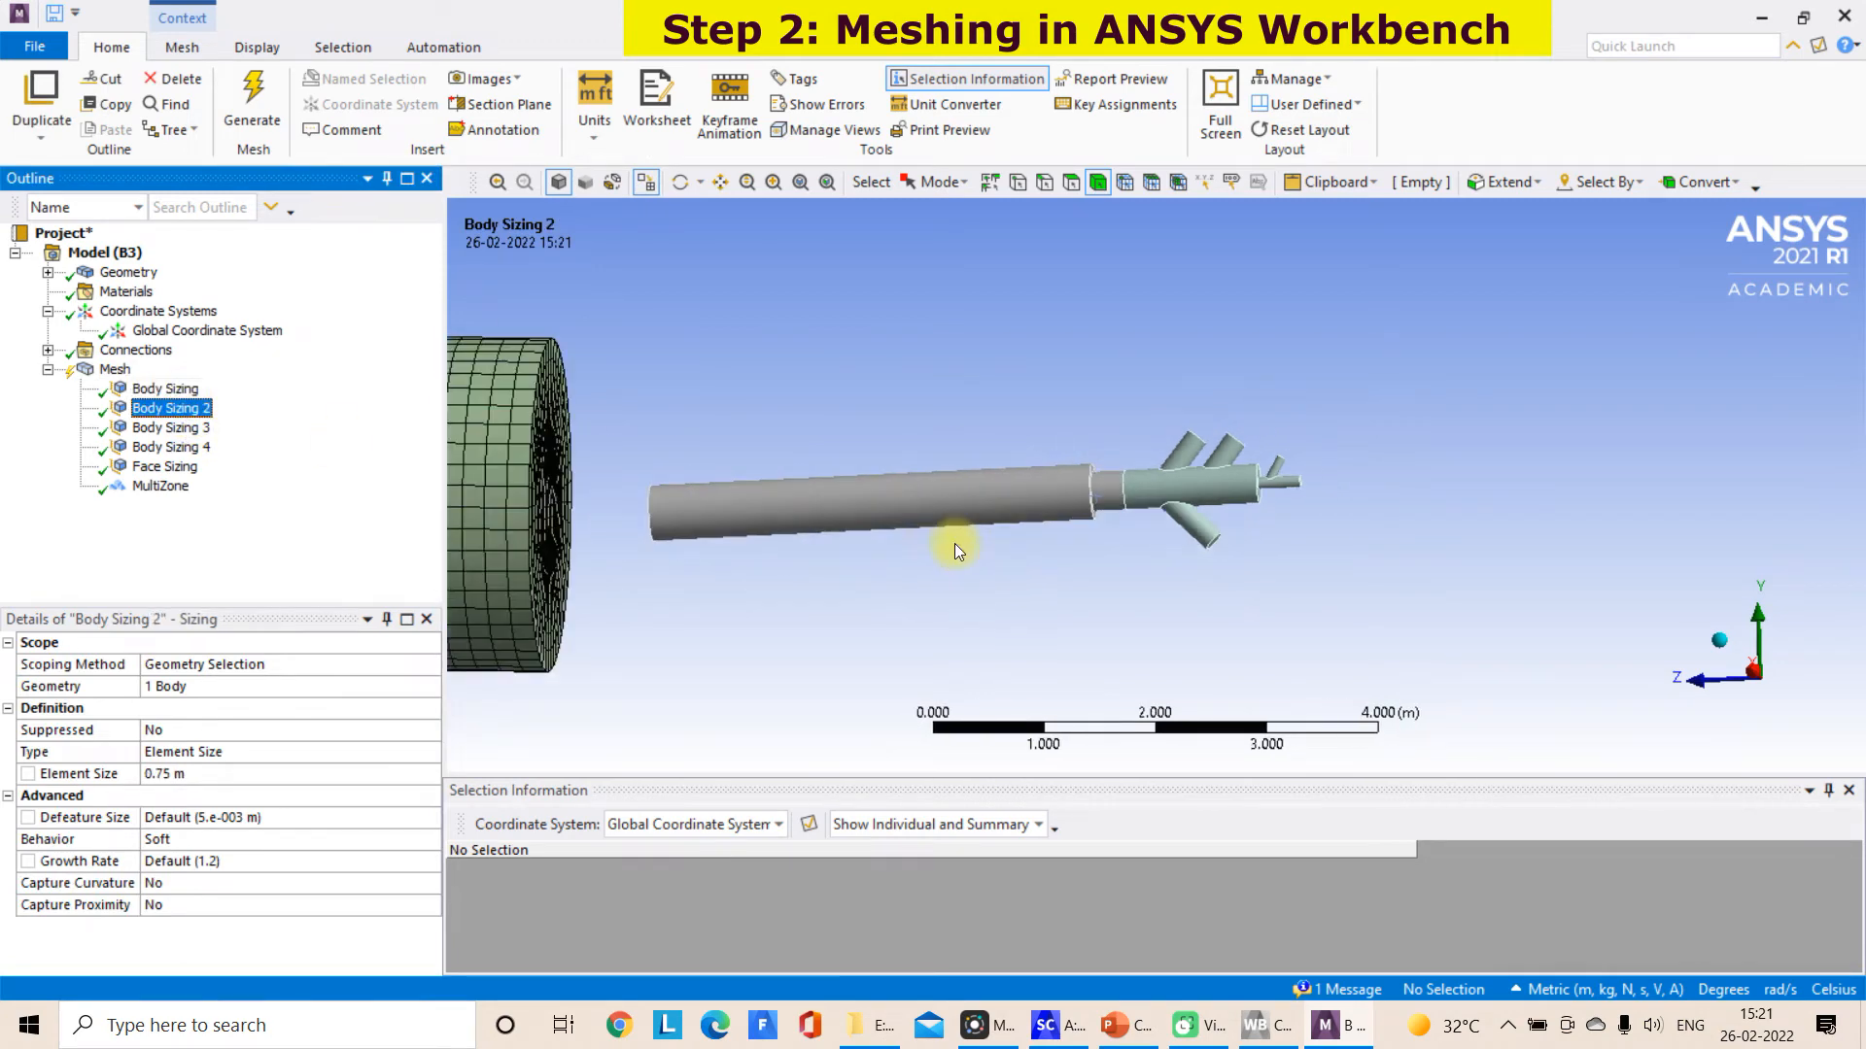
scroll(952, 544, down, 2)
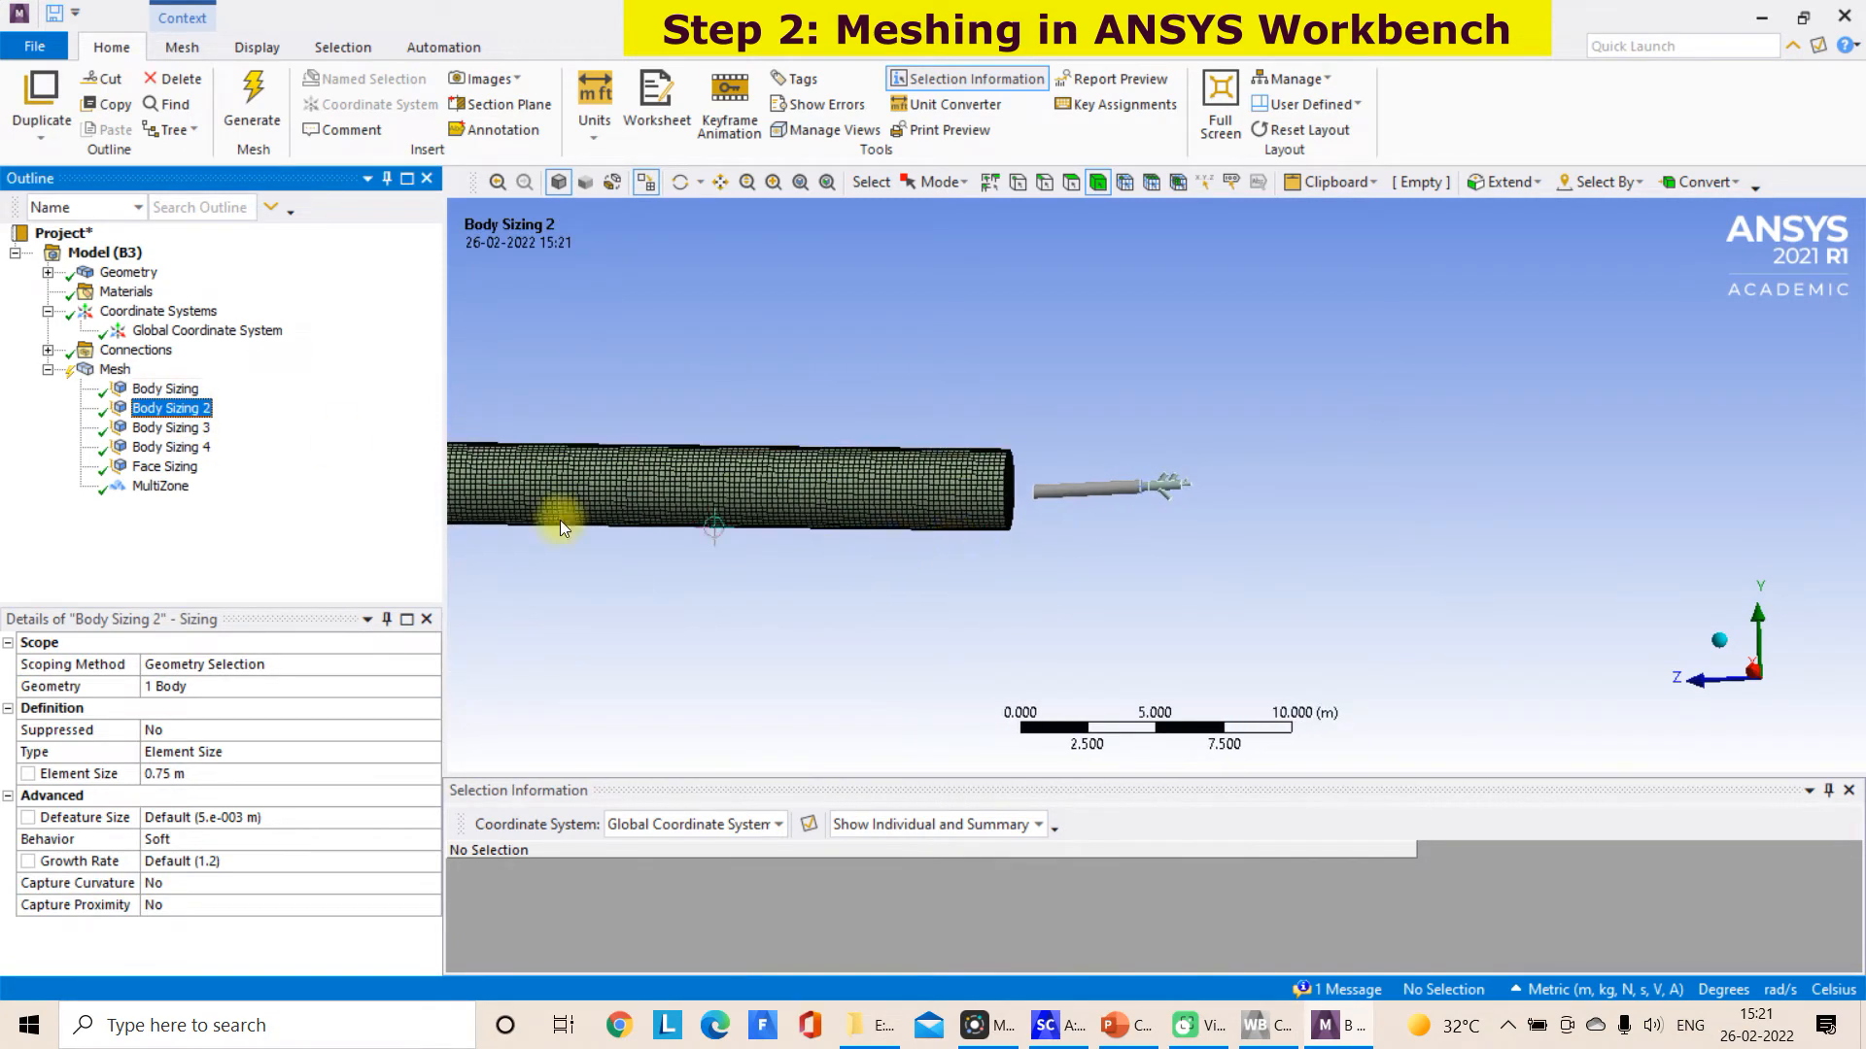
click(201, 431)
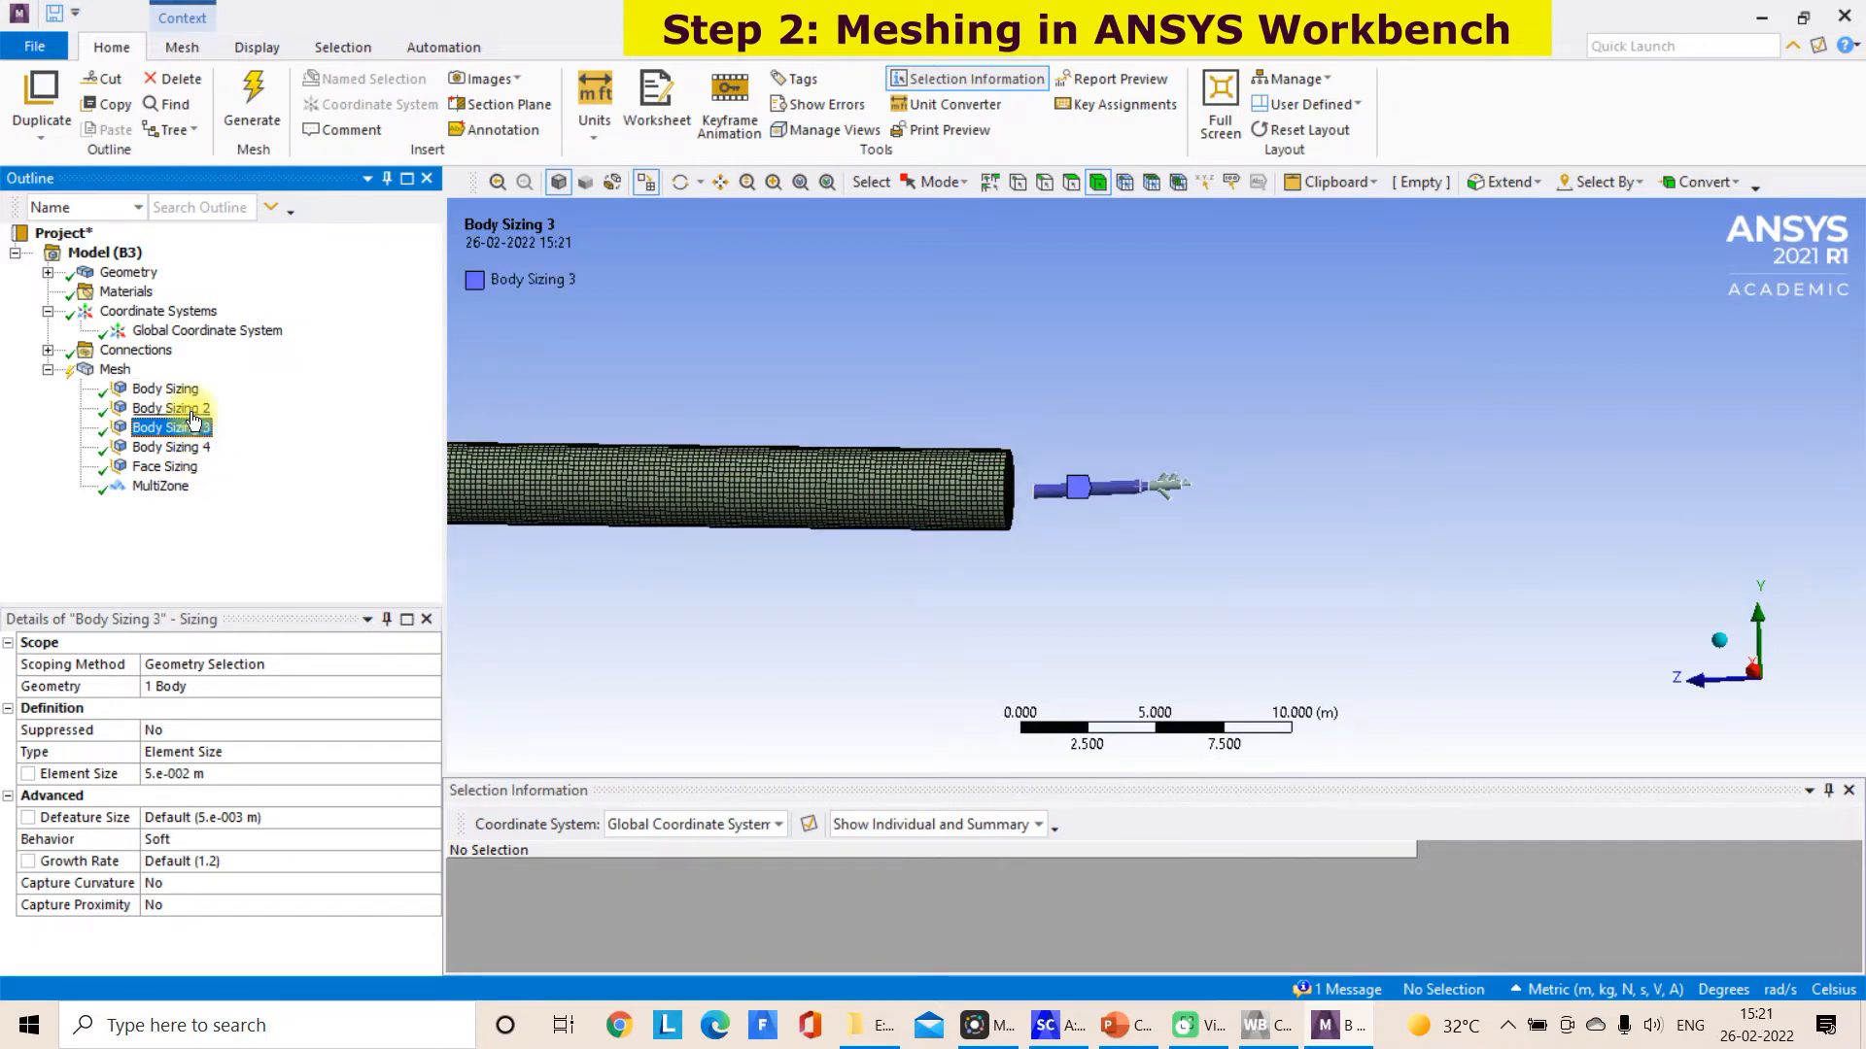
click(192, 411)
click(185, 396)
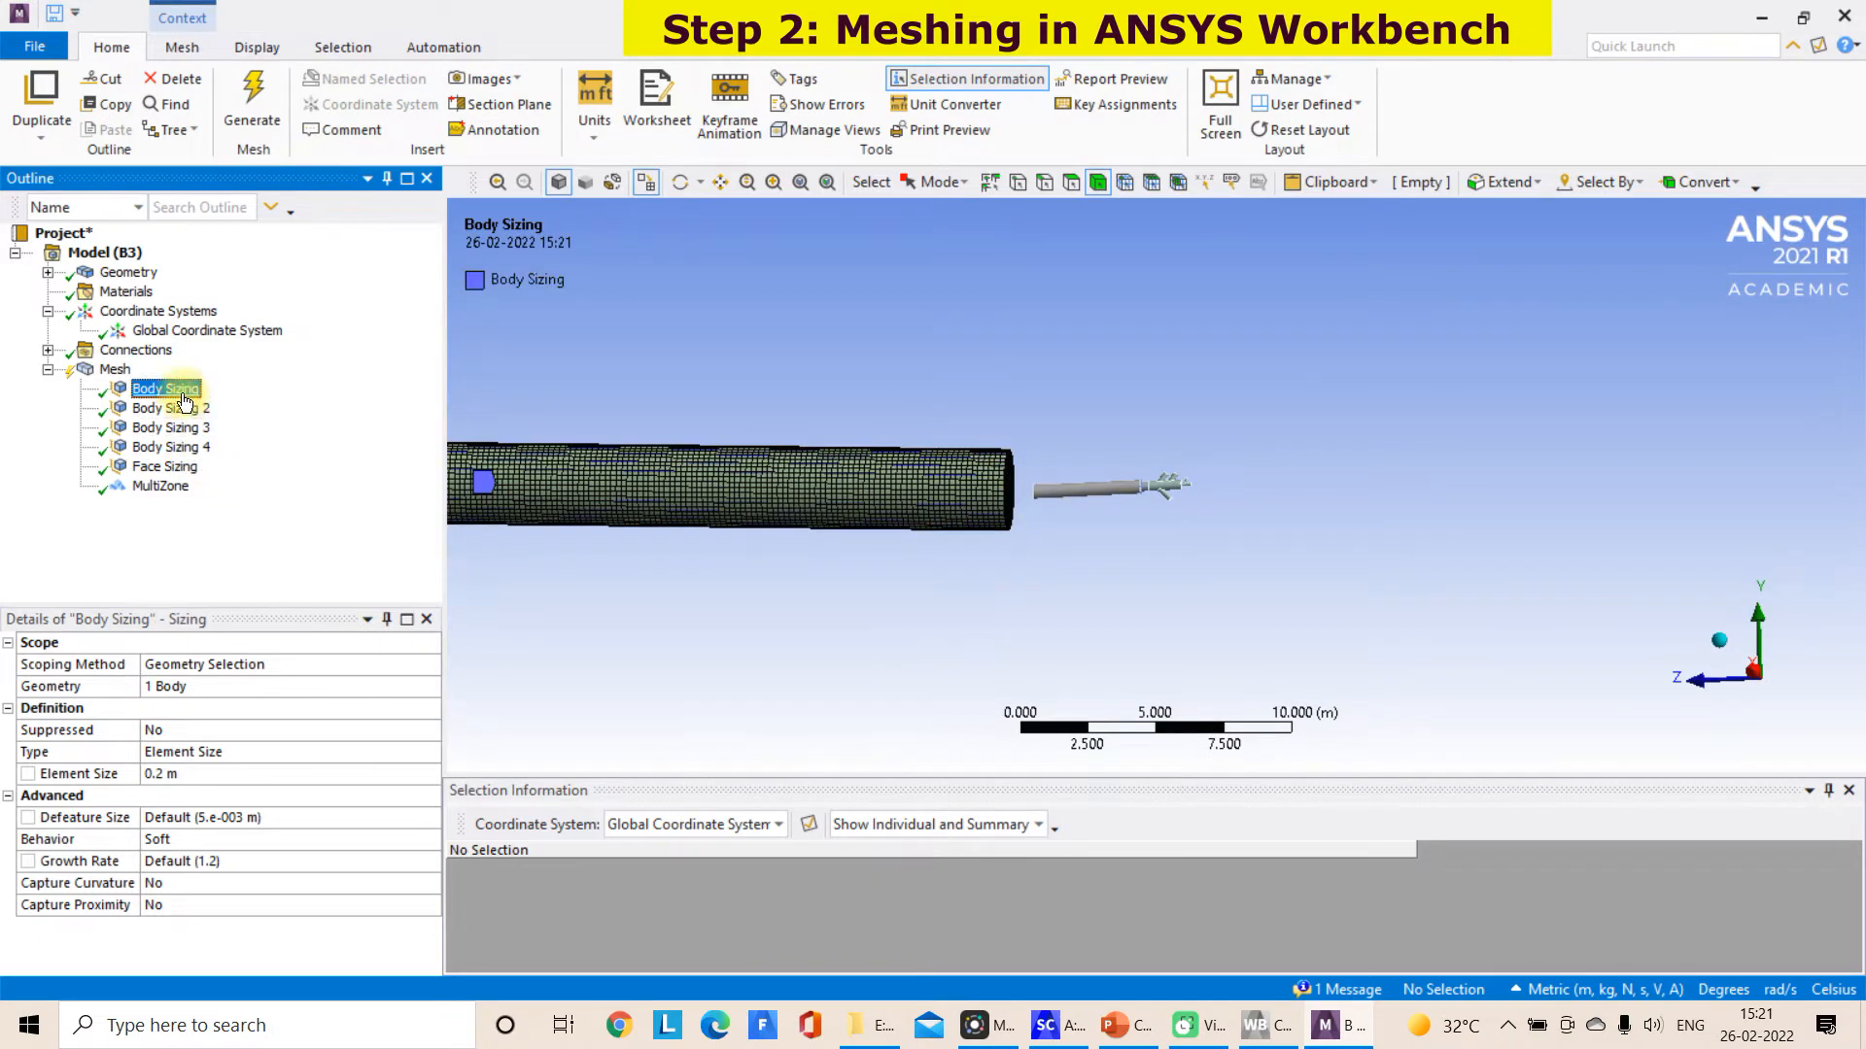
click(113, 374)
click(178, 395)
click(170, 408)
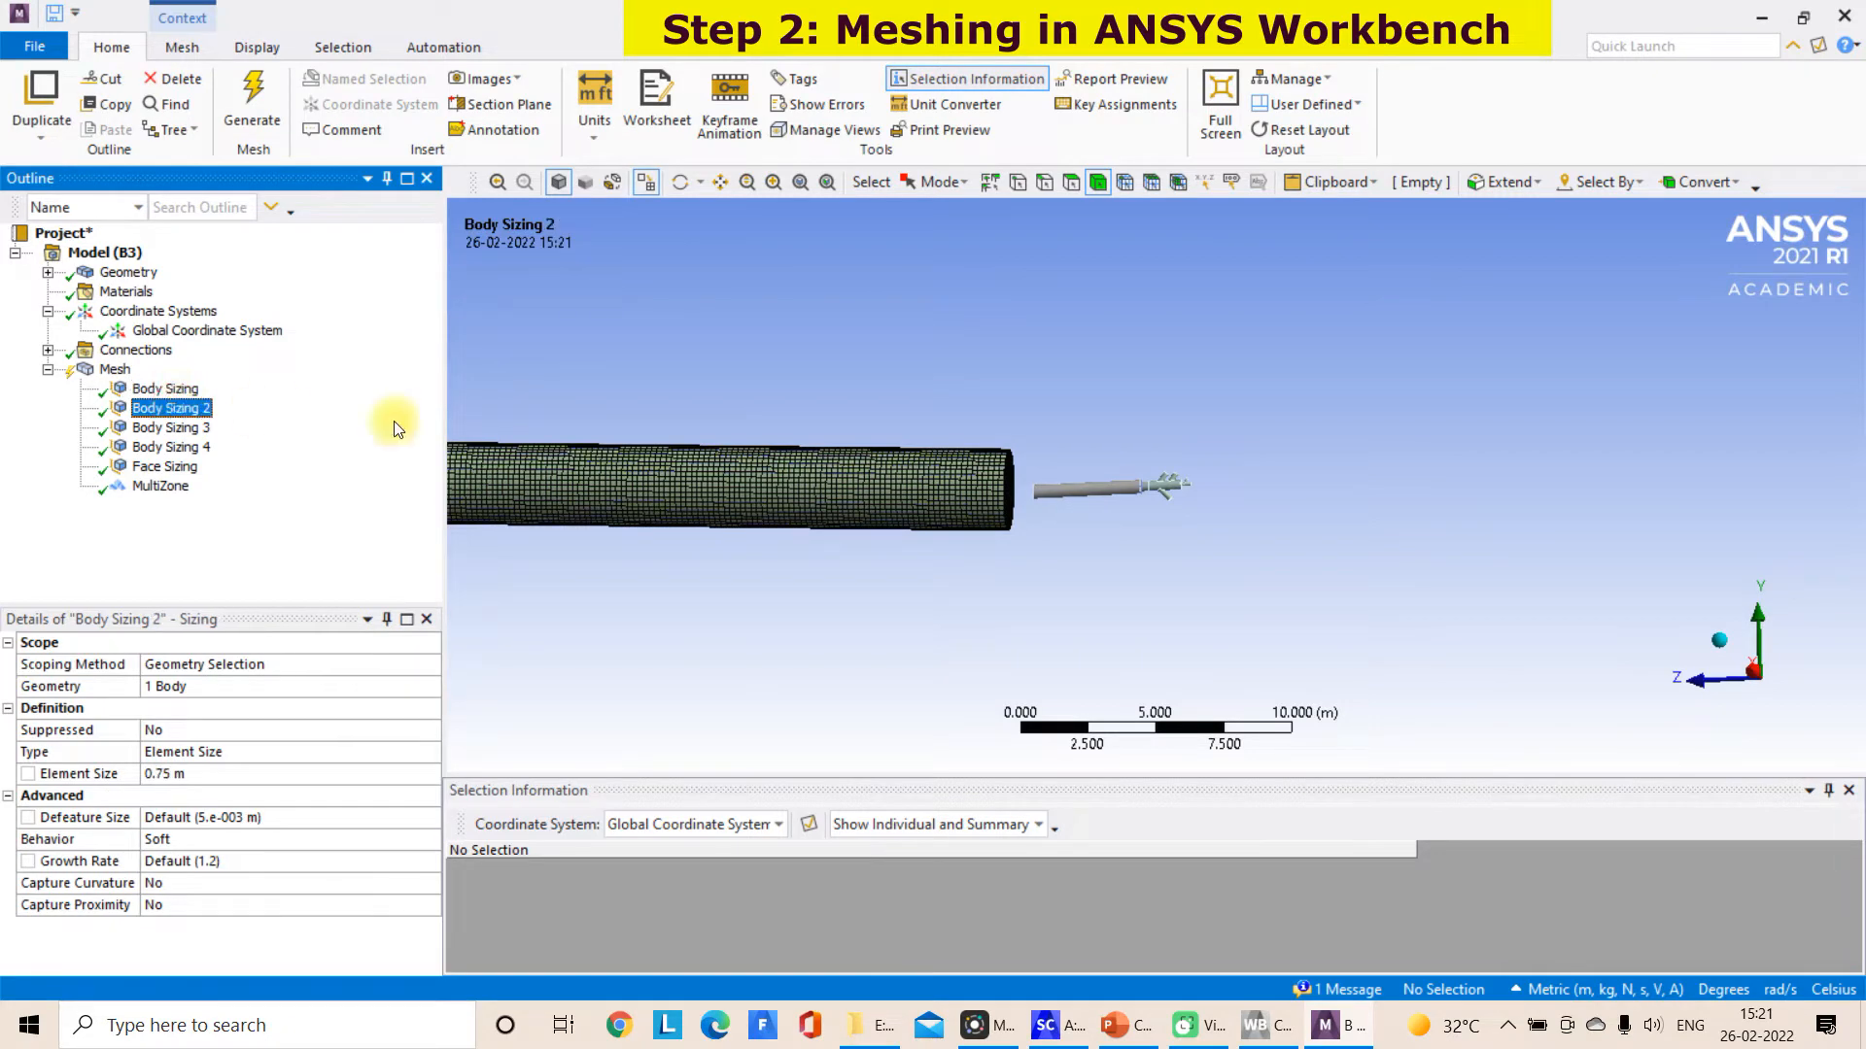
Switch the model to wireframe display and show all bodies, including the hidden short kiln section around the burner
scroll(1137, 494, up, 4)
scroll(1140, 494, up, 1)
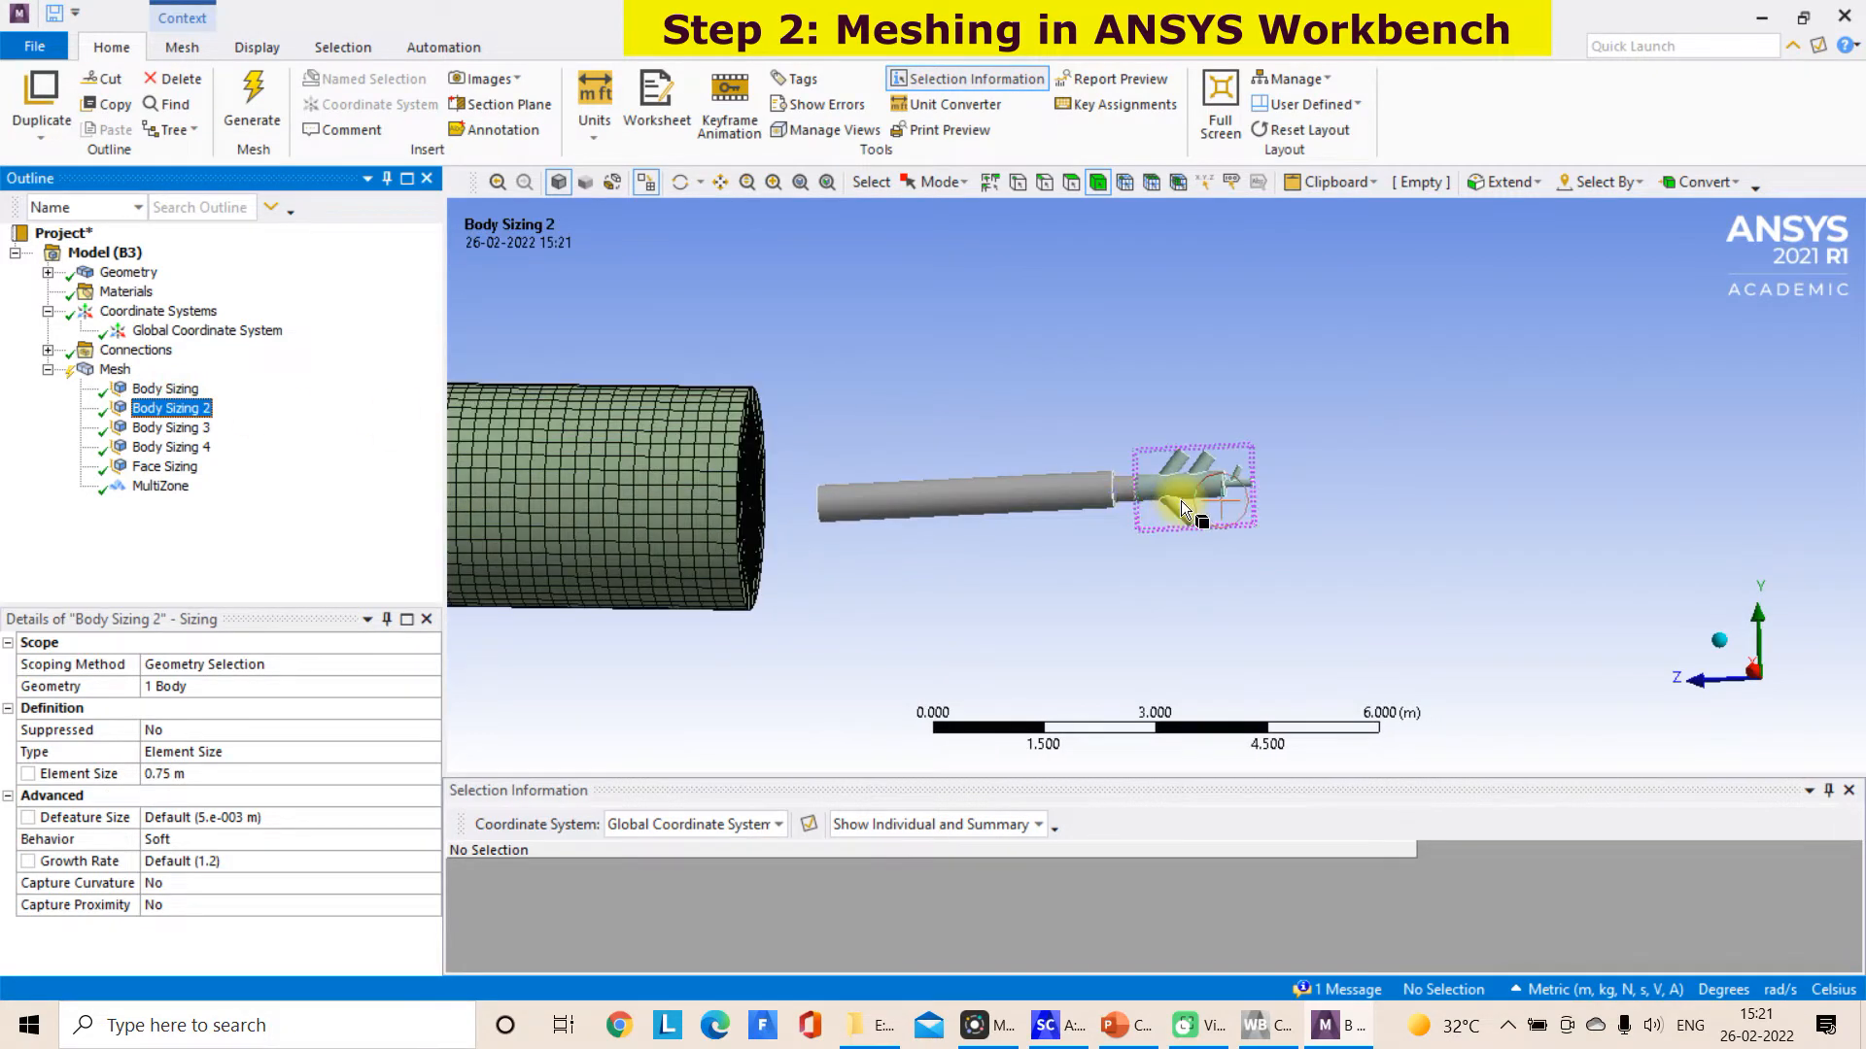
scroll(1176, 502, up, 1)
scroll(1300, 538, up, 4)
middle_drag(1303, 537, 1407, 502)
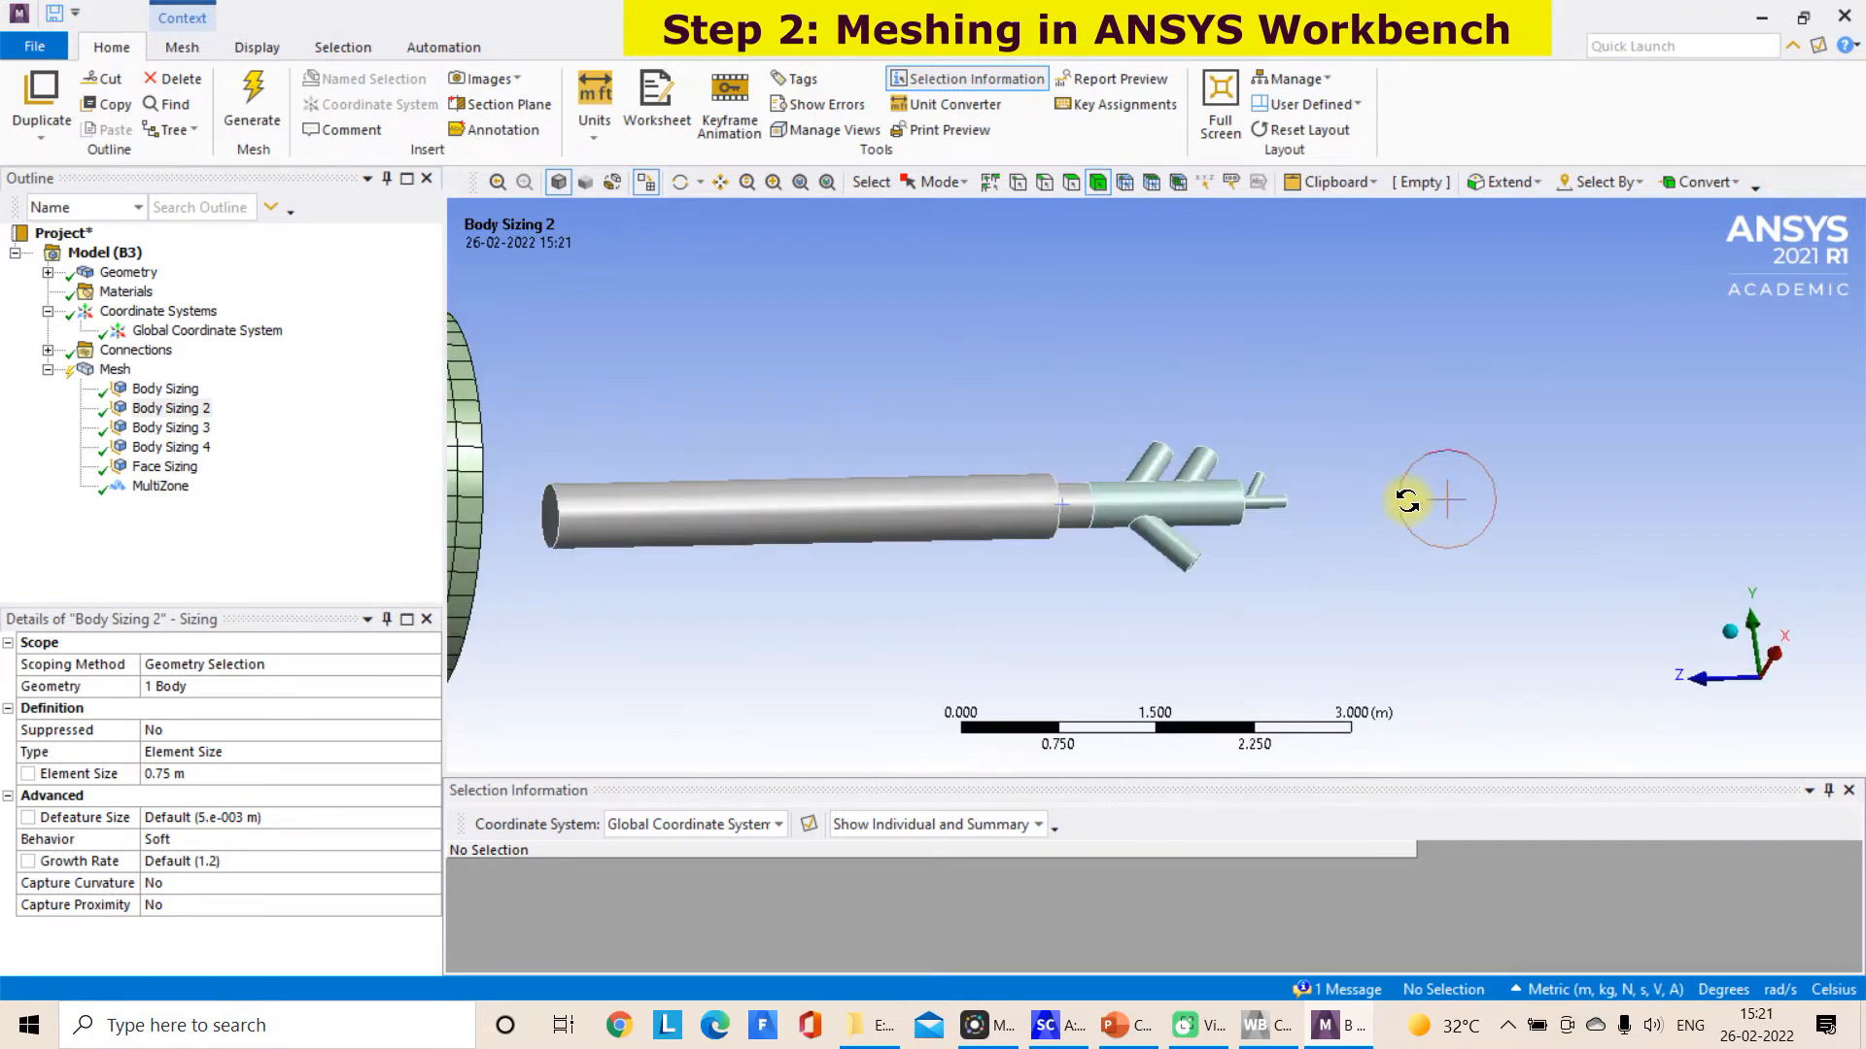
click(616, 182)
scroll(830, 404, down, 3)
scroll(767, 439, down, 5)
scroll(814, 470, up, 5)
right_click(1030, 423)
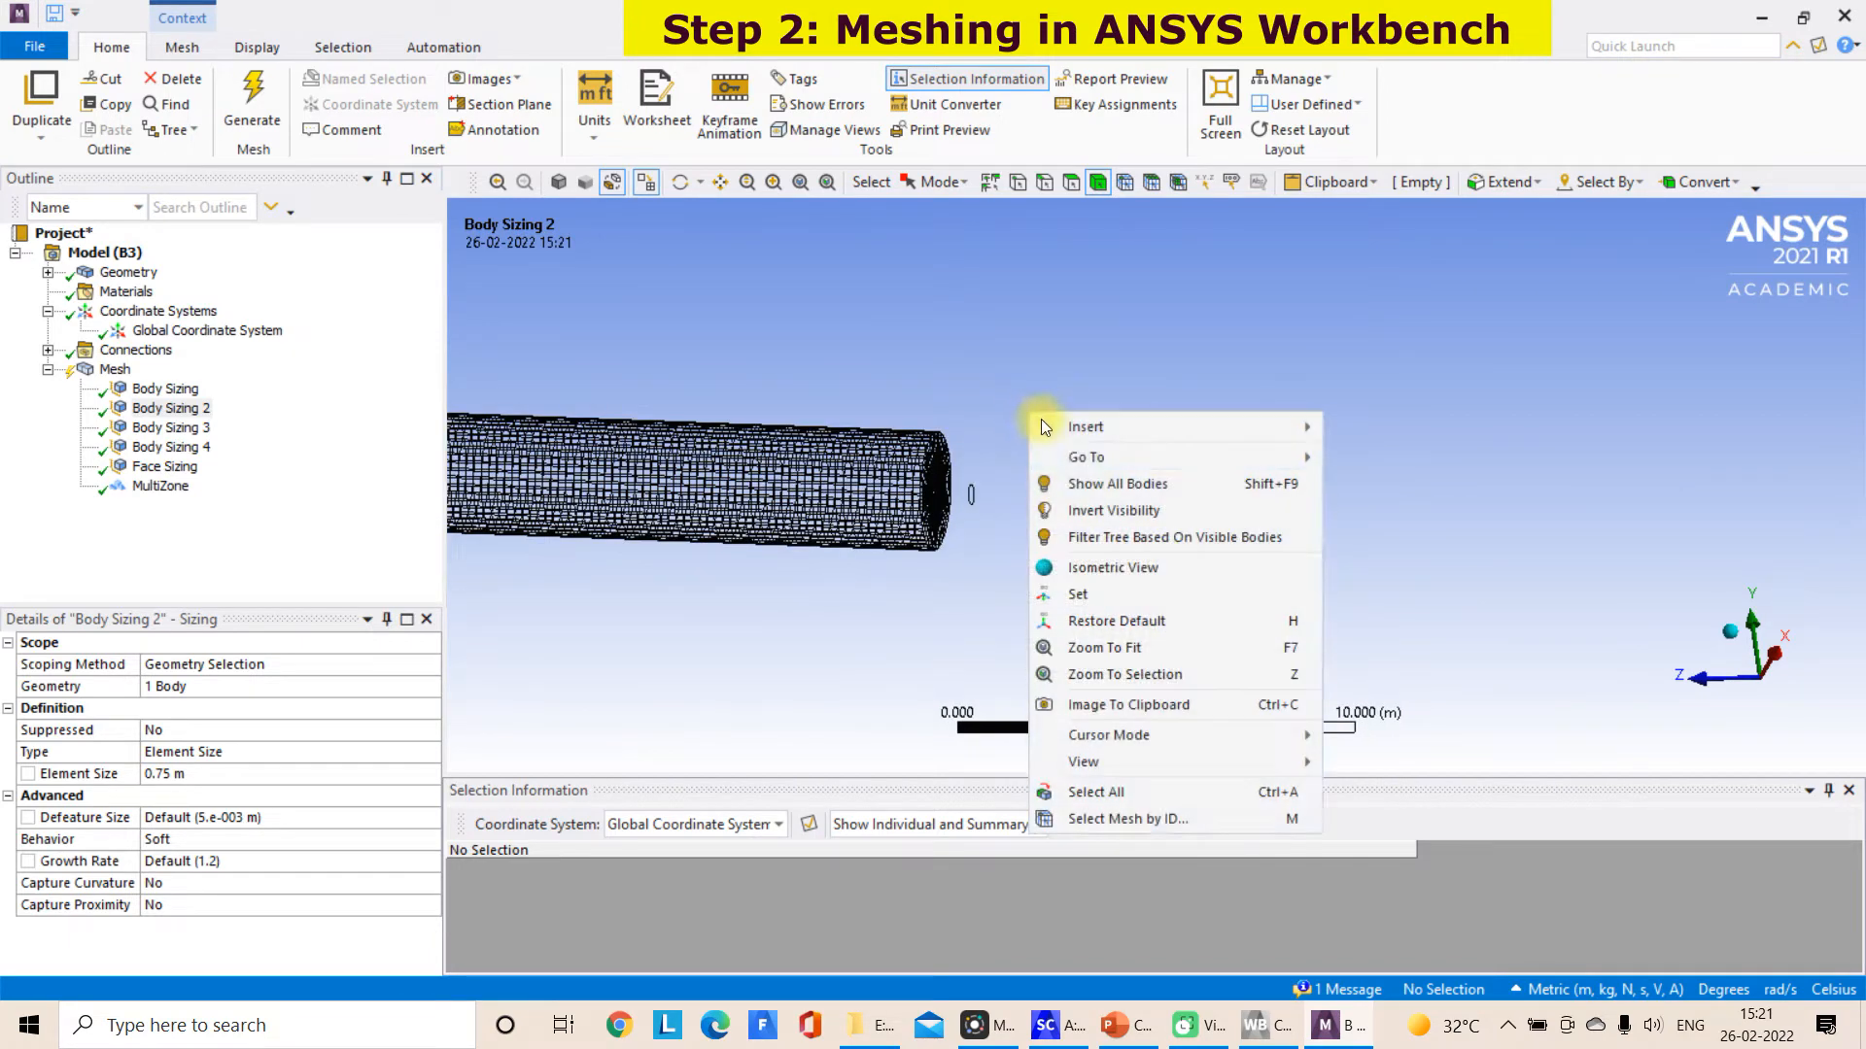
click(1084, 483)
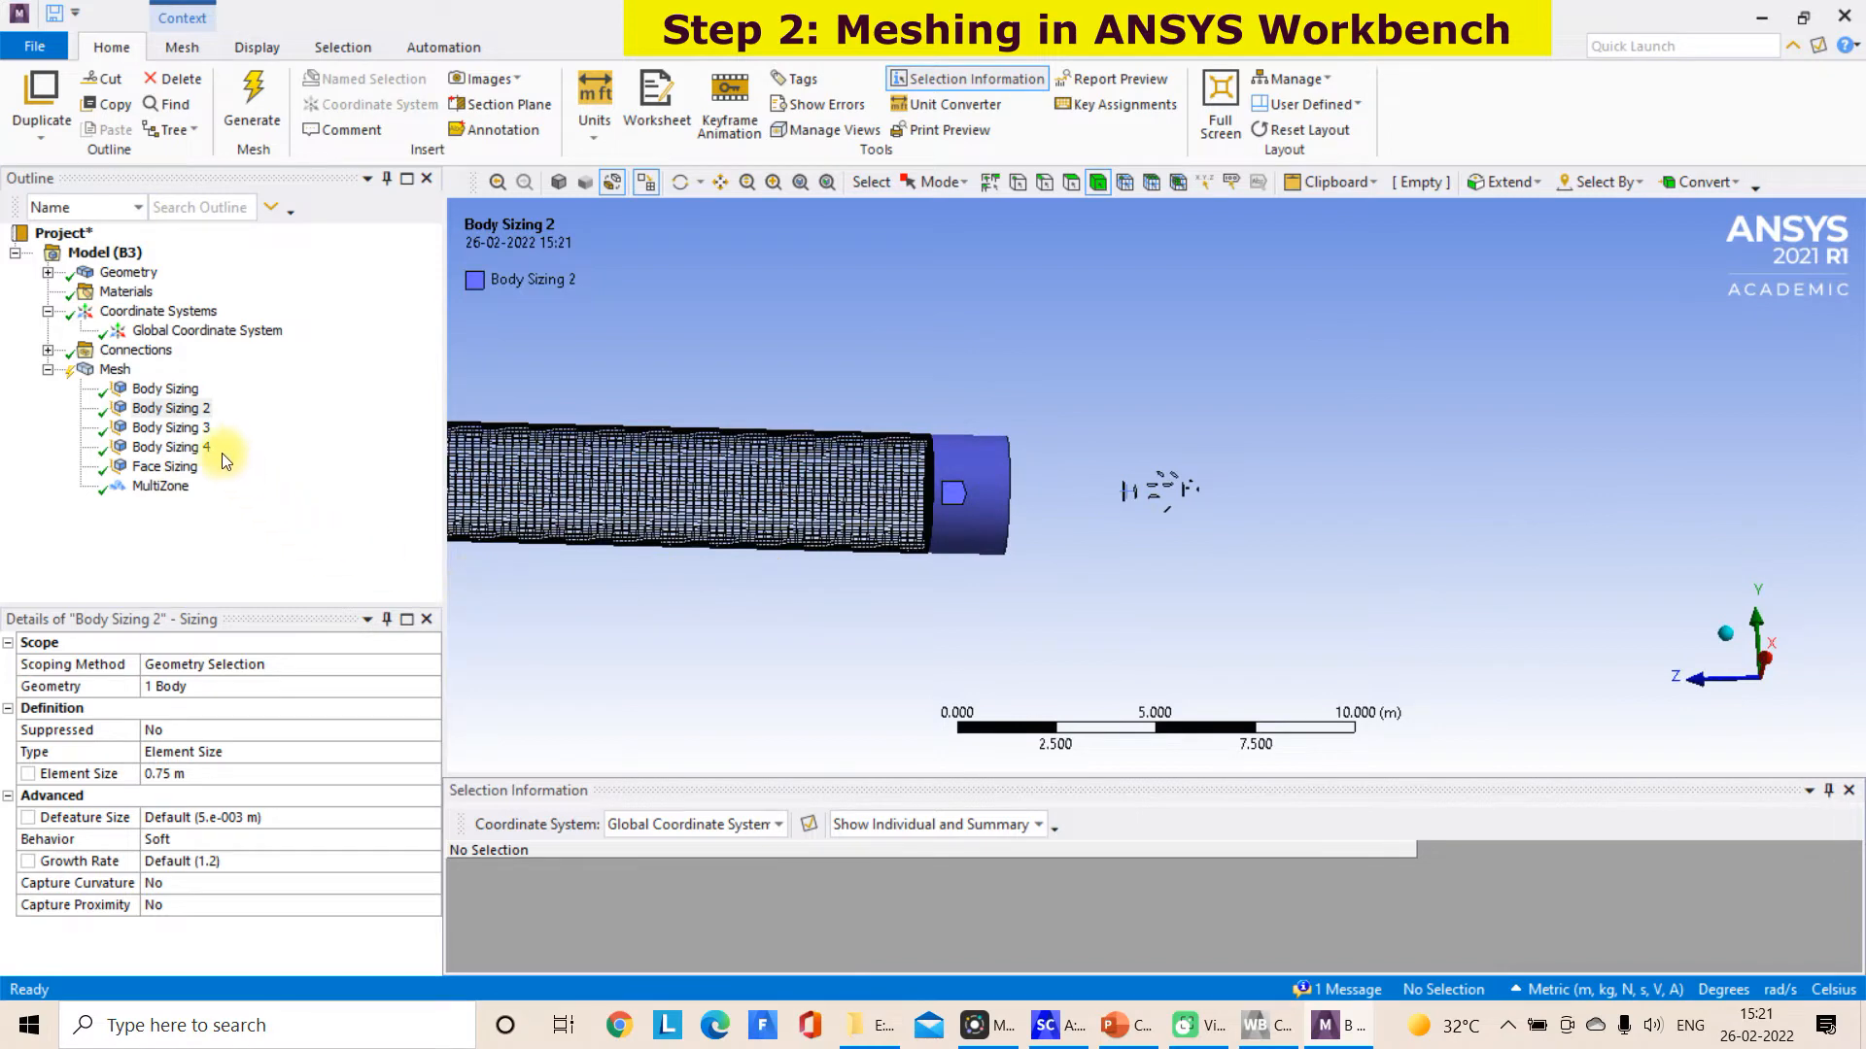
Set the element size of Body Sizing 3 on the straight burner pipe to 0.02 m
click(185, 431)
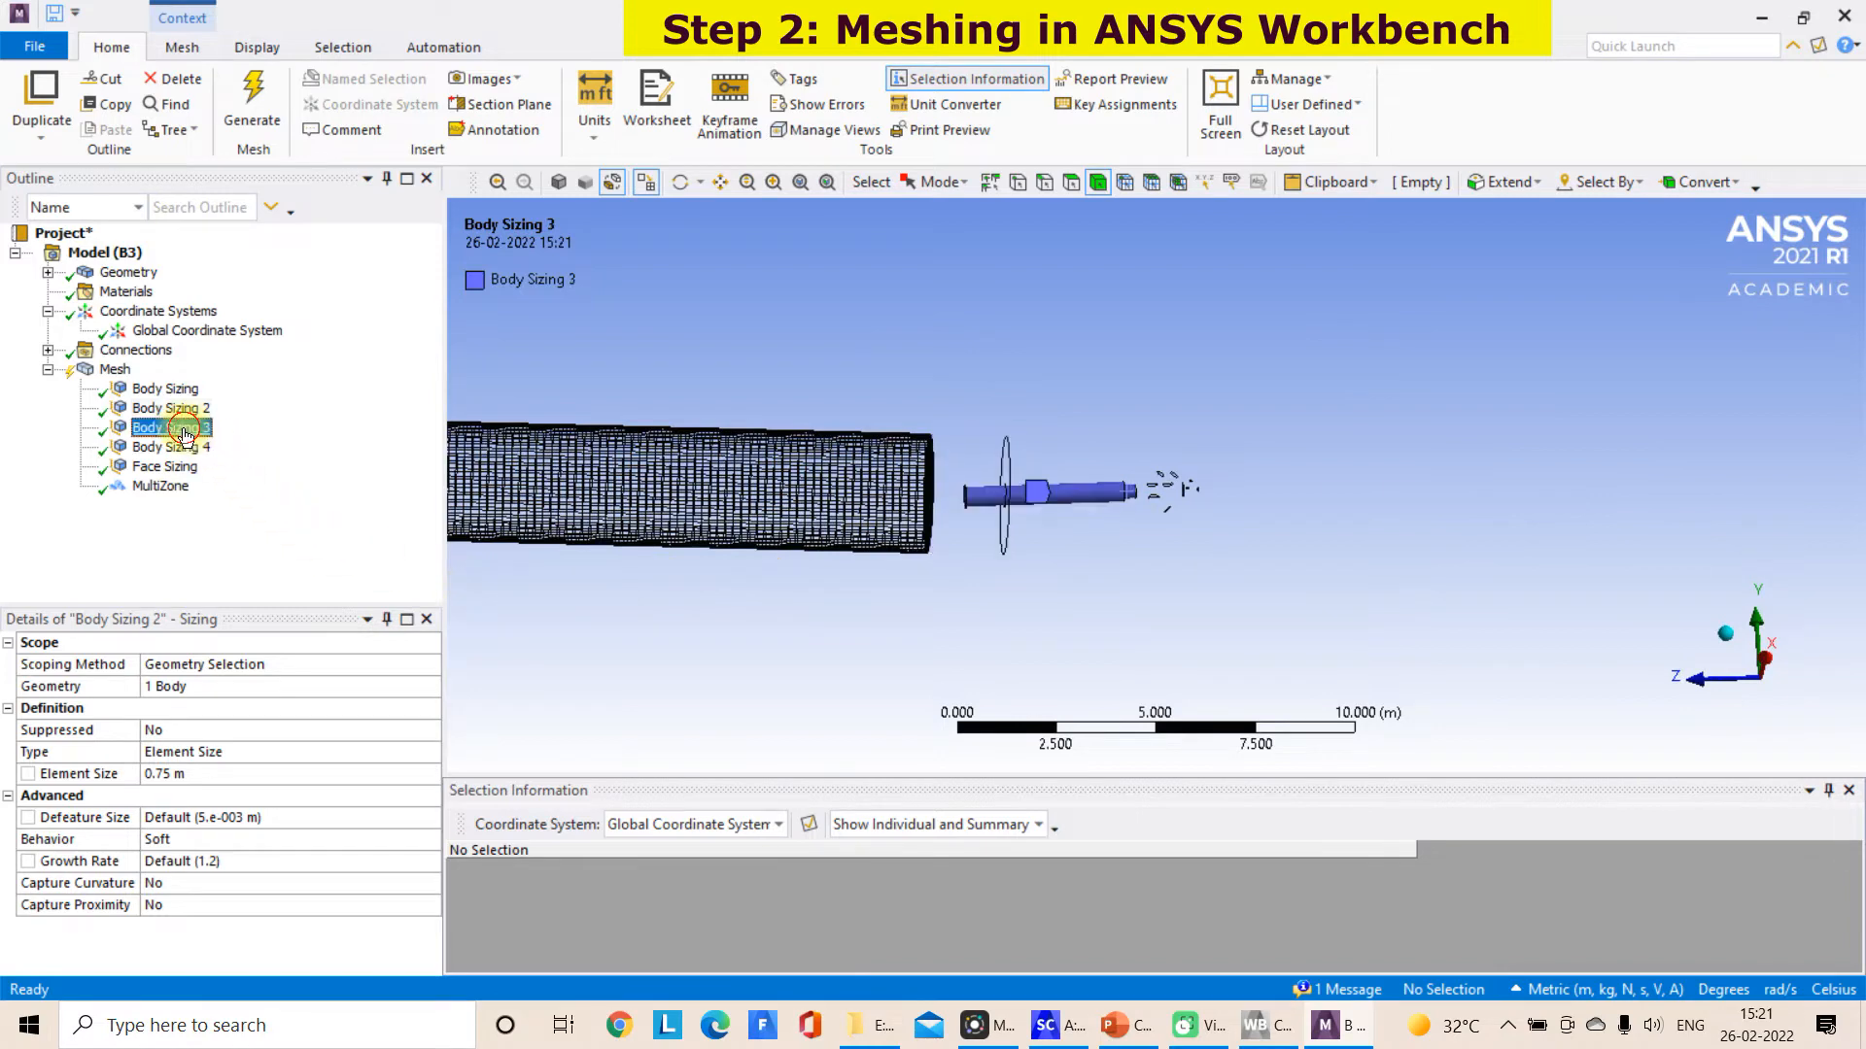
click(191, 773)
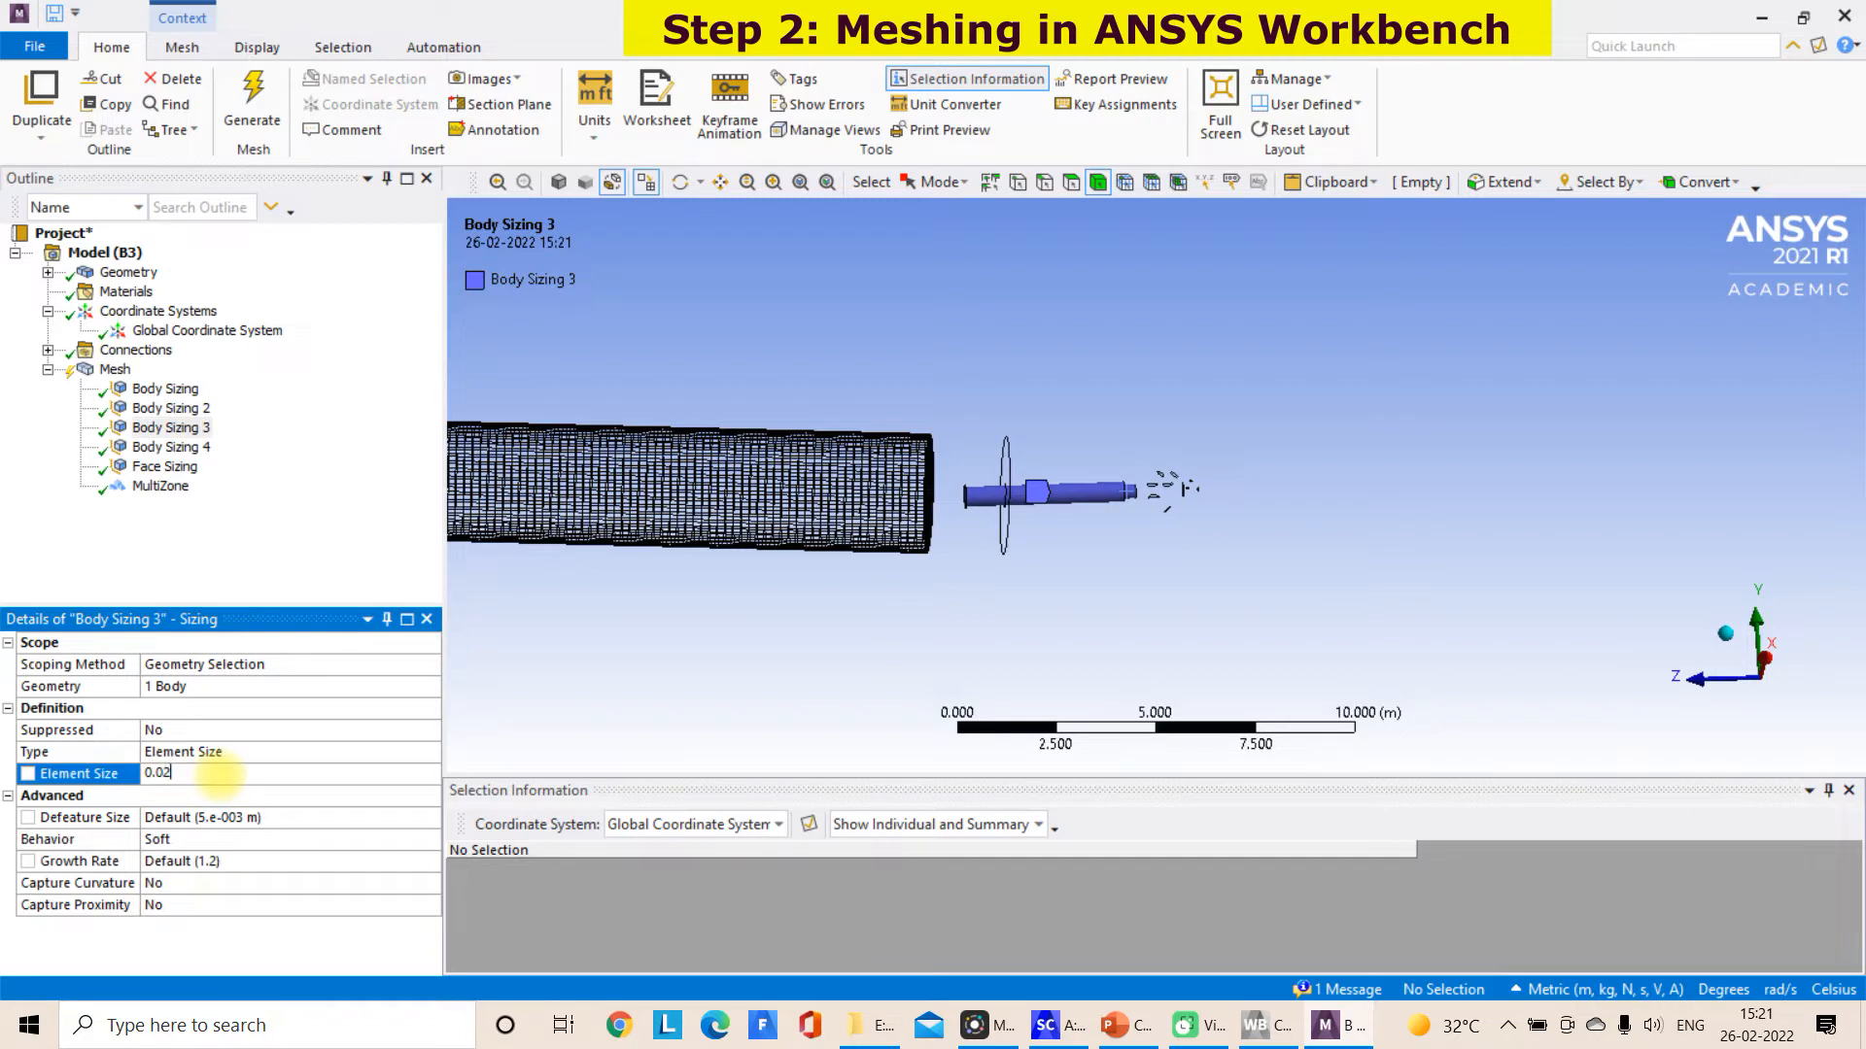
scroll(1089, 407, up, 2)
right_click(1087, 404)
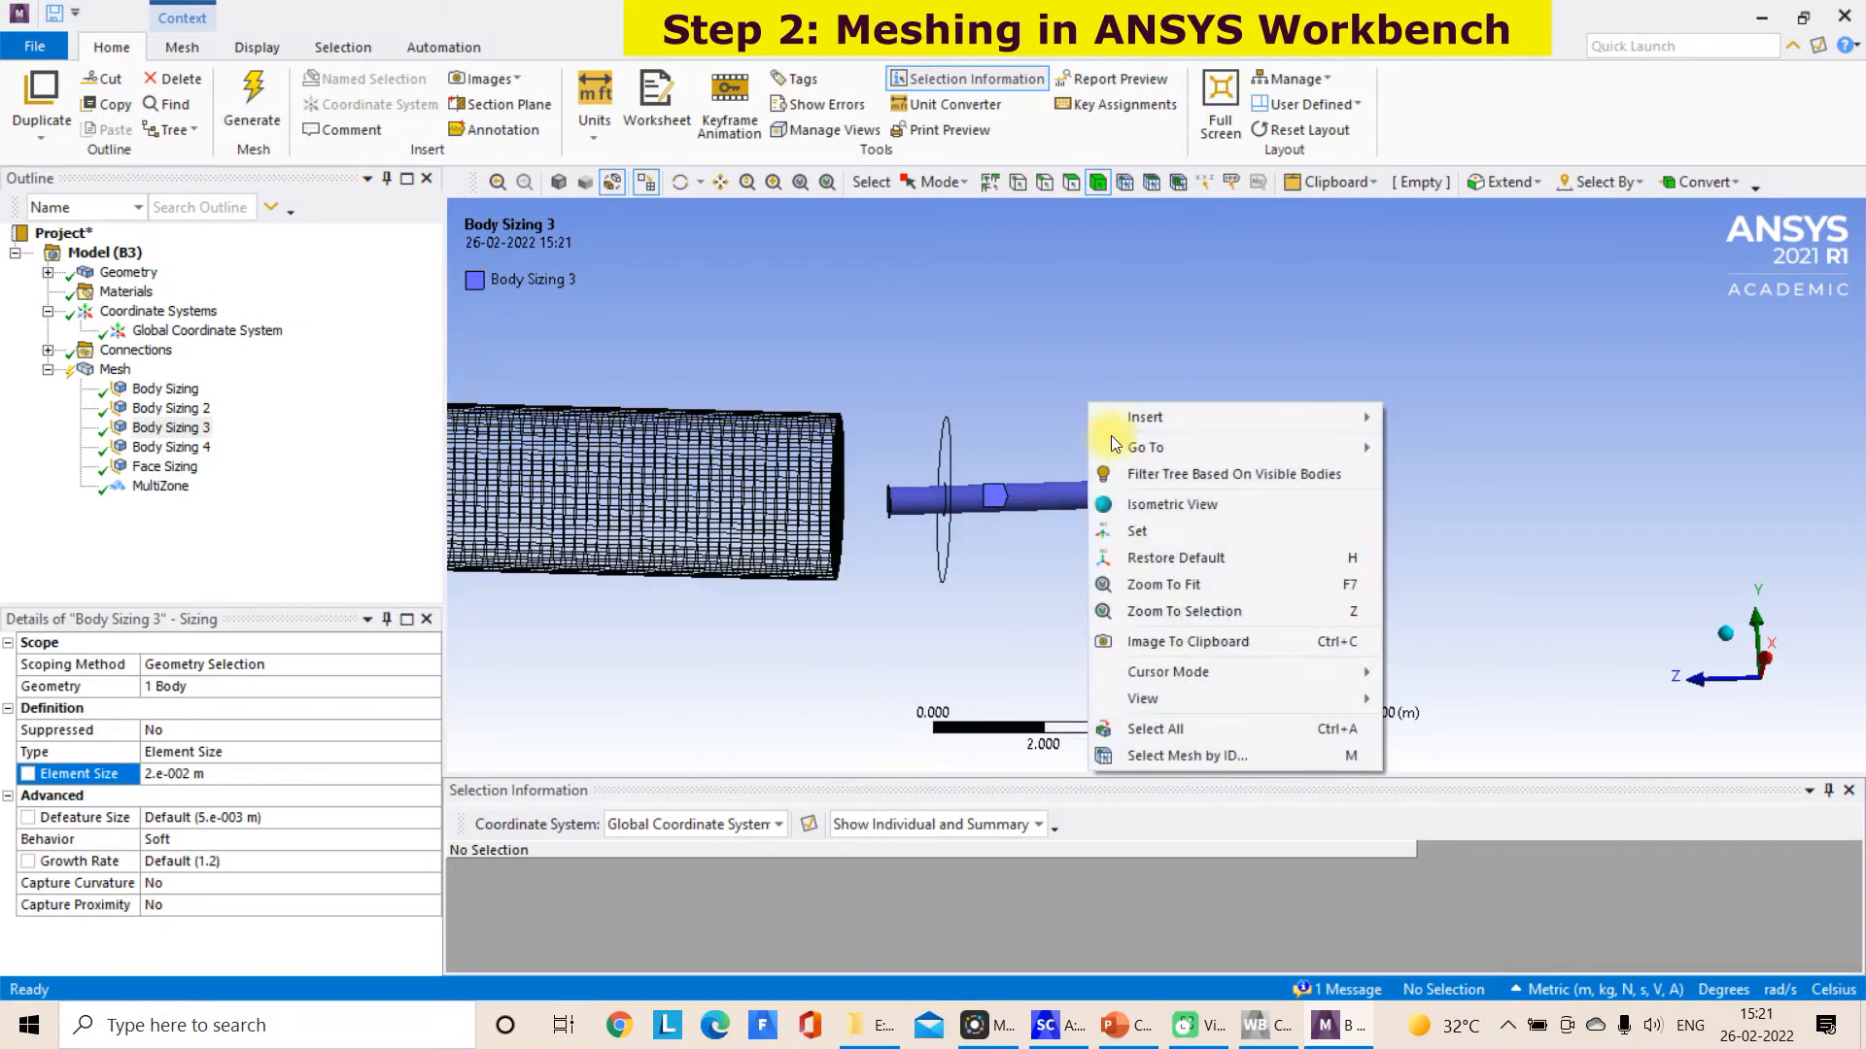
click(1038, 349)
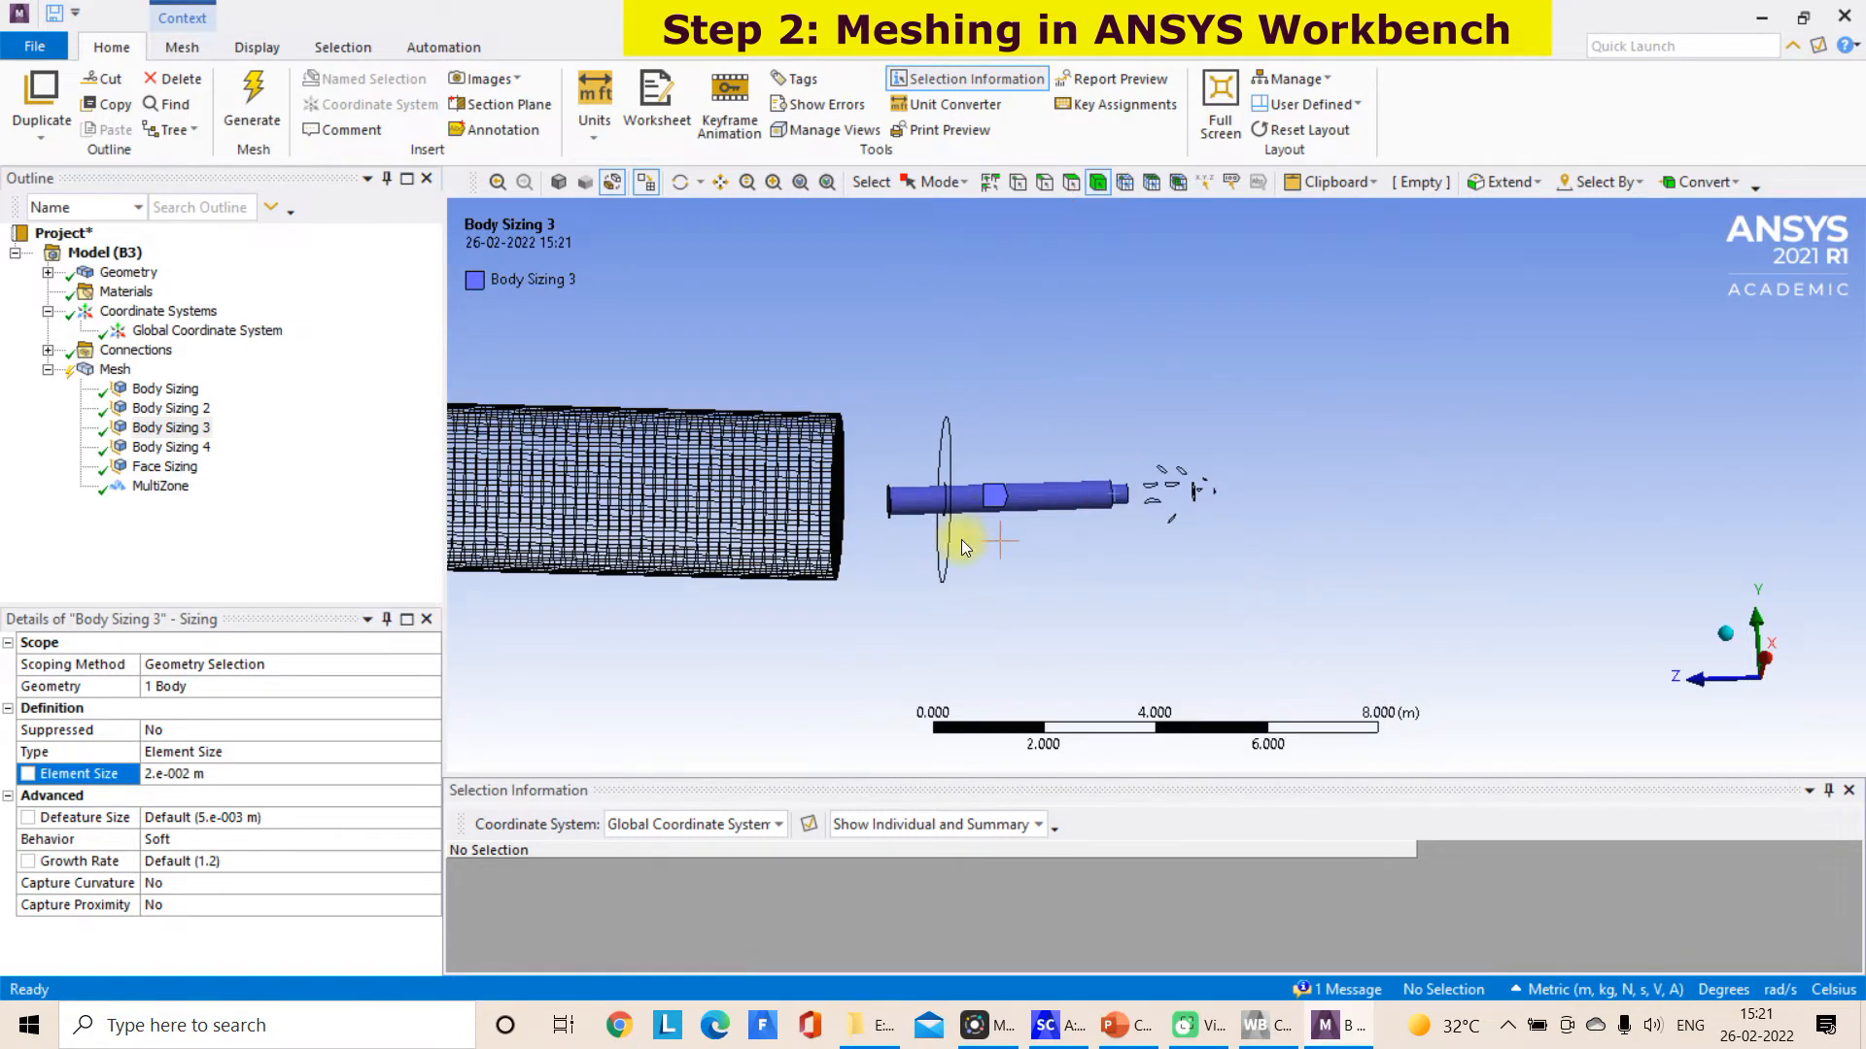
Clear the generated data on the straight burner pipe body and generate its mesh with the new sizing
right_click(984, 513)
click(1084, 101)
click(1028, 597)
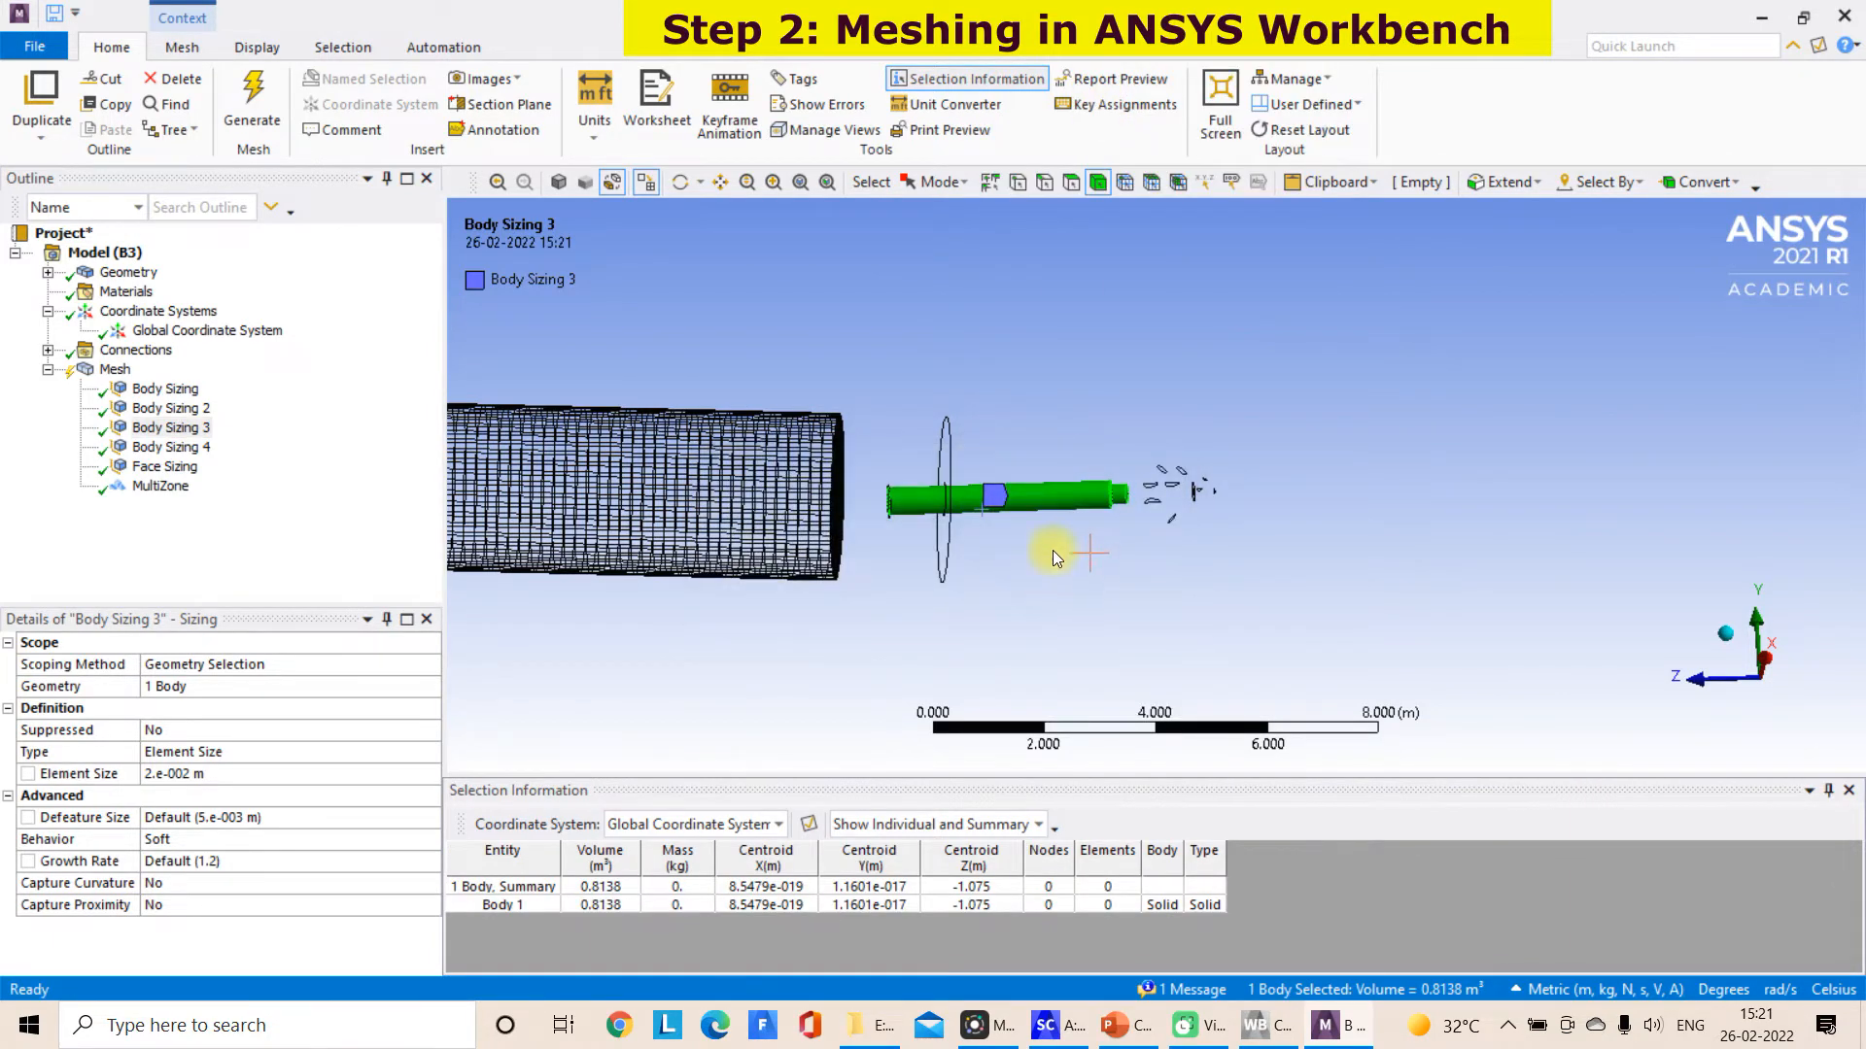
right_click(1063, 496)
click(1134, 331)
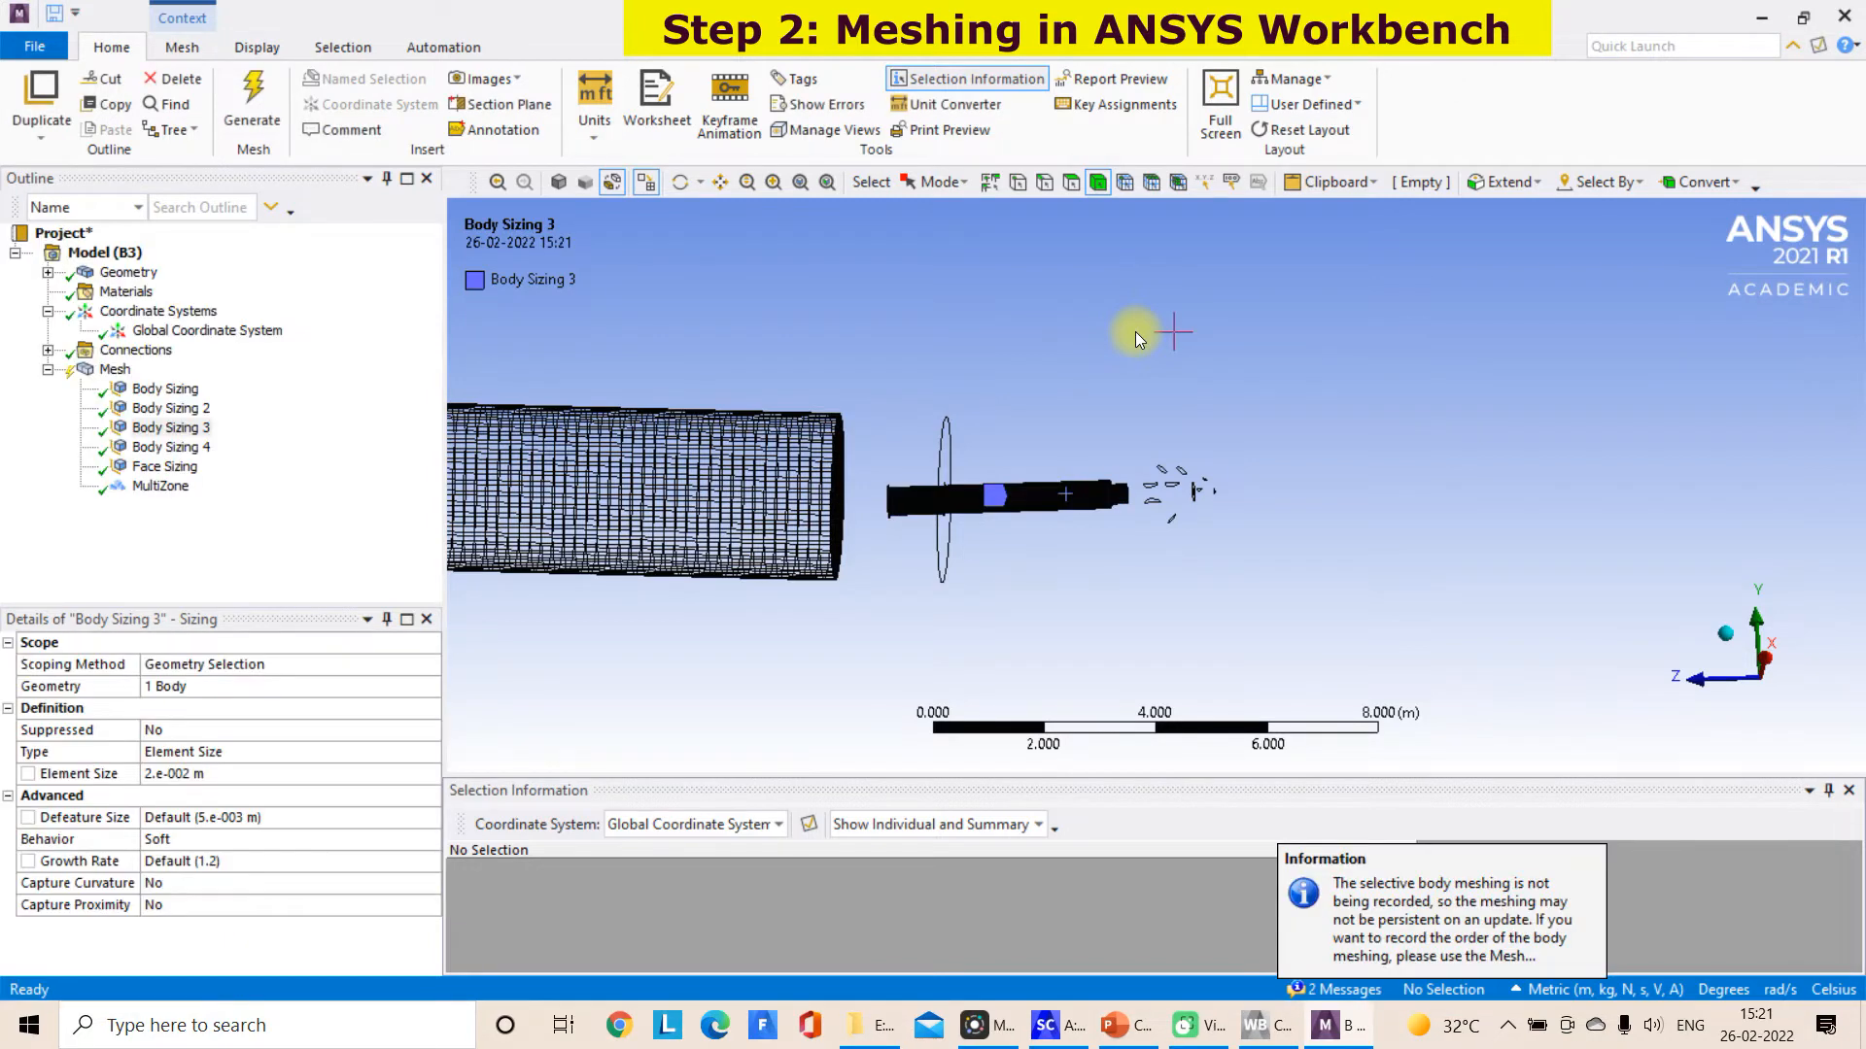
Examine the refined mesh along the straight burner pipe and at its stepped end face
scroll(1269, 585, up, 8)
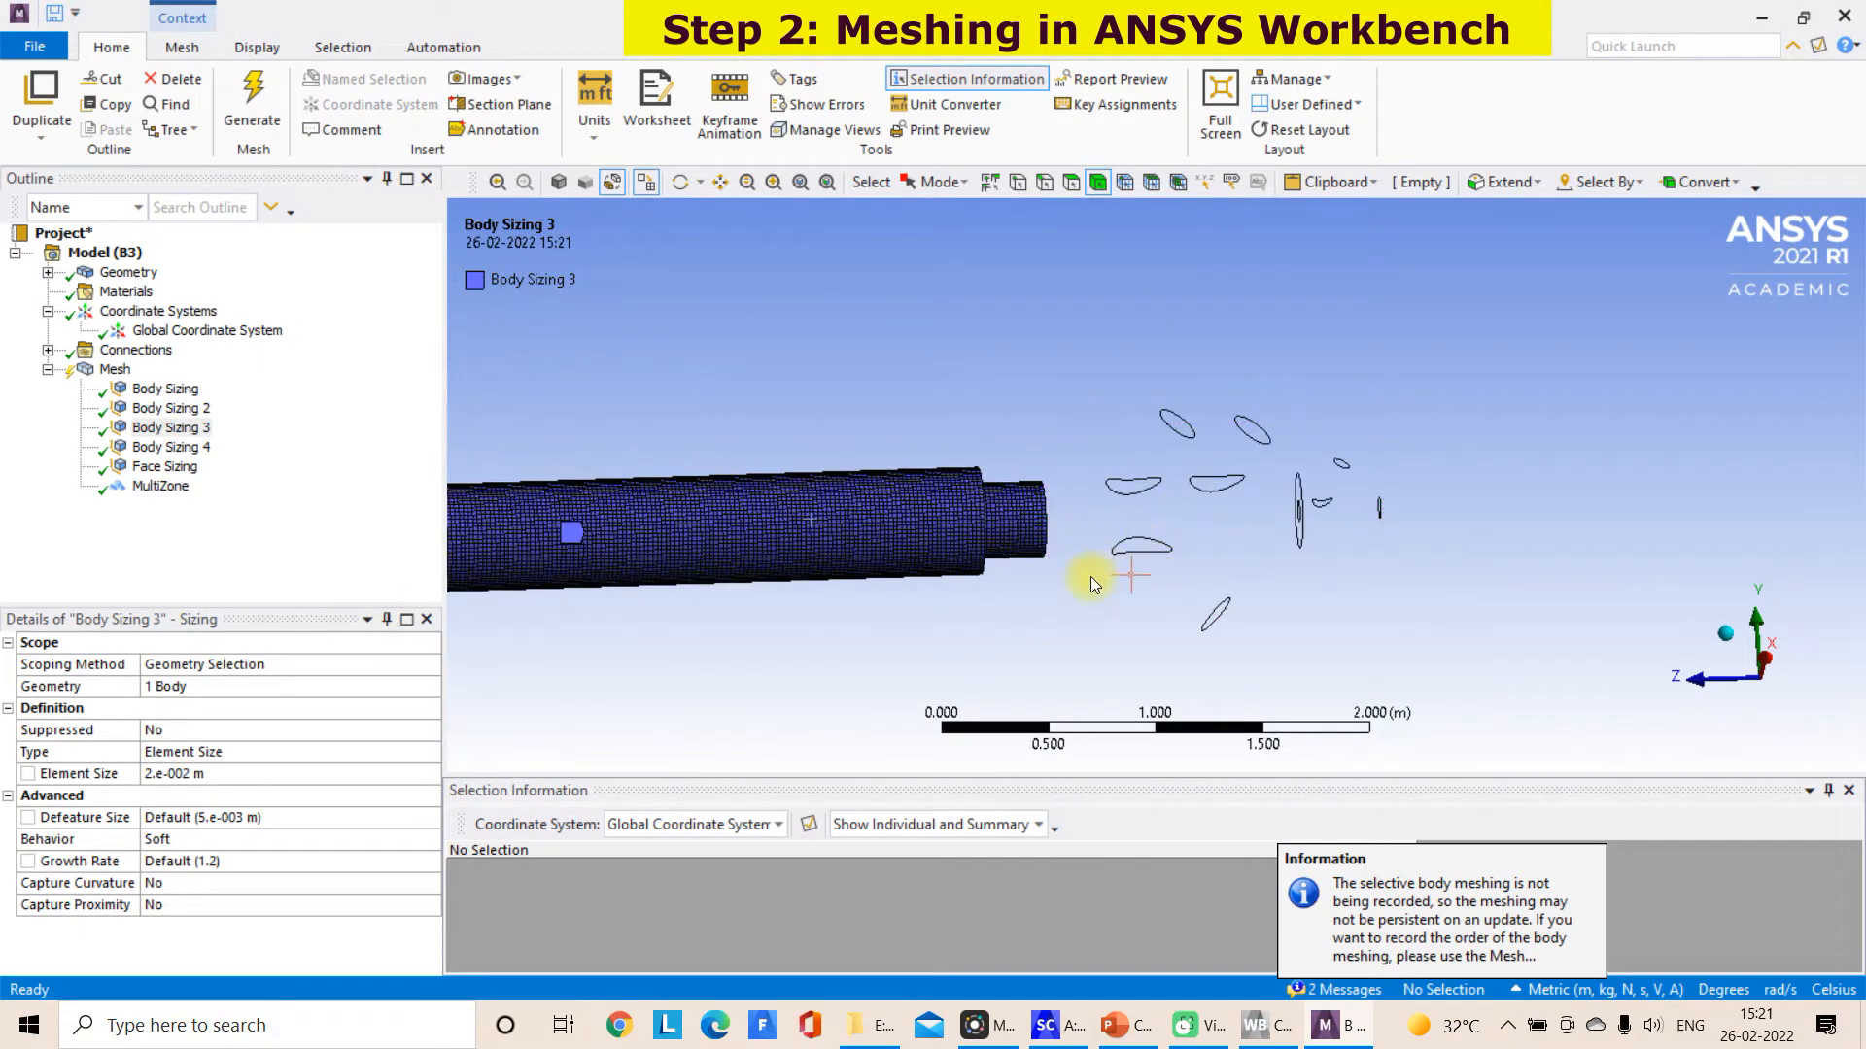
scroll(1030, 593, up, 2)
mouse_move(880, 573)
middle_down()
mouse_move(833, 574)
mouse_move(854, 557)
middle_up()
click(721, 187)
drag(882, 388, 1225, 444)
middle_drag(1172, 429, 1110, 433)
scroll(1244, 457, down, 2)
scroll(1244, 457, down, 2)
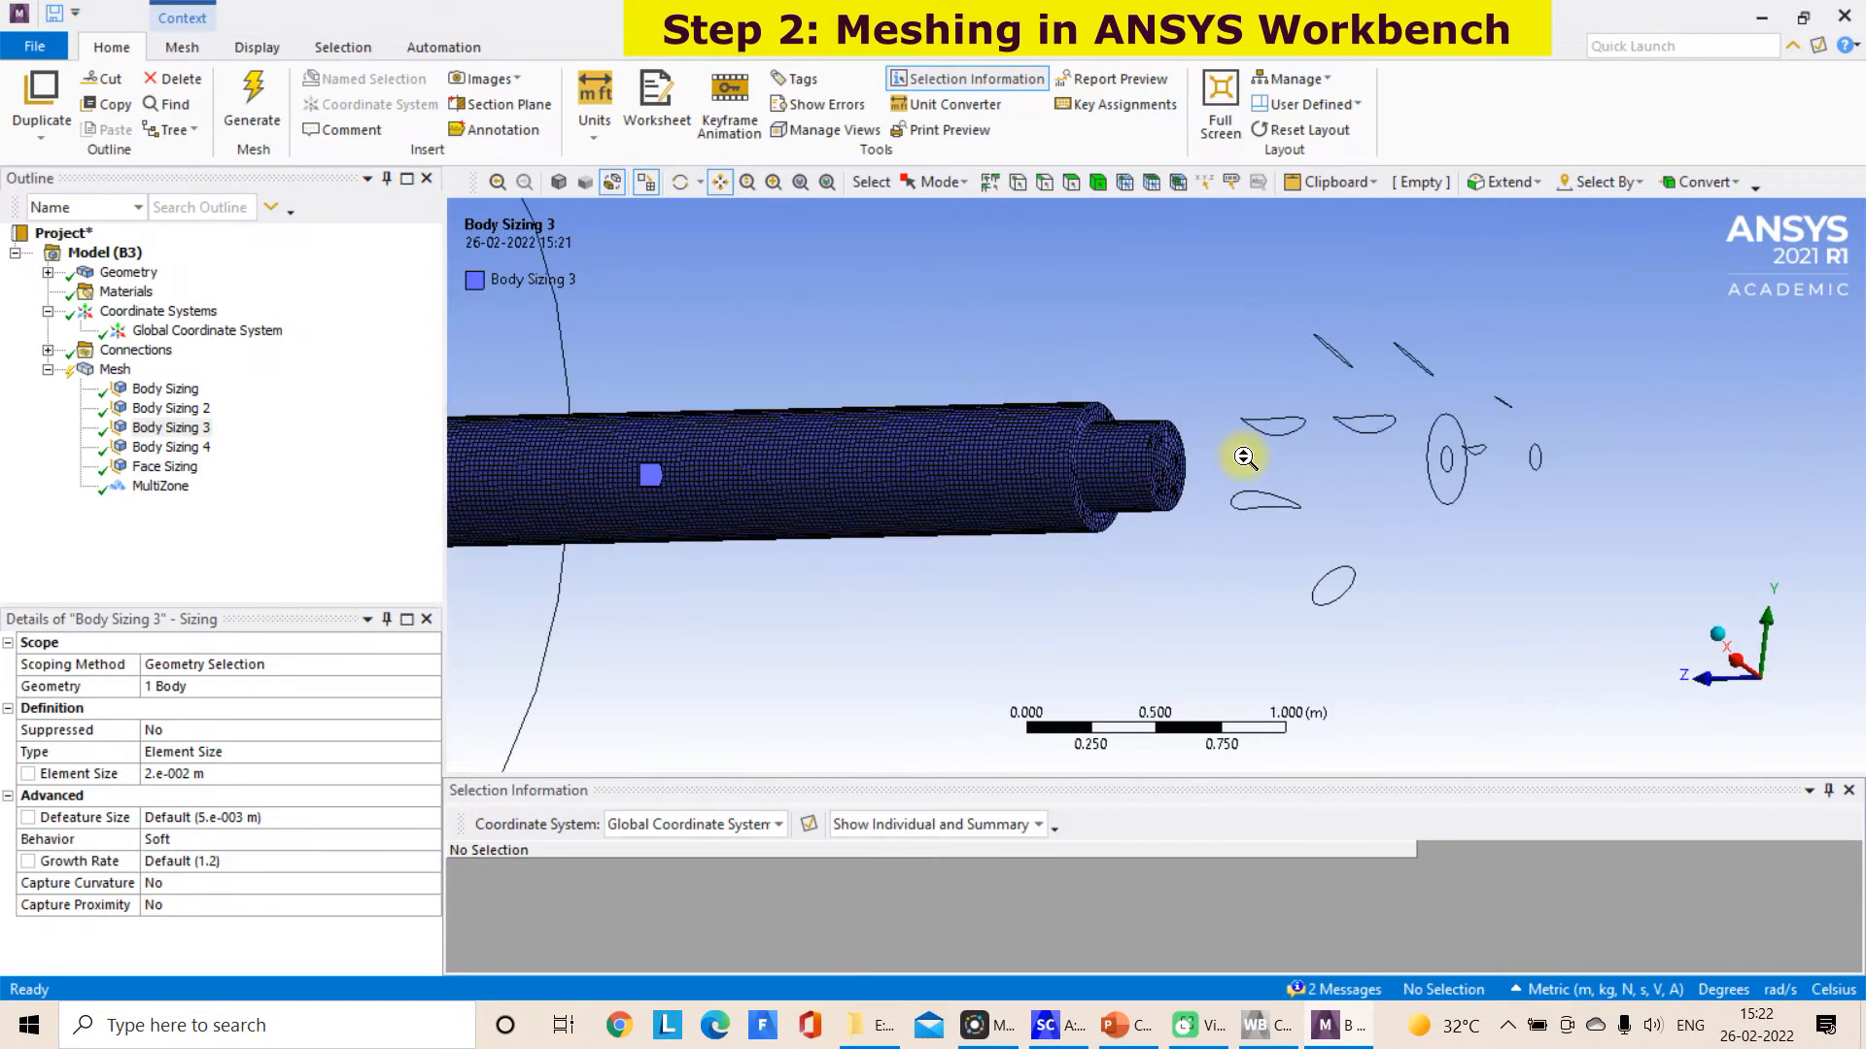
right_click(1243, 458)
drag(889, 374, 1263, 391)
middle_drag(1253, 389, 1299, 379)
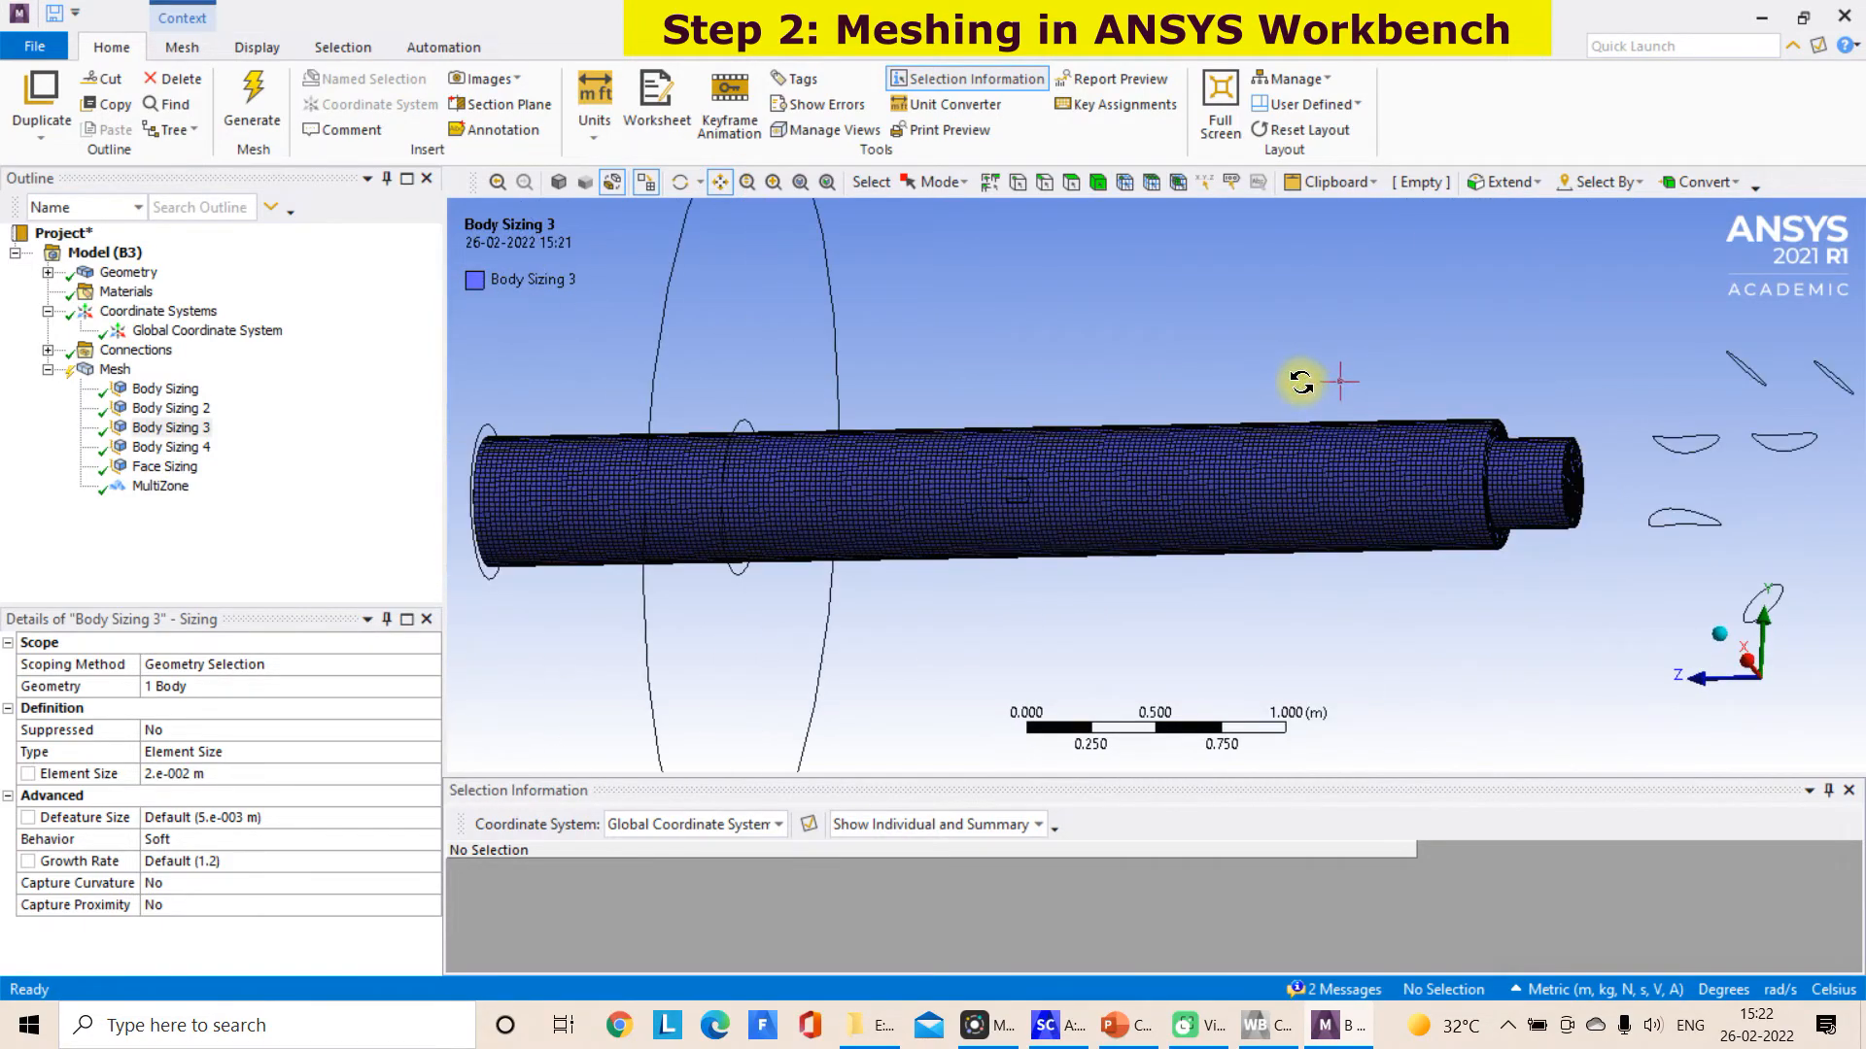
In shaded display, generate the mesh on the branched burner inlet body and check the mesh statistics
click(566, 188)
scroll(1195, 408, down, 2)
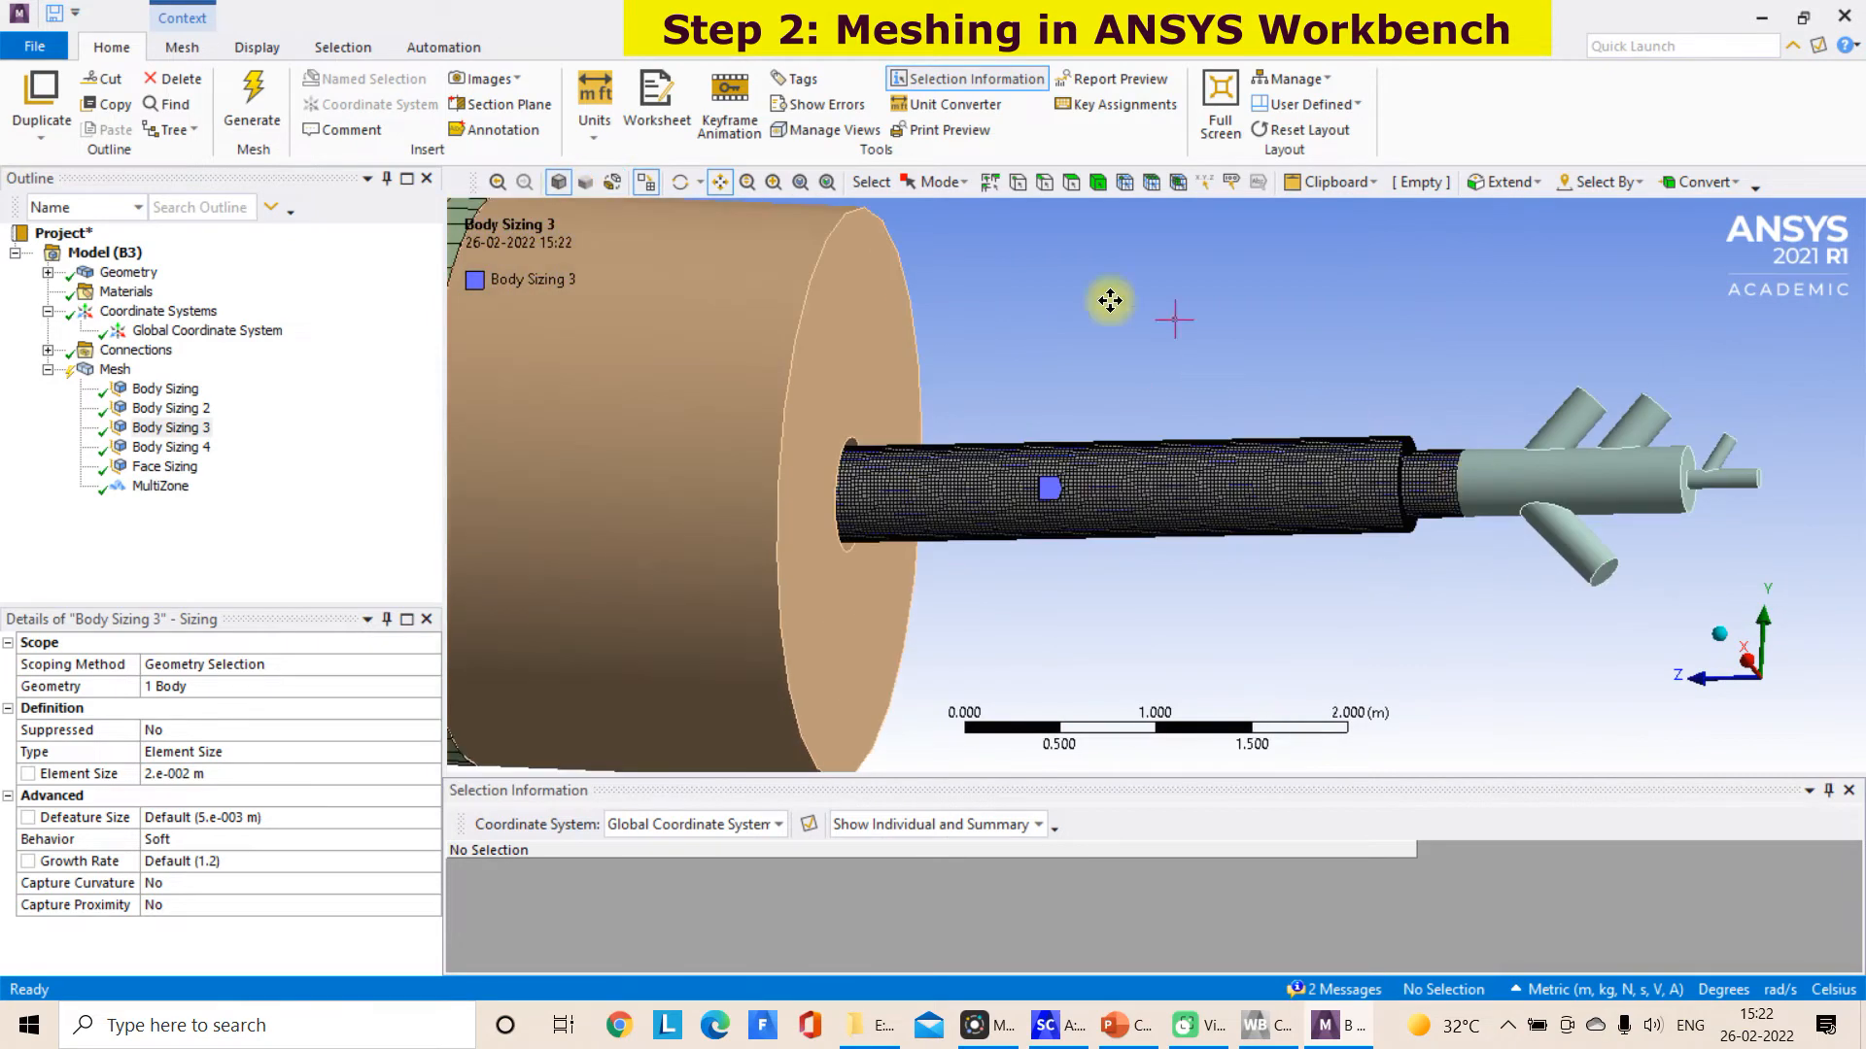
click(1625, 492)
right_click(1625, 492)
click(1713, 331)
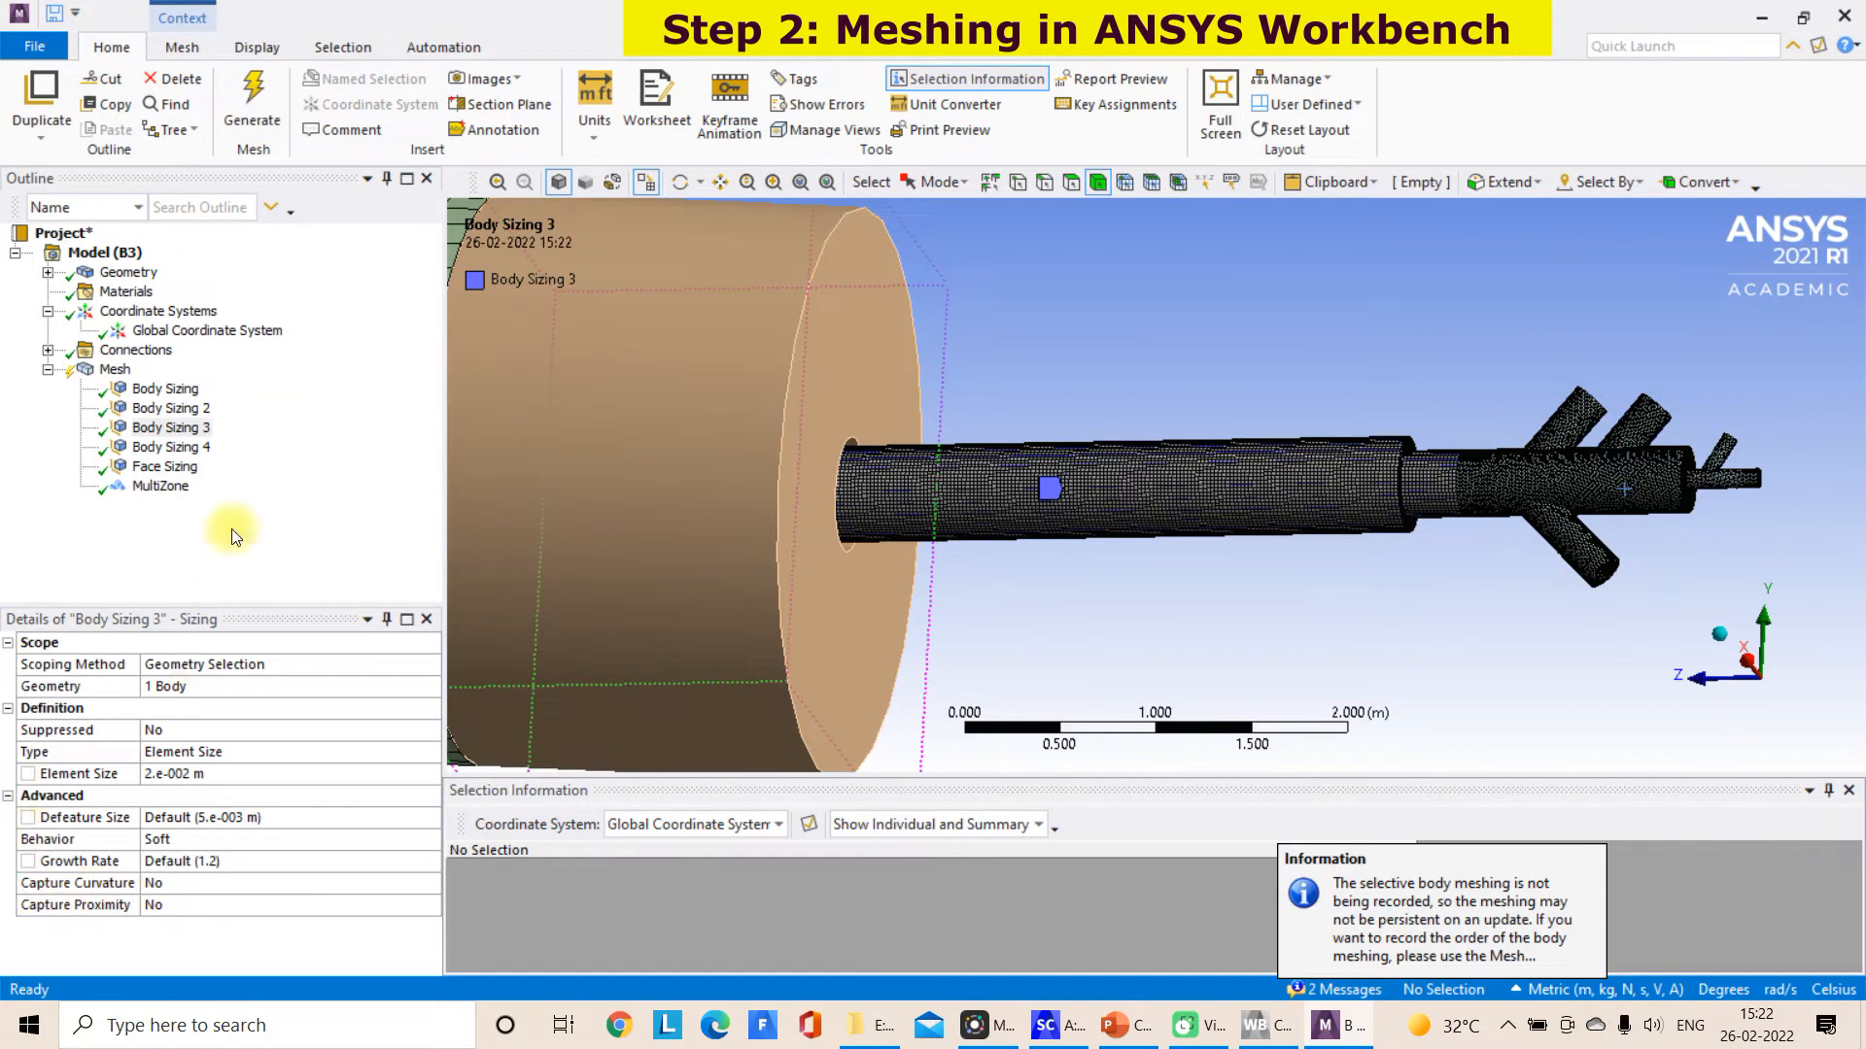
click(115, 370)
drag(423, 789, 424, 923)
Generate the mesh on the short kiln section around the burner pipe and check the overall mesh statistics
scroll(1059, 612, down, 2)
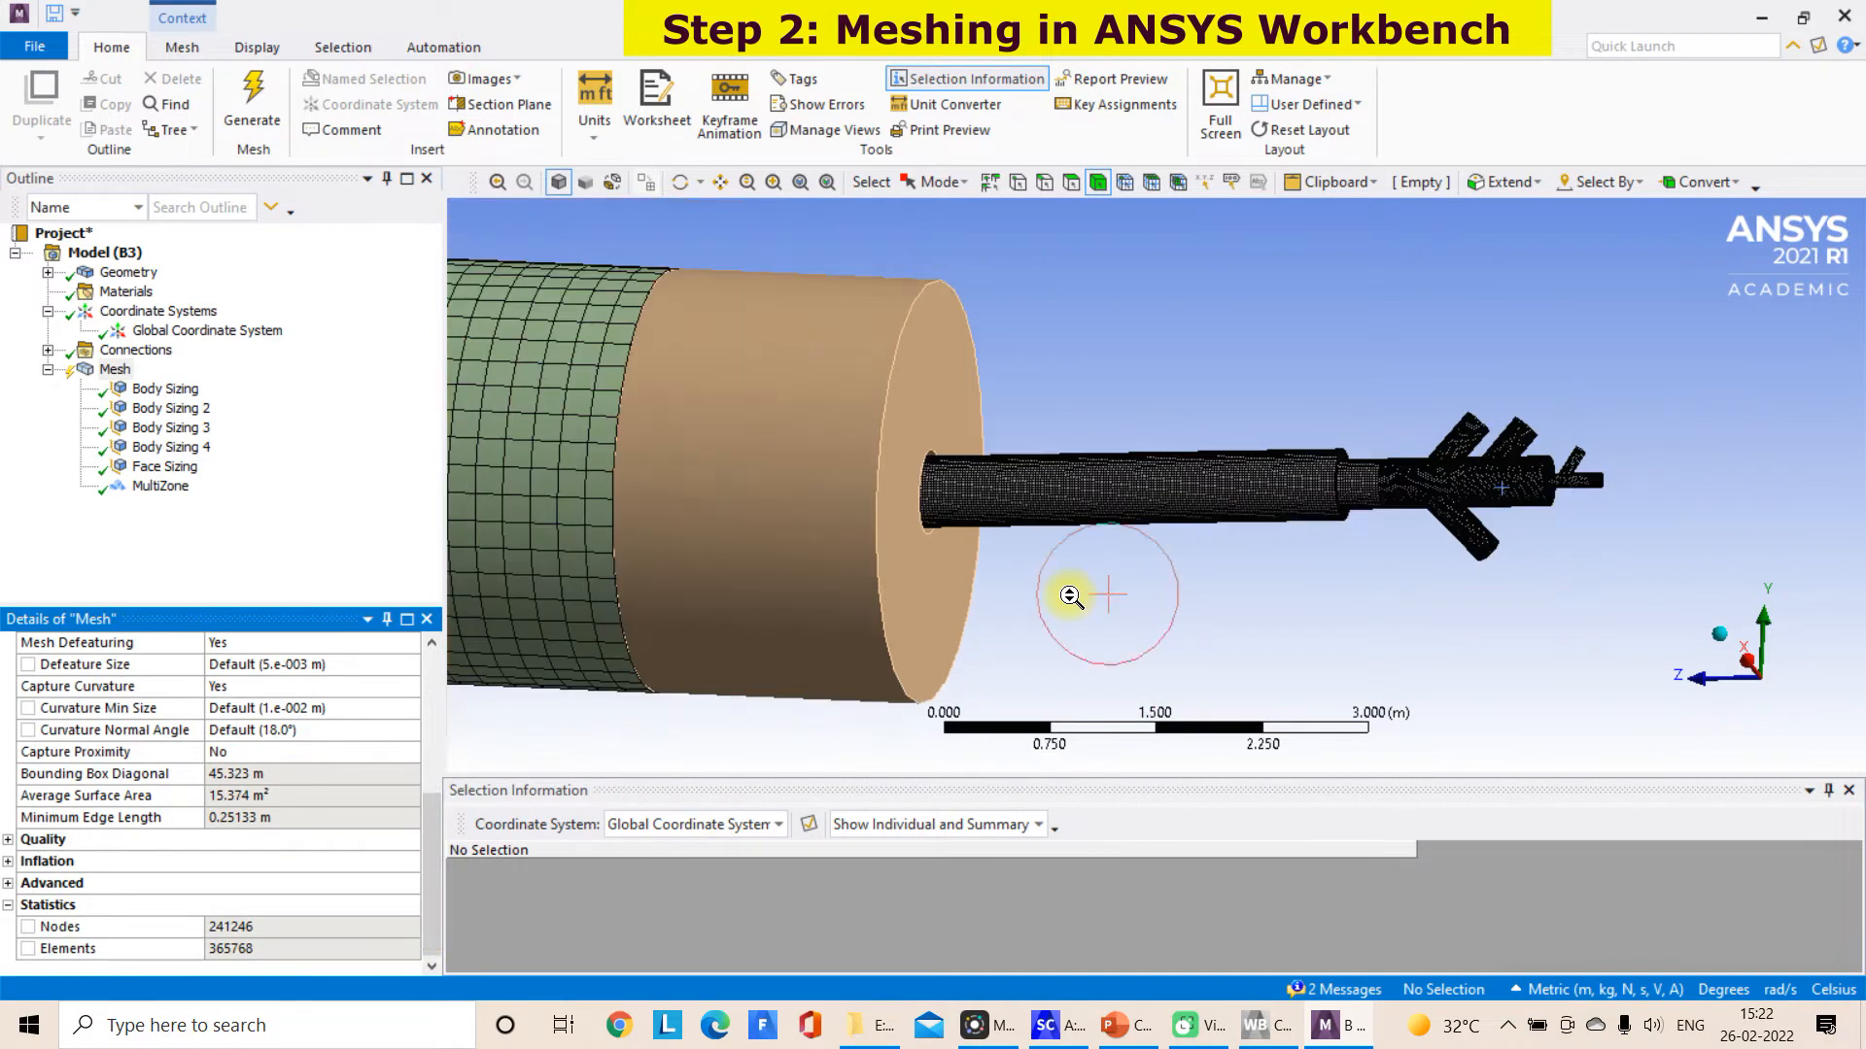
scroll(1071, 596, down, 6)
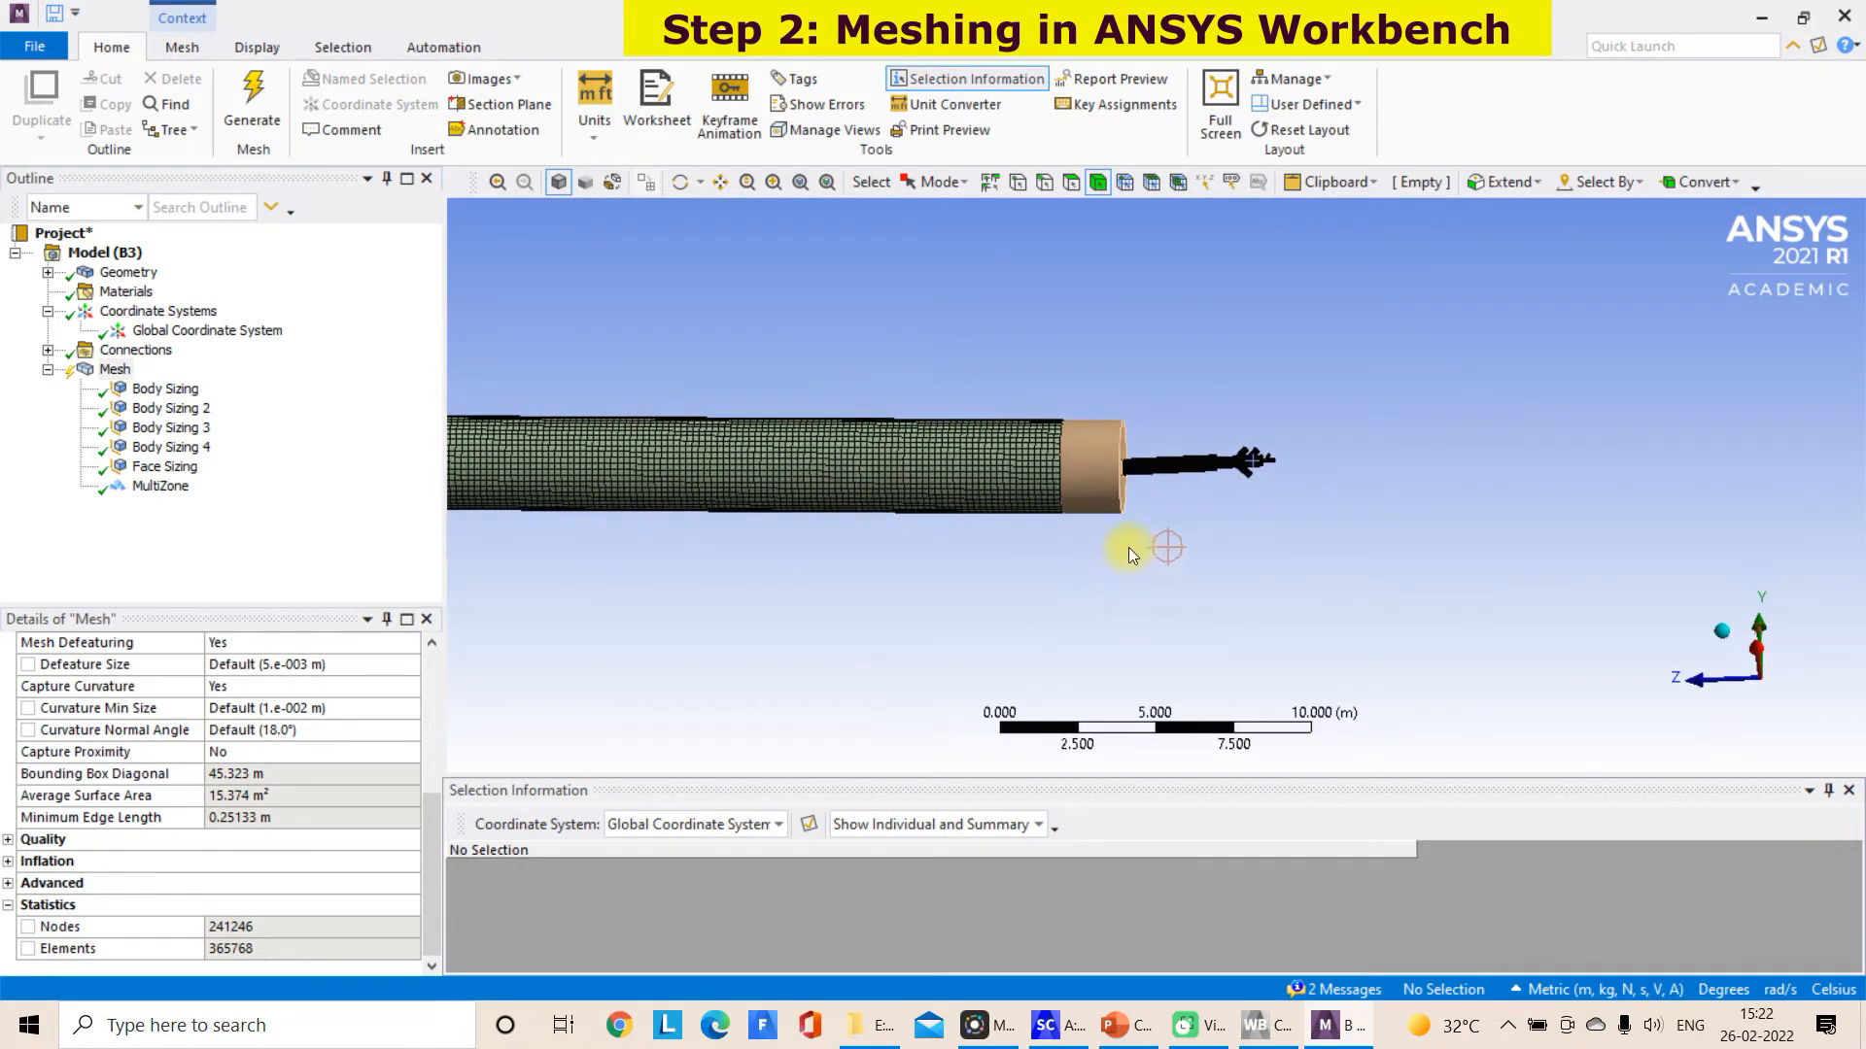
scroll(1128, 546, up, 3)
click(986, 330)
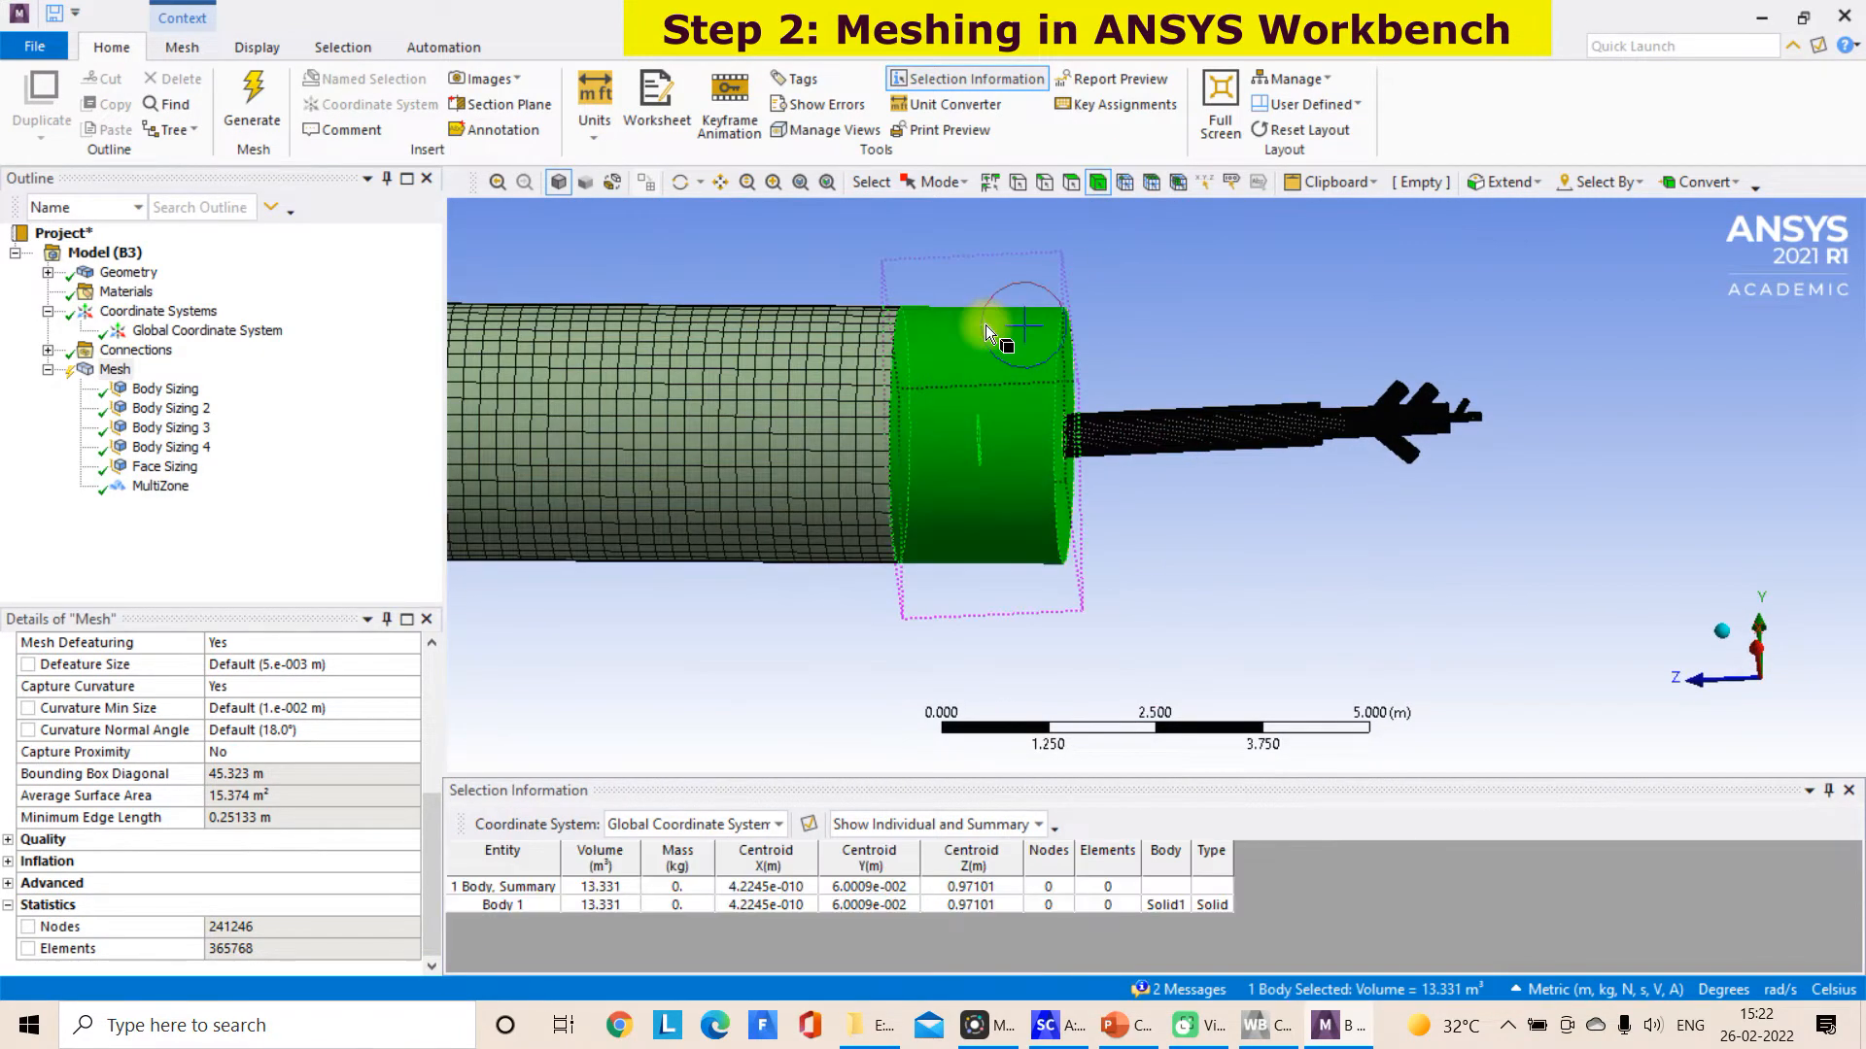
right_click(986, 331)
click(1065, 331)
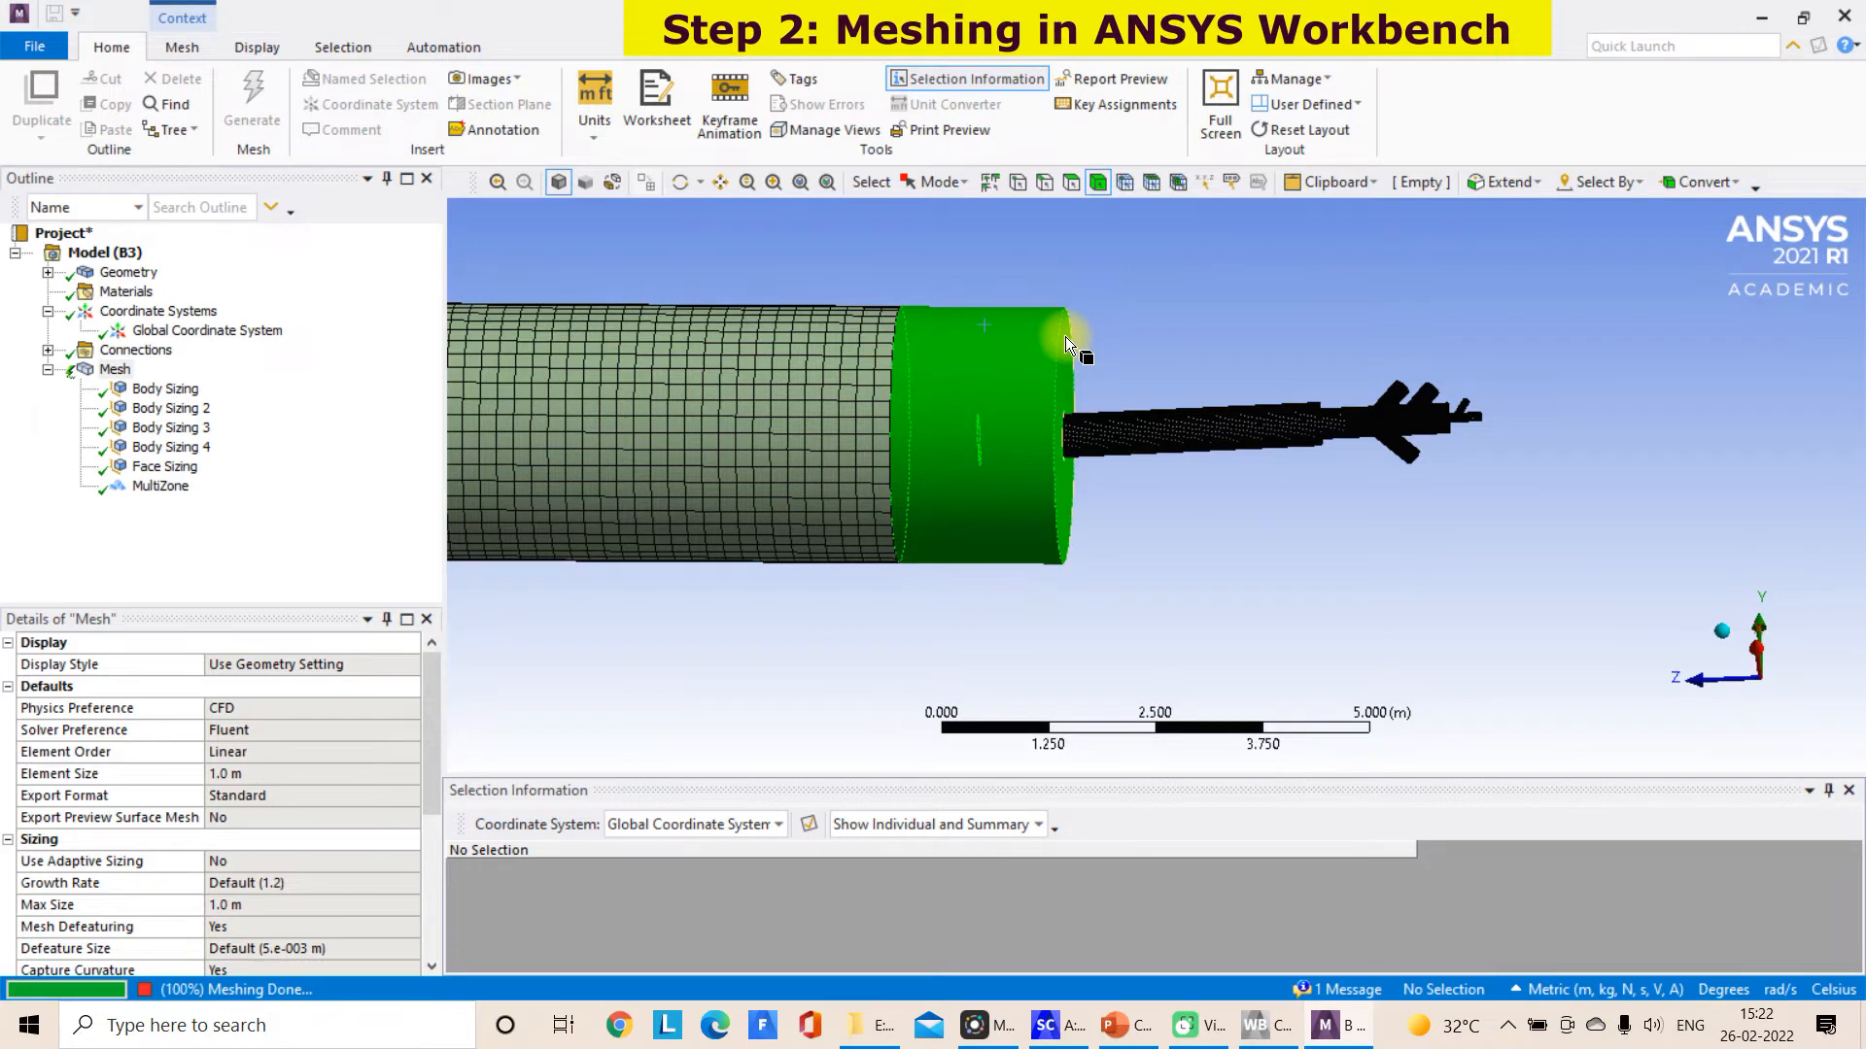
middle_drag(1018, 579, 476, 579)
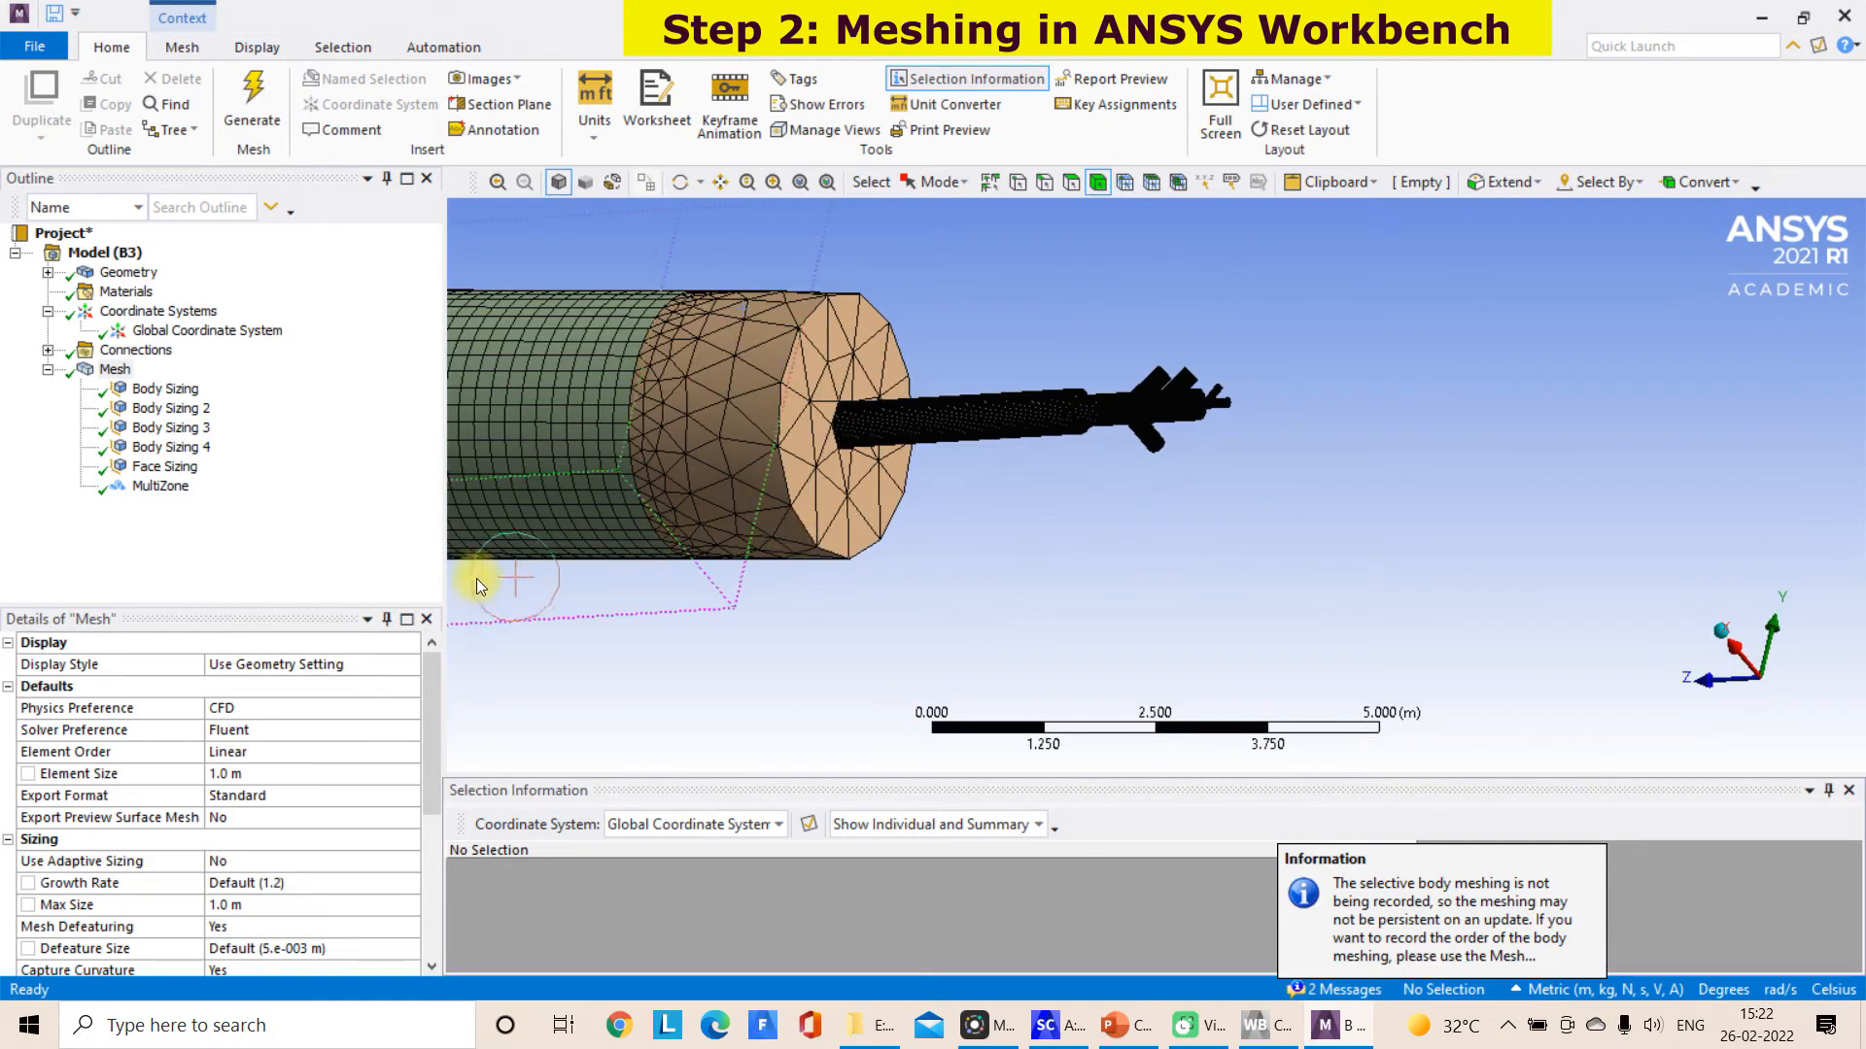
drag(430, 697, 429, 849)
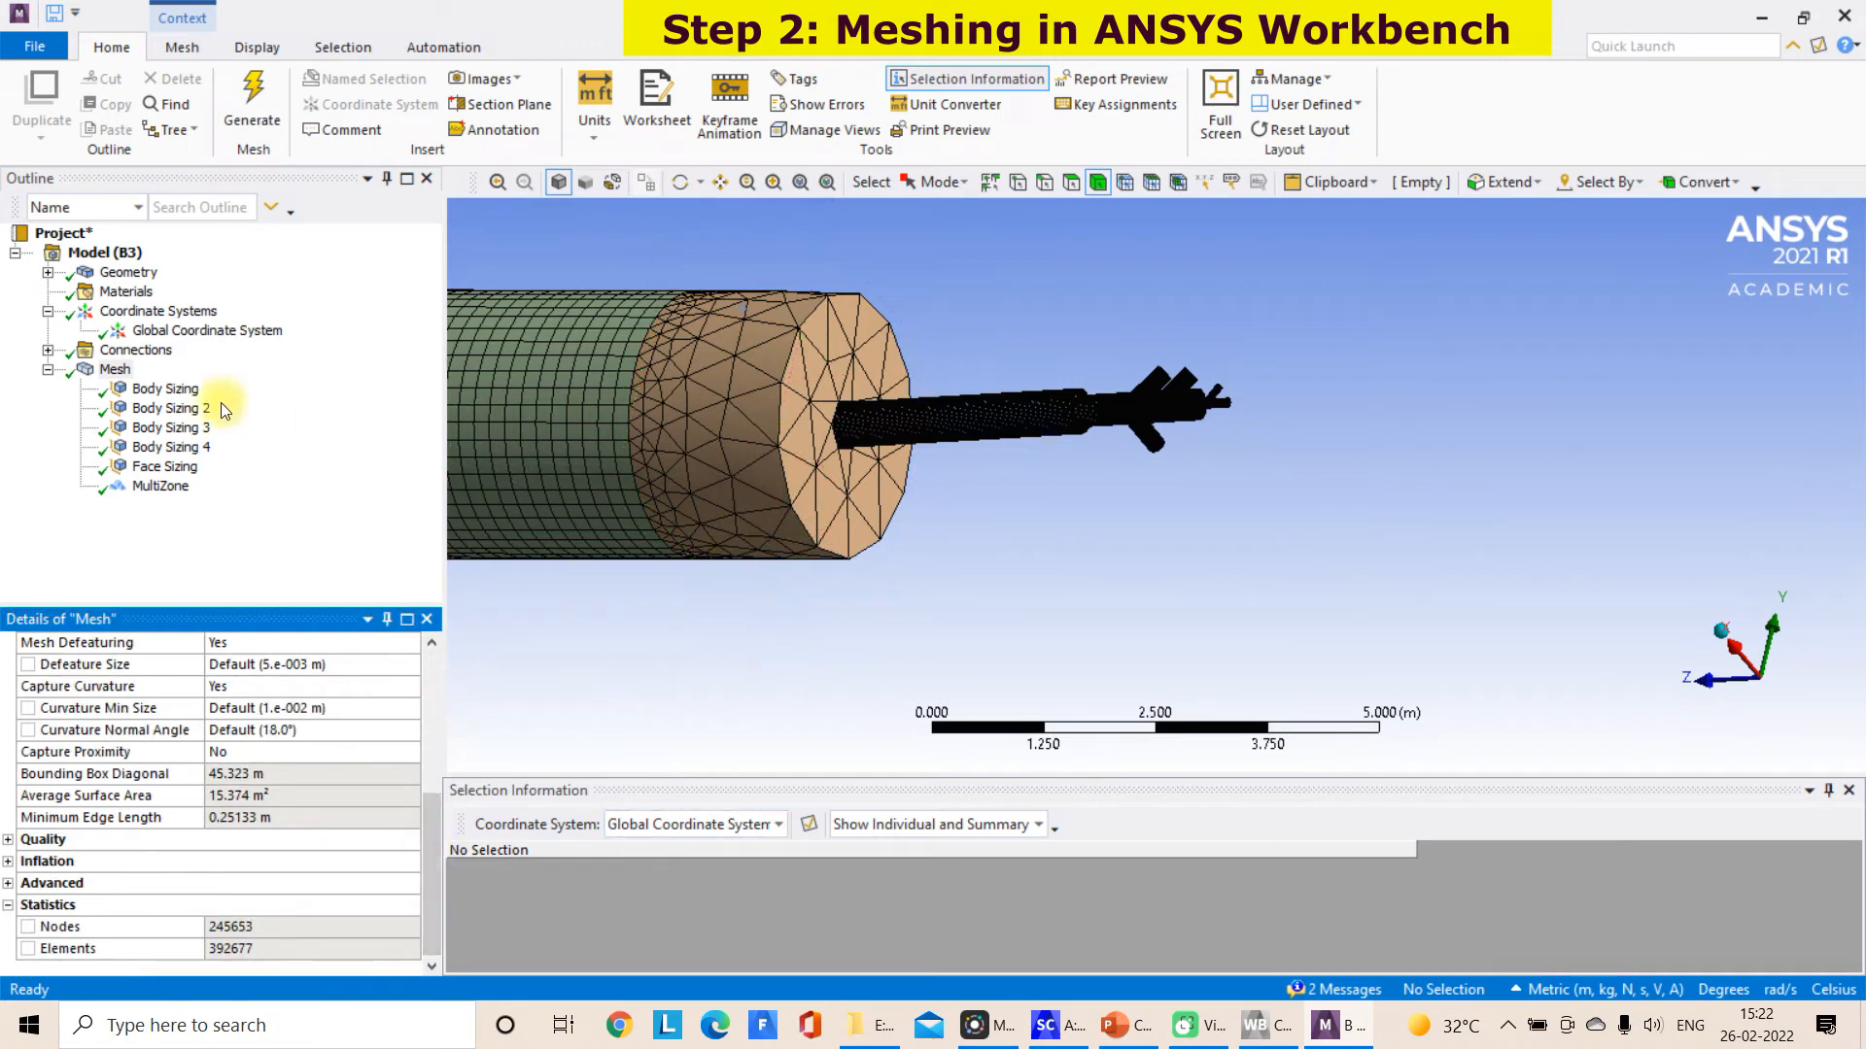
Identify the body scoped by Body Sizing 2 and clear the generated data on the short kiln section around the burner pipe
click(173, 408)
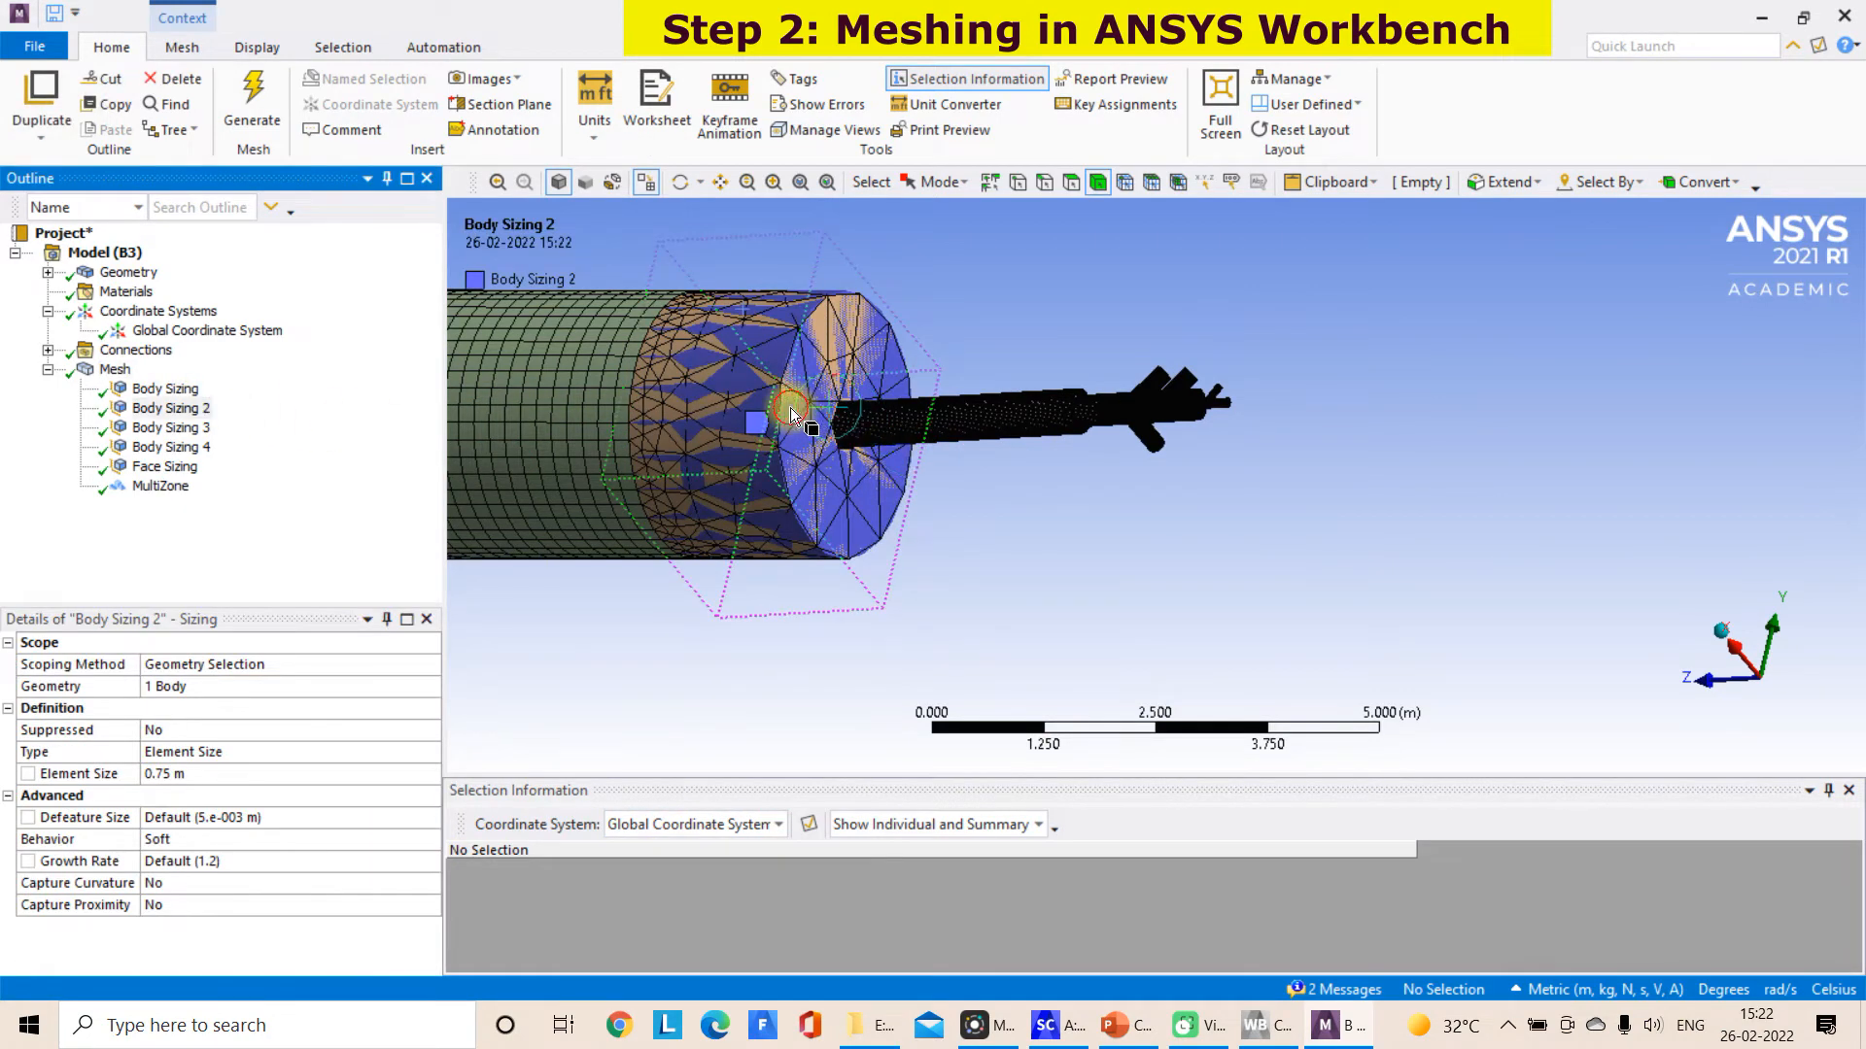
click(790, 409)
right_click(790, 408)
click(919, 388)
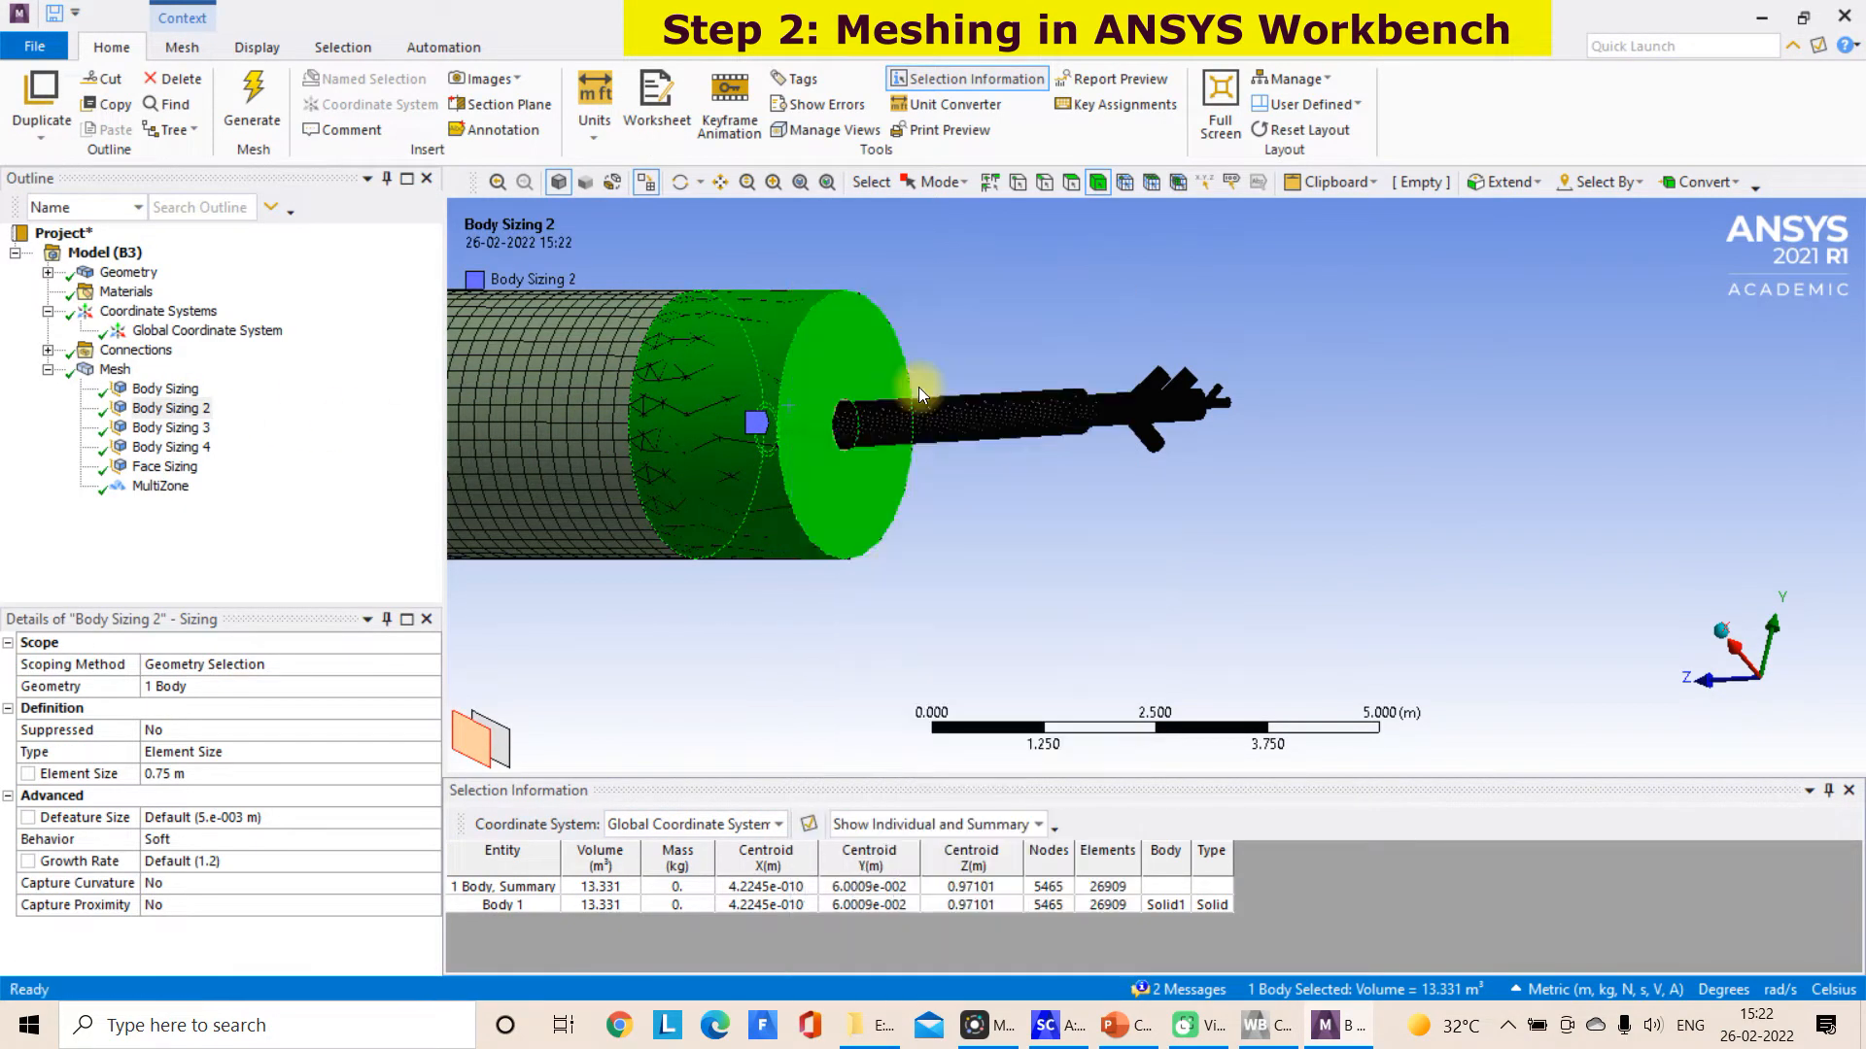
click(1011, 596)
Set the Body Sizing 2 element size to 0.2 m and generate the mesh on the short kiln section
click(197, 390)
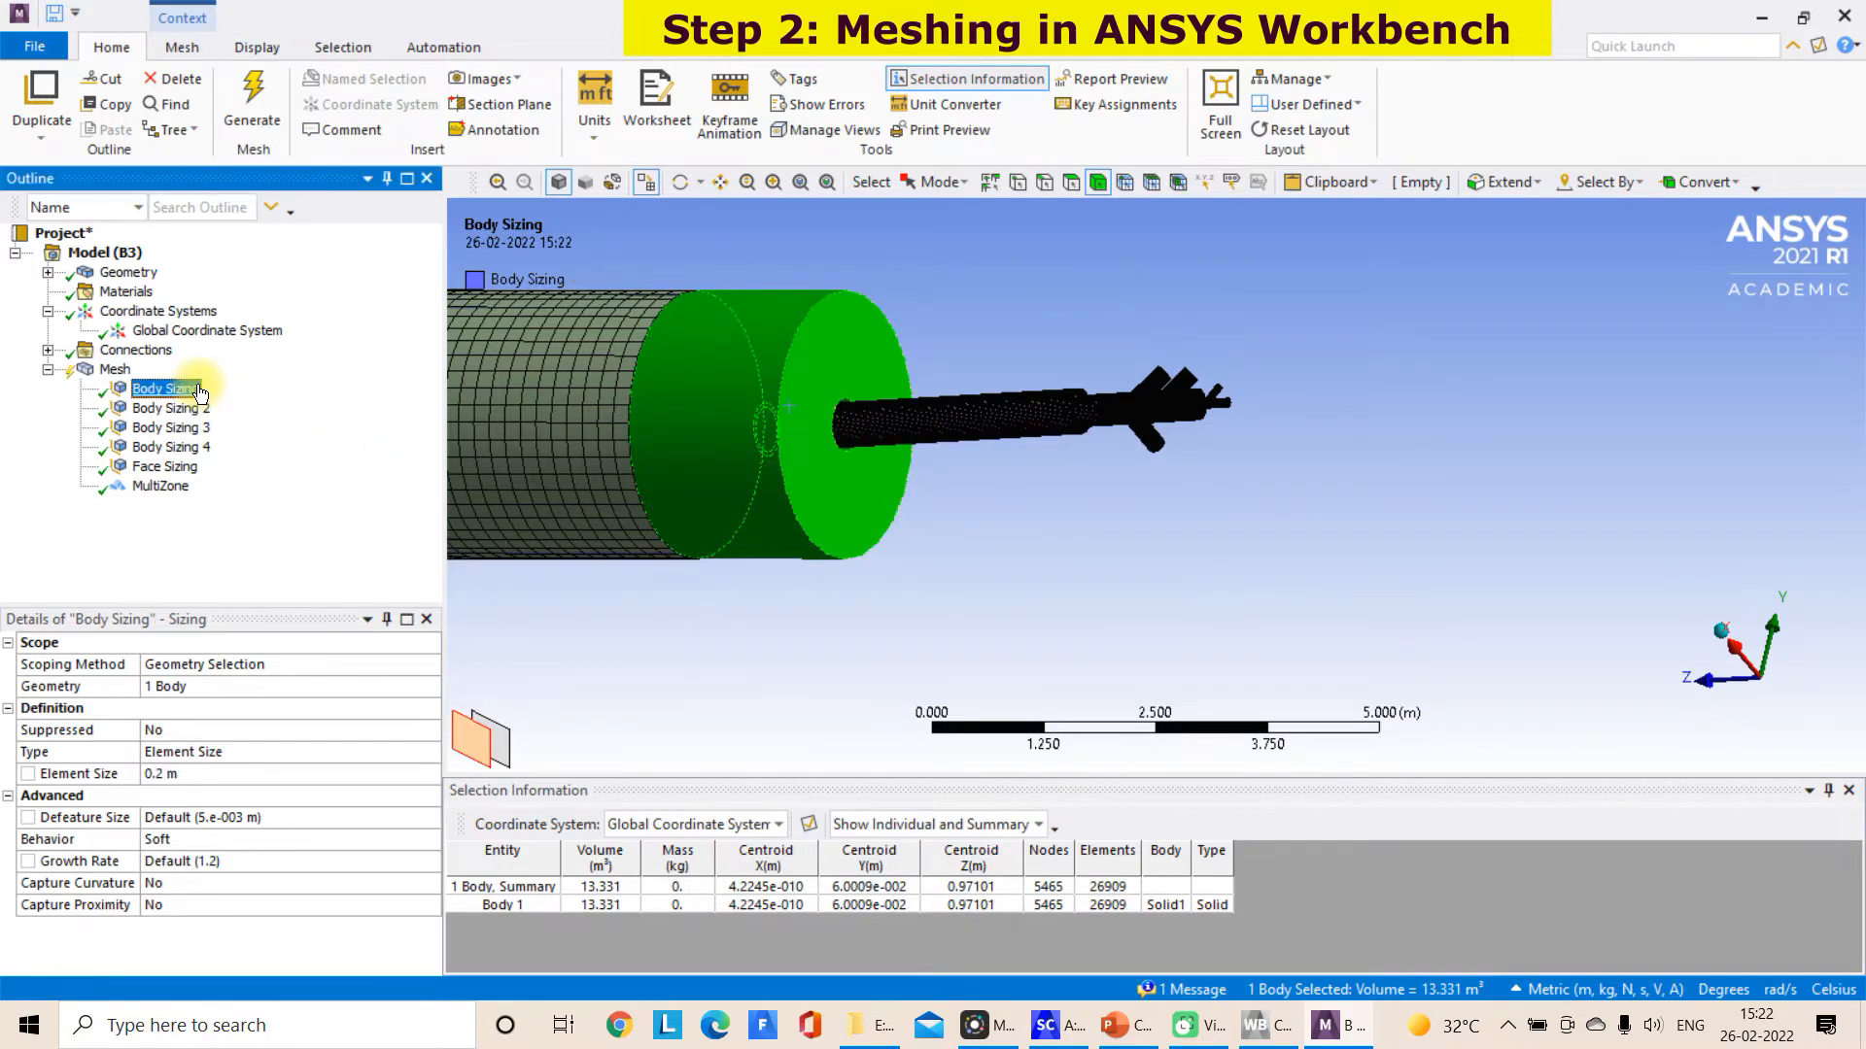
click(197, 409)
click(187, 775)
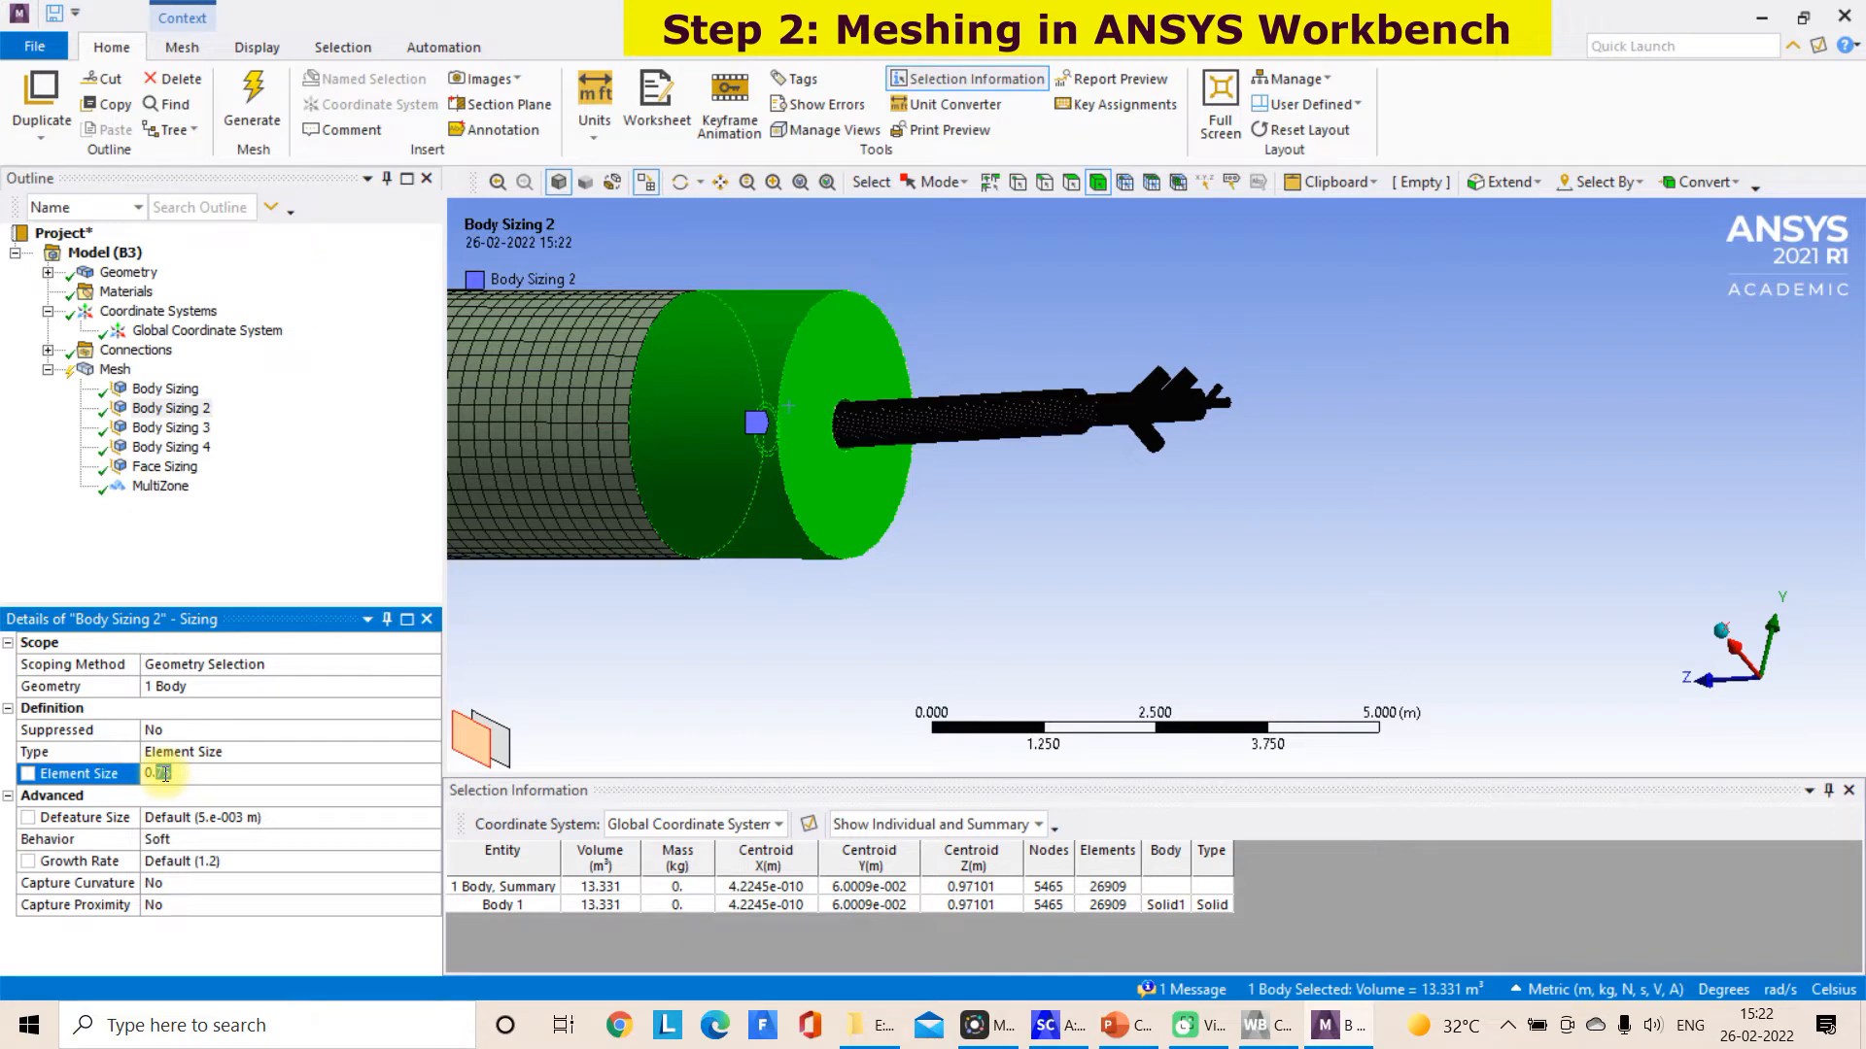
text(0.2)
click(622, 719)
right_click(854, 542)
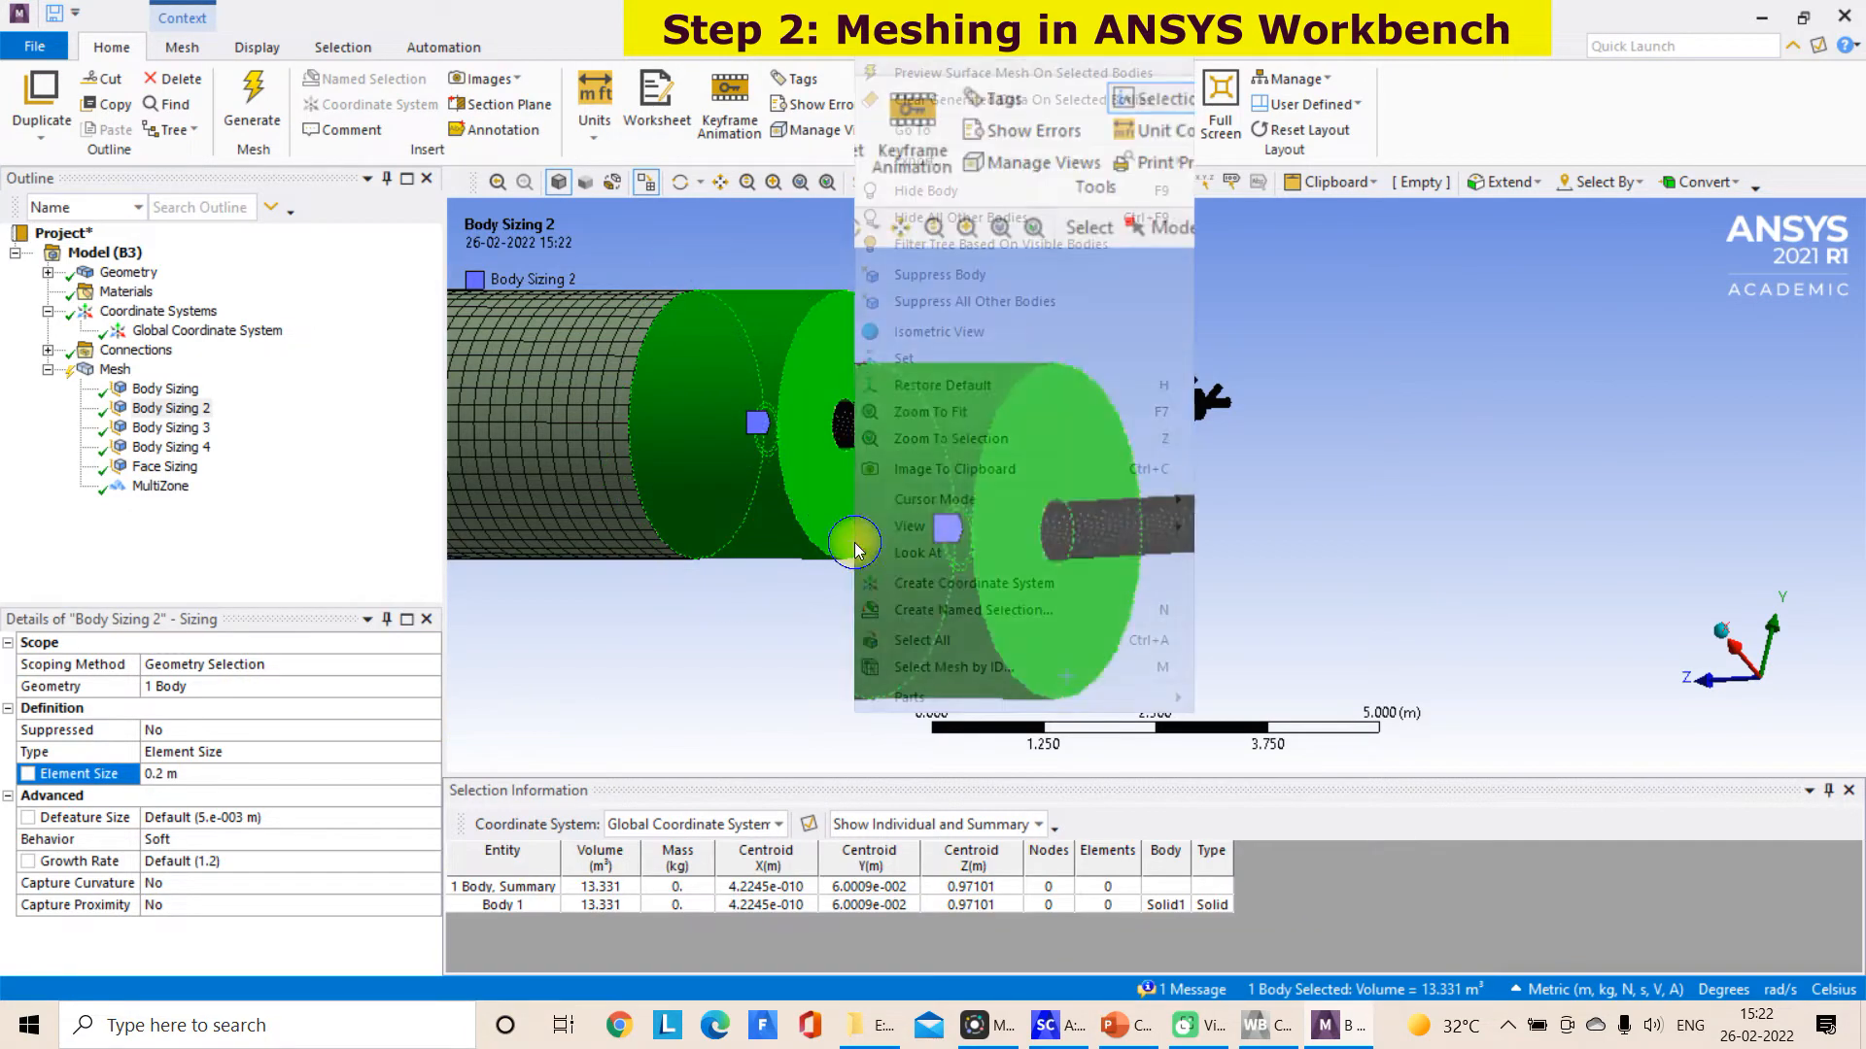
click(1023, 68)
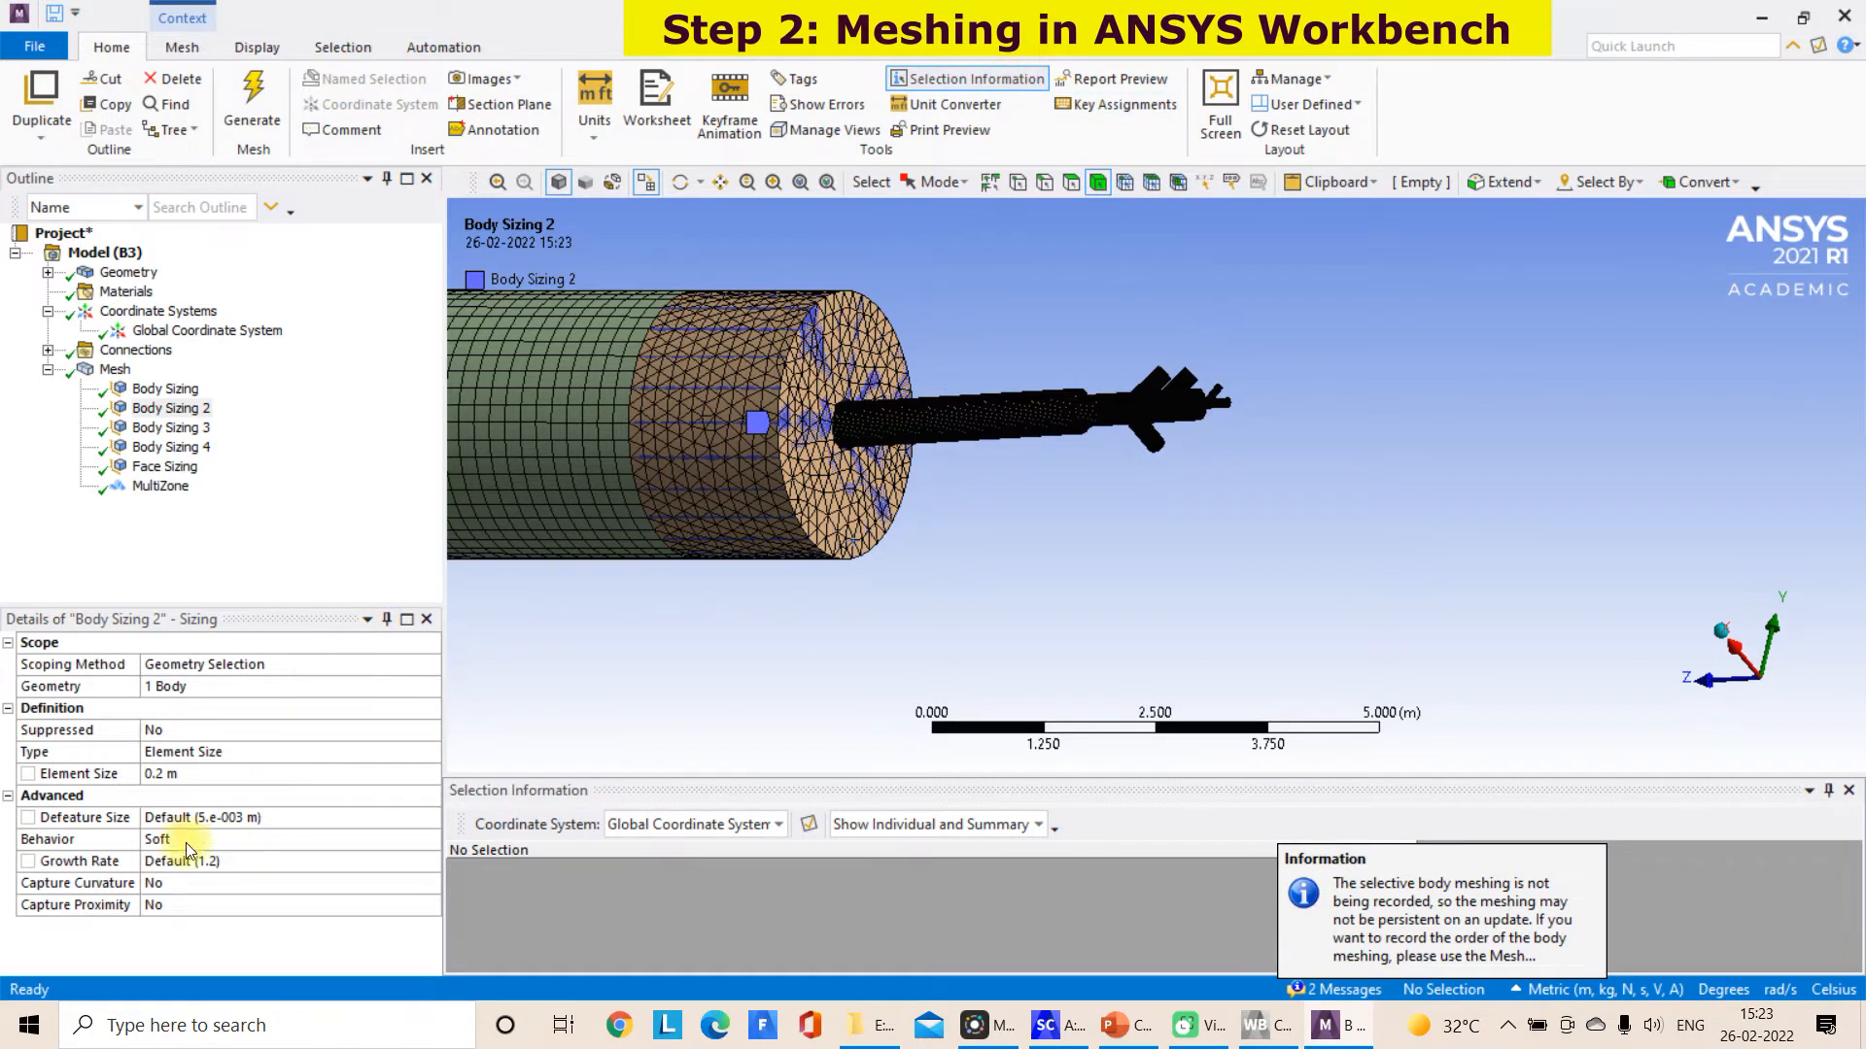
Check the overall mesh statistics and inspect the refined mesh on the short kiln section's end face
click(127, 373)
drag(433, 784, 420, 950)
middle_drag(854, 603, 1001, 440)
scroll(1000, 440, up, 5)
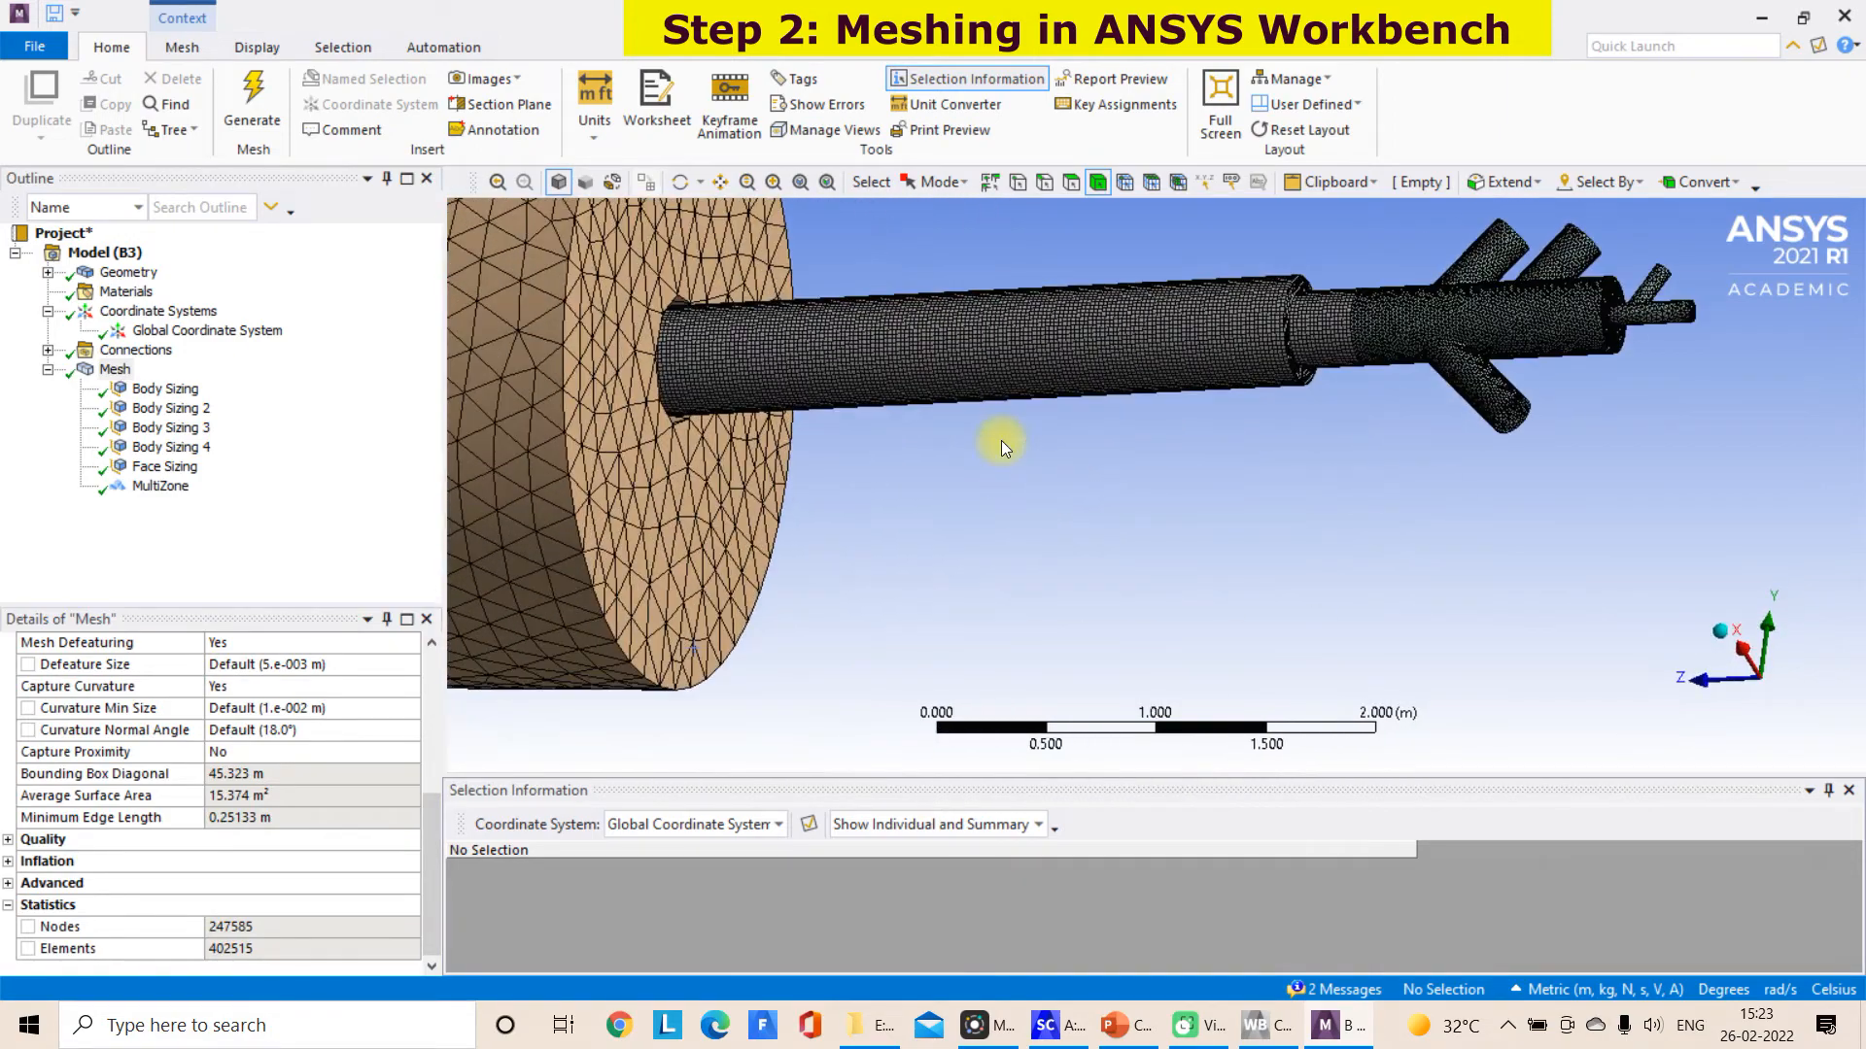
middle_drag(826, 445, 1050, 346)
scroll(956, 441, down, 3)
Clear the generated data on the short kiln section and set its Body Sizing 2 element size to 0.1 m
click(1050, 340)
right_click(1049, 340)
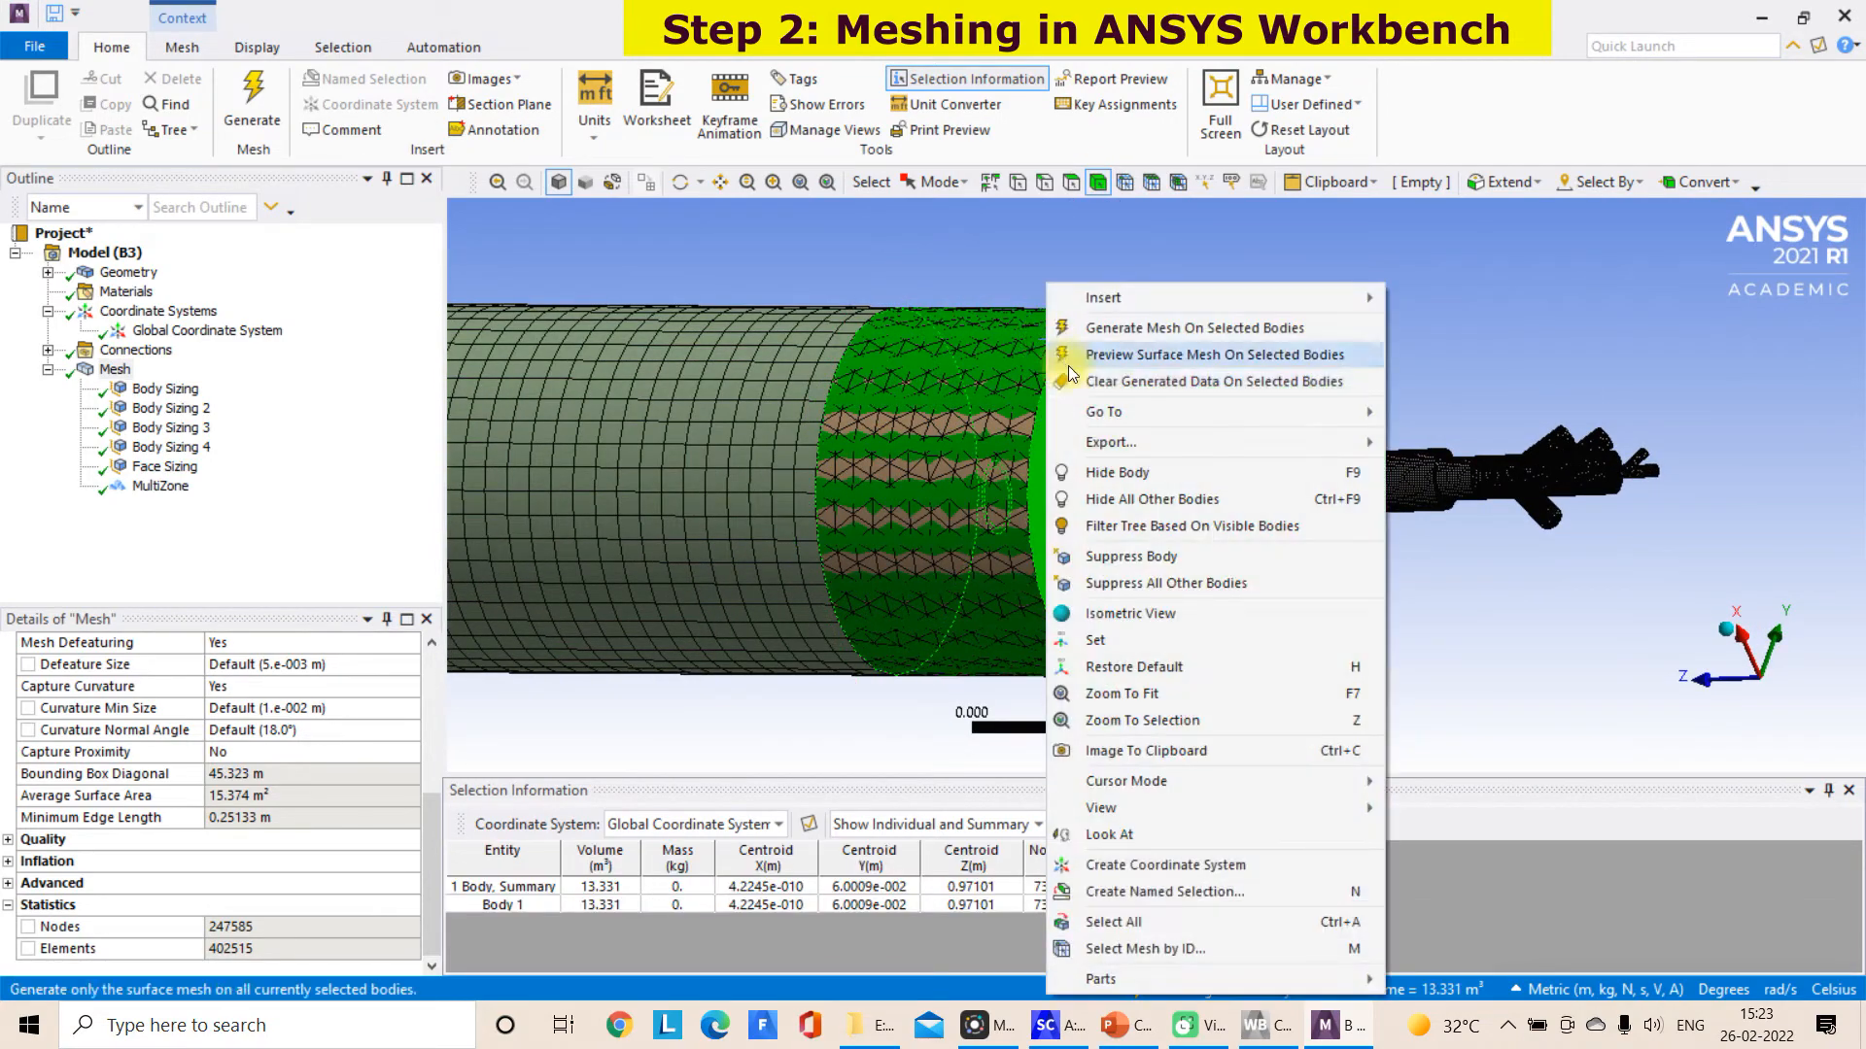
click(1069, 404)
click(1027, 599)
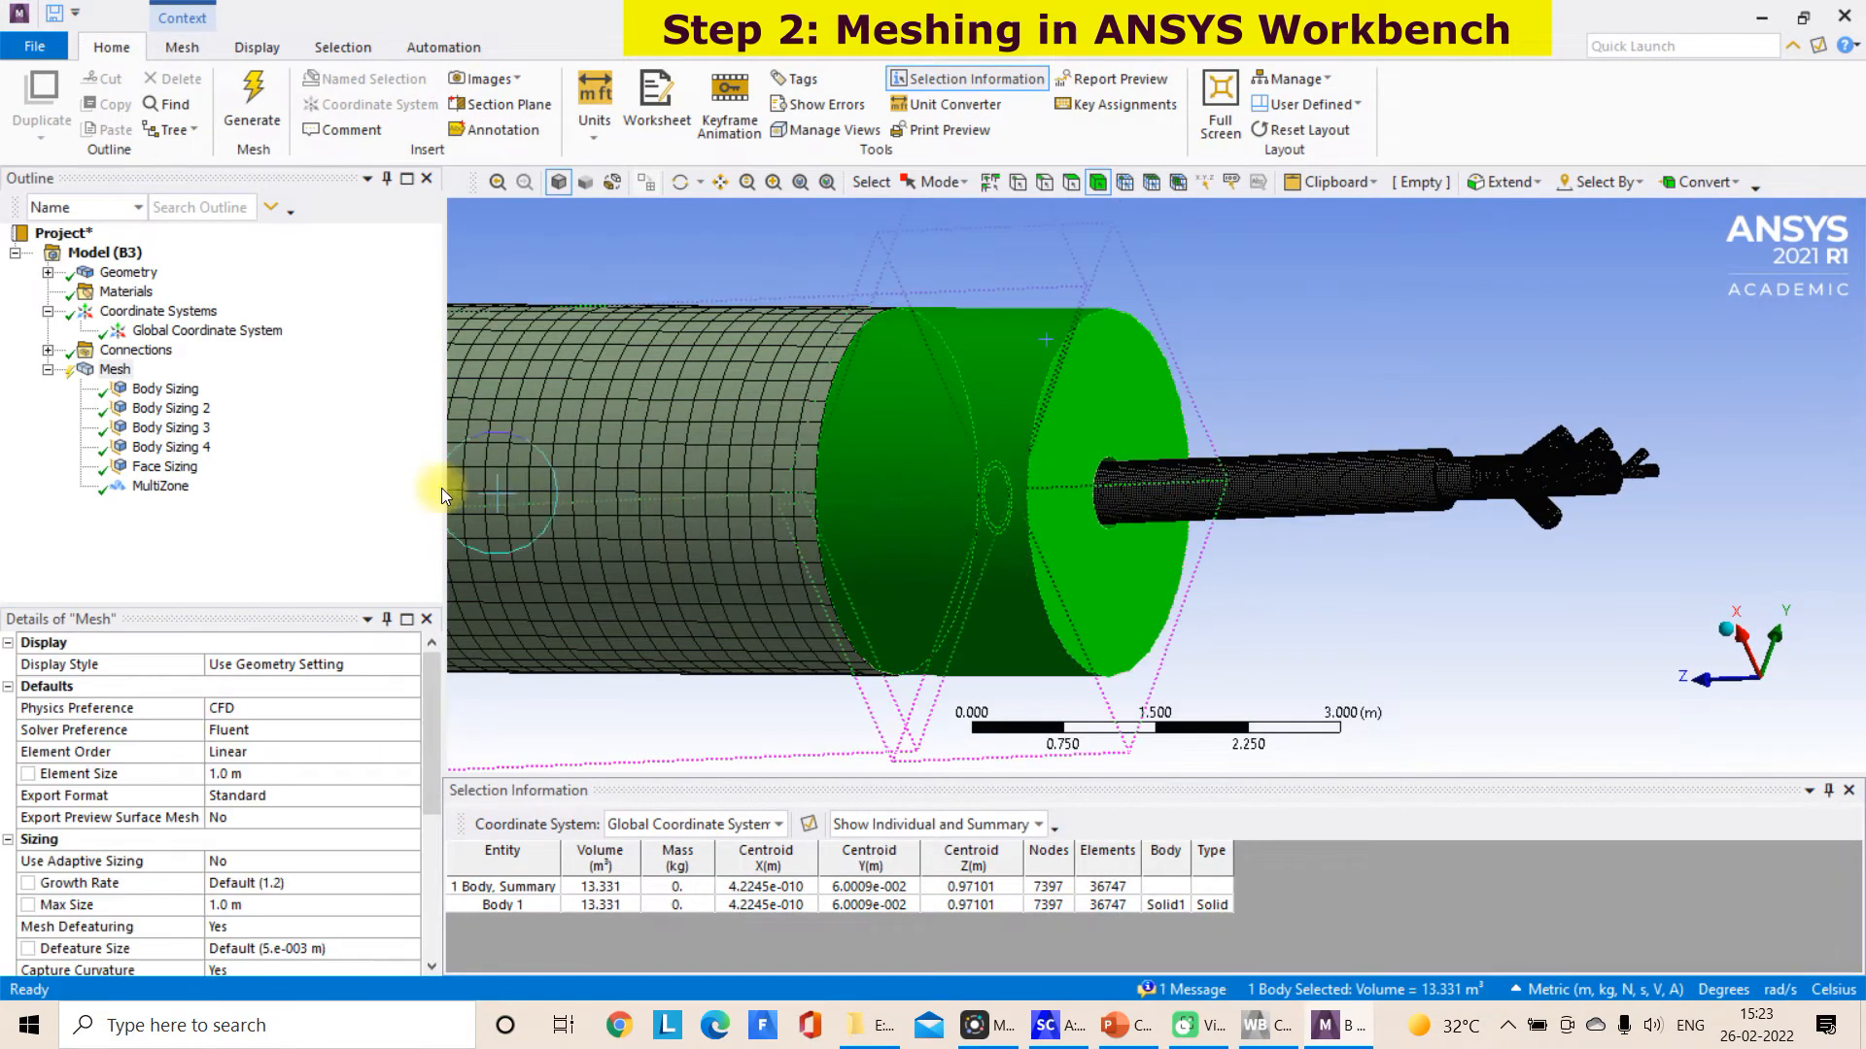
click(171, 408)
click(161, 773)
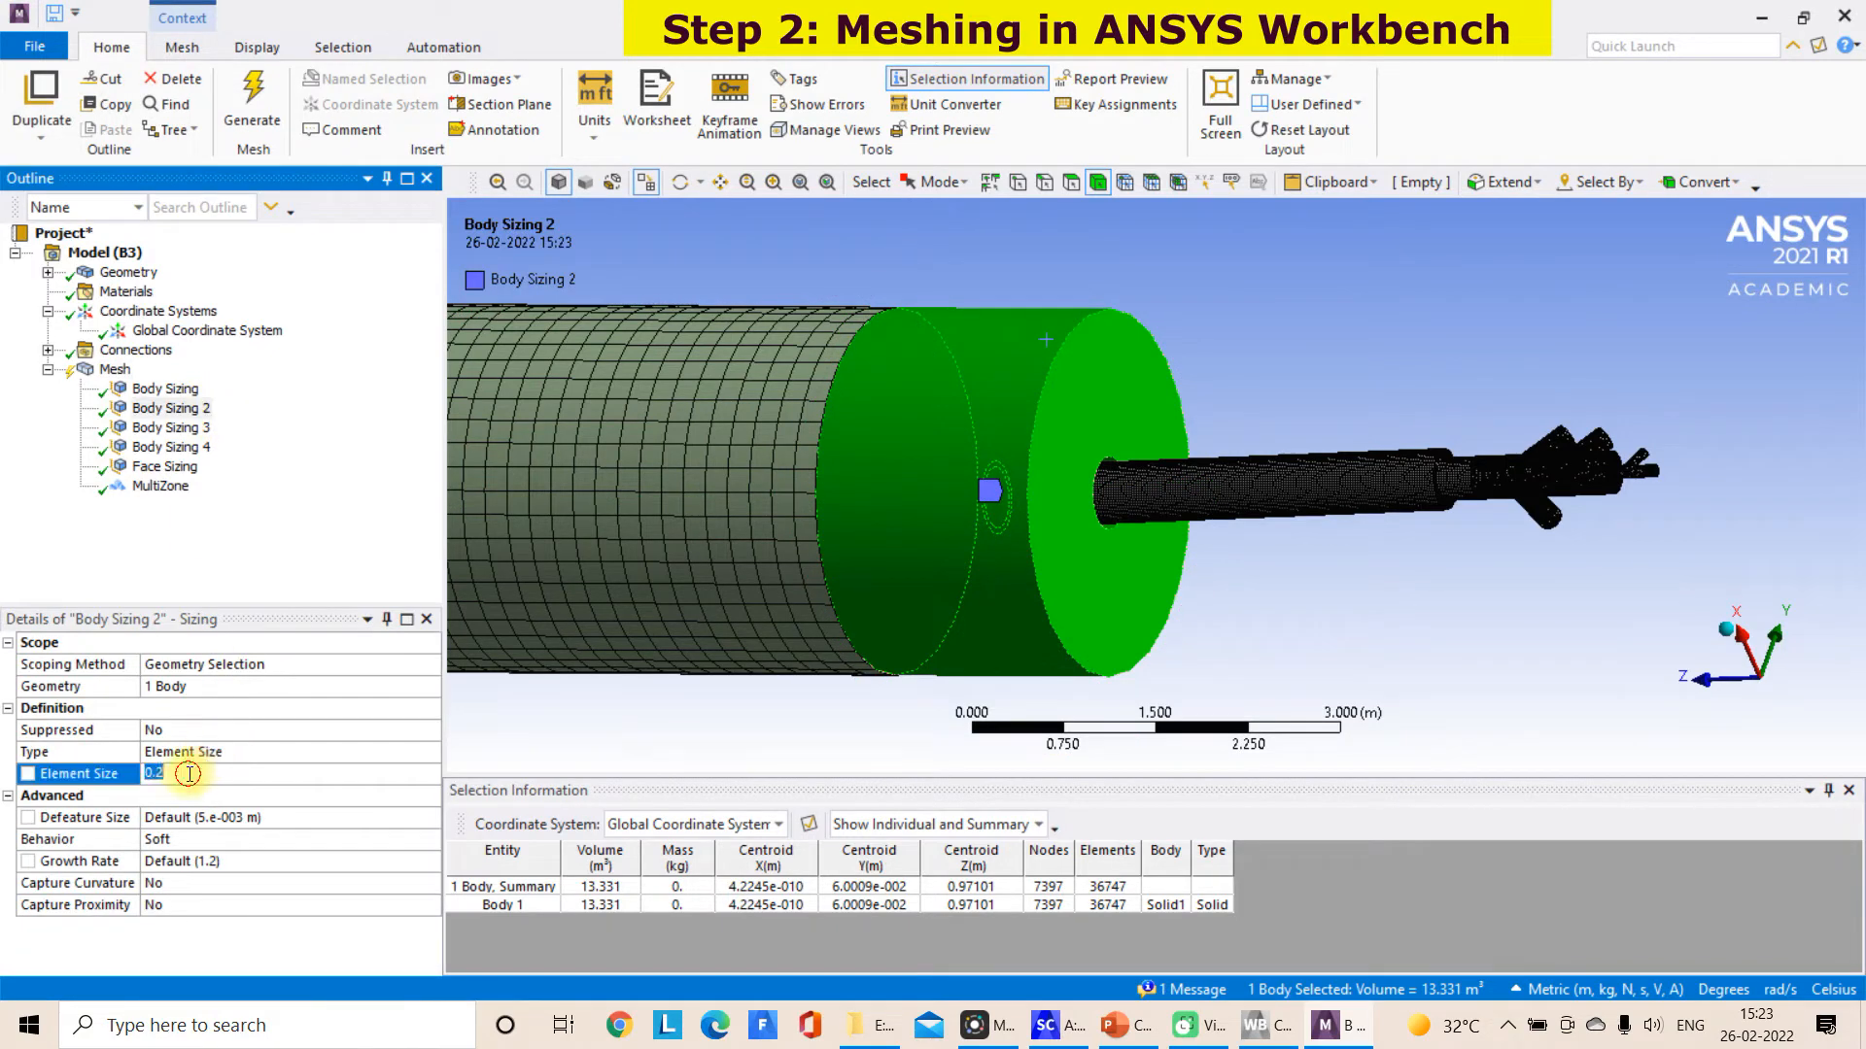
key(Return)
click(1277, 386)
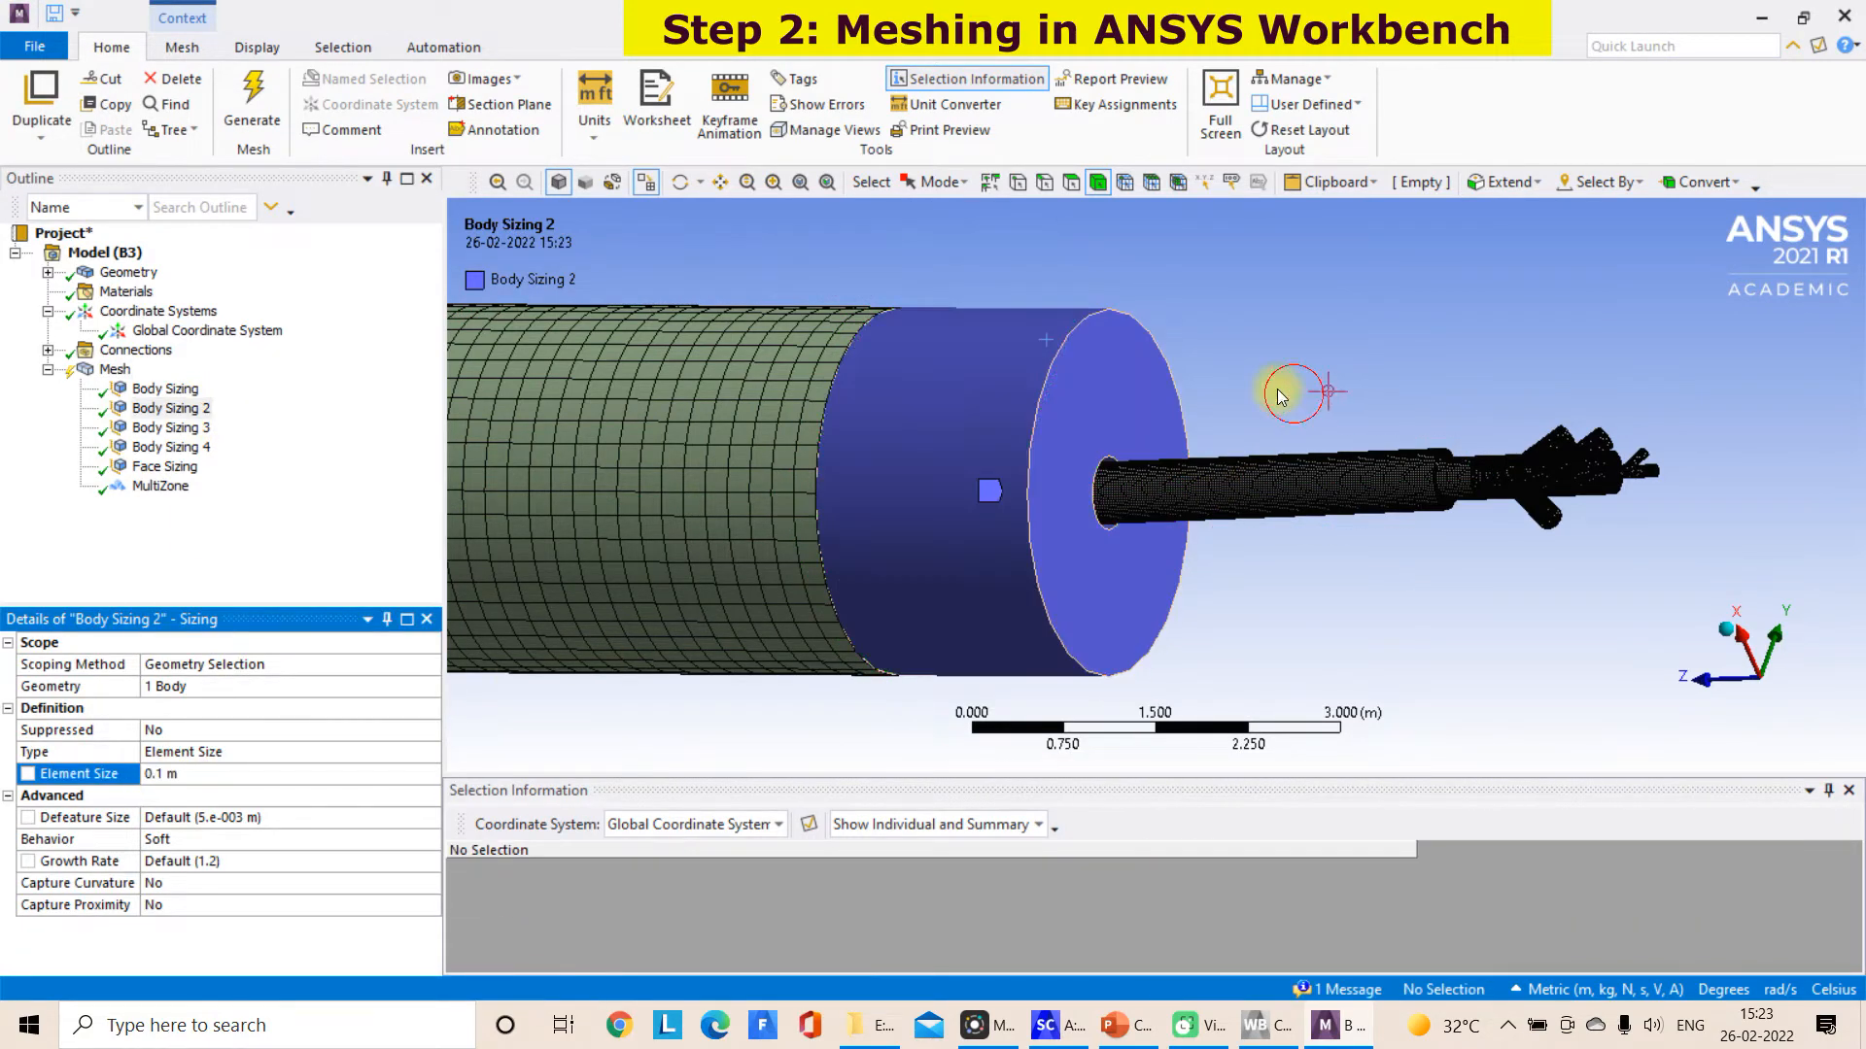
Generate the mesh on the short kiln section with its finer sizing and check the overall mesh statistics
scroll(1186, 393, down, 3)
click(165, 389)
middle_drag(1328, 324, 1402, 315)
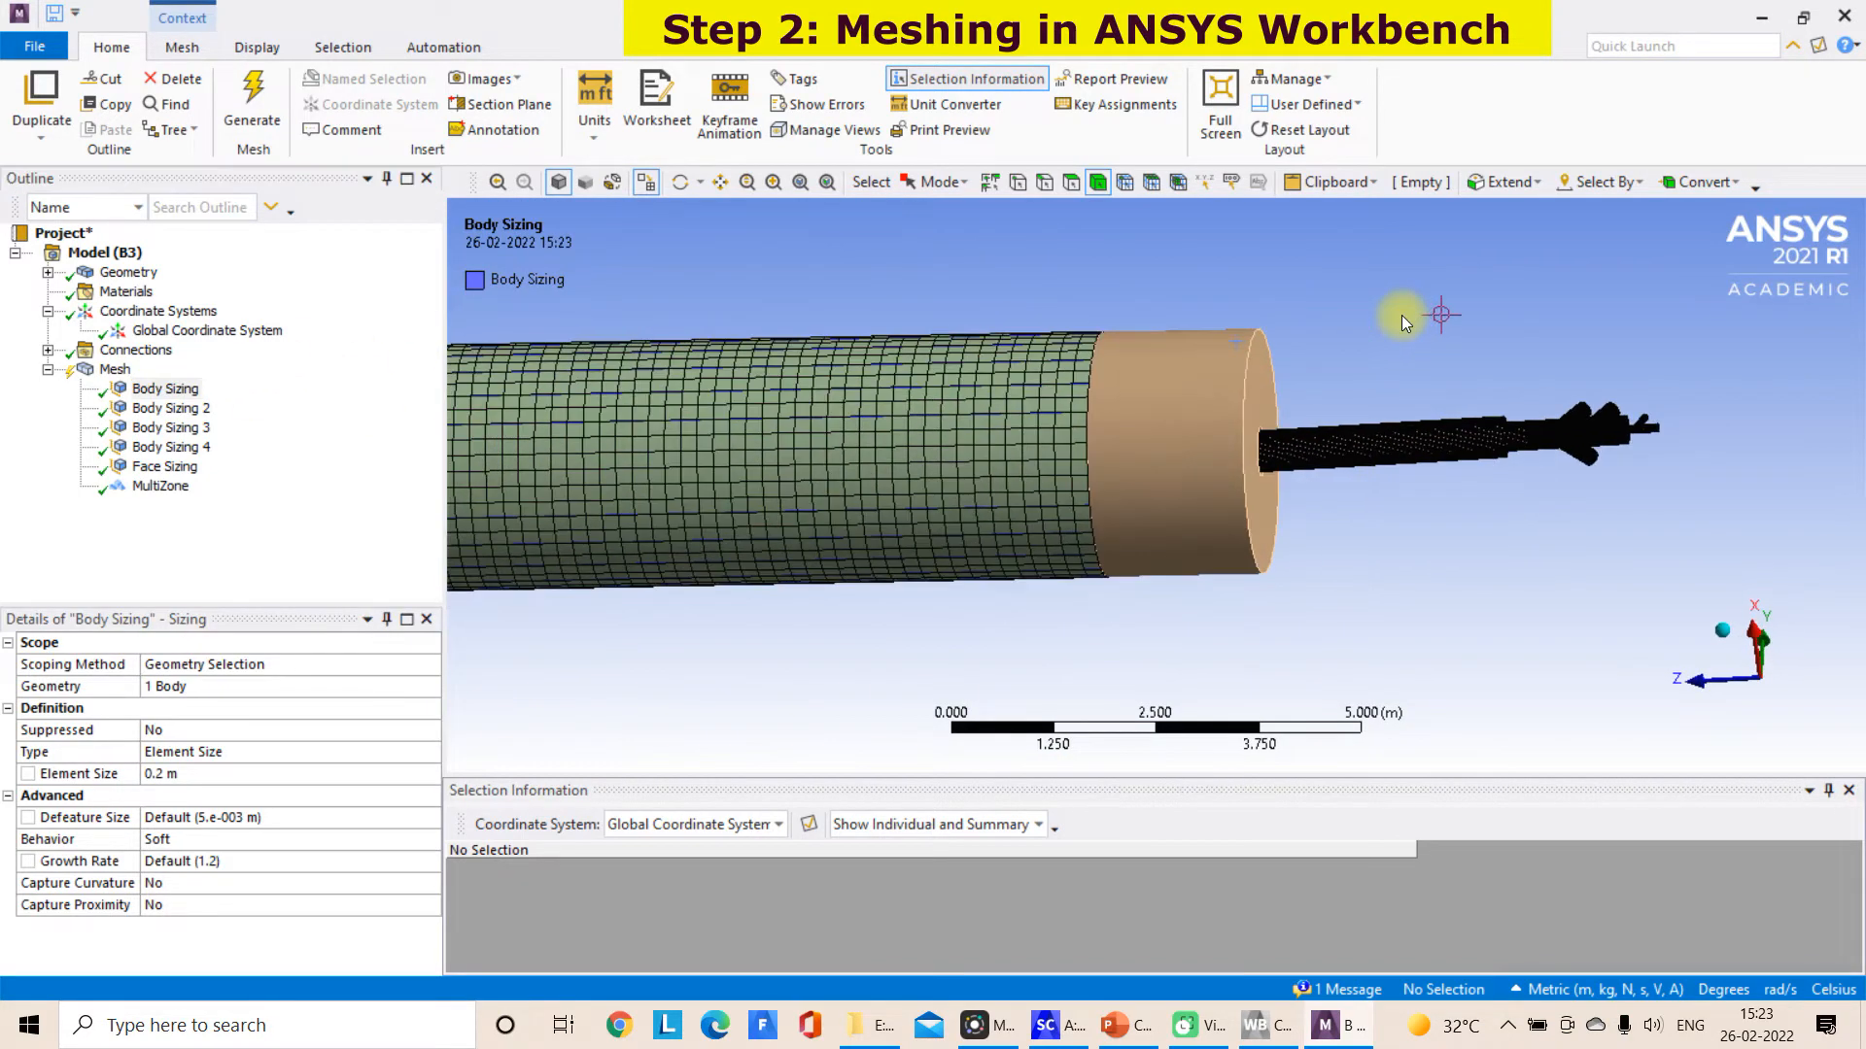
click(1170, 416)
right_click(1170, 416)
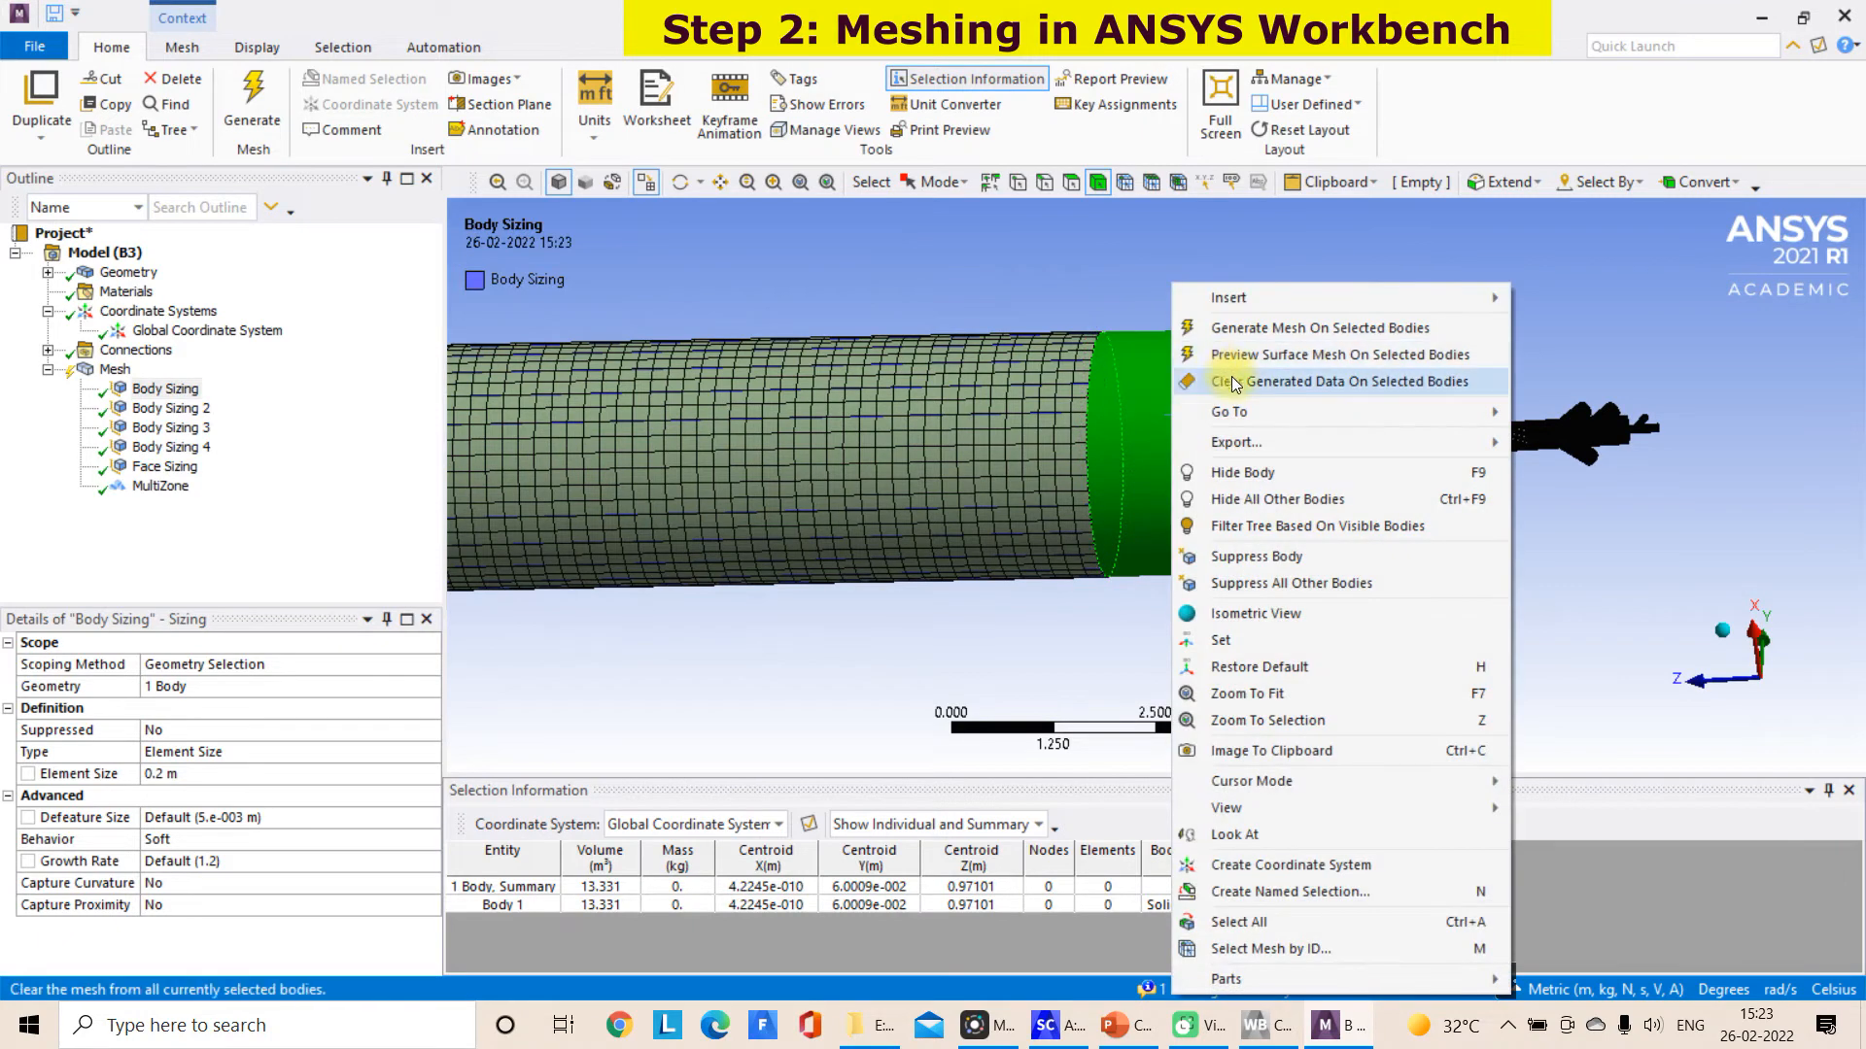
click(1248, 331)
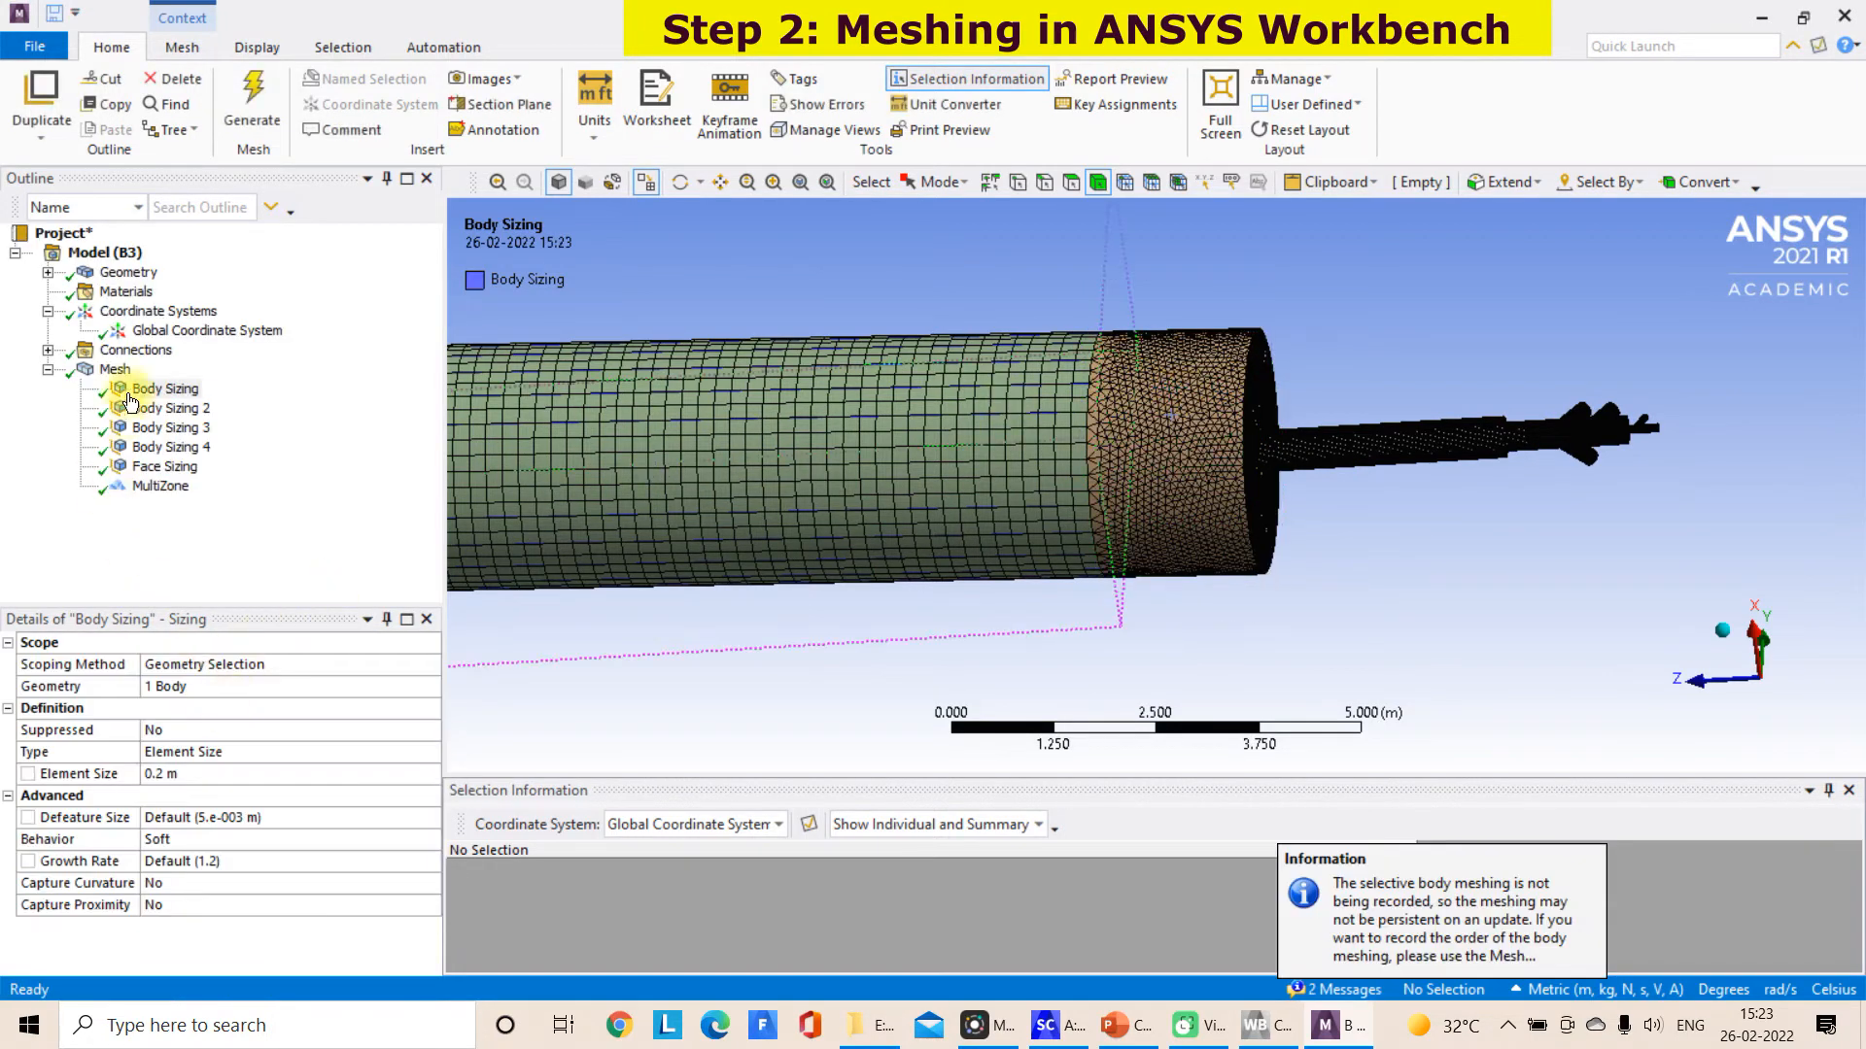
click(114, 369)
drag(431, 763, 425, 928)
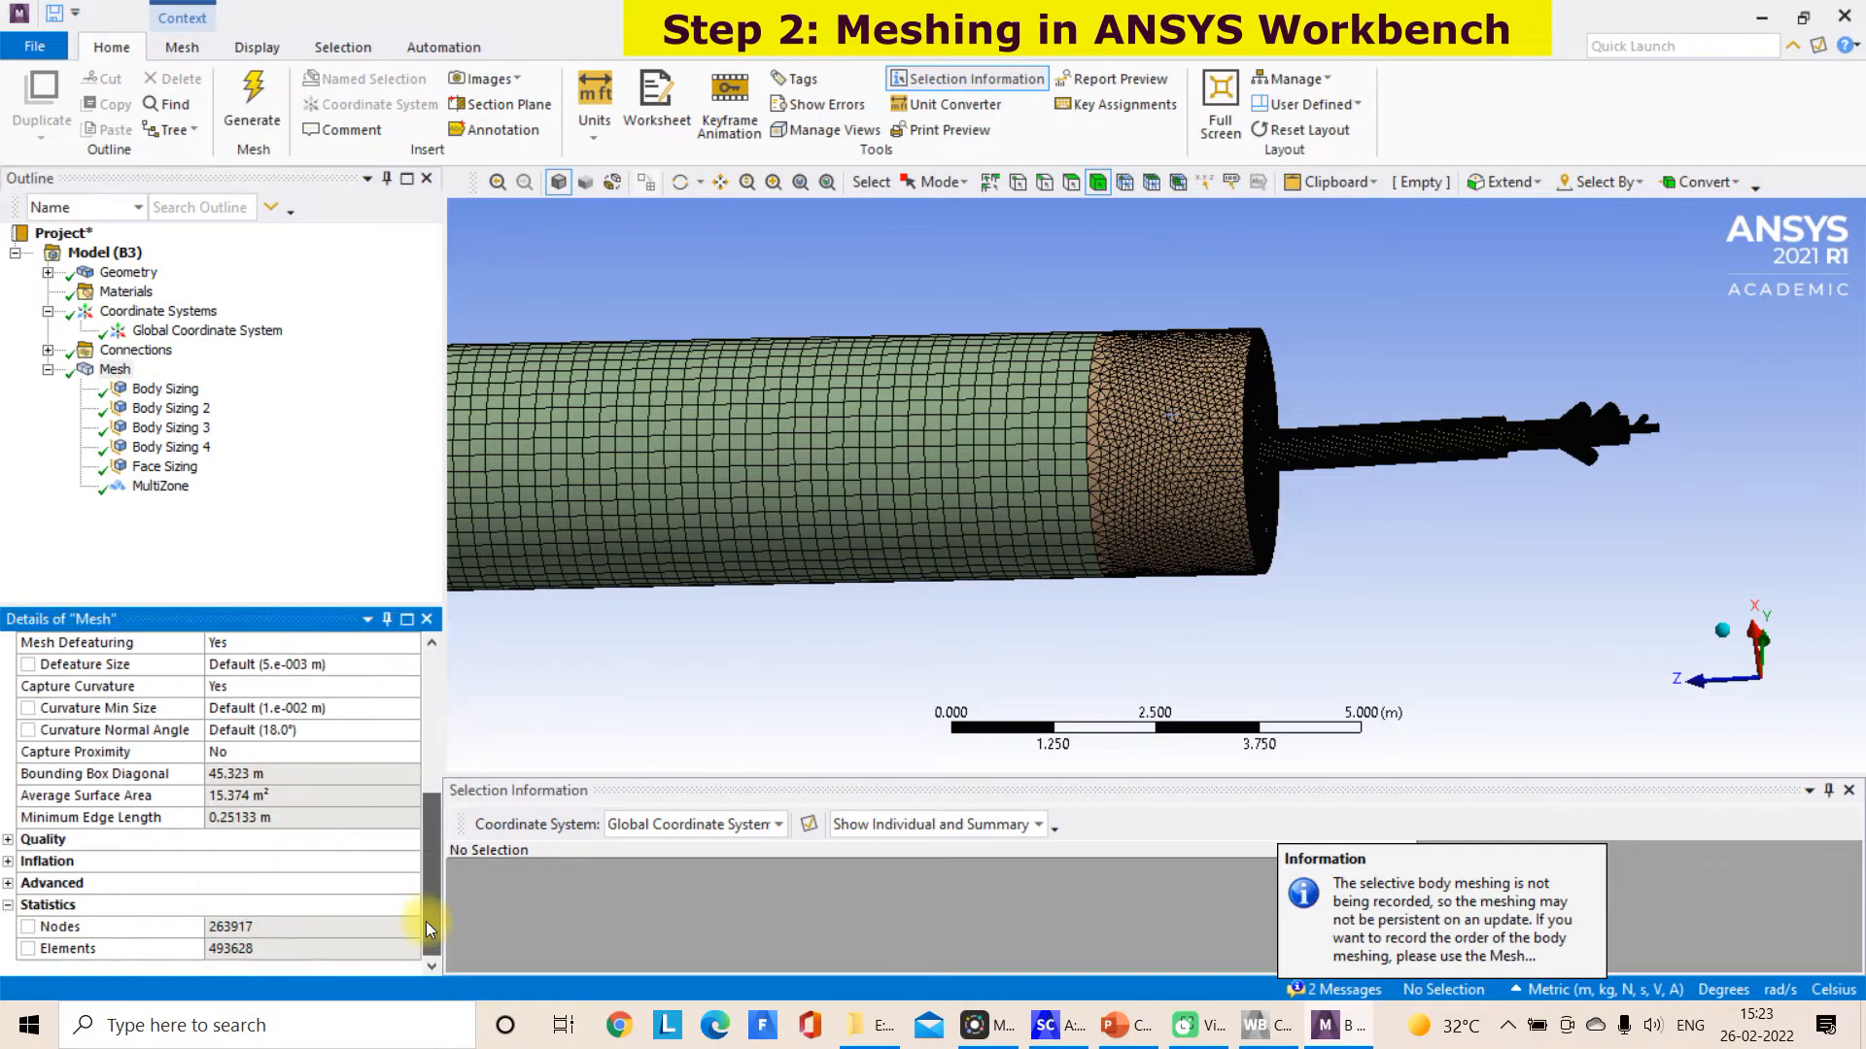
Examine the finished mesh along the whole kiln, at the short section's end face and on the burner pipe and branches
middle_drag(856, 700, 1389, 414)
scroll(1175, 519, down, 8)
scroll(936, 458, up, 1)
click(719, 182)
drag(729, 267, 1074, 387)
middle_drag(924, 532, 761, 529)
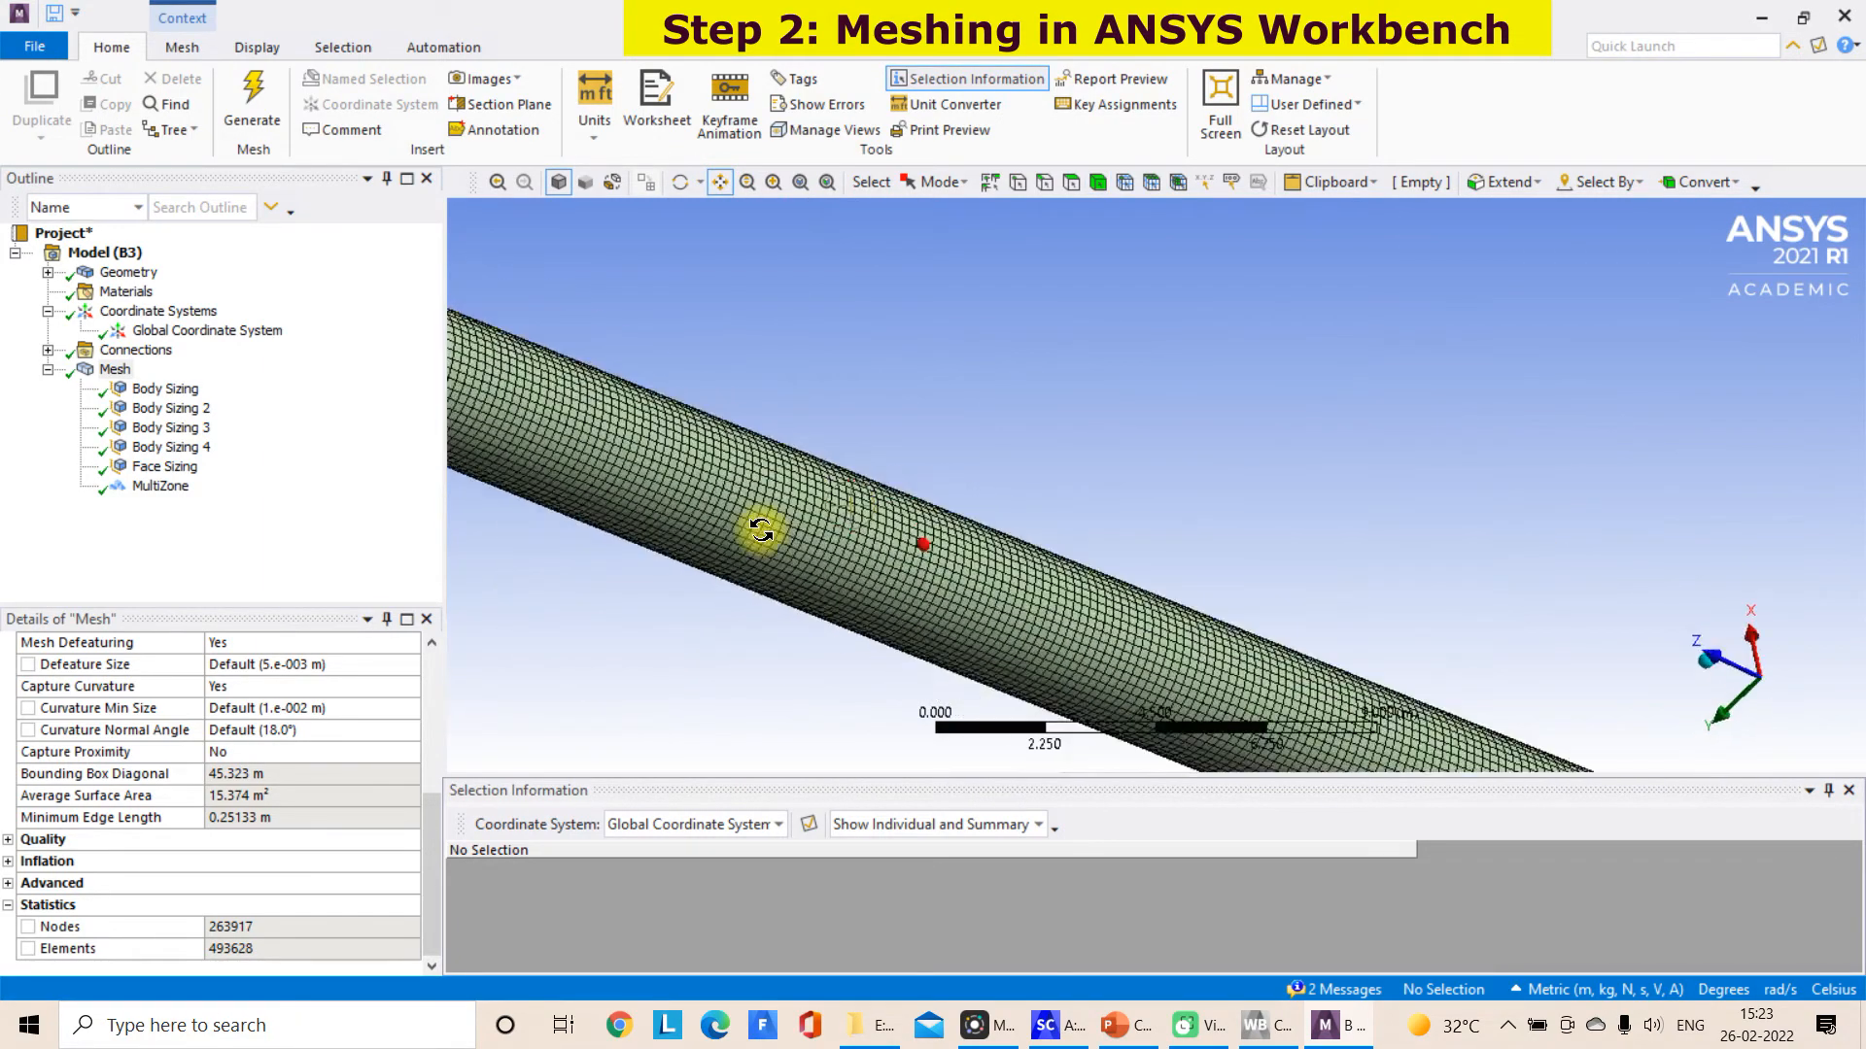
scroll(1358, 538, down, 6)
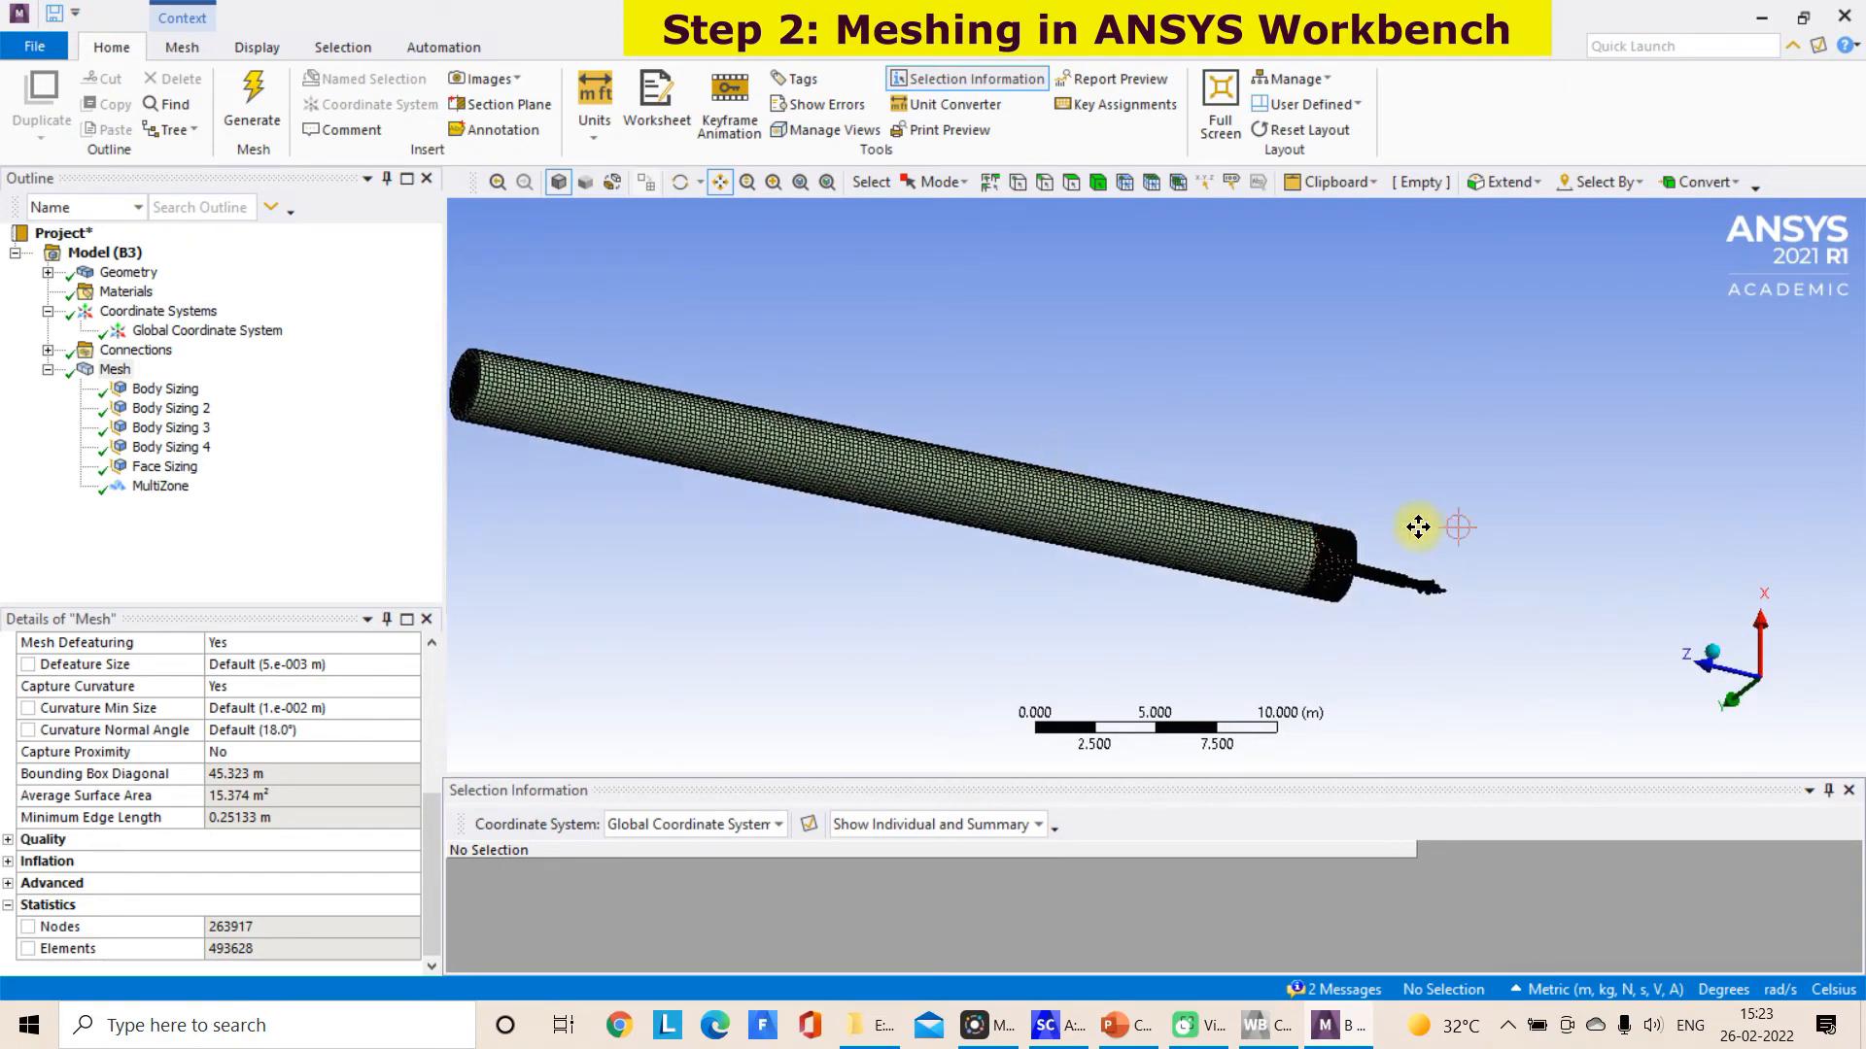
scroll(1419, 529, up, 4)
drag(1420, 550, 951, 312)
scroll(953, 314, up, 4)
mouse_move(1300, 433)
middle_down()
mouse_move(1108, 491)
mouse_move(1283, 446)
middle_up()
scroll(1283, 446, up, 5)
drag(1262, 412, 1225, 441)
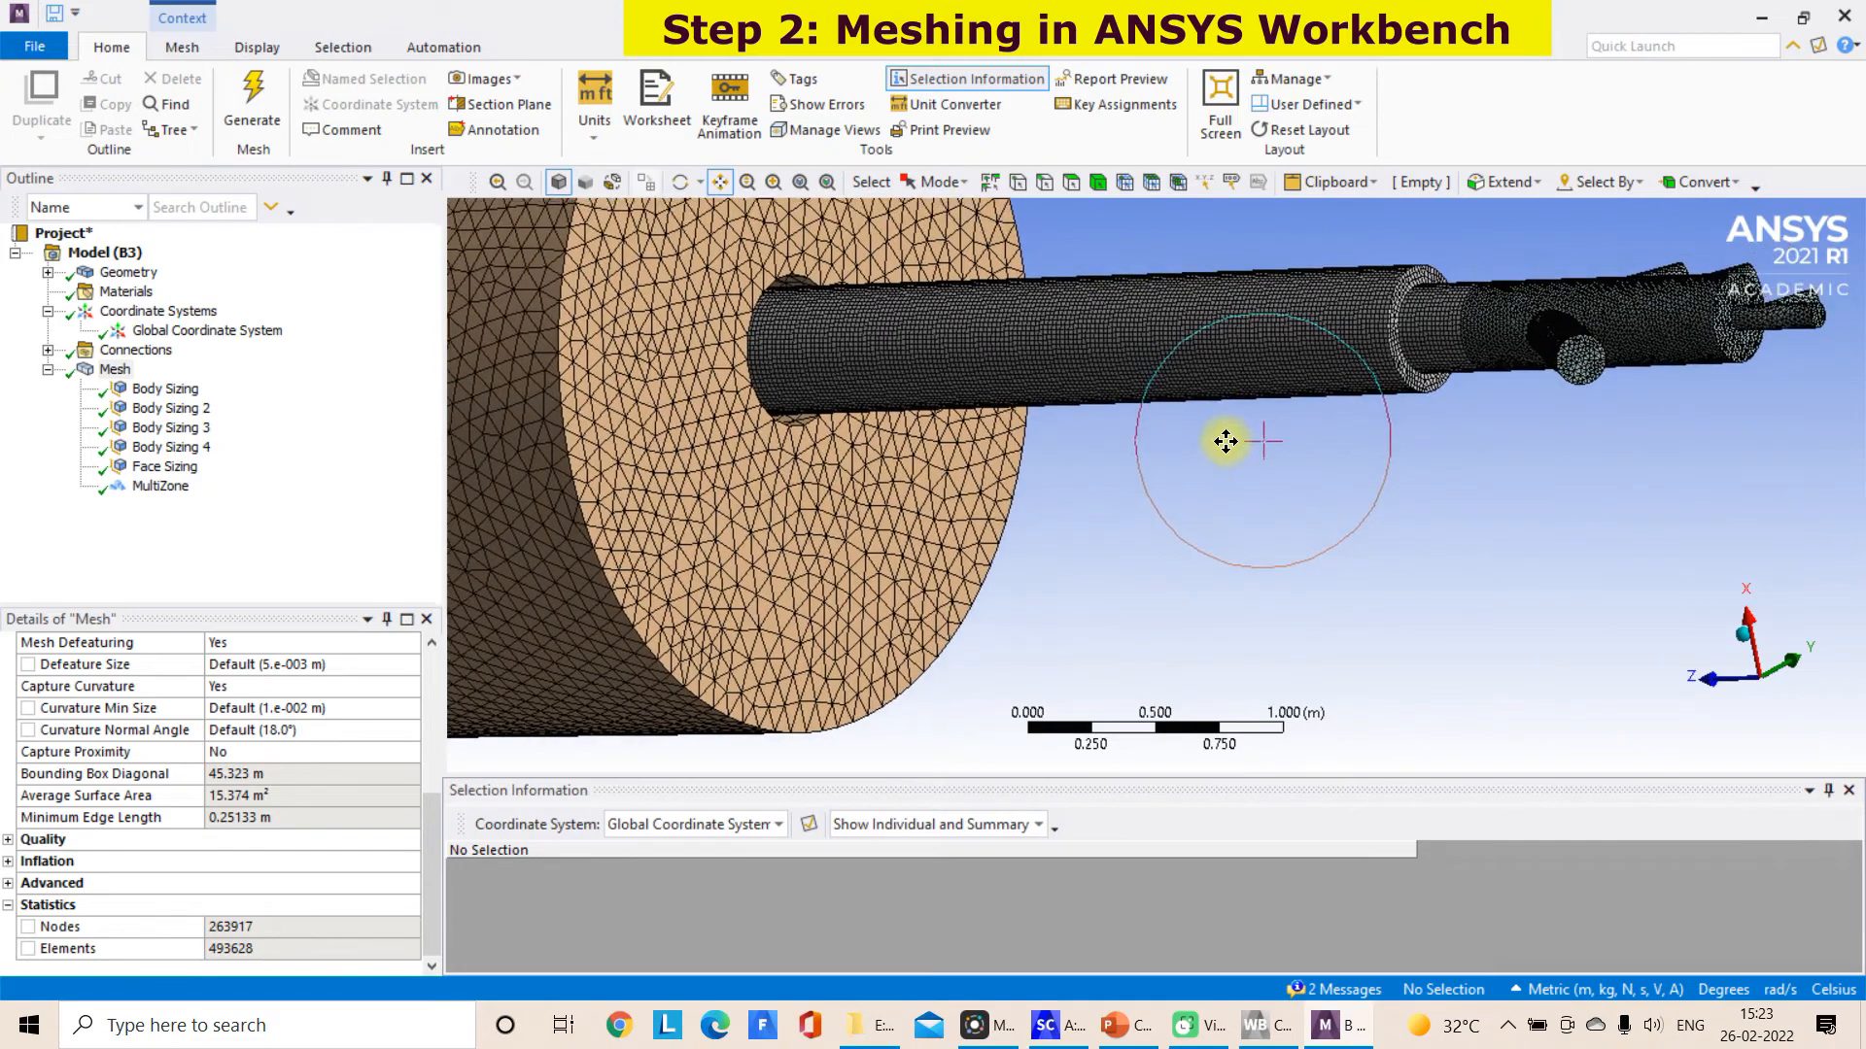
middle_drag(1225, 441, 1357, 333)
drag(1368, 360, 1020, 301)
scroll(1403, 487, up, 5)
scroll(1191, 458, down, 10)
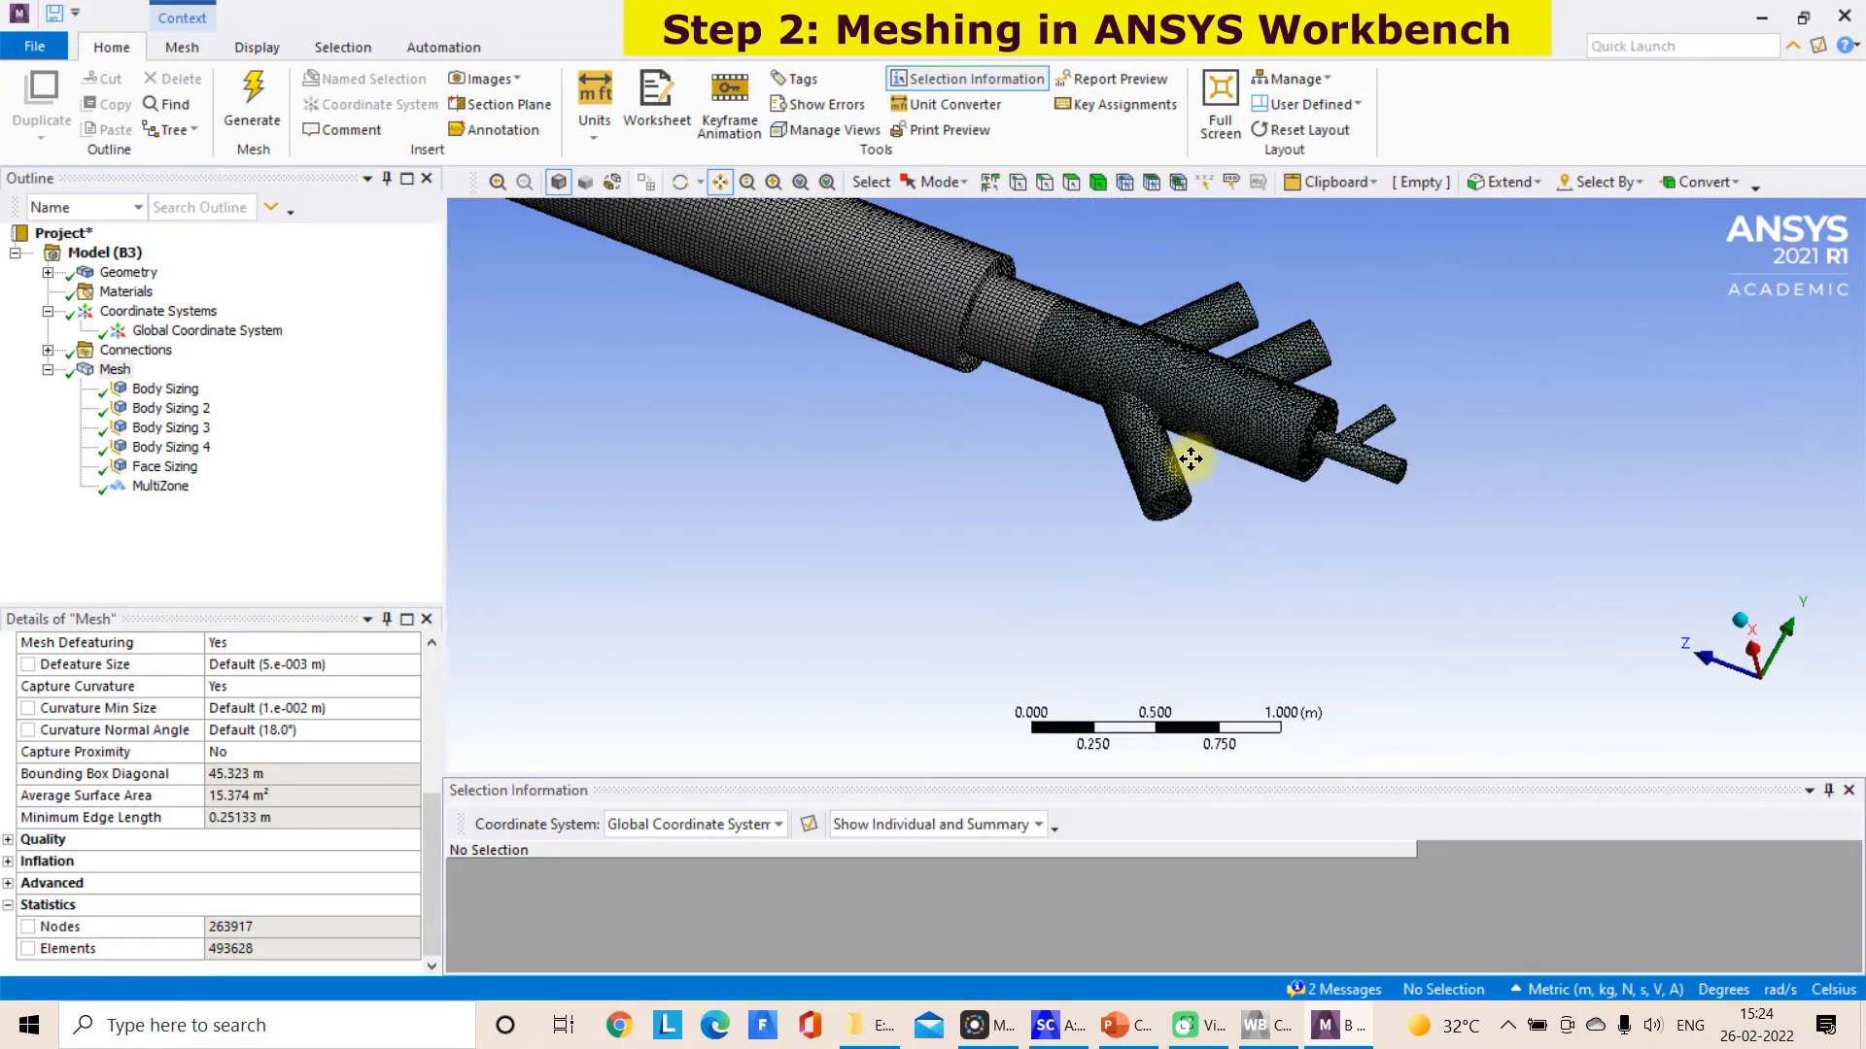
Create a named selection fluid_kiln_rotor from the long kiln body and the short kiln section
click(1097, 182)
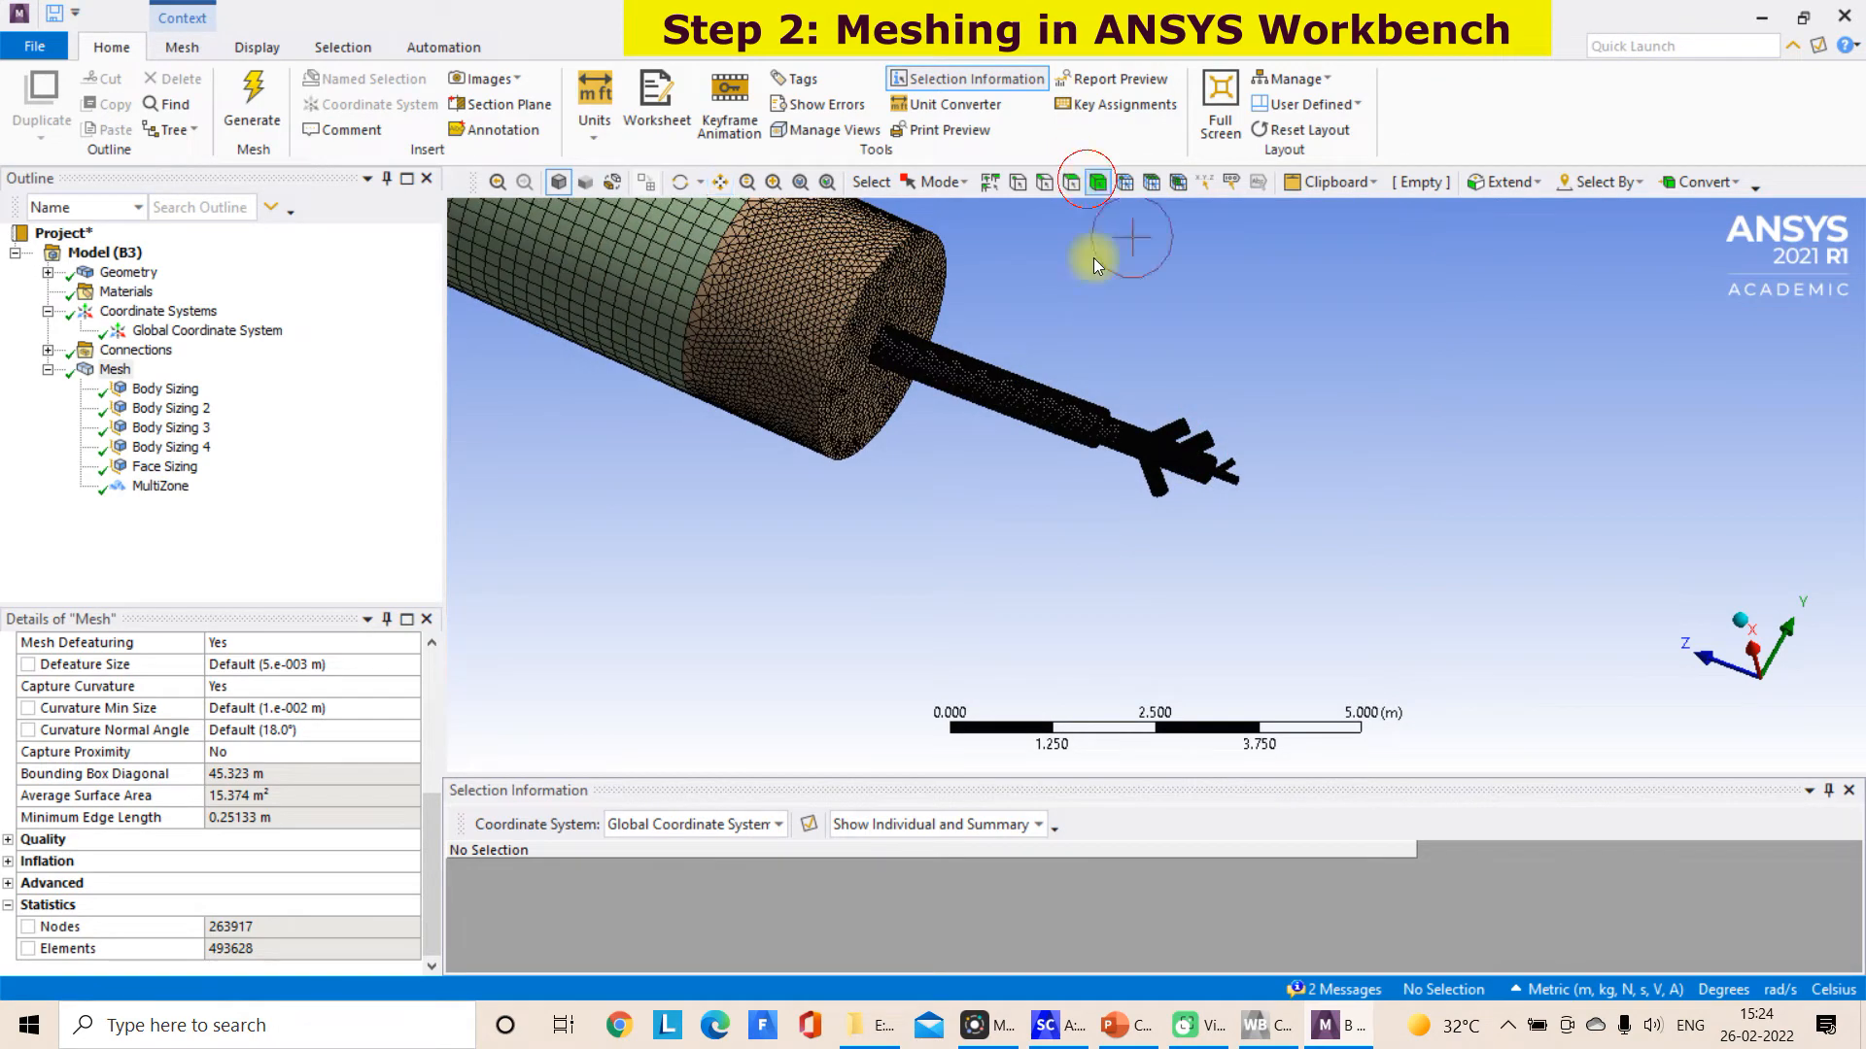
scroll(1115, 342, down, 2)
scroll(1116, 342, down, 1)
click(918, 354)
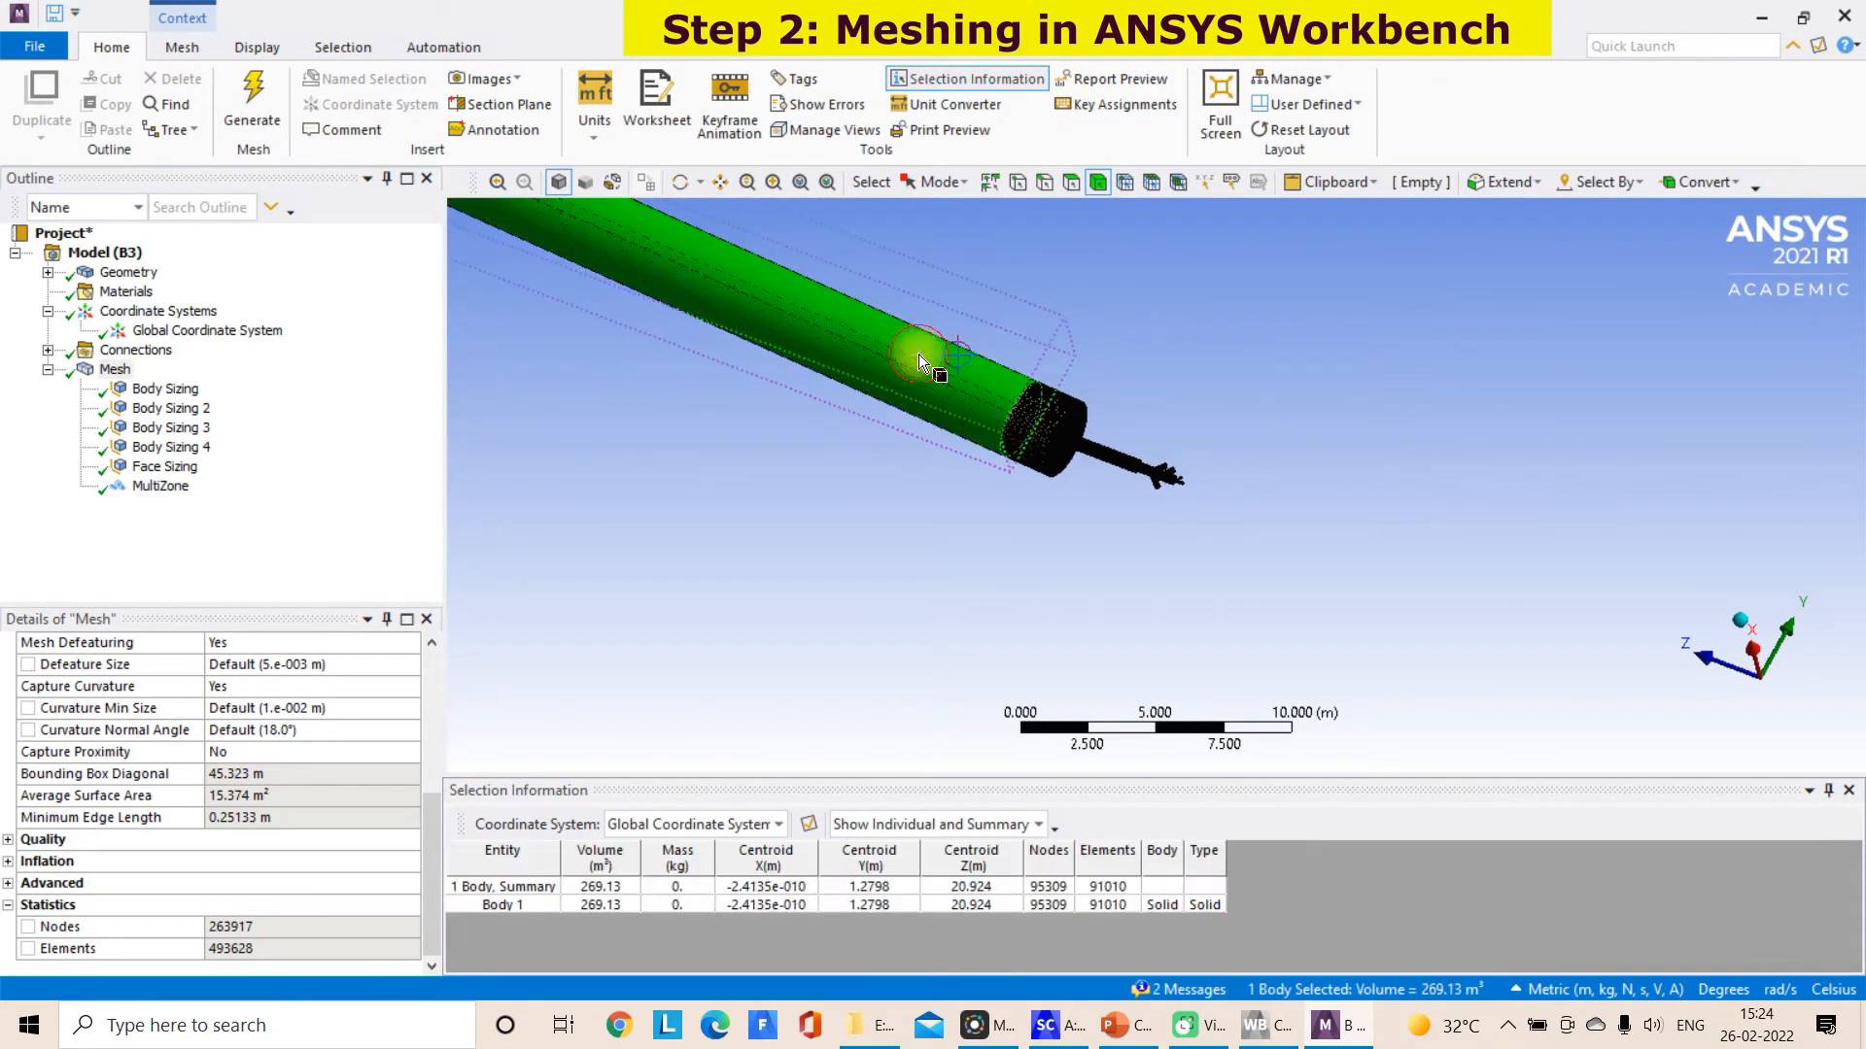
ctrl+click(1047, 400)
right_click(1047, 400)
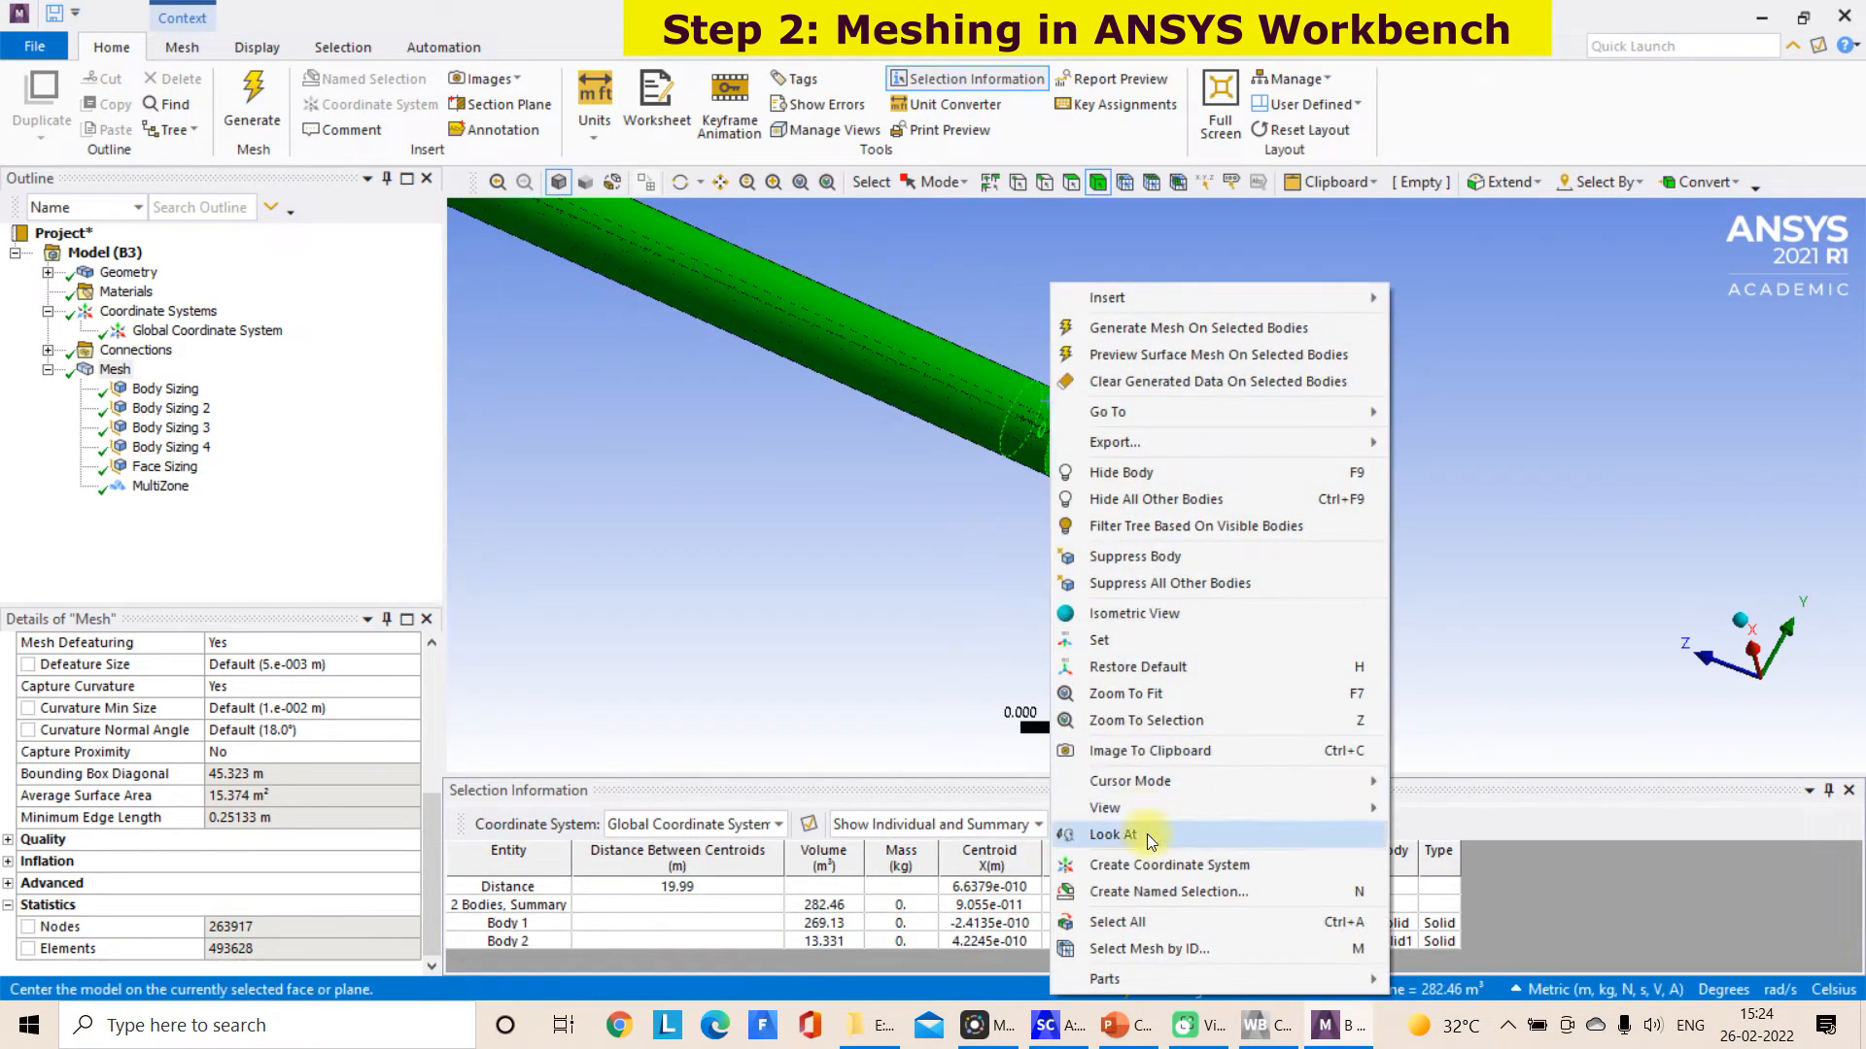
click(1162, 892)
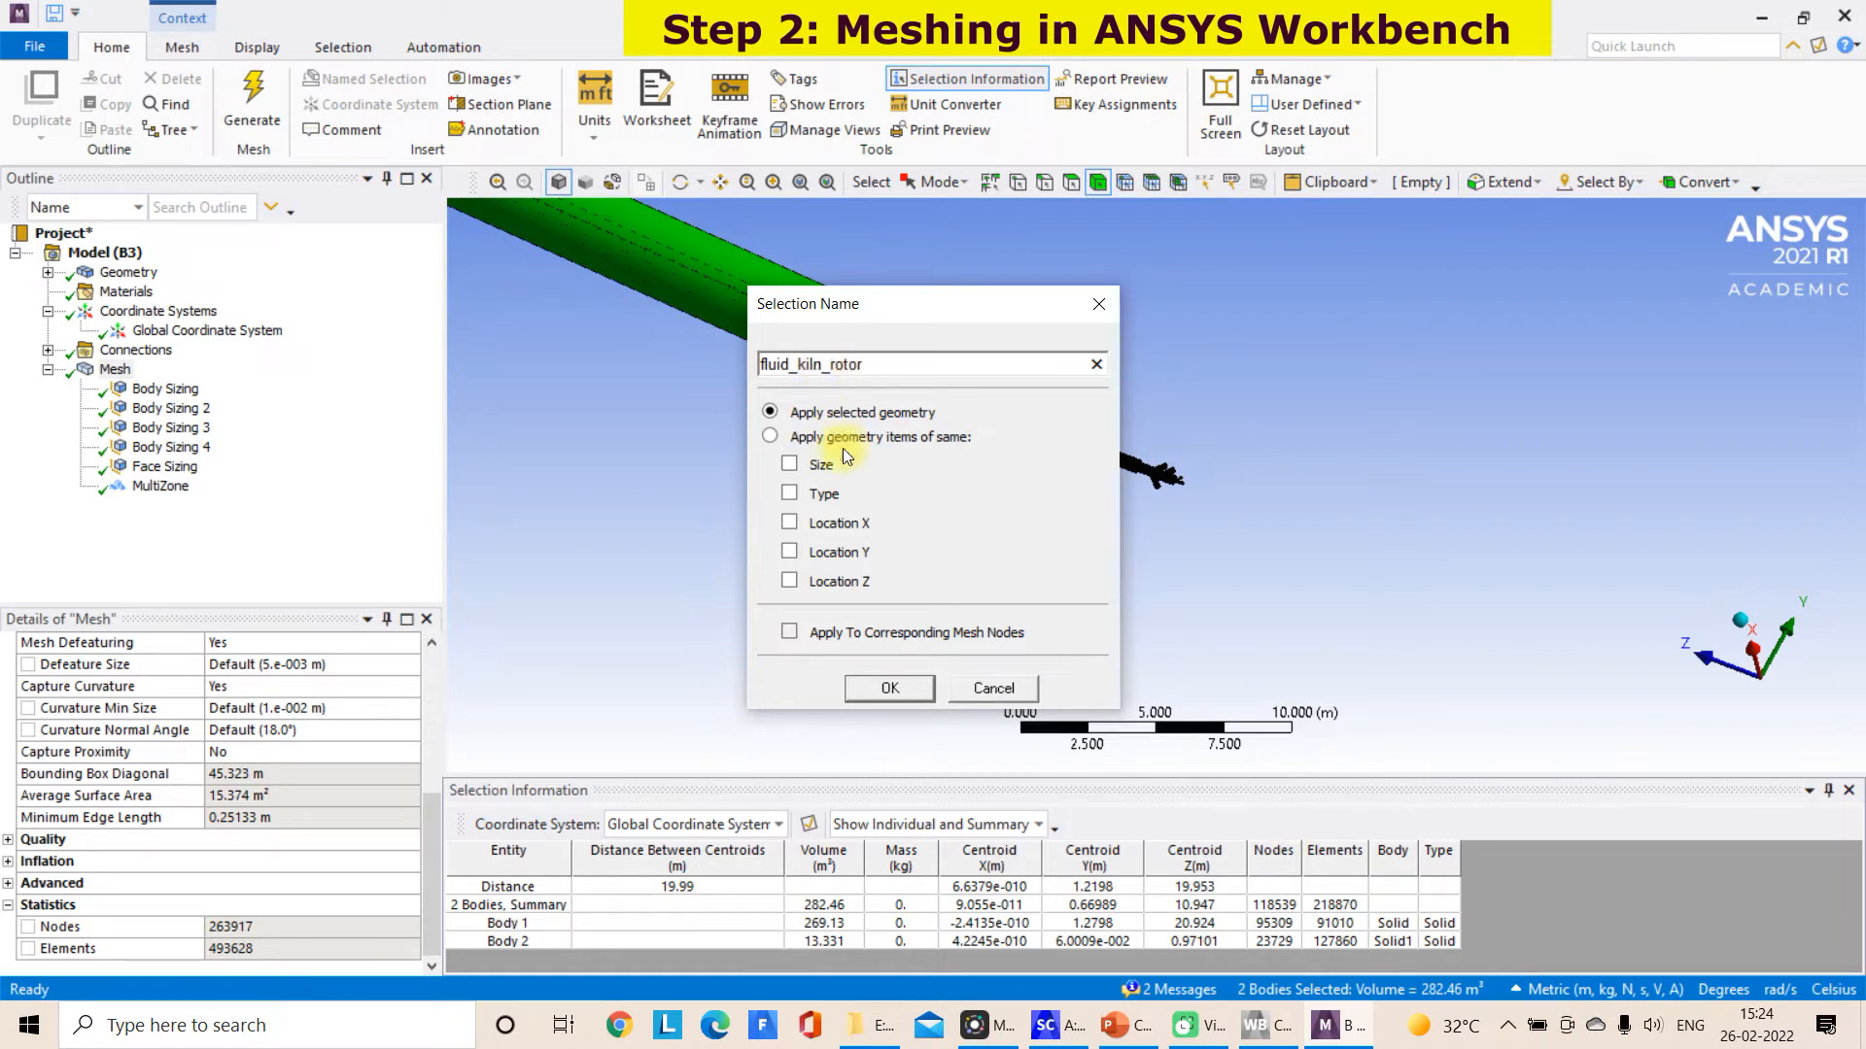
click(870, 690)
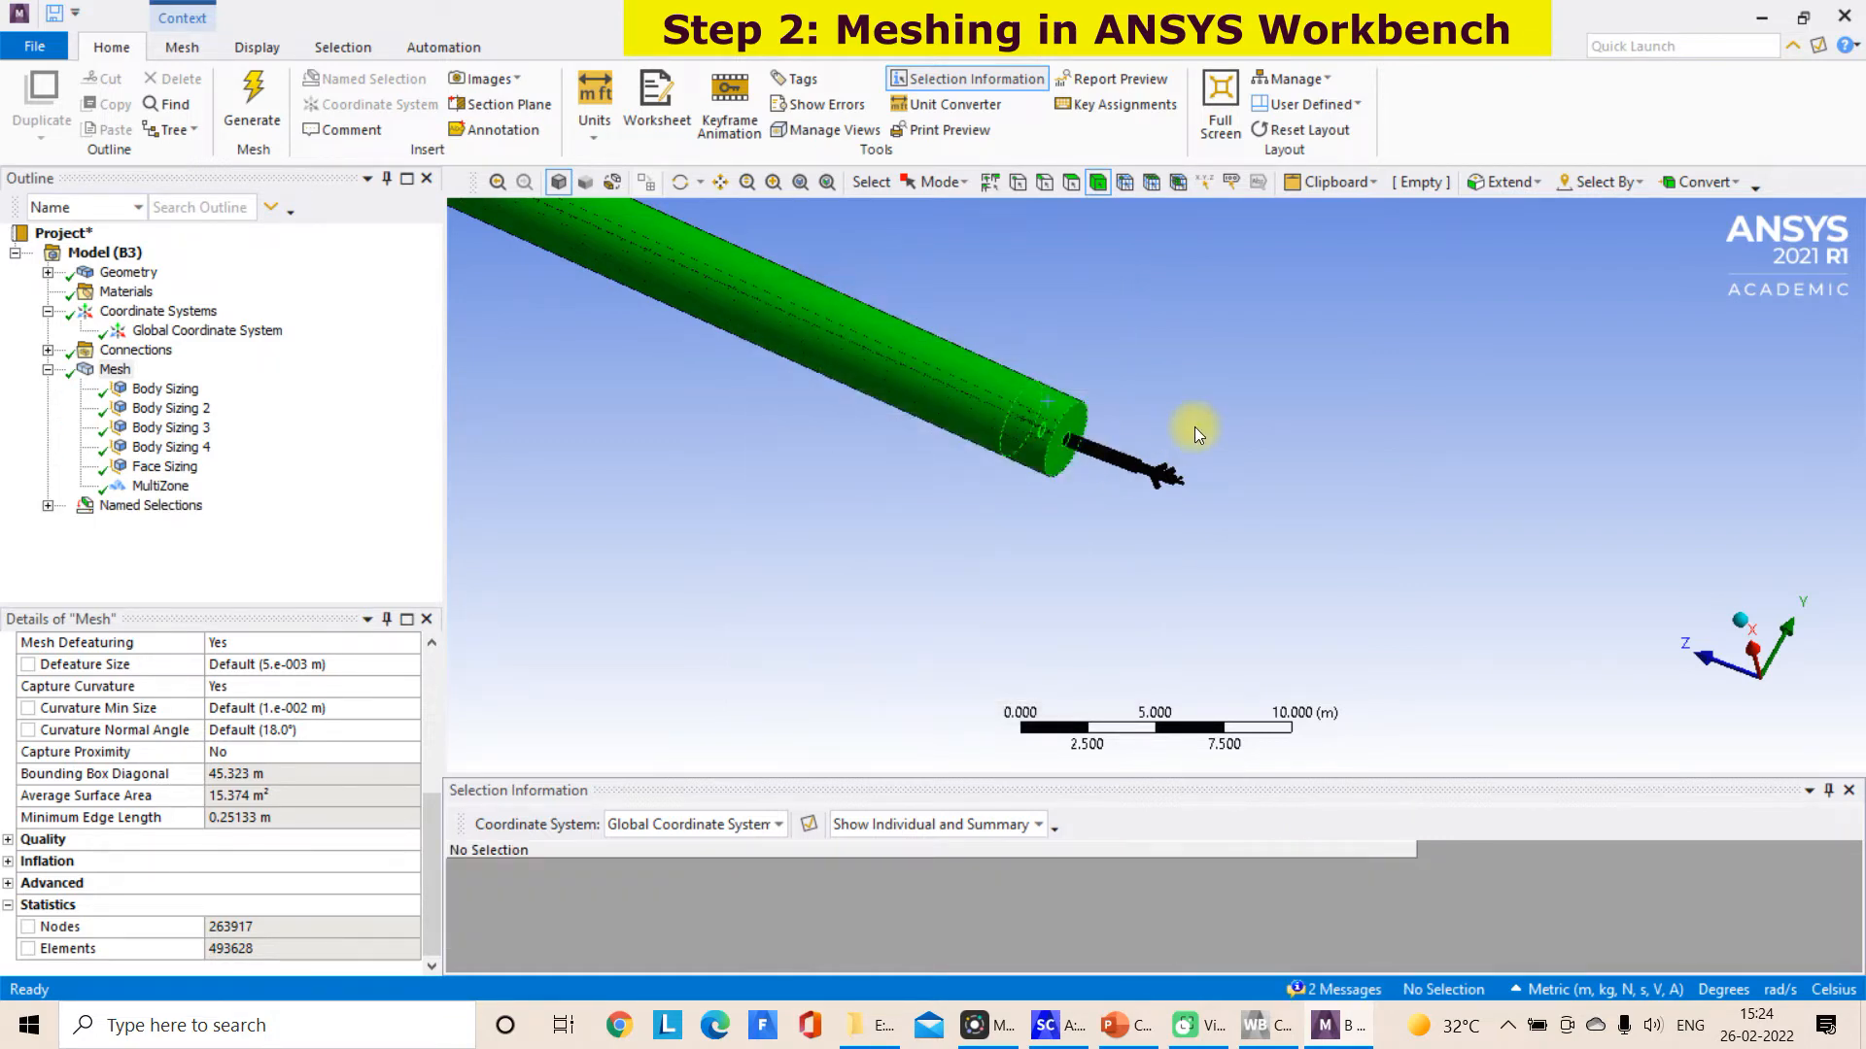
Create a named selection fluid_burner from the straight burner pipe and the branched burner inlet bodies
scroll(1196, 429, up, 3)
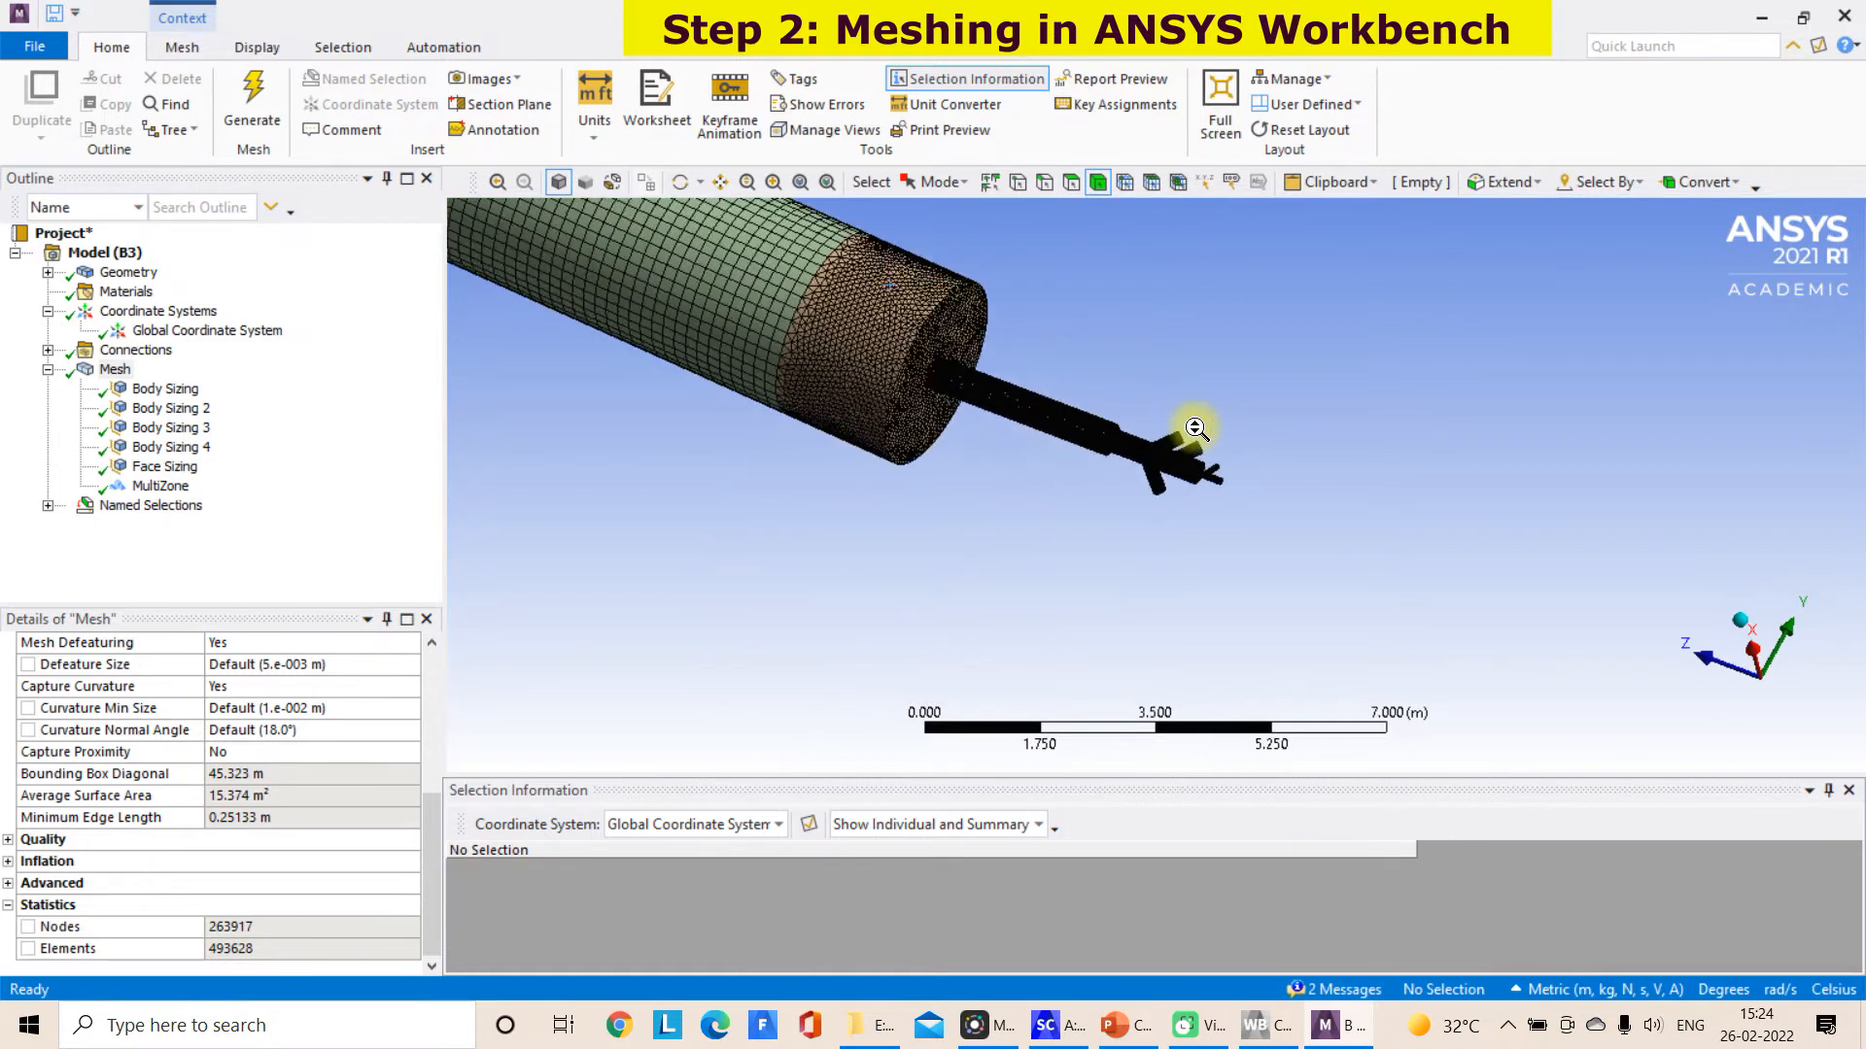
click(962, 377)
ctrl+click(1146, 455)
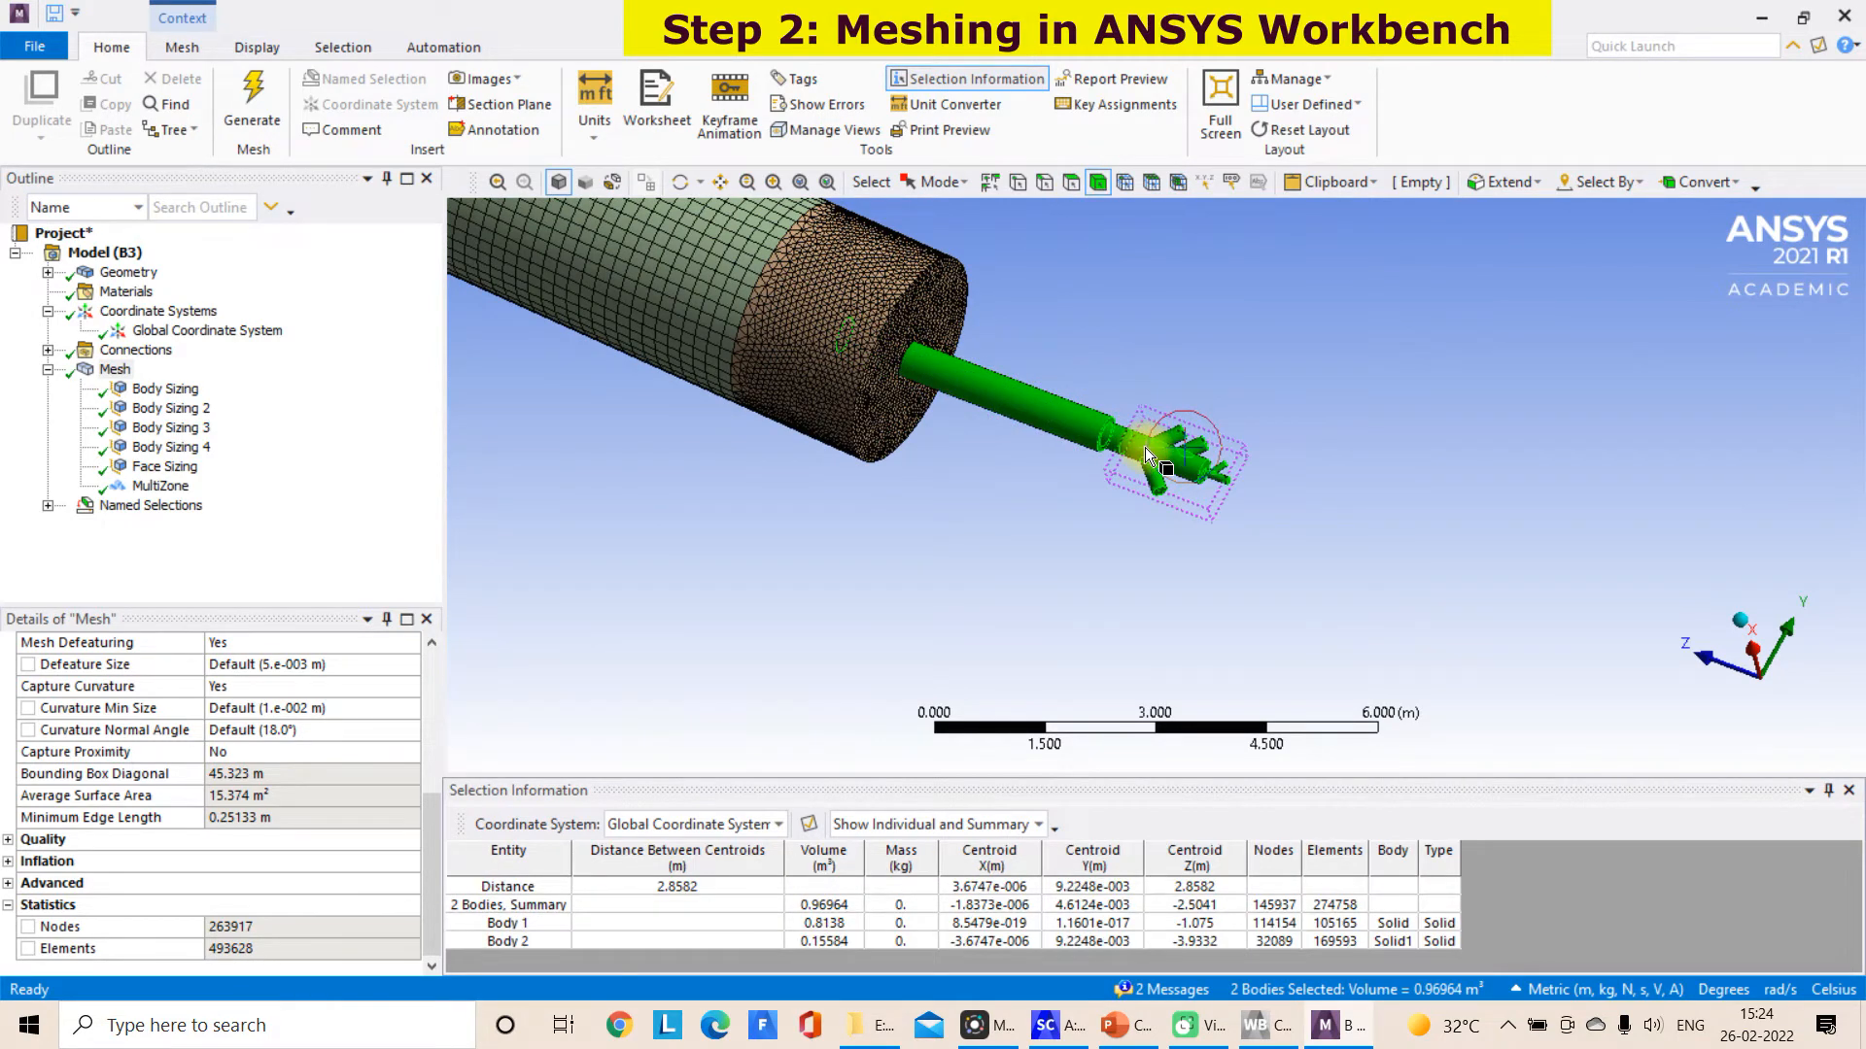
right_click(1148, 455)
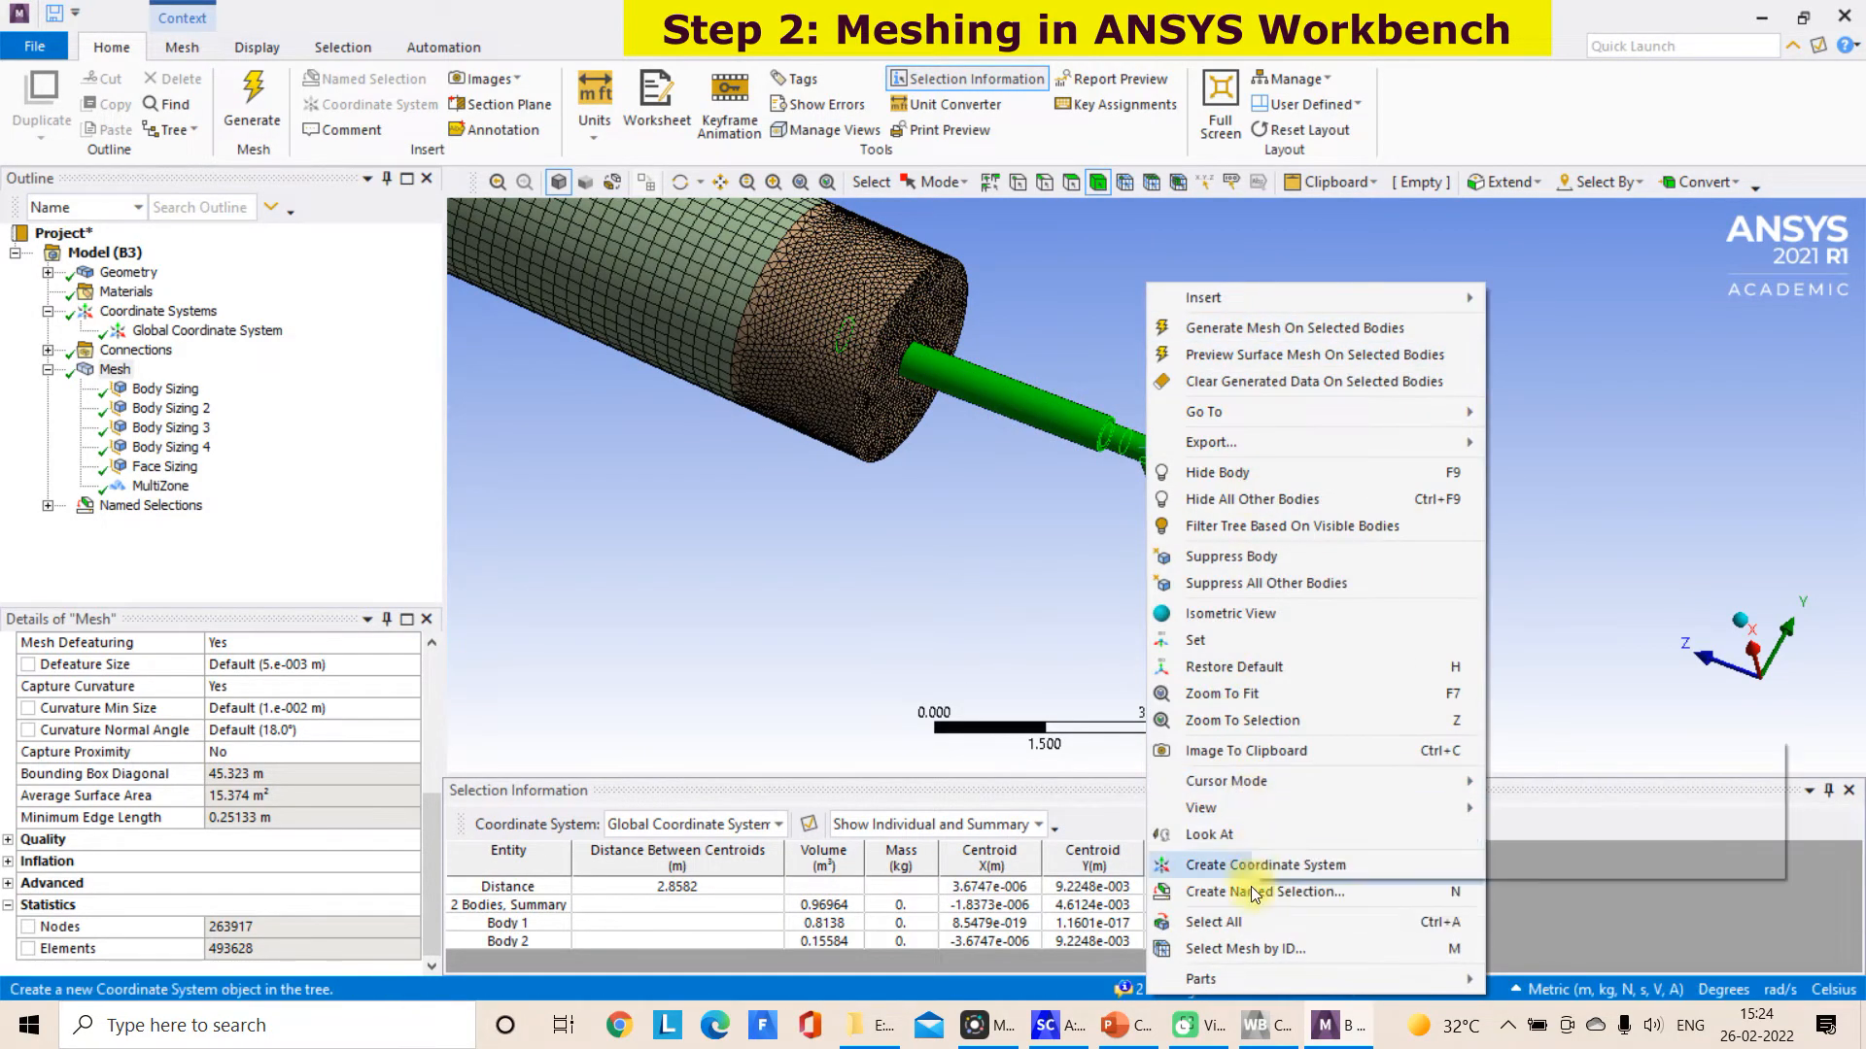
click(1259, 889)
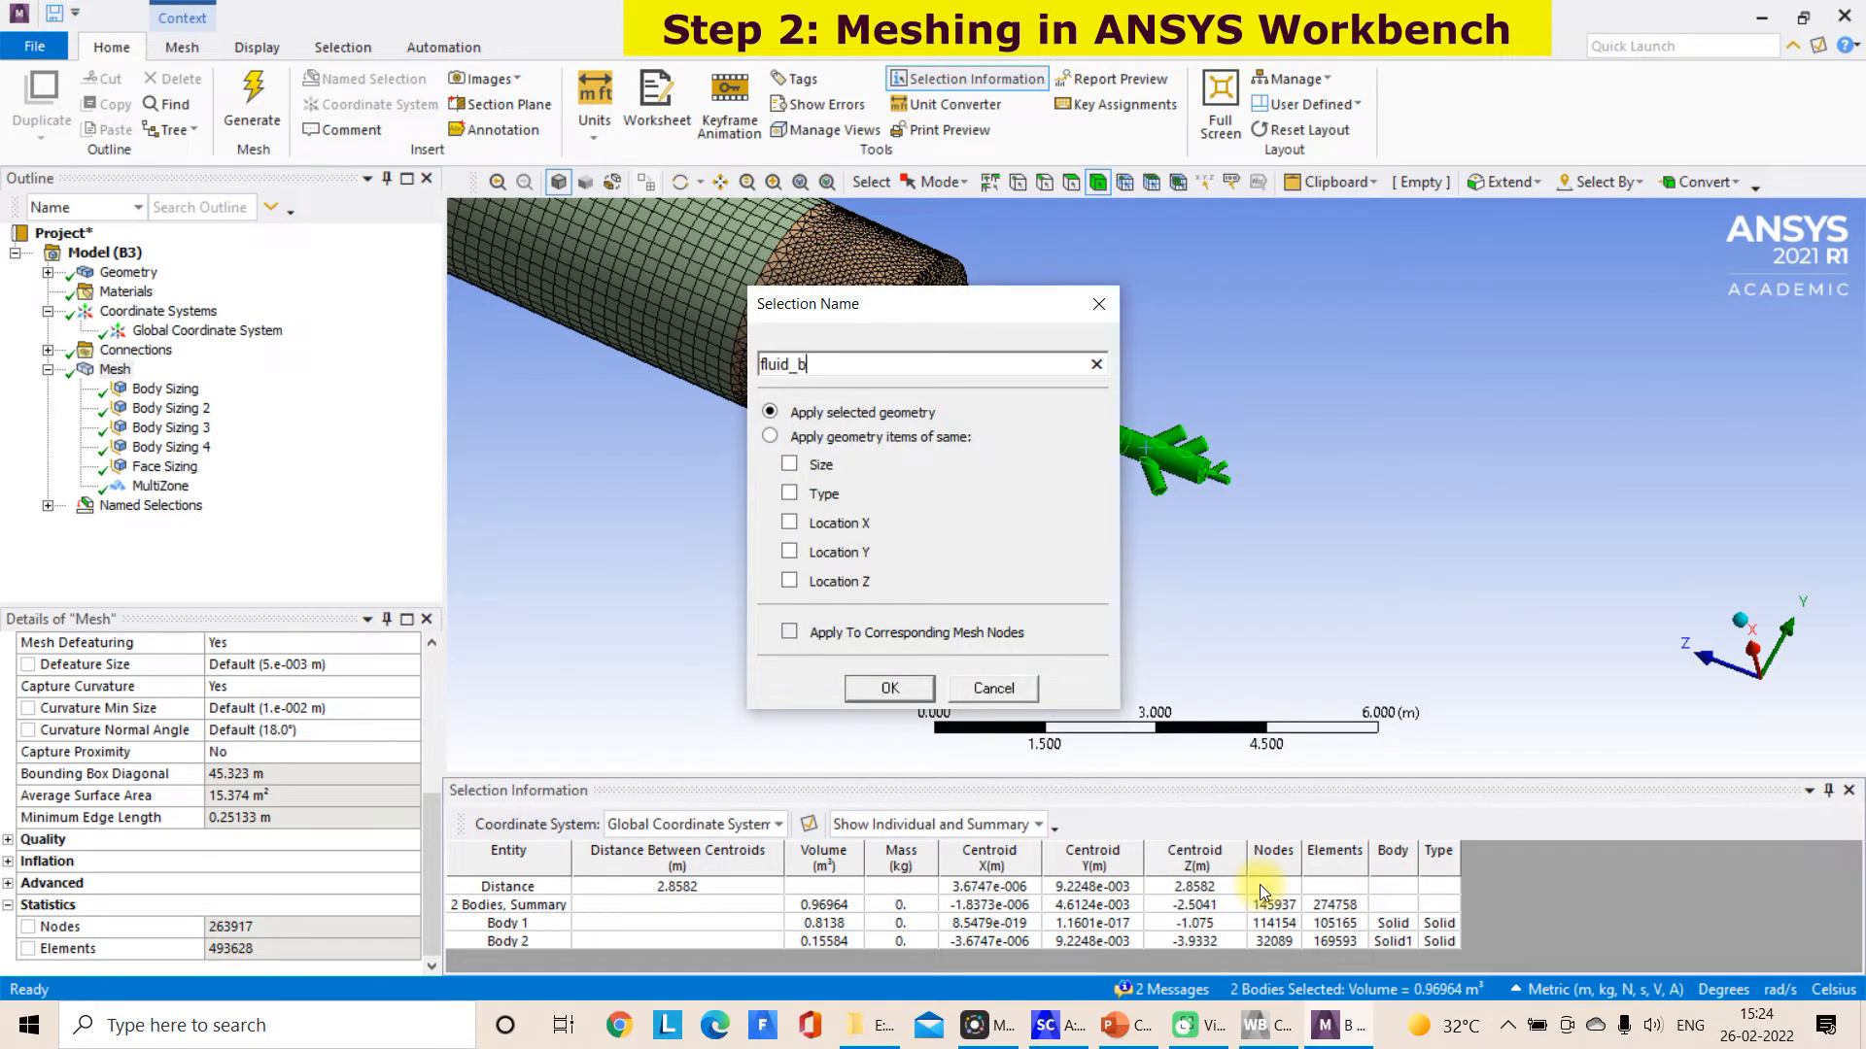
click(905, 688)
scroll(1183, 545, up, 4)
click(1391, 497)
scroll(1333, 395, up, 4)
middle_drag(1333, 395, 1170, 400)
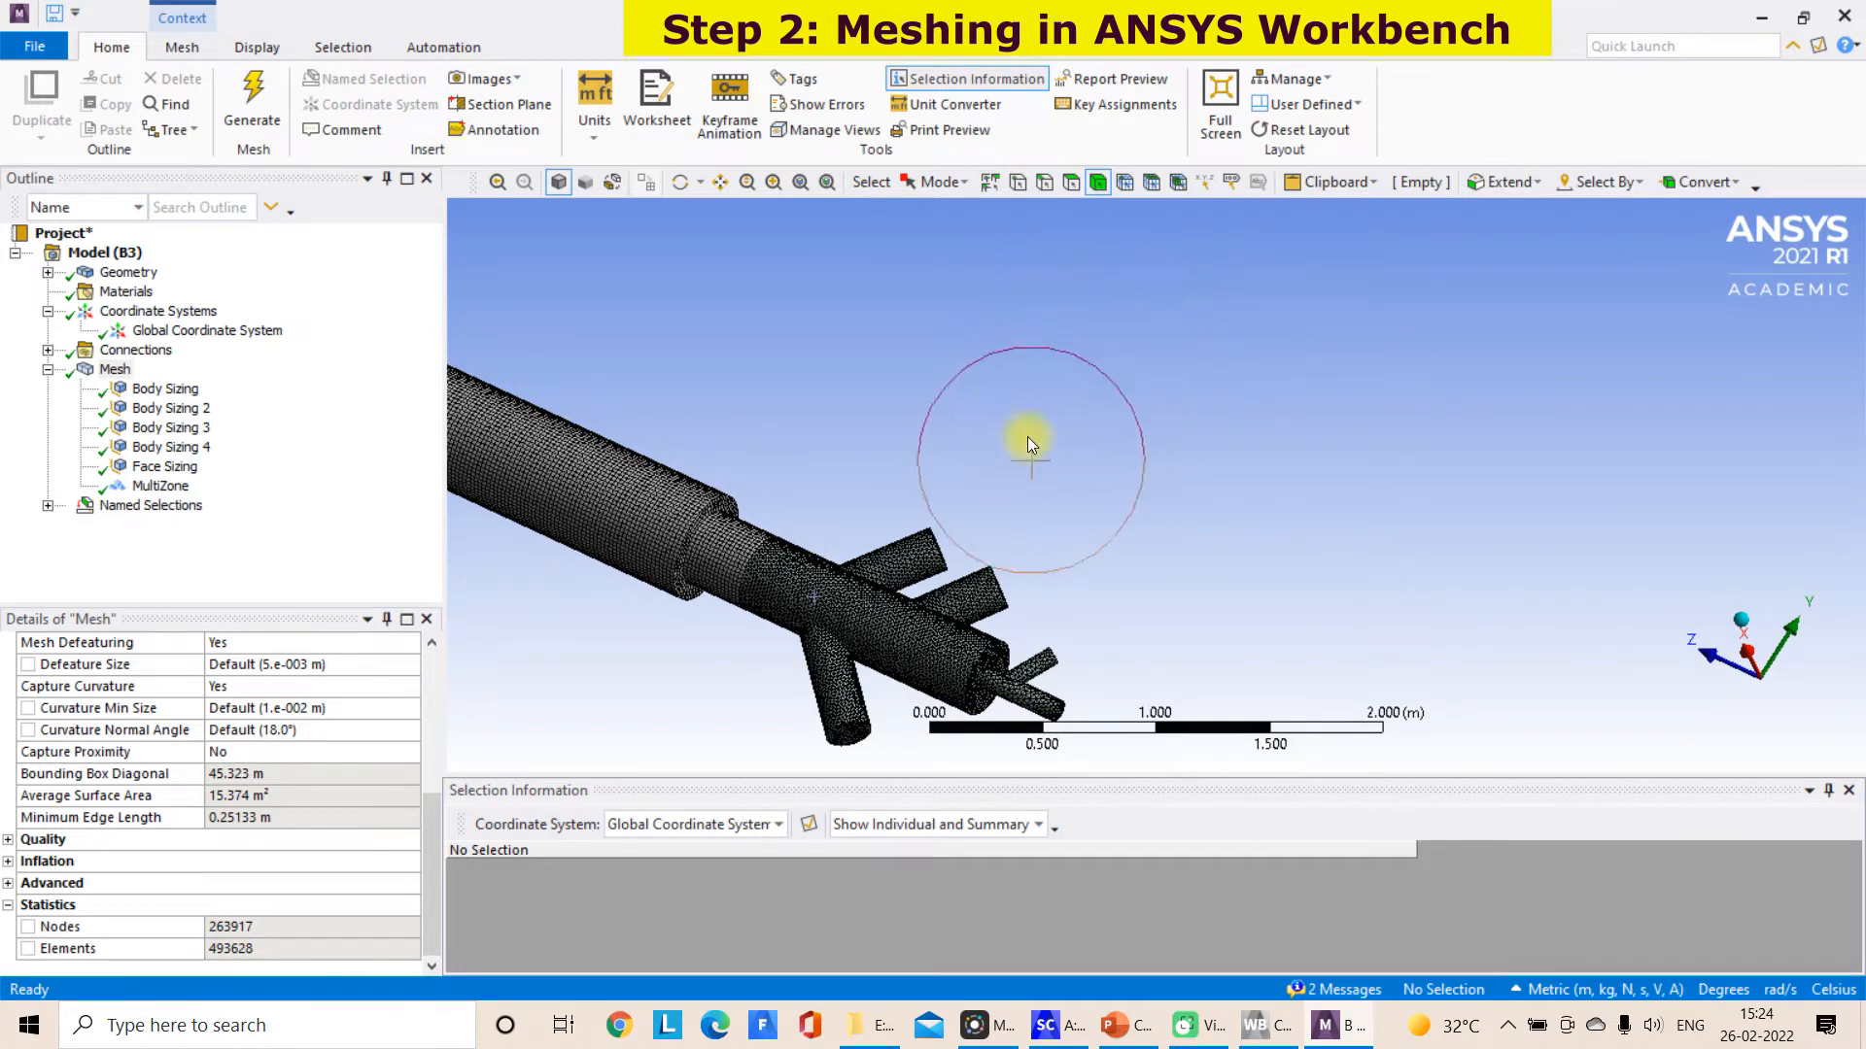
click(854, 731)
right_click(854, 732)
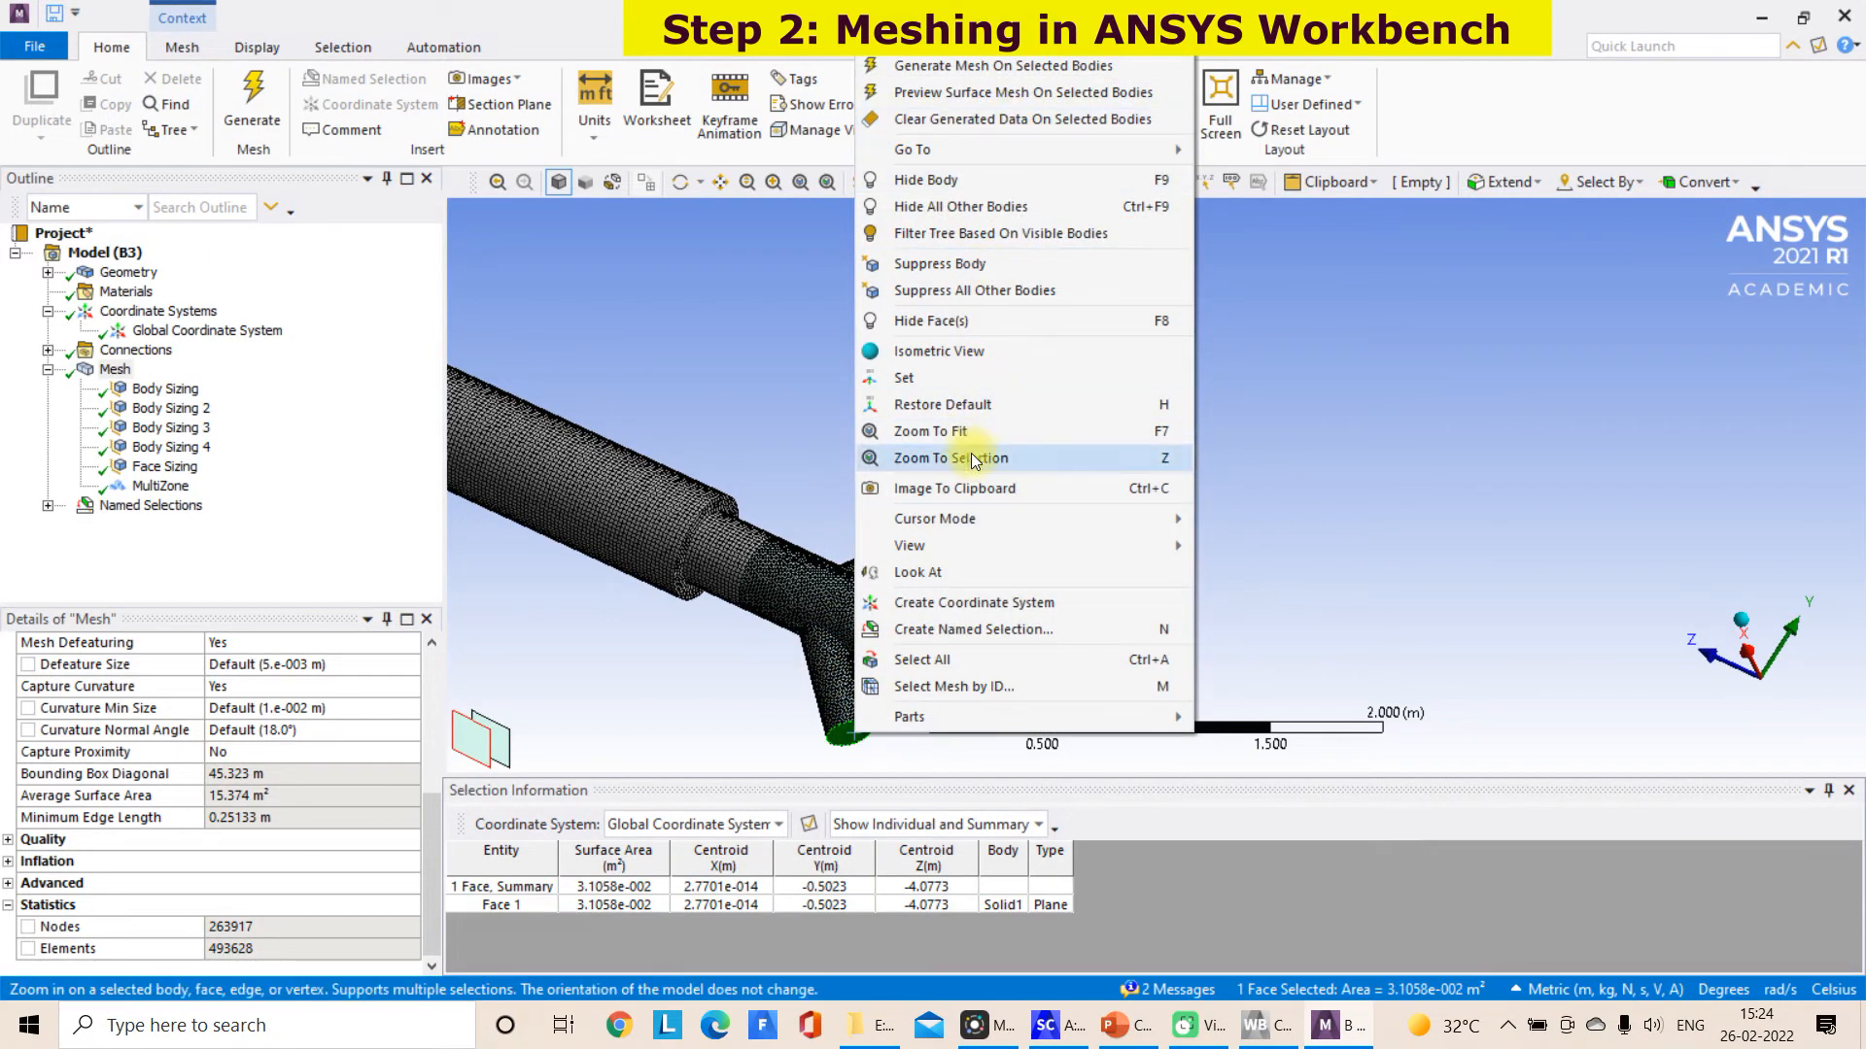
click(1339, 454)
middle_drag(1339, 454, 1310, 450)
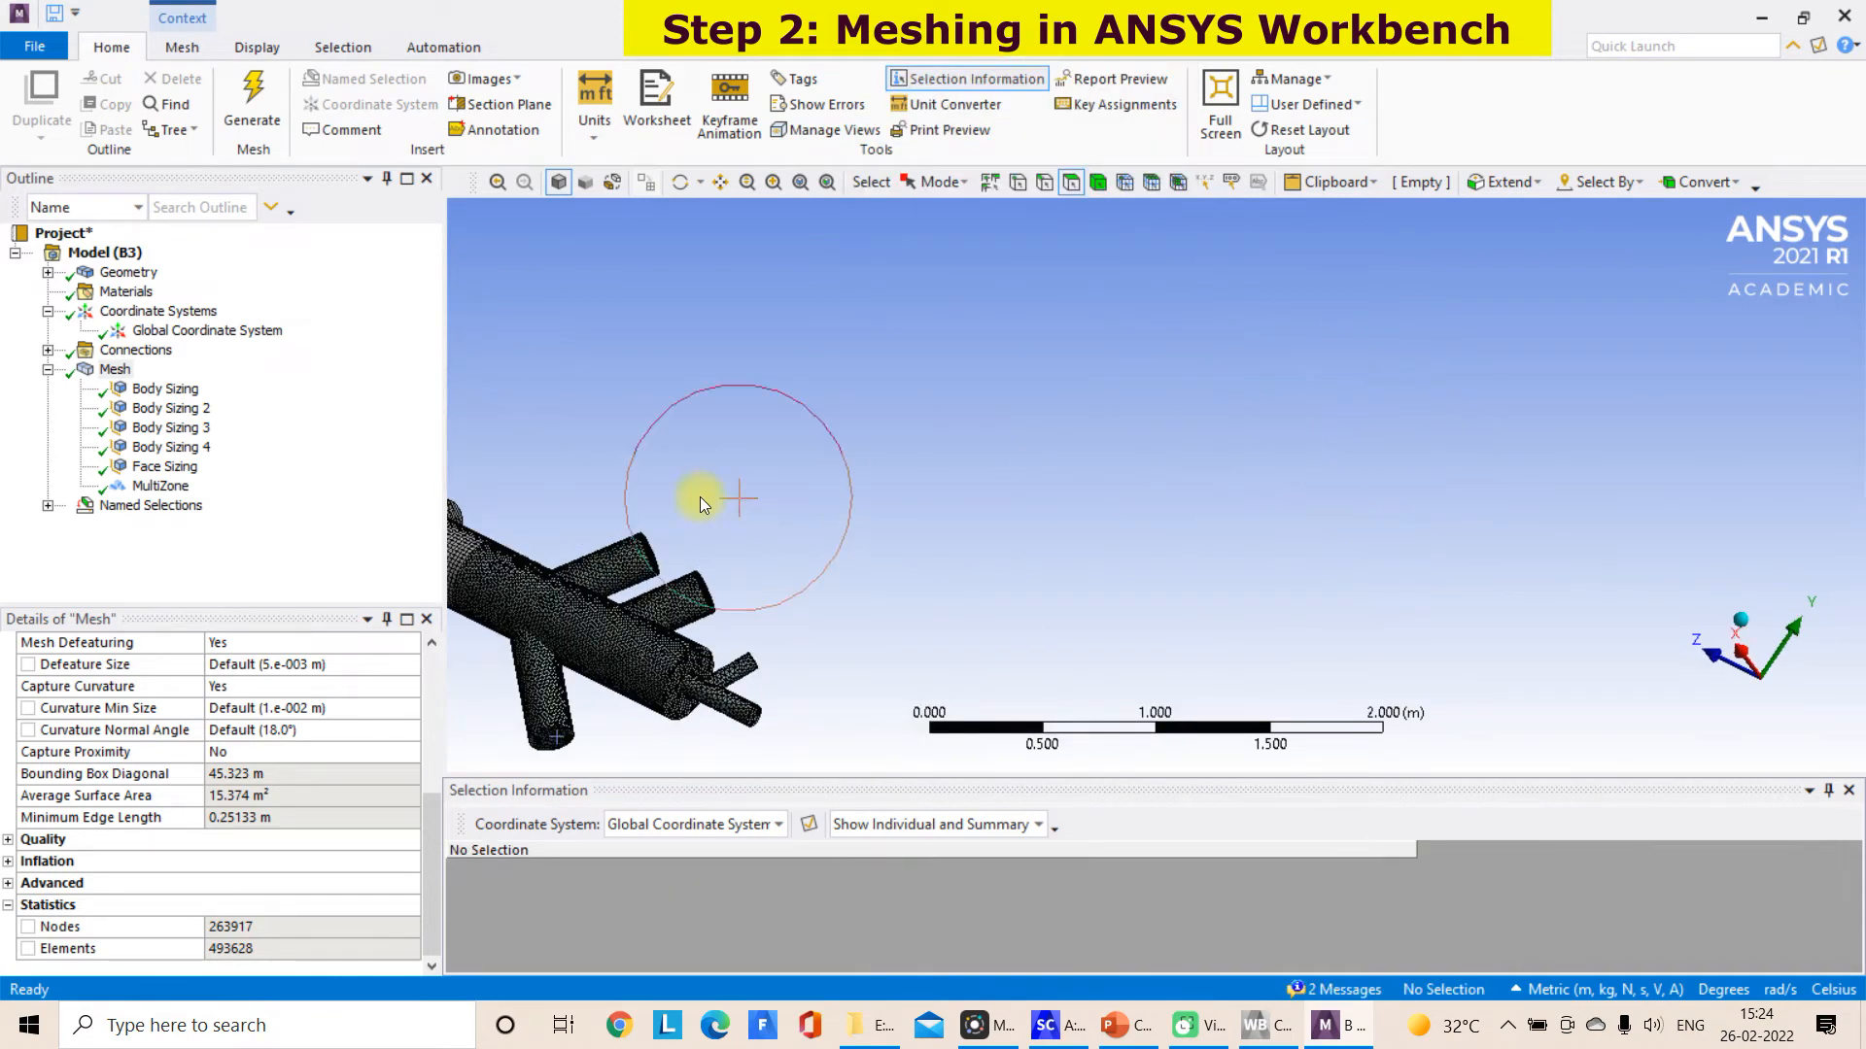
scroll(696, 509, up, 1)
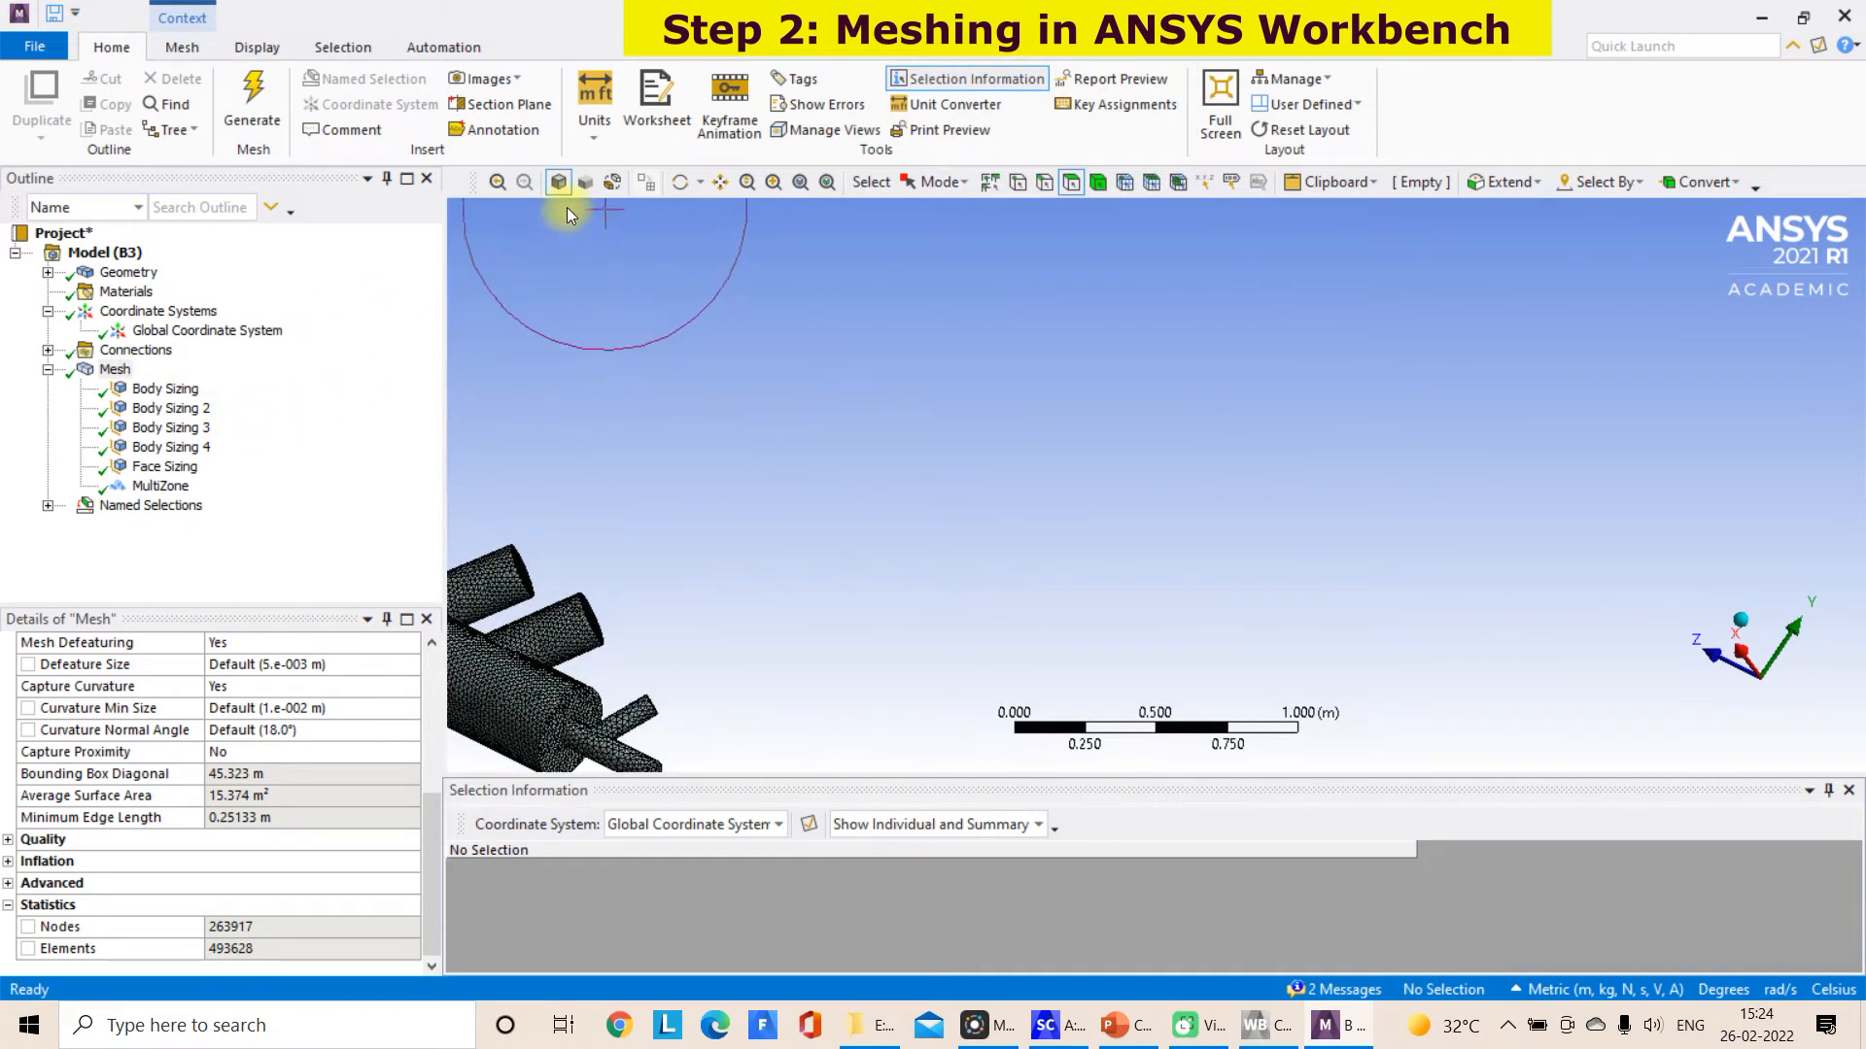
Hide the mesh display for the named selections and show the branched burner inlet shaded with edges
click(587, 180)
click(167, 504)
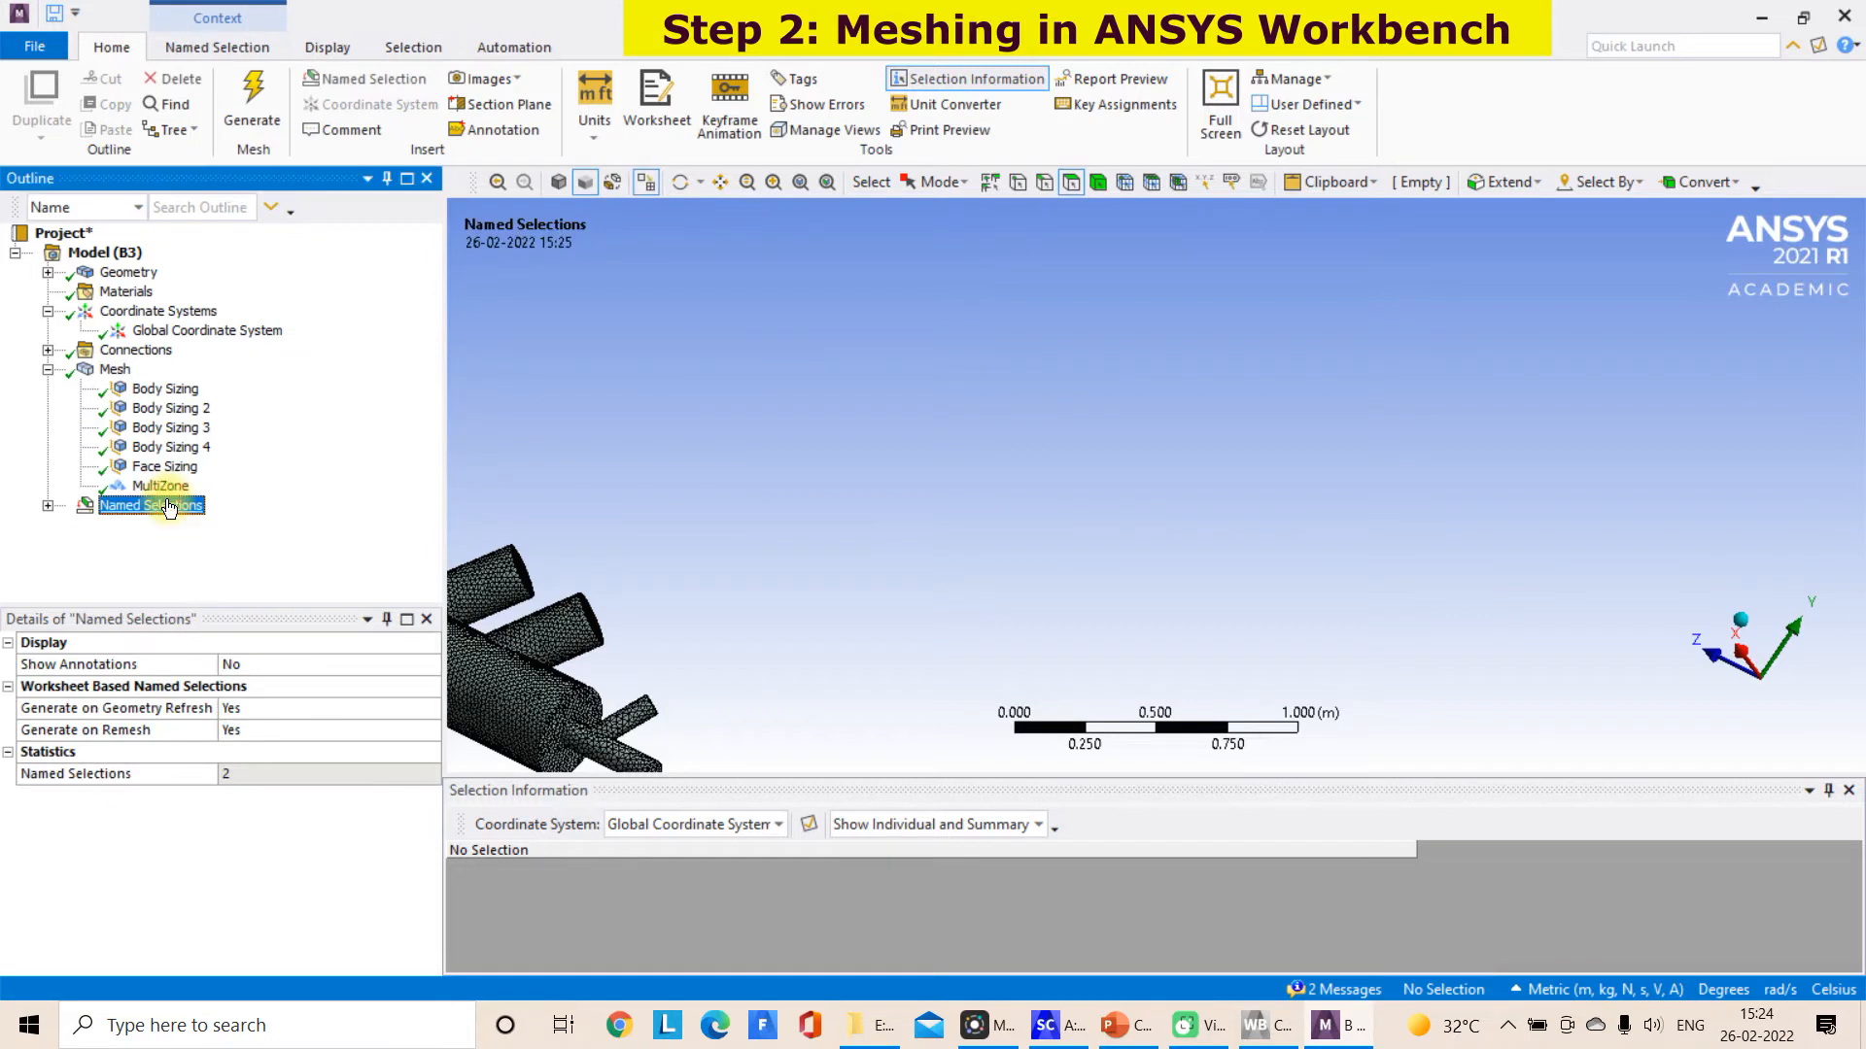
click(645, 185)
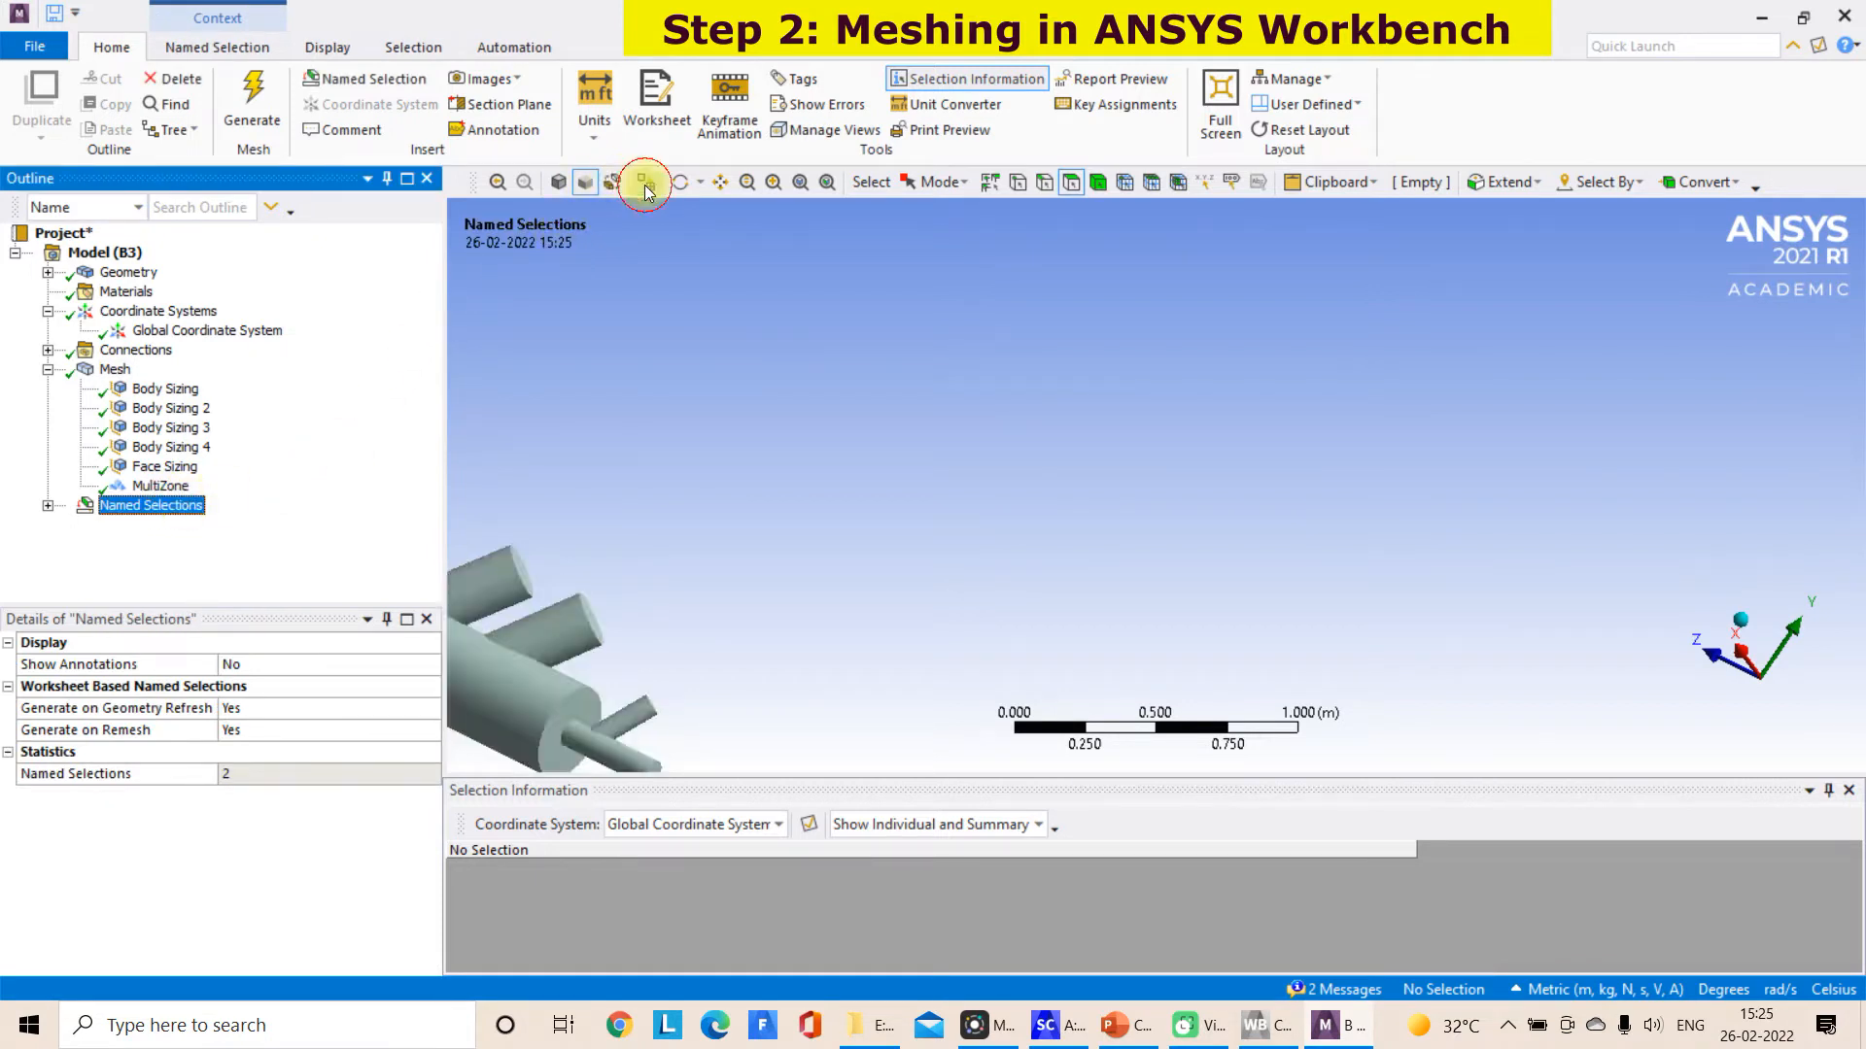
click(719, 182)
drag(745, 333, 1087, 364)
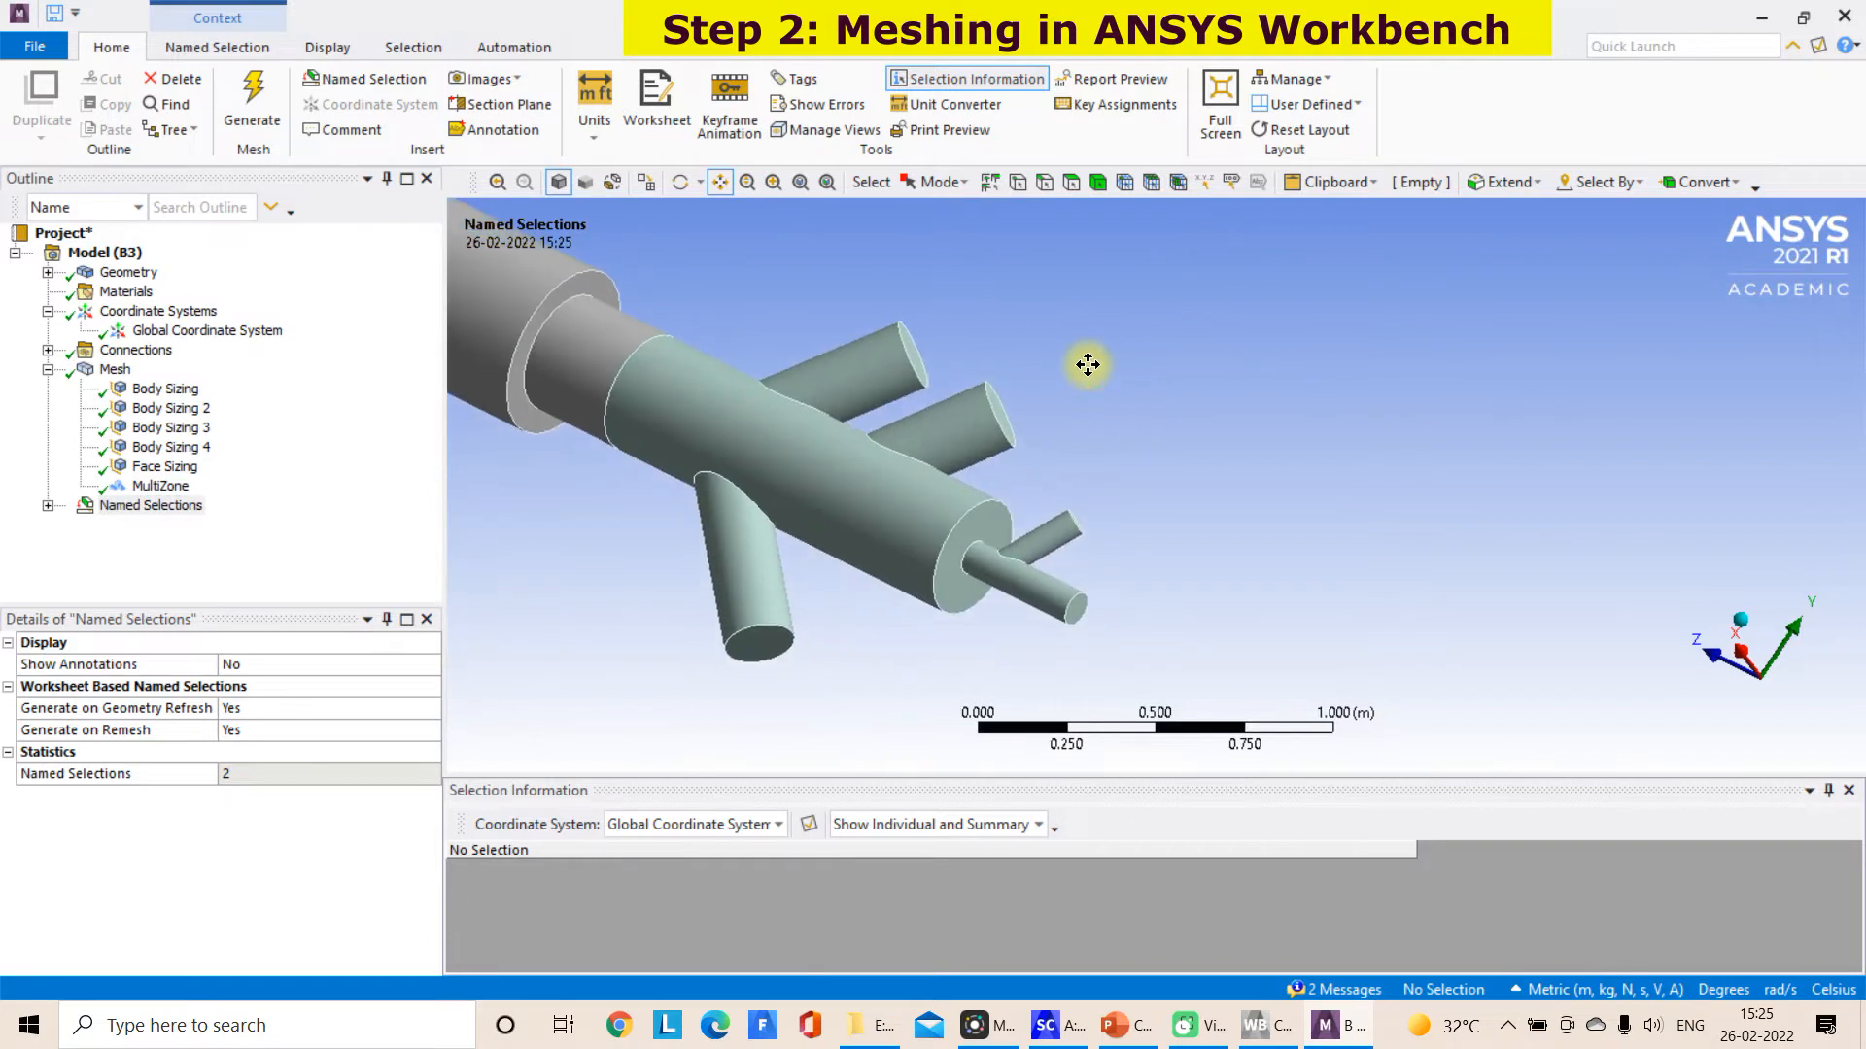
Create a named selection Inlet_air3 from the end face of the upper burner branch nearest the kiln
click(915, 352)
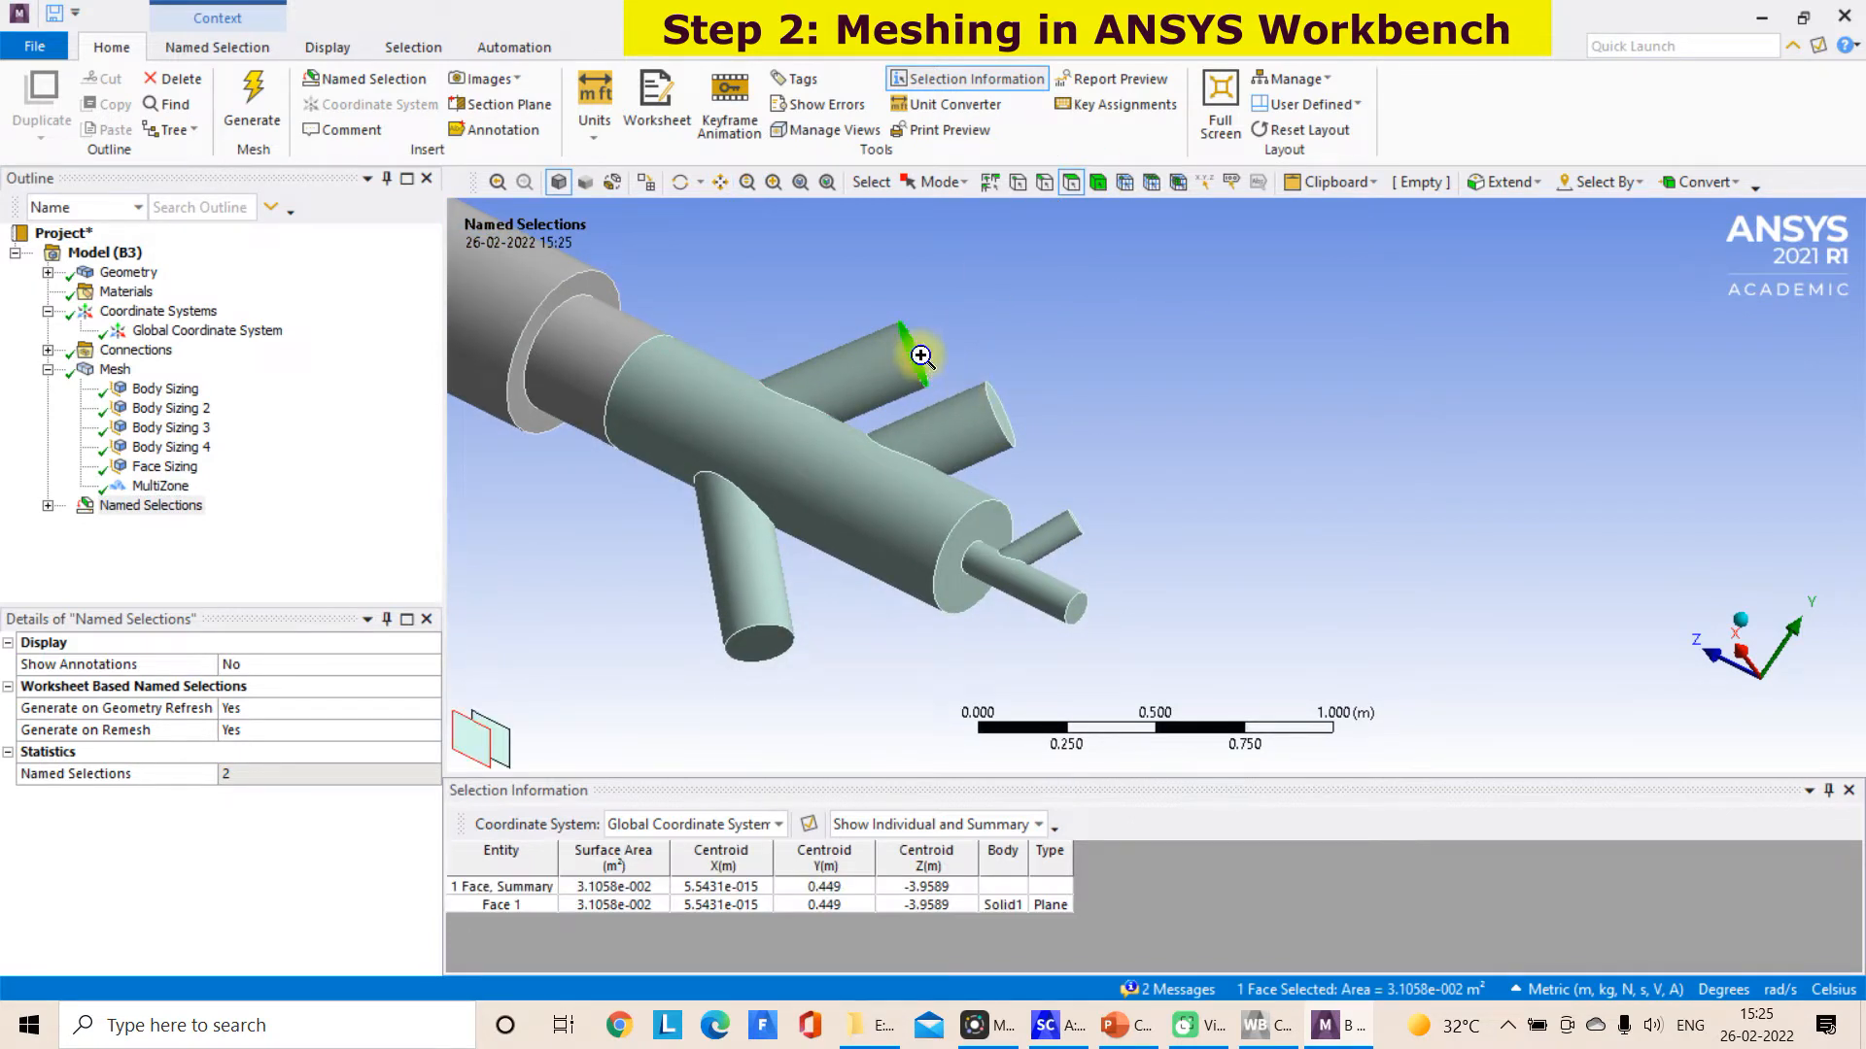
right_click(919, 354)
click(1056, 860)
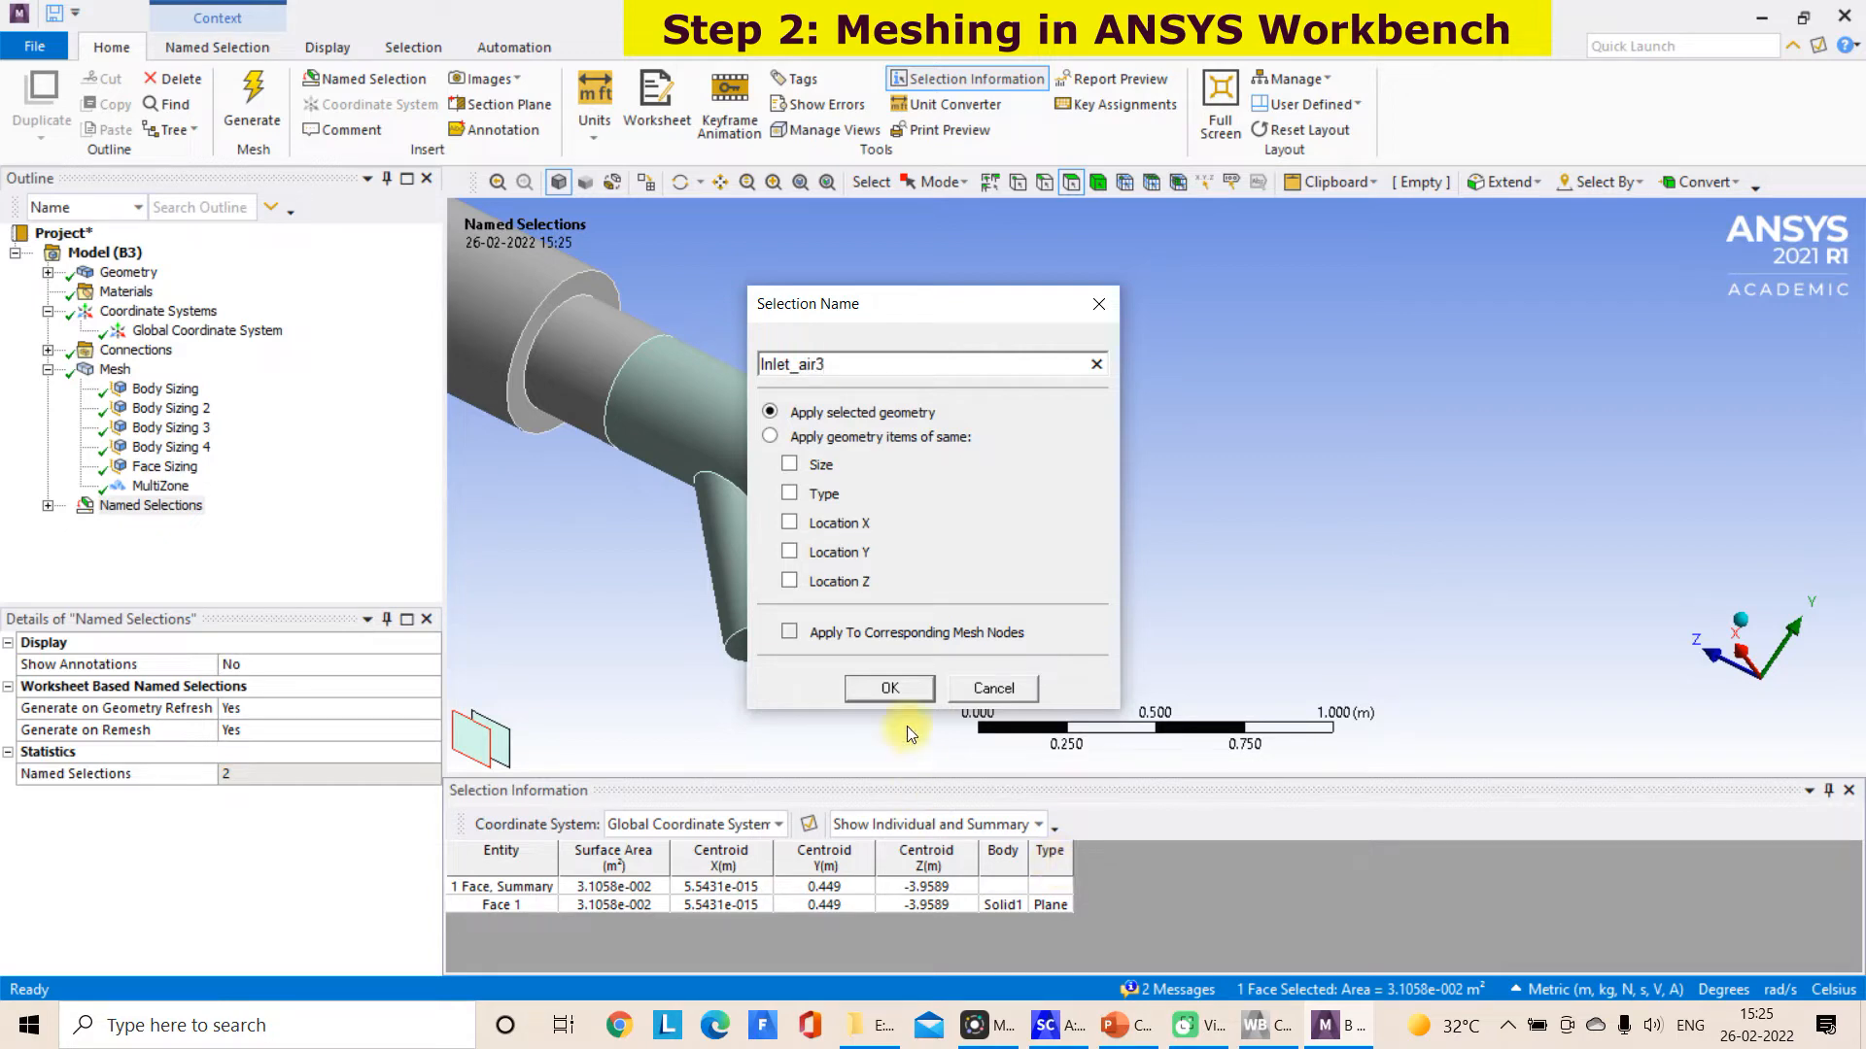
click(890, 688)
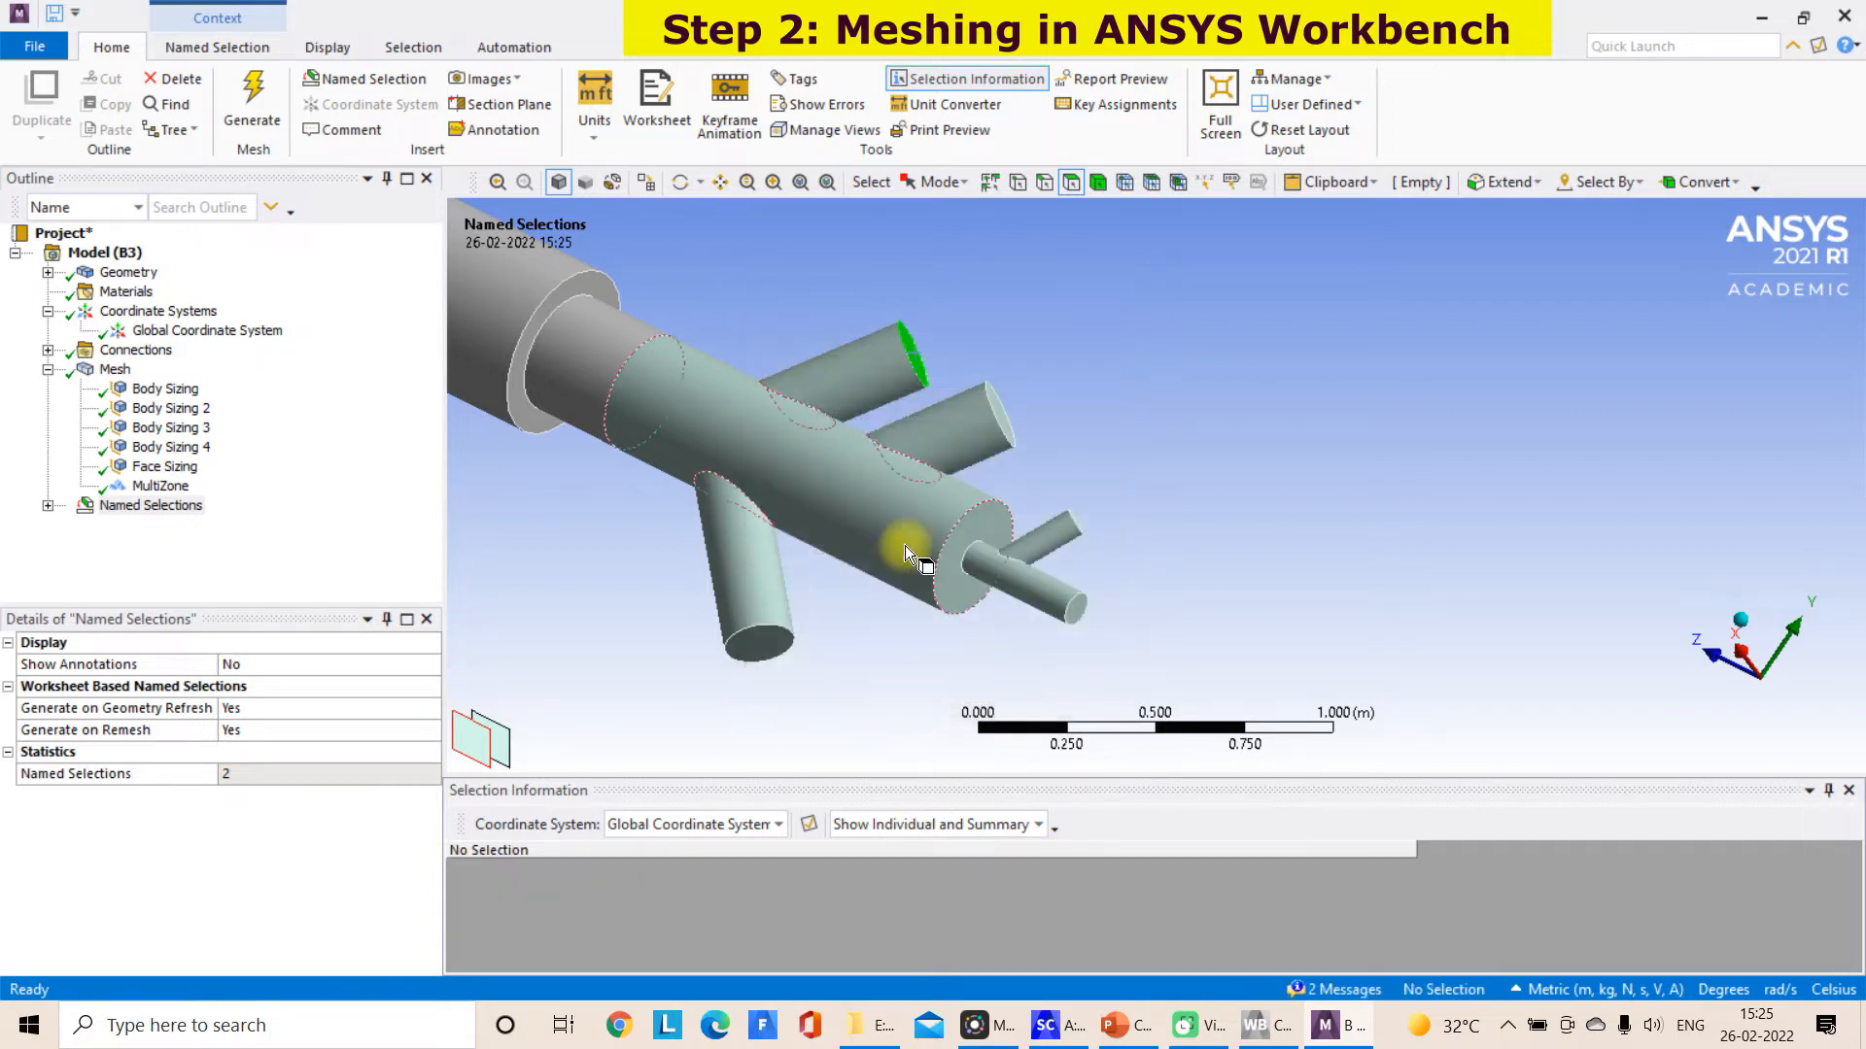
Create a named selection Inlet_air2 from the end face of the second large upper branch and highlight it on the model
click(1005, 412)
scroll(1004, 412, up, 1)
right_click(1005, 412)
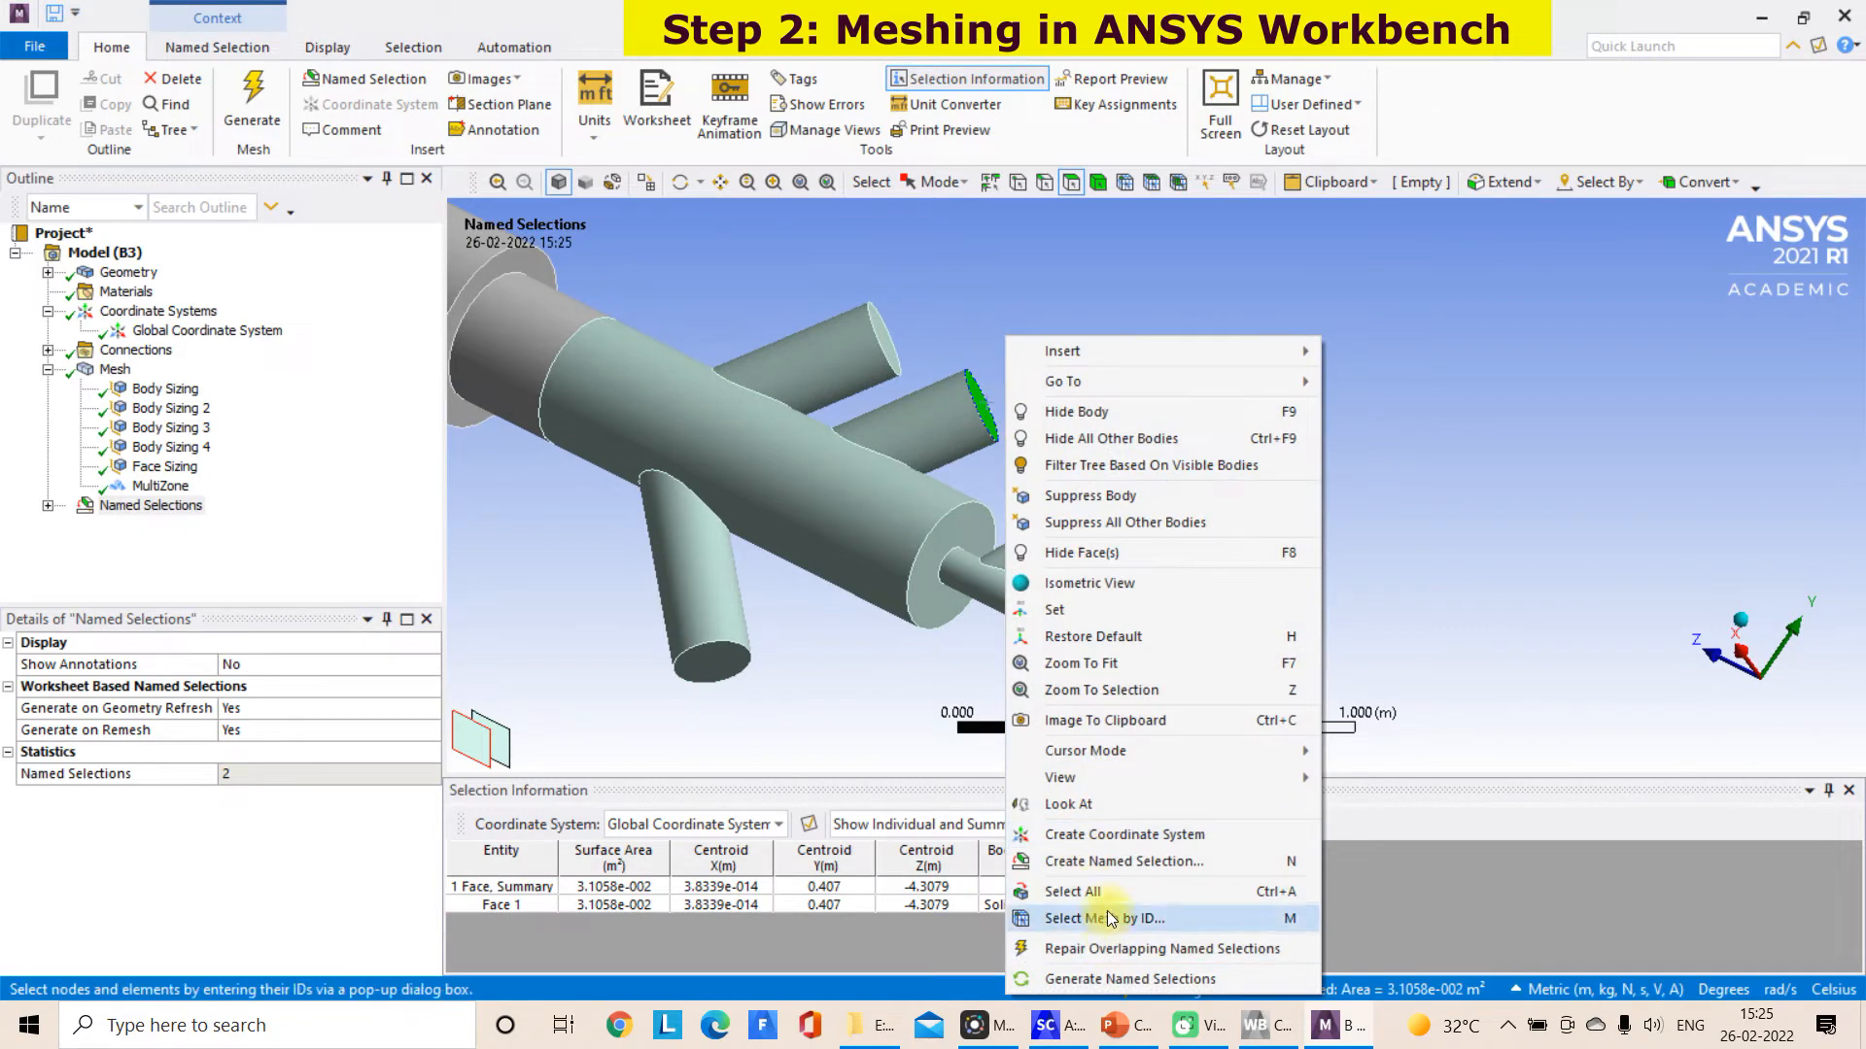
click(1111, 869)
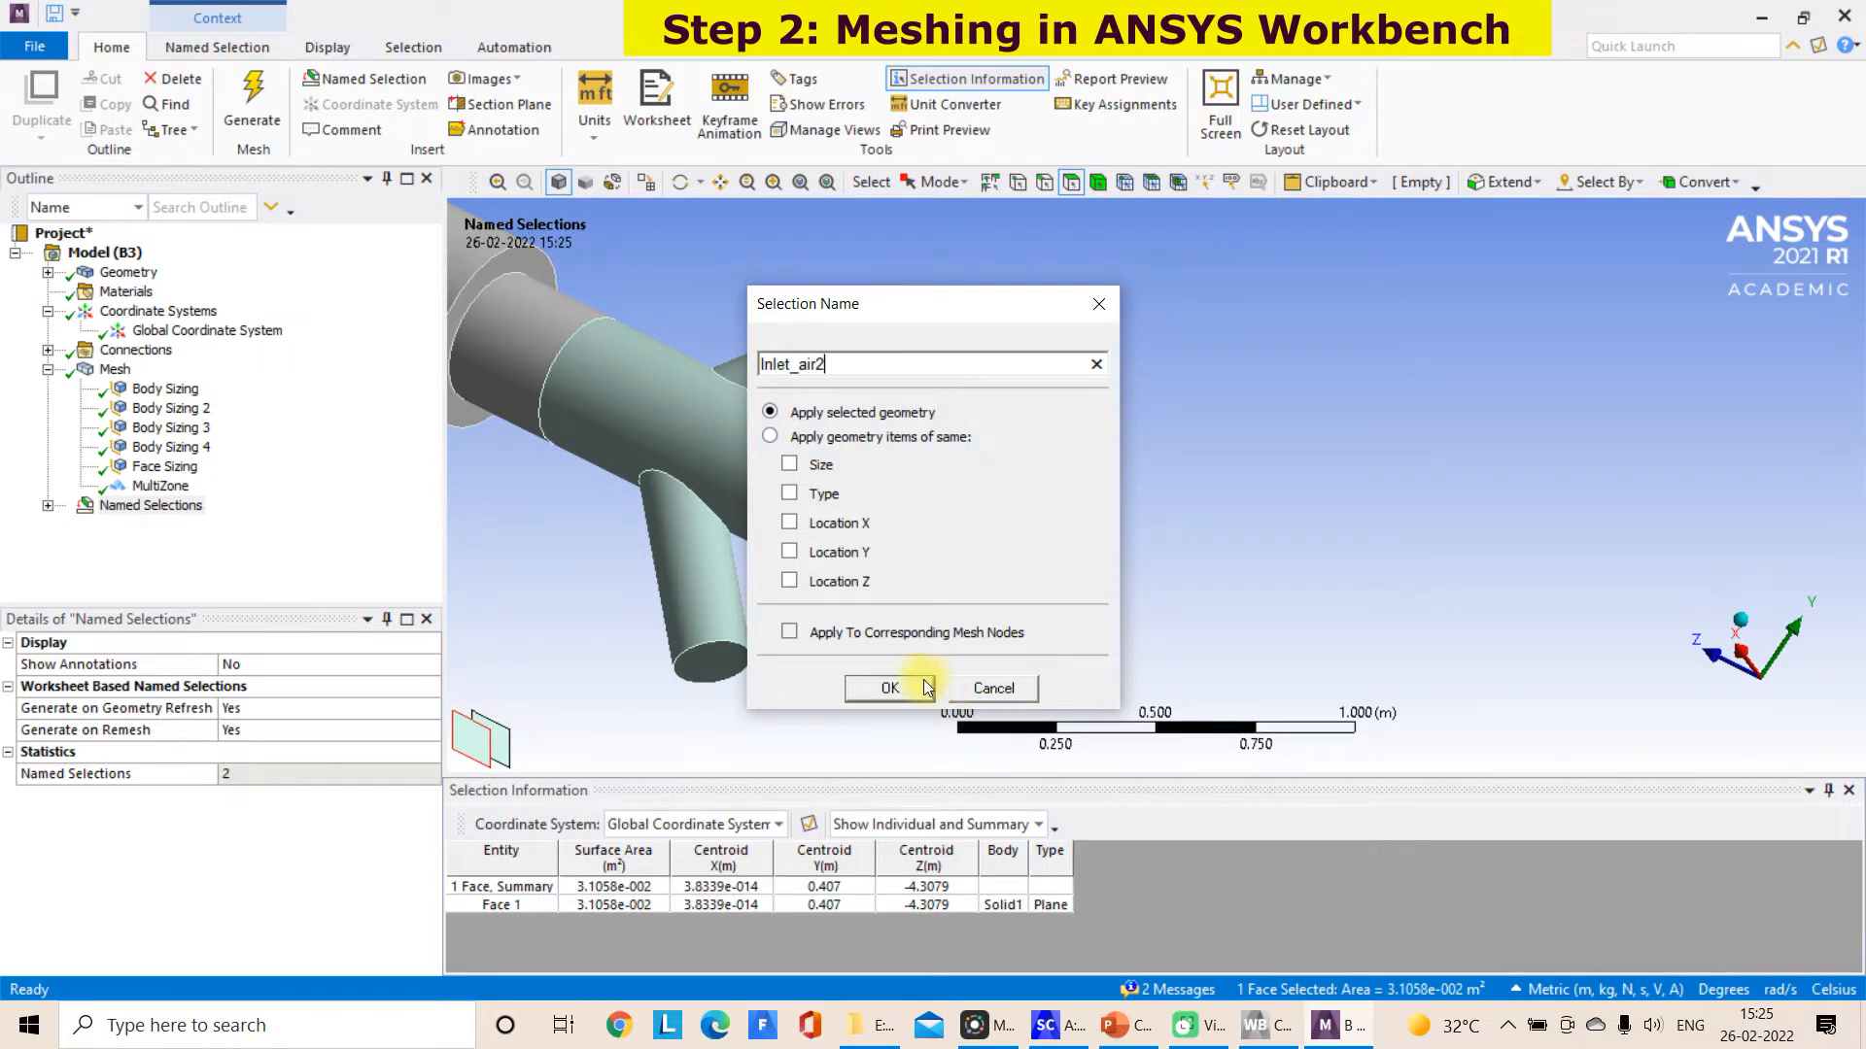
click(889, 687)
click(48, 505)
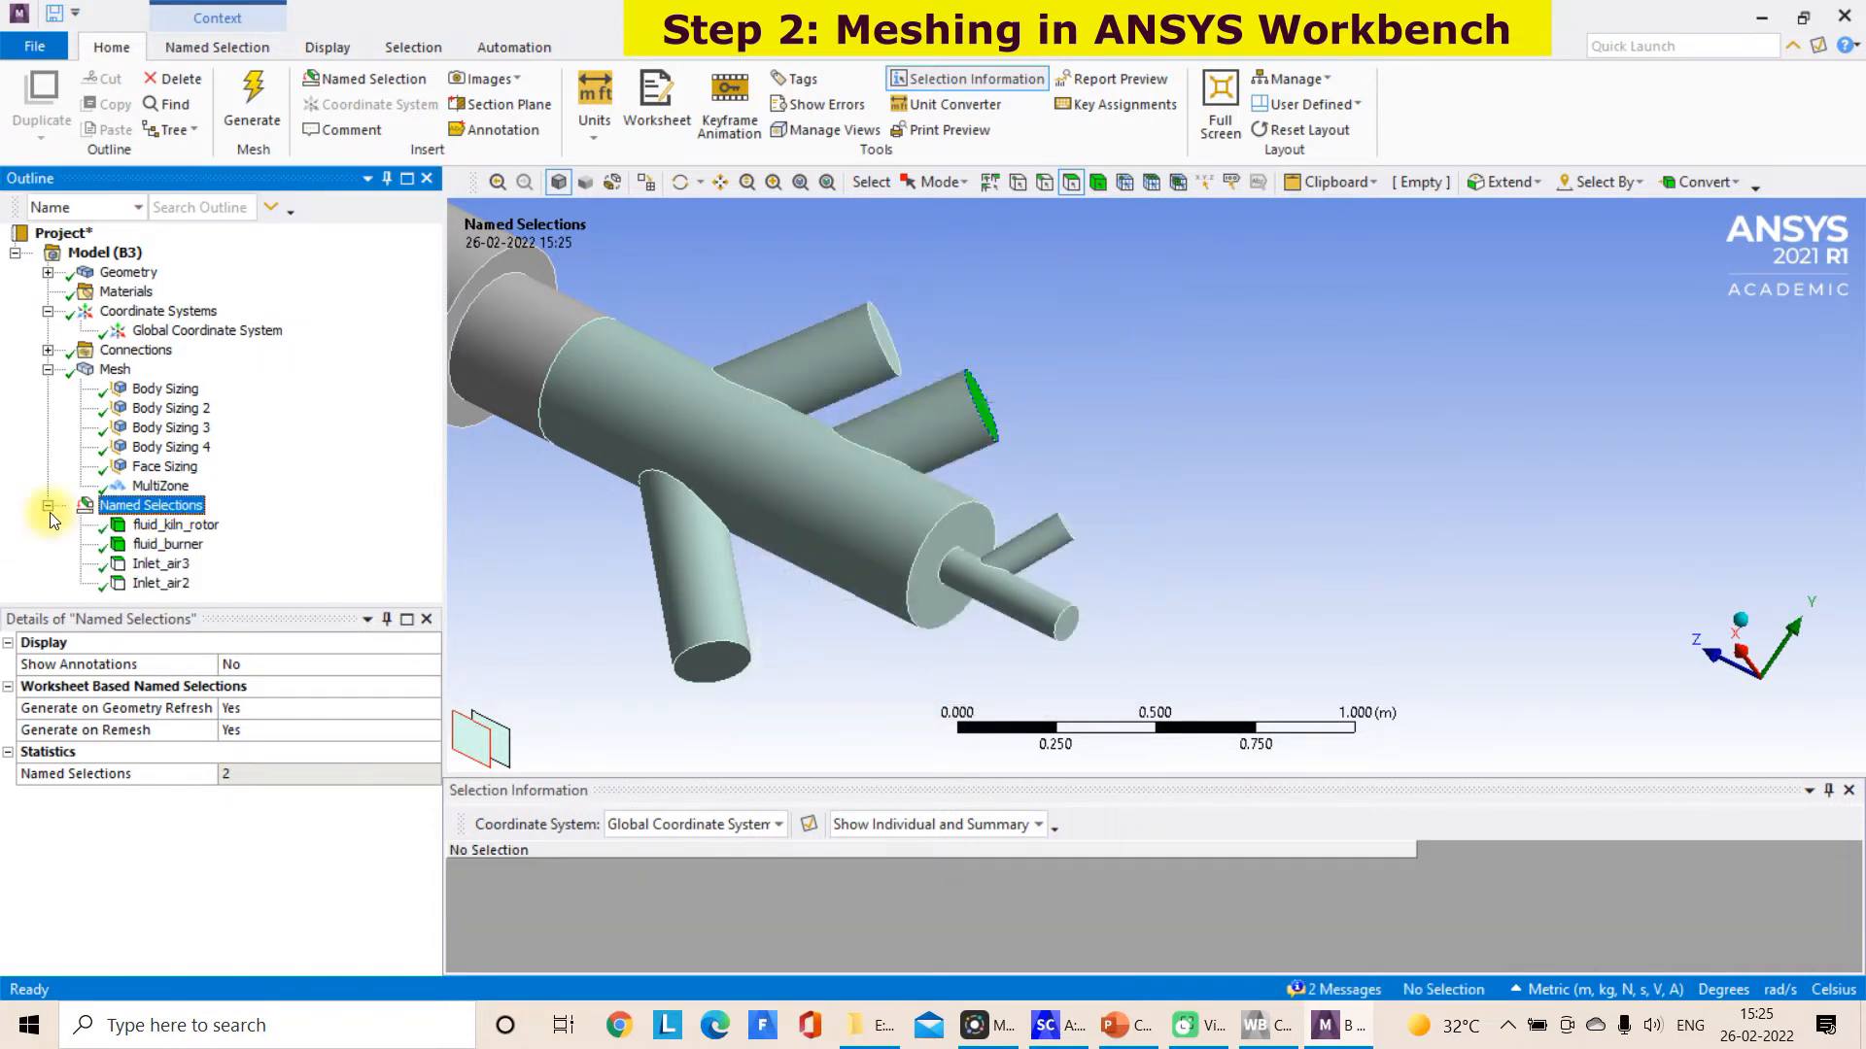
click(161, 582)
Create a named selection inlet_air1 from the end face of the small side branch on the thin central pipe
scroll(1072, 563, up, 2)
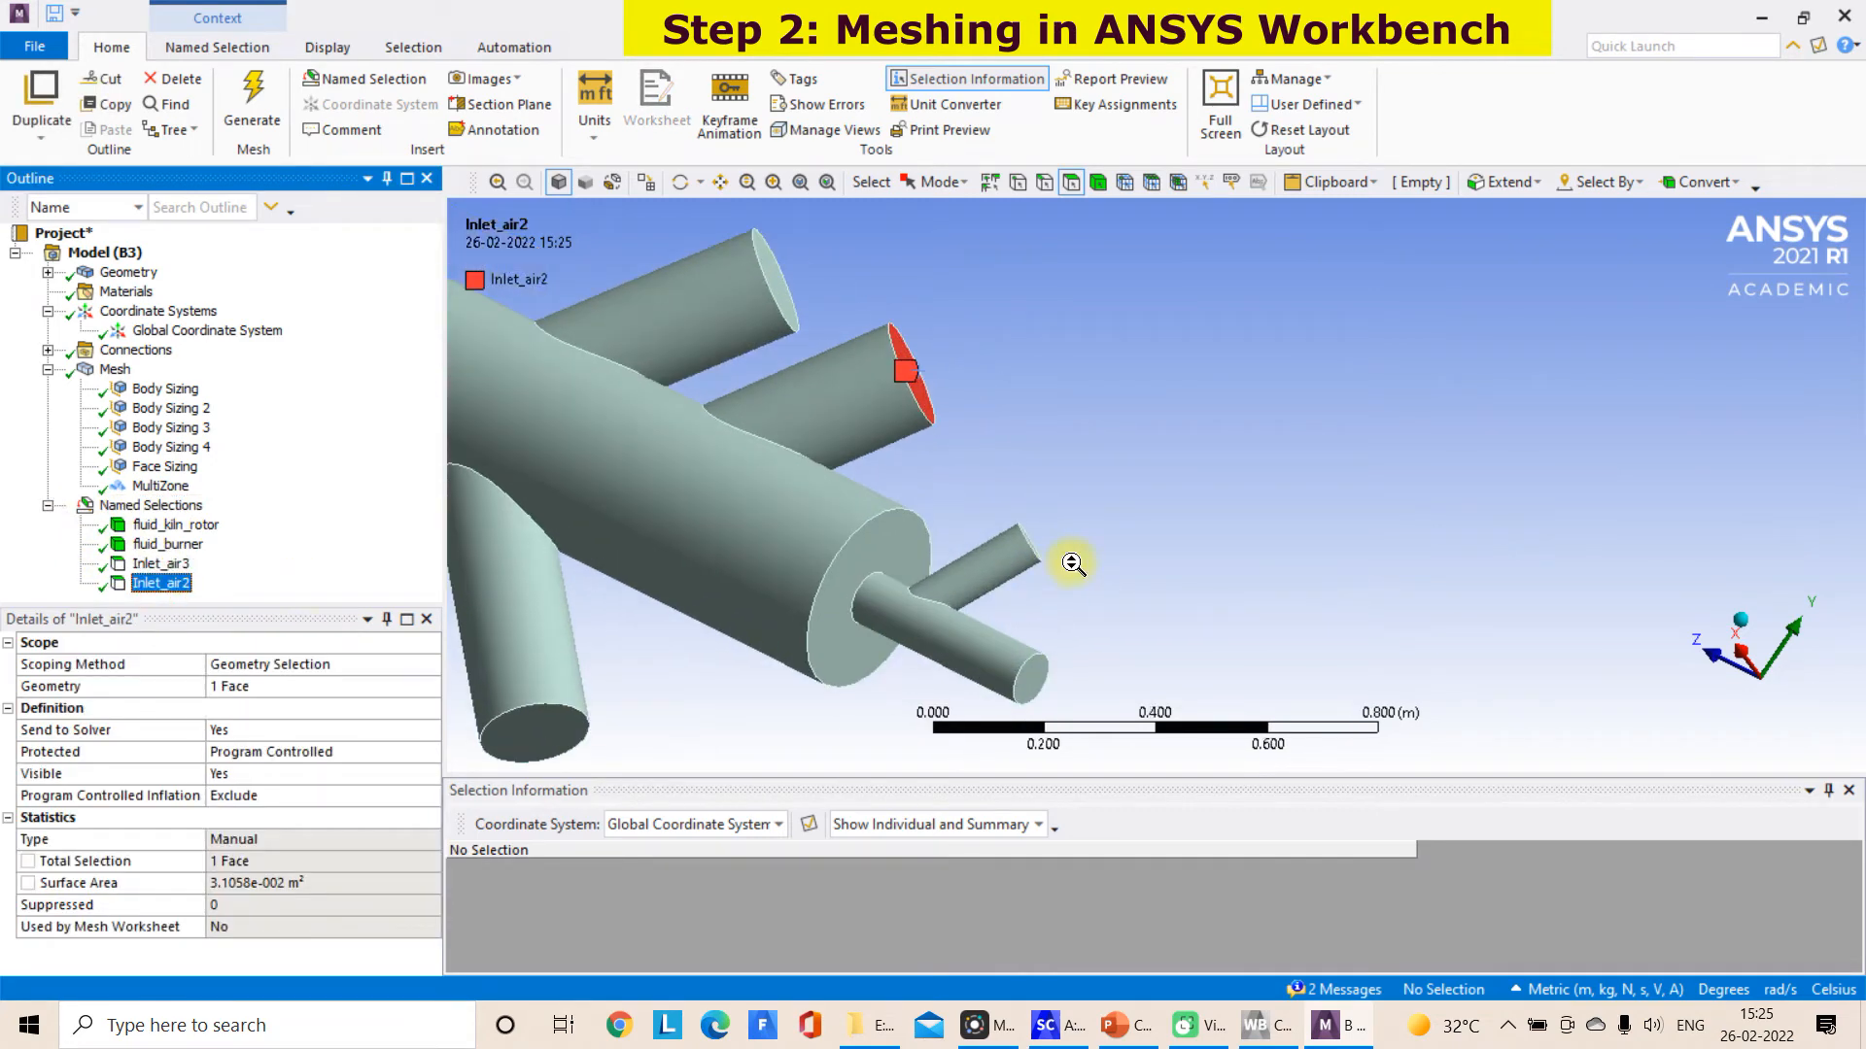
middle_drag(1073, 564, 1057, 560)
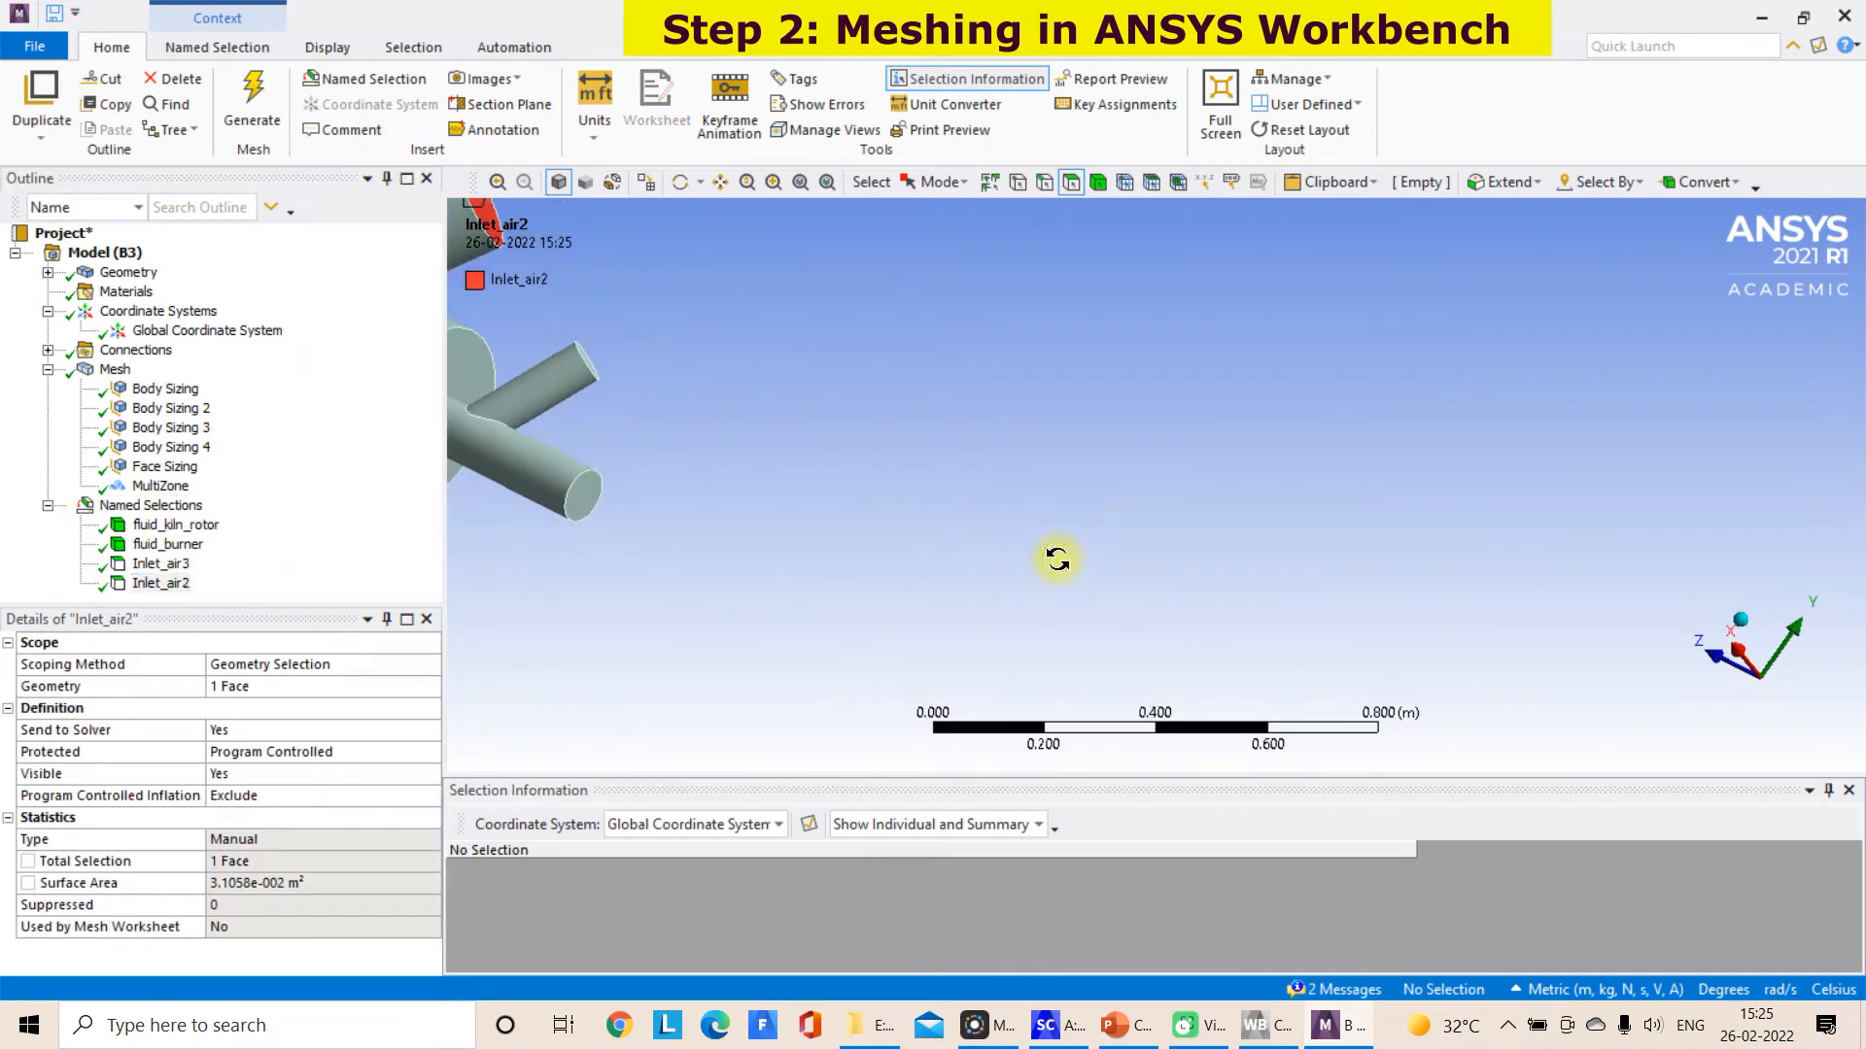
click(583, 354)
scroll(588, 350, down, 3)
scroll(761, 399, up, 3)
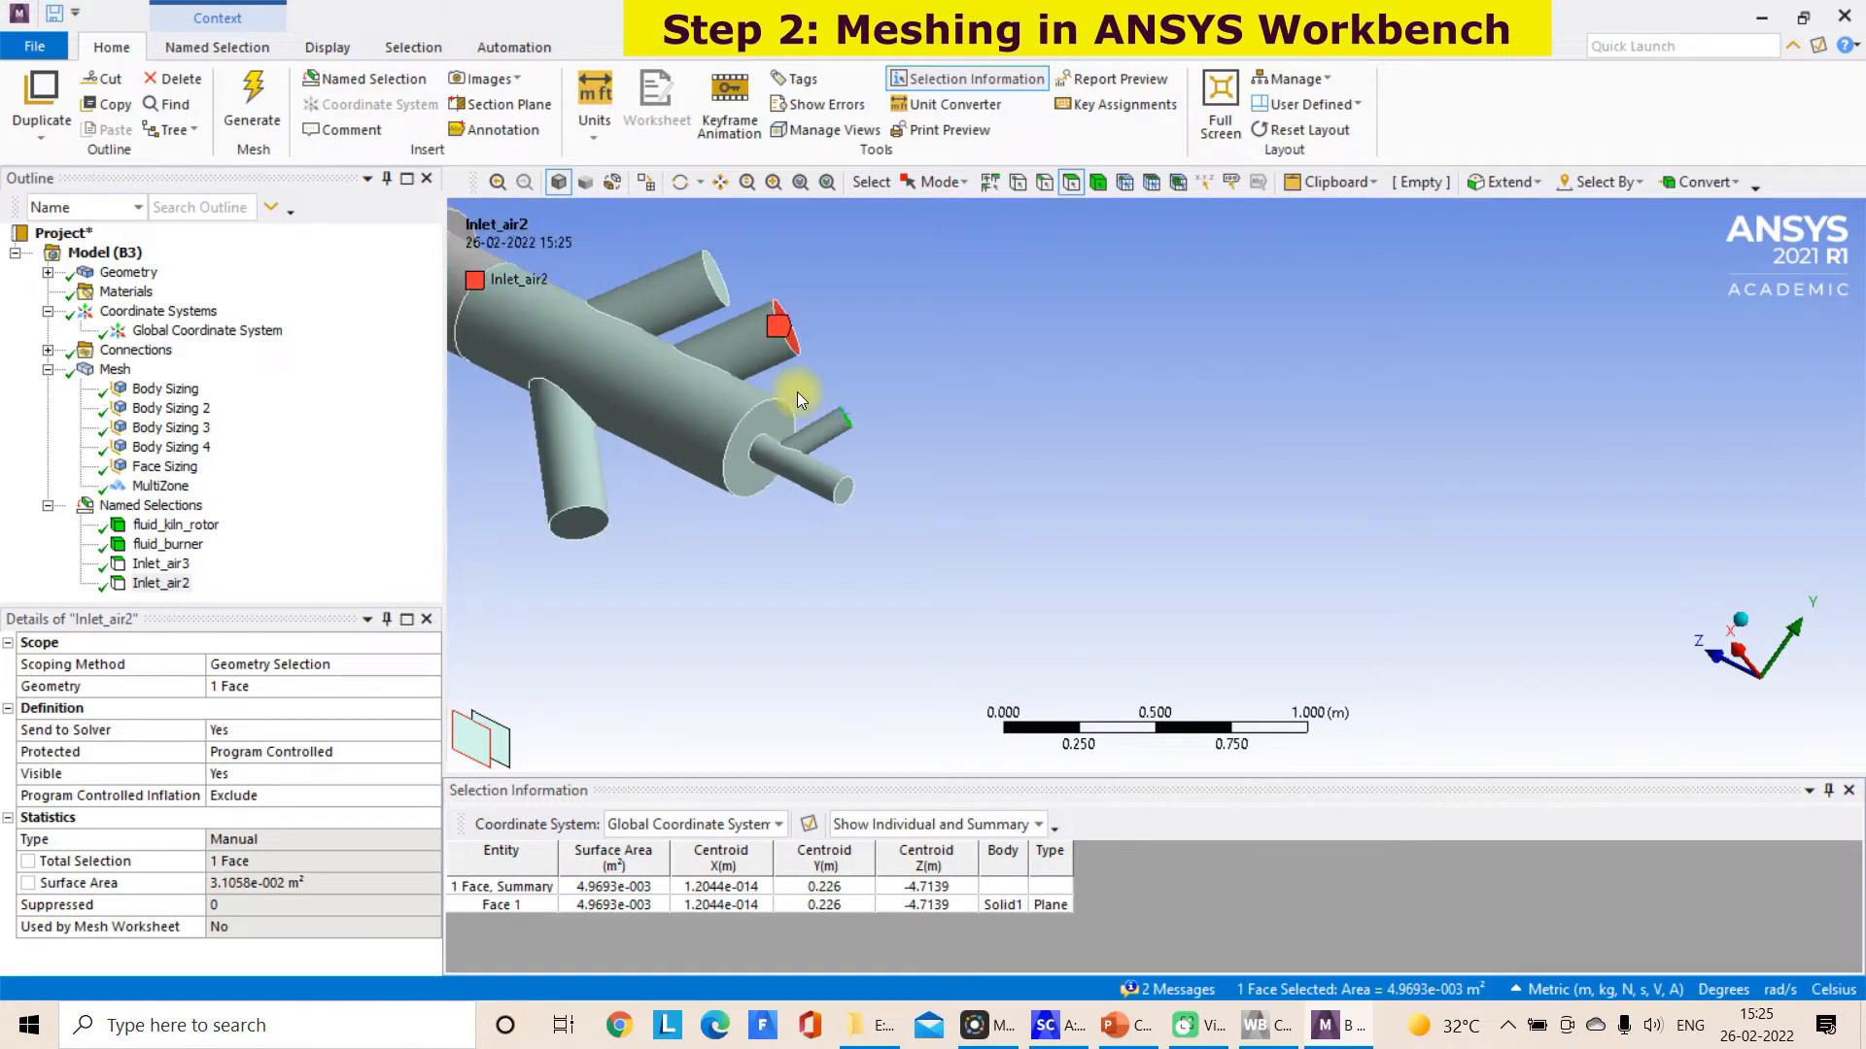
click(720, 183)
drag(712, 399, 1166, 458)
scroll(1274, 547, up, 2)
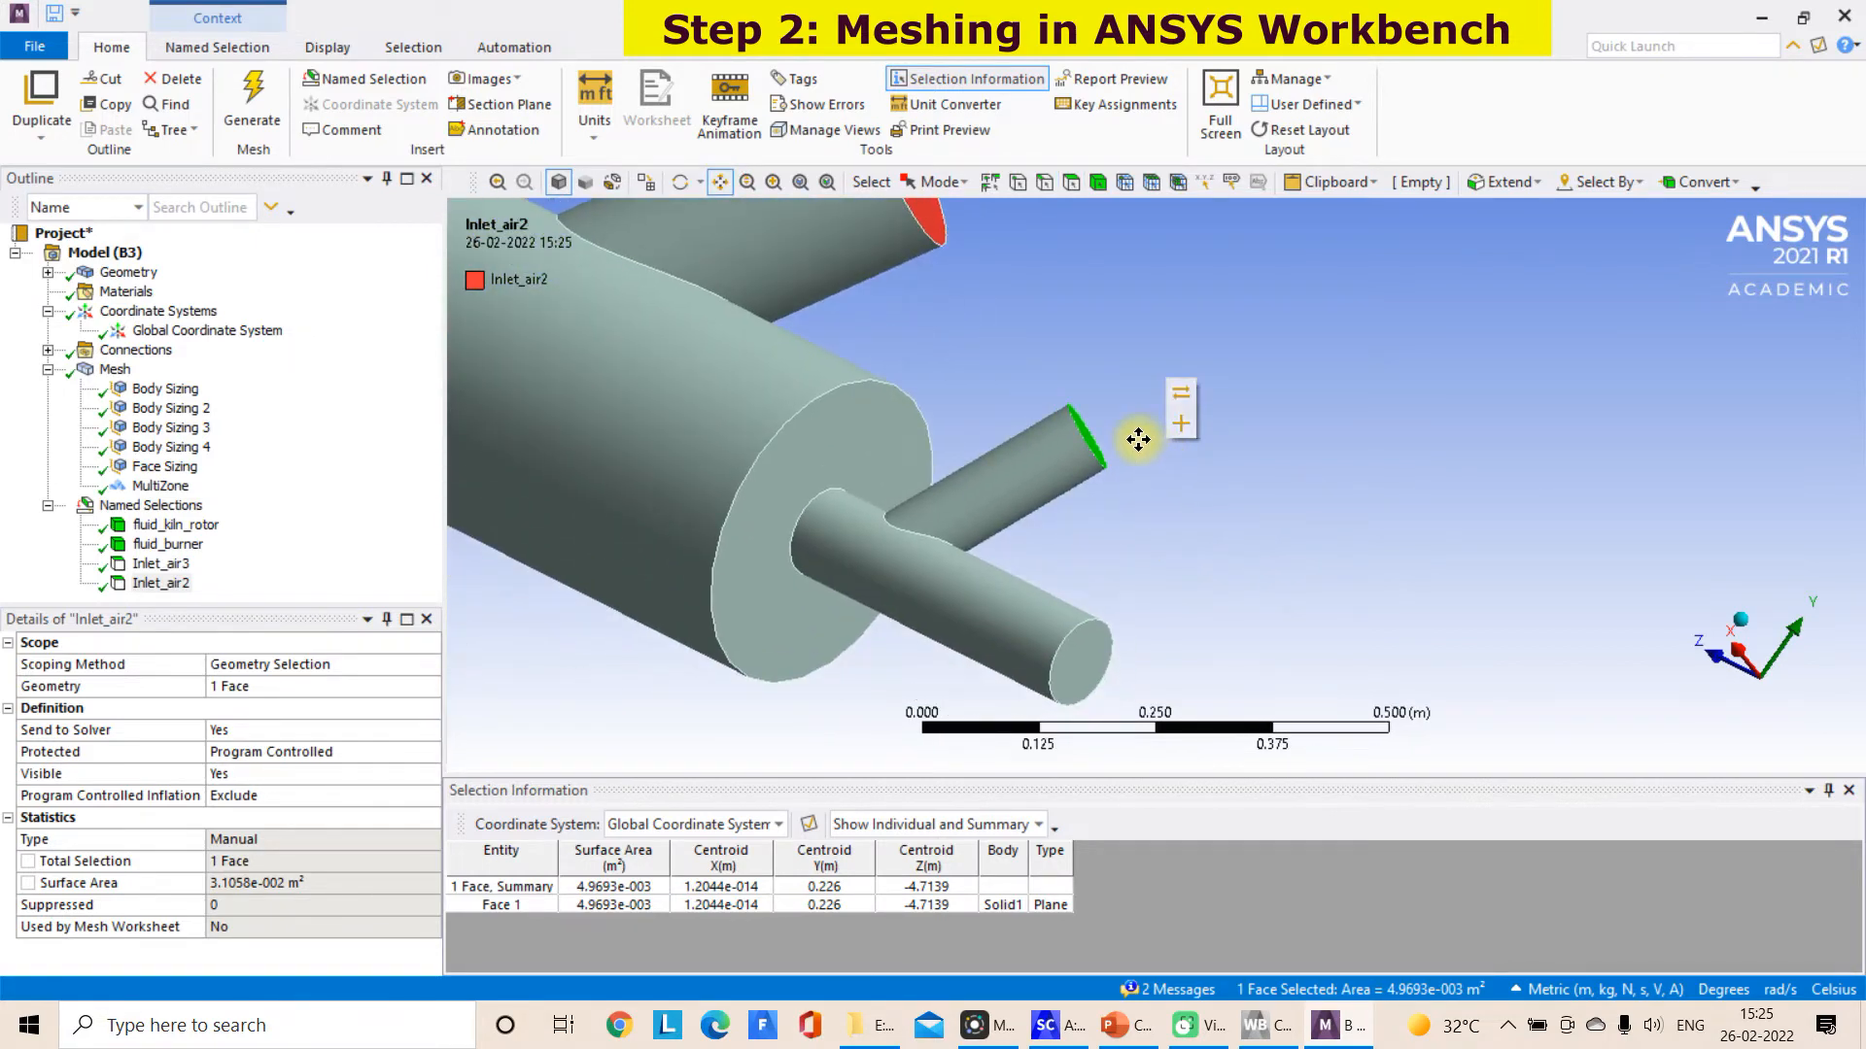
right_click(1140, 440)
click(1238, 912)
text(inlet_air1)
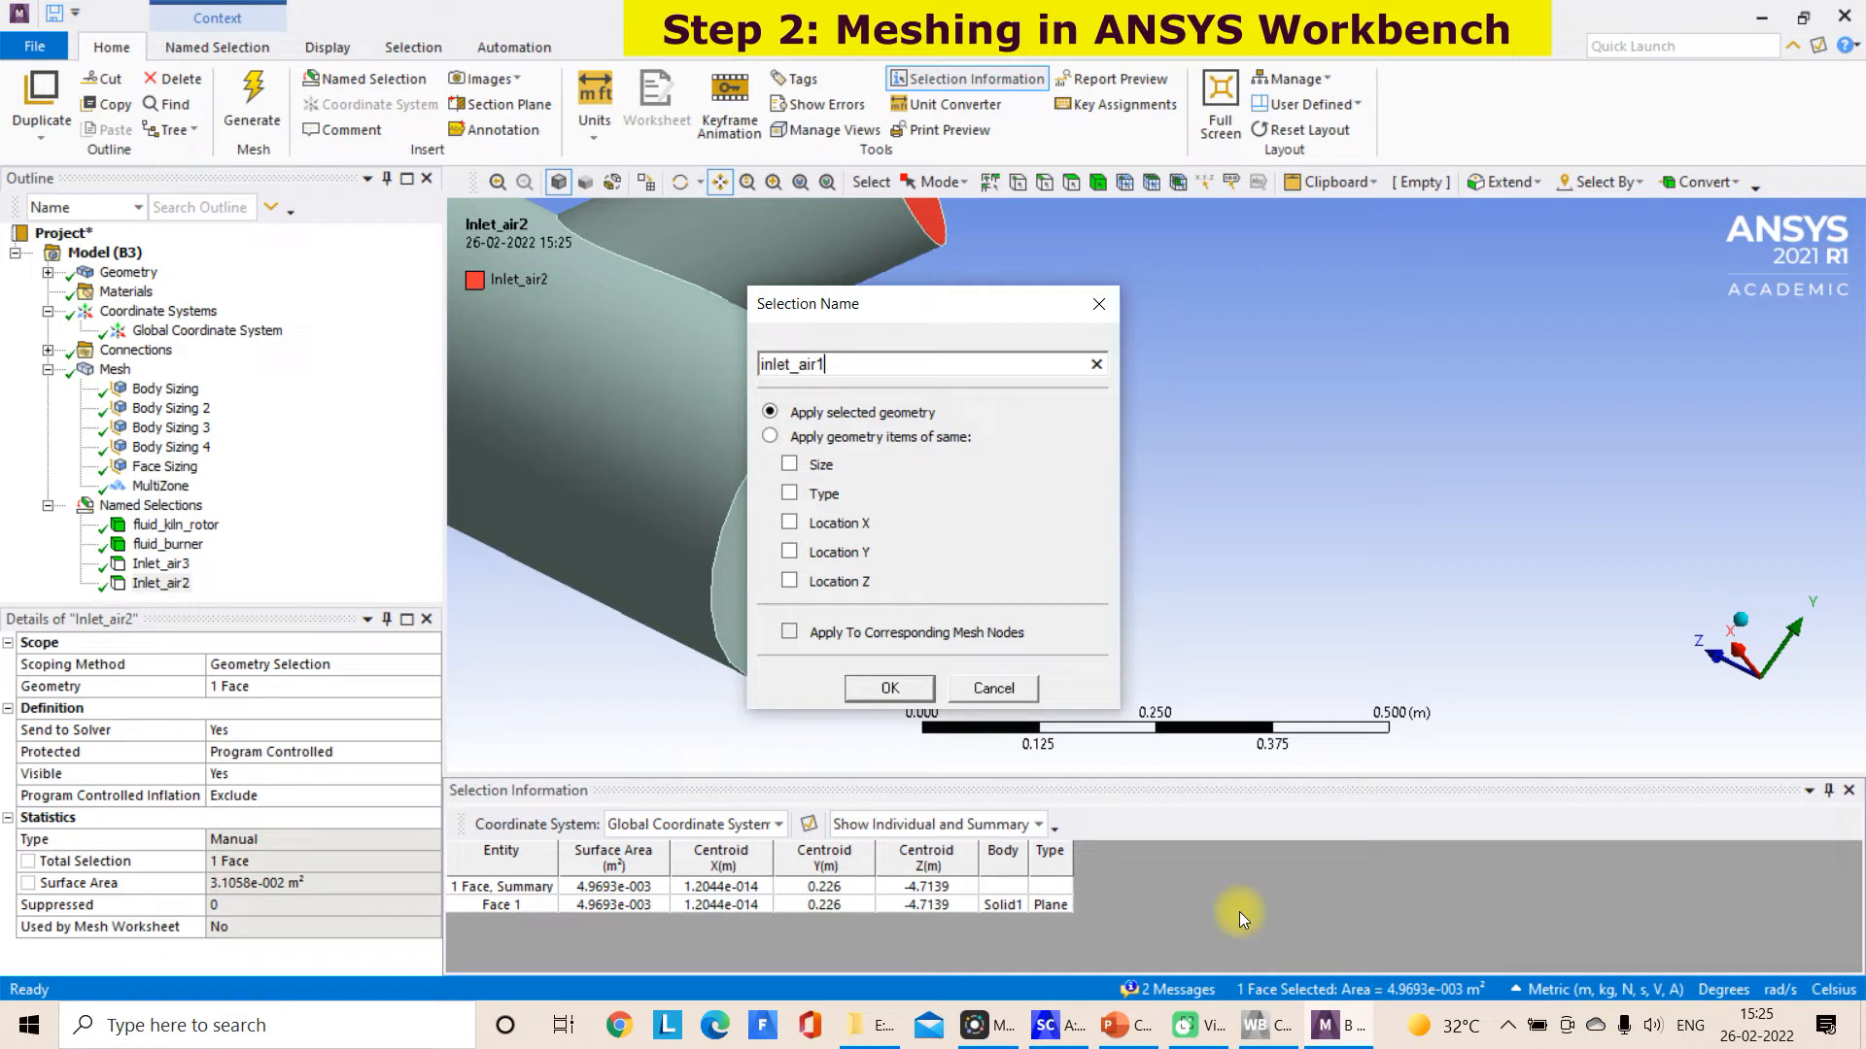
click(891, 688)
Create a named selection inlet_fuel1 from the end face of the thin central burner pipe
middle_drag(916, 679, 1026, 517)
scroll(1129, 544, up, 4)
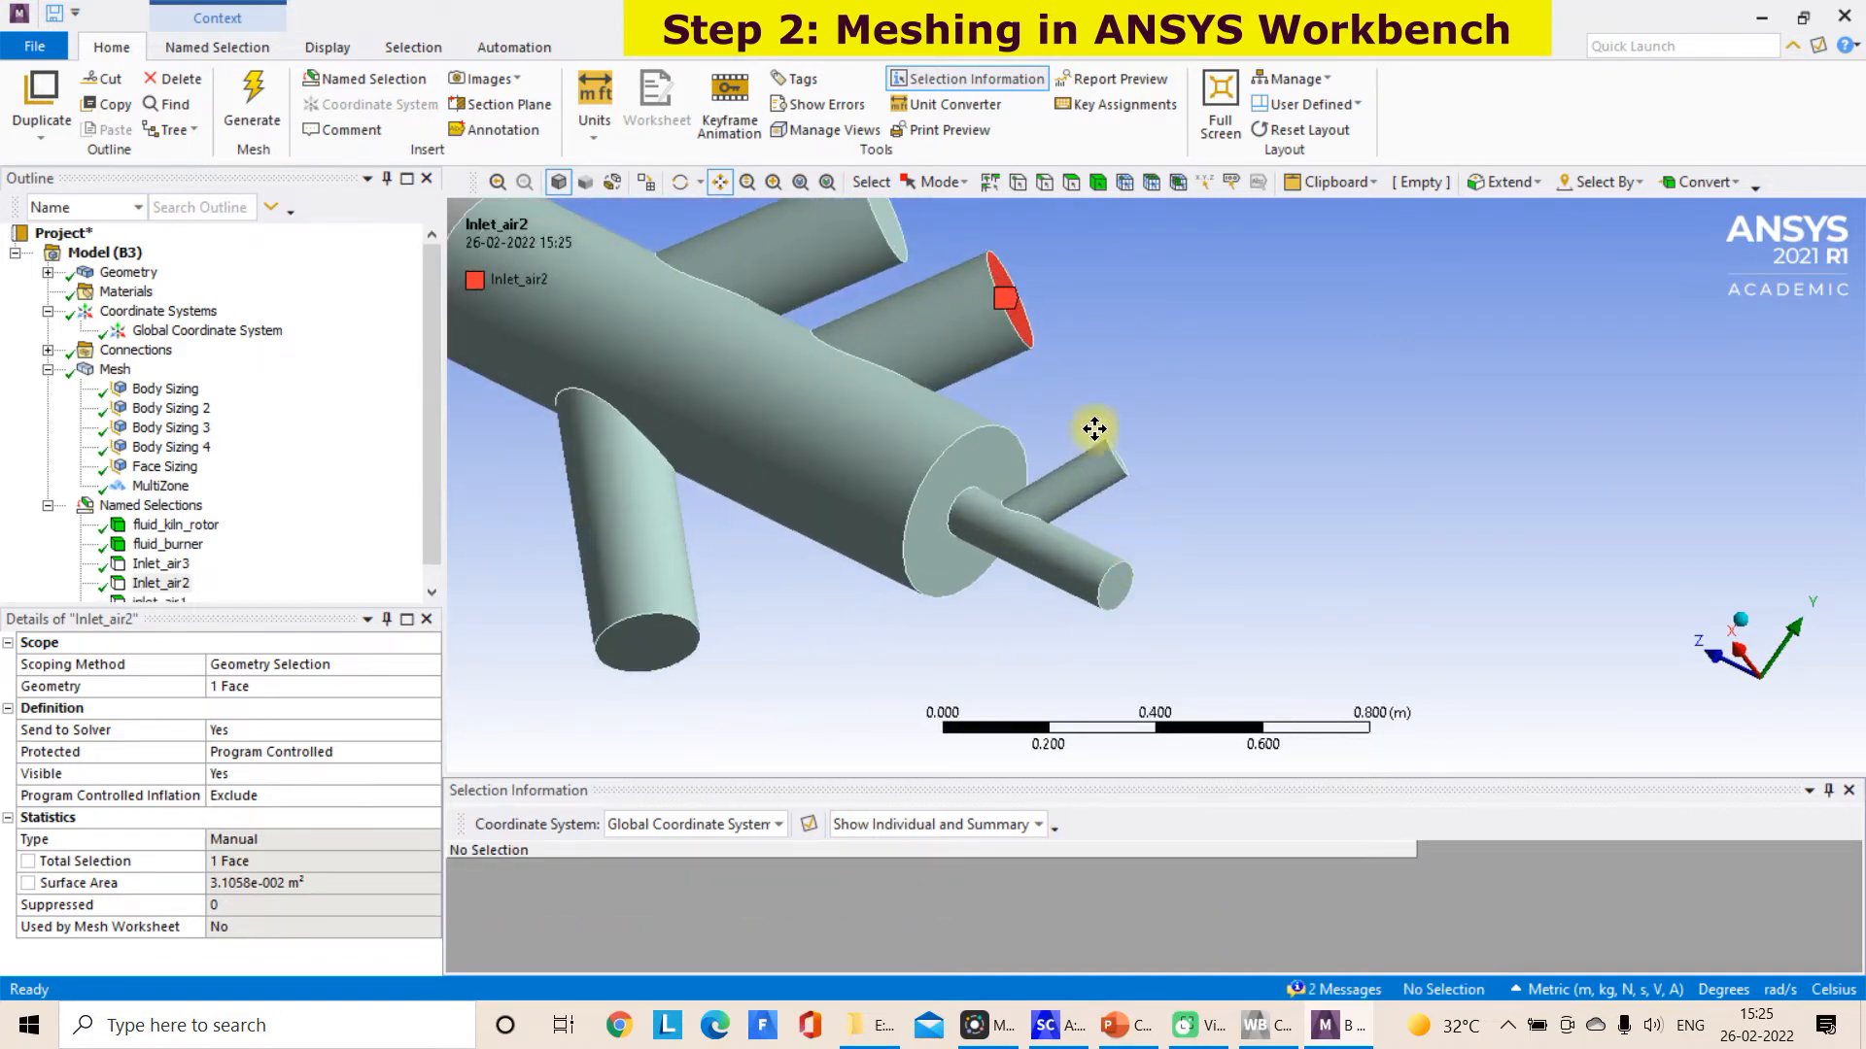
click(1073, 182)
click(1116, 579)
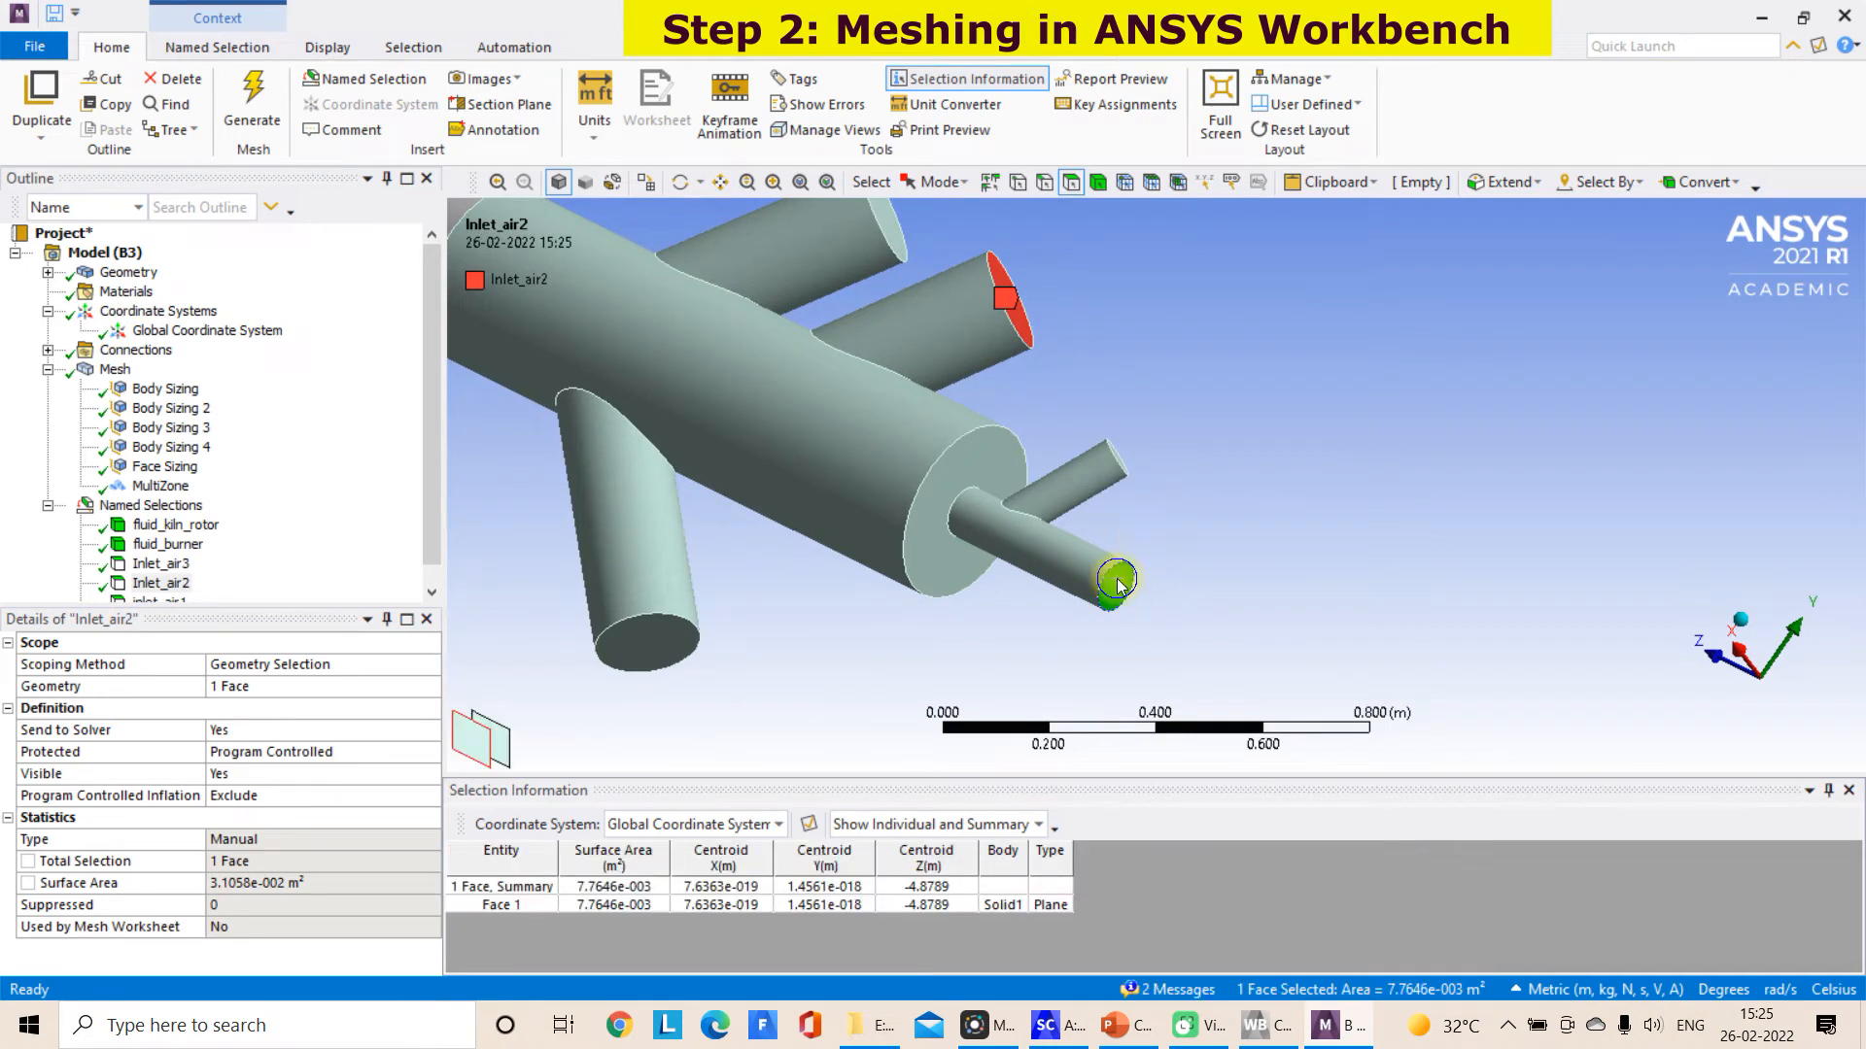
right_click(1118, 588)
click(1221, 535)
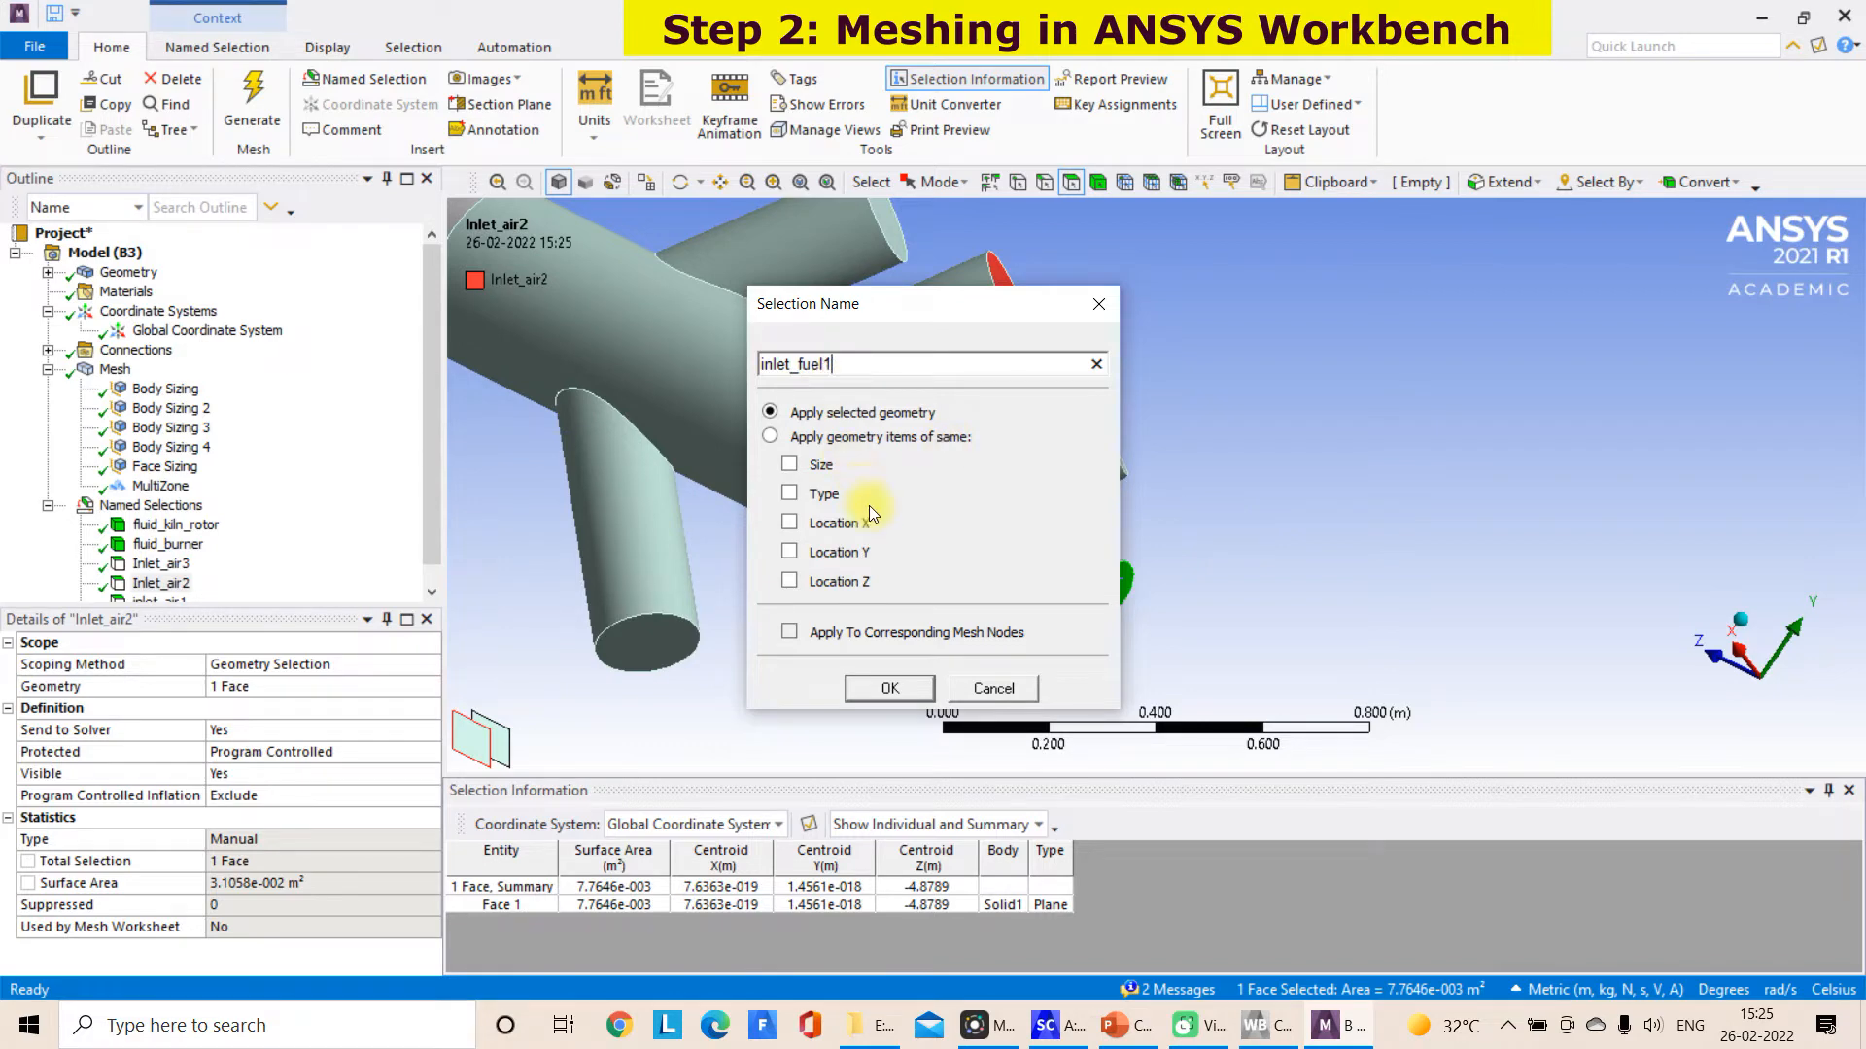
click(892, 688)
Create a named selection Inlet_fuel2 from the end face of the downward-pointing burner branch
click(669, 661)
right_click(669, 661)
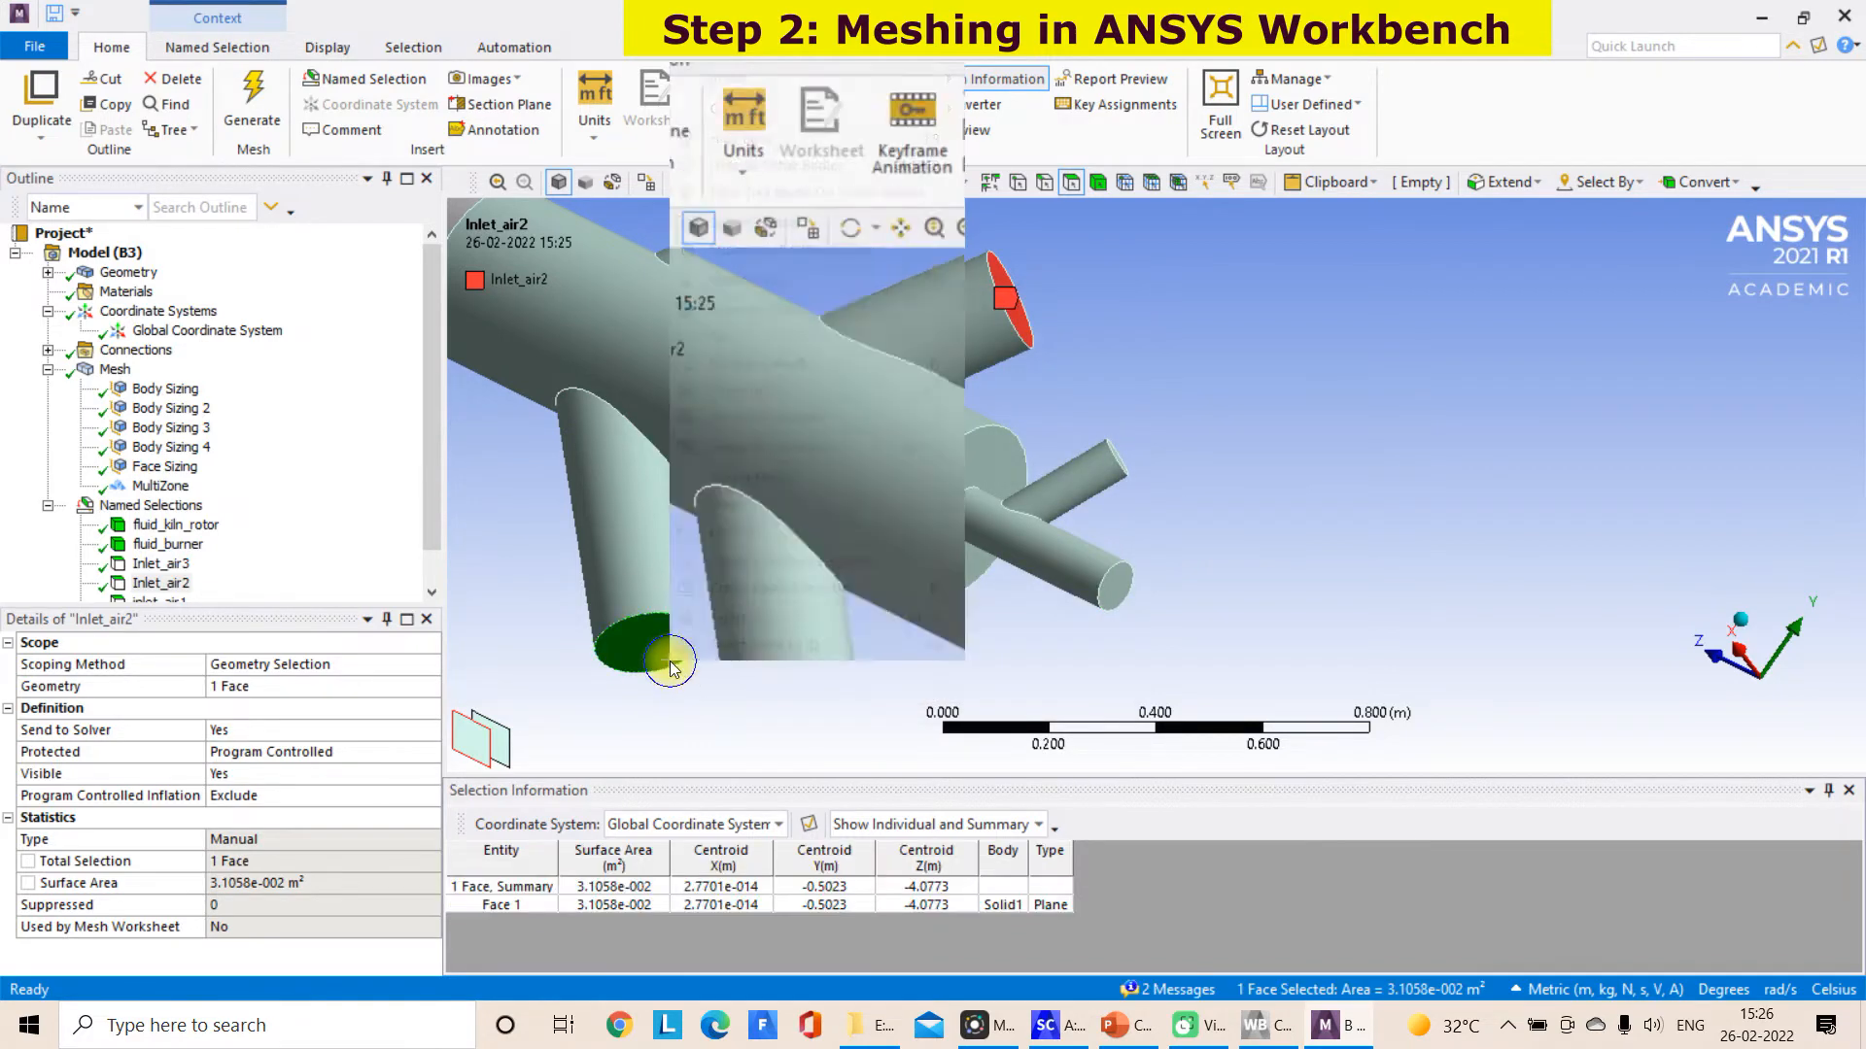
click(738, 589)
text(I)
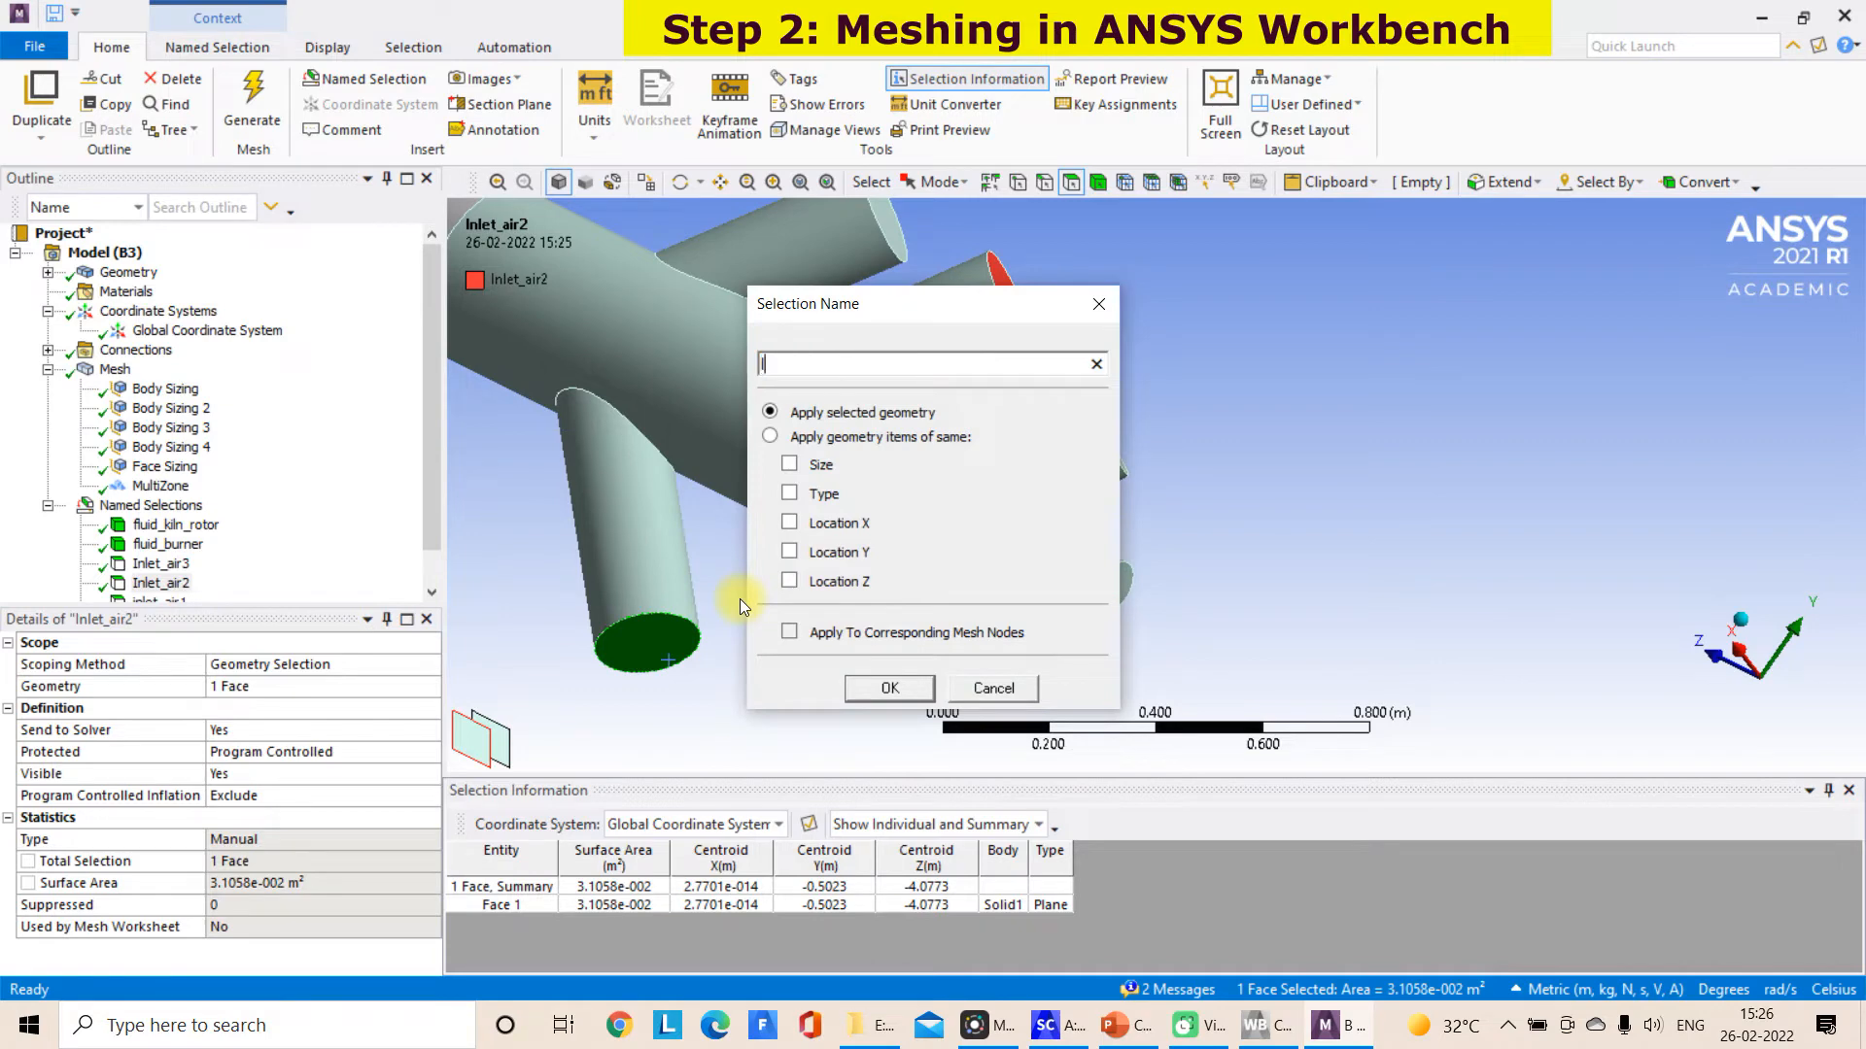
text(nlet_fuel2)
click(888, 688)
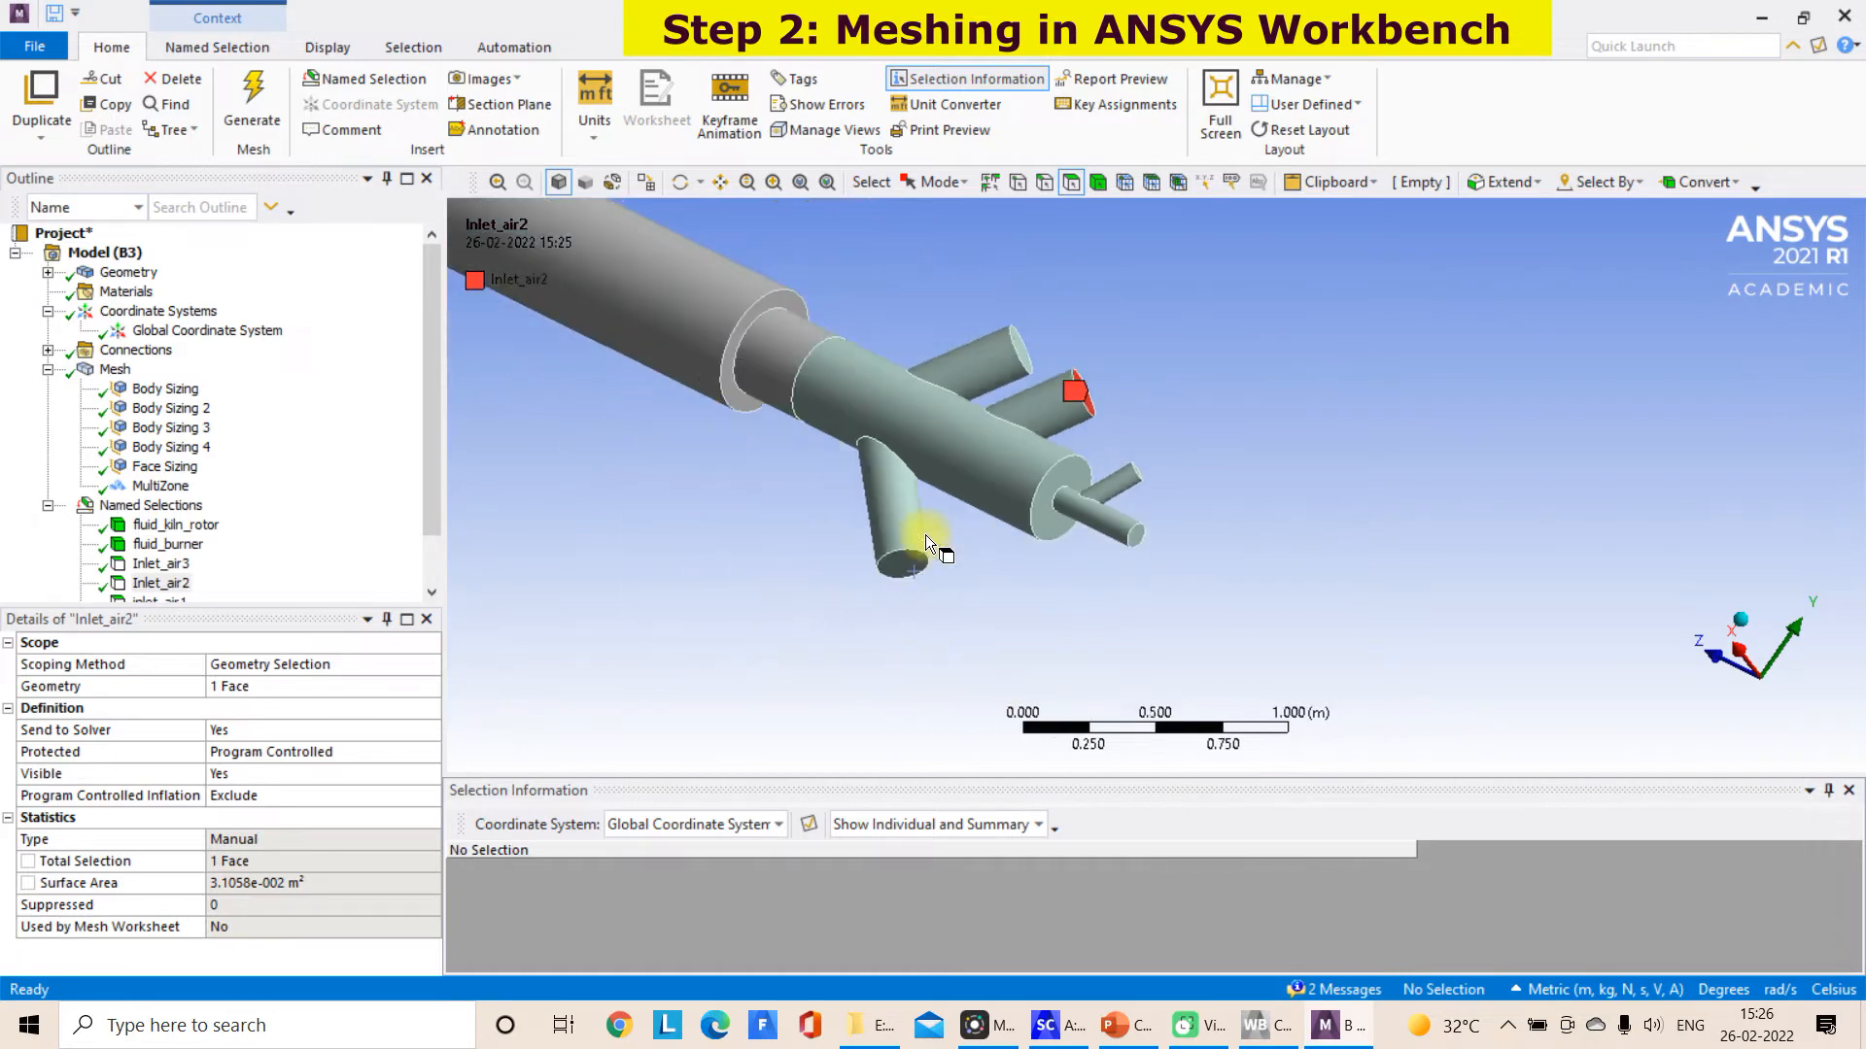
Start a named selection from the short kiln section's end face around the burner, beginning its name with out
scroll(925, 535, down, 10)
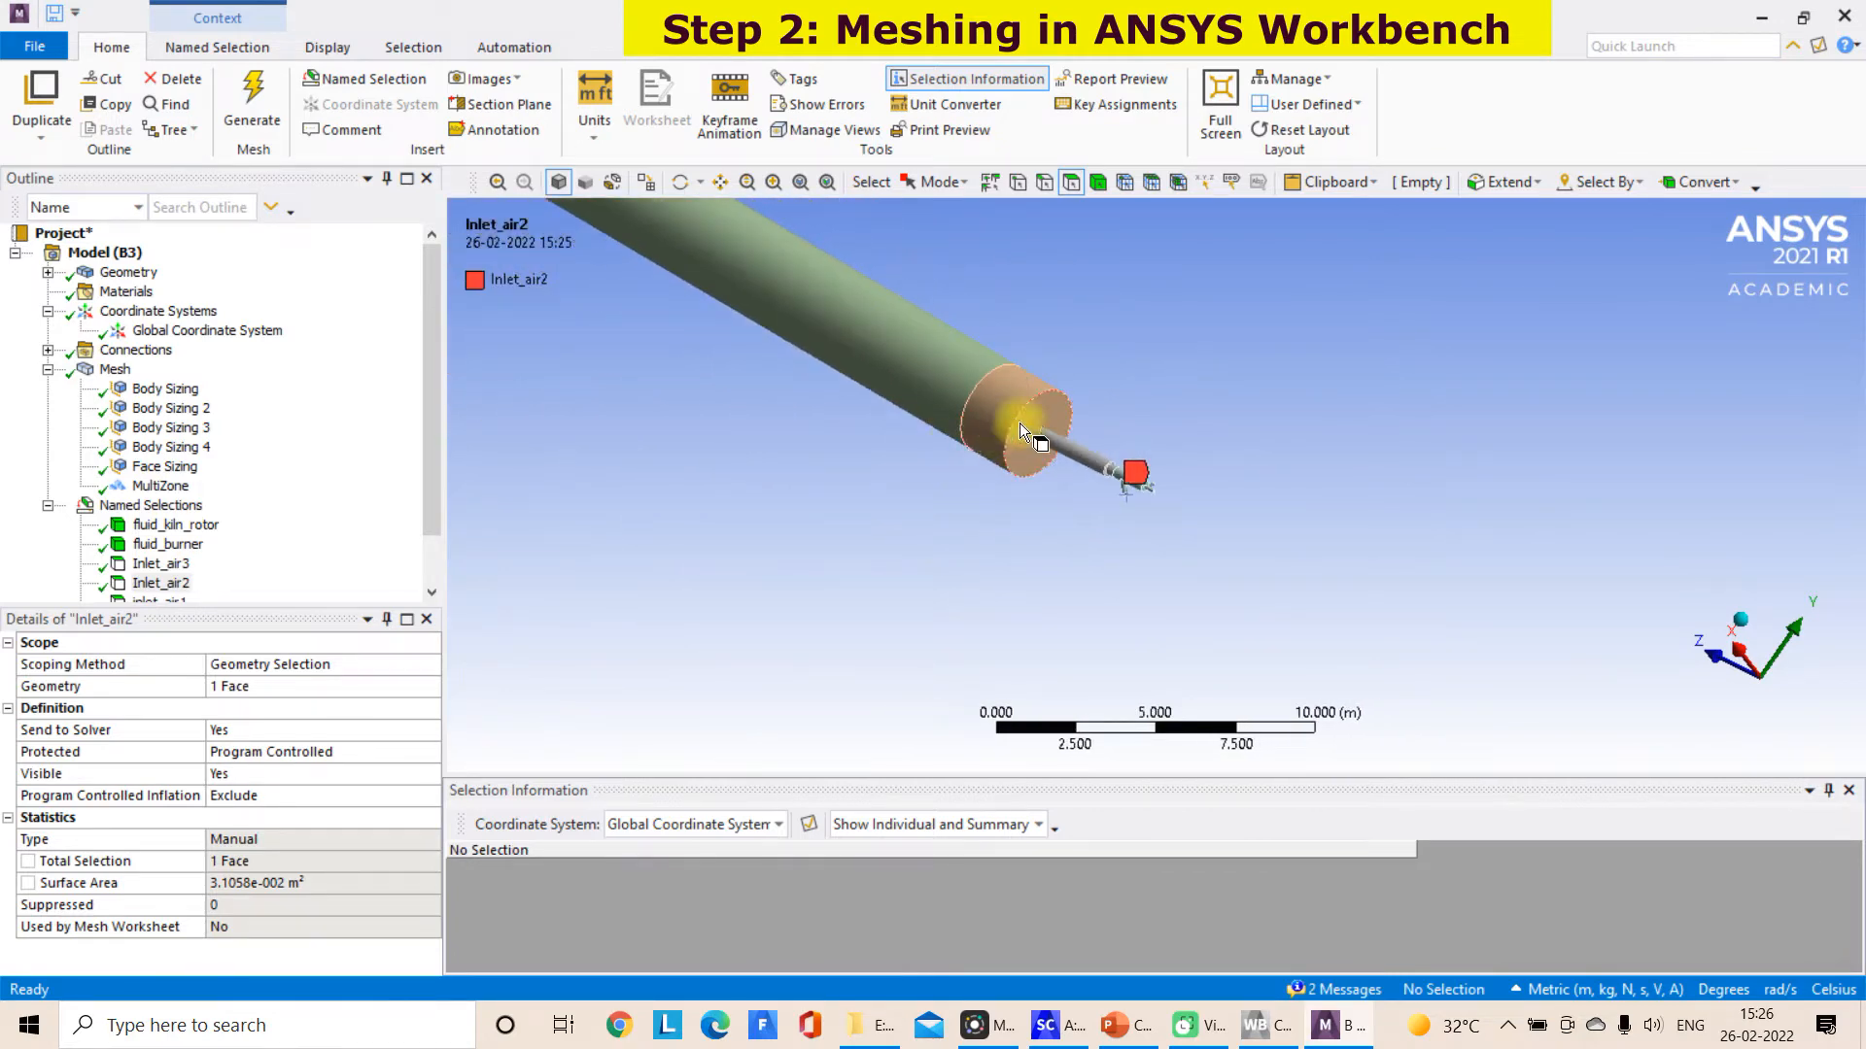
click(1042, 408)
right_click(1042, 408)
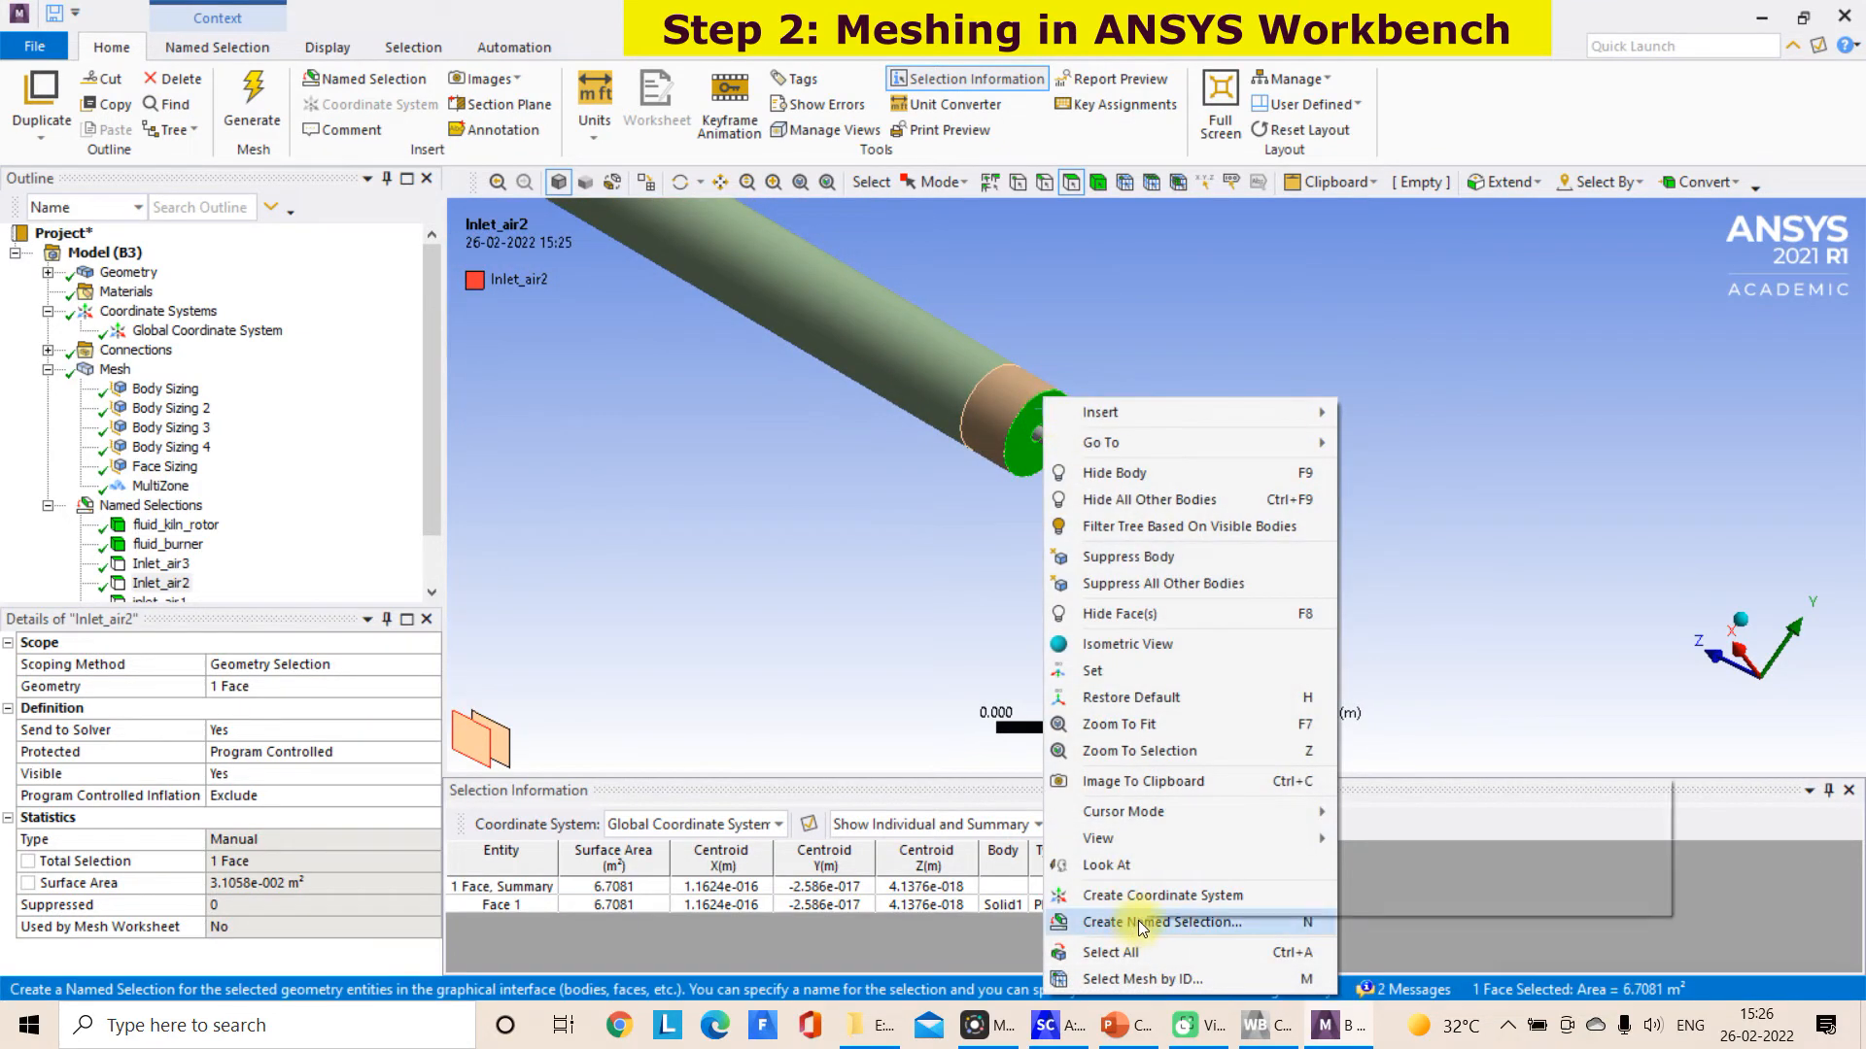
click(1142, 923)
text(outlet_kiln)
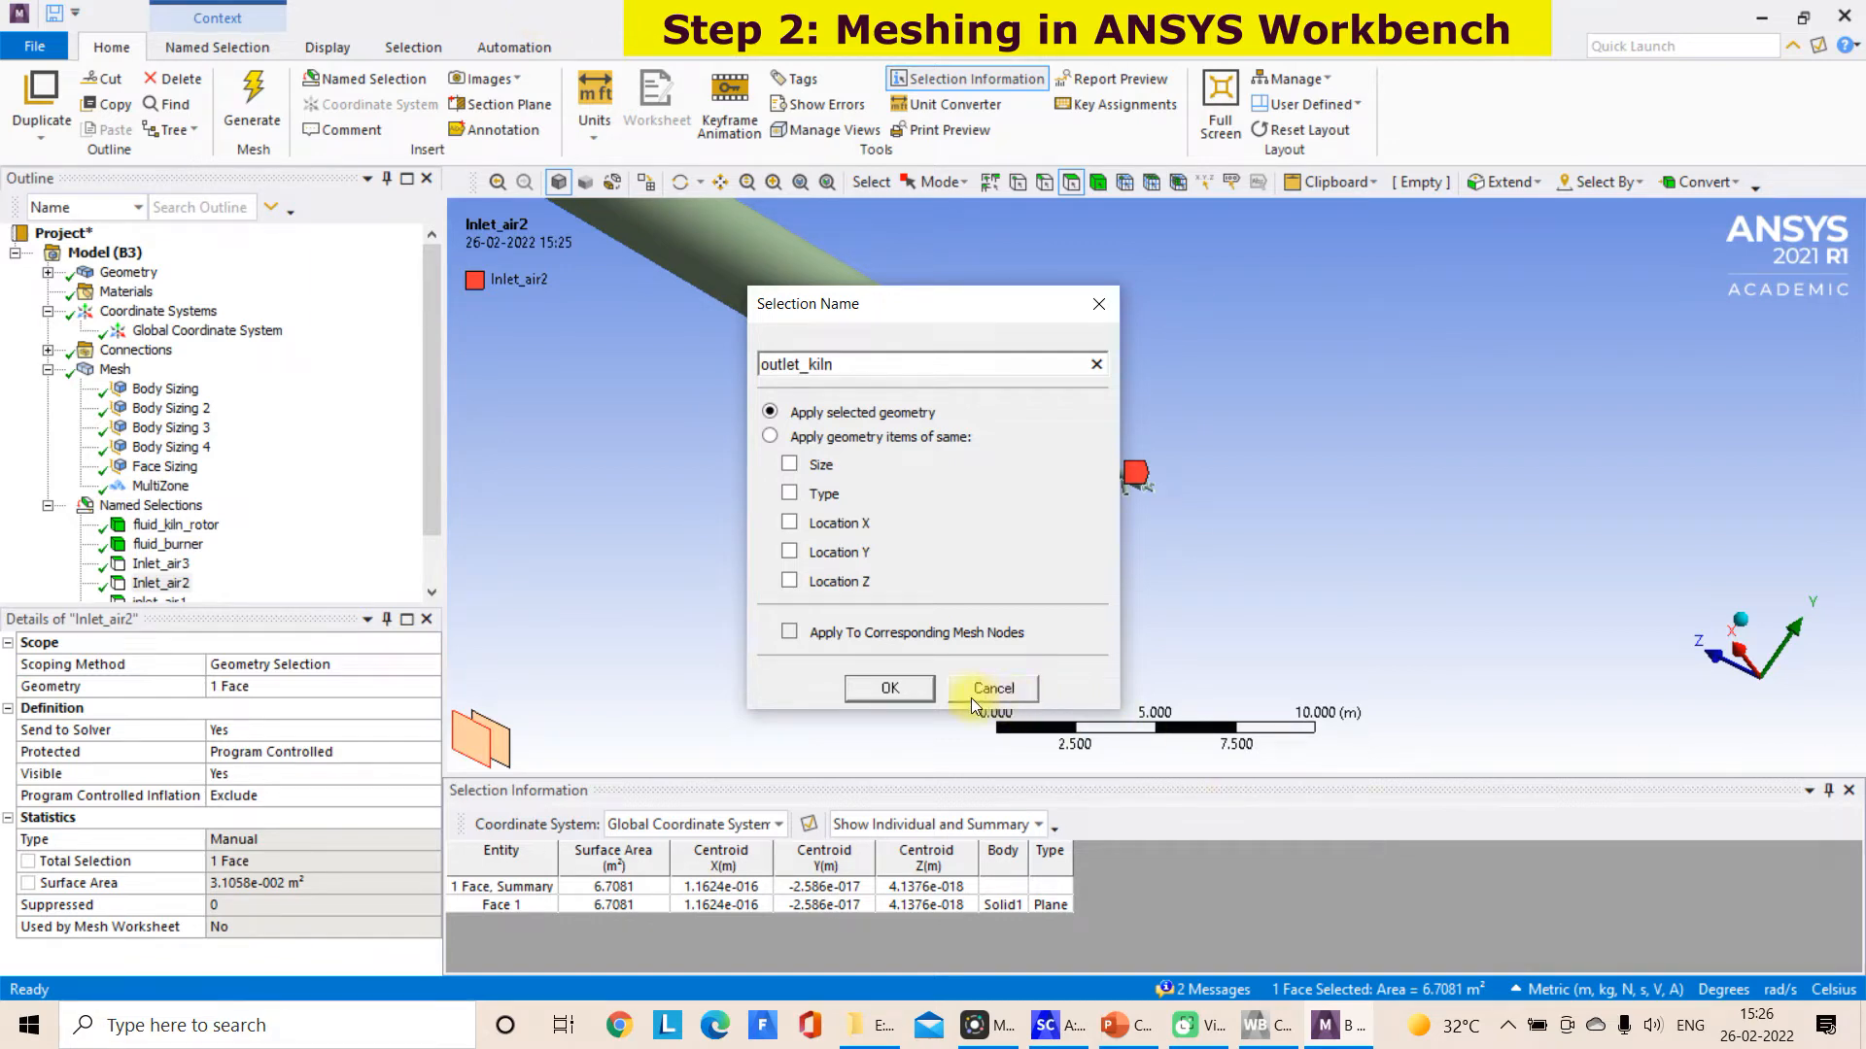
Finish the named selection of the short kiln section's end face around the burner as outlet_kiln
click(914, 689)
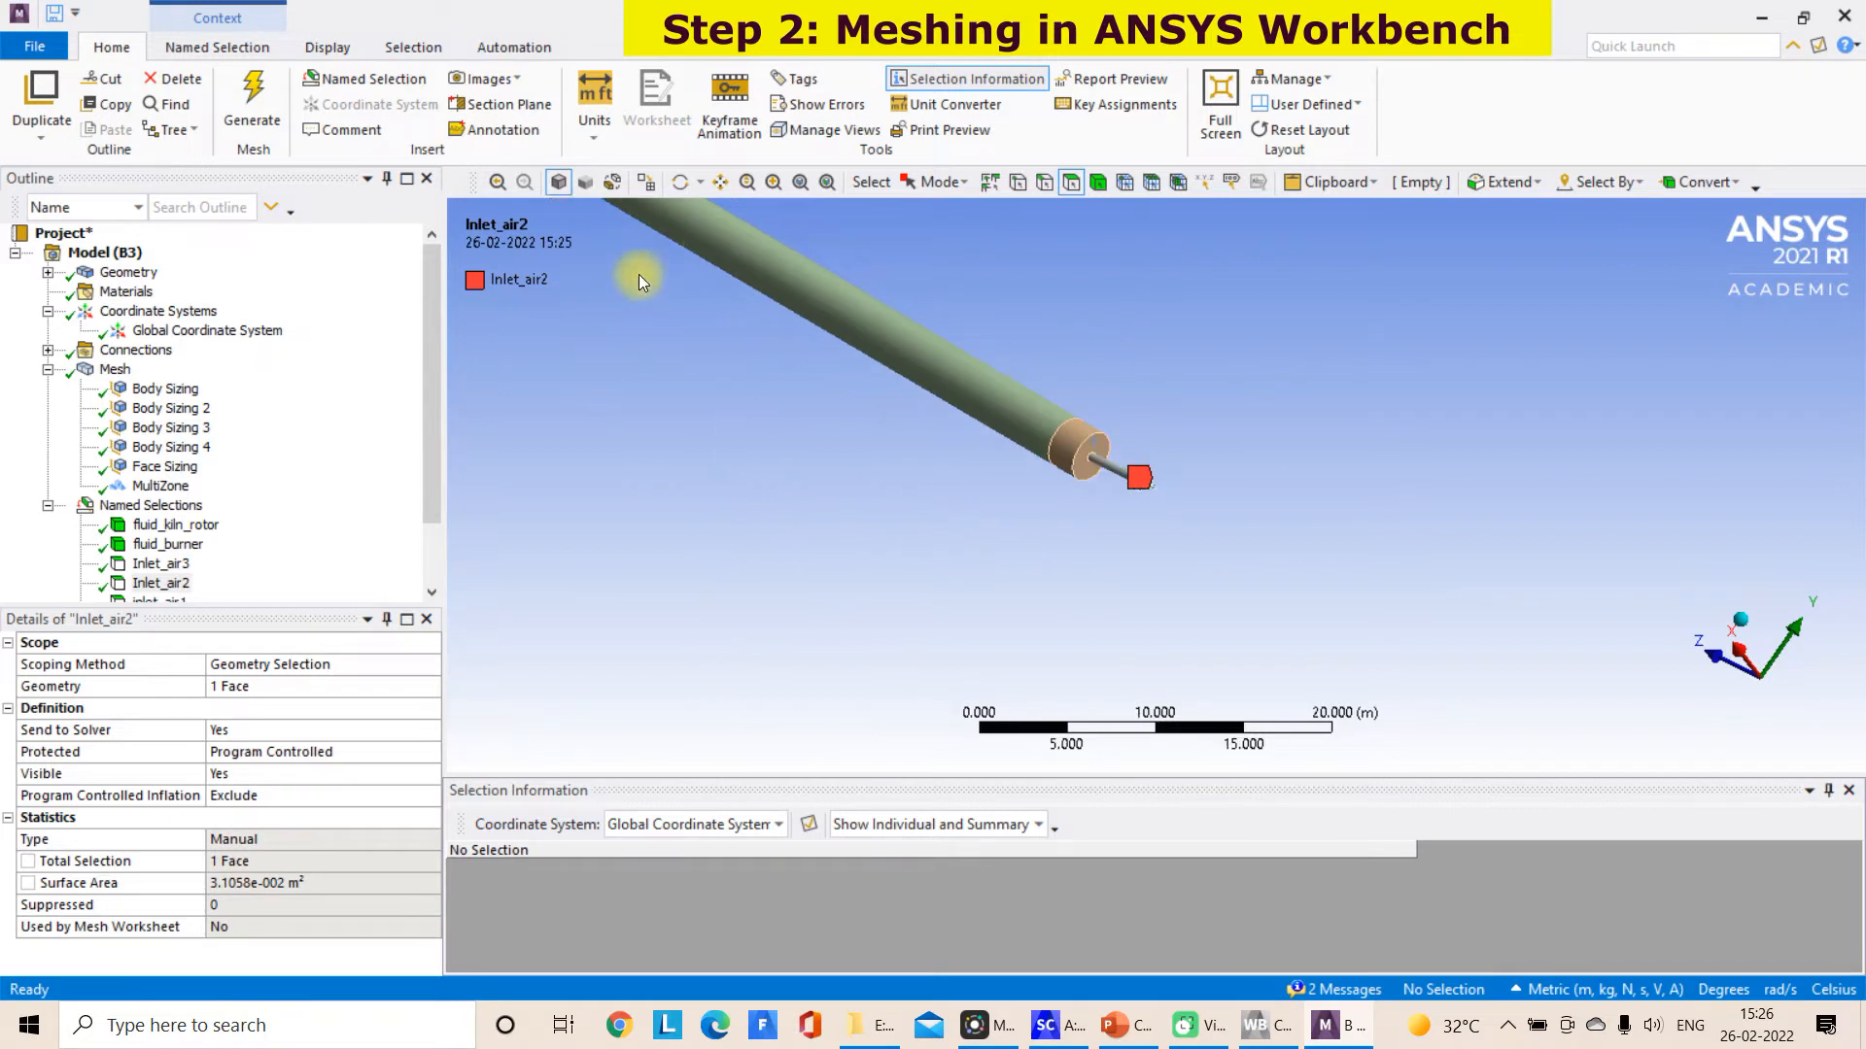
Create a named selection inlet_feed_kiln from the long kiln section's end face, opposite the burner
click(827, 183)
middle_drag(952, 393, 1243, 388)
click(1070, 184)
click(752, 288)
scroll(754, 292, up, 2)
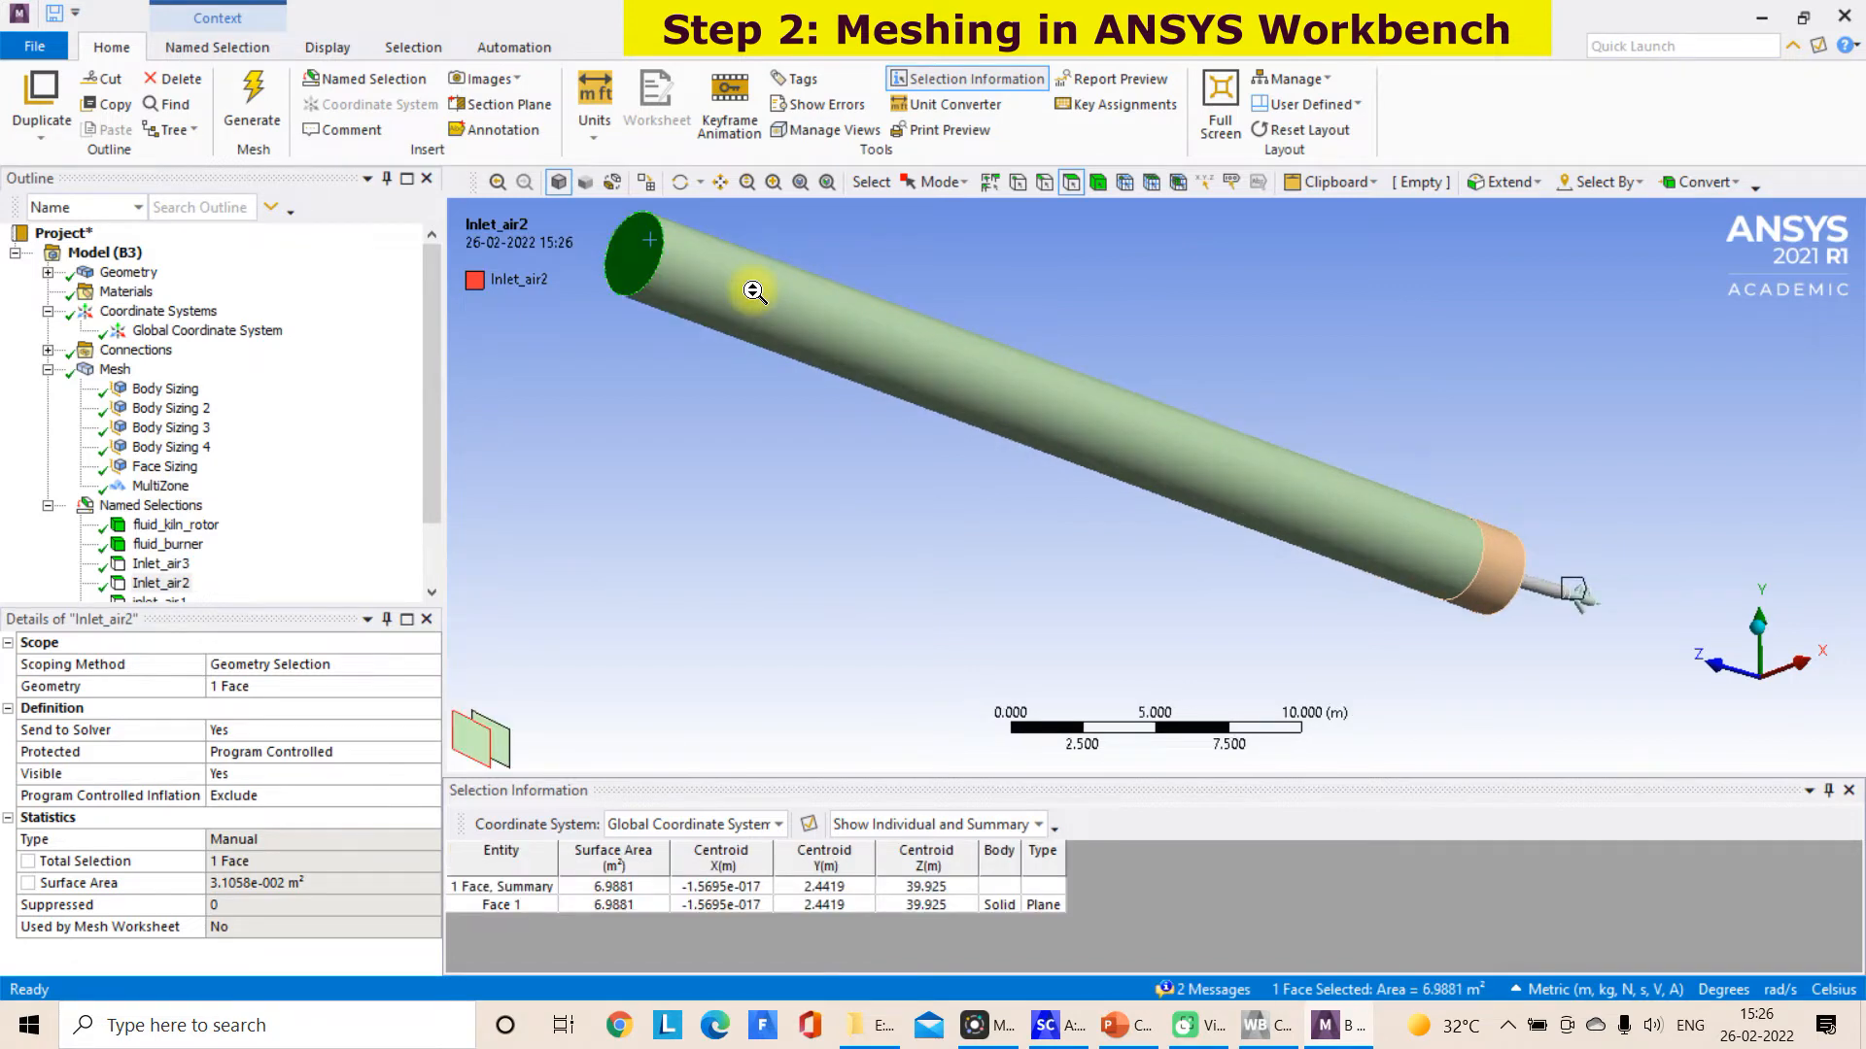
scroll(754, 291, down, 2)
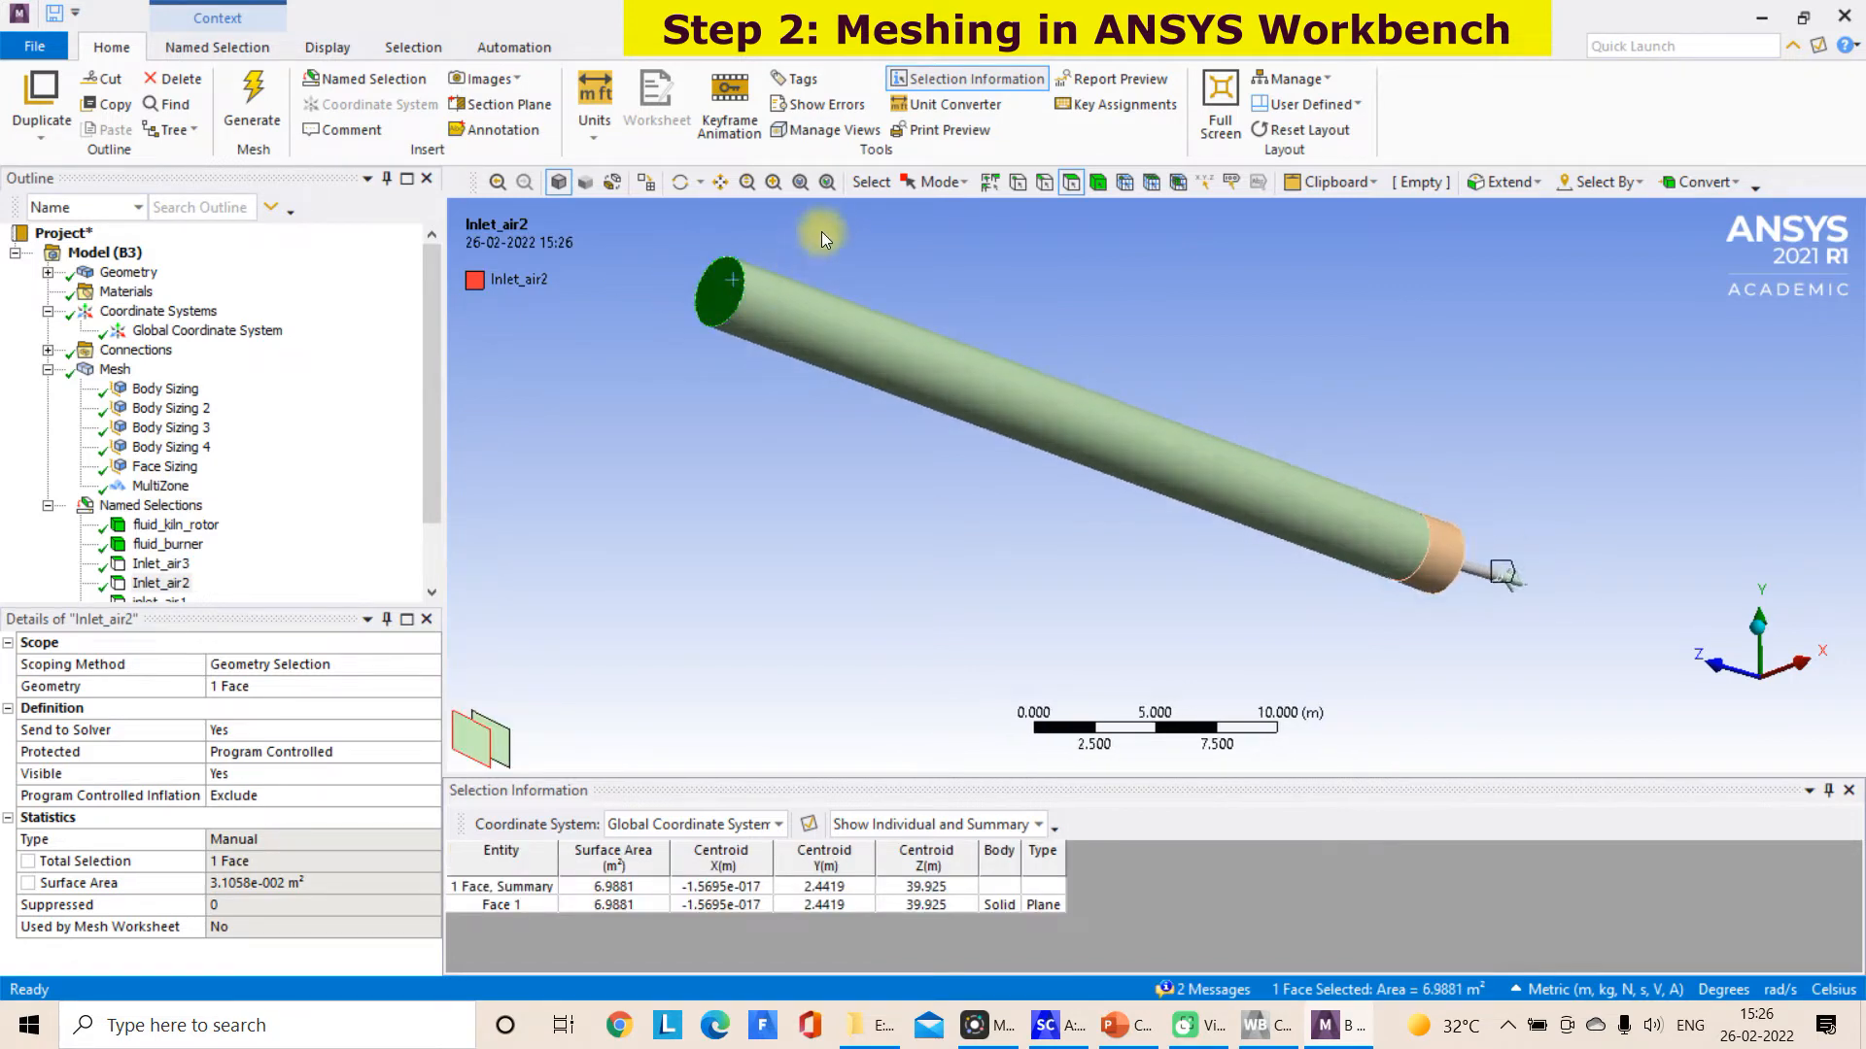
click(724, 184)
drag(743, 330, 830, 406)
scroll(830, 406, up, 2)
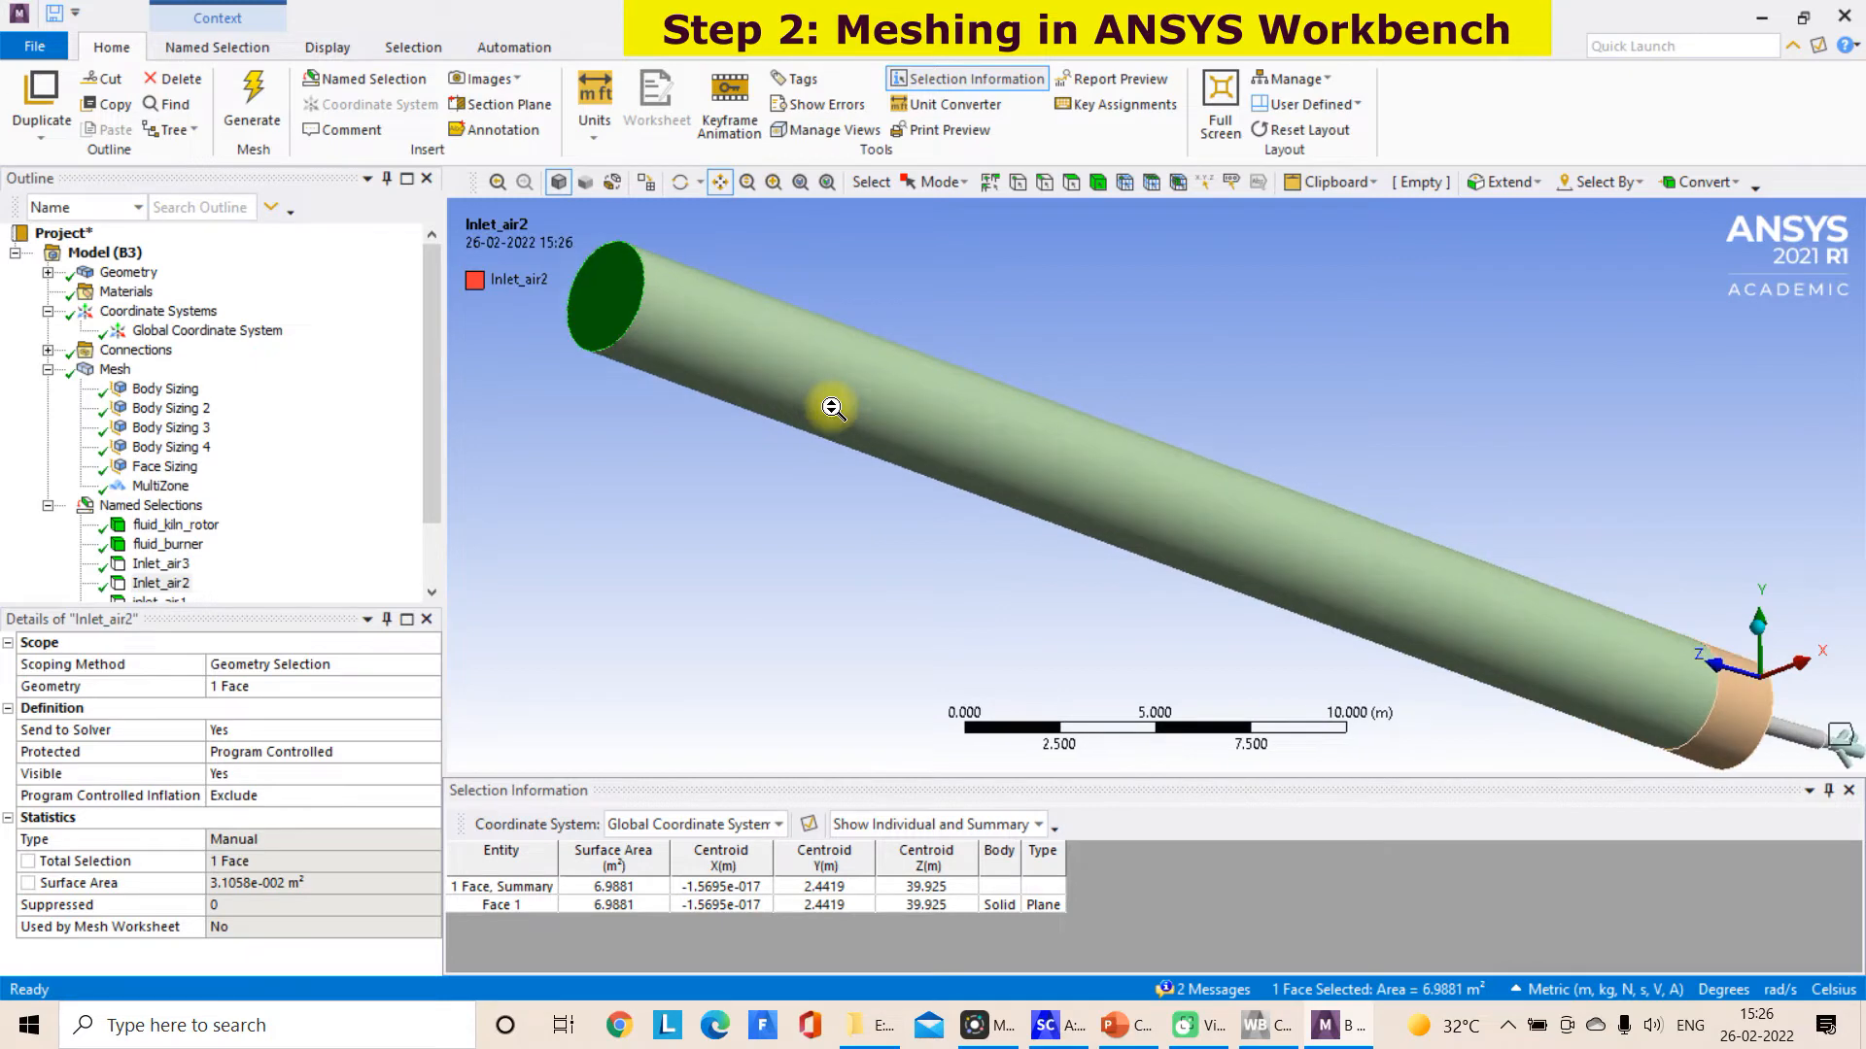
right_click(627, 283)
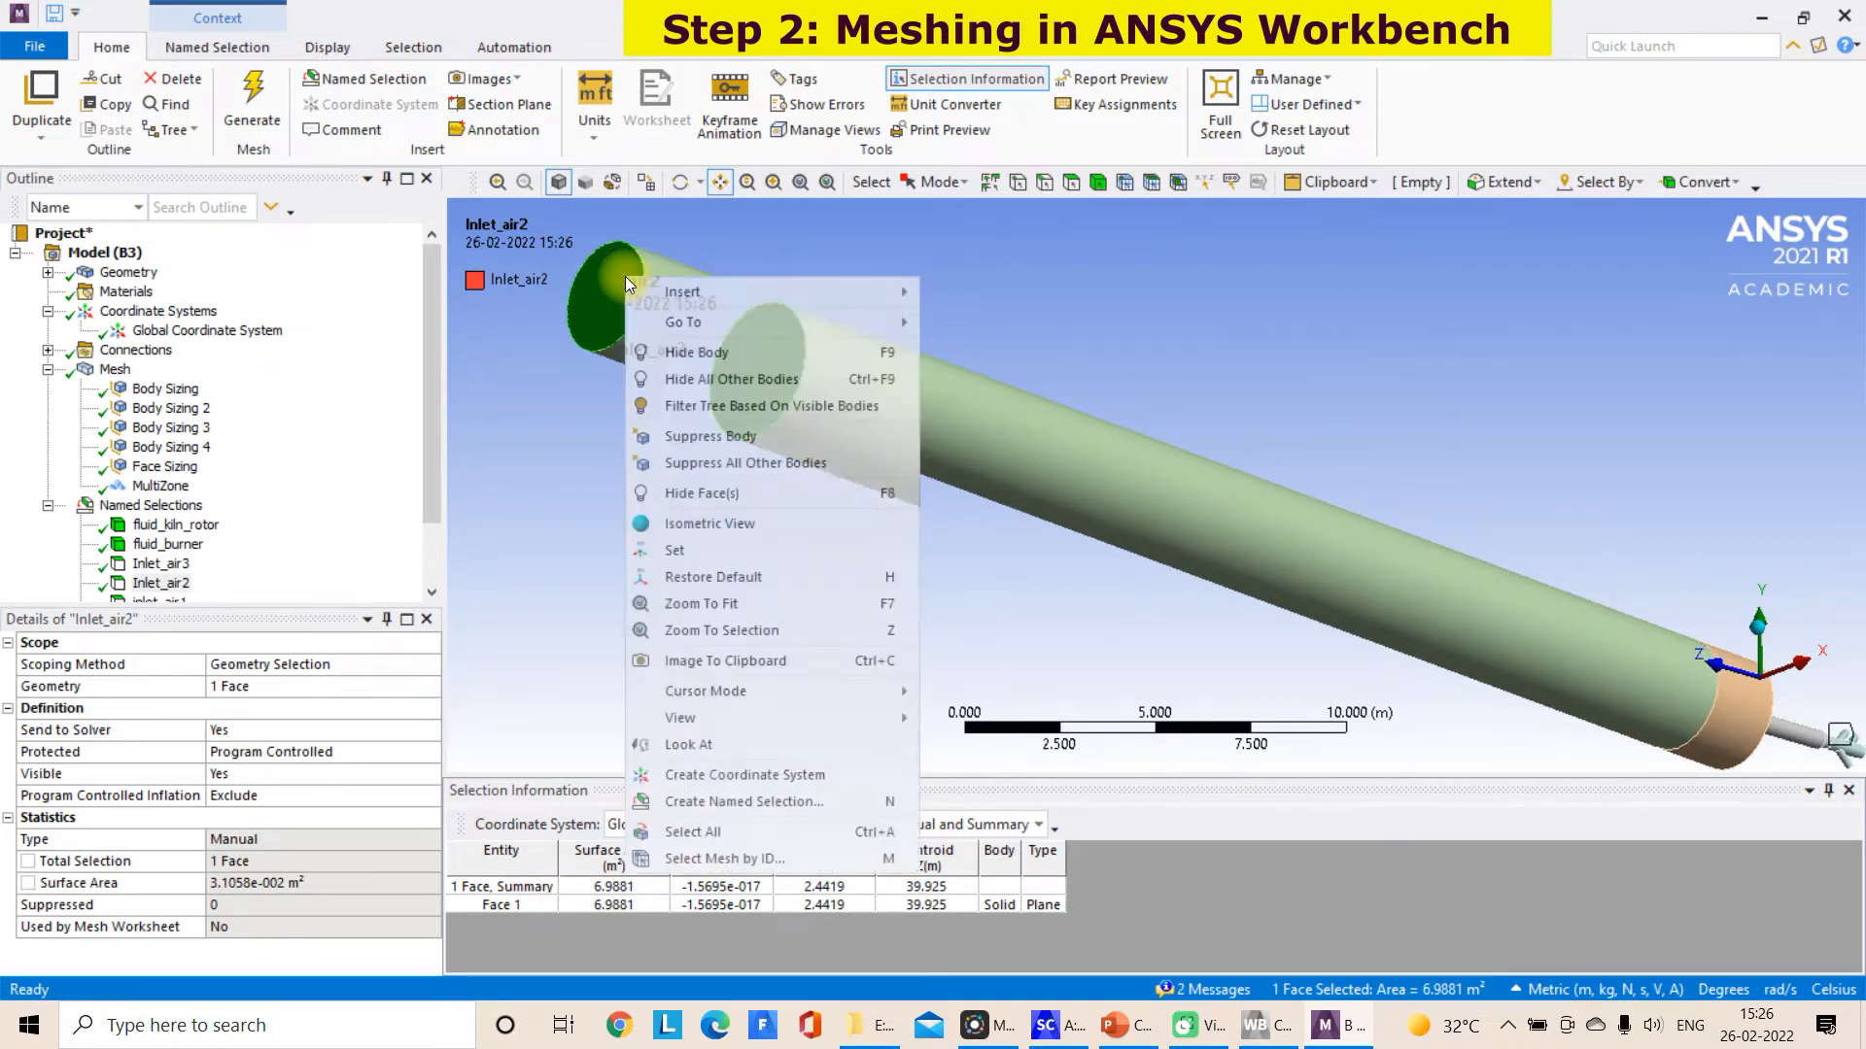
click(698, 809)
text(inlet_feed)
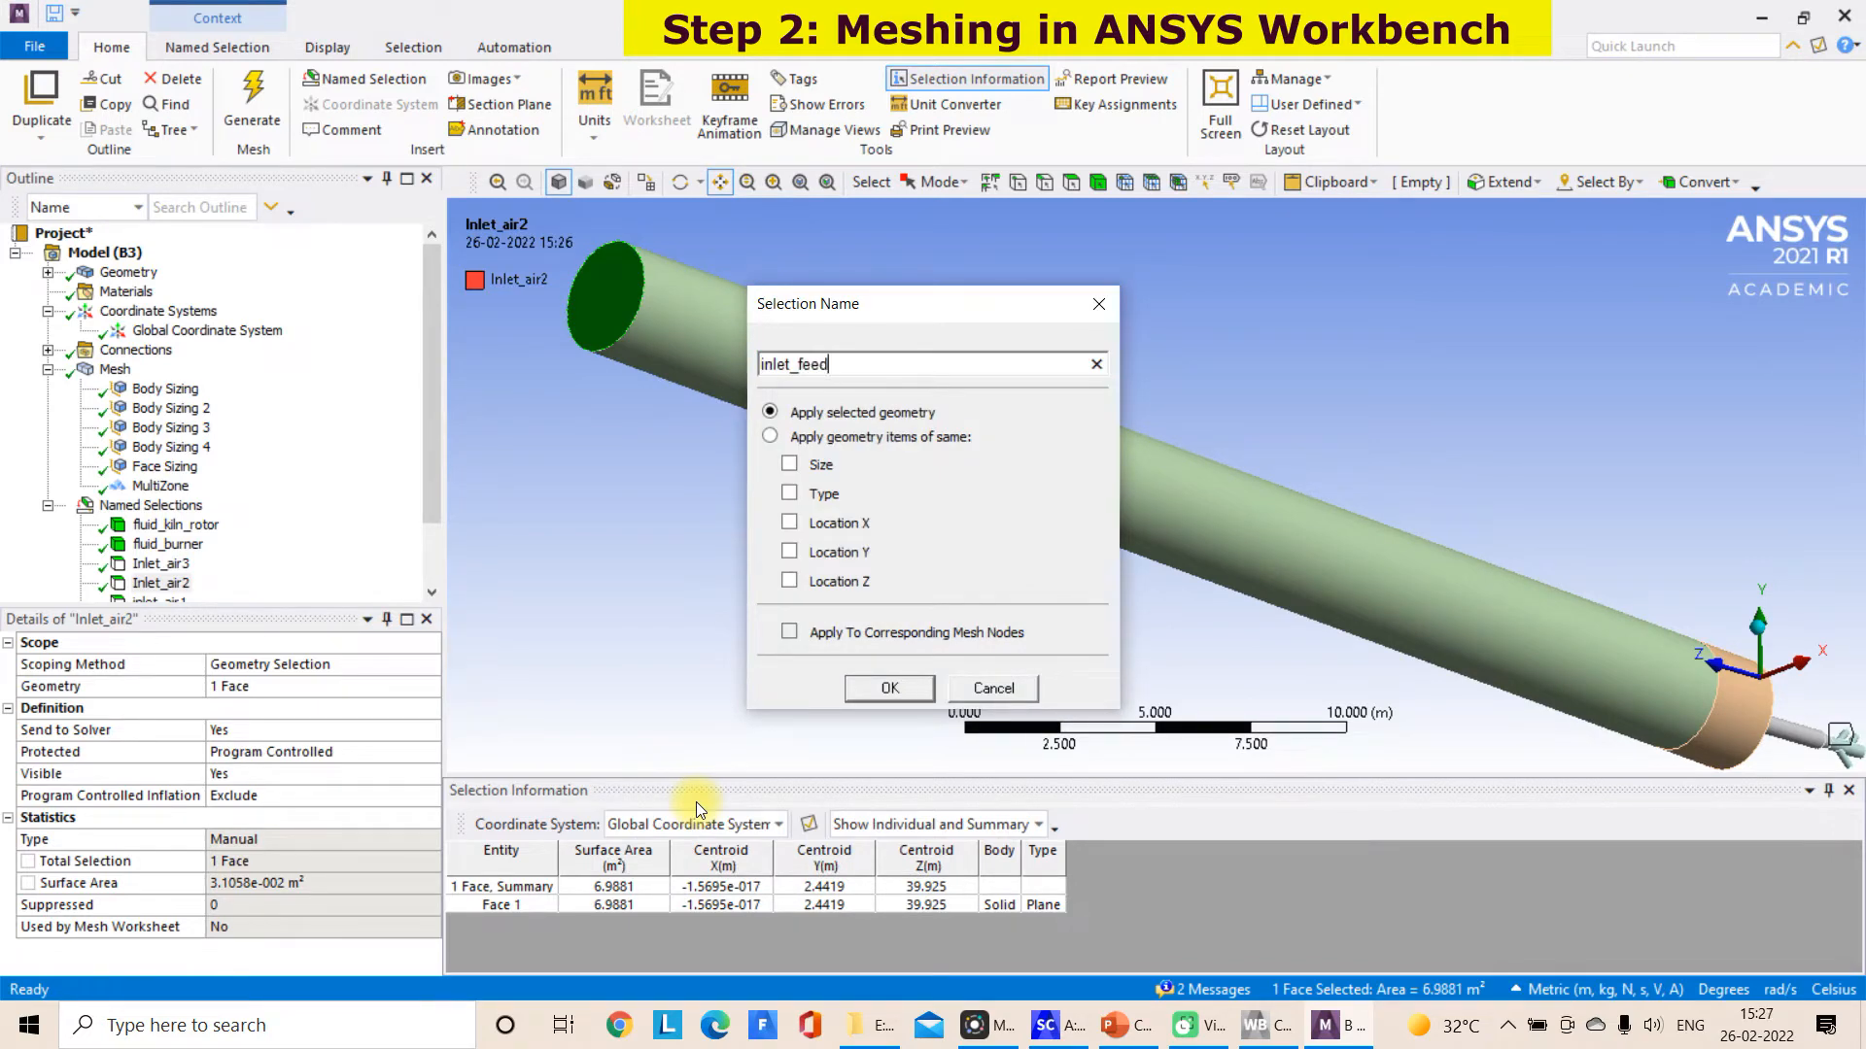
text(_kiln)
click(888, 688)
Create a named selection wall_kiln_rotor from the outer cylindrical faces of the long and short kiln sections
scroll(972, 605, down, 1)
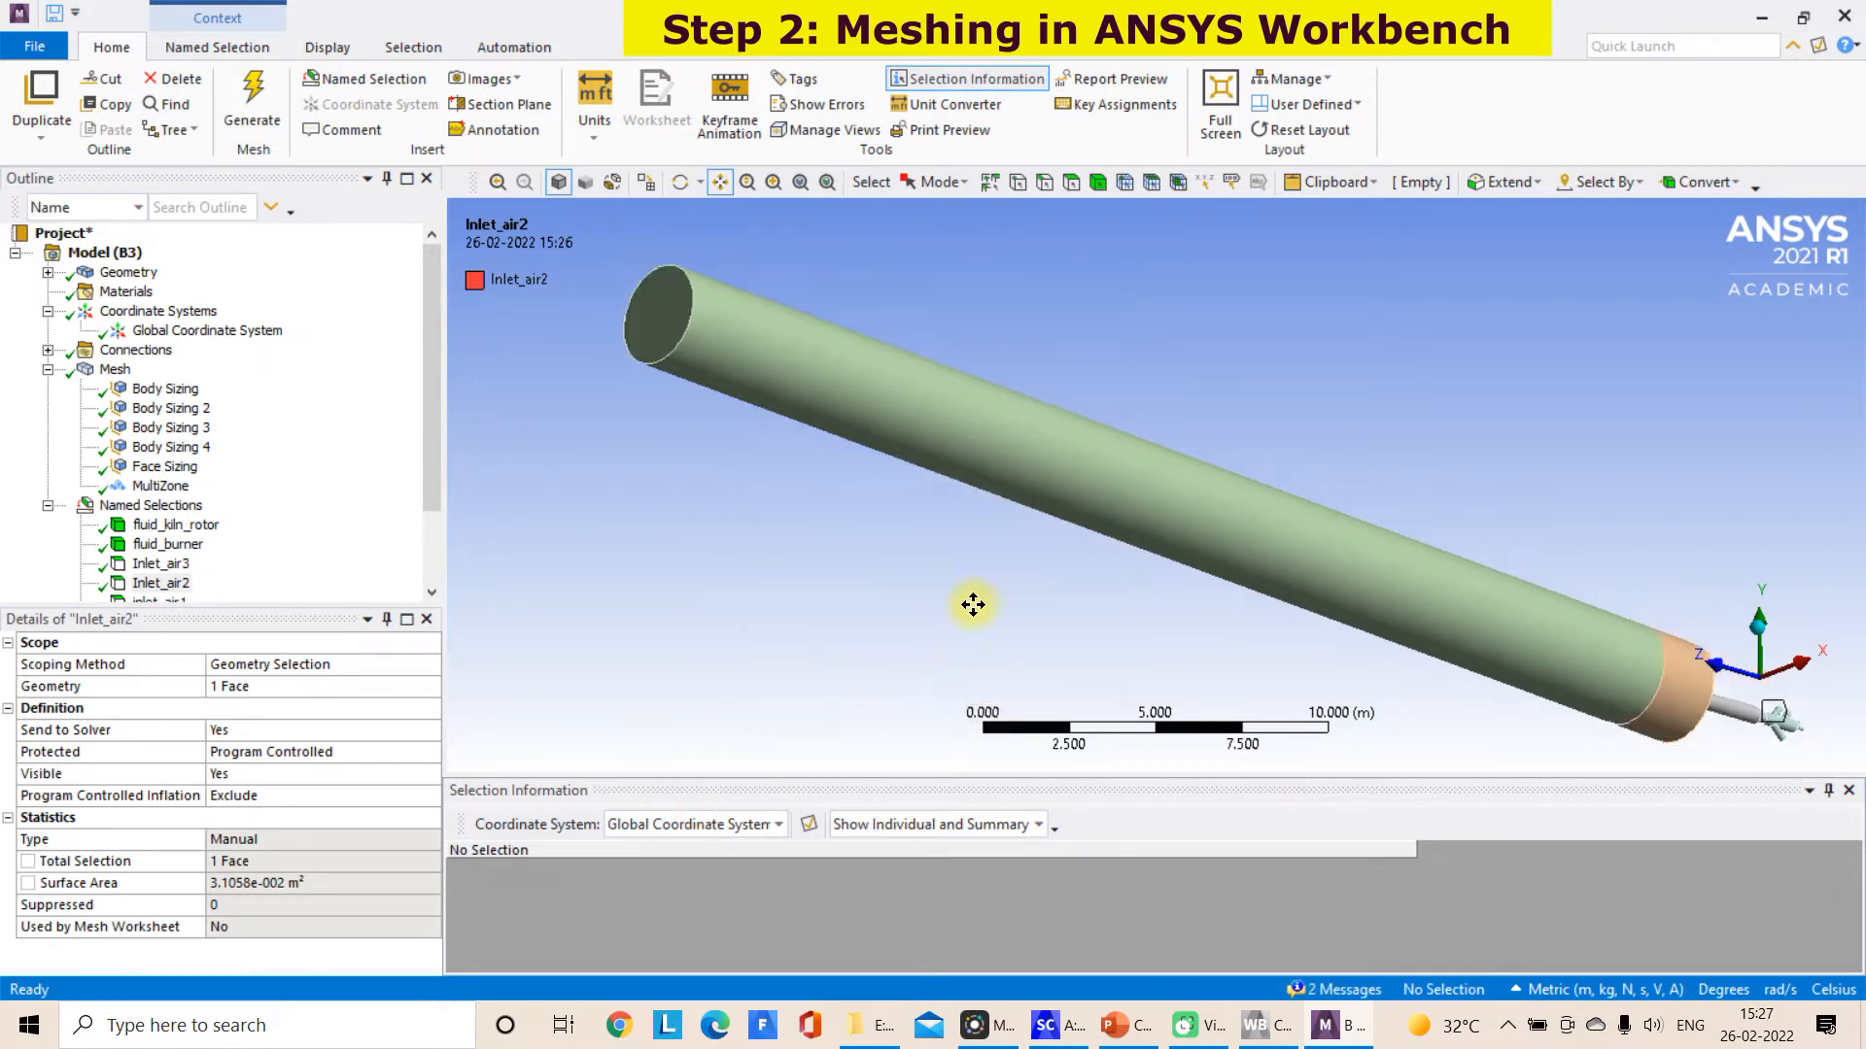
scroll(976, 604, down, 2)
middle_drag(1037, 563, 930, 513)
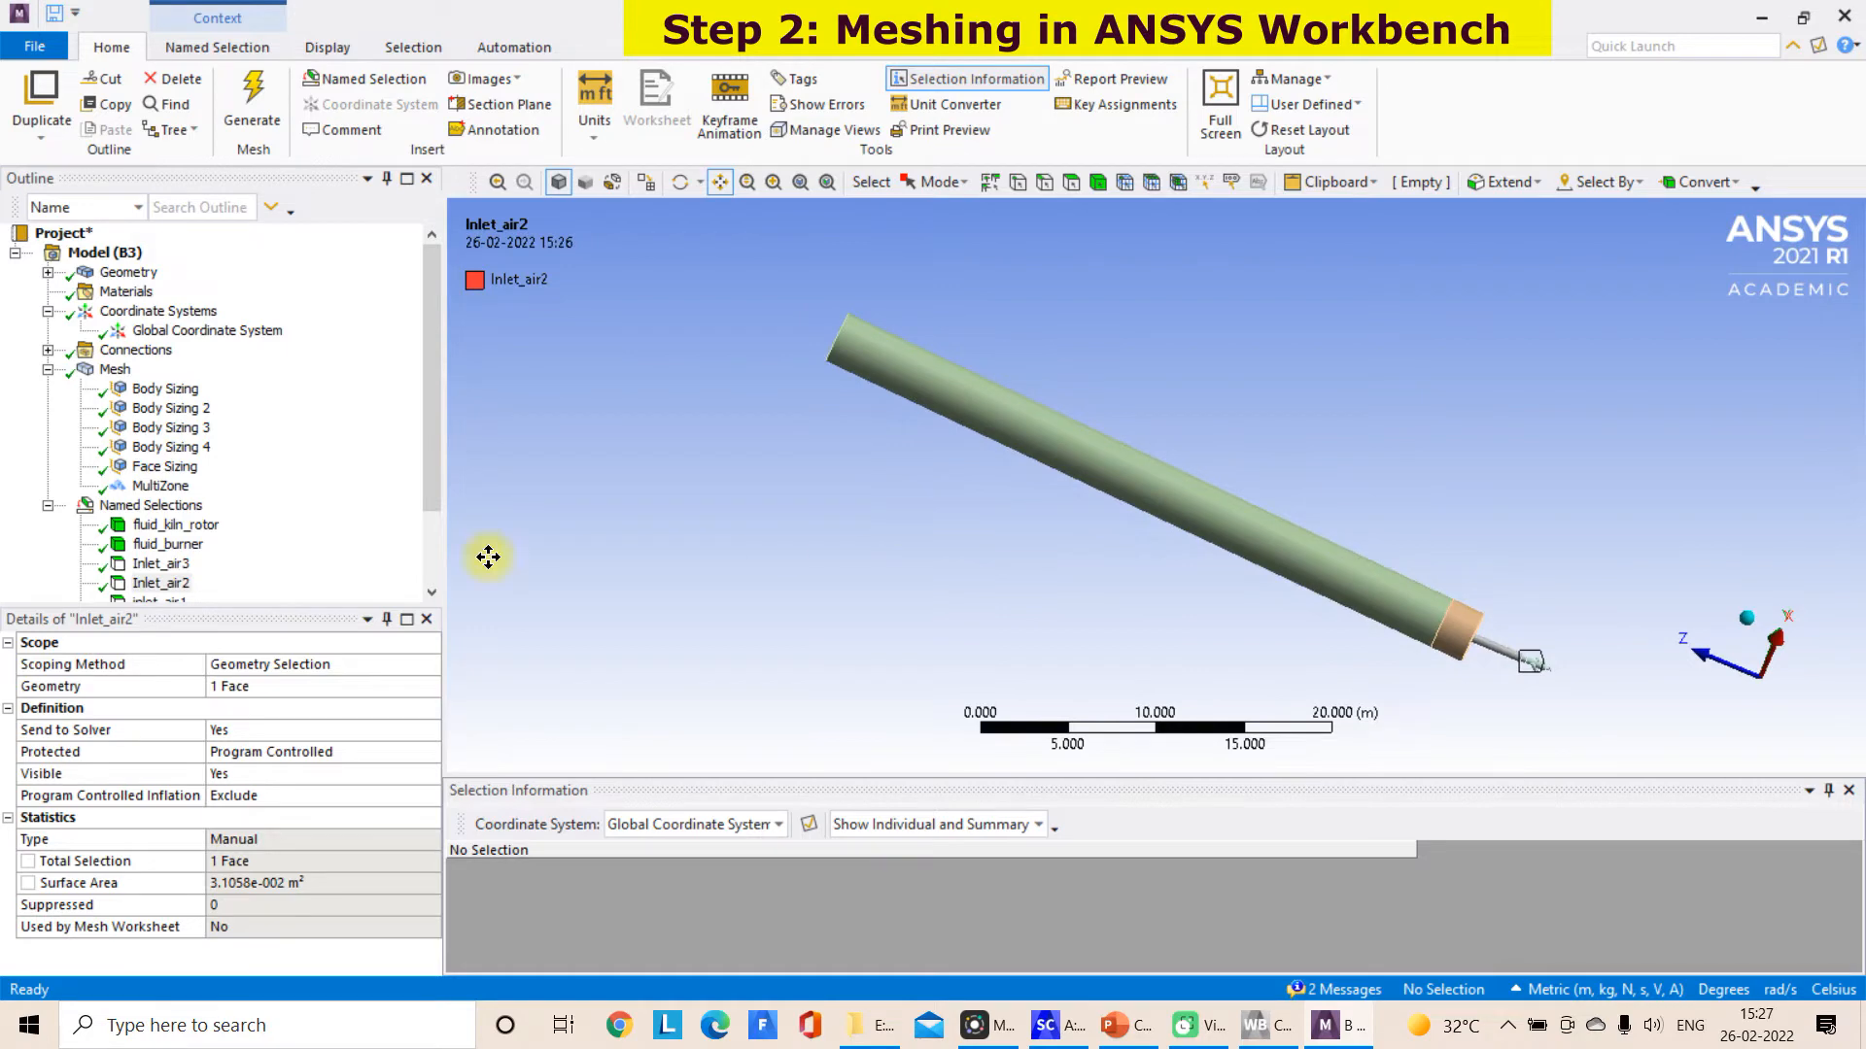
scroll(1051, 492, down, 2)
scroll(1051, 491, up, 2)
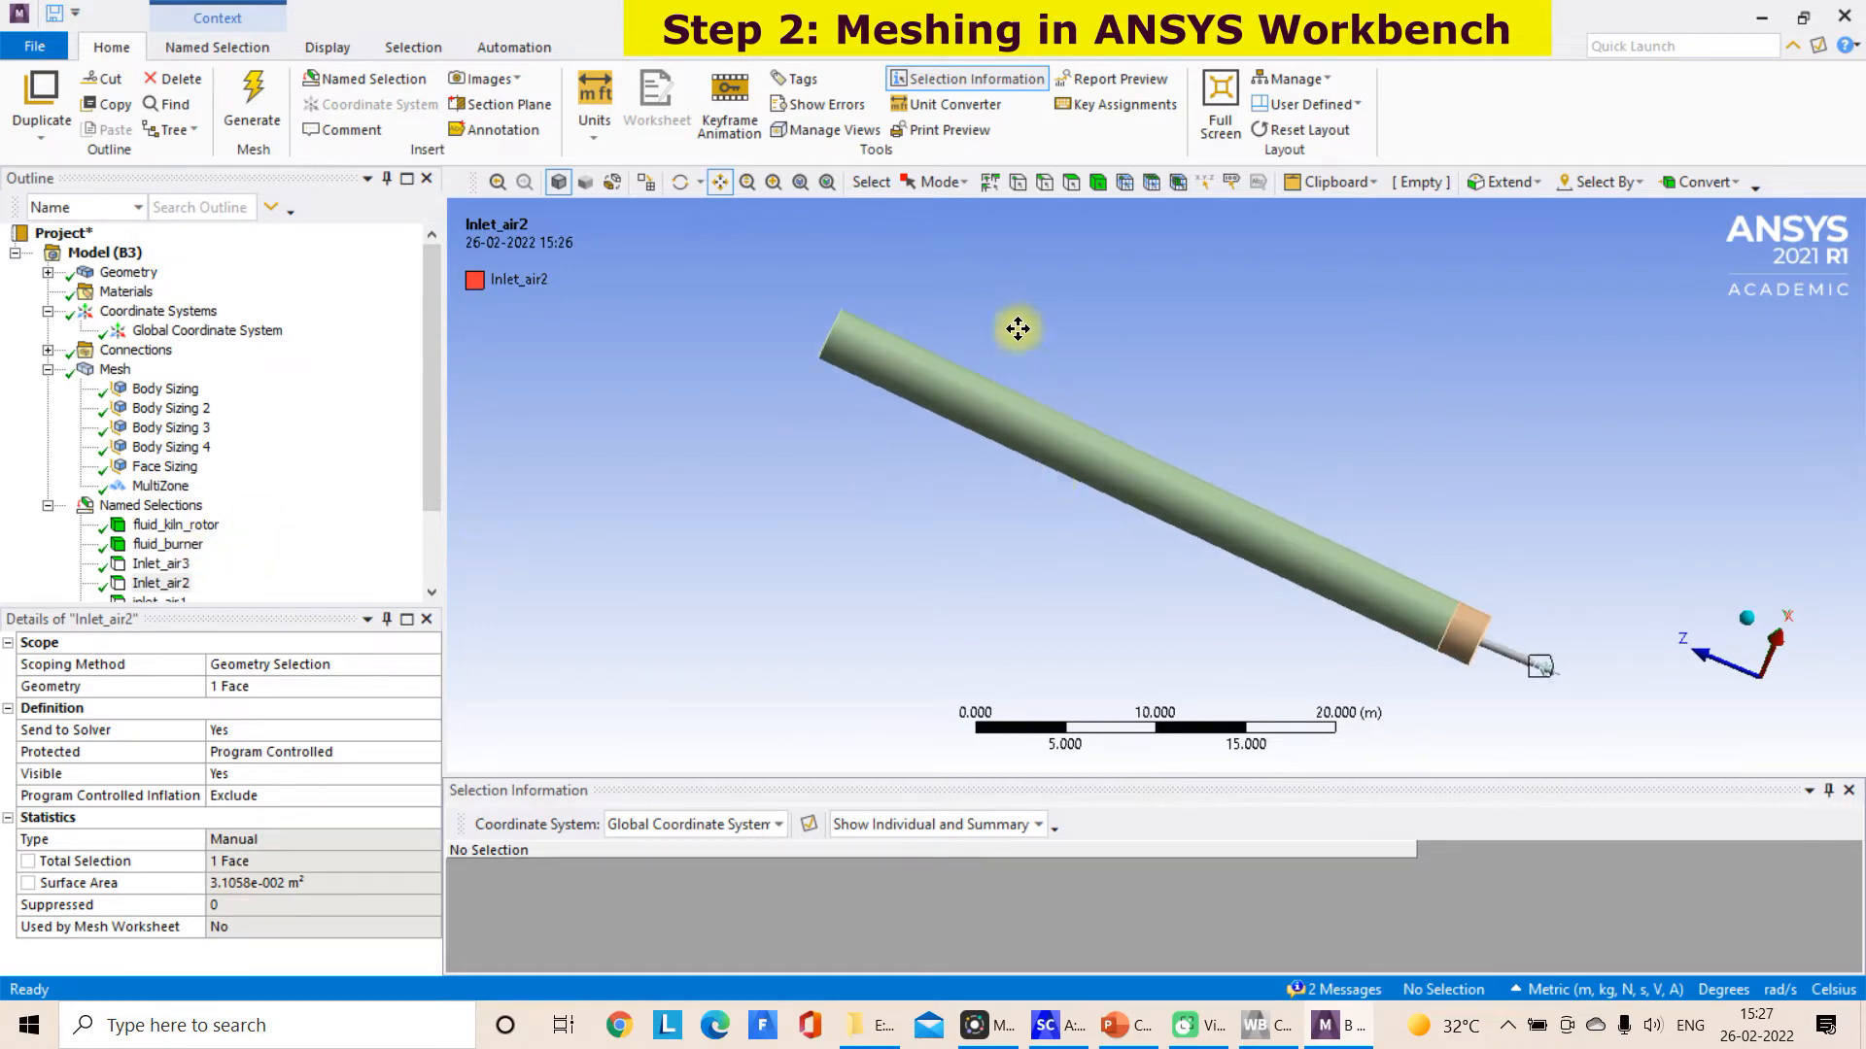
click(1073, 184)
click(1082, 435)
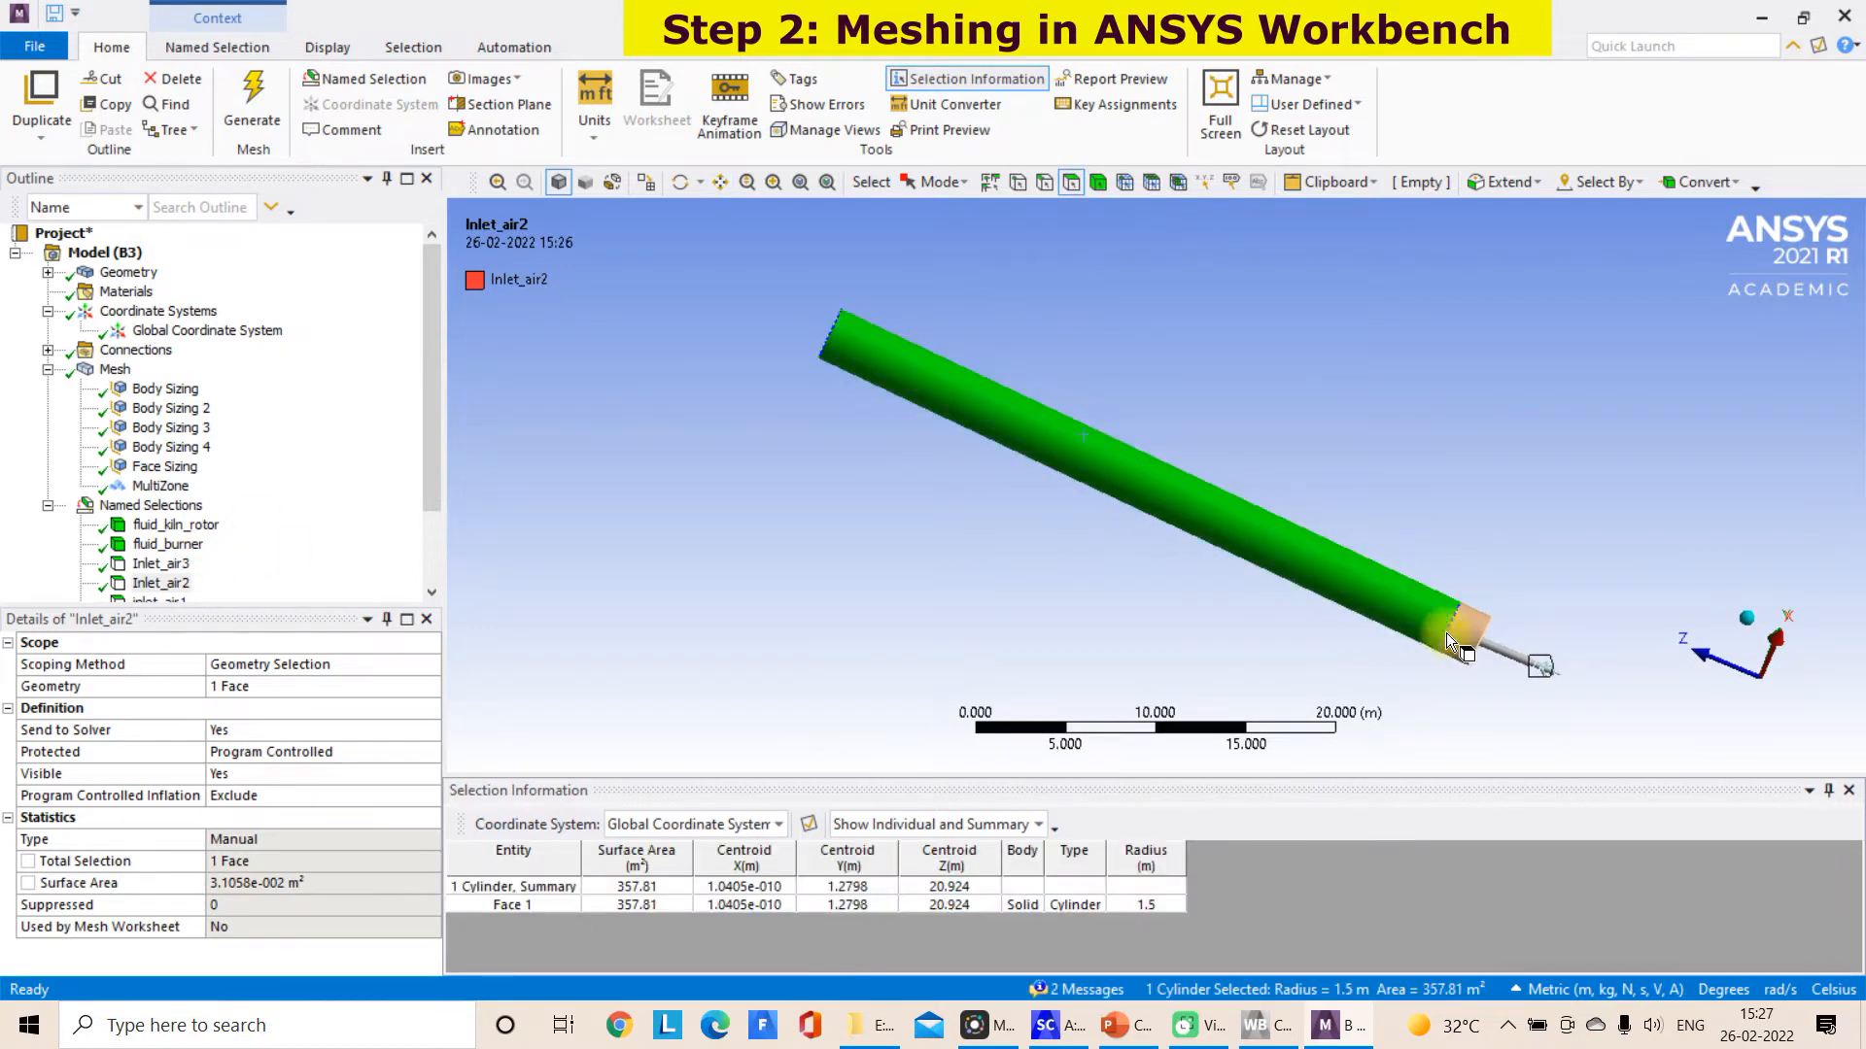
ctrl+click(1473, 633)
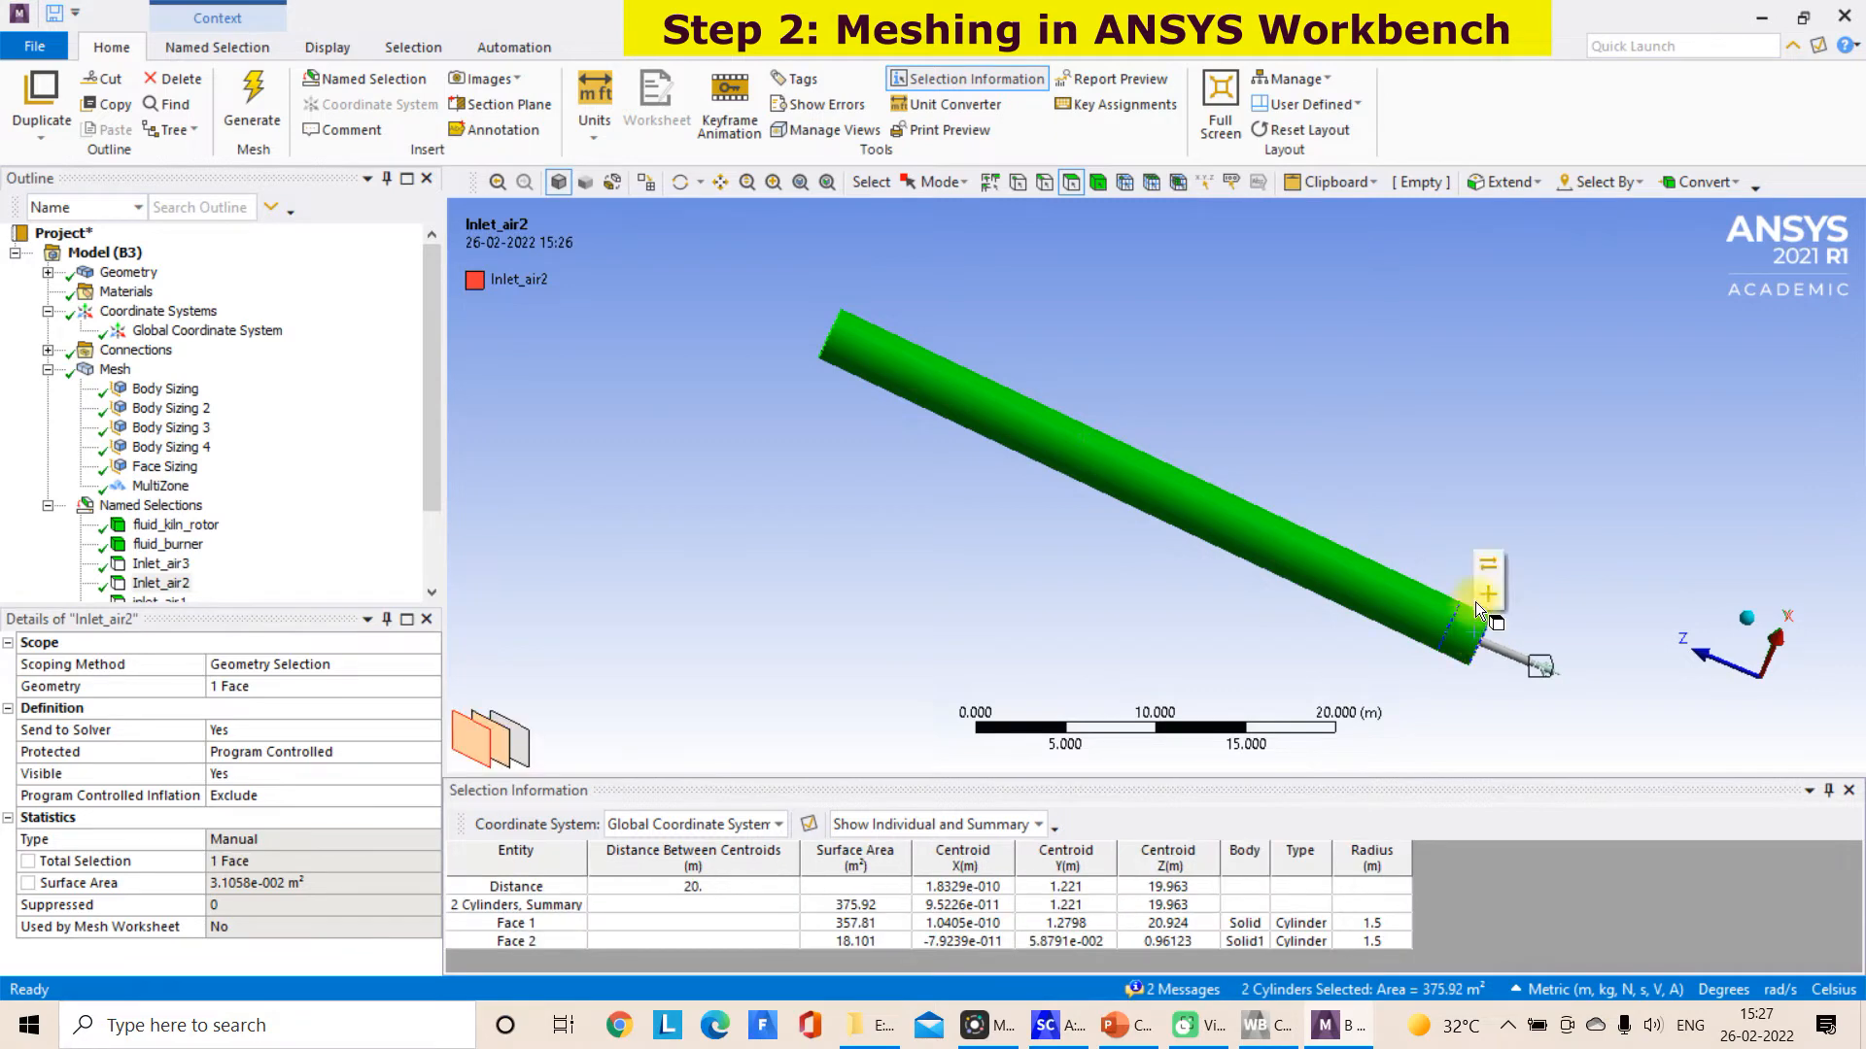
right_click(1256, 536)
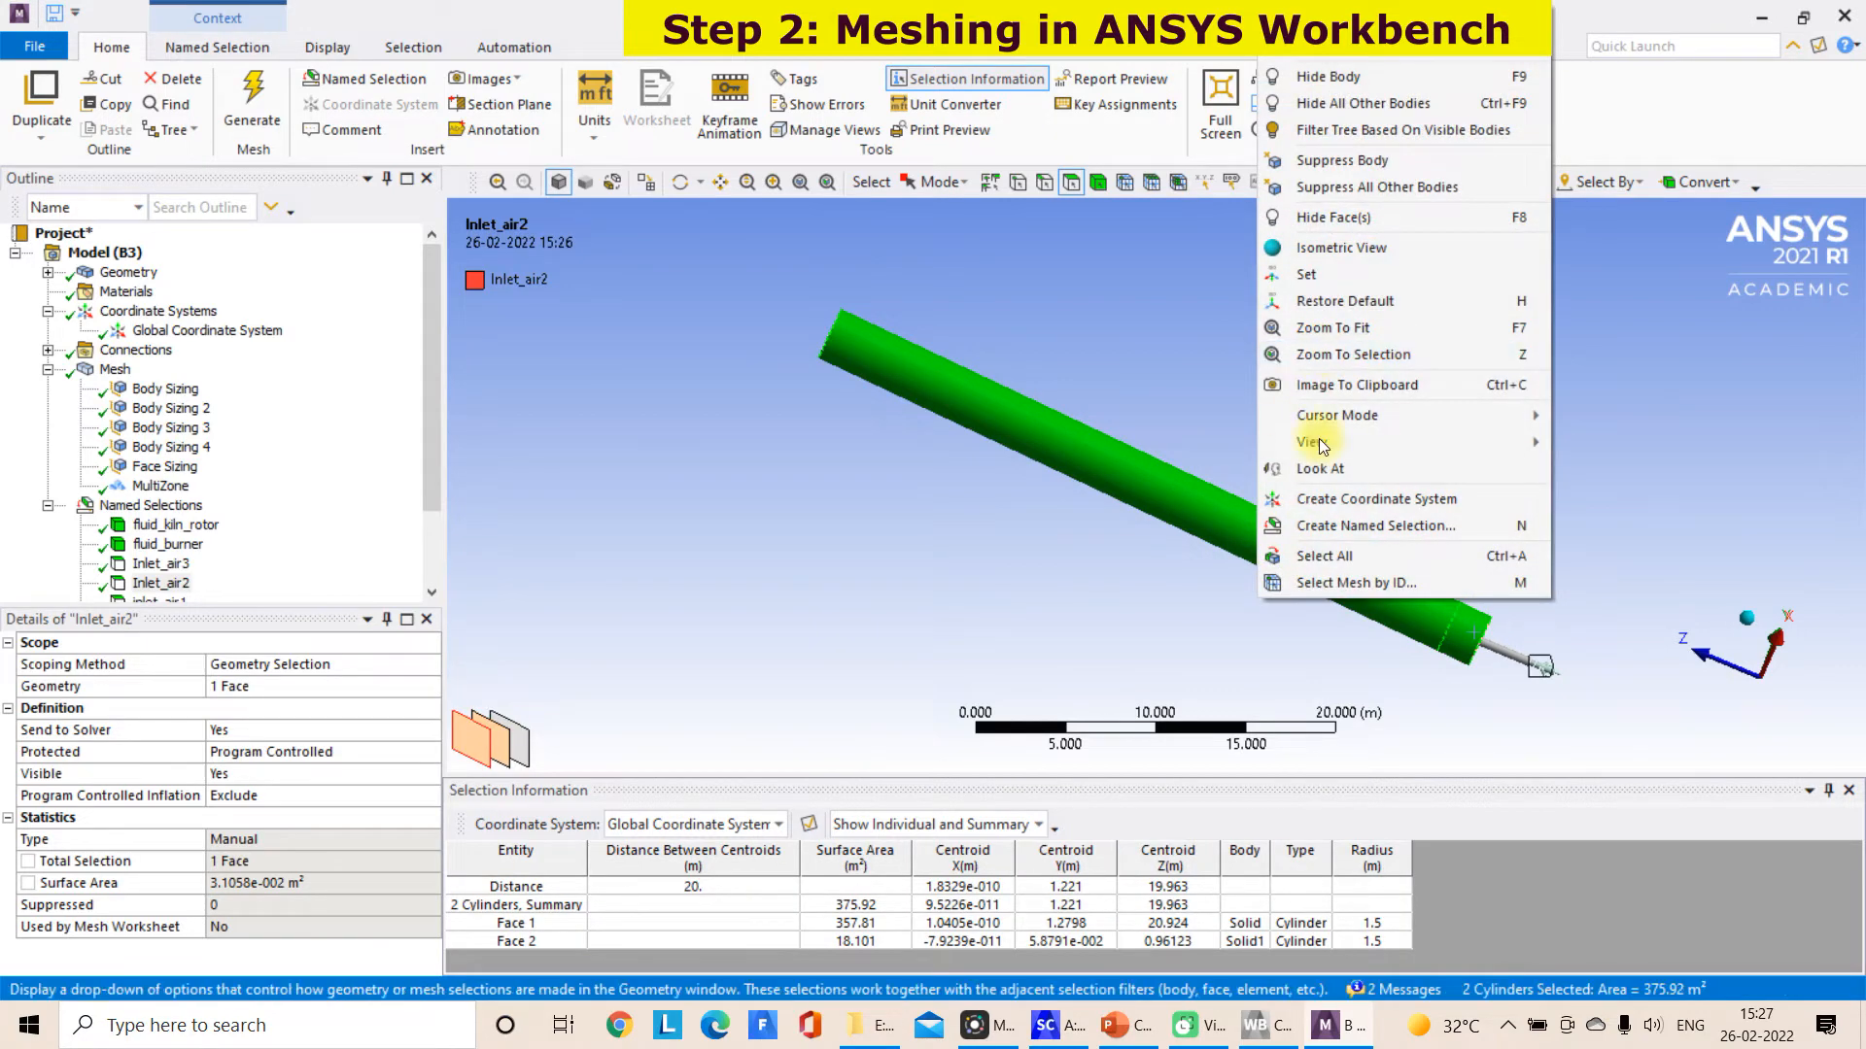
click(1332, 530)
text(wall_kiln_rotor)
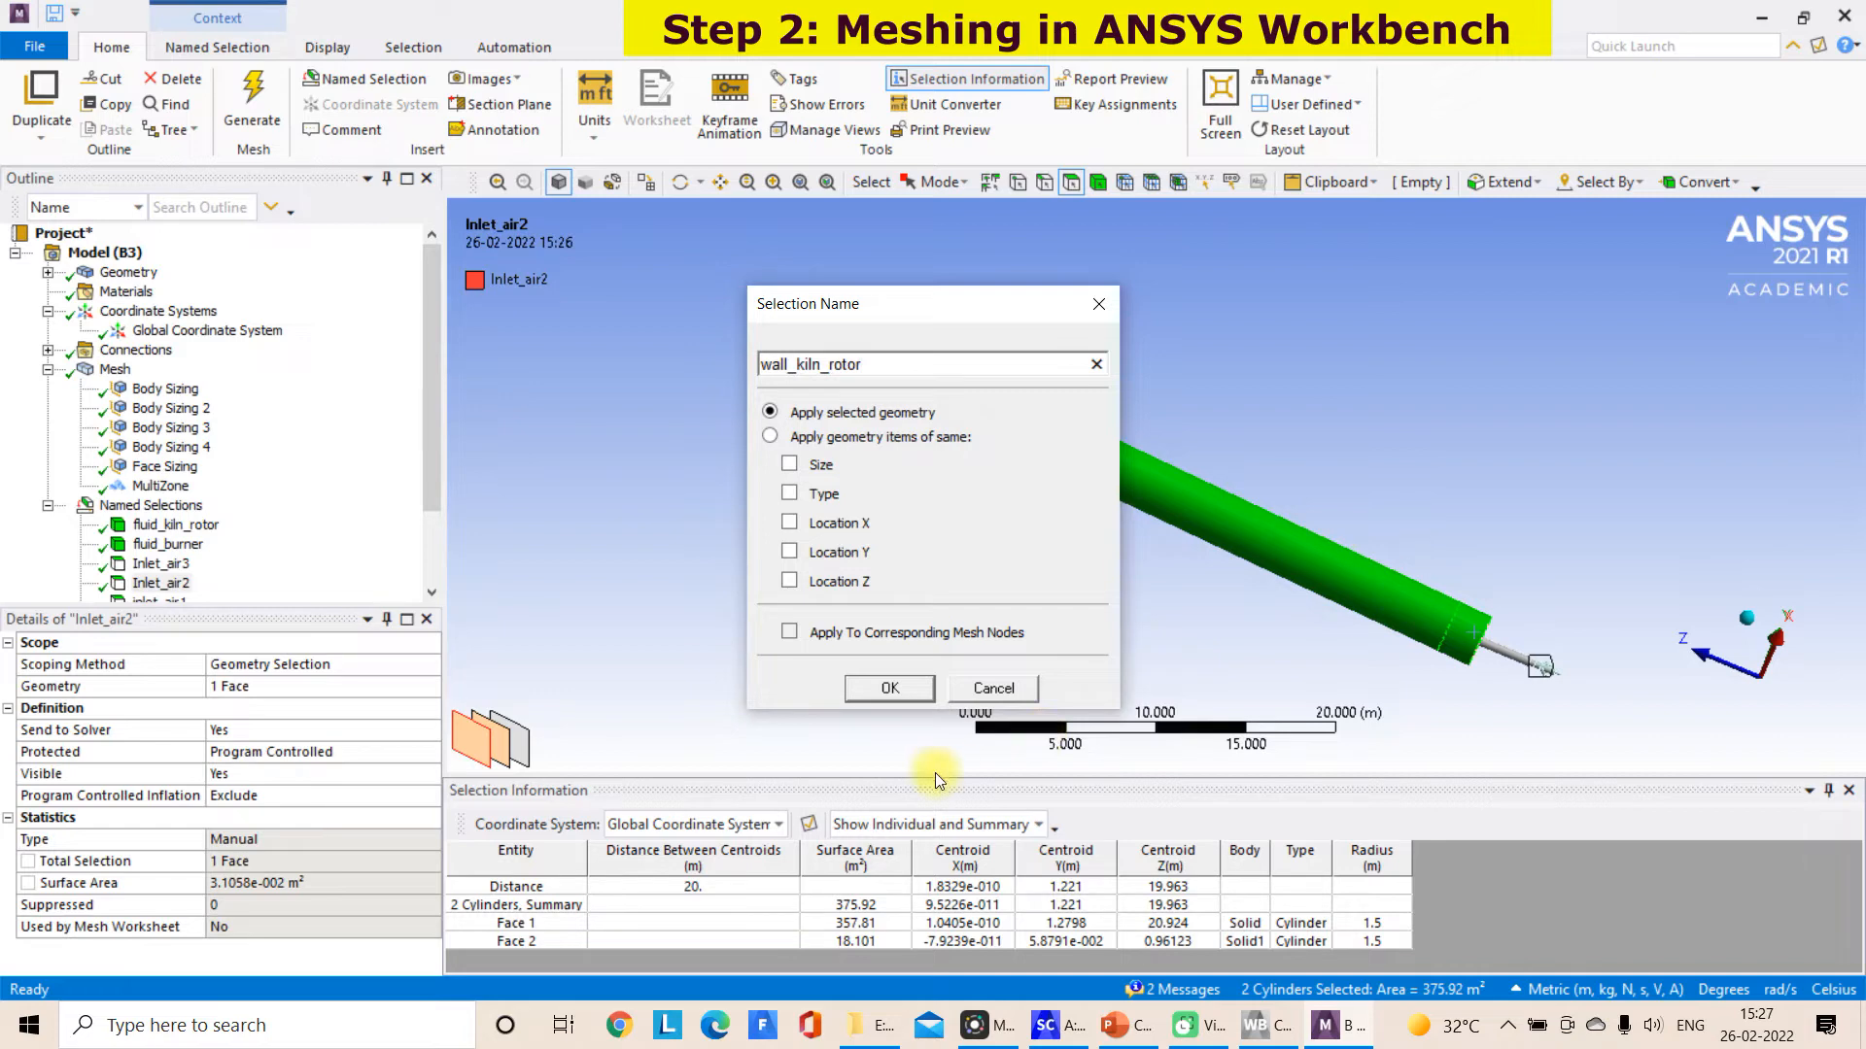
click(889, 688)
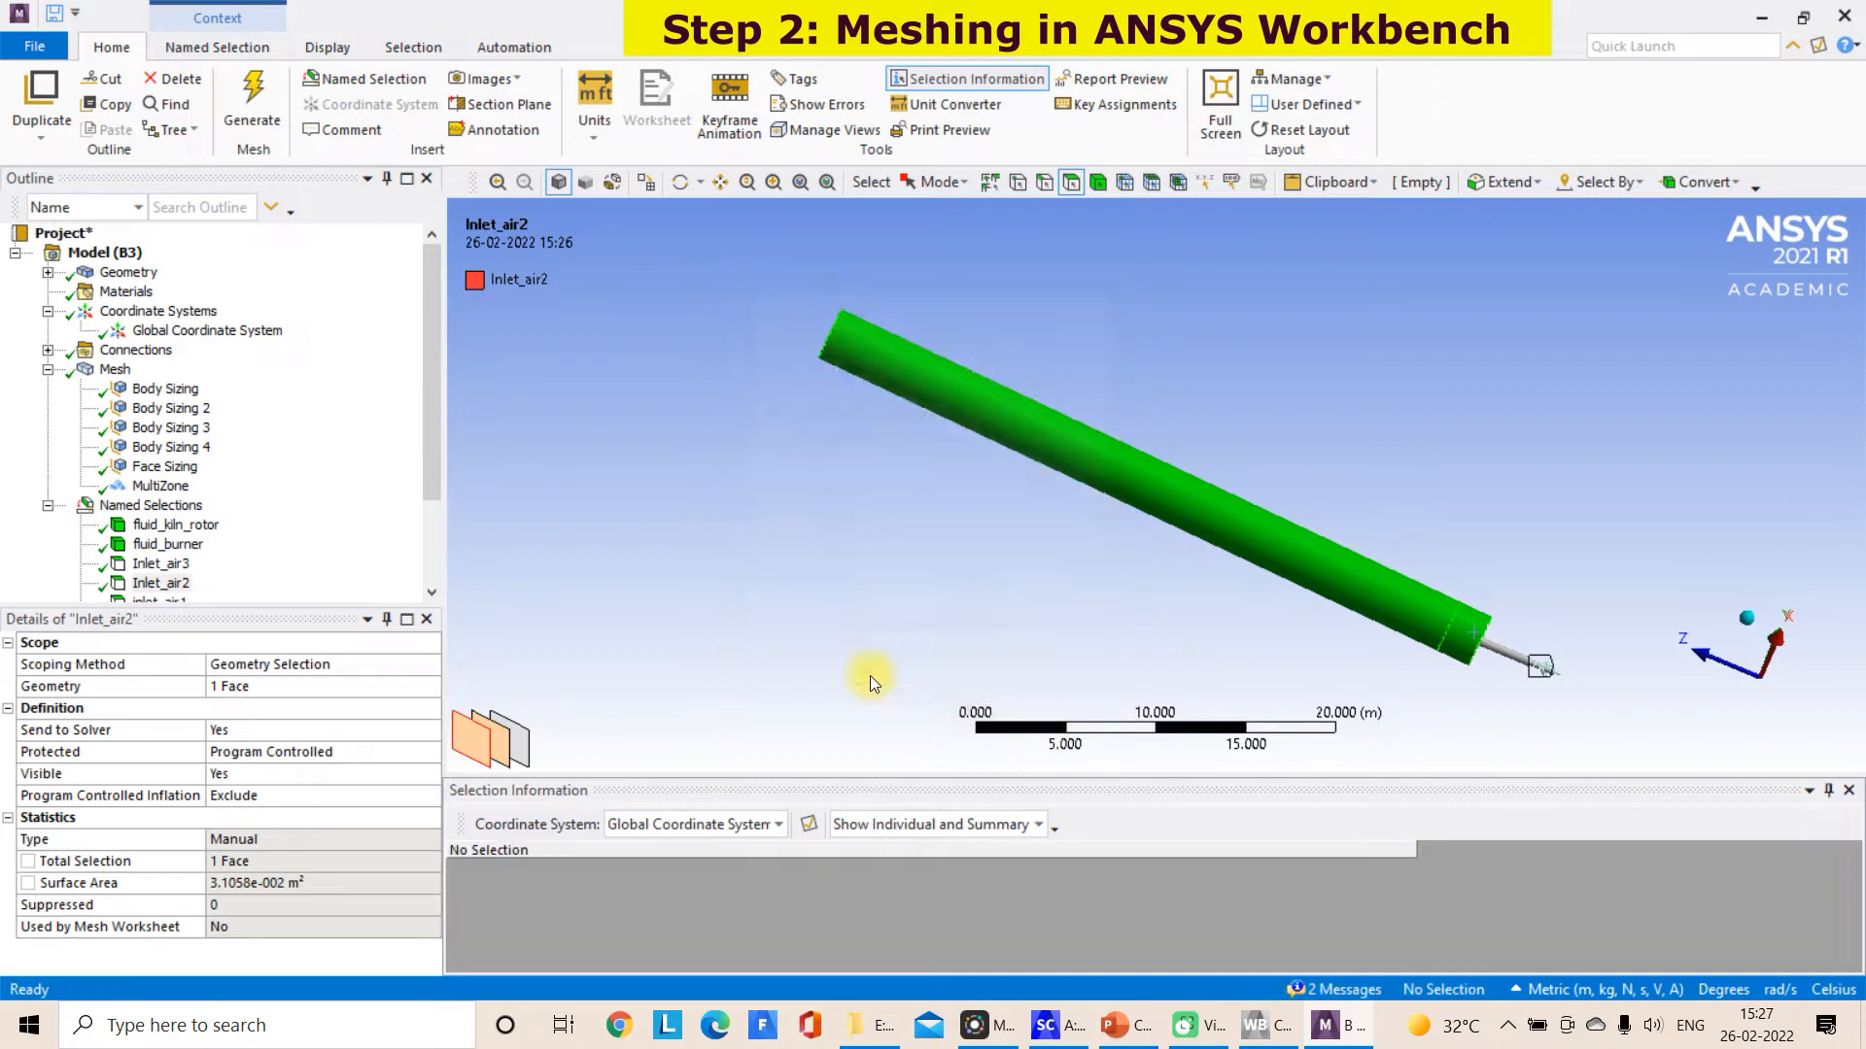
Switch the display to wireframe and highlight the fluid_kiln_rotor named selection
click(612, 182)
click(156, 524)
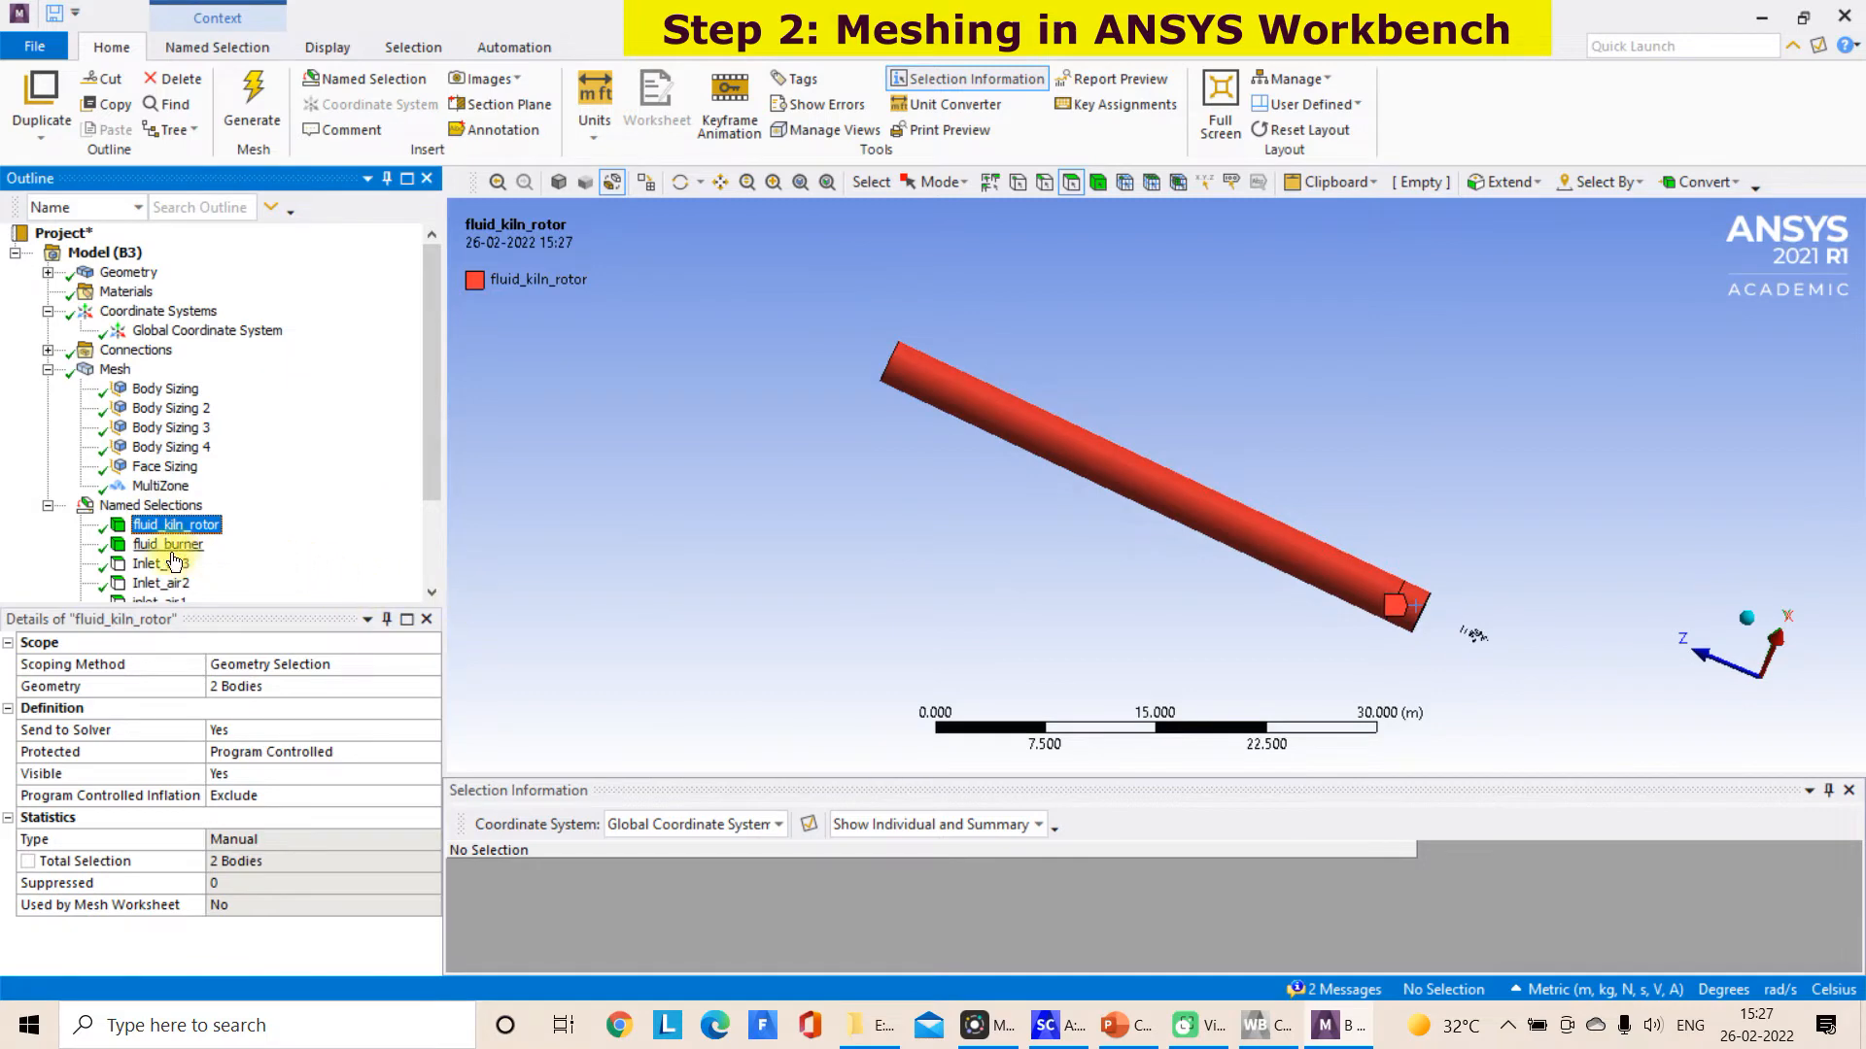
drag(209, 622, 307, 612)
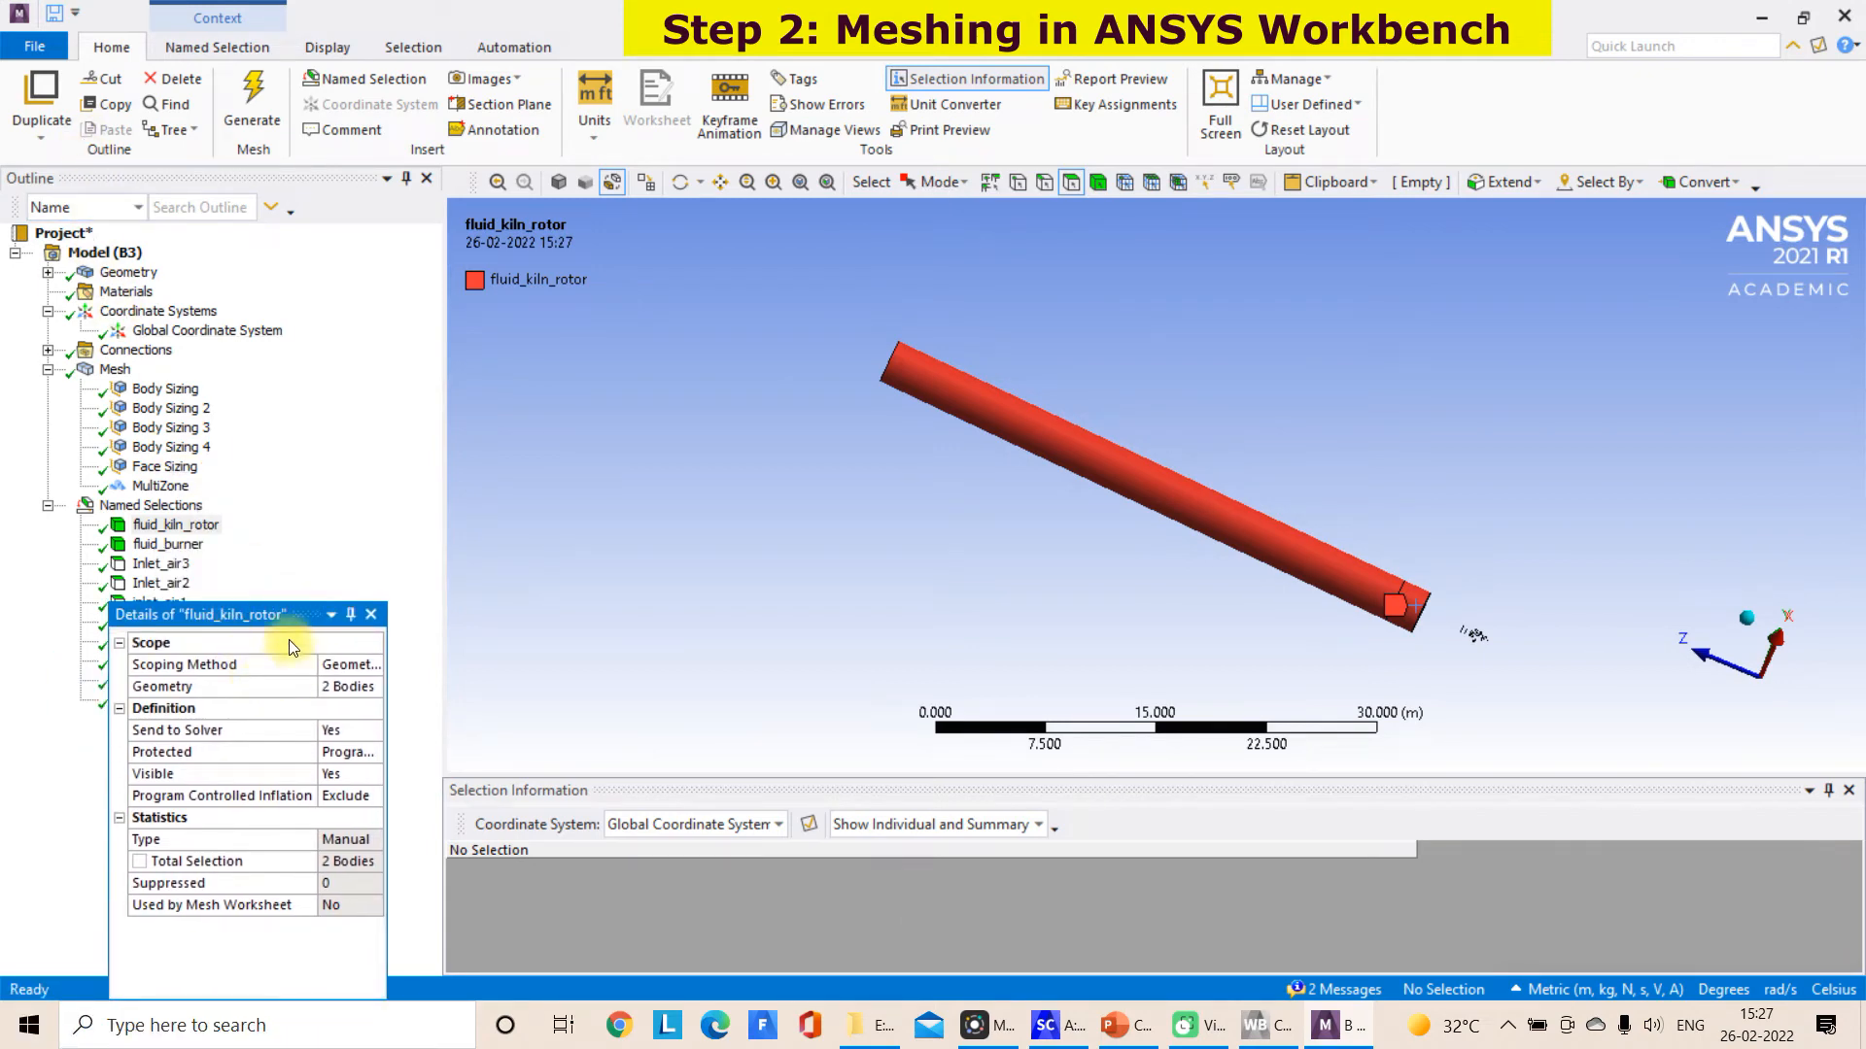
double_click(238, 614)
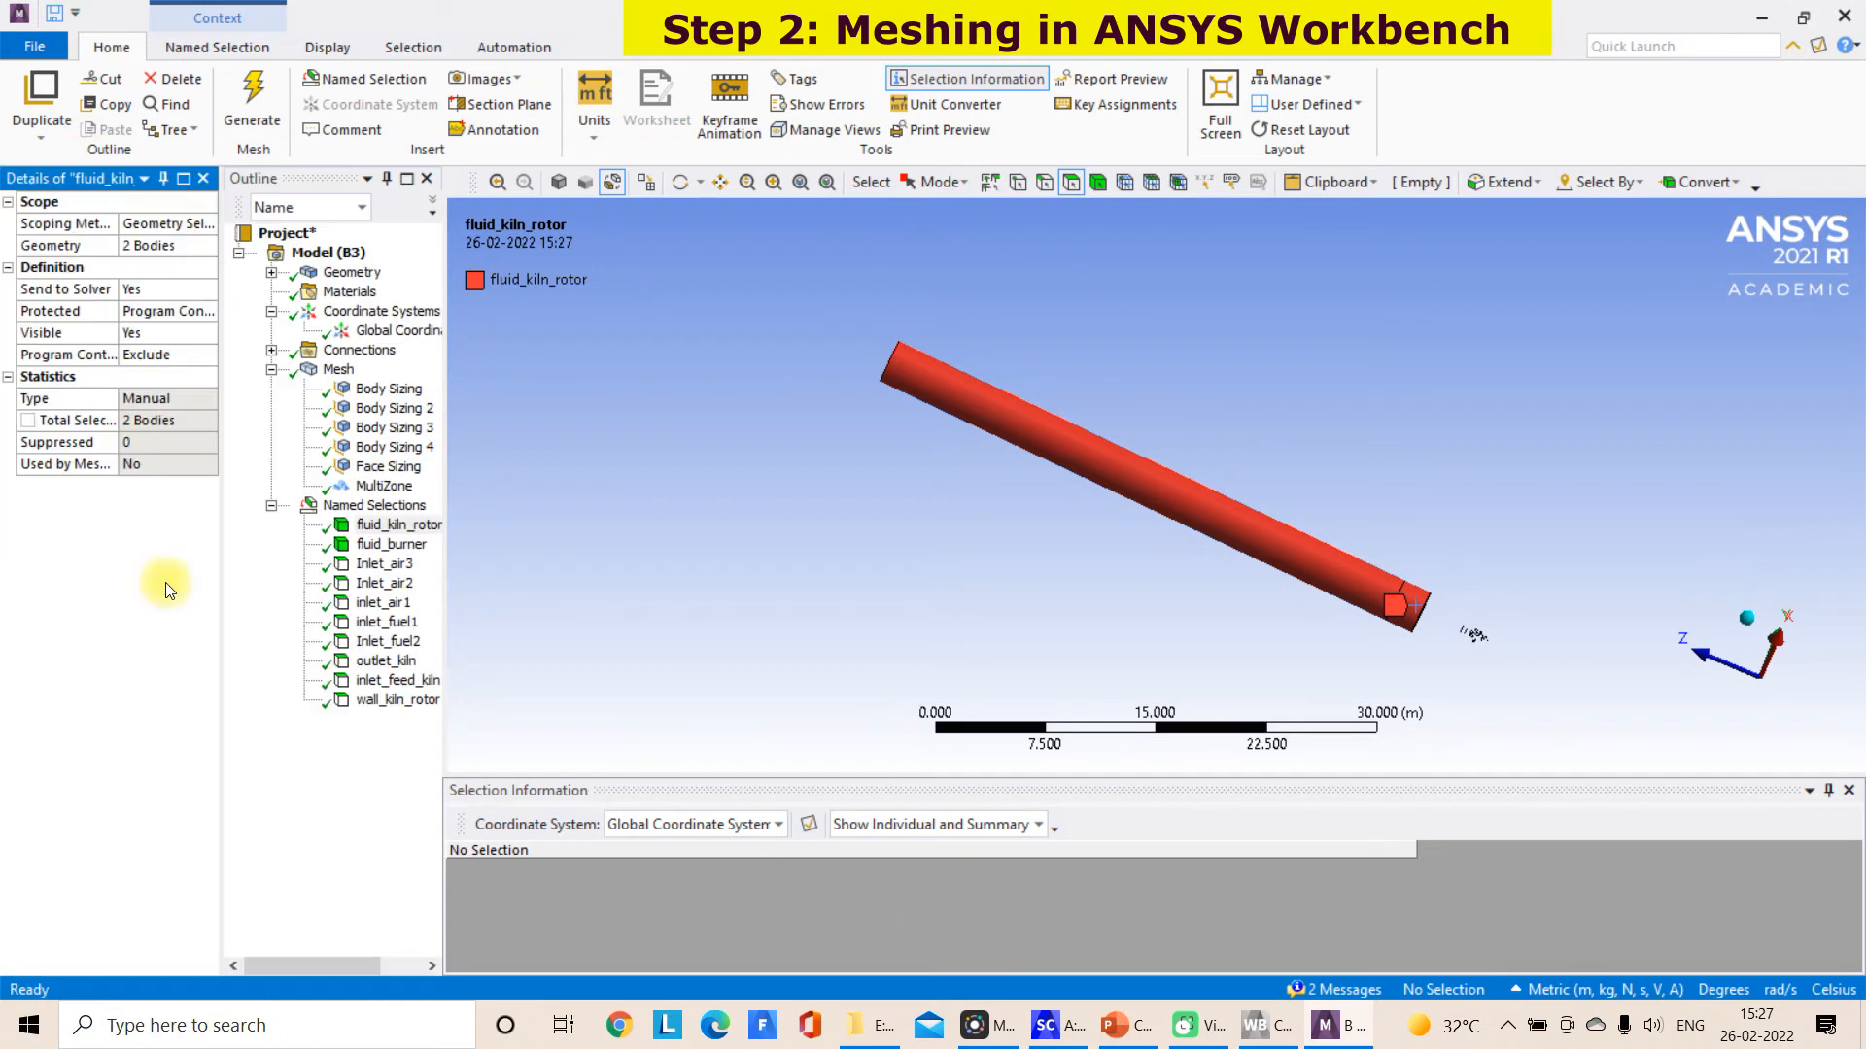
click(29, 45)
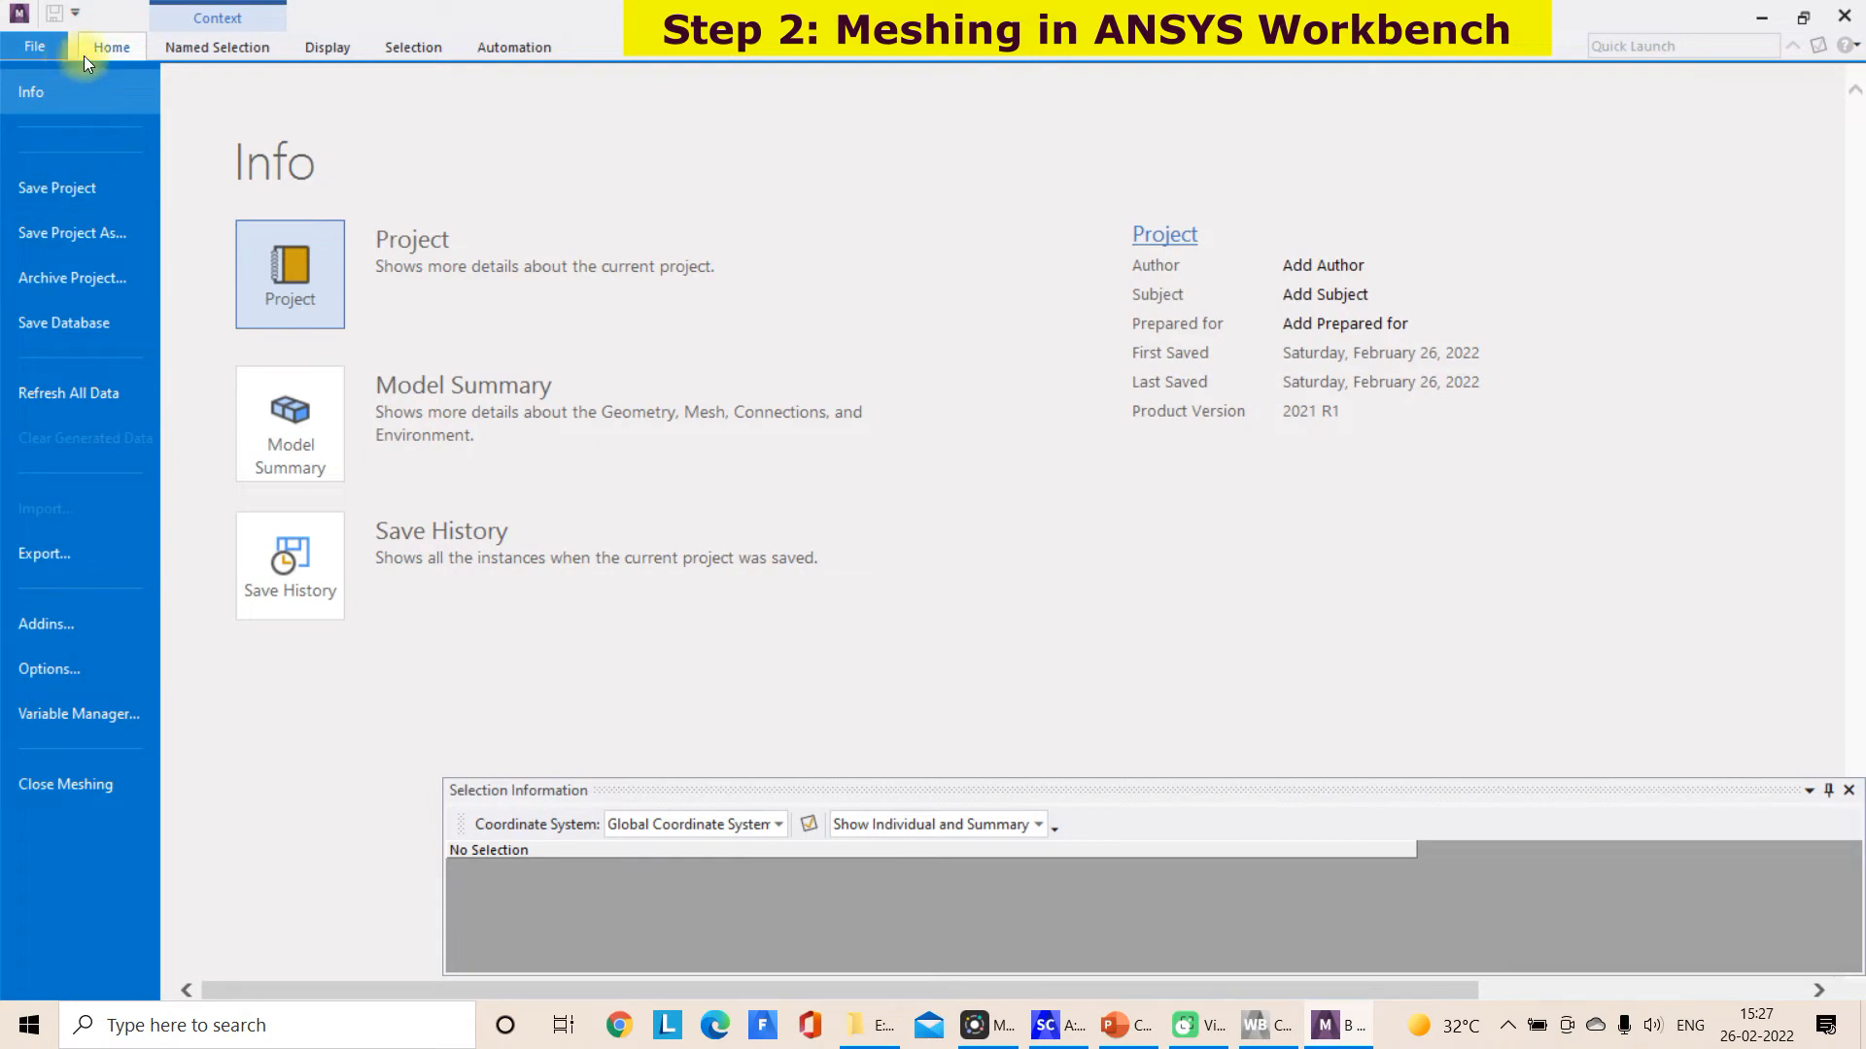
click(47, 48)
click(48, 51)
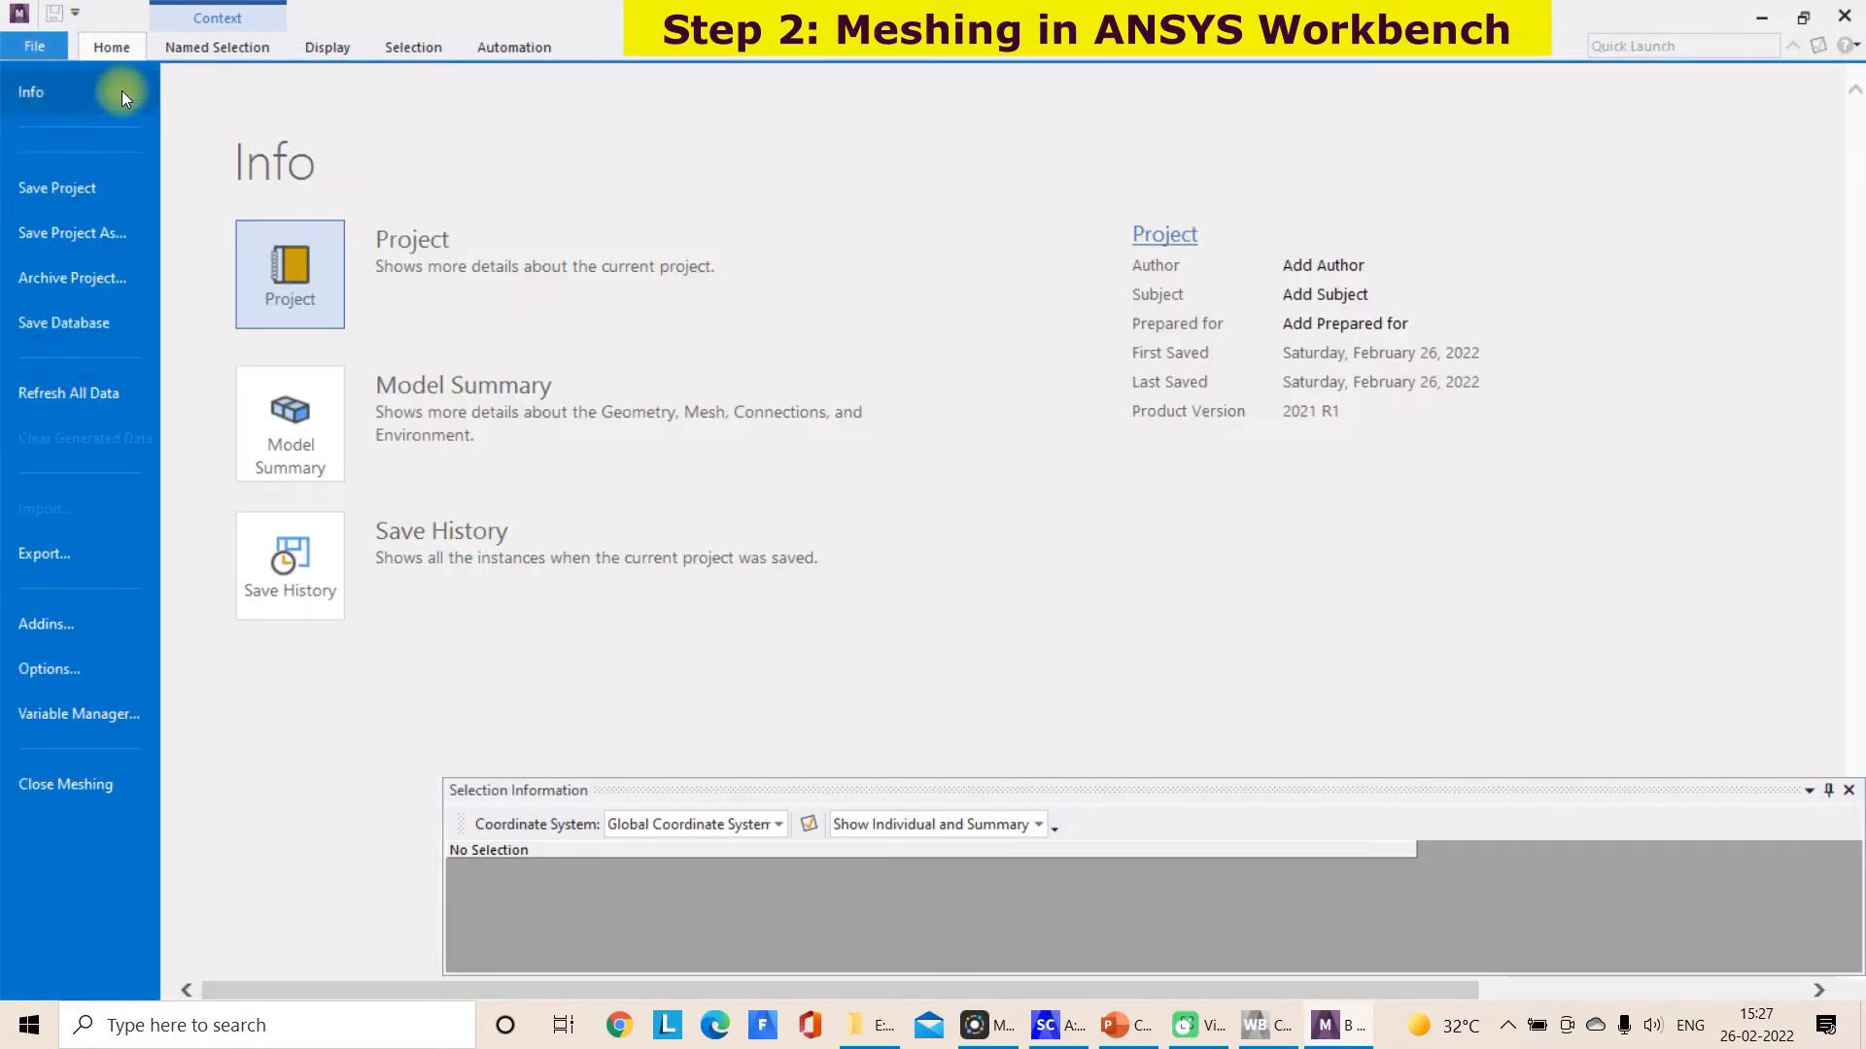
click(111, 47)
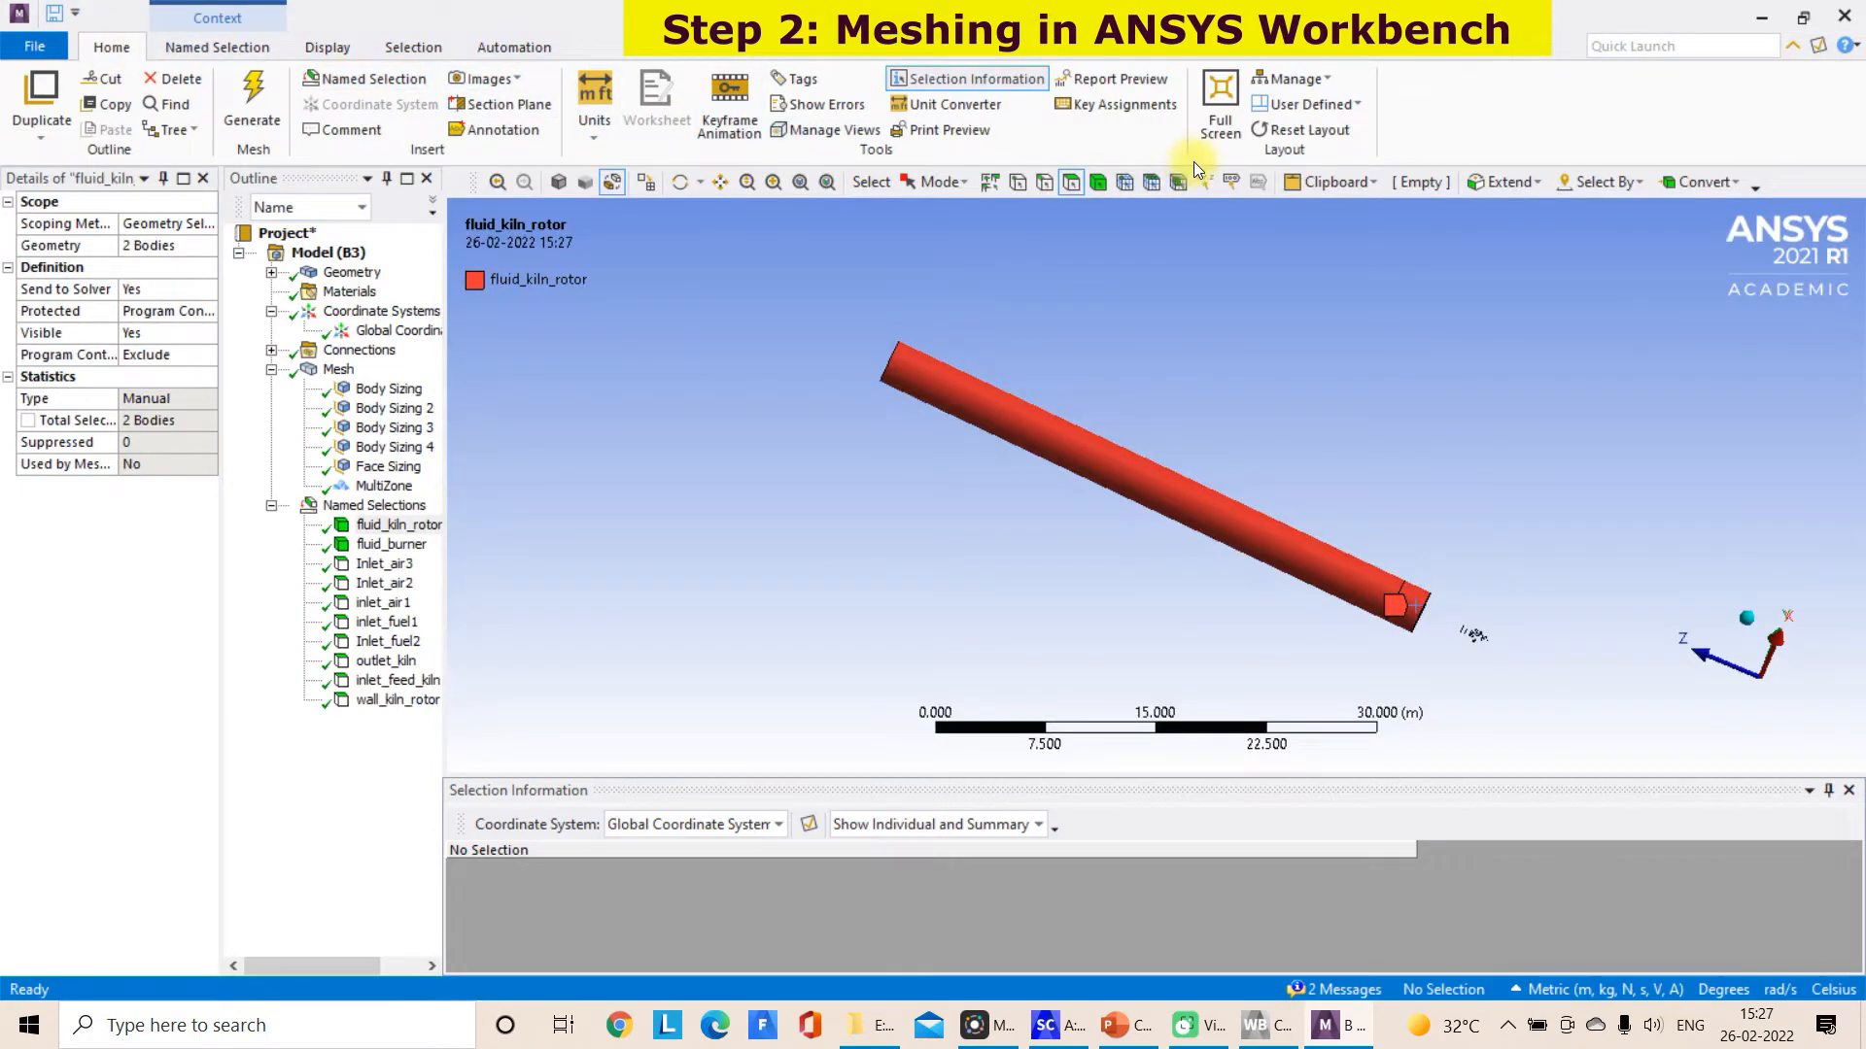
Reset the window layout, highlight fluid_kiln_rotor and enlarge the model tree to list all the named selections
click(1293, 142)
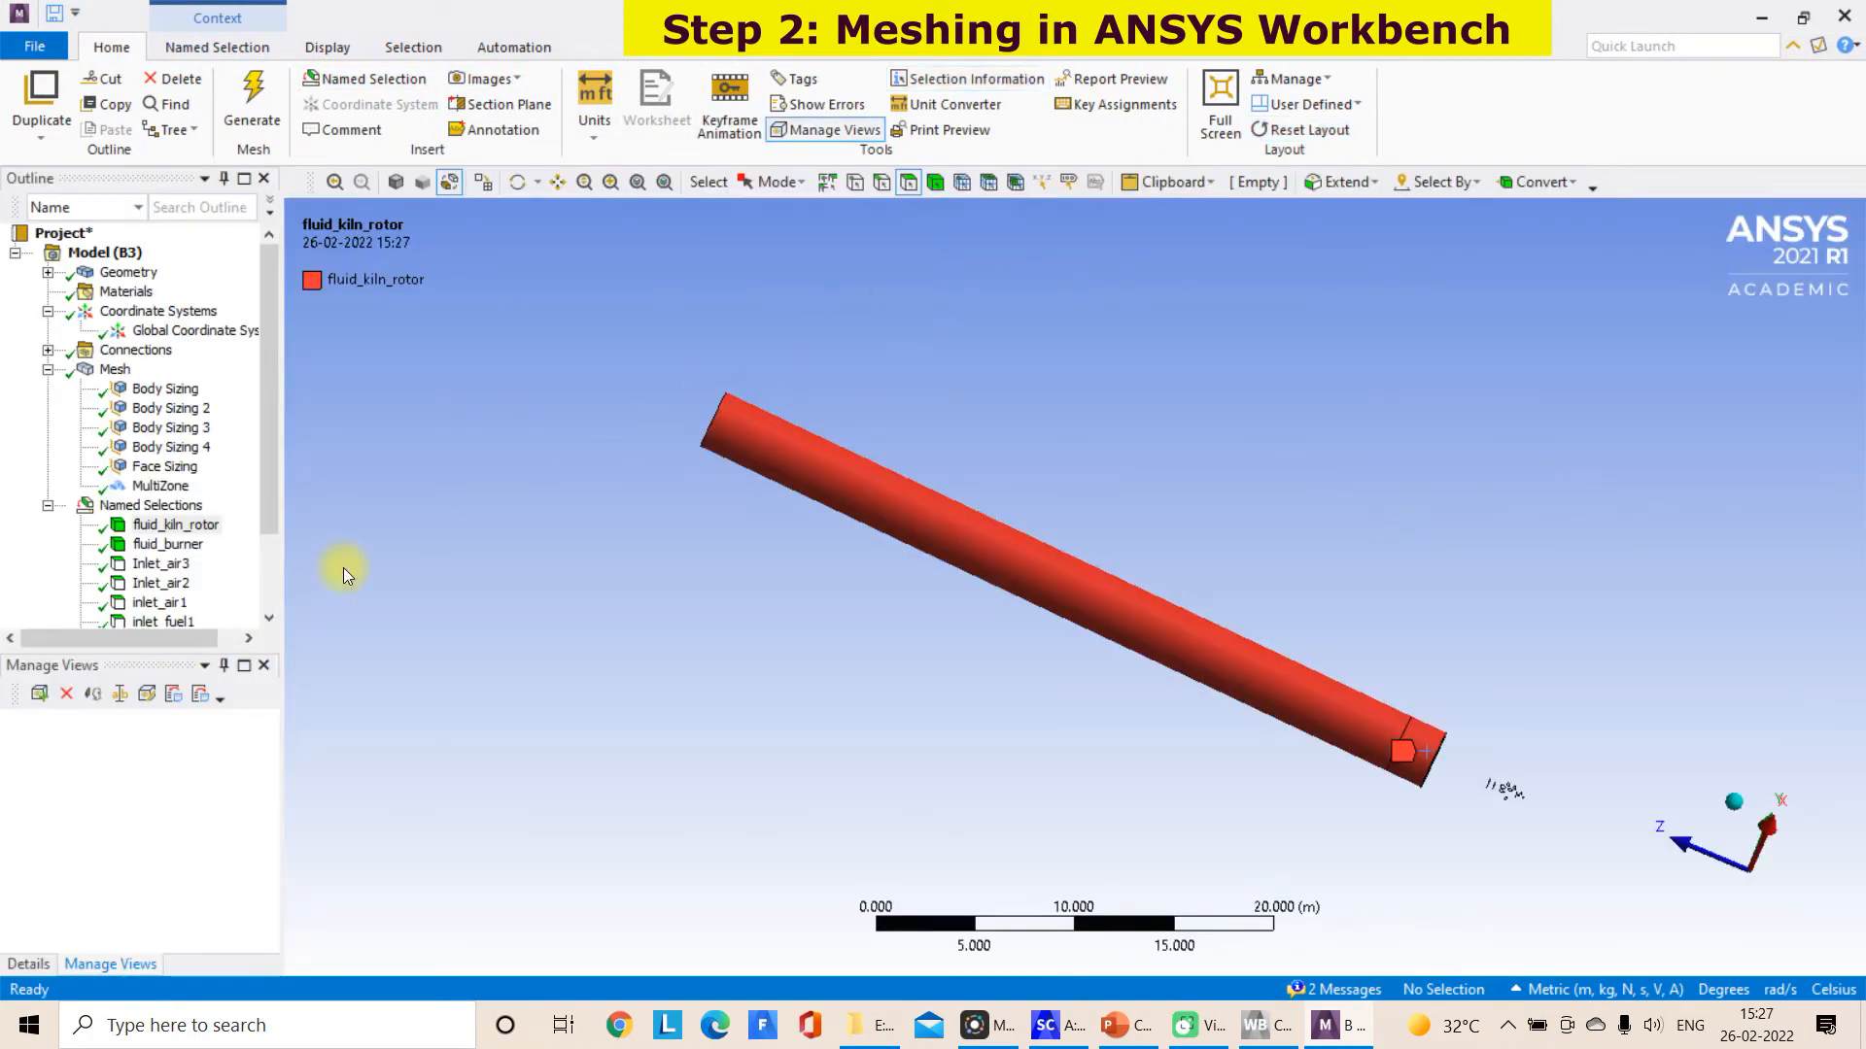
click(151, 505)
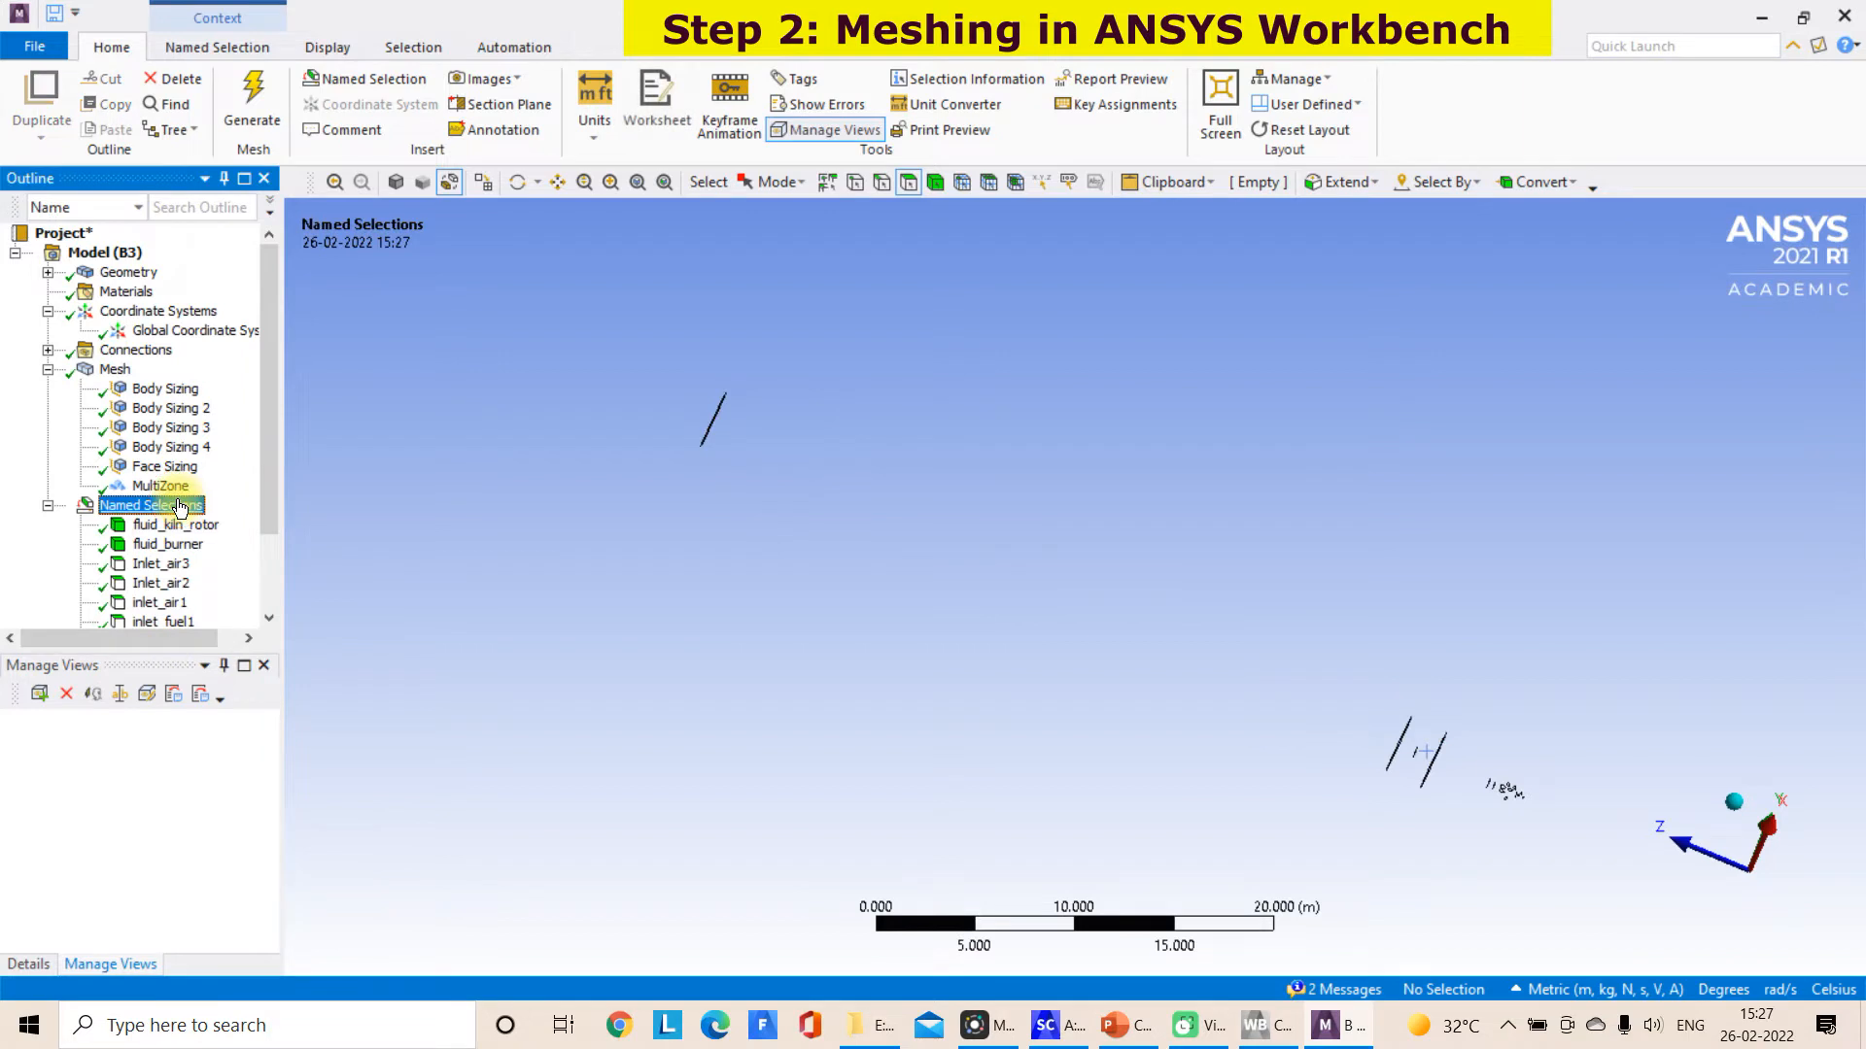
click(178, 526)
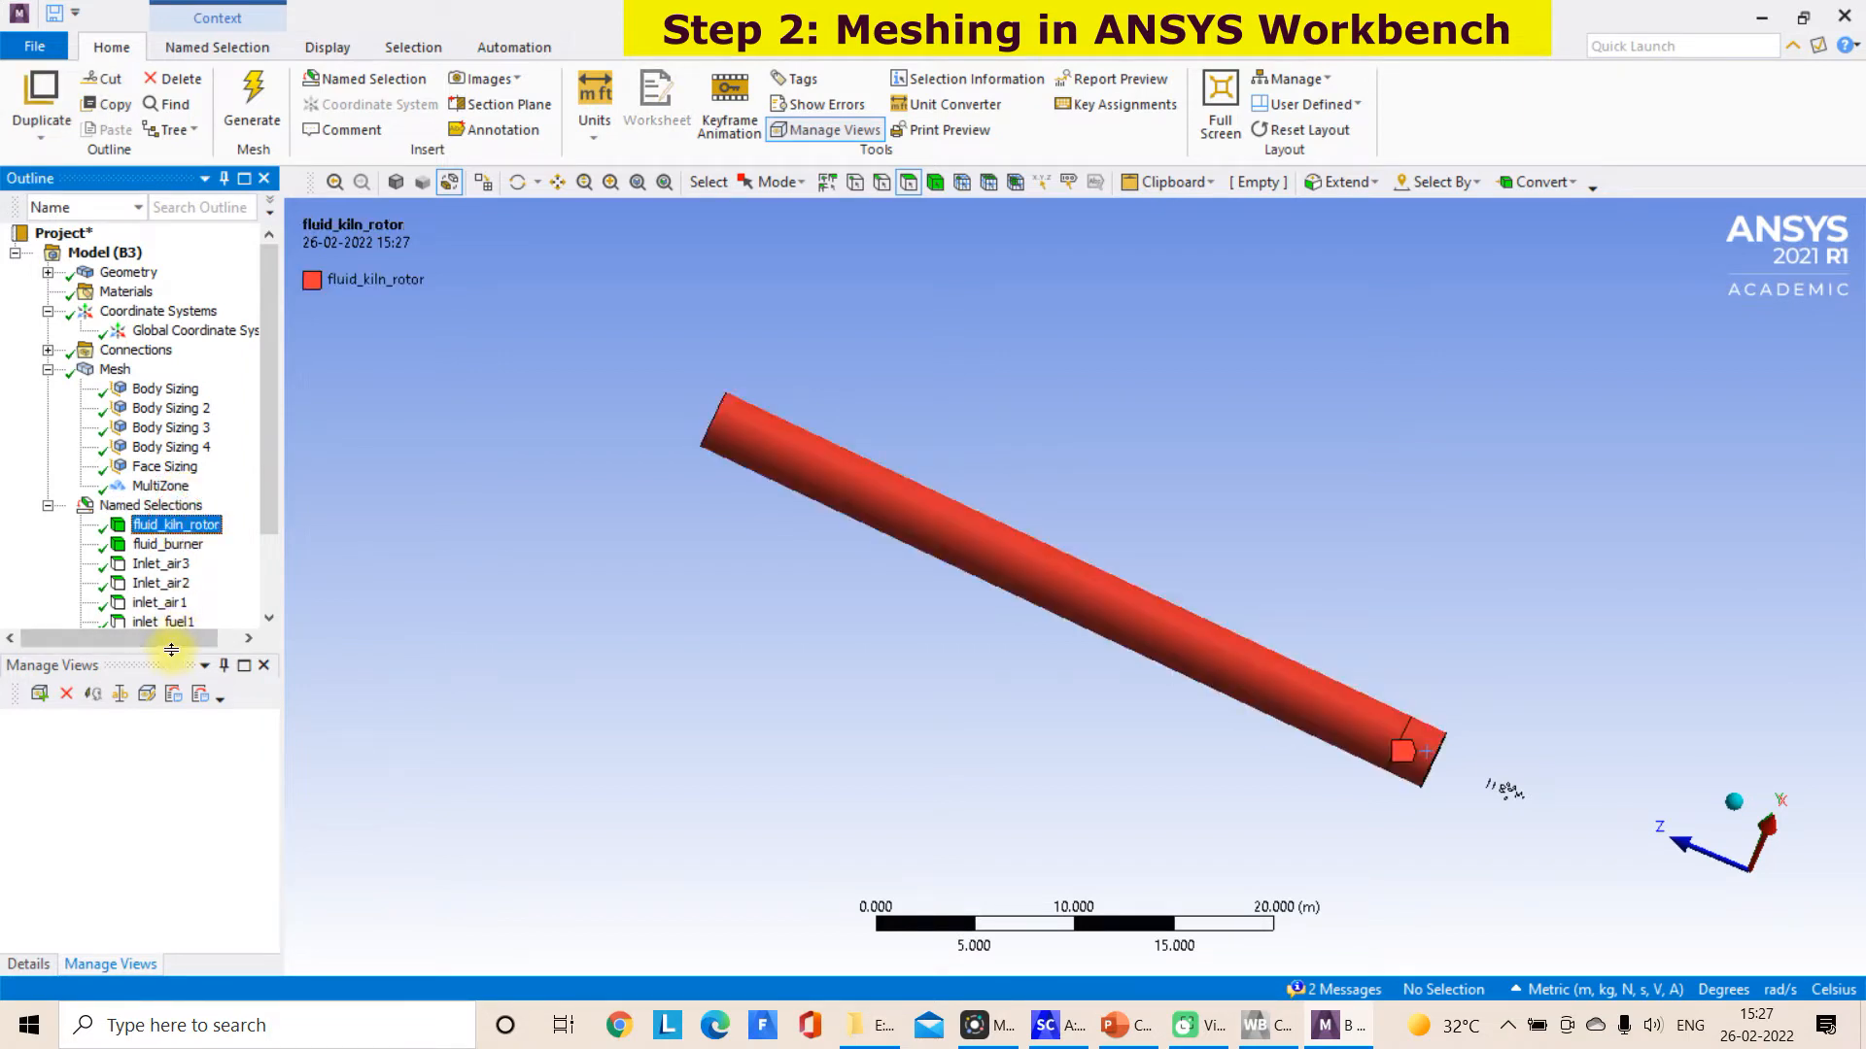
drag(167, 653, 171, 731)
Check the named selections fluid_burner and Inlet_air3, examining the Inlet_air3 face close up on the shaded burner
click(168, 544)
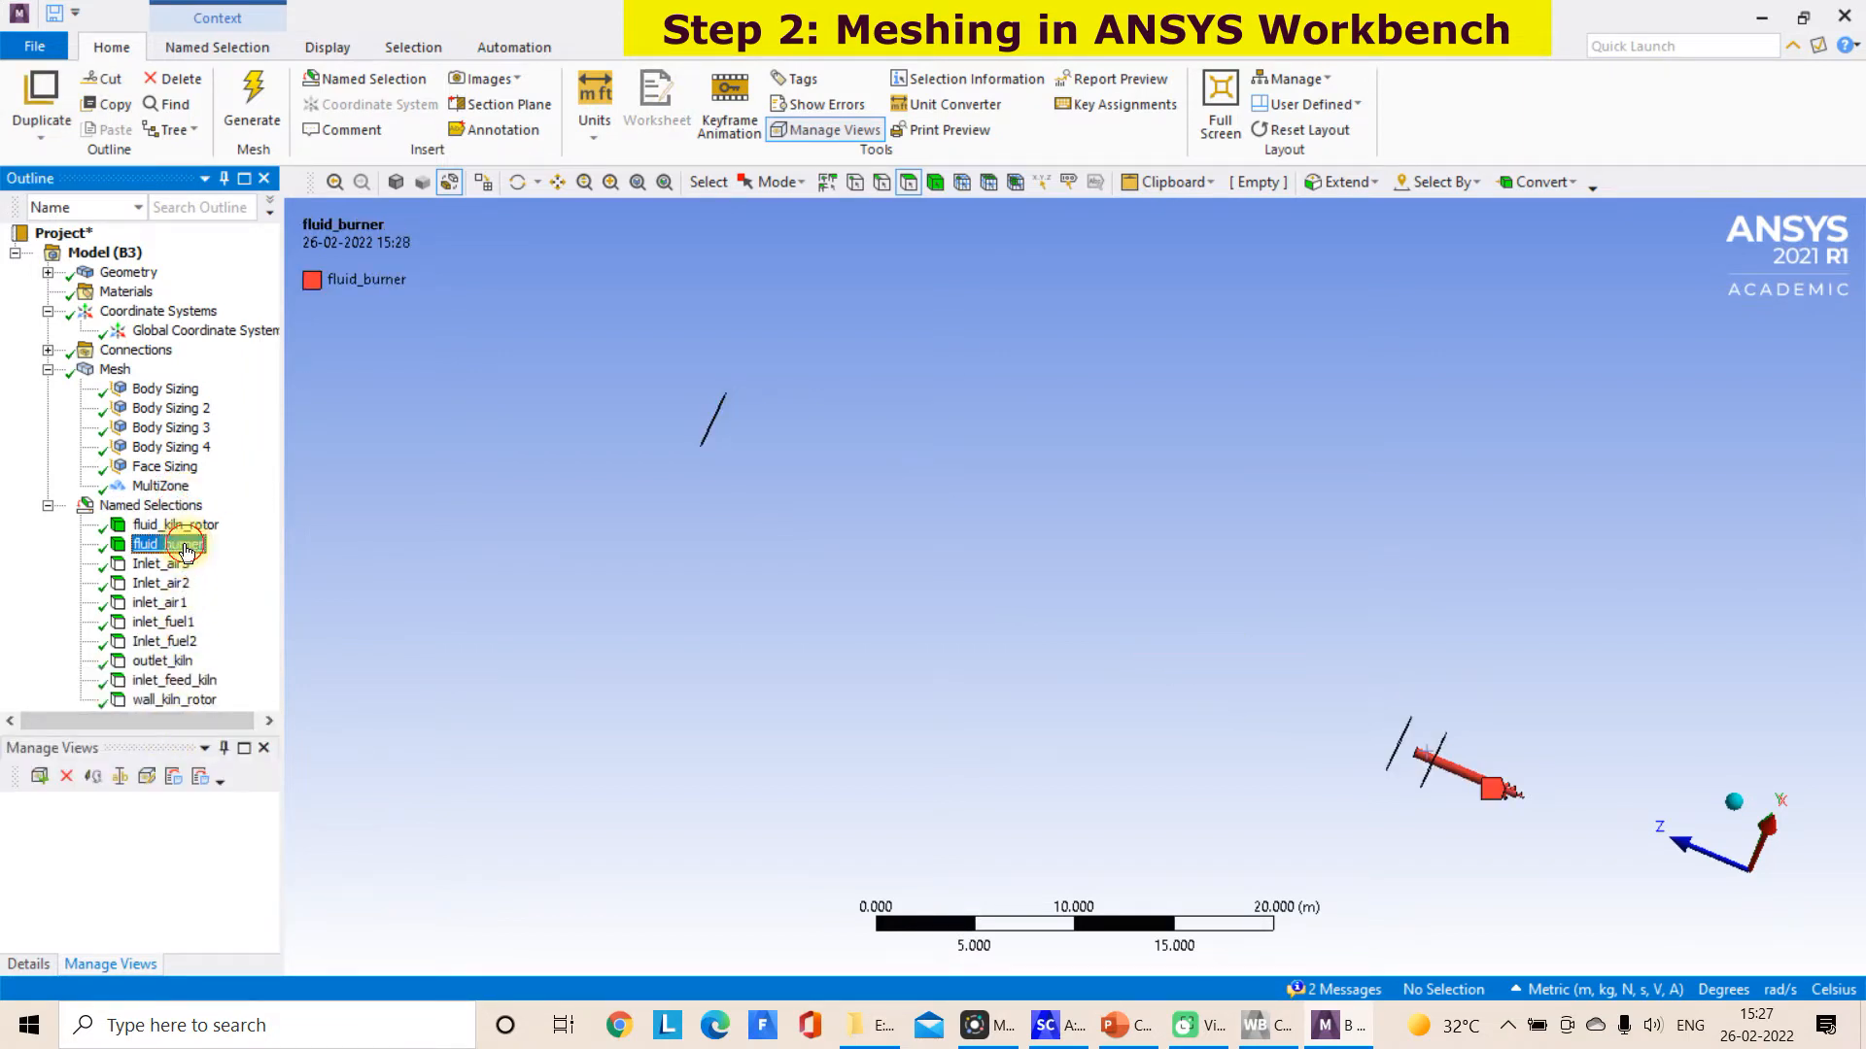
scroll(1436, 764, up, 2)
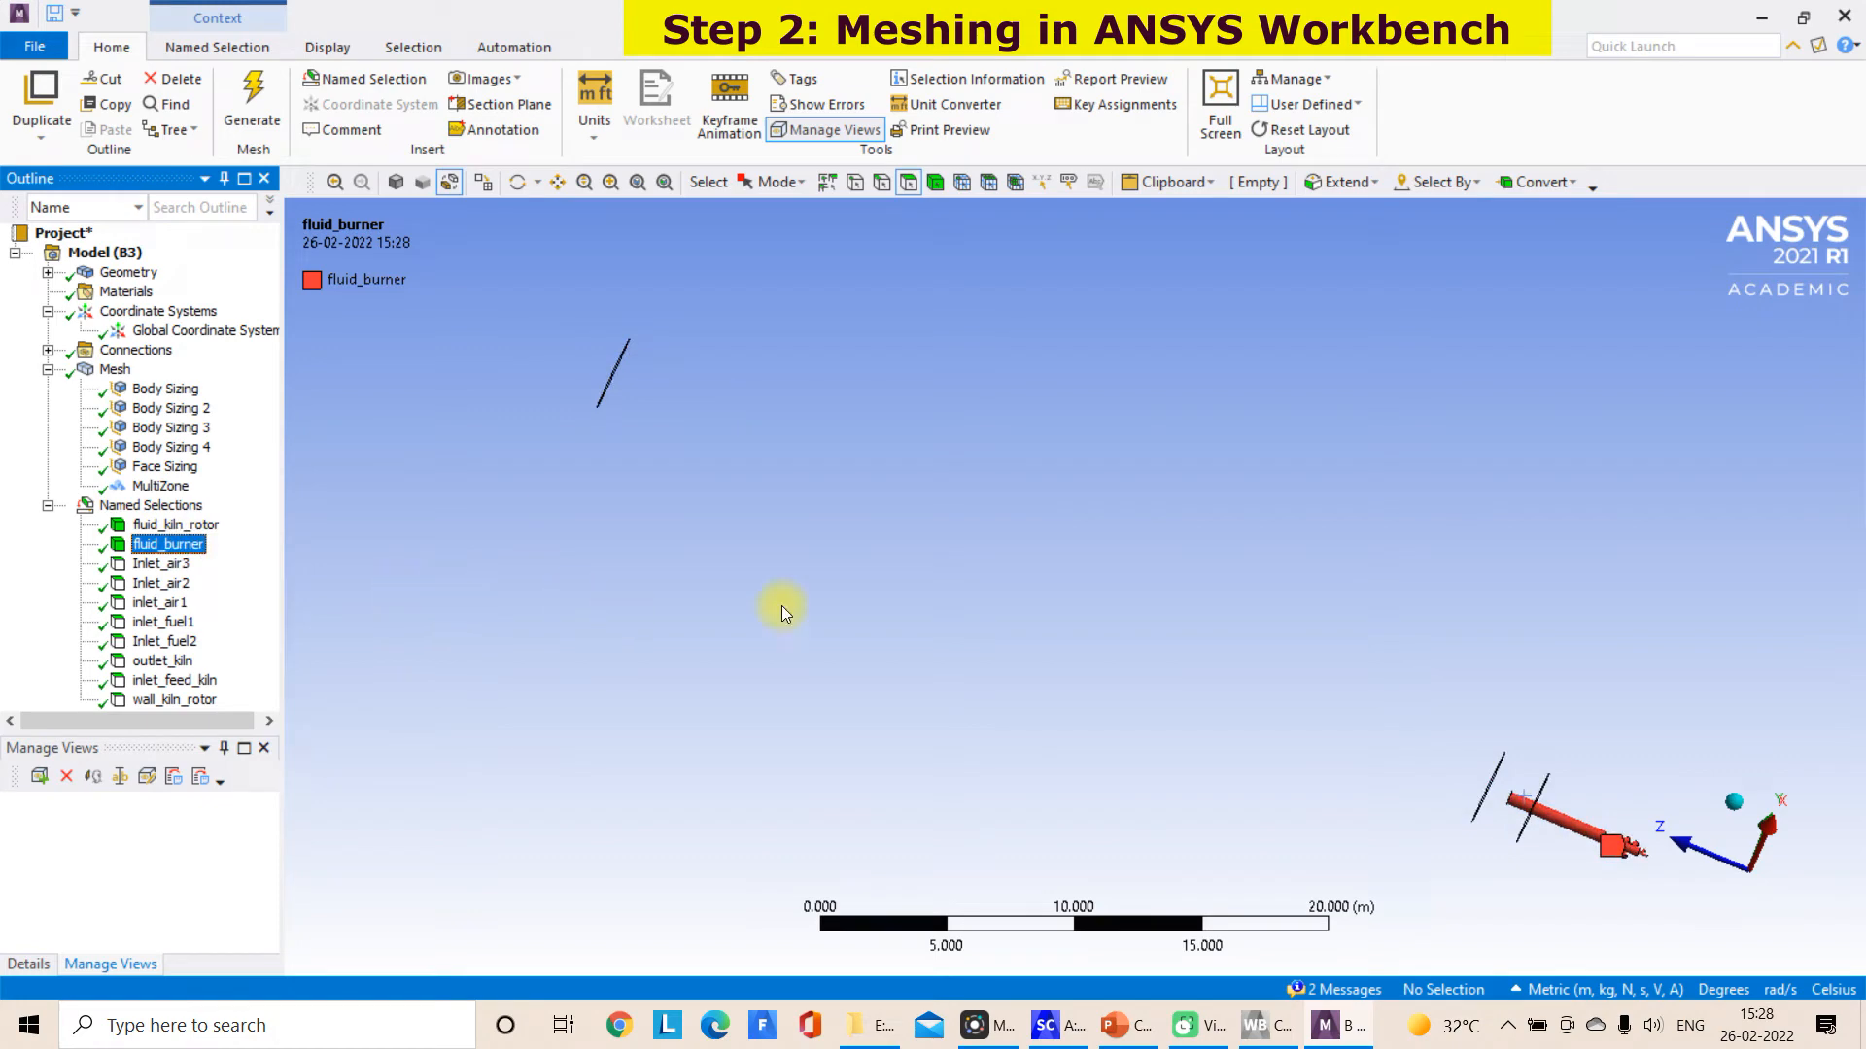
click(160, 563)
click(560, 185)
drag(802, 562, 507, 219)
drag(1191, 508, 1141, 542)
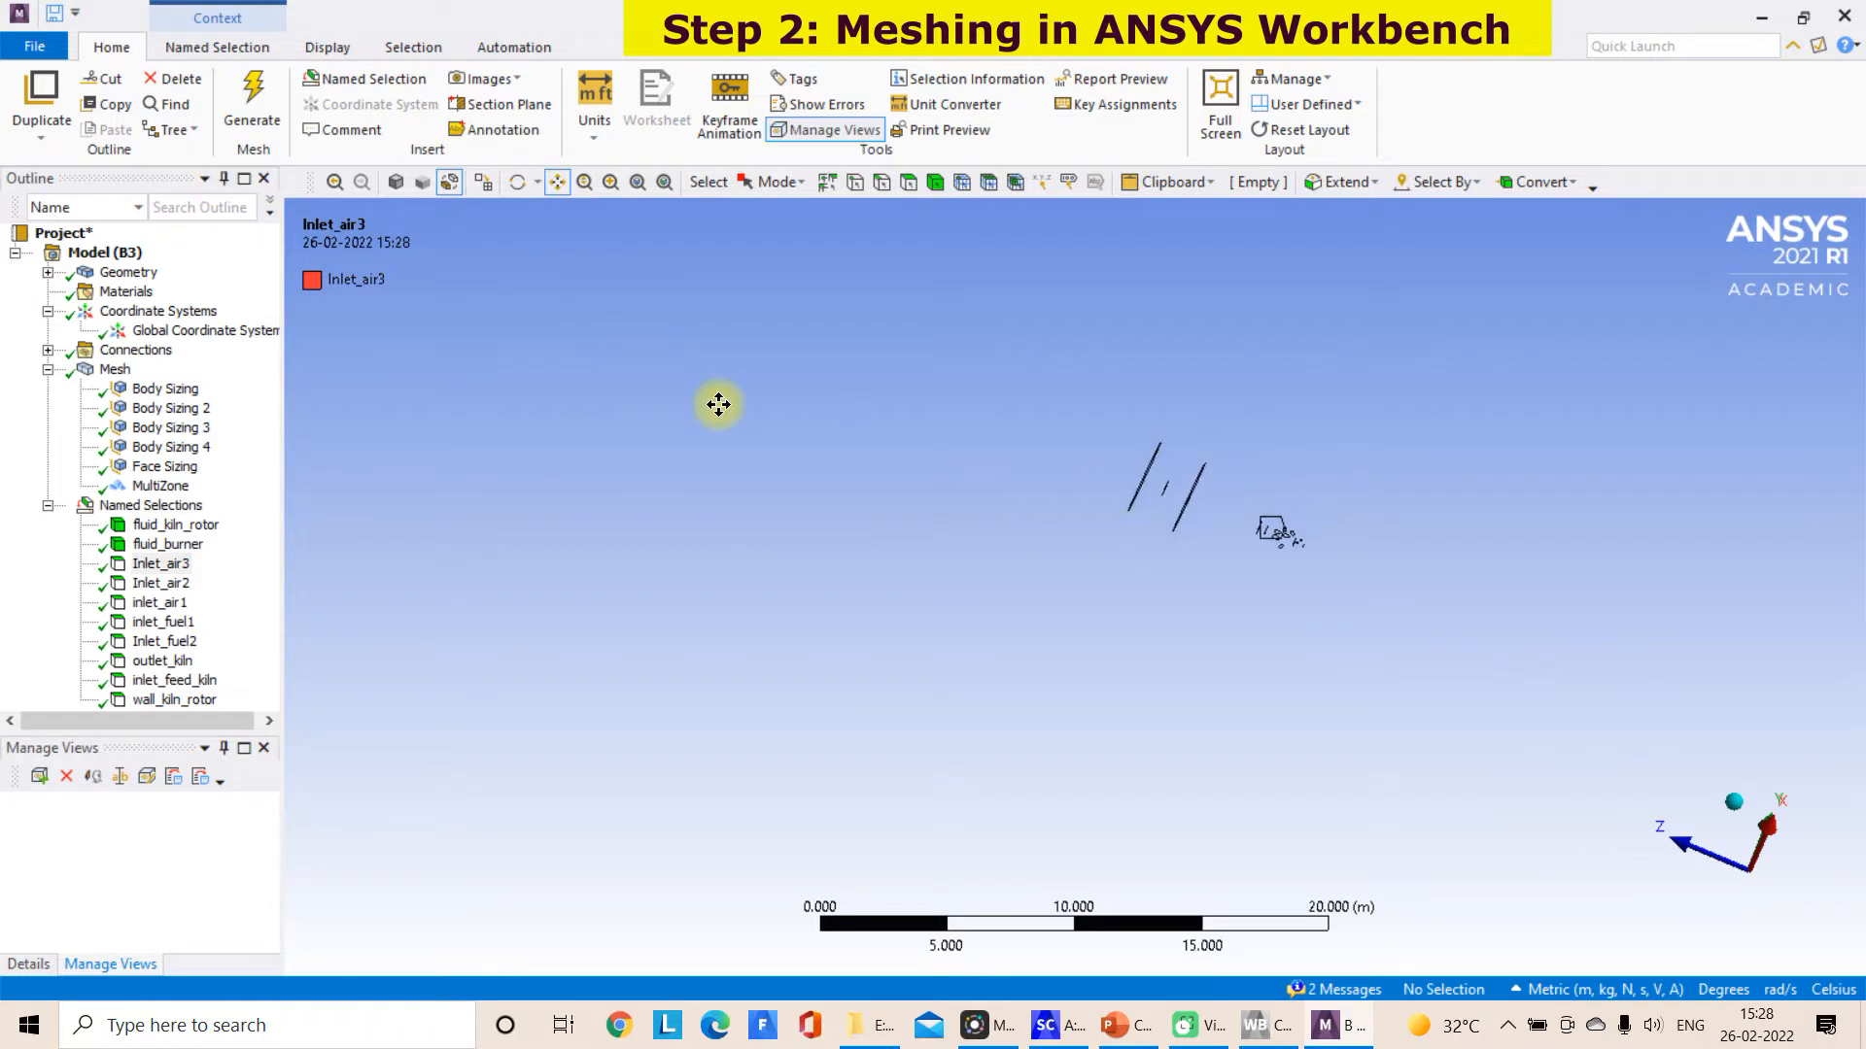
click(395, 182)
scroll(1415, 546, up, 2)
scroll(1415, 545, up, 1)
drag(1390, 524, 722, 550)
scroll(722, 550, up, 3)
middle_drag(805, 519, 612, 617)
drag(612, 617, 1117, 441)
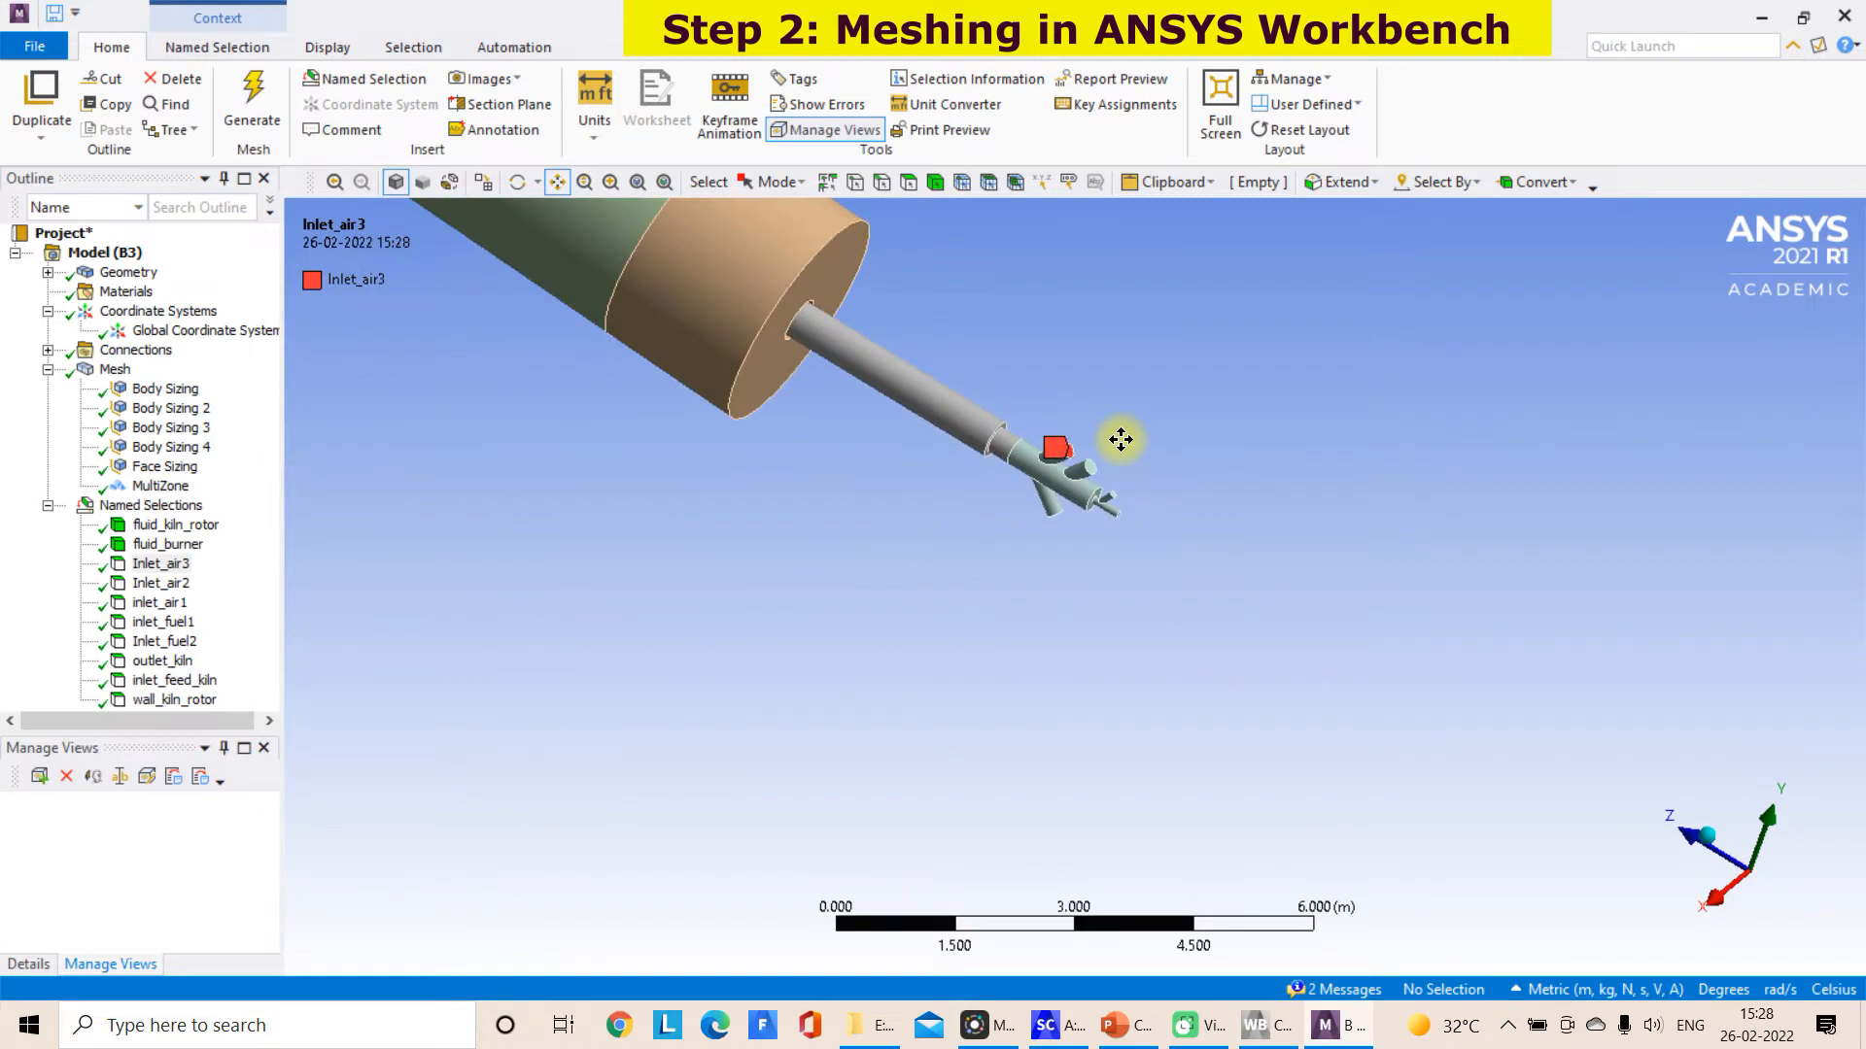
scroll(1116, 441, up, 1)
Check the faces assigned to the named selections Inlet_air2, inlet_air1, inlet_fuel1, Inlet_fuel2 and outlet_kiln
click(171, 584)
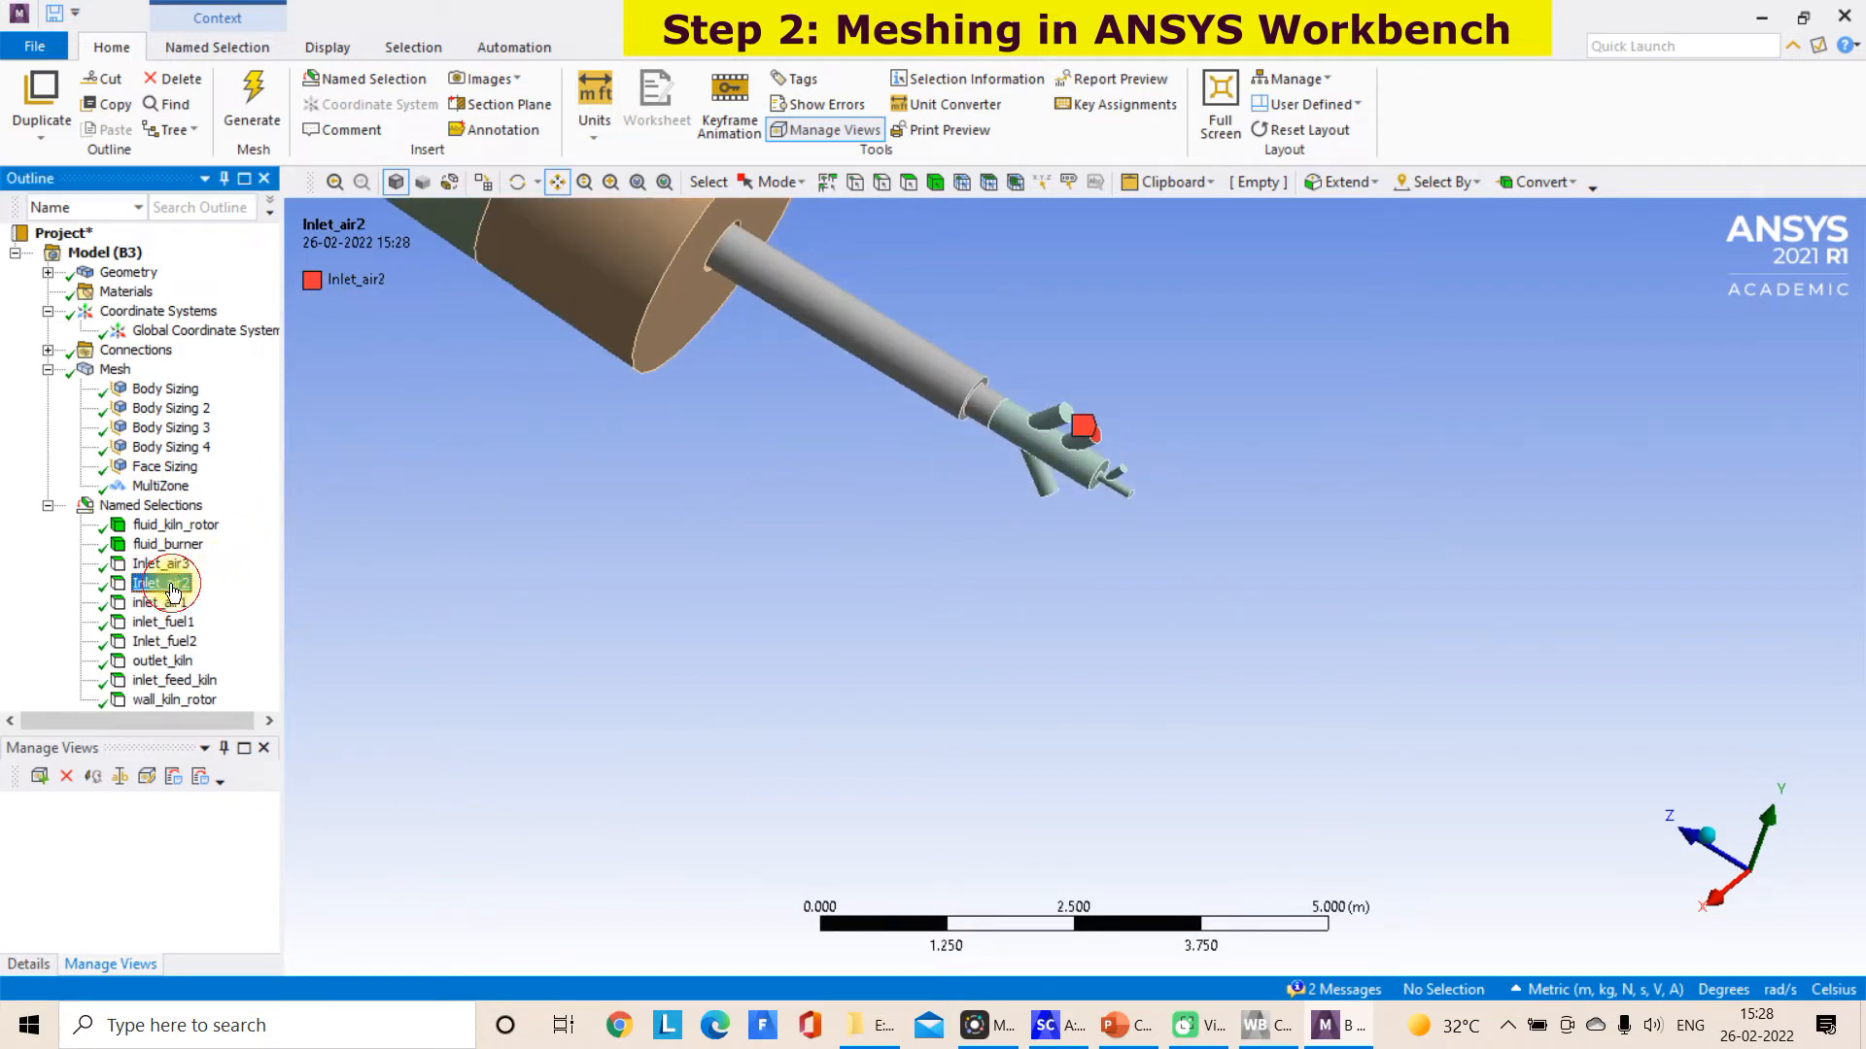
click(167, 603)
click(167, 622)
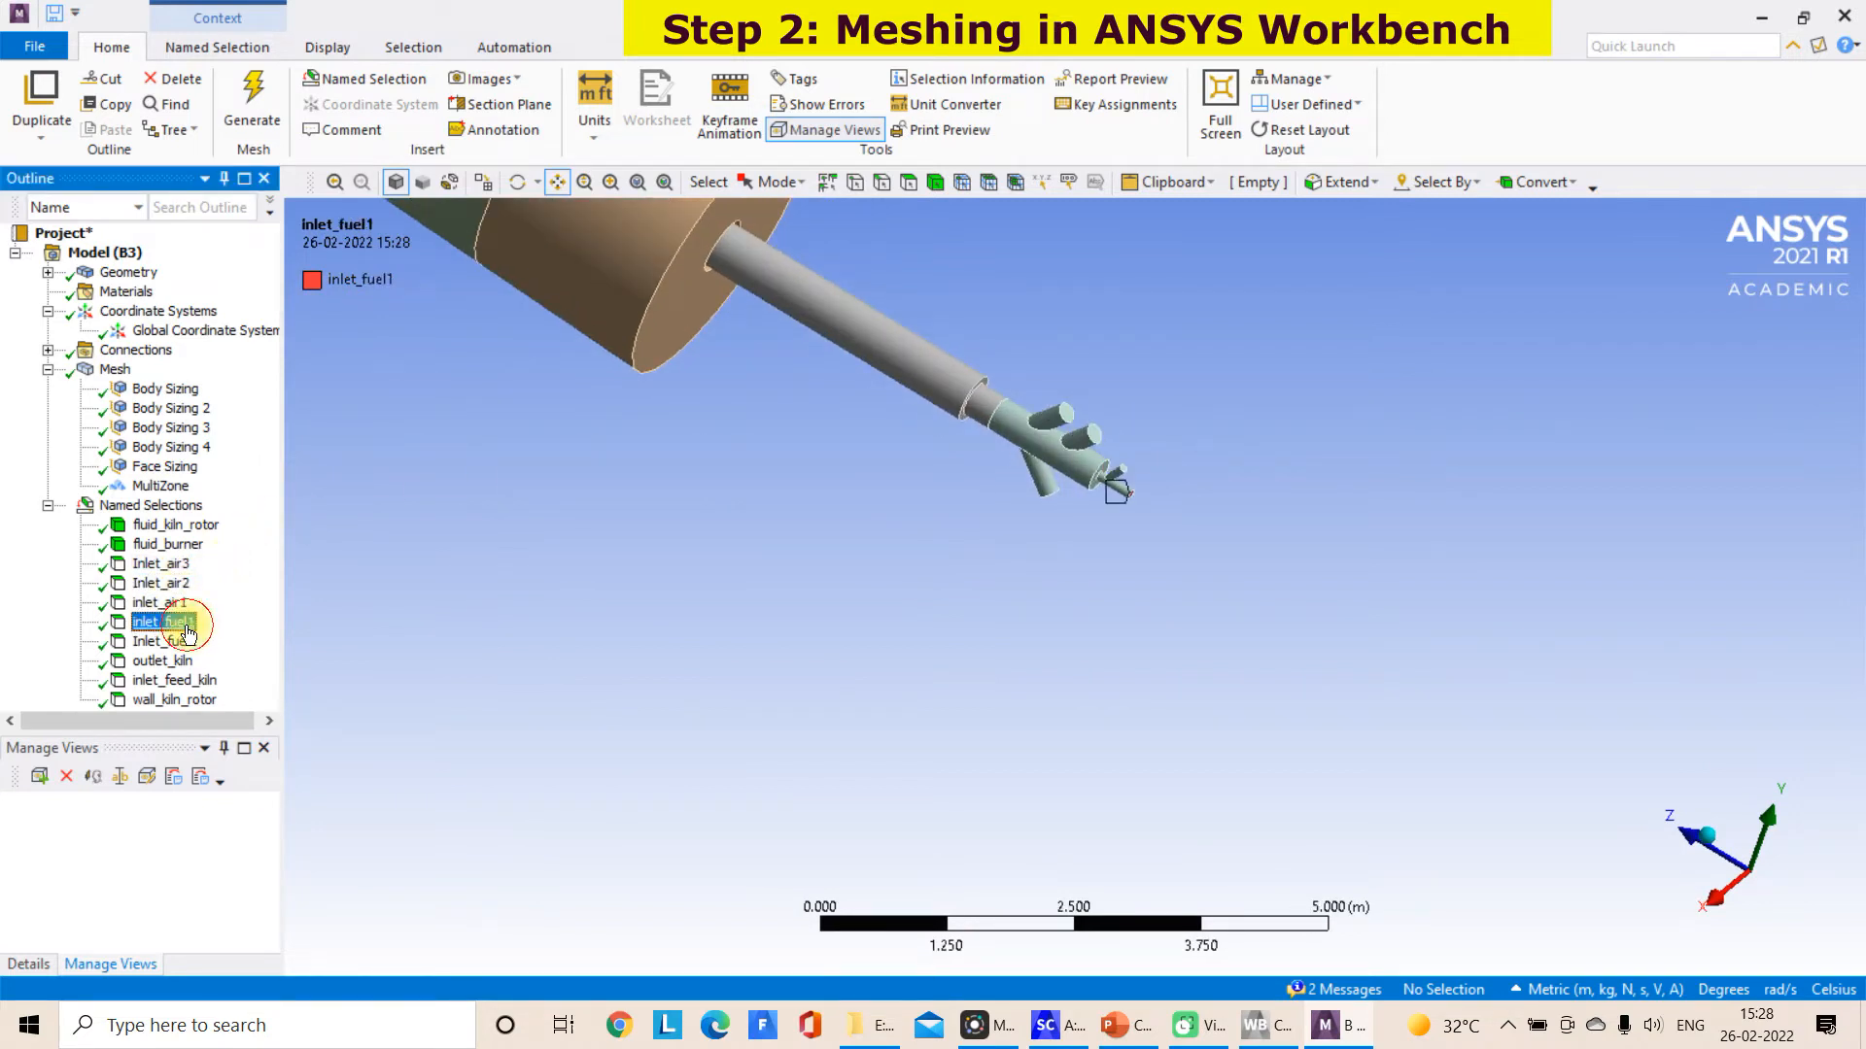
click(157, 643)
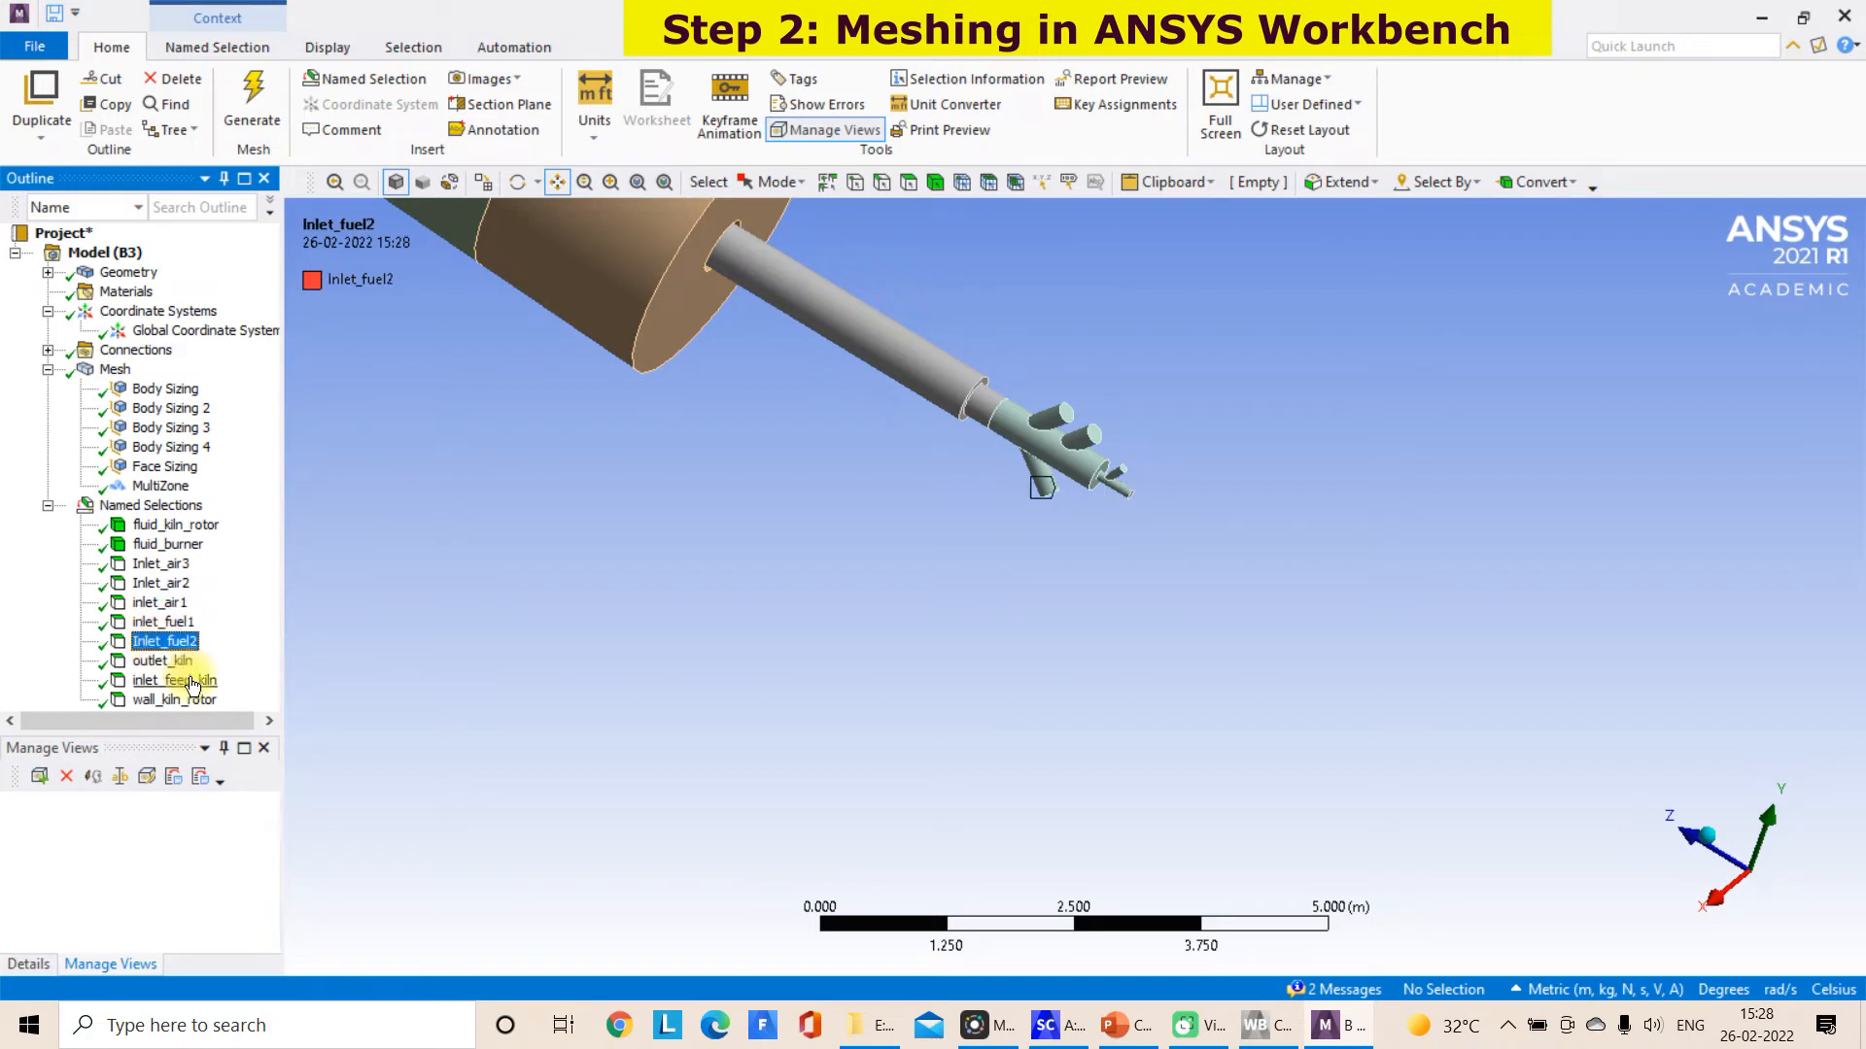
click(165, 662)
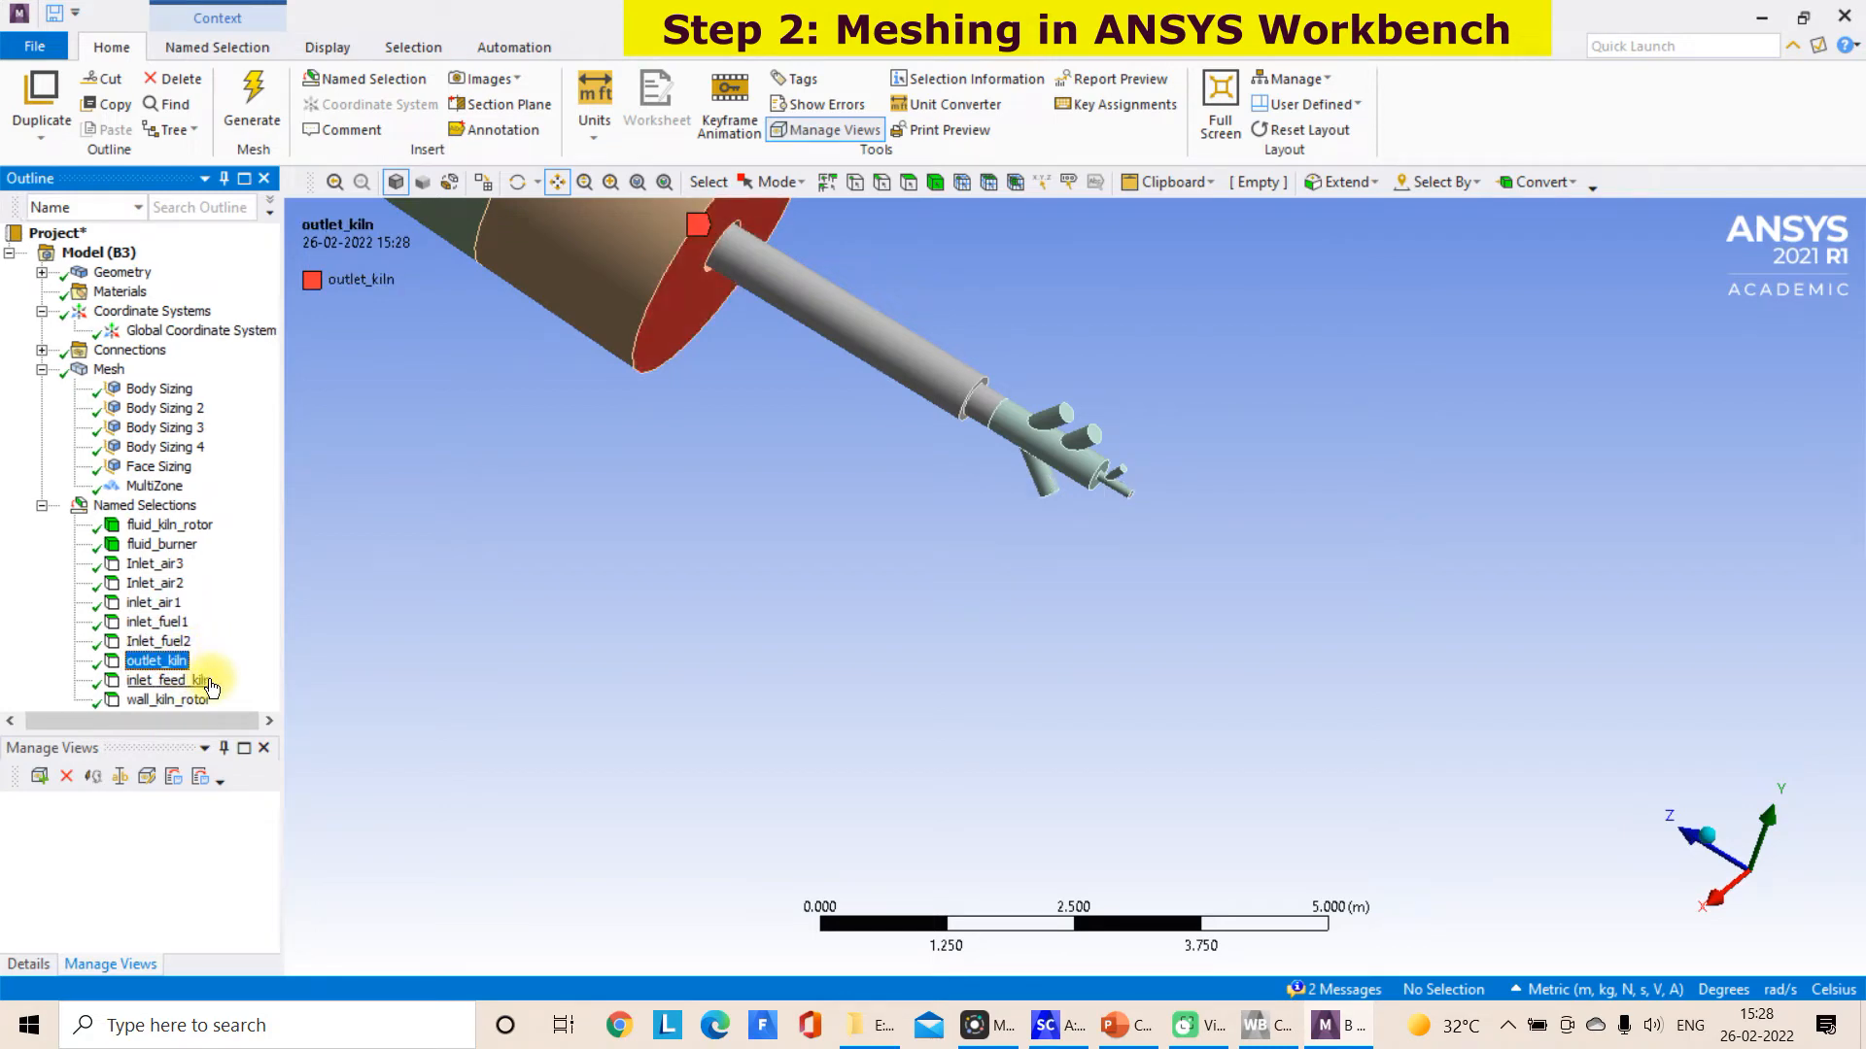
Check the named selections inlet_feed_kiln and wall_kiln_rotor, examining the kiln wall in wireframe display
click(209, 682)
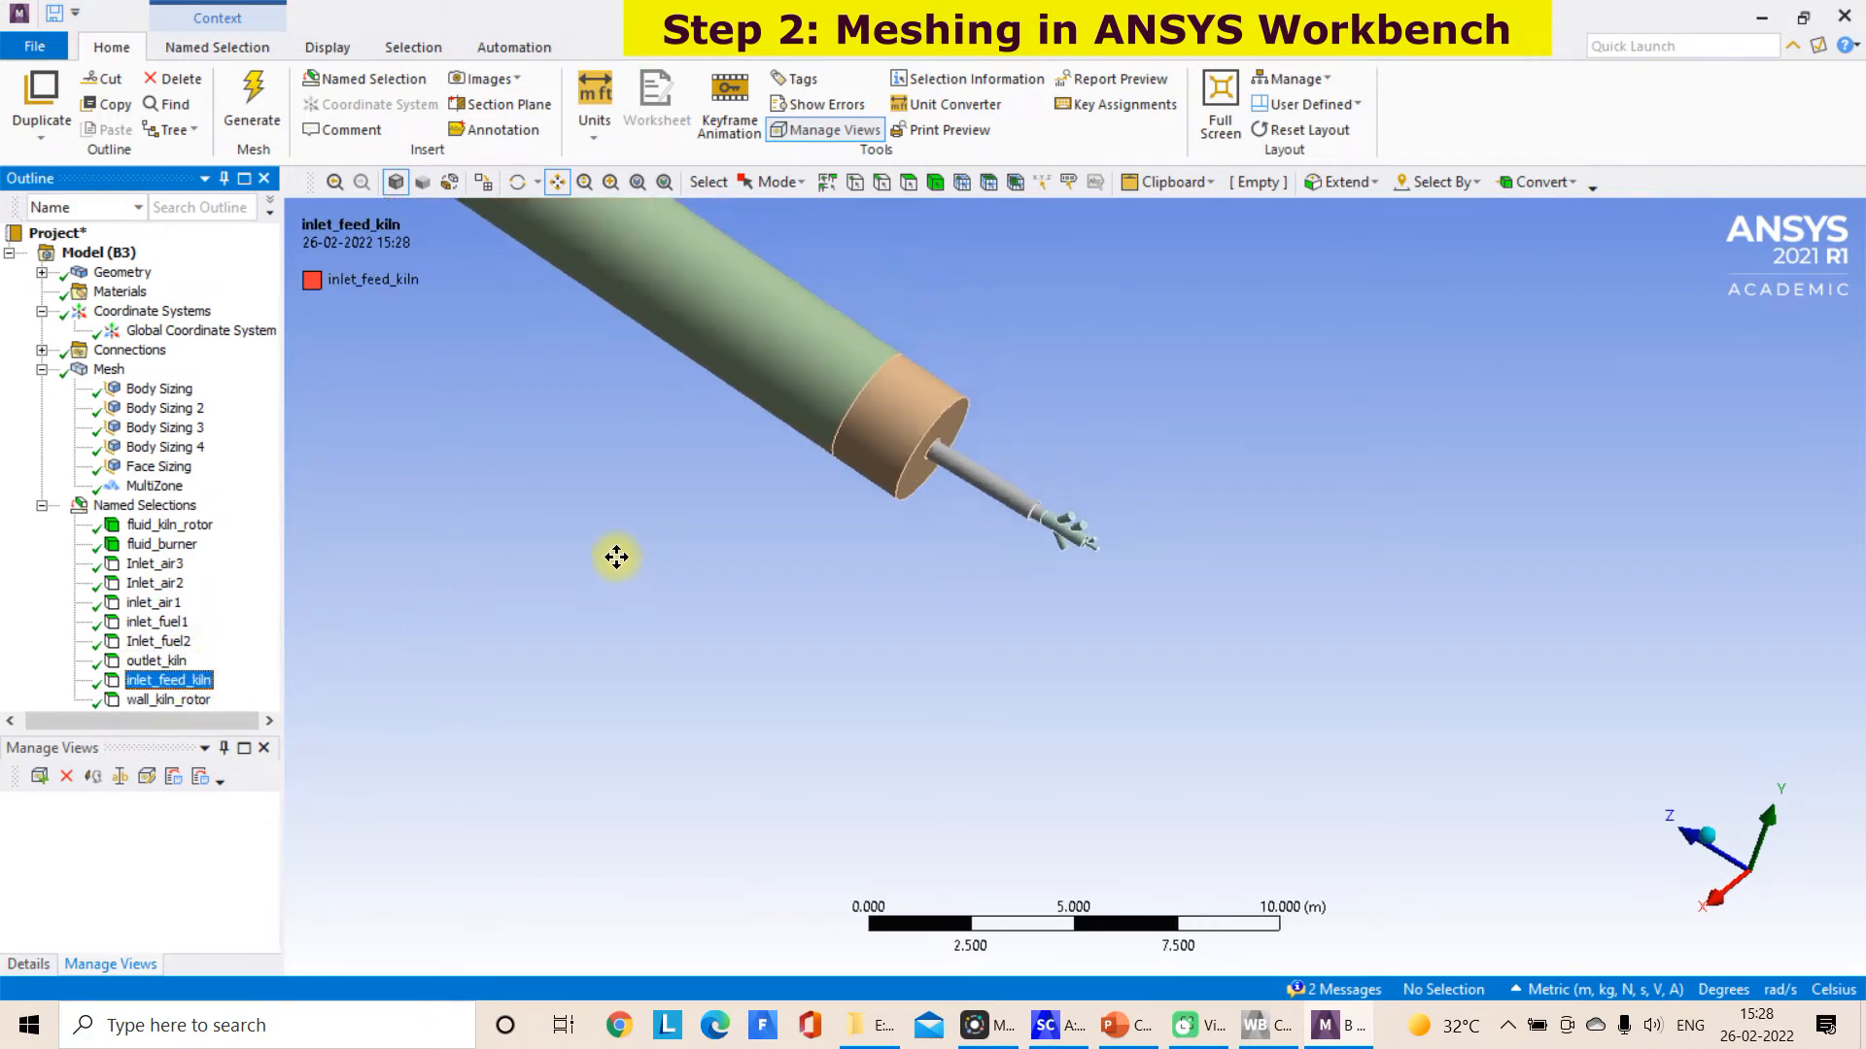
key(Down)
click(449, 182)
drag(462, 241, 534, 404)
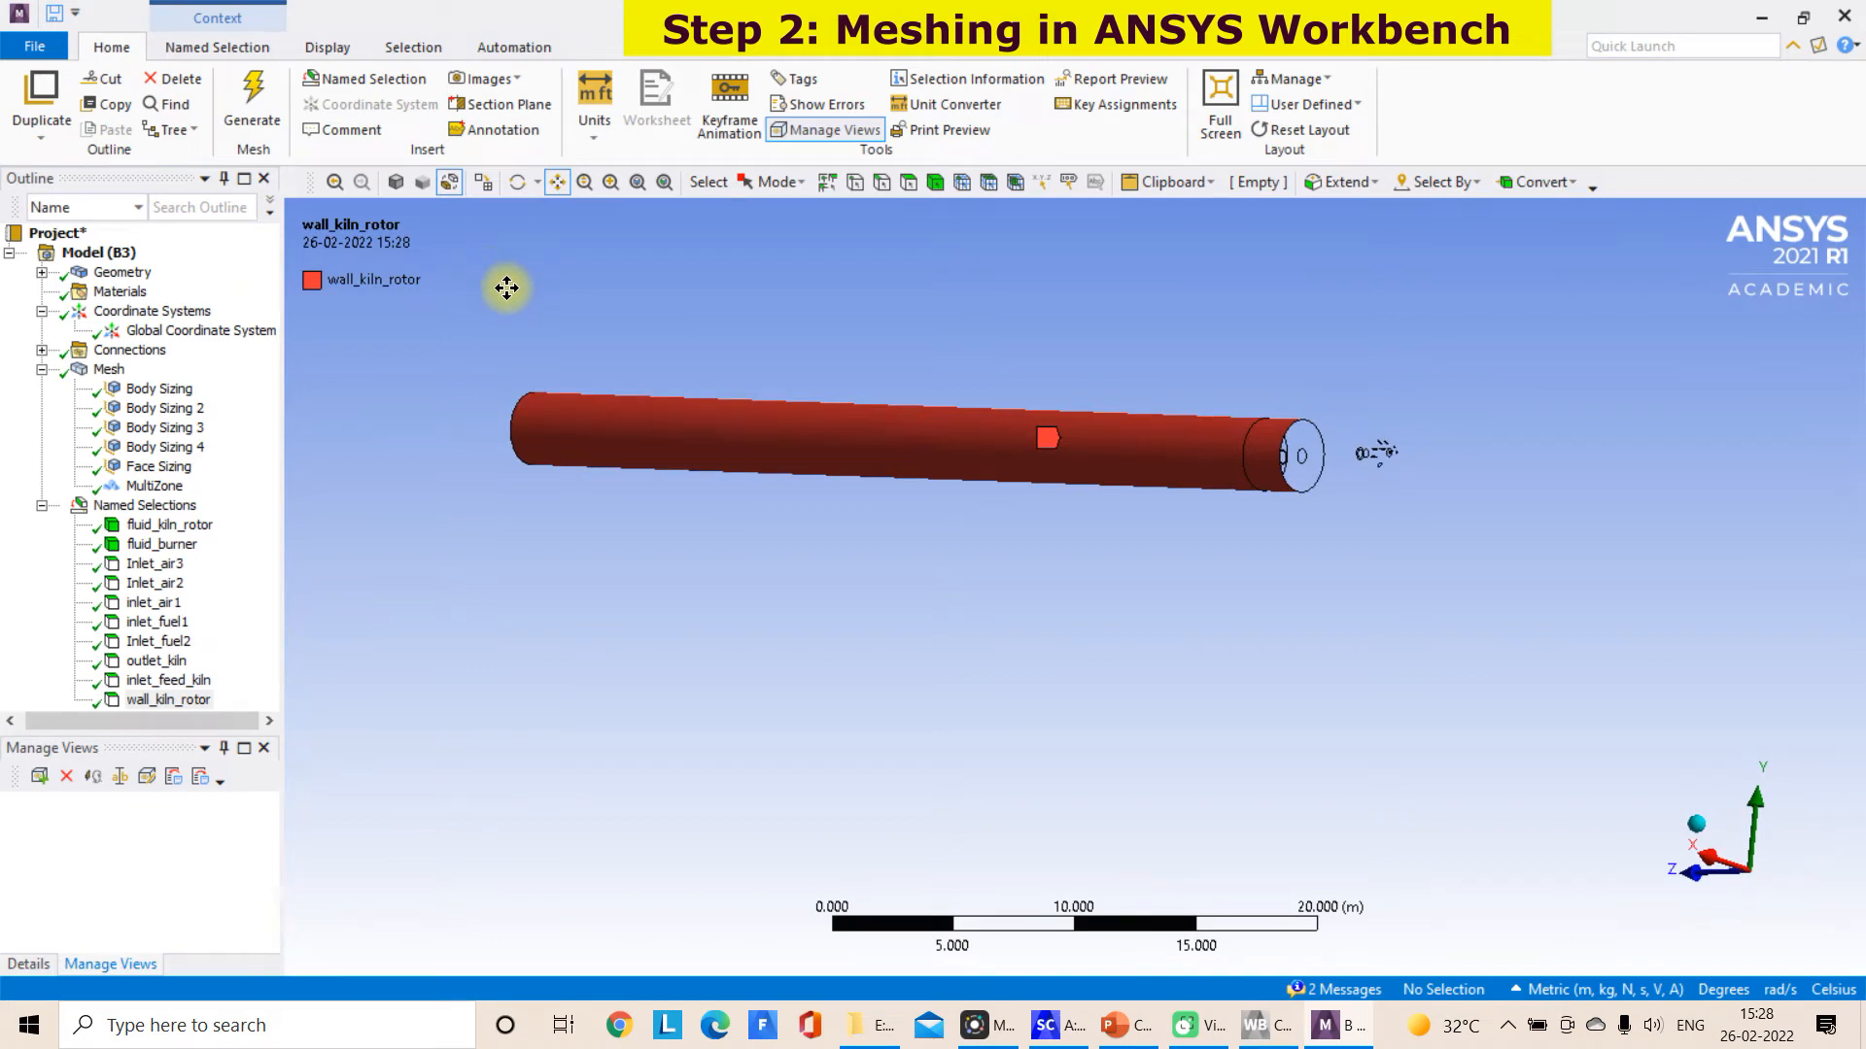
Display the generated mesh of the complete kiln and burner
click(136, 507)
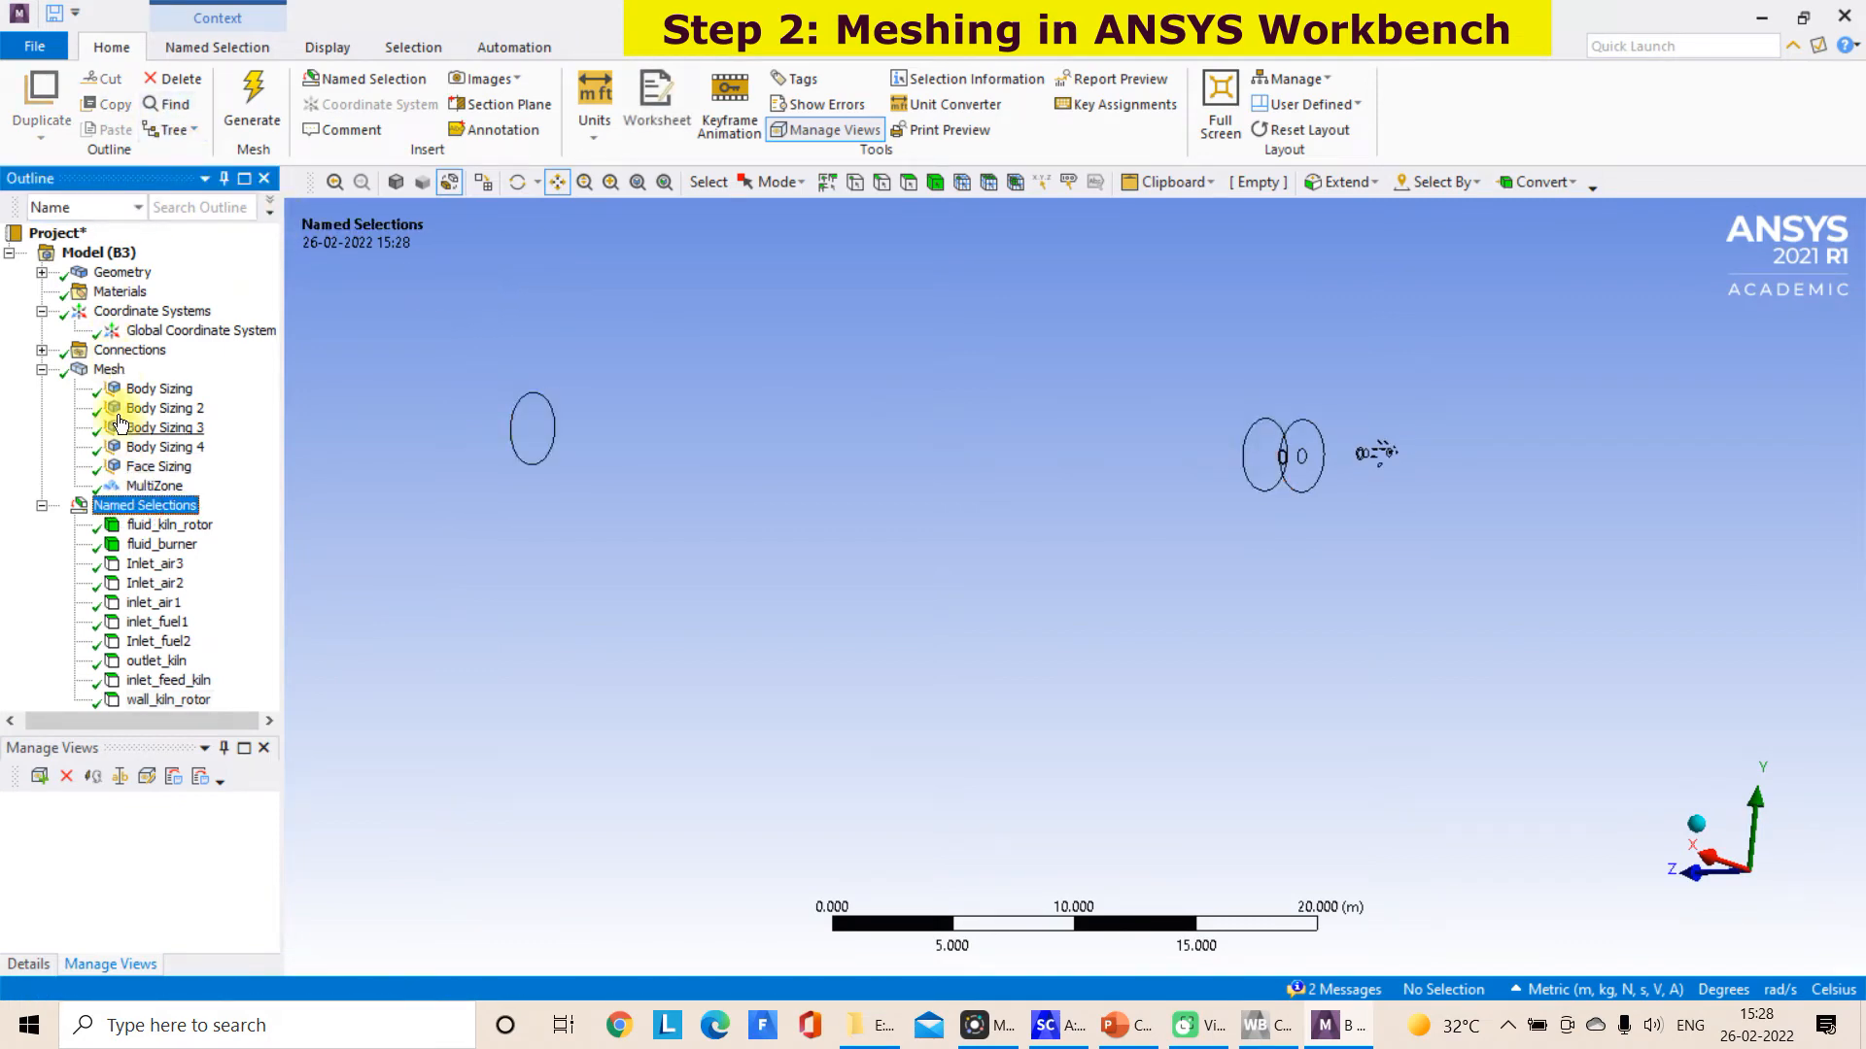
click(109, 370)
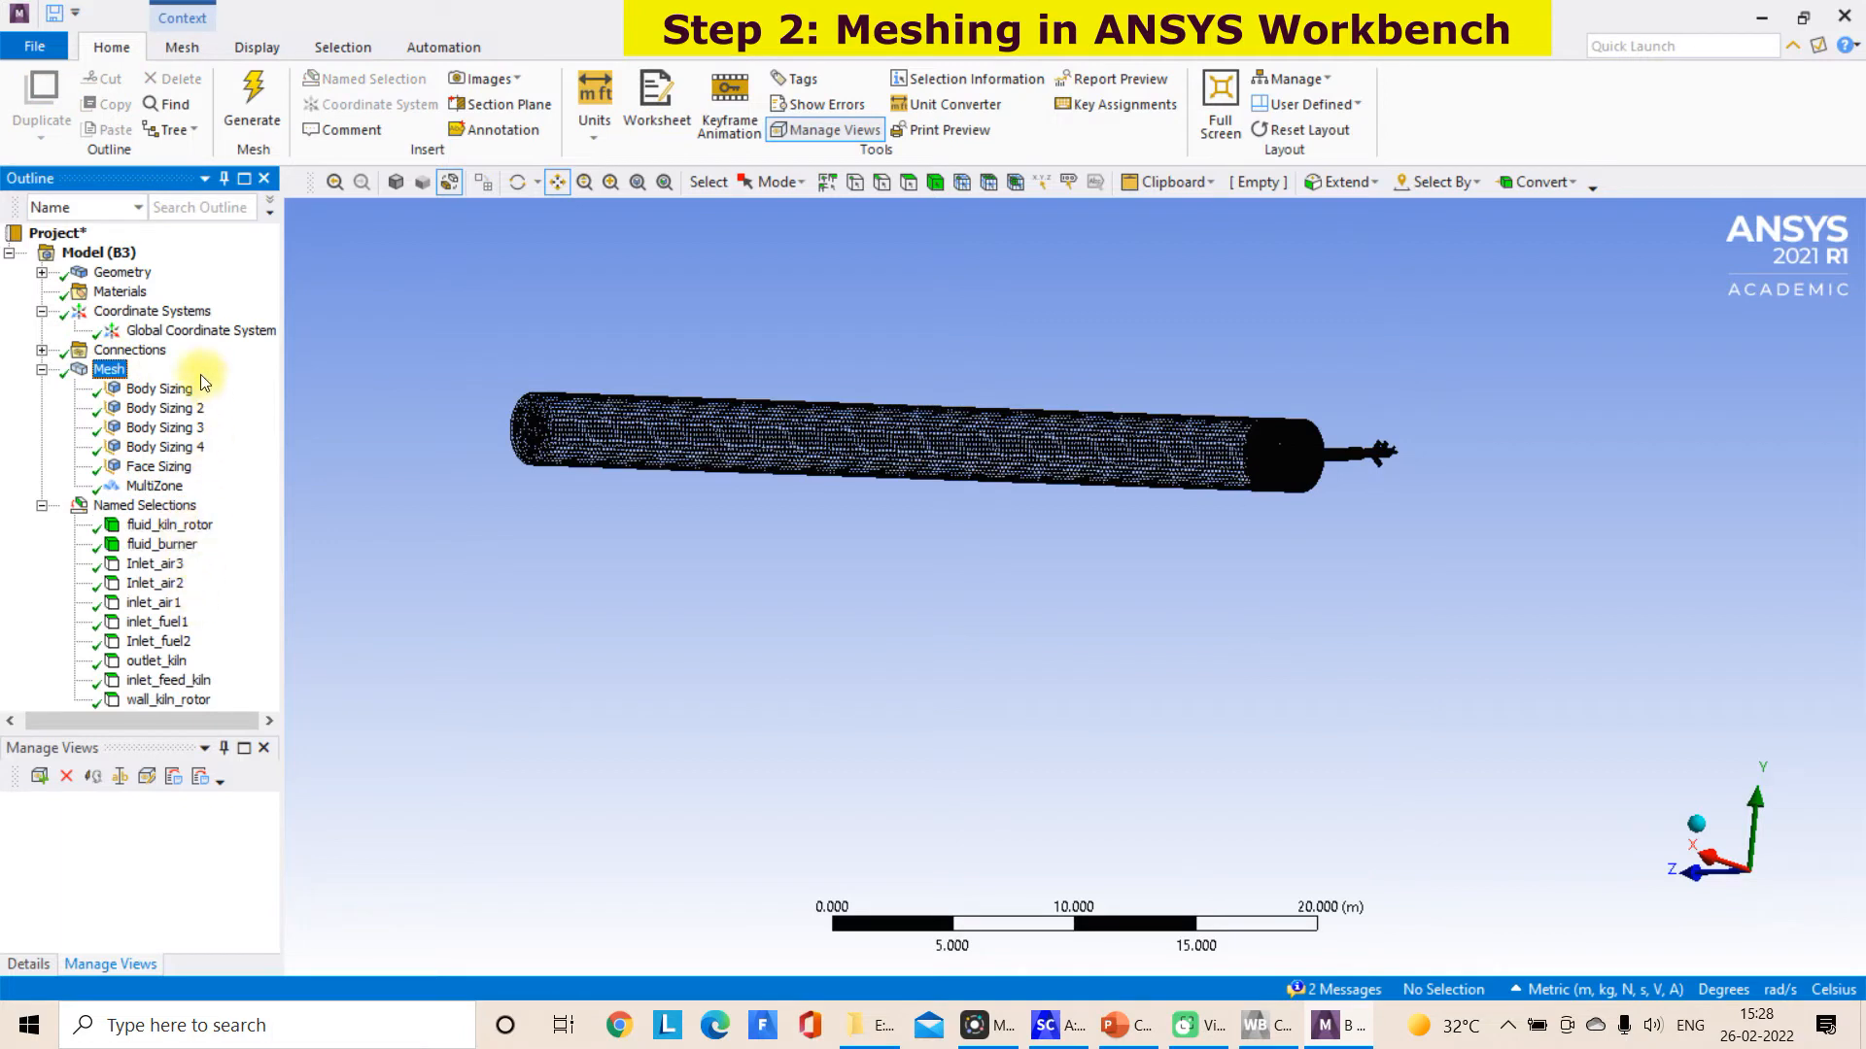
Review the mesh controls under the Mesh branch and save the meshing project
double_click(110, 370)
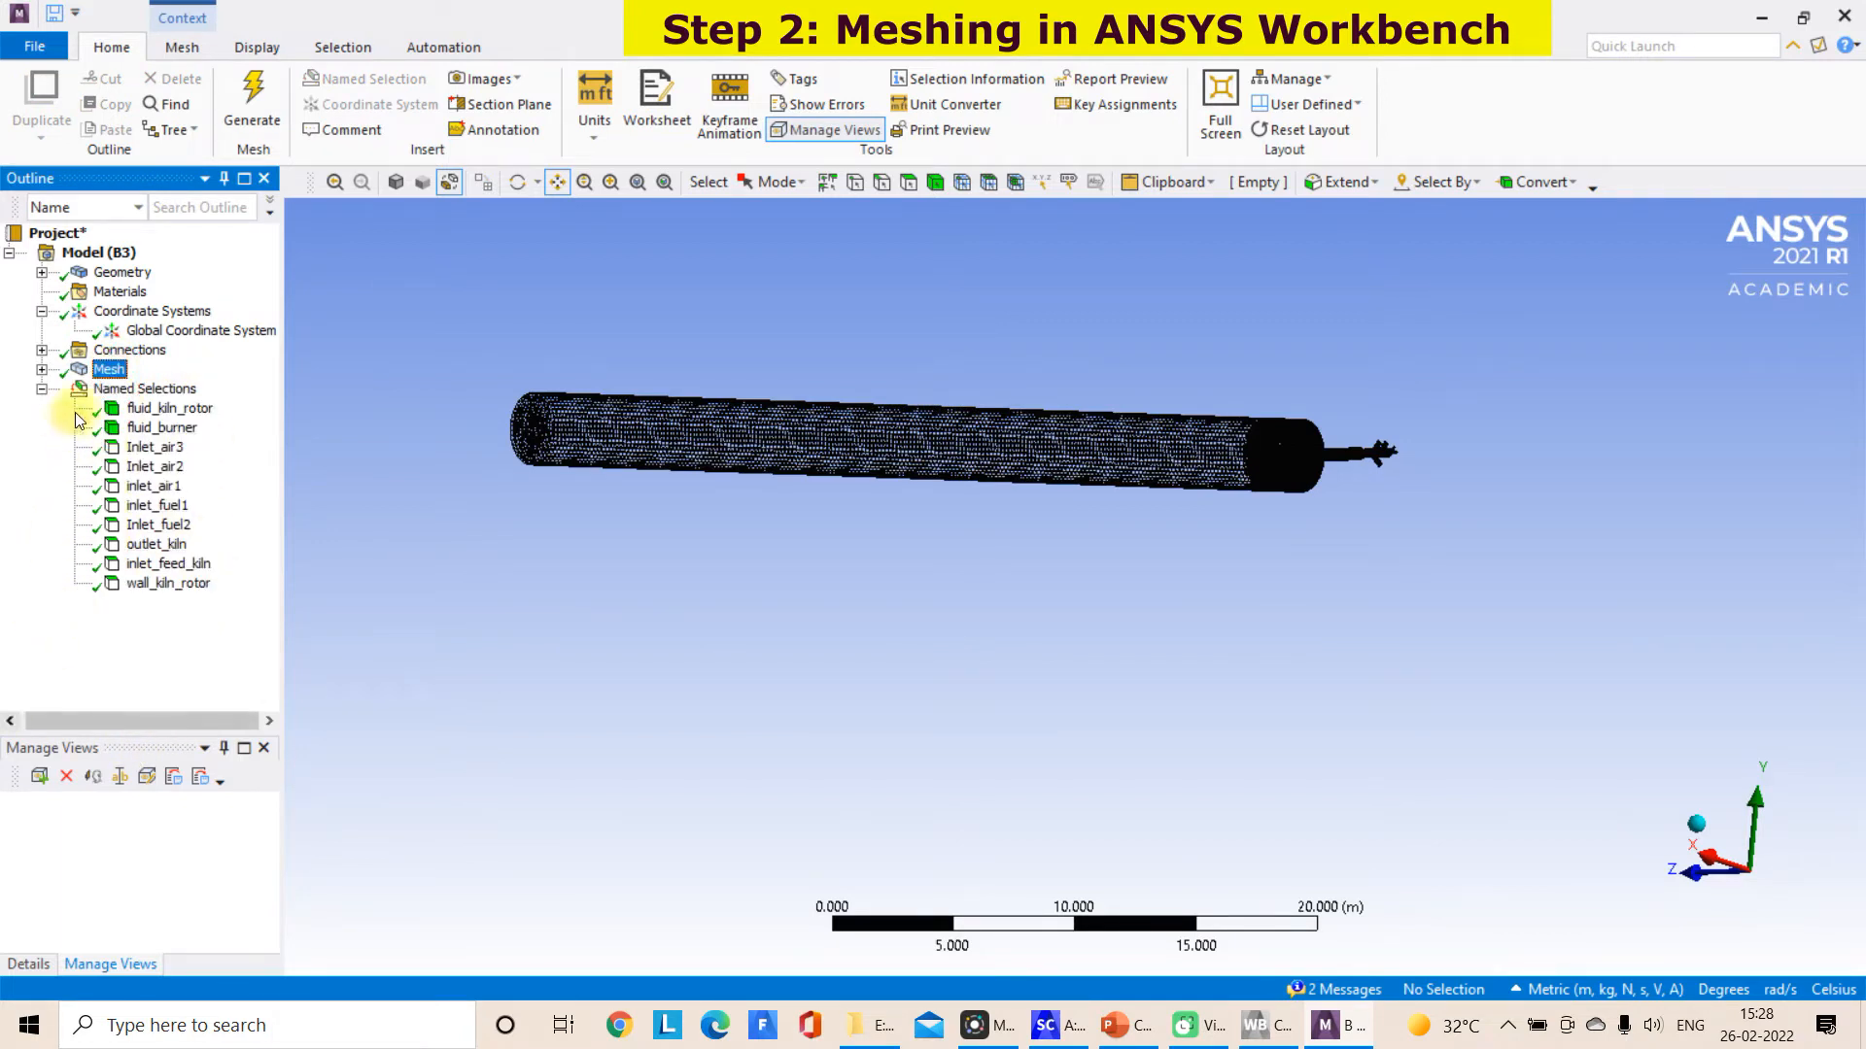
click(42, 369)
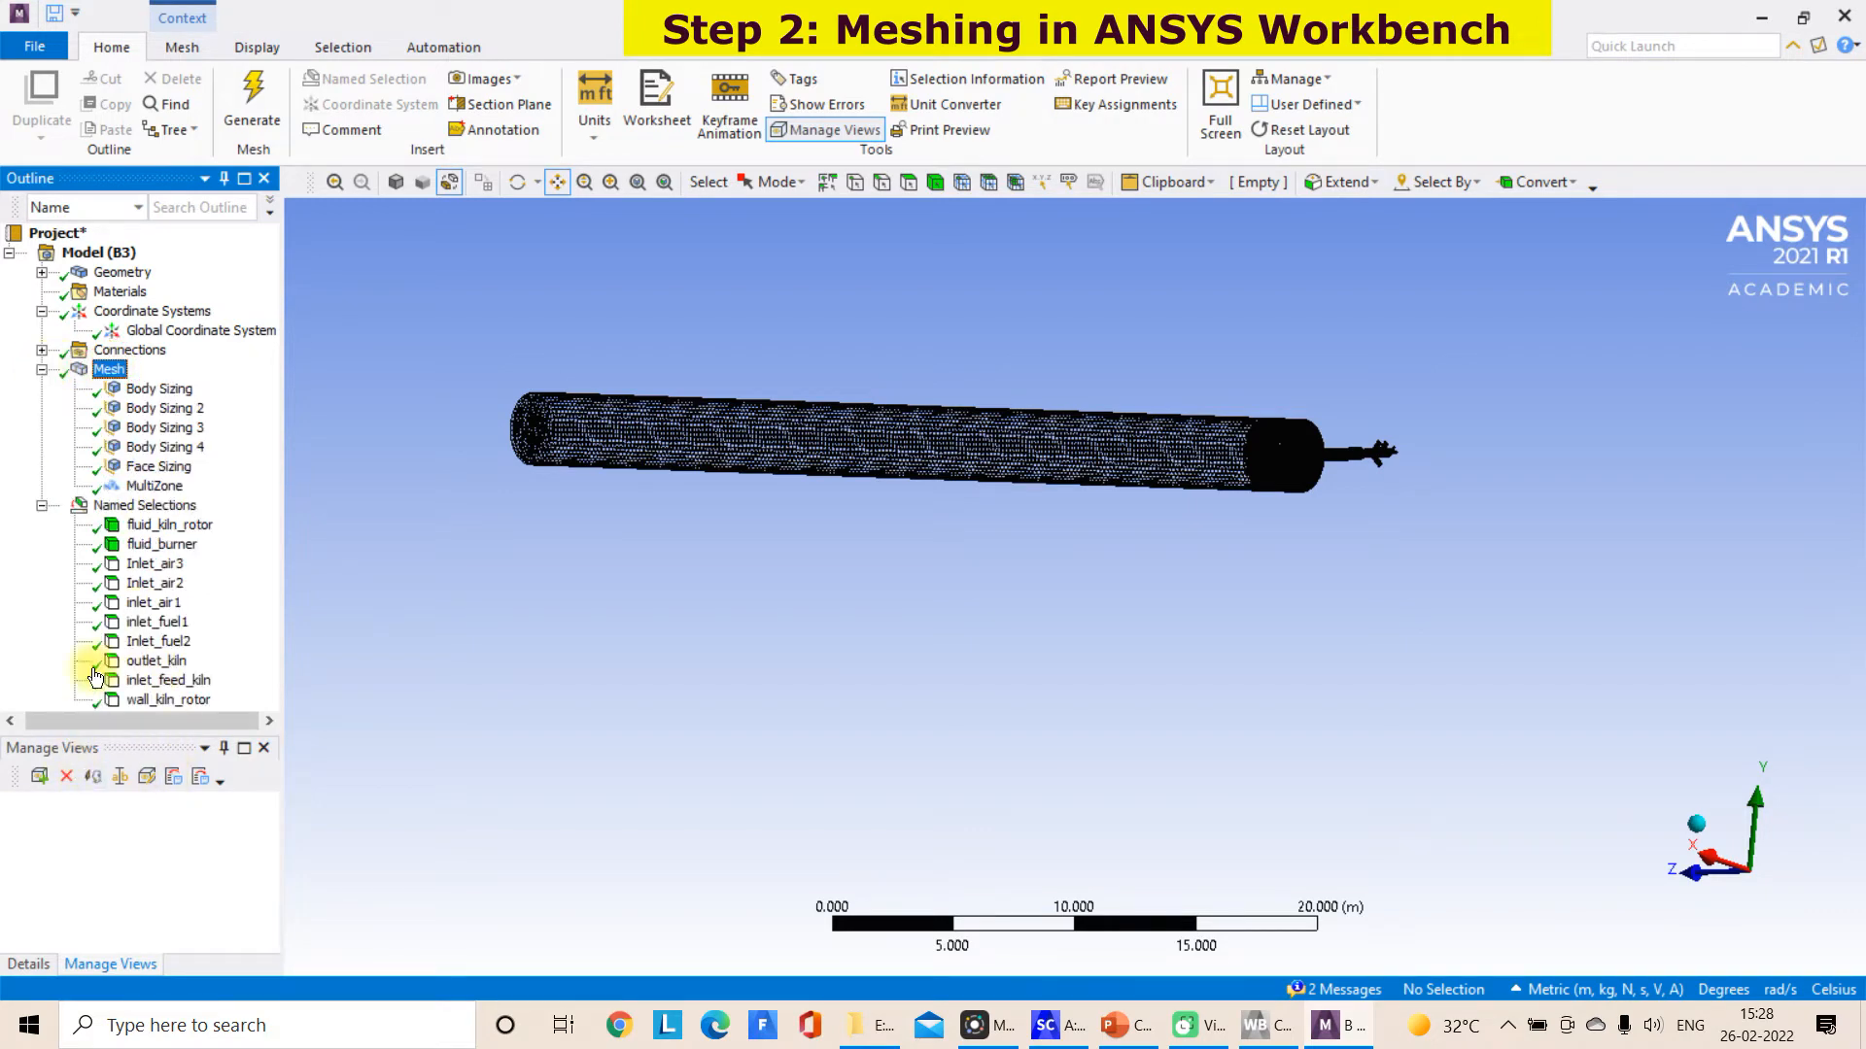
click(57, 48)
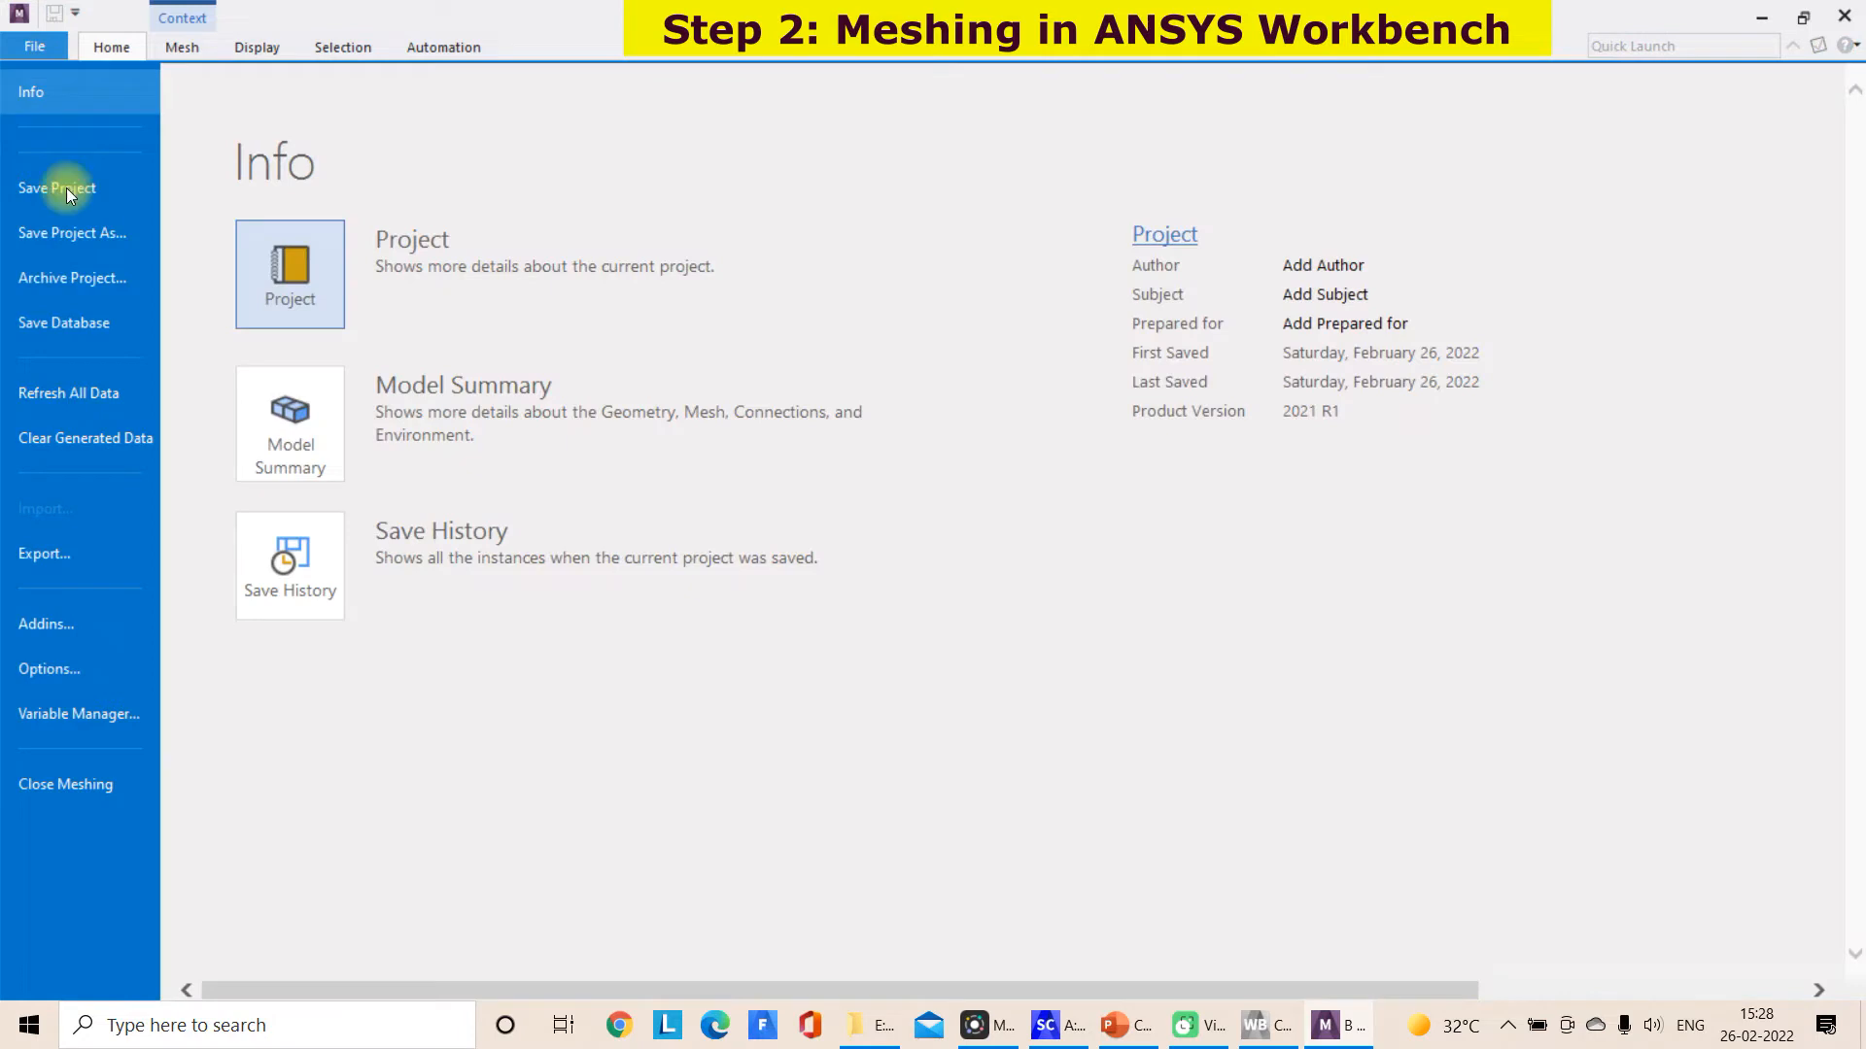
click(50, 188)
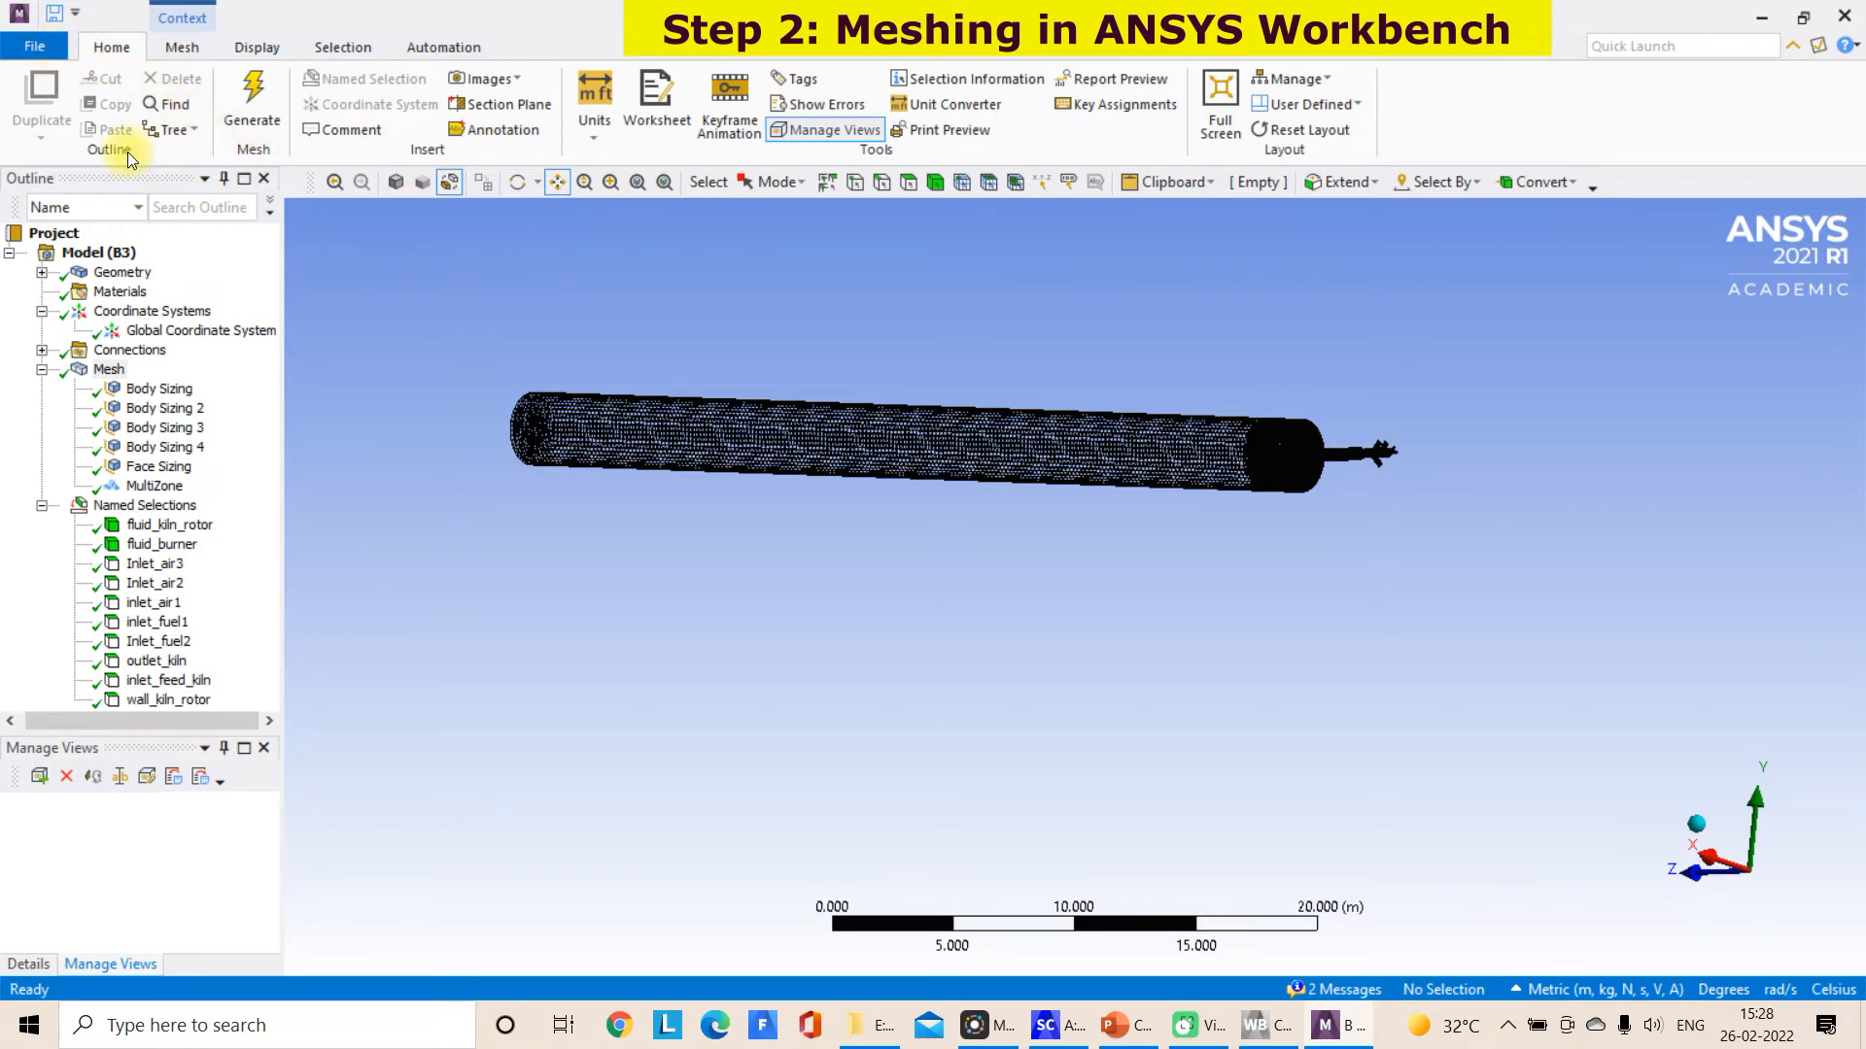
Export the mesh as a FLUENT input file (*.msh)
click(35, 47)
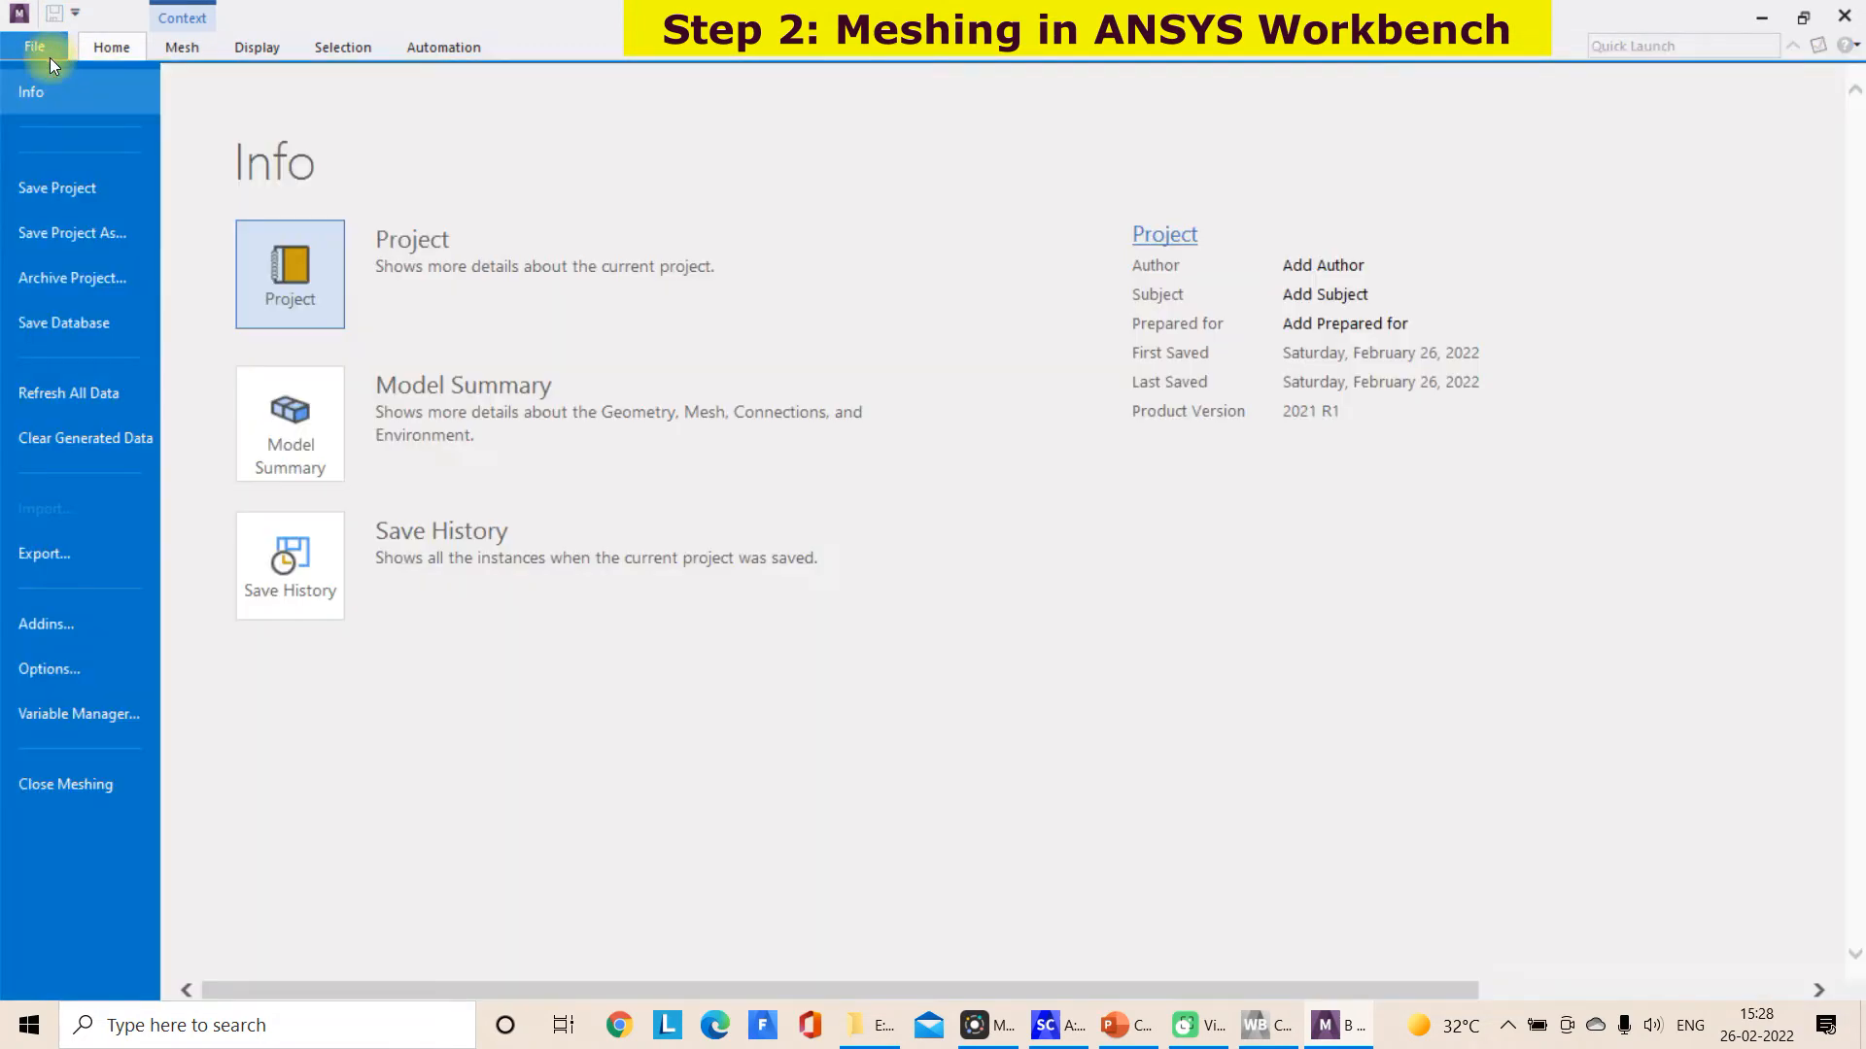
click(48, 555)
click(299, 400)
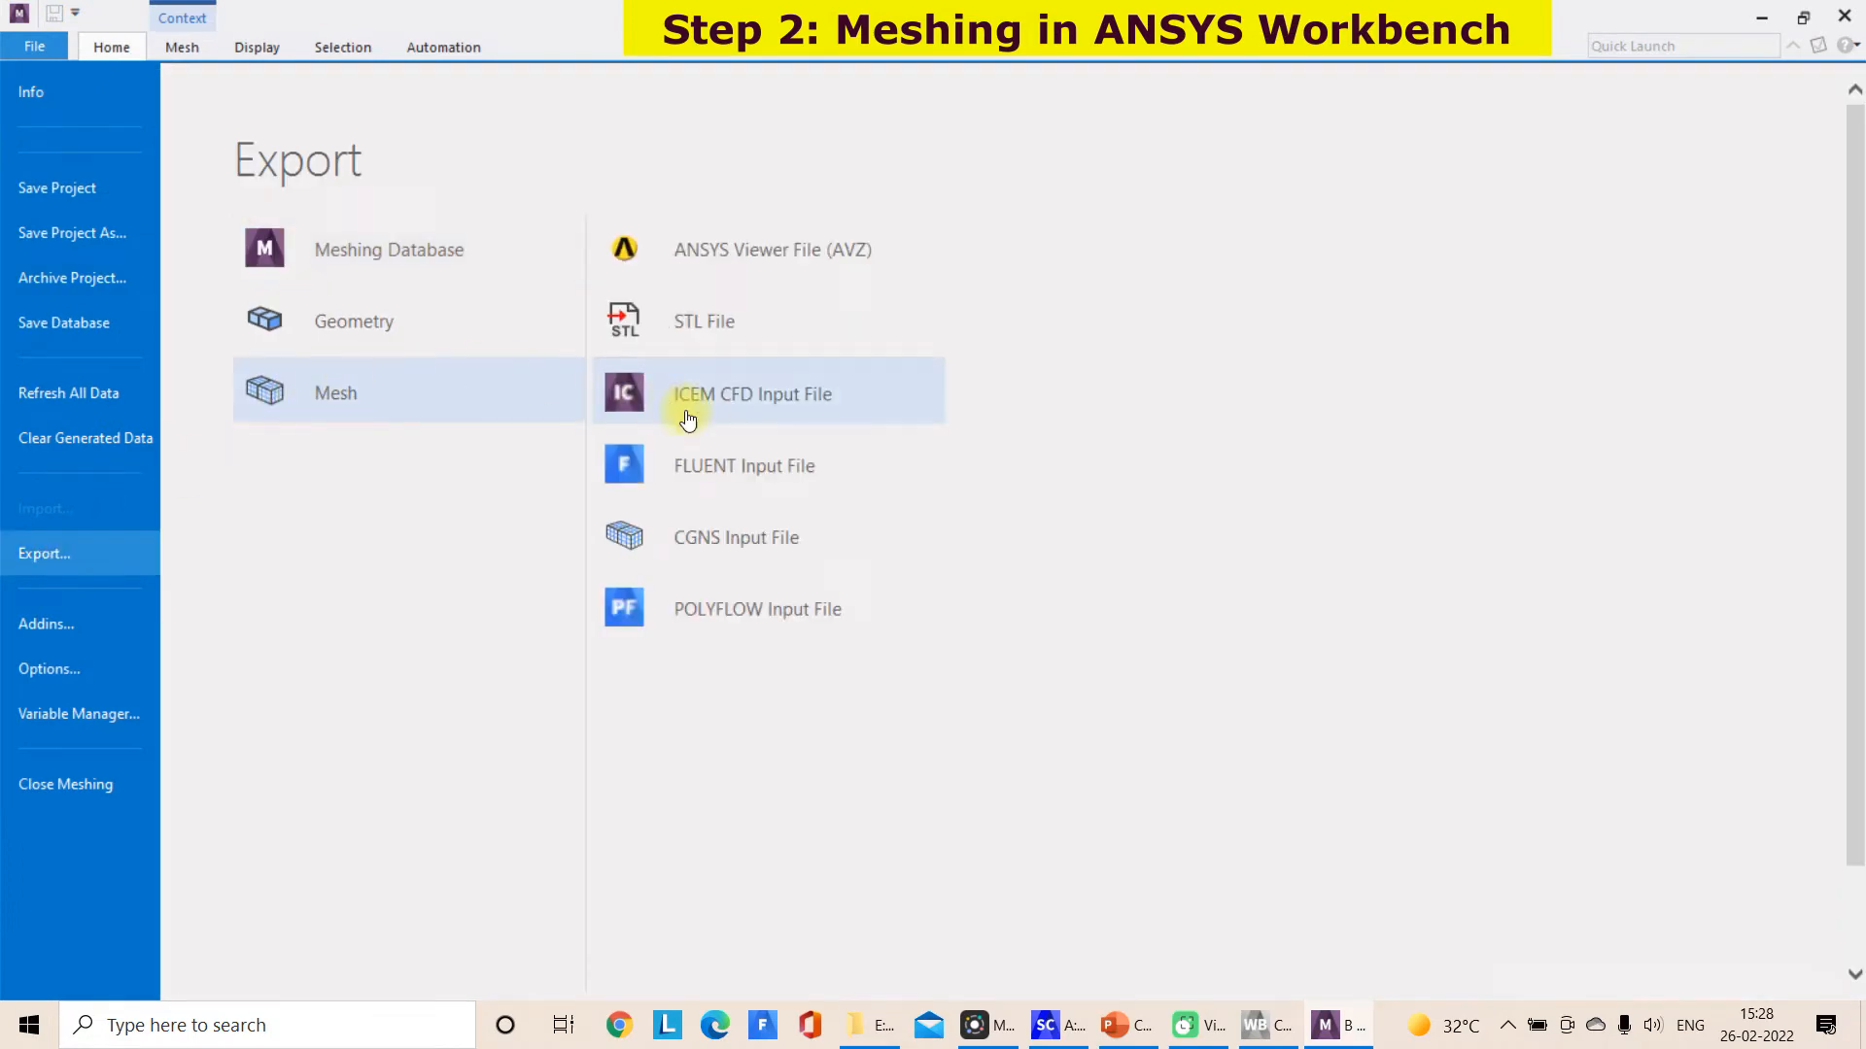
click(708, 463)
click(1020, 381)
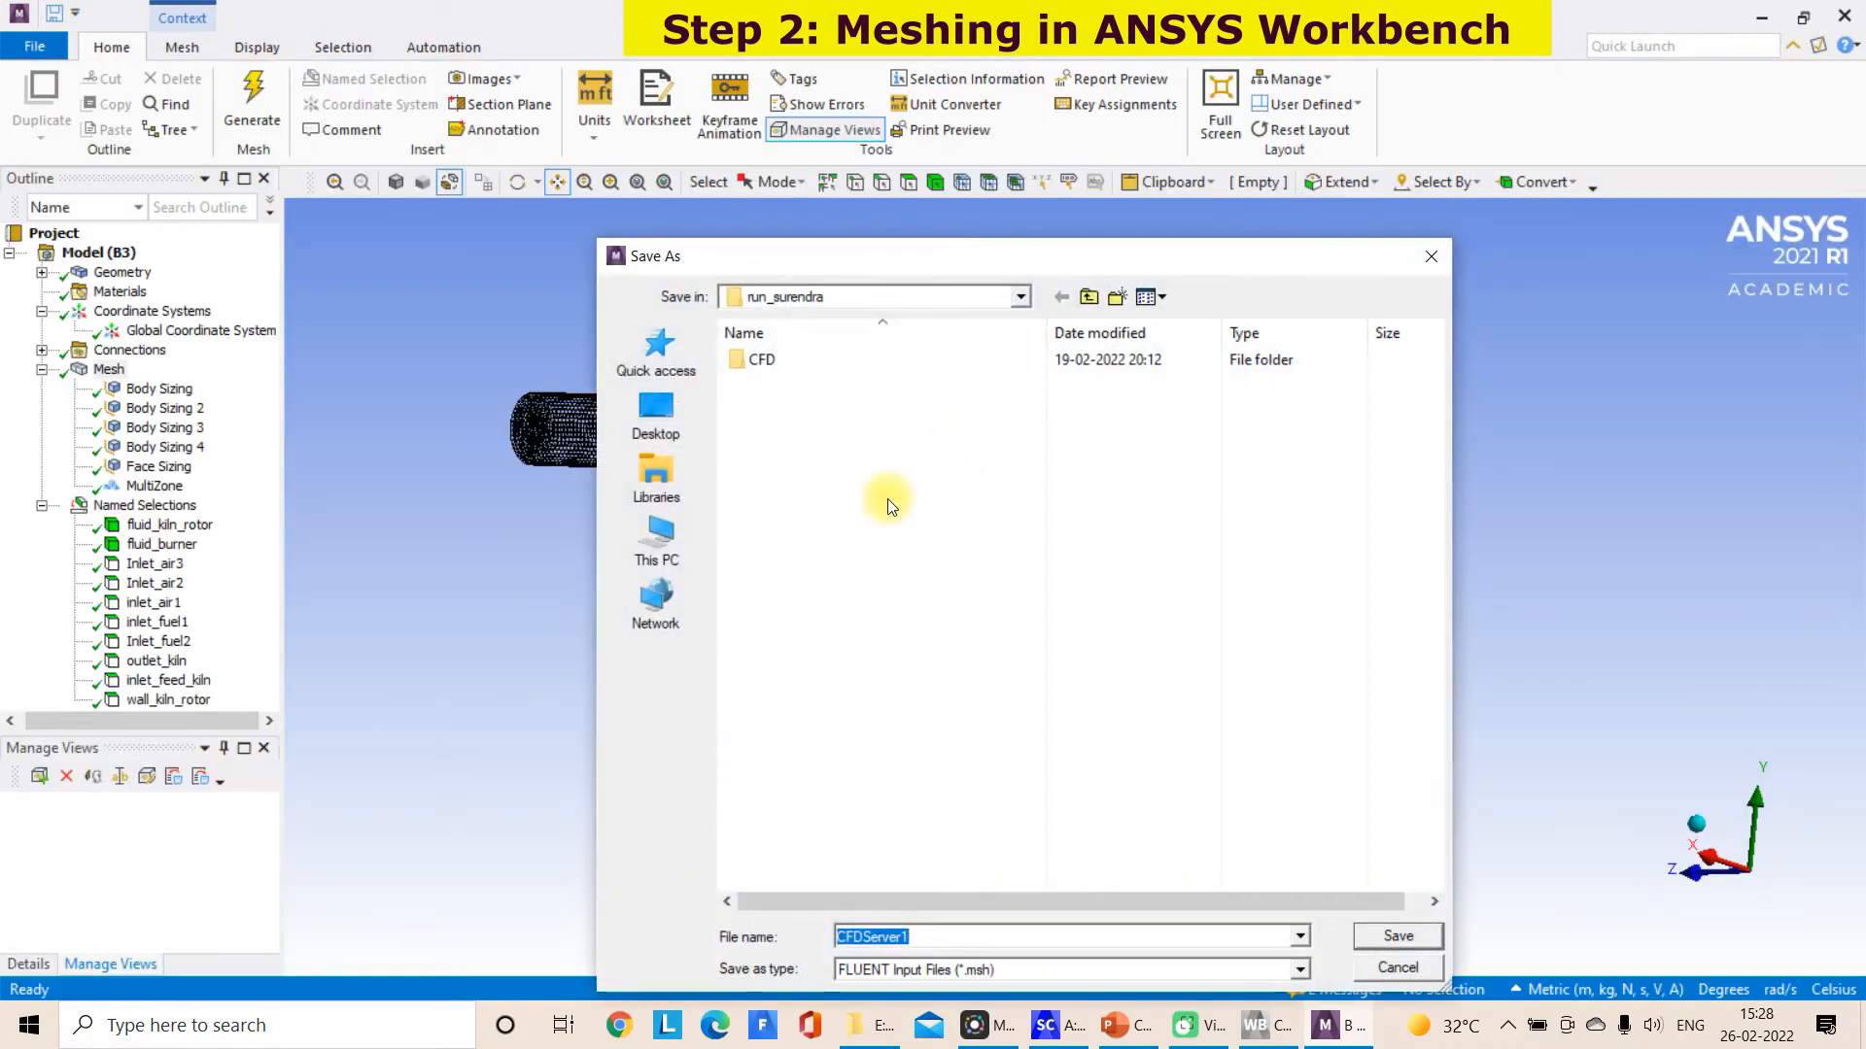
Save the exported mesh as Cement_kiln_model in the folder E:\CFE_Project\Cement_kiln_CFD_modeling\CFD_model
click(894, 1038)
click(730, 90)
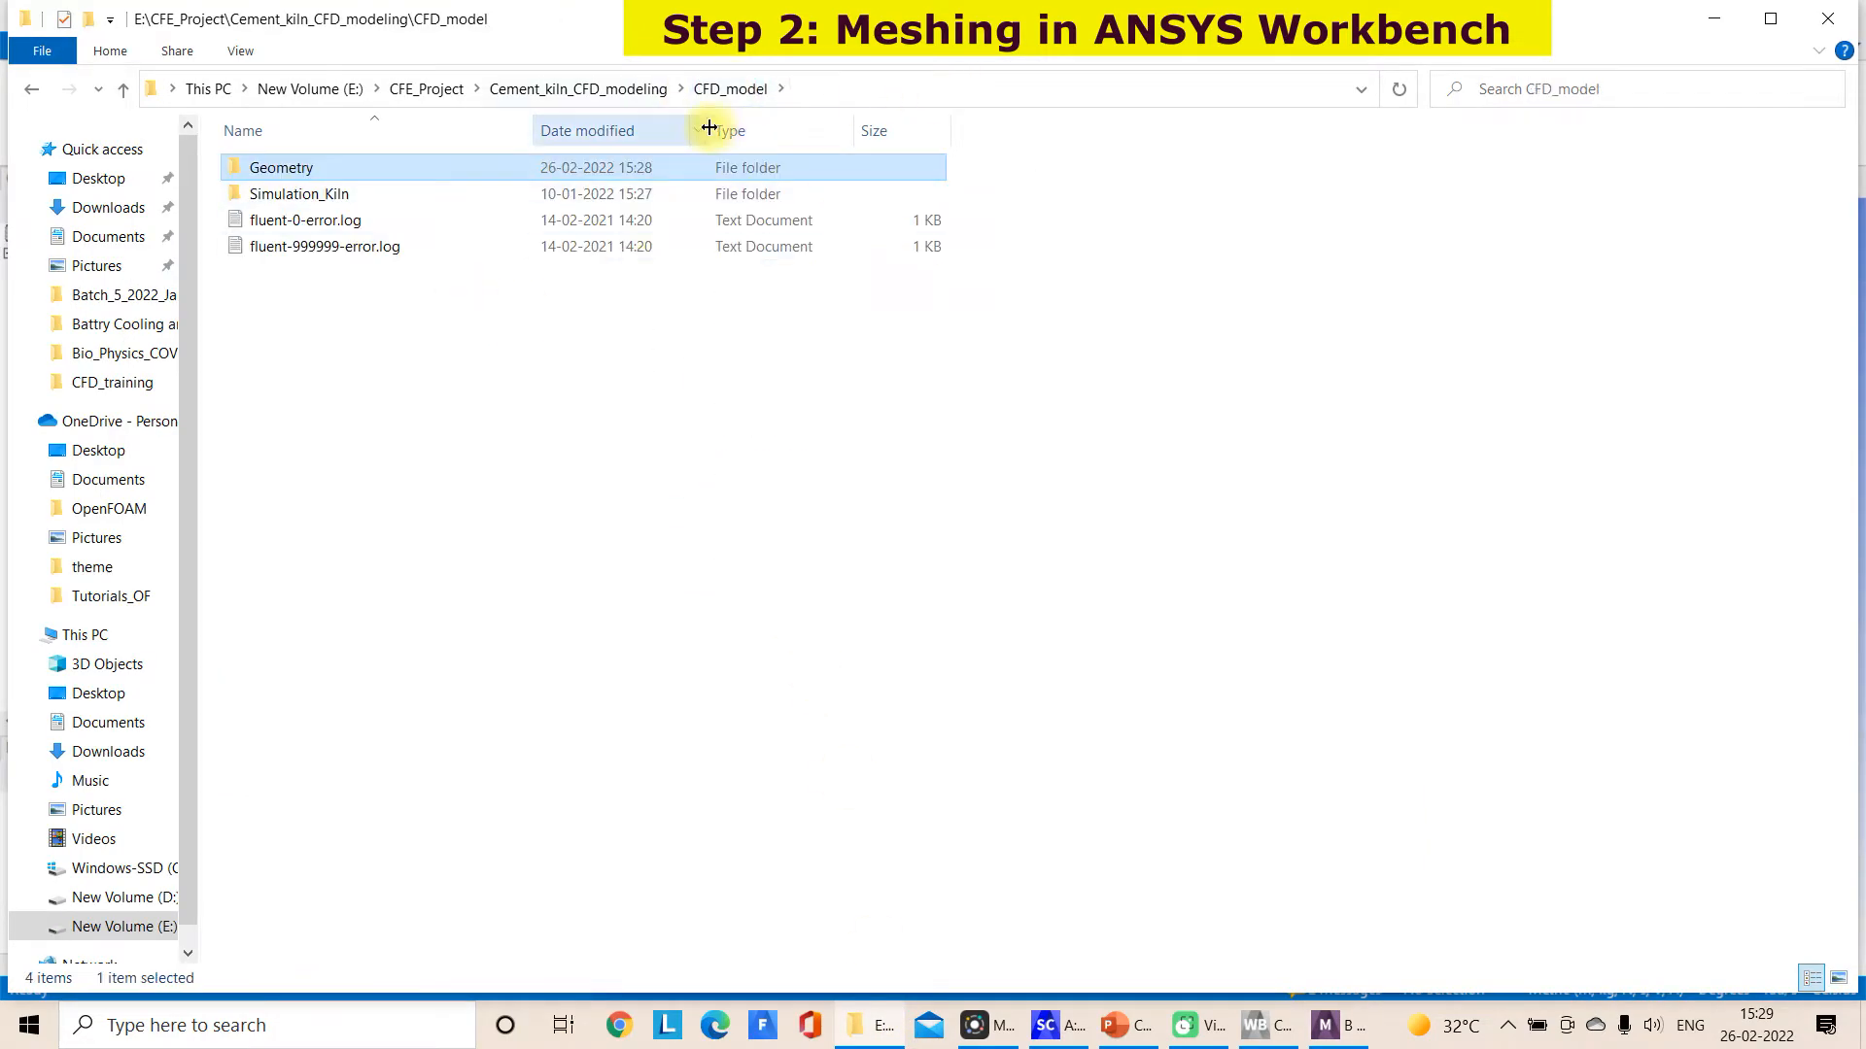
click(408, 190)
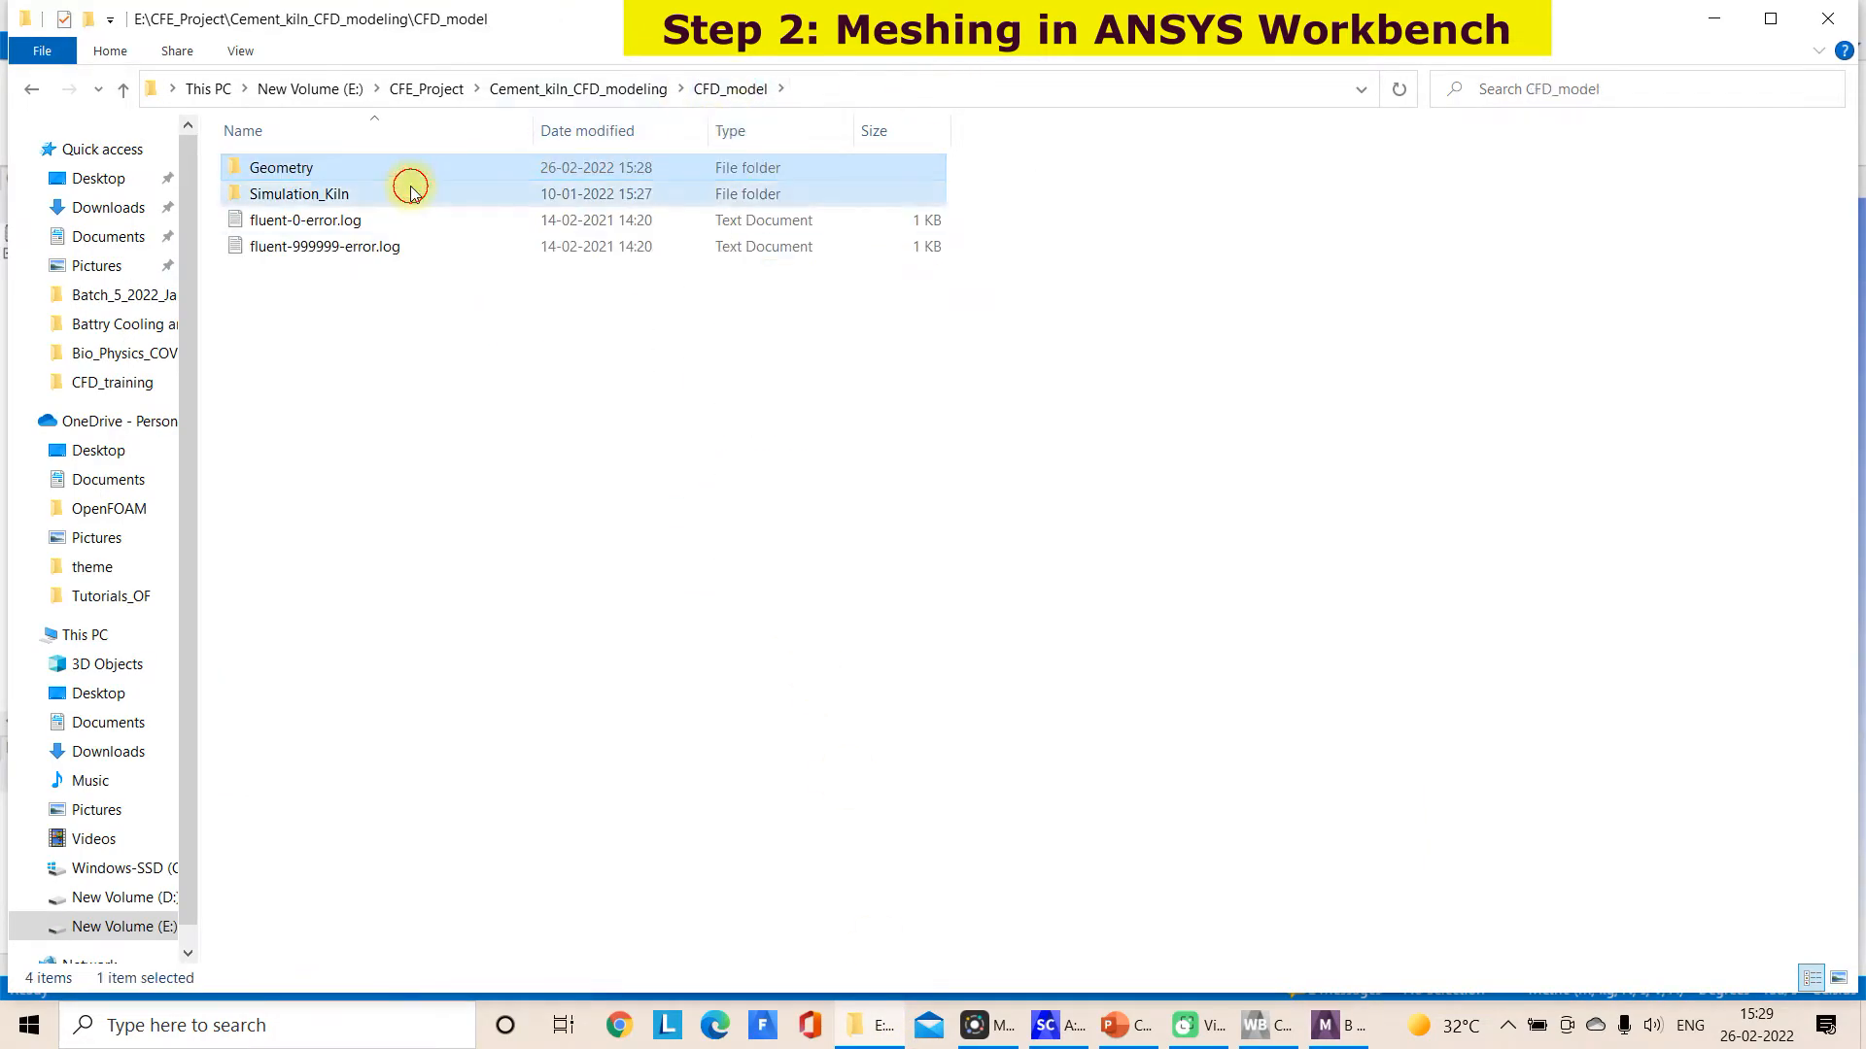
click(827, 101)
click(1333, 1026)
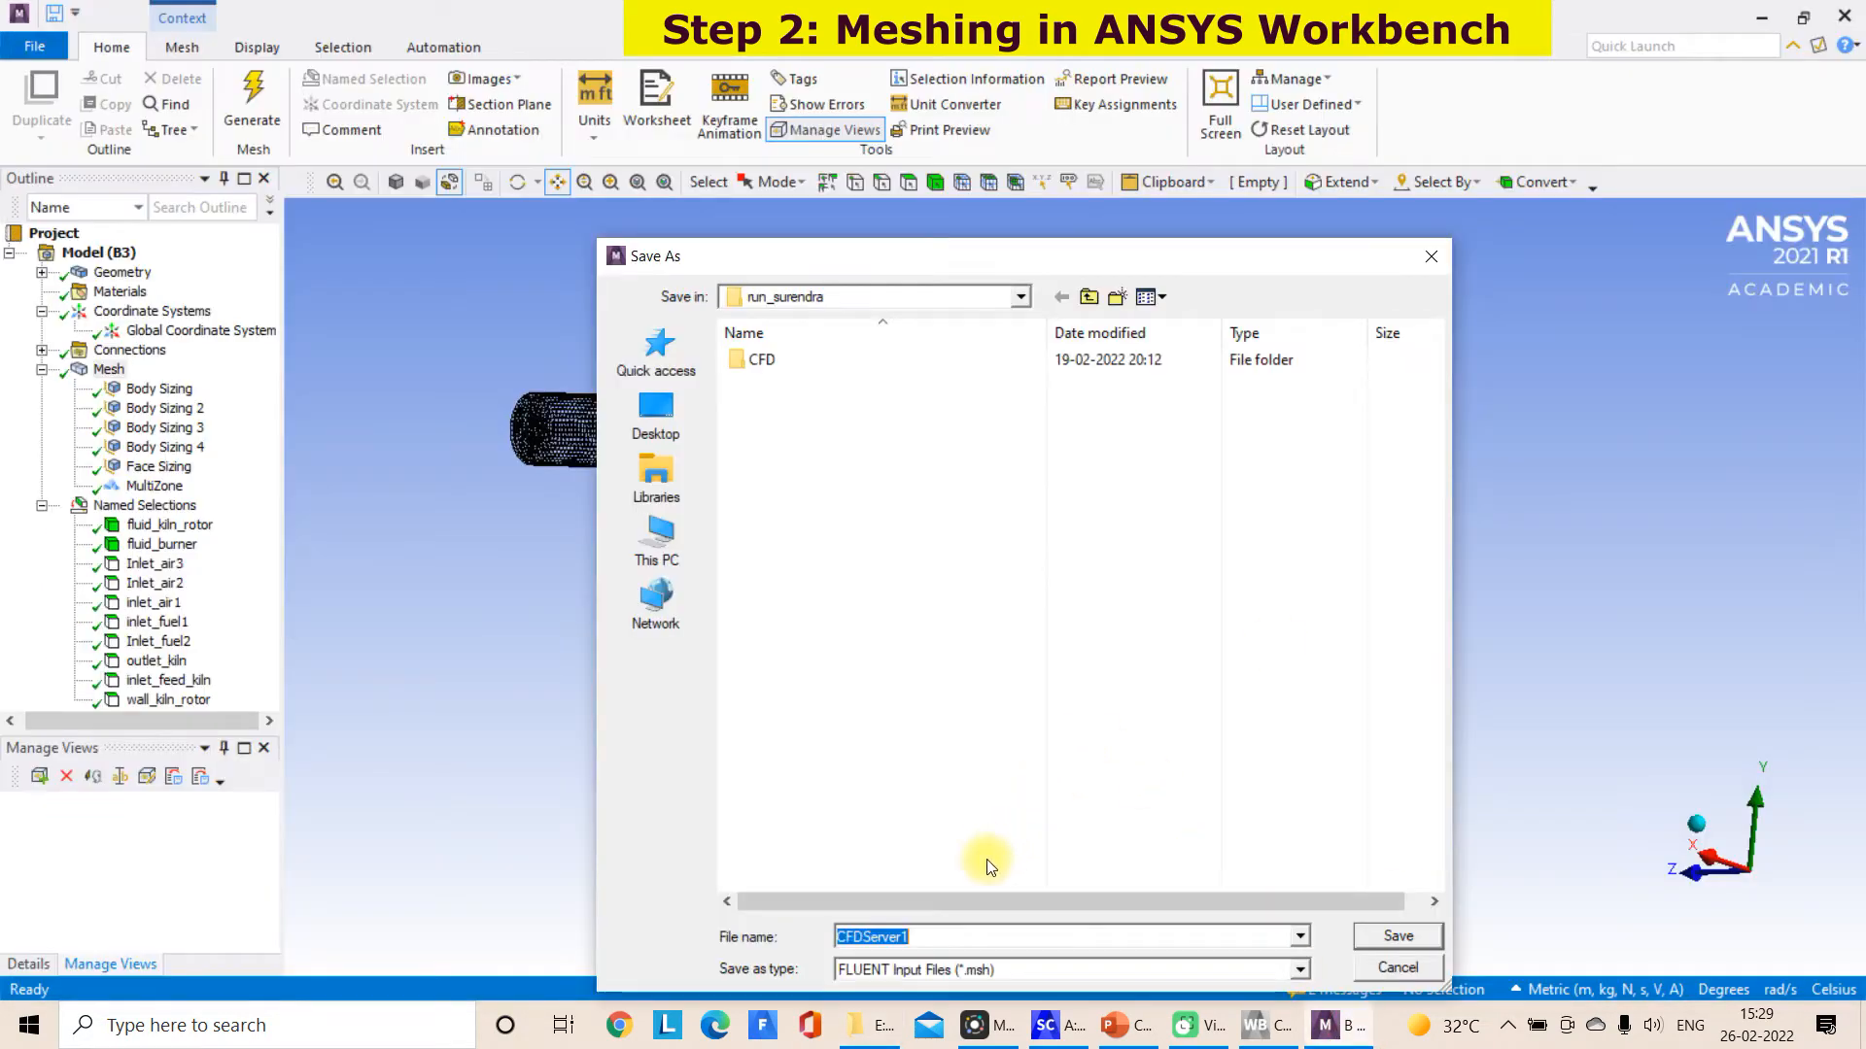
text(E:\CFD_Project\Current_job_CFD_modeling\CFD_model)
key(Return)
text(Cem)
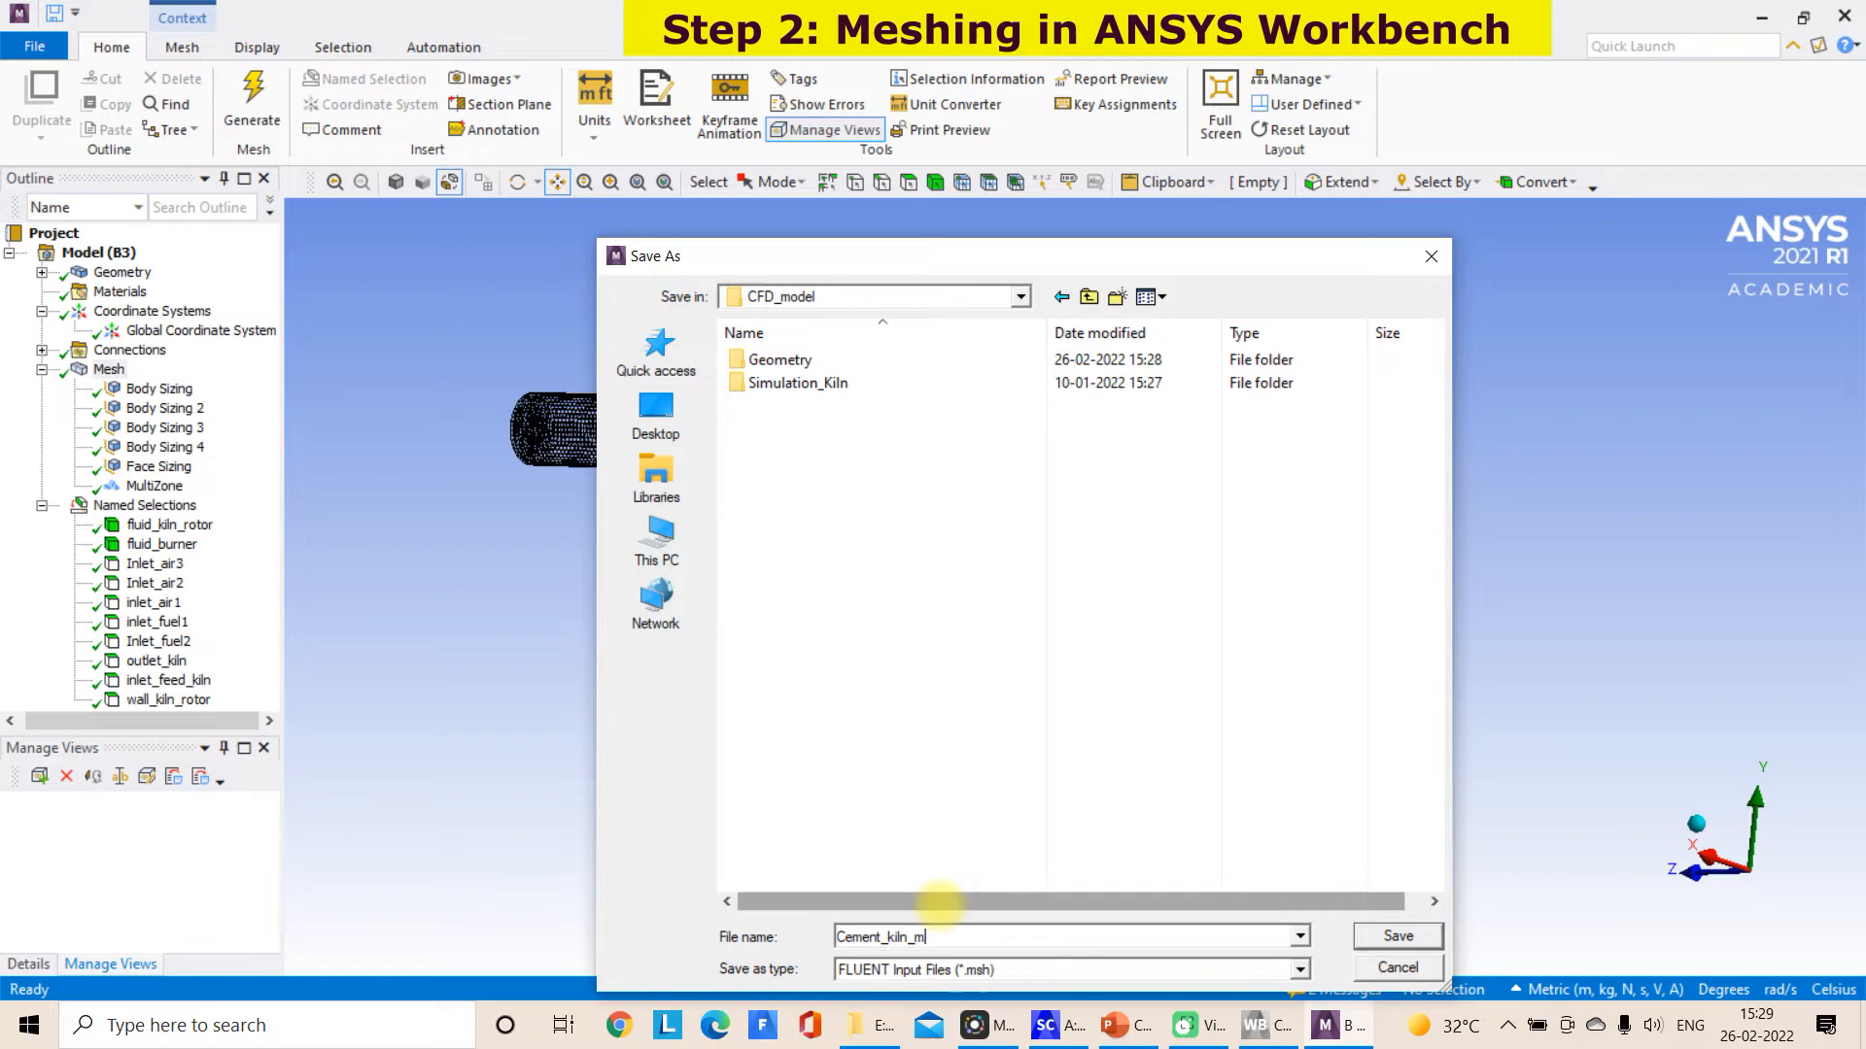
key(Return)
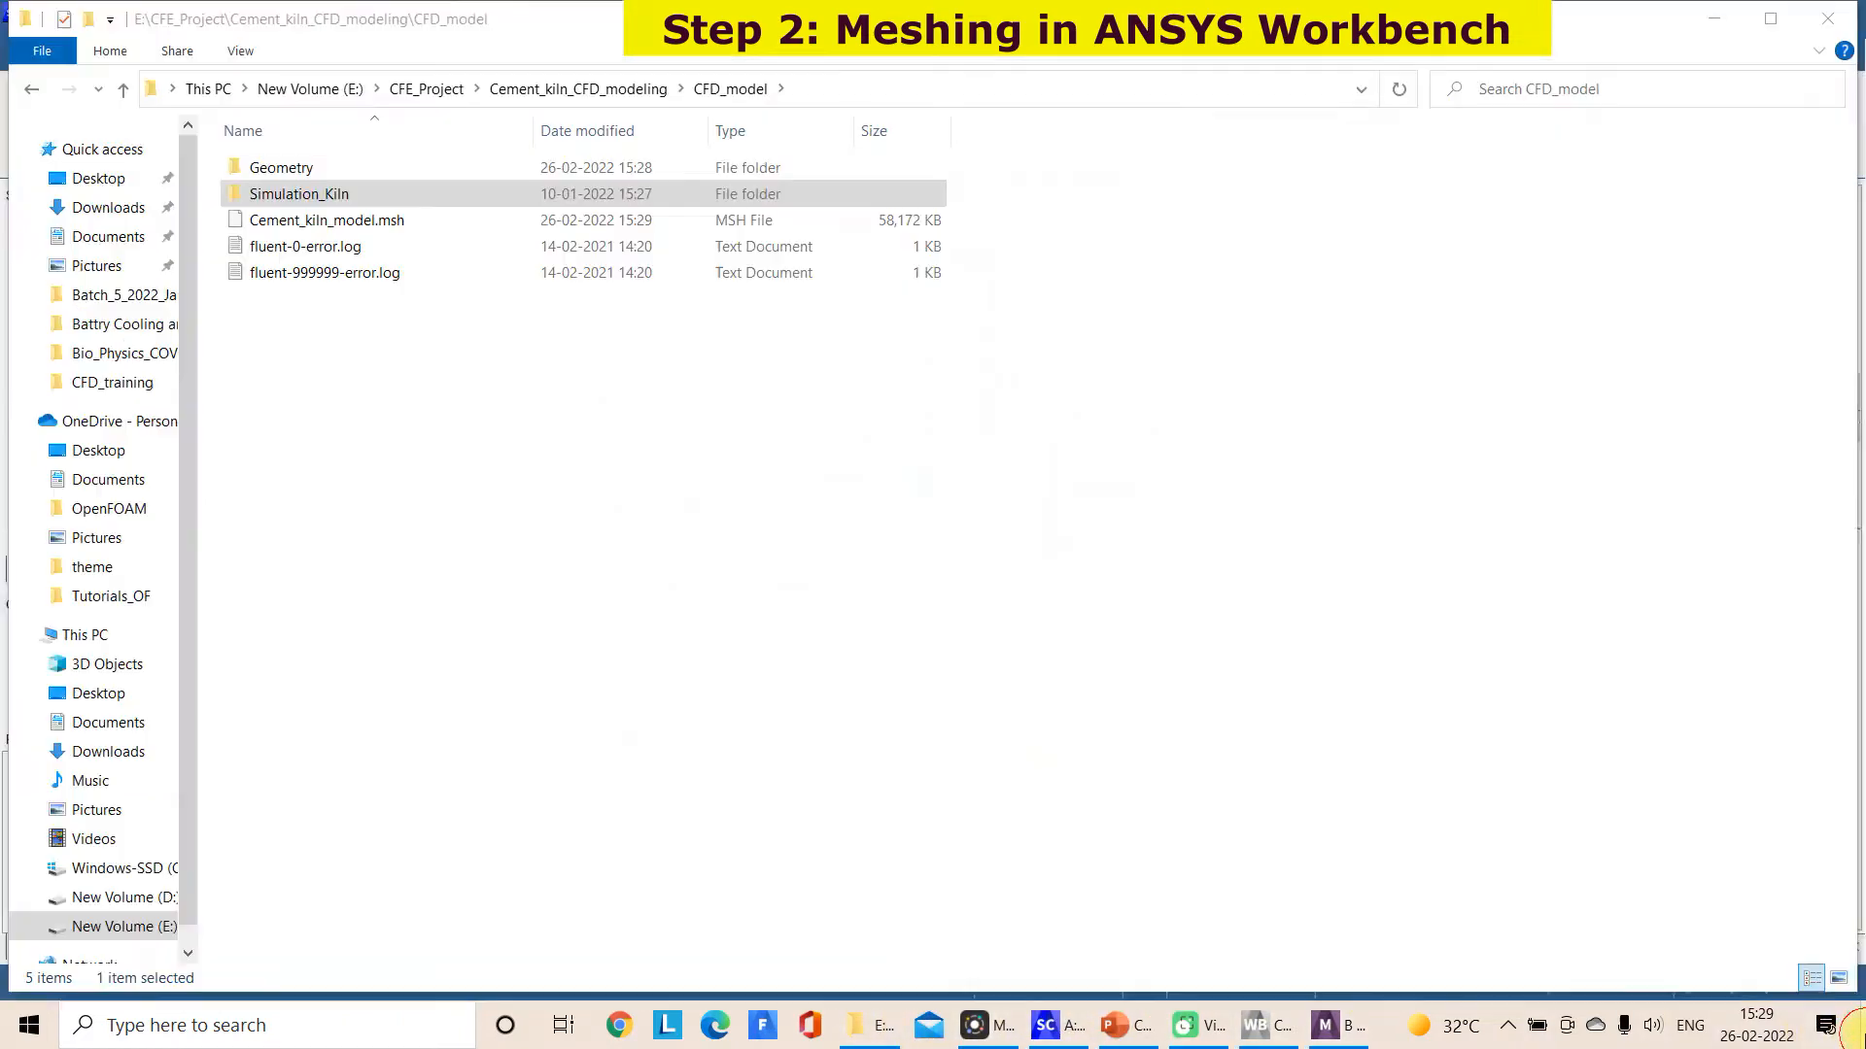
Switch to Fluent Launcher and set its working directory to E:\CFE_Project\Cement_kiln_CFD_modeling\CFD_model
click(1853, 1028)
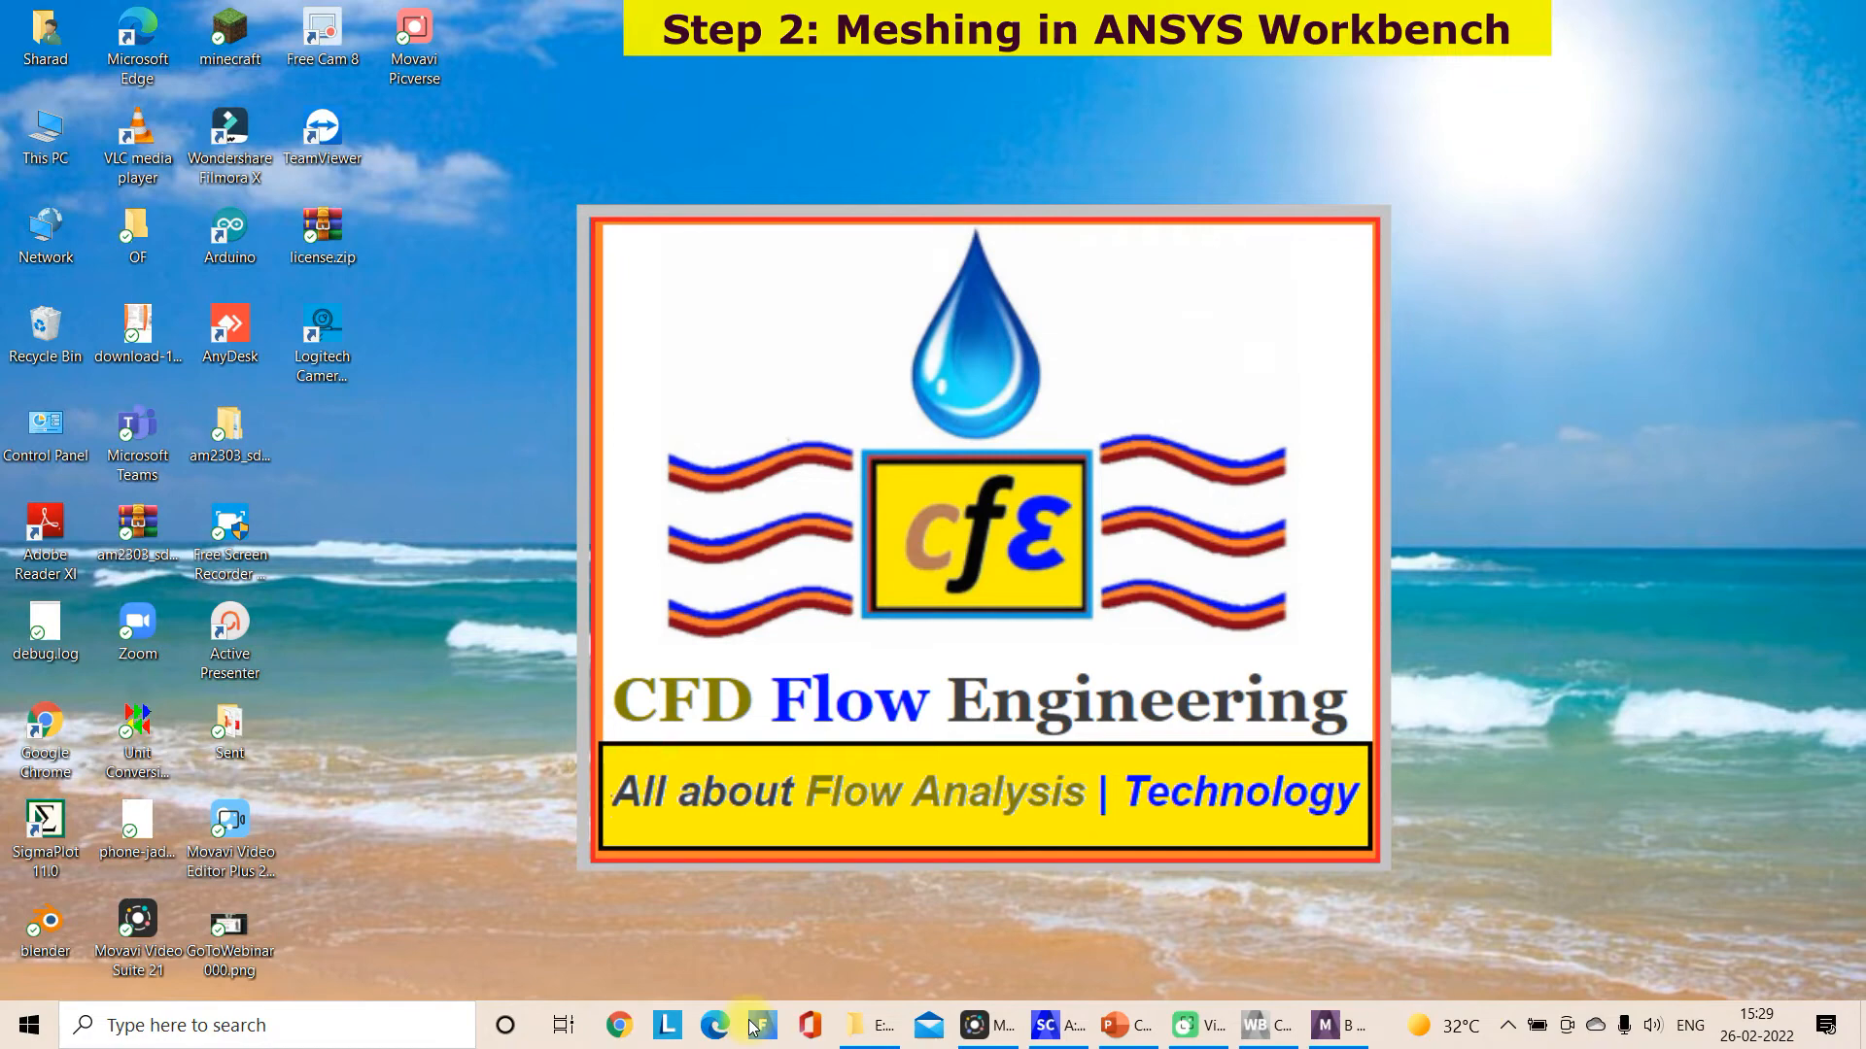
click(853, 1022)
click(837, 91)
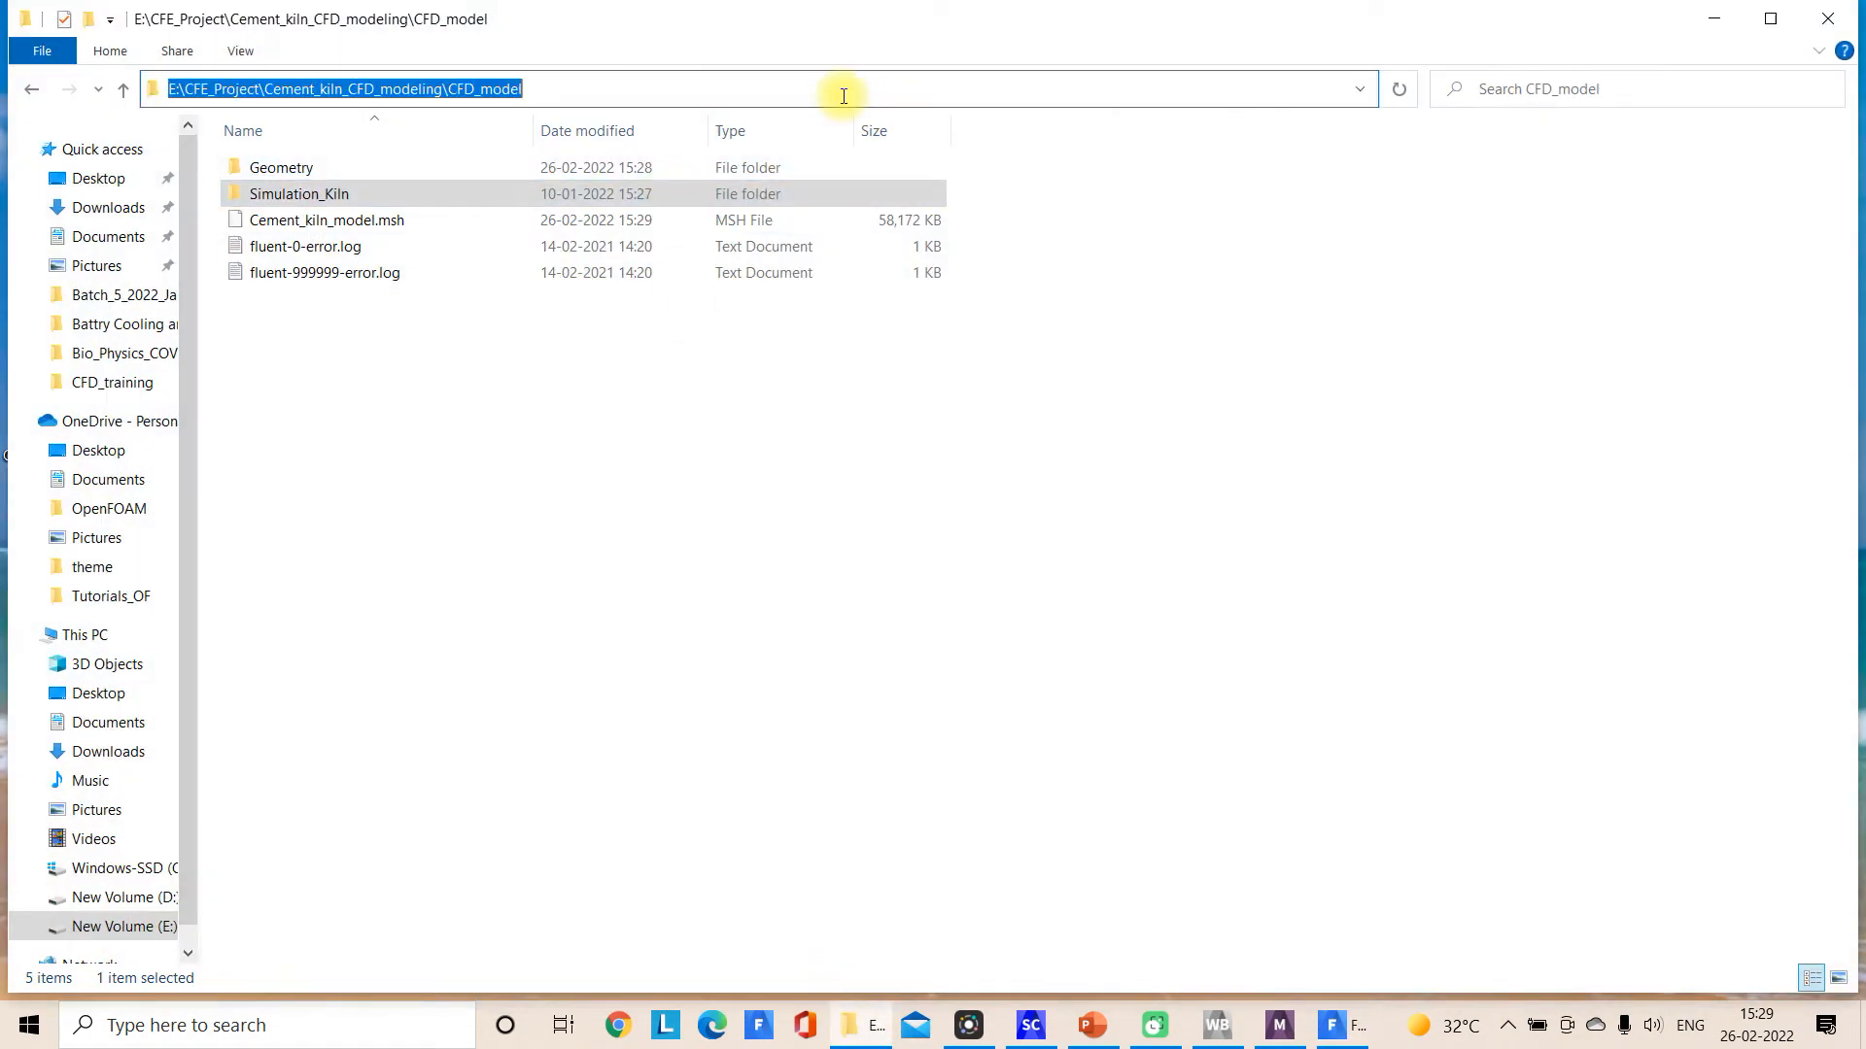
click(1657, 977)
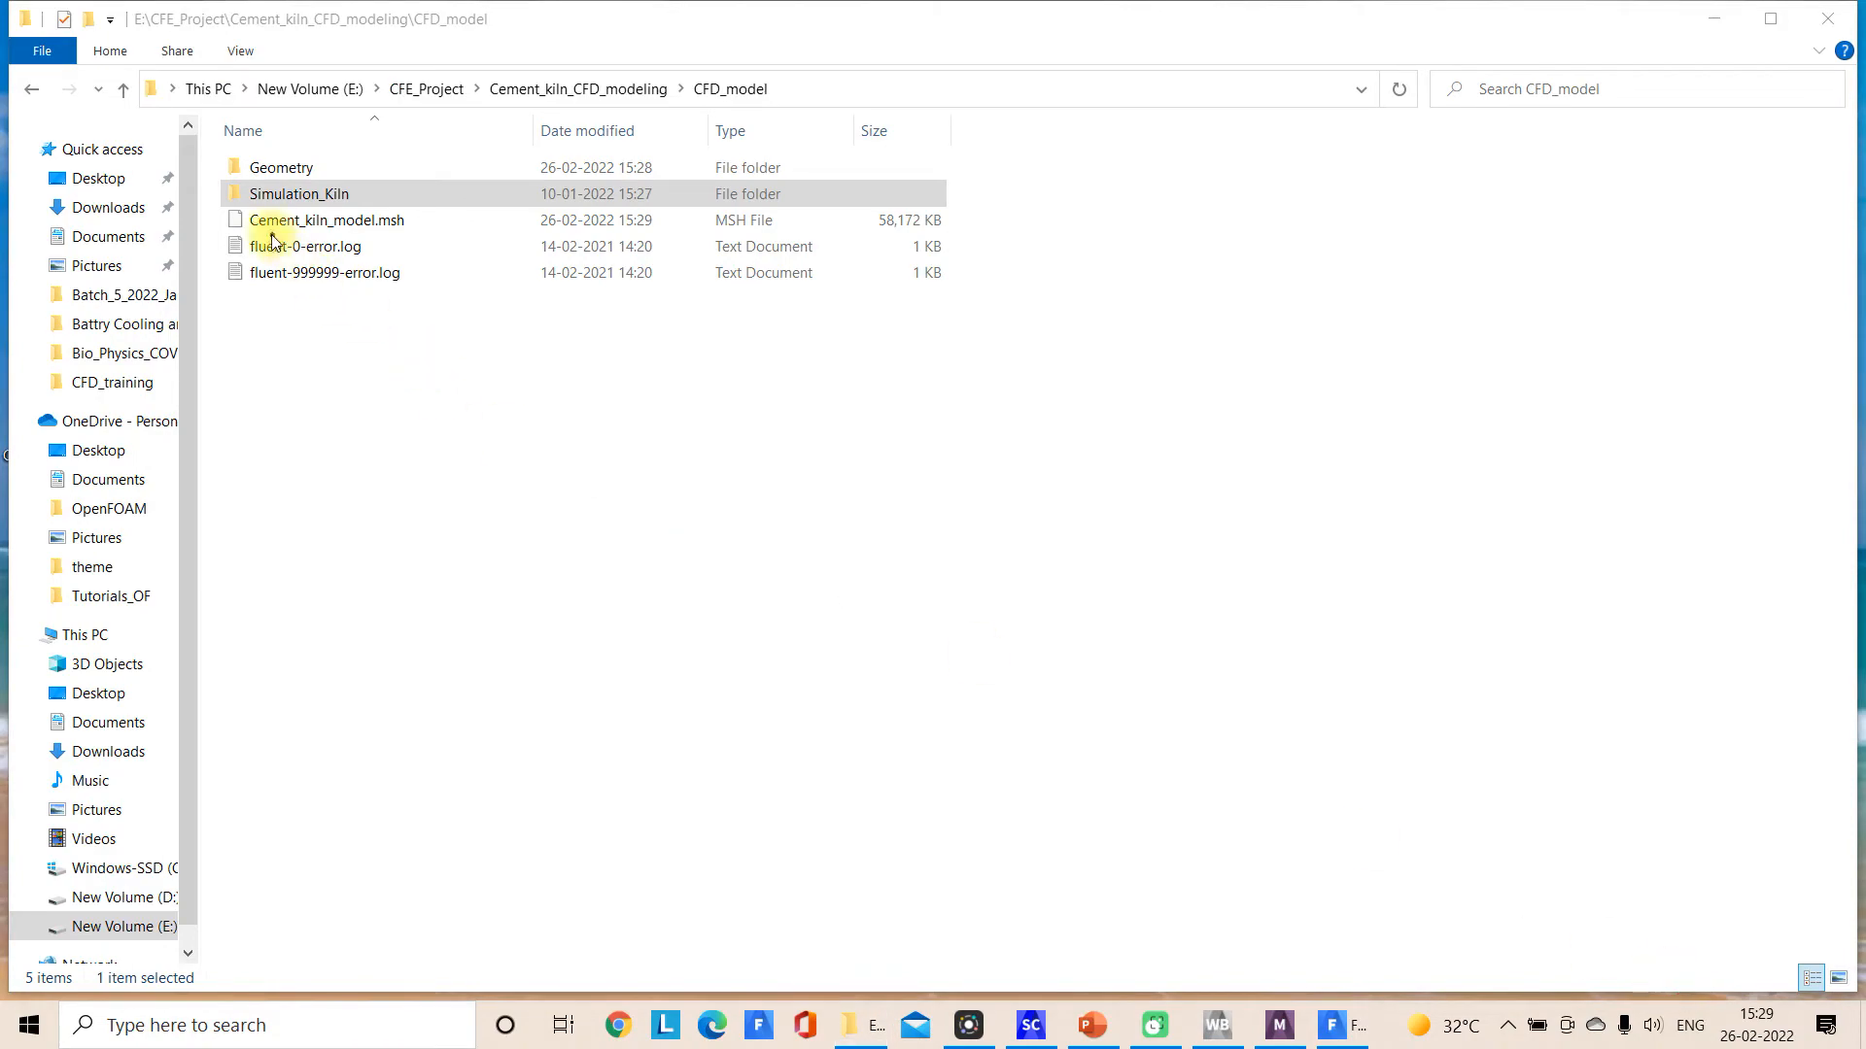
mouse_move(222, 232)
mouse_down()
mouse_move(420, 234)
mouse_move(649, 141)
mouse_up()
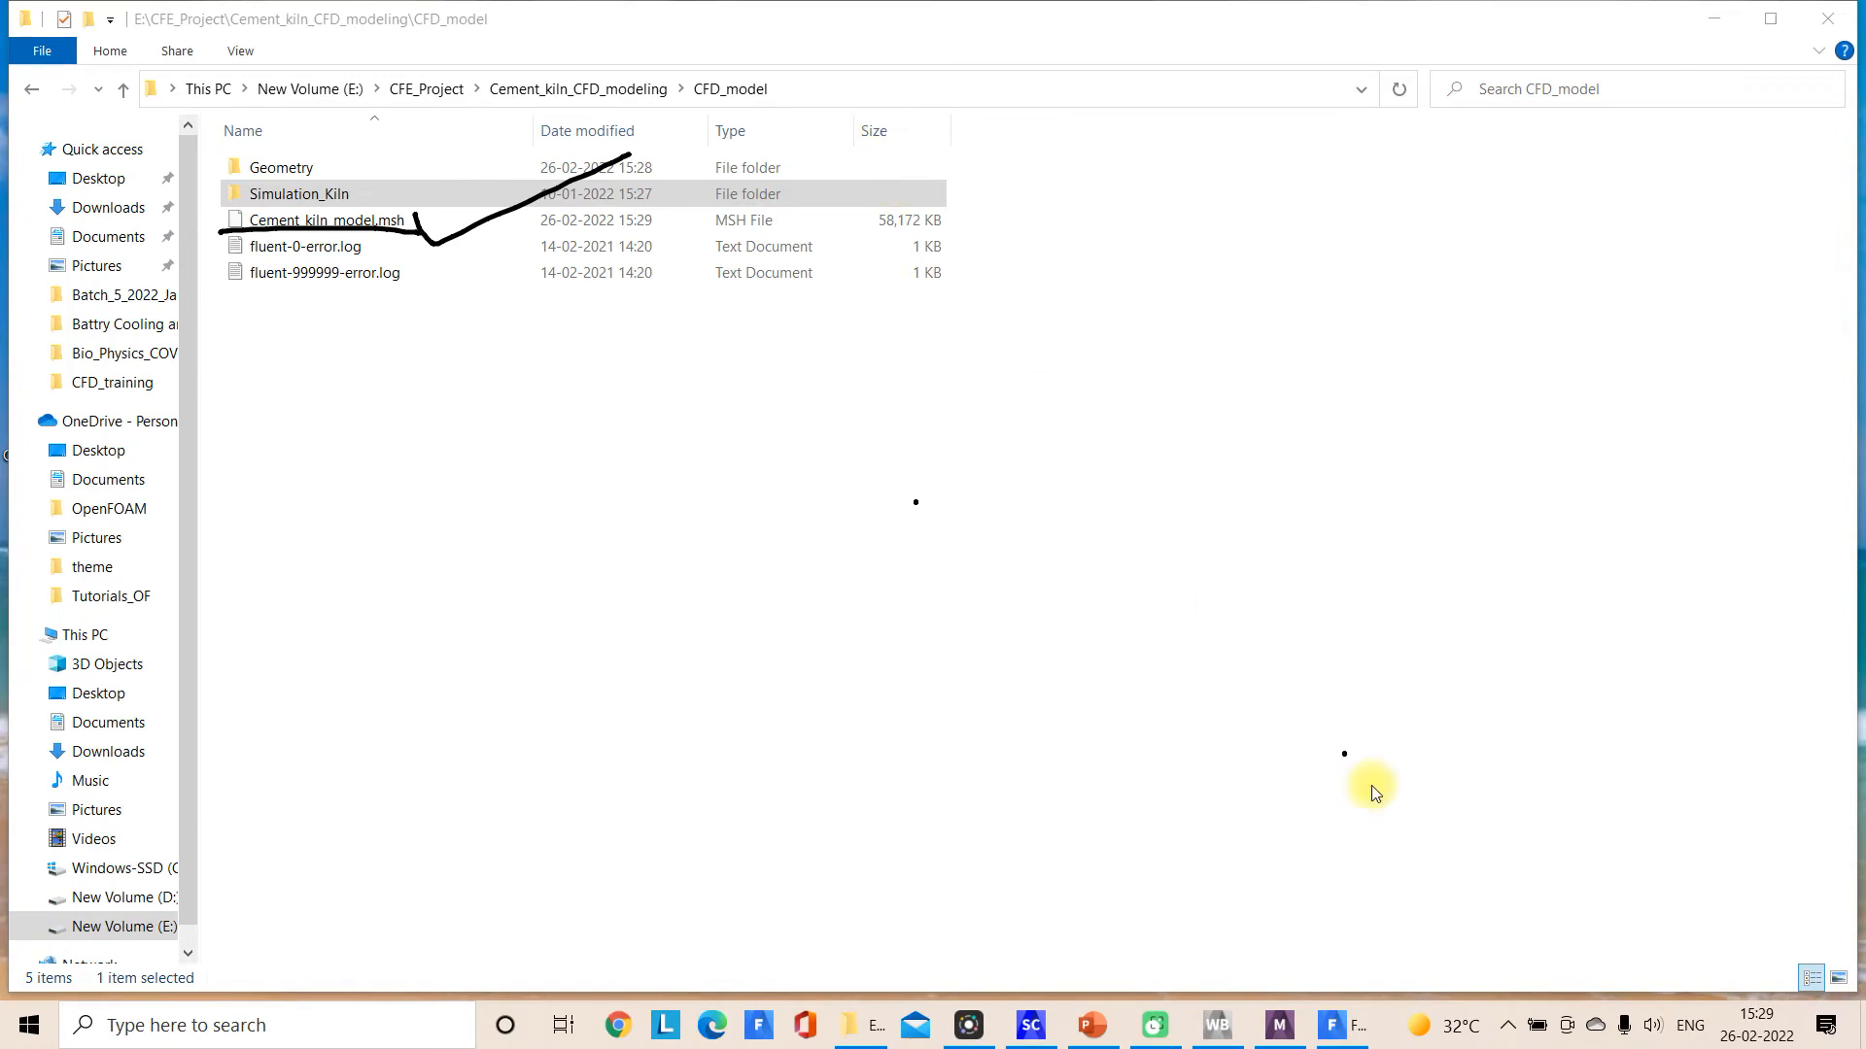
click(1656, 984)
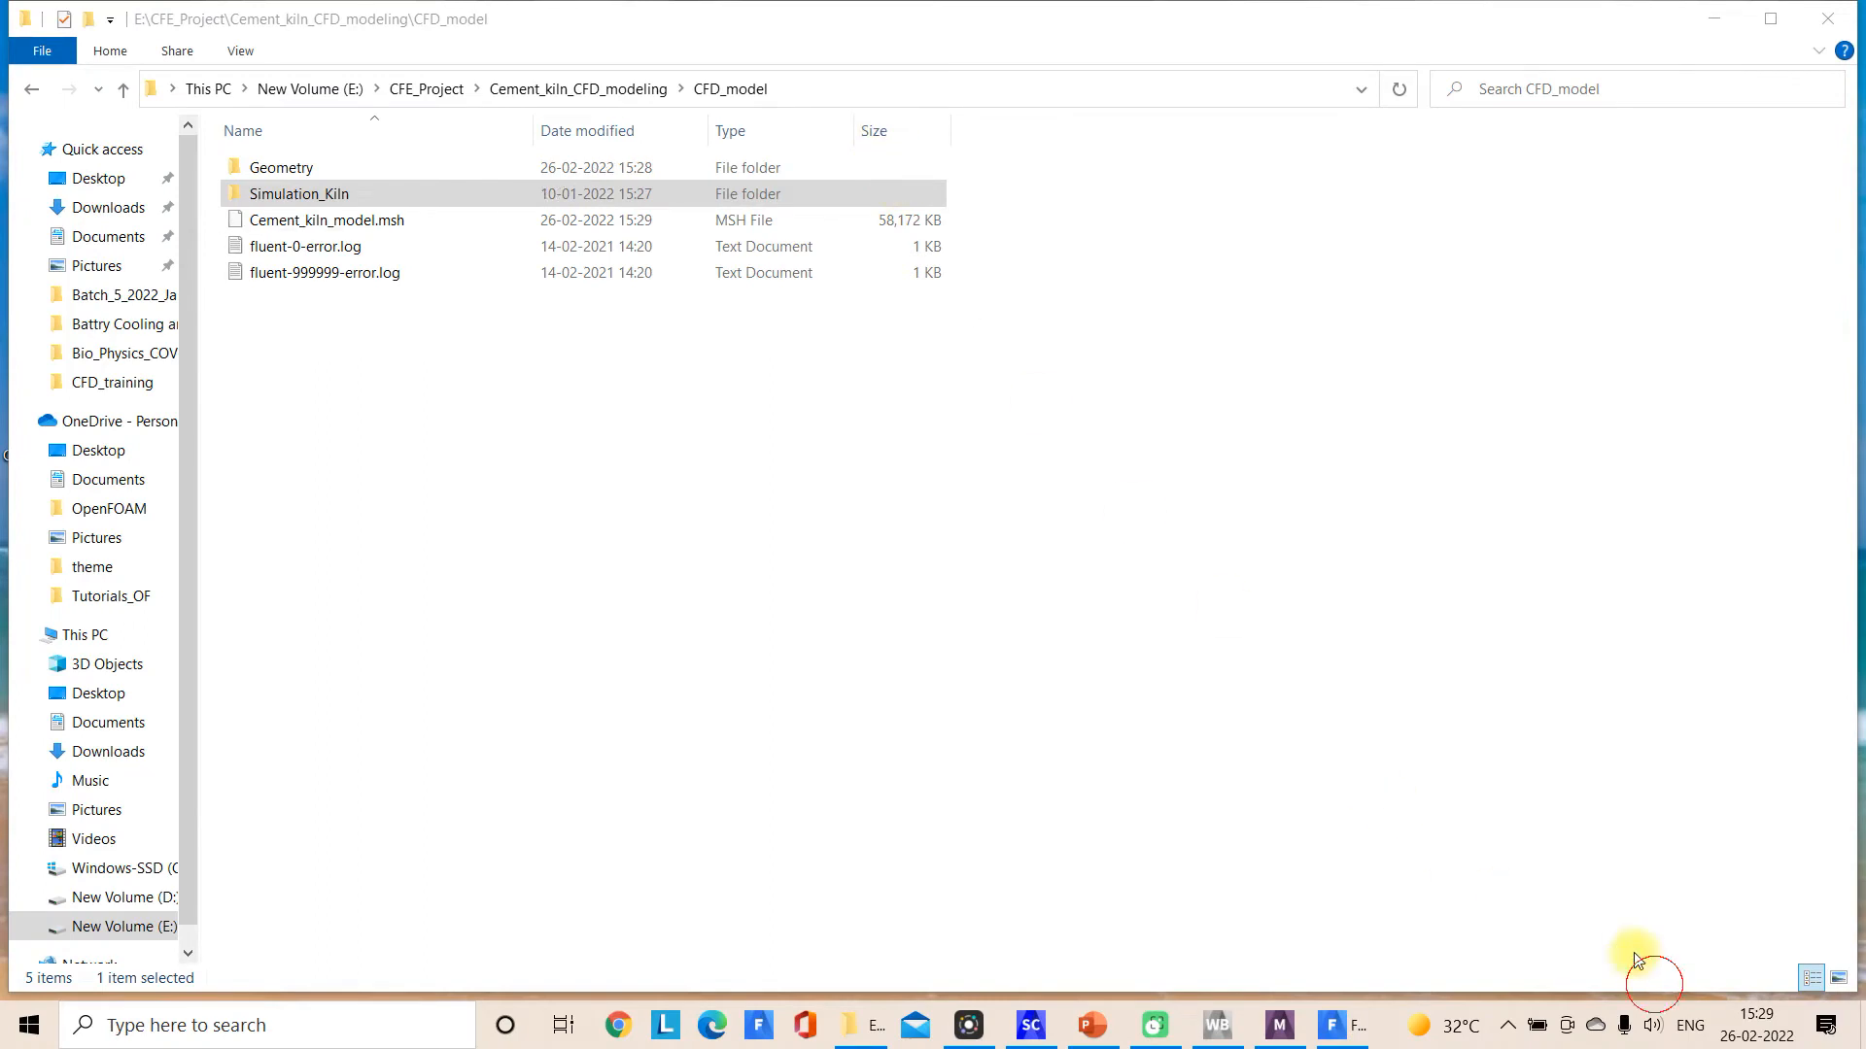
click(833, 94)
key(ctrl+c)
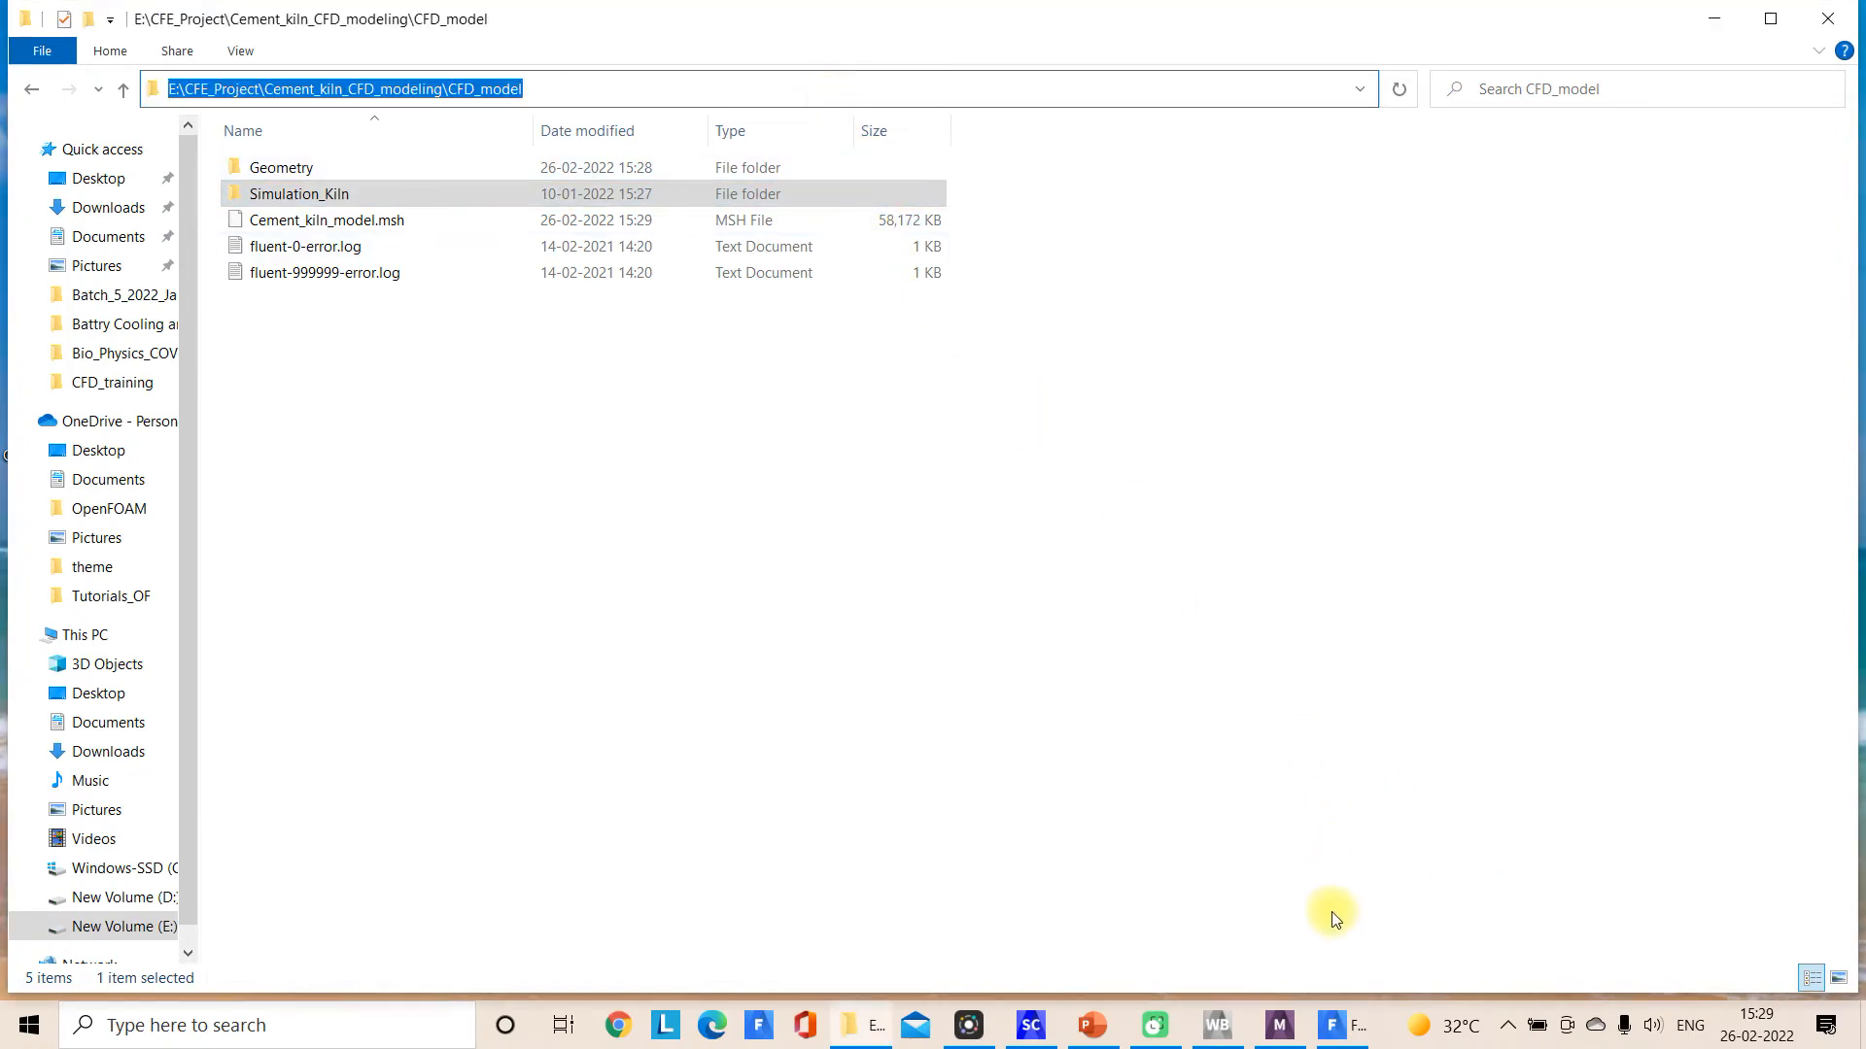
click(1336, 1025)
drag(998, 709, 434, 689)
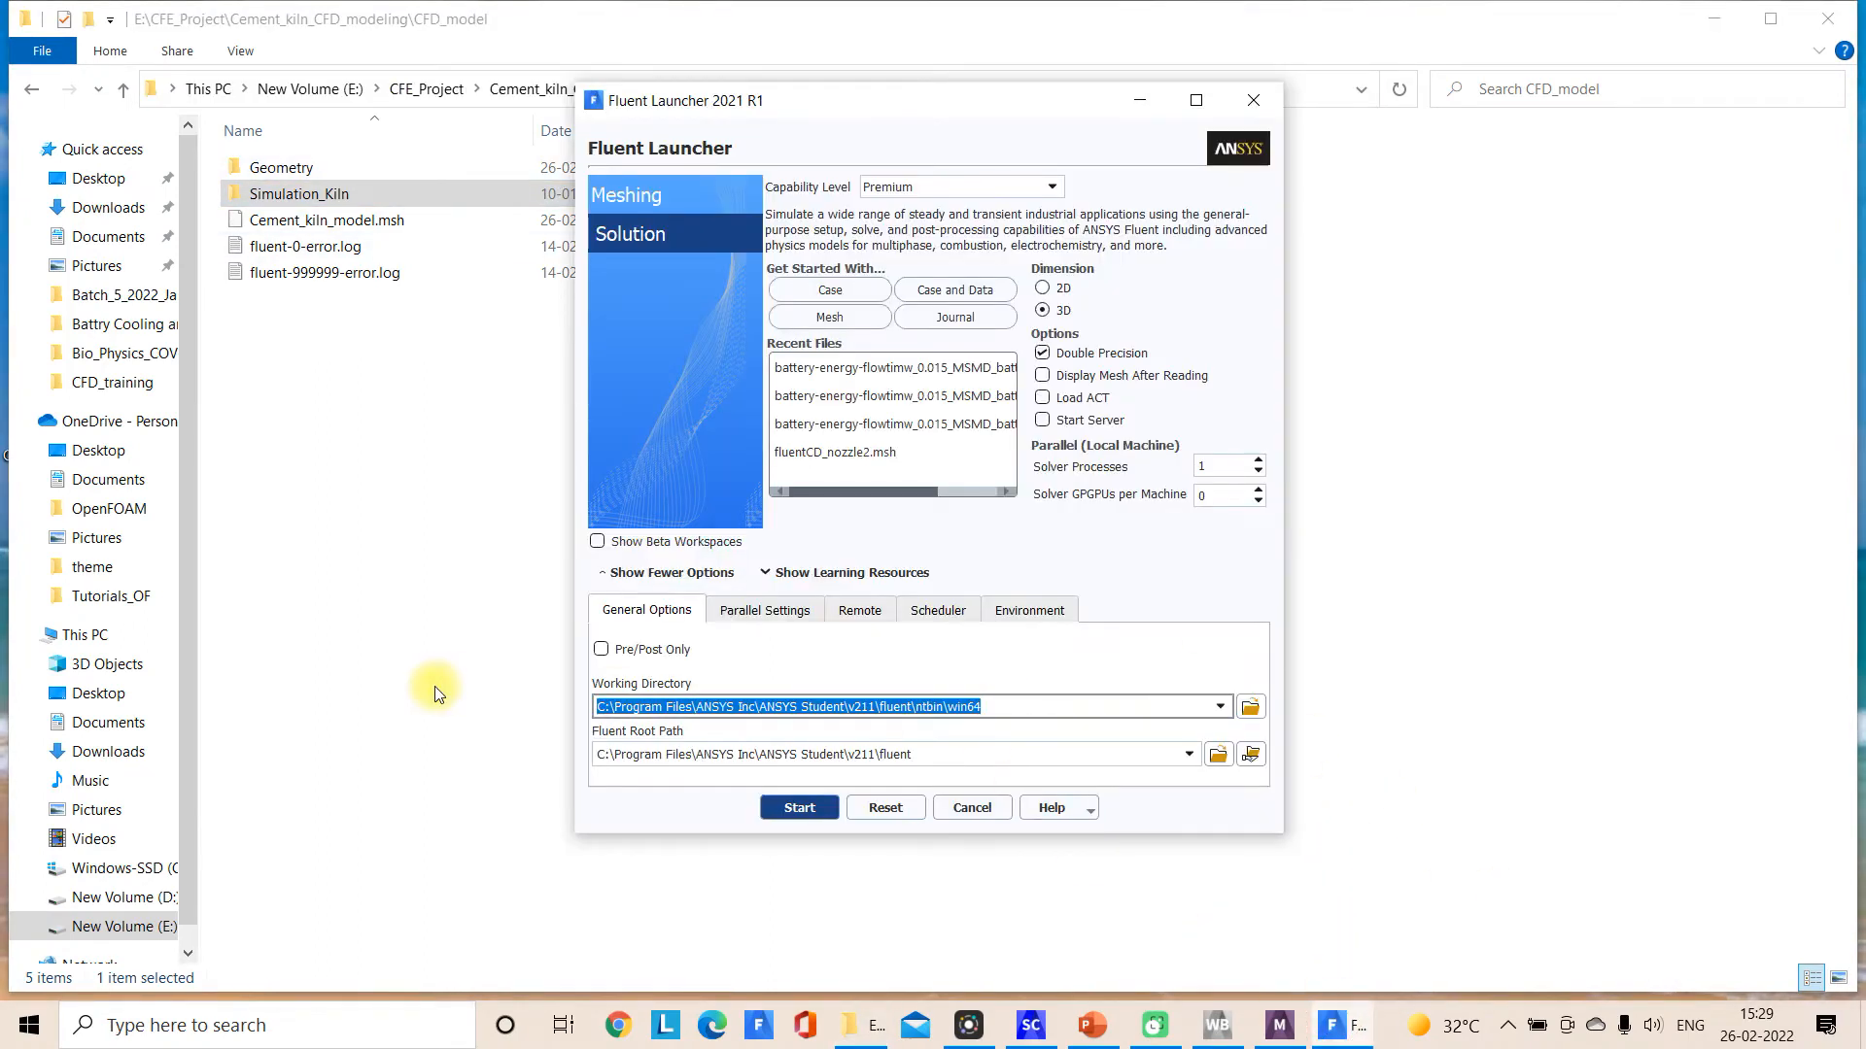
key(ctrl+v)
click(1663, 980)
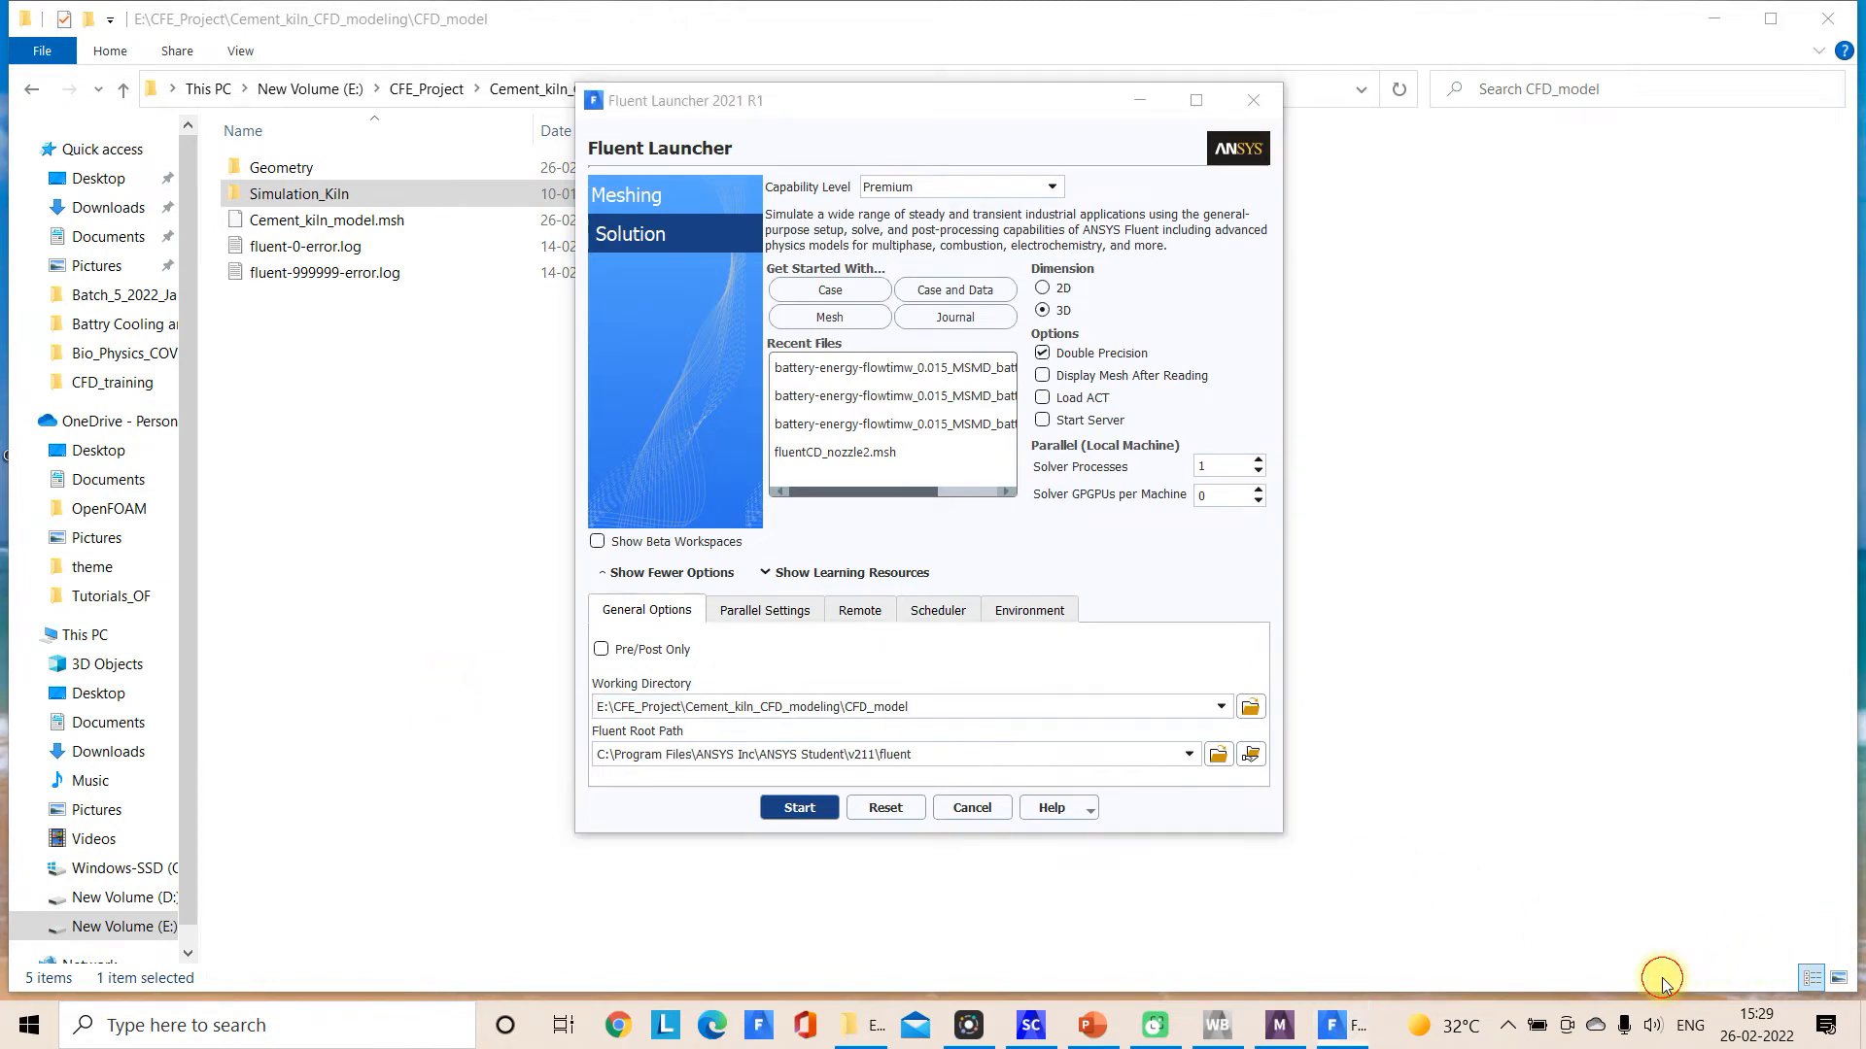
mouse_move(467, 58)
mouse_down()
mouse_move(300, 50)
mouse_move(312, 125)
mouse_move(588, 44)
mouse_up()
mouse_move(472, 106)
mouse_down()
mouse_move(877, 680)
mouse_move(892, 651)
mouse_up()
mouse_move(669, 681)
mouse_down()
mouse_move(616, 685)
mouse_move(593, 724)
mouse_up()
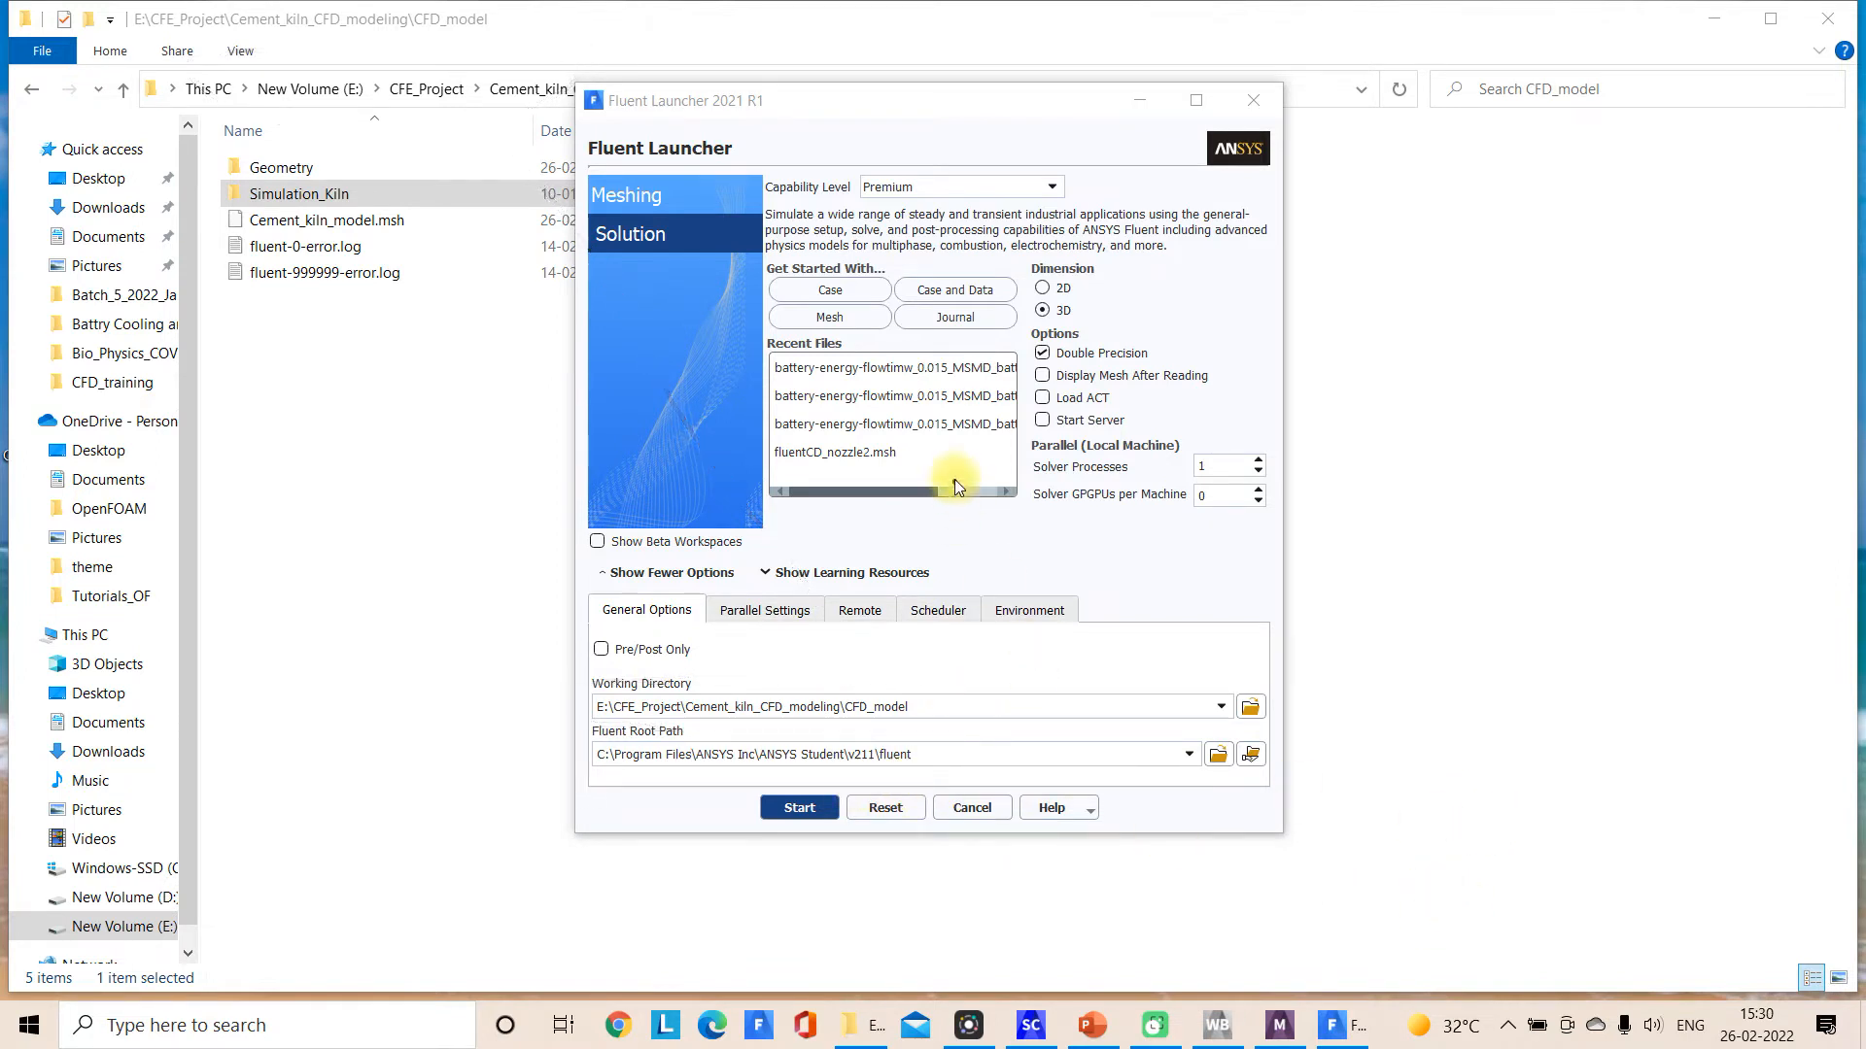
drag(969, 364, 1054, 333)
drag(991, 399, 1044, 389)
drag(968, 457, 1079, 394)
drag(1071, 309, 1163, 275)
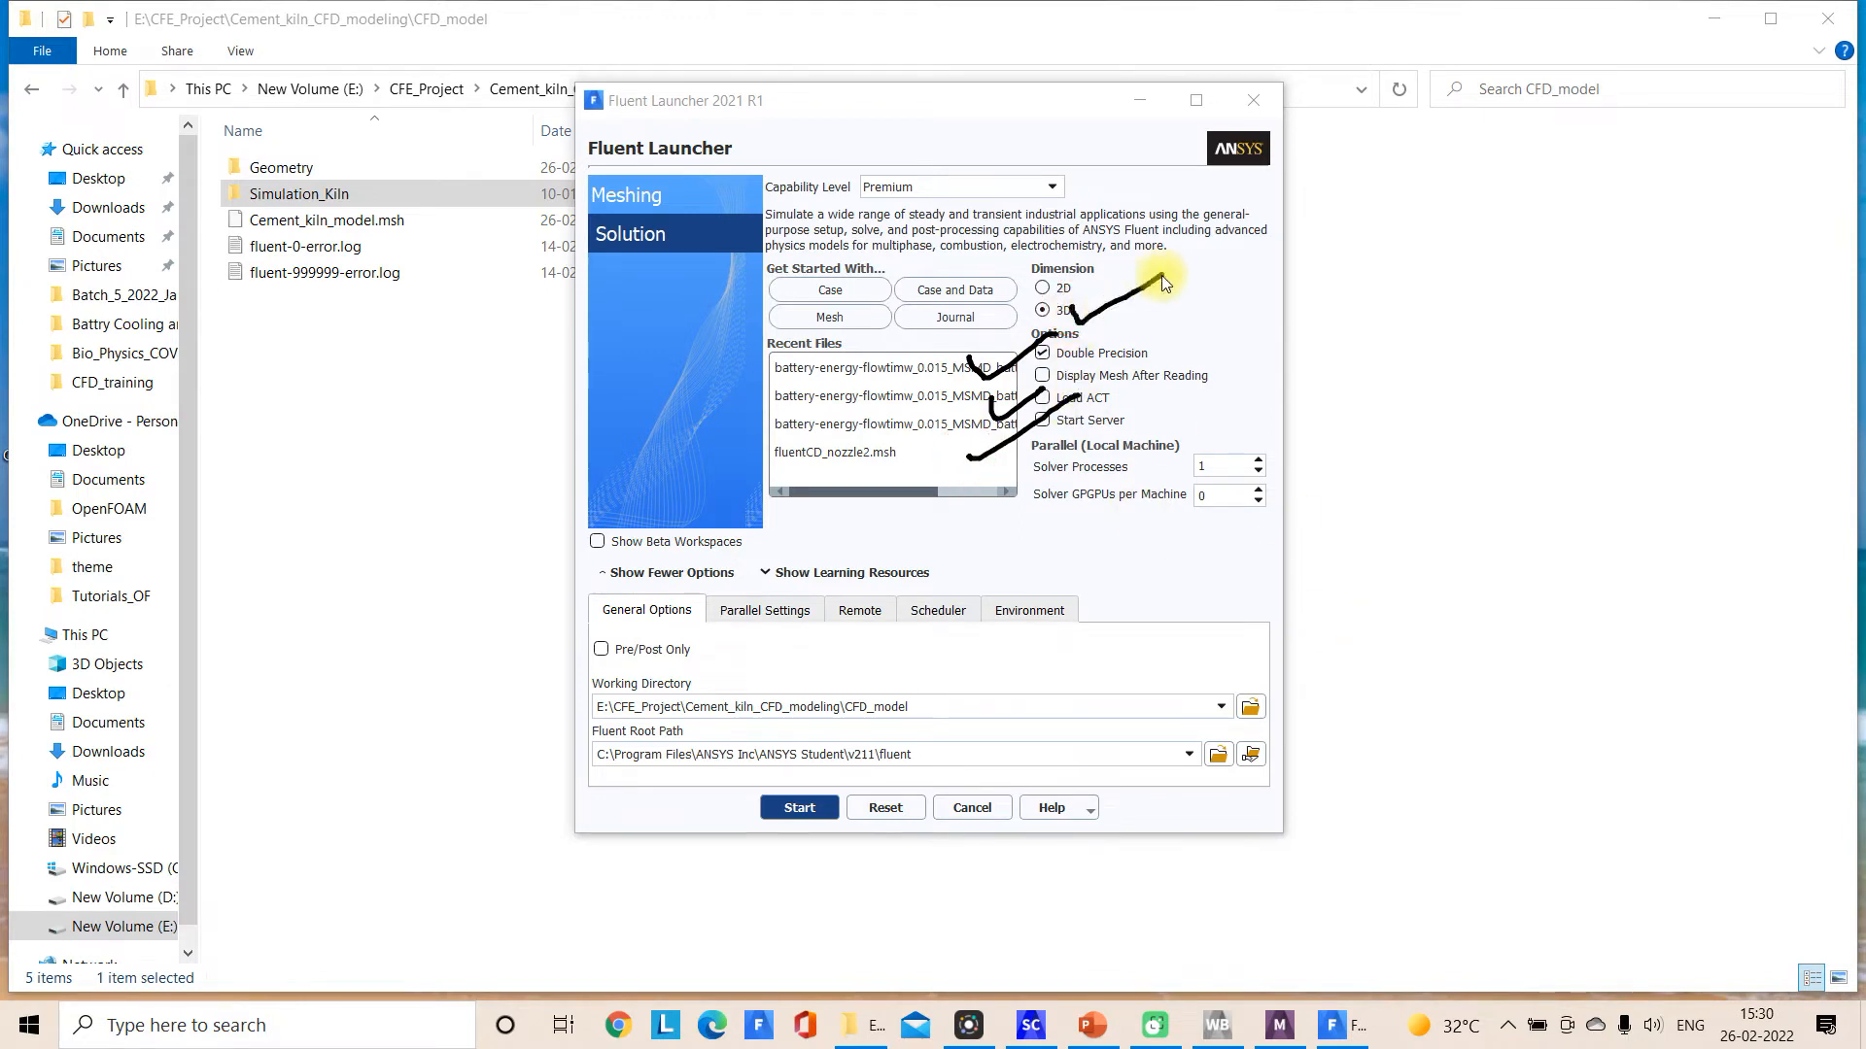
drag(1149, 350, 1254, 325)
drag(1268, 464, 1444, 398)
click(1657, 985)
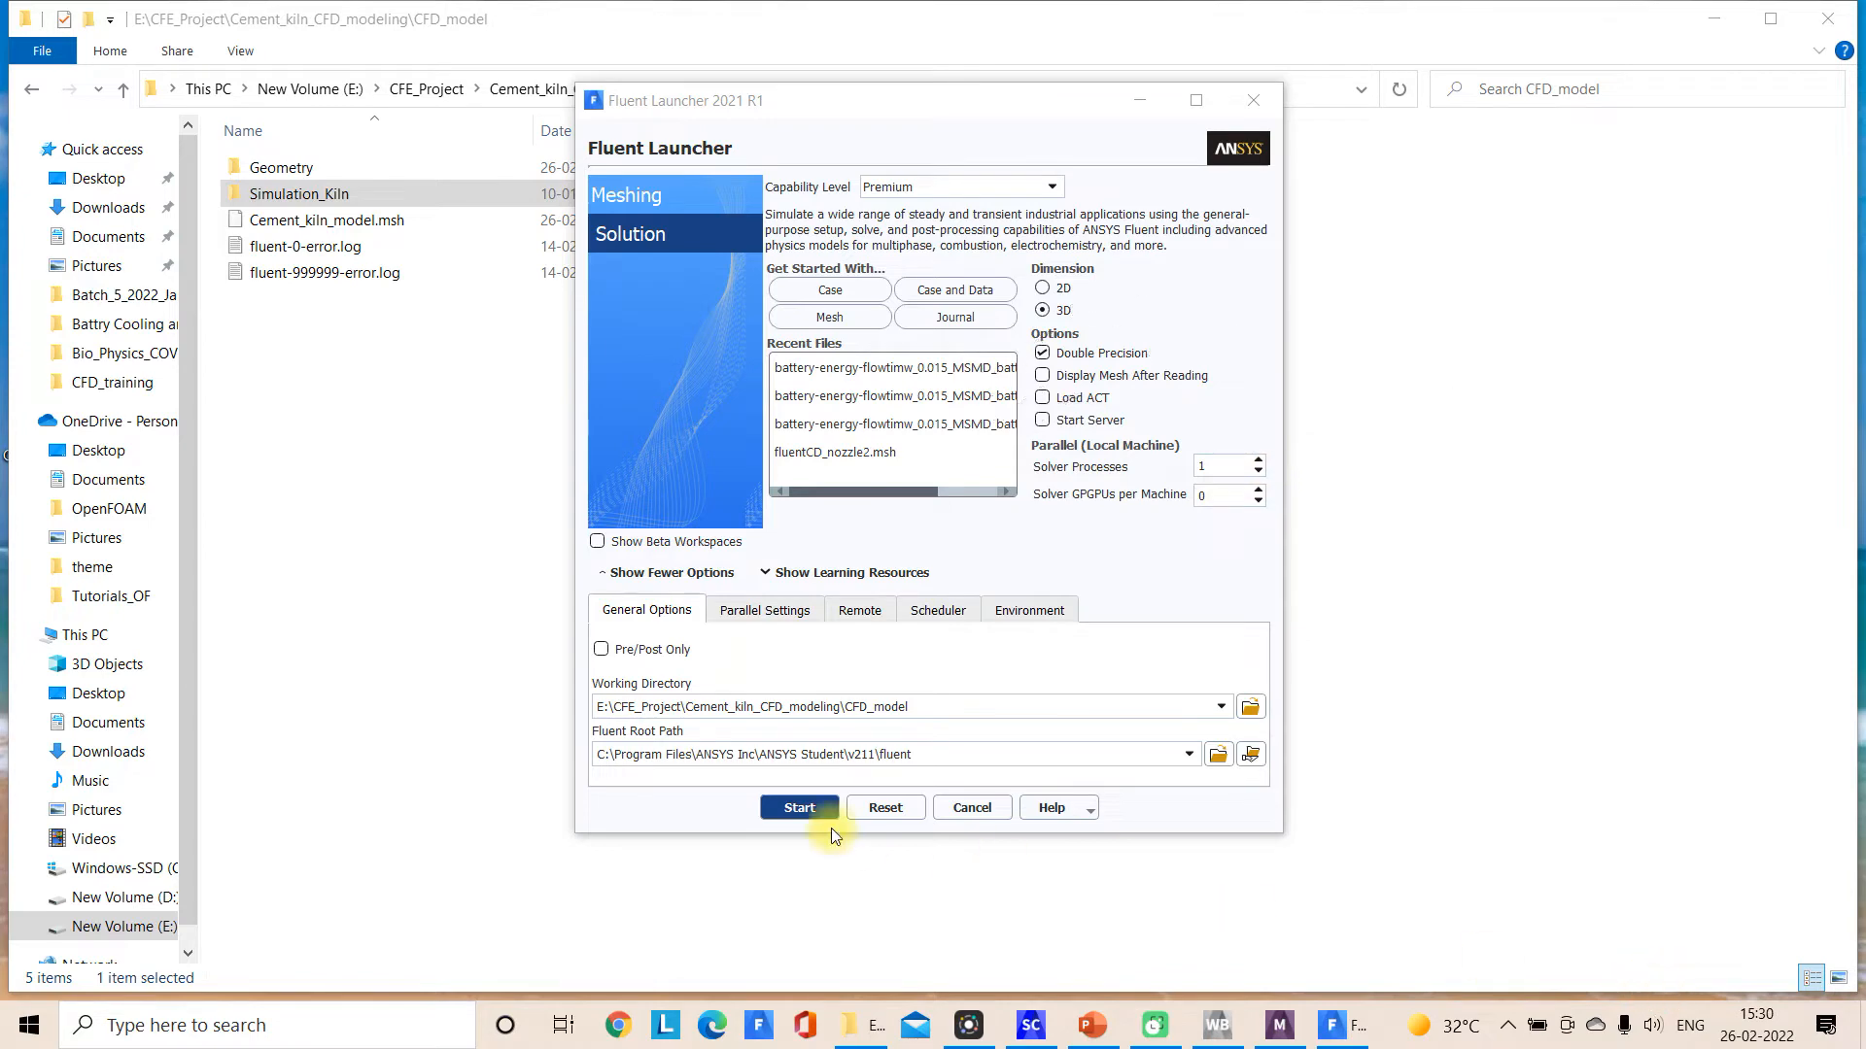
Start the Fluent solution session in 3D double precision and dismiss the Key Behavioral Changes notice
click(818, 807)
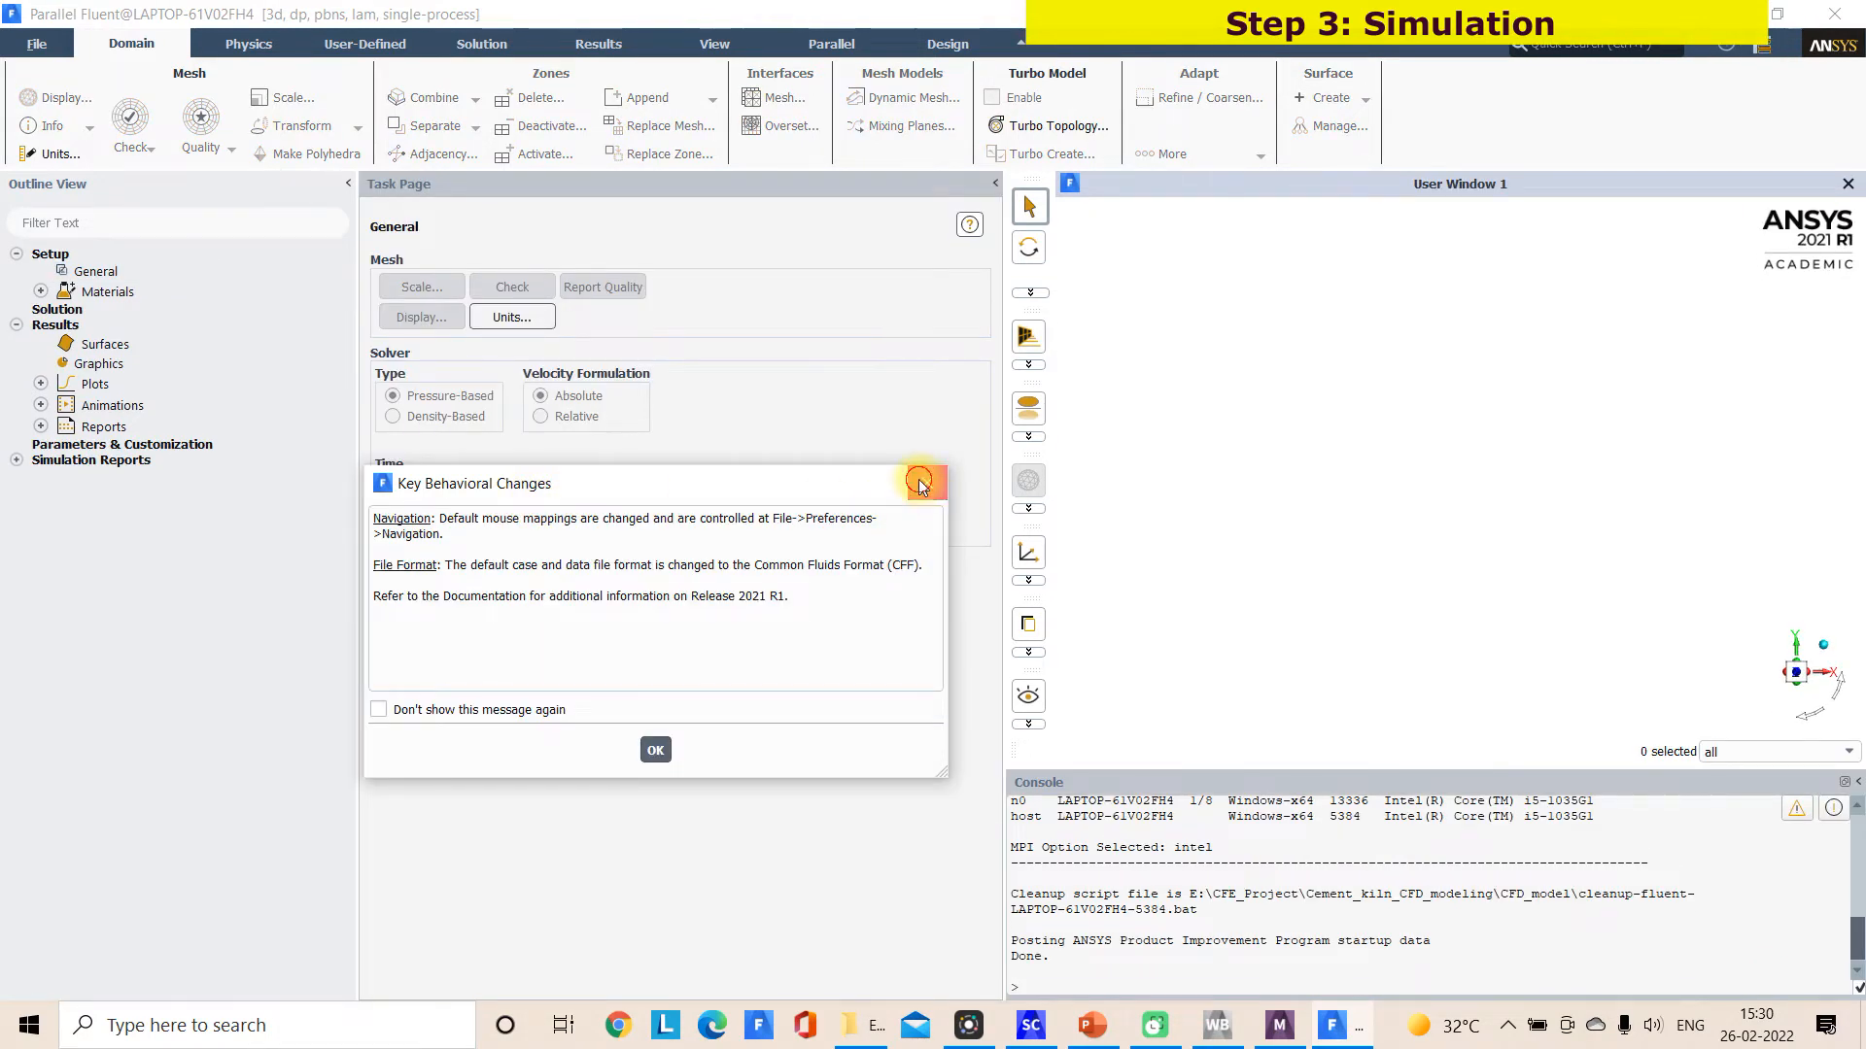
click(923, 484)
Read the mesh file Cement_kiln_model.msh into Fluent and list its boundary conditions by zone
click(54, 46)
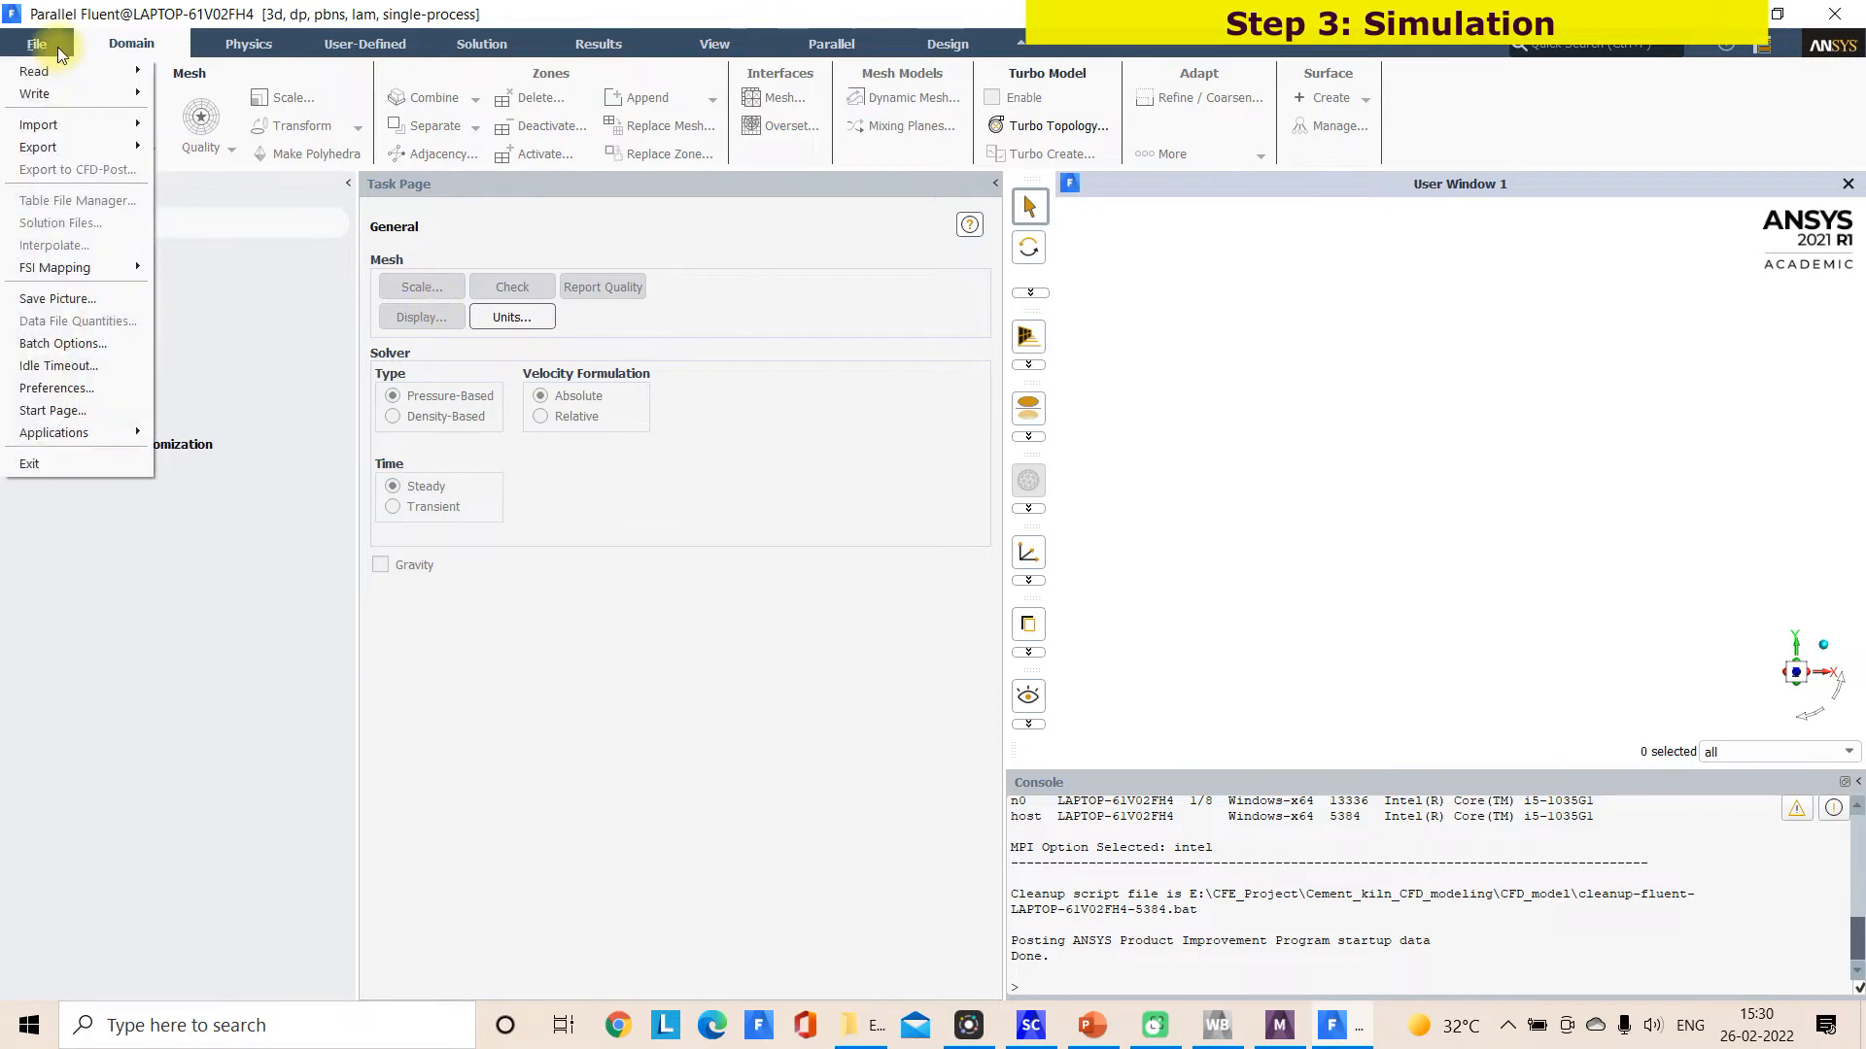
mouse_move(60, 69)
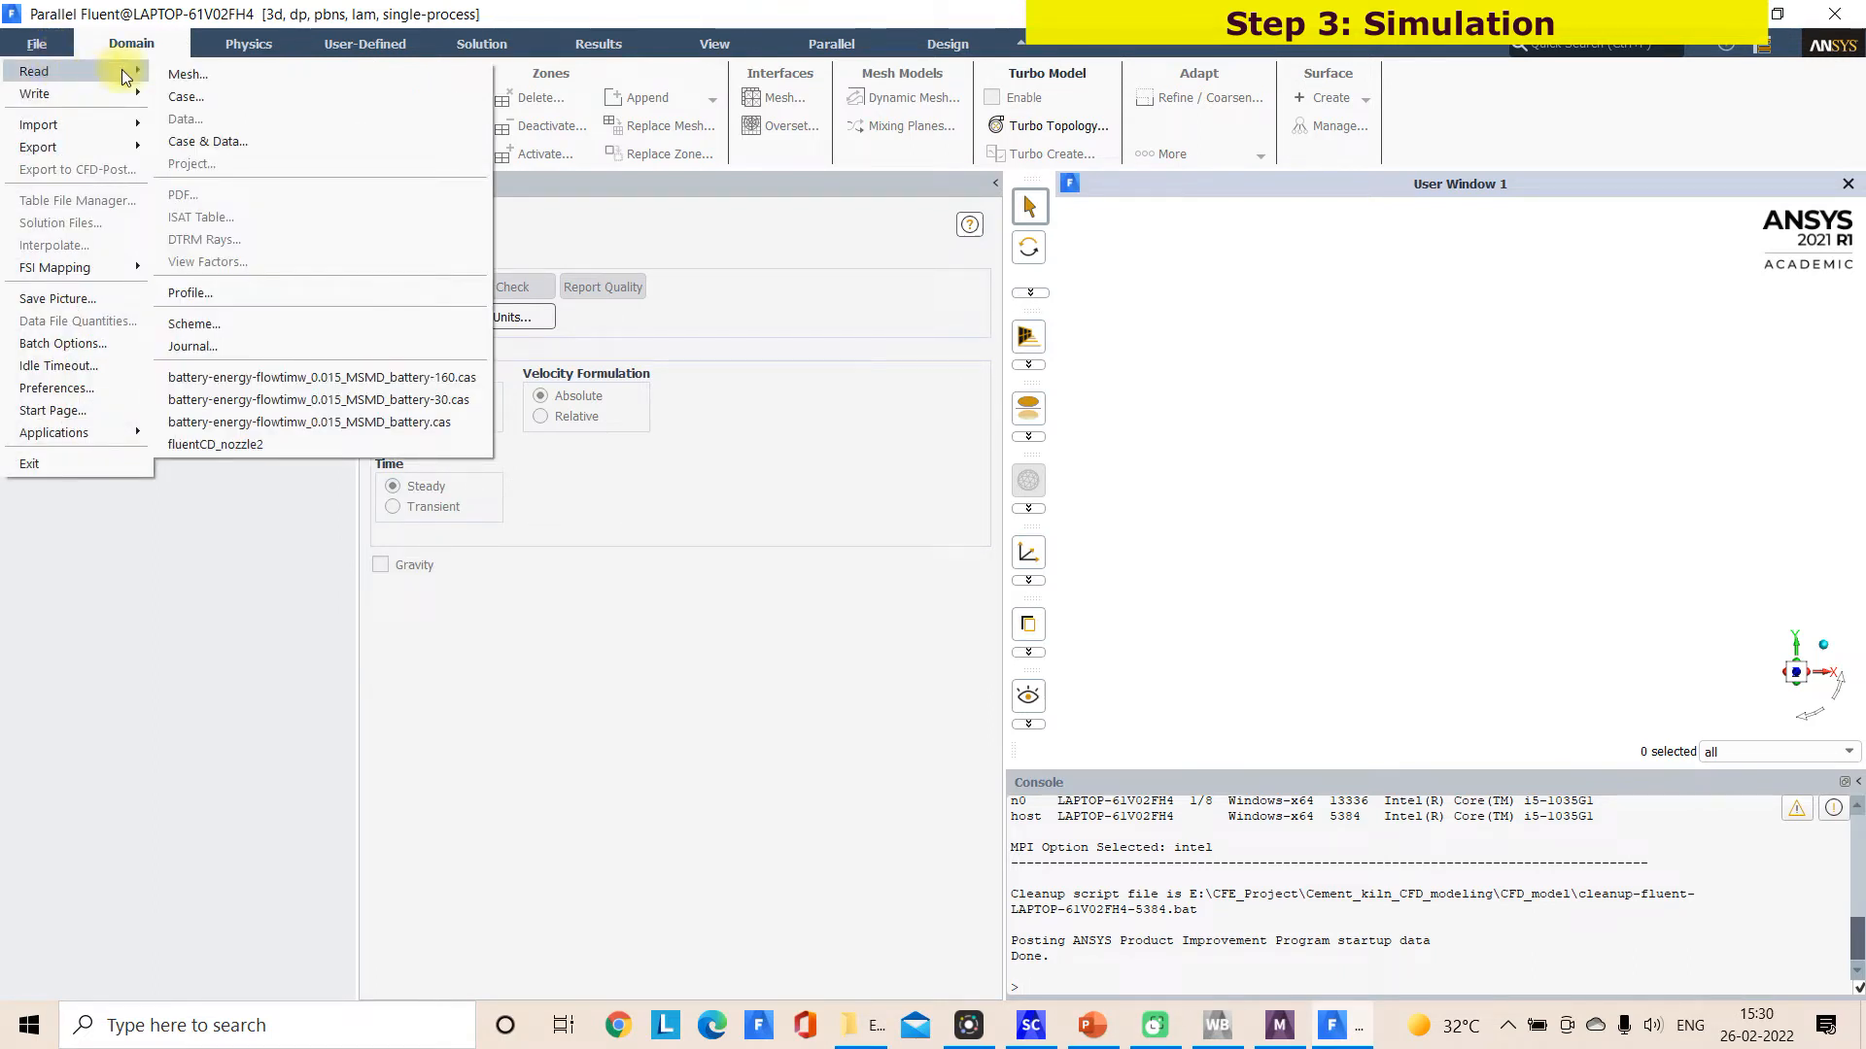
click(185, 79)
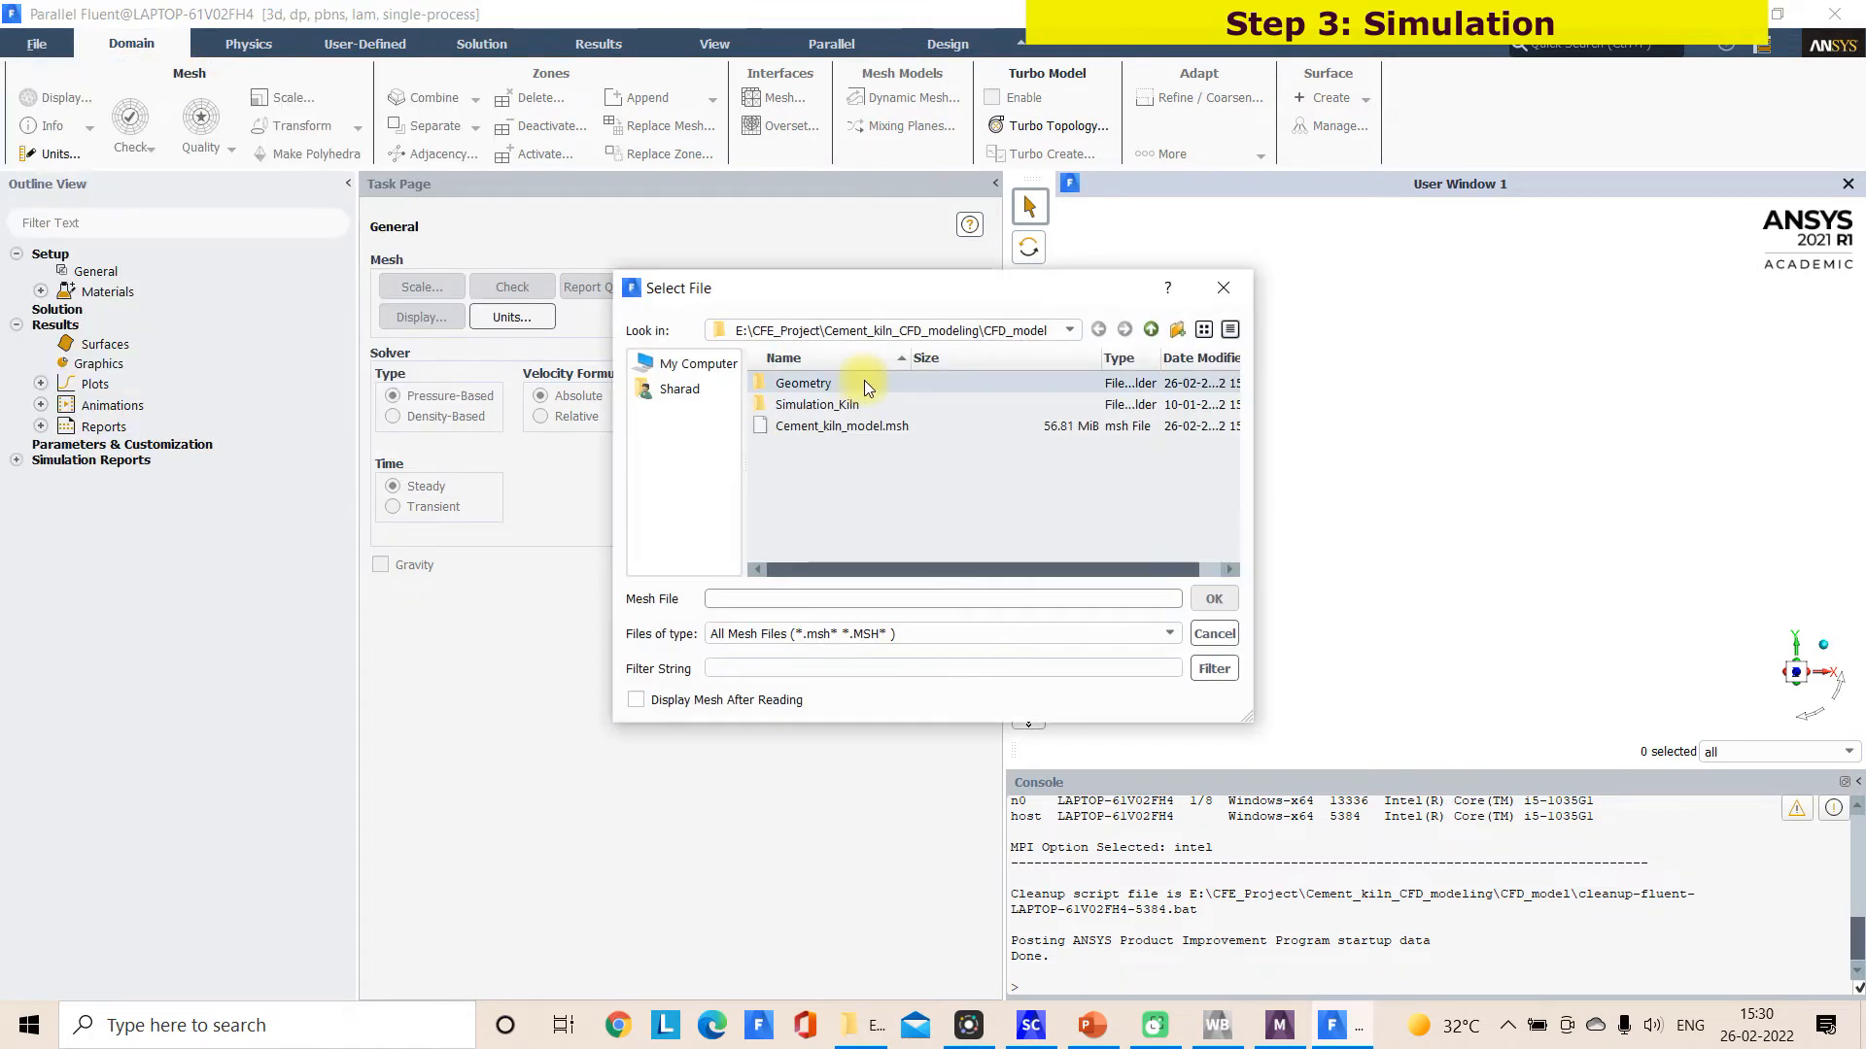
click(838, 425)
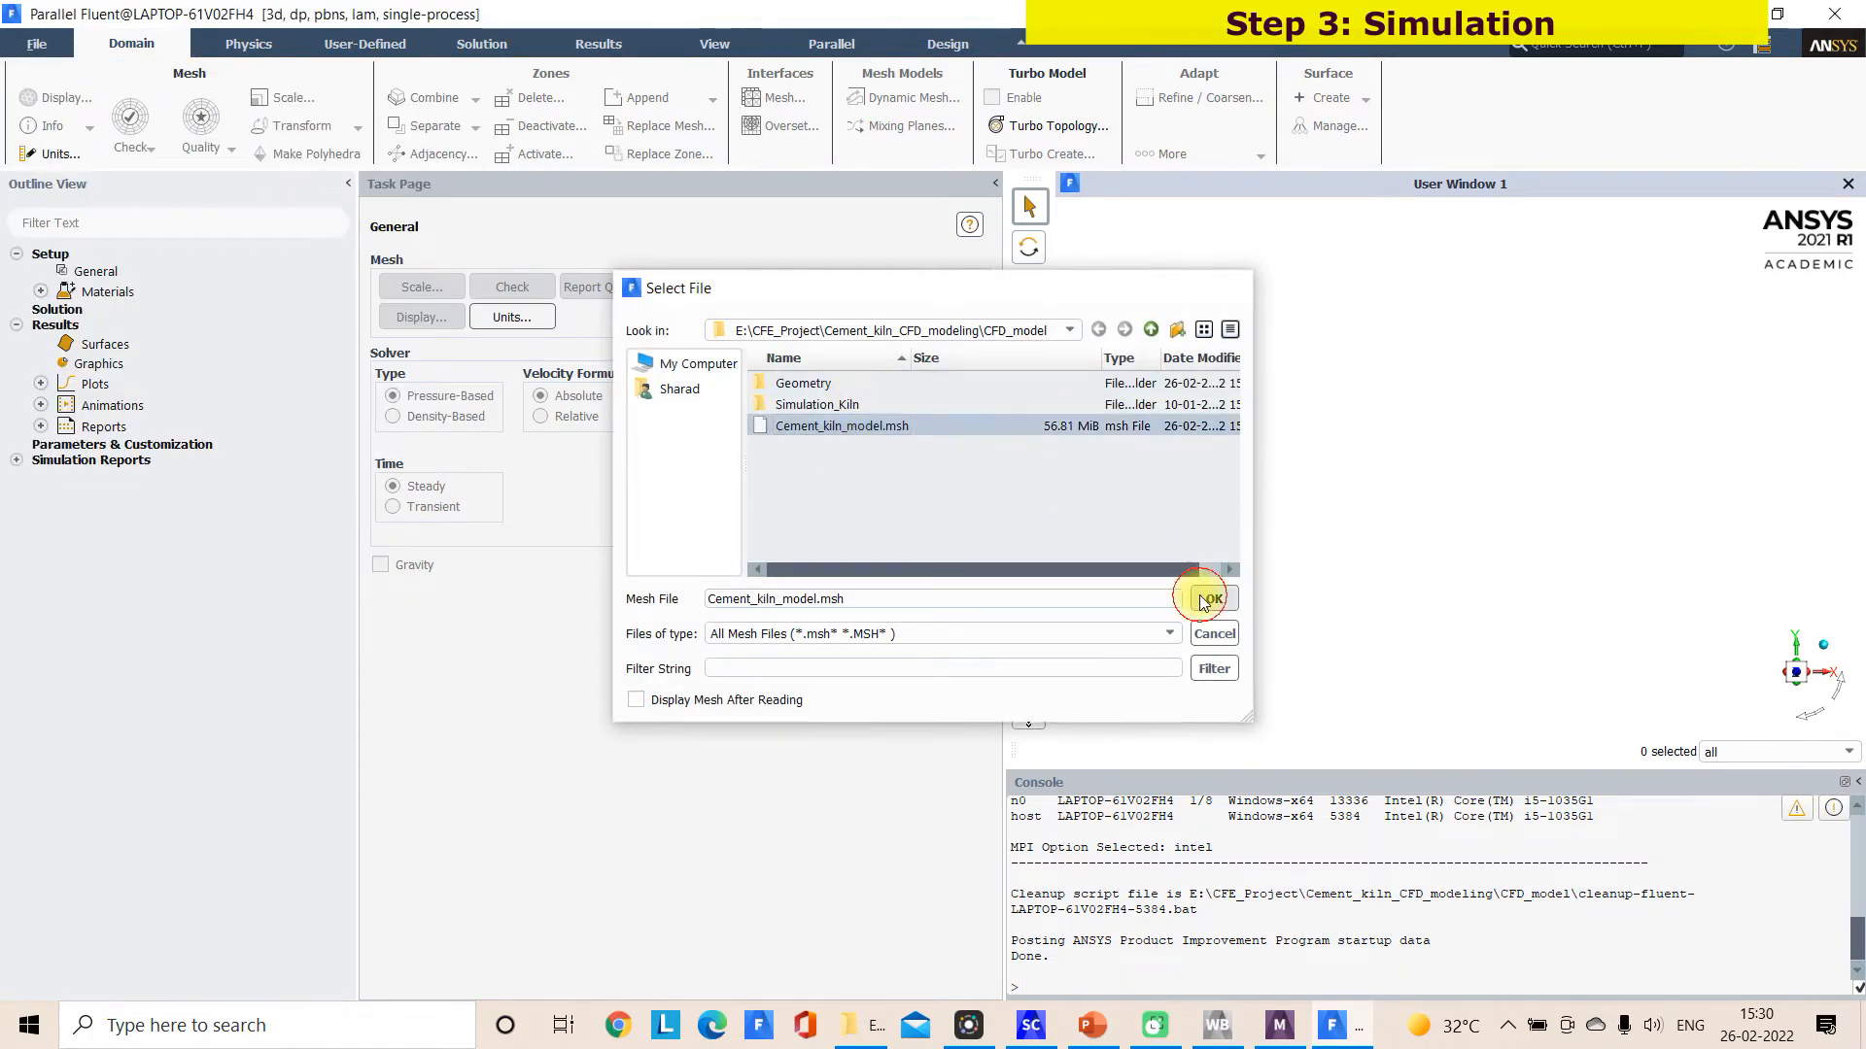
click(1214, 599)
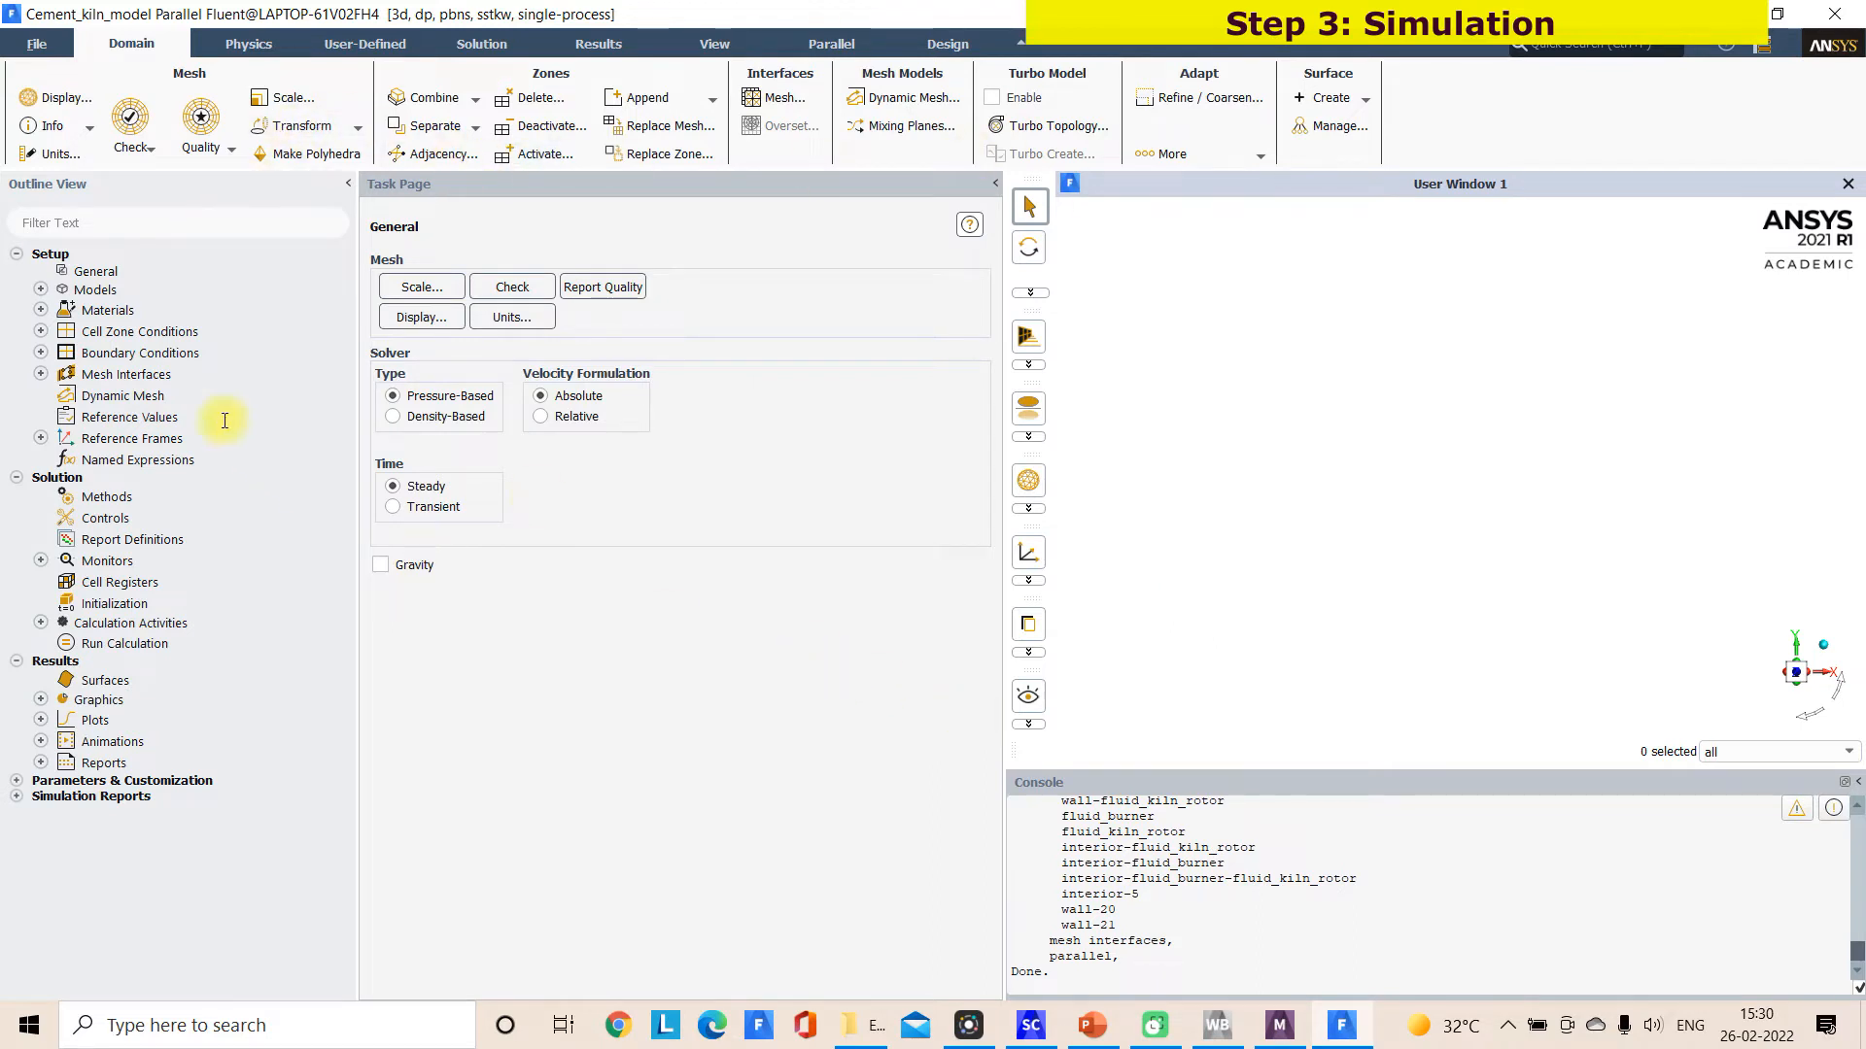
double_click(151, 353)
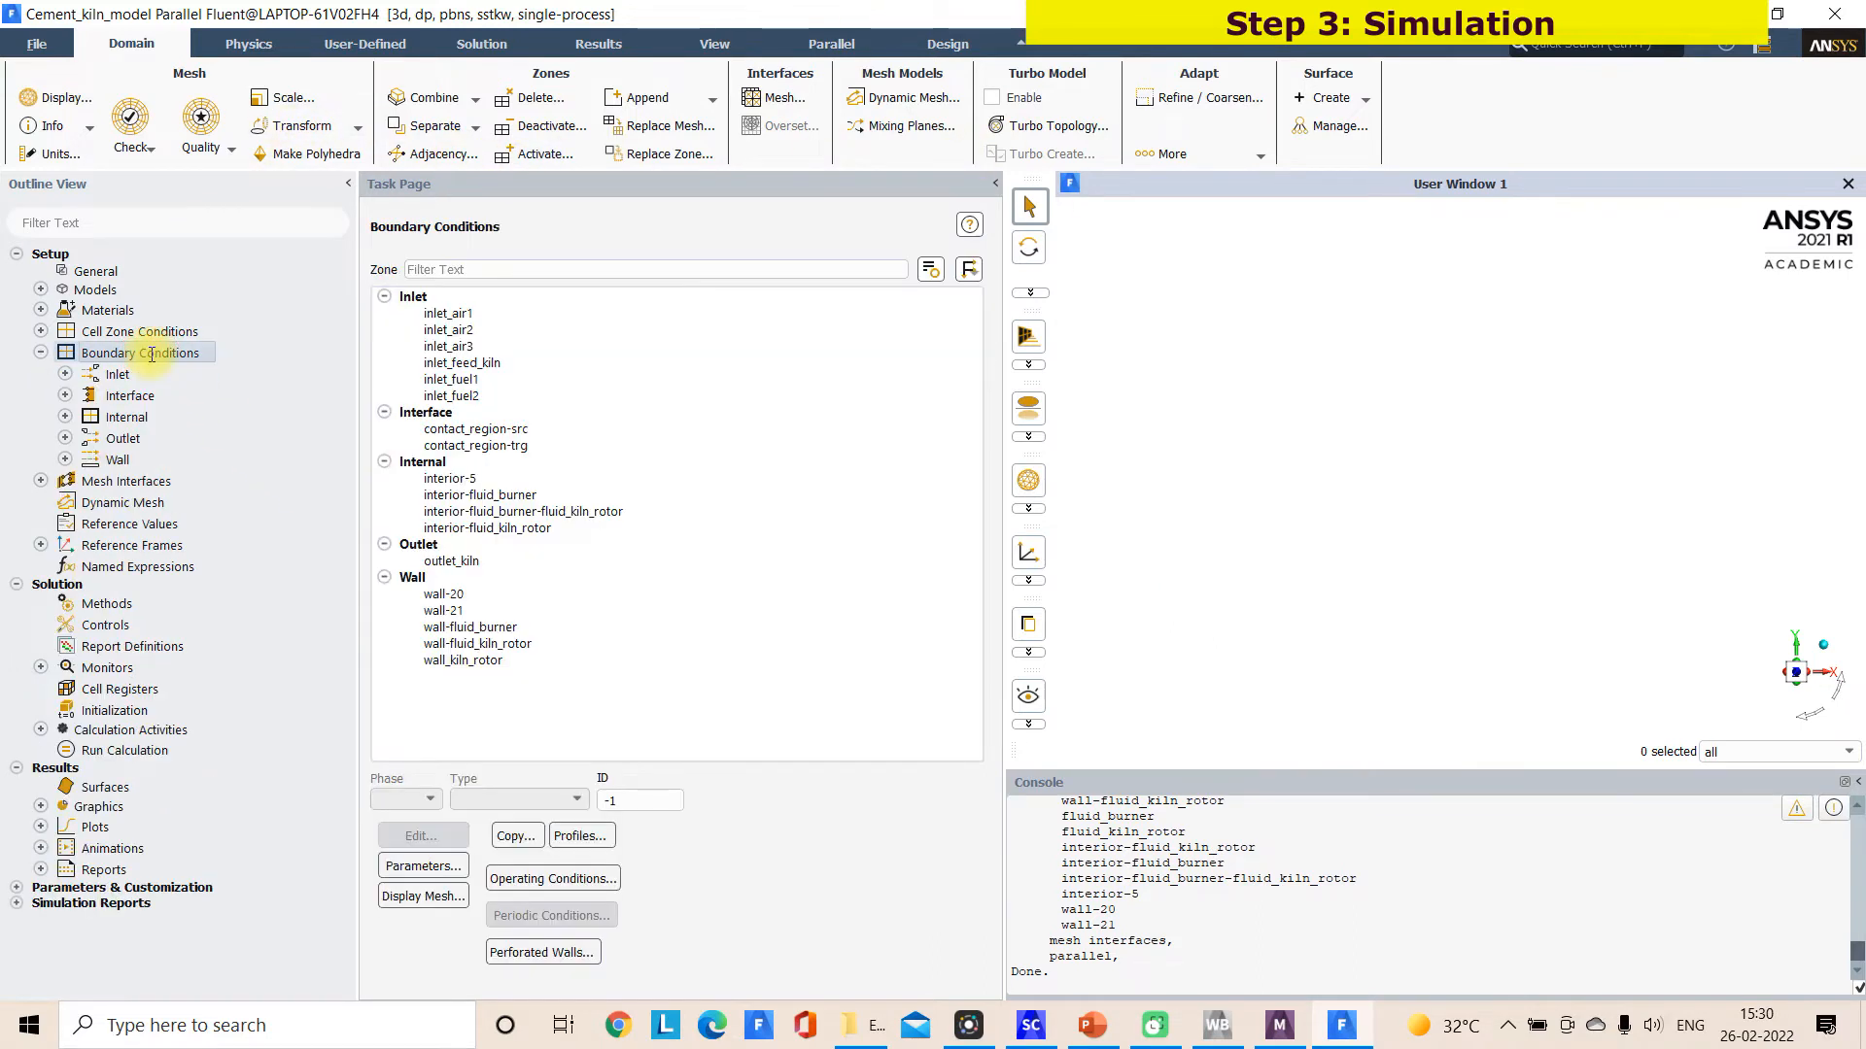
Switch to ANSYS Meshing, delete the contact group under Connections and save the project
click(1281, 1028)
click(43, 351)
right_click(133, 367)
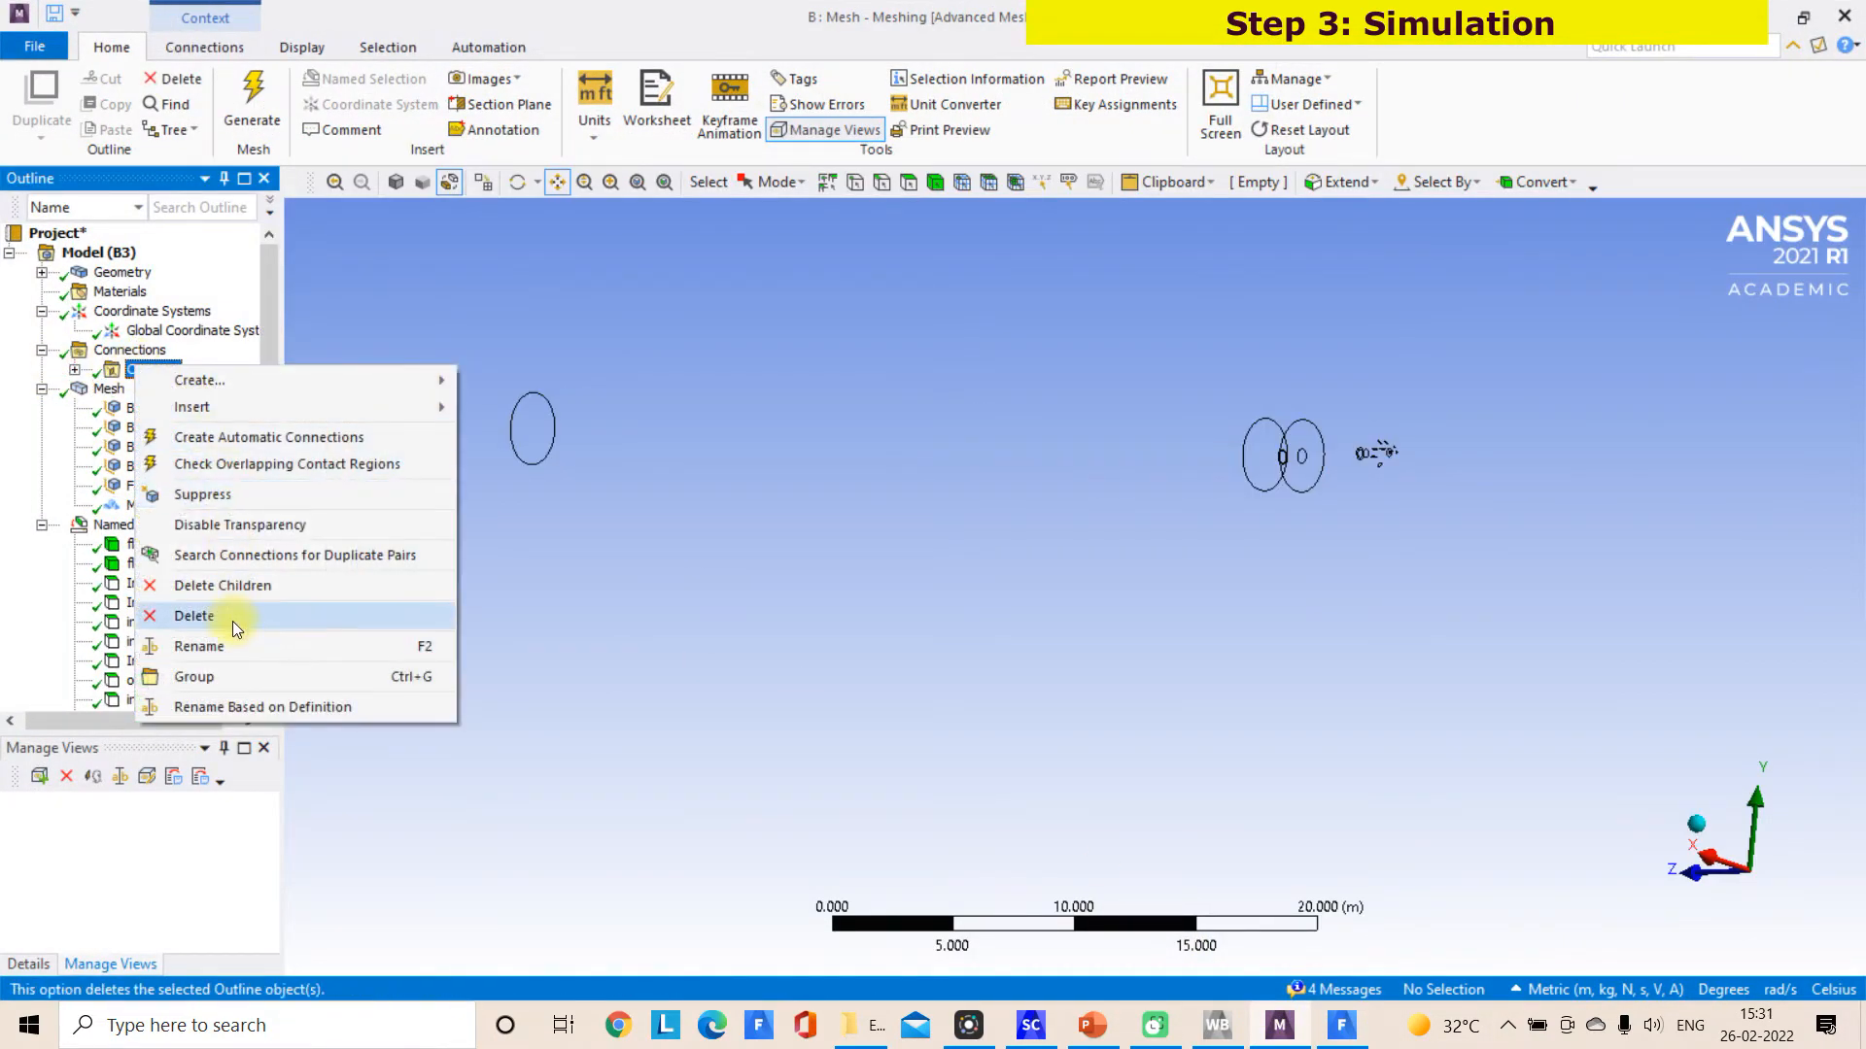
click(231, 618)
click(939, 598)
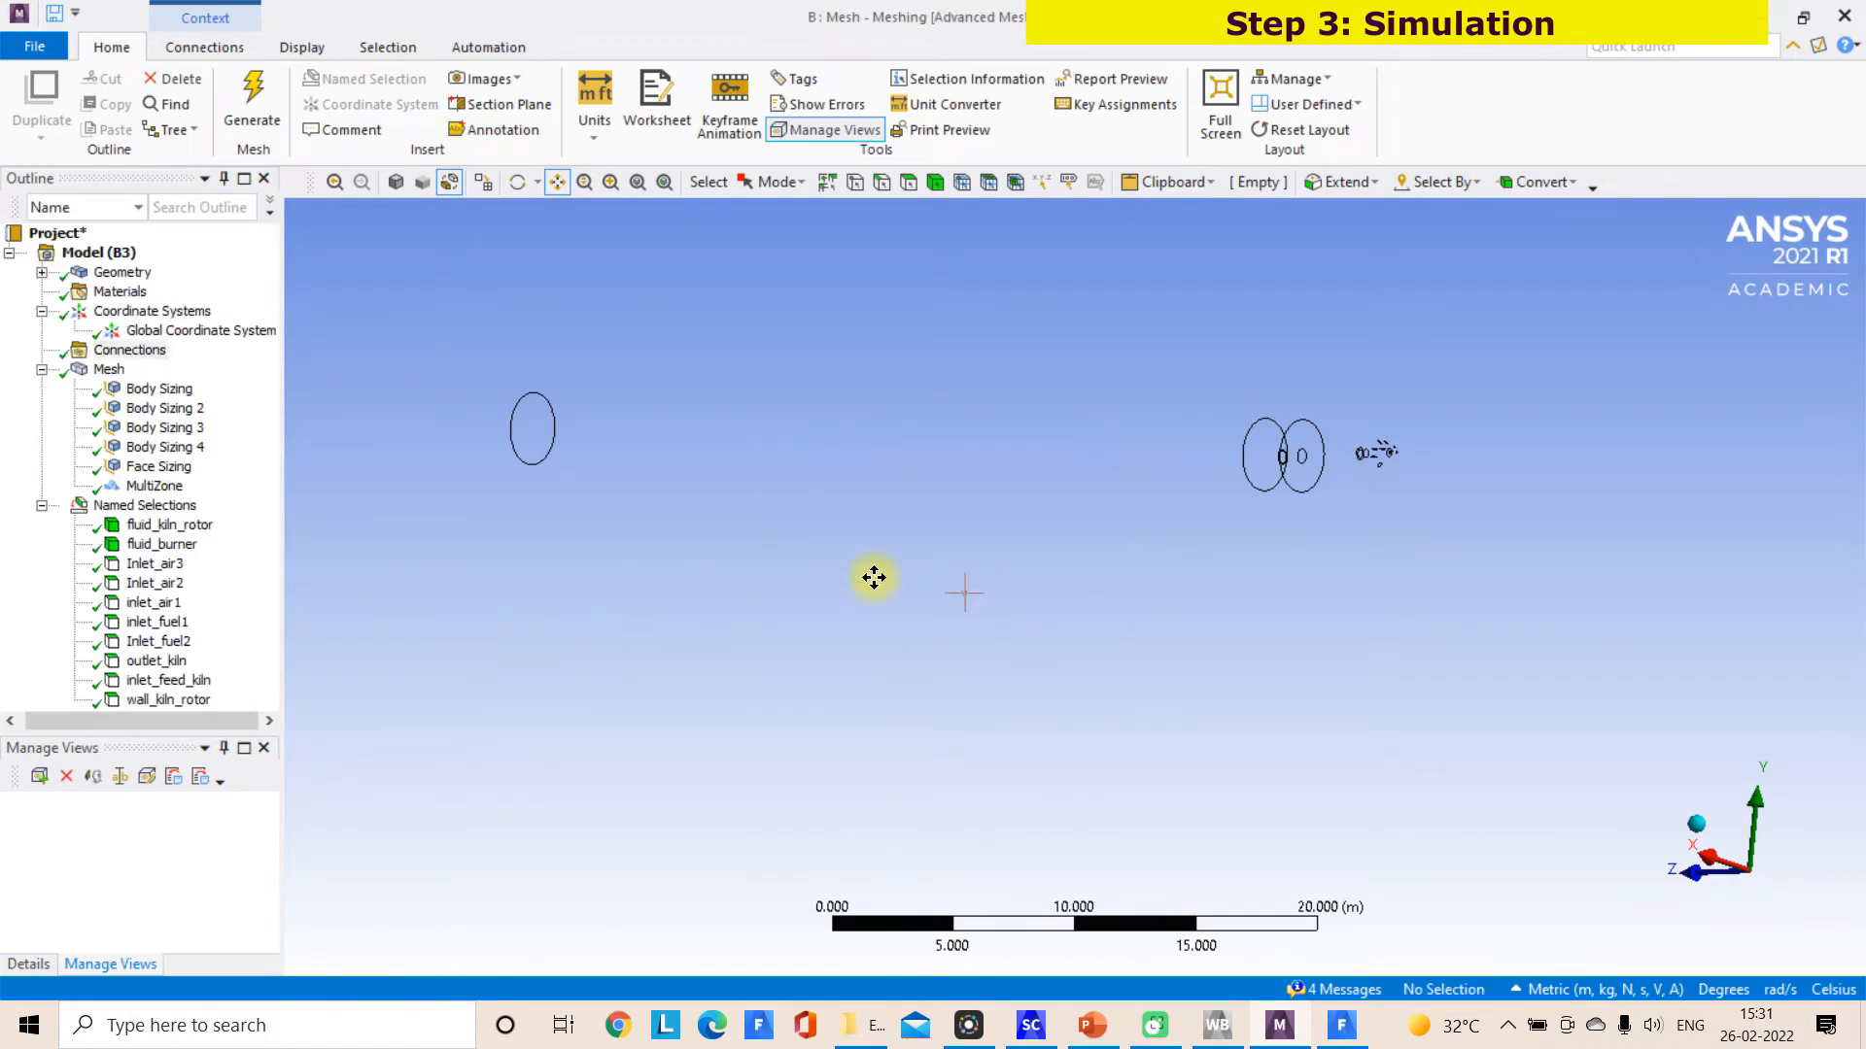
click(49, 48)
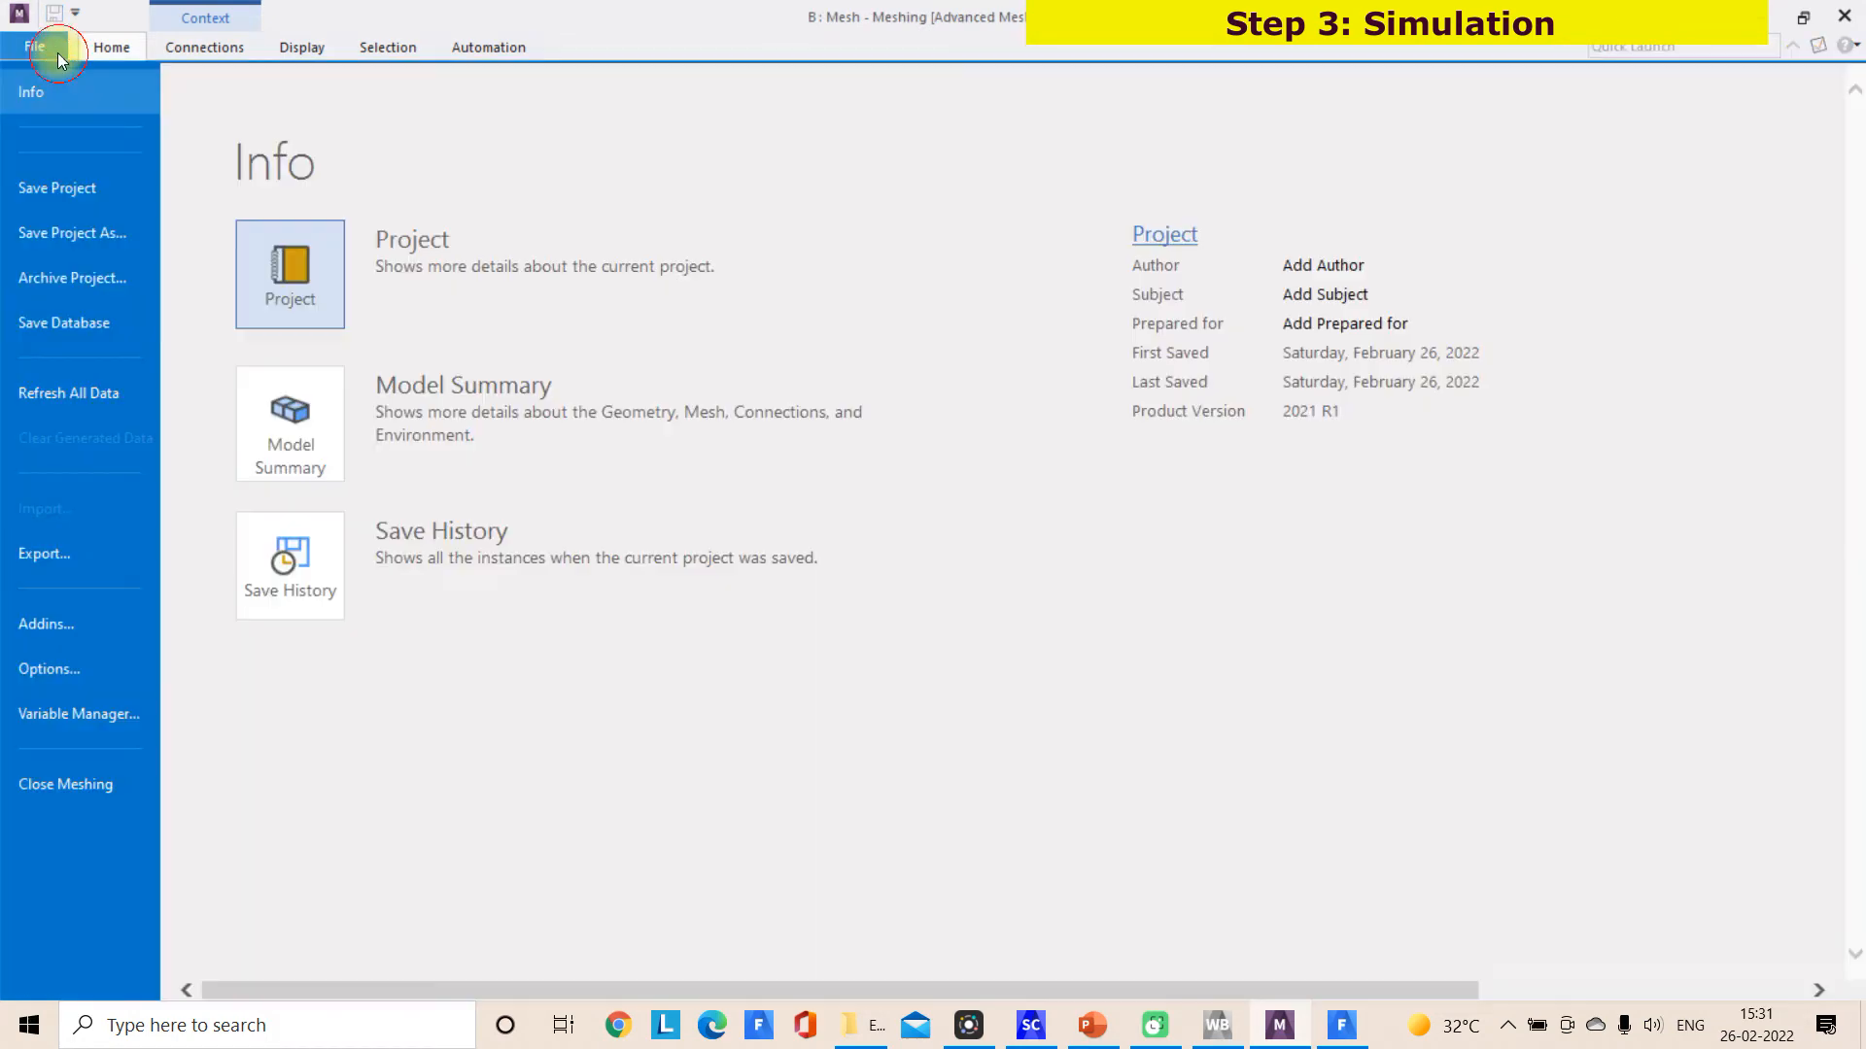
click(54, 184)
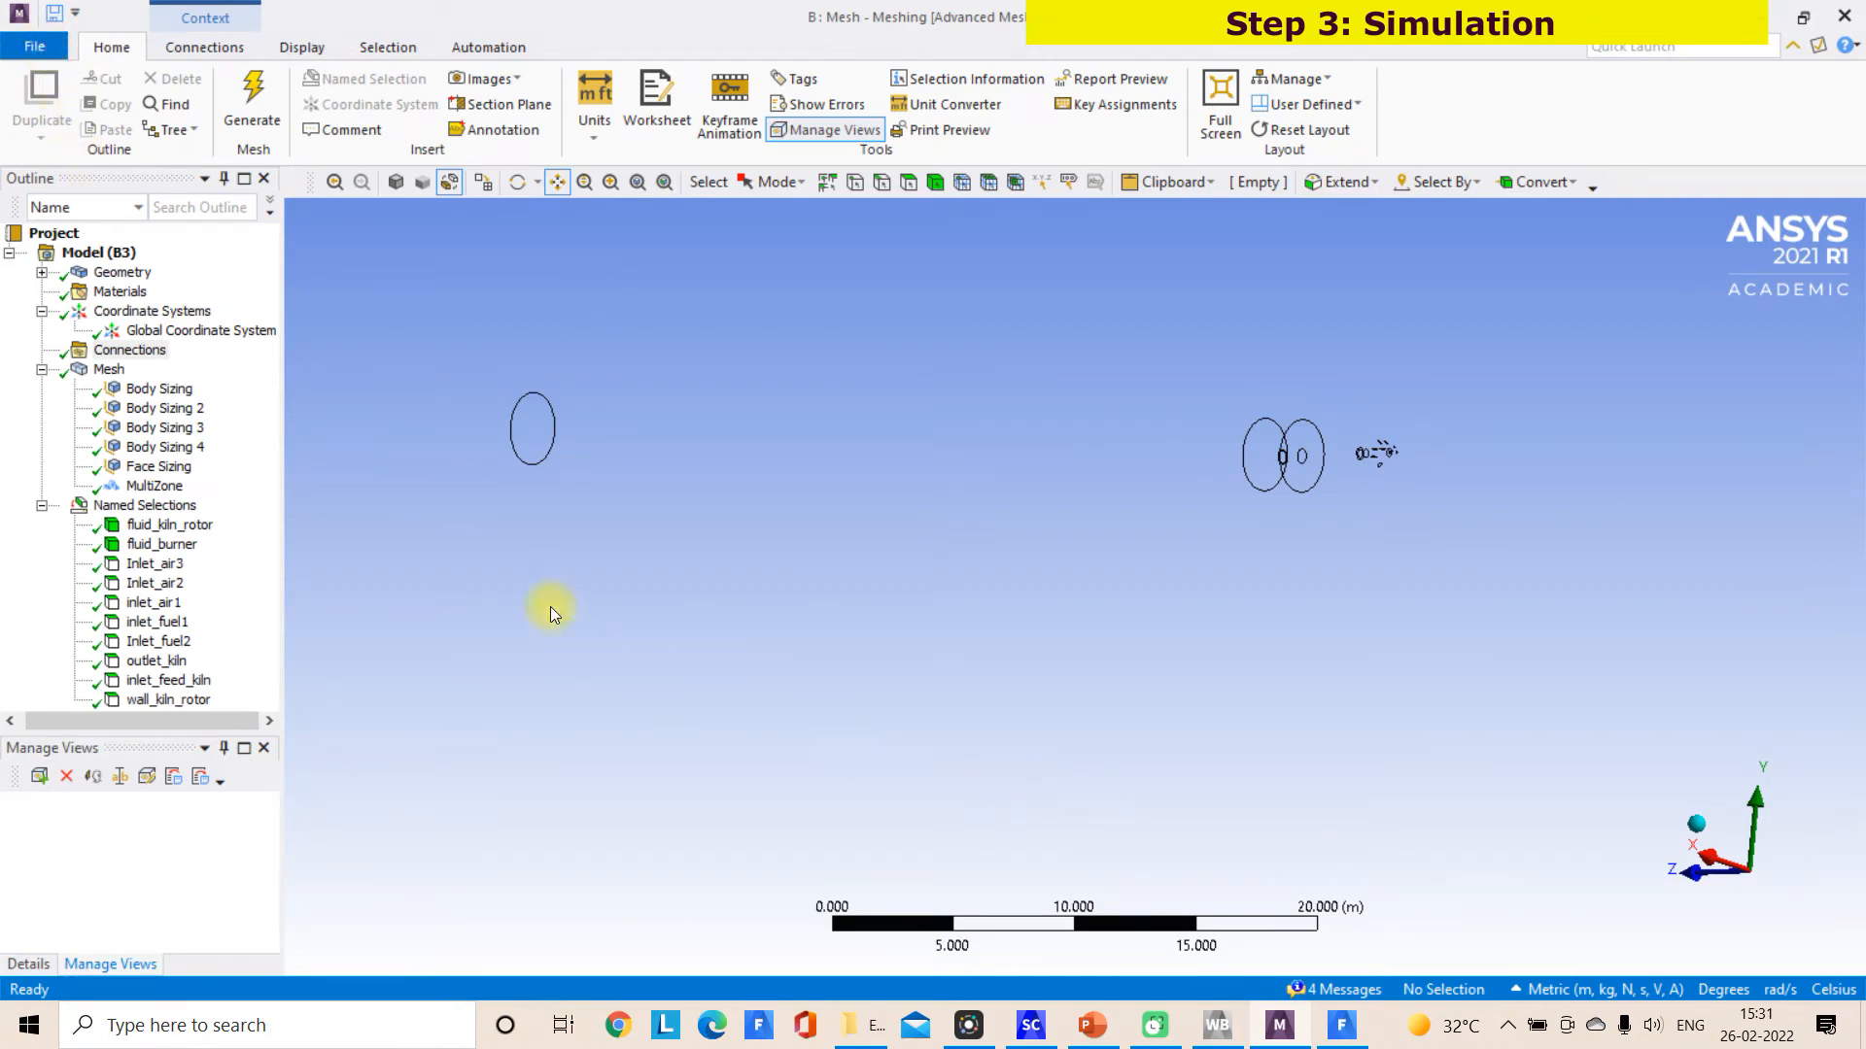
Export the mesh as a FLUENT input file named Cement_kiln_model1.msh in the CFD_model folder
click(52, 49)
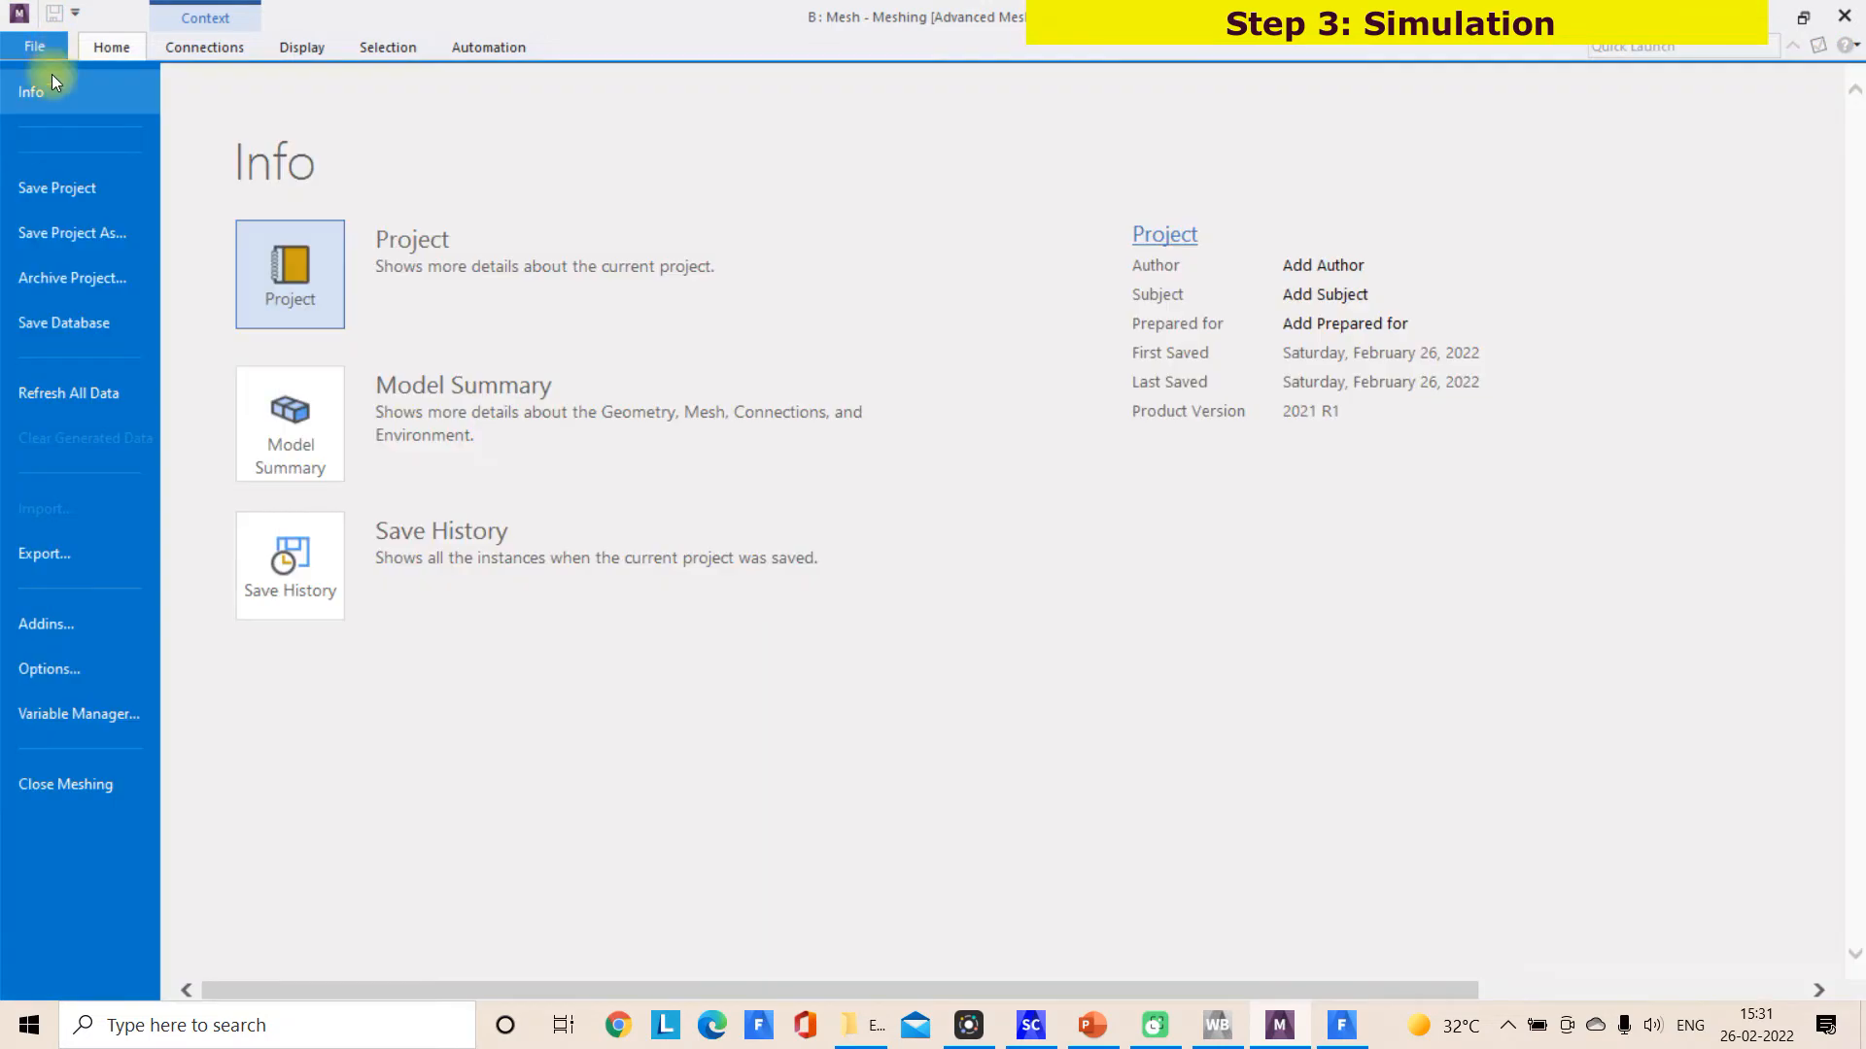
click(44, 553)
click(333, 389)
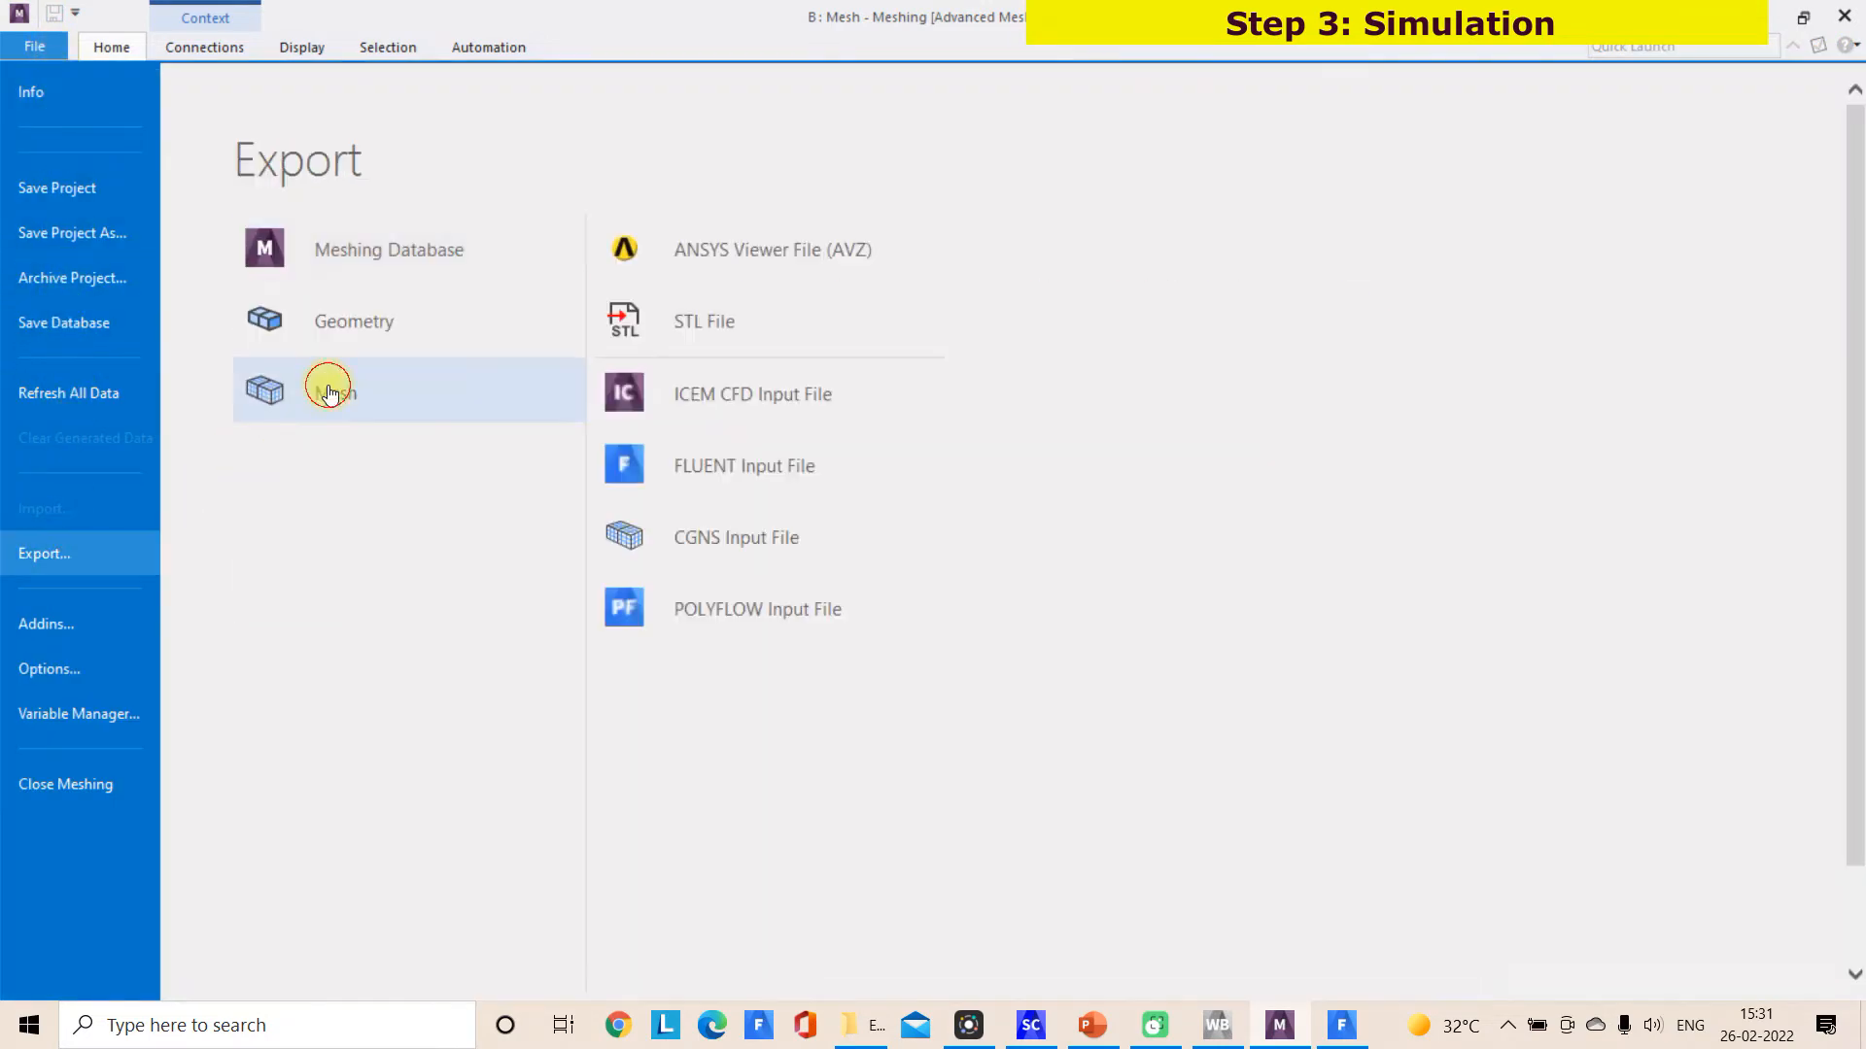
click(755, 475)
click(1016, 403)
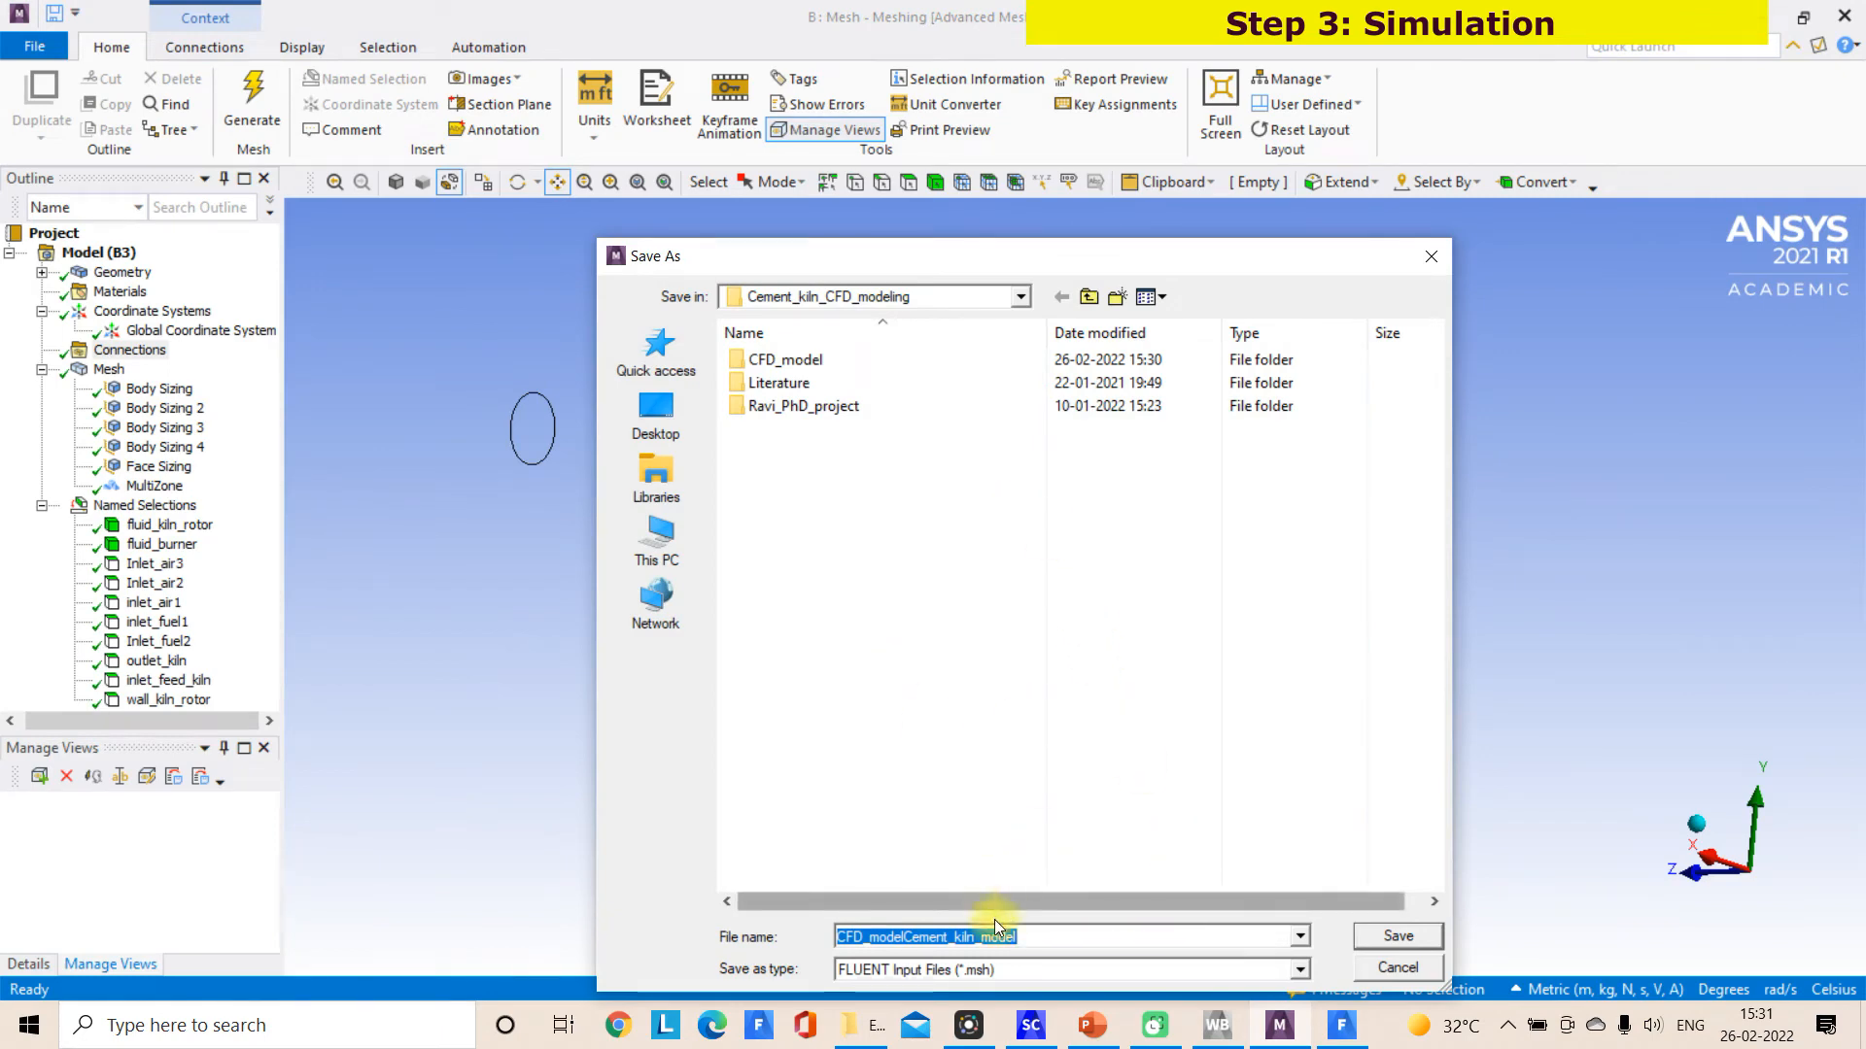
double_click(801, 361)
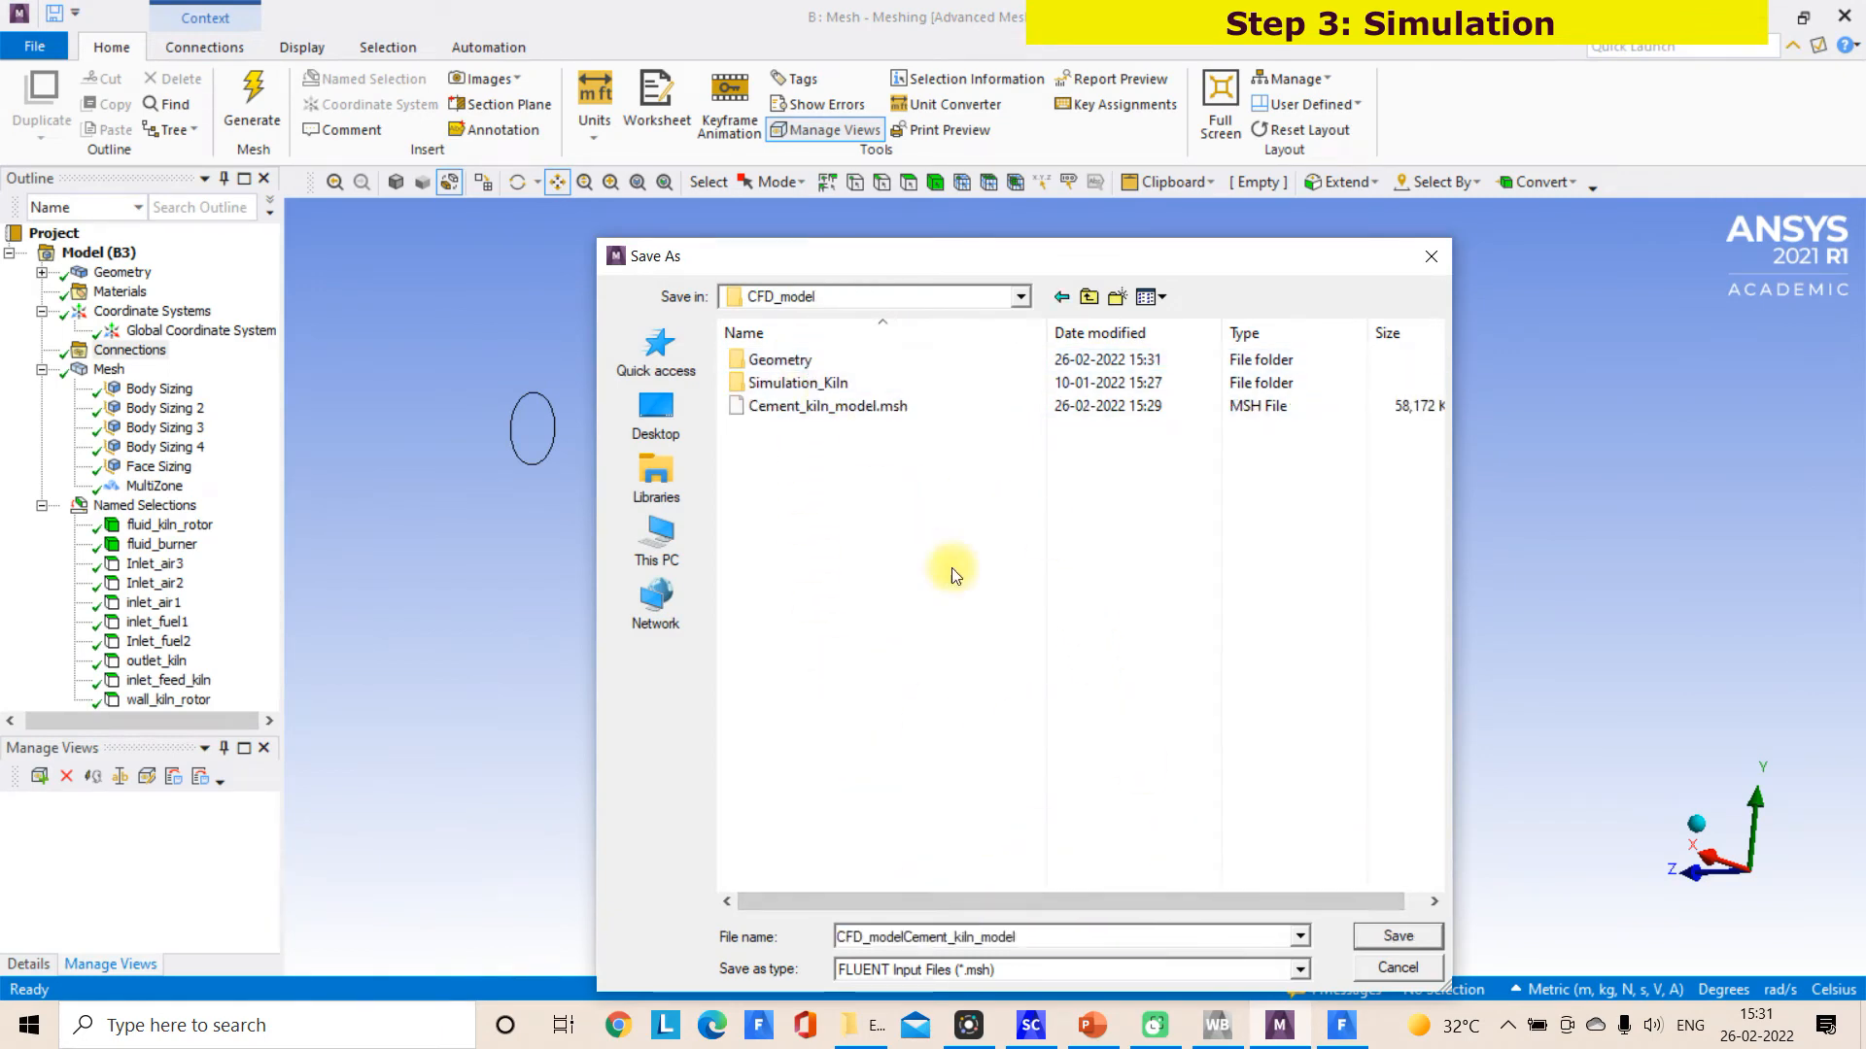
click(874, 407)
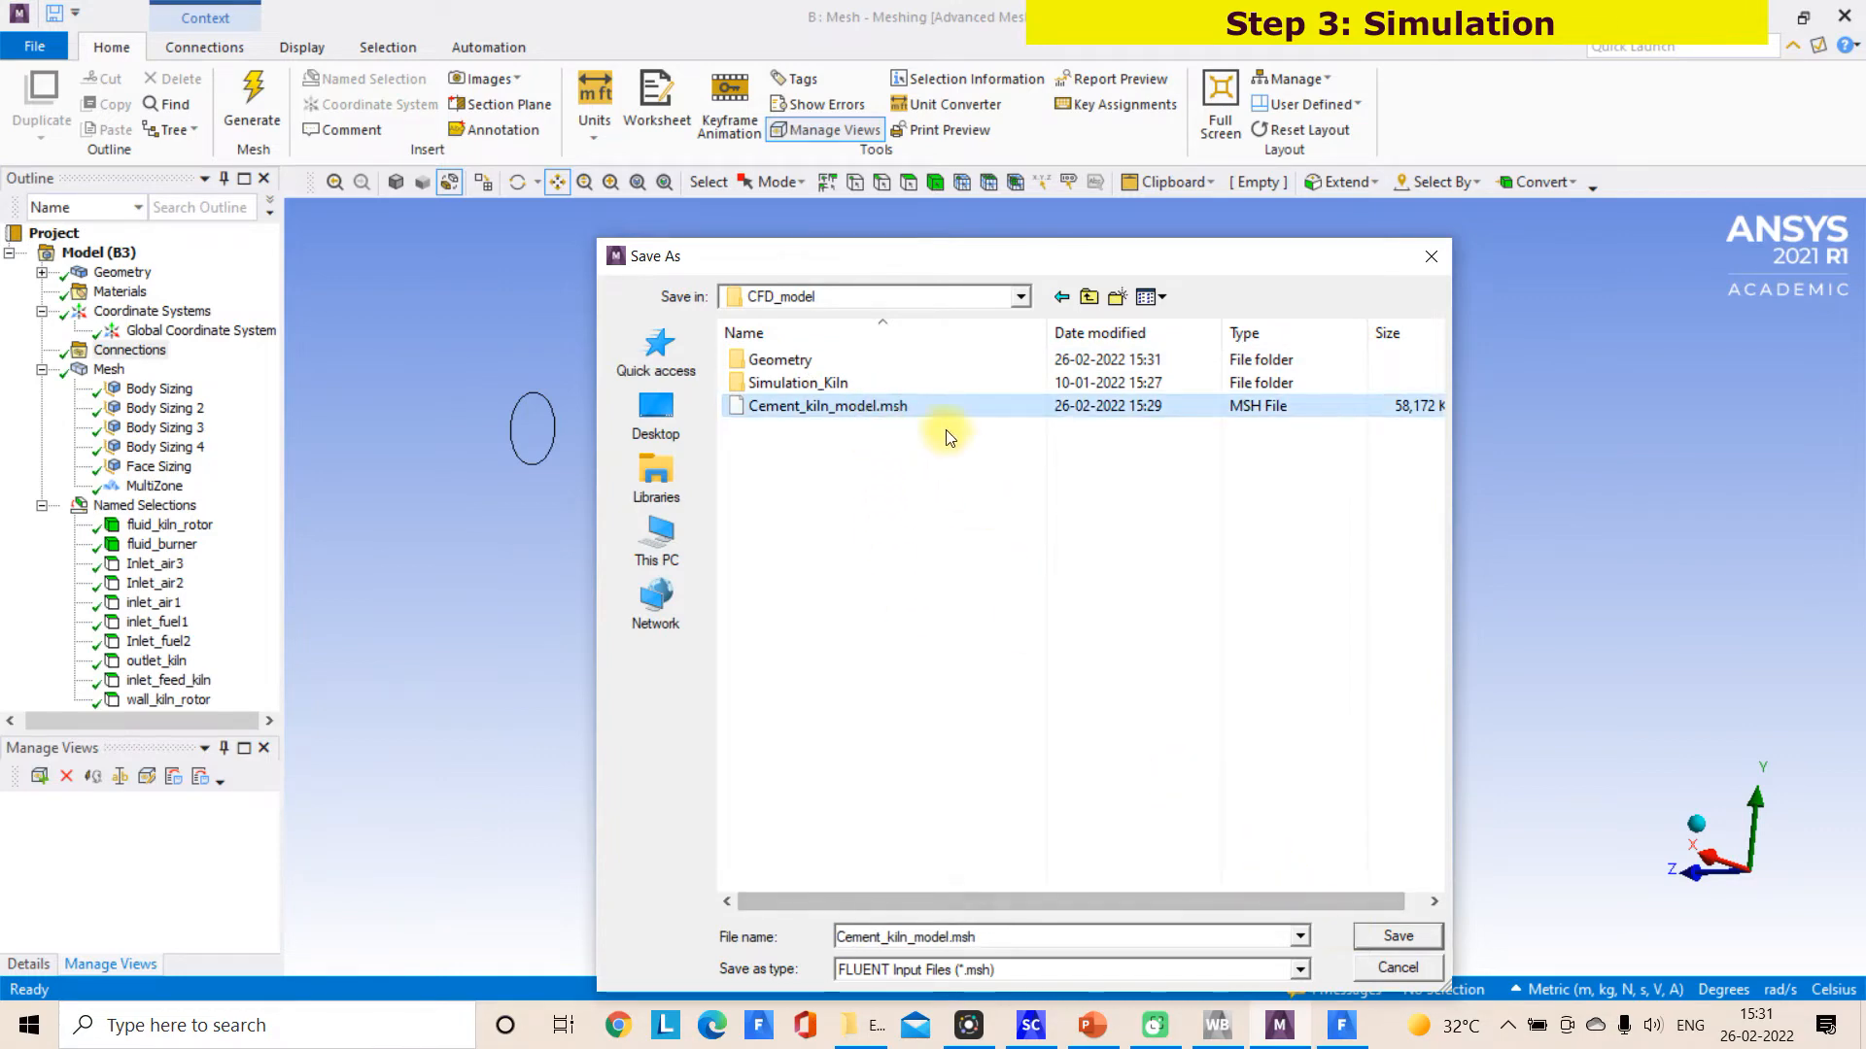
click(944, 935)
click(948, 936)
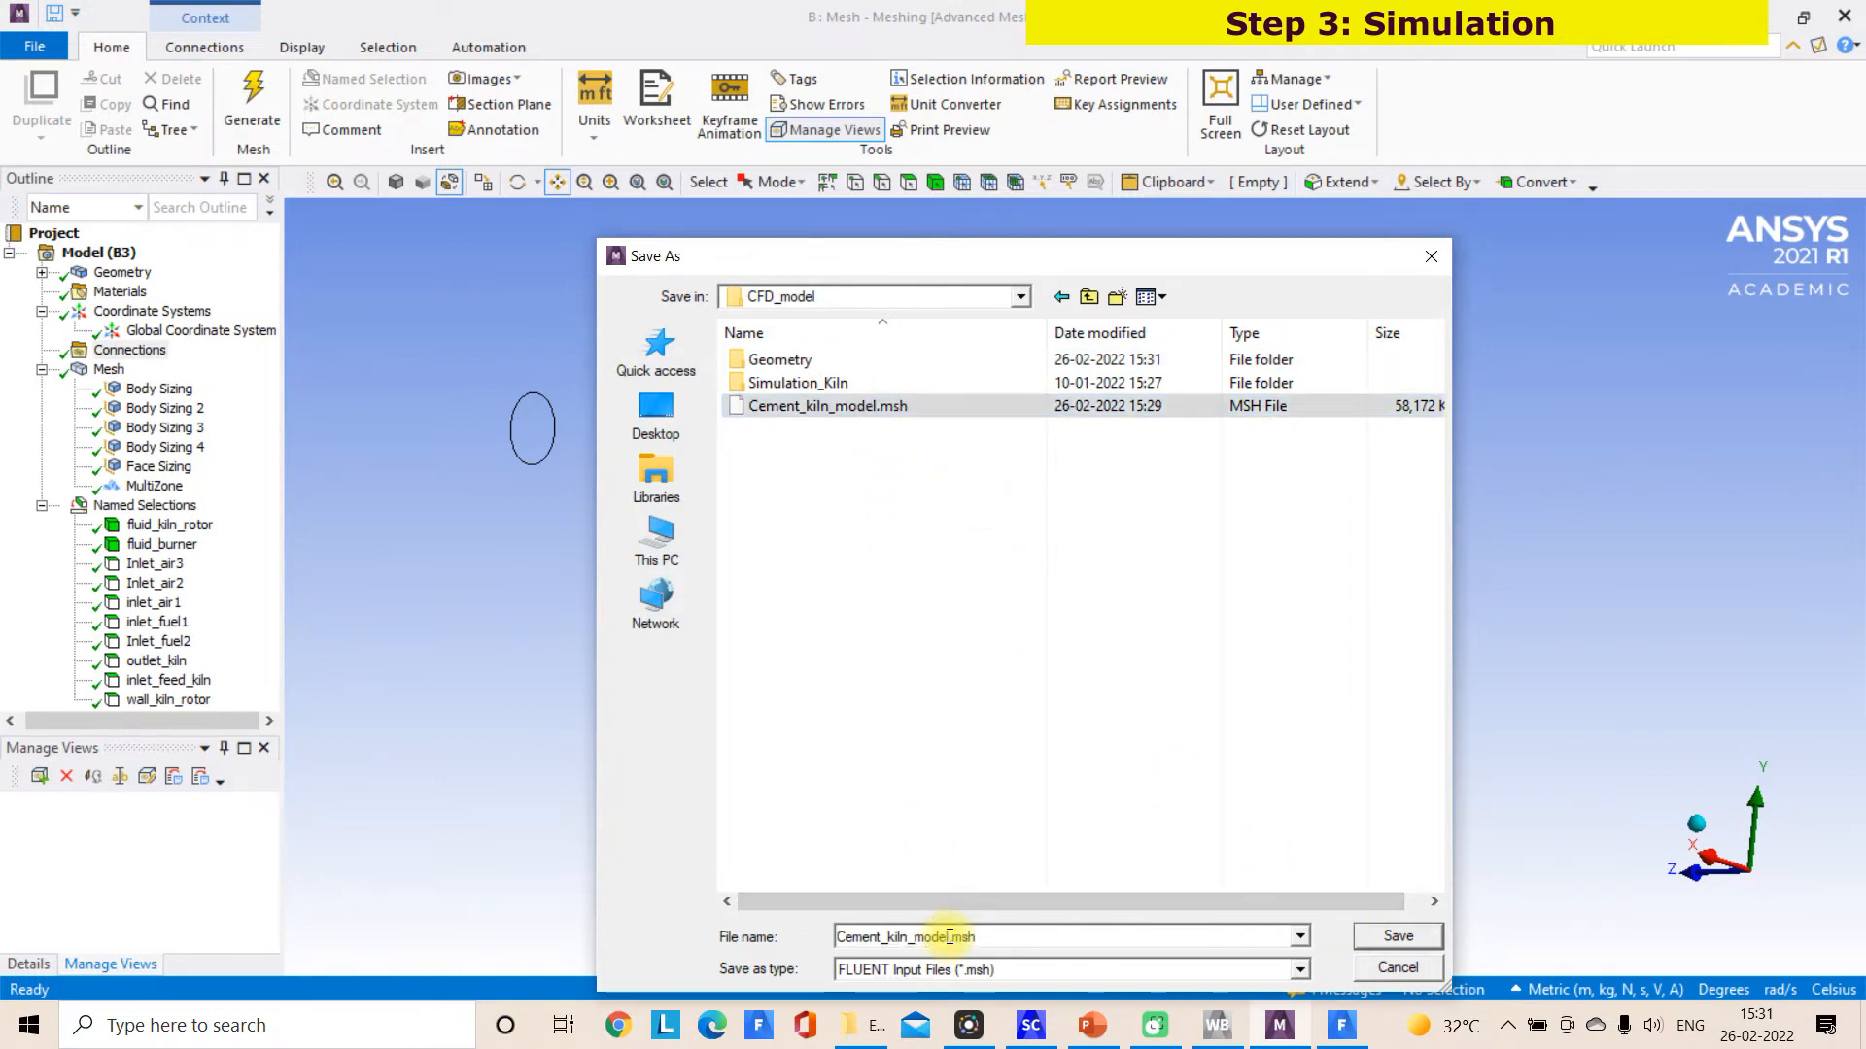
key(Return)
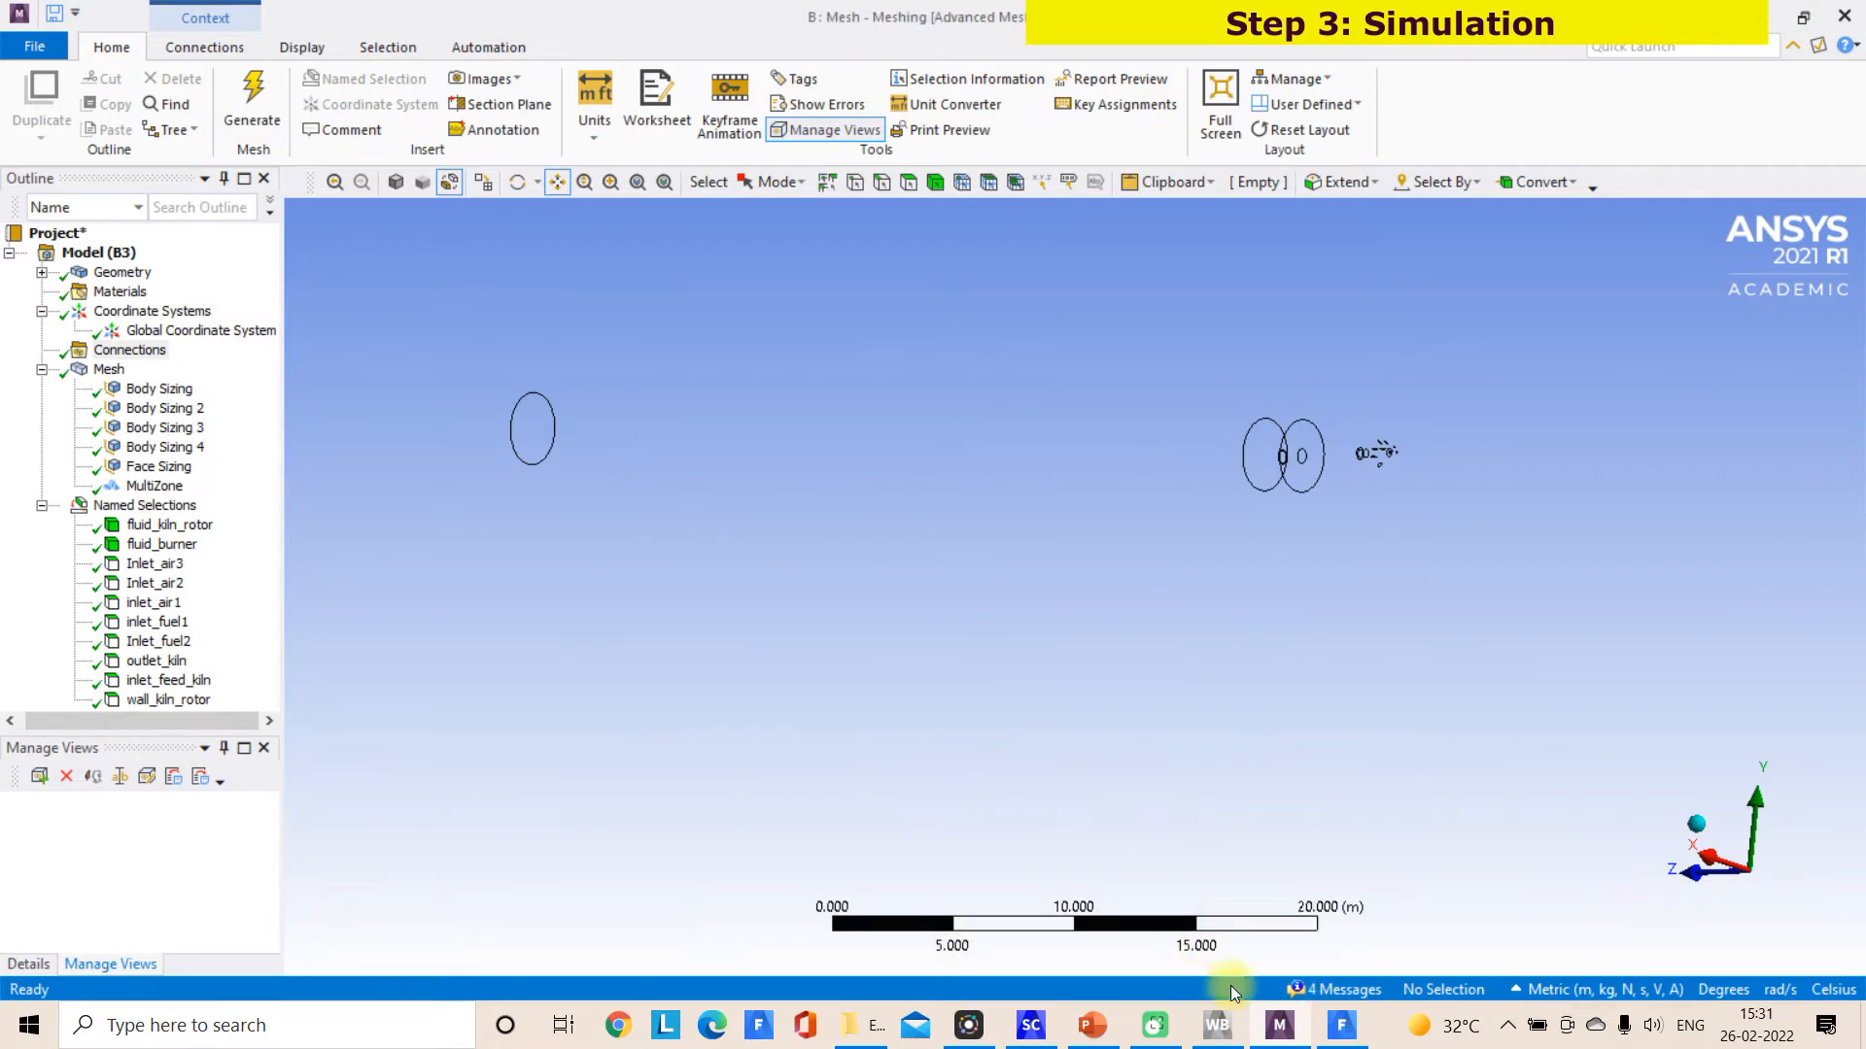
Switch to Fluent, discard the current case and read the new mesh file Cement_kiln_model1.msh
click(1341, 1026)
click(39, 44)
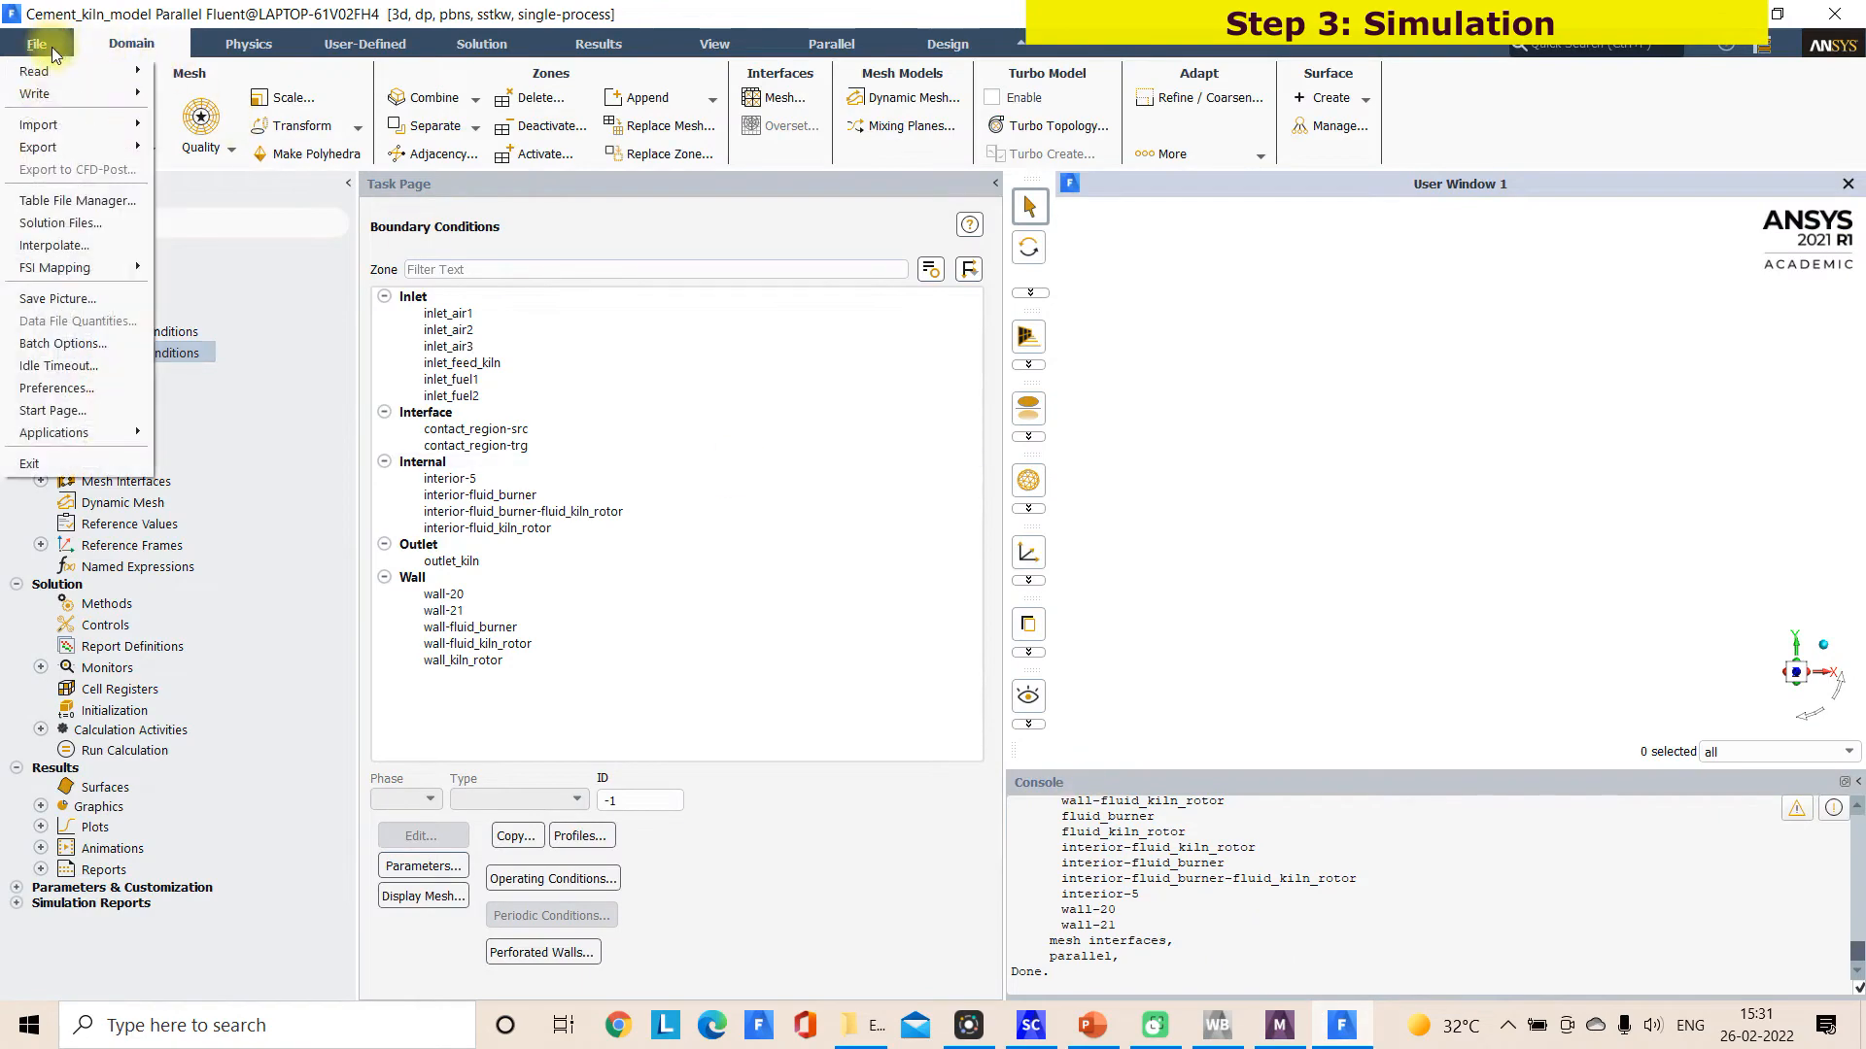
mouse_move(49, 66)
click(189, 87)
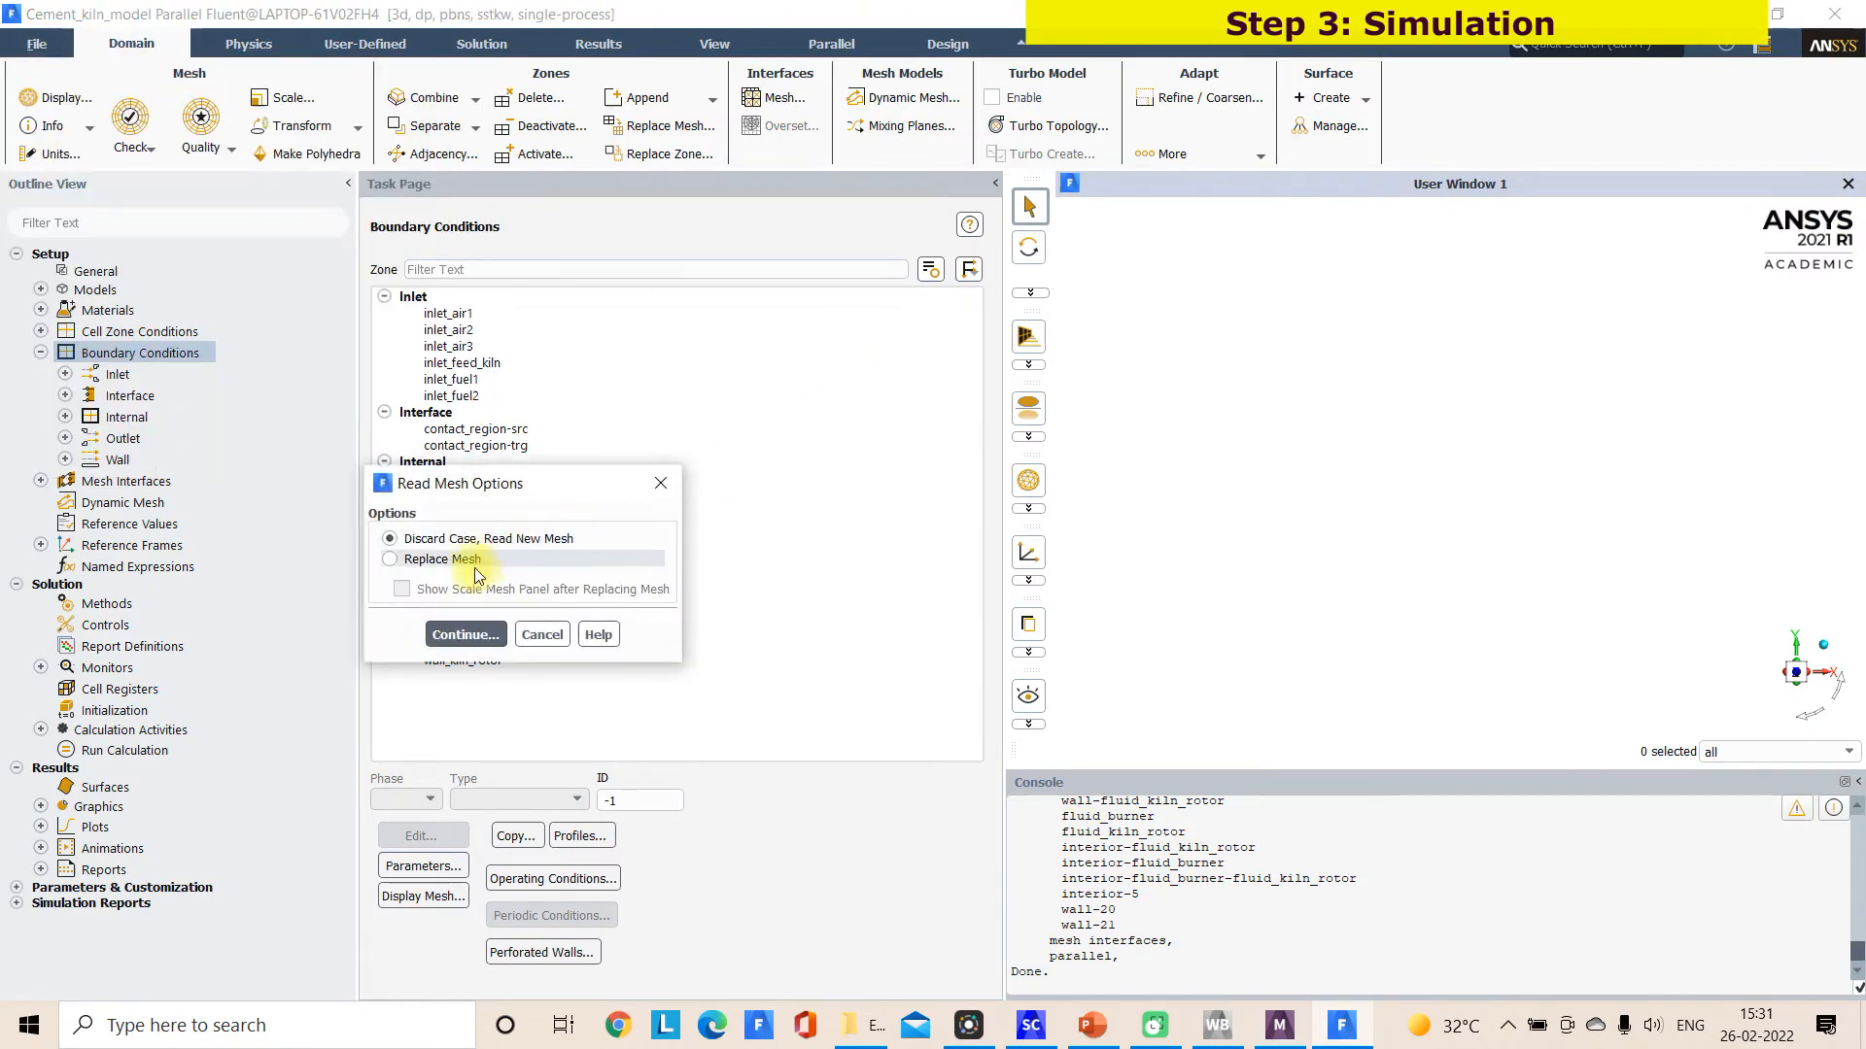
click(466, 635)
click(1214, 599)
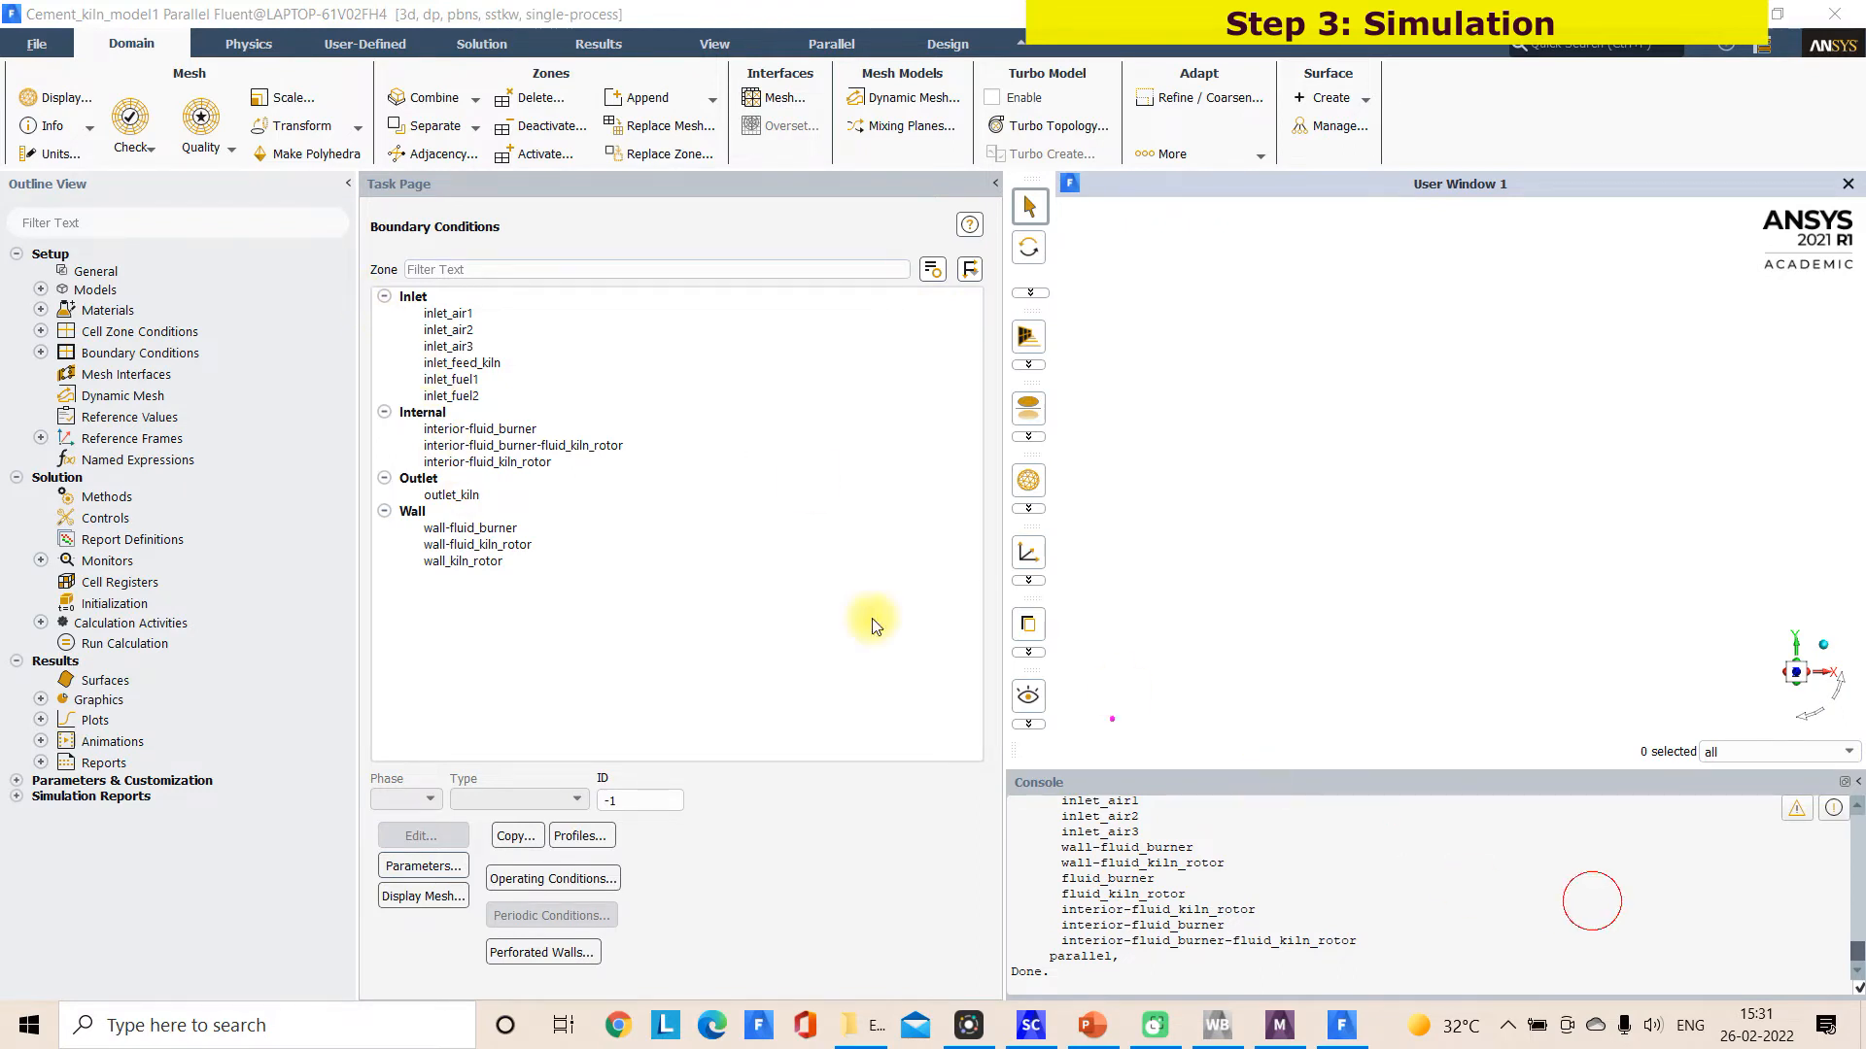
drag(624, 419, 335, 392)
drag(491, 356, 847, 361)
drag(493, 496, 632, 482)
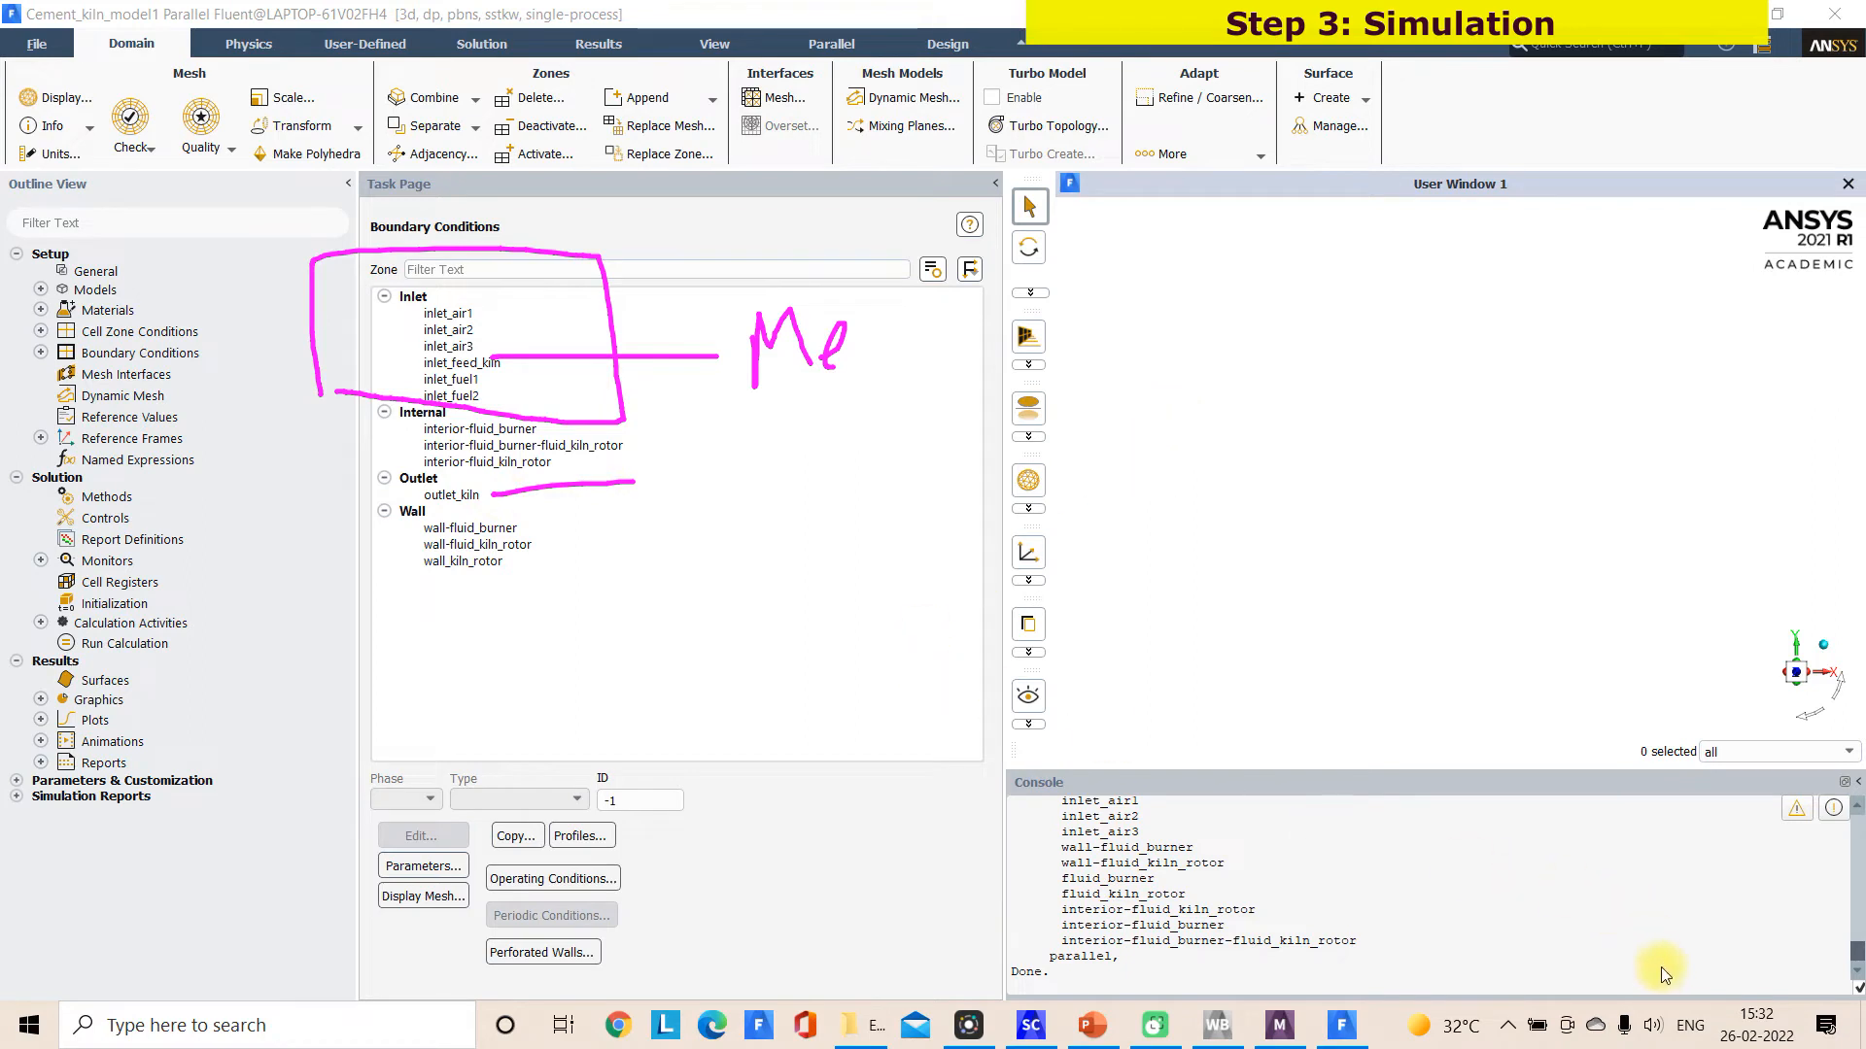
key(Escape)
Display the mesh faces on the preselected surfaces and inspect the burner end of the kiln
click(428, 895)
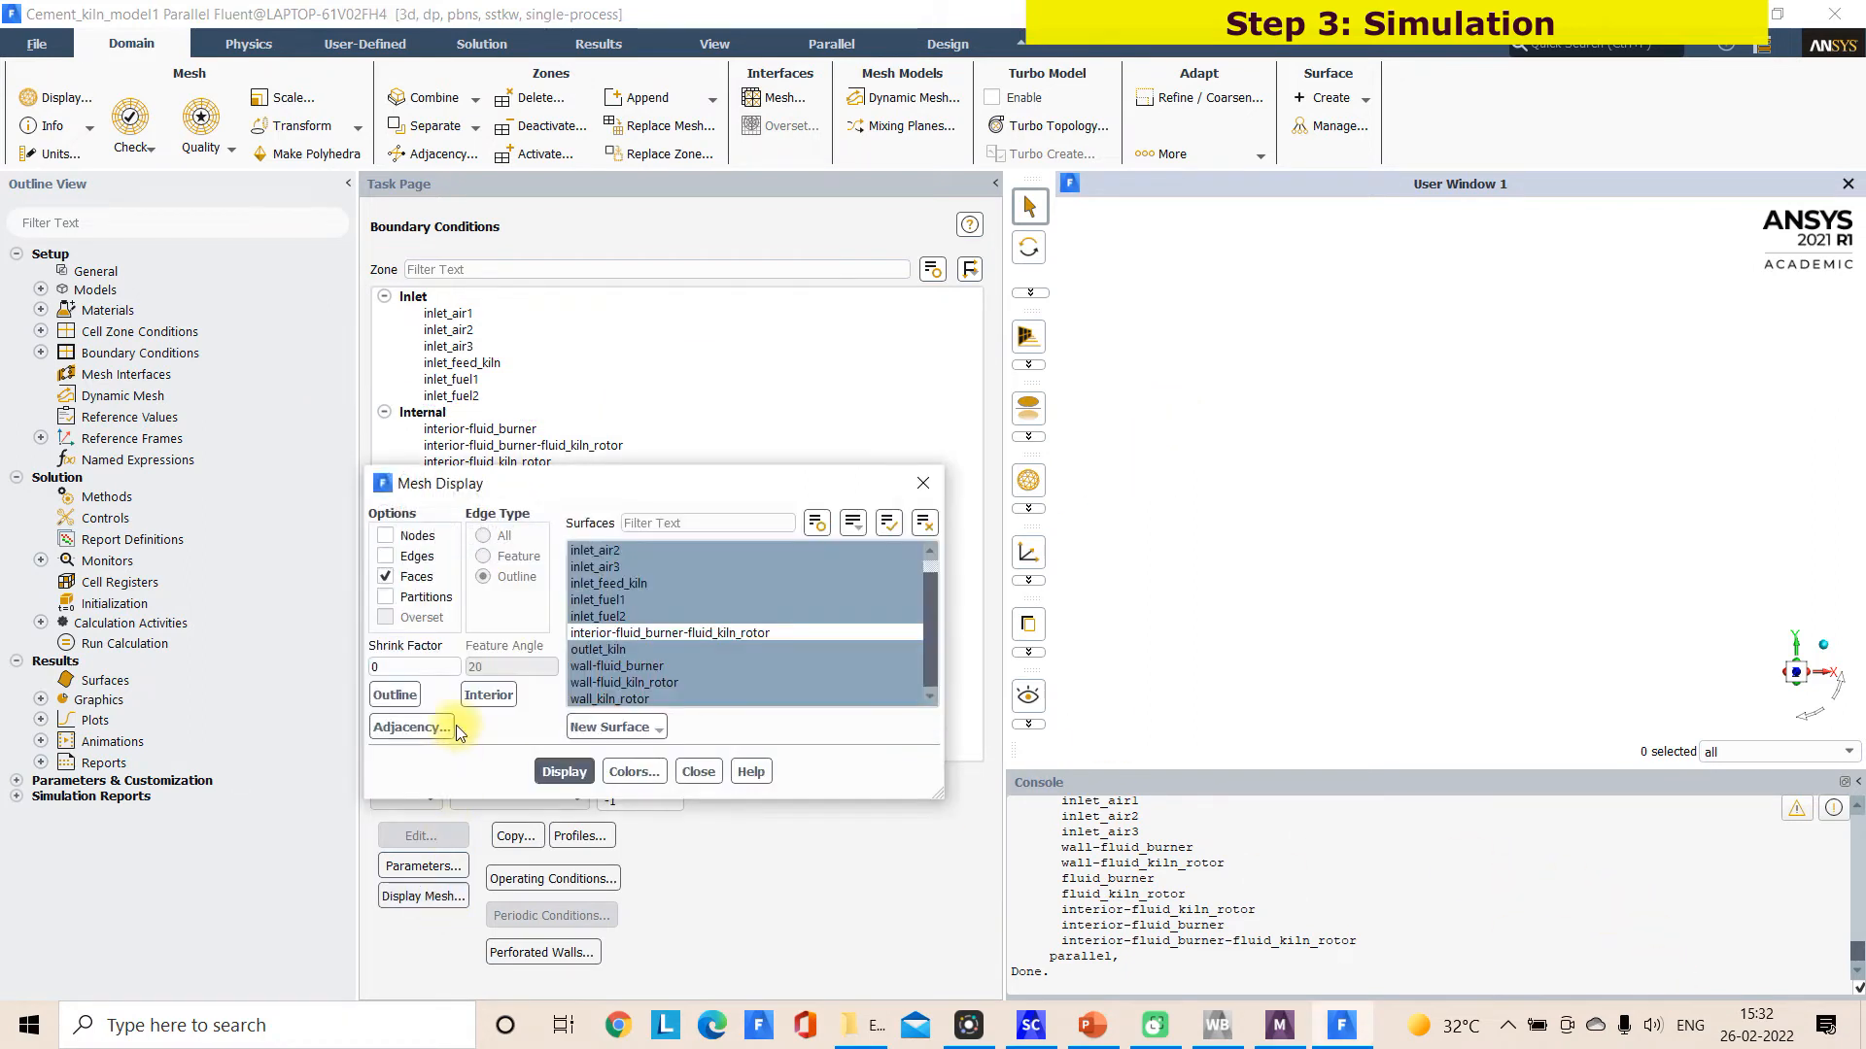
click(565, 774)
middle_drag(1510, 443, 1191, 427)
drag(1190, 428, 1771, 526)
scroll(1749, 513, up, 3)
middle_drag(1645, 497, 1694, 528)
scroll(1695, 529, up, 2)
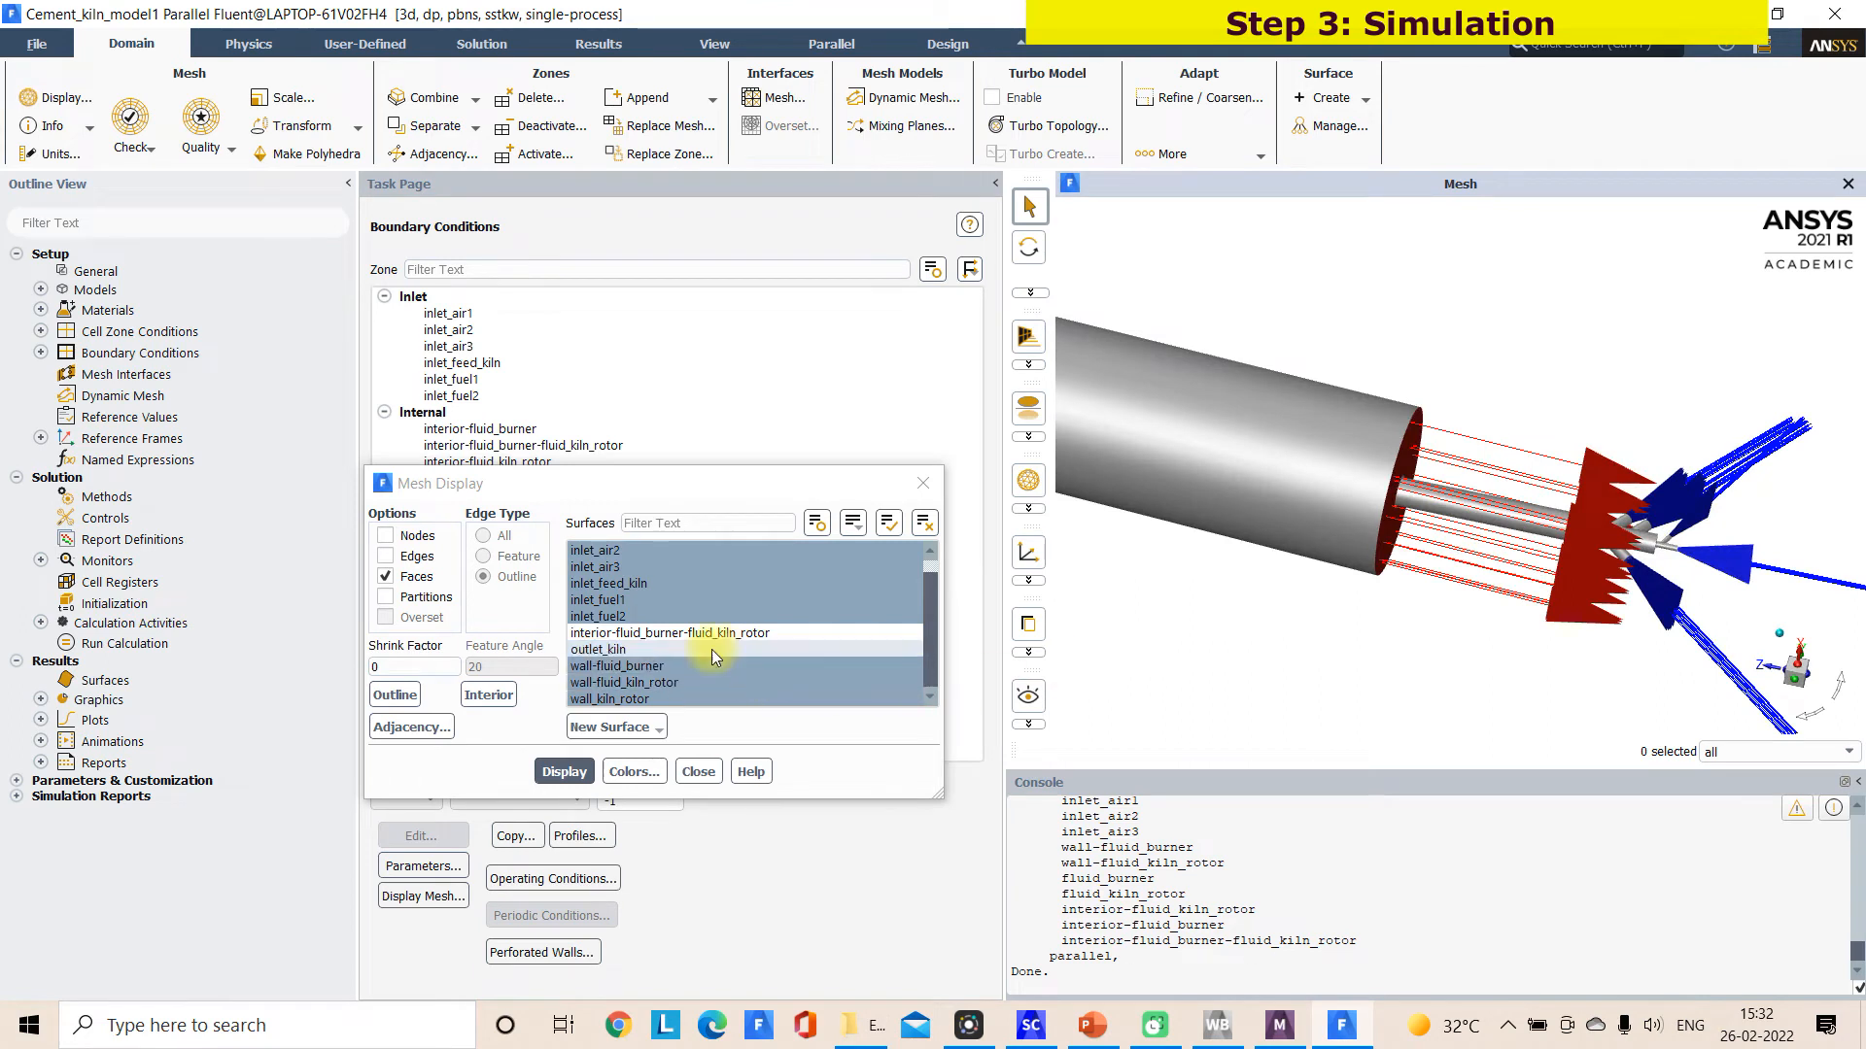
Exclude outlet_kiln from the displayed surfaces and redraw the mesh around the burner
ctrl+click(616, 660)
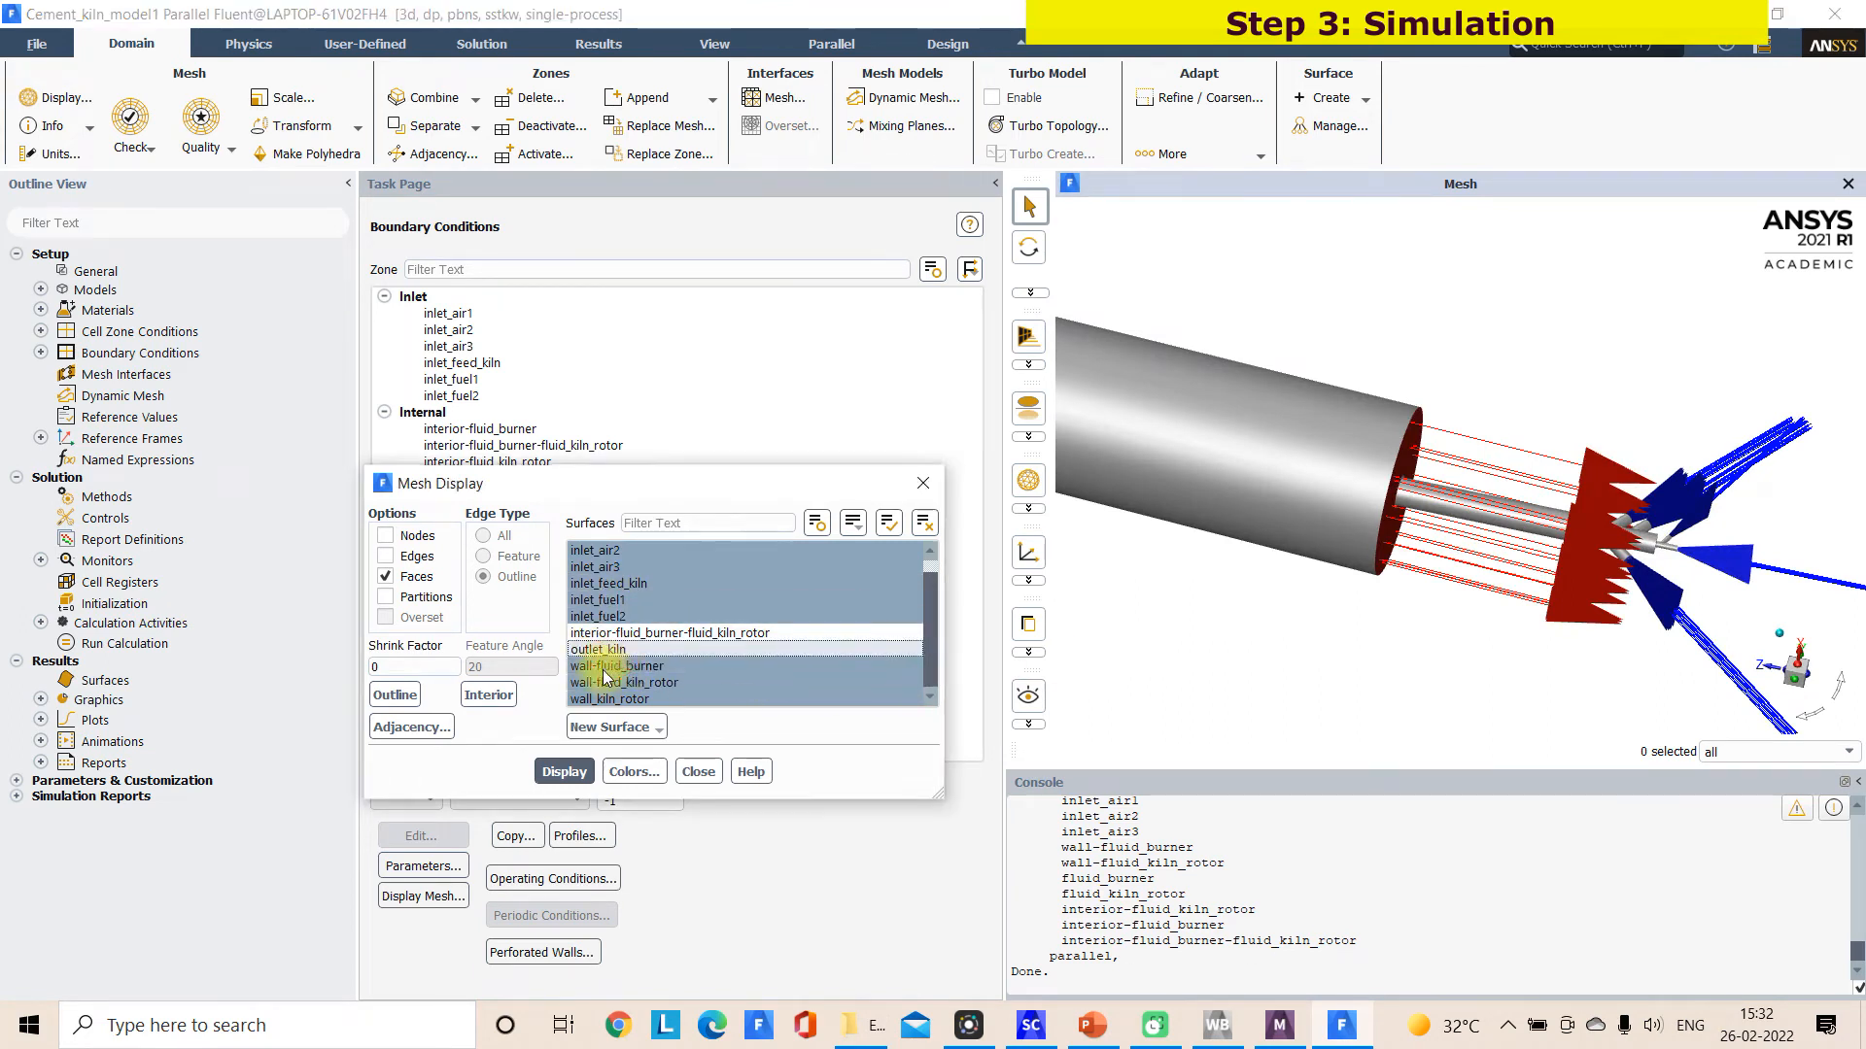
click(563, 772)
scroll(1593, 483, down, 3)
scroll(1591, 483, up, 3)
middle_drag(1591, 483, 1505, 484)
scroll(1501, 486, up, 2)
Add all edges to the mesh display, leave the mesh colors as they are and close the display settings
click(386, 555)
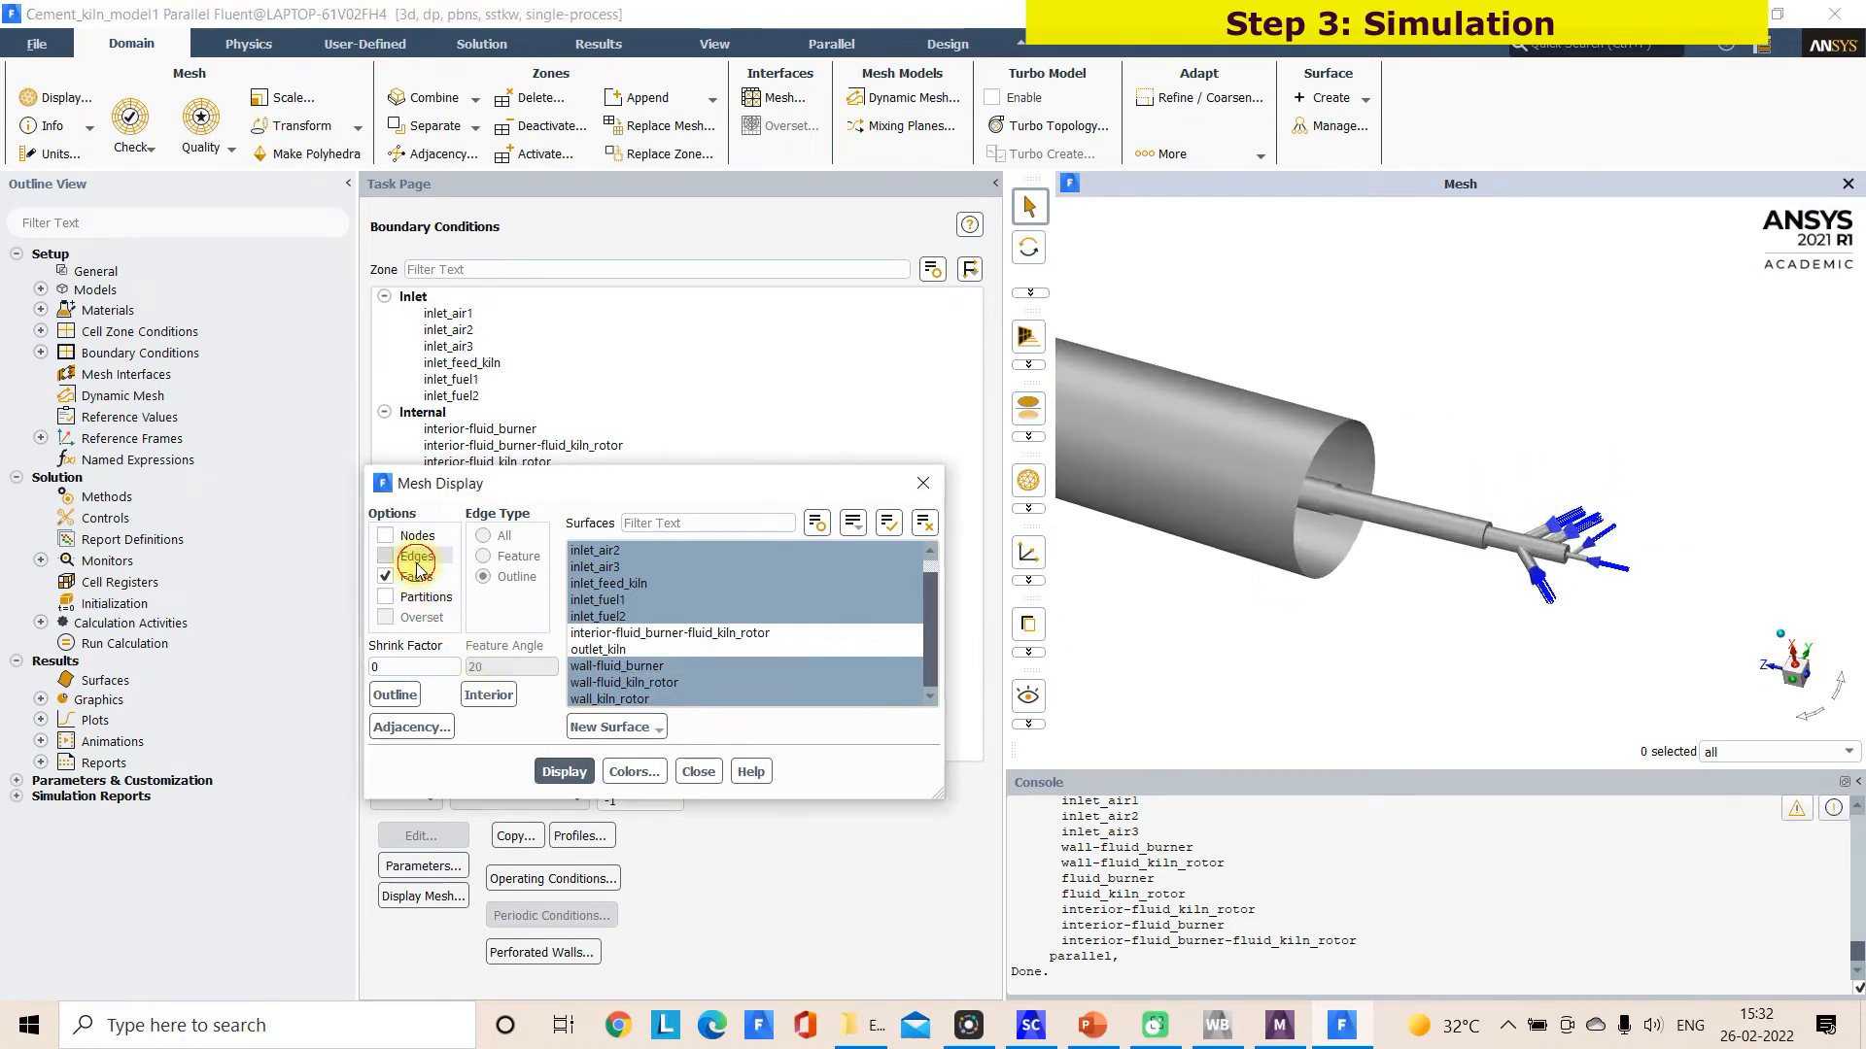
click(558, 772)
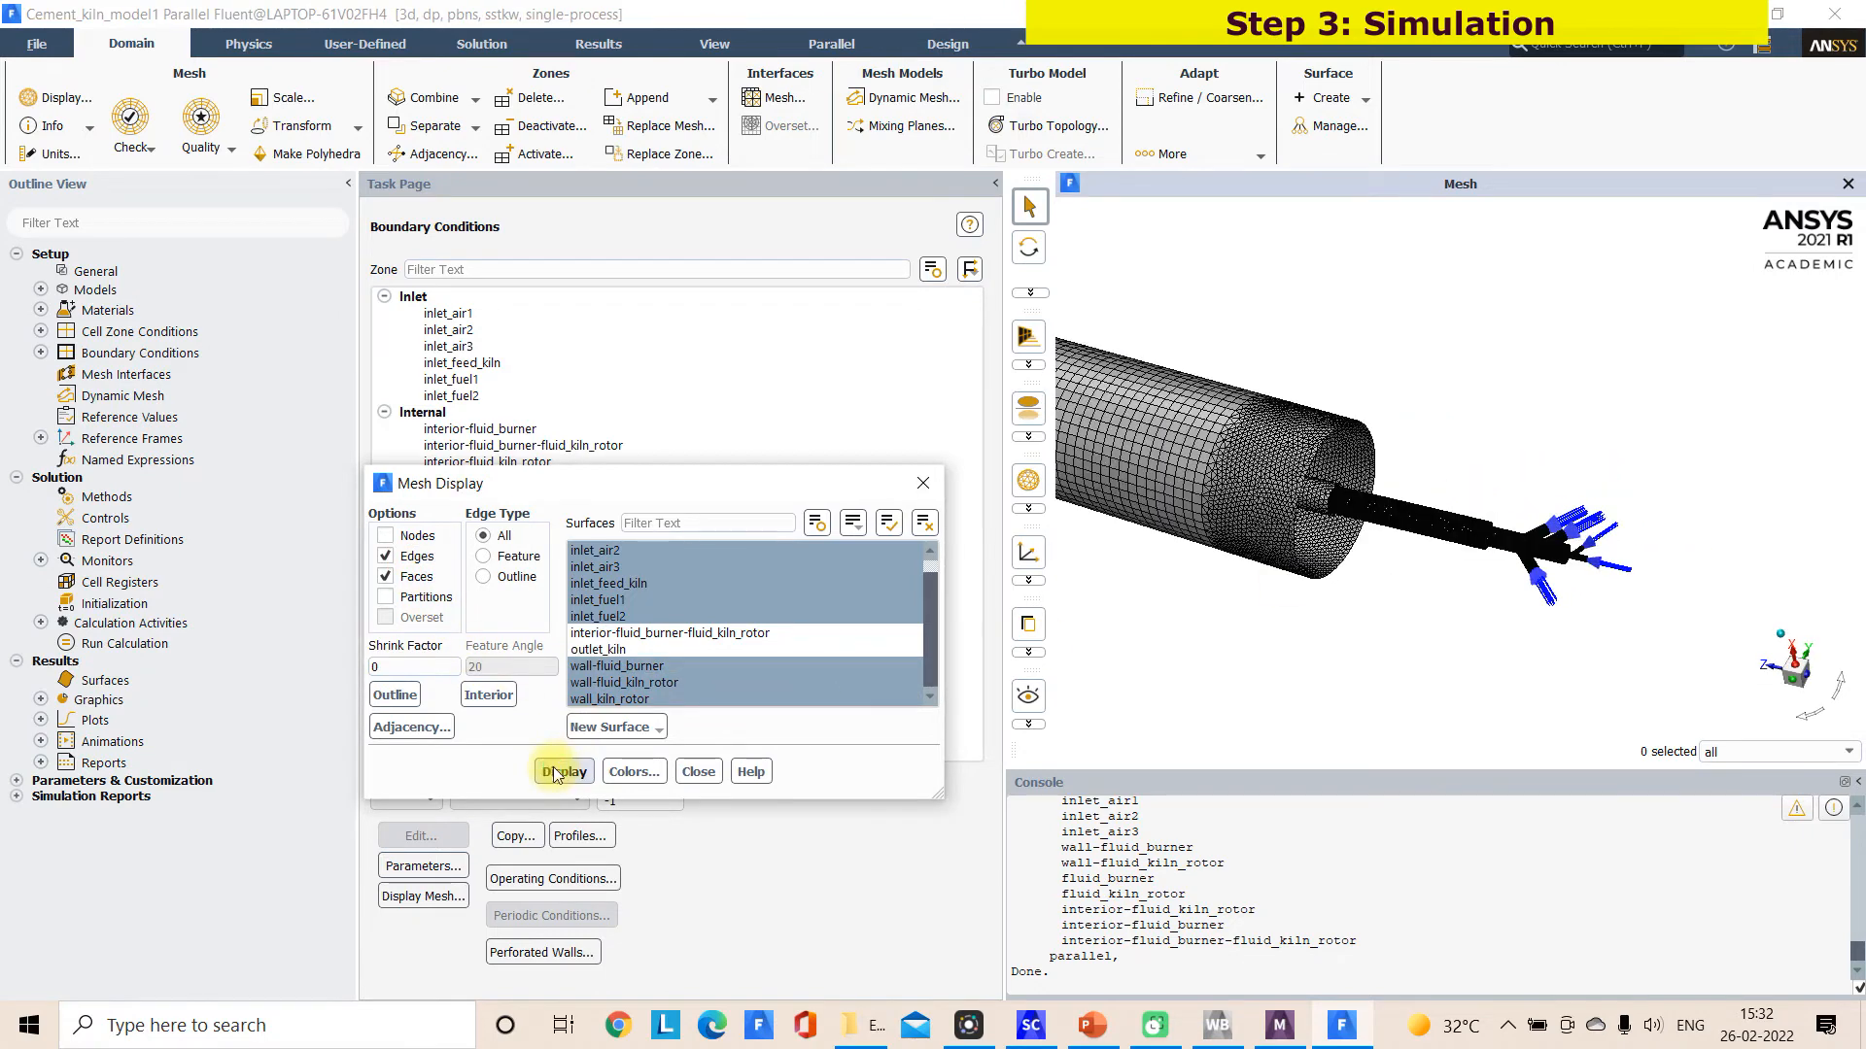
click(637, 772)
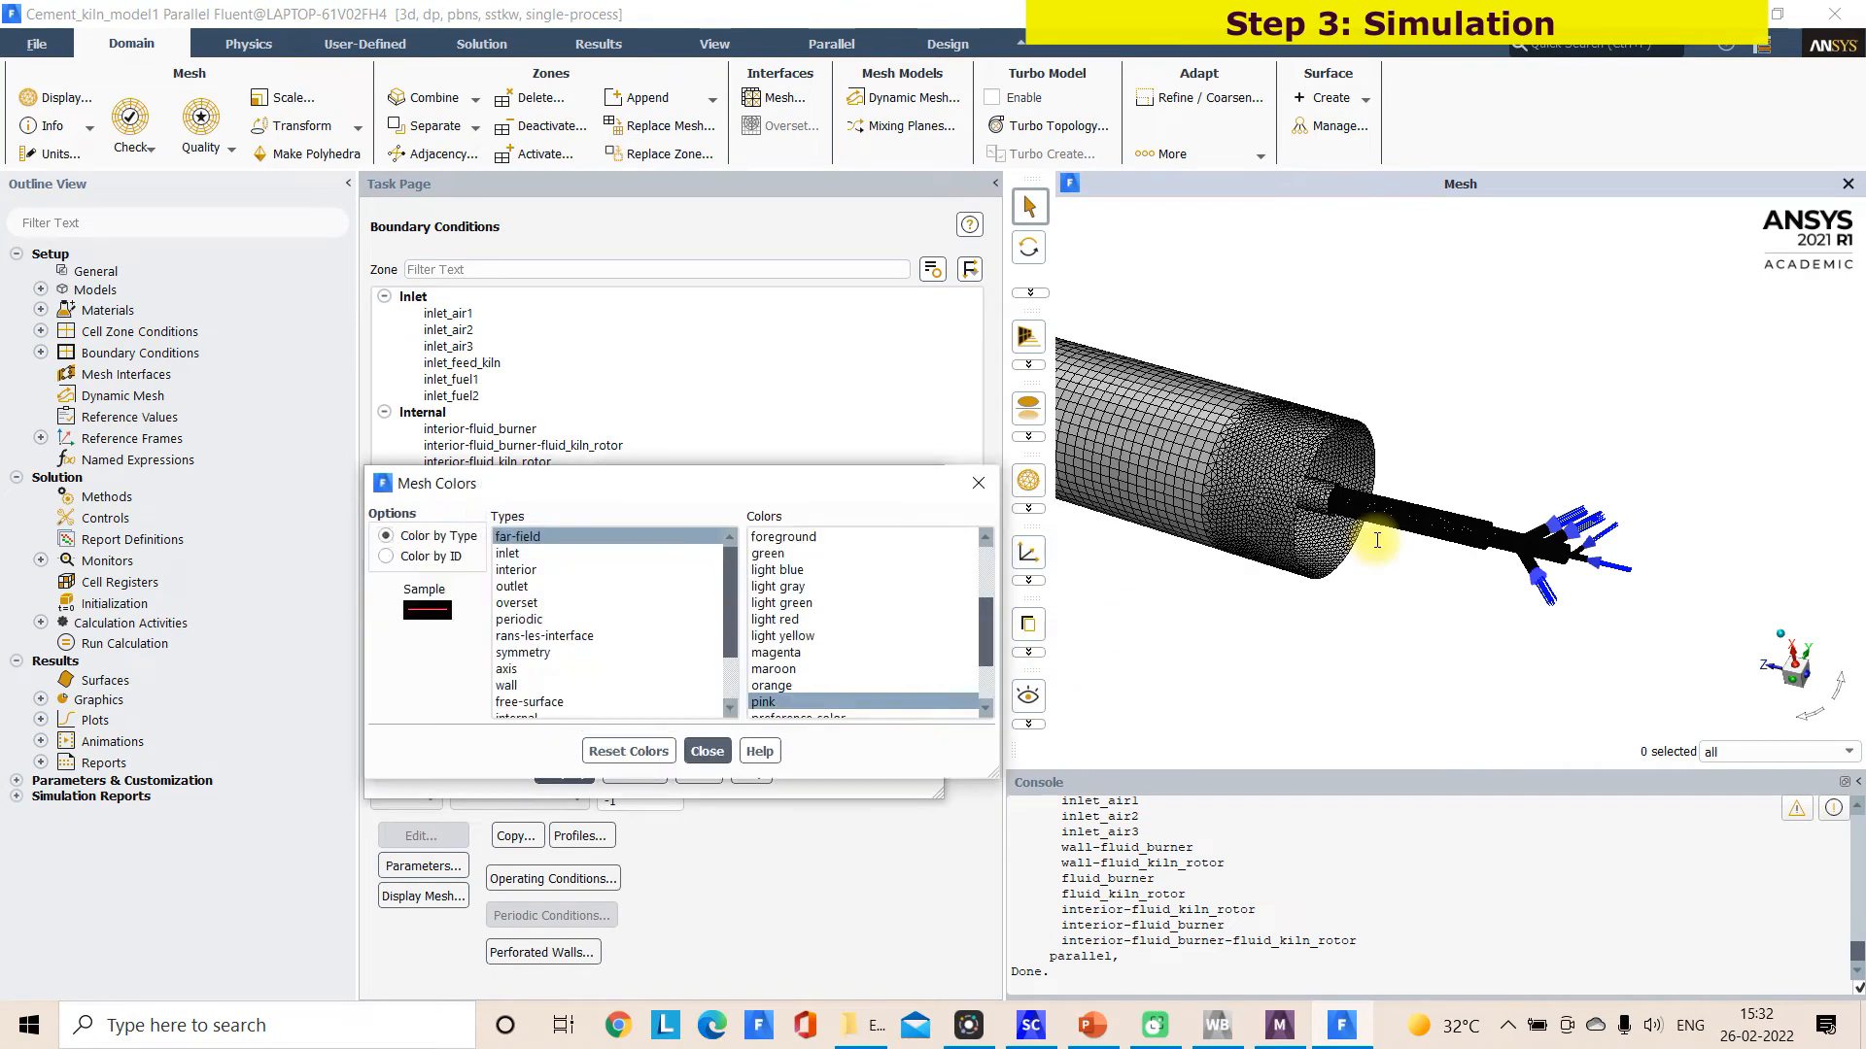
click(701, 751)
scroll(1263, 524, up, 5)
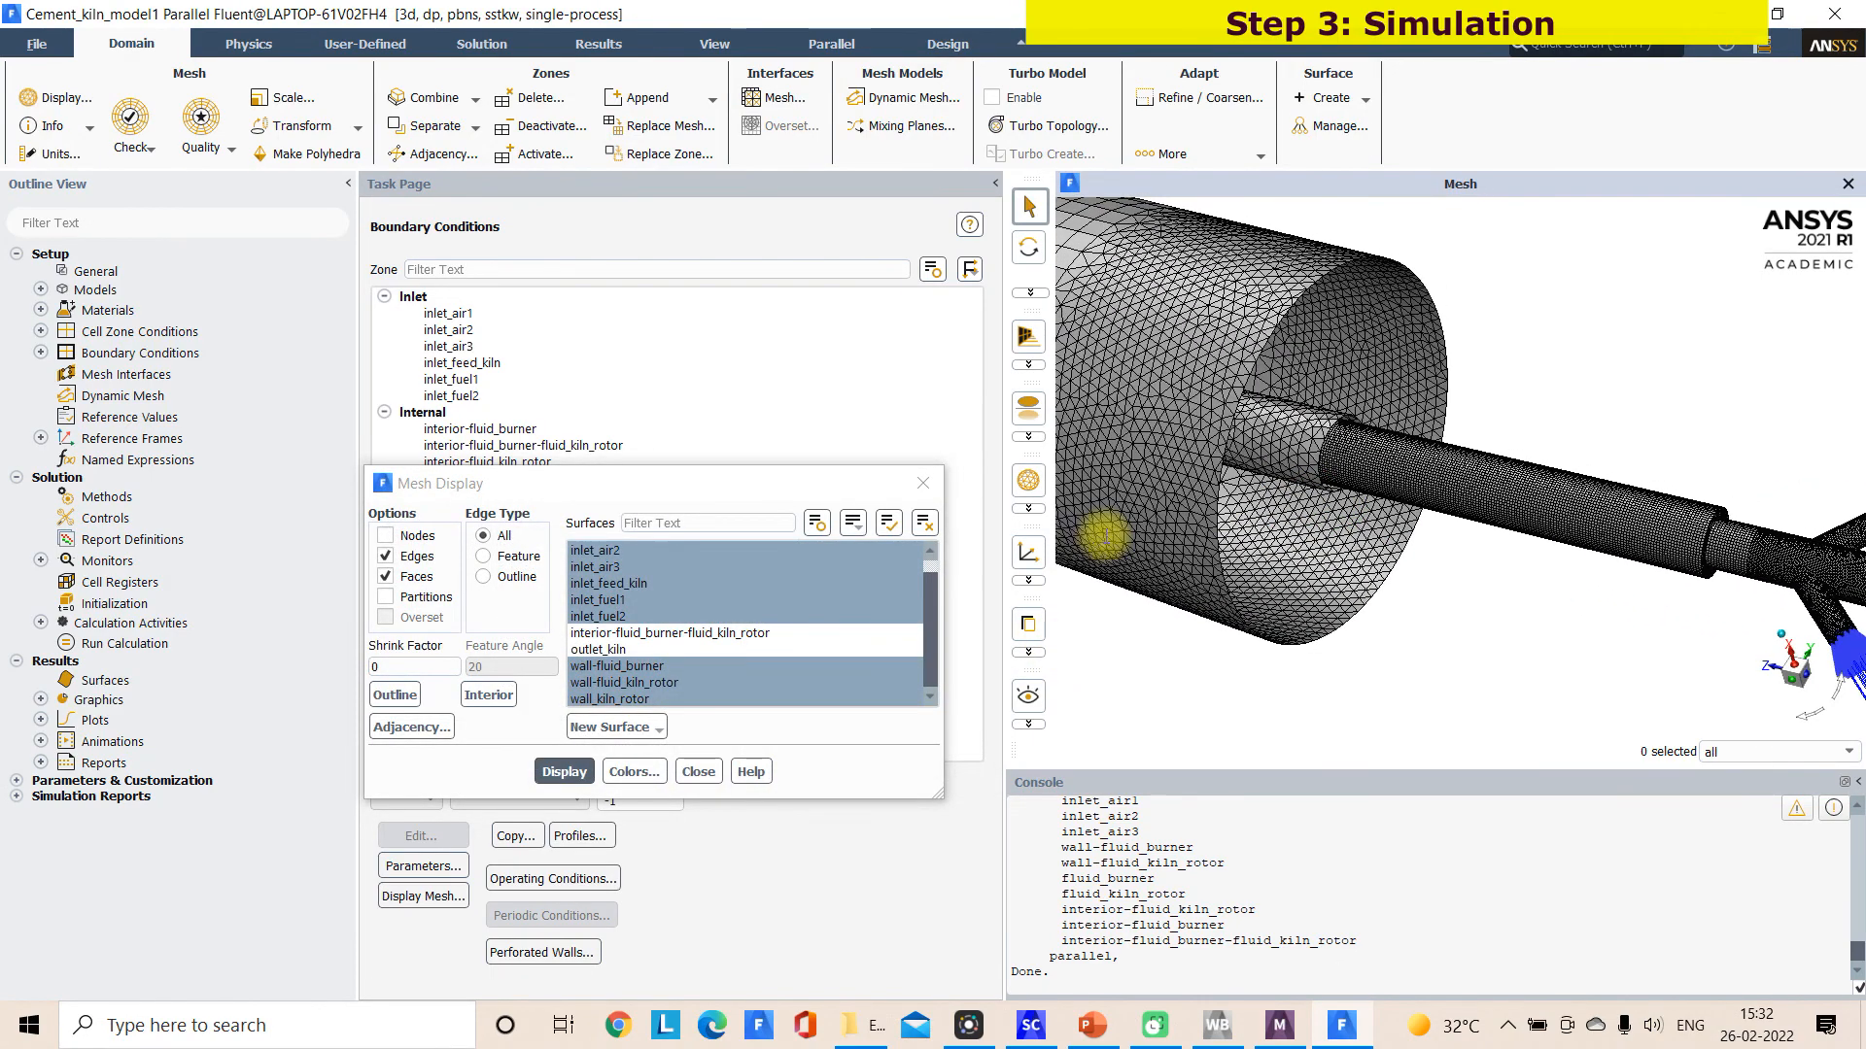
click(923, 483)
scroll(1409, 529, down, 4)
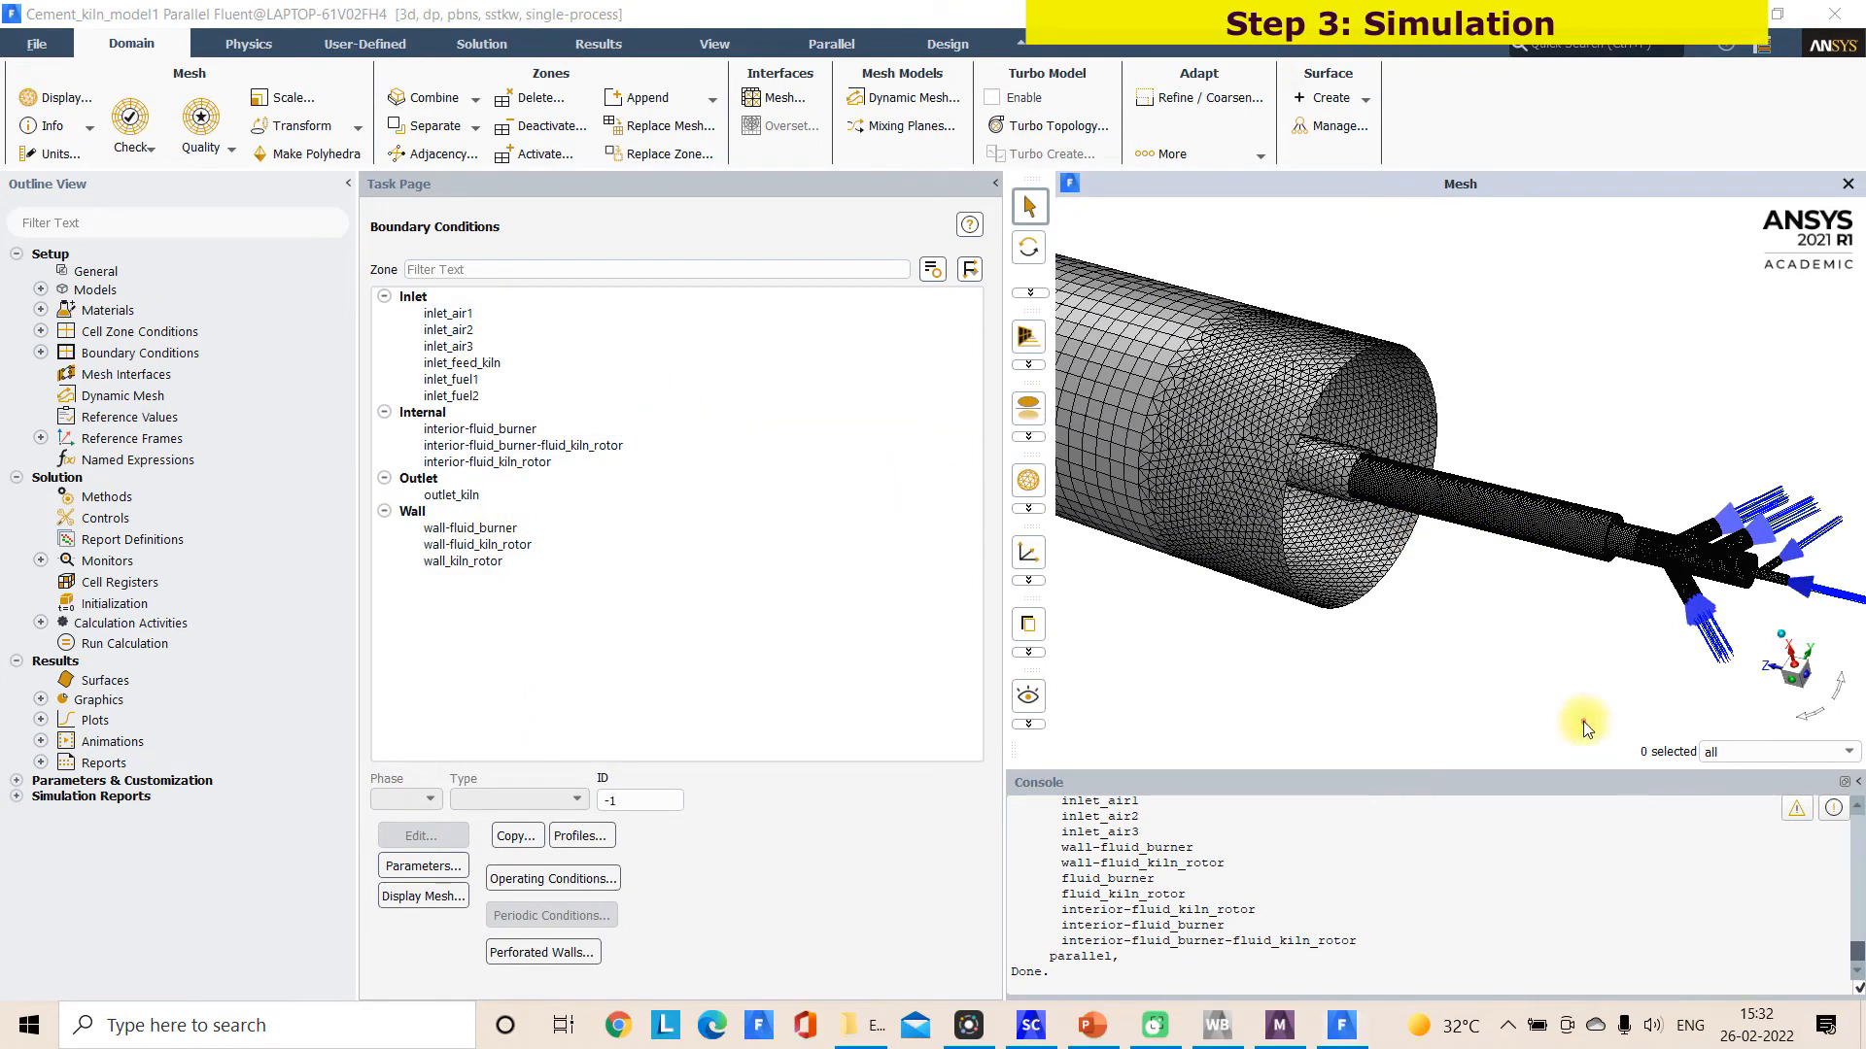
drag(474, 317, 1243, 566)
drag(1844, 502, 1846, 529)
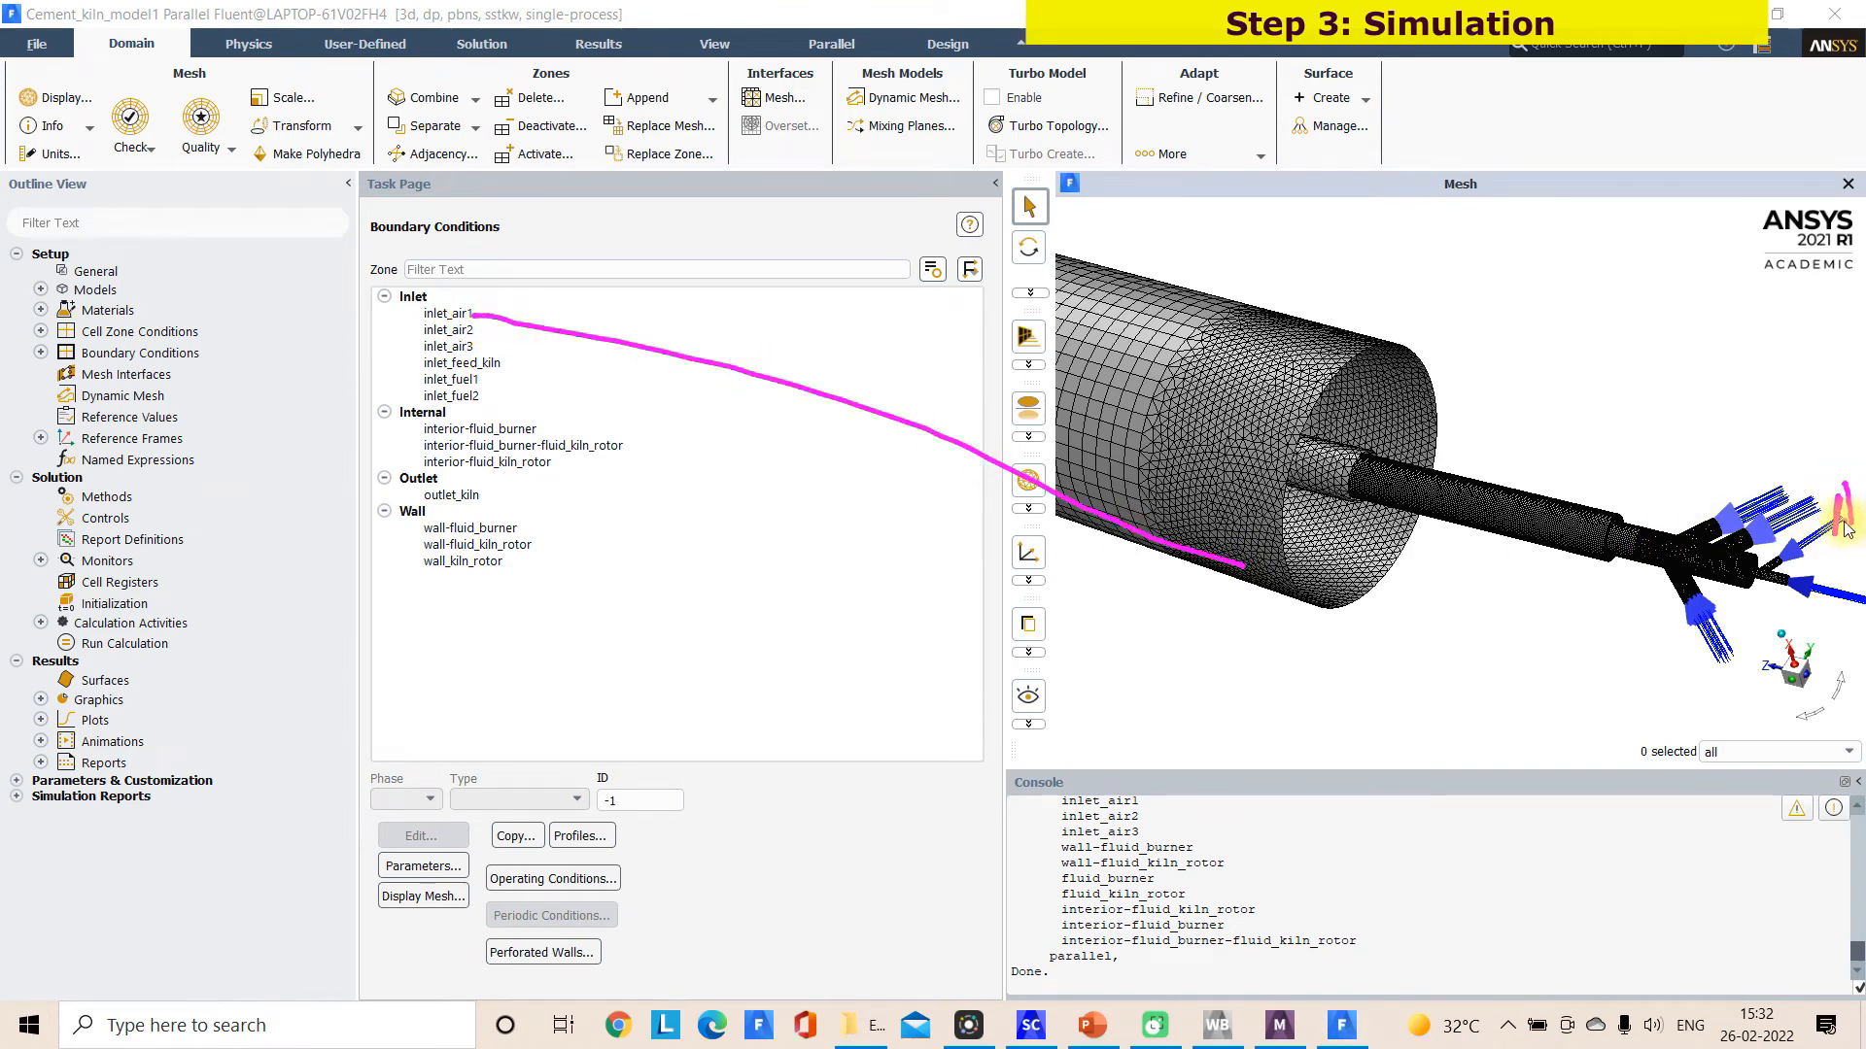
mouse_move(1809, 465)
mouse_down()
mouse_move(1827, 490)
mouse_move(1786, 488)
mouse_up()
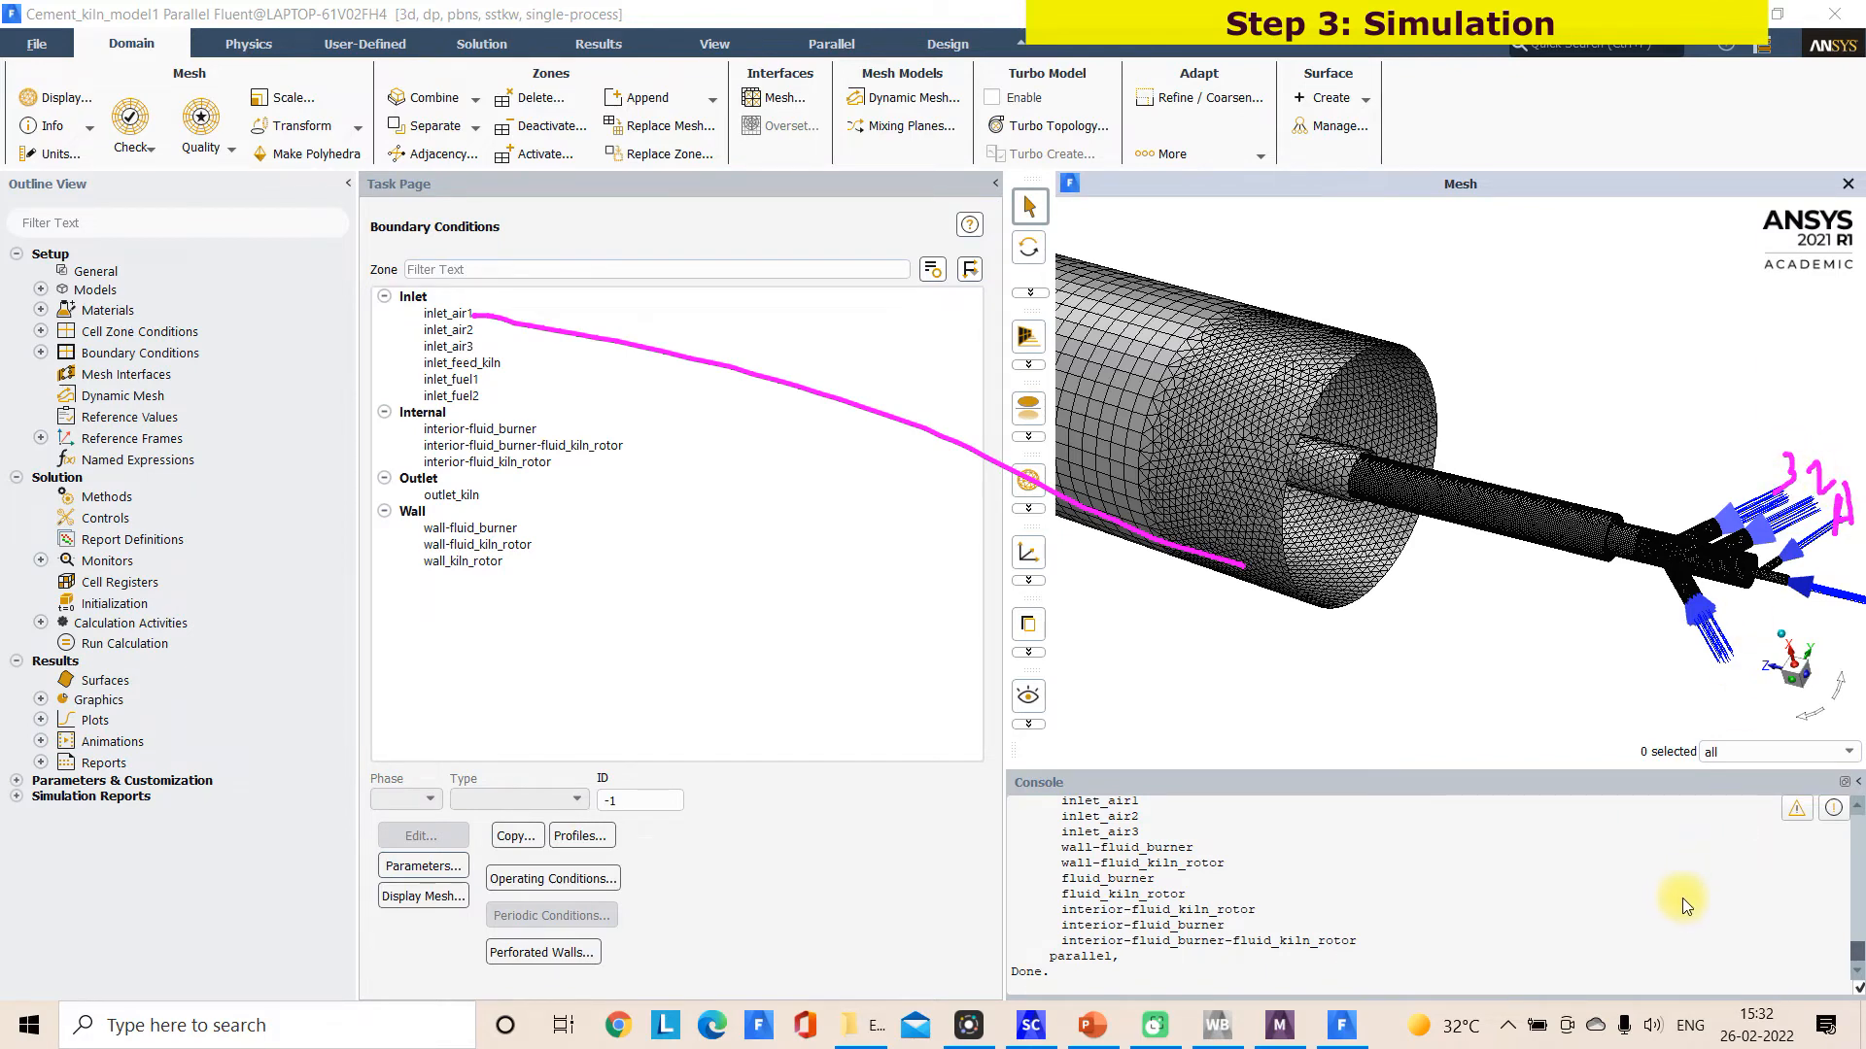
mouse_move(1747, 469)
mouse_down()
mouse_move(1824, 533)
mouse_move(916, 331)
mouse_move(541, 333)
mouse_move(498, 352)
mouse_move(1541, 716)
mouse_move(1798, 743)
mouse_move(1734, 583)
mouse_up()
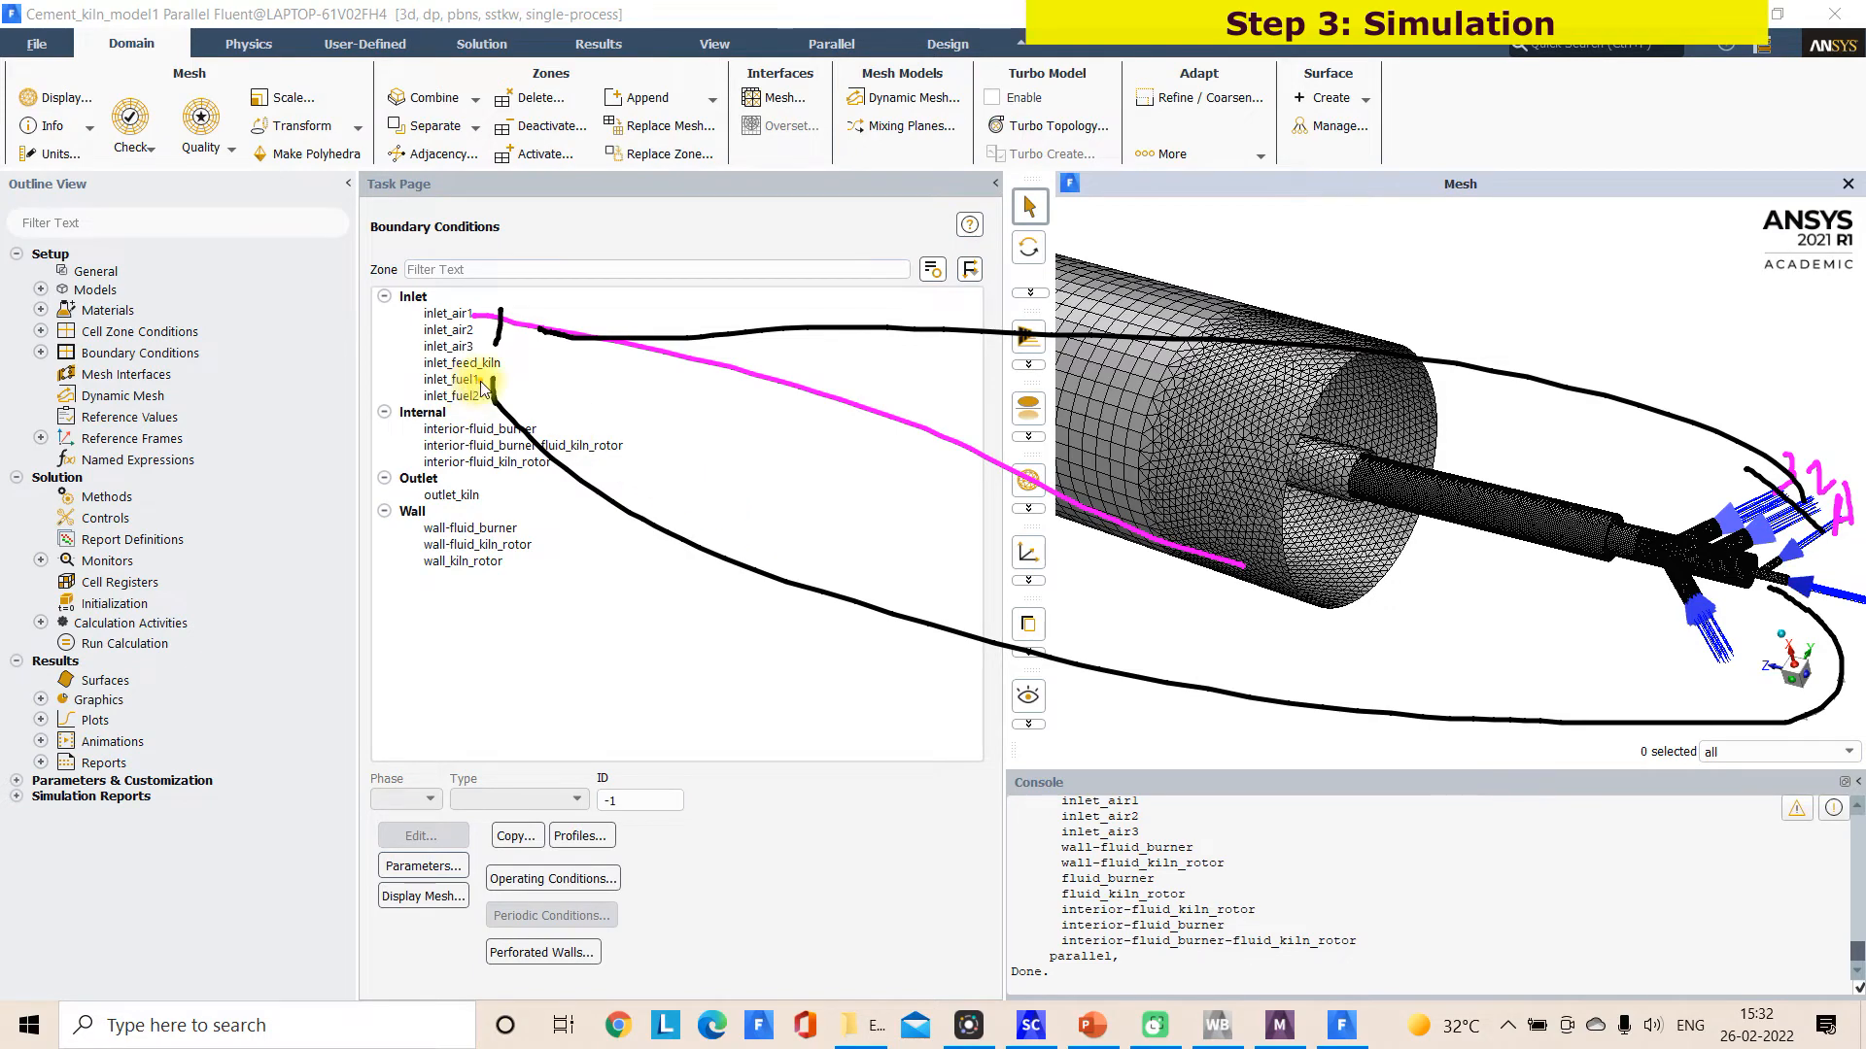
drag(481, 397, 1494, 677)
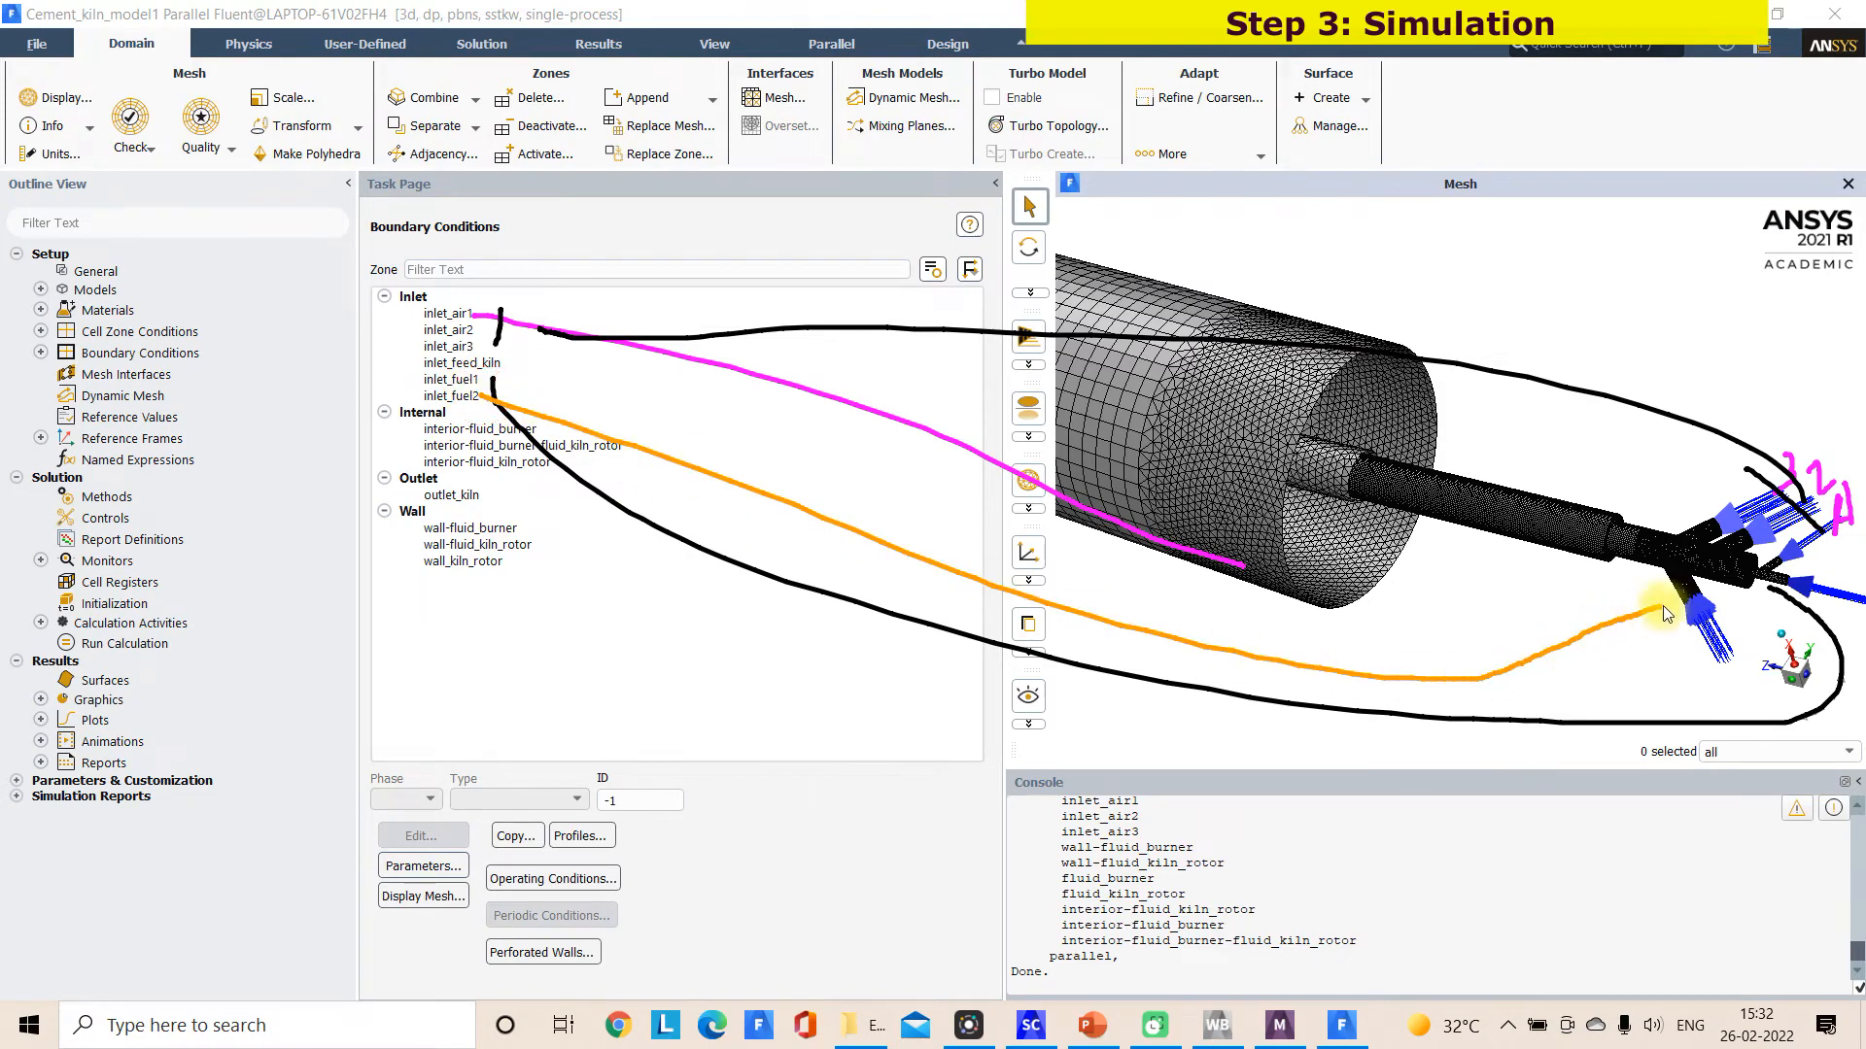
drag(1640, 598, 1671, 620)
mouse_move(1320, 453)
mouse_down()
mouse_move(1564, 516)
mouse_move(1540, 546)
mouse_up()
mouse_move(1567, 453)
mouse_down()
mouse_move(1572, 416)
mouse_move(1569, 455)
mouse_up()
drag(1284, 284, 1302, 313)
drag(1347, 247, 1352, 295)
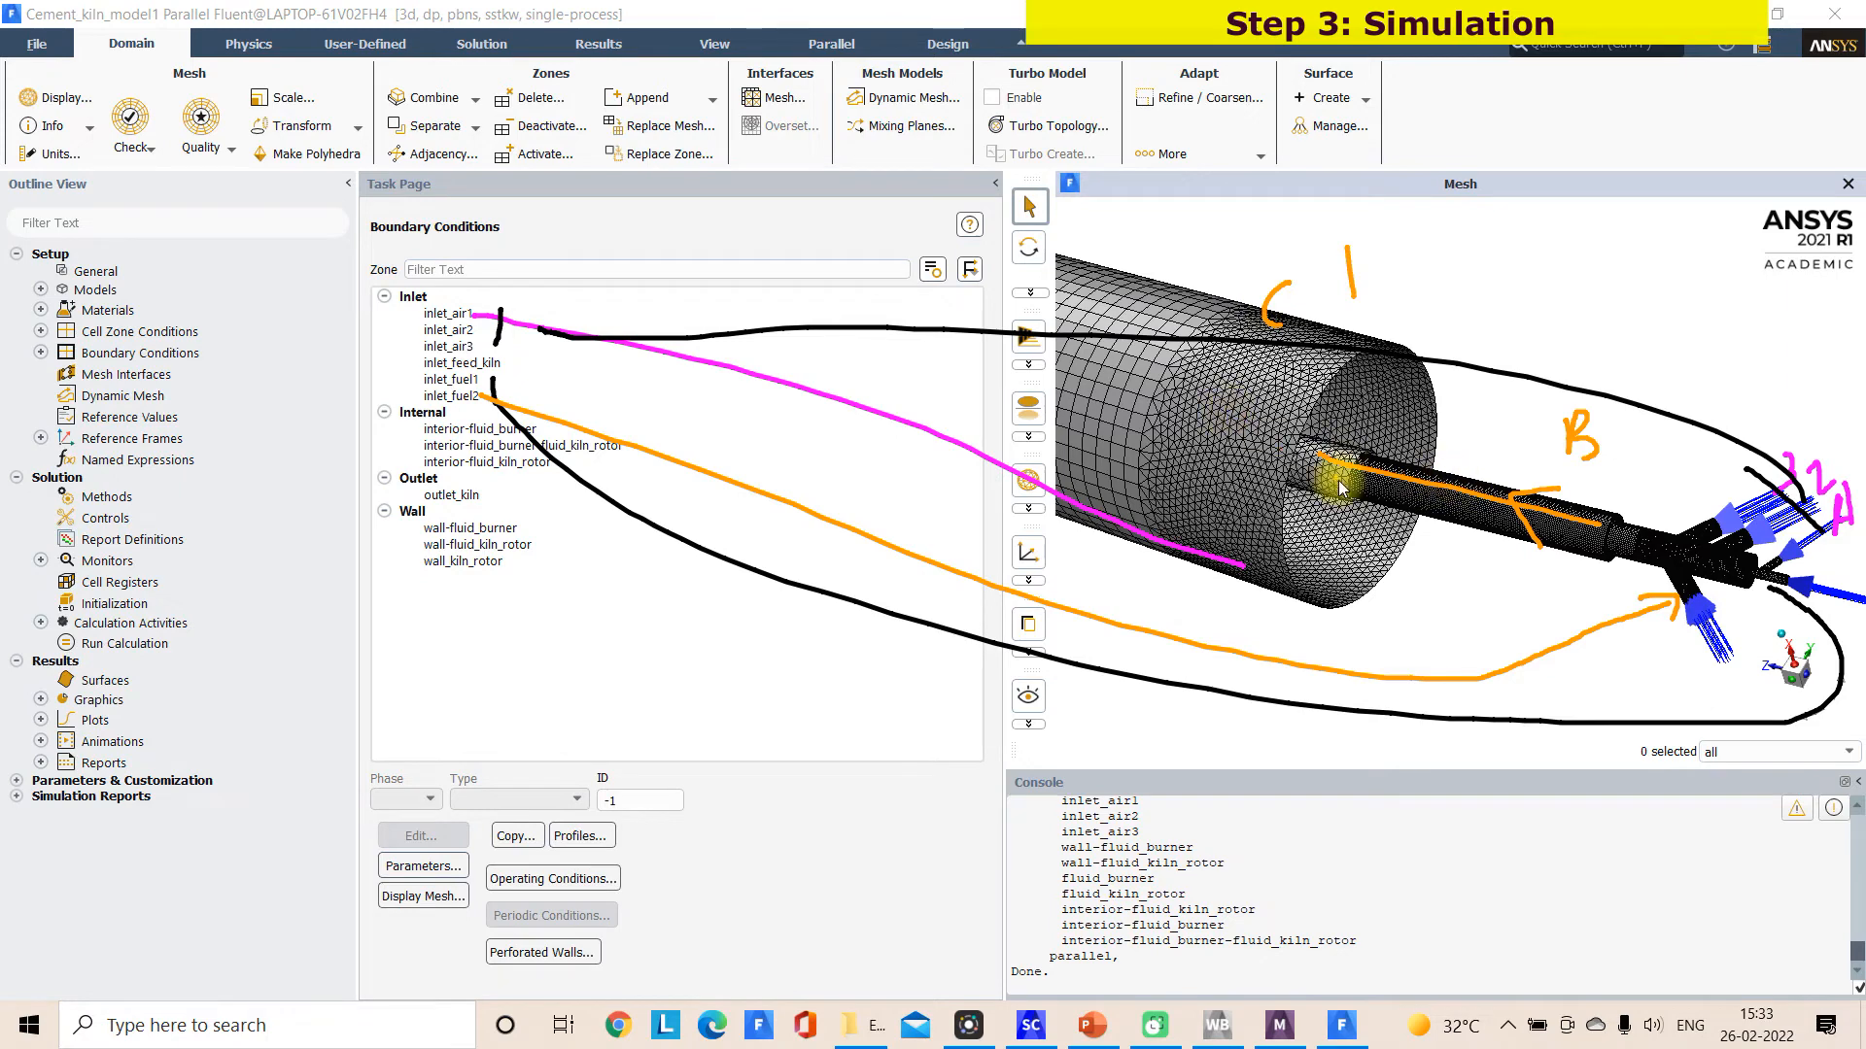
drag(1327, 538, 1393, 575)
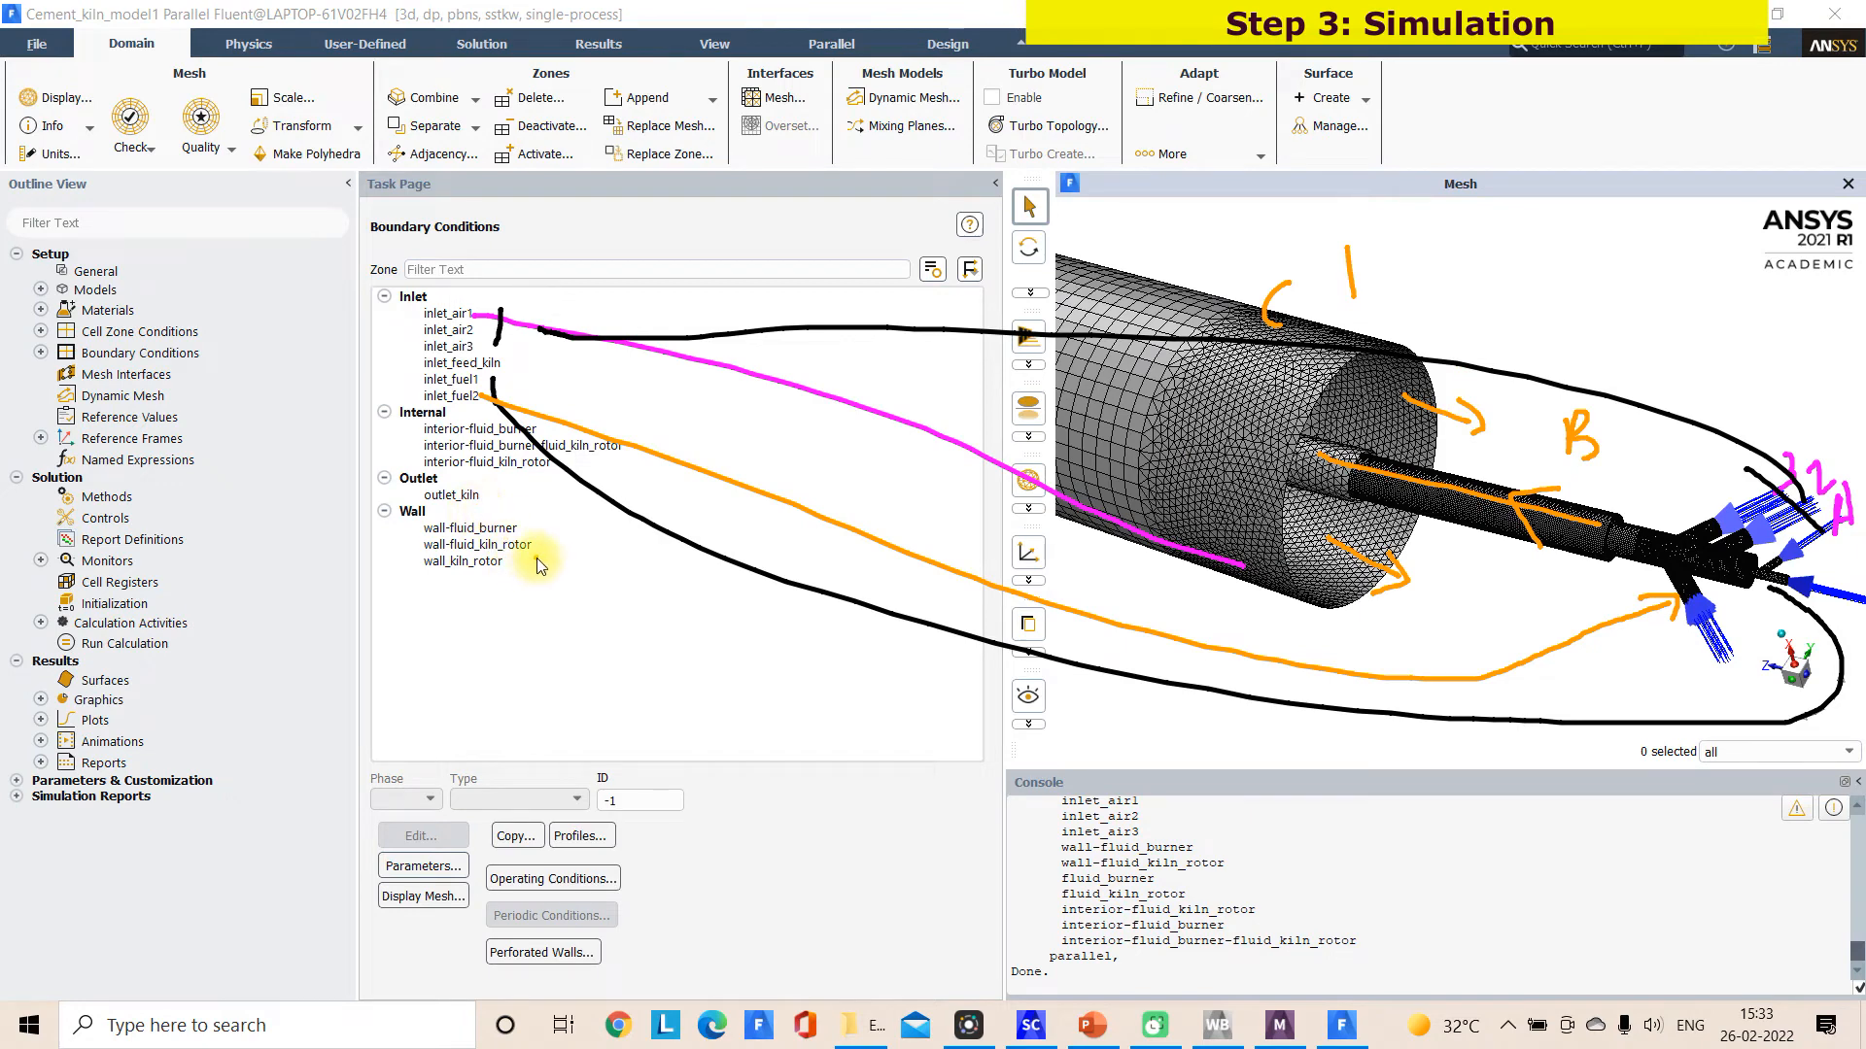
drag(537, 554, 1111, 335)
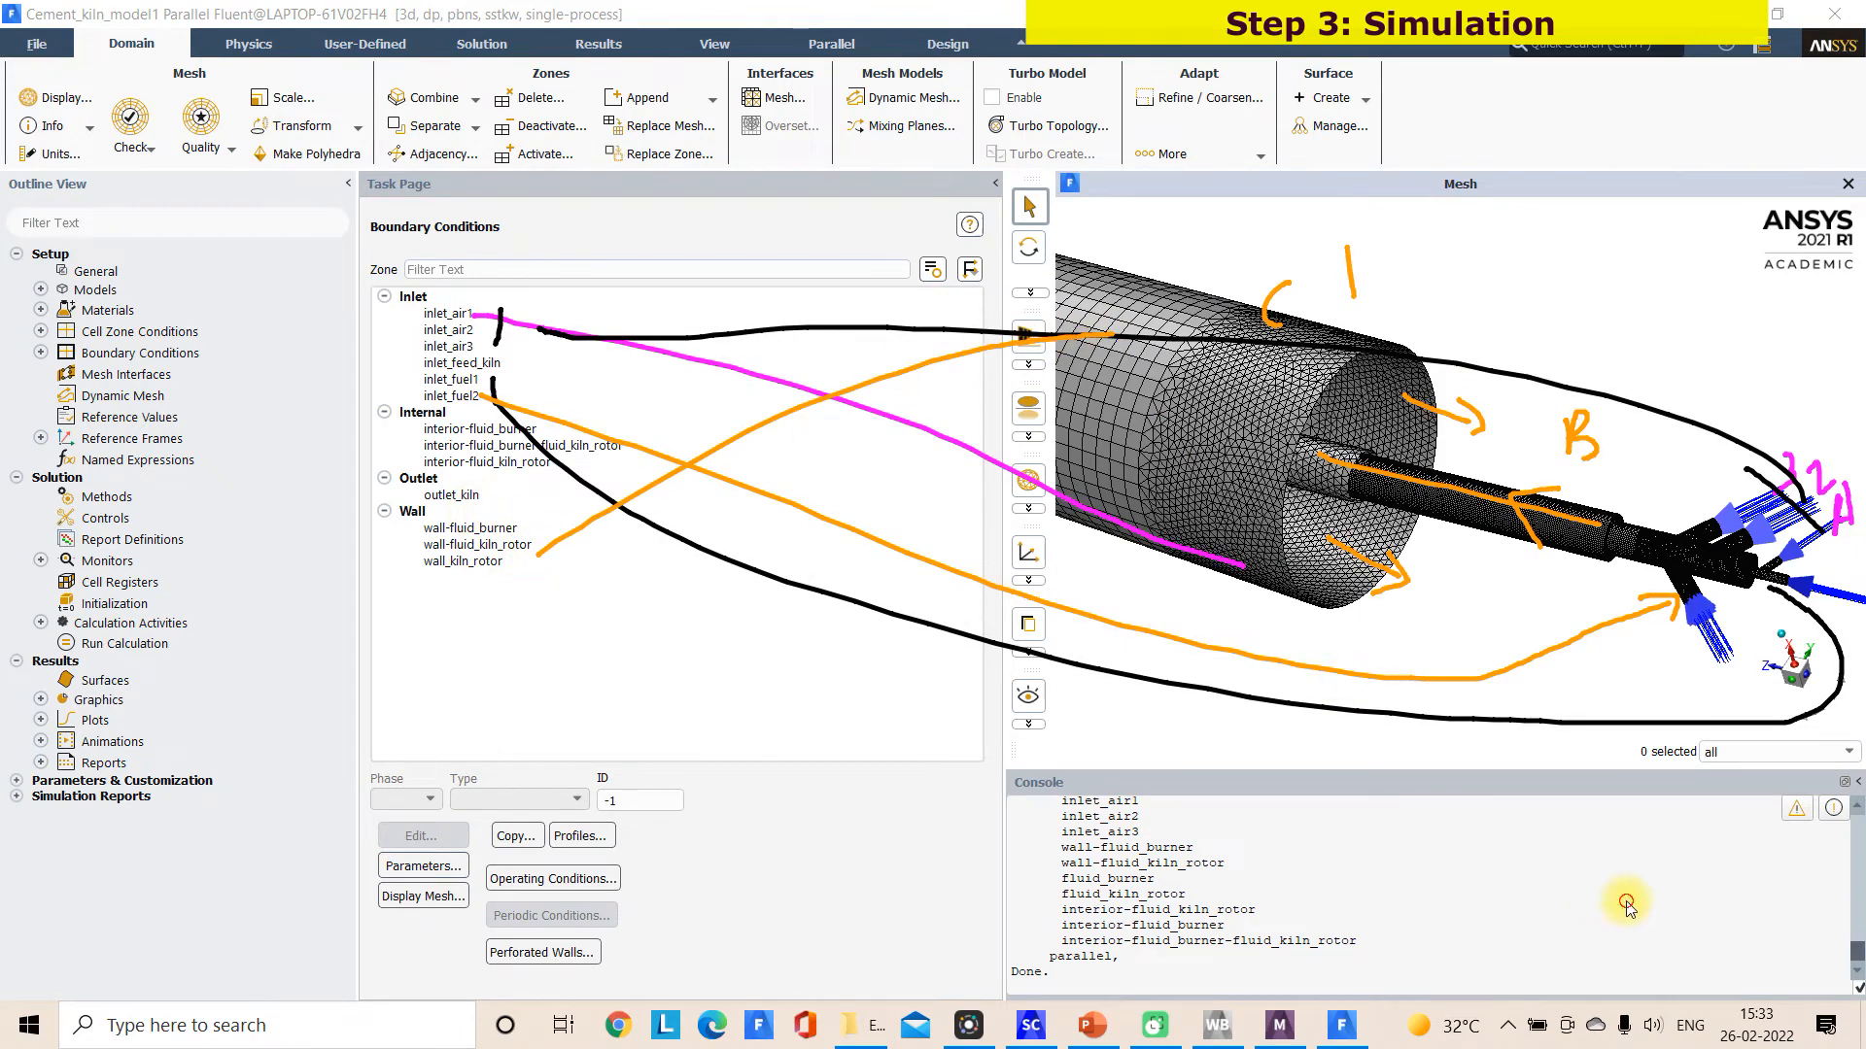
mouse_move(538, 551)
mouse_down()
mouse_move(685, 479)
mouse_move(1127, 334)
mouse_move(1151, 384)
mouse_up()
mouse_move(1239, 298)
mouse_down()
mouse_move(1182, 317)
mouse_move(1179, 472)
mouse_move(1139, 501)
mouse_move(1242, 286)
mouse_move(1232, 325)
mouse_up()
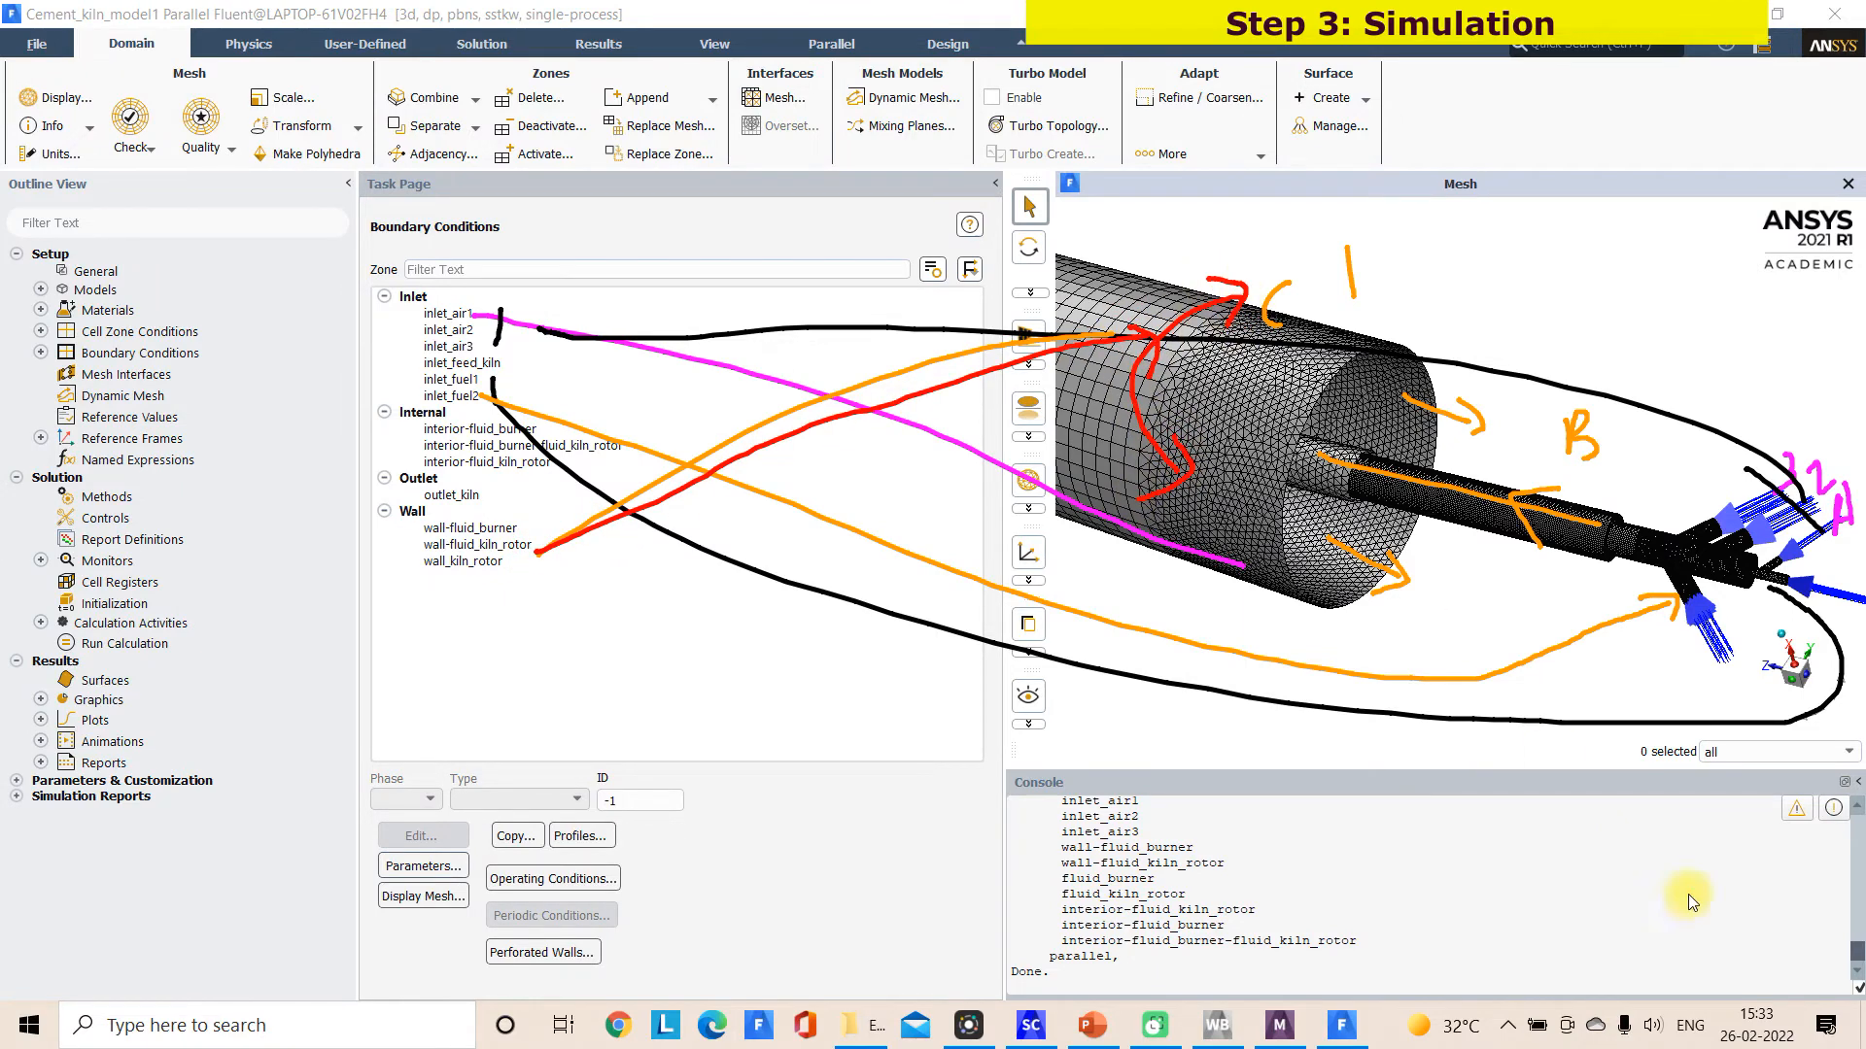
key(Escape)
Report the mesh size in the console and evaluate the mesh quality
scroll(1291, 629, down, 10)
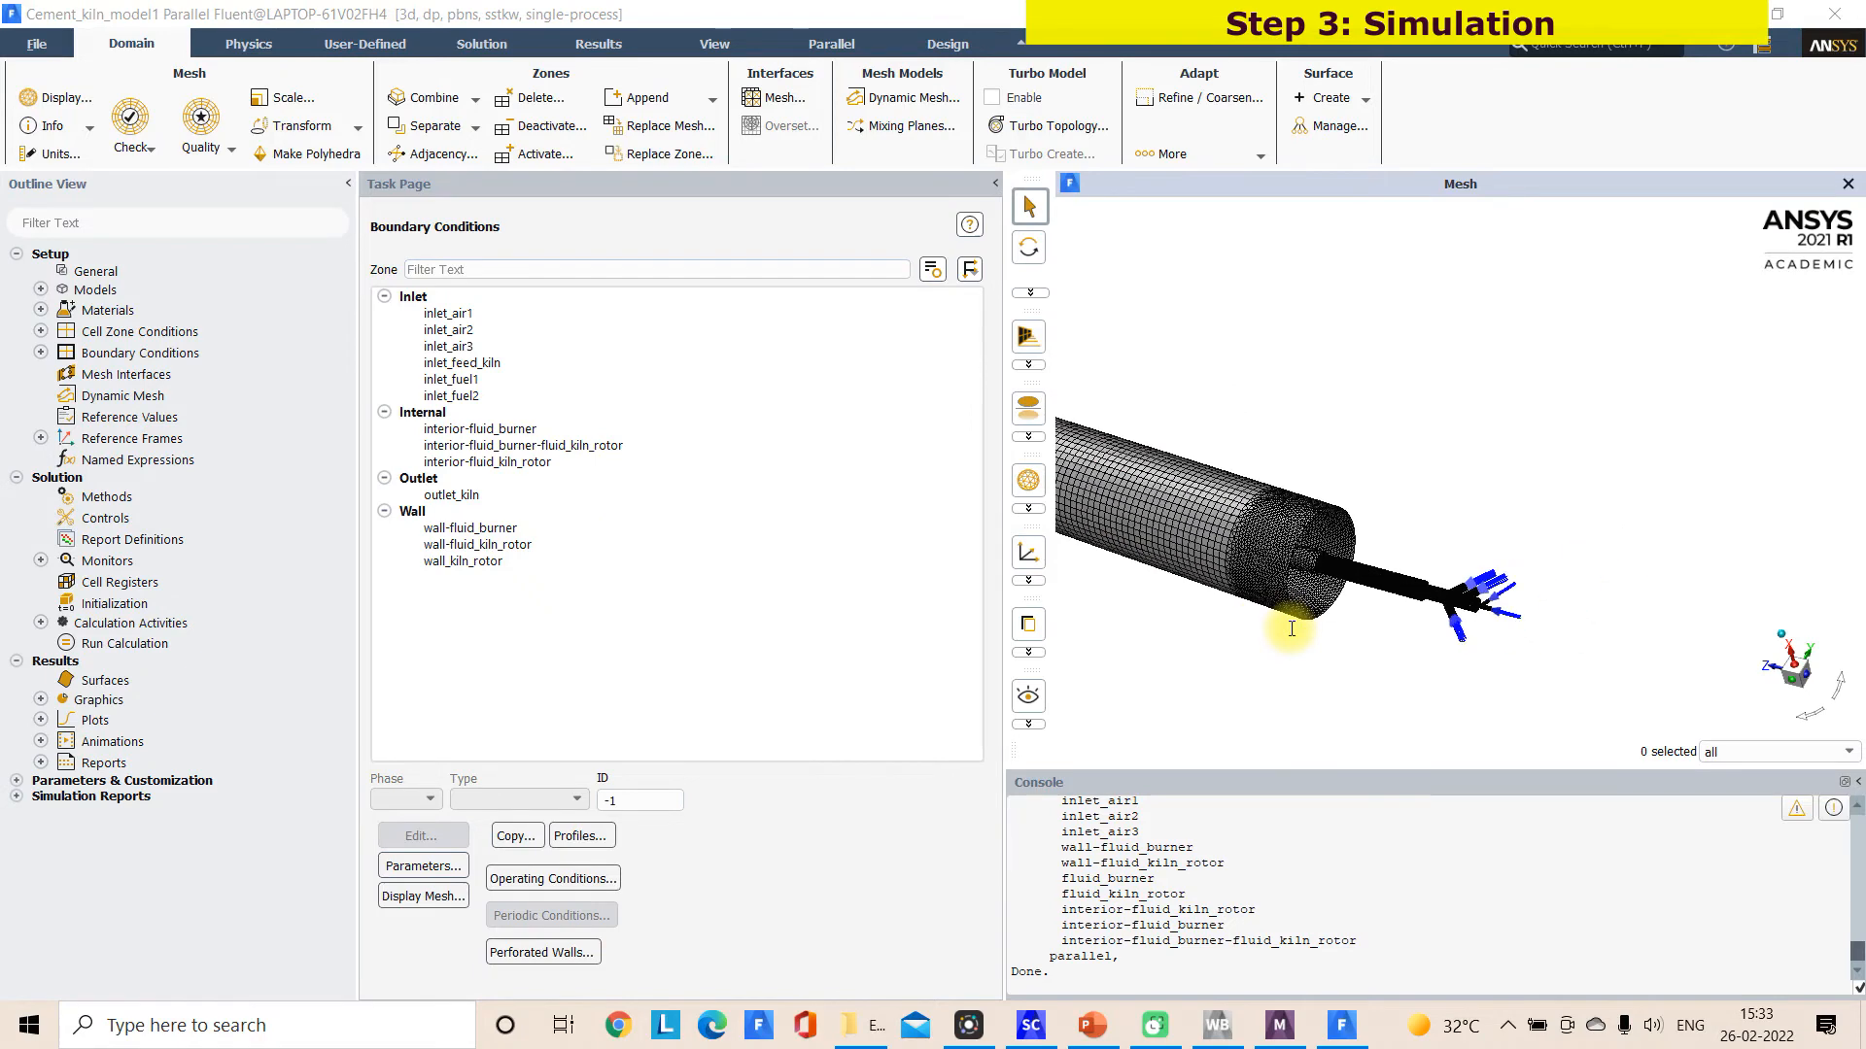
scroll(1292, 630, down, 5)
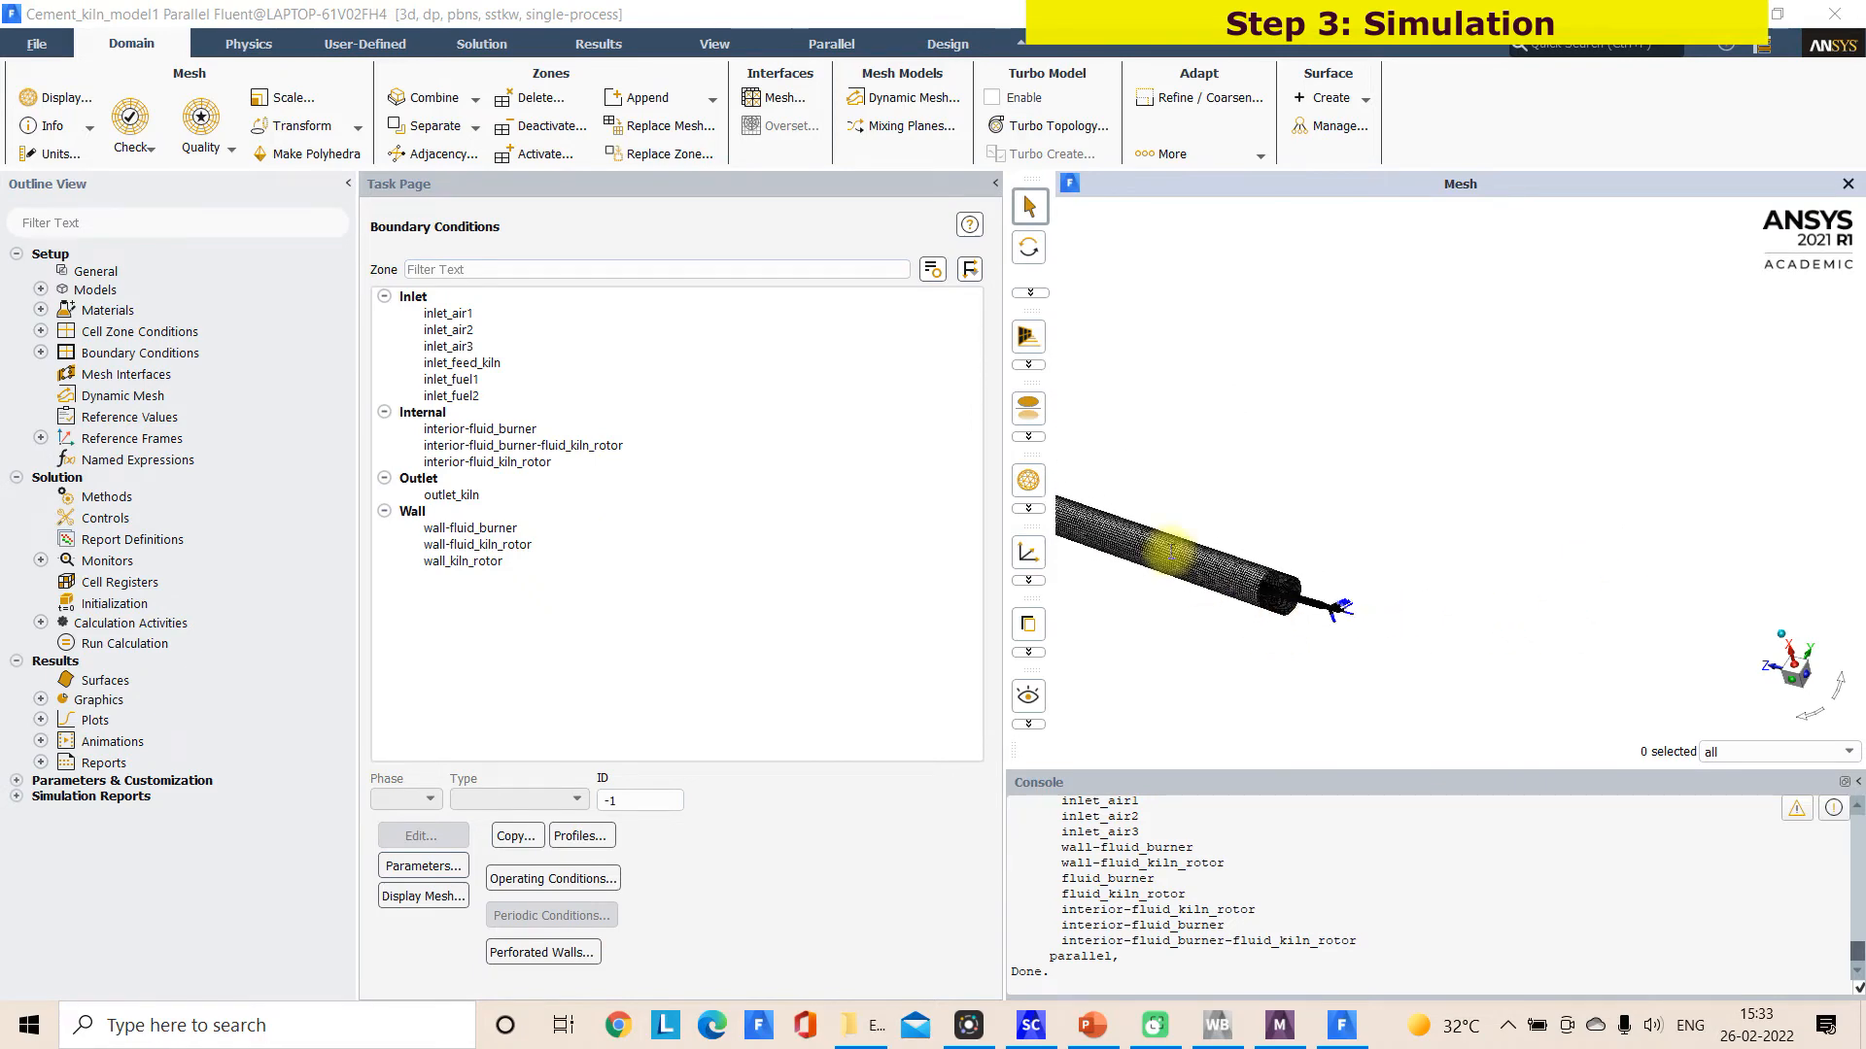
click(51, 126)
click(54, 154)
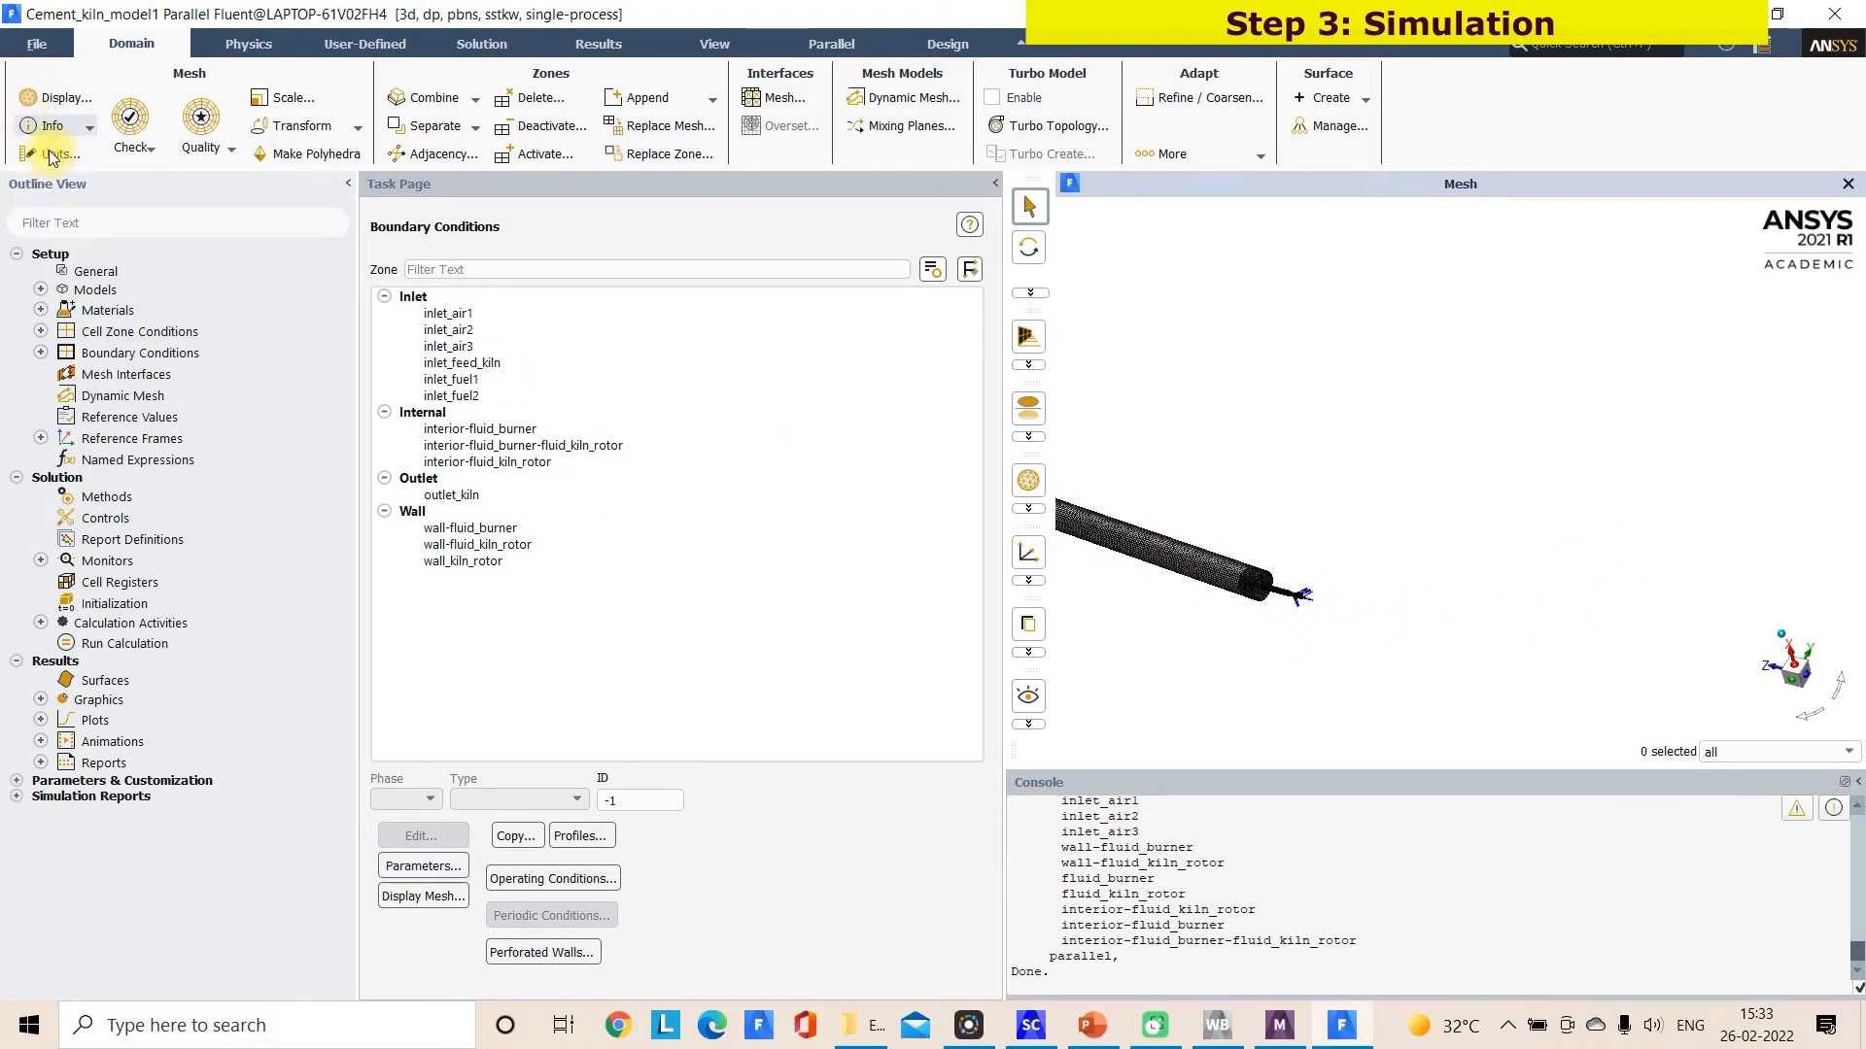
click(230, 148)
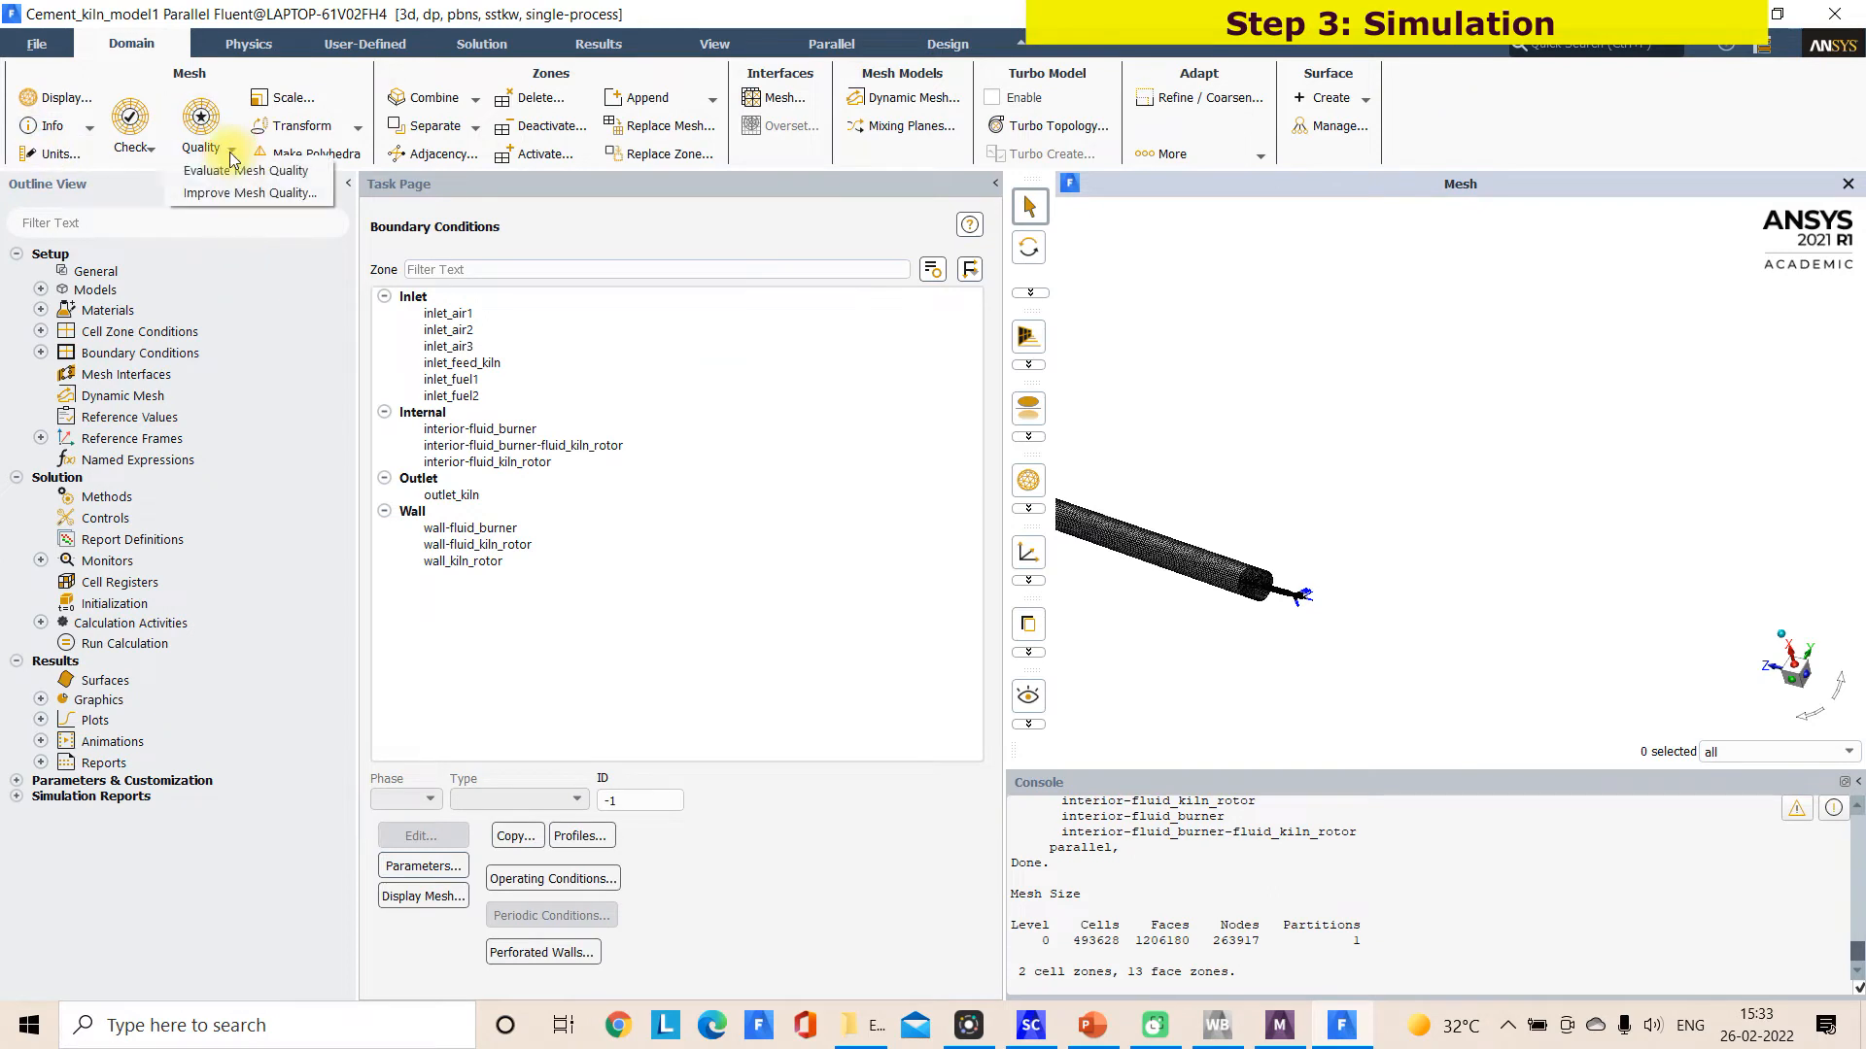
click(230, 172)
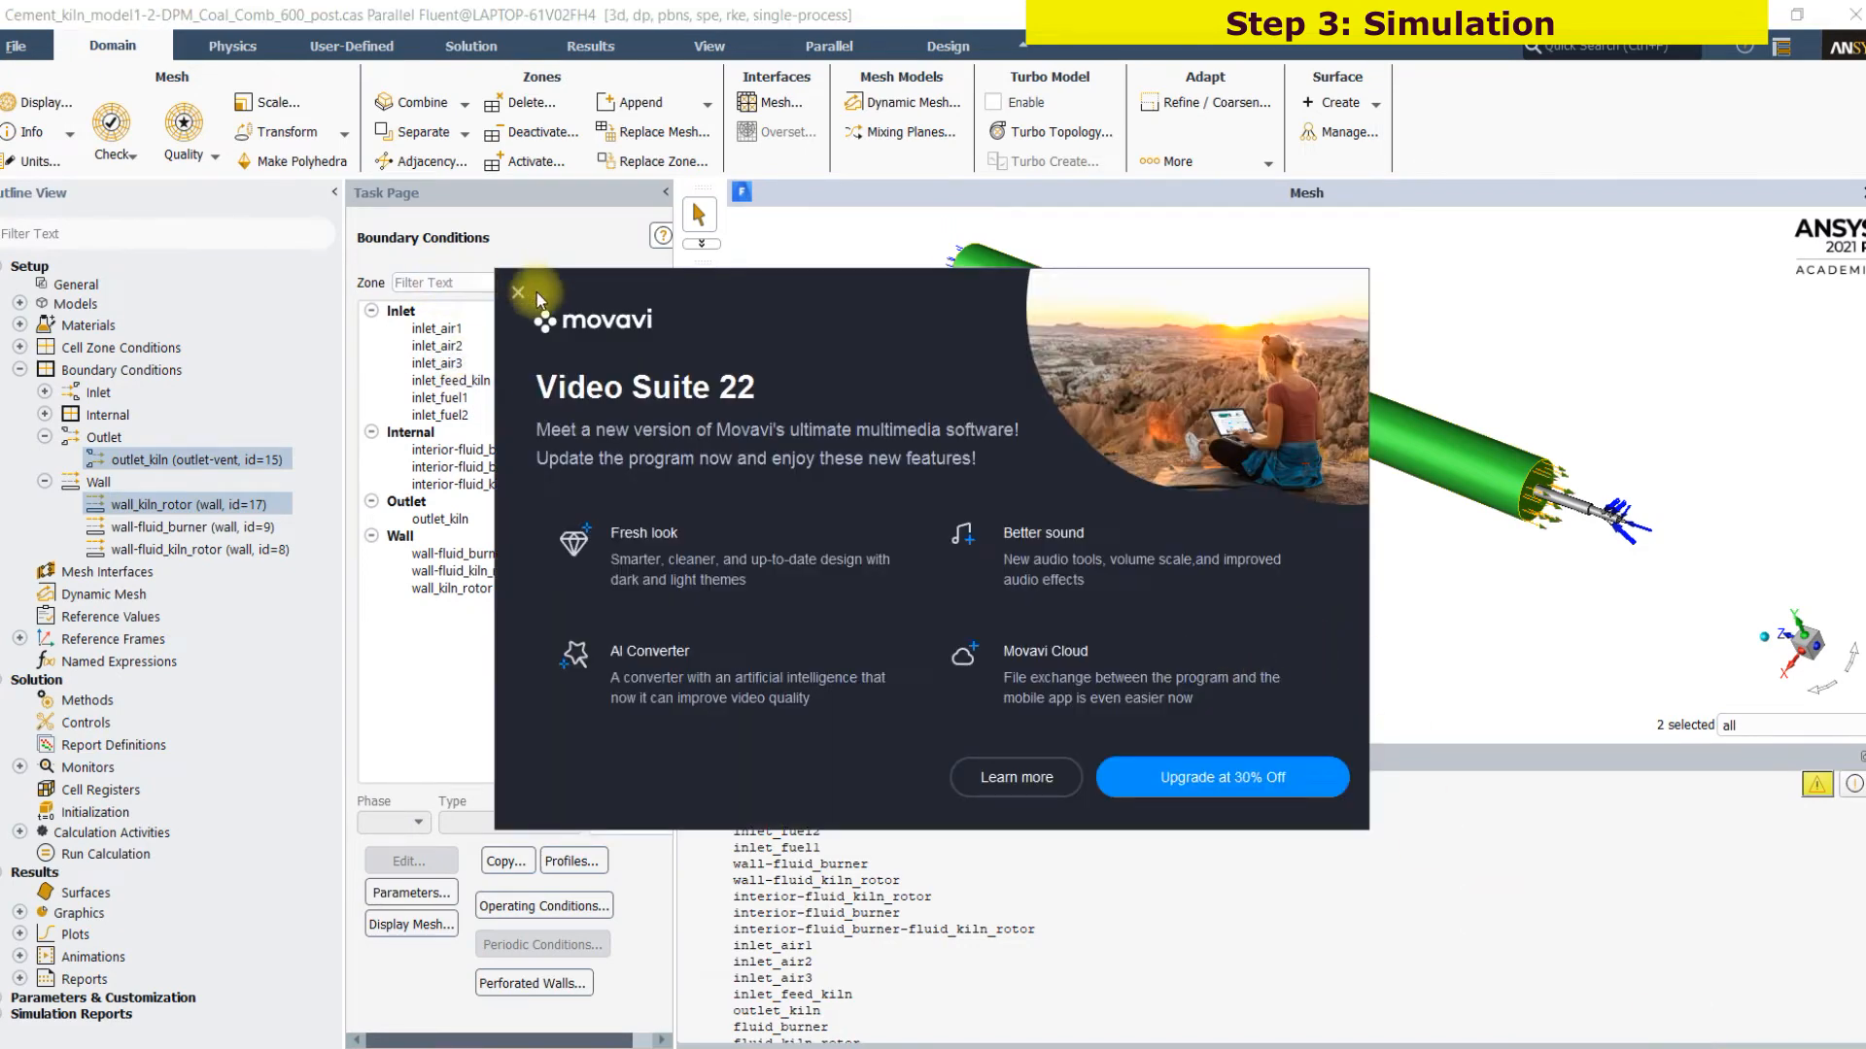
click(520, 296)
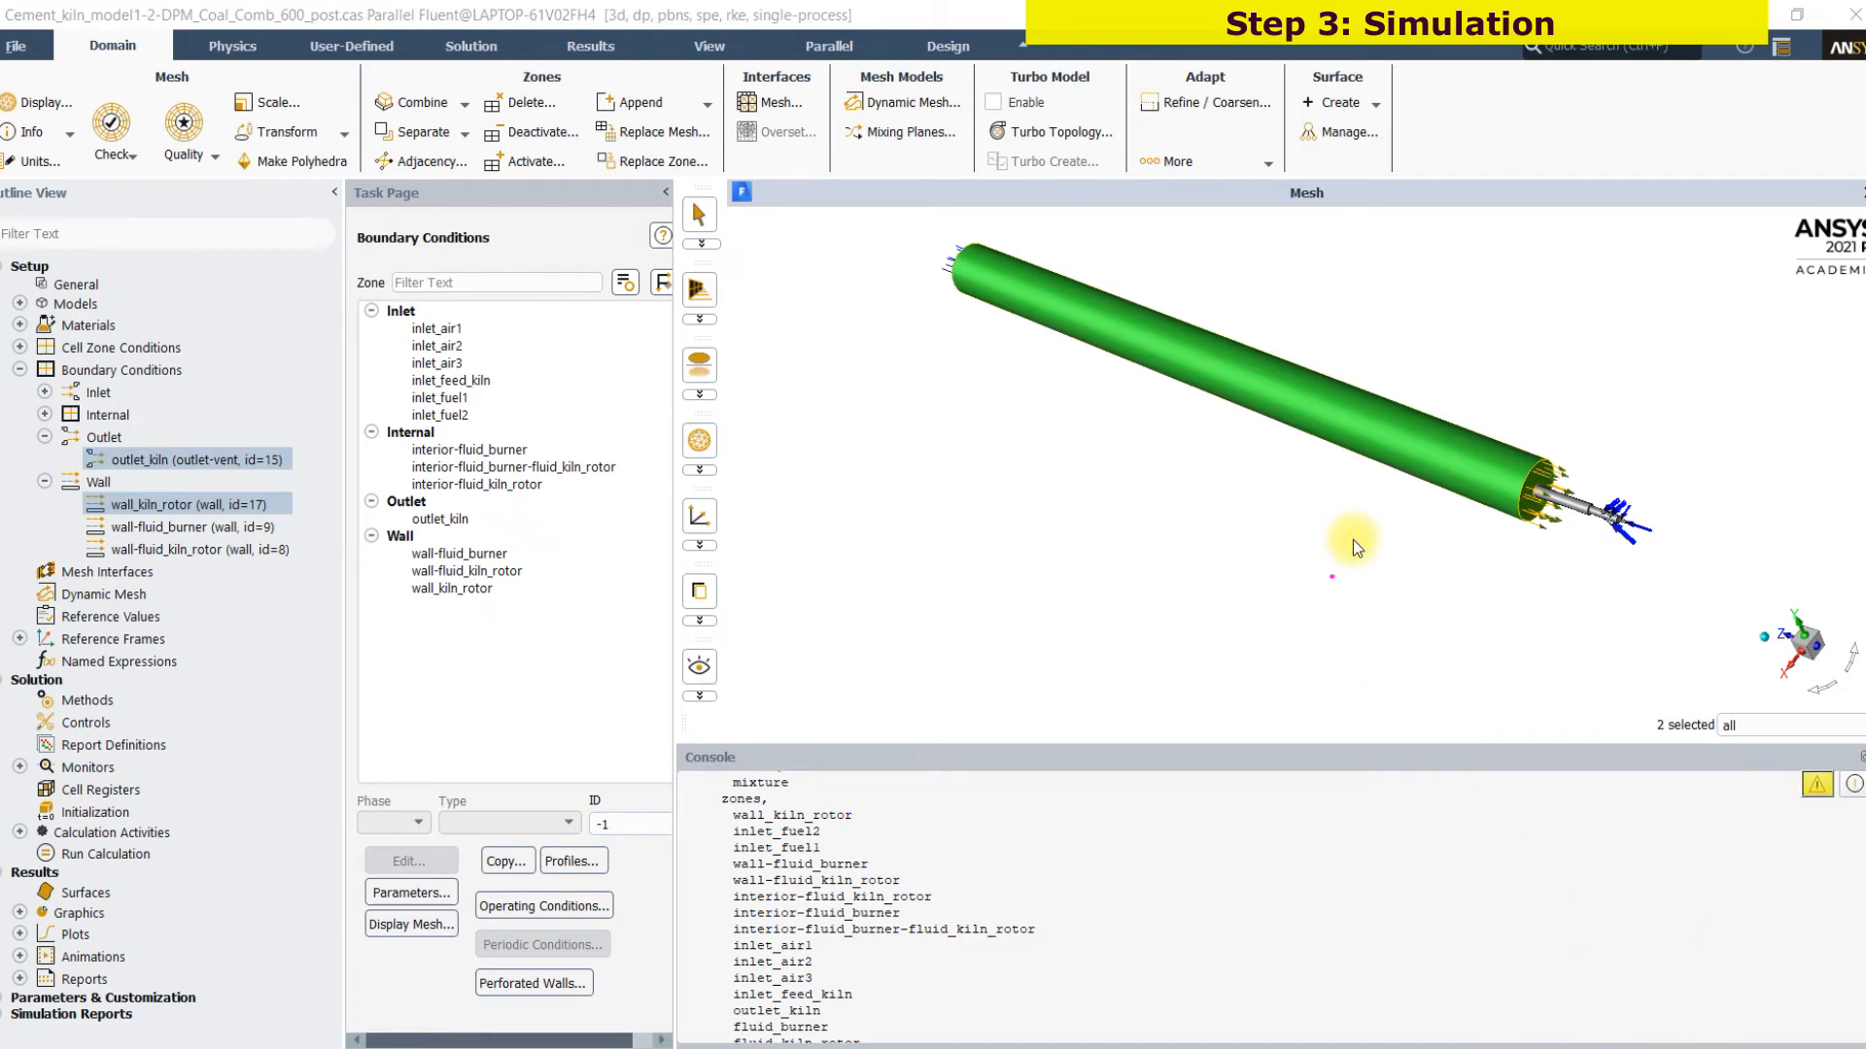
drag(1321, 376, 1425, 357)
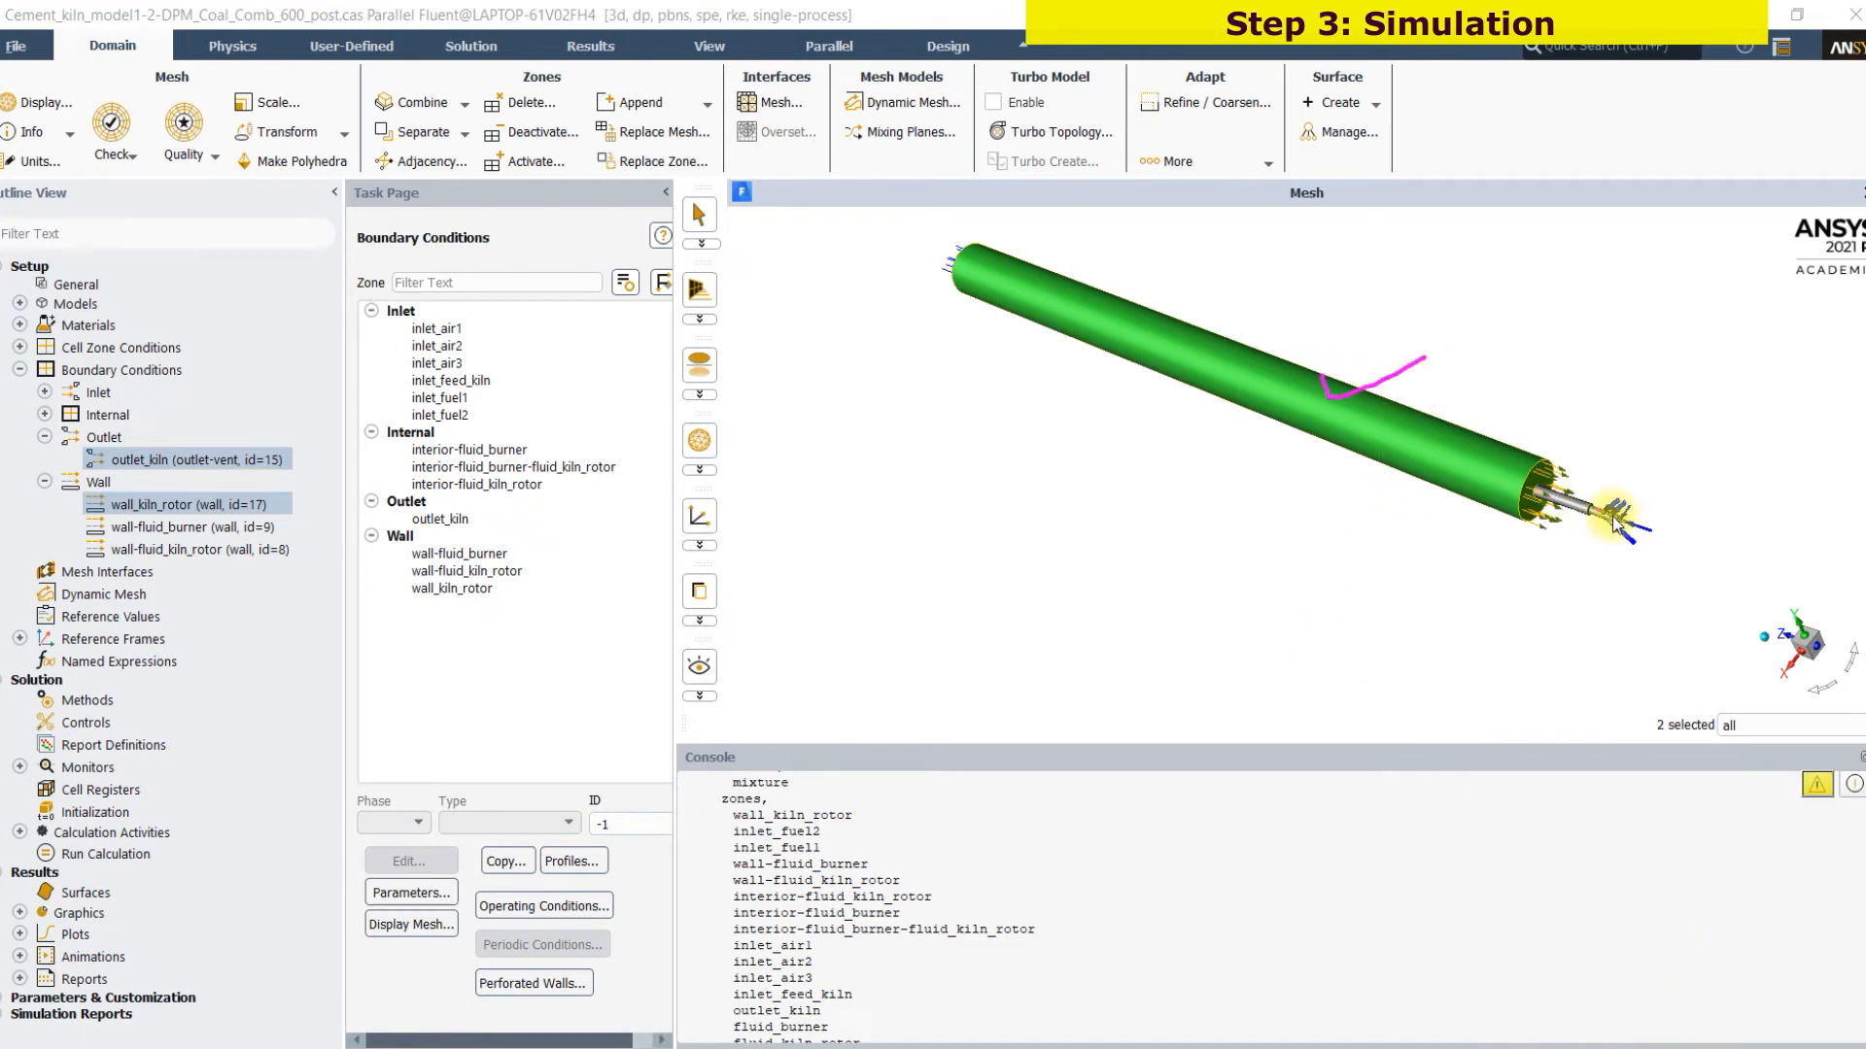
mouse_move(1693, 536)
mouse_down()
mouse_move(1667, 540)
mouse_move(1684, 561)
mouse_up()
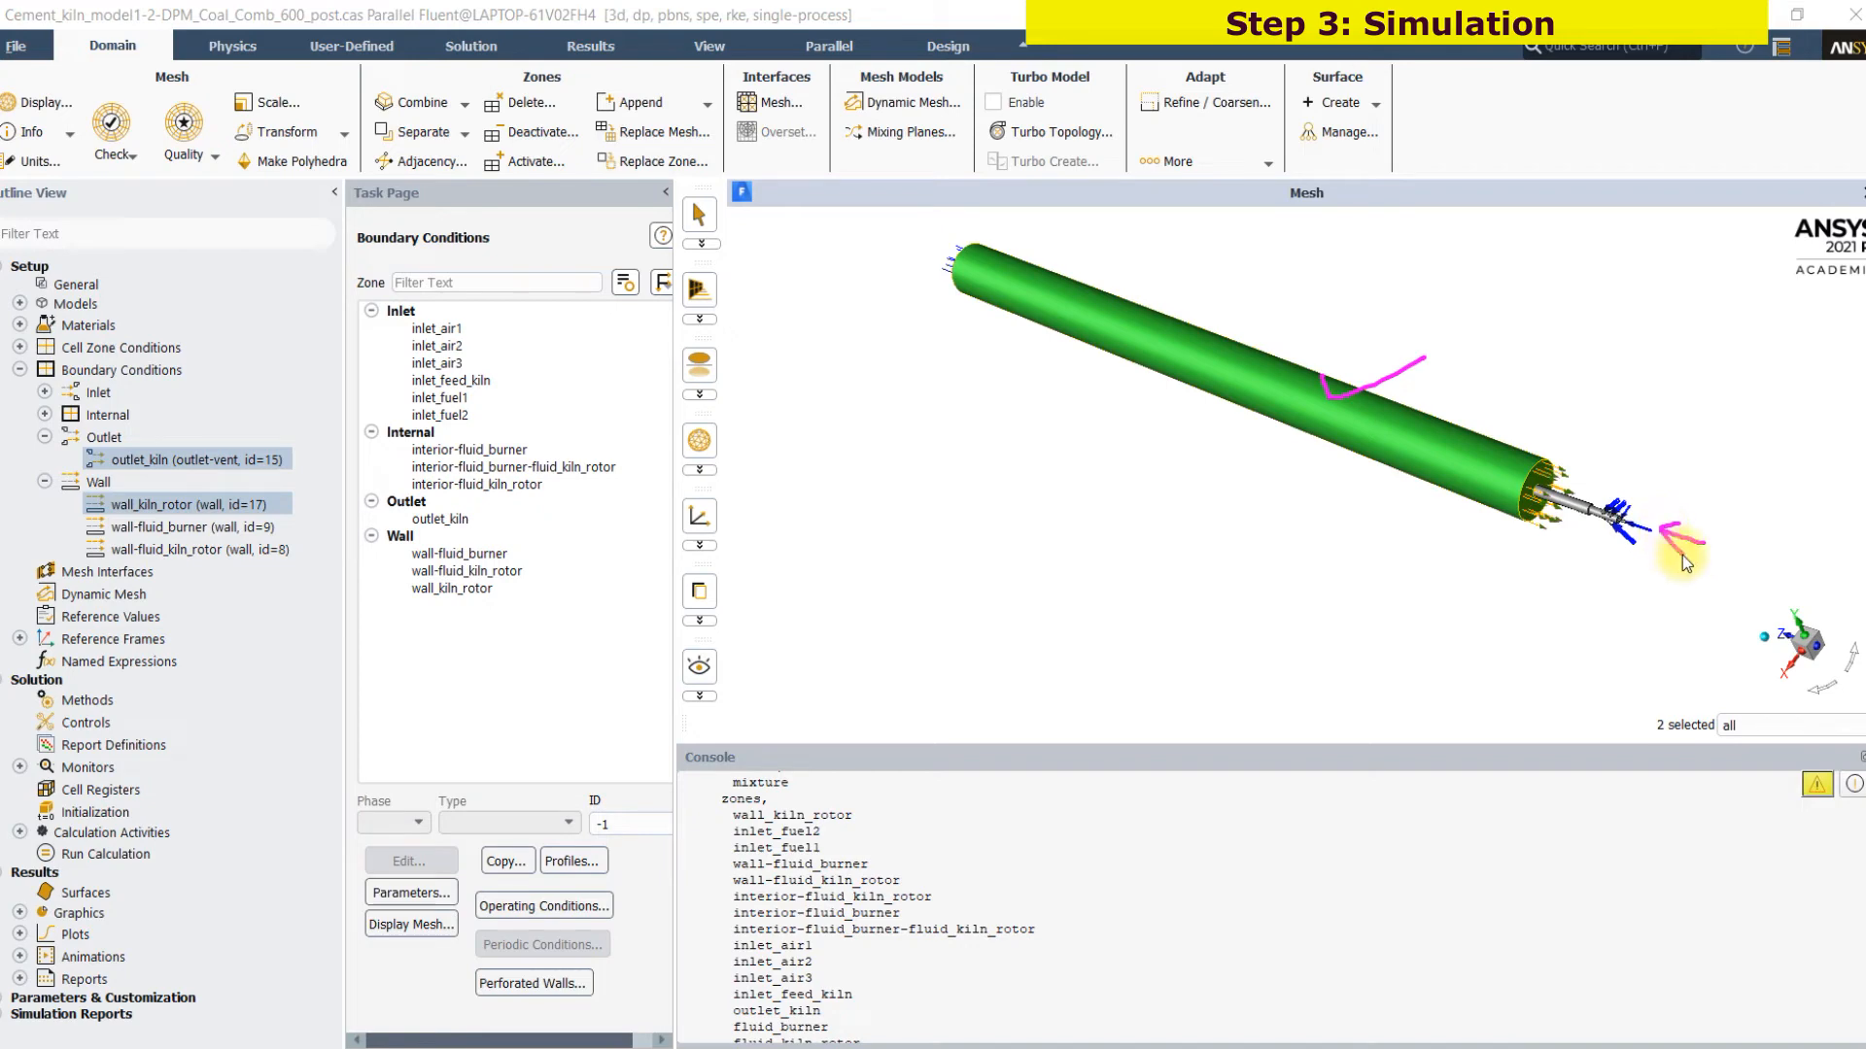
Open the general setup and report the mesh size and mesh quality in the console again
mouse_move(1644, 476)
mouse_down()
mouse_move(1620, 492)
mouse_move(1636, 574)
mouse_up()
scroll(1646, 590, up, 5)
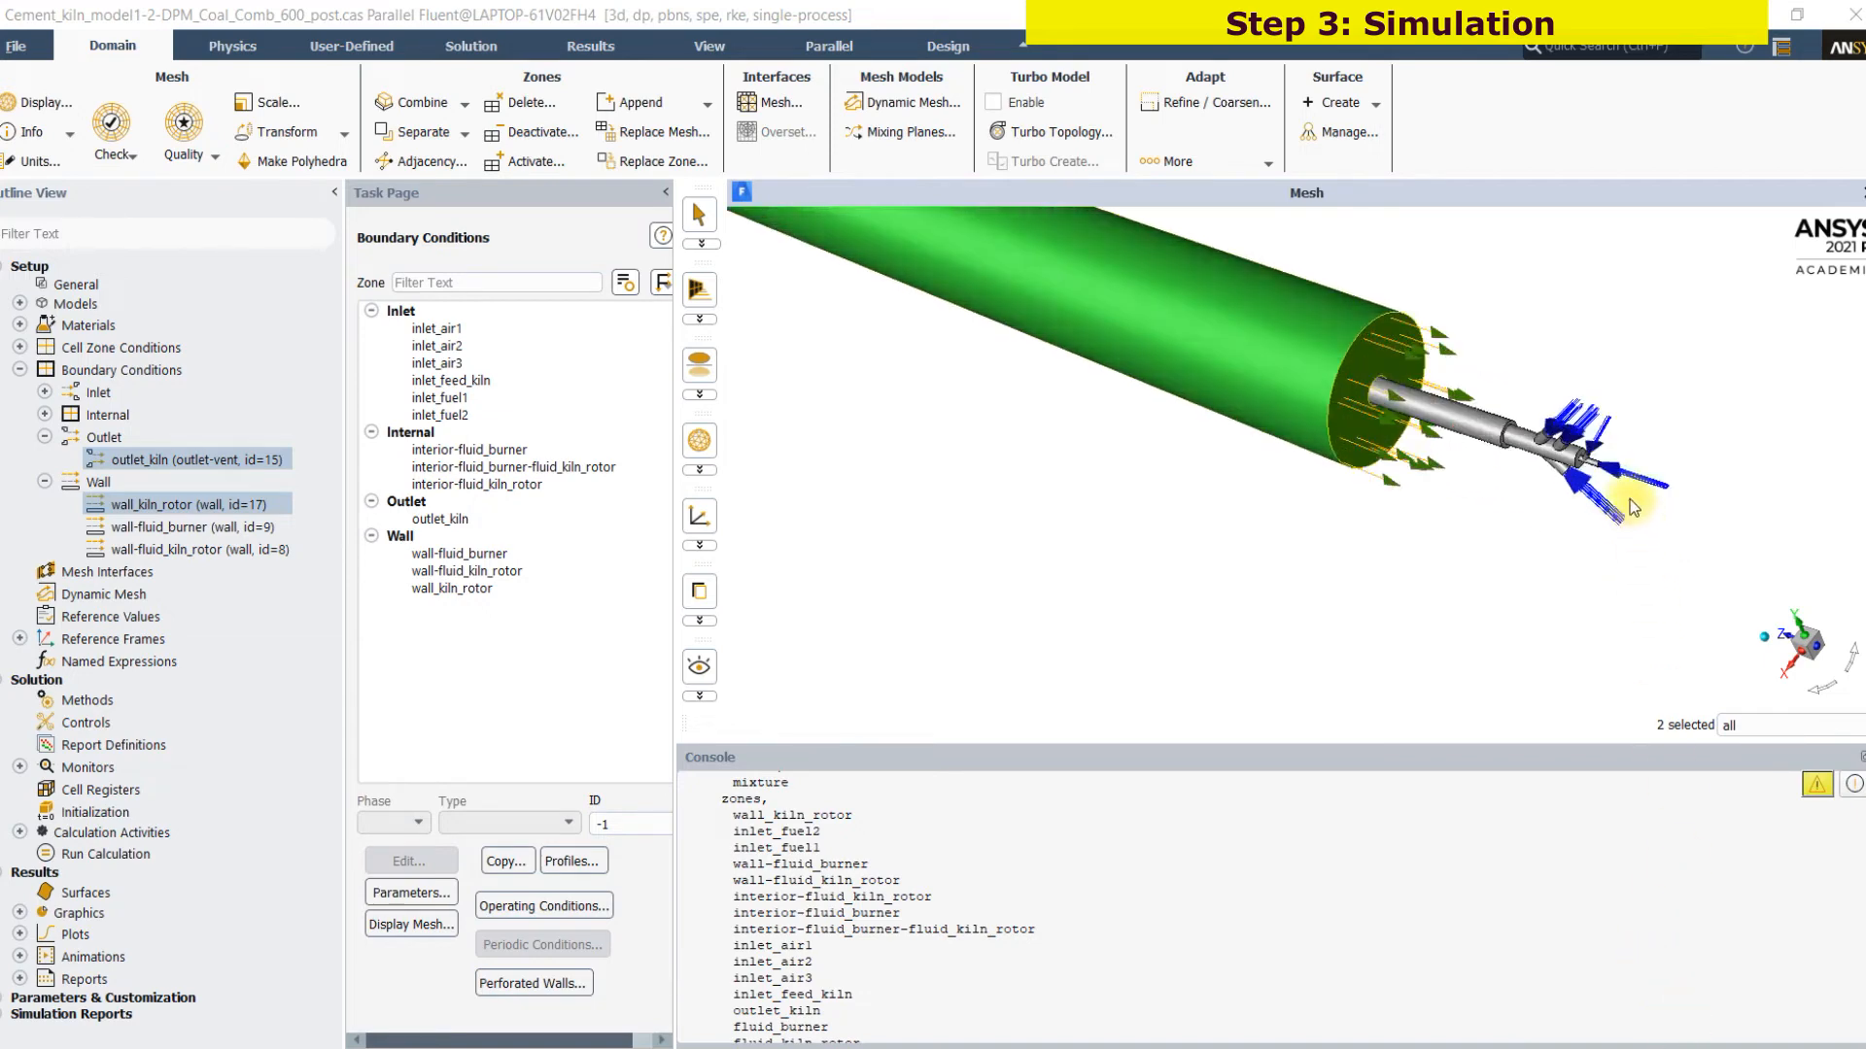
drag(1621, 490, 1624, 513)
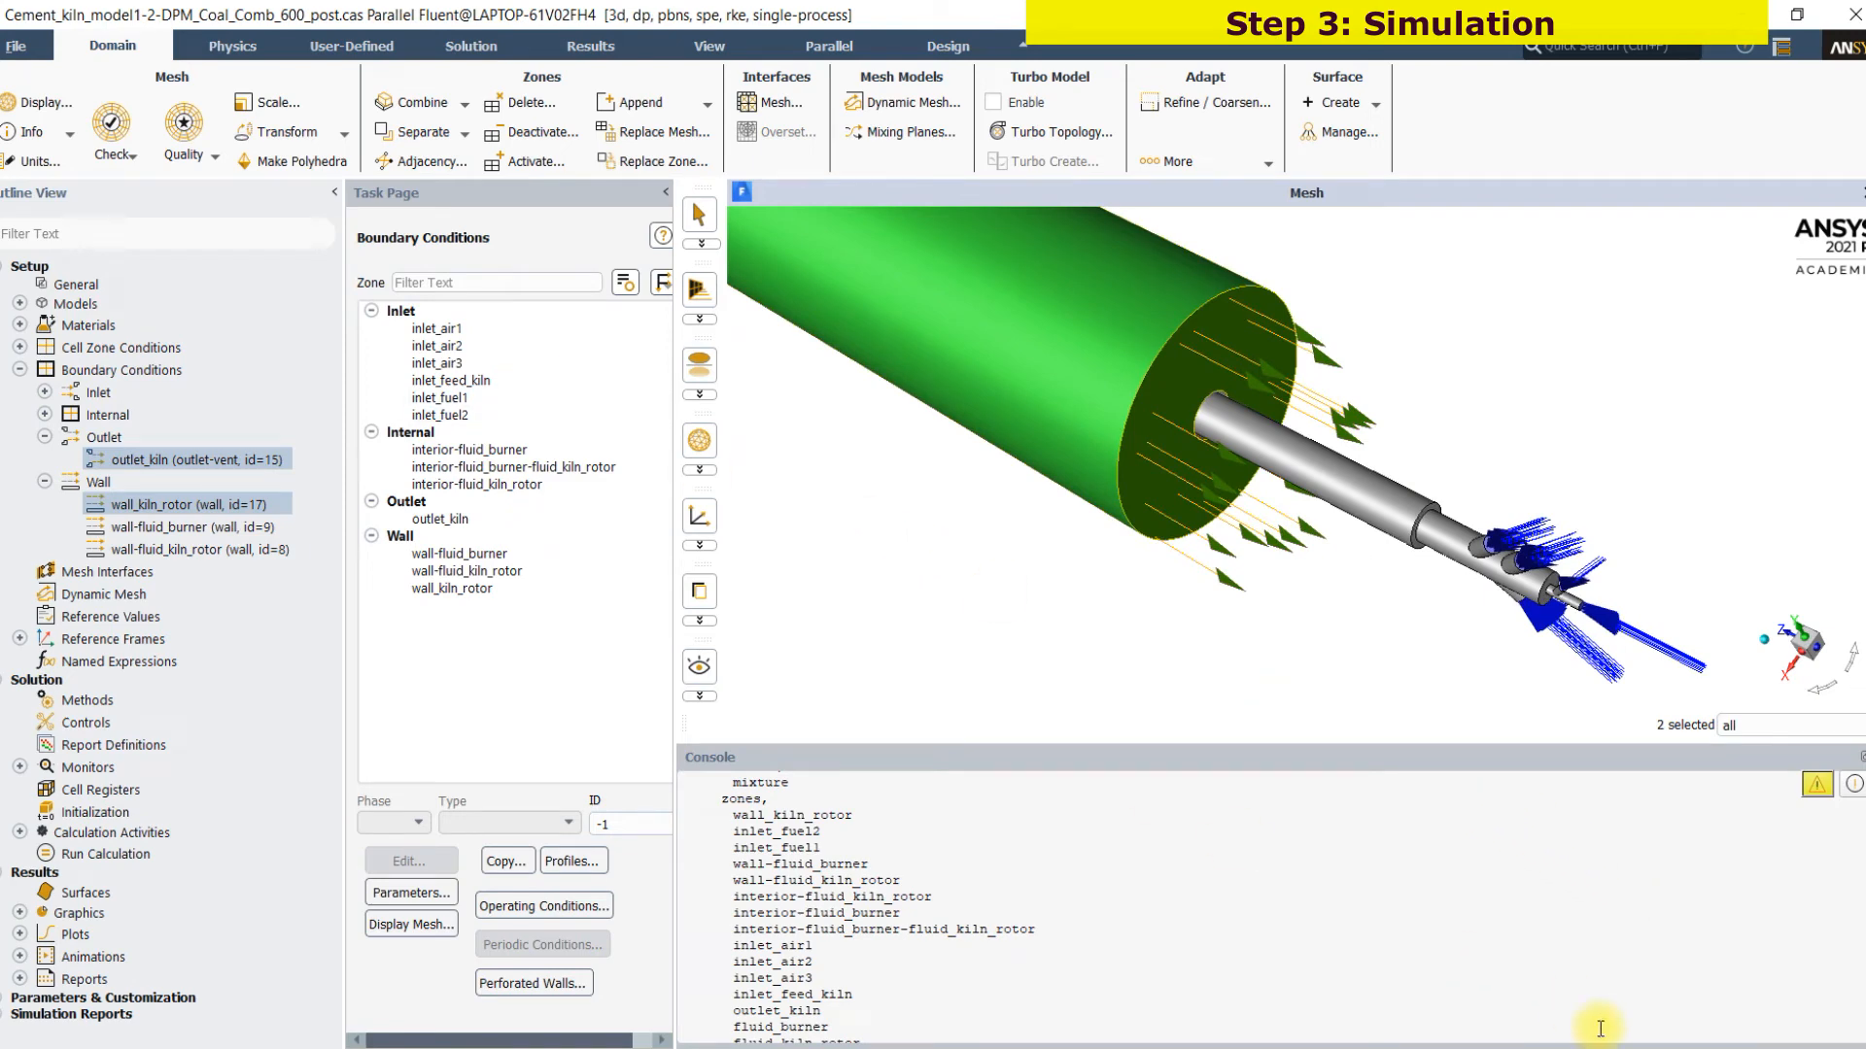
click(114, 282)
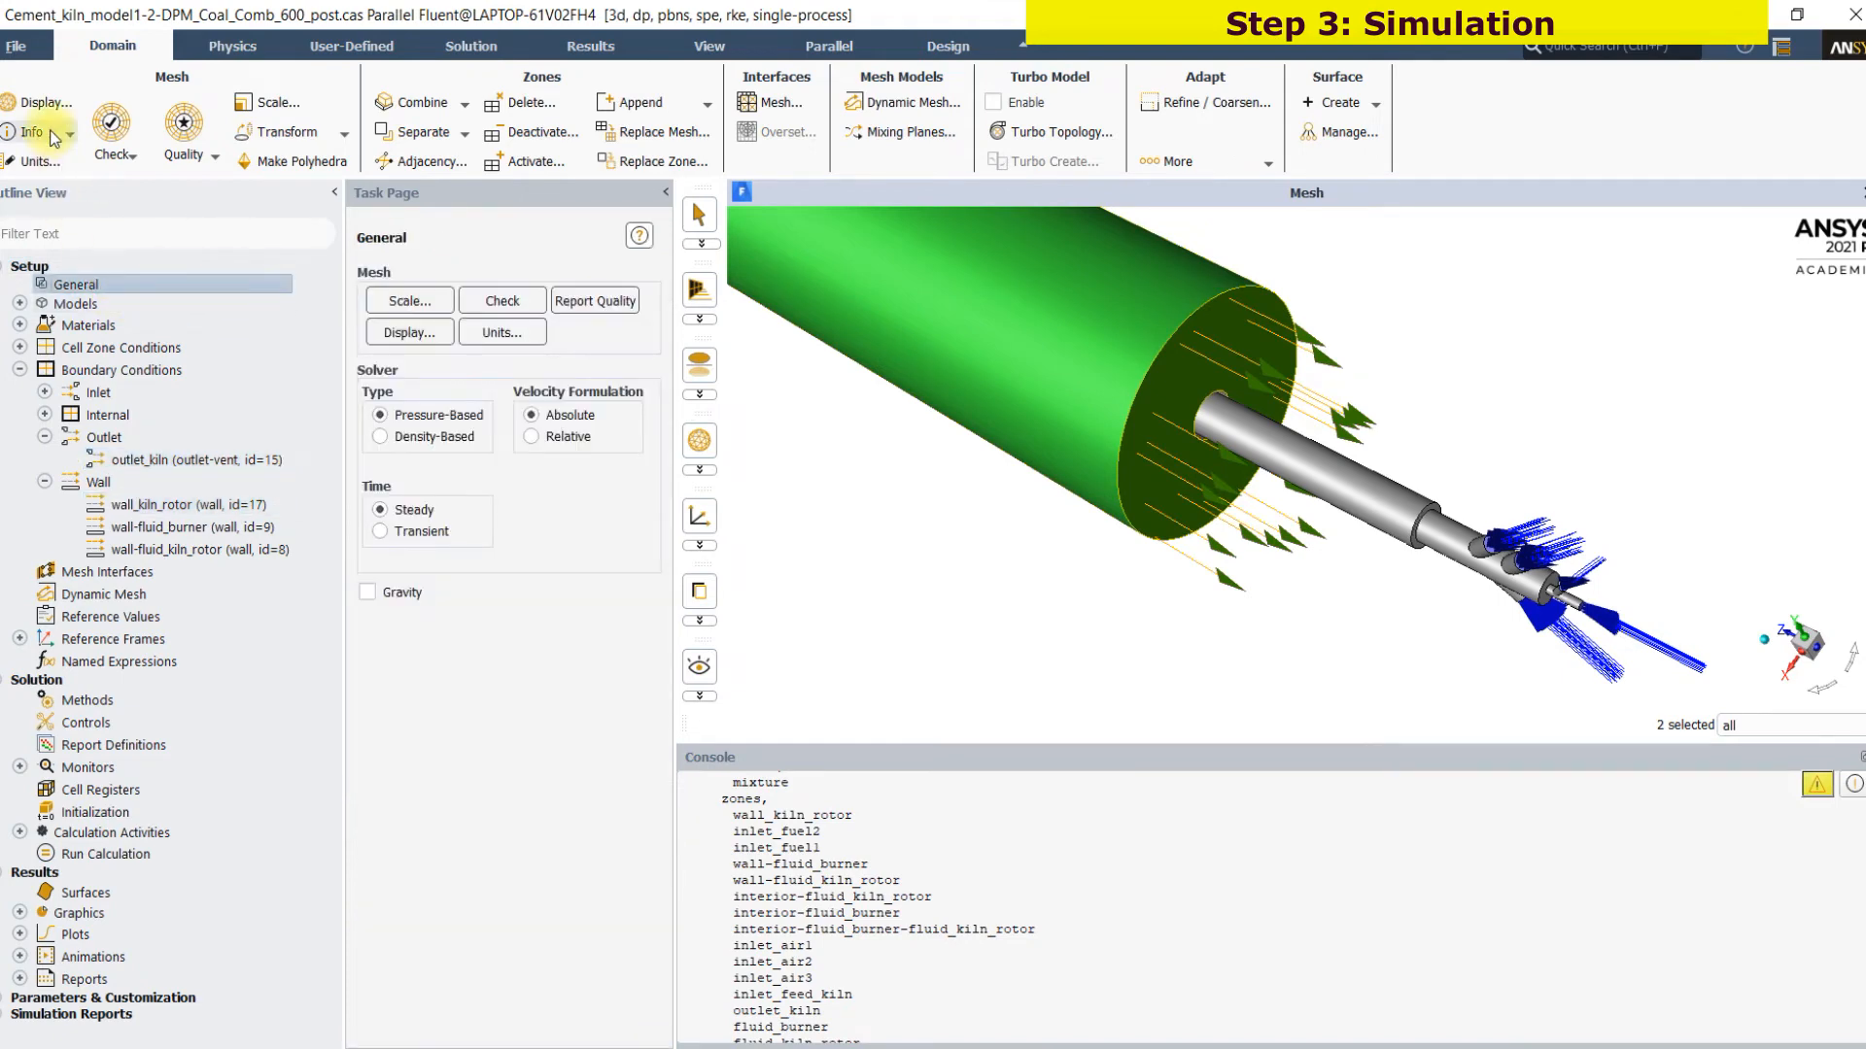
click(53, 134)
click(45, 158)
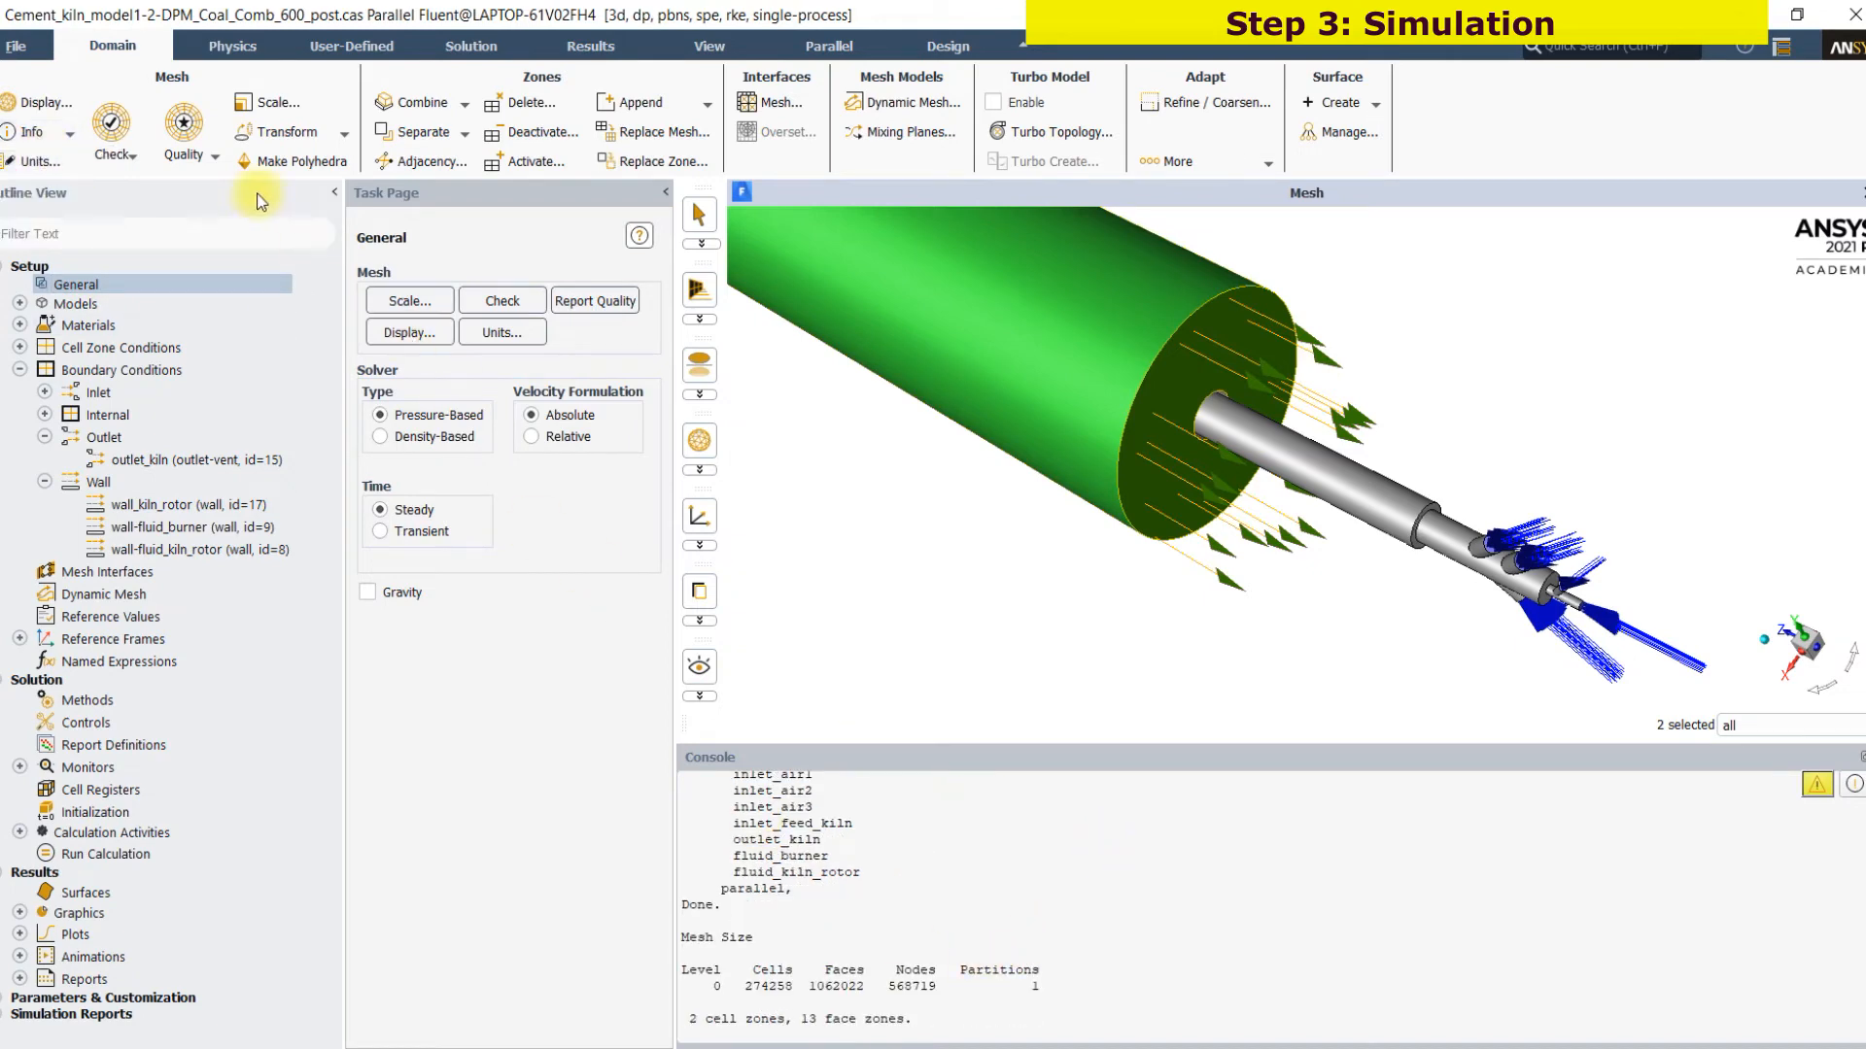
click(206, 165)
click(195, 181)
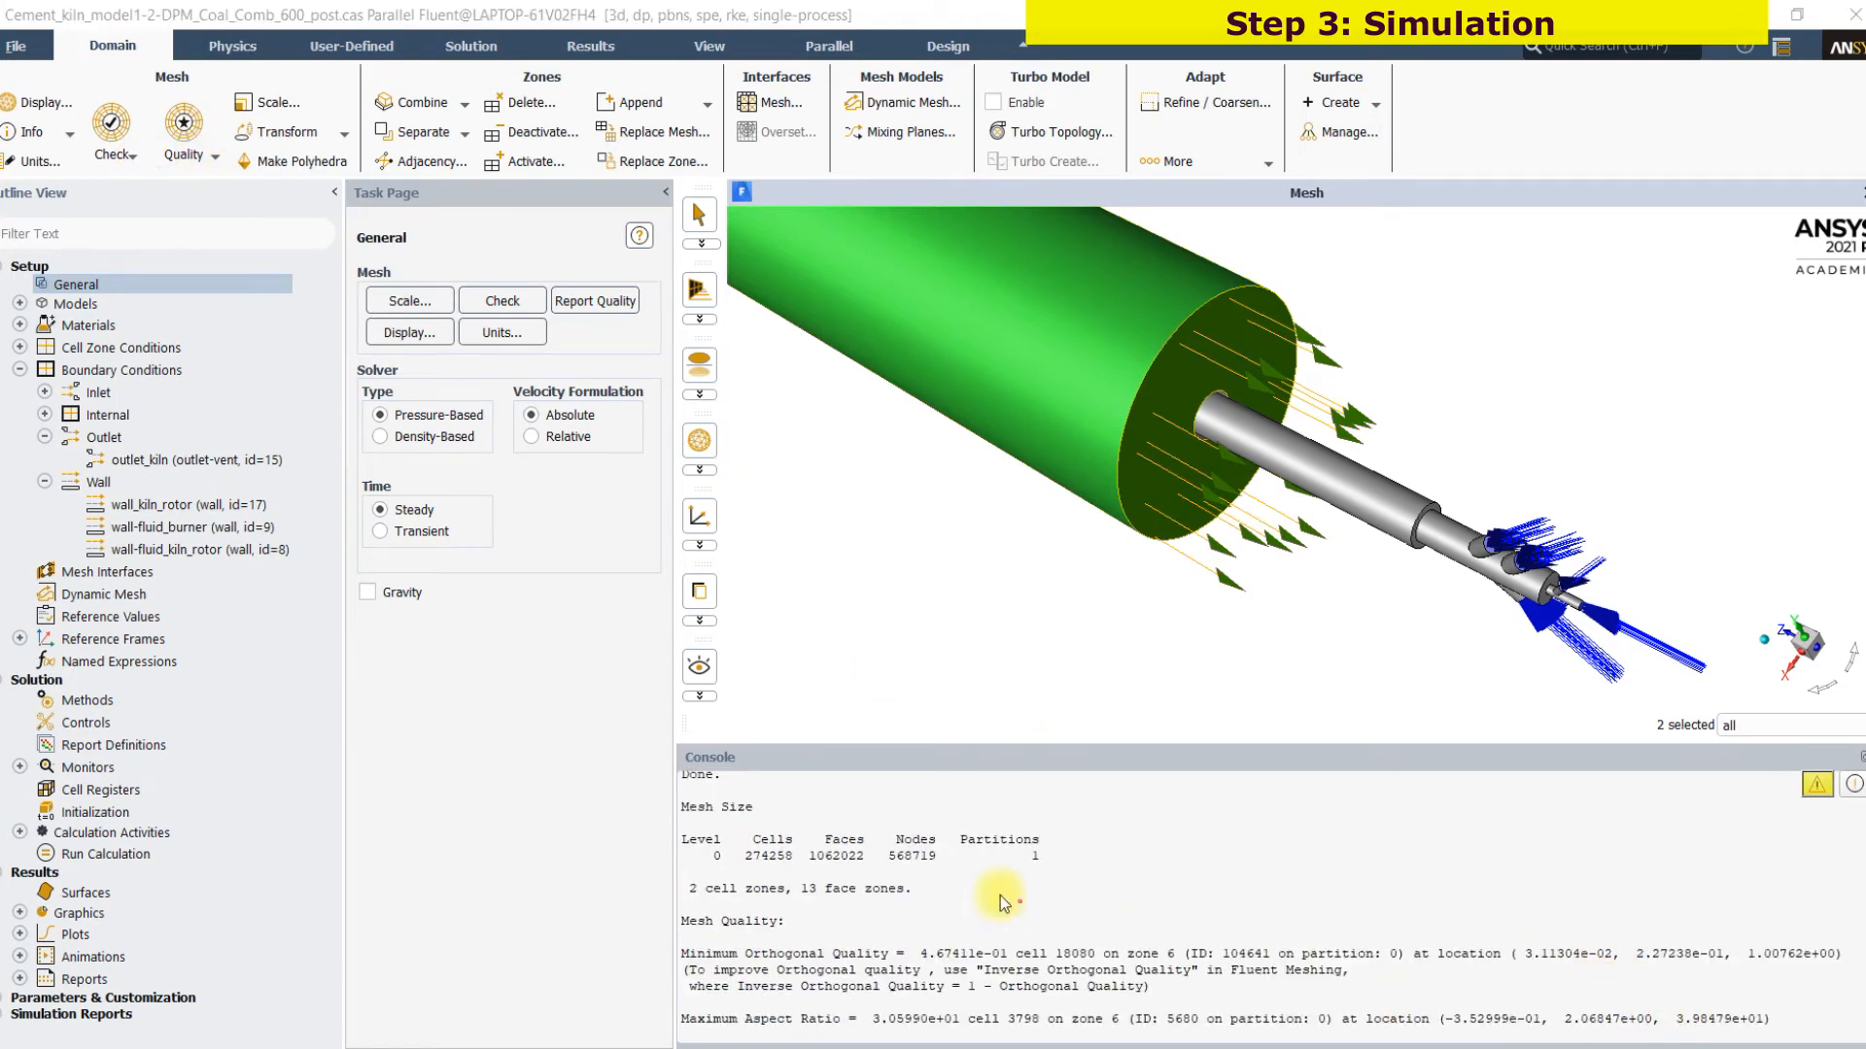
drag(987, 942, 1049, 917)
drag(1174, 868, 1198, 865)
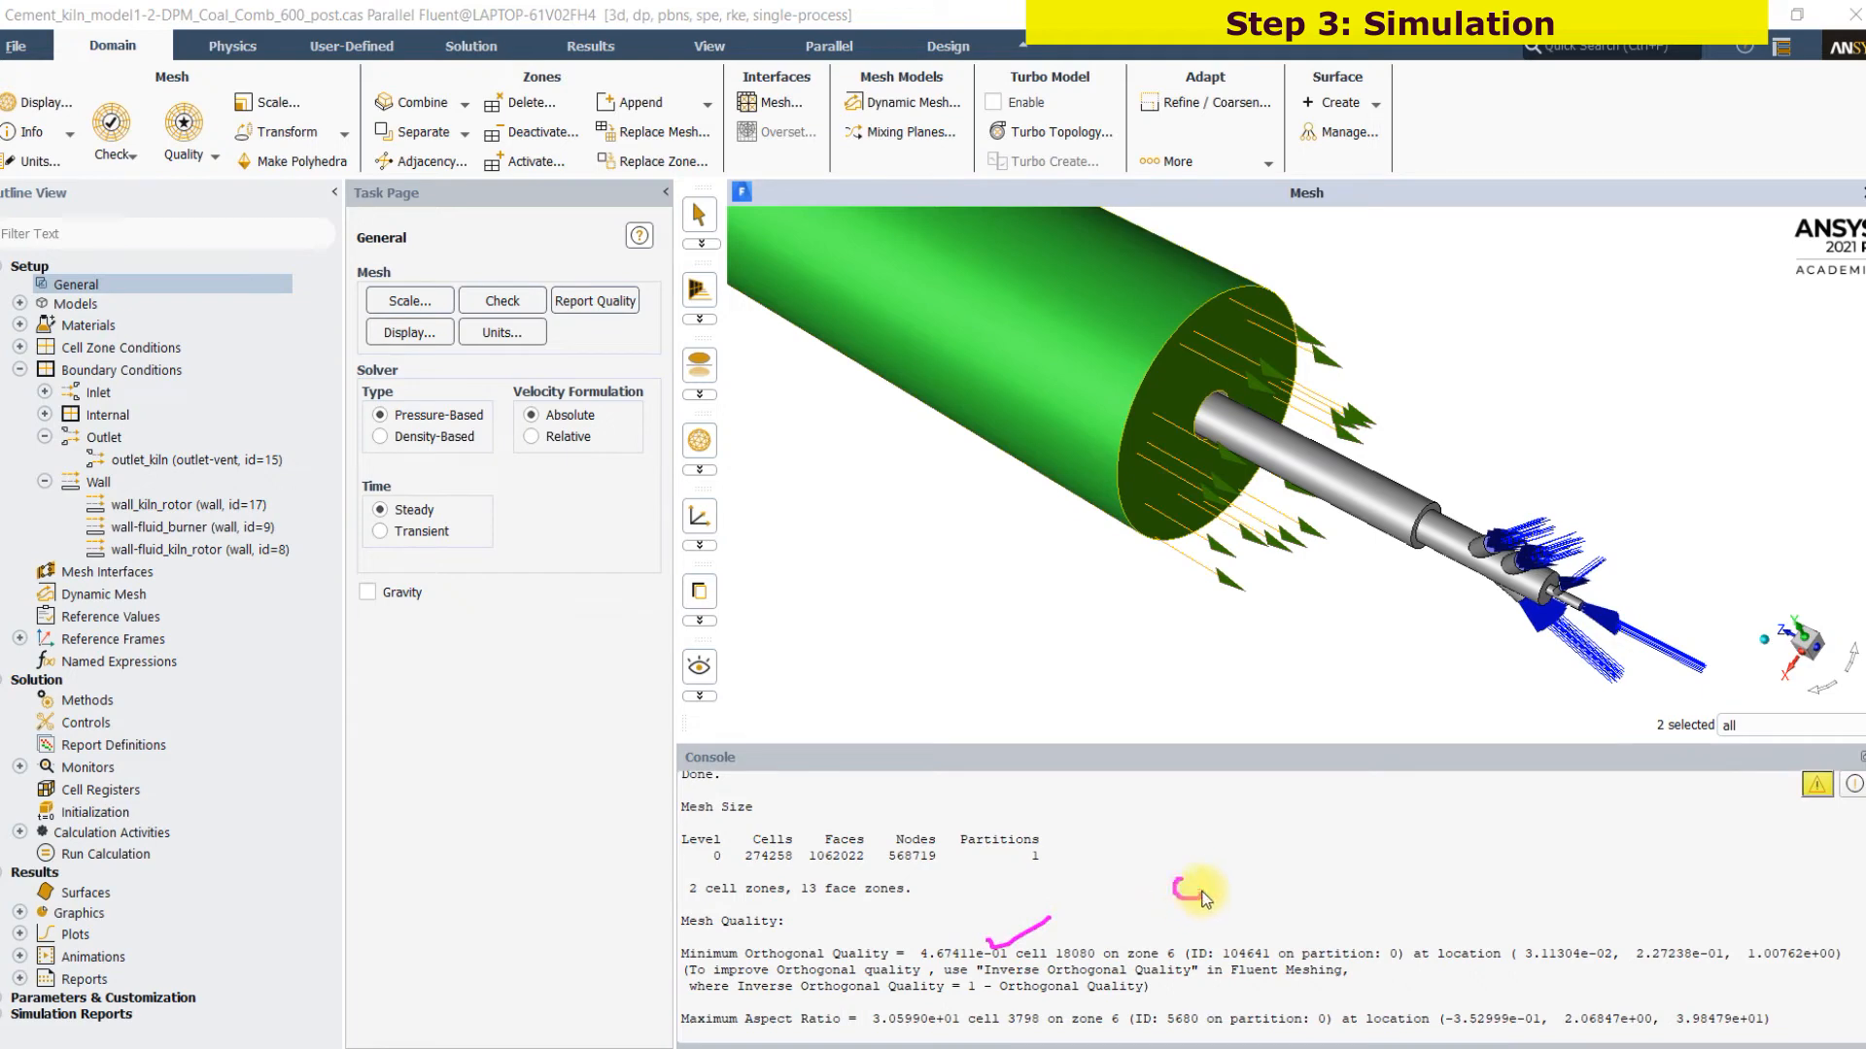
click(1251, 896)
mouse_move(1307, 851)
mouse_down()
mouse_move(1327, 889)
mouse_move(1311, 928)
mouse_up()
mouse_move(1377, 842)
mouse_down()
mouse_move(1360, 919)
mouse_move(1365, 889)
mouse_move(1414, 918)
mouse_move(1493, 872)
mouse_up()
drag(1153, 913, 1431, 918)
drag(1212, 831, 1323, 782)
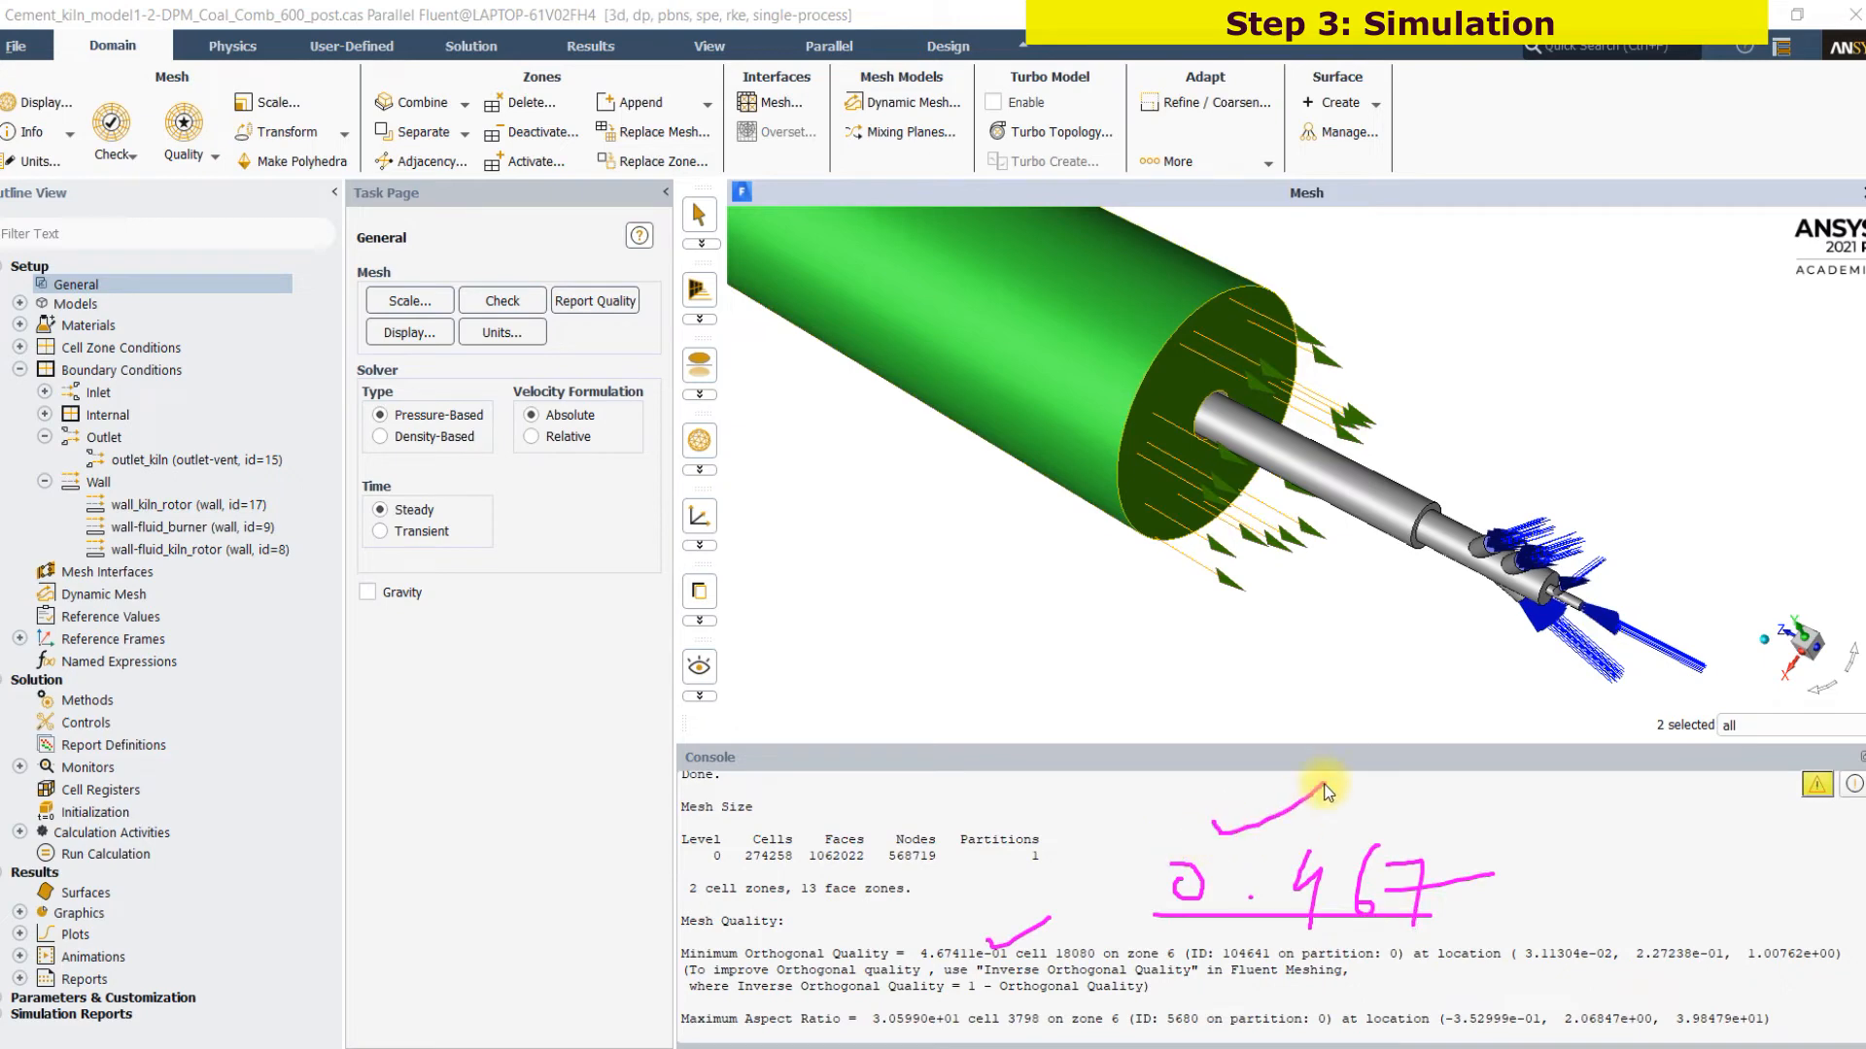
drag(754, 875, 781, 874)
mouse_move(833, 781)
mouse_down()
mouse_move(841, 806)
mouse_move(868, 792)
mouse_move(920, 813)
mouse_up()
drag(984, 751, 1008, 785)
drag(838, 831, 1003, 827)
mouse_move(872, 720)
mouse_down()
mouse_move(875, 746)
mouse_move(985, 687)
mouse_move(987, 748)
mouse_up()
drag(892, 789, 1092, 764)
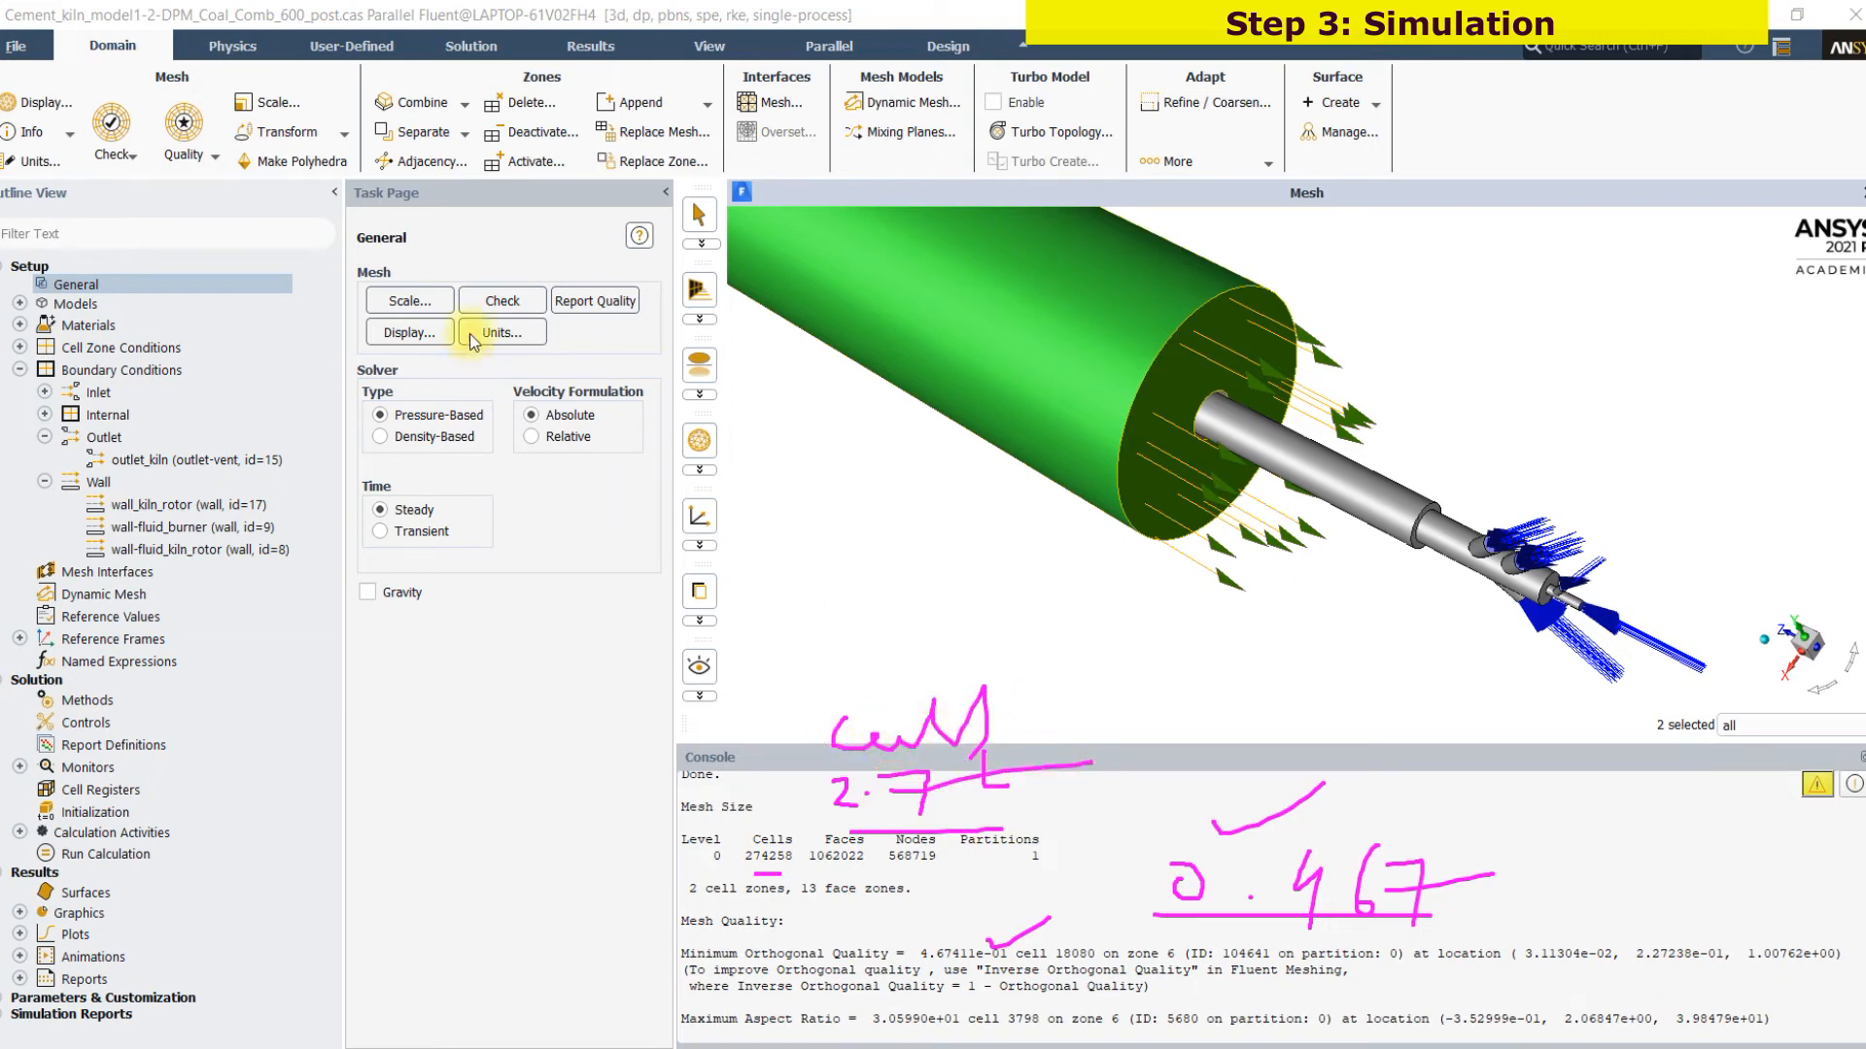
mouse_move(184, 119)
mouse_down()
mouse_move(146, 170)
mouse_move(238, 161)
mouse_move(225, 131)
mouse_move(719, 835)
mouse_move(753, 918)
mouse_move(768, 889)
mouse_move(782, 899)
mouse_up()
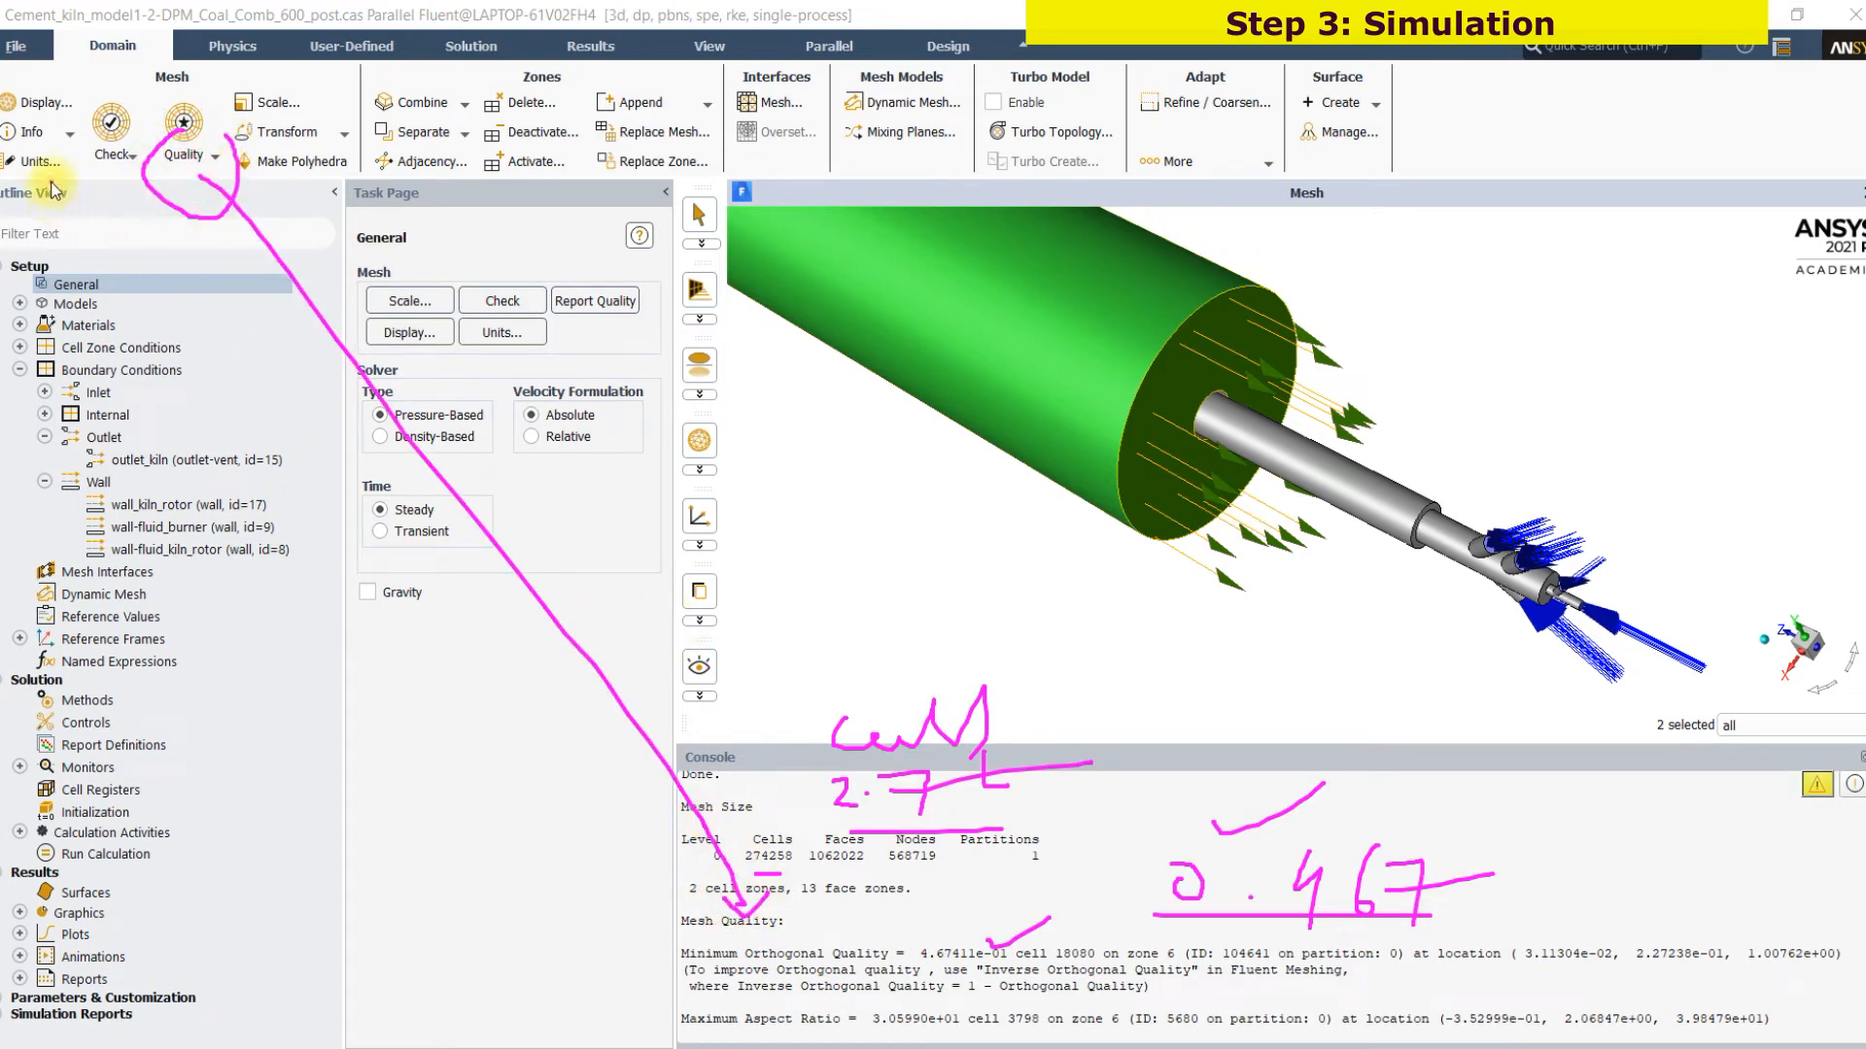
Run the mesh check on the kiln and burner mesh
drag(98, 178, 141, 173)
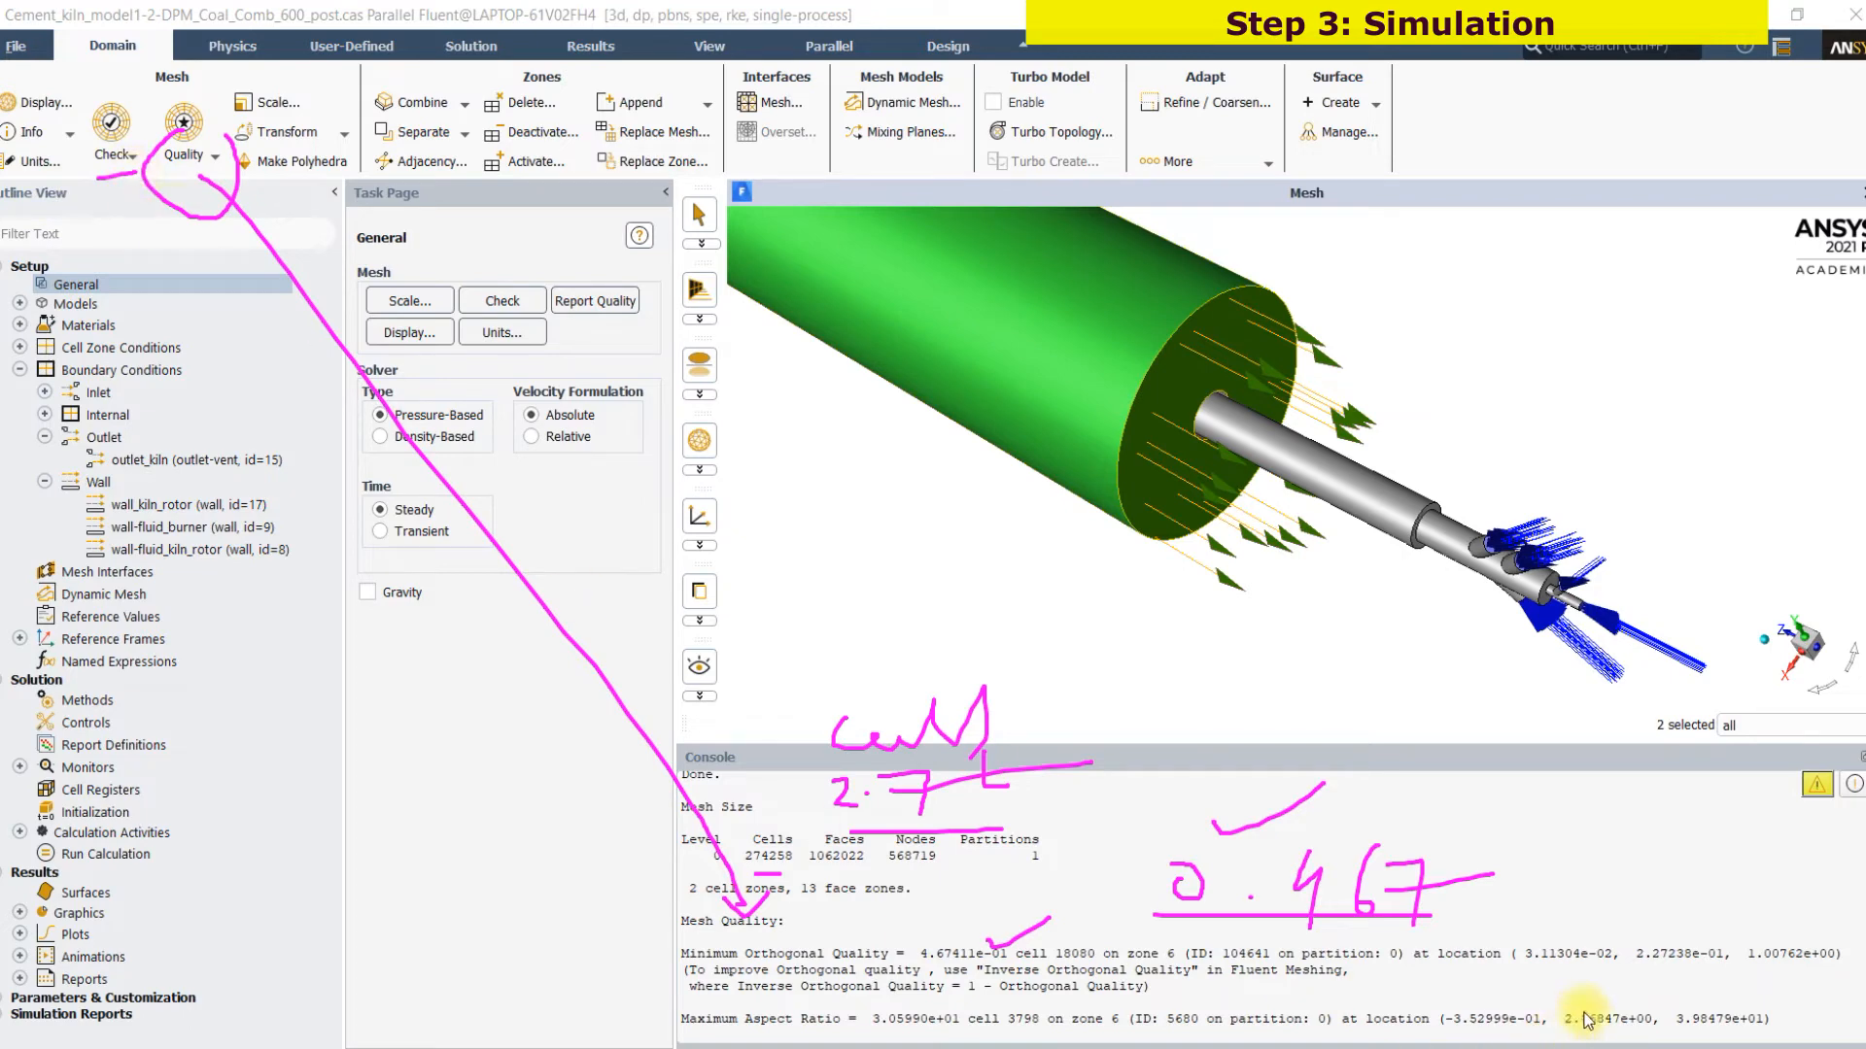
click(1678, 1038)
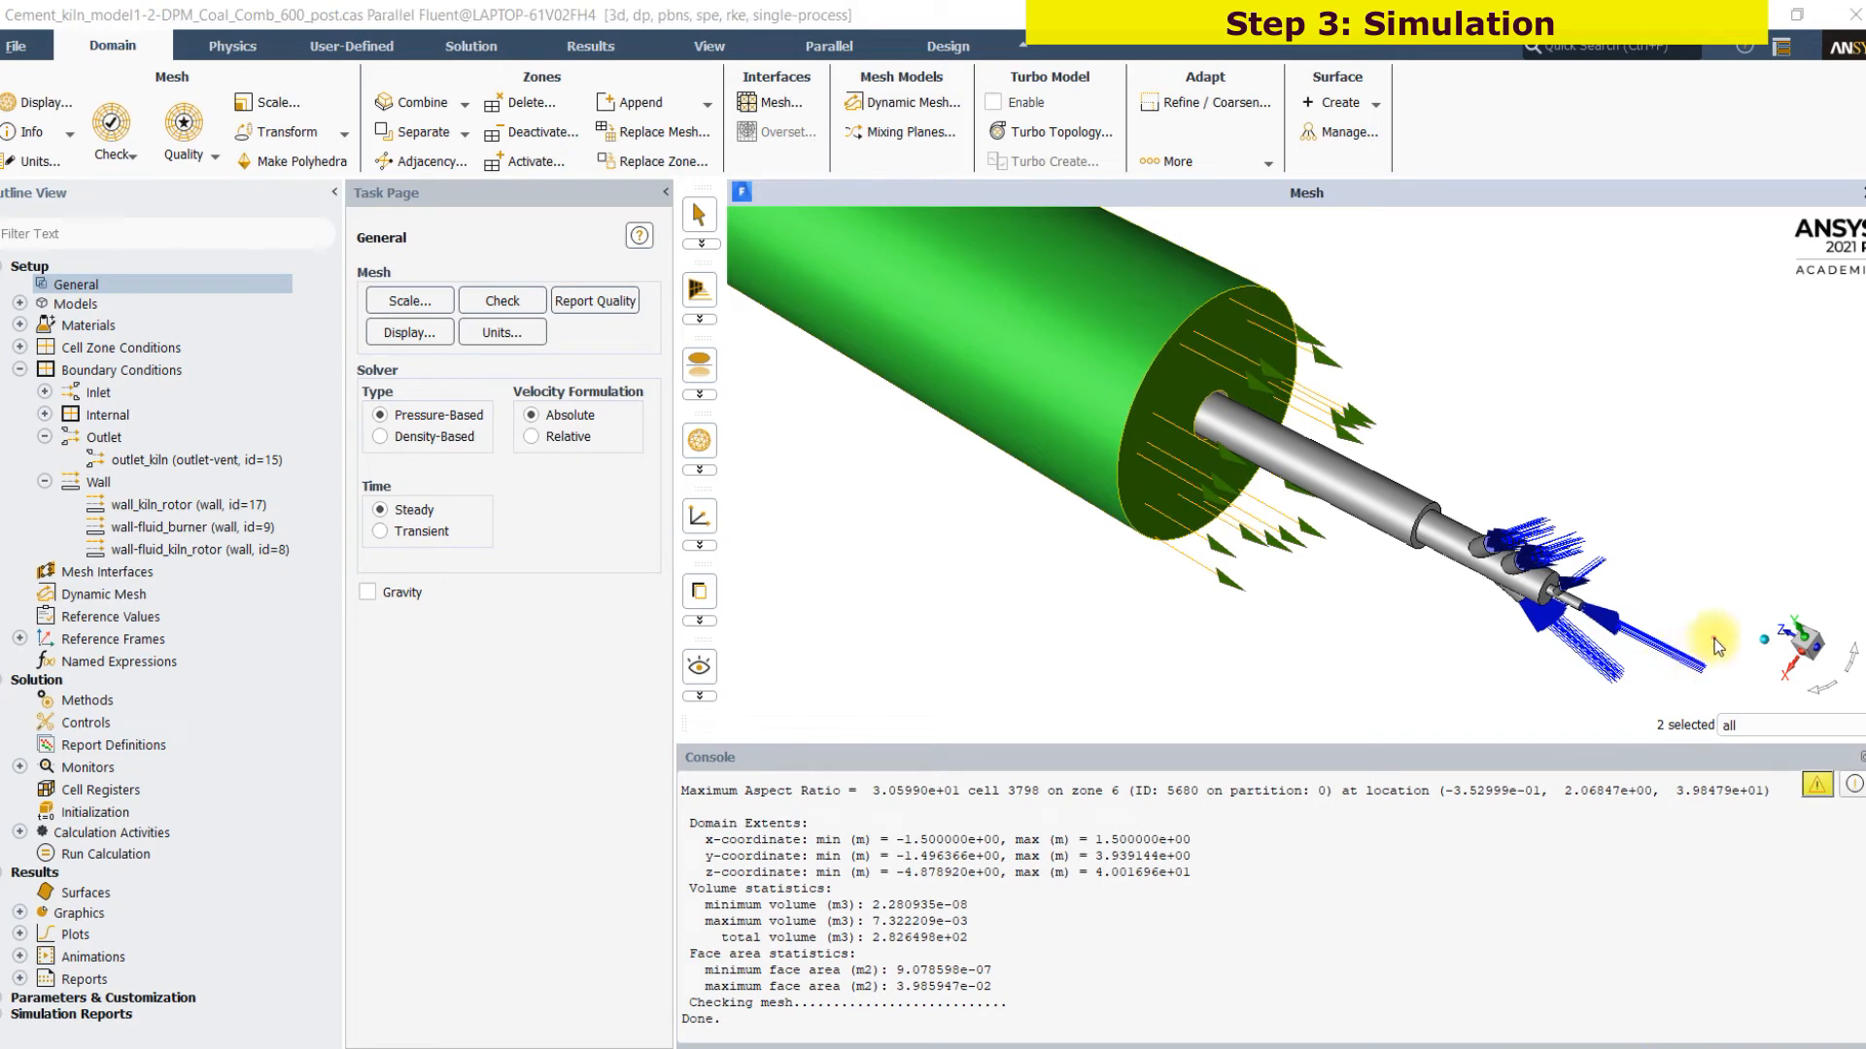
mouse_move(1641, 597)
mouse_down()
mouse_move(1613, 605)
mouse_move(1645, 624)
mouse_up()
drag(1222, 365, 1336, 425)
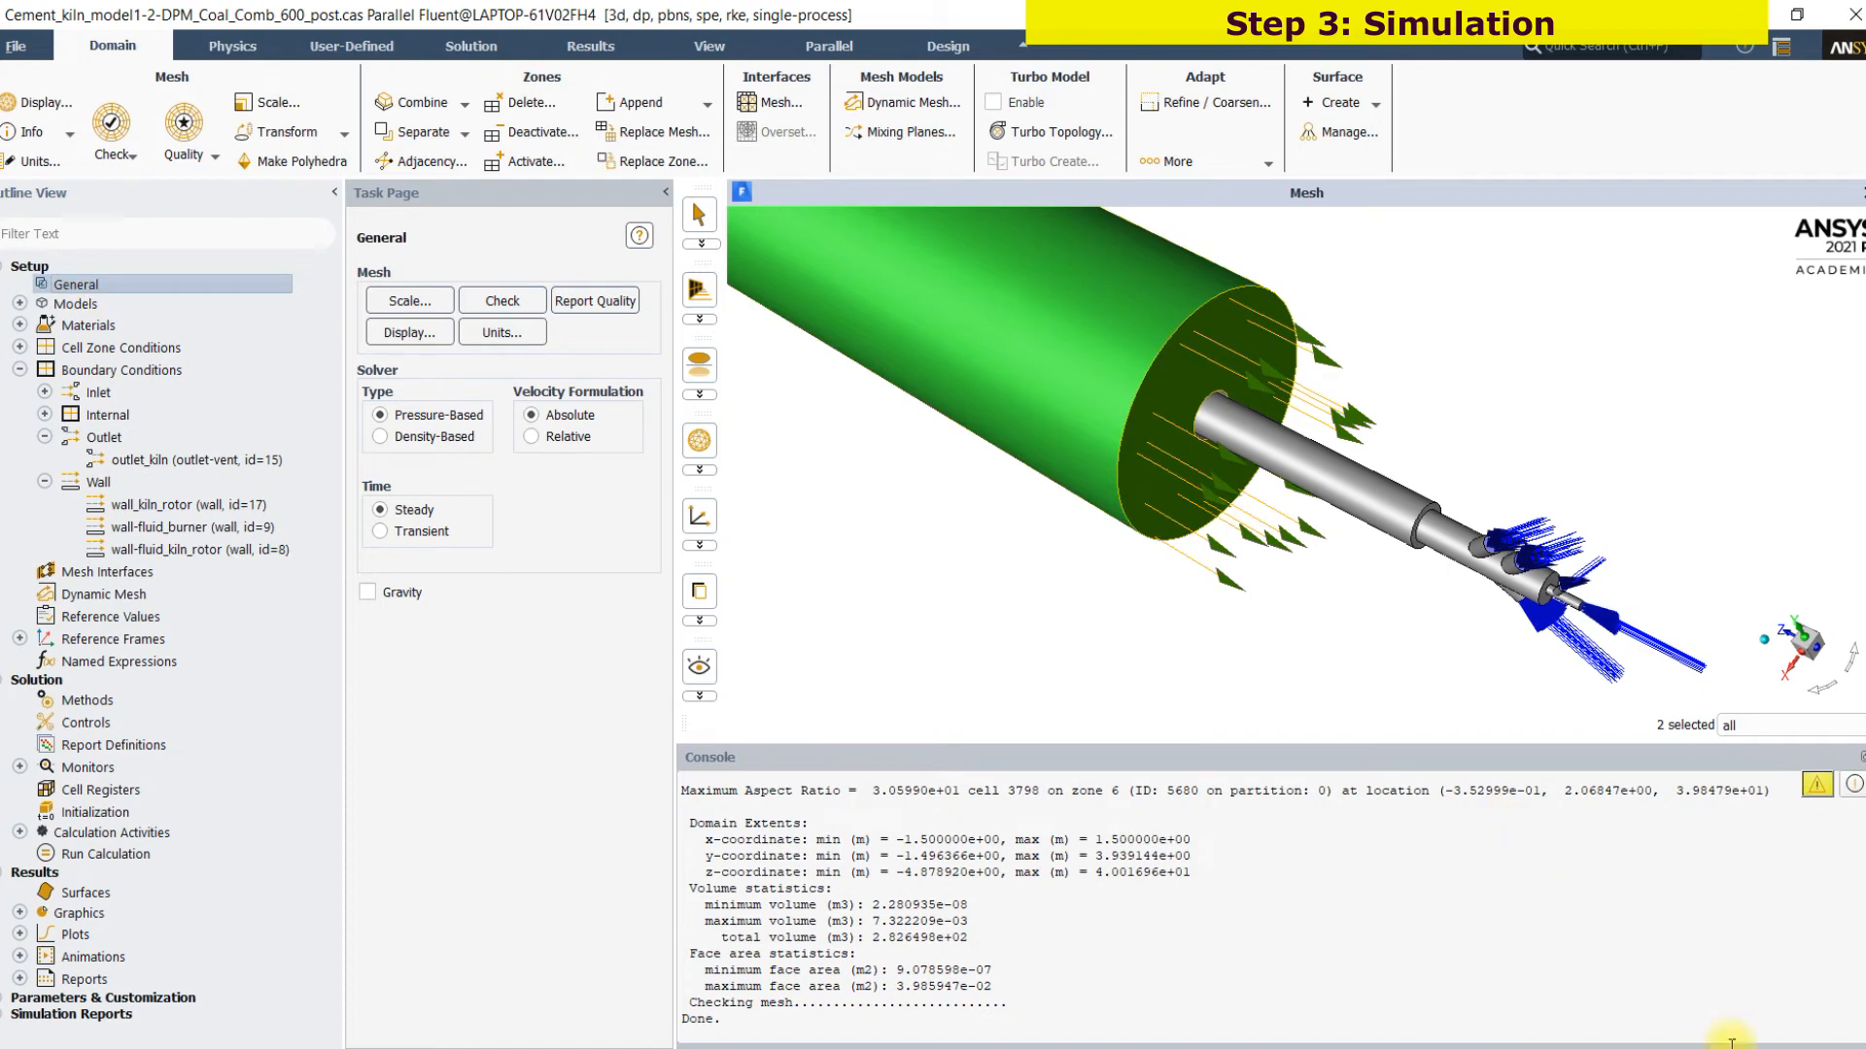
click(1691, 1033)
drag(457, 511, 523, 505)
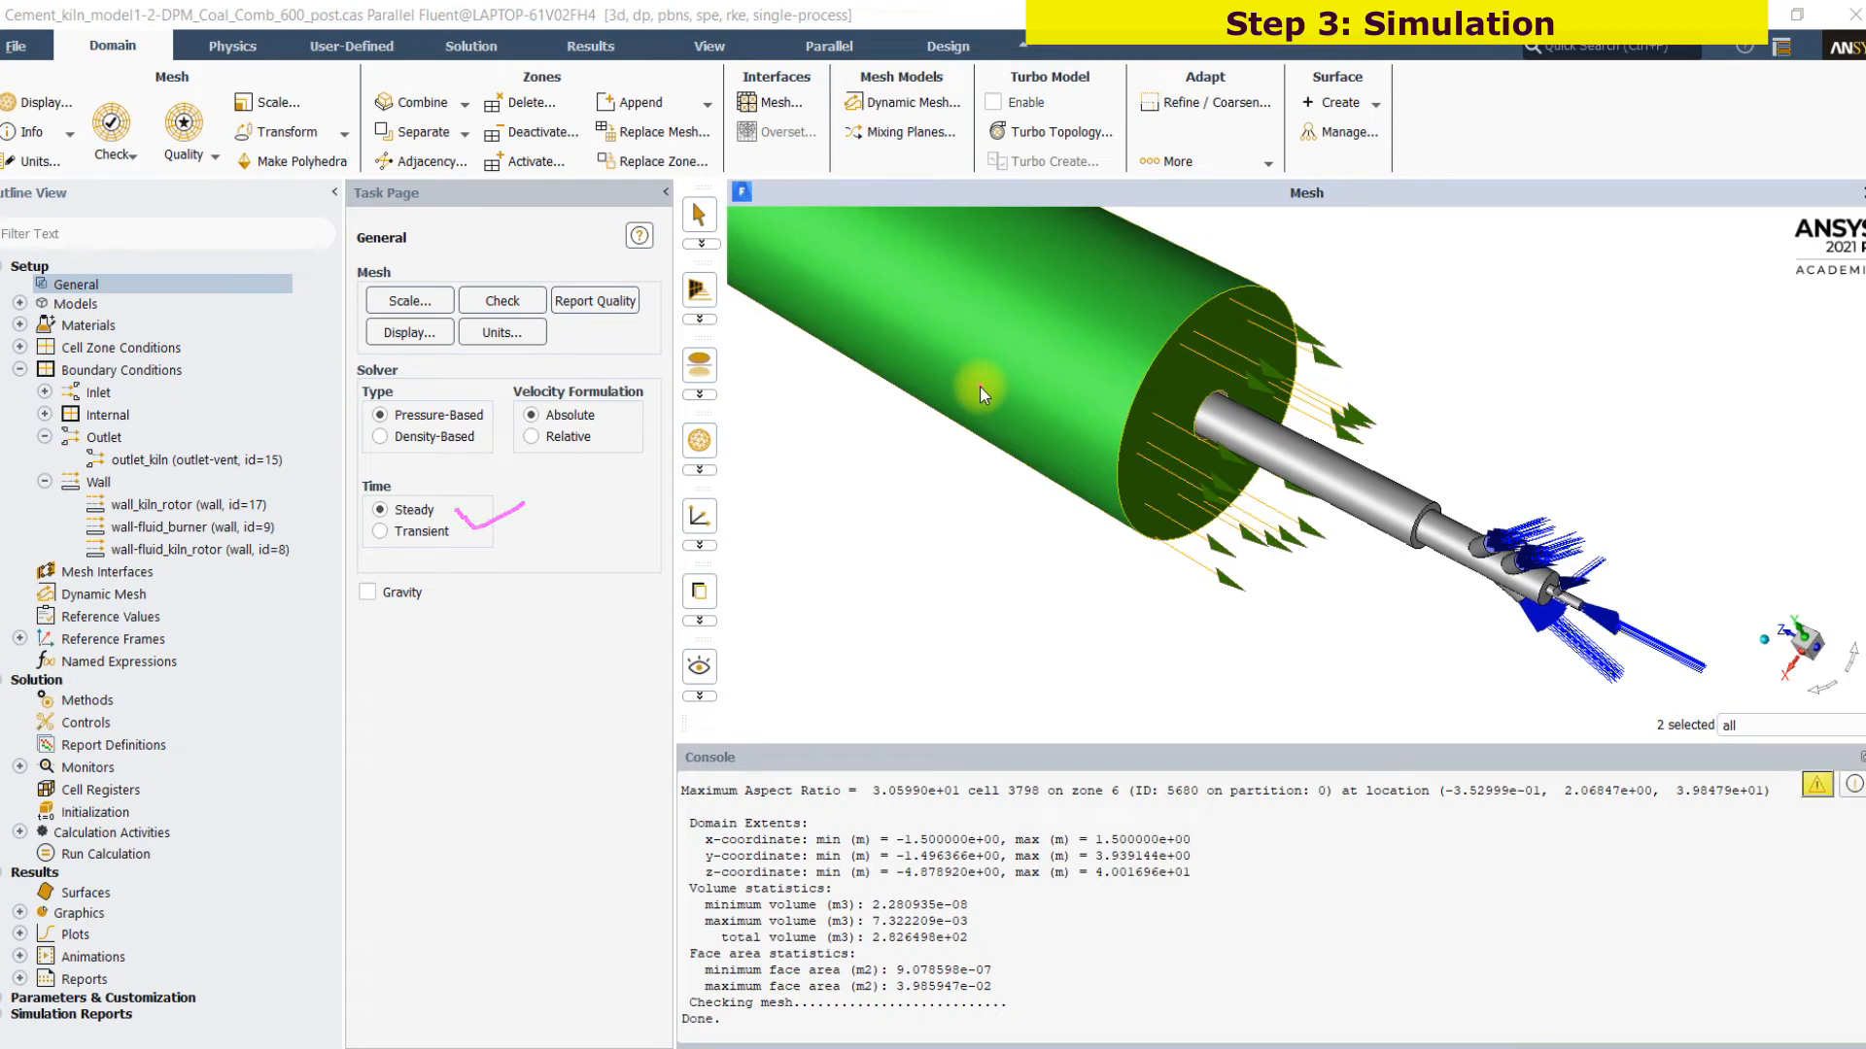
mouse_move(1320, 244)
mouse_down()
mouse_move(1368, 243)
mouse_move(1367, 287)
mouse_move(1432, 238)
mouse_move(1499, 260)
mouse_move(1676, 259)
mouse_move(1703, 406)
mouse_up()
click(1407, 251)
drag(1168, 271, 1032, 514)
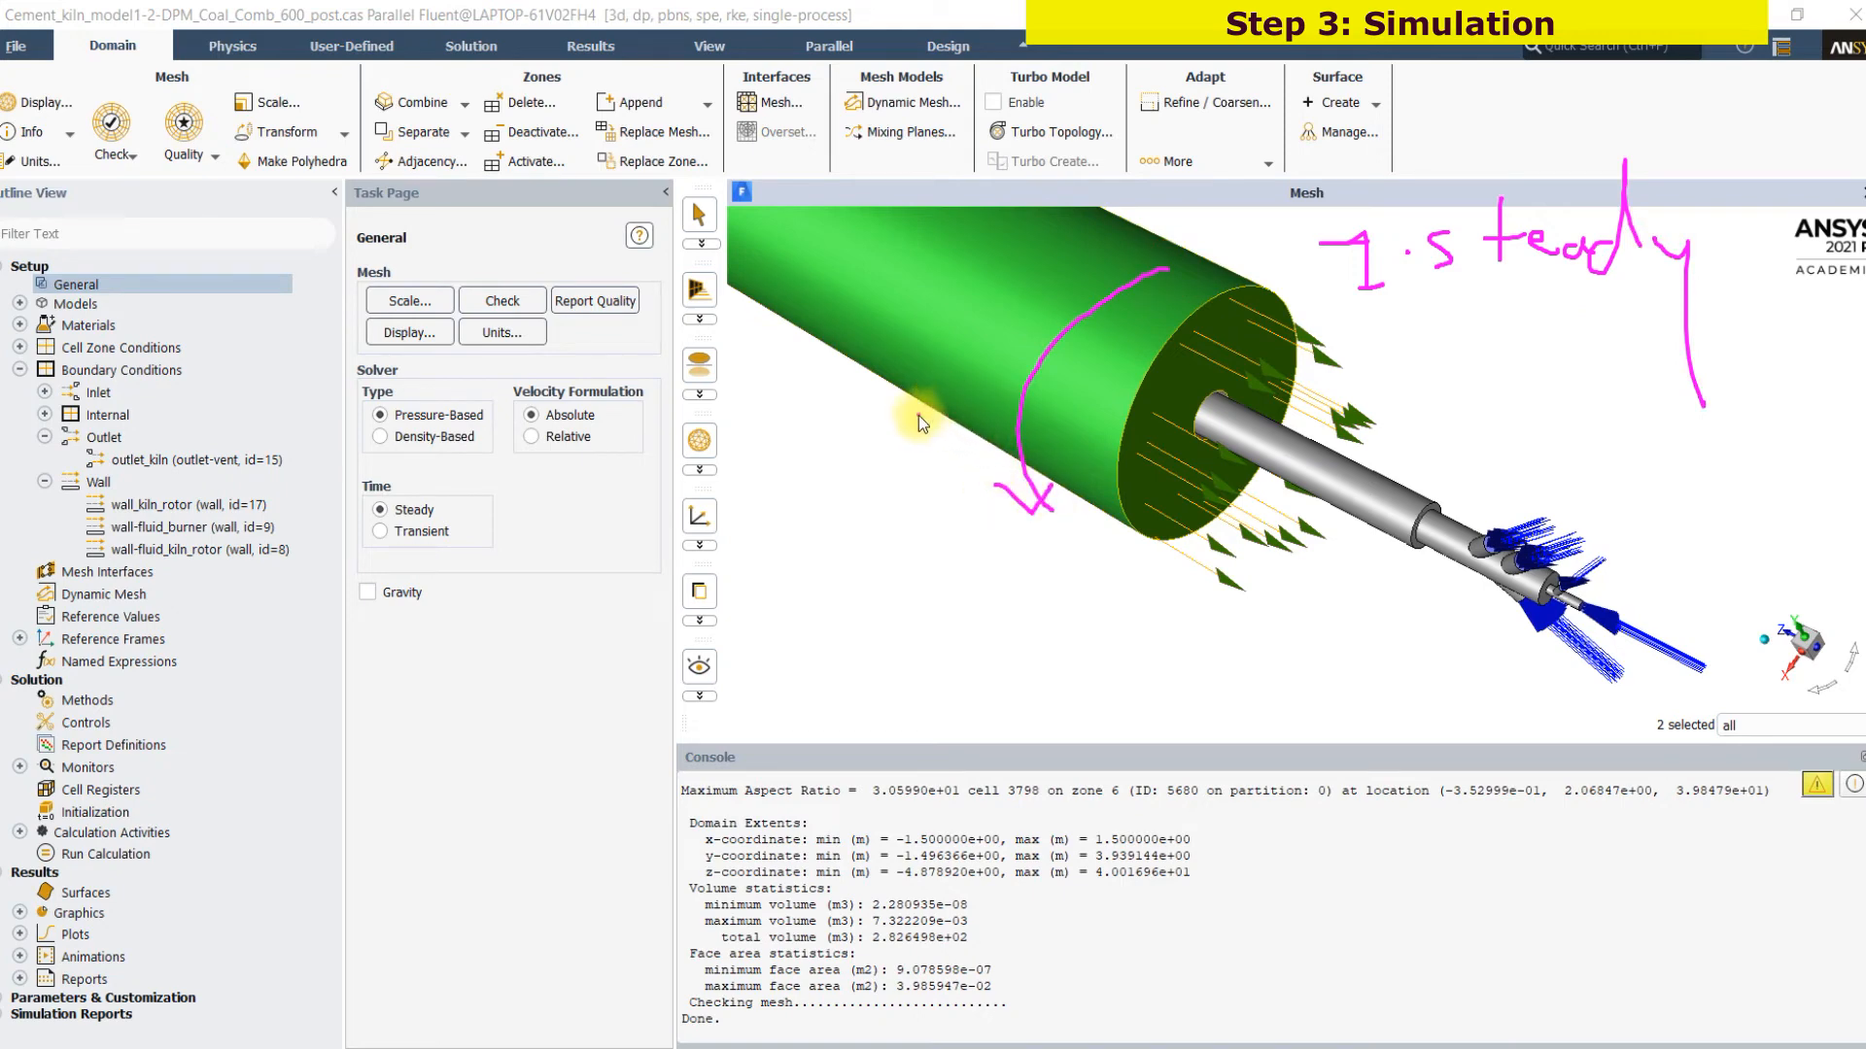
mouse_move(894, 397)
mouse_down()
mouse_move(936, 453)
mouse_move(949, 420)
mouse_up()
mouse_move(1380, 362)
mouse_down()
mouse_move(1390, 409)
mouse_move(1504, 340)
mouse_up()
click(1417, 398)
mouse_move(1488, 343)
mouse_down()
mouse_move(1485, 420)
mouse_move(1547, 381)
mouse_up()
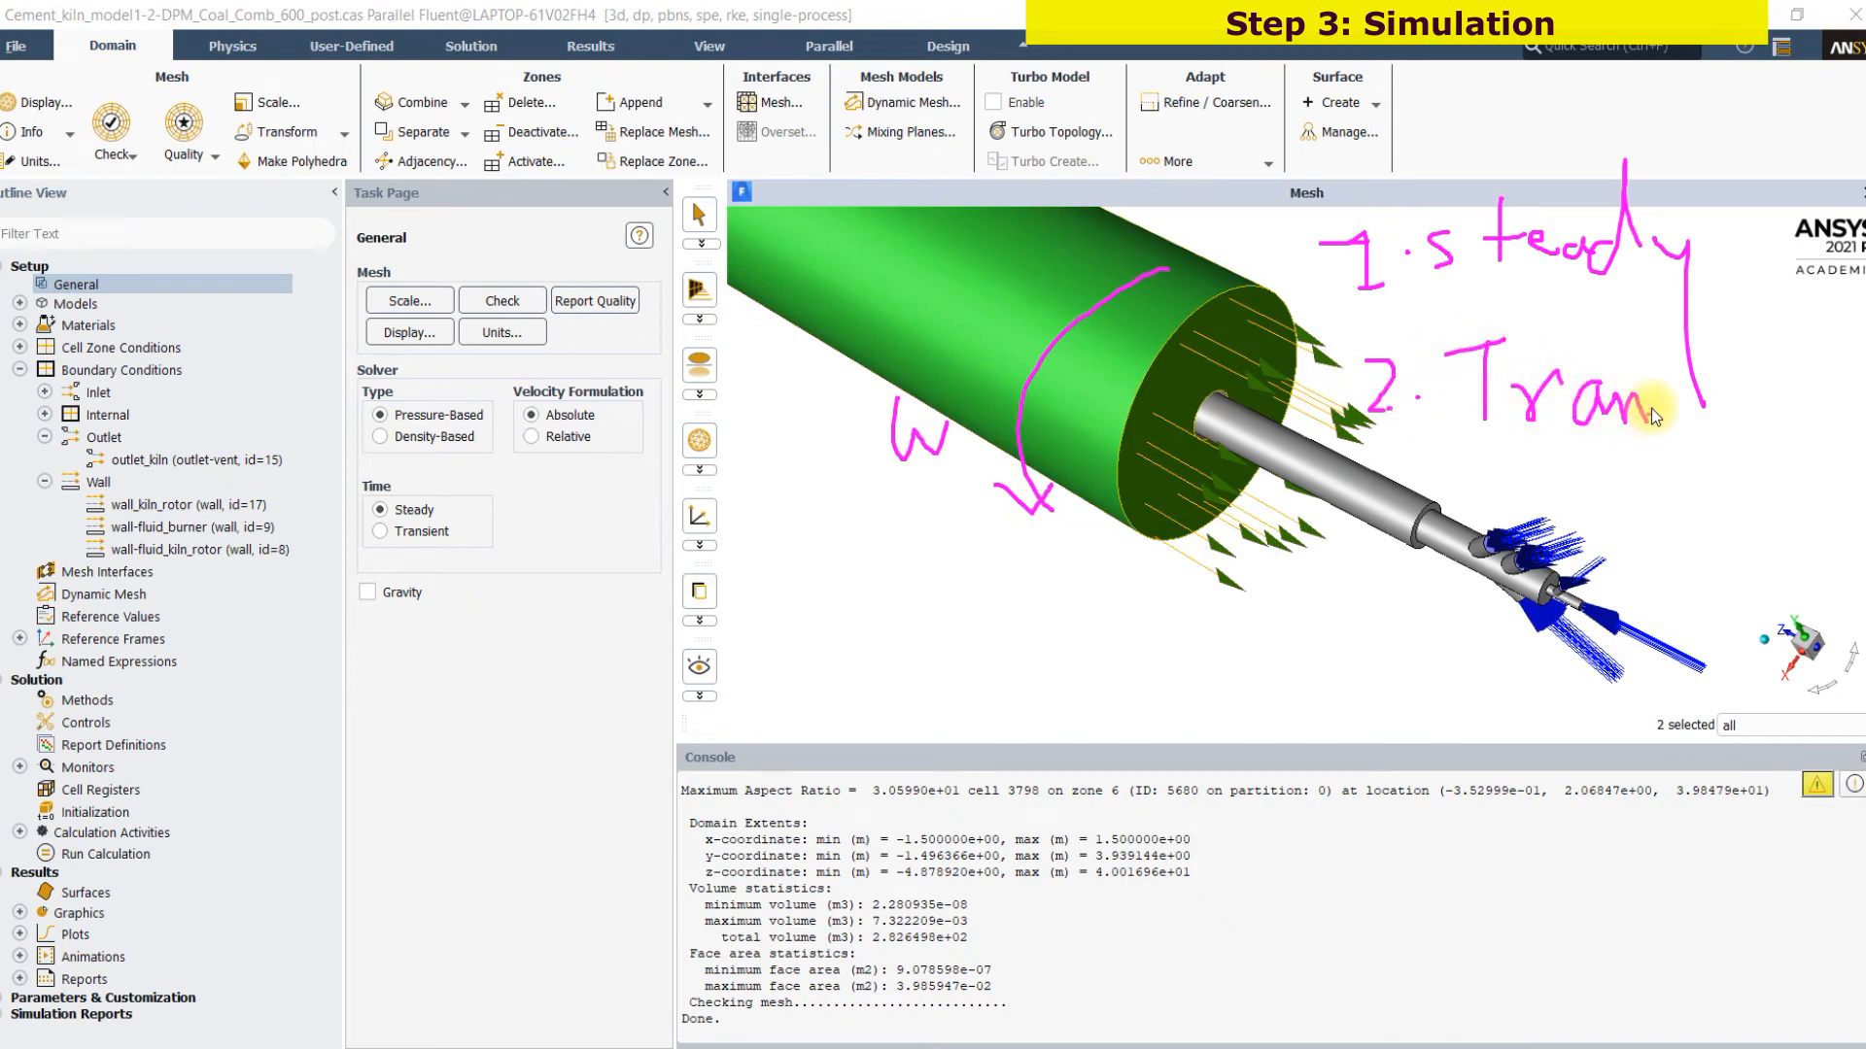
click(1752, 406)
mouse_move(1787, 433)
mouse_down()
mouse_move(1855, 428)
mouse_move(1856, 387)
mouse_up()
mouse_move(1655, 528)
mouse_down()
mouse_move(1856, 497)
mouse_move(1767, 541)
mouse_up()
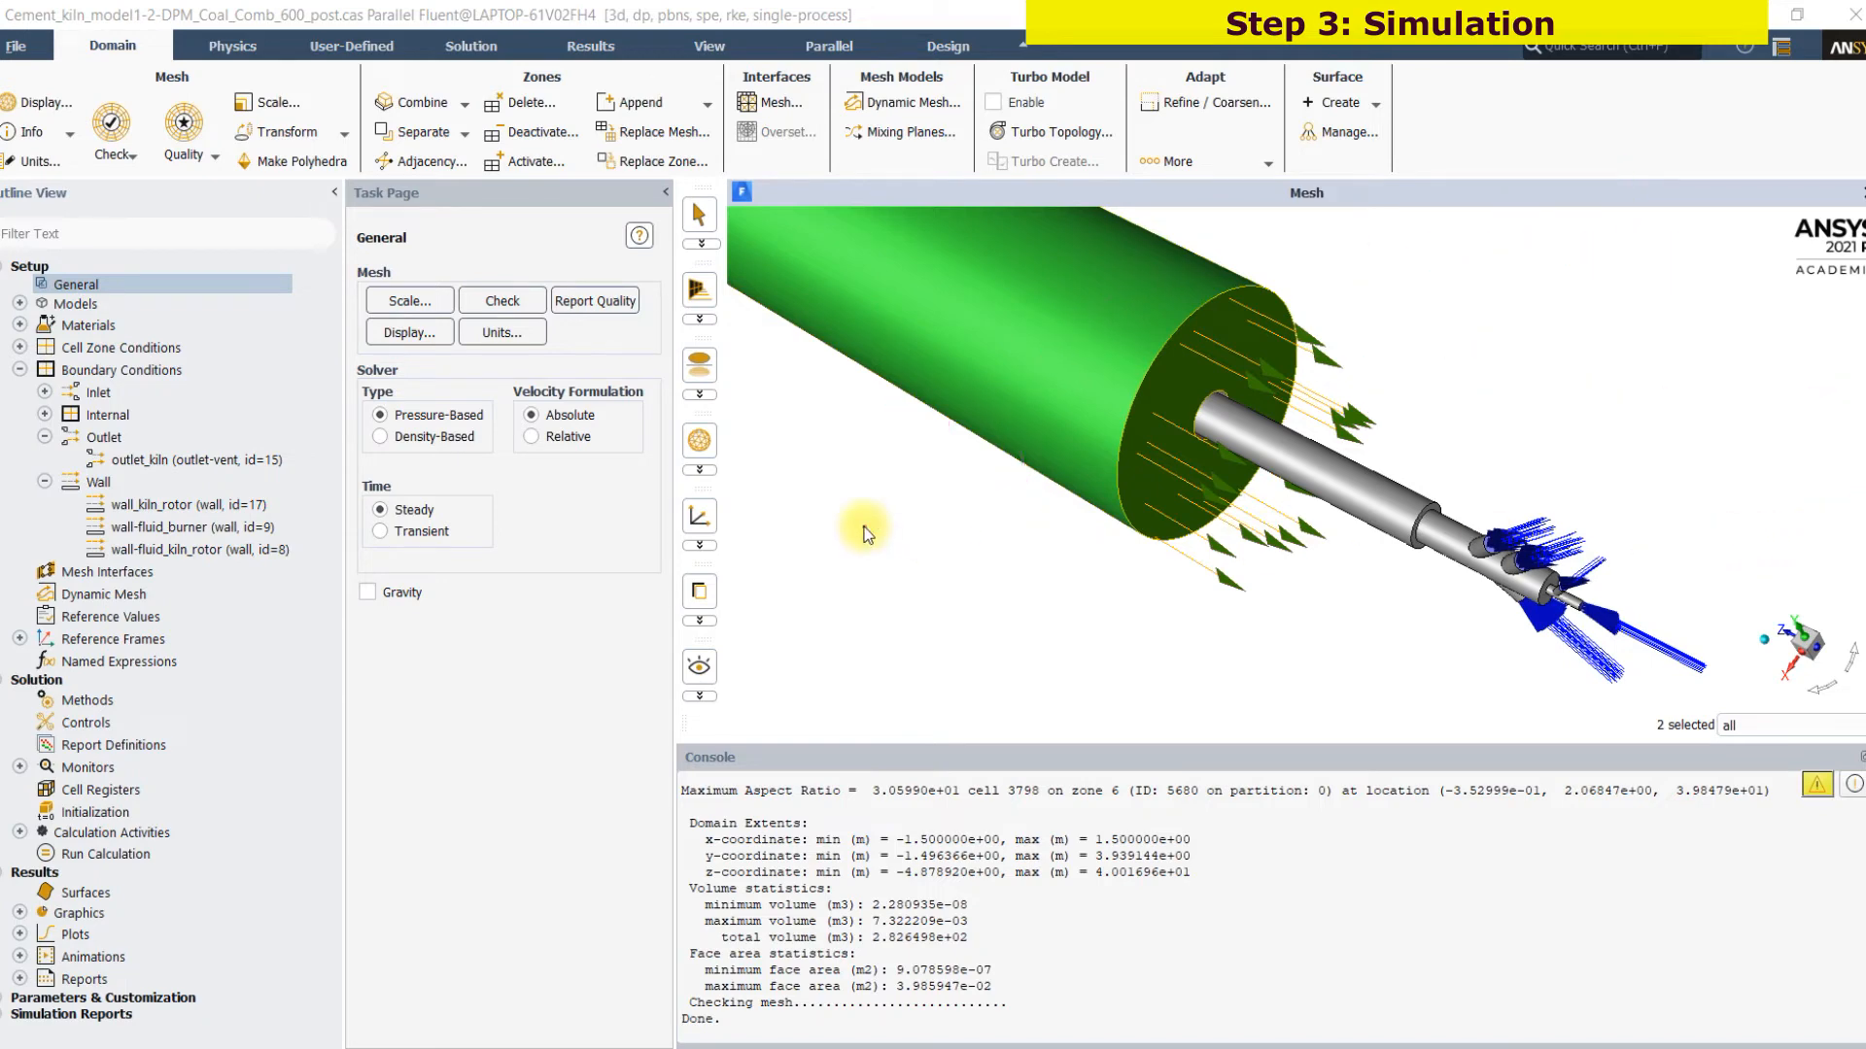
click(1673, 1034)
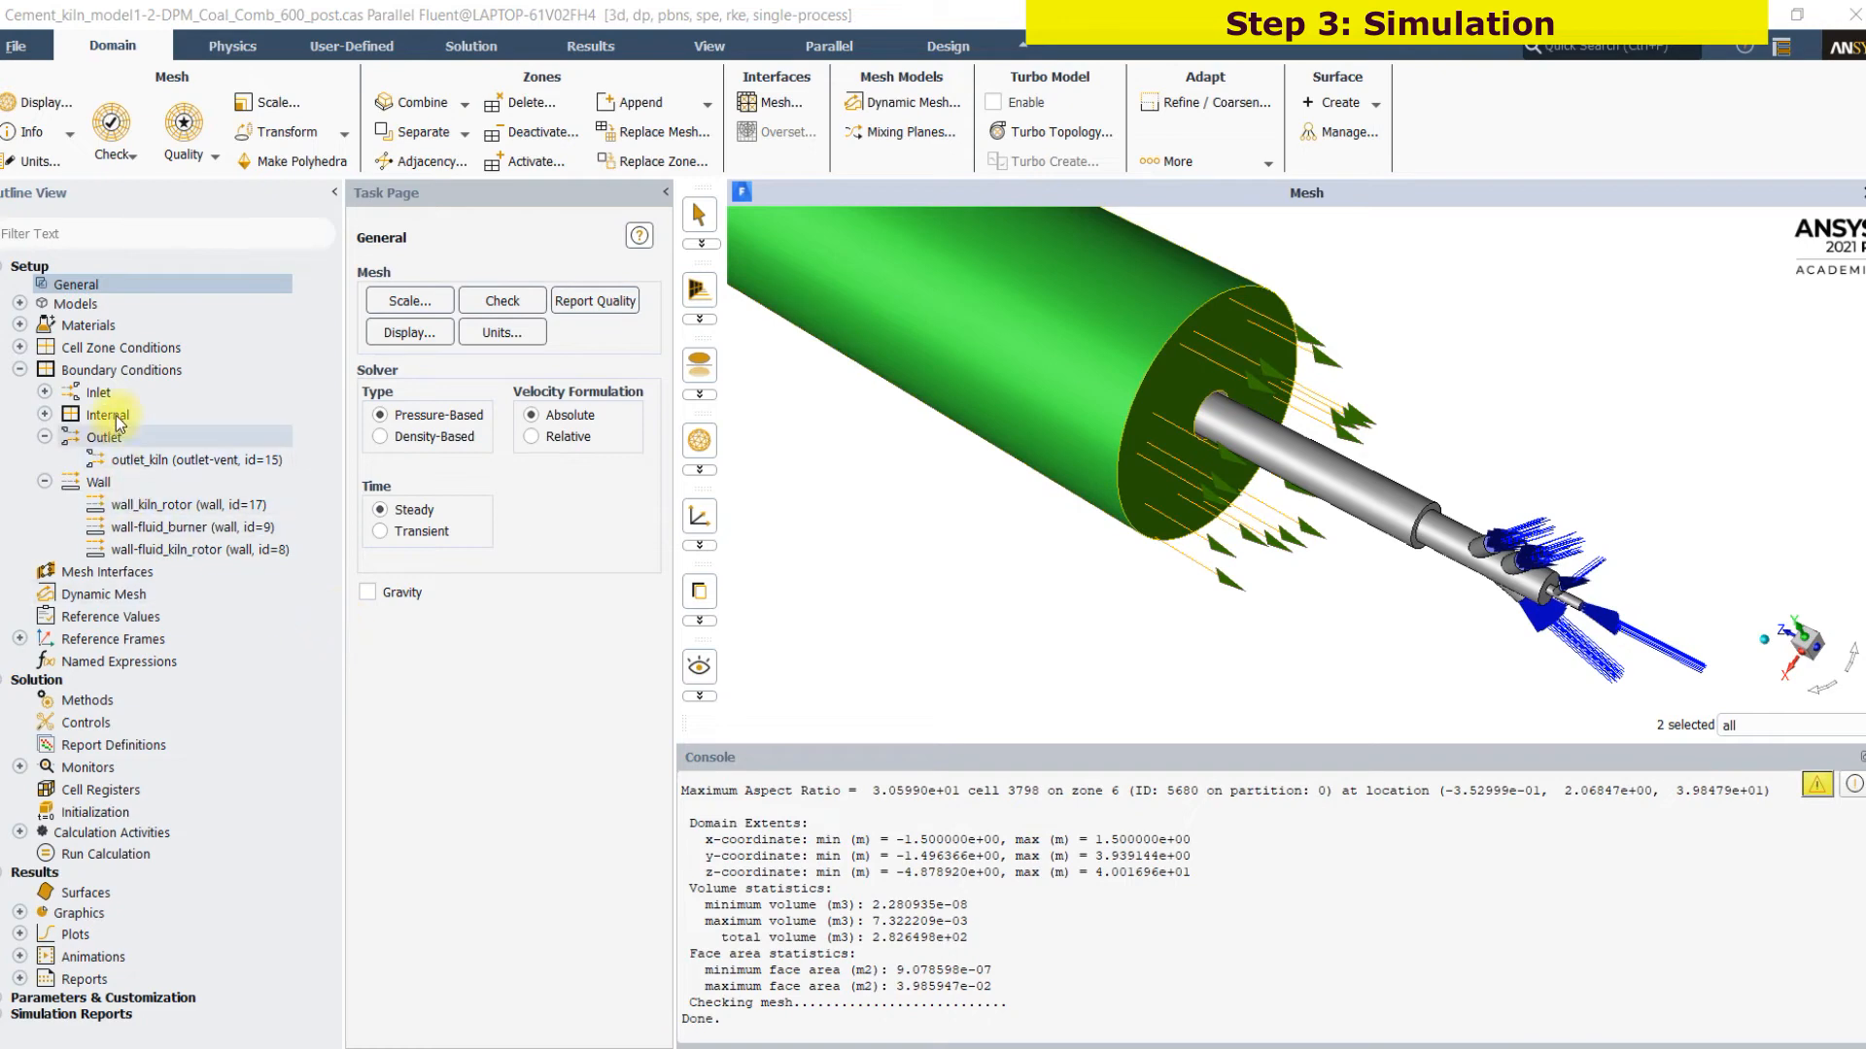
Expand the list of physics models and examine the energy and turbulence model entries
click(20, 304)
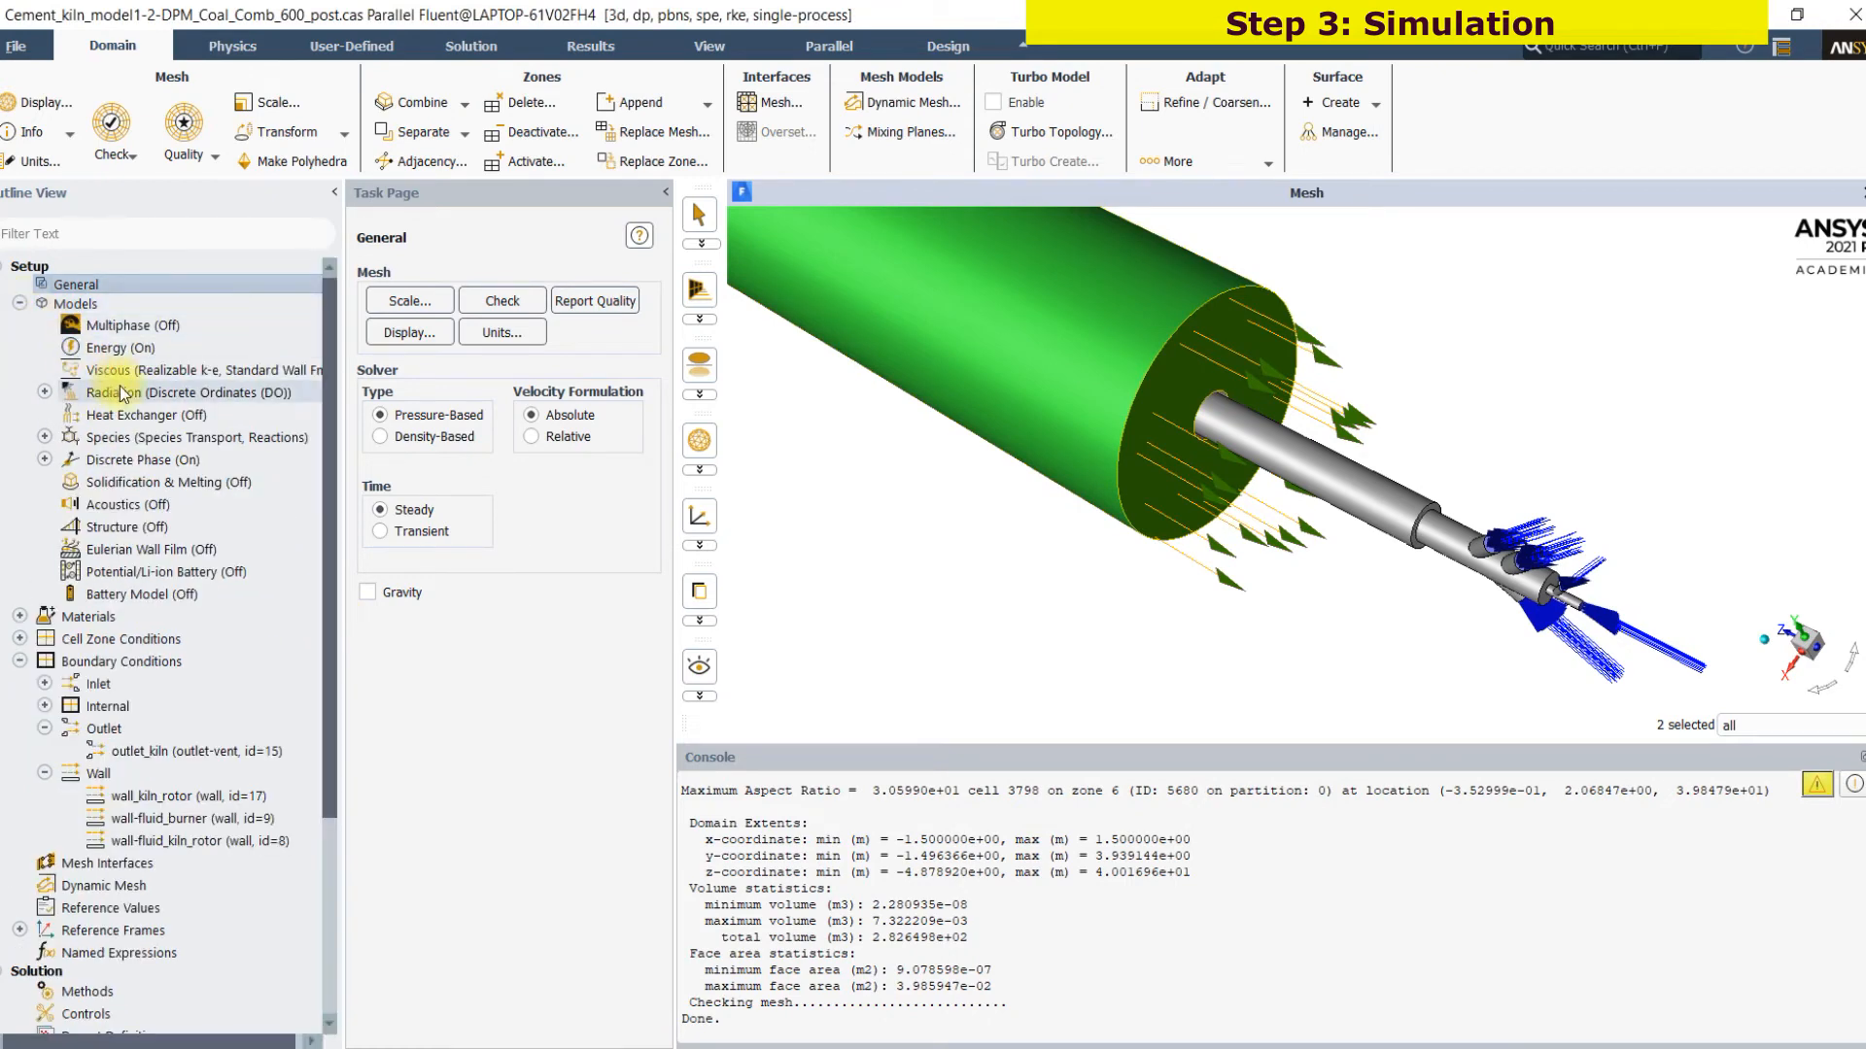
click(1674, 1030)
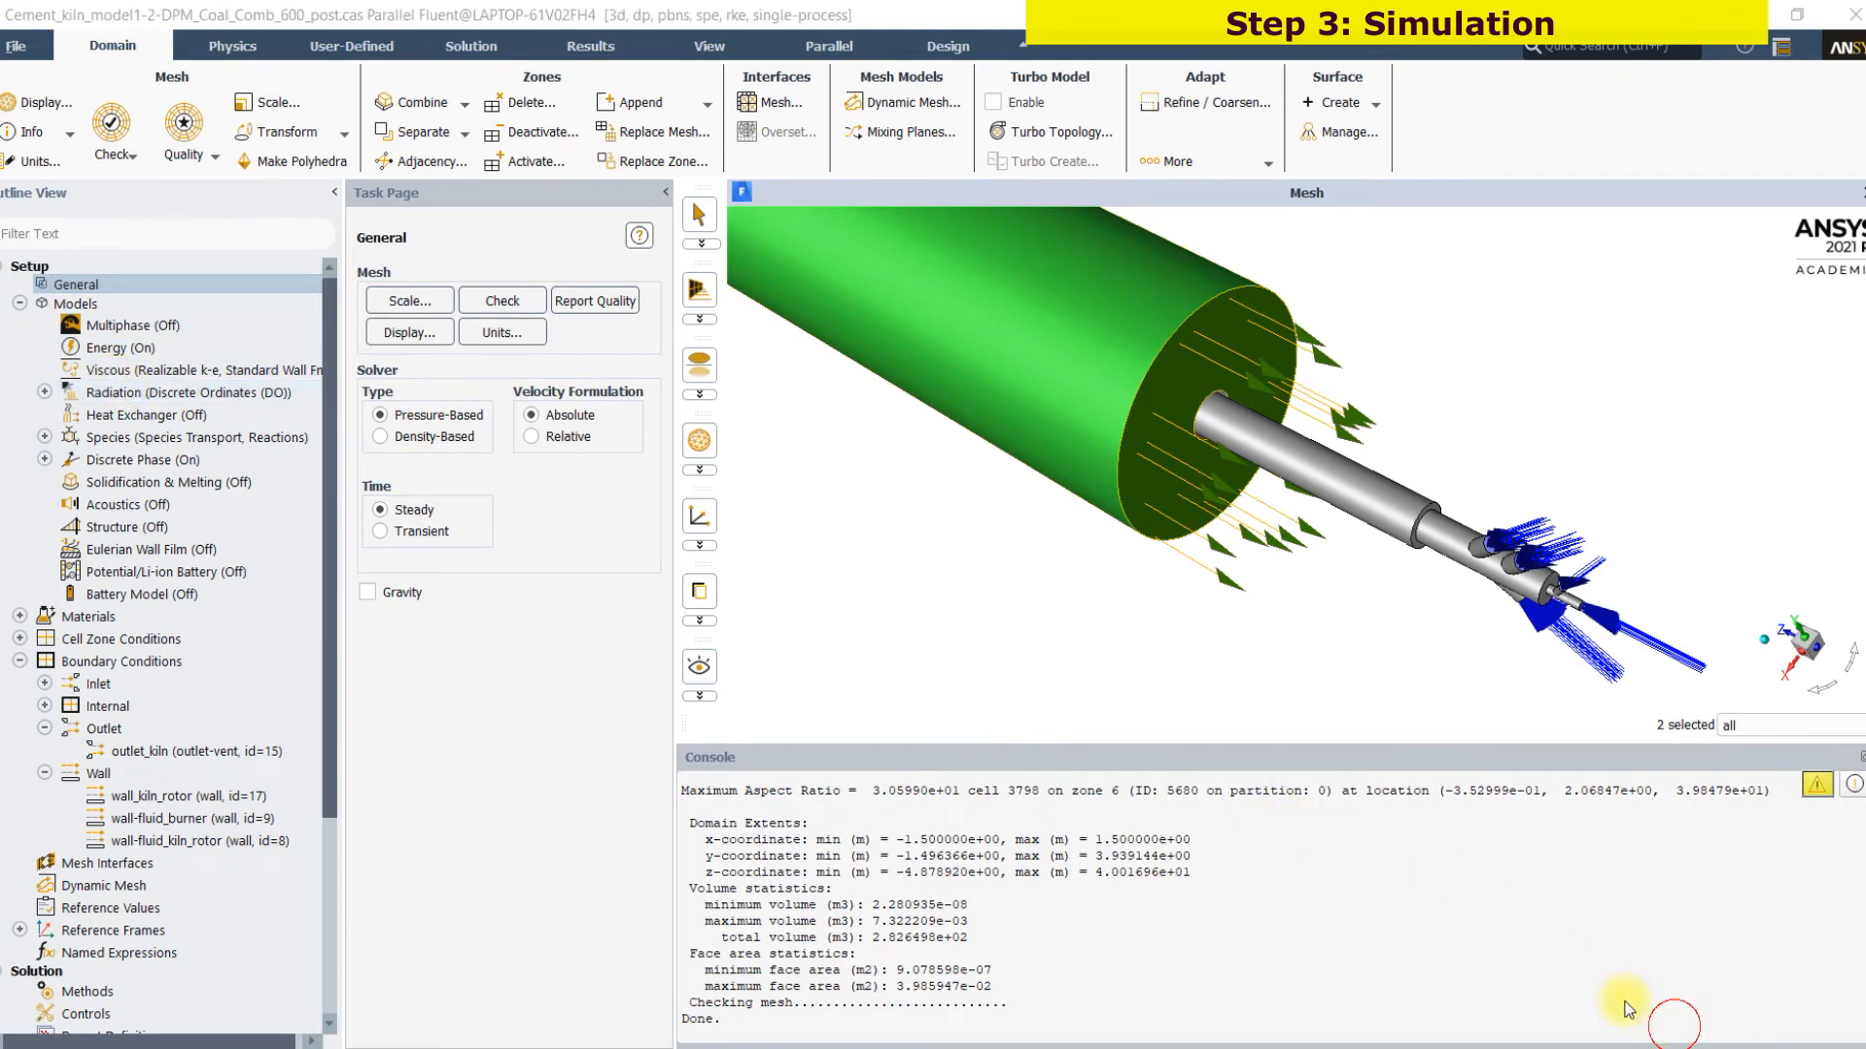
drag(161, 350, 226, 331)
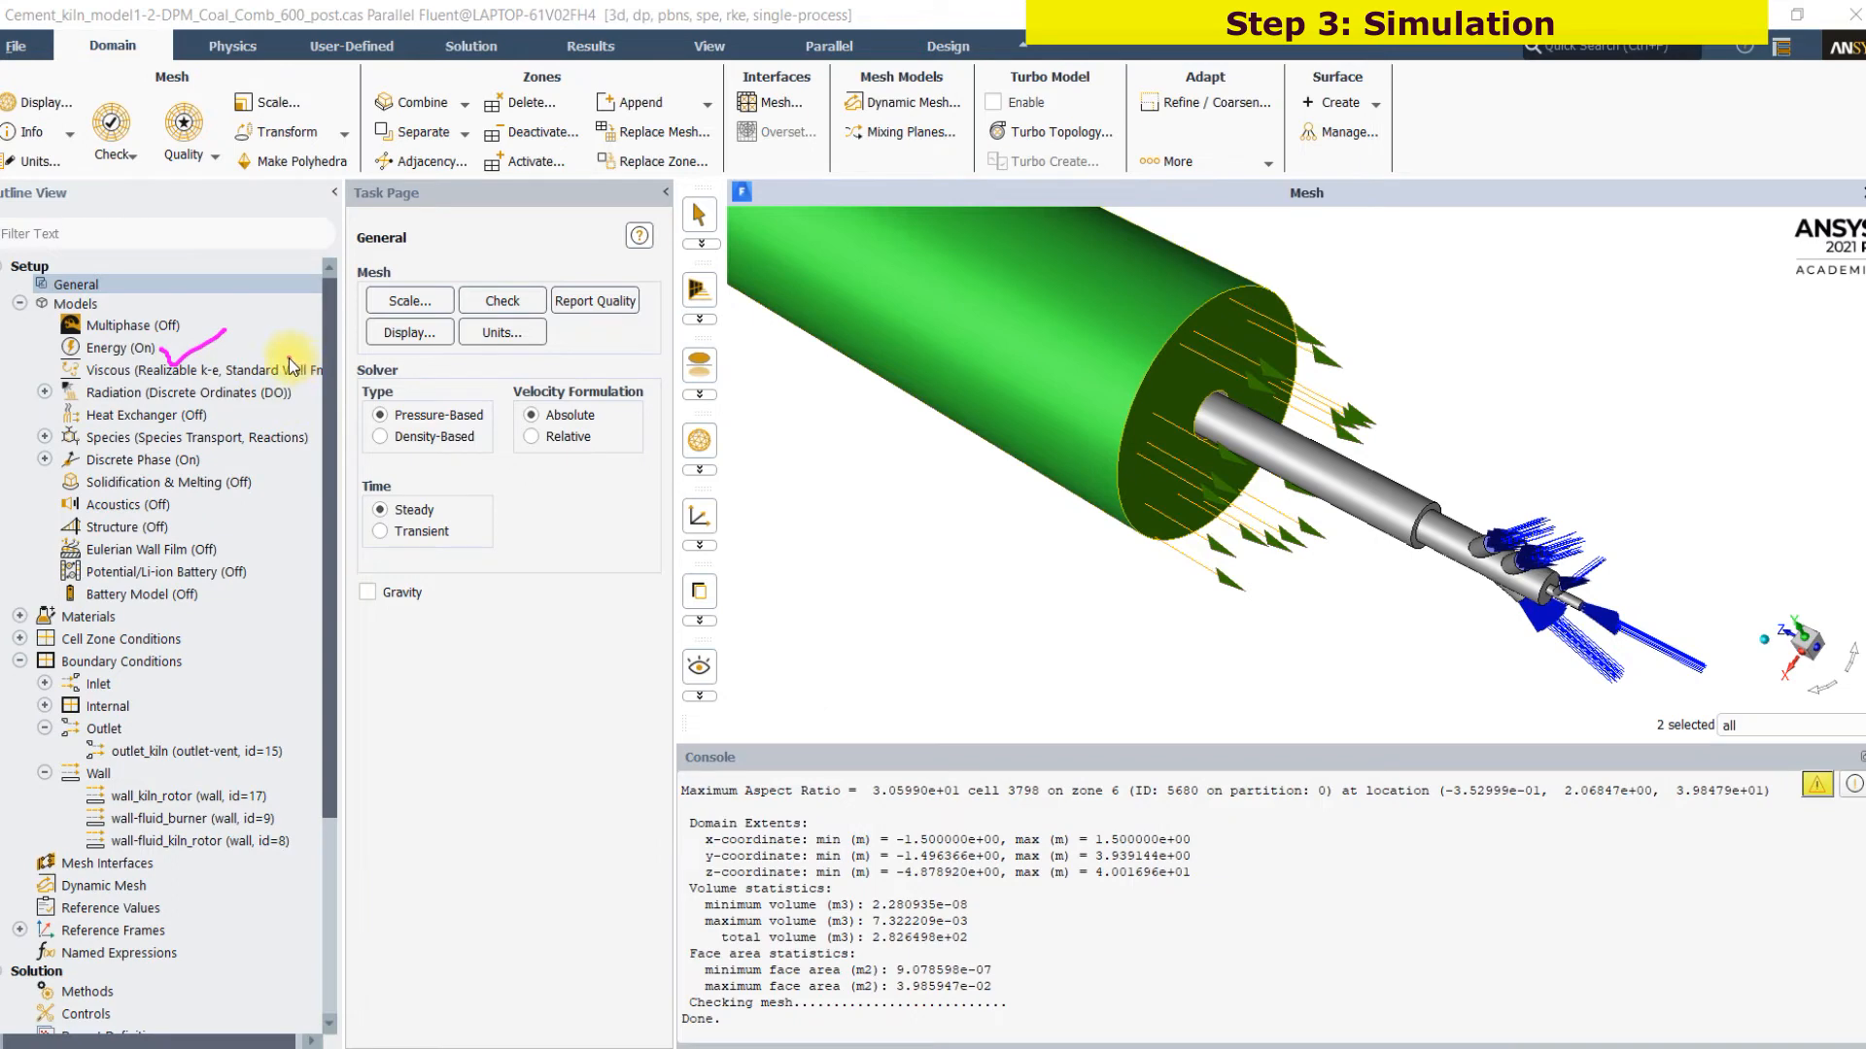
mouse_move(288, 367)
mouse_down()
mouse_move(413, 372)
mouse_move(428, 387)
mouse_move(404, 399)
mouse_up()
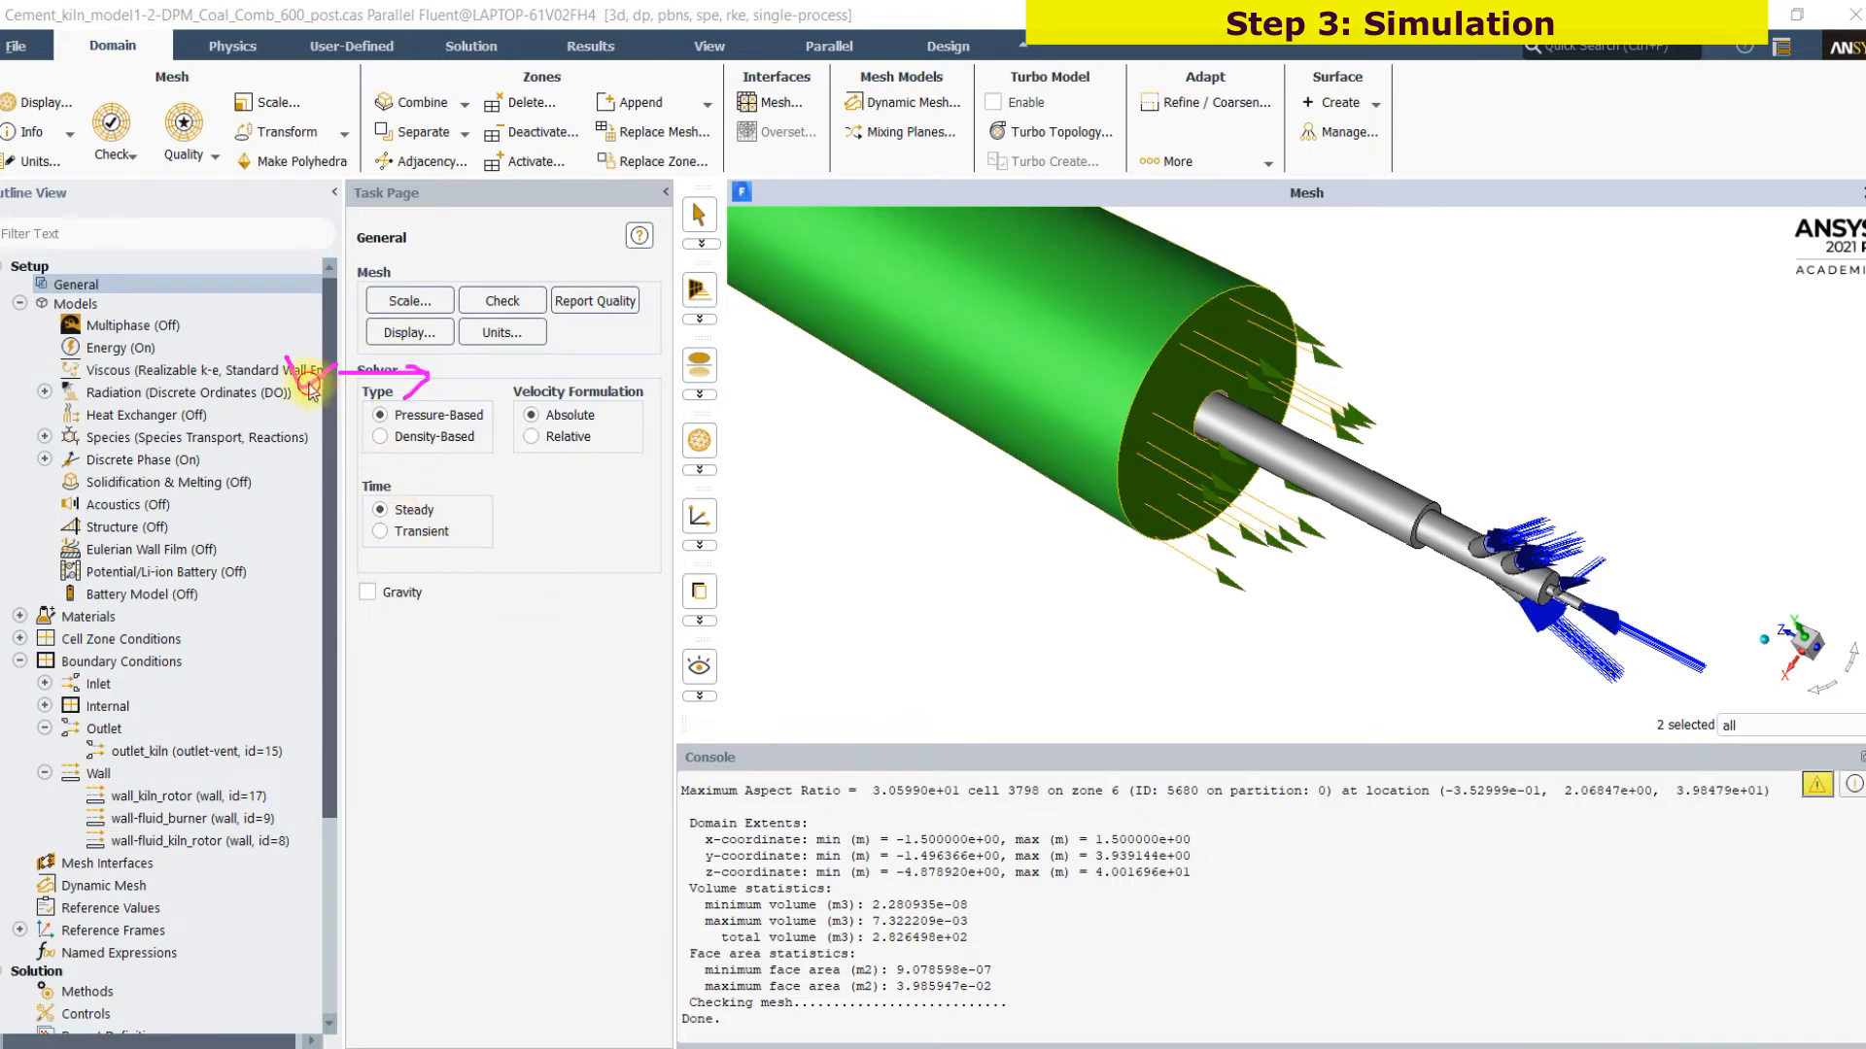
click(1678, 1030)
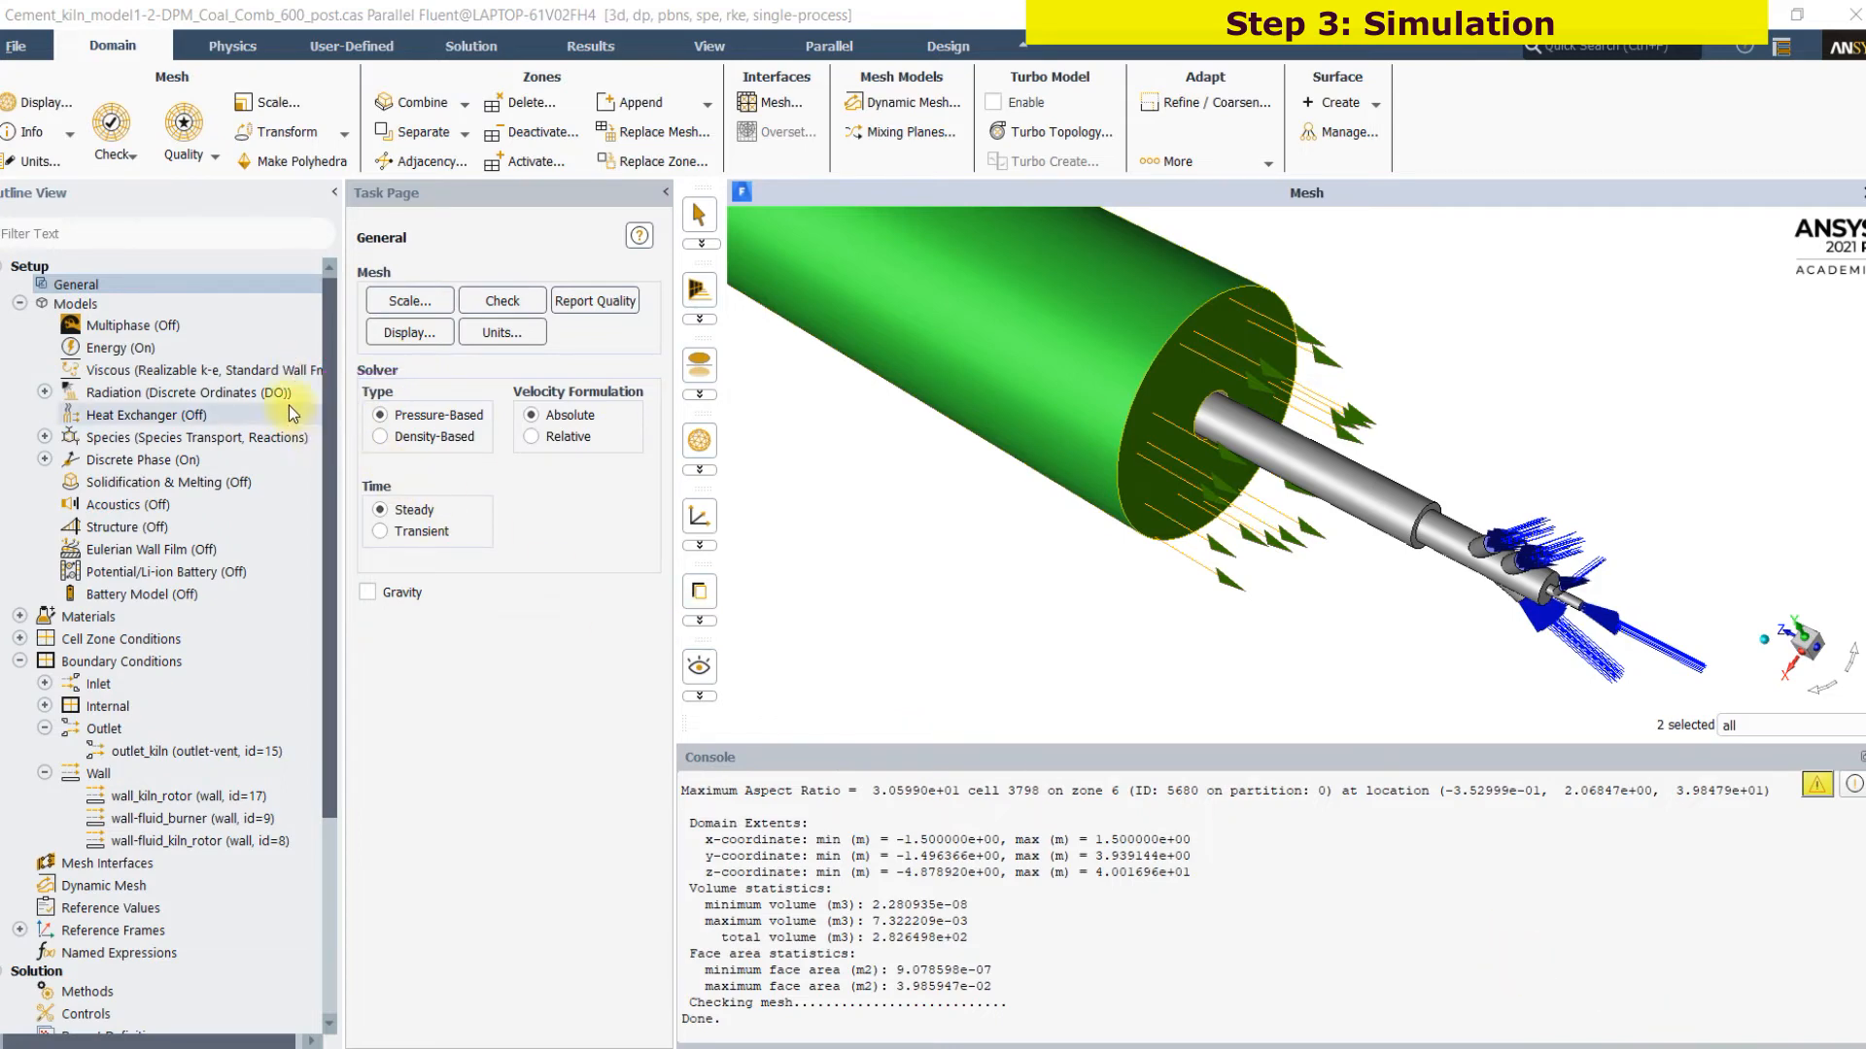
Review the viscous model's turbulence formulation, near-wall treatment and model constants, and close its settings without changes
click(275, 377)
double_click(272, 375)
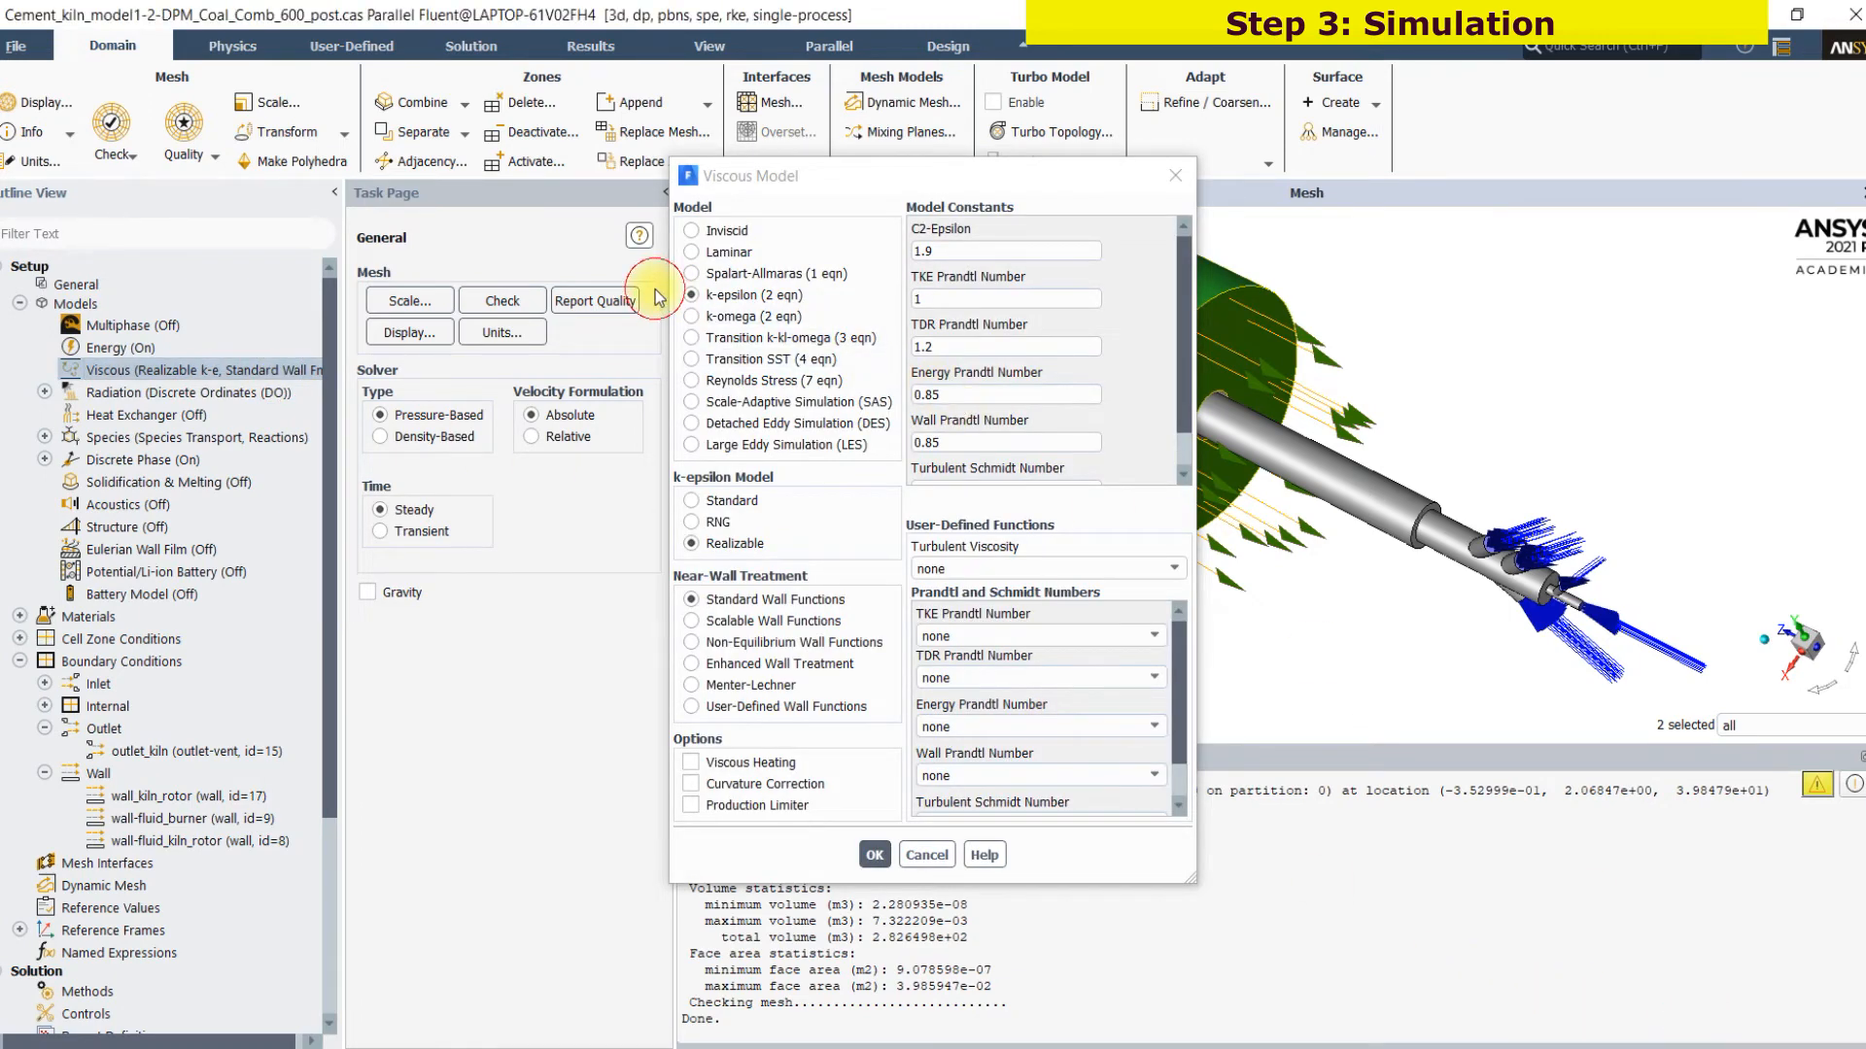
click(1611, 945)
mouse_move(659, 285)
mouse_down()
mouse_move(669, 311)
mouse_move(707, 300)
mouse_up()
drag(623, 563, 688, 547)
drag(604, 597, 733, 586)
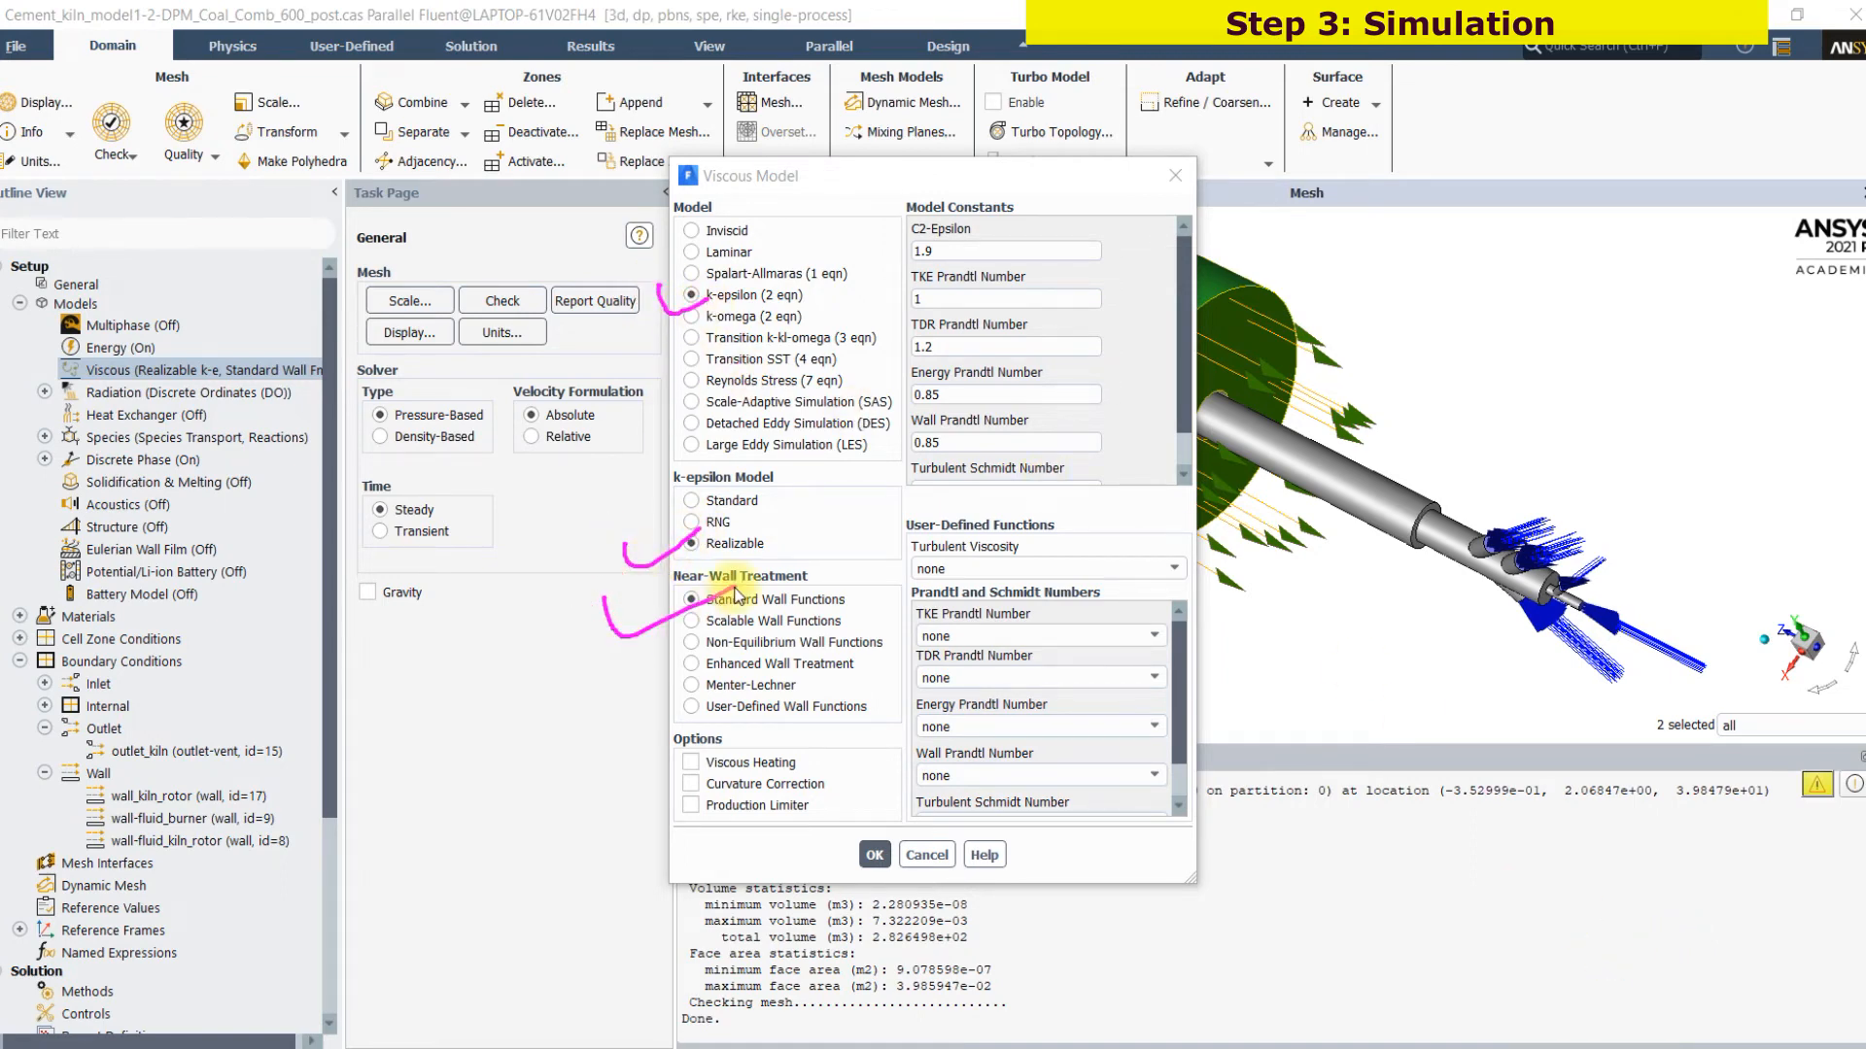
mouse_move(880, 206)
mouse_down()
mouse_move(876, 443)
mouse_move(1058, 442)
mouse_up()
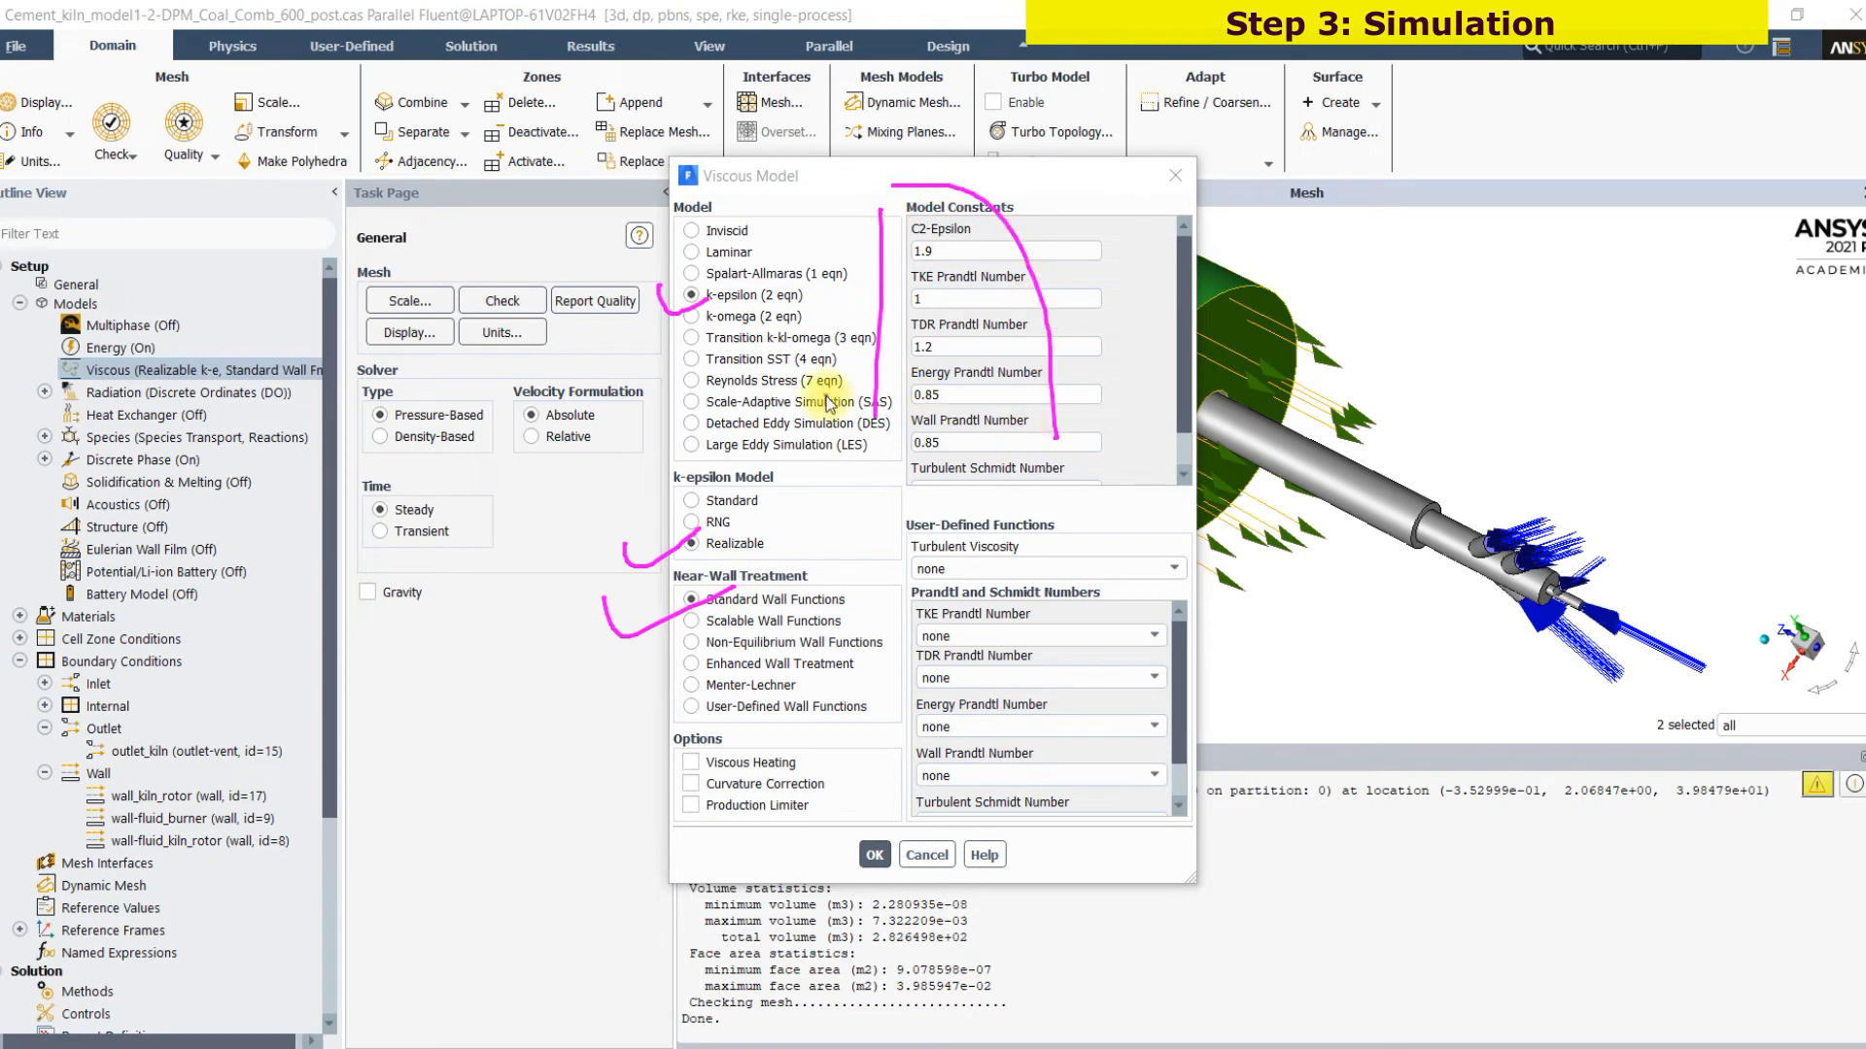
drag(860, 406, 962, 379)
click(894, 531)
click(936, 615)
click(1683, 1036)
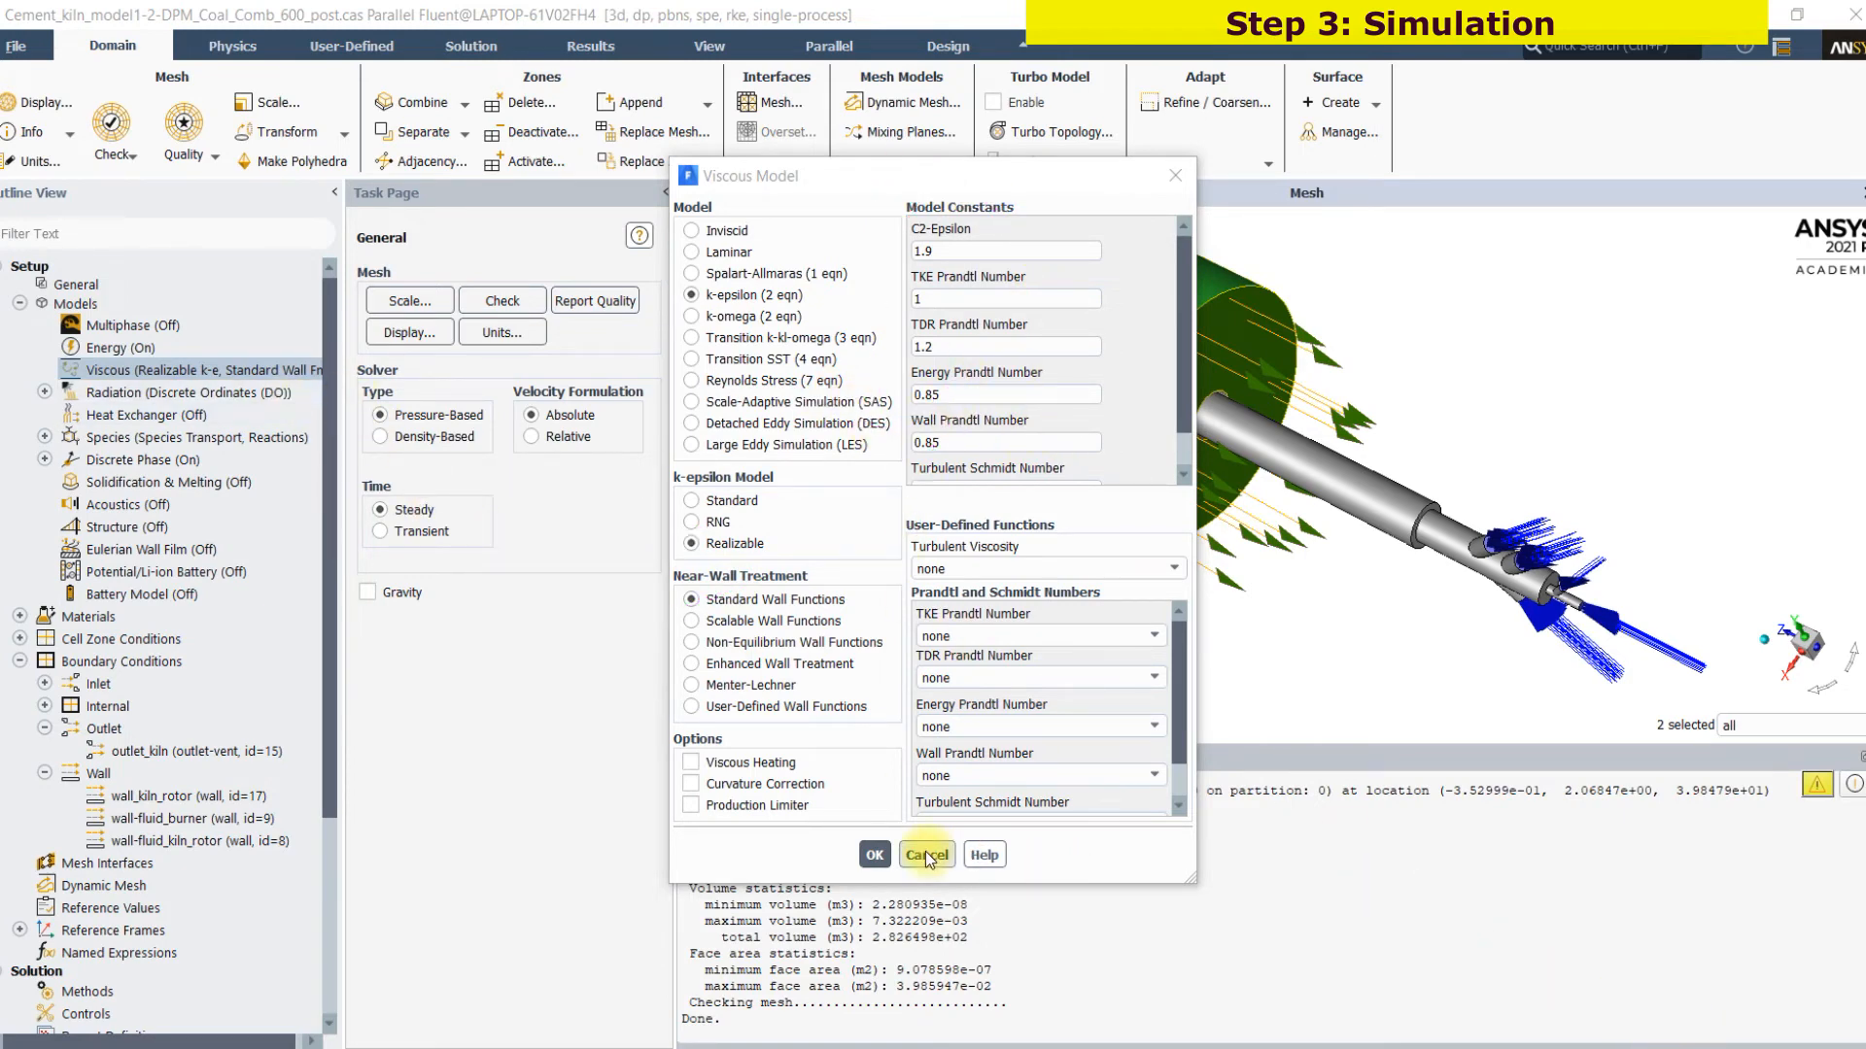
click(875, 856)
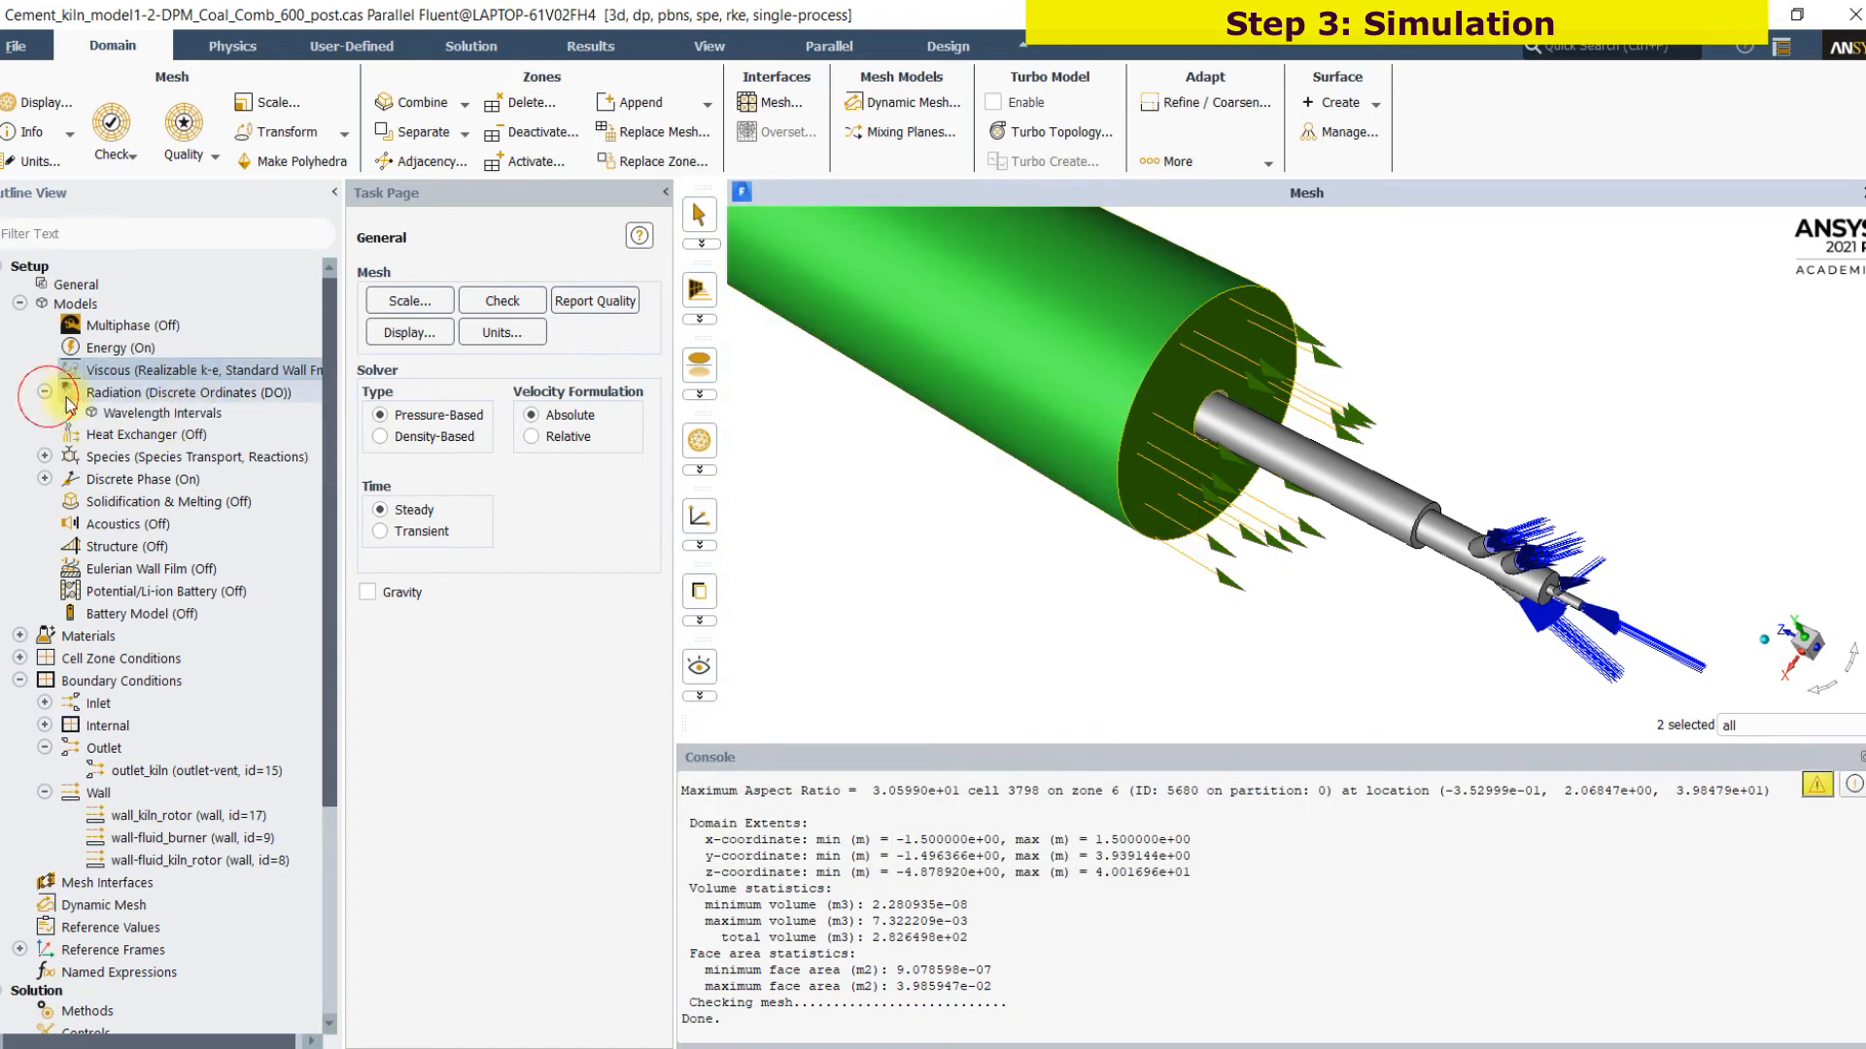
Review the radiation model's type, angular discretization and non-gray settings, and close them without changes
double_click(143, 394)
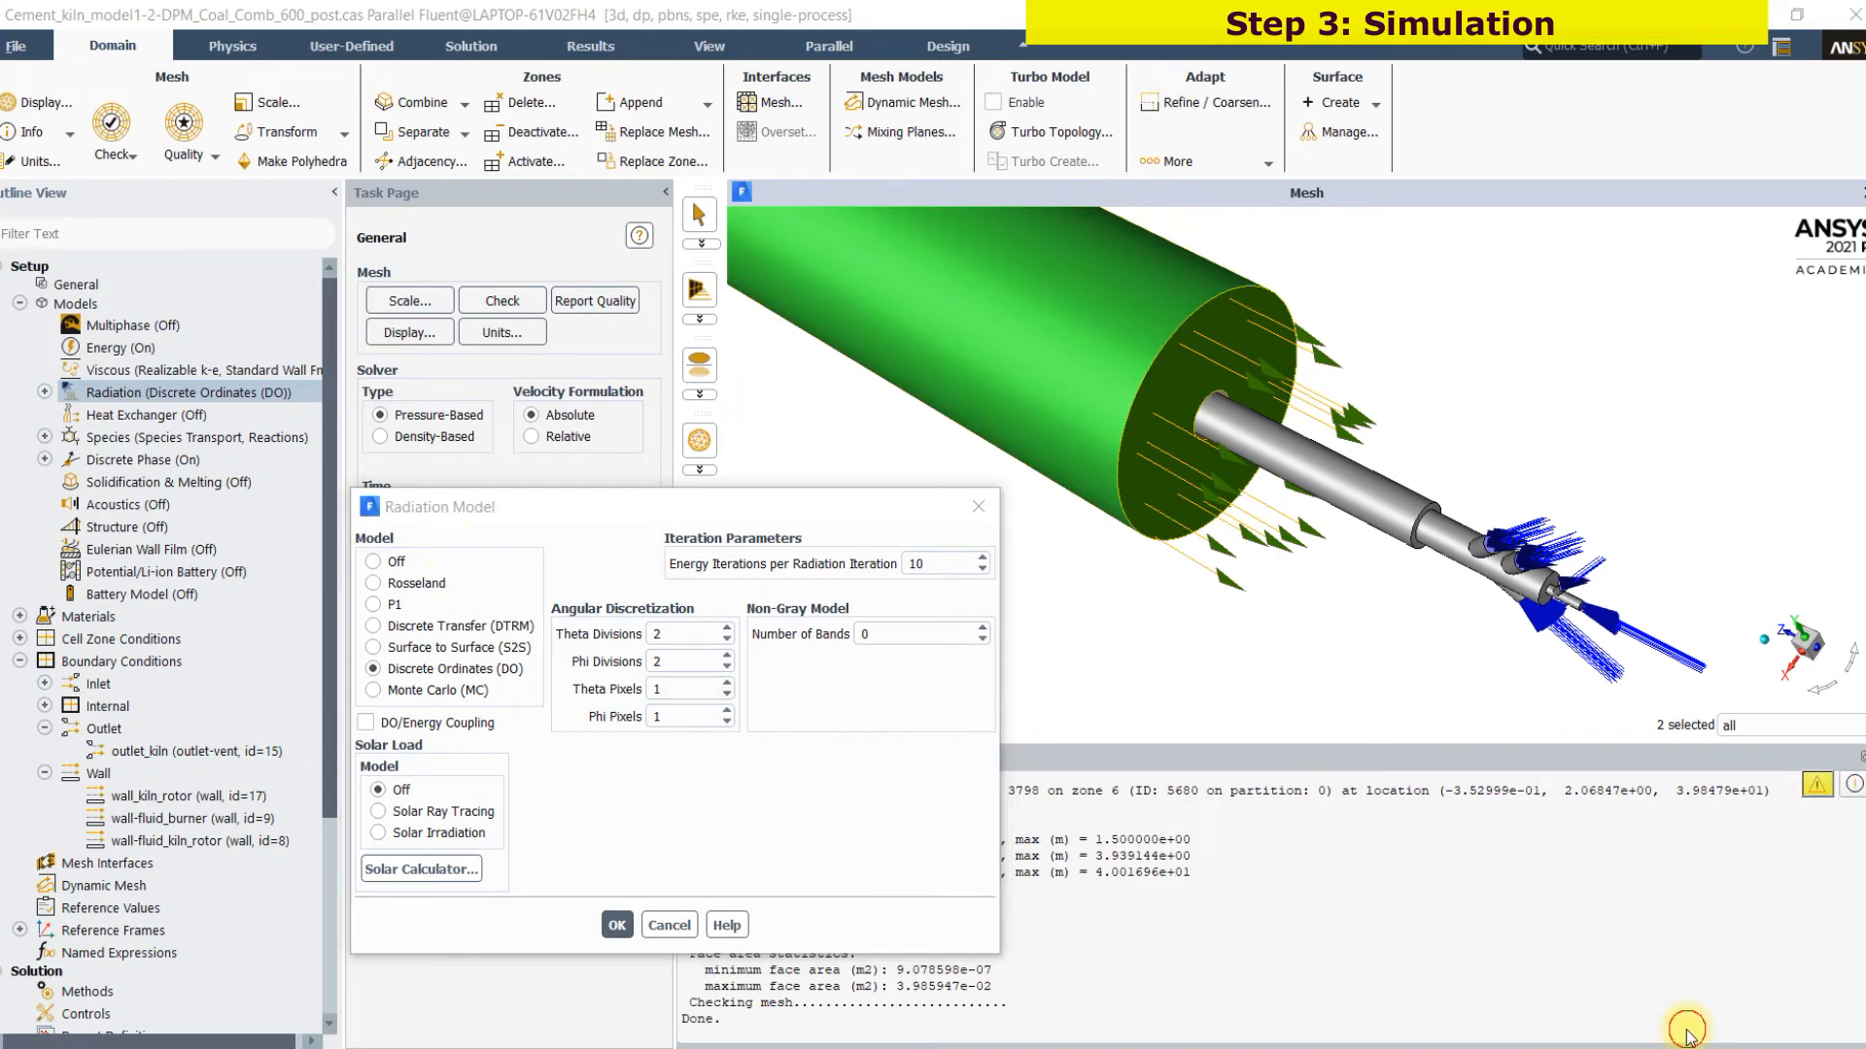
click(355, 671)
drag(358, 674, 432, 646)
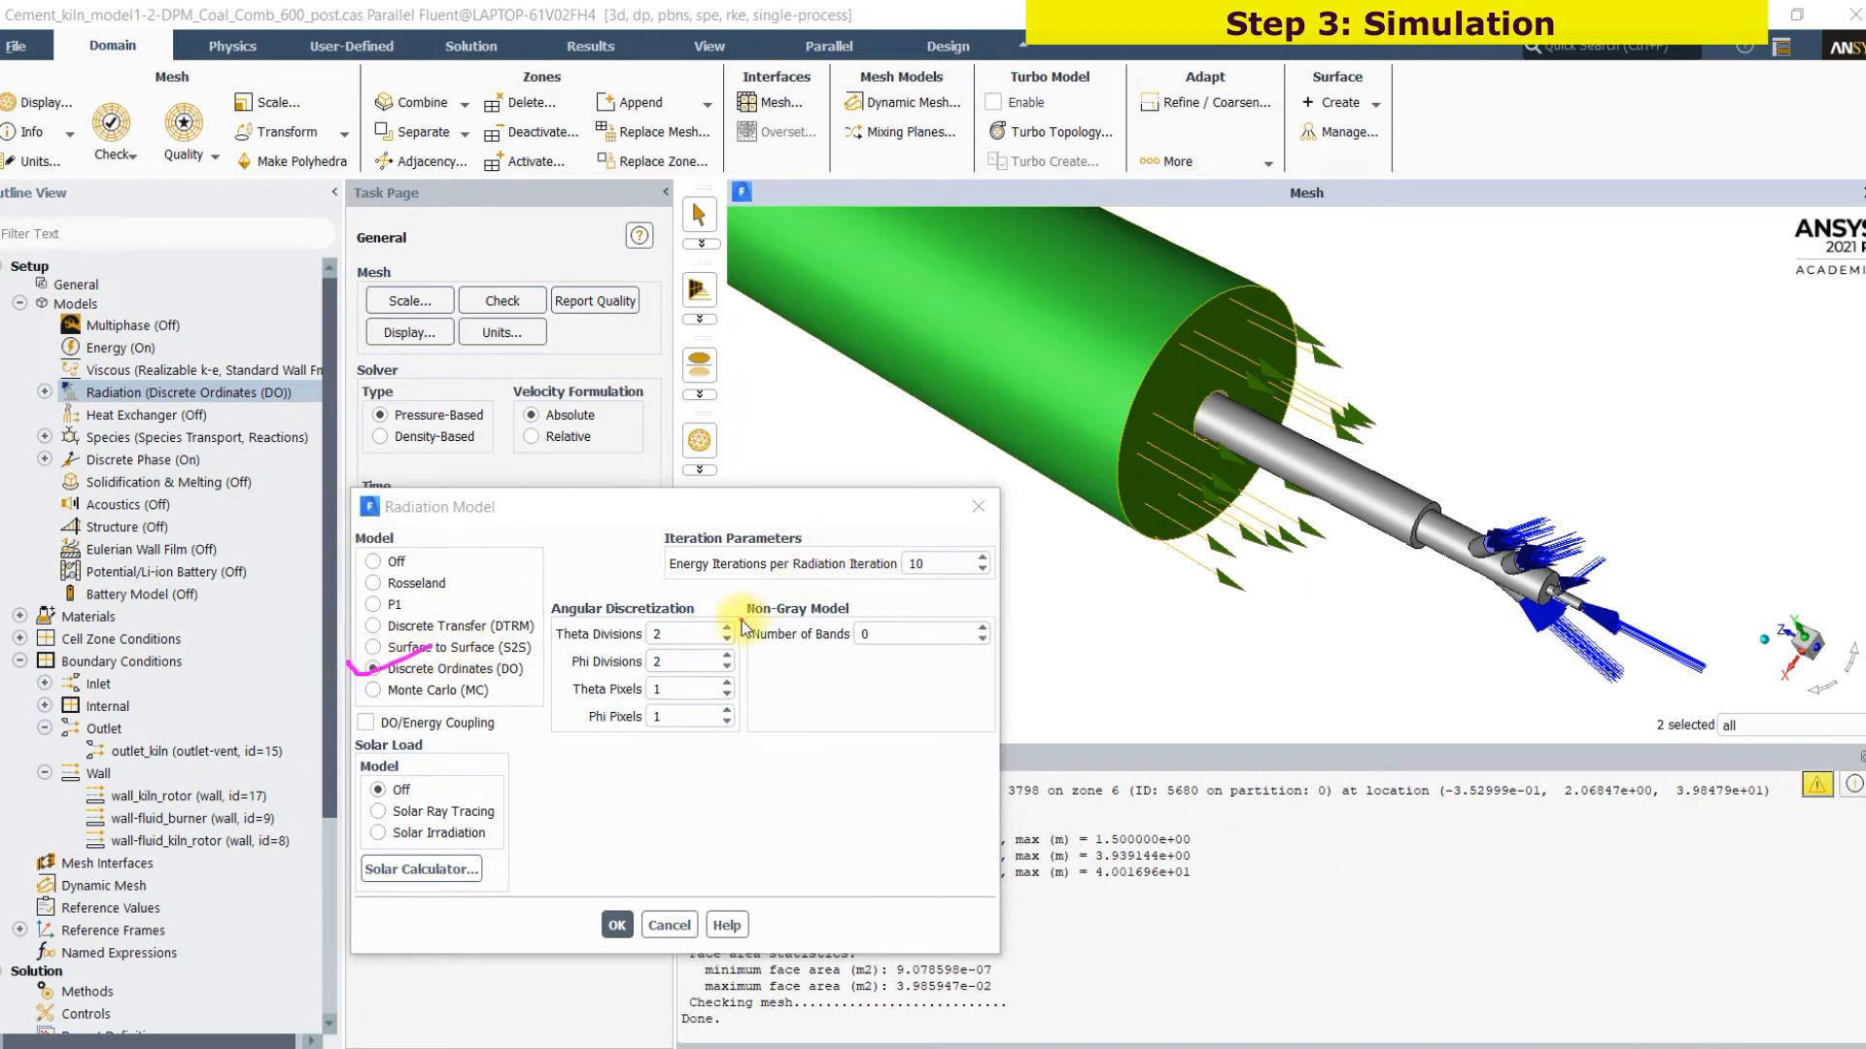
mouse_move(812, 623)
mouse_down()
mouse_move(861, 637)
mouse_move(822, 691)
mouse_up()
drag(817, 672, 768, 754)
drag(864, 682, 873, 680)
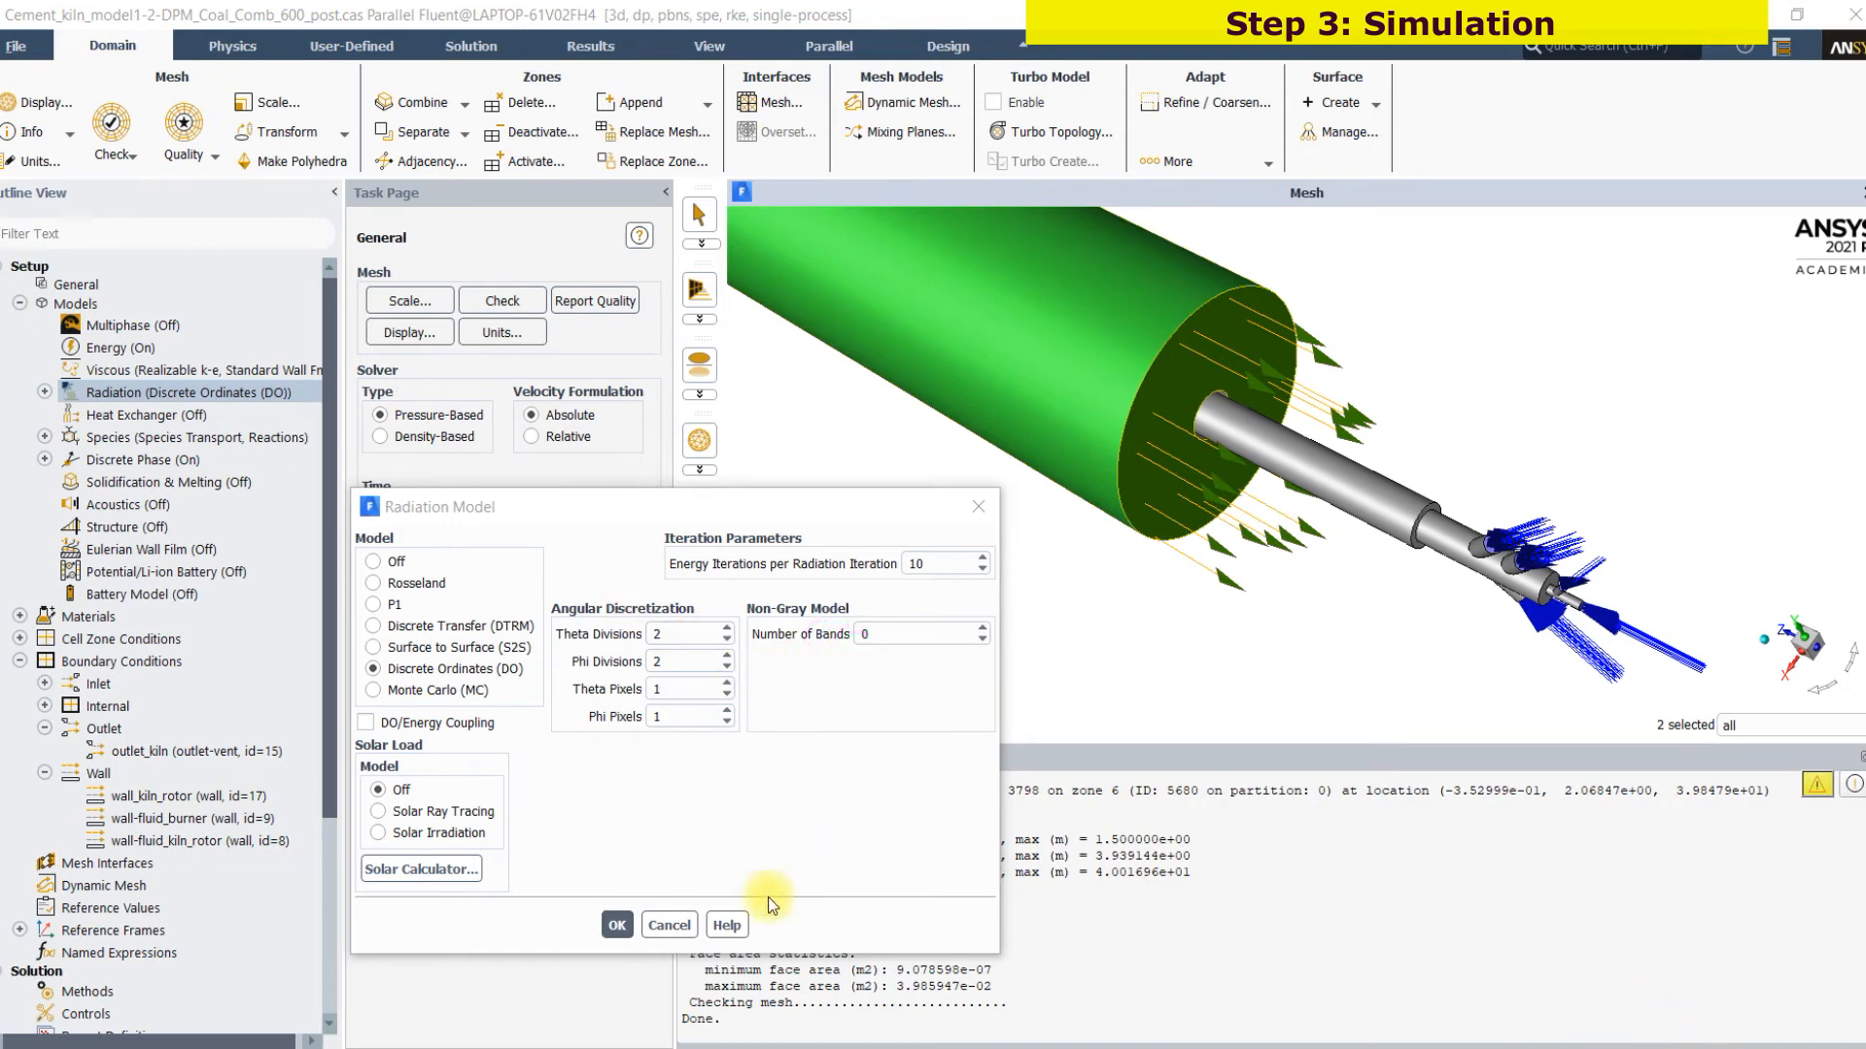
click(669, 925)
Review the species model's type, mixture material, volumetric reactions and turbulence-chemistry interaction options
click(44, 437)
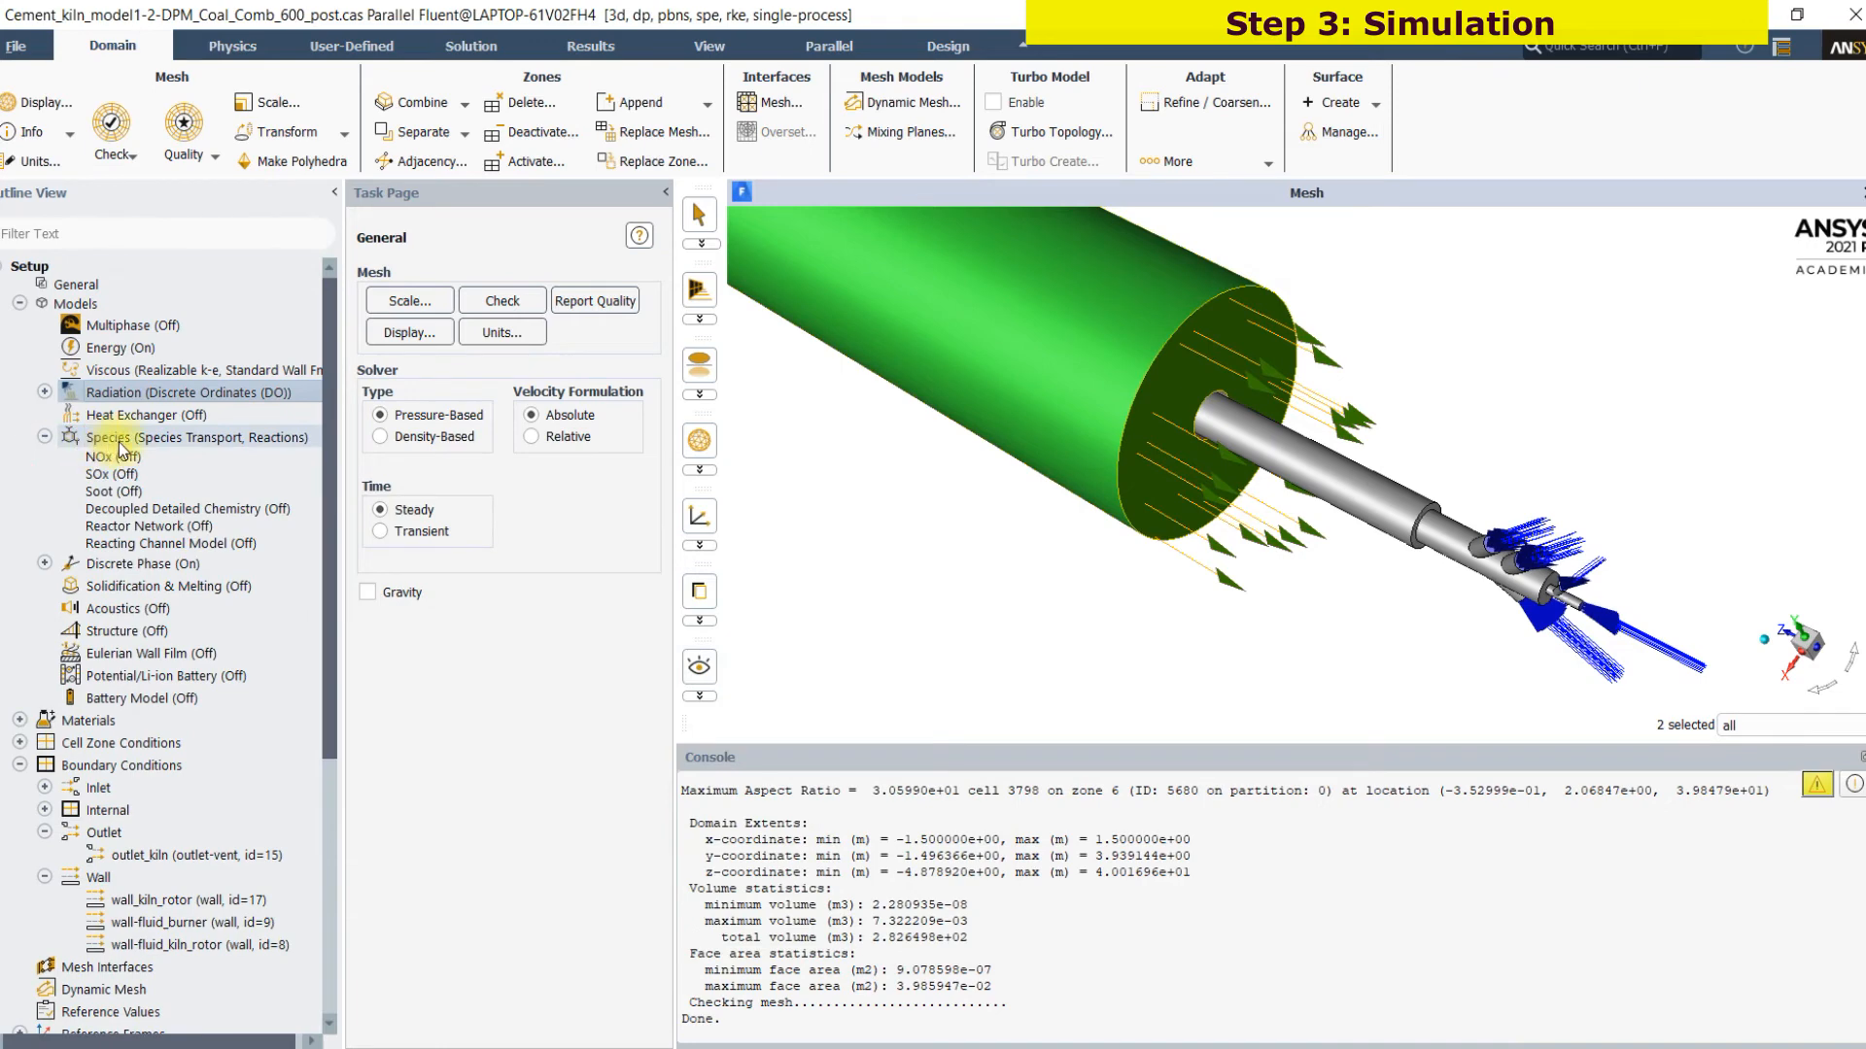
double_click(121, 449)
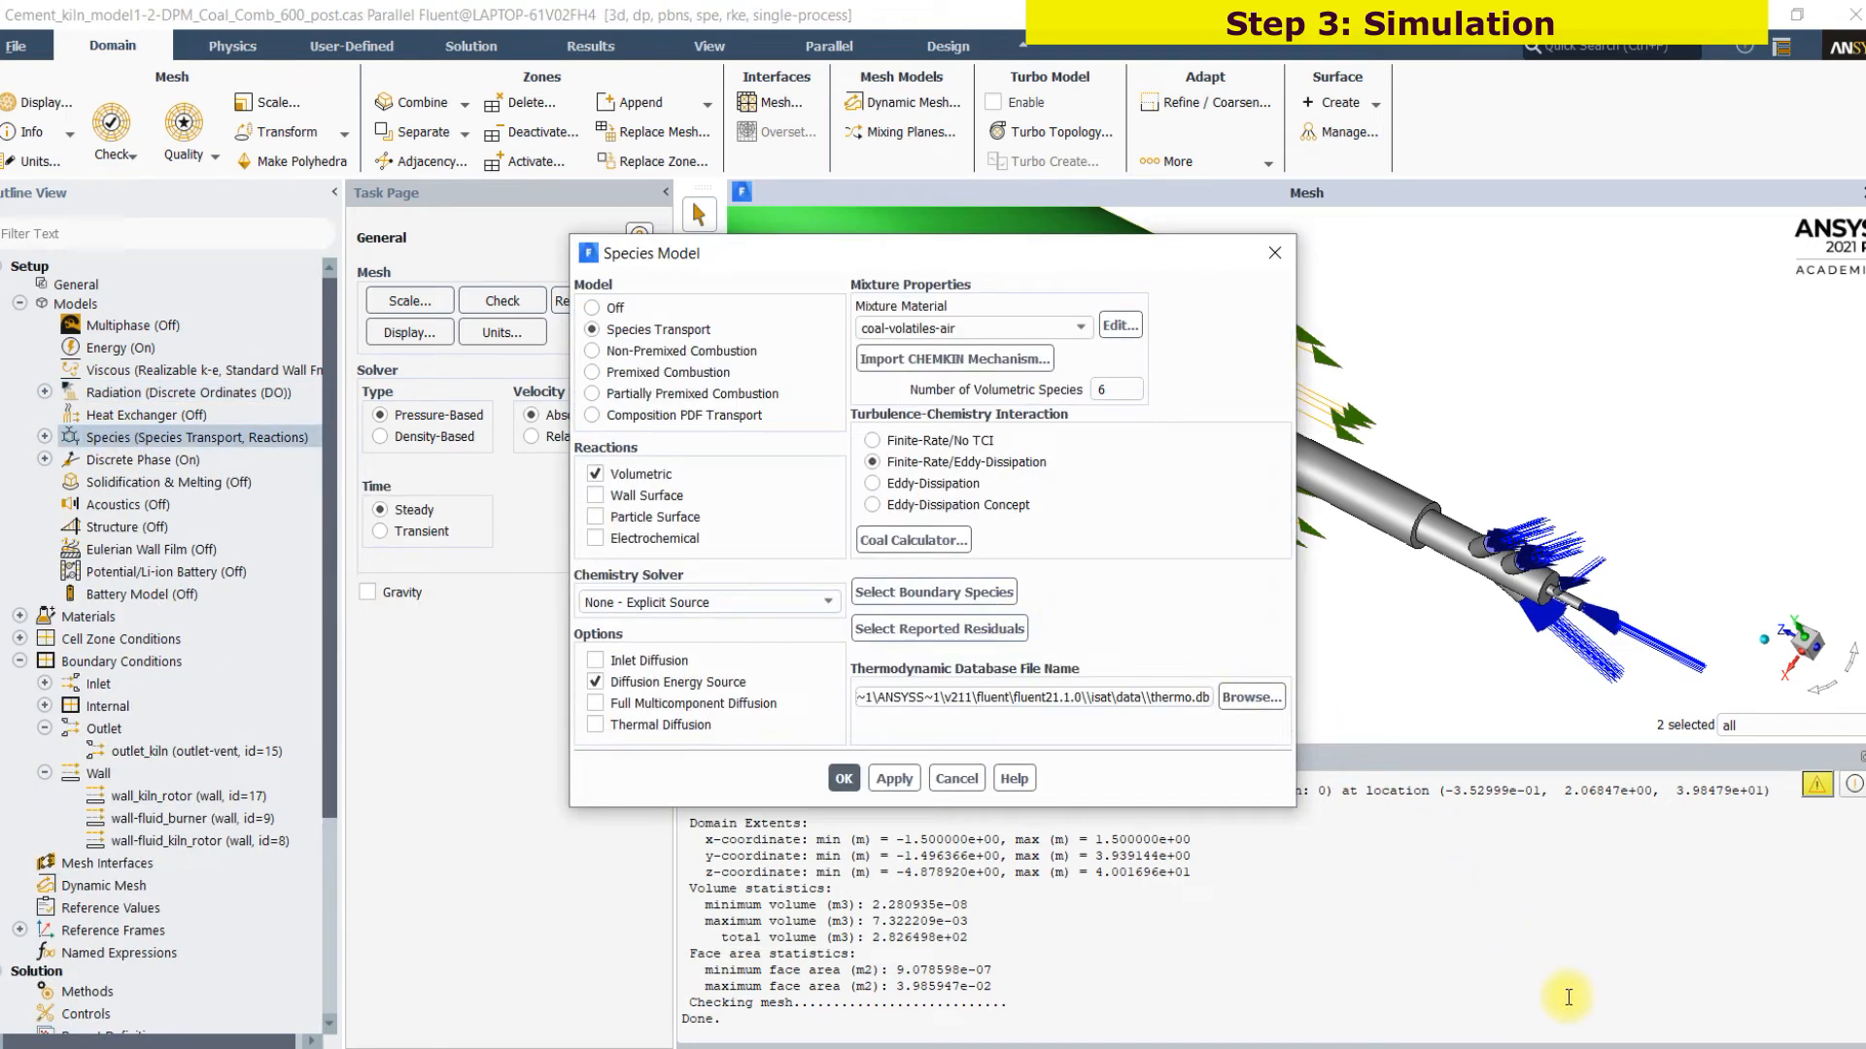
click(1680, 1039)
drag(999, 322, 1067, 297)
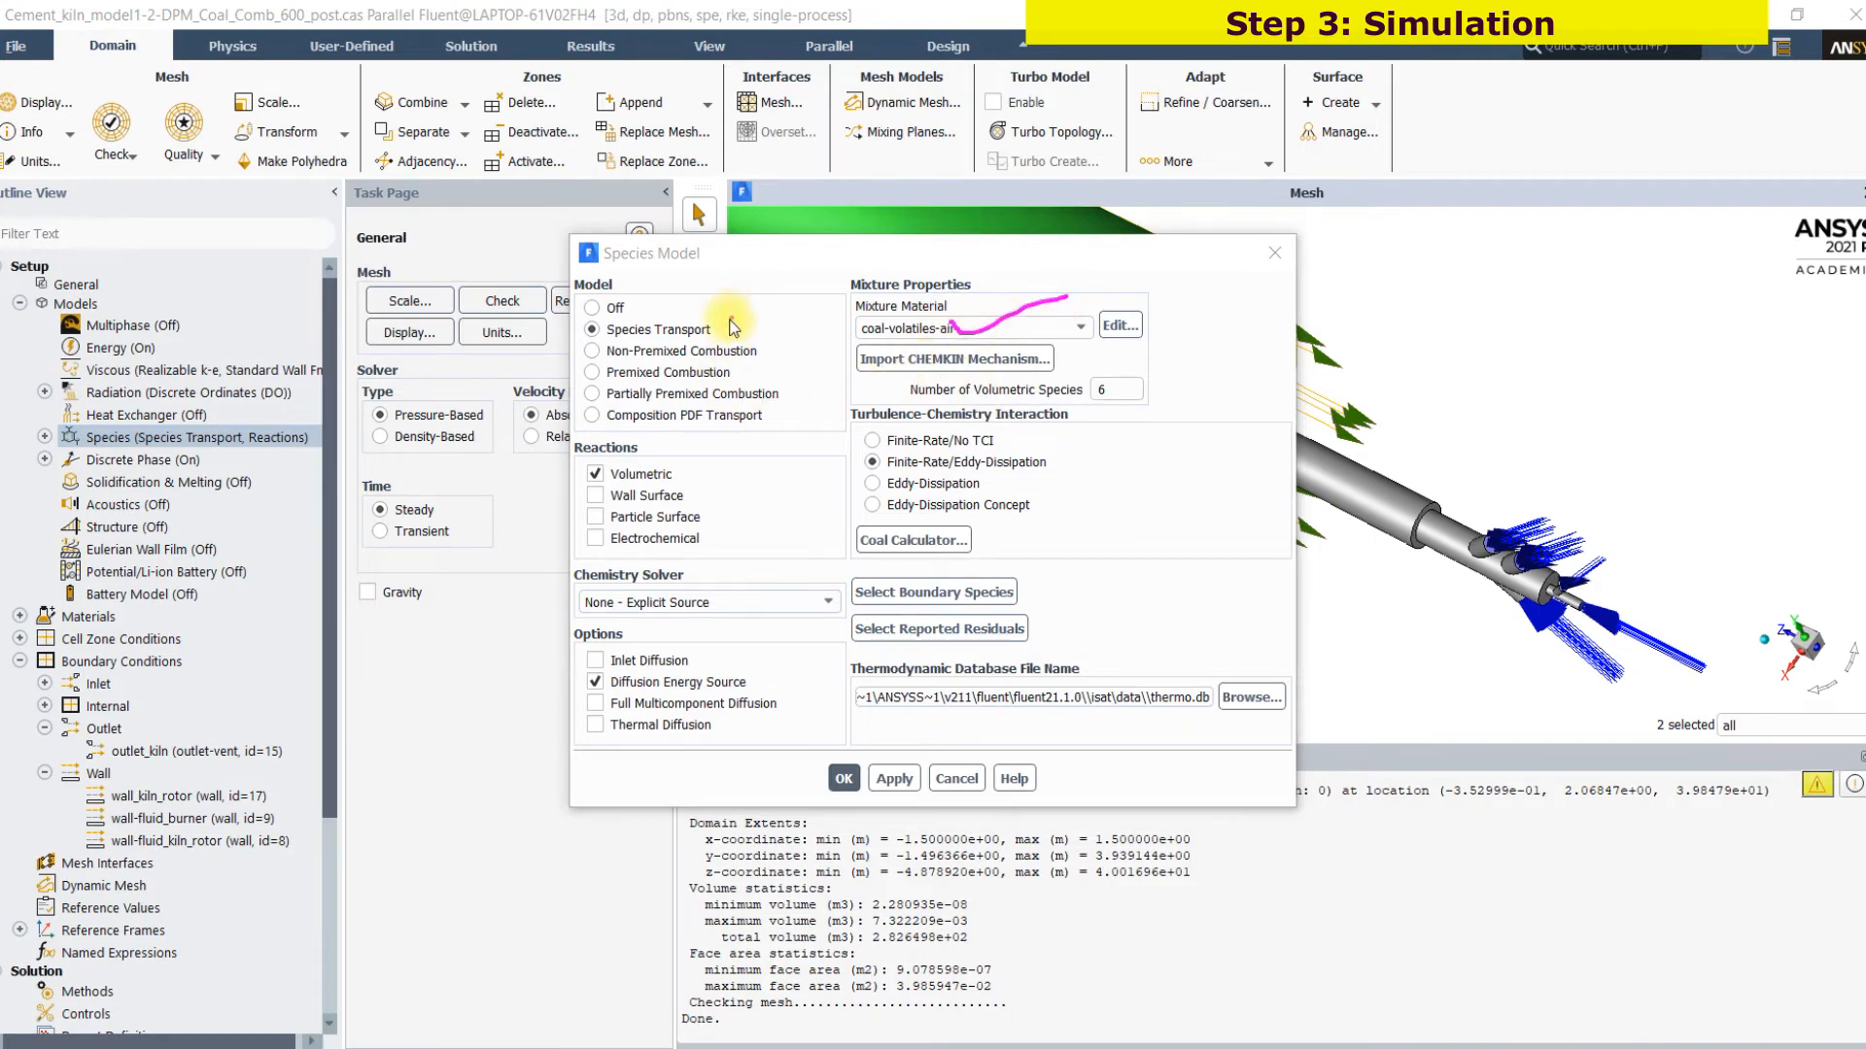
drag(692, 474, 769, 456)
mouse_move(1072, 440)
mouse_down()
mouse_move(1104, 471)
mouse_move(1088, 579)
mouse_up()
drag(1180, 472, 1181, 469)
drag(1155, 473, 1156, 522)
click(1189, 501)
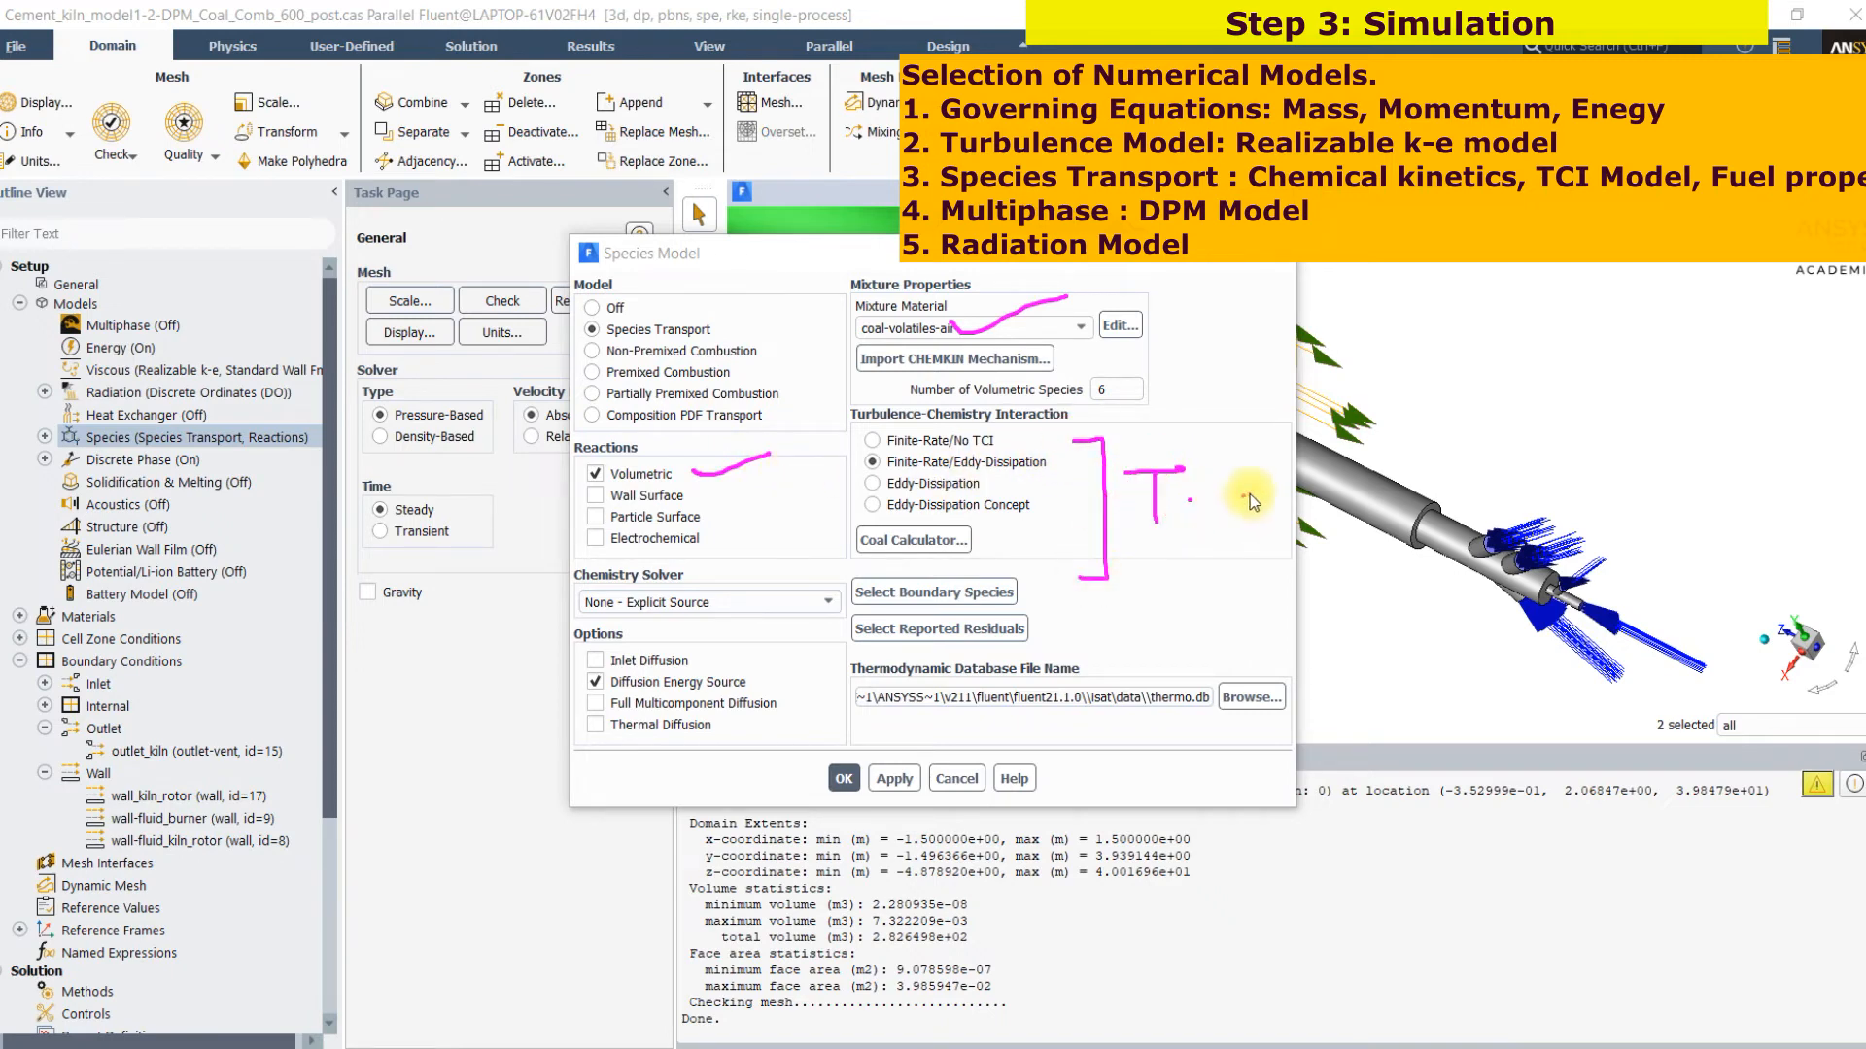
click(1279, 502)
mouse_move(1303, 481)
mouse_down()
mouse_move(1396, 476)
mouse_move(1371, 583)
mouse_move(1437, 566)
mouse_up()
mouse_move(1069, 594)
mouse_down()
mouse_move(1077, 638)
mouse_move(1222, 591)
mouse_up()
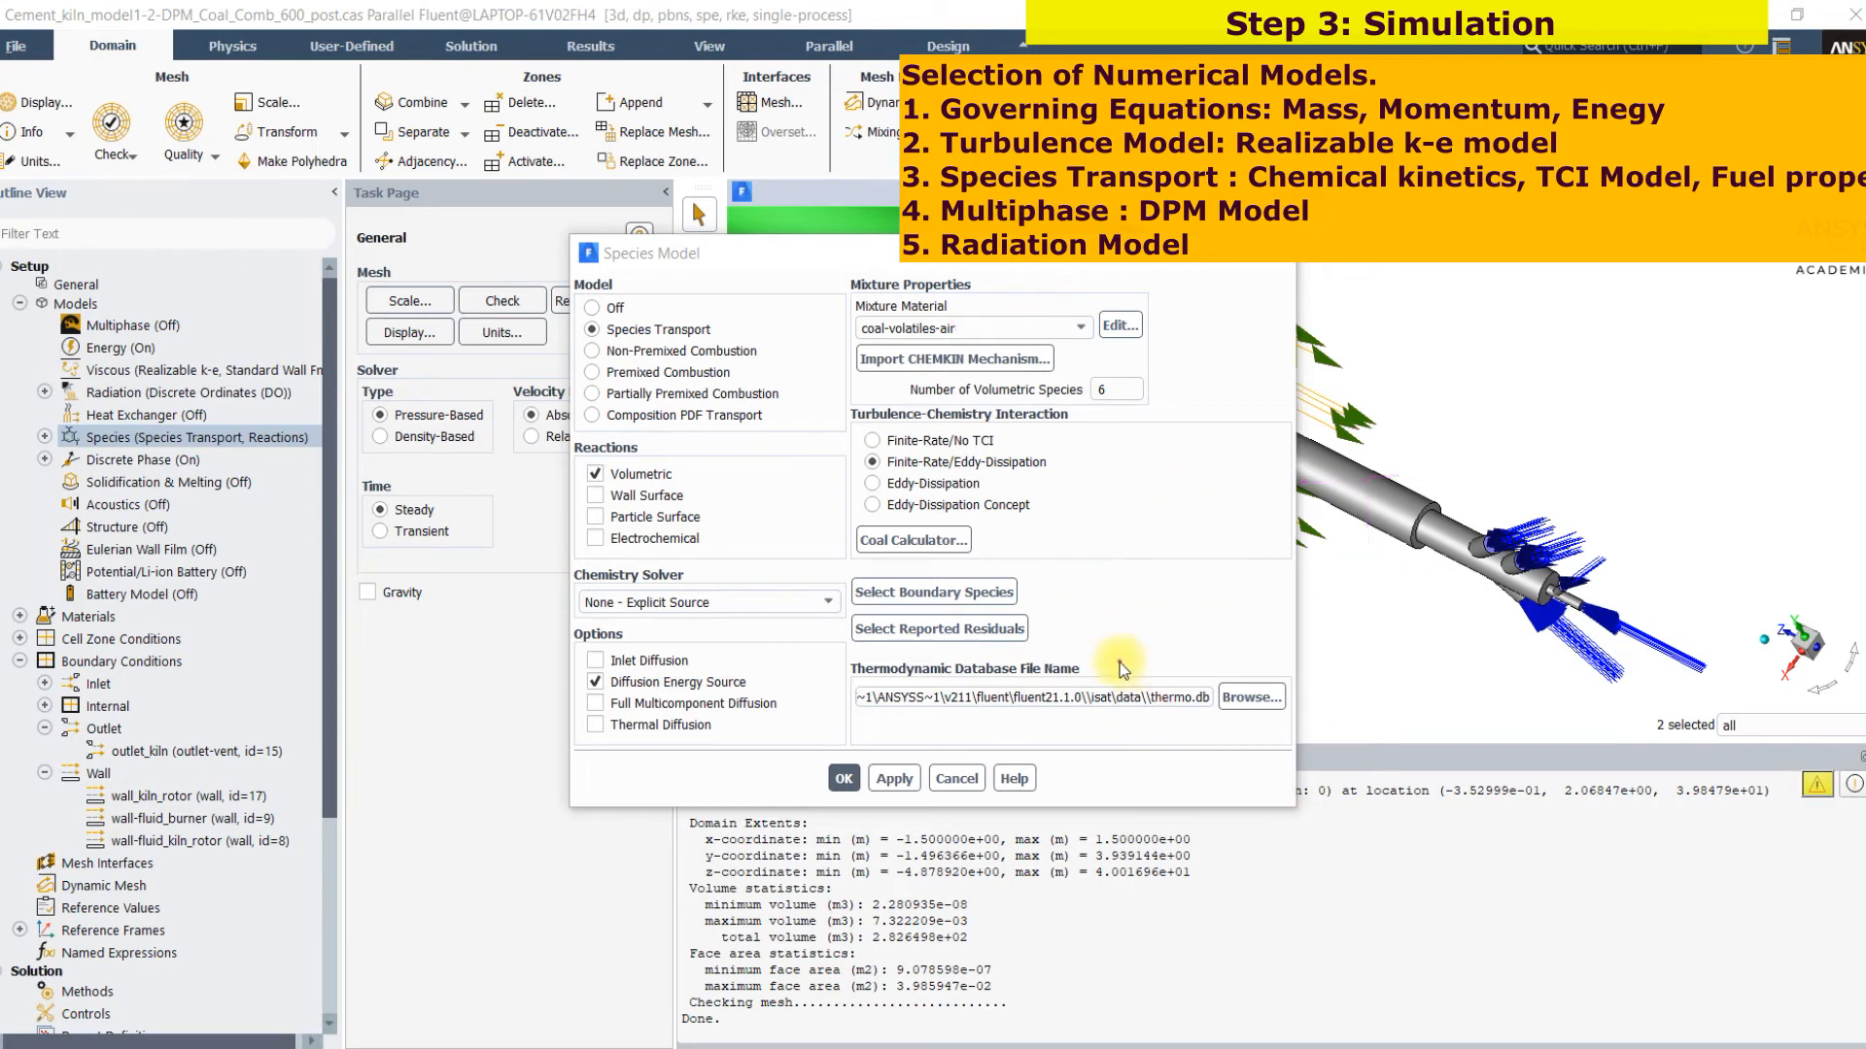
Open the coal calculator and review the proximate and ultimate analysis, reaction mechanism, coal settings and gas phase reactions
click(960, 544)
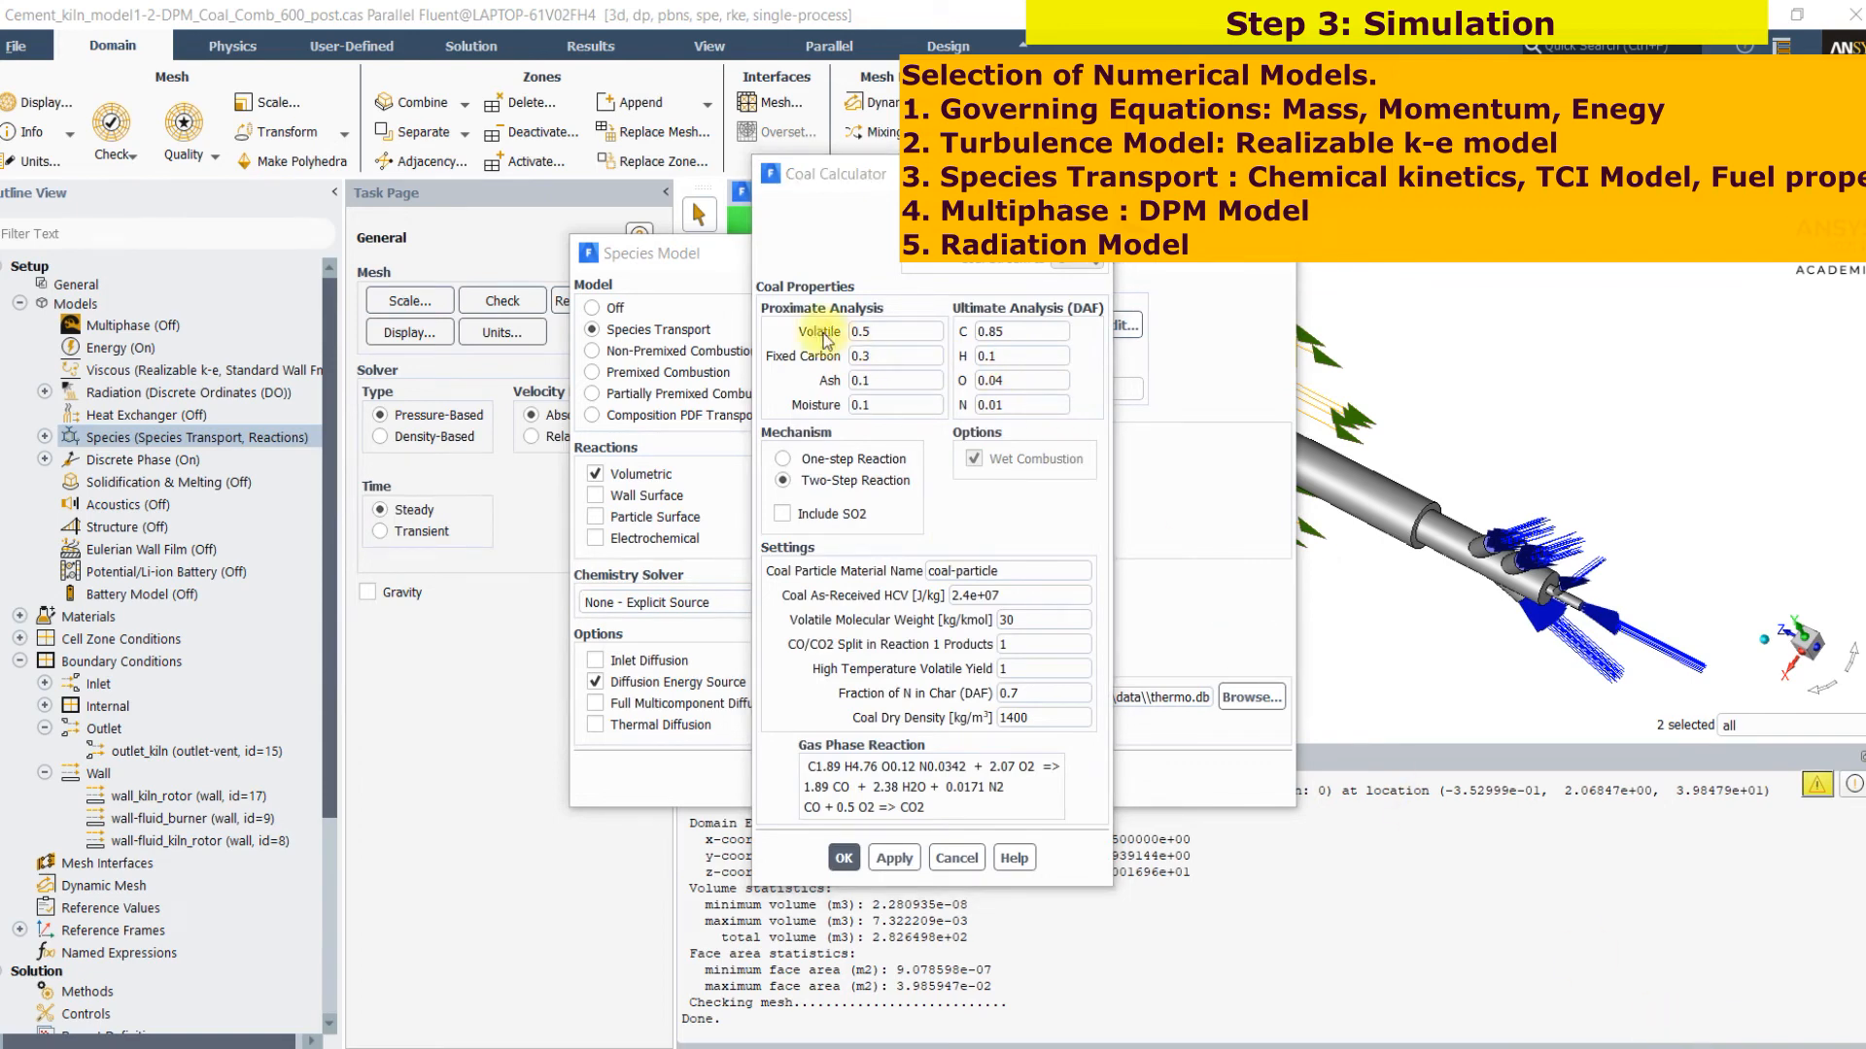
drag(850, 282, 945, 243)
drag(1045, 301, 1213, 301)
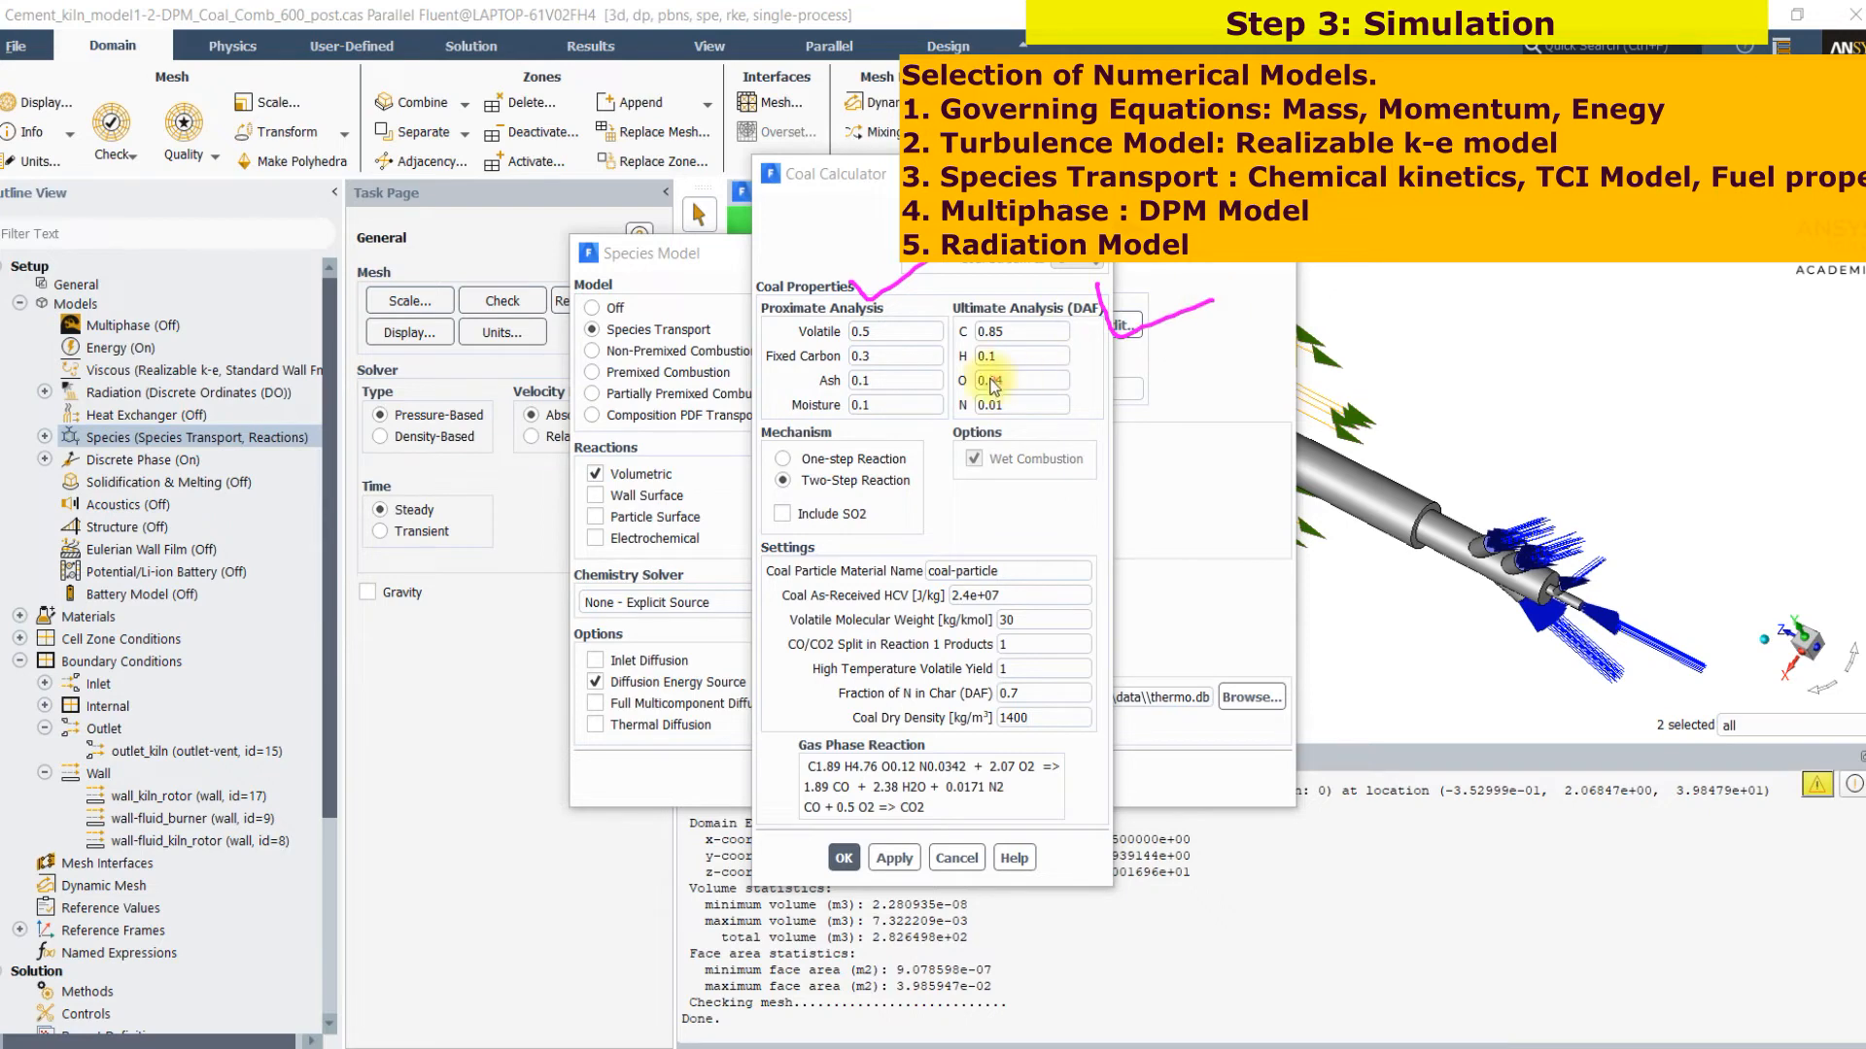
drag(953, 313, 946, 471)
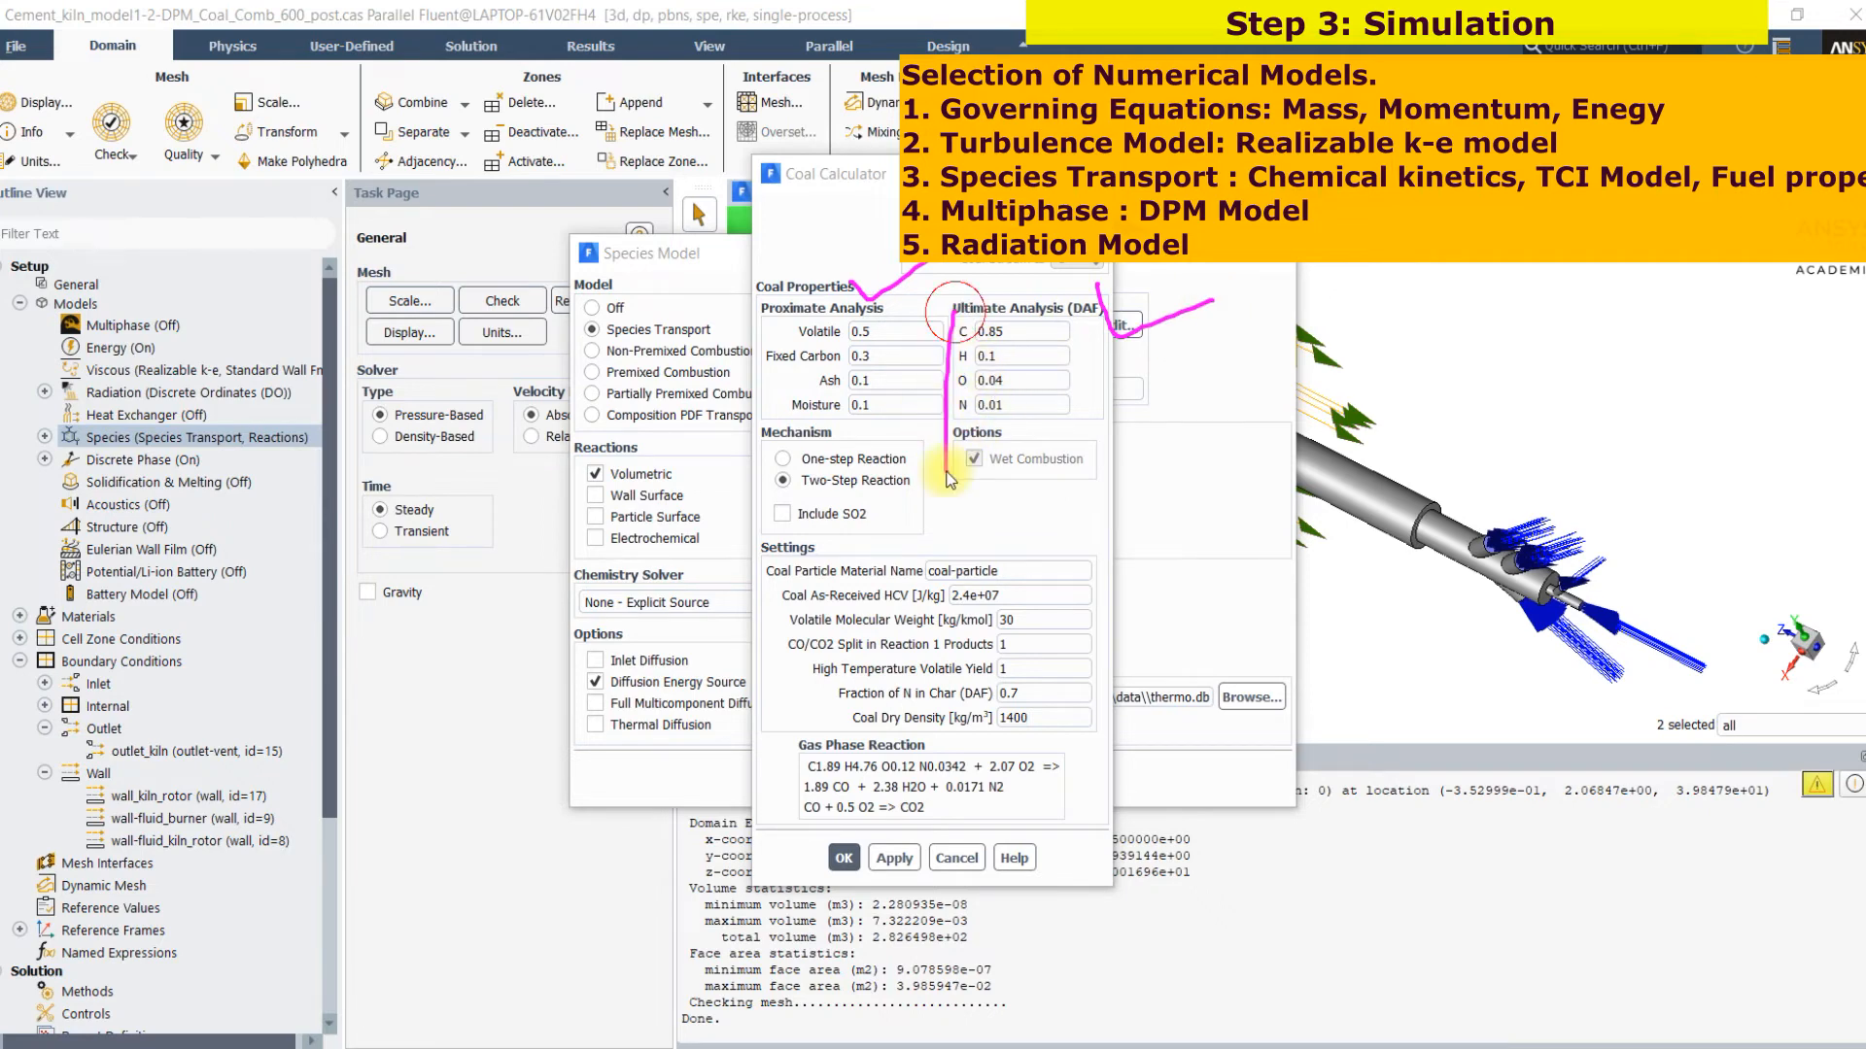
drag(1087, 452, 1093, 432)
drag(1035, 520, 1073, 502)
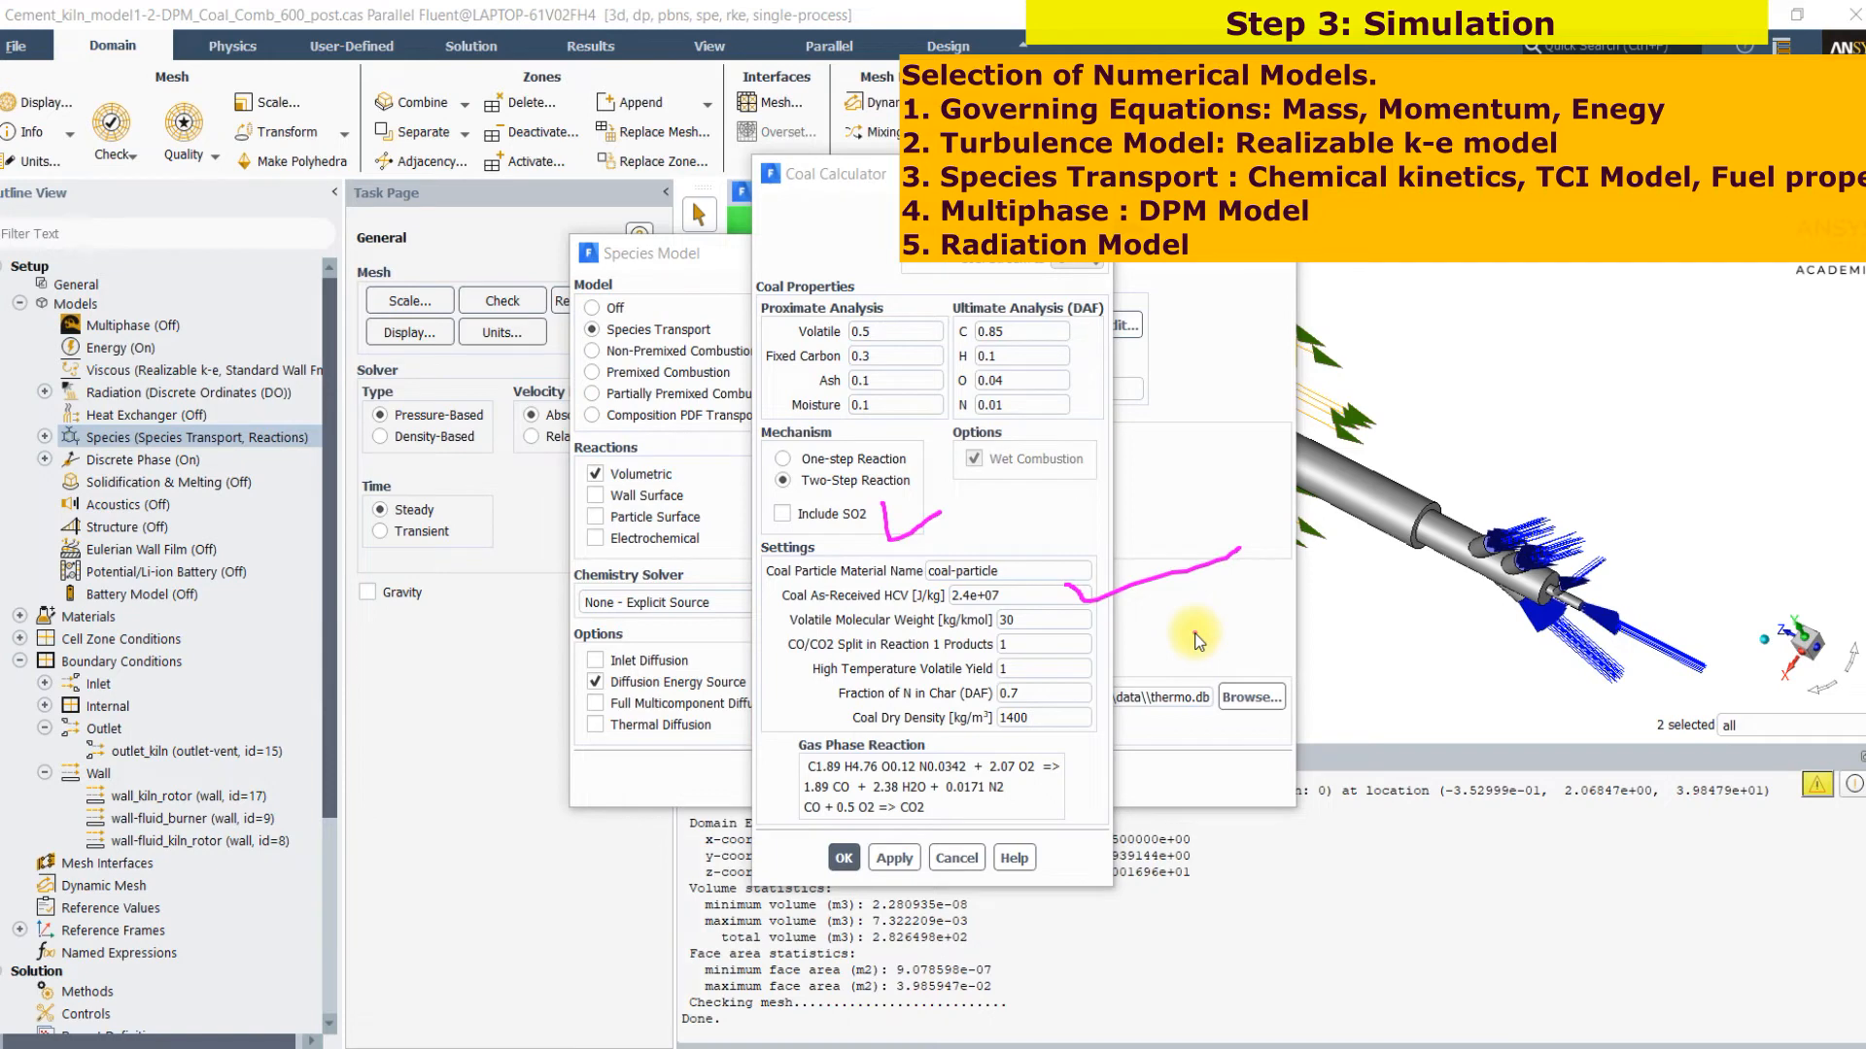
drag(1069, 634, 1098, 731)
mouse_move(787, 742)
mouse_down()
mouse_move(785, 821)
mouse_move(884, 727)
mouse_move(1128, 786)
mouse_move(889, 855)
mouse_up()
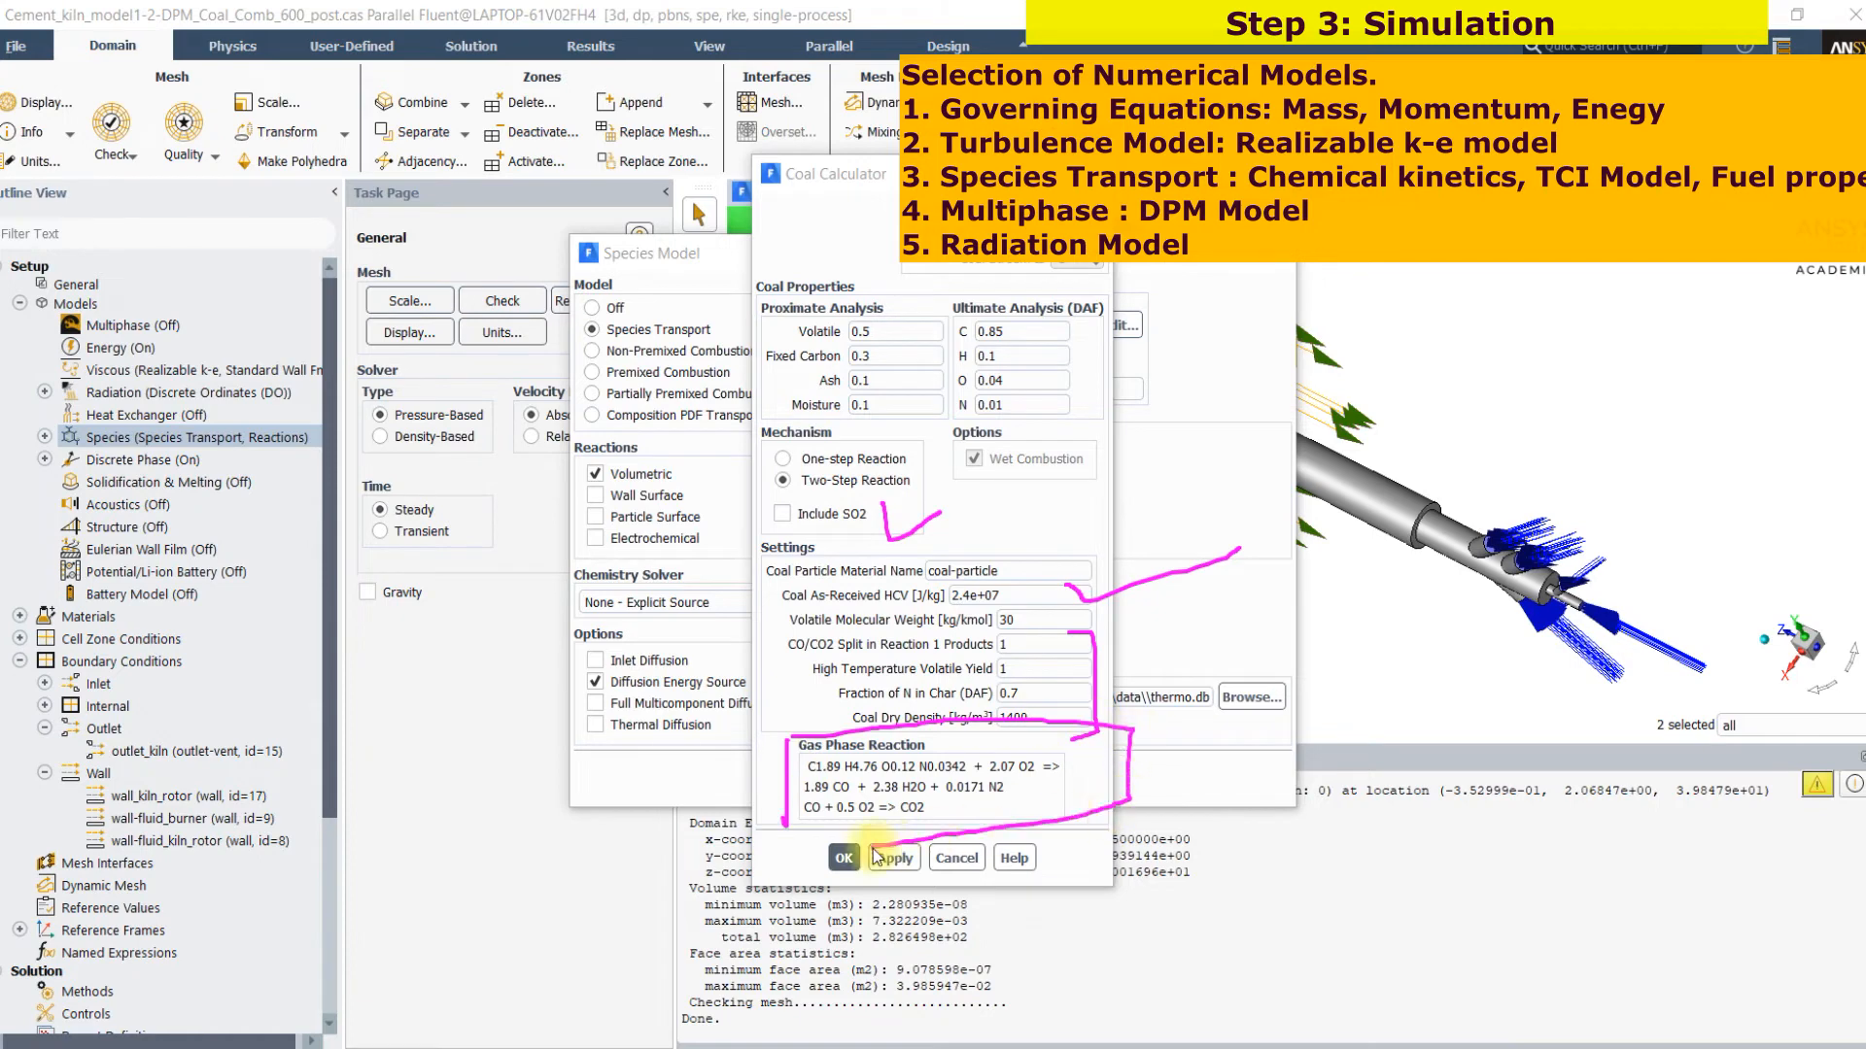
drag(774, 853, 844, 859)
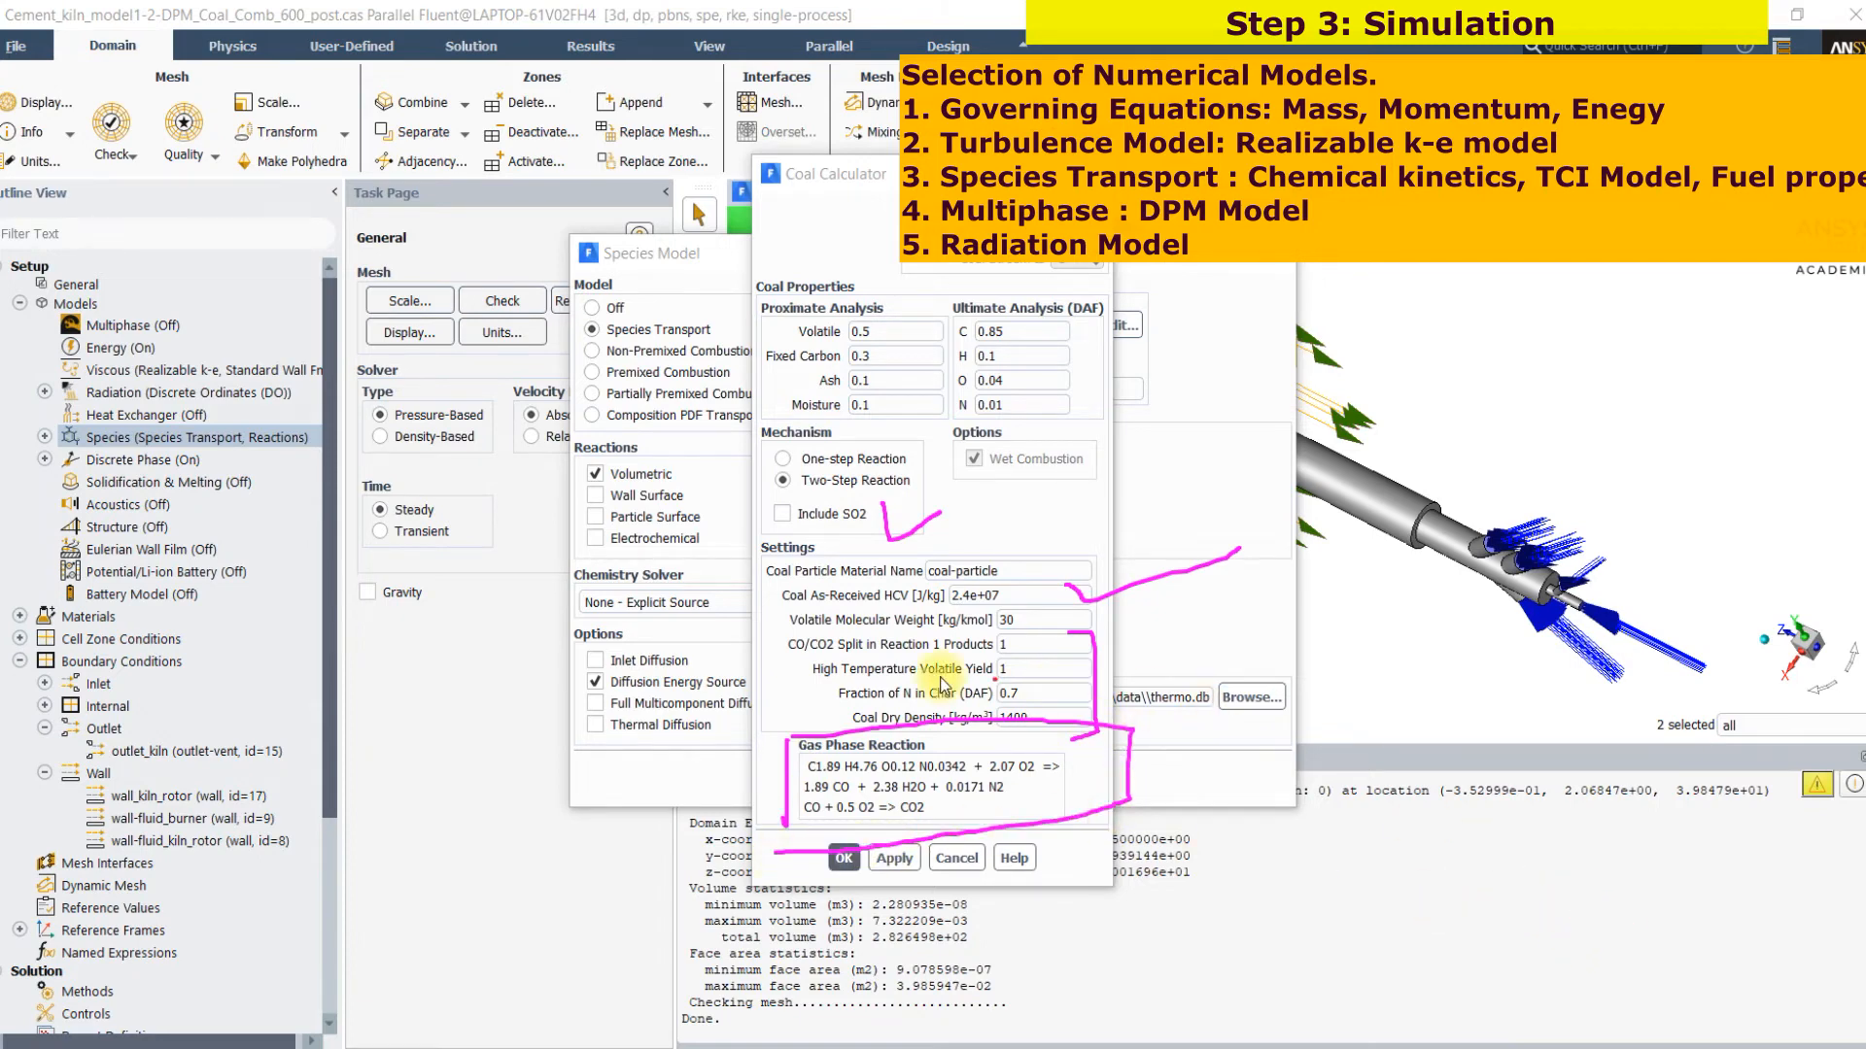
mouse_move(702, 660)
mouse_down()
mouse_move(696, 702)
mouse_move(823, 667)
mouse_up()
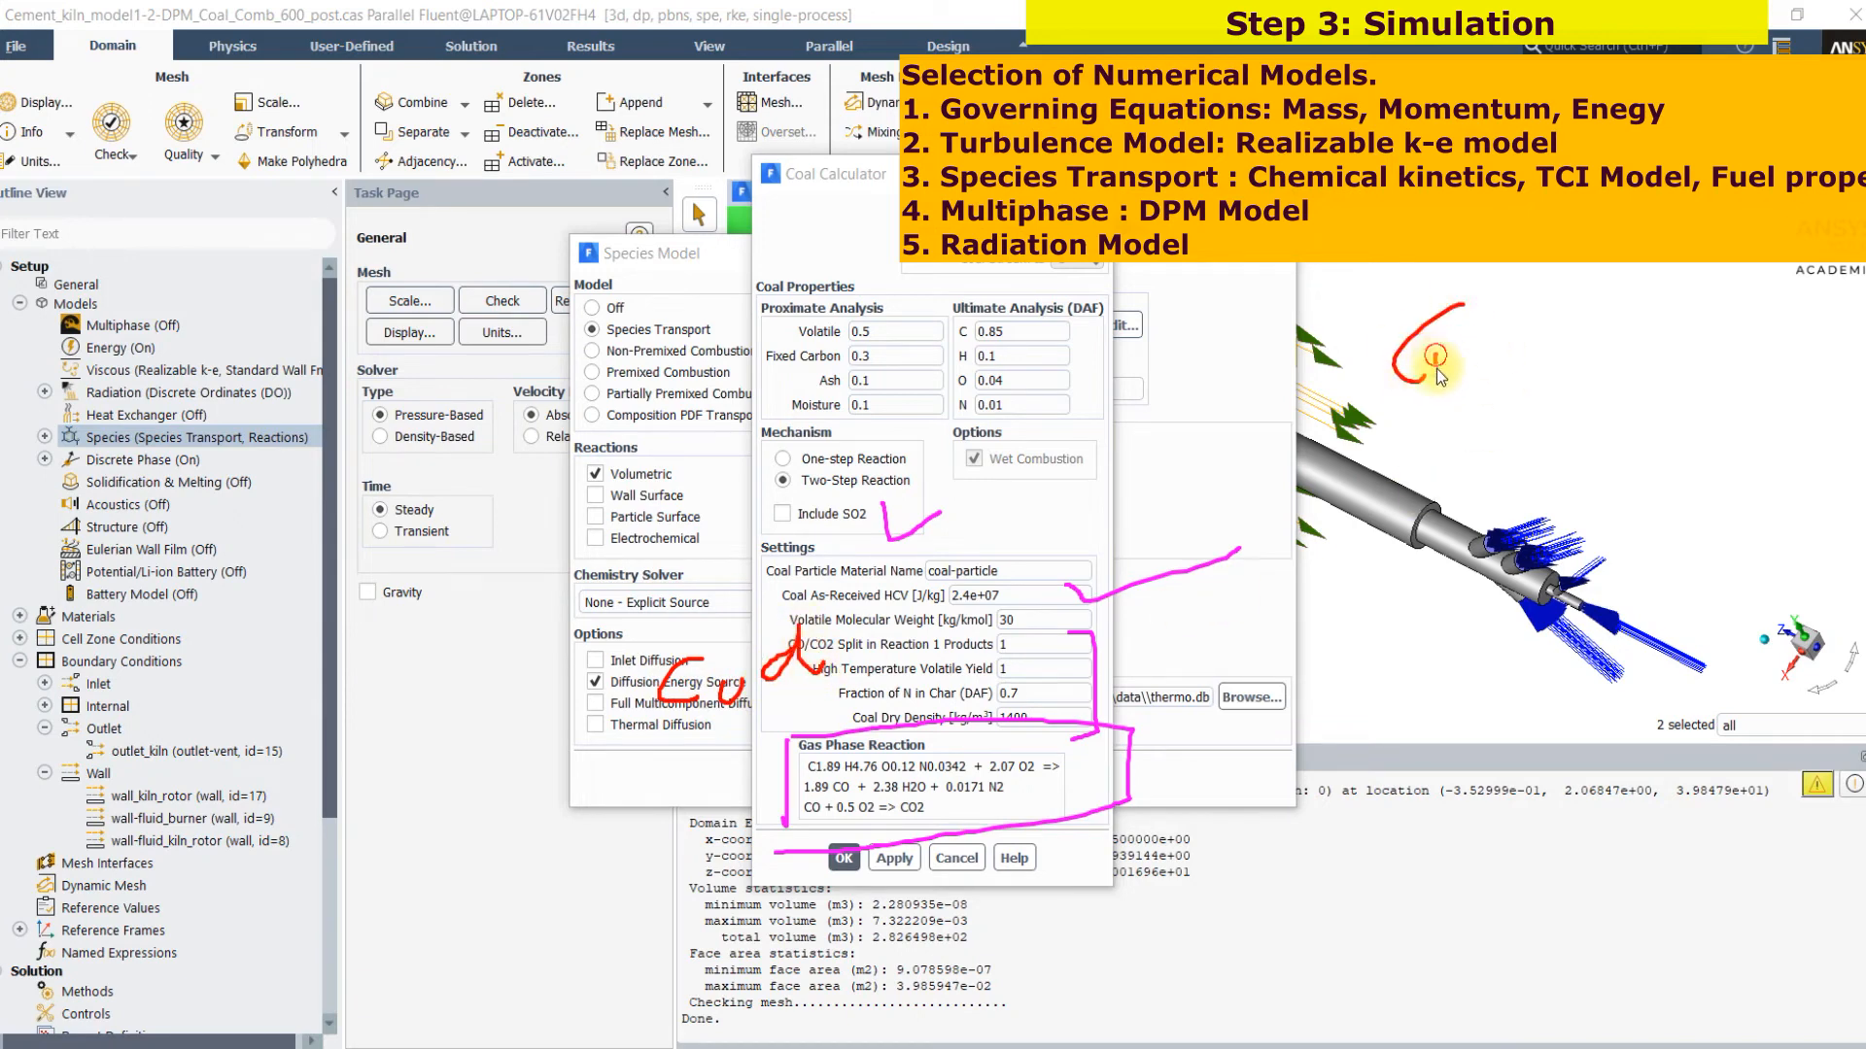
drag(1466, 362, 1488, 365)
mouse_move(1589, 392)
mouse_down()
mouse_move(1661, 388)
mouse_move(1640, 429)
mouse_up()
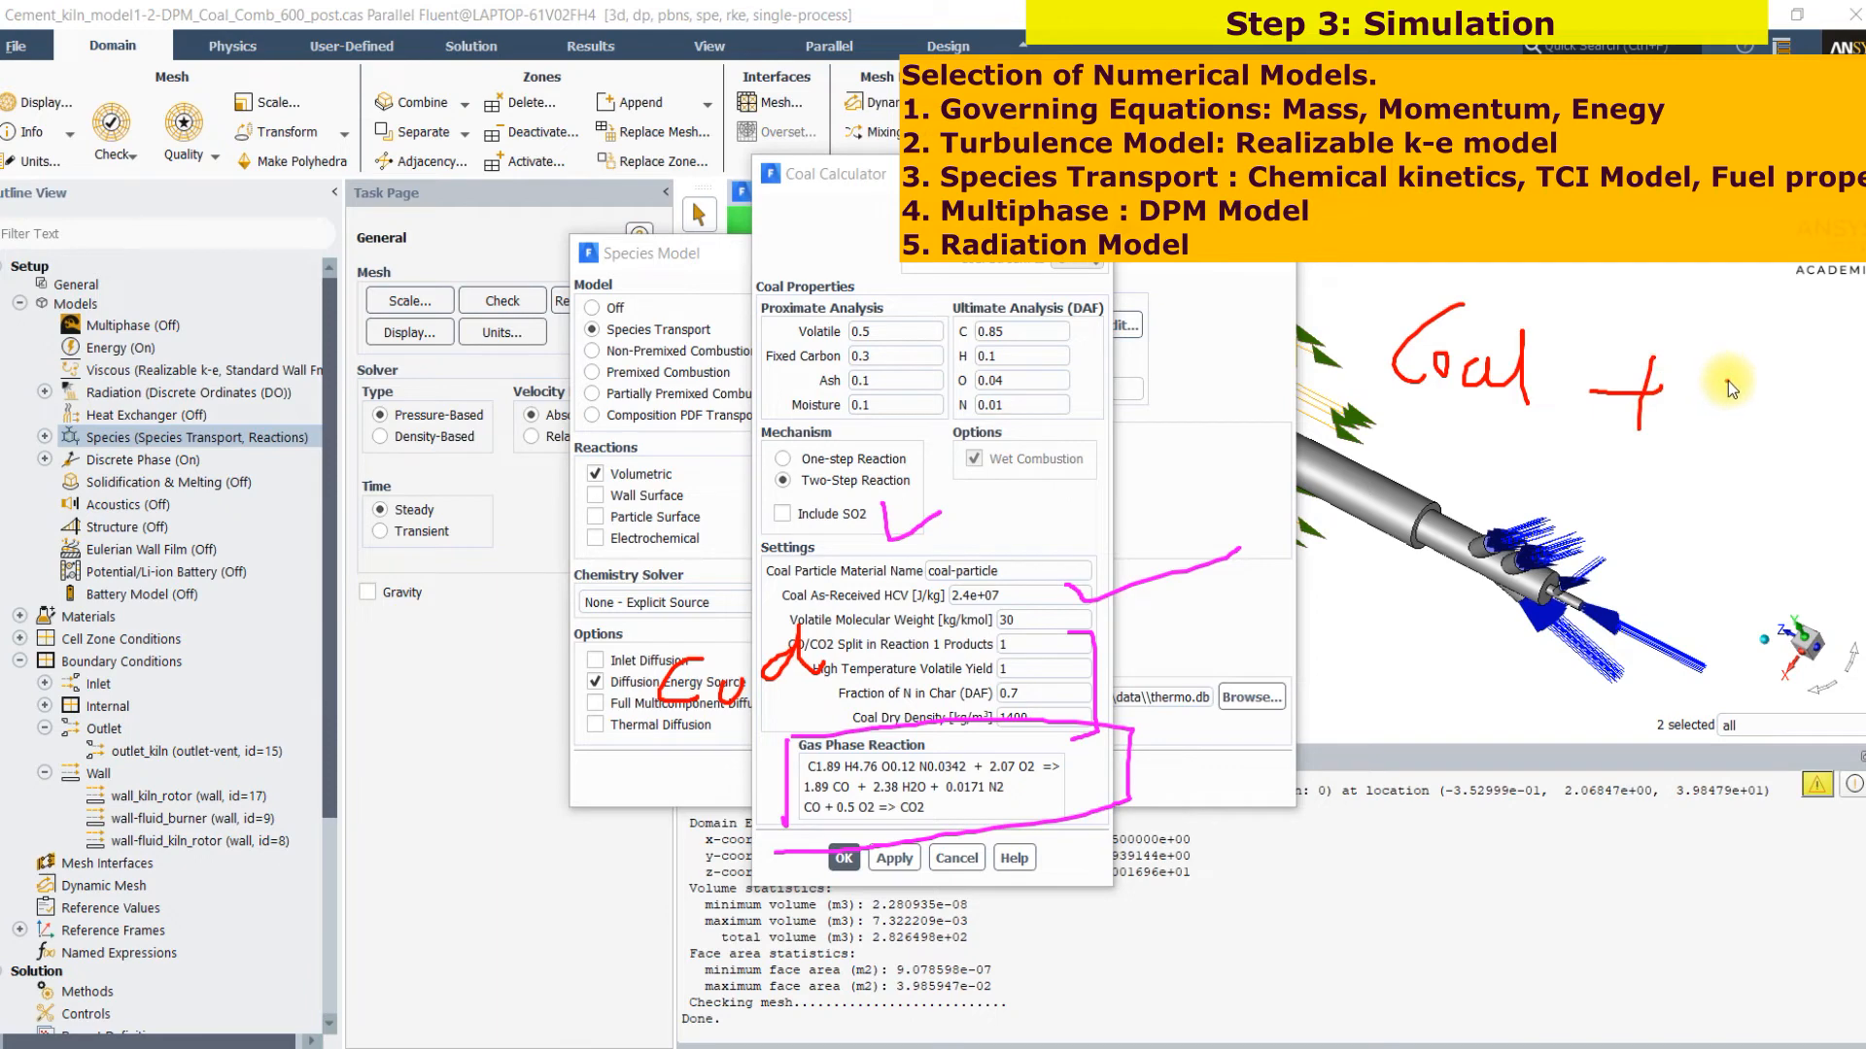
drag(1782, 419, 1781, 381)
drag(1794, 452, 1843, 493)
mouse_move(1620, 471)
mouse_down()
mouse_move(1620, 612)
mouse_move(1610, 600)
mouse_up()
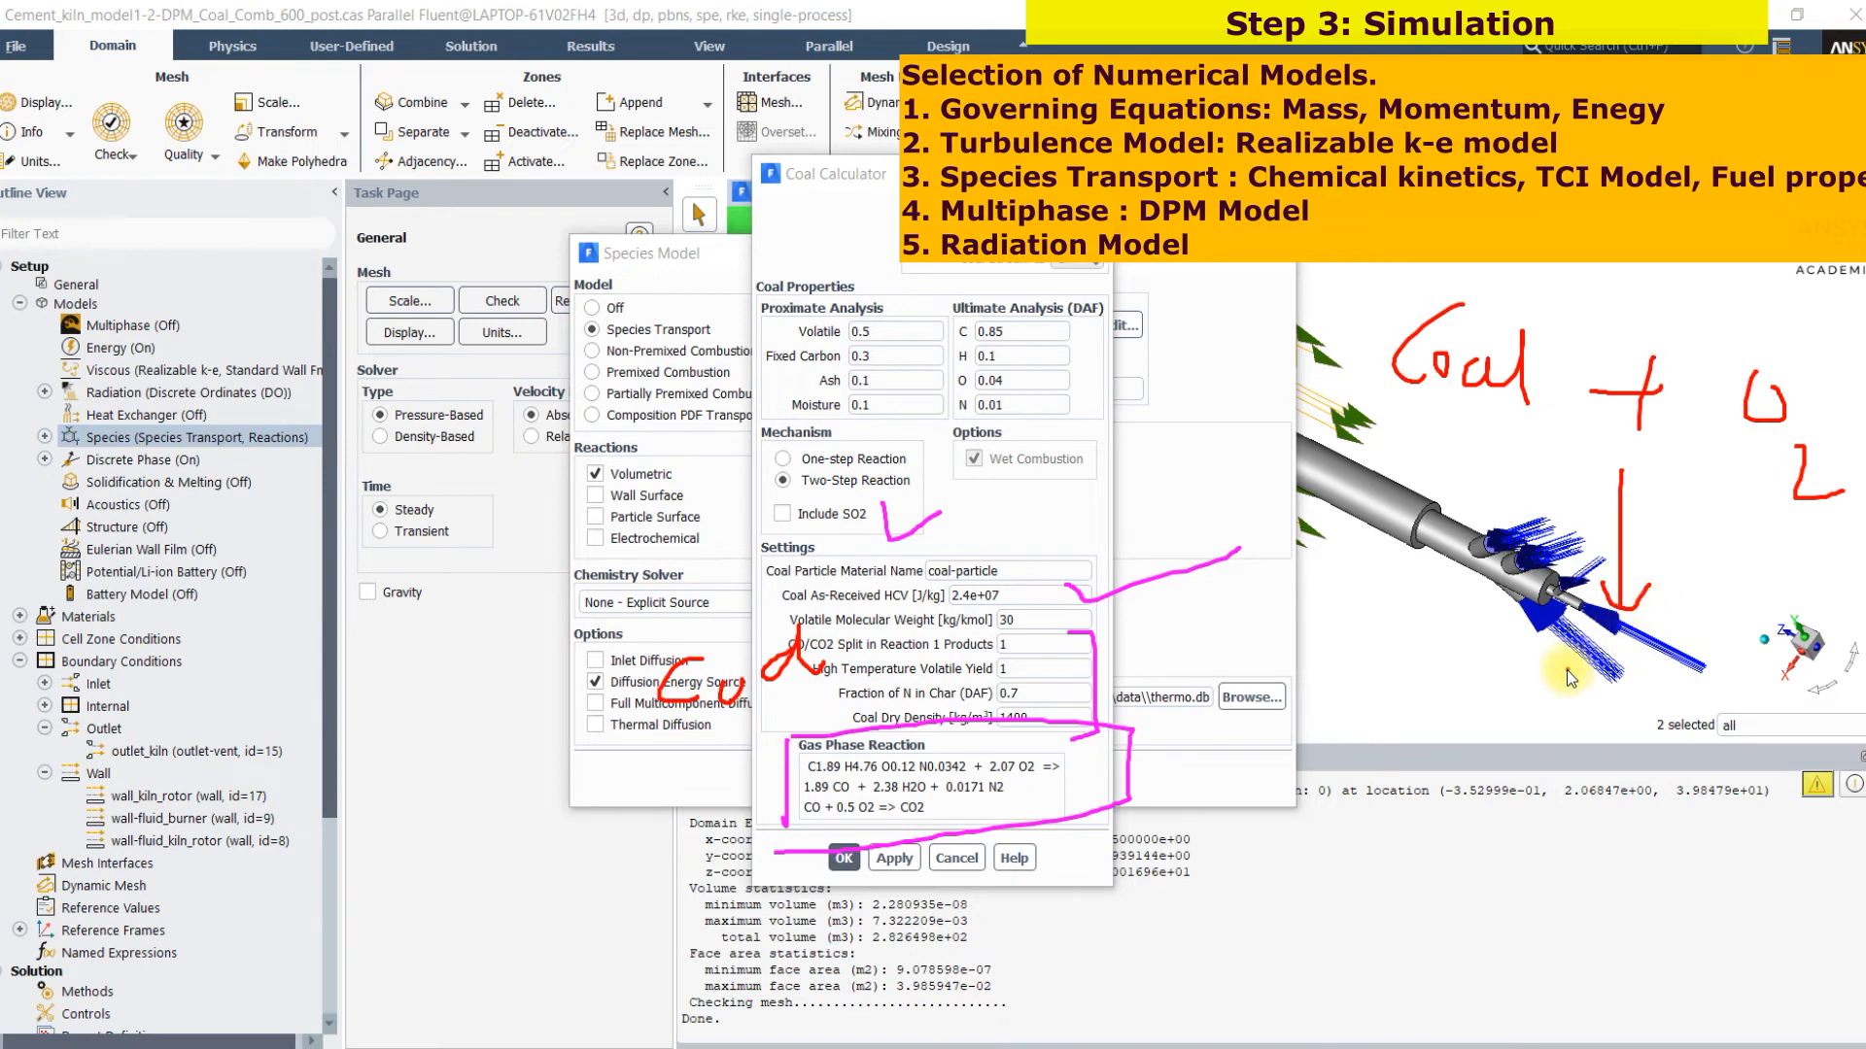
drag(1580, 689, 1678, 679)
drag(1666, 656, 1666, 724)
drag(1731, 672, 1733, 756)
mouse_move(1728, 720)
mouse_down()
mouse_move(1769, 715)
mouse_move(1795, 785)
mouse_up()
mouse_move(1831, 703)
mouse_down()
mouse_move(1840, 762)
mouse_move(1829, 731)
mouse_up()
drag(1557, 842, 1542, 906)
mouse_move(1637, 856)
mouse_down()
mouse_move(1674, 808)
mouse_move(1716, 865)
mouse_up()
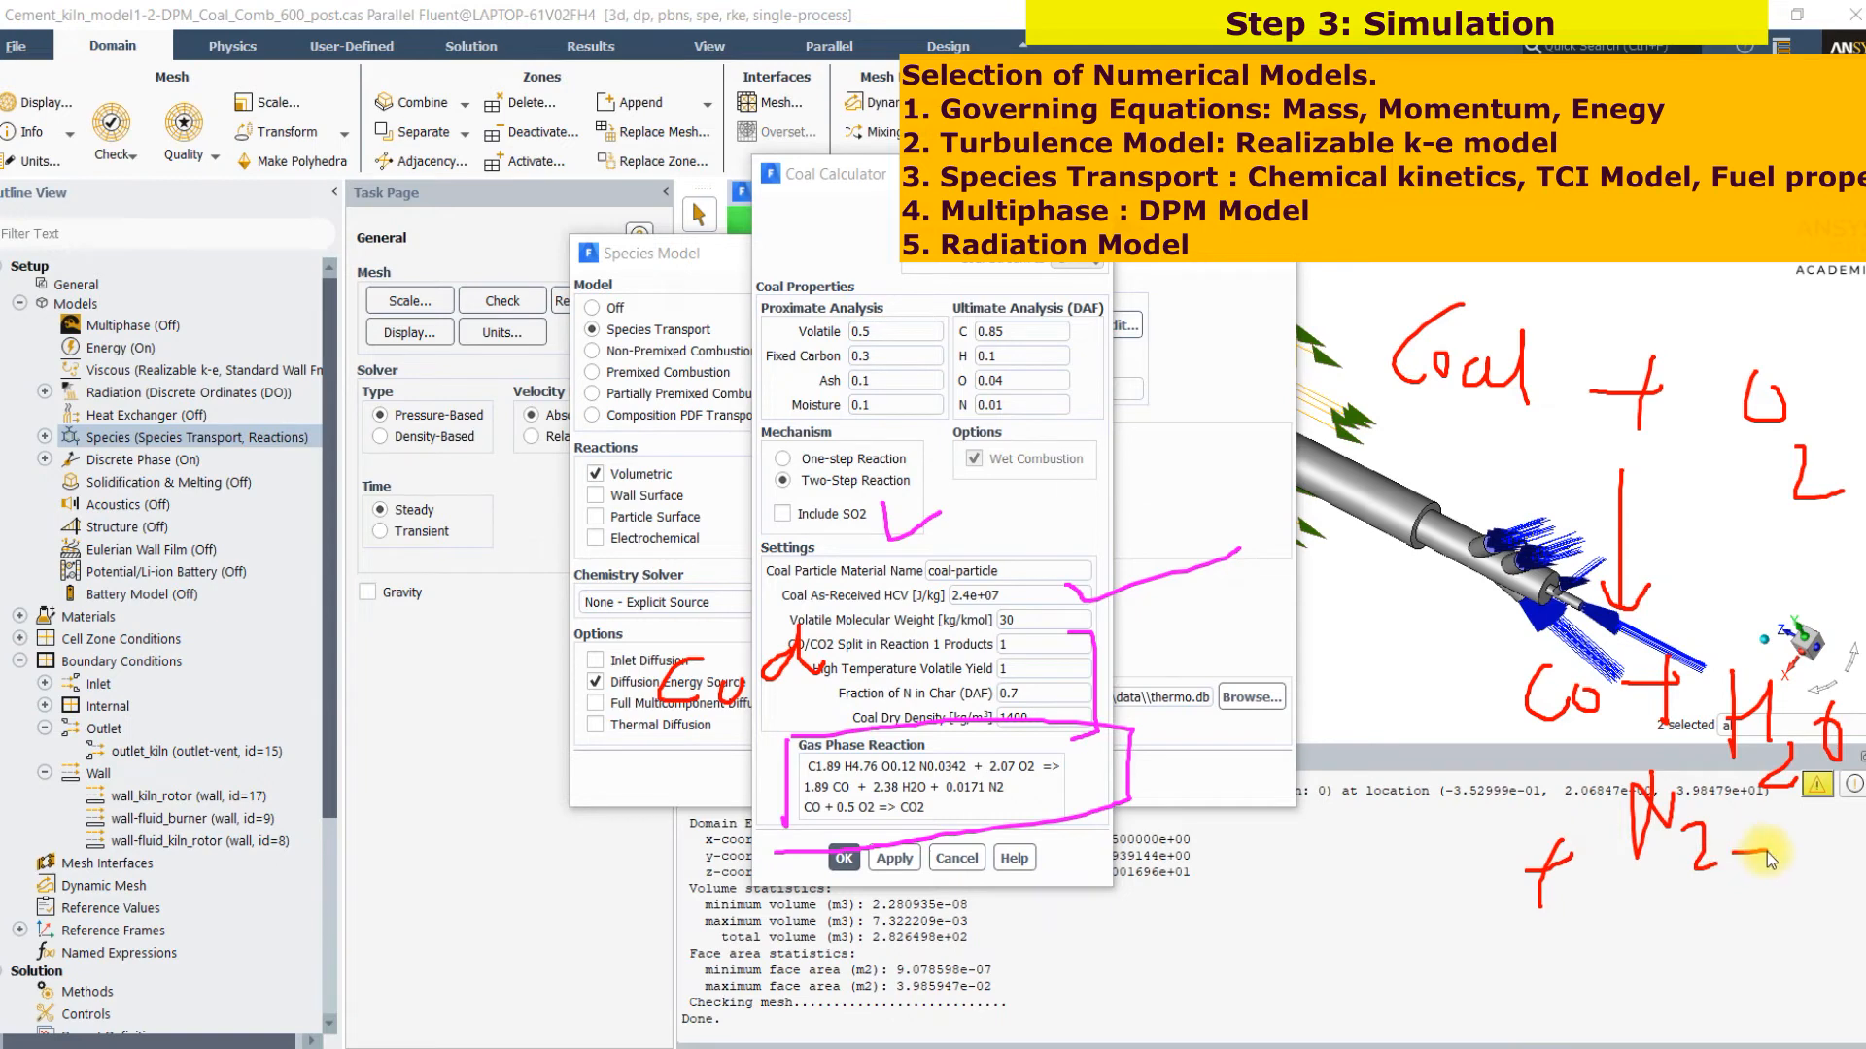
mouse_move(1755, 836)
mouse_down()
mouse_move(1754, 873)
mouse_move(1817, 872)
mouse_move(1843, 850)
mouse_move(1811, 824)
mouse_up()
mouse_move(1811, 909)
mouse_down()
mouse_move(1829, 918)
mouse_move(1814, 936)
mouse_move(1838, 928)
mouse_up()
drag(1524, 881, 1439, 935)
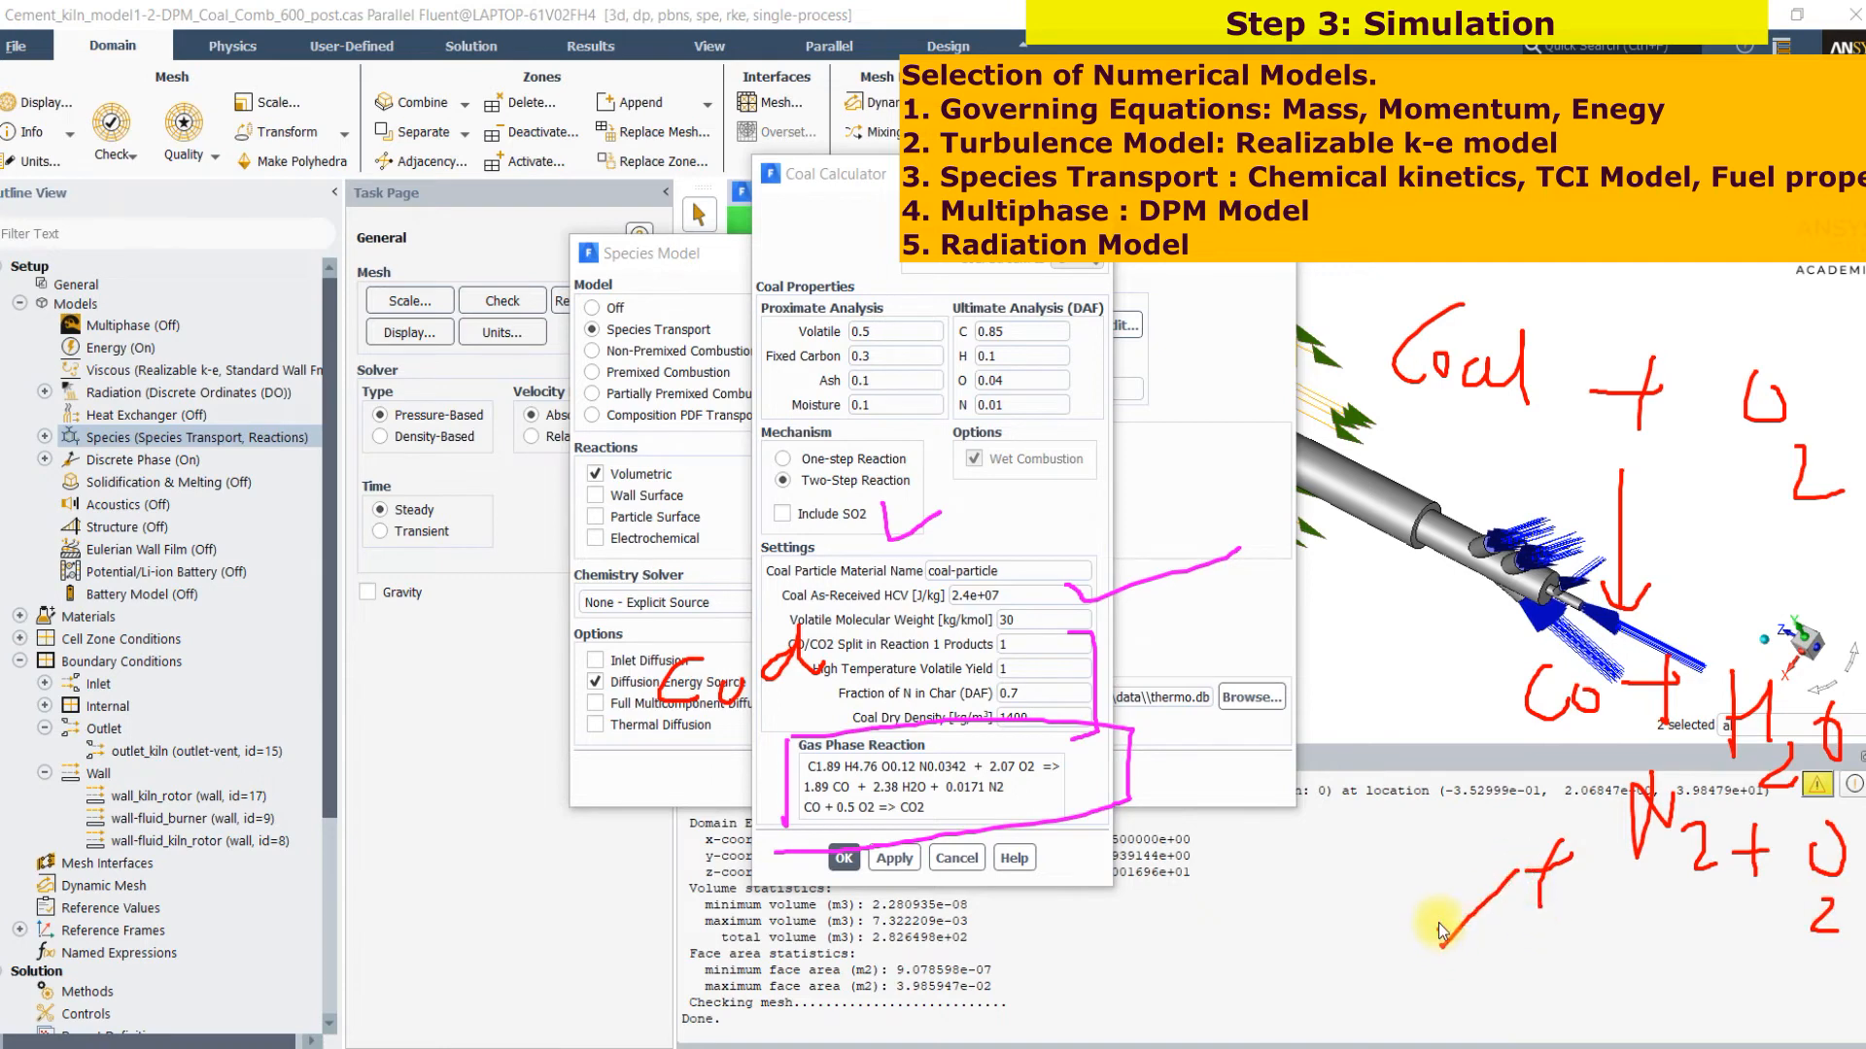
mouse_move(1374, 979)
mouse_down()
mouse_move(1382, 1022)
mouse_move(1411, 1022)
mouse_up()
drag(1374, 293, 1513, 277)
mouse_move(1706, 384)
mouse_down()
mouse_move(1718, 413)
mouse_move(1741, 387)
mouse_up()
drag(1470, 683, 1565, 642)
drag(1667, 718, 1691, 727)
drag(1566, 806, 1597, 797)
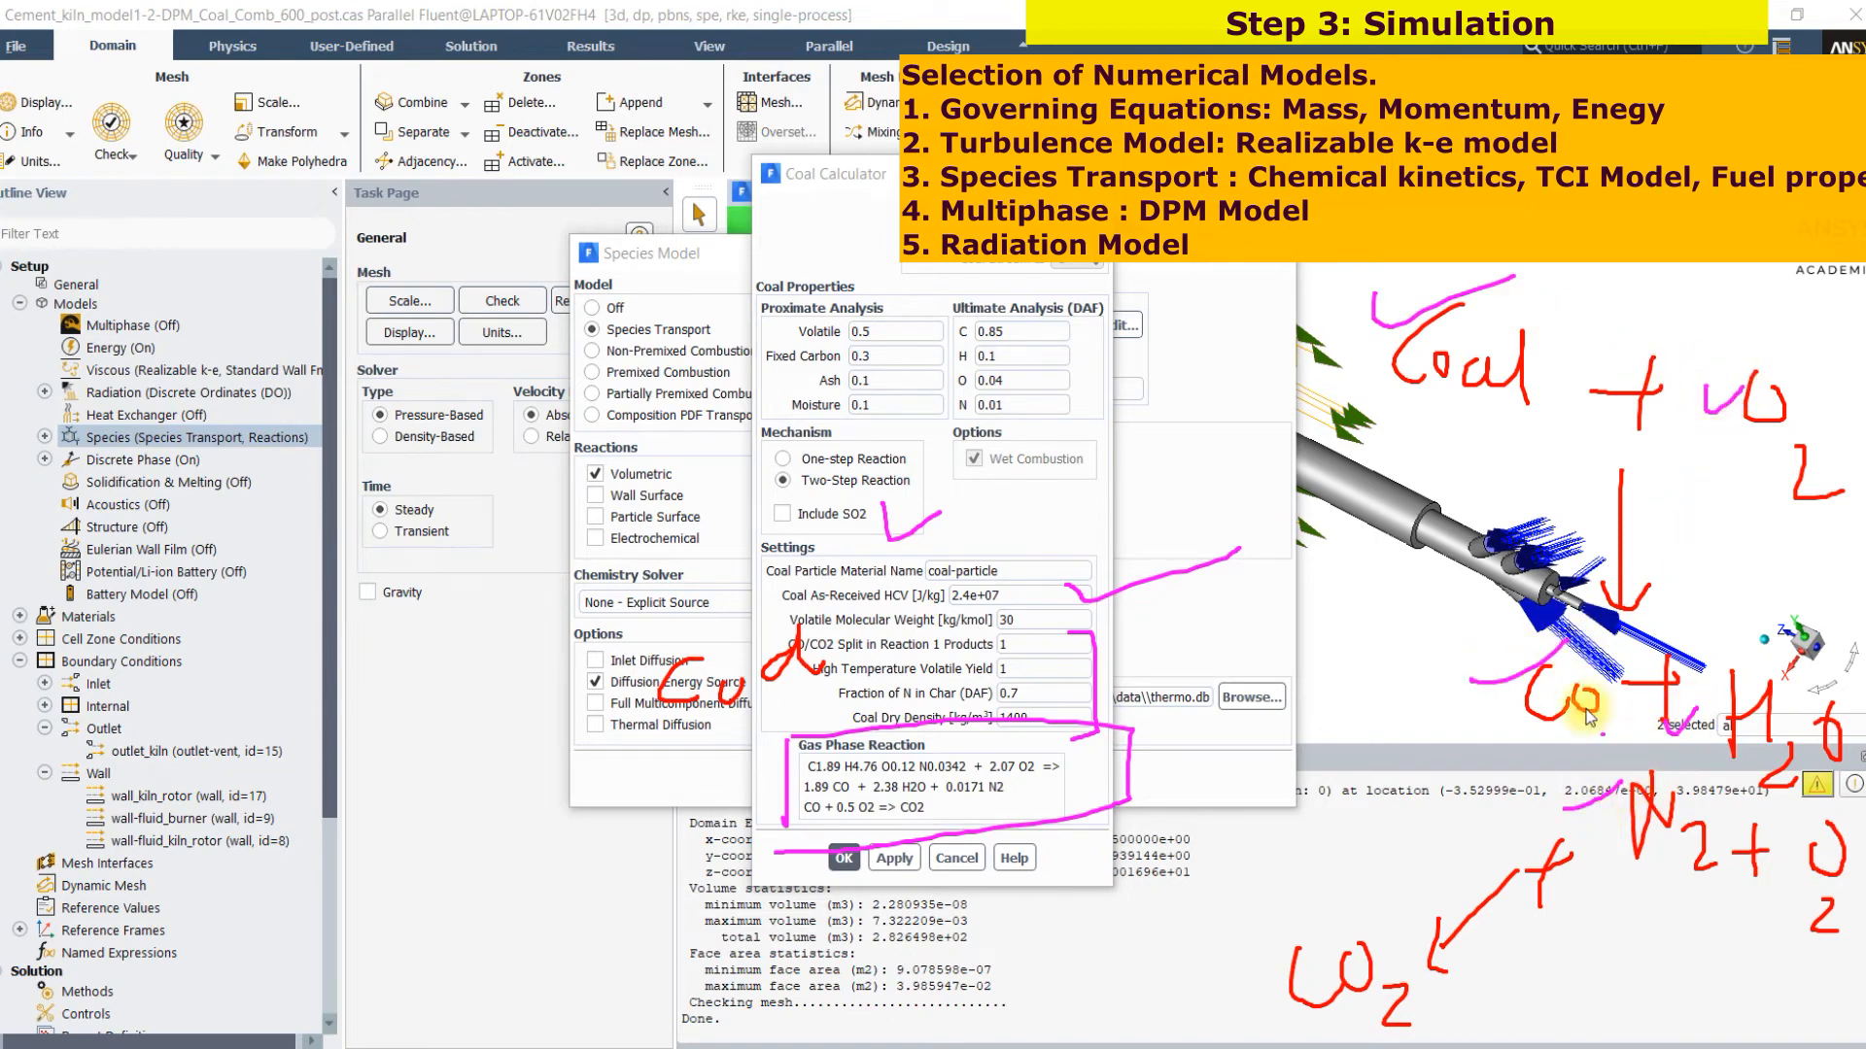
mouse_move(1086, 279)
mouse_down()
mouse_move(768, 282)
mouse_move(768, 466)
mouse_move(1234, 408)
mouse_move(1161, 309)
mouse_up()
drag(1080, 406, 1446, 664)
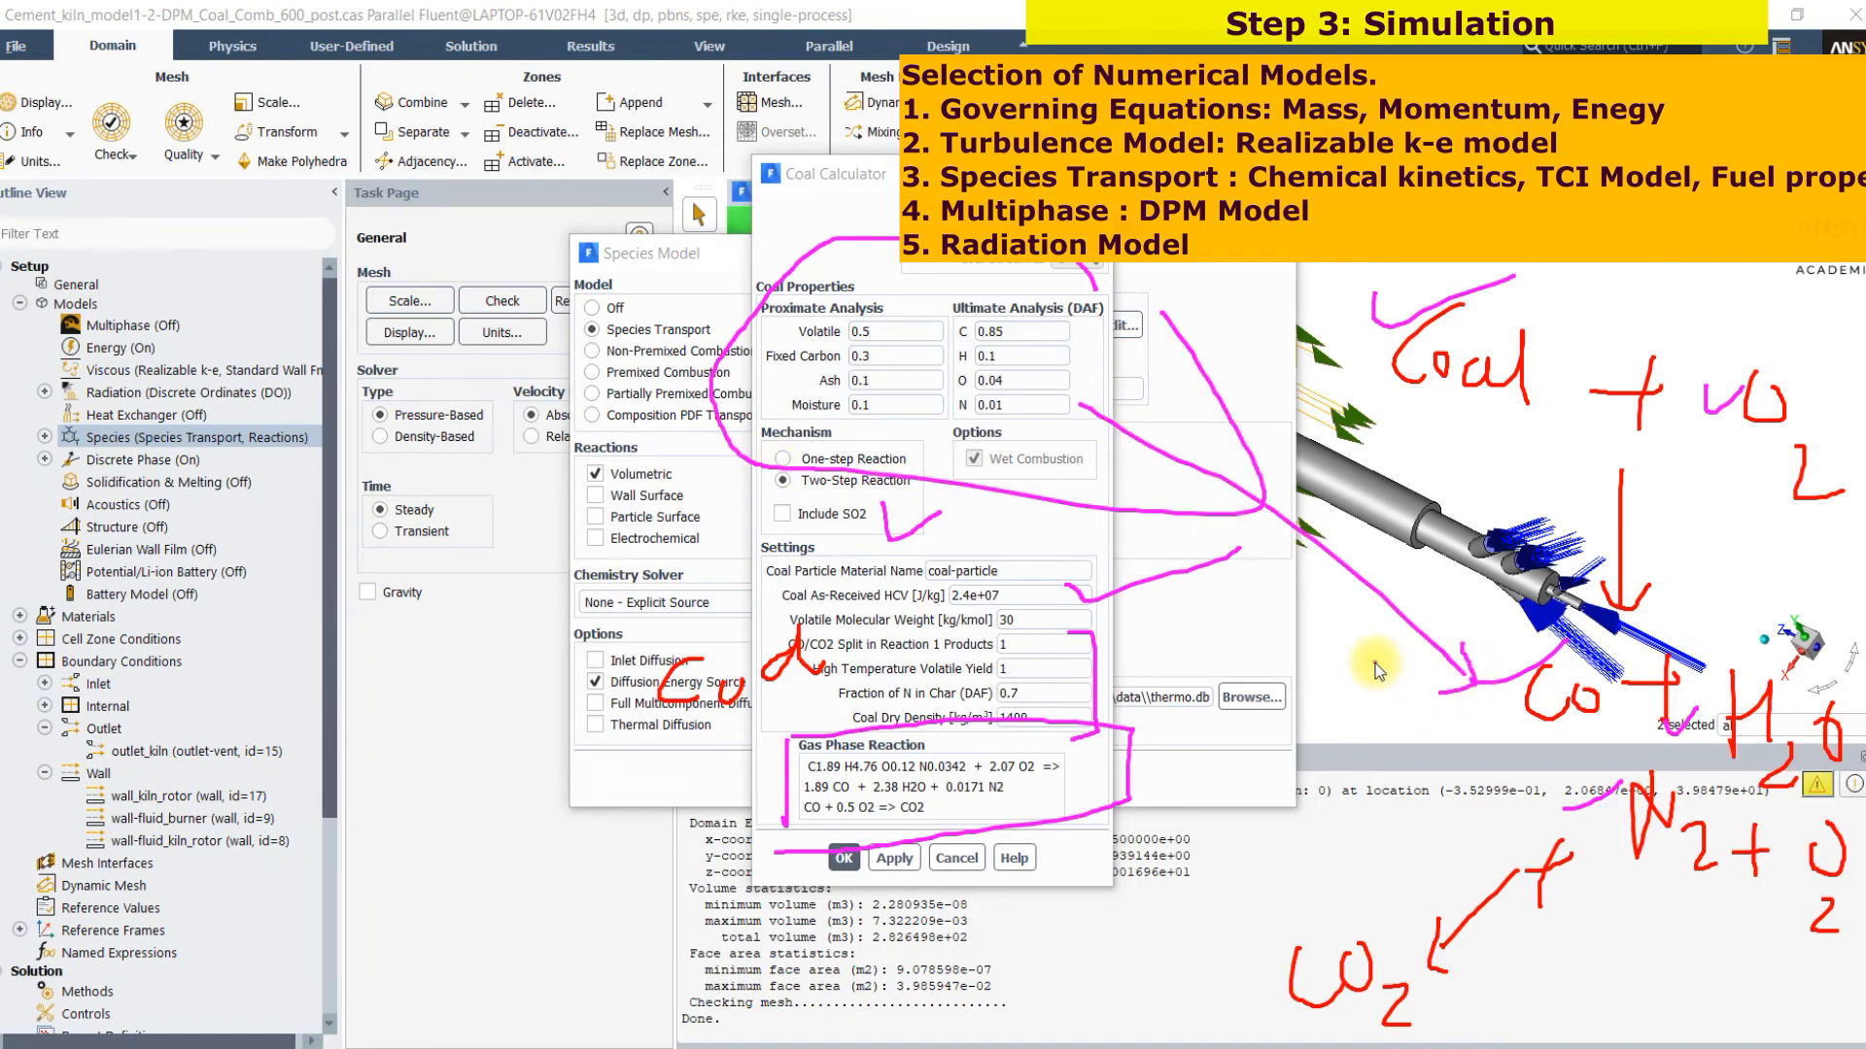
drag(1418, 421, 1573, 468)
drag(1484, 588, 1484, 763)
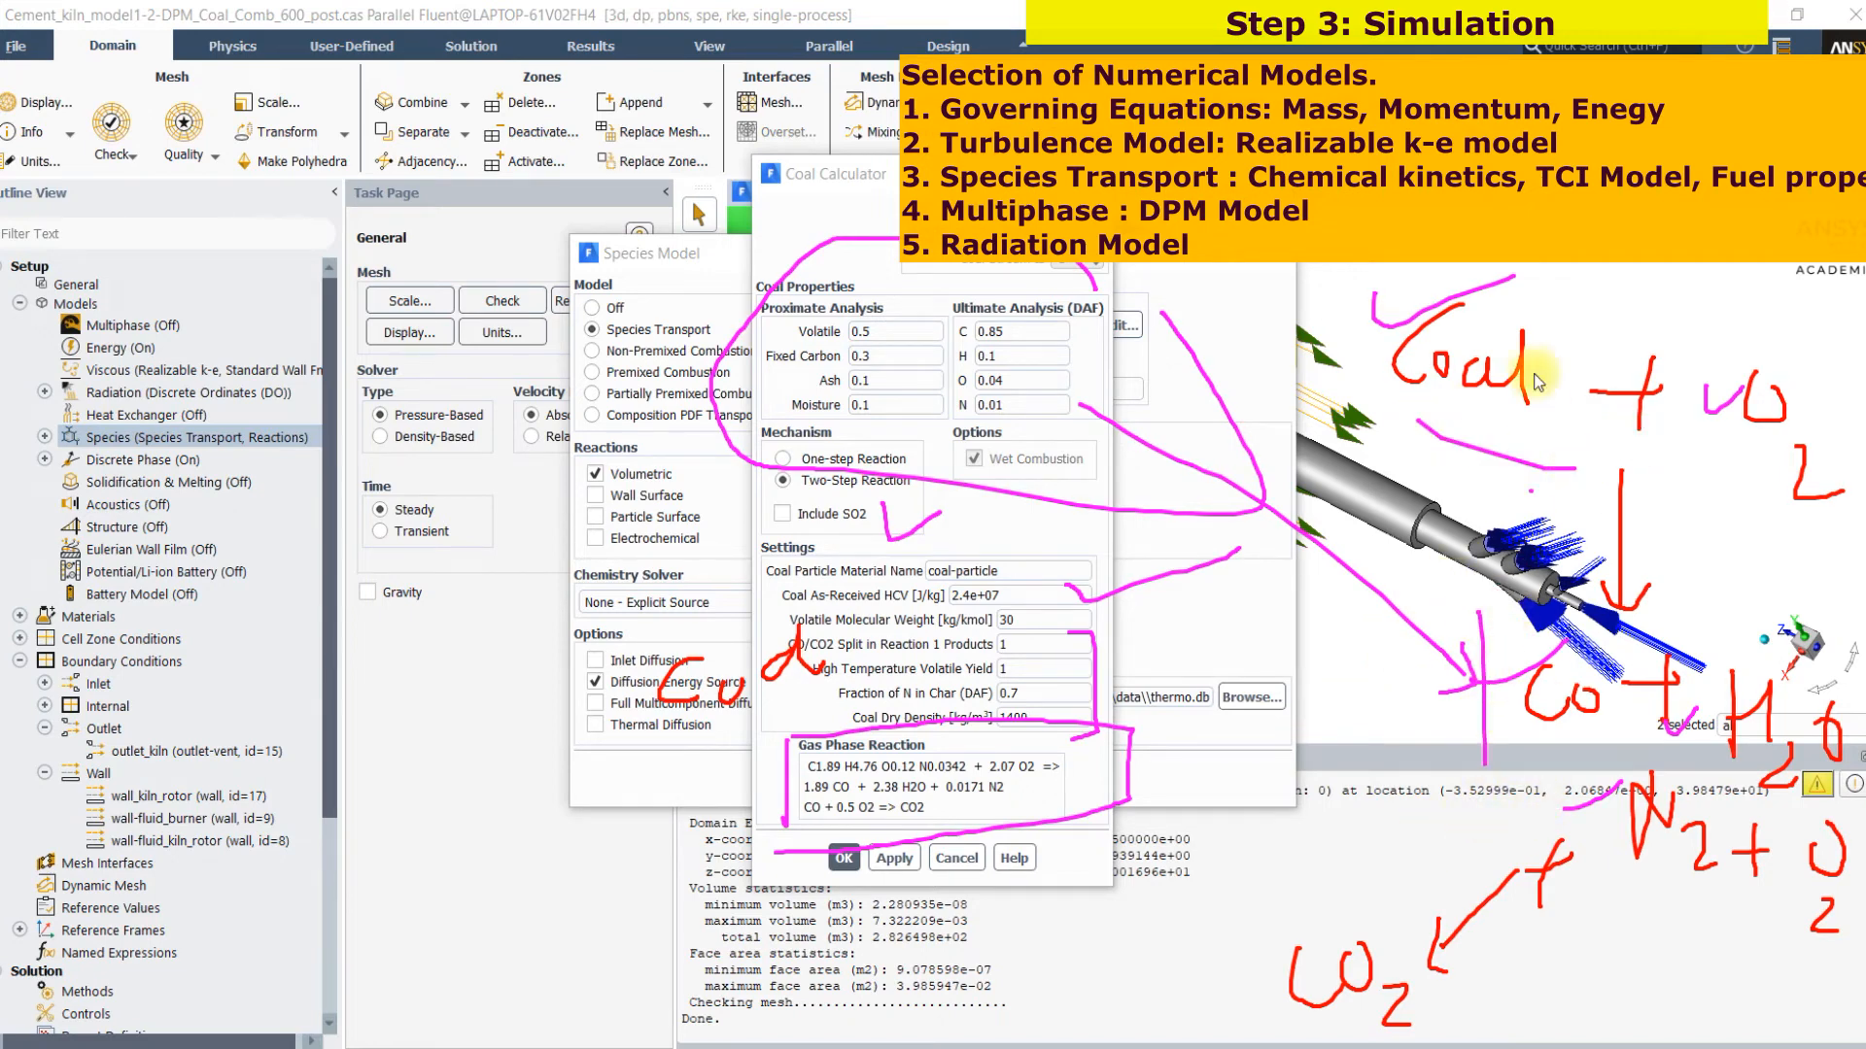
mouse_move(1553, 258)
mouse_down()
mouse_move(1553, 319)
mouse_move(1629, 291)
mouse_up()
mouse_move(1400, 770)
mouse_down()
mouse_move(1425, 787)
mouse_move(1563, 739)
mouse_up()
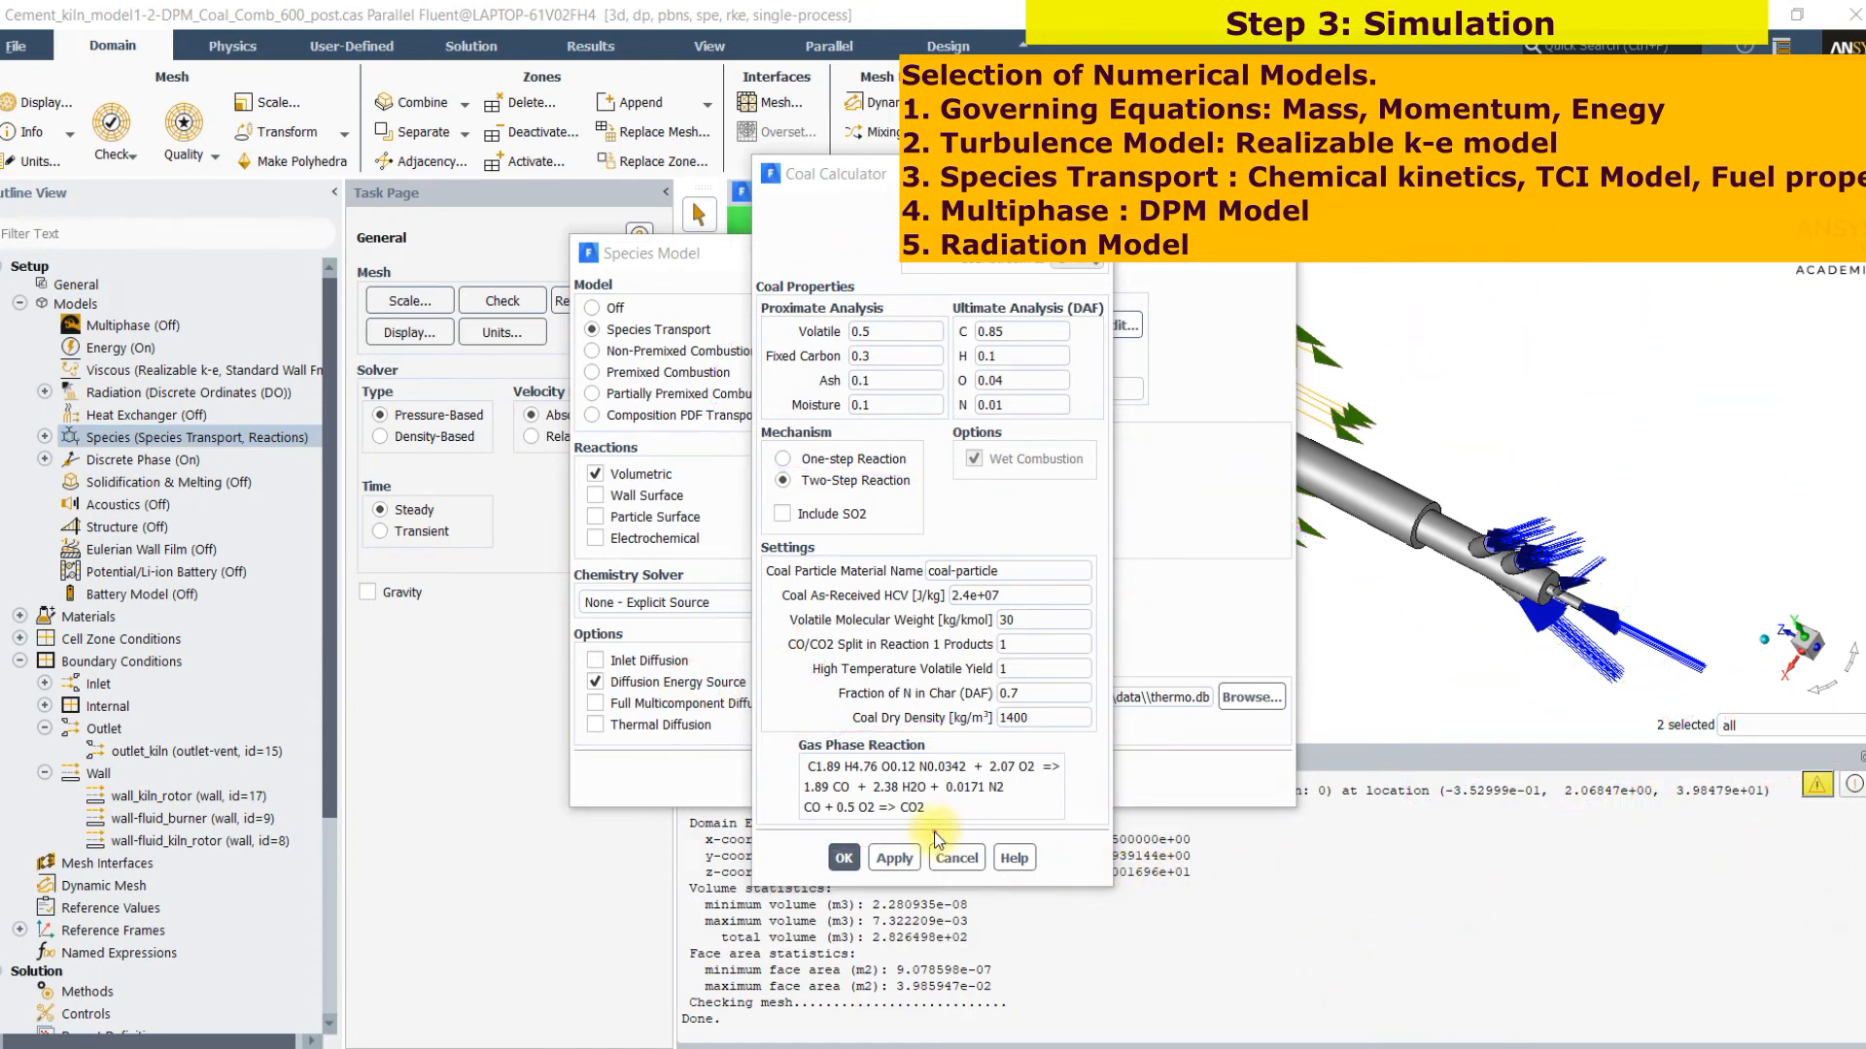
mouse_move(1279, 827)
mouse_down()
mouse_move(1297, 865)
mouse_move(1338, 827)
mouse_up()
mouse_move(1402, 883)
mouse_down()
mouse_move(1411, 897)
mouse_move(1540, 849)
mouse_move(1493, 921)
mouse_up()
mouse_move(1577, 805)
mouse_down()
mouse_move(1577, 932)
mouse_move(1650, 877)
mouse_move(1697, 874)
mouse_move(1718, 789)
mouse_up()
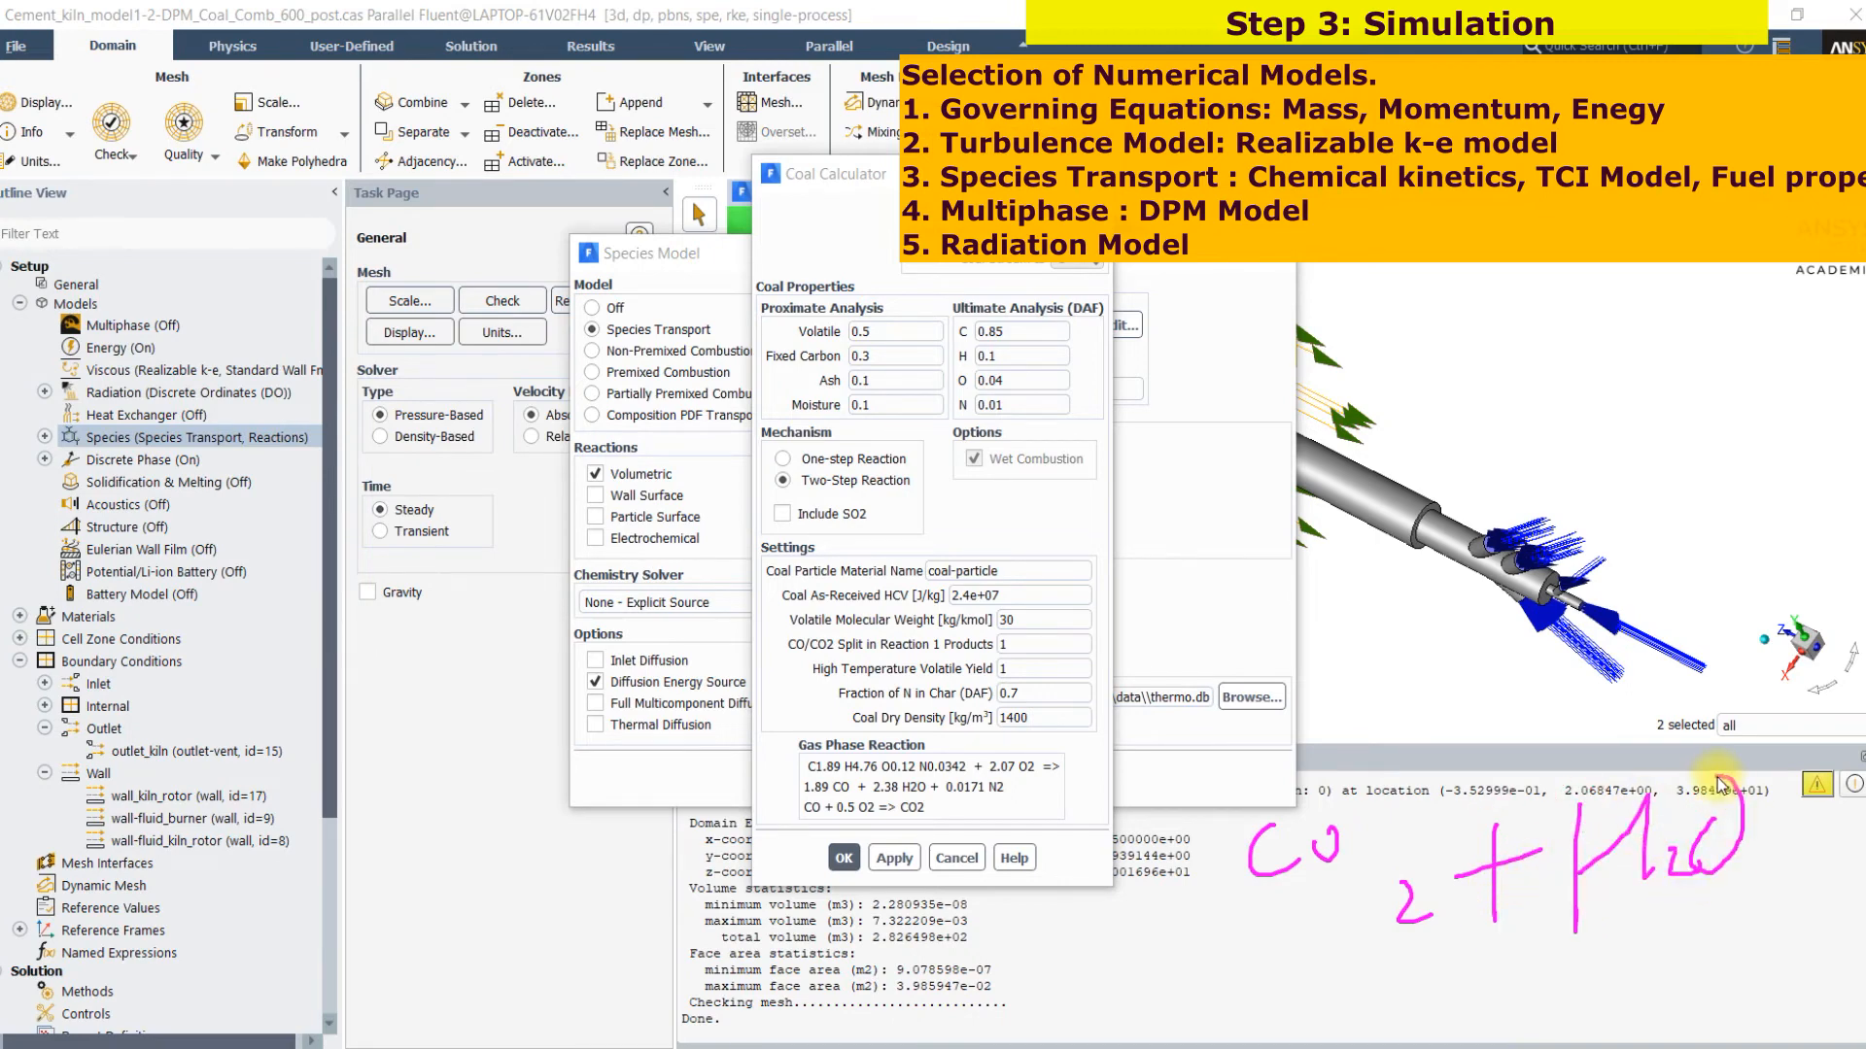
Close the coal calculator and the species model settings without changes
key(Escape)
click(962, 864)
click(955, 780)
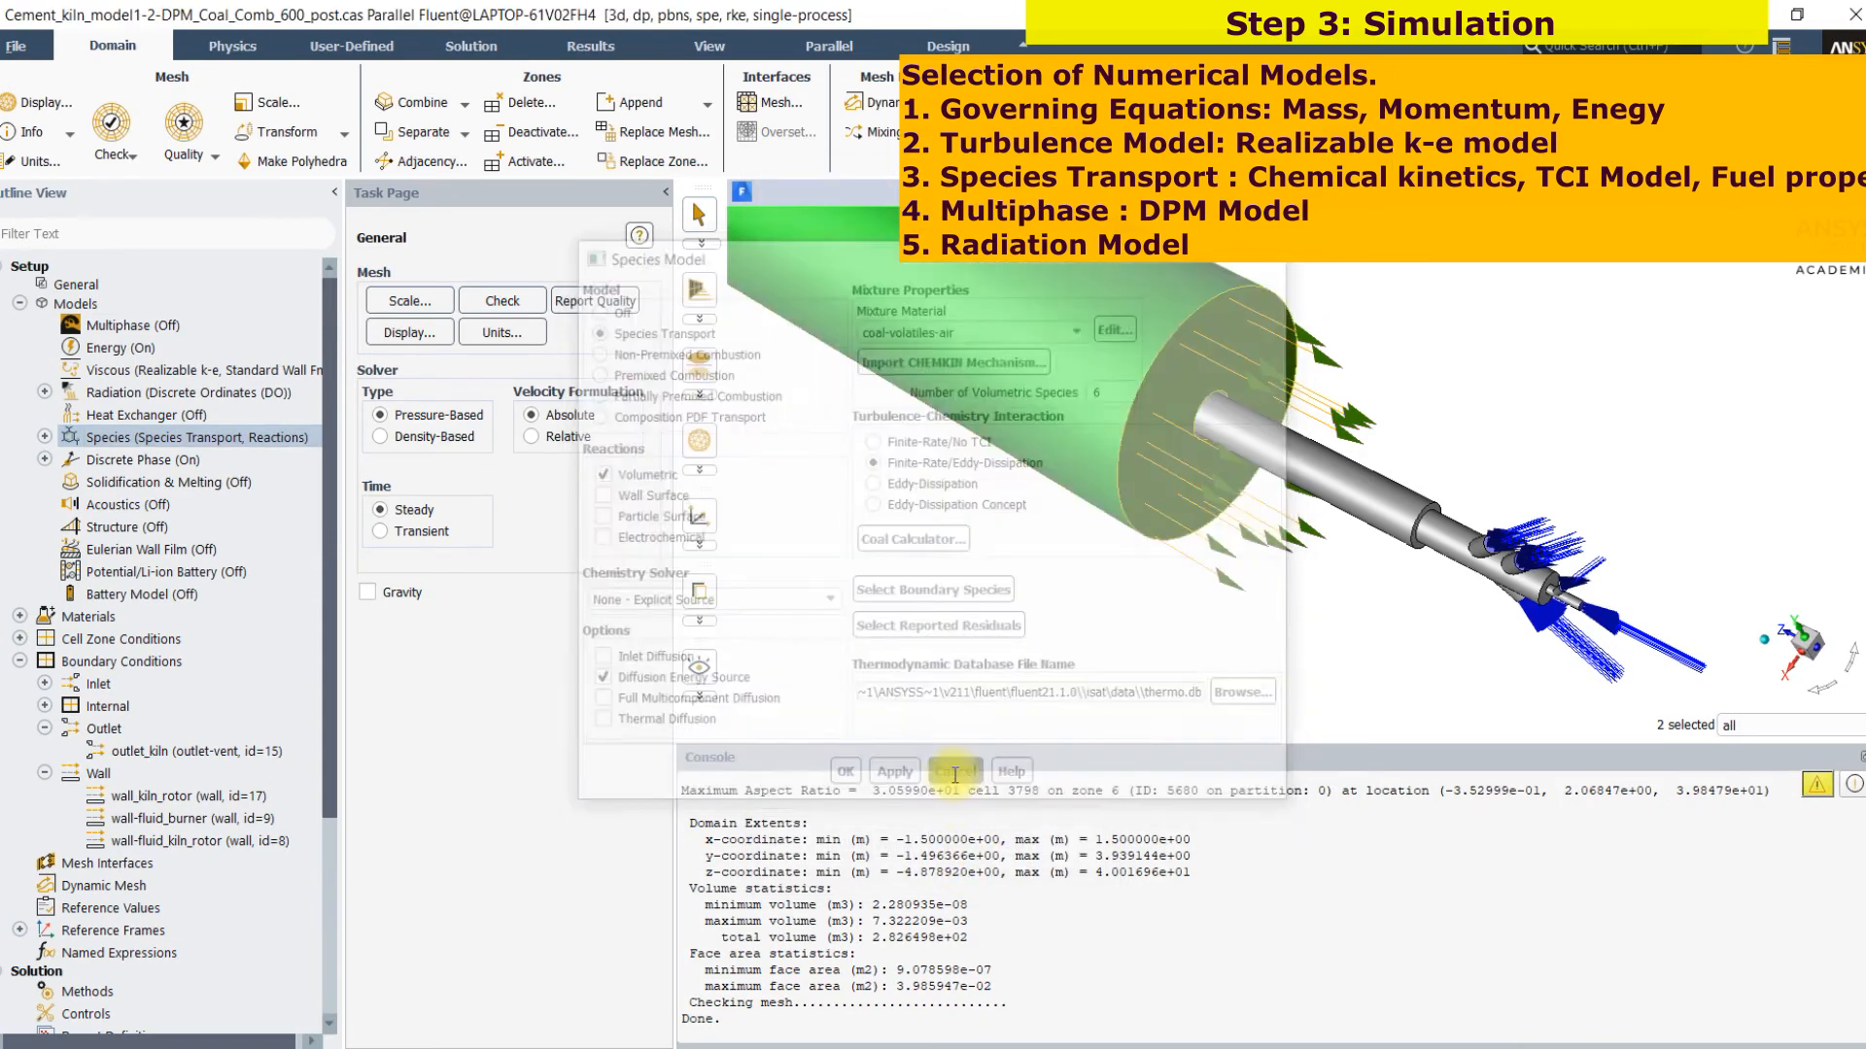
Open the properties of injection-1 under the discrete phase model and review its release surface, particle type and material
click(44, 459)
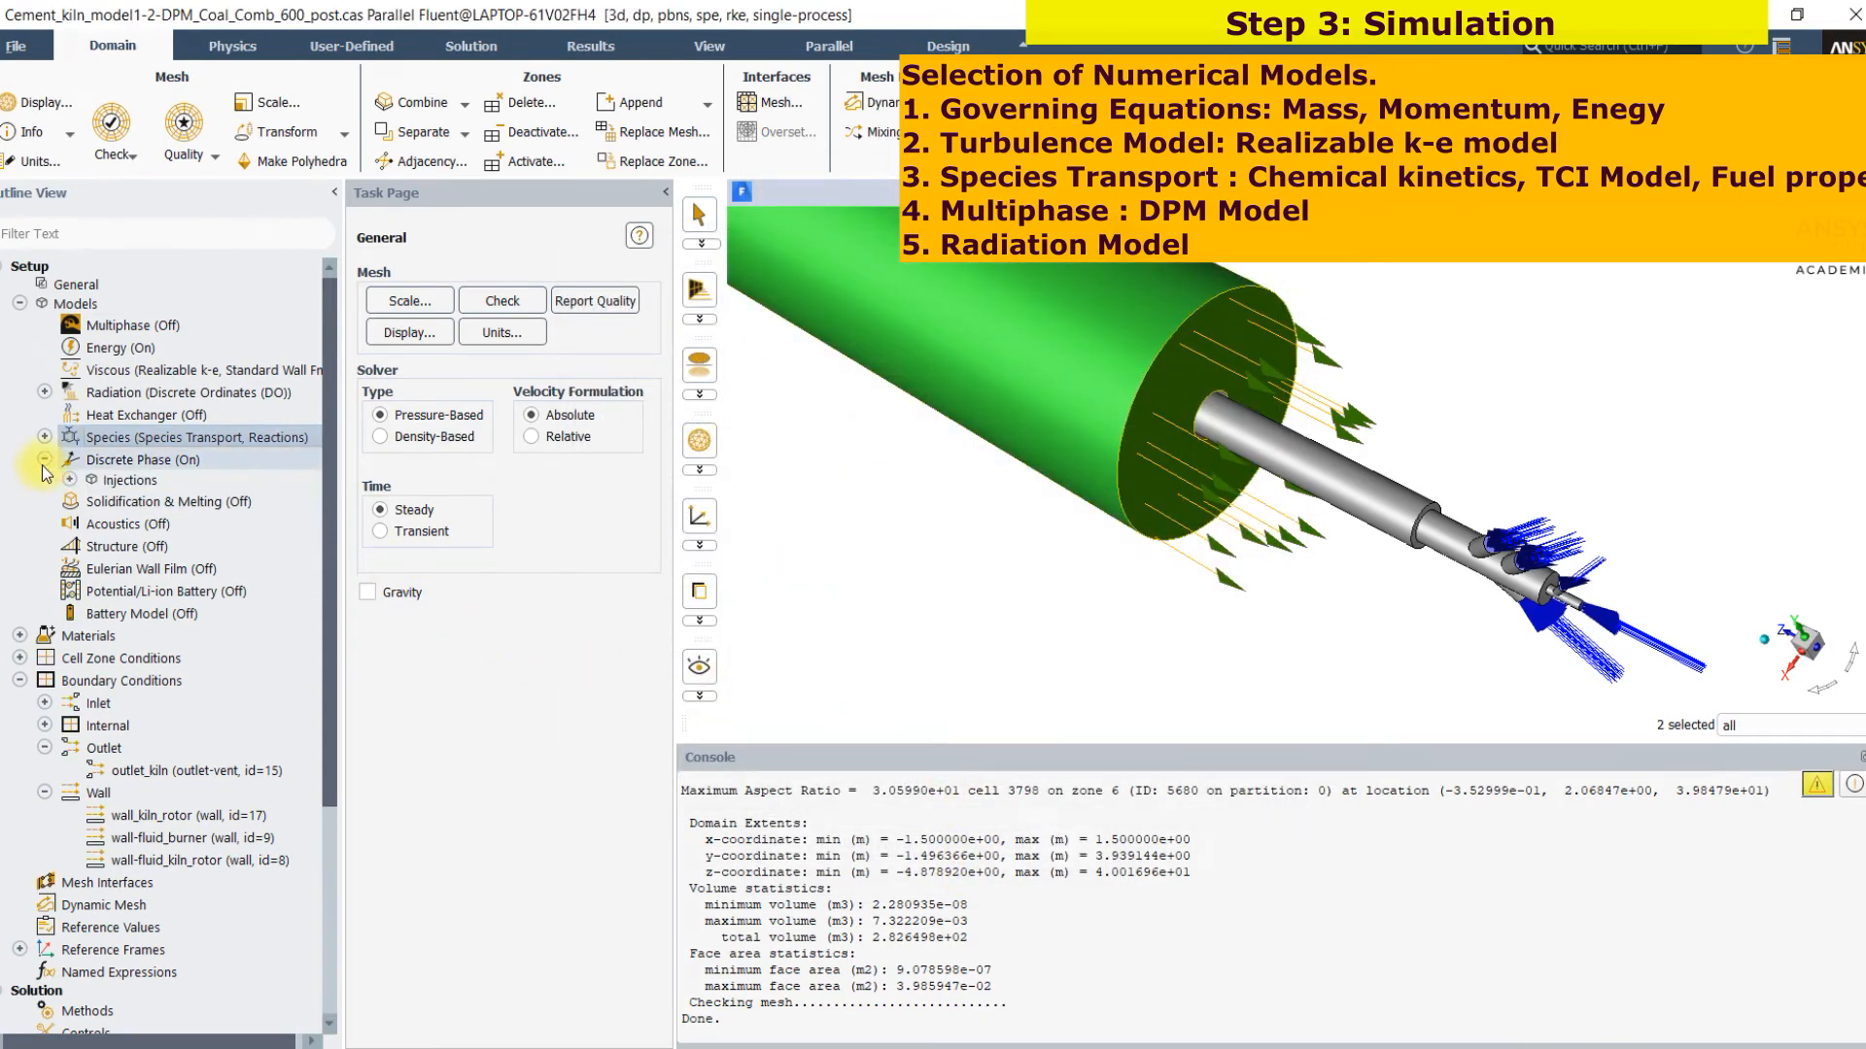
click(68, 480)
click(154, 499)
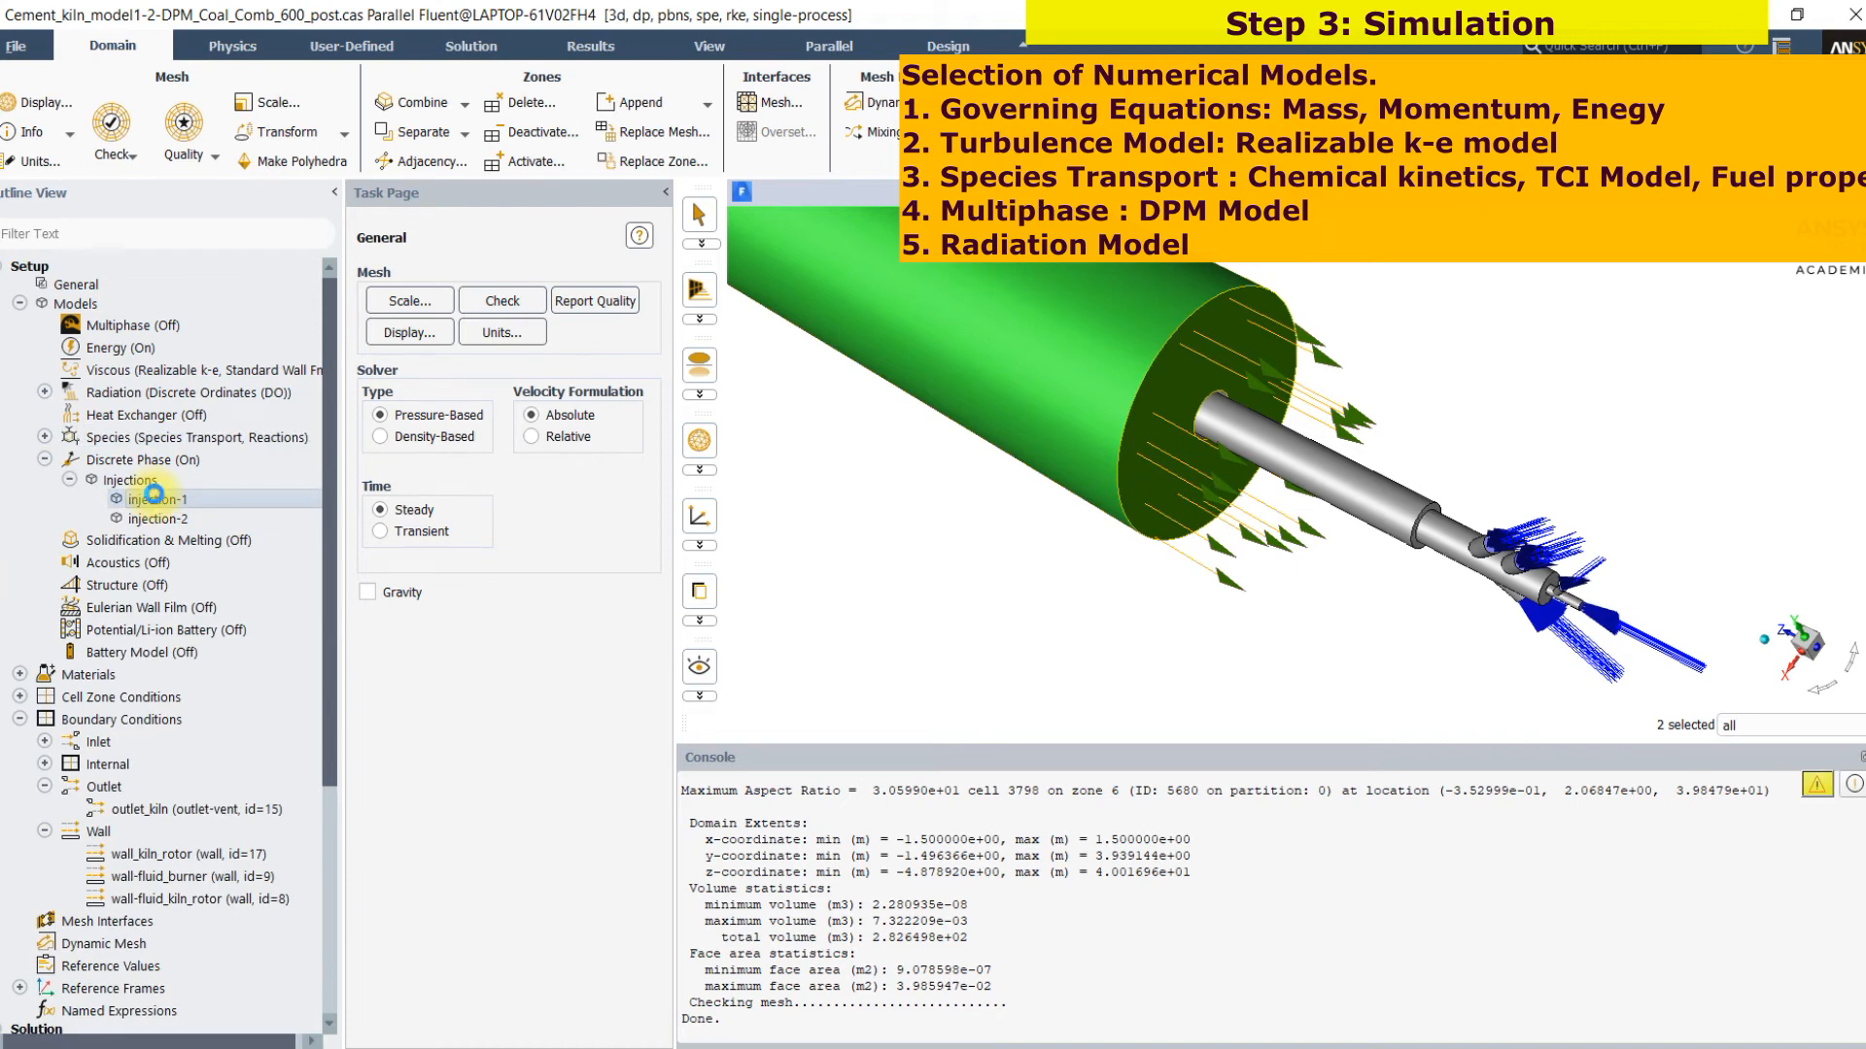
double_click(154, 497)
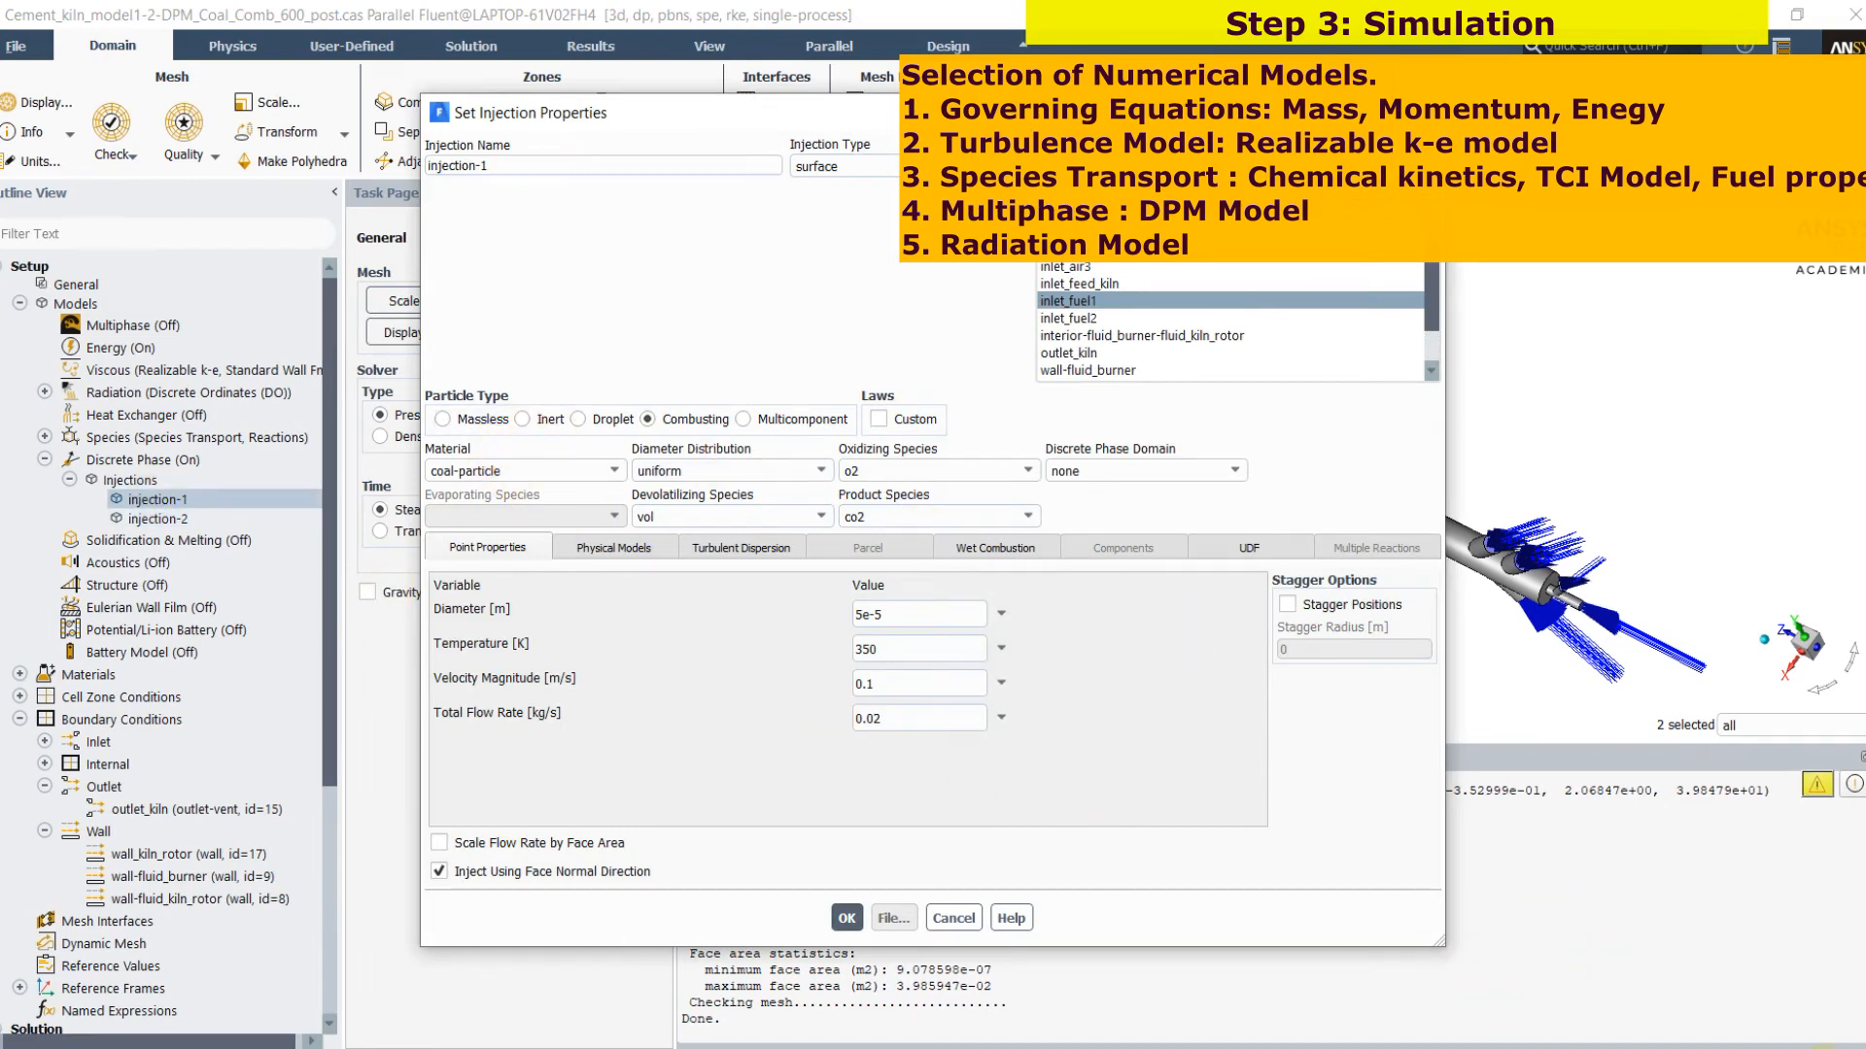
click(1671, 1023)
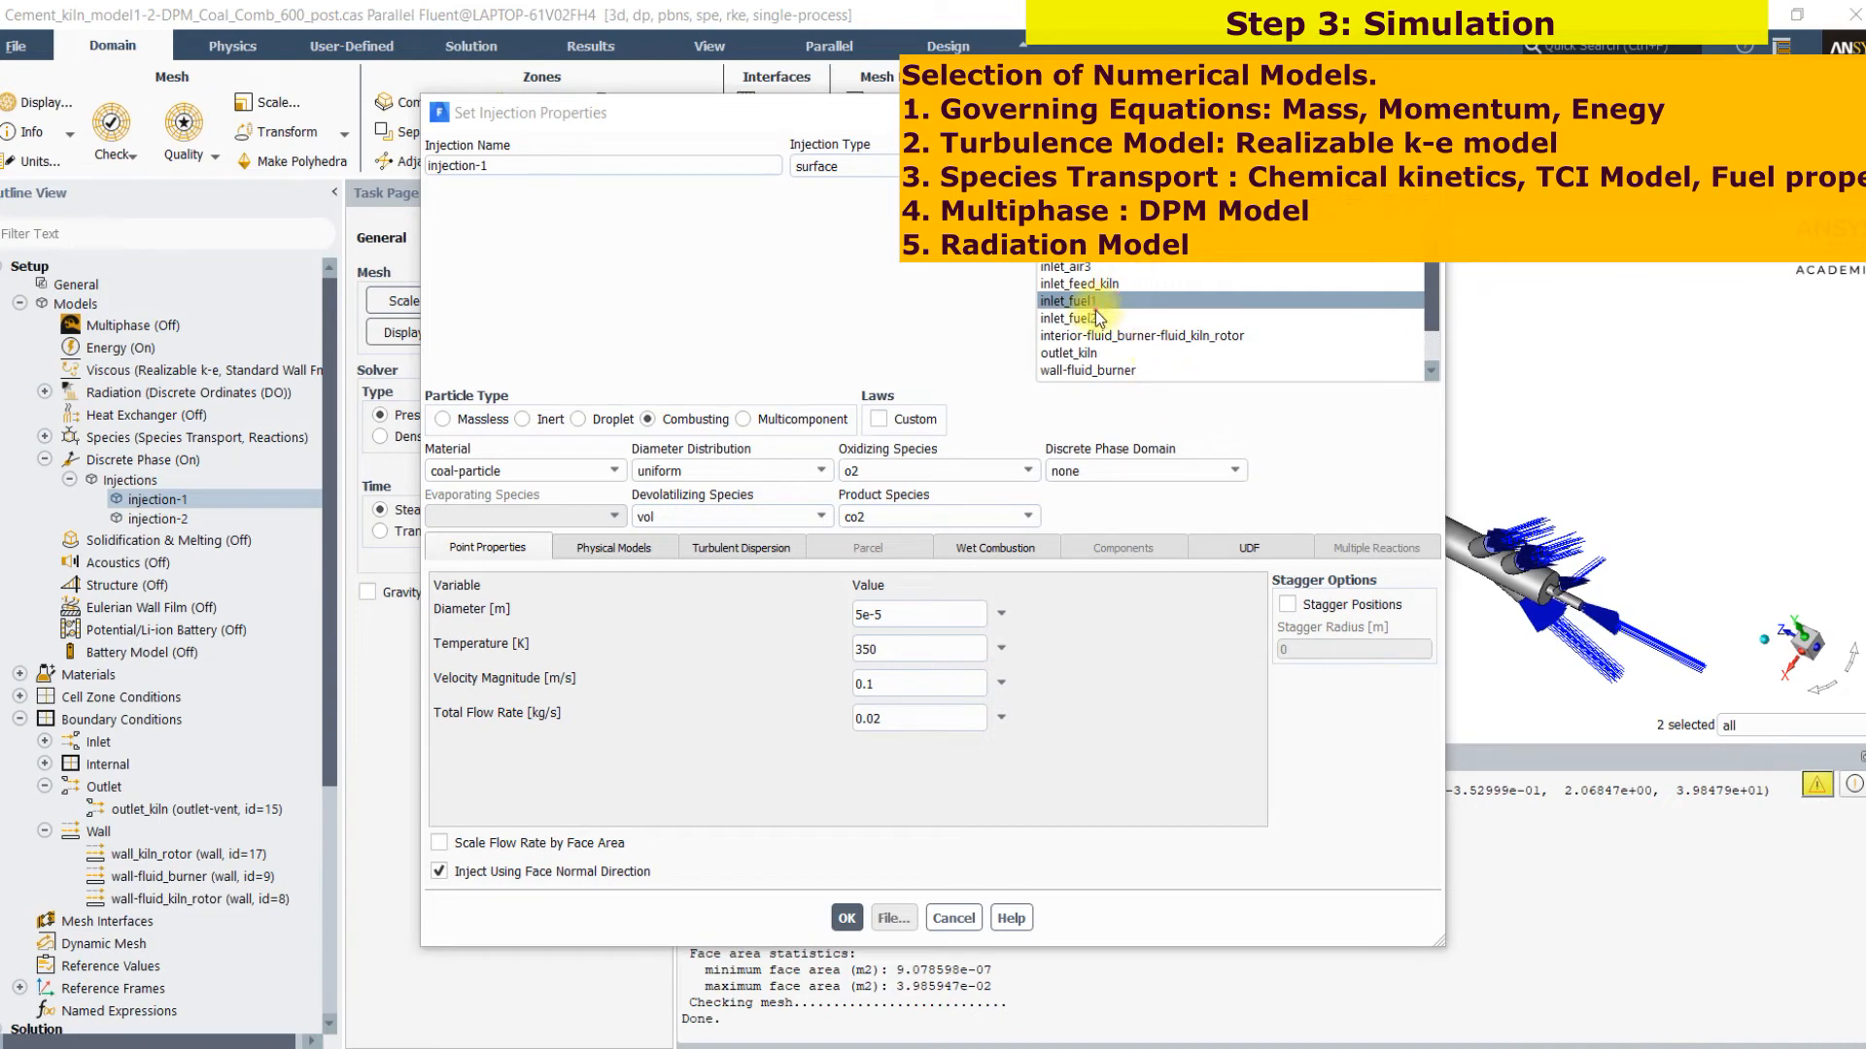
drag(540, 477, 593, 499)
drag(678, 388, 750, 362)
mouse_move(1689, 727)
mouse_down()
mouse_move(1596, 666)
mouse_move(1656, 651)
mouse_move(1628, 615)
mouse_move(1727, 595)
mouse_move(1712, 641)
mouse_move(1778, 608)
mouse_move(1826, 622)
mouse_move(1840, 539)
mouse_move(1842, 612)
mouse_up()
mouse_move(1712, 522)
mouse_down()
mouse_move(1793, 517)
mouse_move(1749, 557)
mouse_up()
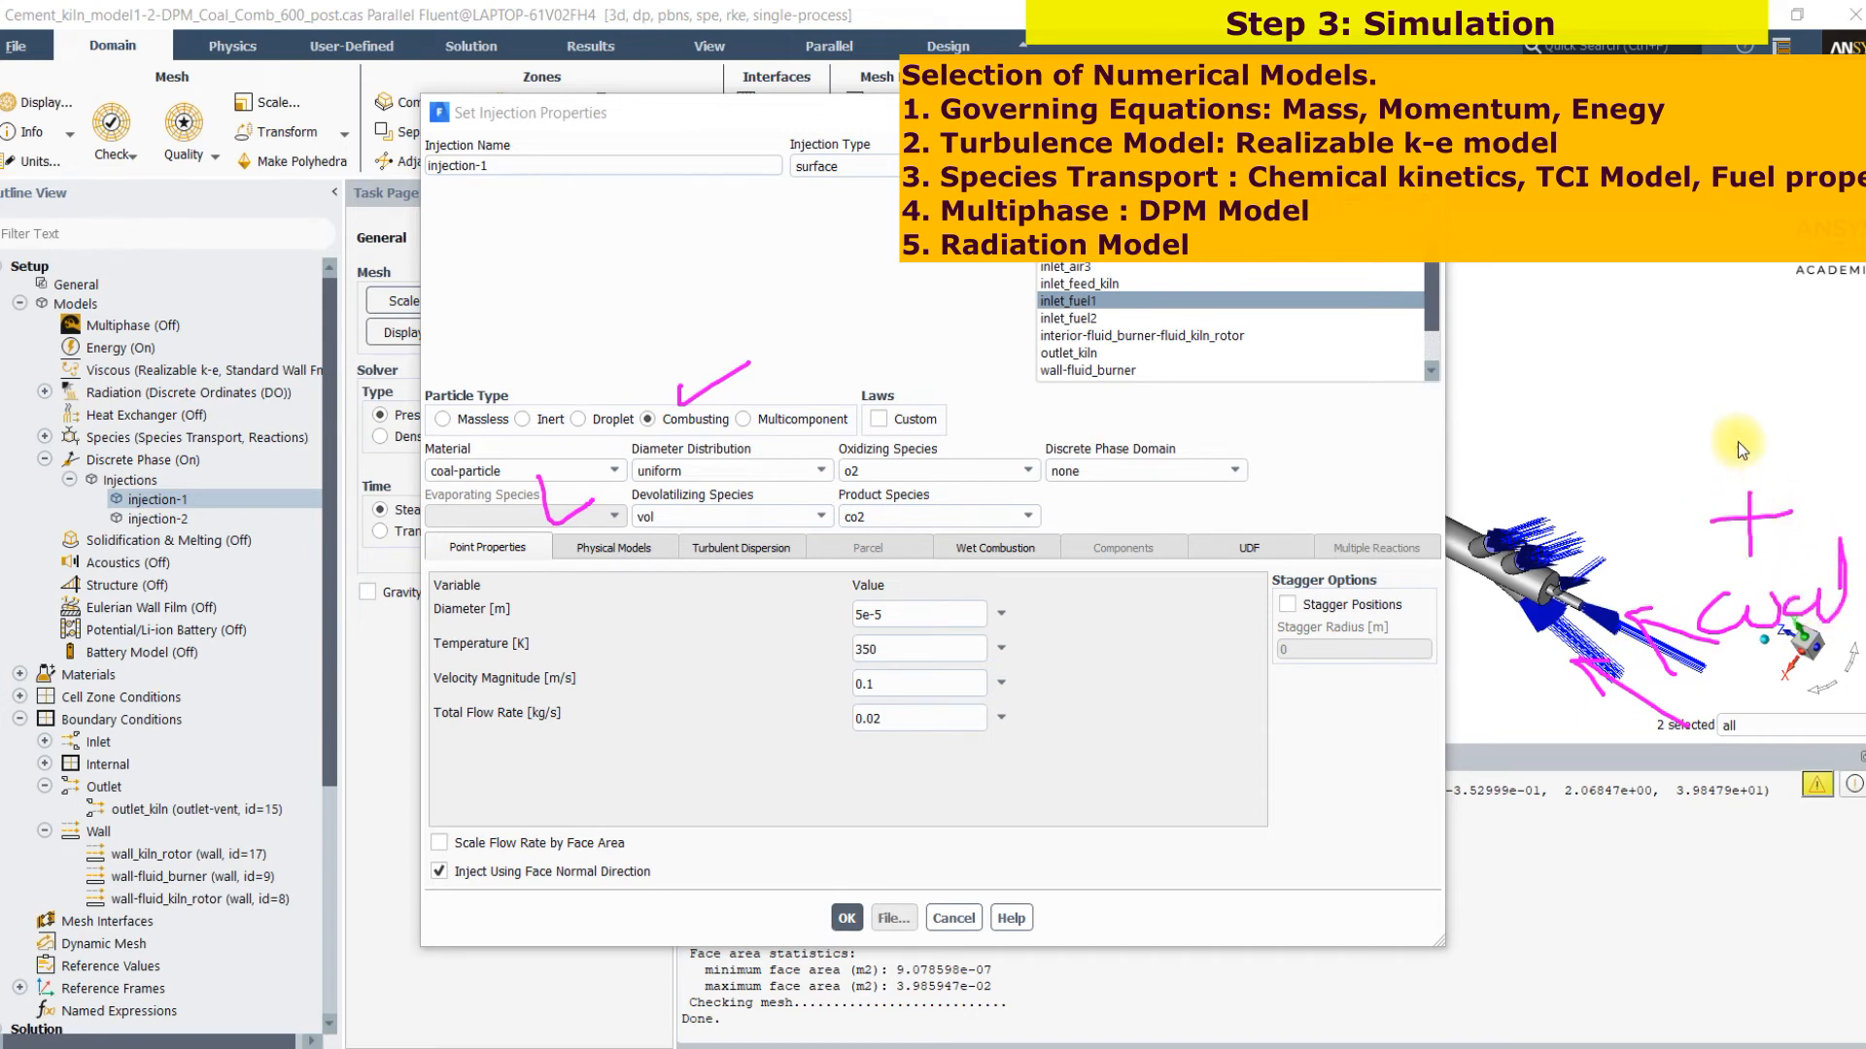
drag(1730, 462, 1757, 440)
mouse_move(1689, 534)
mouse_down()
mouse_move(1548, 370)
mouse_move(1596, 384)
mouse_up()
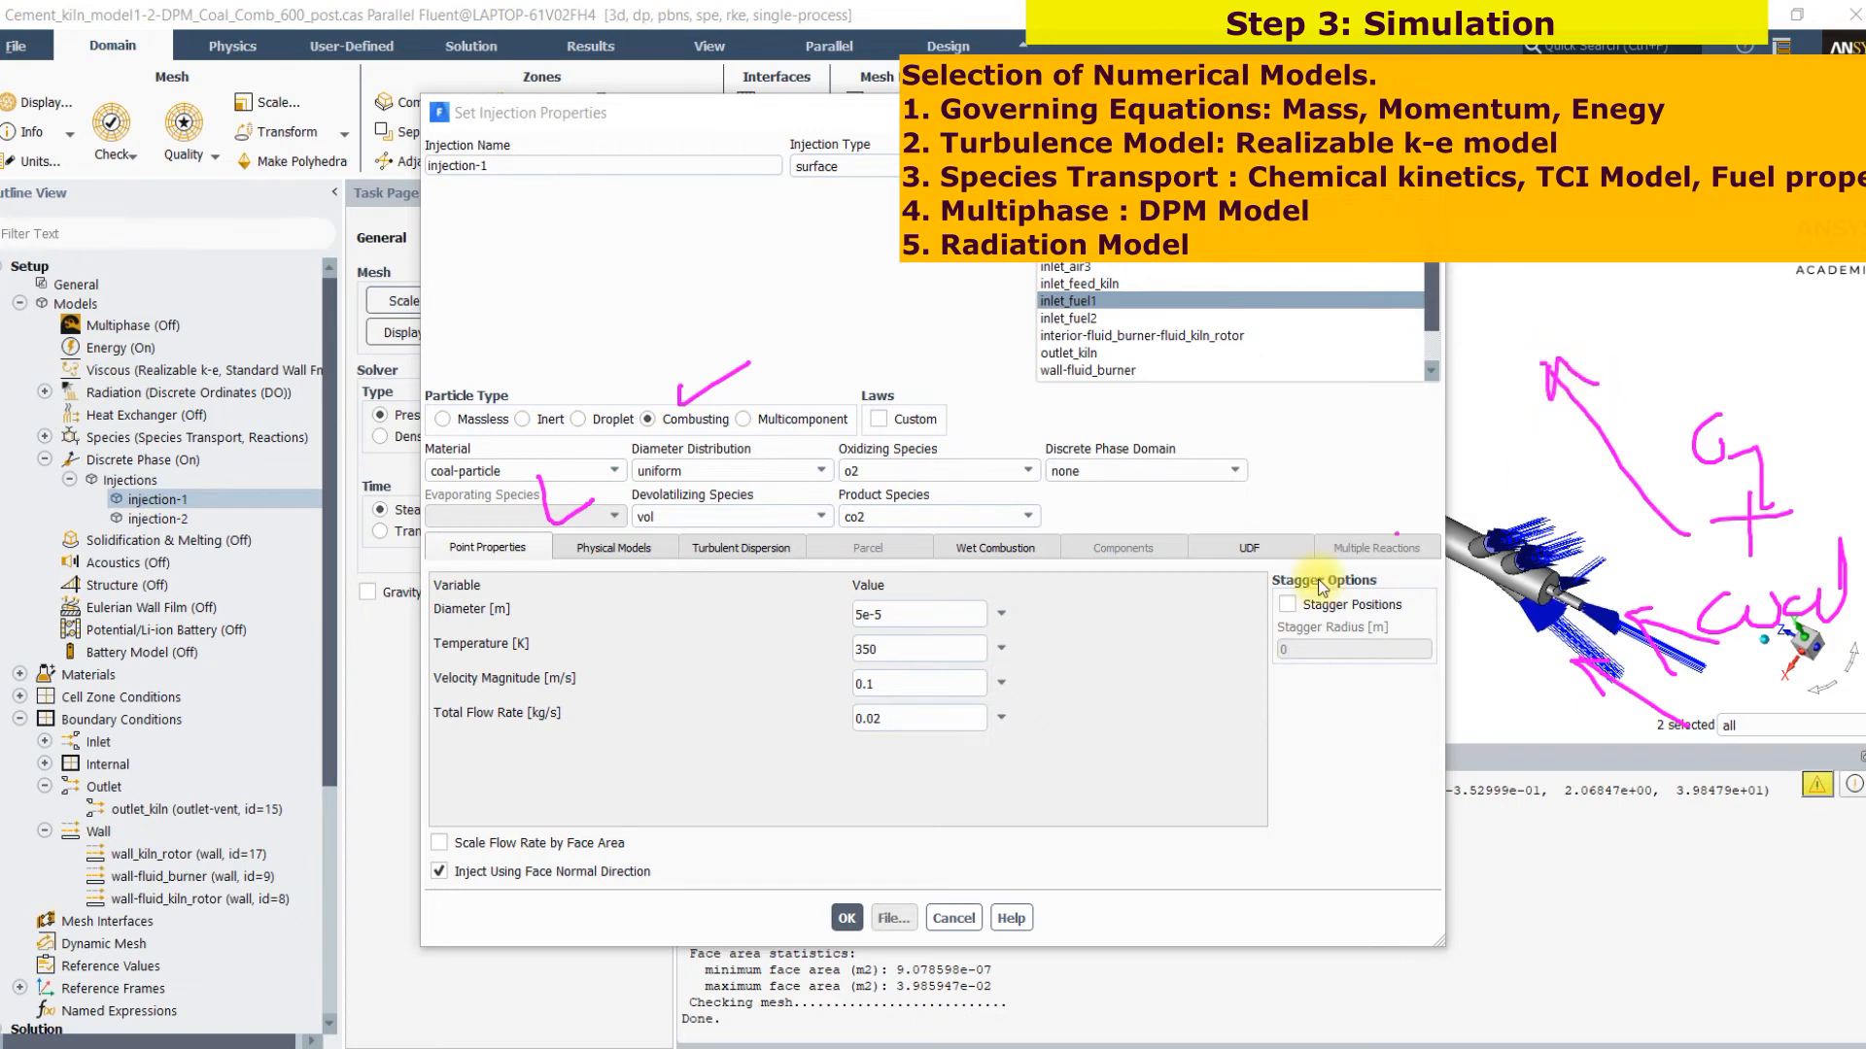
Review injection-1's particle diameter, temperature, velocity magnitude and total flow rate, and close its properties without changes
drag(1030, 619, 1165, 573)
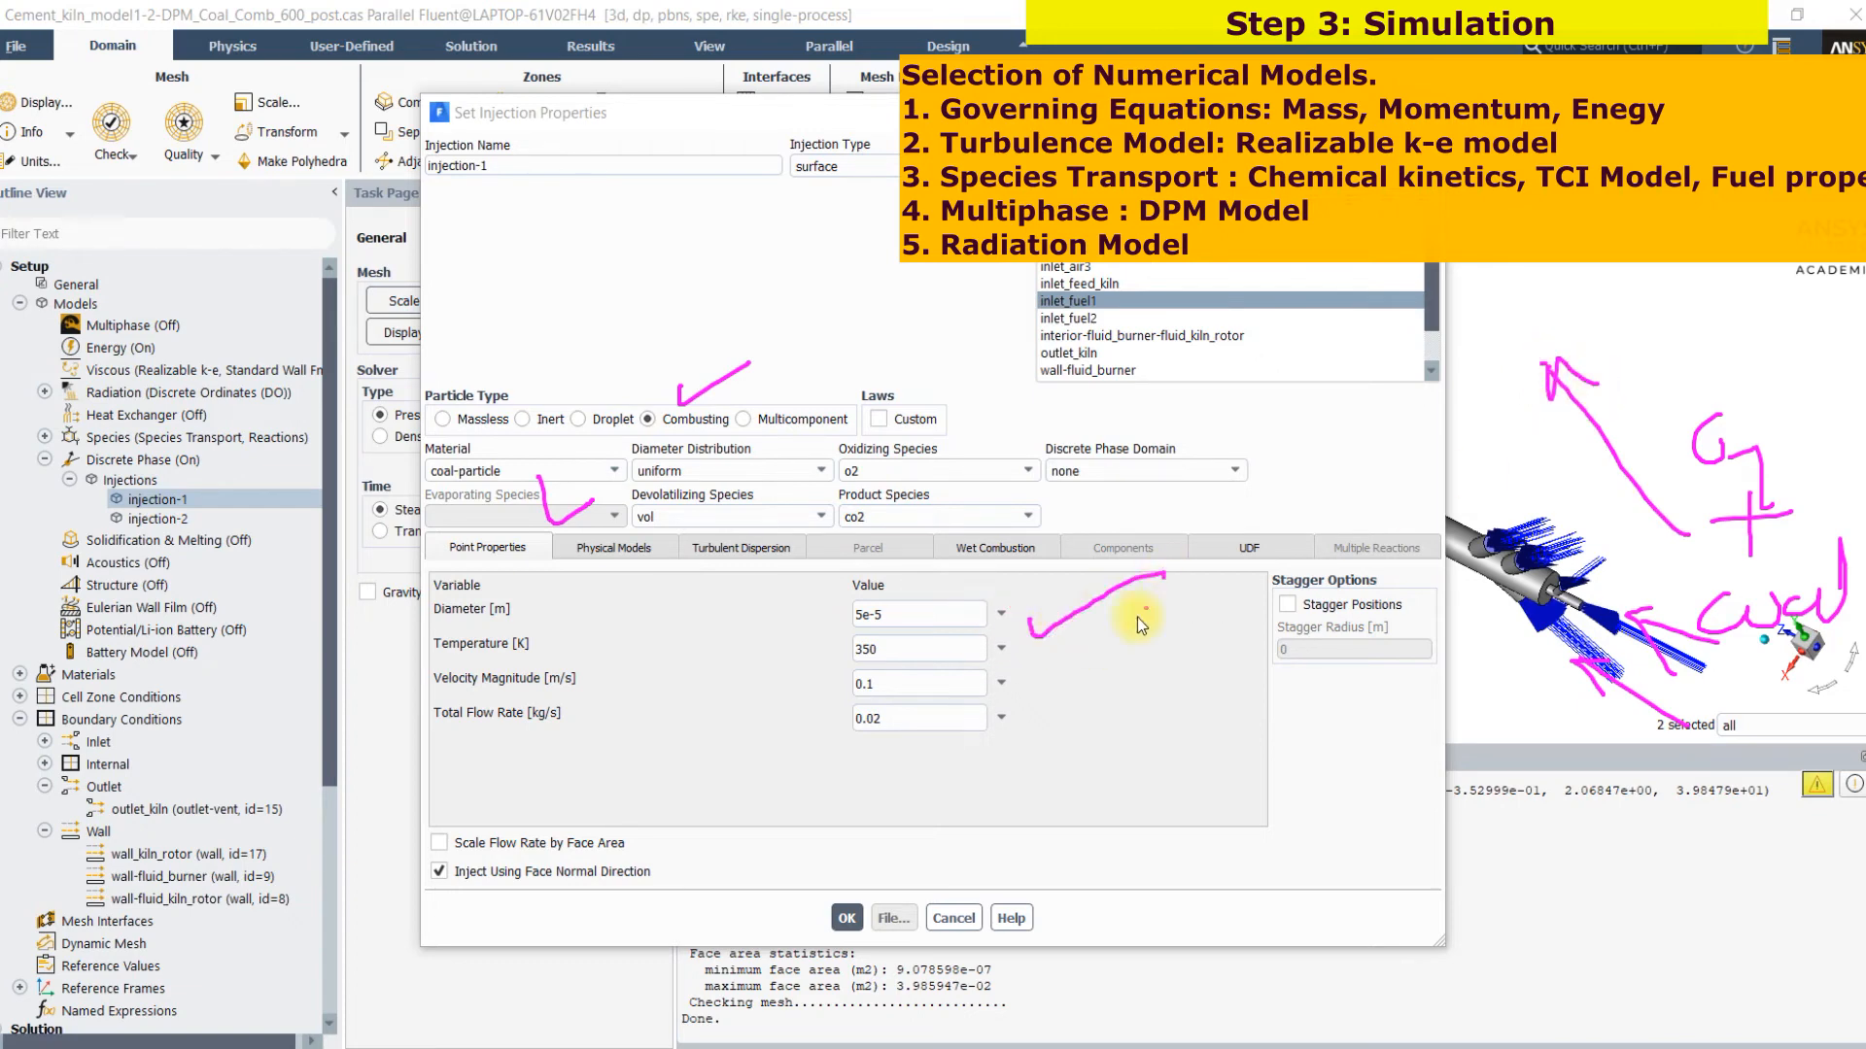
drag(1047, 661, 1123, 643)
mouse_move(1022, 691)
mouse_down()
mouse_move(1092, 705)
mouse_move(1125, 685)
mouse_up()
mouse_move(1032, 753)
mouse_down()
mouse_move(1042, 776)
mouse_move(1147, 752)
mouse_up()
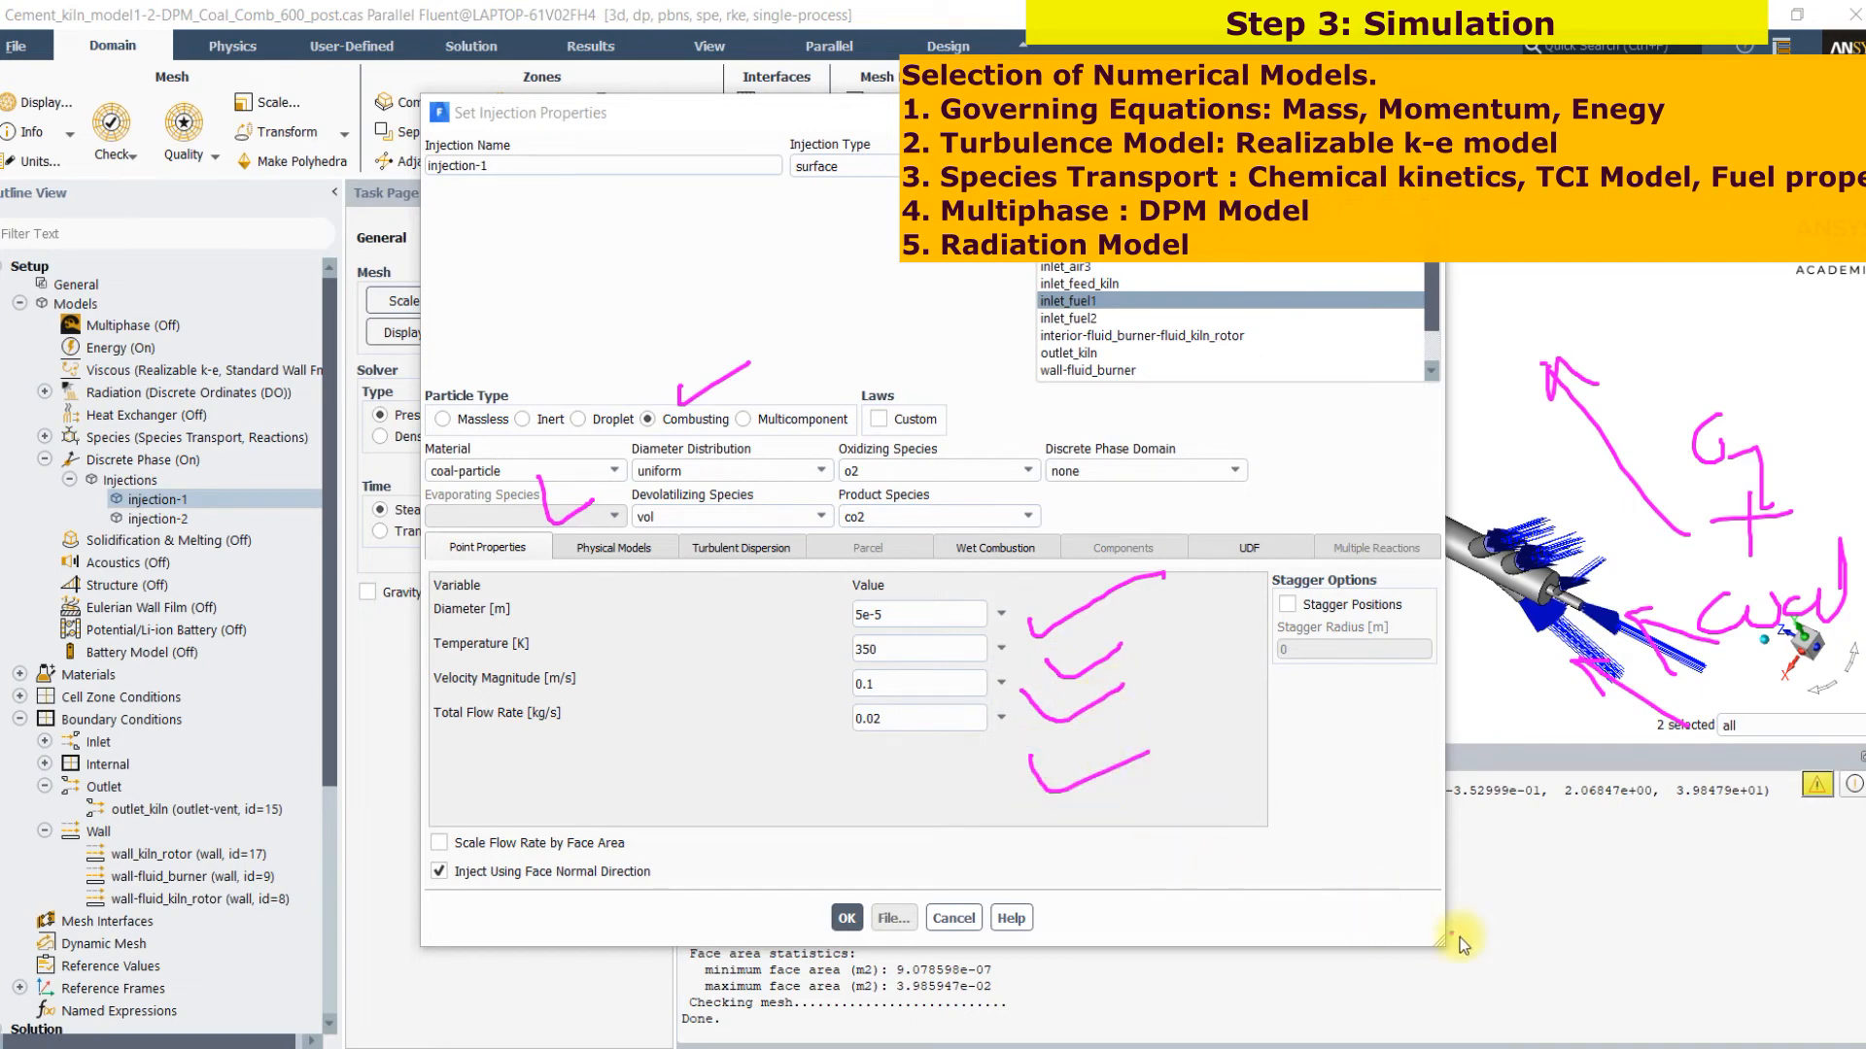
click(954, 918)
Open the inlet_air1 mass-flow inlet boundary condition and review its mass flow rate, turbulent intensity and viscosity ratio
scroll(280, 894, down, 5)
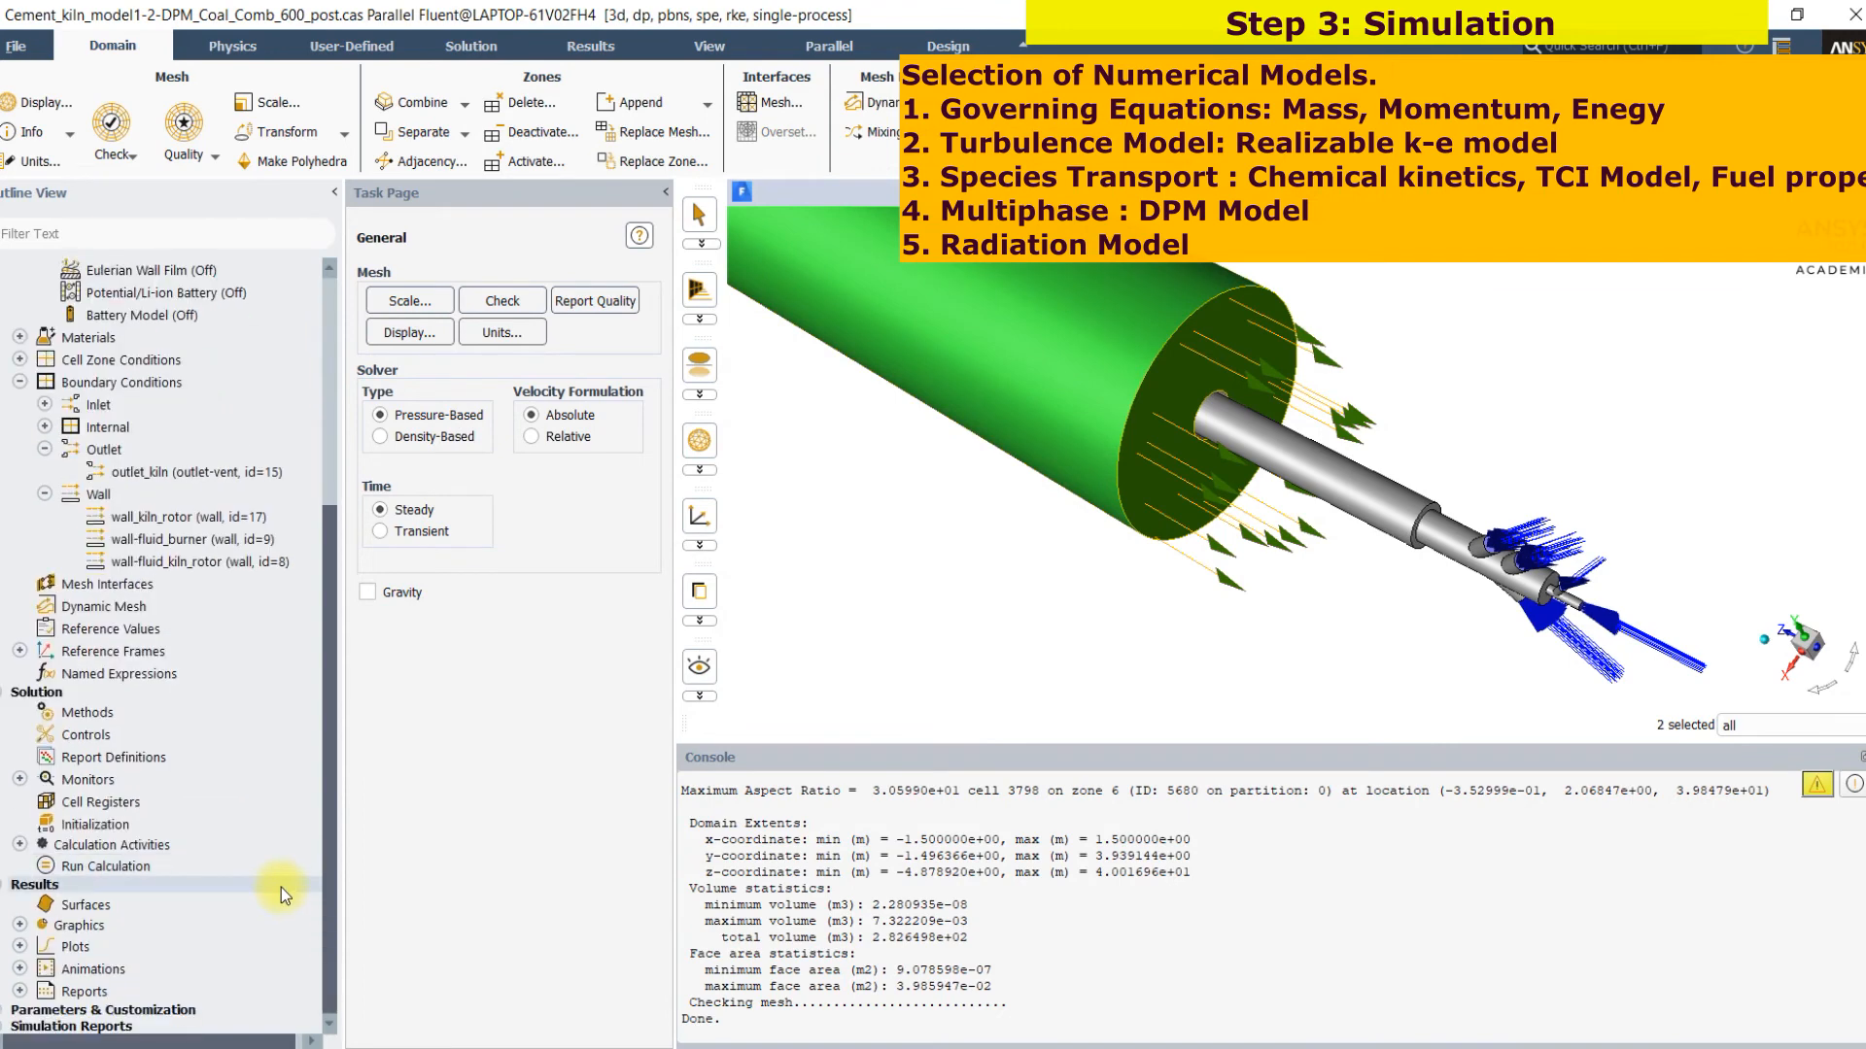
double_click(119, 386)
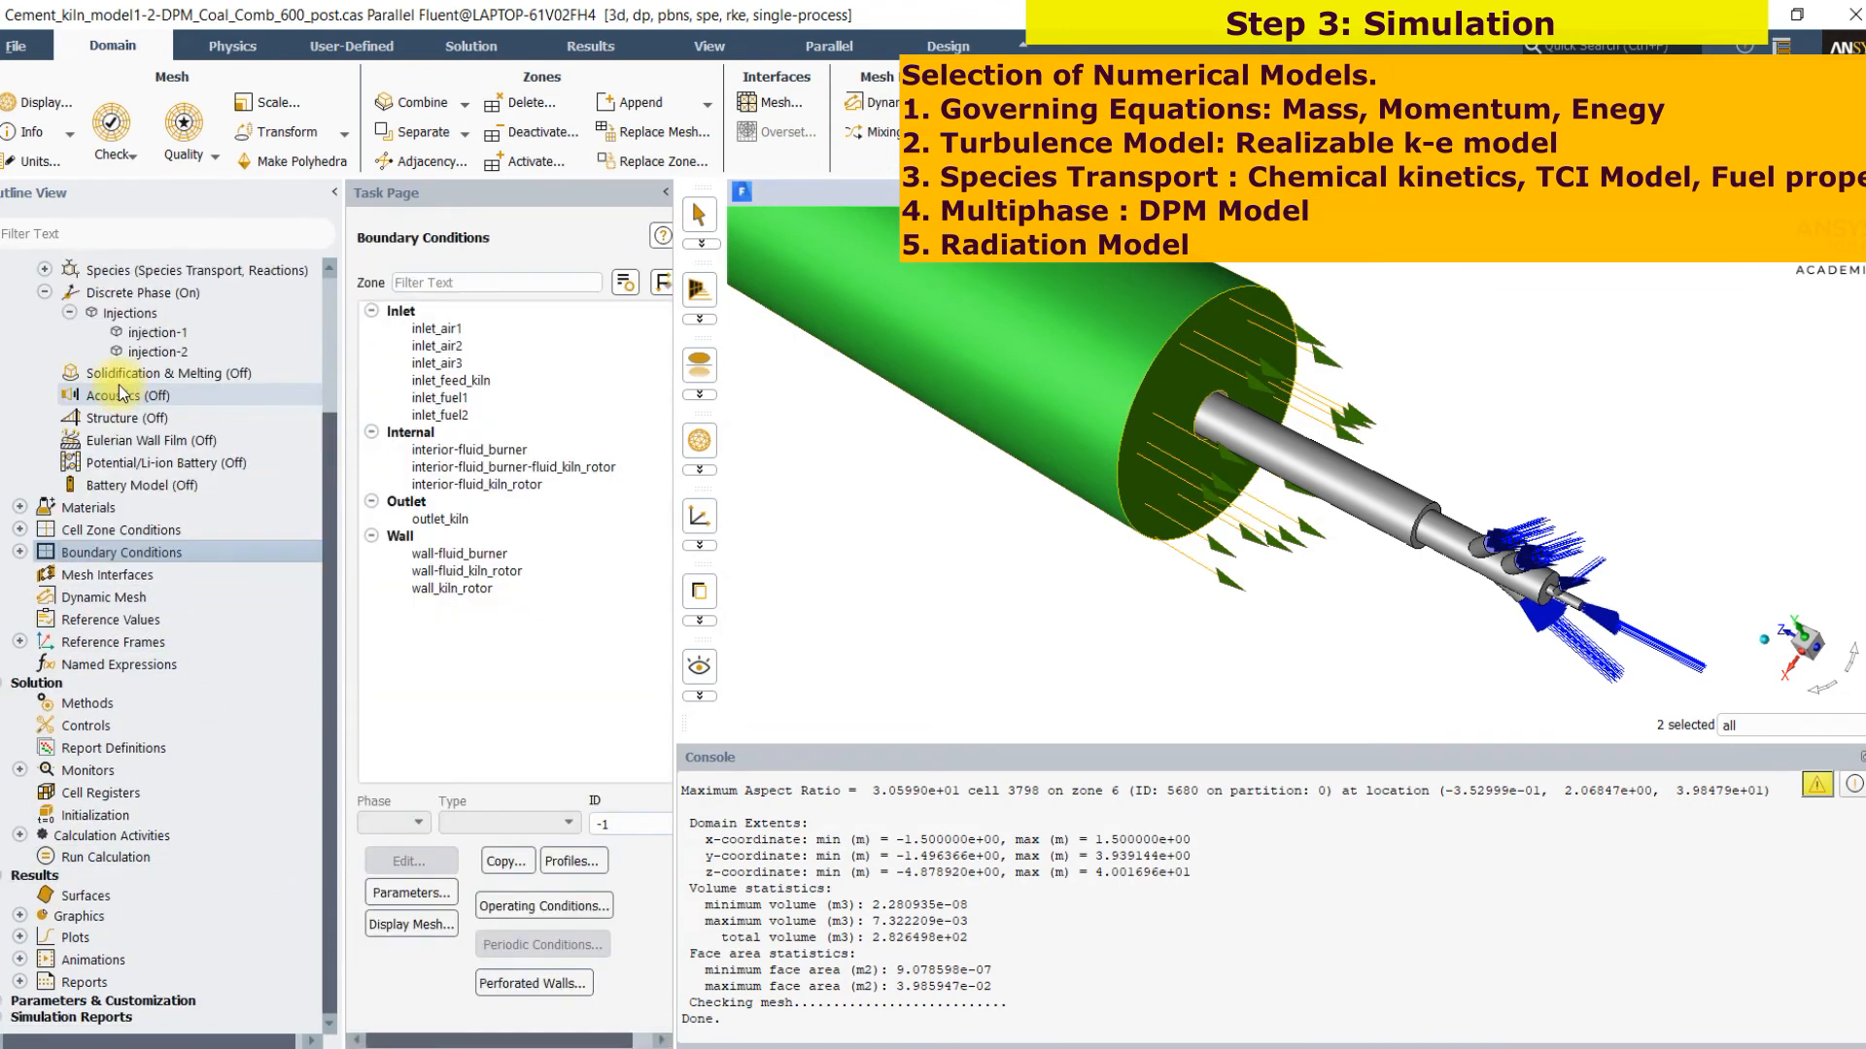
click(432, 330)
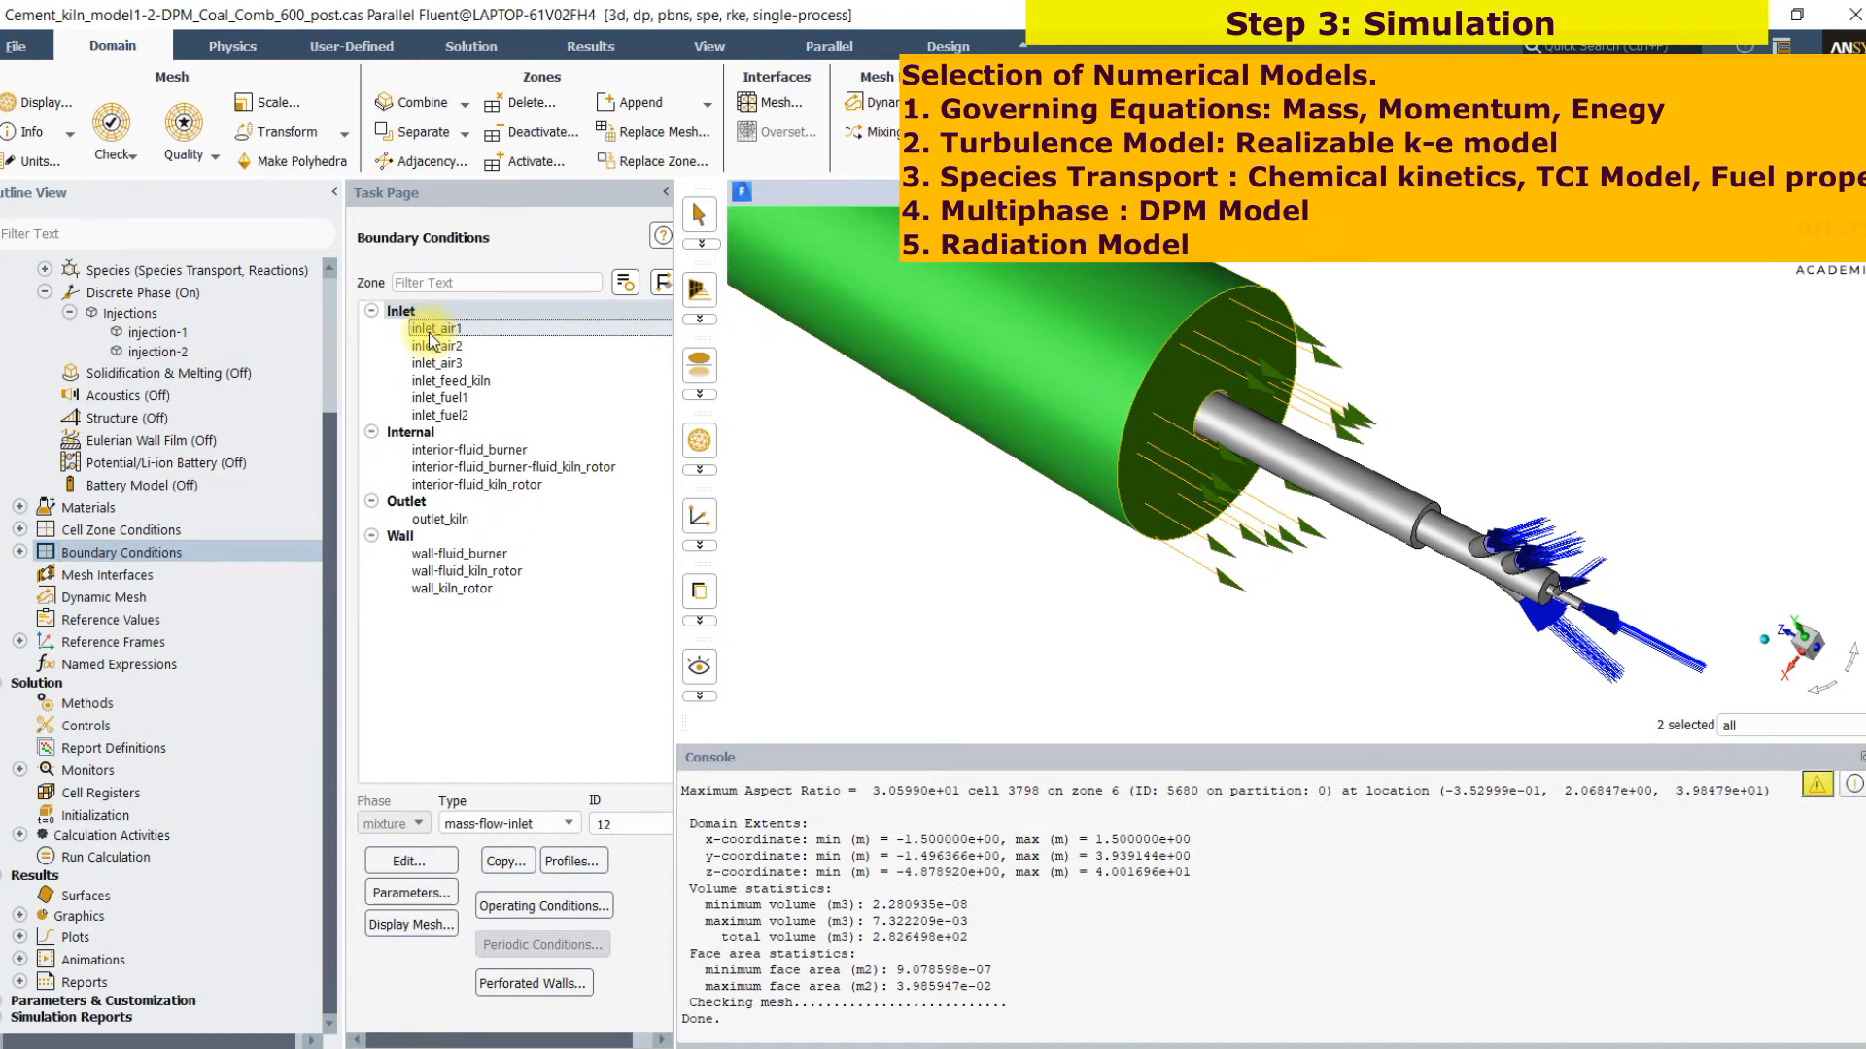
click(428, 331)
double_click(427, 331)
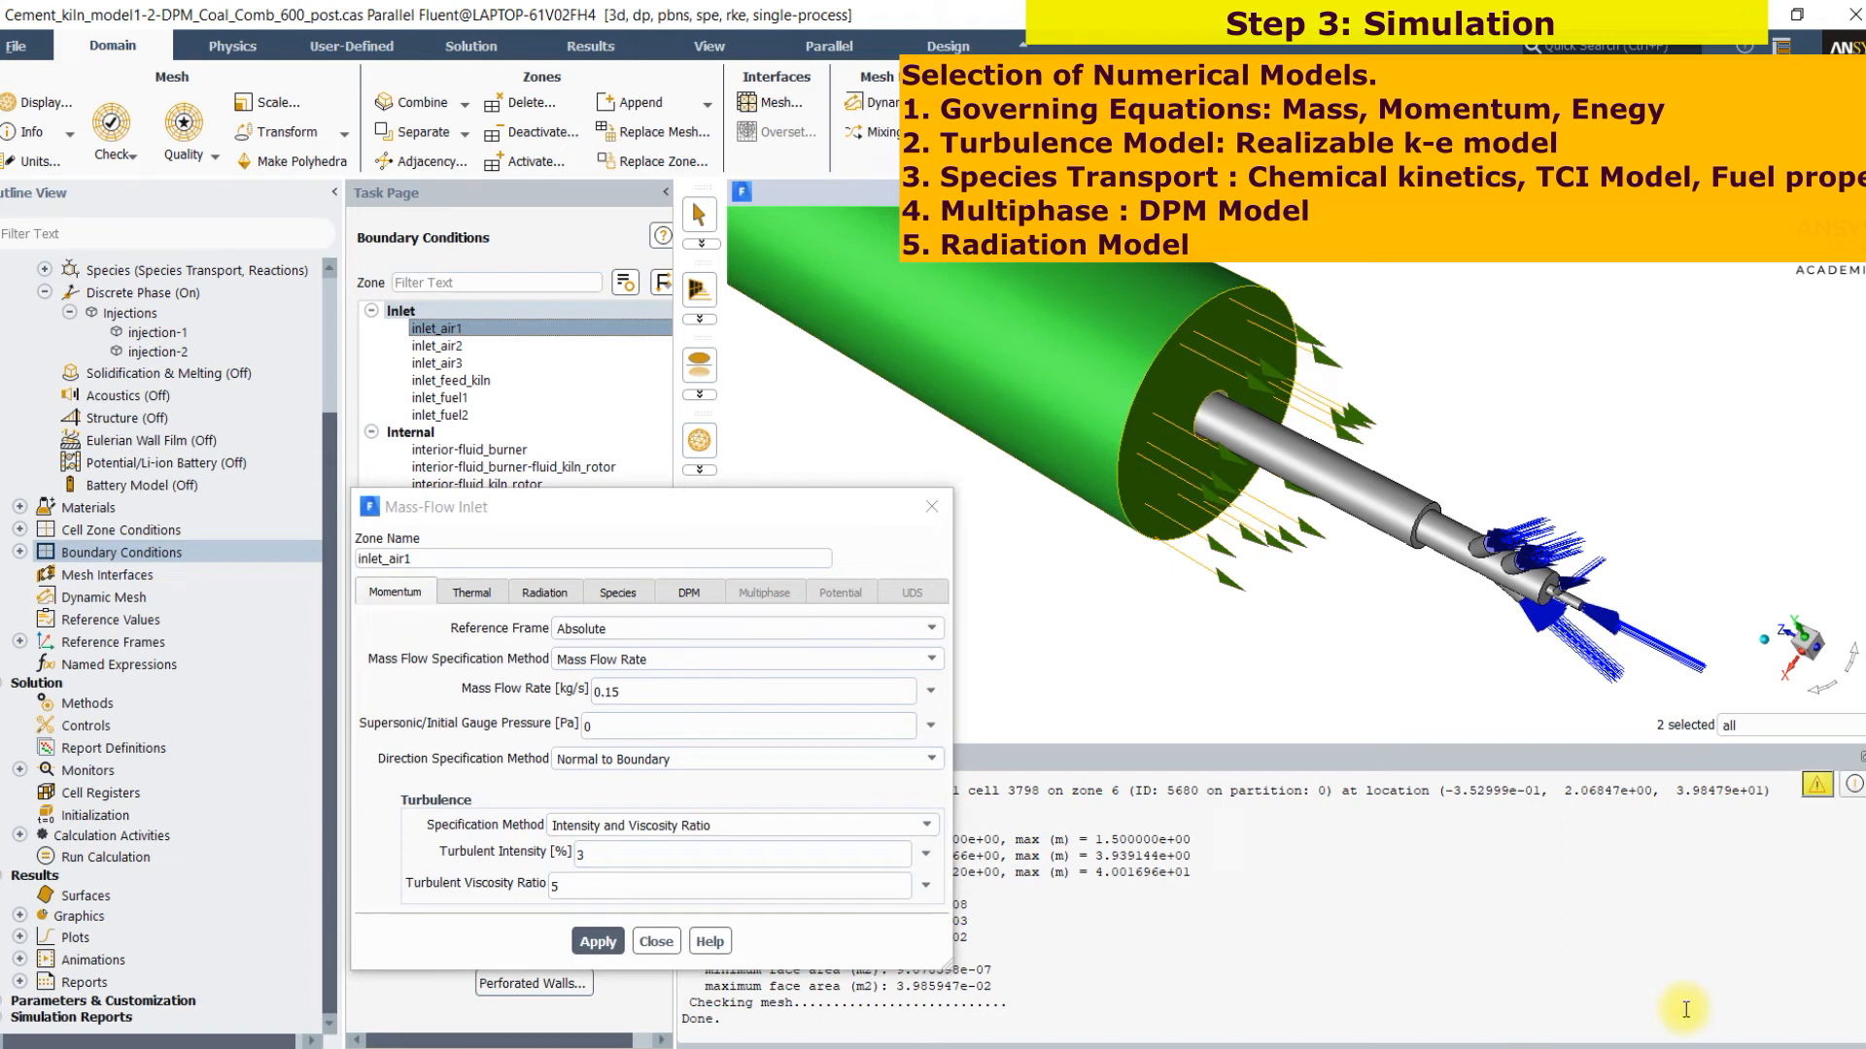
drag(649, 686, 725, 664)
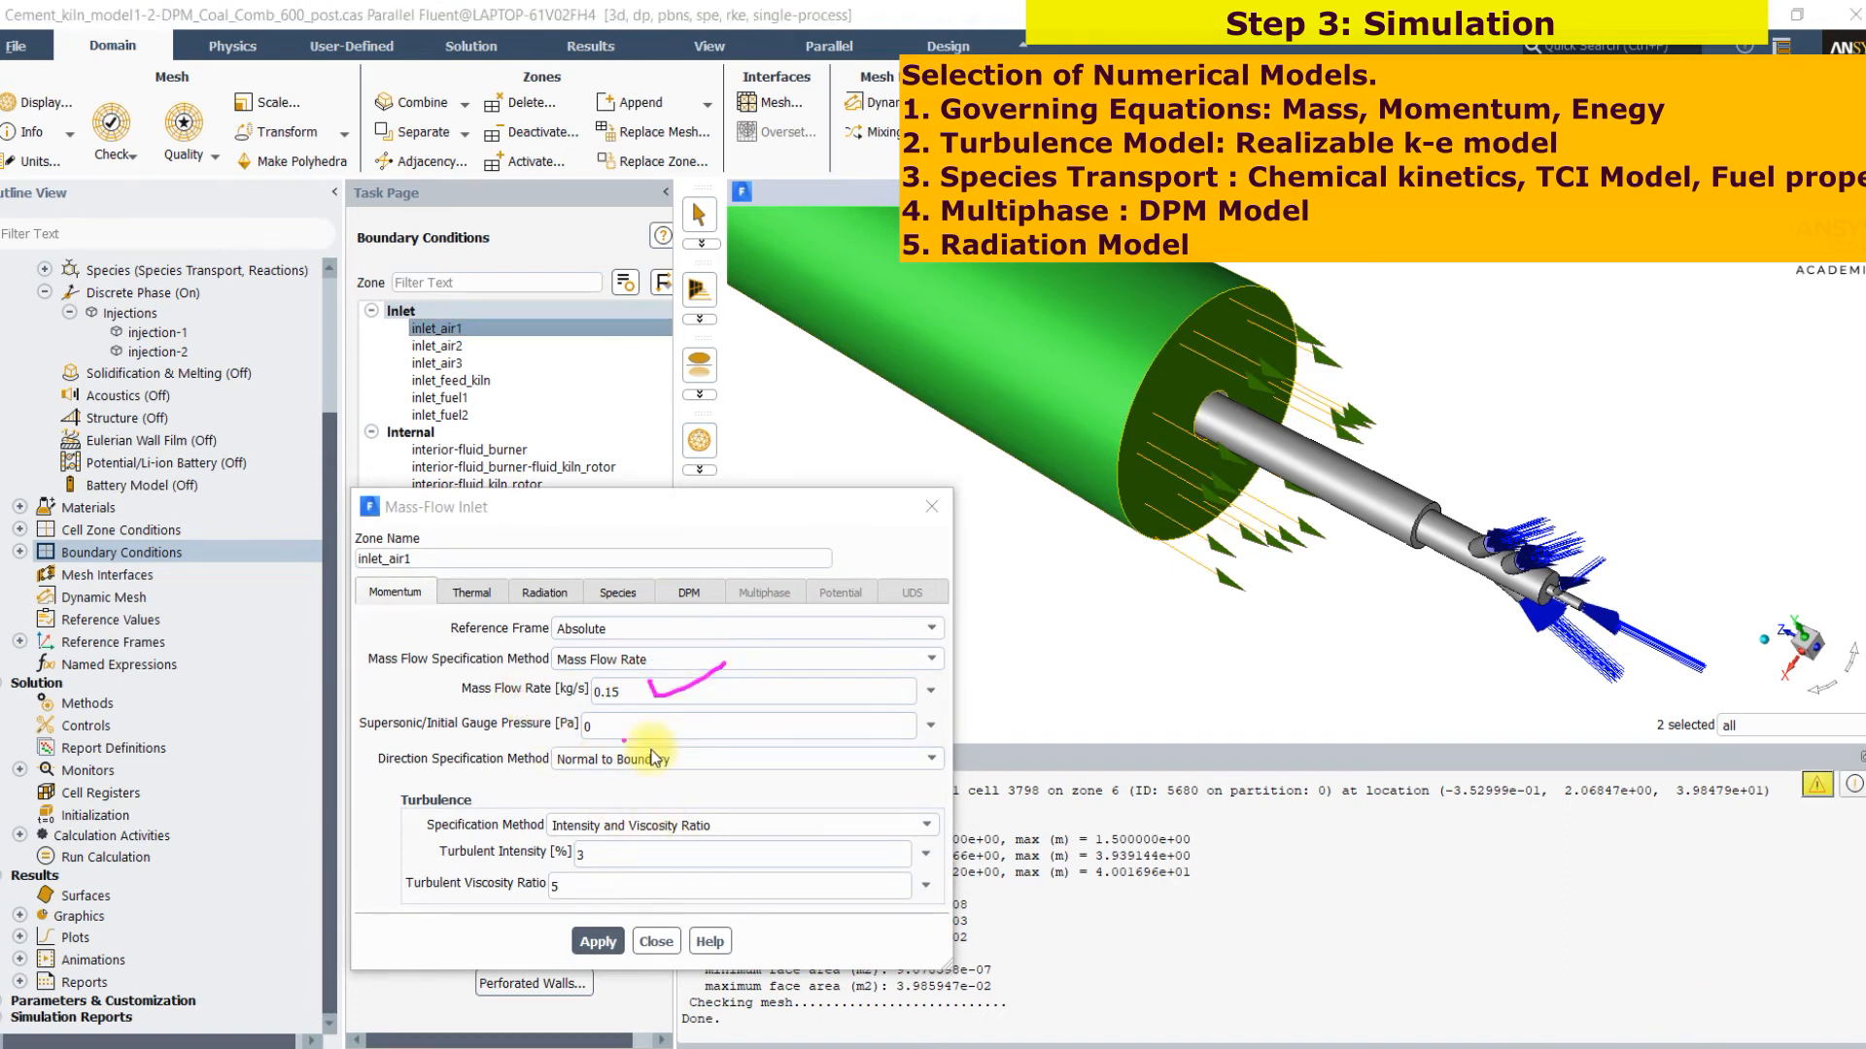
mouse_move(621, 854)
mouse_down()
mouse_move(674, 849)
mouse_move(680, 880)
mouse_up()
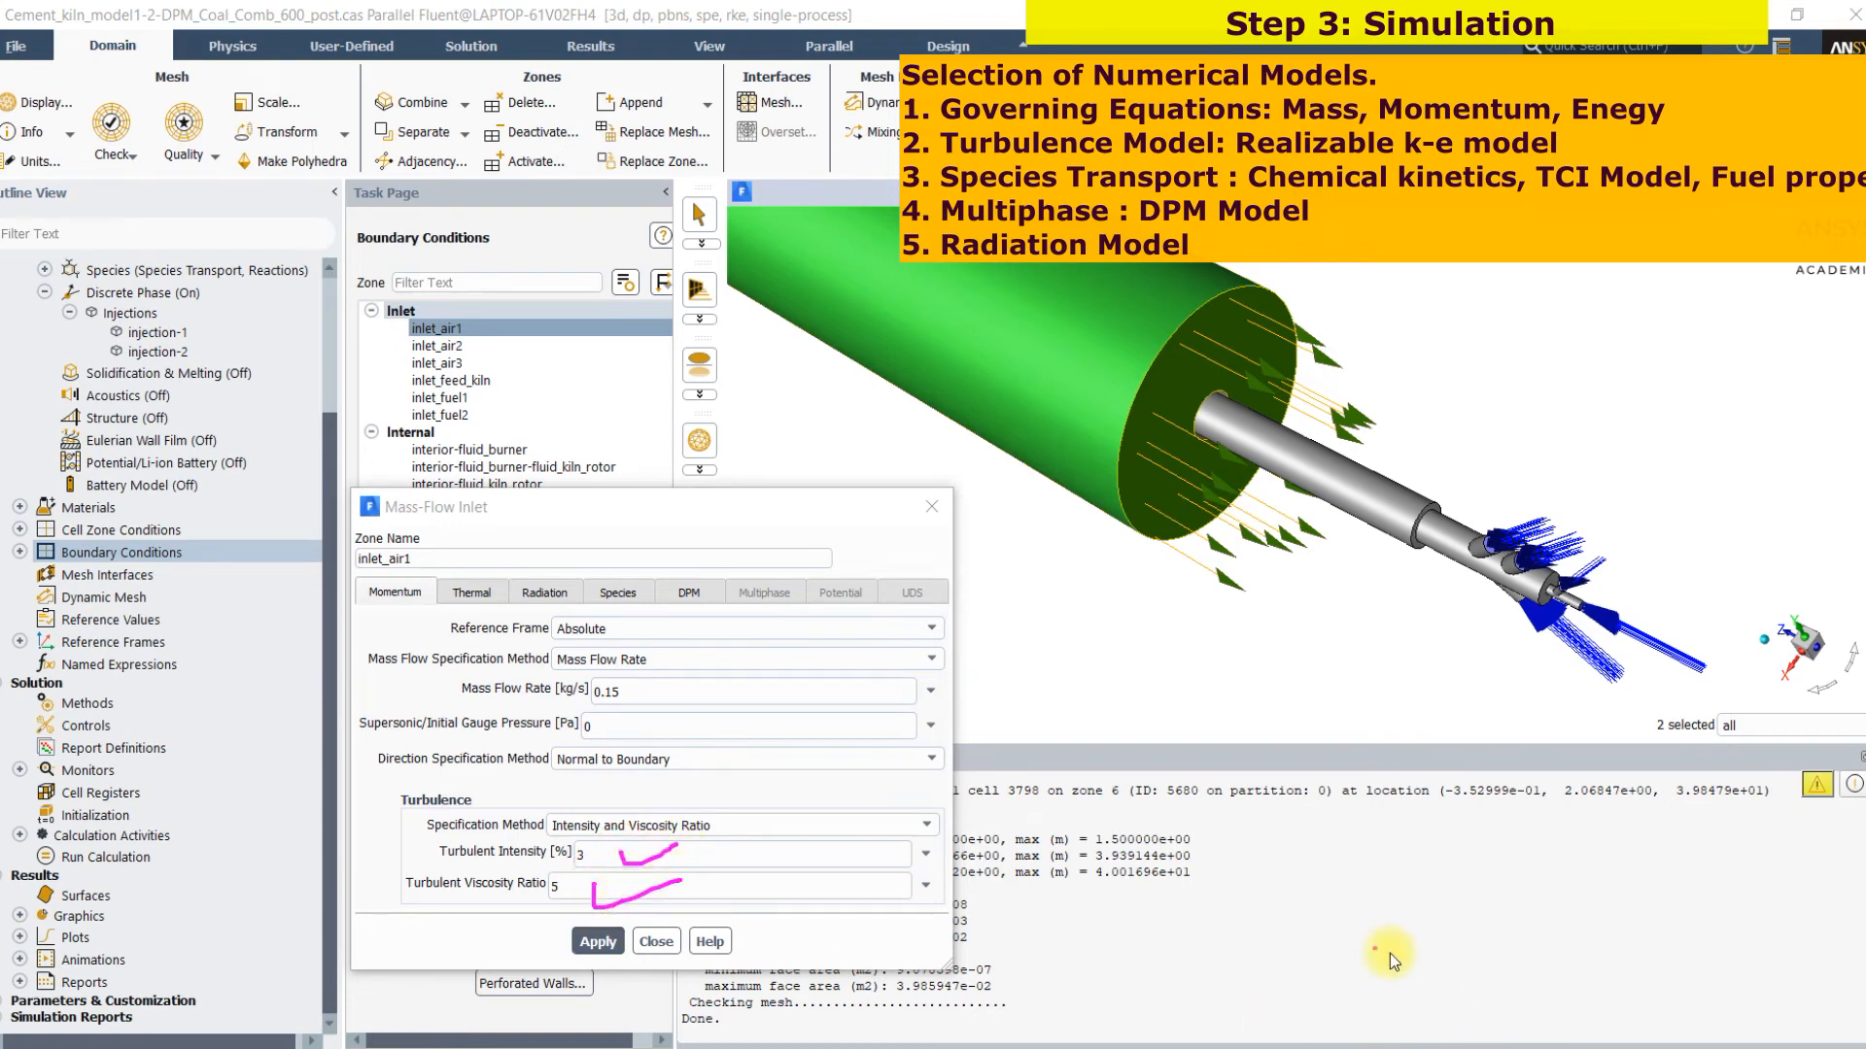
Review inlet_air1's total temperature and species mass fractions, especially o2, and close its settings without changes
click(471, 588)
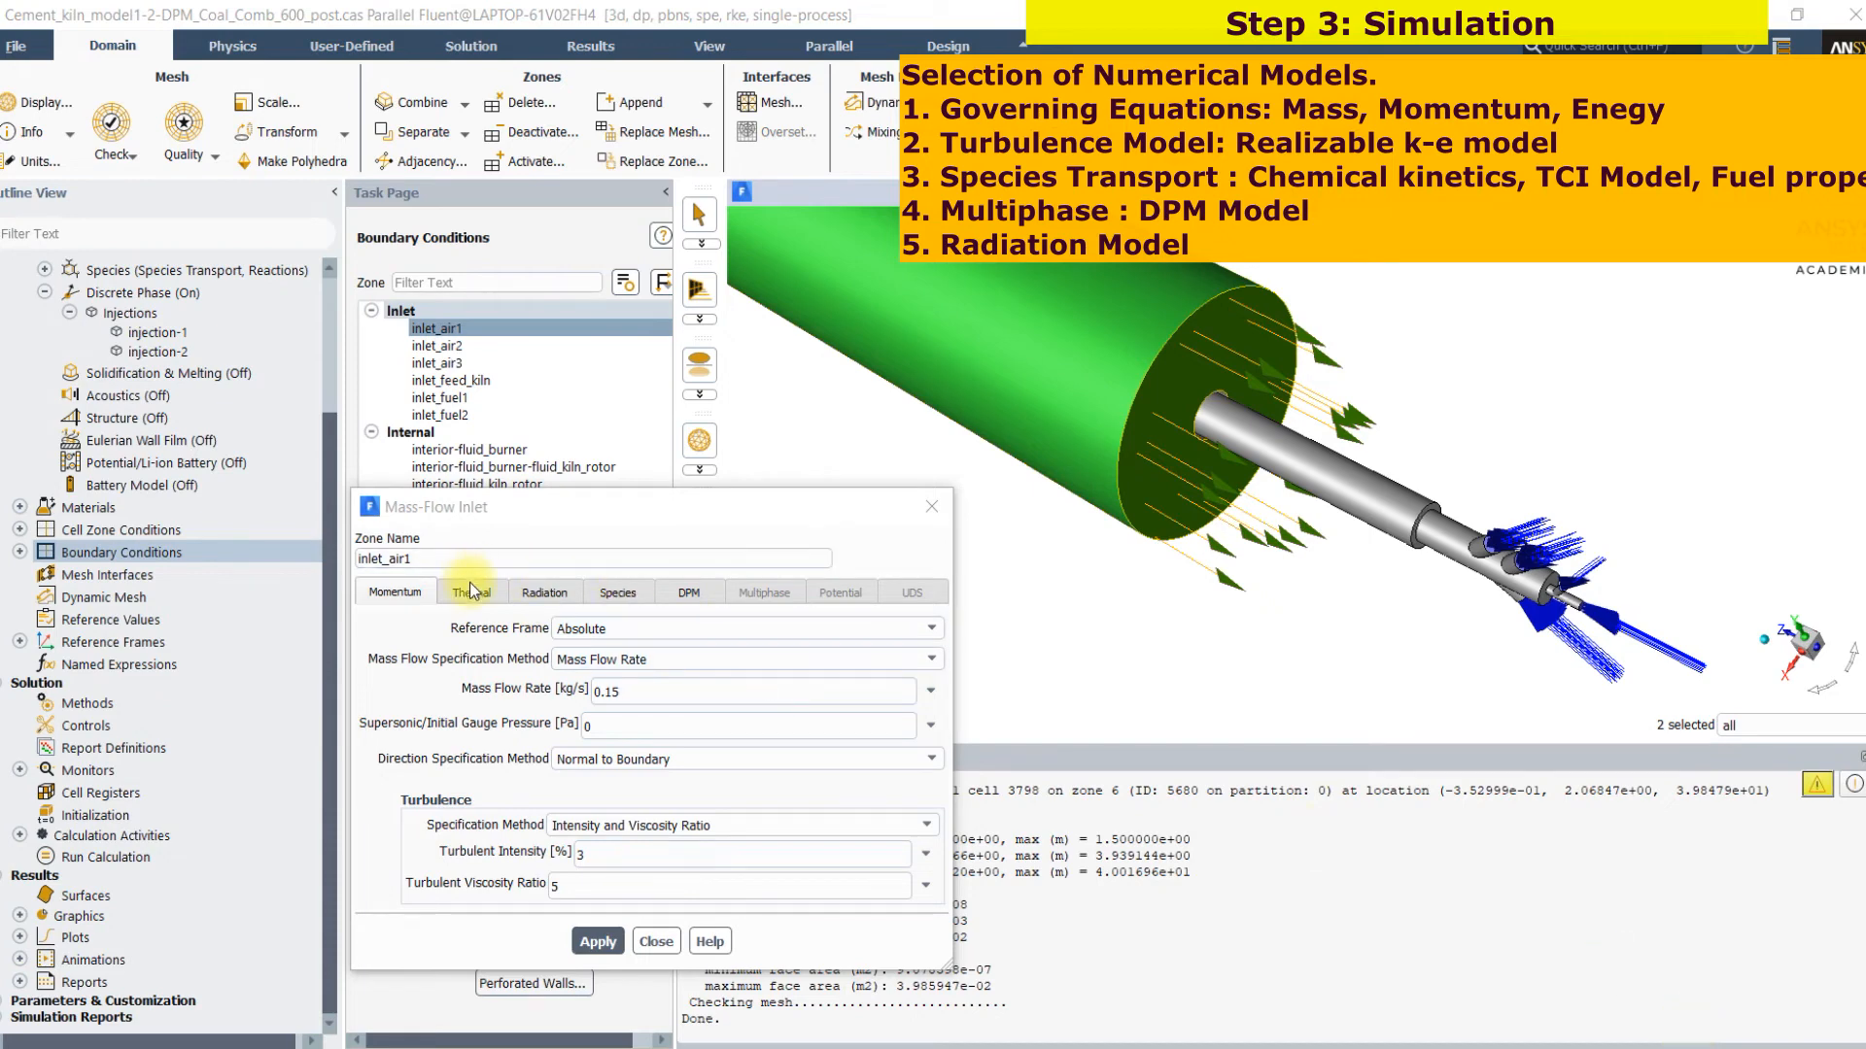
click(472, 592)
click(1682, 1032)
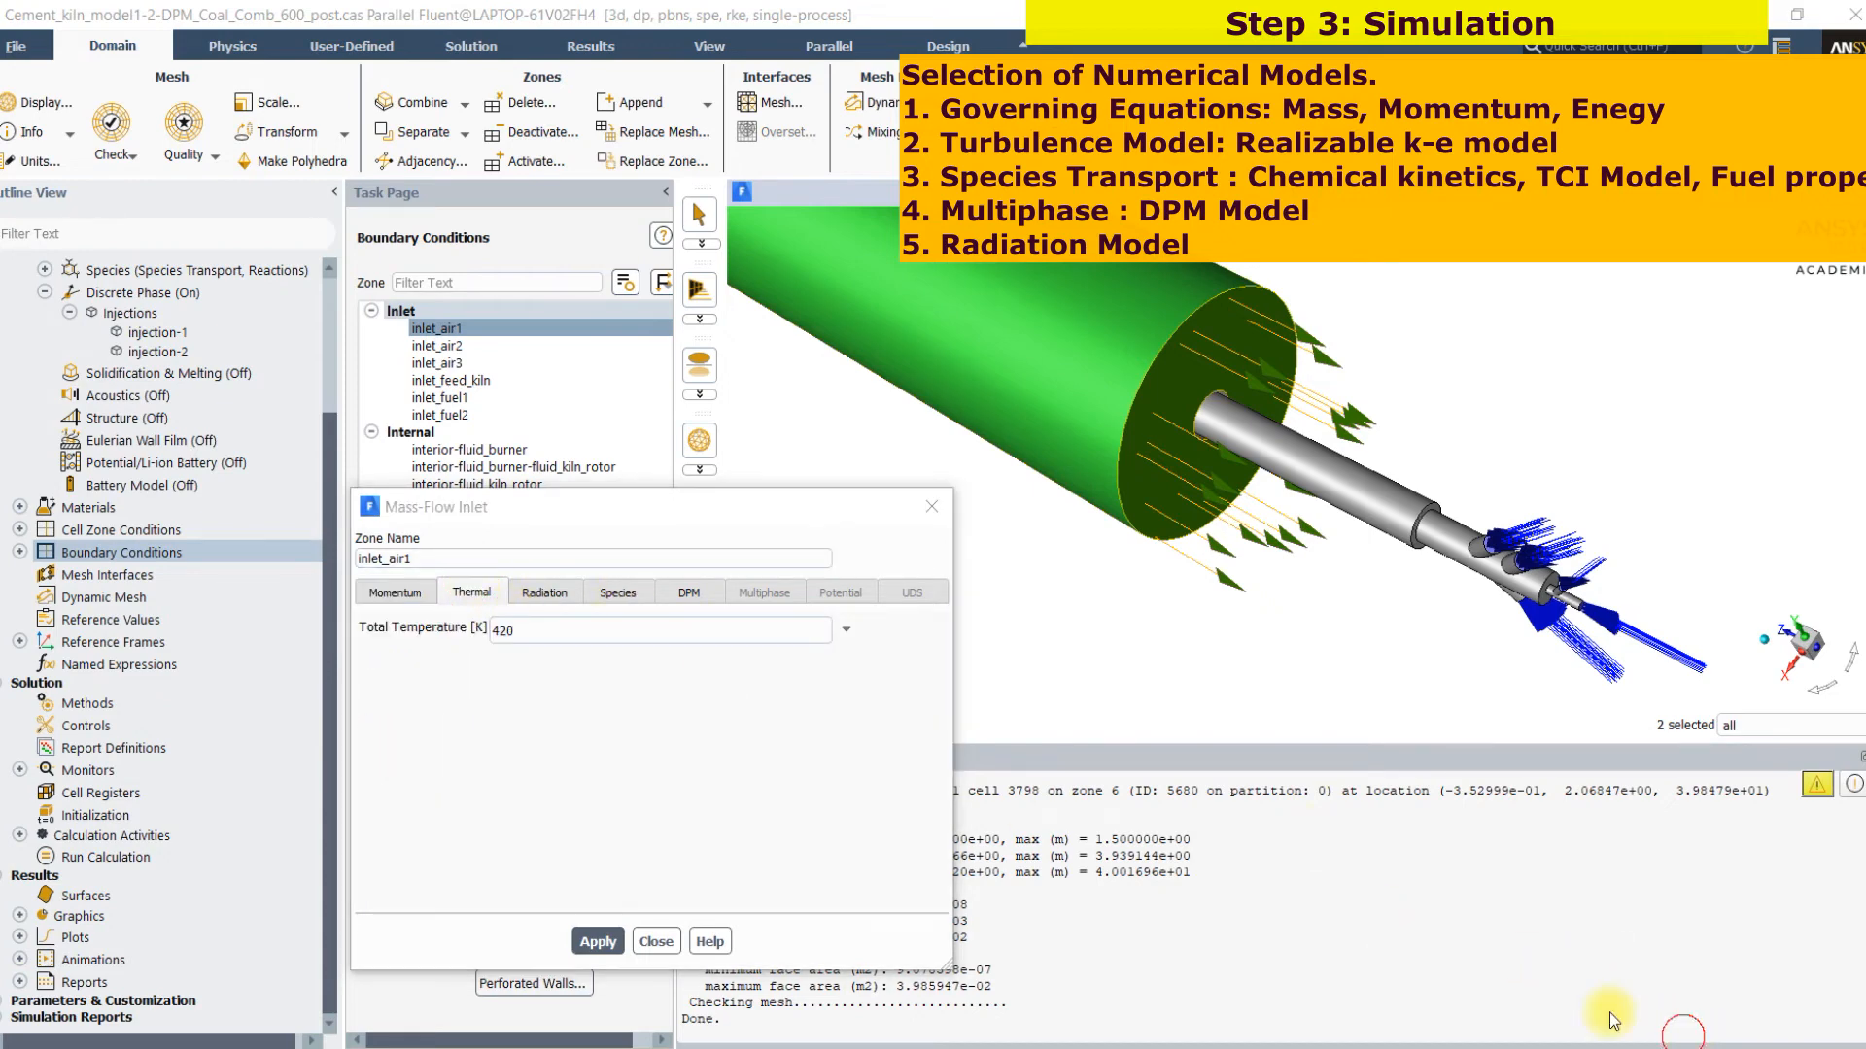
click(1682, 1025)
click(612, 592)
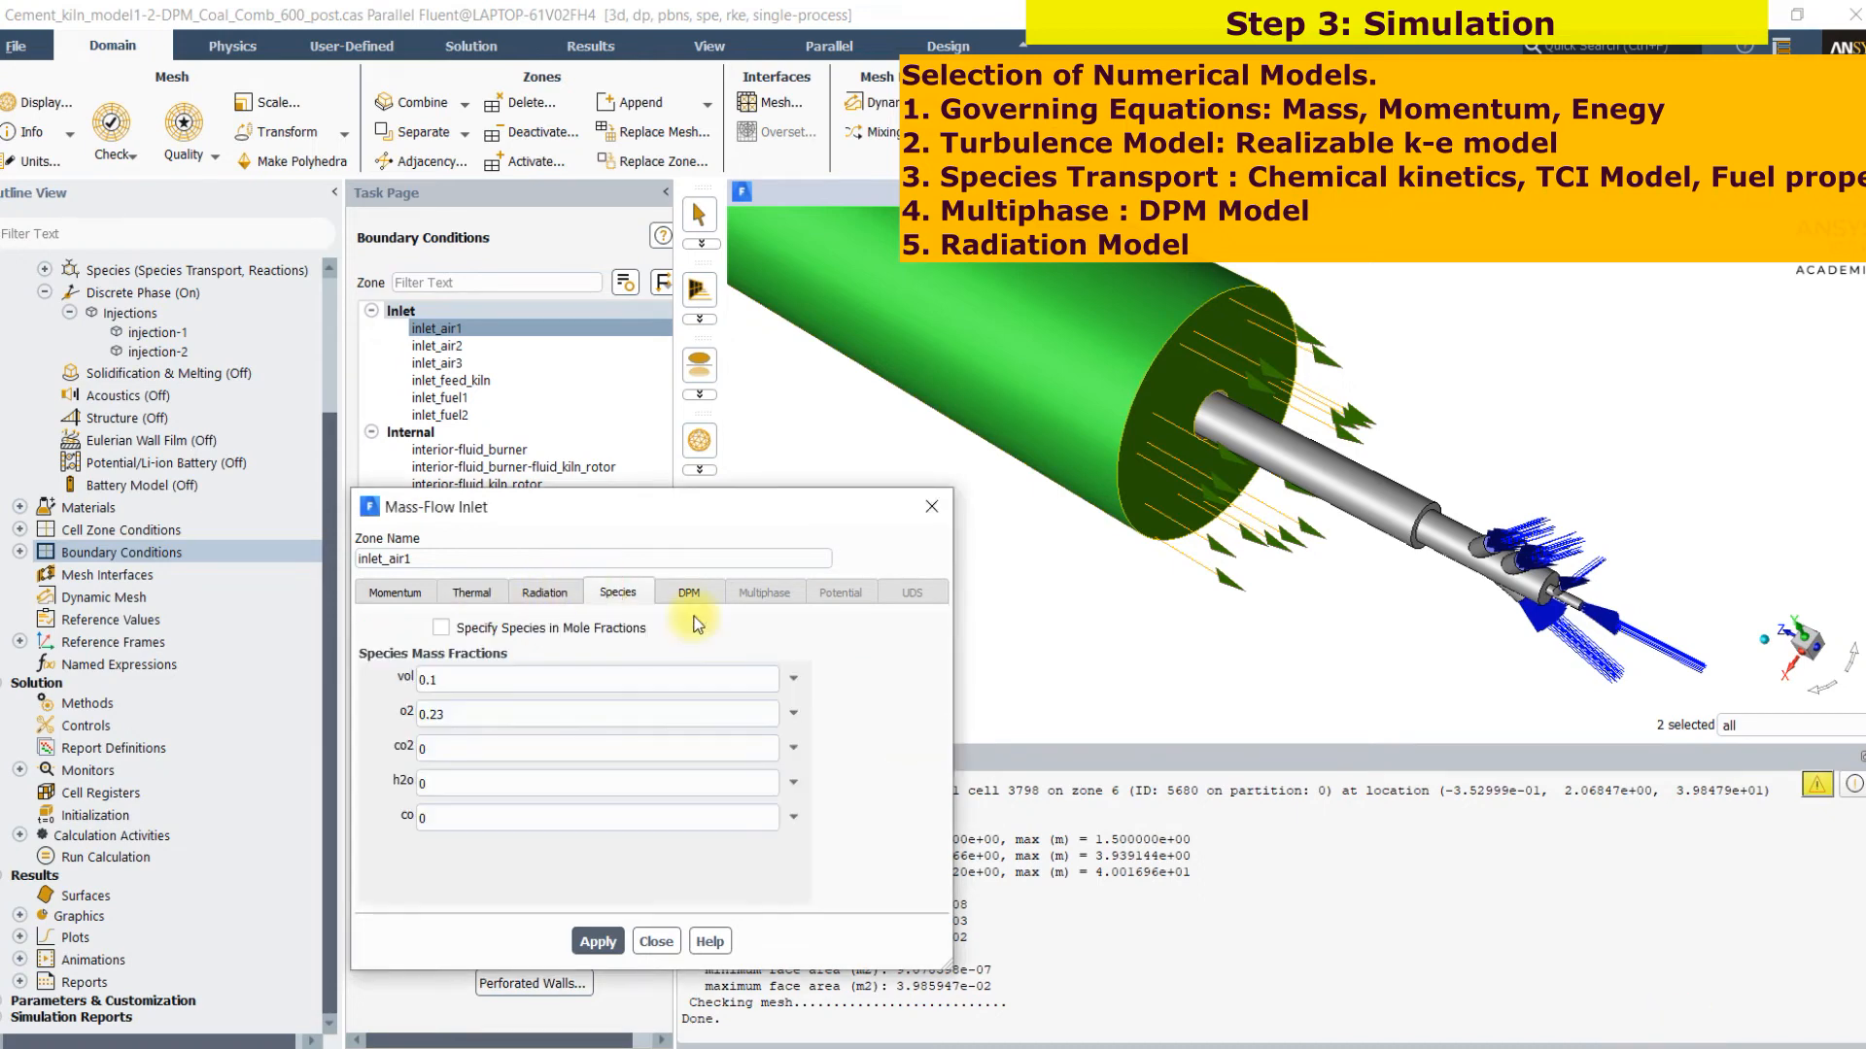
click(1688, 1032)
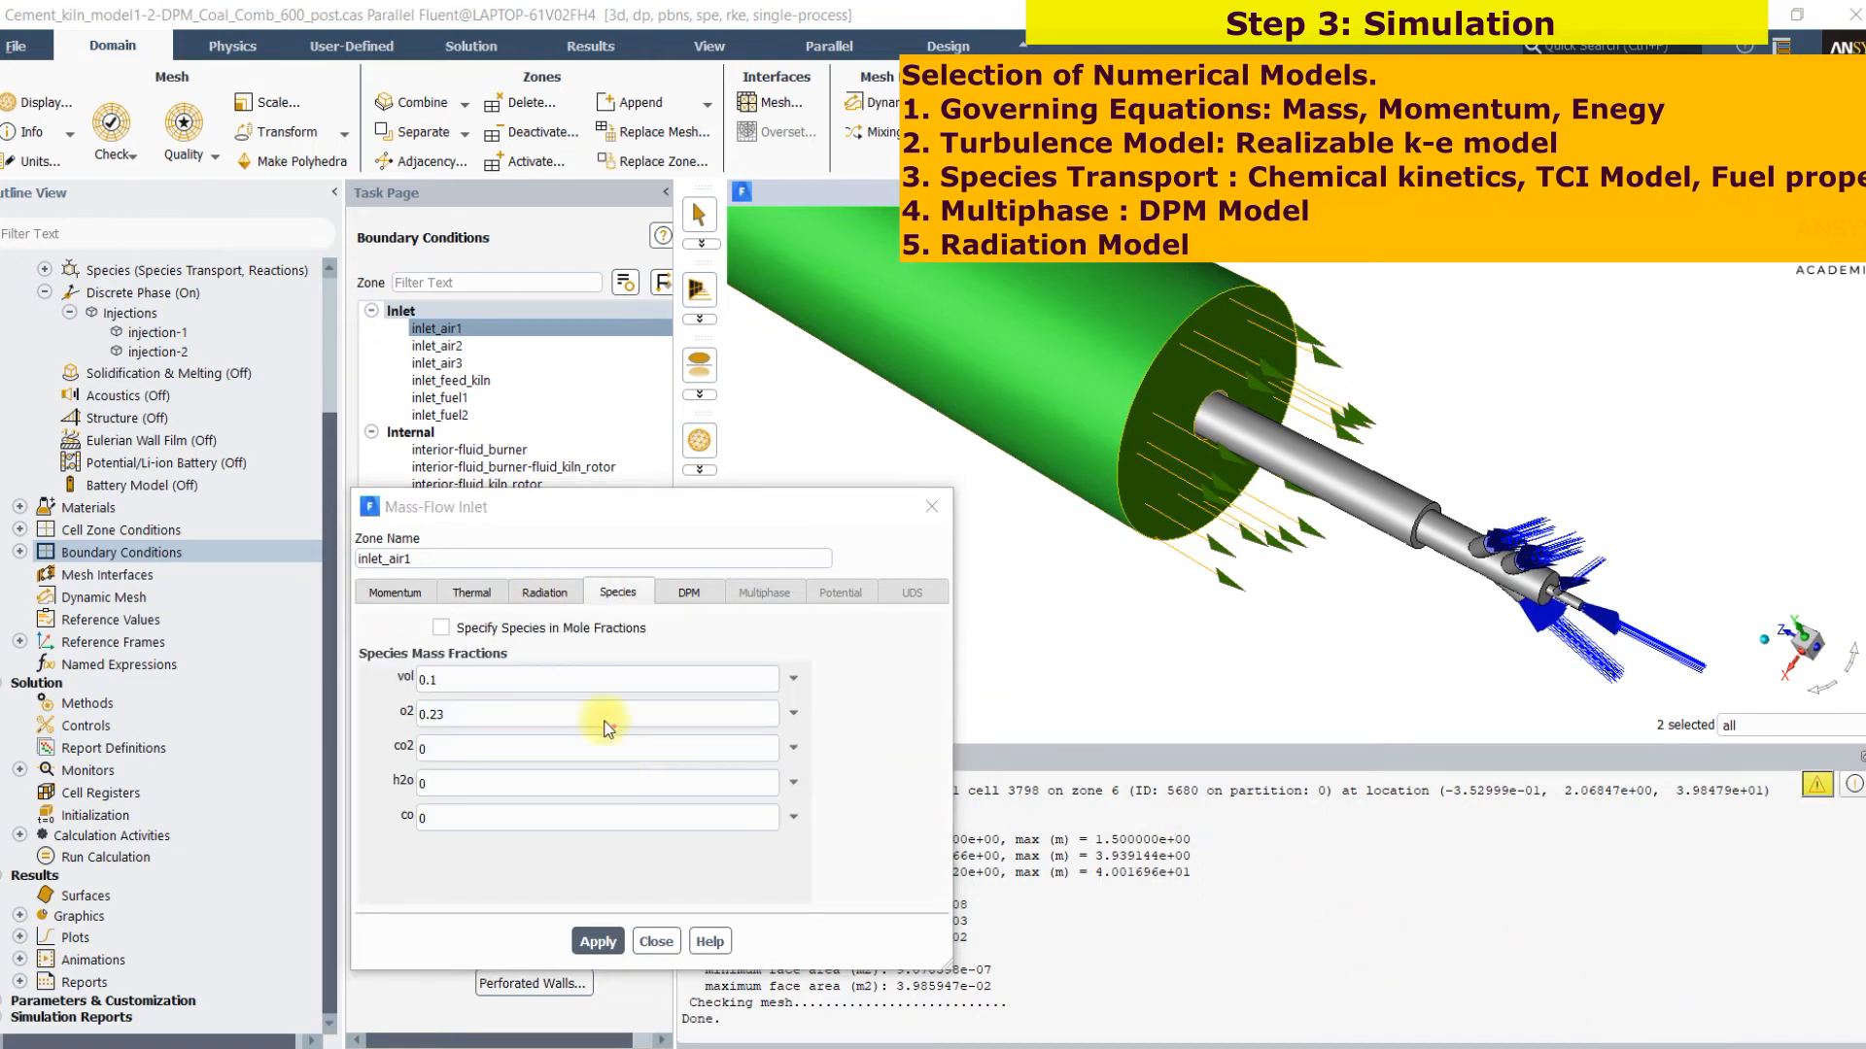
drag(500, 686, 445, 791)
mouse_move(863, 701)
mouse_down()
mouse_move(864, 756)
mouse_move(905, 773)
mouse_up()
drag(979, 679, 991, 773)
click(976, 725)
click(1032, 740)
mouse_move(1124, 704)
mouse_down()
mouse_move(1129, 737)
mouse_move(1220, 730)
mouse_up()
click(1131, 653)
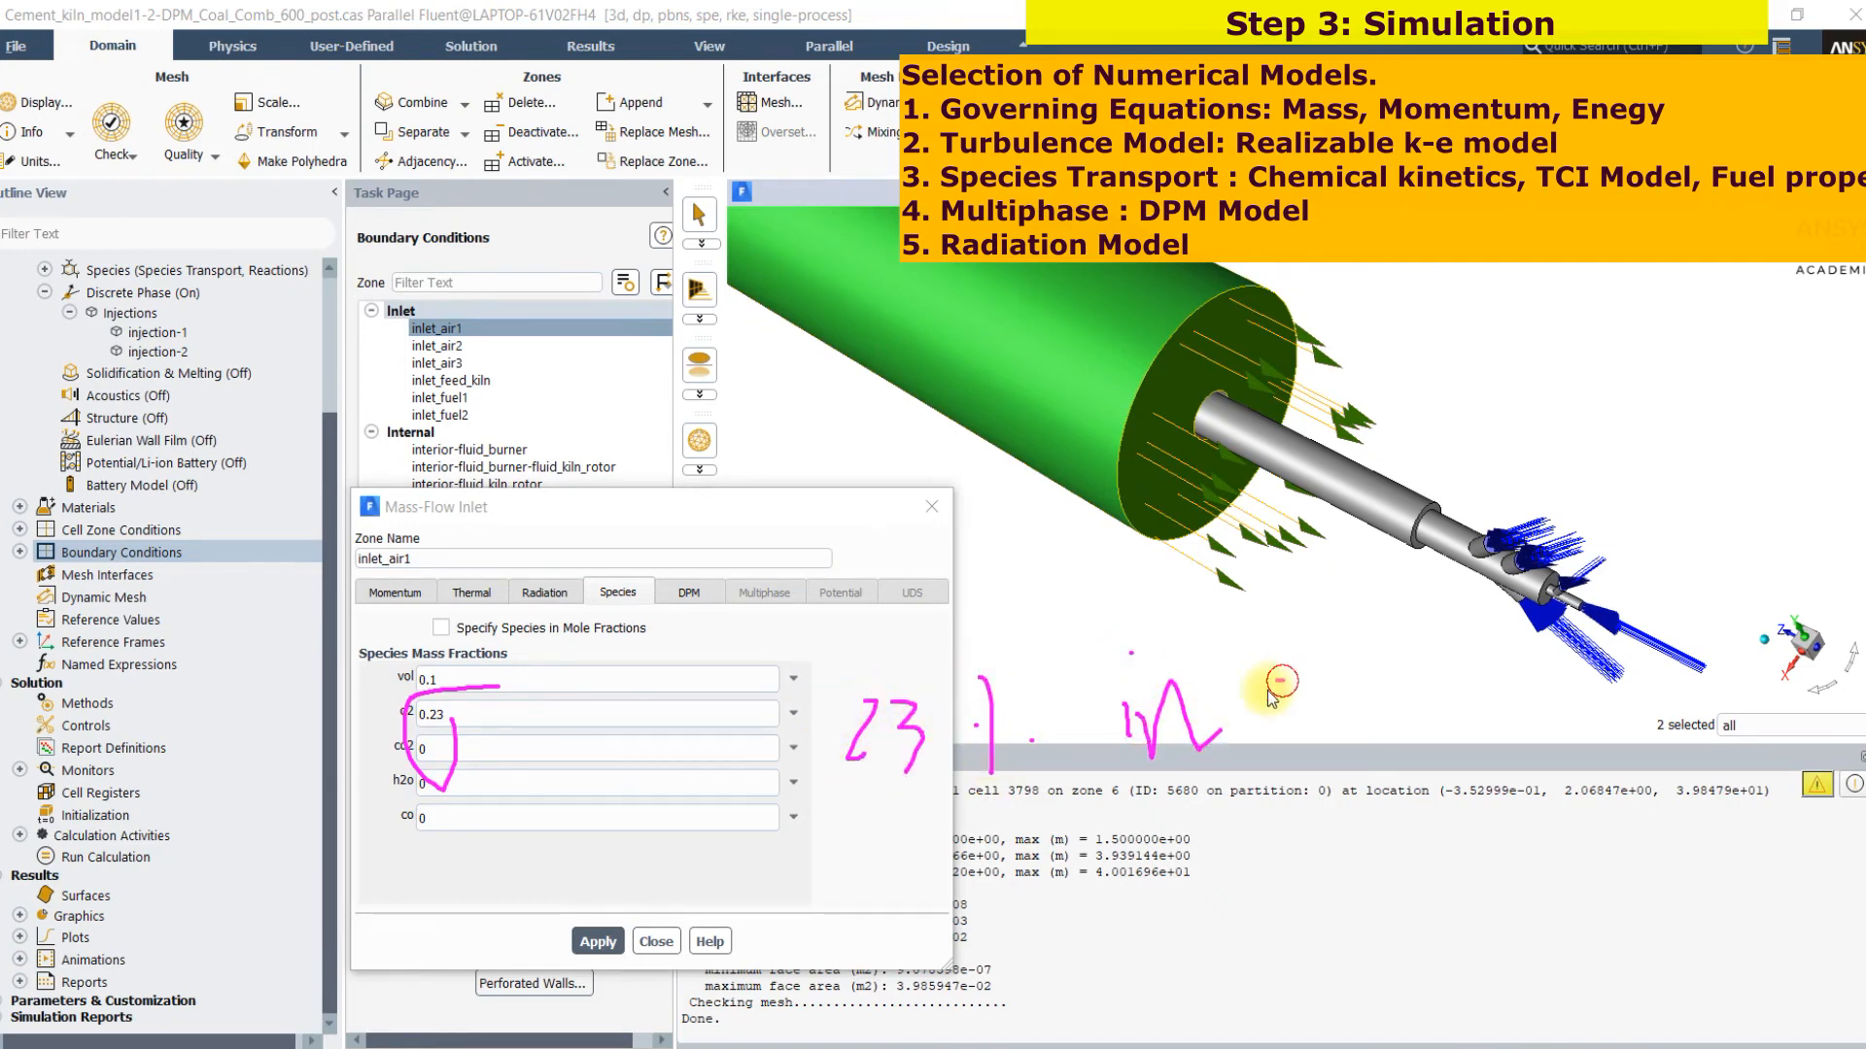
click(1296, 663)
mouse_move(1312, 670)
mouse_down()
mouse_move(1388, 714)
mouse_move(1412, 671)
mouse_up()
mouse_move(844, 552)
mouse_down()
mouse_move(880, 595)
mouse_move(917, 556)
mouse_move(931, 655)
mouse_up()
mouse_move(466, 653)
mouse_down()
mouse_move(481, 685)
mouse_move(613, 634)
mouse_up()
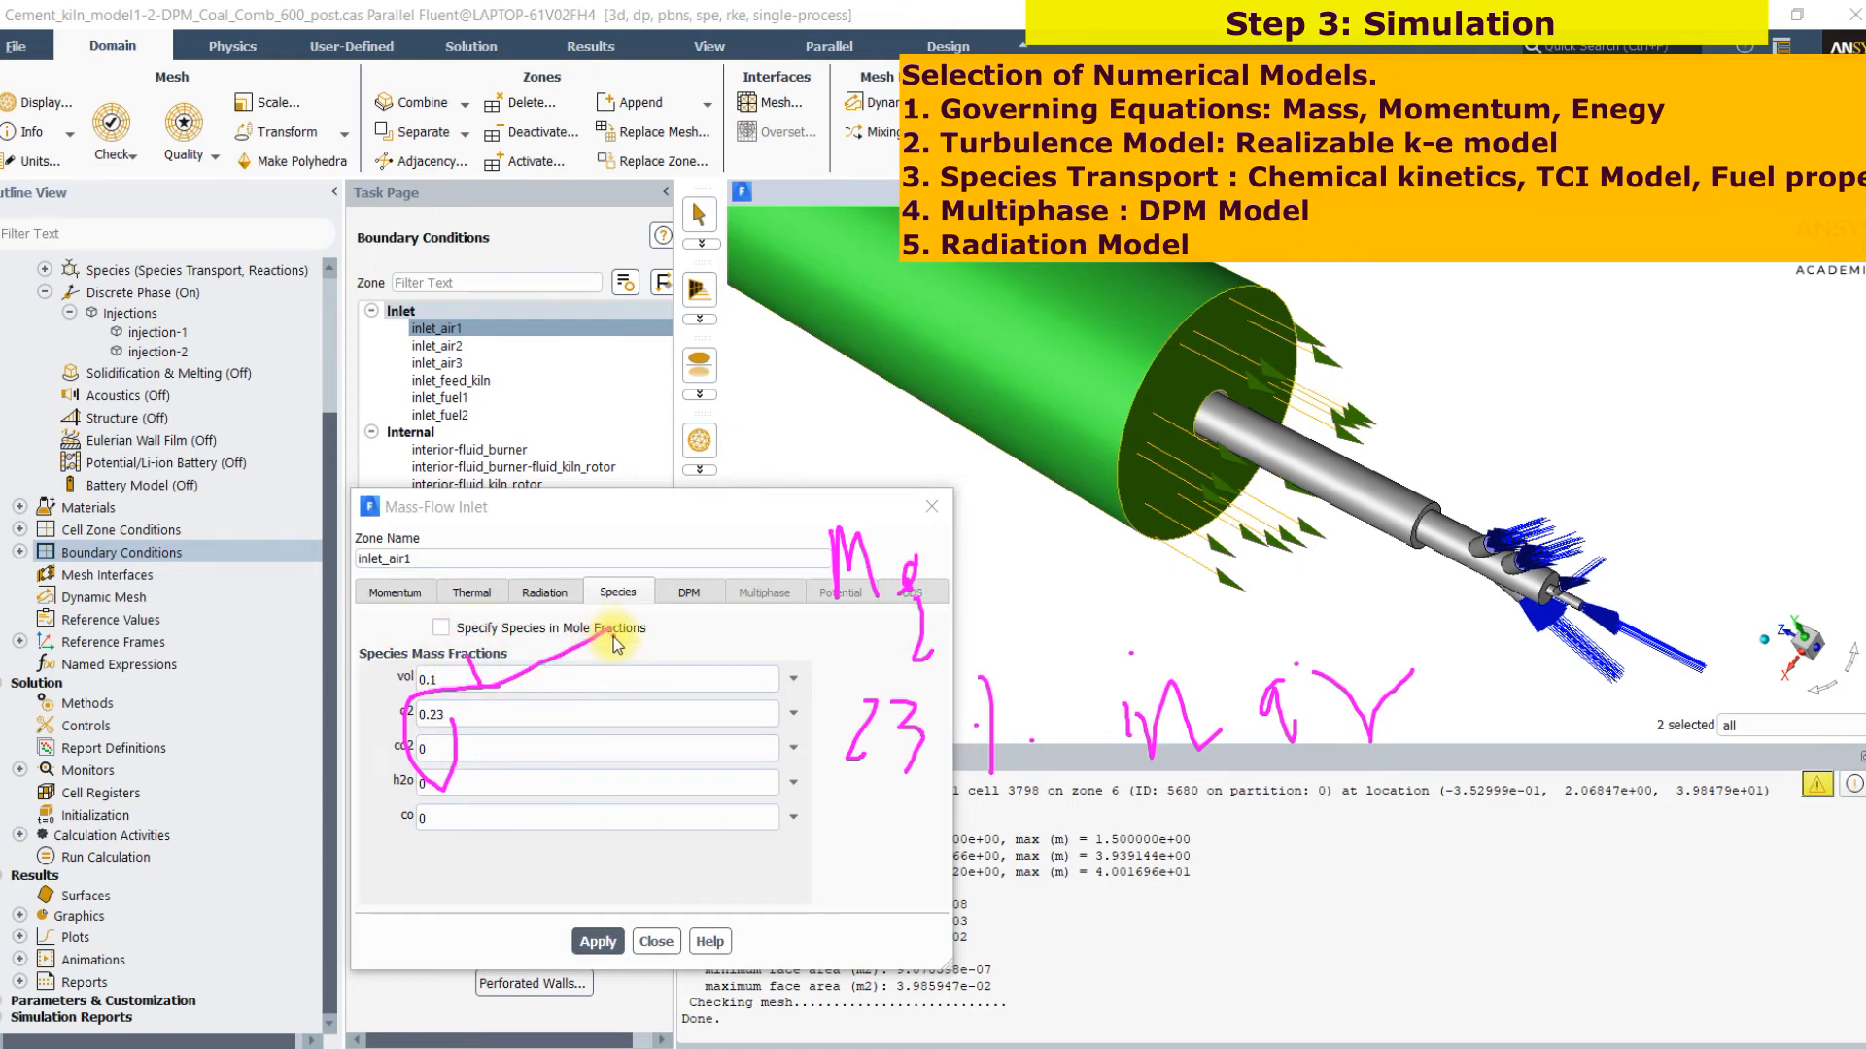
click(1675, 1023)
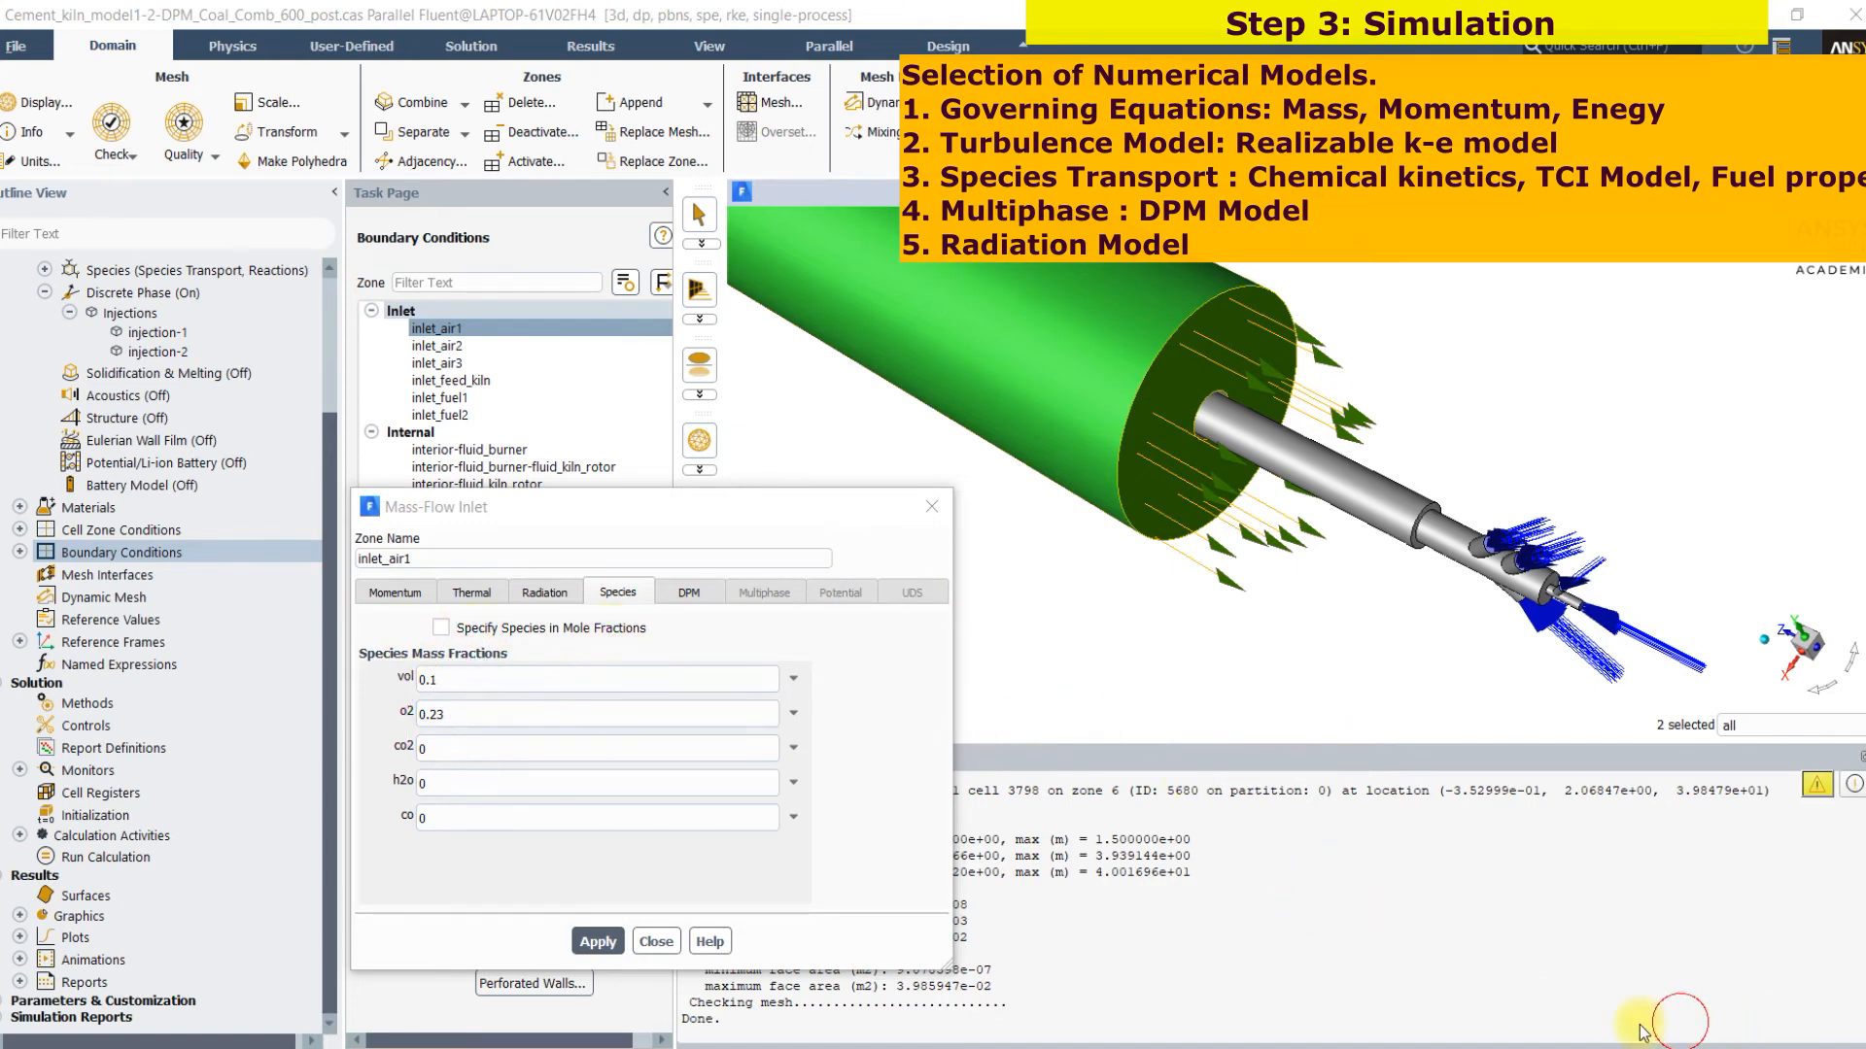
click(656, 941)
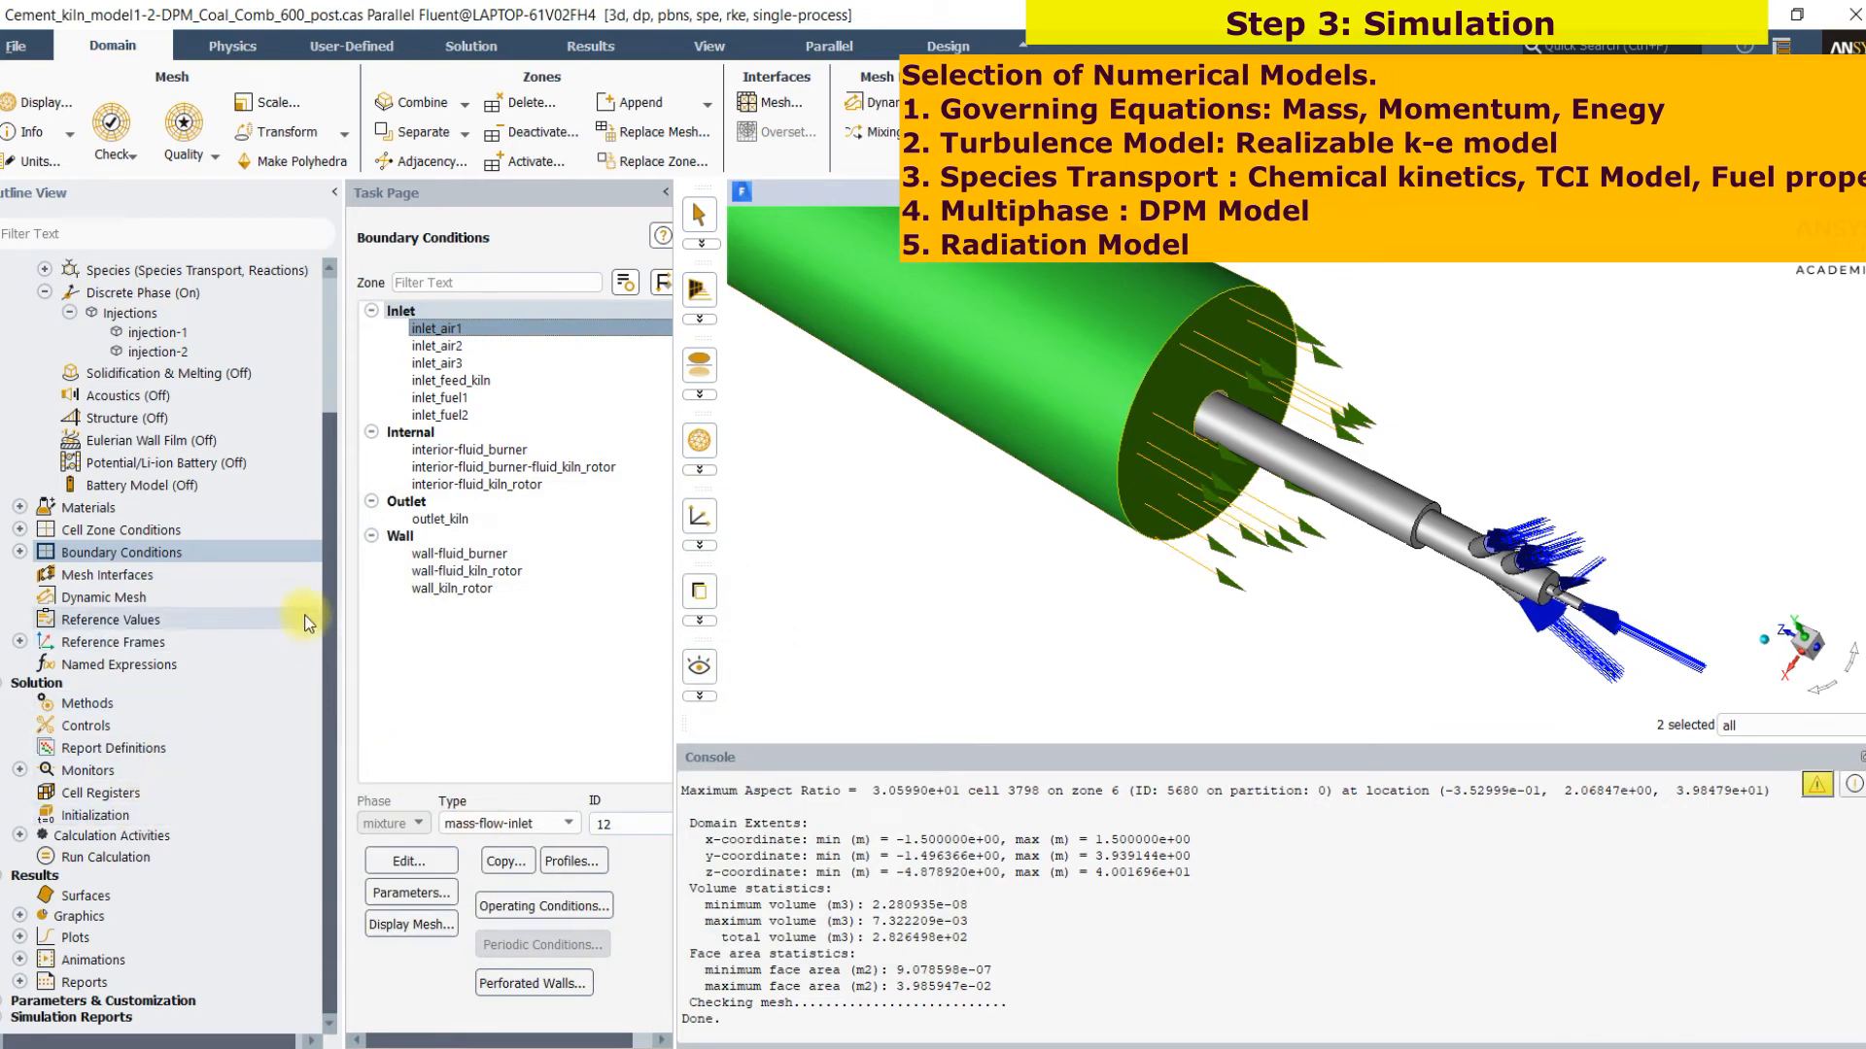
Open the inlet_fuel2 velocity inlet, review its discrete phase condition and species mass fractions, and close it without changes
click(475, 416)
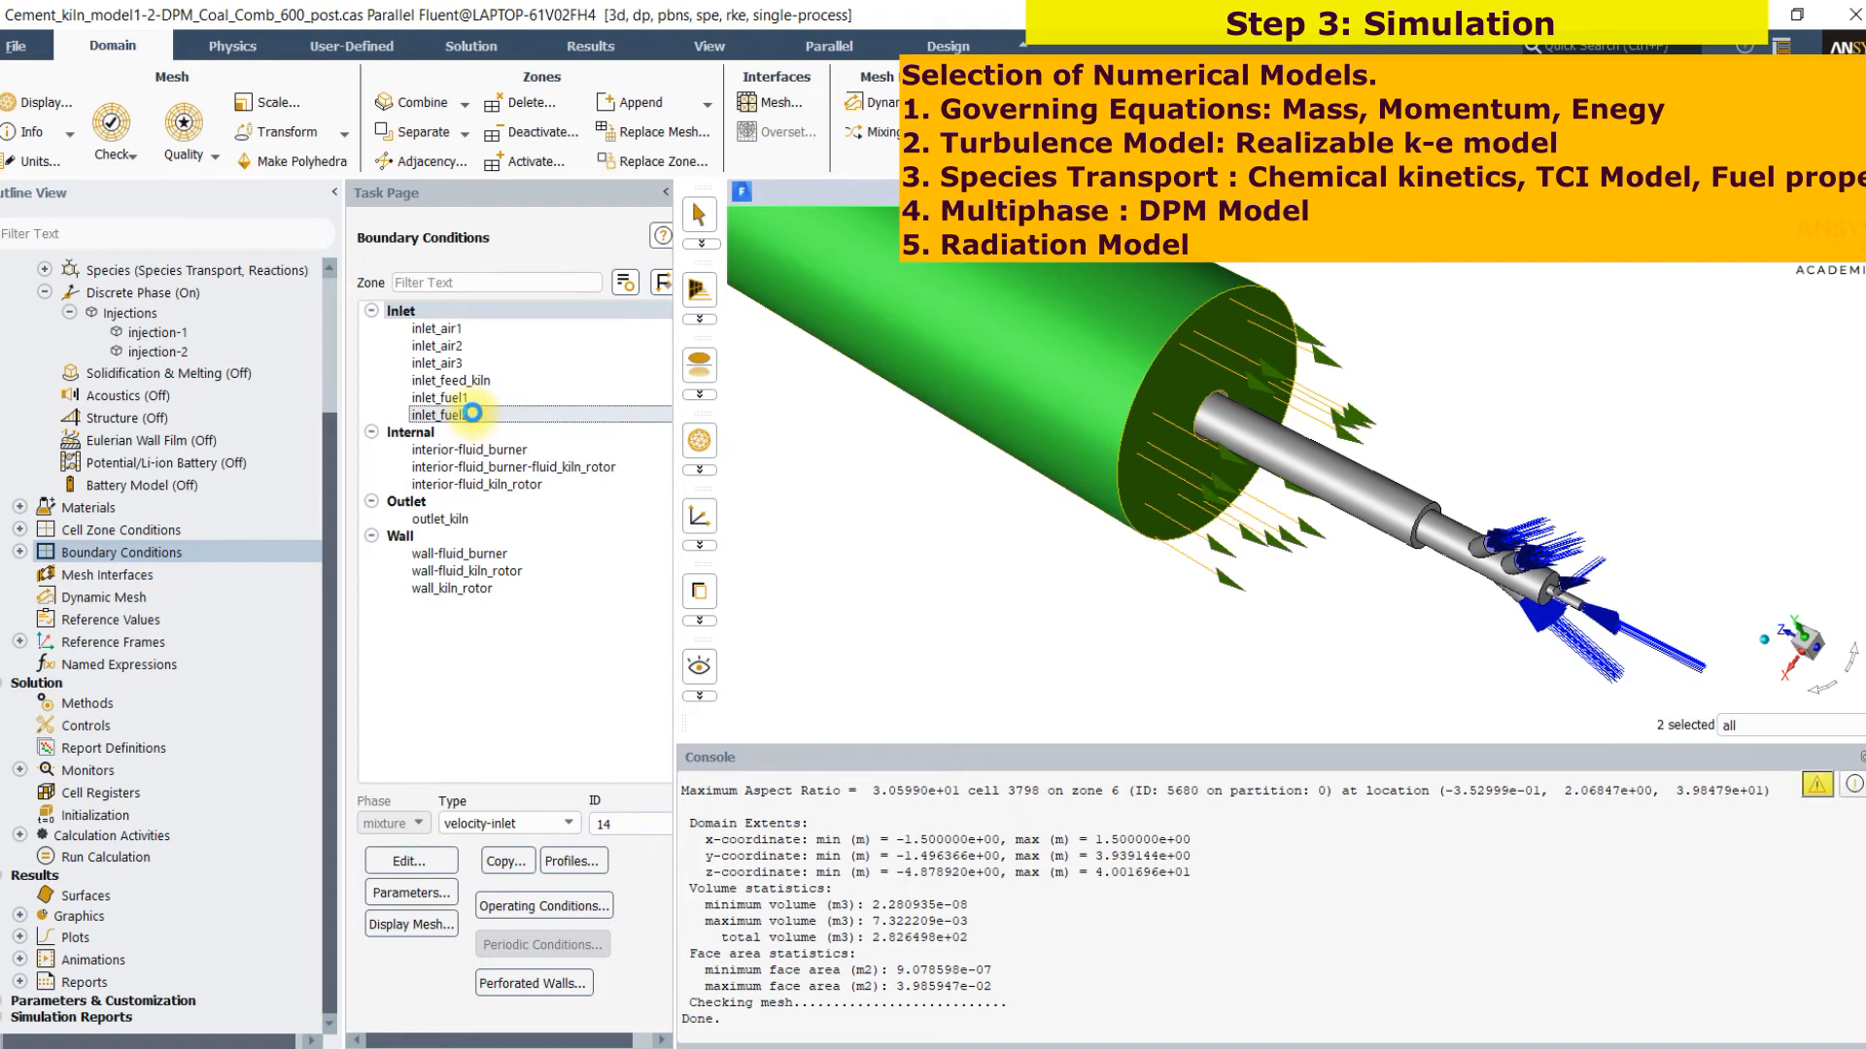
double_click(473, 412)
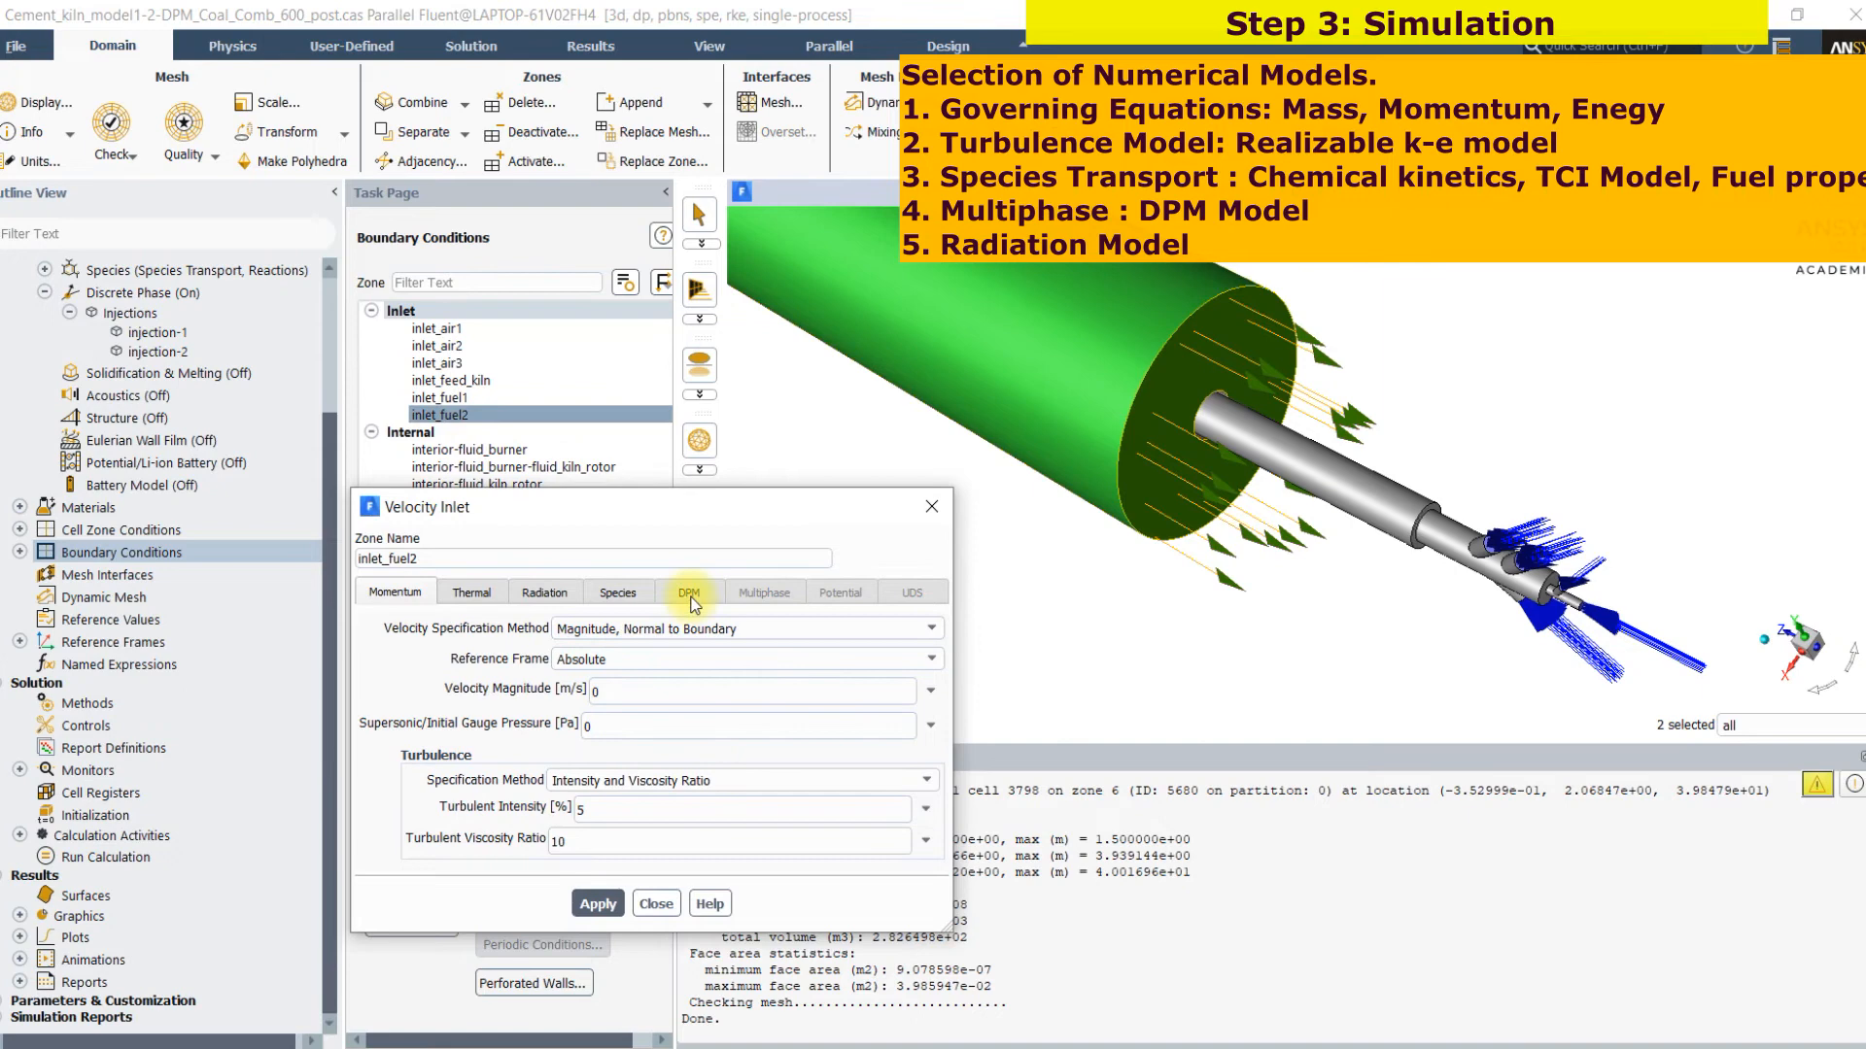
click(689, 597)
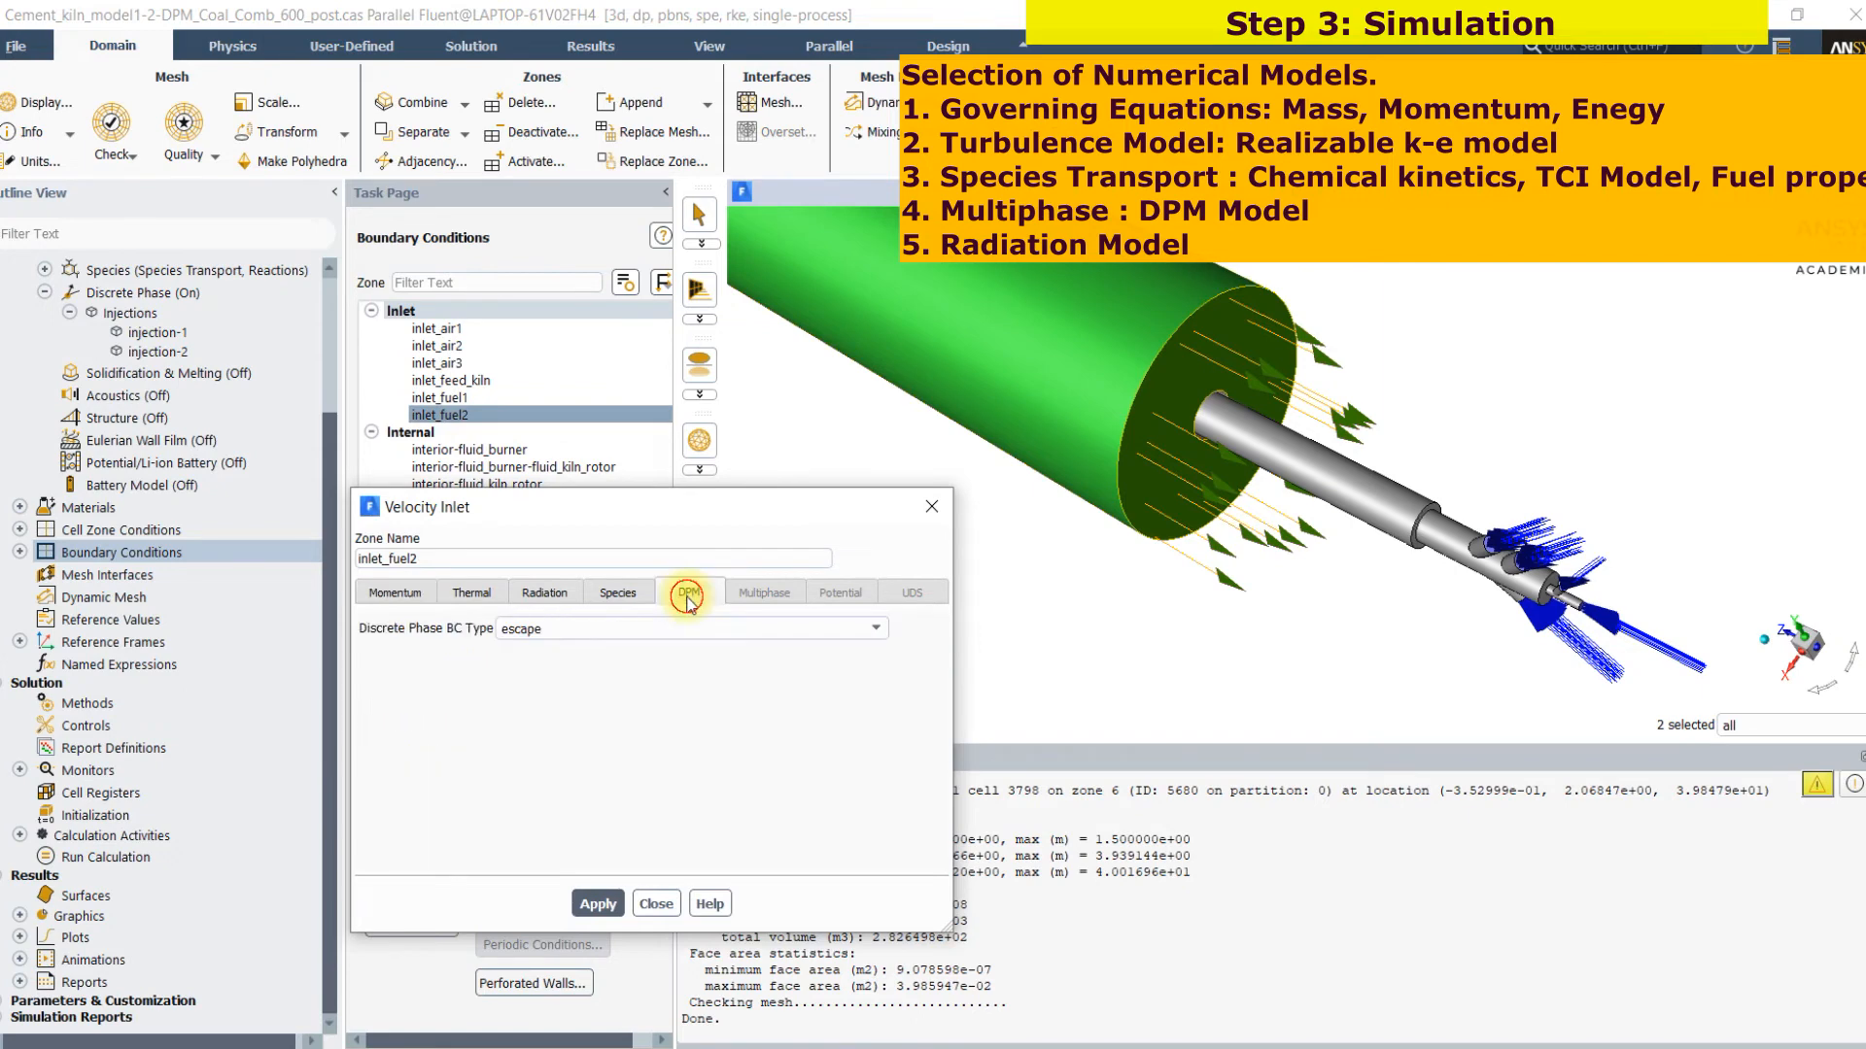
click(620, 595)
click(1671, 1030)
drag(632, 704, 709, 659)
mouse_move(641, 748)
mouse_down()
mouse_move(645, 772)
mouse_move(780, 740)
mouse_up()
drag(701, 823, 790, 830)
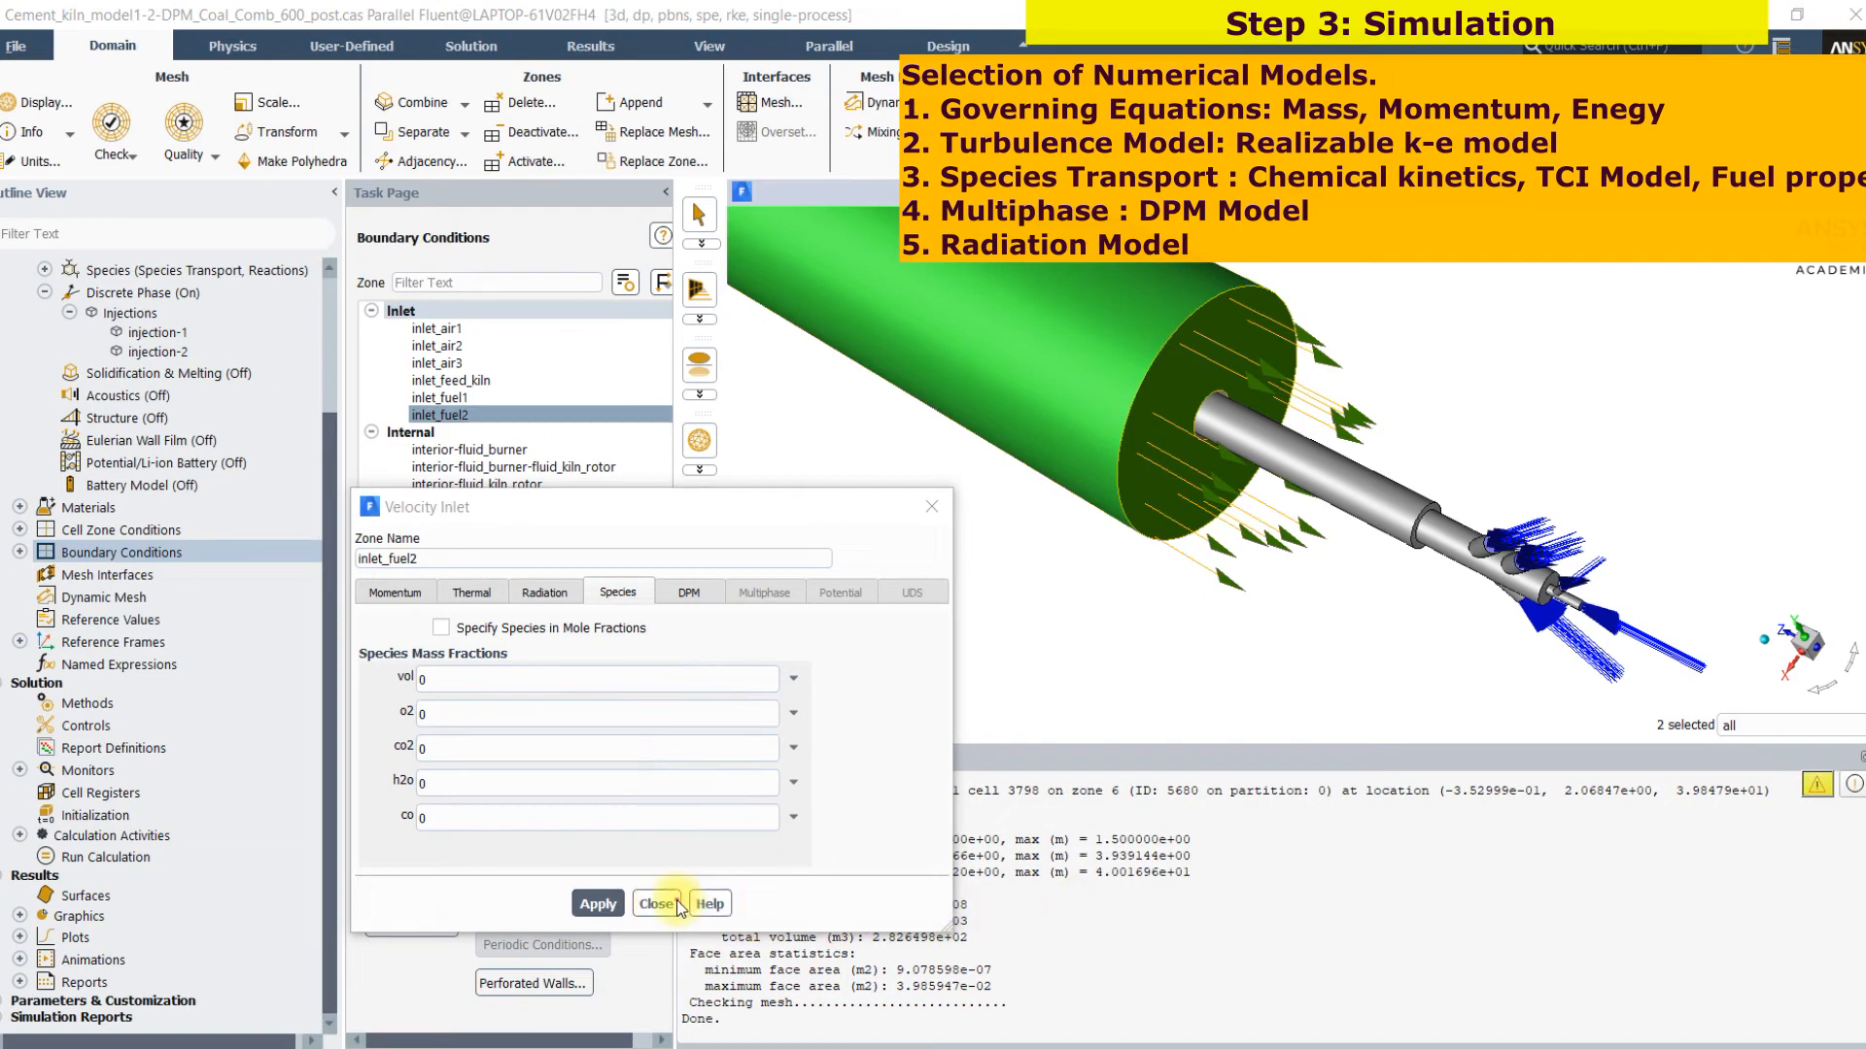
click(1681, 1029)
click(656, 904)
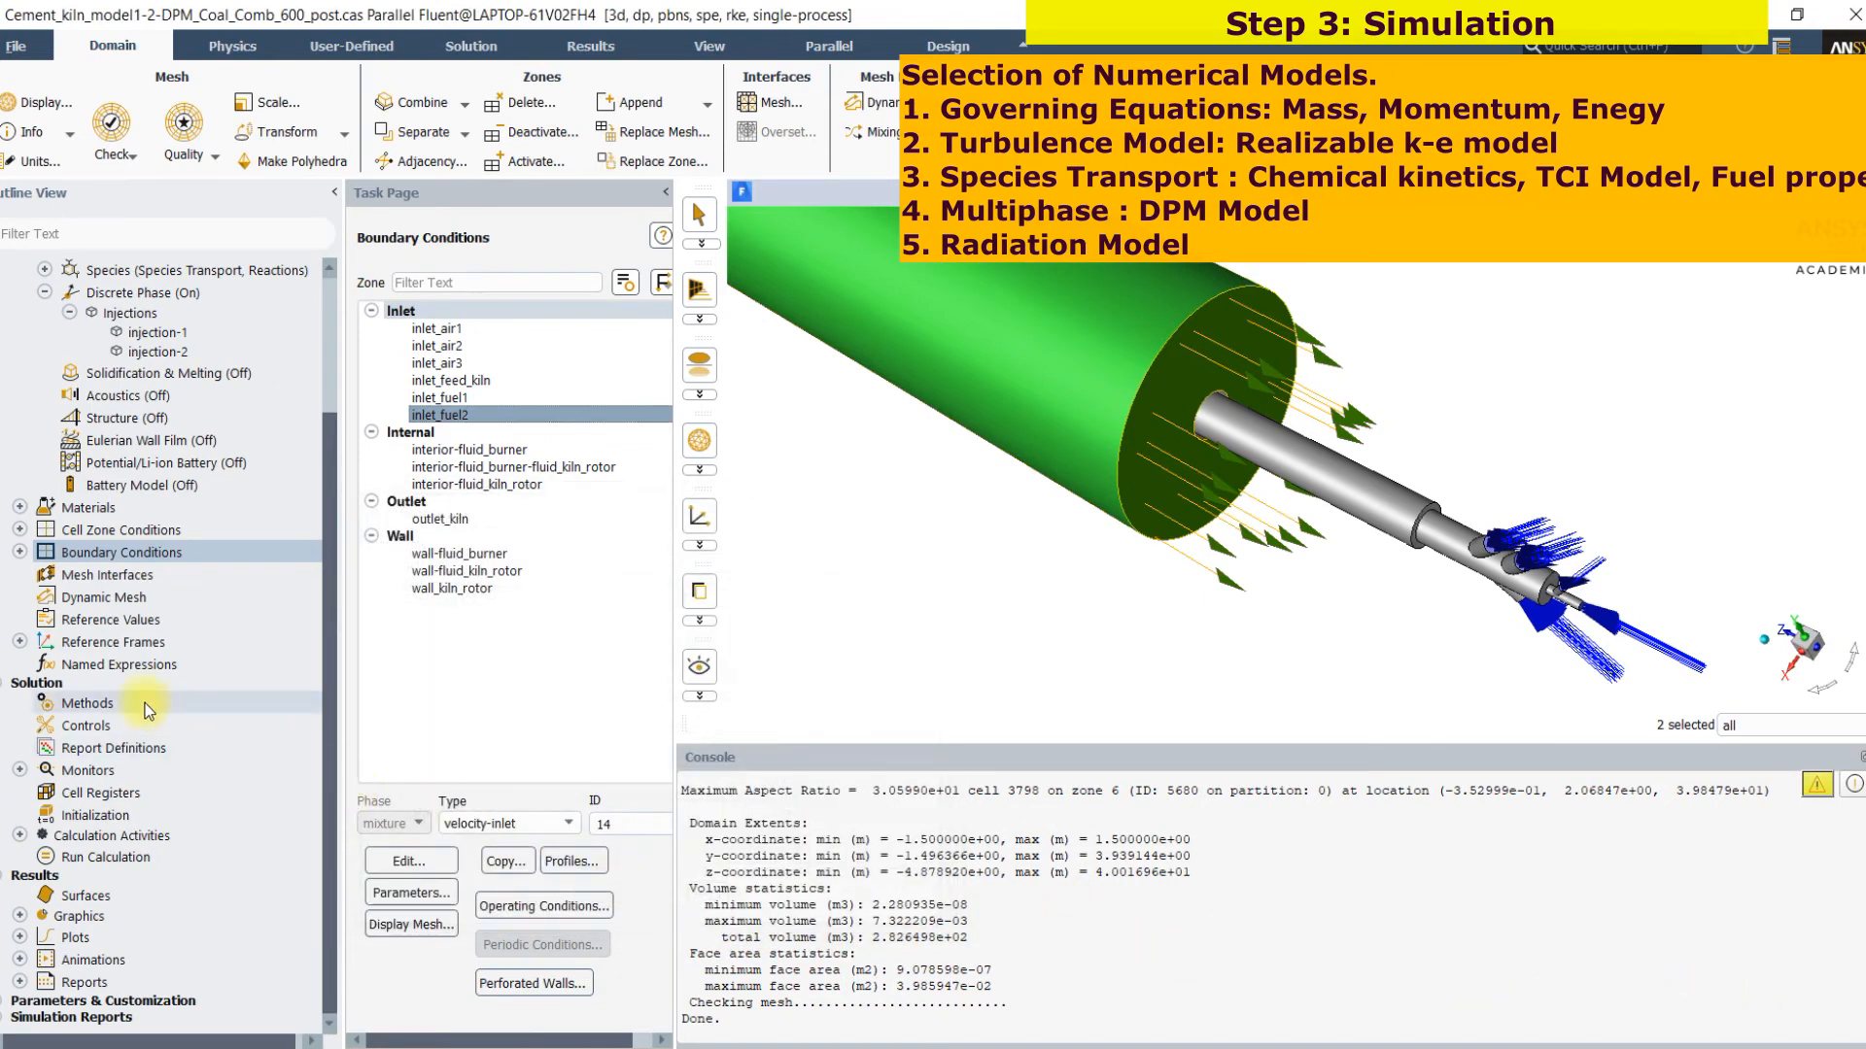
Review the solution methods, including the pressure-velocity coupling scheme, the spatial discretization and warped-face gradient correction
click(89, 704)
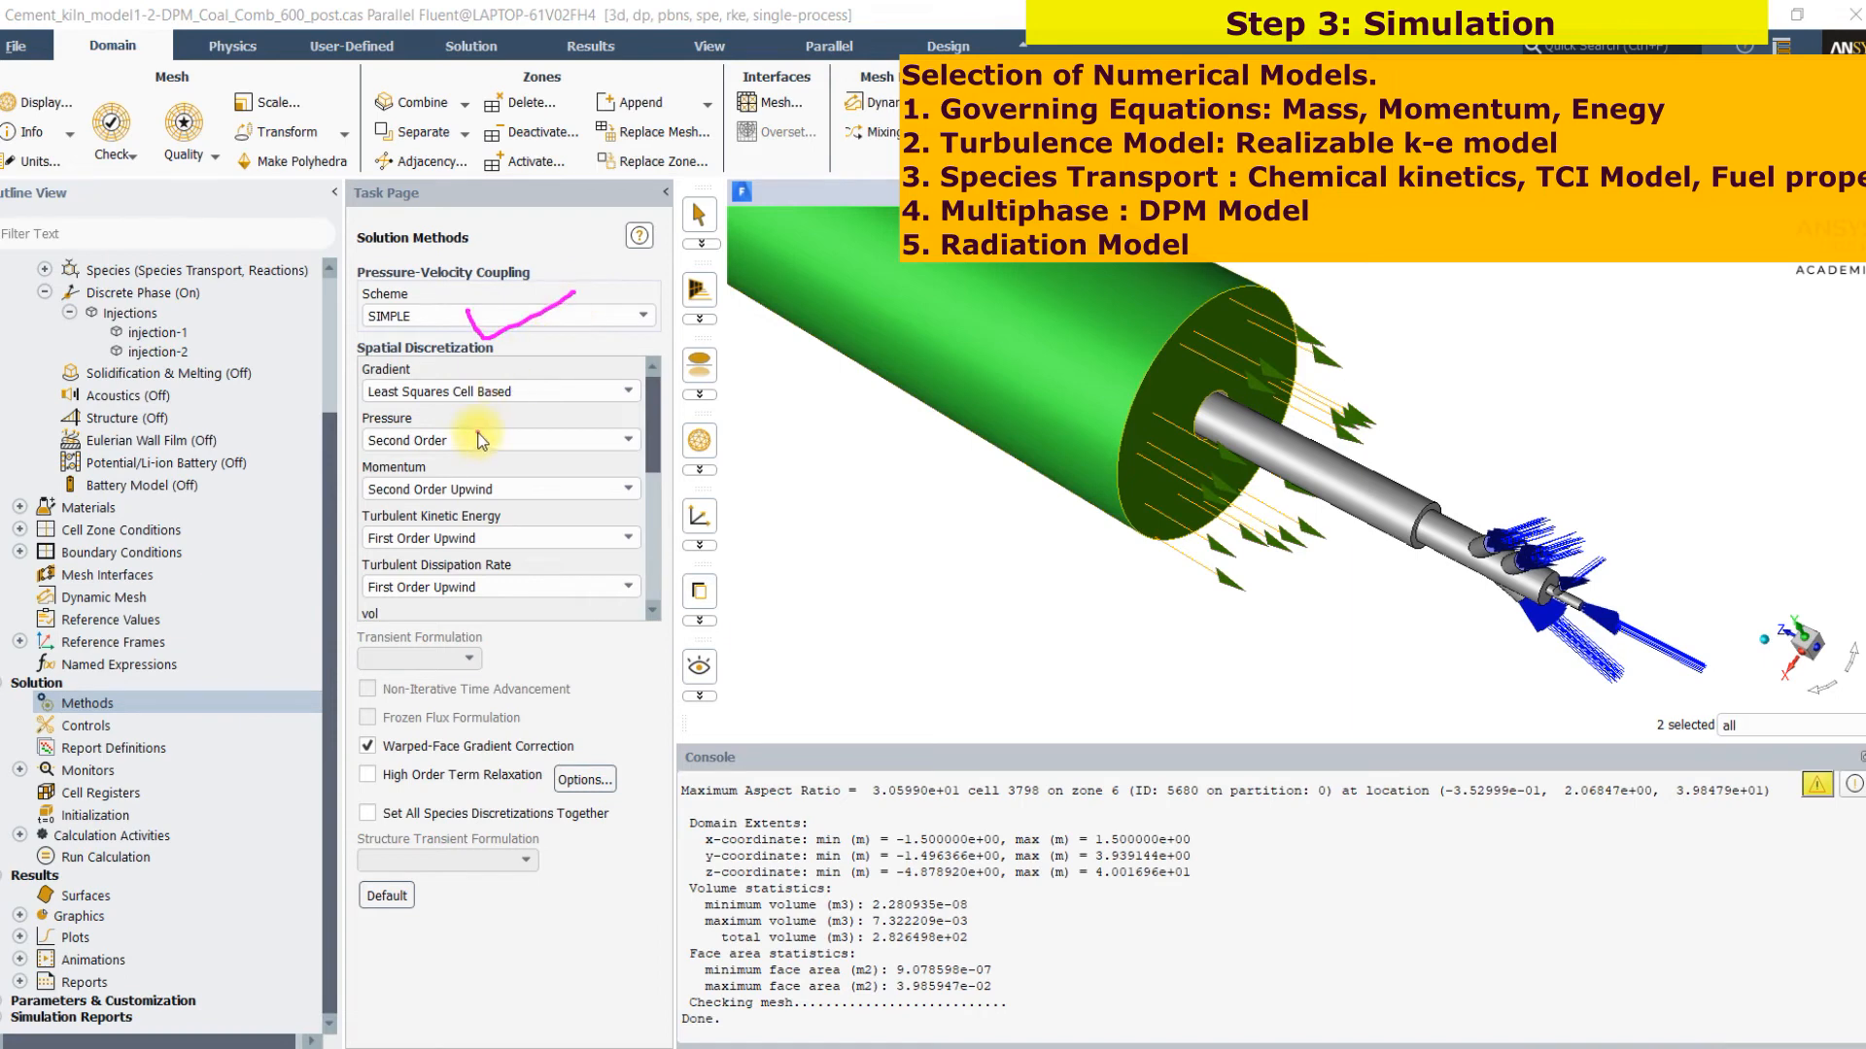
click(525, 494)
scroll(638, 505, down, 4)
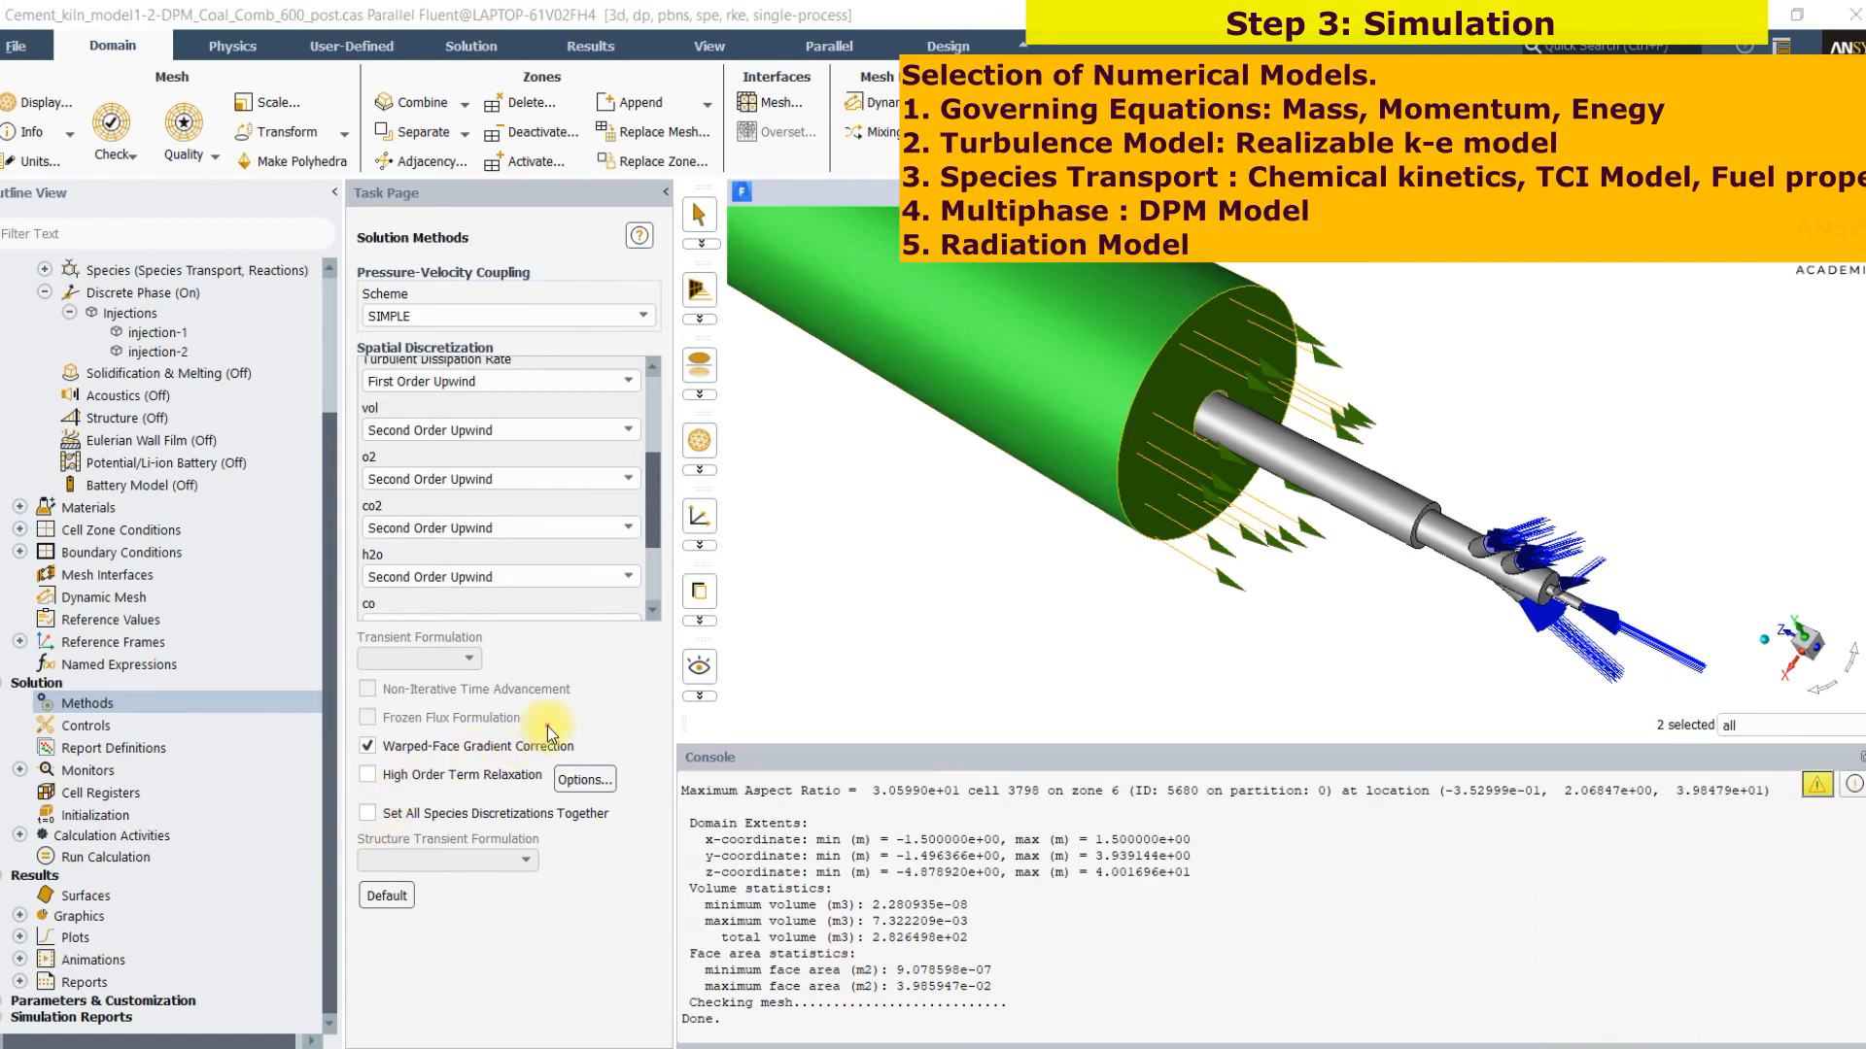
drag(578, 734, 691, 701)
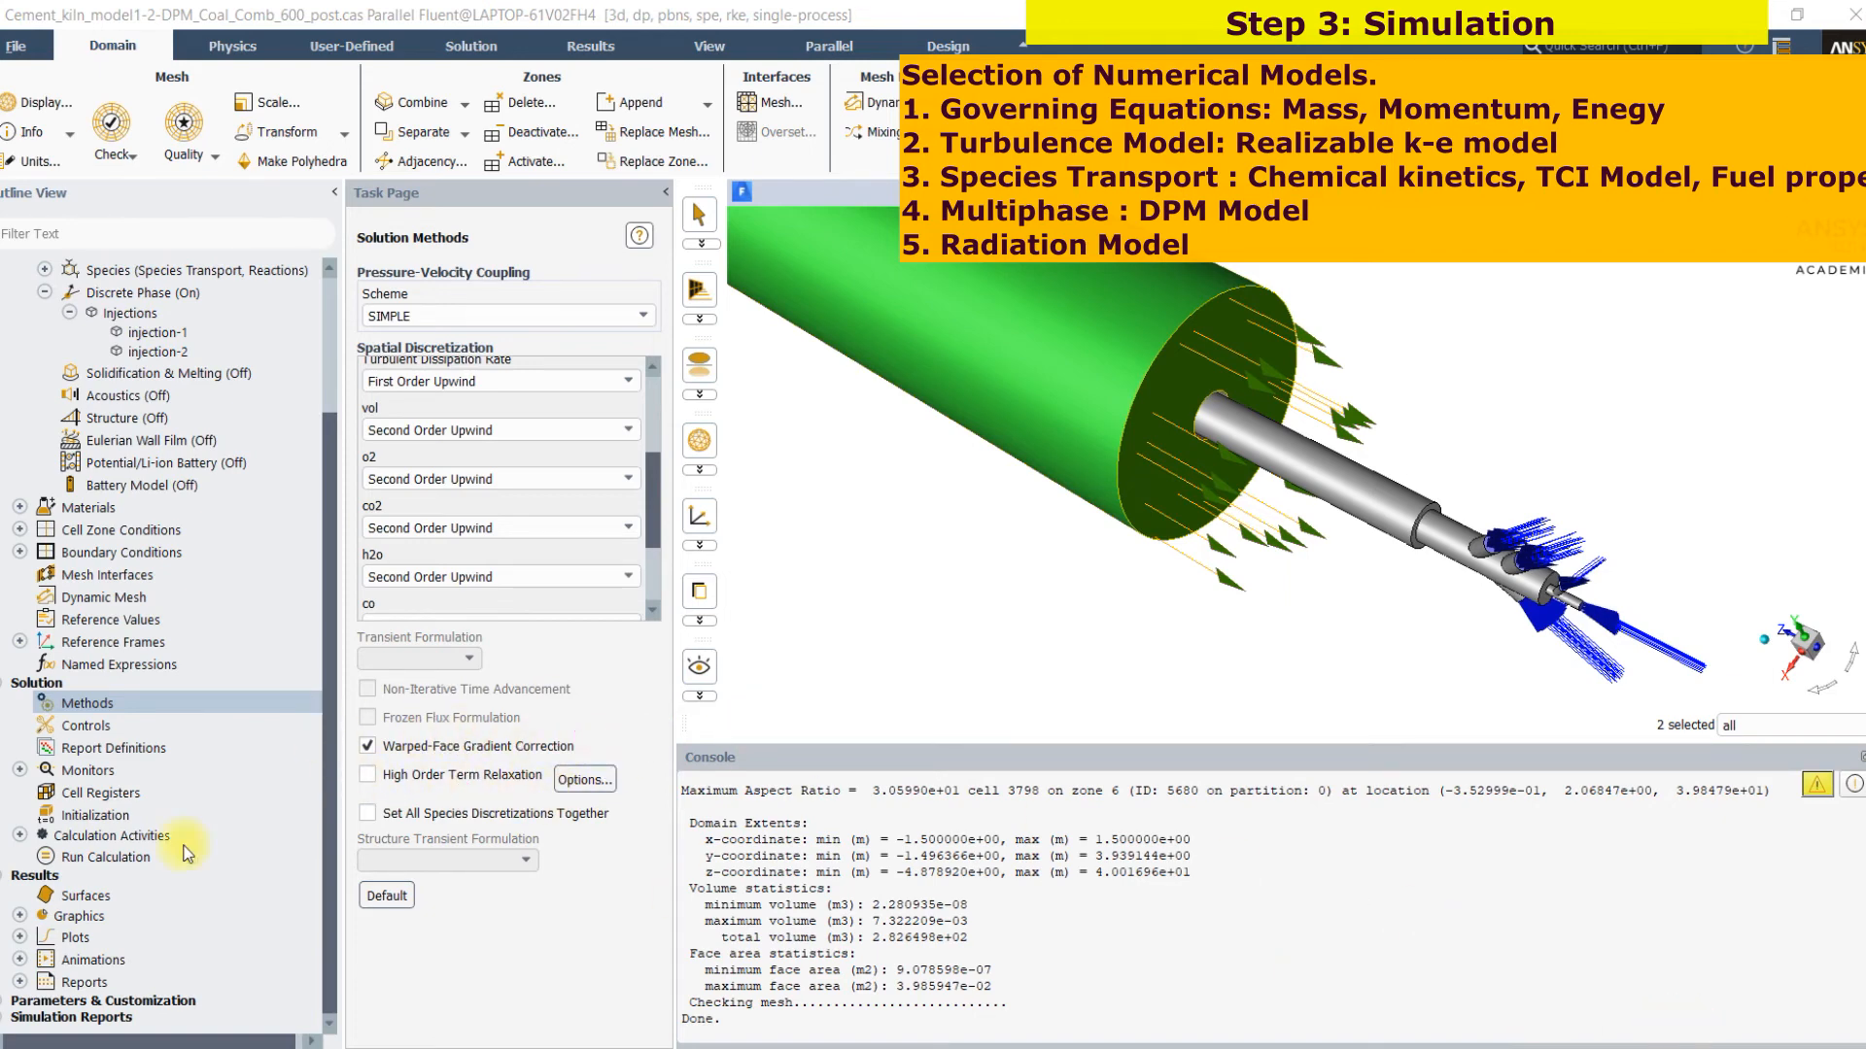
Review the under-relaxation factors in the solution controls and the settings for standard solution initialization
click(86, 724)
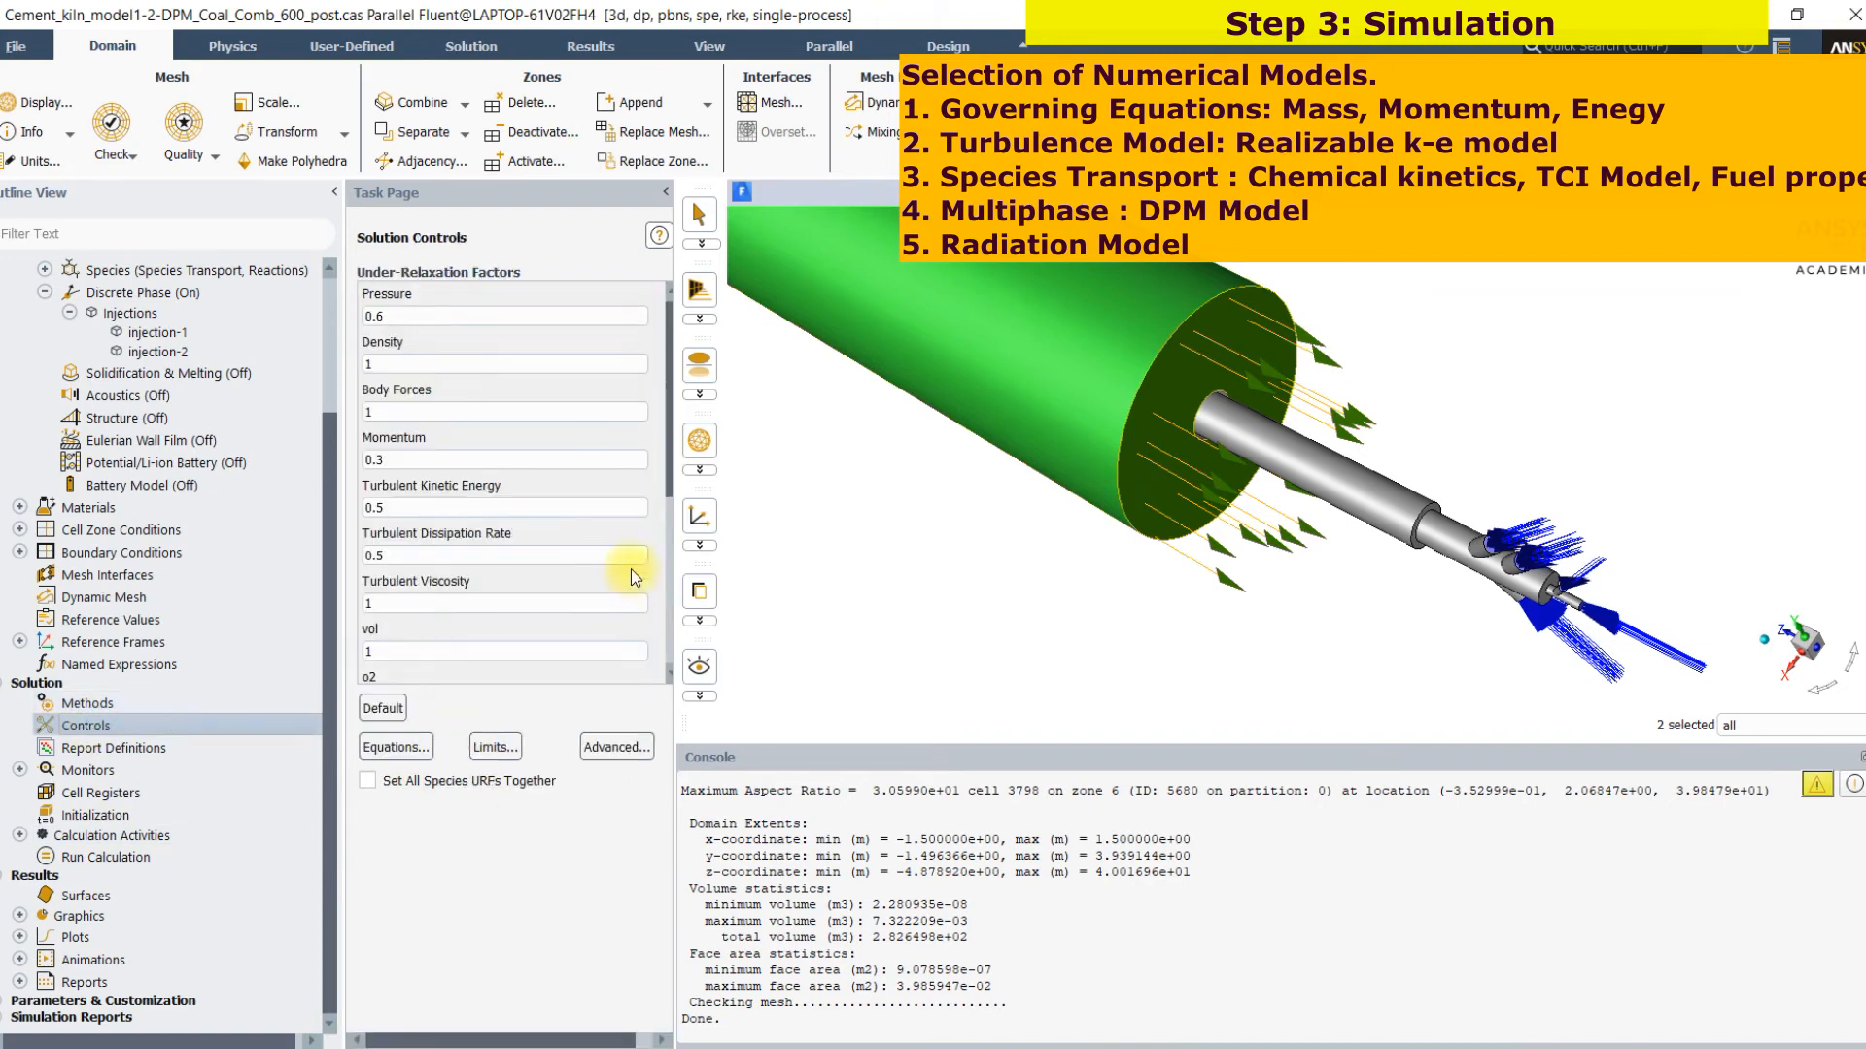
click(135, 819)
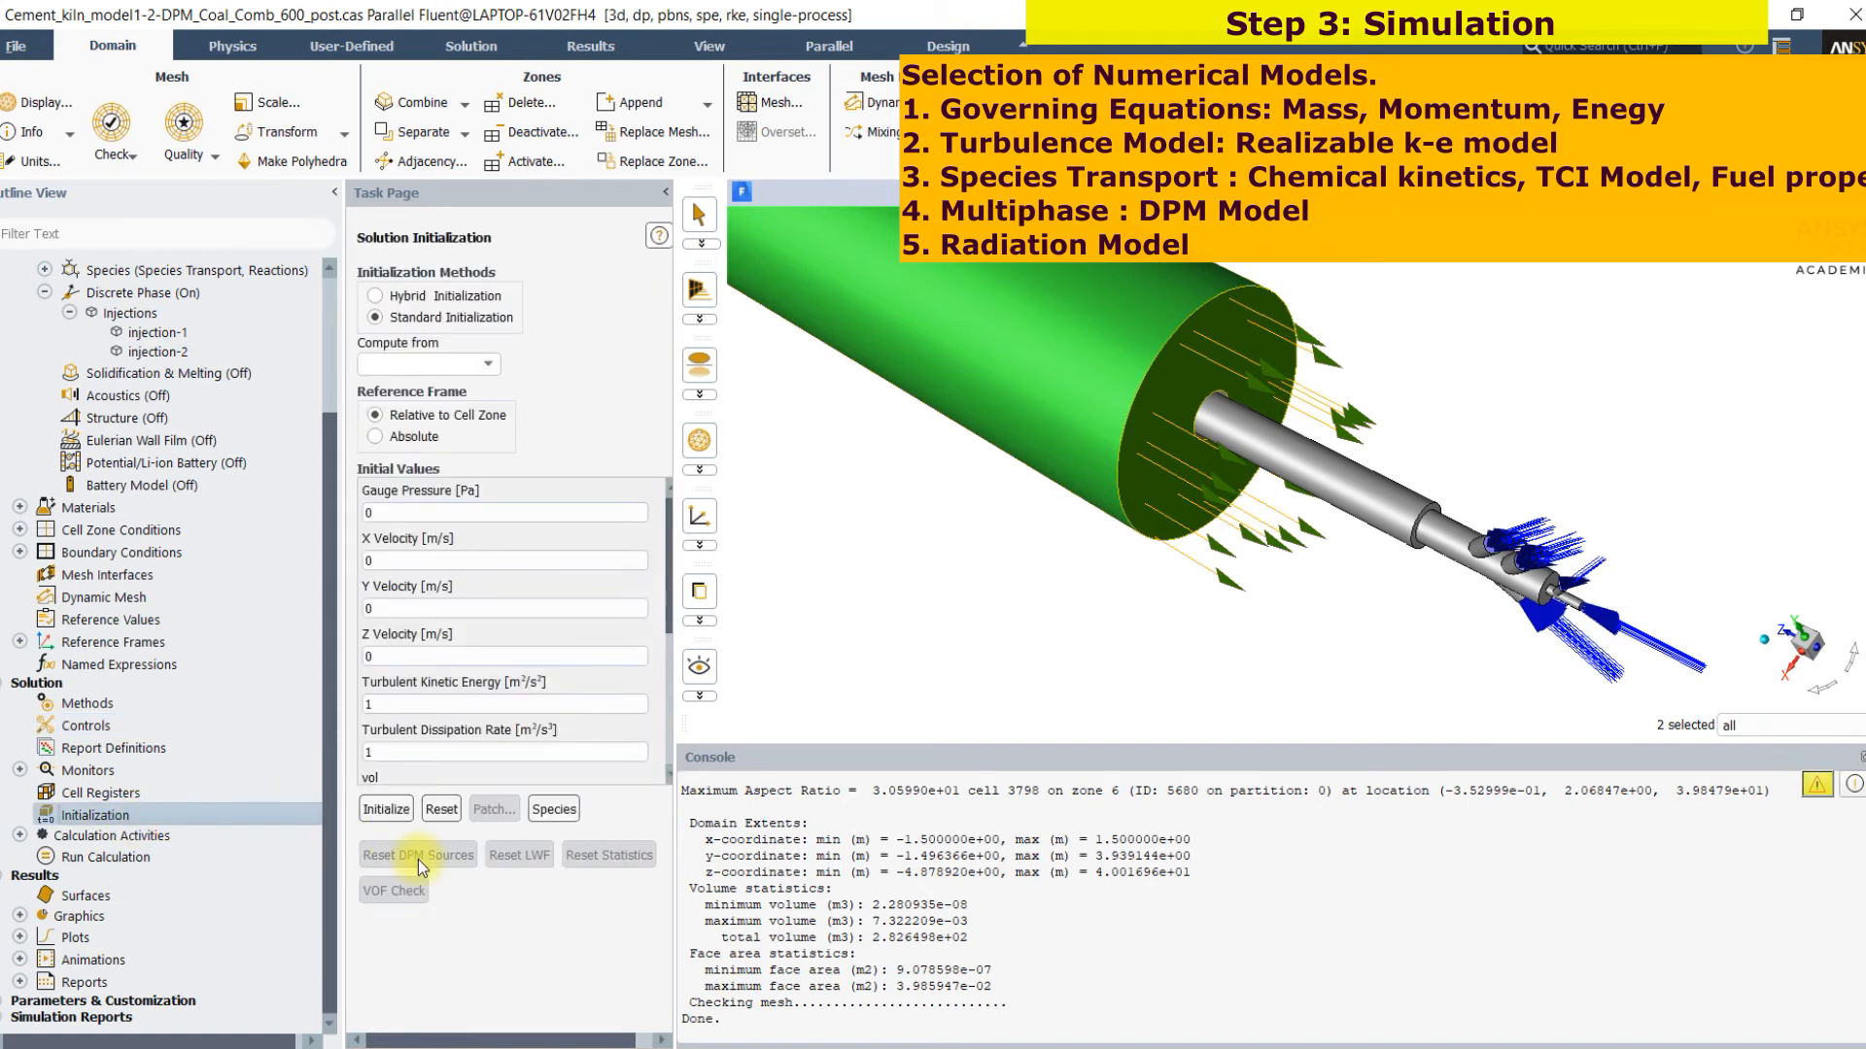
click(389, 814)
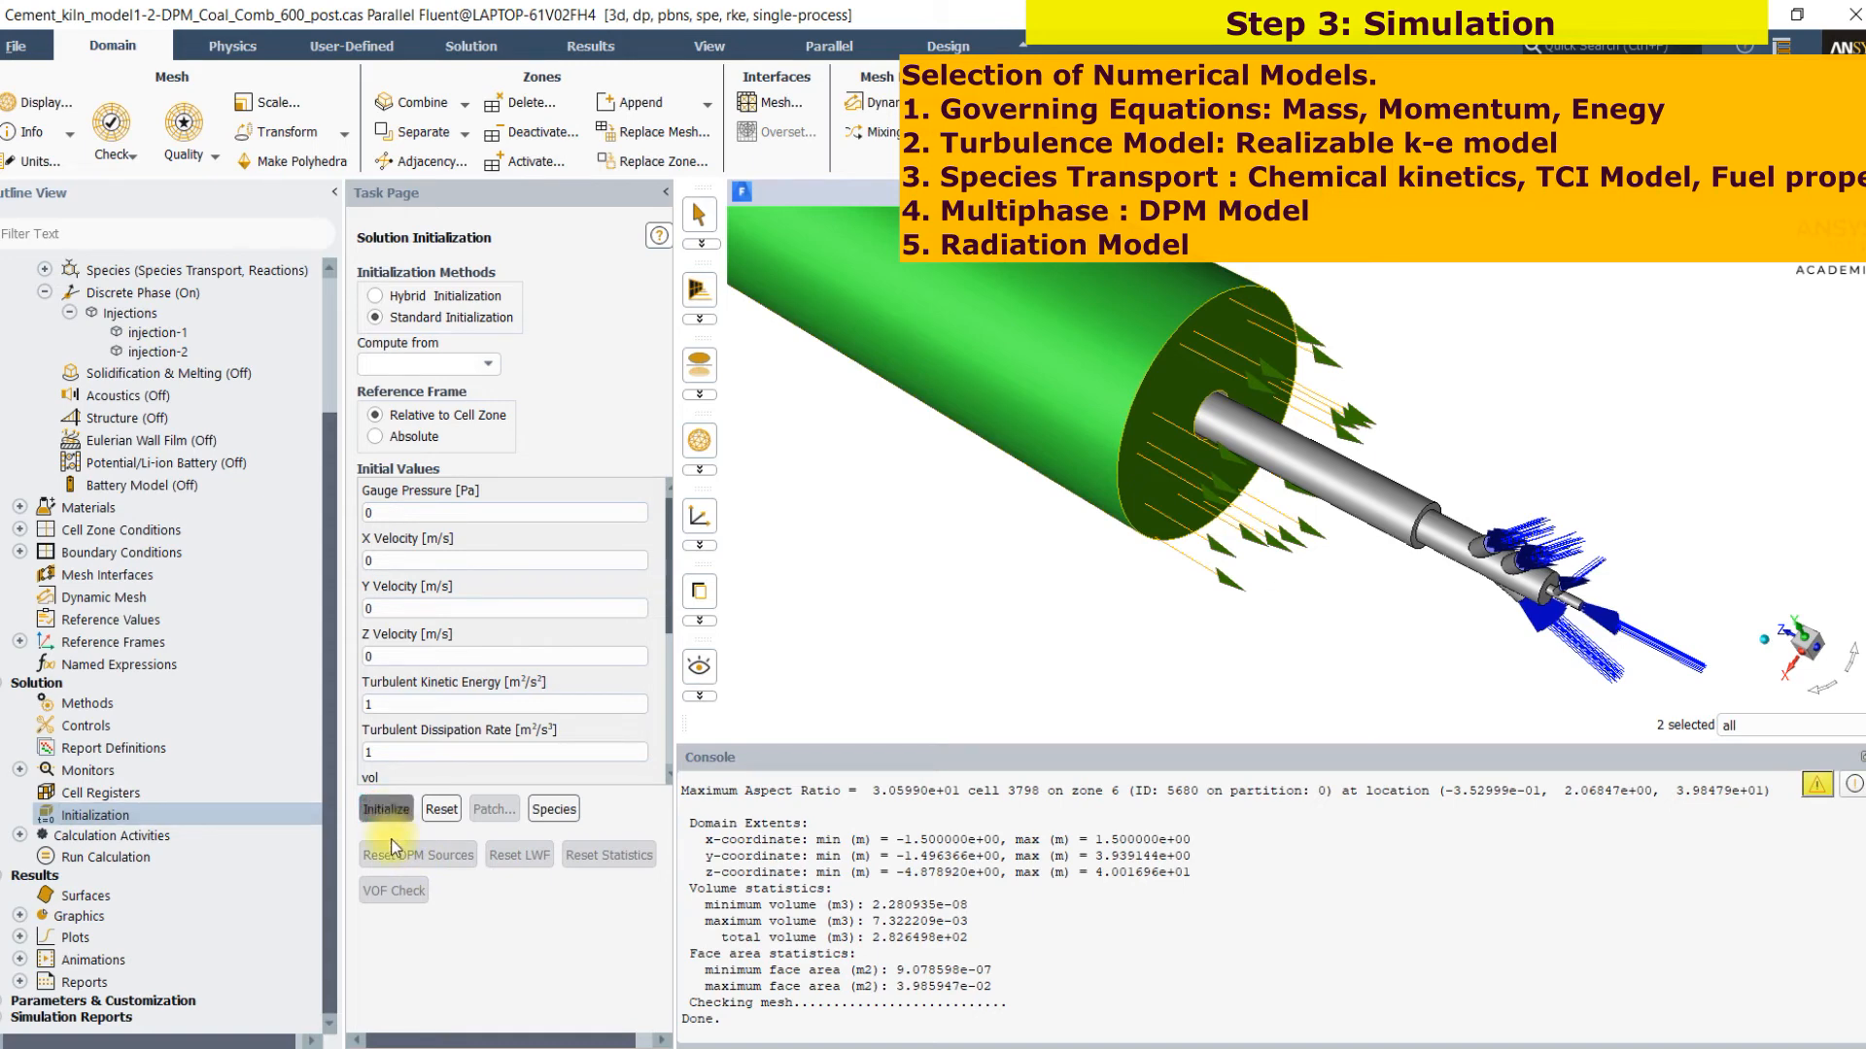
Return to the solution controls, review the list of solved equations and close it without changes
click(80, 726)
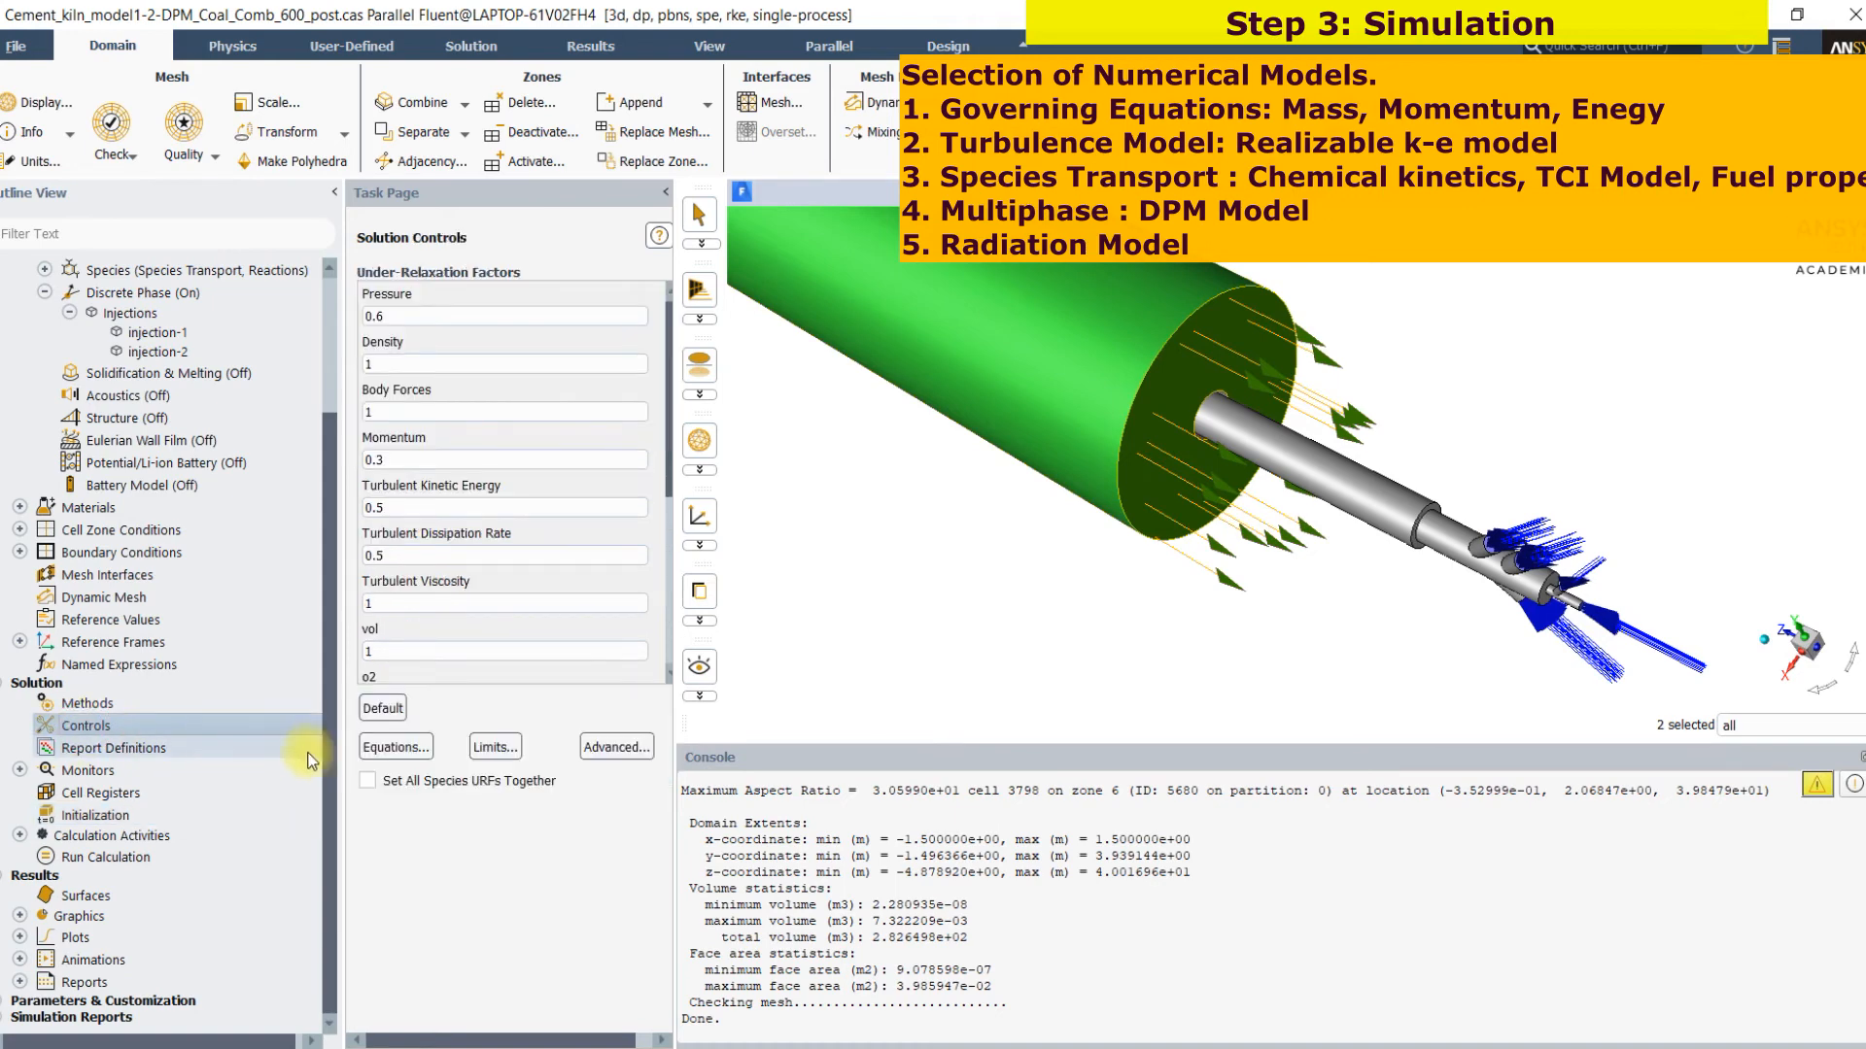
click(394, 747)
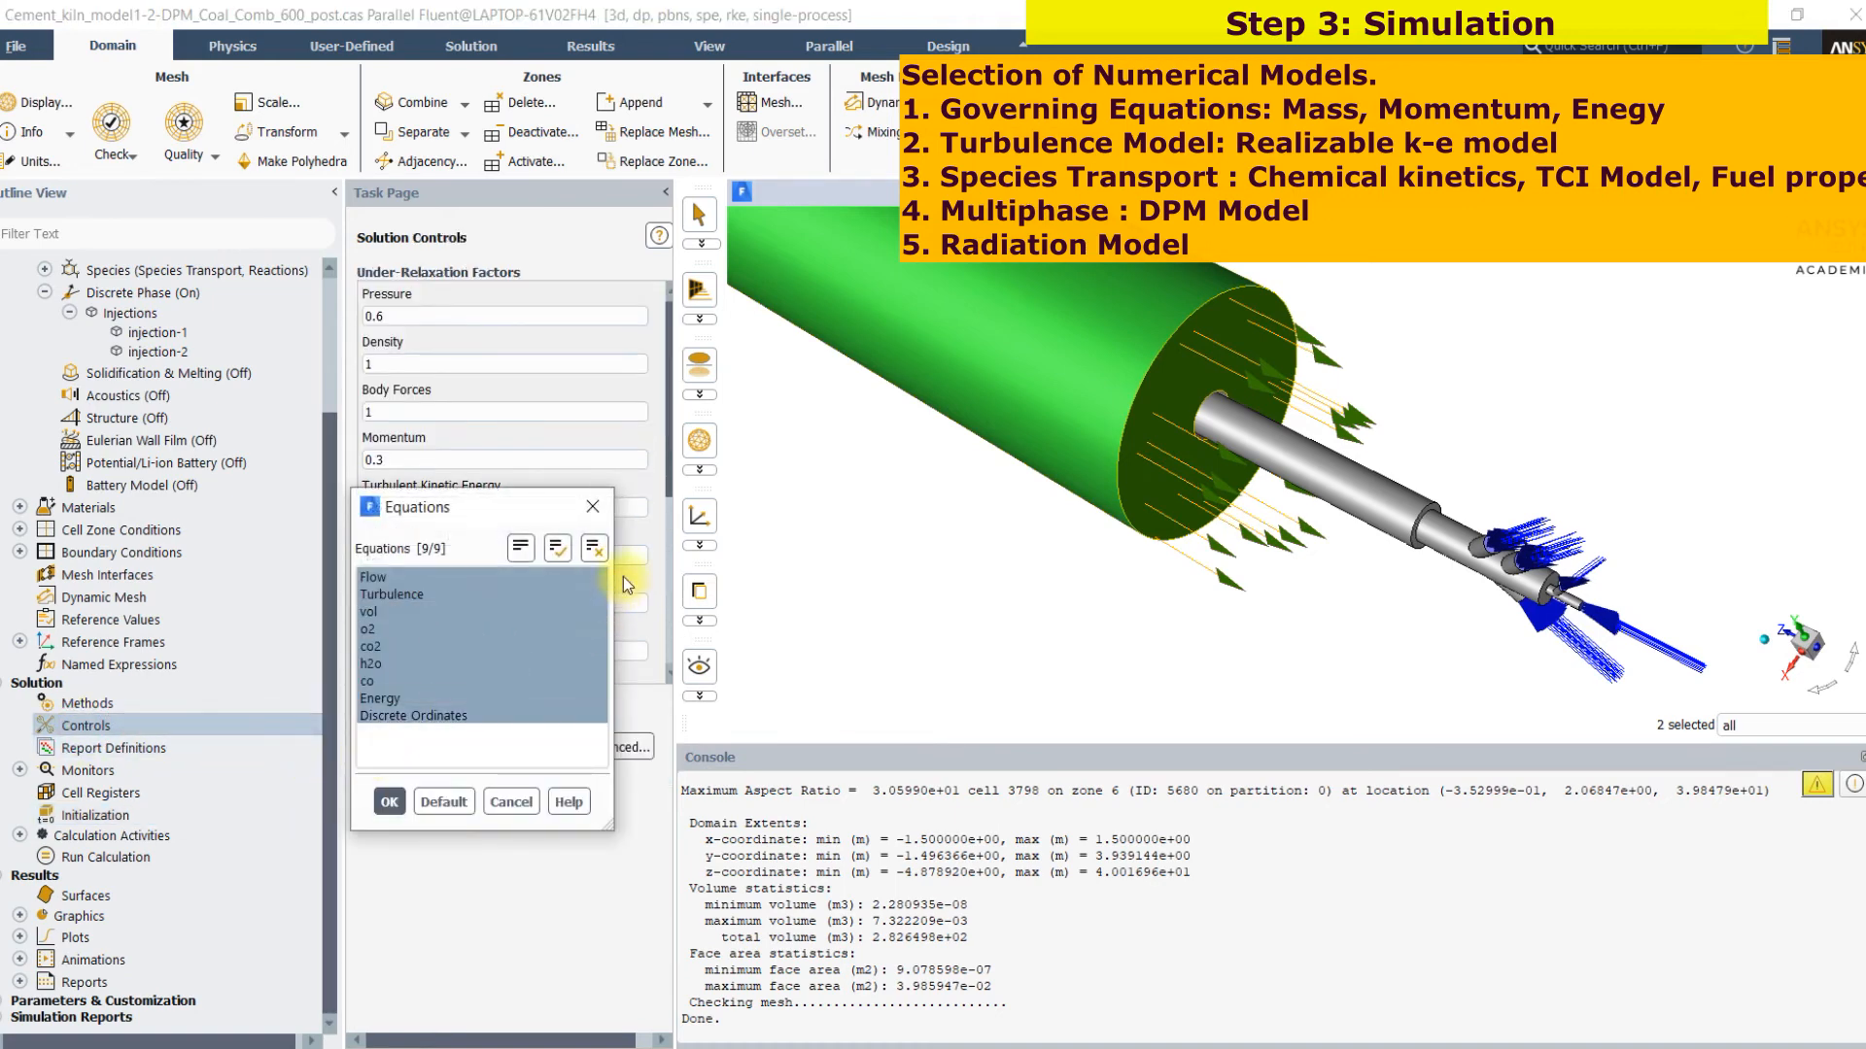
click(509, 801)
Start the calculation with 5000 iterations, agreeing to initialize the case first
click(170, 860)
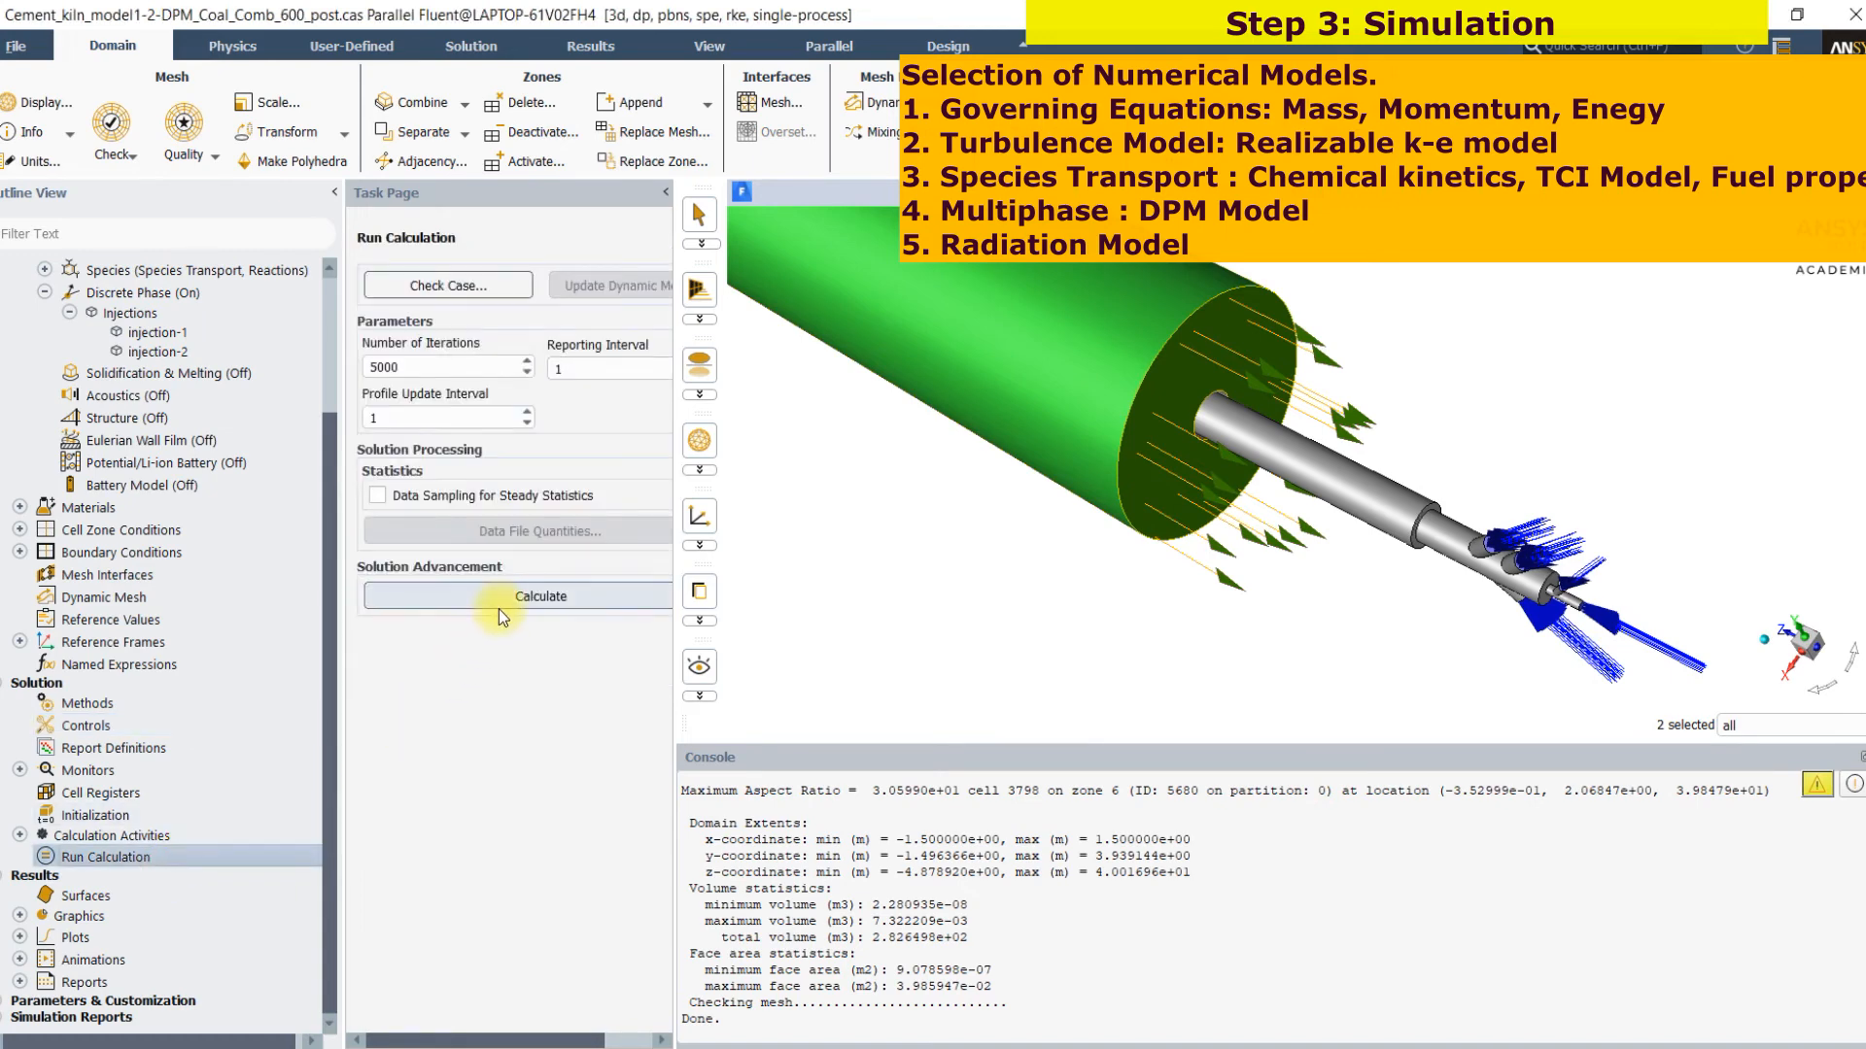
click(499, 608)
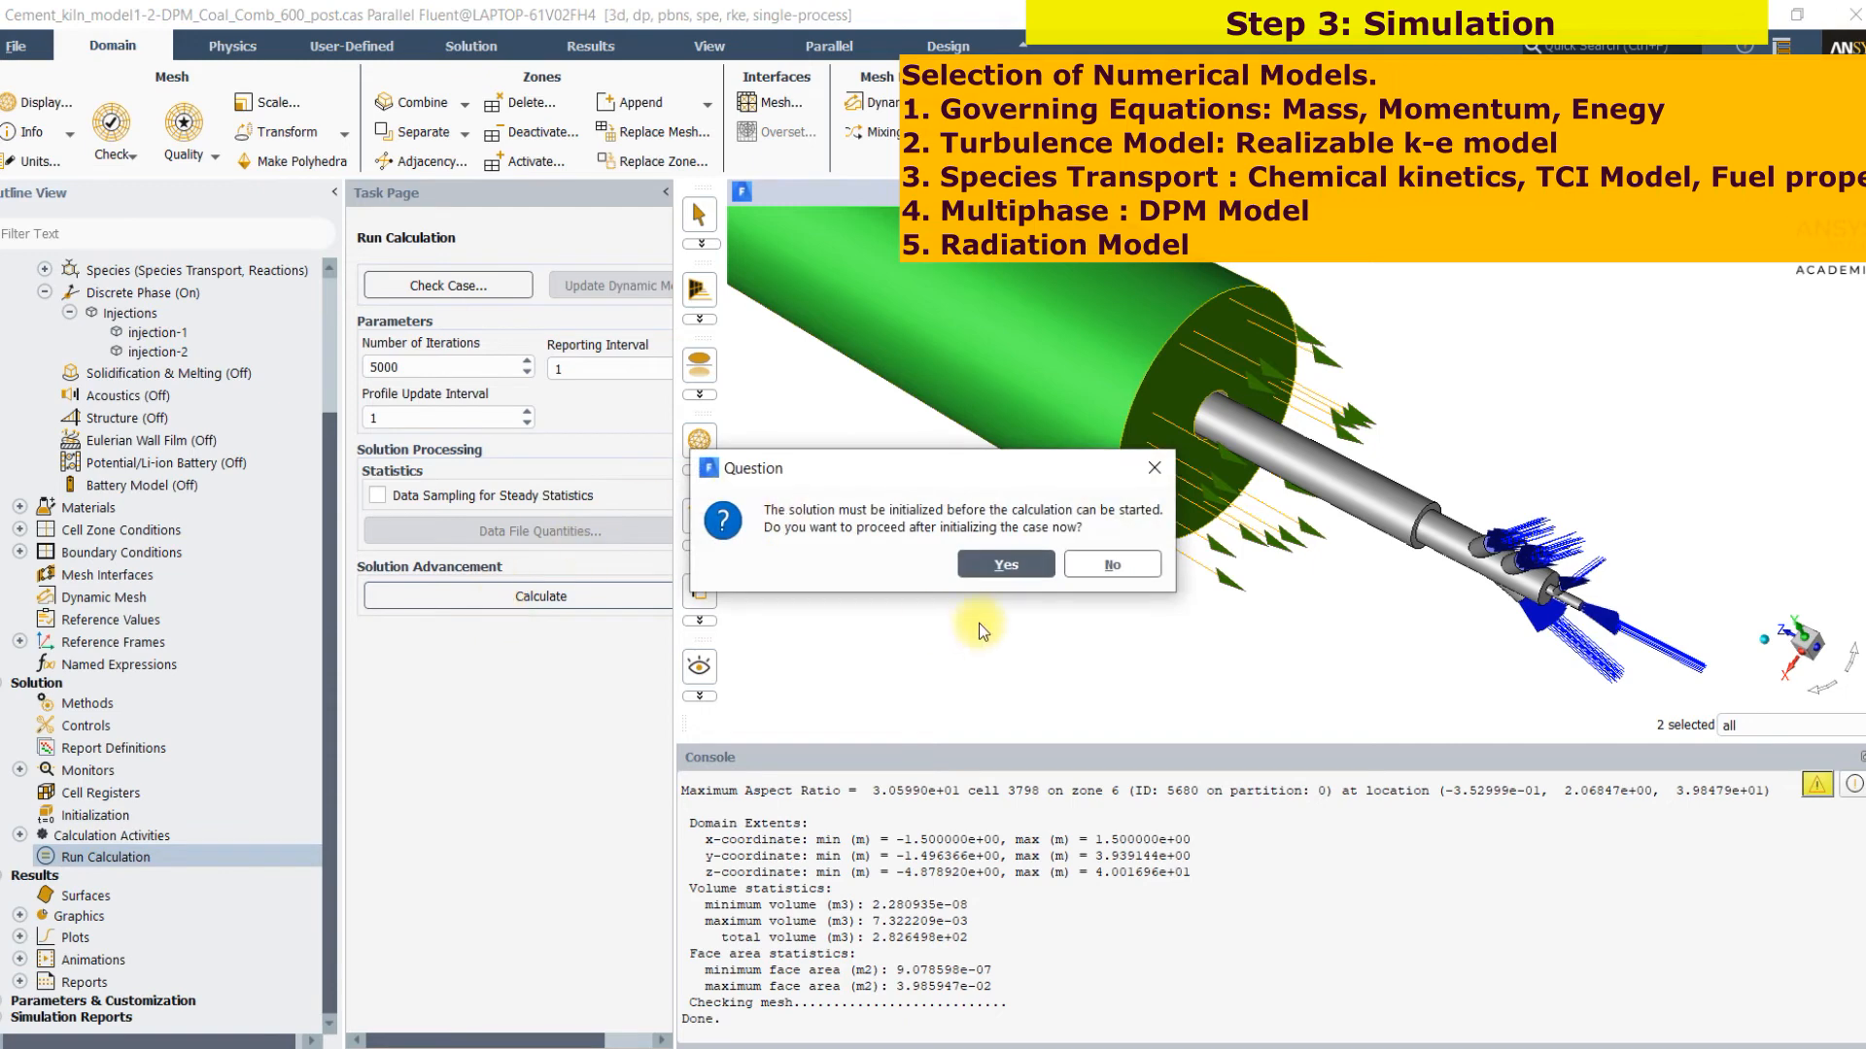
click(1089, 573)
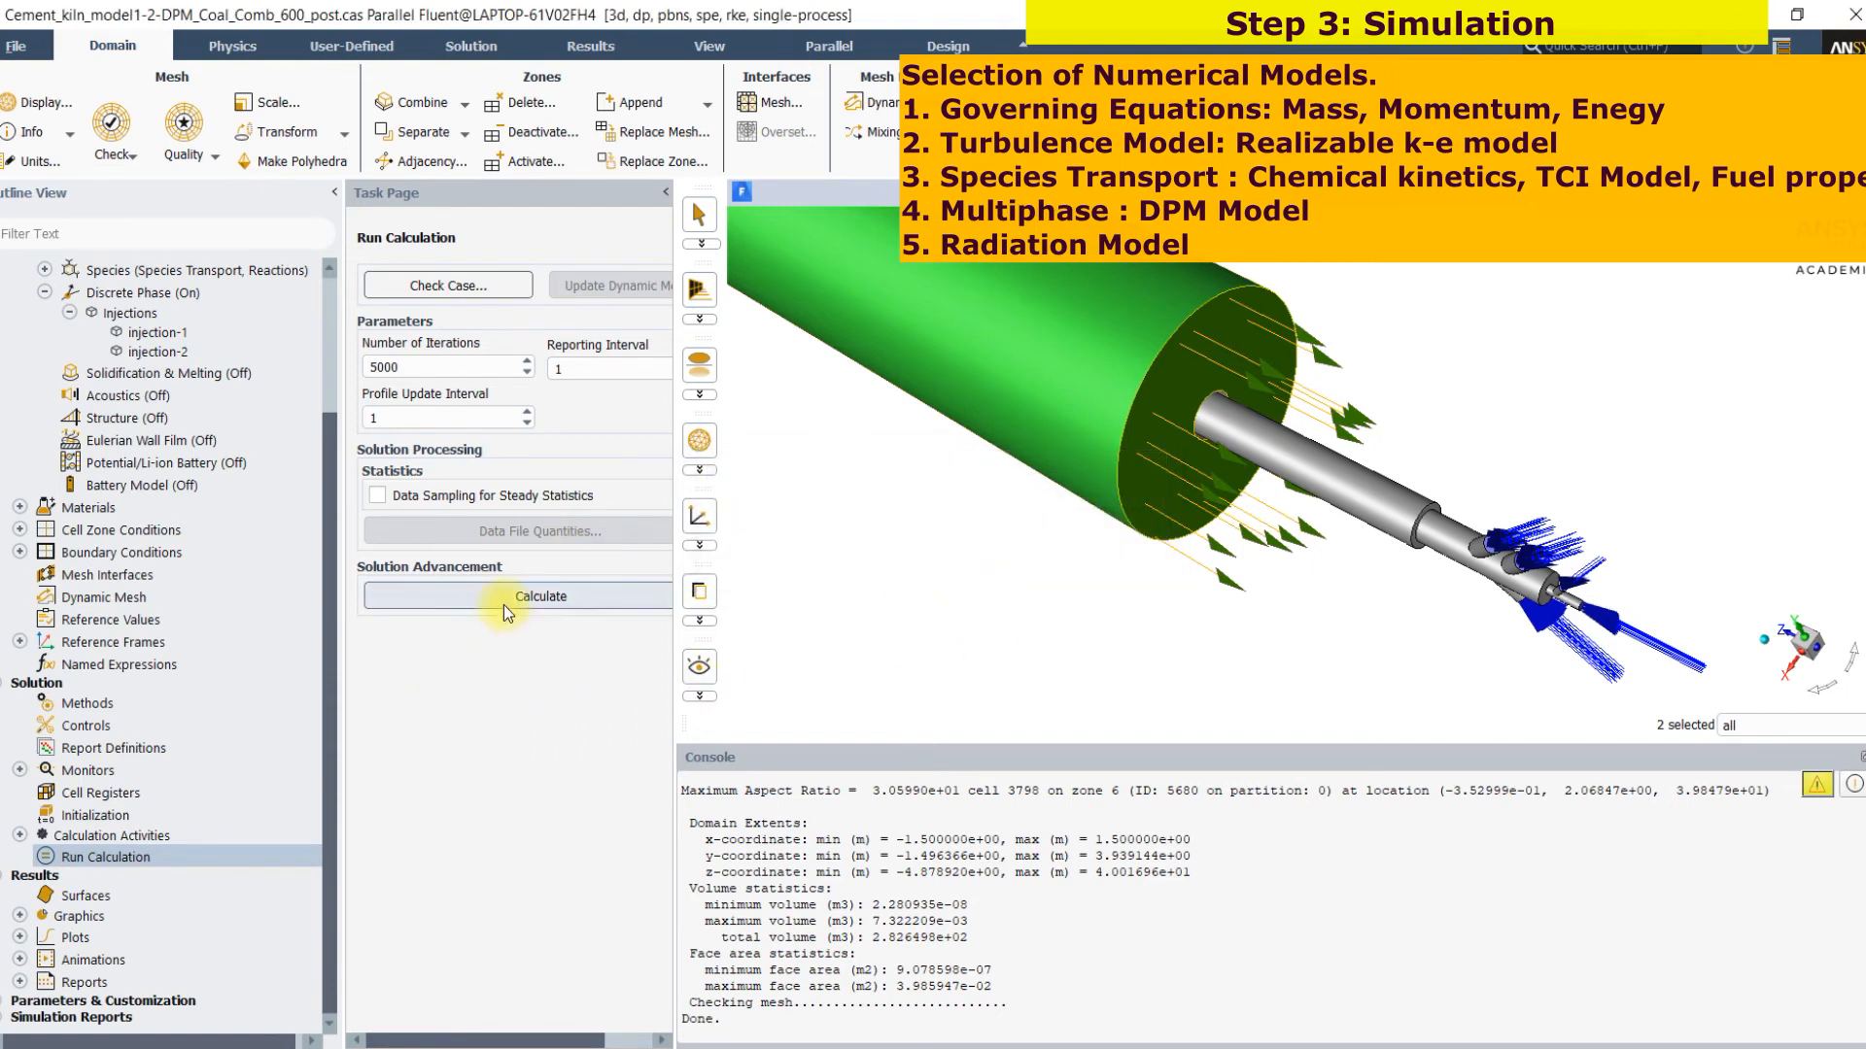
click(439, 609)
click(1007, 565)
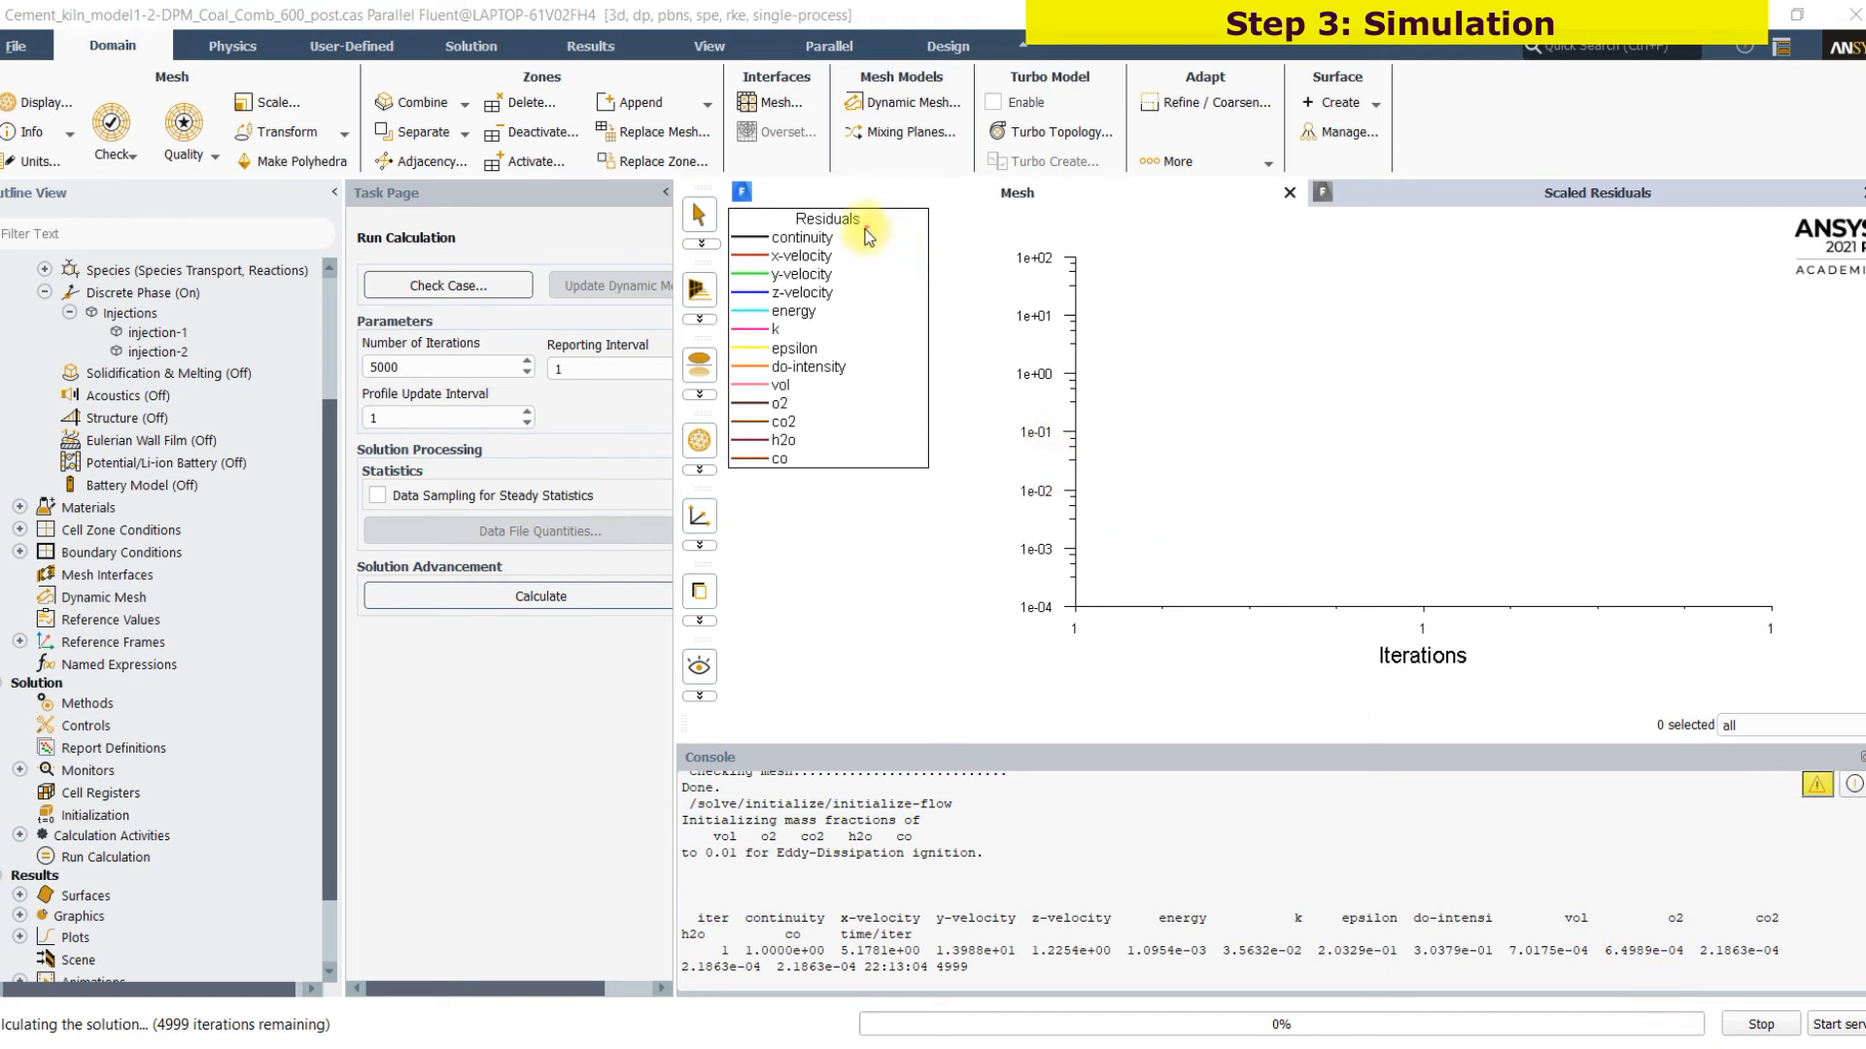
Examine the scaled residuals for continuity, velocity, energy, turbulence, radiation and species, and stop the calculation
drag(846, 263, 906, 262)
mouse_move(844, 316)
mouse_down()
mouse_move(910, 356)
mouse_move(765, 494)
mouse_up()
mouse_move(855, 398)
mouse_down()
mouse_move(860, 447)
mouse_move(1033, 398)
mouse_up()
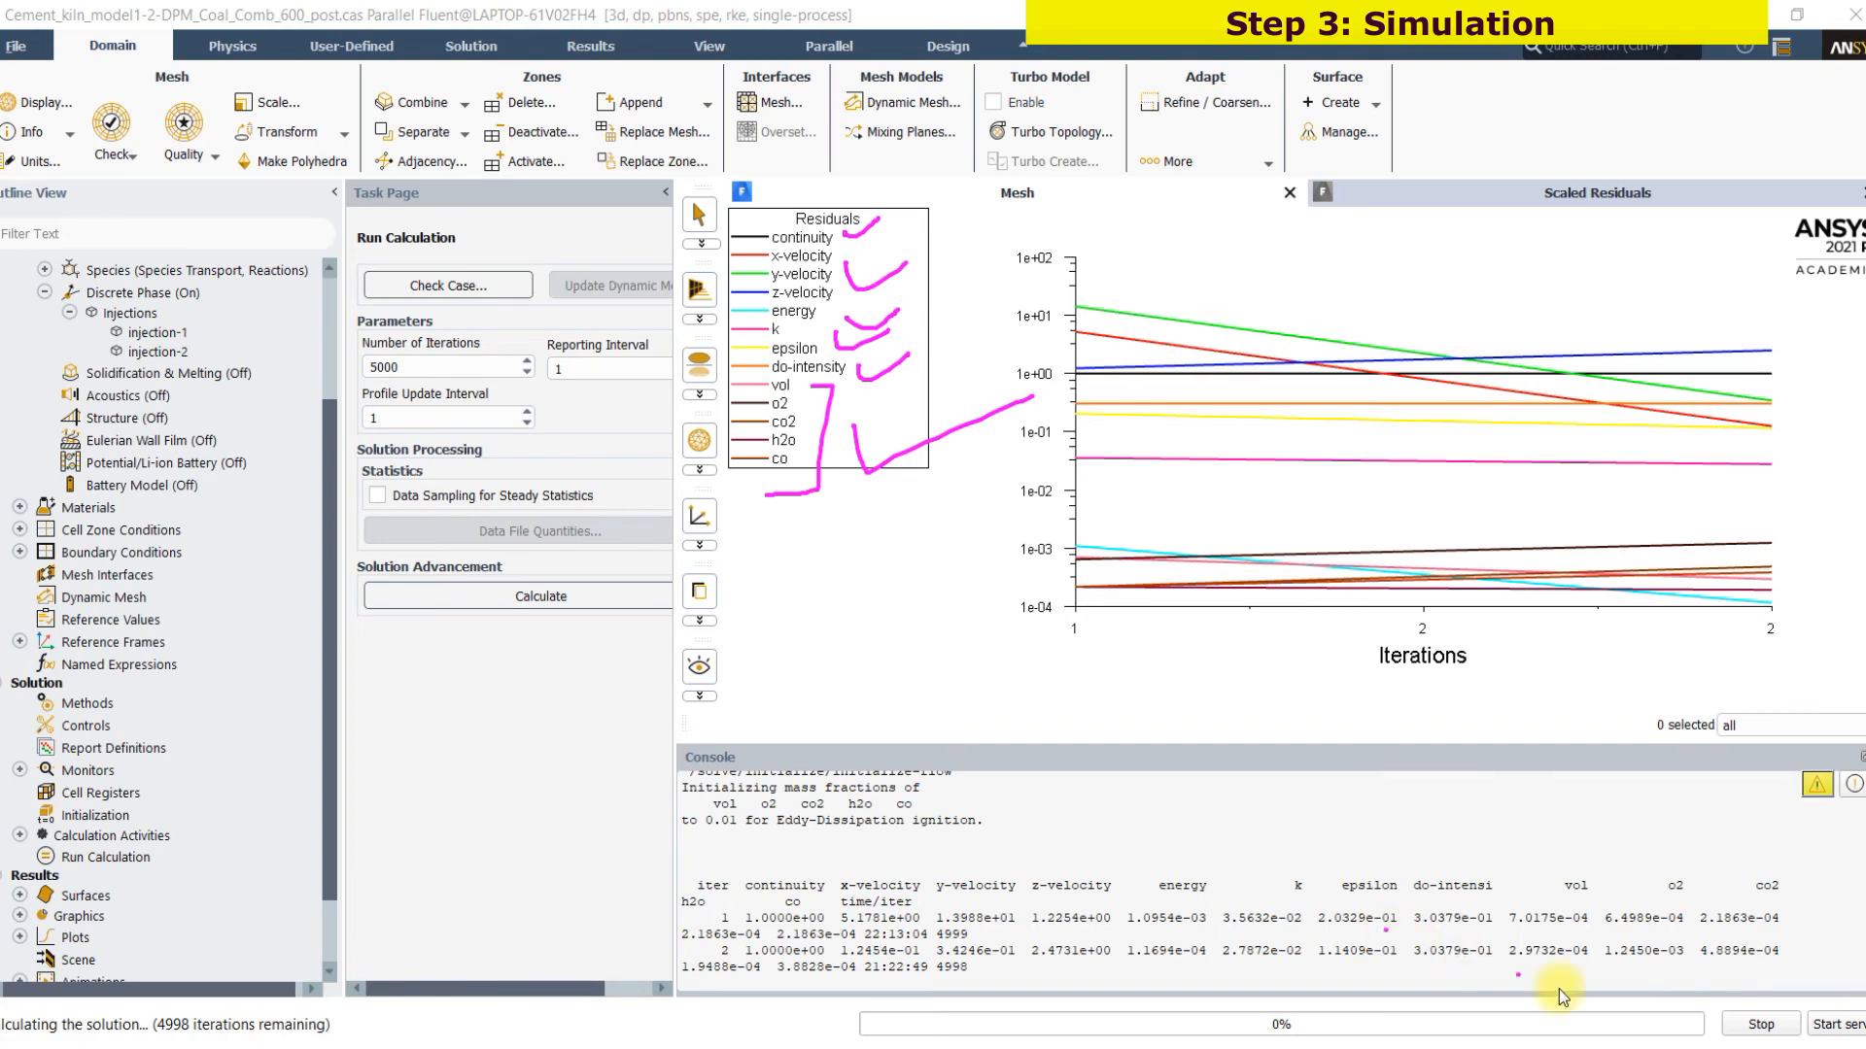
click(1679, 1034)
click(1527, 958)
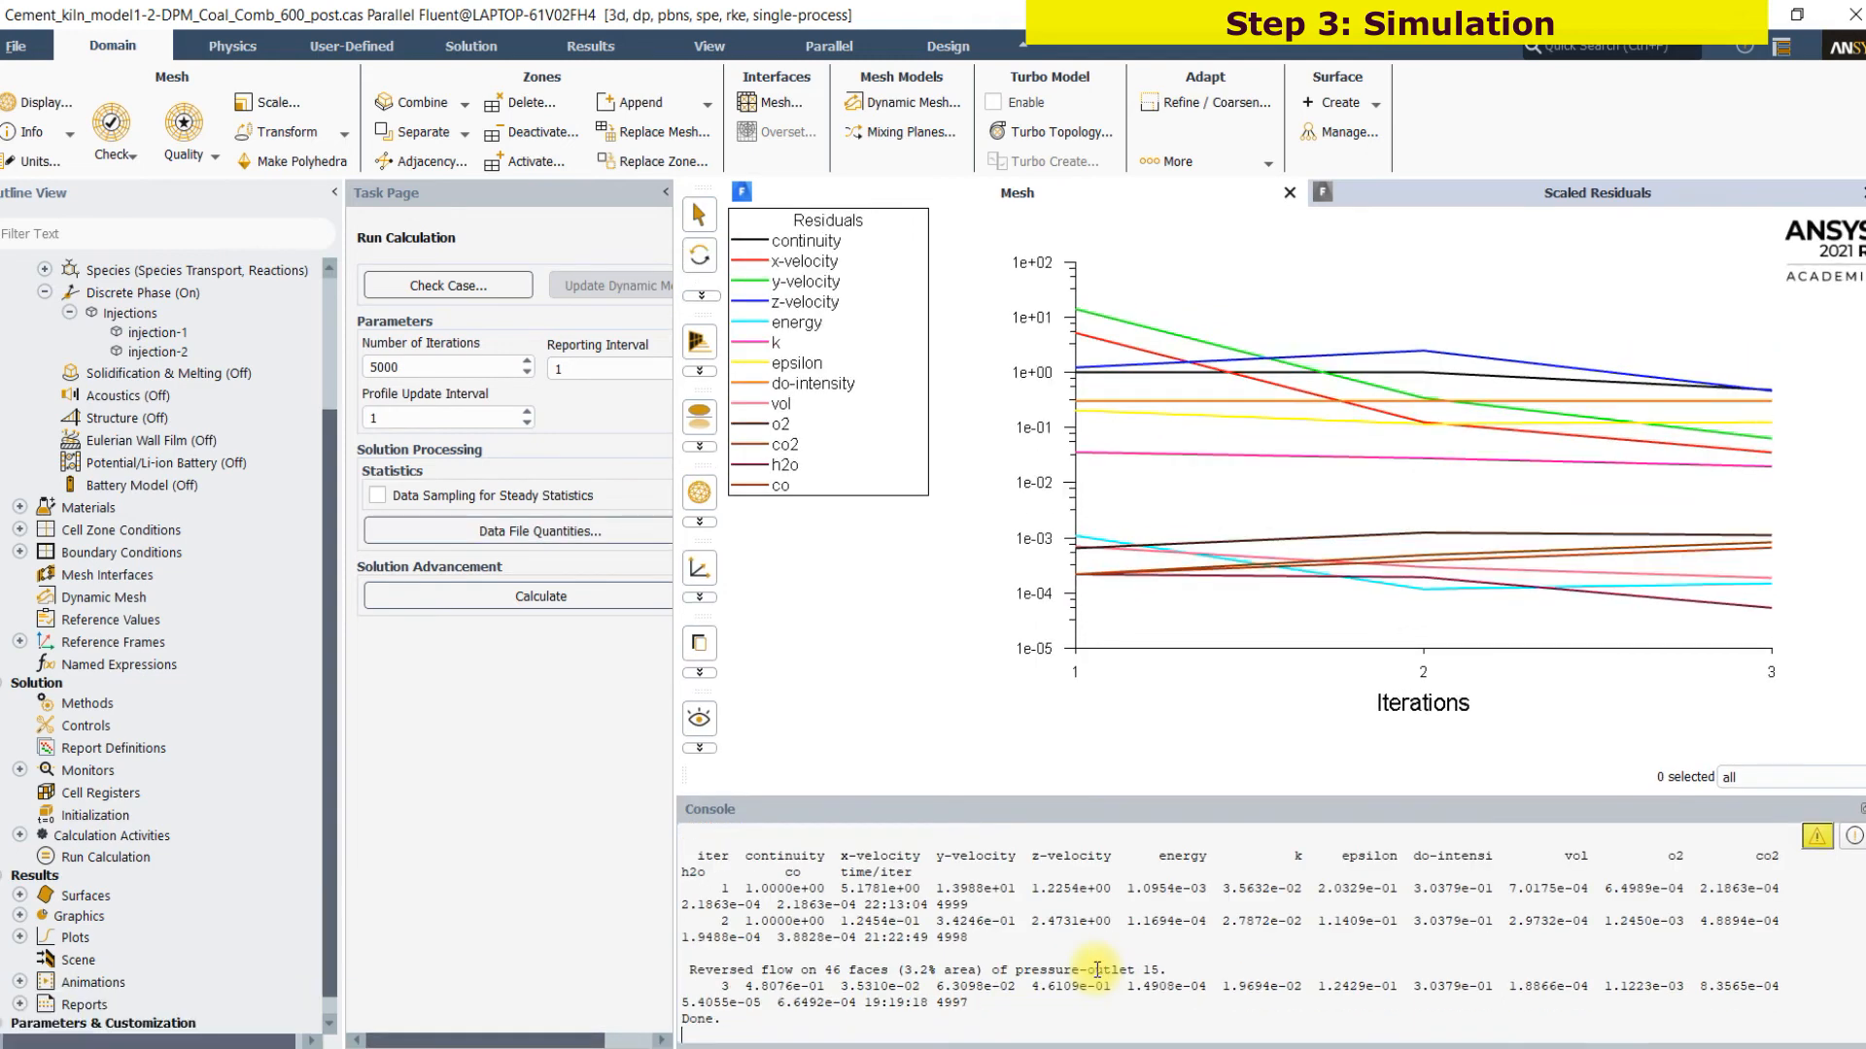
Read the saved case and data from Cement_kiln_model1-2-DPM_Coal_Comb_600_post.cas.h5 and acknowledge the material properties notice
click(39, 49)
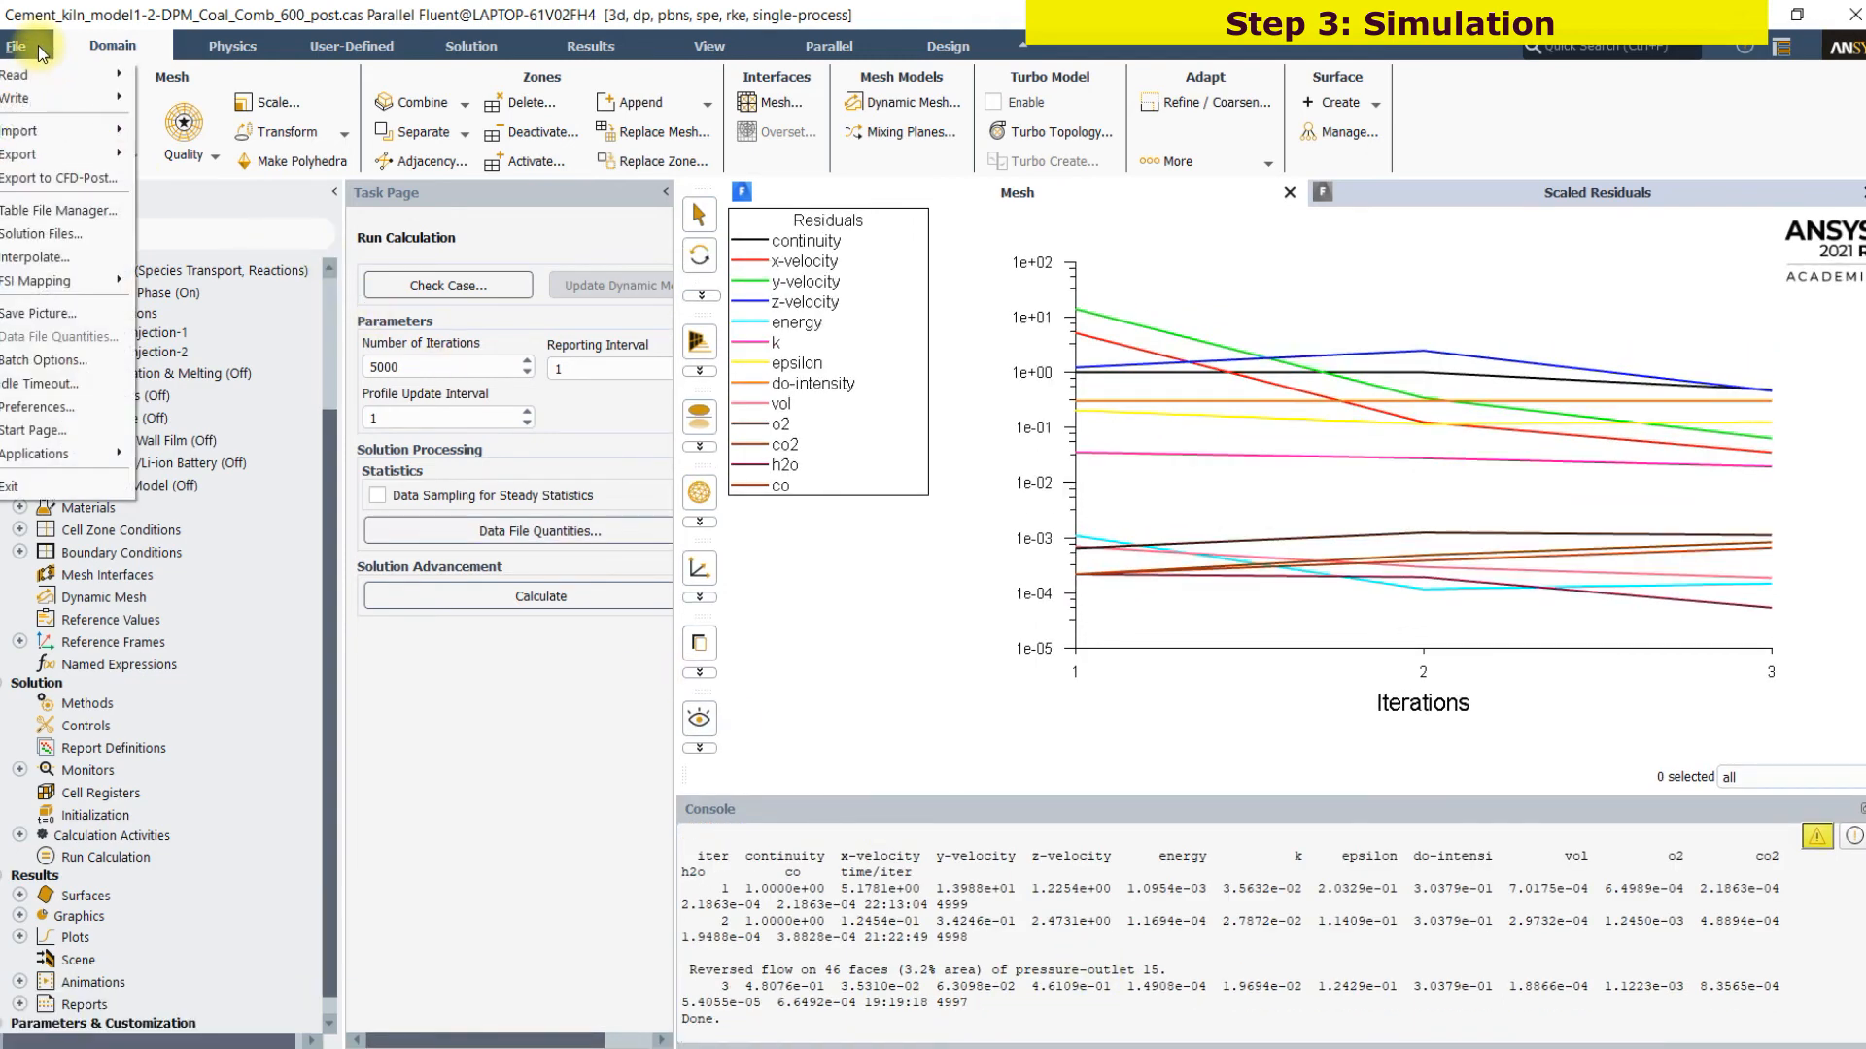
mouse_move(68, 75)
click(183, 151)
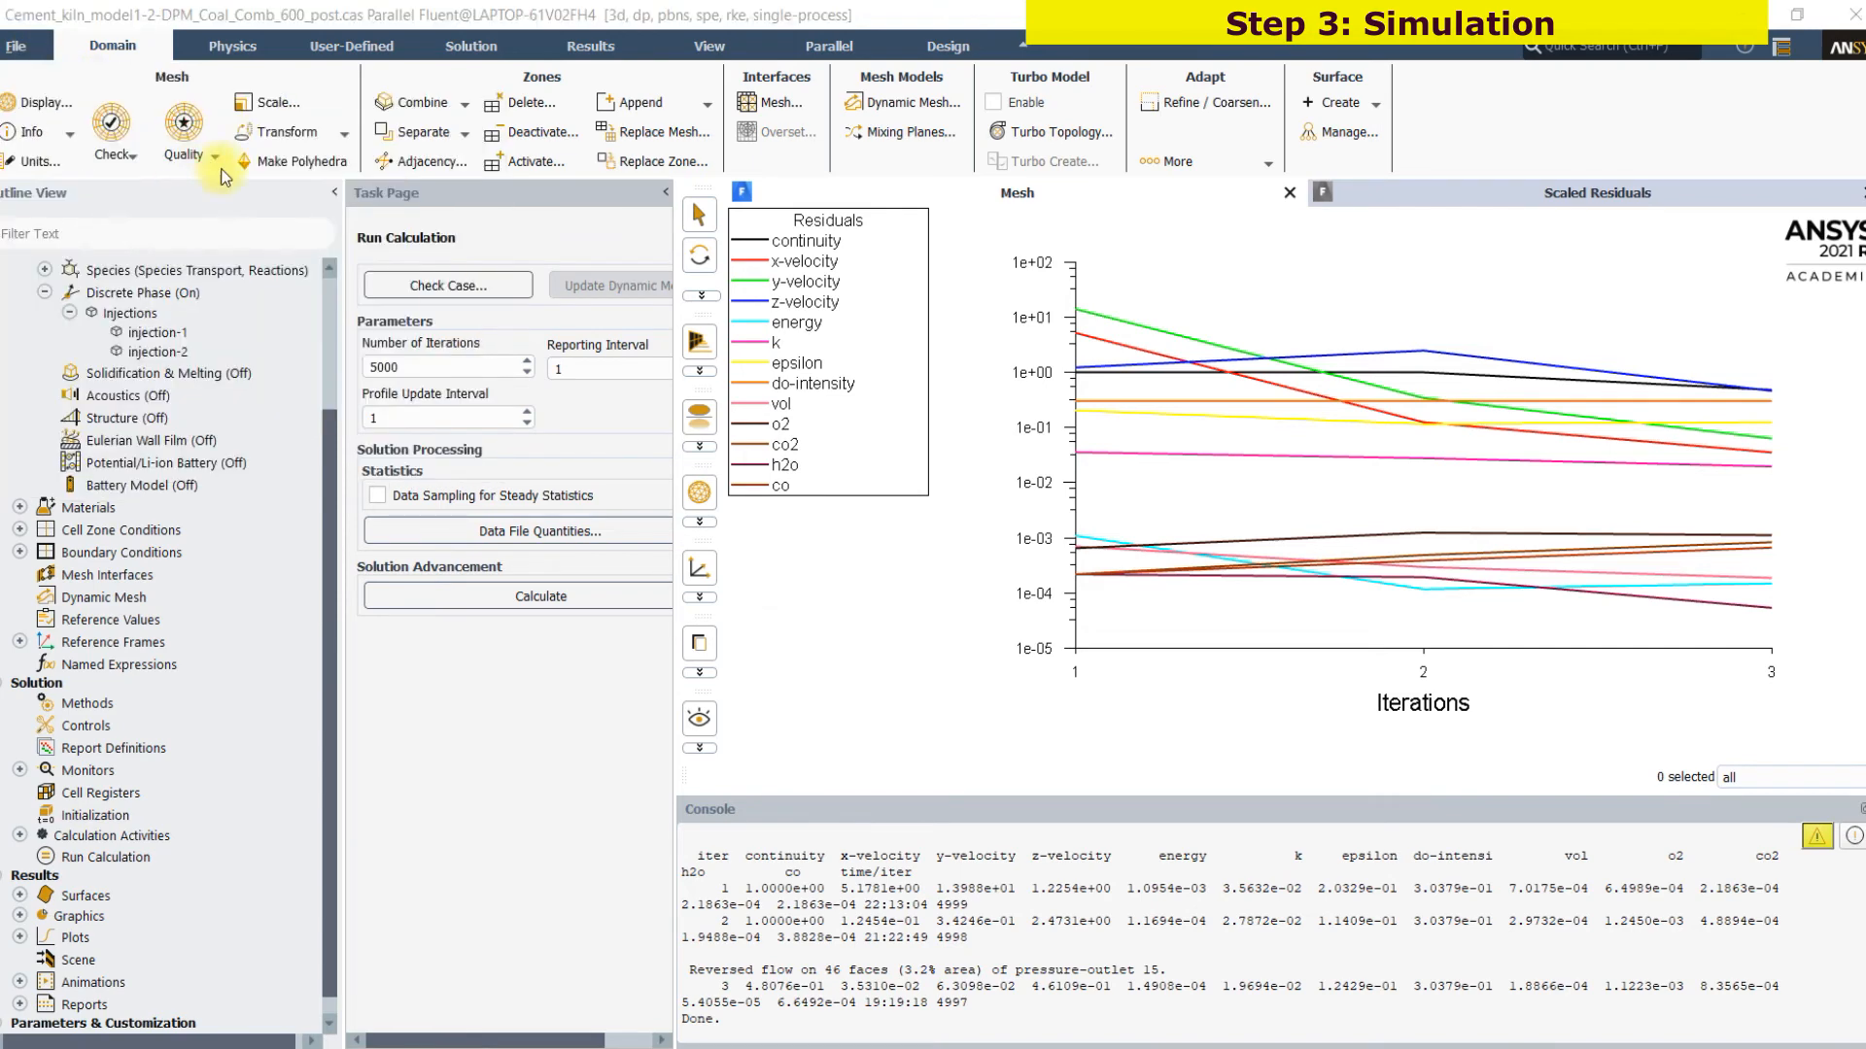
click(980, 563)
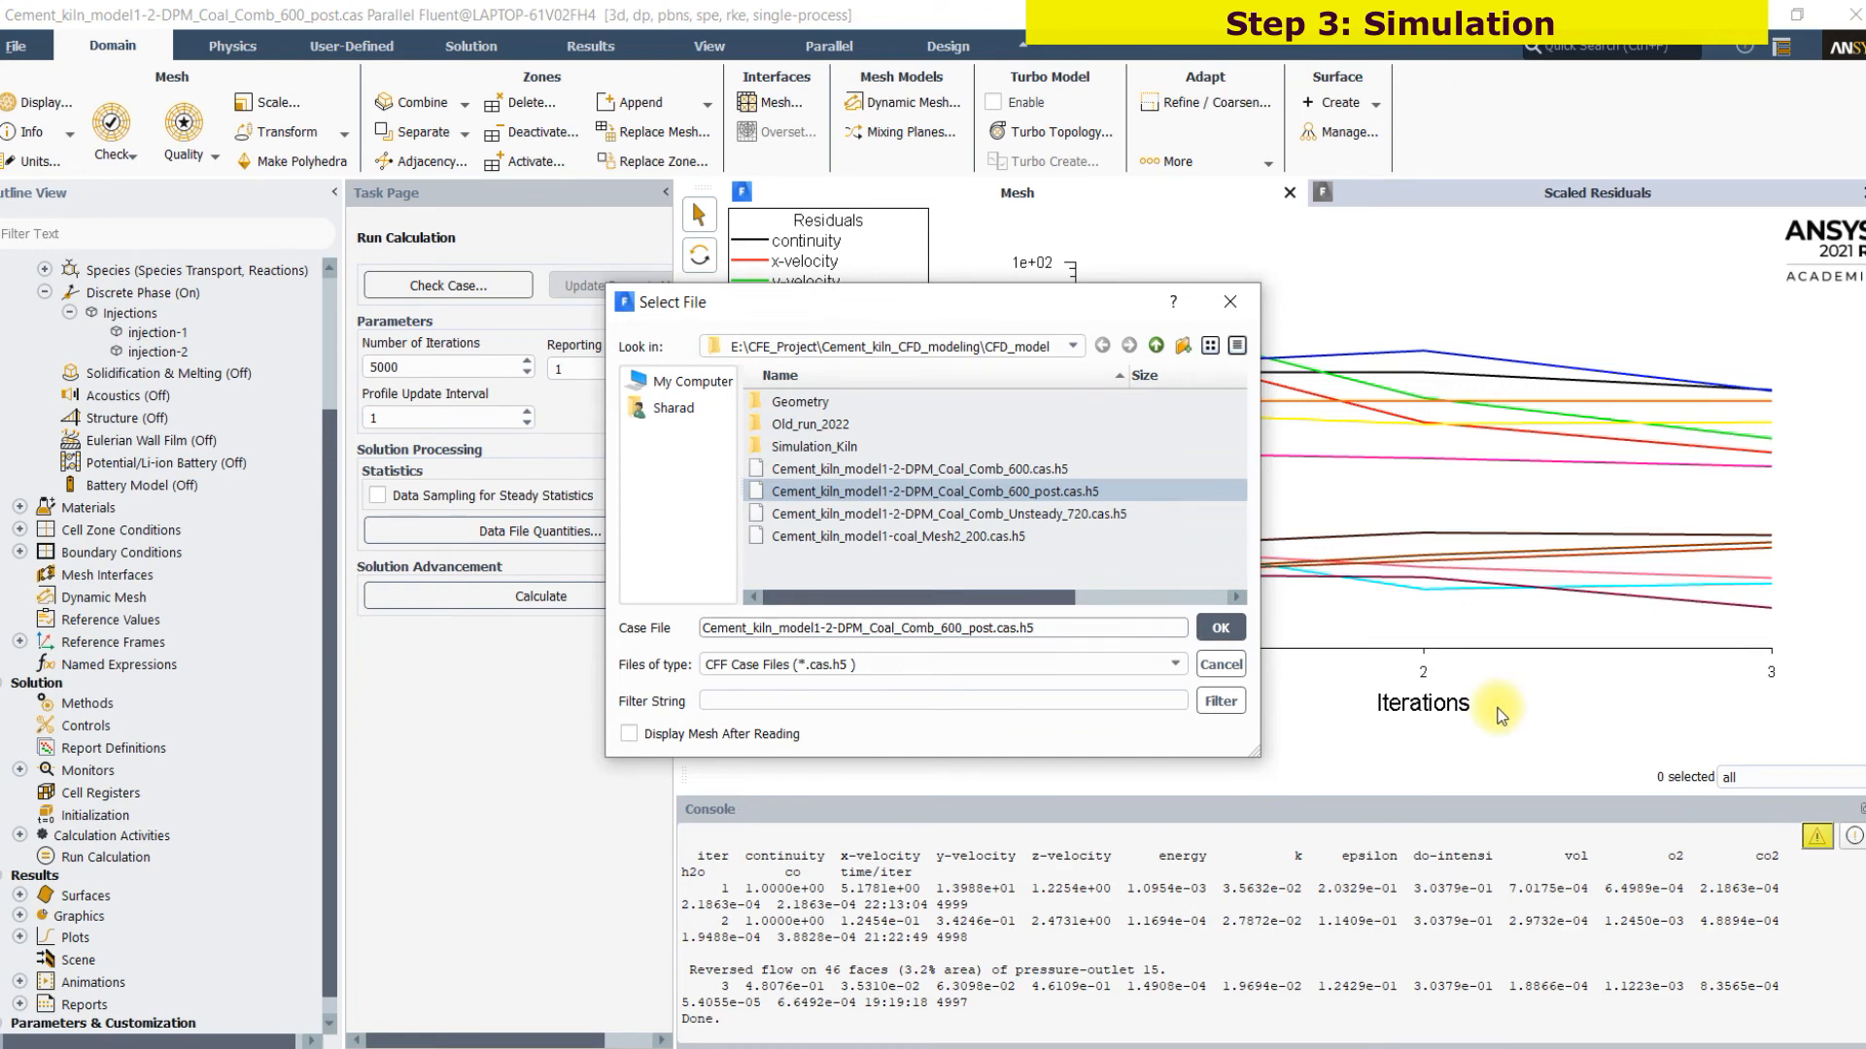
click(1220, 632)
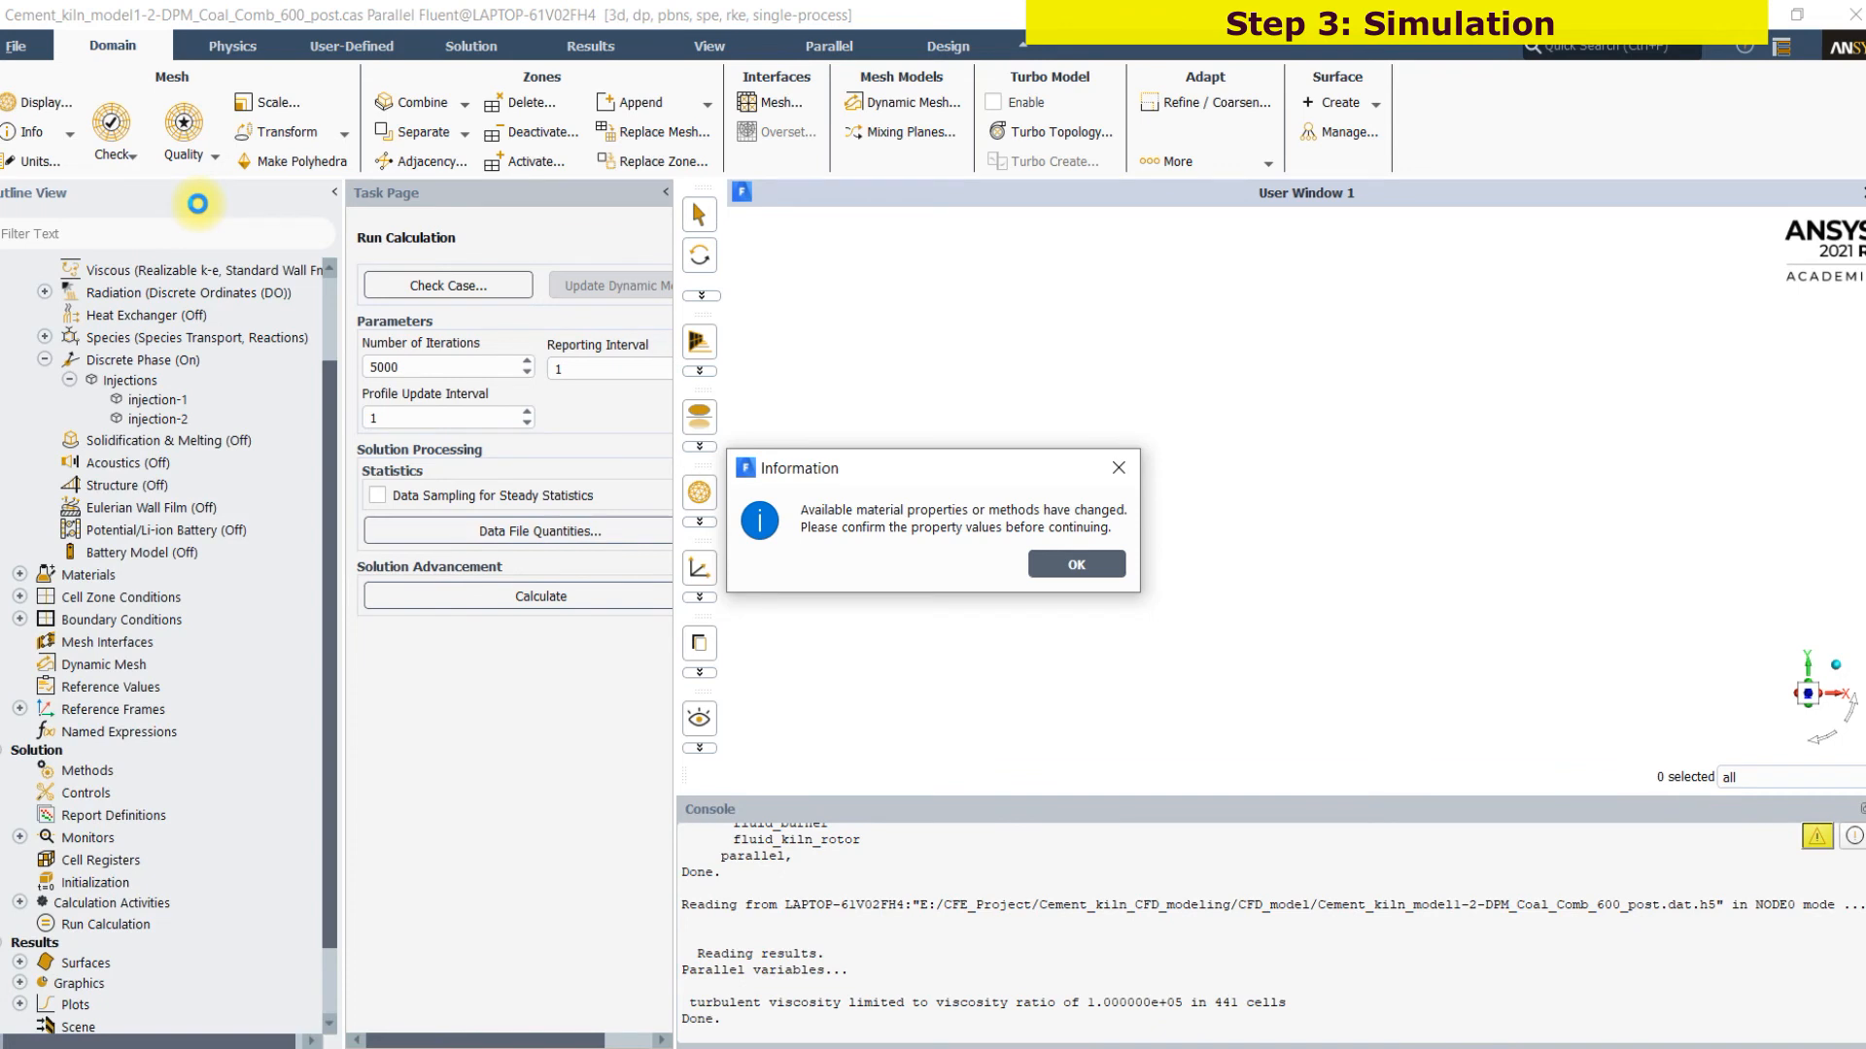
click(1045, 567)
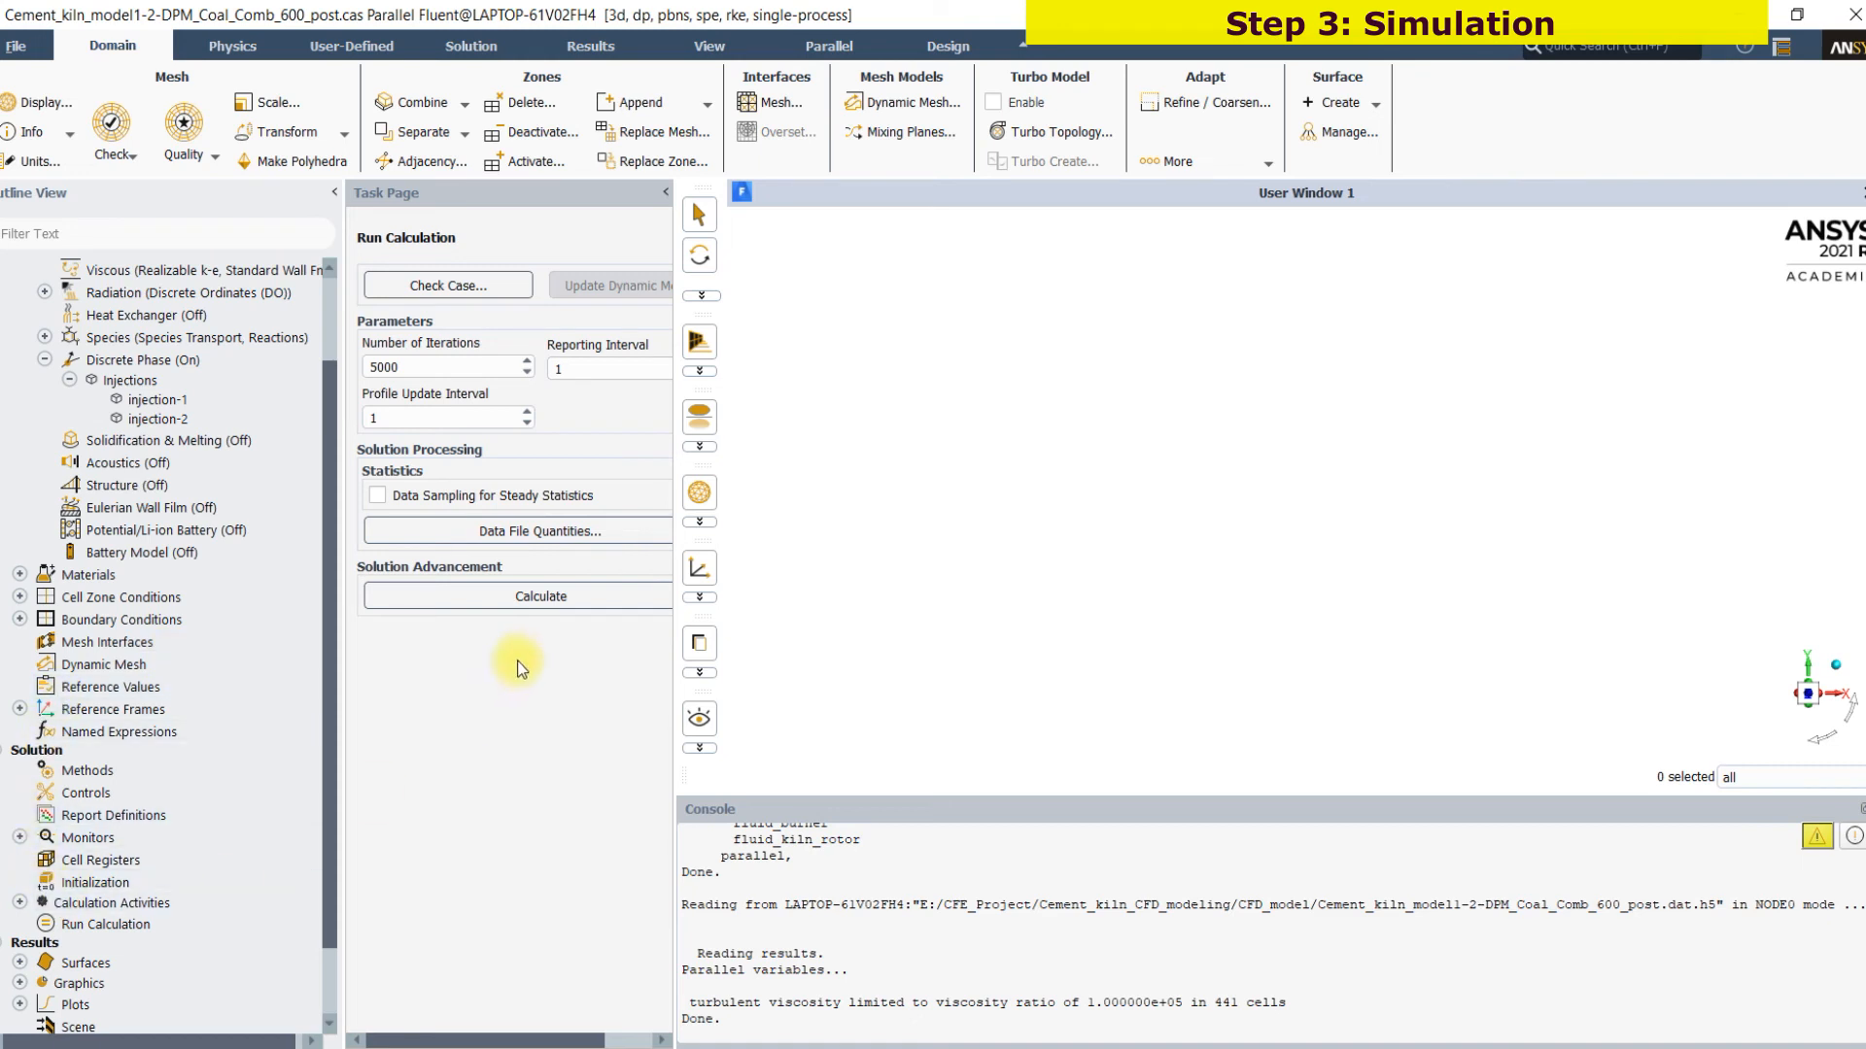
Run the console command "it 0" to plot the stored residual history and examine the curves over the last iterations
click(772, 1023)
key(Return)
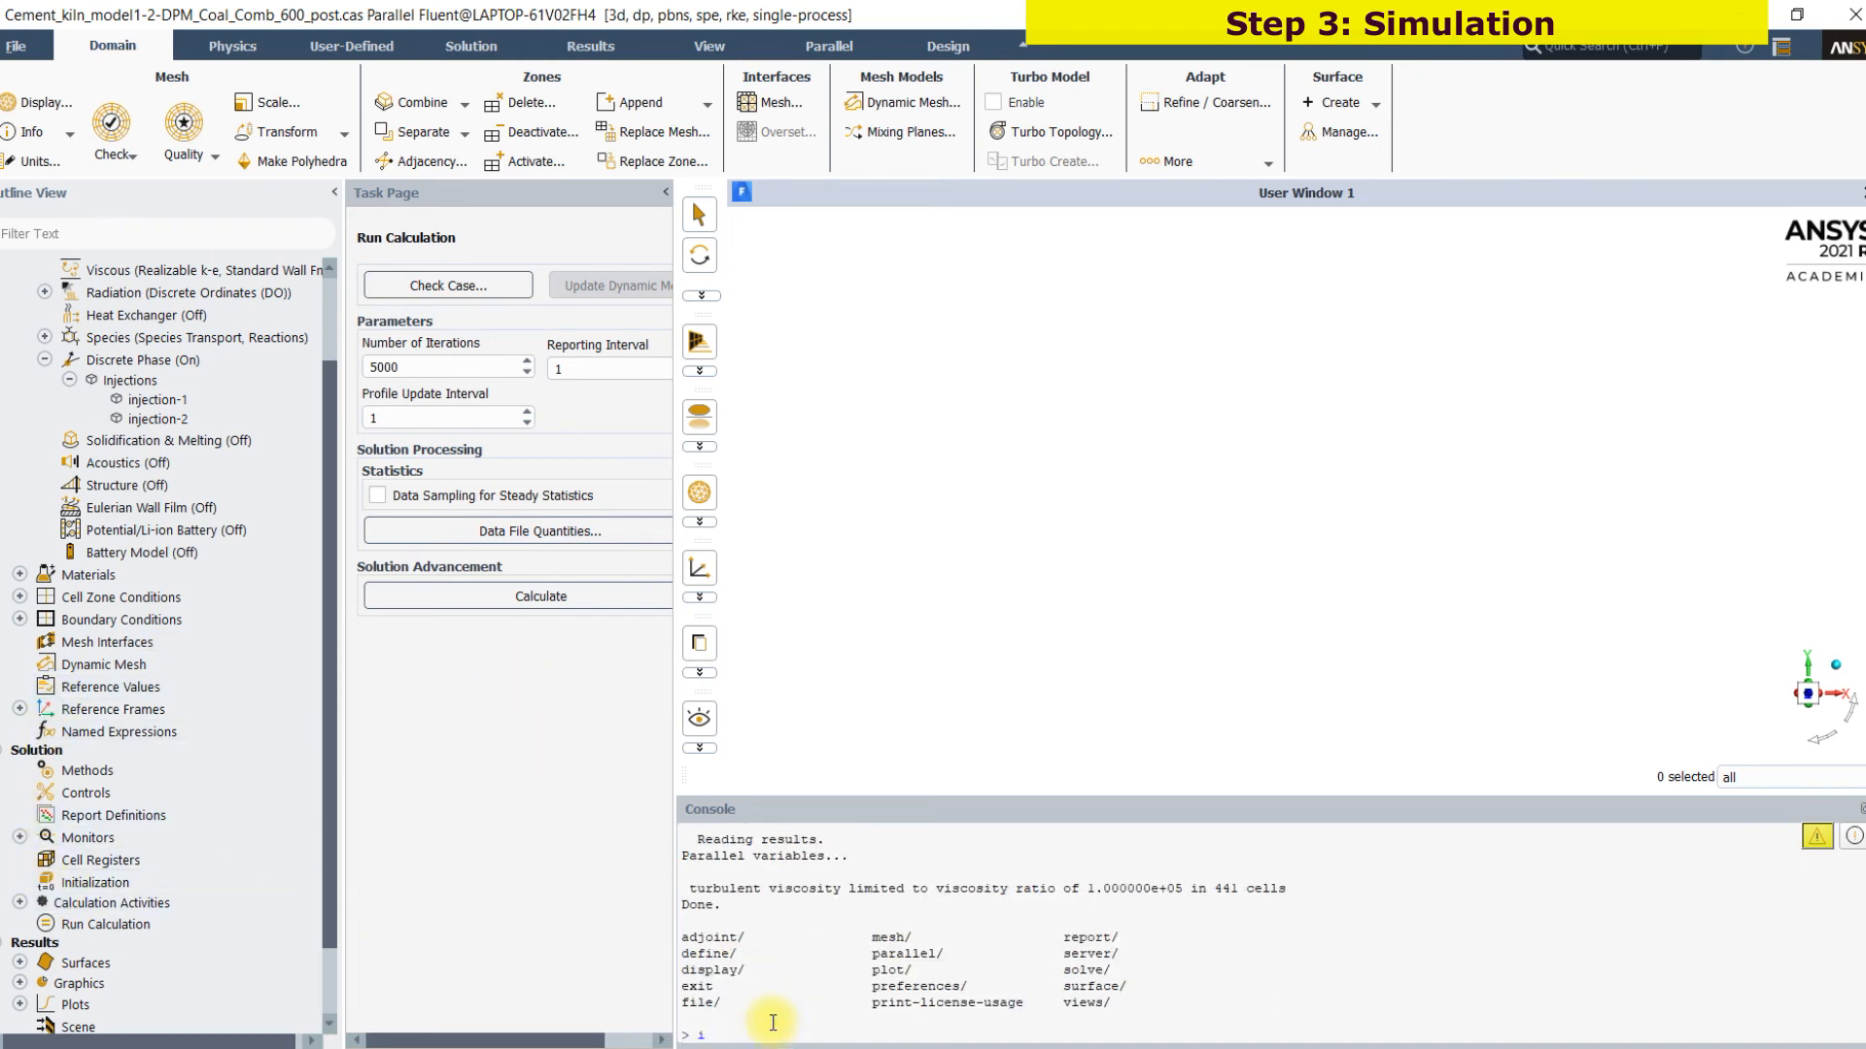
key(Return)
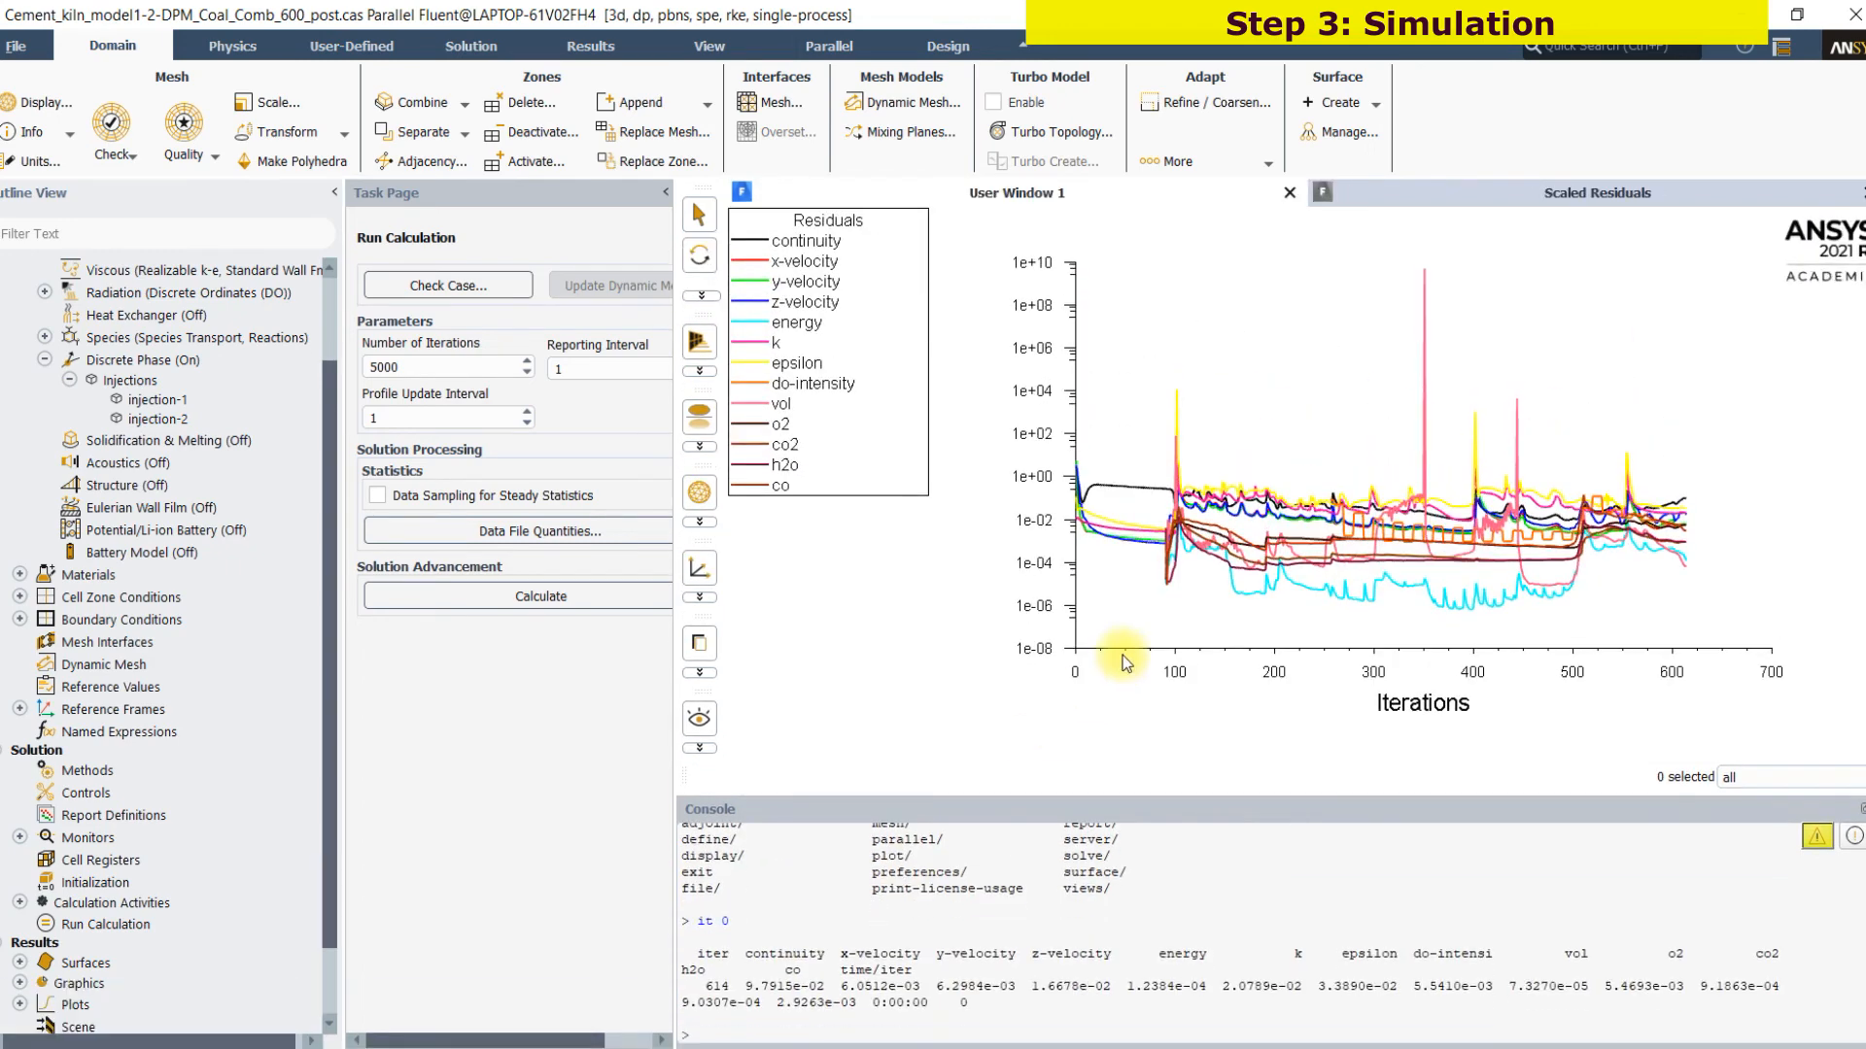
click(1676, 1026)
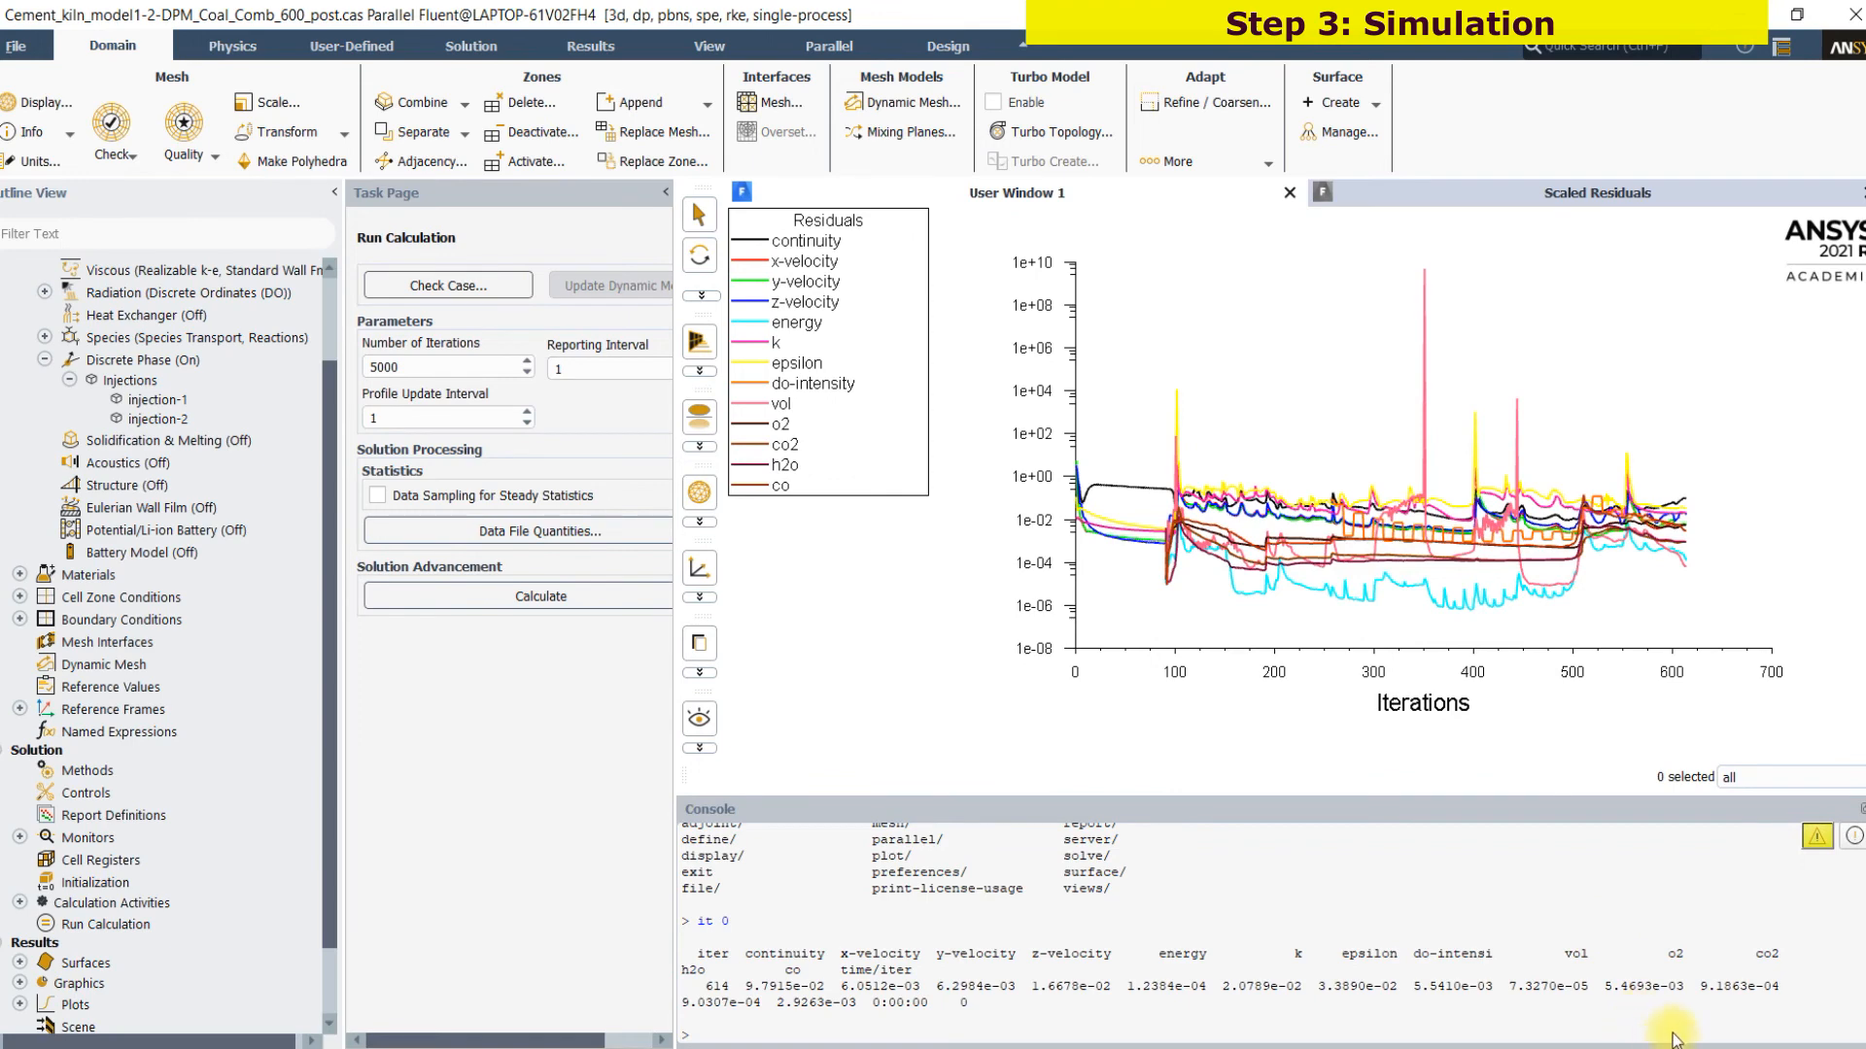
drag(1583, 526, 1696, 531)
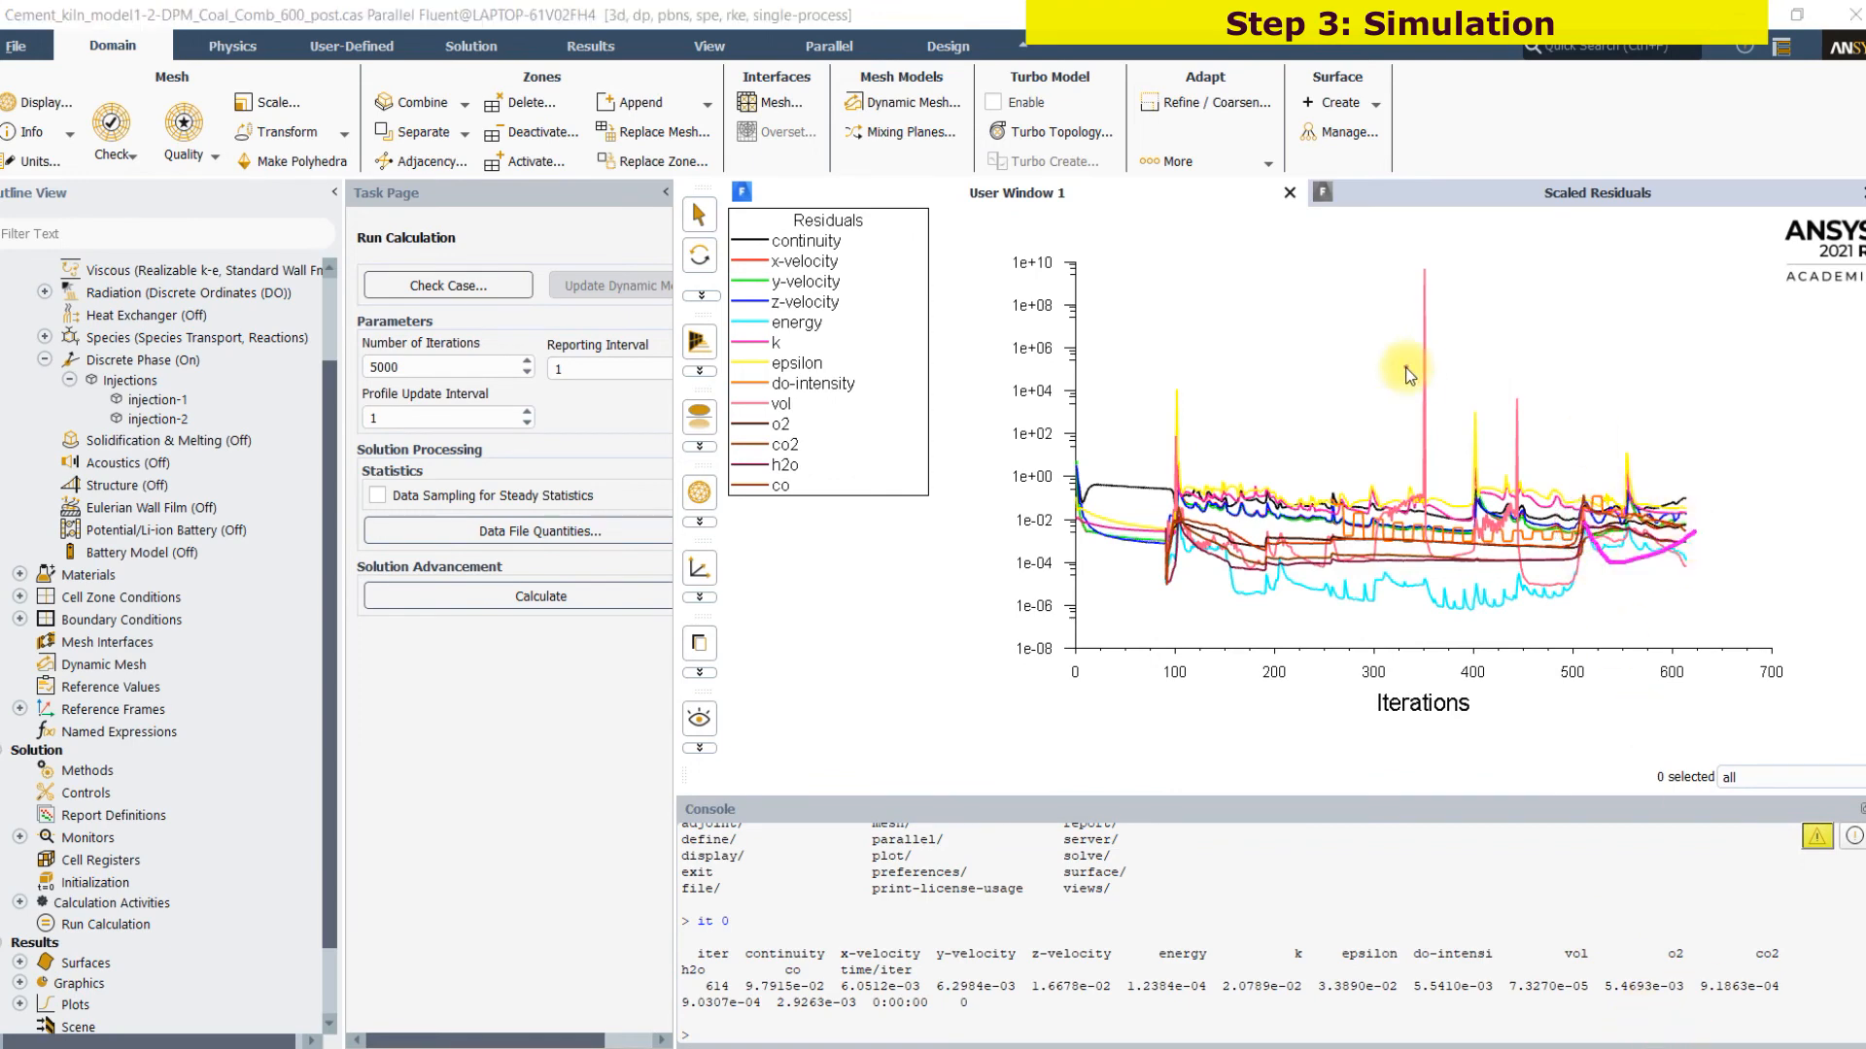
drag(1492, 477, 1581, 453)
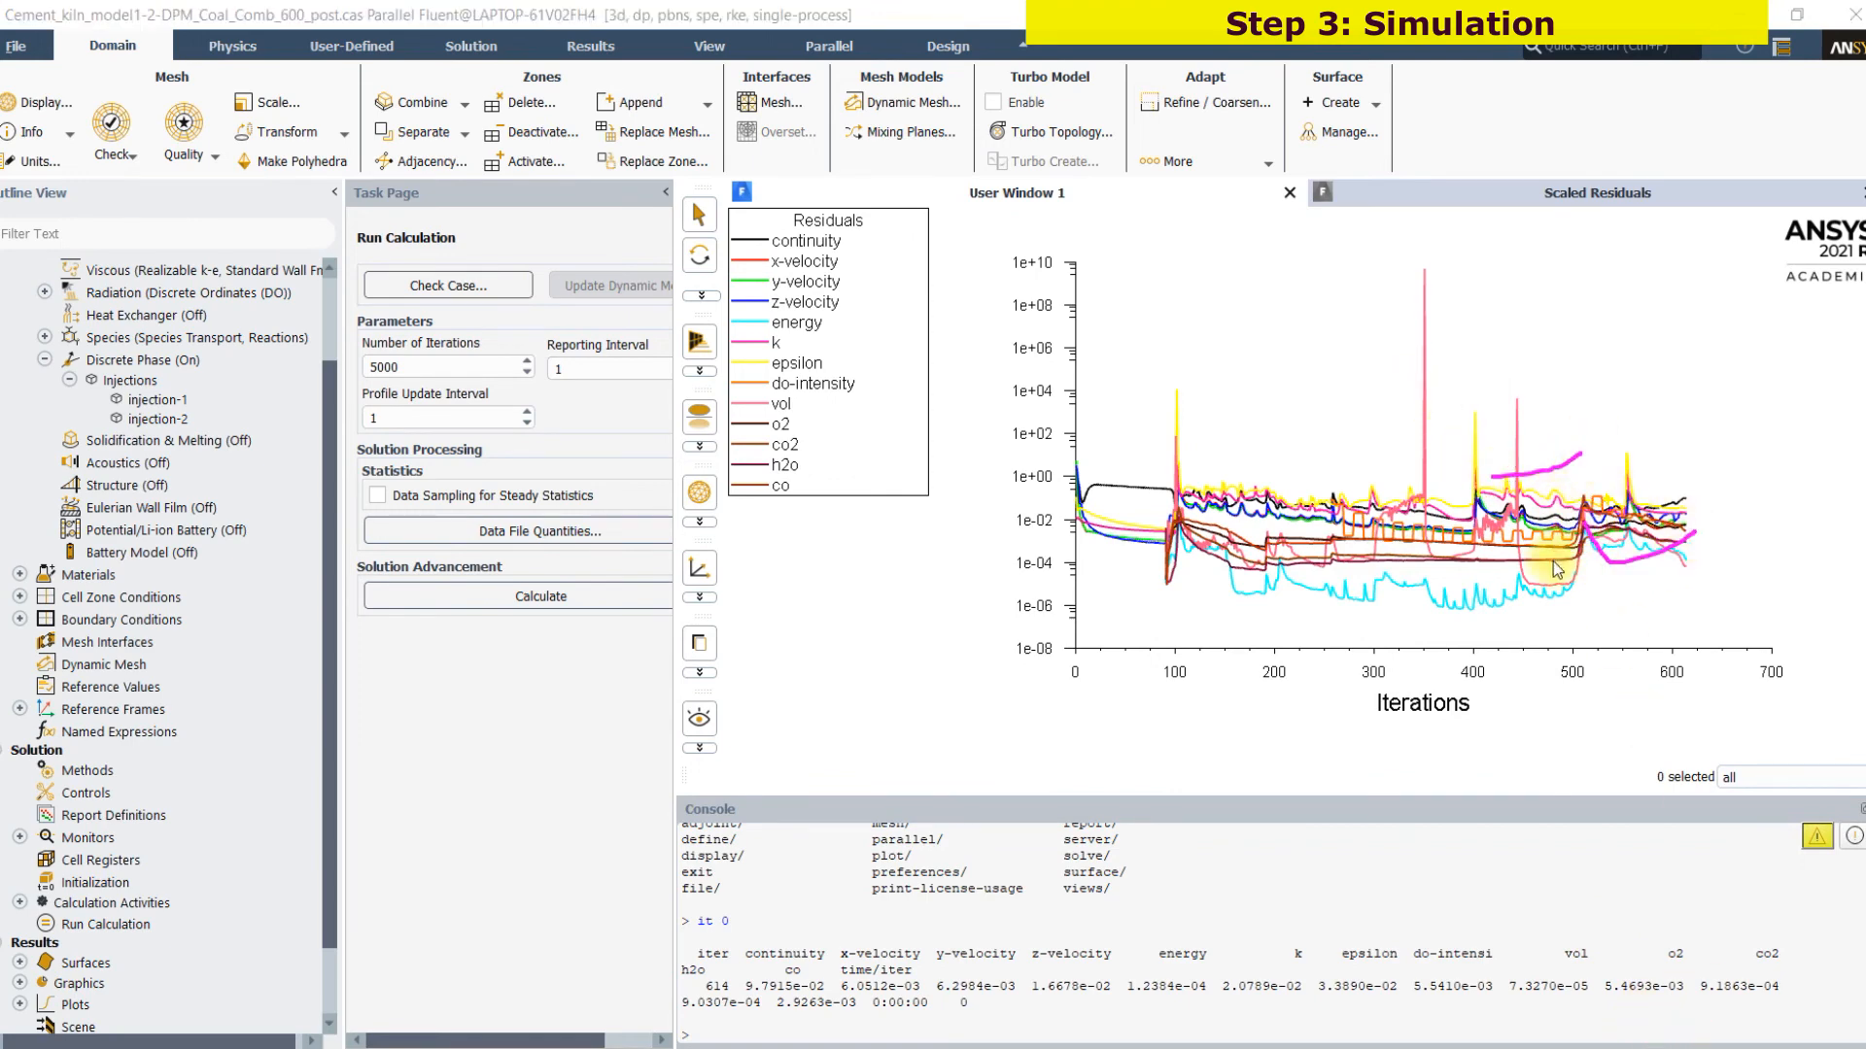
mouse_move(1696, 470)
mouse_down()
mouse_move(1514, 694)
mouse_move(1712, 707)
mouse_up()
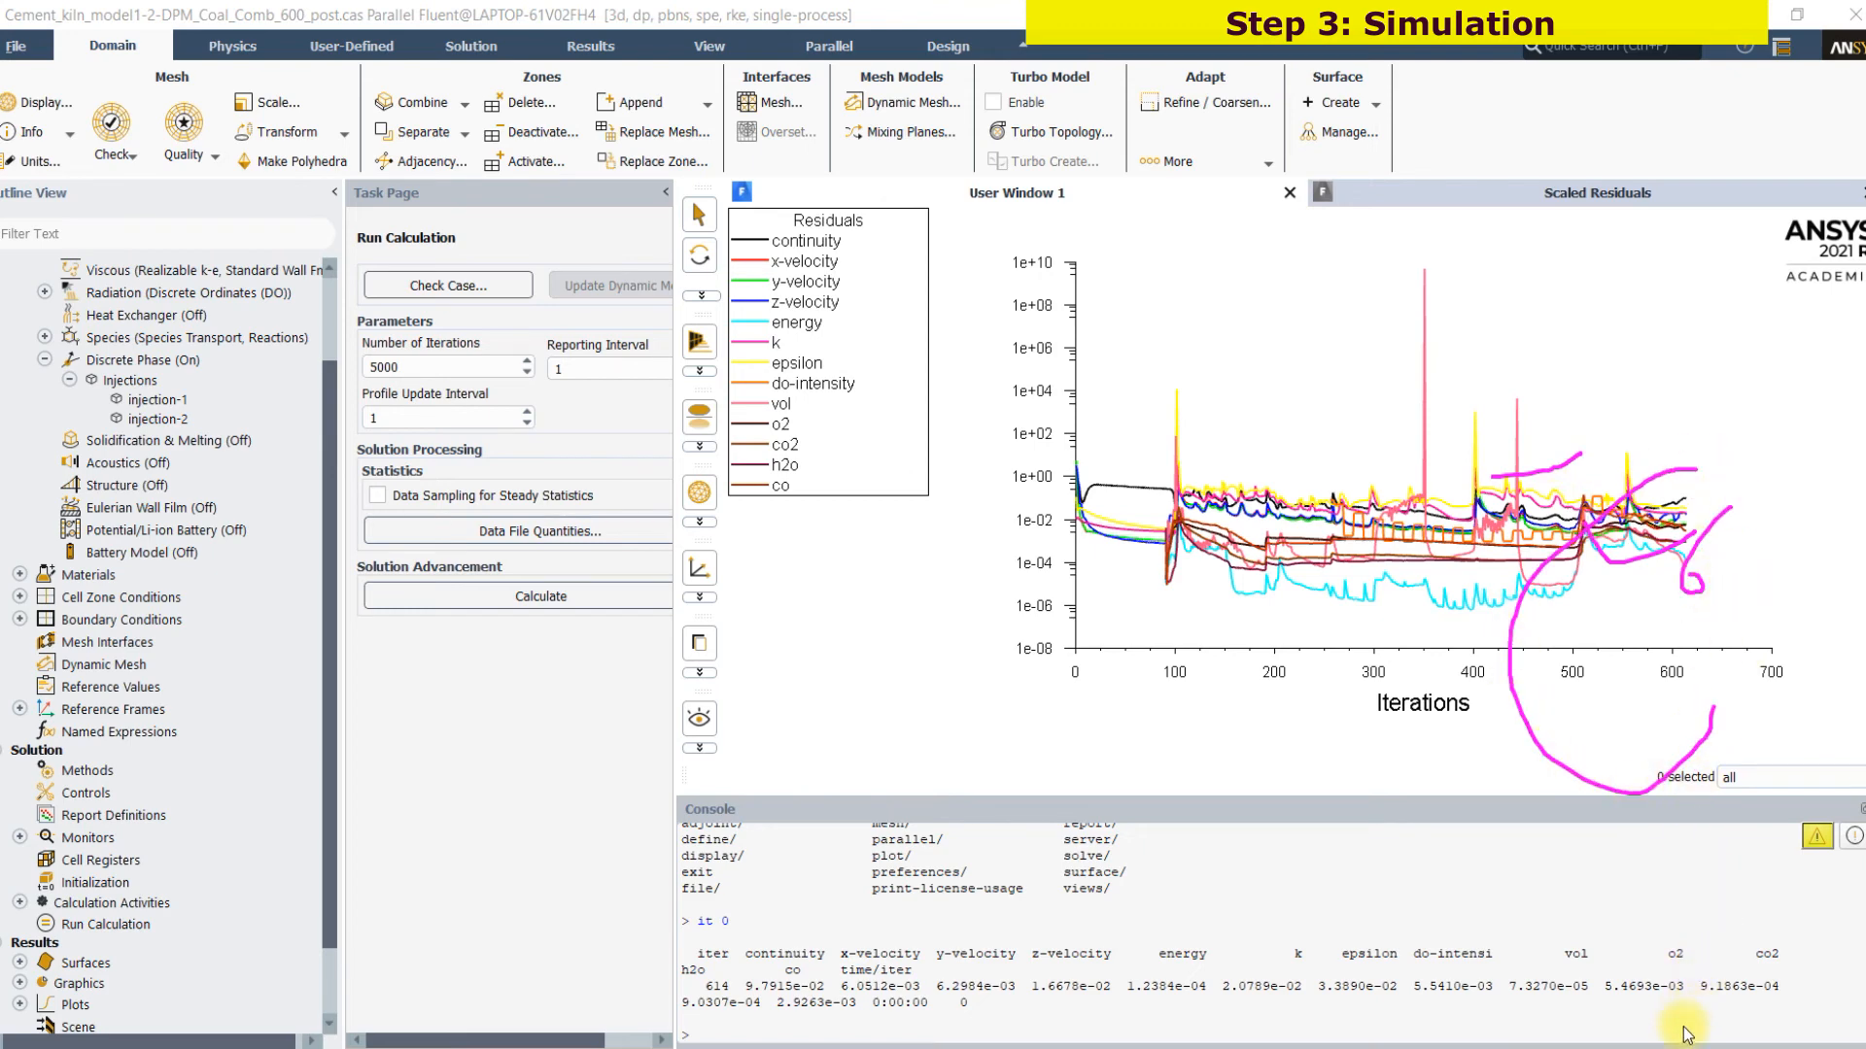
key(Escape)
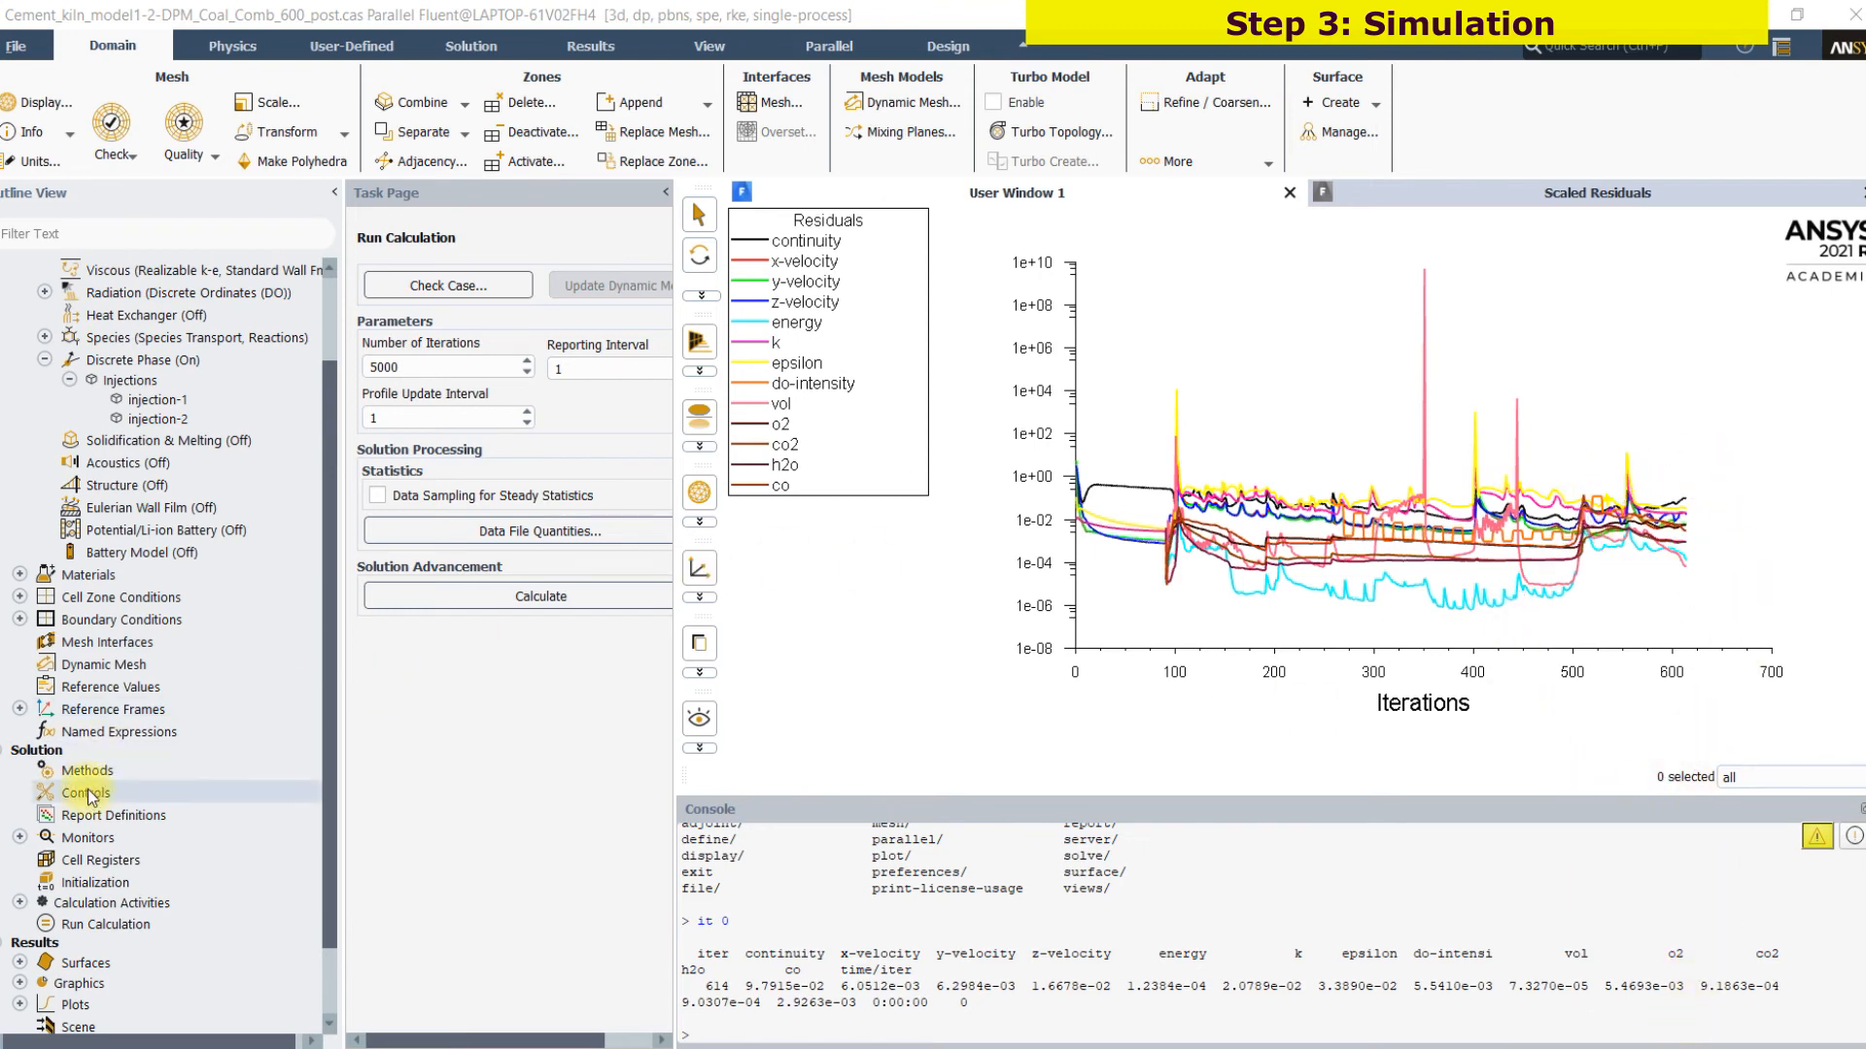
Display the saved contour-1 plot of static temperature on the x-0 plane
scroll(88, 789, down, 2)
click(19, 892)
click(45, 933)
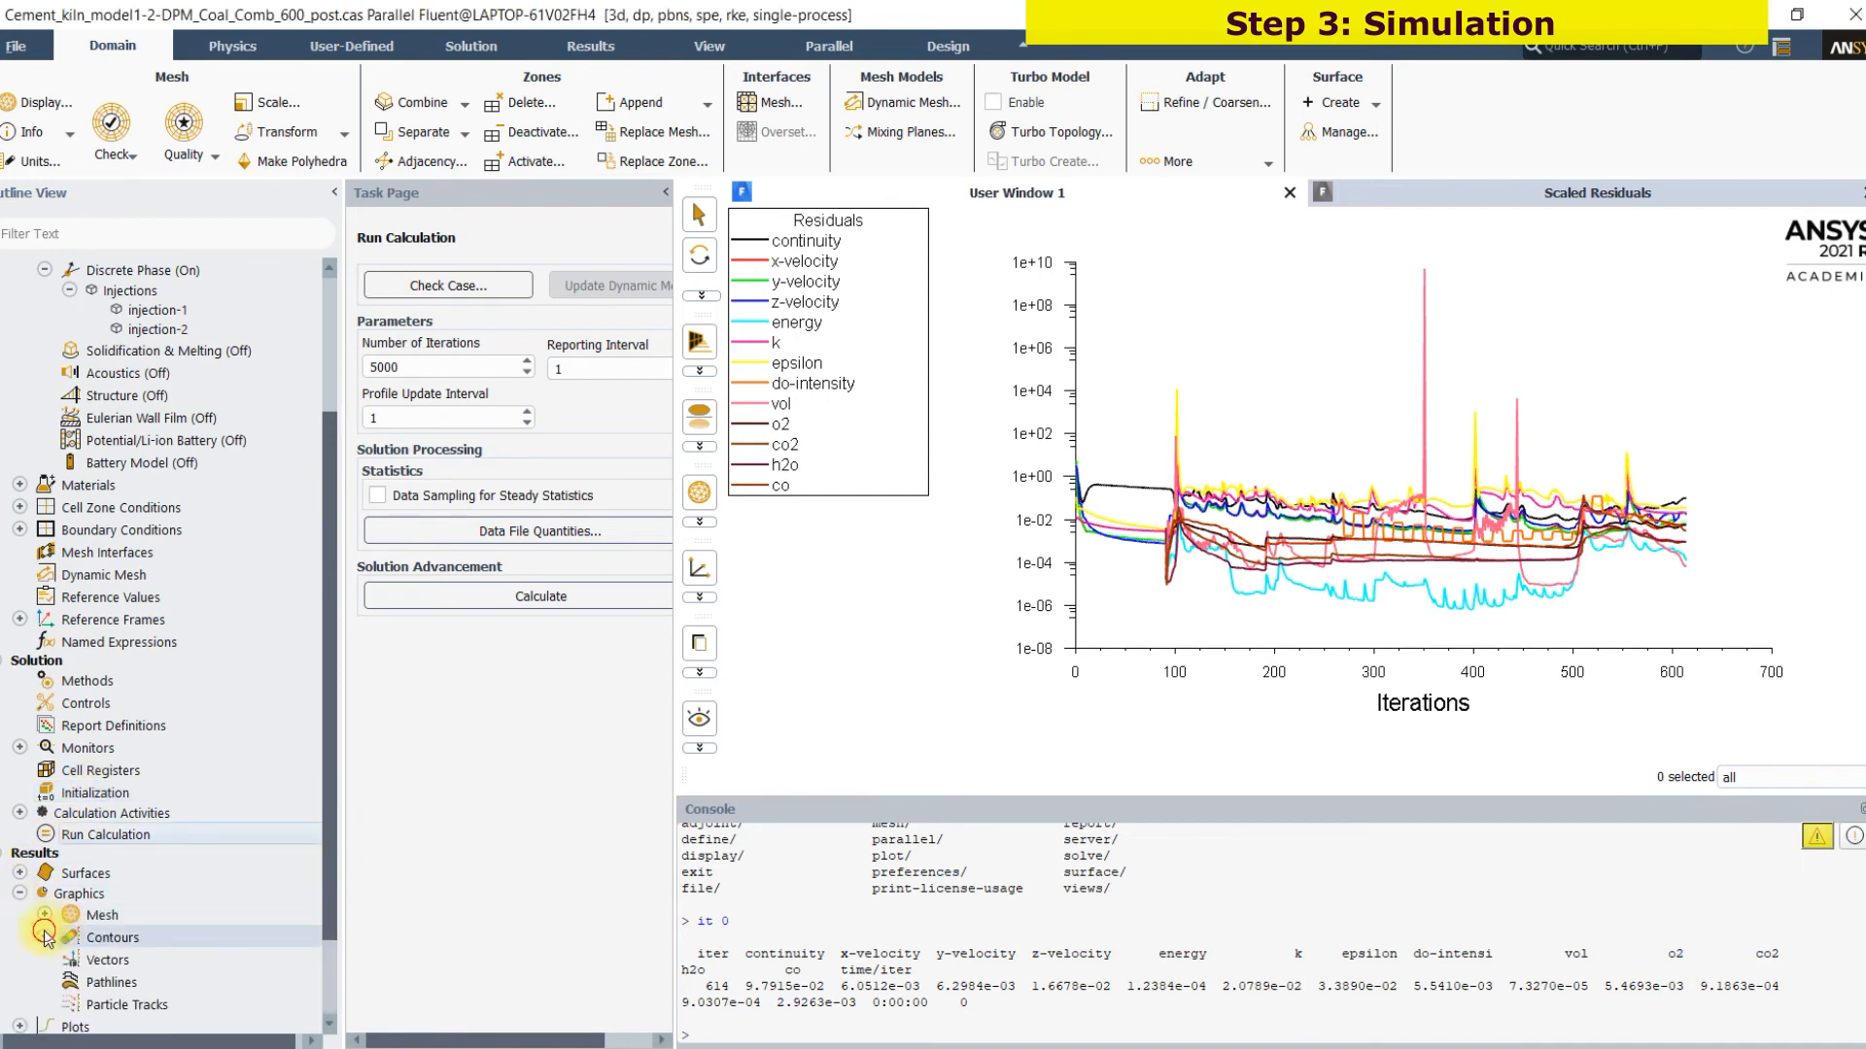
double_click(150, 938)
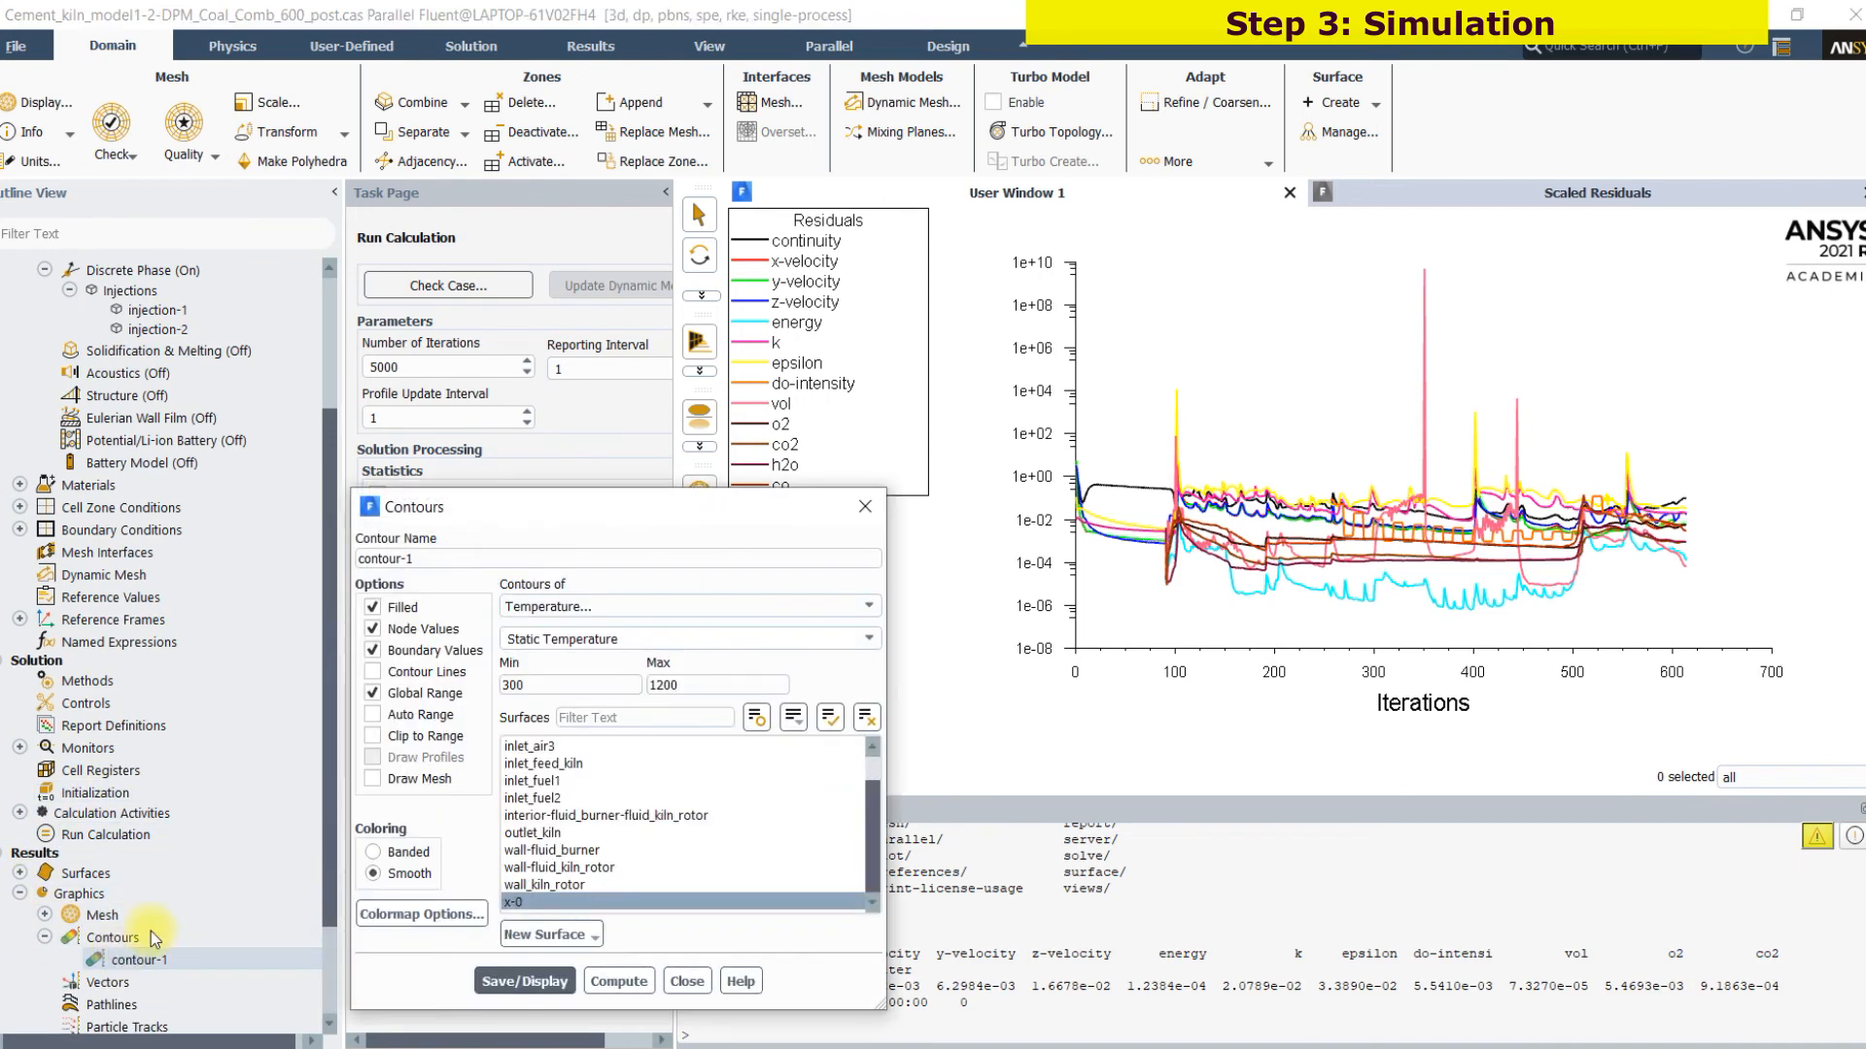
click(533, 978)
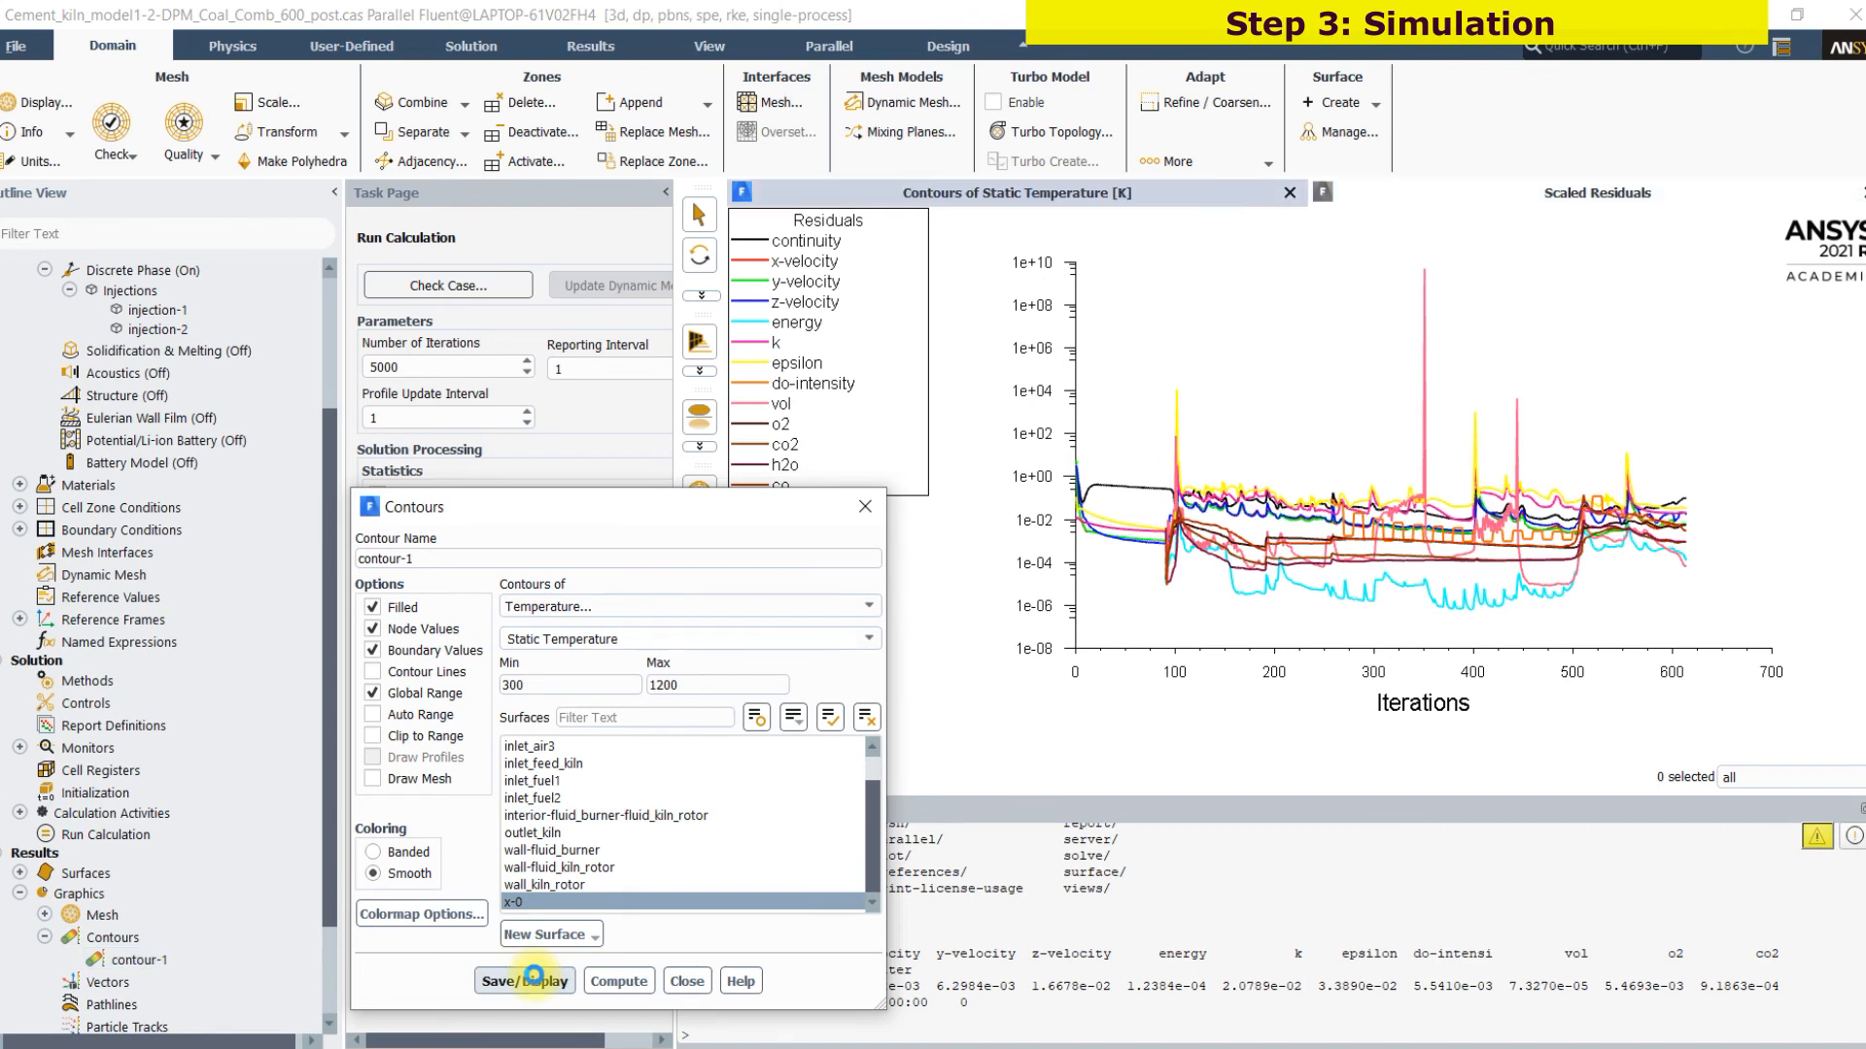
drag(1477, 630, 1686, 371)
drag(1419, 521, 794, 714)
drag(1232, 595, 1153, 497)
Turn off lighting in the graphics display and view the temperature contour along the X axis
click(704, 41)
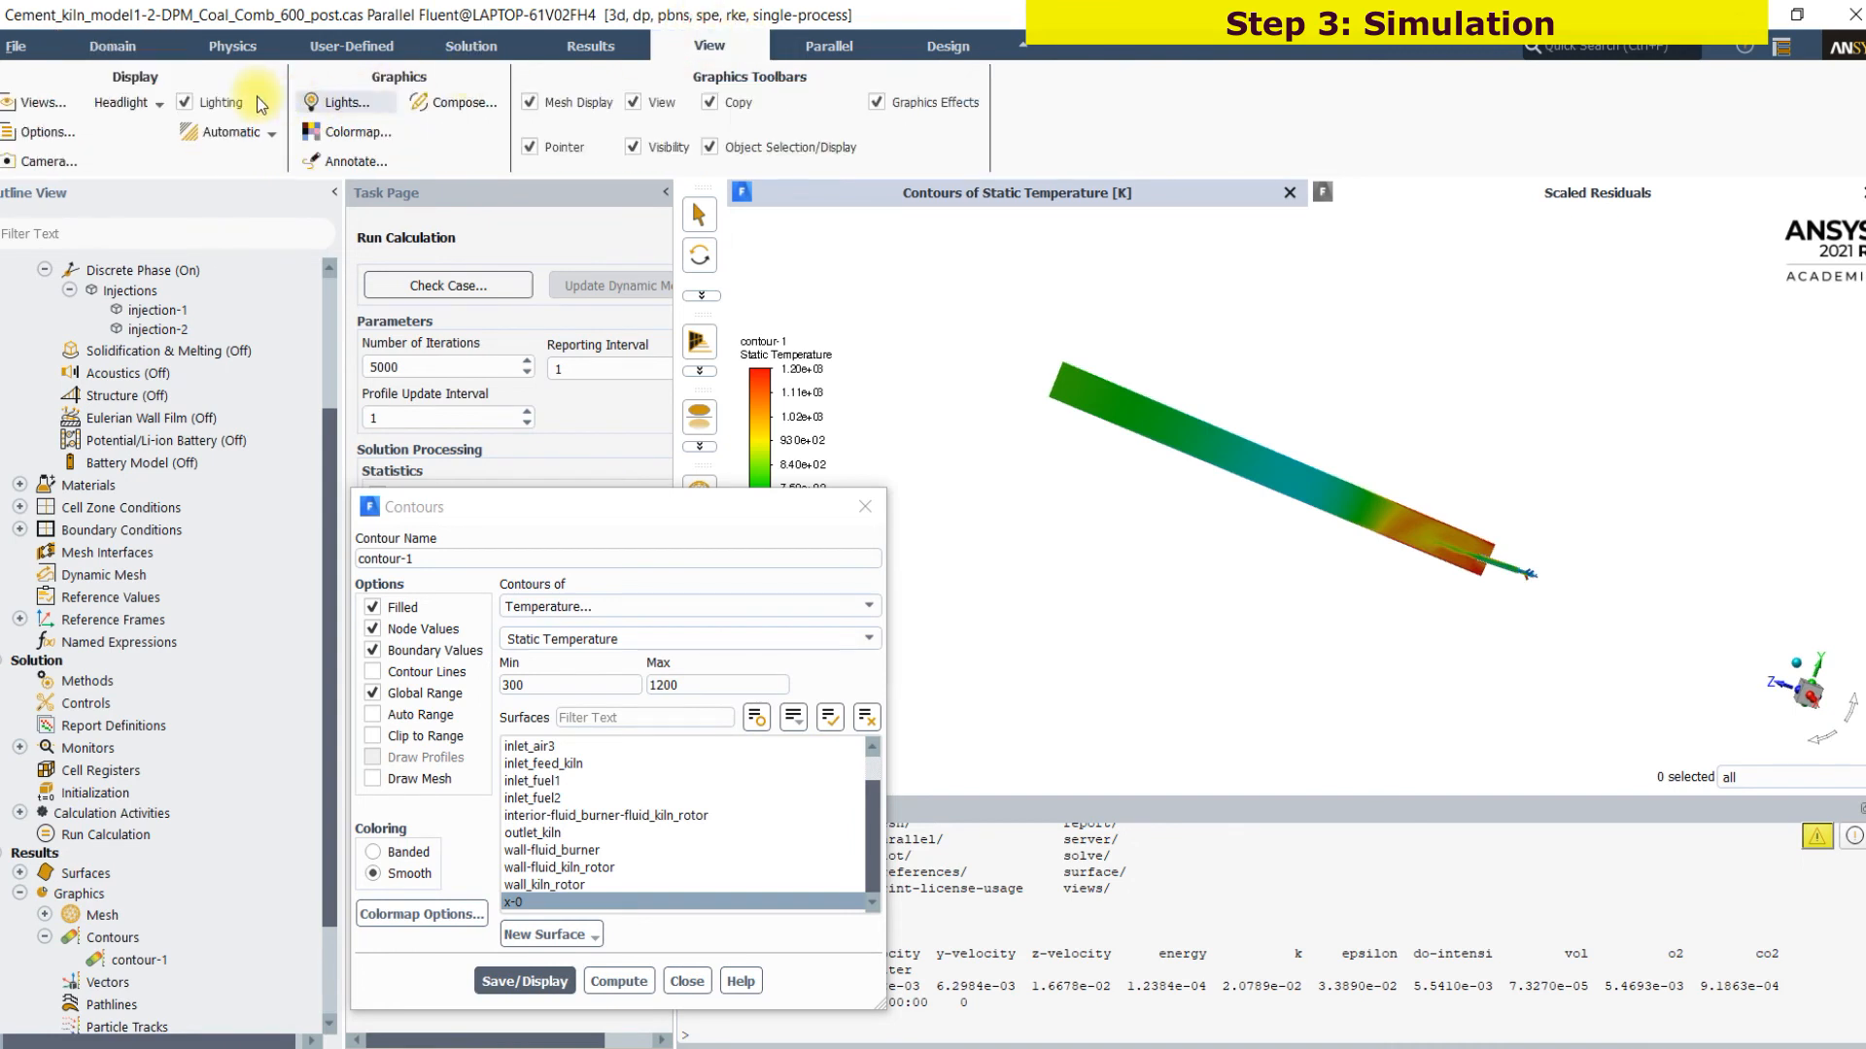
click(183, 102)
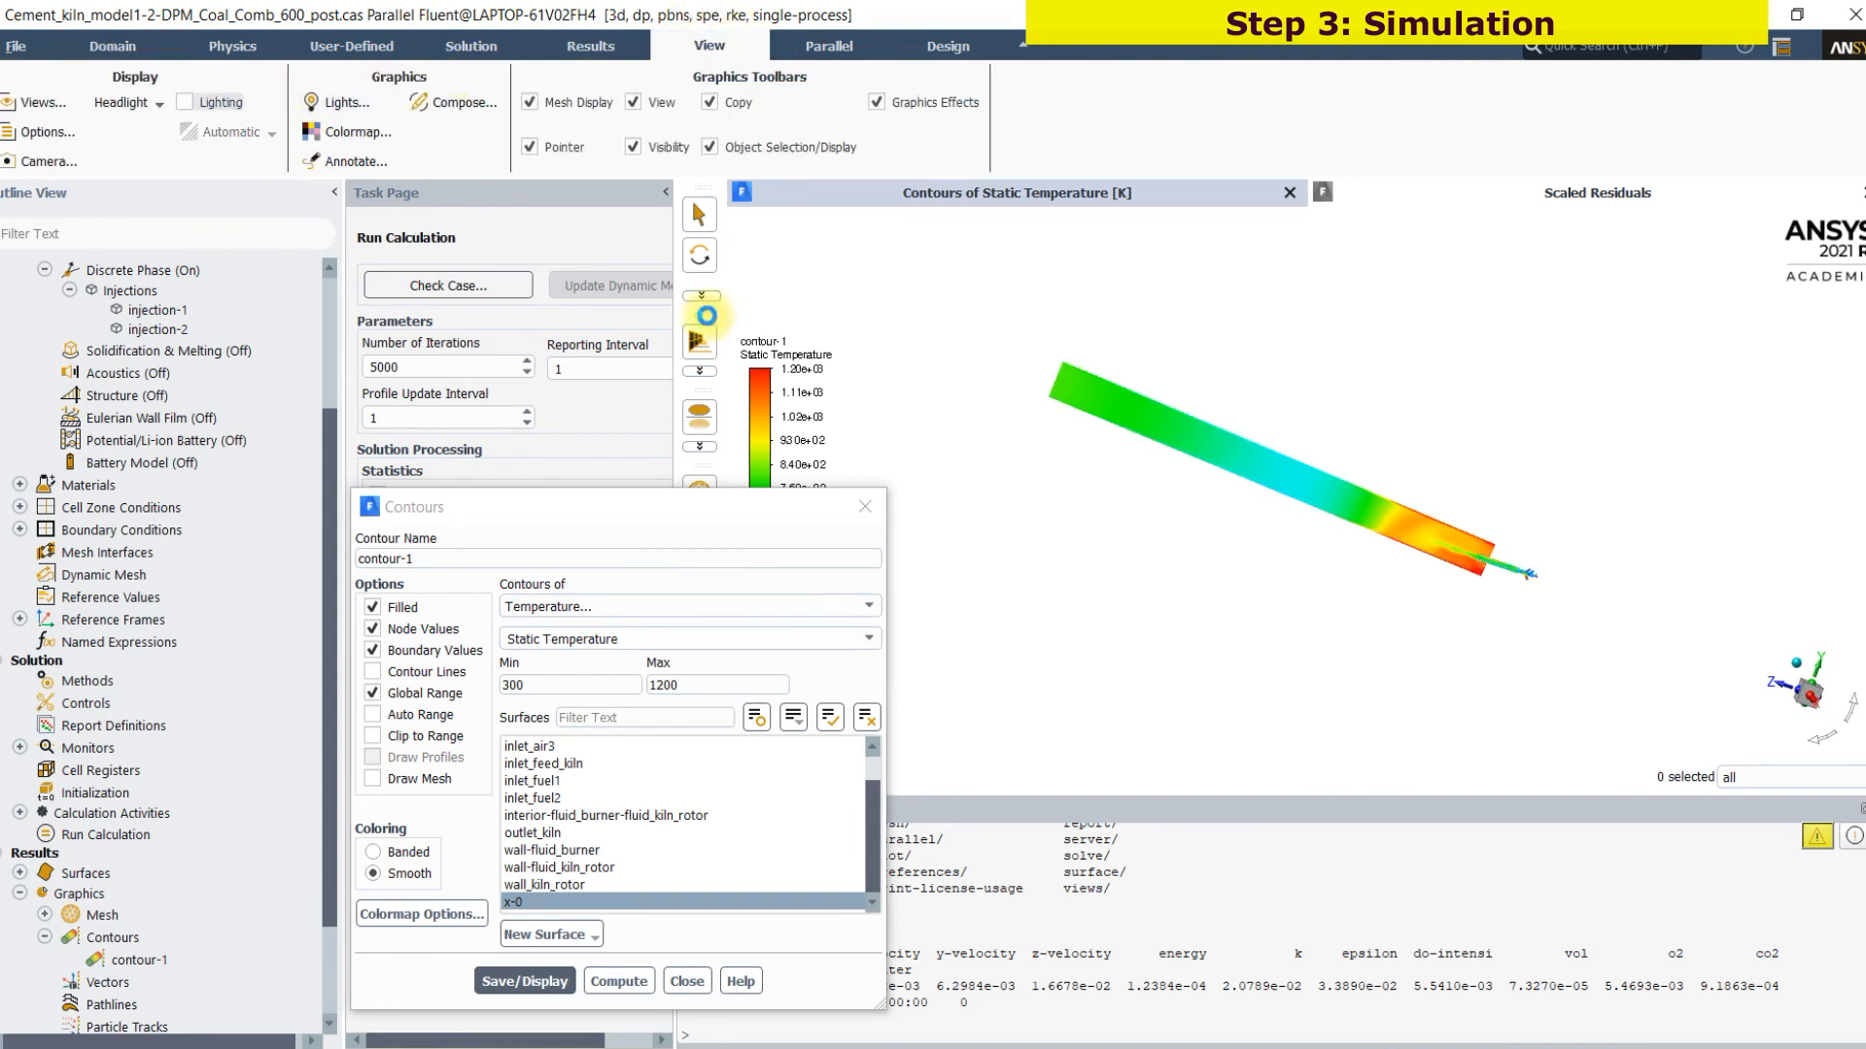
click(1810, 696)
scroll(1531, 544, up, 4)
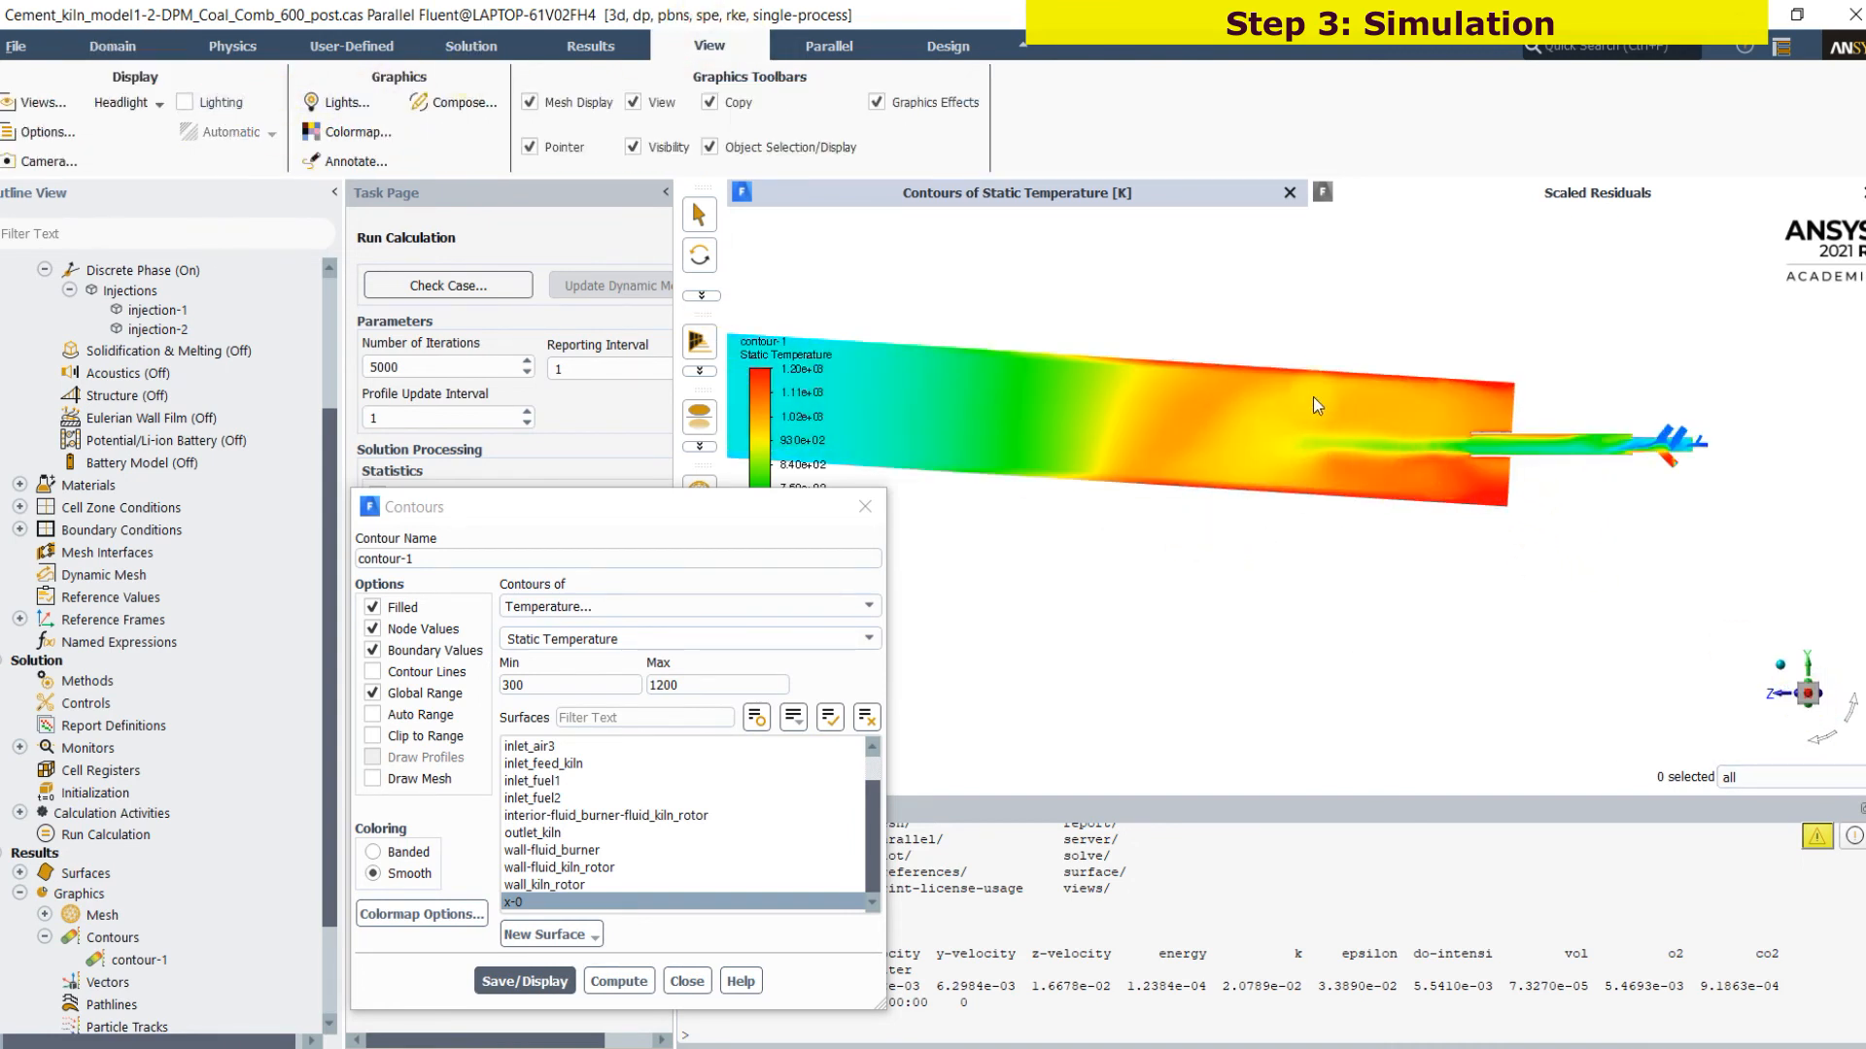
scroll(1355, 480, up, 3)
Set contour-1's colormap to the Helvetica-Bold font and float number format with precision 0, and apply it
click(471, 919)
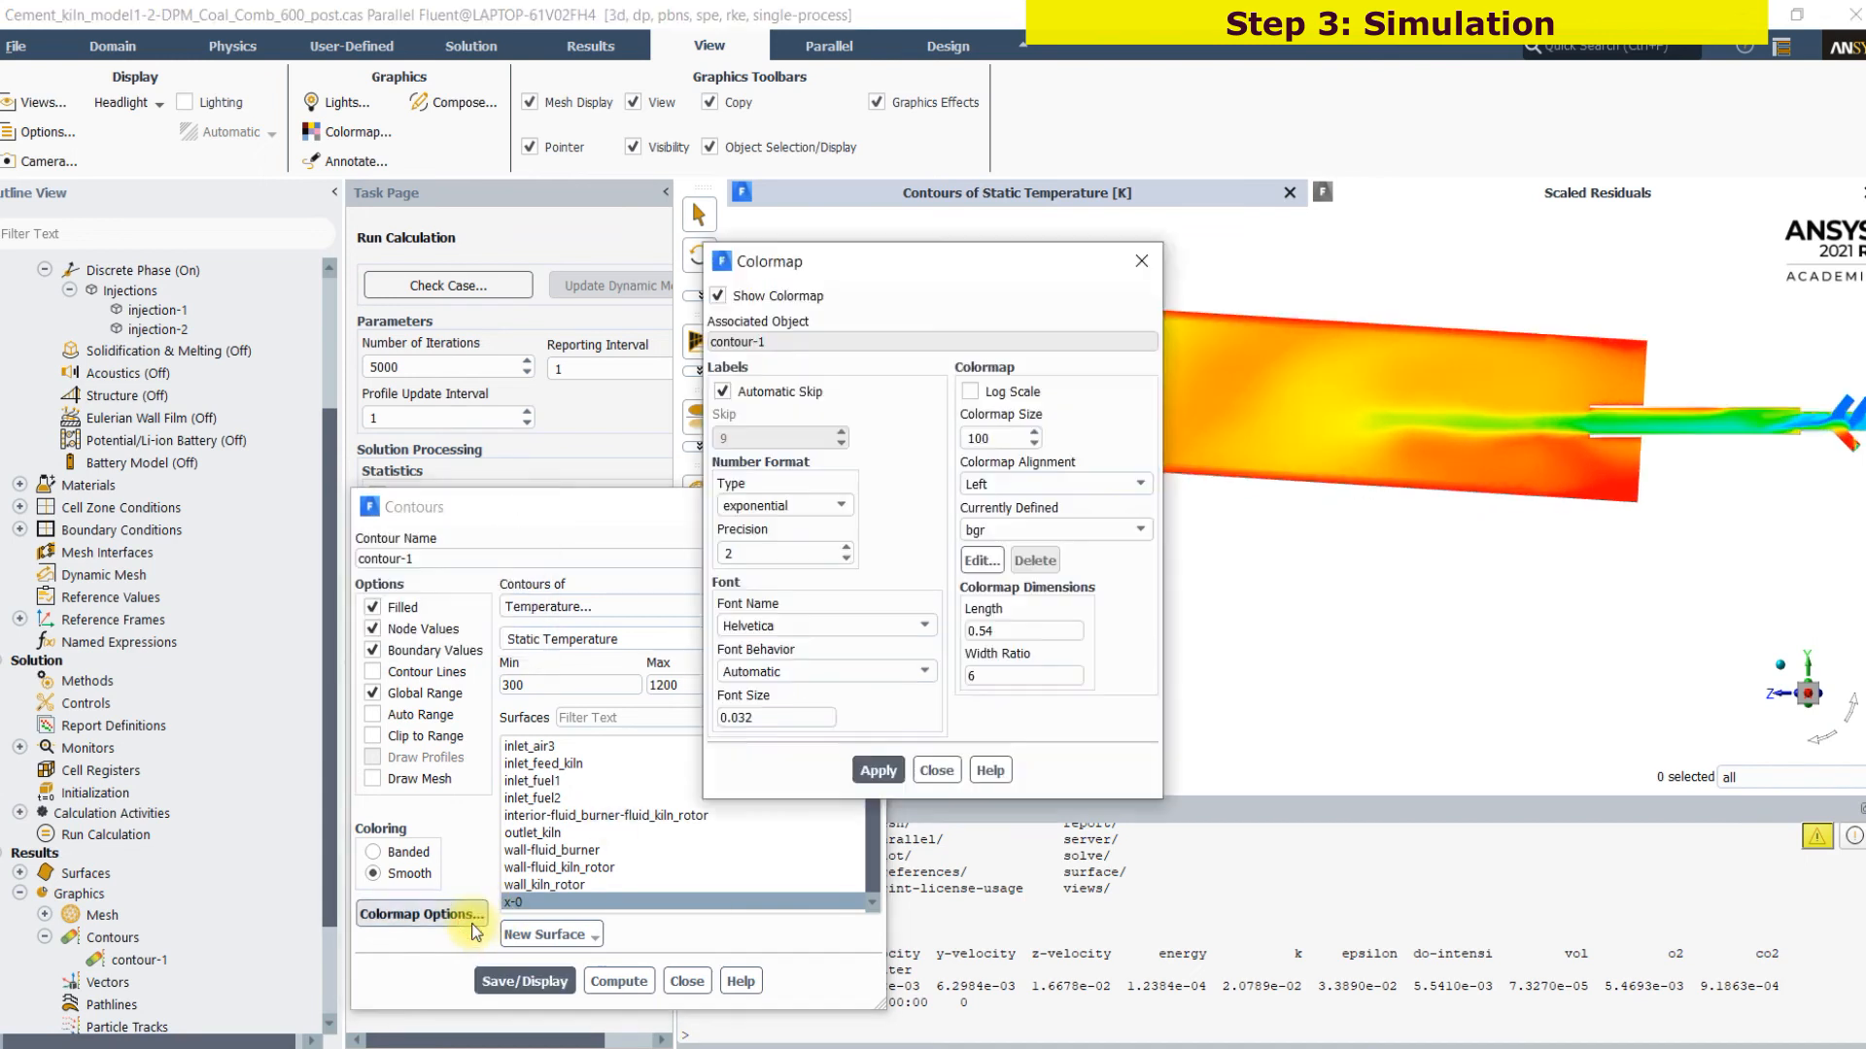
click(824, 673)
click(824, 671)
click(824, 626)
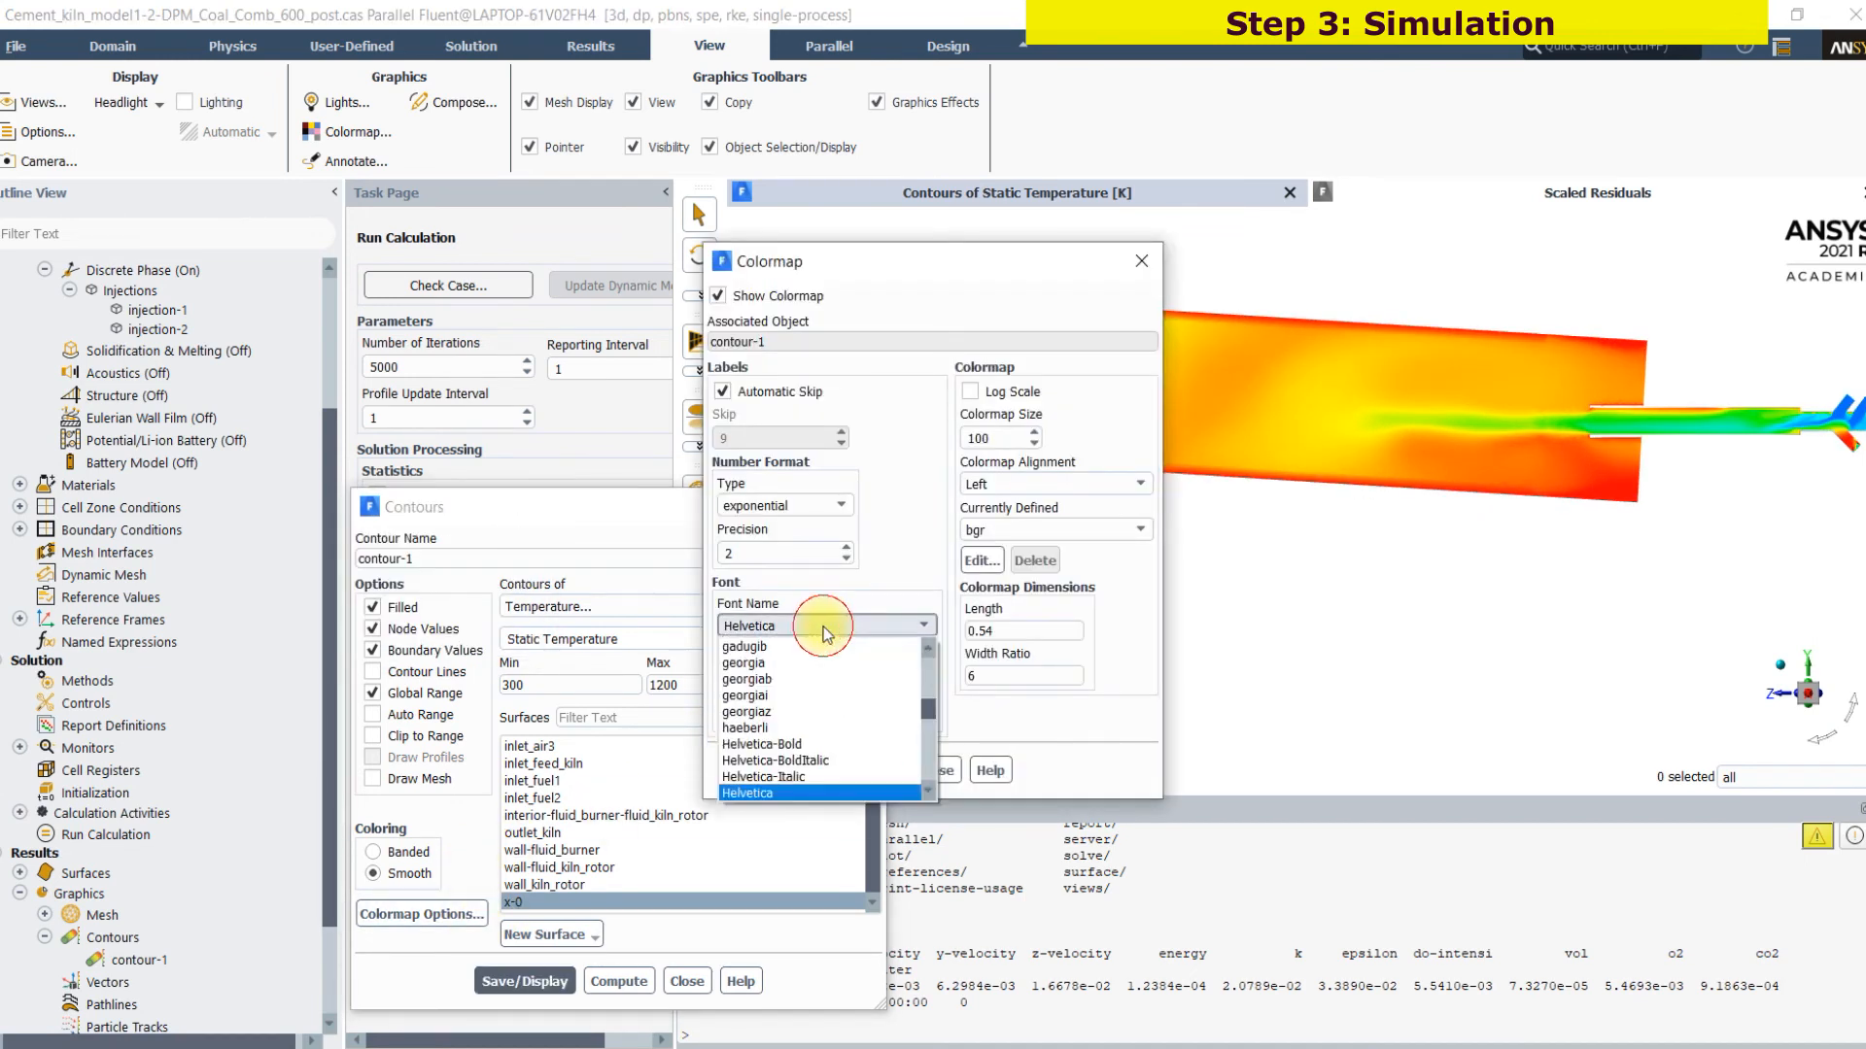
click(772, 745)
click(828, 505)
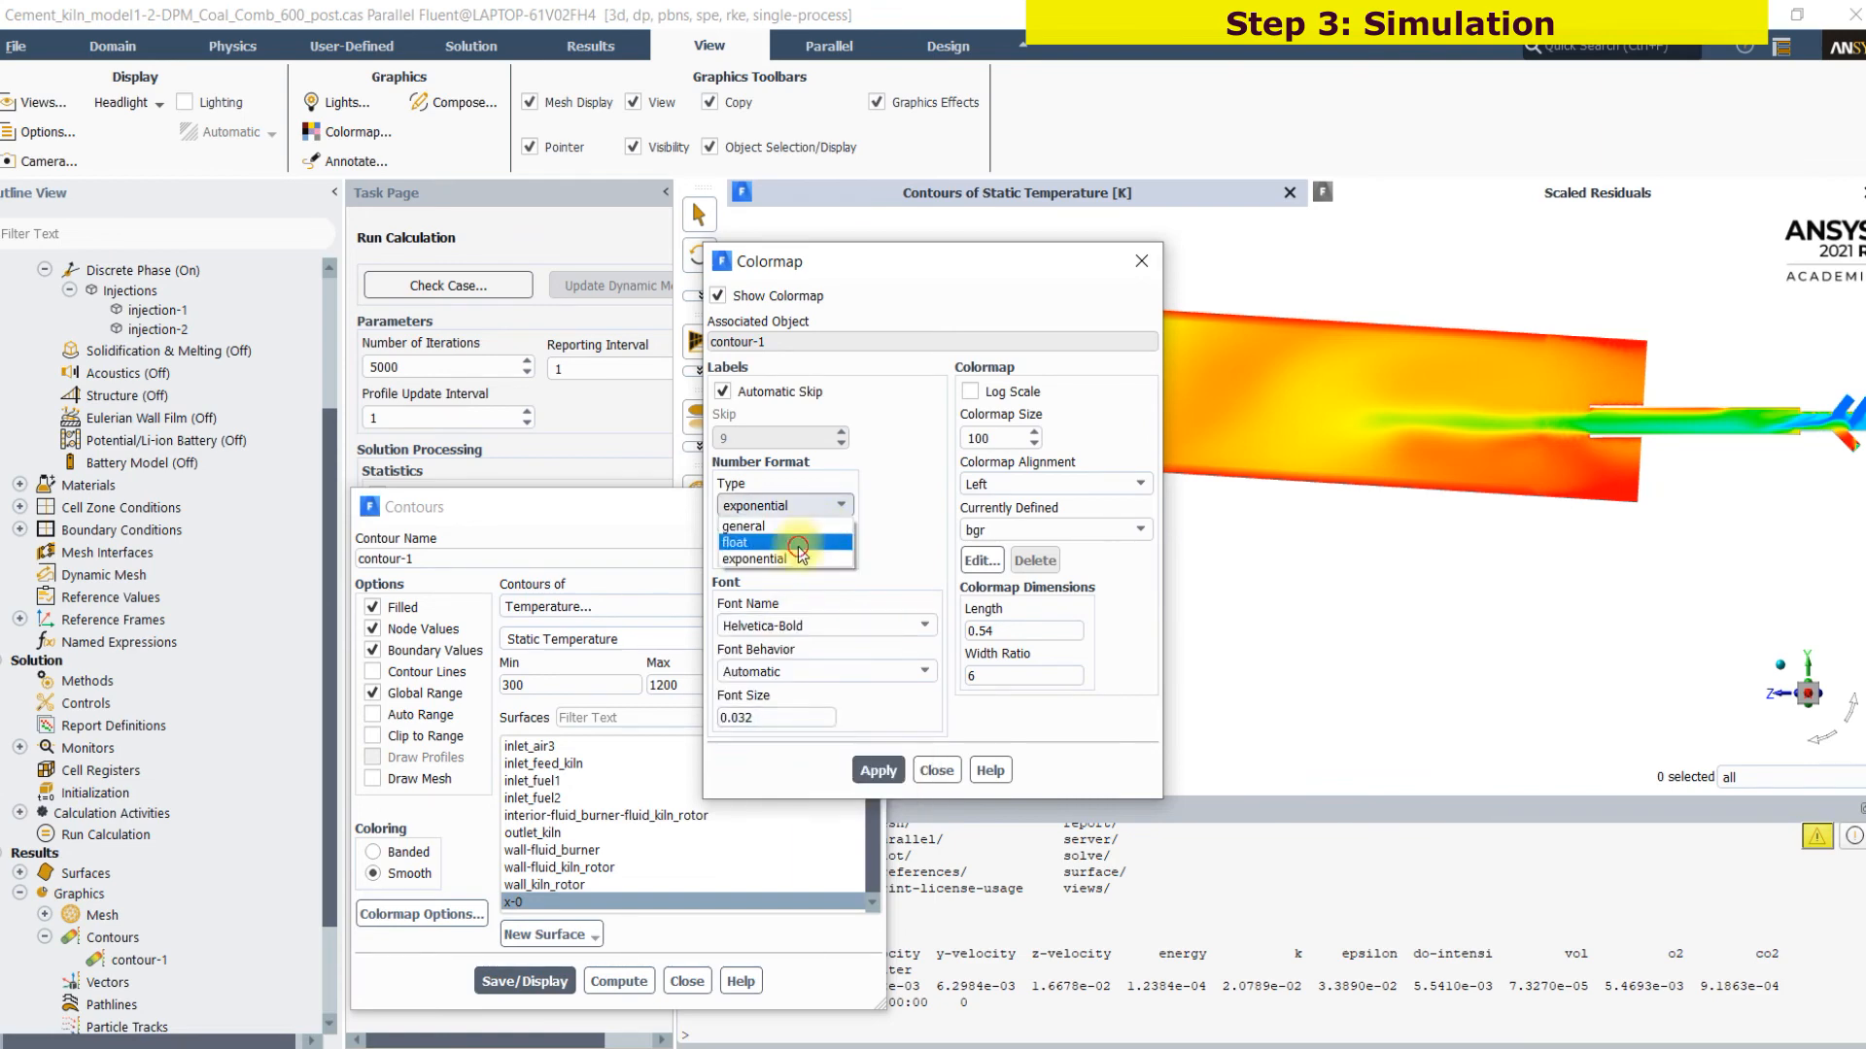
click(824, 542)
click(877, 771)
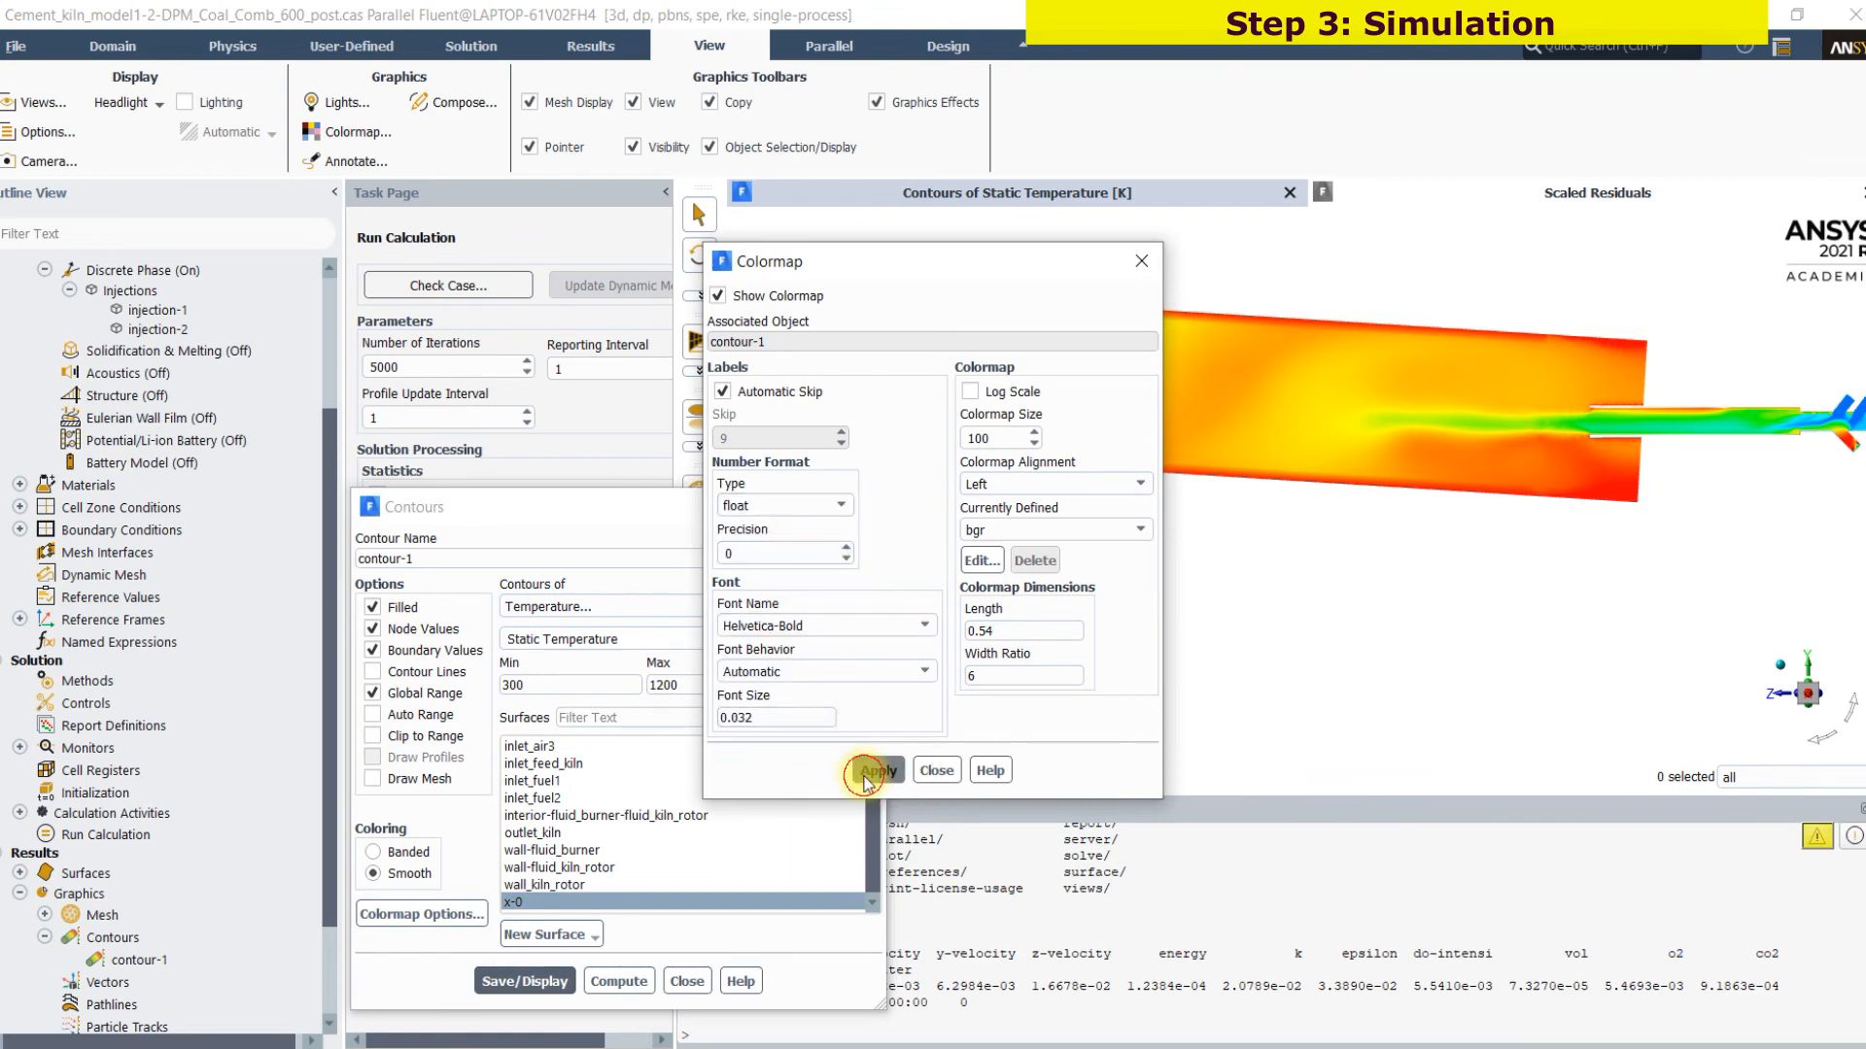
click(937, 770)
Examine the static temperature contour around the burner outlet, the flame region and the burner inlets
scroll(1232, 498, down, 2)
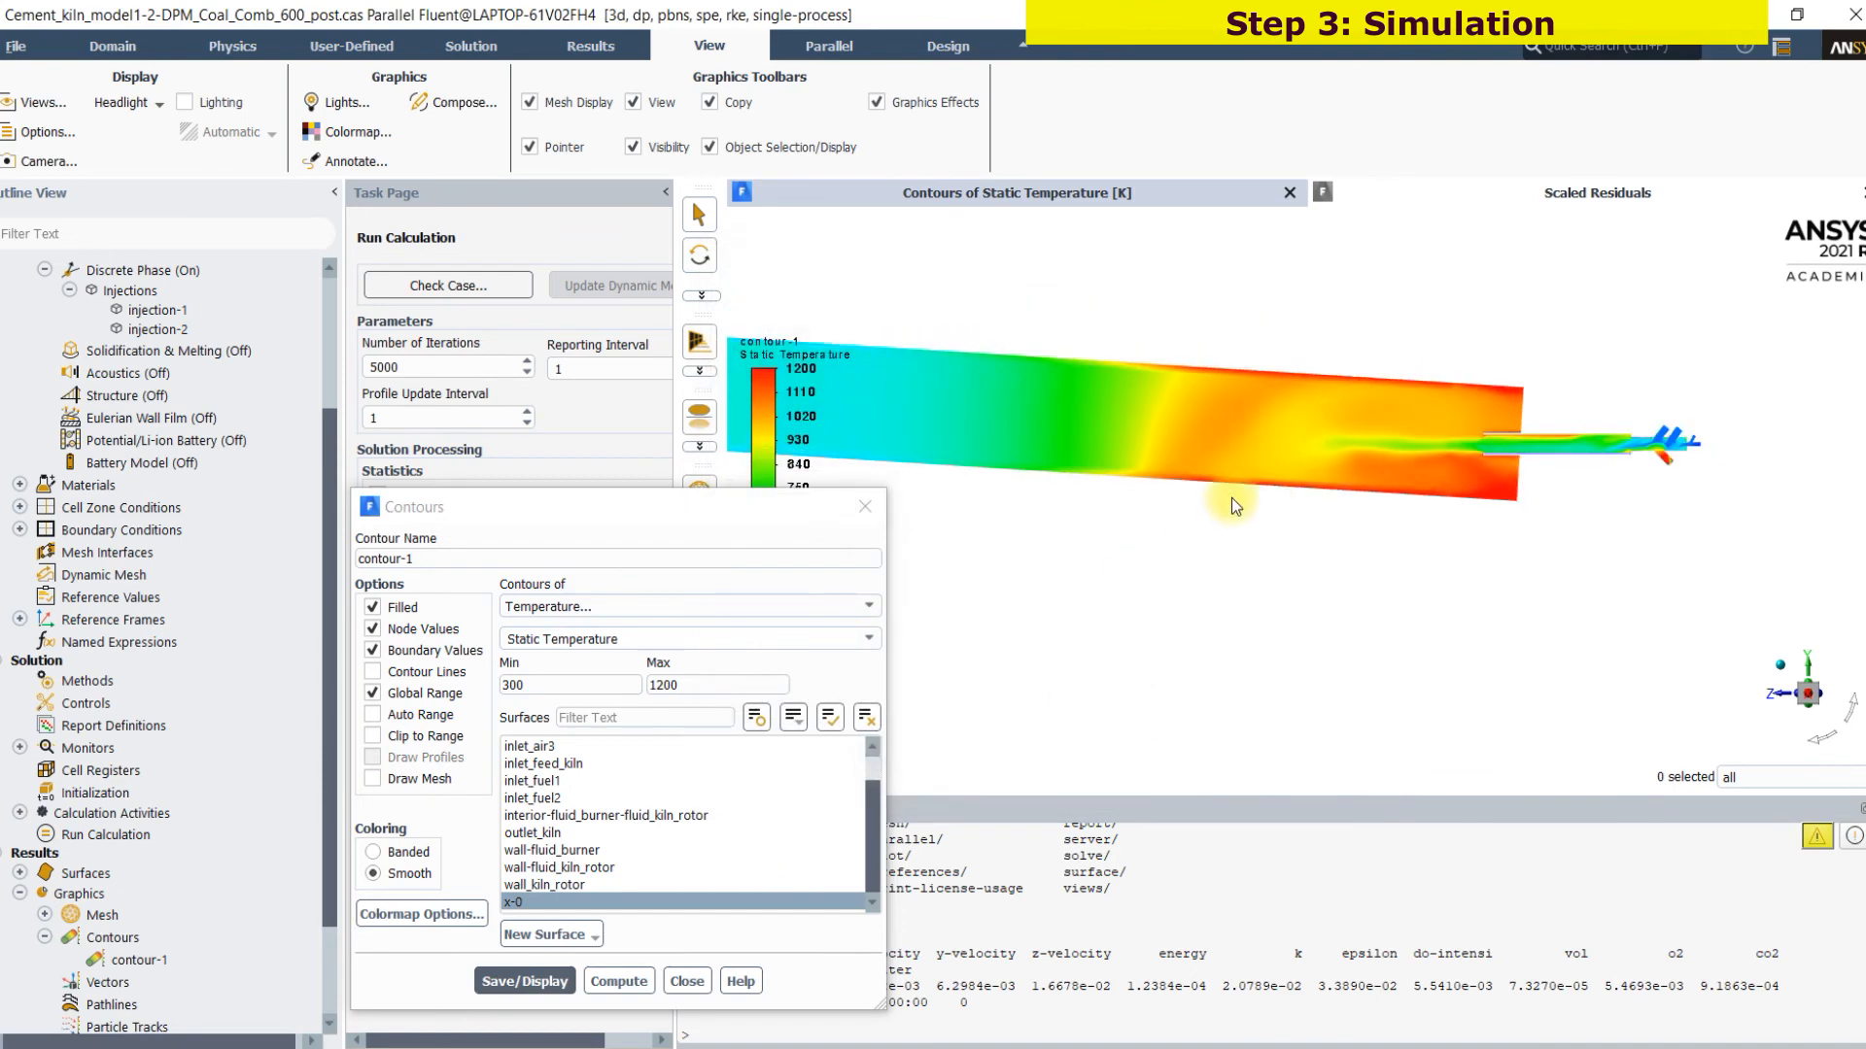
scroll(1321, 483, up, 2)
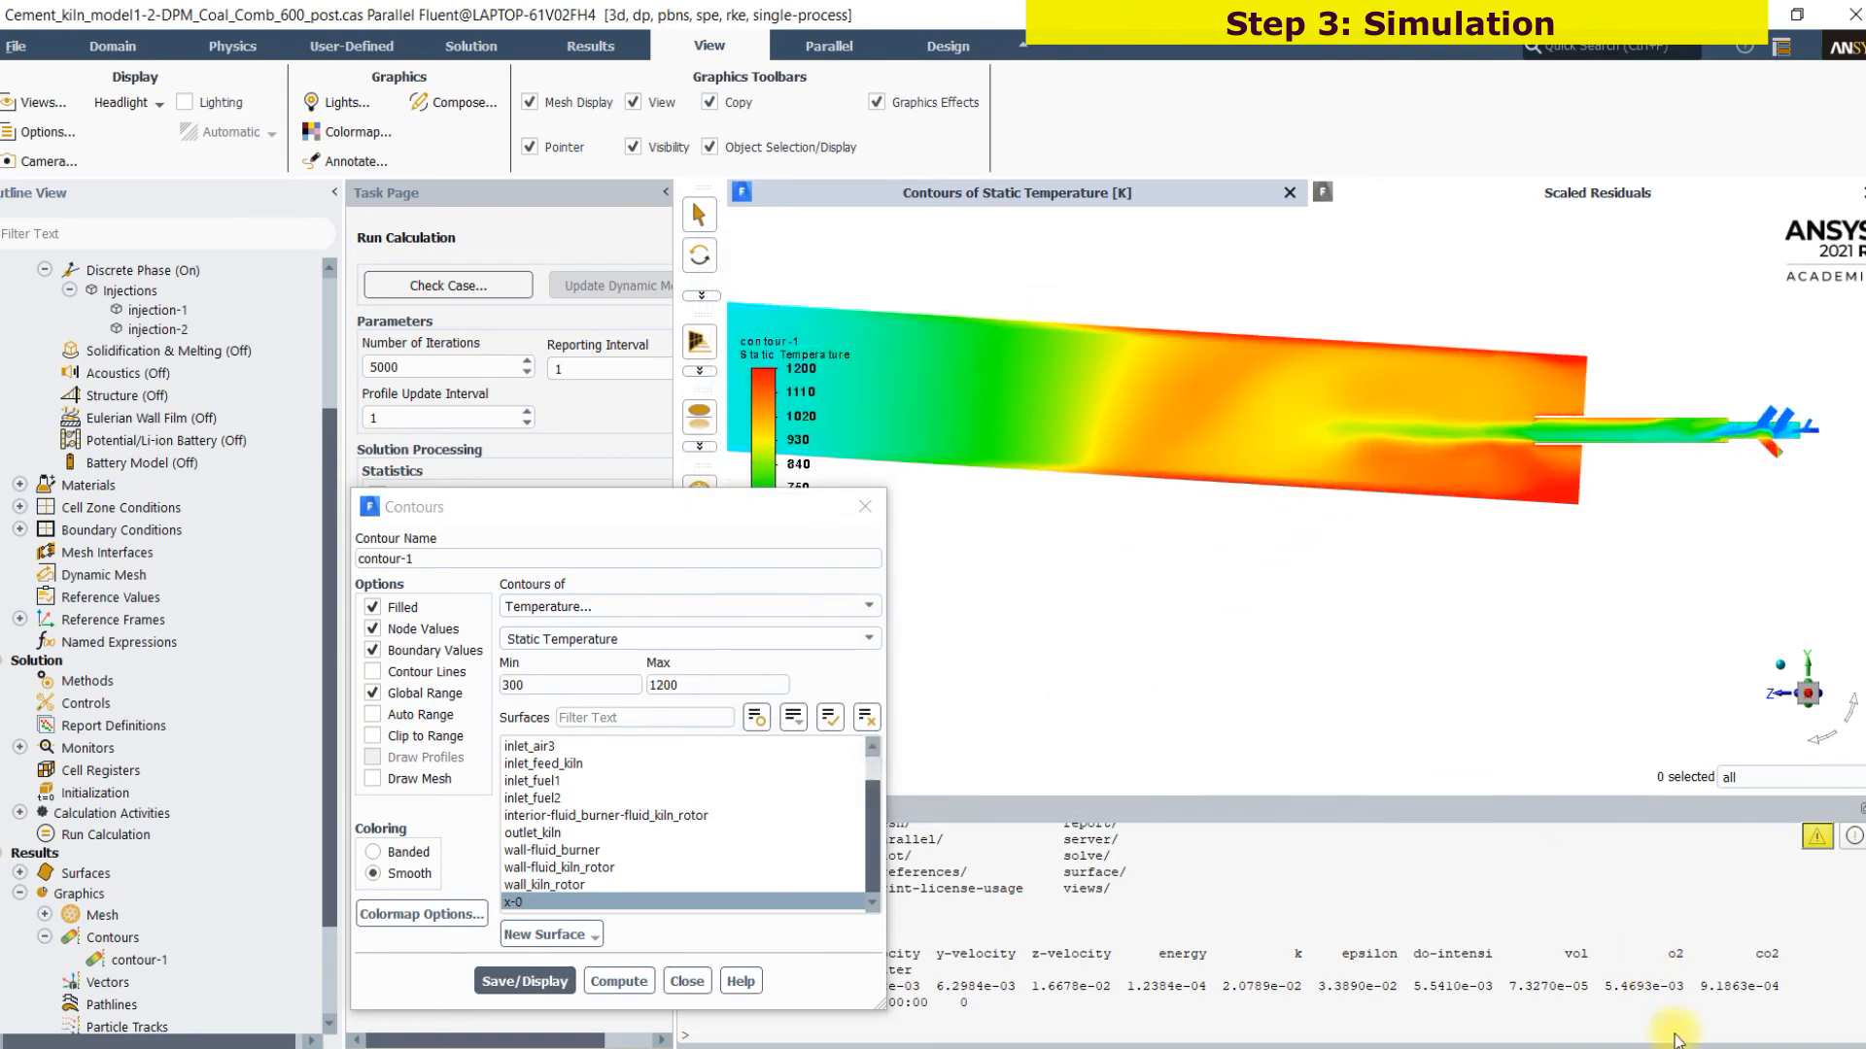
middle_drag(1573, 394, 1471, 393)
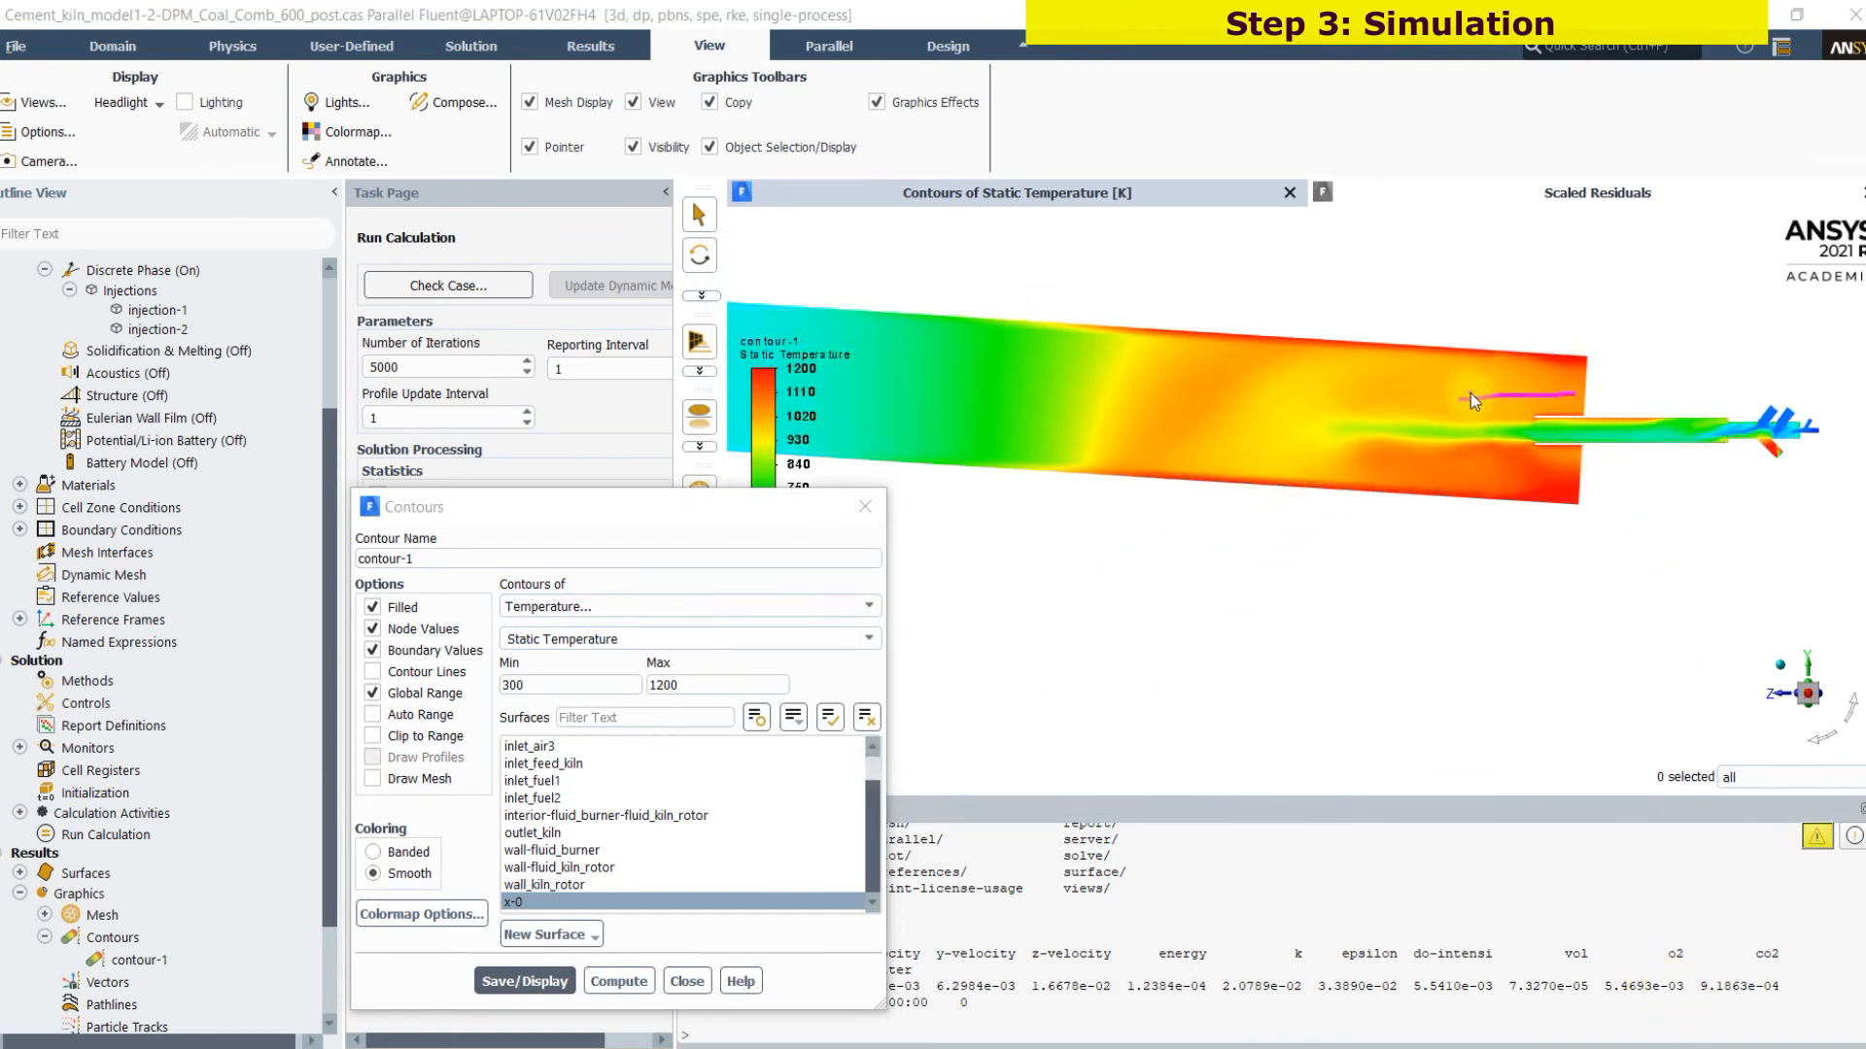
drag(1527, 436, 1436, 463)
mouse_move(1557, 441)
mouse_down()
mouse_move(1370, 434)
mouse_move(1430, 404)
mouse_up()
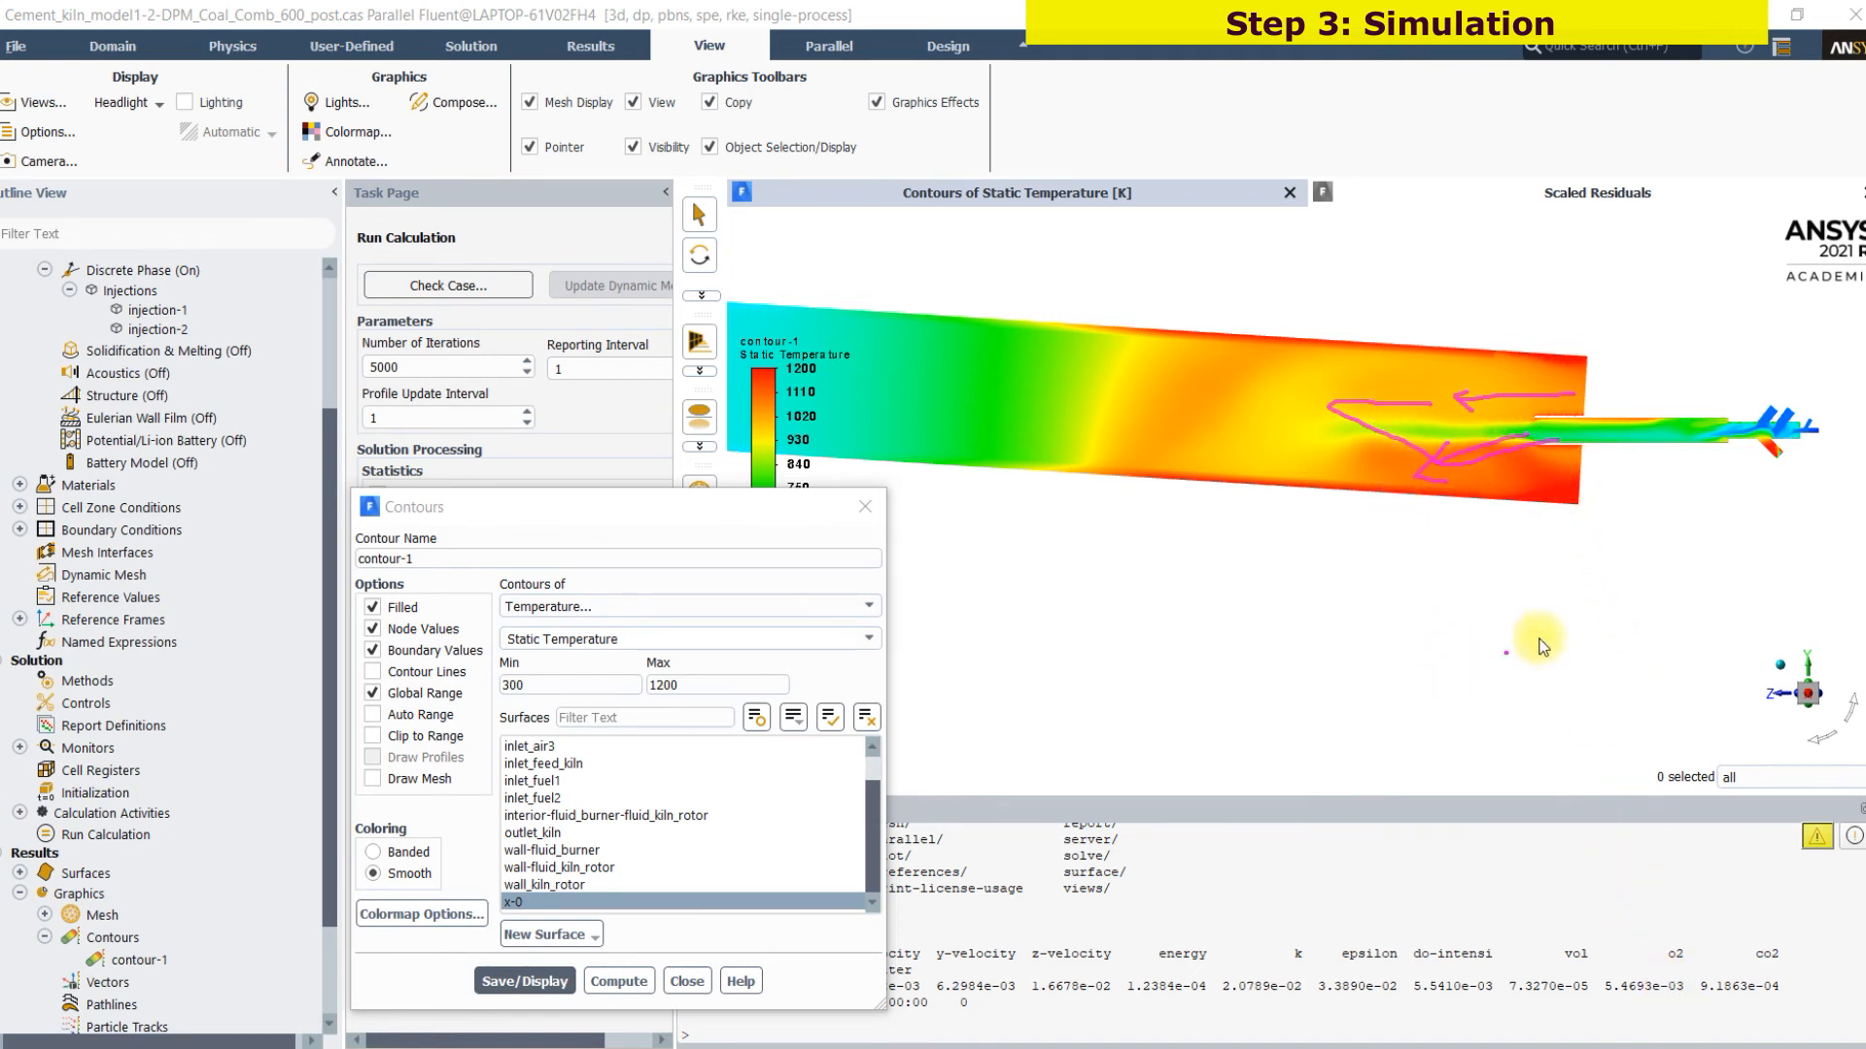
mouse_move(1797, 380)
mouse_down()
mouse_move(1776, 381)
mouse_move(1843, 544)
mouse_move(1818, 449)
mouse_up()
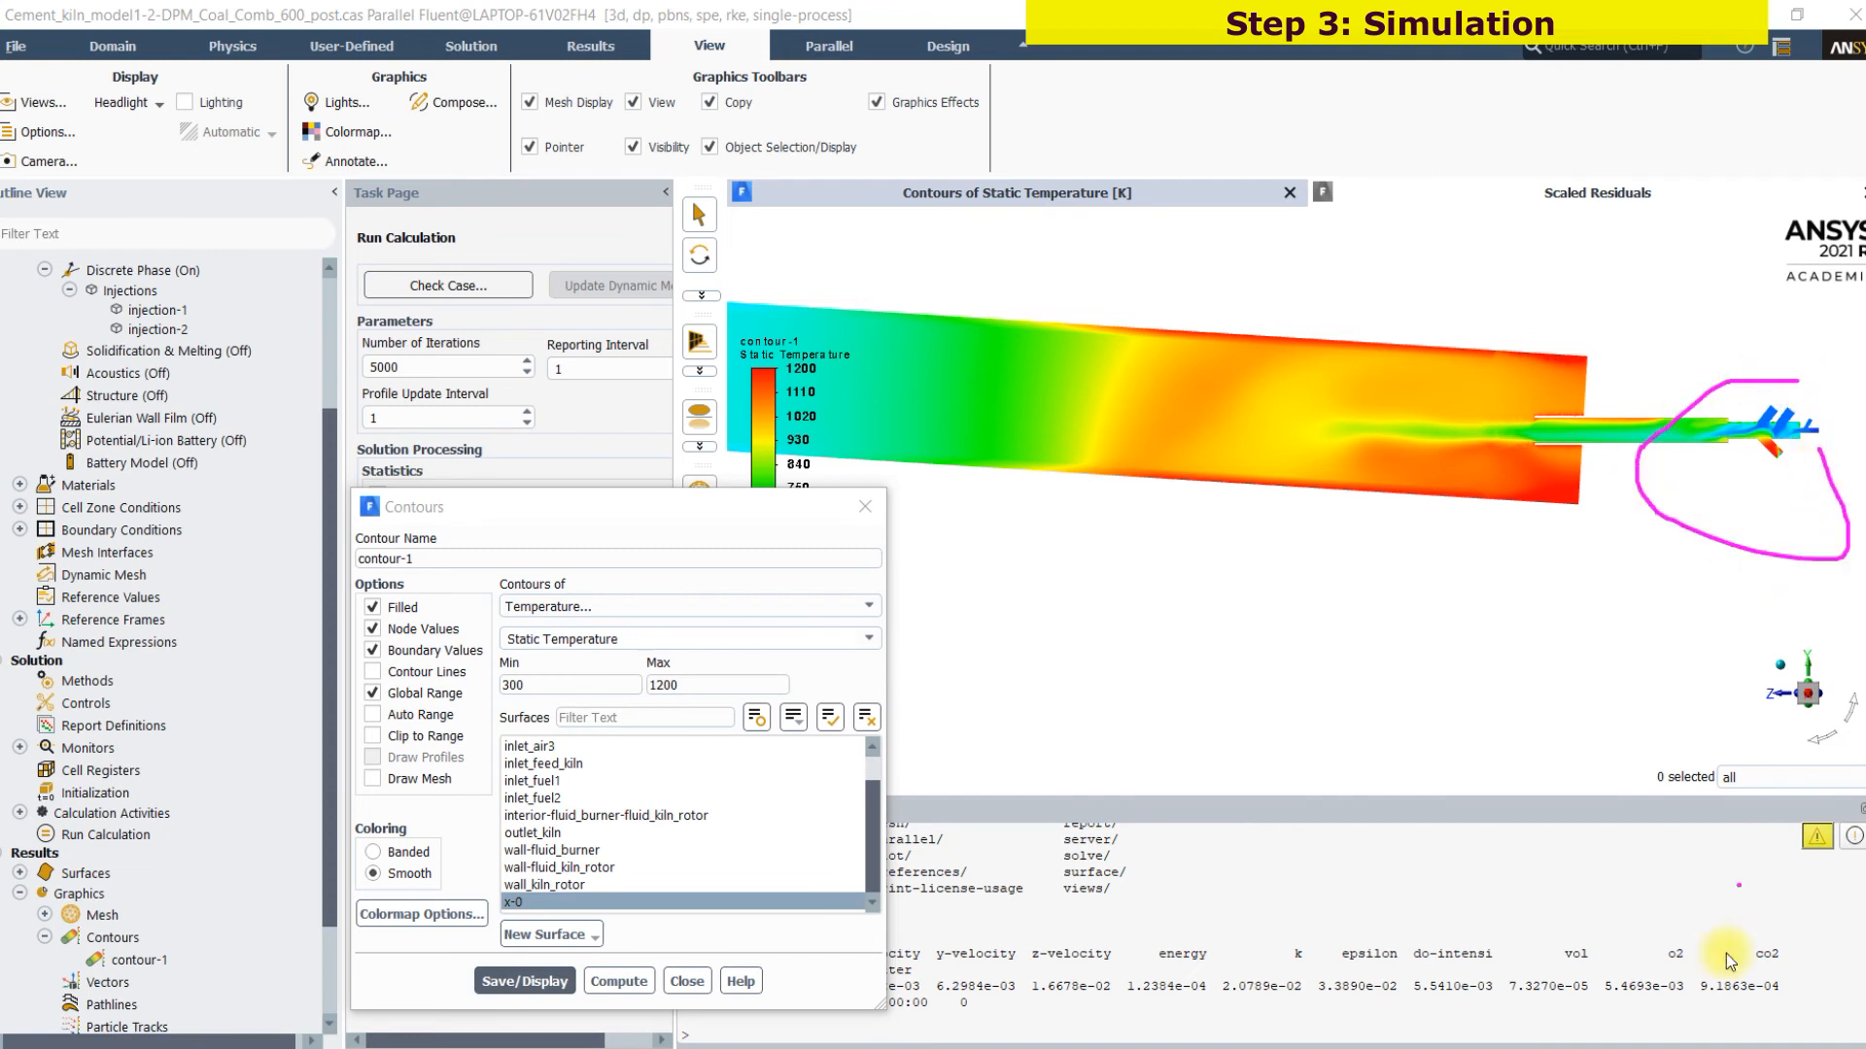
scroll(1693, 604, up, 2)
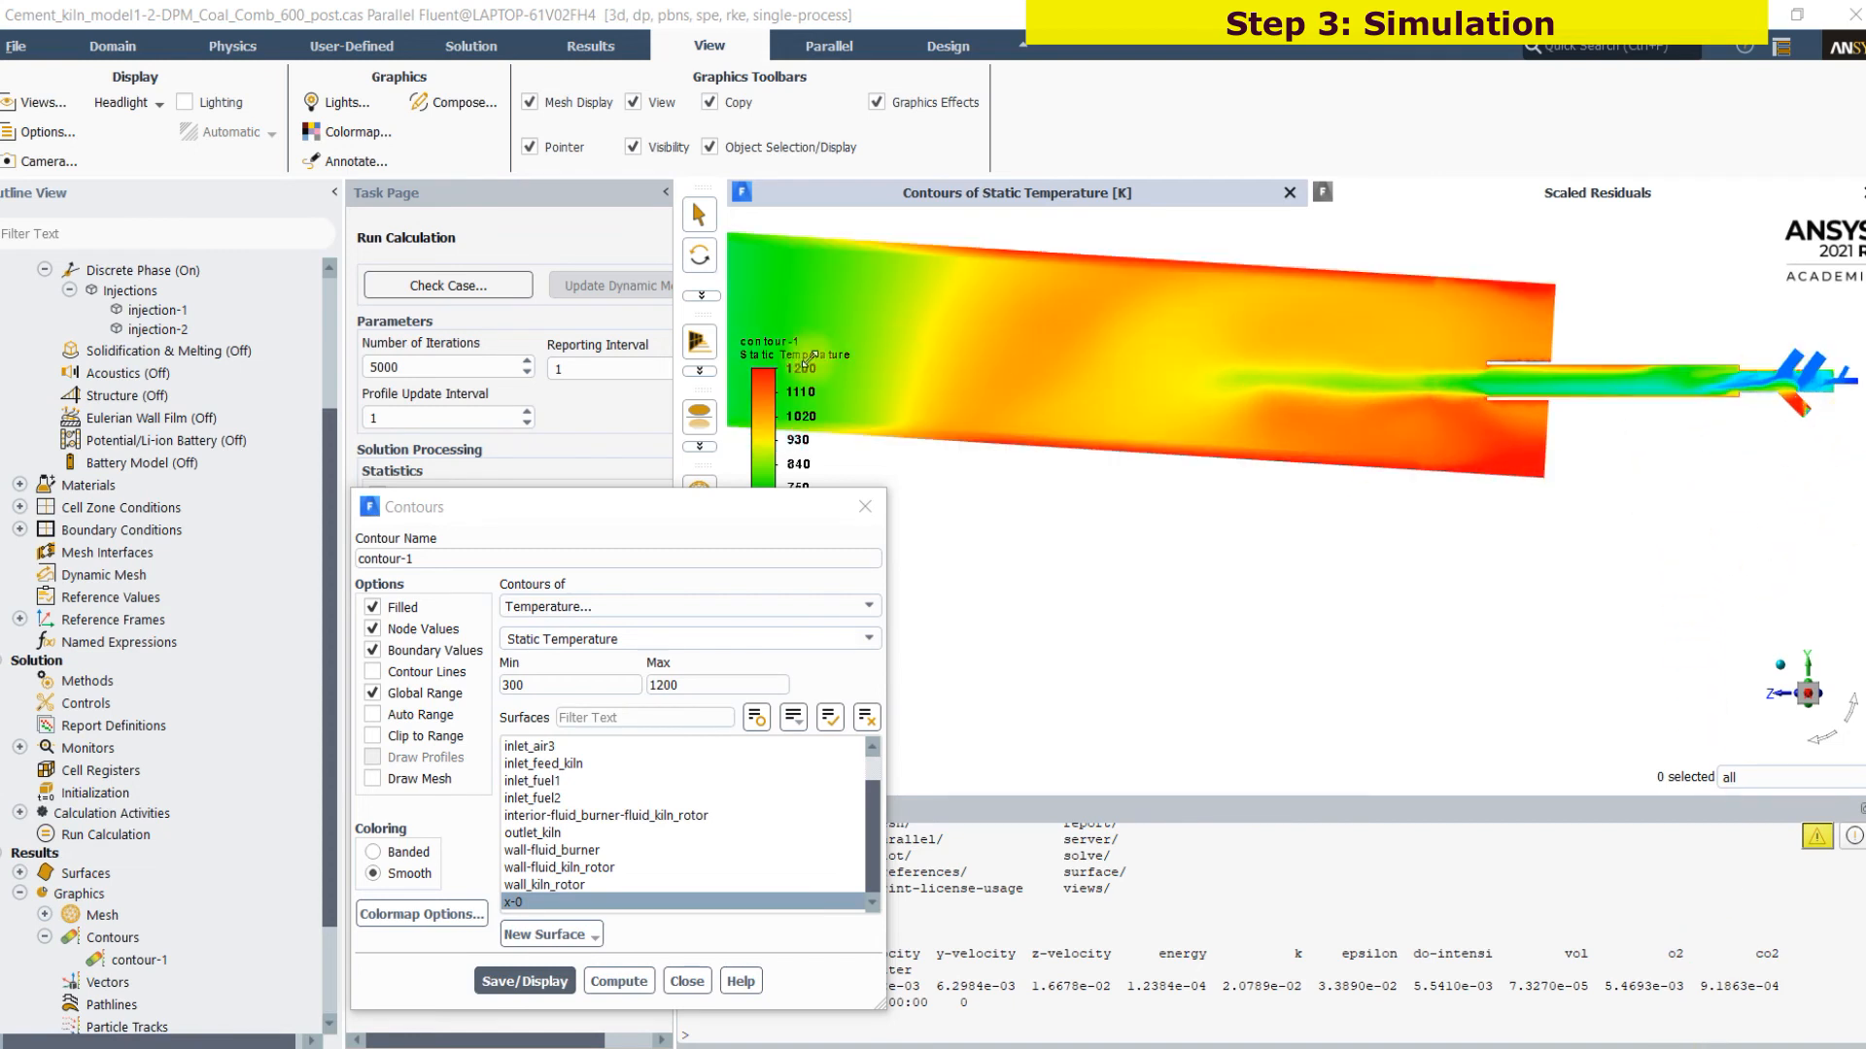
Examine the temperatures at the individual burner inlets, along the burner pipe and where its flow enters the kiln
click(702, 295)
click(739, 226)
drag(1447, 416, 1382, 584)
scroll(1492, 591, up, 2)
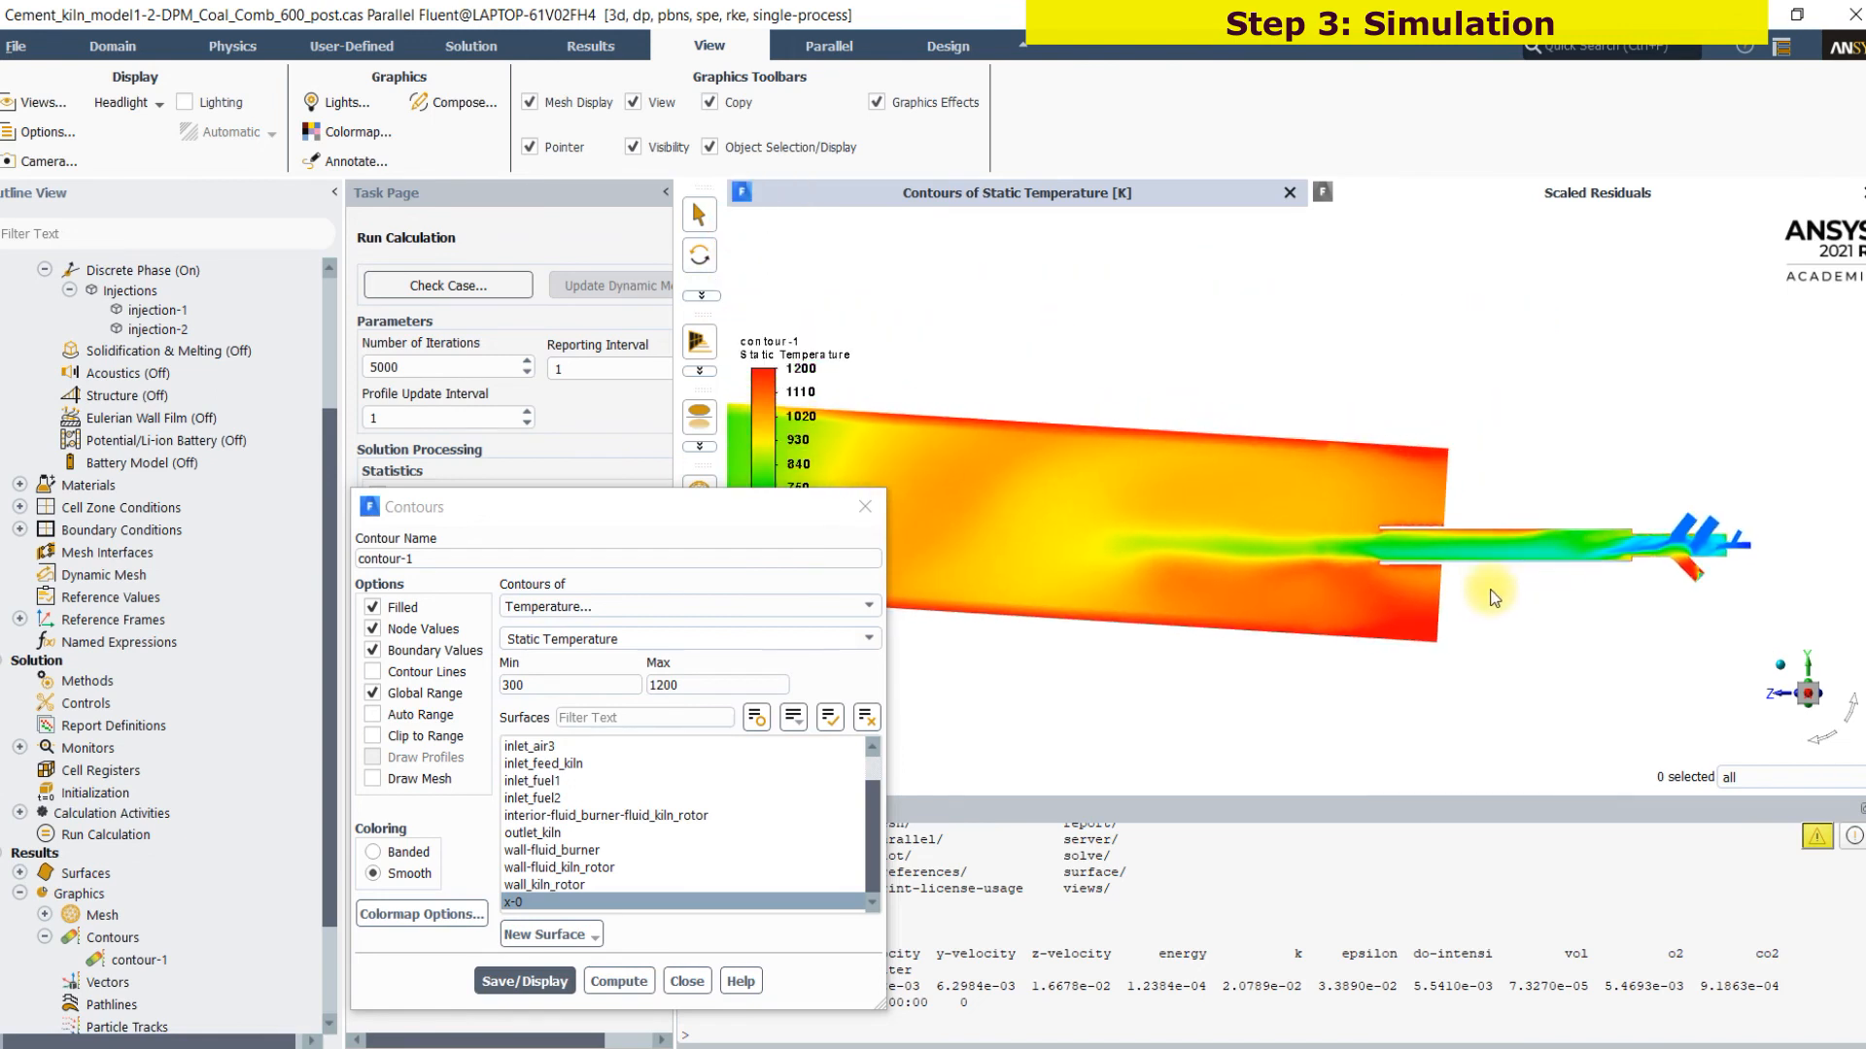
scroll(1448, 595, up, 2)
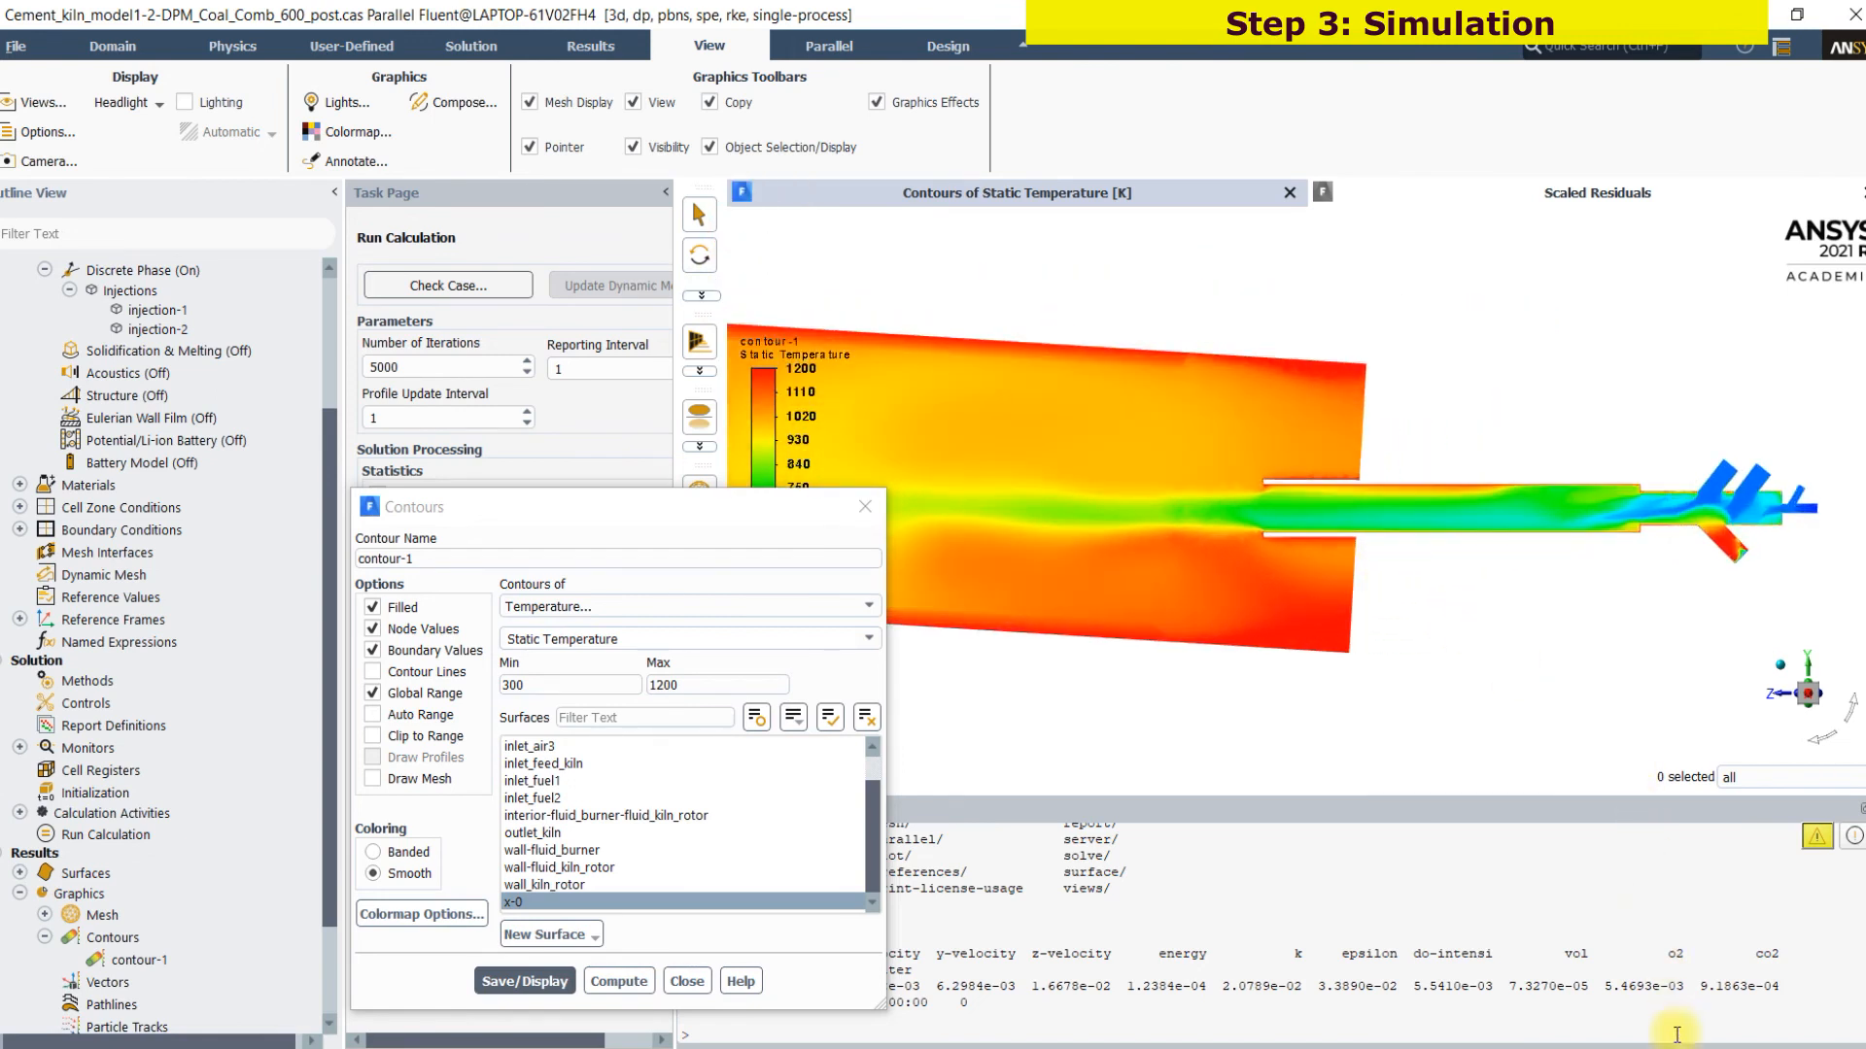
drag(1765, 430, 1755, 447)
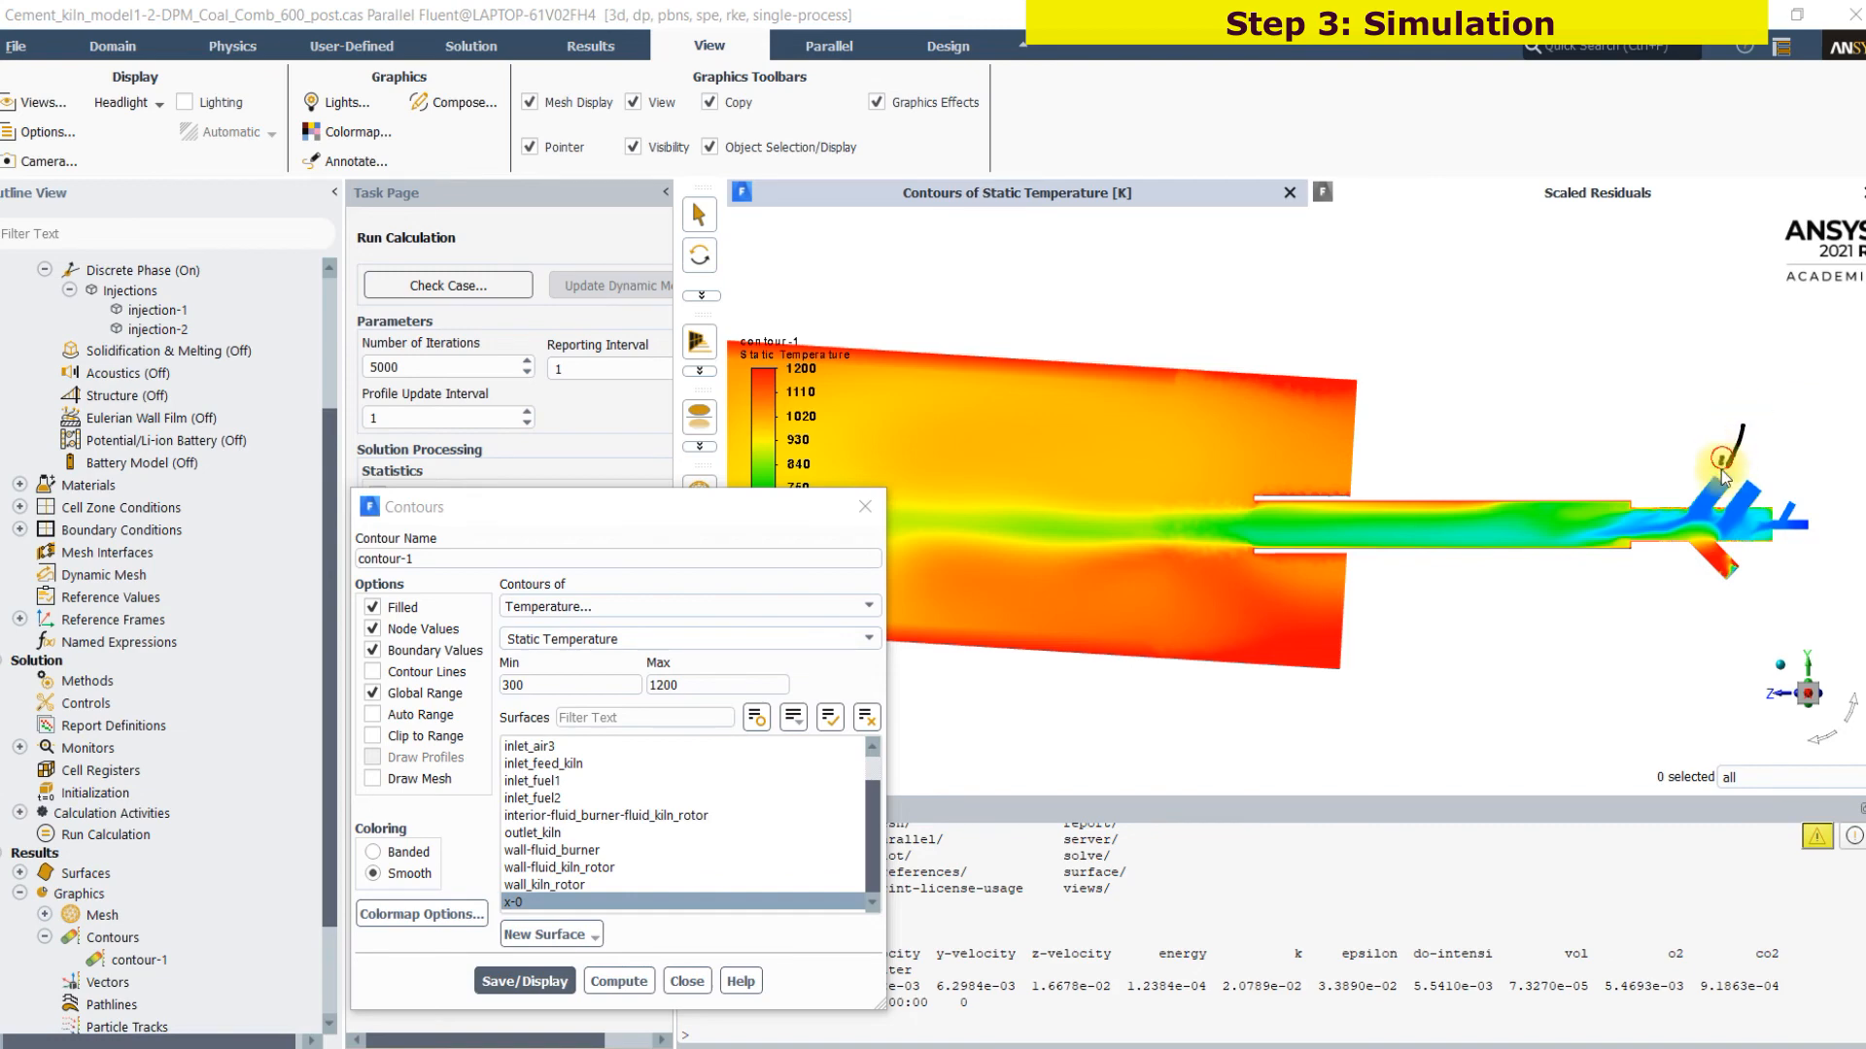
mouse_move(1790, 617)
mouse_down()
mouse_move(1742, 588)
mouse_move(1768, 590)
mouse_move(1754, 602)
mouse_up()
mouse_move(1585, 512)
mouse_down()
mouse_move(1515, 499)
mouse_move(1540, 611)
mouse_move(1545, 549)
mouse_up()
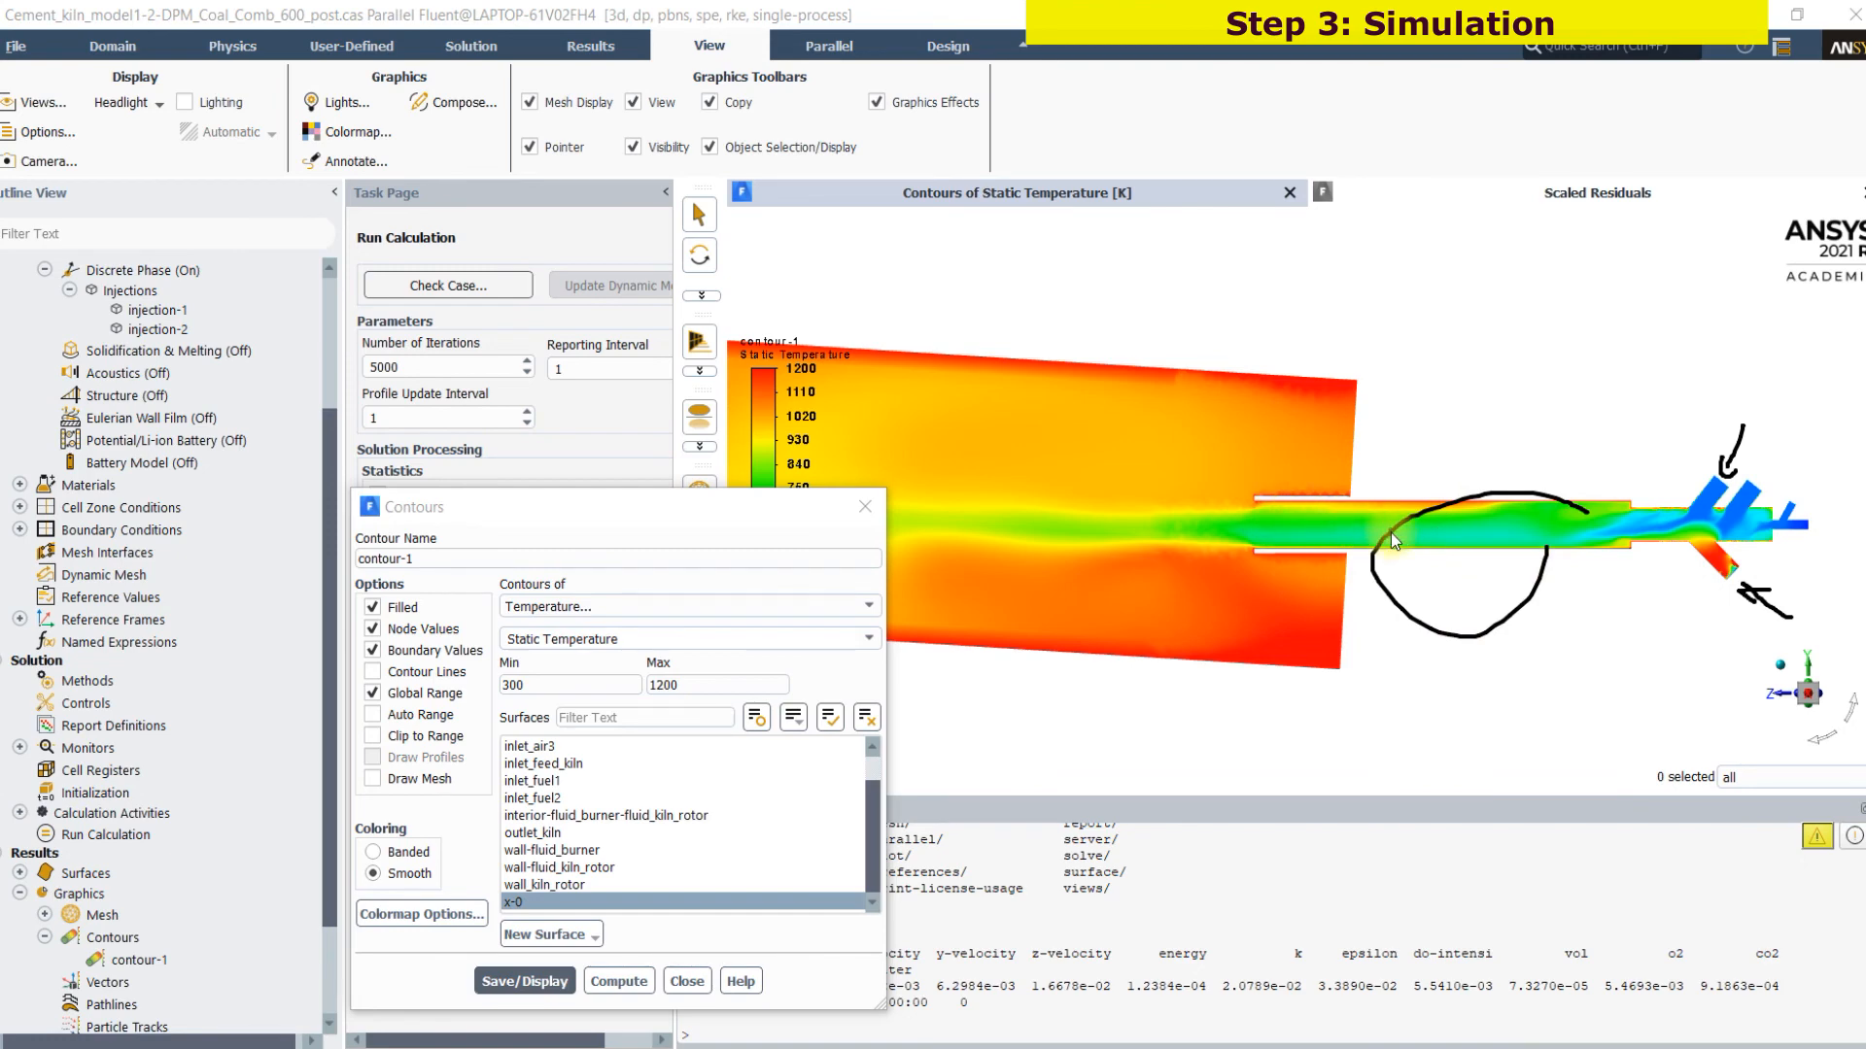
drag(1311, 526, 1204, 533)
drag(1266, 470, 1178, 485)
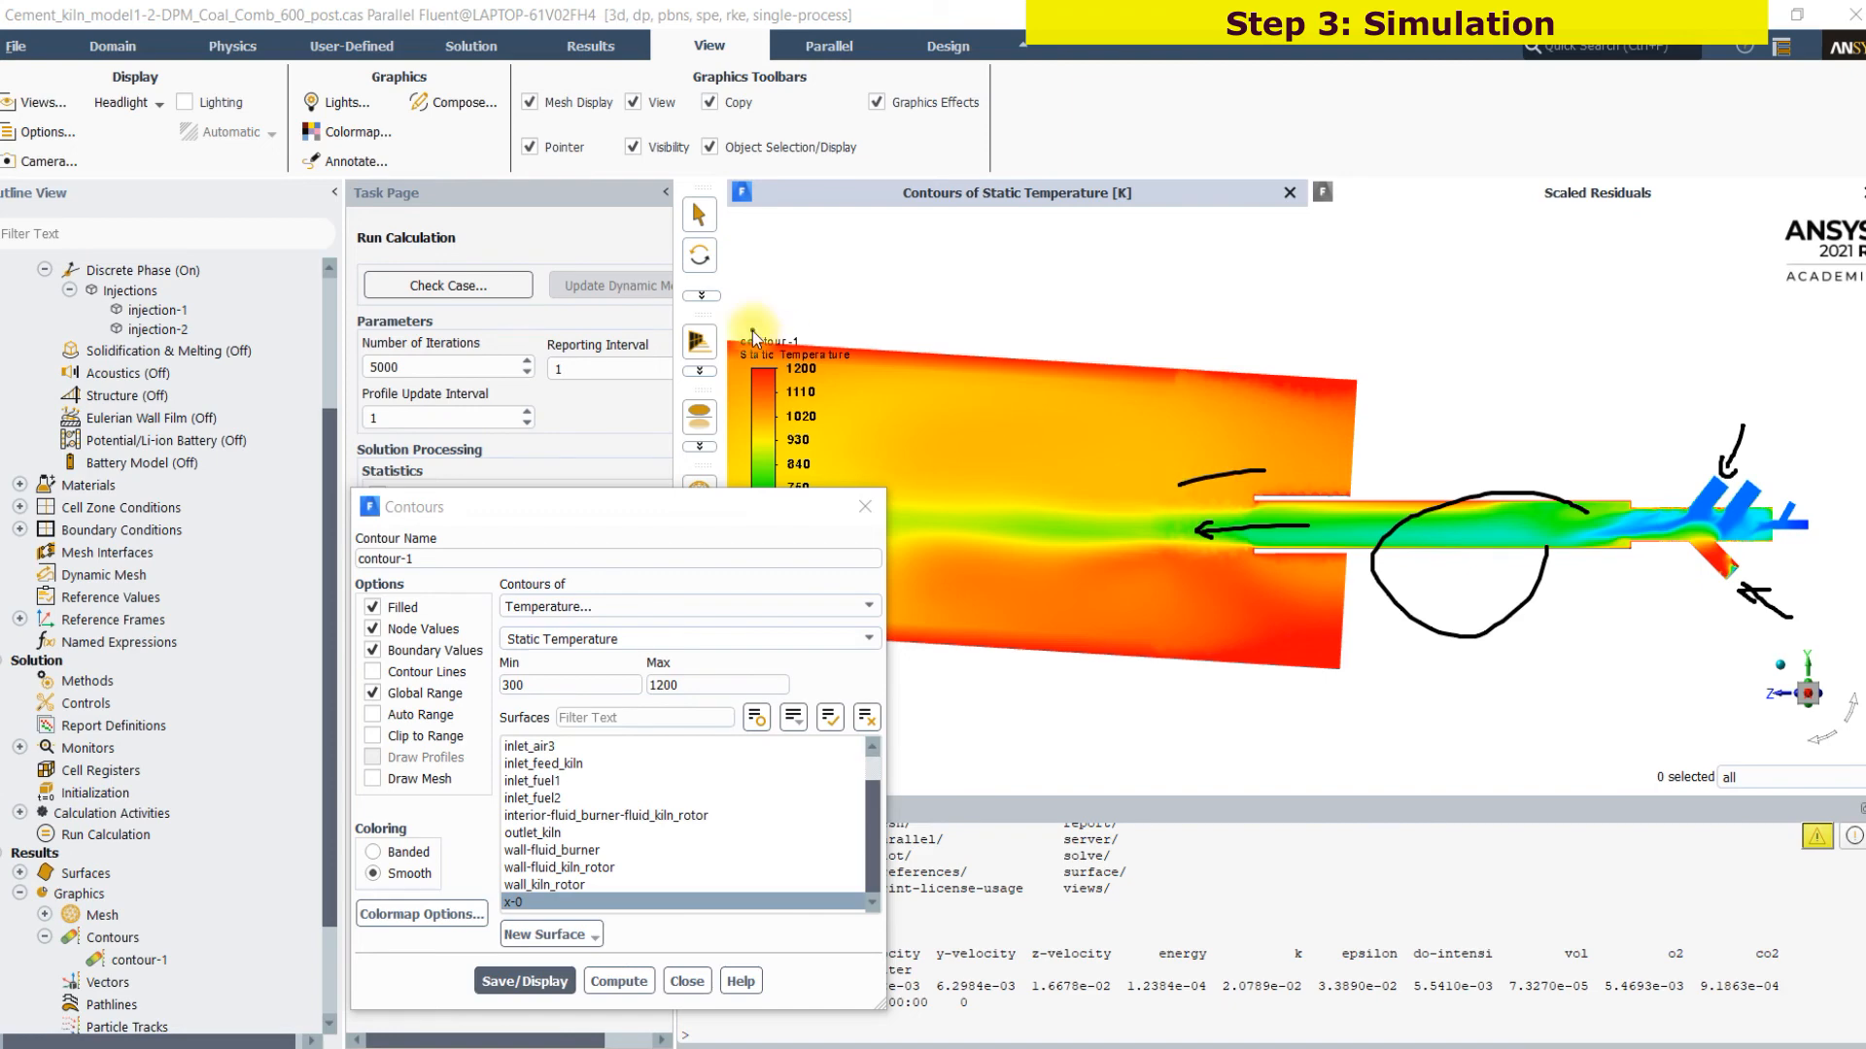
drag(825, 367, 948, 349)
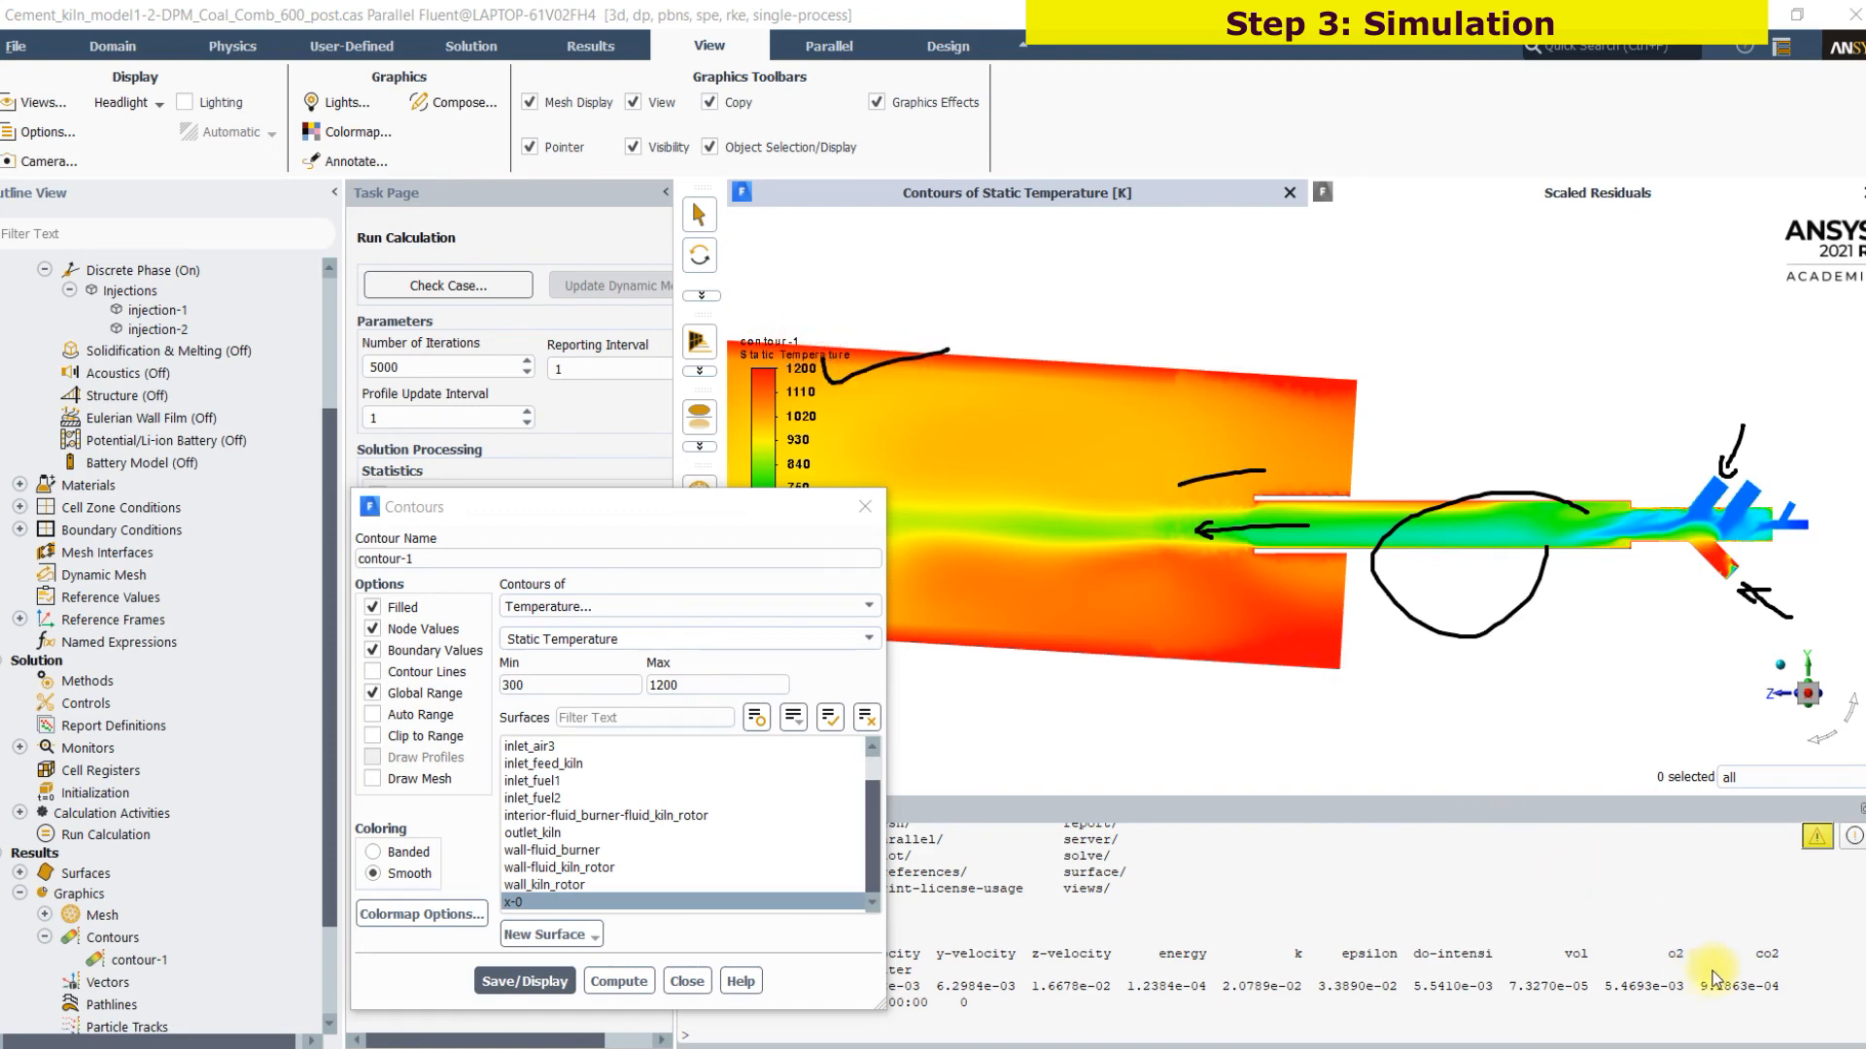
key(Escape)
Close the temperature contour's settings, then create and display a filled velocity magnitude contour on the x-0 surface
click(697, 979)
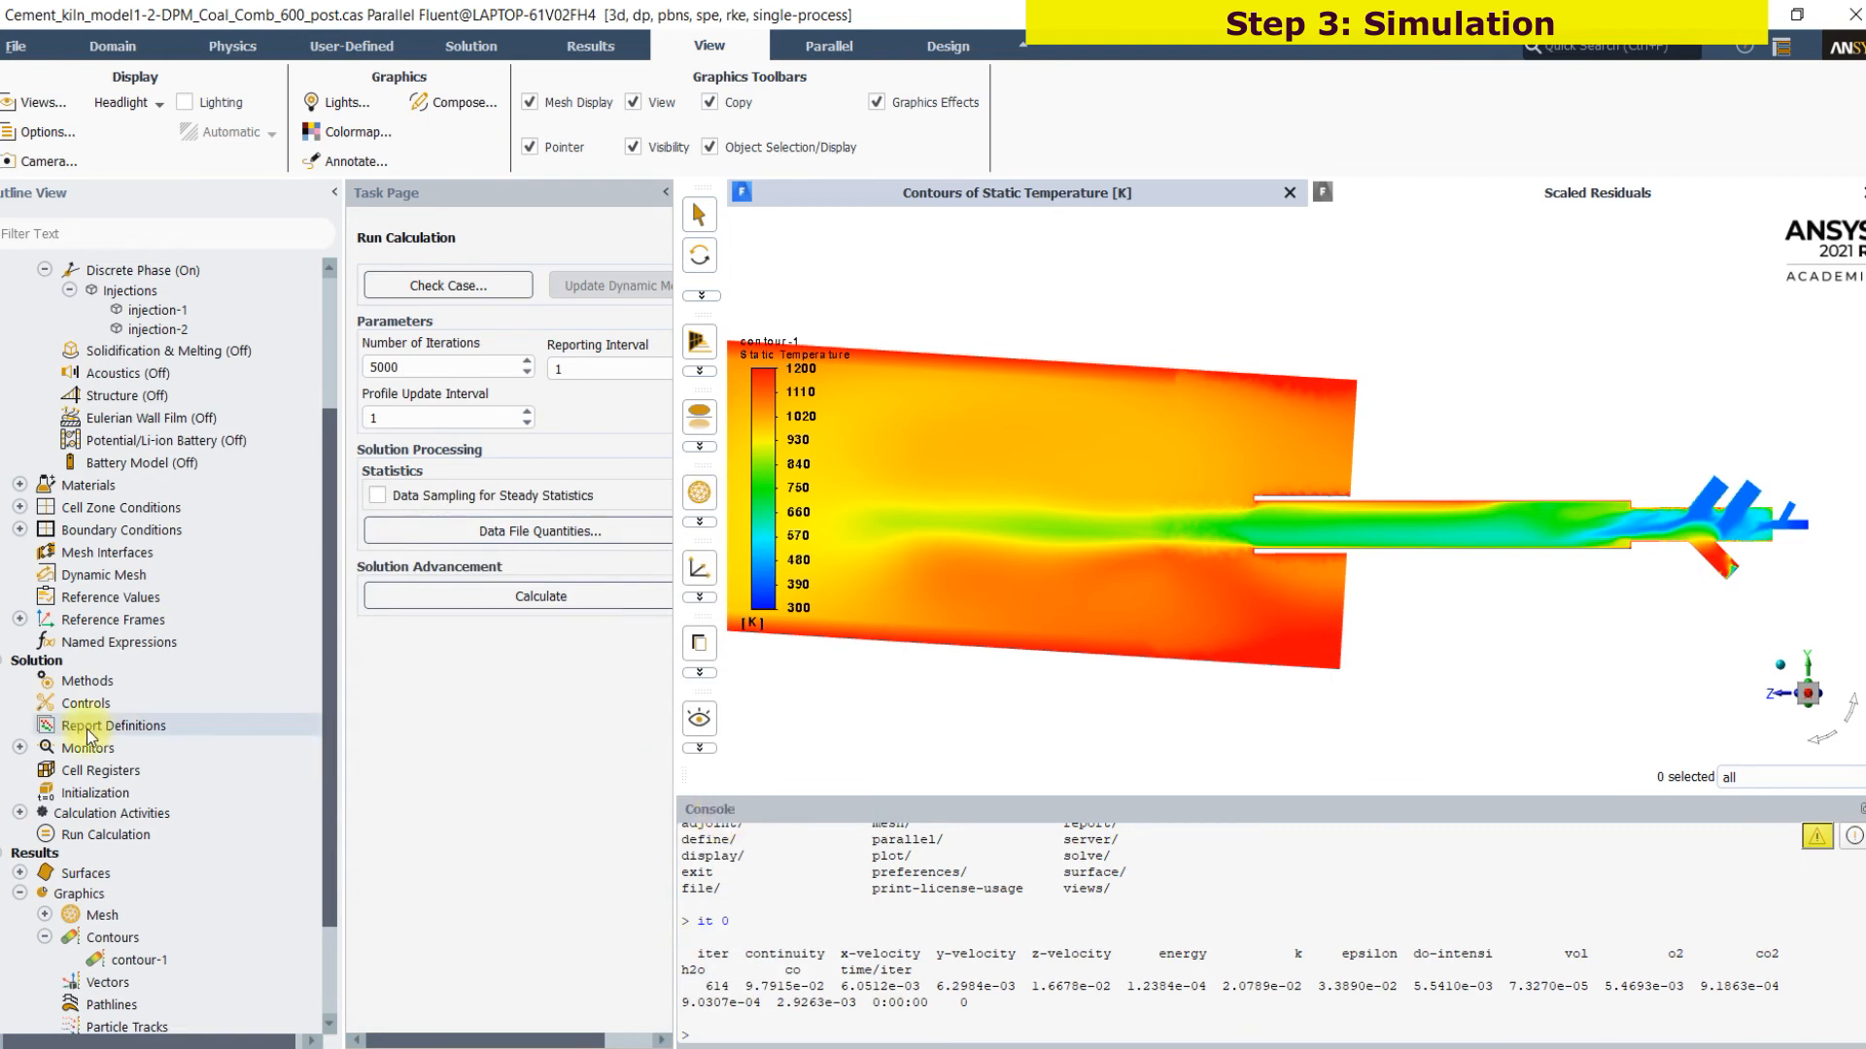
scroll(1170, 685, down, 3)
scroll(318, 877, down, 2)
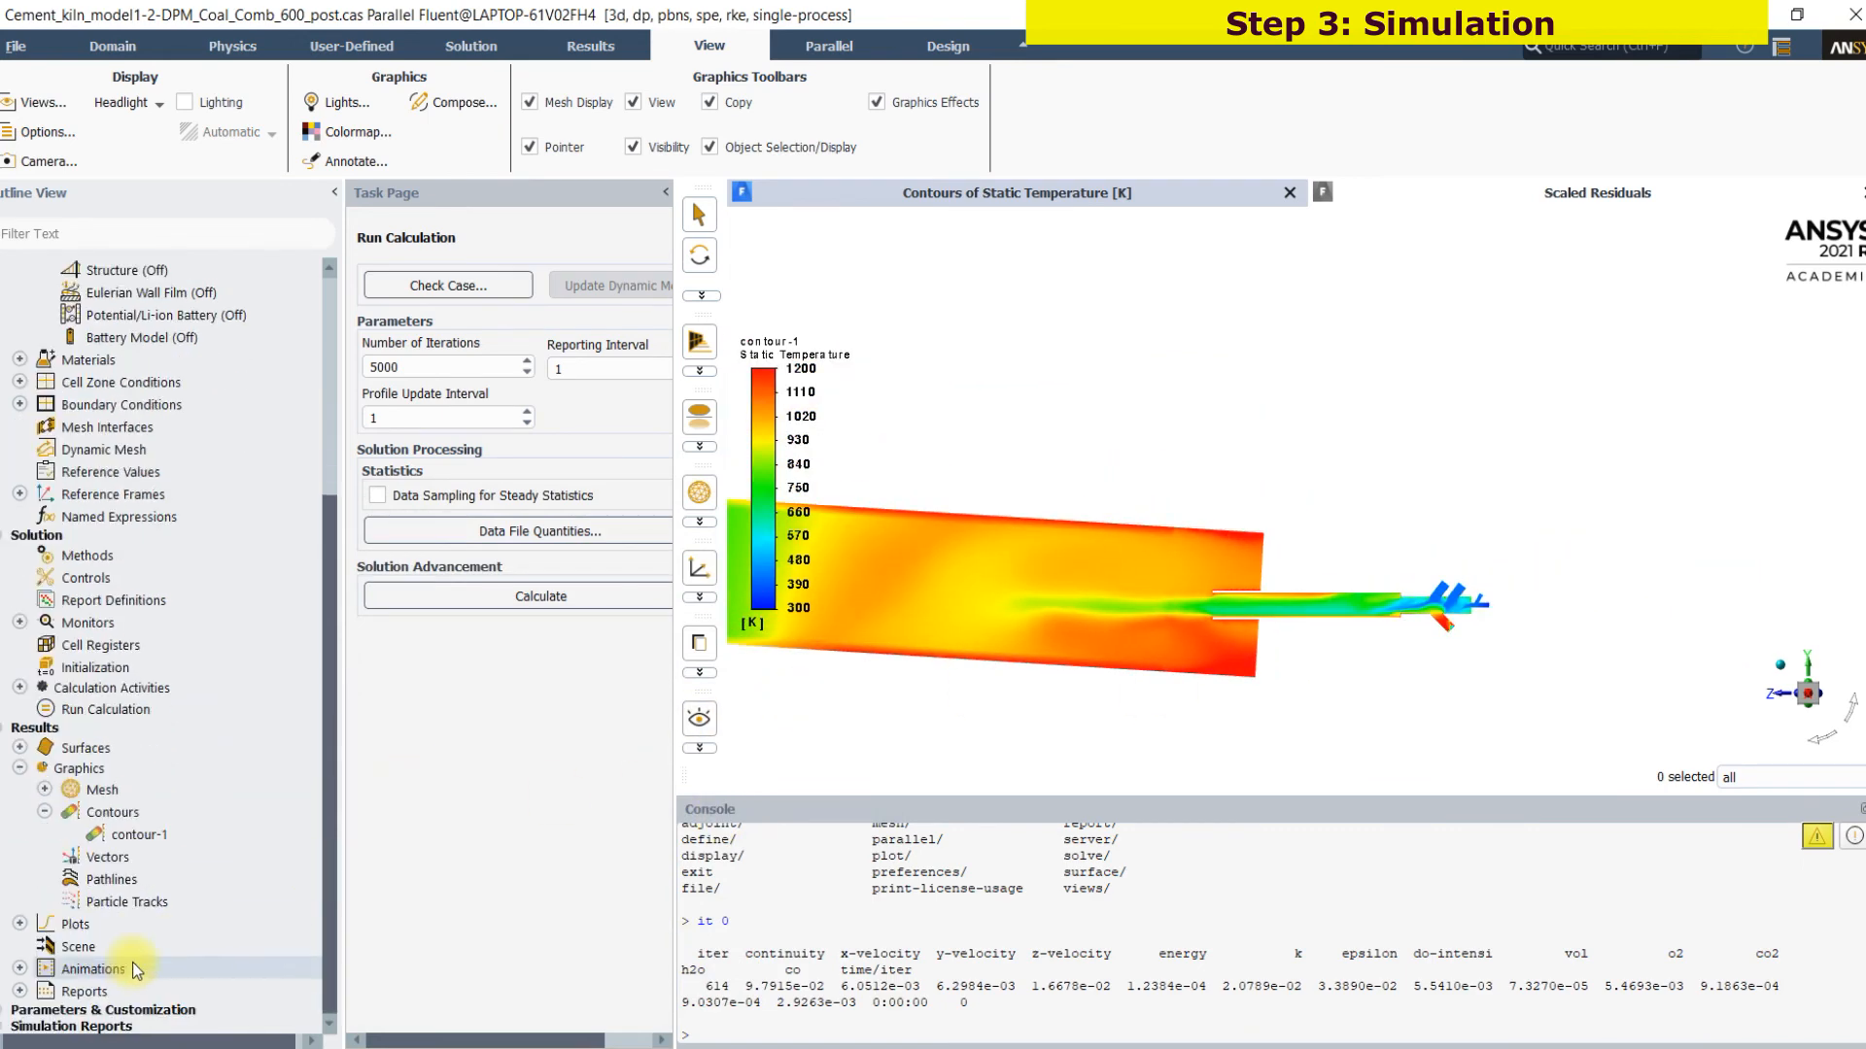
double_click(113, 812)
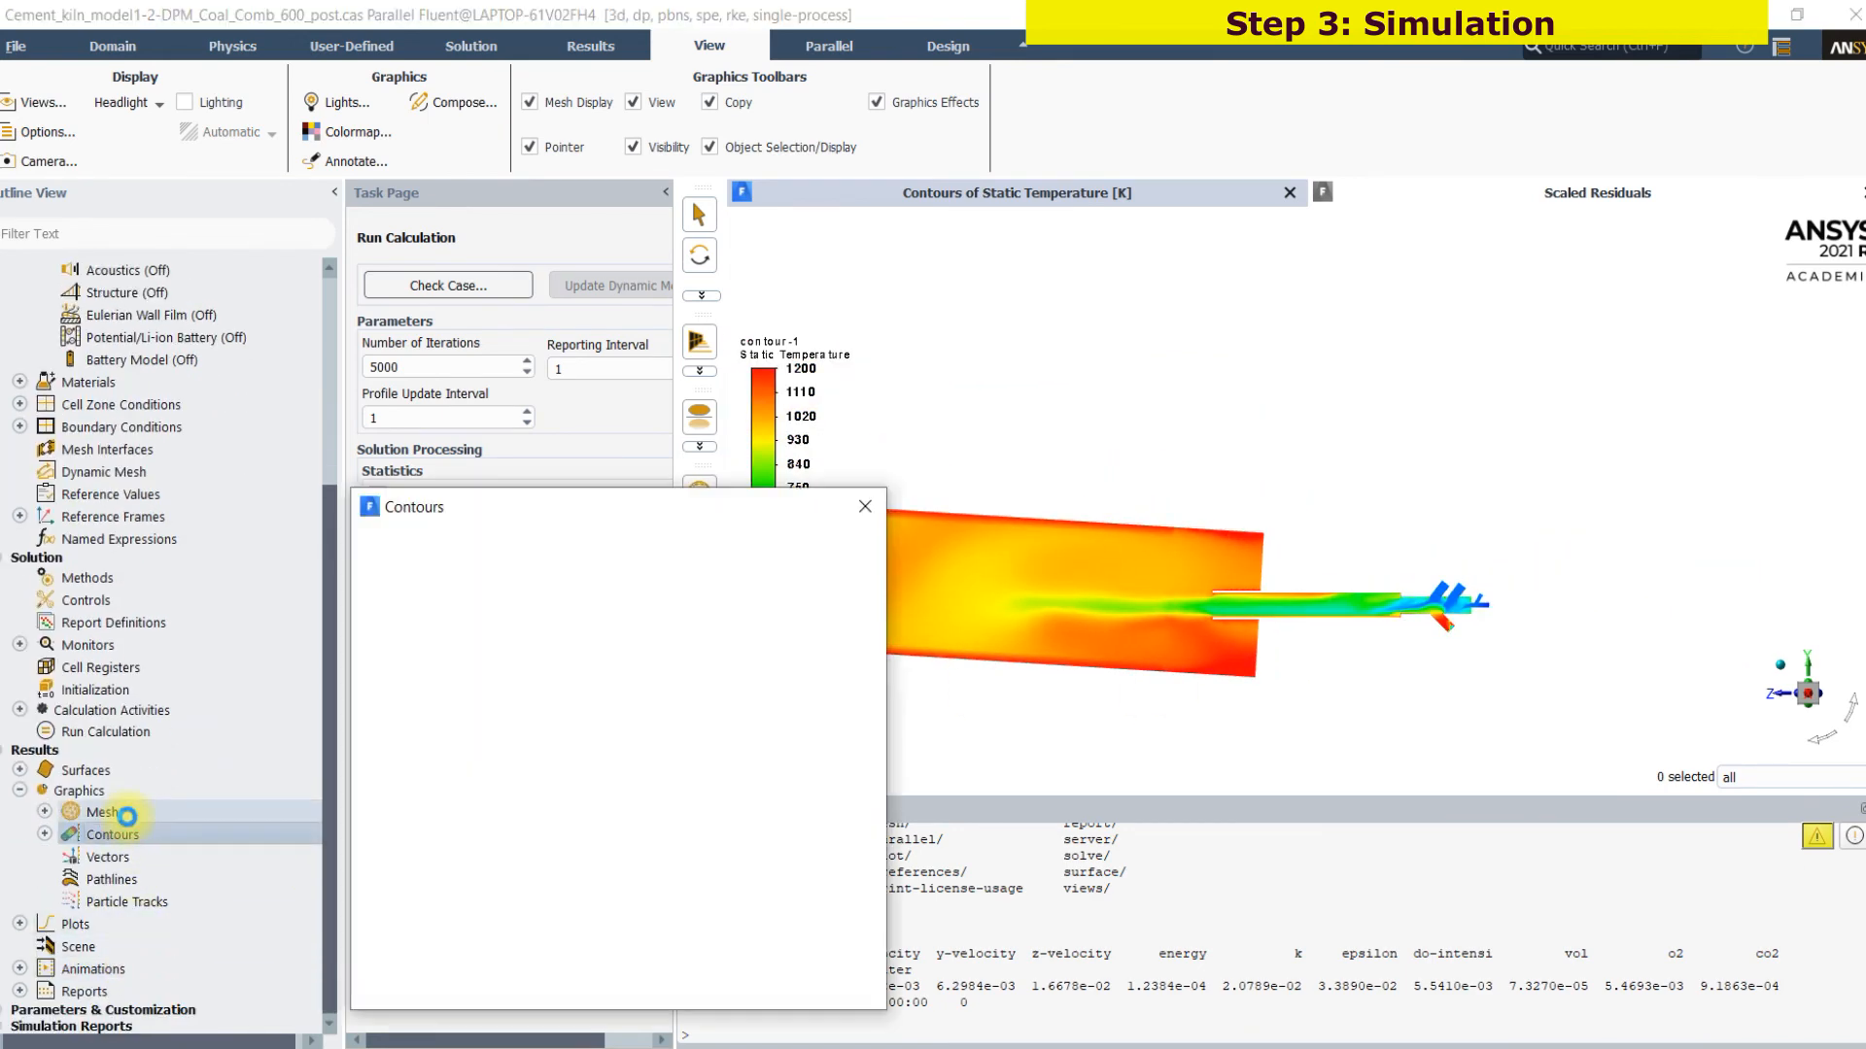
click(622, 606)
click(612, 658)
click(535, 902)
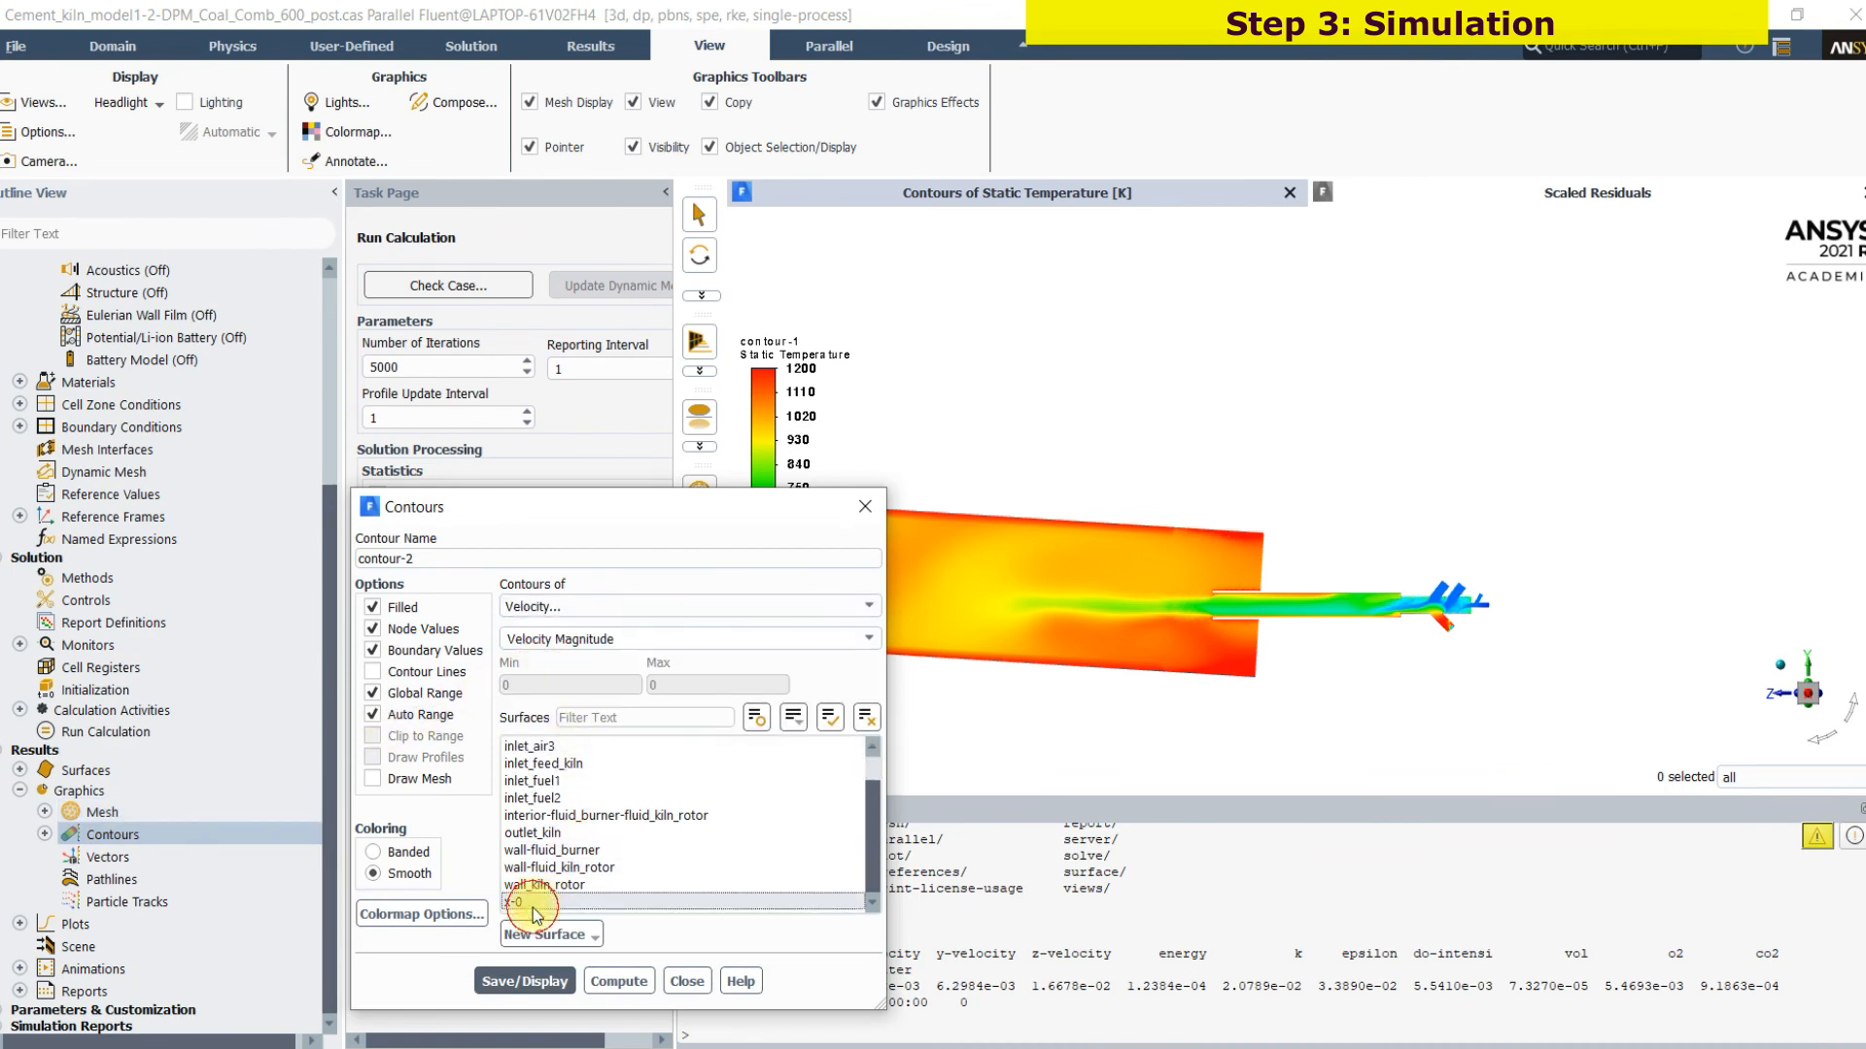
click(528, 979)
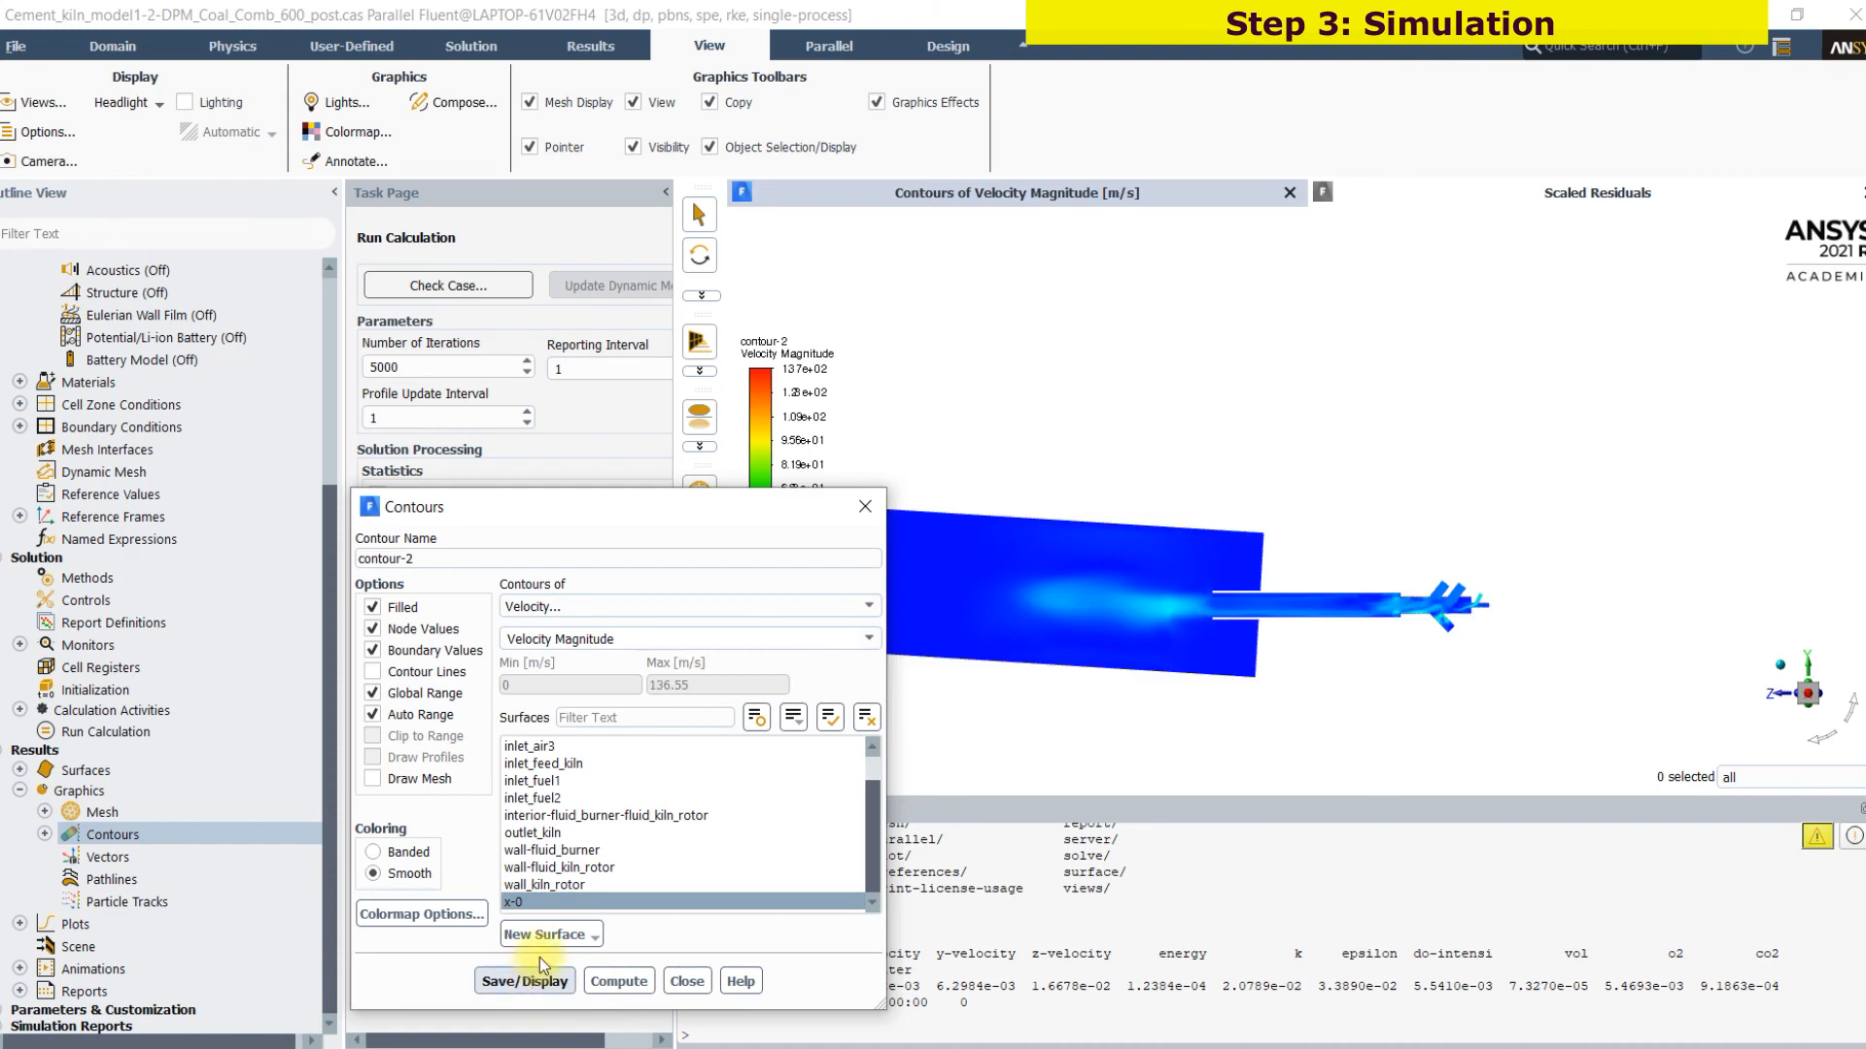
Turn off global and auto range for the velocity contour, set its maximum to 30 m/s, and redisplay it to examine the burner jet
click(399, 716)
click(399, 693)
drag(667, 685, 621, 685)
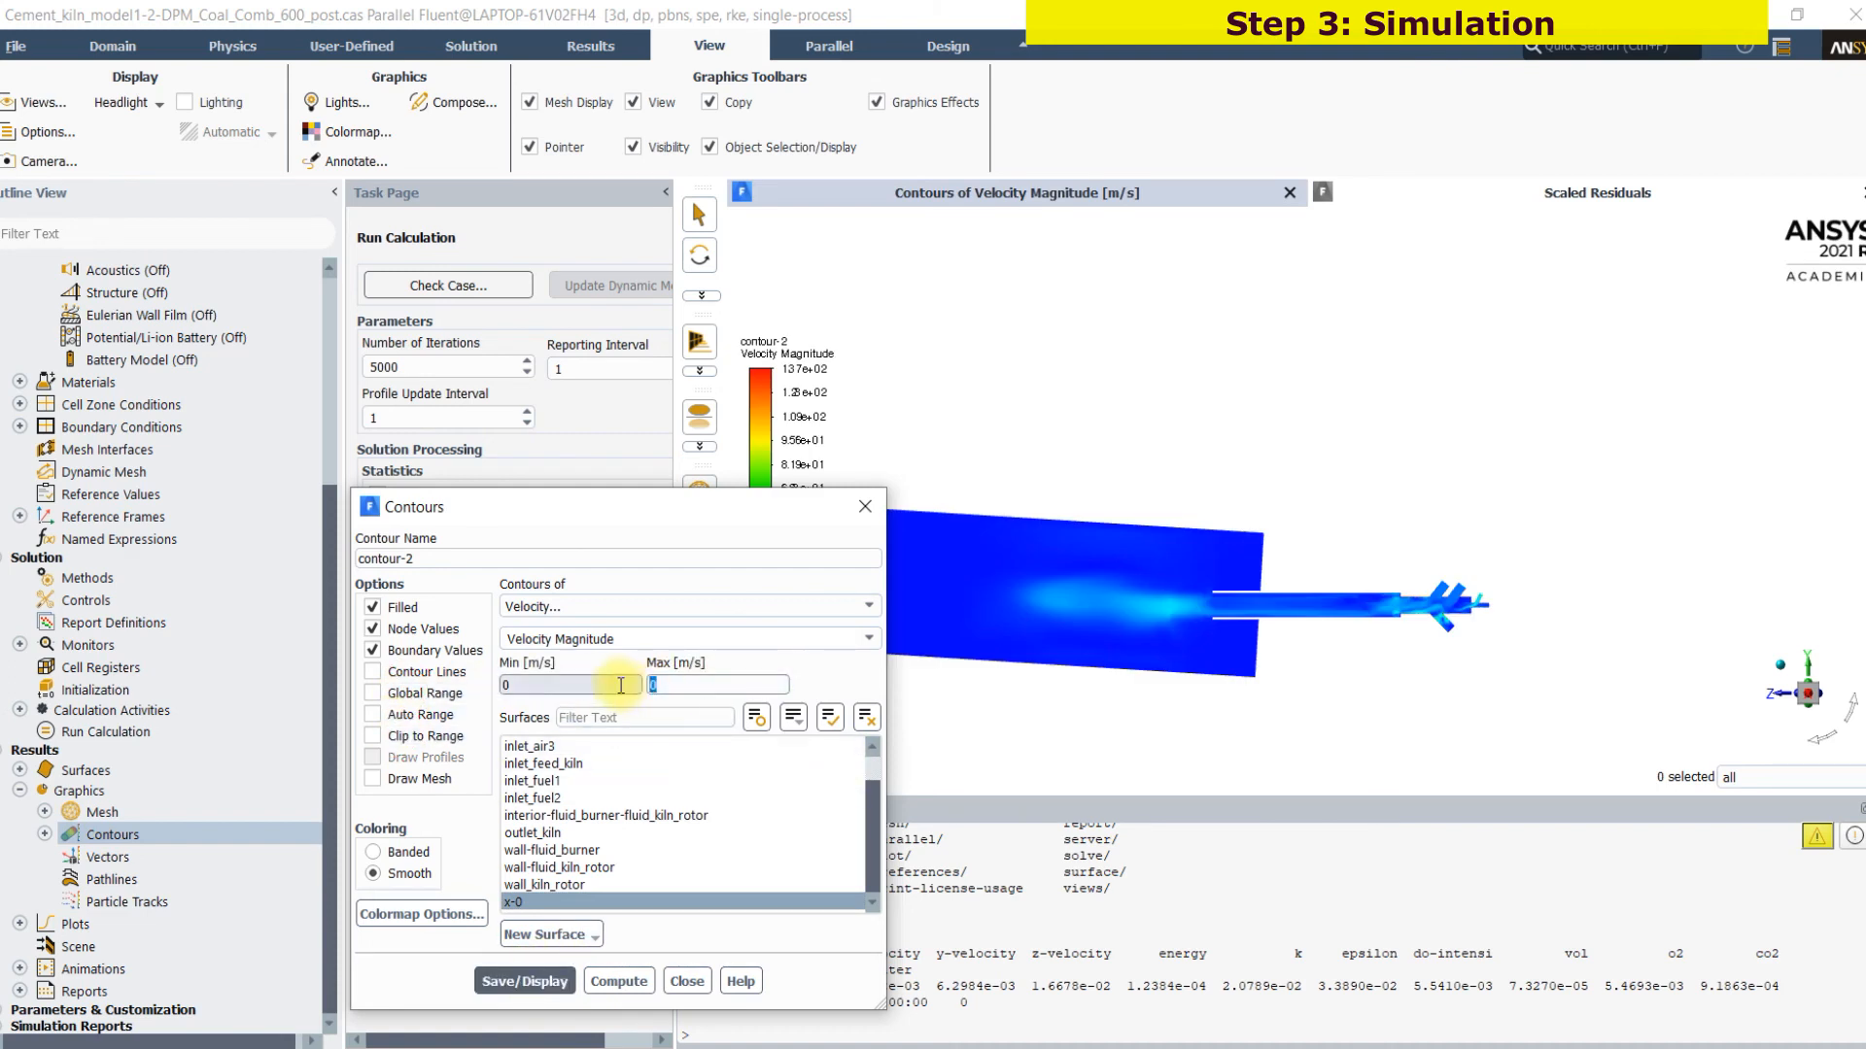
click(524, 980)
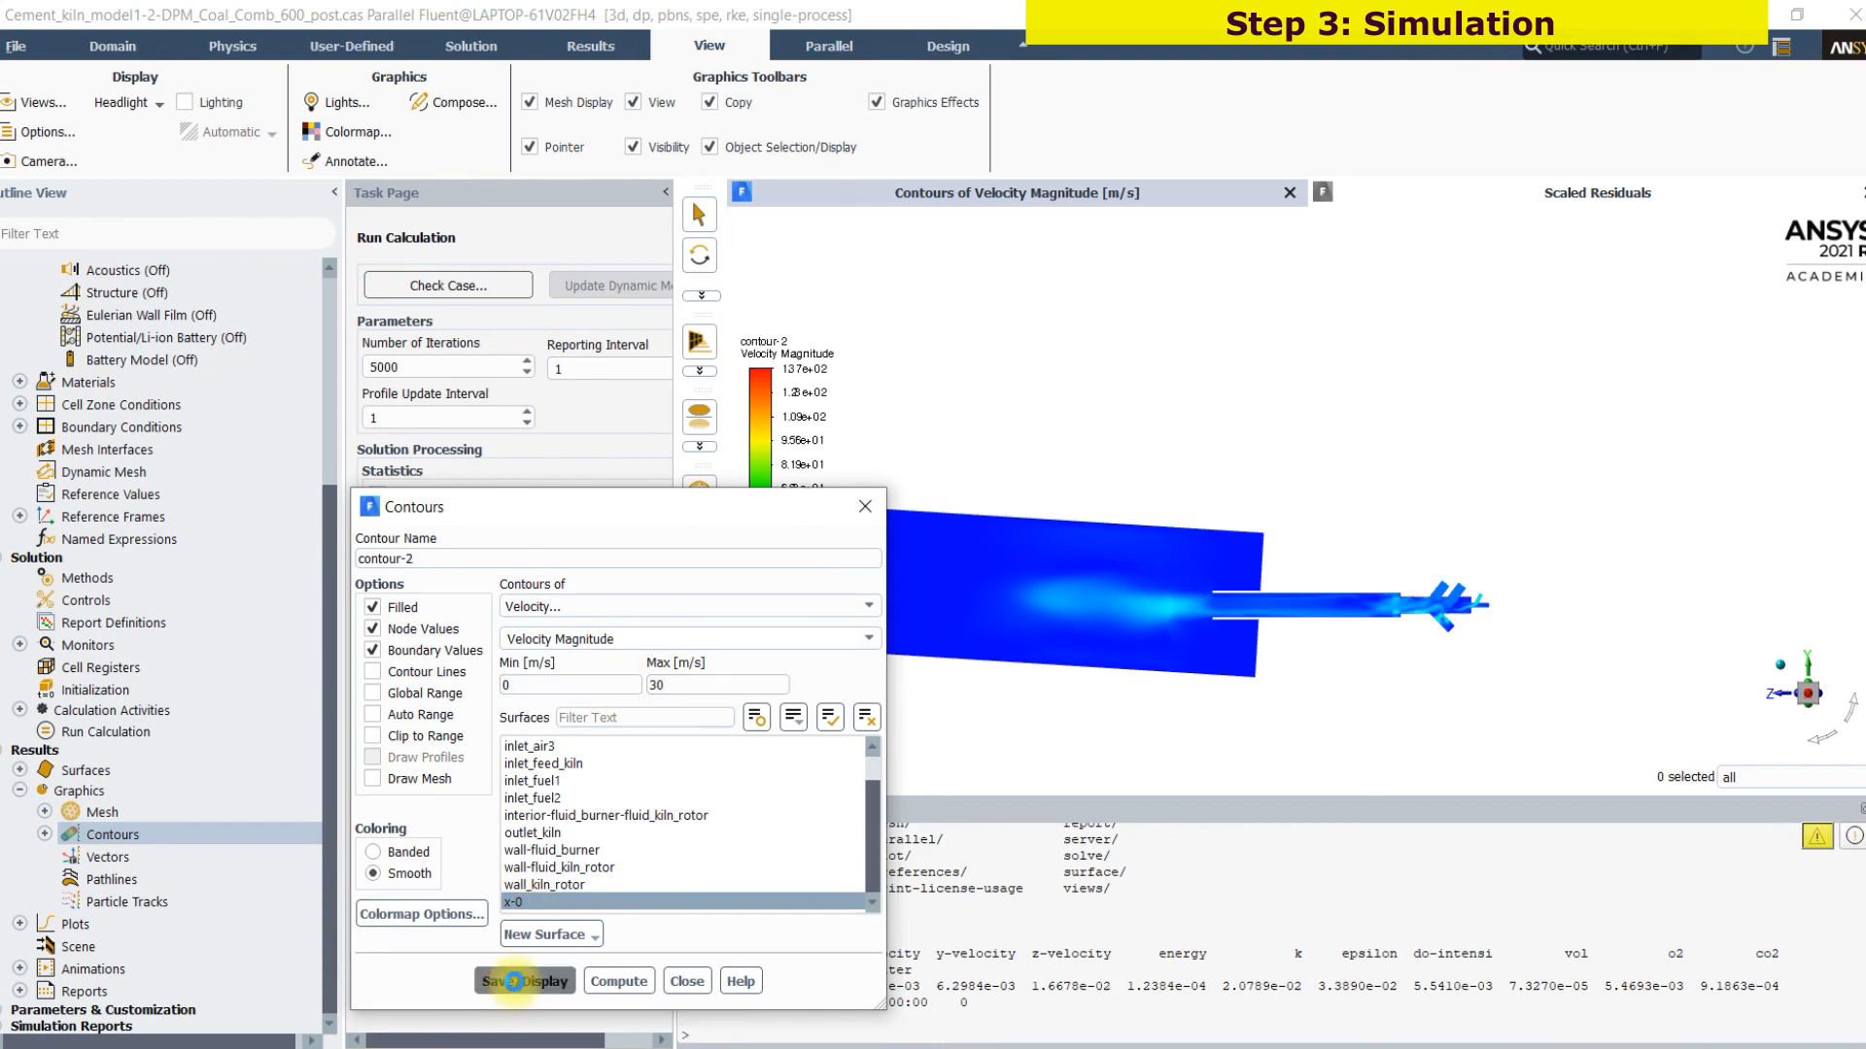
scroll(1054, 575, up, 2)
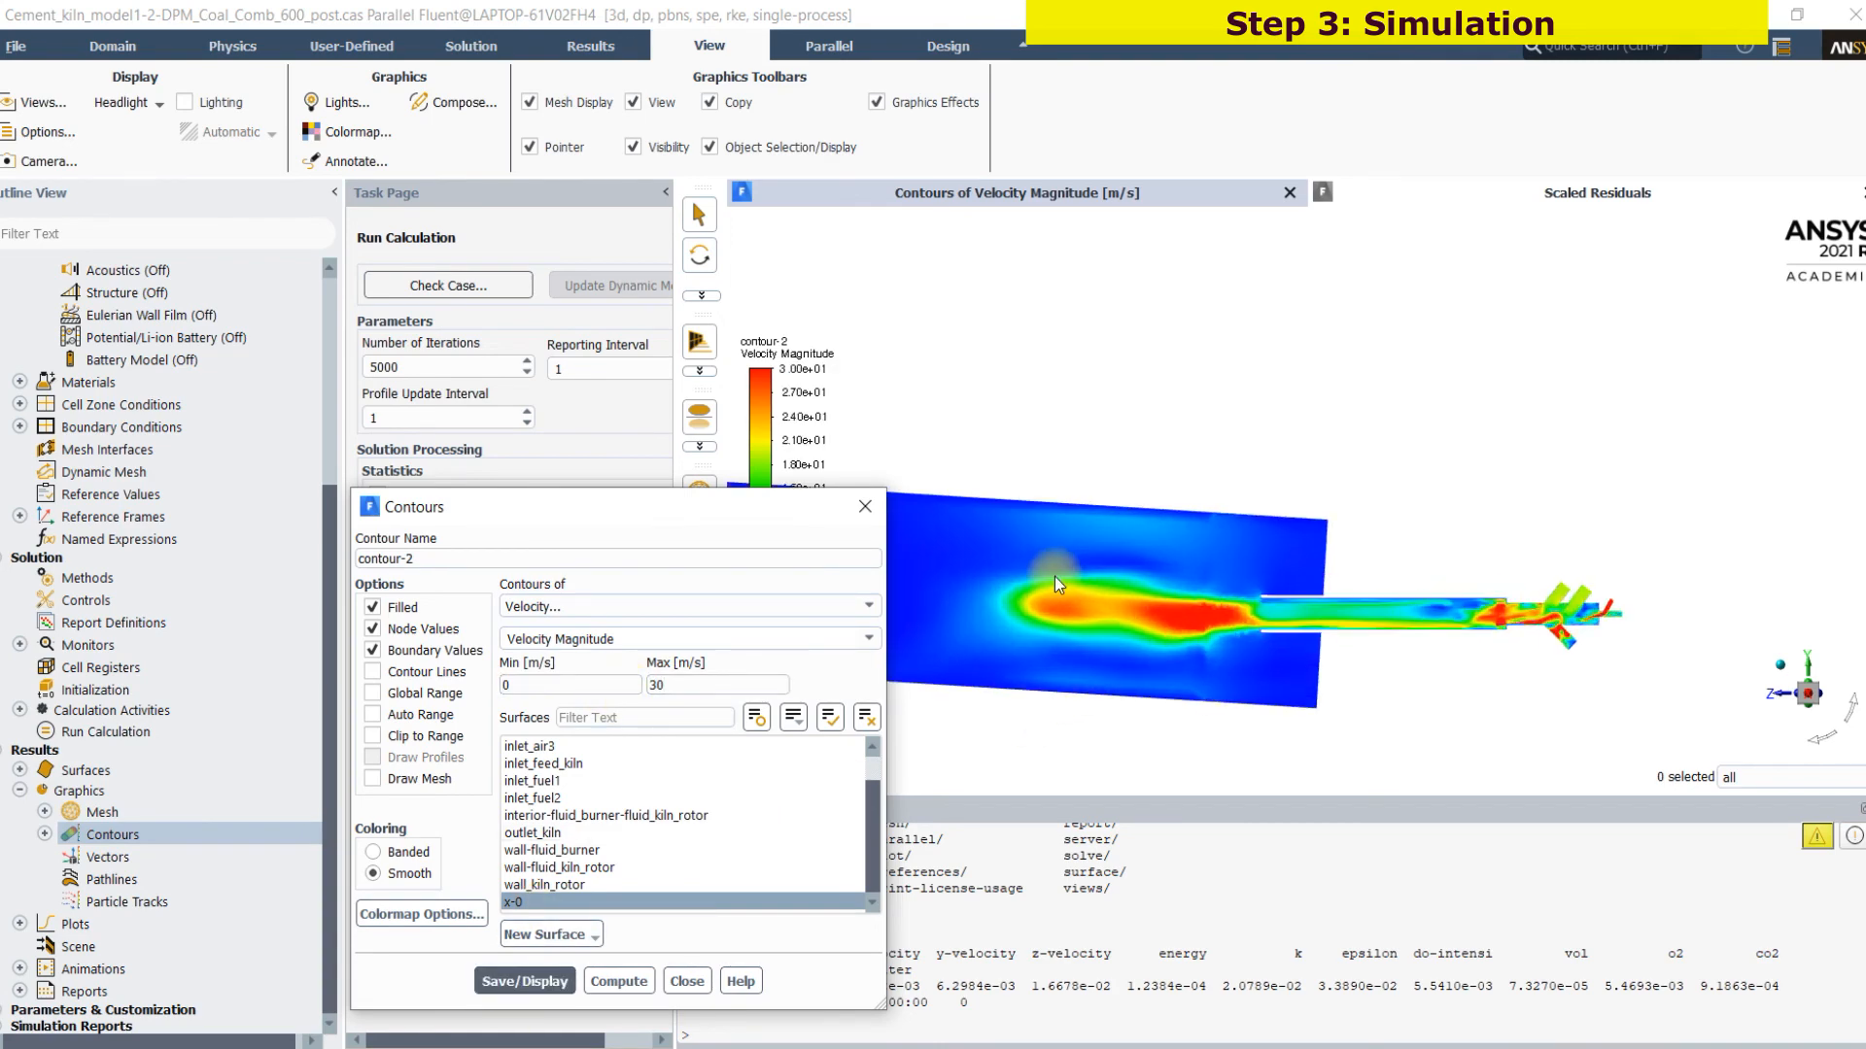
drag(813, 514, 576, 523)
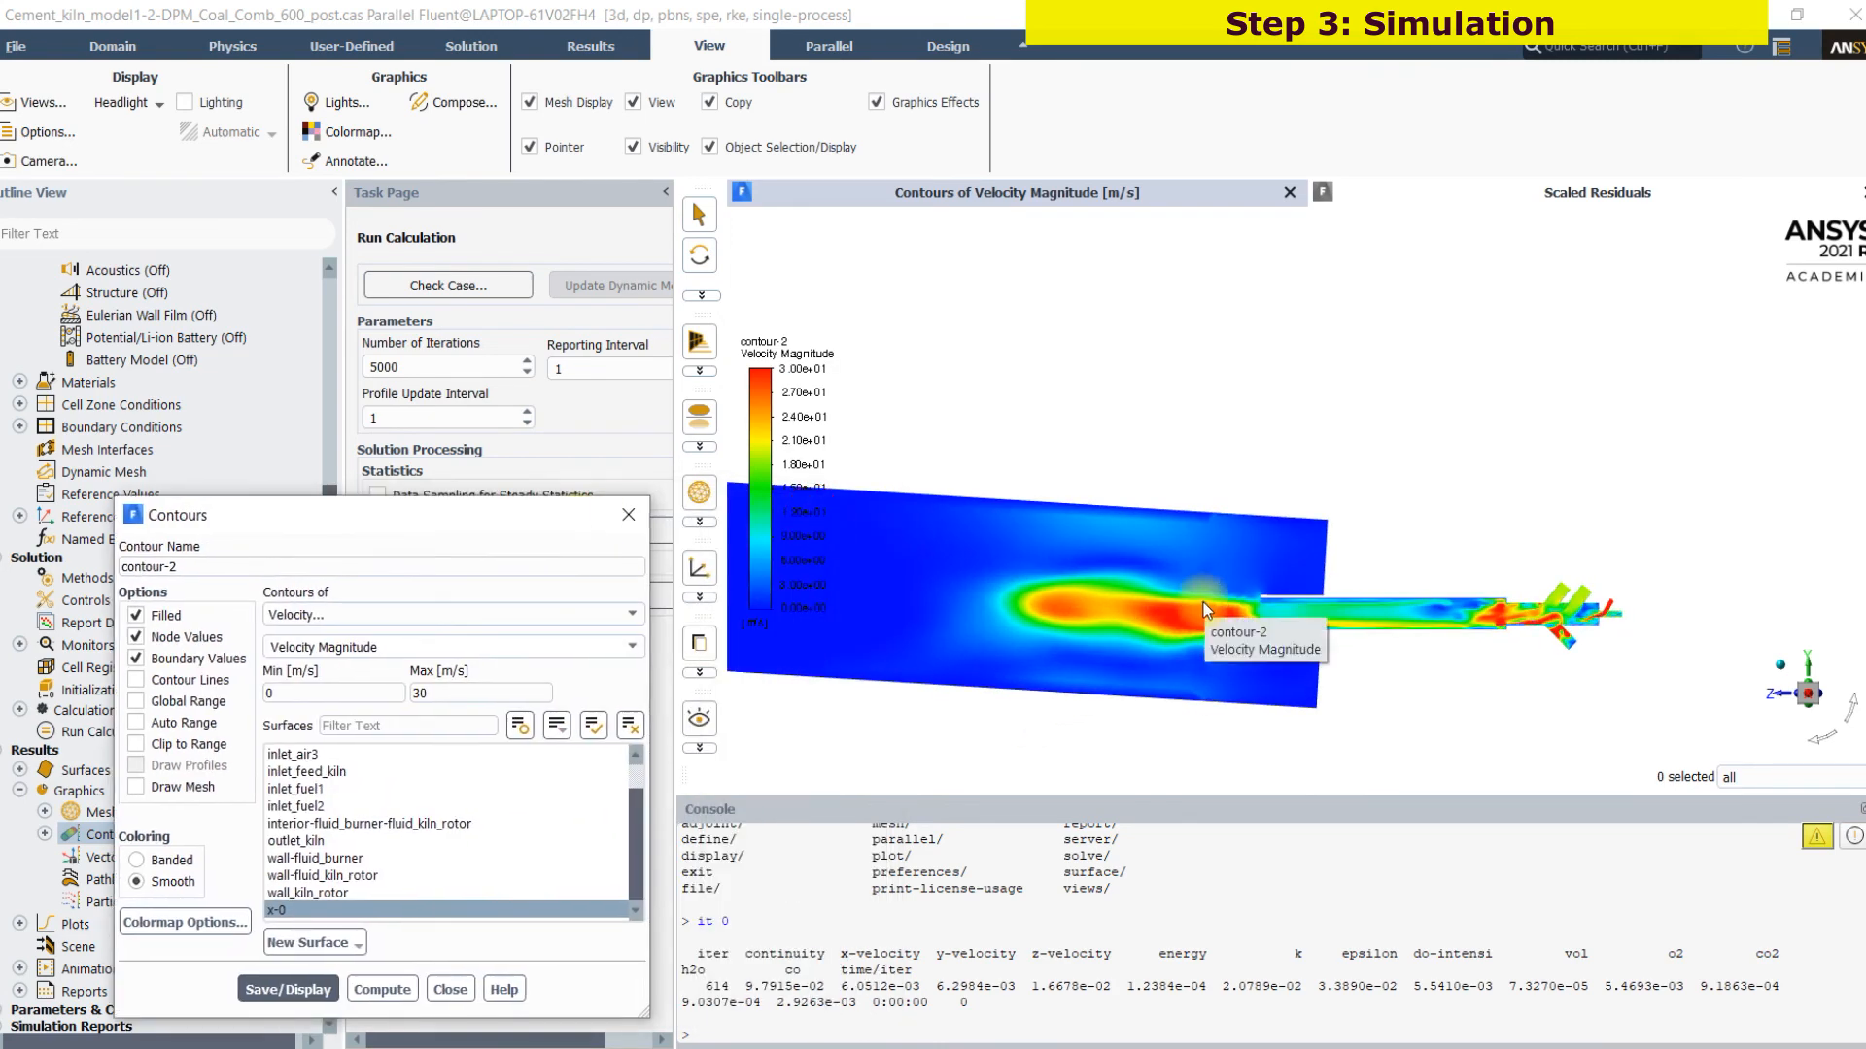
scroll(1201, 598, down, 4)
scroll(1127, 678, up, 5)
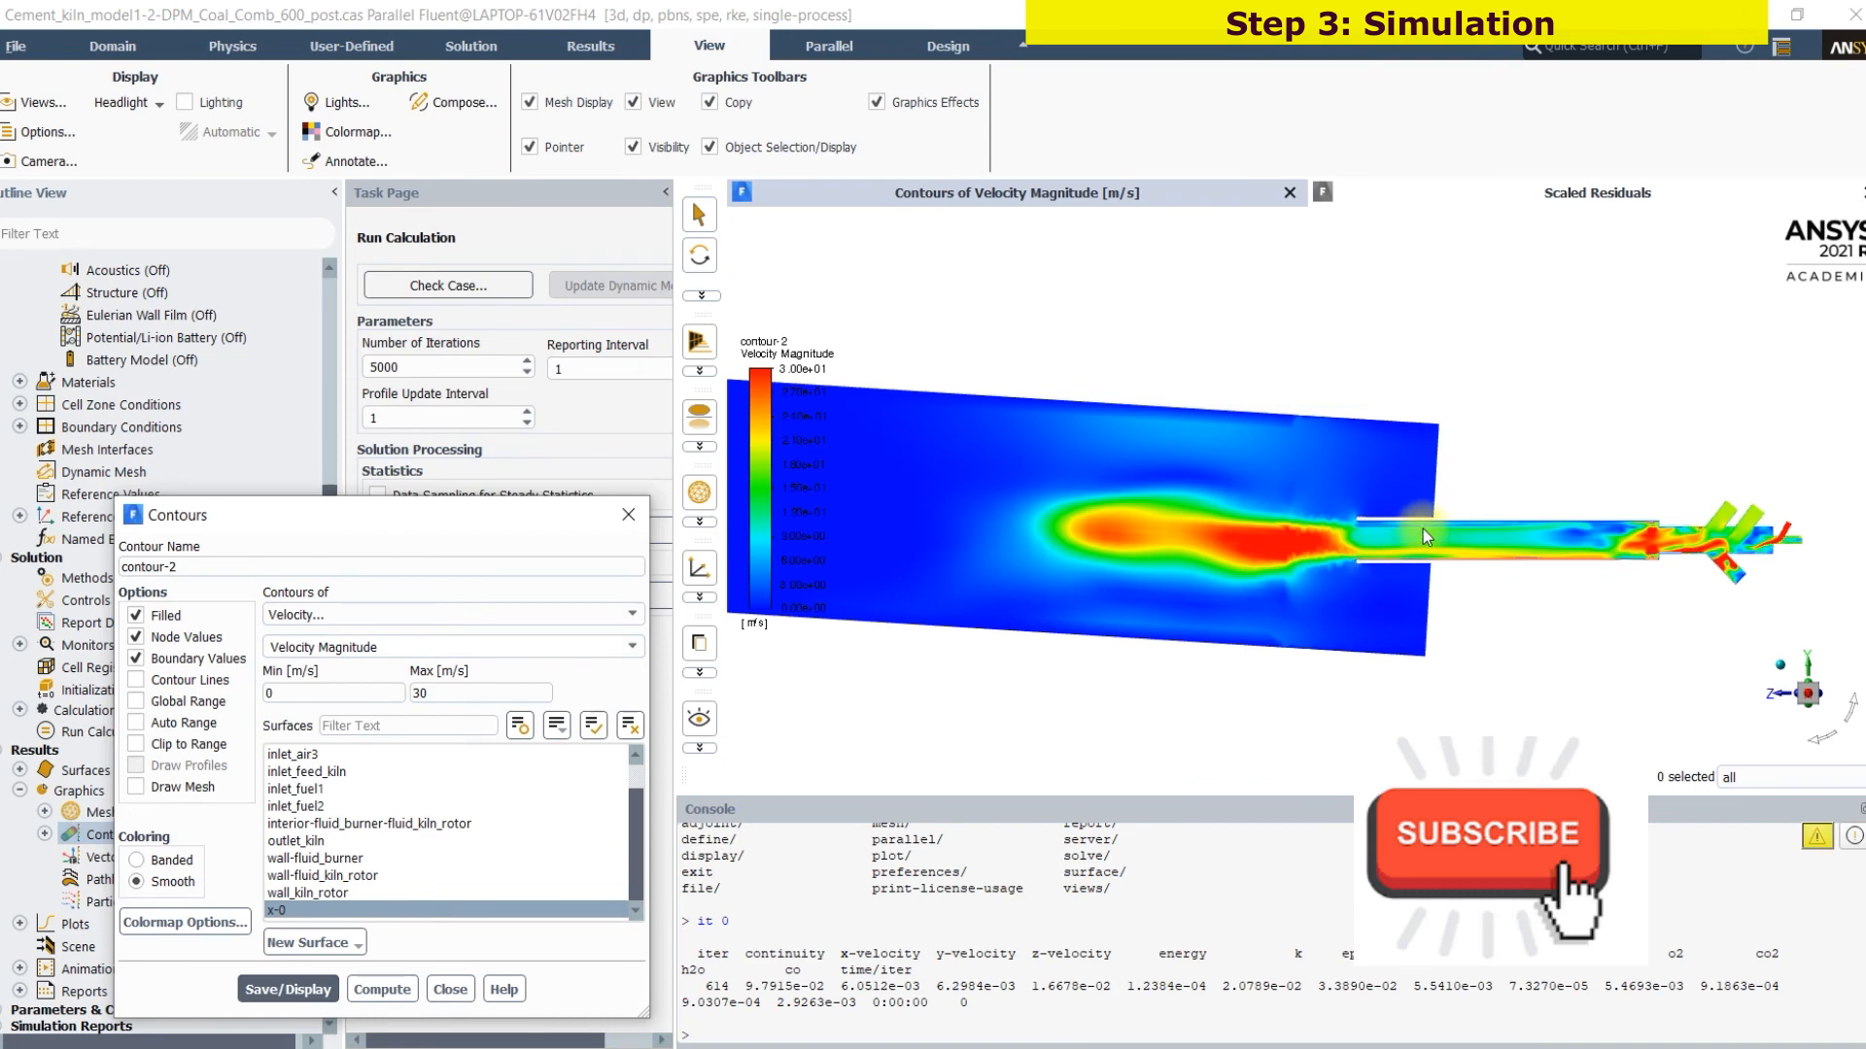
scroll(1396, 526, down, 3)
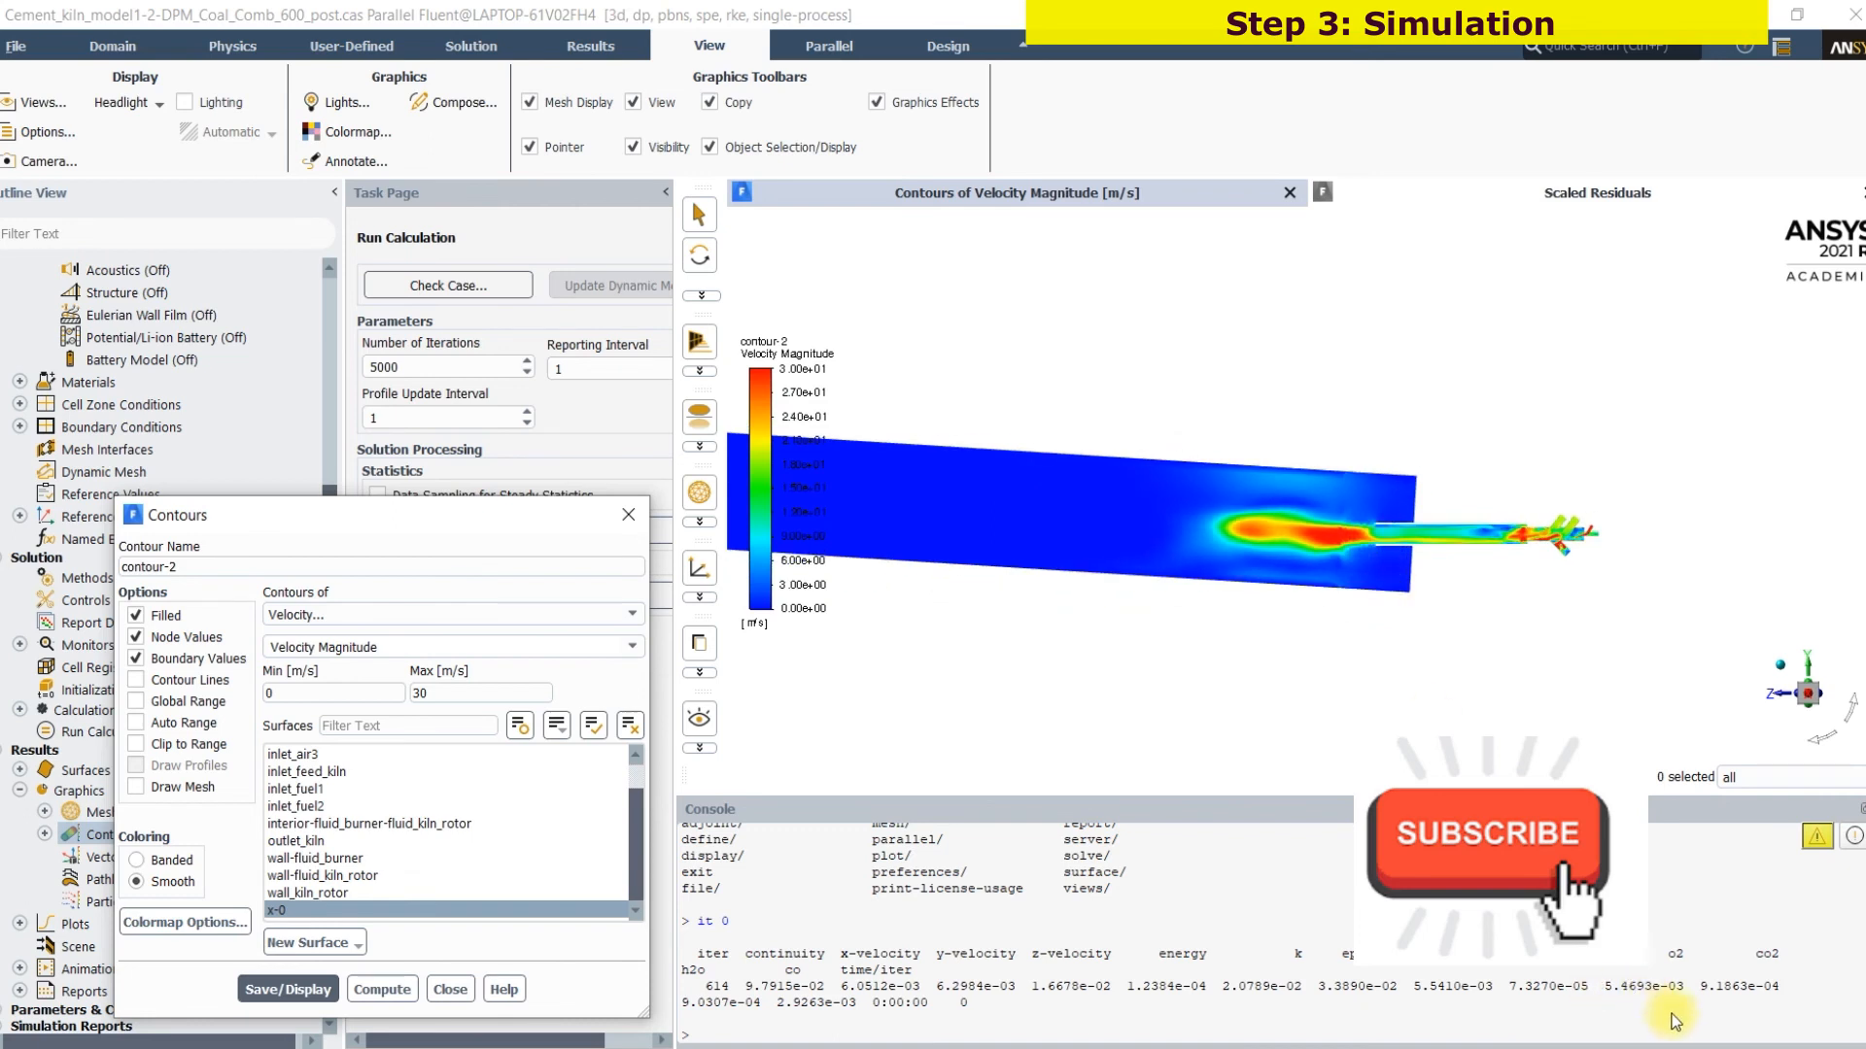